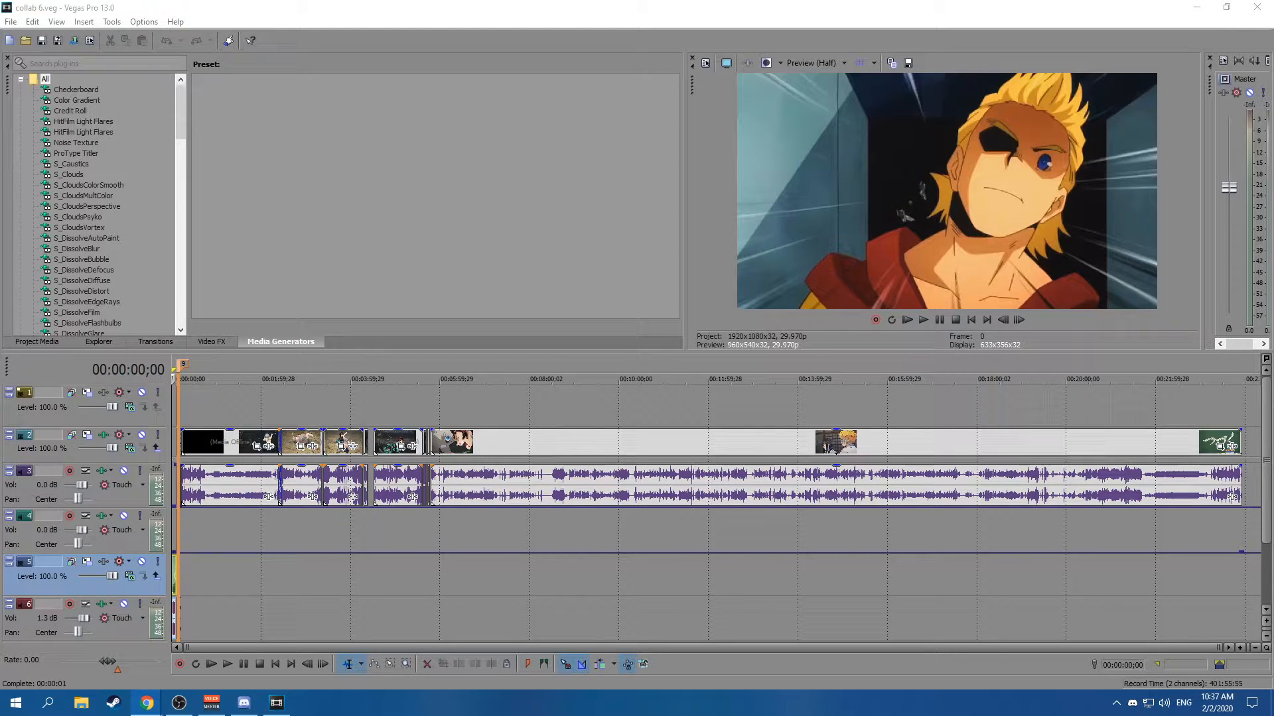
key(super+d)
key(super+d)
click(388, 531)
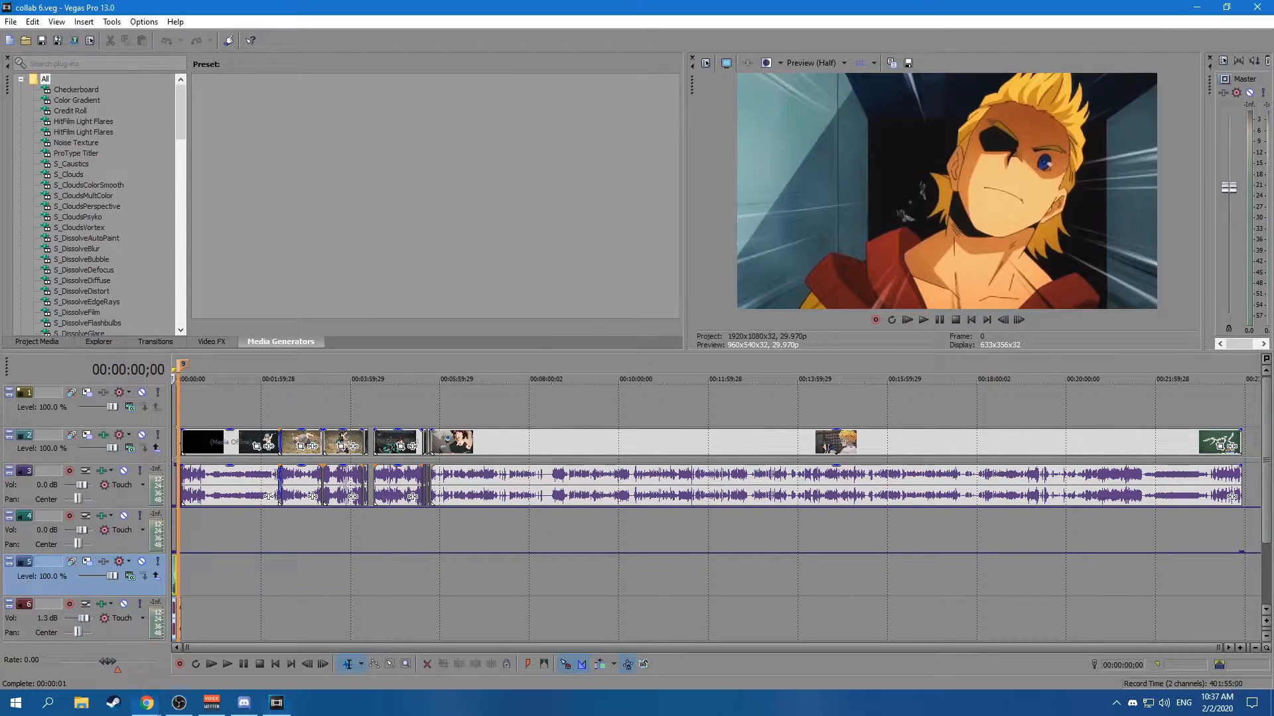
Create a new video project with a frame width of 1080 pixels, matching the 1080-pixel height.
click(11, 21)
click(27, 38)
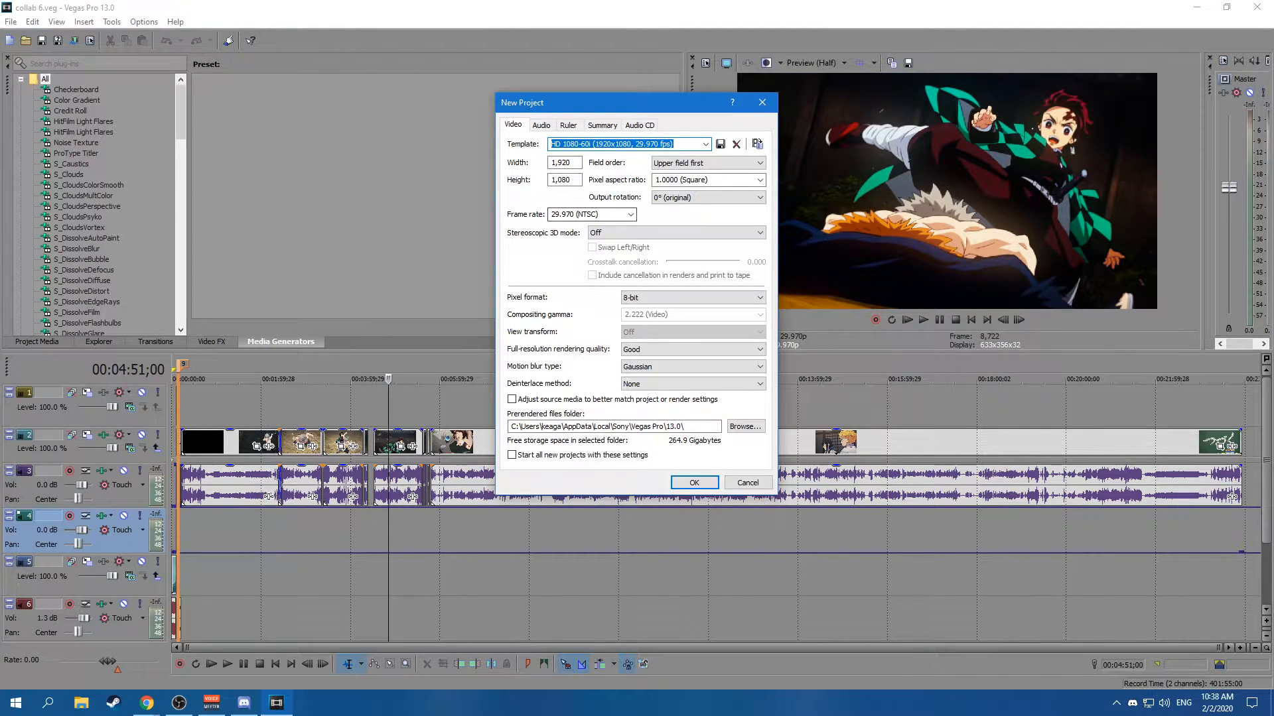
double_click(562, 180)
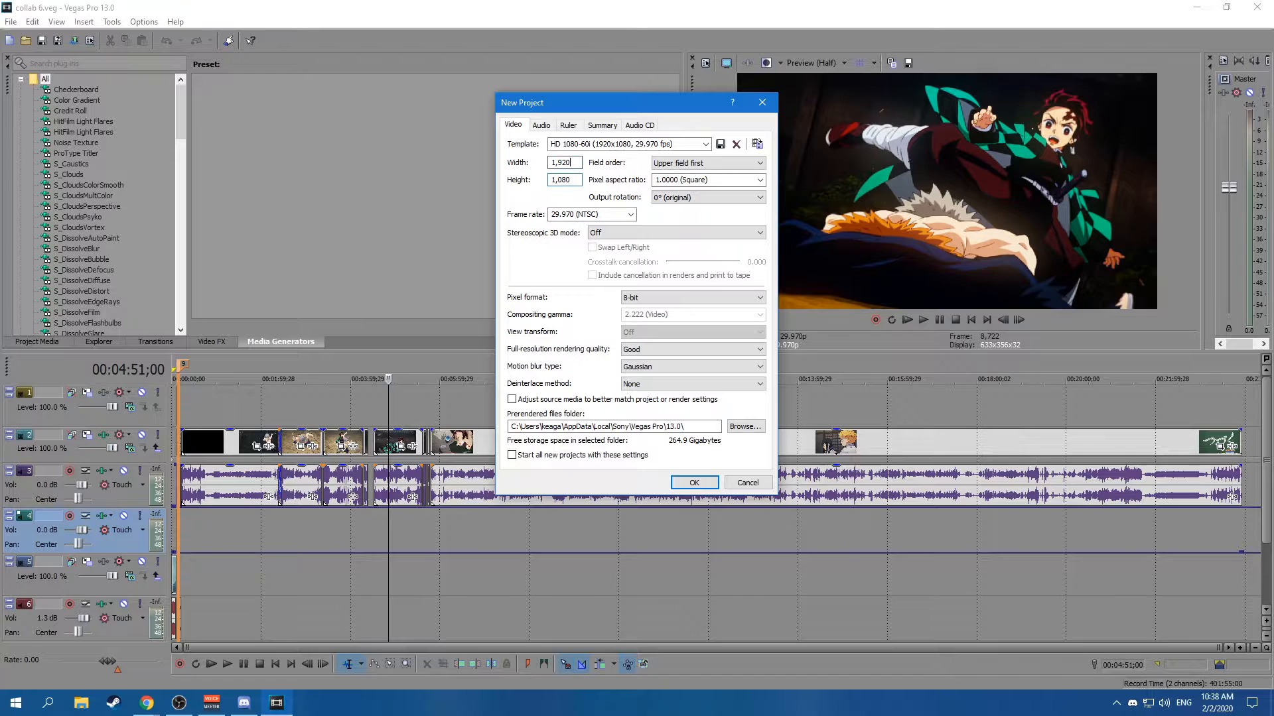
text(1080)
key(Return)
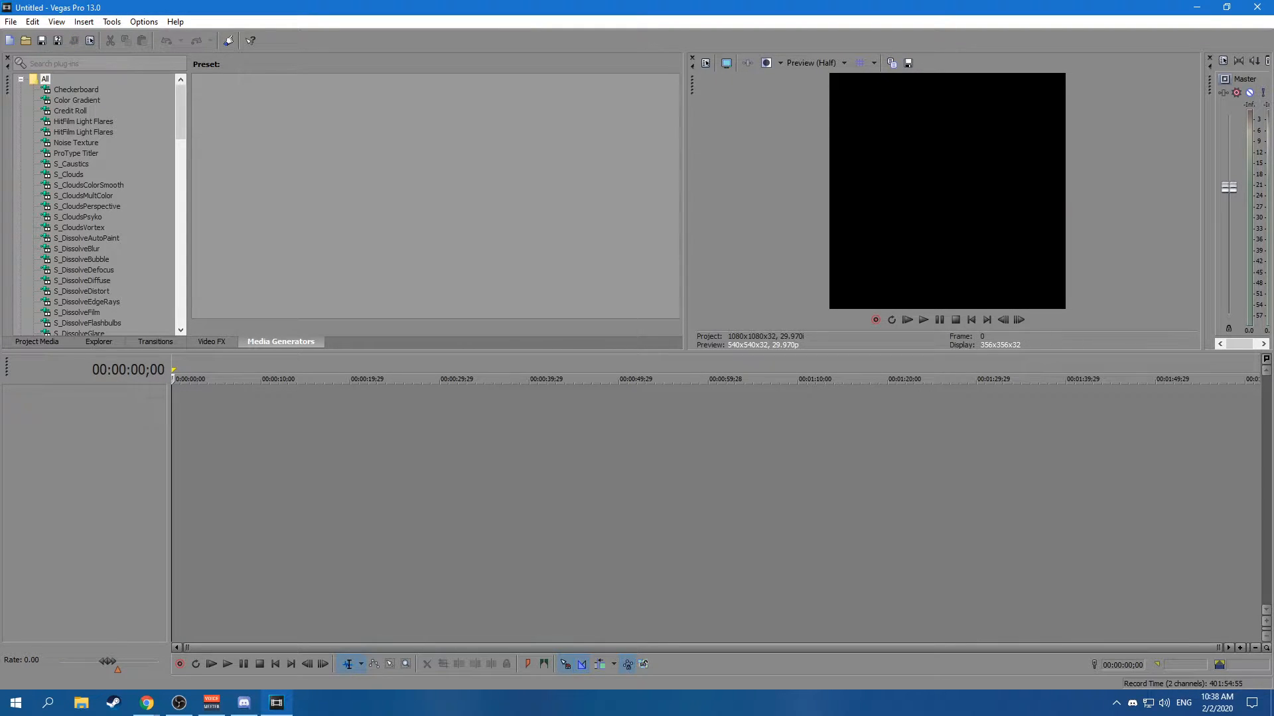
Switch to Chrome and open the streamelements.com website.
key(alt+Tab)
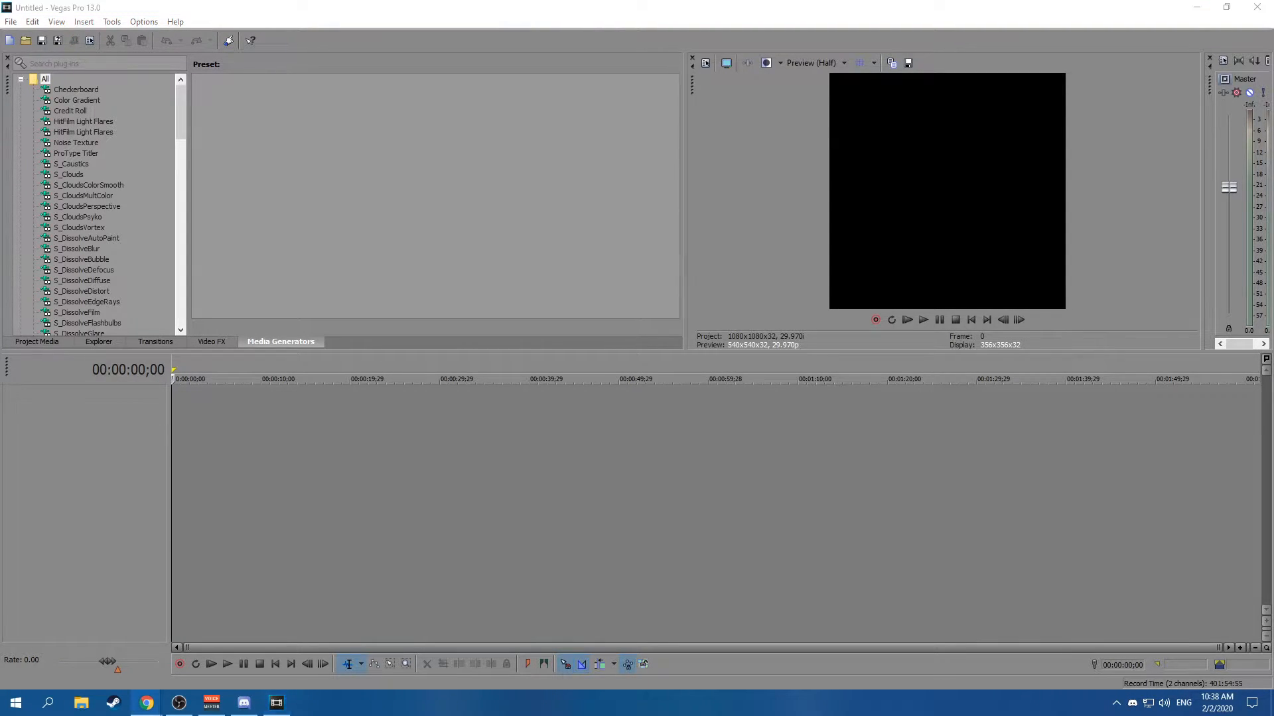
text(strea)
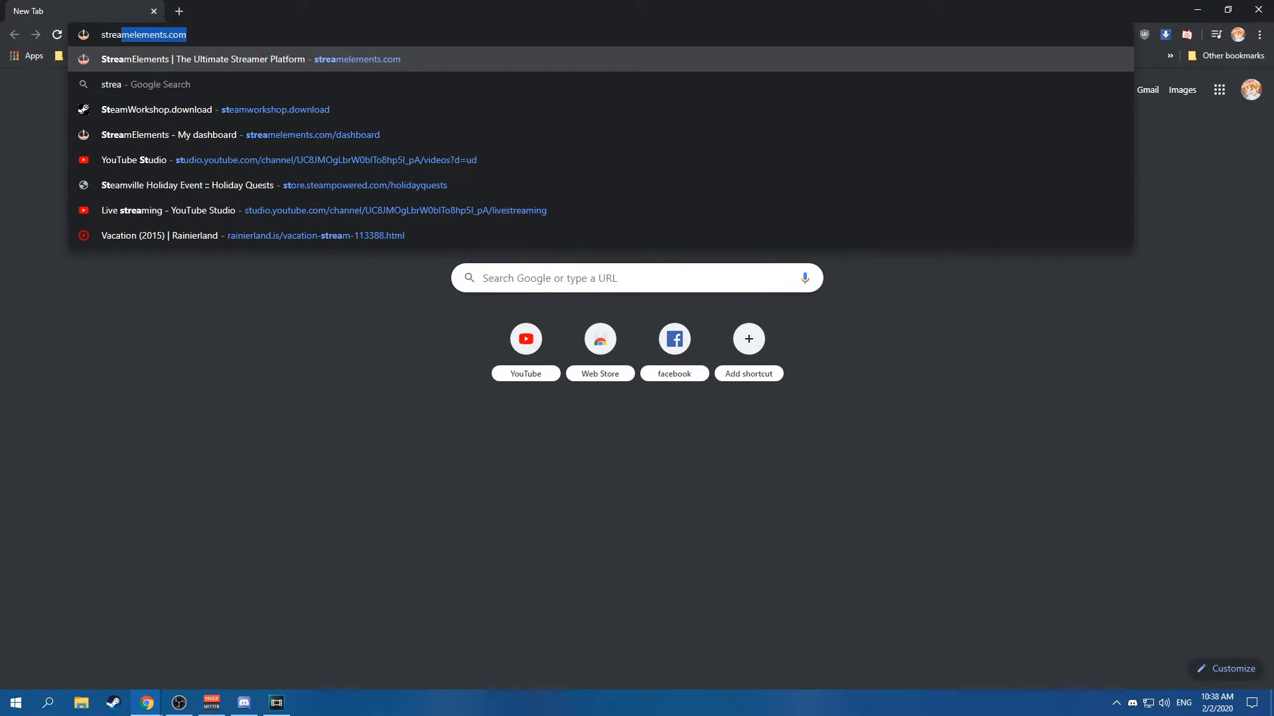
key(Return)
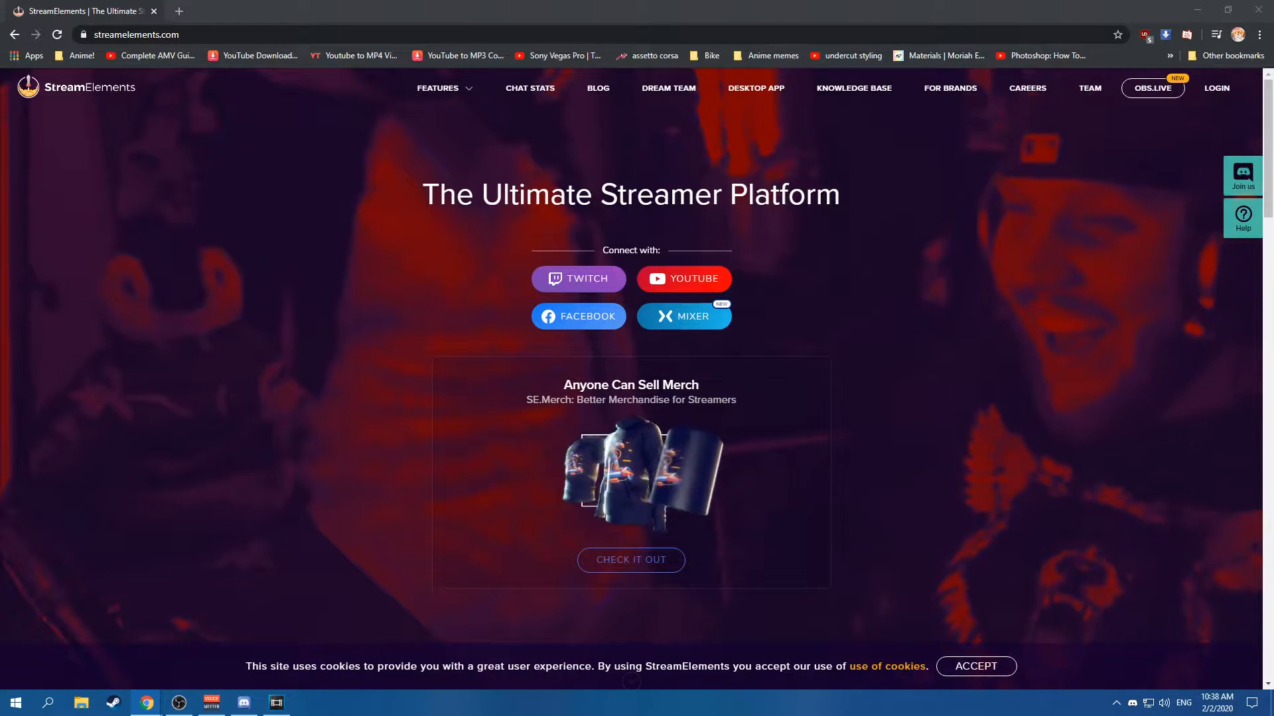
Sign in to StreamElements with YouTube, using the first listed Google account, and allow the requested account access.
click(684, 279)
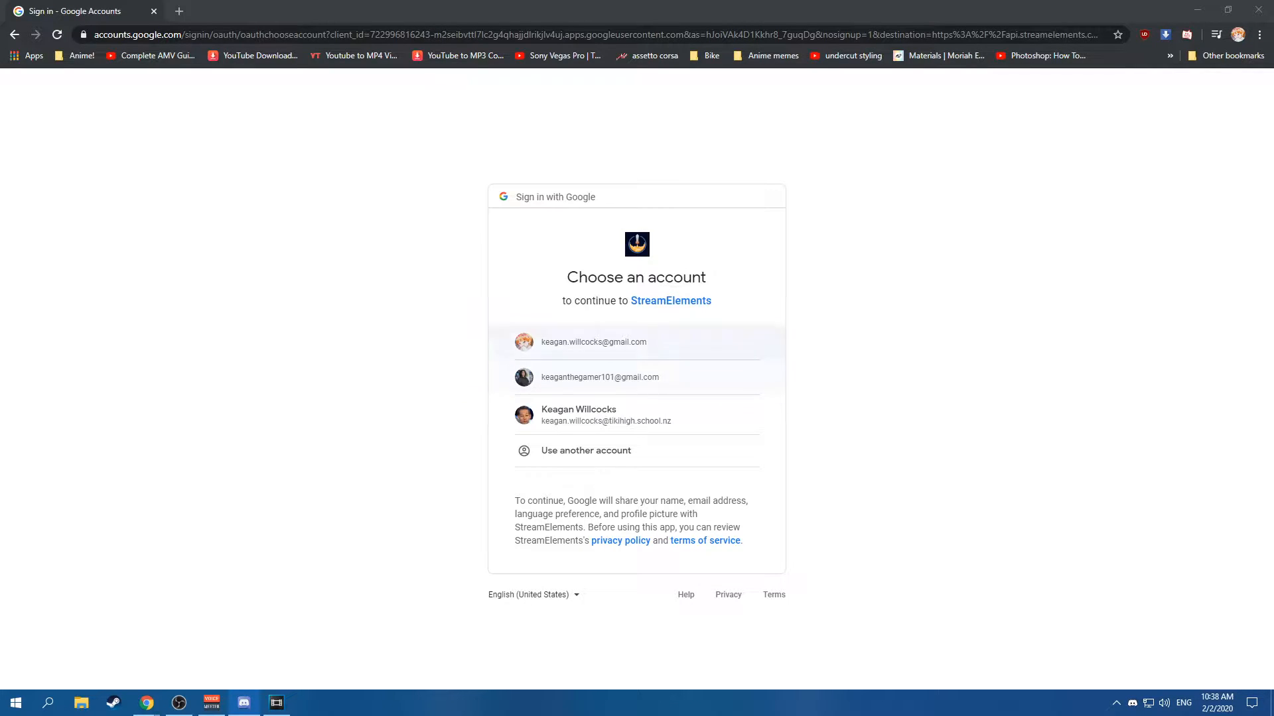
click(594, 342)
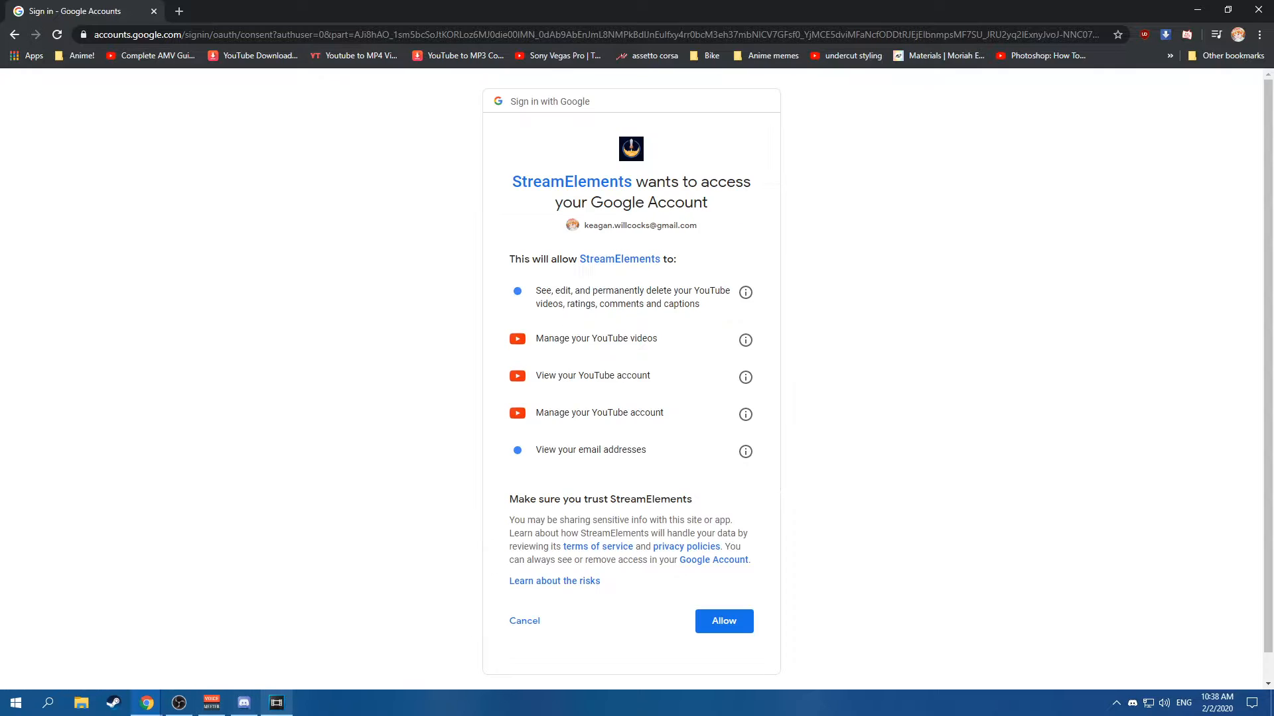
click(723, 621)
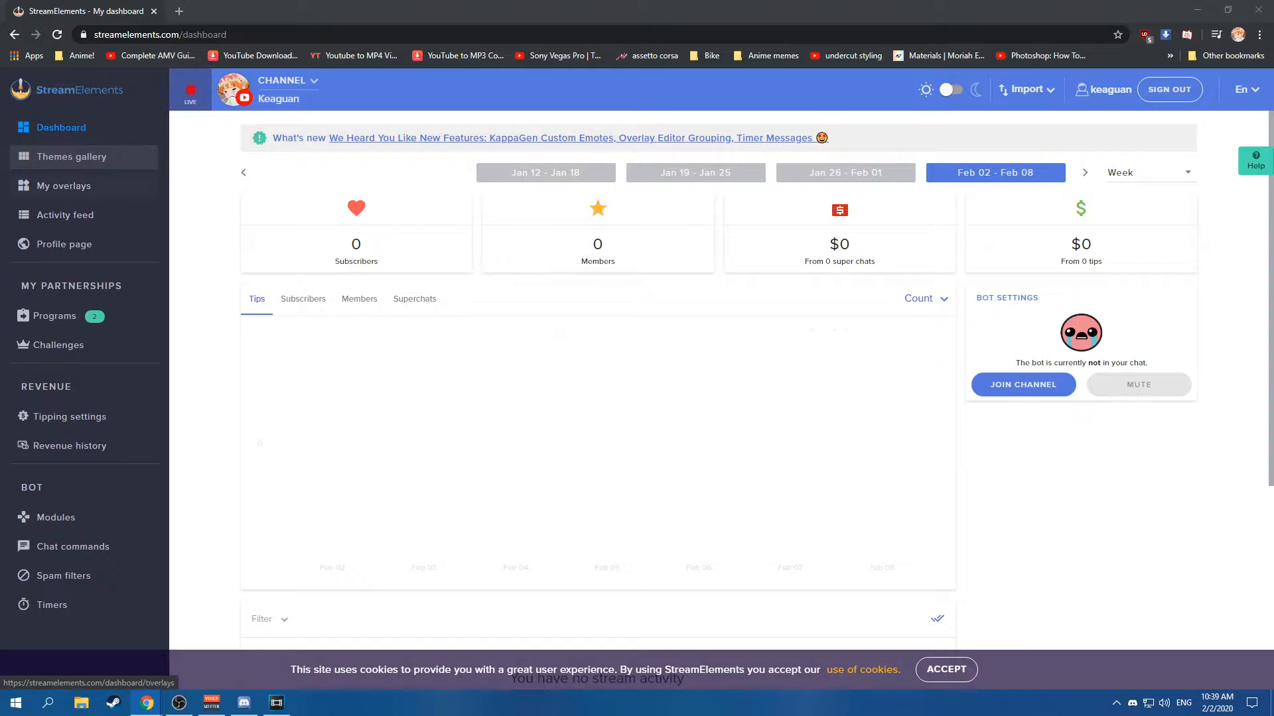
Open the My overlays page of the dashboard and accept the cookie notice.
click(71, 157)
click(64, 186)
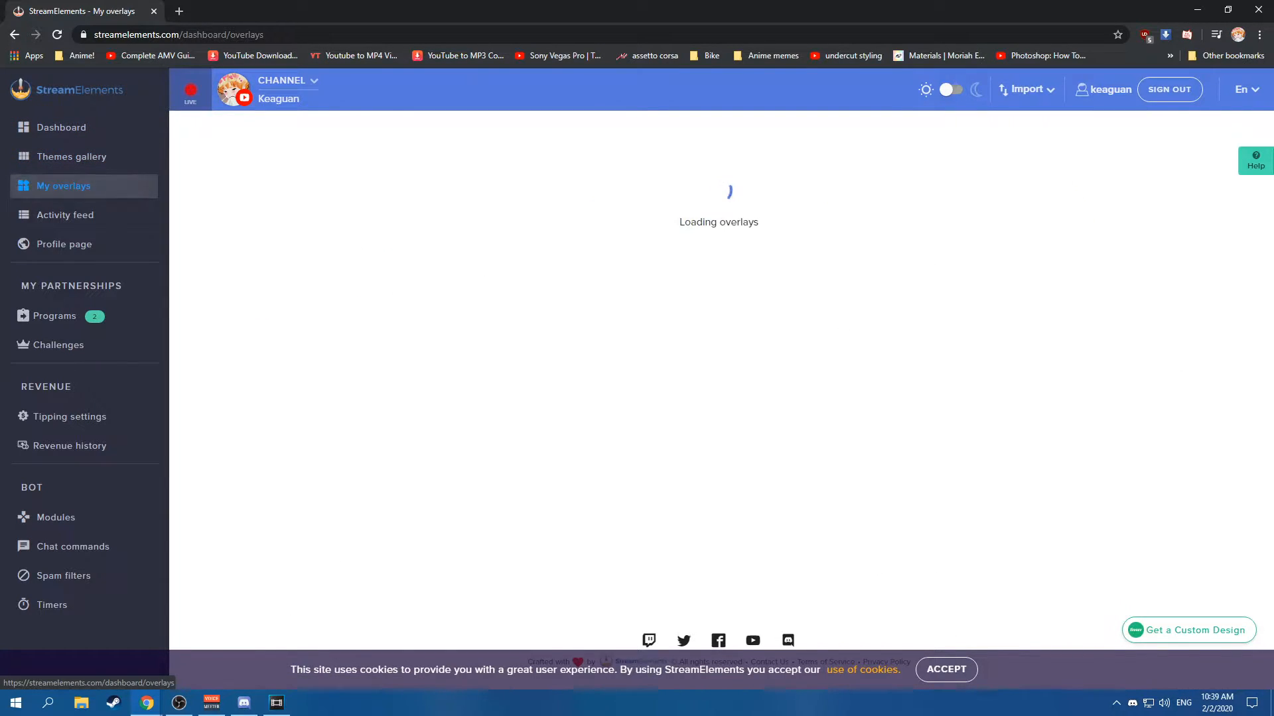
click(946, 669)
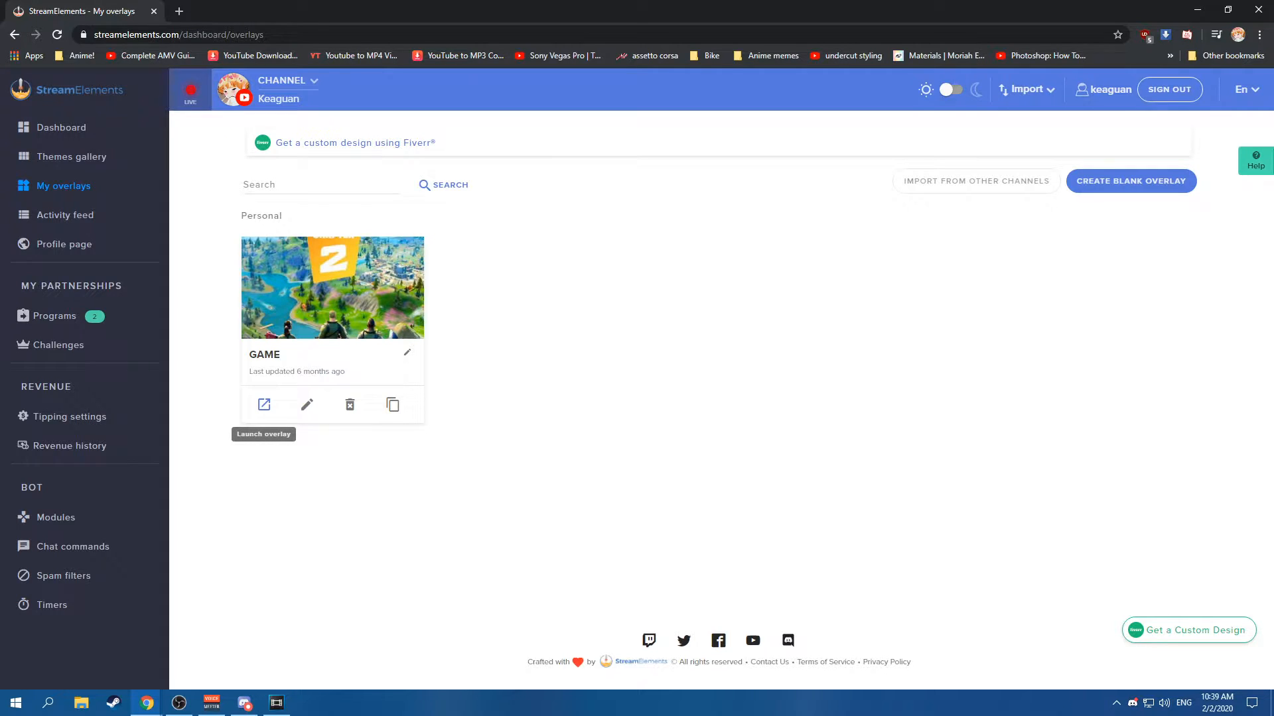
Launch the GAME overlay in its own tab to preview it, and close that preview tab.
click(264, 405)
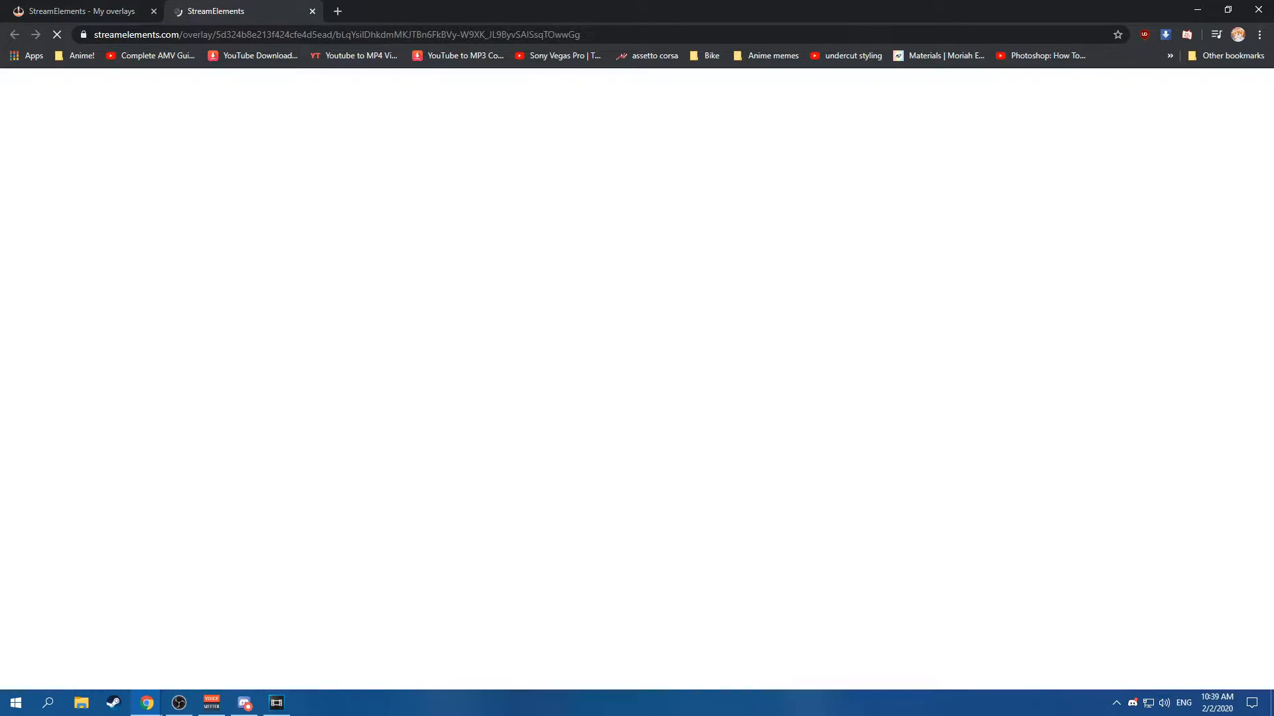
click(93, 12)
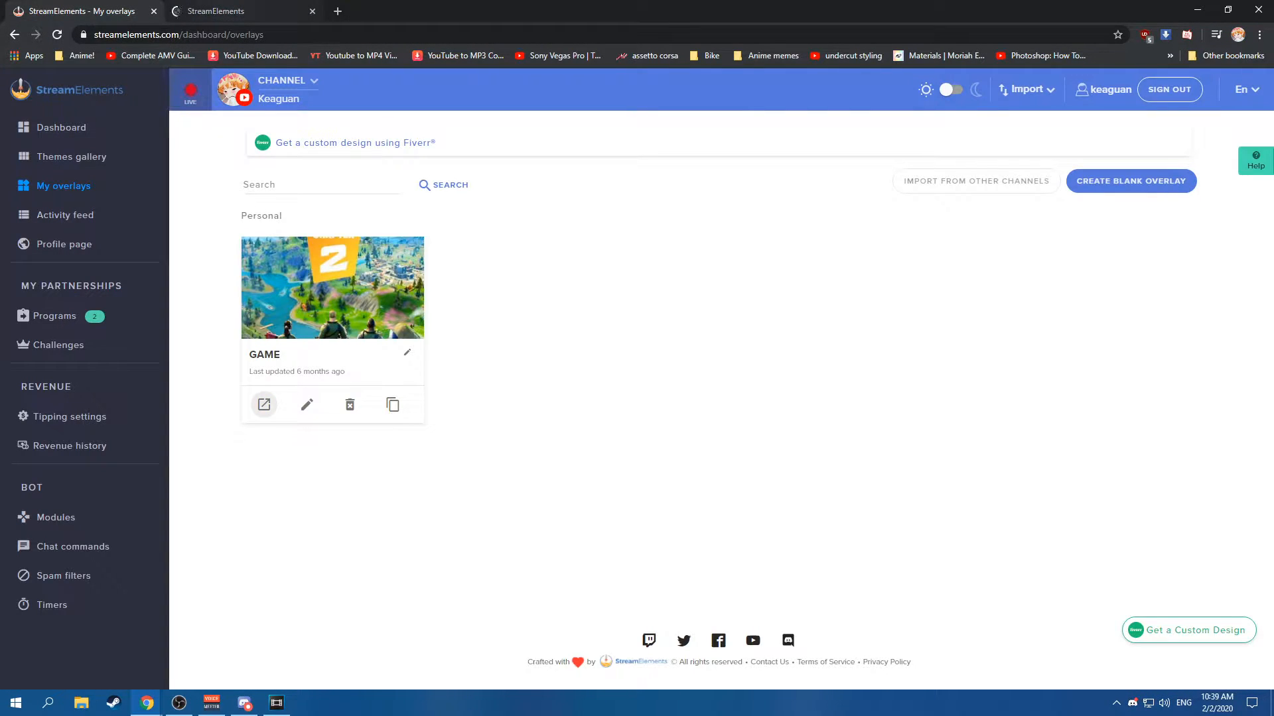
click(225, 11)
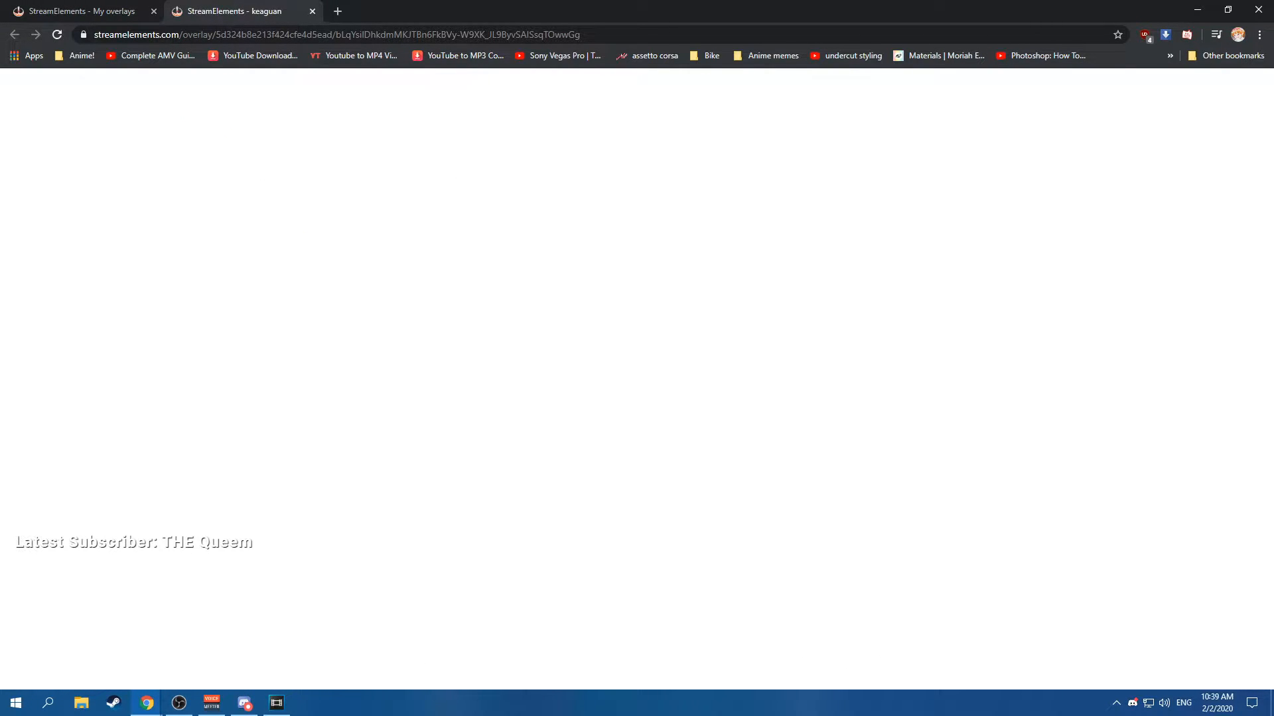
key(alt+Tab)
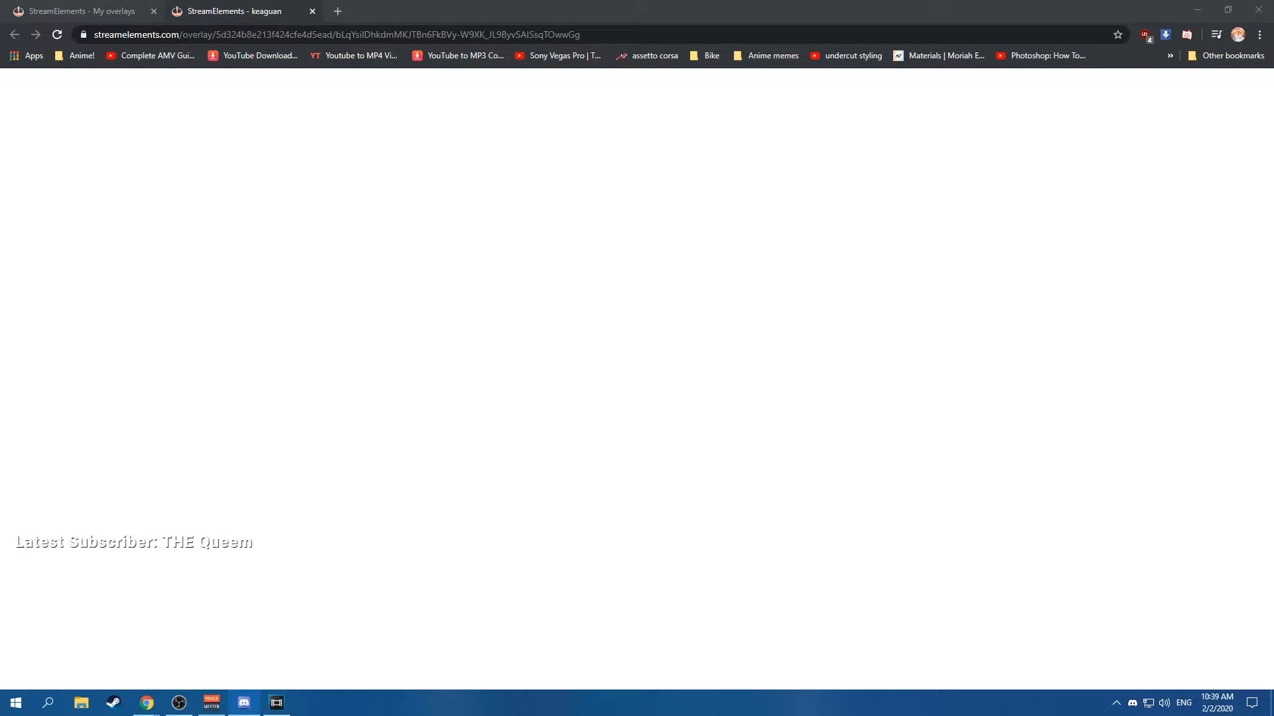
click(312, 12)
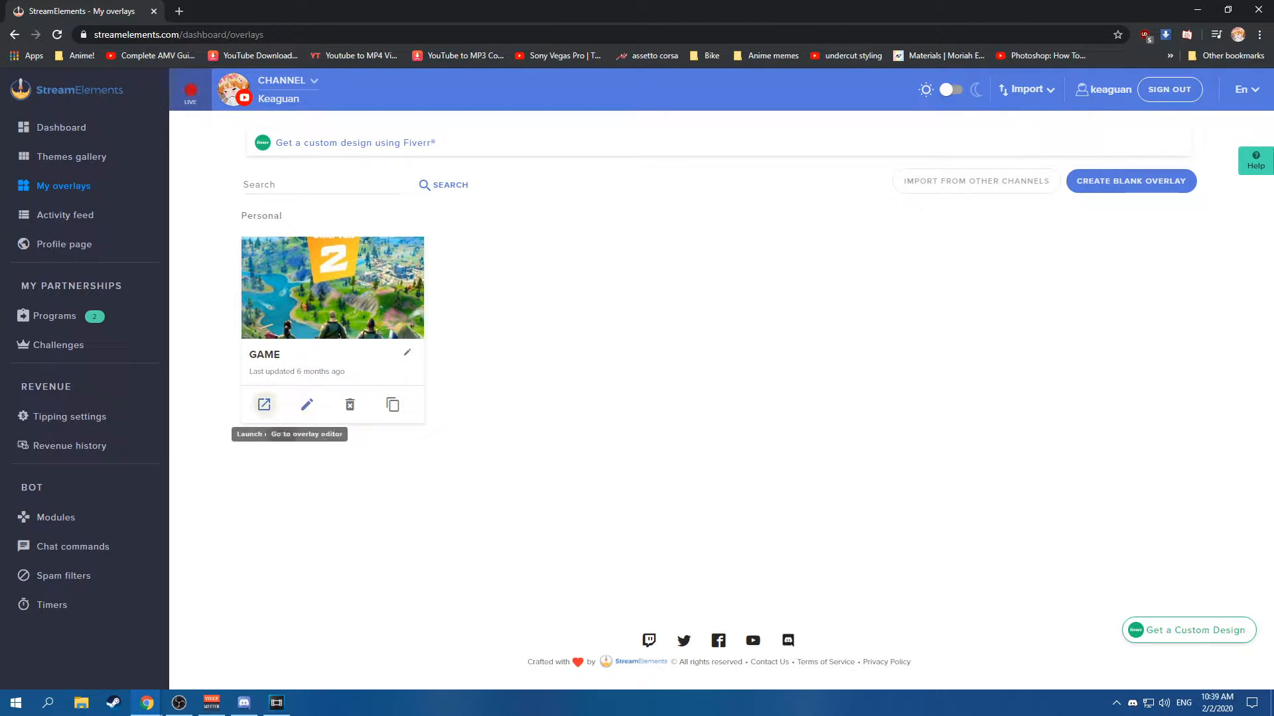
Open the GAME overlay in the overlay editor and look at the settings of its AlertBox and Recent tips widgets.
click(307, 404)
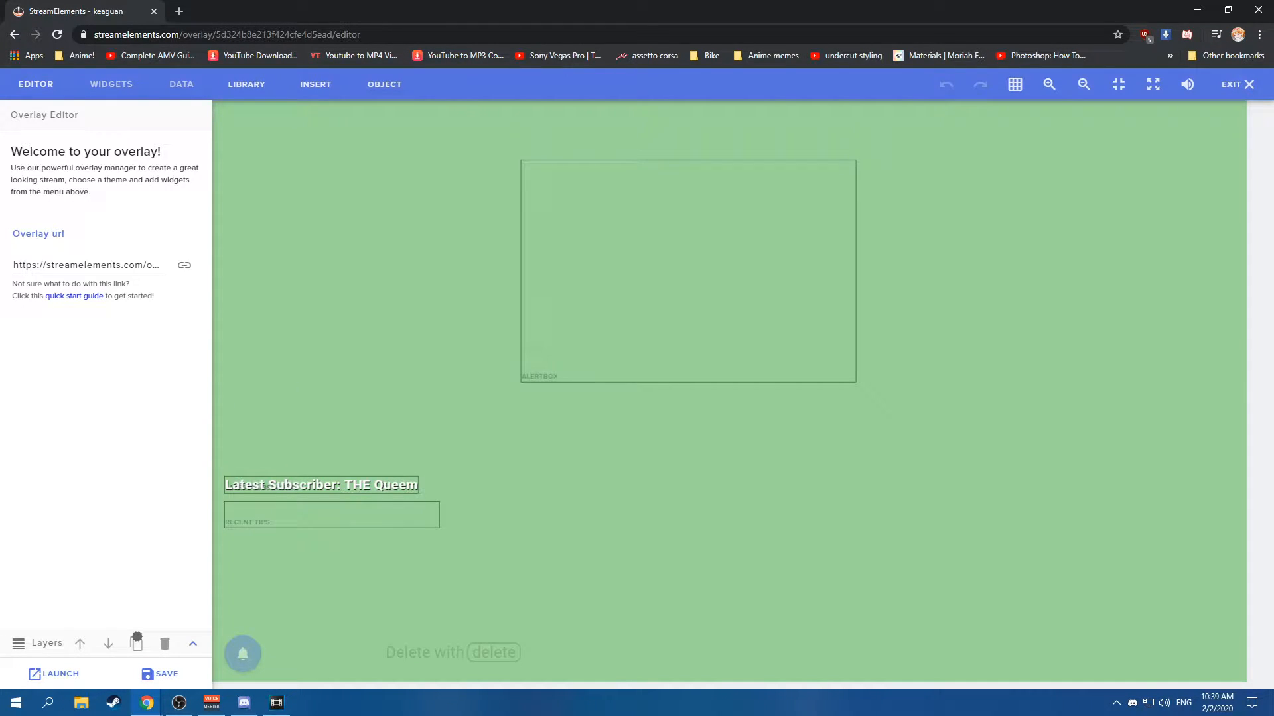
click(687, 271)
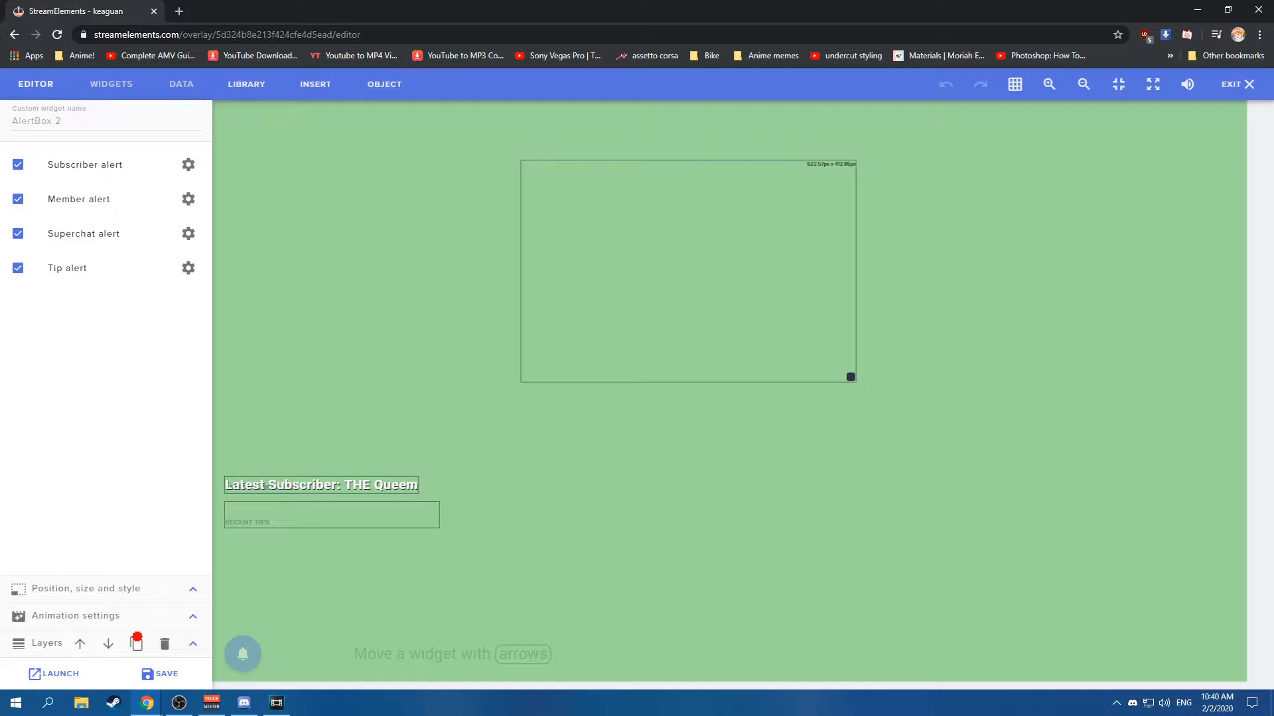
click(331, 515)
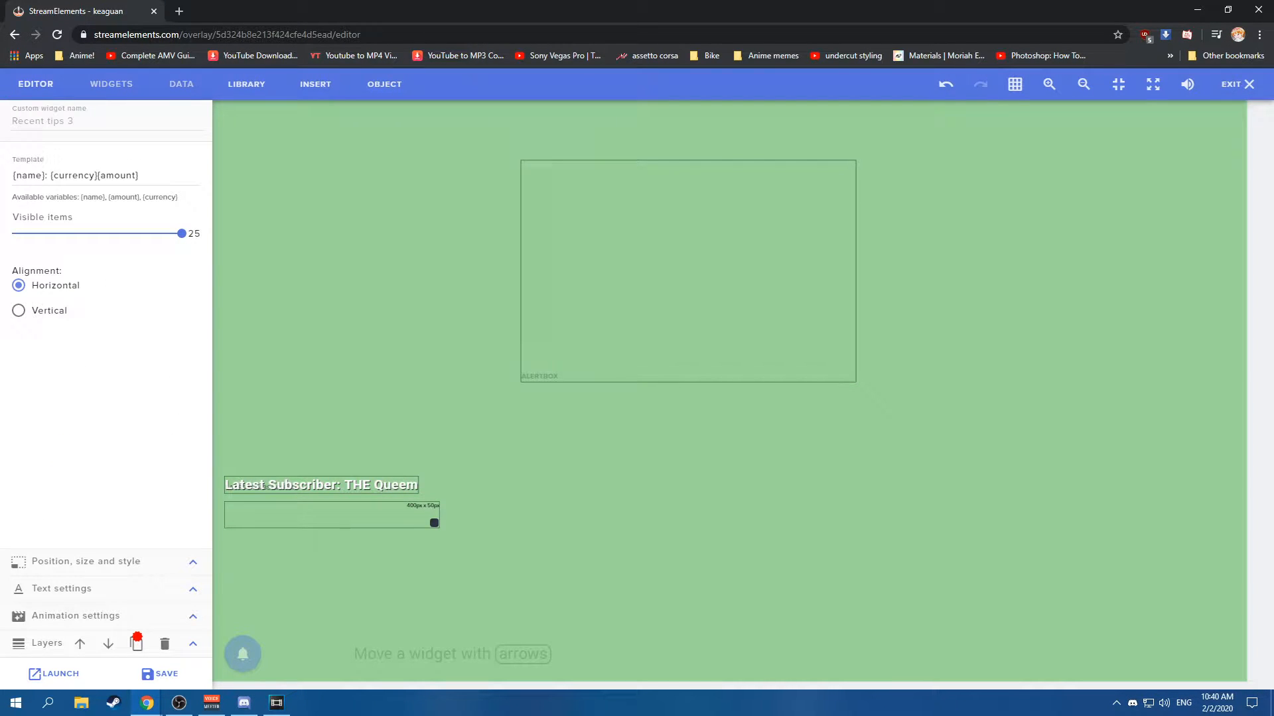
click(597, 465)
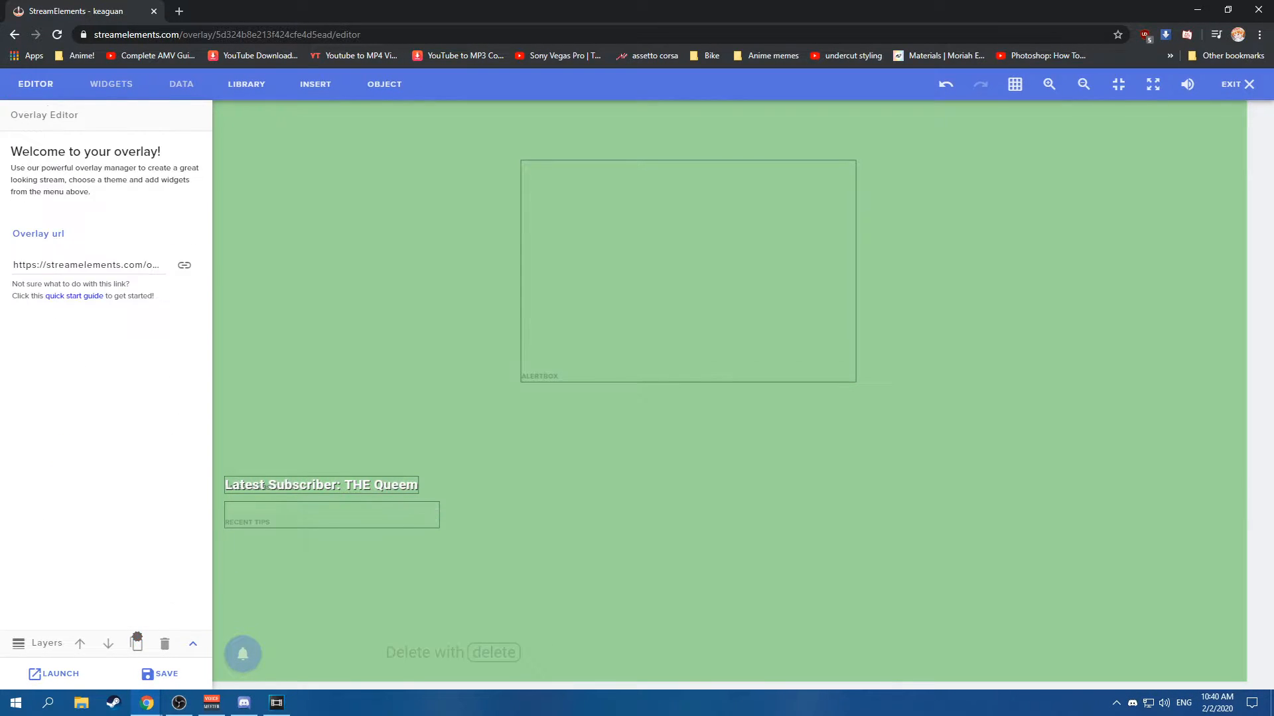
click(1153, 84)
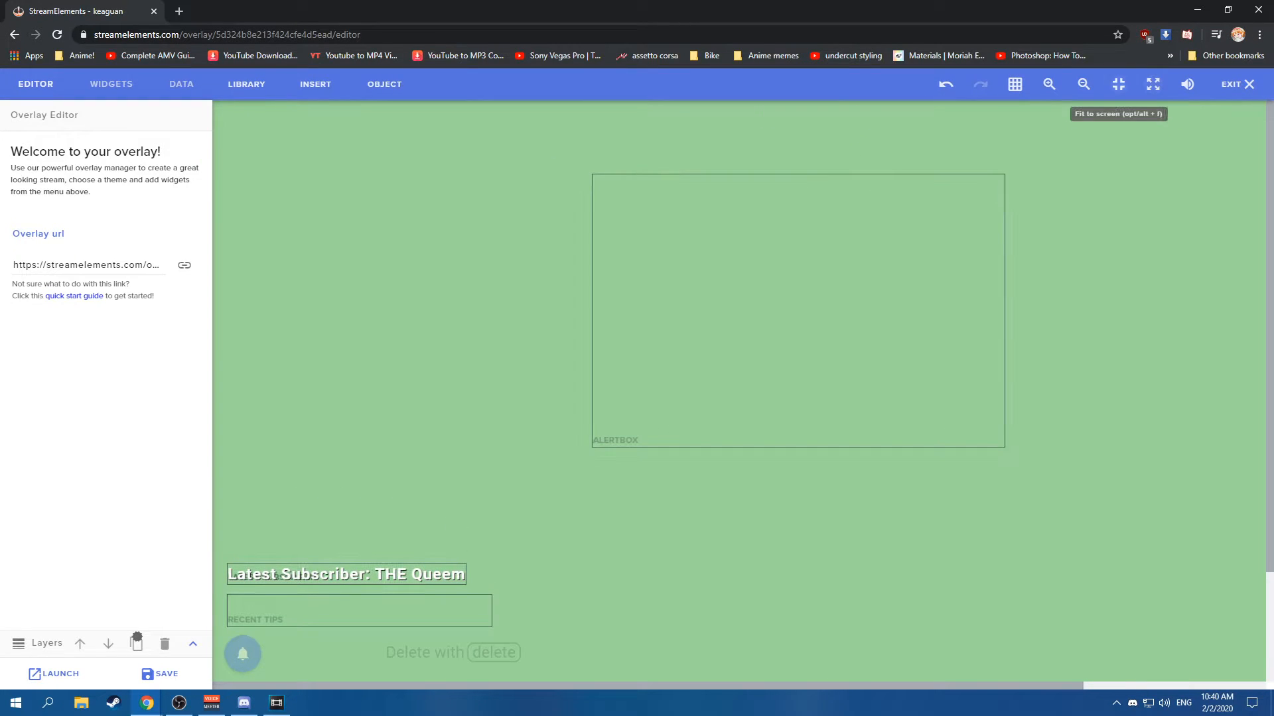
click(1118, 84)
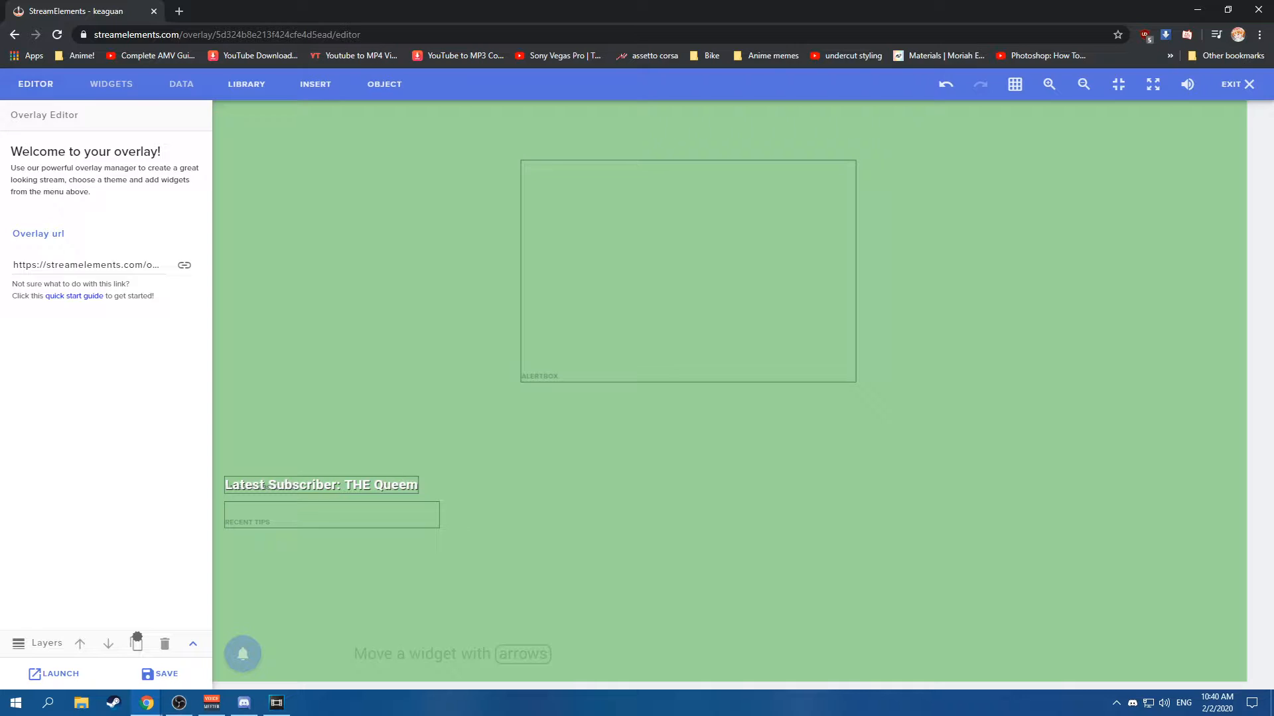
Browse the catalogue of widgets that can be added to the overlay, from Featured Widgets through to Merchandise.
click(112, 85)
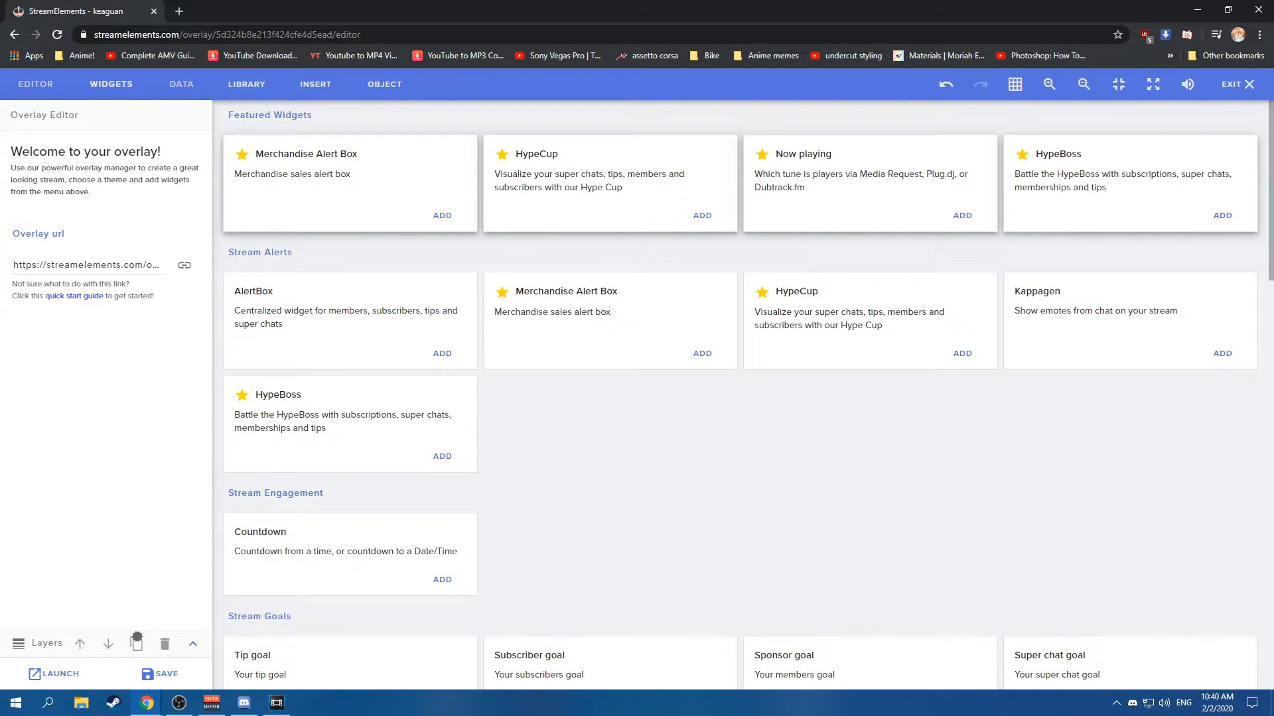
scroll(739, 398, down, 2)
scroll(702, 372, down, 1)
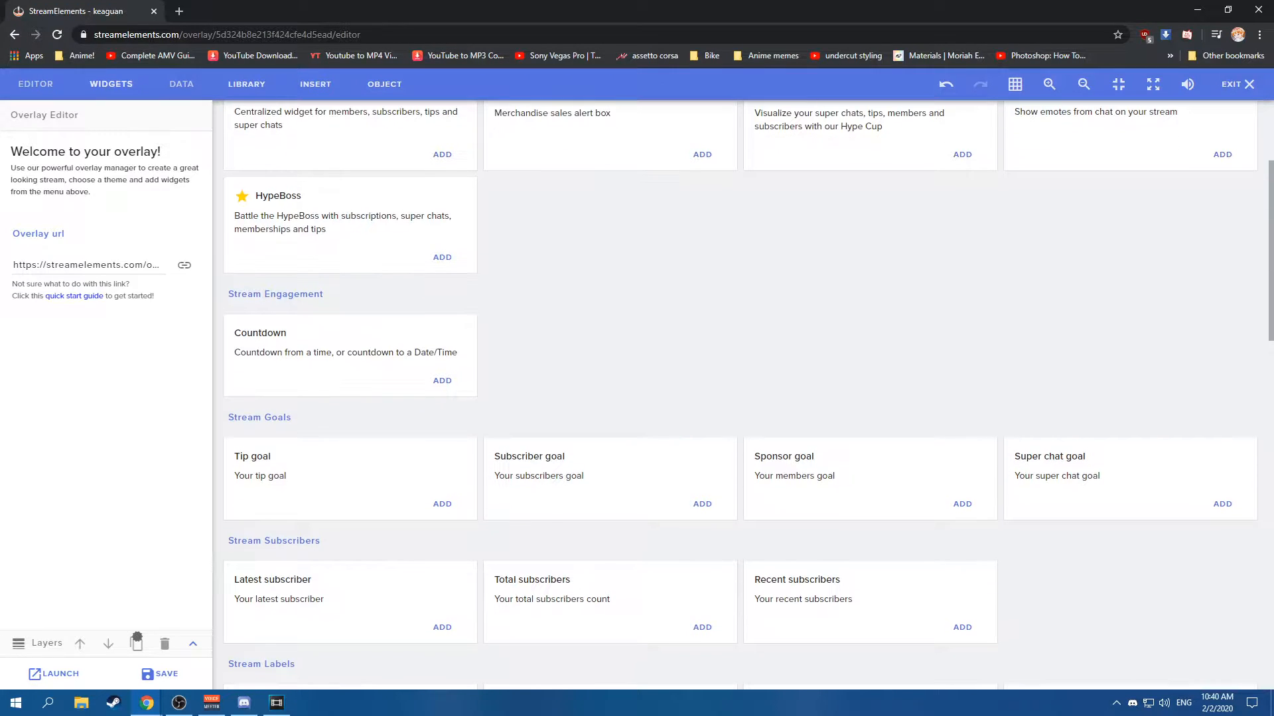
scroll(702, 371, down, 2)
scroll(702, 371, down, 3)
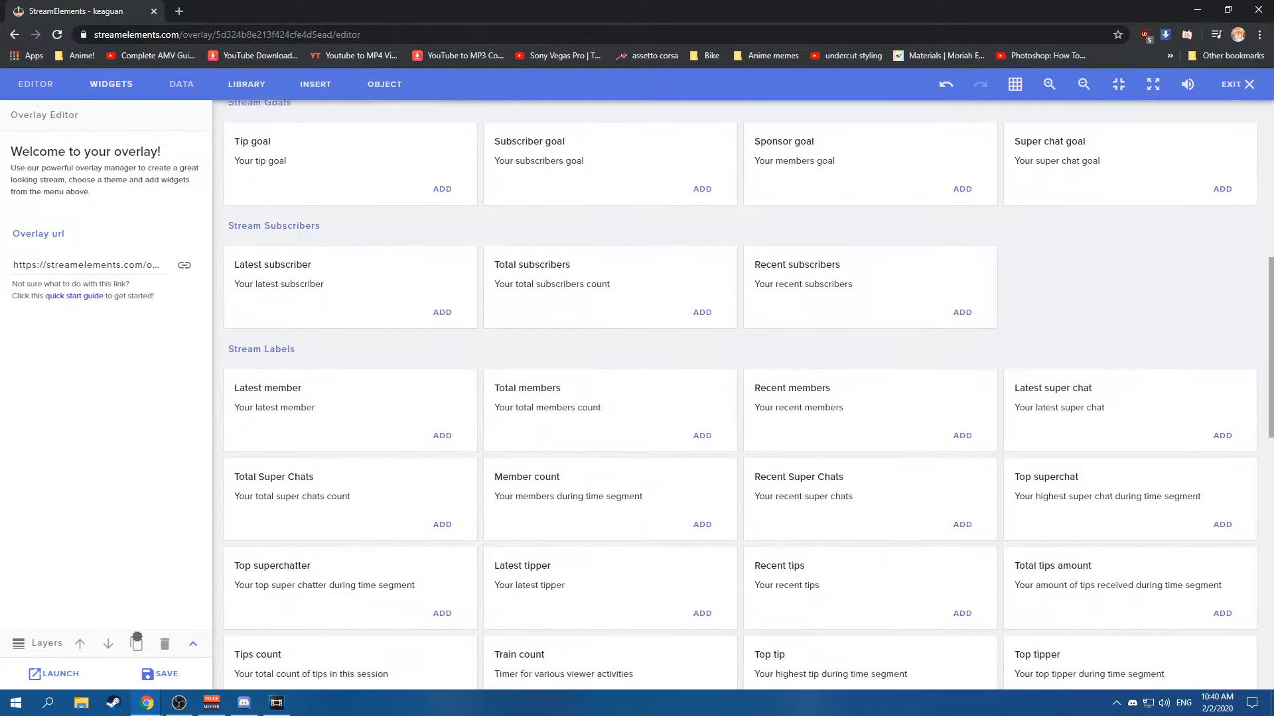
scroll(740, 398, up, 1)
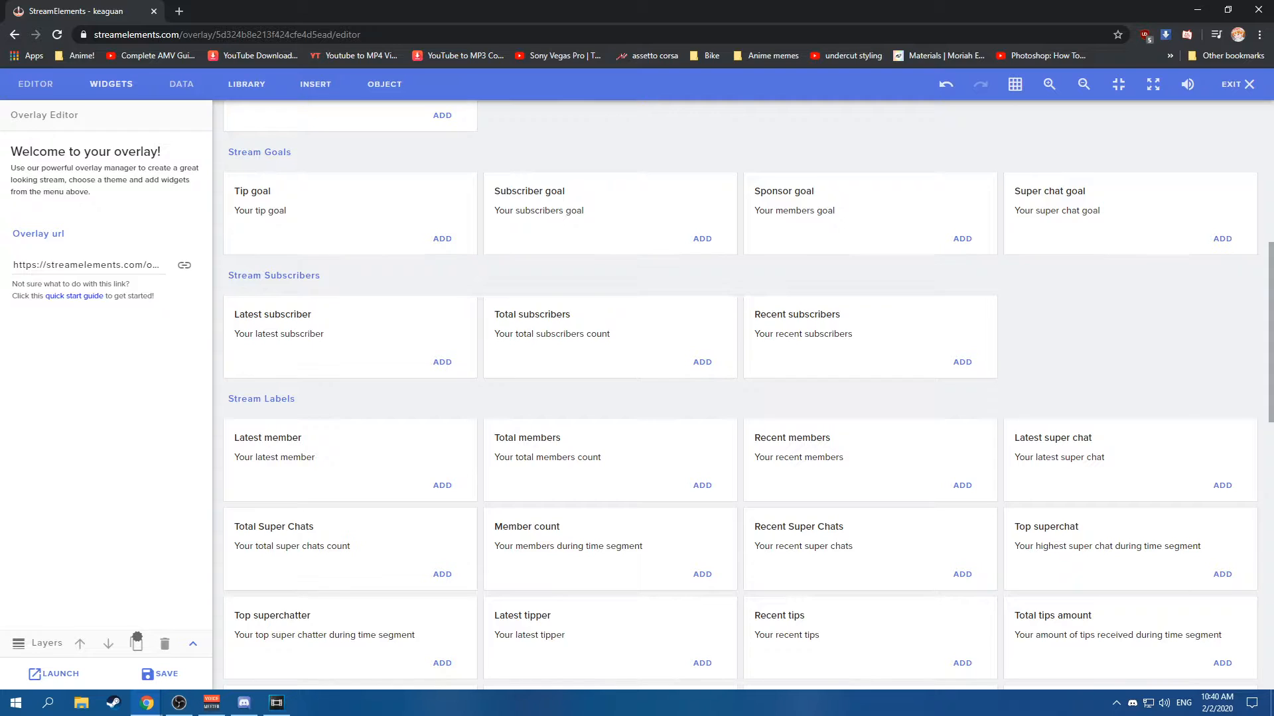
scroll(748, 395, down, 7)
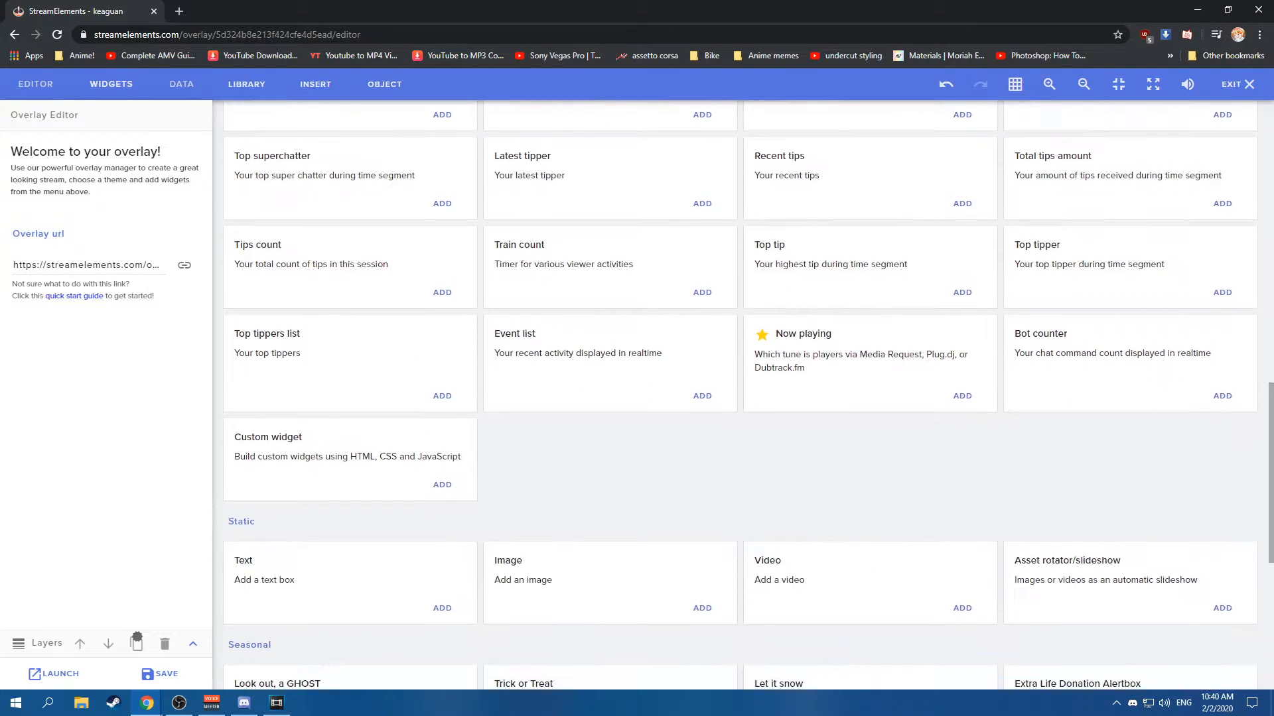
scroll(739, 395, down, 2)
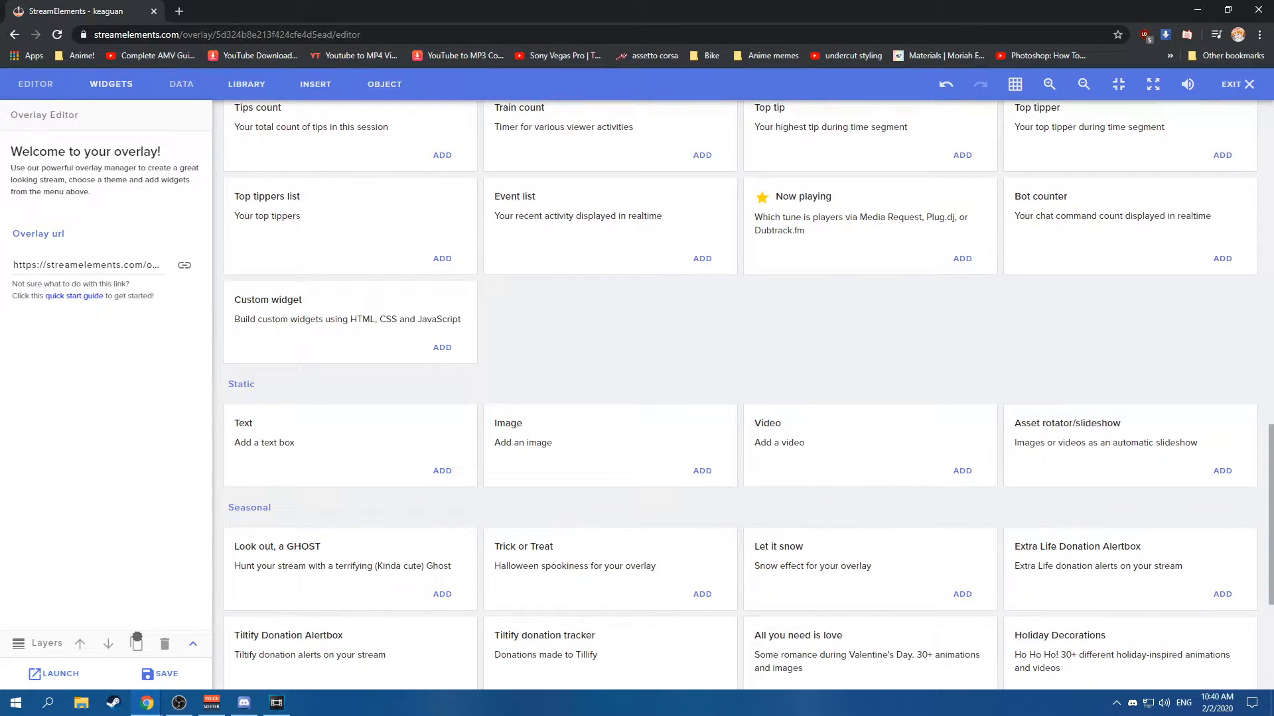
scroll(740, 395, down, 2)
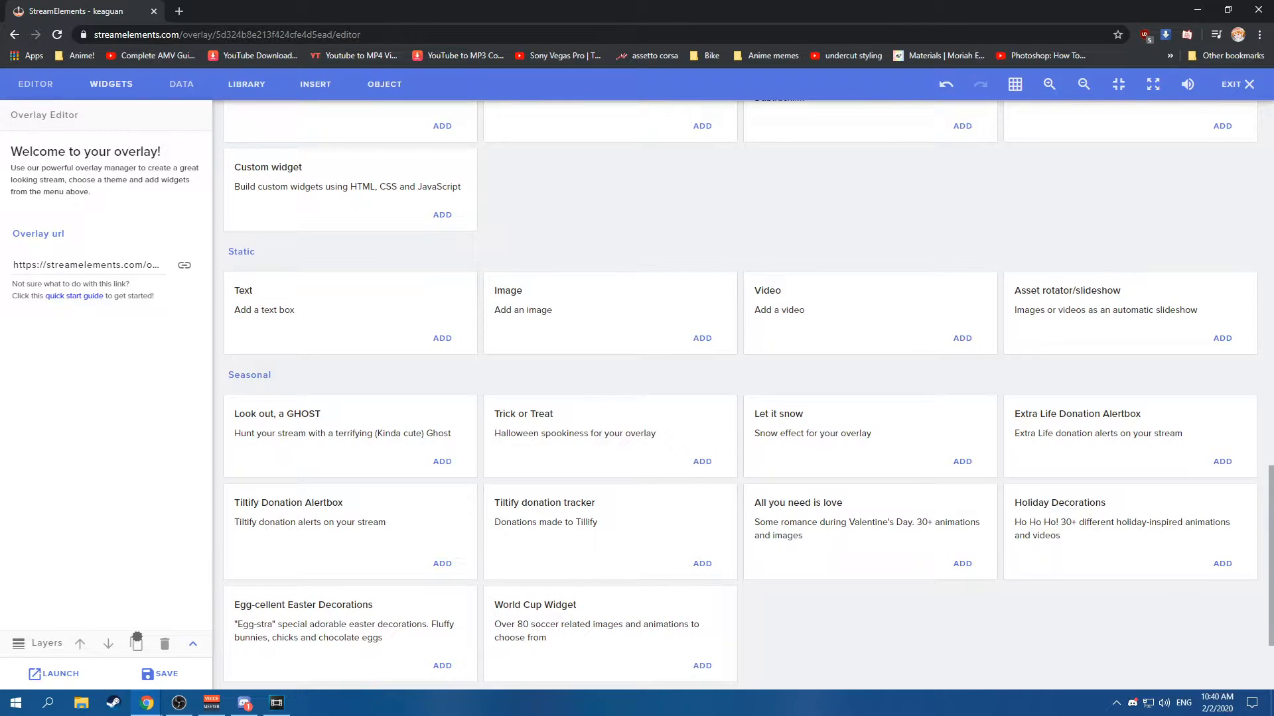
key(alt+Tab)
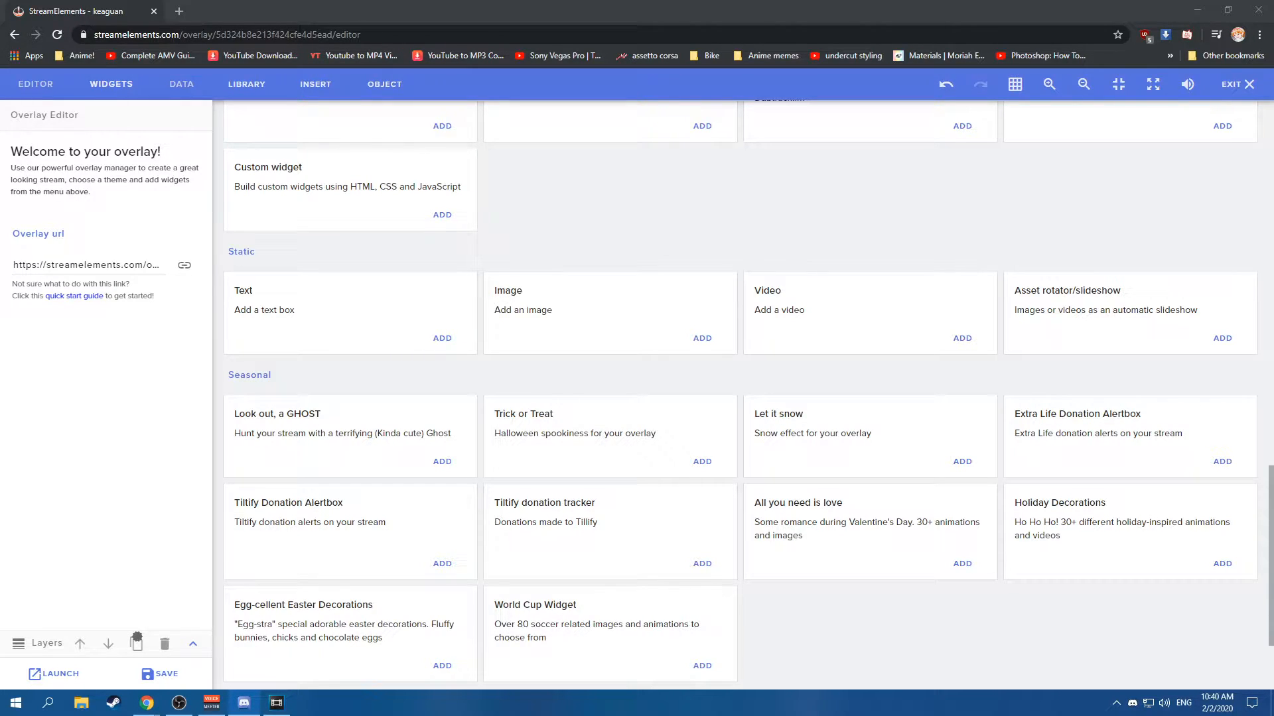
scroll(702, 431, down, 2)
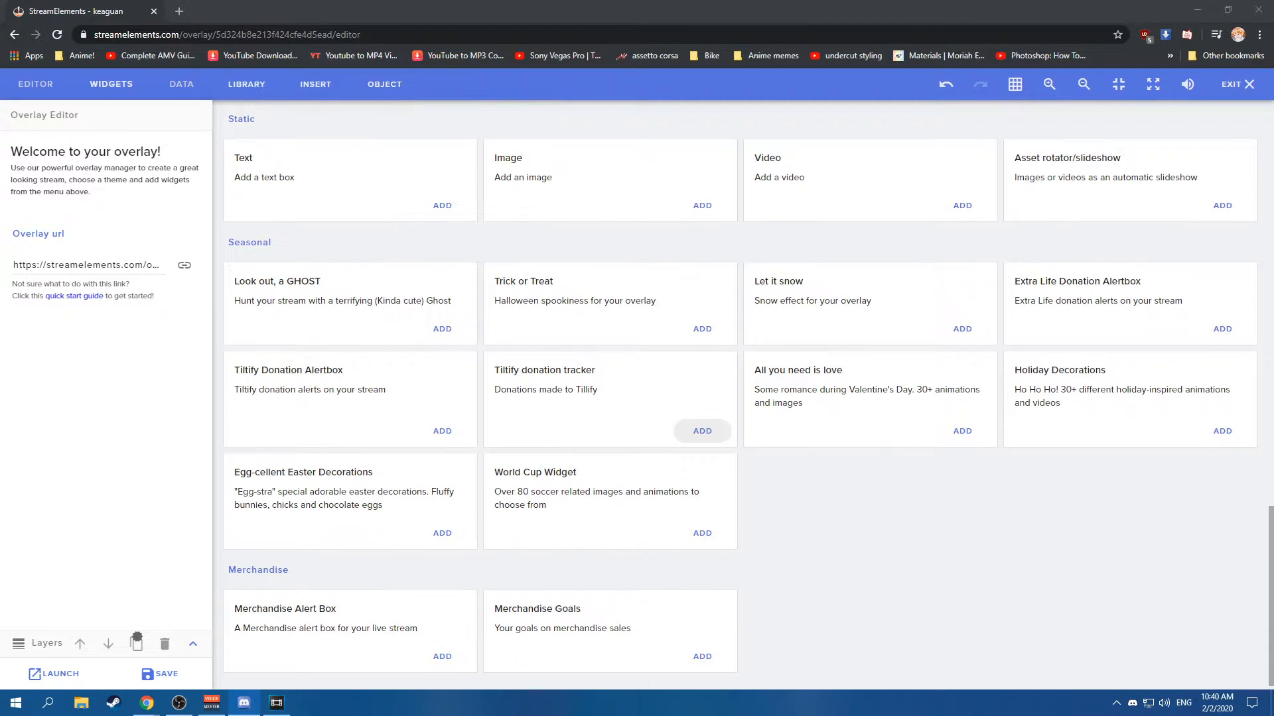
scroll(702, 431, down, 1)
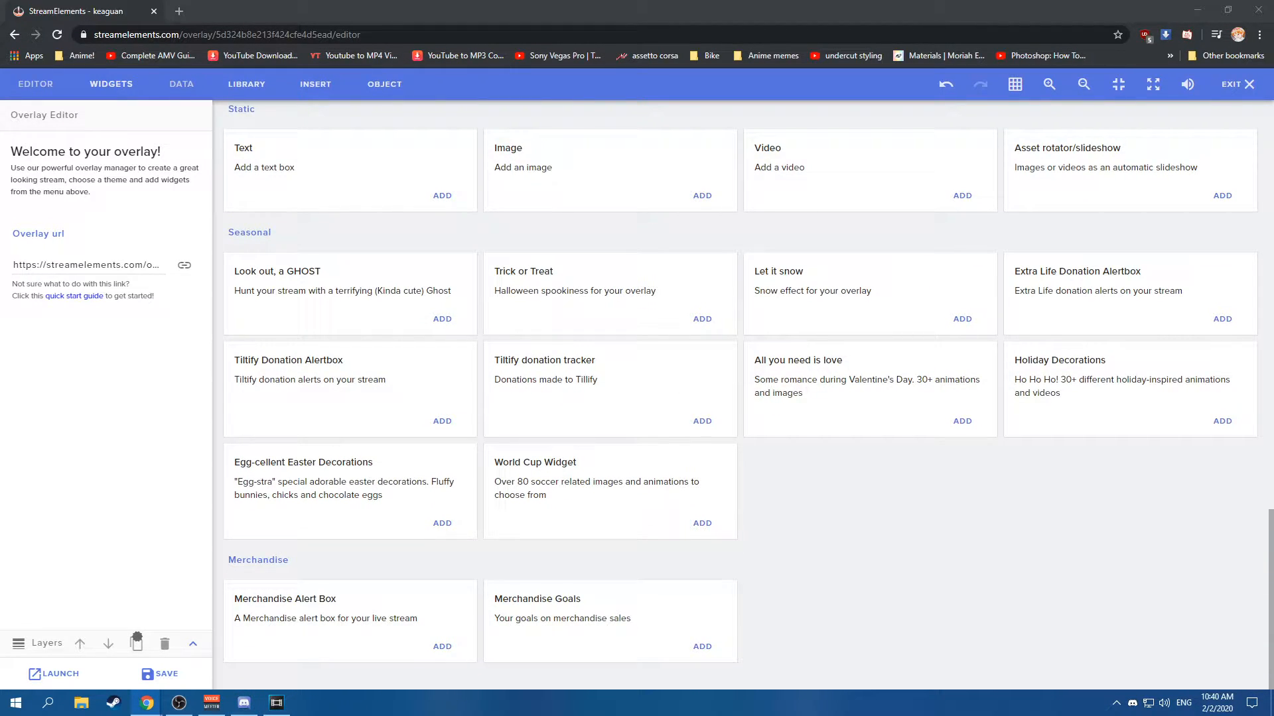
scroll(748, 389, up, 4)
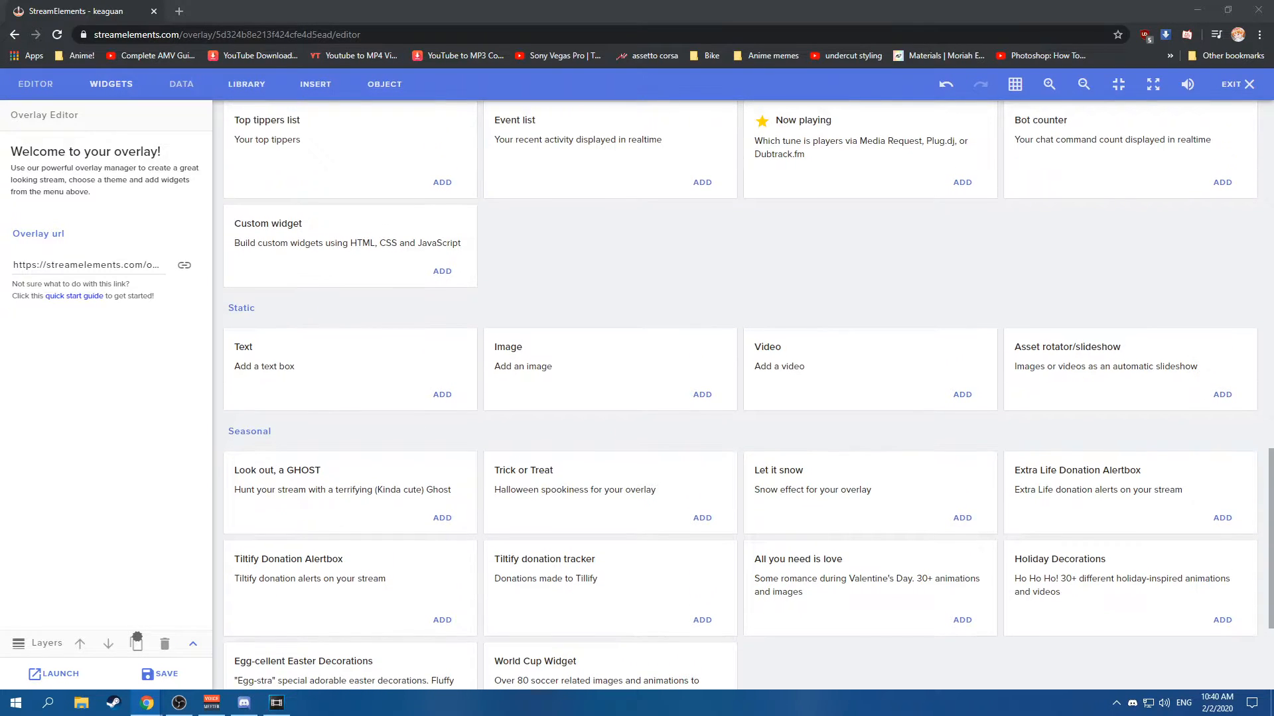
scroll(749, 389, up, 1)
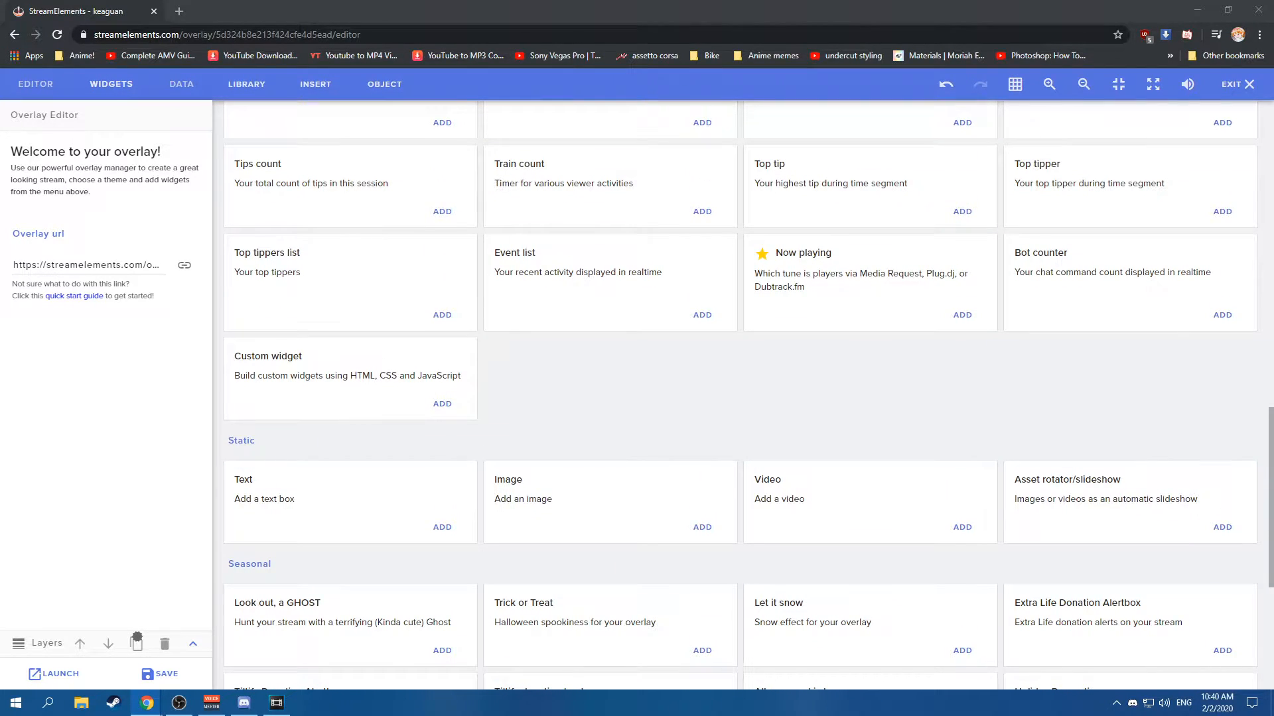
Review the widget catalogue back up to Featured Widgets and down again to the Stream Goals, Stream Subscribers and Stream Labels groups.
scroll(749, 389, up, 1)
scroll(749, 389, up, 1)
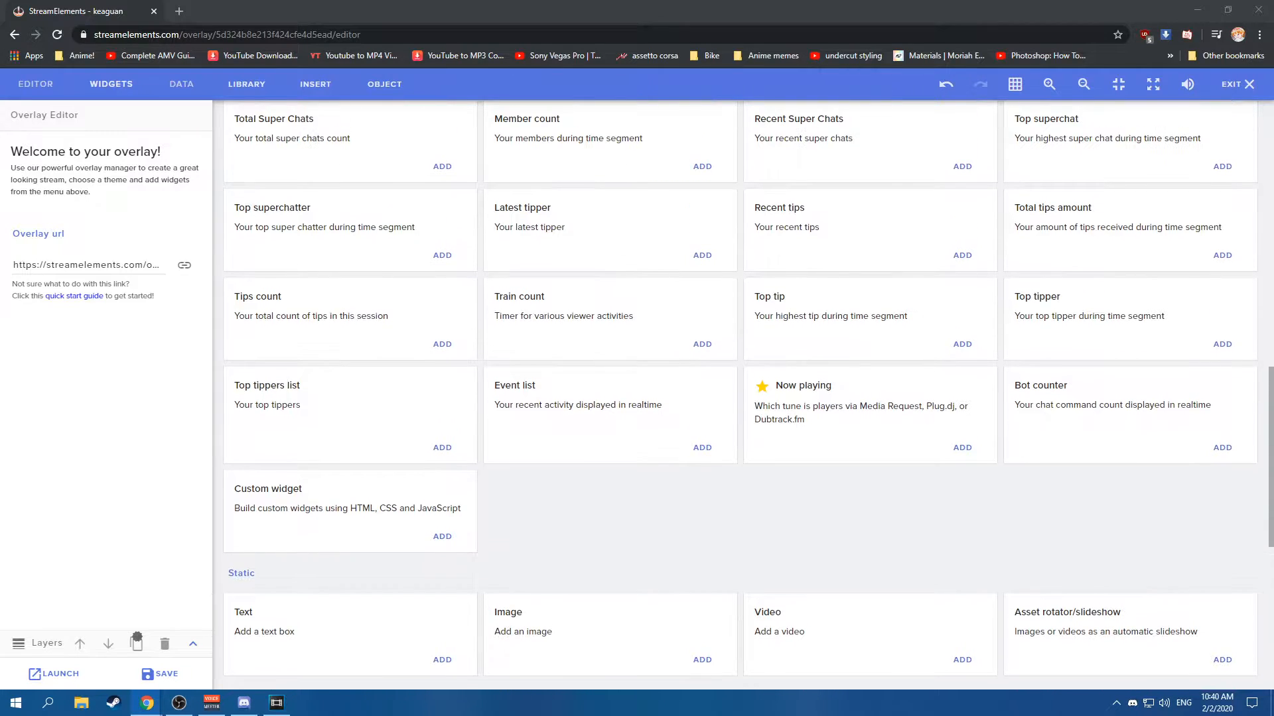
scroll(749, 388, up, 1)
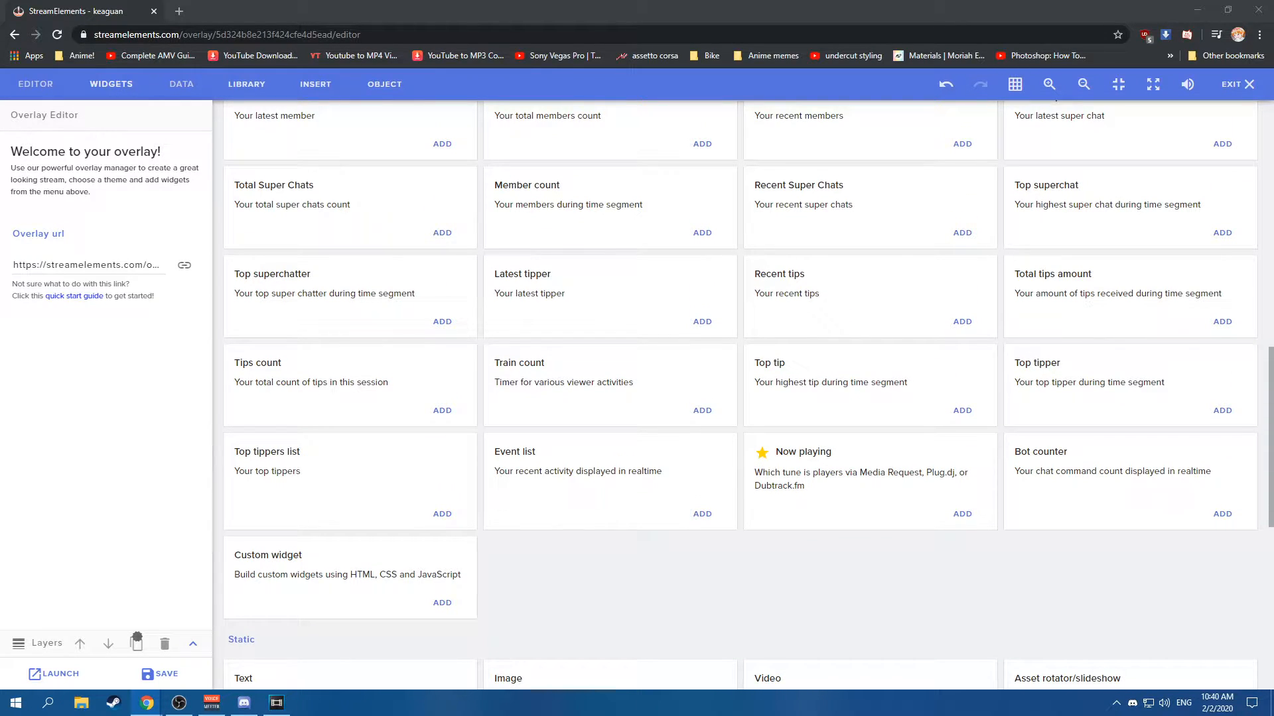
scroll(749, 389, up, 6)
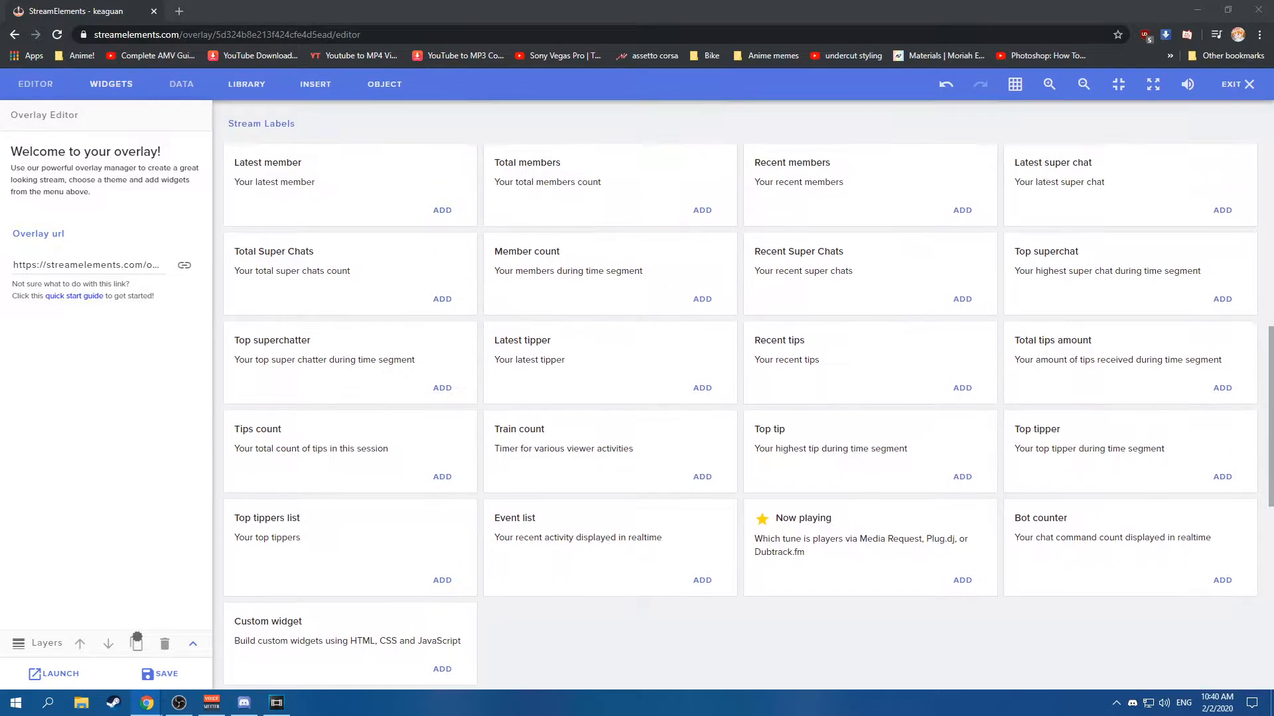
scroll(749, 389, up, 5)
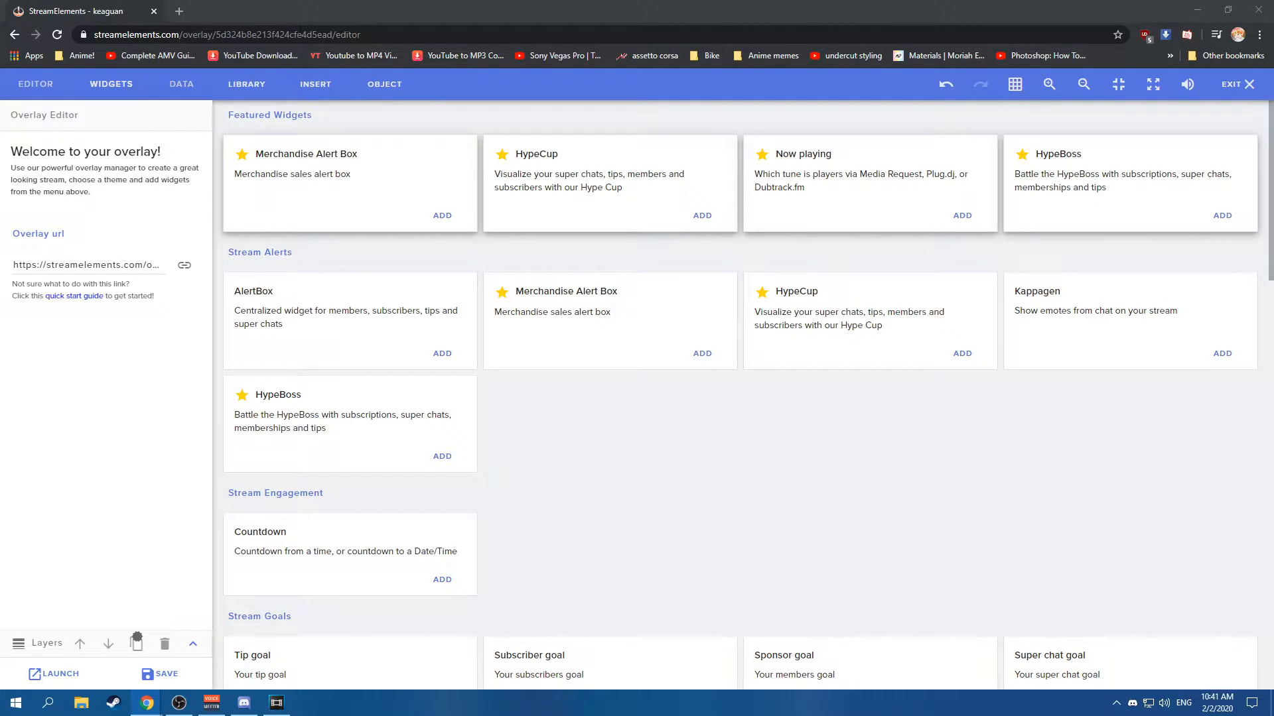
scroll(749, 389, down, 3)
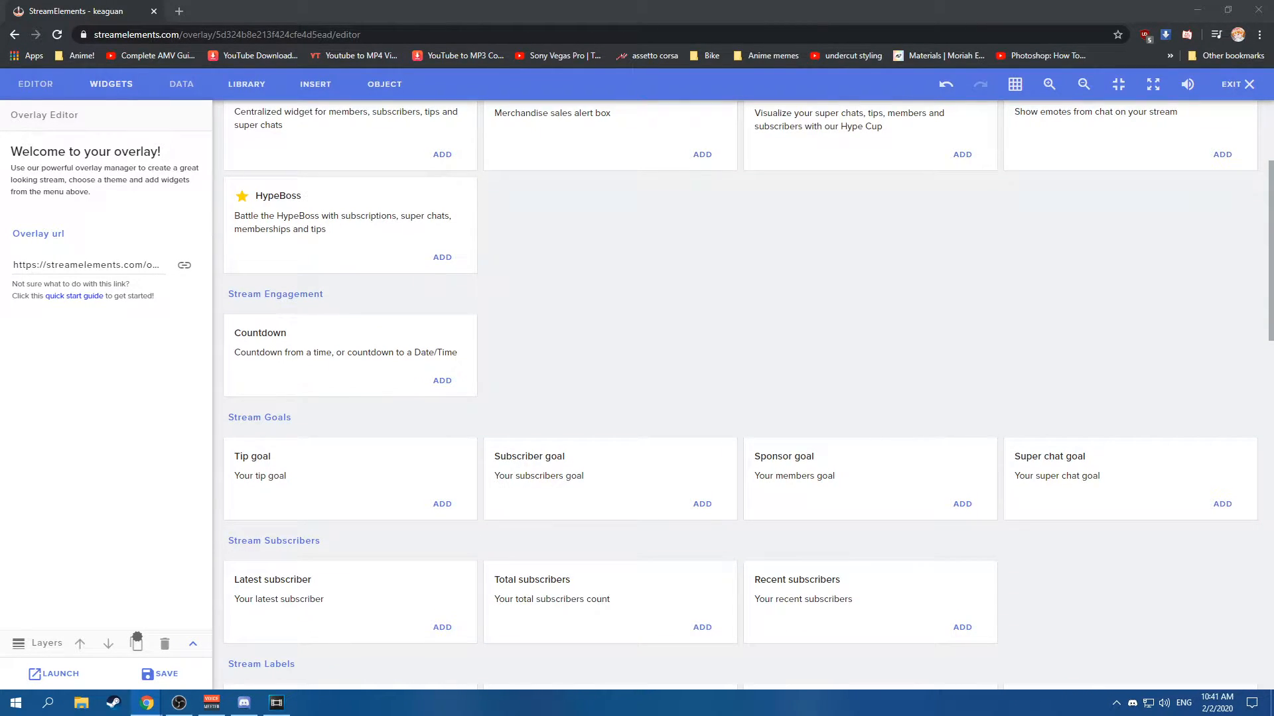
key(alt+Tab)
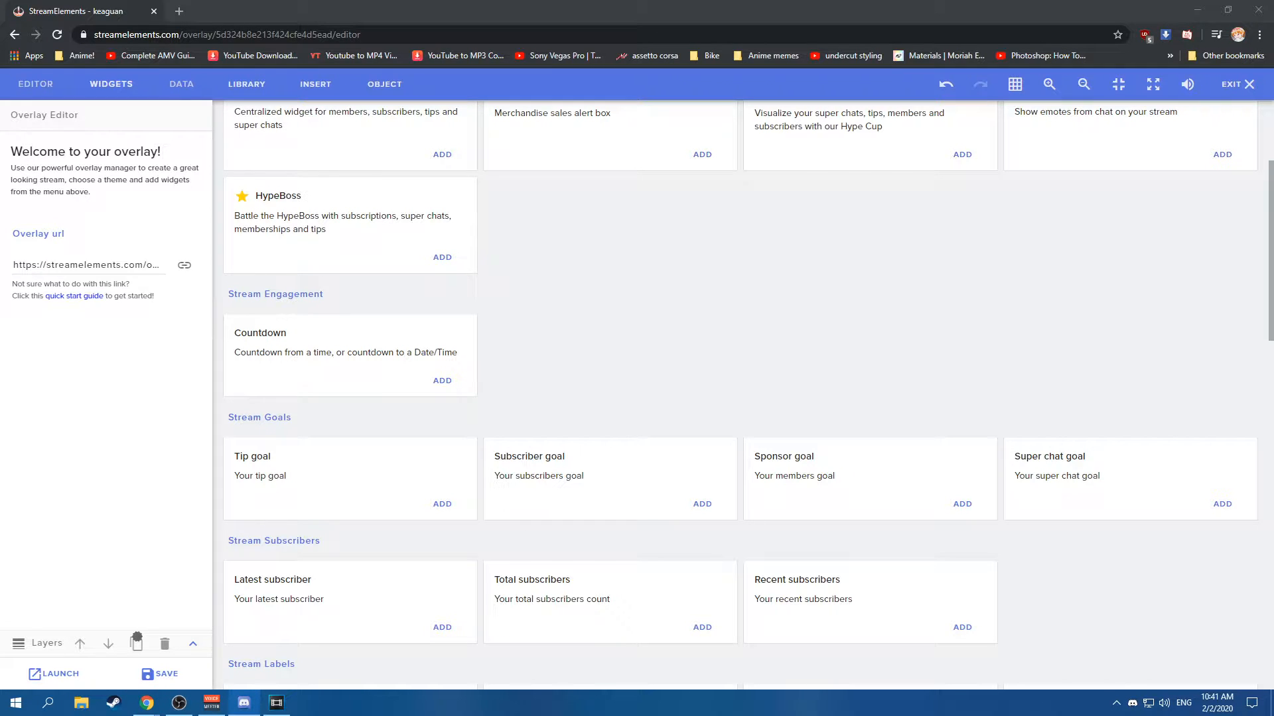
scroll(748, 394, down, 2)
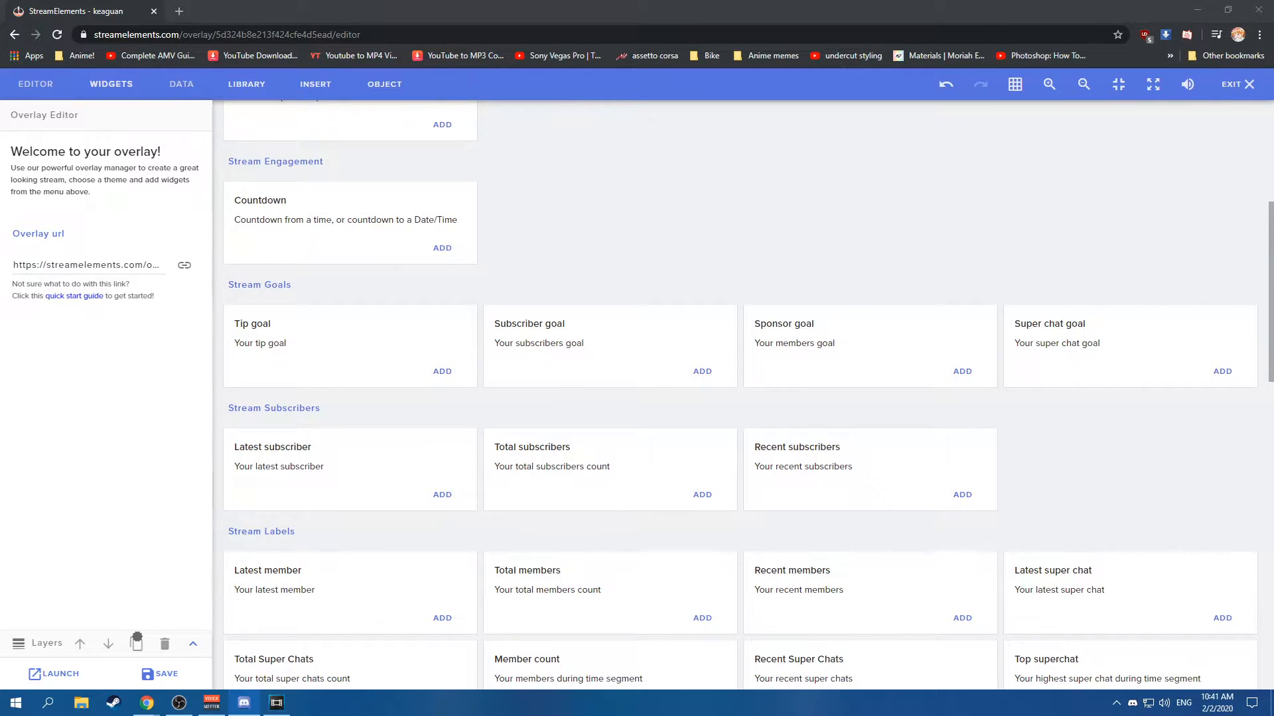
scroll(749, 394, down, 2)
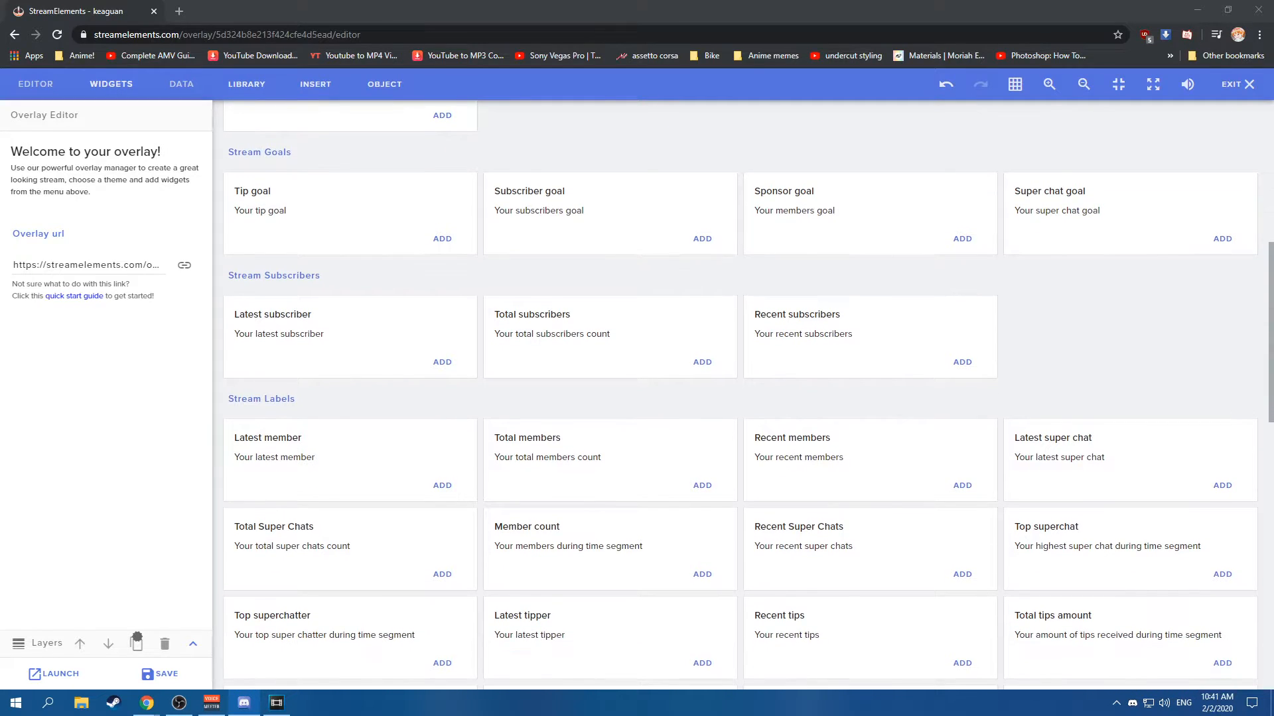
Look through the media library's all files, images, sounds and videos categories, and close the library.
click(247, 84)
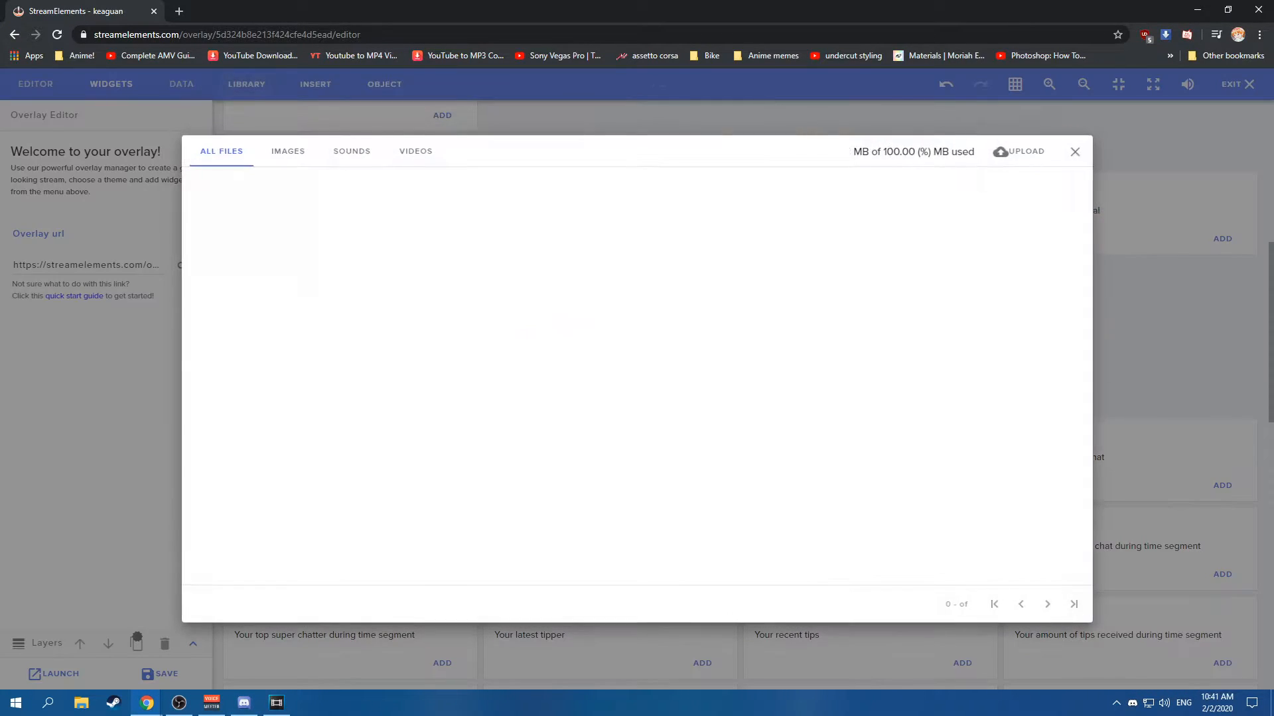
click(287, 151)
click(221, 151)
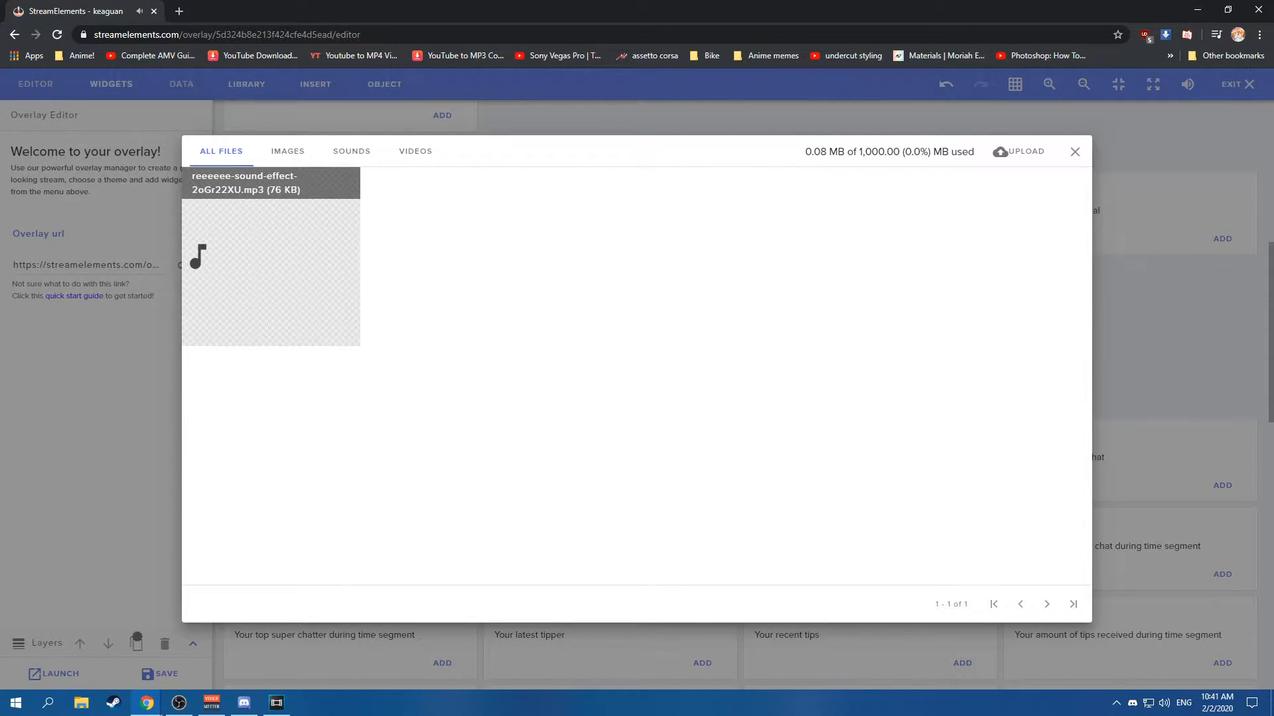
click(287, 151)
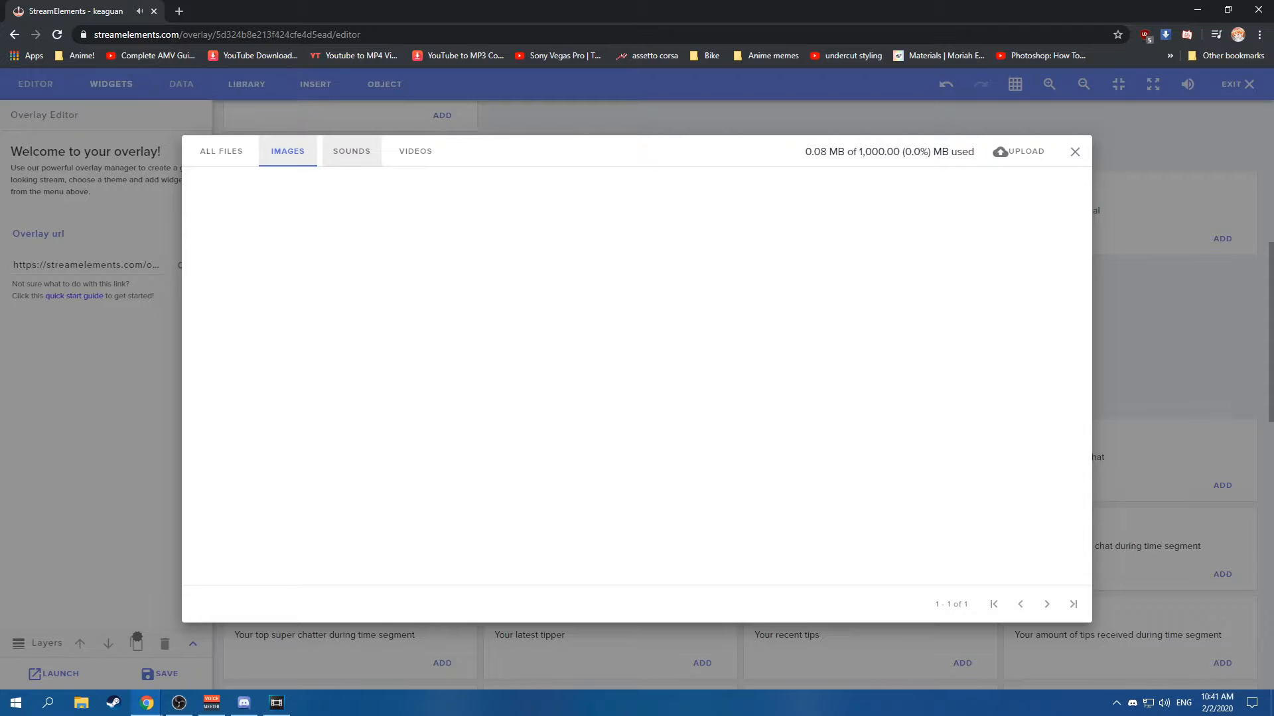
click(352, 151)
click(416, 151)
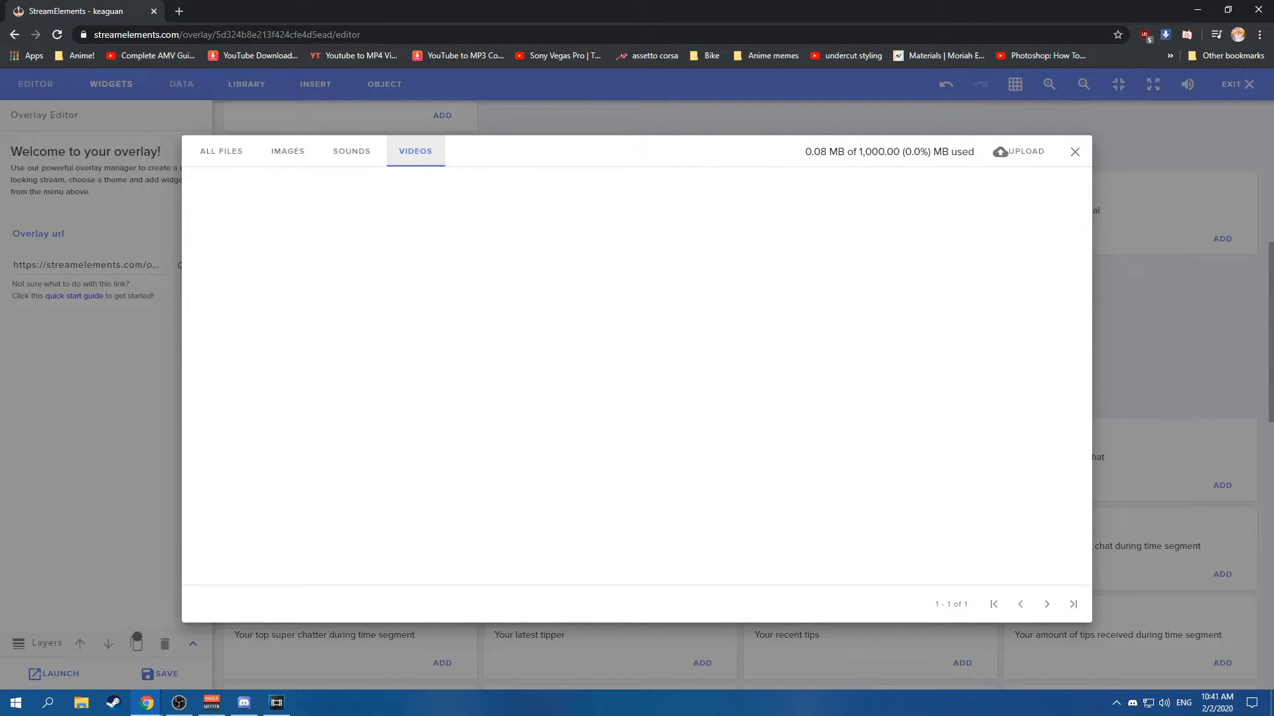
click(1074, 151)
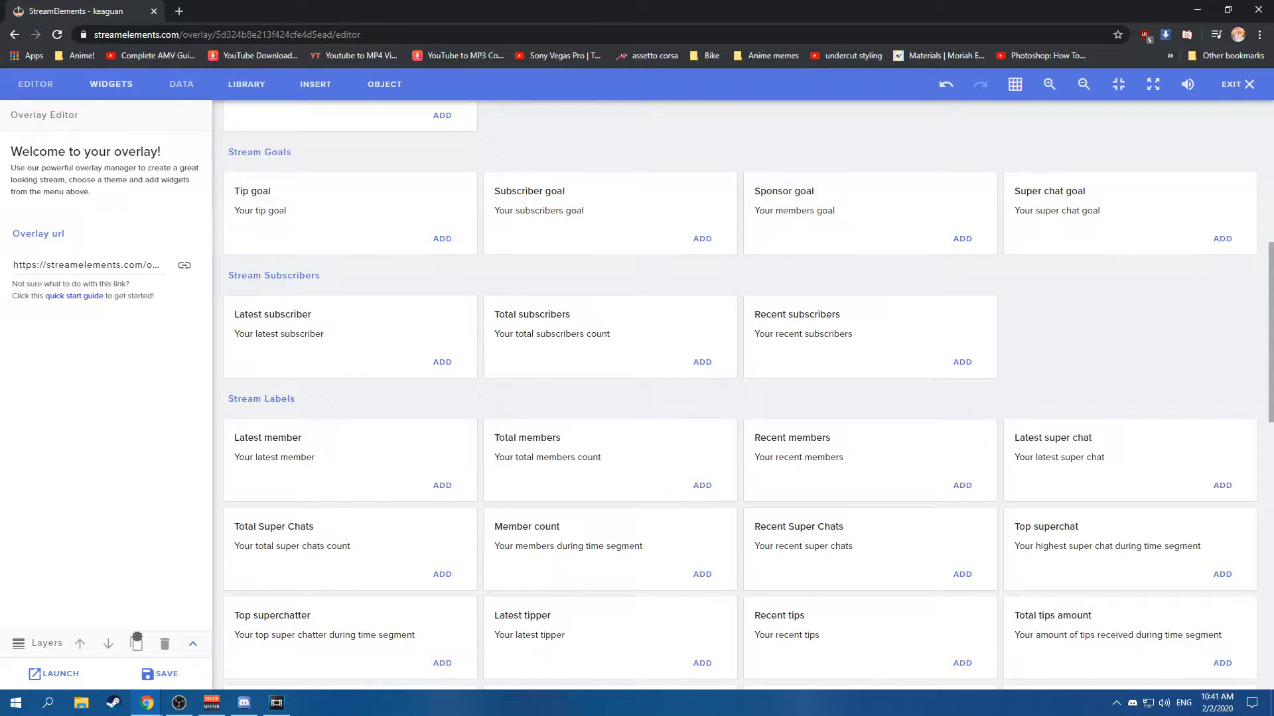
Go through the remaining widgets down to the Merchandise group and view the overlay's data labels.
scroll(702, 239, down, 1)
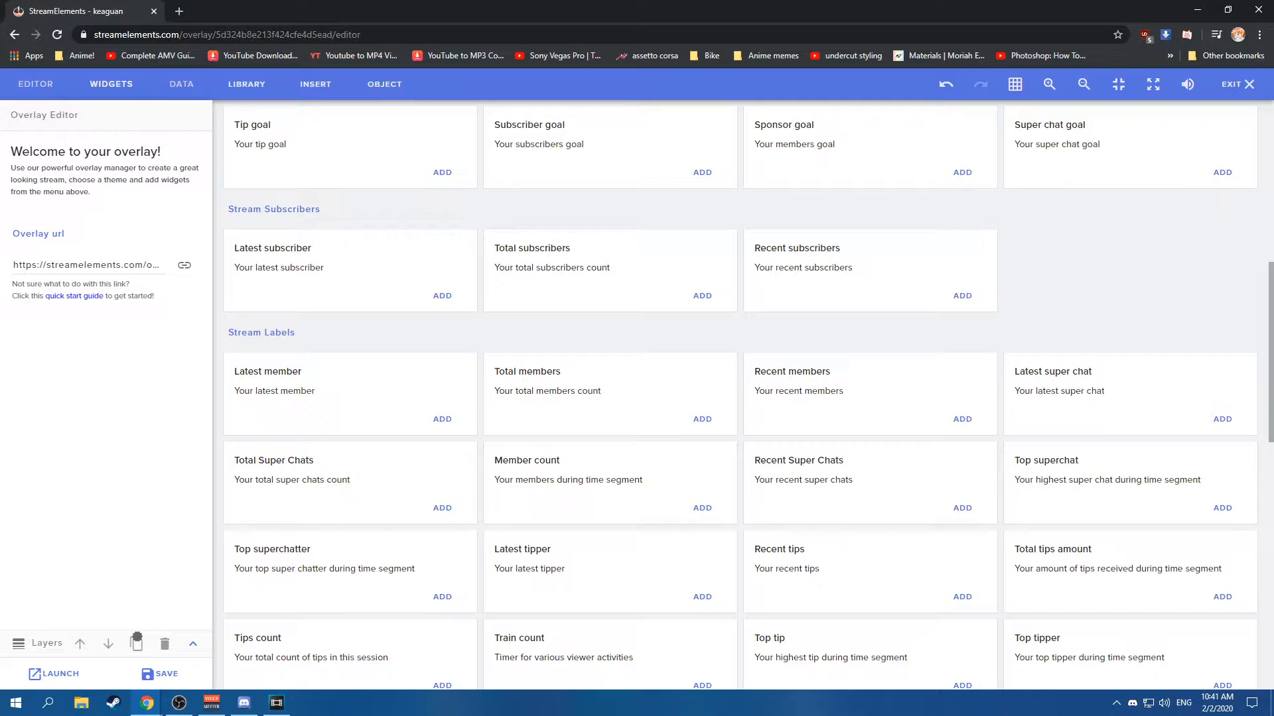
scroll(703, 229, down, 1)
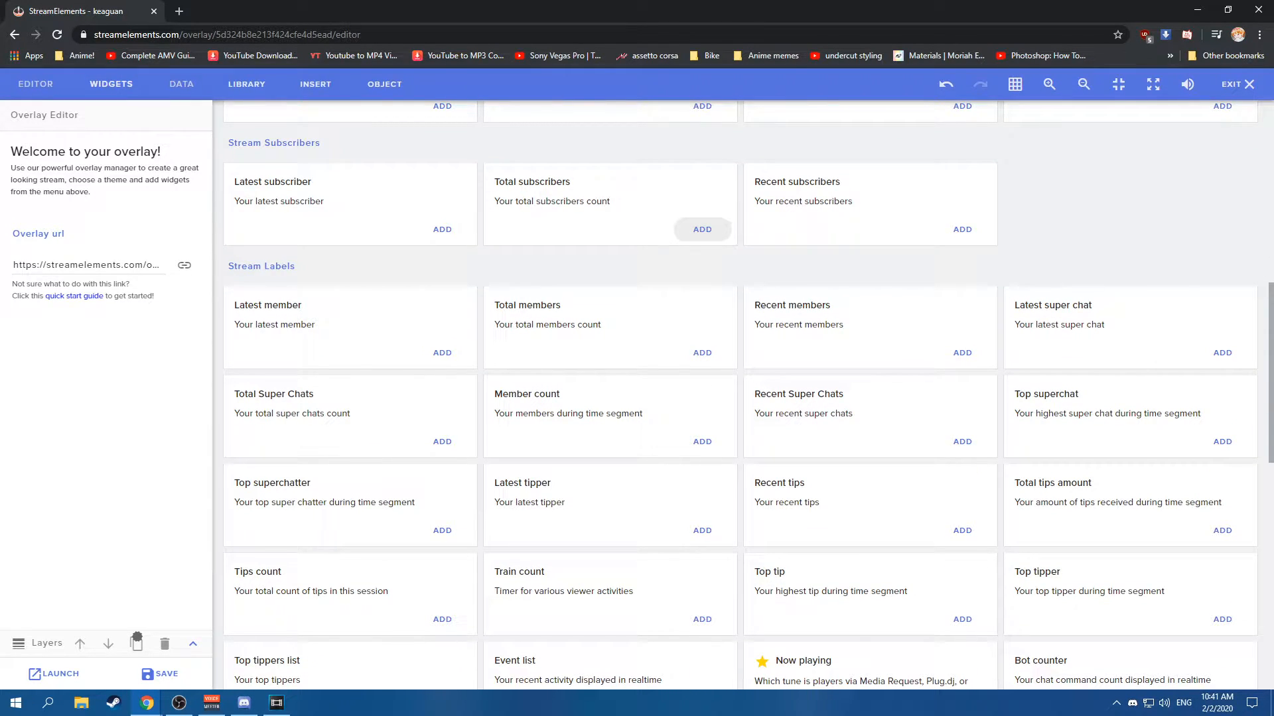
scroll(702, 229, down, 3)
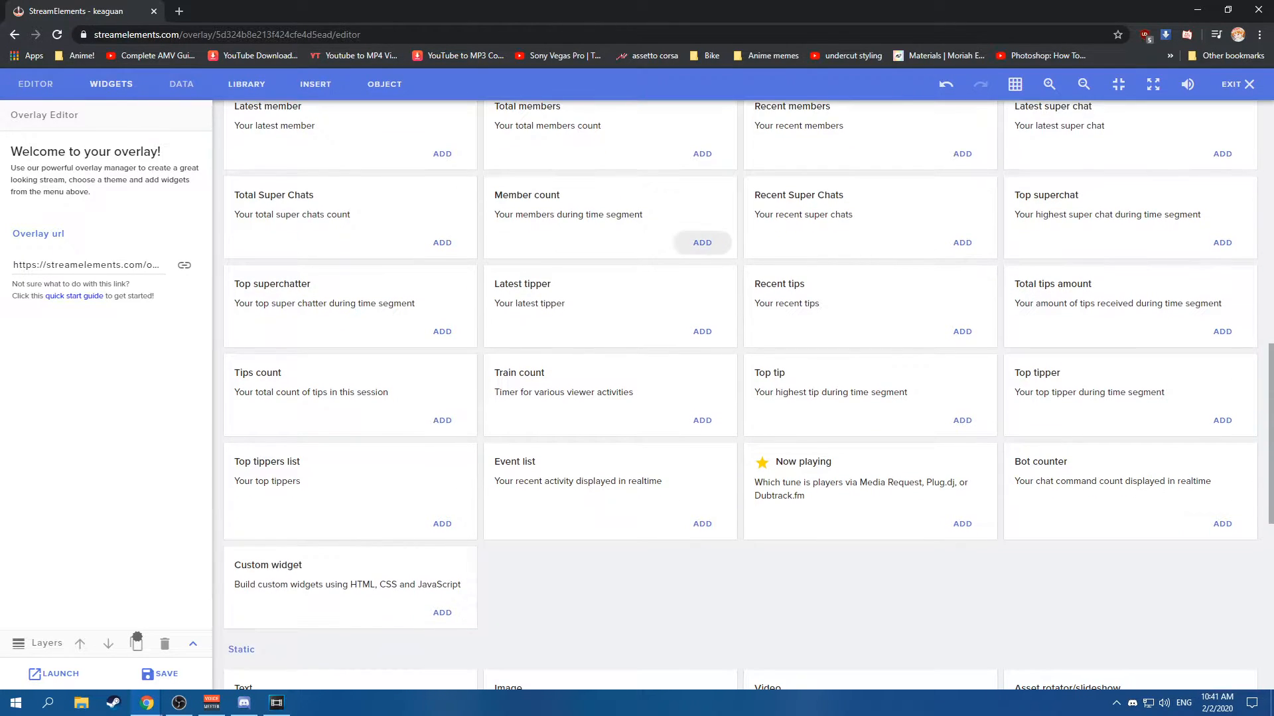
scroll(702, 243, down, 1)
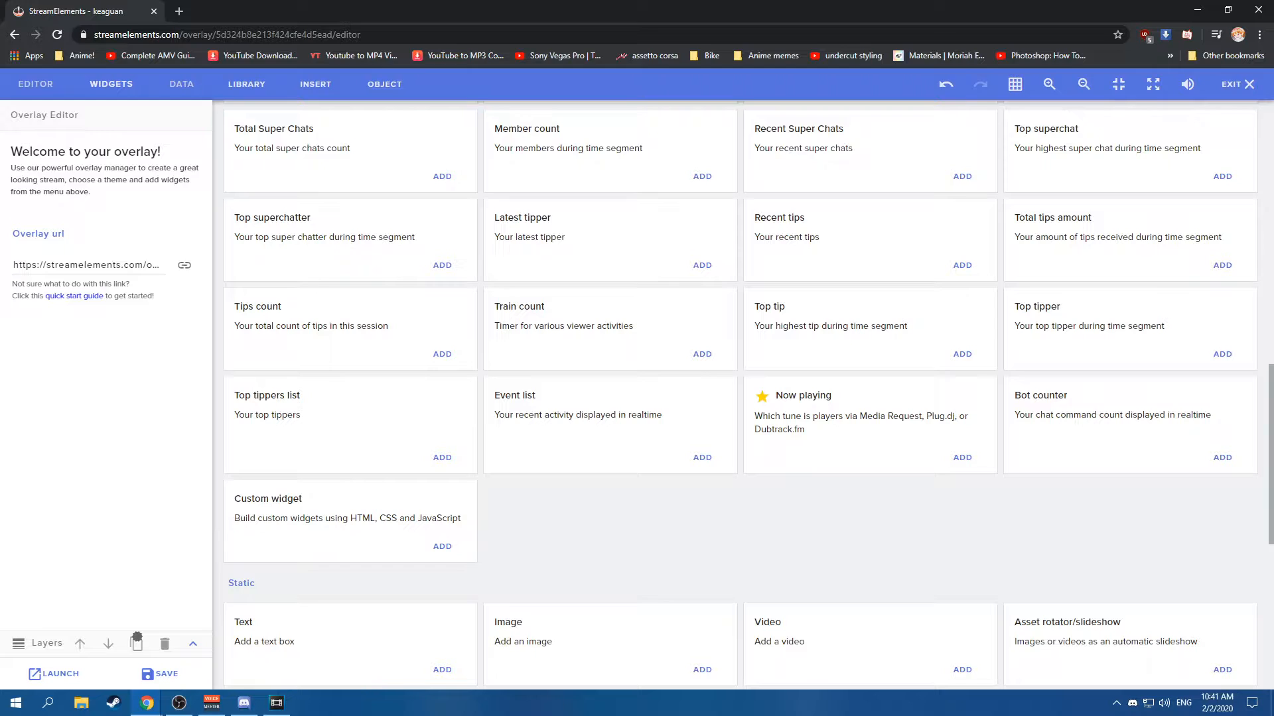
scroll(738, 393, down, 2)
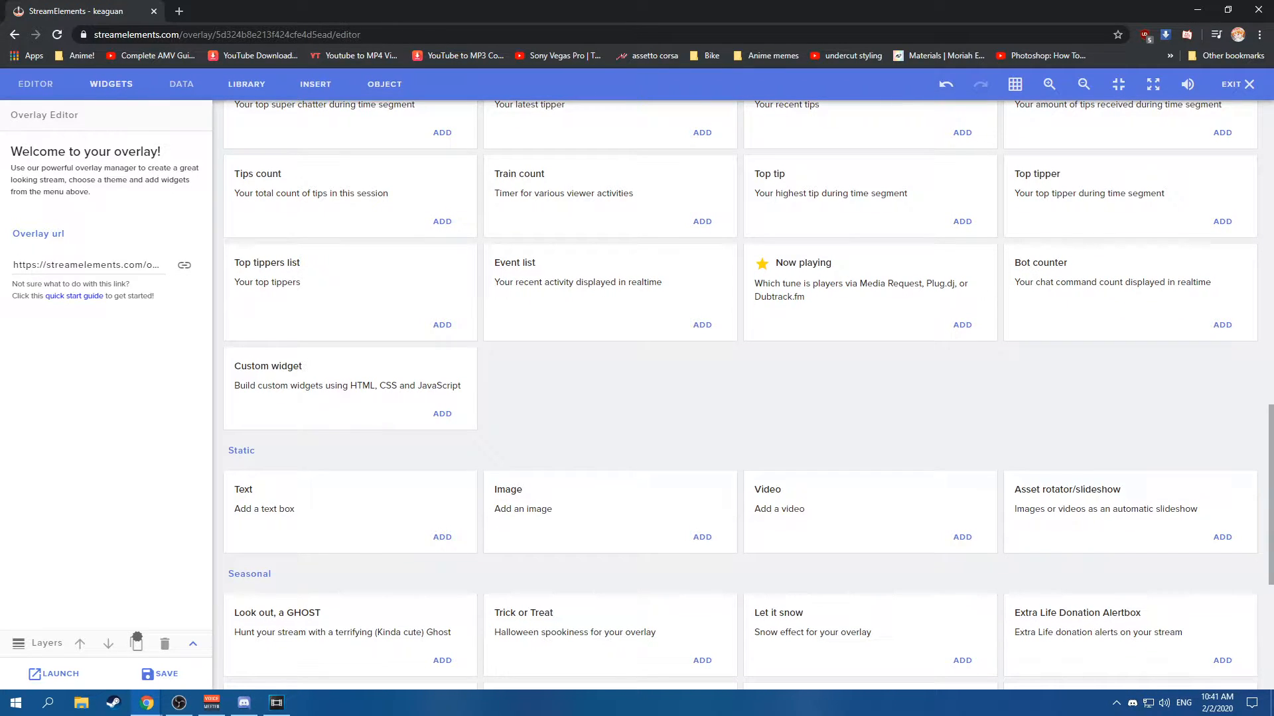
scroll(702, 398, down, 2)
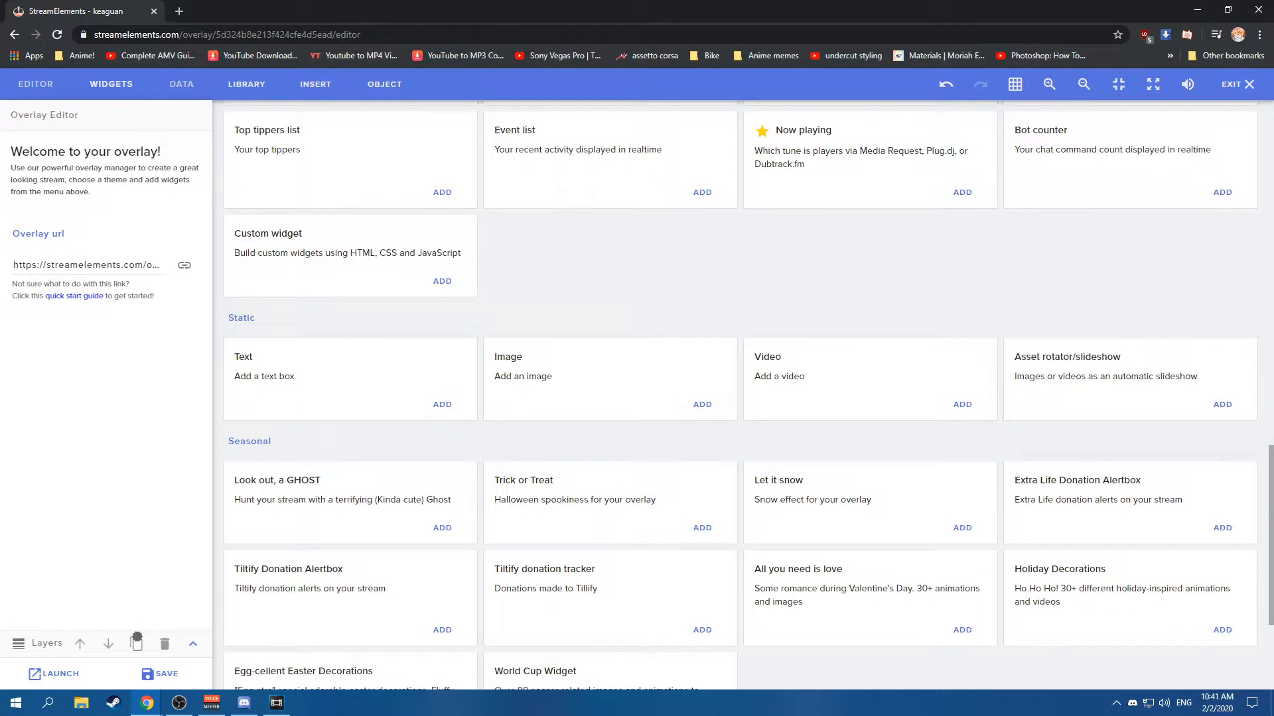
scroll(703, 418, down, 3)
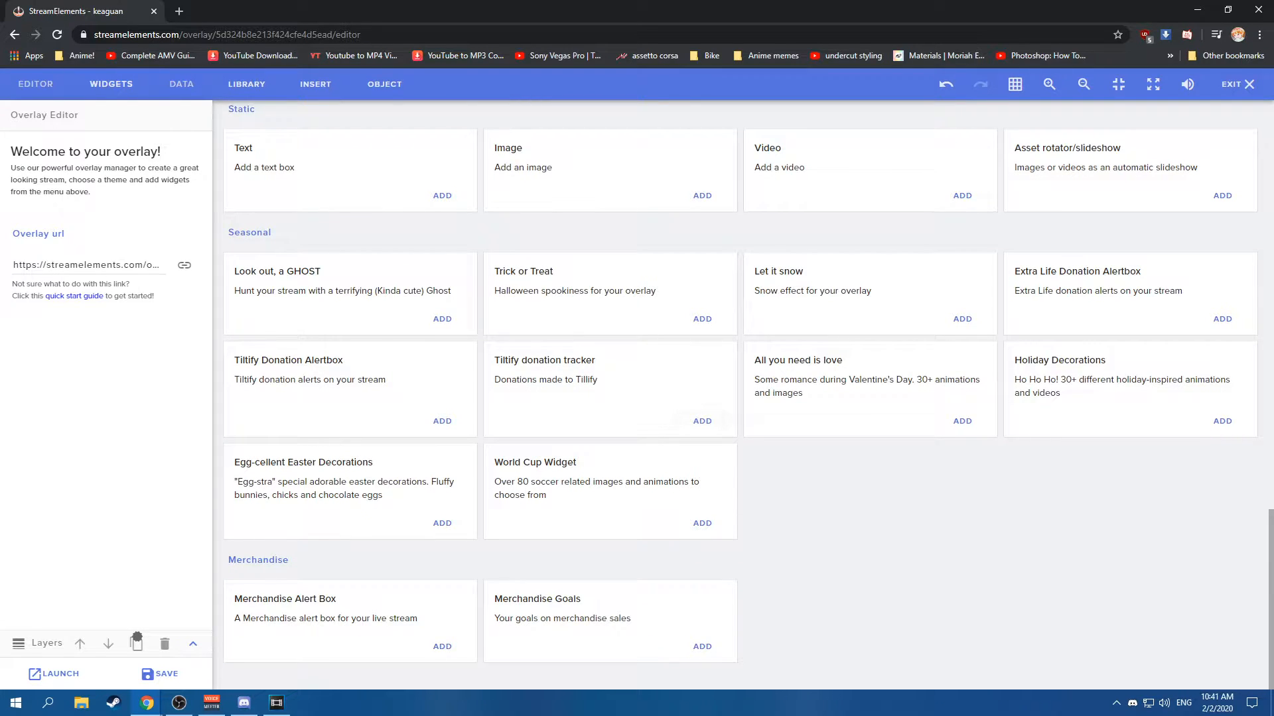
click(181, 85)
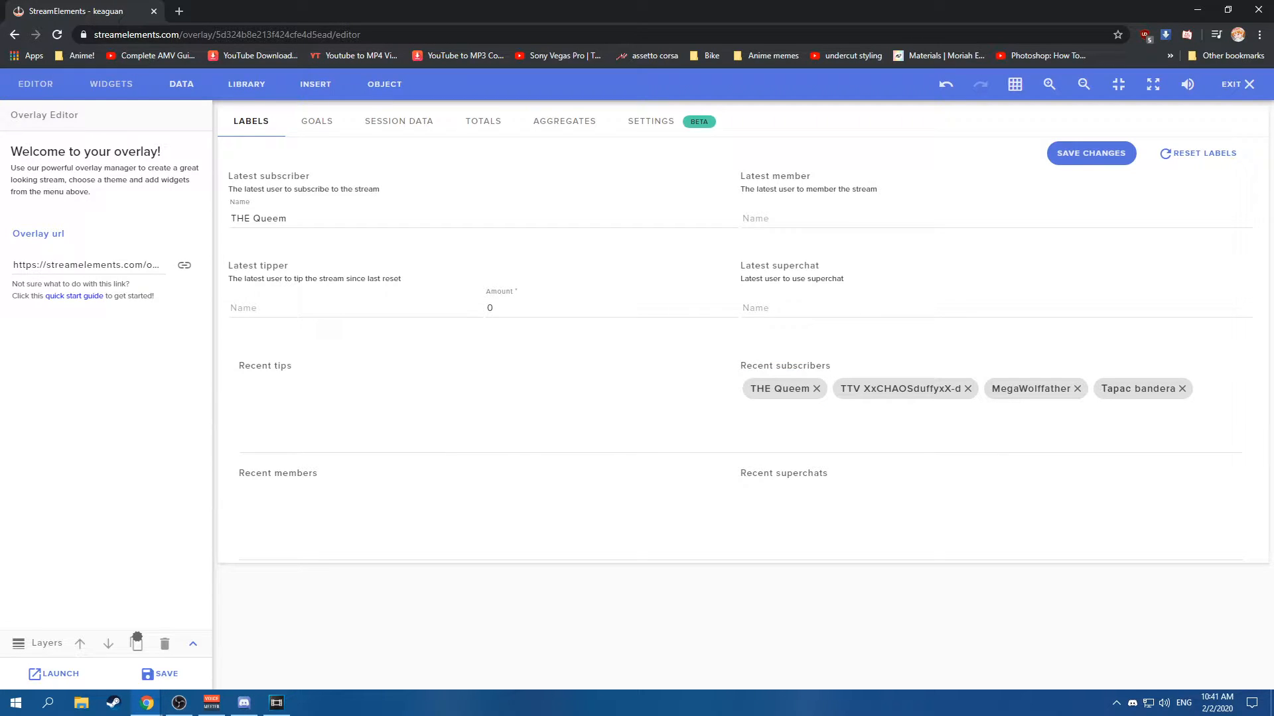
Return to the overlay canvas and copy the overlay's export link from its launch options.
click(36, 85)
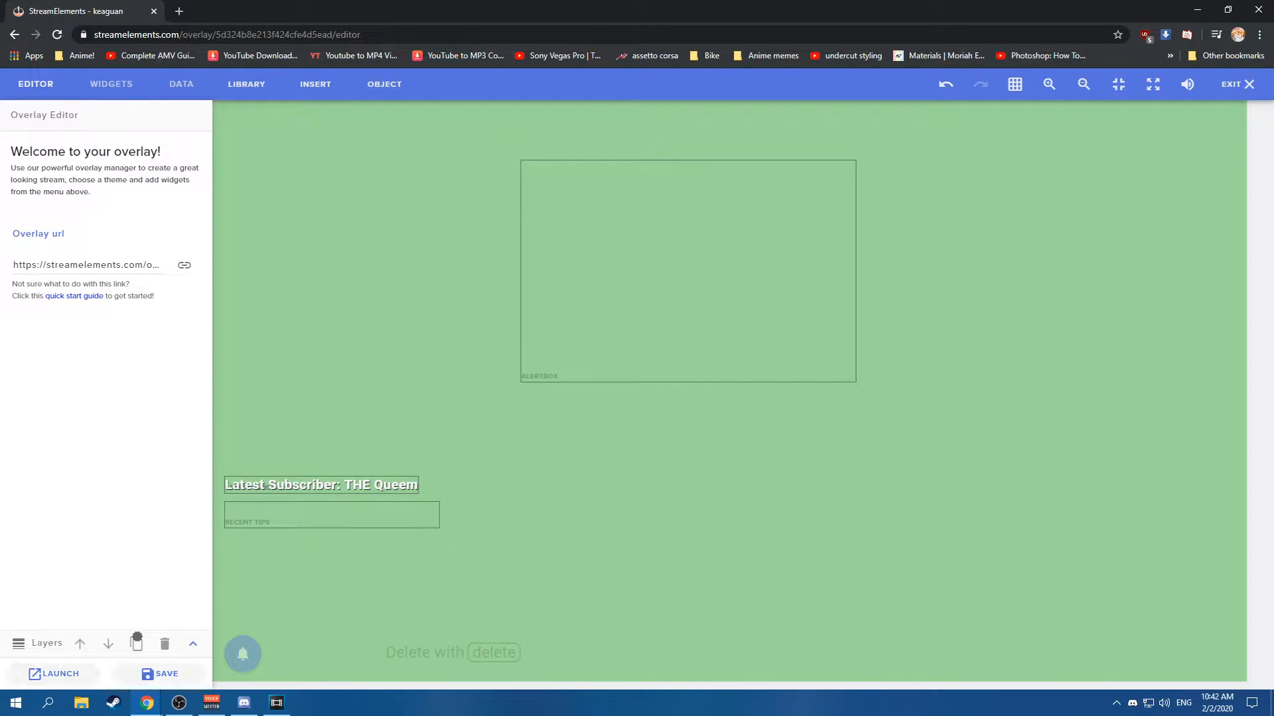
click(53, 674)
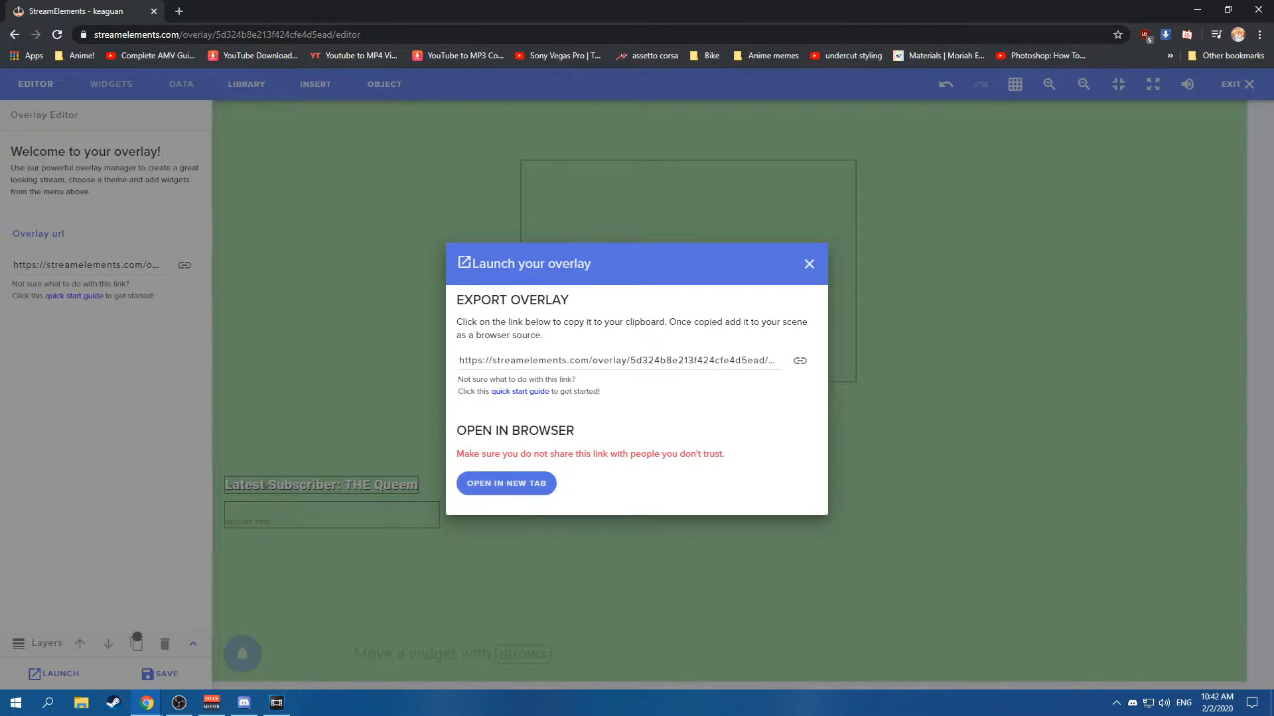
click(800, 360)
Switch to OBS, bring its window maximised onto the main screen, and make the Browser source visible.
click(179, 703)
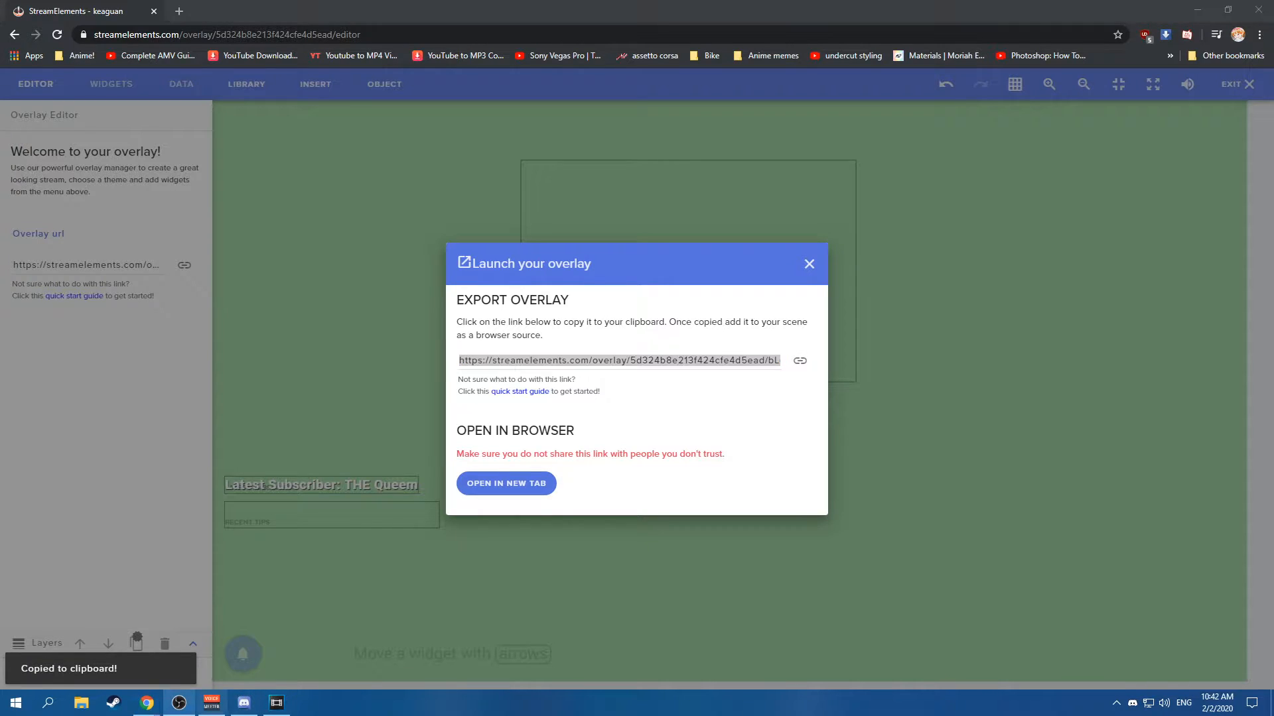
drag(1273, 223, 572, 175)
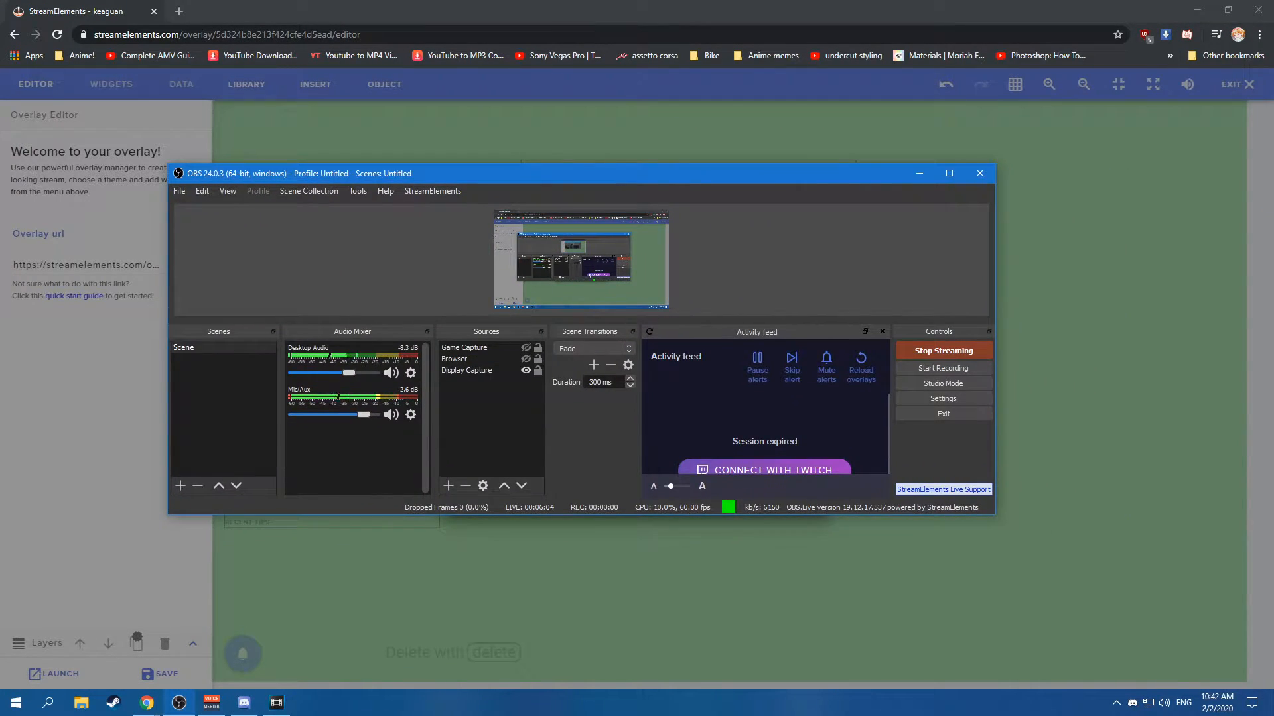
right_click(472, 410)
key(Escape)
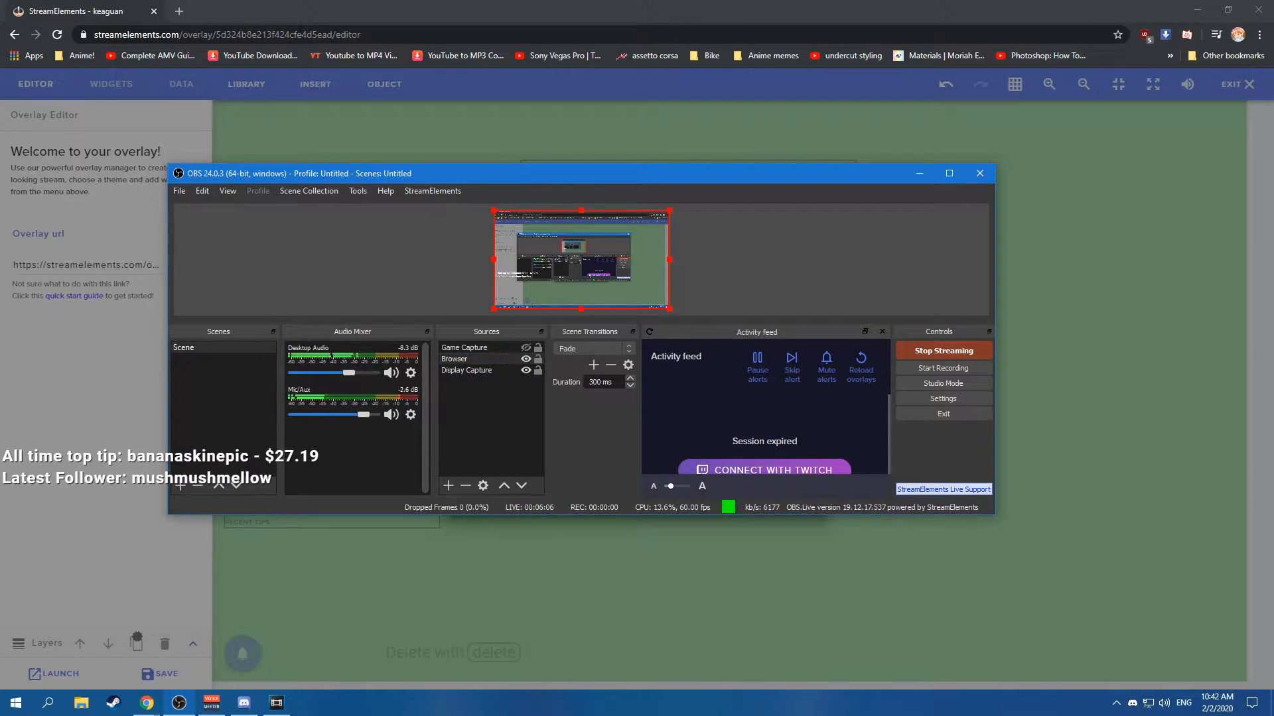
click(949, 173)
click(455, 534)
right_click(455, 535)
click(494, 520)
triple_click(605, 405)
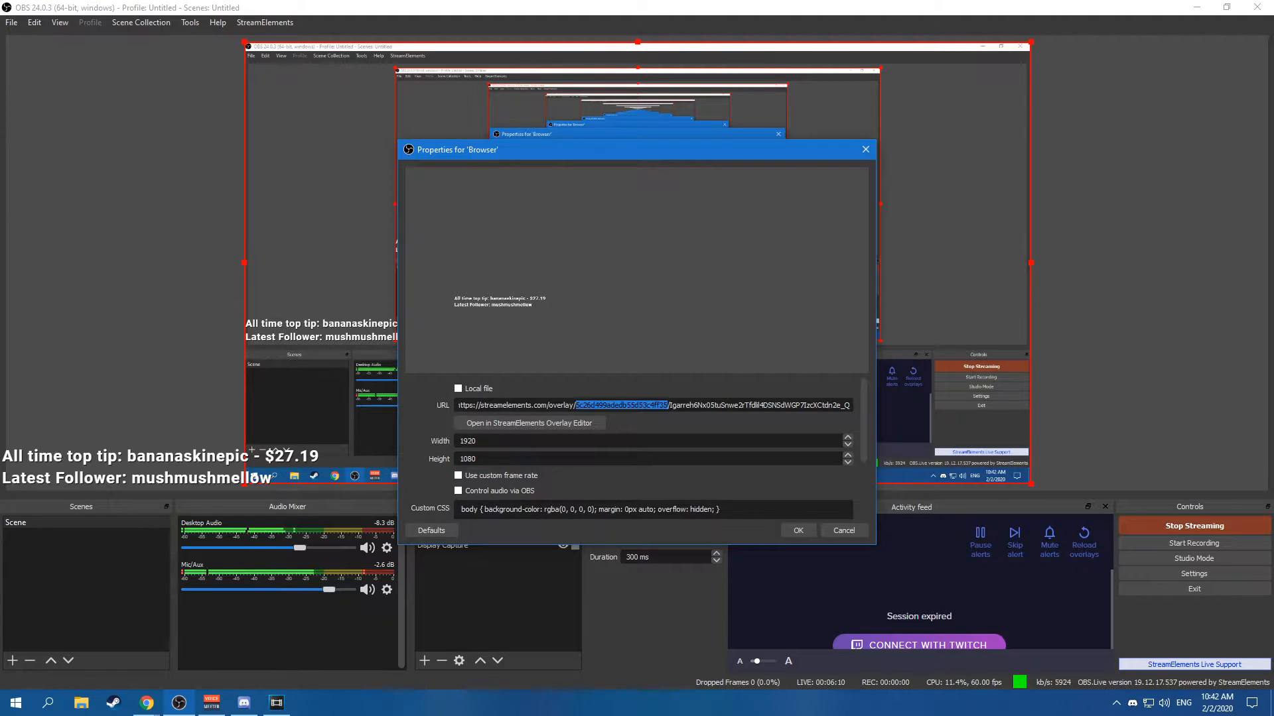
click(844, 531)
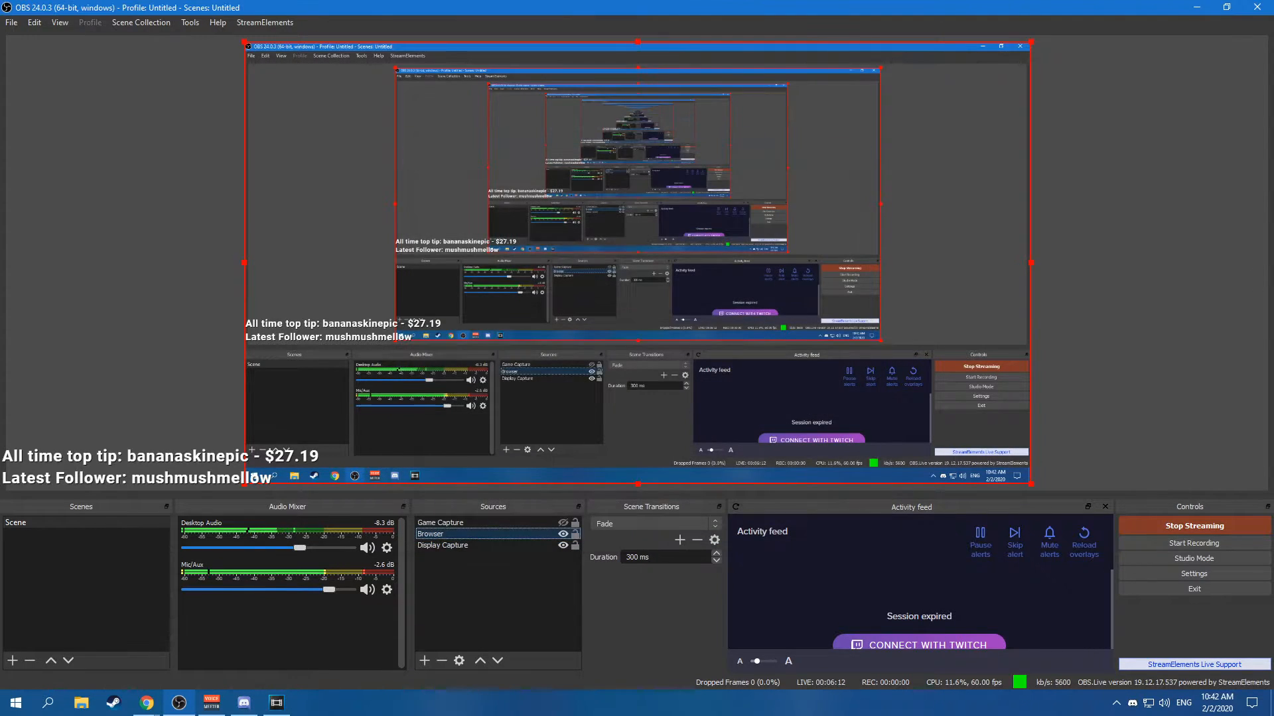
Replace the Browser source's URL with the copied private overlay link, confirm, and move the OBS window off the main screen.
right_click(475, 617)
key(Escape)
click(430, 534)
right_click(430, 534)
click(494, 522)
triple_click(530, 405)
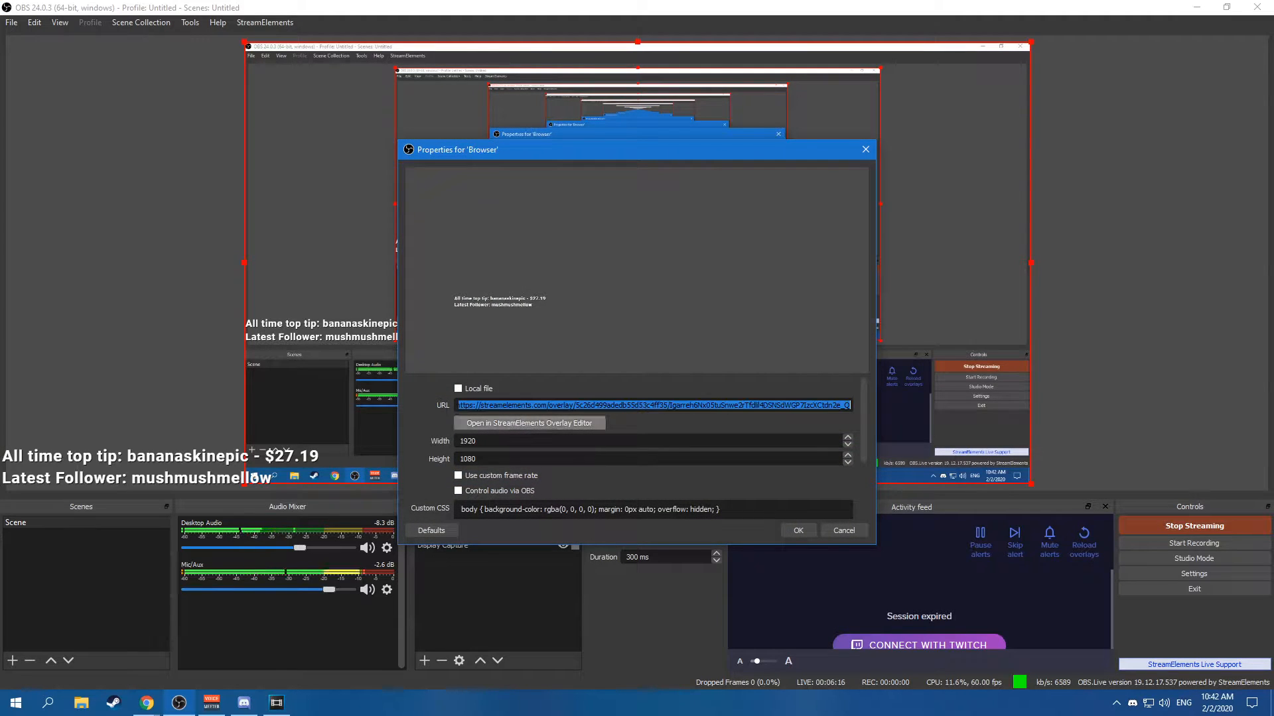
key(ctrl+v)
key(Return)
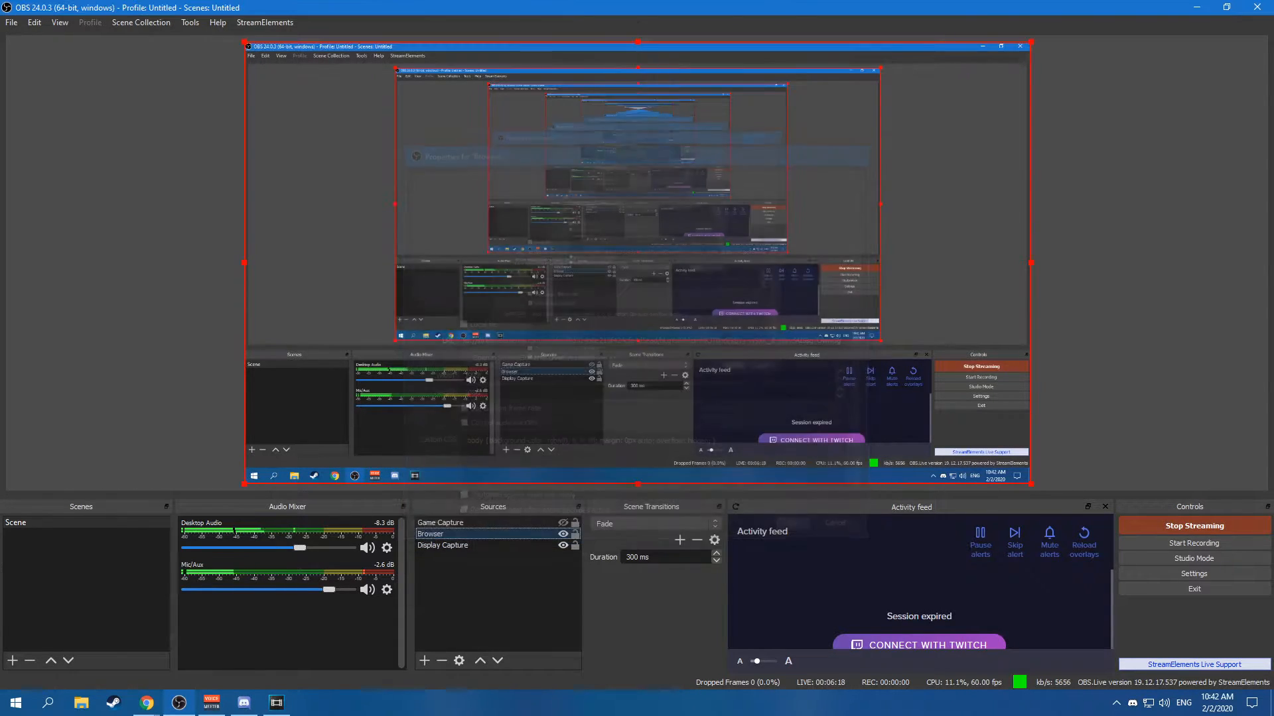
drag(663, 7, 1273, 334)
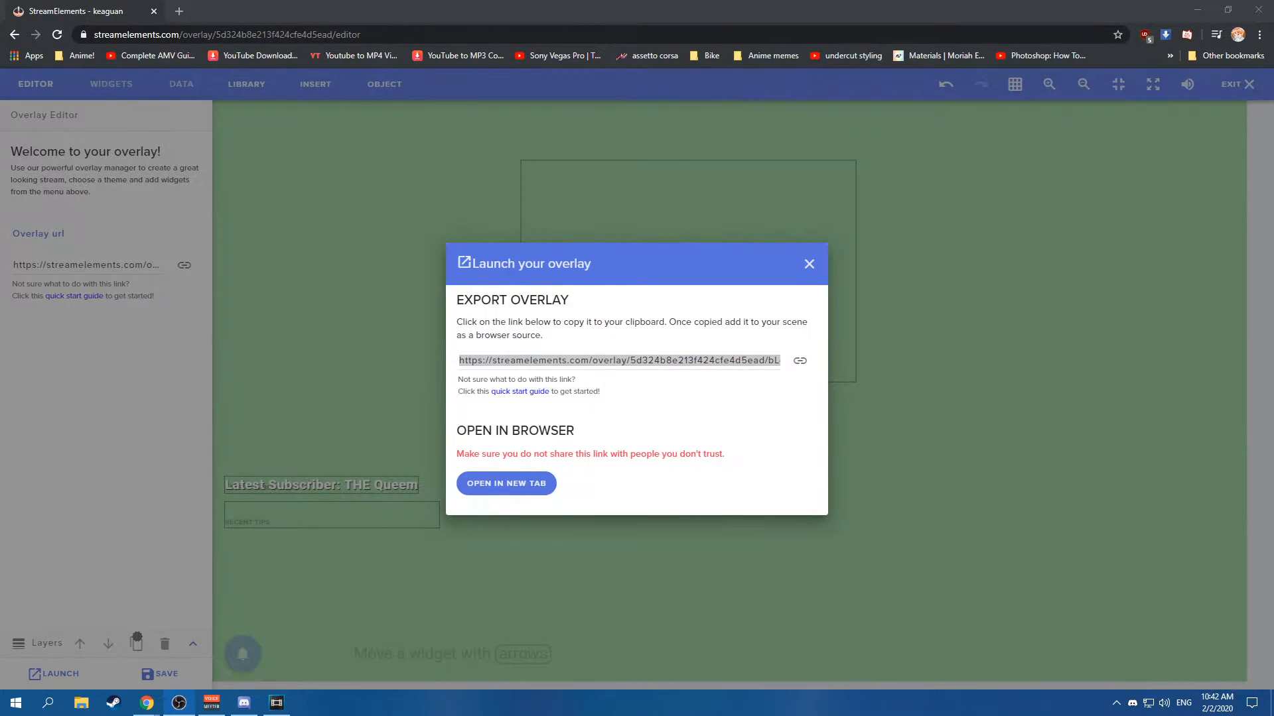
Close the overlay's launch dialog and the browser window, and return to the Vegas Pro project.
click(810, 264)
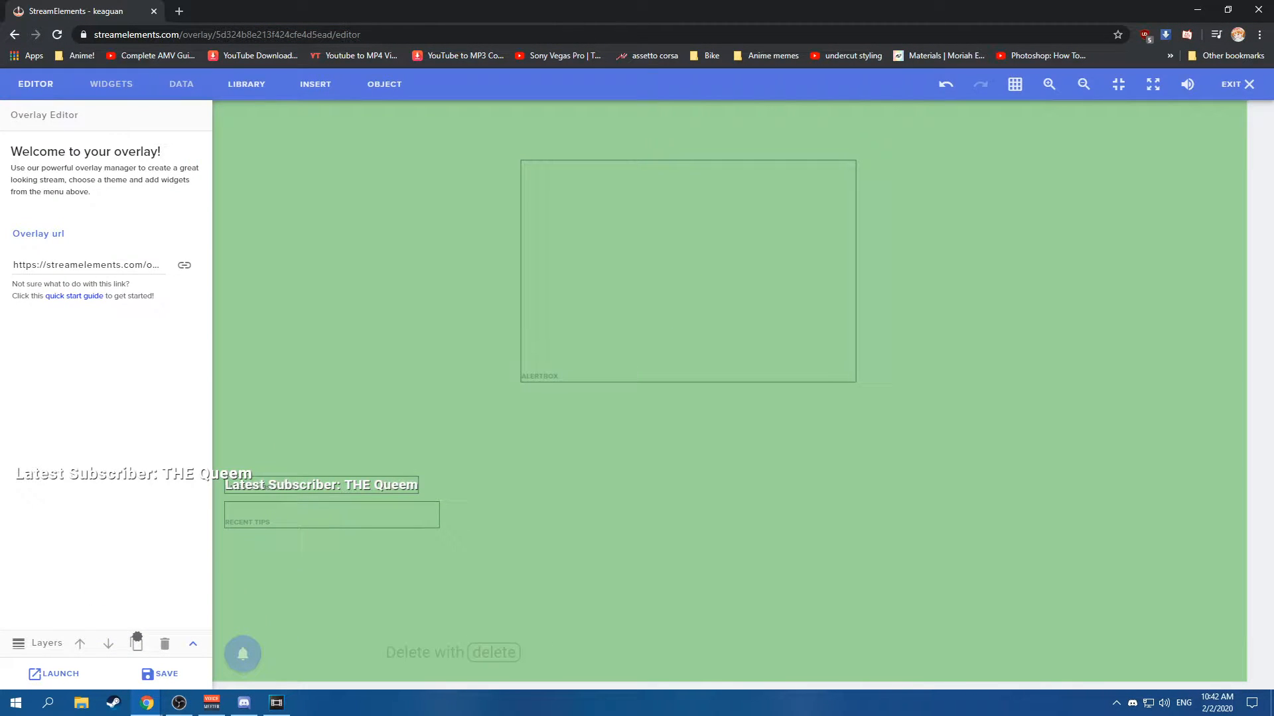
key(alt+Tab)
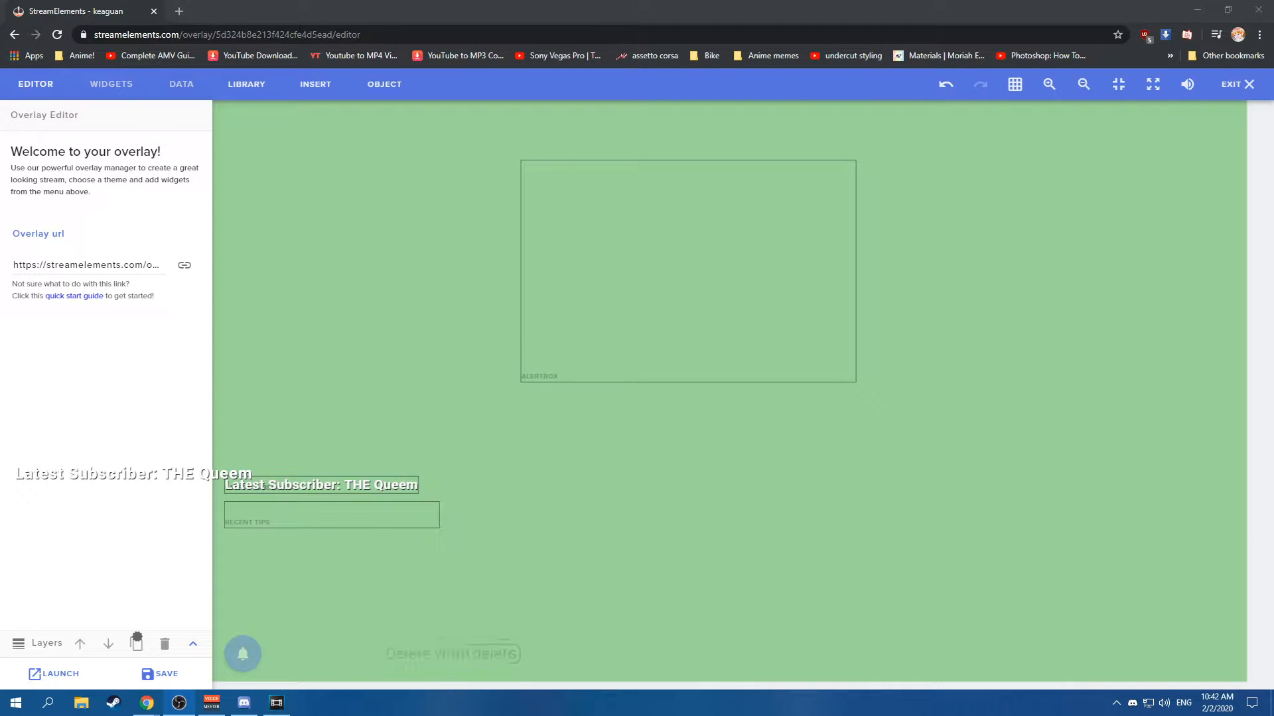
key(alt+Tab)
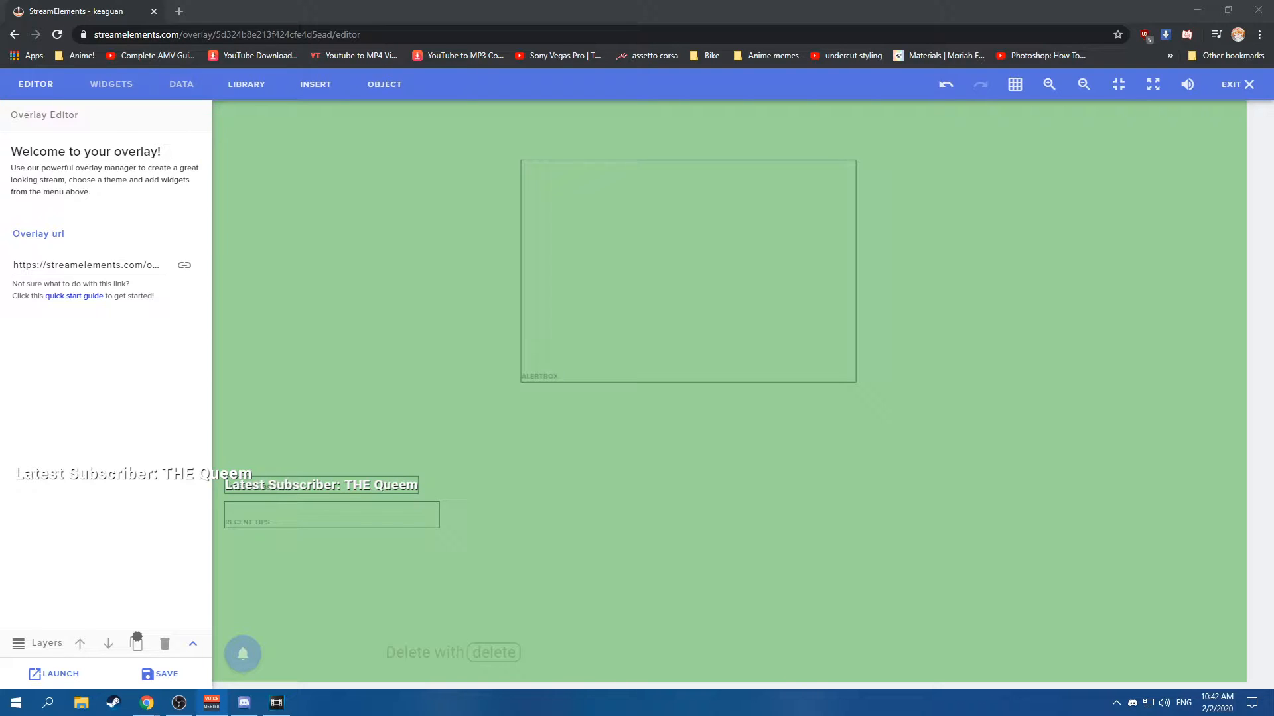
key(alt+Tab)
click(1258, 10)
key(Return)
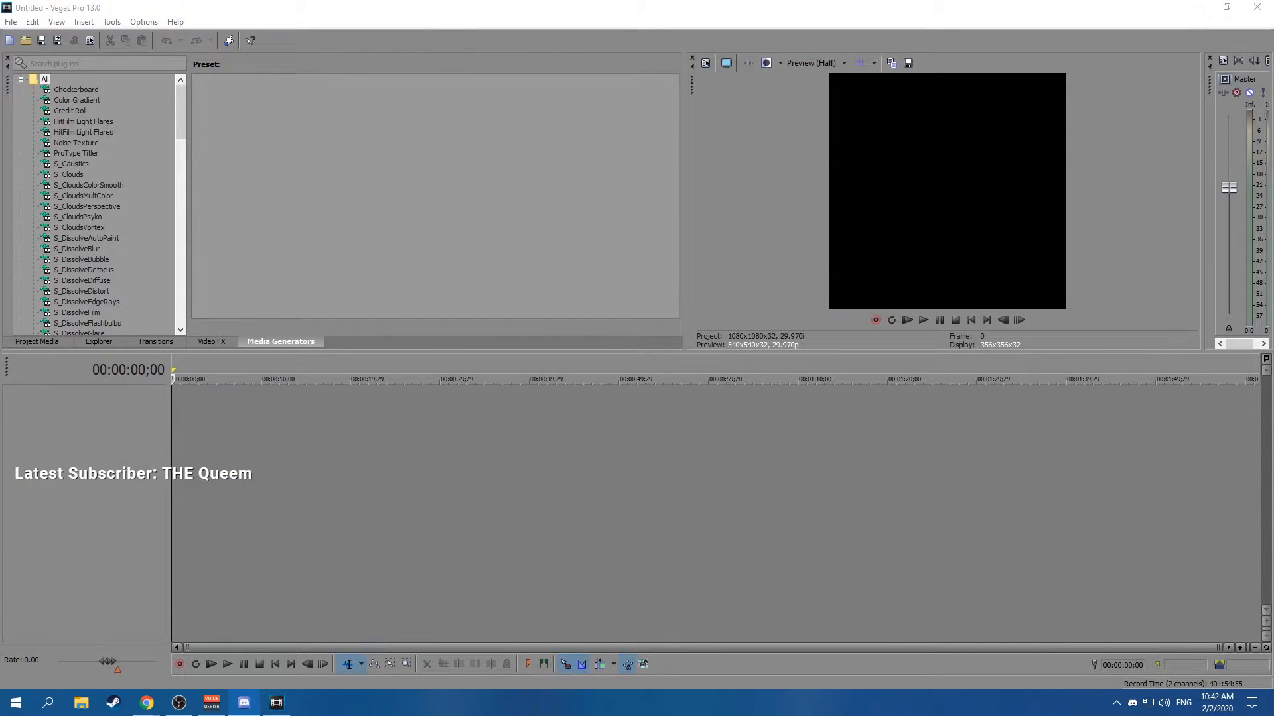
key(super+d)
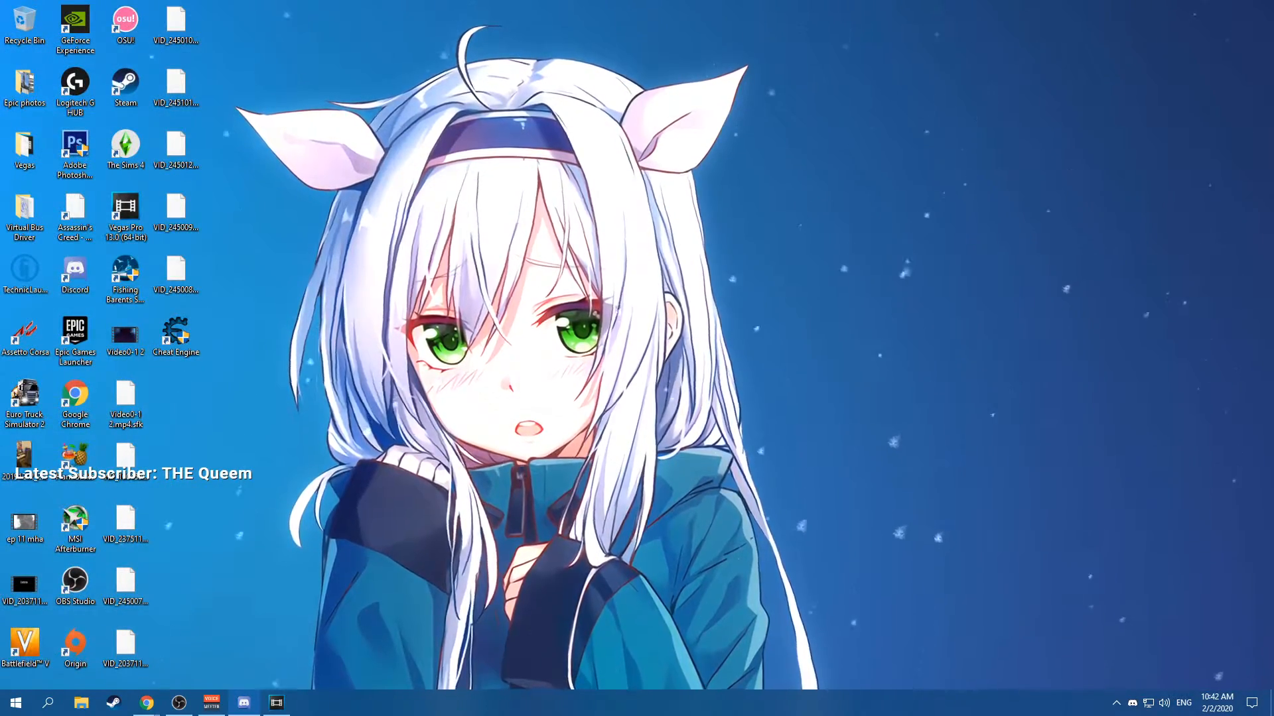
key(super+d)
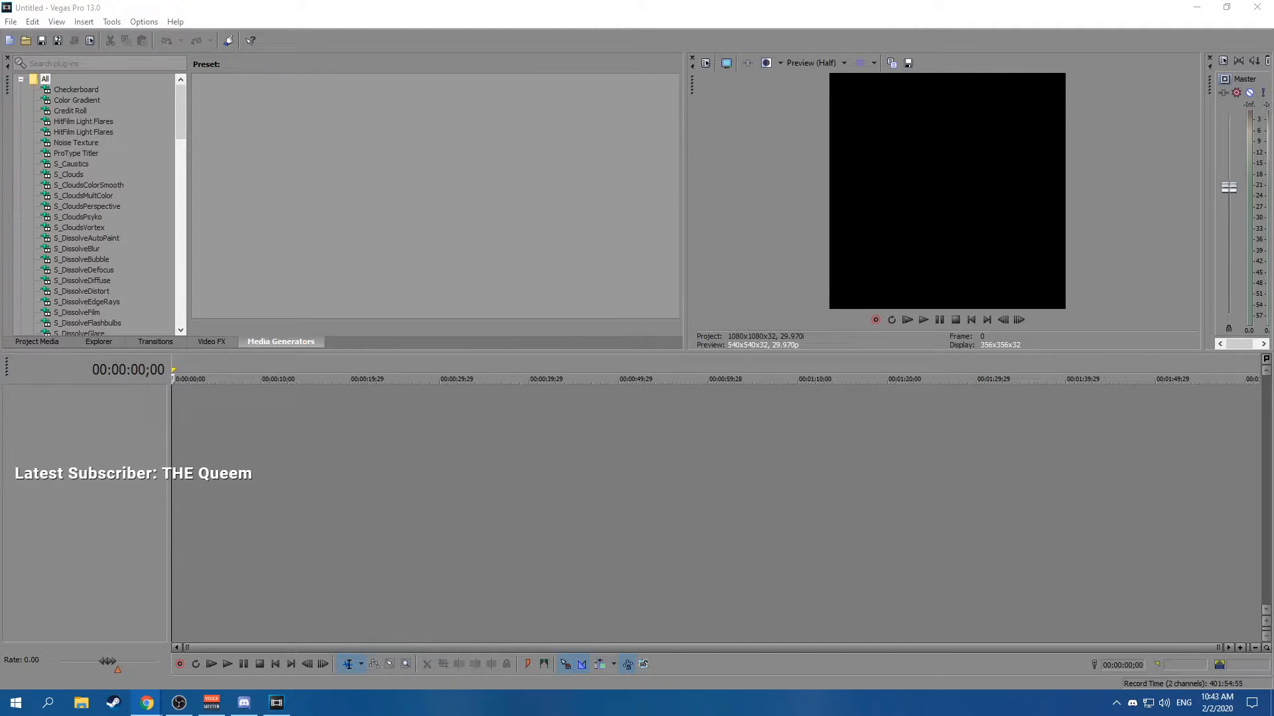
Switch to Chrome, open instagram.com in a new browser window and like the first post in the feed.
key(ctrl+n)
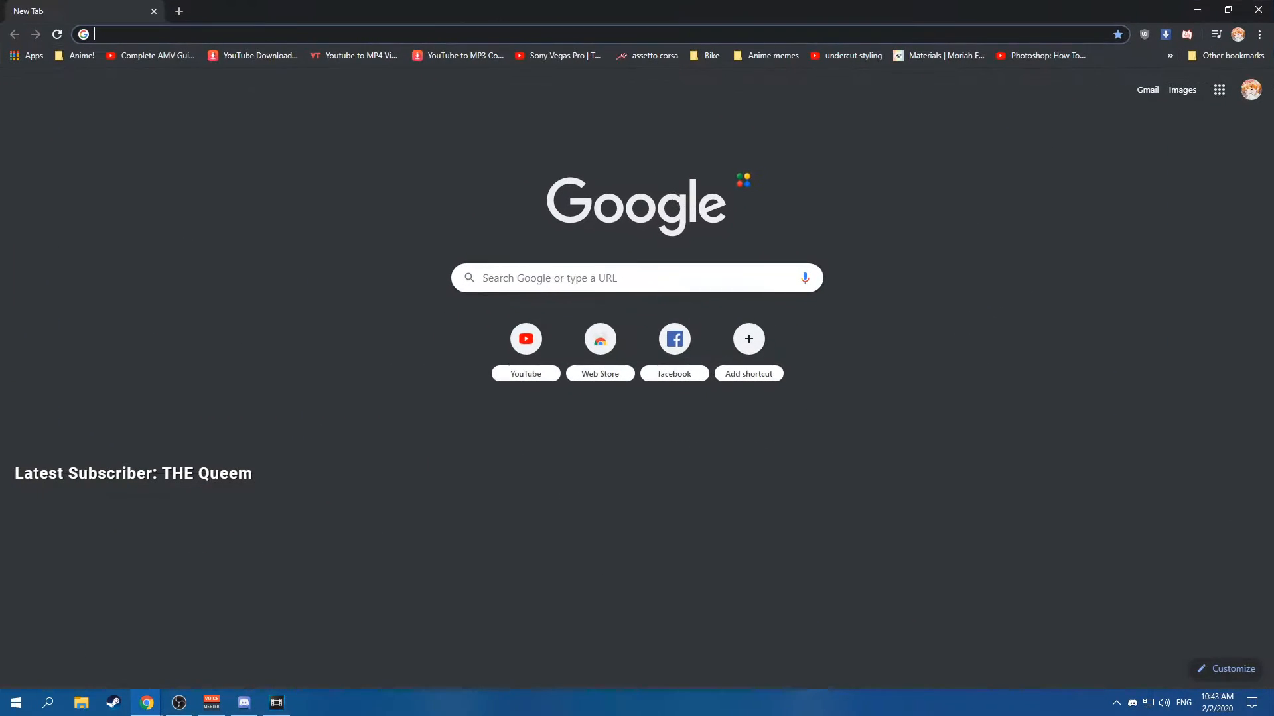
text(instagram.com)
key(Return)
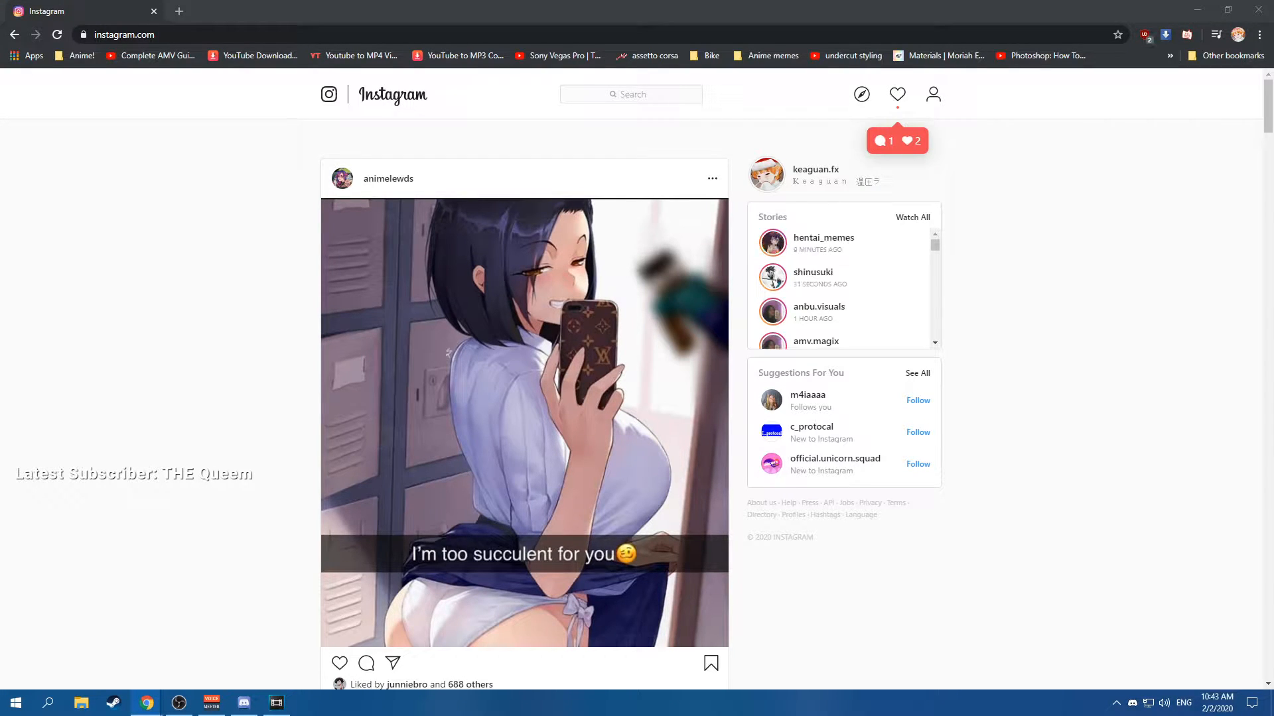
scroll(524, 398, down, 2)
double_click(524, 292)
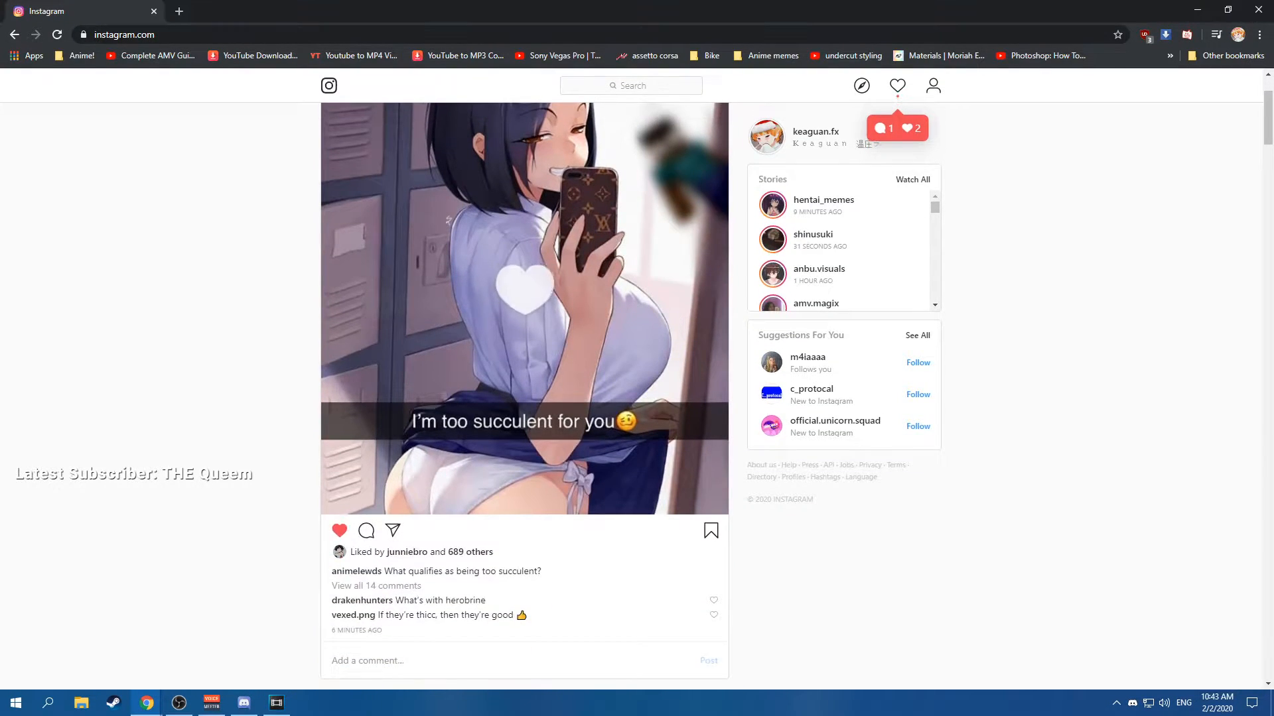
scroll(524, 292, up, 2)
Open the editing group's recruitment video from the activity notifications, play it and look through its comments.
click(897, 94)
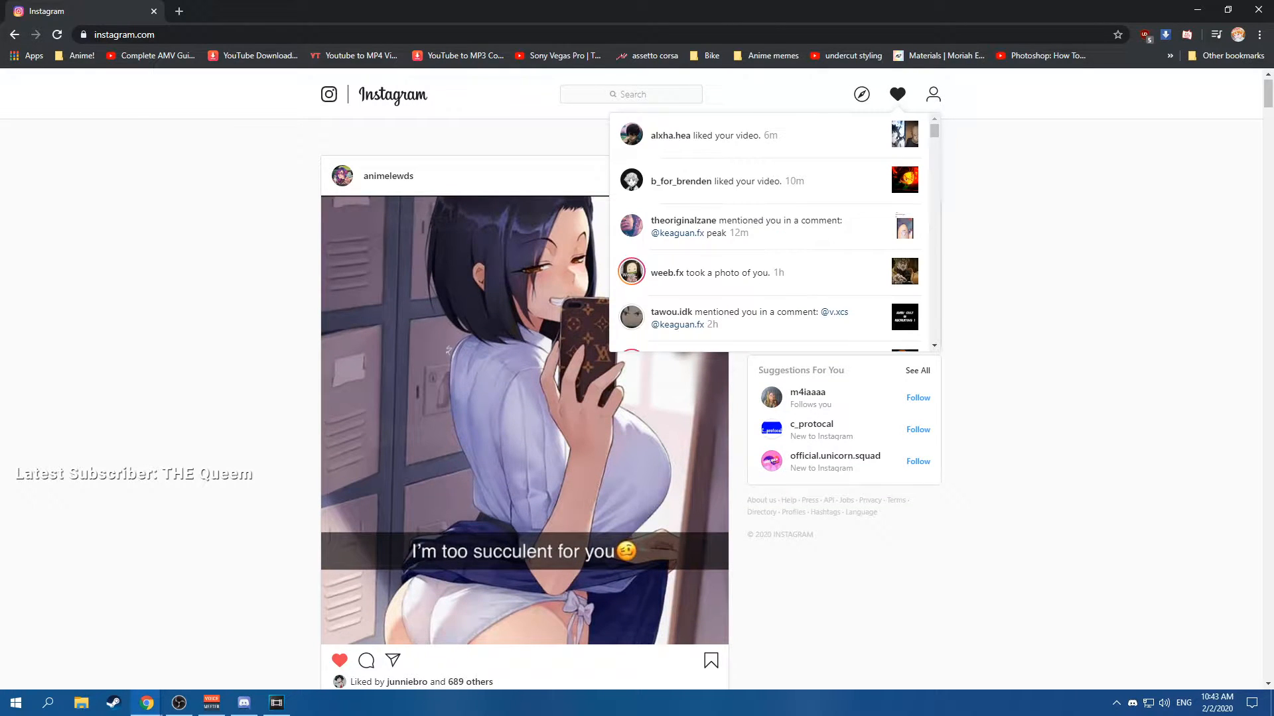
scroll(768, 233, down, 1)
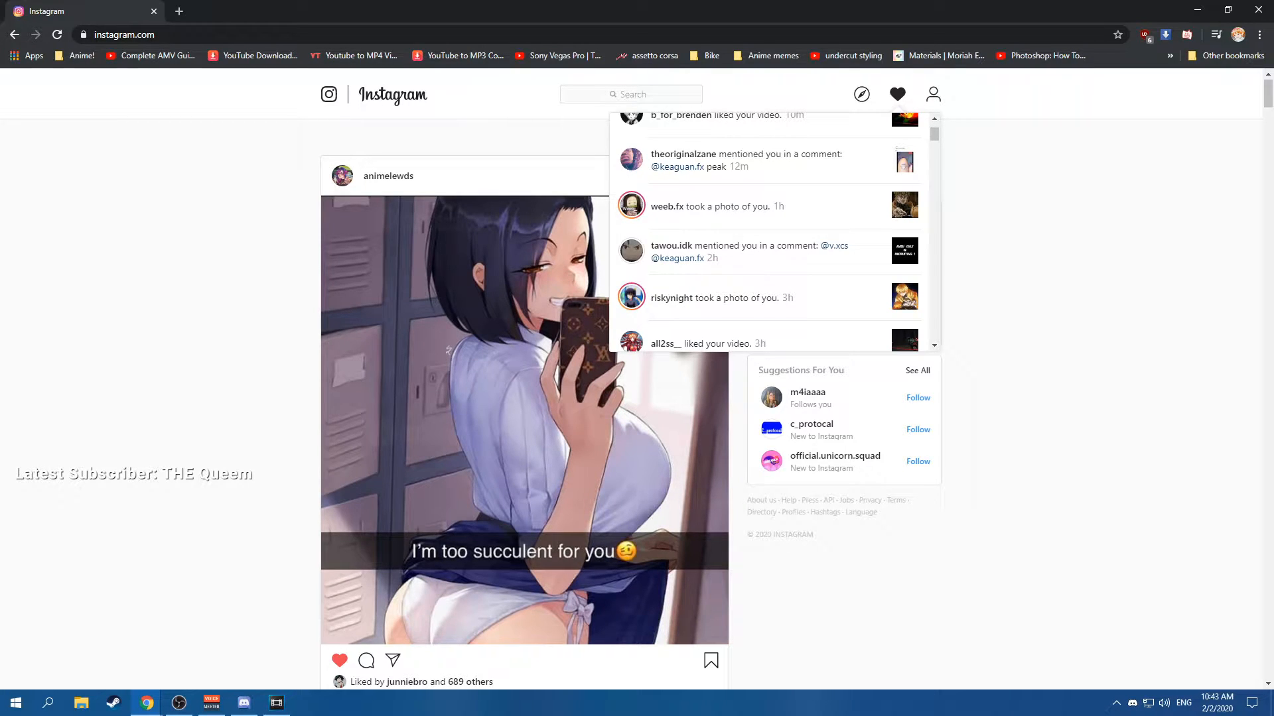
click(905, 251)
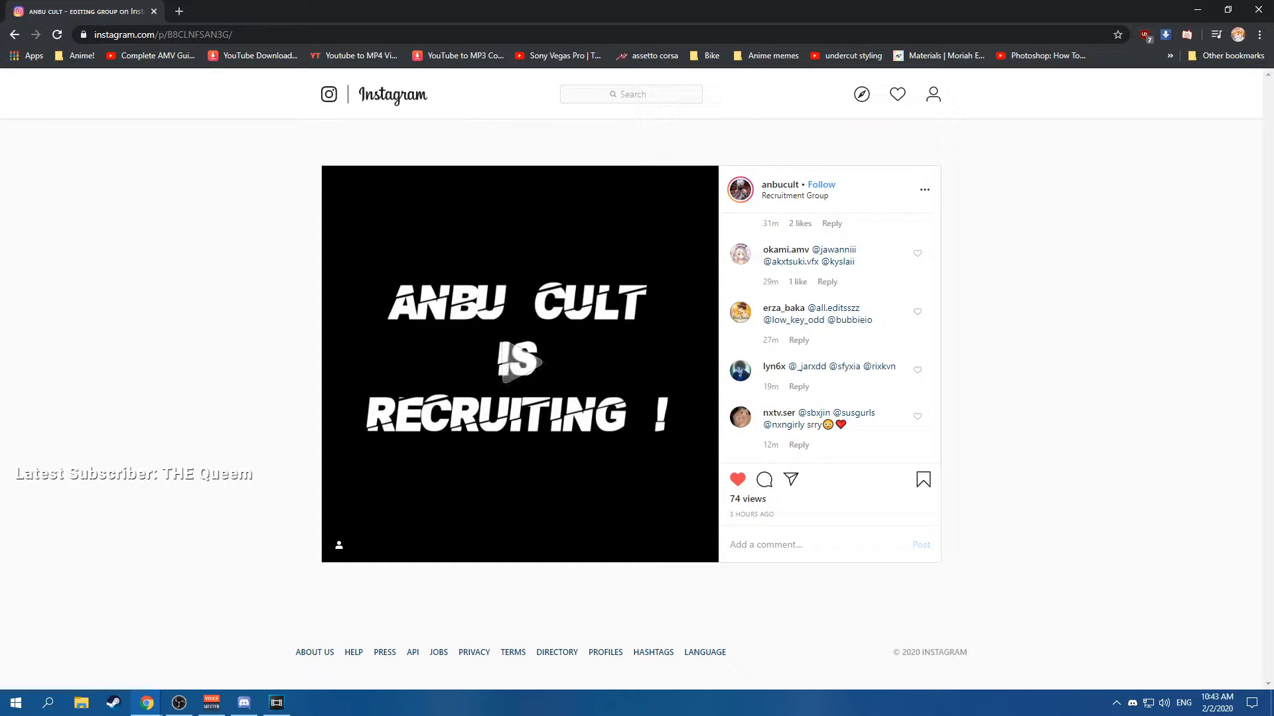
click(519, 363)
scroll(829, 338, up, 6)
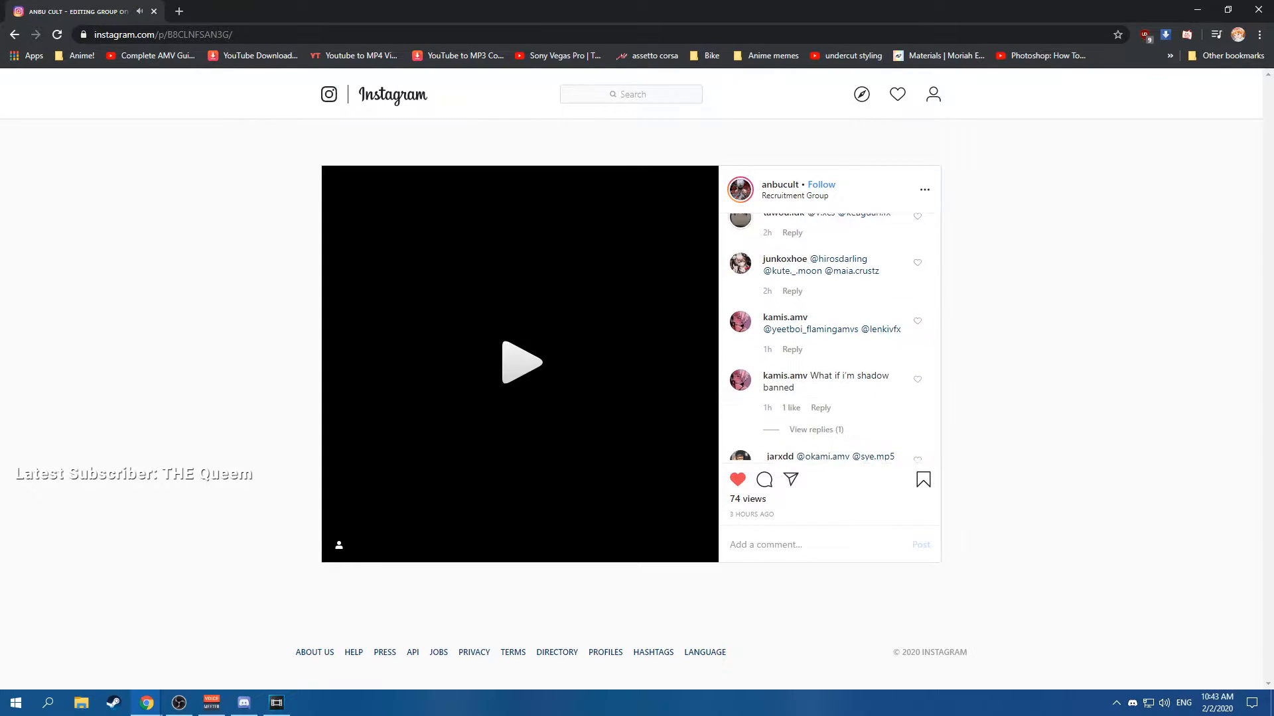
scroll(830, 338, up, 3)
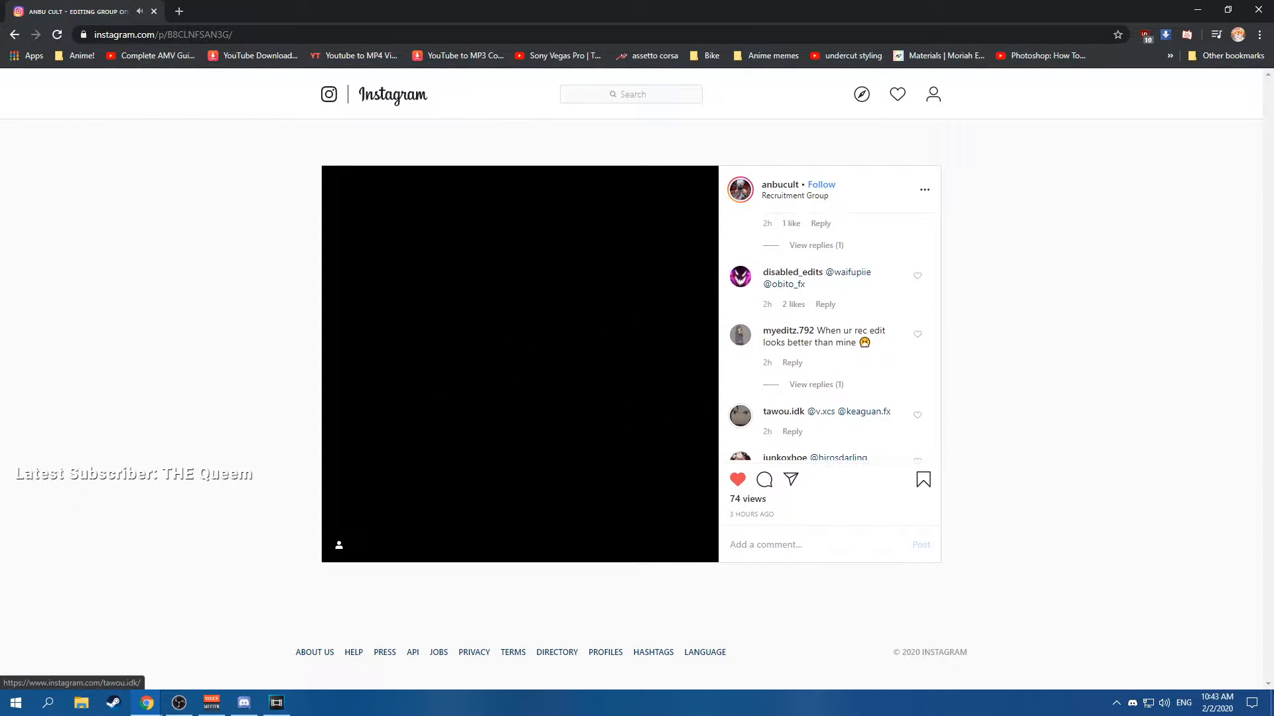
Return to the Instagram home feed, look through its posts and go back to the start of the feed.
click(392, 95)
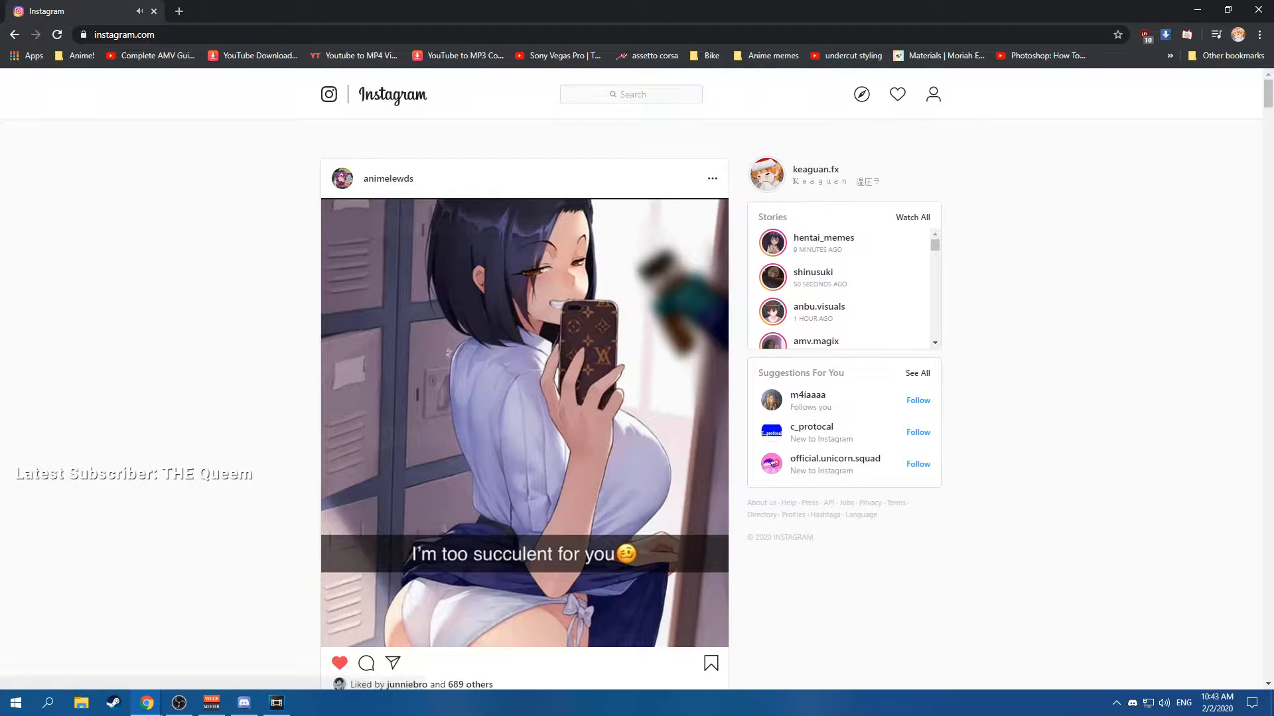
scroll(524, 398, down, 15)
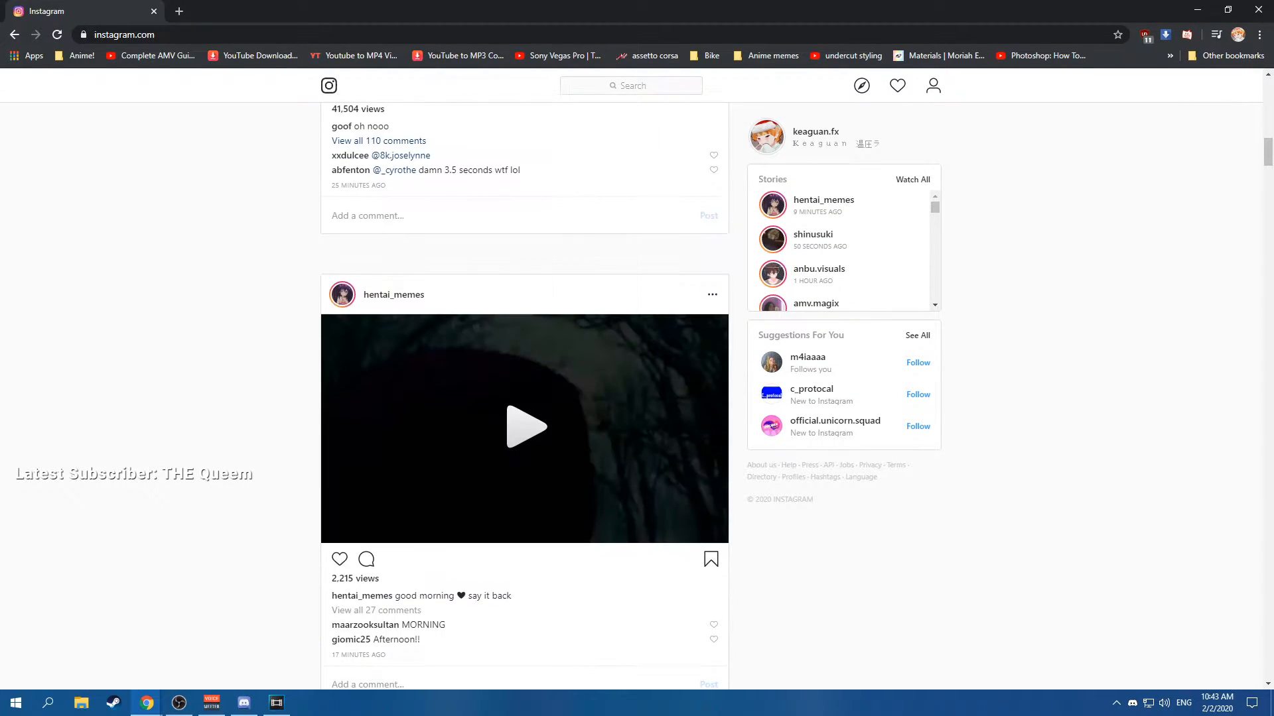
scroll(524, 398, down, 1)
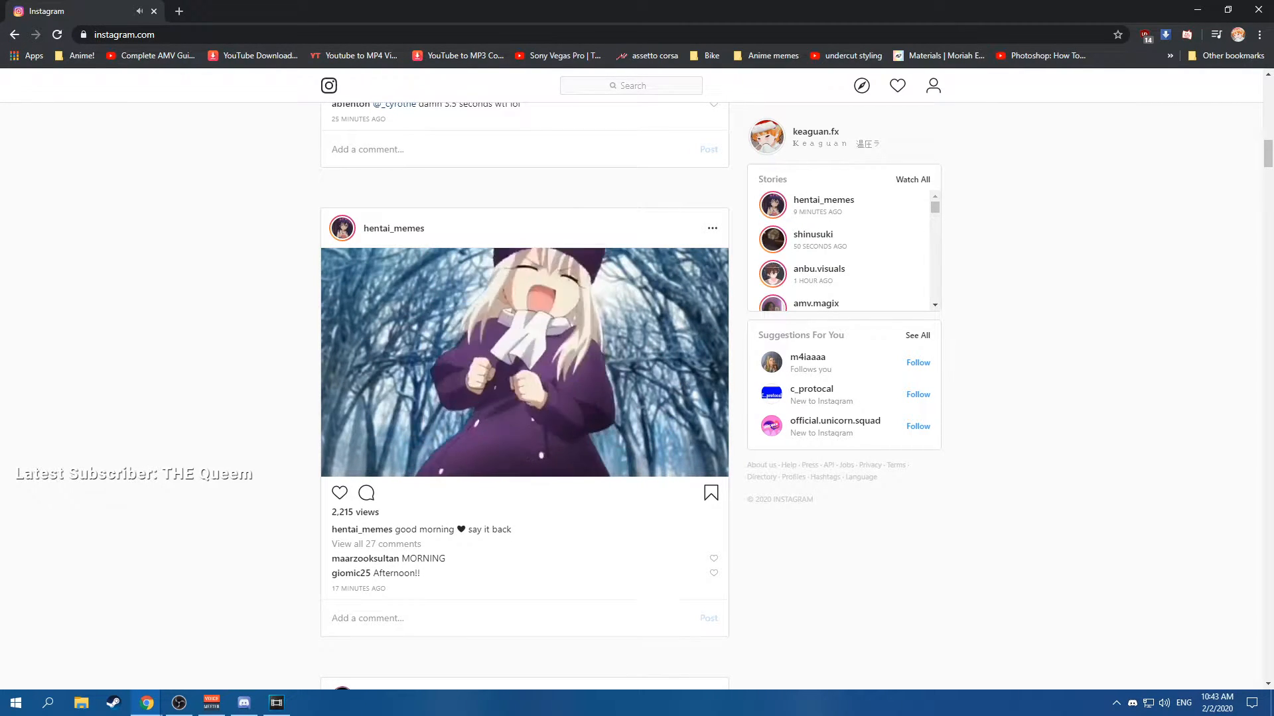
scroll(524, 398, down, 6)
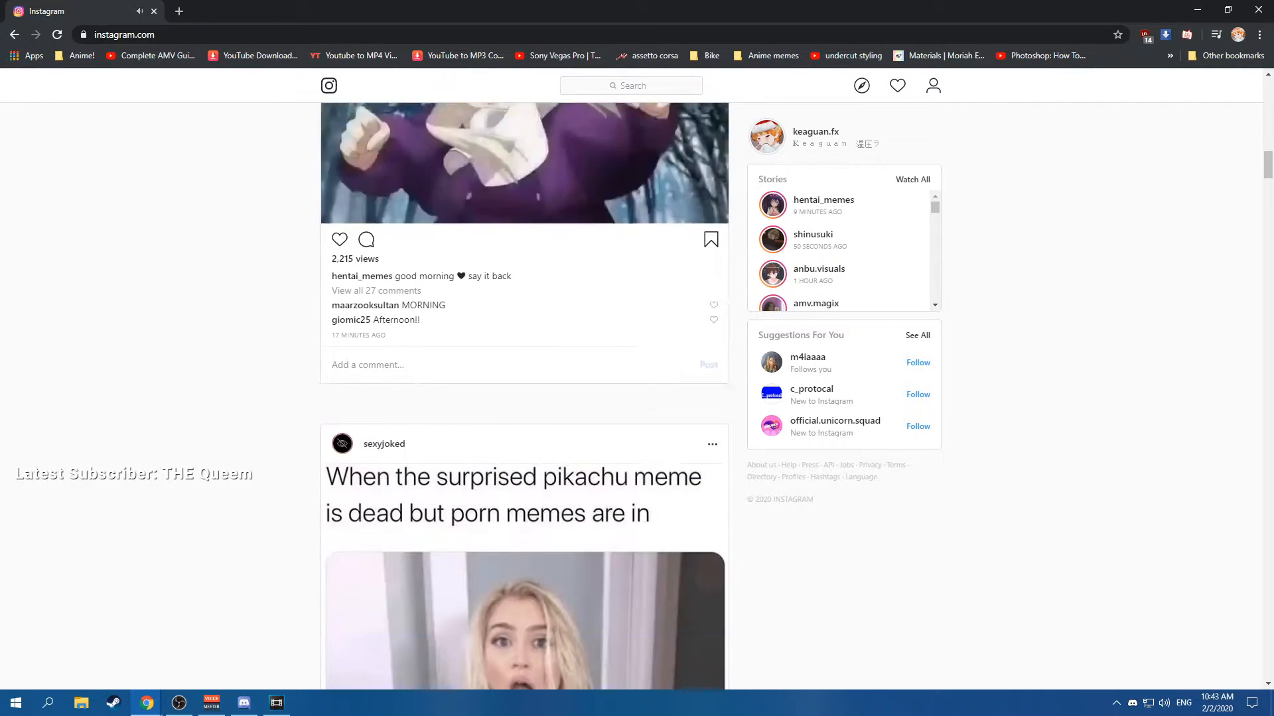
scroll(524, 398, down, 1)
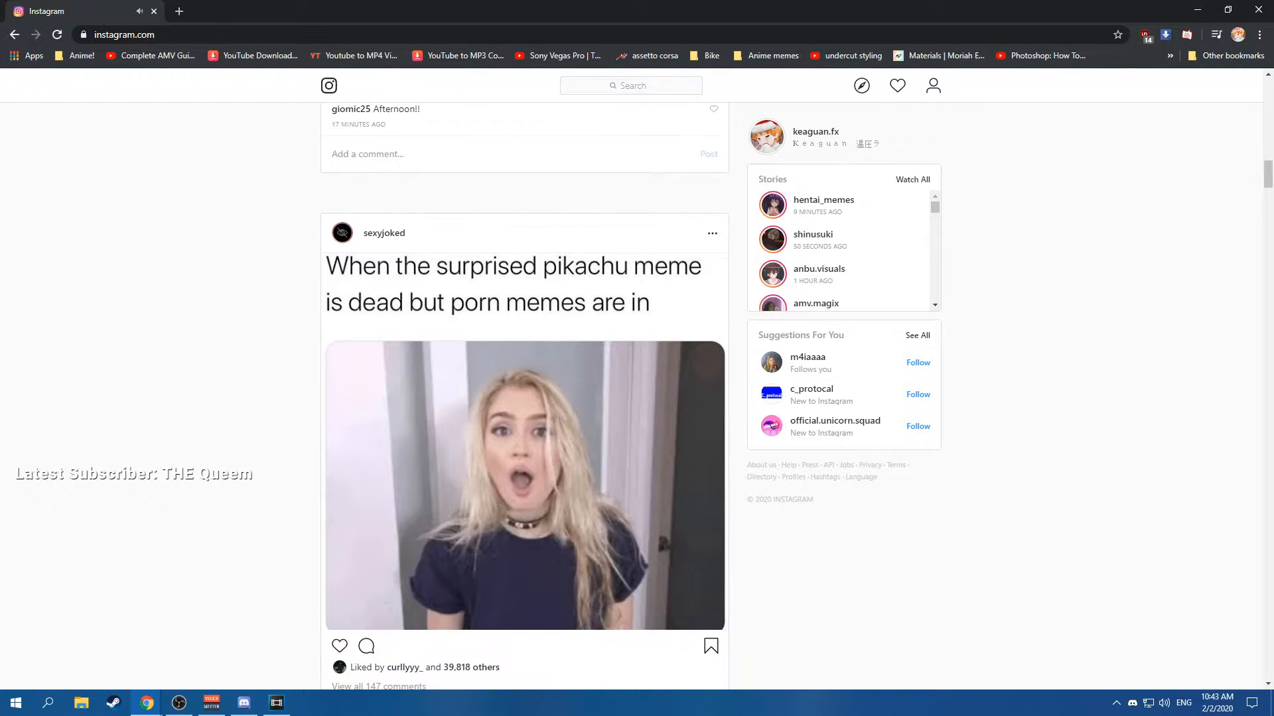
scroll(524, 398, down, 10)
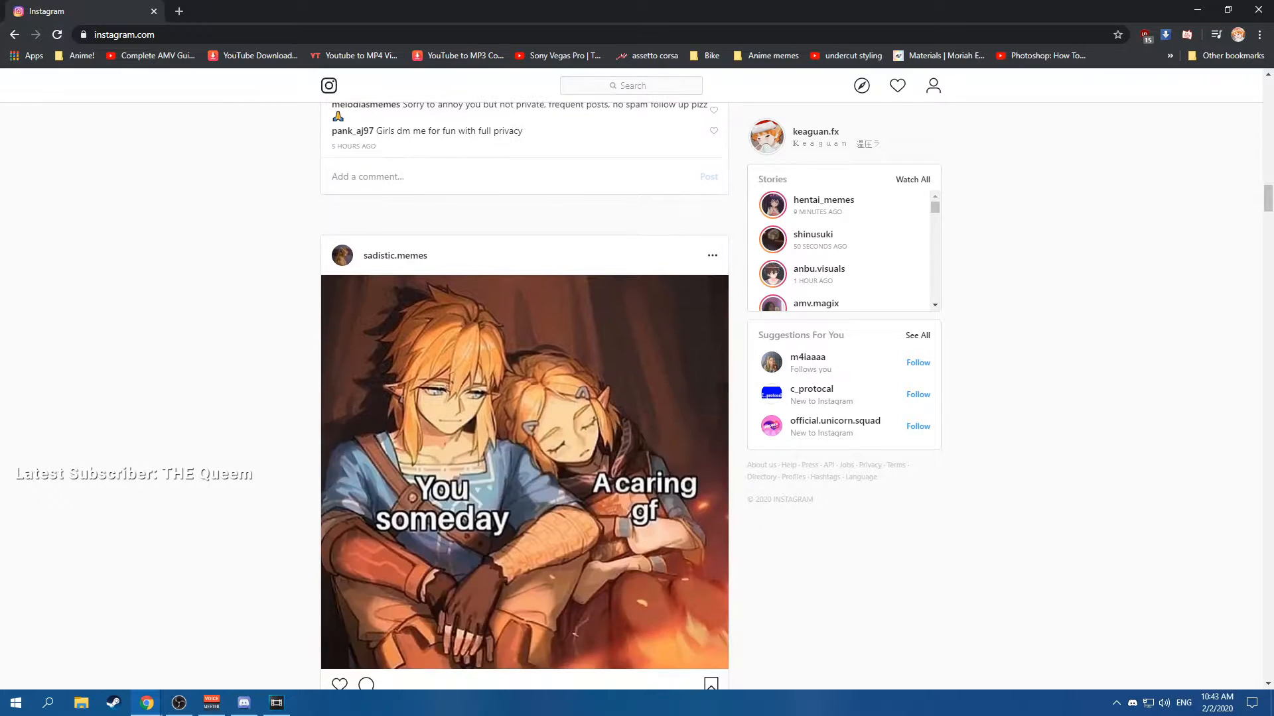
scroll(524, 398, down, 1)
scroll(524, 398, down, 9)
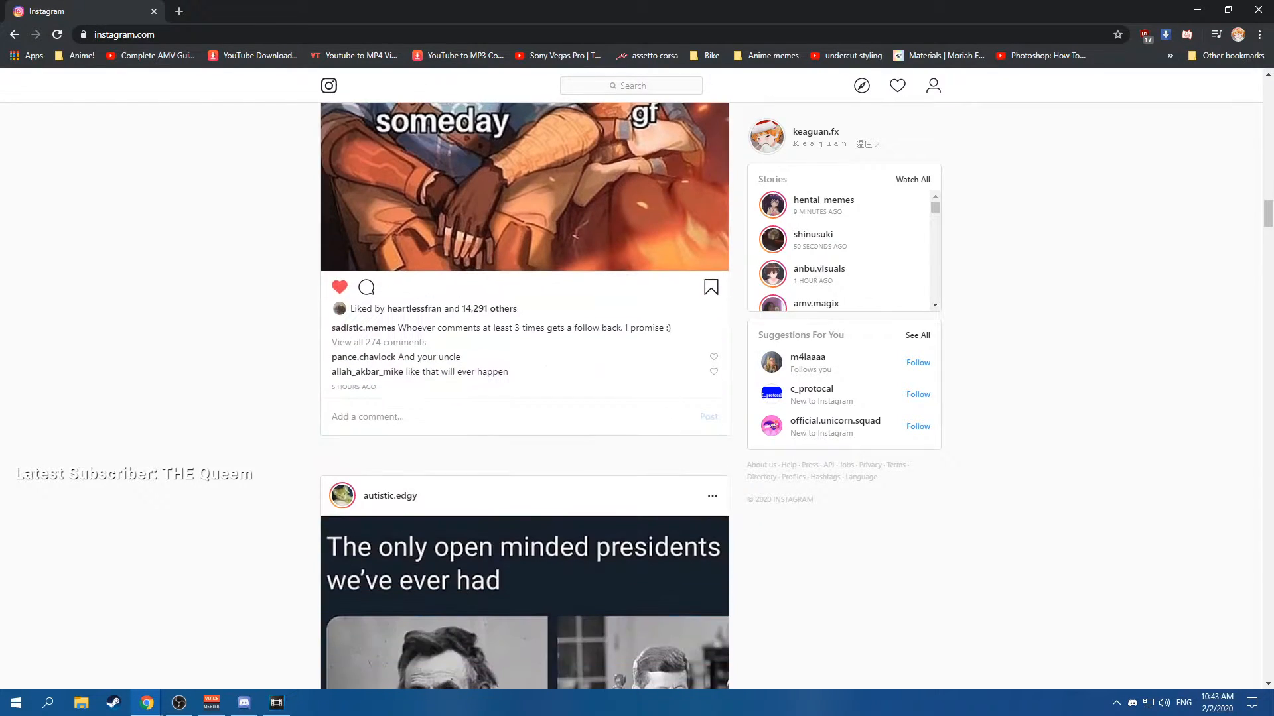
scroll(524, 398, down, 8)
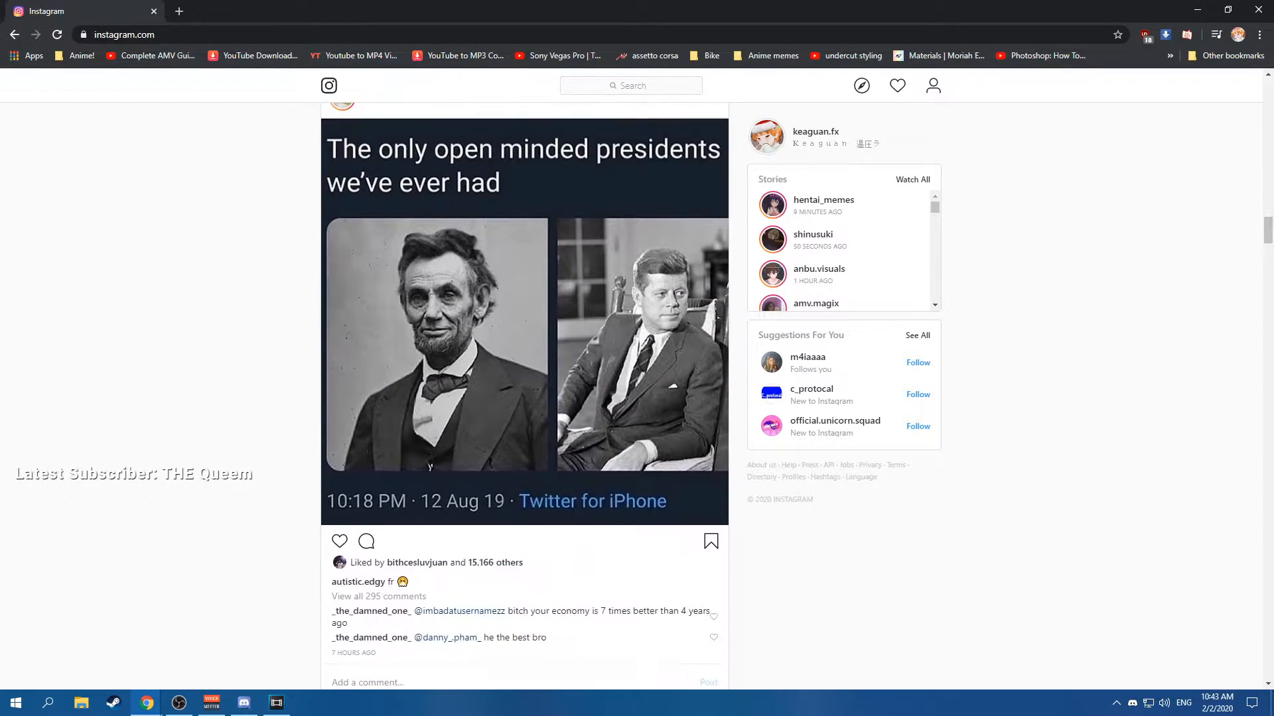
key(Home)
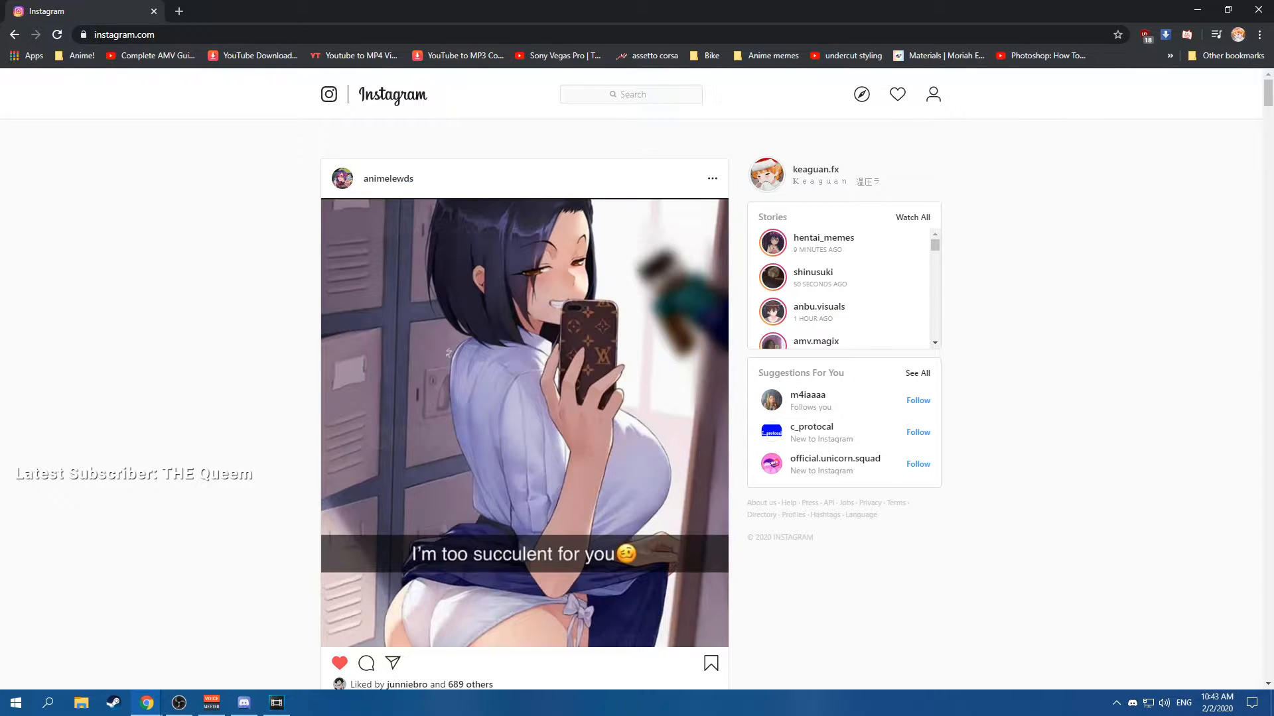
Open the latest post on the own Instagram profile and go to the #amv hashtag page from its tags.
click(933, 94)
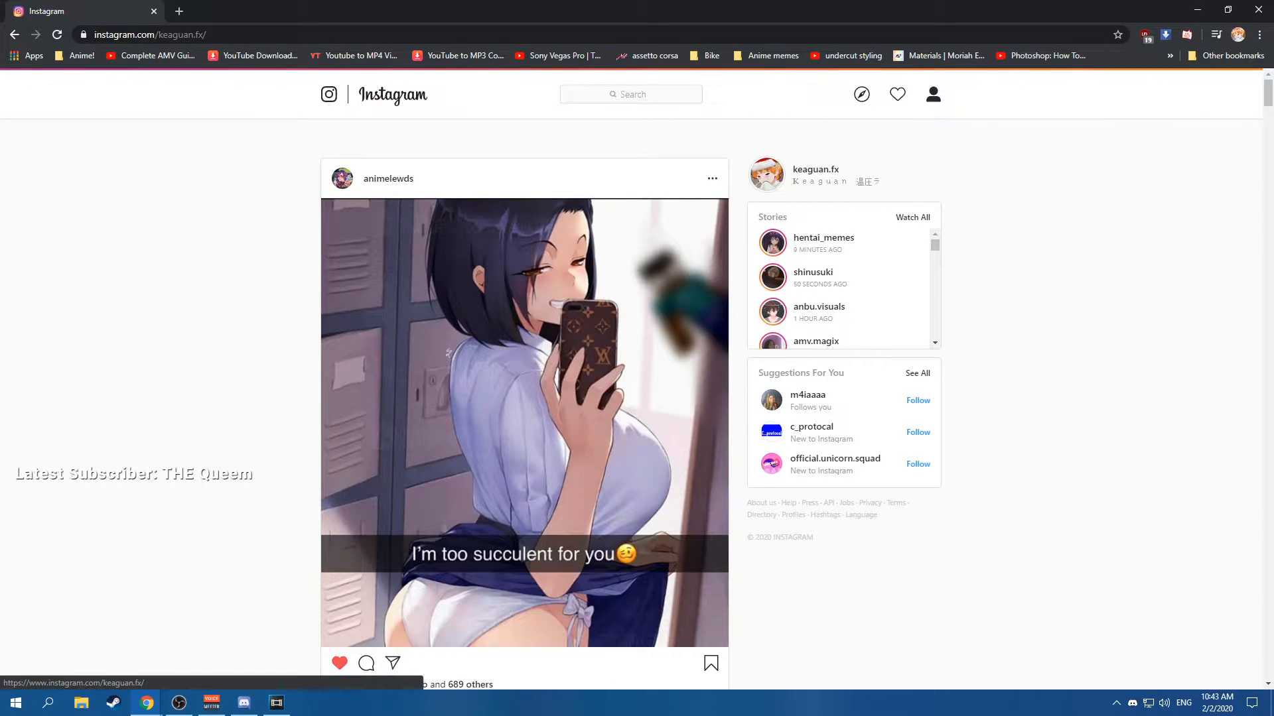
click(418, 595)
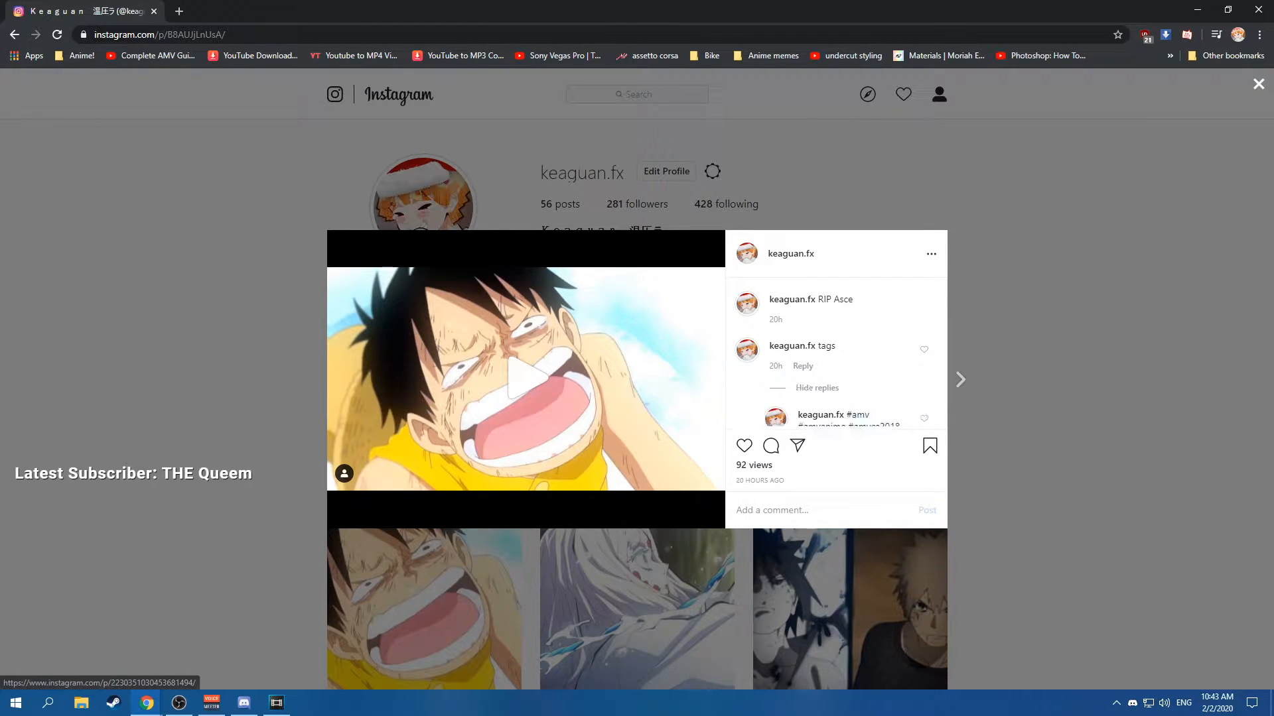
click(857, 415)
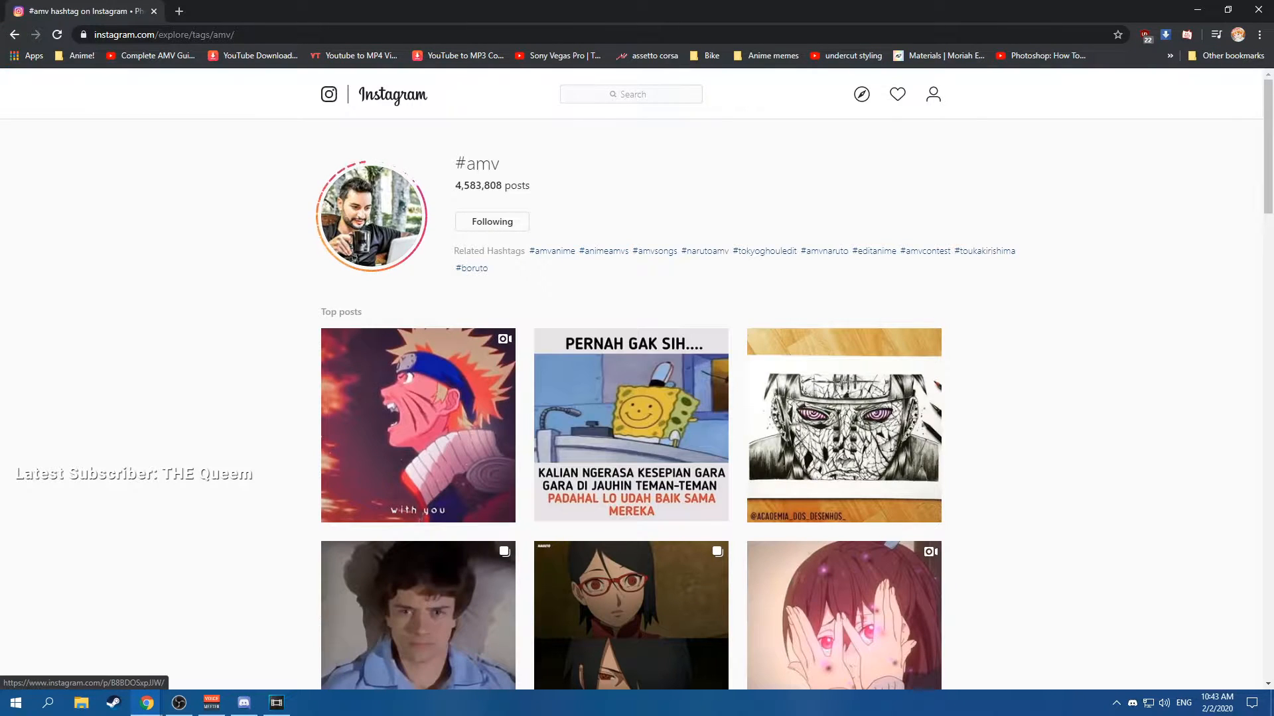
Look through the top and most recent #amv posts and open the anime edit with the red "YOU" lettering.
scroll(377, 280, down, 2)
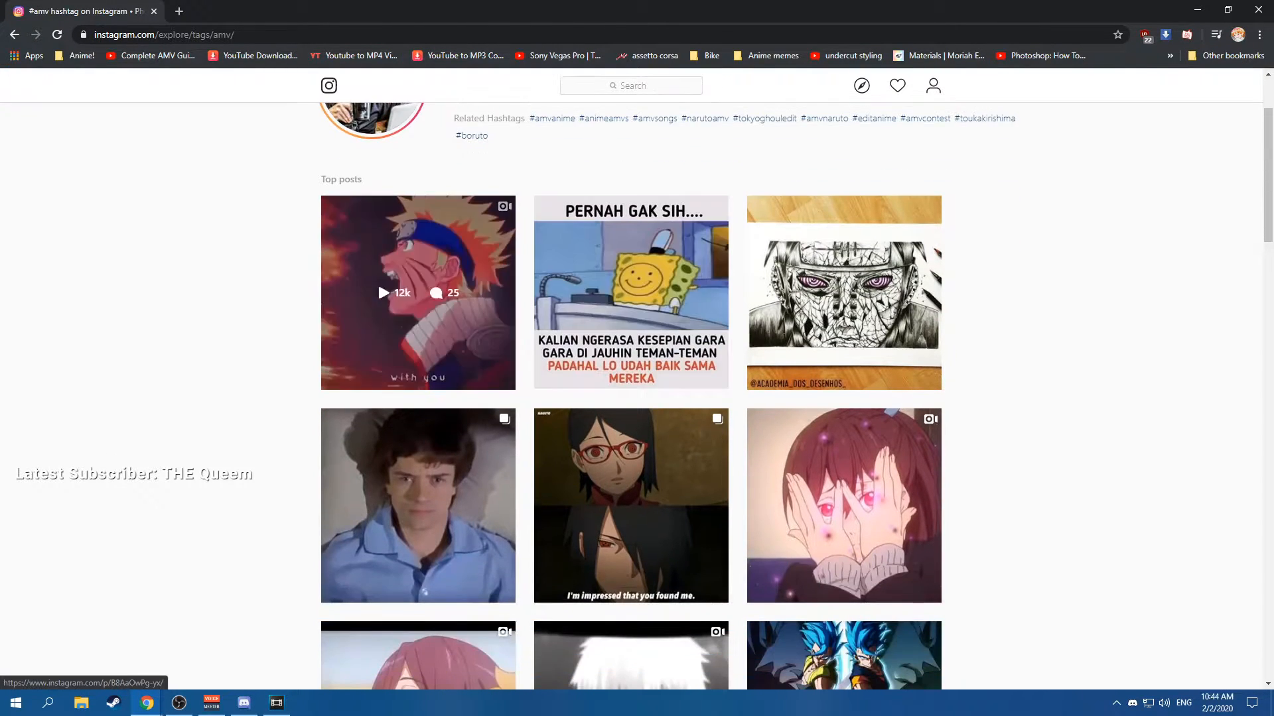
scroll(377, 281, down, 3)
scroll(377, 280, up, 1)
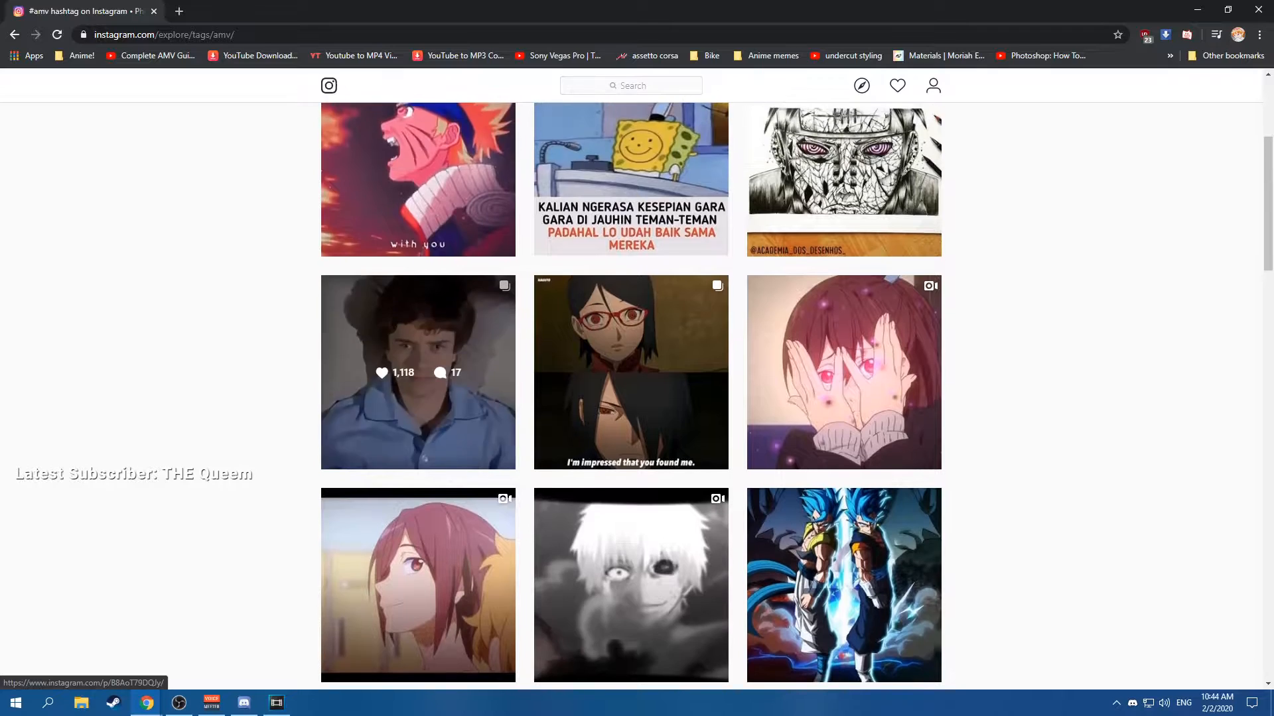
scroll(377, 280, down, 8)
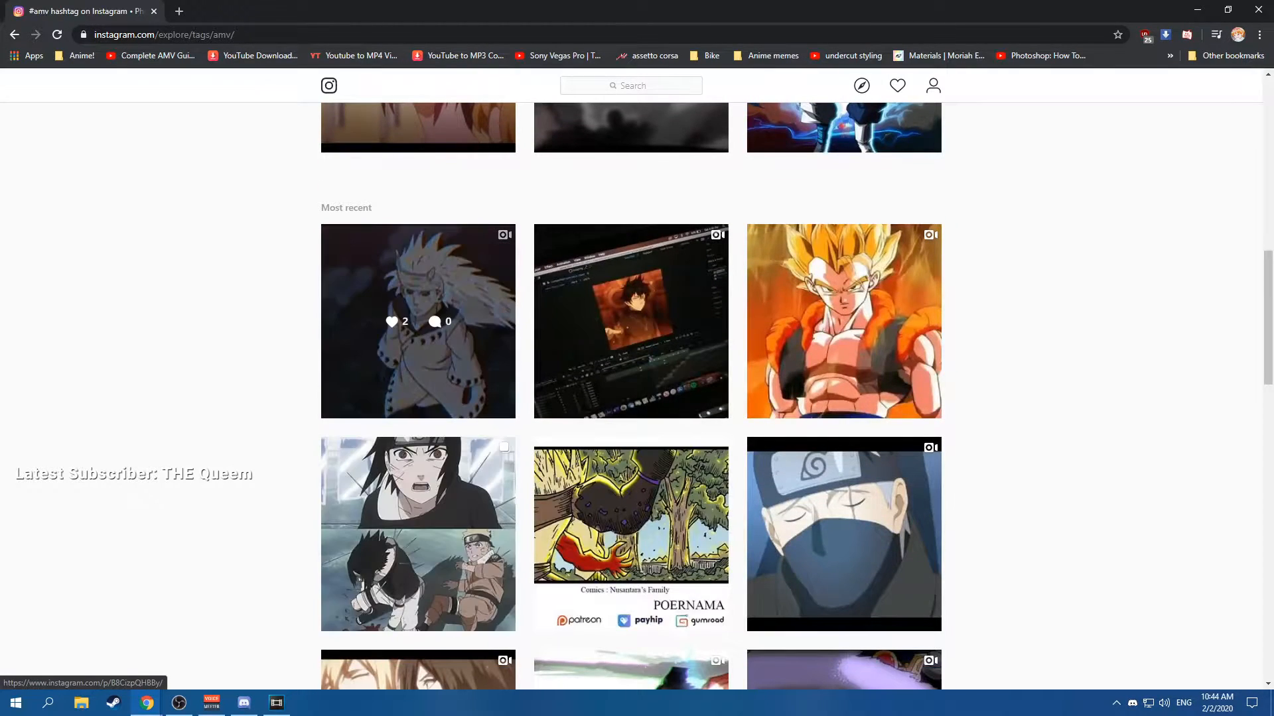
scroll(377, 280, down, 6)
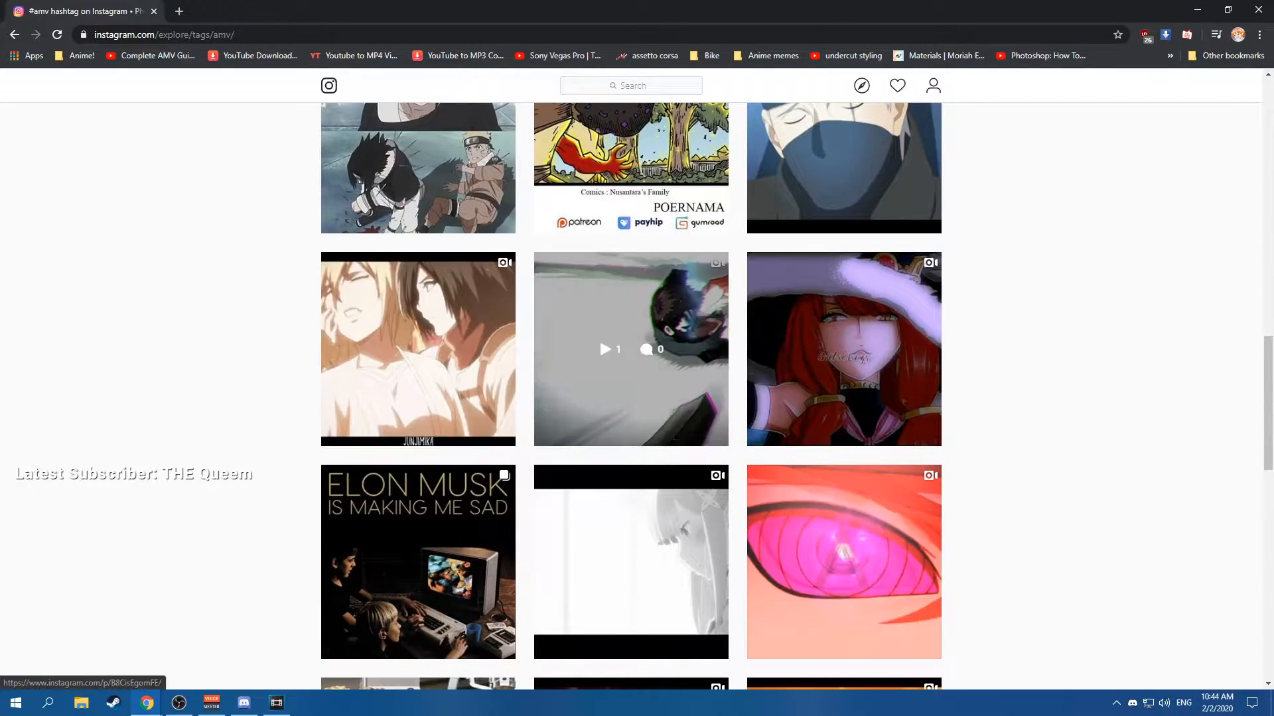
scroll(595, 365, down, 9)
scroll(599, 568, down, 9)
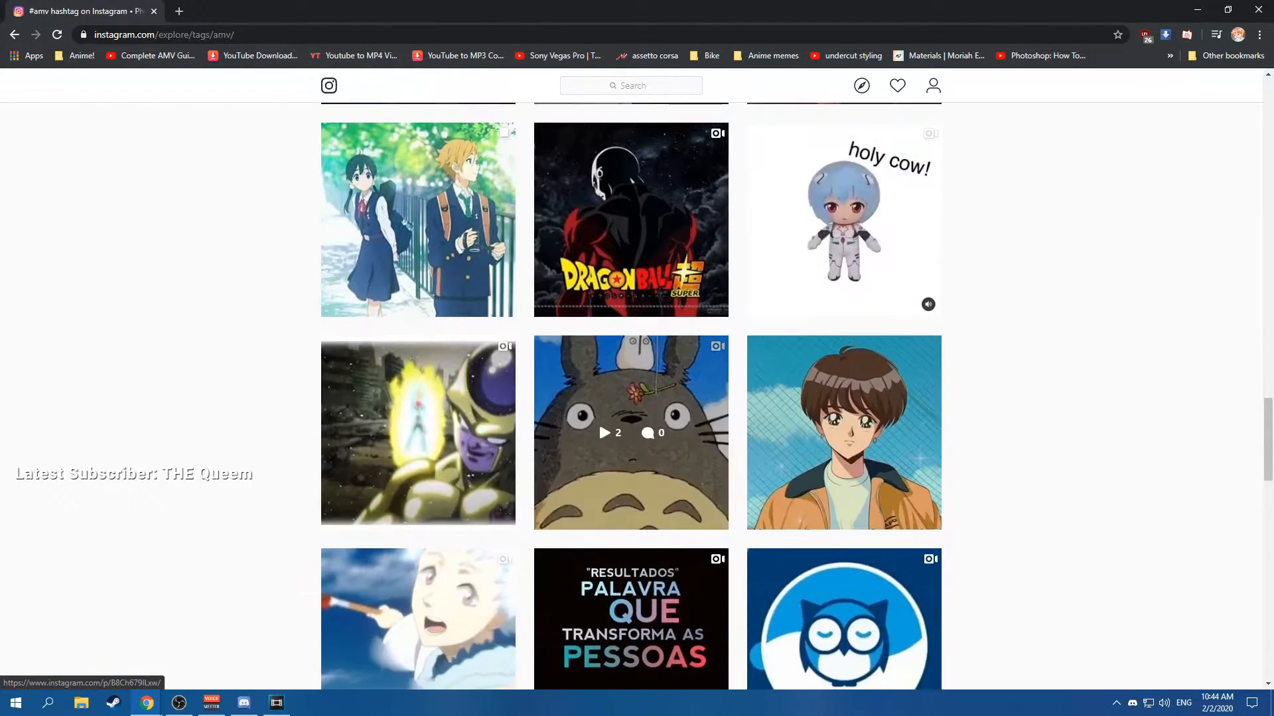
scroll(810, 264, down, 12)
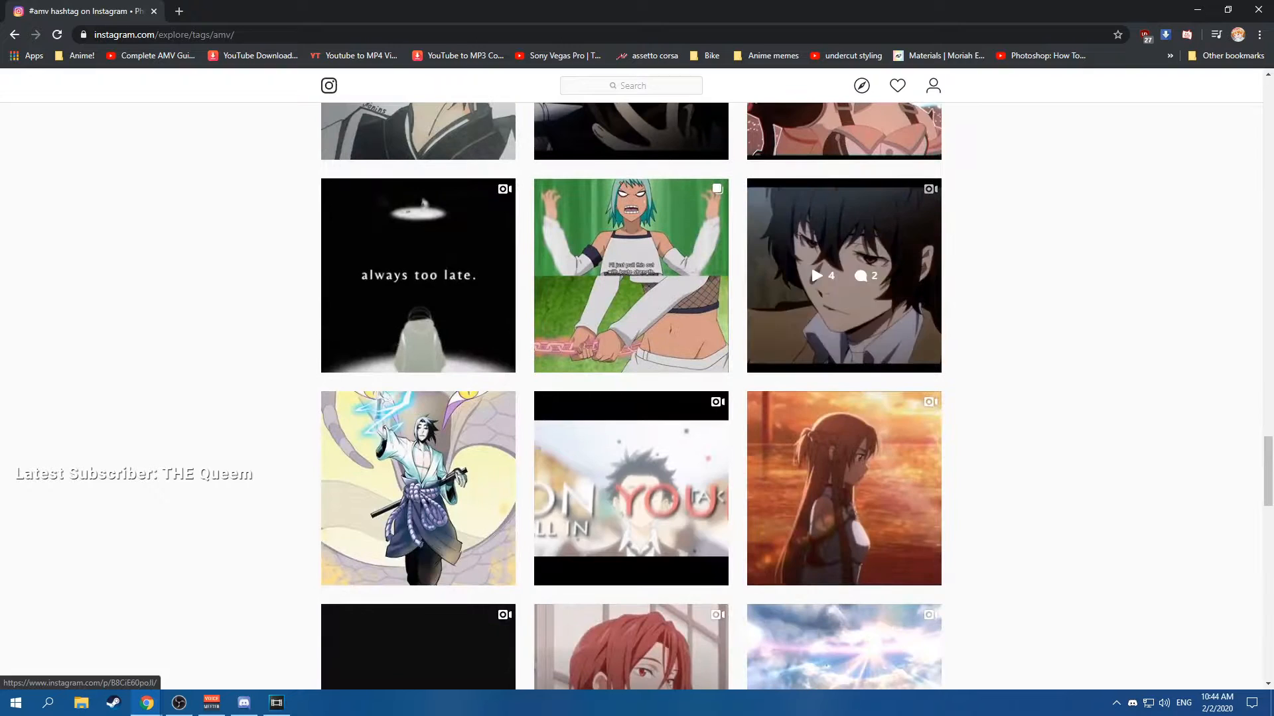
scroll(451, 525, down, 5)
click(631, 179)
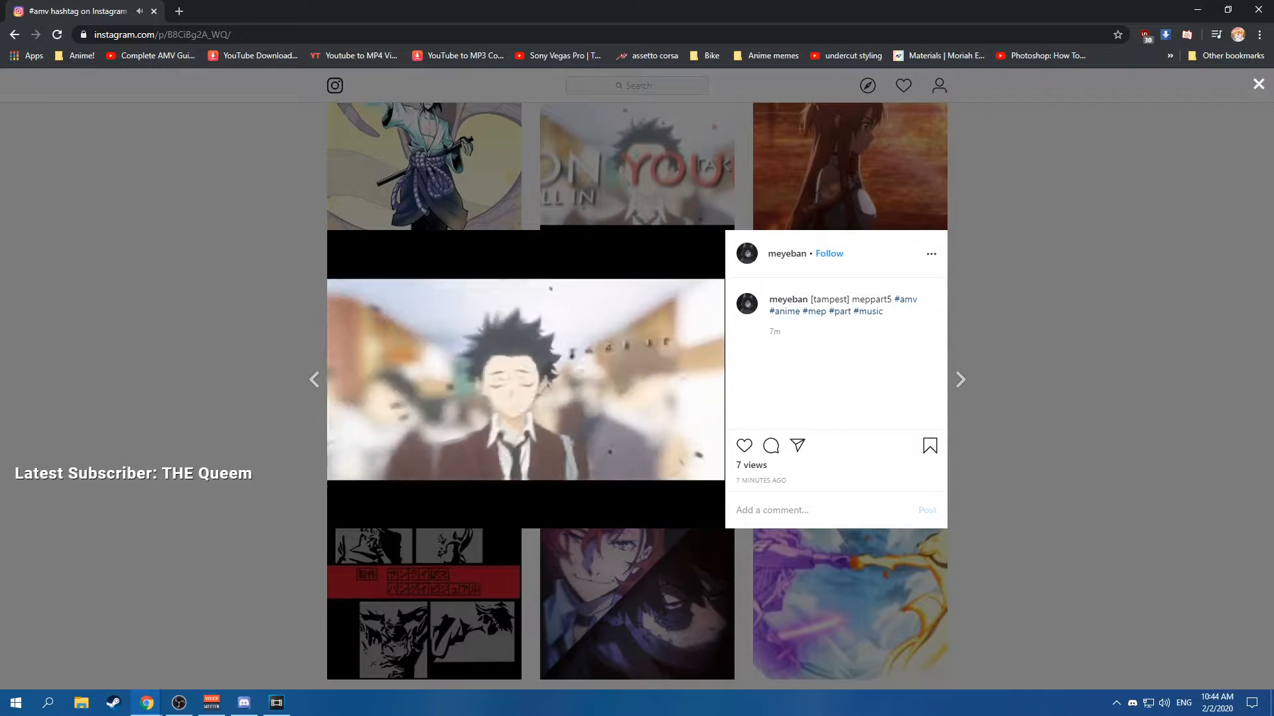
View the edit creator's profile in a separate tab, open the second video and read its caption and comments.
click(226, 12)
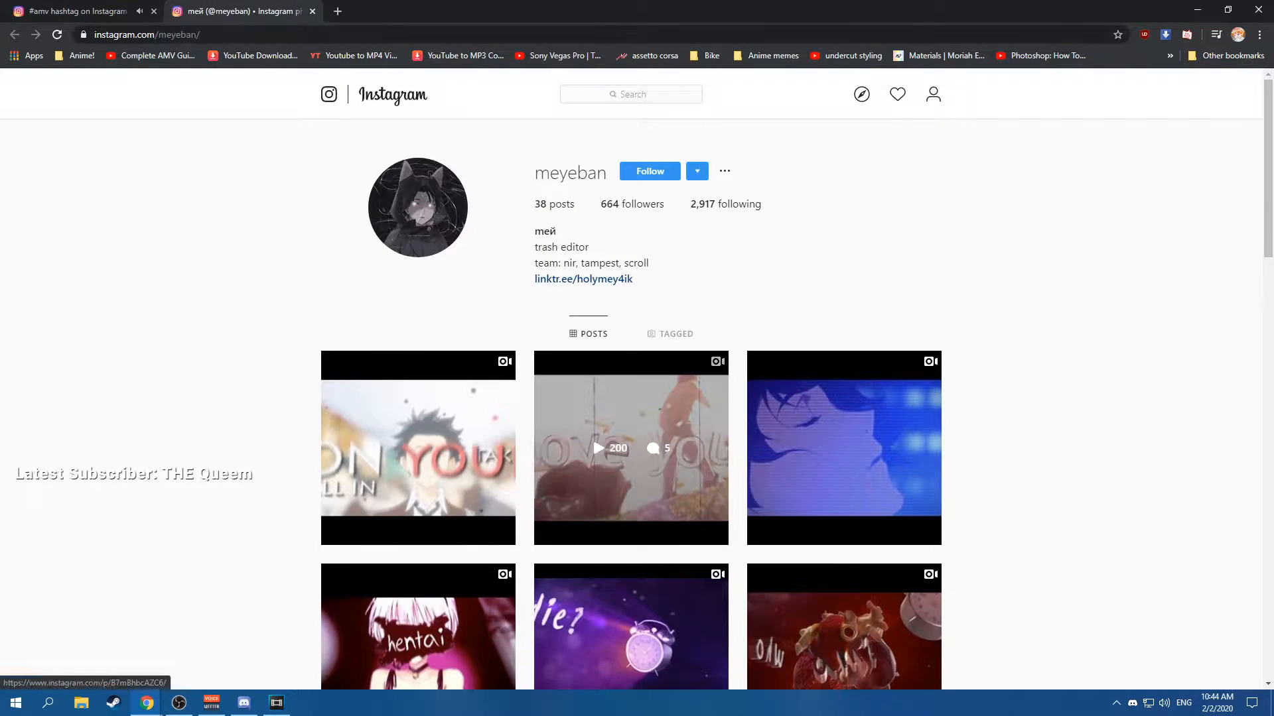
click(631, 448)
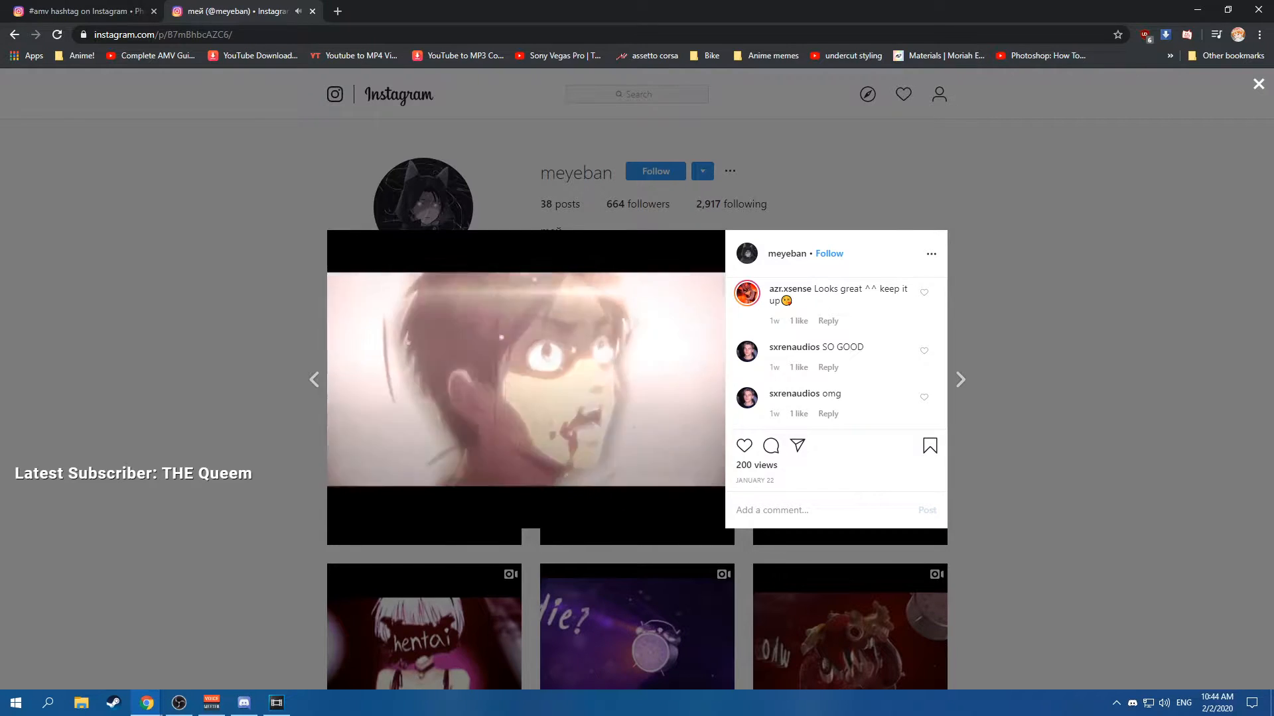
scroll(836, 351, up, 4)
scroll(836, 351, down, 3)
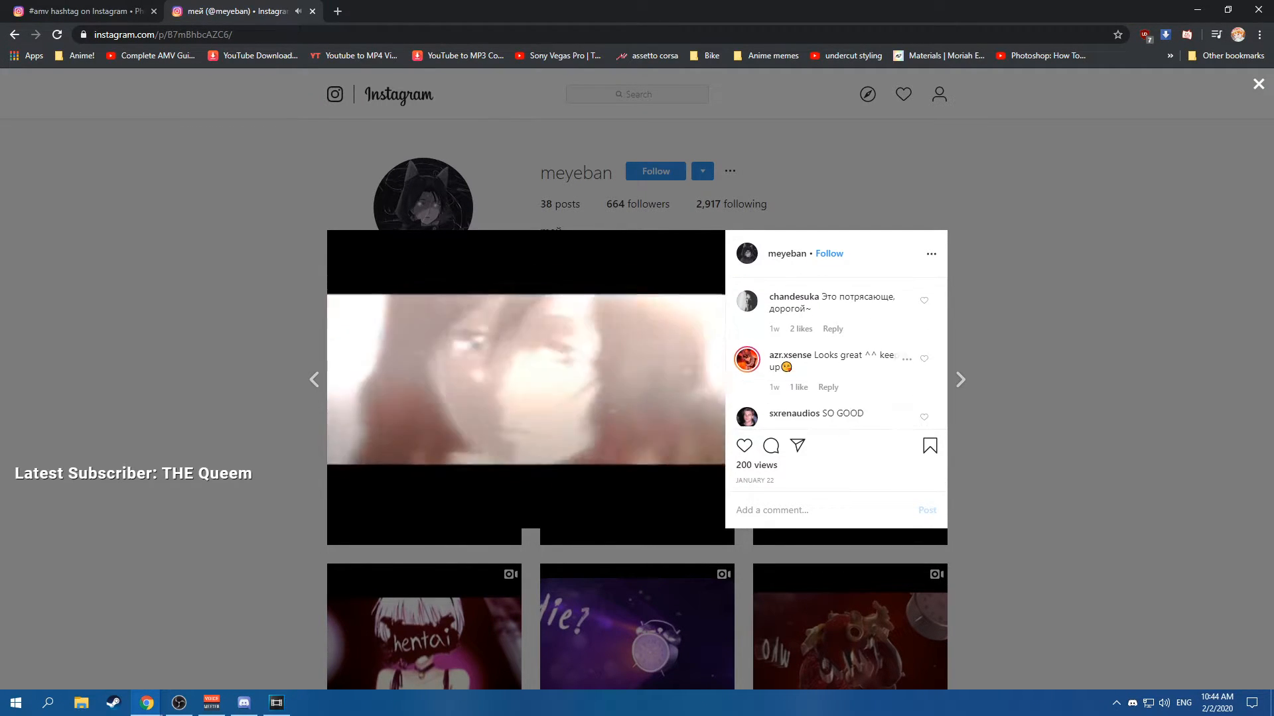
scroll(836, 352, up, 3)
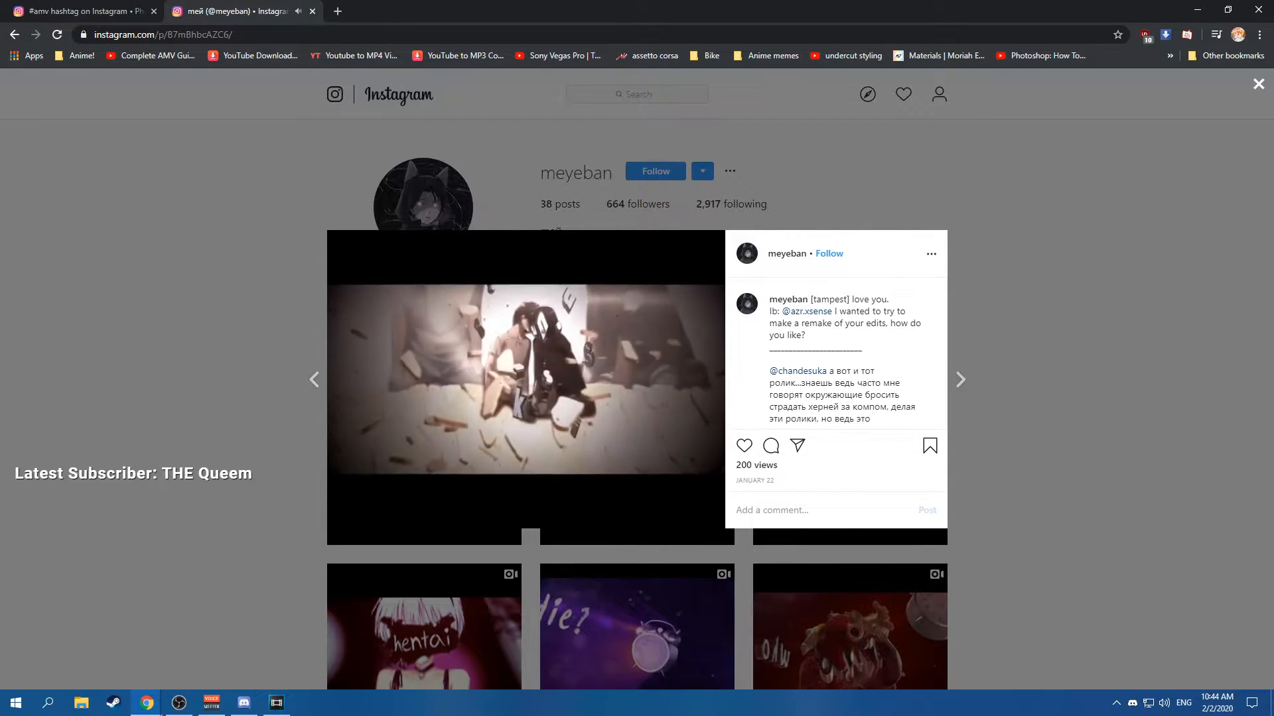
Search the web for "I love you" in a new tab, and replay the "love you" edit on Instagram.
key(ctrl+t)
text(I love you I)
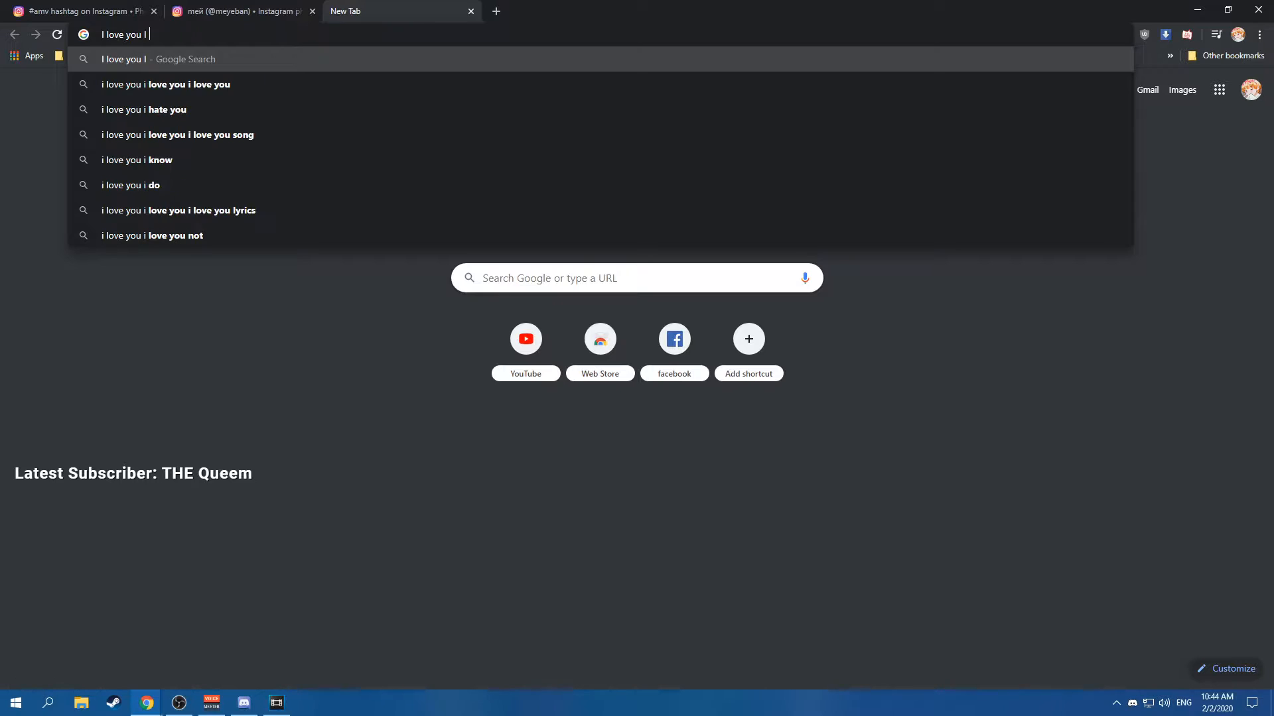
key(BackSpace)
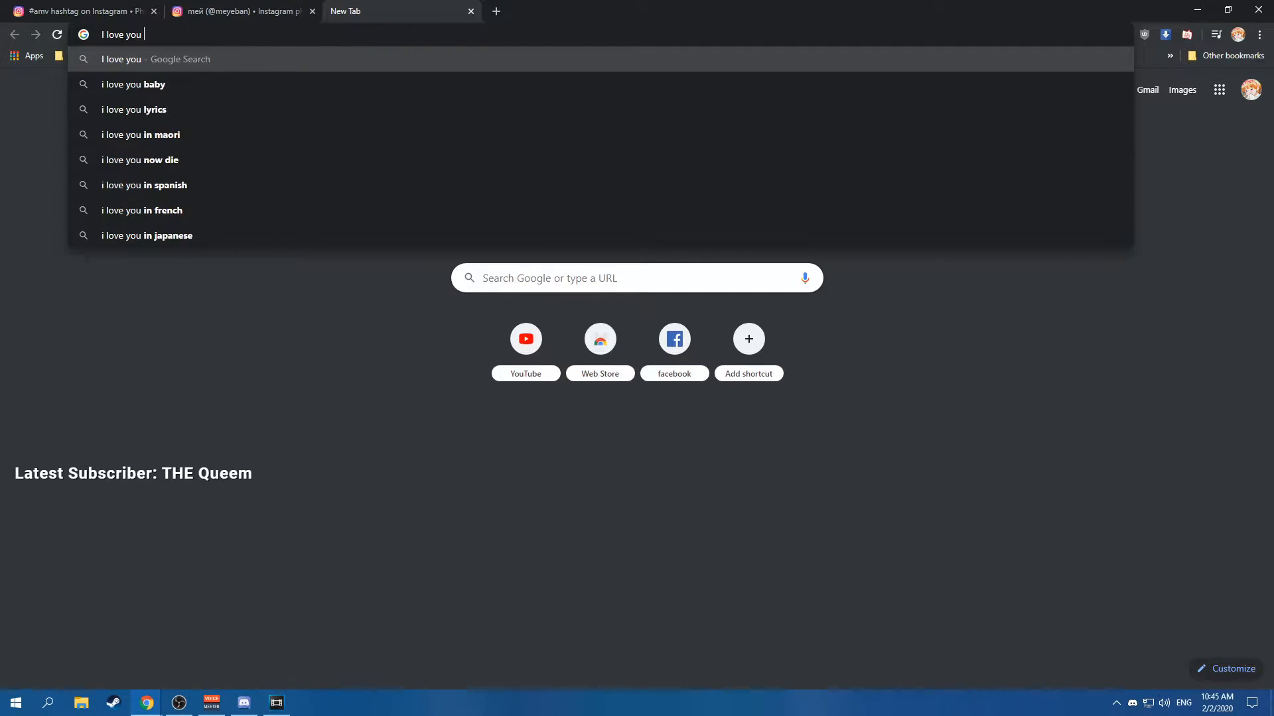
key(Return)
key(ctrl+shift+Tab)
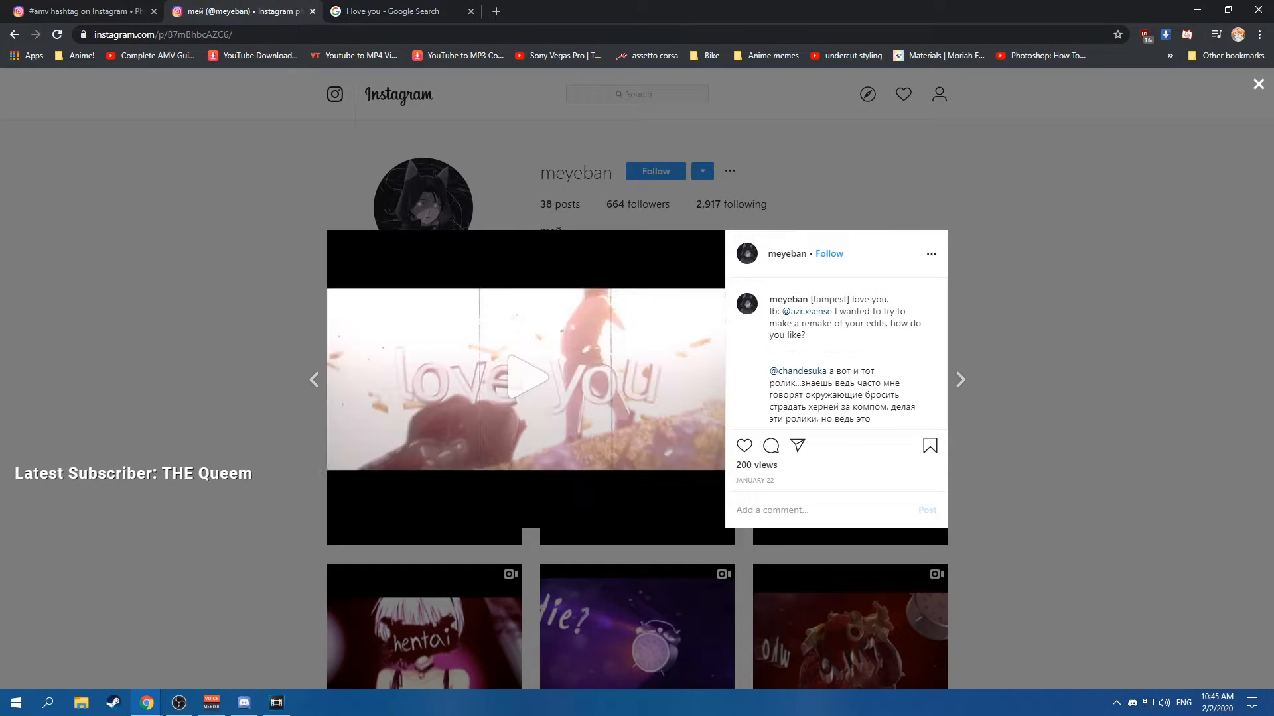
click(527, 377)
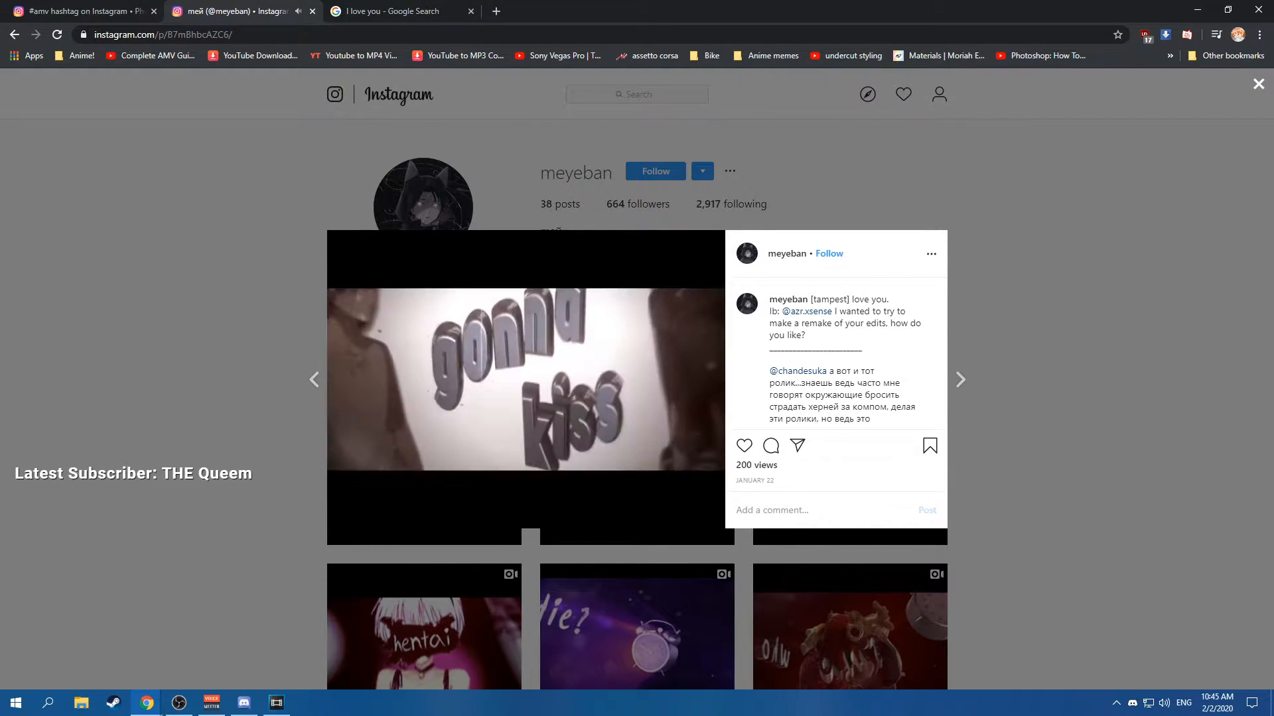
Extend the web search with "gonna kiss" and run the suggested query "kiss i'm gonna love you".
key(ctrl+Tab)
text(co)
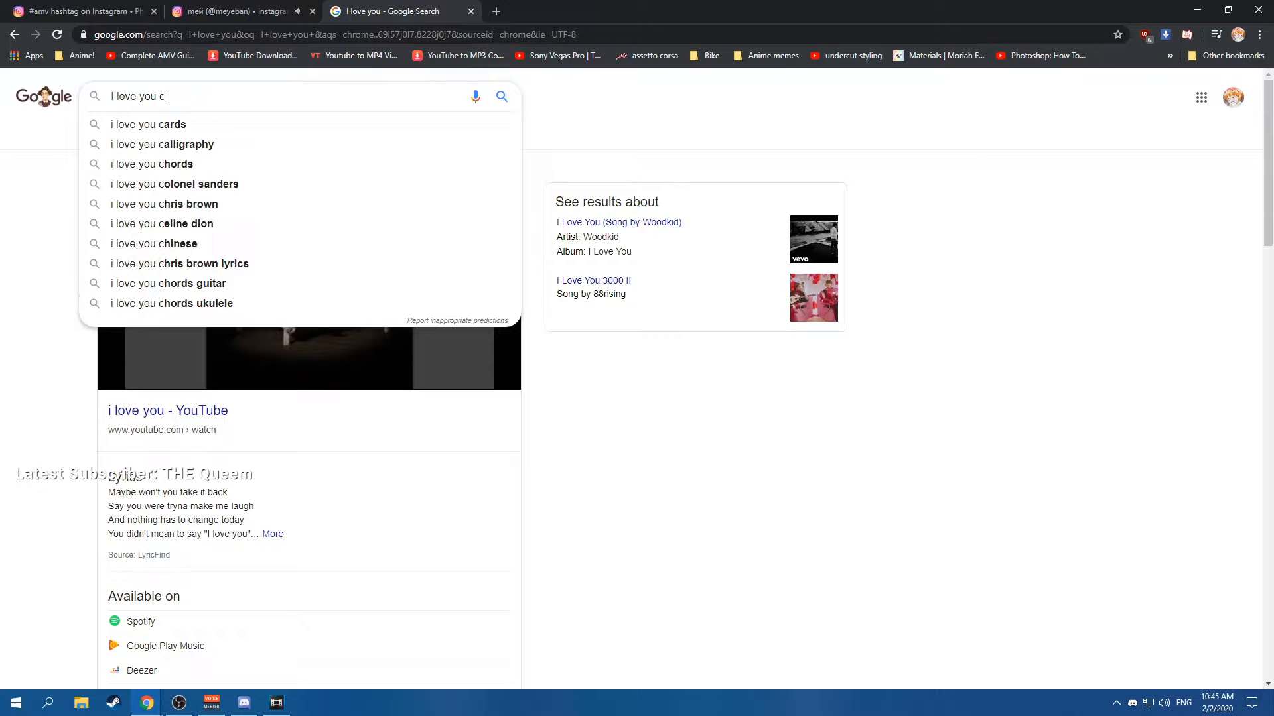
key(BackSpace)
key(BackSpace)
text(gonna kiss)
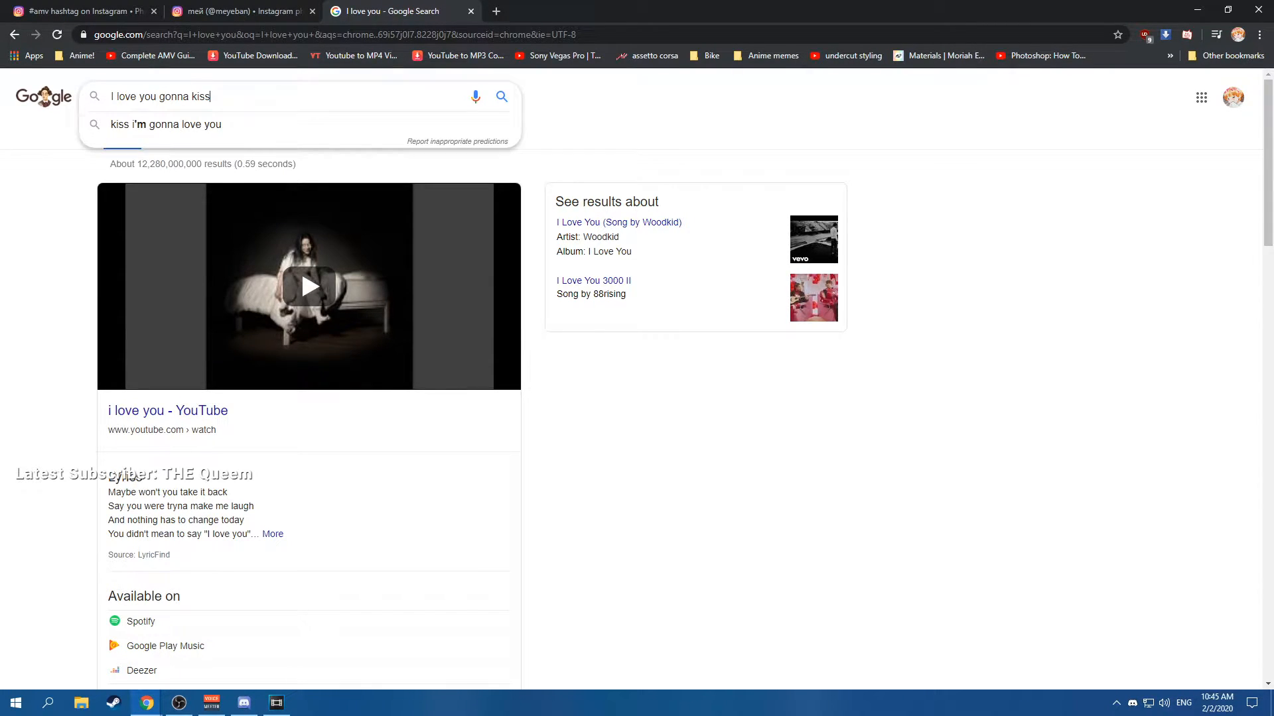
key(Down)
key(Return)
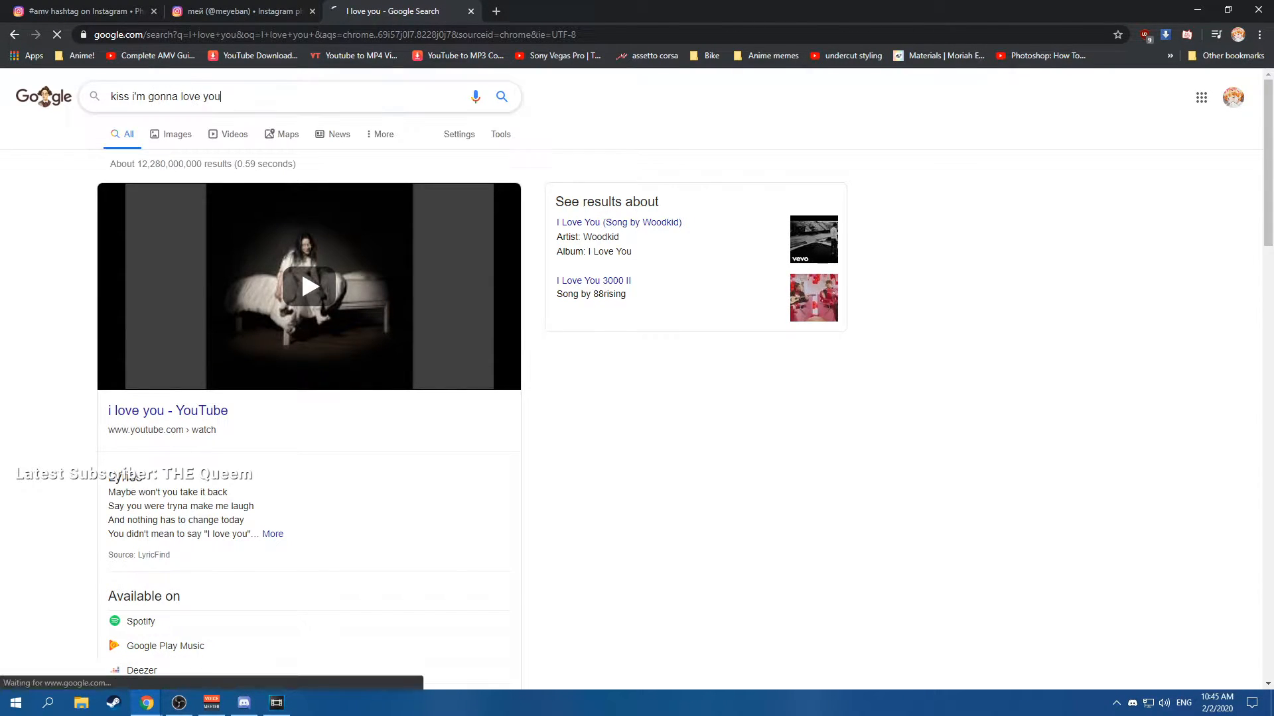
Play the Peter Criss "I'm Gonna Love You" video from the results, go back and close the search tab.
click(168, 247)
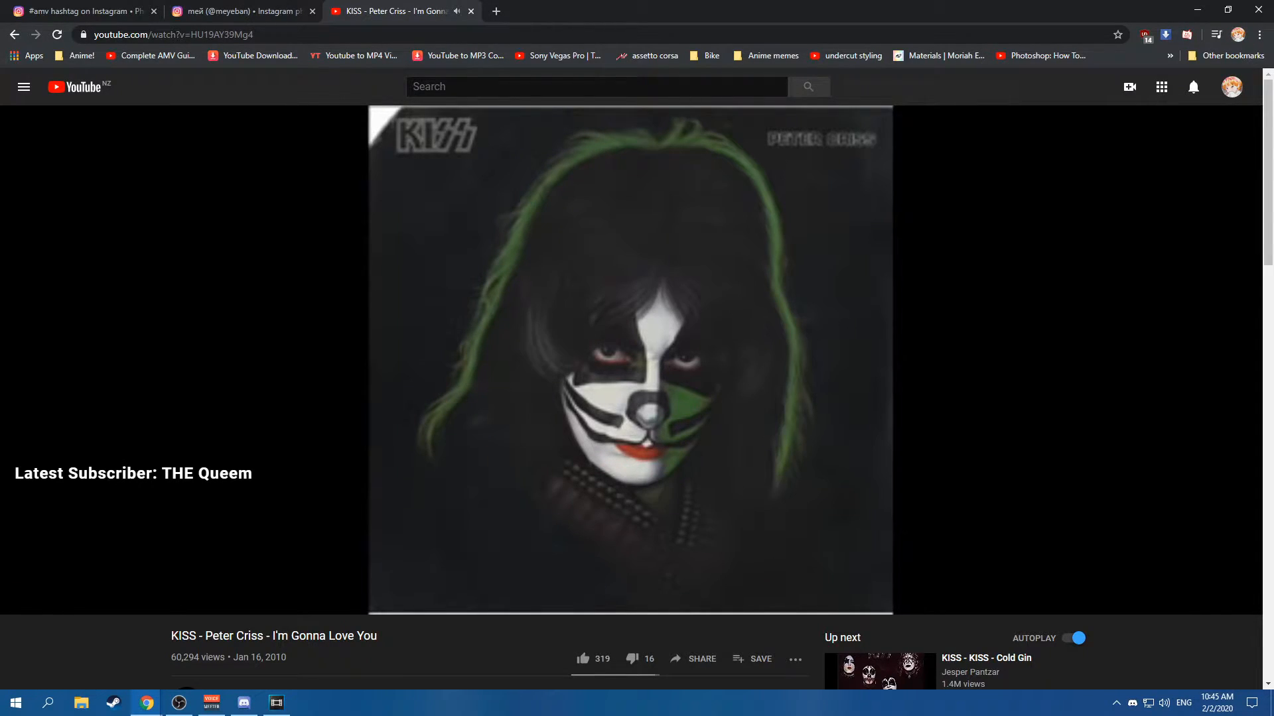
key(alt+Left)
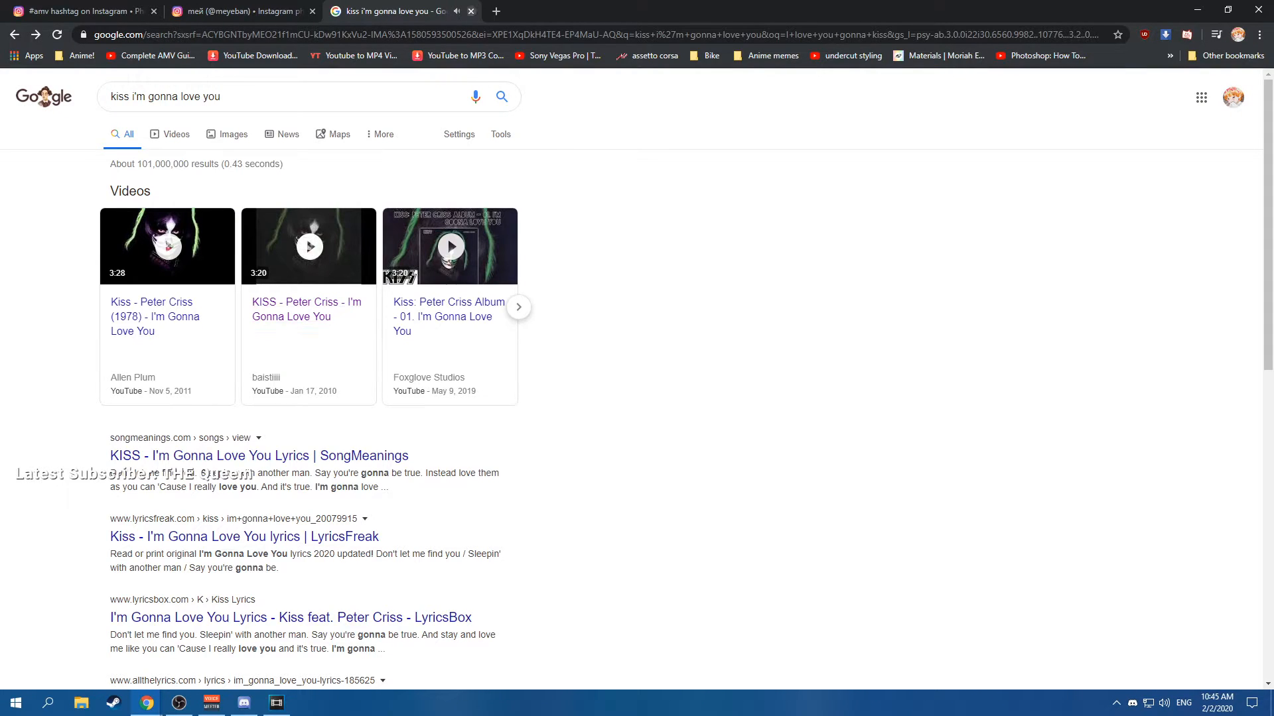
click(470, 11)
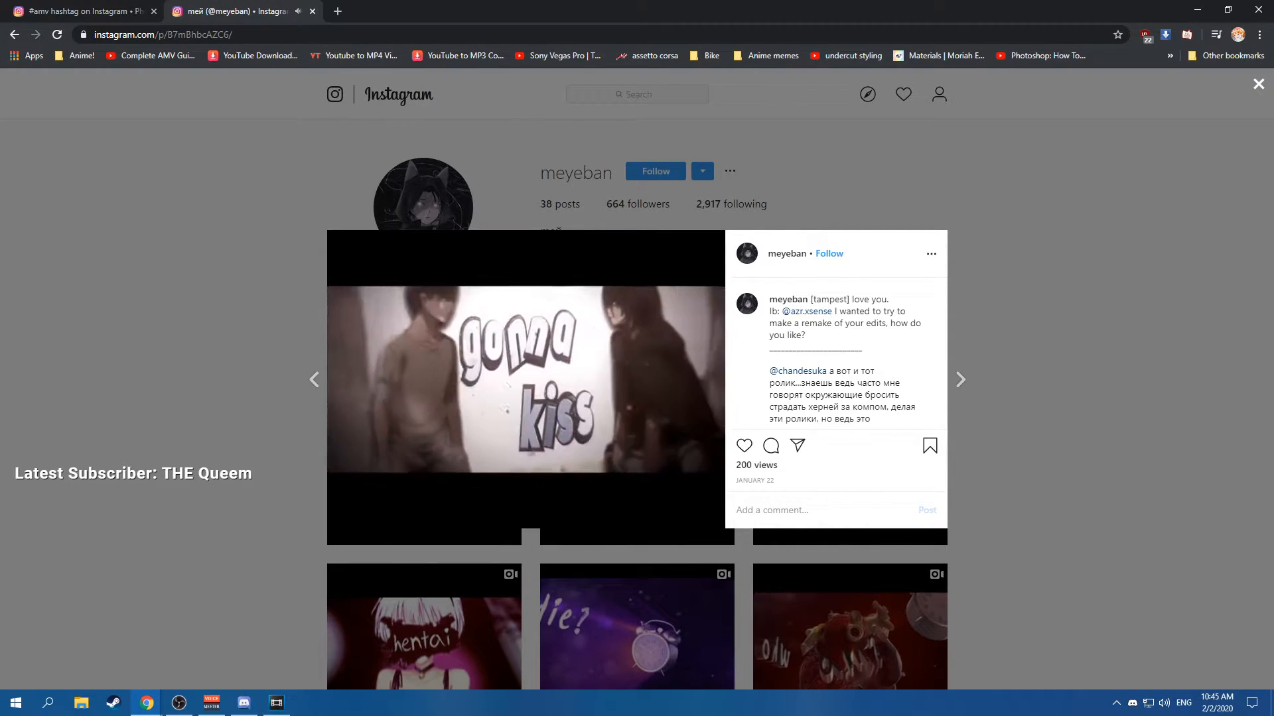
Close the "love you" edit and the creator's profile tab, and return to the #amv hashtag page.
key(Escape)
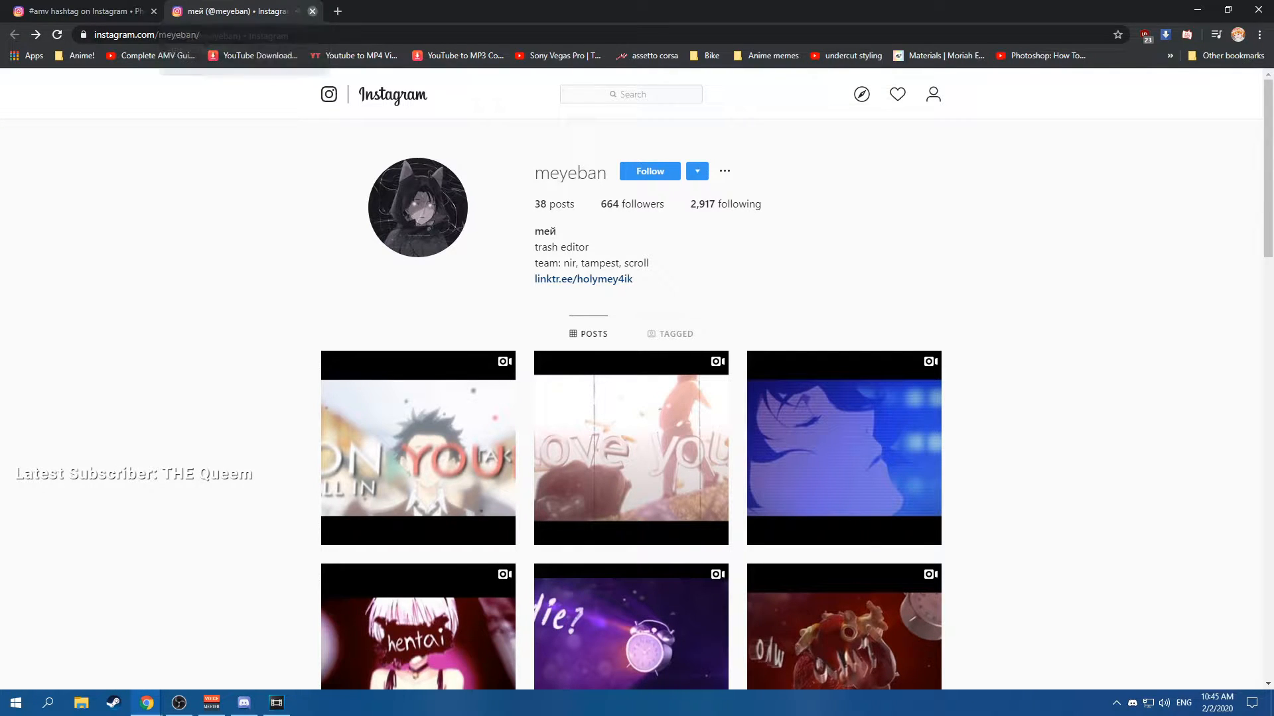
click(312, 12)
key(Escape)
Look through more #amv posts, watch the Tokyo Ghoul edit with the bloodied face and close it.
scroll(631, 332, down, 7)
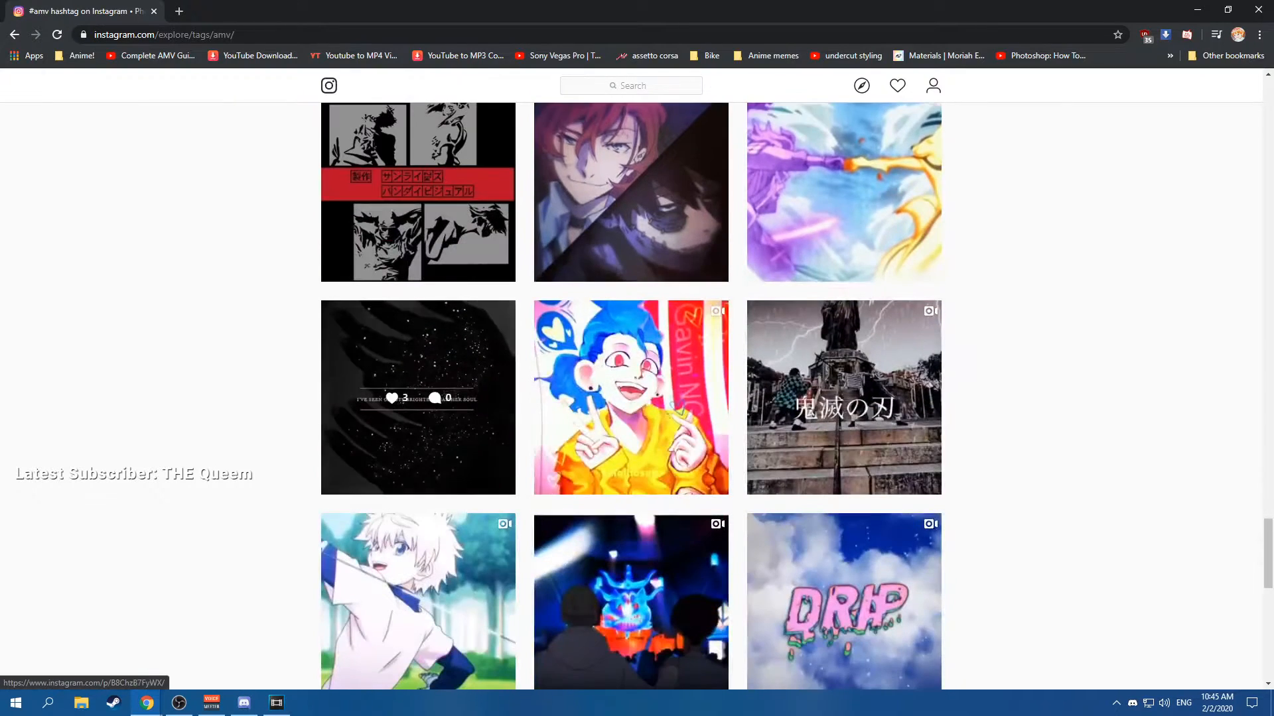
scroll(630, 331, down, 5)
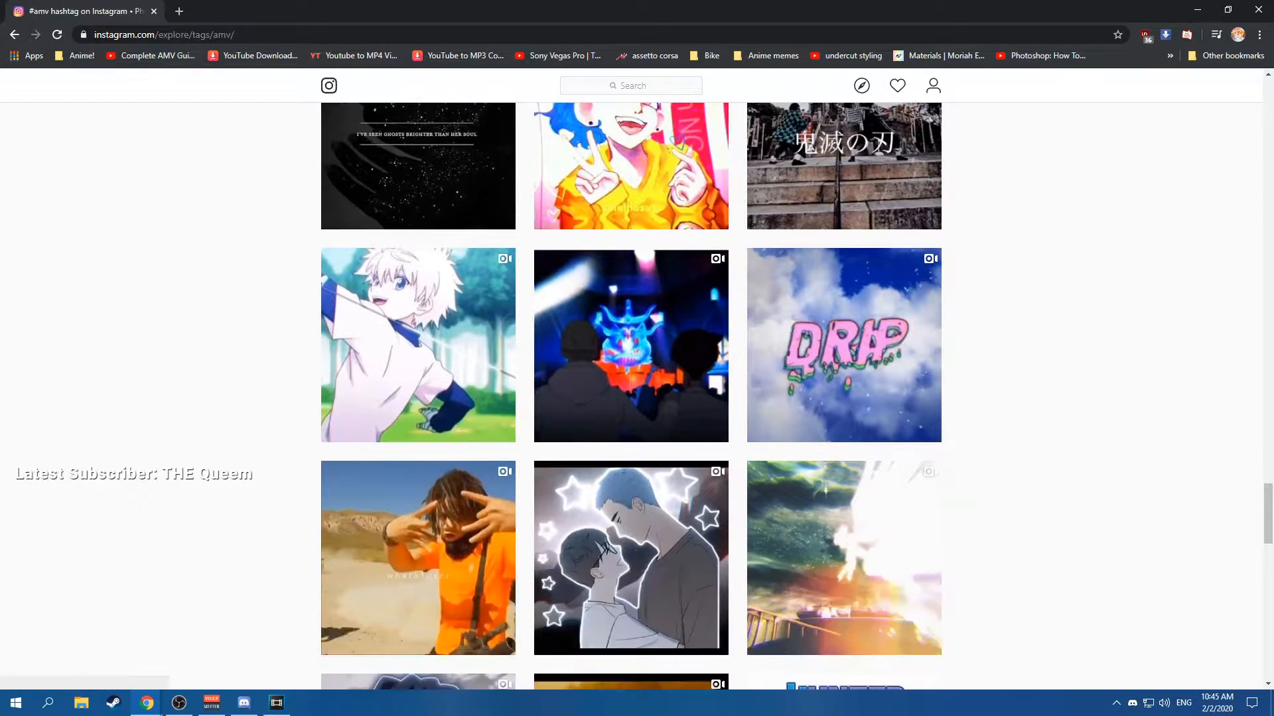
scroll(372, 441, down, 6)
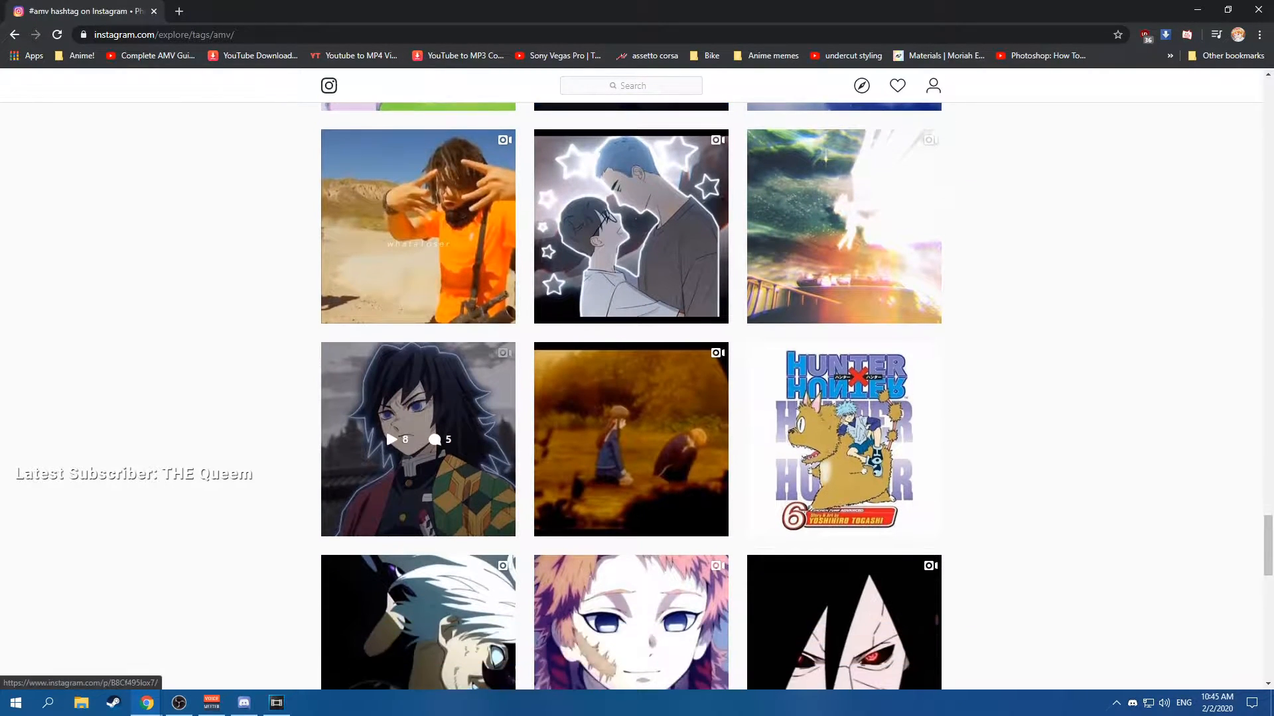
scroll(373, 440, down, 4)
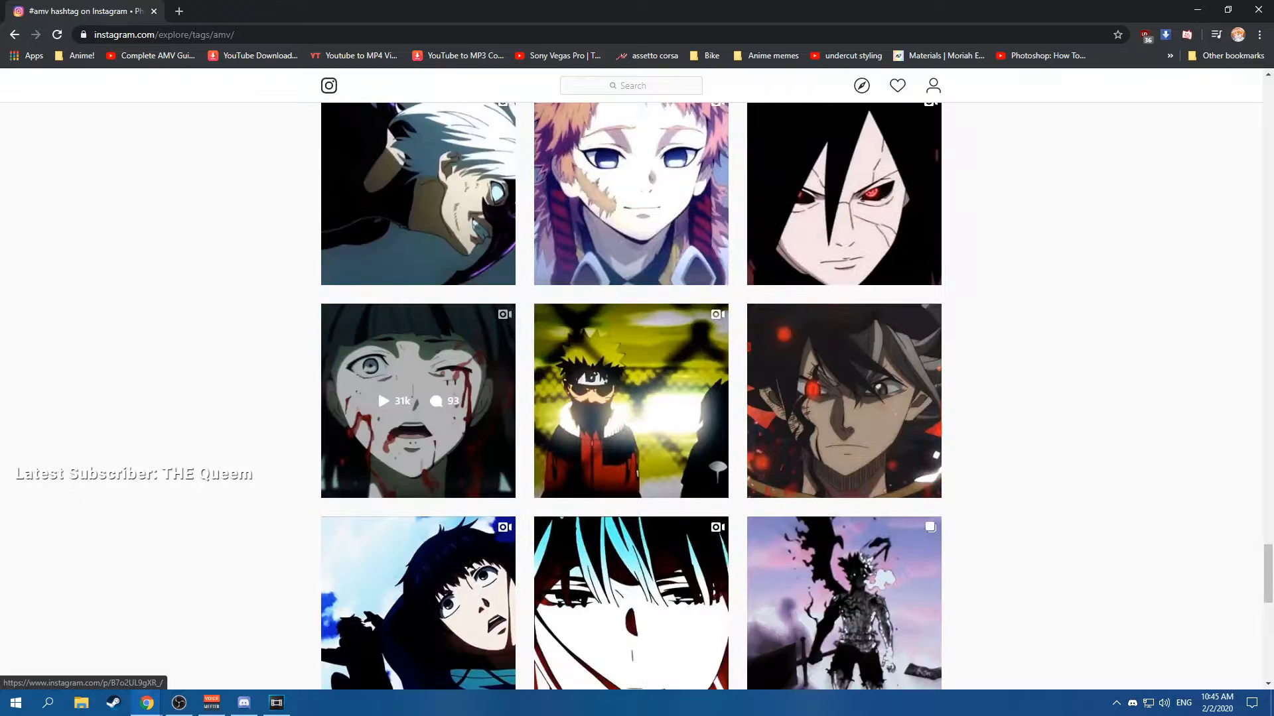
scroll(377, 389, down, 4)
scroll(377, 322, up, 3)
click(377, 322)
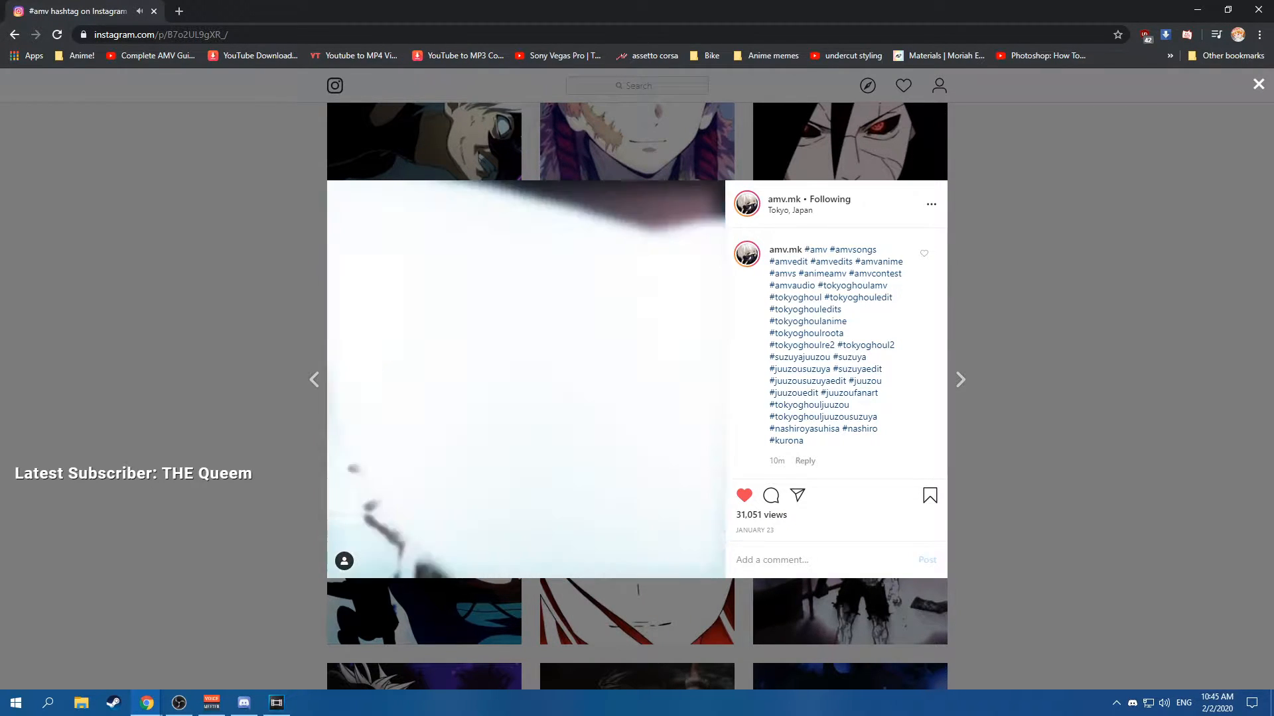
key(Escape)
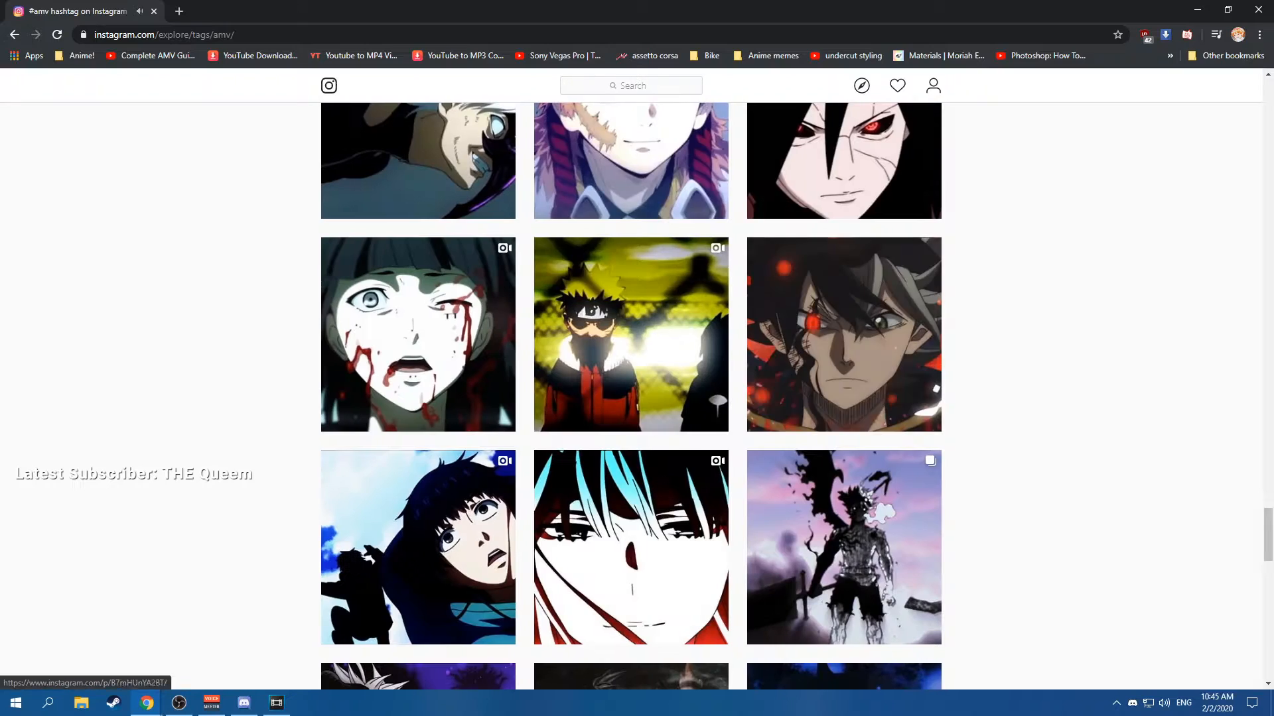
Open YouTube in a new tab and close the #amv hashtag tab.
click(178, 11)
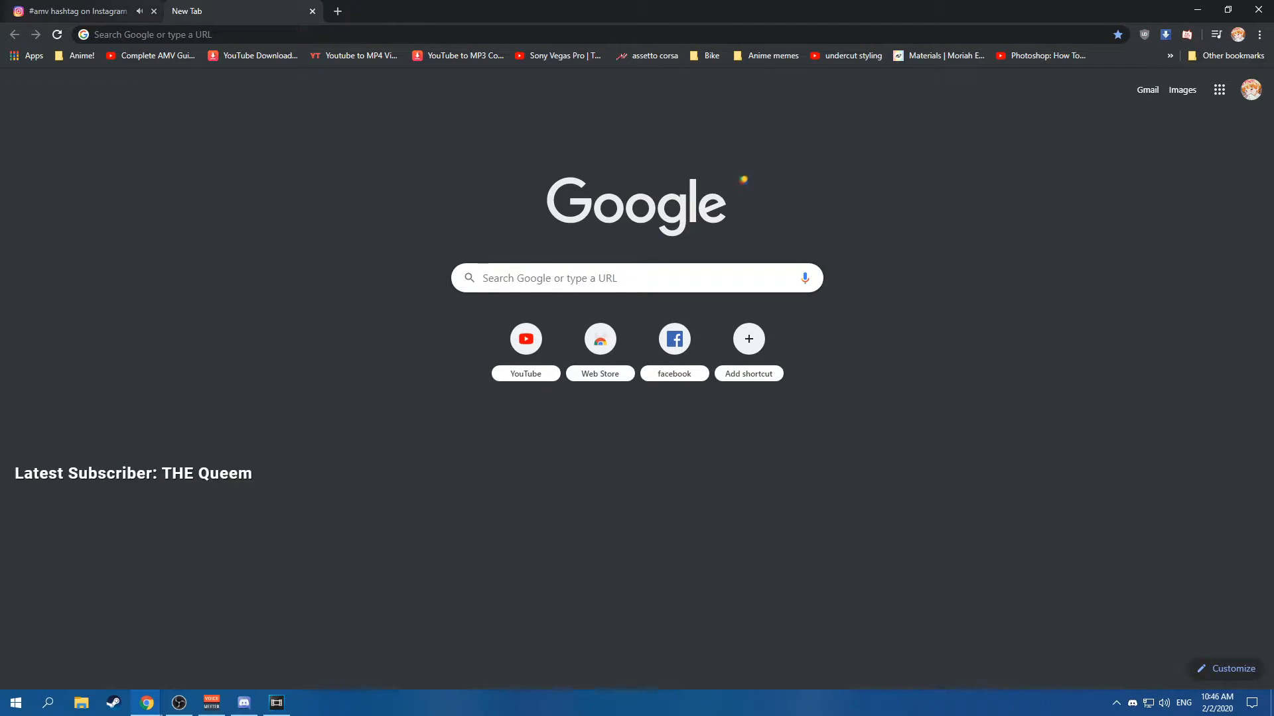
click(526, 338)
click(154, 11)
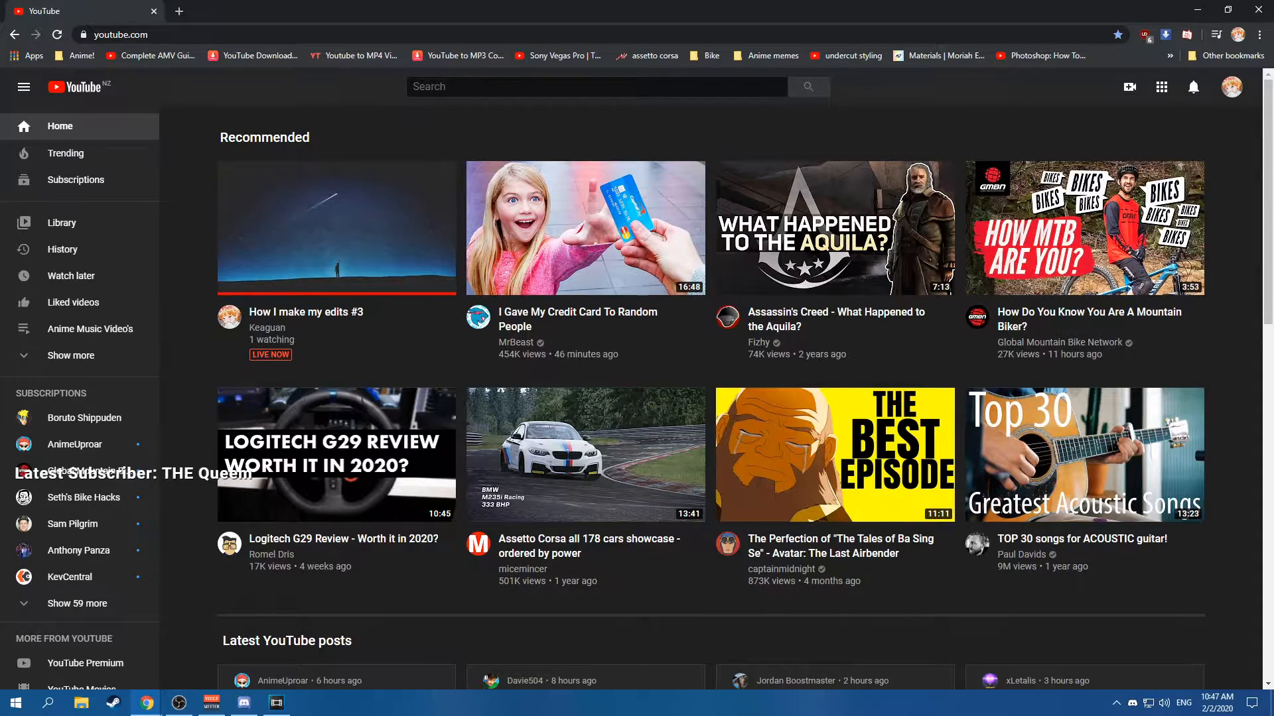
Look through the recommended videos and latest posts on the YouTube home page.
scroll(709, 398, down, 4)
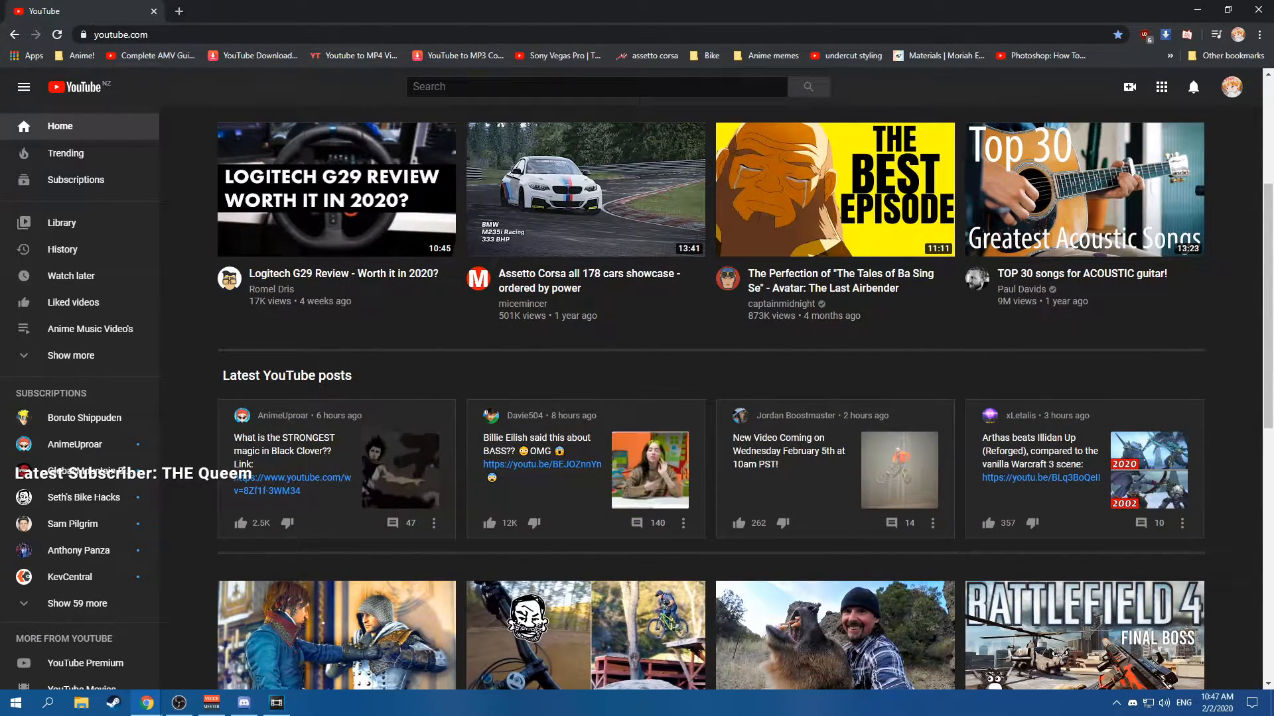
scroll(585, 518, down, 2)
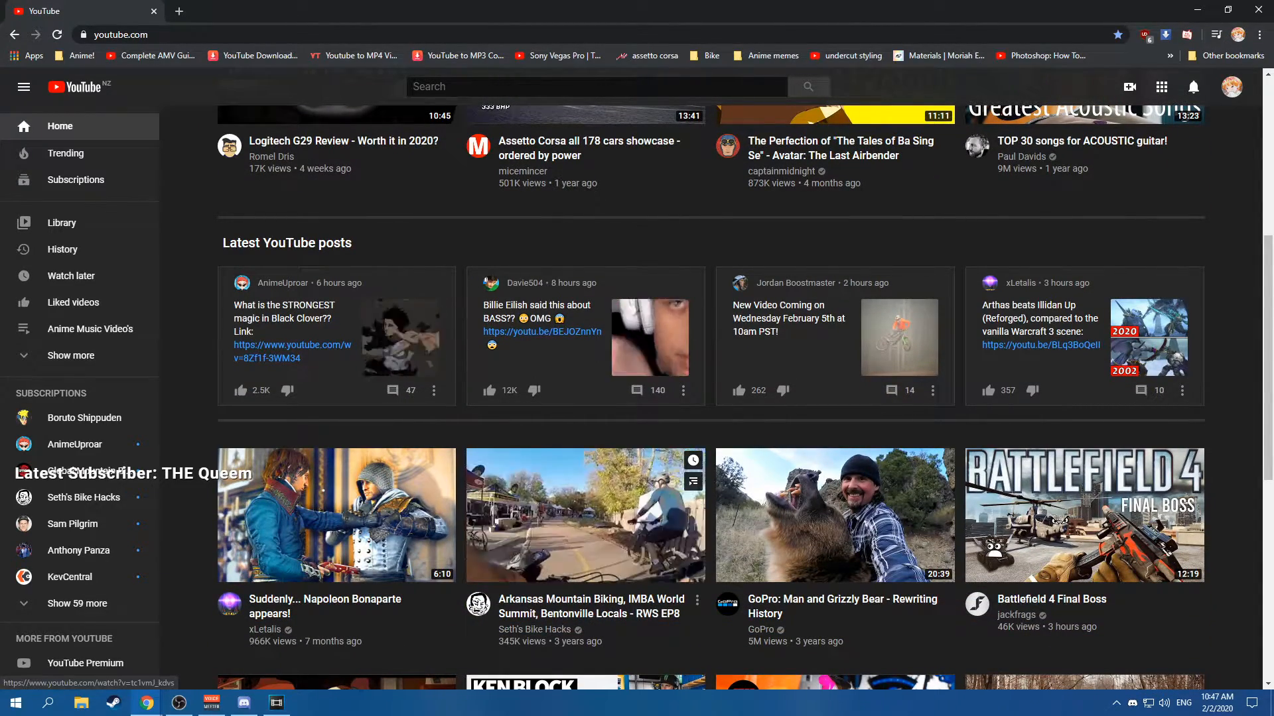
scroll(585, 464, down, 2)
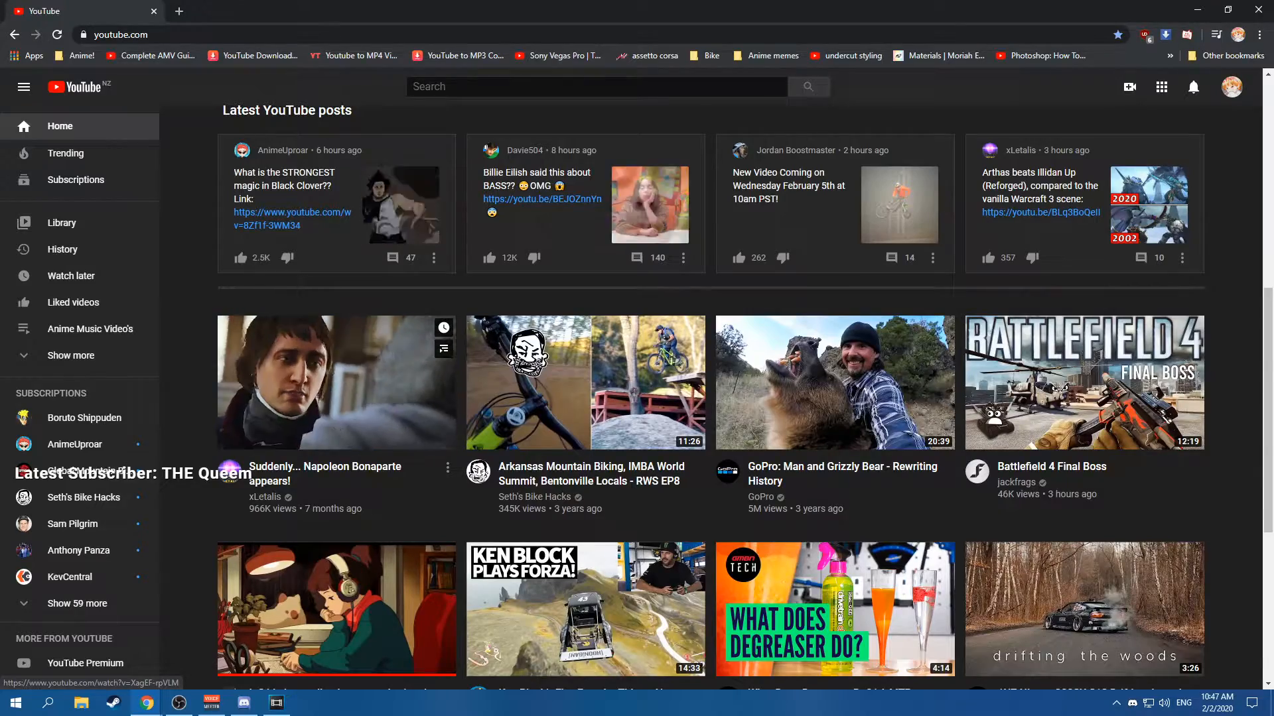
scroll(337, 431, down, 2)
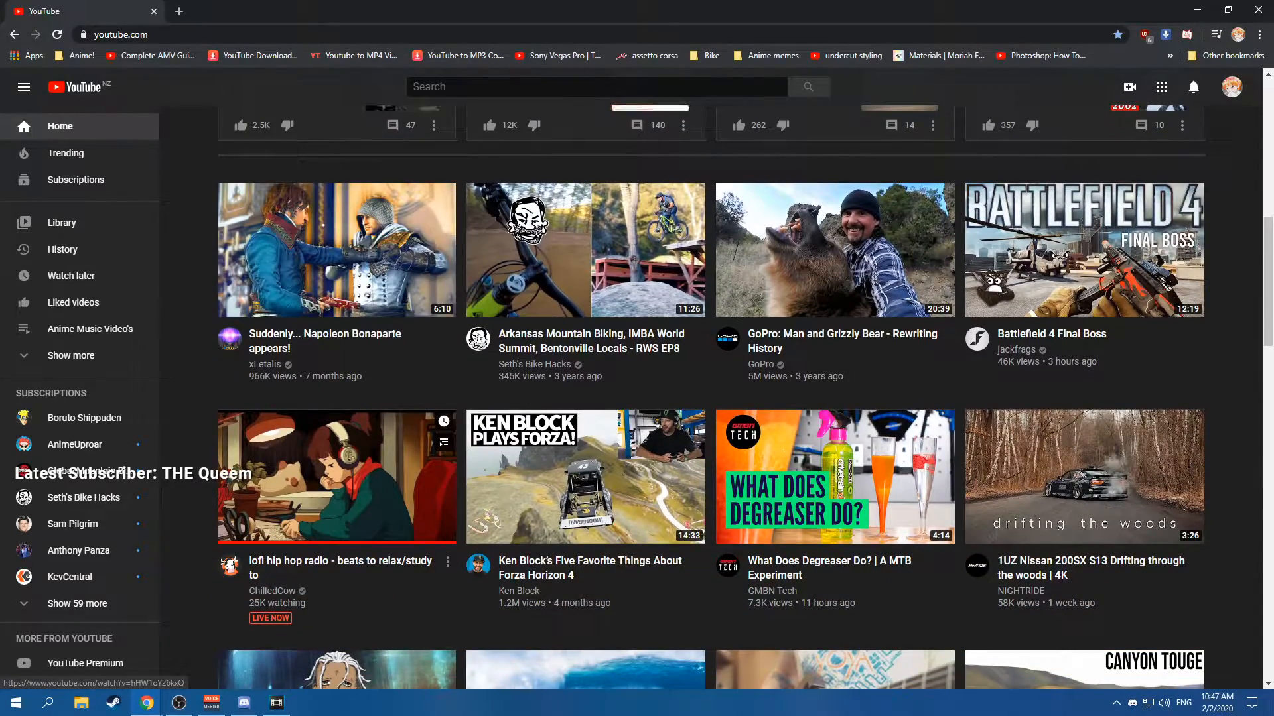
scroll(586, 398, down, 2)
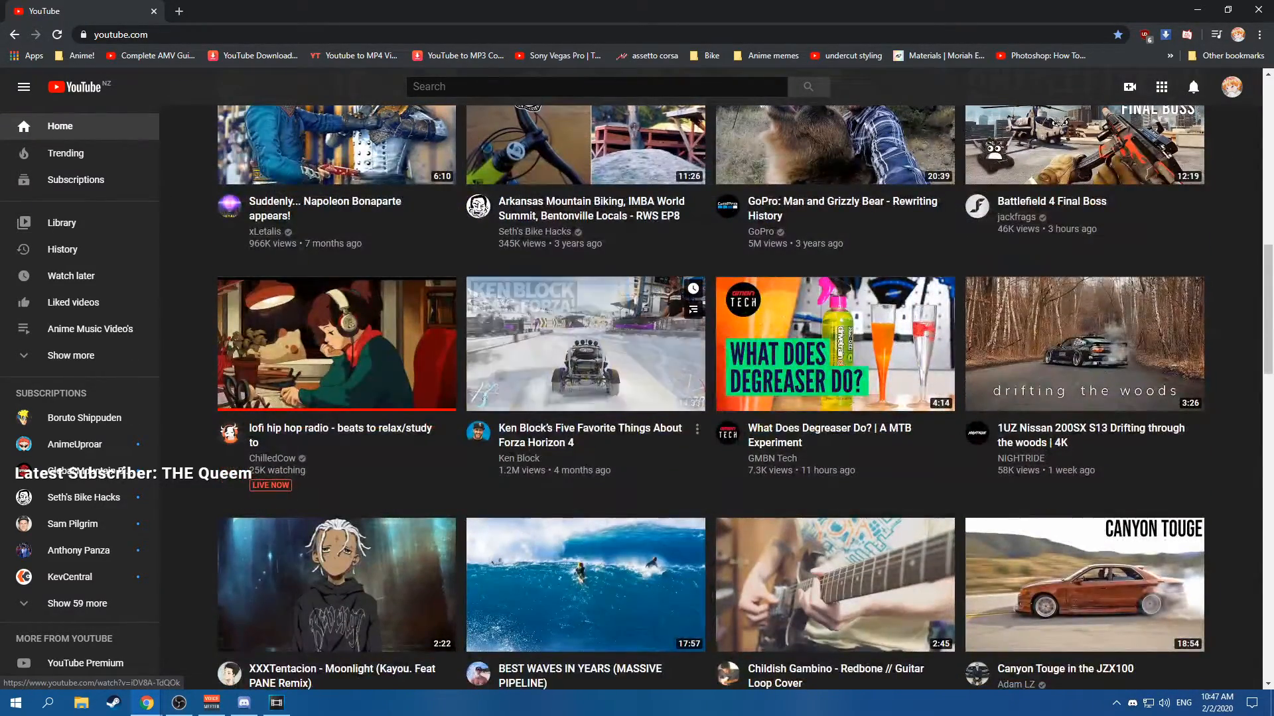
scroll(637, 396, down, 2)
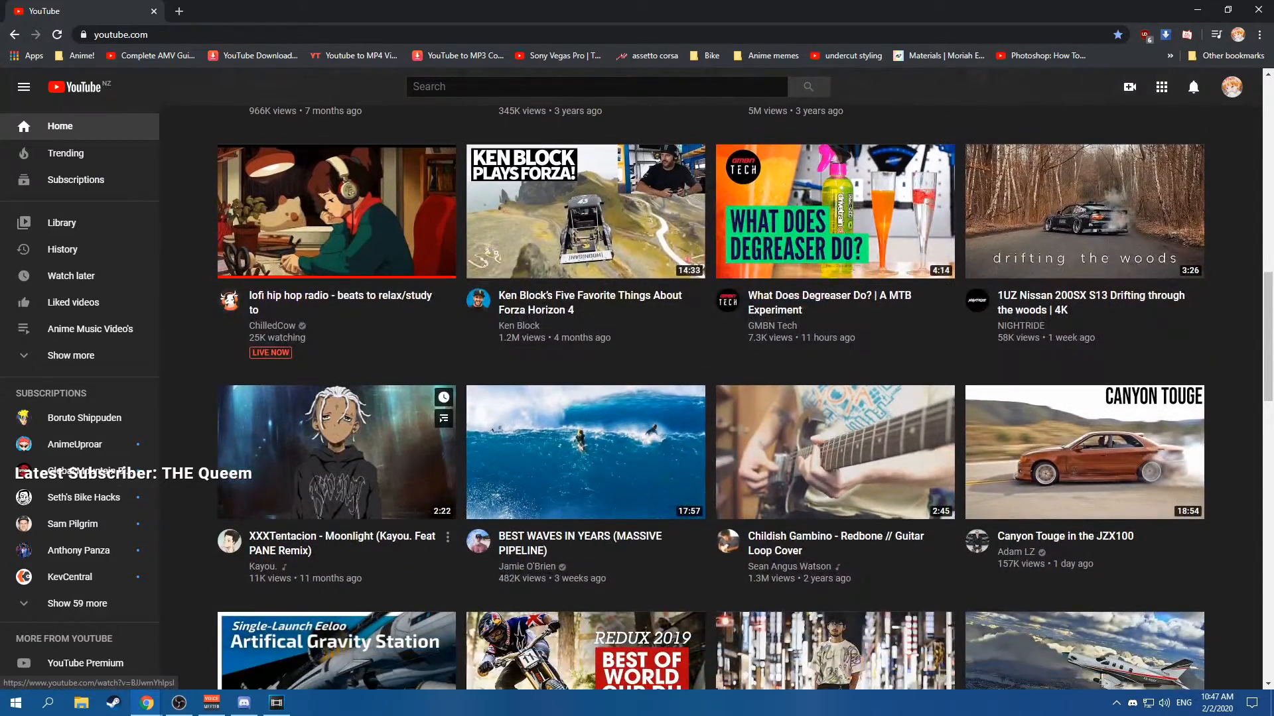
scroll(337, 451, down, 2)
Switch from Vegas back to the browser and move the own Instagram profile tab into the History window.
key(alt+Tab)
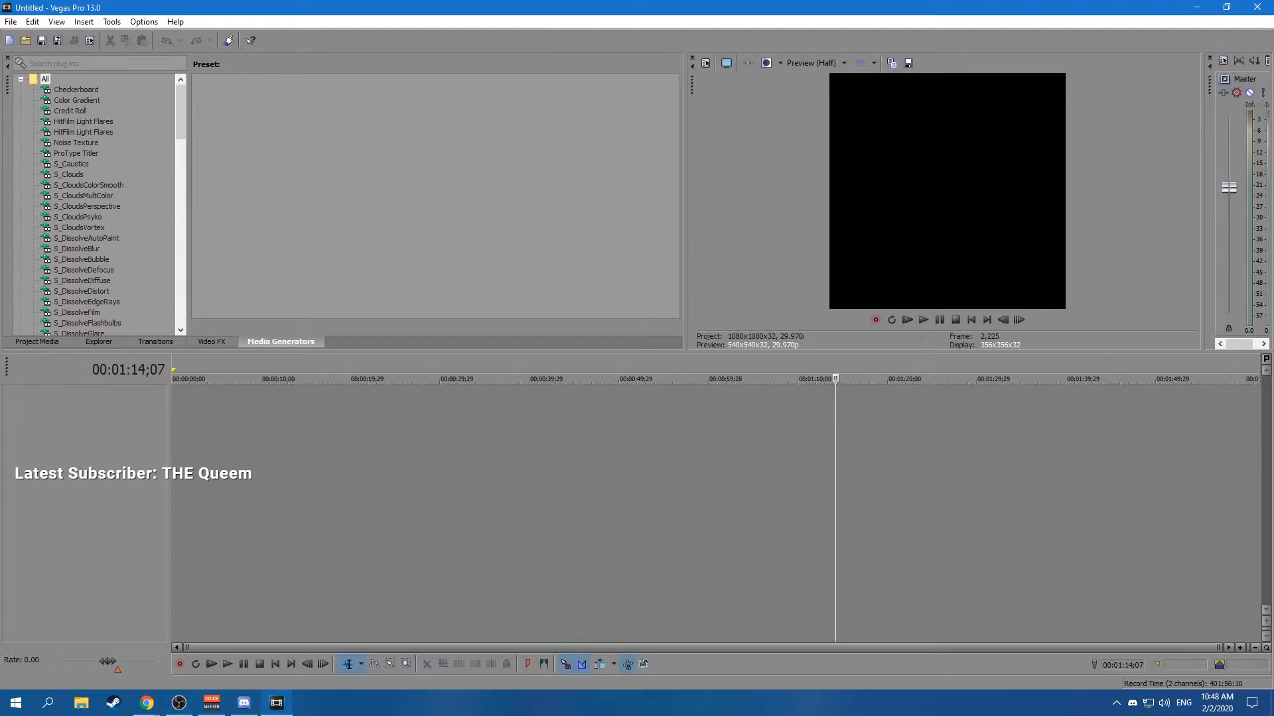
key(alt+Tab)
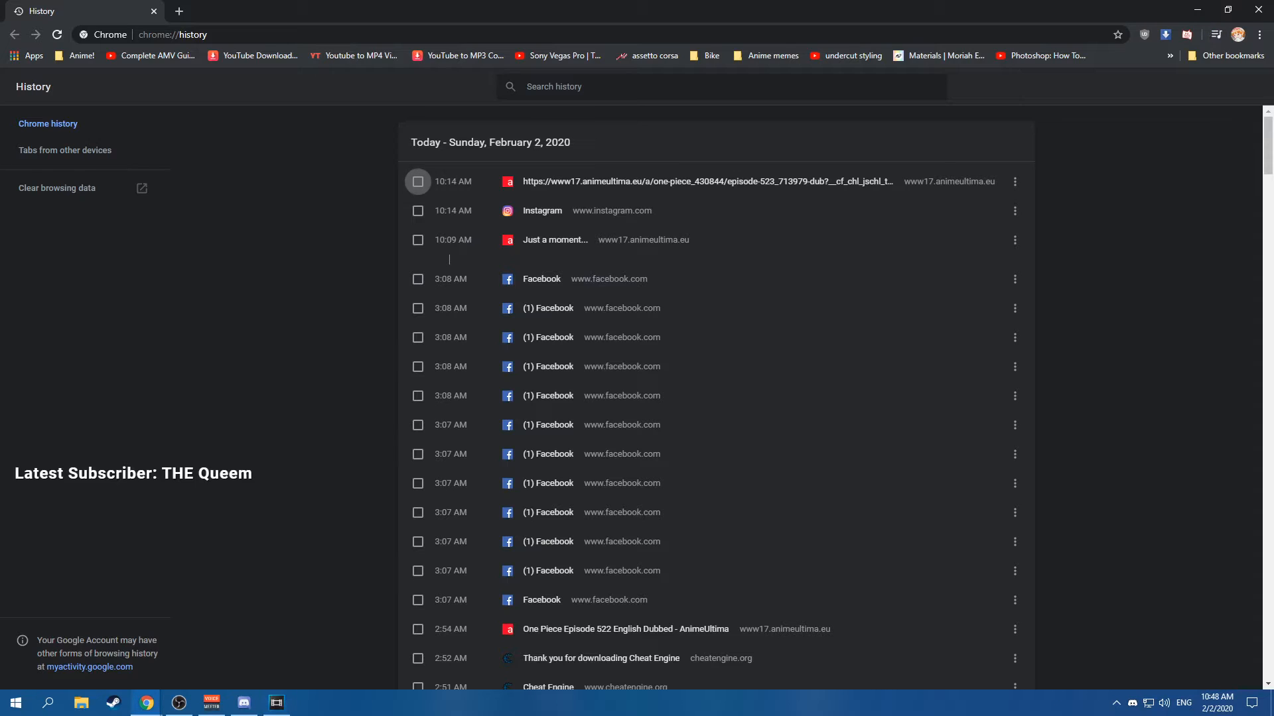
key(alt+Tab)
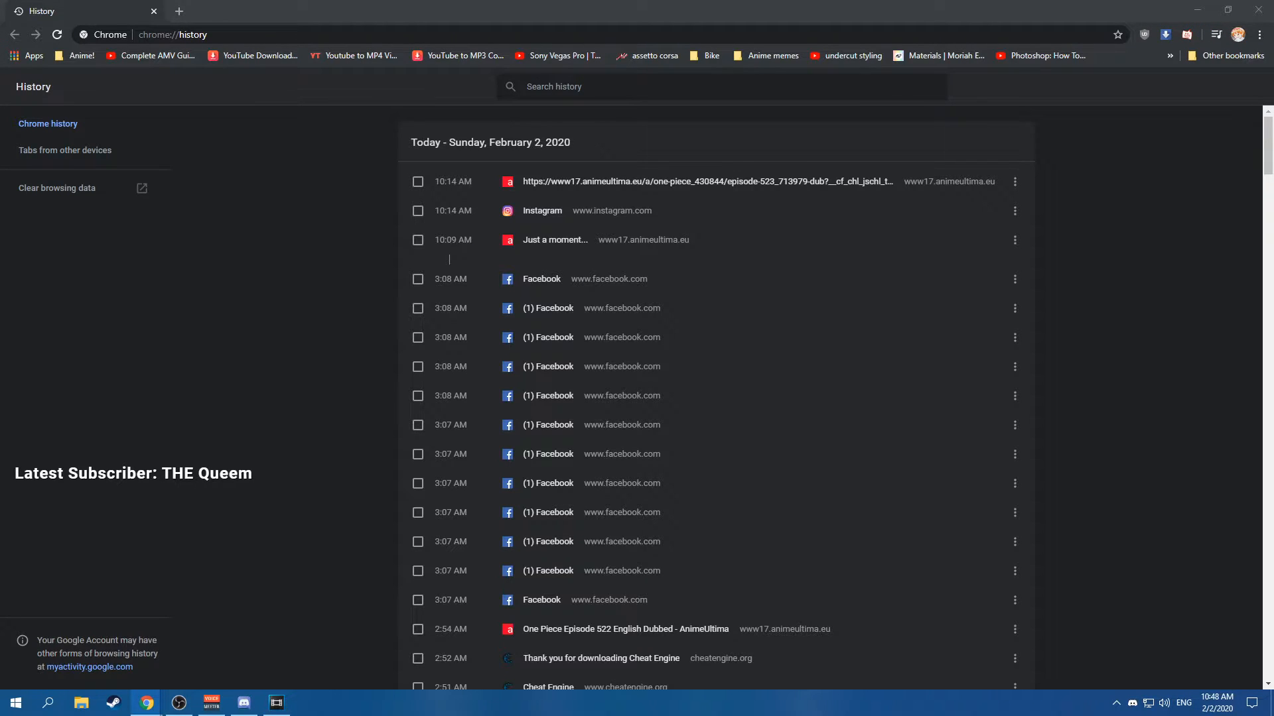
drag(0, 398, 183, 11)
Look through the recent posts on the own Instagram profile, watch the edit with the white-gloved masked character and close it.
scroll(630, 398, down, 19)
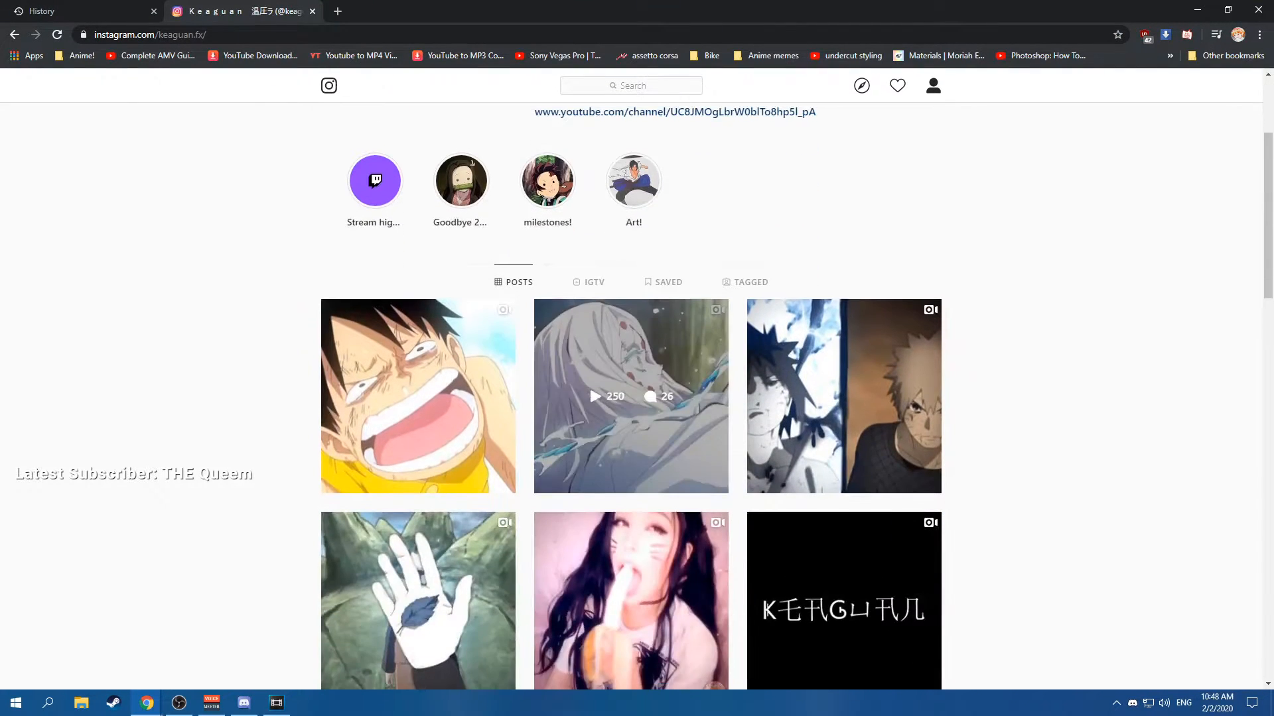
scroll(418, 199, down, 6)
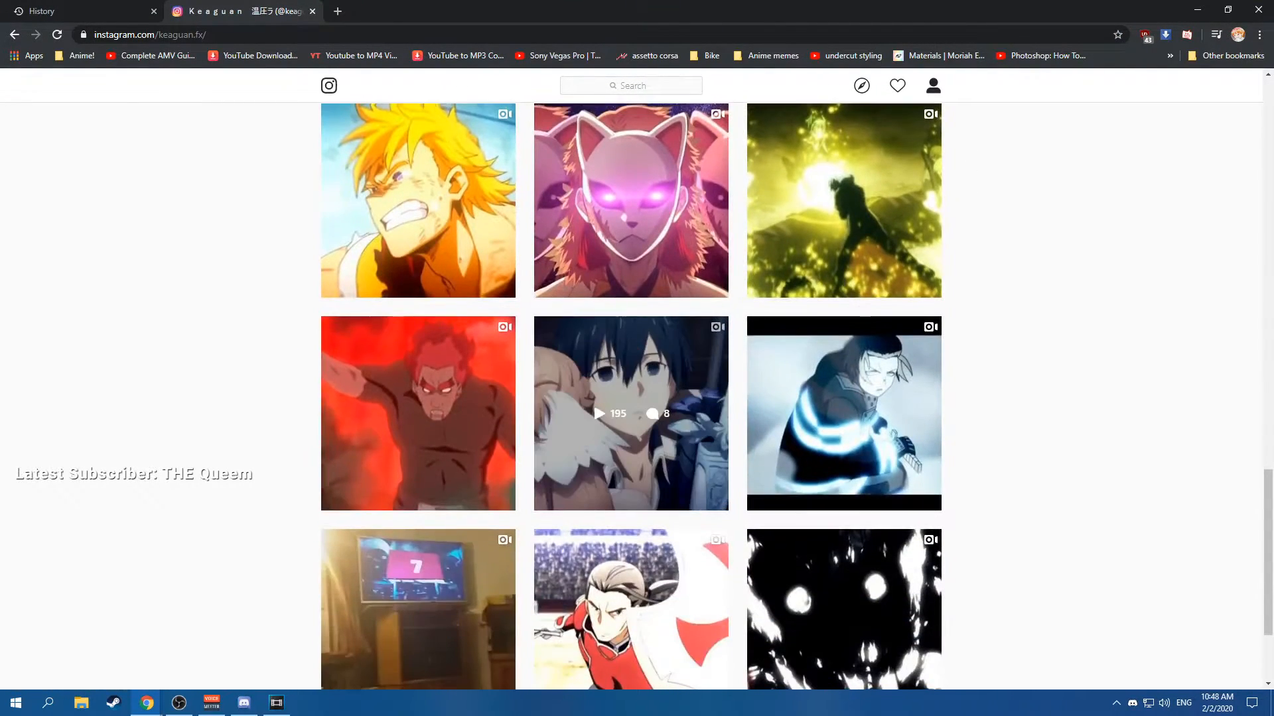
scroll(630, 265, down, 2)
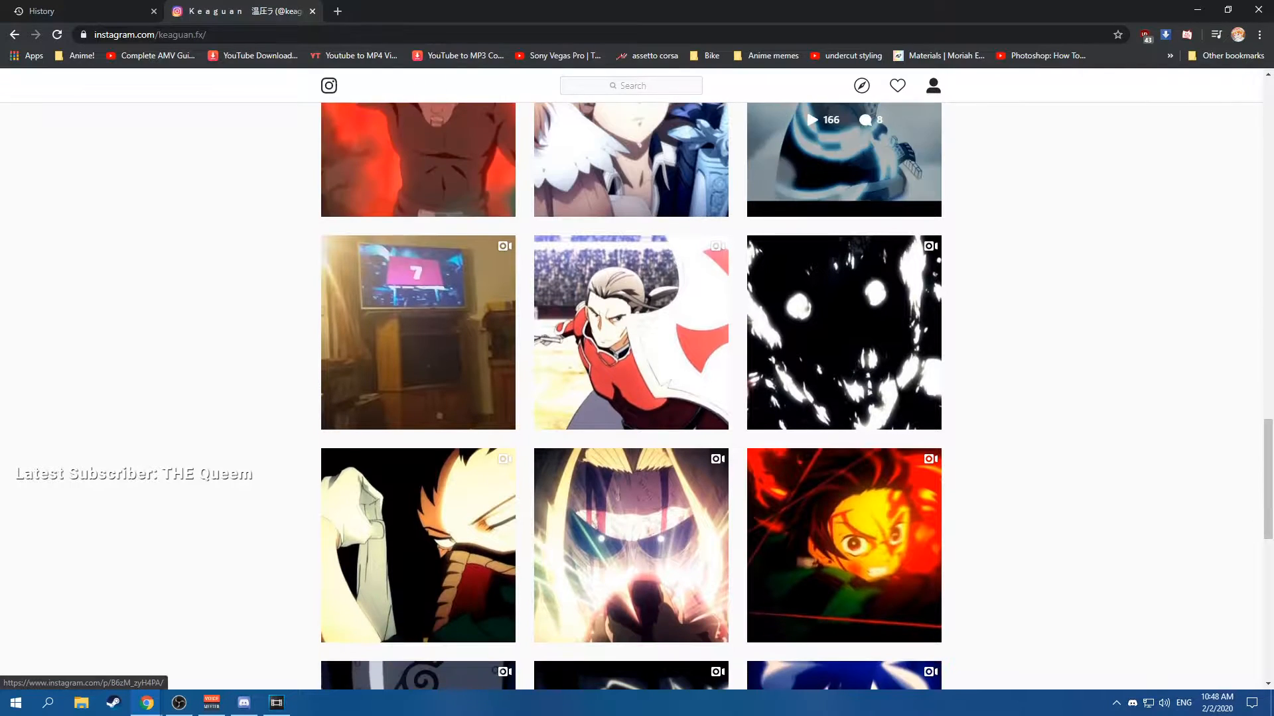
scroll(630, 265, down, 1)
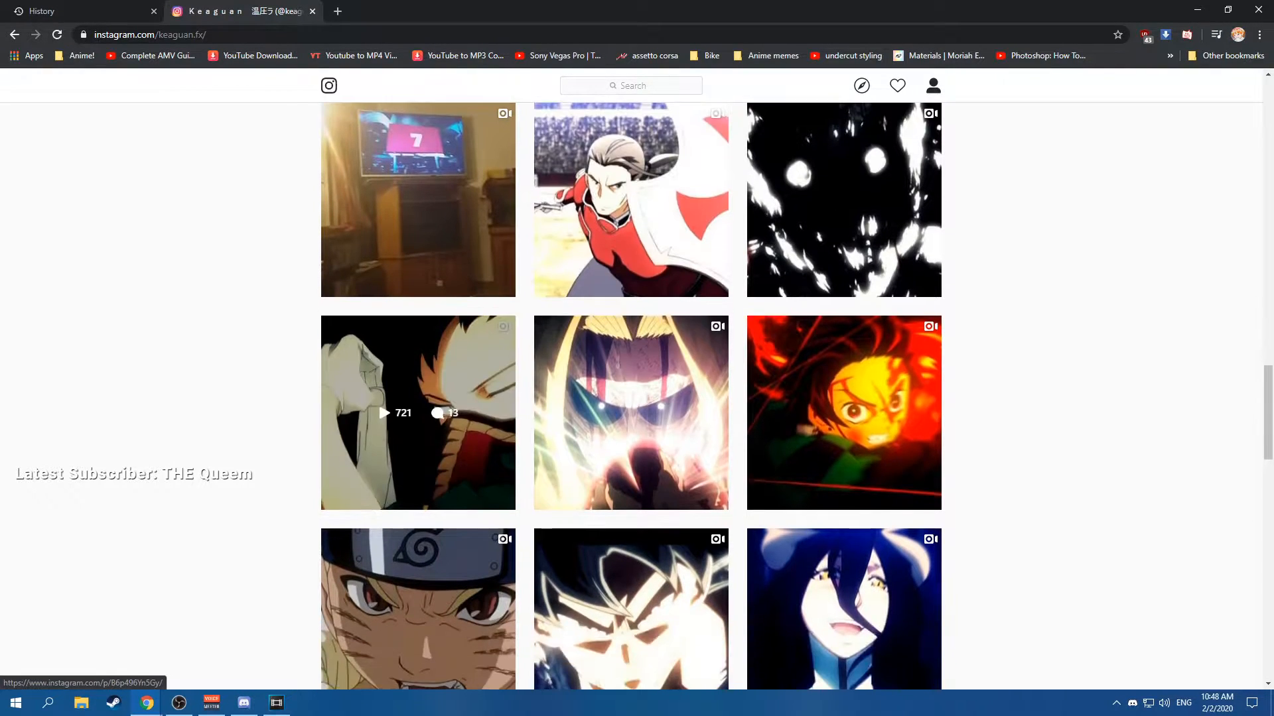
click(418, 412)
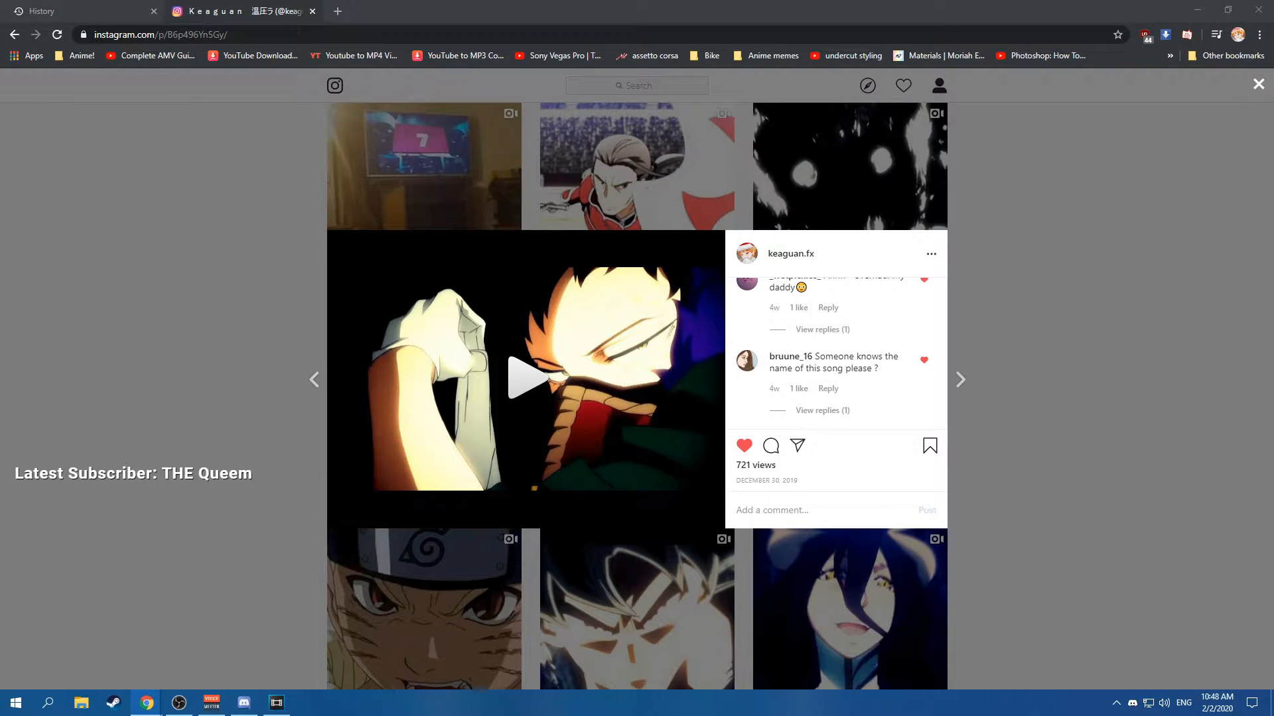
click(279, 451)
scroll(398, 451, down, 3)
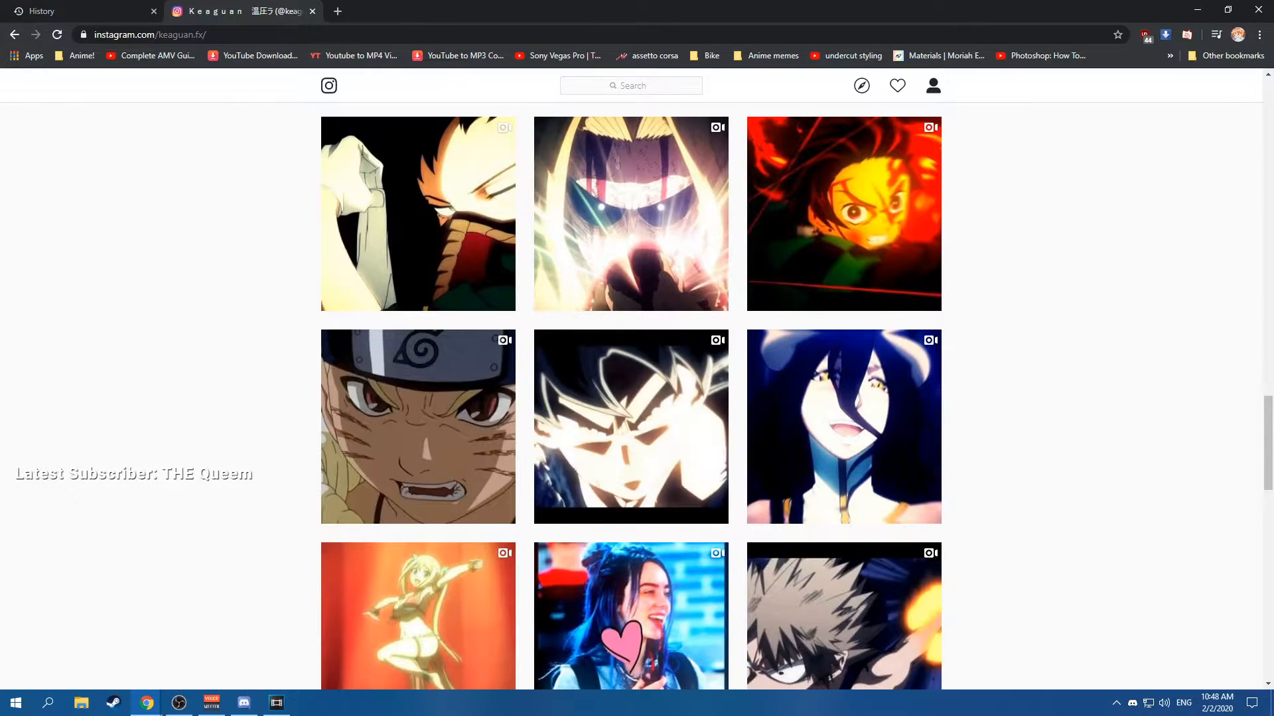
scroll(398, 424, down, 3)
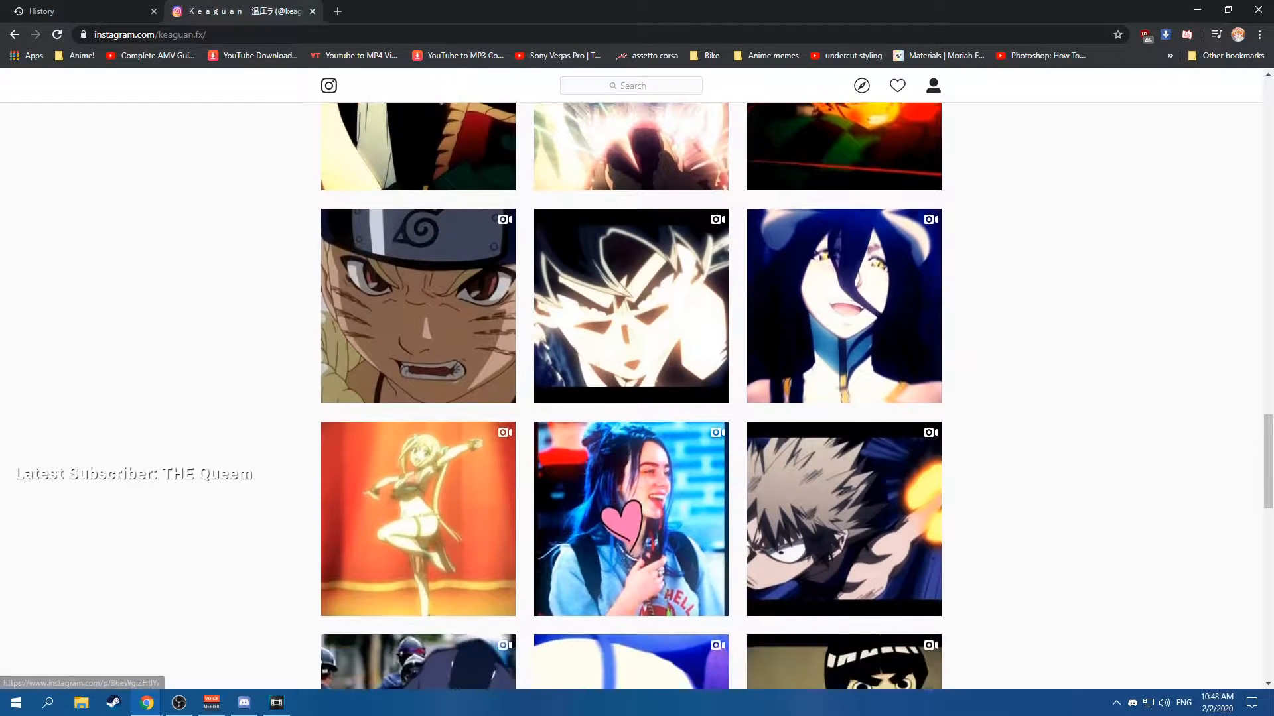
scroll(631, 454, down, 2)
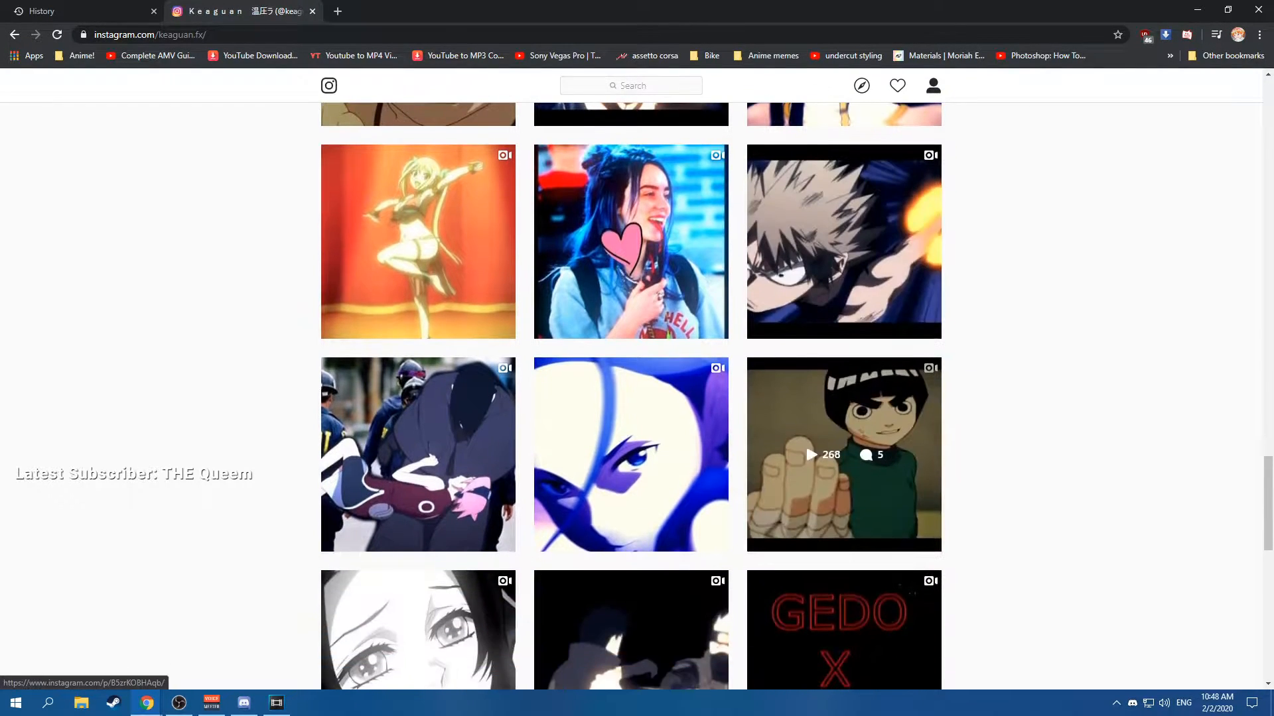
scroll(631, 464, down, 3)
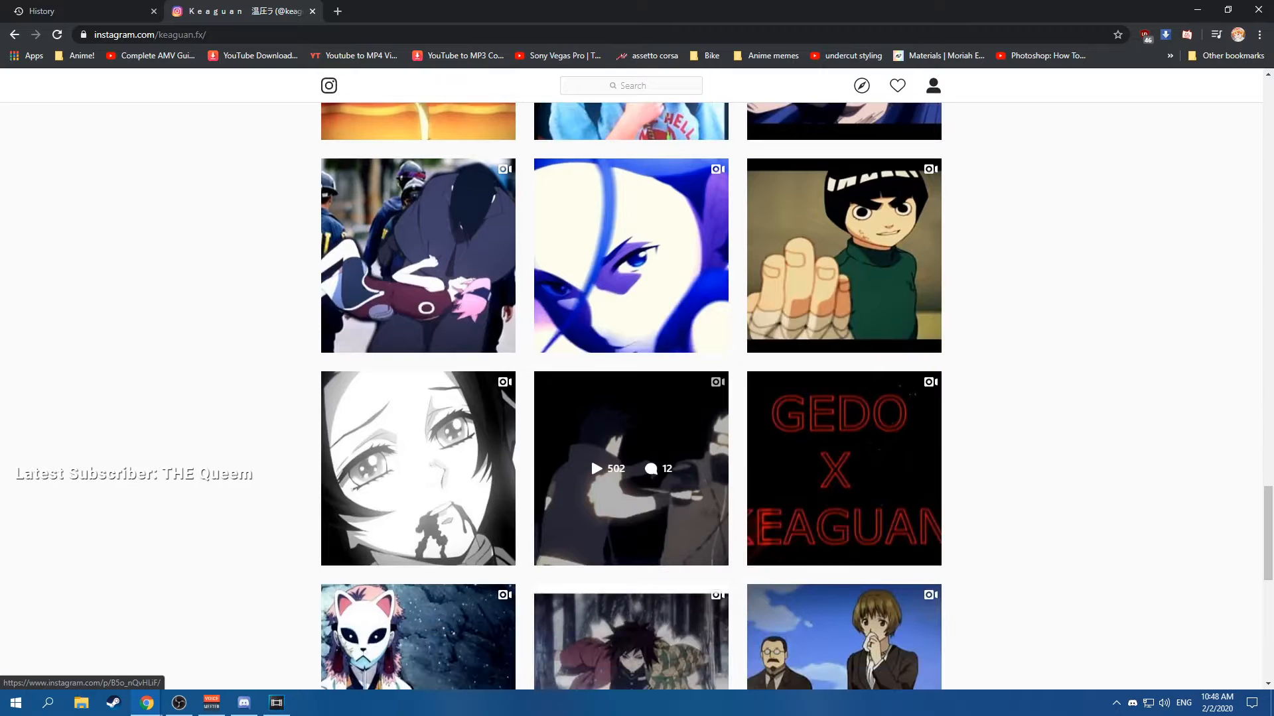
scroll(418, 464, down, 2)
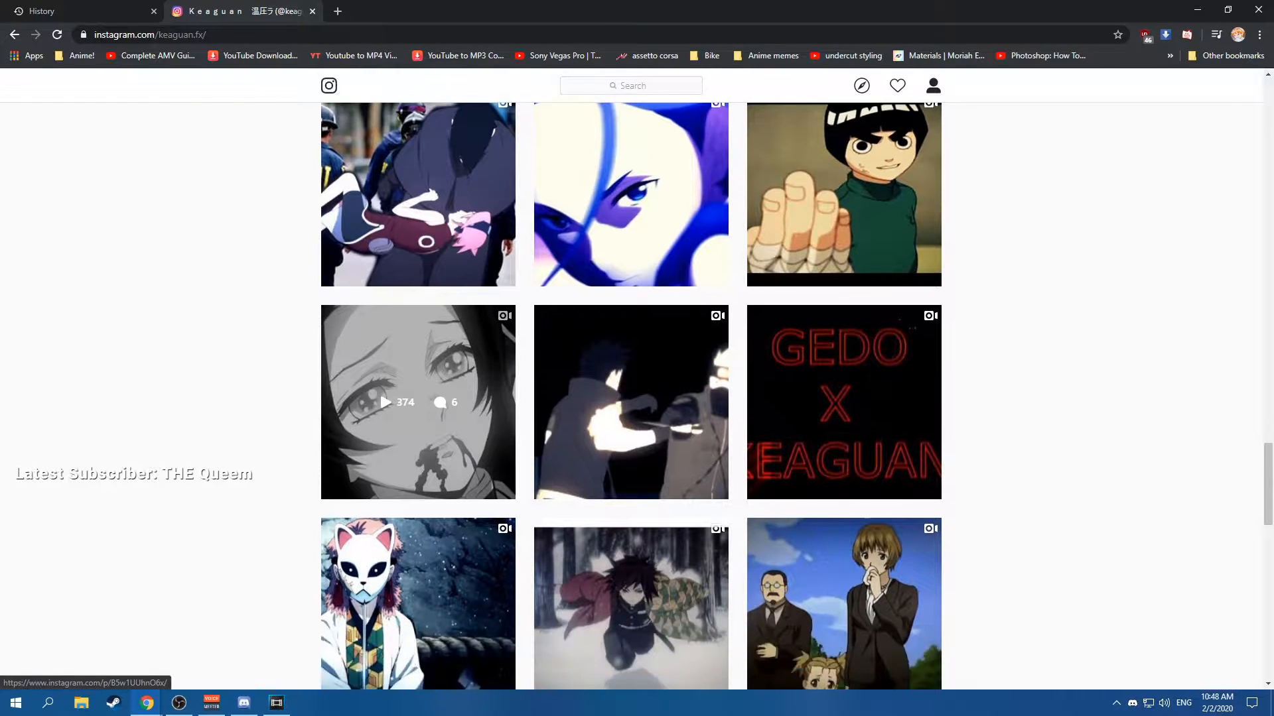
scroll(417, 530, down, 4)
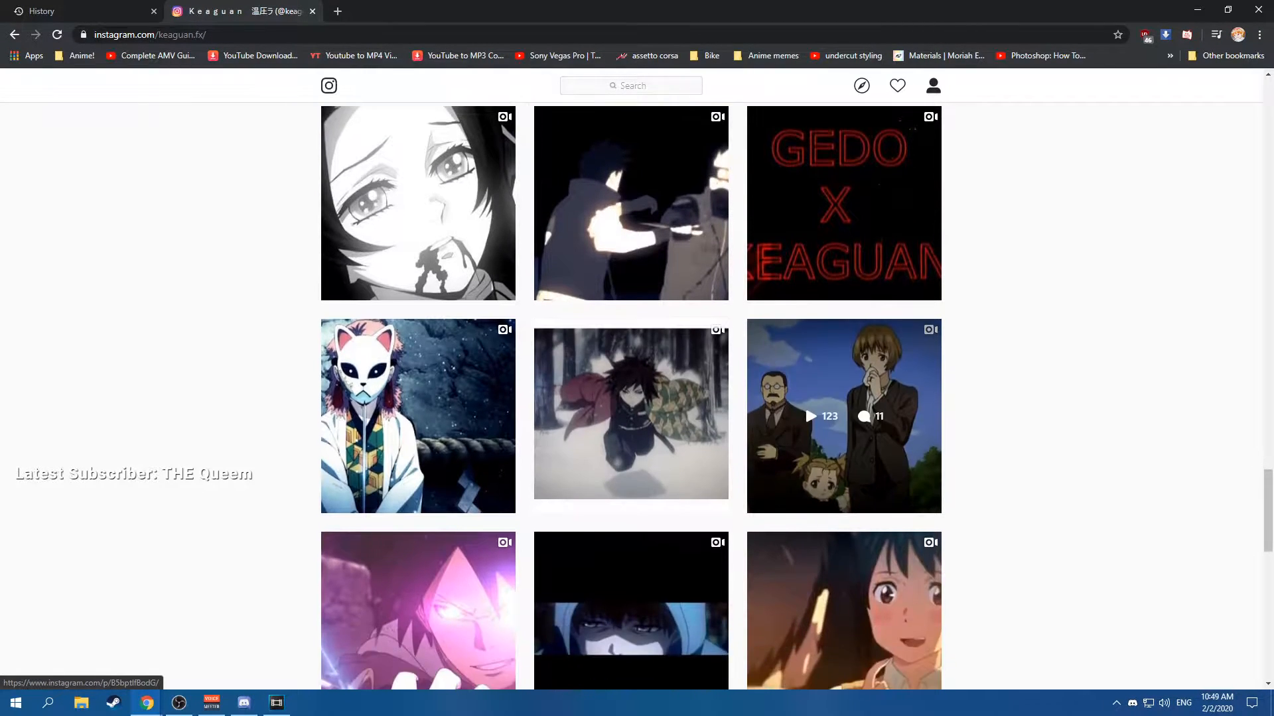
scroll(379, 418, down, 2)
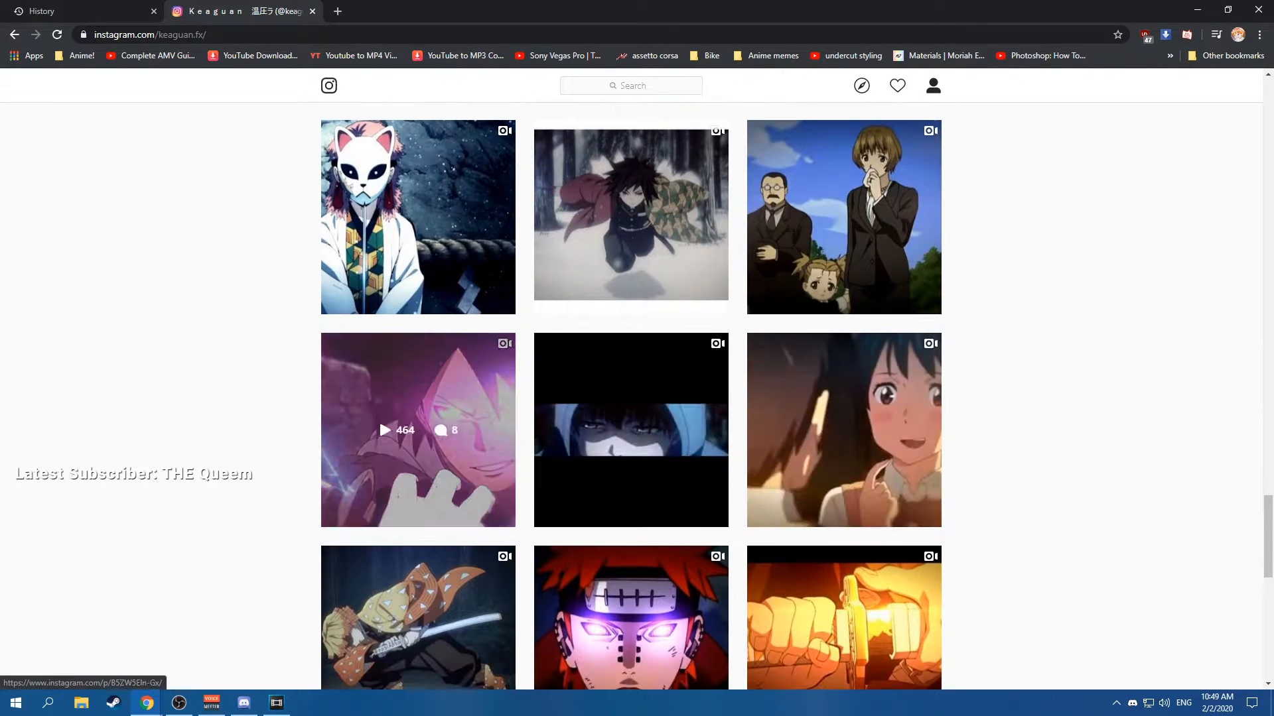
scroll(379, 418, down, 2)
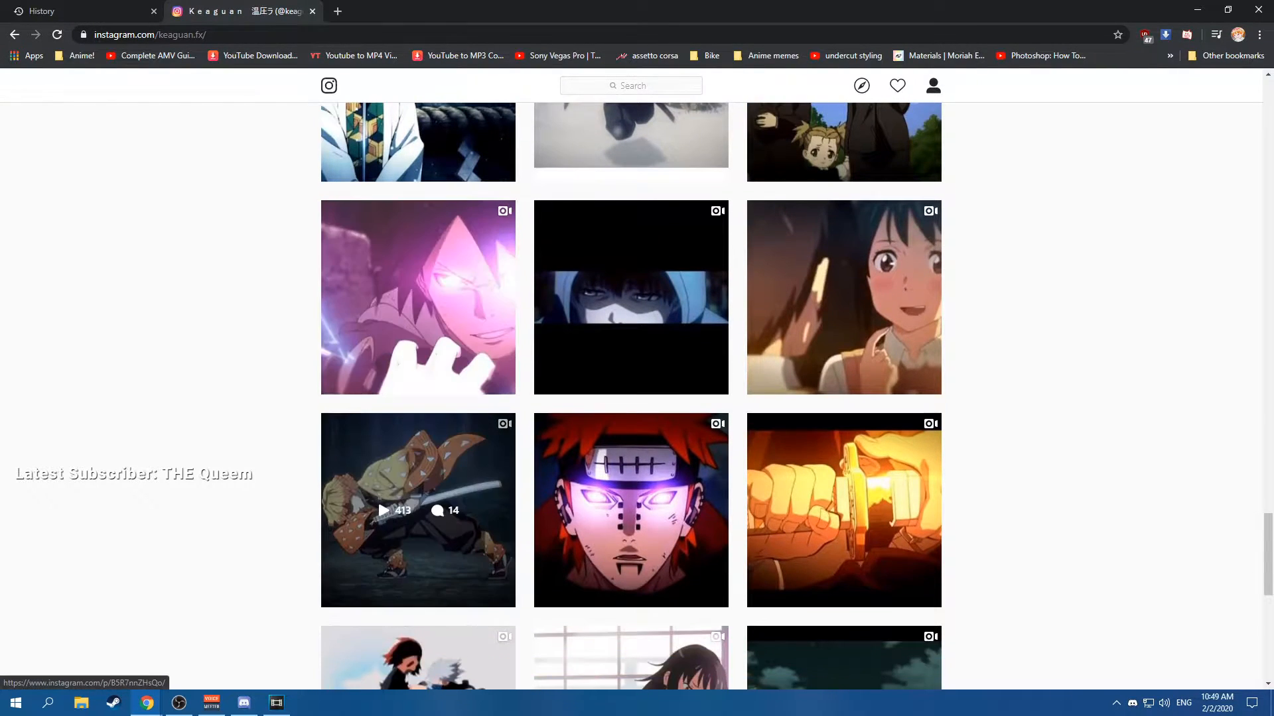
scroll(379, 418, down, 2)
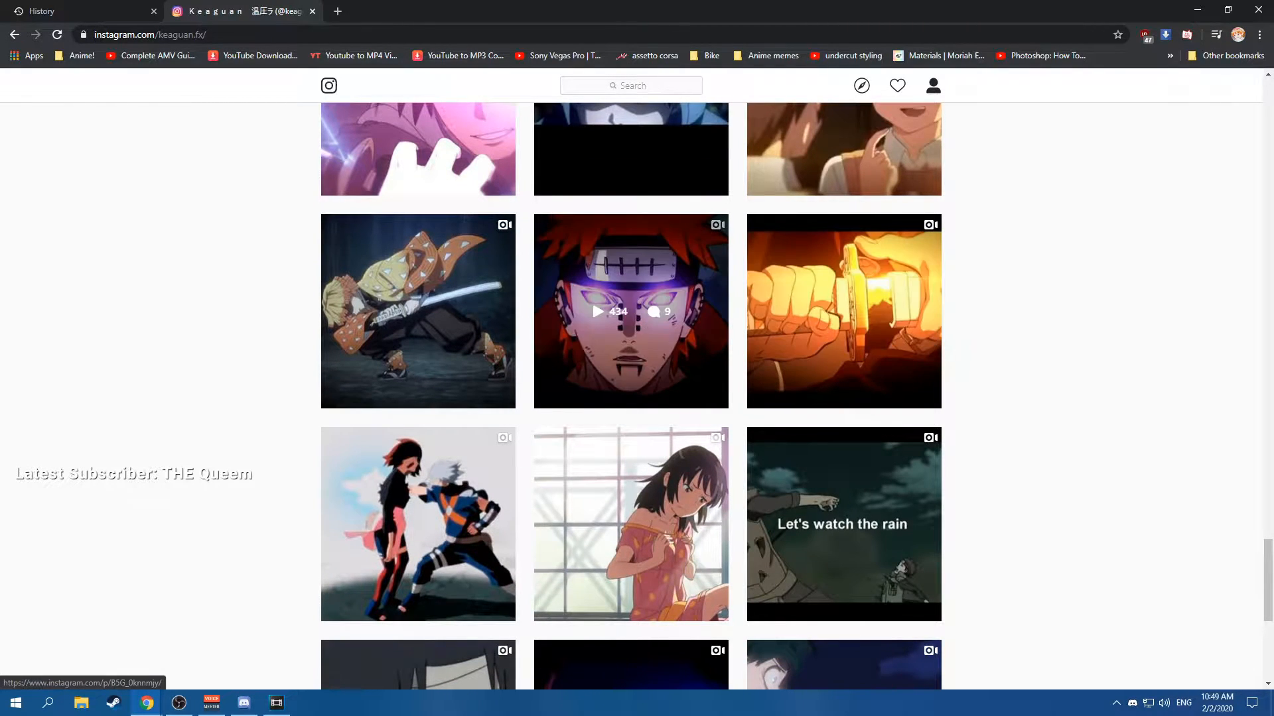
scroll(418, 371, up, 2)
scroll(418, 372, down, 2)
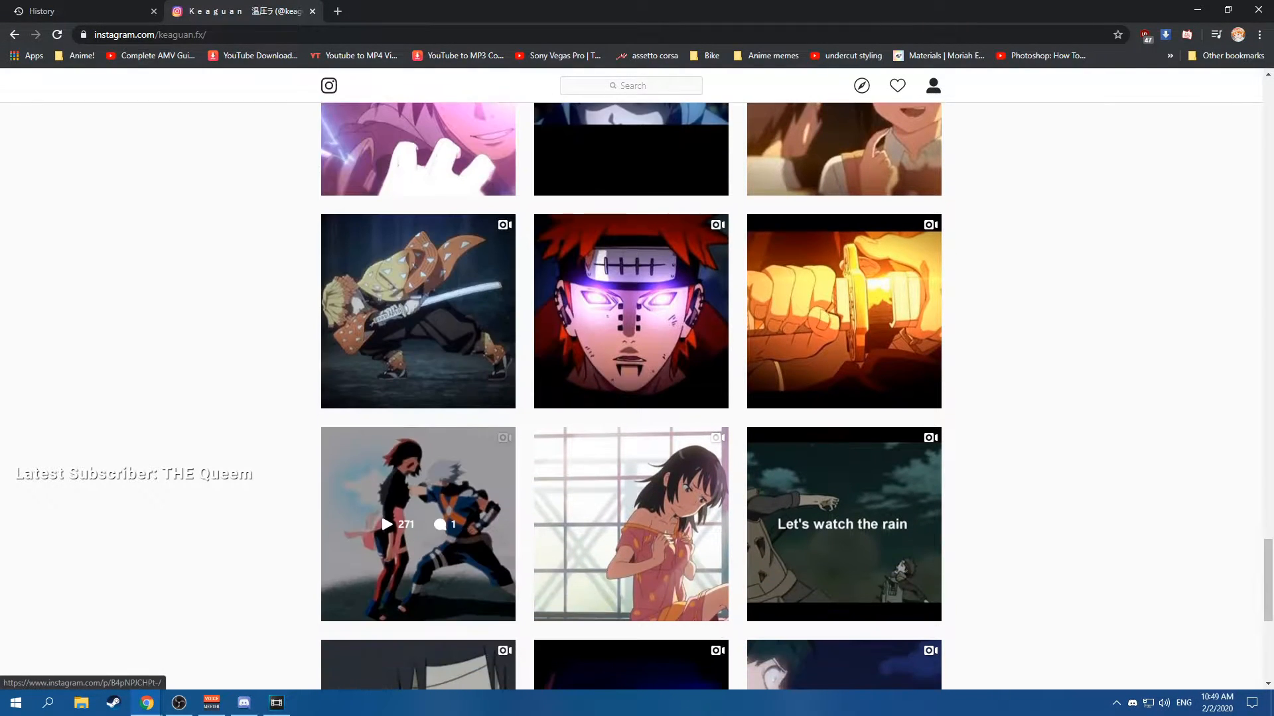
Watch the Naruto edit with the "is your death" caption on its thumbnail and close it.
scroll(418, 371, down, 3)
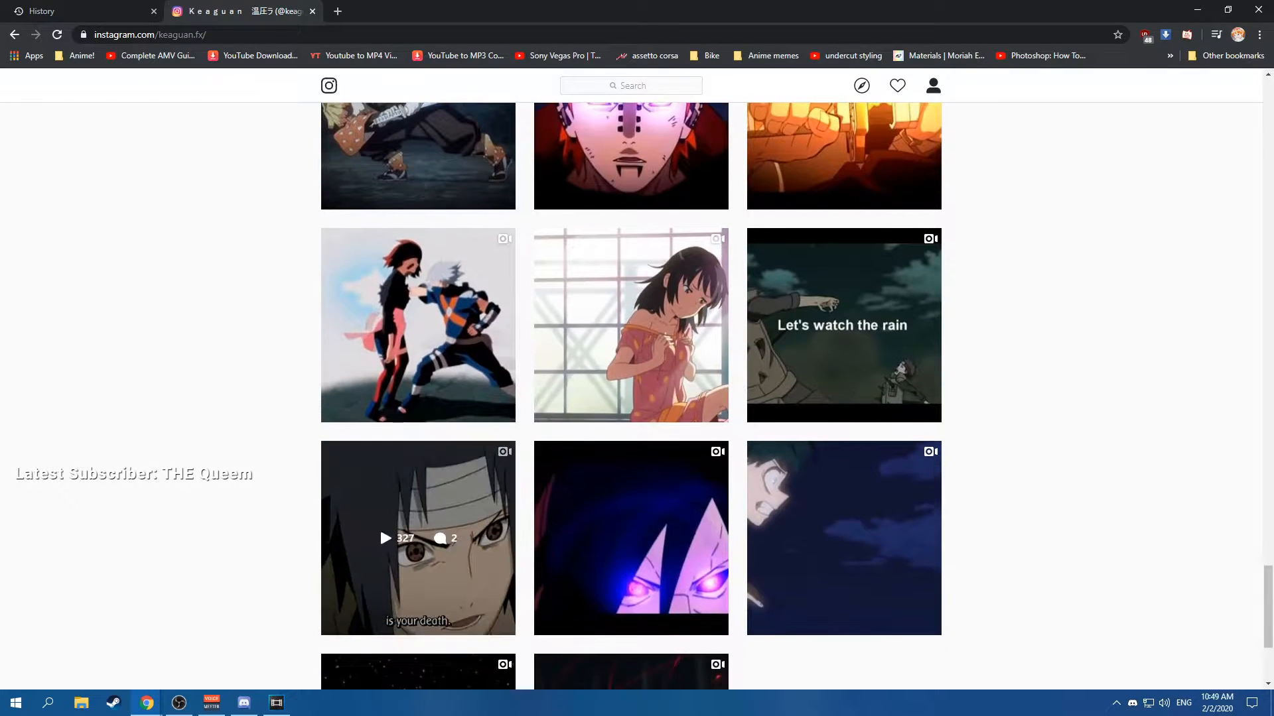
click(380, 526)
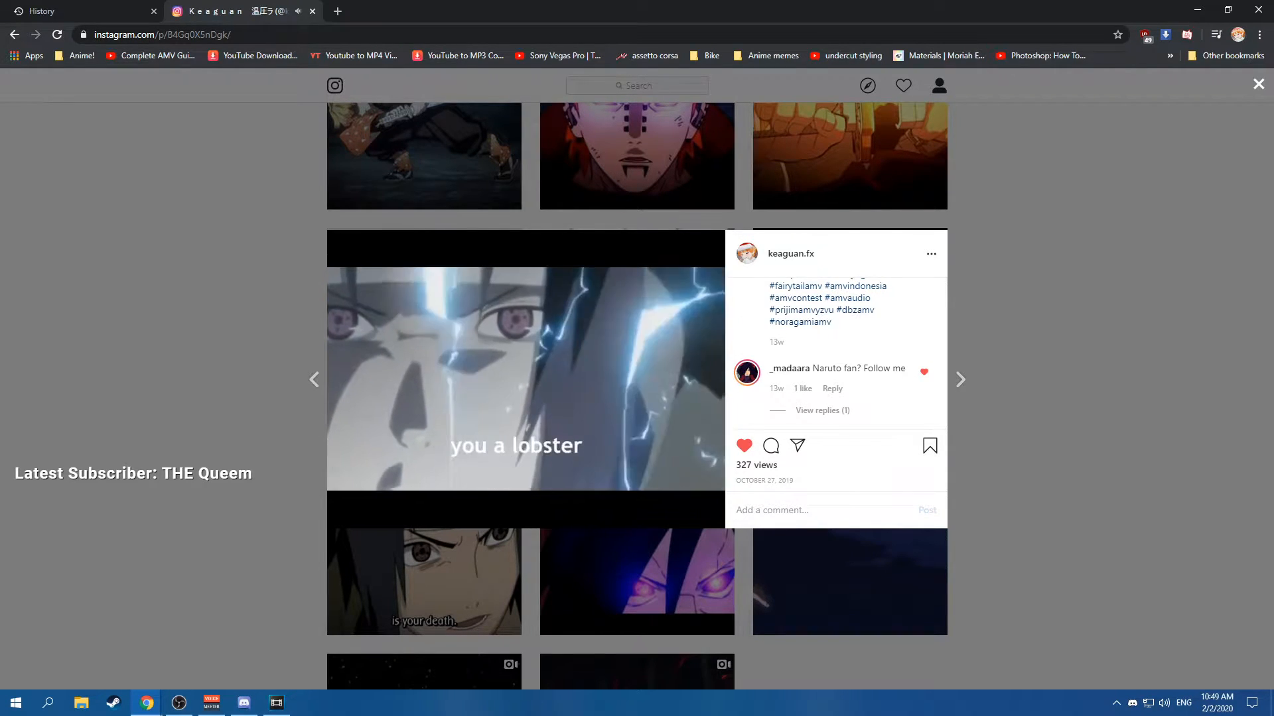
key(Escape)
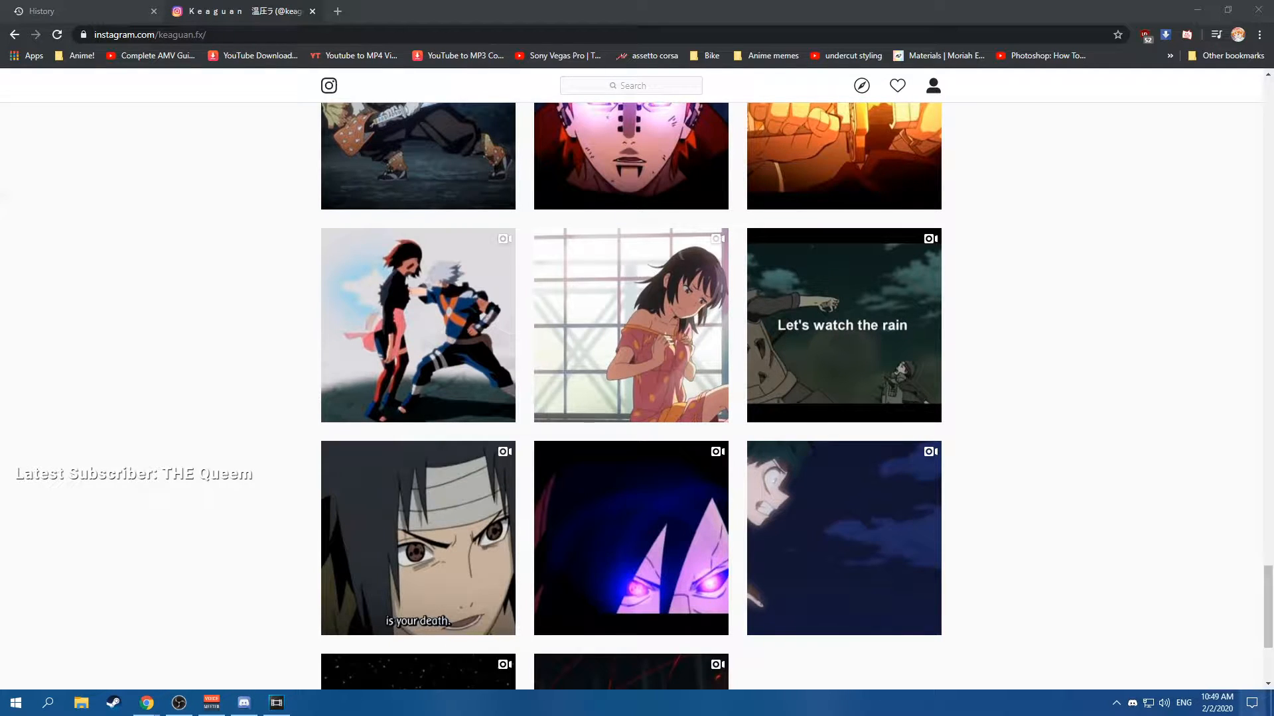
Open the system clock and calendar to check the time and close it.
click(1252, 703)
click(1243, 703)
click(1217, 703)
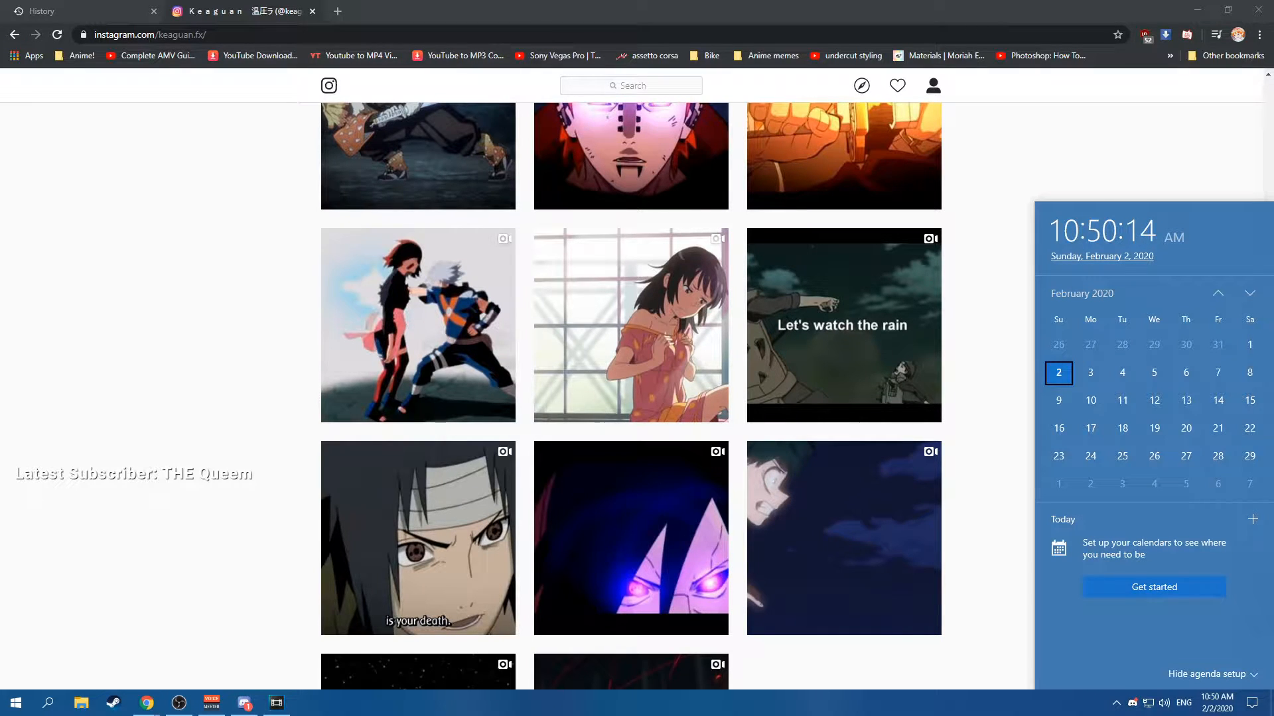
click(983, 517)
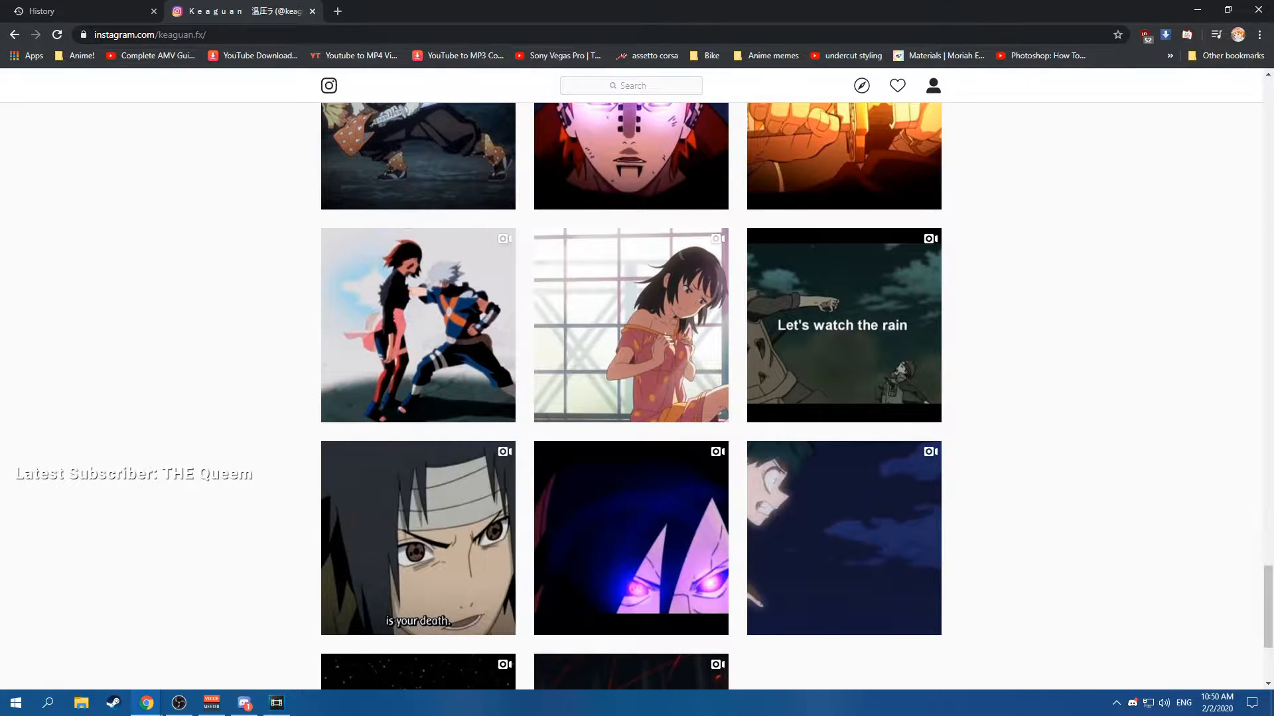
Look over the oldest posts at the end of the profile and check Discord briefly.
scroll(829, 491, down, 4)
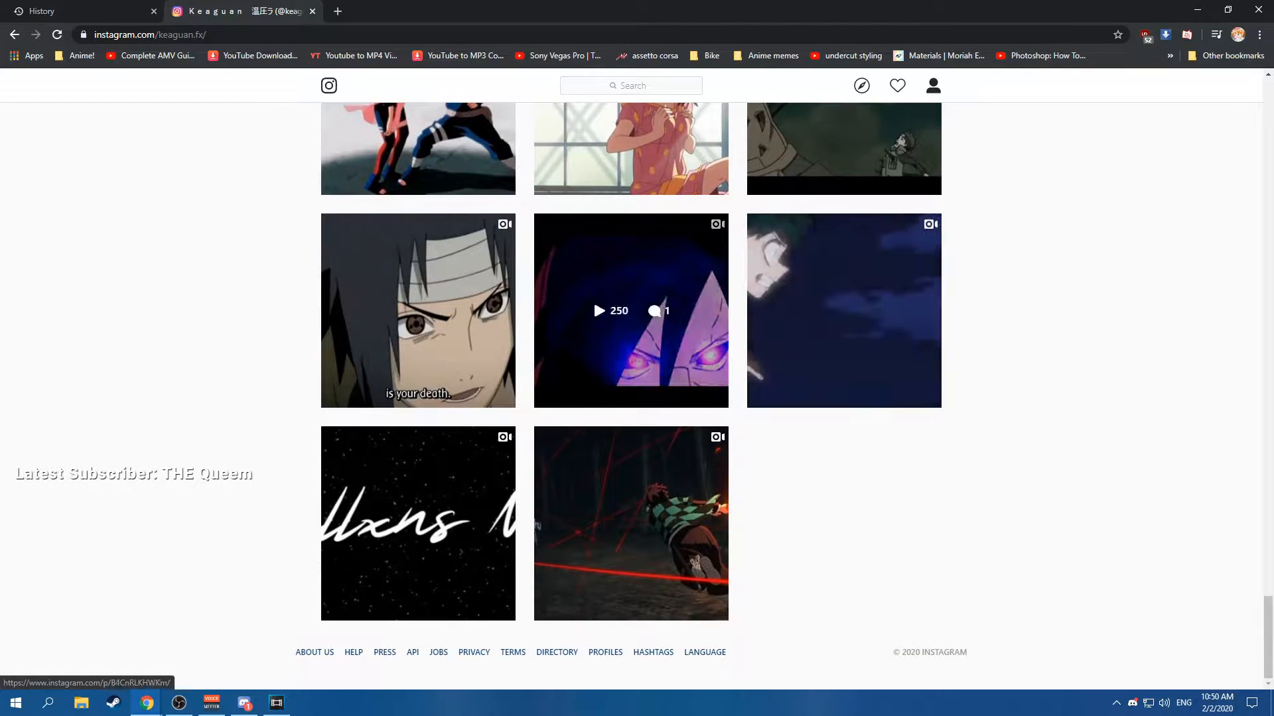
scroll(379, 498, up, 3)
scroll(630, 332, up, 1)
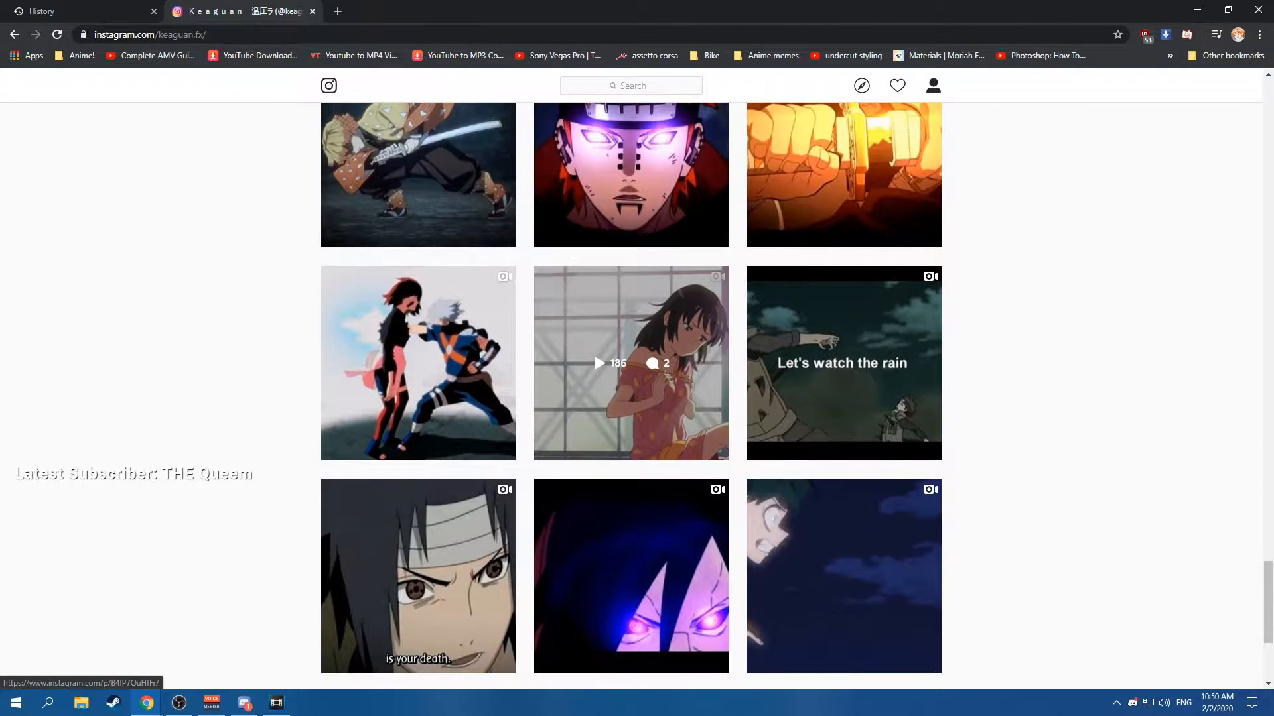
scroll(637, 372, up, 1)
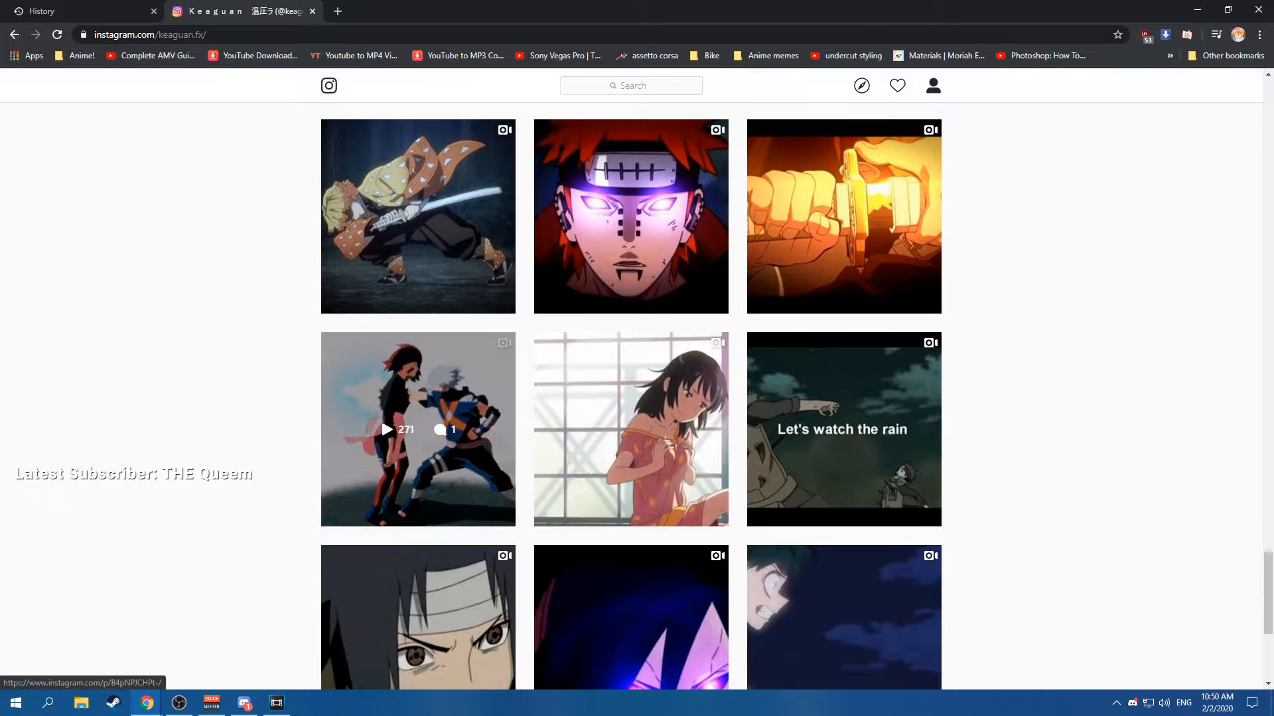
scroll(830, 411, up, 3)
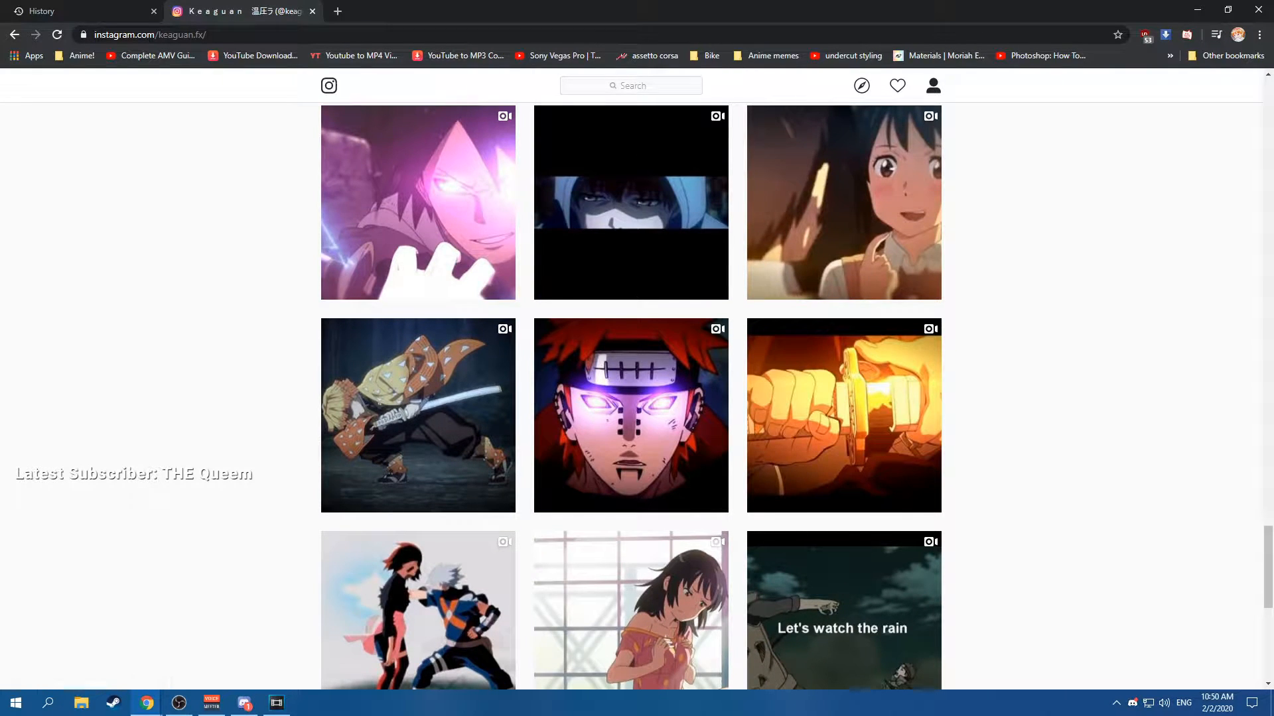
key(alt+Tab)
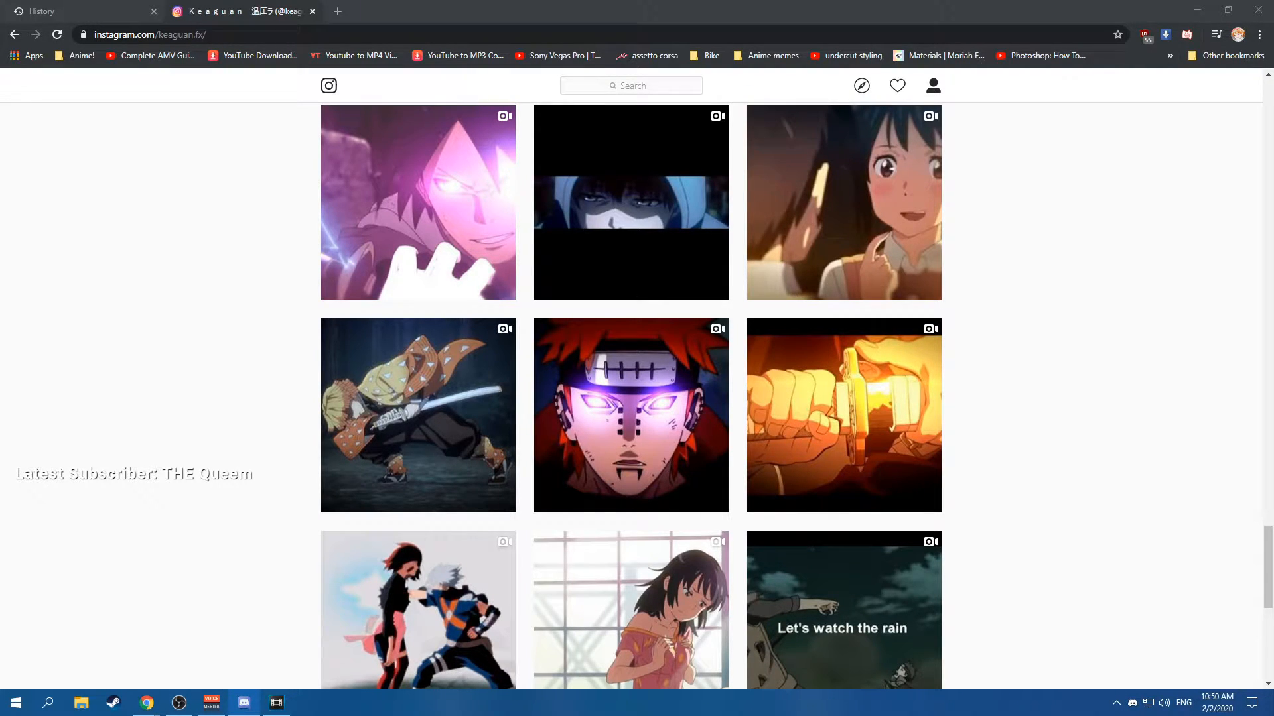
key(alt+Tab)
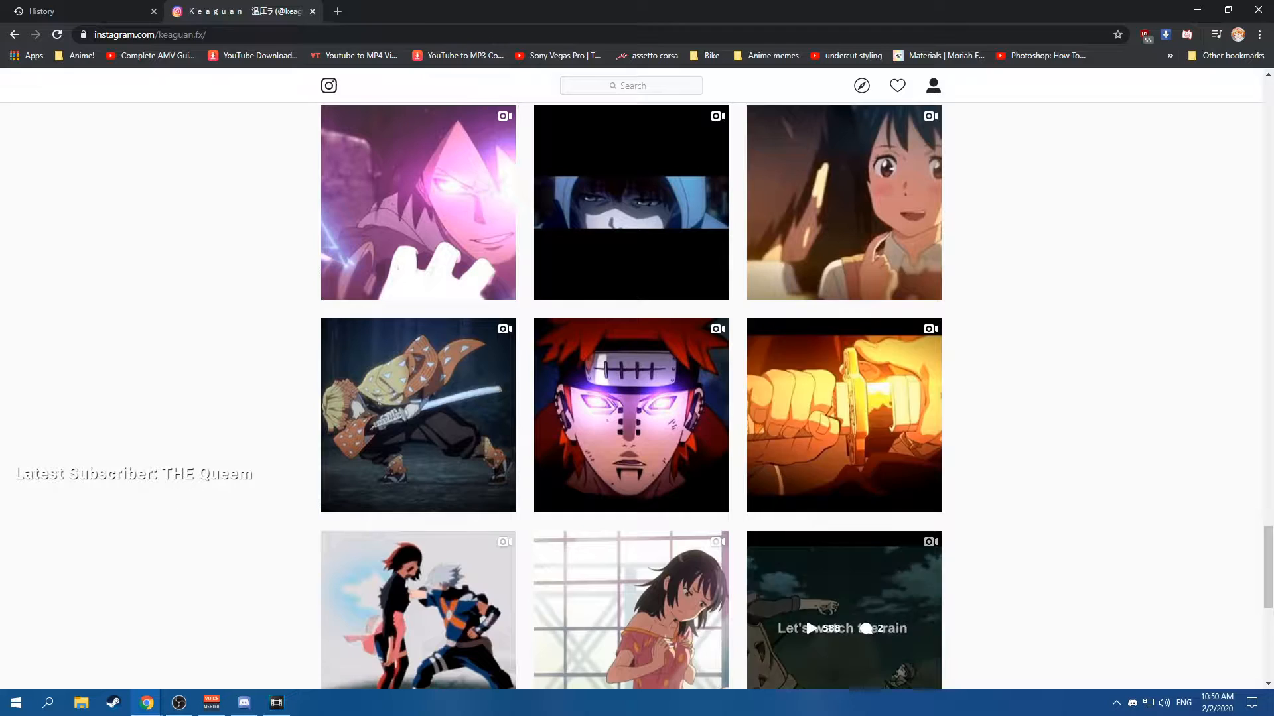
Look back through the posts up to the profile header and over the newest edits again.
scroll(843, 465, up, 8)
scroll(630, 531, up, 10)
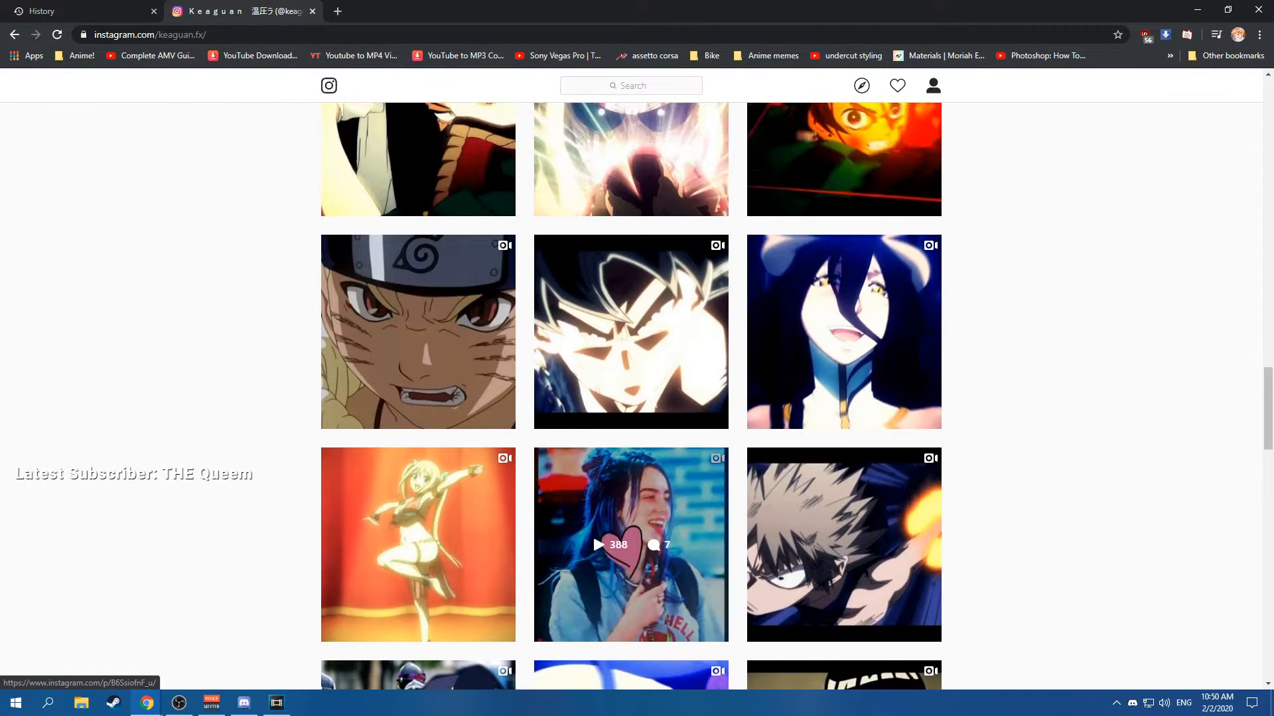
scroll(631, 530, up, 4)
click(378, 585)
click(1015, 564)
scroll(855, 597, up, 1)
scroll(856, 597, up, 7)
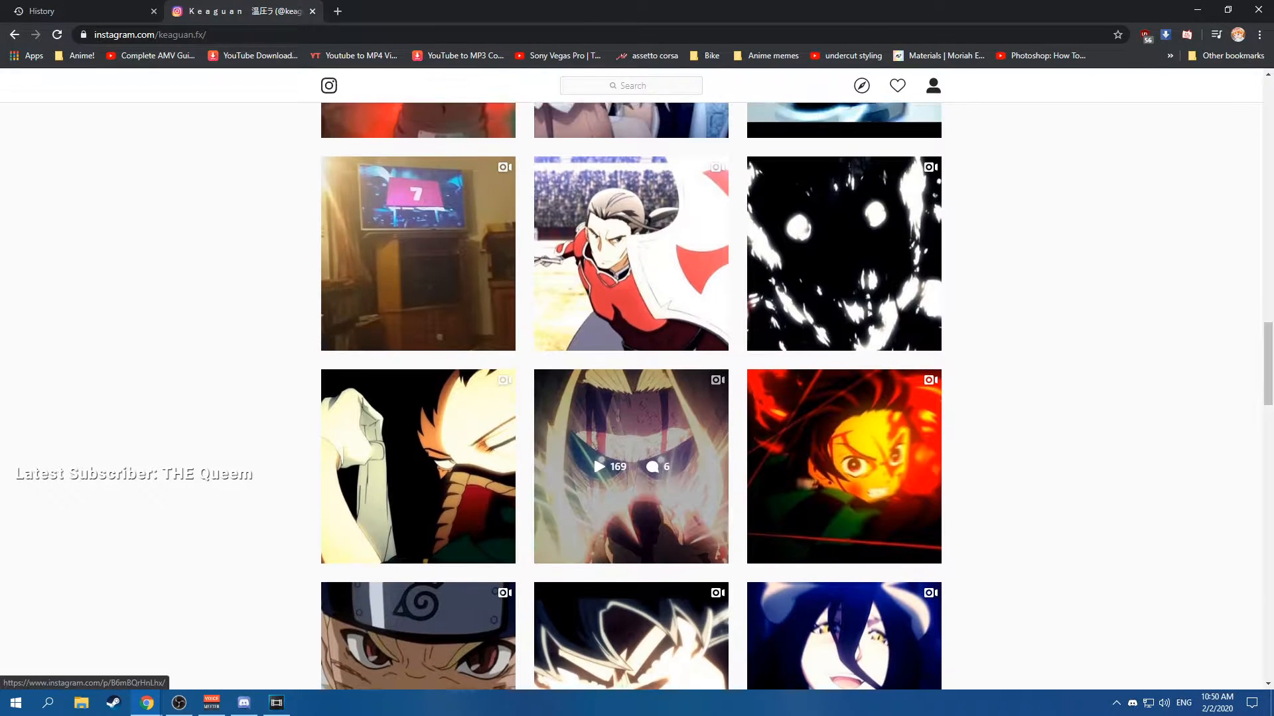
scroll(592, 430, up, 15)
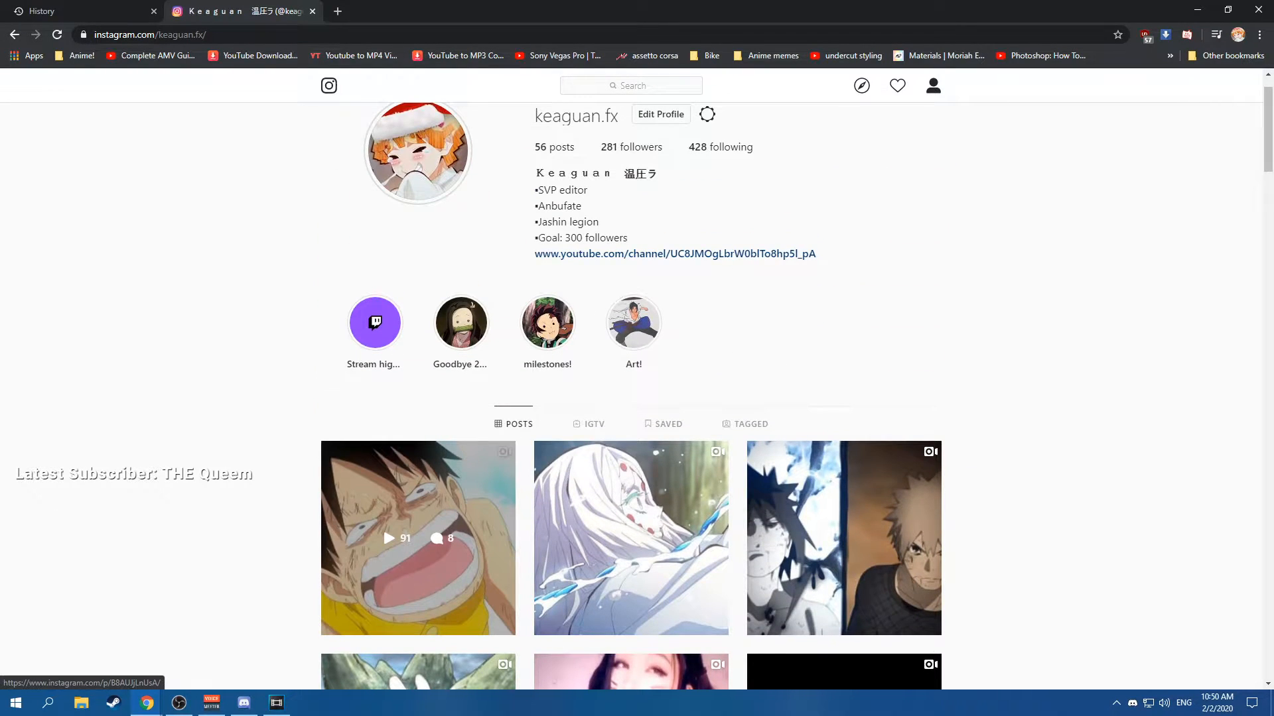
scroll(630, 444, down, 6)
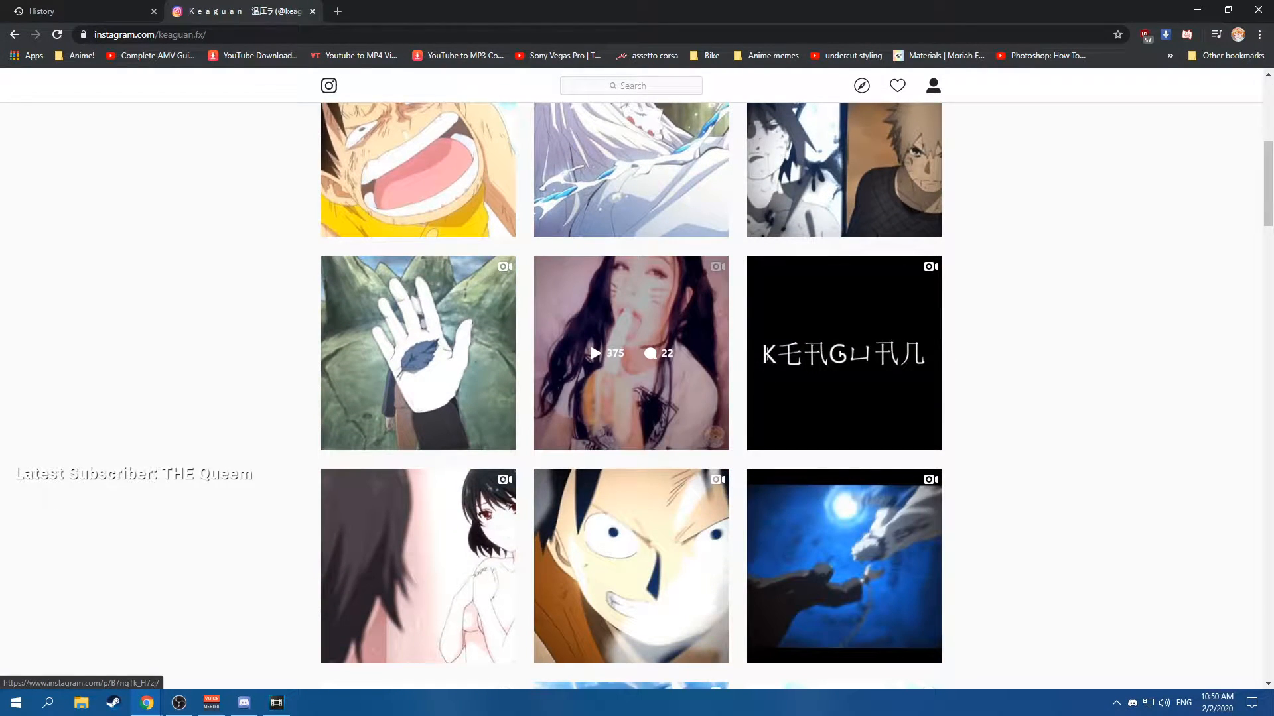
scroll(592, 421, down, 2)
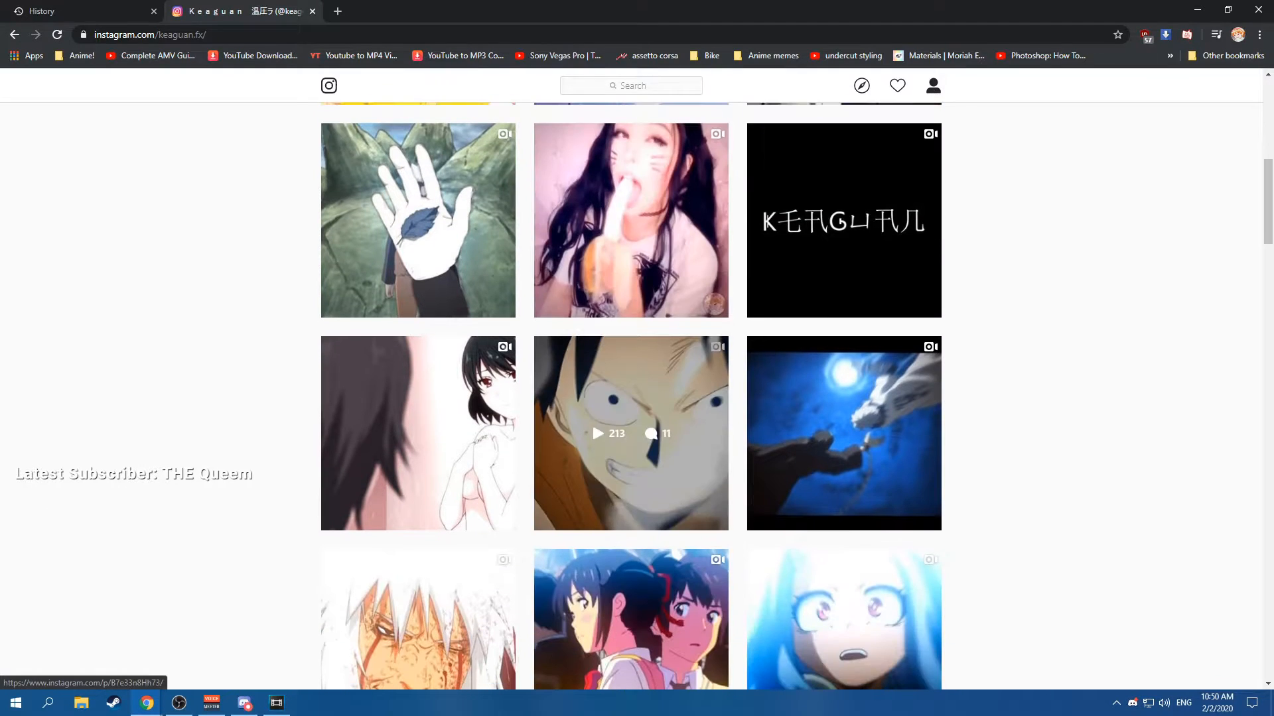
scroll(376, 421, down, 2)
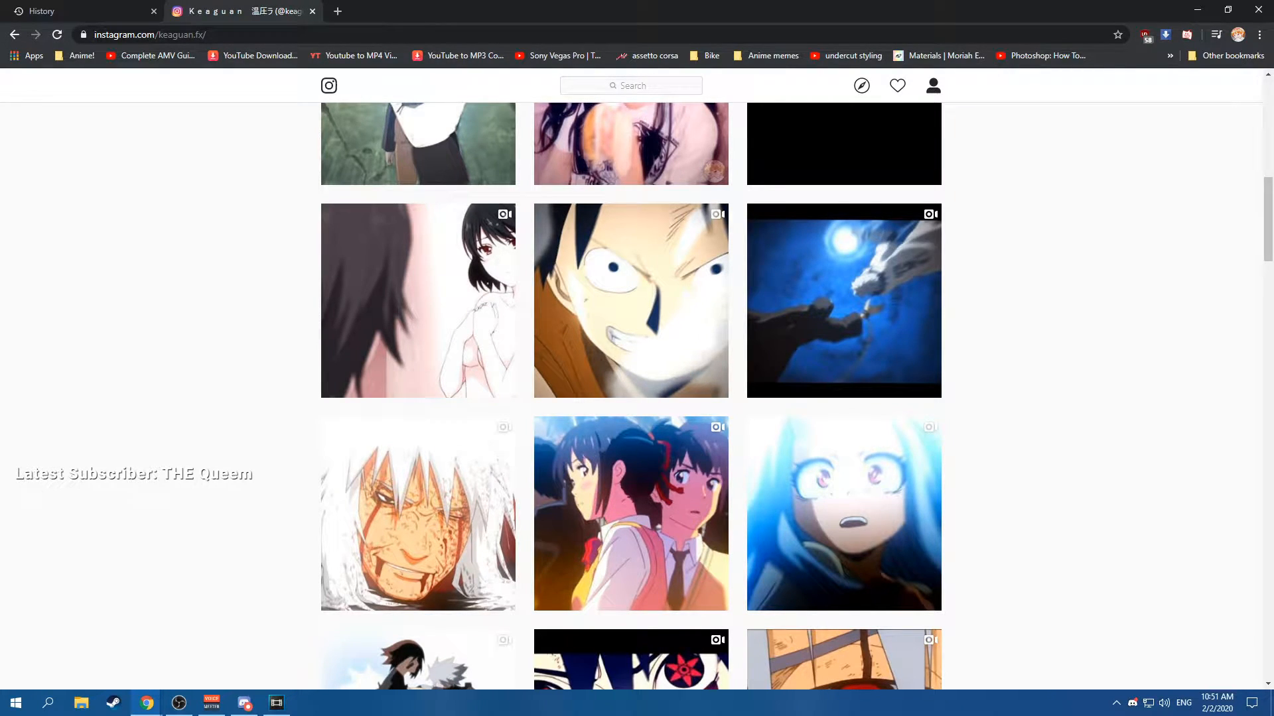
Check the Vegas project and Discord, and minimize Vegas to return to the Instagram profile.
click(277, 703)
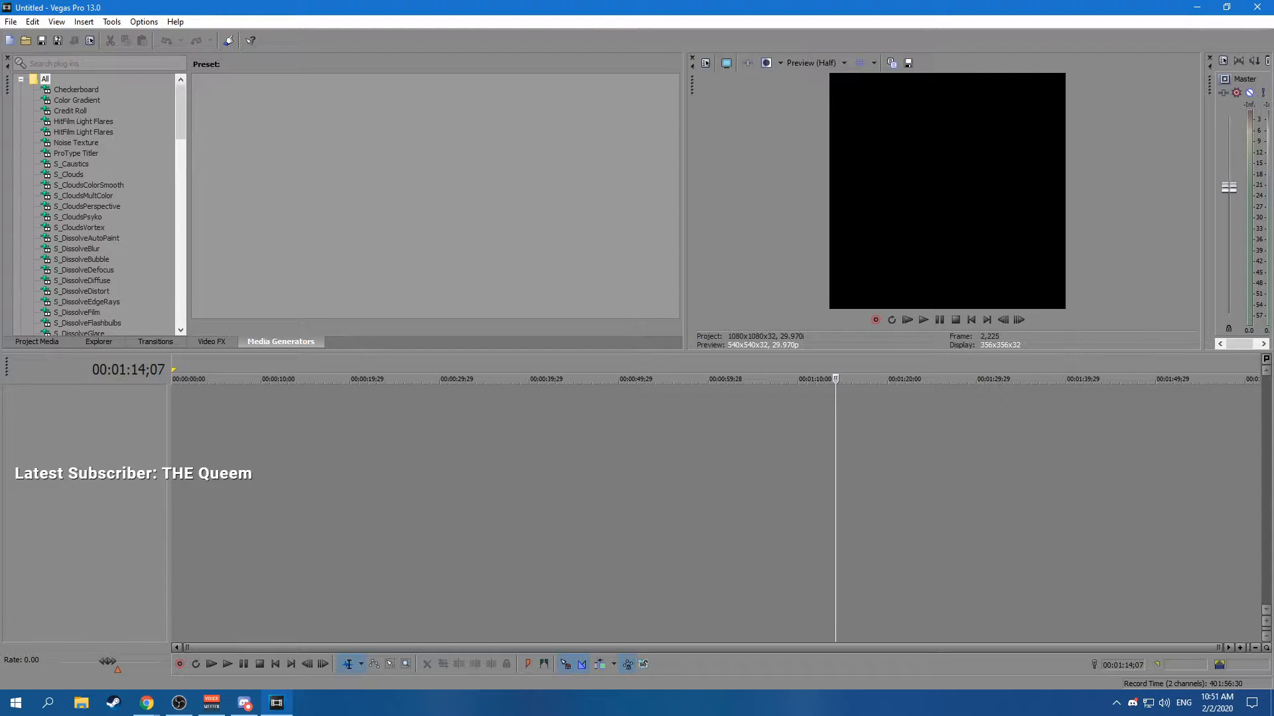
click(245, 703)
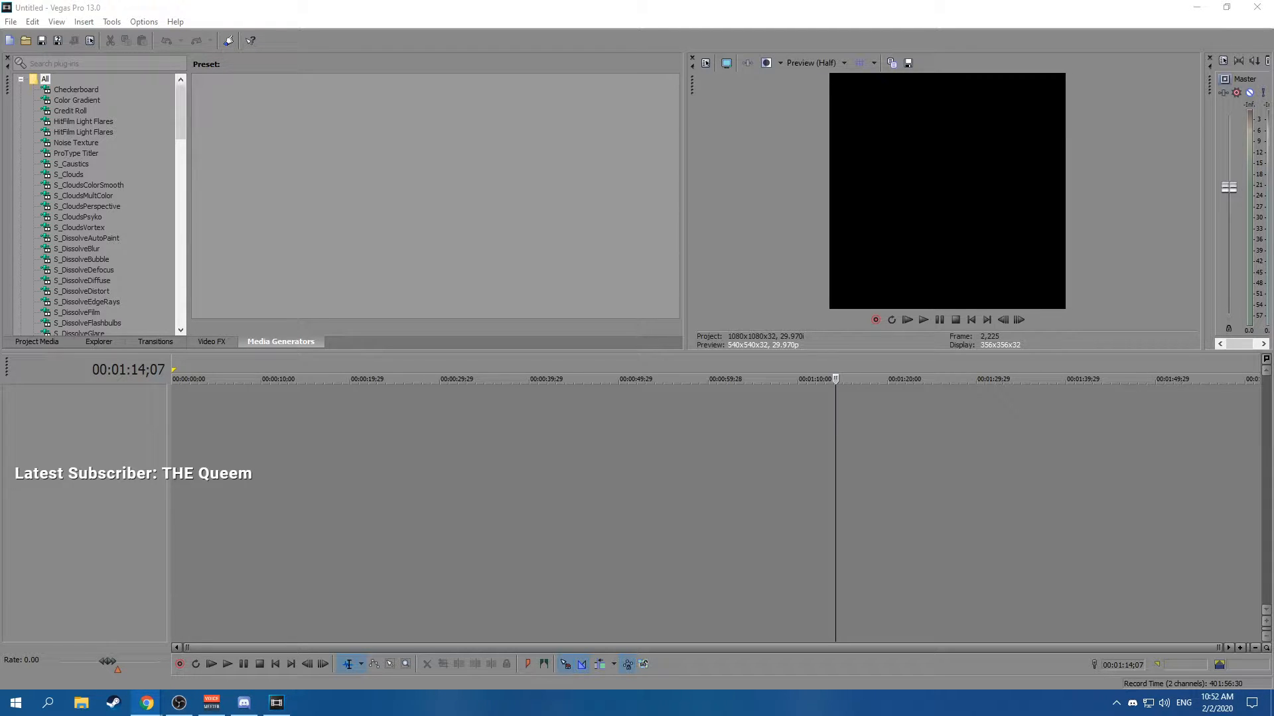
drag(388, 7, 388, 101)
click(1200, 8)
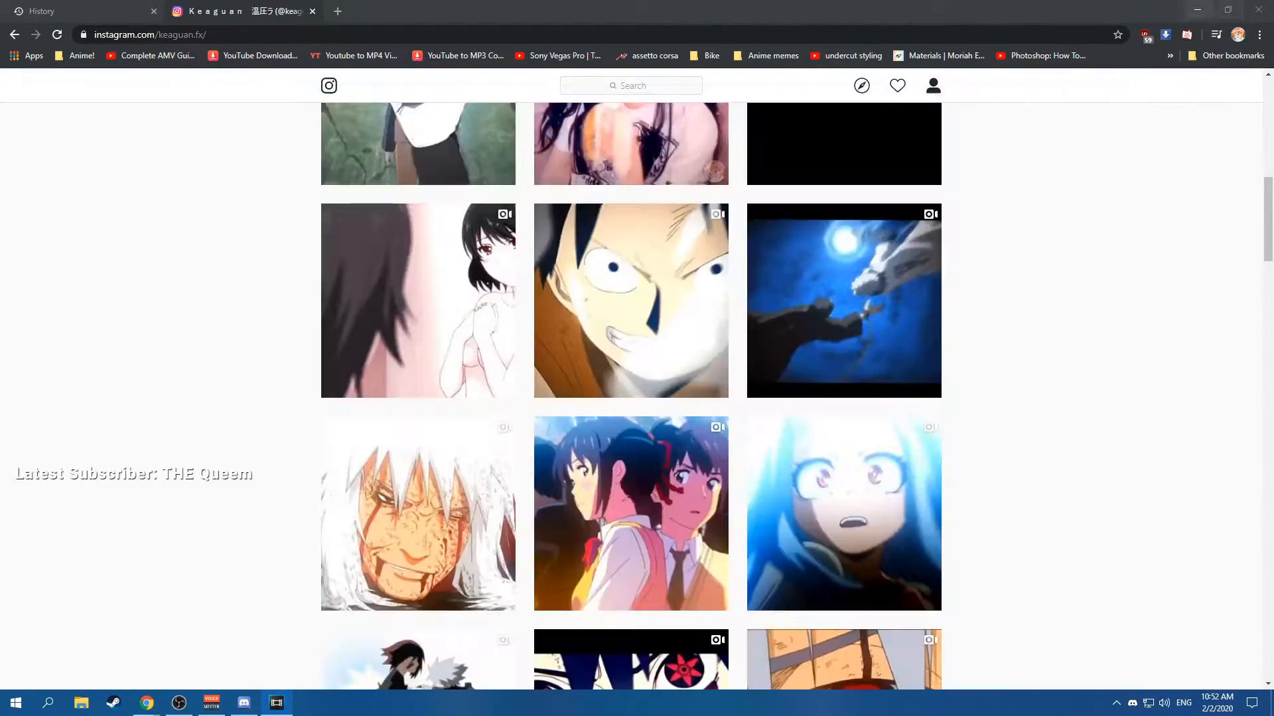
Open the AMV IDeas note from the Documents folder.
click(1050, 102)
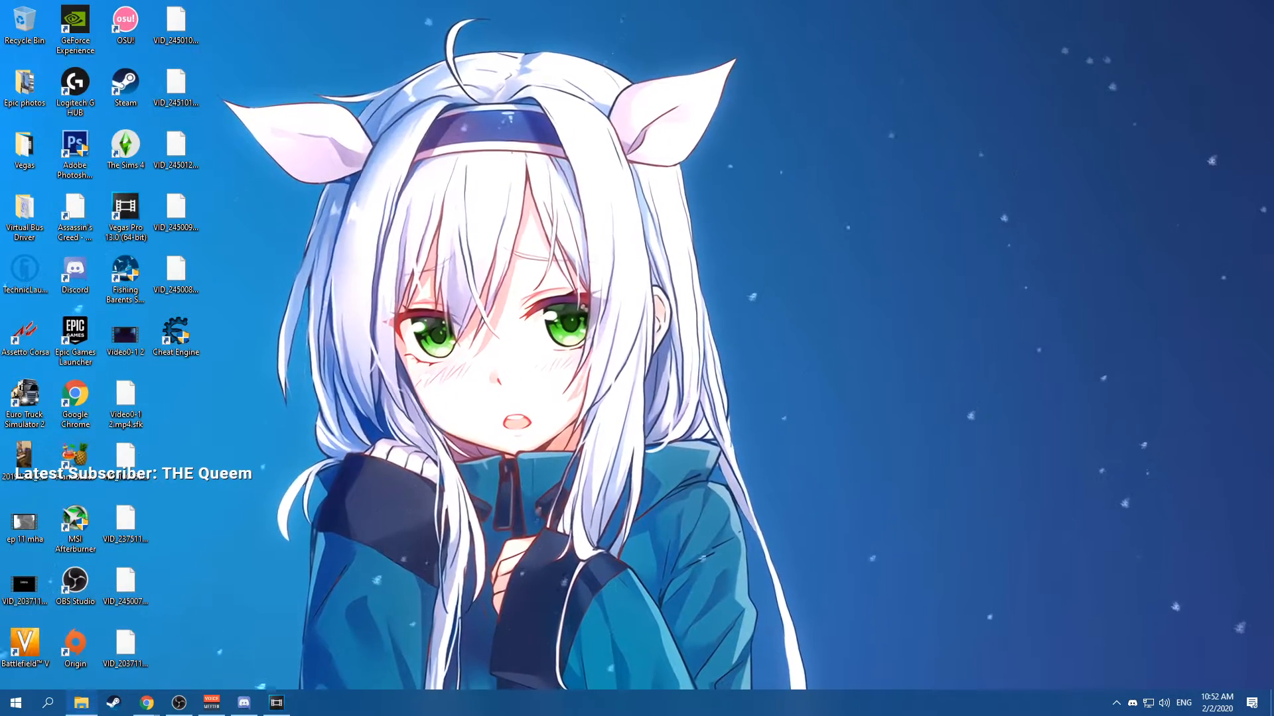
click(81, 703)
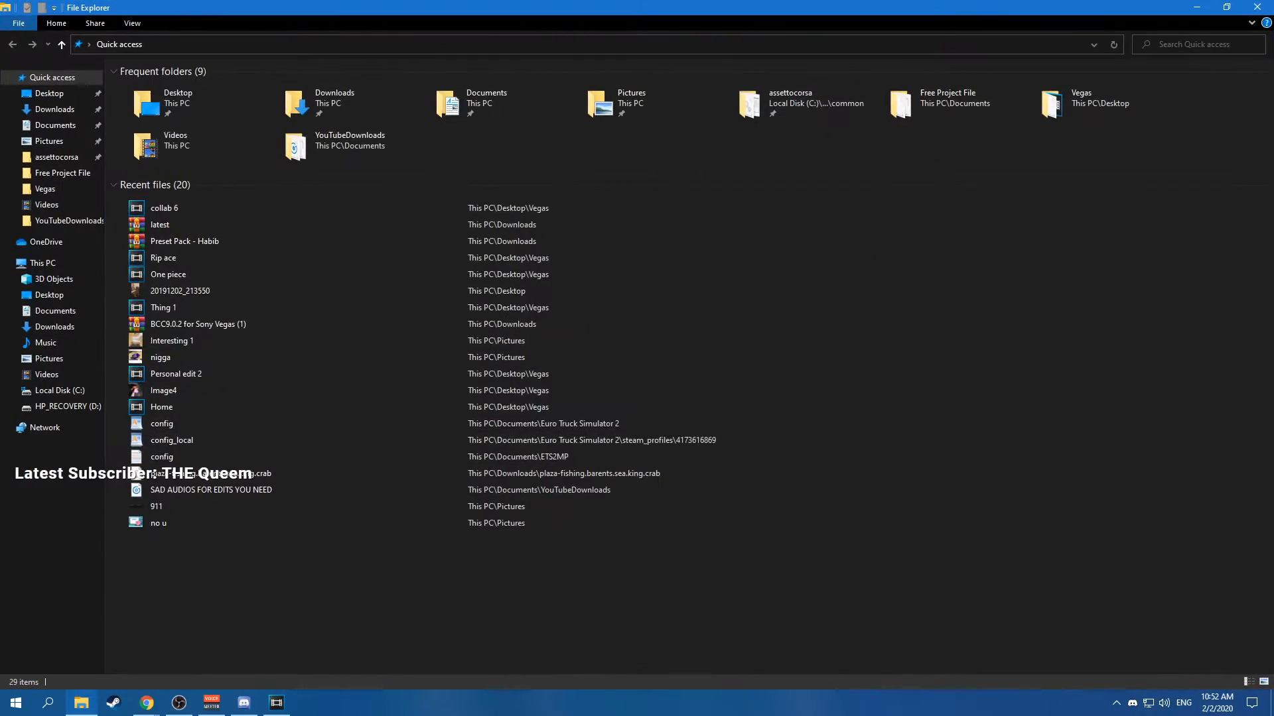
click(55, 126)
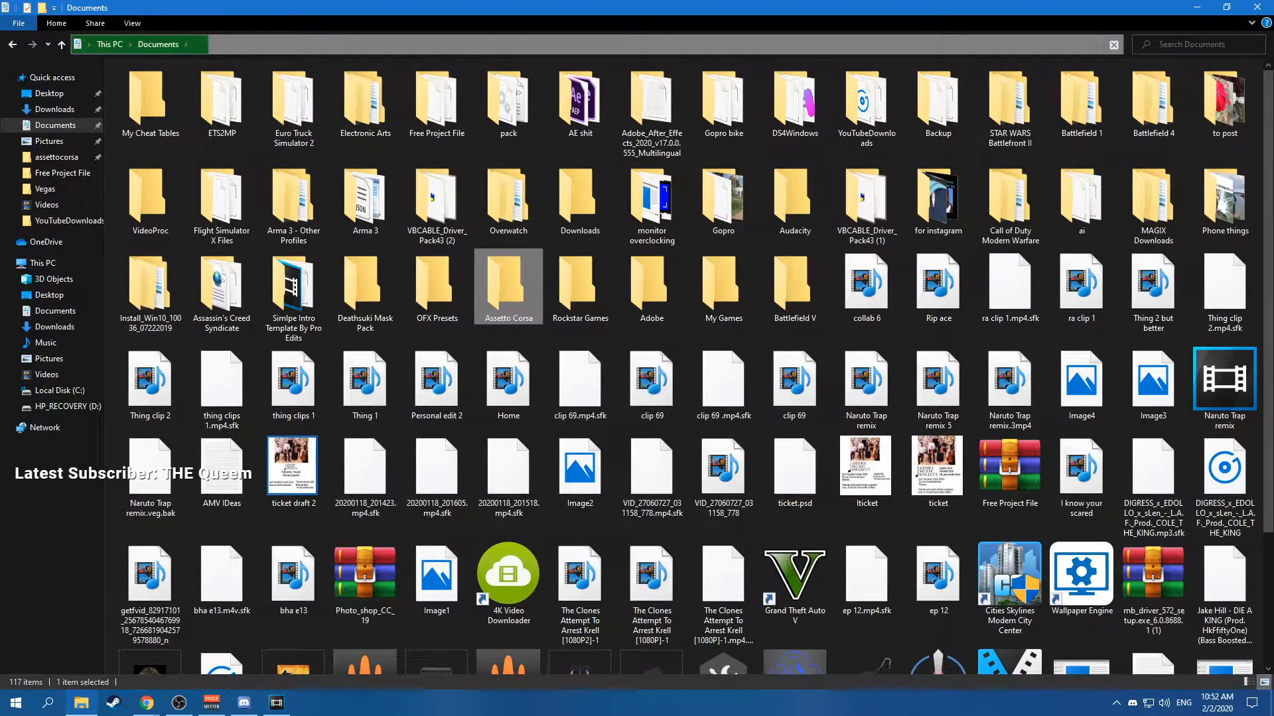
click(580, 103)
double_click(221, 472)
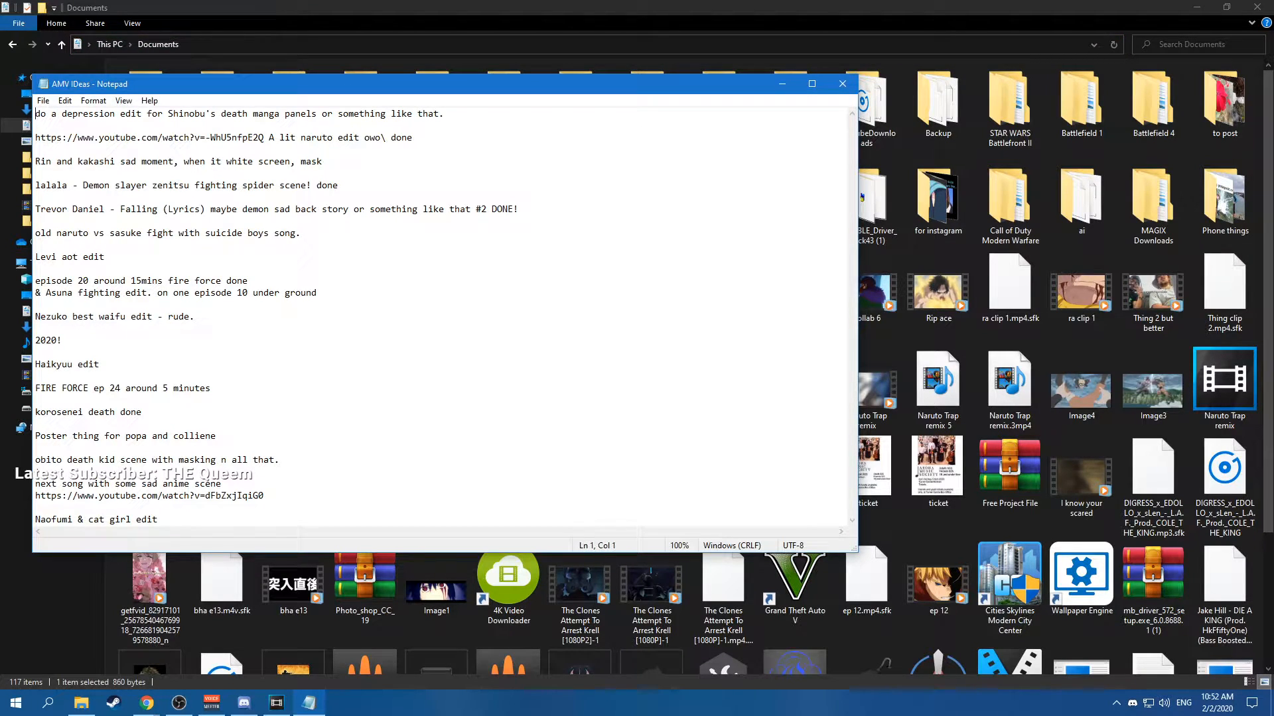
Copy the YouTube link under "next song with some sad anime scene" and open it in Chrome.
drag(264, 497, 35, 496)
key(ctrl+c)
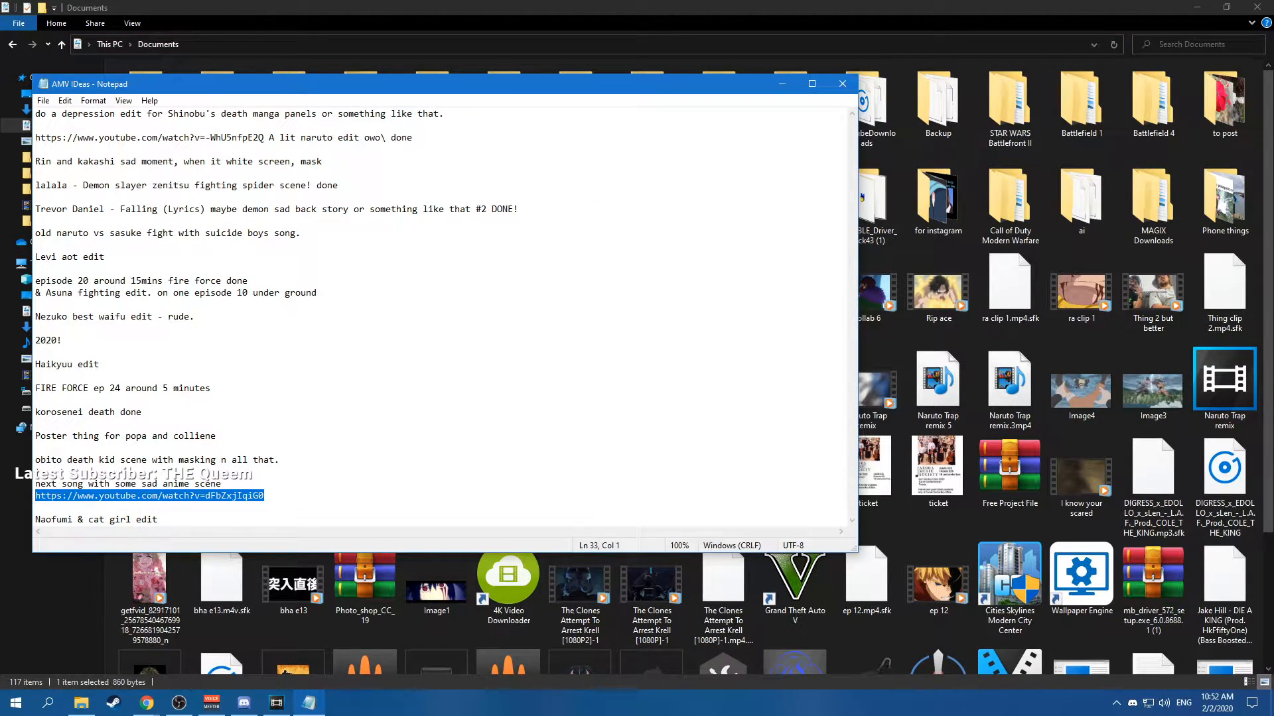
click(147, 703)
key(ctrl+v)
key(Return)
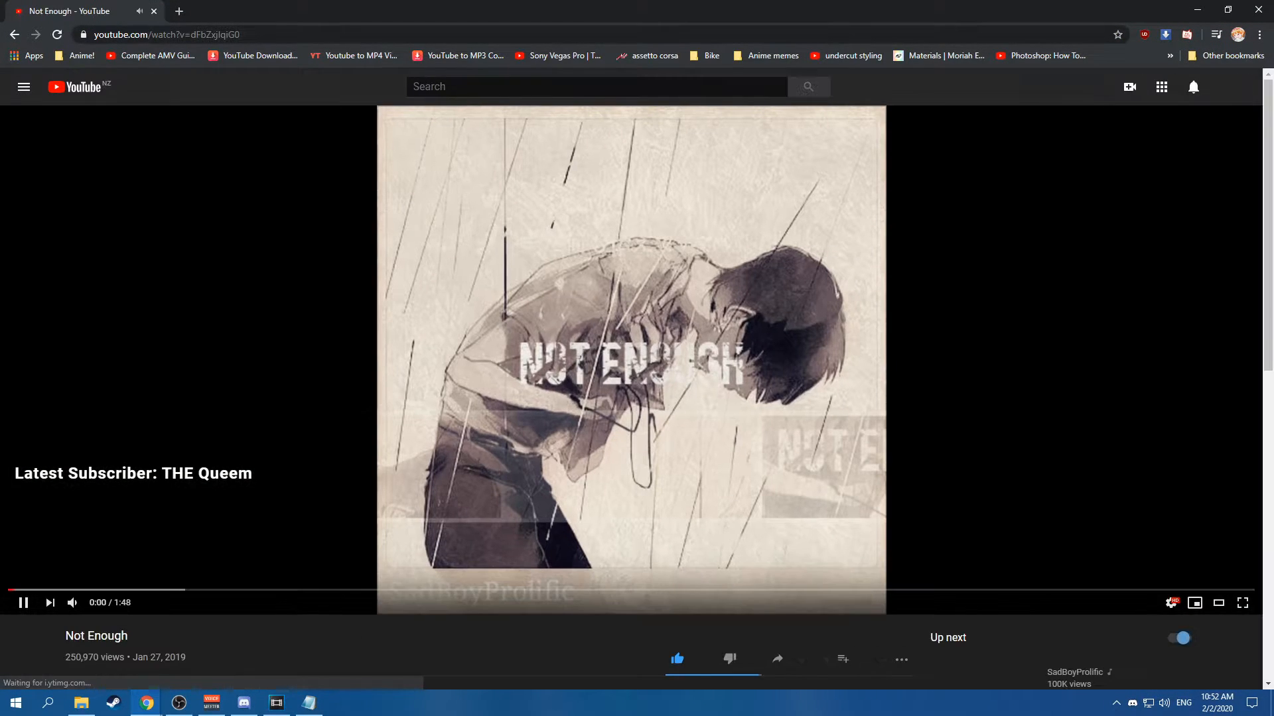
Adjust the volume, sample Not Enough at two further points, pause it and look through the suggested videos.
drag(111, 603, 107, 603)
scroll(244, 458, up, 2)
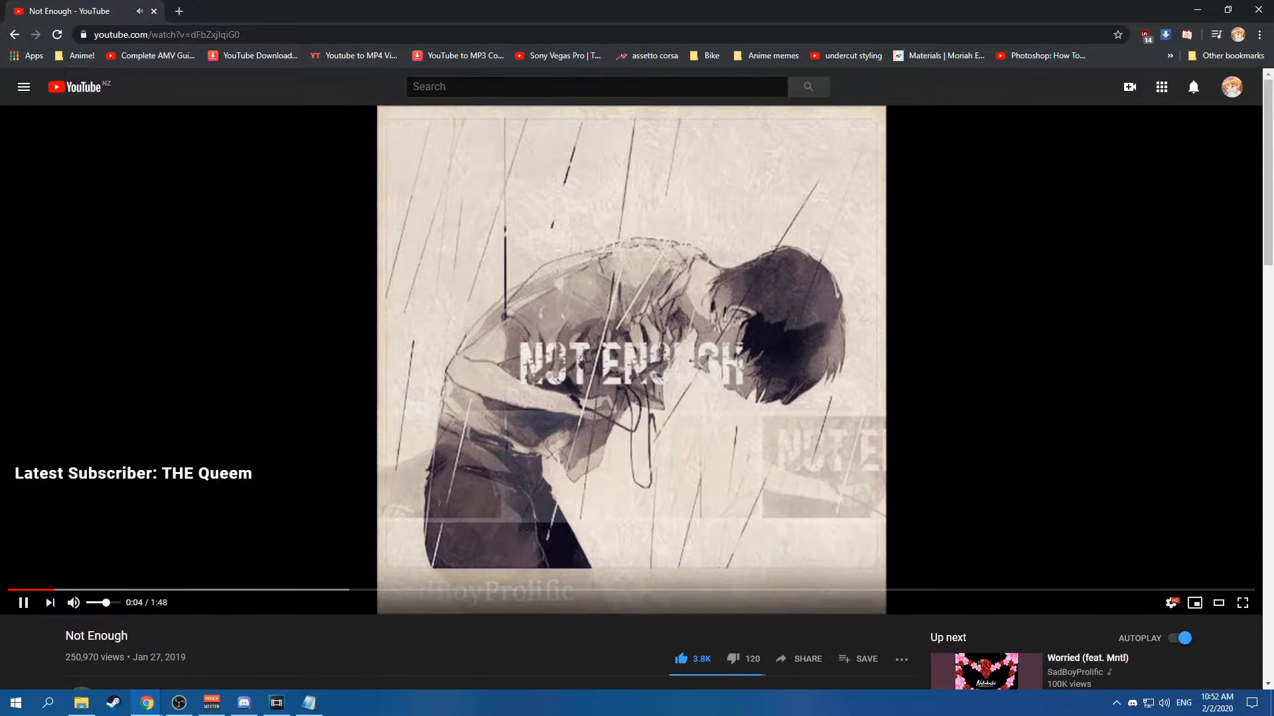
click(196, 589)
click(320, 589)
scroll(423, 589, down, 1)
scroll(994, 458, up, 1)
scroll(995, 458, down, 3)
key(space)
scroll(995, 458, down, 2)
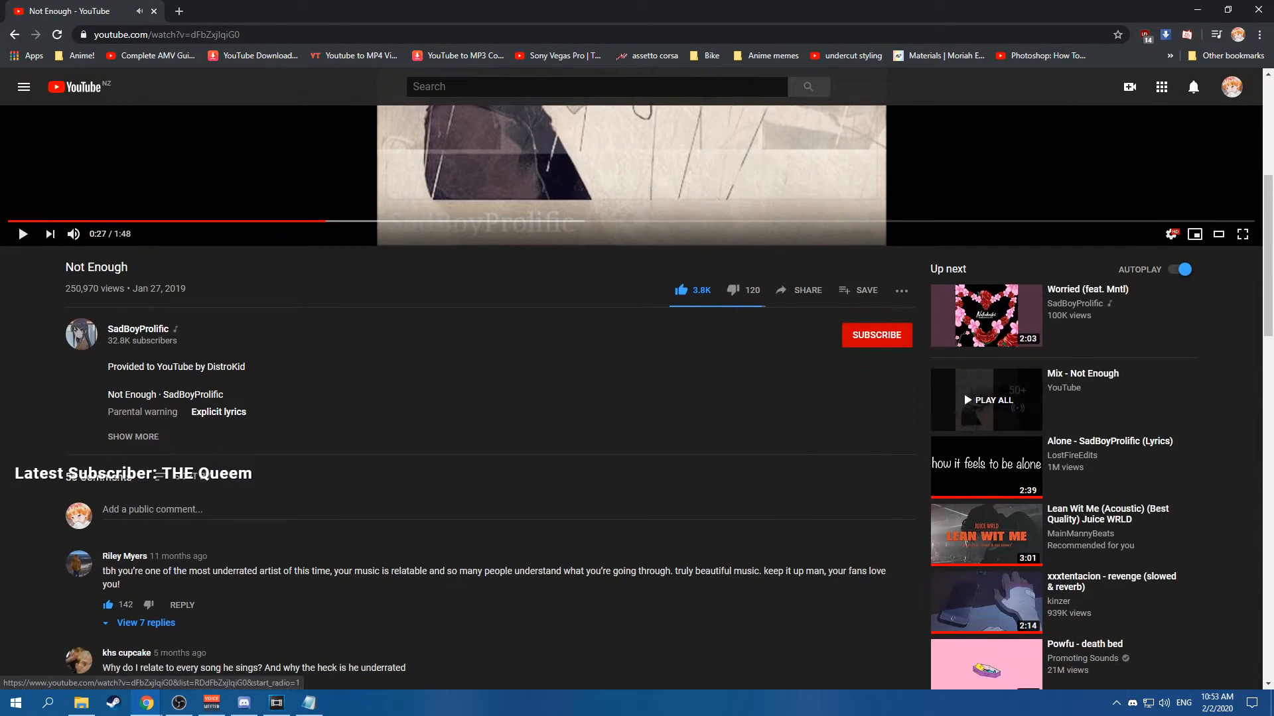
Open the suggested song Worried (feat. Mntl), skip ahead, pause it, and look over its comments and related videos.
click(986, 316)
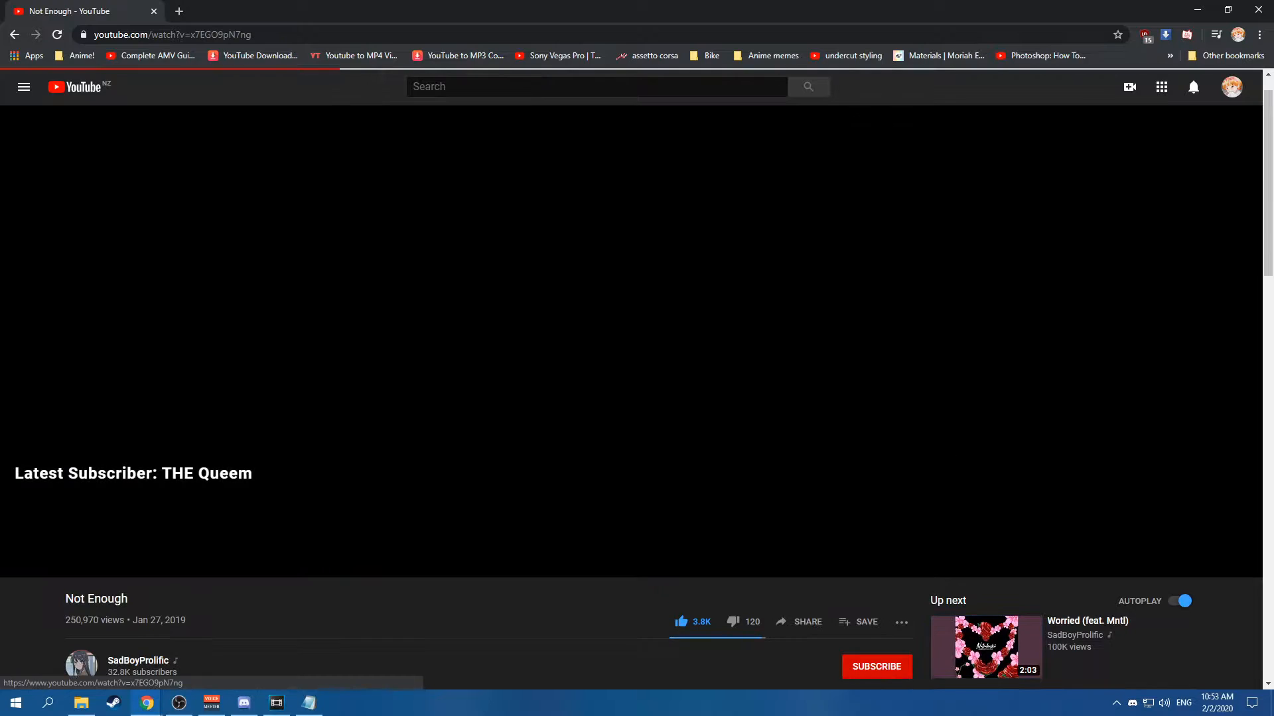
click(126, 589)
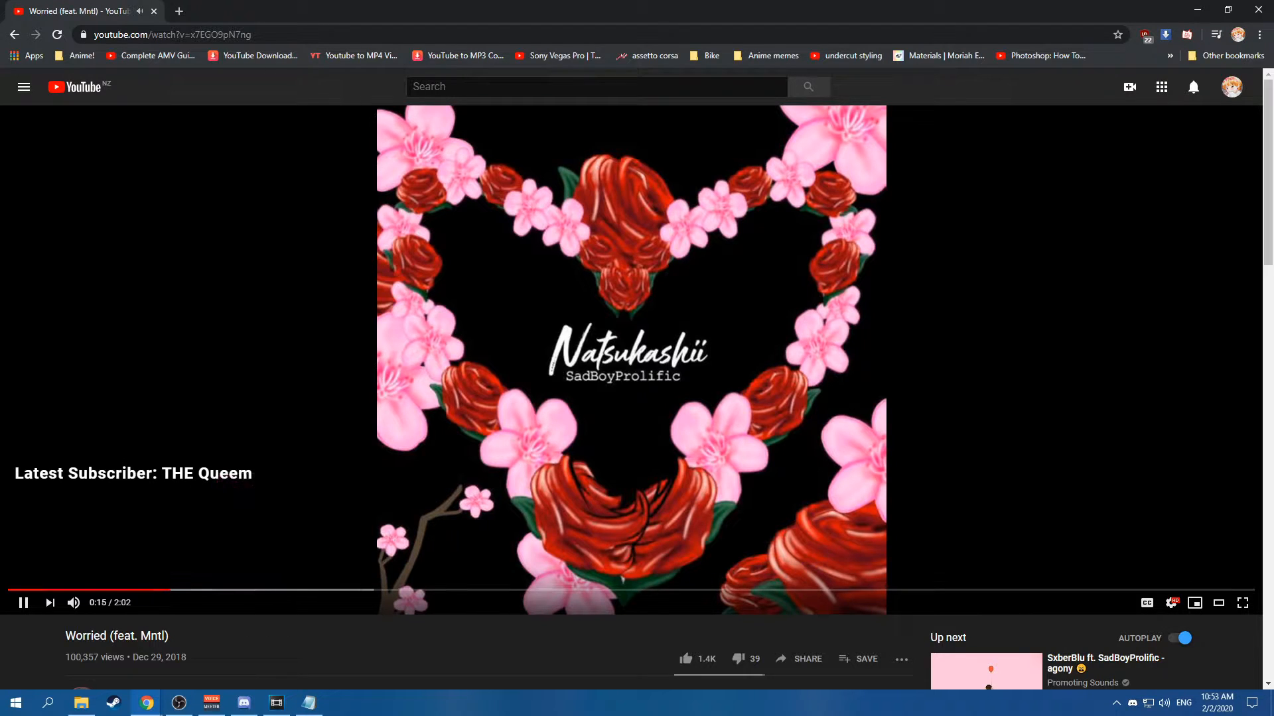
scroll(291, 524, down, 1)
key(space)
scroll(292, 491, down, 4)
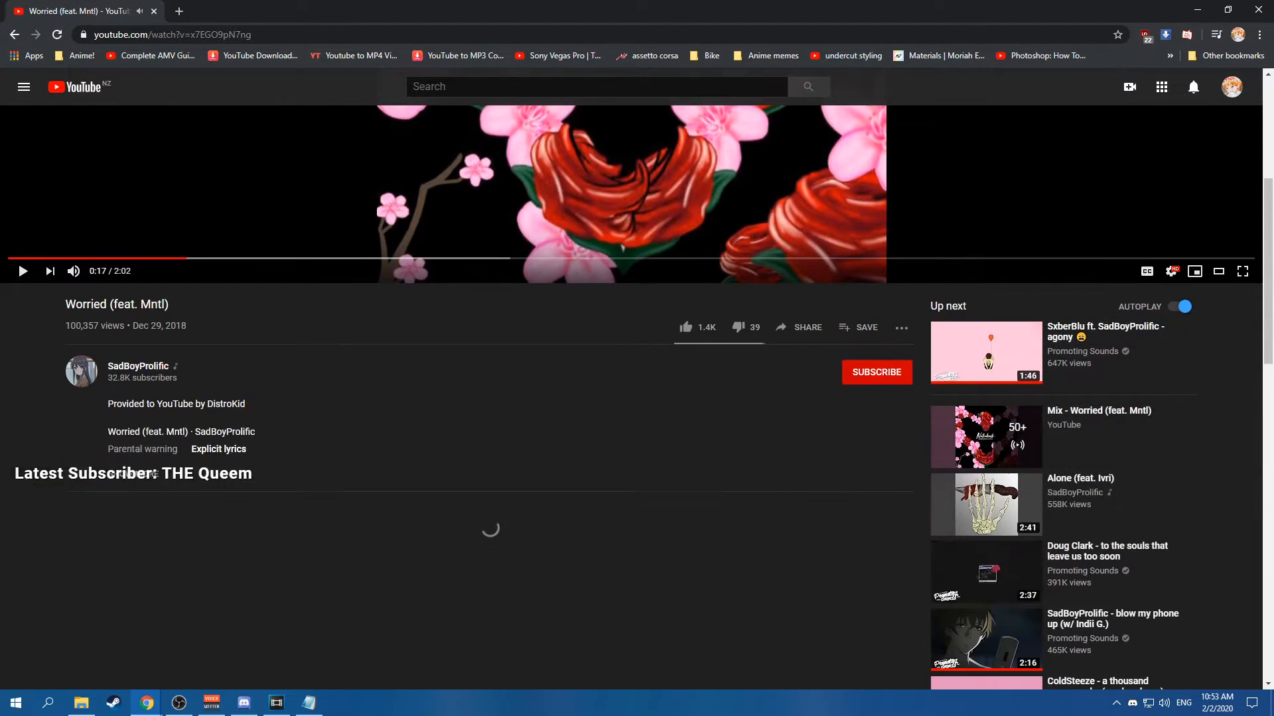
scroll(637, 398, down, 2)
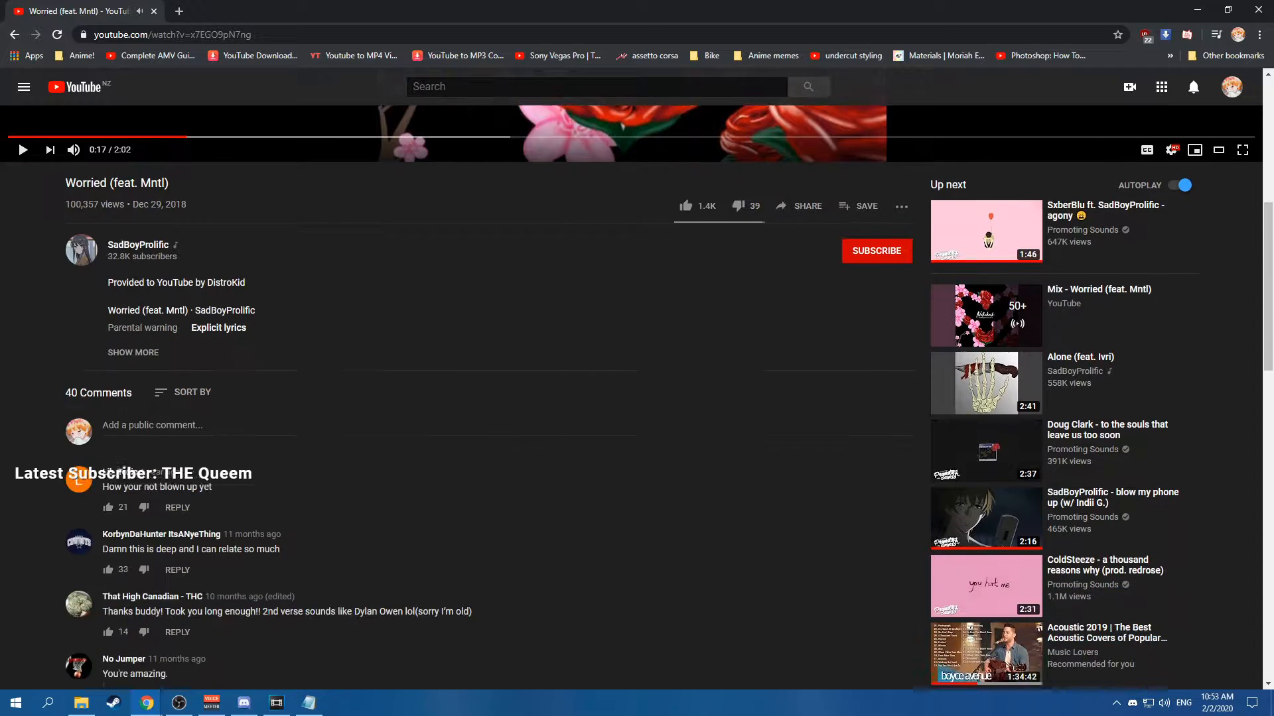
scroll(637, 398, up, 3)
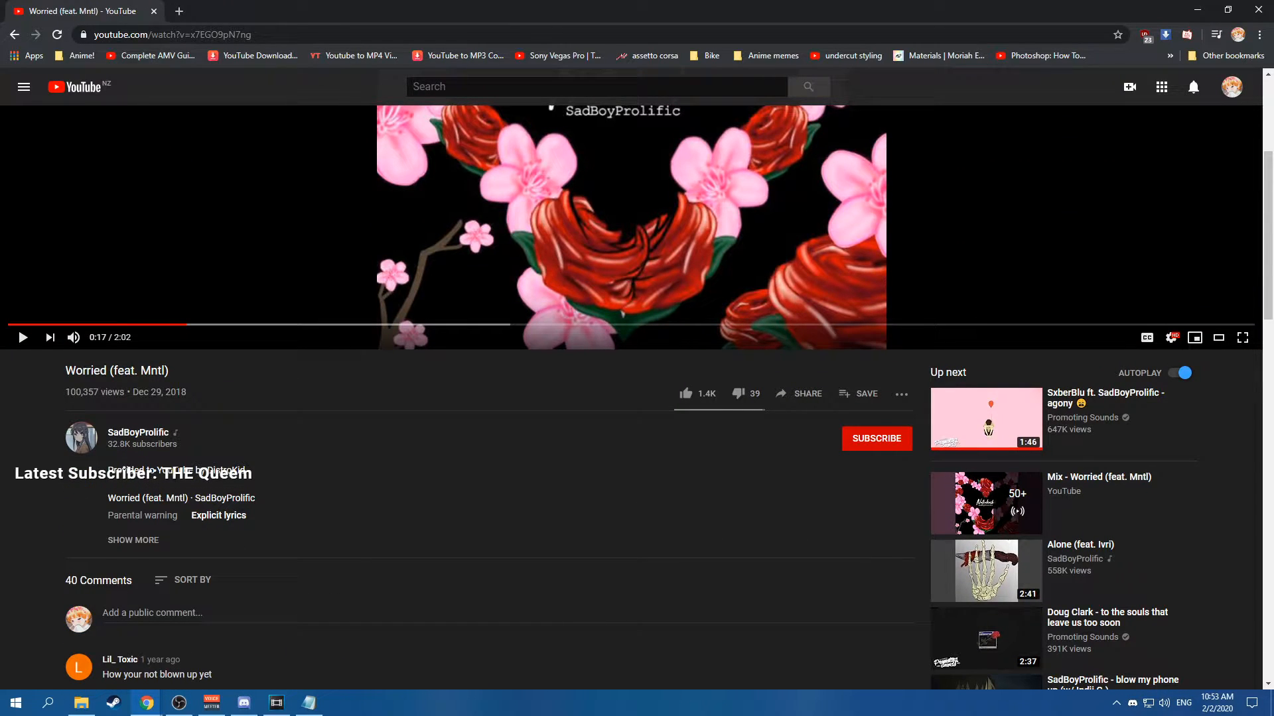
scroll(637, 398, up, 4)
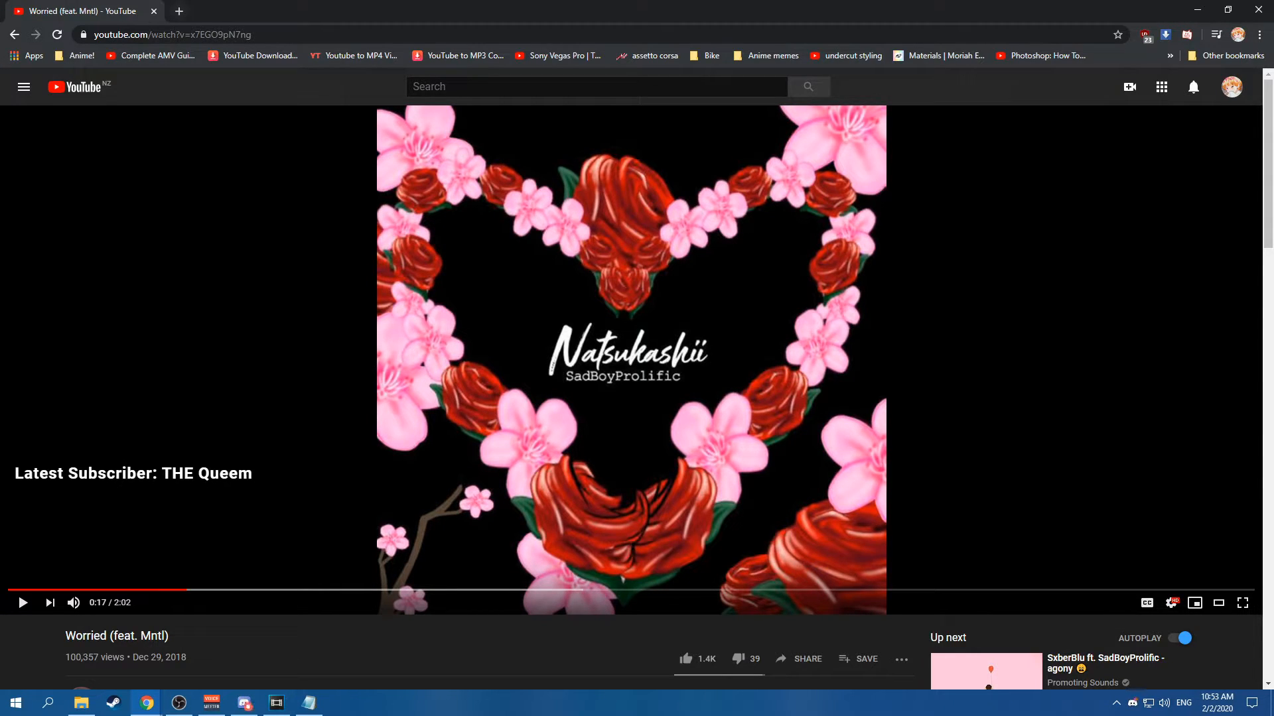
click(244, 703)
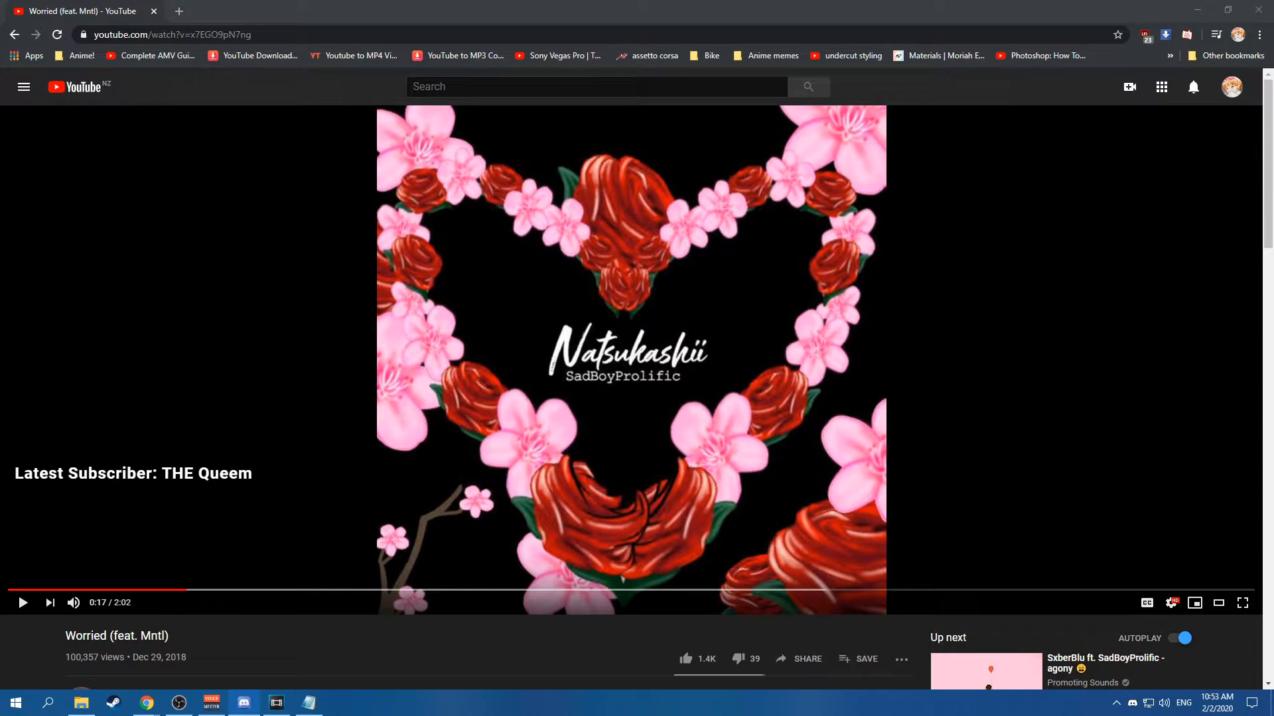
click(179, 11)
drag(186, 11, 497, 715)
click(147, 703)
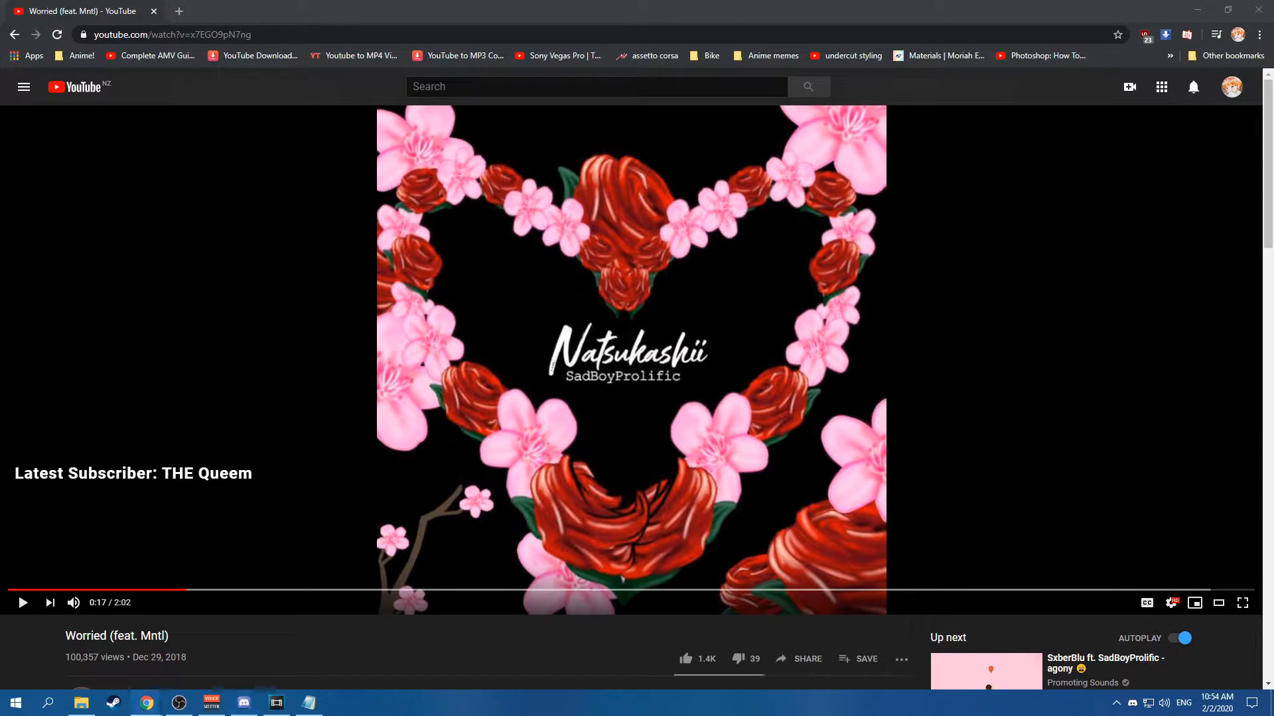
scroll(632, 397, down, 3)
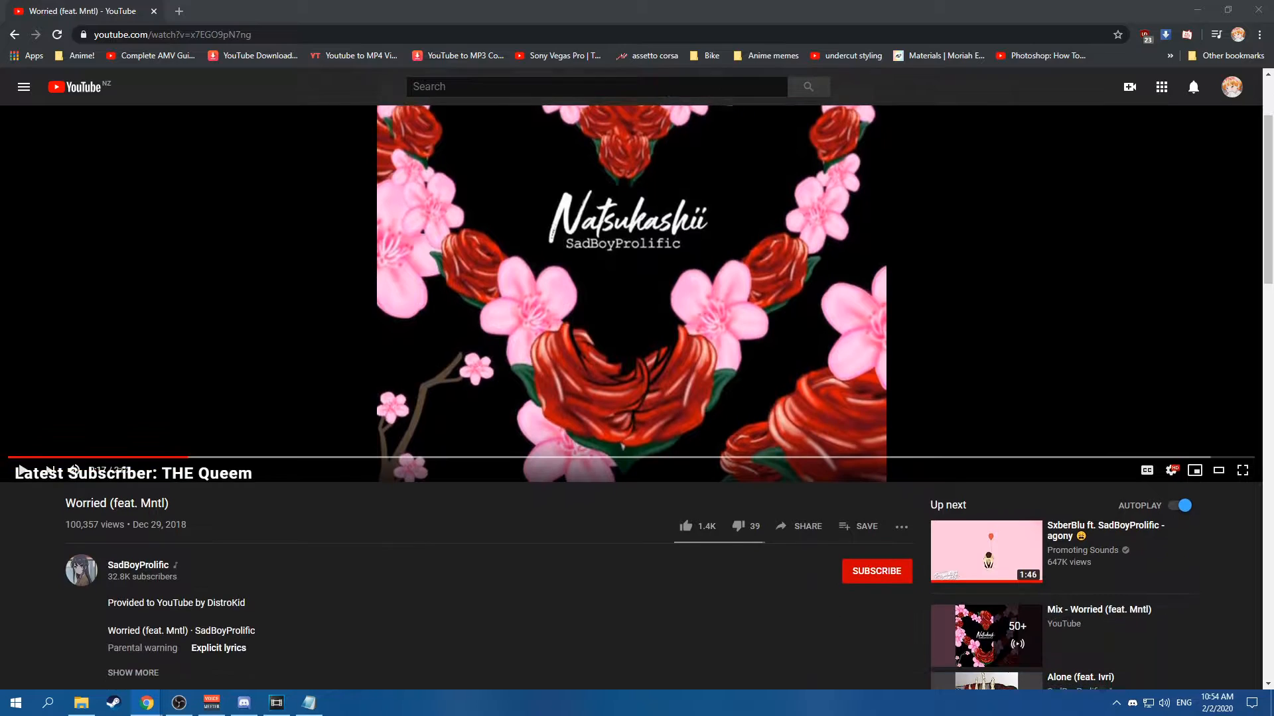
scroll(631, 398, up, 3)
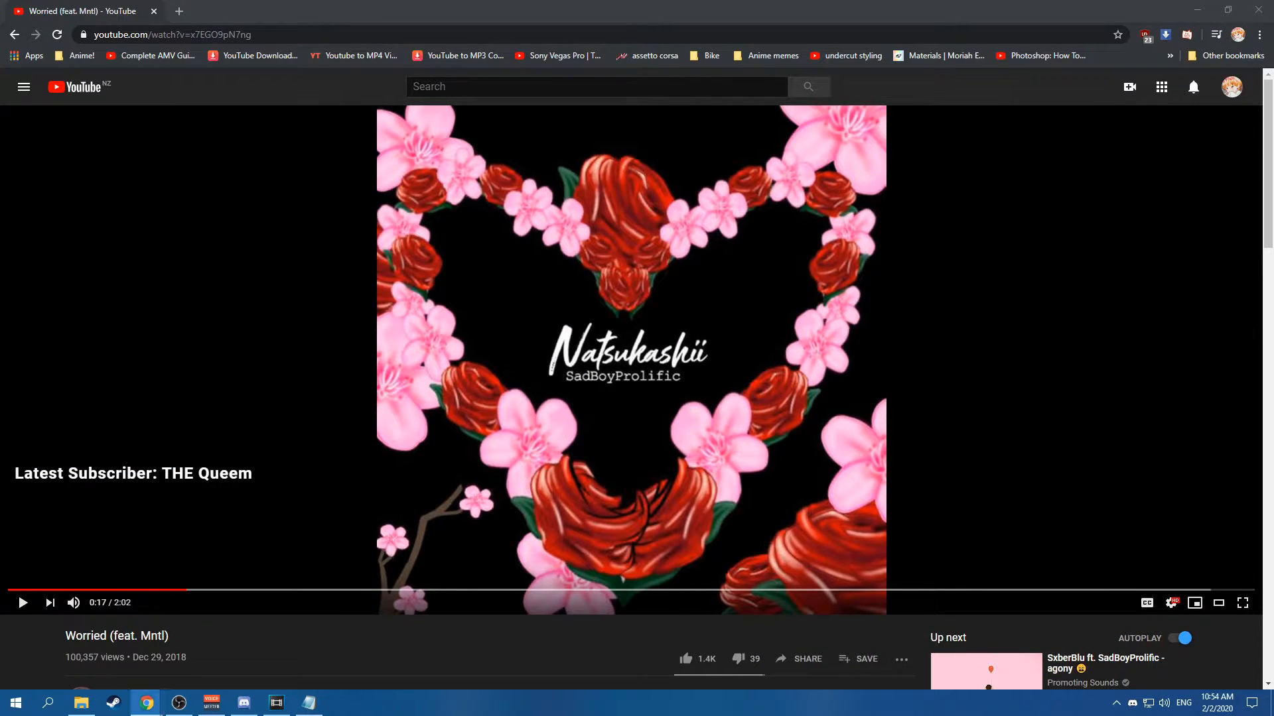
Close the browser window holding the Instagram profile and check the remaining Chrome windows.
mouse_move(147, 703)
click(71, 652)
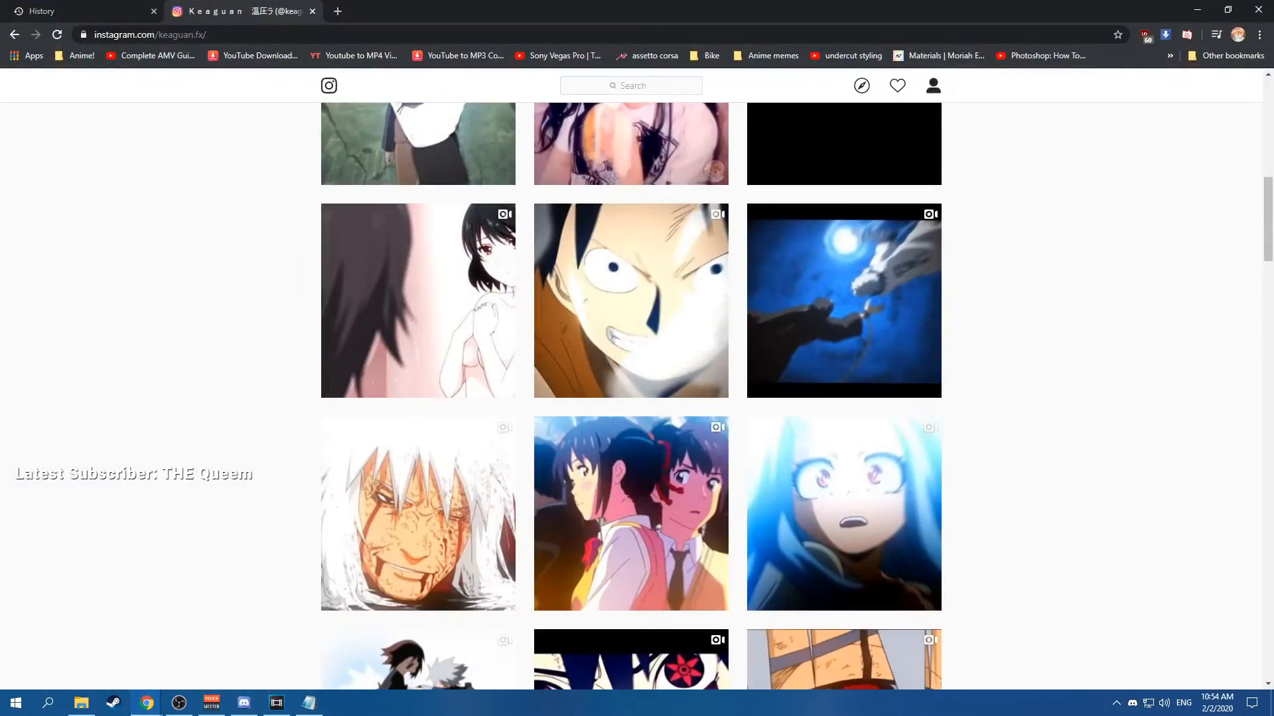
click(1258, 10)
mouse_move(147, 703)
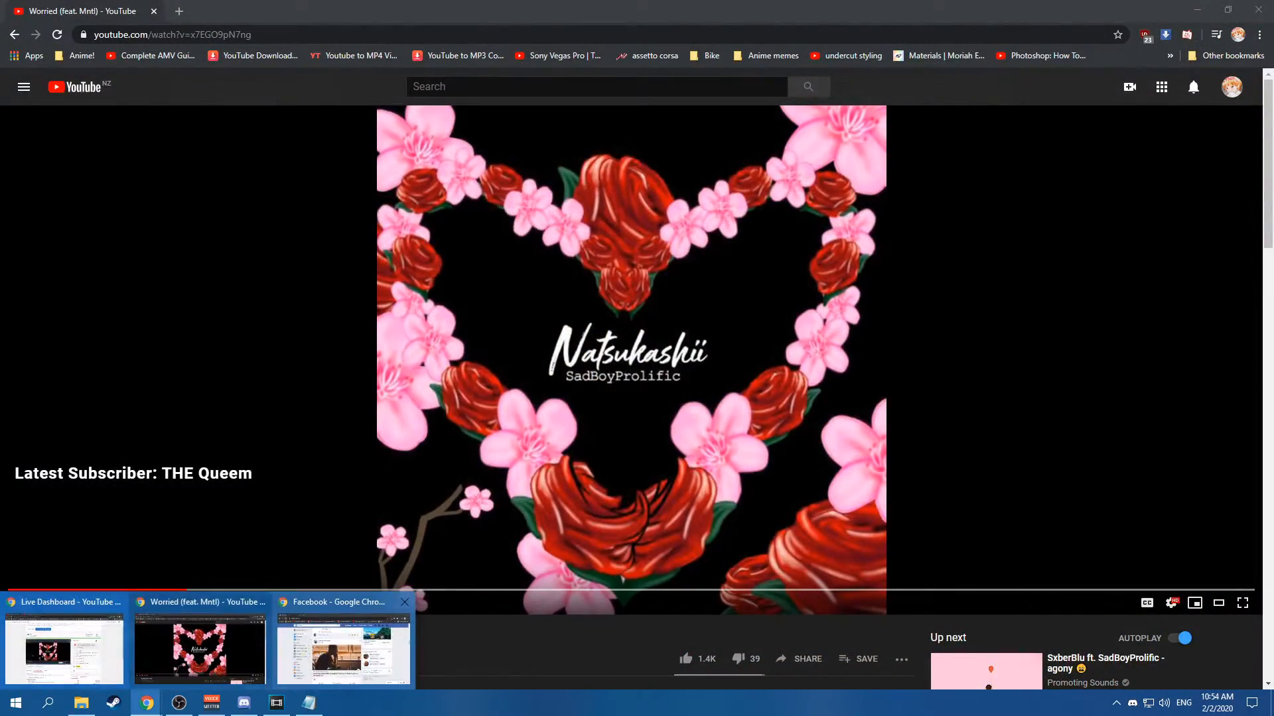
mouse_move(343, 647)
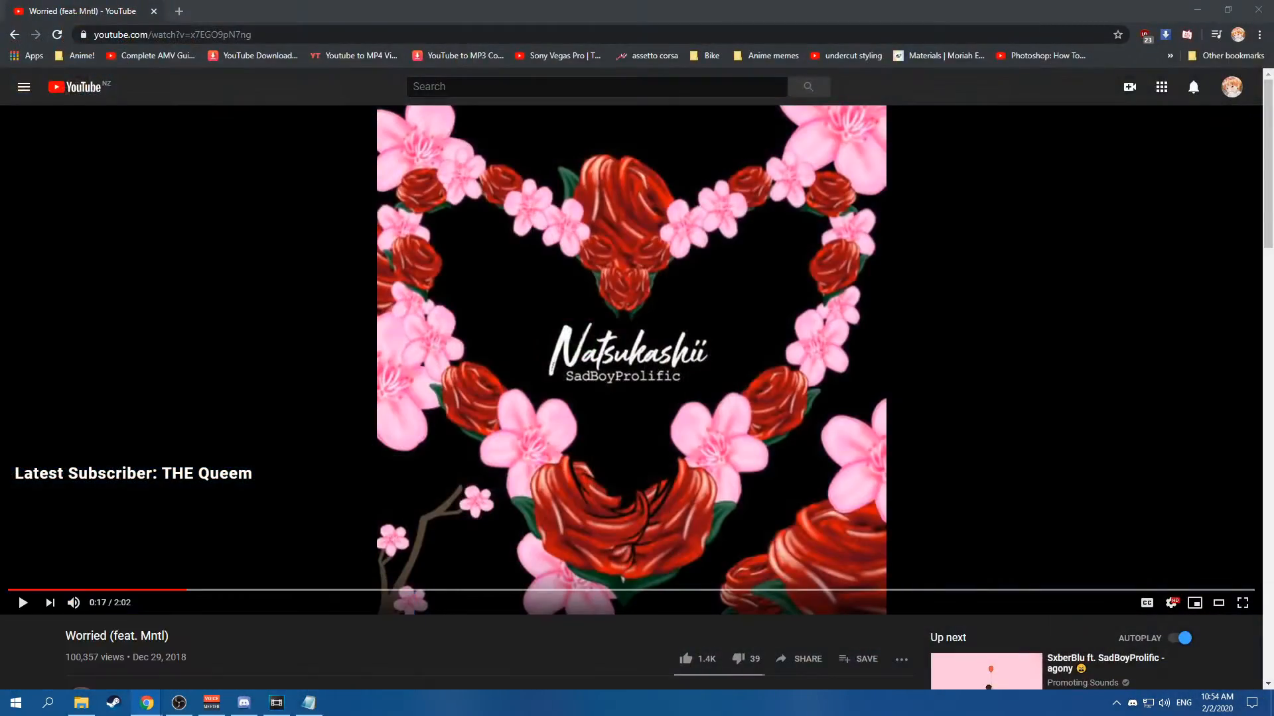
Resume playing Worried (feat. Mntl) and select the video's web address.
click(630, 360)
mouse_move(74, 603)
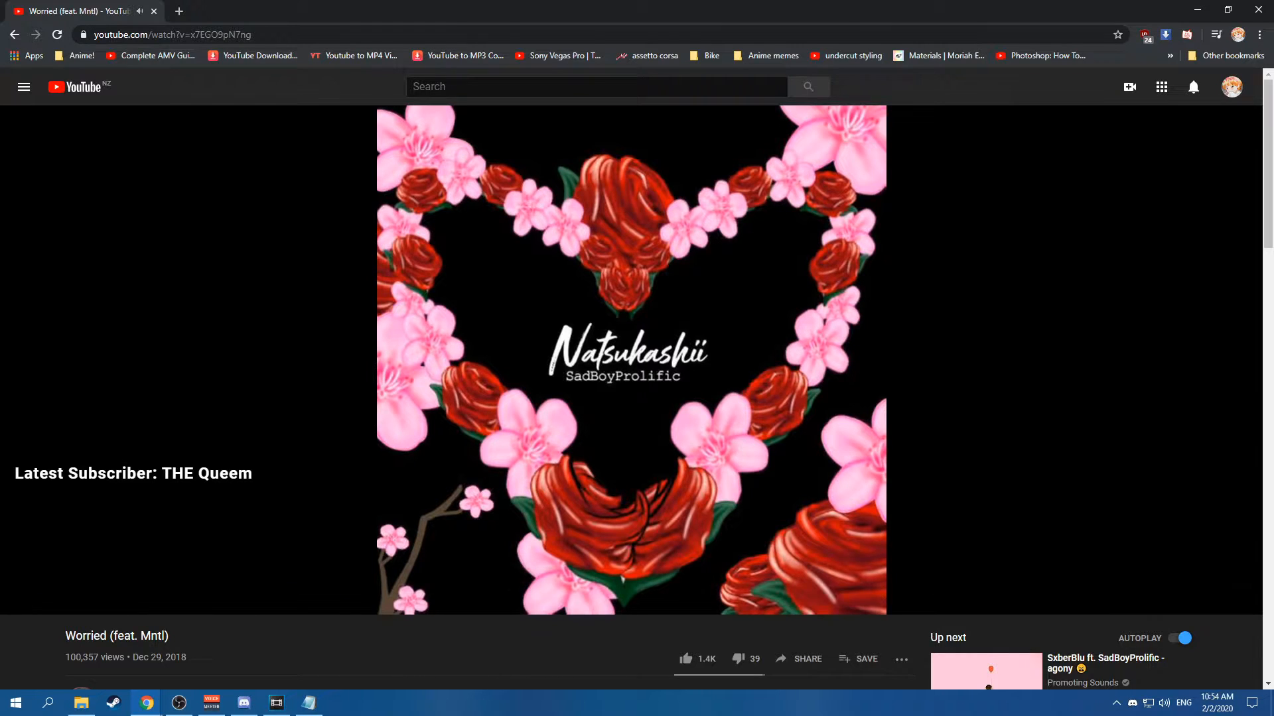
key(ctrl+l)
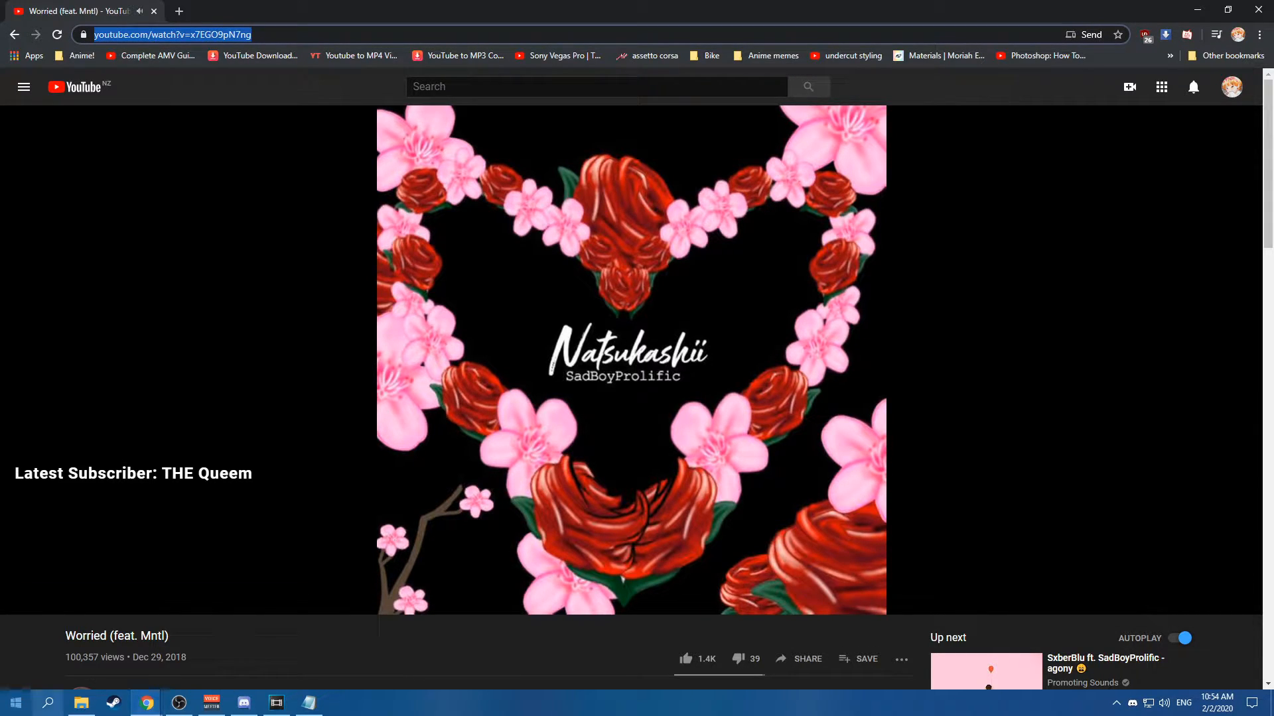
Switch to Flvto YouTube Downloader and start converting Worried (feat. Mntl) to MP3.
click(1116, 703)
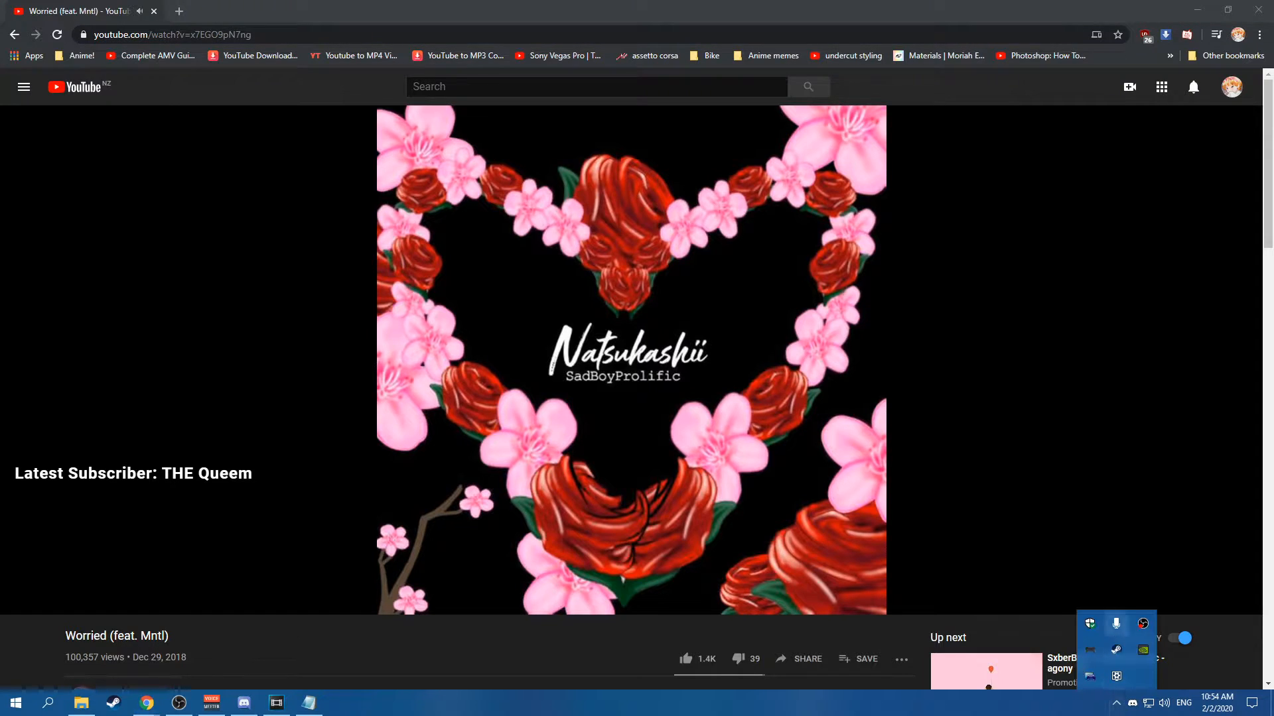
click(531, 647)
key(alt+Tab)
key(alt+Tab)
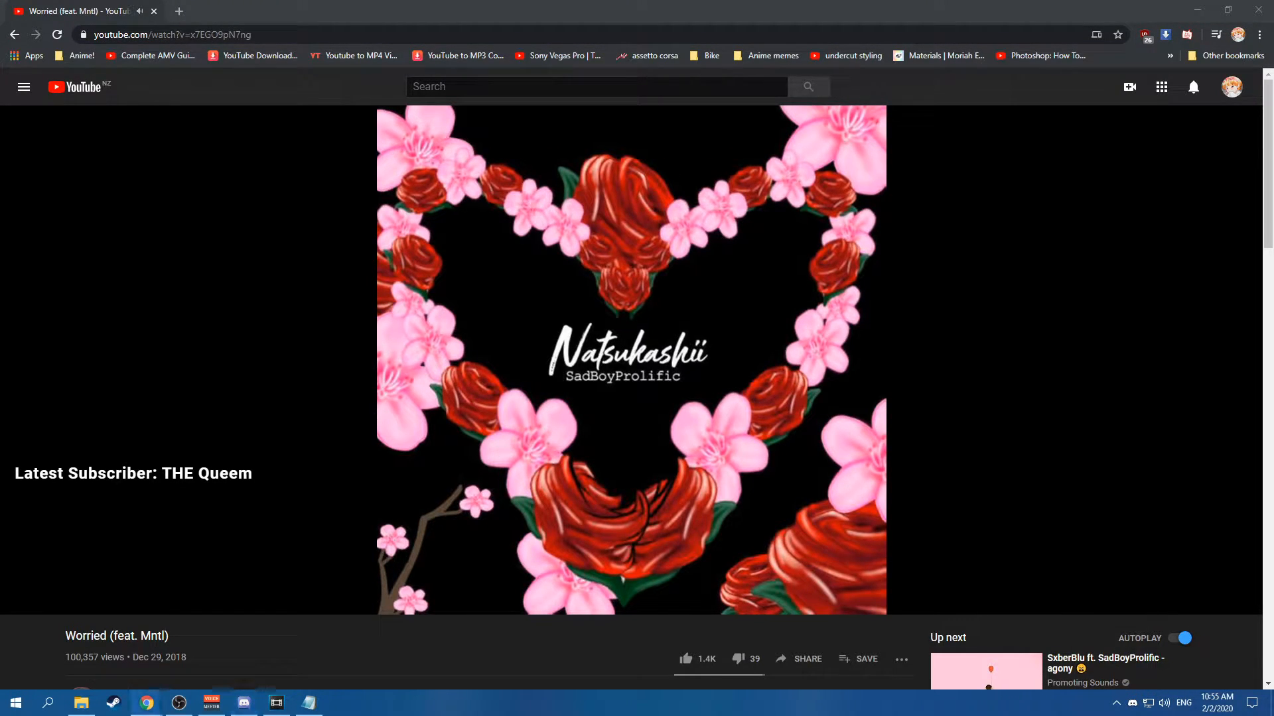
key(alt+Tab)
key(alt+Tab)
key(alt+Tab)
key(alt+Tab)
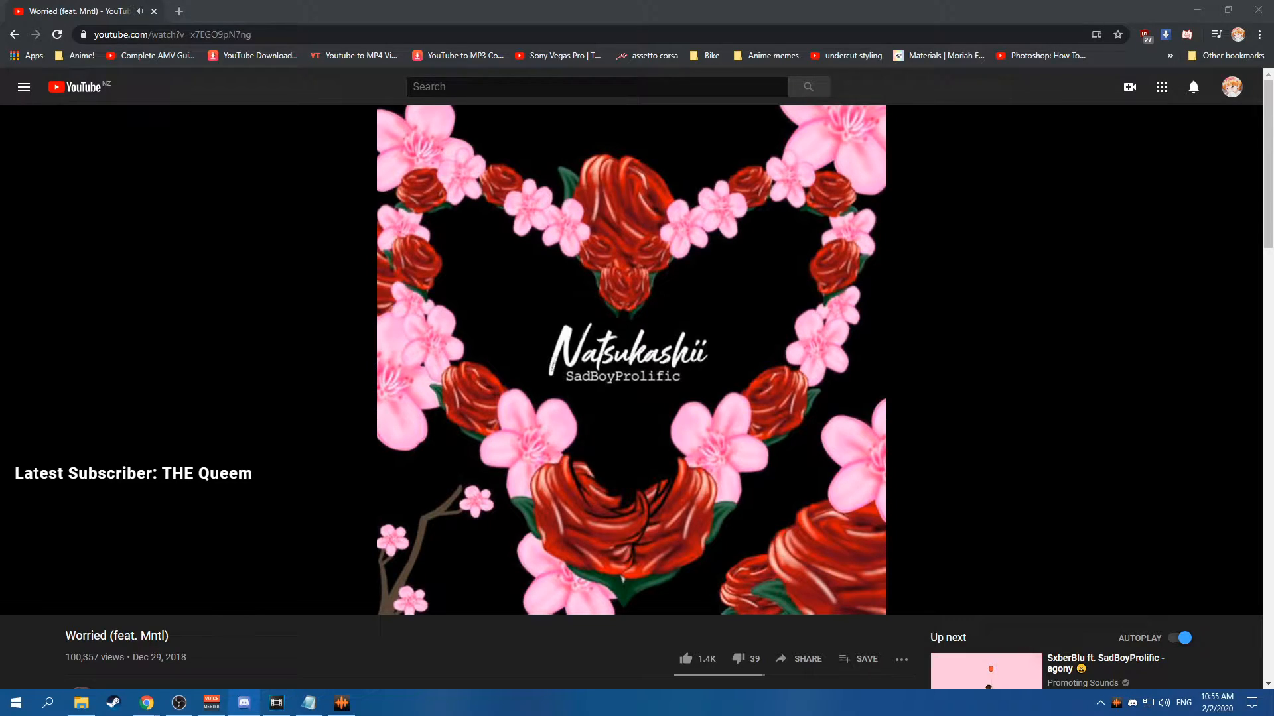
Minimize Chrome, Flvto YouTube Downloader, File Explorer and the AMV IDeas note to clear the desktop.
click(1197, 10)
click(902, 127)
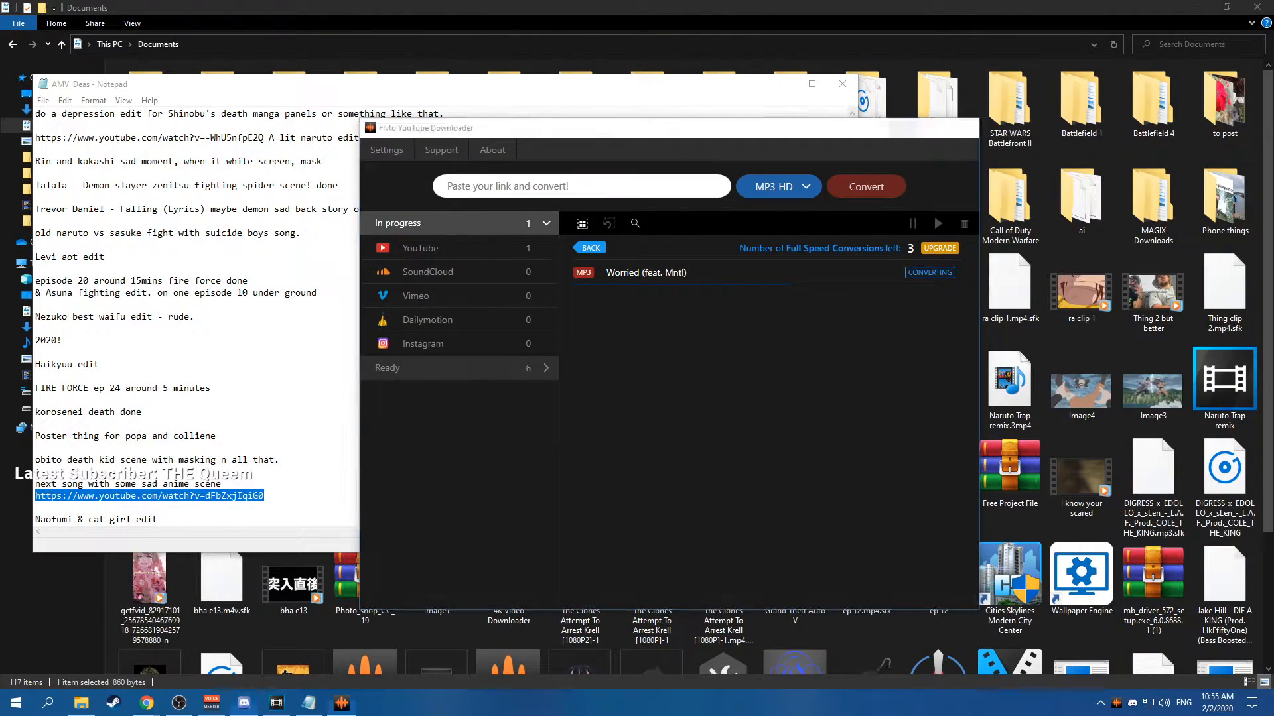
click(1196, 7)
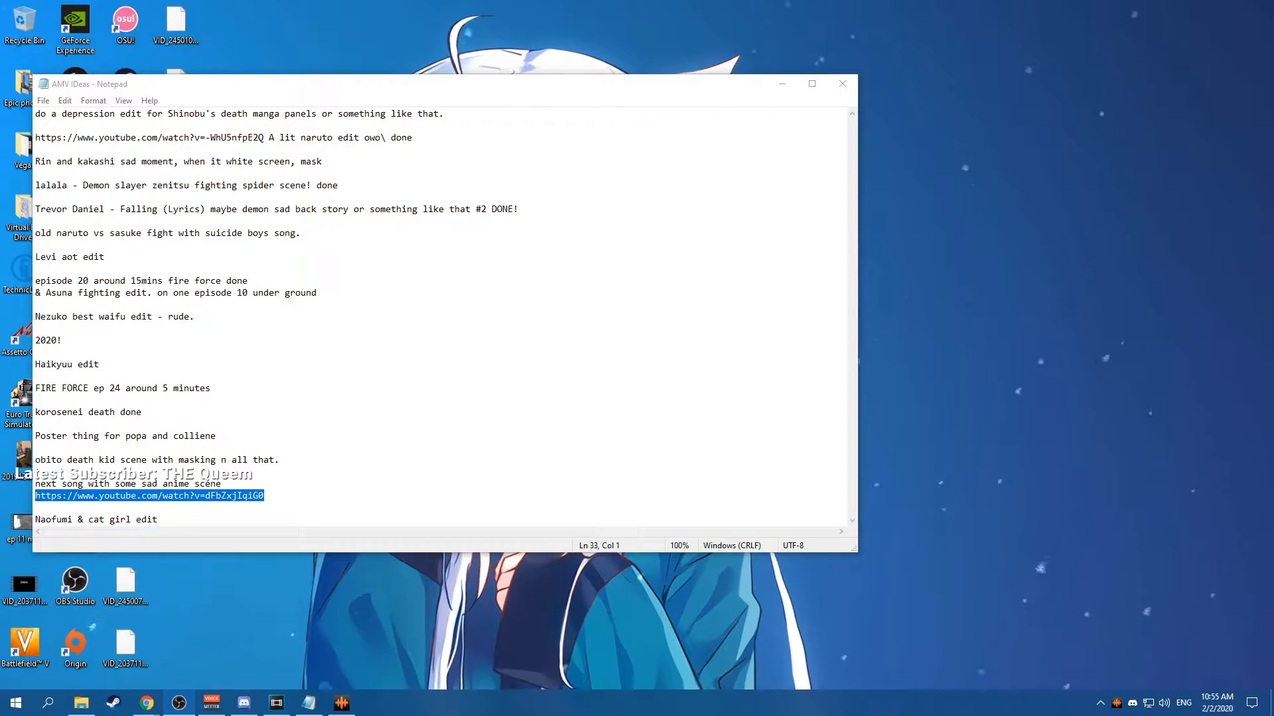
click(783, 84)
Launch Wallpaper Engine through Steam and open the converted Worried (feat. Mntl) item in Flvto YouTube Downloader.
click(1101, 703)
right_click(1114, 651)
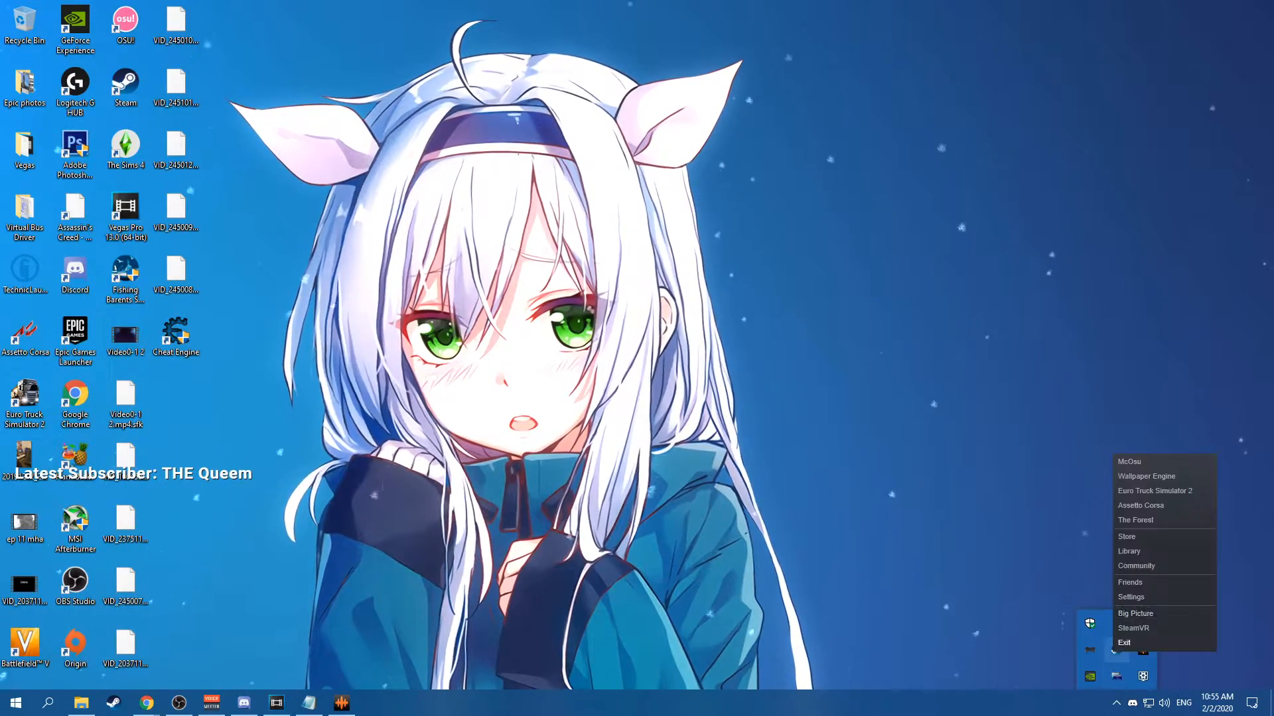
click(1145, 476)
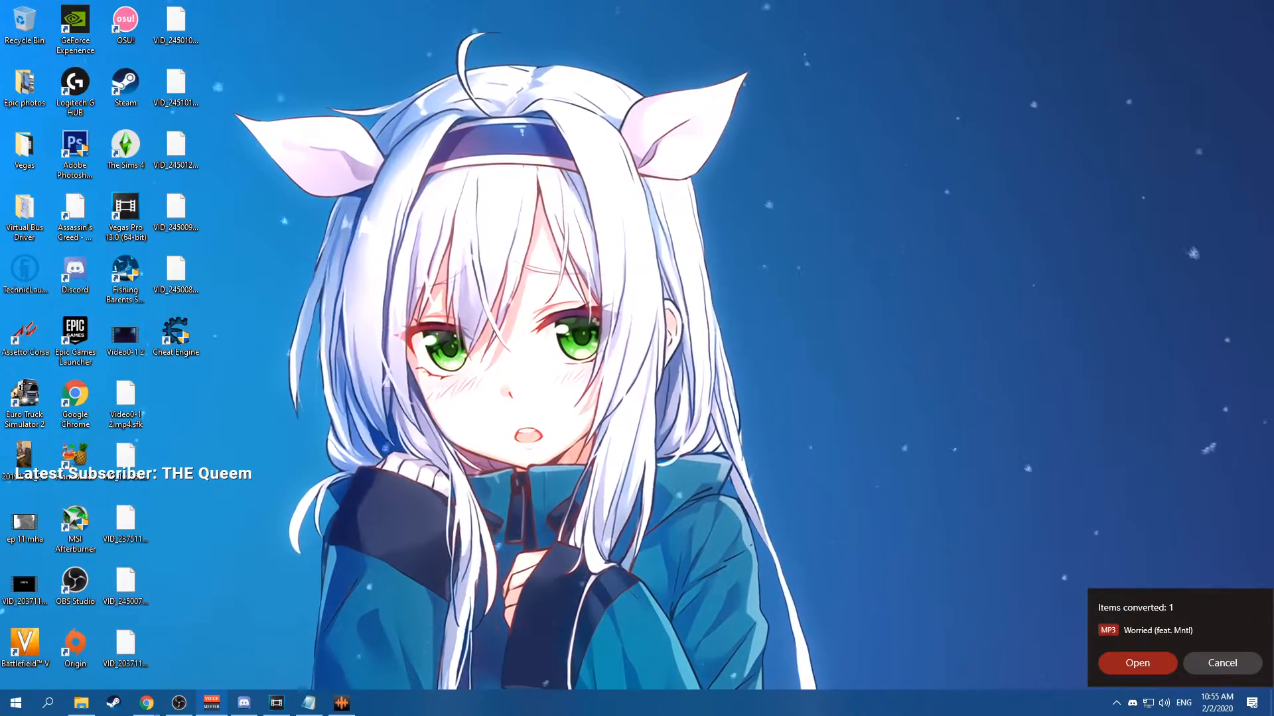
click(1137, 663)
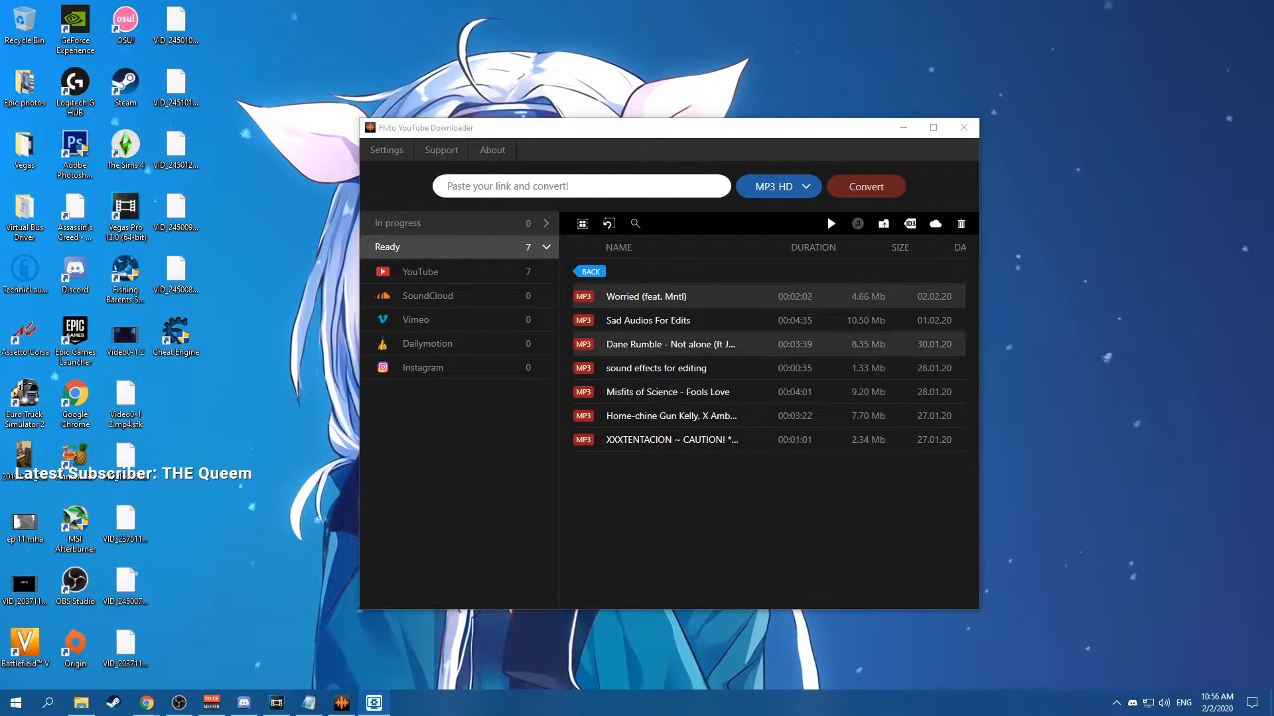
mouse_move(147, 703)
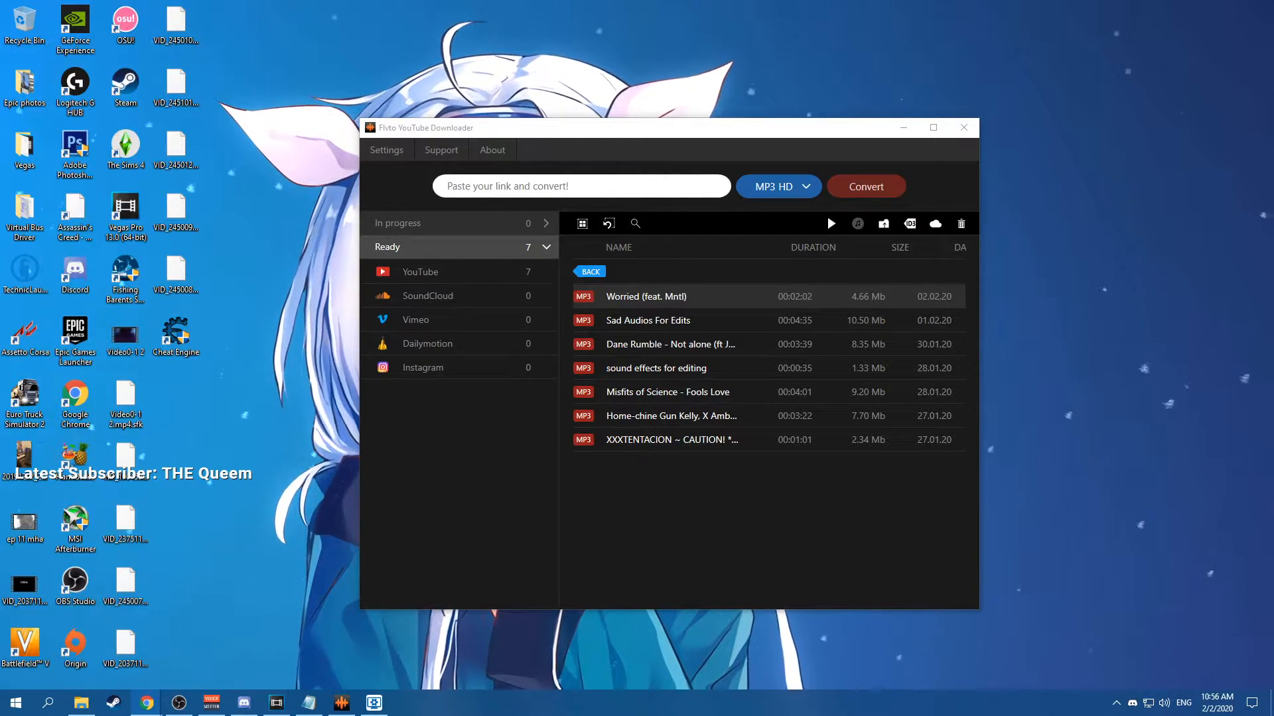
Browse the installed wallpapers for Monitor 1 in Wallpaper Engine and return to the song on YouTube.
drag(0, 160, 510, 0)
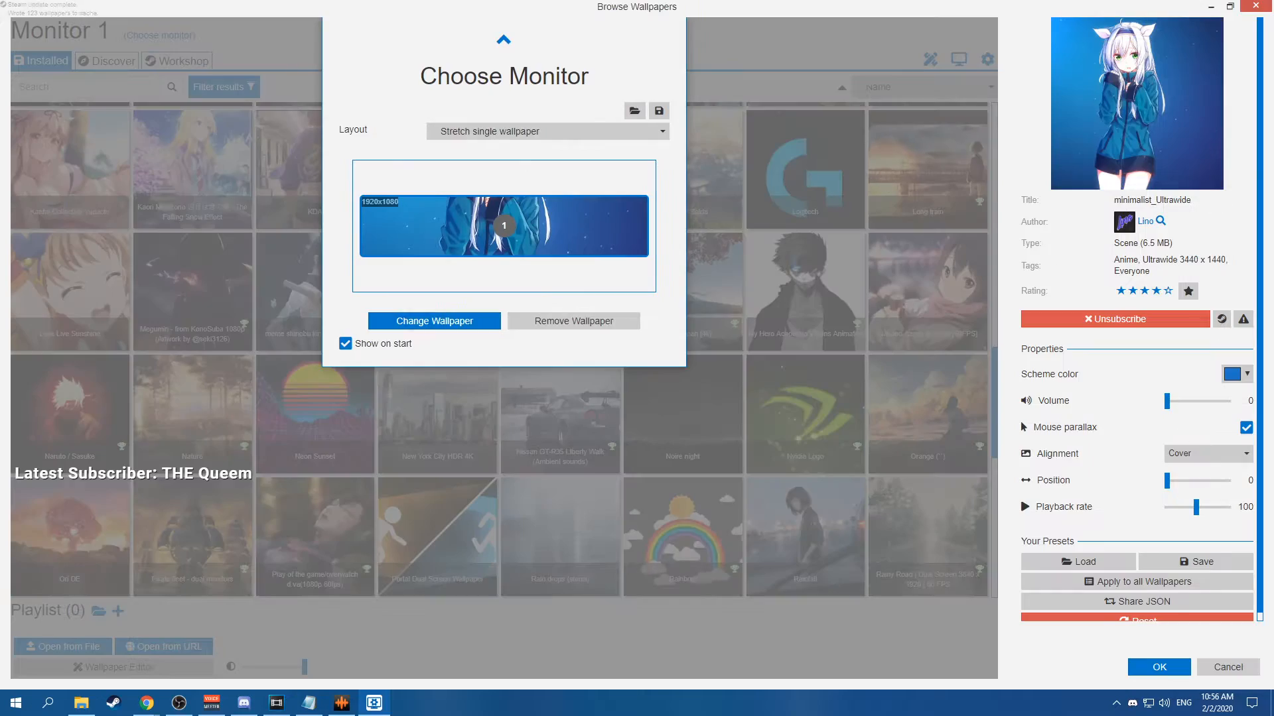
click(434, 321)
scroll(504, 352, up, 5)
scroll(504, 351, up, 5)
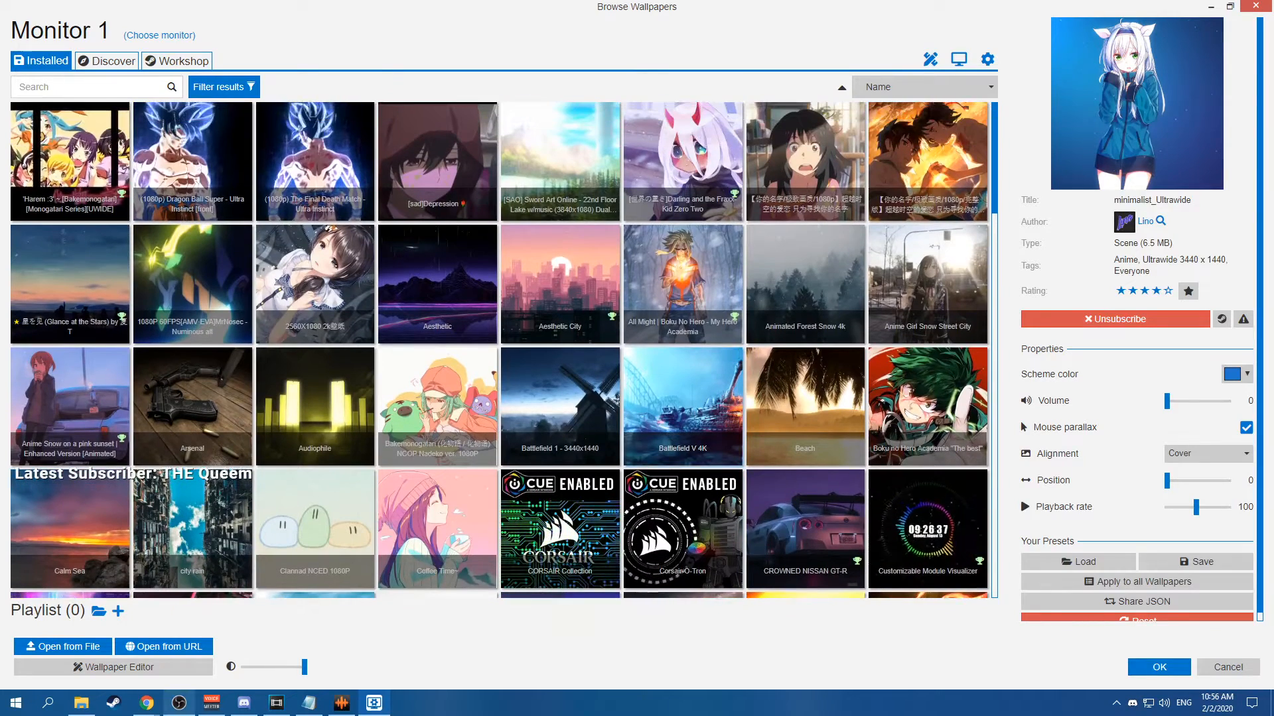
click(147, 703)
click(200, 648)
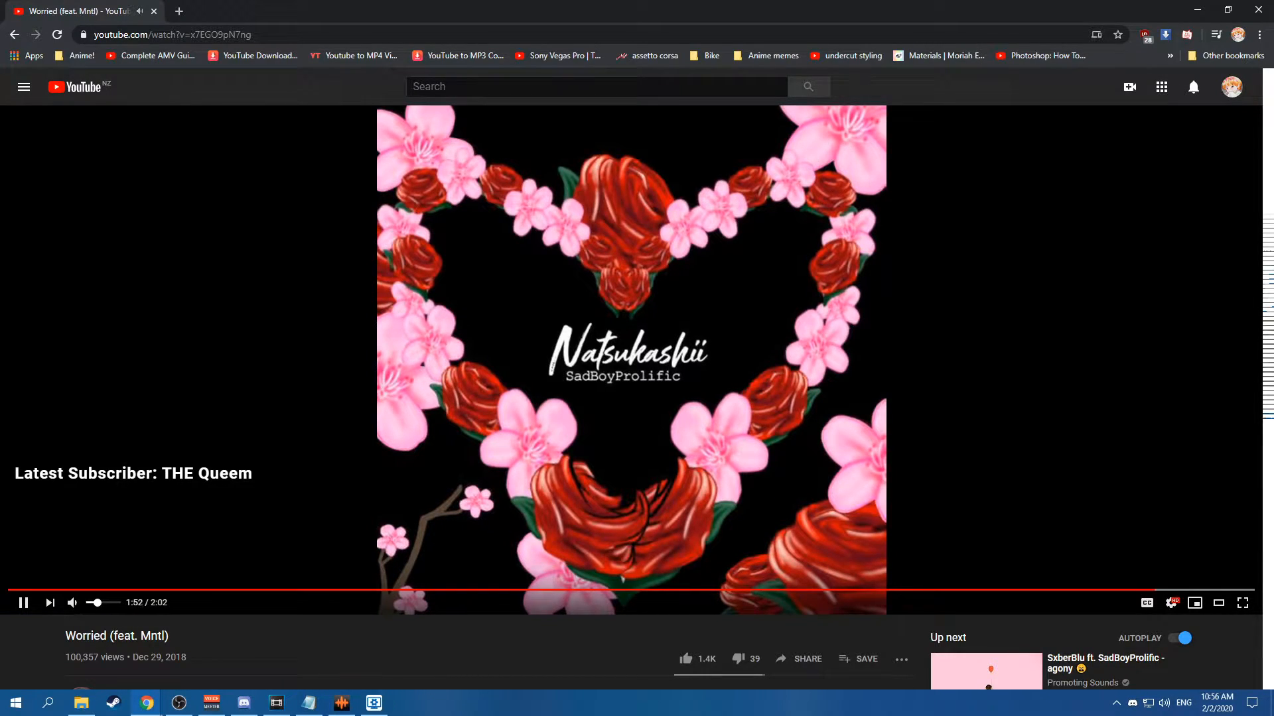
Switch to Wallpaper Engine and try the Rick Hentai wallpaper from the installed collection on Monitor 1.
click(374, 703)
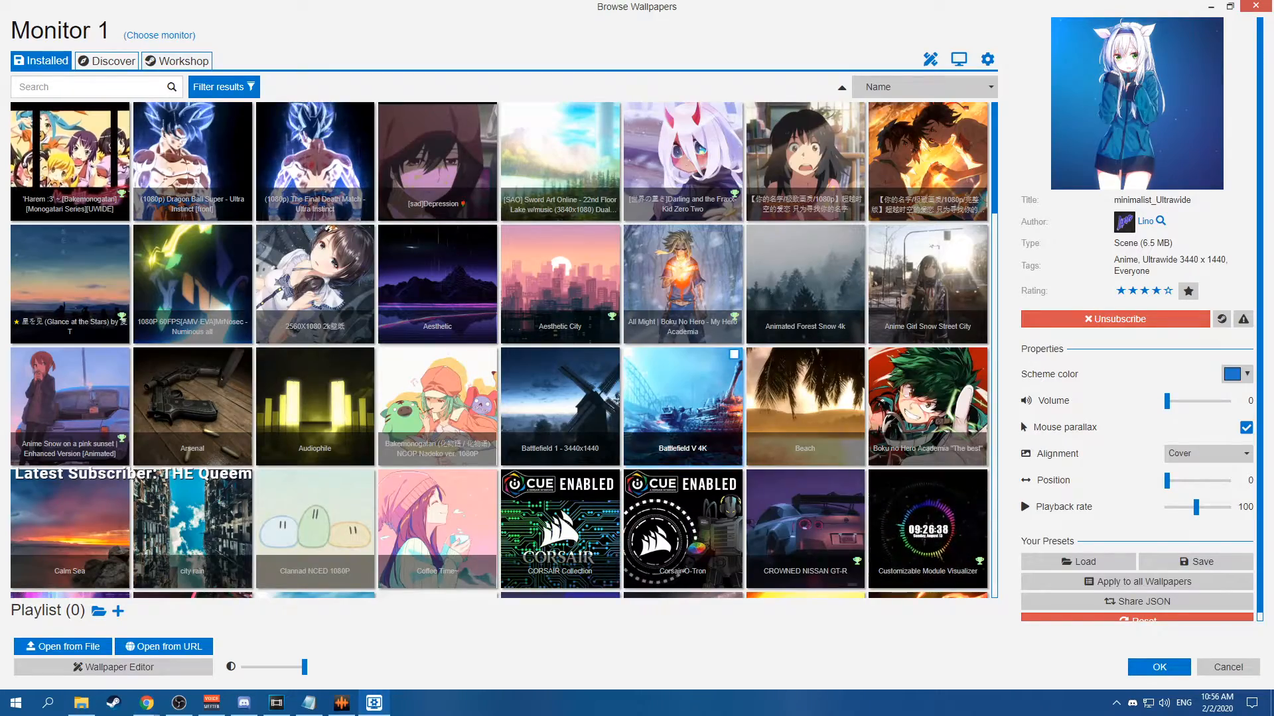
scroll(500, 348, down, 8)
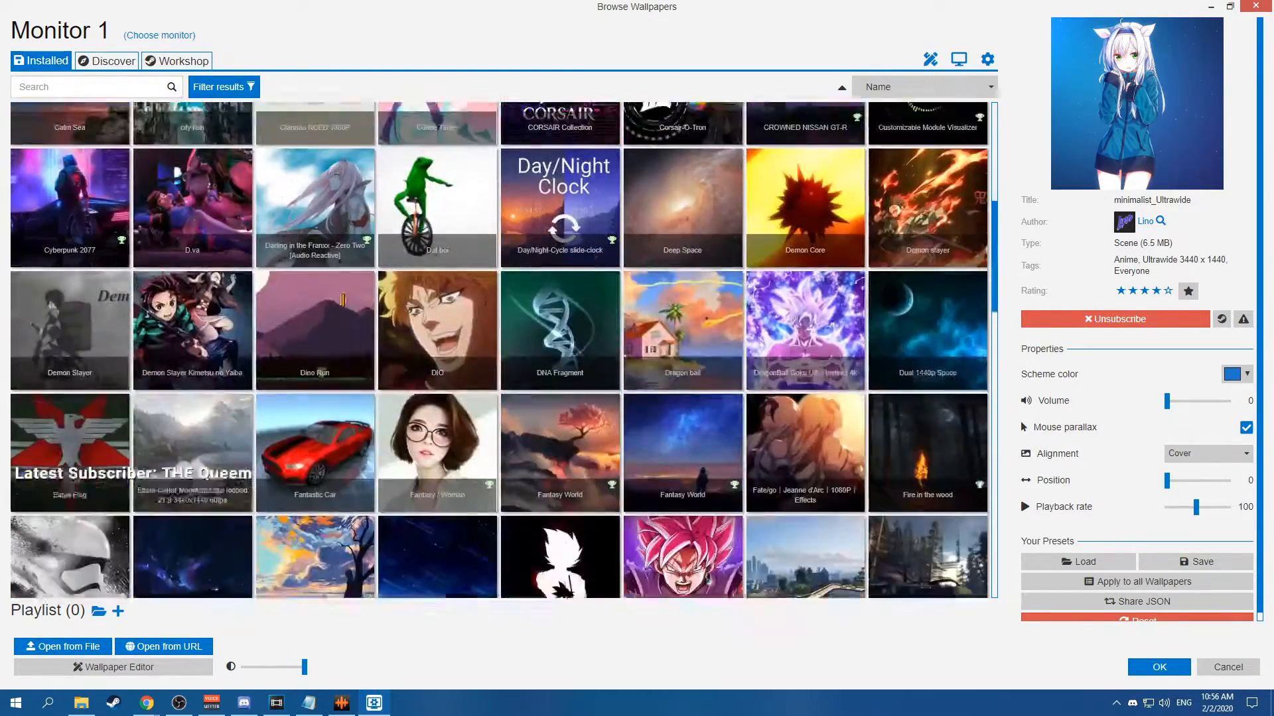
scroll(500, 348, down, 10)
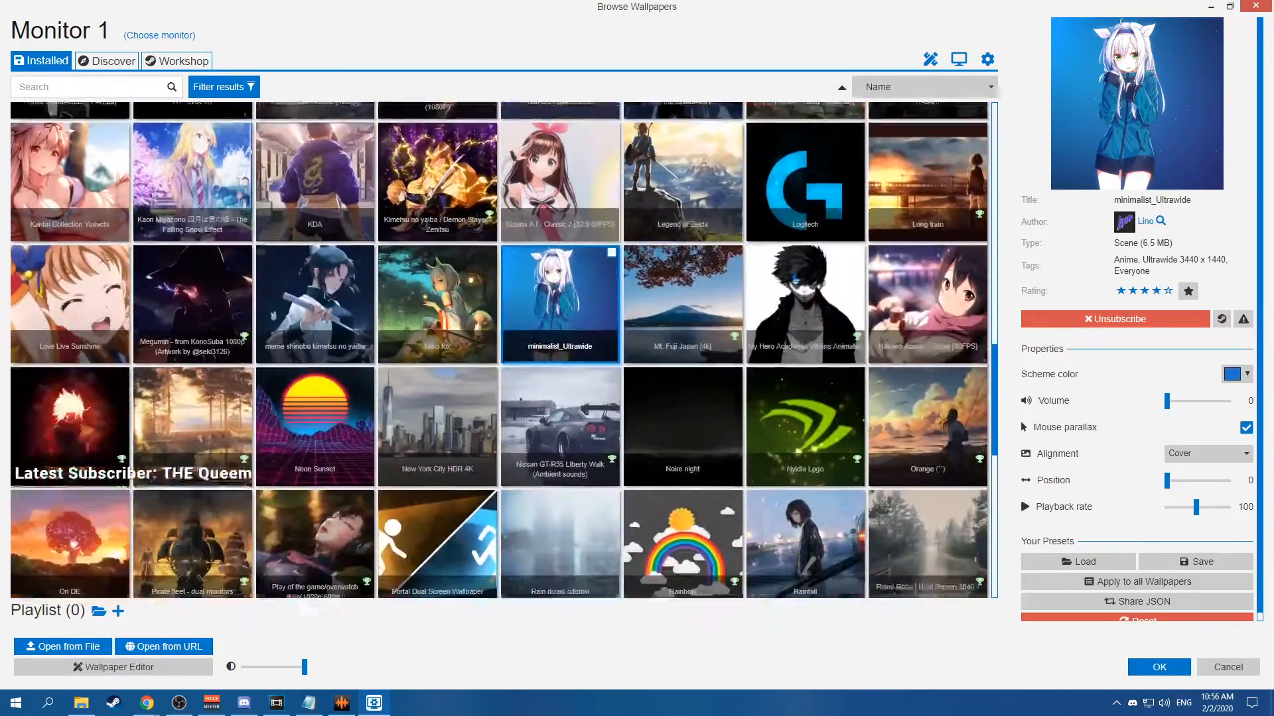
scroll(500, 348, down, 1)
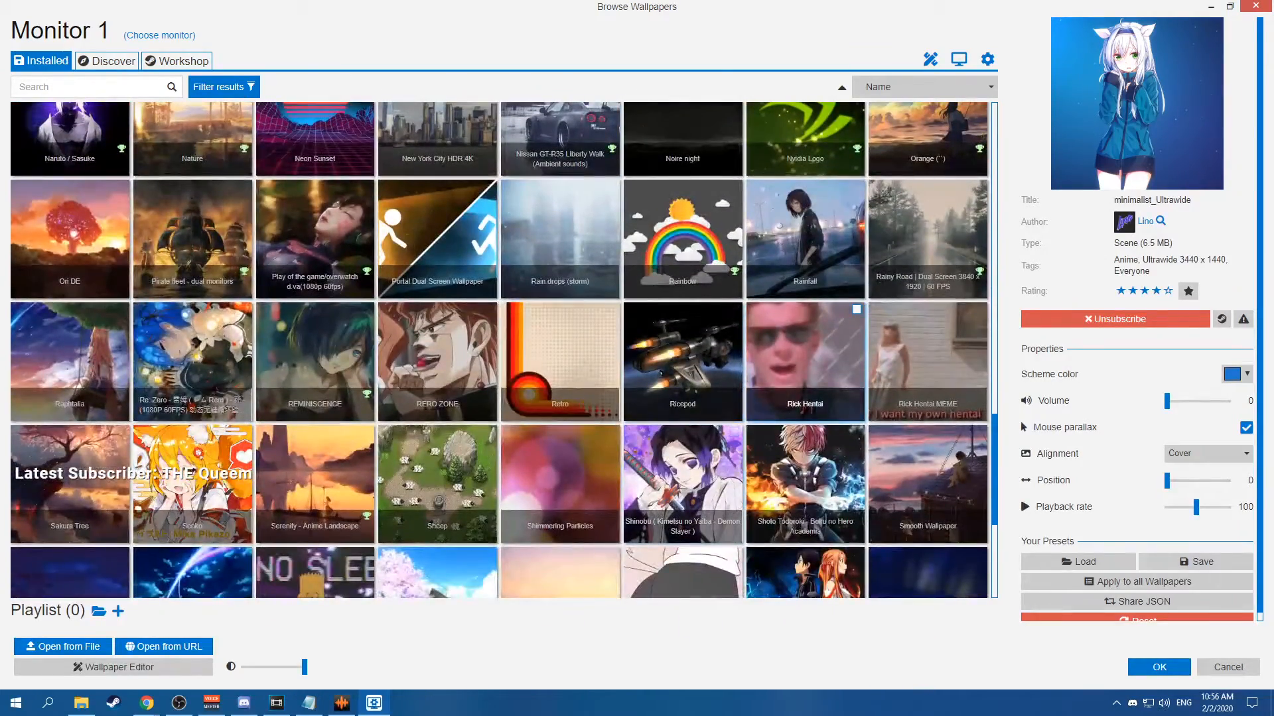
click(804, 361)
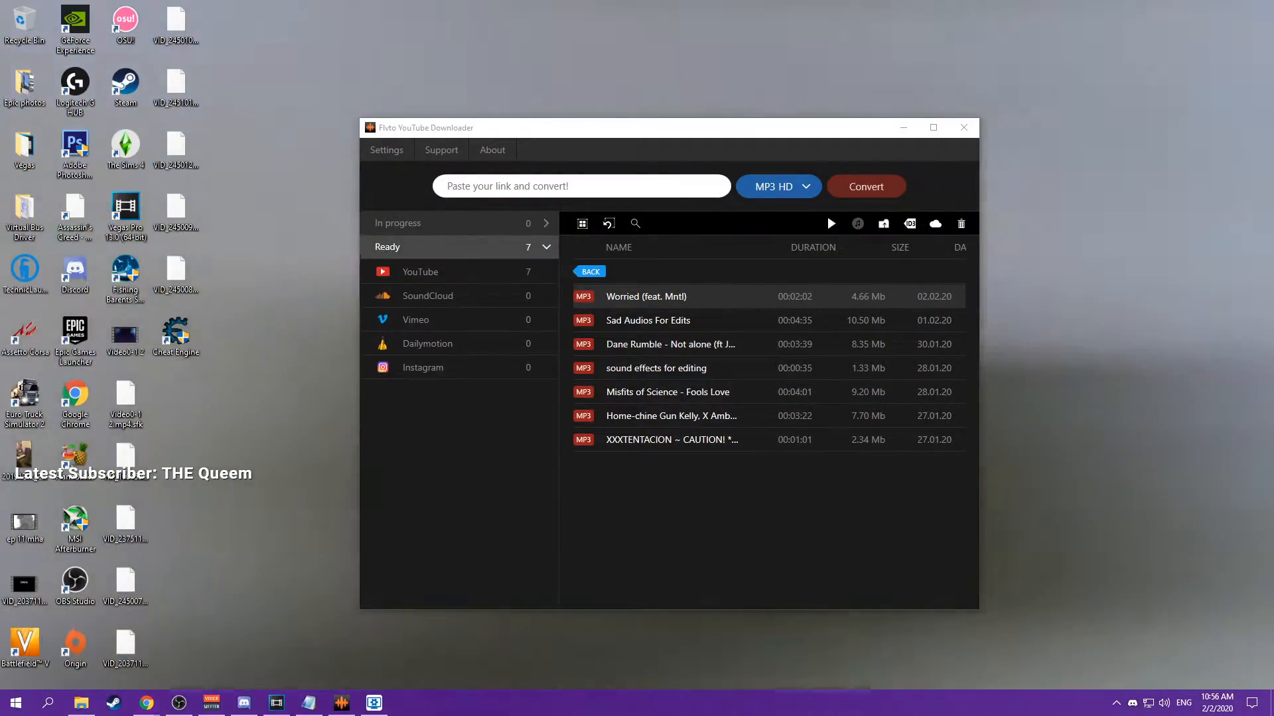
Minimize Flvto YouTube Downloader and the Chrome window with the agony video to show the desktop.
click(903, 128)
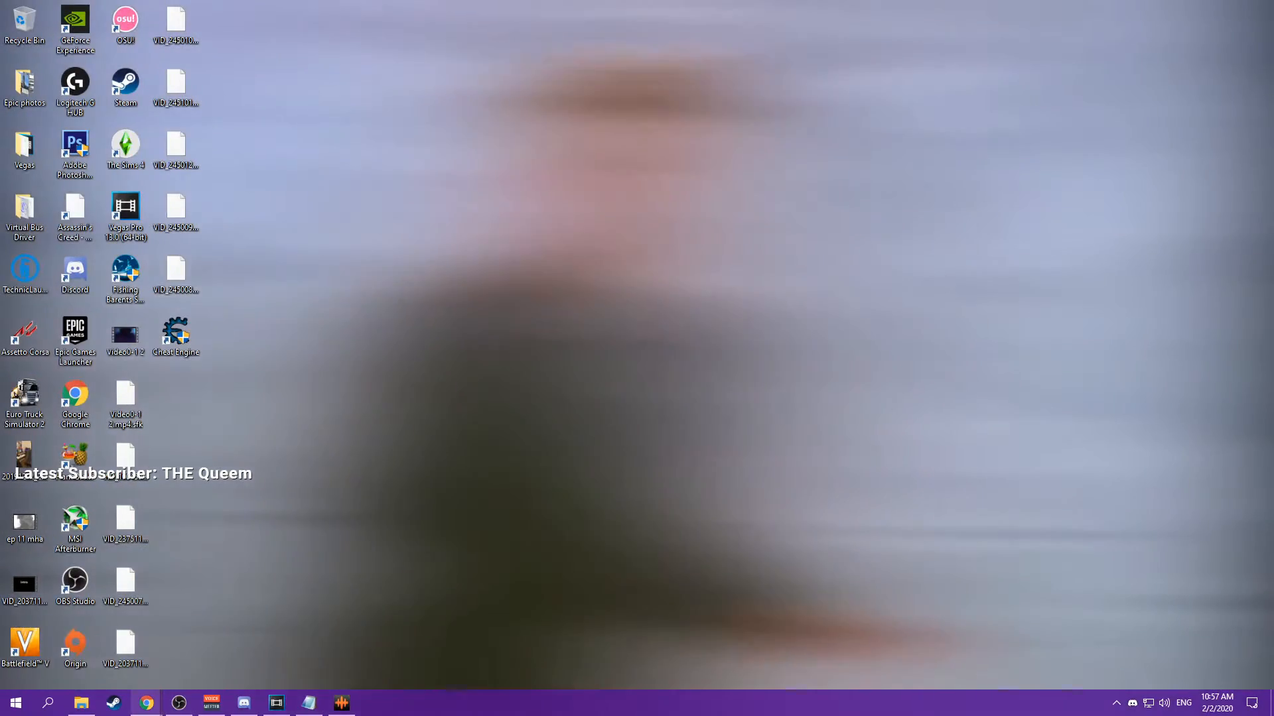
click(199, 649)
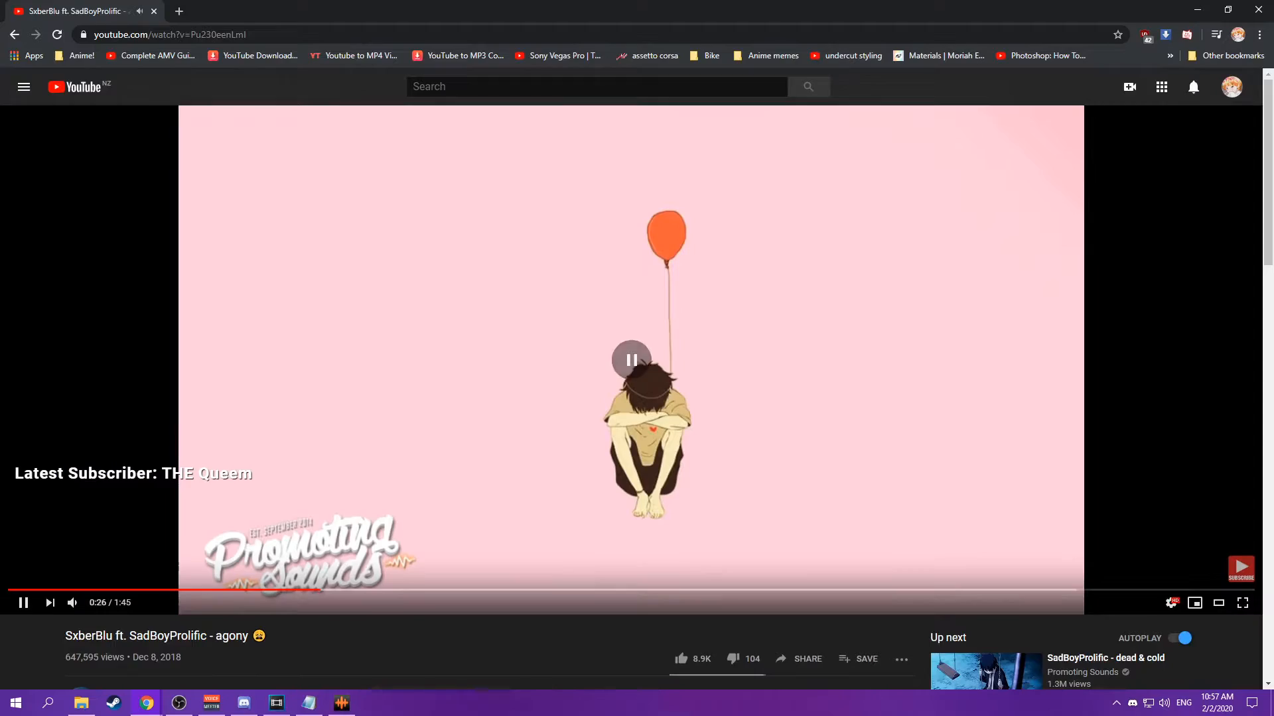
click(1197, 10)
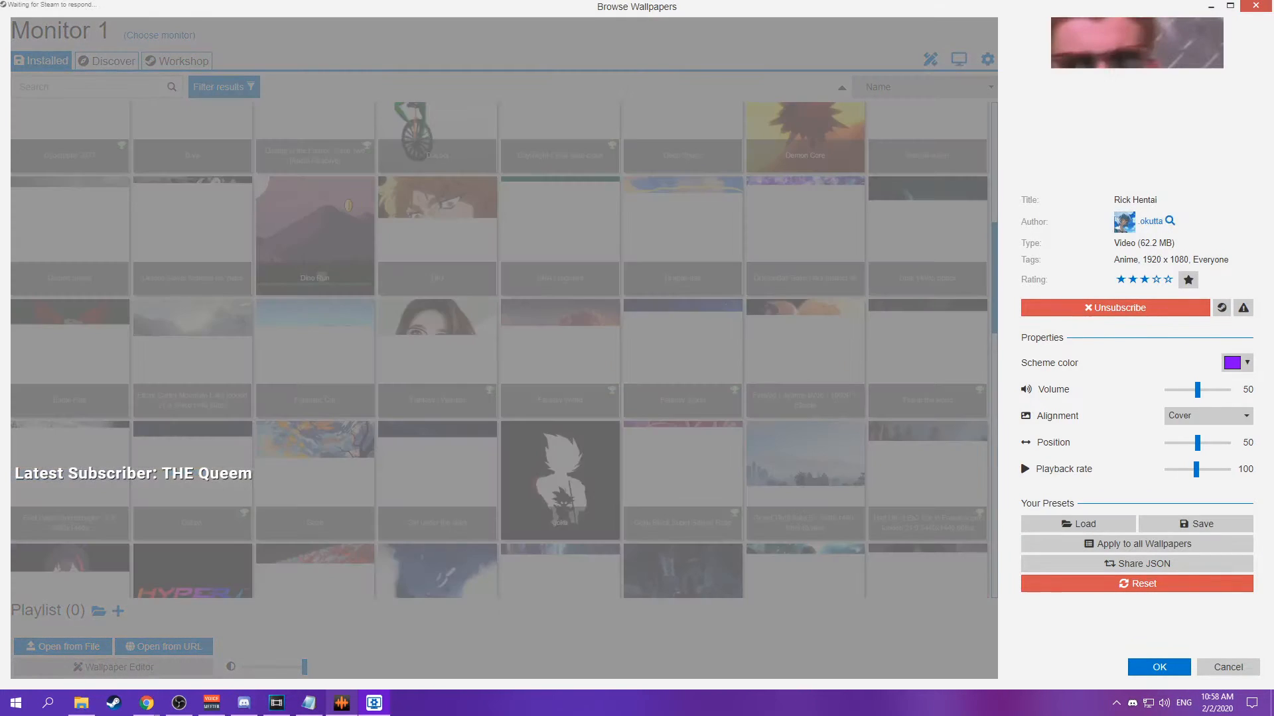
Restore the minimalist_Ultrawide wallpaper on Monitor 1 and apply the choice.
key(alt+Tab)
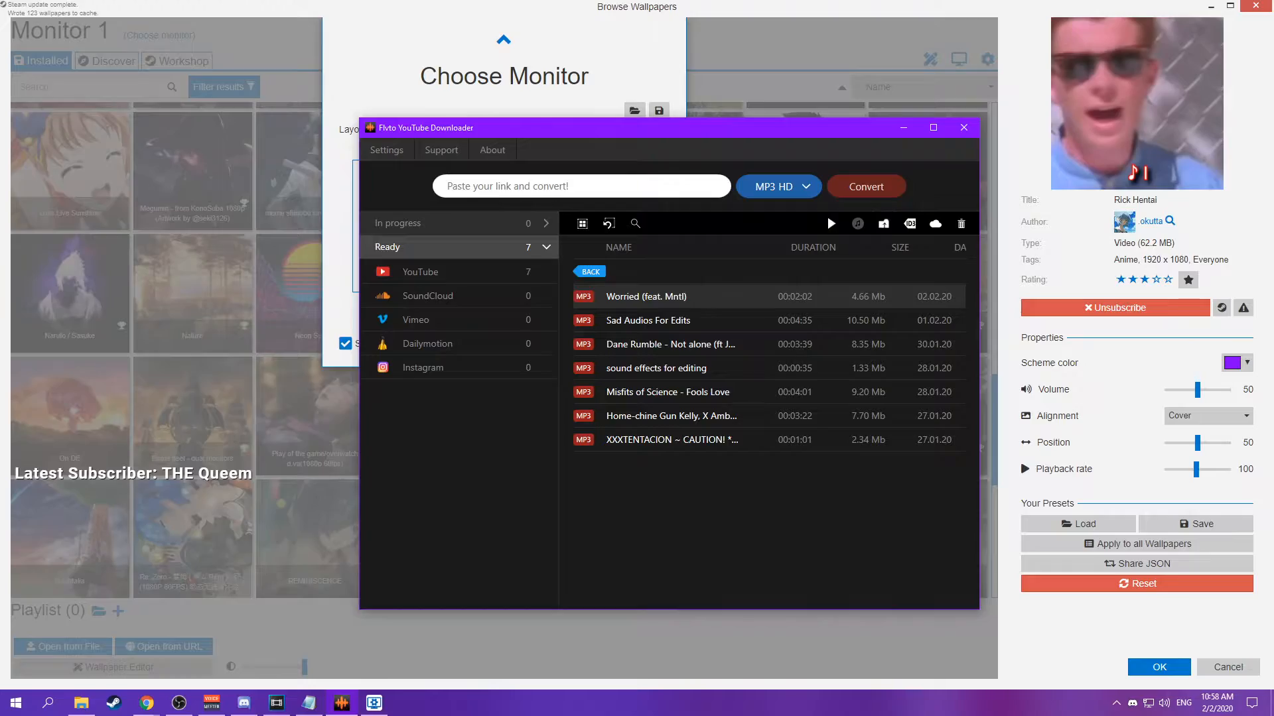
click(912, 83)
click(560, 174)
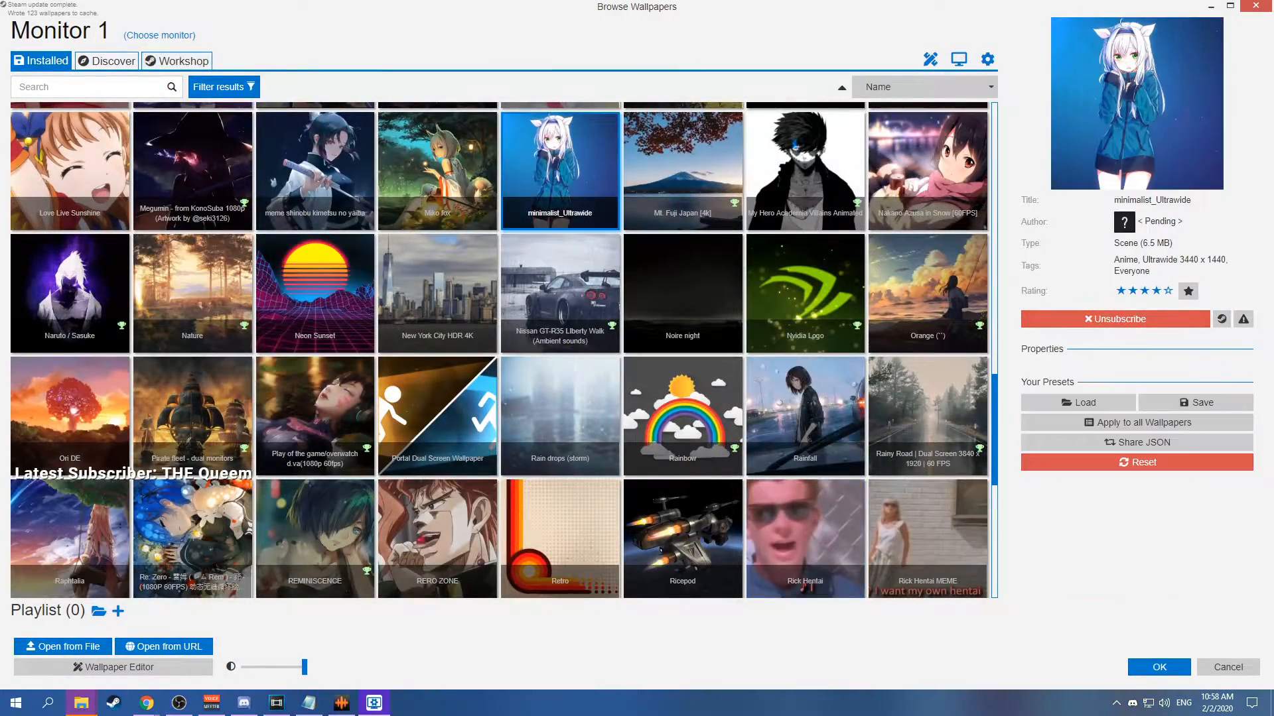
click(1159, 667)
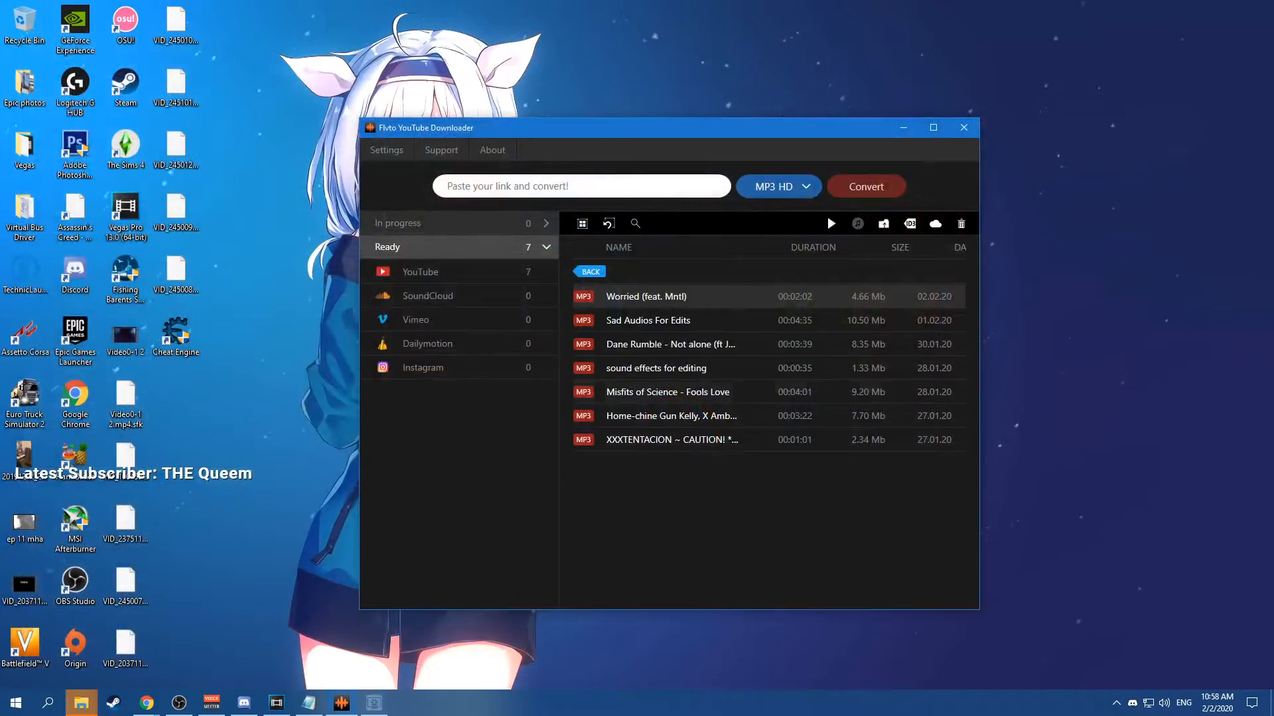
Minimize Flvto YouTube Downloader and bring the converted Worried (feat. Mntl) MP3 into the Vegas Pro timeline as an audio track.
click(903, 127)
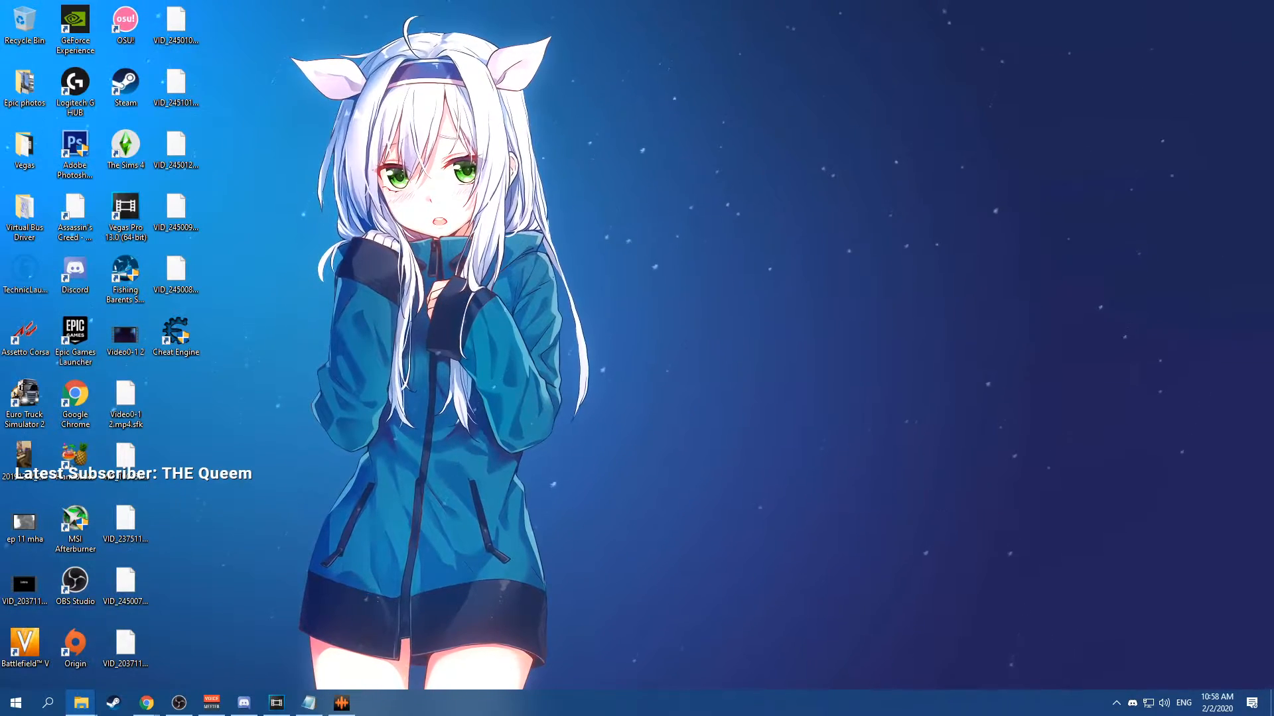
click(342, 704)
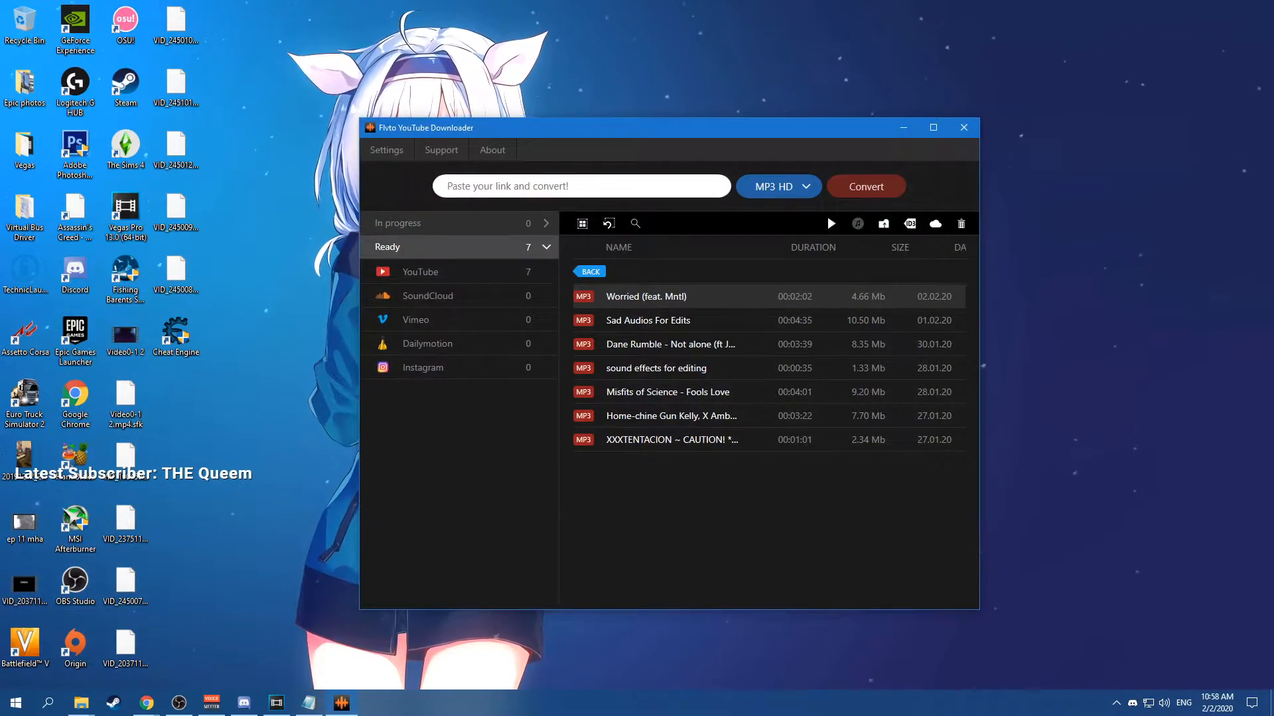
click(906, 127)
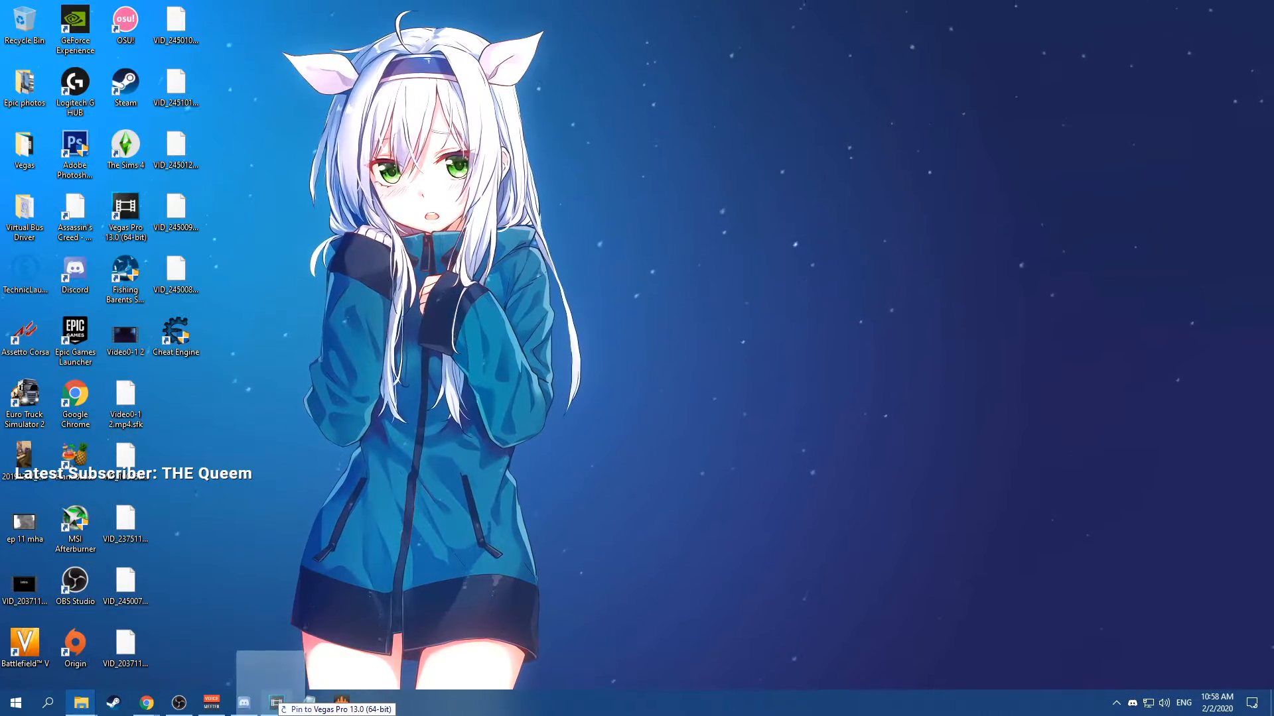
click(277, 703)
drag(276, 703, 201, 505)
click(202, 505)
Start playing the audio track and maximize the Vegas Pro window.
scroll(1088, 516, up, 3)
key(space)
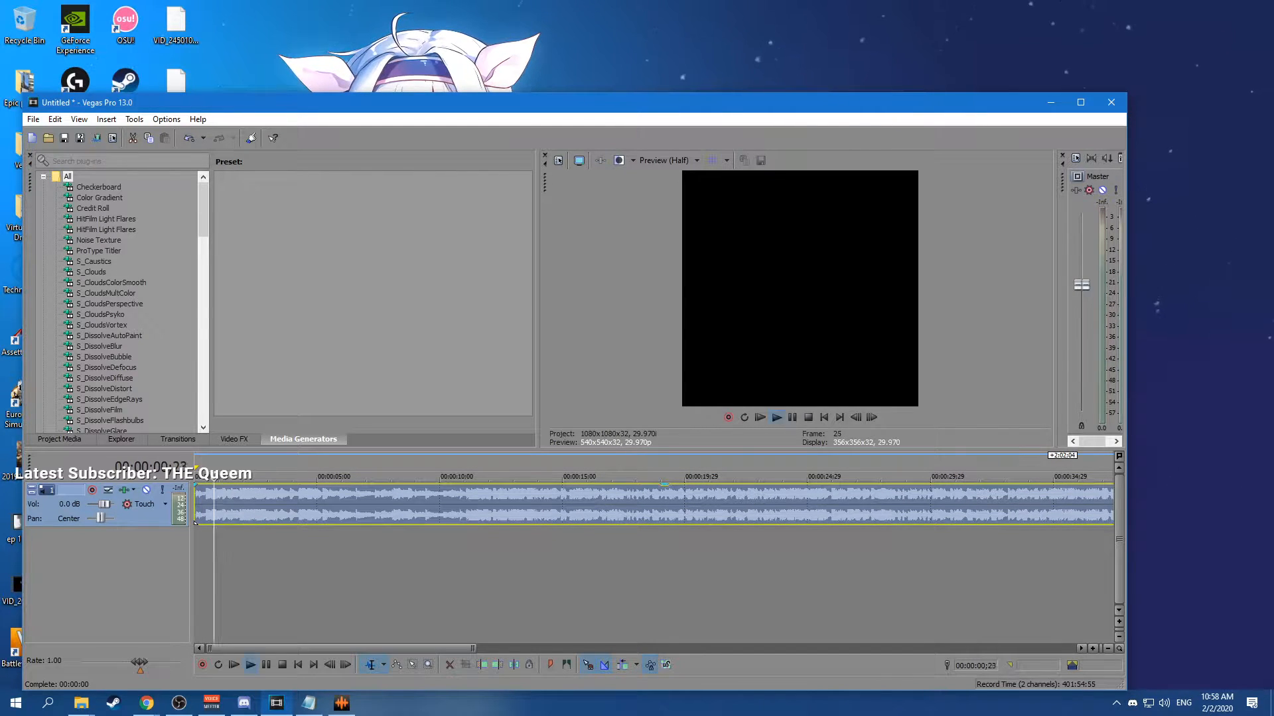
click(1081, 102)
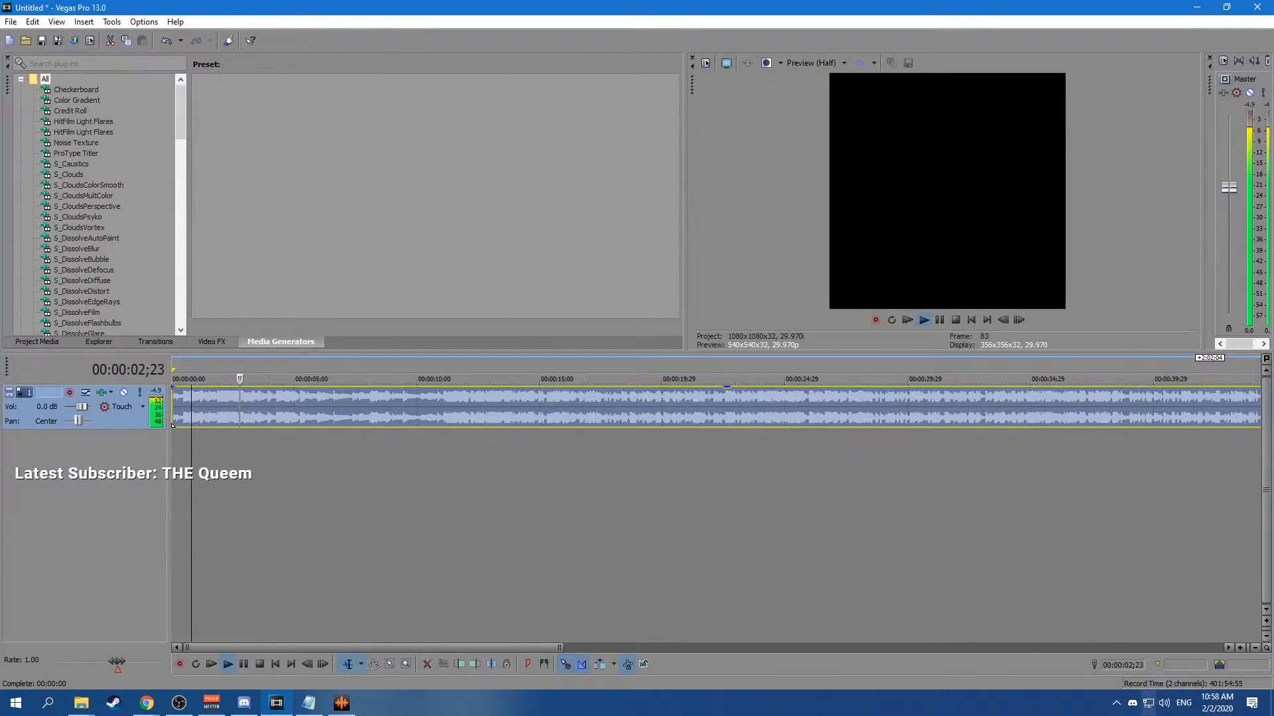
Lower the Vegas Pro playback volume to about half in the Windows Volume Mixer and close the mixer.
right_click(1164, 704)
click(1151, 646)
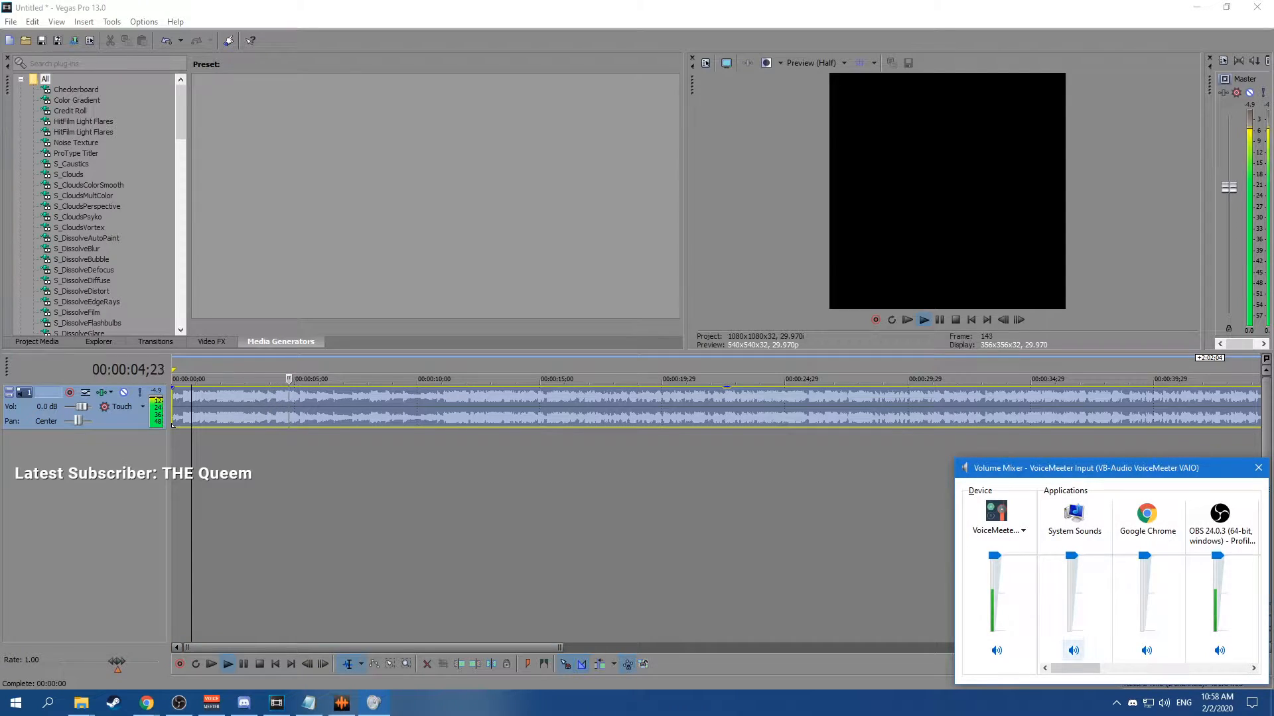
drag(1188, 668, 1222, 668)
drag(1220, 556, 1217, 590)
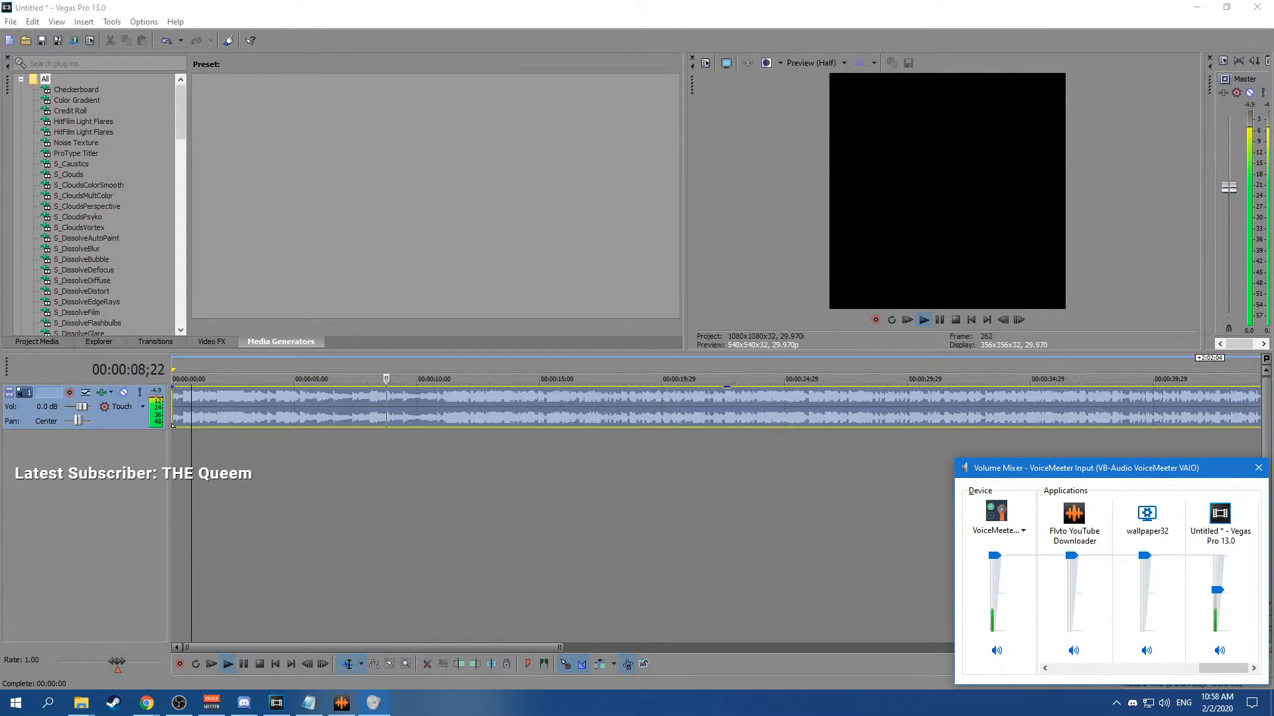
click(1257, 468)
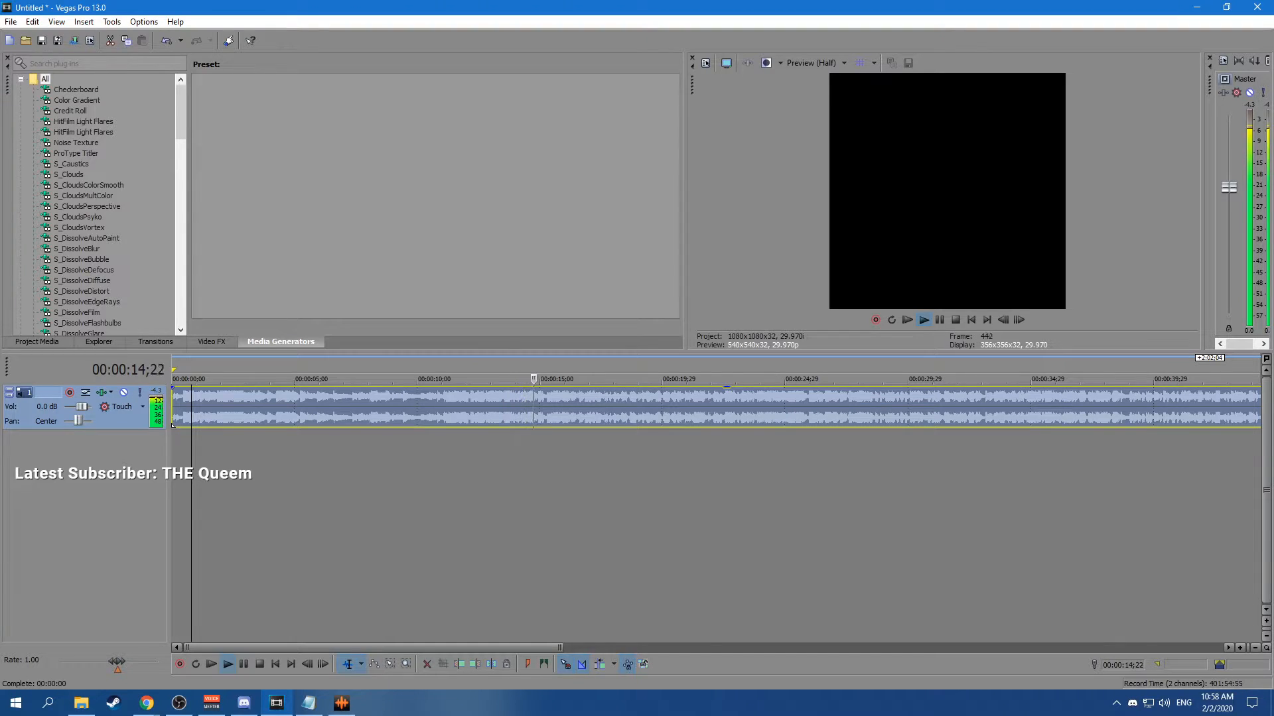
Listen to the song on the timeline up to about 25 seconds and stop playback.
scroll(716, 407, up, 1)
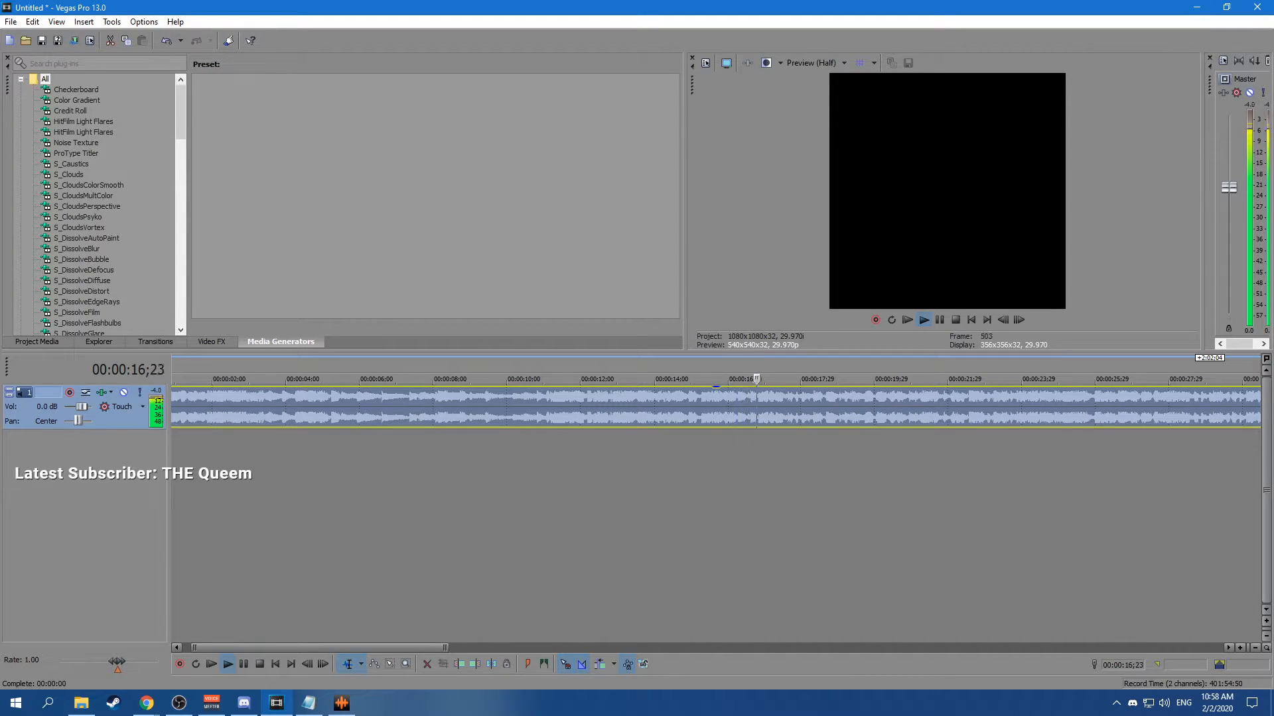
scroll(717, 406, up, 1)
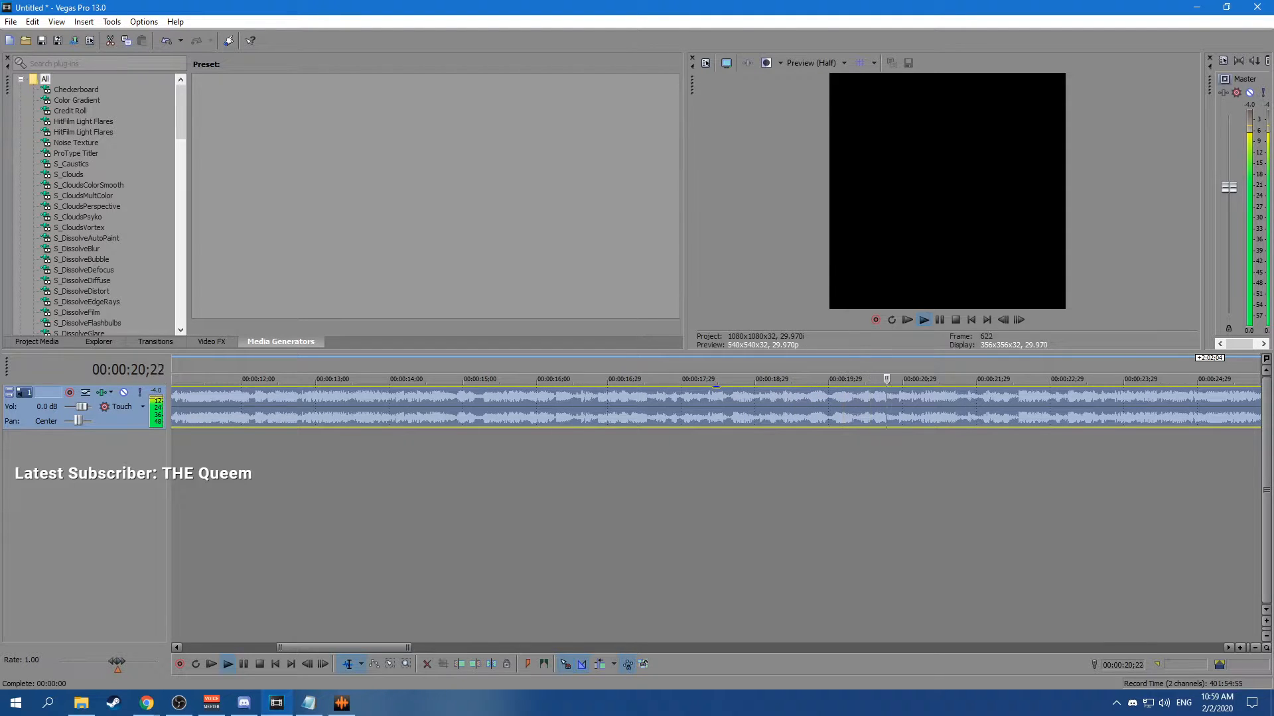
scroll(716, 407, down, 1)
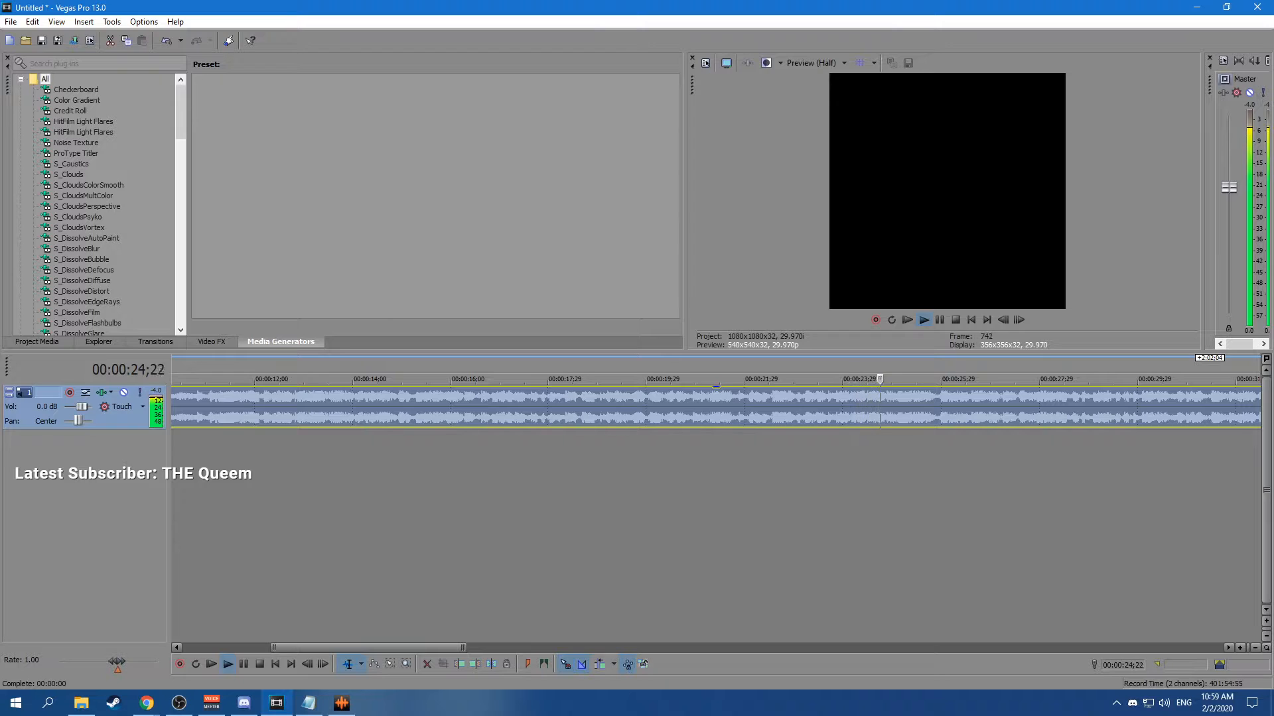
key(space)
click(146, 703)
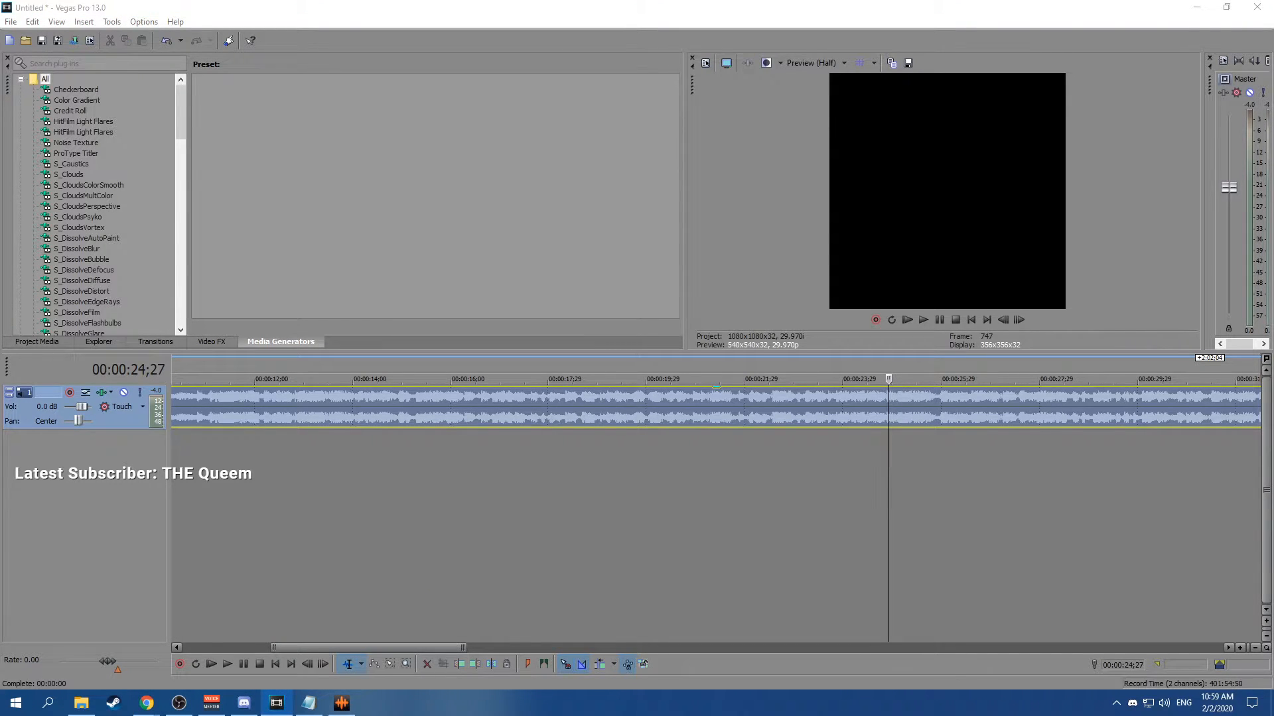
click(81, 703)
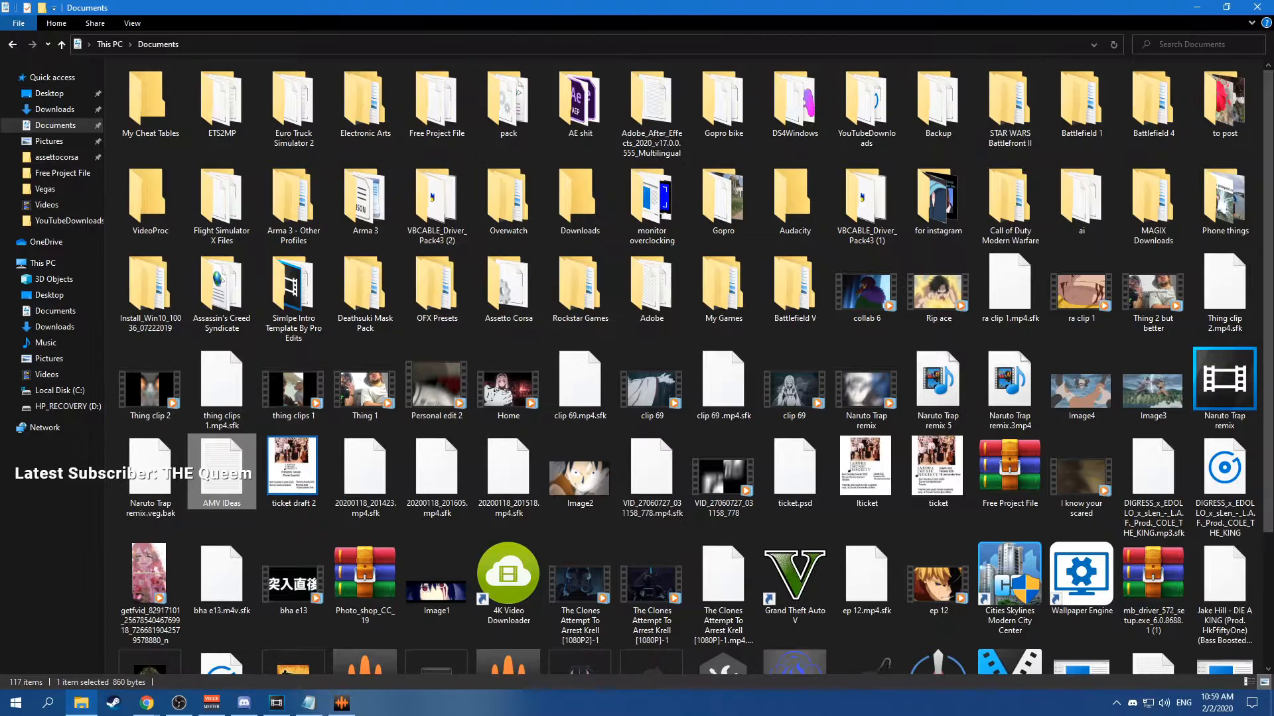
click(1197, 7)
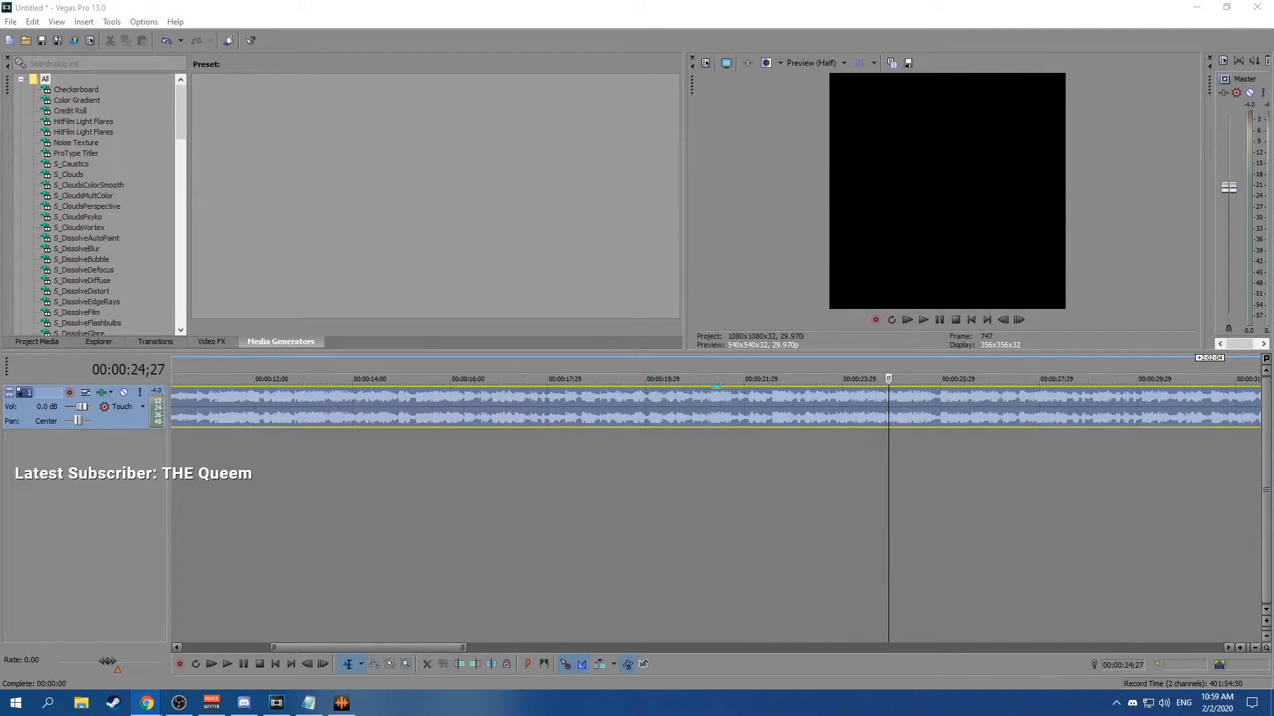
Switch to Chrome and search Google for "forest of words anime" in a new tab.
key(alt+Tab)
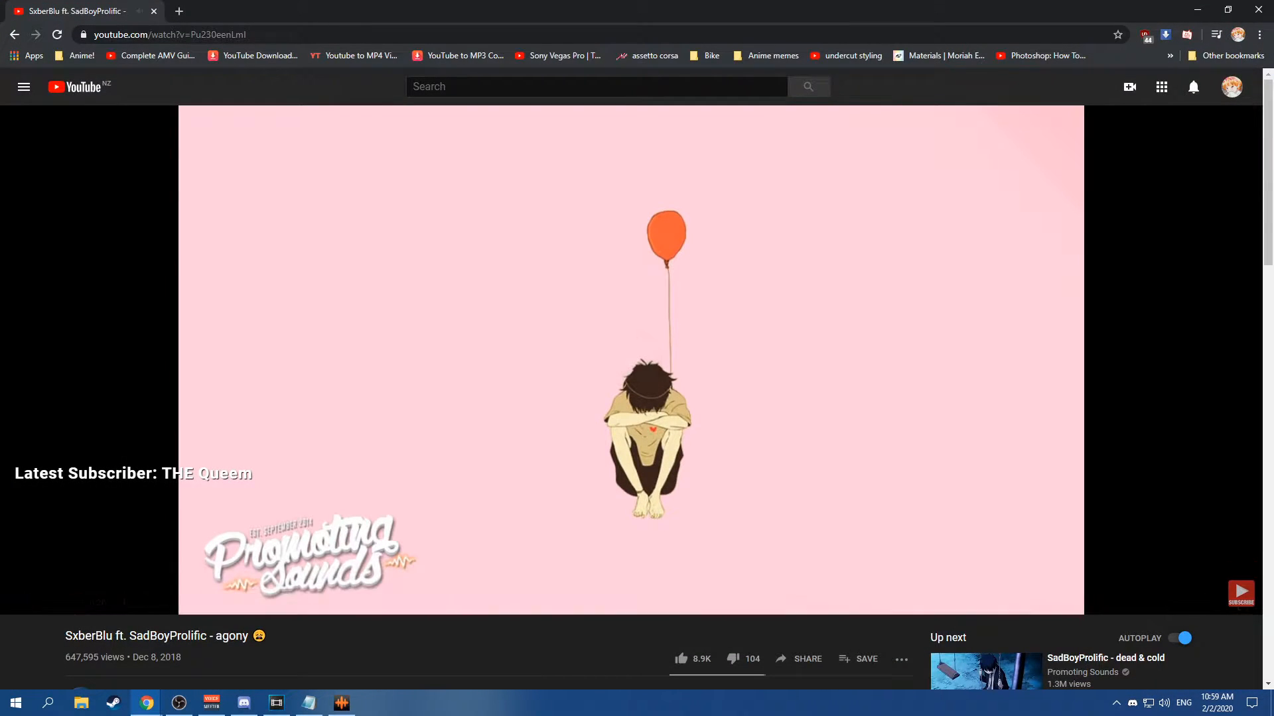
key(ctrl+t)
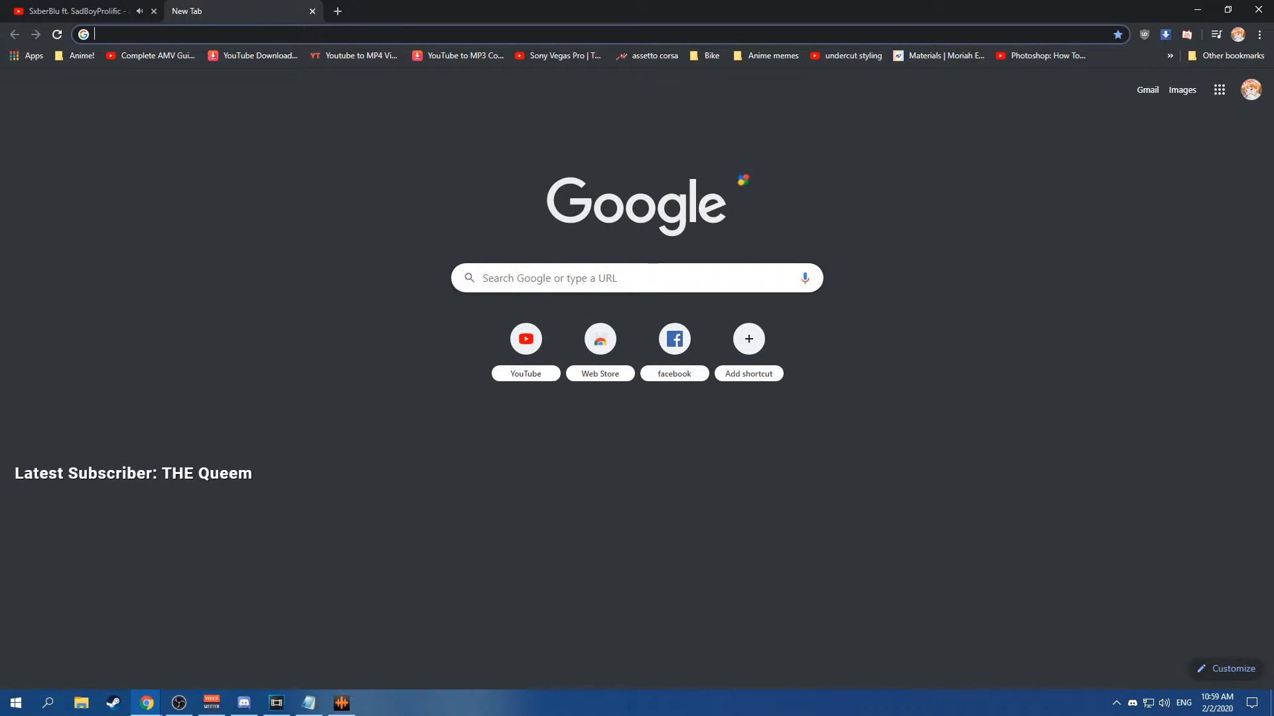
text(forest )
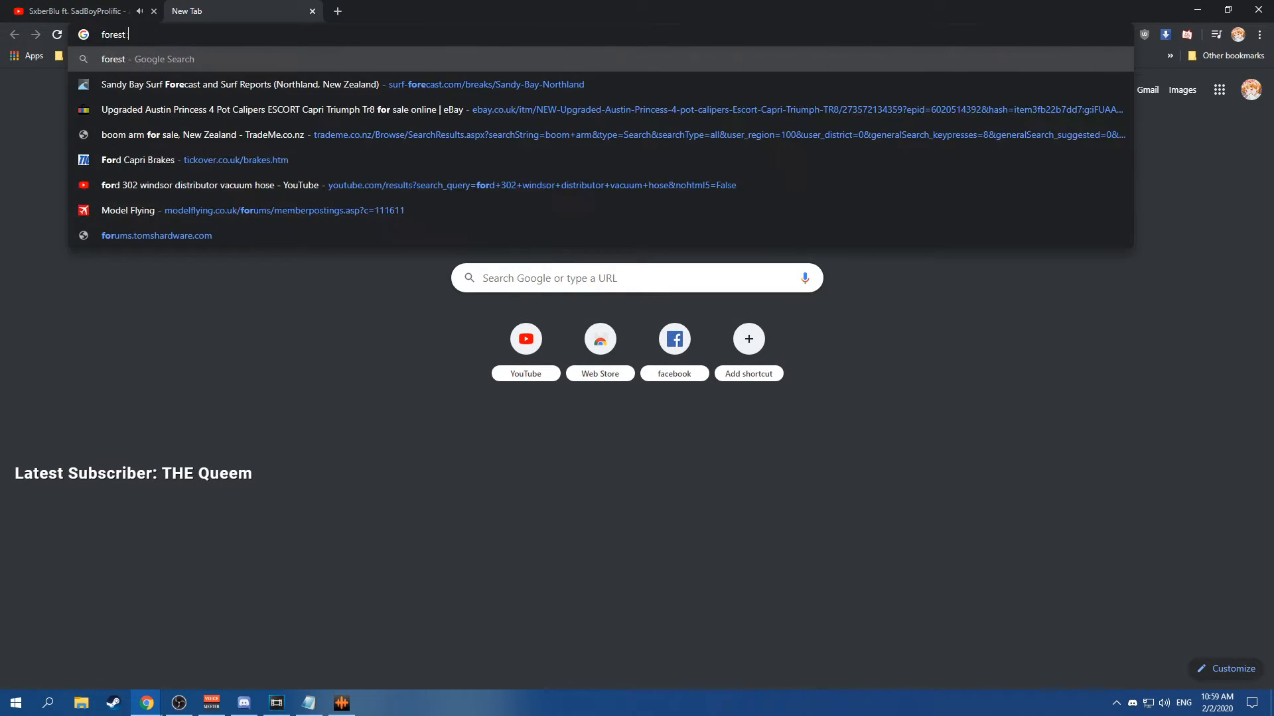
text(of words a)
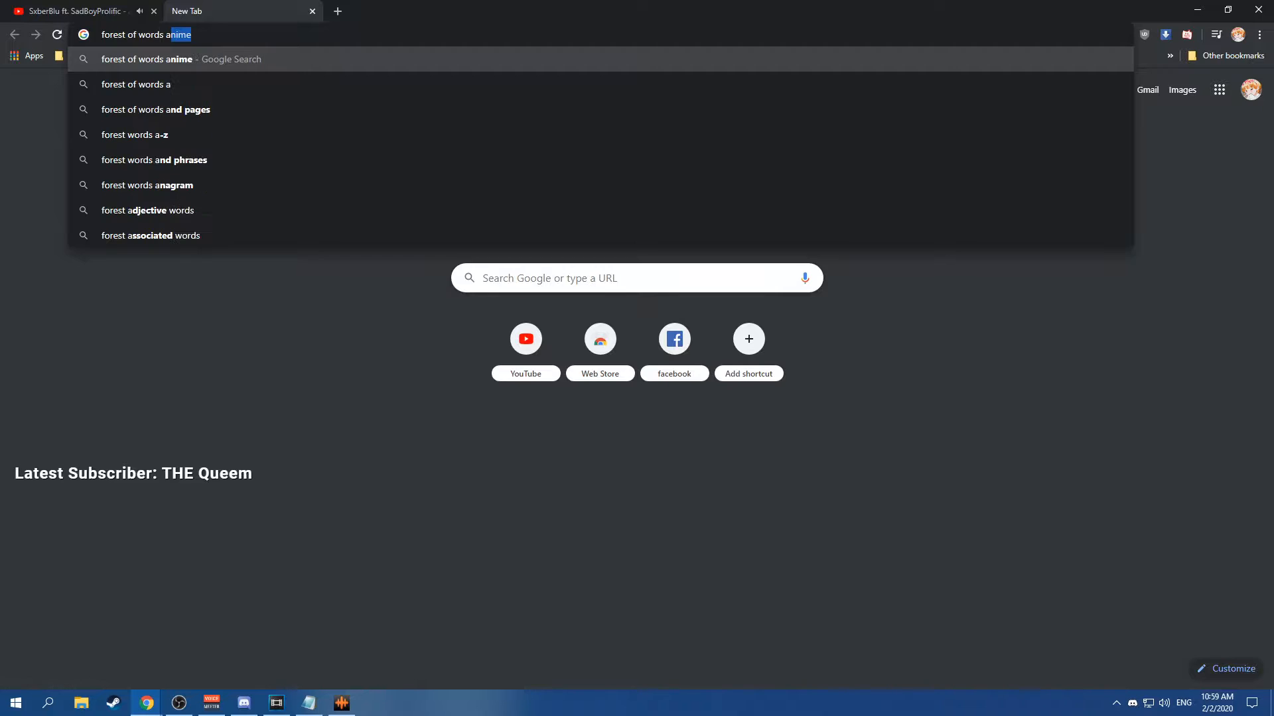
key(Return)
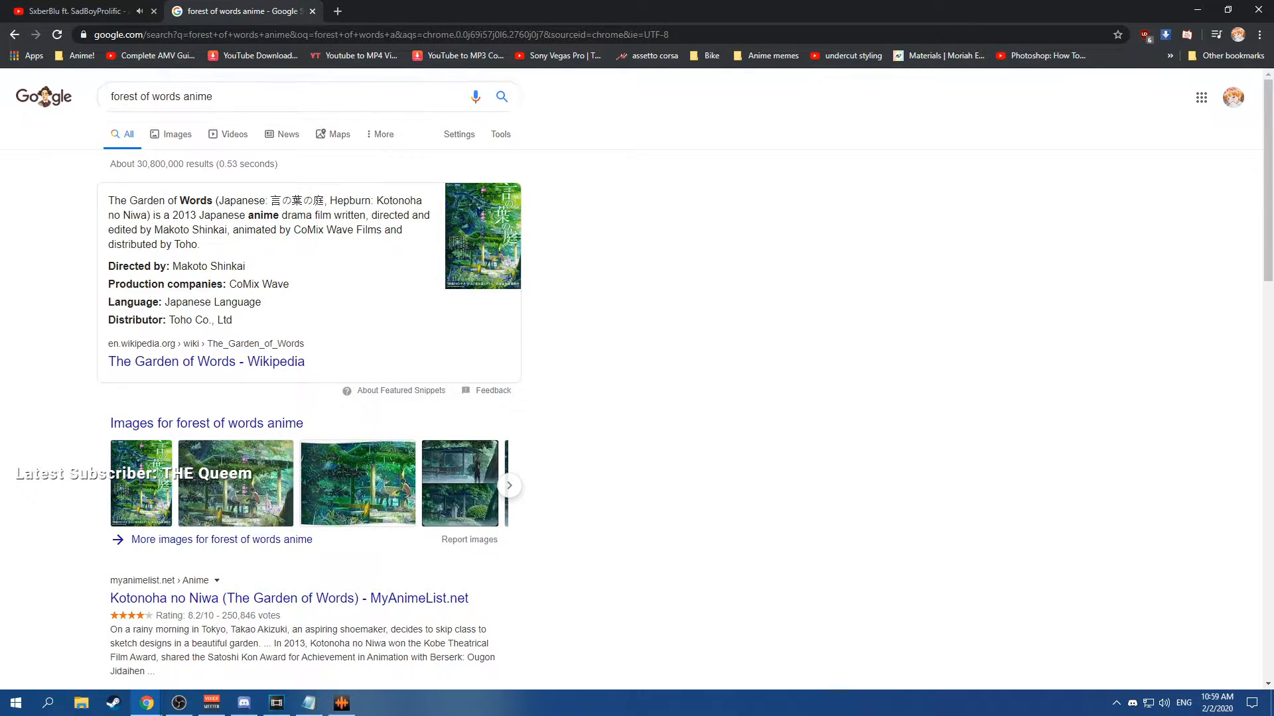
Open anime-raws.tumblr.com in a new tab and pause the agony video on YouTube.
key(ctrl+t)
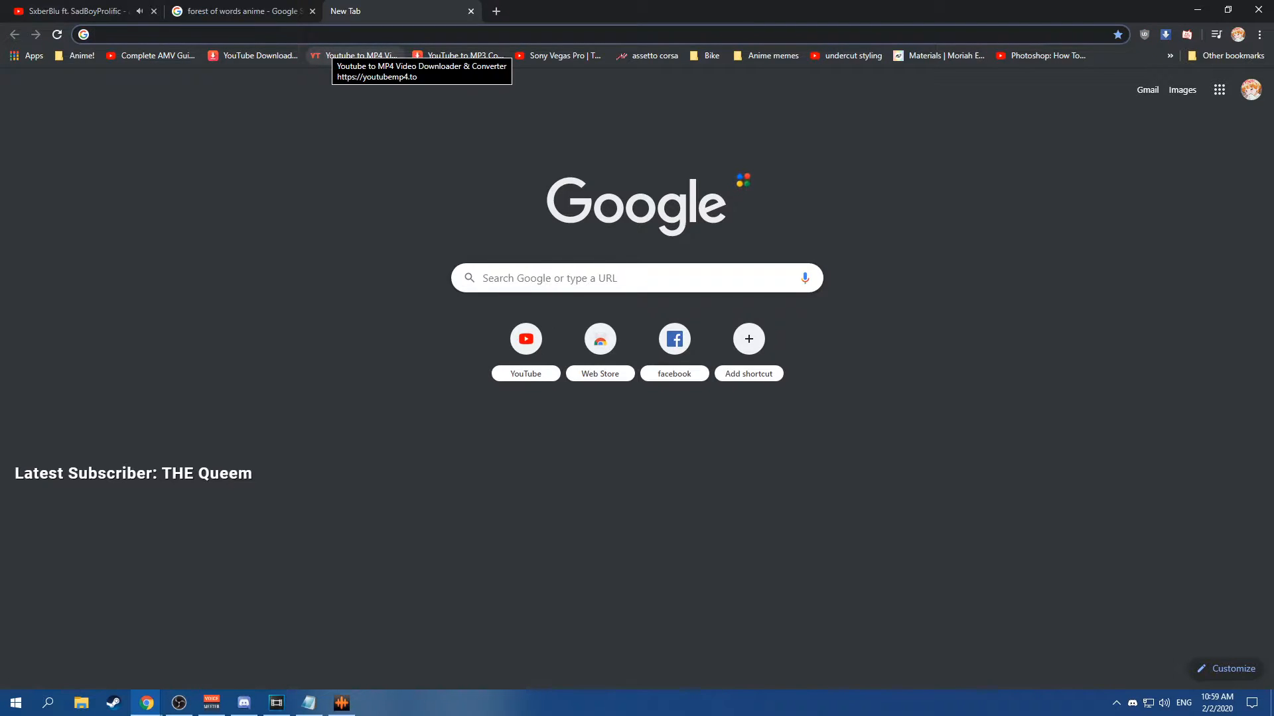
text(ani)
key(Return)
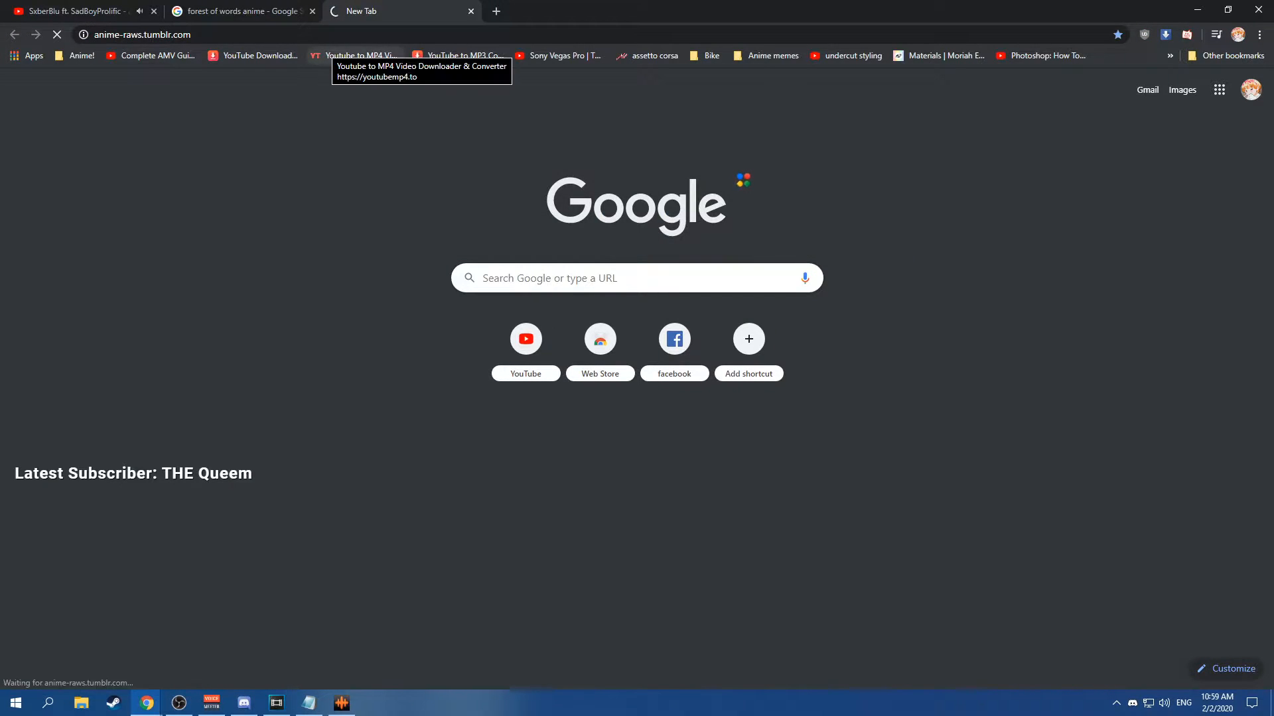
key(ctrl+1)
key(space)
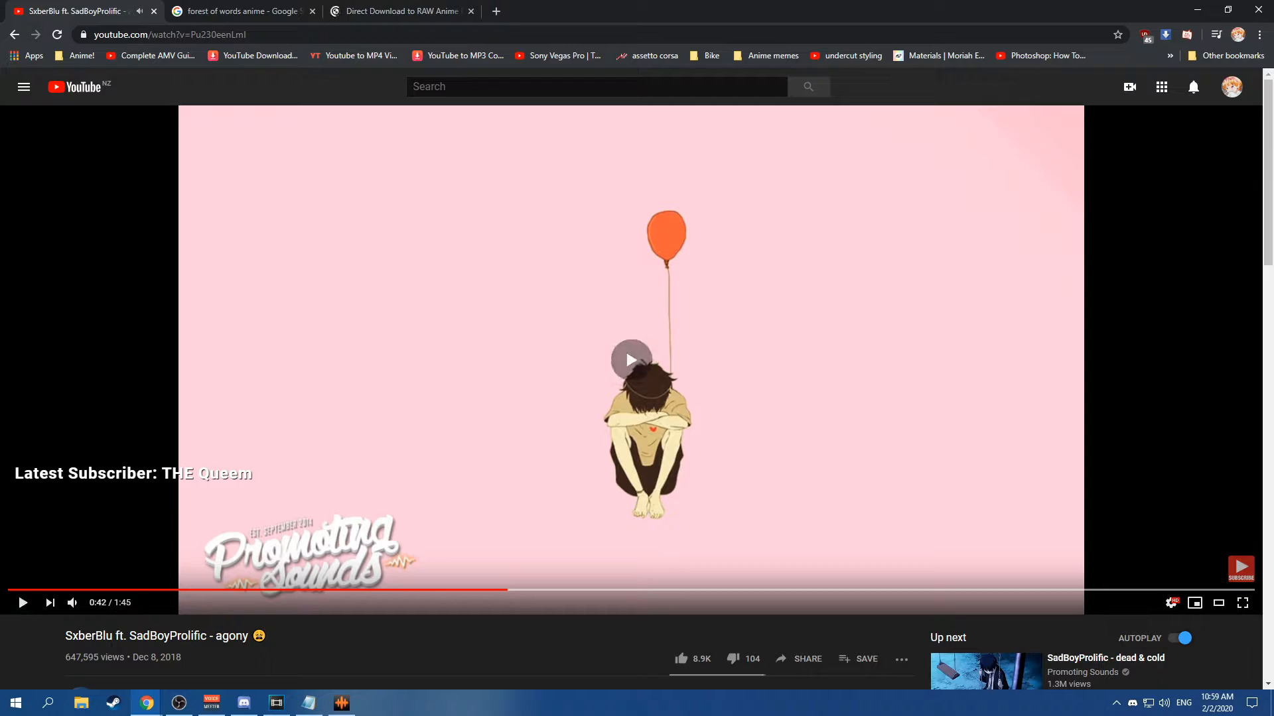
Return to the anime-raws blog, skim the Dragon Ball posts and open its anime list.
key(ctrl+3)
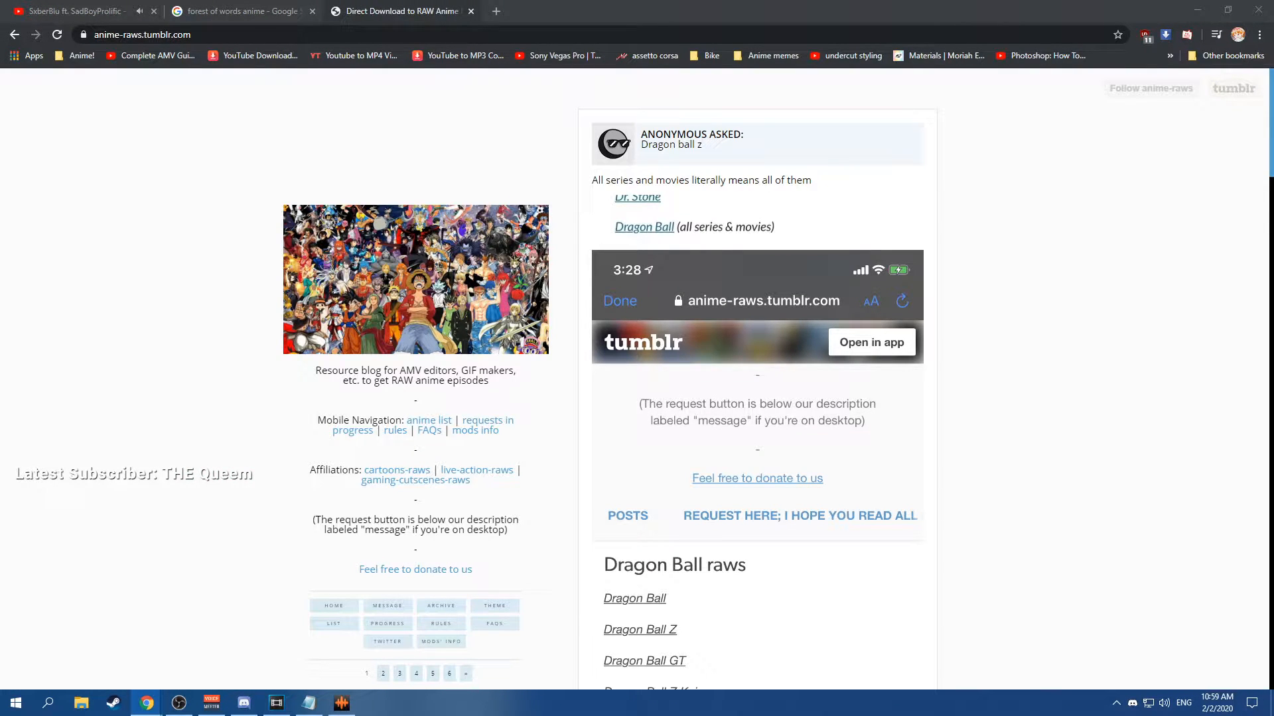
scroll(757, 398, down, 7)
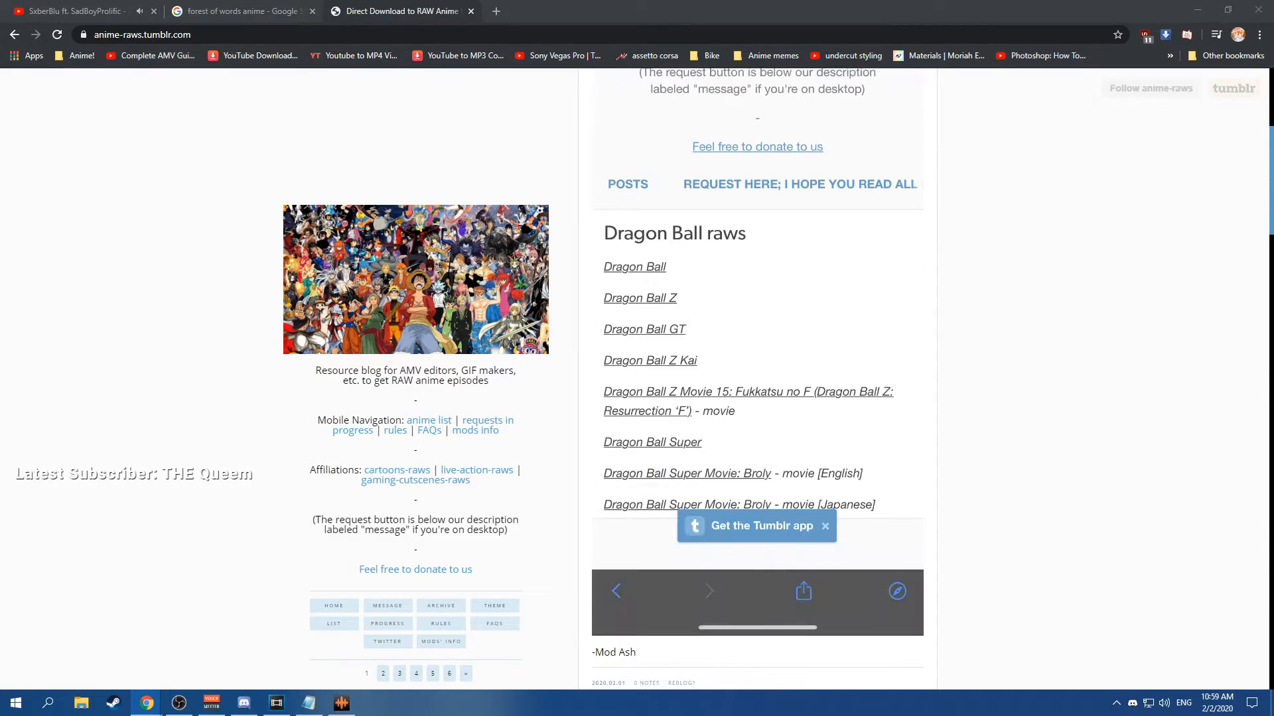
scroll(757, 378, down, 12)
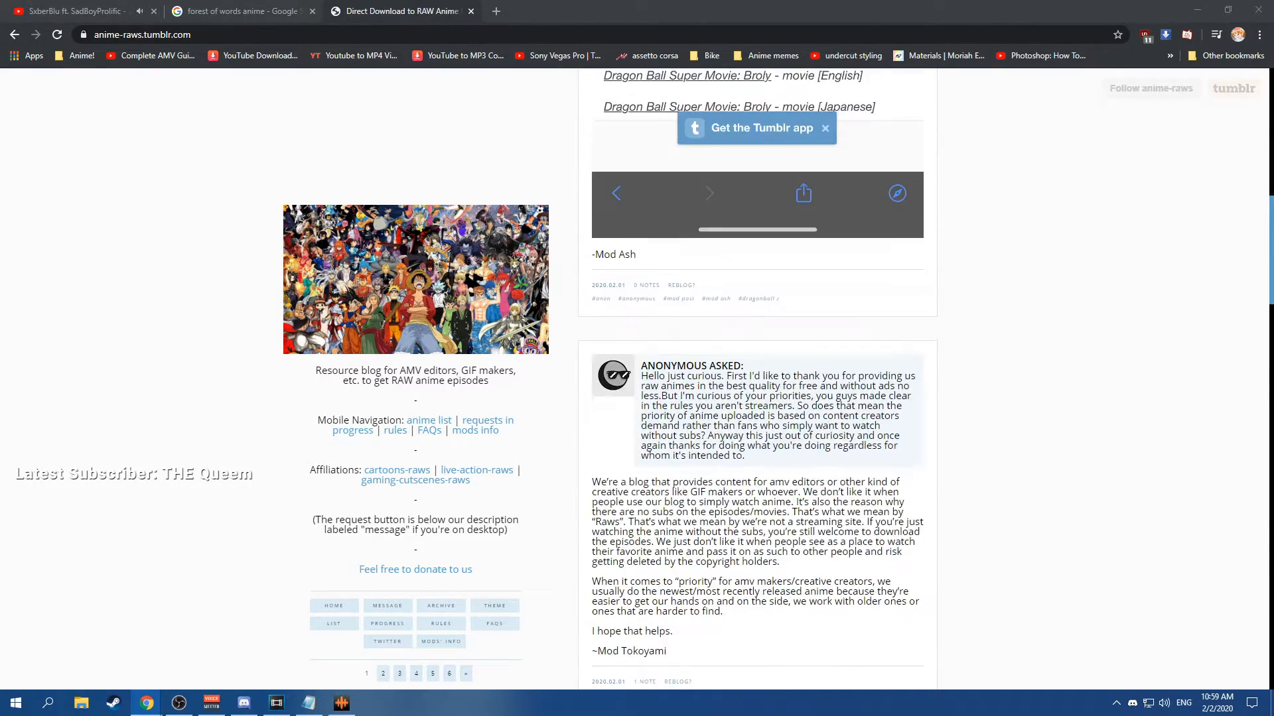
scroll(757, 379, up, 12)
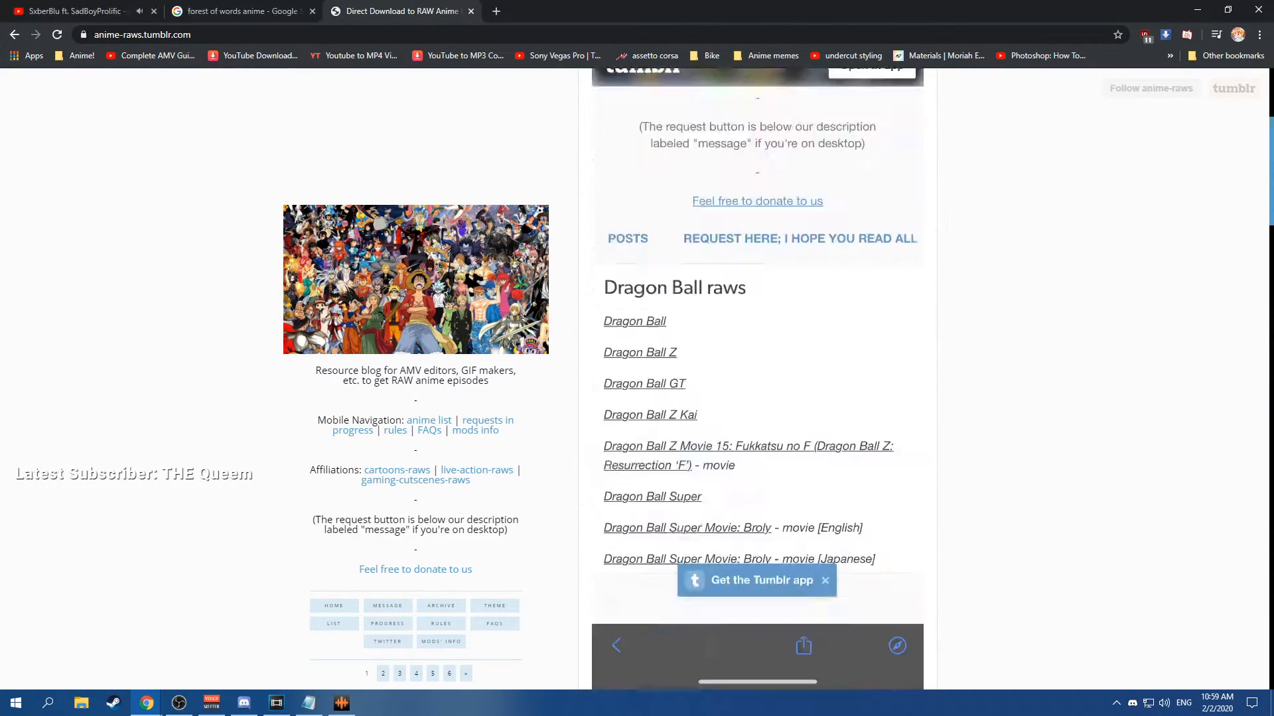
scroll(757, 378, down, 3)
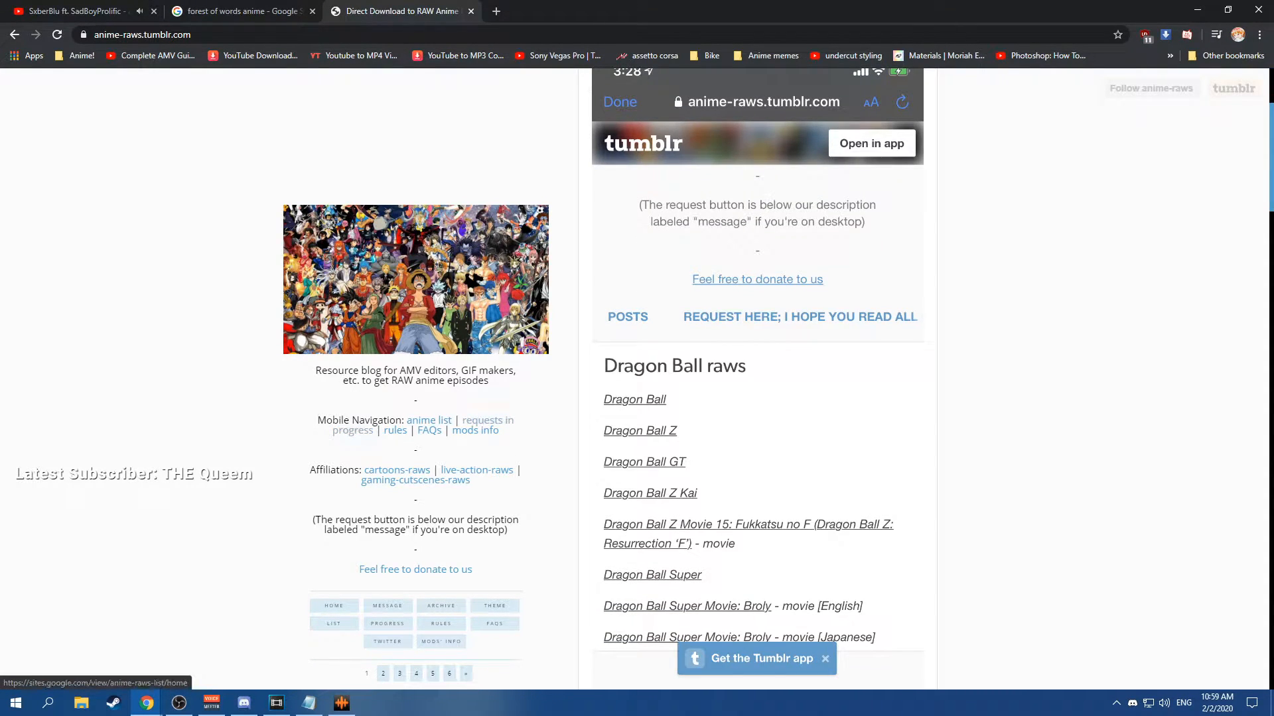
click(429, 420)
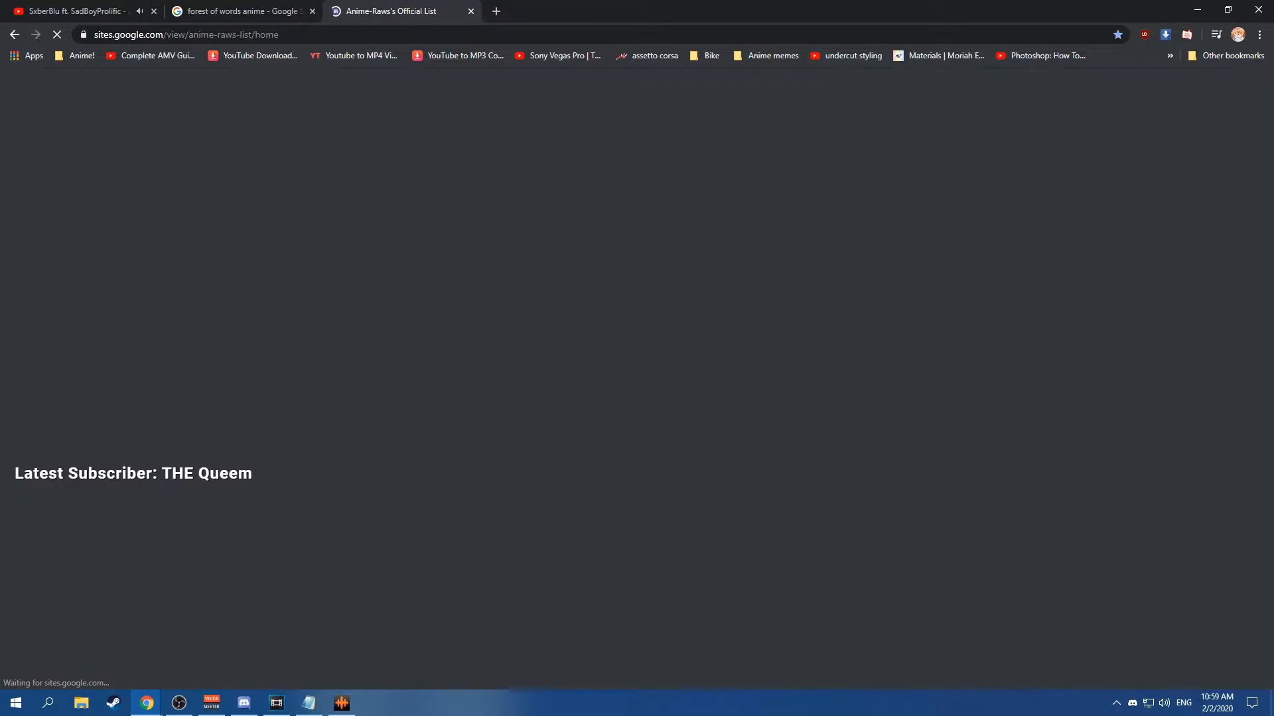
Search the Official Anime List for "forest" and look through the titles under S and T.
key(ctrl+f)
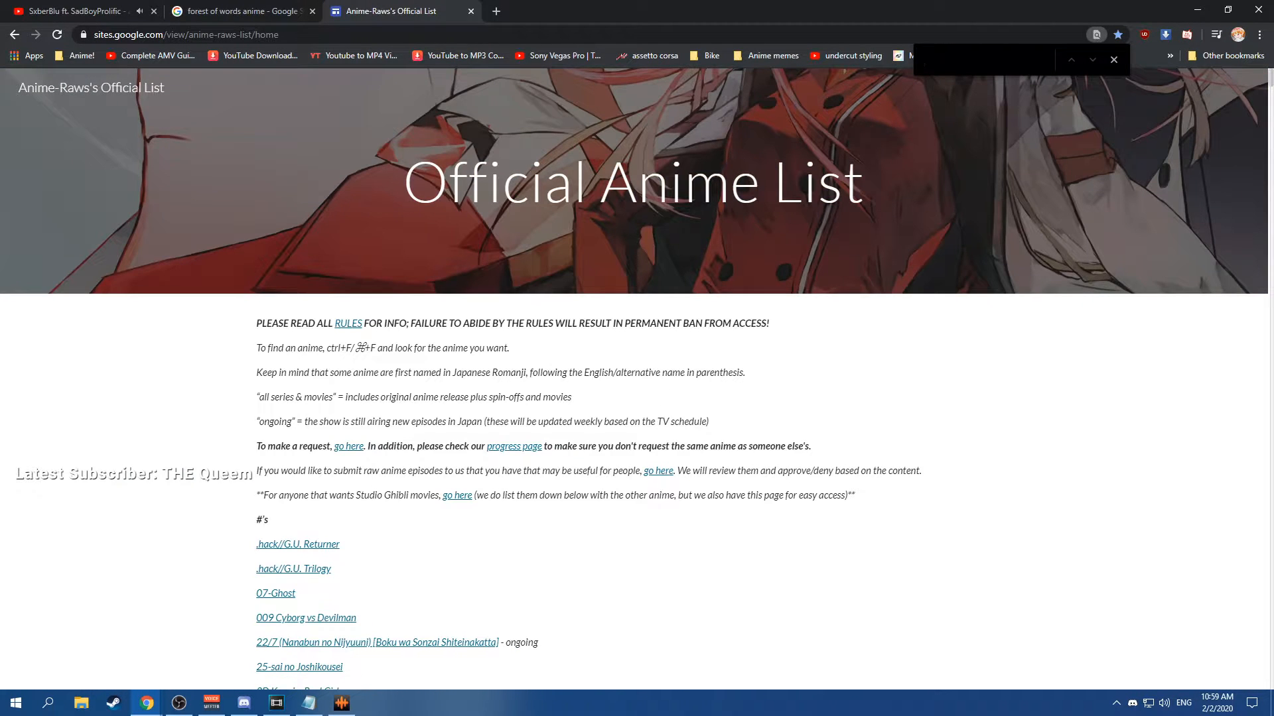
text(forest)
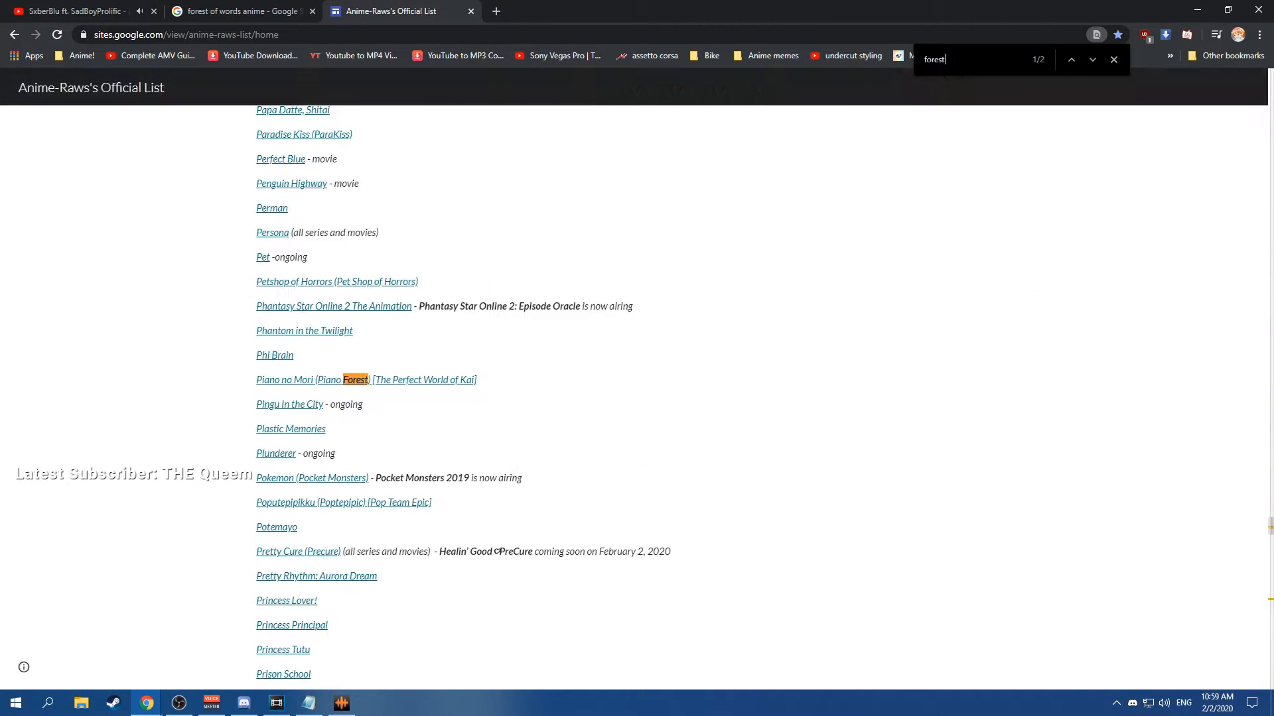
text( of)
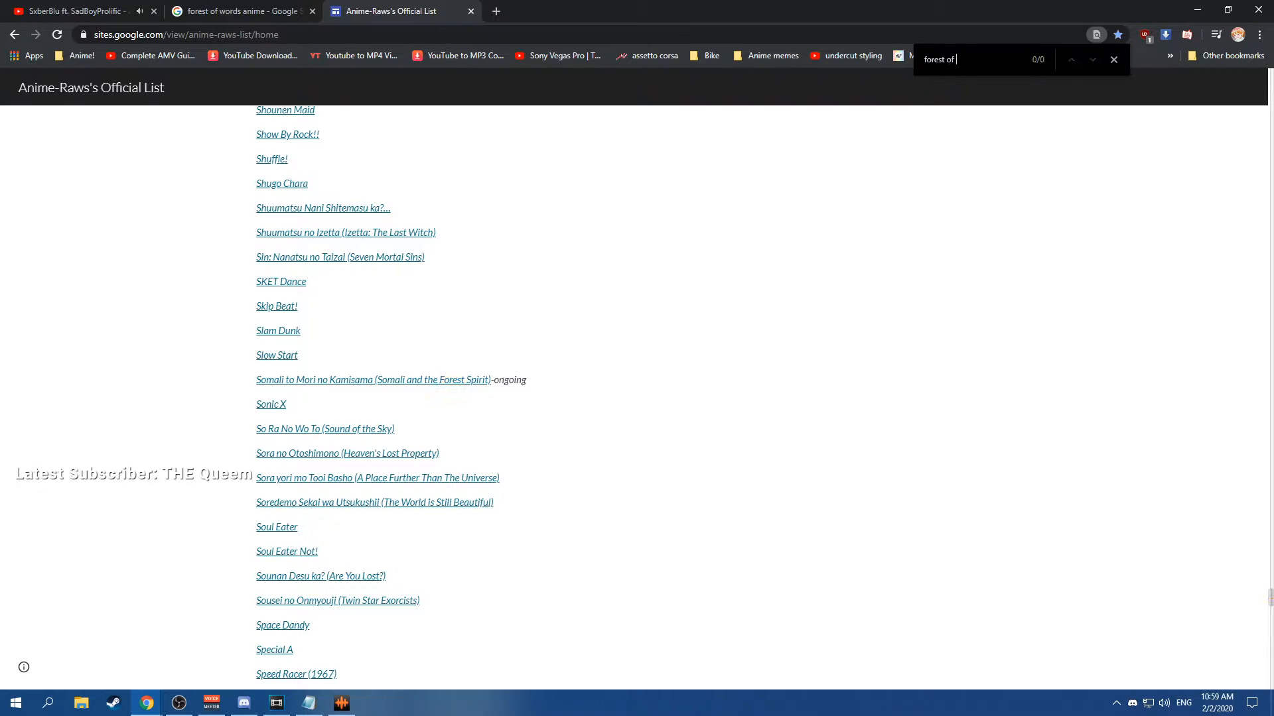
key(BackSpace)
key(BackSpace)
scroll(456, 398, down, 15)
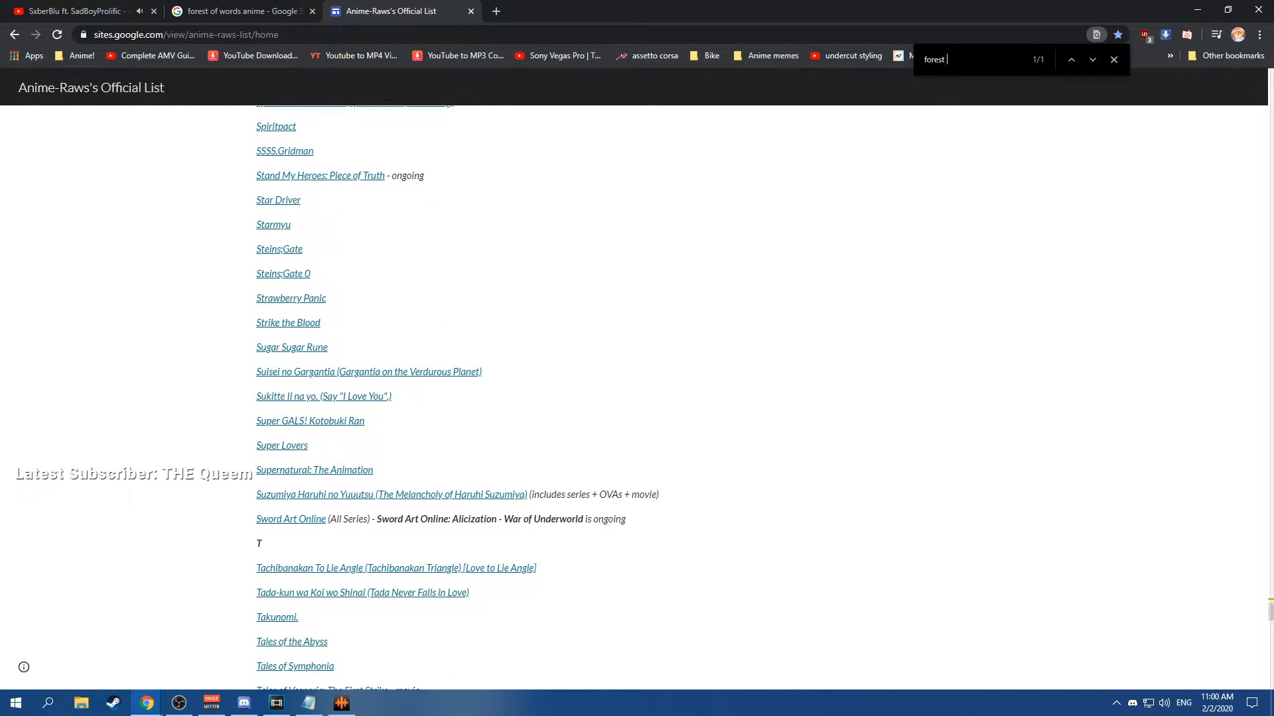
scroll(251, 475, down, 1)
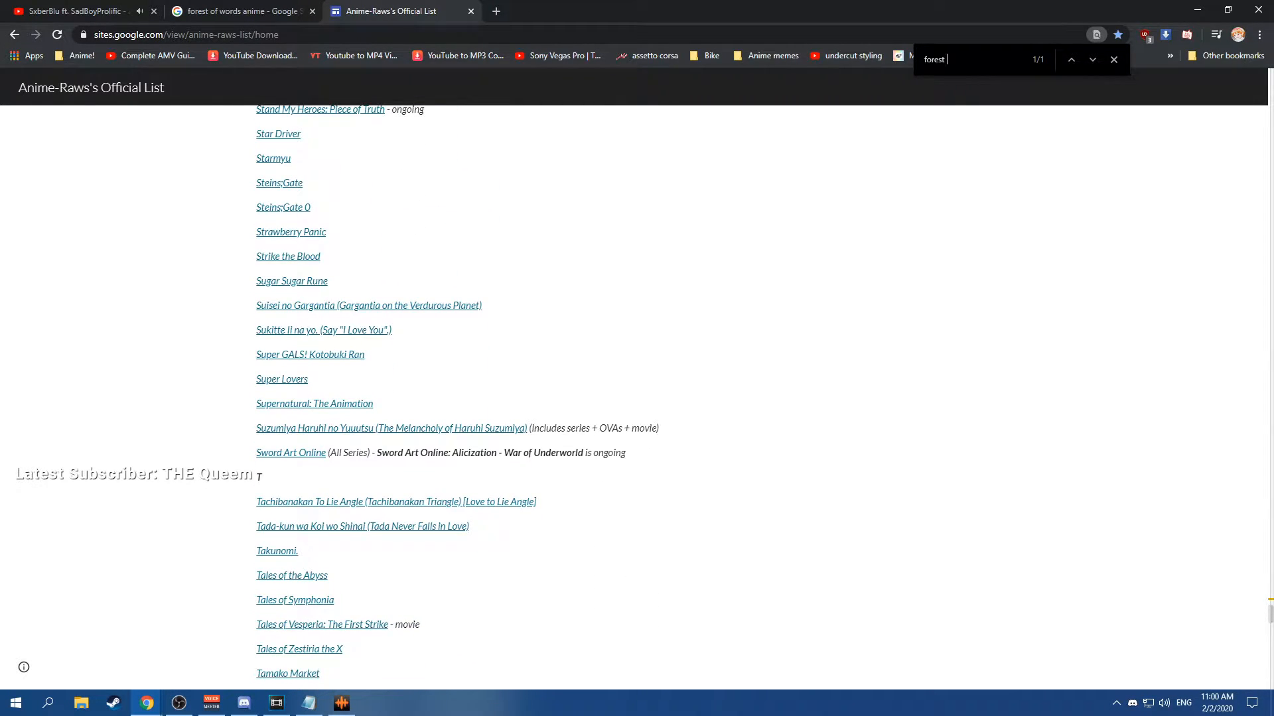
scroll(457, 392, down, 1)
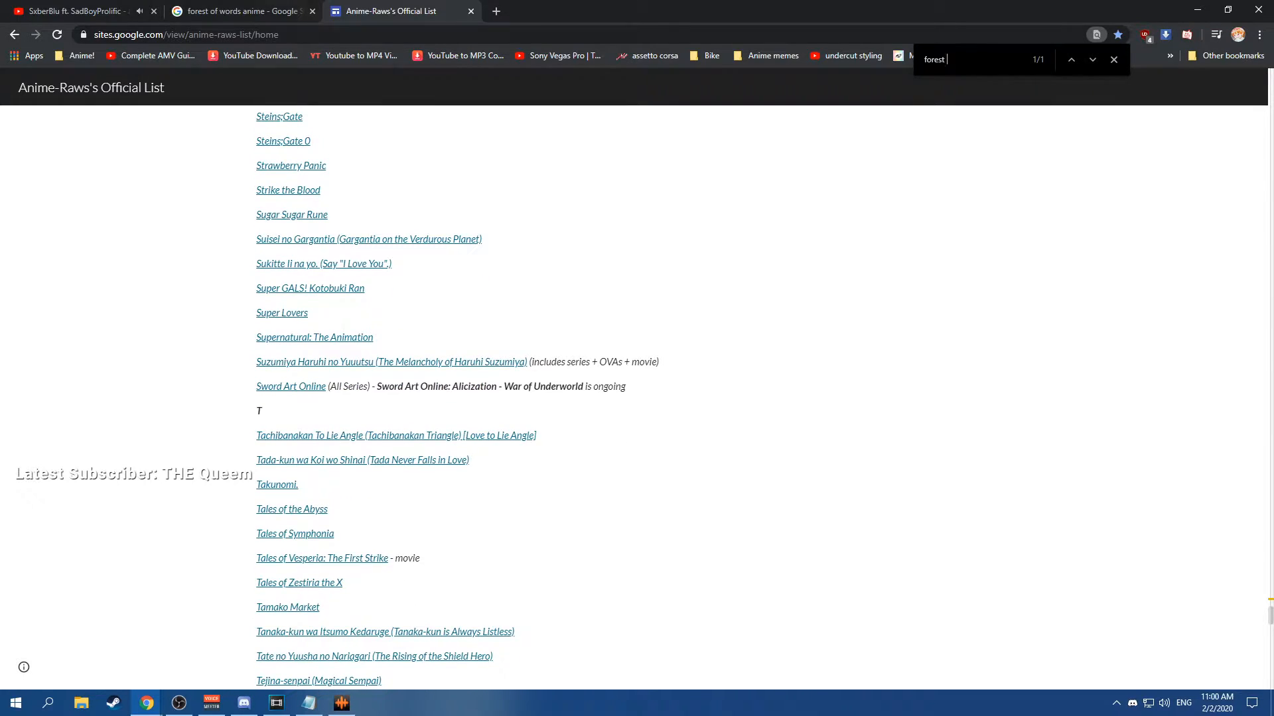
Check the film's Japanese title in the Google results, find "kotono" in the anime list and open The Garden of Words link.
click(244, 11)
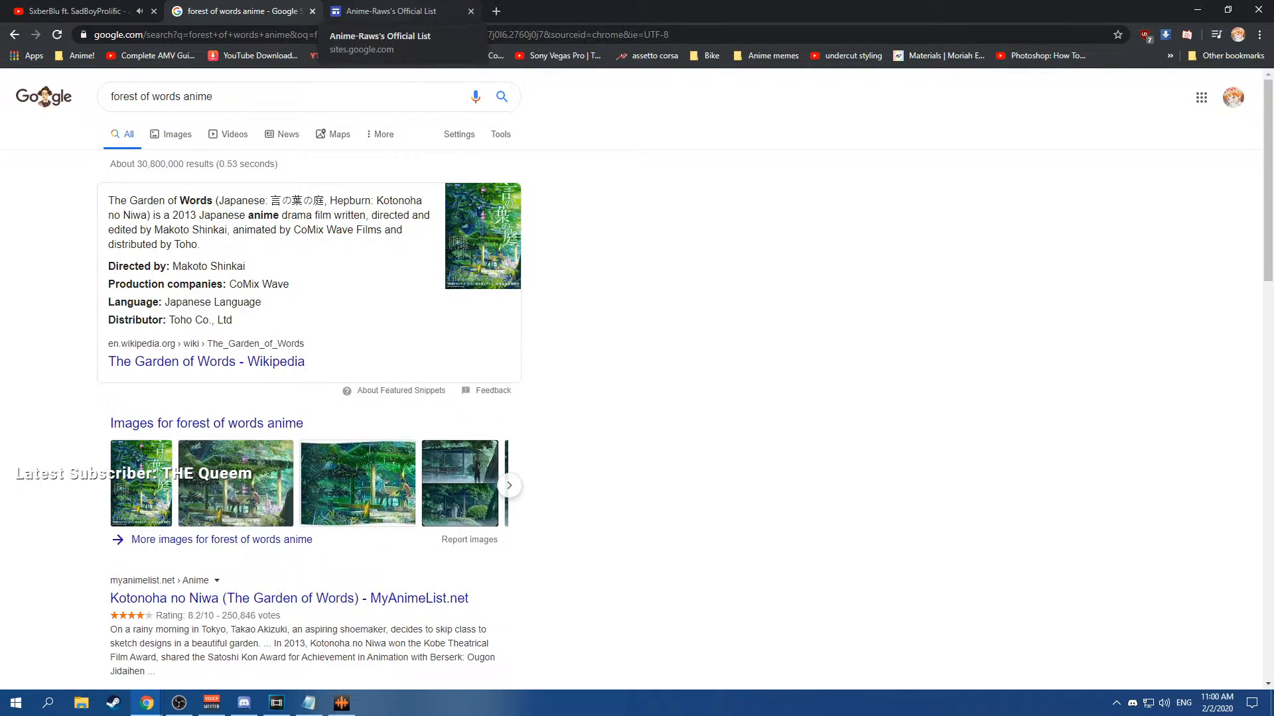
click(384, 11)
text(kol)
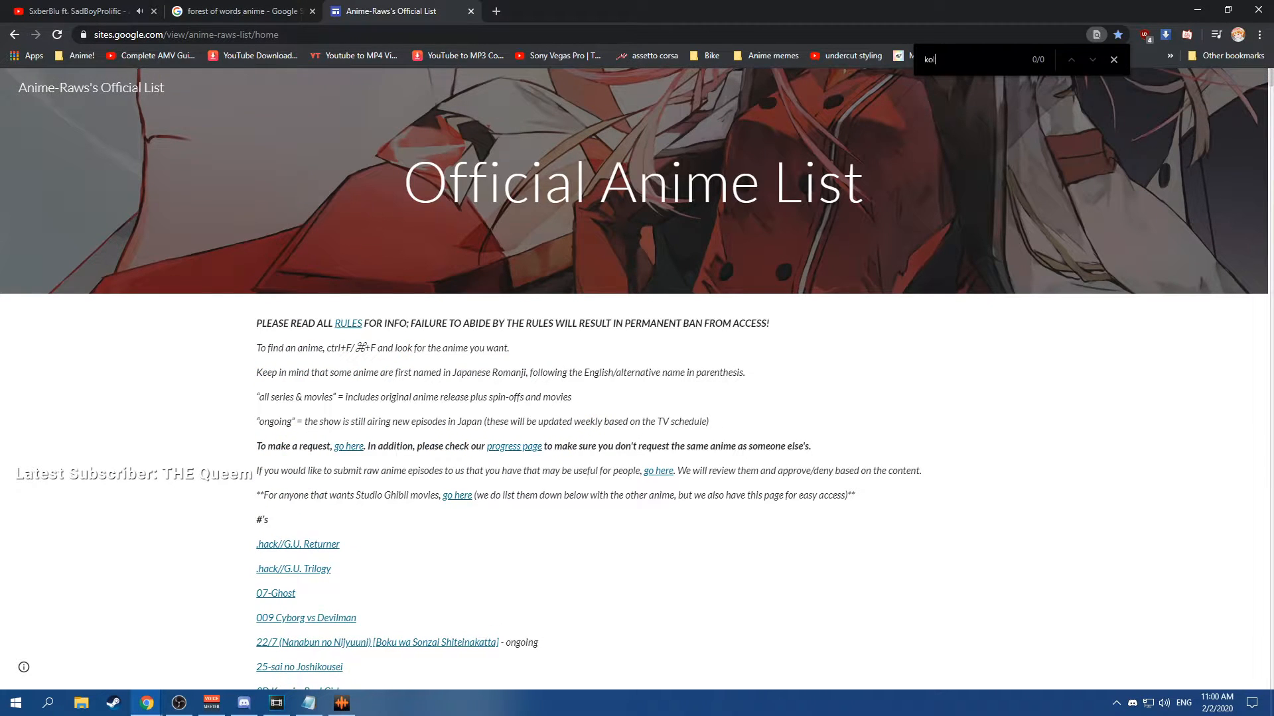
key(BackSpace)
text(no)
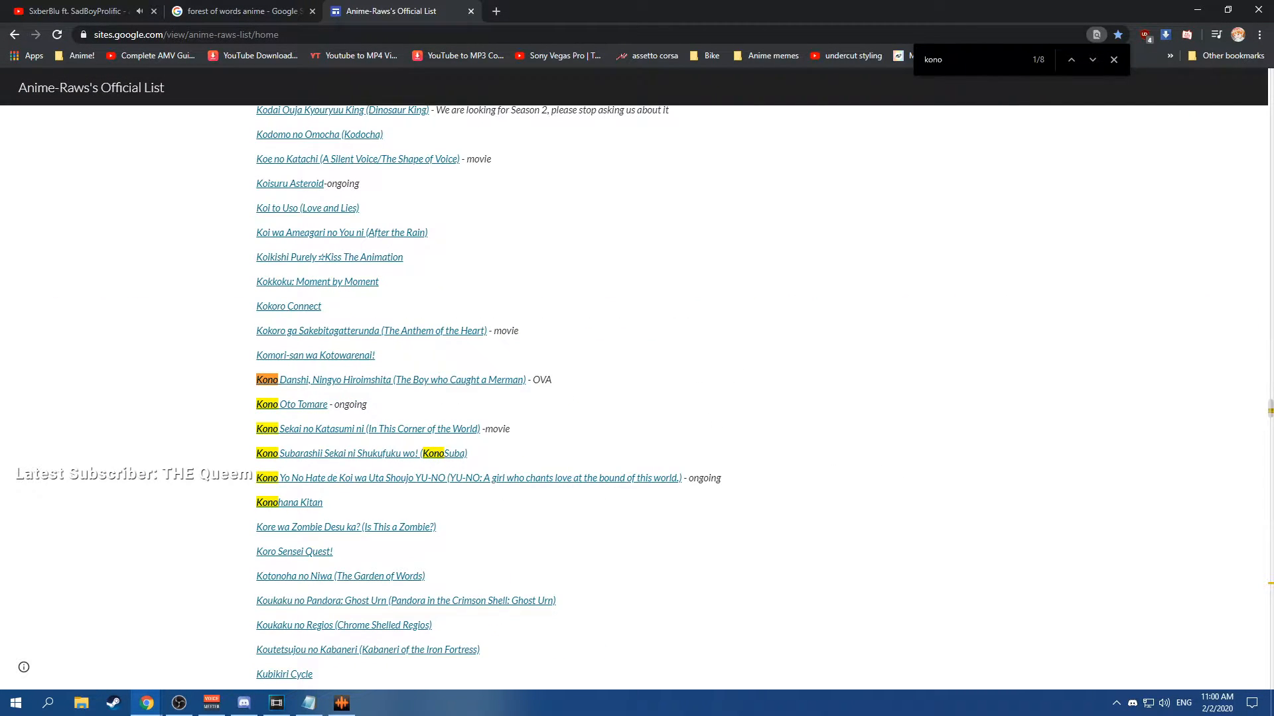
click(238, 11)
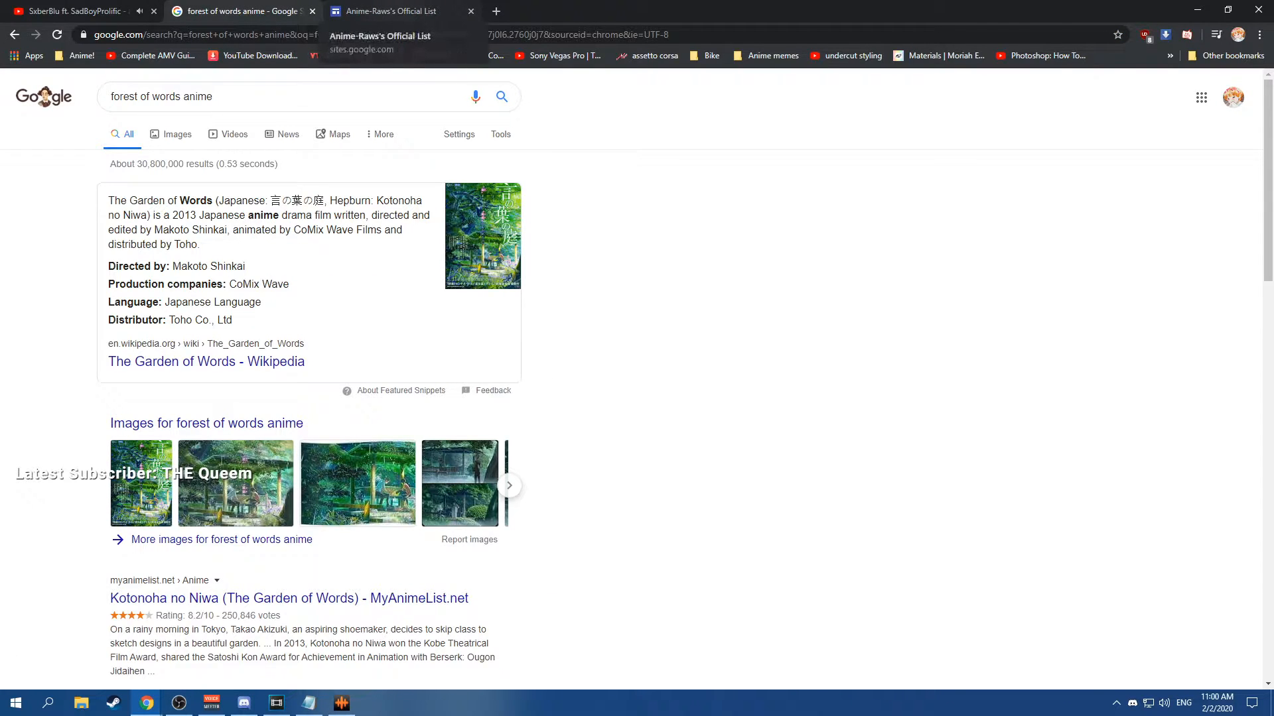
click(392, 12)
key(BackSpace)
key(BackSpace)
text(tono)
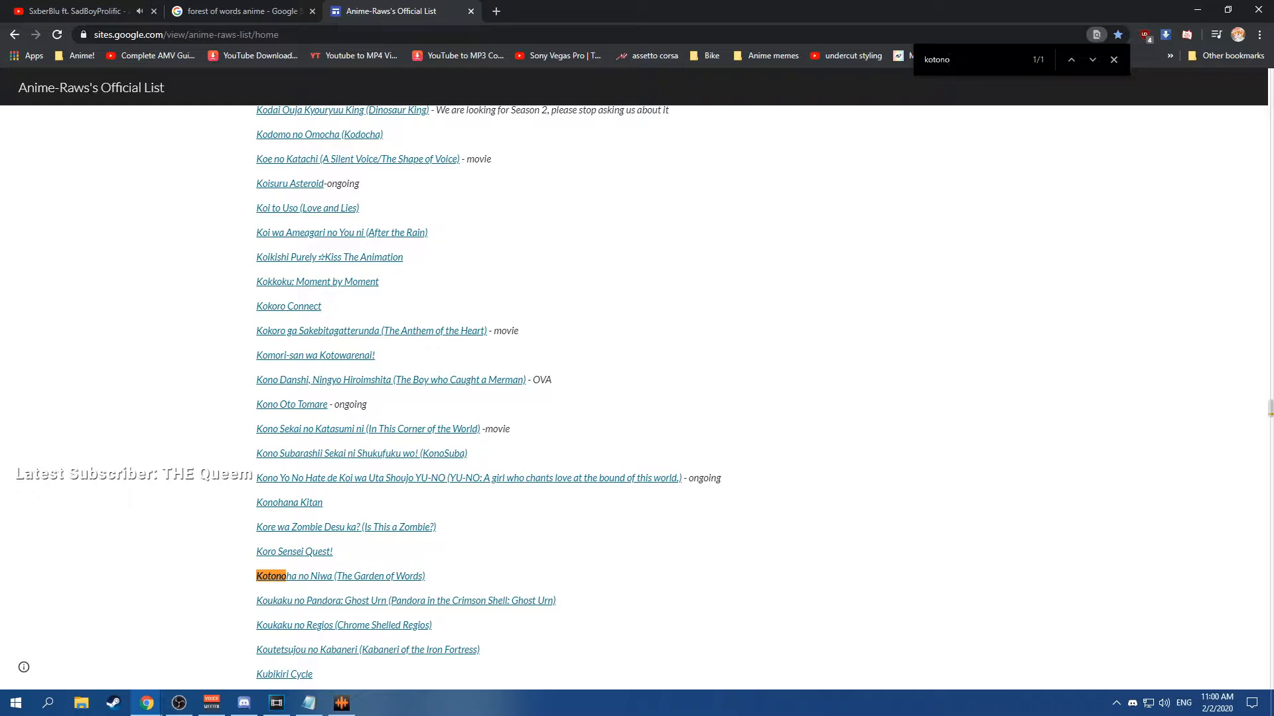
key(ctrl+Return)
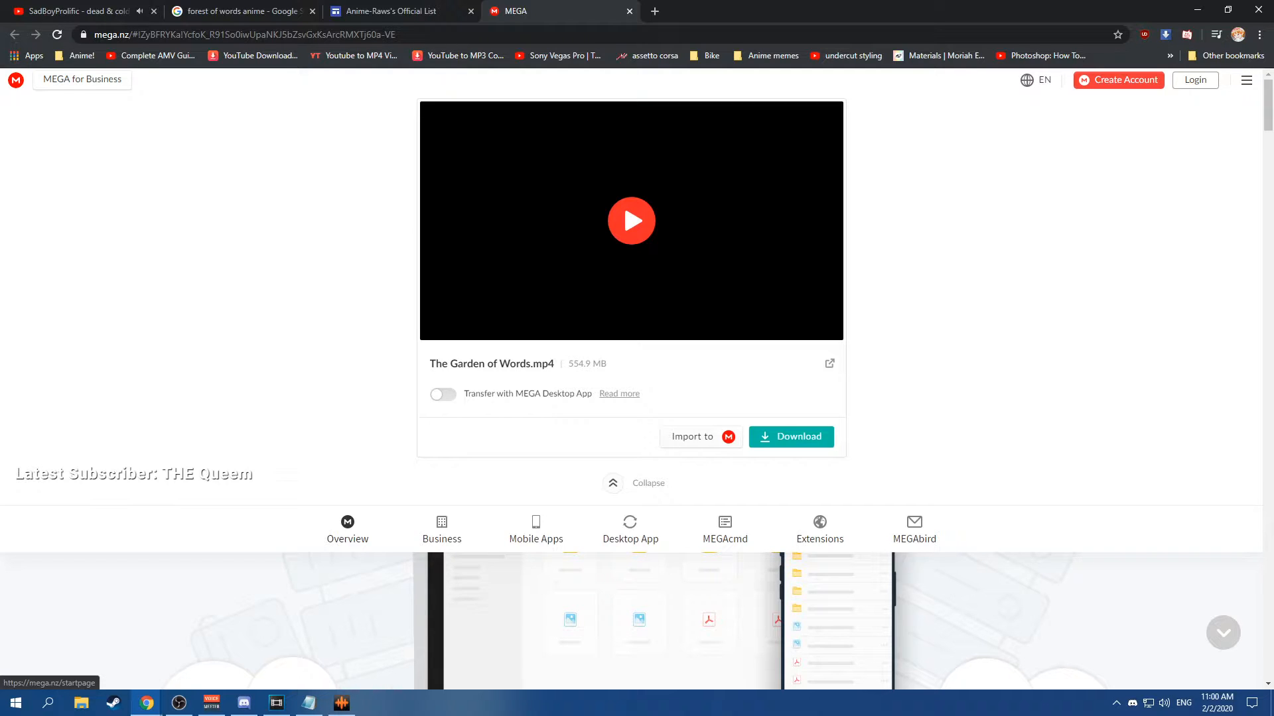
Download The Garden of Words.mp4 from its MEGA page.
scroll(623, 203, down, 5)
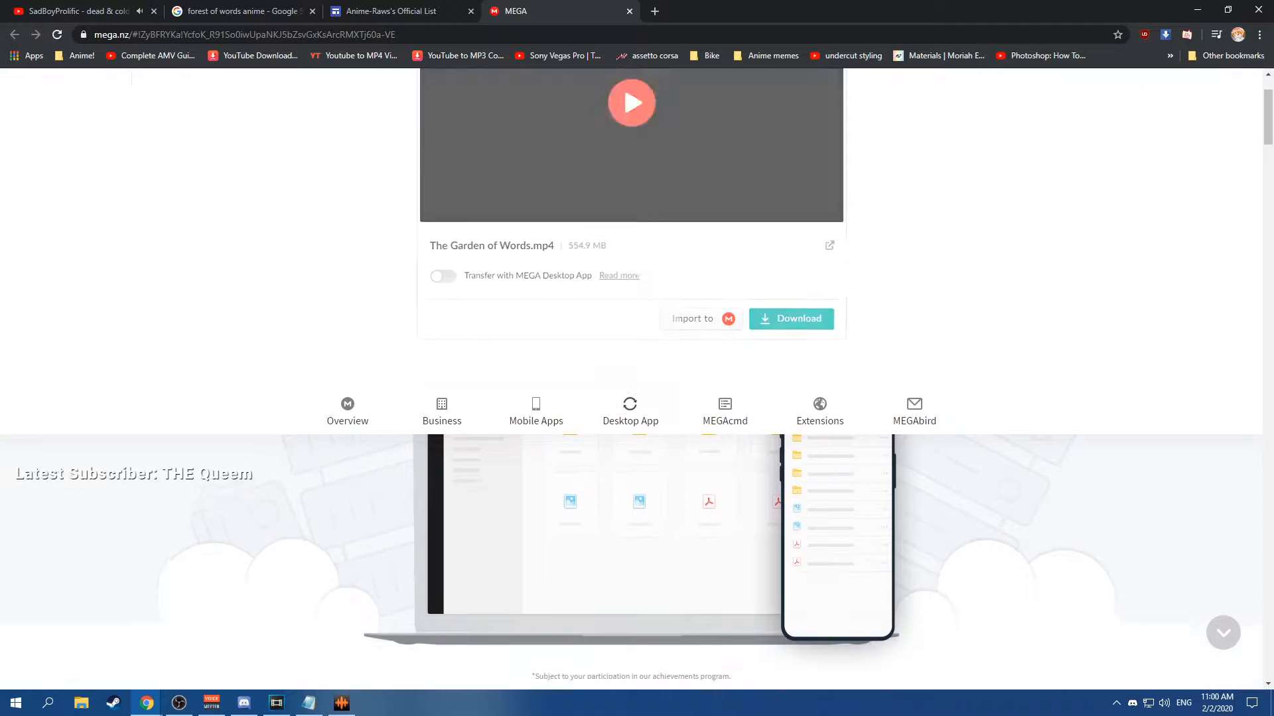
click(1131, 84)
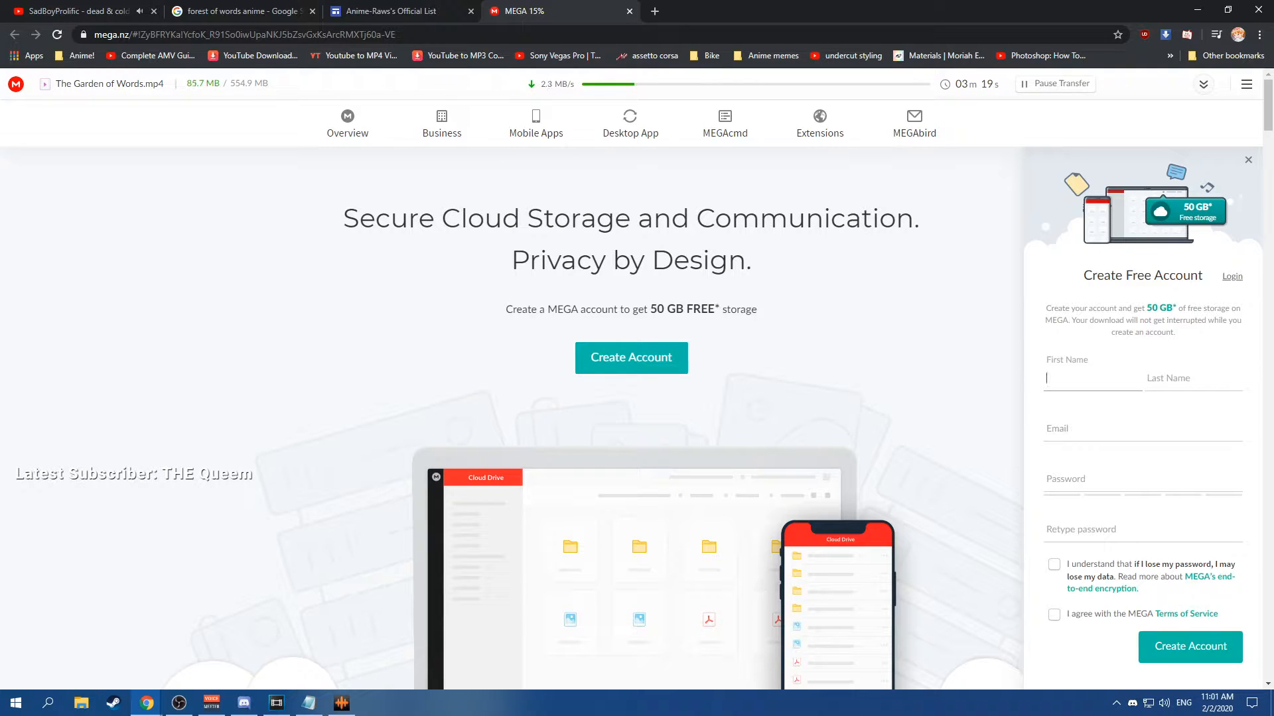
key(alt+Tab)
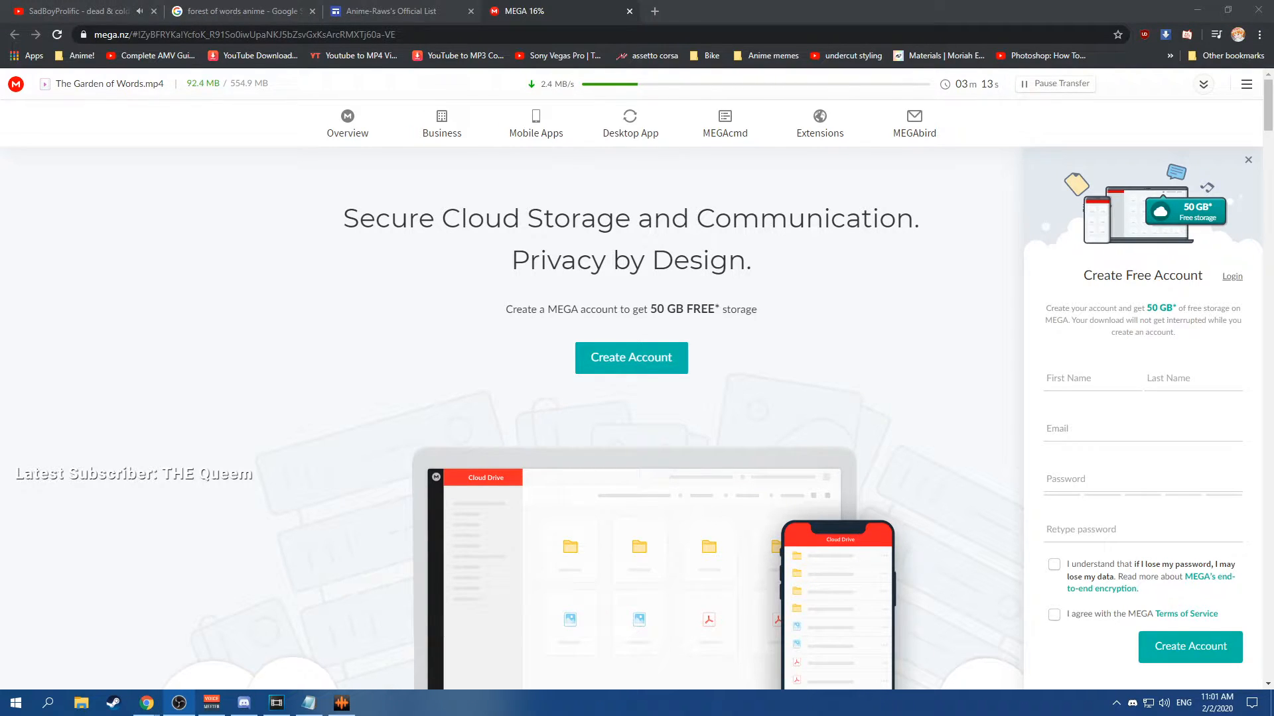
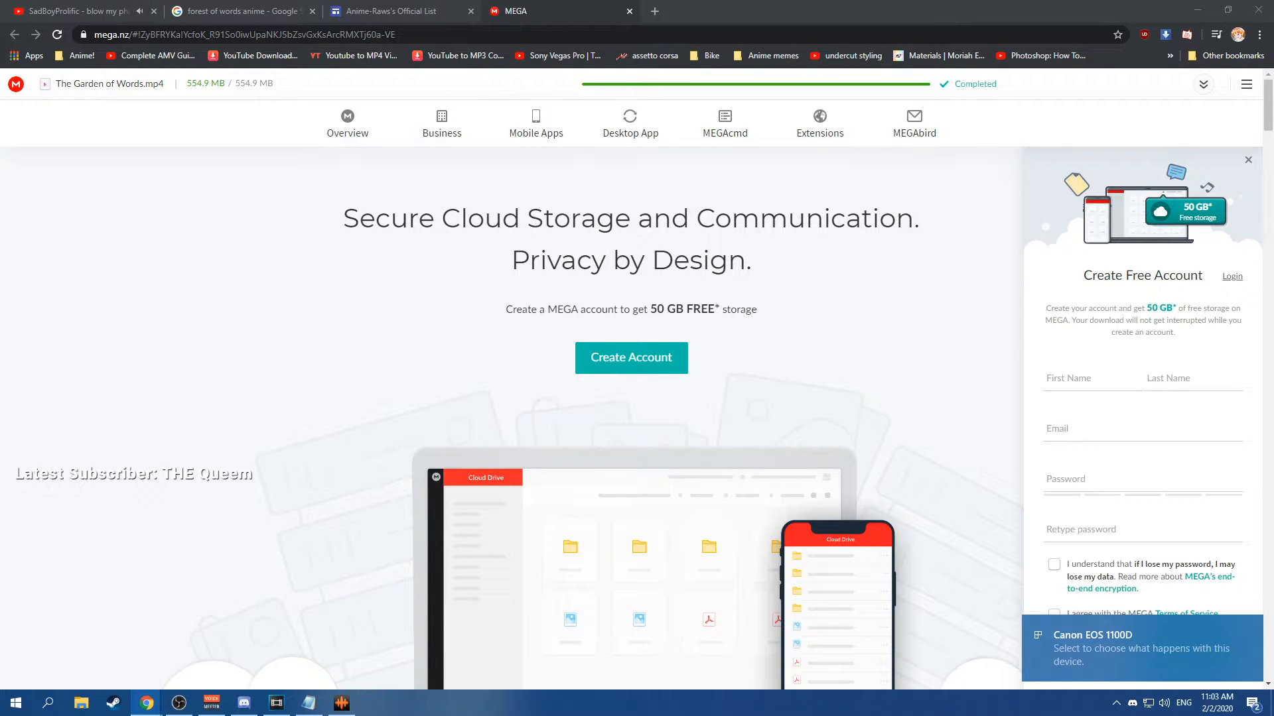
Search Windows for "eos" and close the search.
click(48, 702)
text(eos)
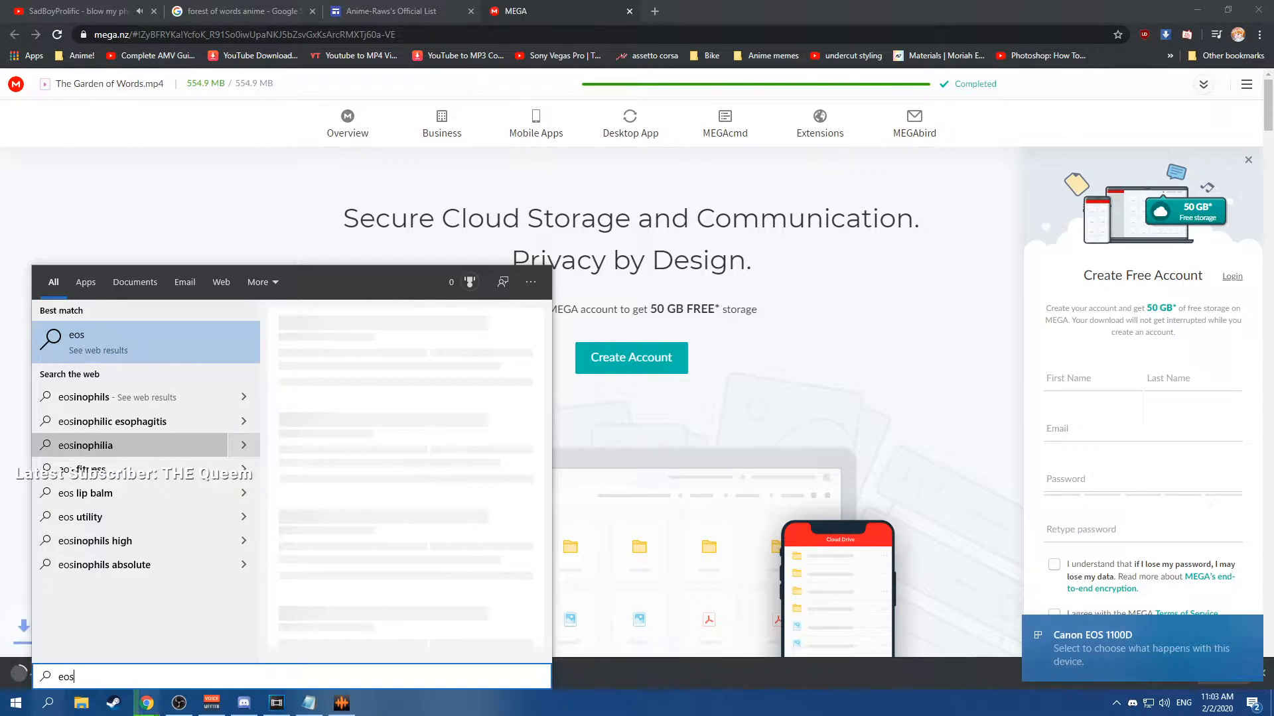
key(ctrl+a)
key(BackSpace)
text(eos)
key(ctrl+a)
key(BackSpace)
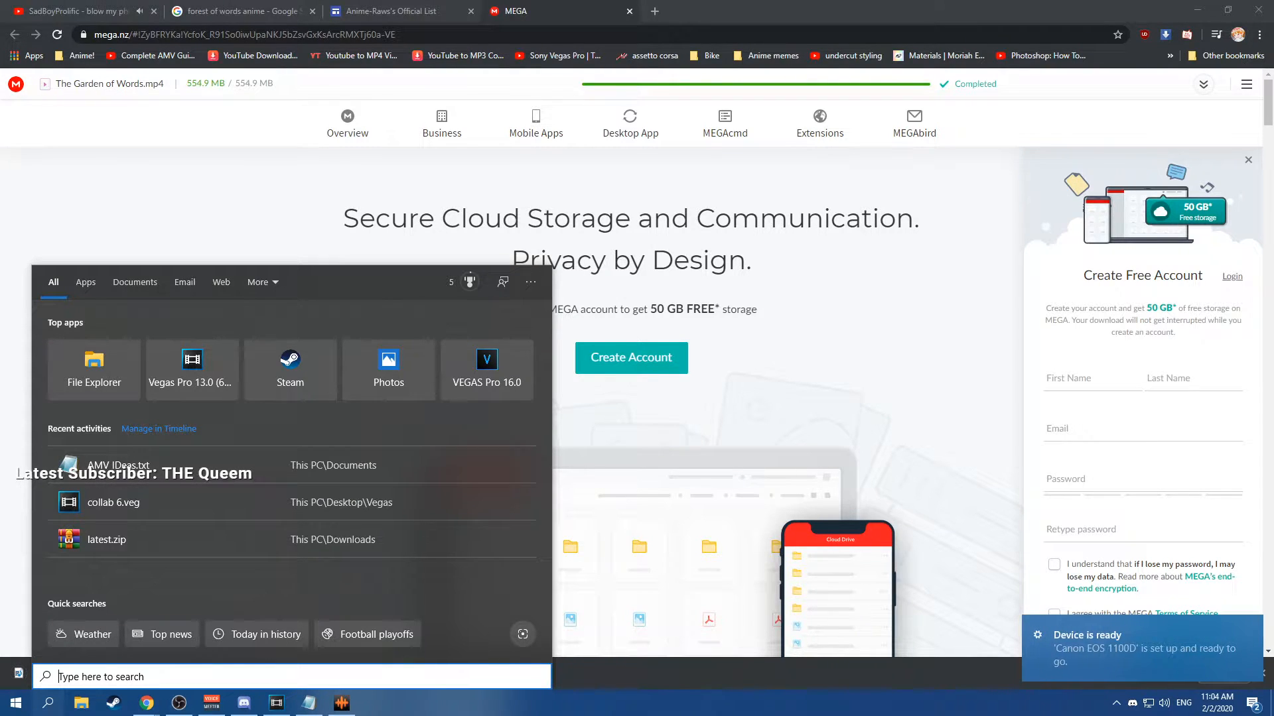
key(Escape)
Search Google for "how to get eos utility without cd" in a new tab.
key(ctrl+t)
text(how to )
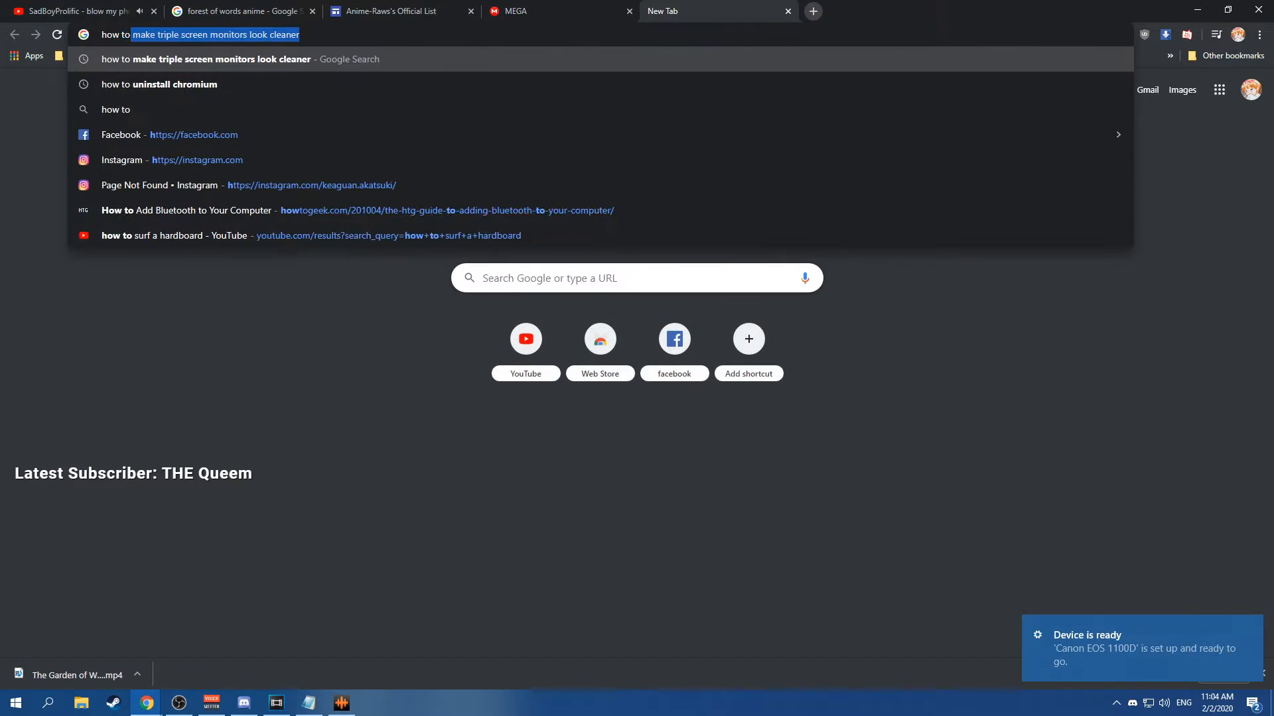
text(get eos utility)
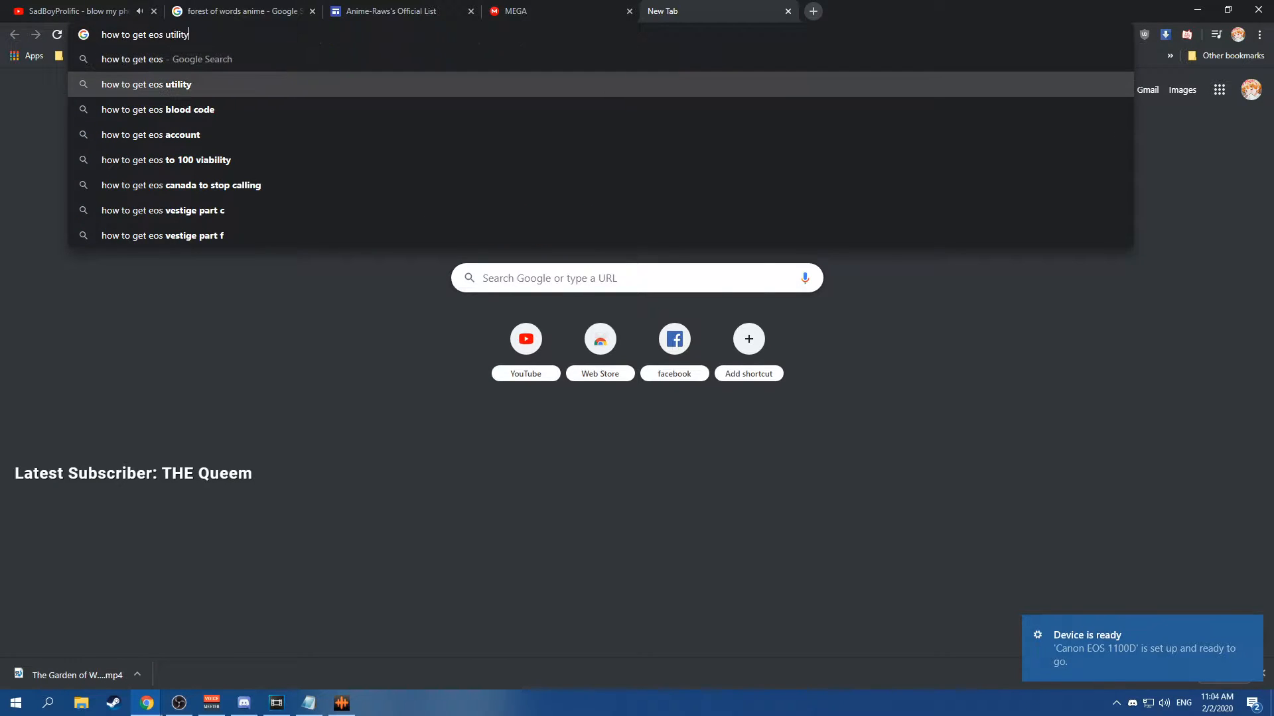
key(Down)
key(Down)
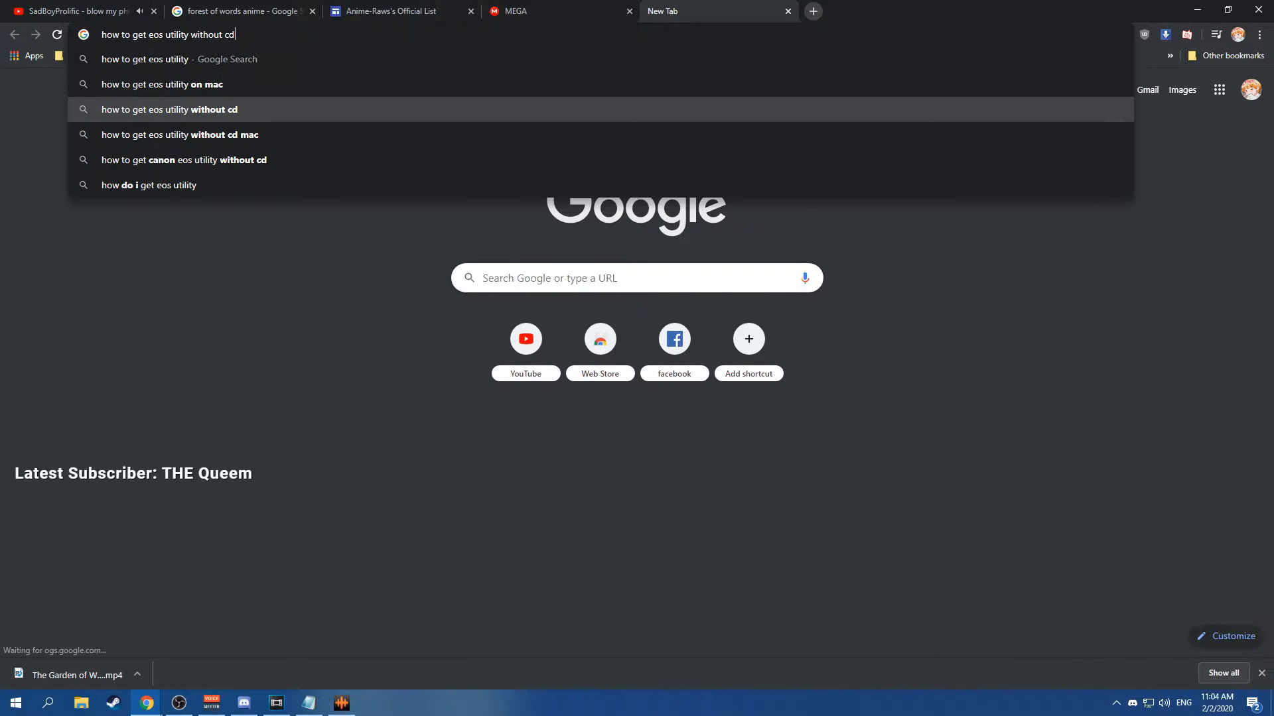
key(Return)
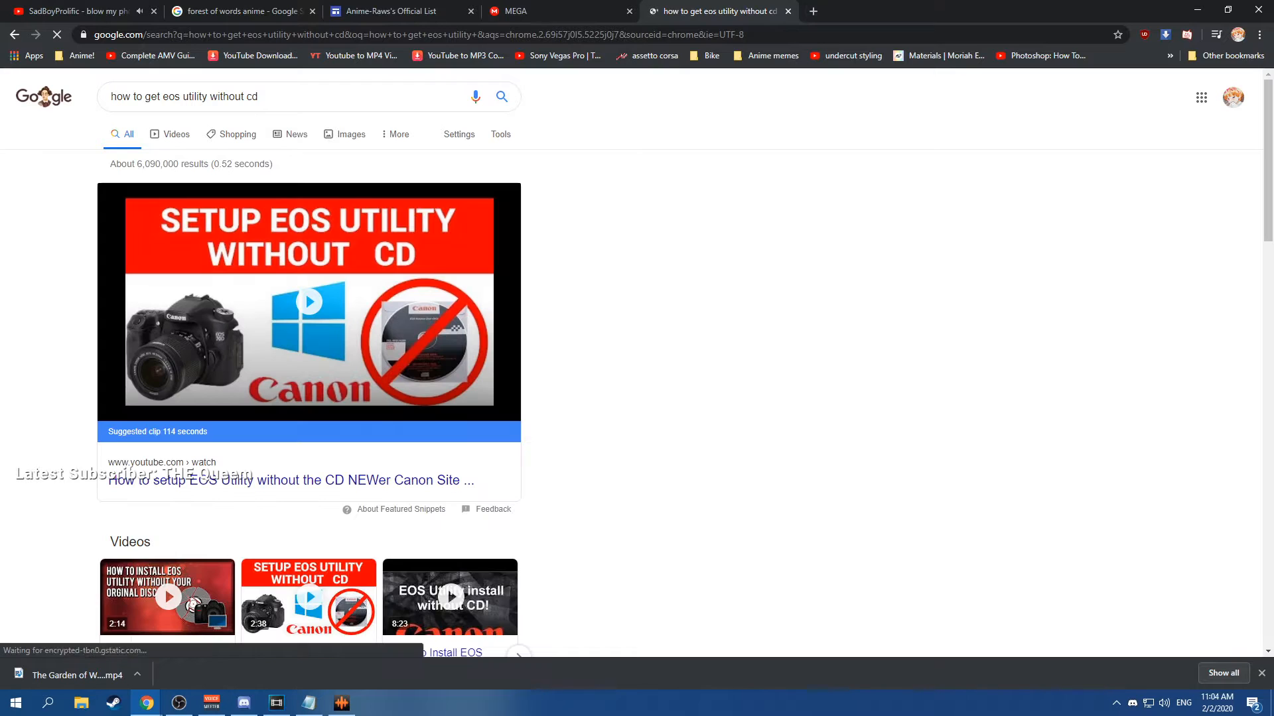
Open the suggested video about setting up EOS Utility without the CD on YouTube.
click(309, 312)
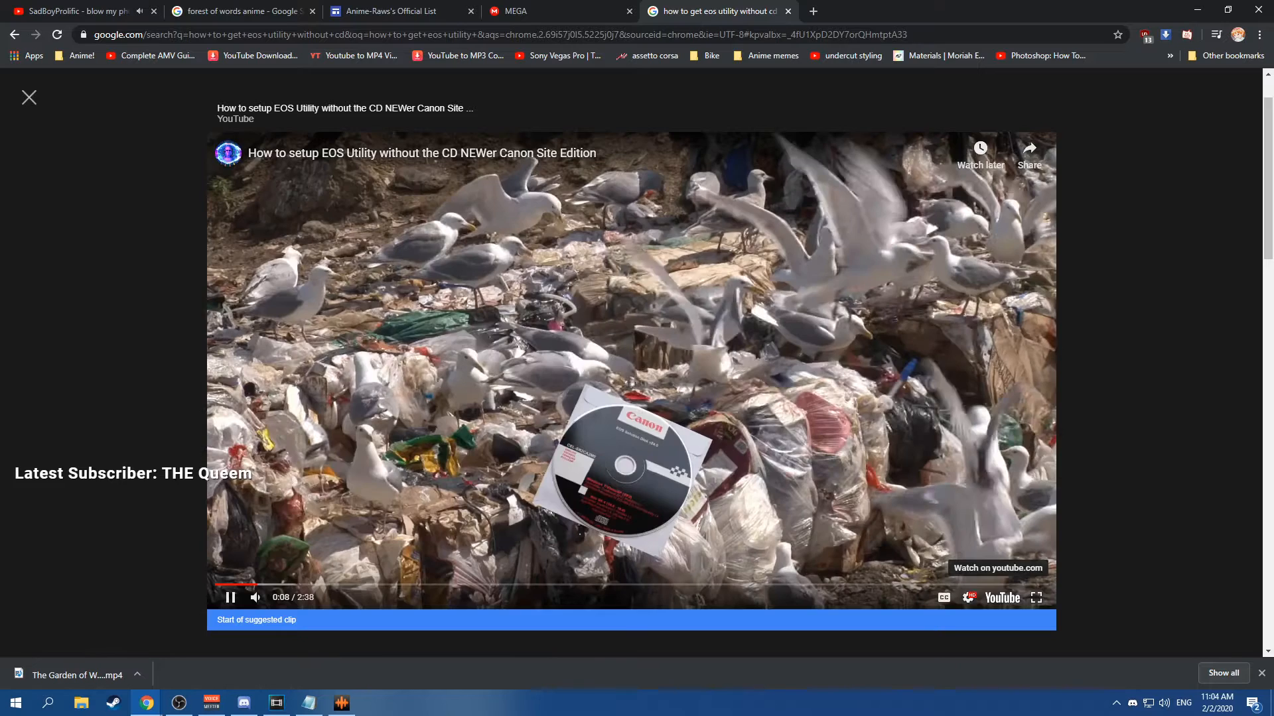
click(1001, 597)
click(788, 11)
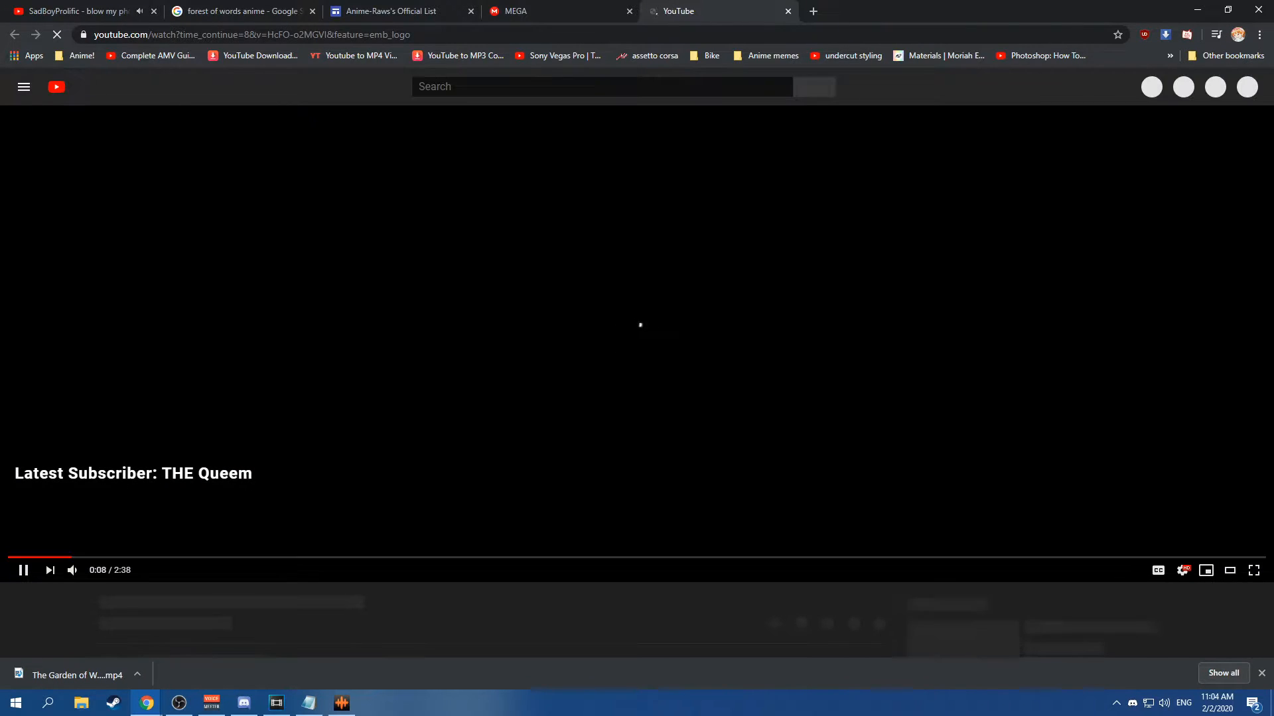
Switch to Vegas Pro, place the downloaded The Garden of Words.mp4 at about 19 seconds and match the project video settings to it.
drag(77, 674, 594, 465)
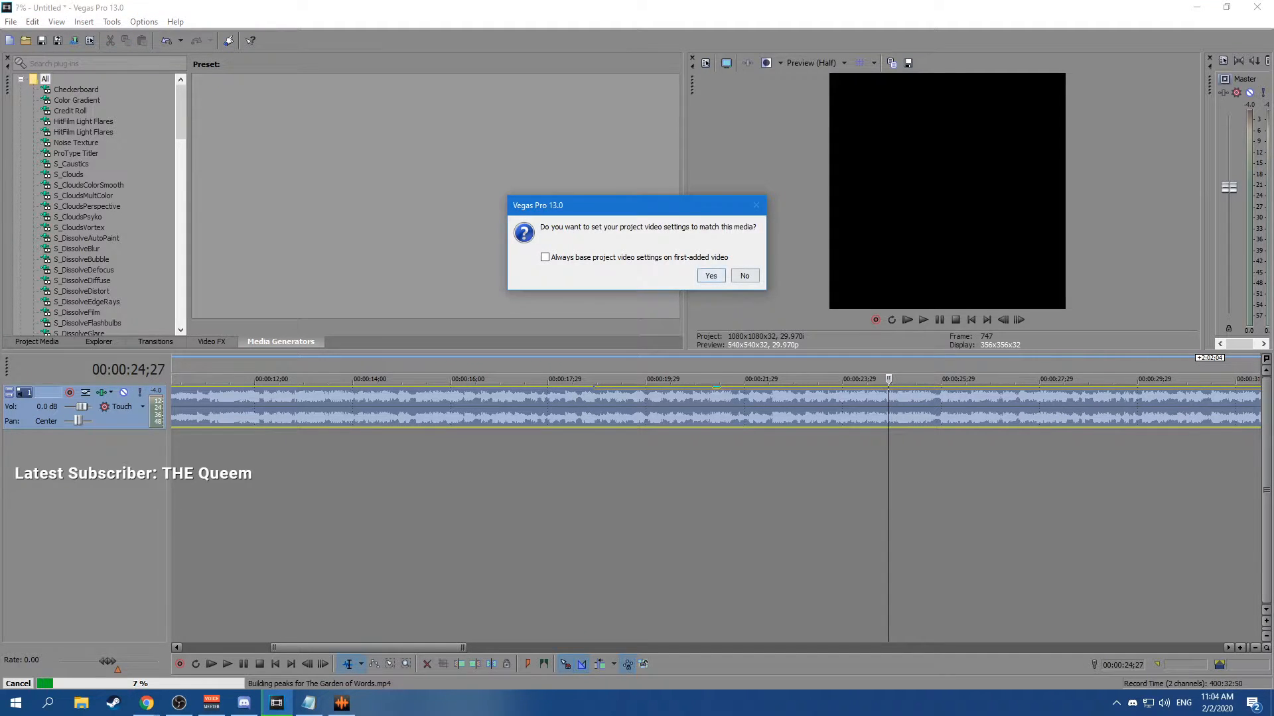
click(788, 272)
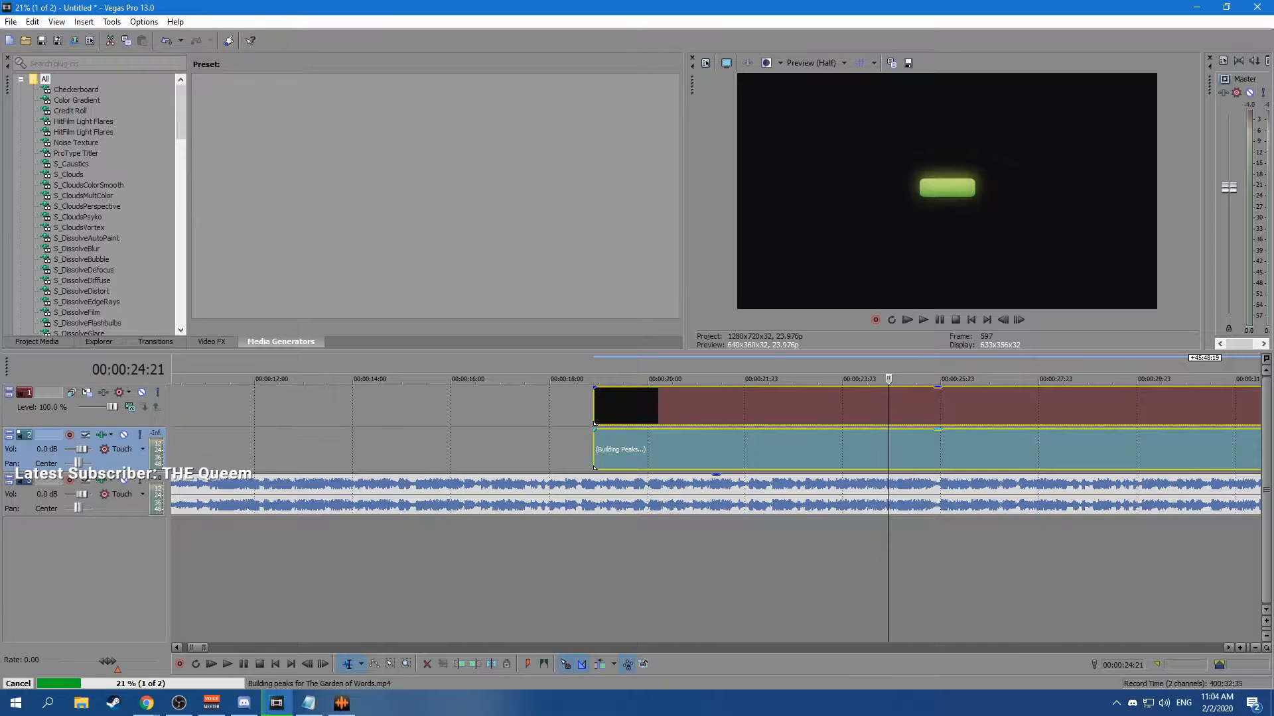
Switch back to Chrome and view the EOS Utility setup video with its description and comments.
click(1197, 7)
click(789, 278)
click(277, 703)
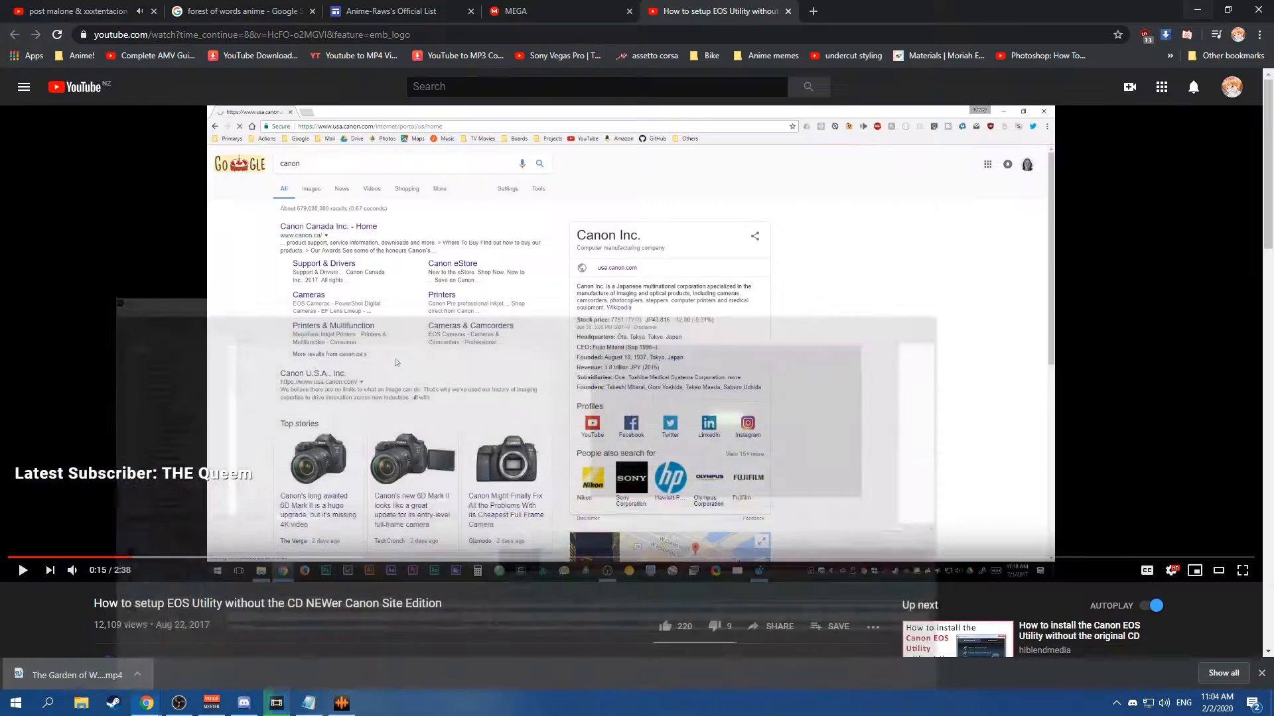
click(1197, 7)
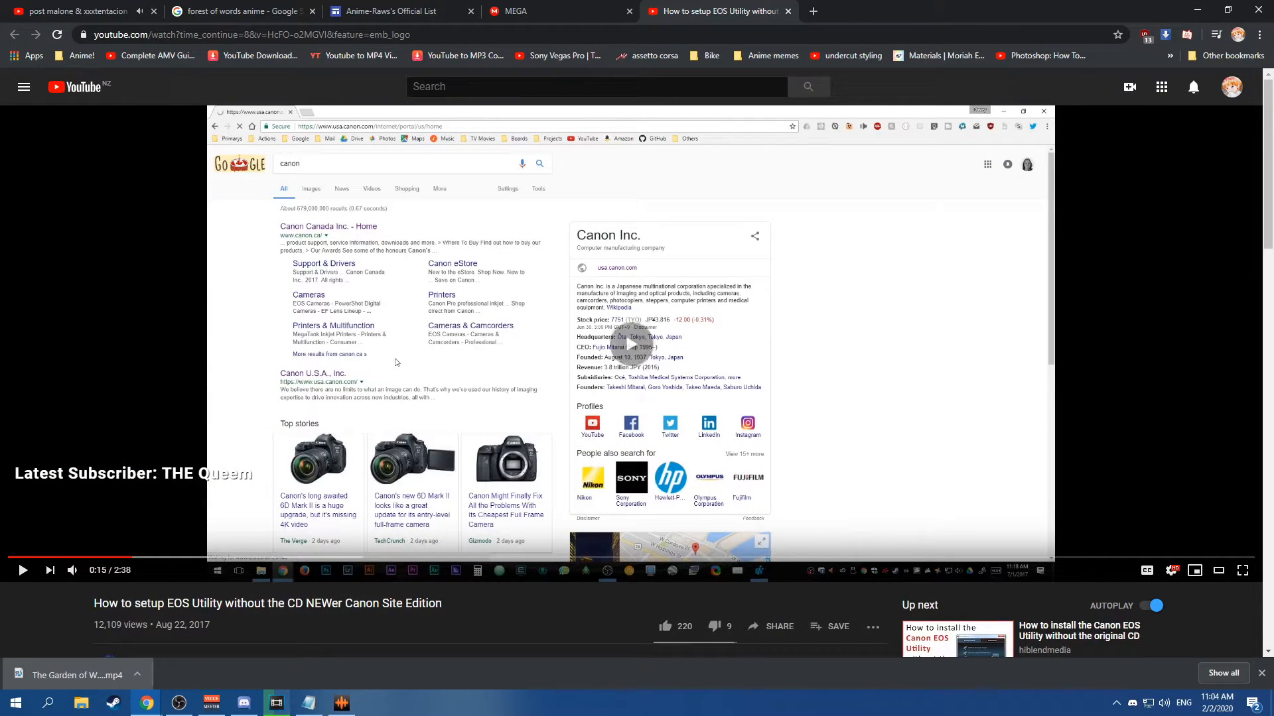
scroll(396, 361, down, 4)
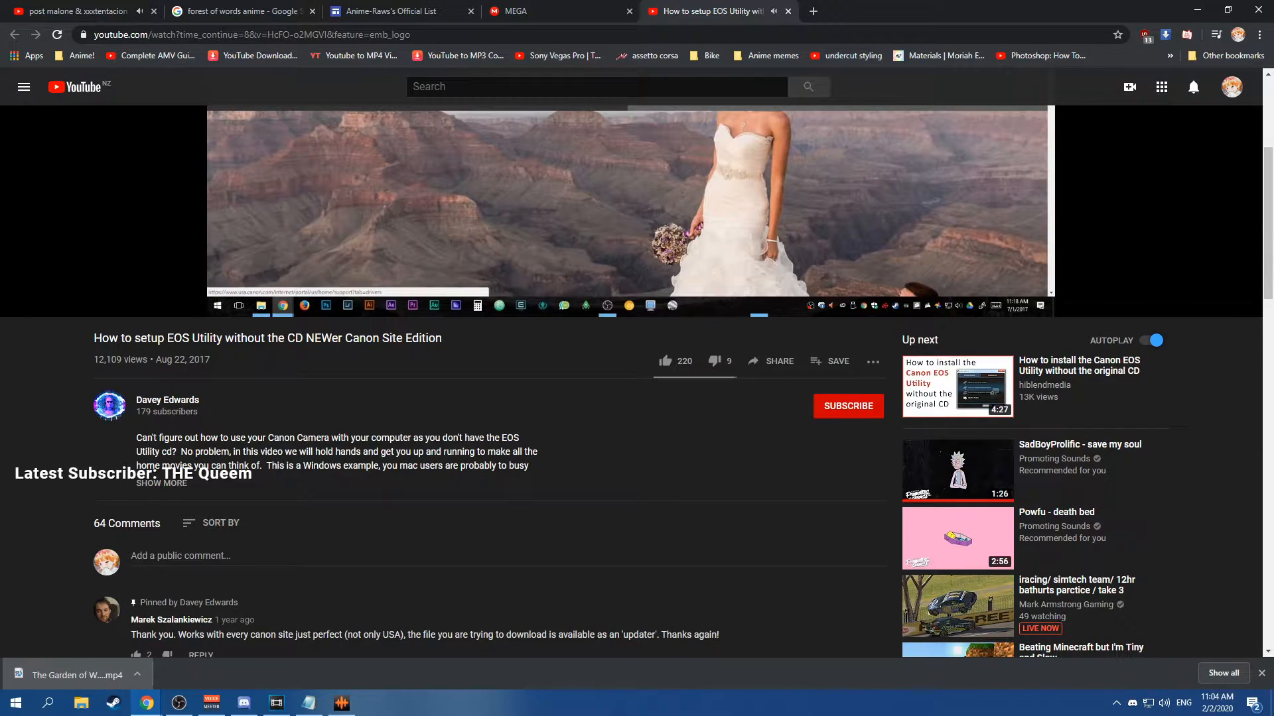
Read the EOS Utility setup video's full description and comments, and skip the video ahead to 1:03.
click(161, 483)
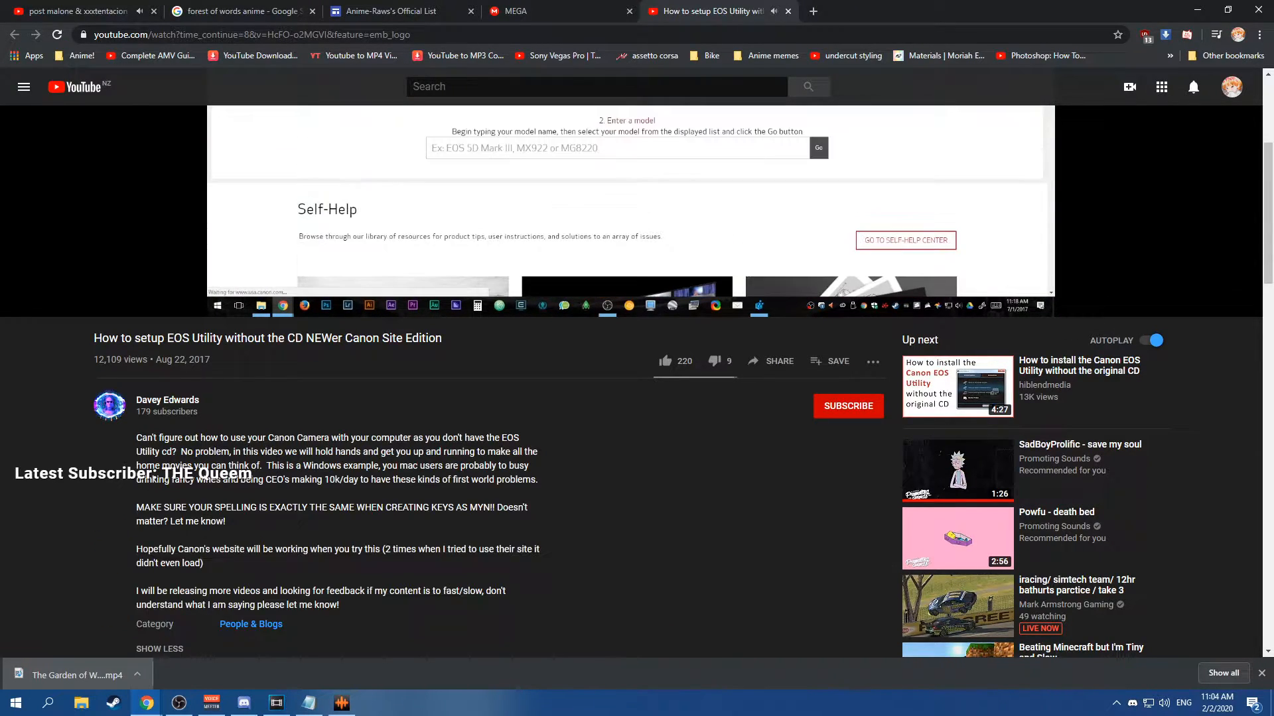
scroll(161, 483, up, 4)
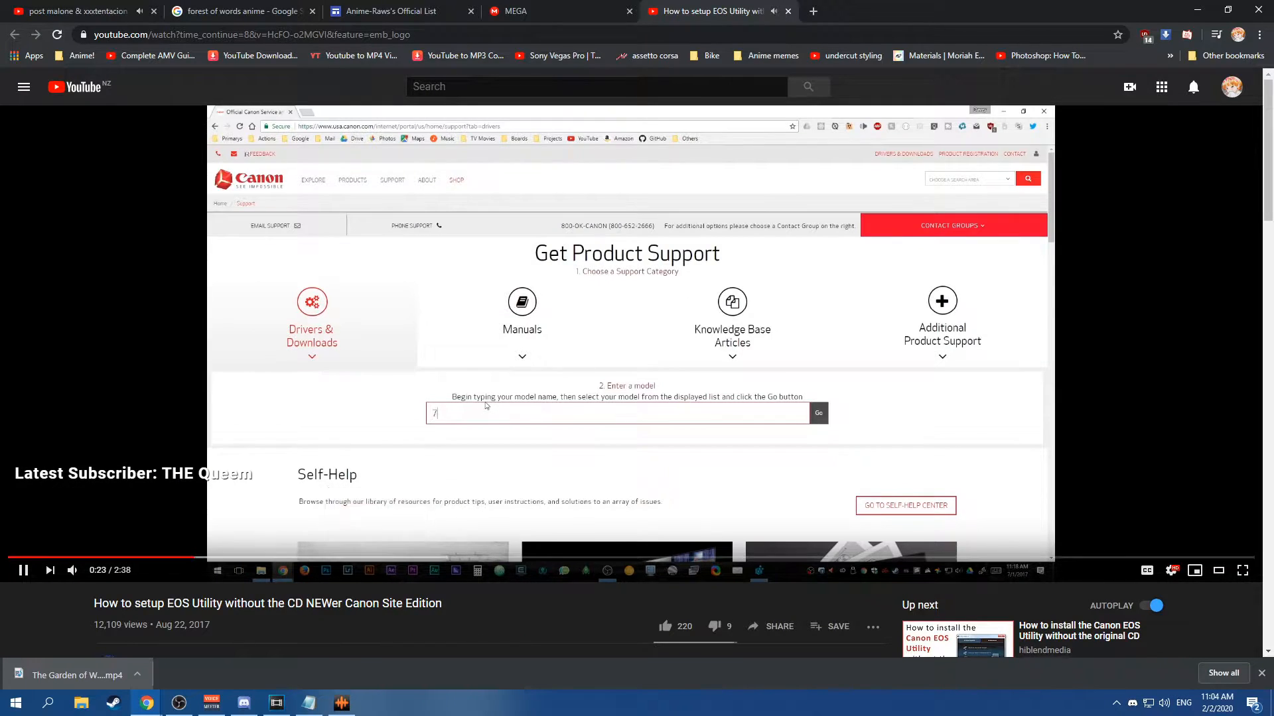
click(497, 557)
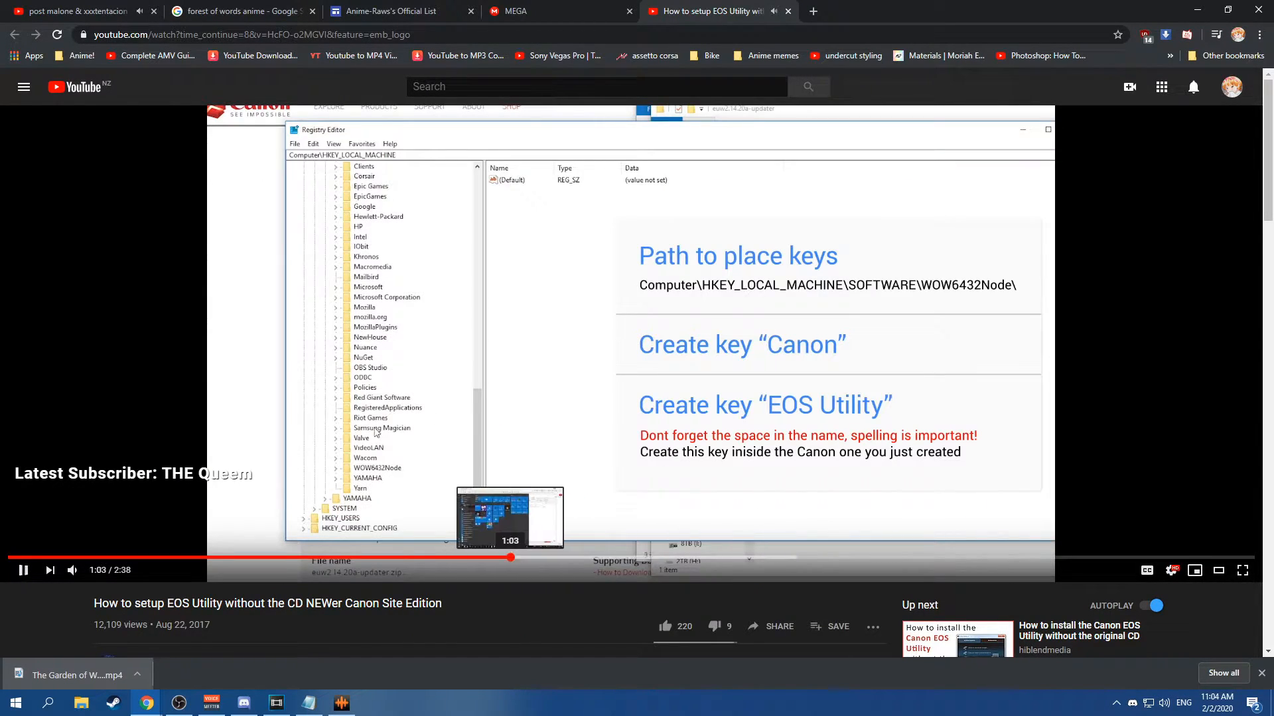
scroll(510, 556, down, 7)
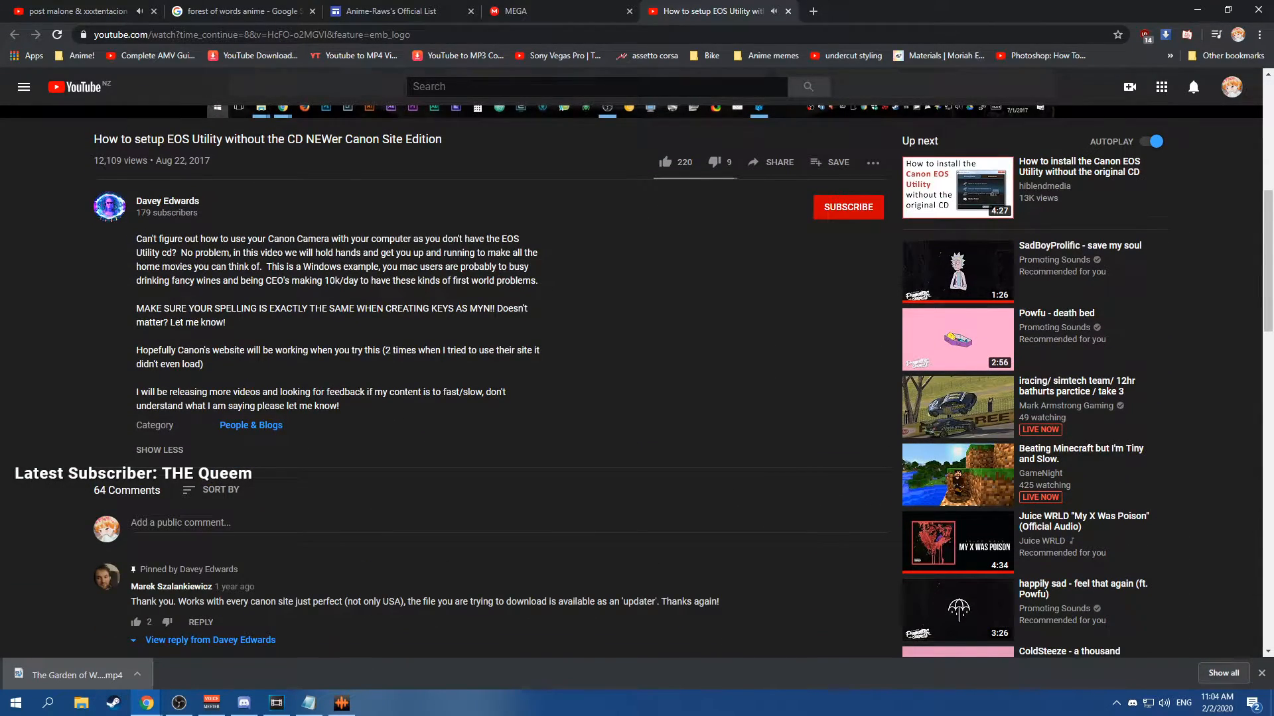
scroll(636, 378, down, 5)
scroll(637, 378, up, 12)
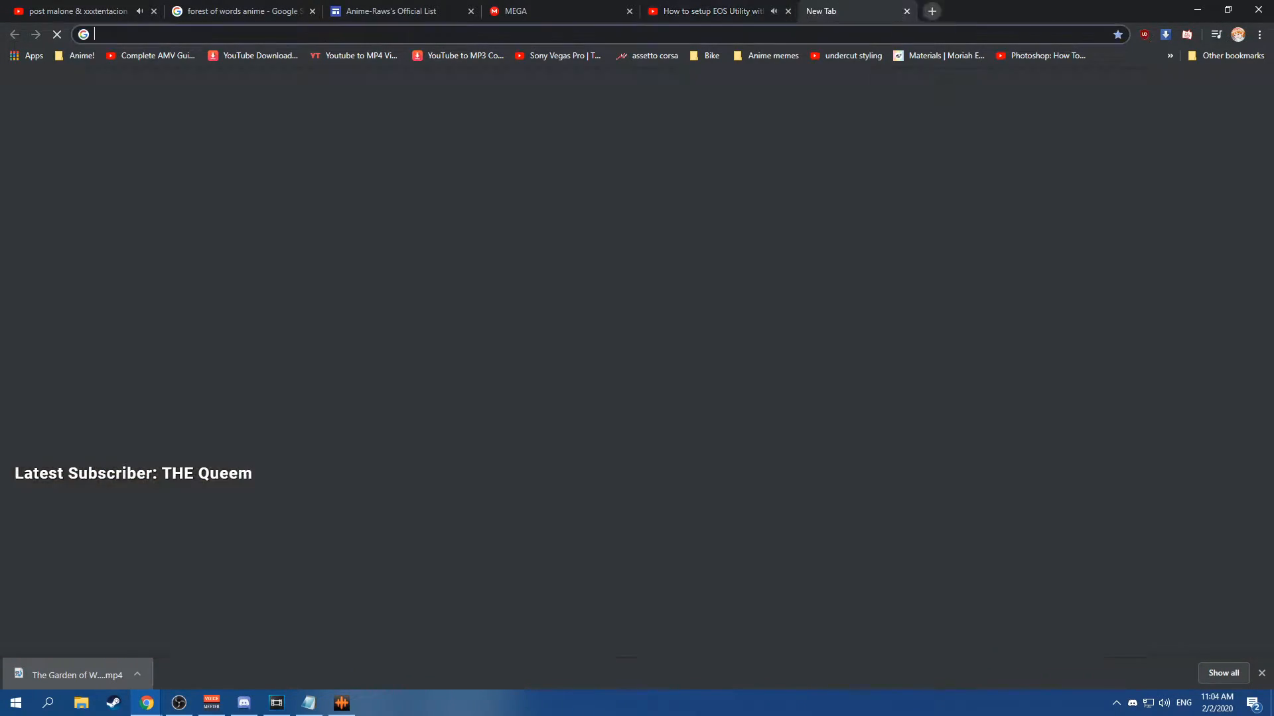
Search Google for "eos 1100d software" in a new tab and open Canon's EOS 1100D DSLR Support page.
click(813, 11)
text(eos )
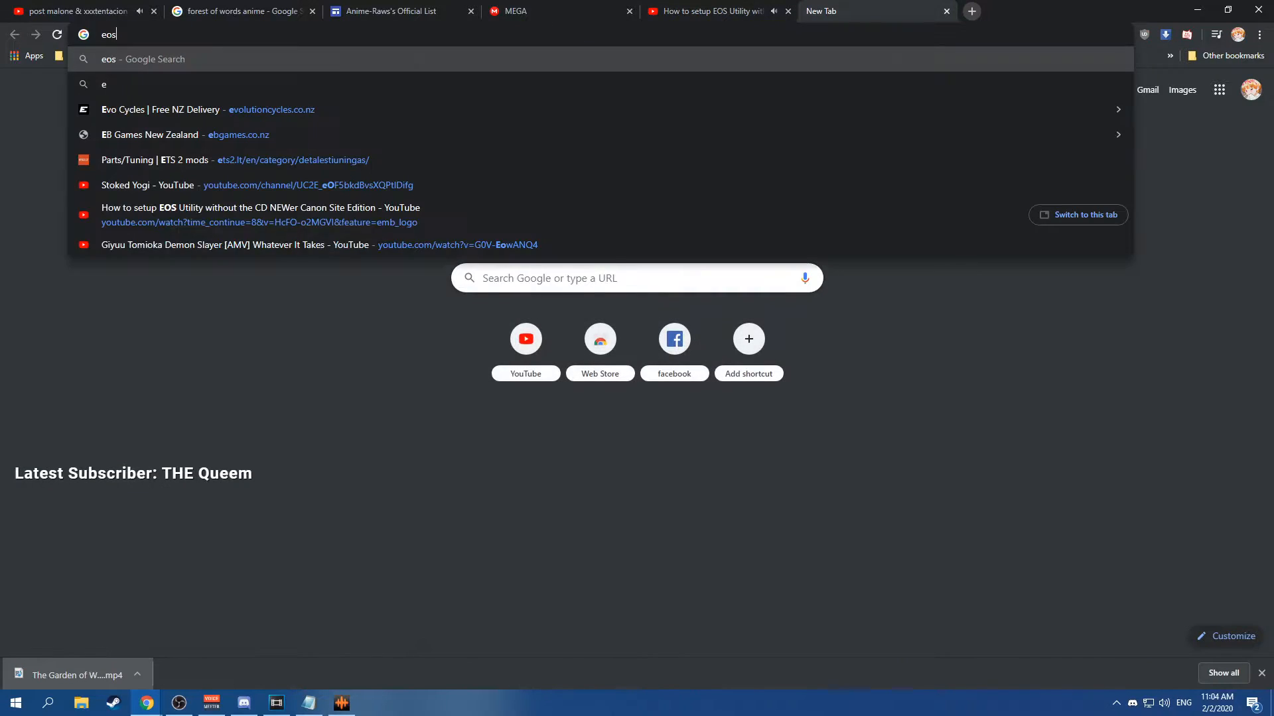
text(1100d)
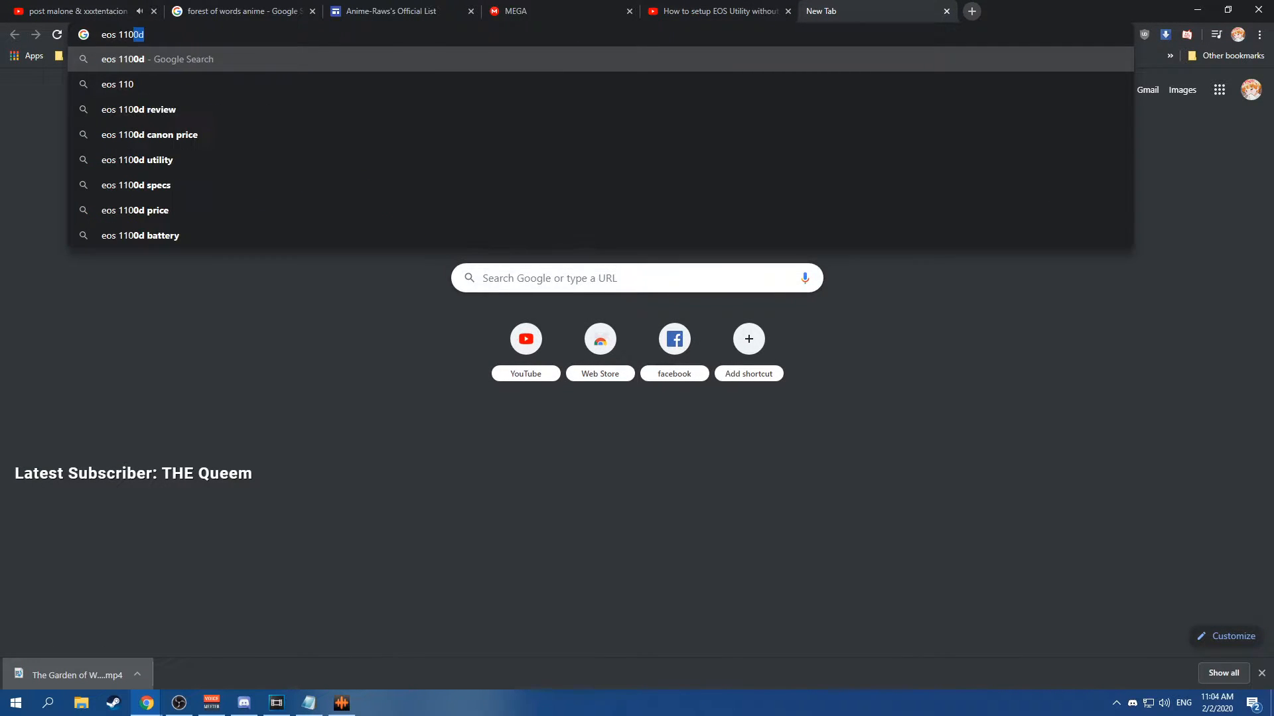
text( software)
key(Return)
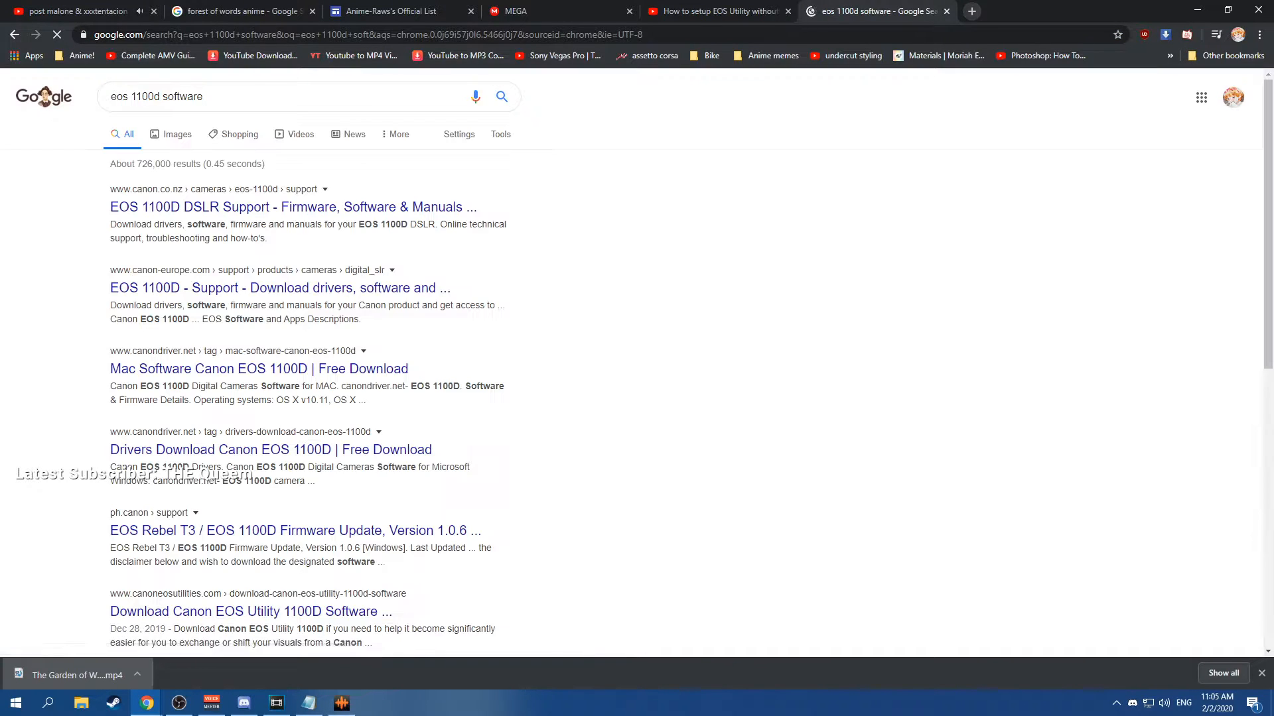
click(318, 207)
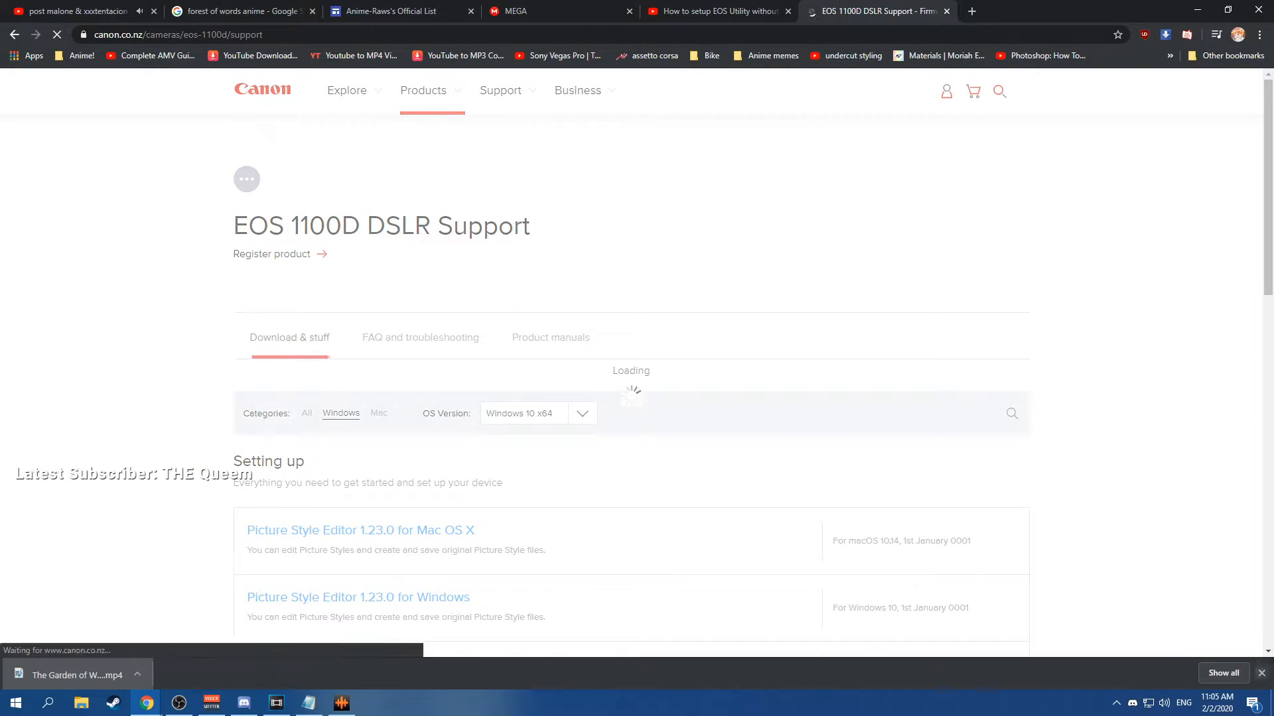
Place The Garden of Words.mp4 from Chrome's downloads into the Vegas Pro timeline at 00:00:07:22, keeping the project's current video settings.
click(1262, 673)
key(alt+Tab)
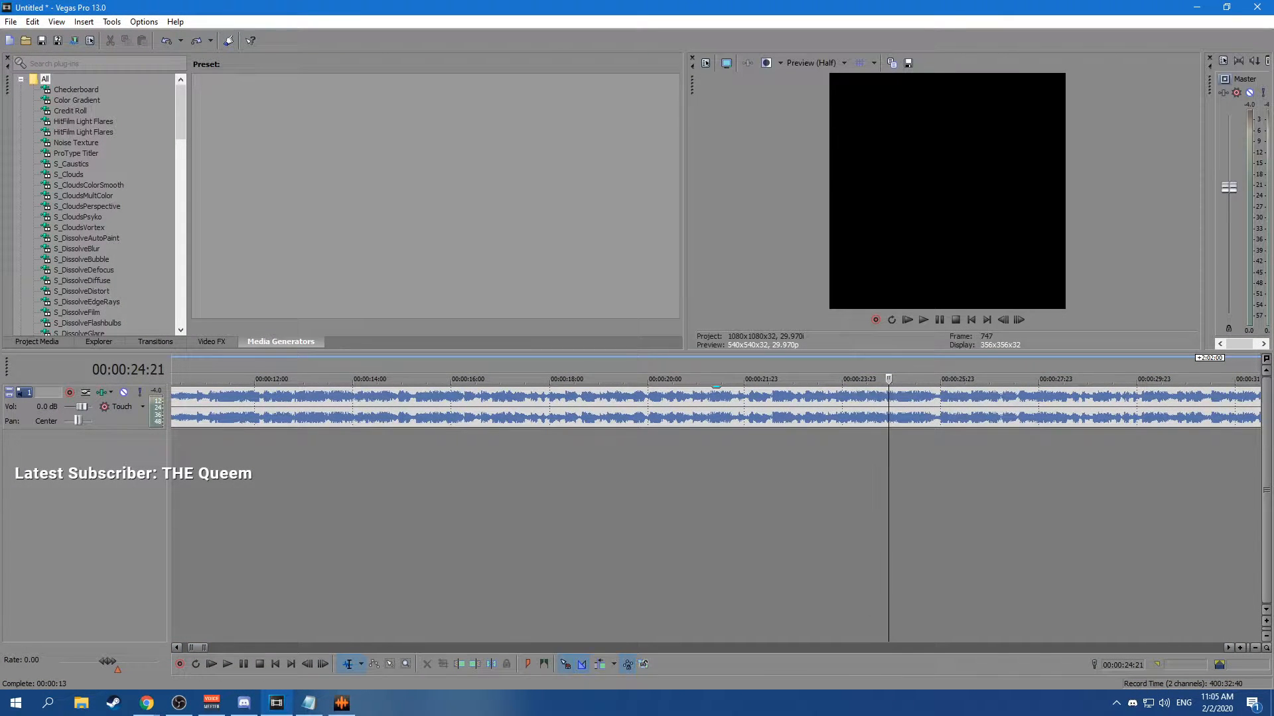
scroll(715, 498, left, 2)
mouse_move(146, 703)
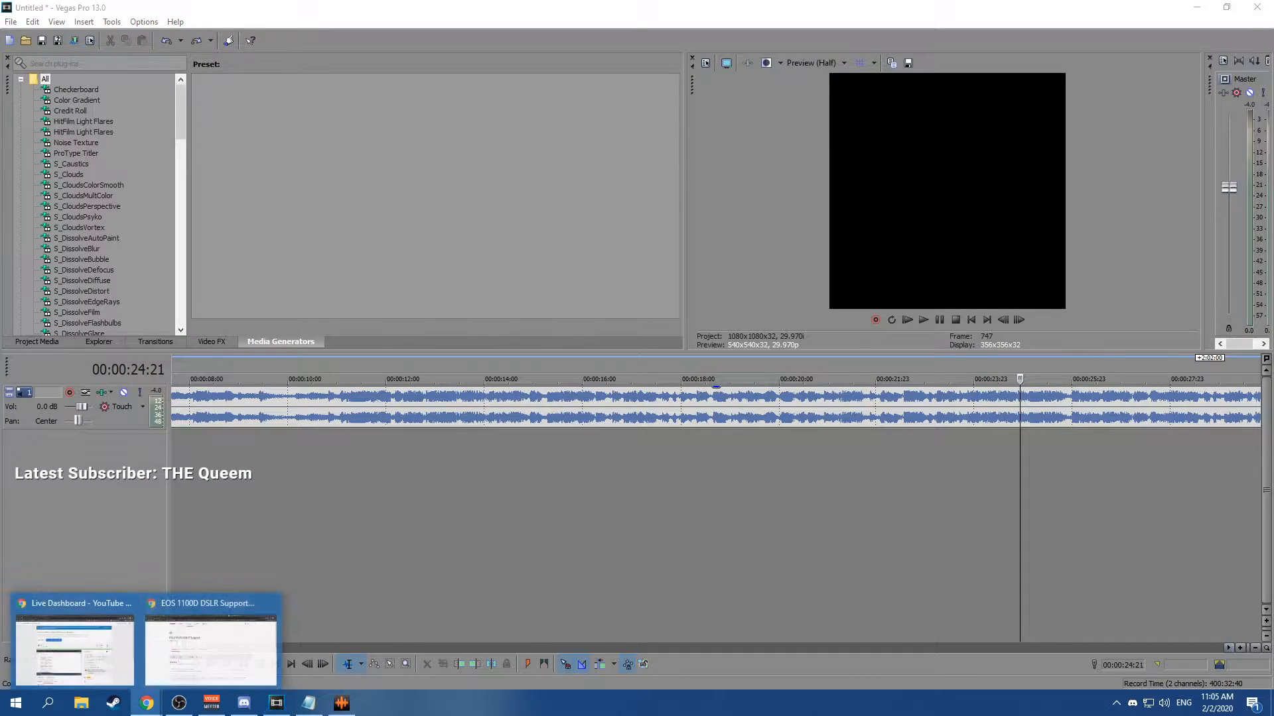
click(209, 654)
key(ctrl+j)
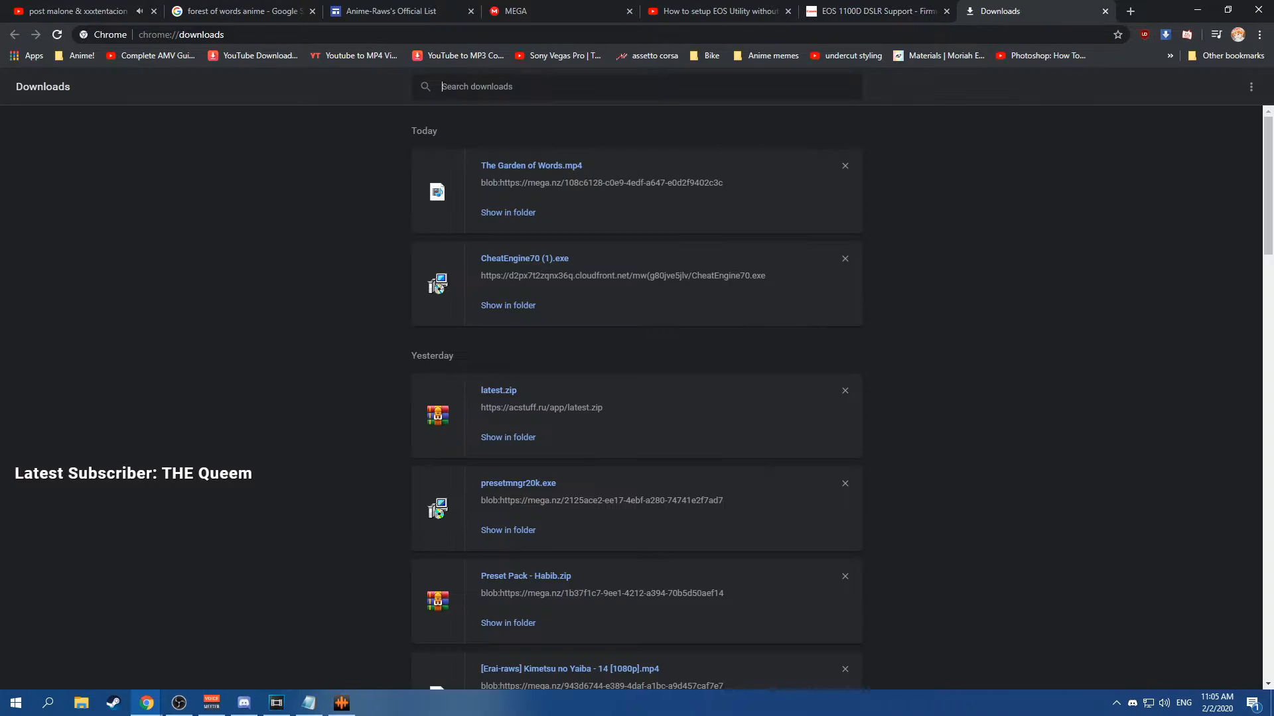
drag(523, 166, 187, 405)
click(745, 276)
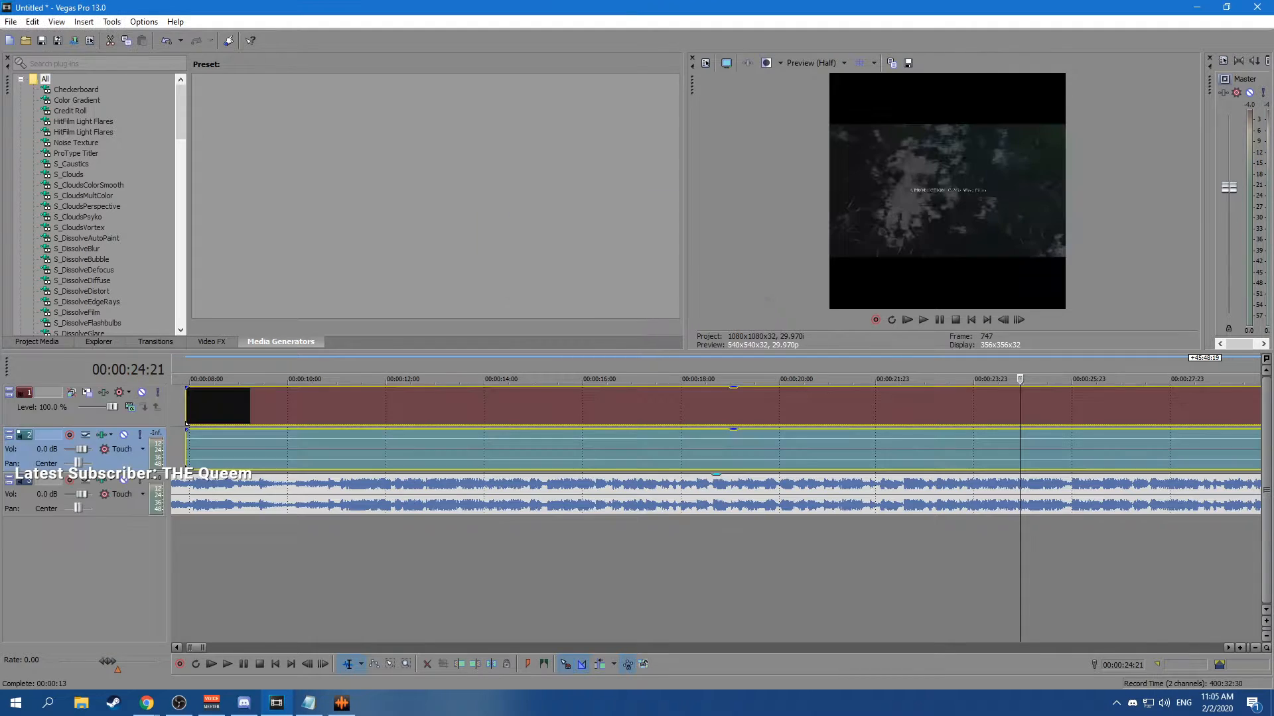
click(311, 406)
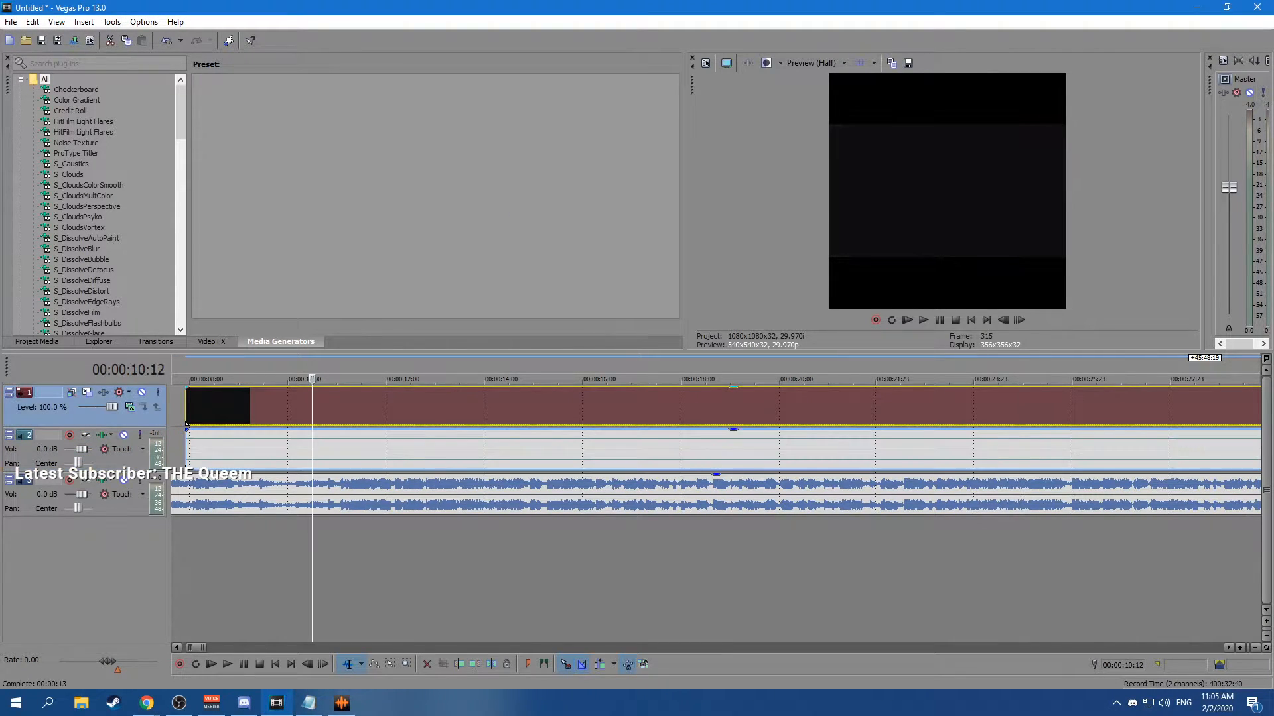
click(482, 406)
click(656, 406)
drag(656, 380, 1147, 379)
right_click(780, 406)
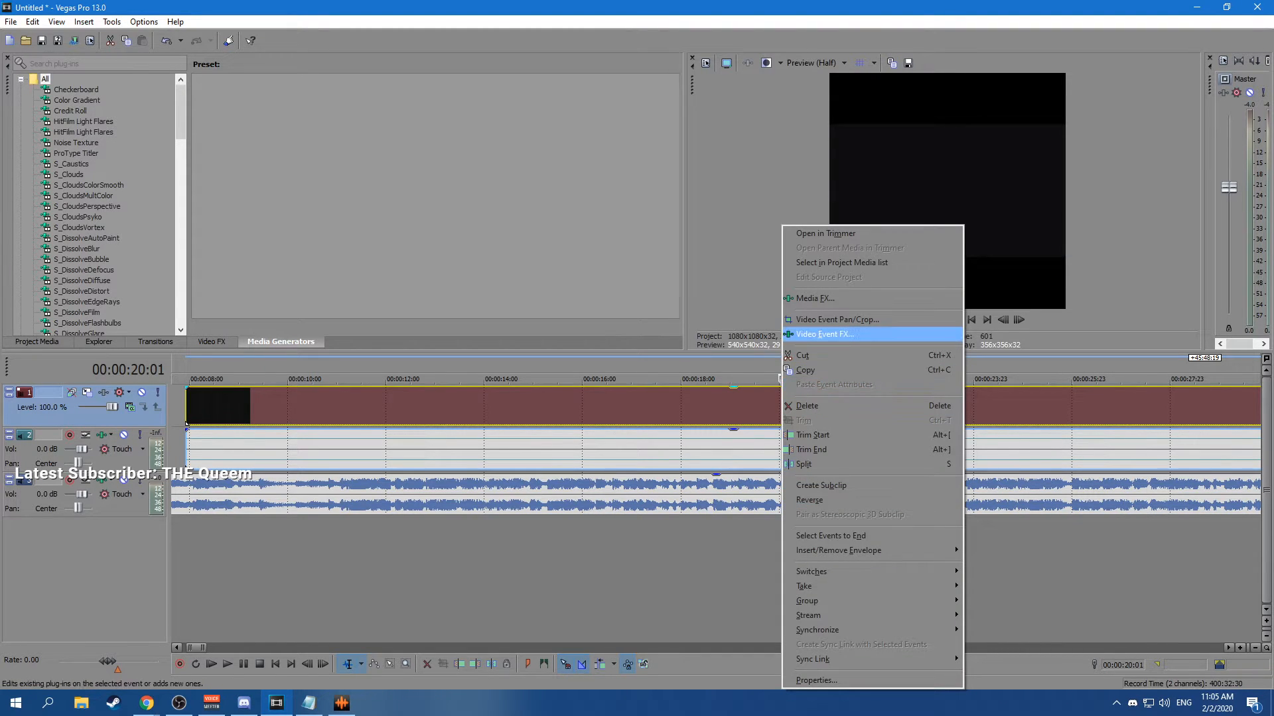
click(823, 335)
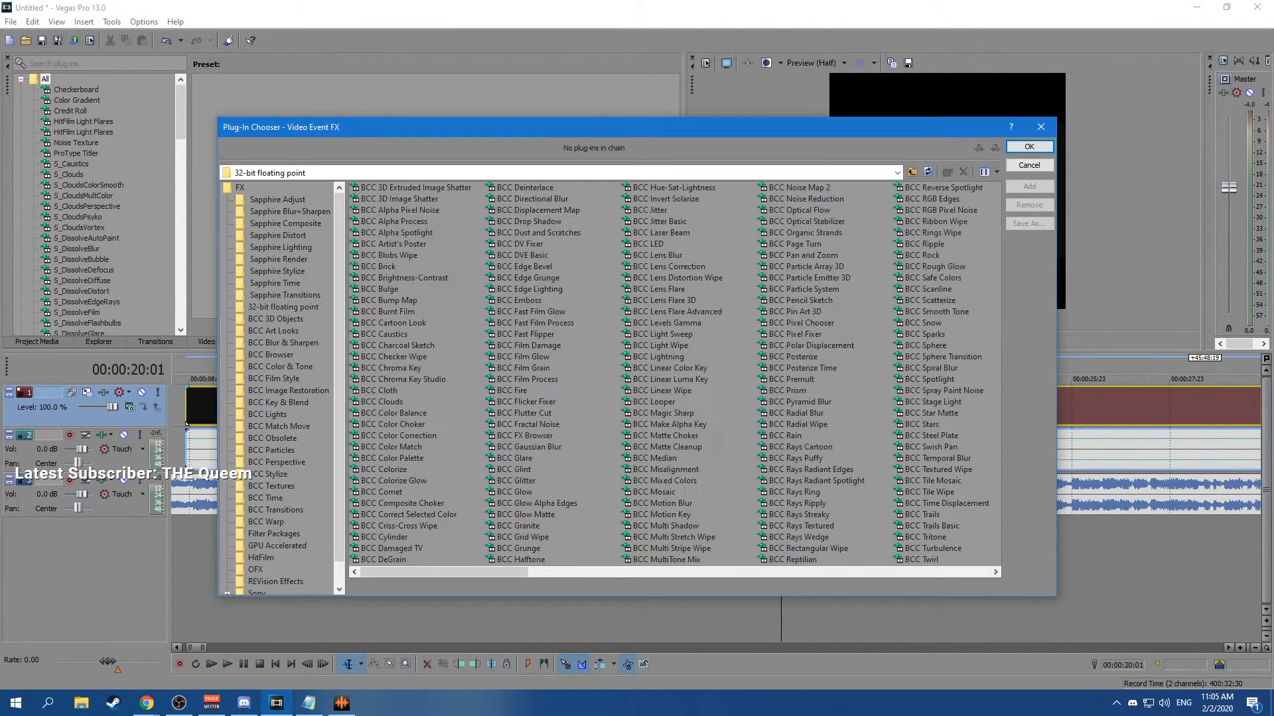
key(Escape)
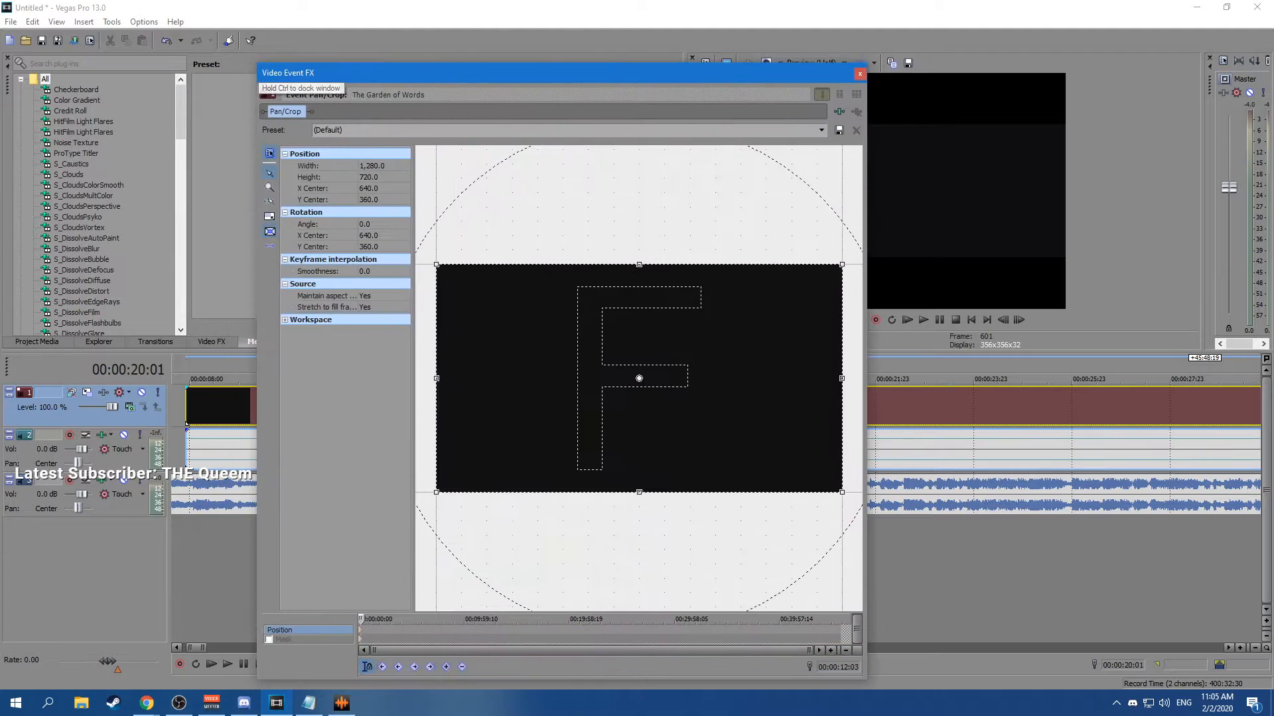
Turn off Maintain aspect ratio in the clip's Pan/Crop and narrow the crop to about 720 × 720 at 00:02:42:14.
click(404, 296)
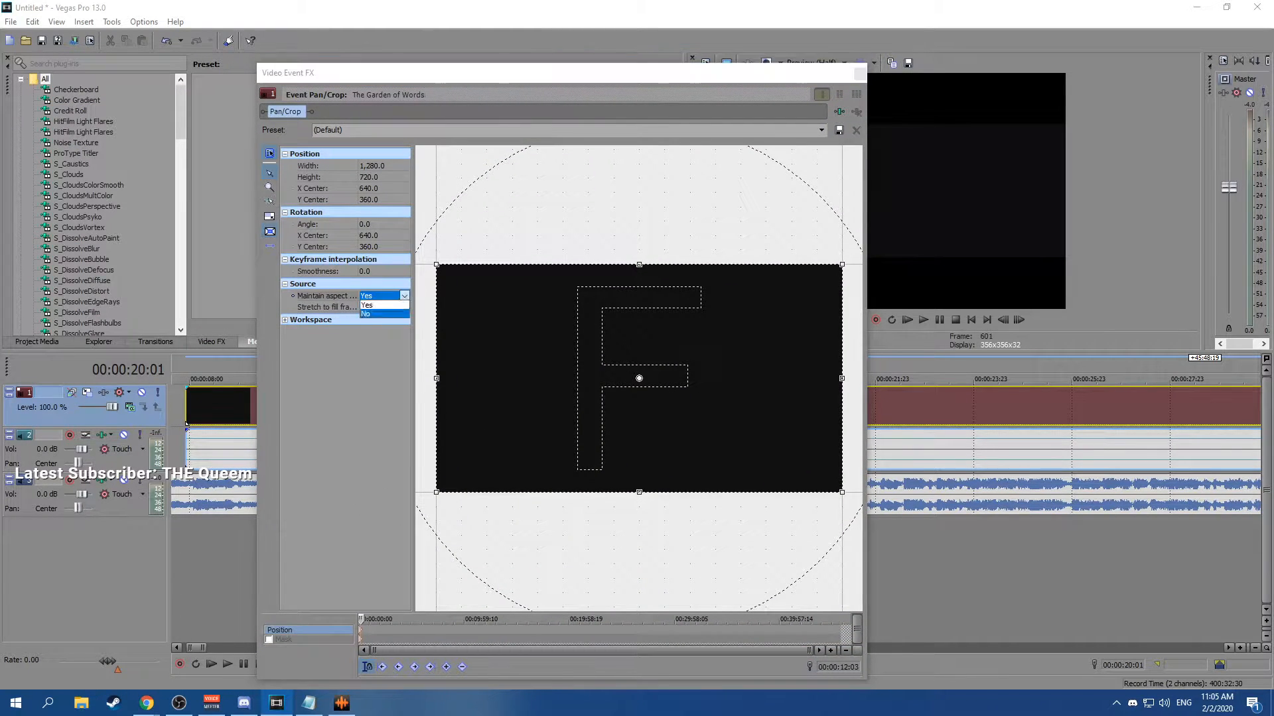
click(383, 314)
drag(361, 619, 388, 620)
drag(435, 378, 525, 378)
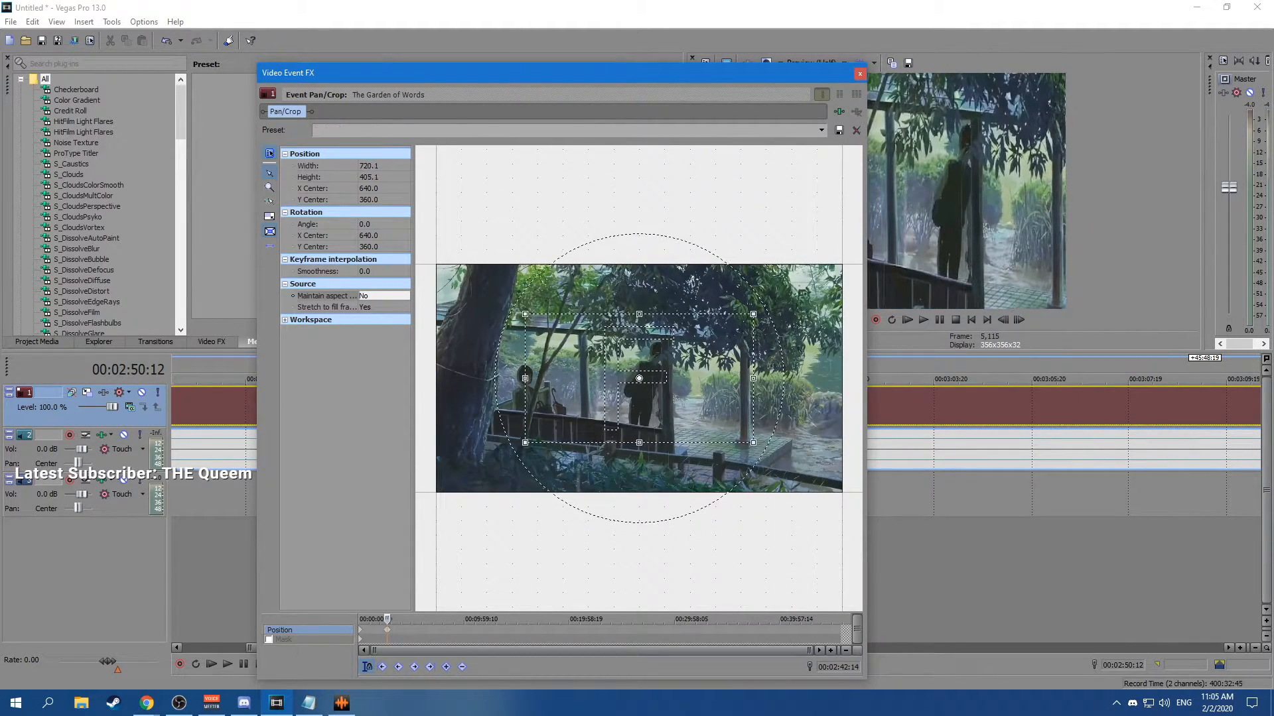
right_click(598, 381)
click(620, 392)
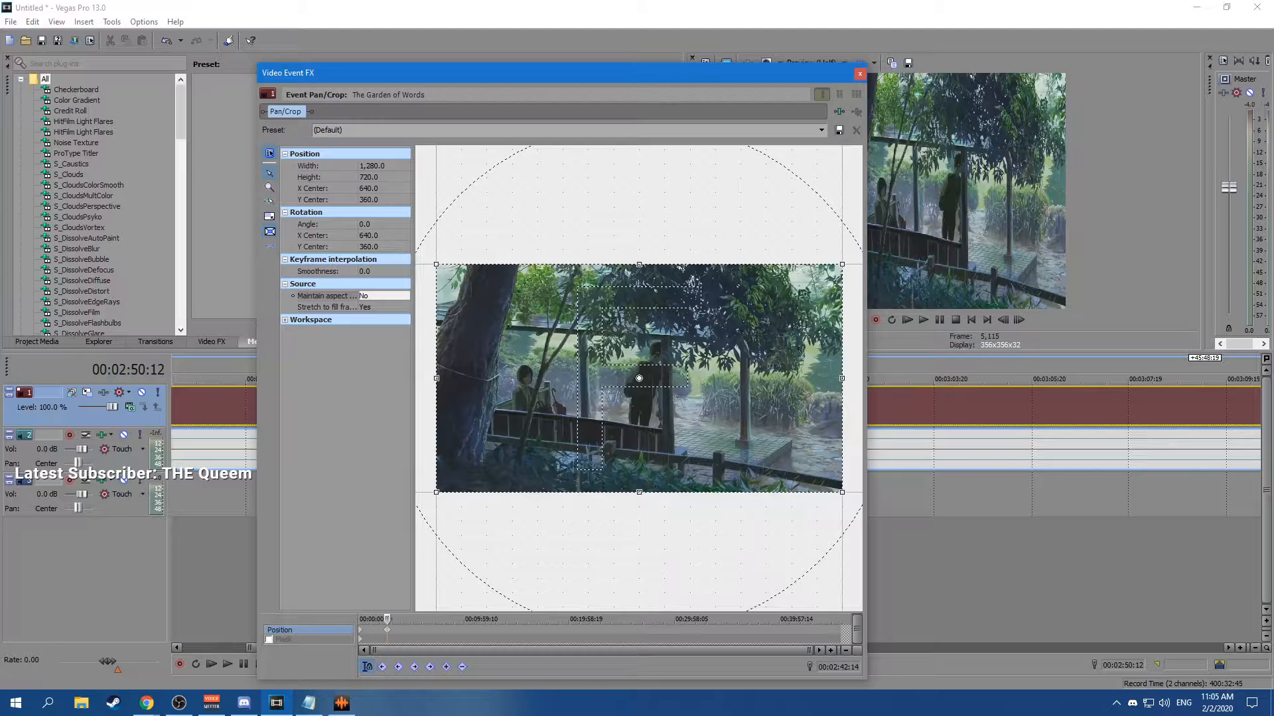
drag(436, 378, 525, 378)
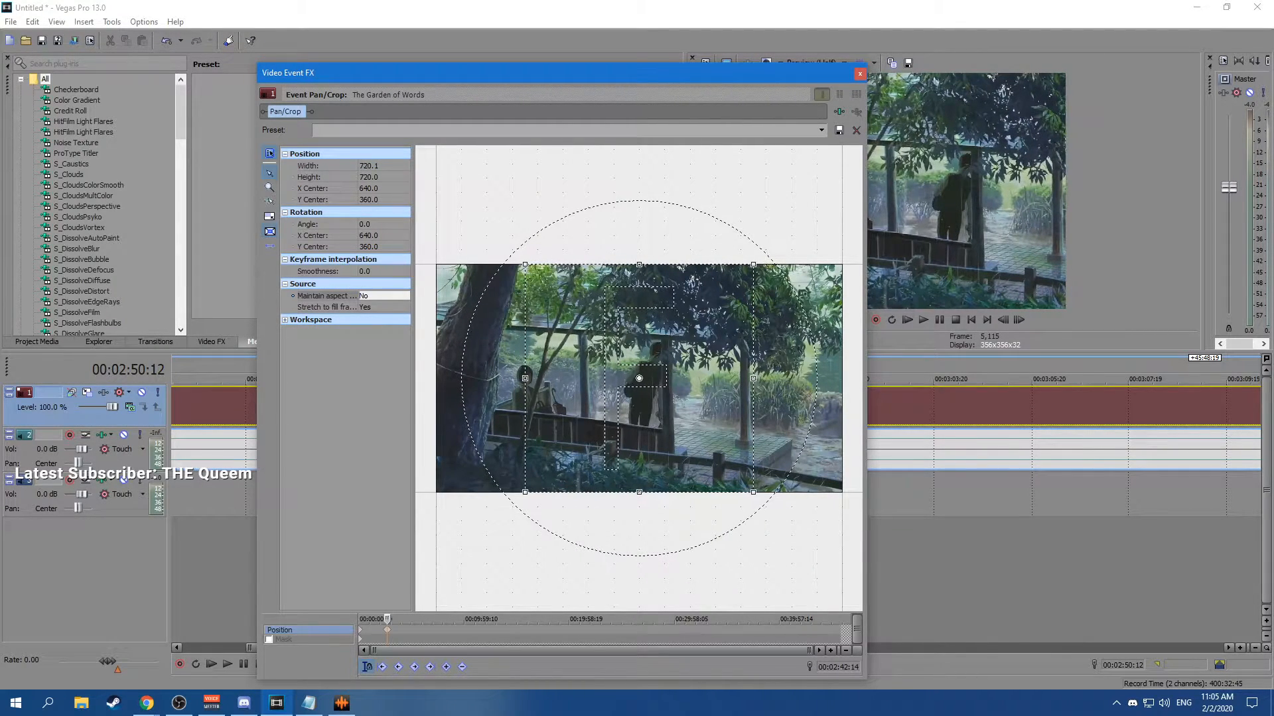
Save the project as "Garden of words" in the Vegas folder.
key(ctrl+s)
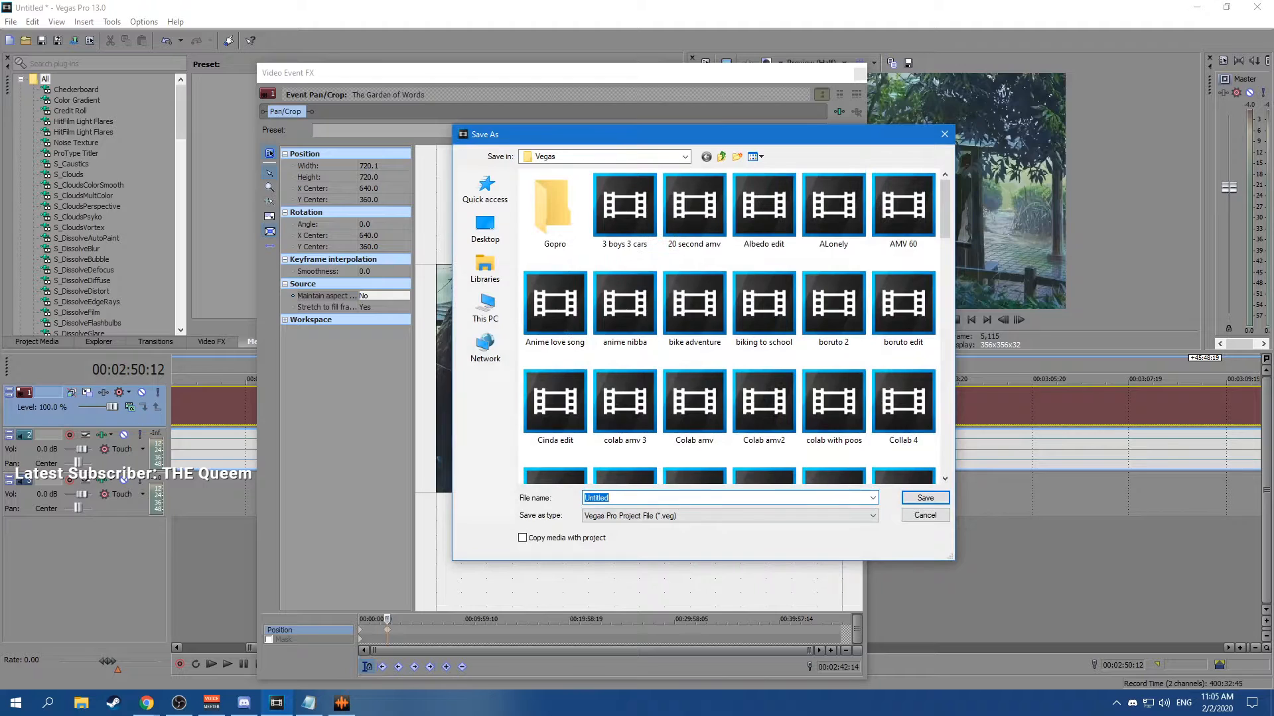
key(BackSpace)
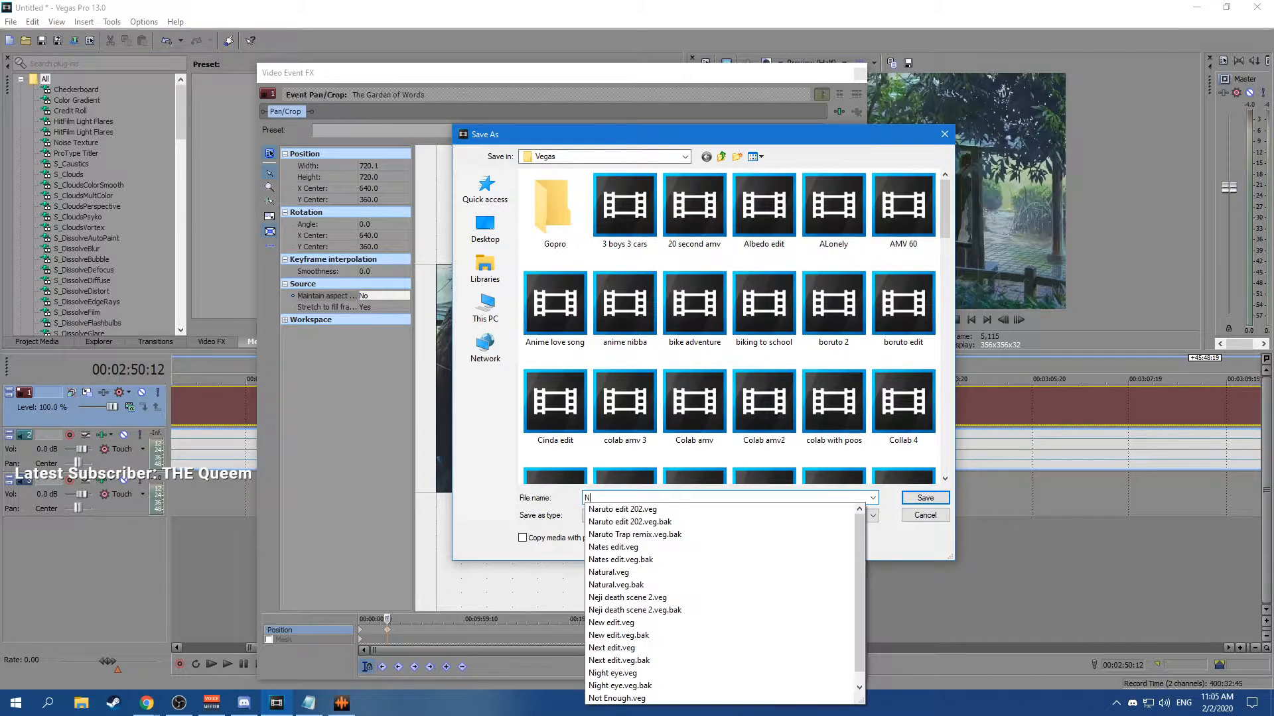
text(Ga)
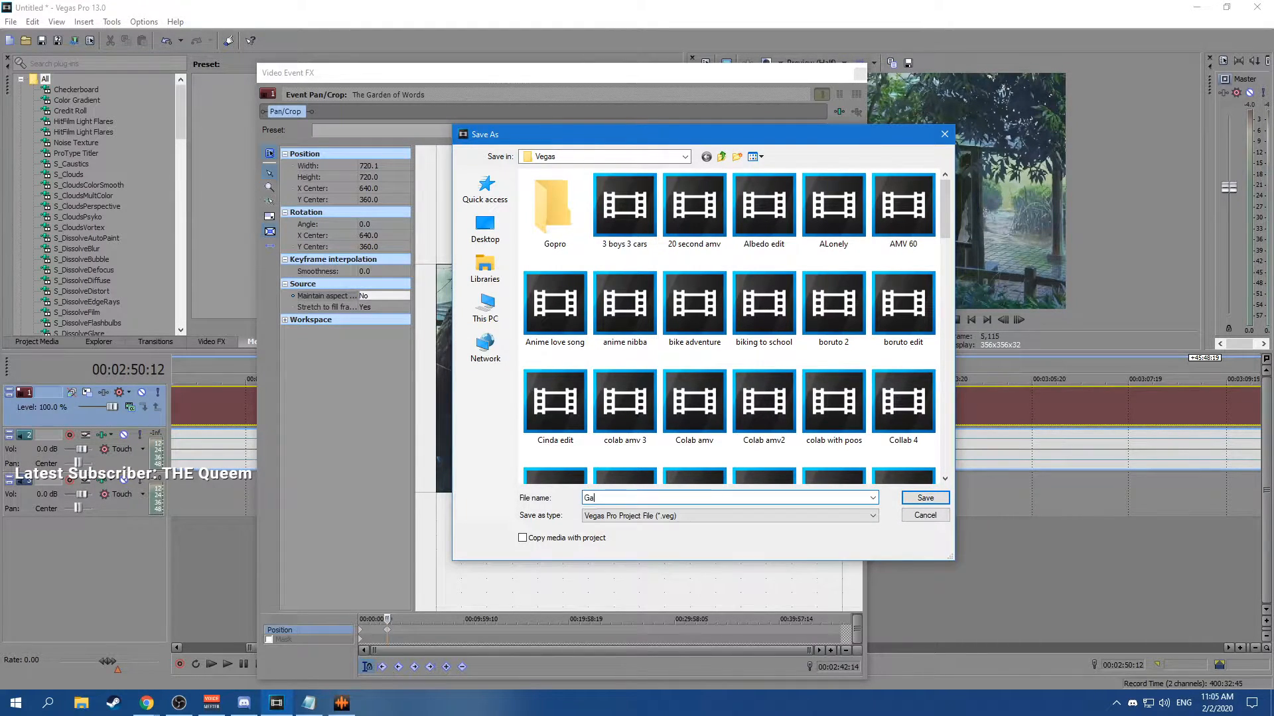
text(rden of words)
key(Return)
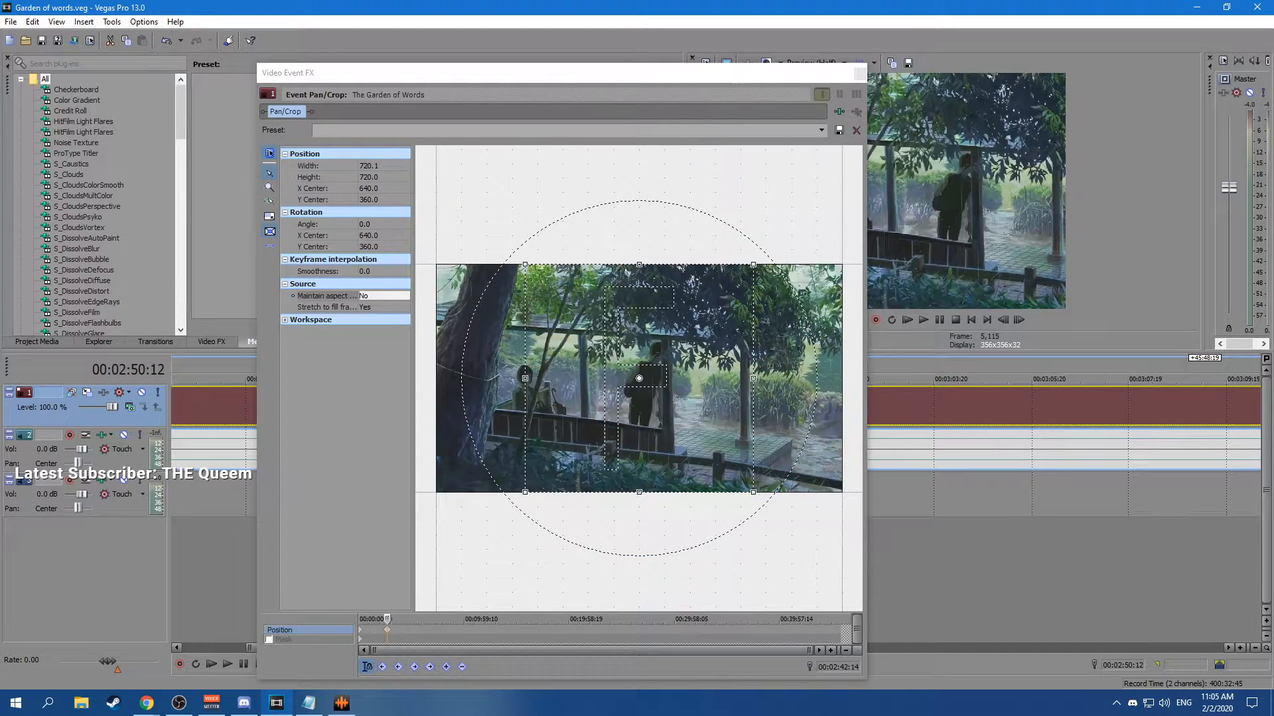
Make the 720 × 720 crop the clip's only position keyframe, located at its start, and close the Pan/Crop window.
right_click(360, 630)
click(392, 530)
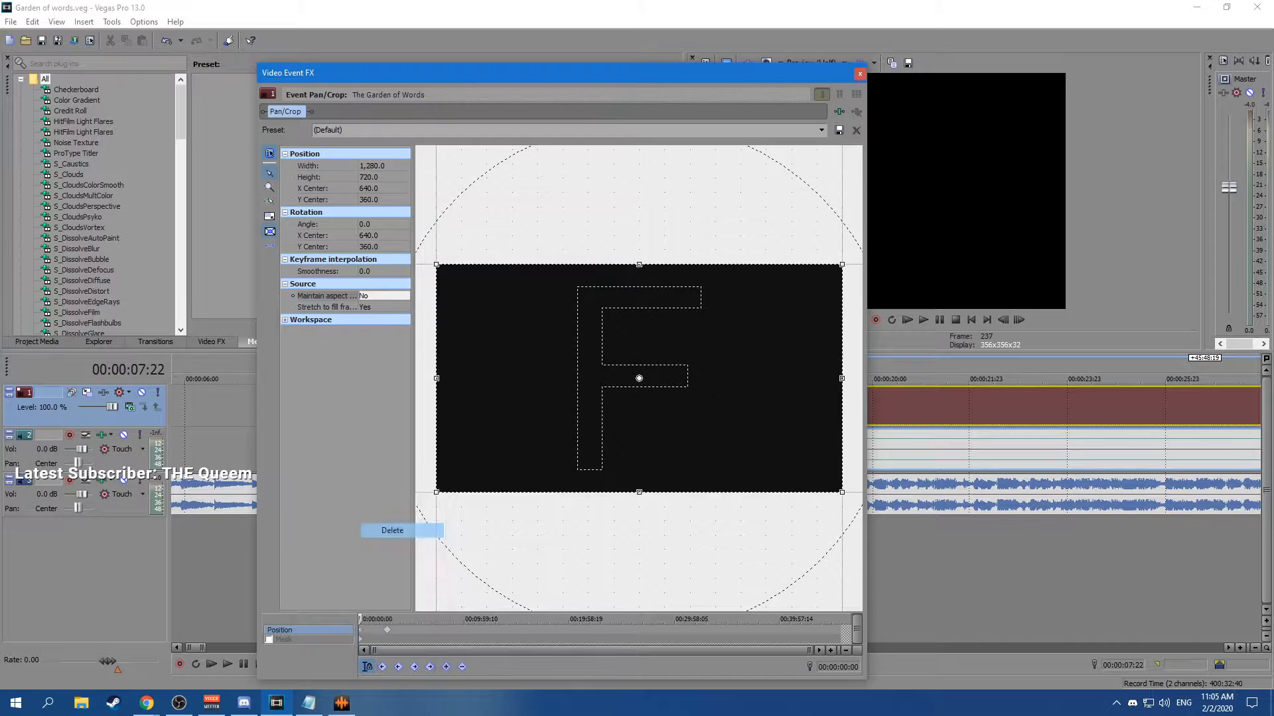
click(364, 630)
click(360, 631)
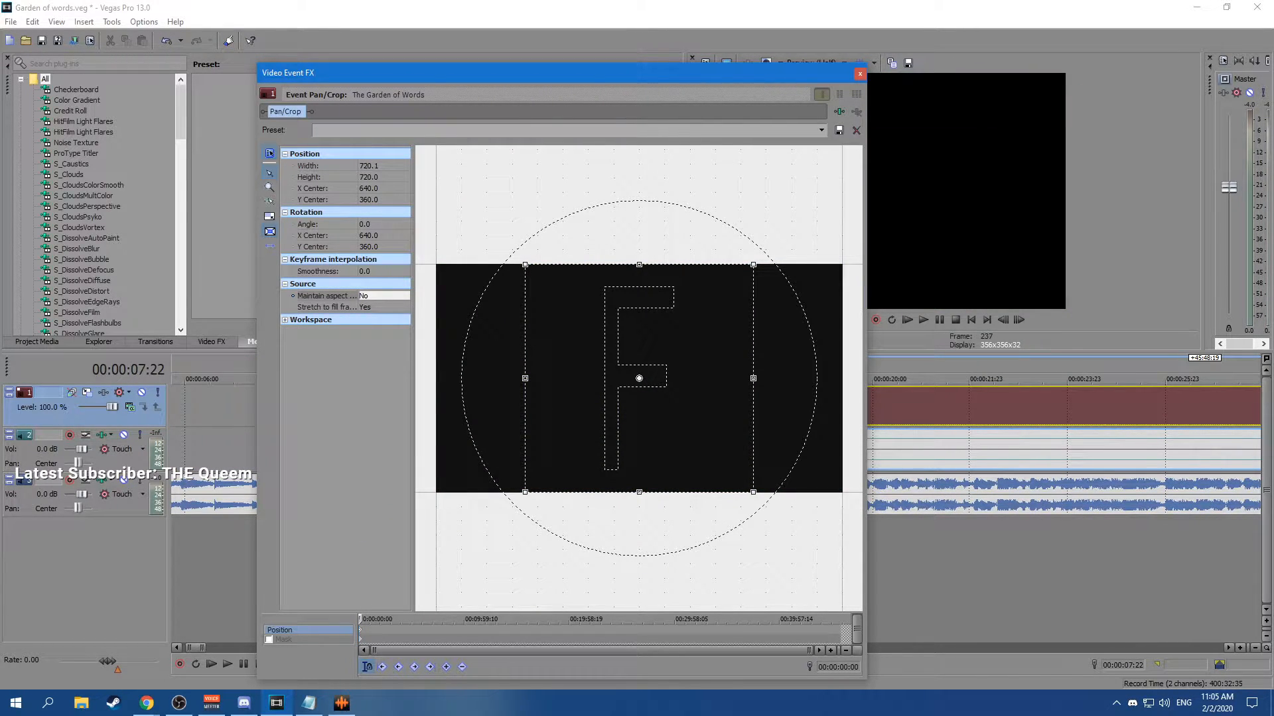
click(860, 74)
Change one of the switches of the Garden of Words video event.
drag(597, 406, 446, 406)
scroll(446, 406, down, 2)
right_click(407, 406)
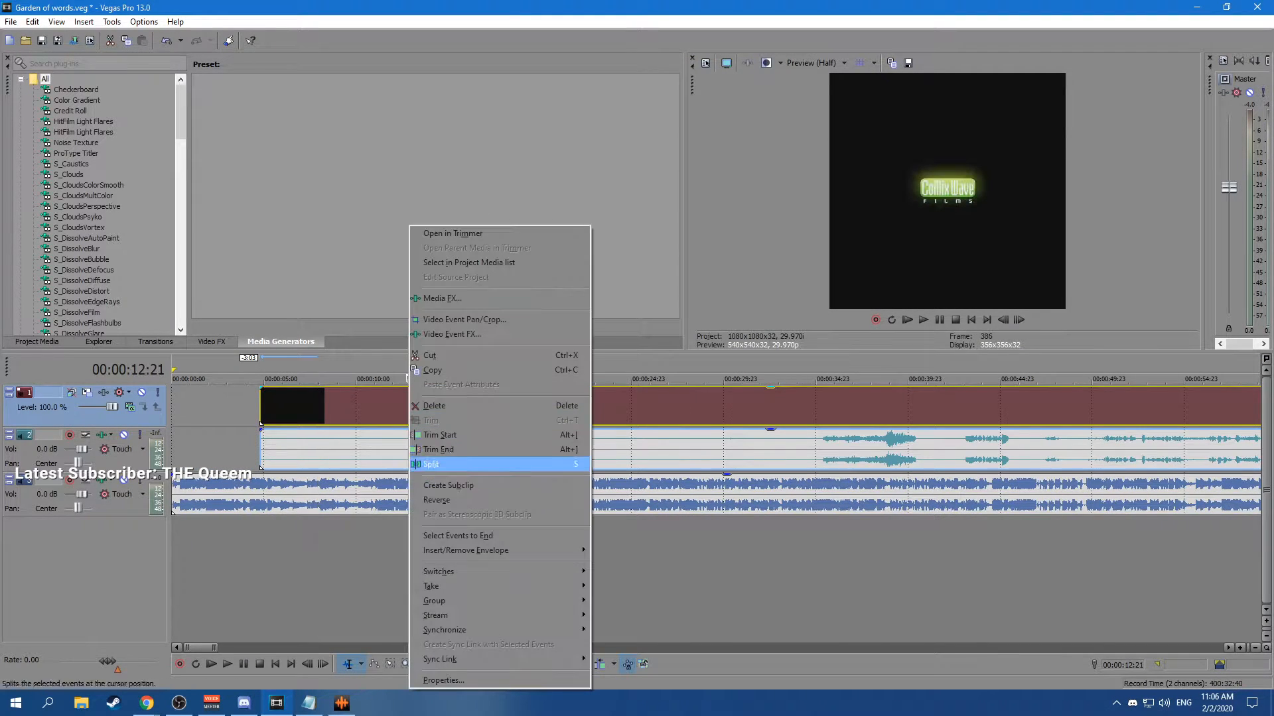
mouse_move(464, 571)
click(633, 688)
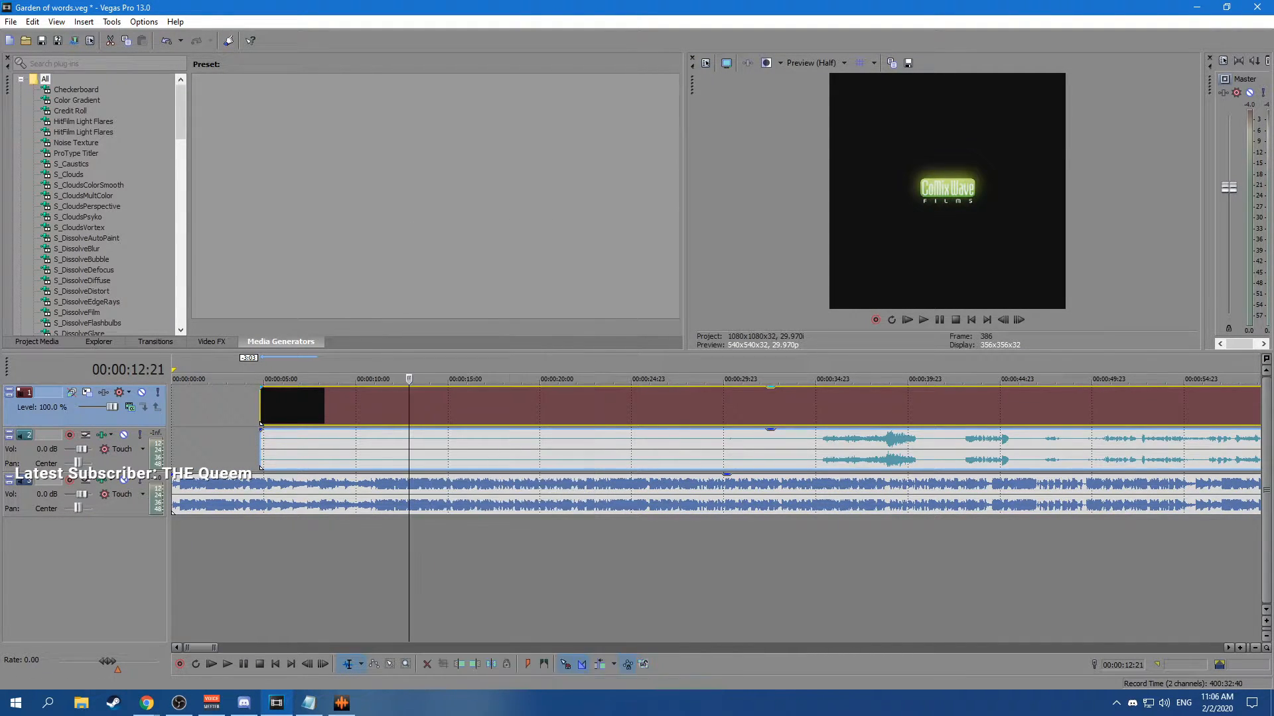
Preview the Garden of Words footage along the timeline up to 00:01:30:20.
click(769, 406)
click(786, 406)
click(838, 406)
scroll(837, 406, down, 1)
drag(505, 378, 1007, 379)
scroll(1006, 379, down, 2)
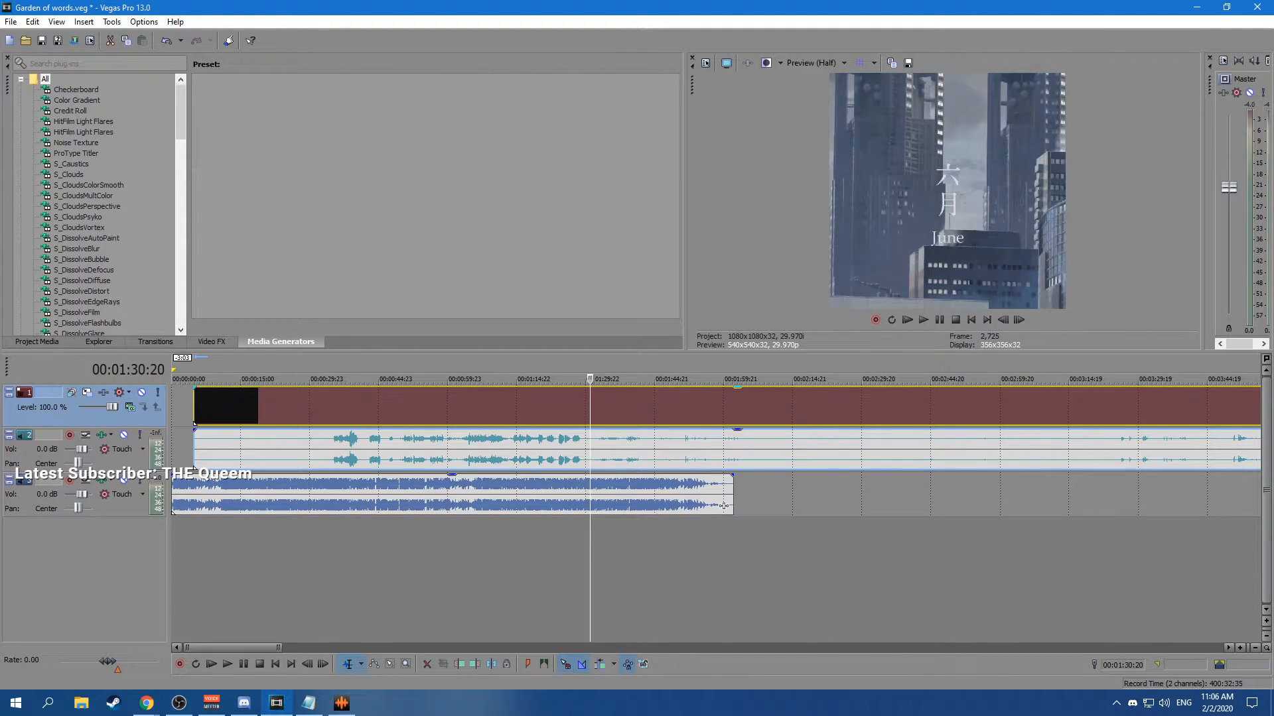
click(11, 22)
Switch to Chrome and look through the Windows downloads on Canon's EOS 1100D support page.
key(alt+Tab)
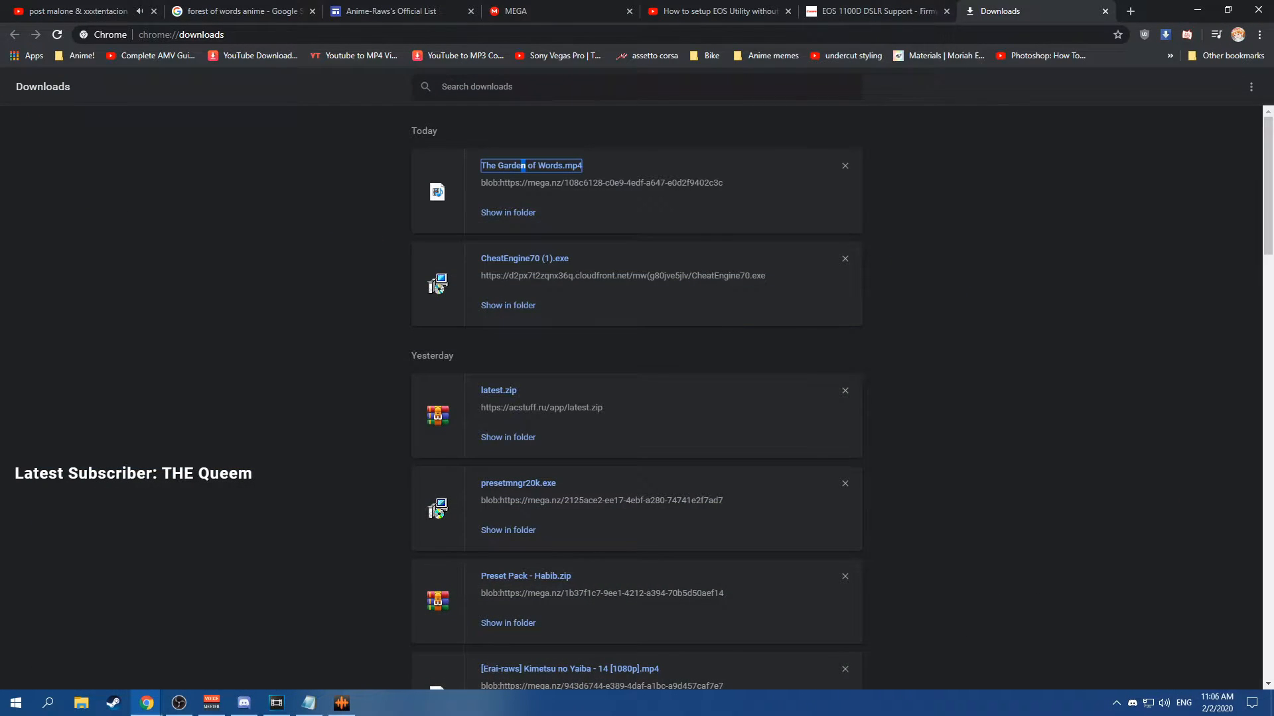
key(ctrl+shift+Tab)
scroll(637, 398, down, 2)
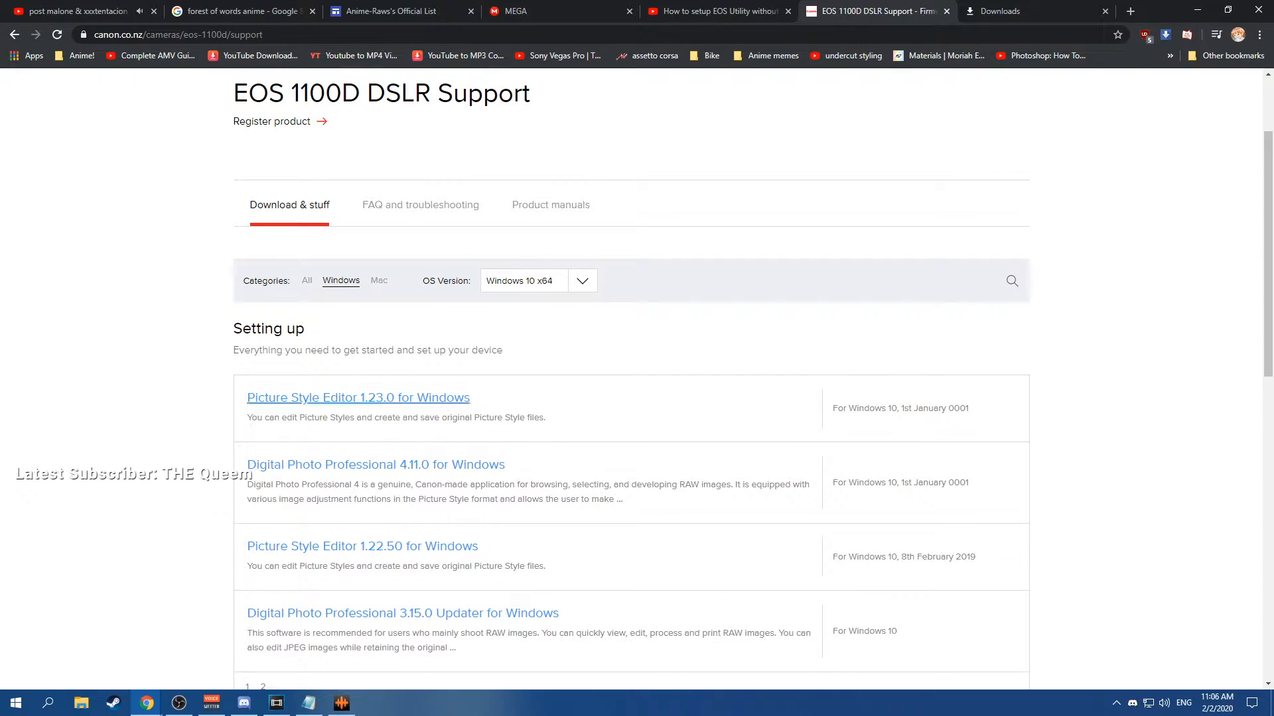
scroll(462, 398, down, 7)
scroll(637, 398, up, 10)
key(ctrl+2)
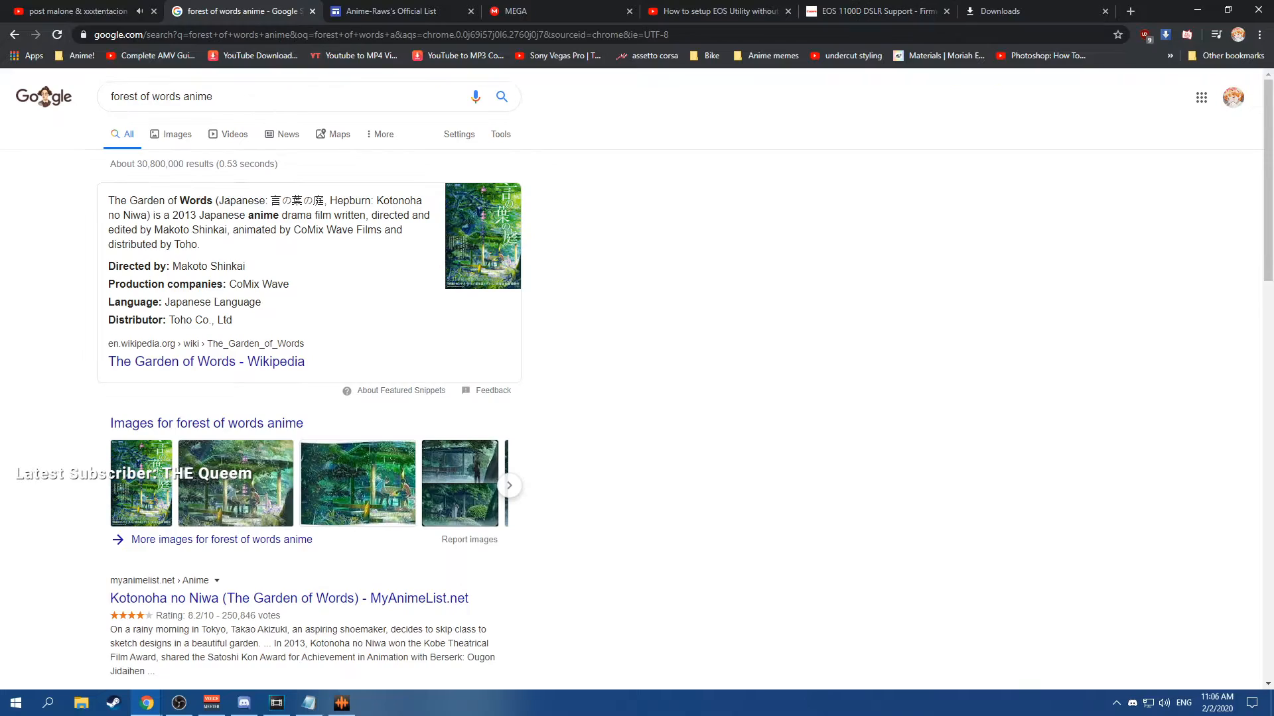
key(ctrl+1)
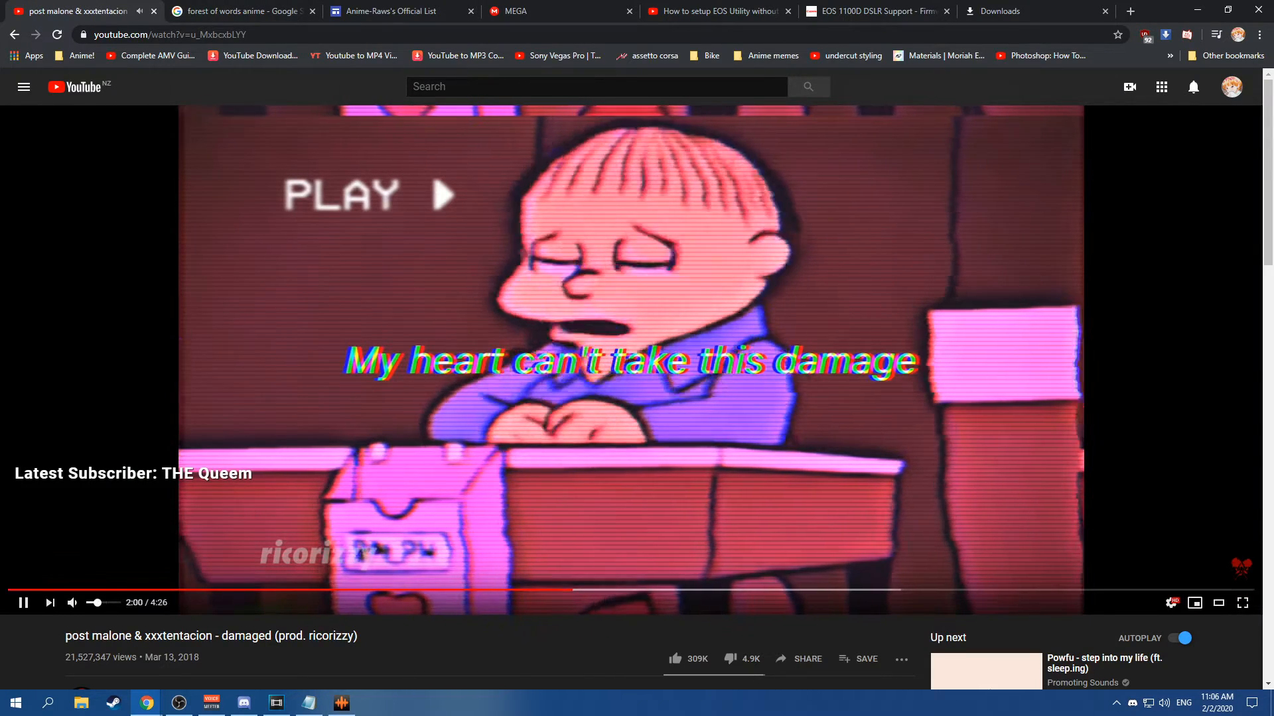
key(ctrl+6)
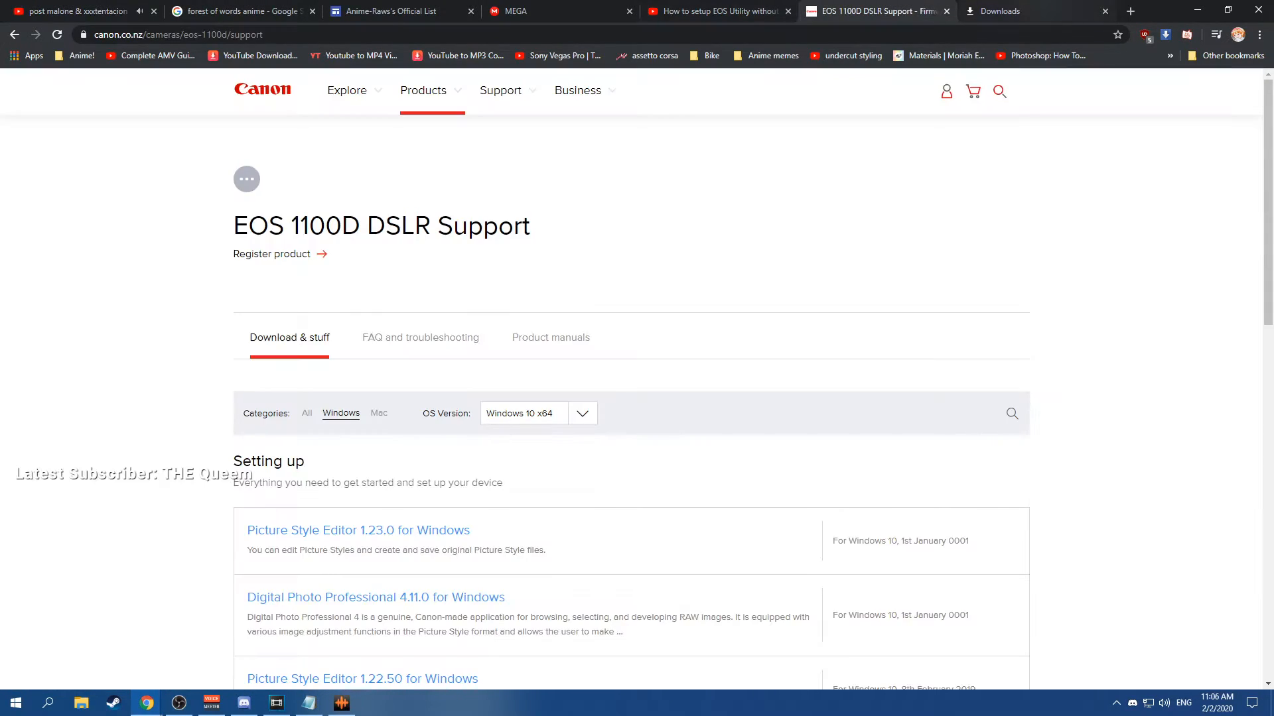
Leave the Canon support page for the Google results and search for "eos 1100d software eos".
scroll(372, 464, down, 2)
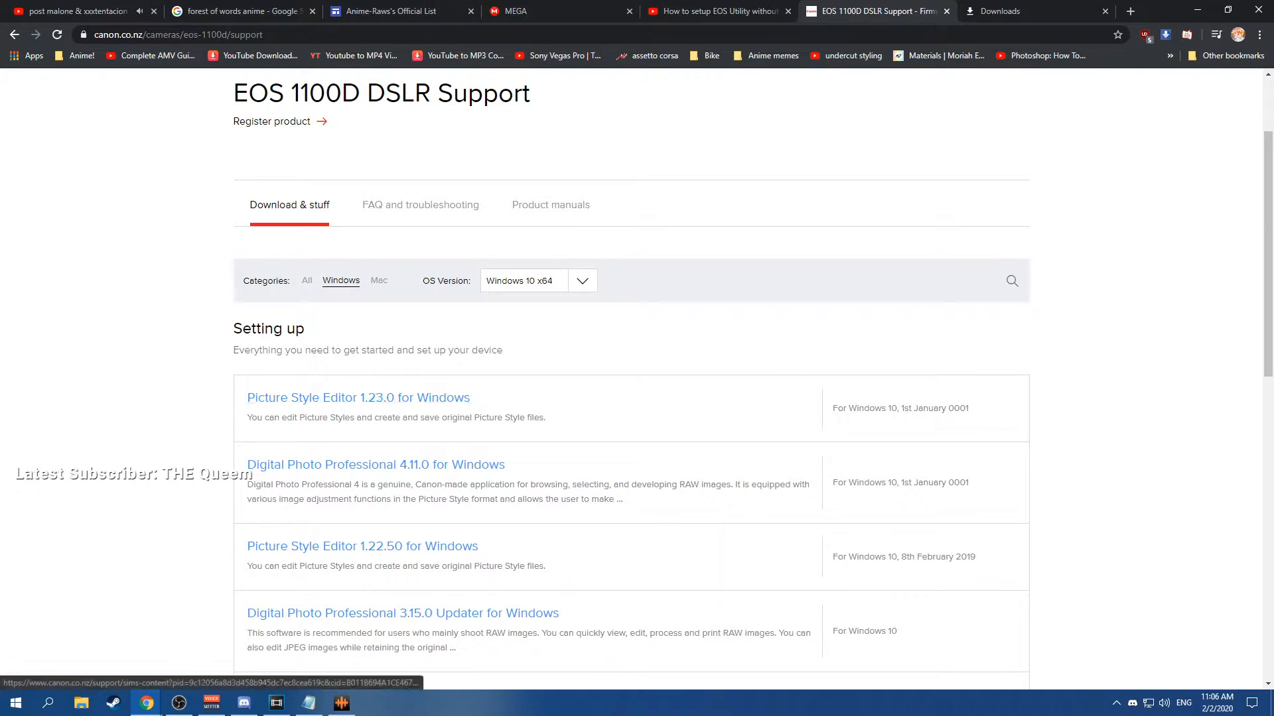
scroll(632, 398, down, 1)
key(alt+Left)
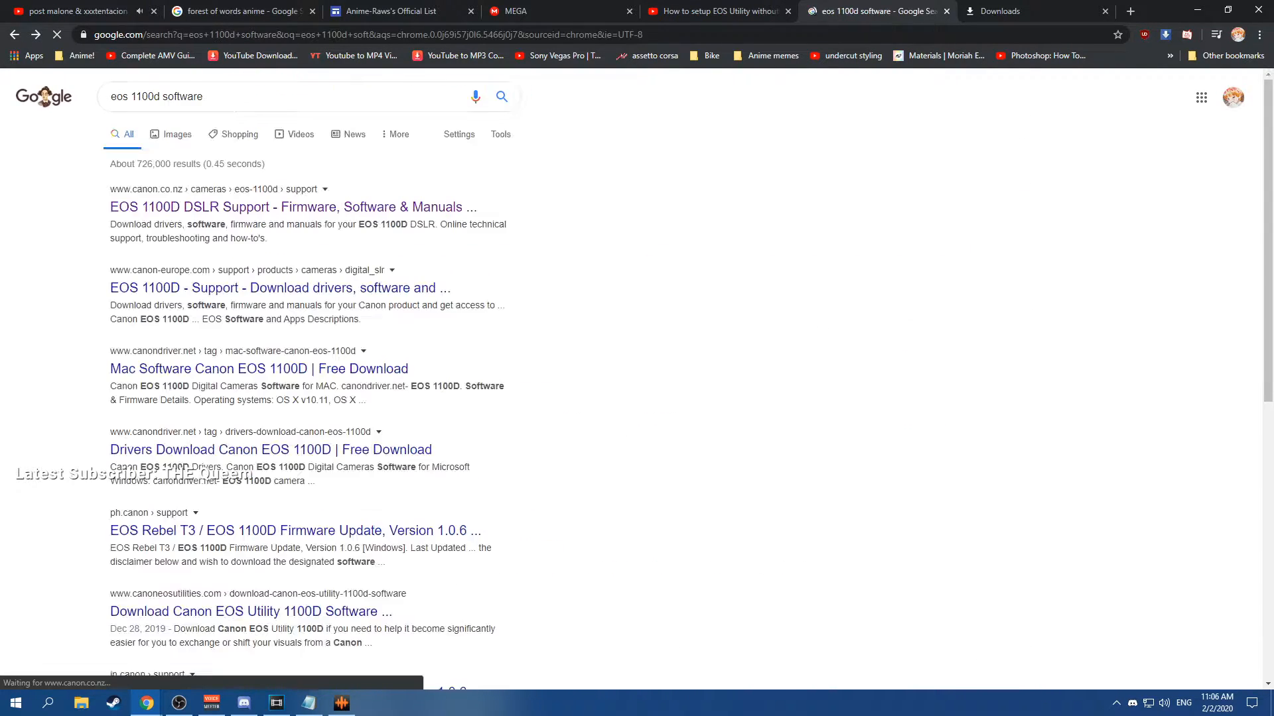
click(204, 97)
text(eos)
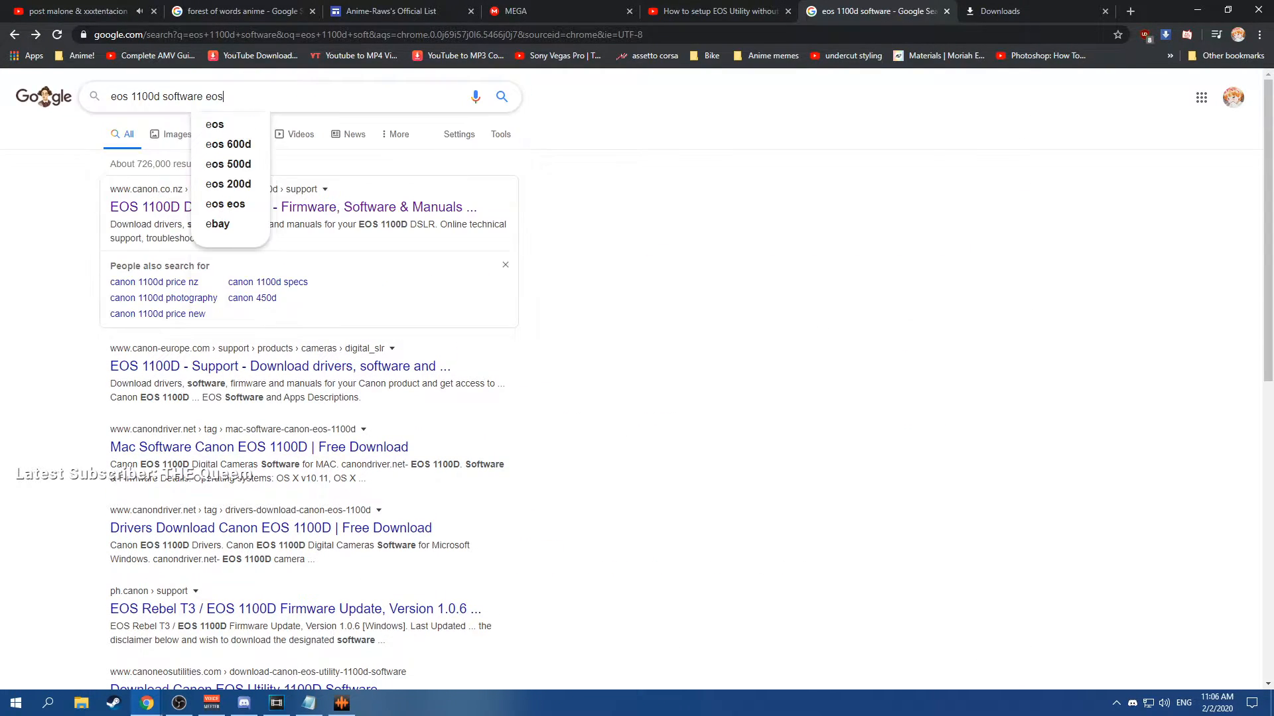
key(Return)
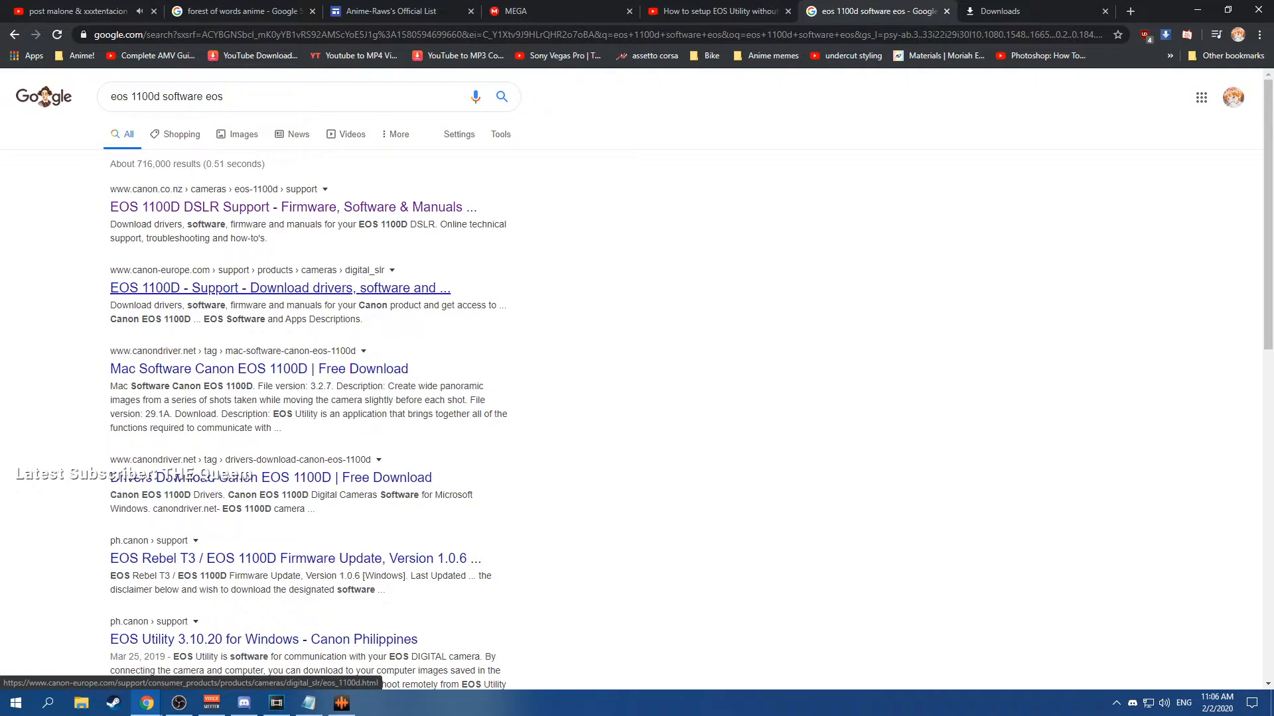
Search Google for "eos 1100d software" again and open Canon Europe's EOS 1100D support page.
drag(227, 97, 187, 97)
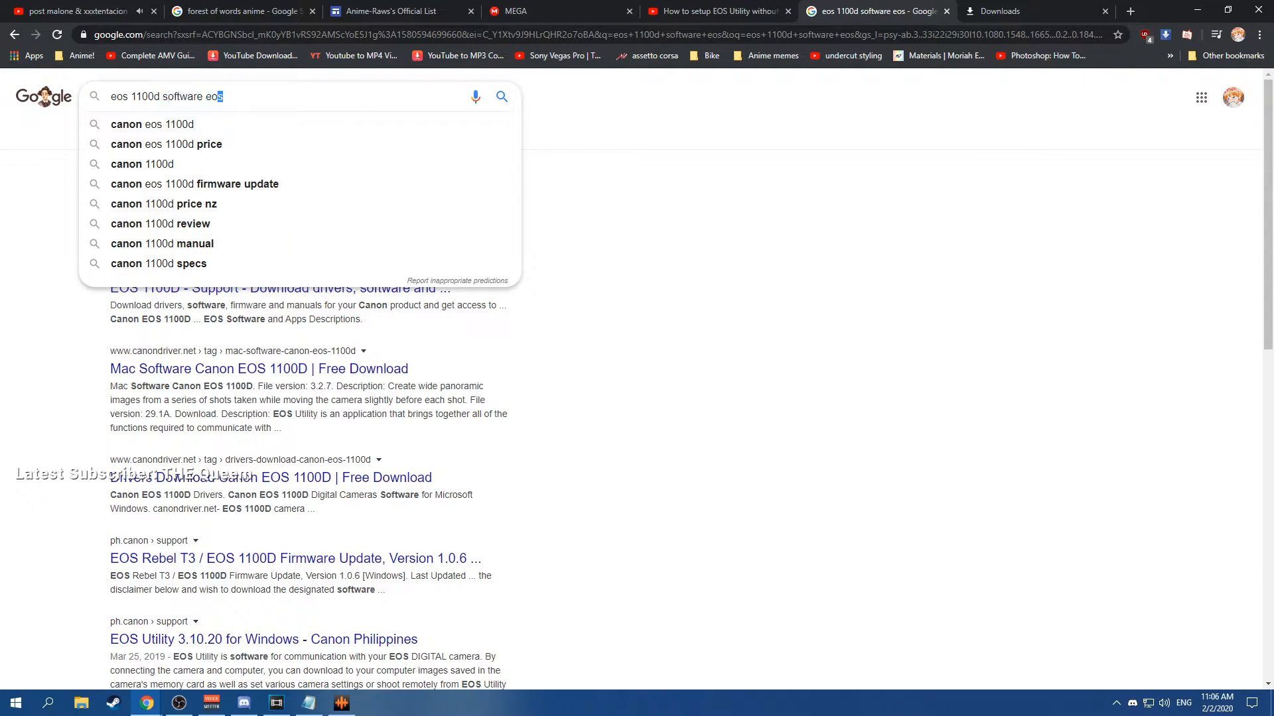
key(BackSpace)
key(Return)
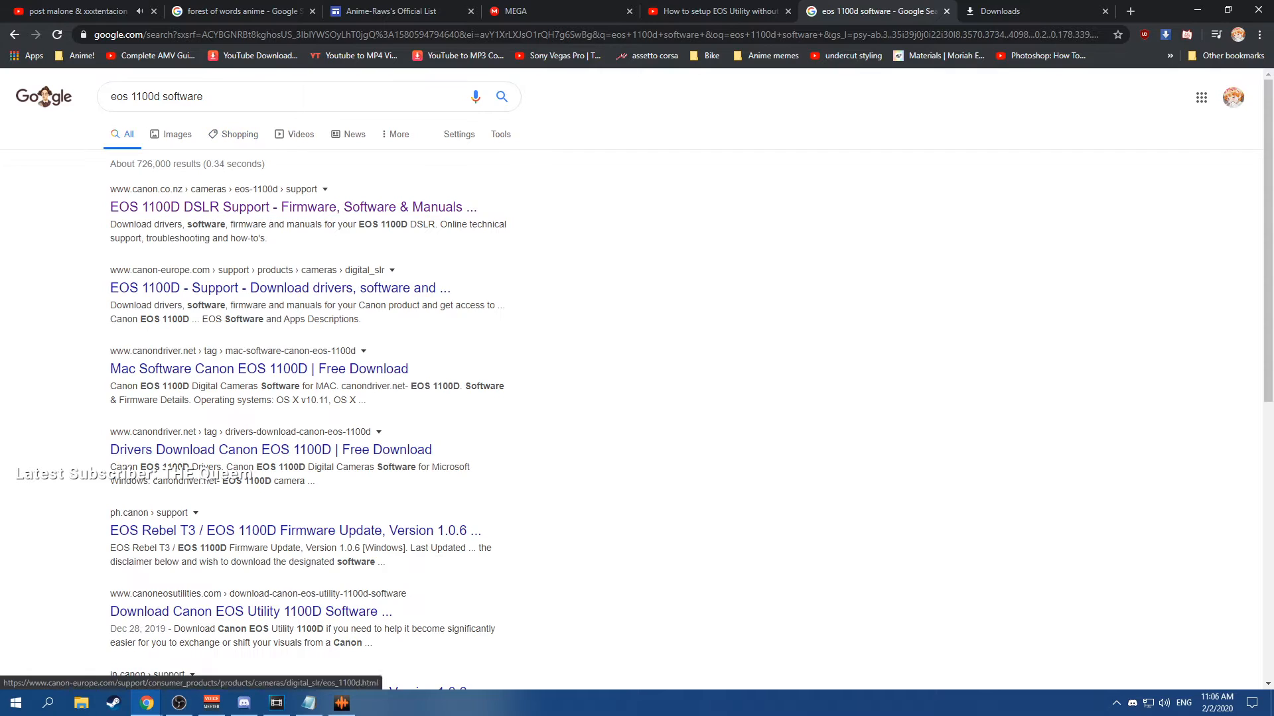
click(278, 288)
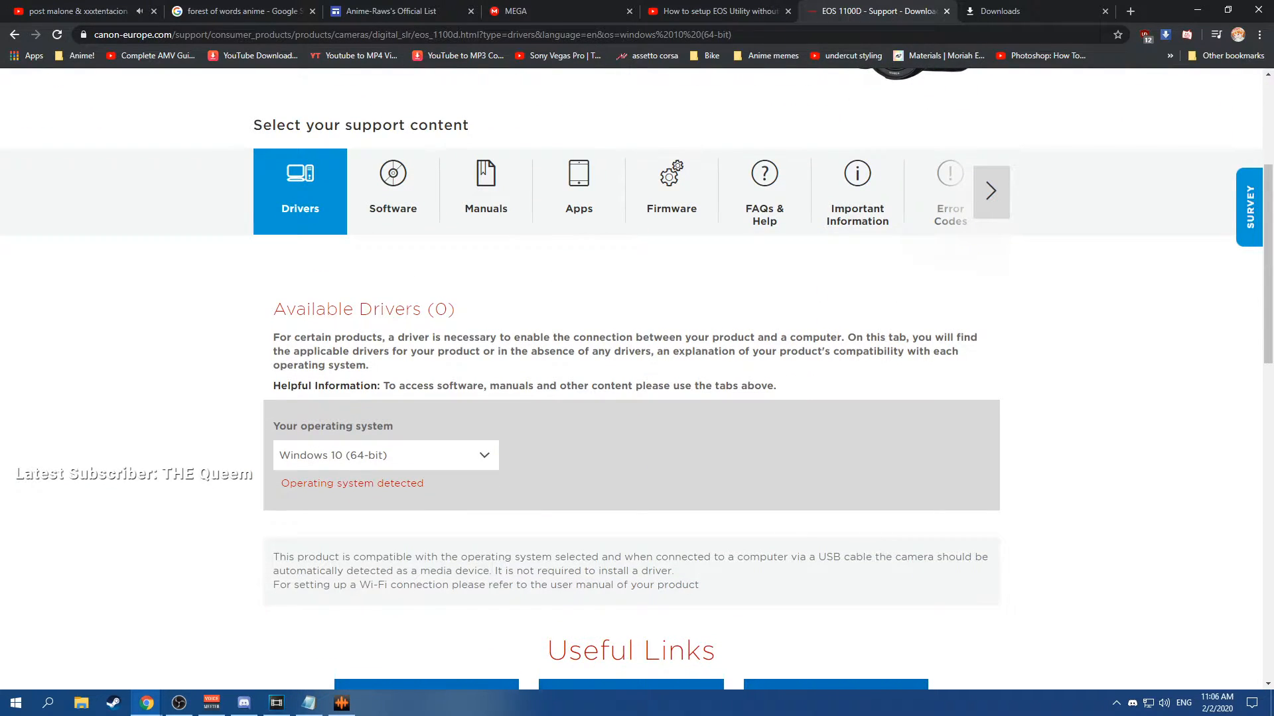
Examine the Drivers section of Canon Europe's EOS 1100D support page, including its operating system choice and useful links.
click(79, 11)
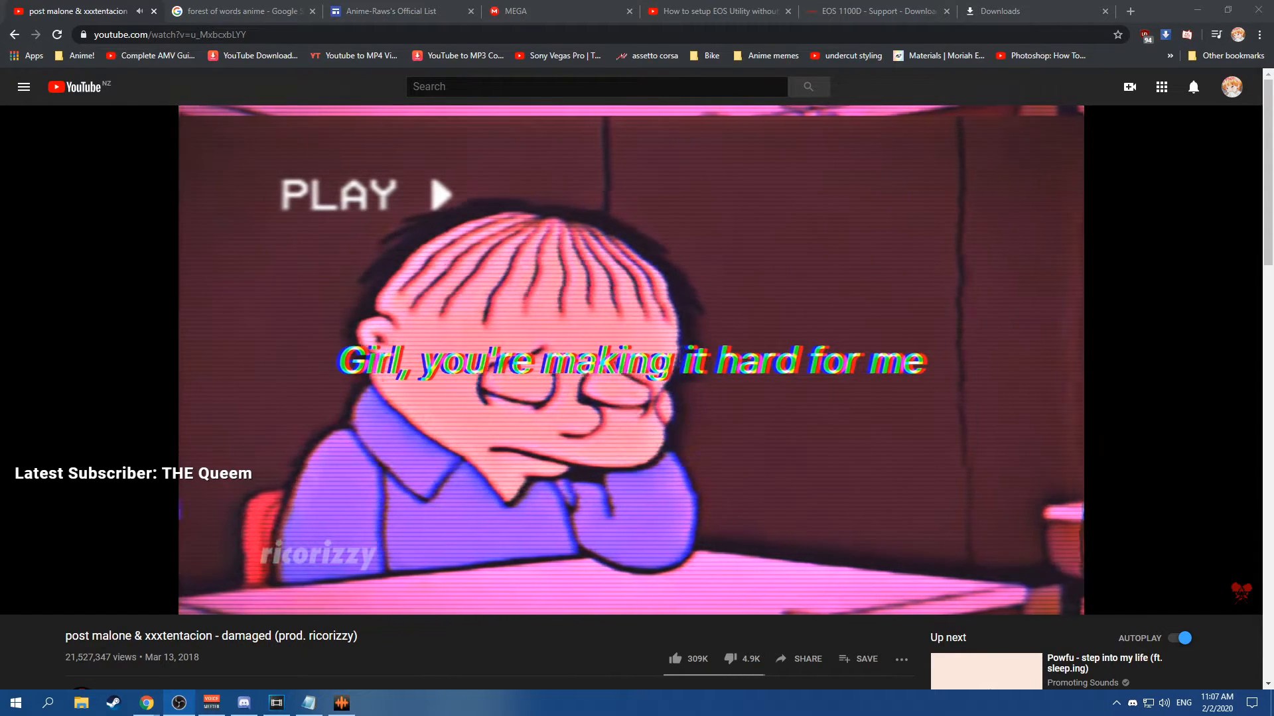
click(720, 12)
click(869, 11)
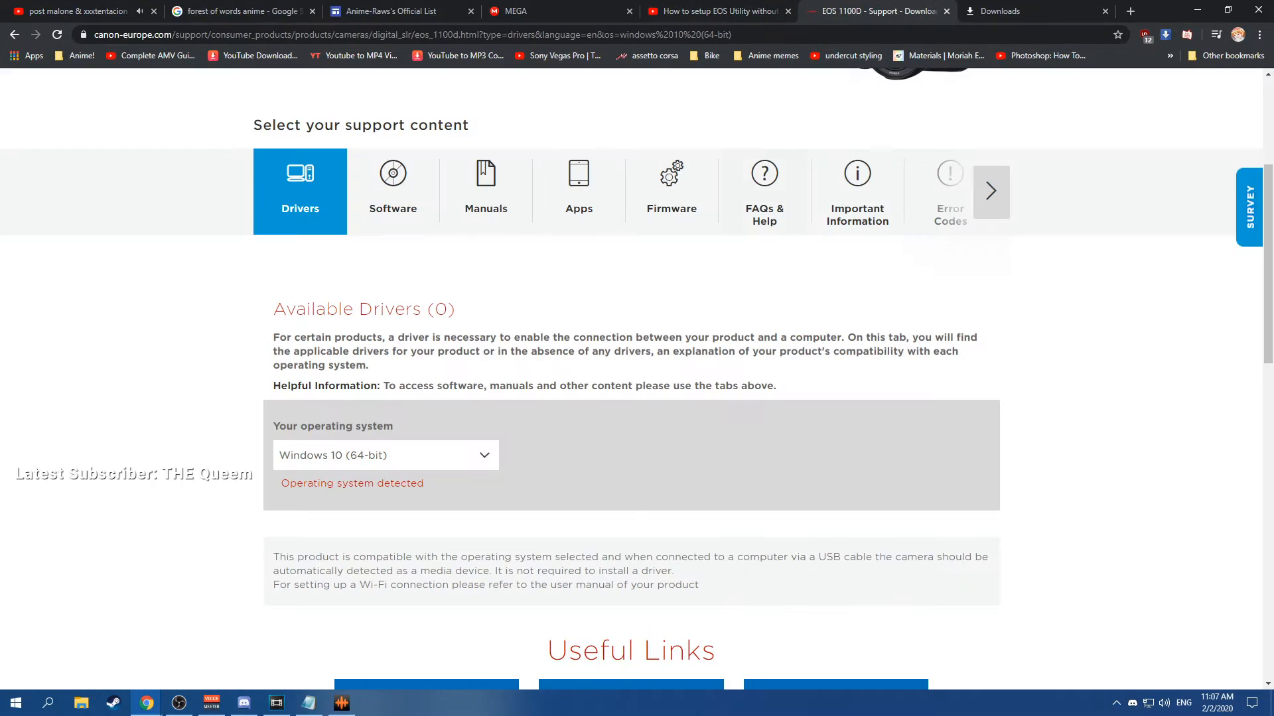
scroll(637, 378, down, 5)
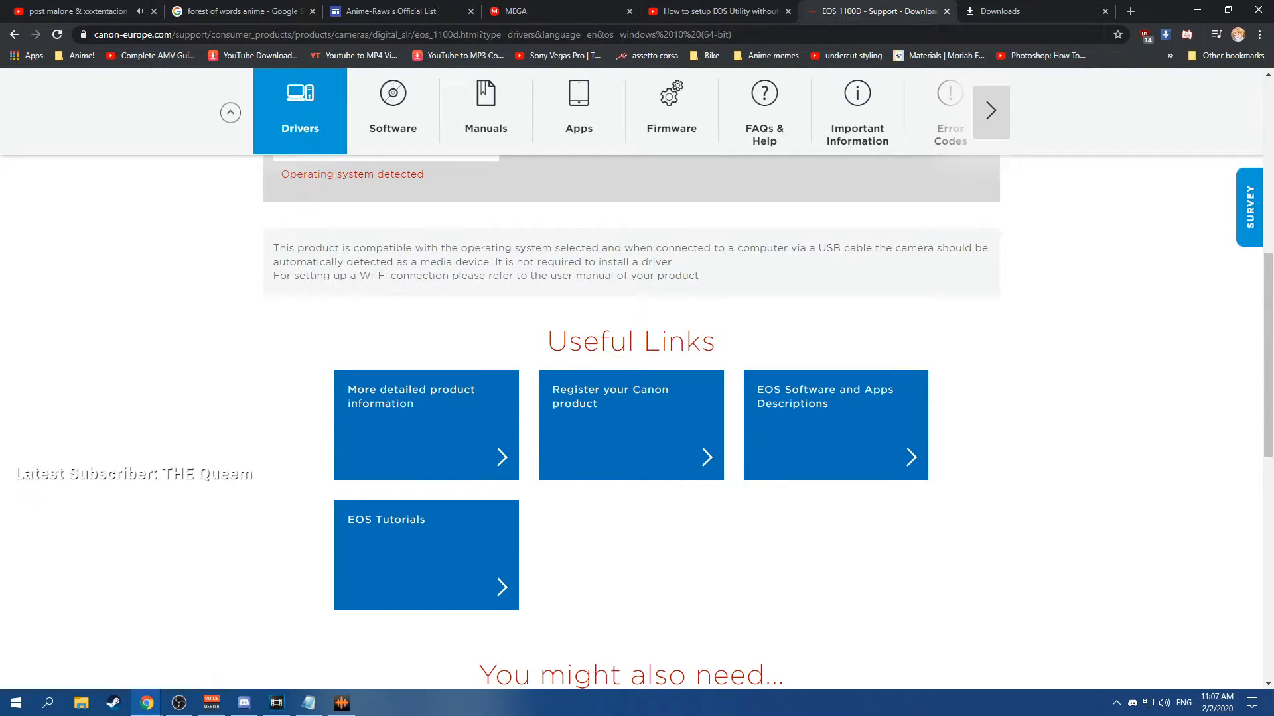
click(179, 703)
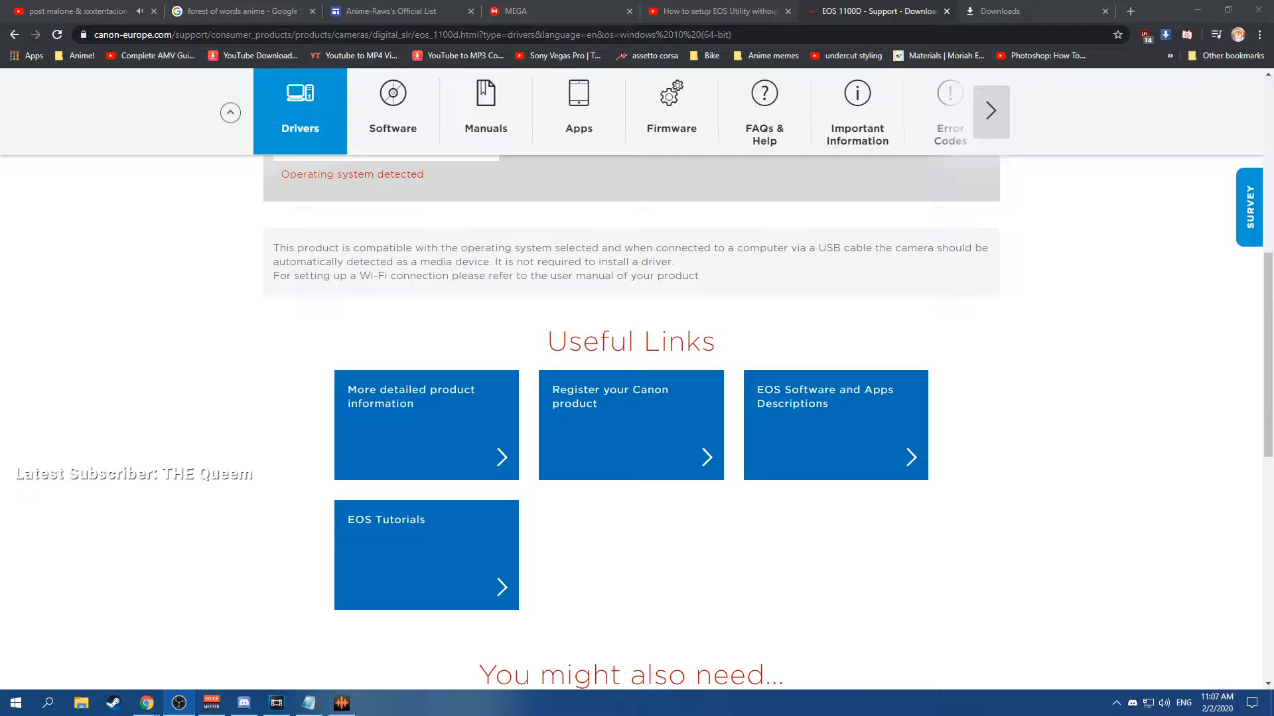
scroll(637, 379, up, 2)
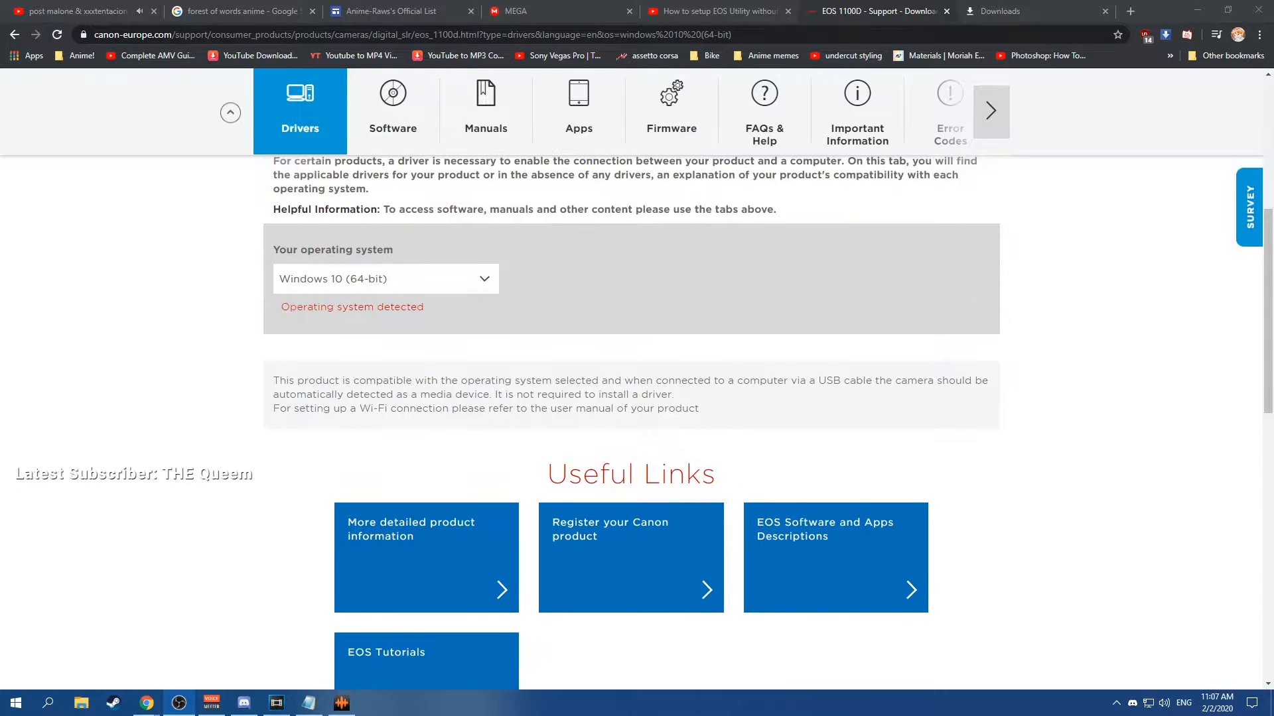
scroll(637, 378, down, 3)
scroll(637, 378, up, 7)
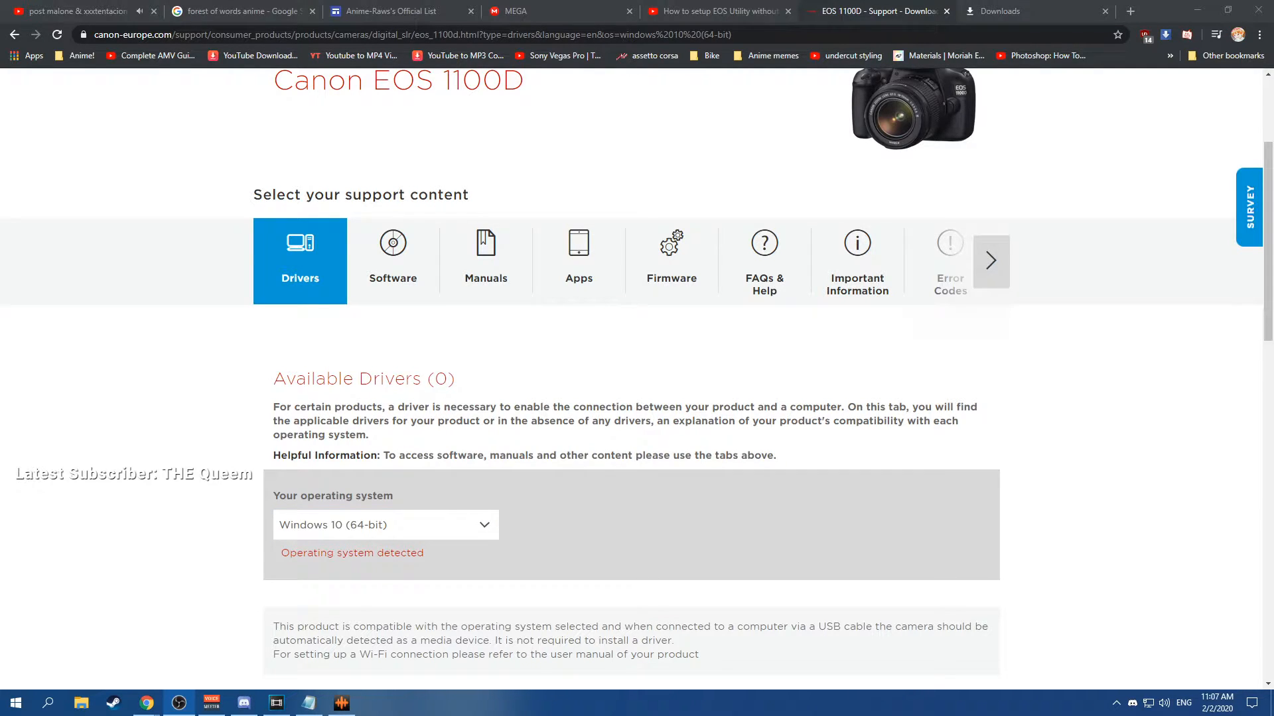
click(386, 525)
click(564, 352)
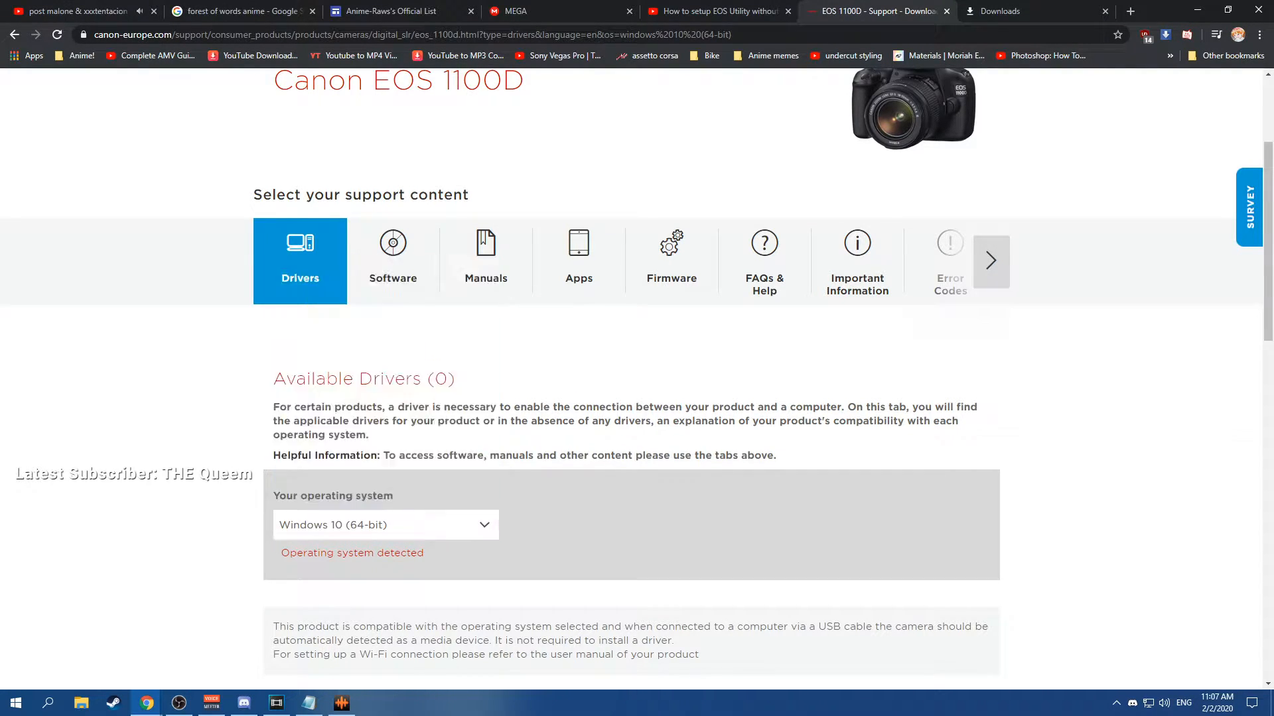
scroll(637, 378, down, 5)
scroll(670, 345, up, 6)
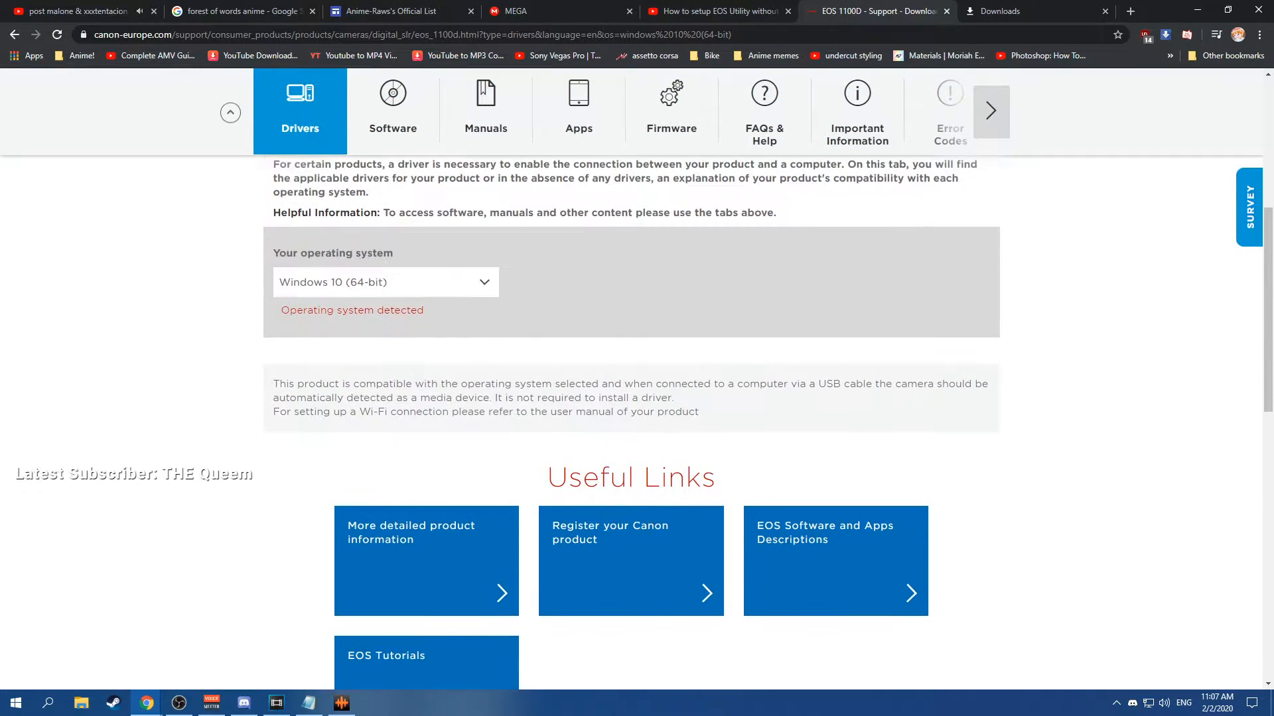
scroll(670, 345, down, 5)
scroll(630, 497, down, 6)
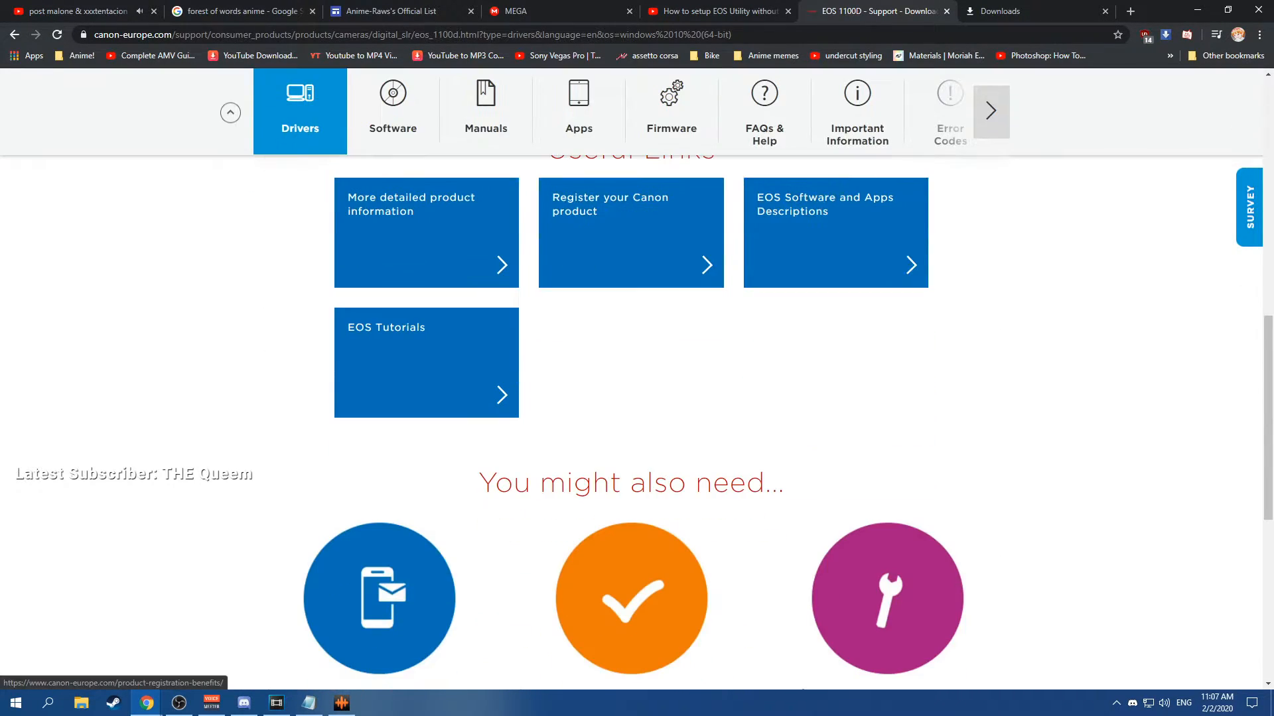
Leave Canon Europe's support page and search YouTube for "how to get eos software".
key(alt+Left)
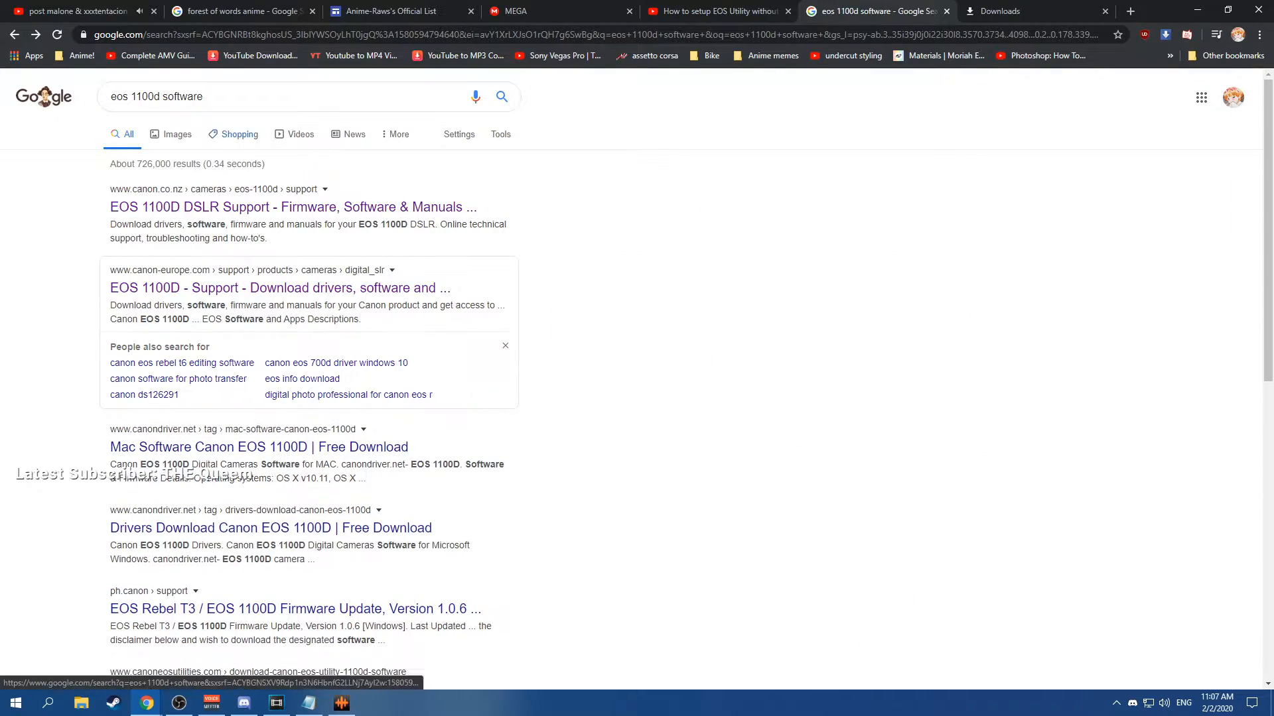
click(292, 96)
click(719, 12)
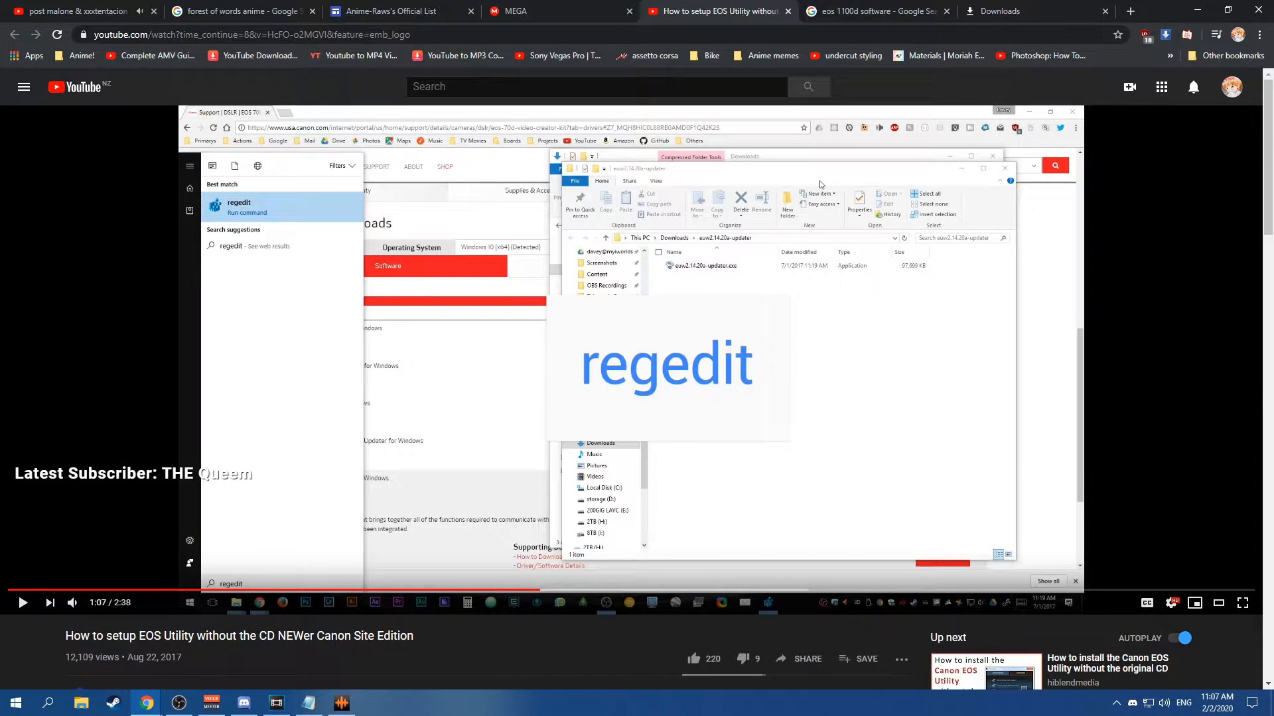
scroll(637, 398, down, 2)
scroll(819, 180, up, 2)
text(/)
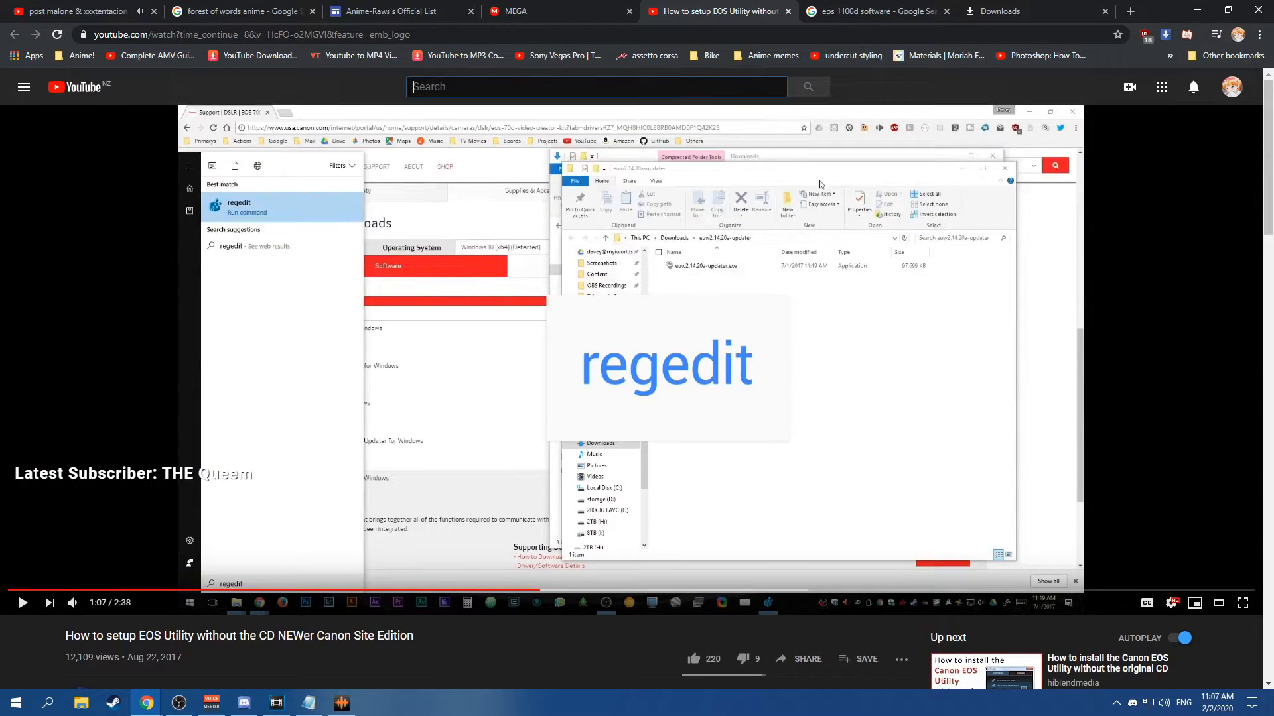
text(how to get eos so)
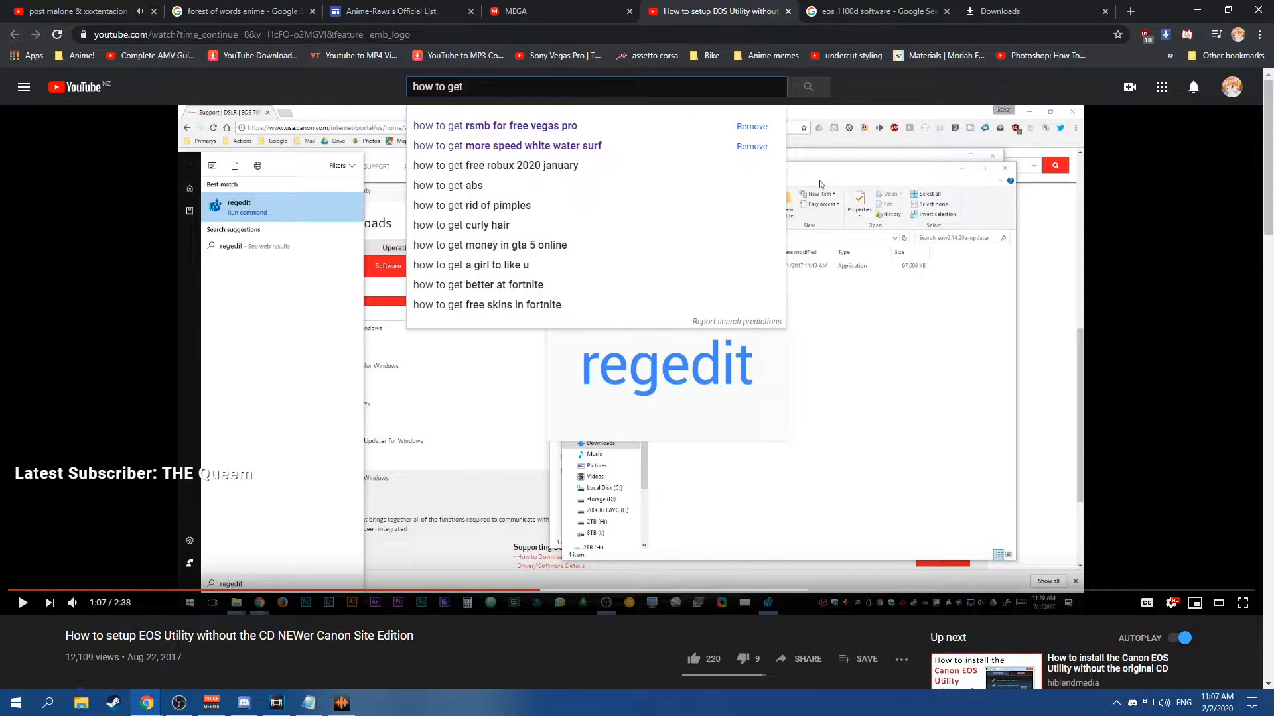
text(ftware)
key(Return)
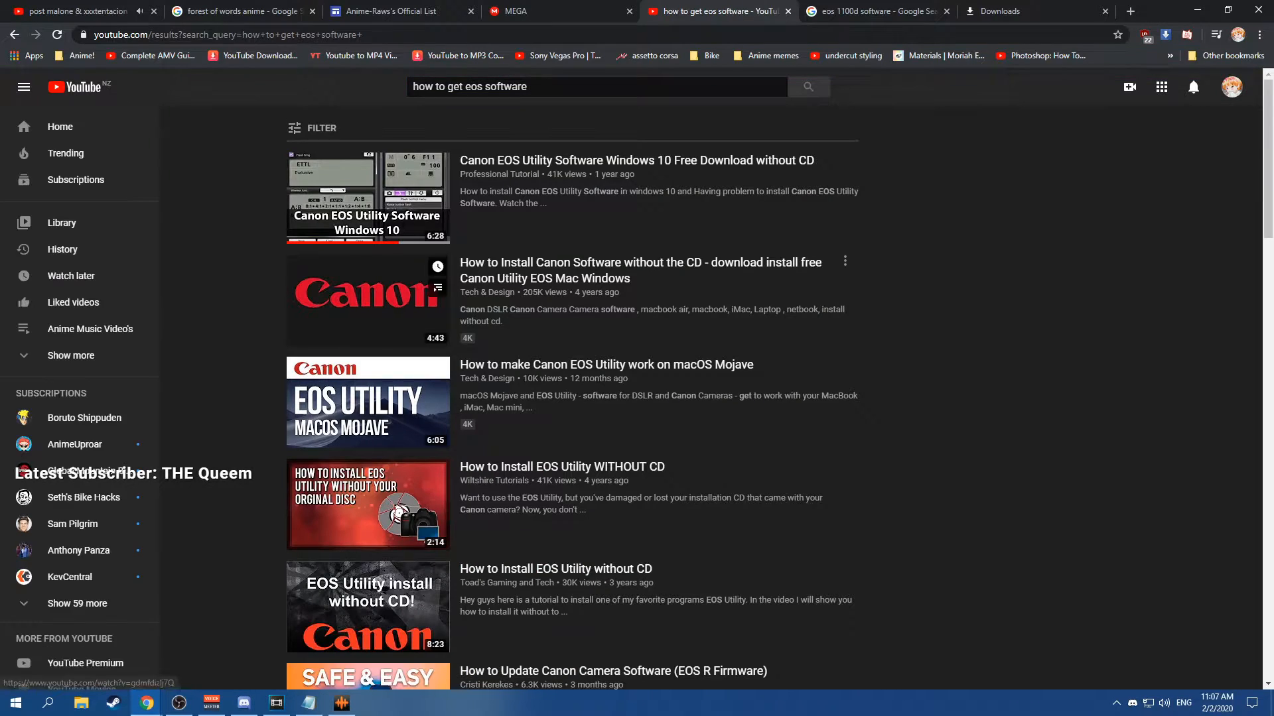
Open the video "Canon EOS Utility Software Windows 10 Free Download without CD", pause it and find its description.
click(597, 216)
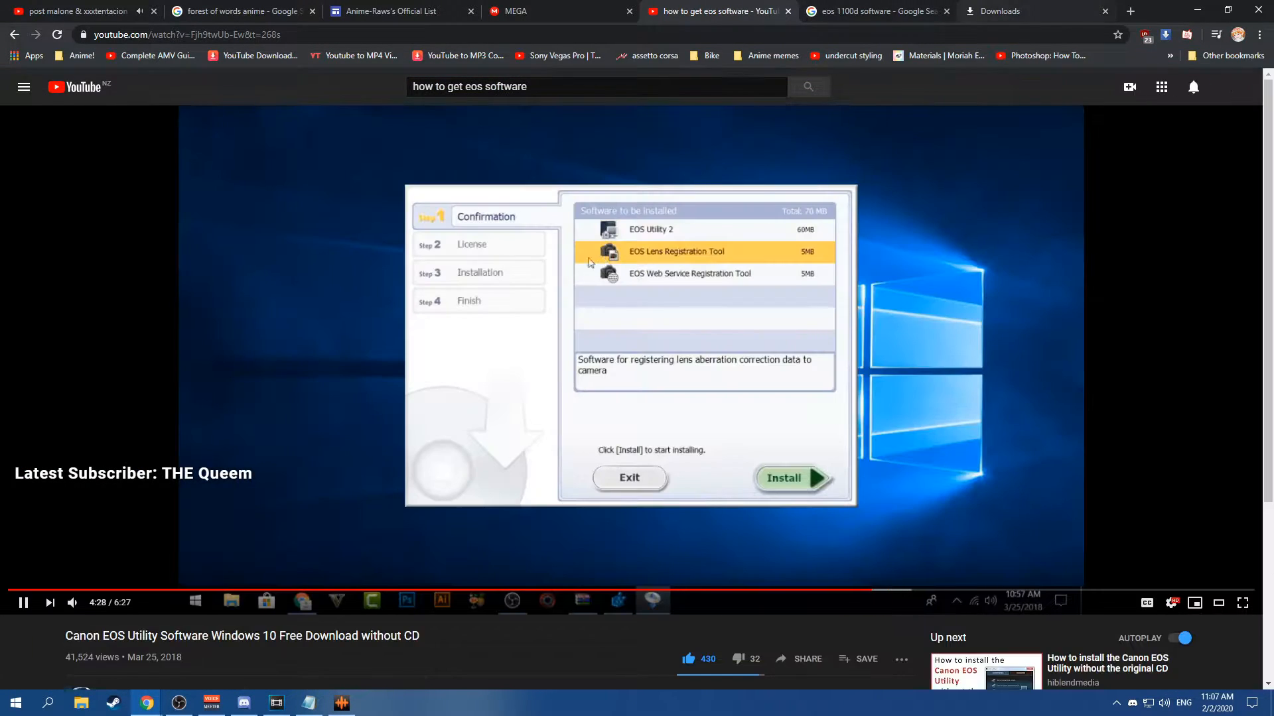
click(597, 215)
scroll(597, 216, down, 6)
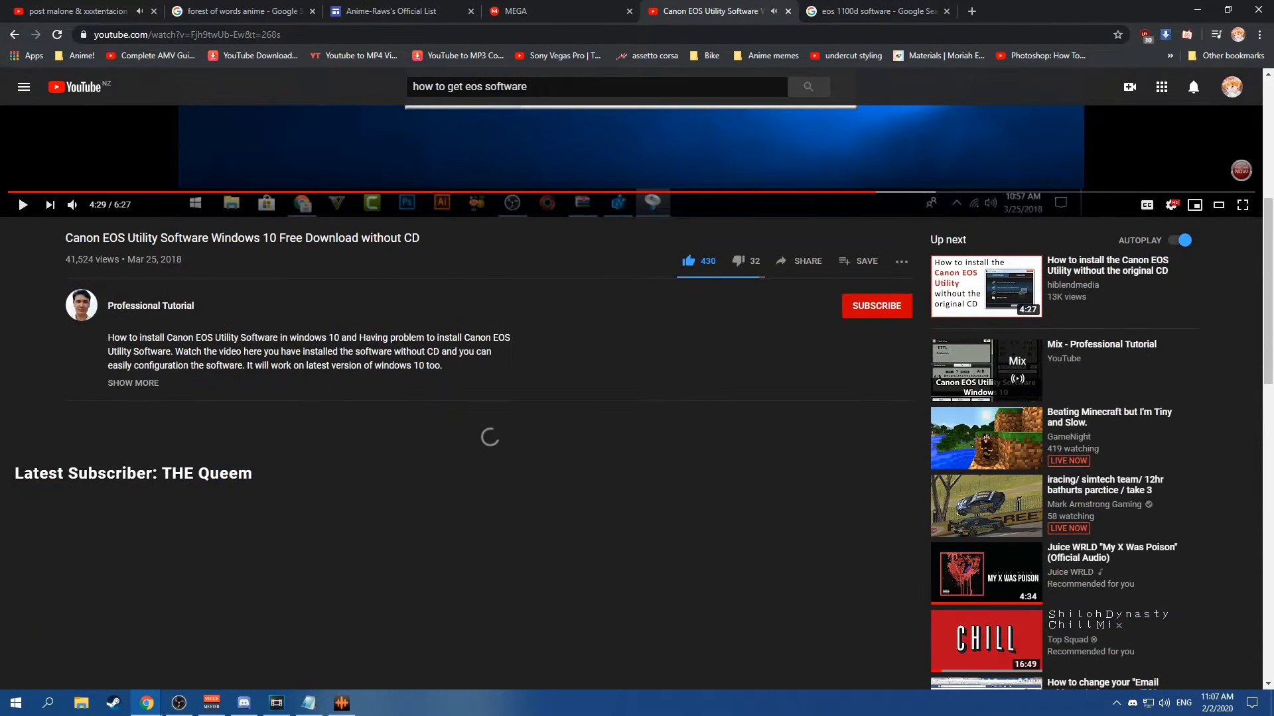
Open the article linked in the video's description and download the Canon EOS Utility updater zip from it.
click(313, 393)
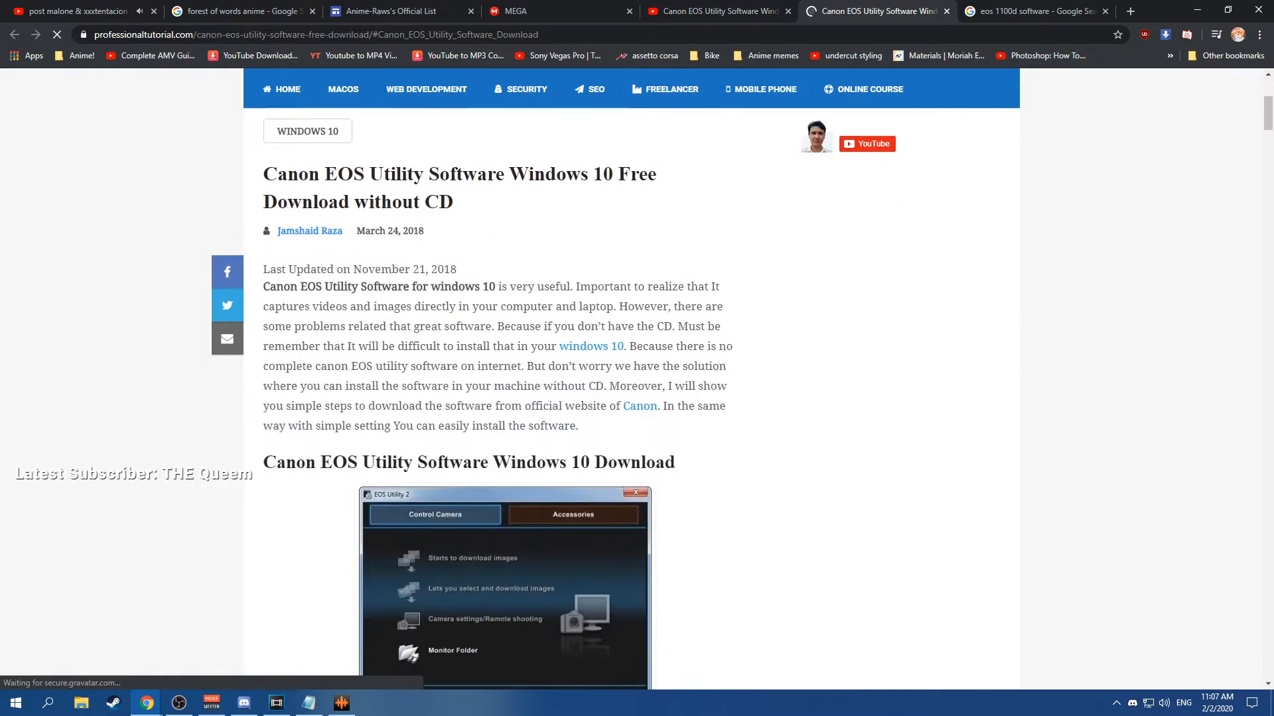
scroll(505, 296, down, 1)
click(505, 294)
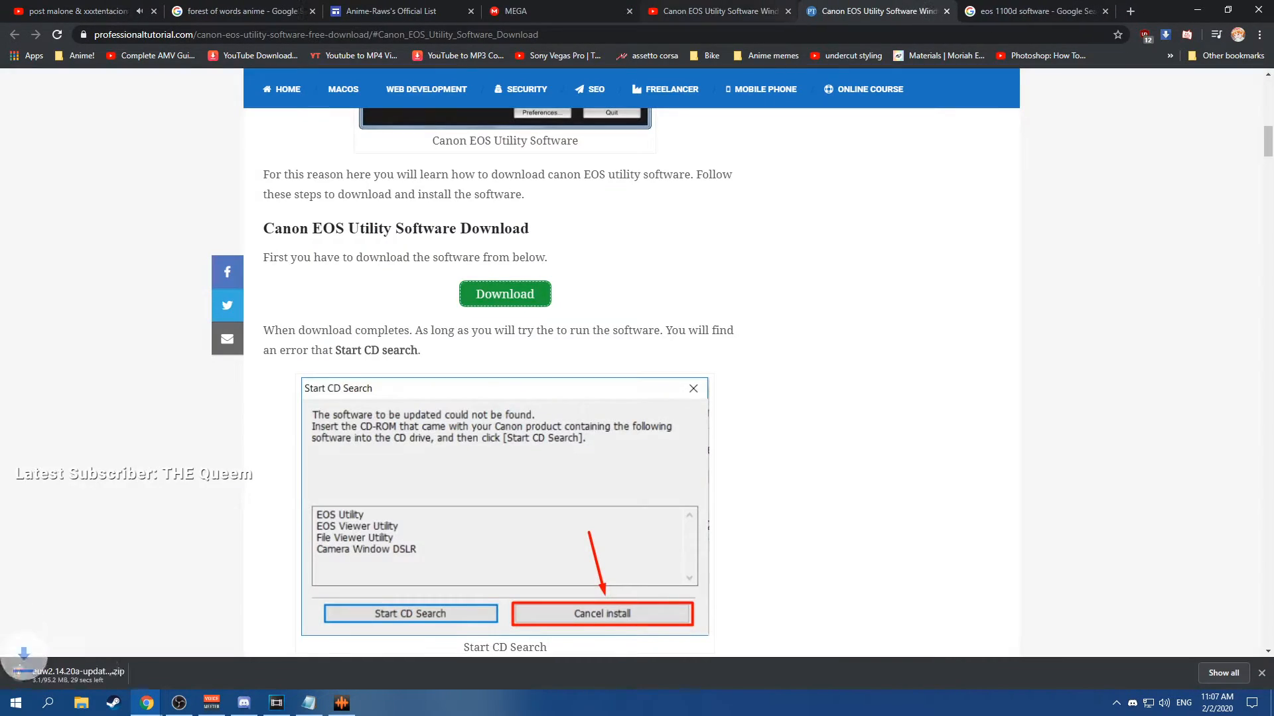
Open the Registry Editor and expand the keys under HKEY_LOCAL_MACHINE\SOFTWARE.
click(47, 702)
text(rege)
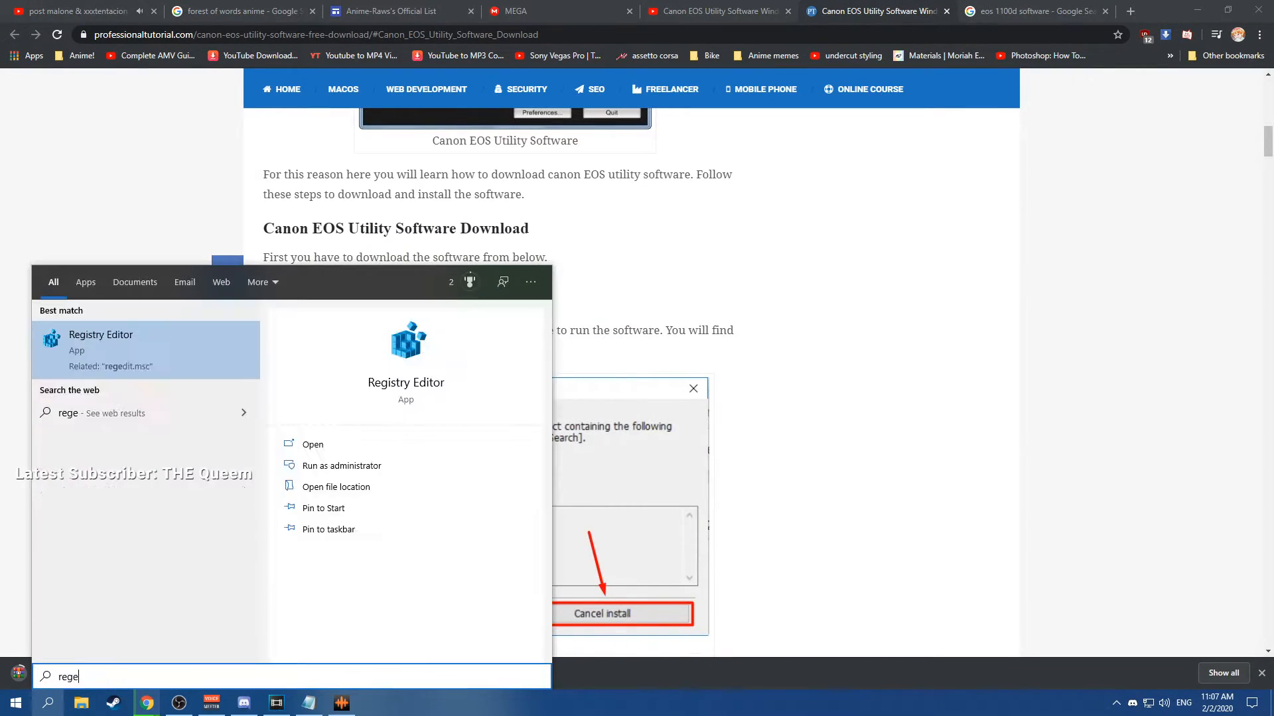
key(Return)
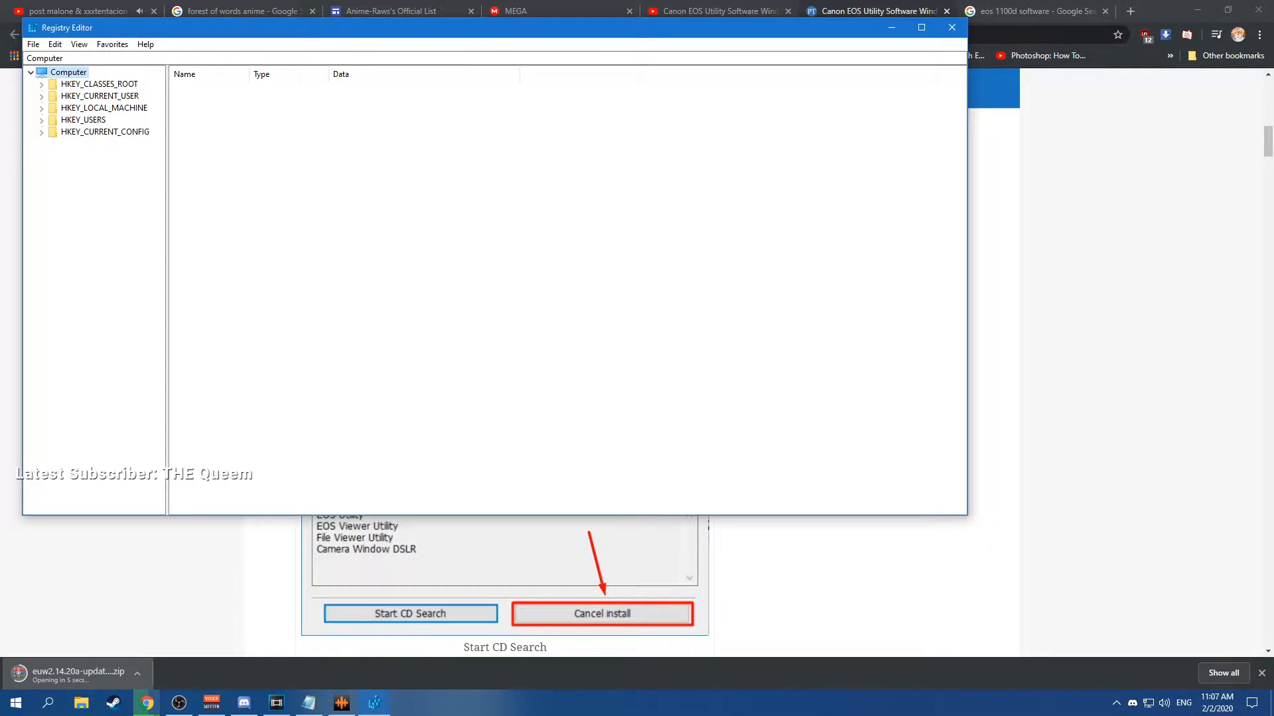
click(41, 108)
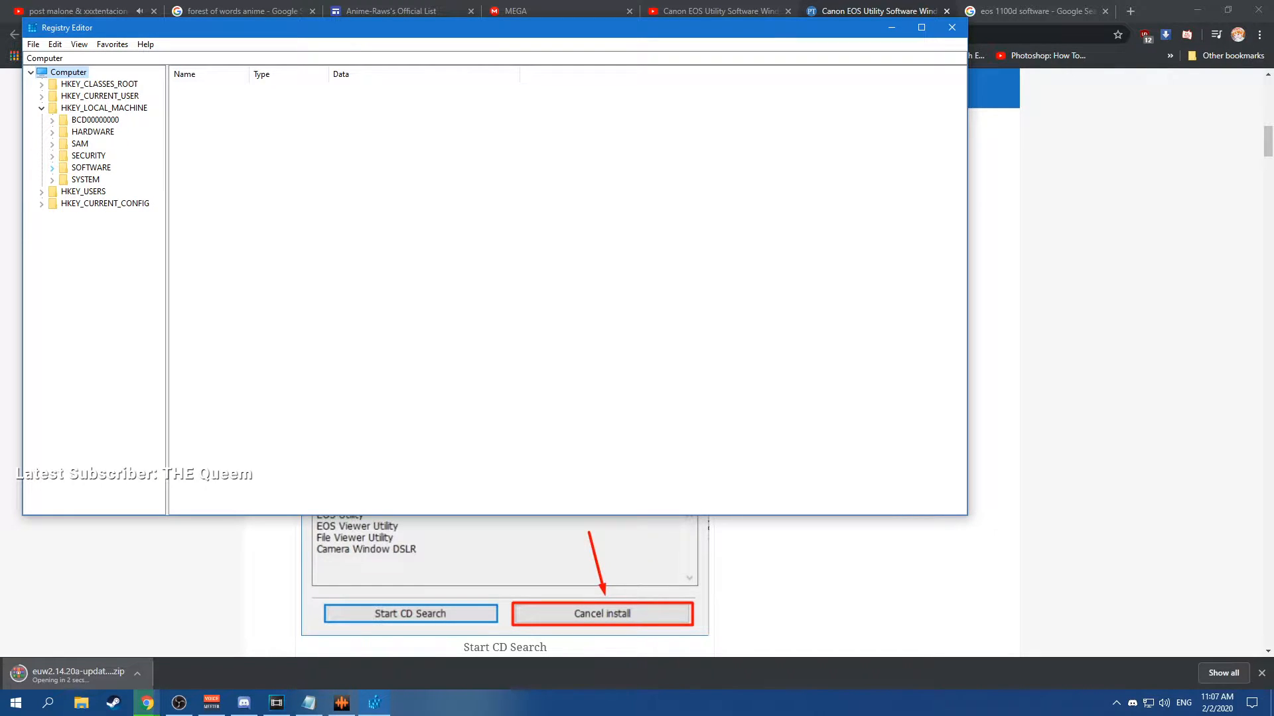
click(52, 168)
key(e)
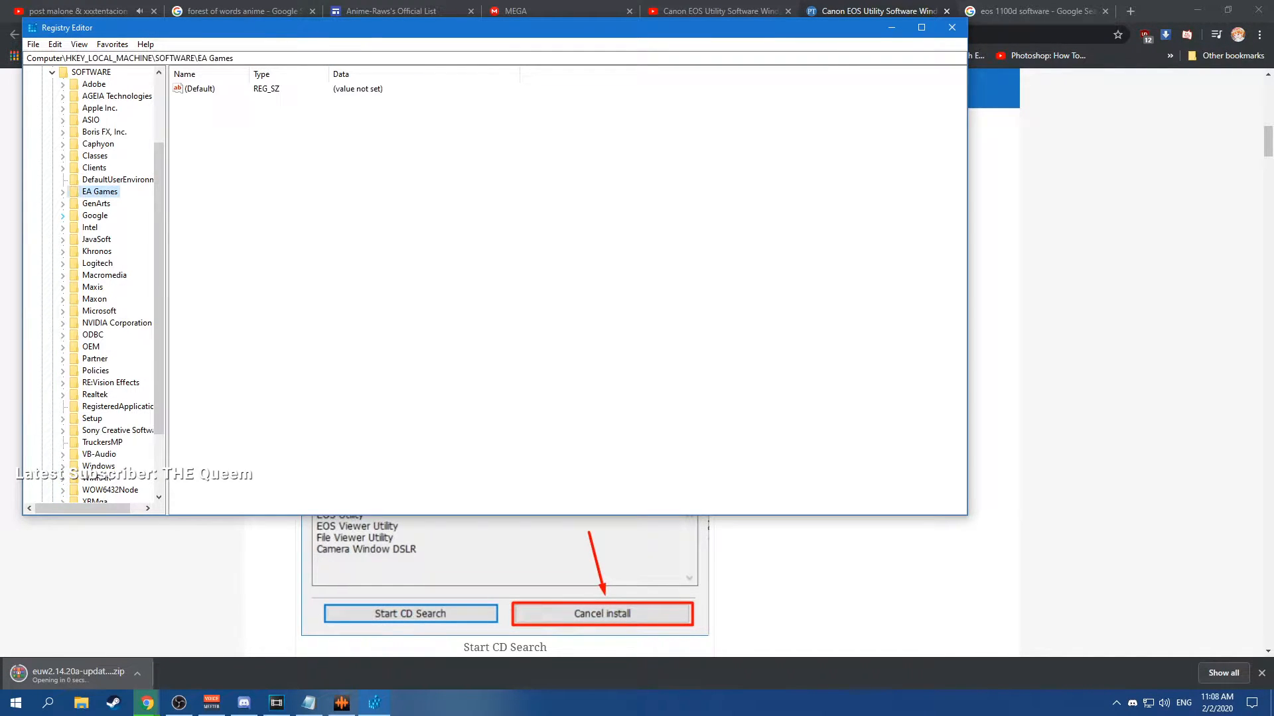
drag(159, 287, 158, 346)
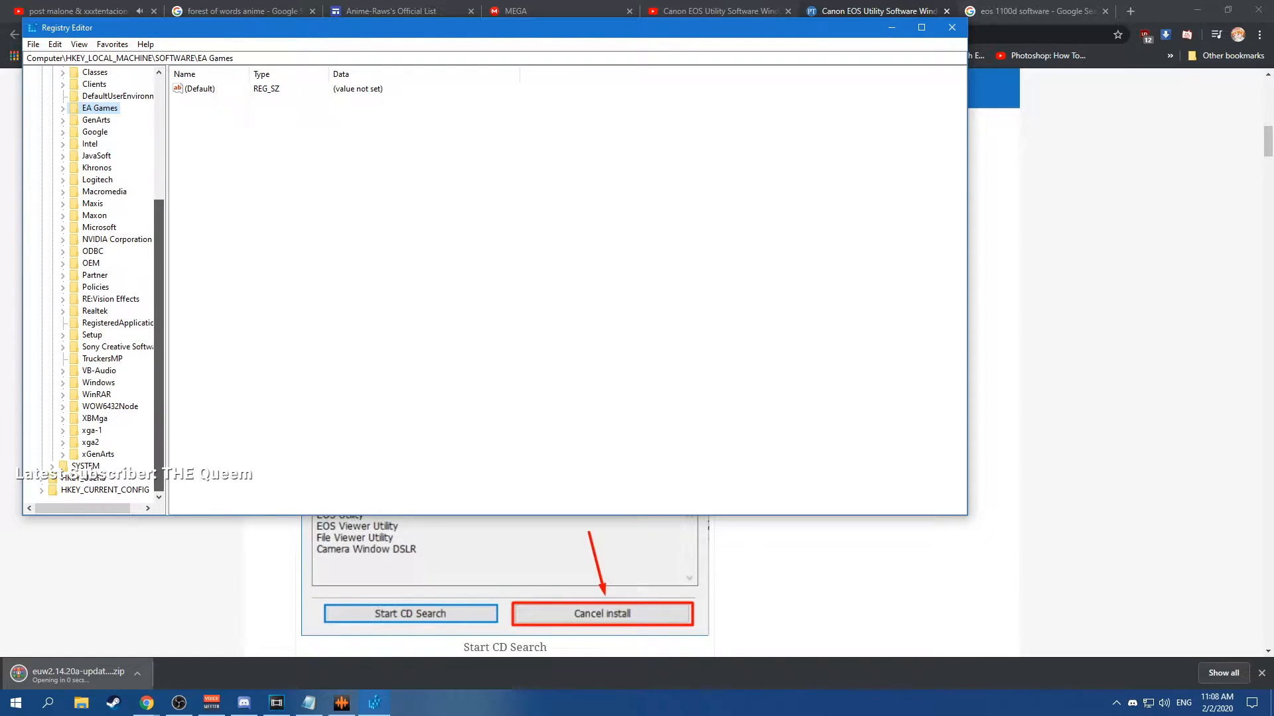
scroll(122, 358, up, 1)
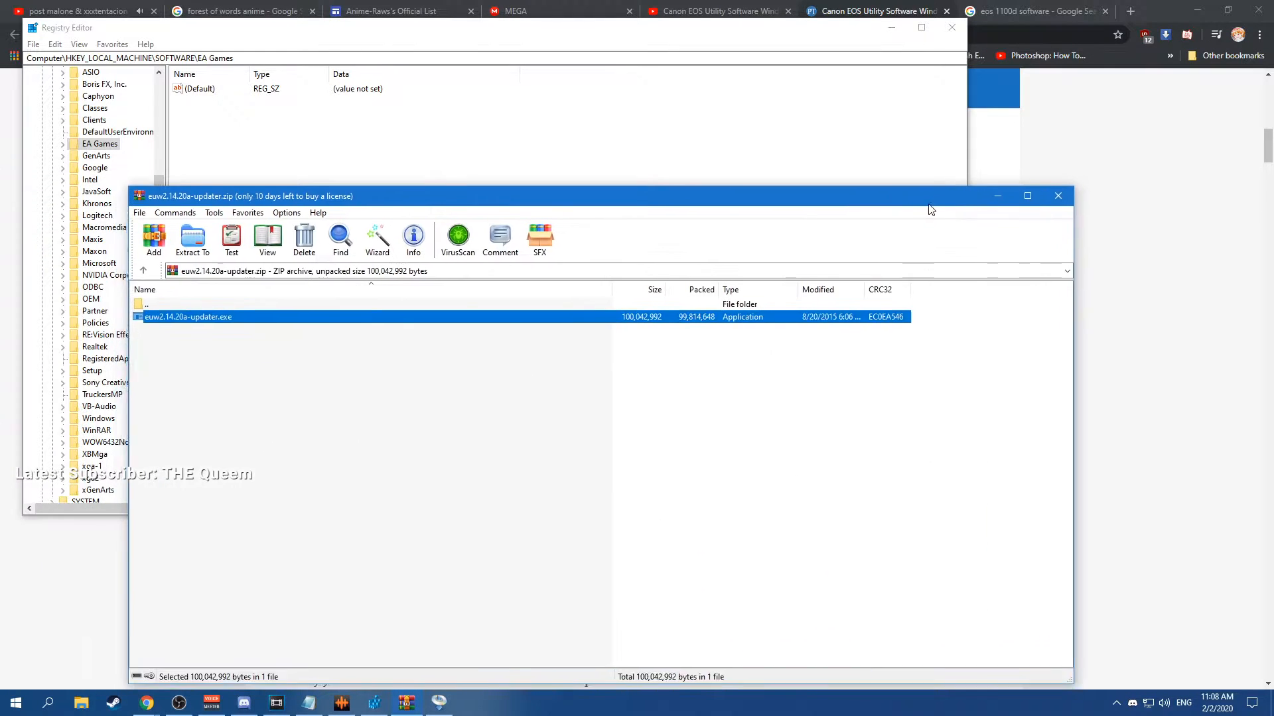
Get the open windows out of the way and rewind the Canon EOS Utility YouTube tutorial to its registry editing part.
click(969, 144)
click(794, 247)
click(891, 27)
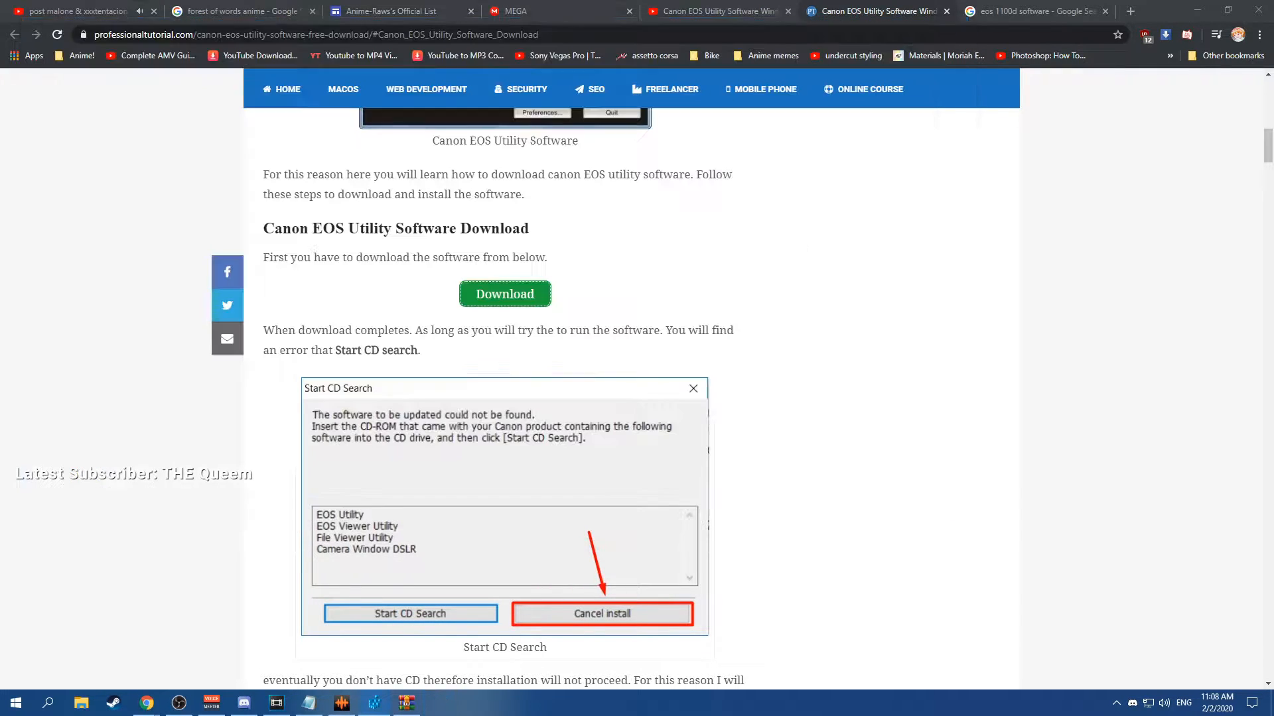
click(718, 12)
scroll(453, 371, up, 5)
click(453, 372)
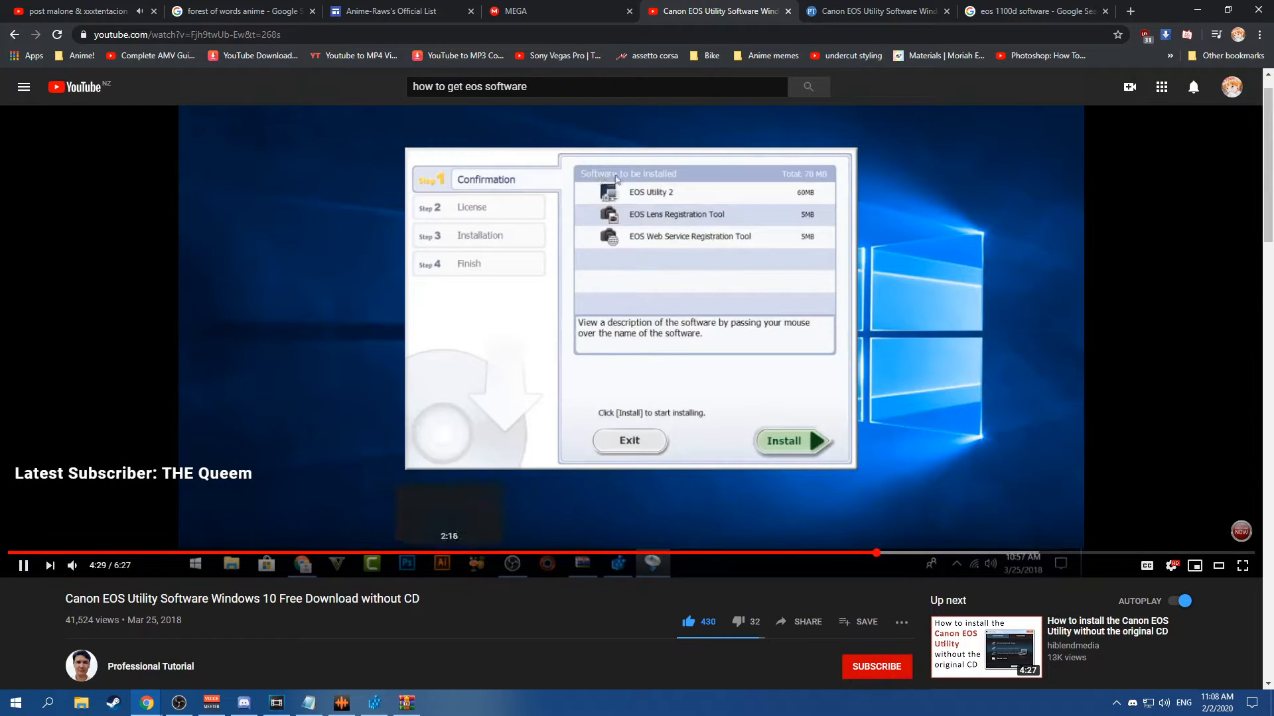
click(435, 552)
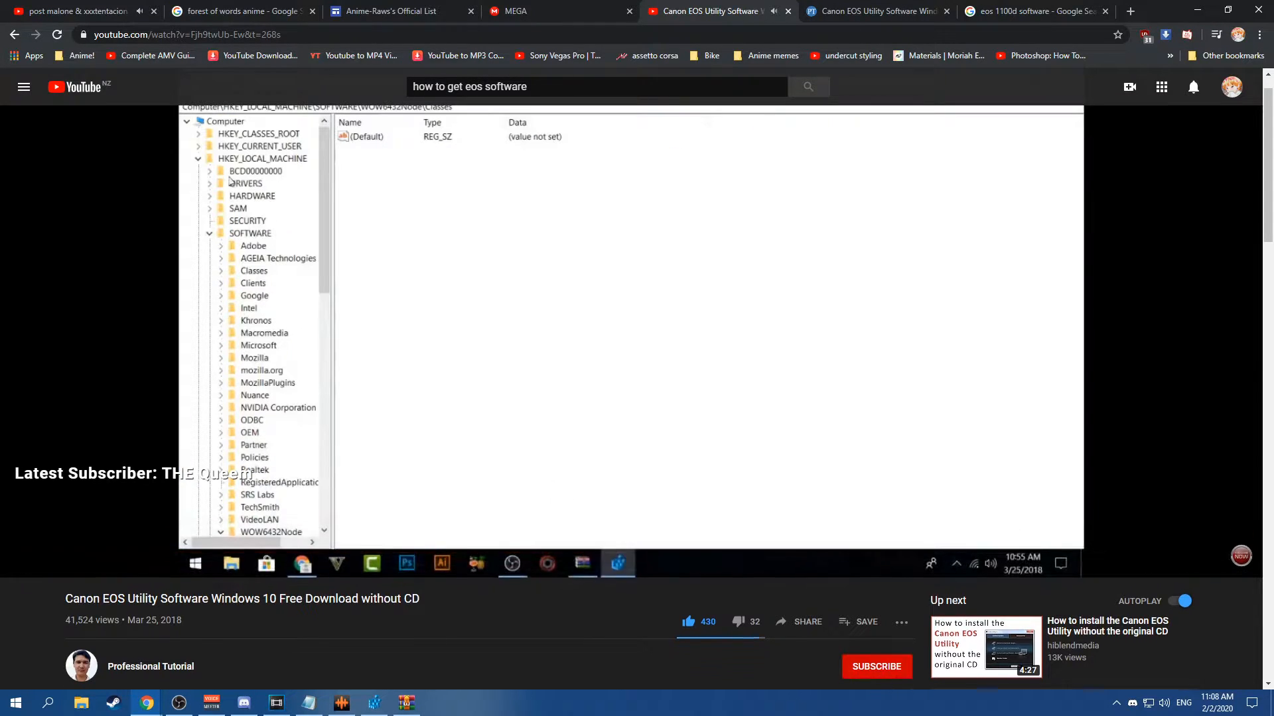
scroll(435, 552, up, 1)
Place the Registry Editor beside the tutorial's key tree and expand WOW6432Node under HKEY_LOCAL_MACHINE\SOFTWARE.
click(375, 704)
drag(447, 32, 853, 92)
drag(564, 347, 563, 401)
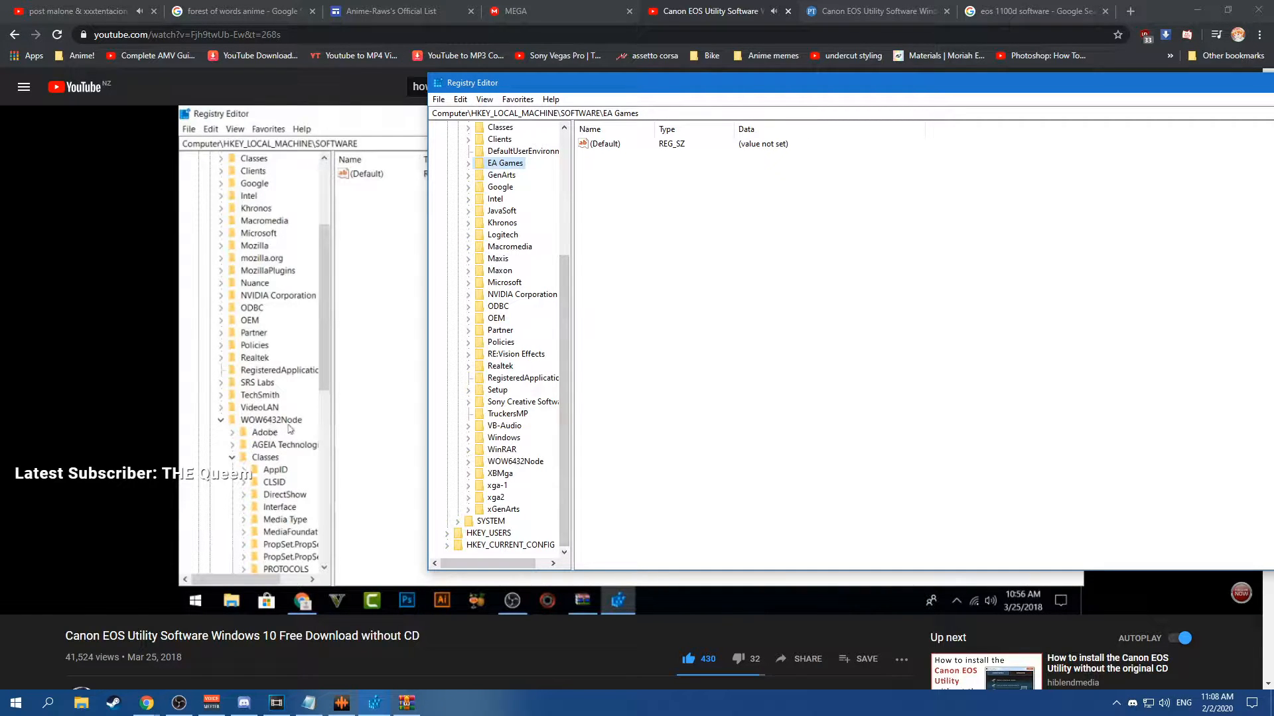
click(468, 462)
drag(564, 408, 564, 378)
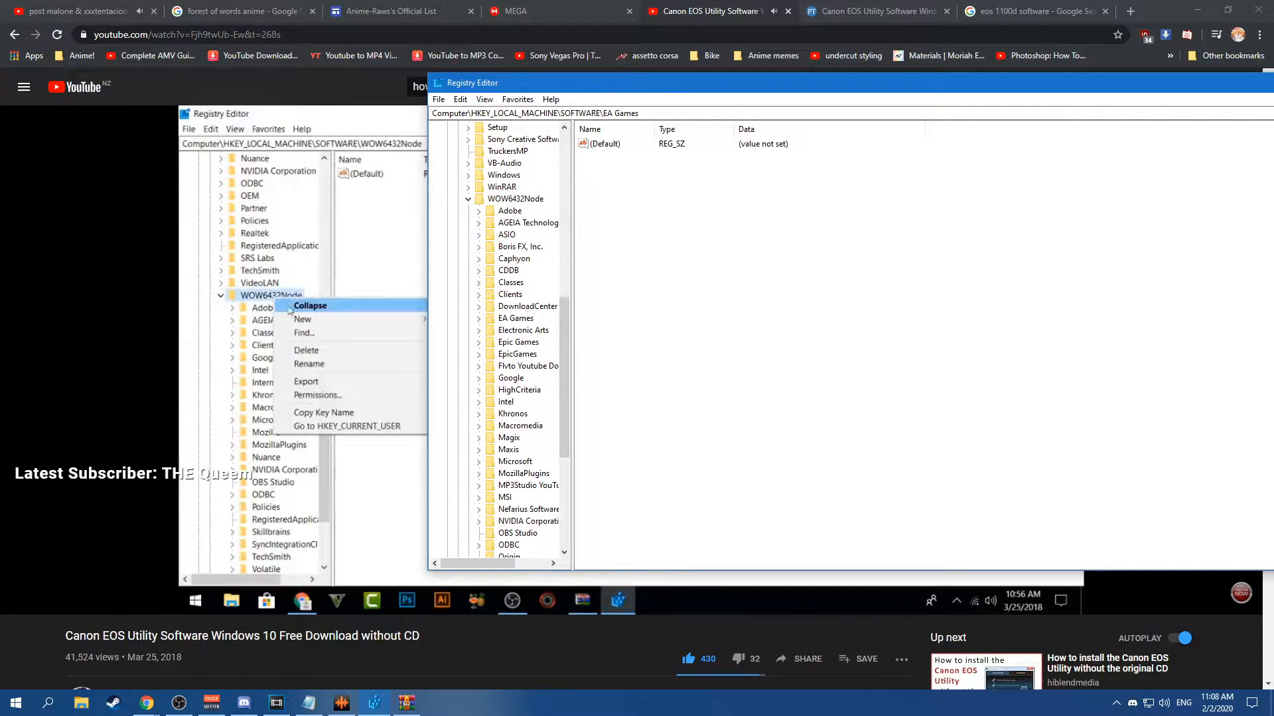
Create a new registry key named Canon under WOW6432Node.
right_click(517, 199)
mouse_move(564, 220)
click(701, 220)
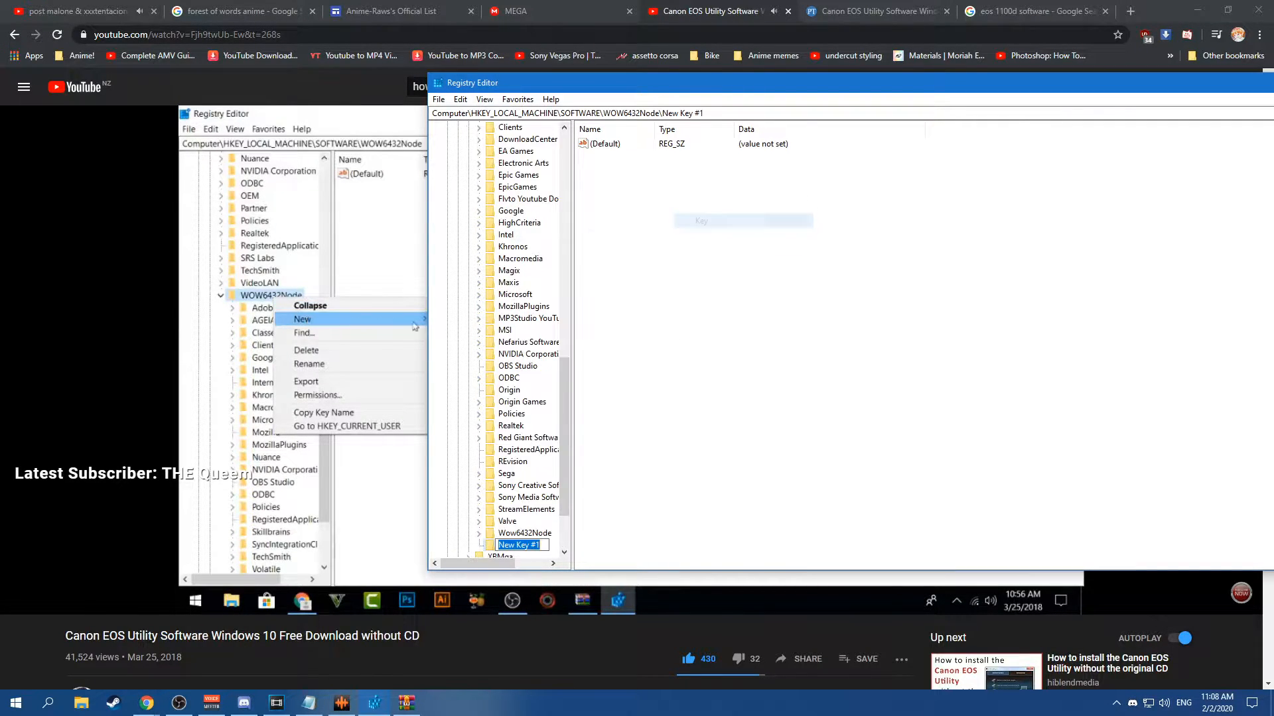
key(BackSpace)
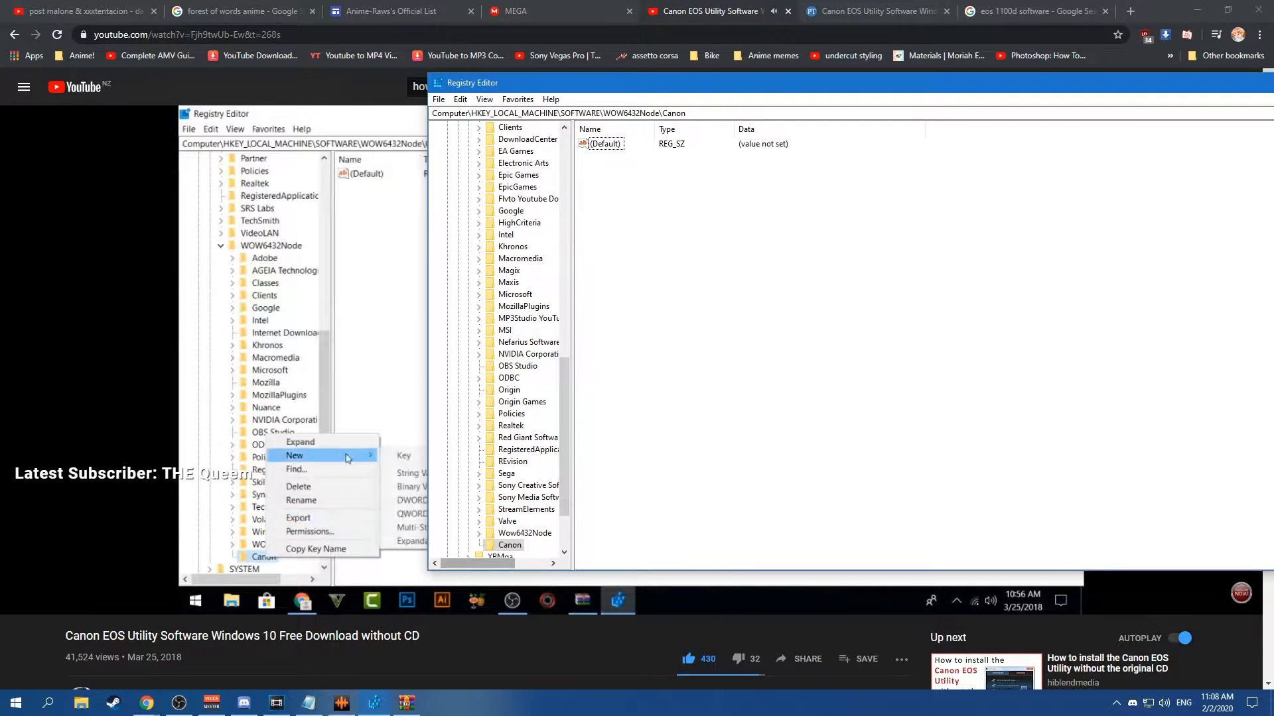
Create a subkey named EOS Utility inside the Canon key.
key(shift+F10)
key(Down)
key(Down)
key(Right)
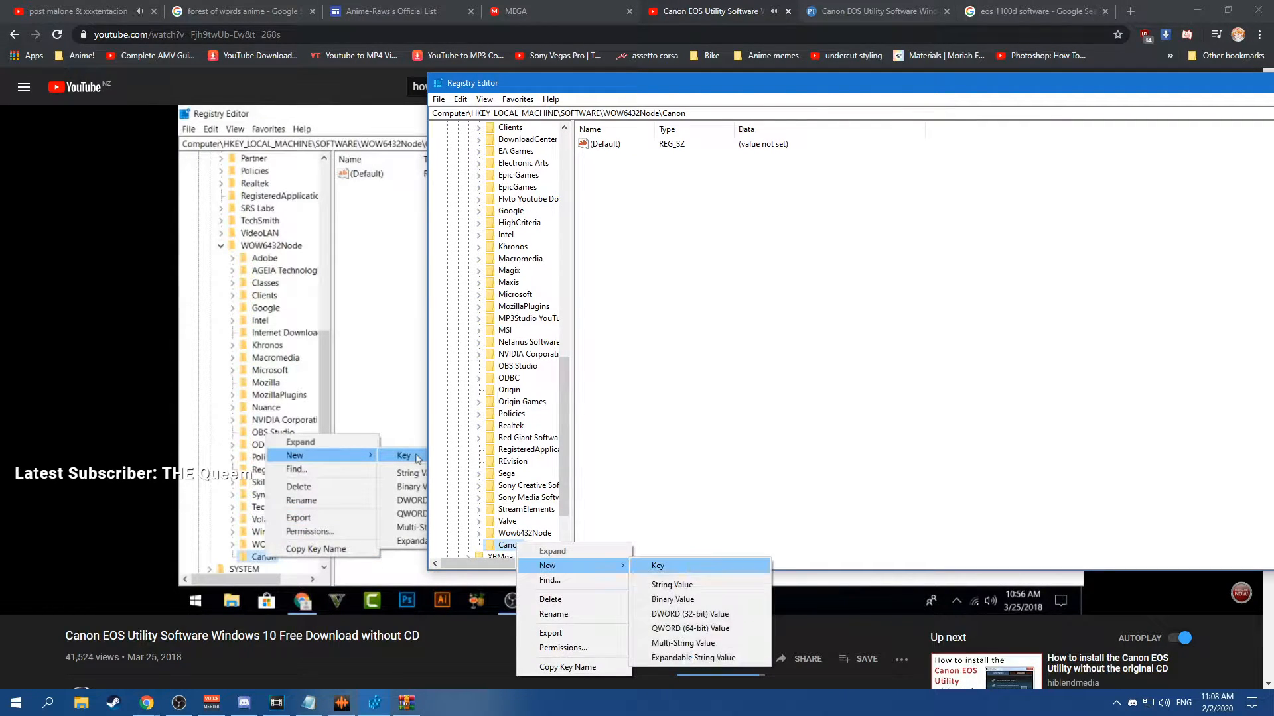
key(Return)
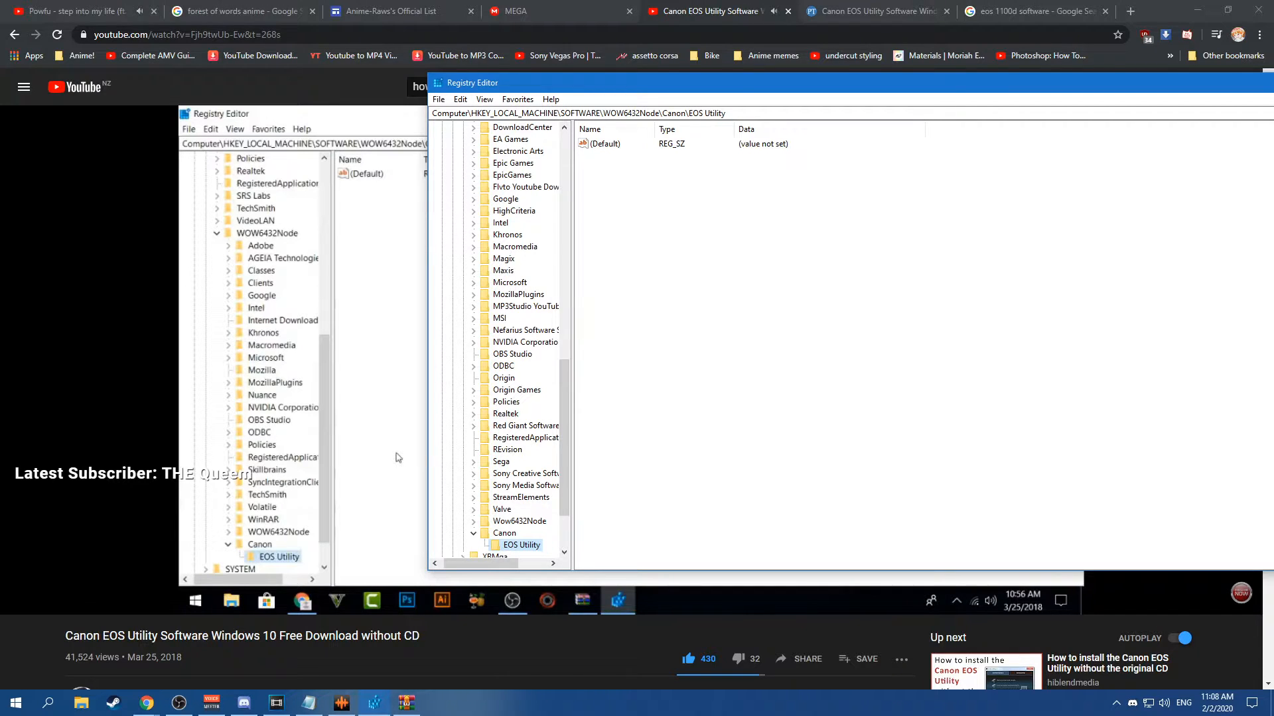
Close the Registry Editor and run euw2.14.20a-updater.exe from the downloaded archive.
key(alt+f)
key(Down)
key(Down)
key(Down)
key(Down)
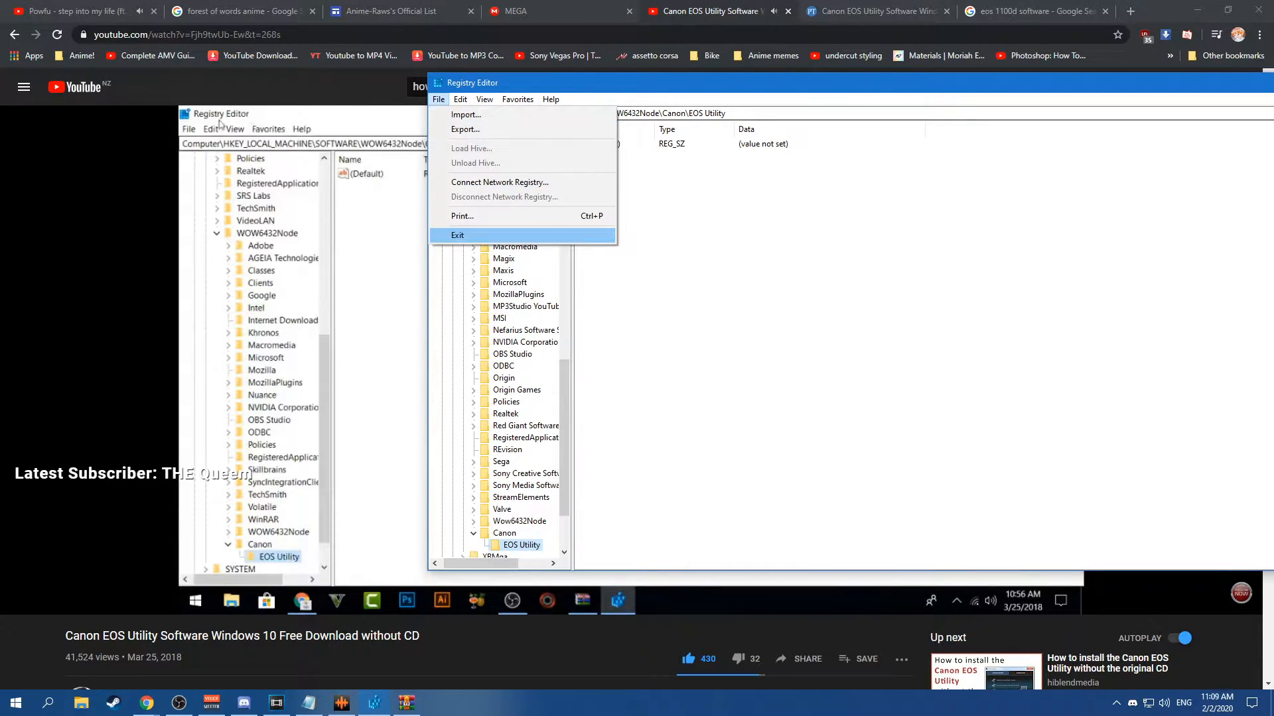
key(Return)
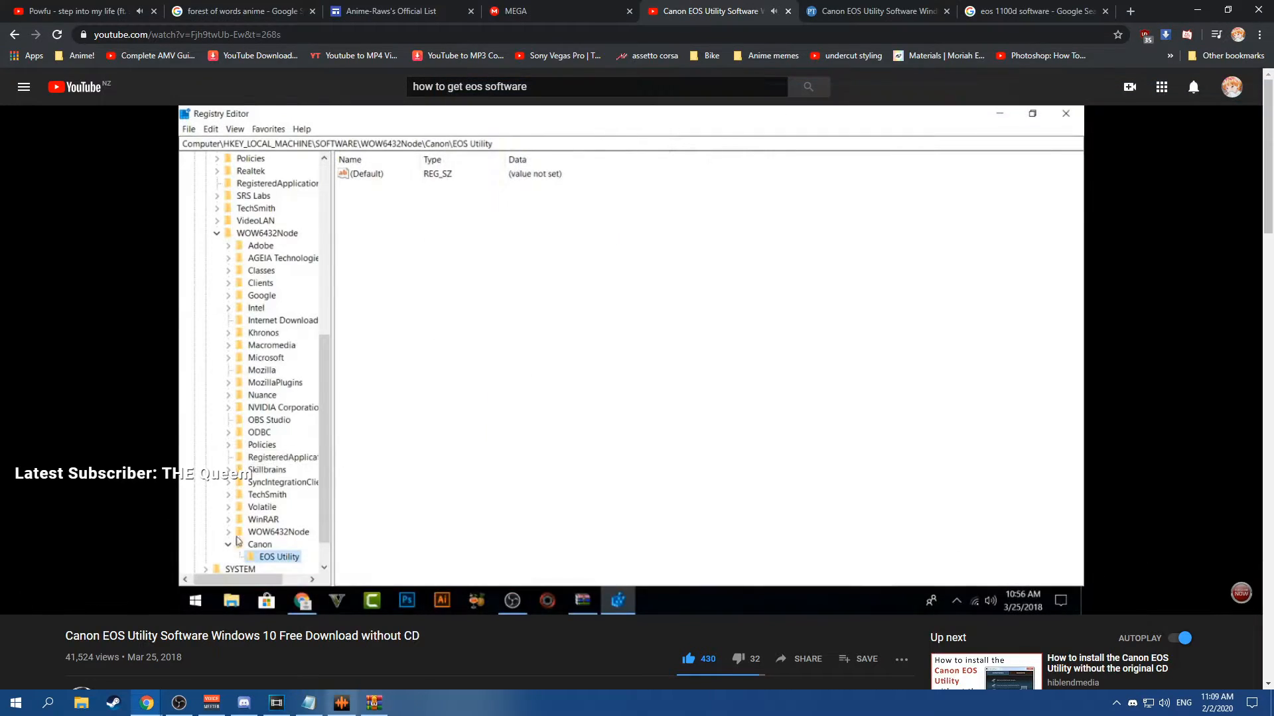
key(Return)
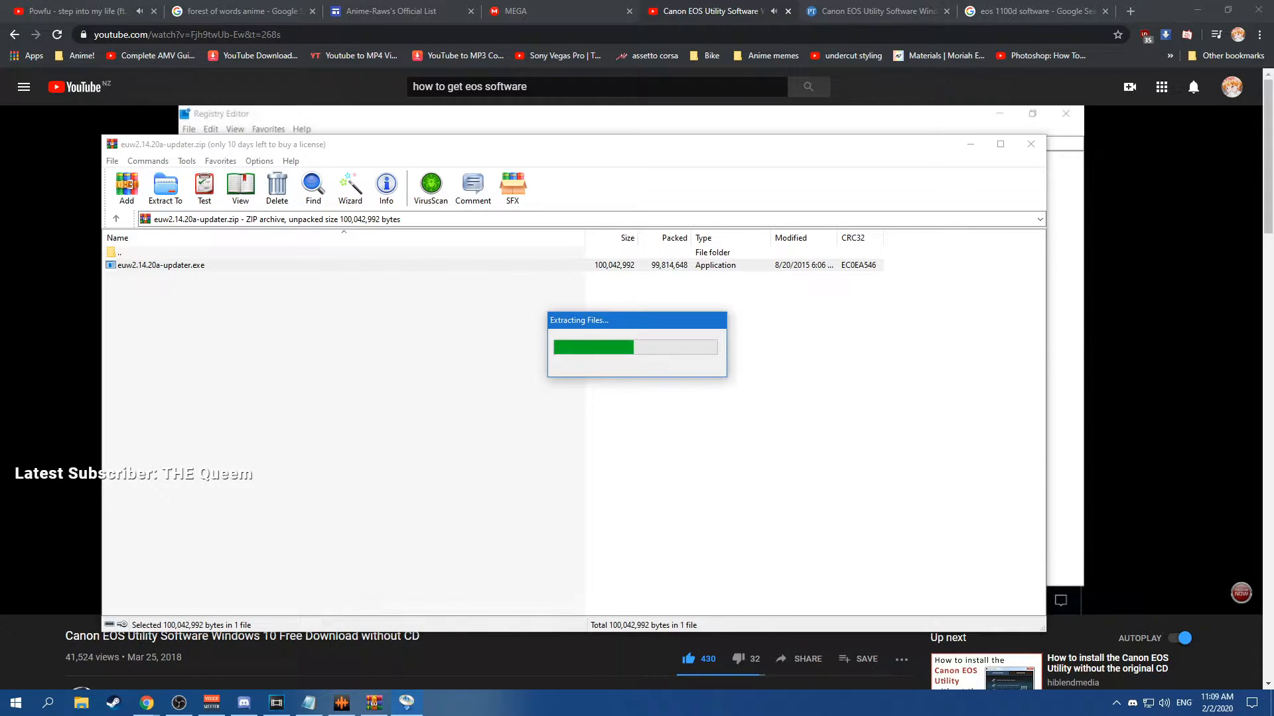
Pause the tutorial video, minimise the browser and switch to the Garden of words project in Vegas Pro.
key(alt+Tab)
key(space)
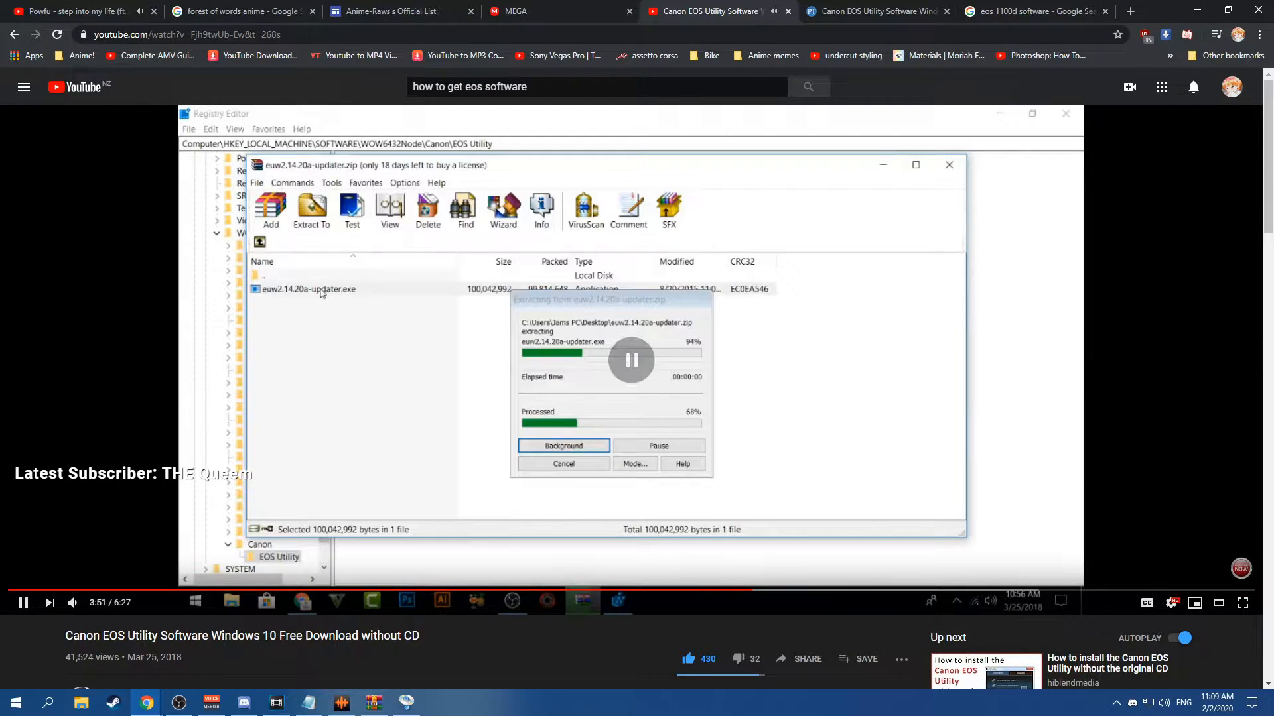
click(1197, 10)
click(276, 703)
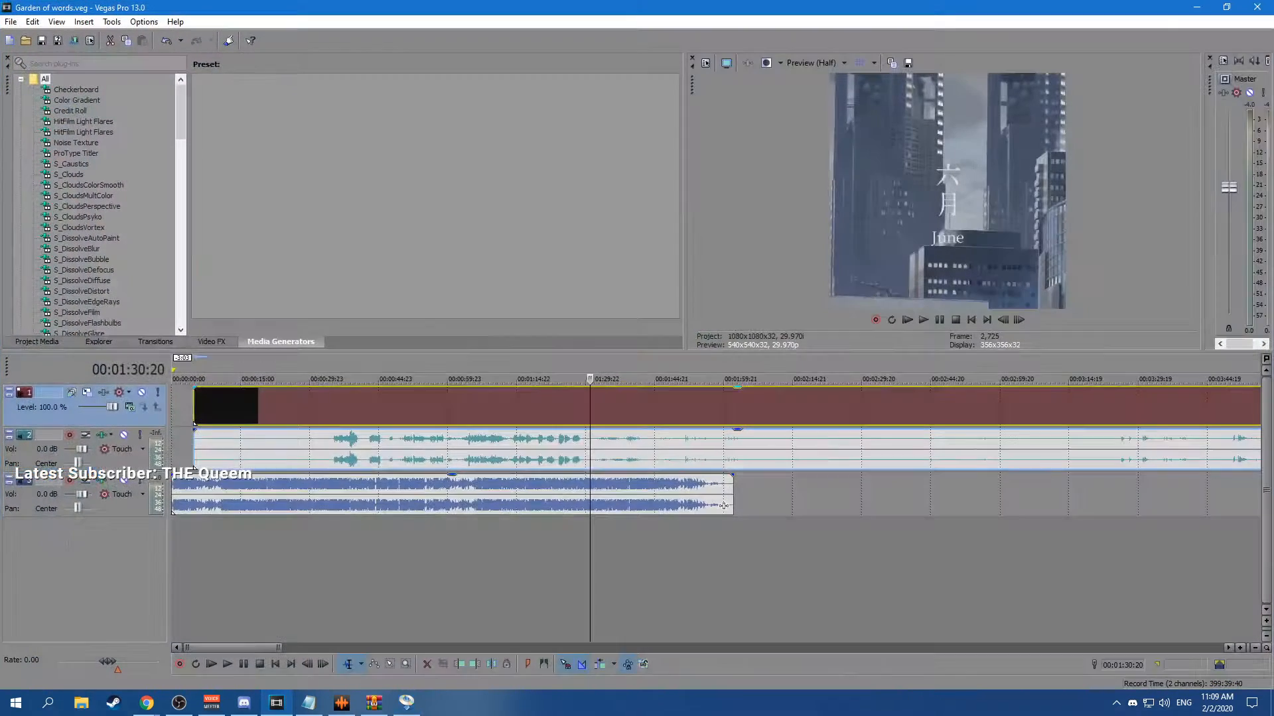
Shift the video clip and its audio slightly later on the timeline, by about 14 frames, and play from the start.
key(space)
mouse_move(266, 406)
mouse_down()
mouse_move(300, 406)
mouse_move(269, 406)
mouse_up()
click(287, 379)
click(177, 380)
key(space)
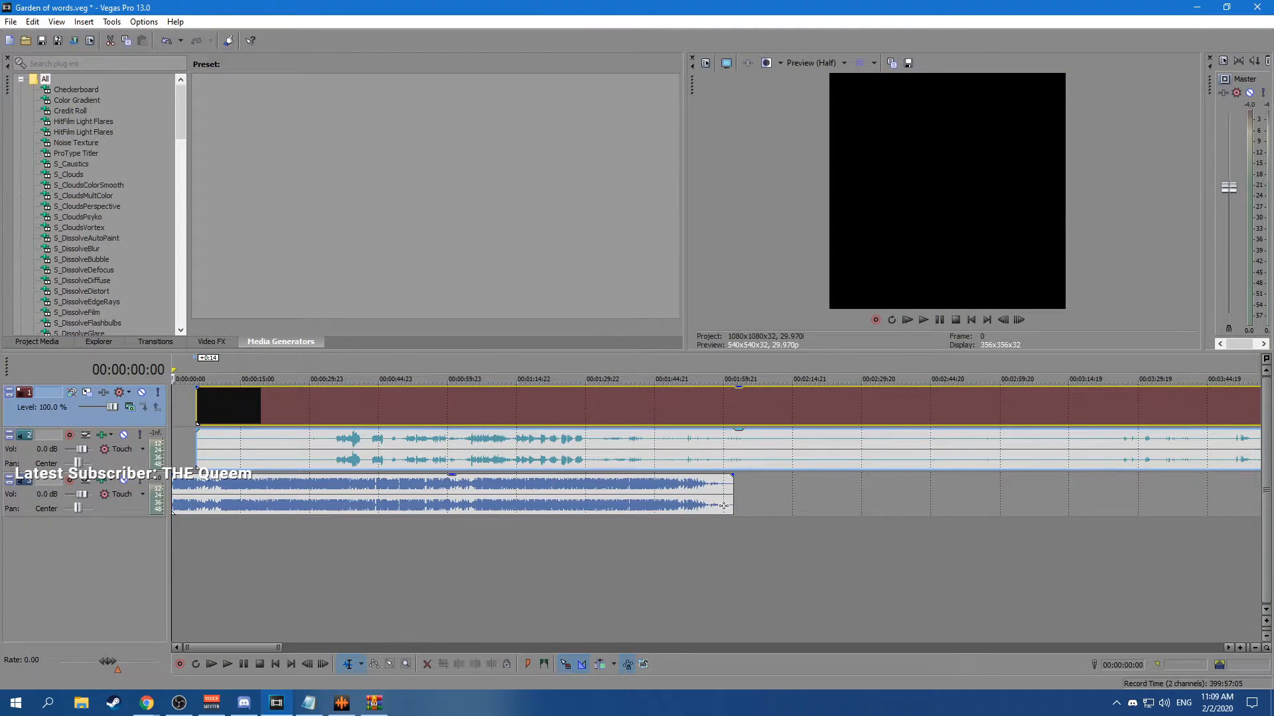
In the Canon installer, choose New Zealand as the region and start installing EOS Utility 2 and the two registration tools.
click(728, 424)
click(696, 232)
click(825, 500)
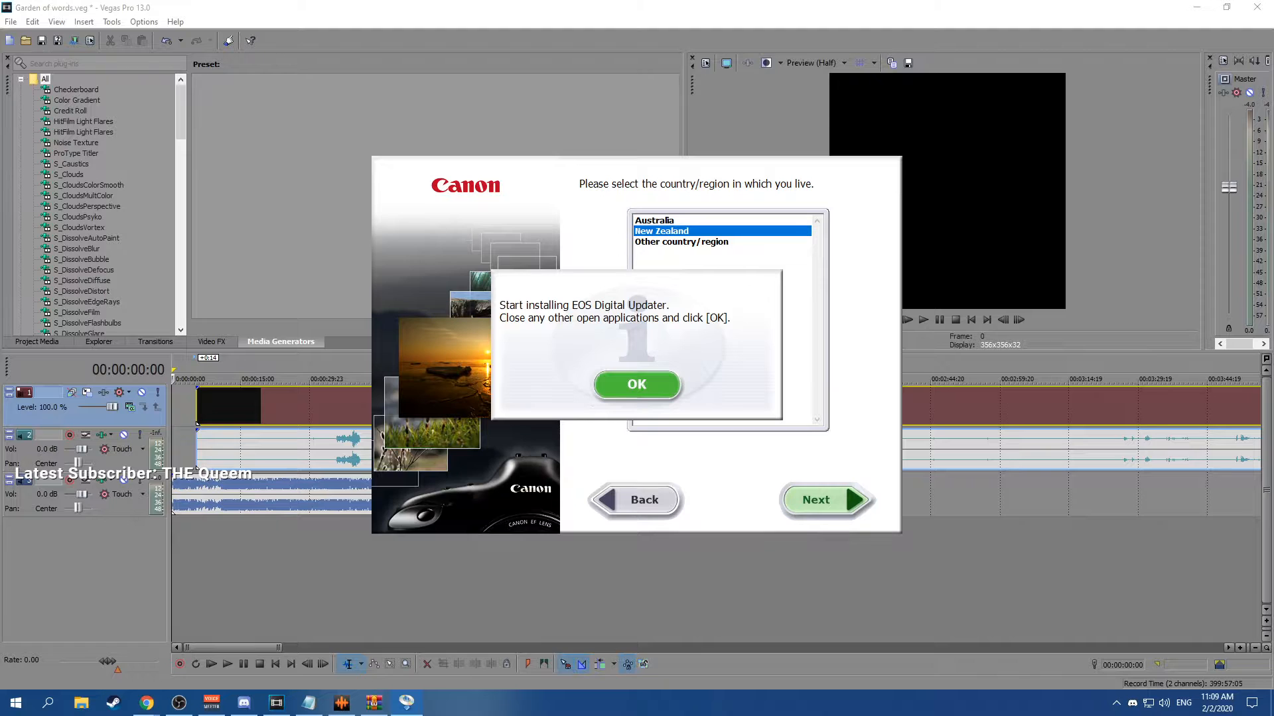
key(Return)
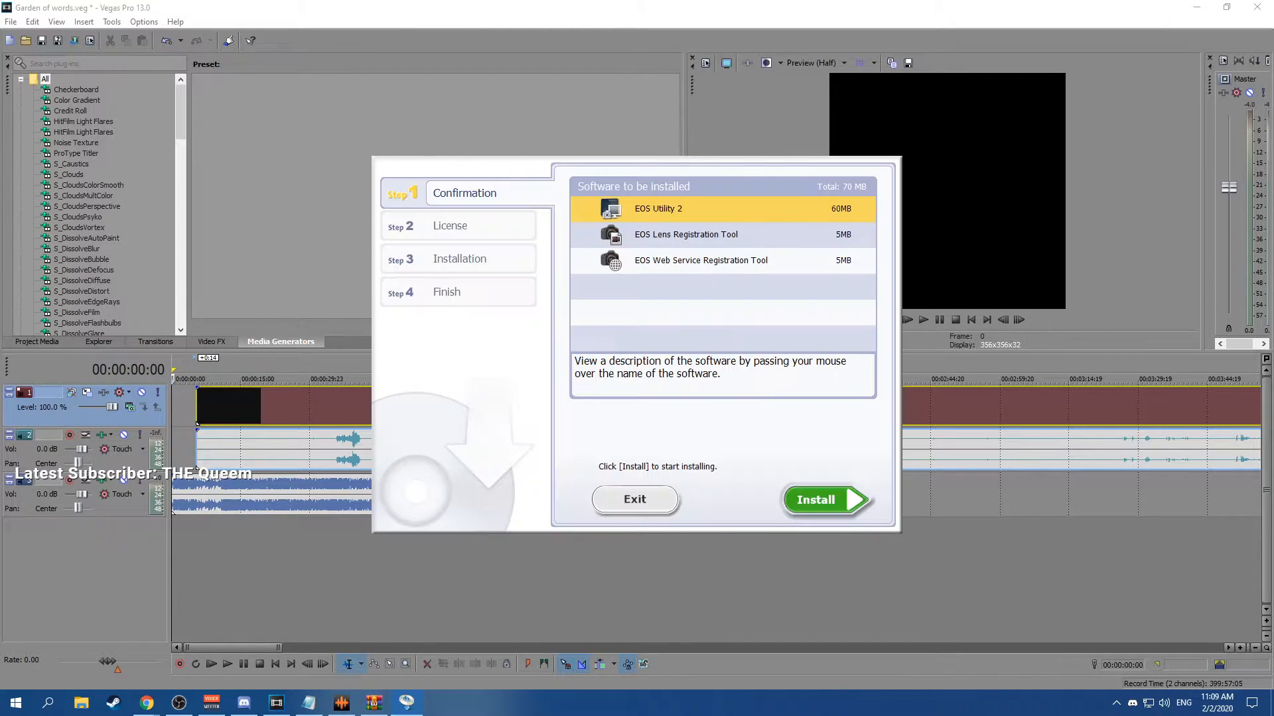
key(Return)
key(Return)
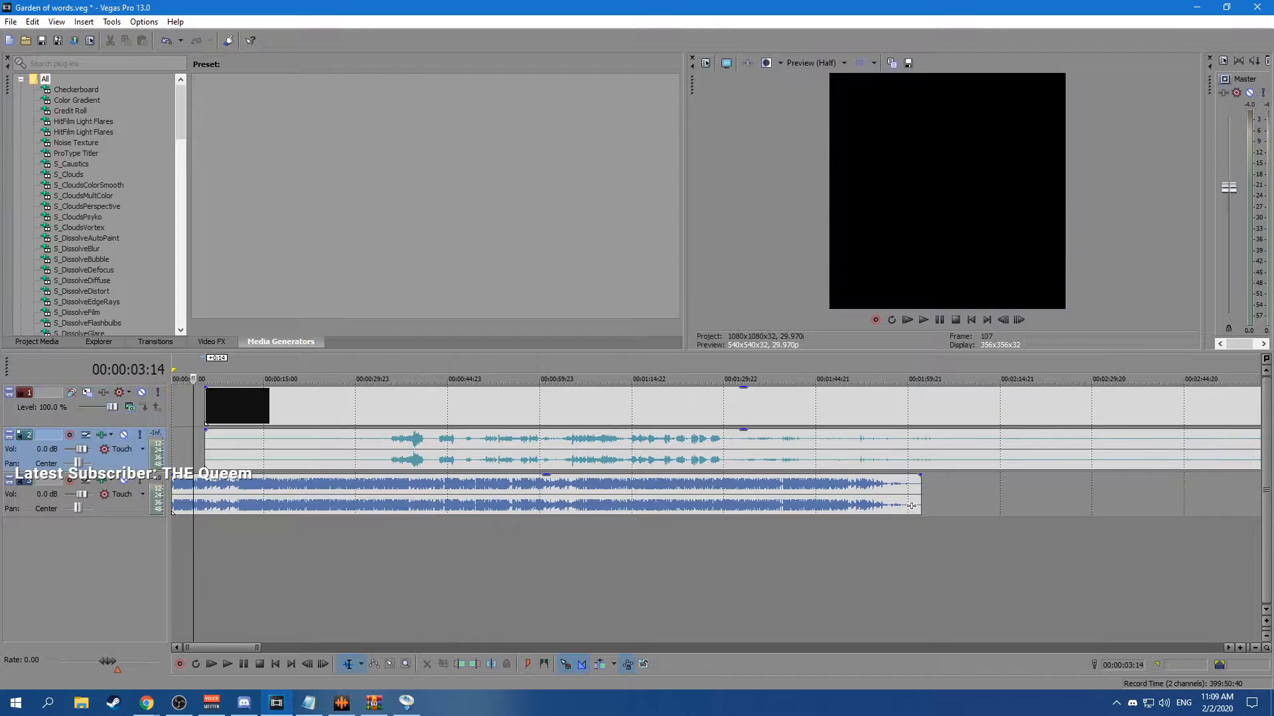
Play the Vegas Pro timeline from near its start to preview the opening of the music.
click(147, 703)
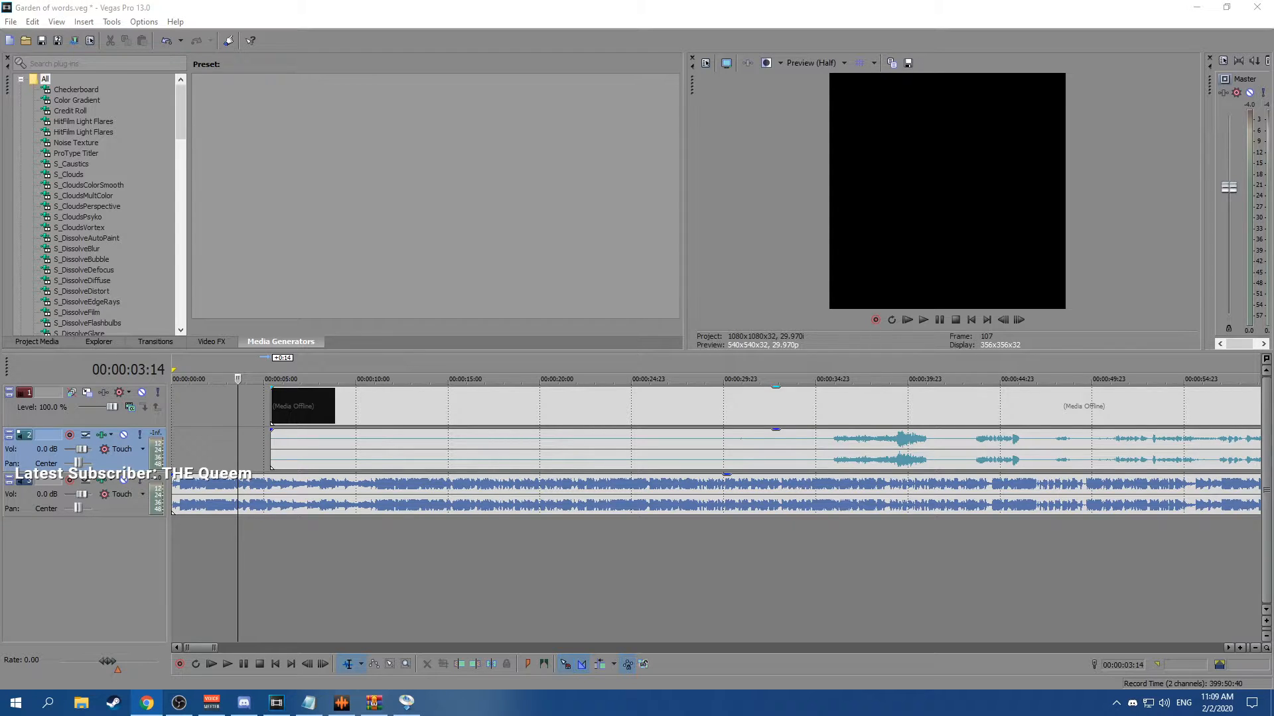
click(277, 406)
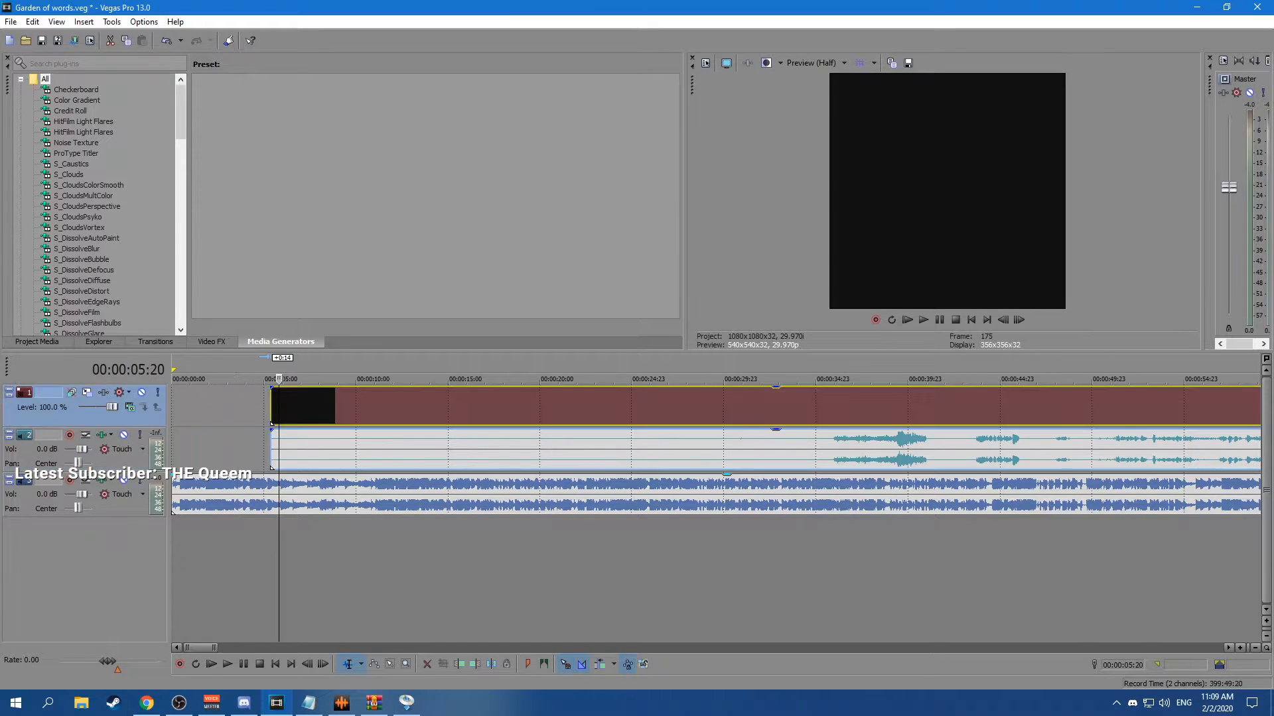
click(177, 494)
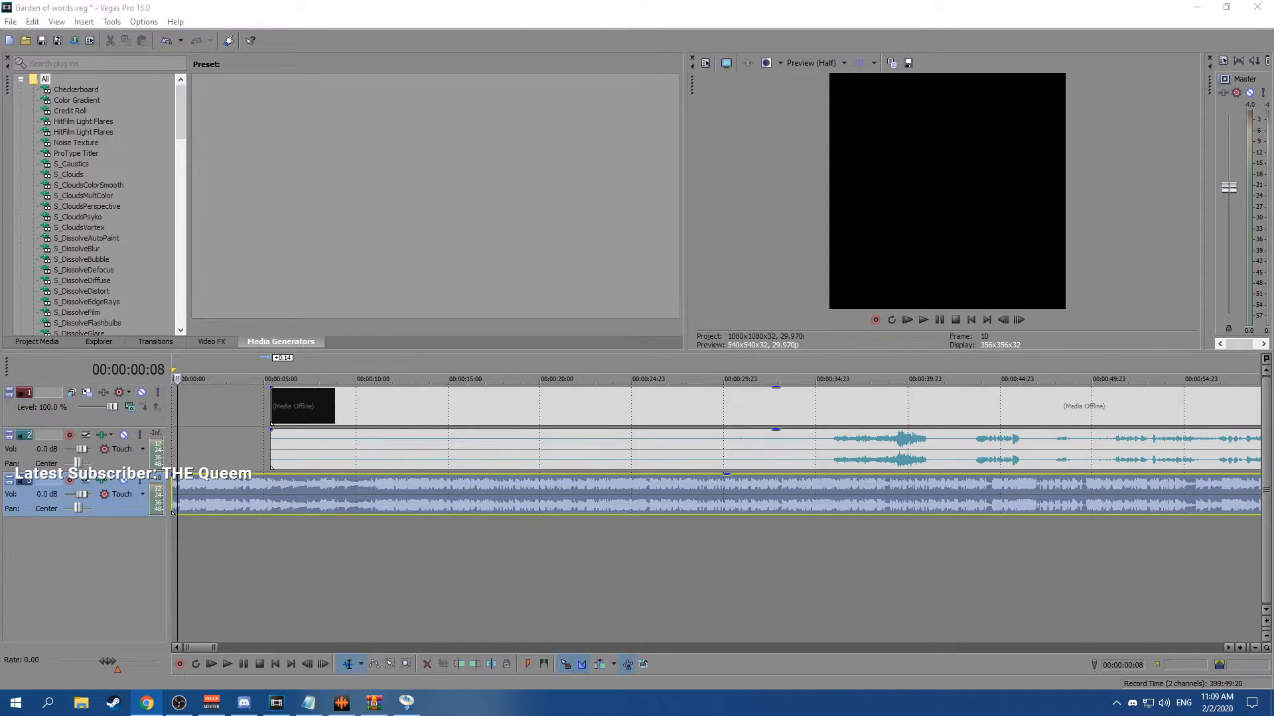
click(183, 449)
scroll(183, 449, up, 3)
key(space)
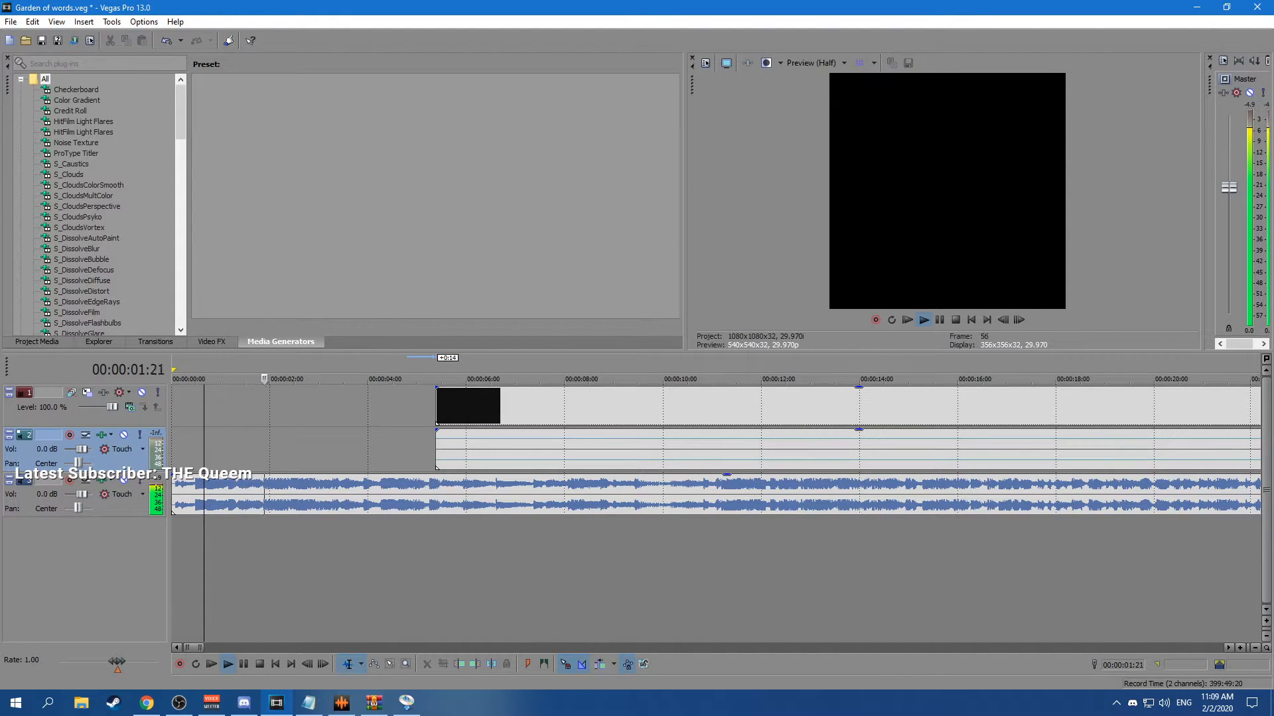
Return to the Canon installer, finish the EOS Utility installation and close it.
click(406, 703)
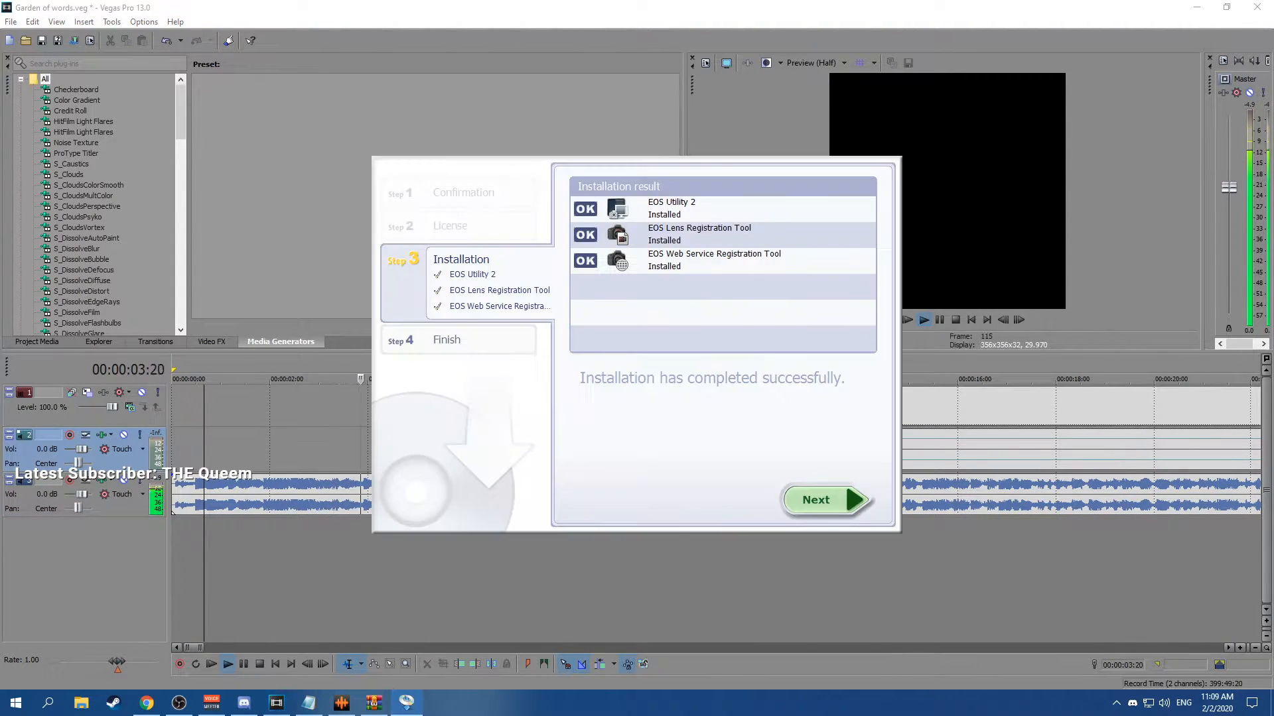
click(826, 499)
click(723, 346)
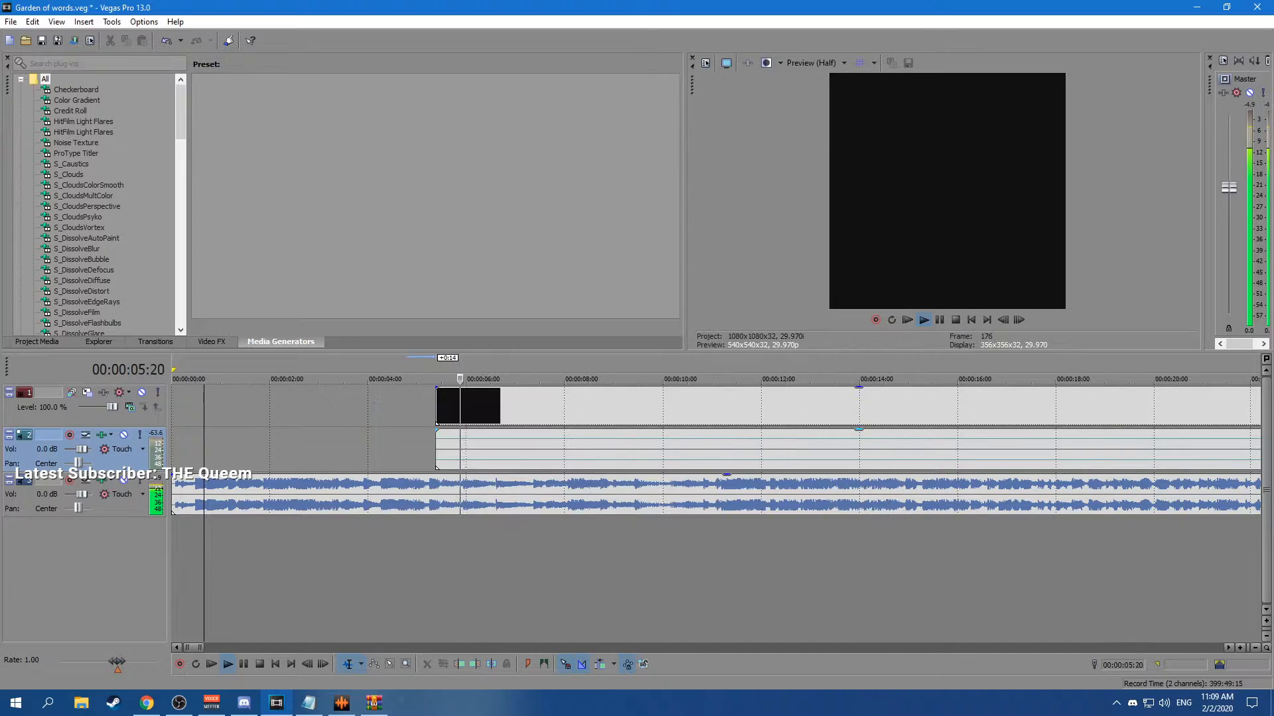
Replay the music track from about 10 seconds and again from 00:00:08:00 to examine that section.
scroll(716, 451, down, 1)
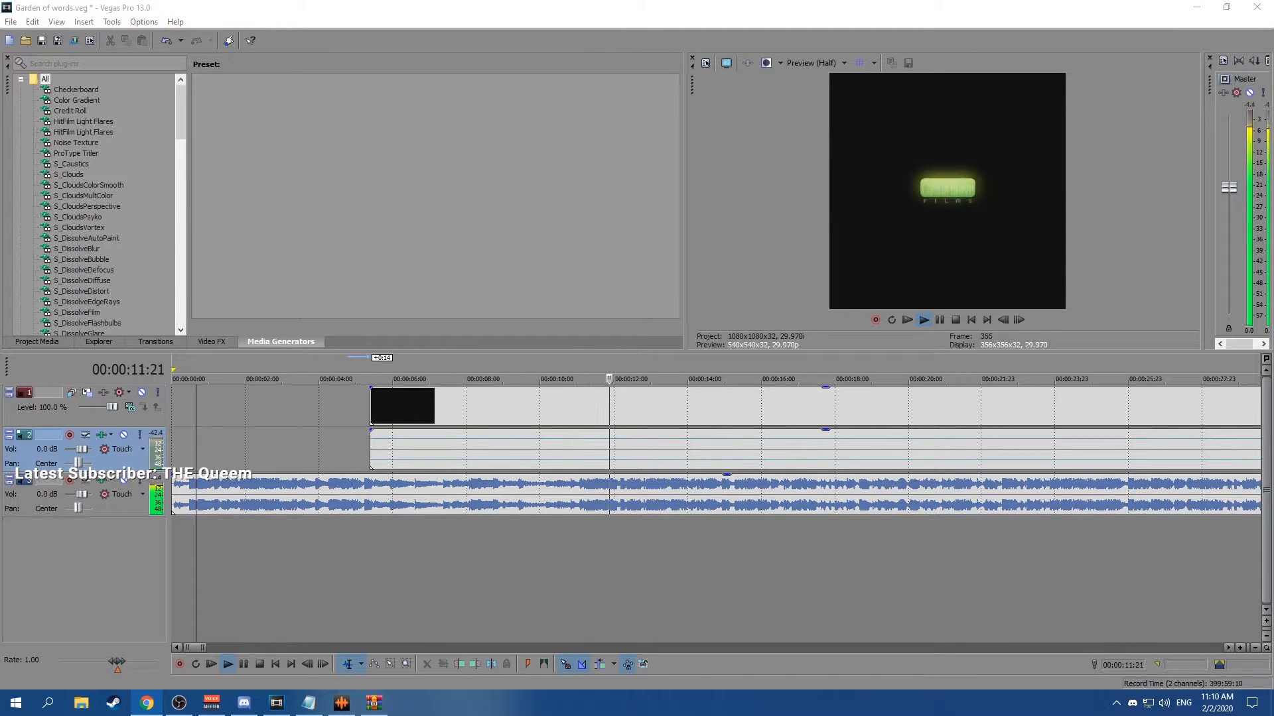
click(538, 495)
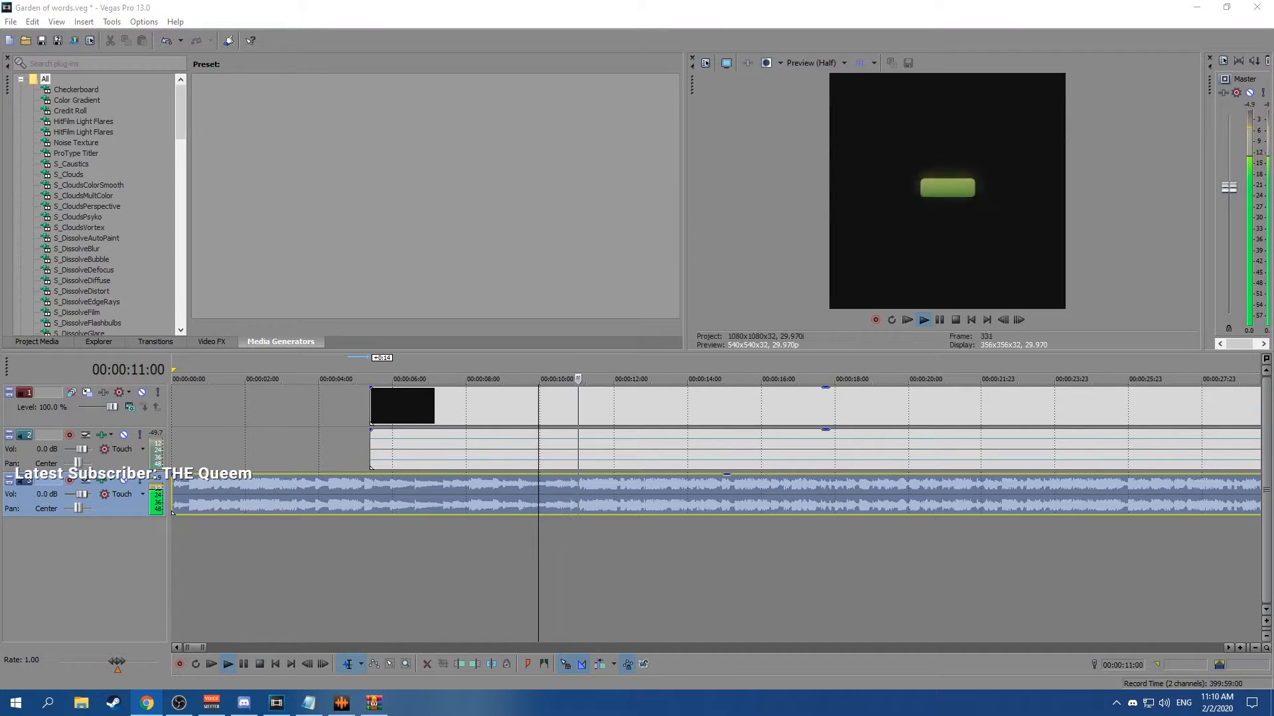
click(528, 450)
key(space)
click(466, 495)
scroll(467, 494, down, 1)
scroll(466, 495, down, 1)
scroll(466, 494, up, 4)
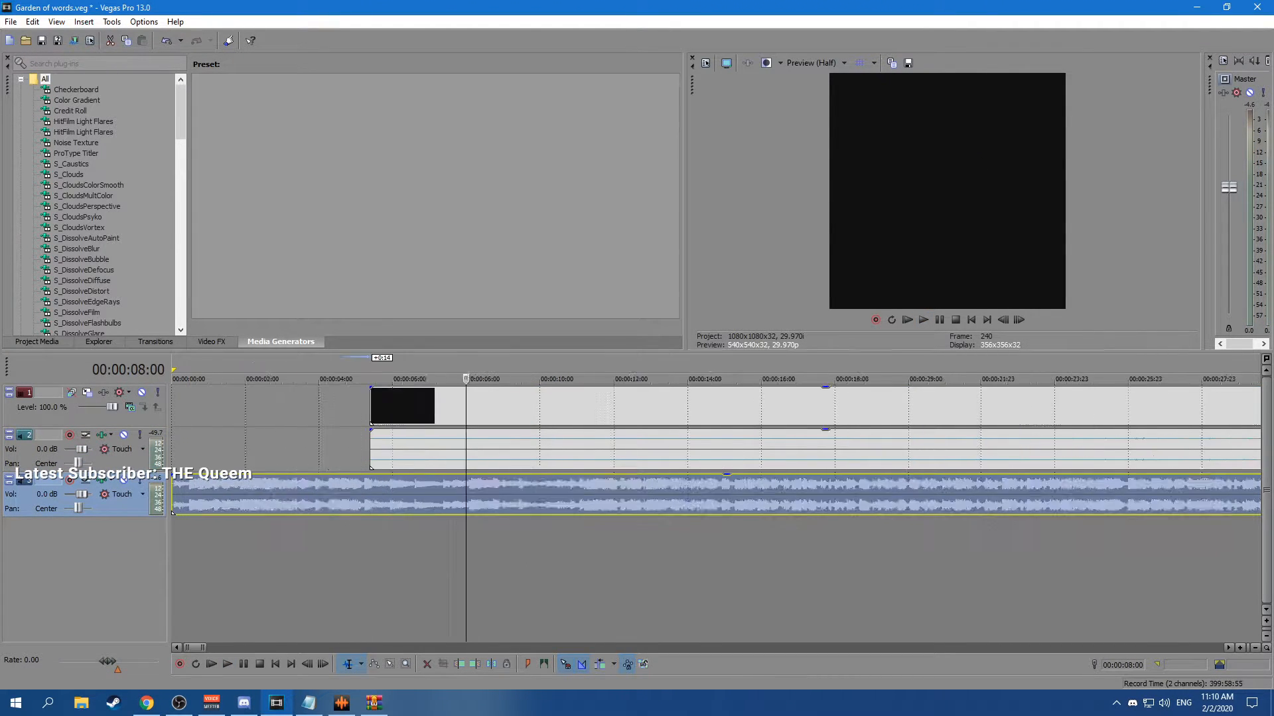
key(space)
scroll(467, 494, right, 1)
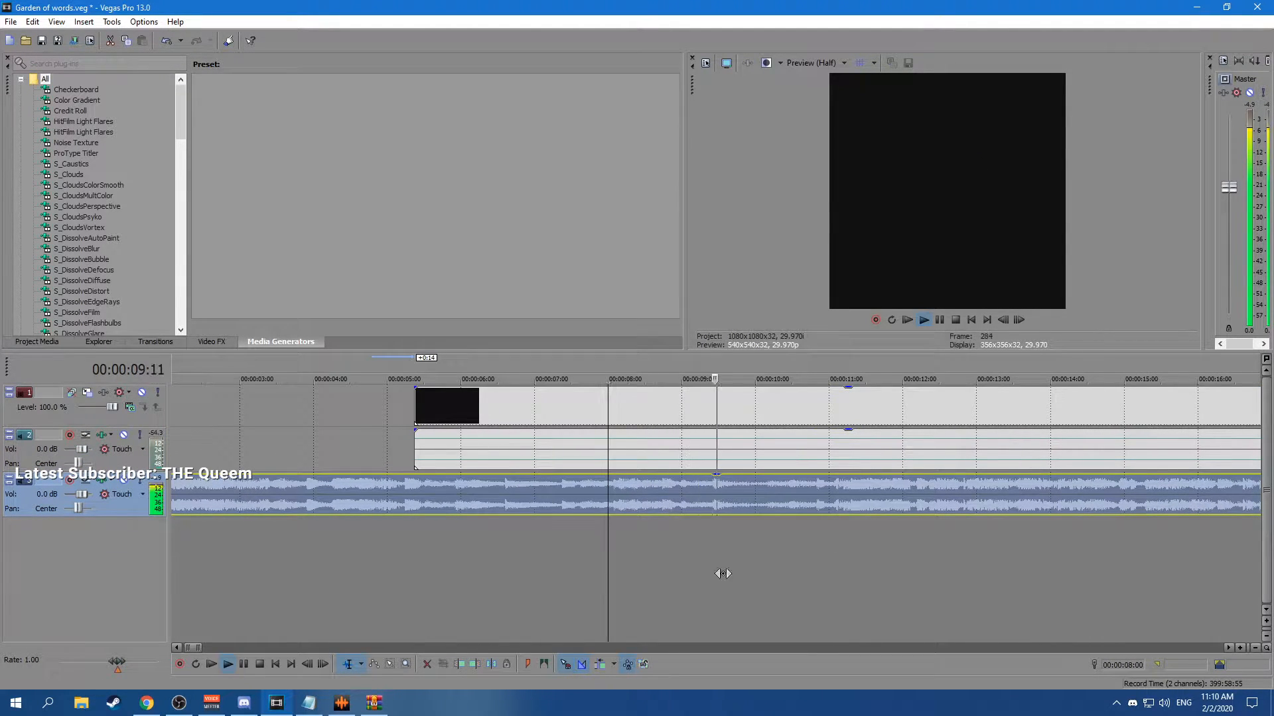
scroll(716, 465, left, 1)
key(space)
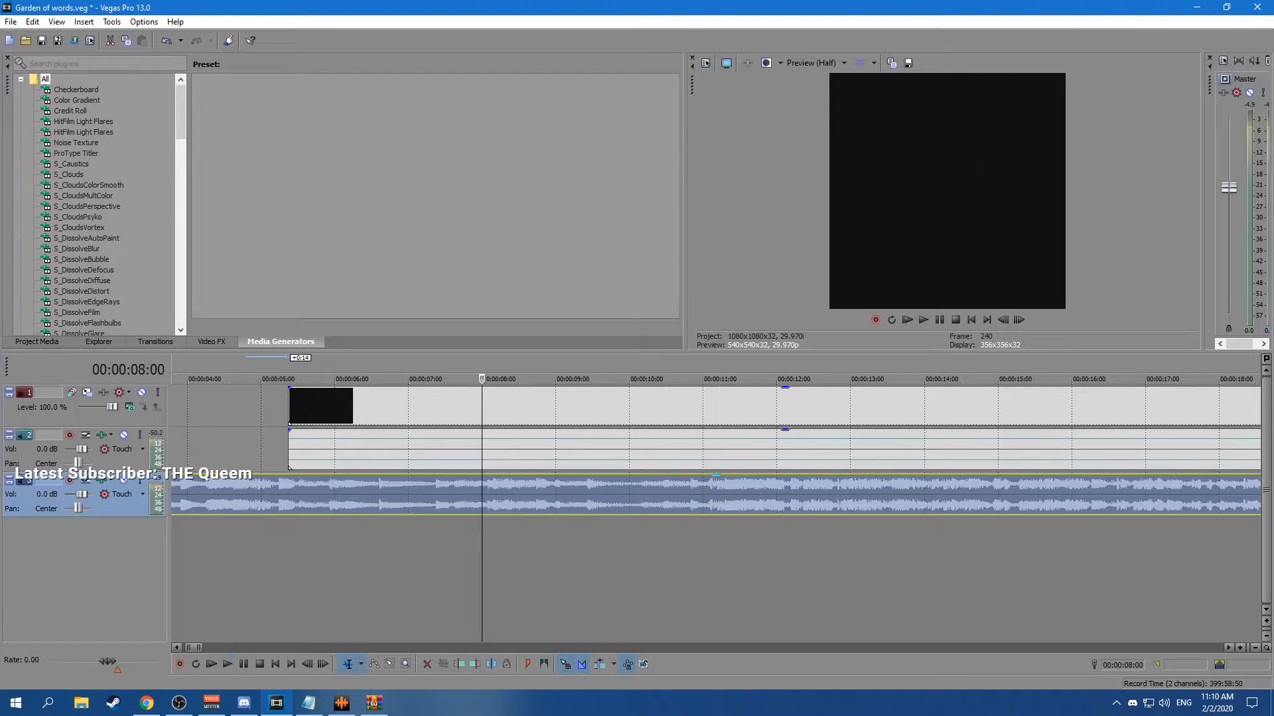
Split the music clip, delete the part before the cut and move the remainder to the start of the timeline.
click(623, 494)
key(s)
click(543, 494)
key(Delete)
drag(740, 495, 171, 494)
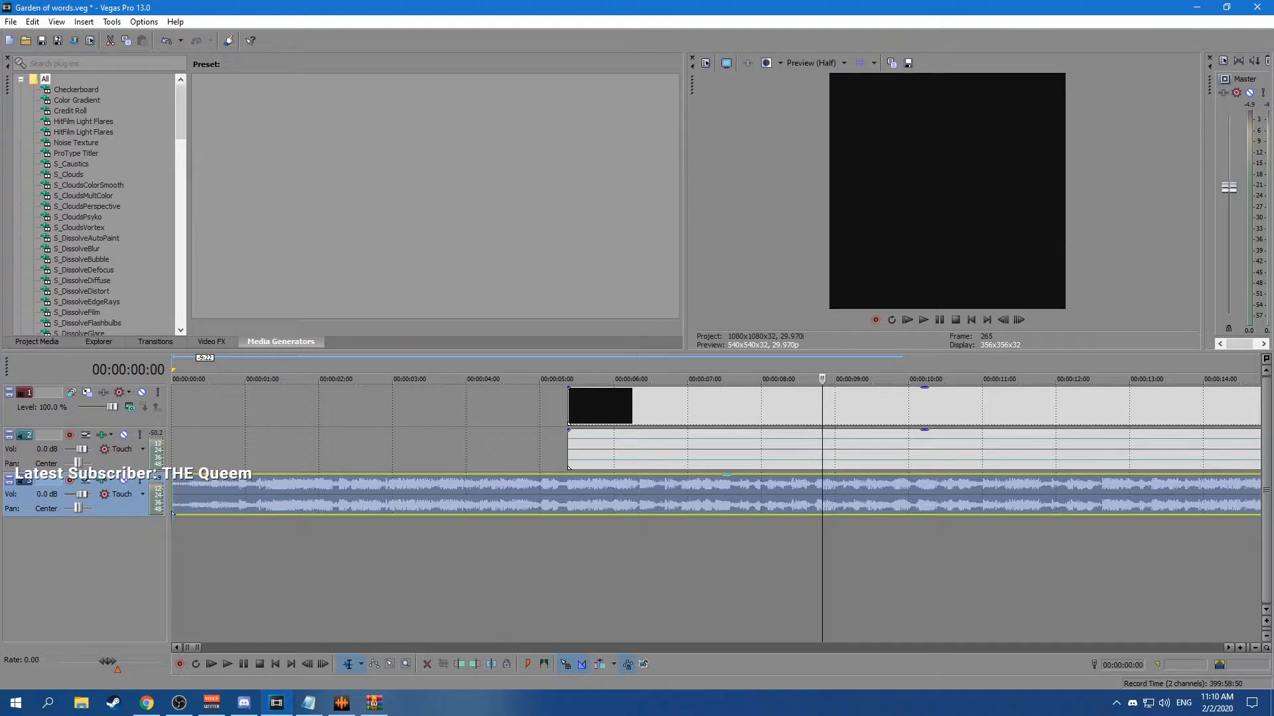
Play the music from the start and place a marker on the beat at about 00:00:01:05.
key(Home)
key(space)
key(space)
click(260, 494)
key(space)
key(space)
drag(320, 365, 263, 364)
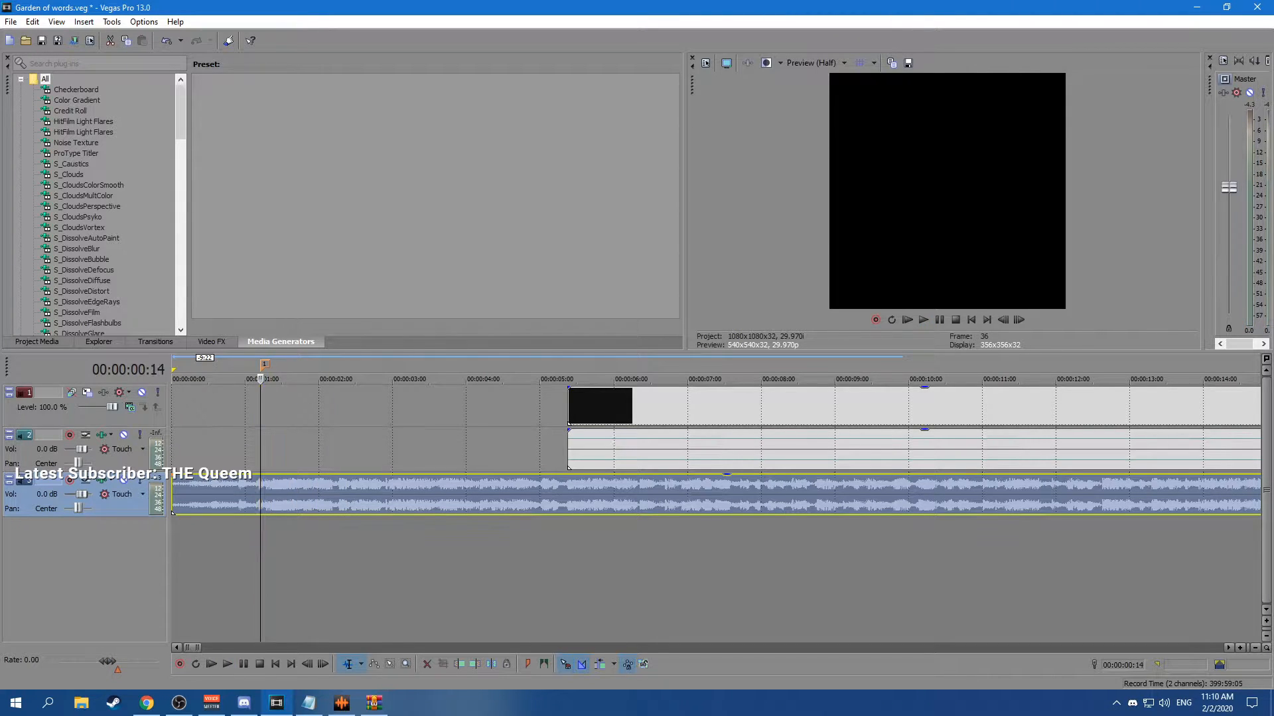
Play from about 00:00:00:14, add beat markers at about 00:00:02:07 and 00:00:02:23, and delete the earlier one.
click(237, 451)
scroll(237, 451, up, 1)
key(space)
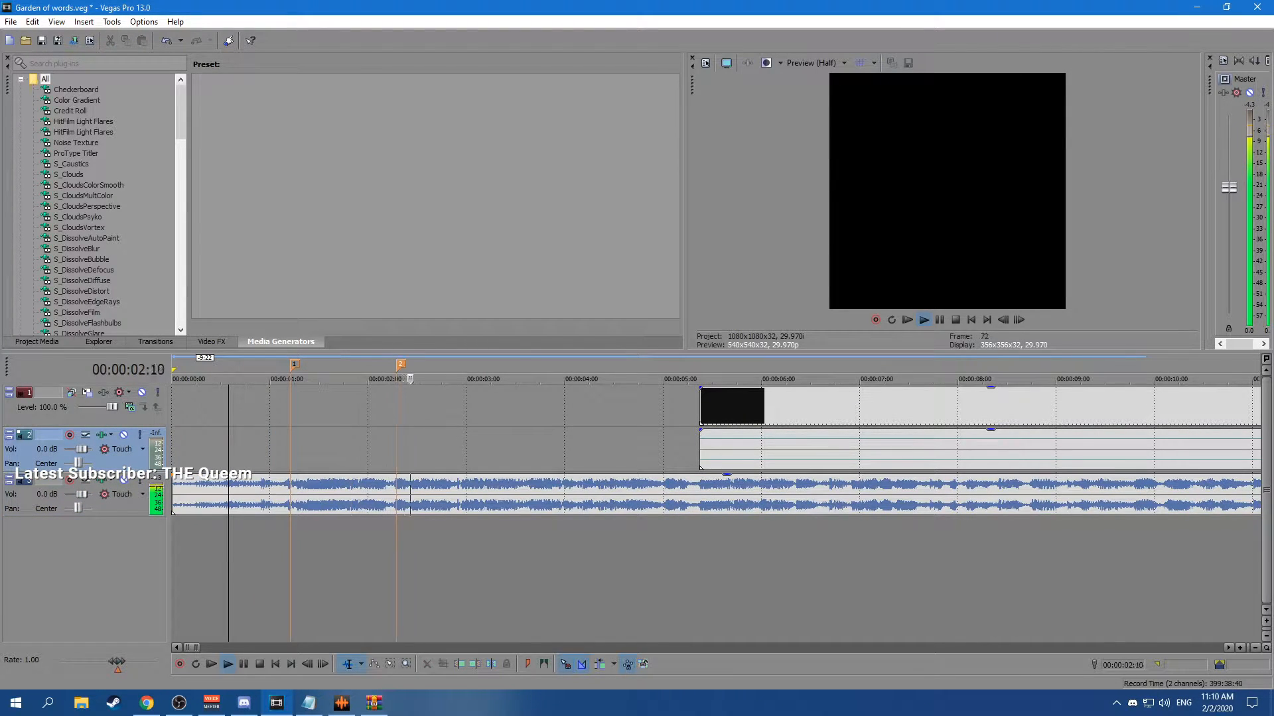
key(space)
scroll(717, 451, up, 2)
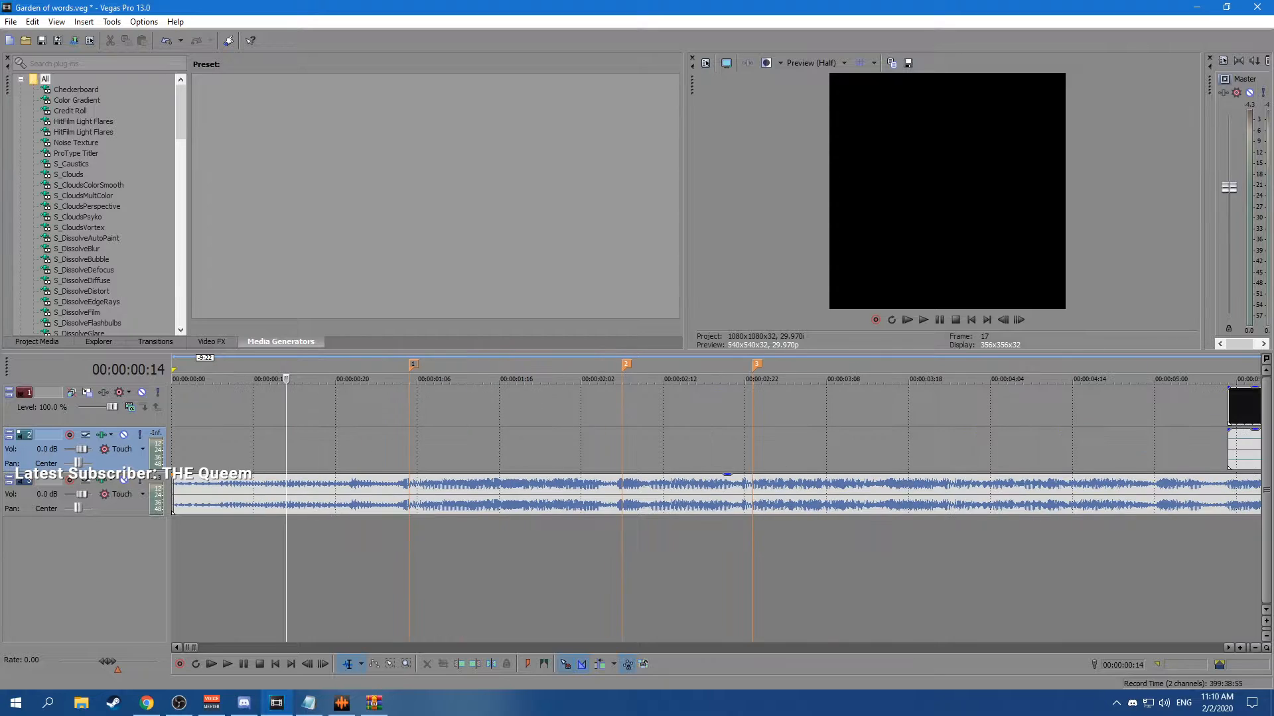
right_click(625, 363)
click(649, 407)
Replay the section between the two markers and add a beat marker at 00:00:01:23.
click(524, 408)
key(space)
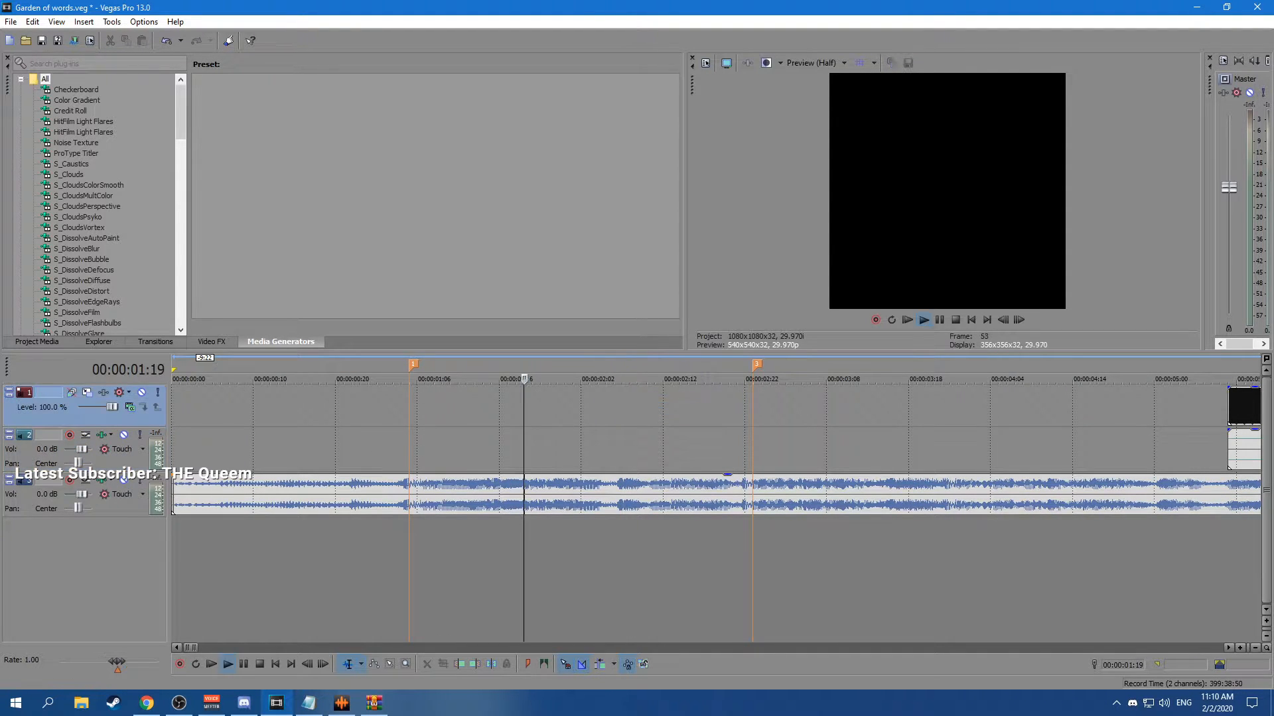
key(space)
click(441, 407)
key(space)
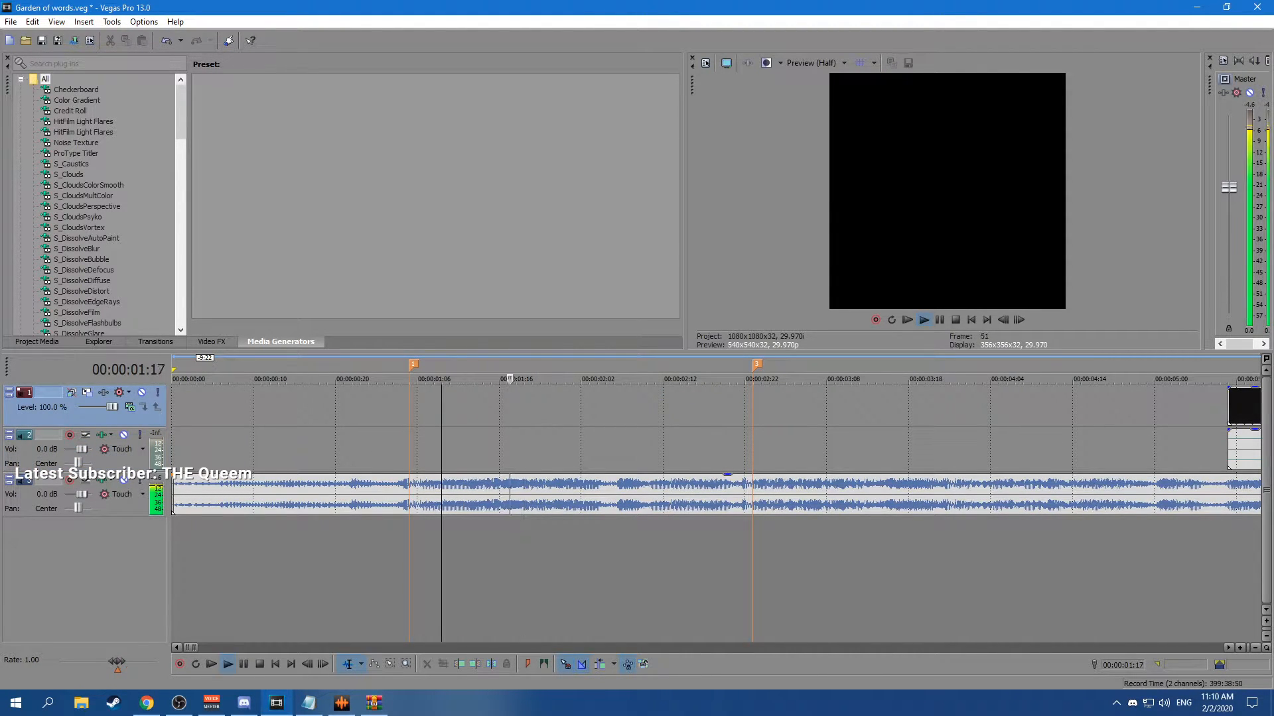
key(space)
click(556, 494)
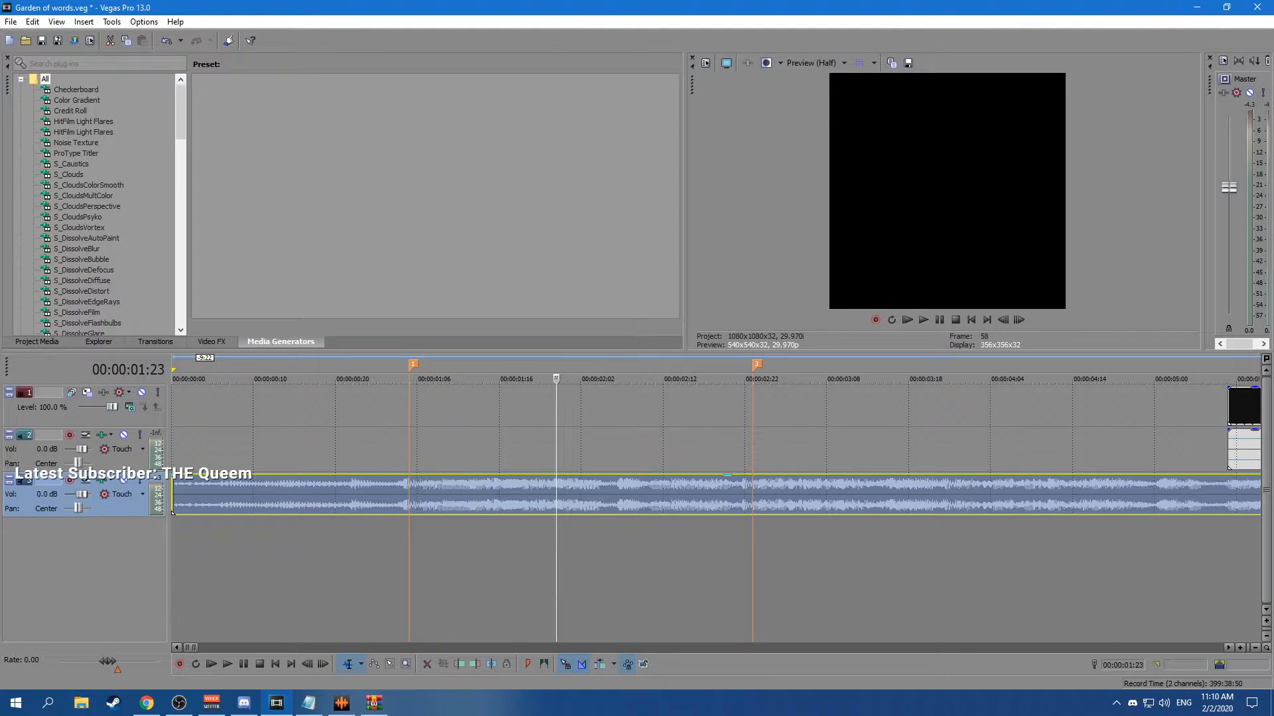
key(m)
Play on through the music and add a beat marker at 00:00:03:12.
key(space)
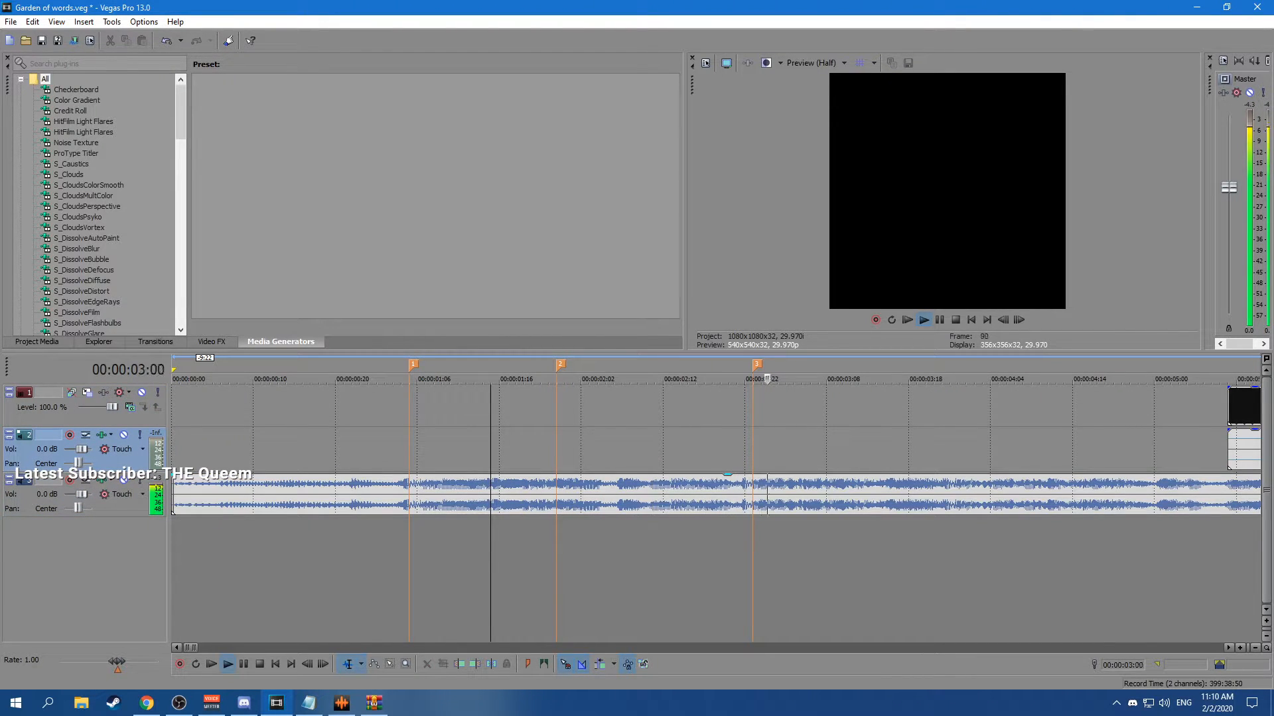
key(space)
click(859, 494)
key(m)
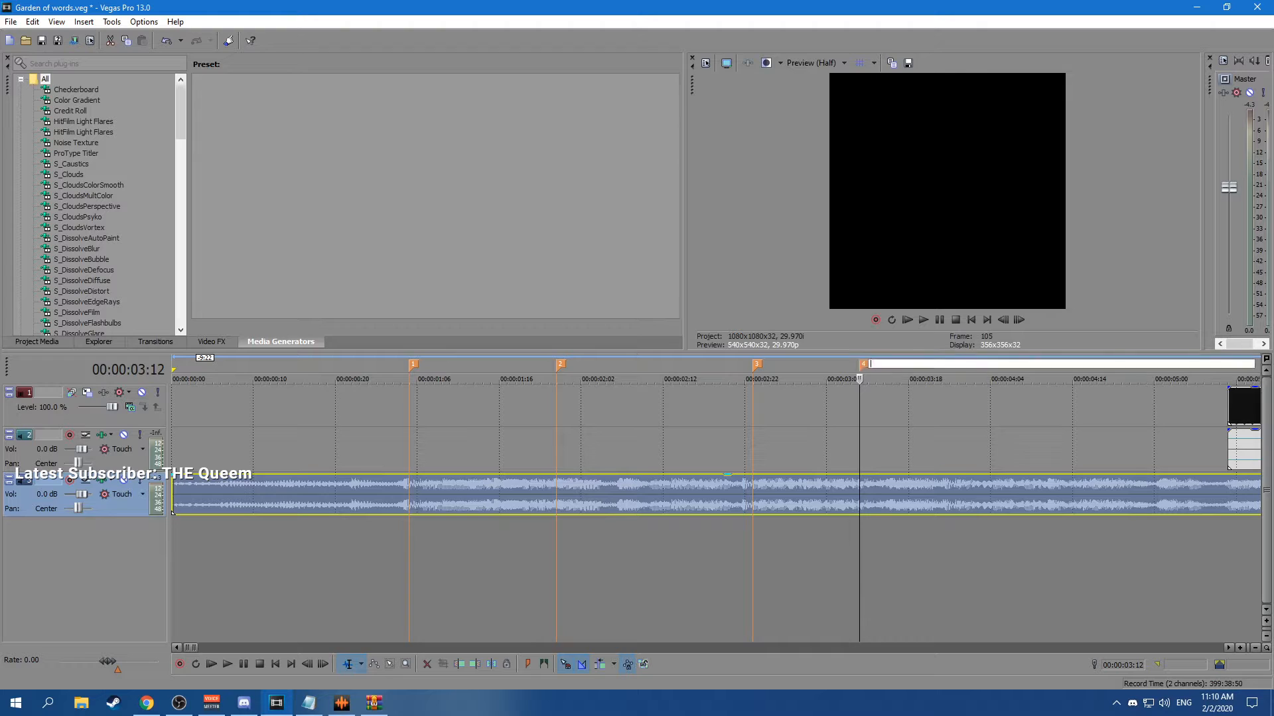
key(Return)
Play from 00:00:02:16 and add markers there and on the beat at about 00:00:03:23.
click(695, 454)
key(space)
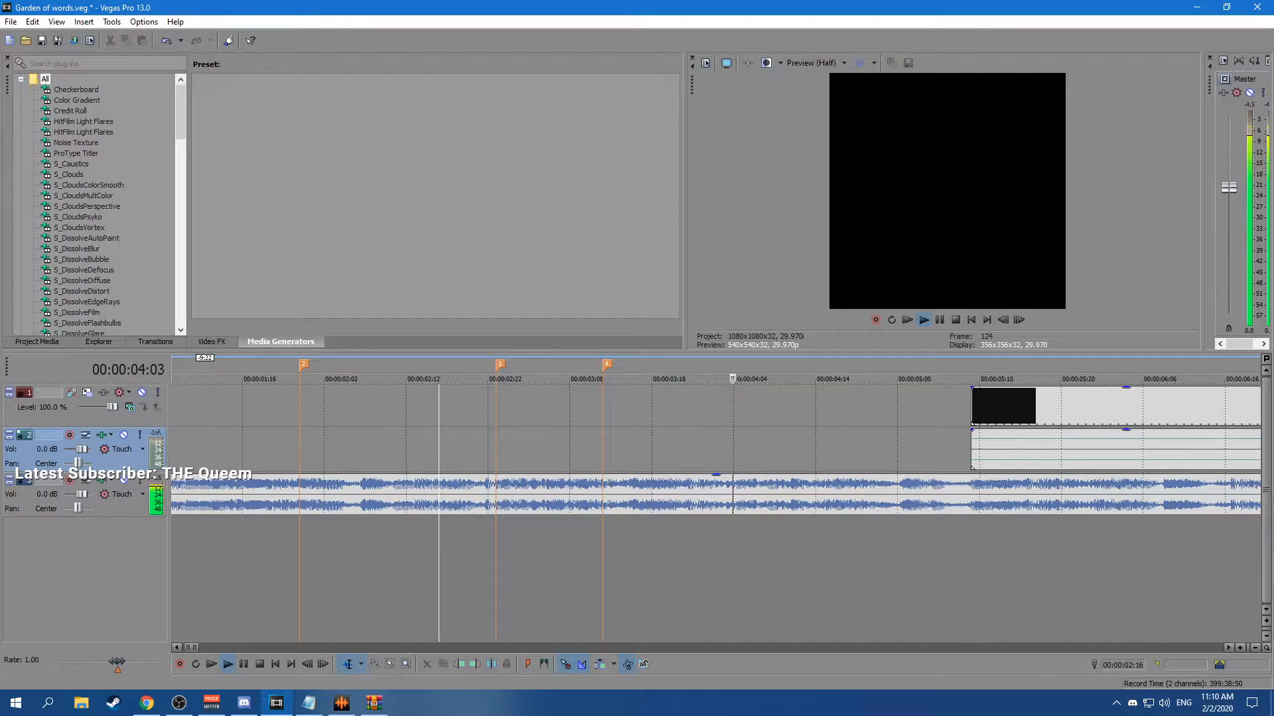
key(space)
click(693, 494)
key(m)
Replay from about 00:00:03:21, mark the beat at about 00:00:04:15 and delete the stray CD track marker inserted there.
click(676, 407)
key(space)
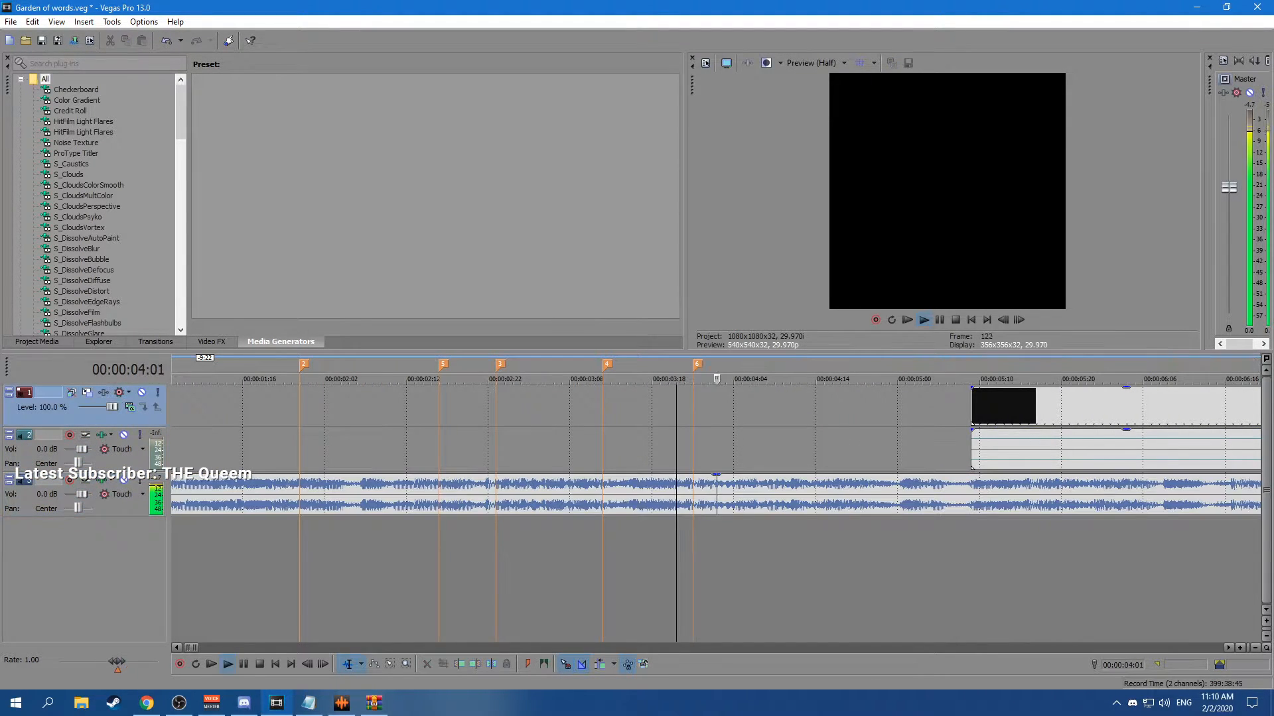
key(space)
click(823, 495)
key(n)
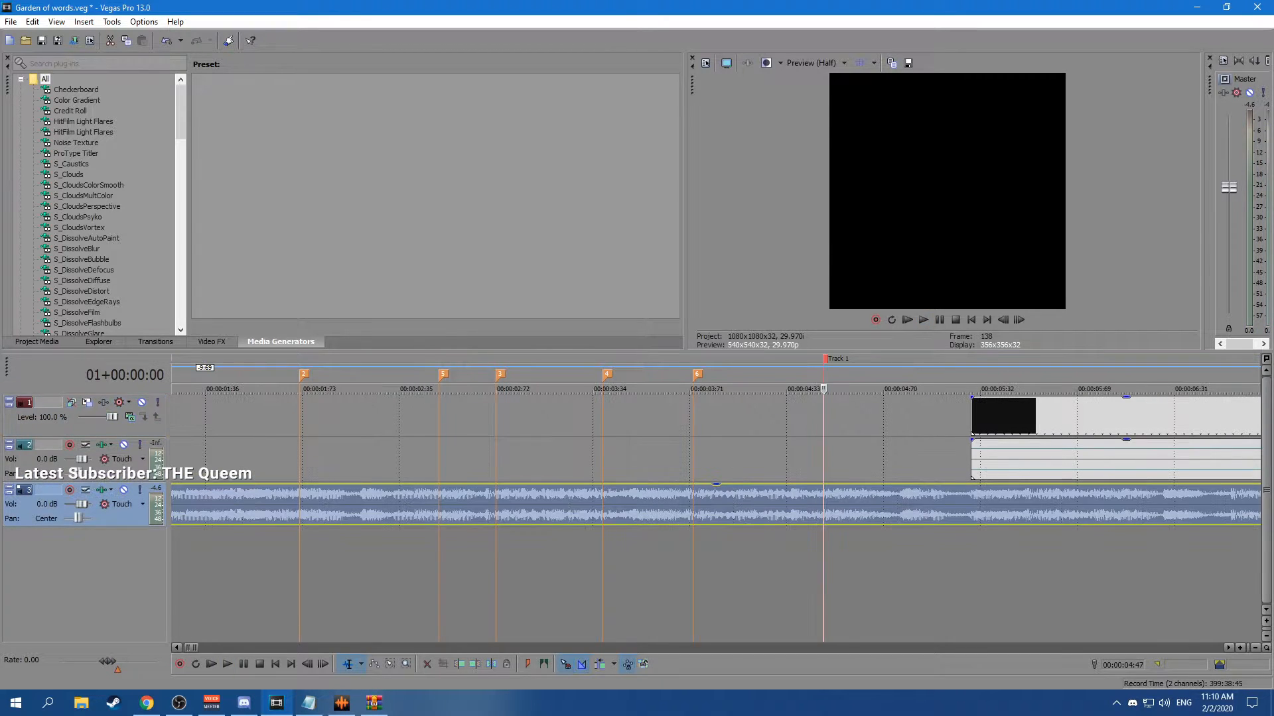
right_click(829, 359)
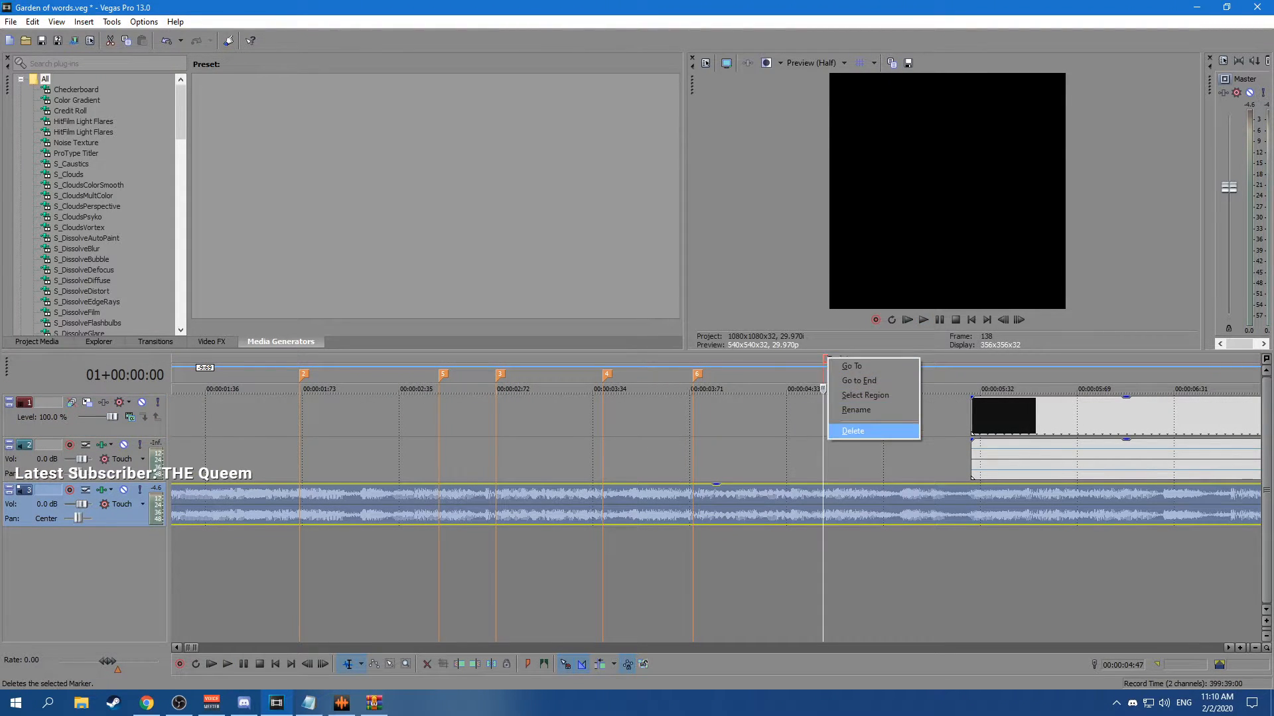
click(854, 430)
Play the next passage and add markers at 00:00:04:11 and at about 00:00:05:16.
key(space)
scroll(827, 526, right, 5)
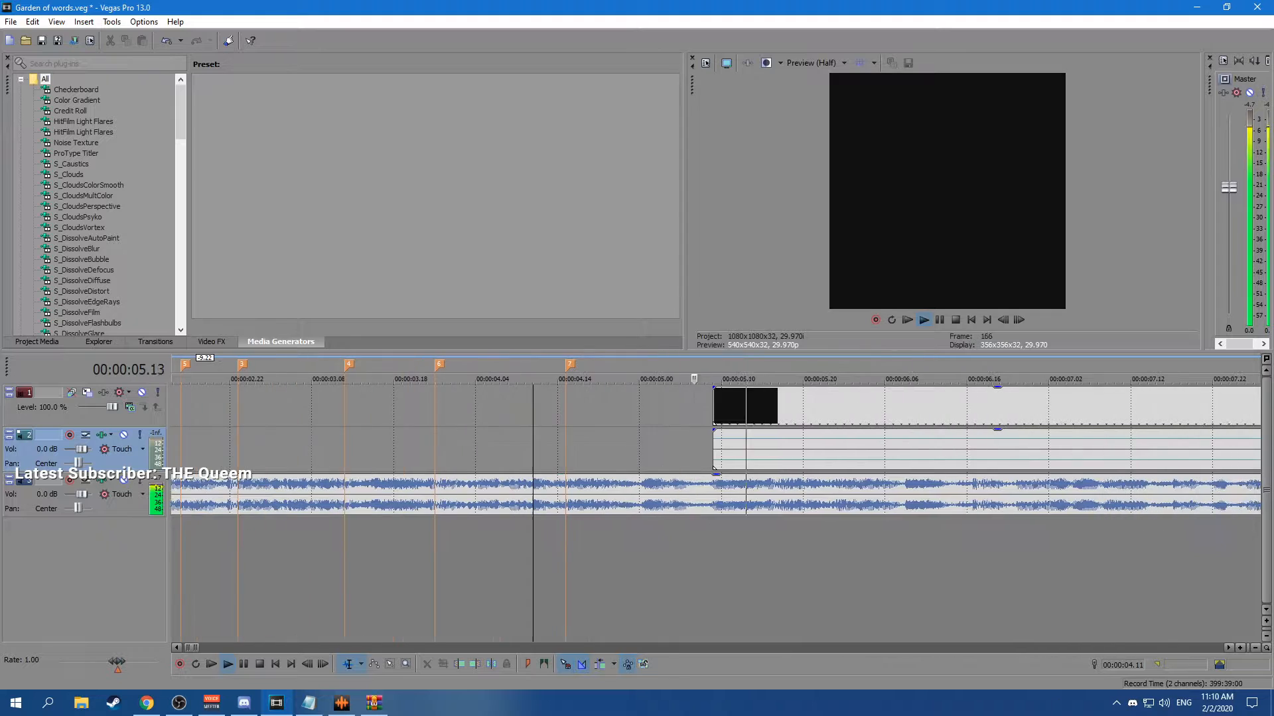
key(space)
key(m)
click(771, 494)
key(m)
Play from 00:00:05:06, add another beat marker and move it to about 00:00:06:01.
click(688, 406)
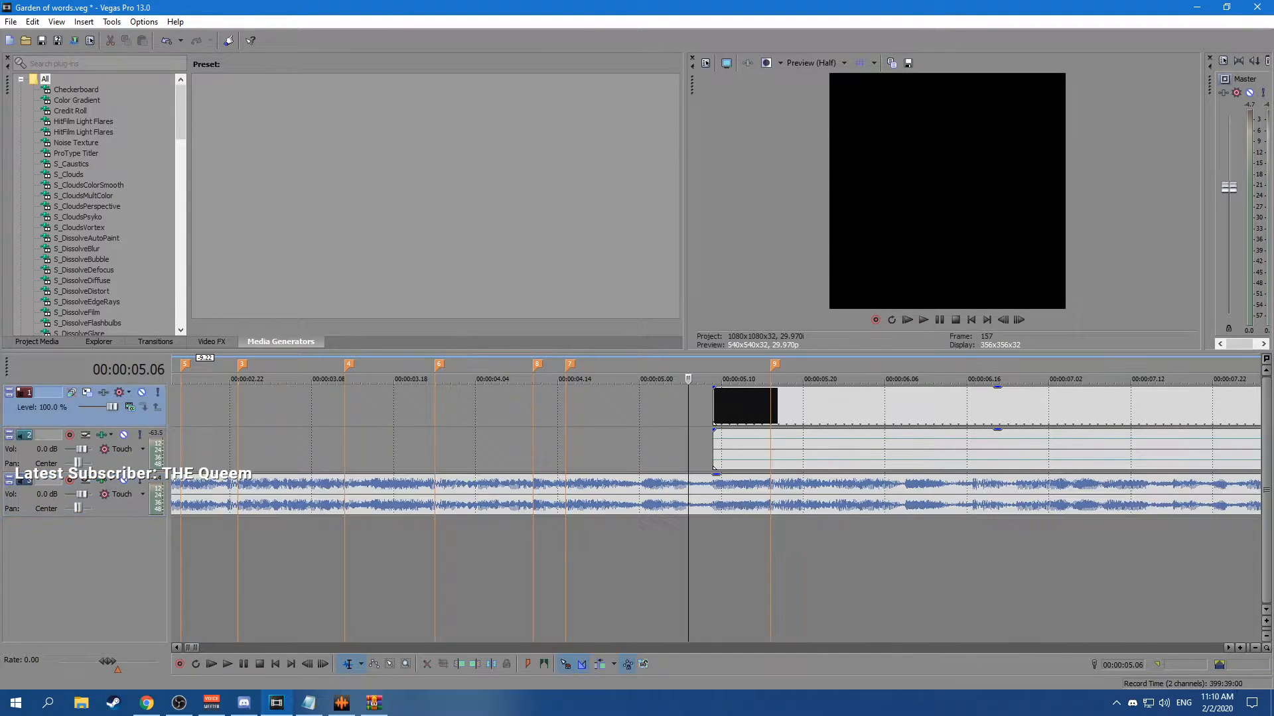
scroll(688, 406, right, 2)
key(space)
key(m)
key(space)
click(664, 494)
mouse_move(726, 364)
mouse_down()
mouse_move(662, 364)
mouse_move(678, 364)
mouse_up()
Replay from just before the 00:00:05:16 marker and add a beat marker at 00:00:06:17.
click(591, 406)
key(space)
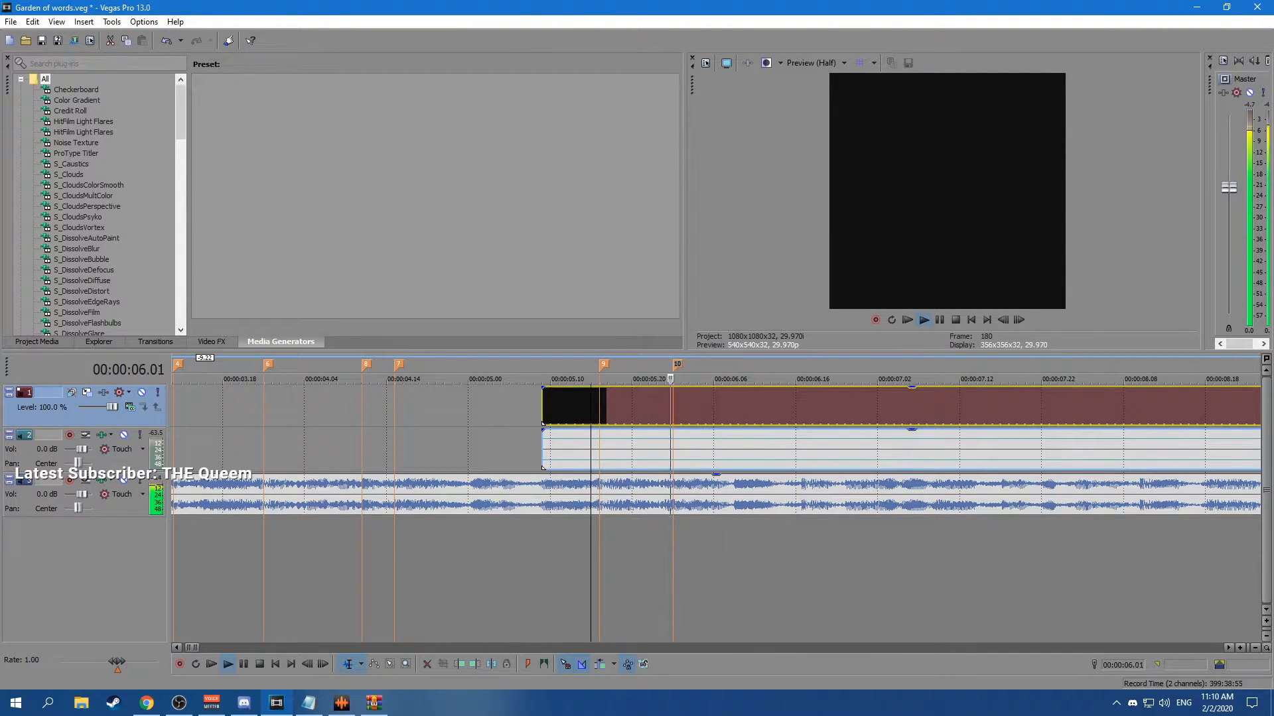
key(space)
click(803, 495)
key(m)
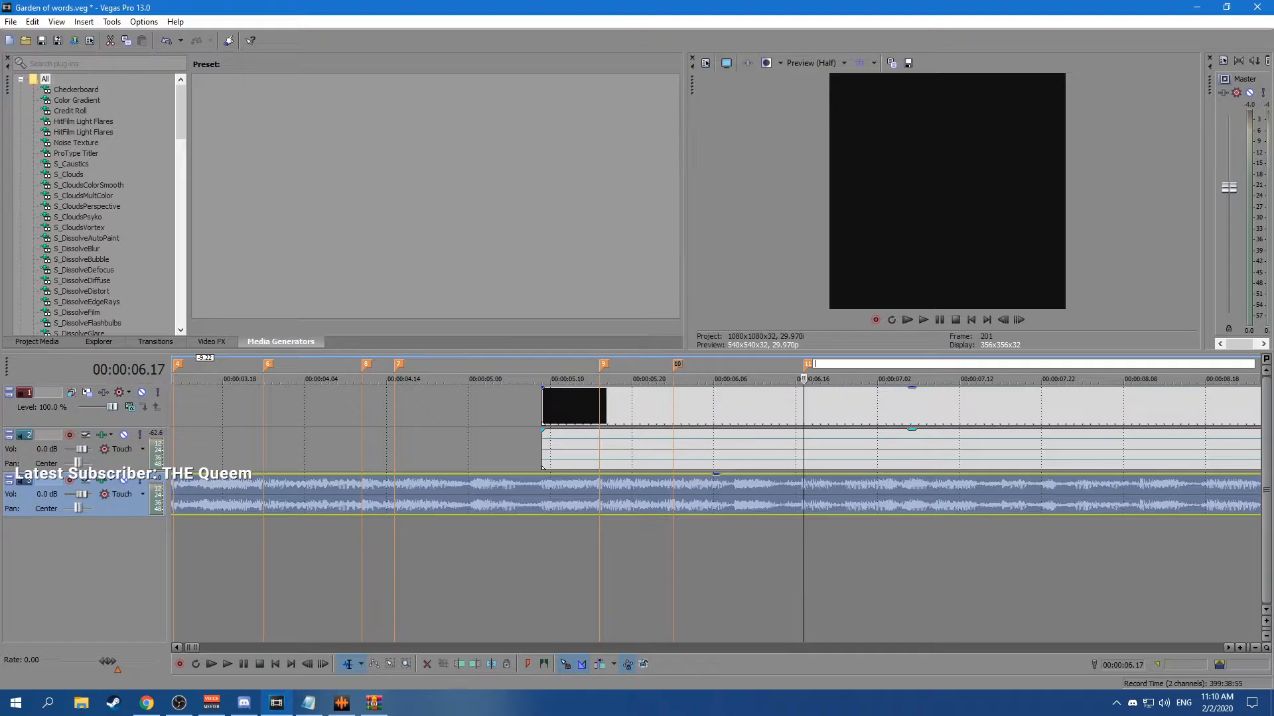
Replay from about 00:00:06:10, add a beat marker at 00:00:07:09 and delete the stray CD track marker there.
click(747, 406)
key(space)
key(space)
key(space)
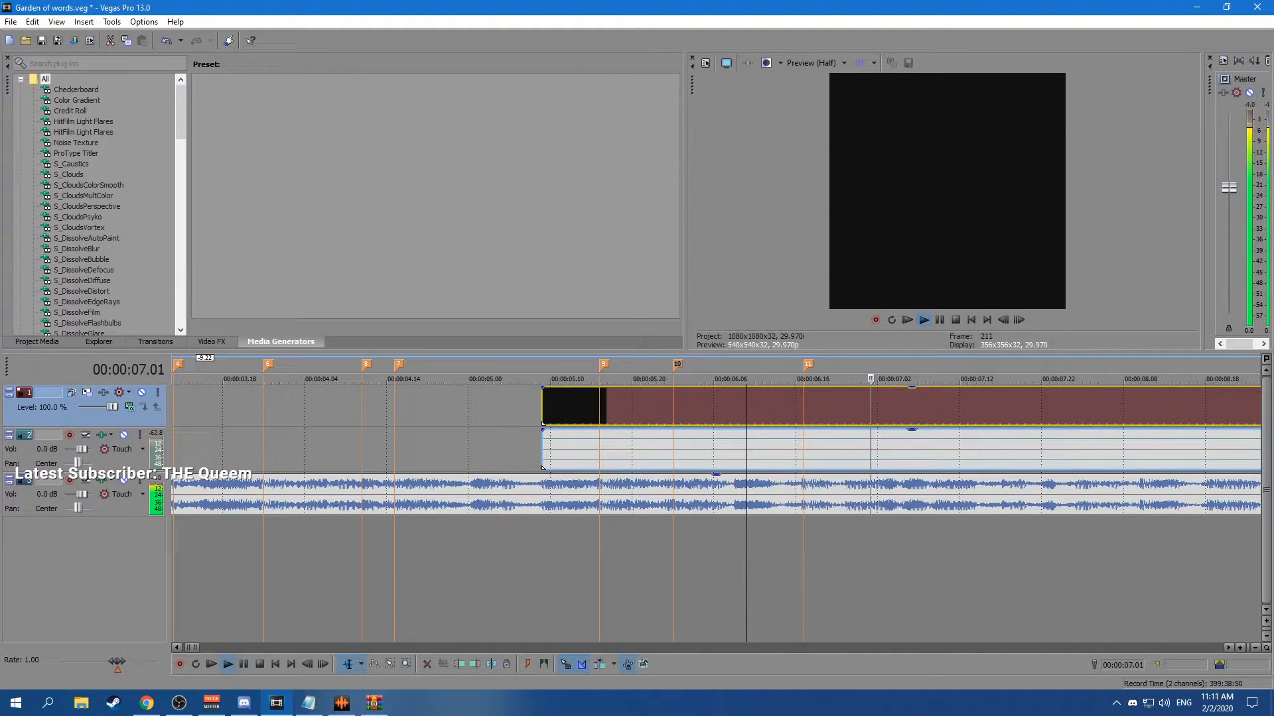
key(space)
click(934, 495)
key(n)
key(m)
click(932, 359)
right_click(937, 357)
click(970, 430)
Play on from 00:00:07:09 and mark the beat at about 00:00:08:10.
click(959, 444)
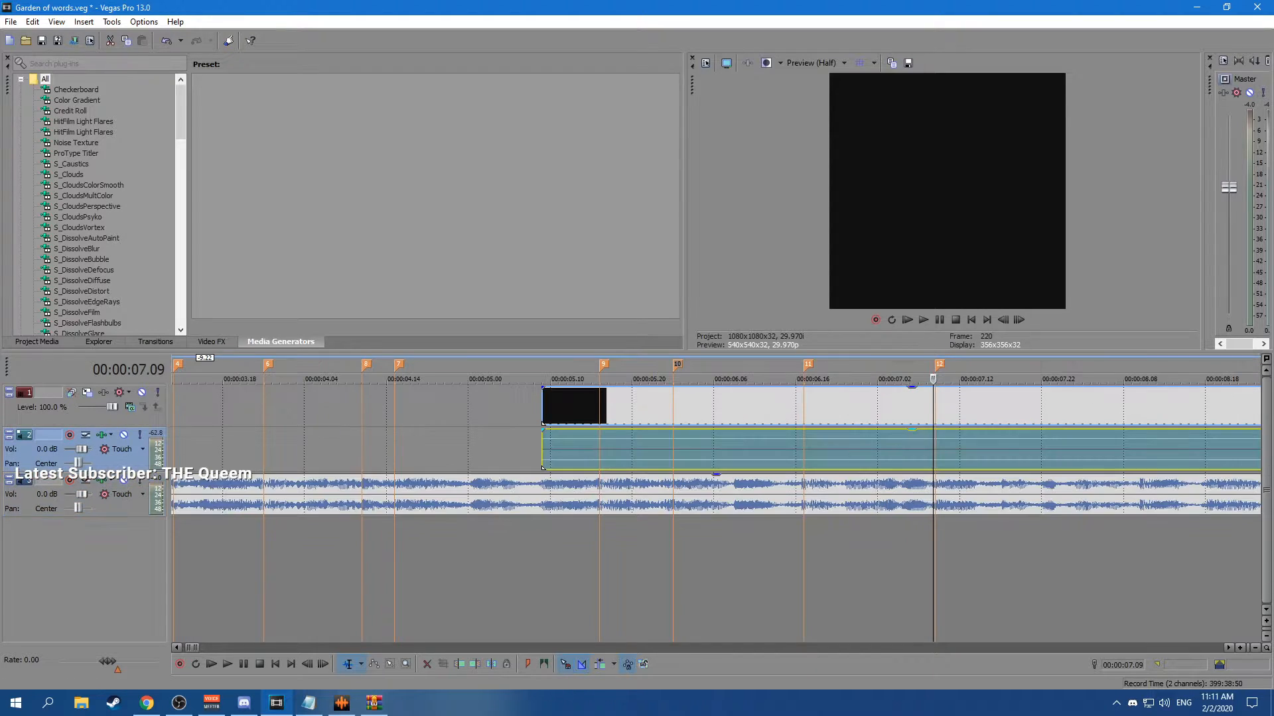
key(space)
key(space)
click(954, 495)
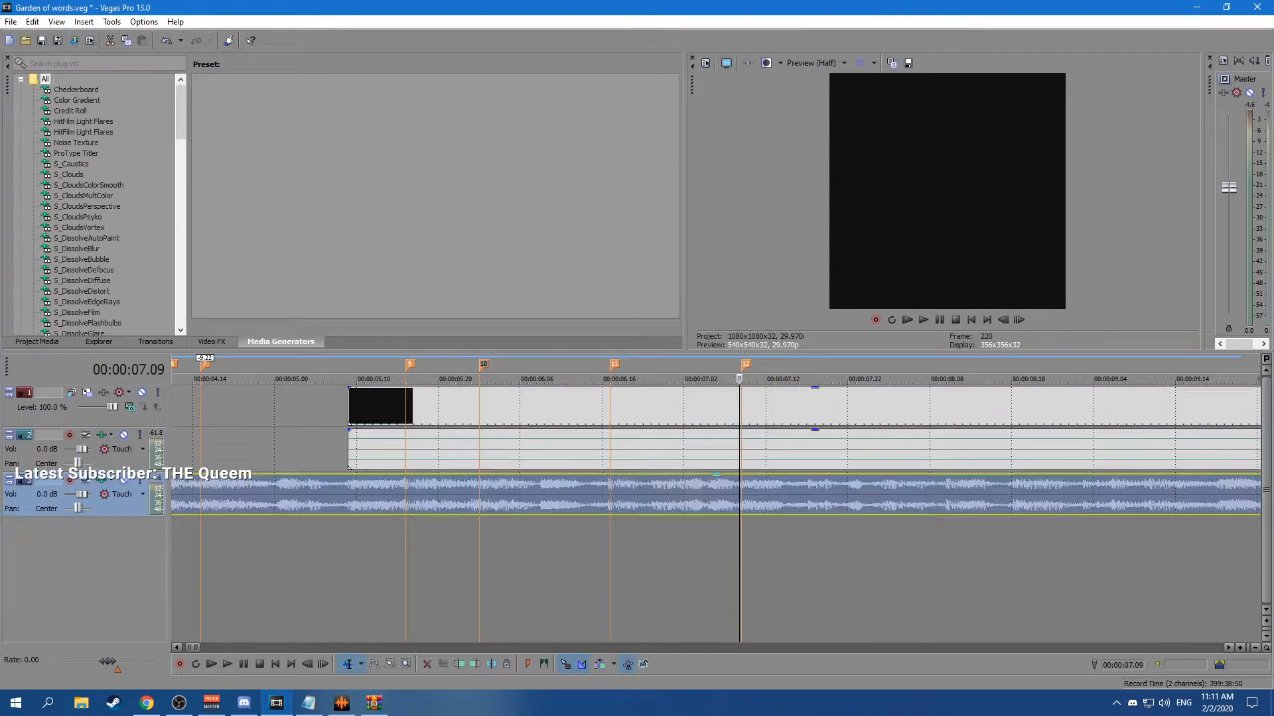
key(Left)
key(m)
Replay from the 00:00:08:10 marker and add a beat marker at 00:00:08:18.
click(947, 450)
key(space)
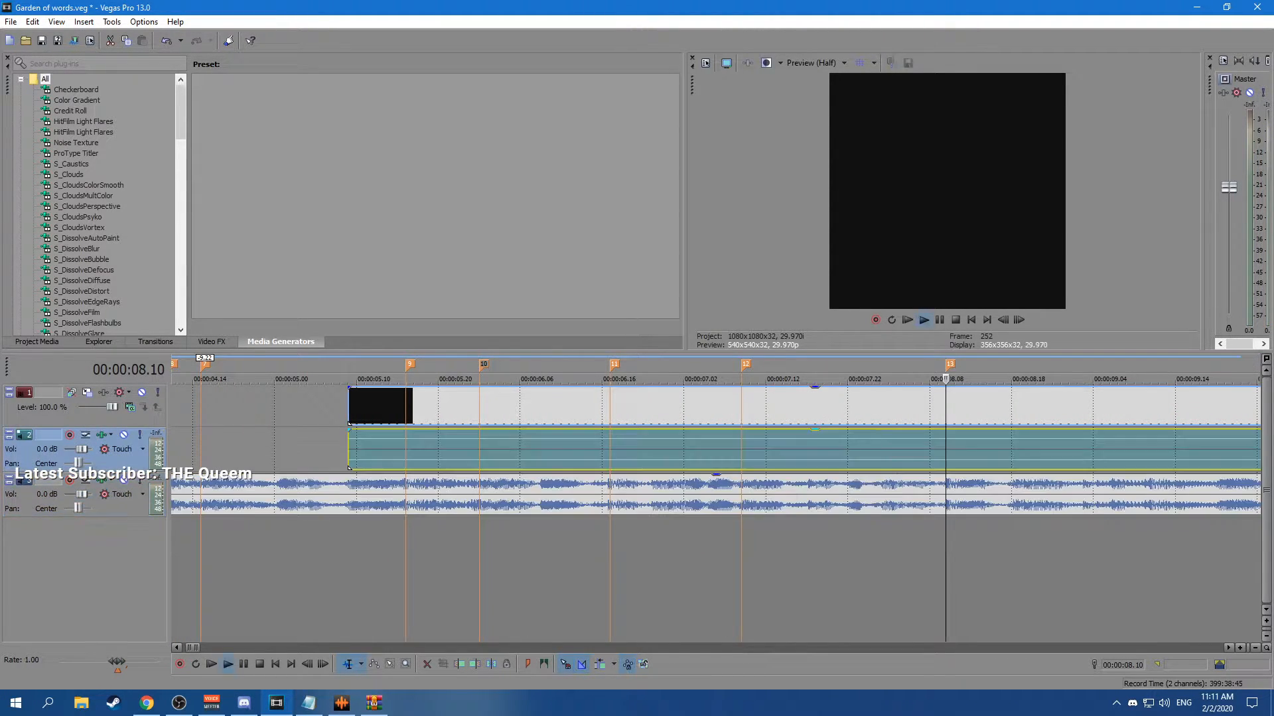
key(space)
click(824, 494)
click(890, 495)
key(m)
Check the music again from the 00:00:08:10 marker and save the project.
click(890, 406)
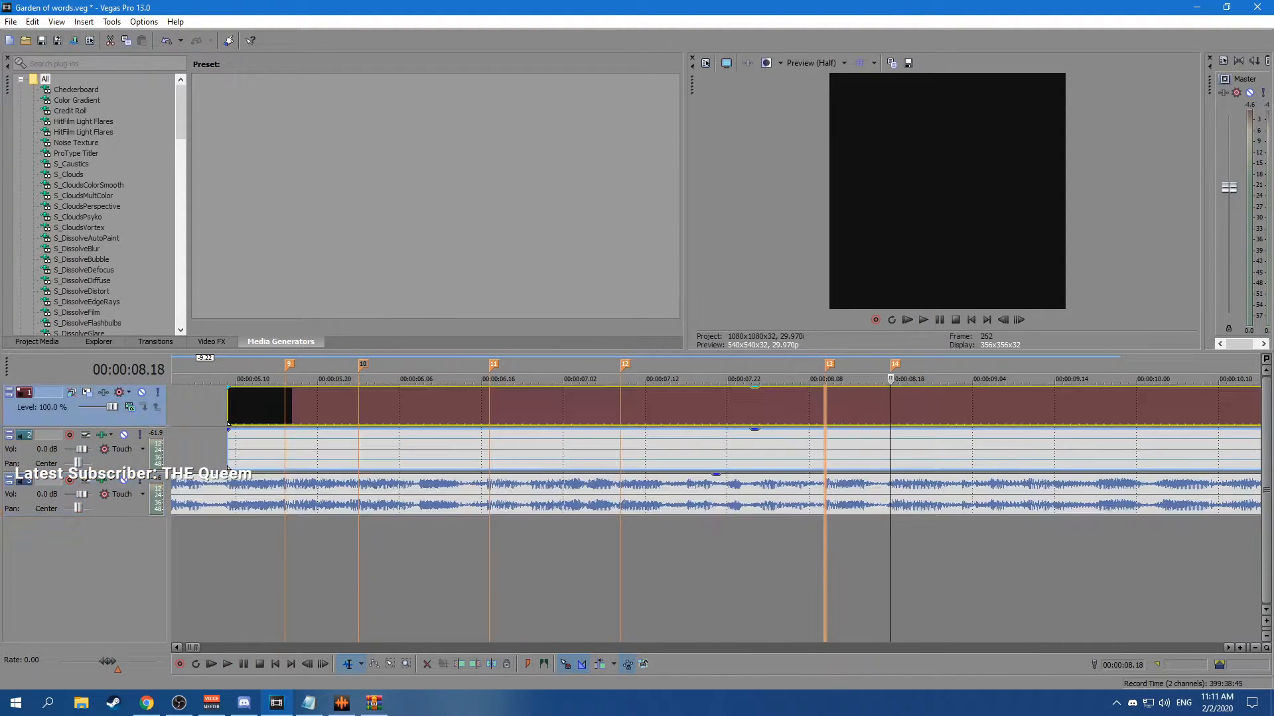
click(825, 406)
key(space)
key(space)
key(ctrl+s)
Play past 00:00:09:01 and add a beat marker at about 00:00:09:11.
key(space)
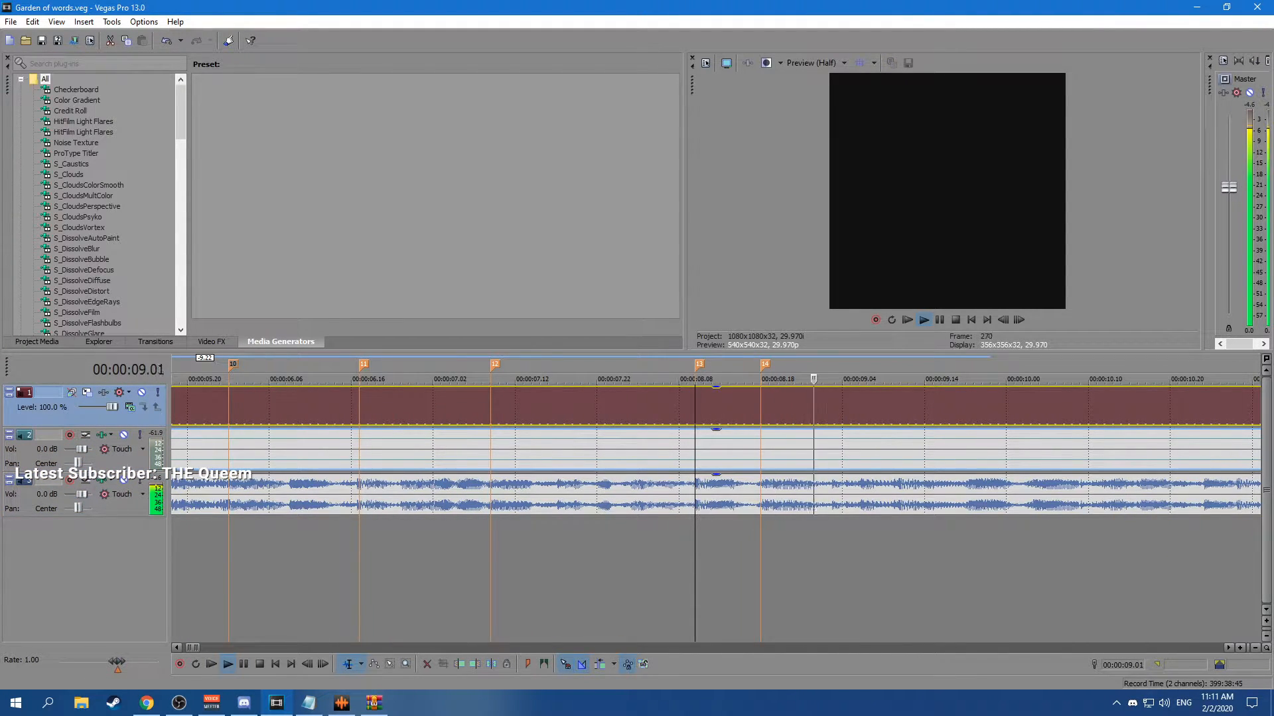
key(space)
click(900, 495)
key(m)
Replay from about 00:00:08:20 and add a beat marker at about 00:00:10:03.
click(776, 406)
key(space)
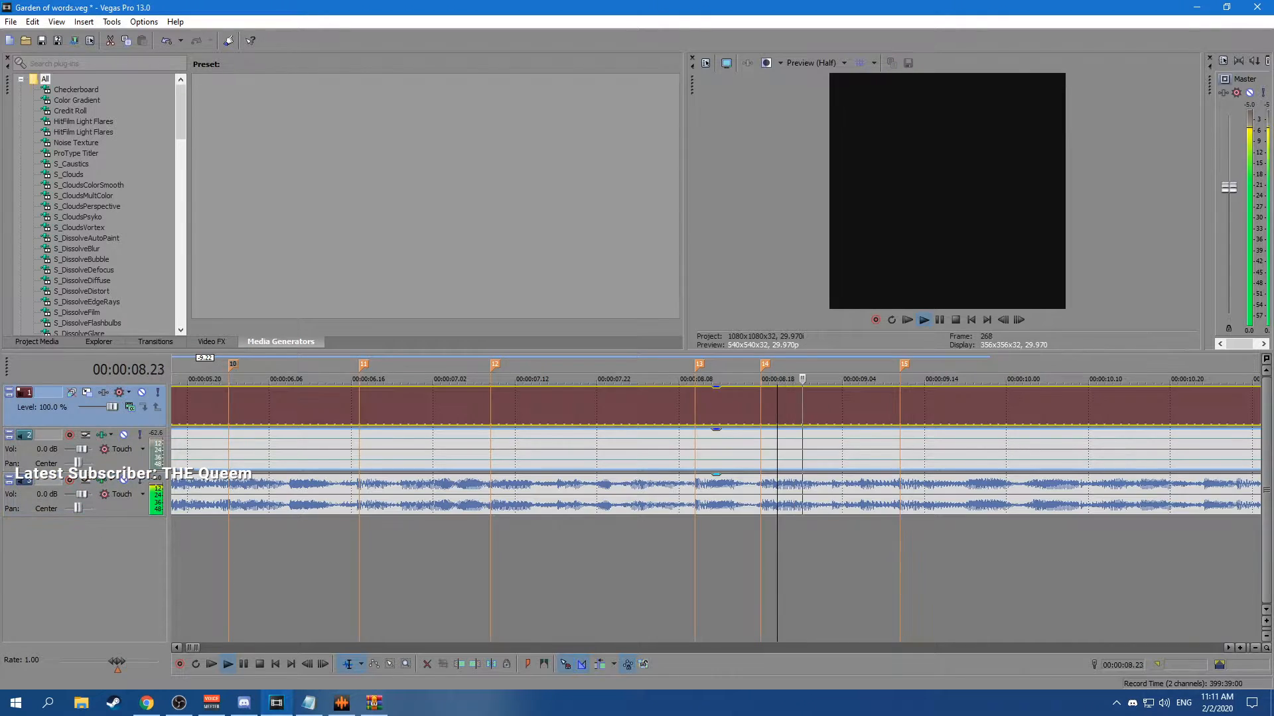
key(space)
click(733, 495)
key(m)
Replay from just before the last marker and mark the beat at about 00:00:11:04.
click(733, 406)
click(683, 406)
key(space)
key(space)
click(739, 495)
key(m)
Play from about 00:00:10:22 and add a beat marker at about 00:00:11:09.
click(690, 406)
key(space)
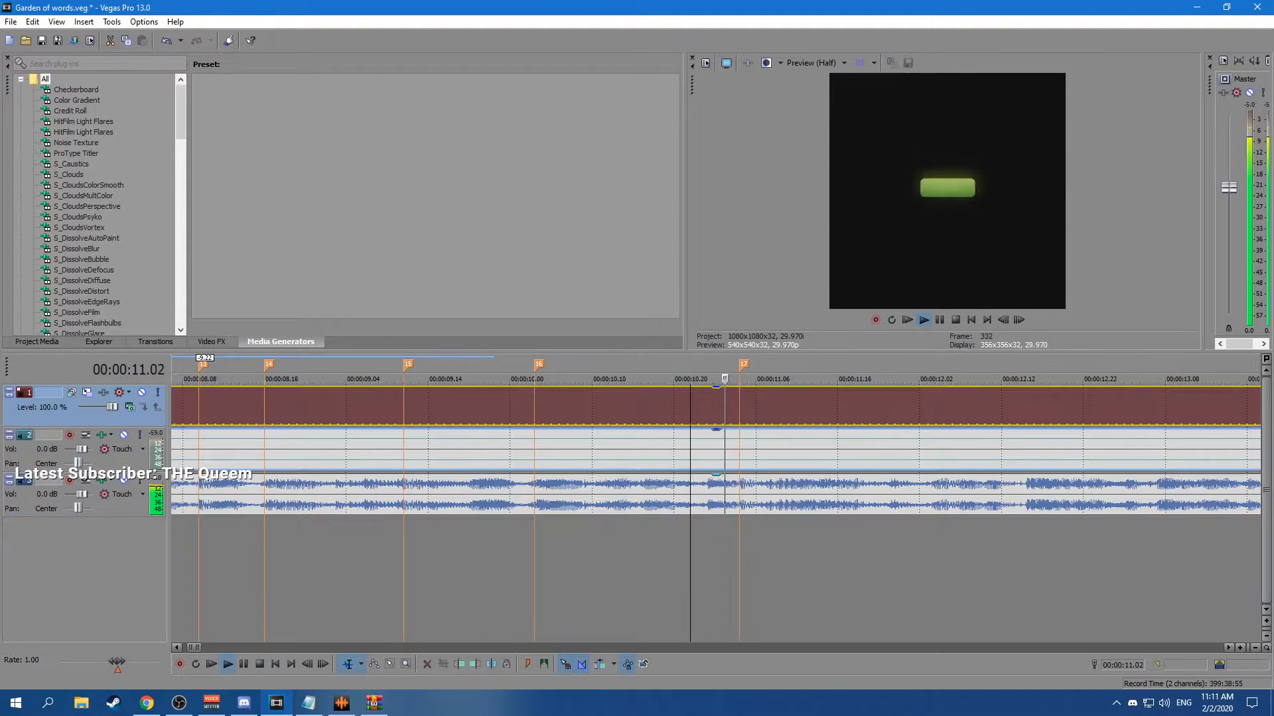
key(space)
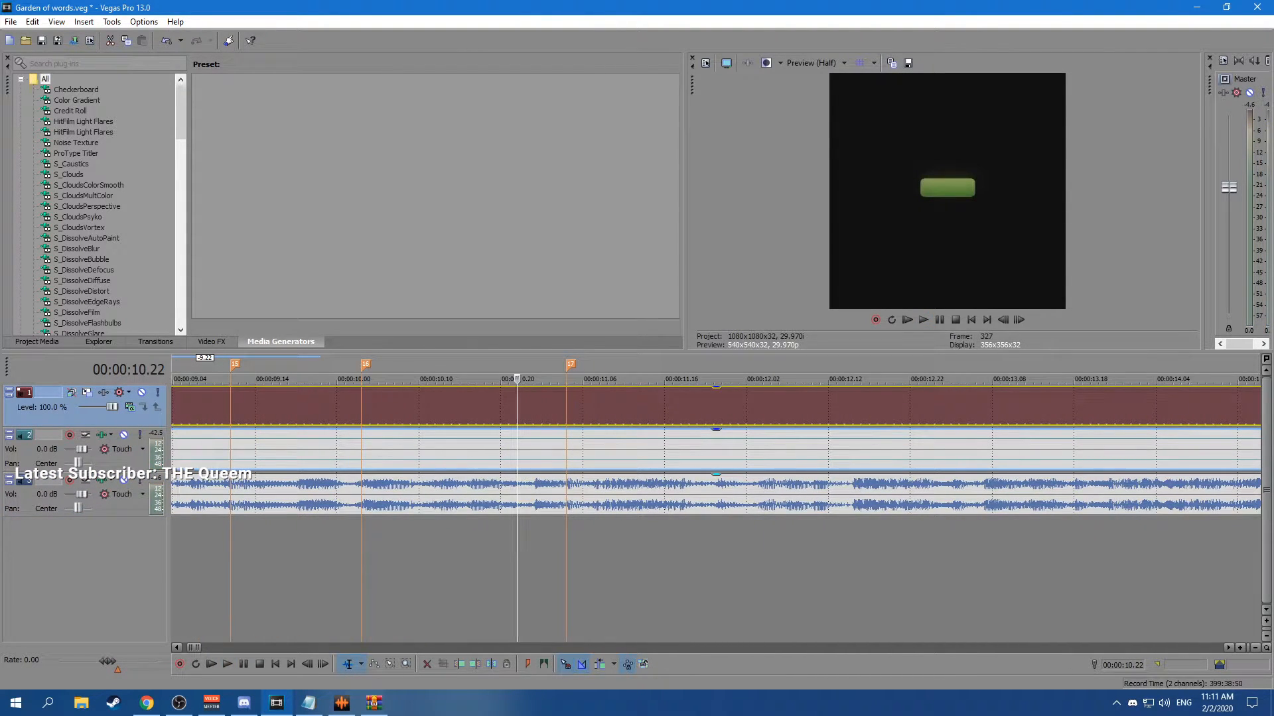
click(607, 494)
key(m)
Replay the passage and shift the newest marker to about 00:00:11:13.
click(541, 406)
key(space)
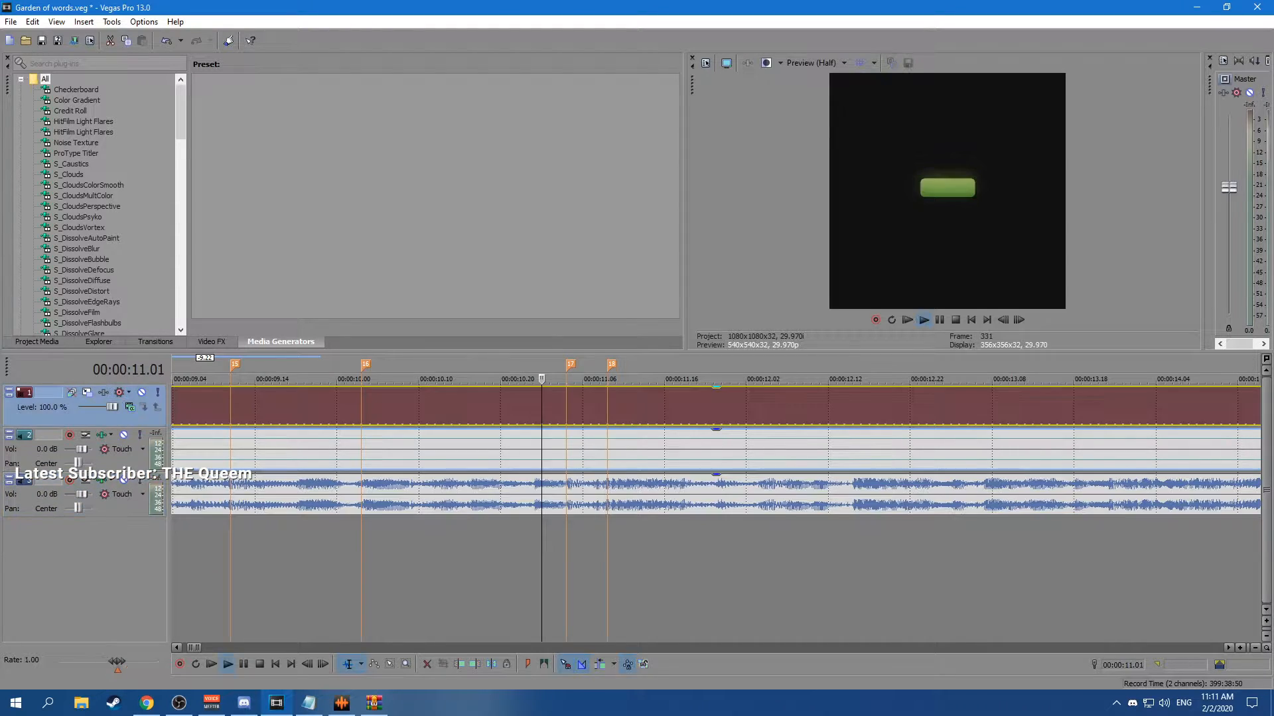
key(space)
drag(612, 364, 644, 364)
key(space)
key(space)
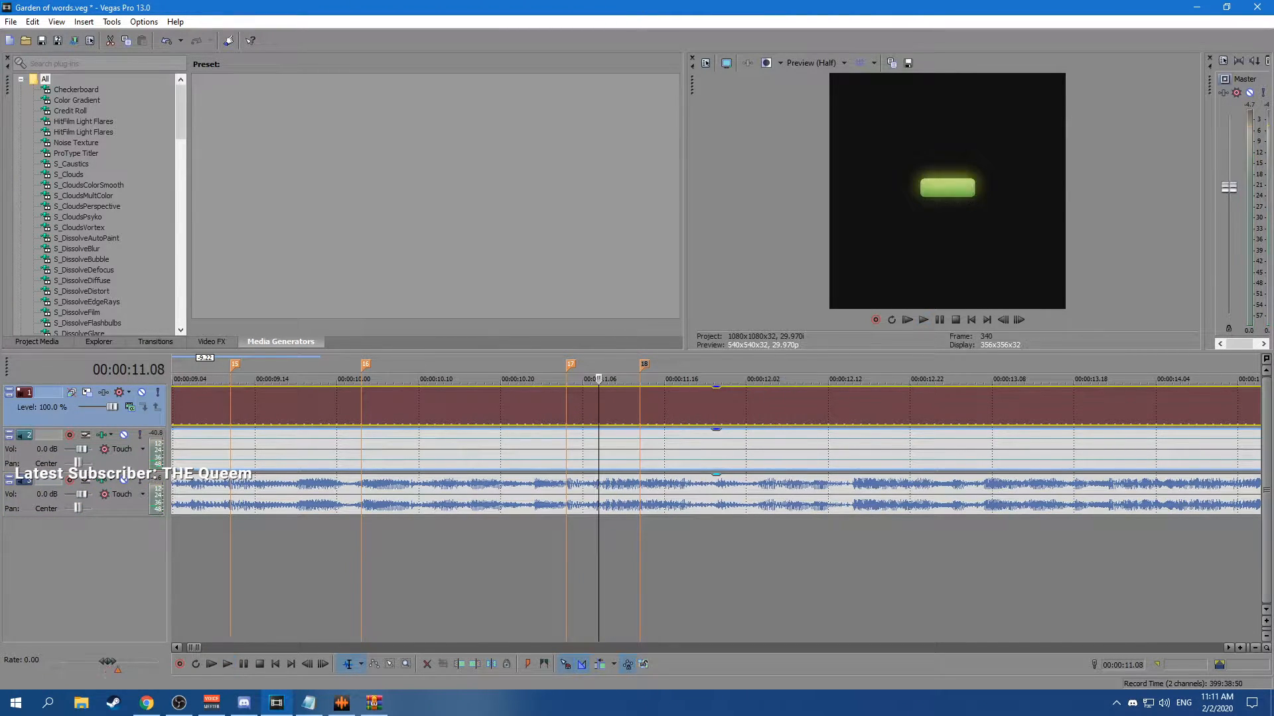
Add a beat marker at about 00:00:12:05 and replay the music from 00:00:11:21.
click(770, 495)
key(m)
click(706, 495)
key(space)
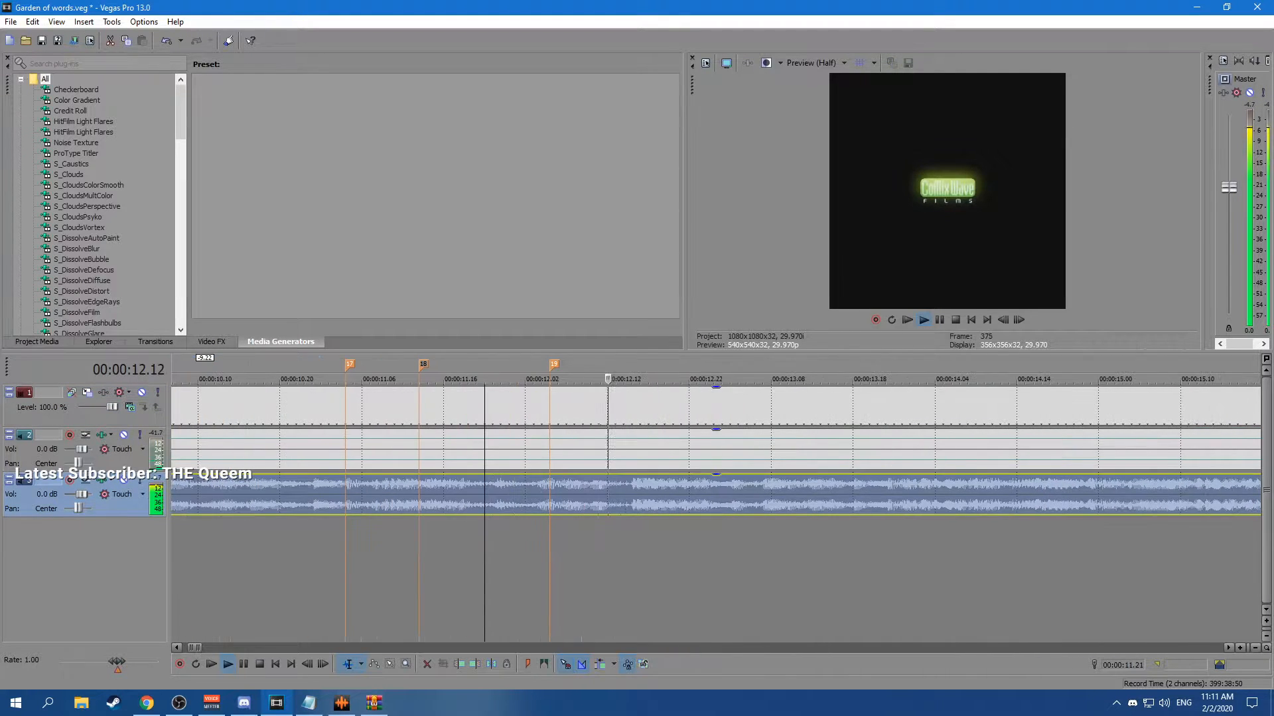
Continue playing the music and add a beat marker just before 00:00:14:00.
key(space)
key(space)
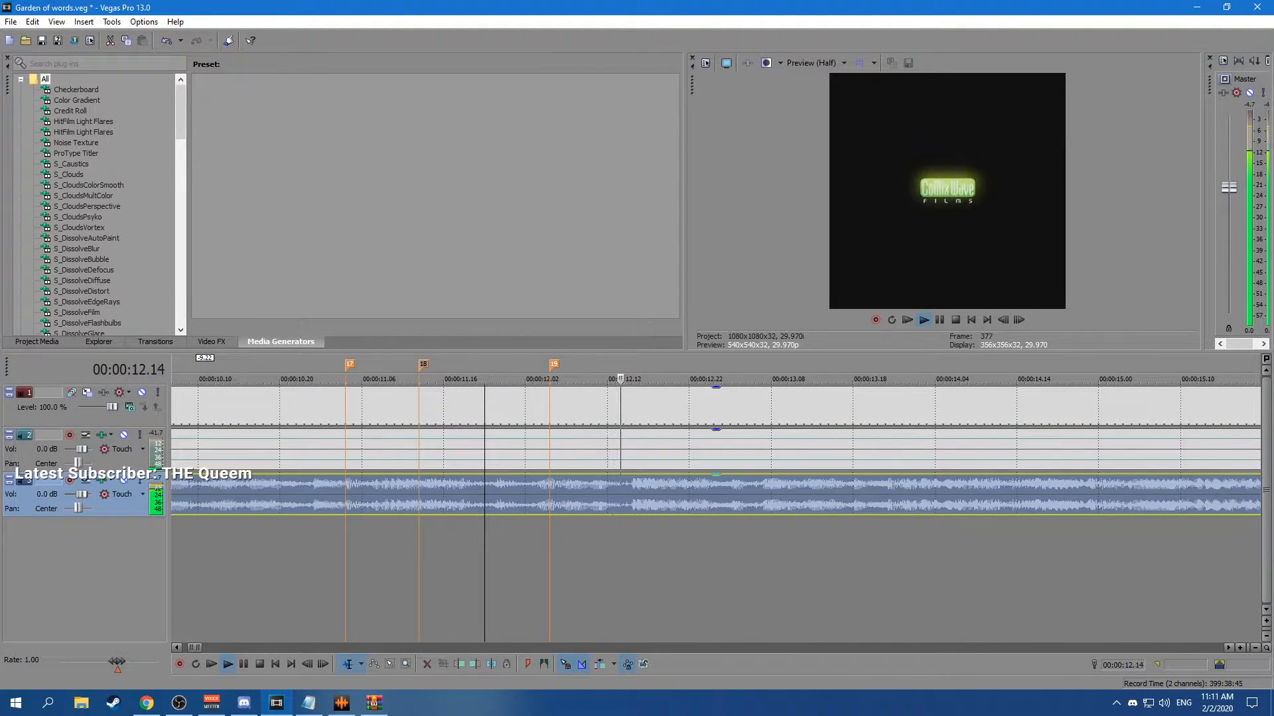
key(space)
click(811, 495)
key(m)
Save the project and bring the full row of beat markers into view.
click(688, 406)
key(ctrl+s)
scroll(690, 451, down, 6)
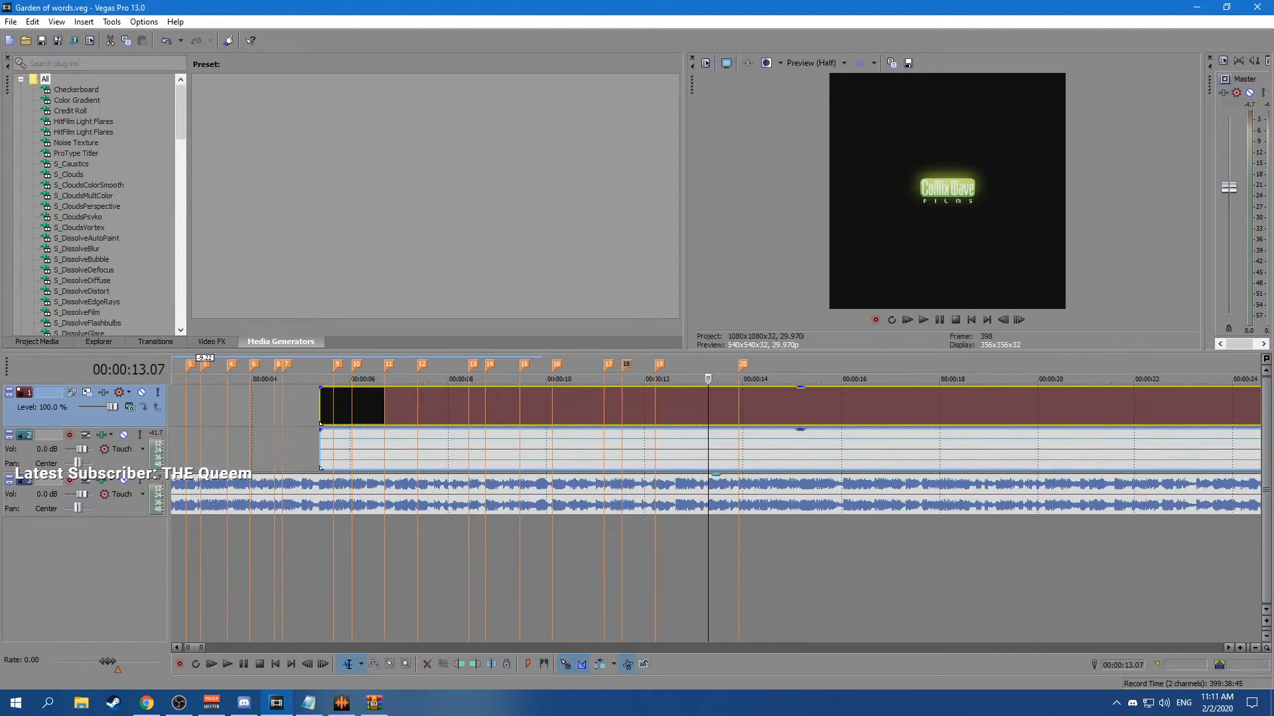
scroll(816, 517, down, 2)
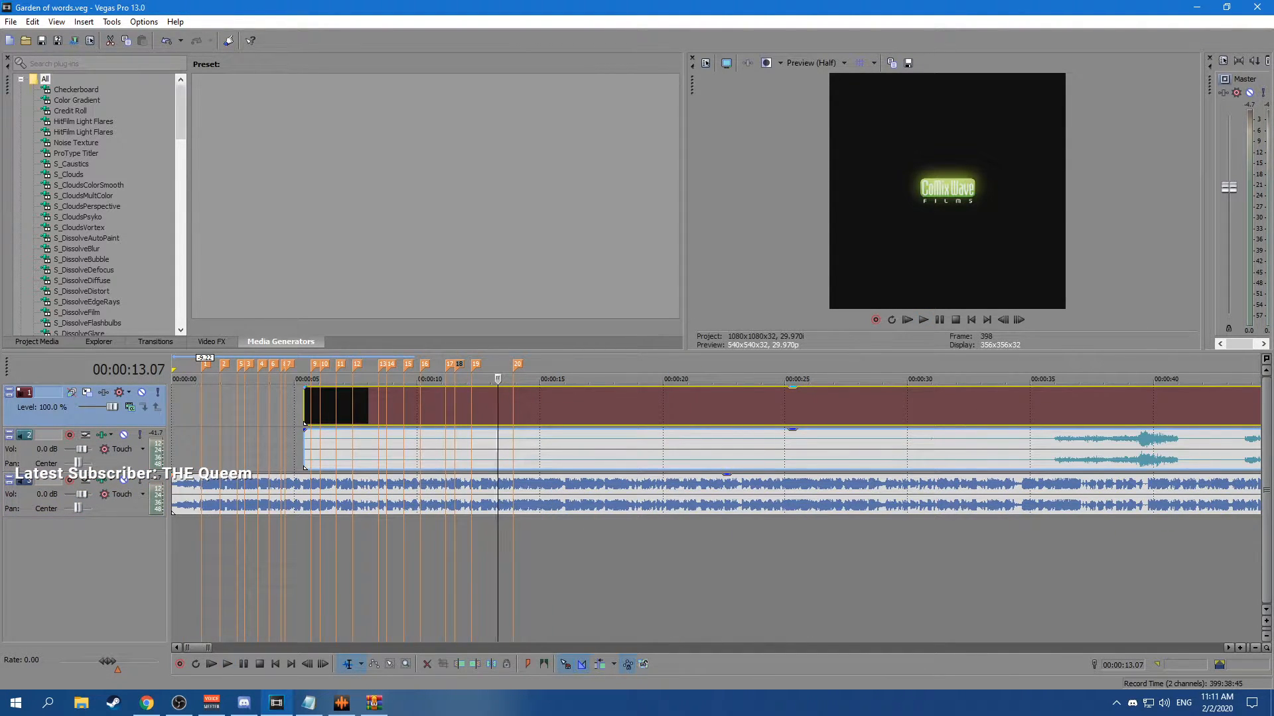
Scan the video clip further along the timeline, from about 00:00:43 to 00:01:28, to examine its scenes.
click(551, 406)
scroll(551, 406, down, 2)
drag(362, 379, 1192, 379)
scroll(965, 506, down, 1)
key(Left)
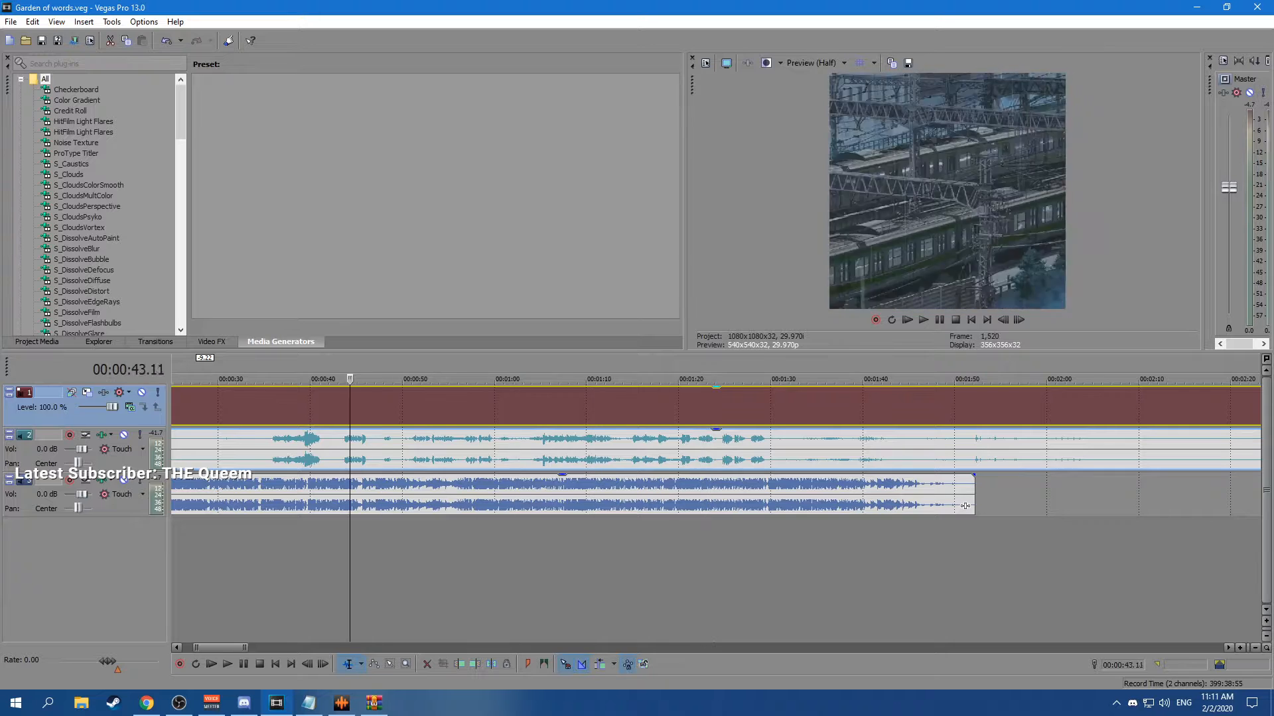
key(Right)
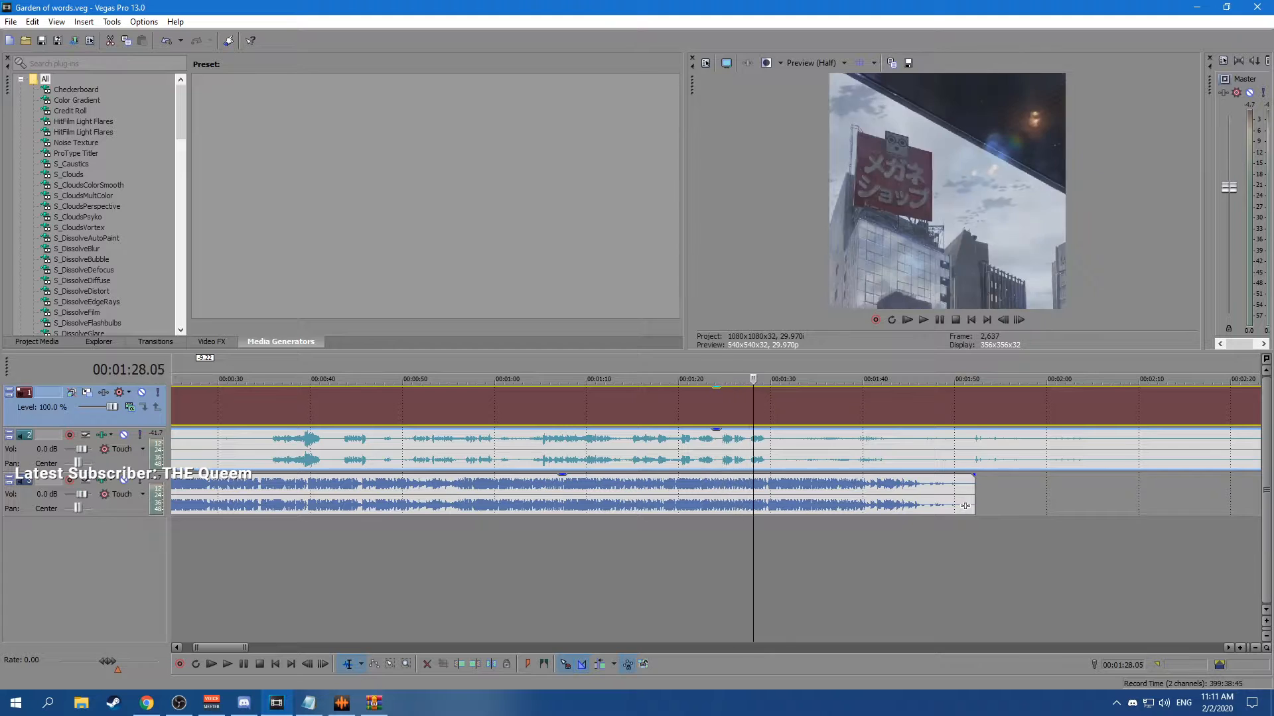
Find the start of the June title shot with the two towers and split the video clip and its audio there, at 00:01:28.11.
key(Left)
key(Left)
key(Left)
key(Left)
key(Left)
key(Left)
key(Left)
key(Left)
key(Left)
key(Left)
key(Left)
key(Left)
key(Left)
key(Left)
key(Left)
key(Left)
key(Left)
key(Left)
key(Left)
key(Left)
key(Right)
key(Right)
key(Right)
key(Right)
key(Right)
key(Right)
key(Right)
key(Right)
key(Right)
key(Right)
key(Right)
key(Right)
key(Right)
key(Right)
key(Right)
key(Right)
key(Right)
key(Right)
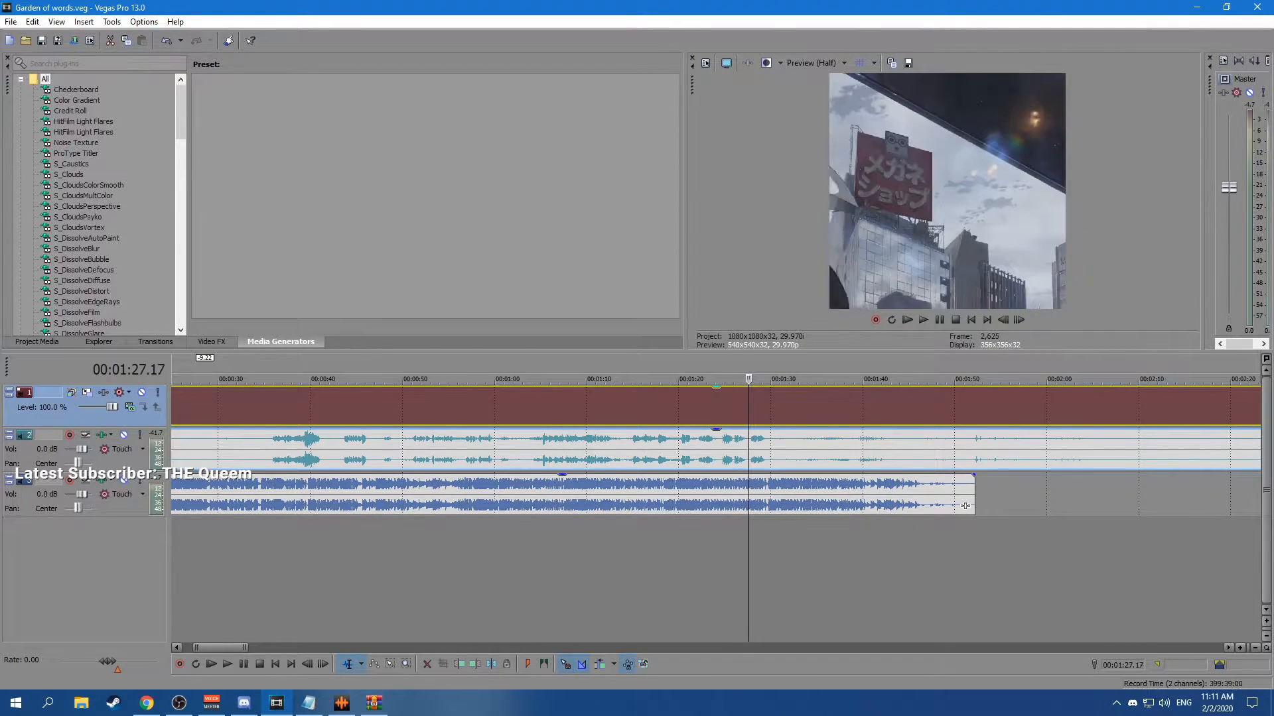
key(Right)
key(Right)
key(Right)
key(Right)
key(Right)
key(Right)
key(Right)
key(Right)
key(Right)
key(Right)
key(Right)
key(Right)
key(Right)
key(Right)
key(Right)
key(Right)
key(Right)
key(Right)
key(Right)
key(Right)
key(Right)
key(Right)
key(Right)
key(Right)
key(Right)
scroll(965, 506, up, 4)
key(Right)
key(Right)
key(Right)
key(Right)
key(Right)
key(Right)
key(Right)
key(Right)
key(Right)
key(Right)
key(Right)
key(Right)
key(Right)
key(Right)
key(Right)
key(Right)
key(Right)
key(Left)
key(Left)
key(Left)
key(Left)
key(Left)
key(Left)
key(Left)
key(Left)
key(Left)
key(Left)
key(Left)
key(Left)
key(Left)
key(Left)
key(Left)
key(Left)
key(Left)
key(Left)
key(Left)
key(Left)
key(Right)
key(Right)
key(Right)
key(Right)
key(Right)
key(Right)
key(Right)
key(Right)
key(Right)
key(Right)
key(Right)
key(Right)
key(Right)
key(Right)
key(Right)
key(Right)
key(Right)
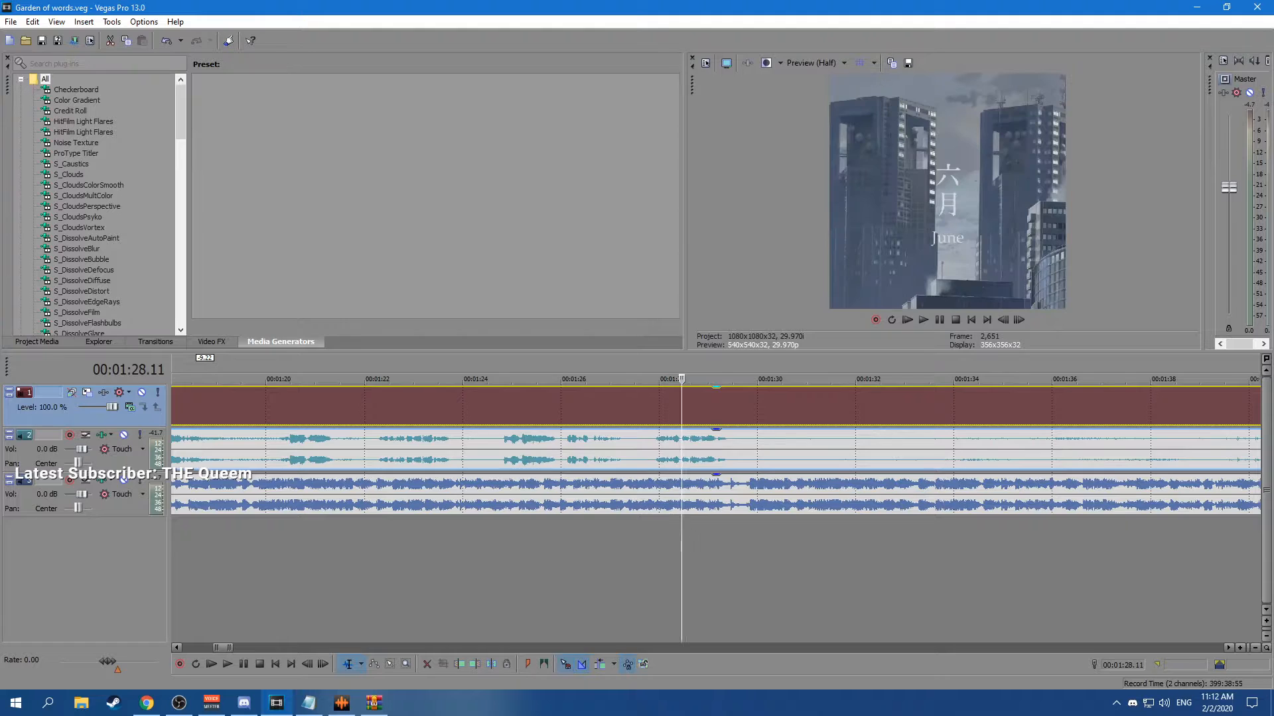
key(s)
Find the end of the June title shot after 00:01:28.11 and split the film clip and its audio there.
key(Right)
key(Right)
key(Right)
key(Right)
key(Right)
key(Right)
key(Right)
key(Right)
key(Right)
key(Right)
key(Right)
key(Right)
key(Right)
key(Right)
key(Right)
key(Right)
key(Right)
key(Right)
key(space)
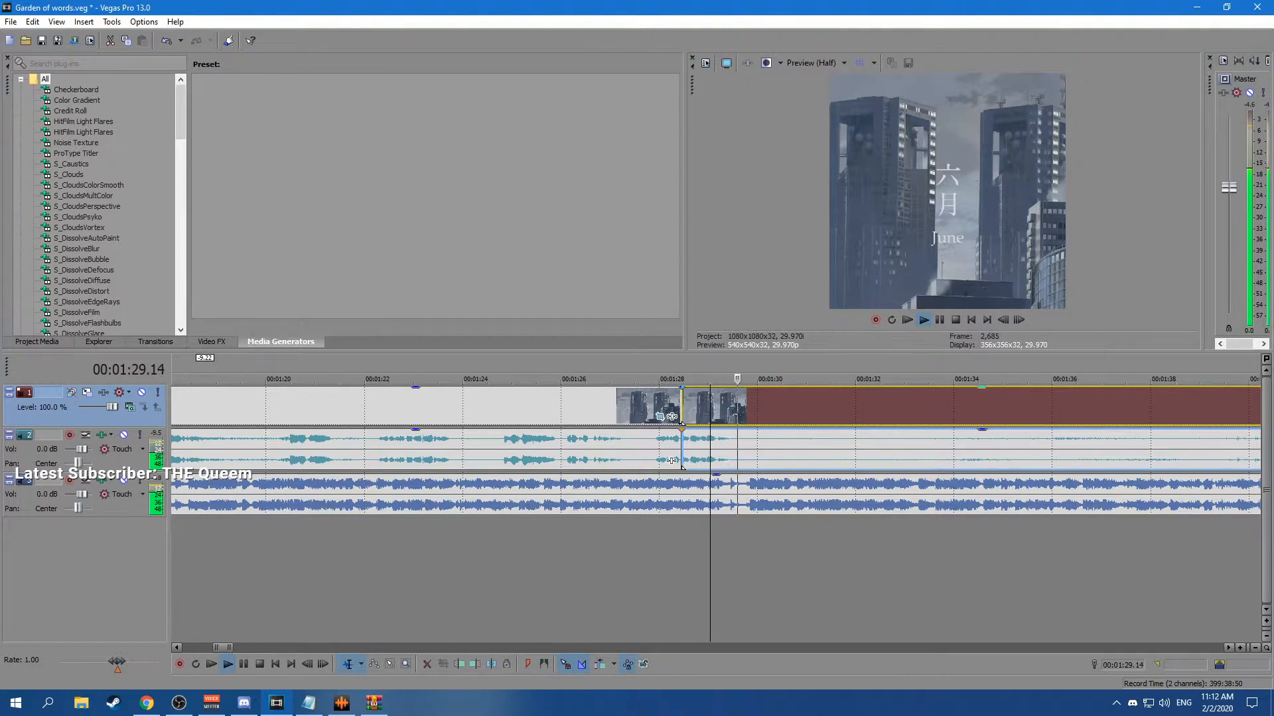
key(space)
key(Right)
key(Right)
key(Right)
key(Right)
key(Right)
key(Right)
key(Right)
key(Right)
key(Right)
key(Right)
key(Right)
key(Right)
key(Right)
key(Right)
key(Right)
key(Right)
key(Right)
key(Right)
key(Right)
key(Right)
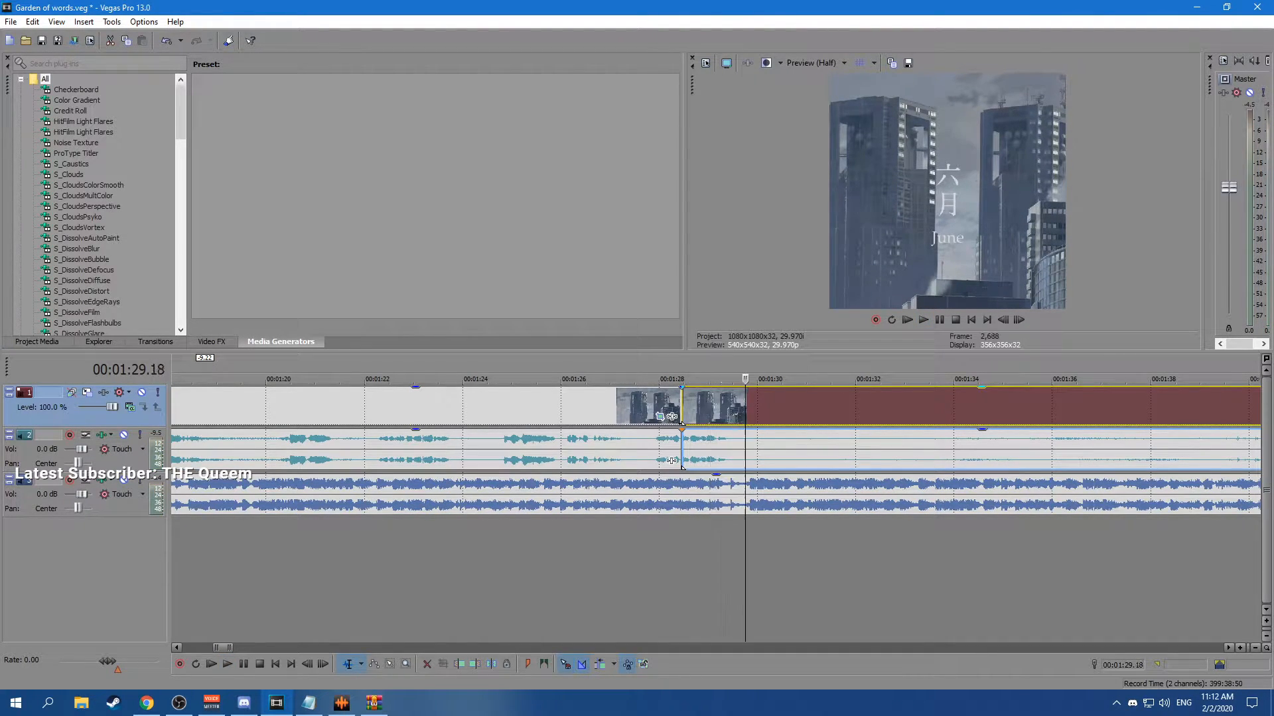
key(Left)
key(Left)
key(Left)
key(Left)
key(Left)
key(Left)
key(Left)
key(Left)
key(Left)
key(Left)
key(Left)
key(Left)
key(Left)
key(Left)
key(Left)
key(Left)
key(Left)
key(Left)
key(s)
Move the June title shot to the very start of the timeline, play it back and save the project.
mouse_move(703, 406)
mouse_down()
mouse_move(165, 406)
mouse_move(231, 406)
mouse_up()
key(Home)
key(space)
key(space)
click(232, 406)
key(ctrl+s)
Add a volume envelope to the film audio, fade it to silence across the June shot with a steep-starting curve, and play it back.
click(195, 449)
key(v)
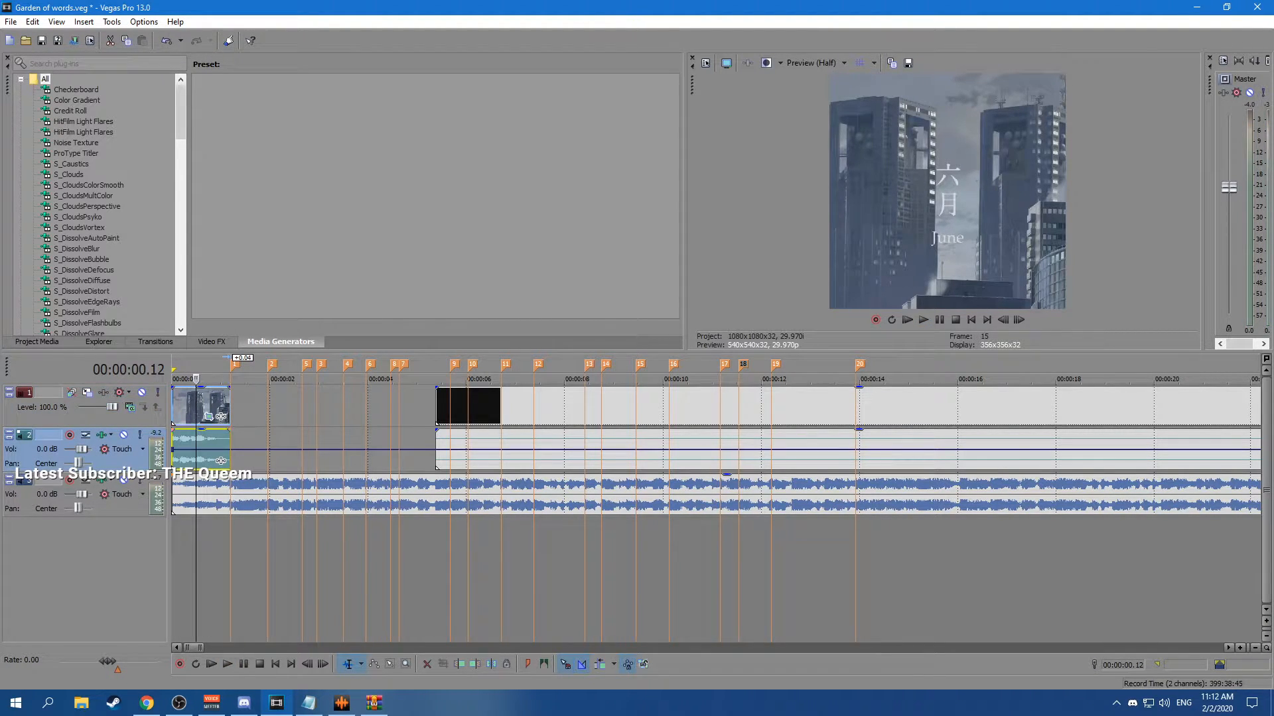
double_click(227, 449)
drag(227, 449, 227, 472)
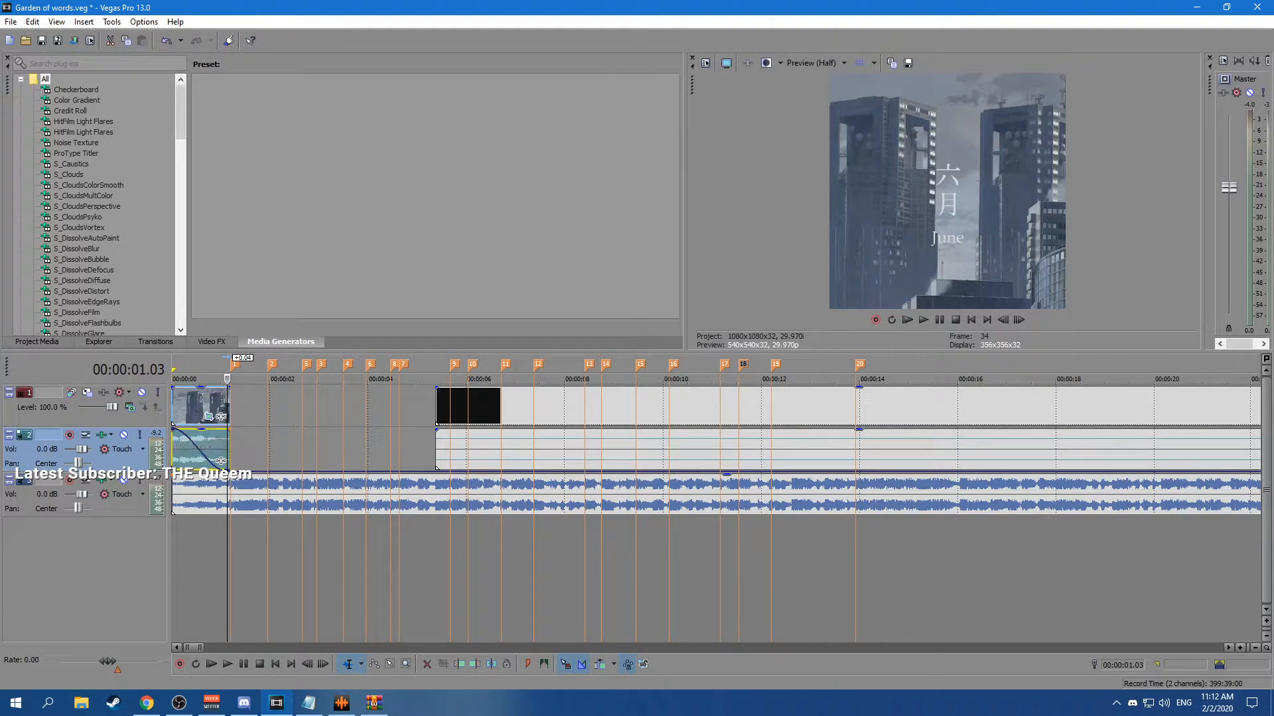
right_click(173, 431)
click(206, 560)
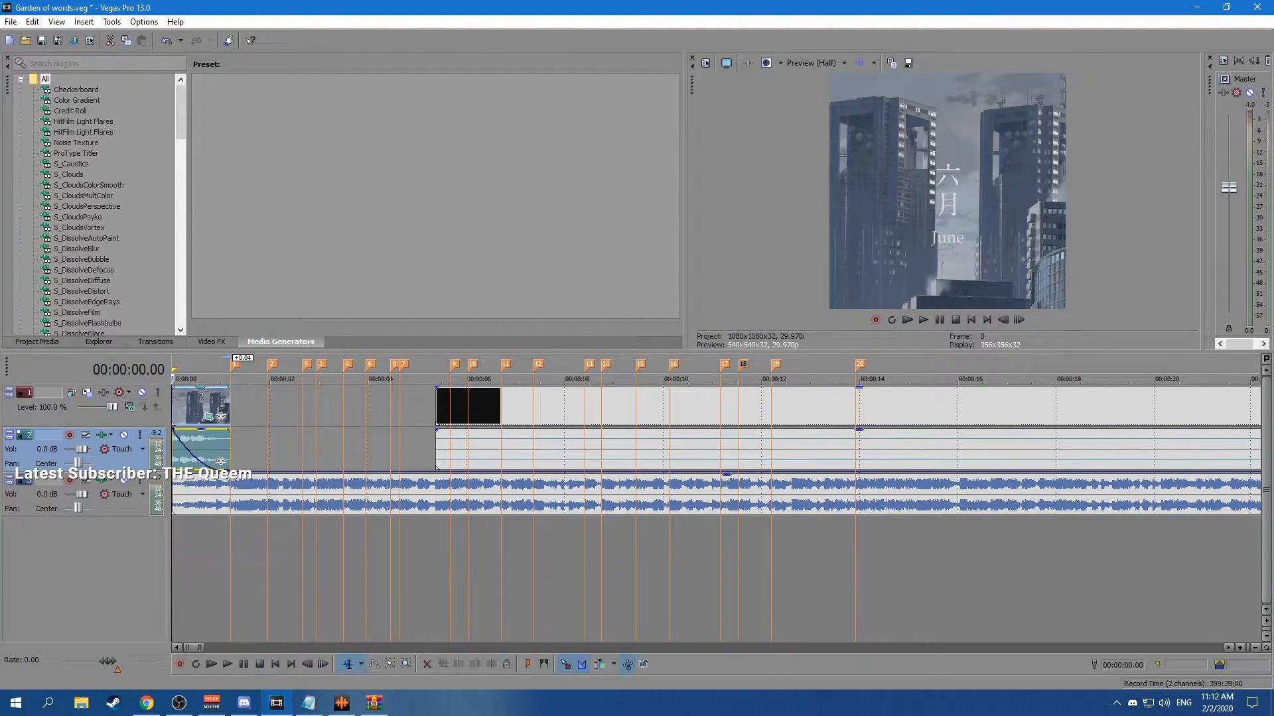
key(space)
key(space)
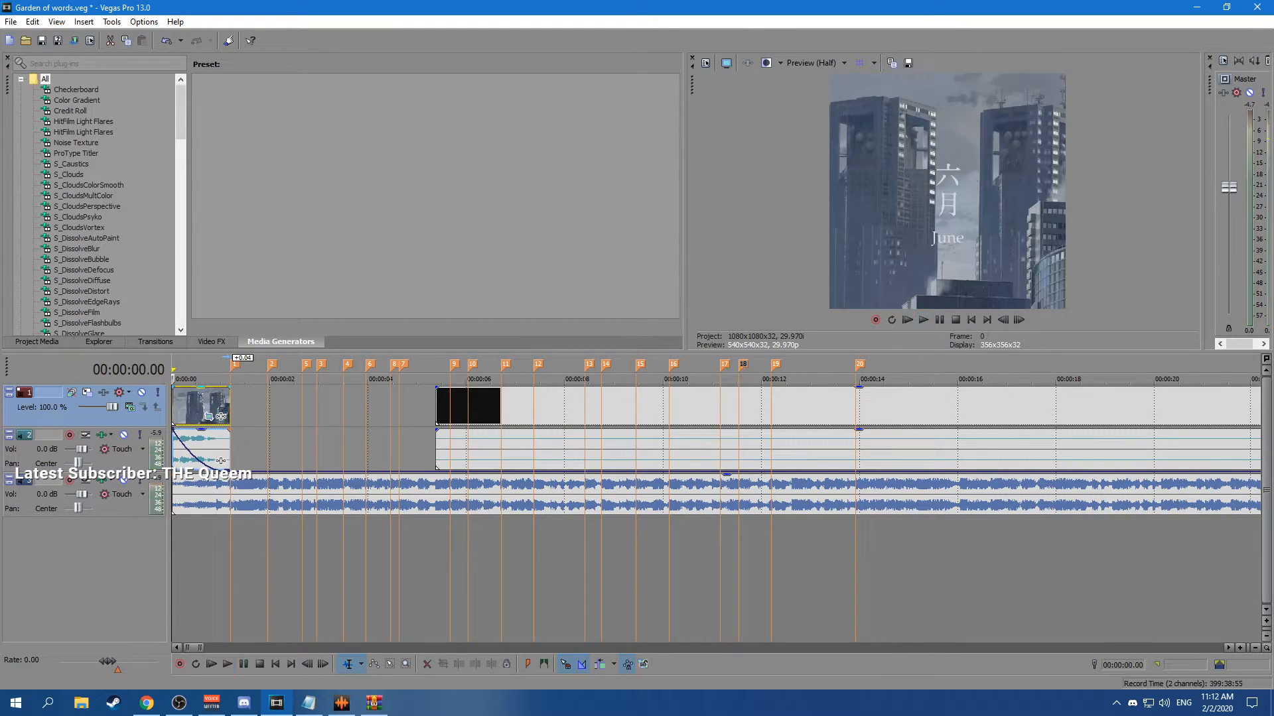
Add a volume envelope point near the start of the remaining film clip, at 00:01:30.10, and restore the normal level there.
scroll(850, 506, down, 10)
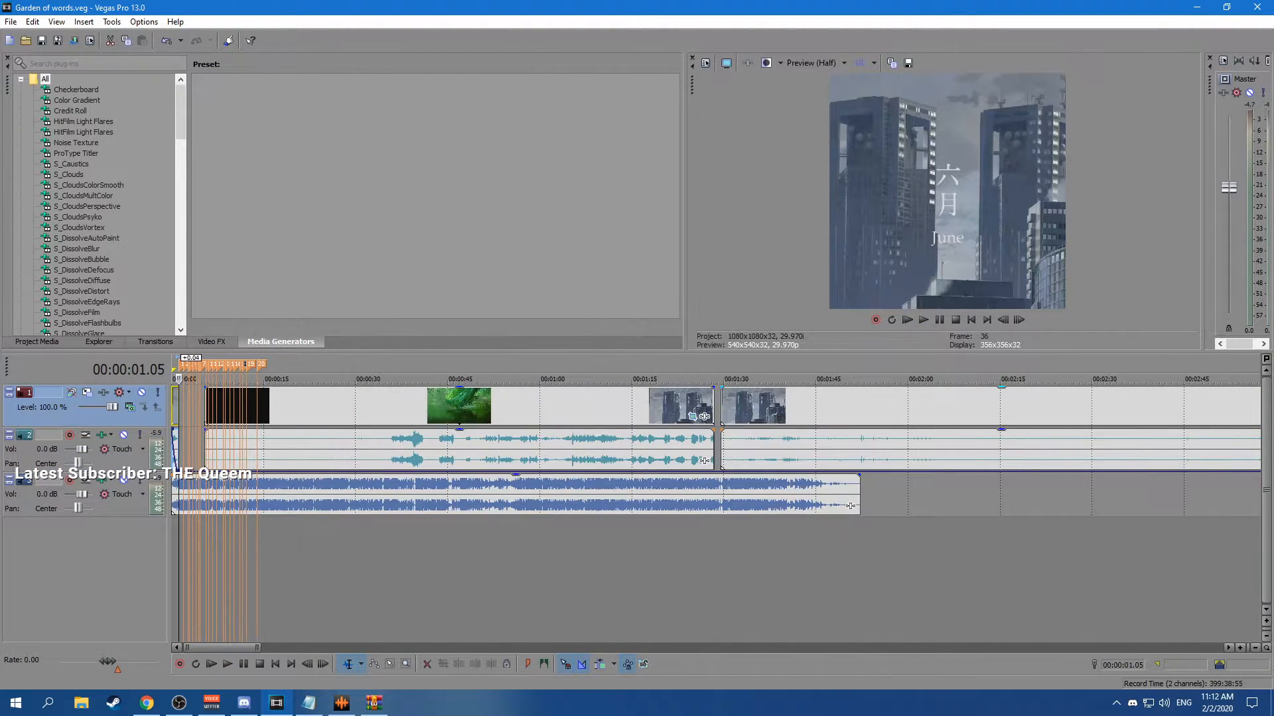
click(724, 406)
scroll(724, 406, up, 6)
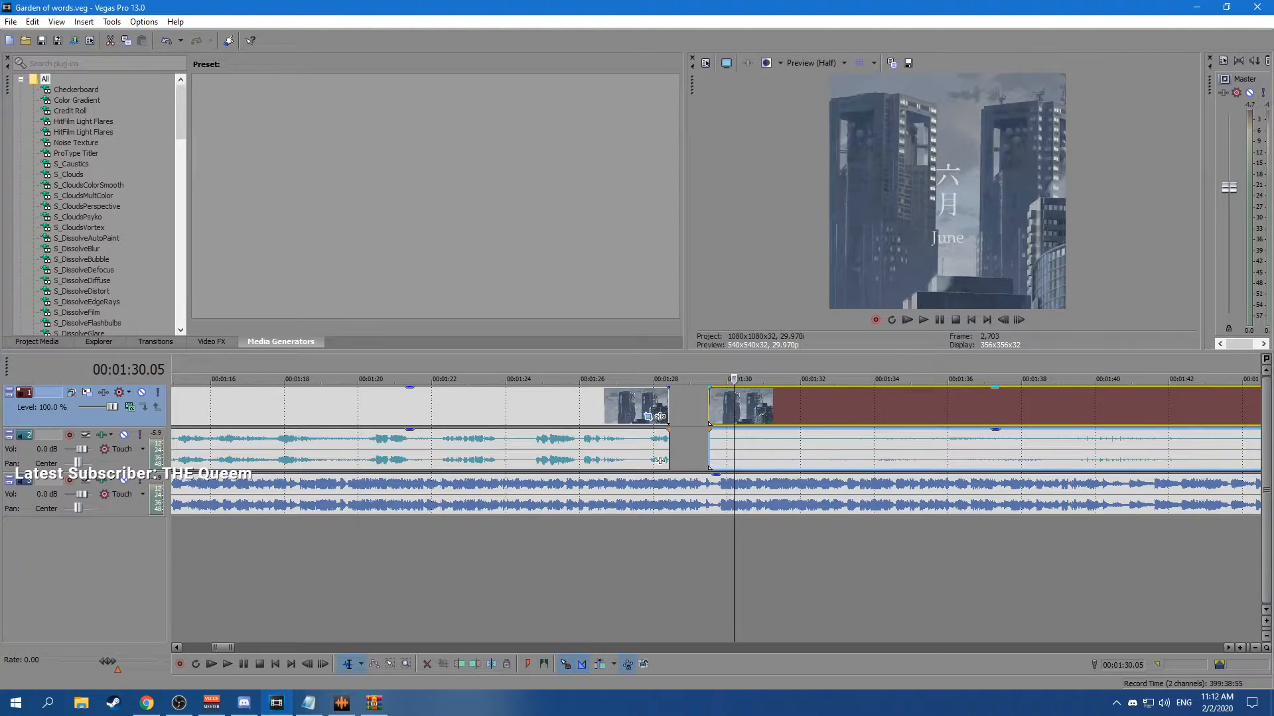
key(Right)
key(Right)
key(Right)
key(Right)
key(Right)
key(Right)
key(Right)
key(Right)
key(Right)
key(Right)
key(Right)
key(Right)
key(Right)
key(Right)
key(Right)
double_click(742, 470)
right_click(742, 471)
click(777, 260)
scroll(742, 458, down, 4)
scroll(741, 458, down, 3)
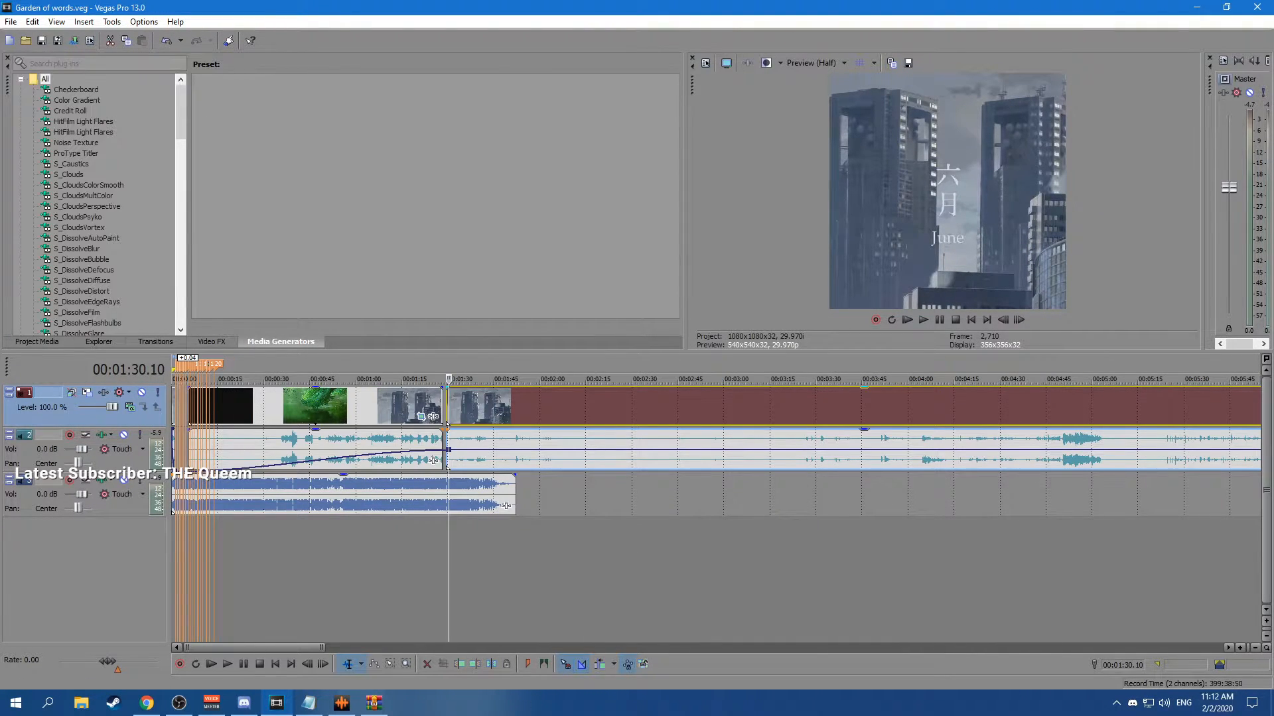
Find the shot of a hand at the green machine's knob, cut it out, place it at the first beat marker and save.
key(Right)
key(Right)
key(Right)
key(Right)
key(Right)
key(Right)
key(Right)
key(Right)
key(Right)
key(Right)
key(Right)
key(Right)
key(Right)
key(Right)
key(Right)
key(Right)
key(Right)
key(Right)
key(Right)
key(Right)
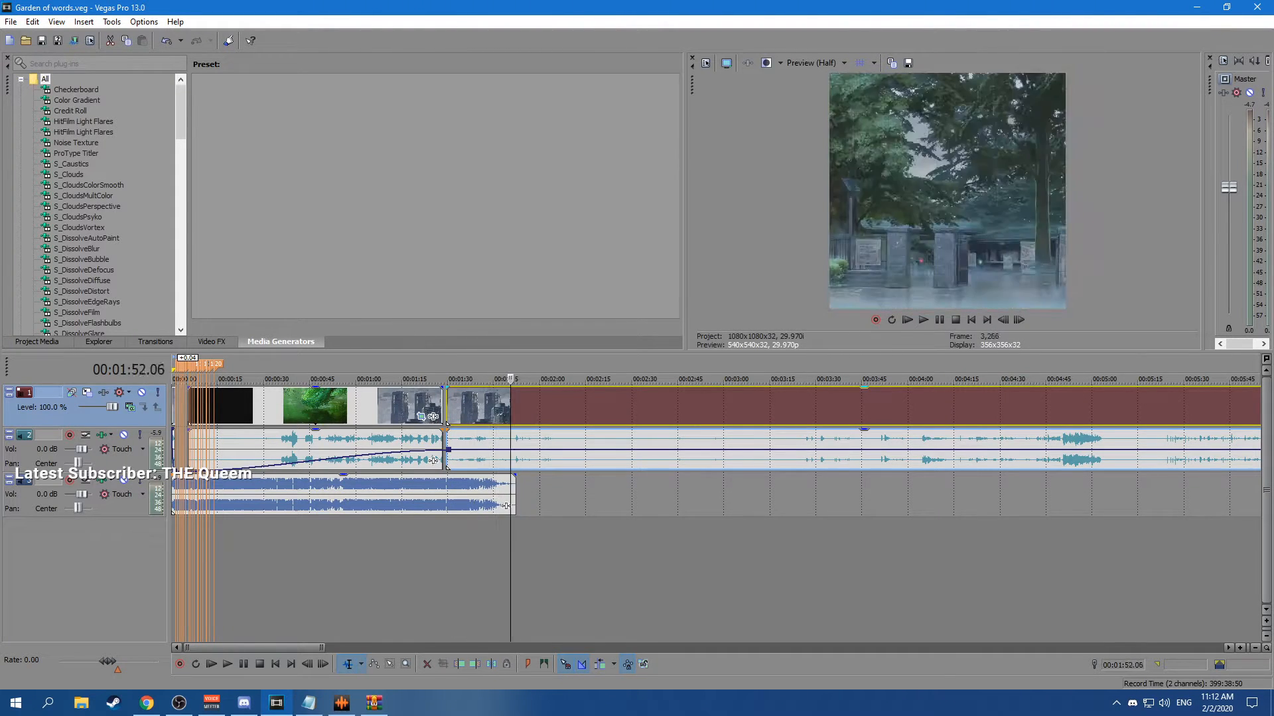
drag(551, 379, 489, 379)
scroll(490, 379, up, 3)
drag(722, 379, 203, 406)
key(s)
key(s)
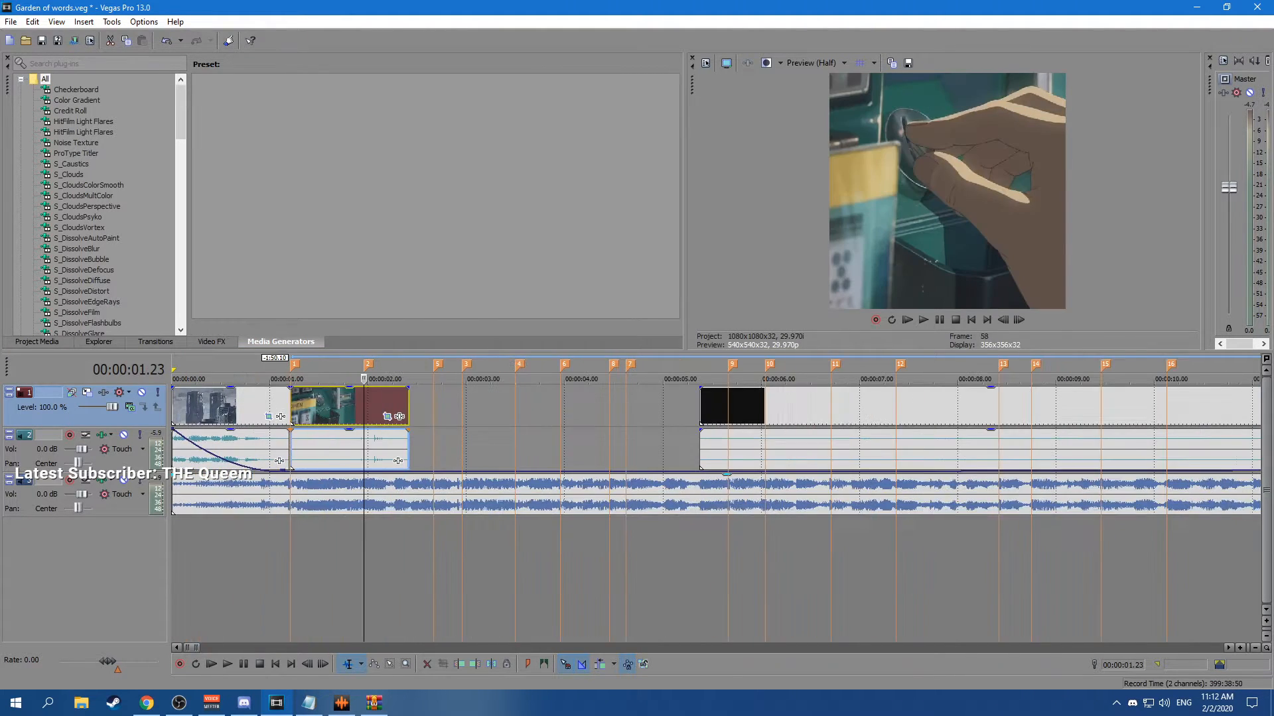
key(ctrl+s)
Play across the first cut, time-compress the knob shot to finish at the second beat marker, 00:00:01.23, and save the project.
click(384, 378)
key(space)
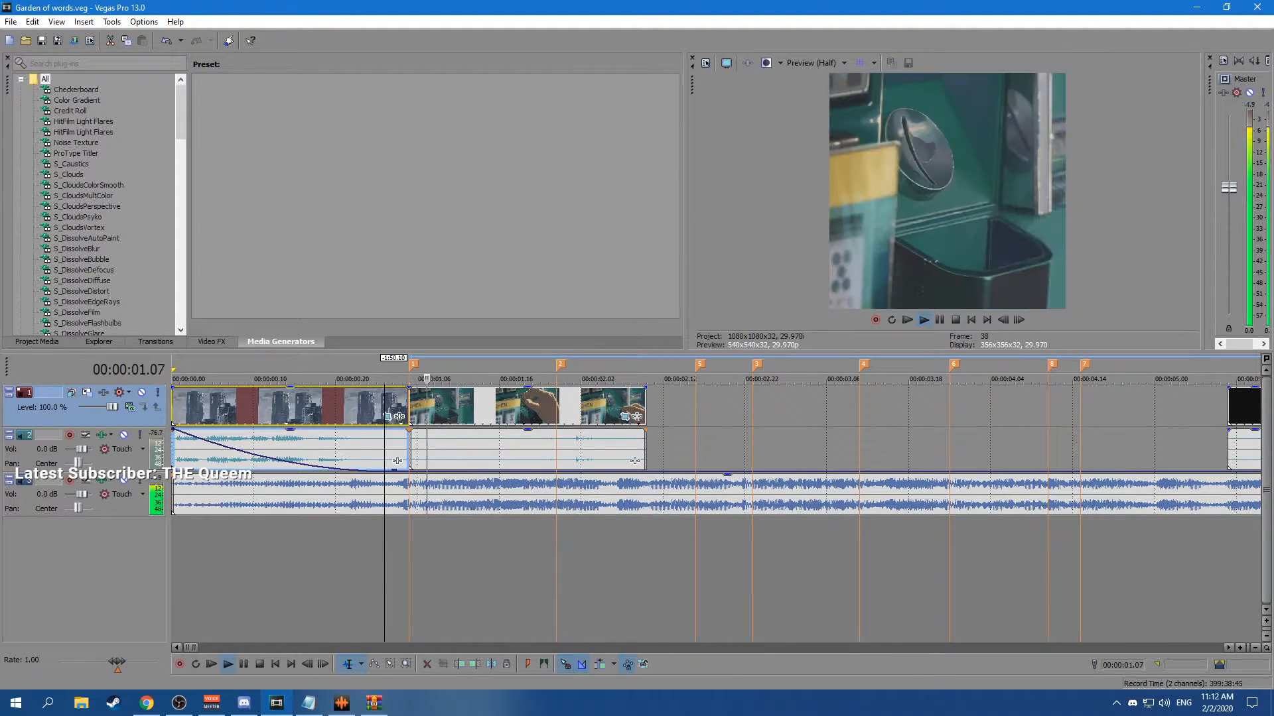
key(space)
click(556, 406)
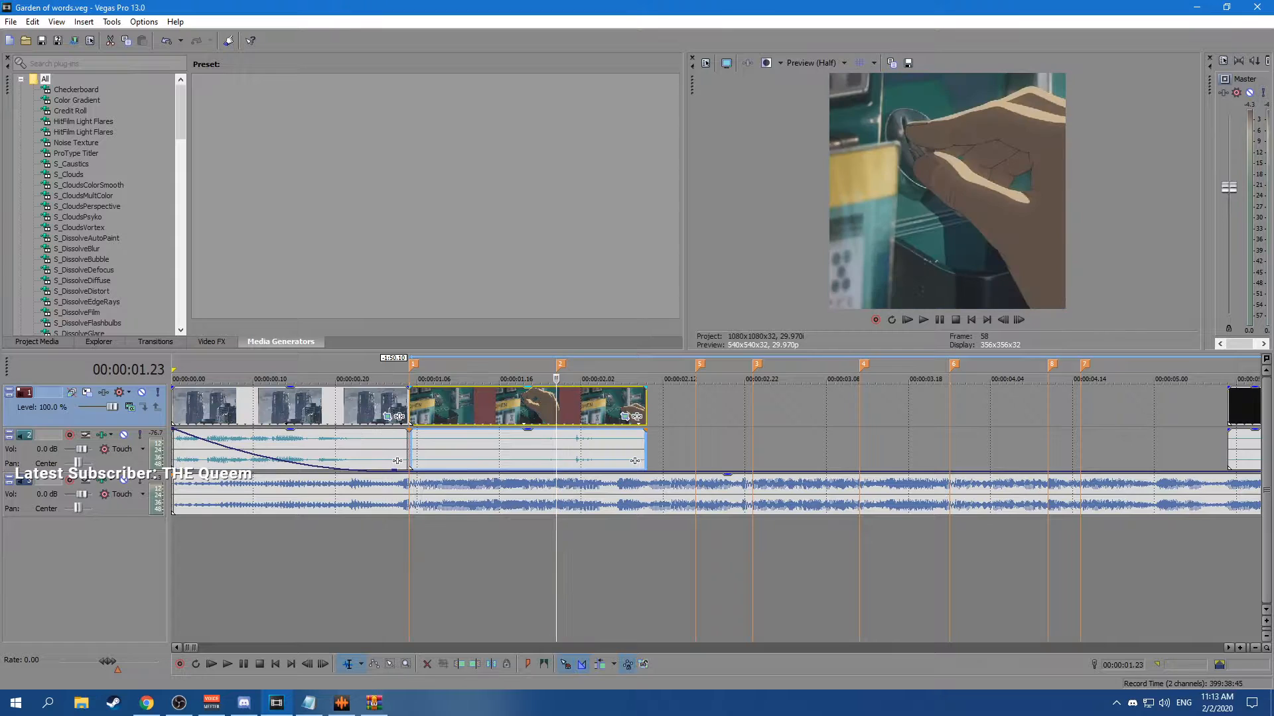
drag(645, 406, 556, 406)
key(ctrl+s)
Name the first beat marker "twix" and play back the cut between the June shot and the knob shot.
click(410, 405)
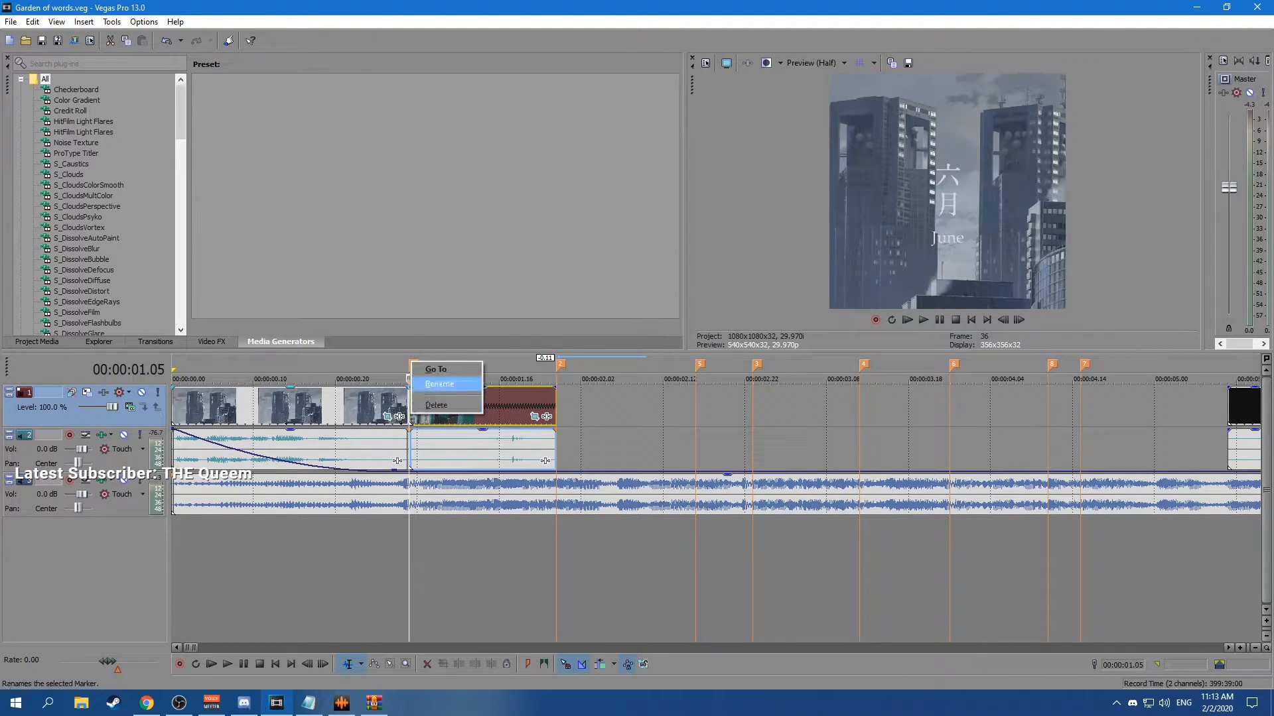
double_click(413, 364)
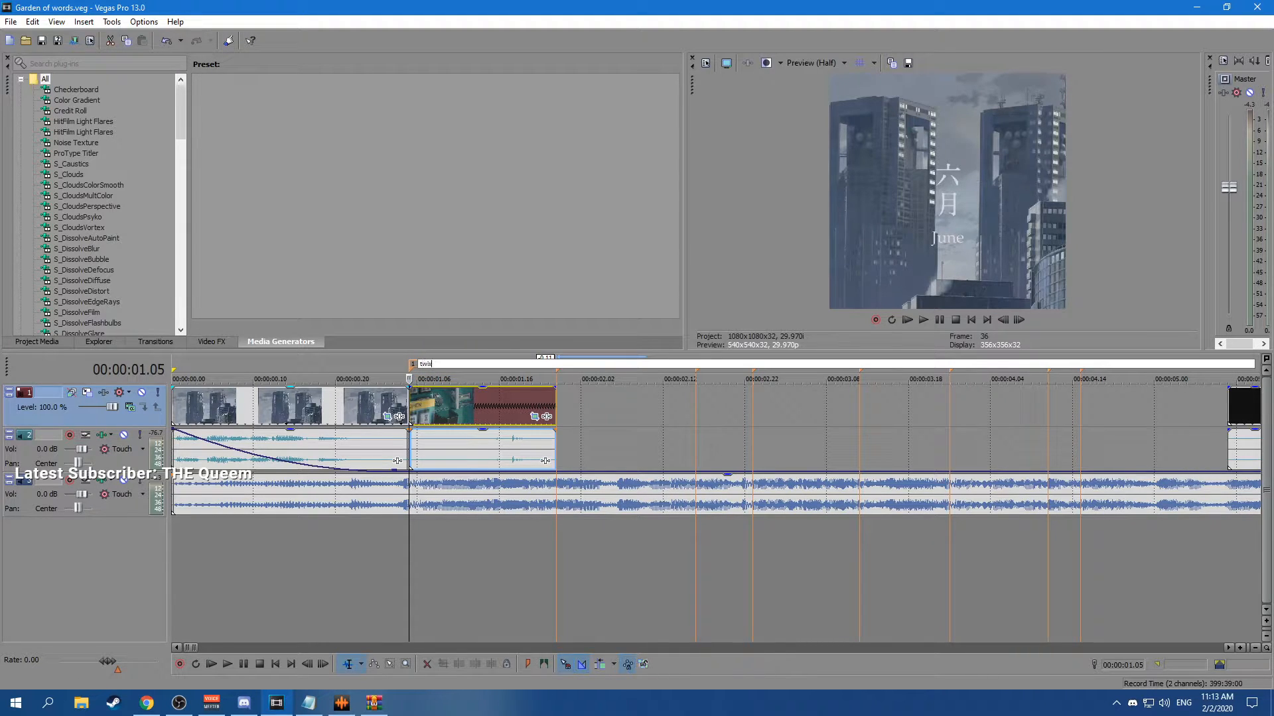
text(twix)
key(Return)
click(369, 406)
key(space)
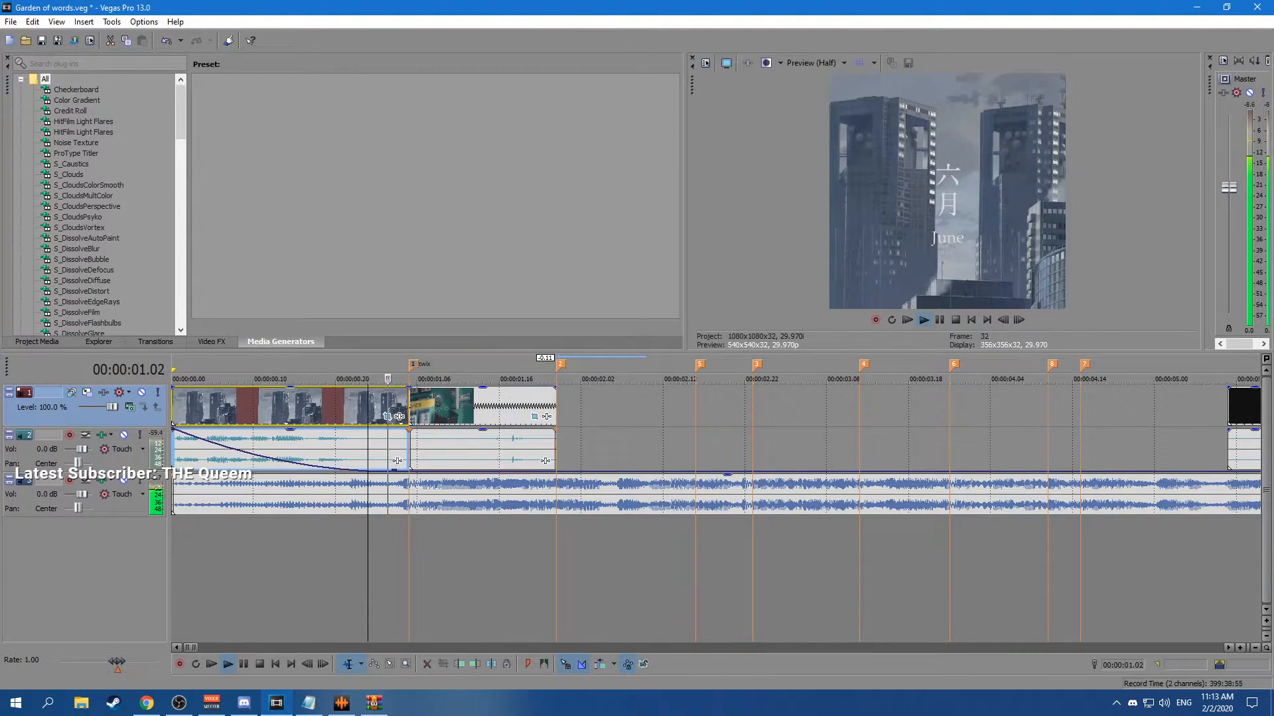
key(space)
Find the shot of shoes walking through water around 00:01:59, split it from the film clip and place it at the second beat marker.
click(555, 406)
scroll(555, 406, down, 10)
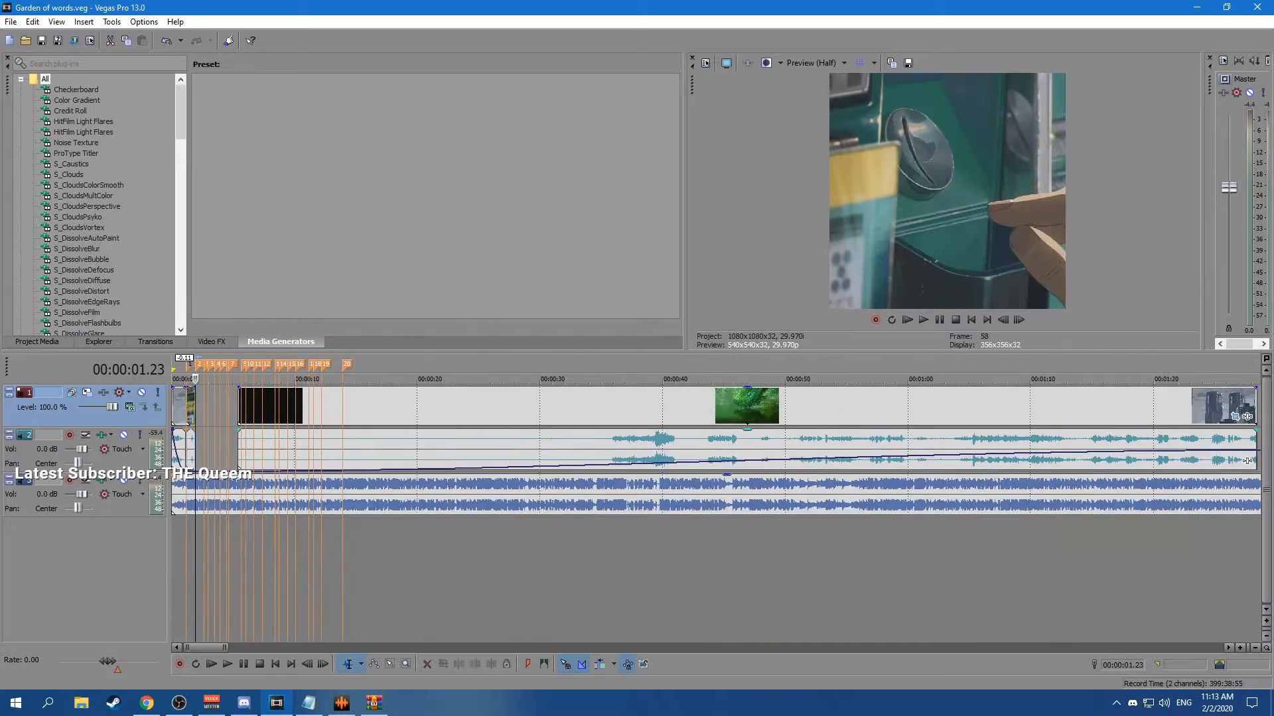
key(ctrl+s)
click(515, 406)
click(533, 406)
click(537, 406)
mouse_move(537, 379)
mouse_down()
mouse_move(554, 379)
mouse_move(542, 379)
mouse_up()
scroll(542, 406, up, 2)
scroll(708, 406, up, 2)
mouse_move(708, 379)
mouse_down()
mouse_move(667, 379)
mouse_move(690, 379)
mouse_up()
key(alt+Tab)
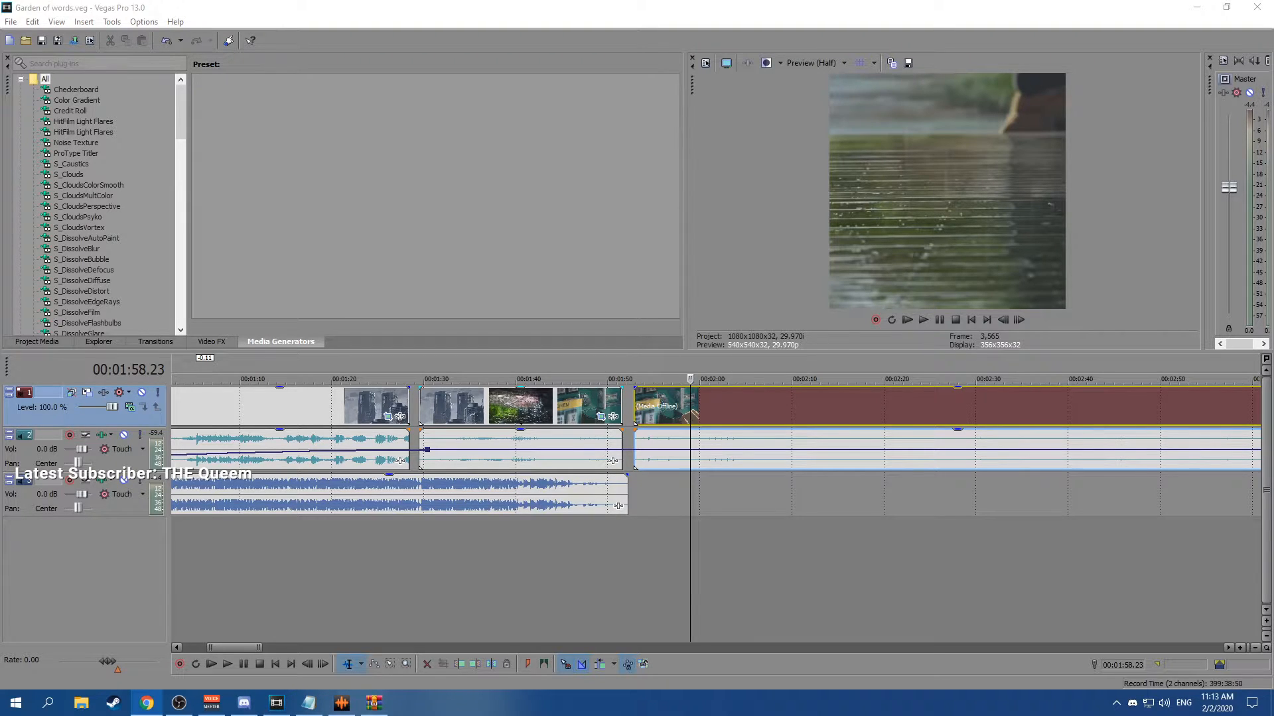
key(alt+Tab)
key(space)
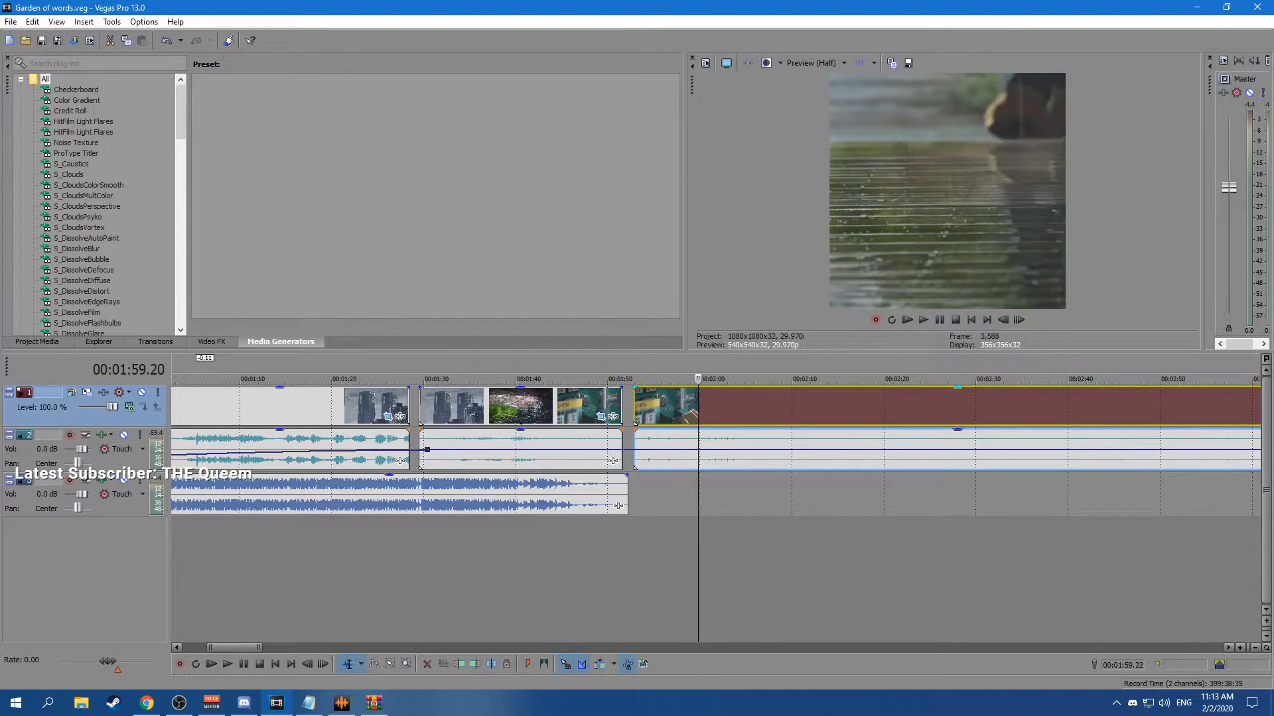
key(space)
mouse_move(685, 378)
mouse_down()
mouse_move(751, 379)
mouse_move(626, 406)
mouse_move(189, 406)
mouse_move(351, 406)
mouse_up()
key(s)
click(710, 406)
key(s)
click(223, 406)
Step through the shoes-in-water shot from the second beat marker, split it where the shot ends and delete the remainder.
scroll(223, 406, up, 6)
scroll(708, 451, up, 2)
scroll(707, 451, down, 1)
click(376, 451)
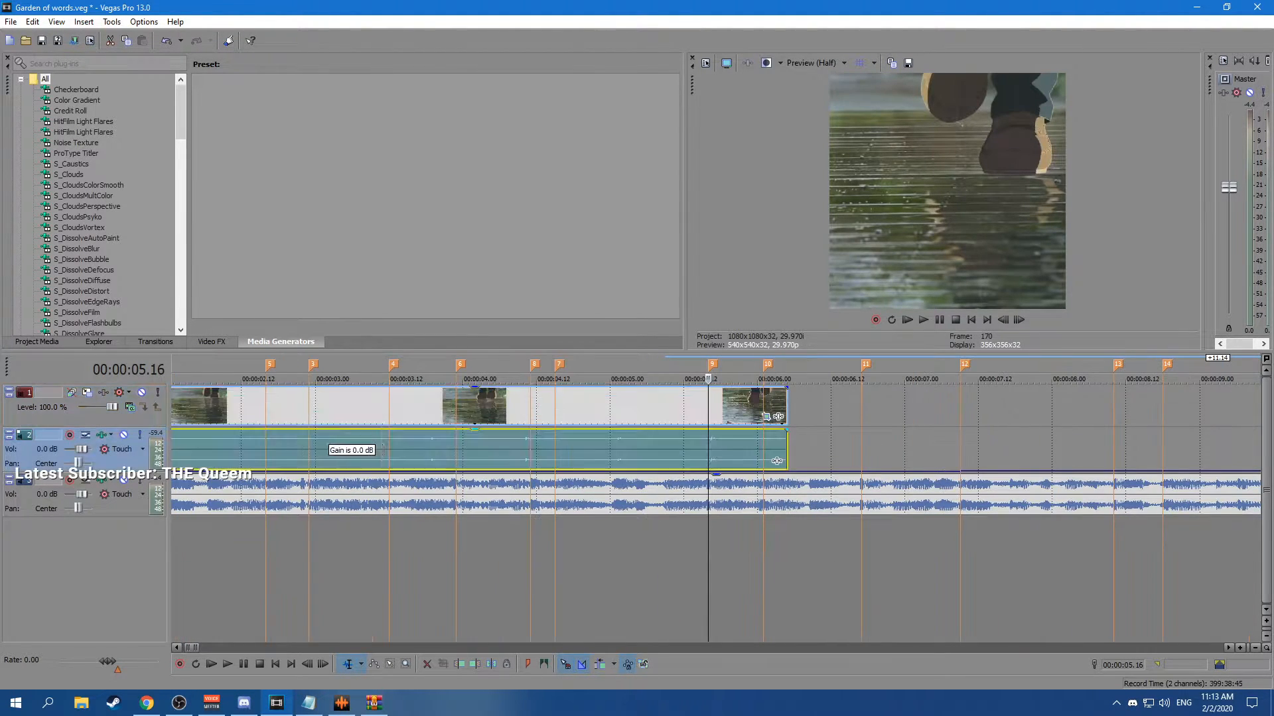
scroll(376, 451, left, 3)
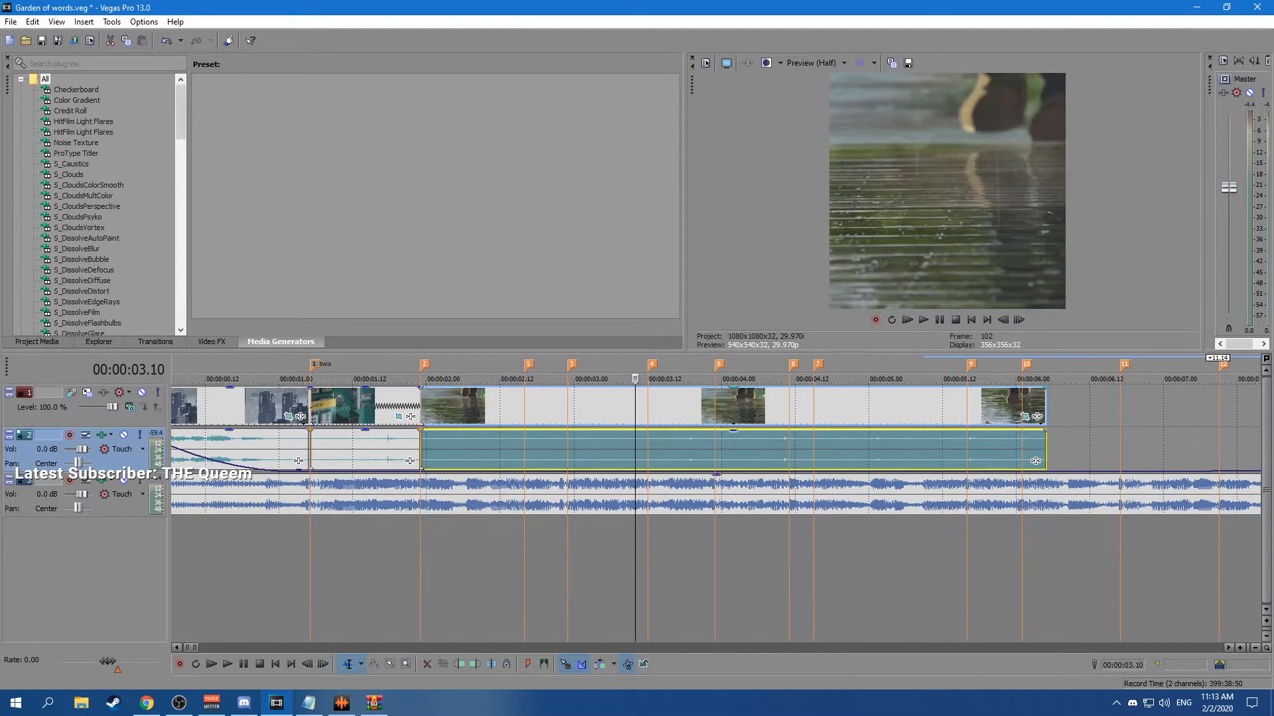
click(481, 406)
key(Right)
key(Right)
key(Right)
key(Right)
key(Right)
key(Right)
key(Right)
key(Right)
key(Right)
key(Left)
key(Left)
key(s)
click(580, 406)
key(Delete)
Find the dark-haired character's profile shot in the film clip and split the clip at its start, 00:02:33.13.
scroll(580, 406, down, 1)
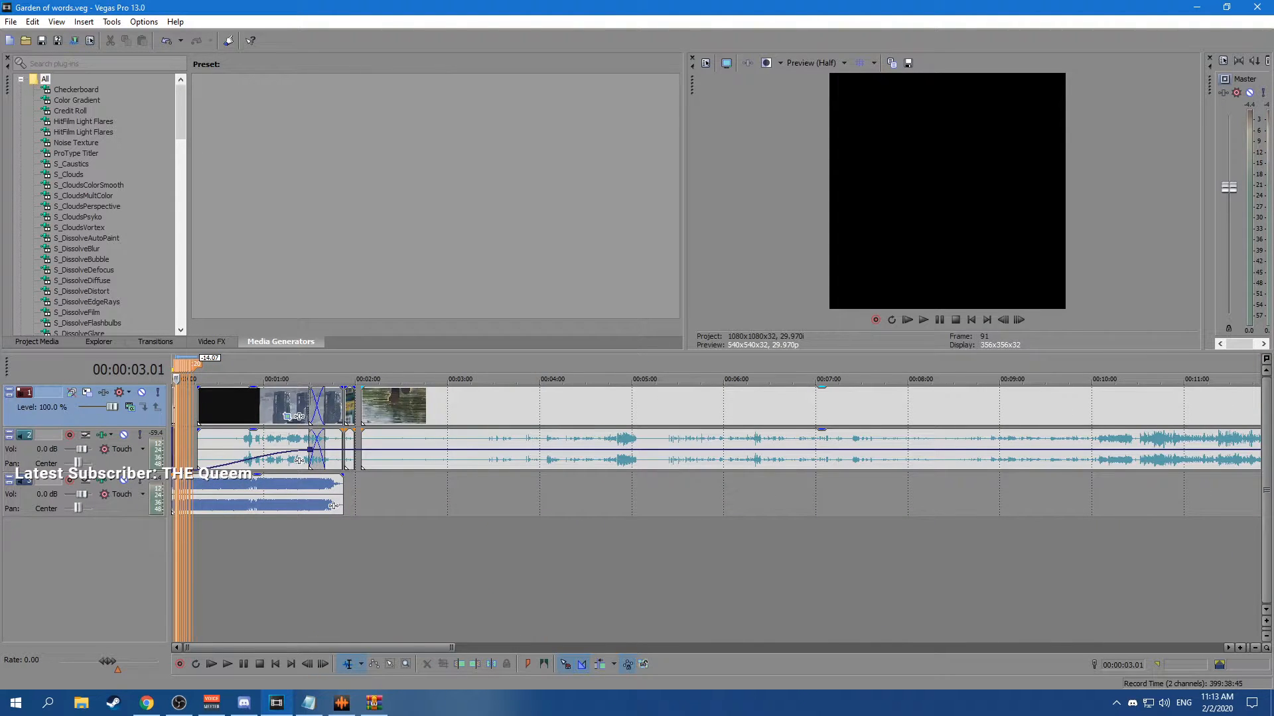
drag(385, 406, 387, 406)
click(373, 406)
key(space)
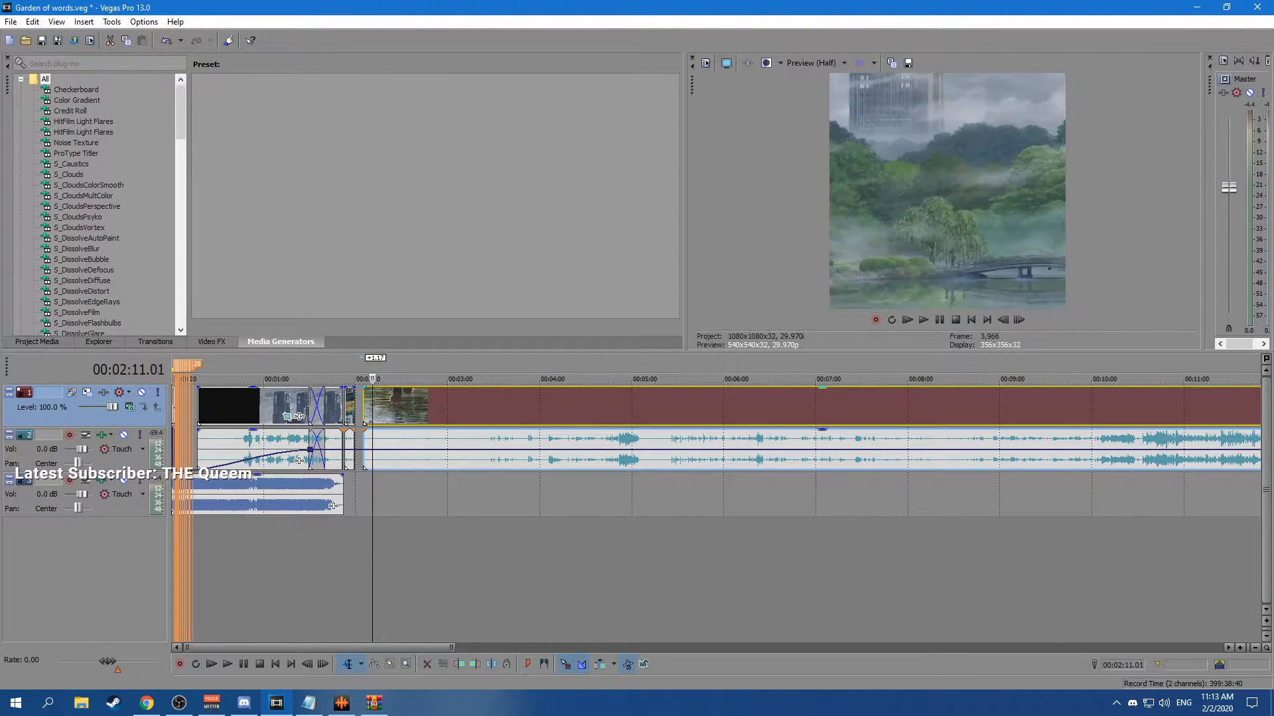
drag(435, 378, 405, 378)
scroll(405, 378, up, 3)
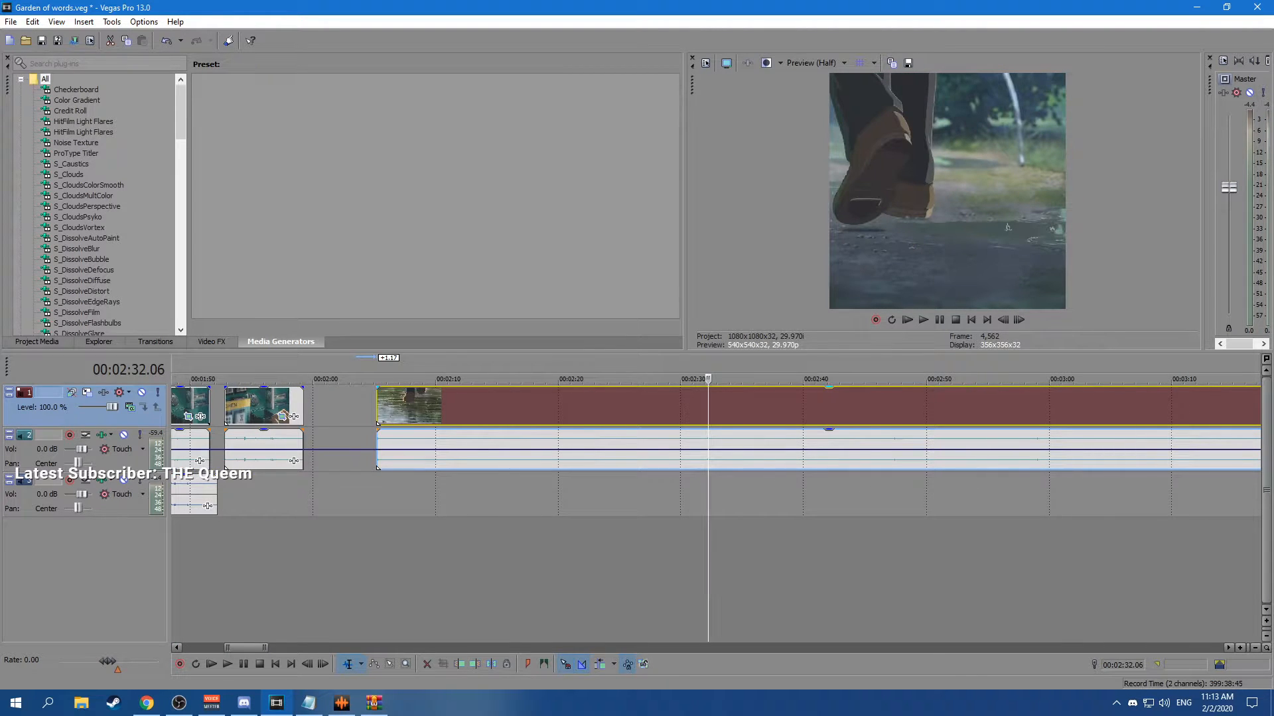
key(Right)
key(Right)
key(Right)
key(Right)
mouse_move(711, 379)
mouse_down()
mouse_move(745, 379)
mouse_move(710, 379)
mouse_up()
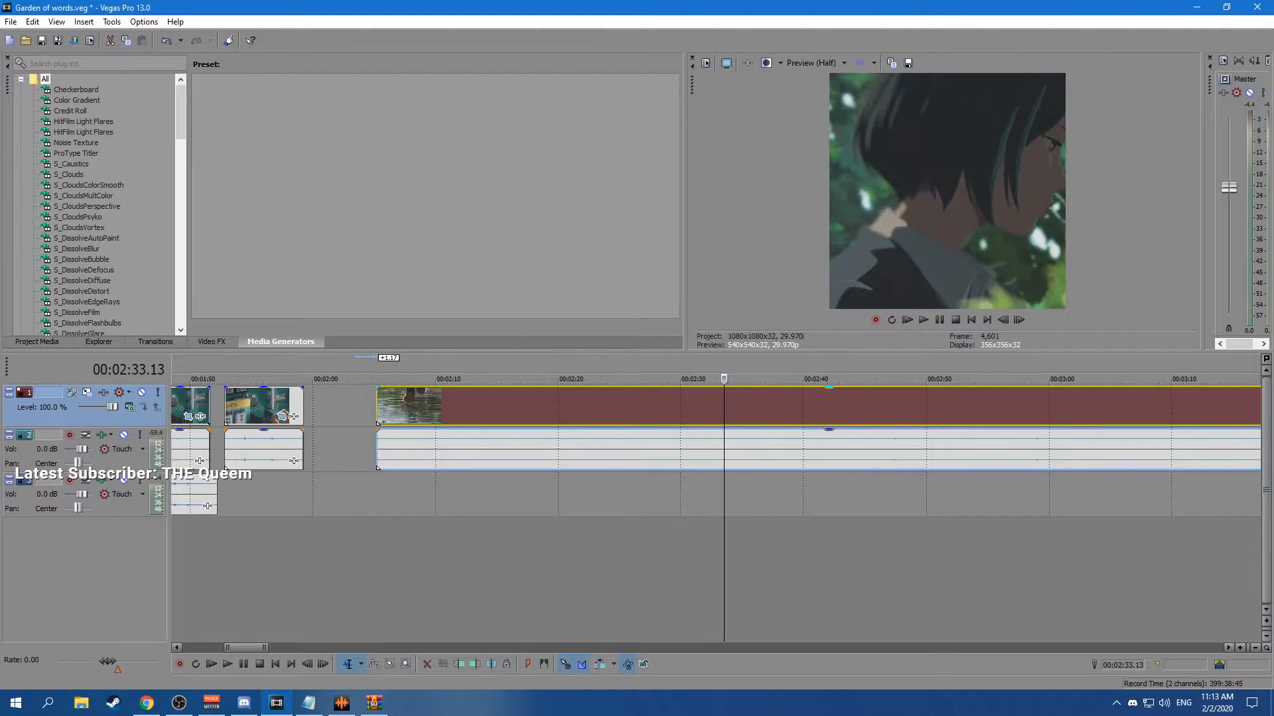
key(s)
Split the film clip at the end of the profile shot and place the shot at the third beat marker, 00:00:02.23.
key(Right)
key(Right)
key(Right)
key(Right)
key(Right)
key(Right)
key(Right)
key(Right)
key(Right)
key(Right)
key(Right)
key(Right)
key(Right)
key(Right)
key(Right)
key(Right)
key(Right)
key(Right)
key(Left)
key(Left)
key(Left)
key(Left)
key(Left)
key(Left)
key(Left)
key(Left)
key(Left)
key(Left)
key(Left)
key(Left)
key(Left)
key(Left)
key(Left)
key(Left)
key(Left)
key(Left)
key(s)
drag(731, 406, 211, 406)
scroll(210, 406, up, 6)
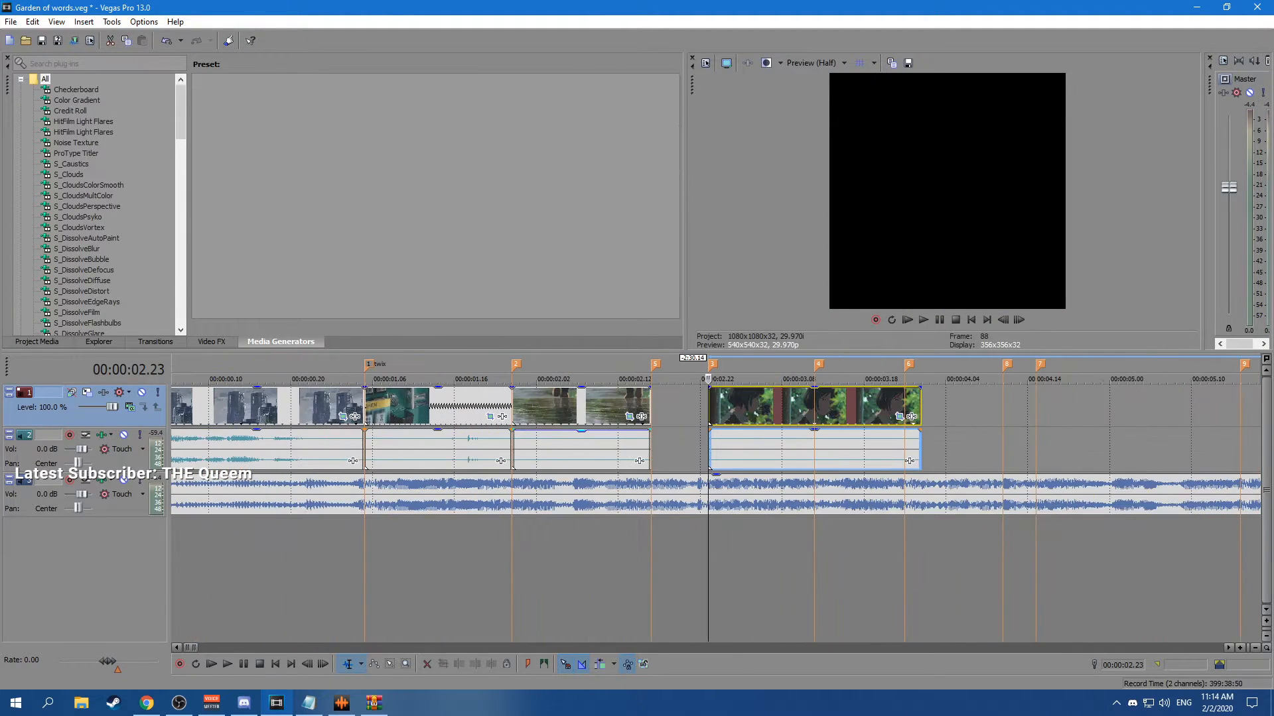
Play across the gap after the shoes shot and extend that shot to meet the profile shot at 00:00:02.23.
scroll(211, 406, up, 1)
key(space)
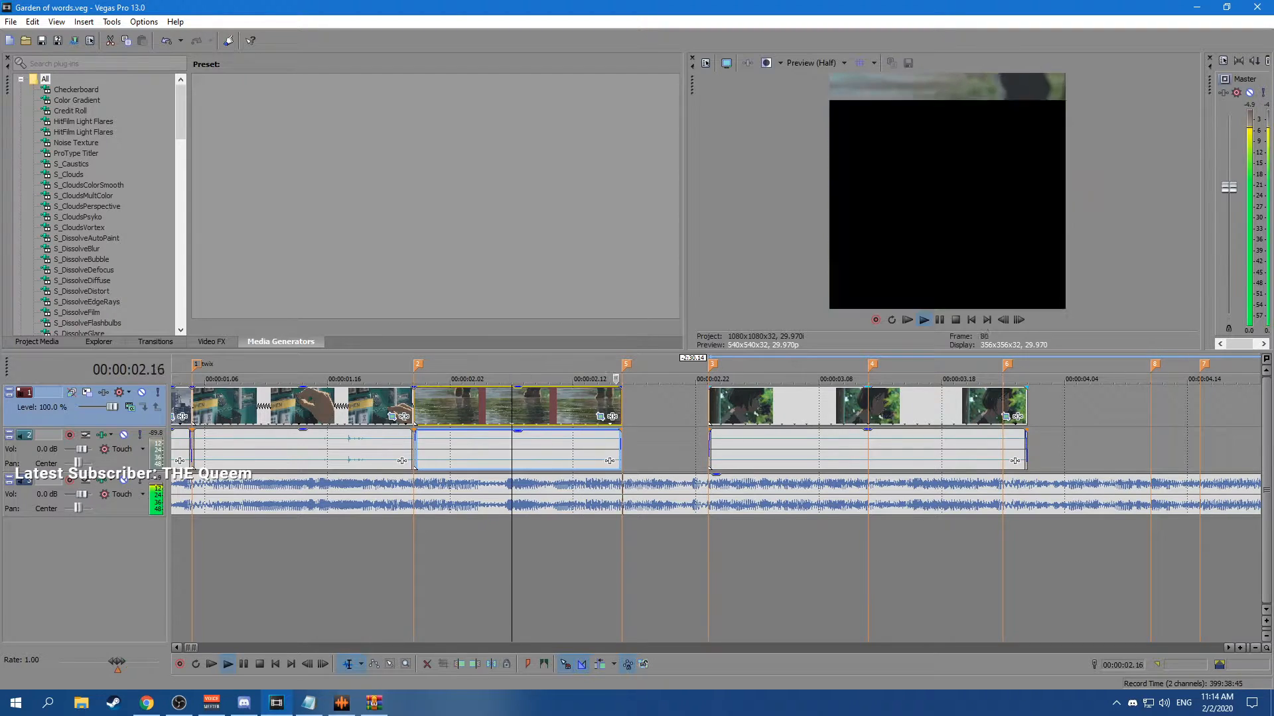
key(space)
click(585, 406)
key(space)
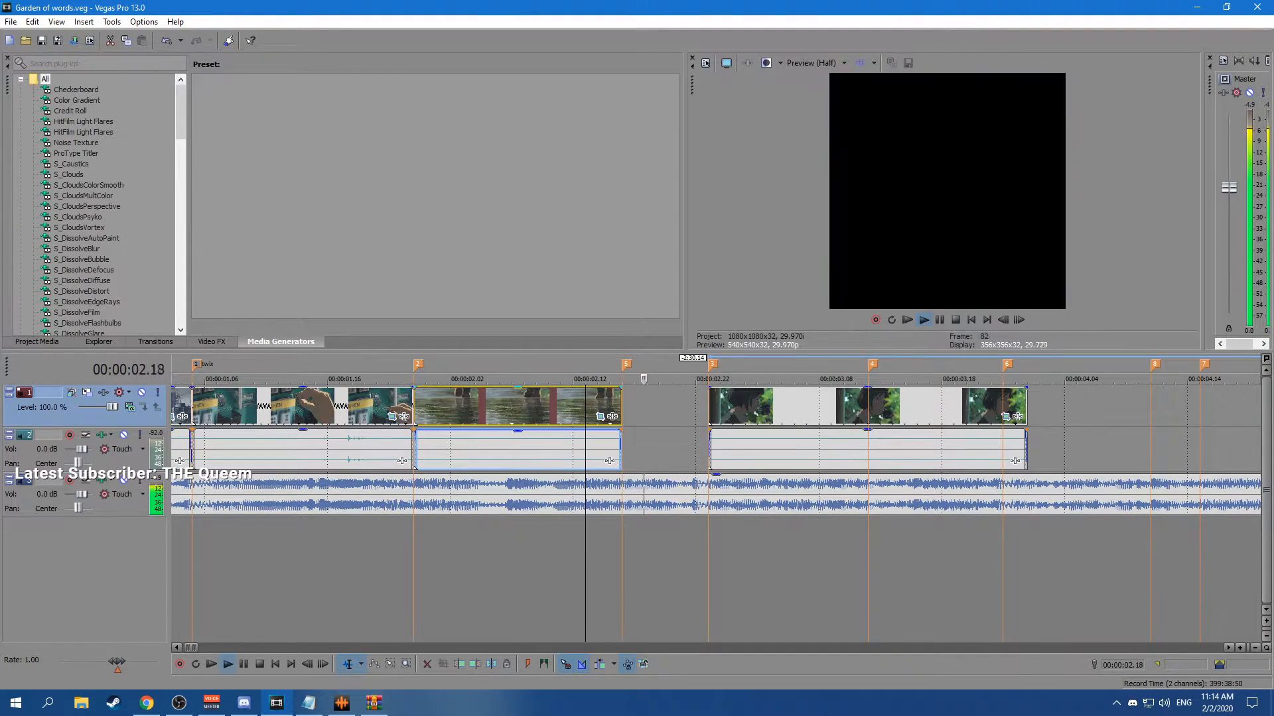
key(space)
drag(621, 406, 708, 406)
click(560, 406)
key(space)
key(space)
Move the beat marker following marker 2 to 00:00:02.22 and marker 3 to 00:00:03.05, playing back the section to check.
drag(626, 364, 699, 364)
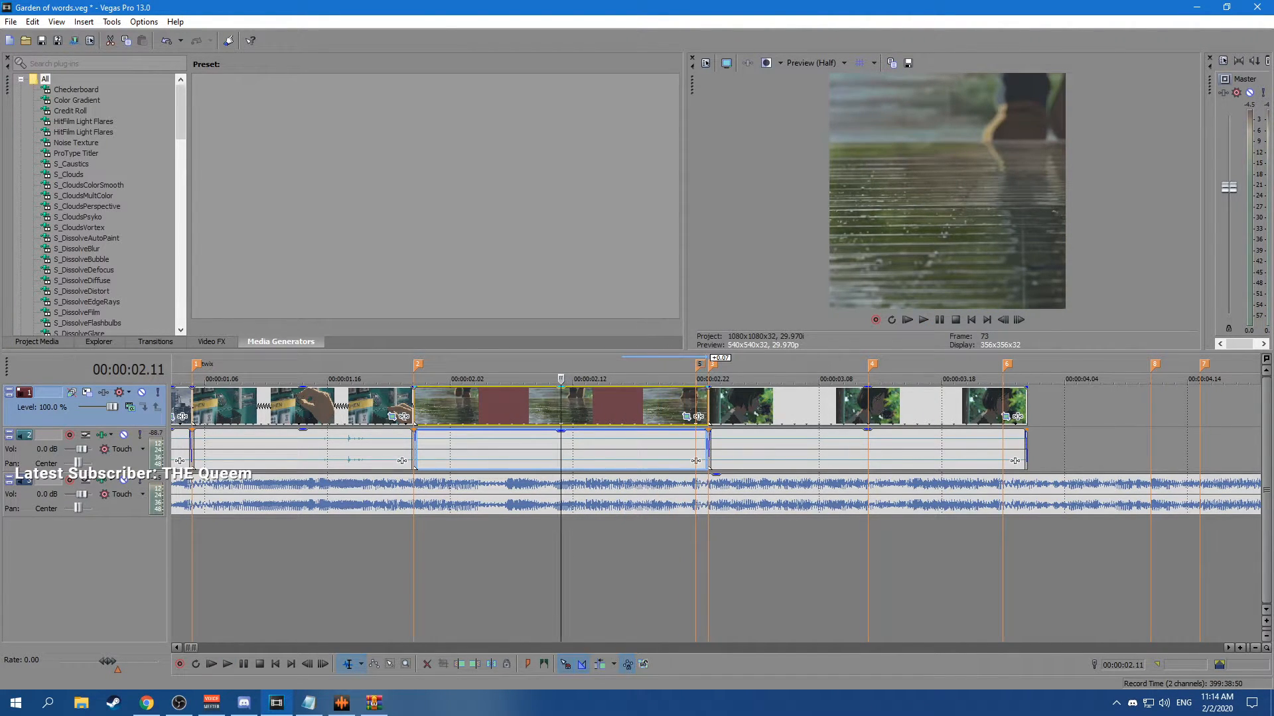
key(space)
drag(712, 364, 786, 365)
click(364, 406)
key(space)
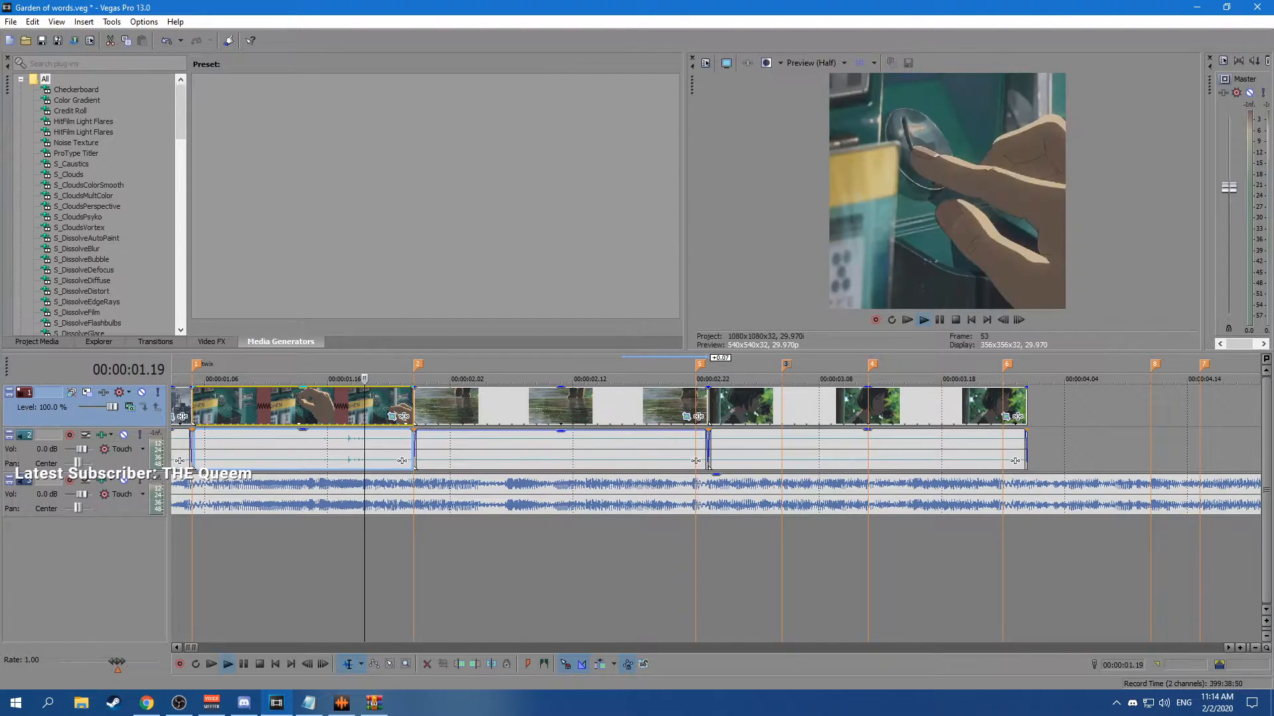
key(space)
click(758, 406)
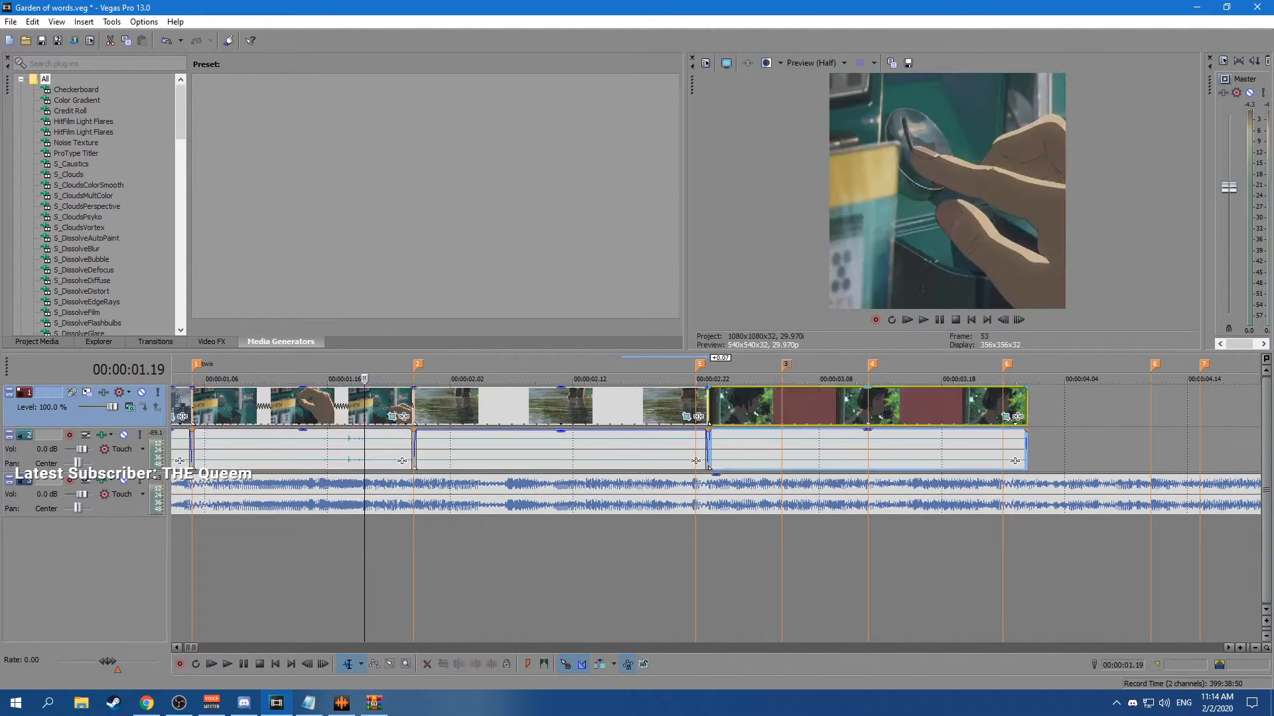
key(space)
click(732, 406)
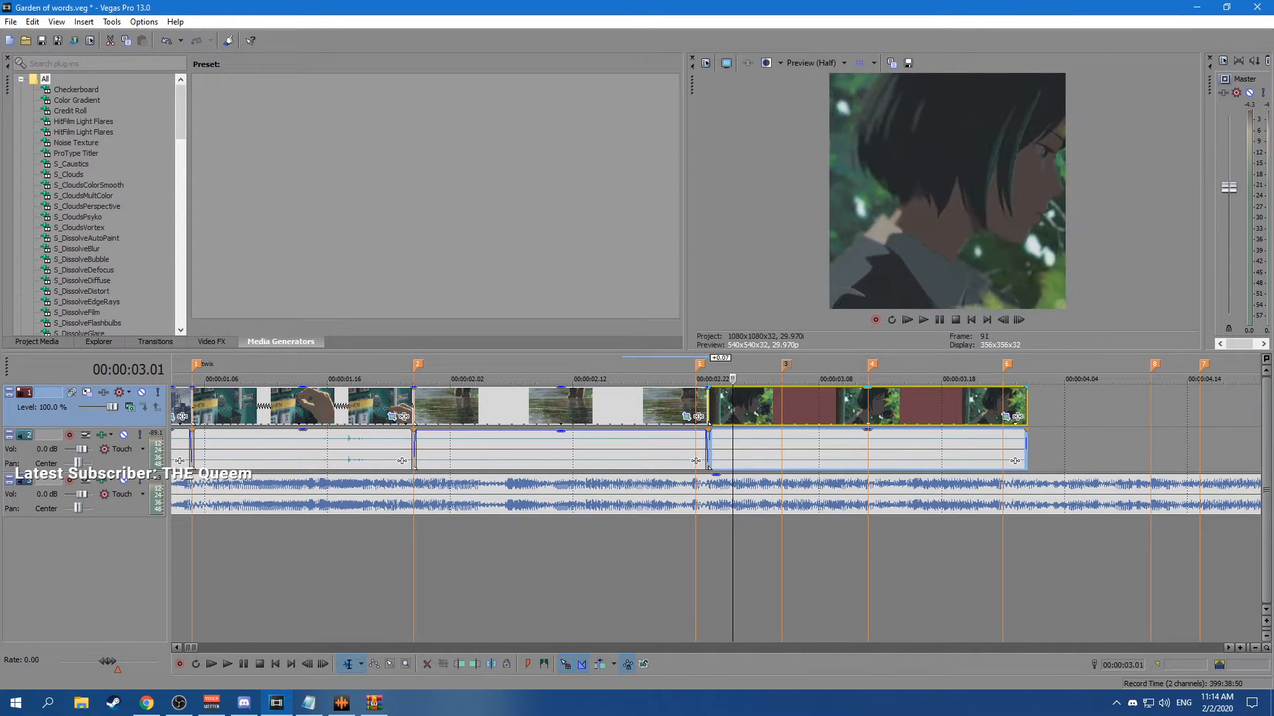
Shift the cut into the profile shot to 00:00:02.22 and time-compress that shot to finish at marker 3, 00:00:03.05.
click(709, 406)
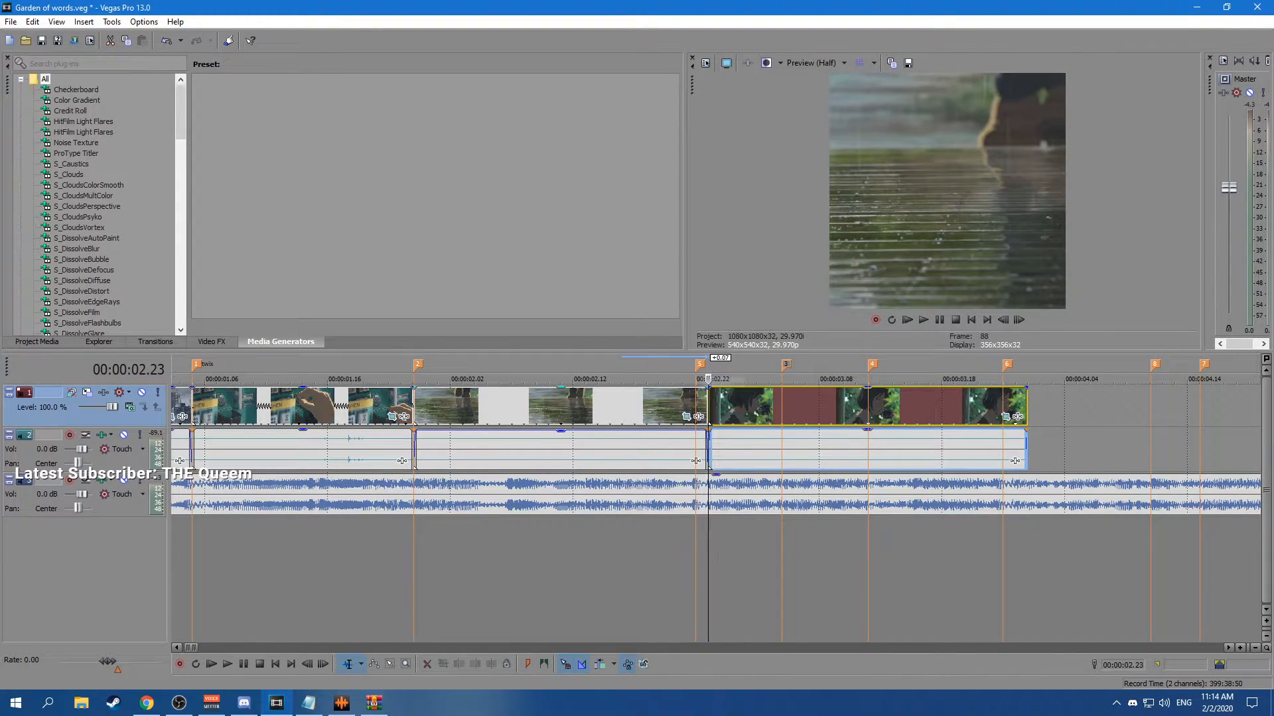
mouse_move(707, 406)
mouse_down()
mouse_move(695, 406)
mouse_move(724, 406)
mouse_up()
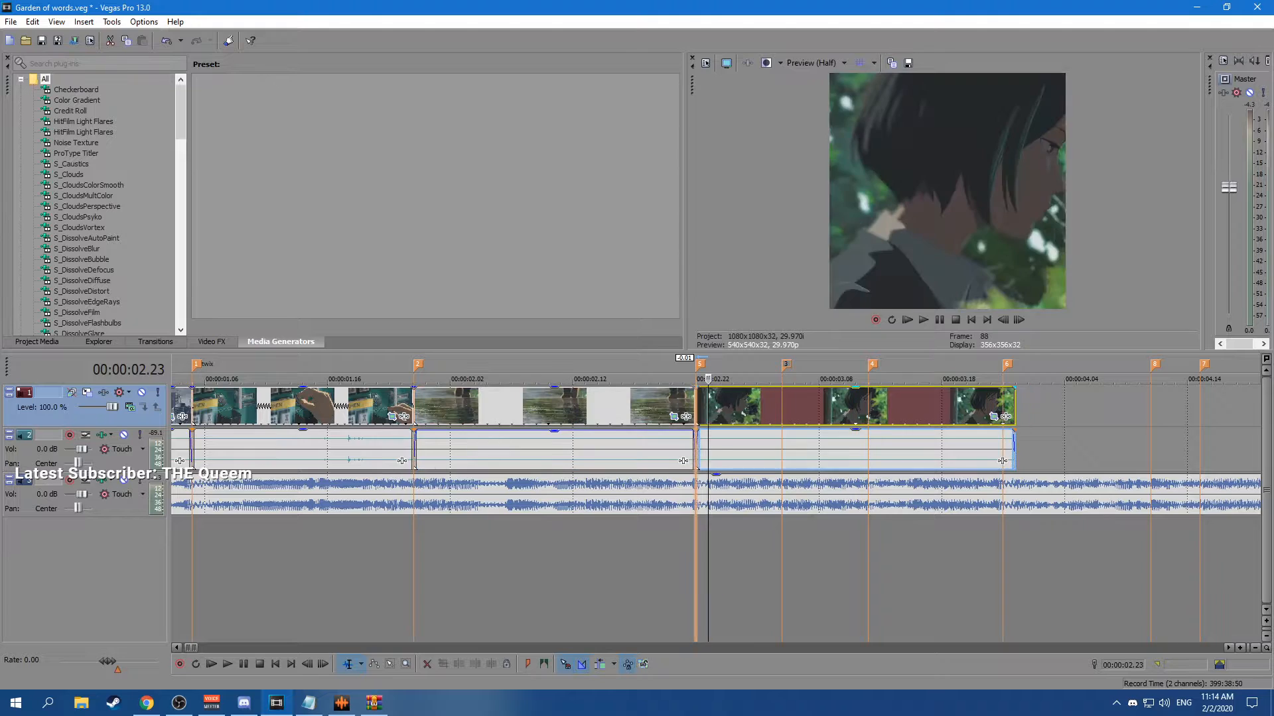
drag(1013, 406, 782, 406)
key(Left)
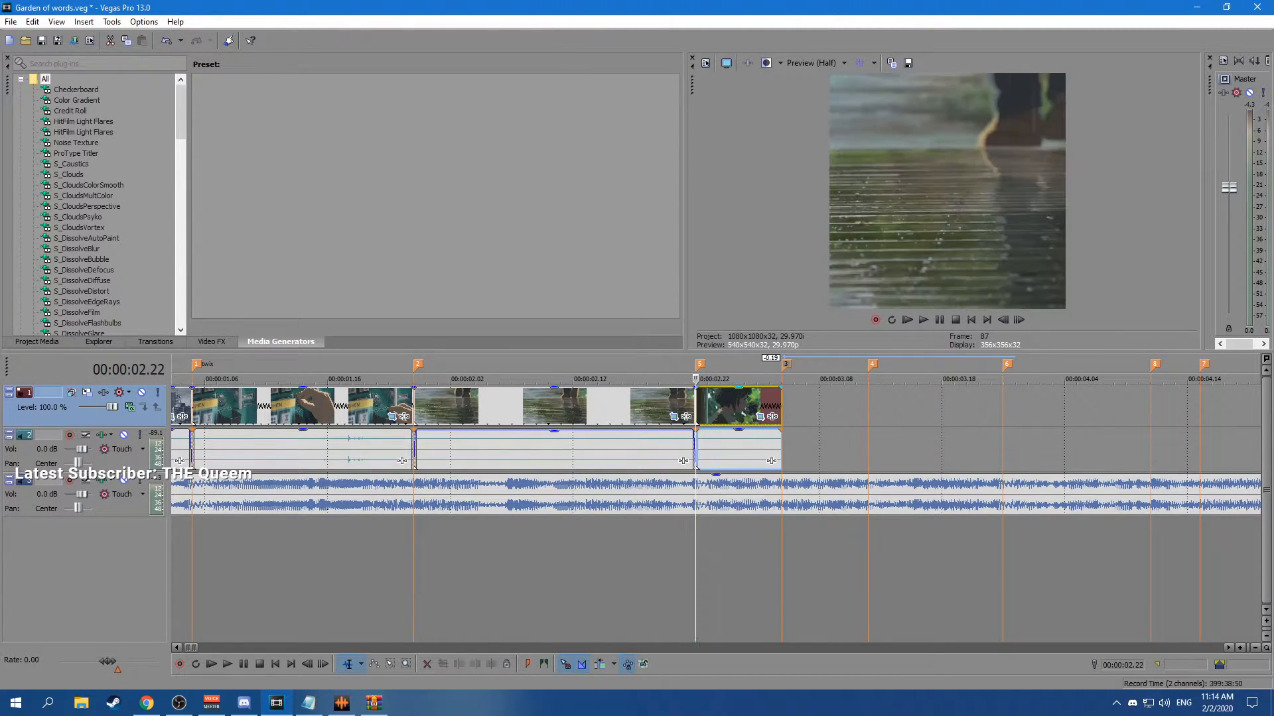
click(99, 64)
text(tw)
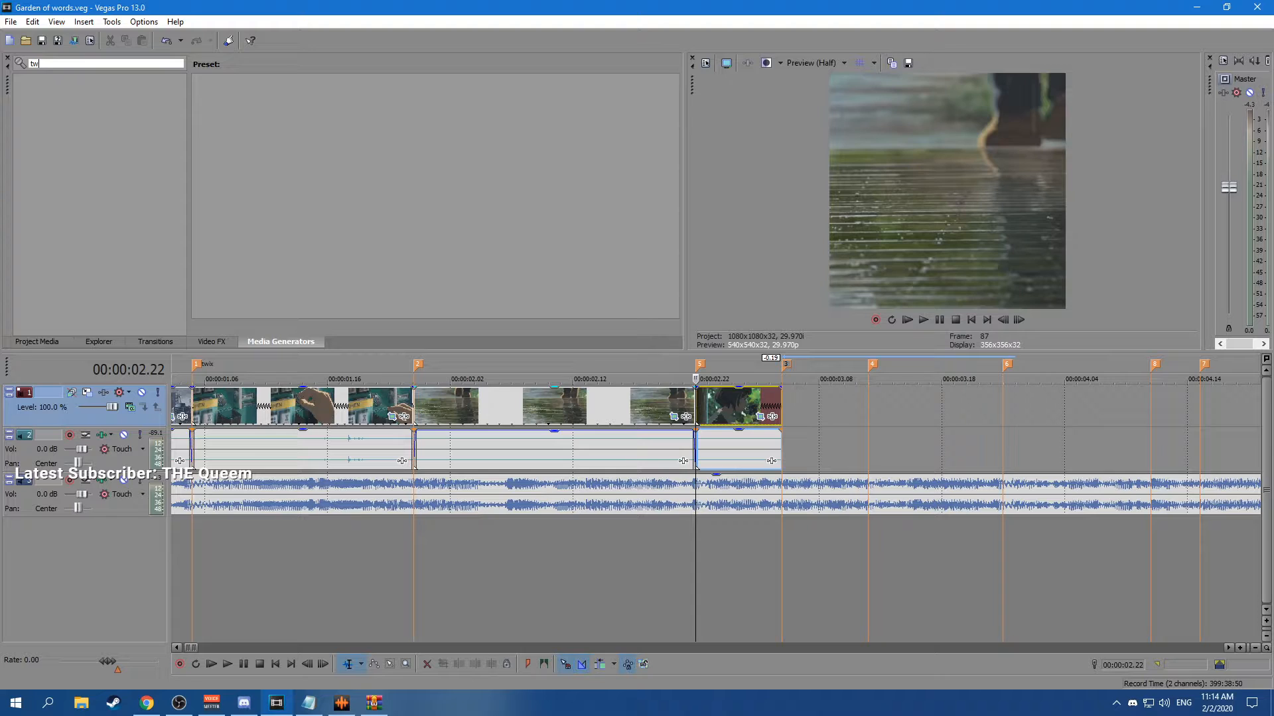
text(ix)
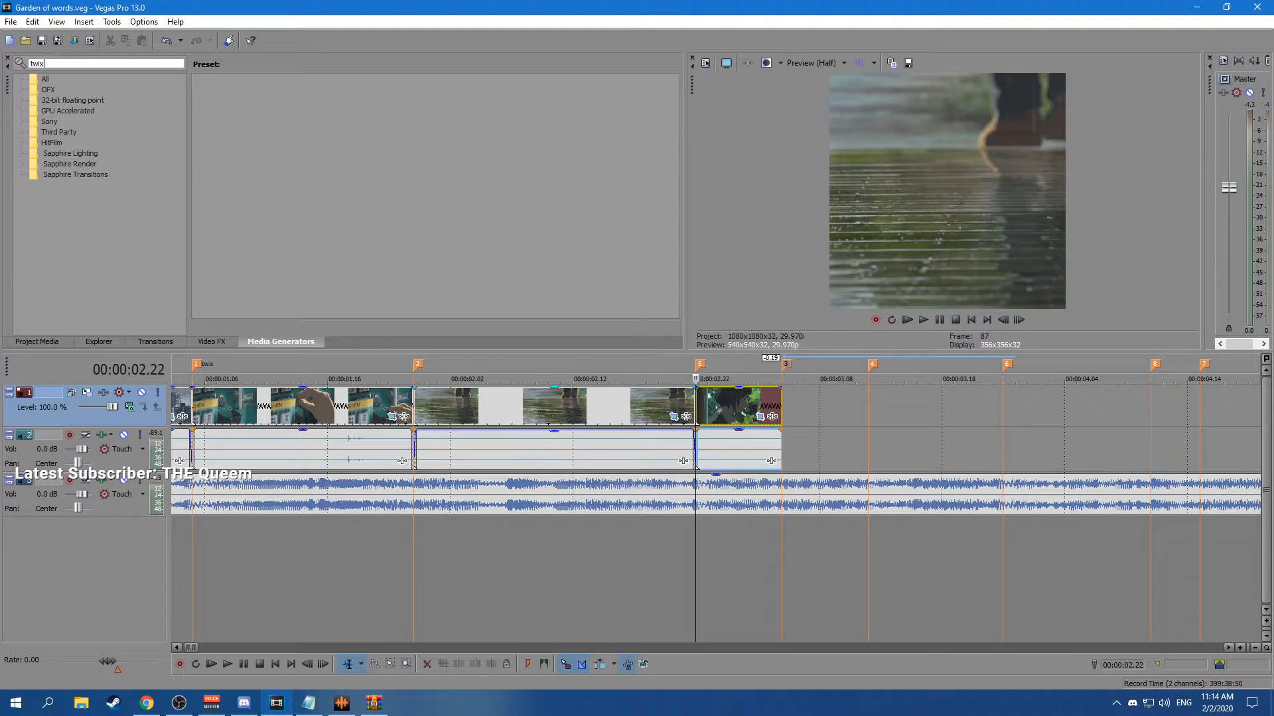
Search the video effects for "twix" and apply the TwixtorPRO preset ANIEM to the profile shot.
click(211, 342)
text(t)
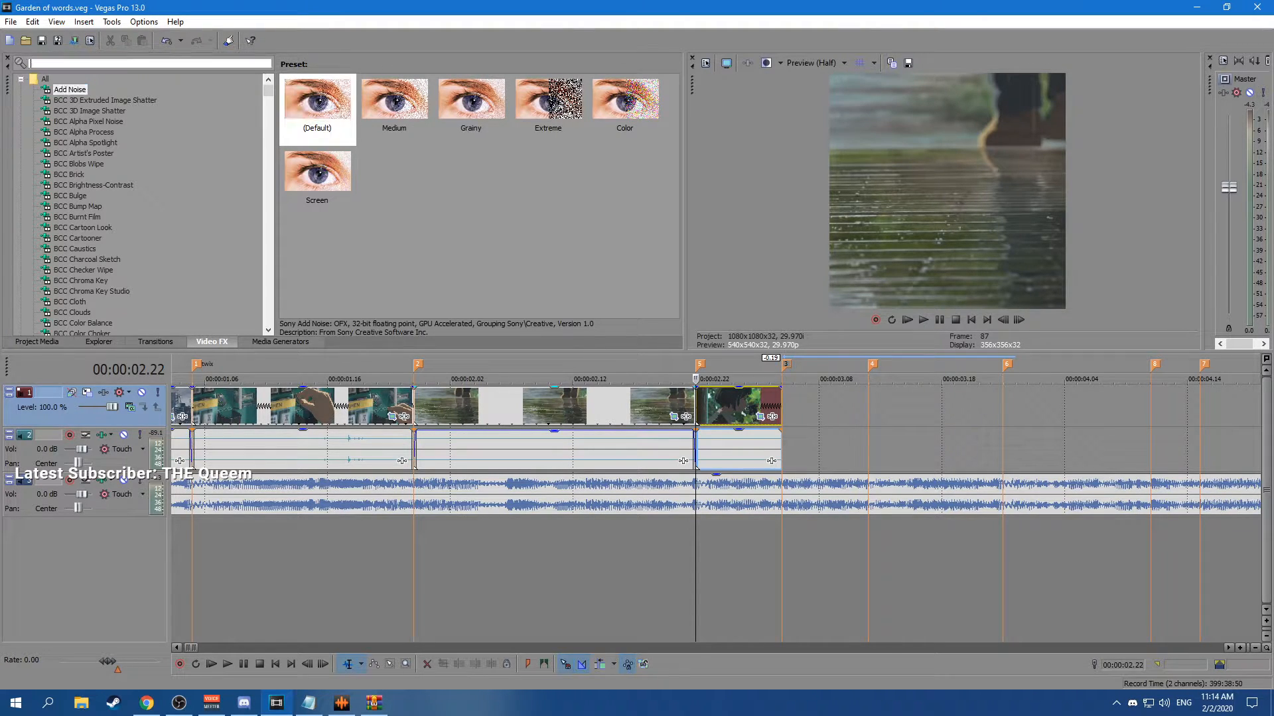
text(w)
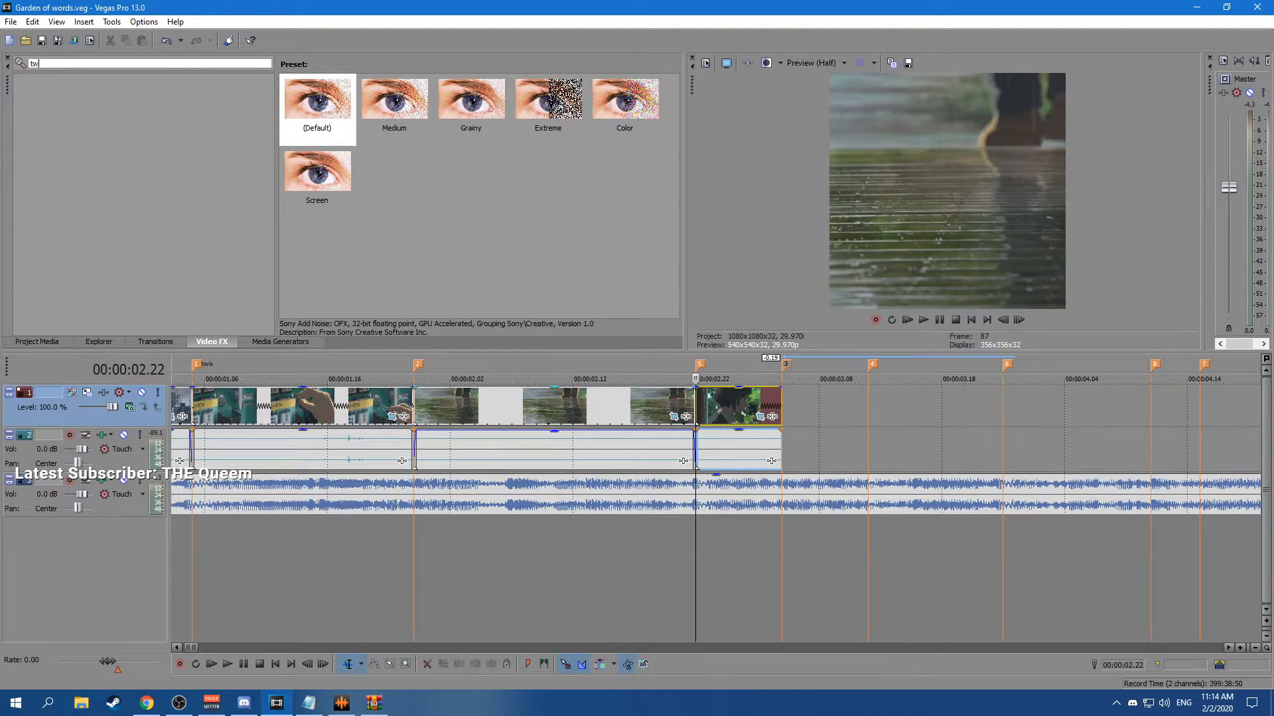
click(244, 703)
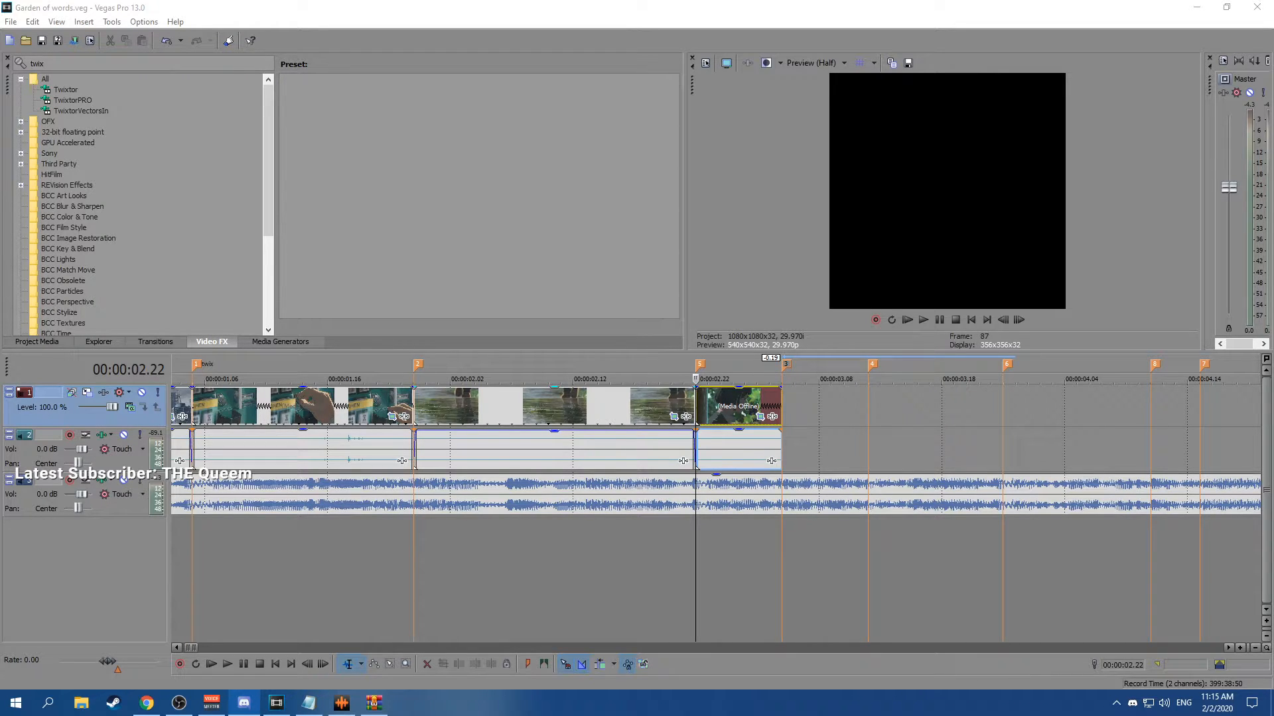
key(alt+Tab)
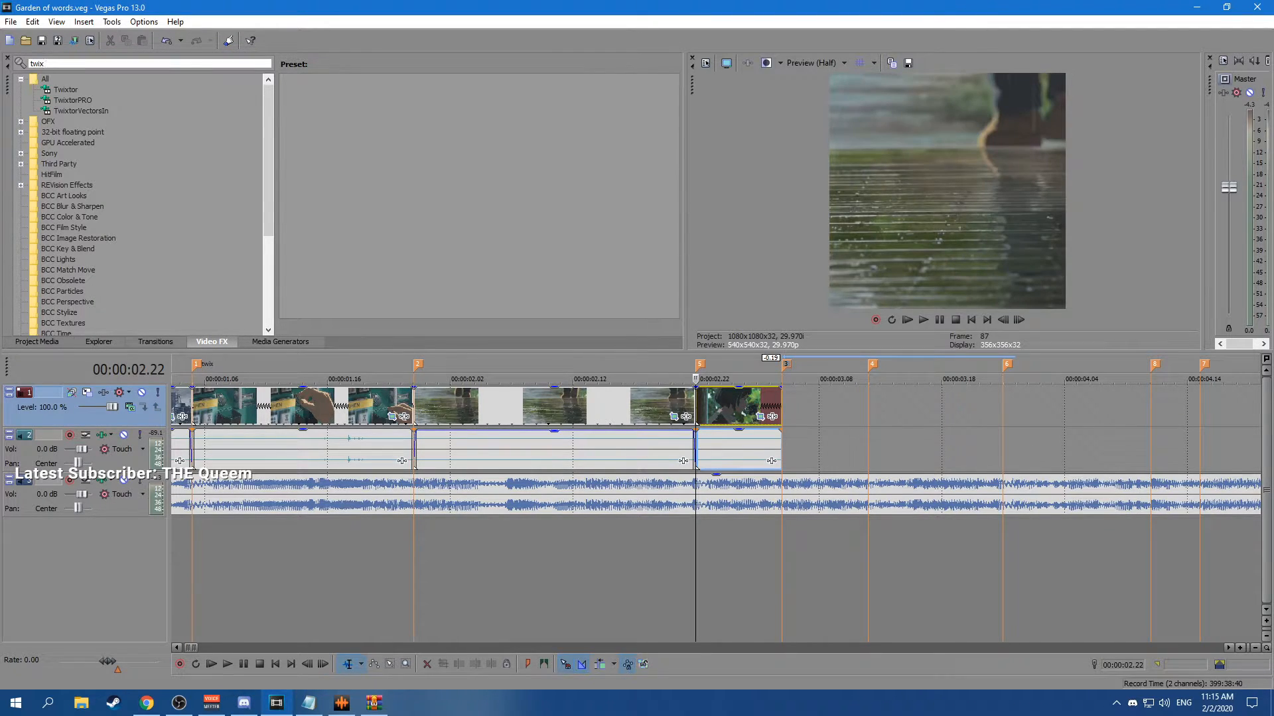
click(72, 100)
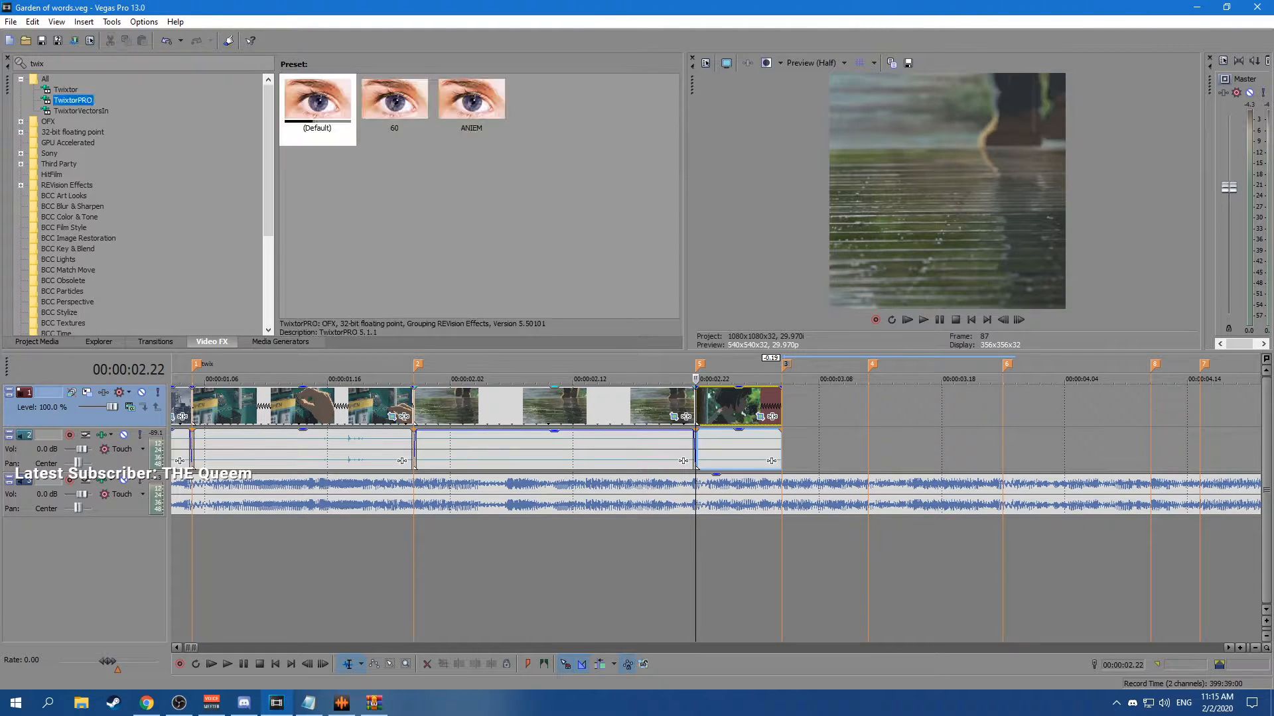
drag(472, 103, 630, 402)
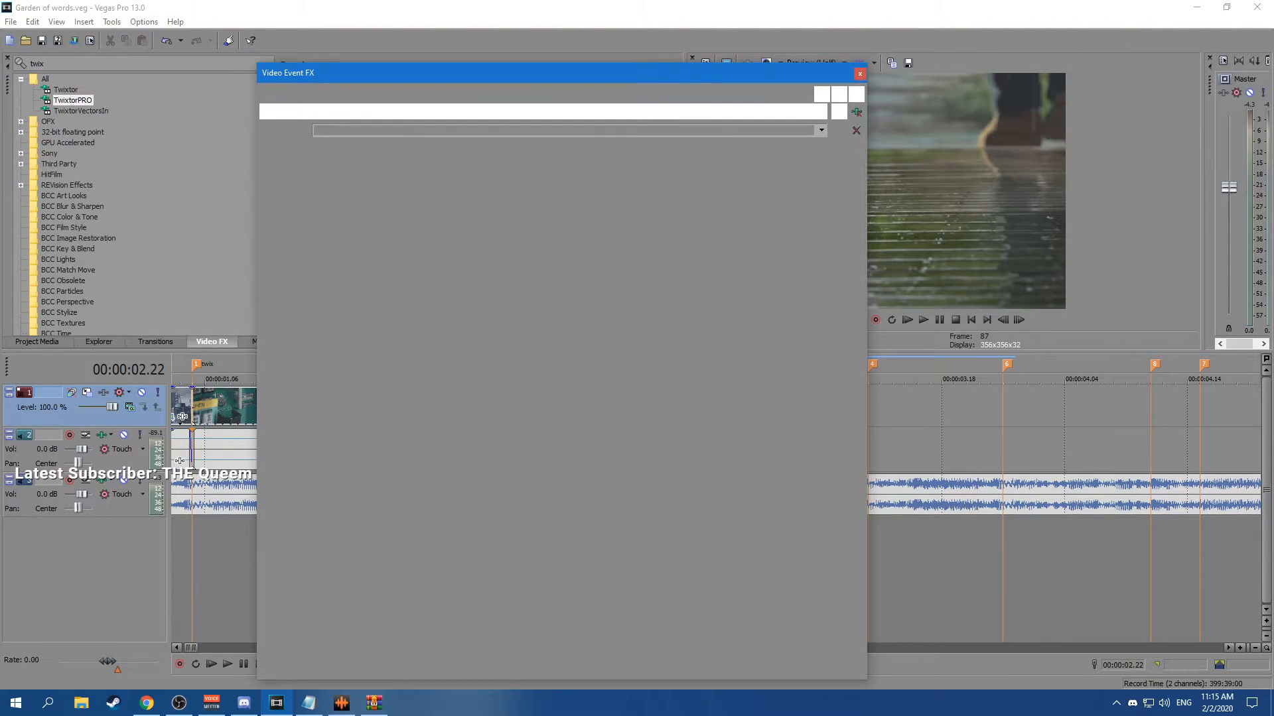
key(alt+F4)
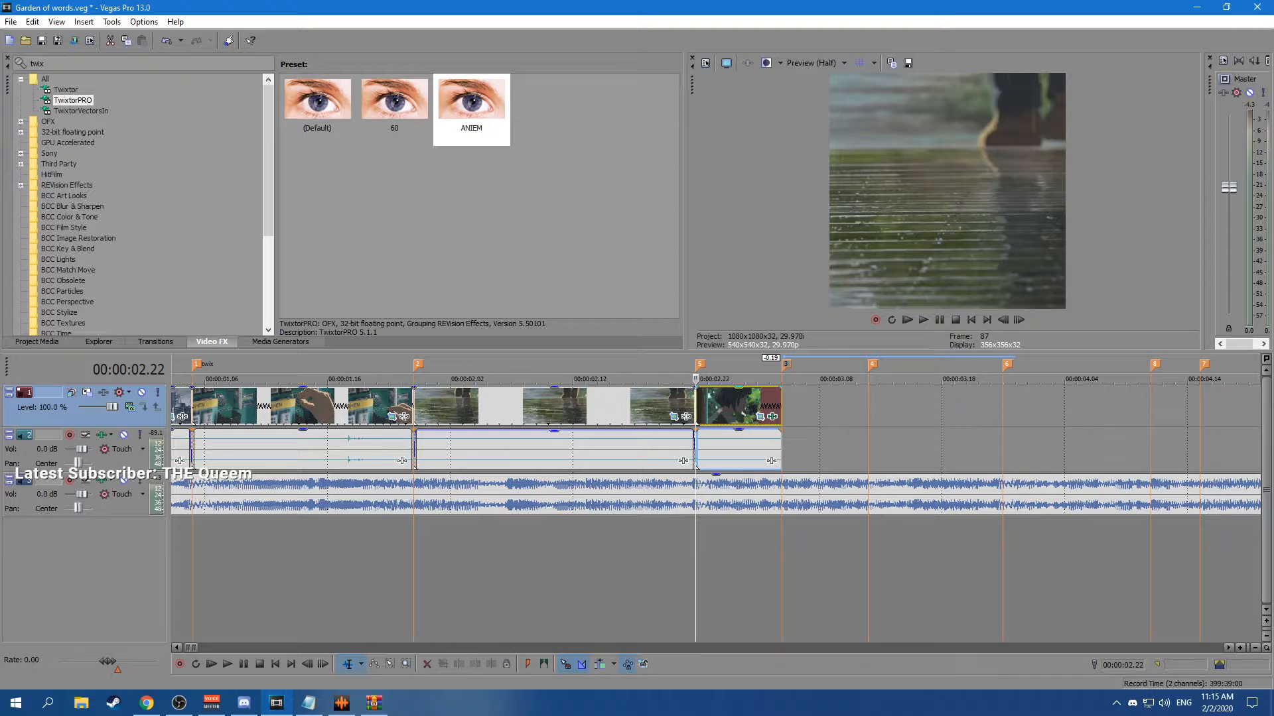
Select the profile shot's time range up to marker 3 and enable animation of its TwixtorPRO Speed %, starting at 100.
key(shift+Right)
key(shift+Right)
key(shift+Right)
key(shift+Right)
key(shift+Right)
key(shift+Right)
key(shift+Right)
key(shift+Right)
key(shift+Right)
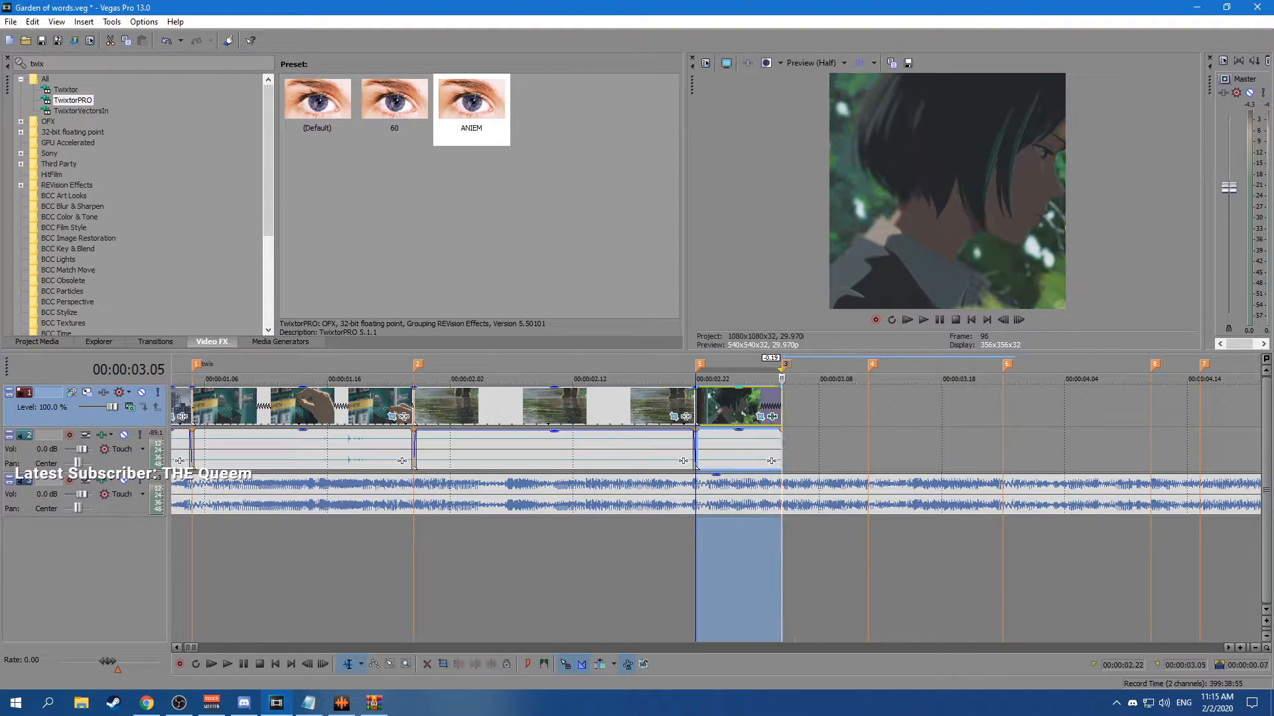
click(772, 416)
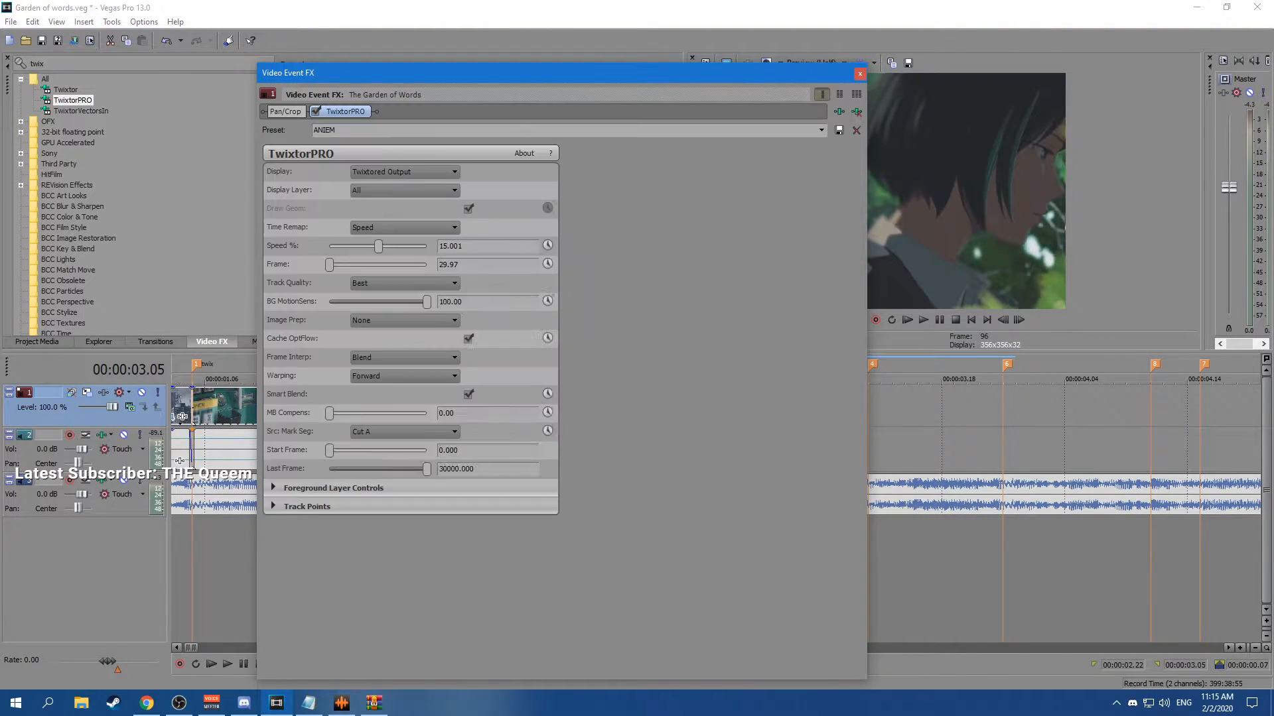
click(547, 245)
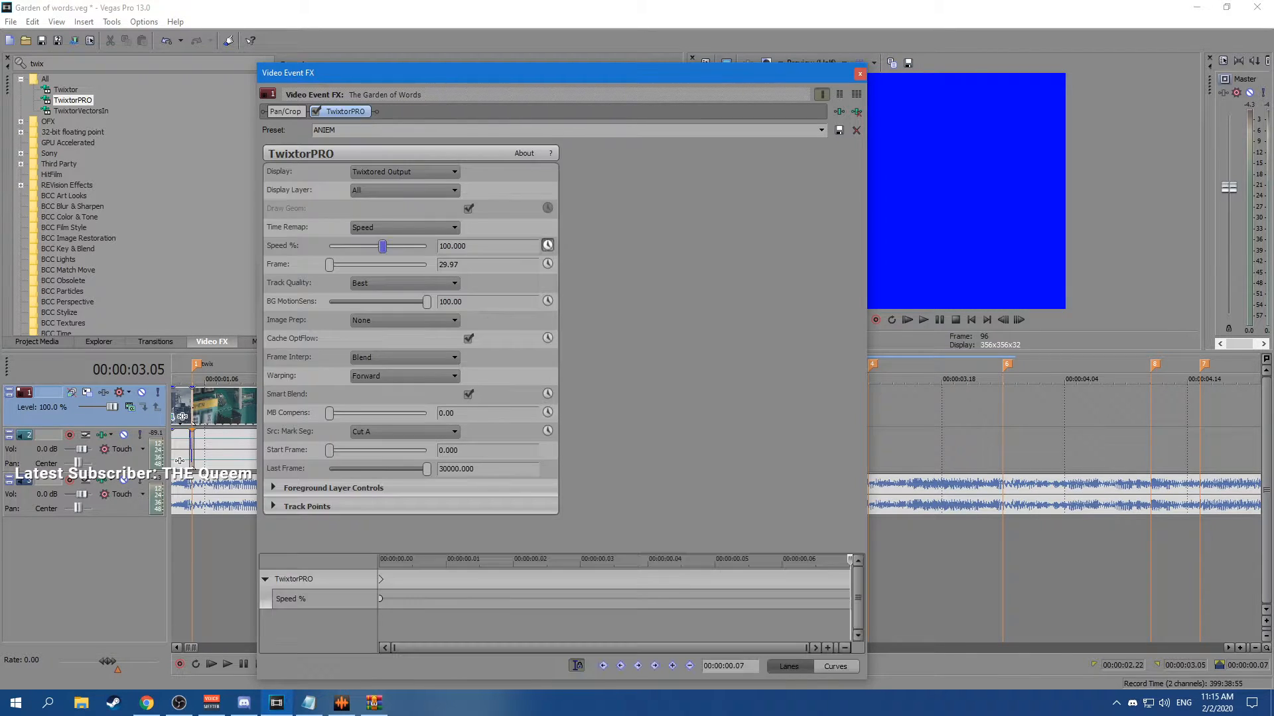
Keyframe the TwixtorPRO Speed % to 5 at the end of the profile shot and set Frame to 23.
drag(648, 617, 852, 617)
drag(472, 246, 344, 250)
key(Tab)
text(23)
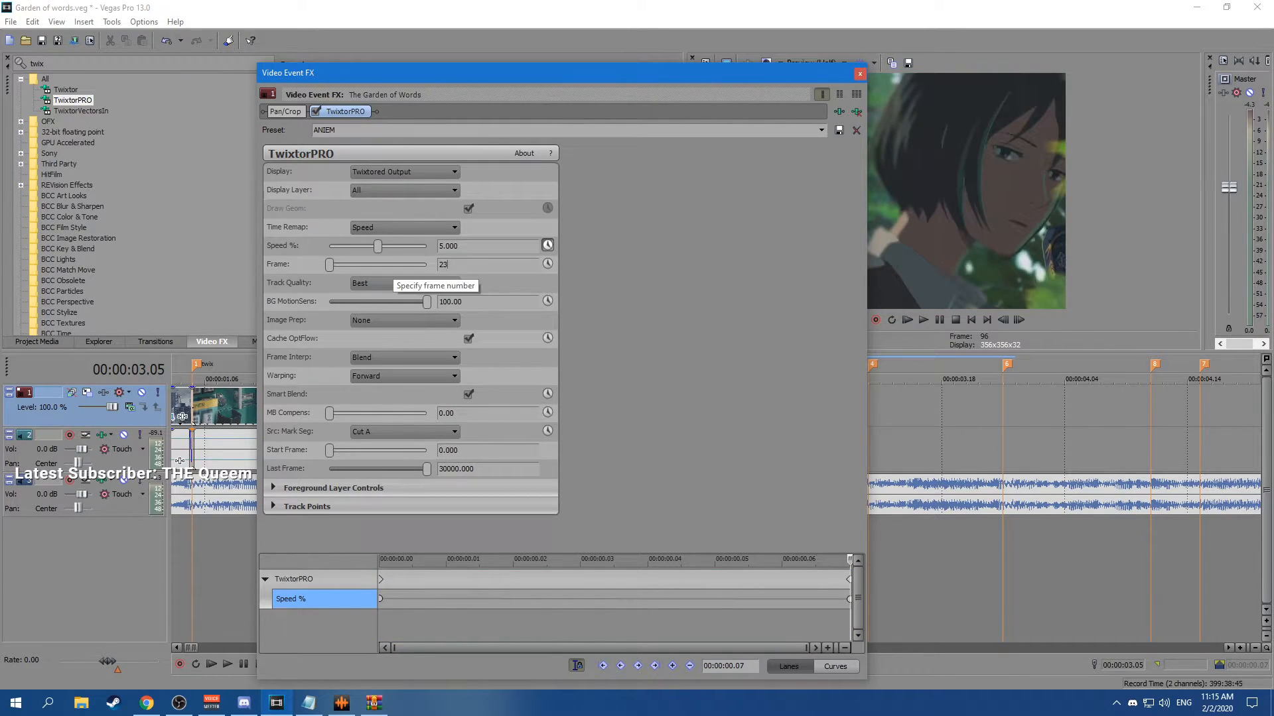
drag(851, 617, 379, 617)
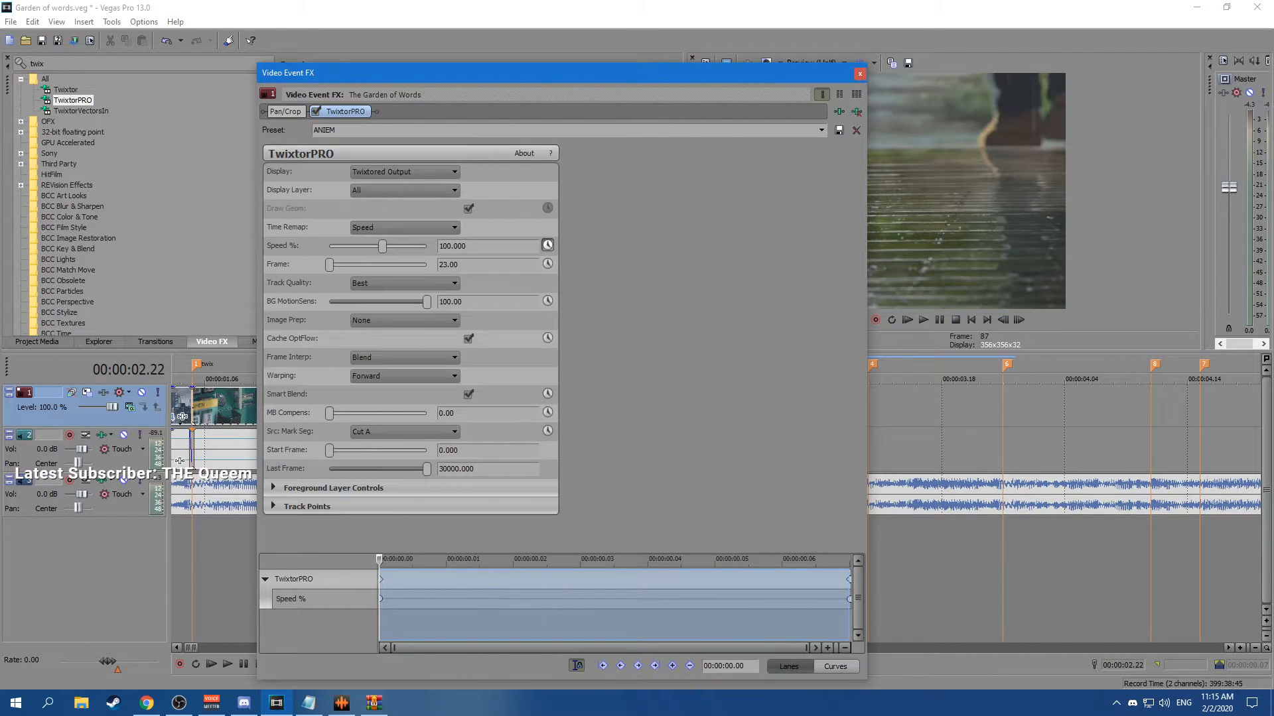
Play across the cut into the profile shot to check the Twixtor slowdown, save the project and close the effect settings.
drag(593, 80, 326, 47)
mouse_move(112, 584)
mouse_down()
mouse_move(165, 584)
mouse_move(112, 584)
mouse_up()
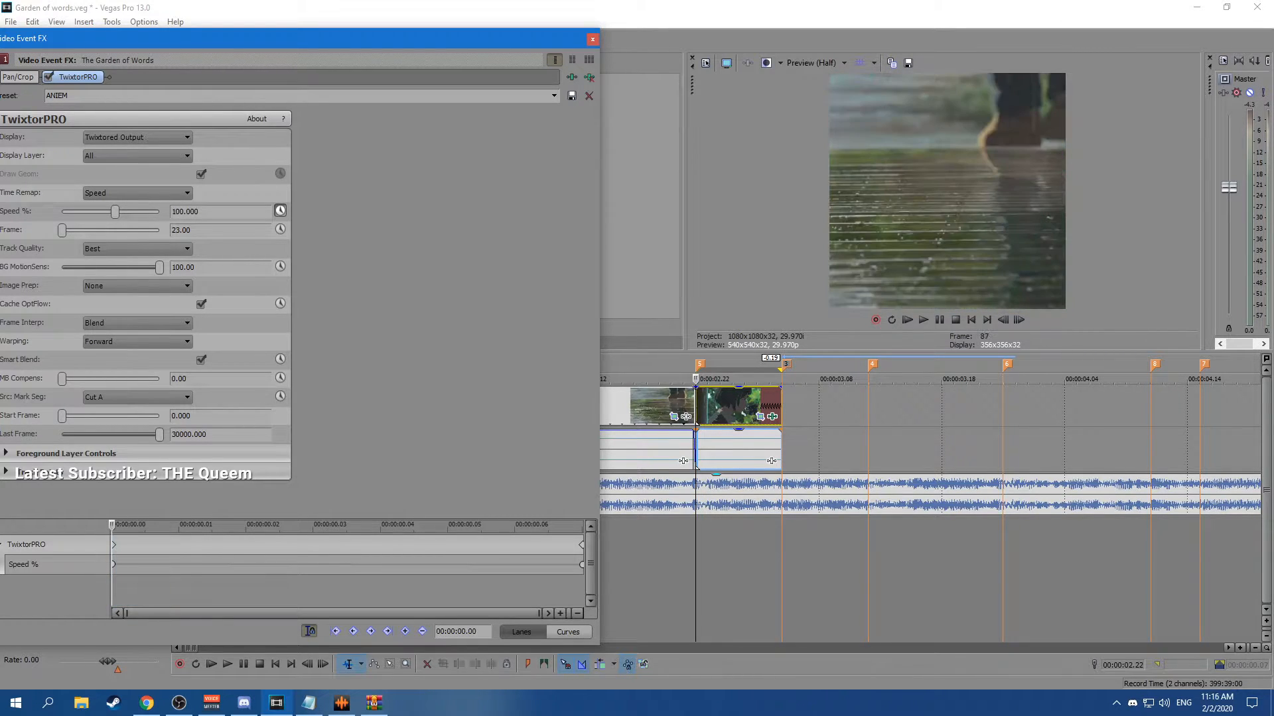
click(659, 406)
key(space)
key(space)
click(646, 406)
key(space)
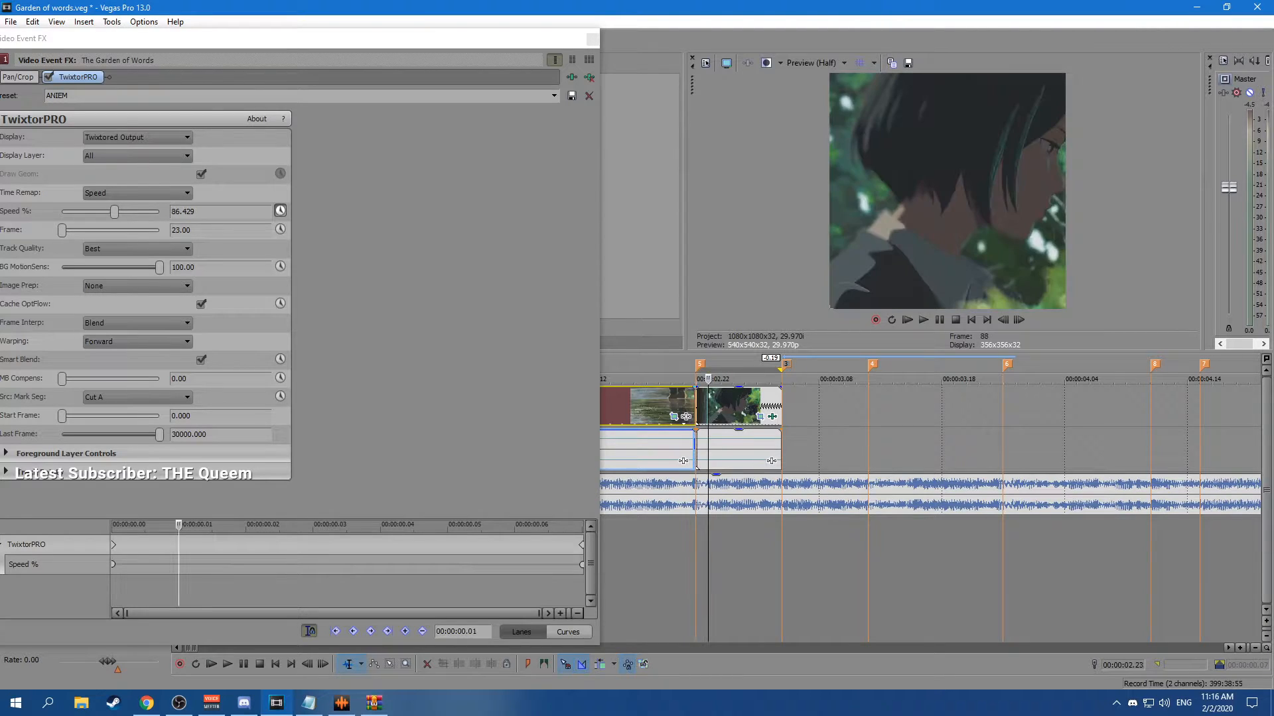
key(Right)
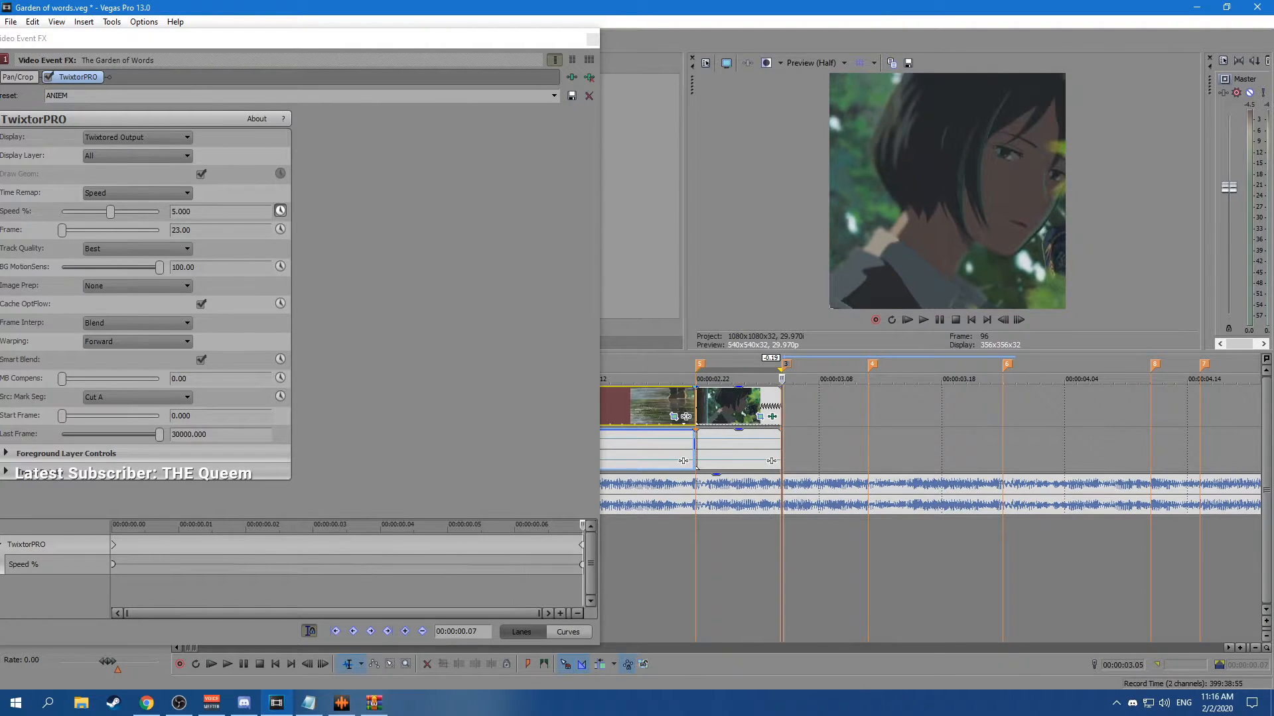
key(ctrl+s)
click(592, 39)
Disable resampling for the profile shot and delete the first marker beyond its end, at 00:00:03.12.
right_click(743, 406)
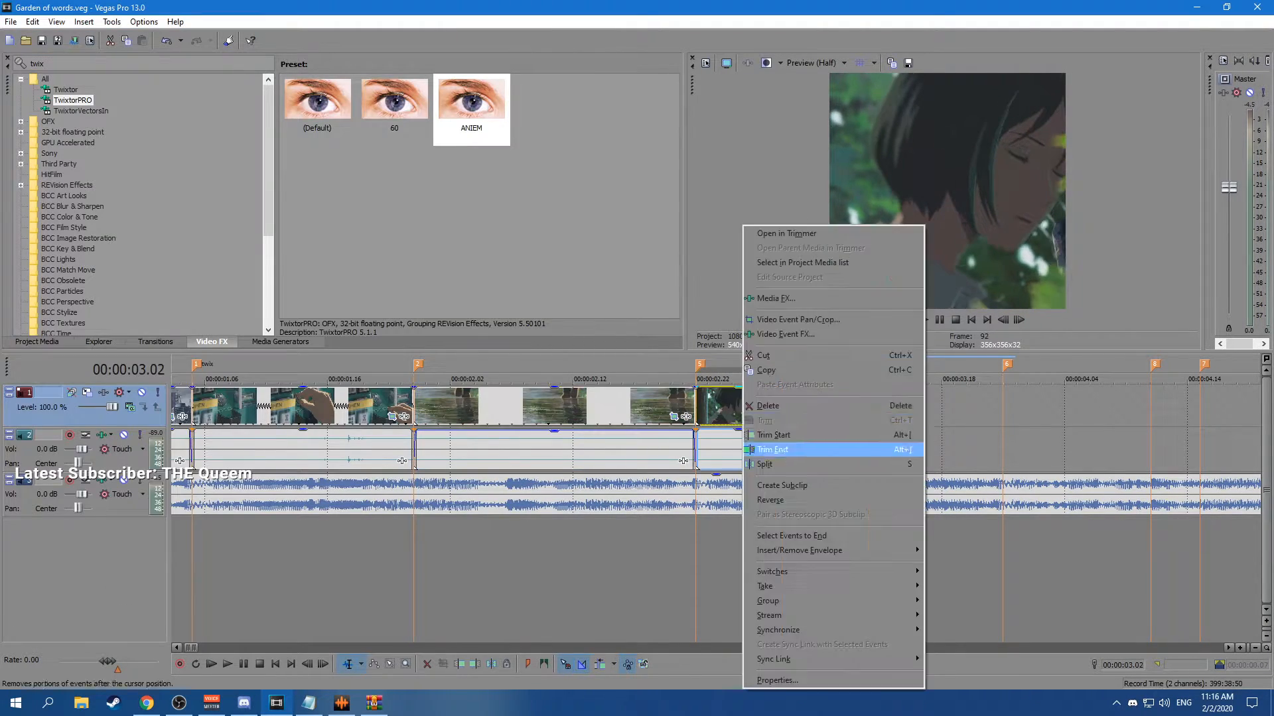
mouse_move(796, 571)
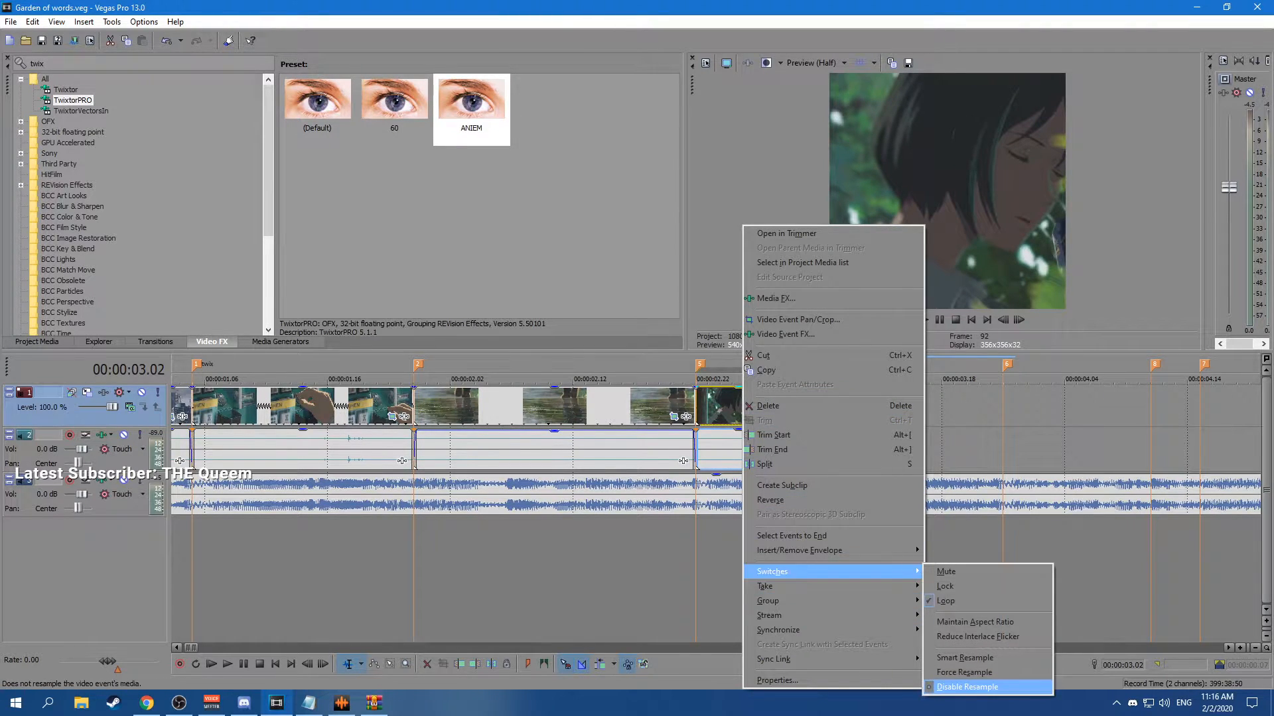
click(966, 686)
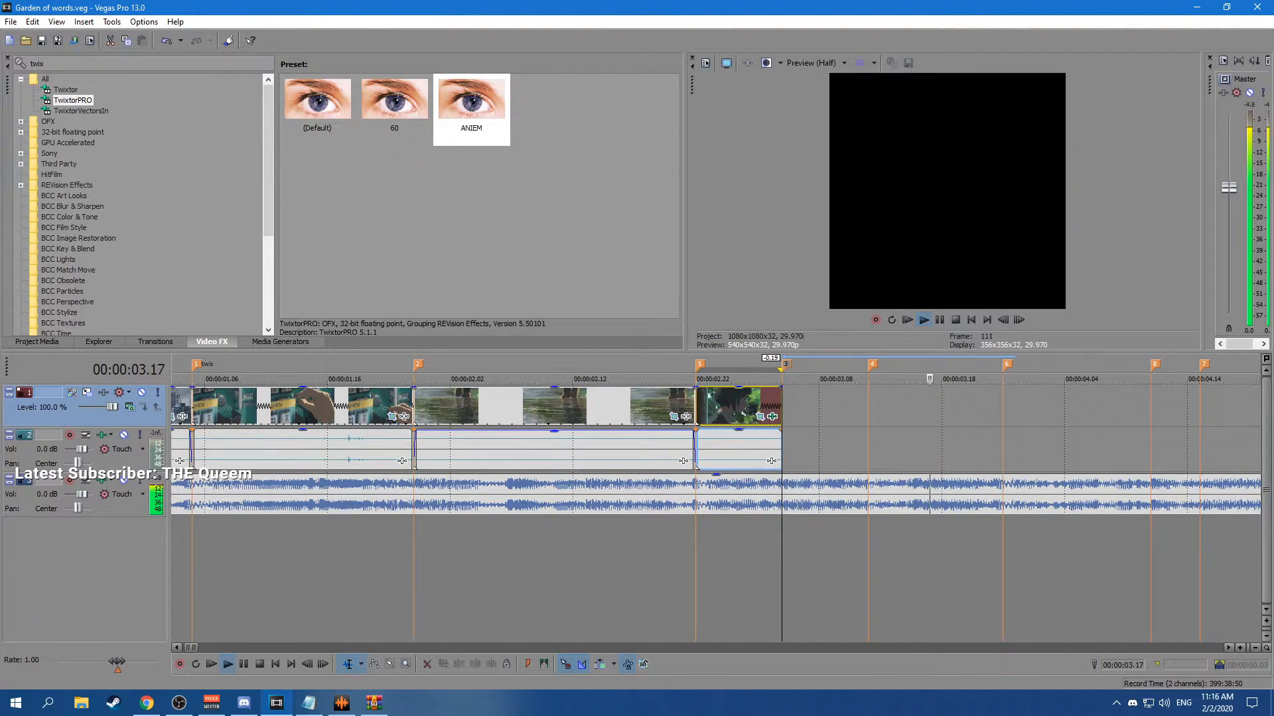
key(space)
right_click(872, 364)
click(899, 407)
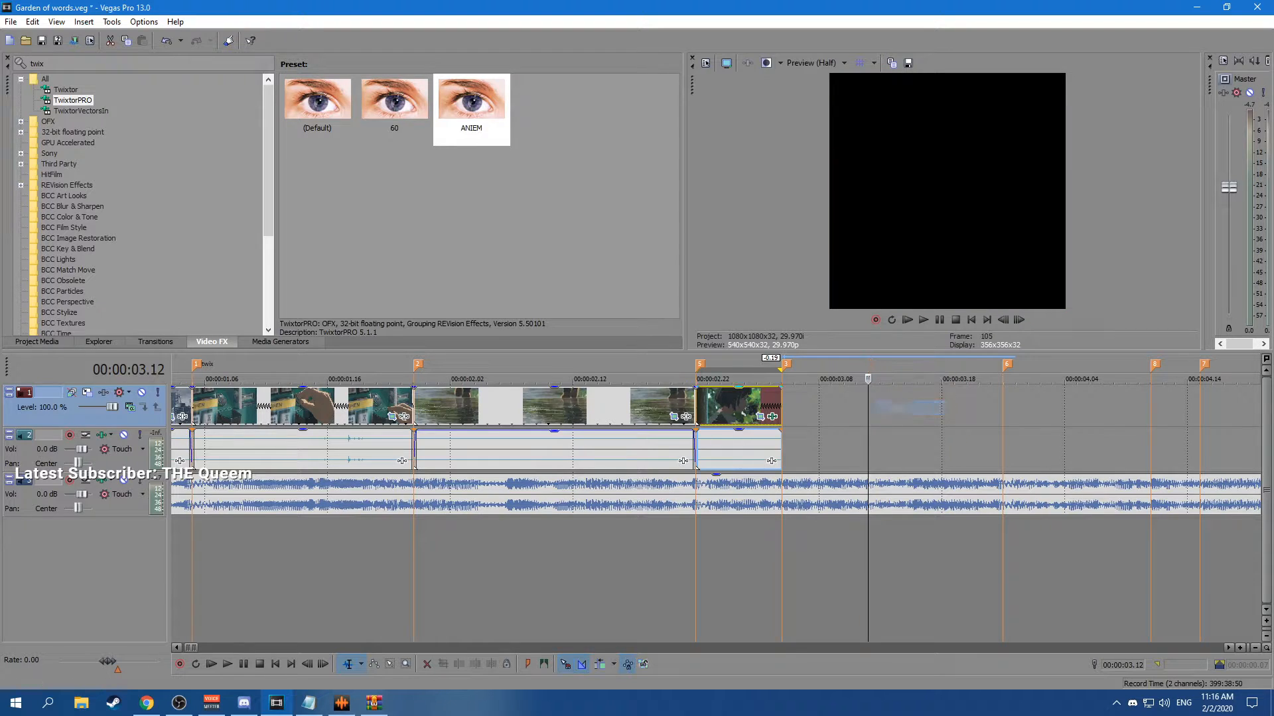
Play across the cut from the pond shot into the profile shot and save the project.
click(646, 406)
key(space)
key(space)
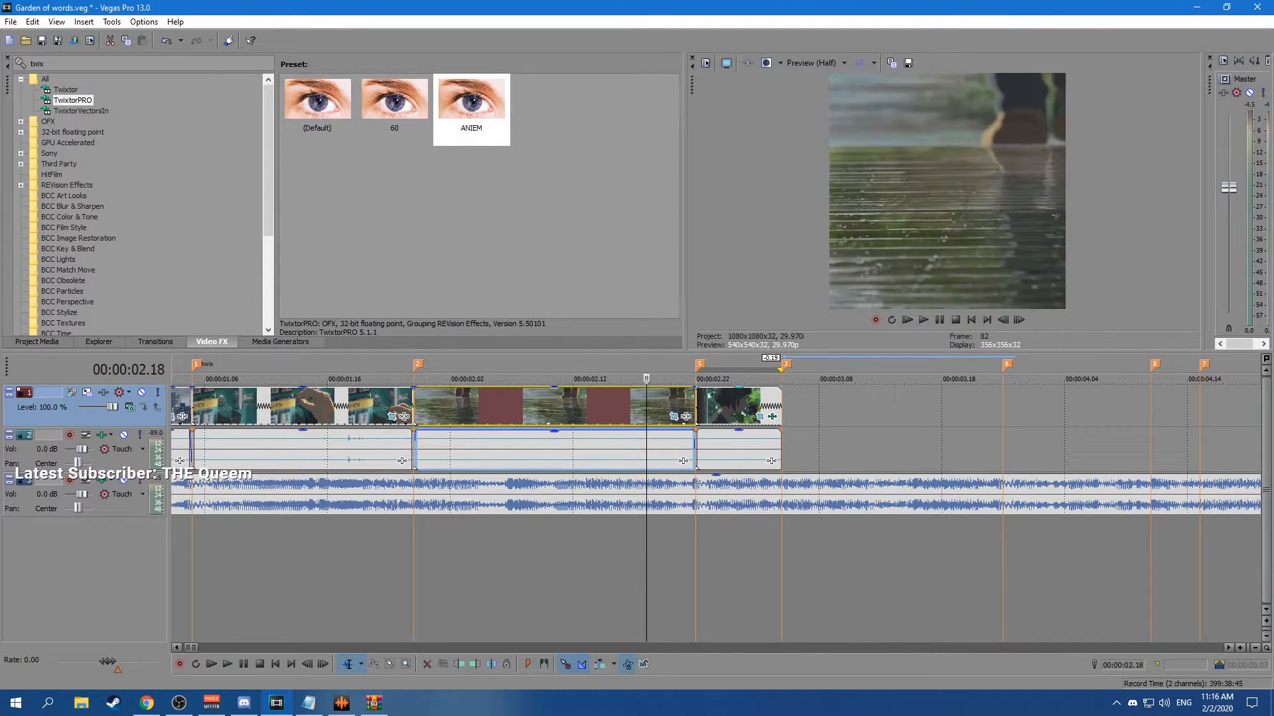
click(779, 406)
key(ctrl+s)
Look through the leftover film clip for the next scene and split it at the woman's face close-up, 00:04:12.09.
scroll(742, 451, down, 10)
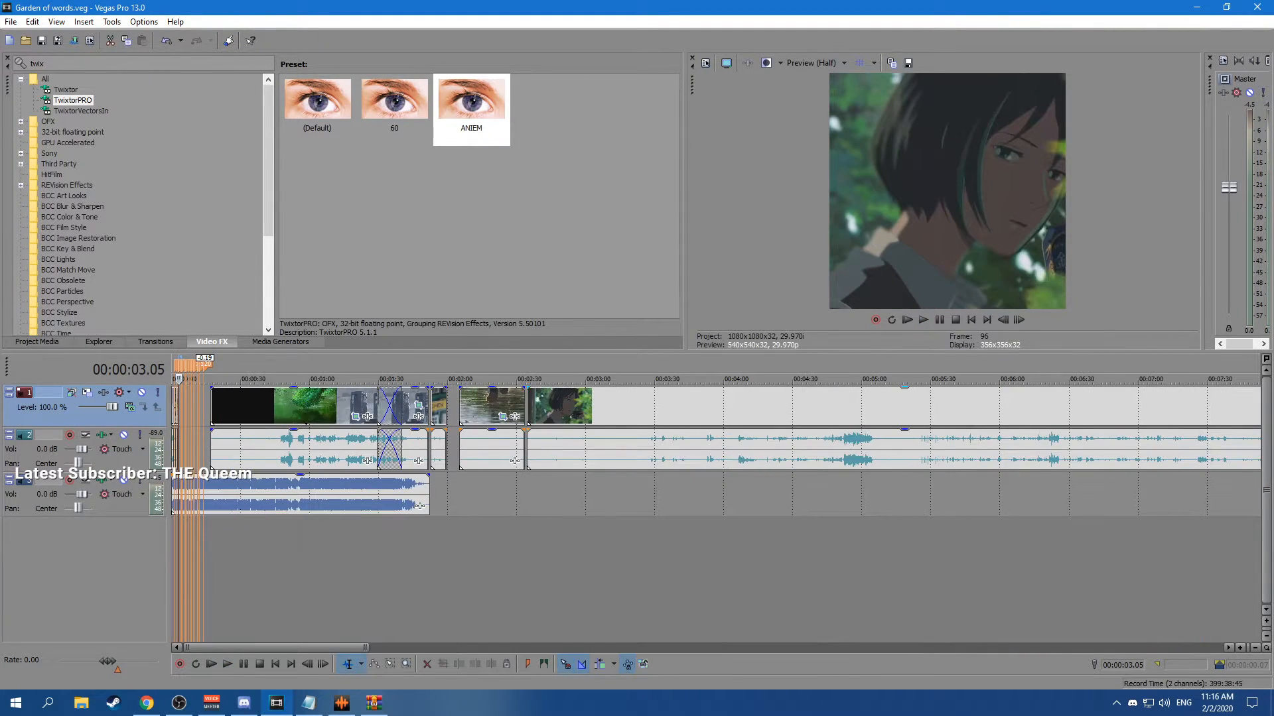
click(545, 406)
scroll(545, 406, up, 3)
drag(703, 379, 1013, 379)
key(space)
scroll(715, 451, up, 1)
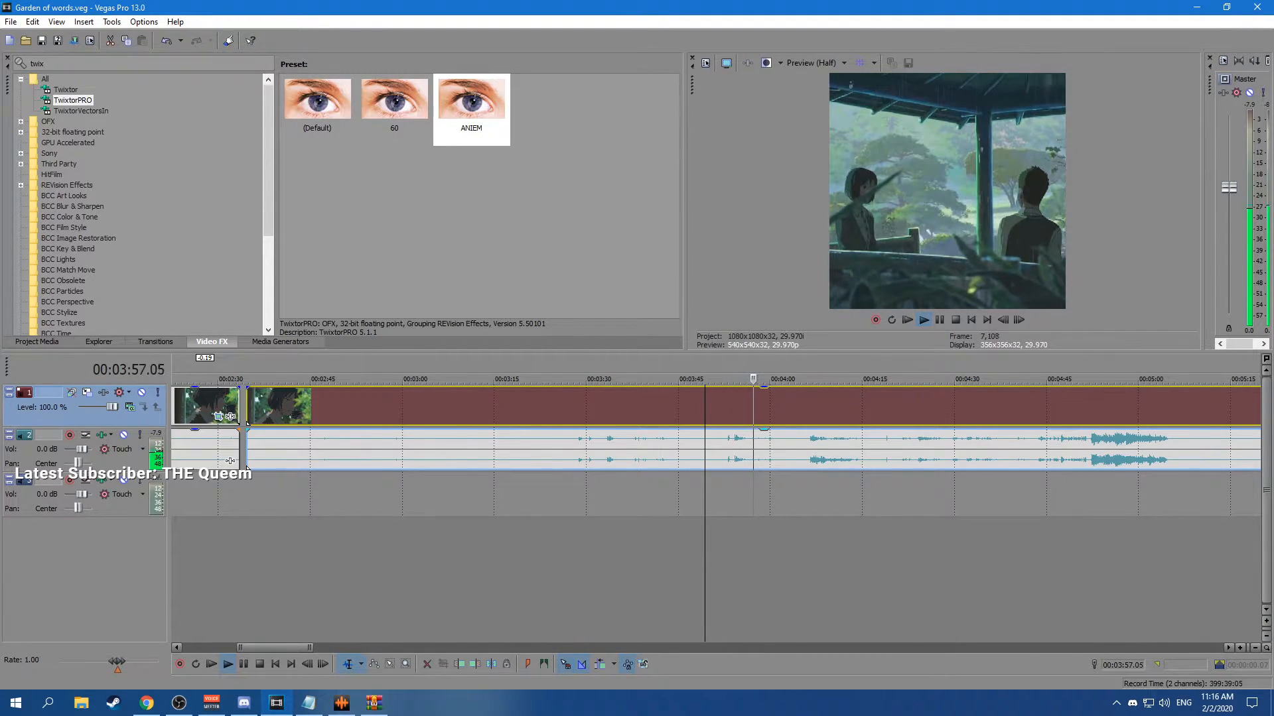
key(space)
drag(704, 379, 808, 379)
key(space)
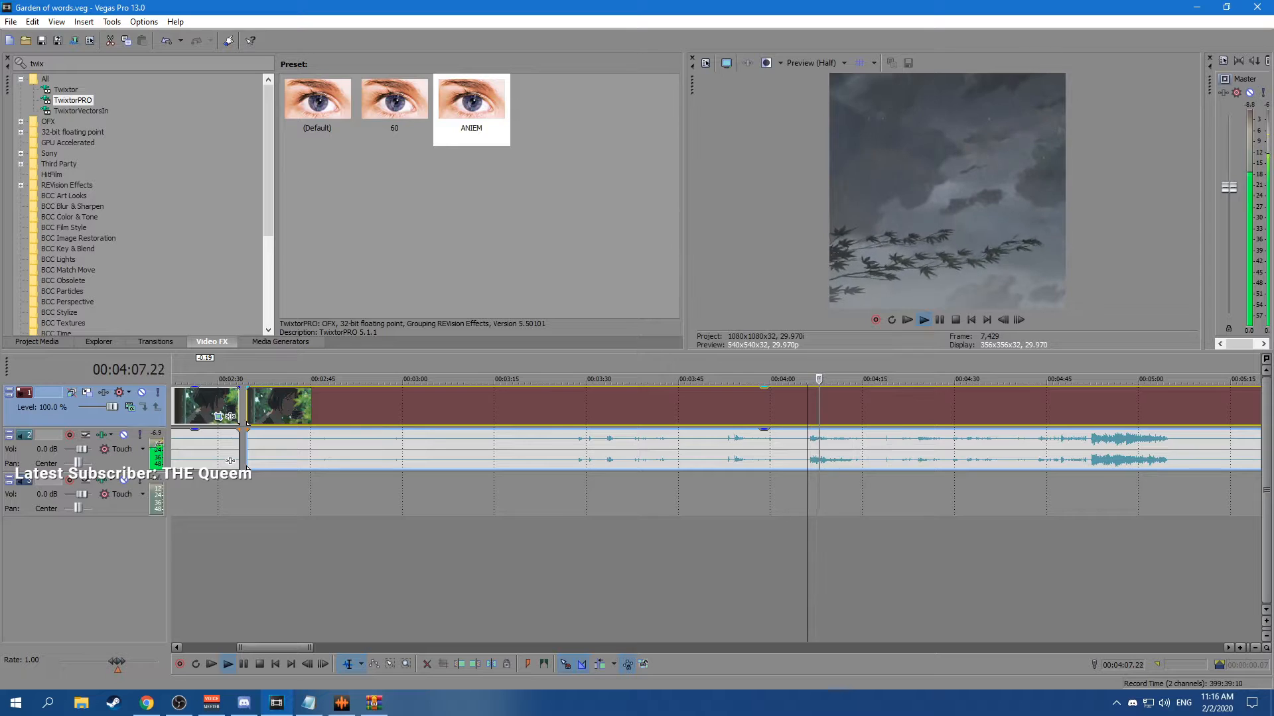
key(space)
drag(807, 379, 846, 379)
key(s)
scroll(846, 379, up, 3)
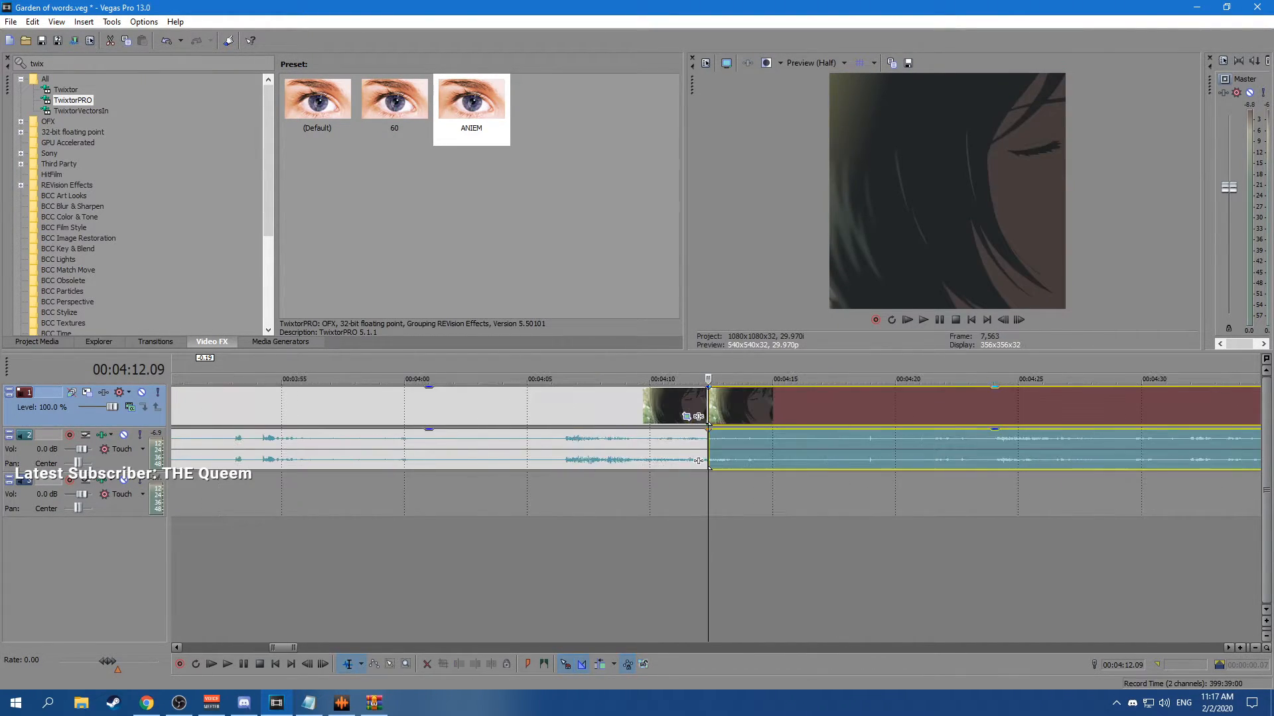
Play and step frame by frame through the face close-up, then split the clip at the end of that shot.
click(718, 407)
key(space)
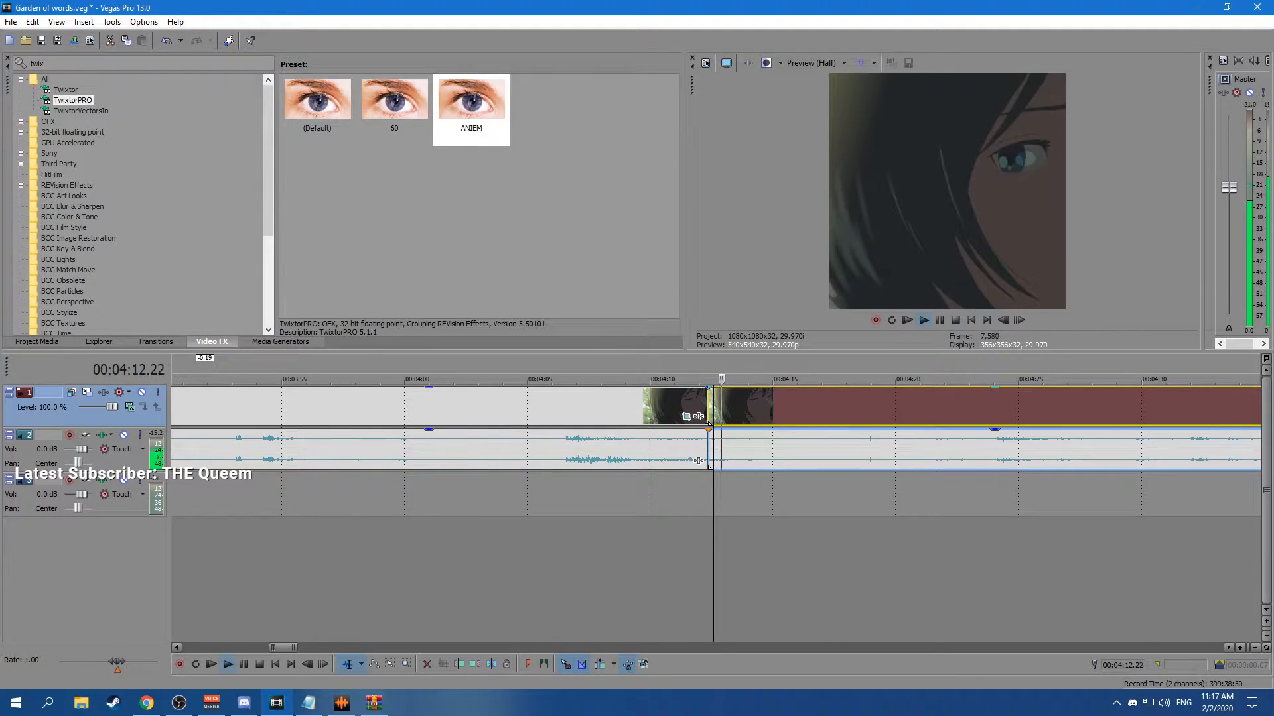
key(space)
key(Right)
key(Right)
key(Right)
key(Right)
key(Right)
key(Right)
key(Right)
key(Right)
key(Right)
key(Right)
key(Right)
key(Right)
key(Right)
key(Right)
key(Right)
key(Right)
key(Right)
key(Right)
key(Right)
key(Right)
key(Left)
key(Left)
key(Left)
key(Left)
key(Left)
key(Left)
key(Left)
key(Left)
key(s)
Move the face close-up directly after the profile shot at marker 3 and open its Pan/Crop settings.
mouse_move(723, 405)
mouse_down()
mouse_move(169, 404)
mouse_move(265, 404)
mouse_up()
click(269, 405)
scroll(269, 405, up, 4)
click(569, 405)
click(785, 416)
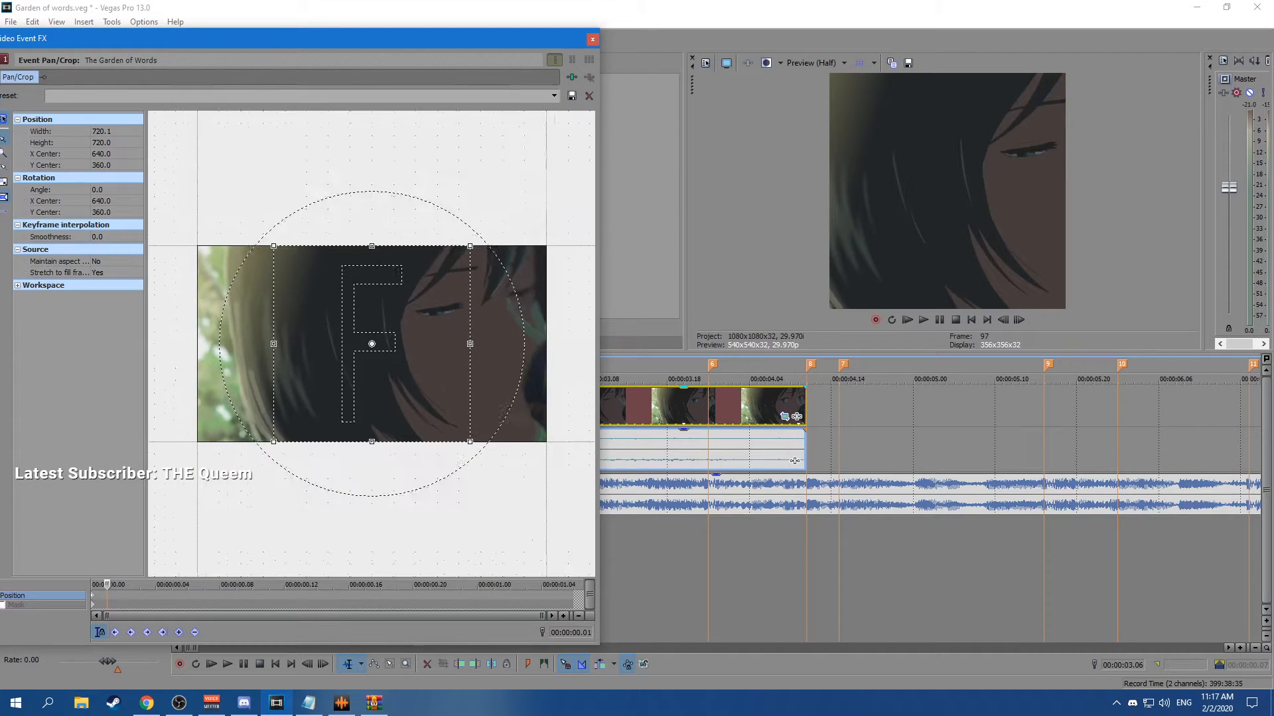
Try to pan the close-up's crop frame toward the face, to X Center 1,104.2, just after the start.
drag(372, 344, 492, 343)
scroll(371, 343, down, 1)
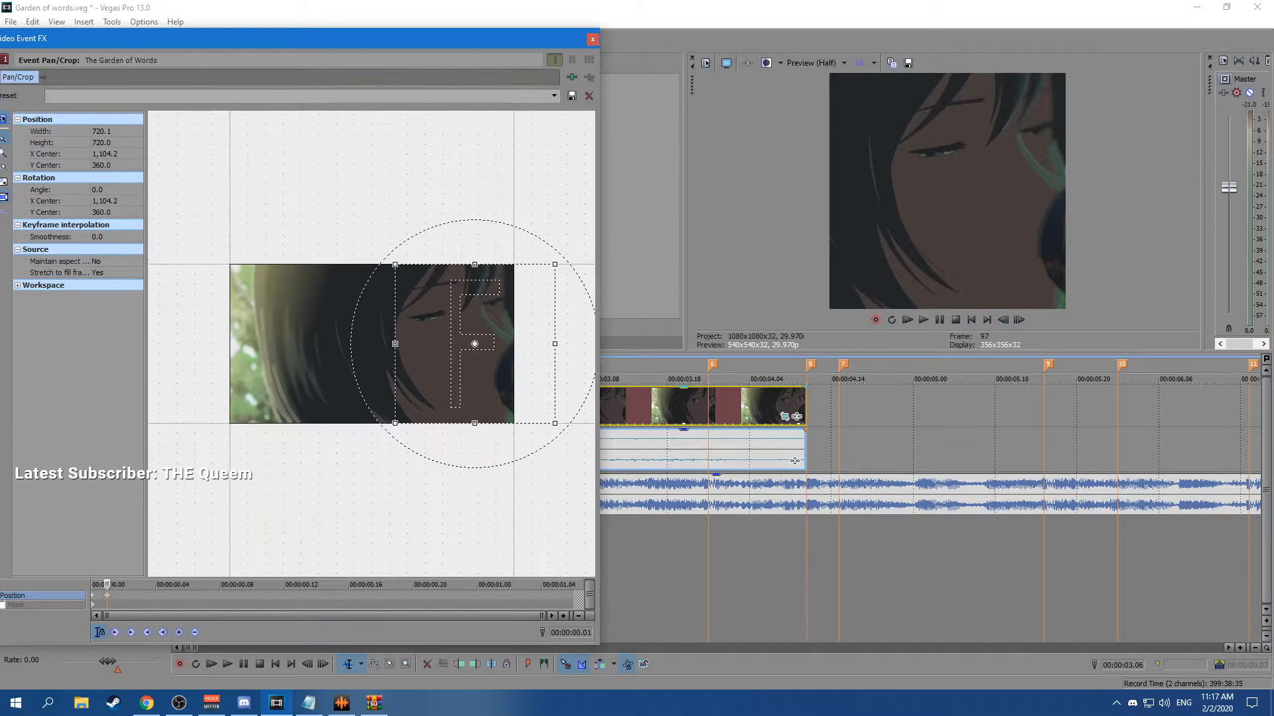
key(Left)
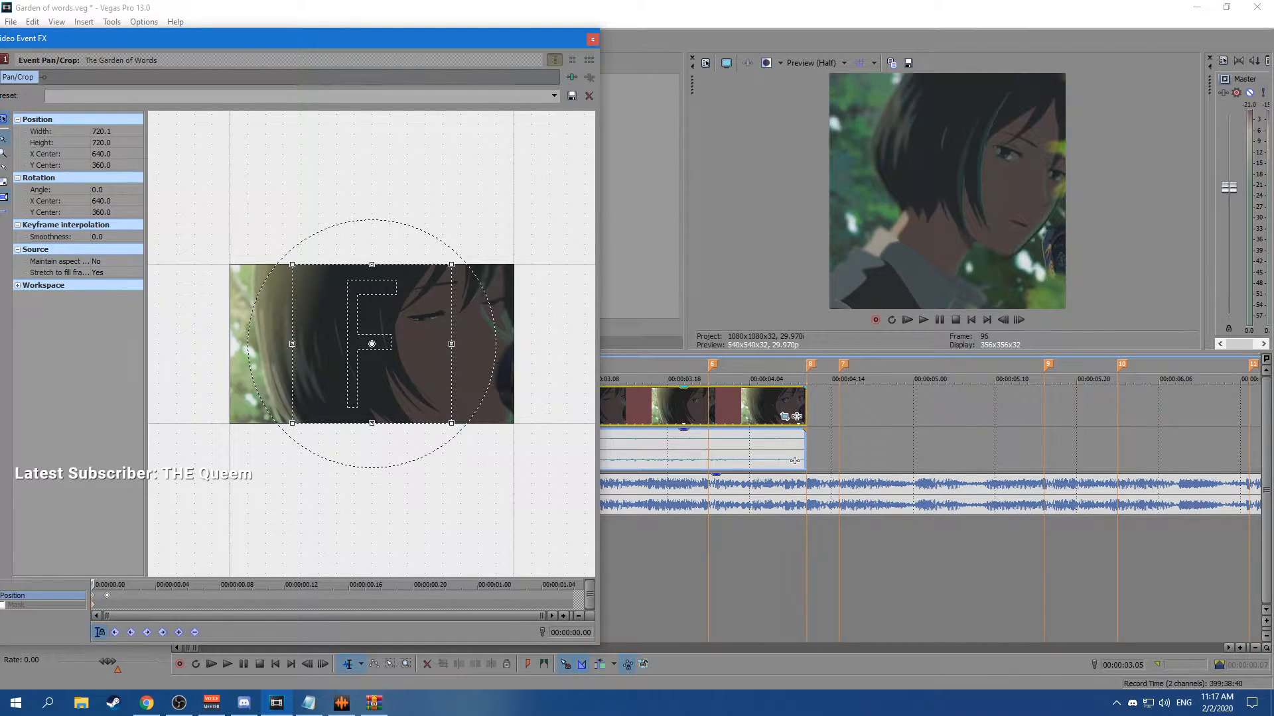
key(Right)
key(ctrl+z)
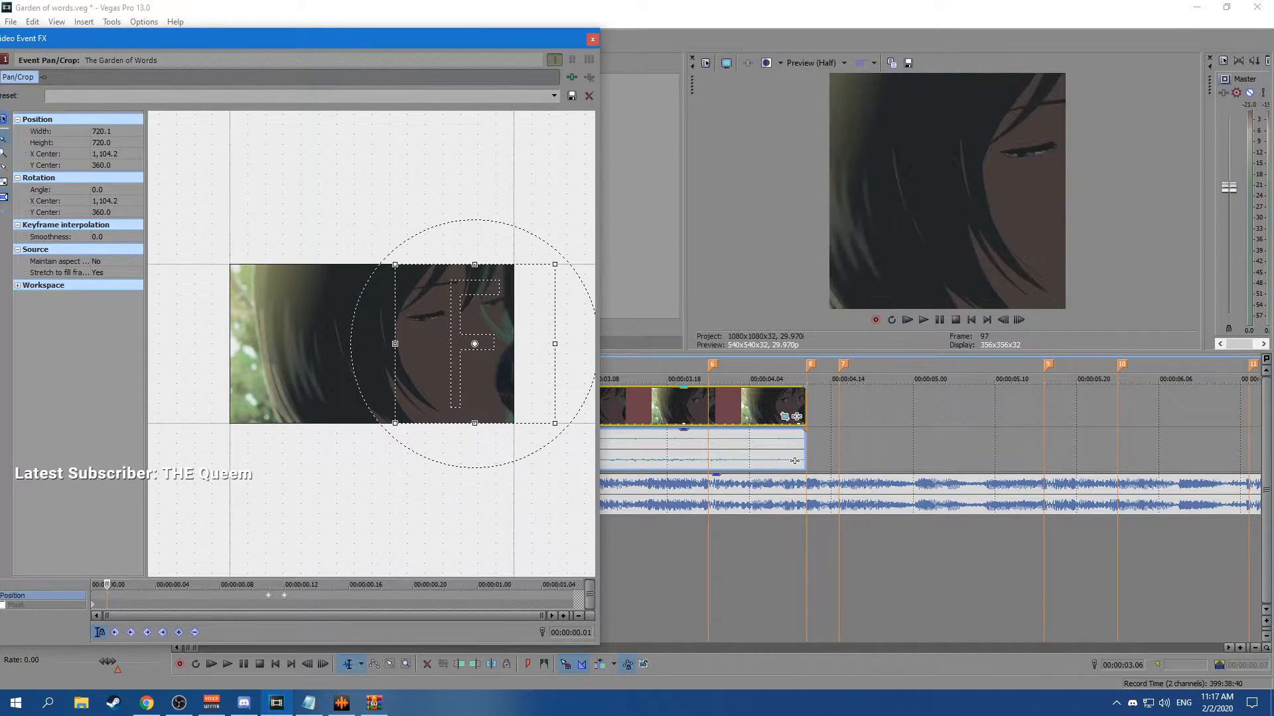
key(ctrl+z)
key(space)
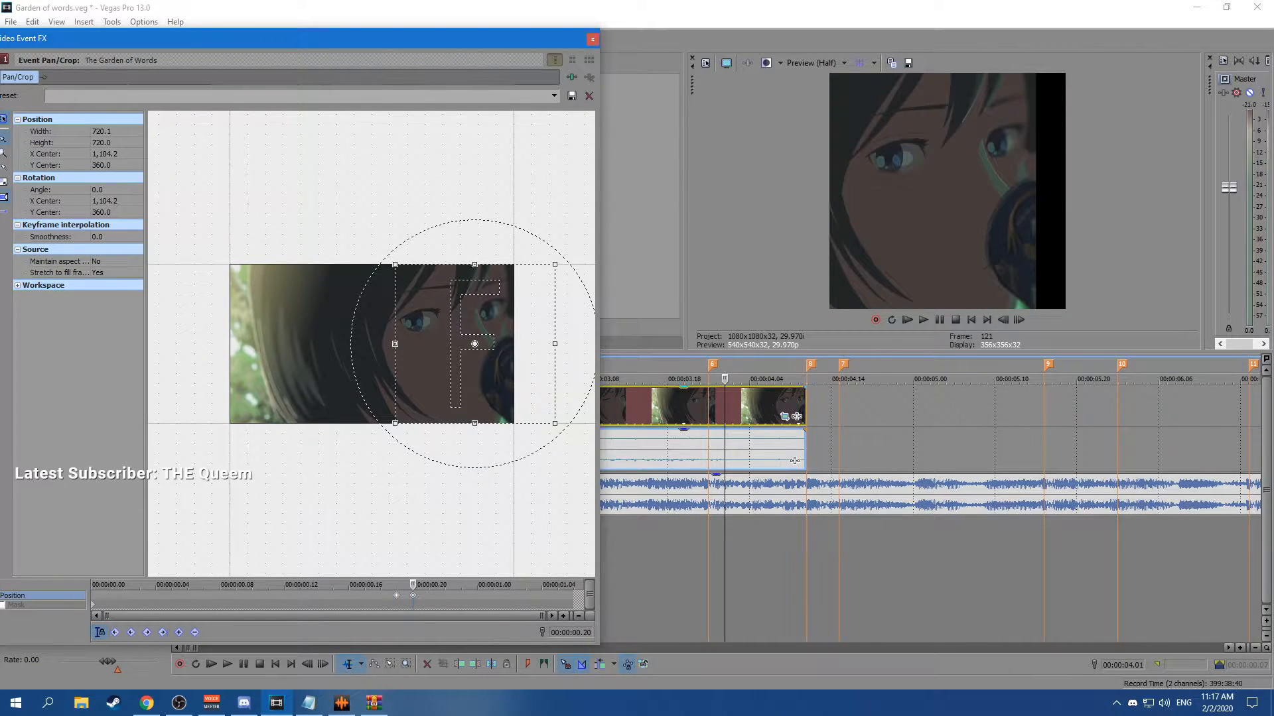
Delete the extra Pan/Crop position keyframe and shift the crop frame to X Center 918.8 so it stays within the image.
right_click(397, 595)
click(435, 497)
click(348, 596)
drag(348, 586, 413, 585)
key(ctrl+z)
drag(474, 343, 433, 344)
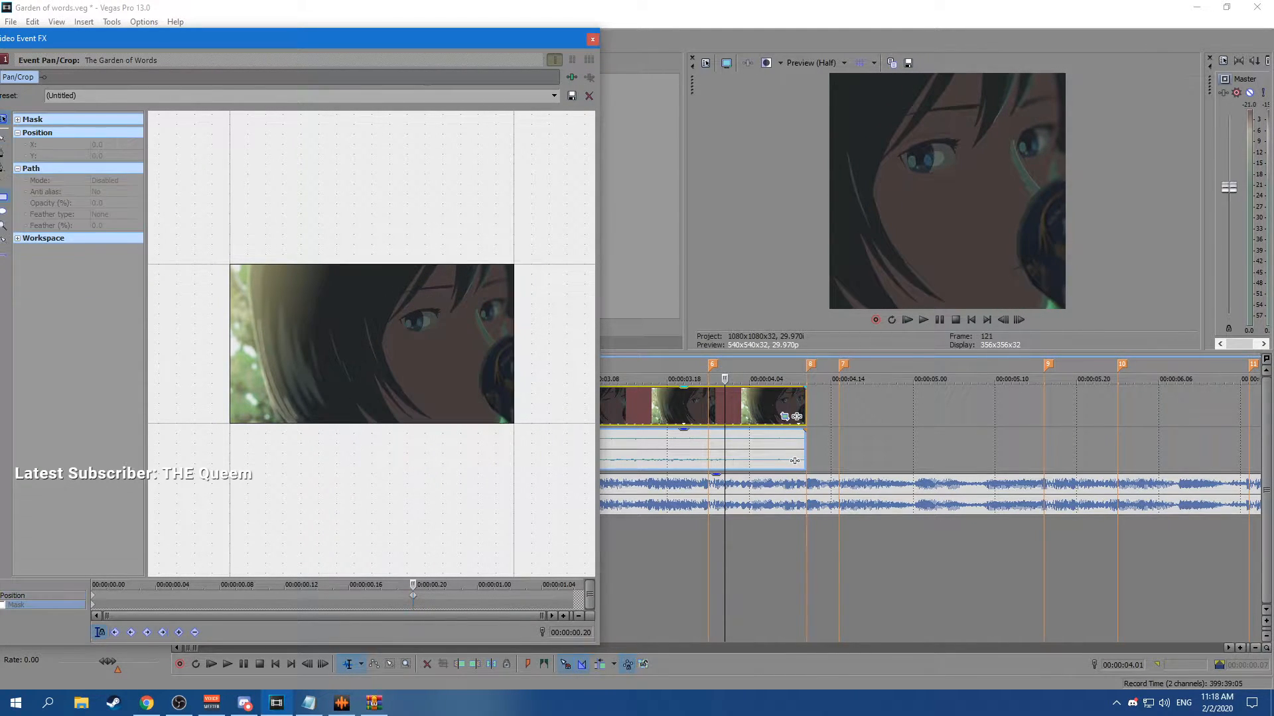
Set the position keyframes at the start and at 00:00:00.18 to Slow and delete the one at 00:00:00.20.
mouse_move(412, 585)
mouse_down()
mouse_move(93, 585)
mouse_move(444, 585)
mouse_move(429, 585)
mouse_up()
right_click(93, 596)
click(126, 545)
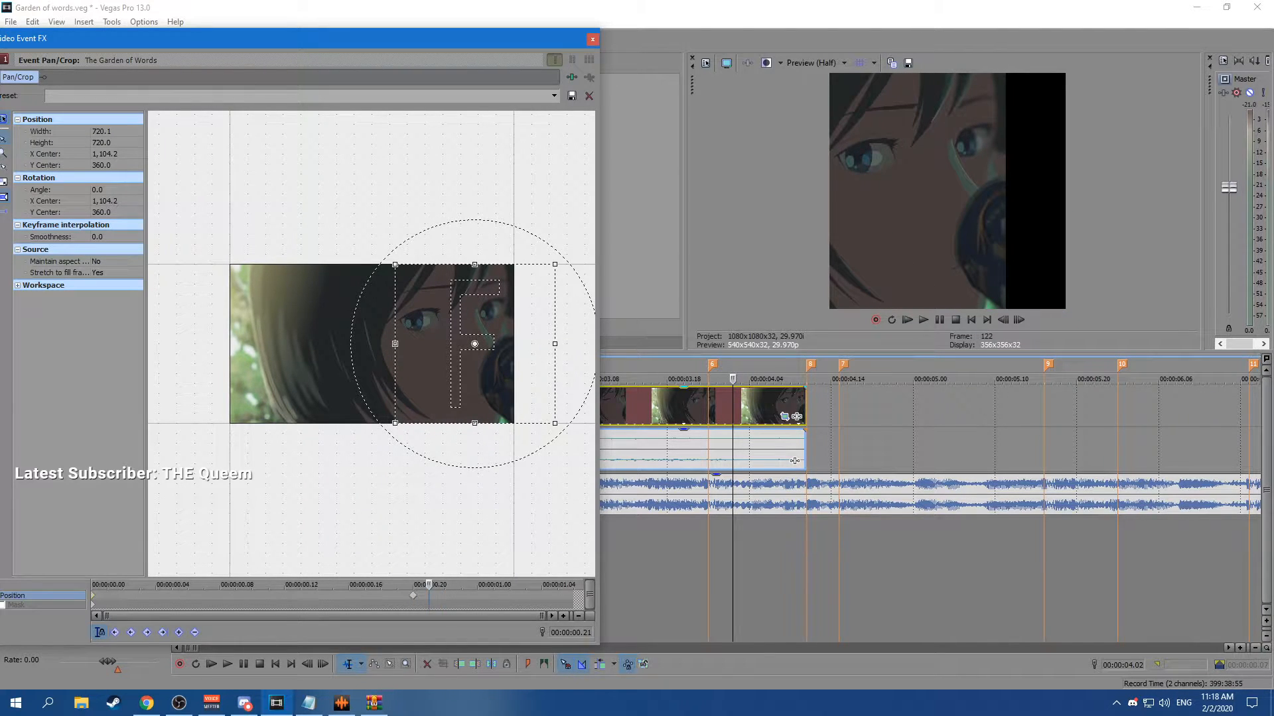
right_click(380, 596)
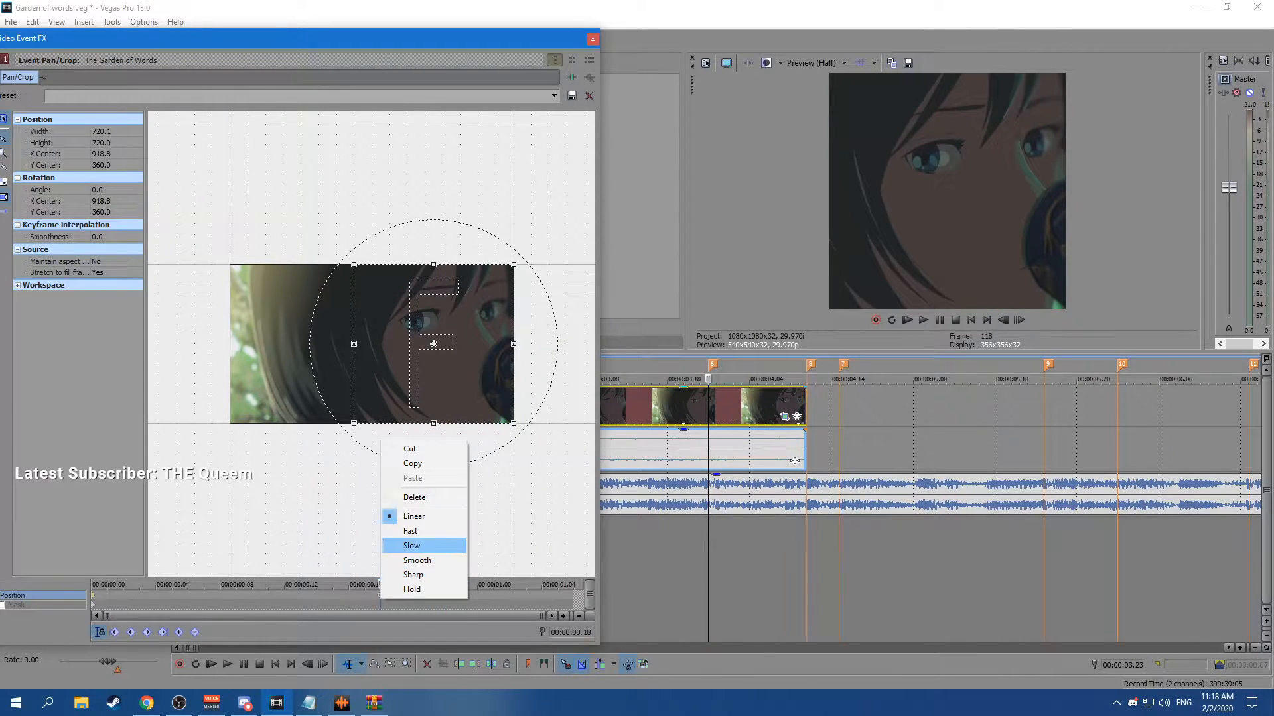
click(413, 545)
right_click(413, 595)
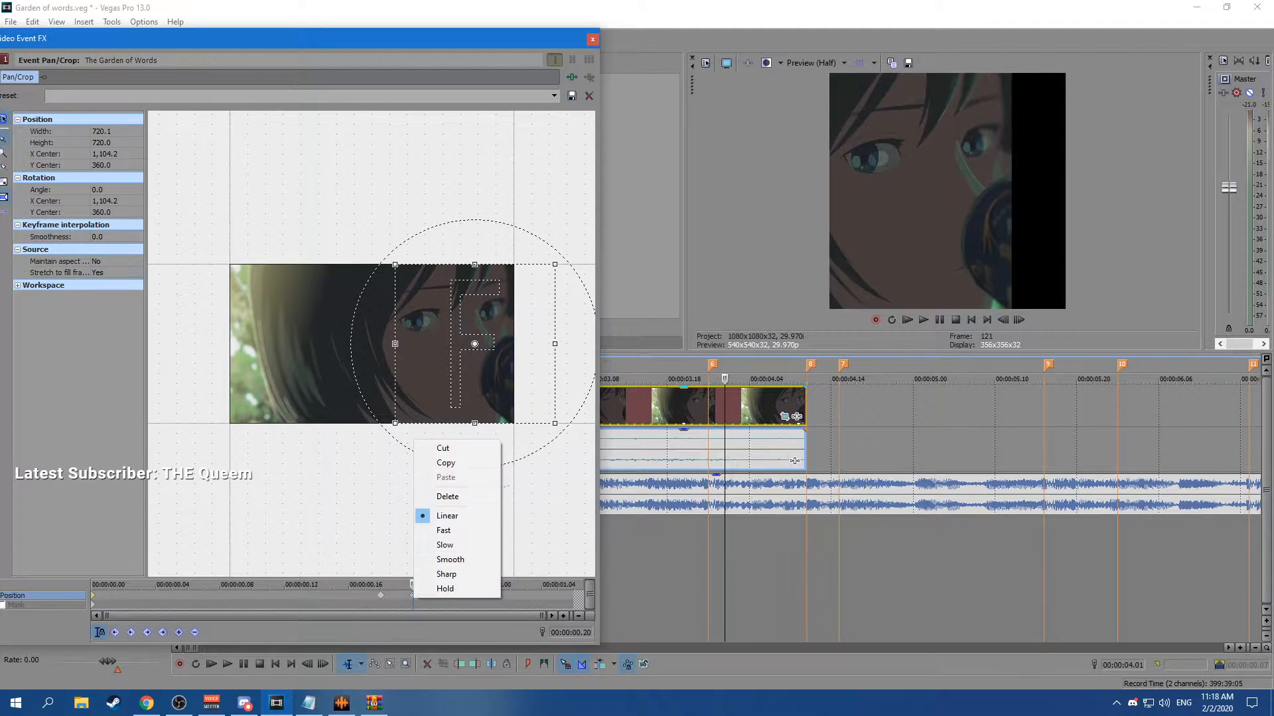
click(458, 496)
Set the starting position keyframe to Smooth, preview the pan, save the project and close the Pan/Crop settings.
drag(396, 586, 92, 585)
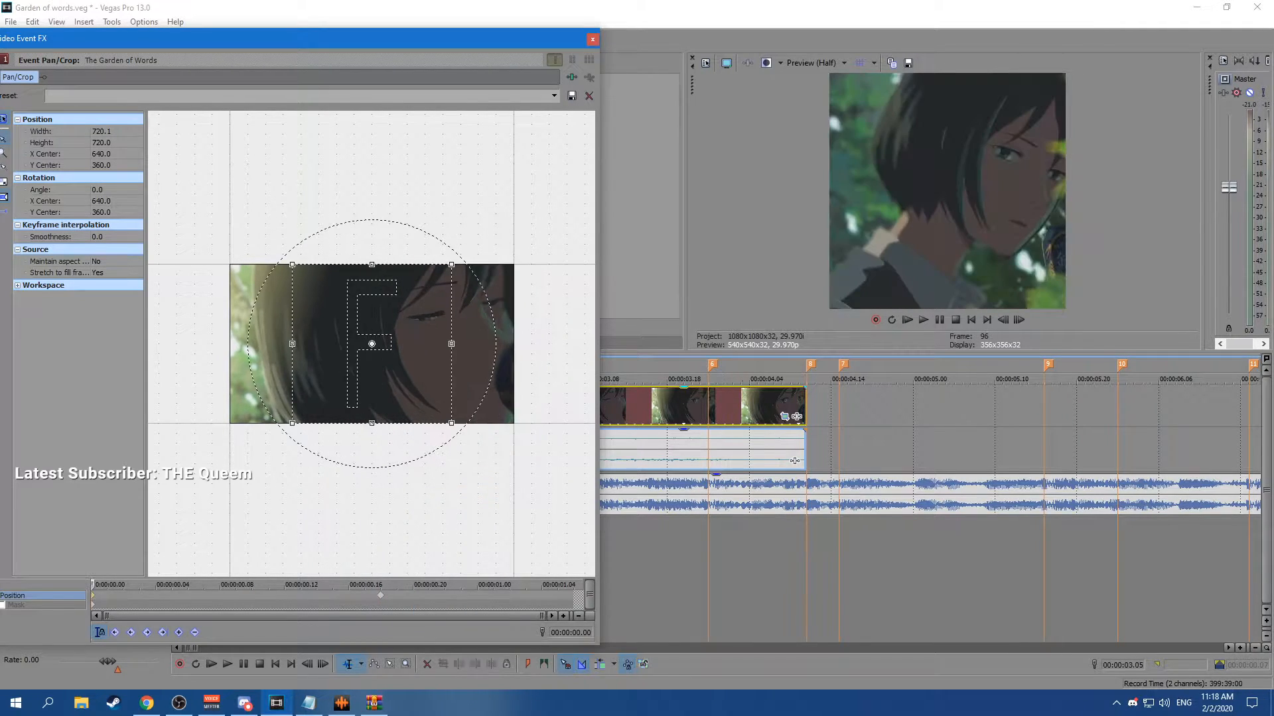
right_click(93, 597)
click(128, 560)
key(space)
drag(348, 585, 574, 585)
key(ctrl+s)
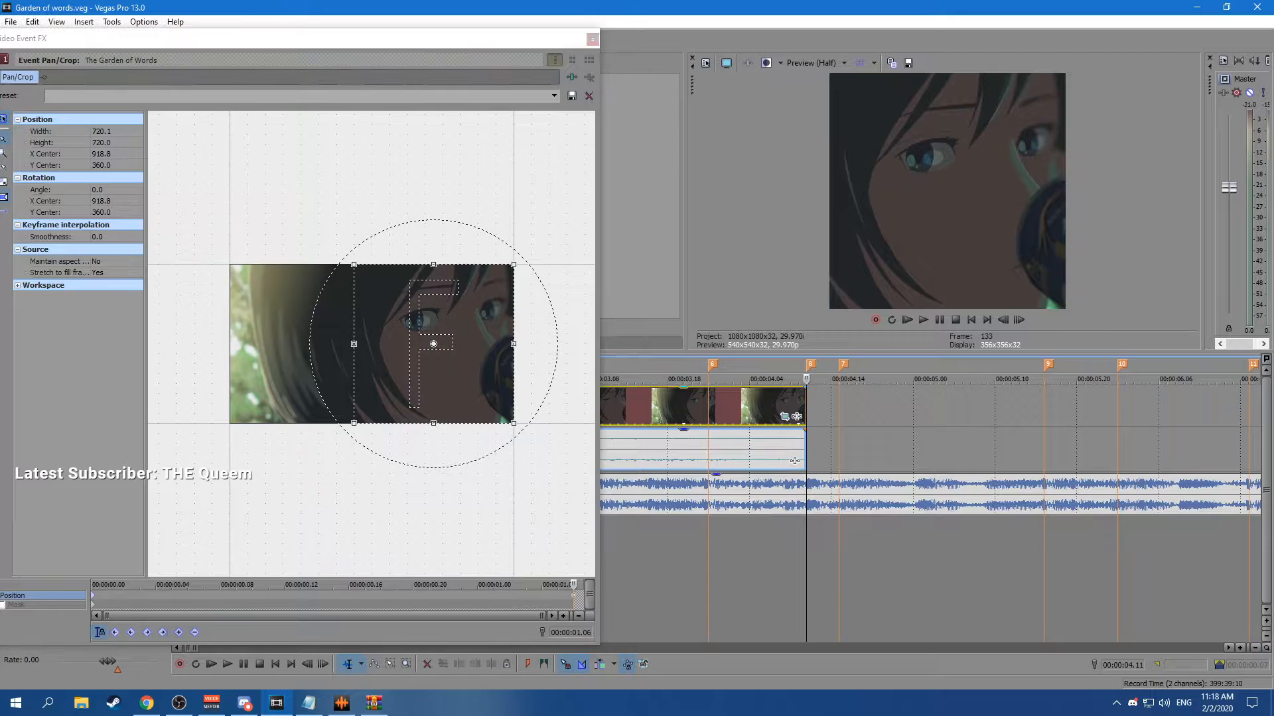
click(593, 39)
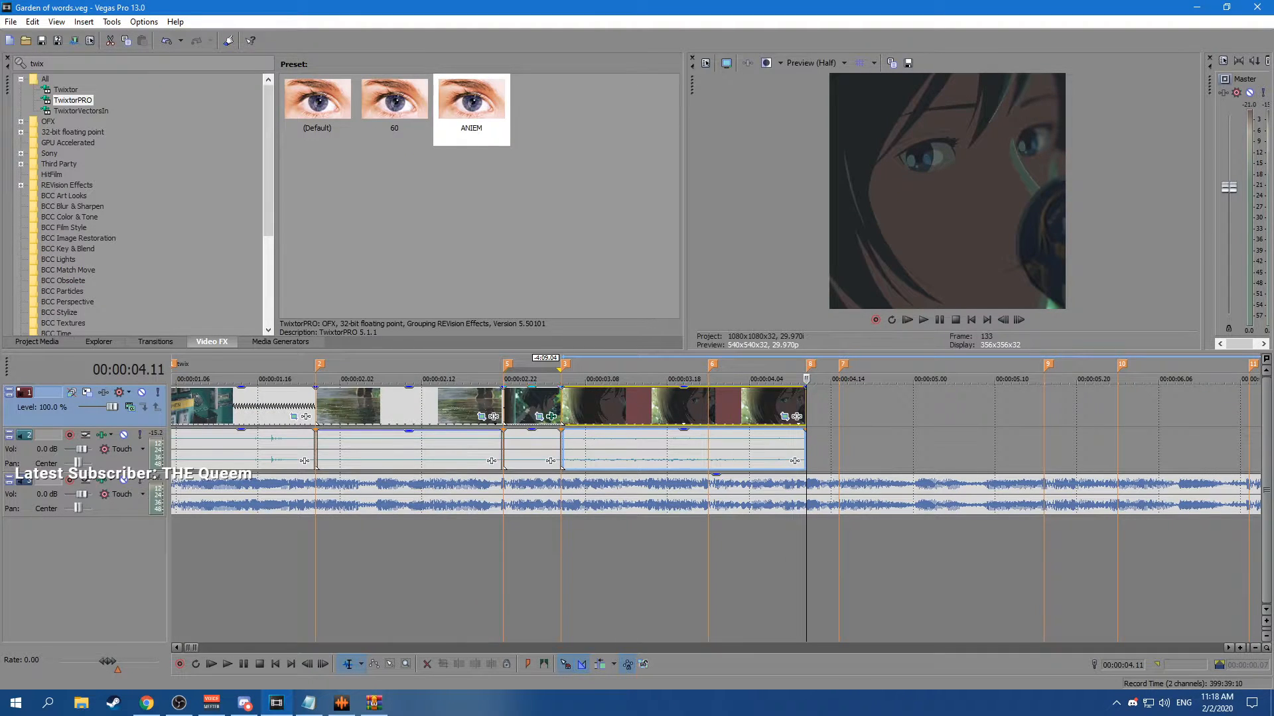
Play into the face close-up, time-compress it to end at the marker near 00:00:03.23, and save the project.
click(562, 410)
click(470, 406)
key(space)
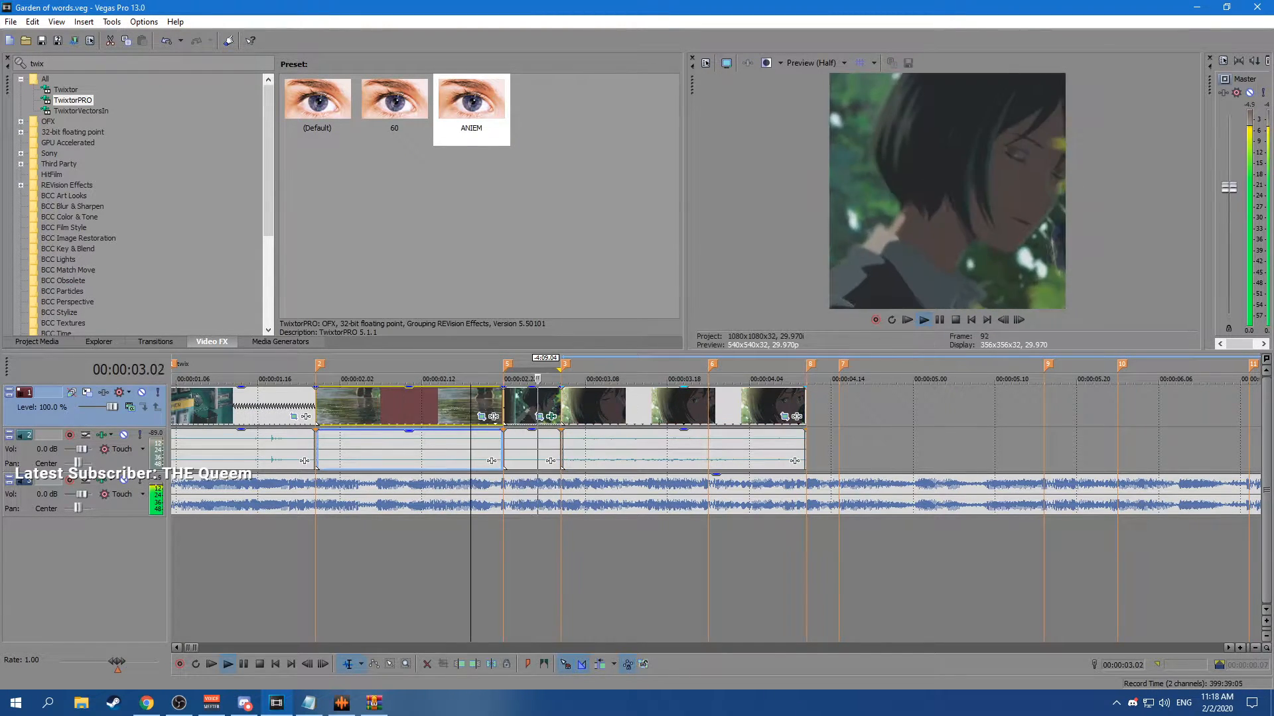
key(space)
click(707, 406)
ctrl+drag(806, 406, 707, 406)
key(ctrl+s)
Preview the face close-up and apply the TwixtorPRO preset ANIEM to it, closing the effect settings.
click(536, 406)
key(space)
key(space)
click(562, 406)
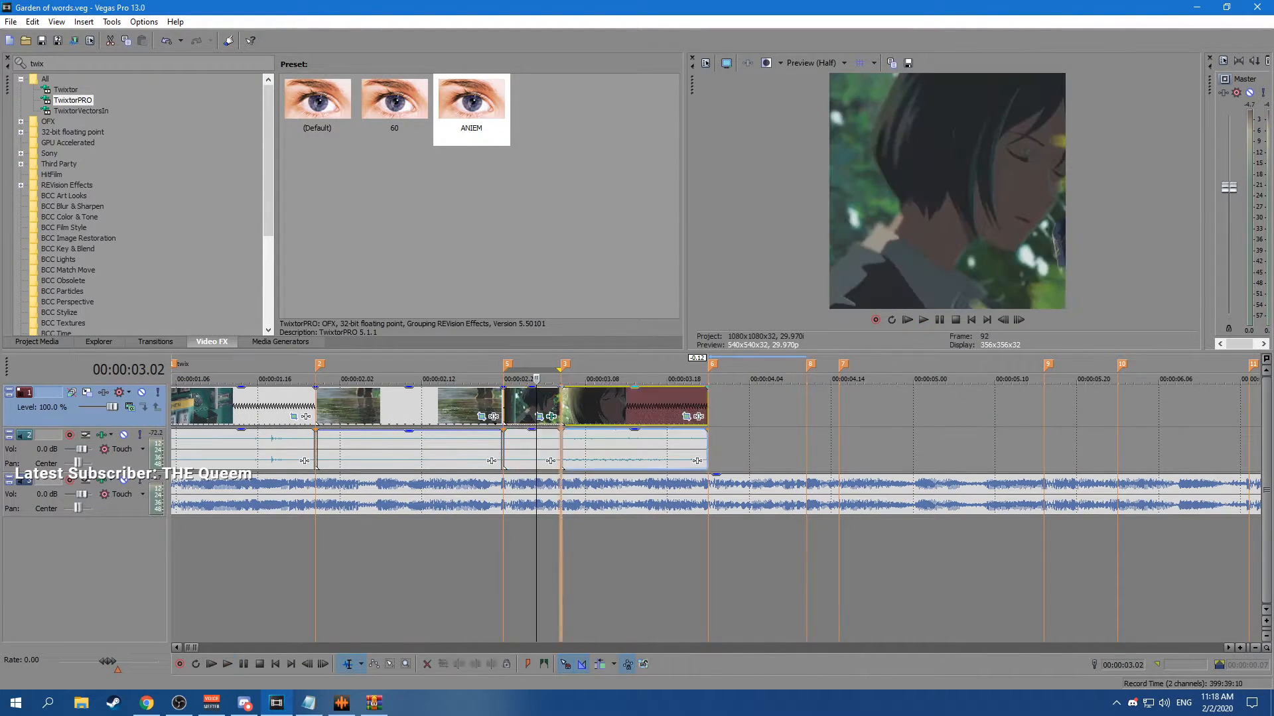
drag(472, 103, 600, 405)
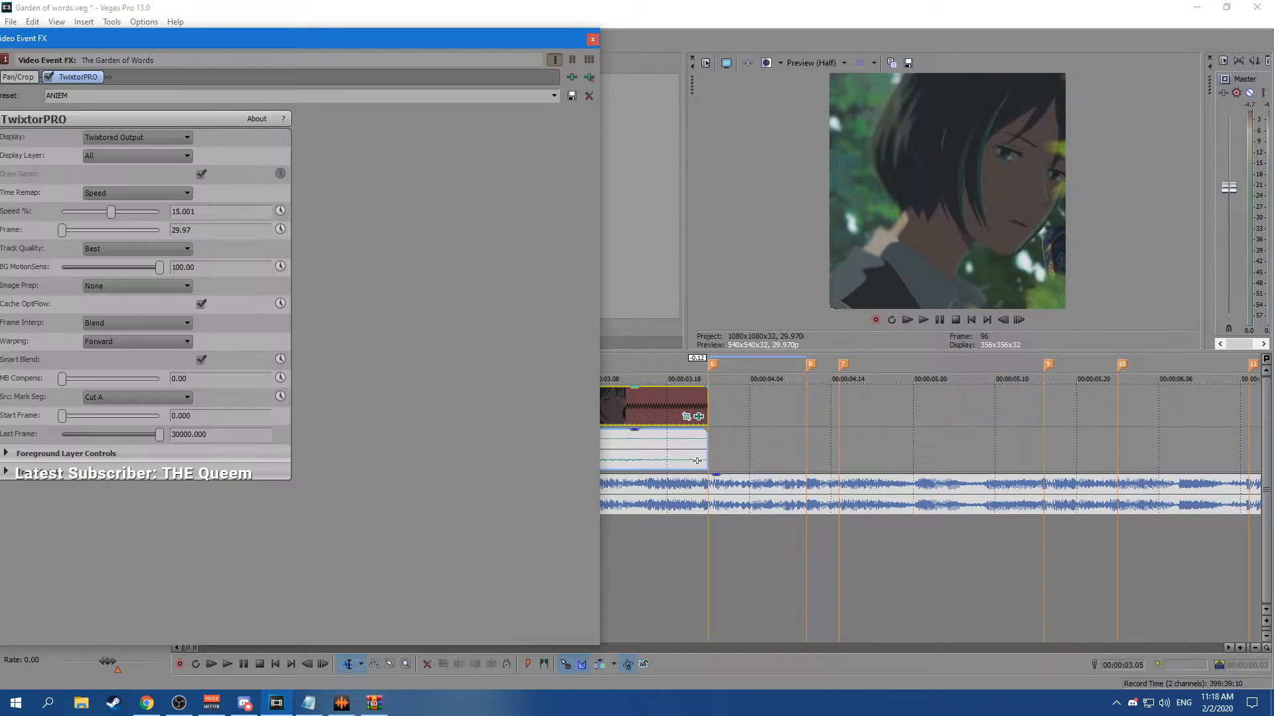
click(593, 39)
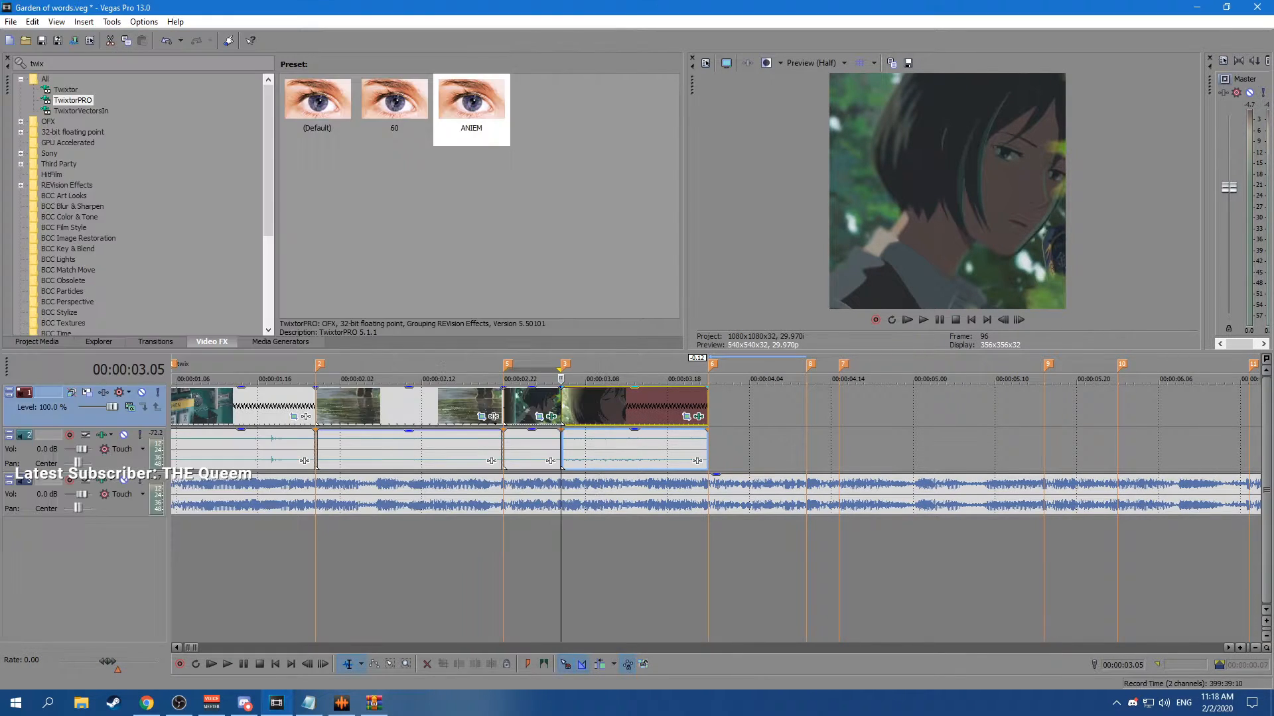
Select the time range from 00:00:02.22 to 00:00:03.22 over the profile and close-up shots and play it.
drag(504, 372, 699, 372)
click(500, 378)
click(923, 320)
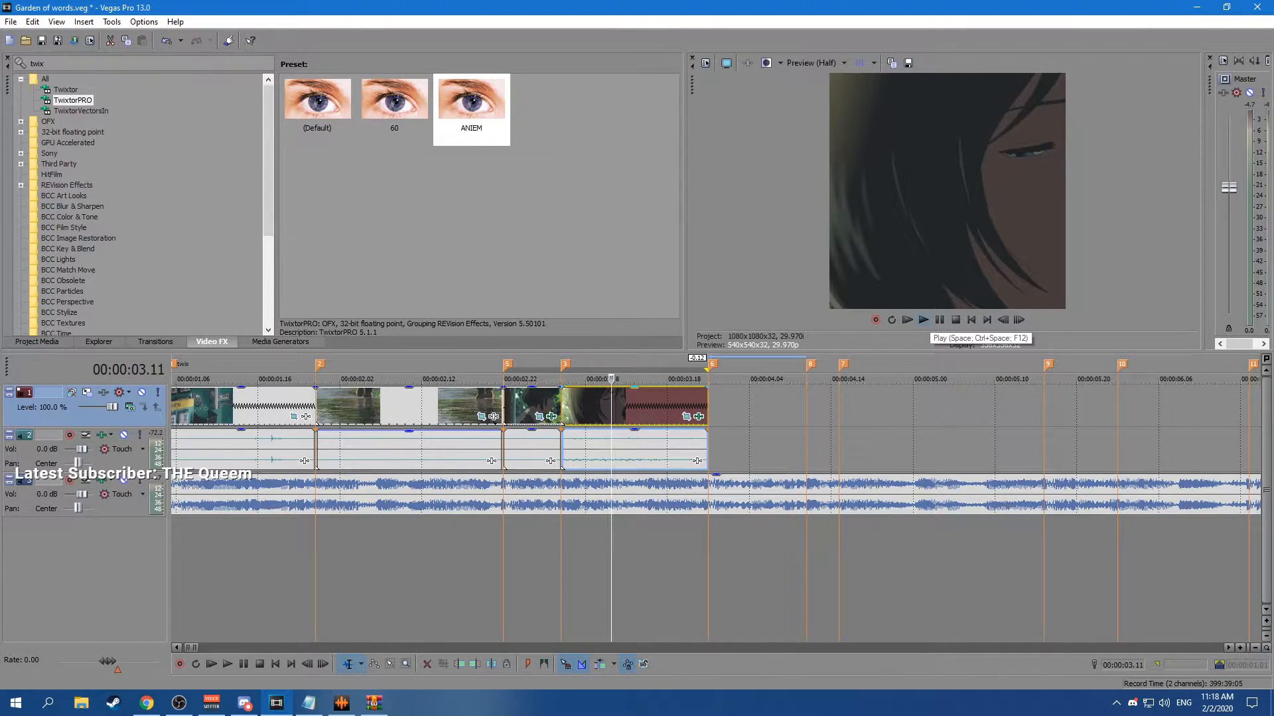
click(924, 320)
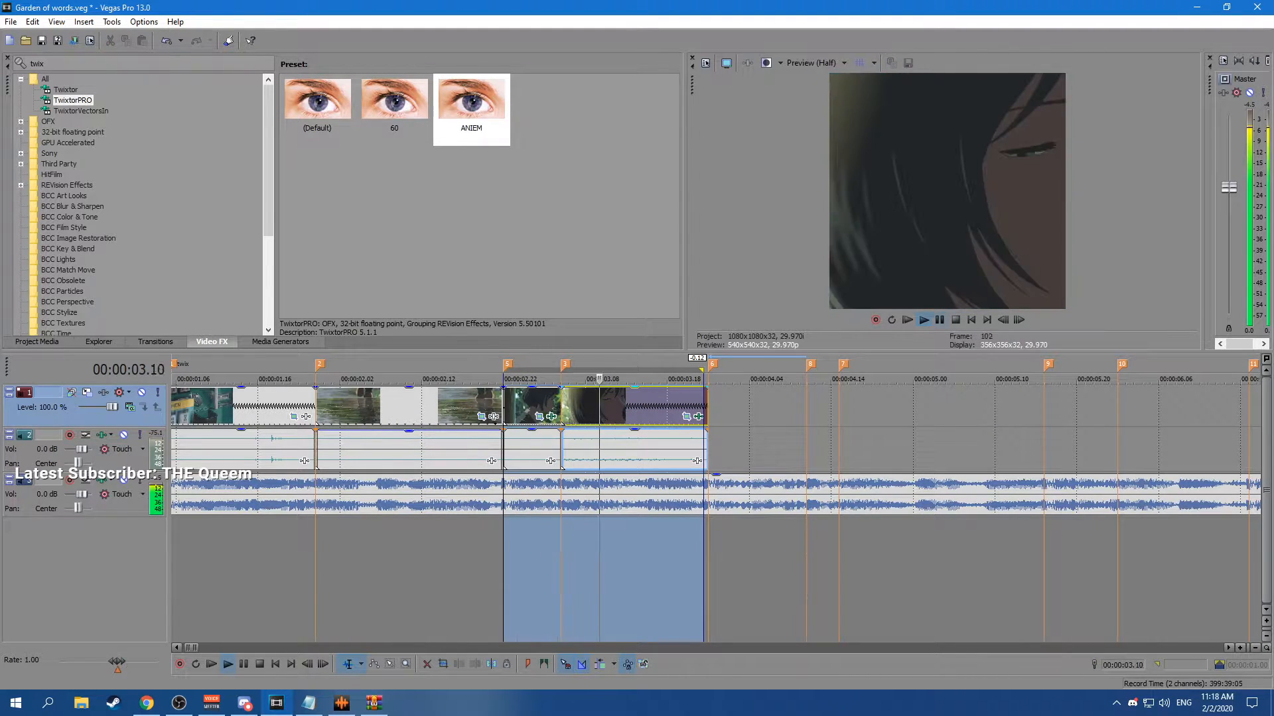
Animate the close-up's TwixtorPRO Speed % with keyframes of 100 at the start and 15 at 00:00:00.18.
click(699, 417)
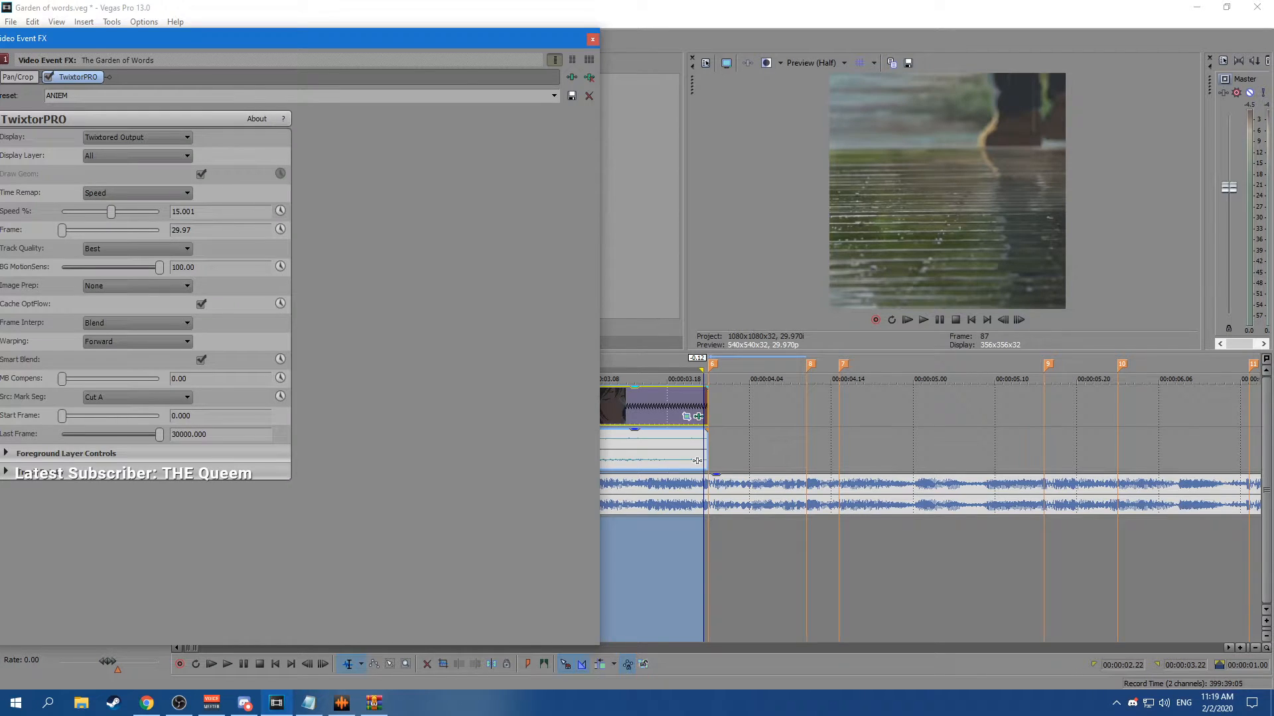
drag(126, 39, 188, 31)
click(342, 204)
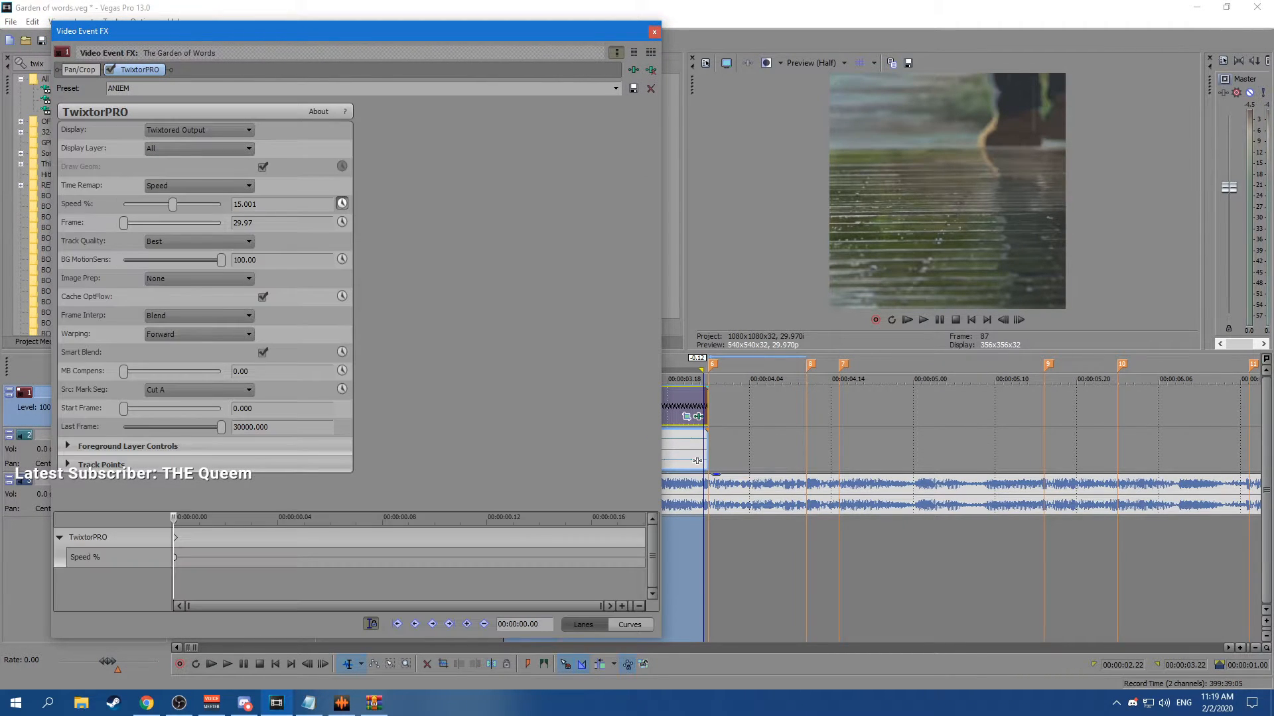
drag(175, 582, 633, 582)
double_click(173, 204)
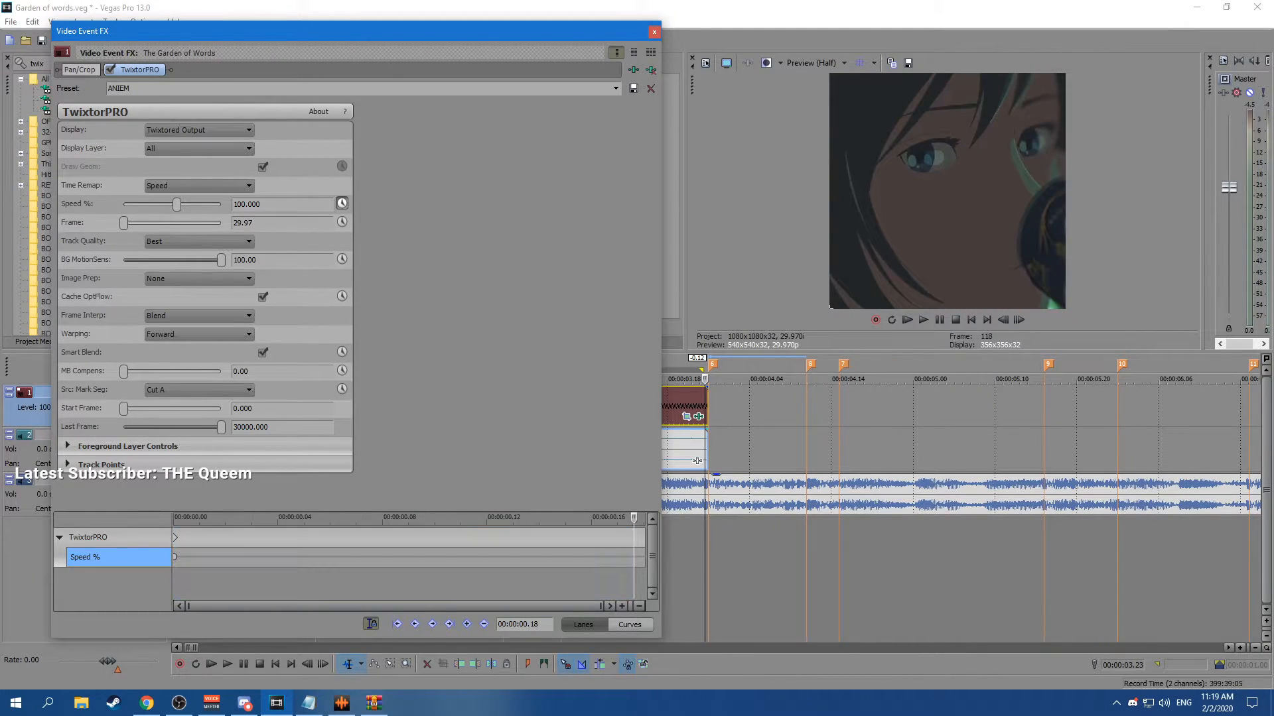
key(Return)
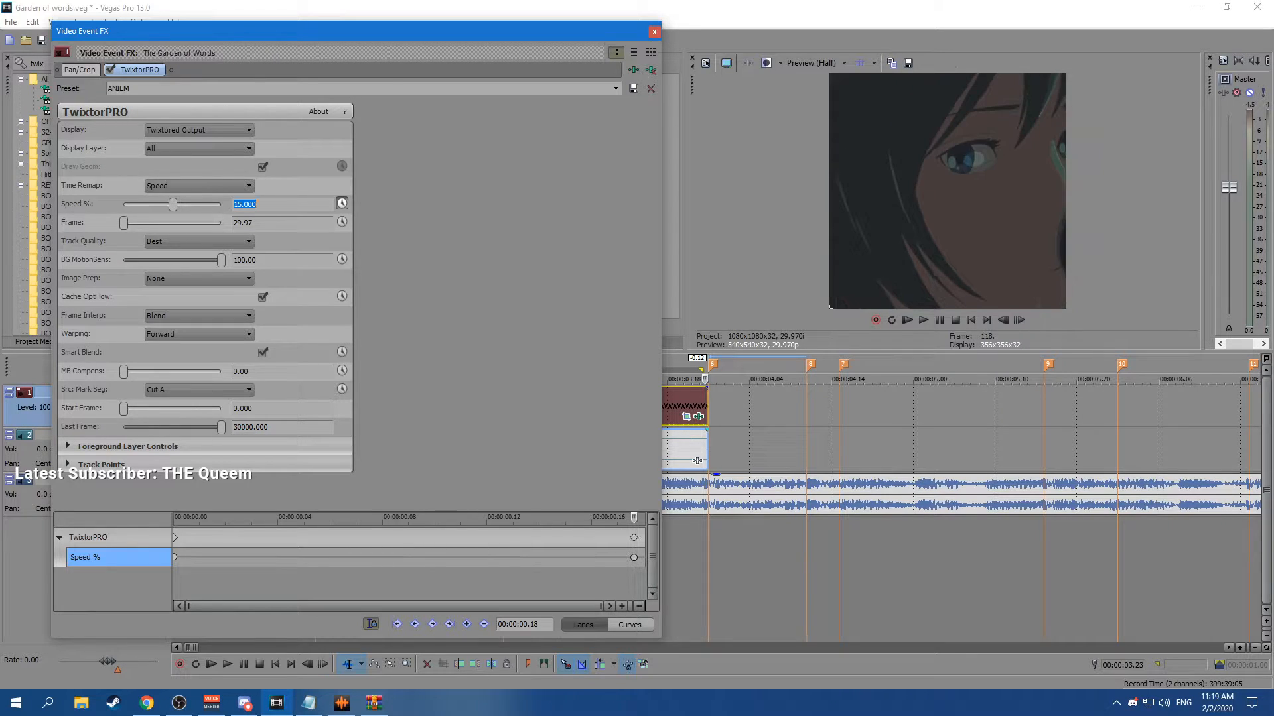
Change the interpolation type of the starting Speed % keyframe and move to the closing keyframe.
right_click(174, 555)
click(212, 465)
drag(174, 582, 634, 583)
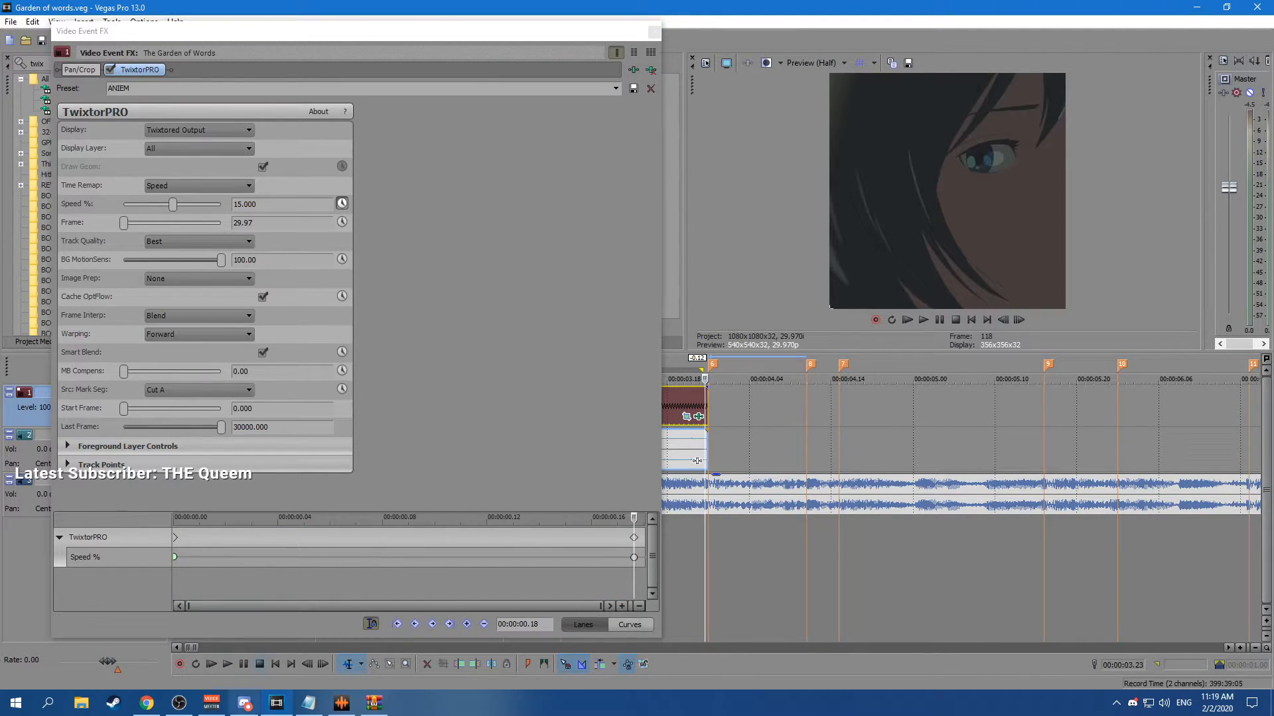
key(alt+Tab)
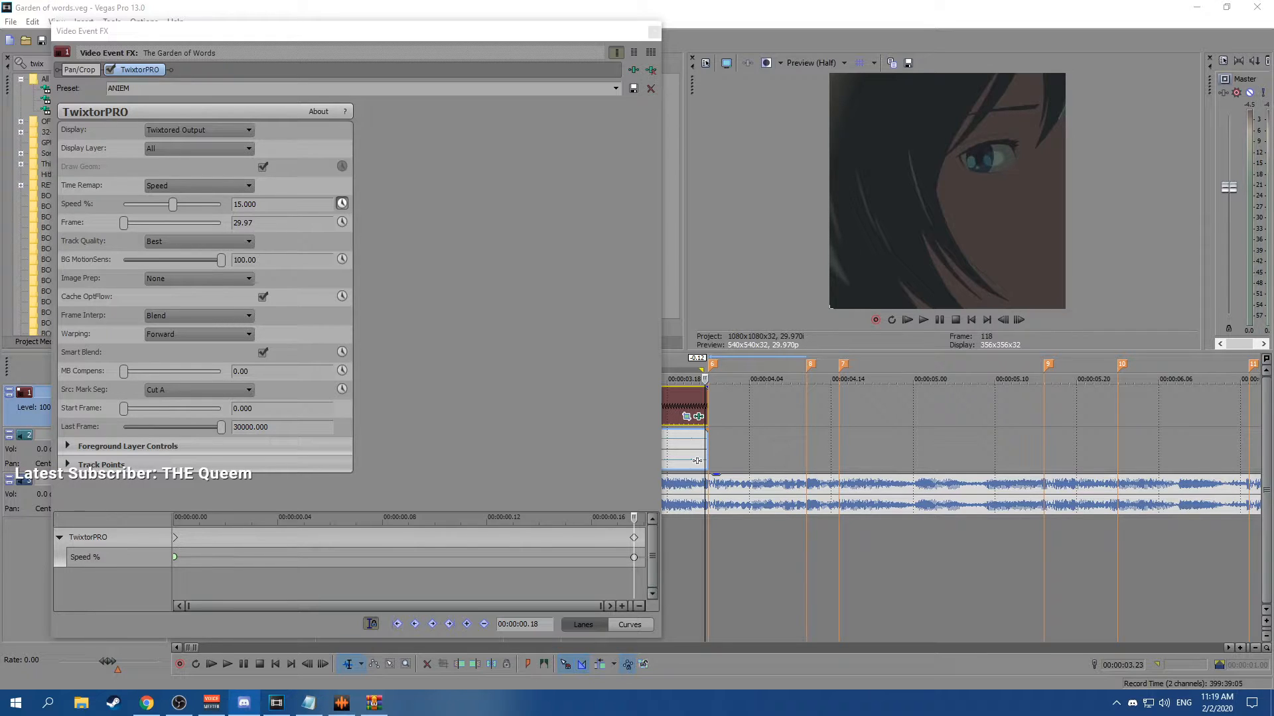
click(633, 557)
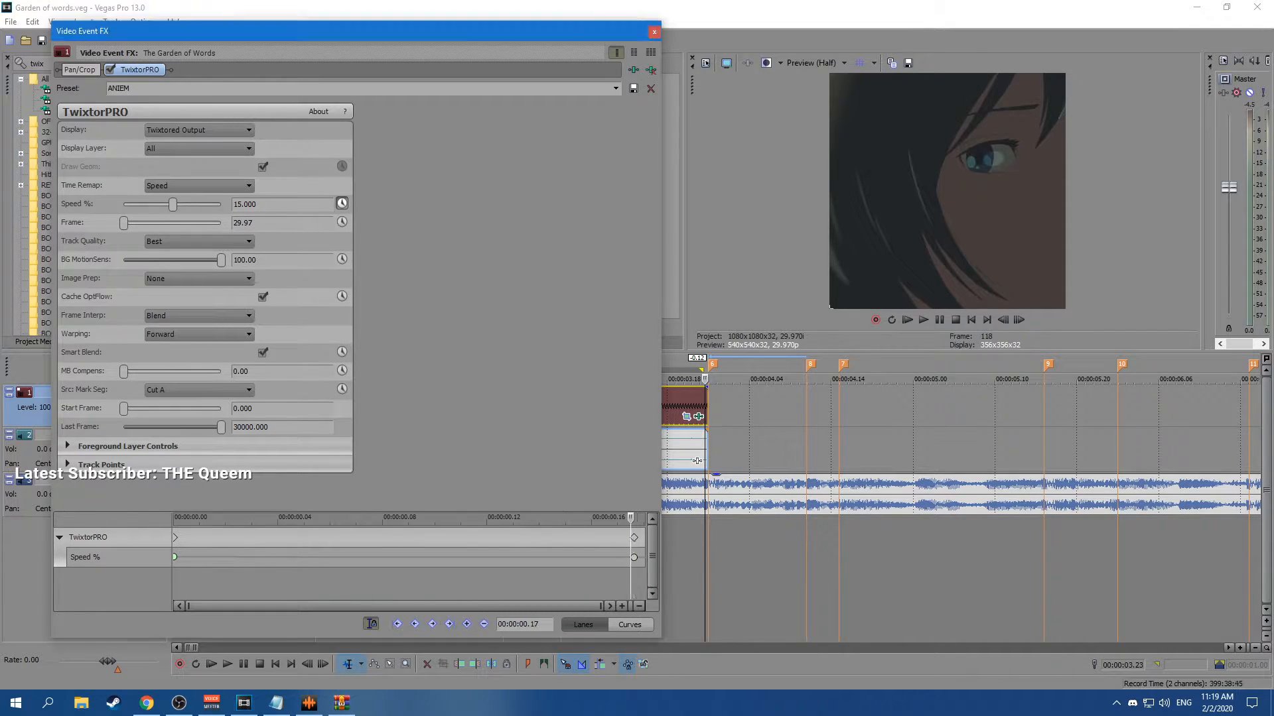
Remove the closing Speed % keyframe from the close-up's TwixtorPRO animation and close the effect settings.
right_click(634, 557)
click(665, 357)
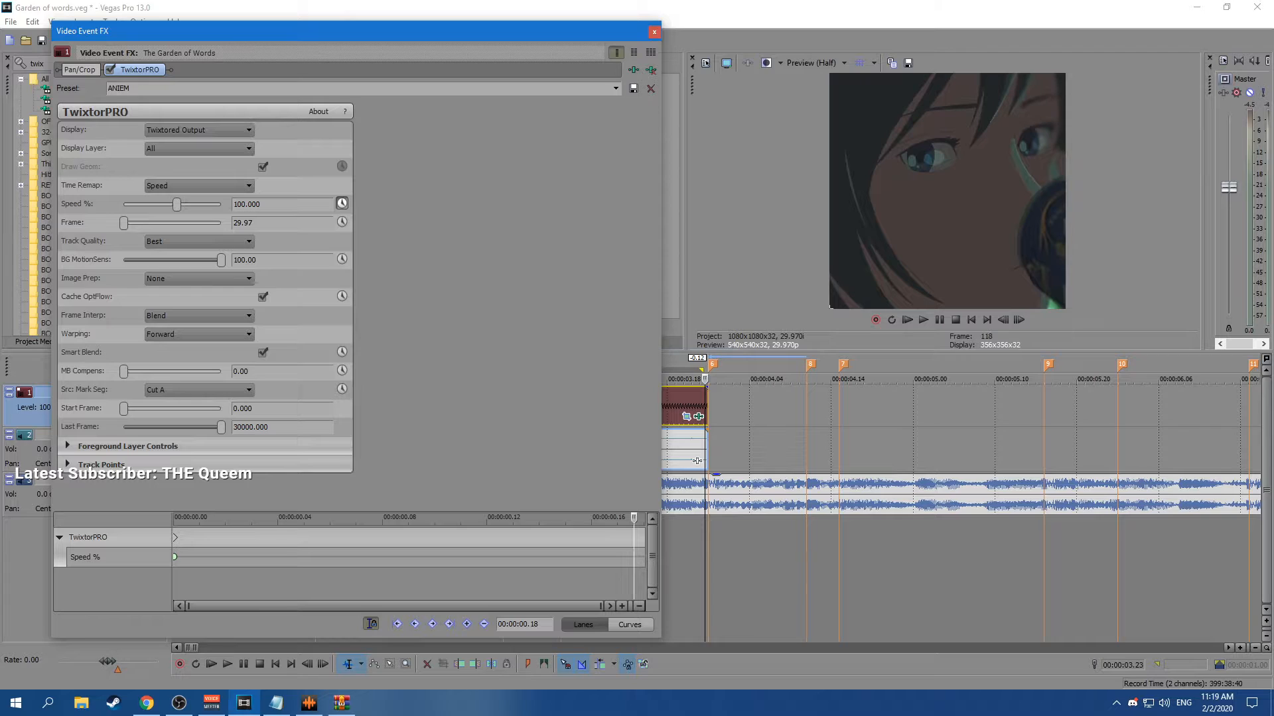
click(654, 32)
Replay the profile and face close-up shots to check their timing, and save the project.
click(577, 406)
key(space)
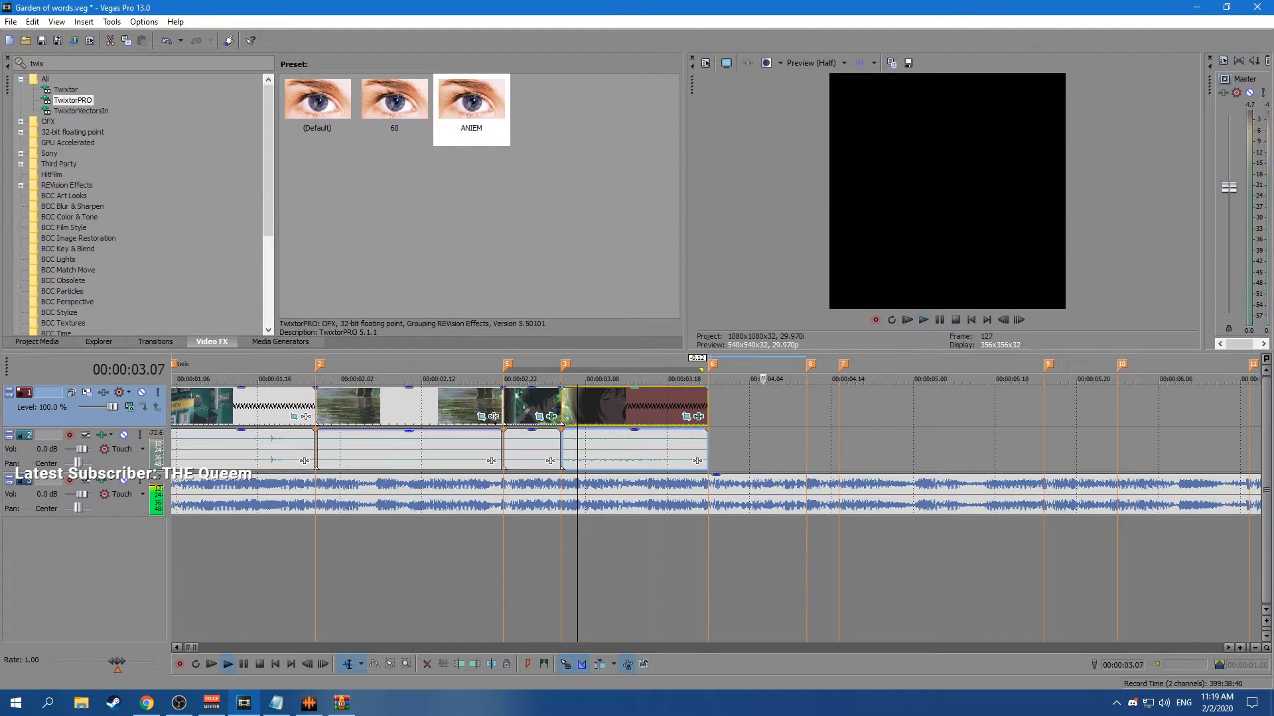
click(511, 406)
key(space)
key(space)
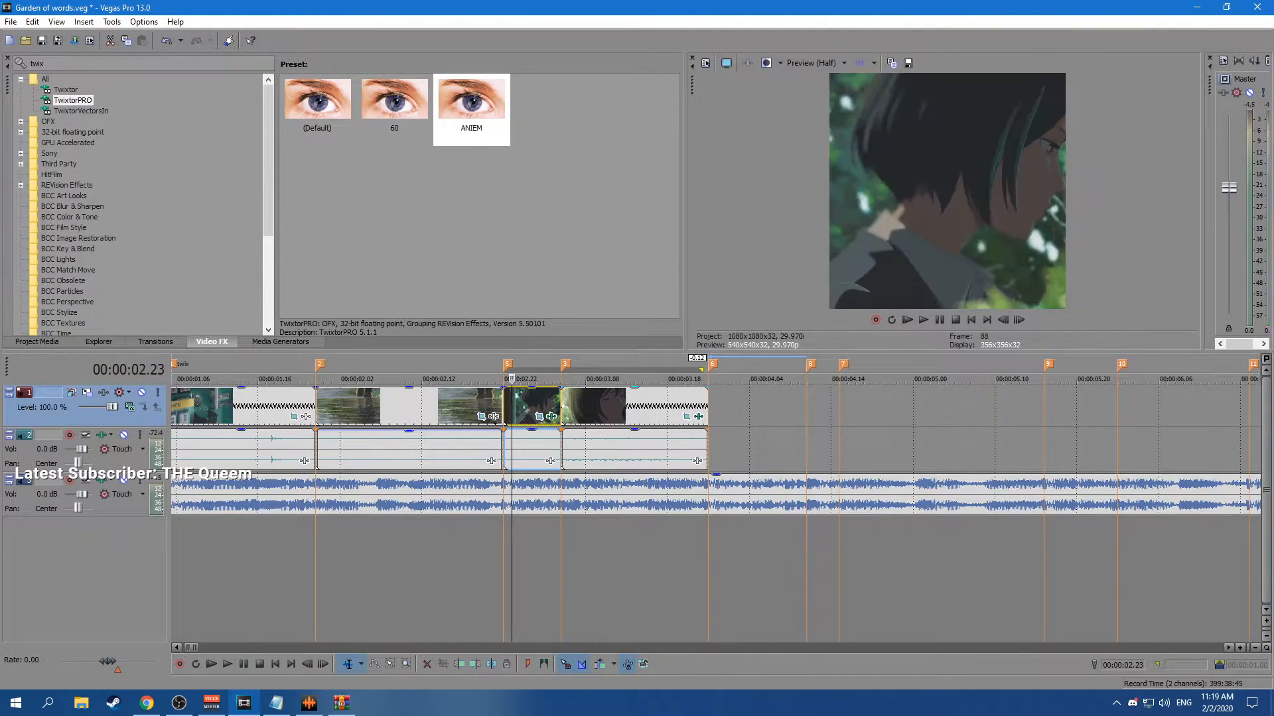
click(705, 406)
key(ctrl+s)
Play through the remaining film footage after the face close-up in search of the next scene.
scroll(705, 406, down, 12)
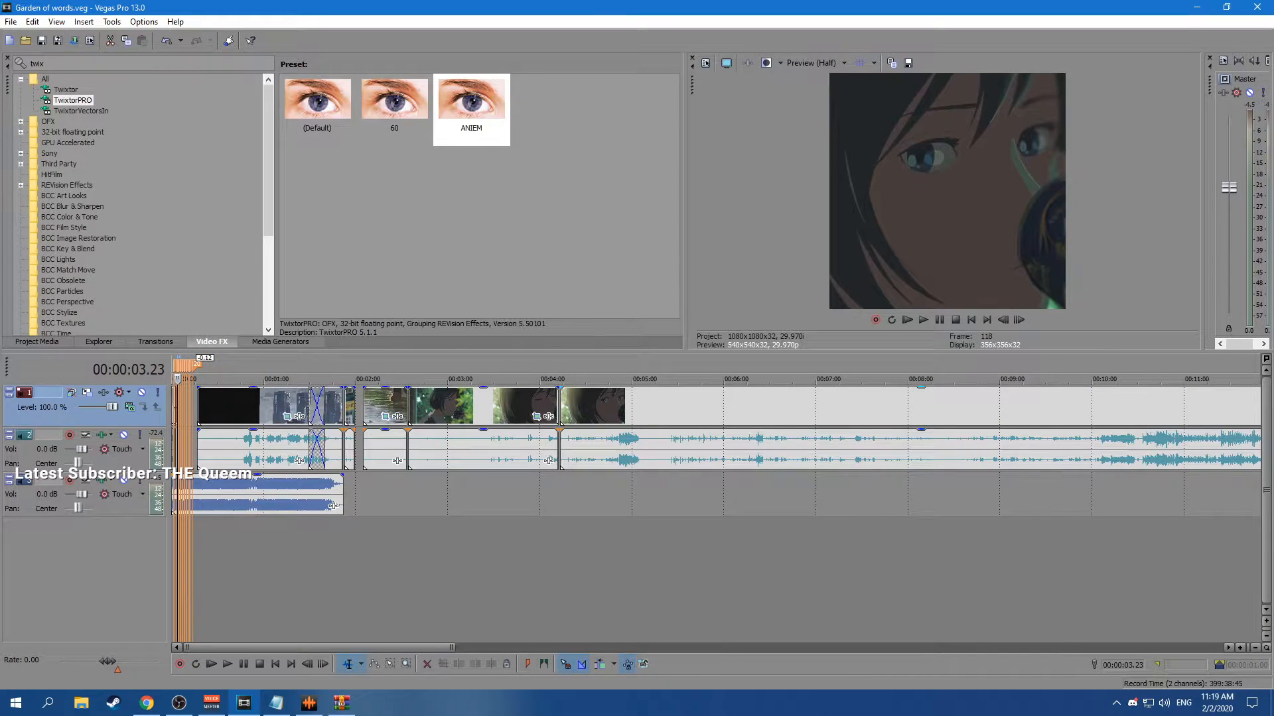
click(585, 406)
click(598, 406)
click(605, 406)
key(space)
scroll(605, 406, up, 4)
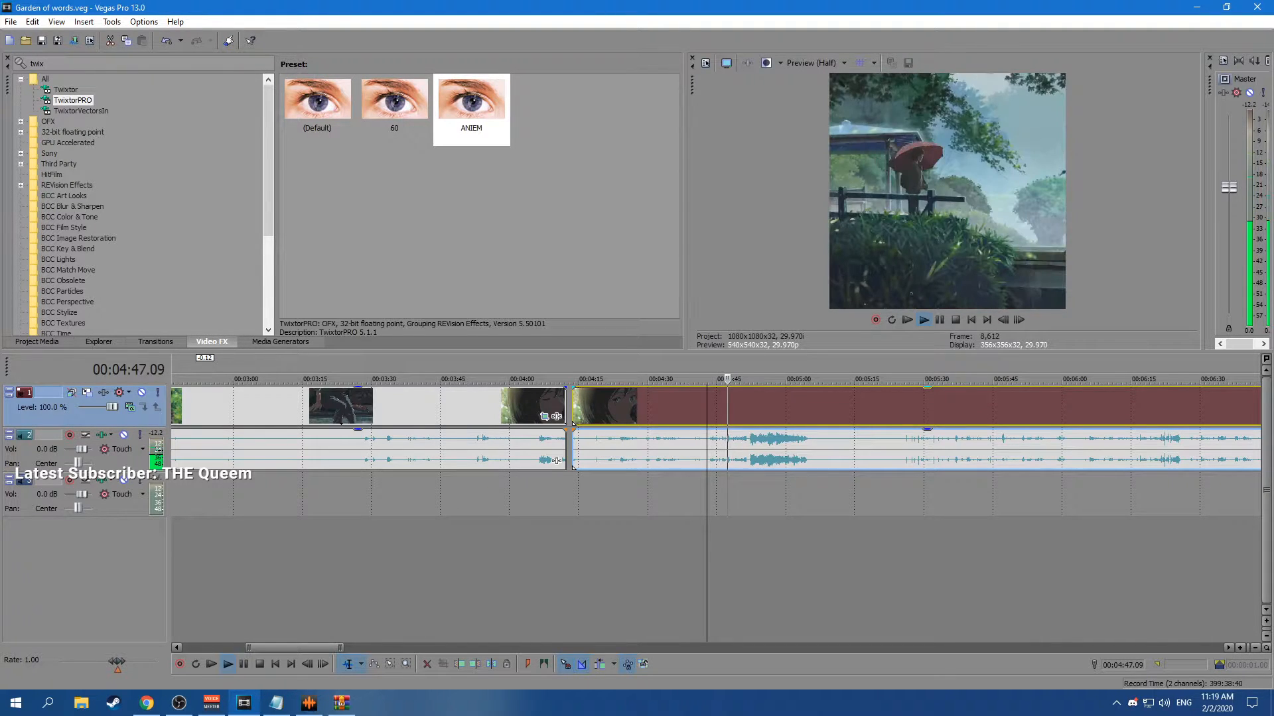
key(space)
key(space)
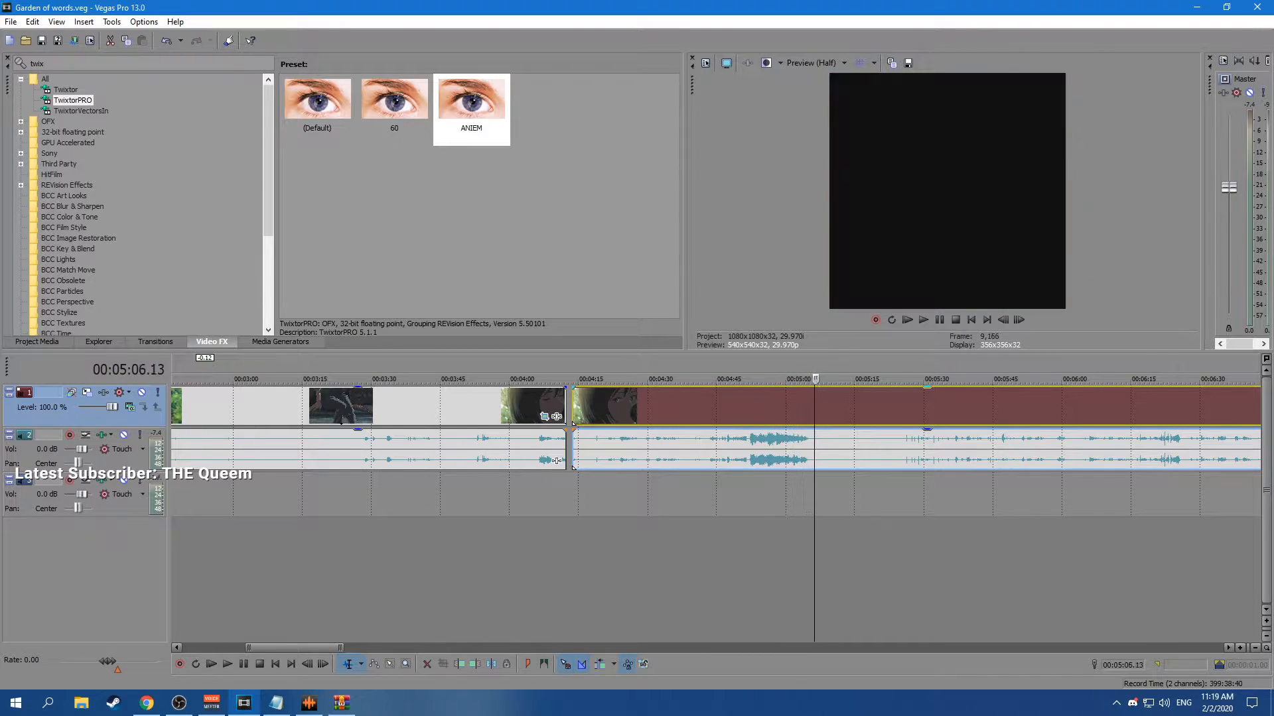
Cut the tomato-slicing shot out of the film around 00:05:26 and place it at marker 6.
mouse_move(887, 378)
mouse_down()
mouse_move(944, 379)
mouse_move(887, 378)
mouse_move(909, 378)
mouse_up()
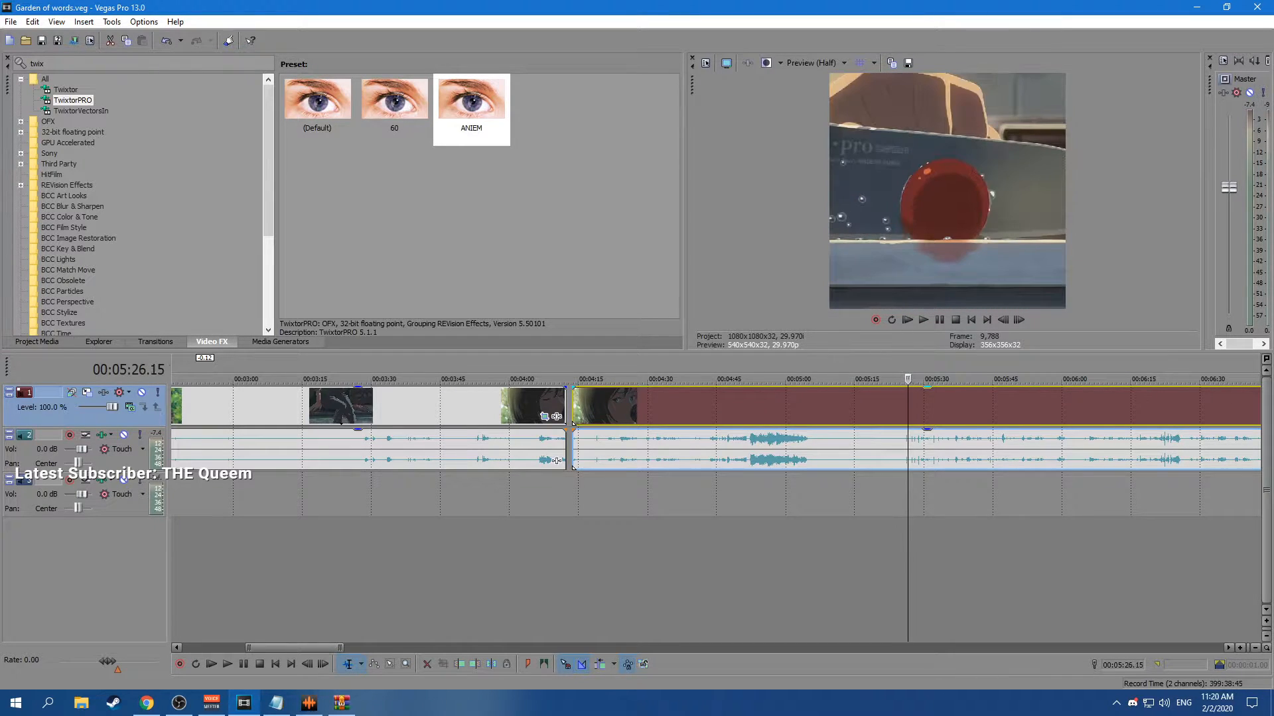
drag(901, 379, 906, 379)
scroll(715, 511, up, 2)
mouse_move(707, 379)
mouse_down()
mouse_move(730, 379)
mouse_move(175, 406)
mouse_move(290, 406)
mouse_move(252, 406)
mouse_up()
key(s)
key(s)
click(254, 406)
scroll(254, 406, up, 6)
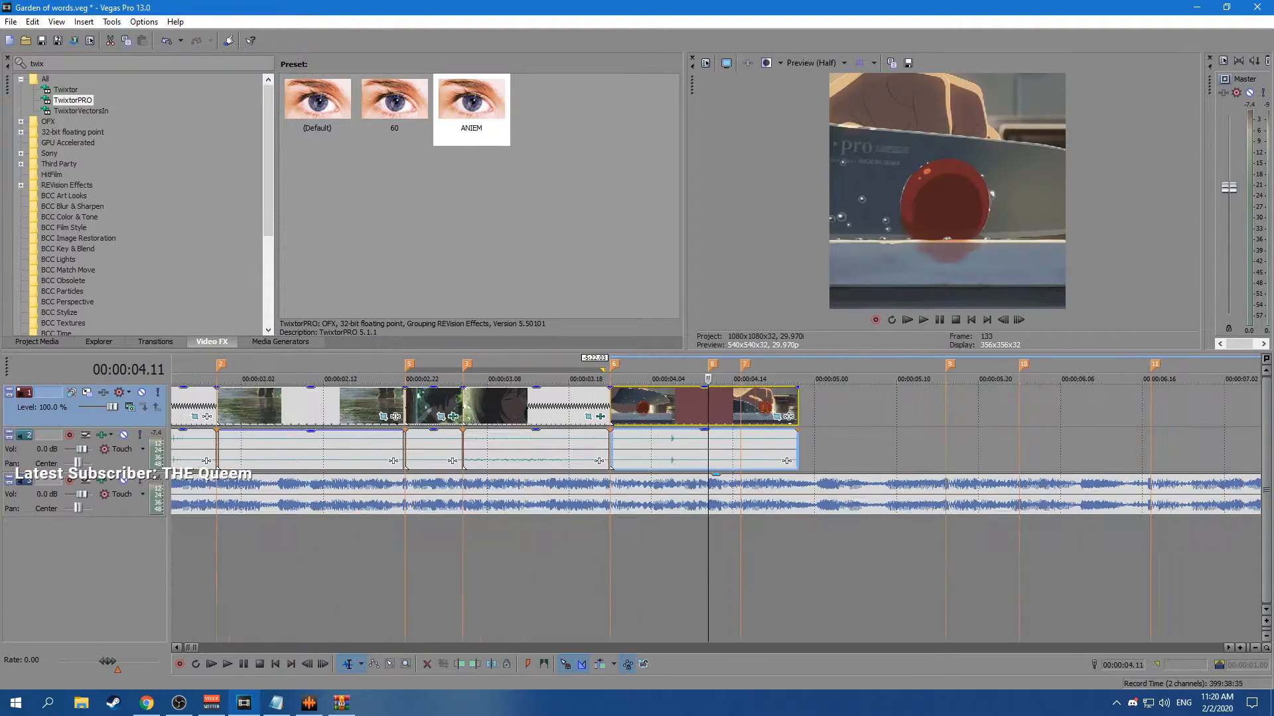
Save the project and play the tomato shot against the music after marker 6.
key(ctrl+s)
click(593, 405)
key(space)
key(space)
click(707, 406)
key(space)
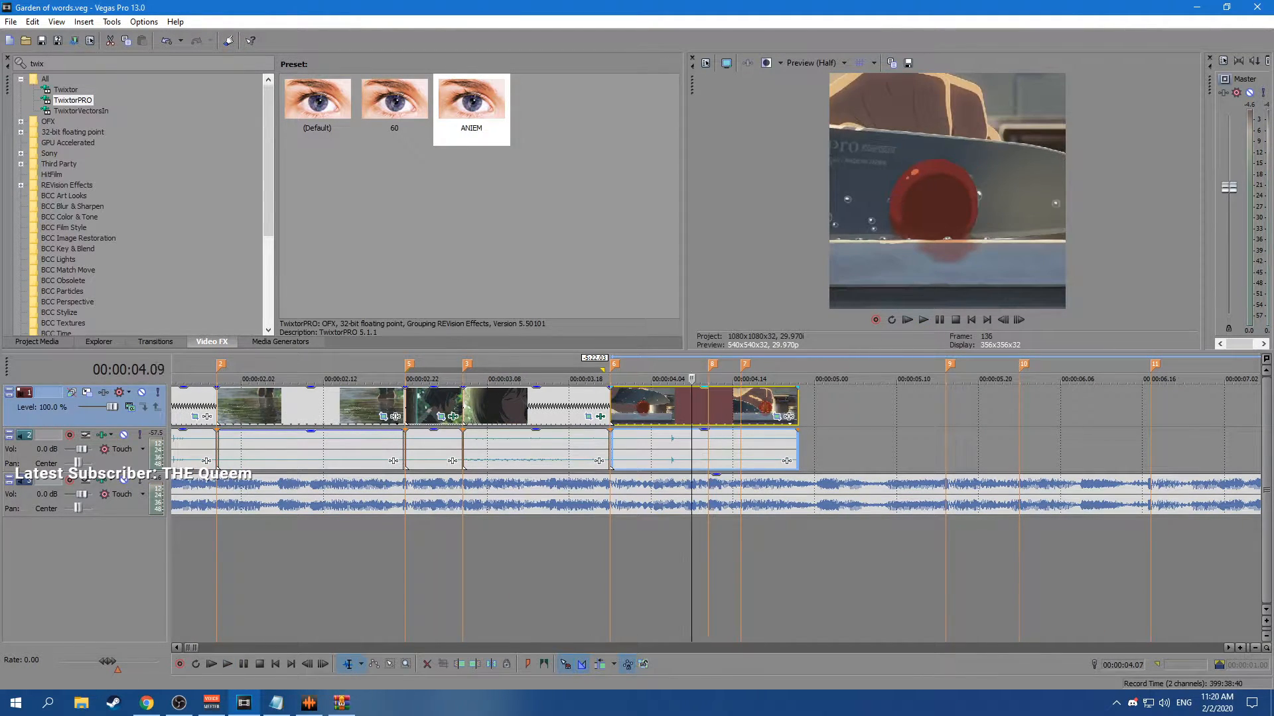
key(space)
Delete the marker just before marker 7, trim the tomato shot's end to marker 7 and save the project.
right_click(711, 364)
click(737, 406)
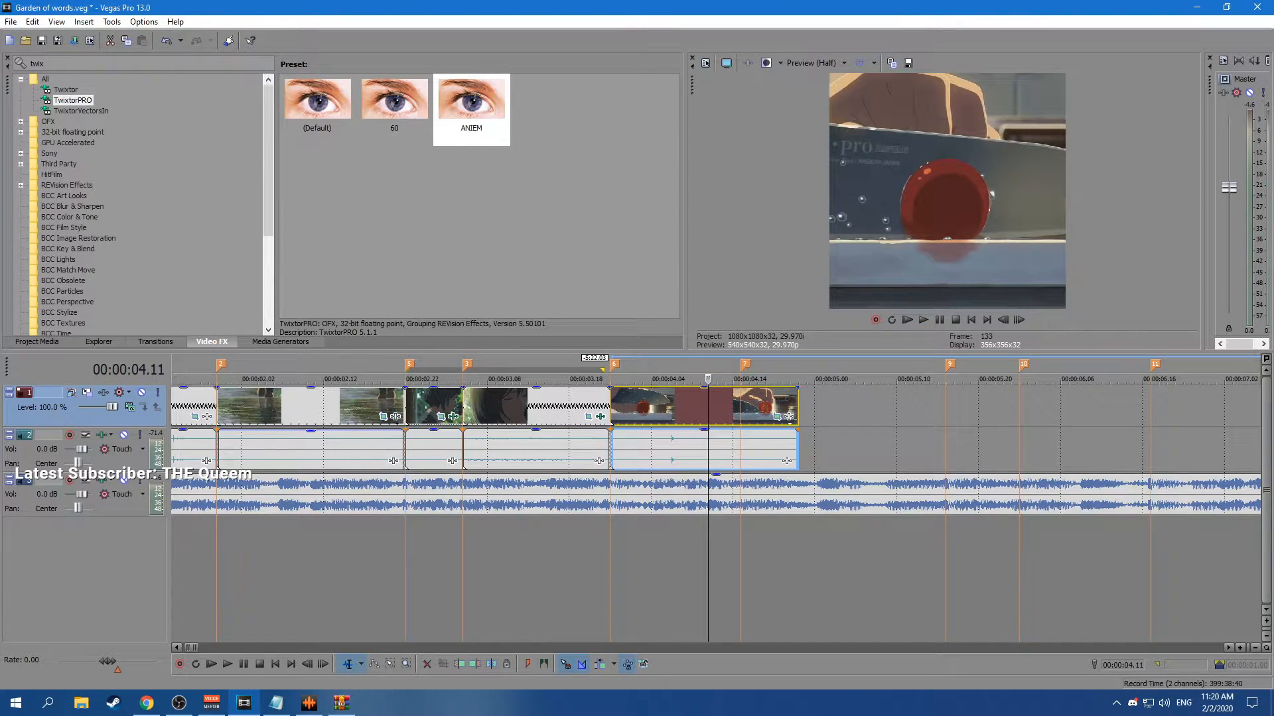
drag(798, 406, 740, 406)
key(ctrl+s)
Play the transition from the face close-up to the trimmed tomato shot and check the frame near its end.
click(551, 406)
key(space)
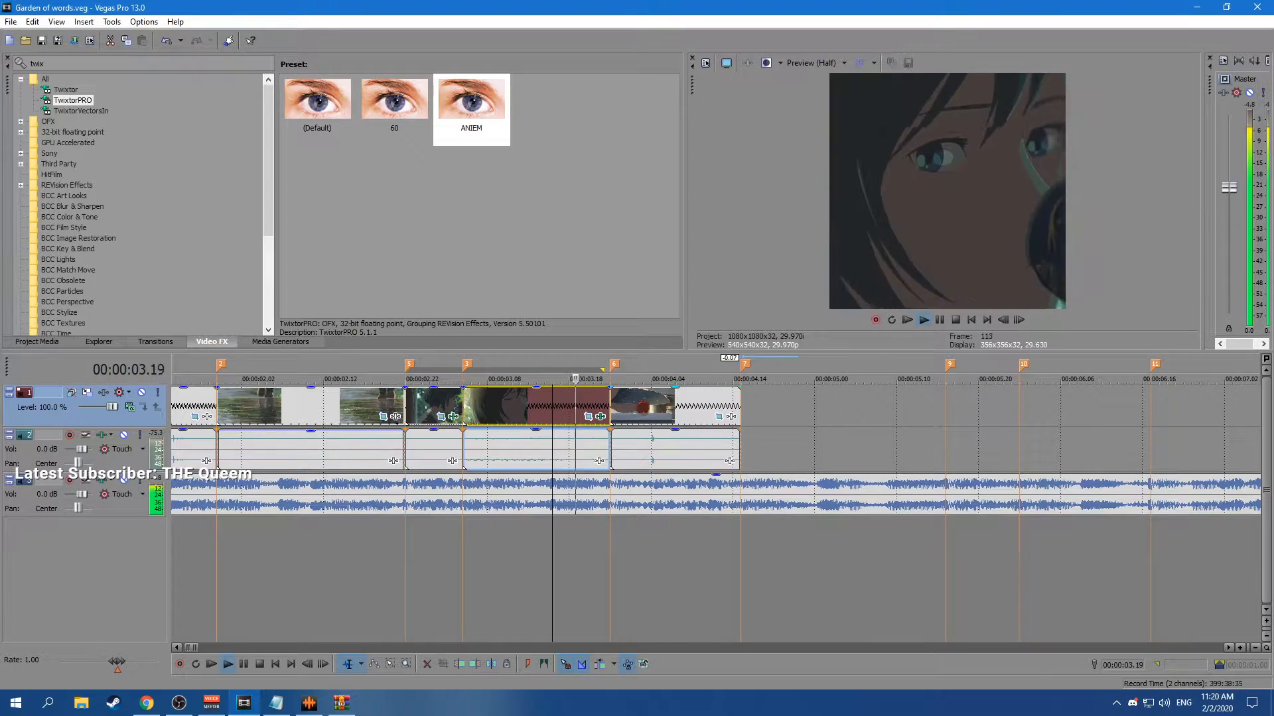
key(space)
click(735, 404)
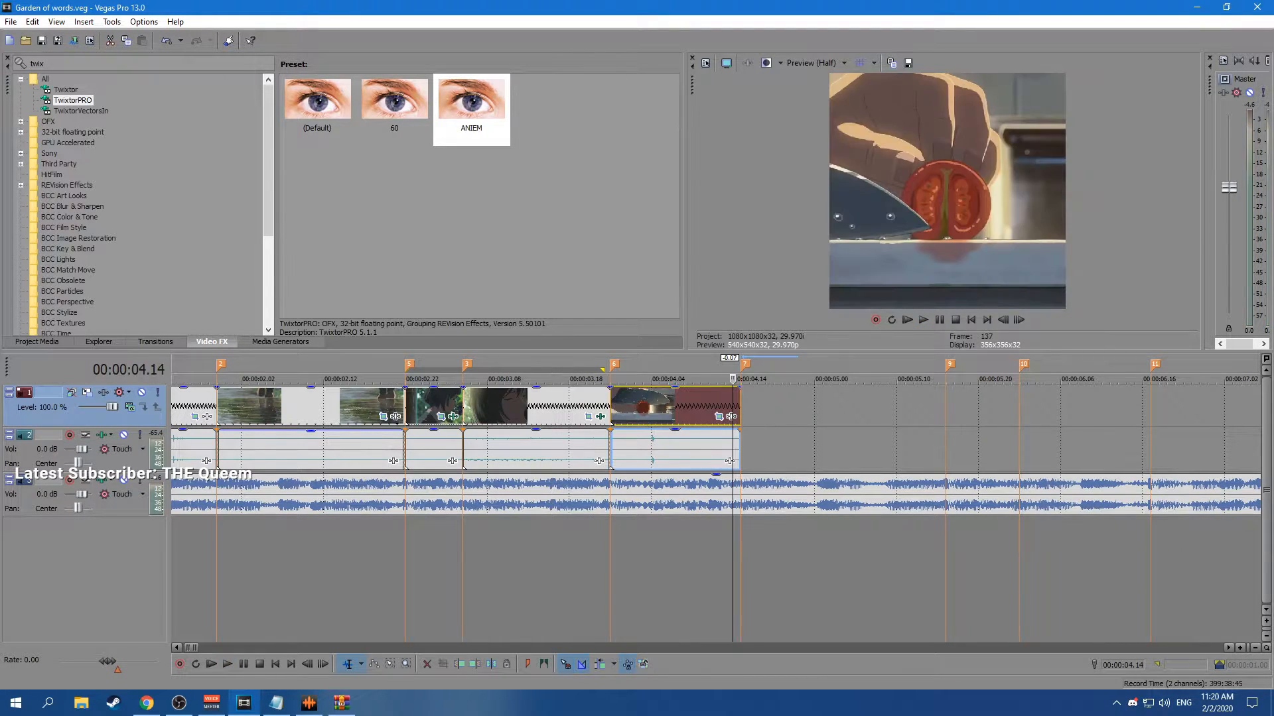
Find the first frame of the cucumber-slicing shot in the remaining film and split the footage there.
scroll(734, 405, down, 10)
click(930, 406)
scroll(931, 406, up, 8)
click(686, 406)
click(602, 405)
key(Right)
key(Right)
key(Right)
key(Left)
key(Left)
key(Left)
key(Left)
key(Left)
key(Left)
key(Left)
key(Left)
key(Left)
key(Left)
key(Right)
key(Right)
key(Right)
key(Right)
key(Right)
key(Right)
key(s)
Step through to the end of the cucumber-slicing shot and split the footage at 00:05:28.03.
click(628, 406)
key(Right)
key(Right)
key(Right)
key(Right)
key(Right)
key(Right)
key(Right)
key(Right)
key(Right)
key(Right)
key(Right)
key(Right)
key(Right)
key(Right)
key(Right)
key(Right)
key(Right)
key(Right)
key(Right)
key(Right)
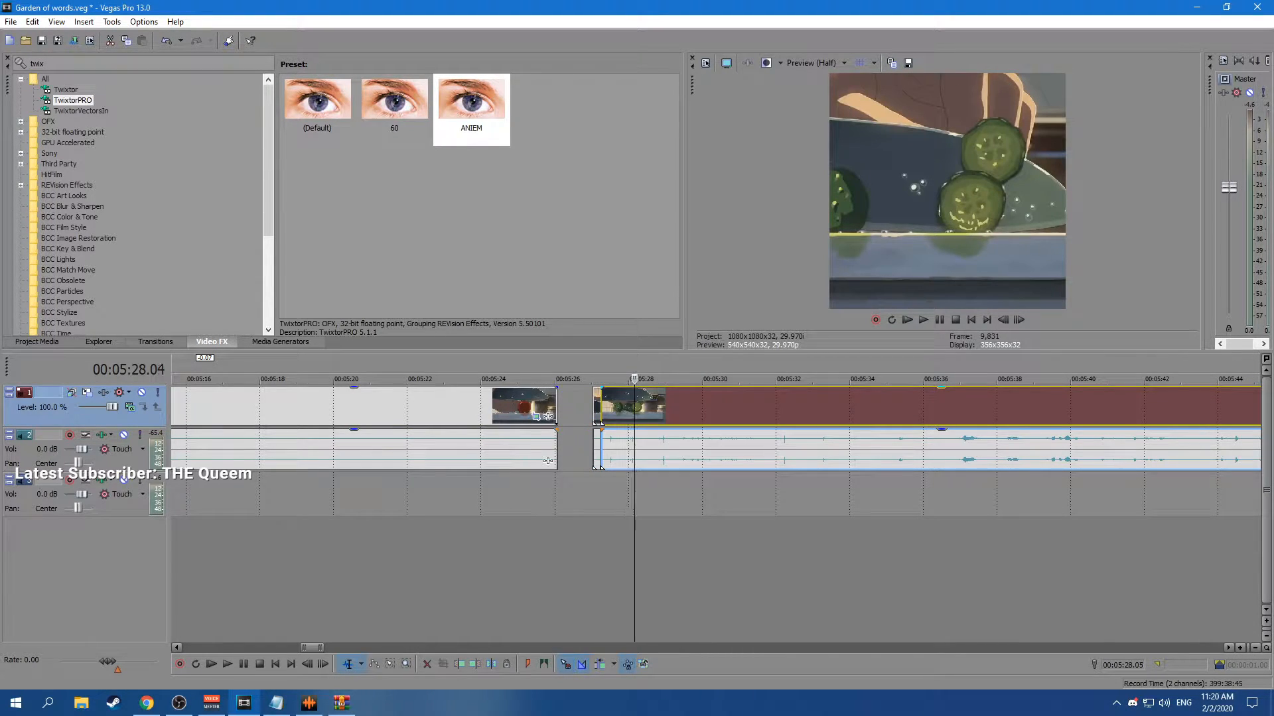
key(Left)
key(Left)
key(Left)
key(Left)
key(Left)
key(Left)
key(Left)
key(Left)
key(Left)
key(Left)
key(Left)
key(Left)
key(Left)
key(Left)
key(Left)
key(Left)
key(Left)
key(Left)
key(Left)
key(s)
Move the cucumber clip to marker 7, fit its end to marker 9 and play it with the music.
drag(617, 406, 592, 406)
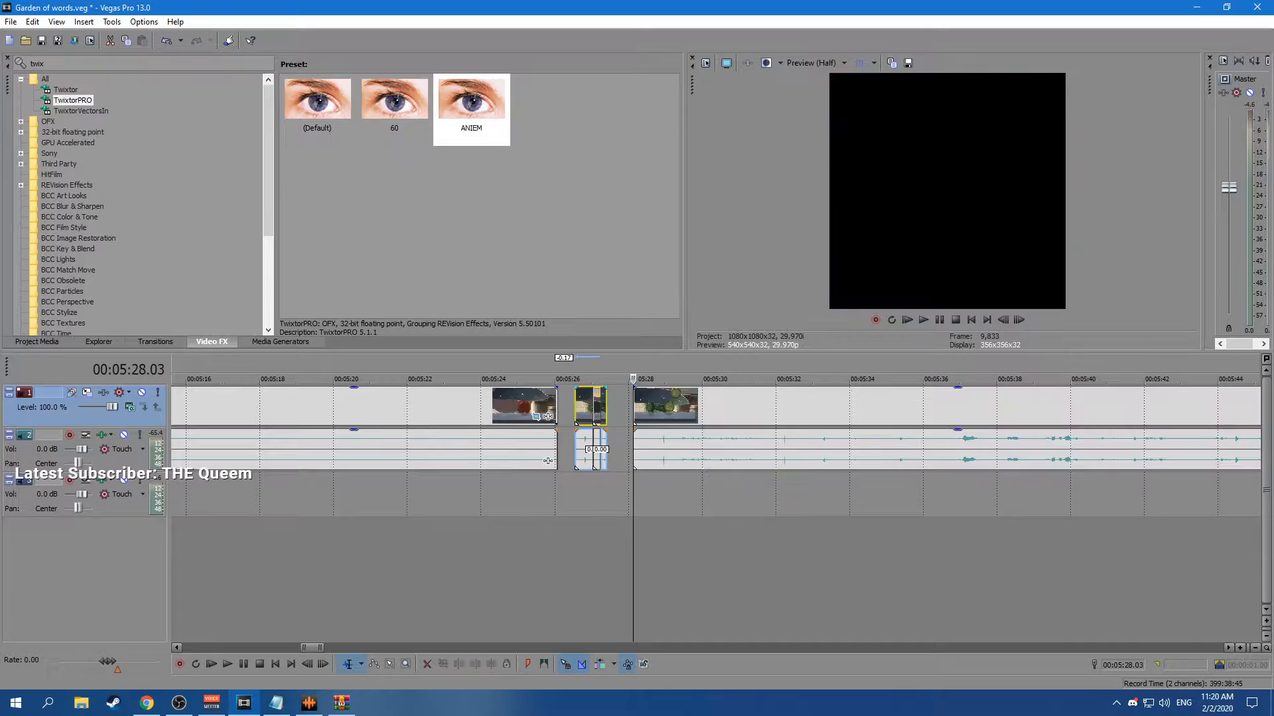
scroll(716, 428, left, 15)
drag(169, 406, 380, 406)
click(325, 403)
key(space)
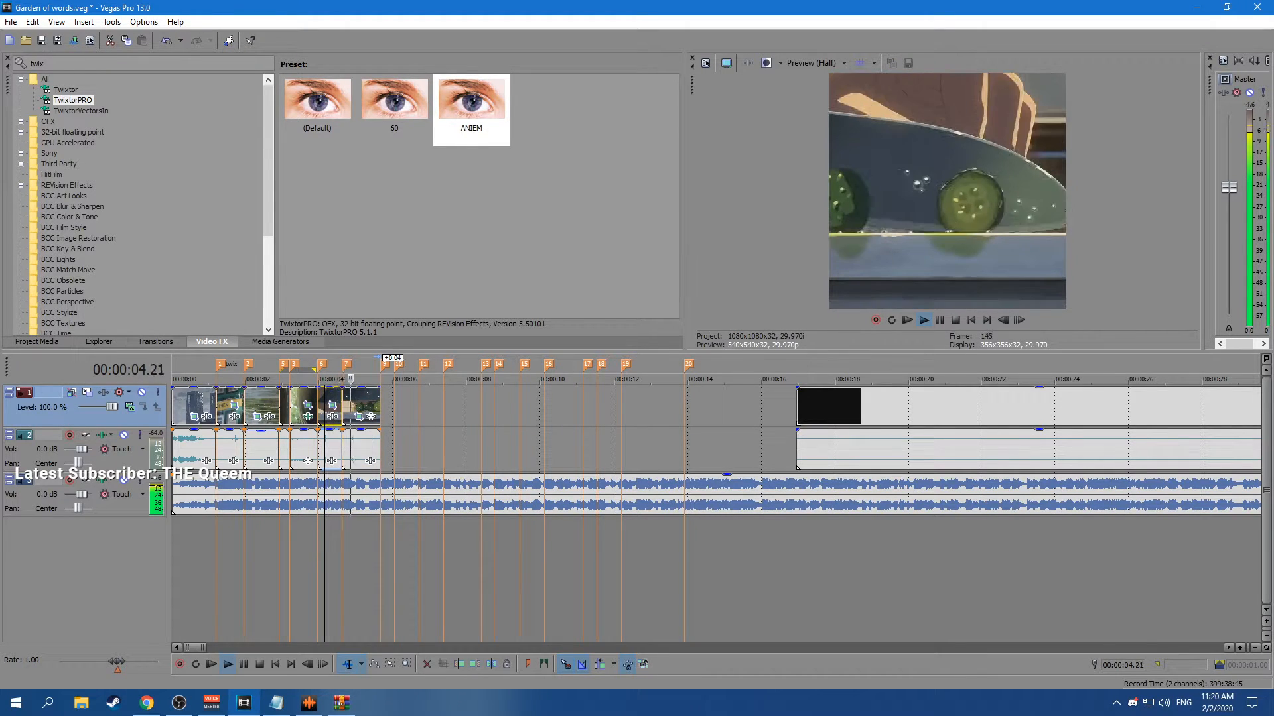
key(space)
click(384, 406)
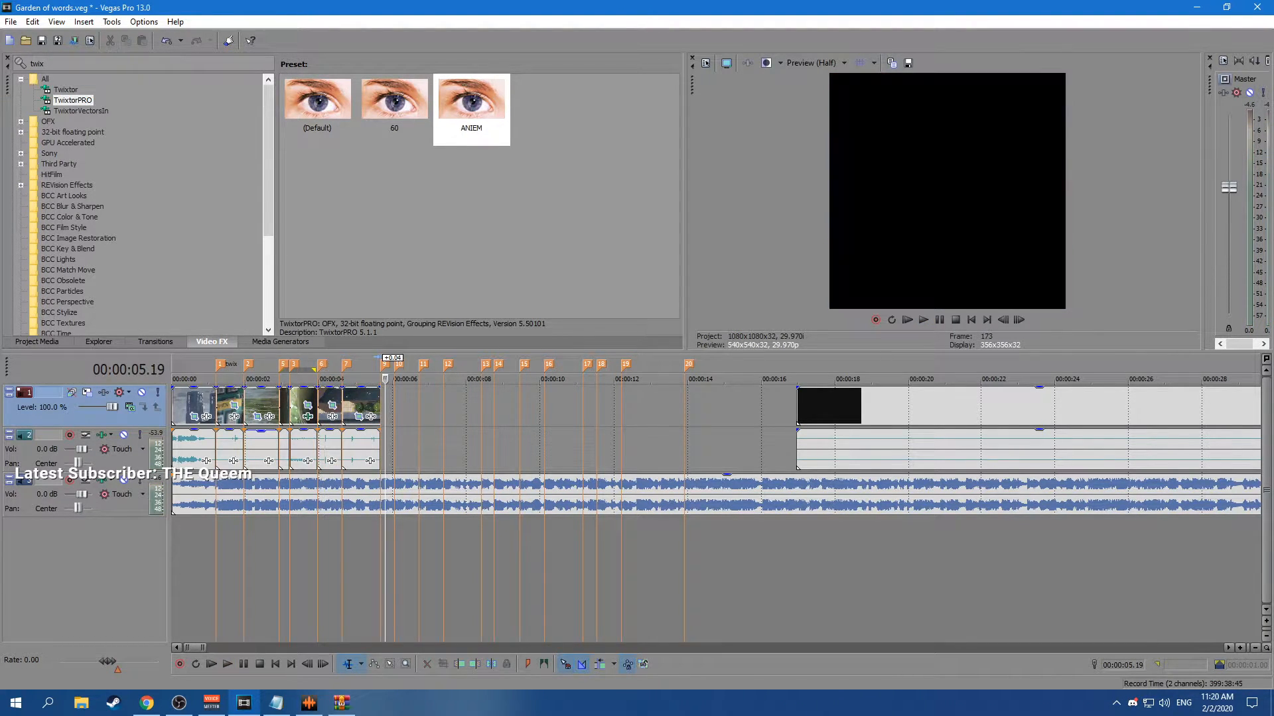
Play the remaining film beyond the cucumber shot in search of the following scene.
scroll(385, 406, down, 9)
scroll(384, 406, up, 2)
scroll(384, 406, down, 3)
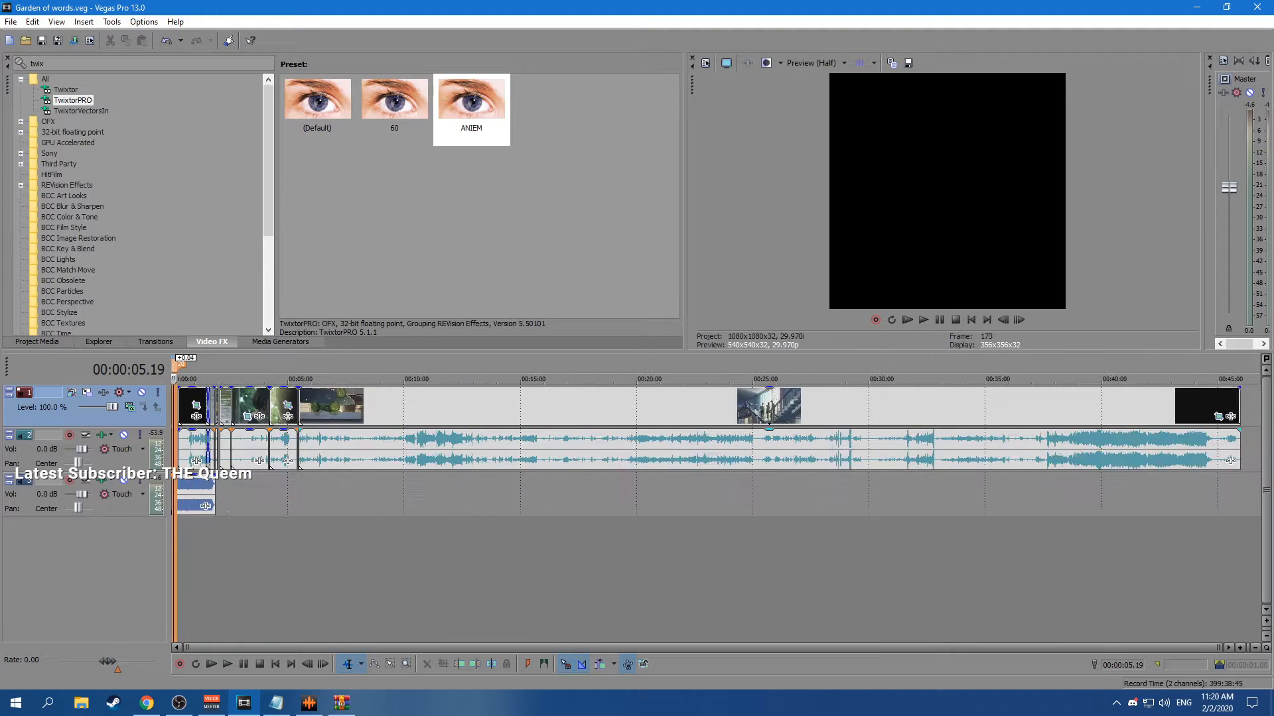
click(303, 406)
scroll(302, 406, up, 7)
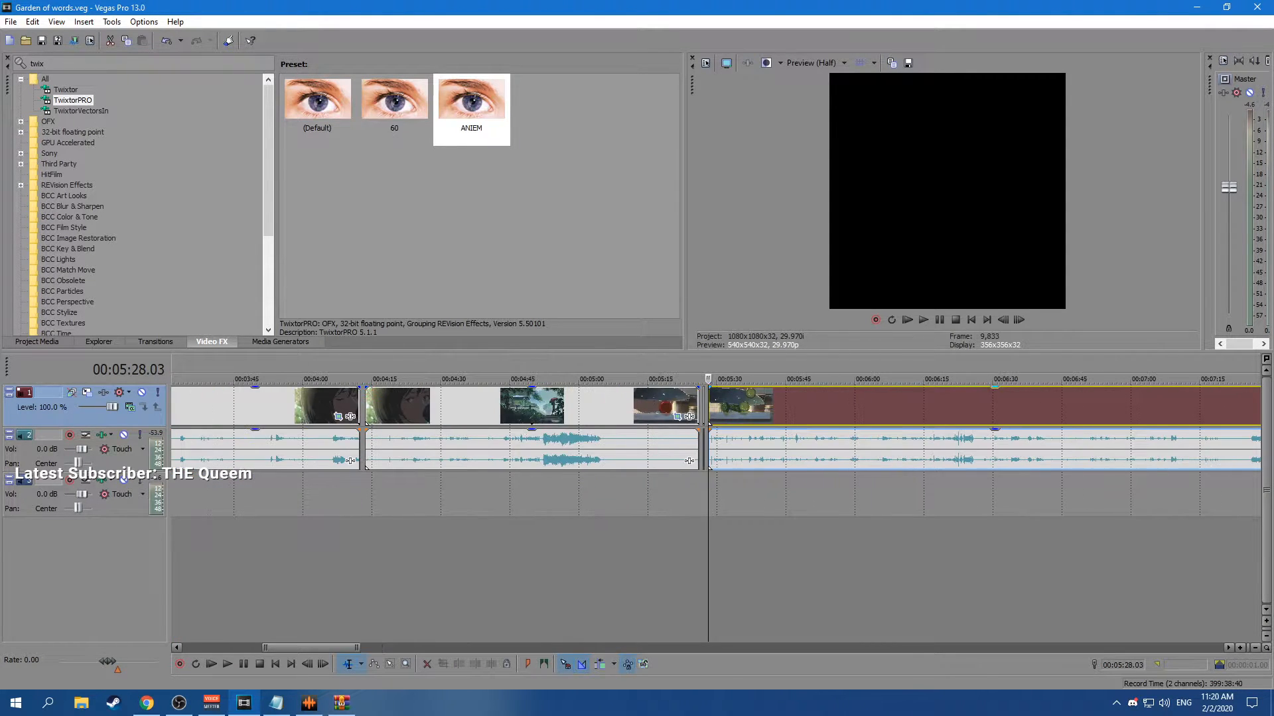
click(720, 405)
key(space)
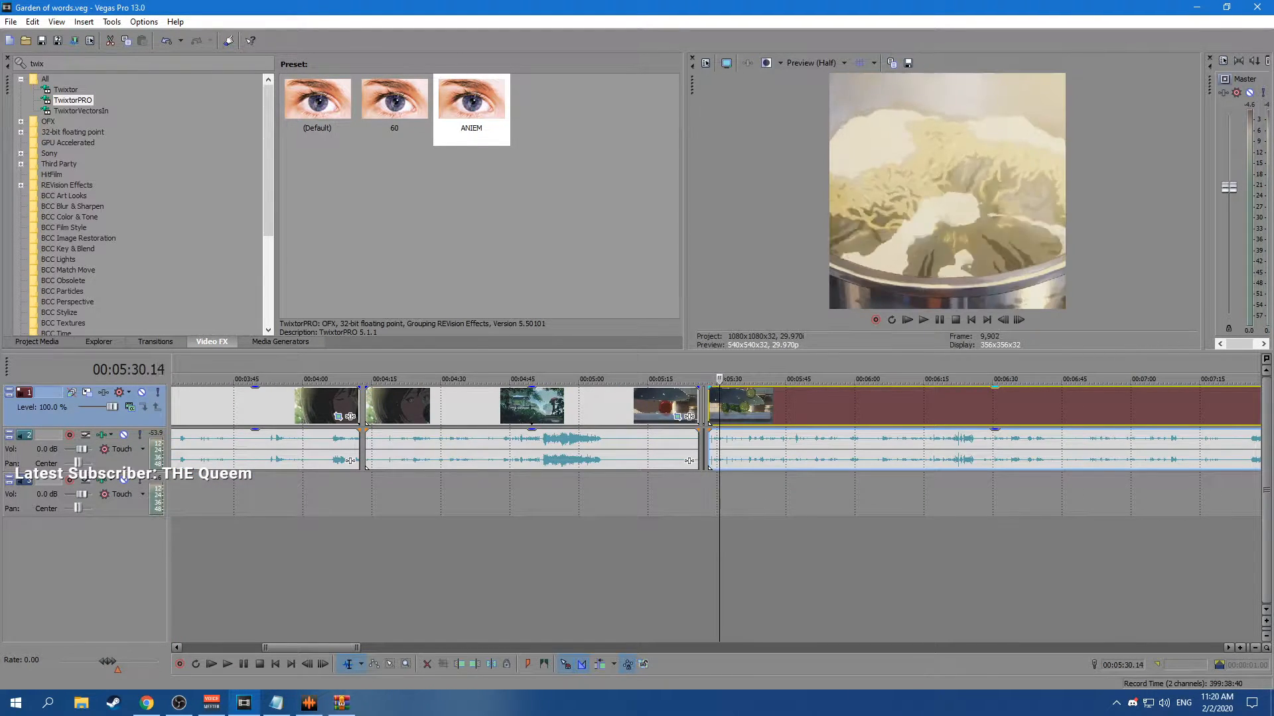
Find the first frame of the boiling pot shot by stepping and playing, and split the film there.
key(Right)
key(Right)
key(Right)
key(Right)
key(Right)
key(Right)
key(Right)
key(Right)
key(Right)
key(Right)
key(Right)
key(Right)
key(Right)
key(Right)
scroll(721, 405, up, 4)
key(Left)
key(Left)
key(Left)
key(Left)
drag(576, 406, 573, 406)
click(573, 406)
click(549, 406)
key(space)
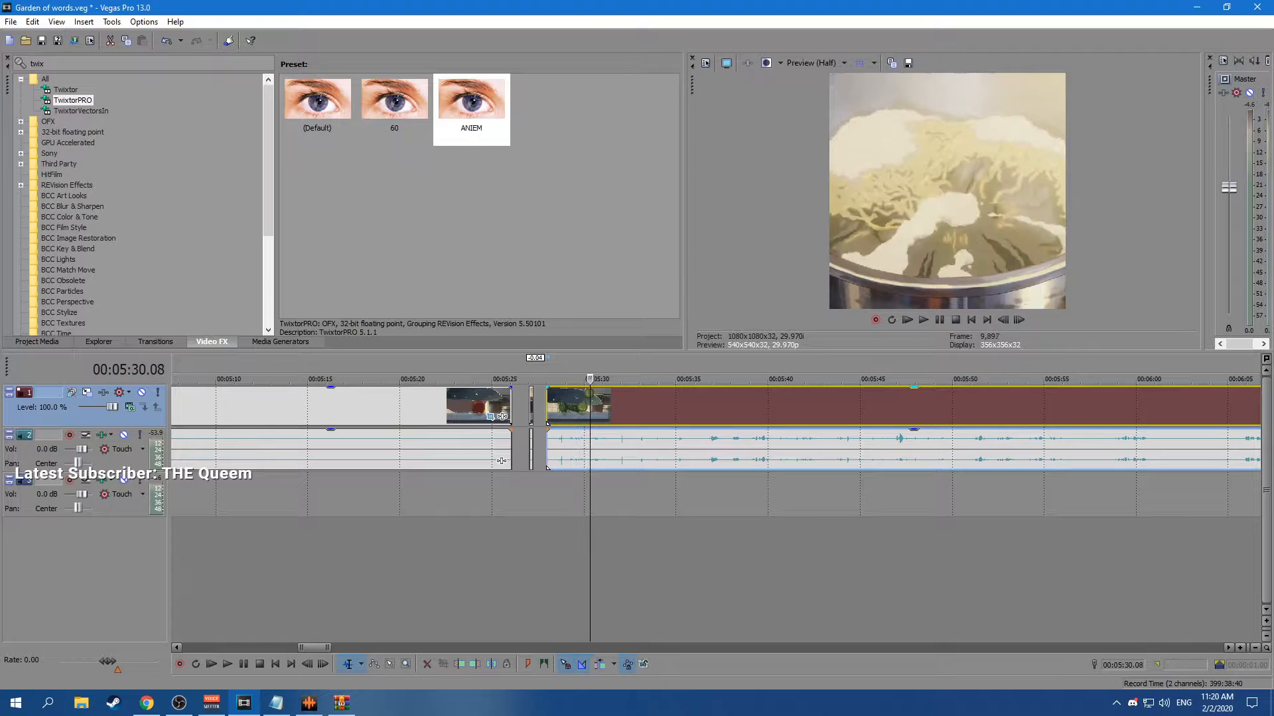
key(space)
key(space)
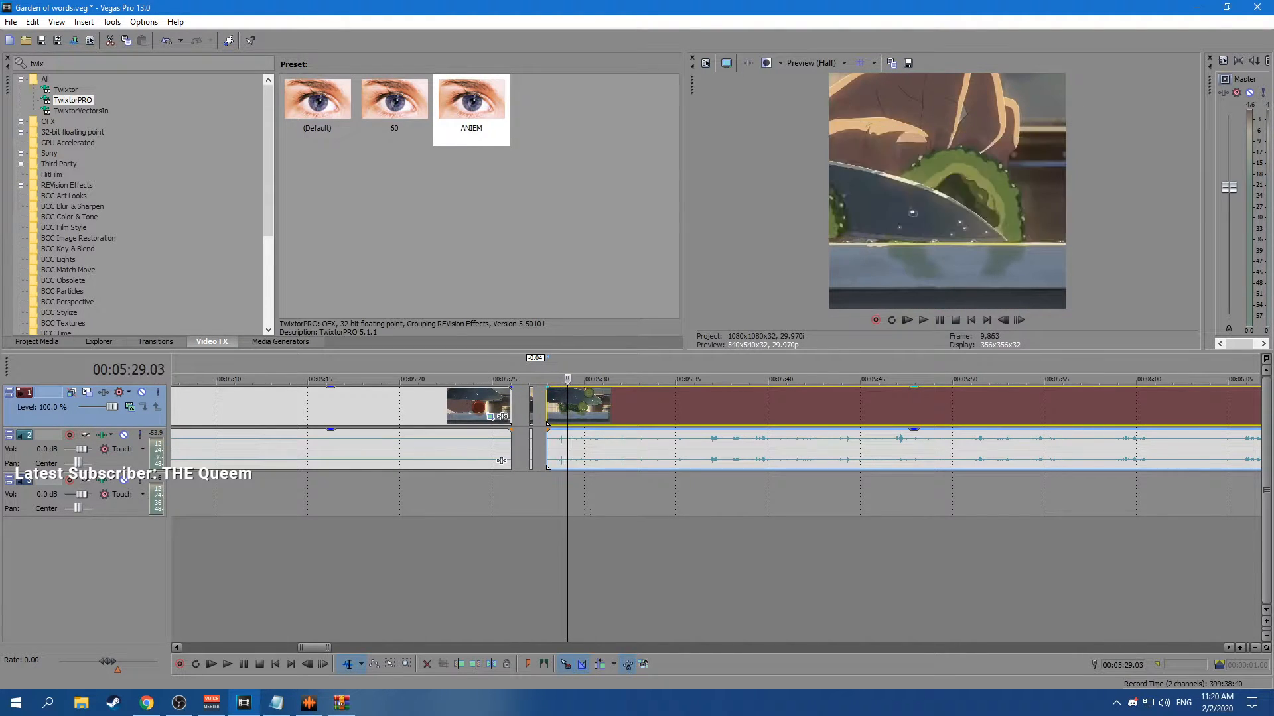
key(s)
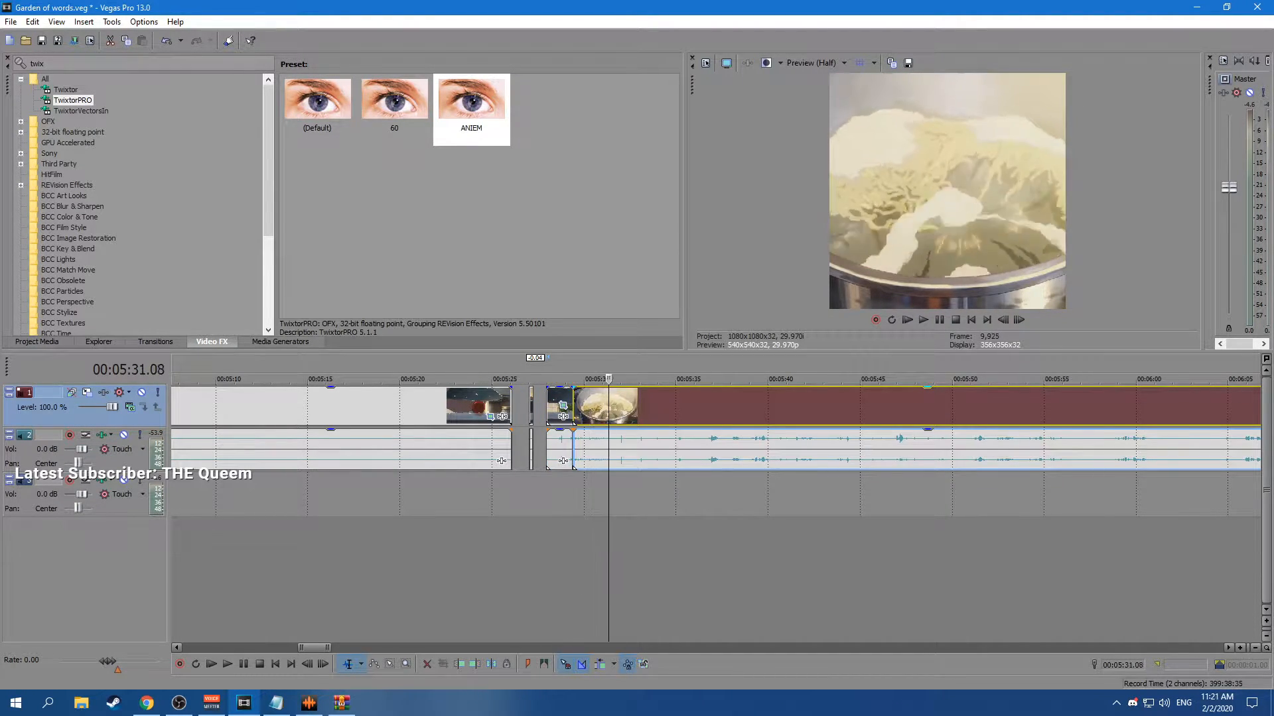
Split the film at 00:05:31.08 to end the boiling pot shot, move that clip to marker 9 and save.
key(s)
mouse_move(589, 406)
mouse_down()
mouse_move(174, 406)
mouse_move(337, 406)
mouse_move(283, 406)
mouse_up()
click(283, 406)
scroll(284, 406, up, 6)
scroll(511, 406, up, 1)
key(ctrl+s)
Play the cut from the cucumber shot to the boiling pot clip and preview the pot clip around marker 10.
click(511, 406)
key(space)
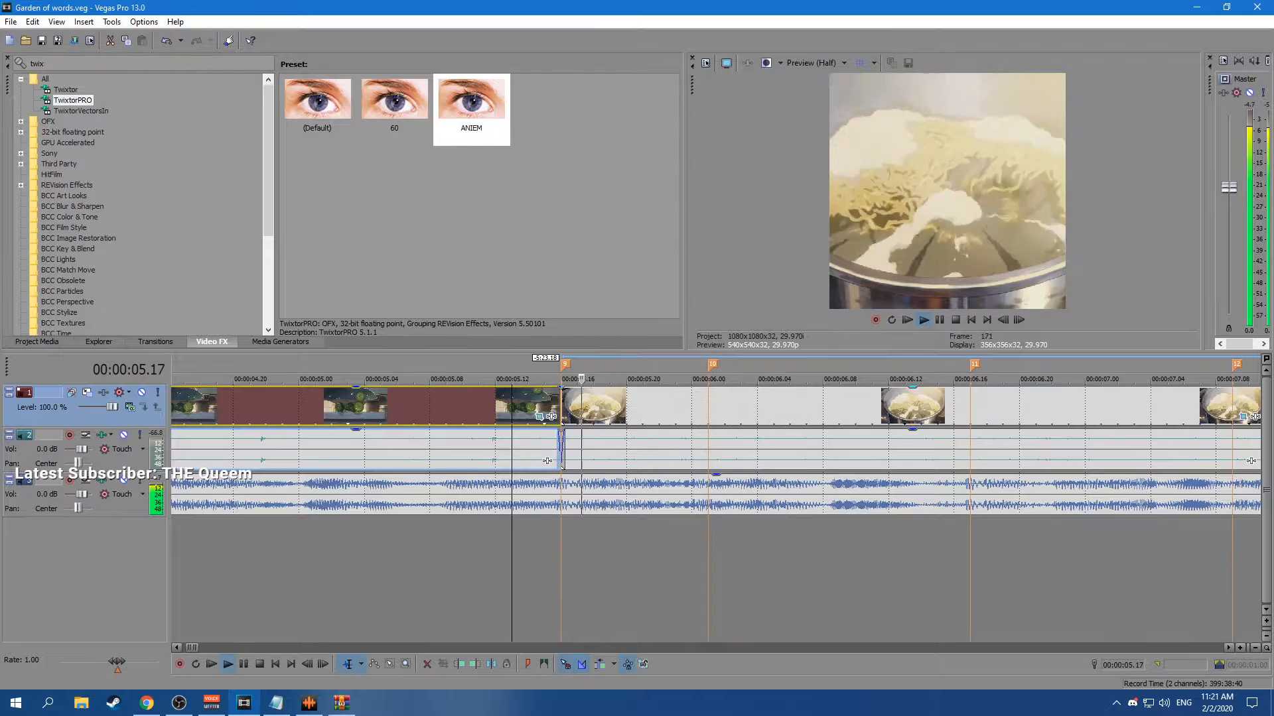
scroll(511, 406, down, 1)
key(space)
click(691, 406)
key(space)
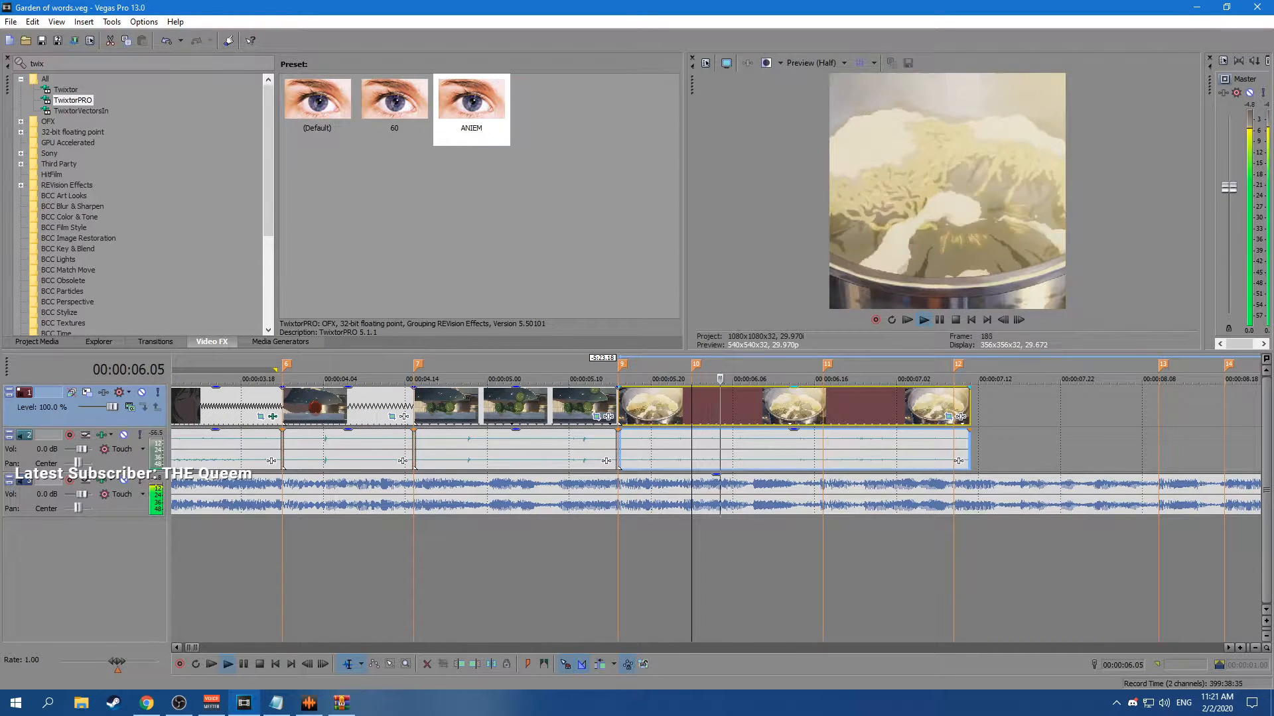
Split the boiling pot clip at marker 10 and delete the part after the marker.
key(space)
key(s)
click(733, 406)
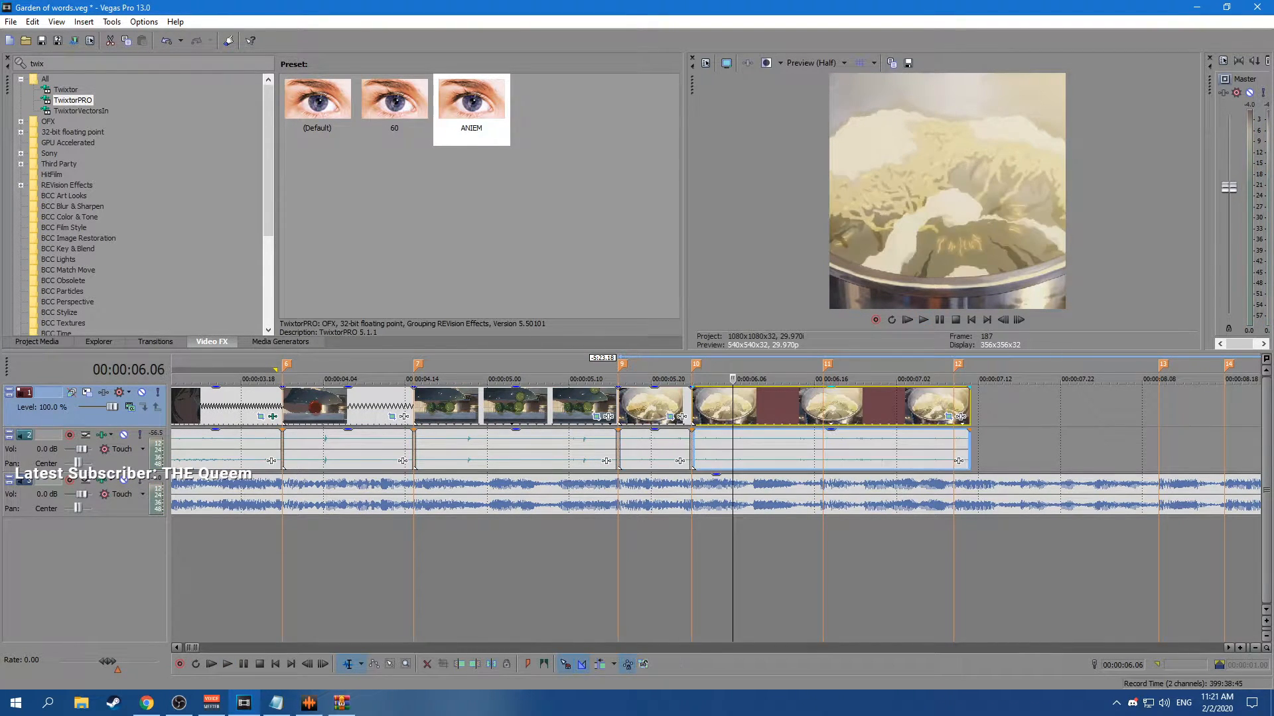
key(Delete)
Scan the remaining film from about 00:36:14 onward to around 00:40:05 in search of the next scene.
scroll(732, 406, down, 3)
scroll(732, 406, down, 2)
key(ctrl+Home)
key(space)
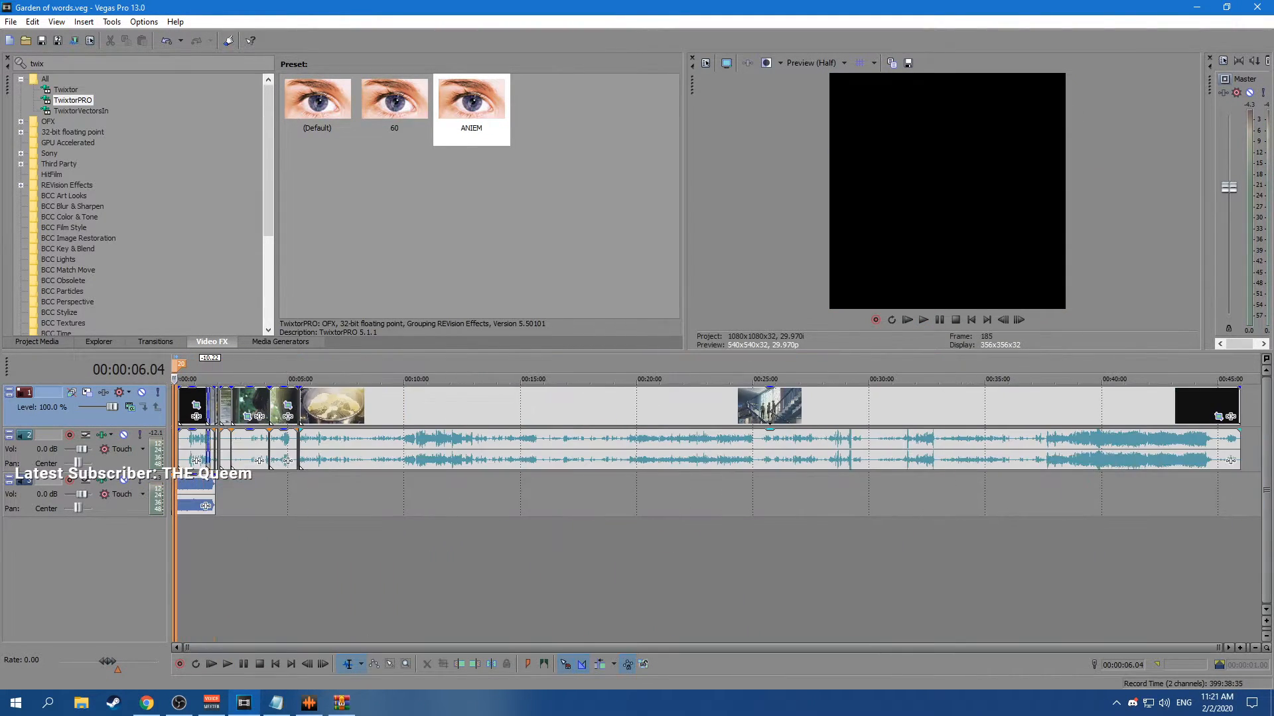
click(995, 406)
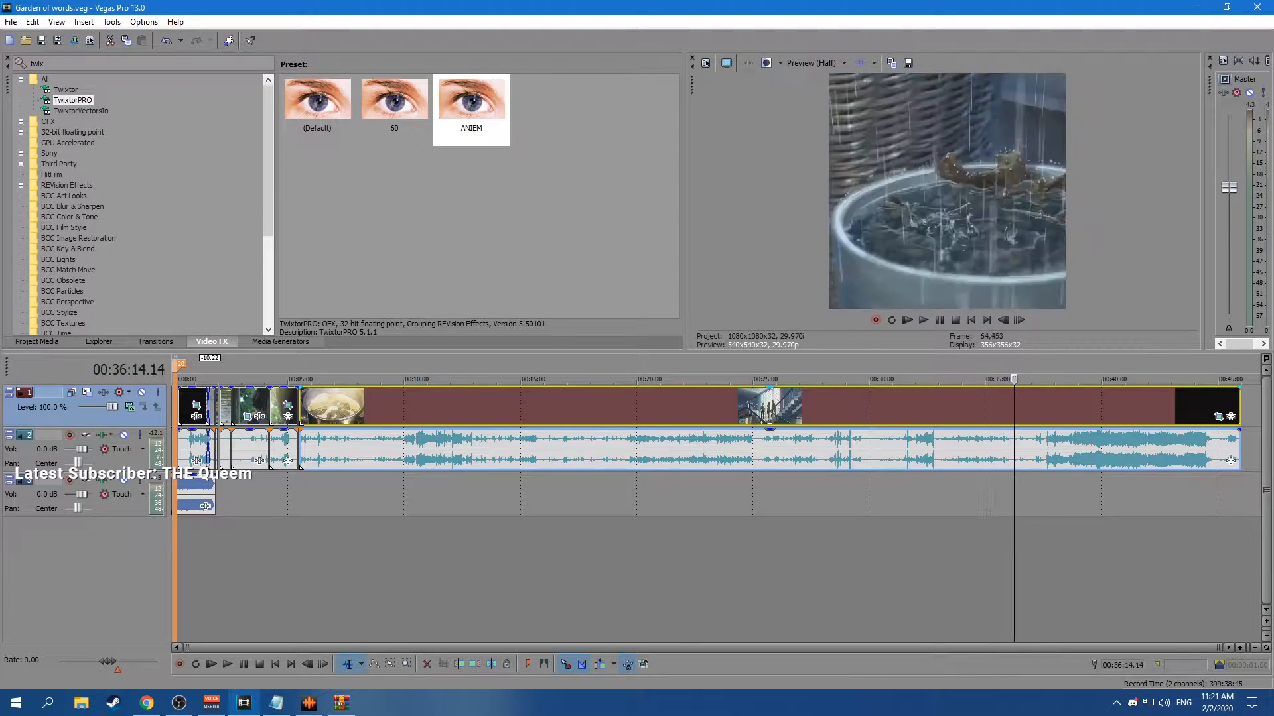
key(Right)
key(Right)
key(Right)
key(Right)
key(Right)
key(Right)
key(Right)
key(Right)
key(Right)
key(Right)
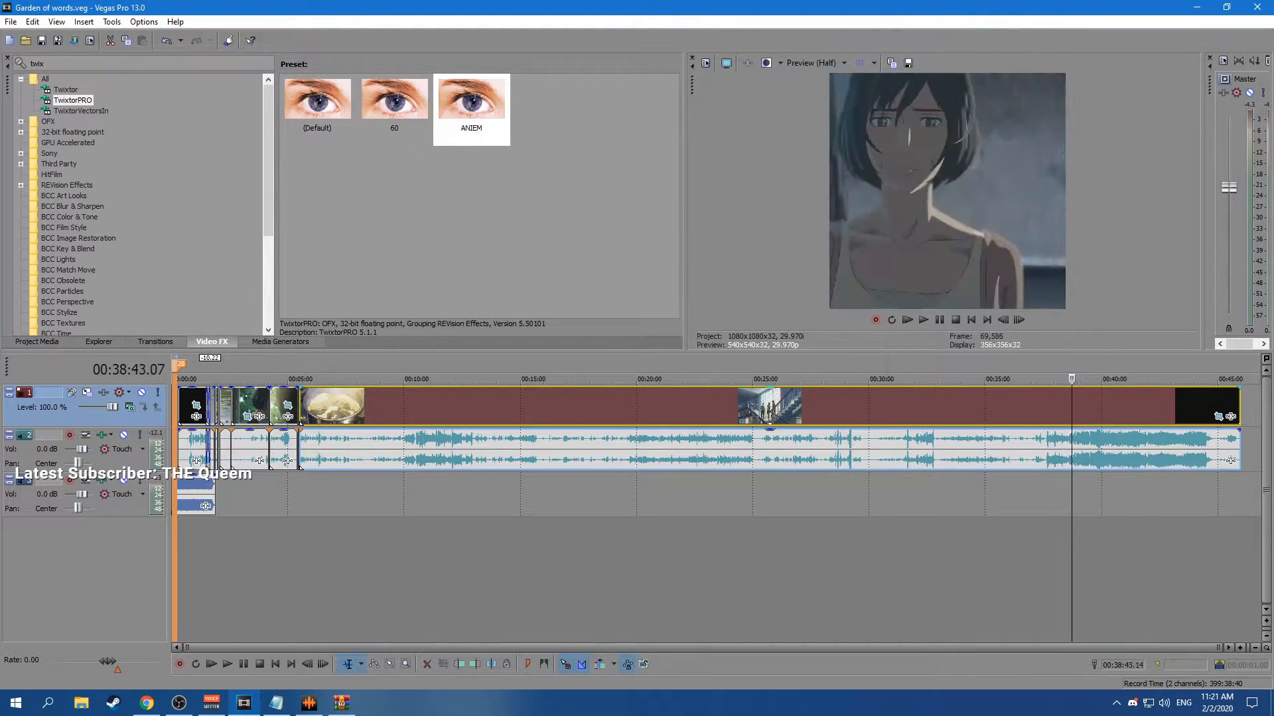
key(Right)
key(Right)
key(Right)
key(Right)
key(Right)
key(Right)
key(Right)
key(Right)
key(Right)
key(Right)
key(Right)
key(Right)
key(Right)
key(Right)
key(Right)
key(Right)
key(Right)
key(Right)
key(Right)
key(Right)
key(Left)
key(Left)
key(Left)
key(Left)
key(Left)
key(Left)
key(Left)
key(Left)
key(Left)
key(Left)
key(Left)
key(Left)
key(Left)
key(Left)
key(Left)
key(Left)
key(Left)
key(Left)
key(Left)
key(Left)
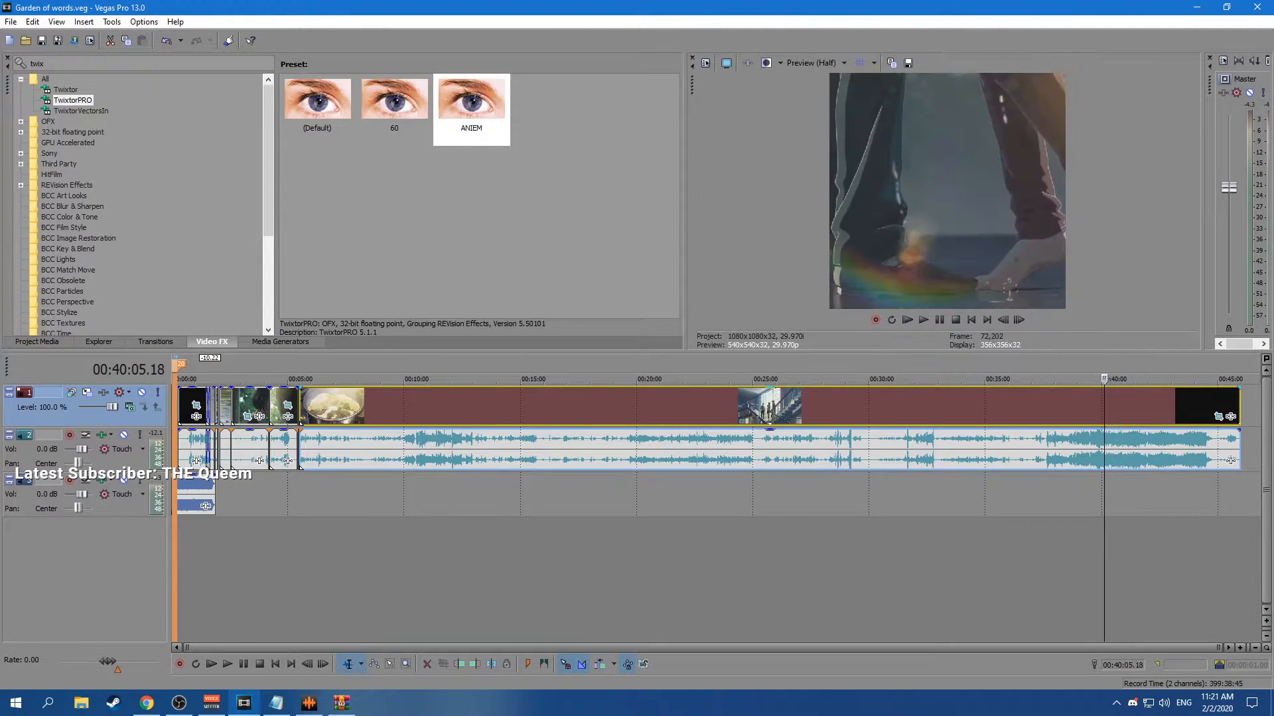
Step and play through the close-up of the feet between about 00:40:05 and 00:40:11.
key(Right)
key(Right)
key(Right)
key(Right)
key(Right)
key(Right)
key(Right)
key(Right)
key(Right)
key(Right)
key(Right)
key(Right)
key(space)
key(Up)
key(space)
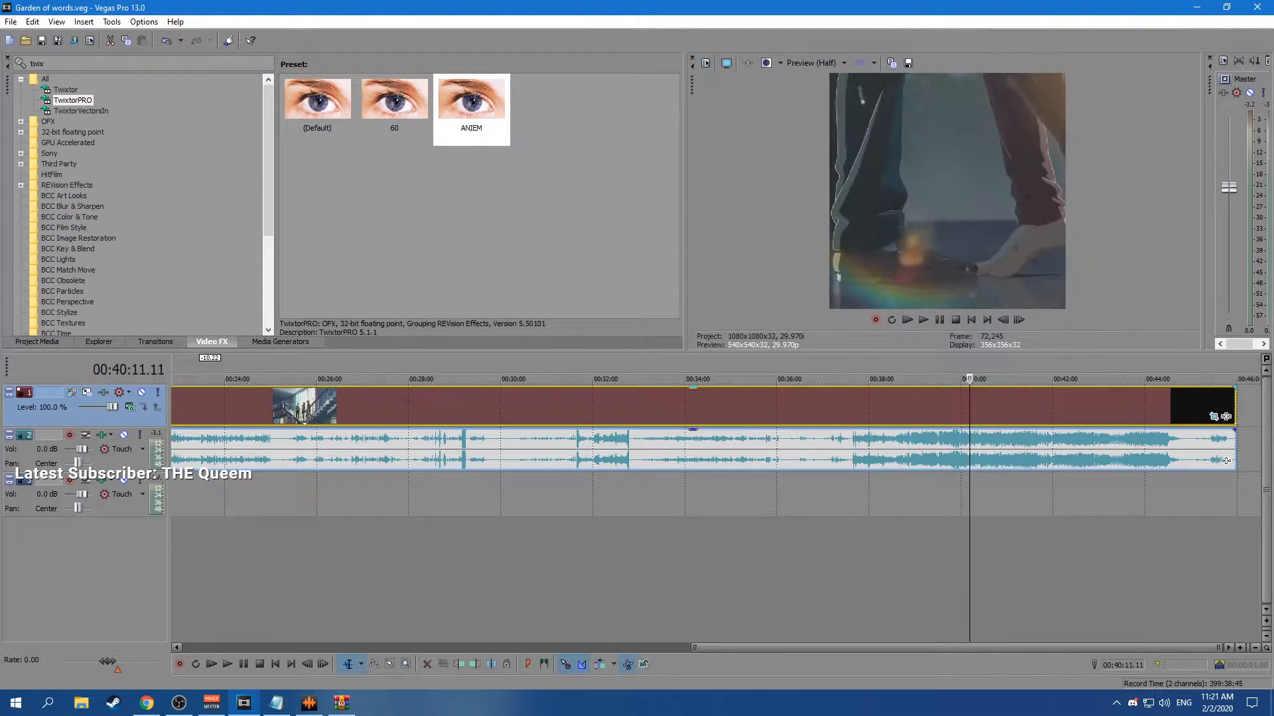
Scan the film backwards from the feet shot near 00:40:12 to about 00:31:43, looking for a suitable scene.
key(Left)
key(Left)
key(Left)
key(Left)
key(Left)
key(Left)
key(Left)
key(Left)
key(Left)
key(Left)
key(Left)
key(Left)
key(Left)
key(Left)
key(Left)
key(Left)
key(Left)
key(Left)
key(Left)
key(Left)
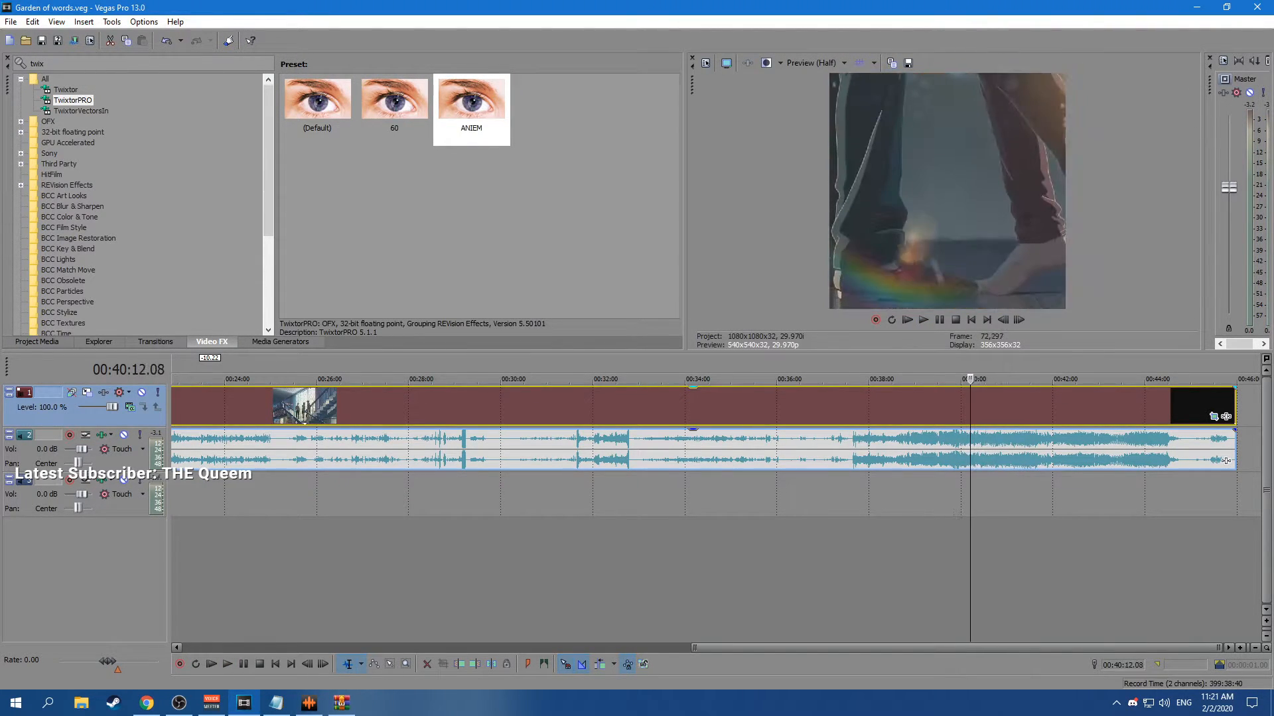
key(Left)
key(Left)
key(Left)
key(Left)
key(Left)
key(Left)
key(Left)
key(Left)
key(Left)
key(Left)
key(Left)
key(Left)
key(Left)
key(Left)
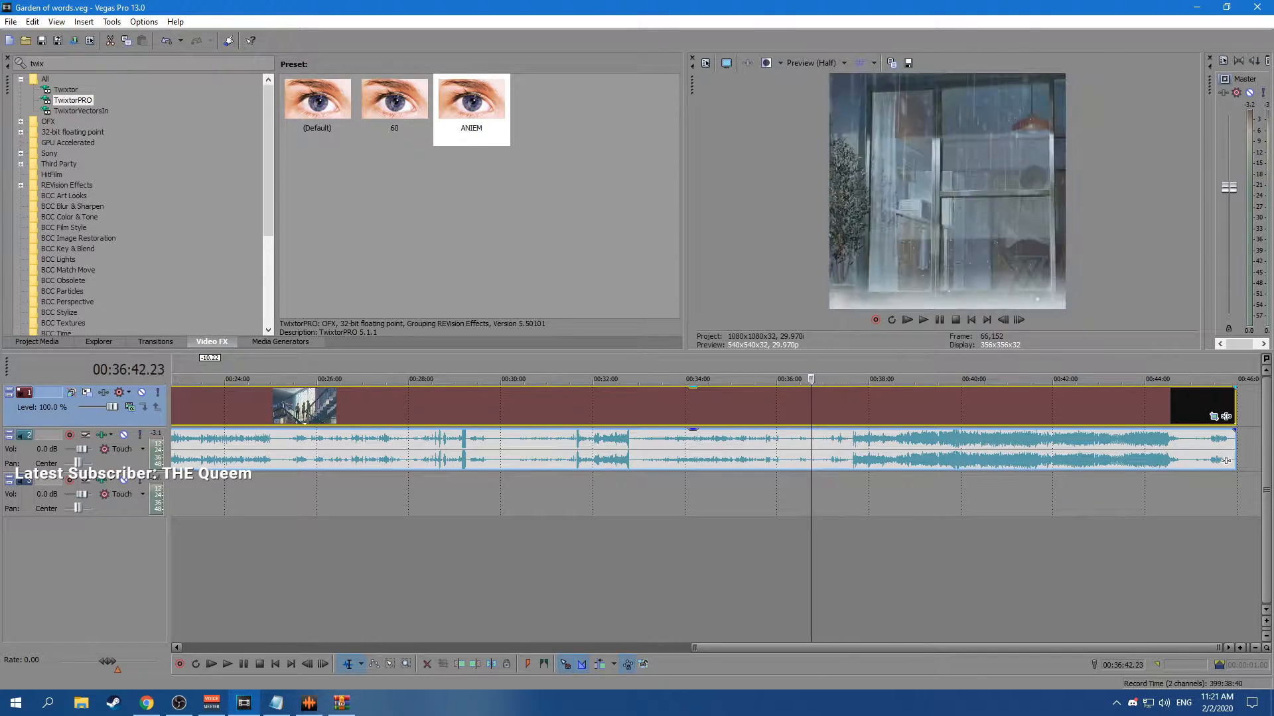
key(Left)
key(Left)
key(Left)
key(Left)
key(Left)
key(Left)
key(Left)
key(Left)
key(Left)
key(Left)
key(Left)
key(Left)
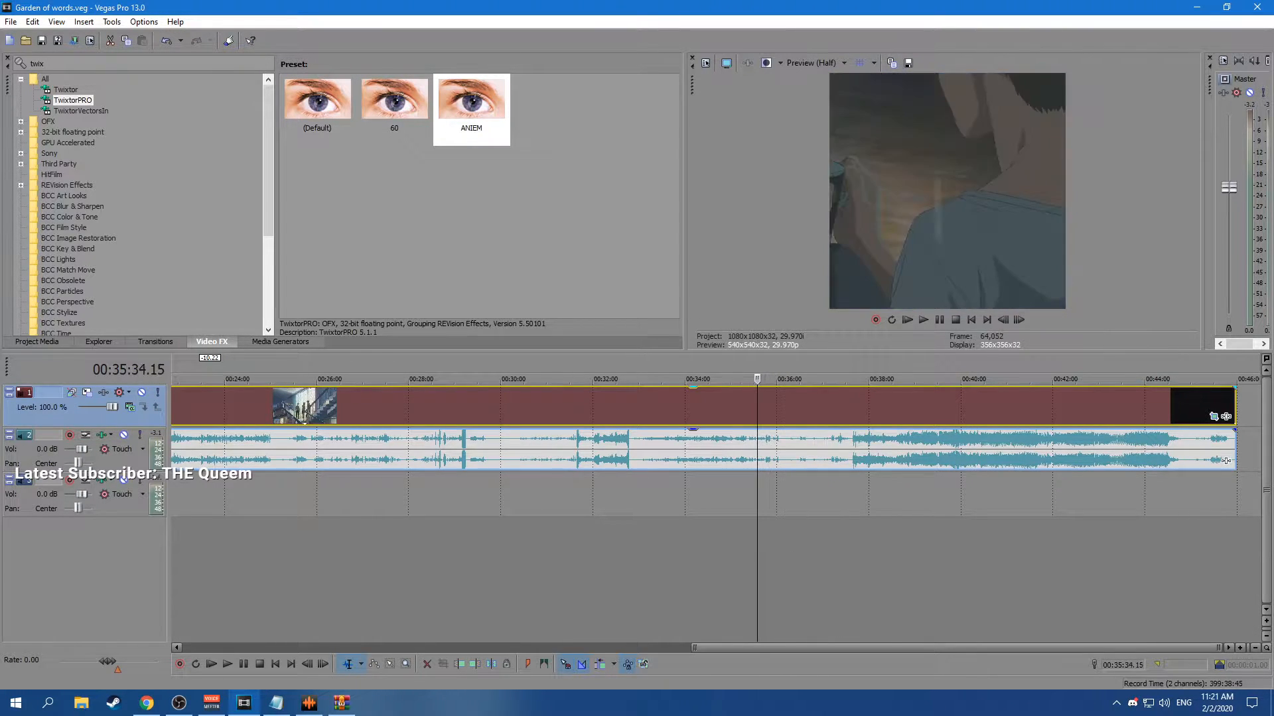
key(Left)
key(Left)
key(Left)
key(Left)
key(Left)
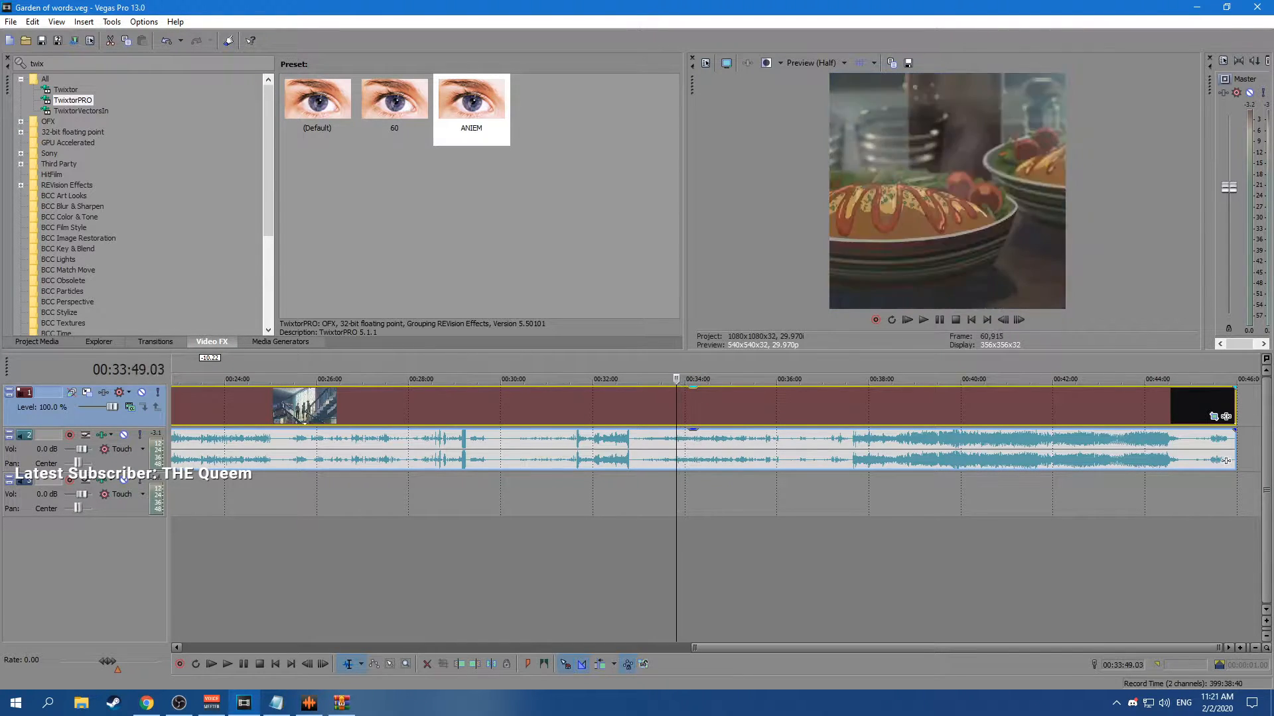
key(Left)
key(Left)
key(Left)
key(Left)
key(Left)
key(Left)
key(Left)
key(Left)
key(Left)
key(Left)
key(Left)
key(Left)
key(Left)
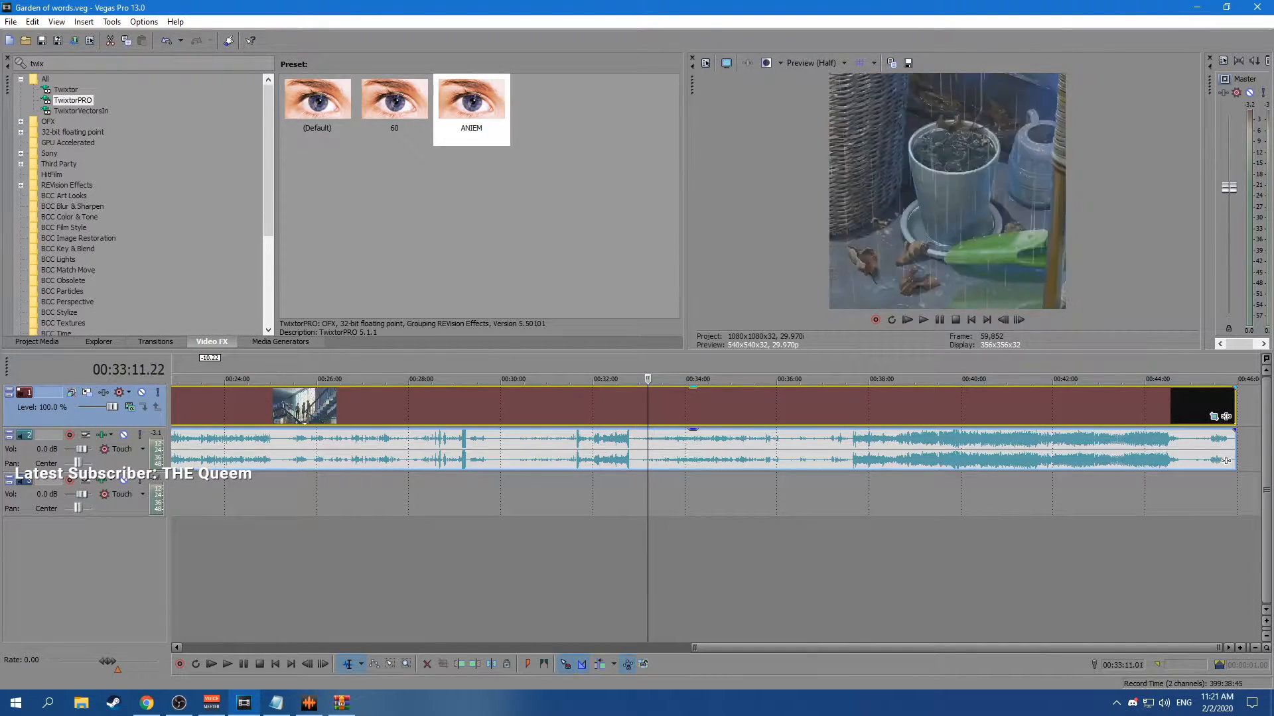
key(Left)
key(Left)
key(Left)
key(Left)
key(Left)
key(Left)
key(Left)
key(Left)
key(Left)
key(Left)
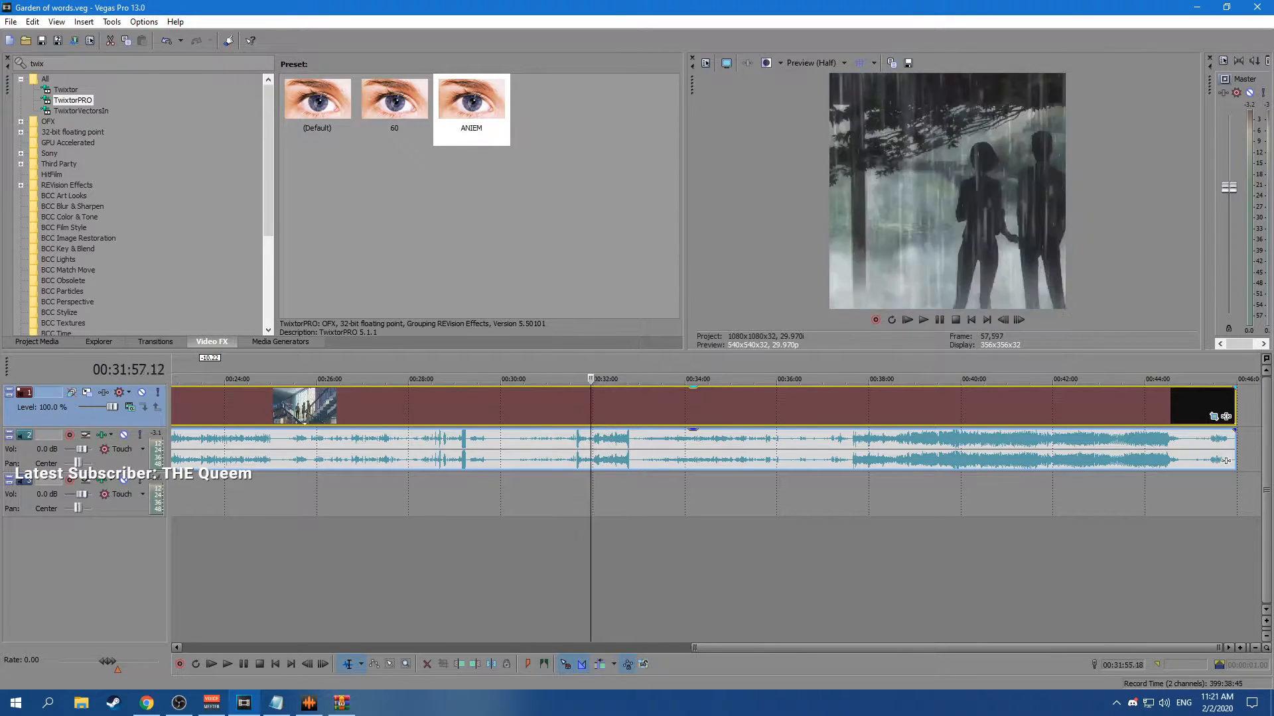
Scan the film between about 00:31:43 and 00:45:37, returning to about 00:37:32, in search of the next scene.
key(Right)
key(Right)
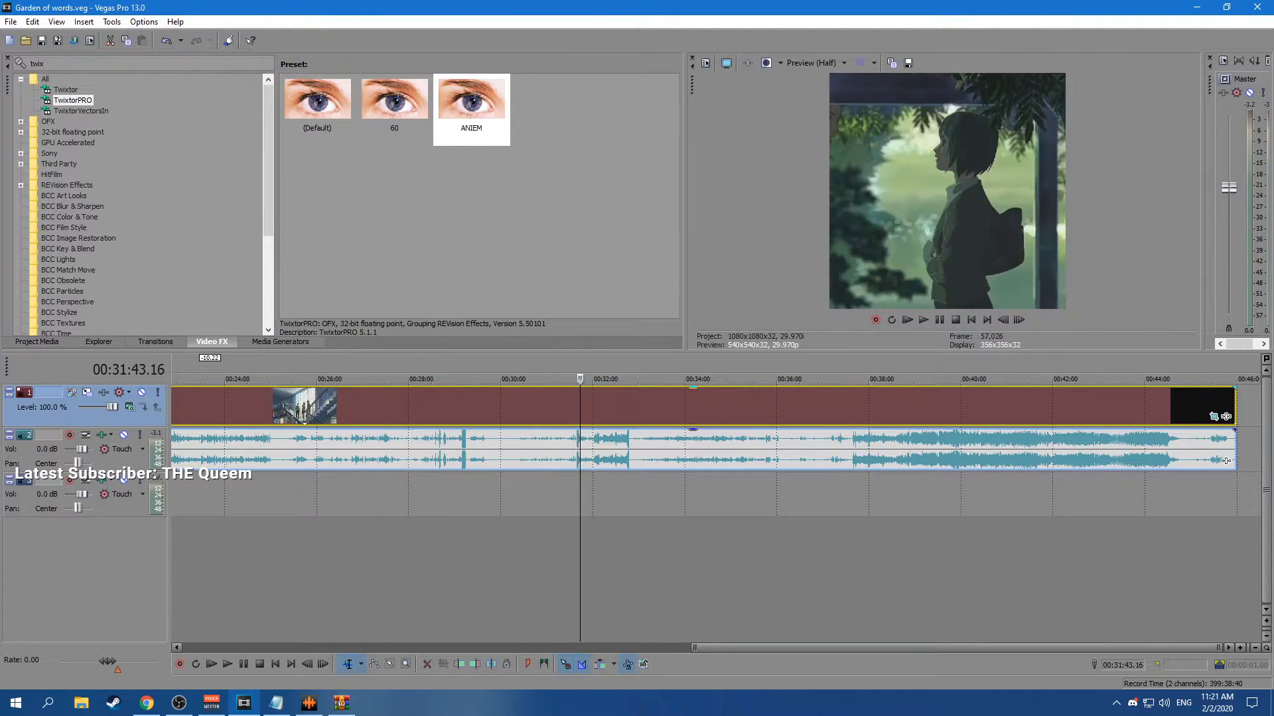
key(Right)
key(Right)
key(Right)
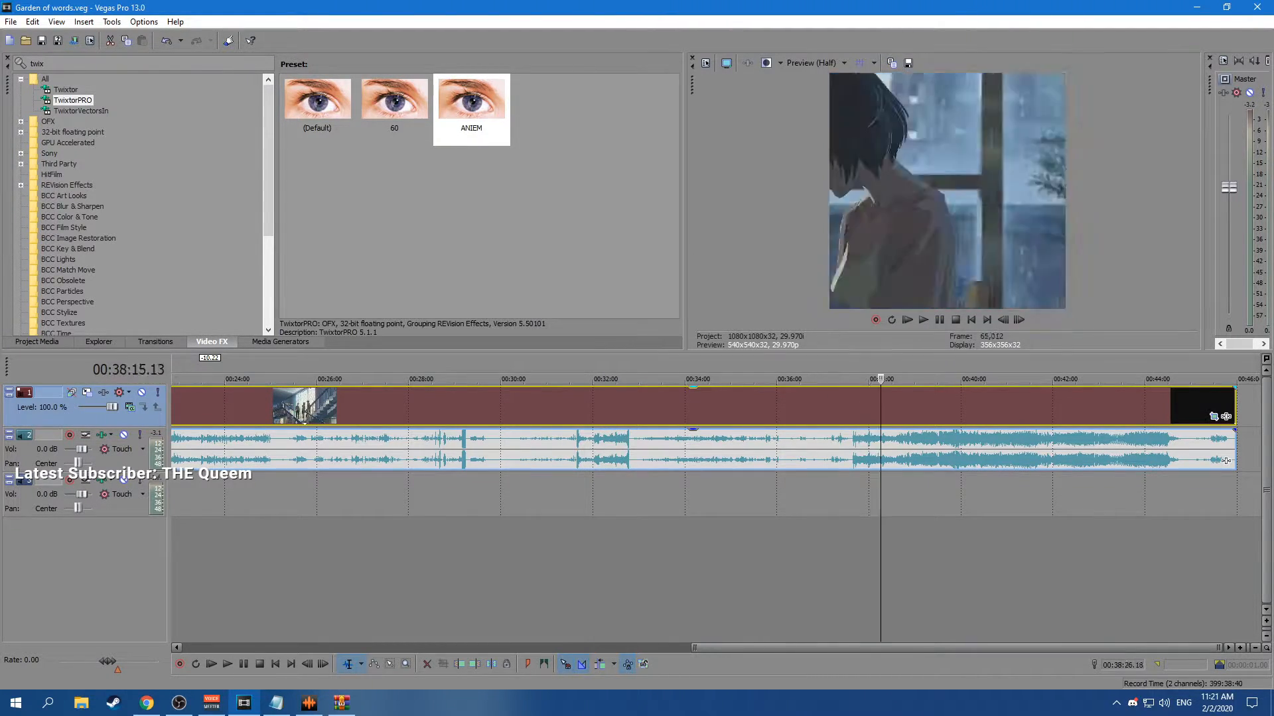
key(Right)
key(Right)
key(Right)
key(Right)
key(Right)
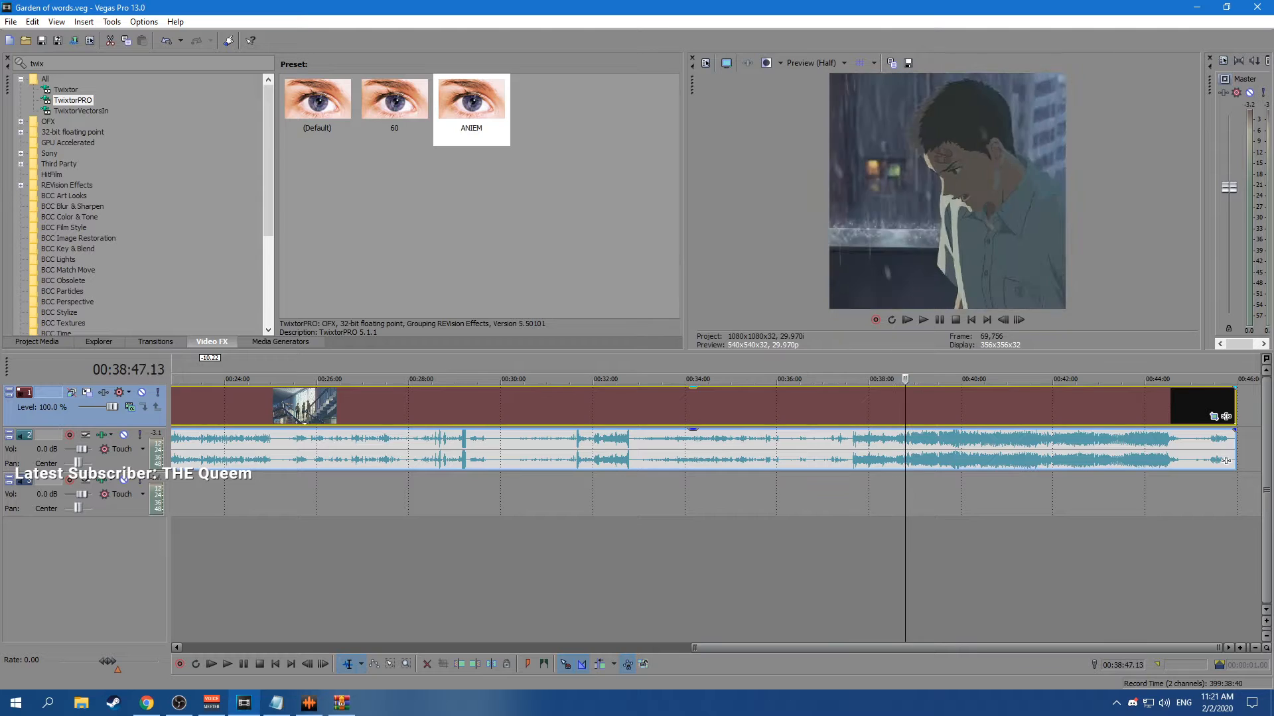
drag(920, 380, 1116, 380)
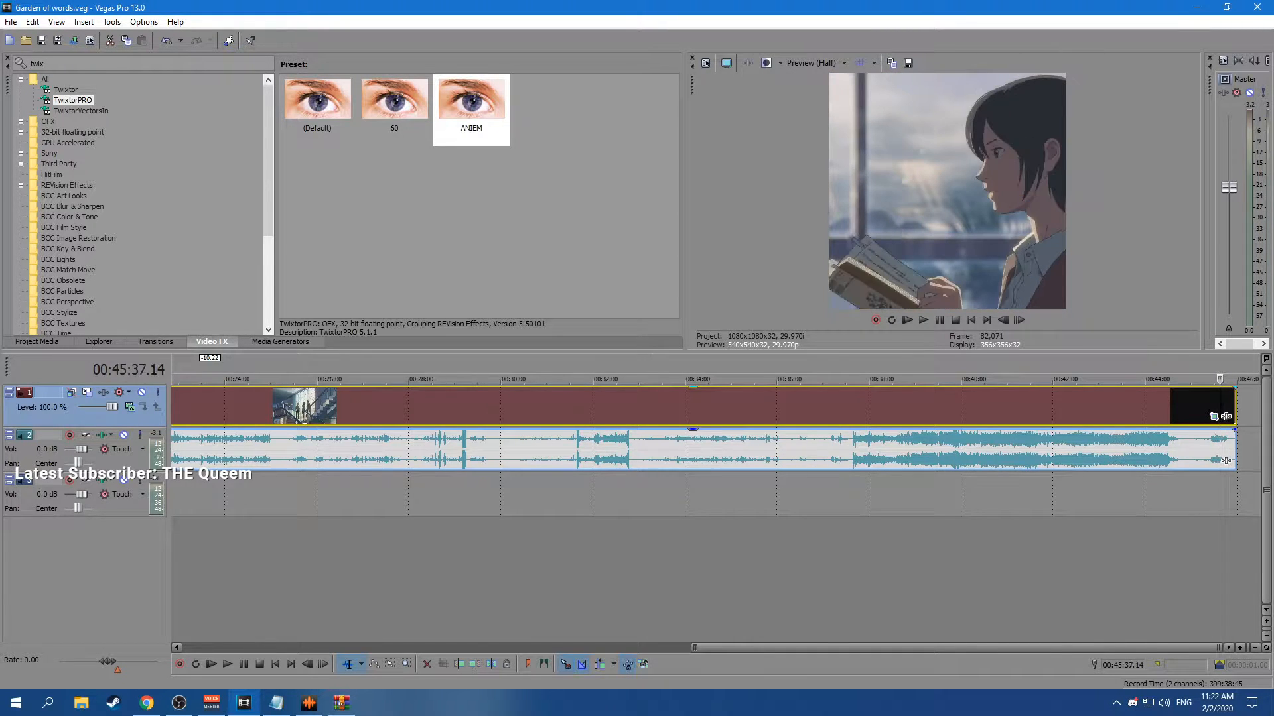
drag(1175, 379, 852, 379)
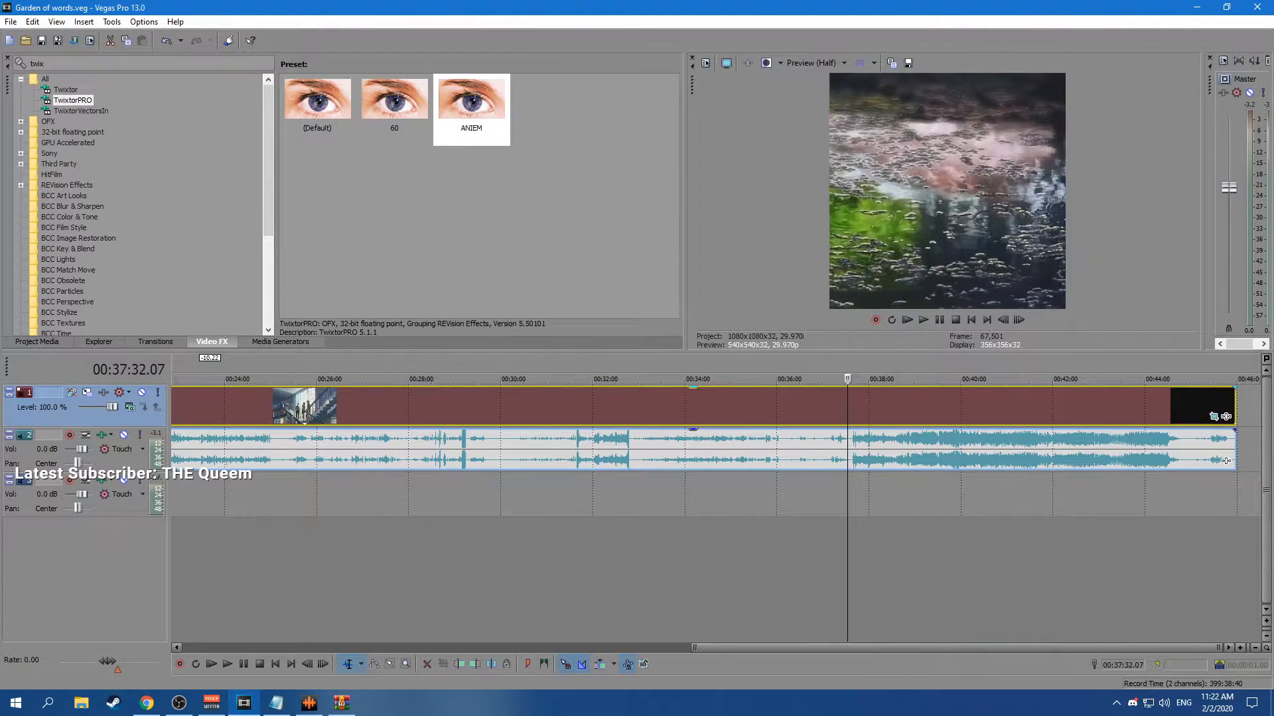
Cut out the shot of the woman at the rainy window starting at 00:37:35.18 and place it after the pot clip at marker 10.
scroll(717, 451, up, 4)
key(s)
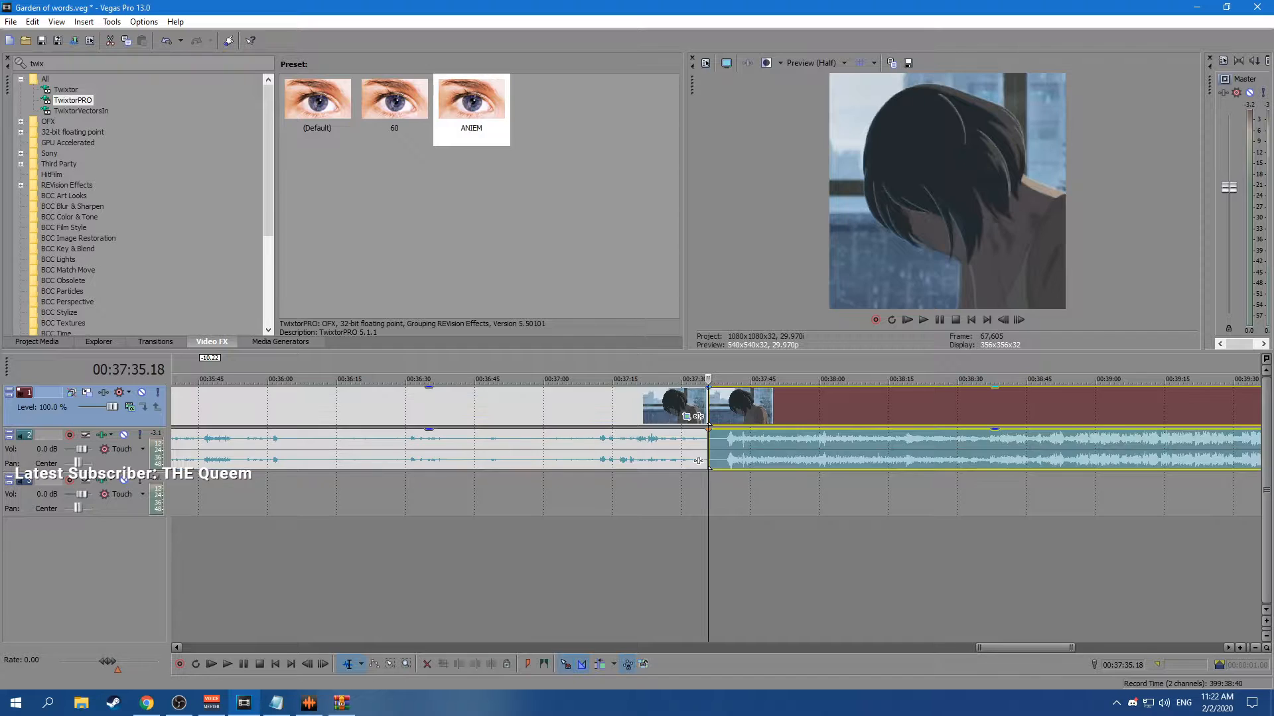
drag(708, 380, 713, 380)
key(space)
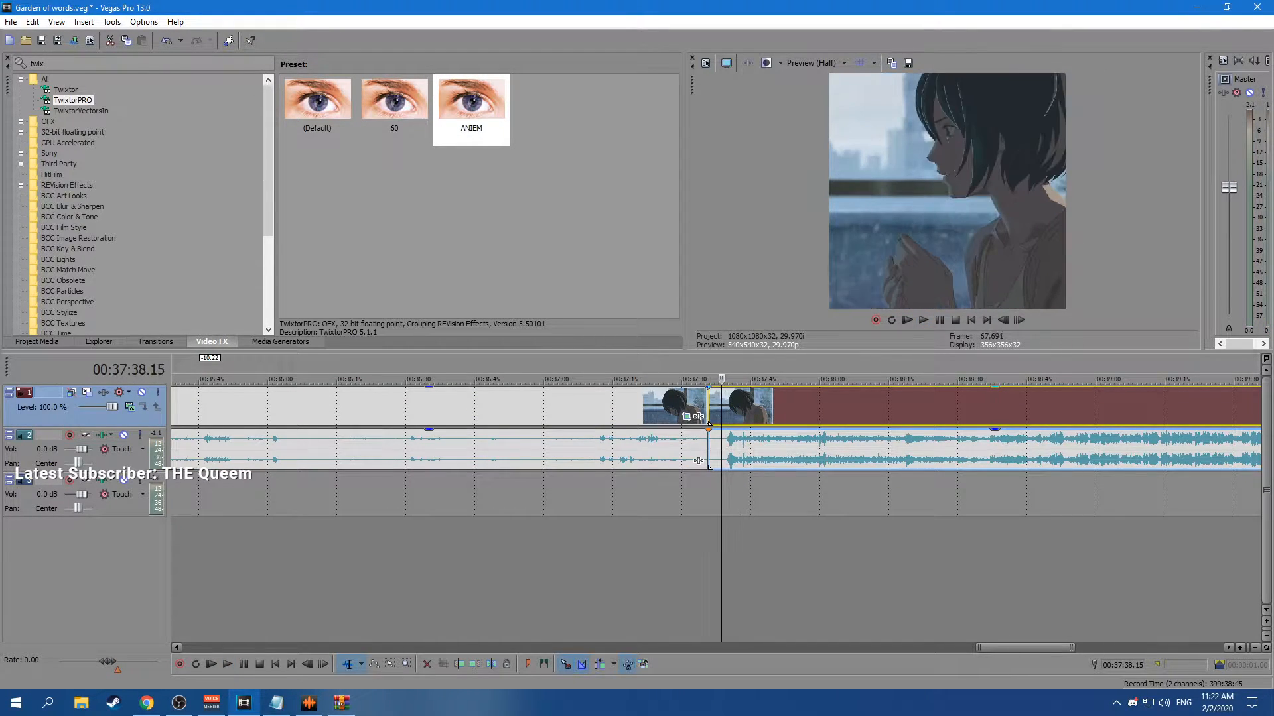
mouse_move(725, 380)
mouse_down()
mouse_move(481, 406)
mouse_move(175, 406)
mouse_move(211, 406)
mouse_up()
key(s)
scroll(211, 406, up, 8)
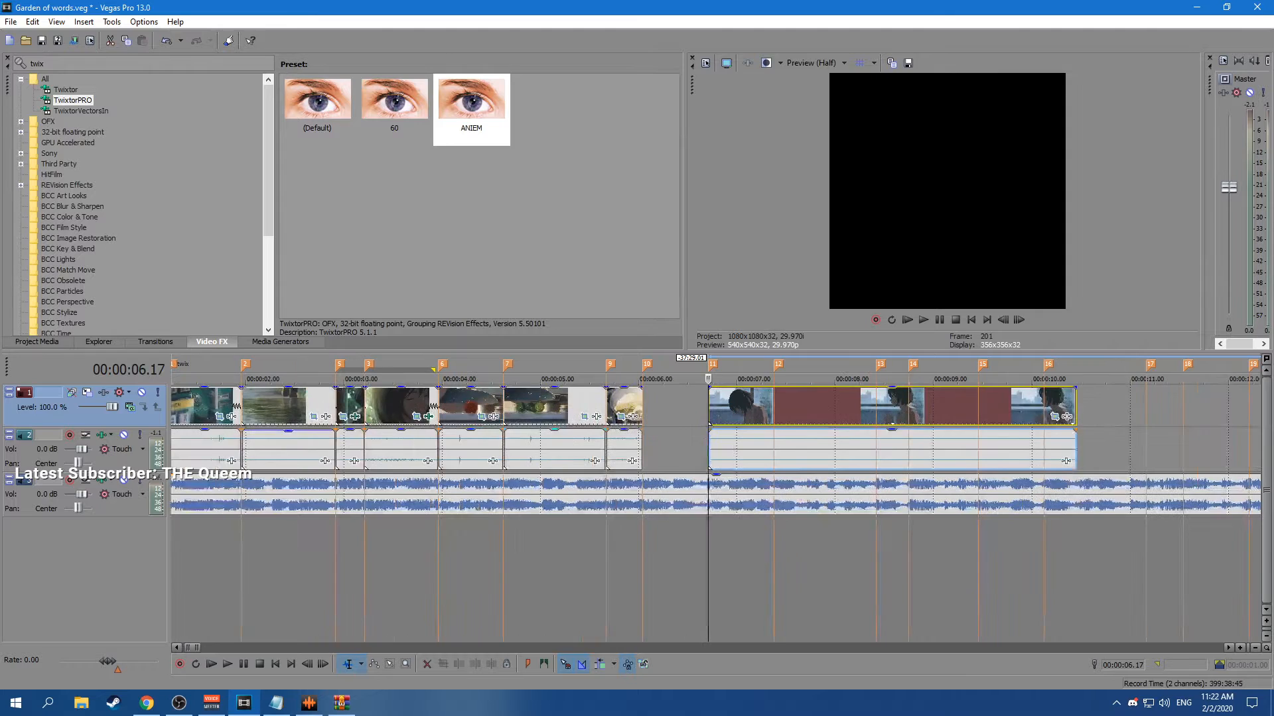
drag(717, 406, 650, 406)
Split the woman clip at marker 11 and delete the part after the marker.
click(626, 406)
key(space)
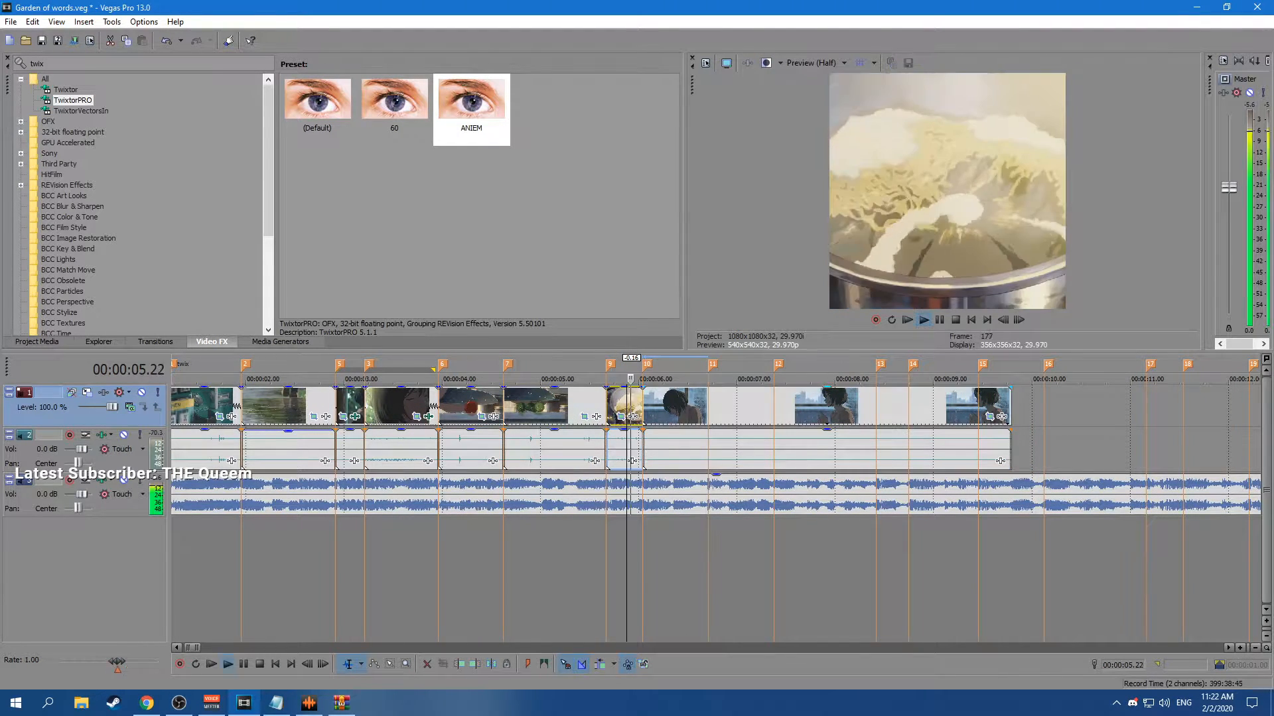
key(space)
click(707, 406)
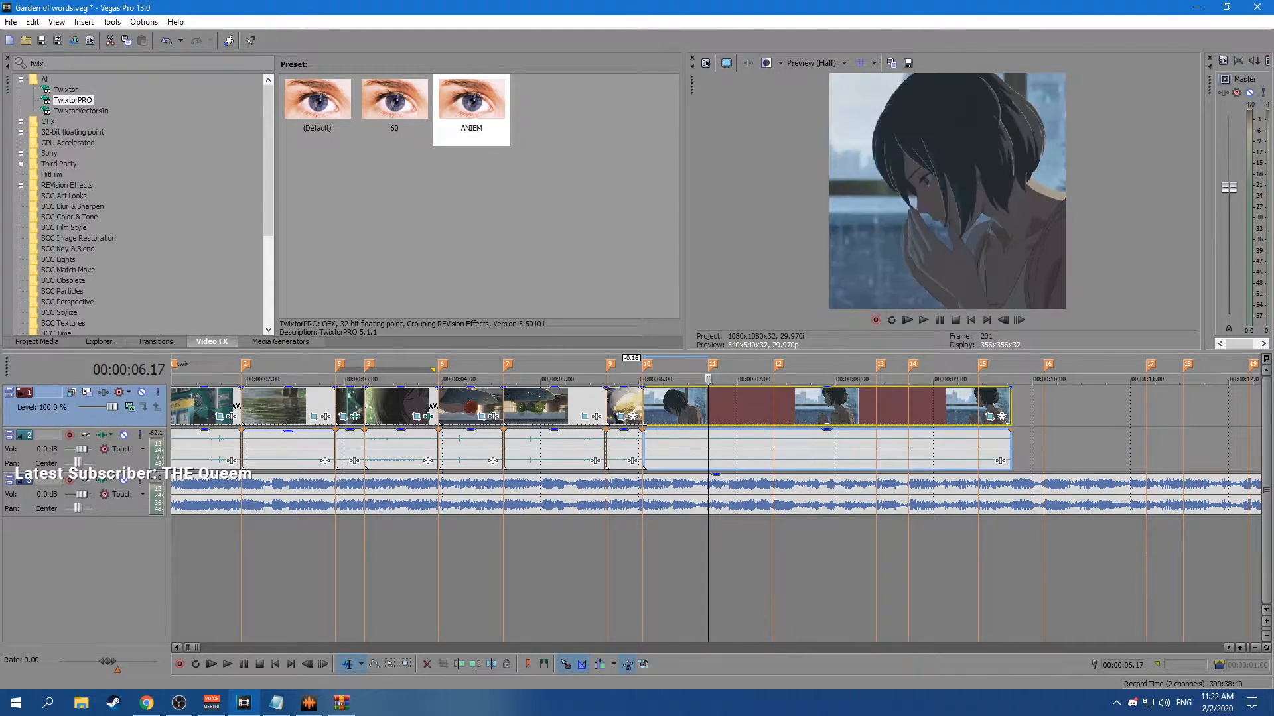
ctrl+drag(1010, 406, 735, 406)
key(s)
click(720, 406)
key(Delete)
Save the project and apply the TwixtorPRO ANIEM preset to the woman clip at marker 10.
click(618, 413)
key(space)
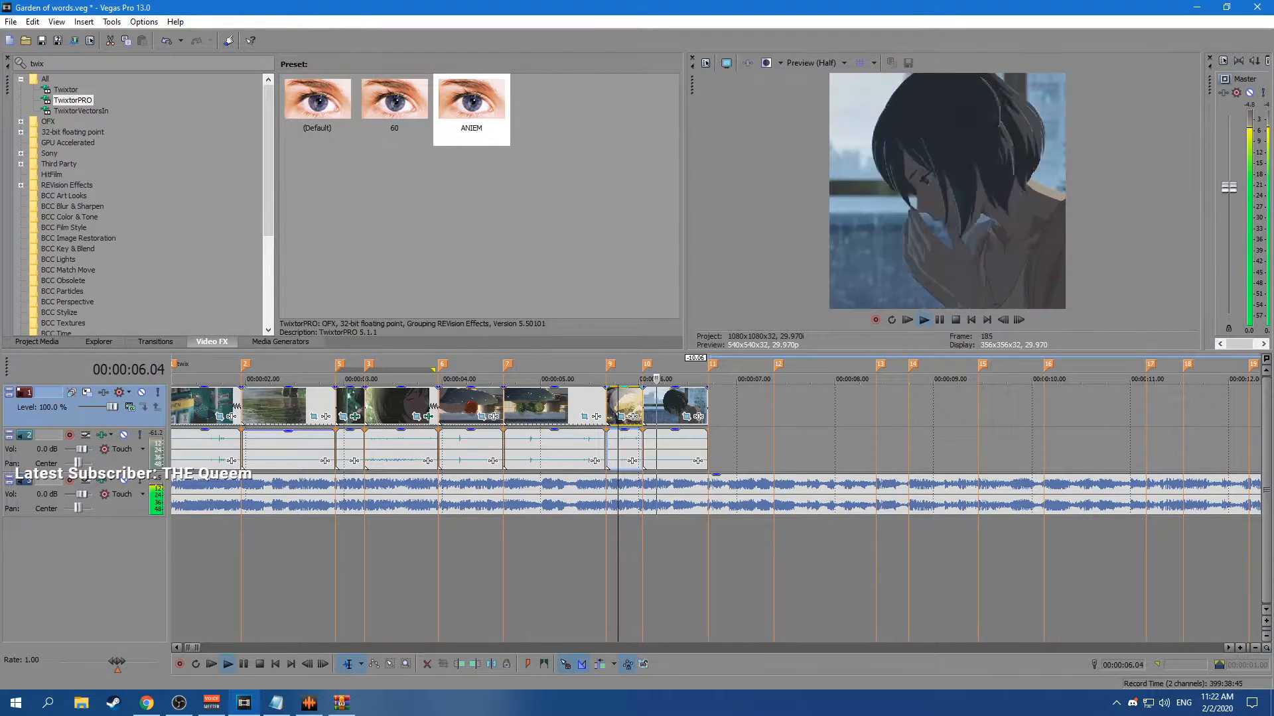
key(space)
click(644, 411)
key(ctrl+s)
drag(471, 106, 675, 405)
click(654, 32)
Select the range from marker 9 to marker 11 and play it back to check the slowed woman clip.
click(647, 408)
key(space)
key(space)
drag(605, 380, 708, 379)
click(606, 380)
click(661, 406)
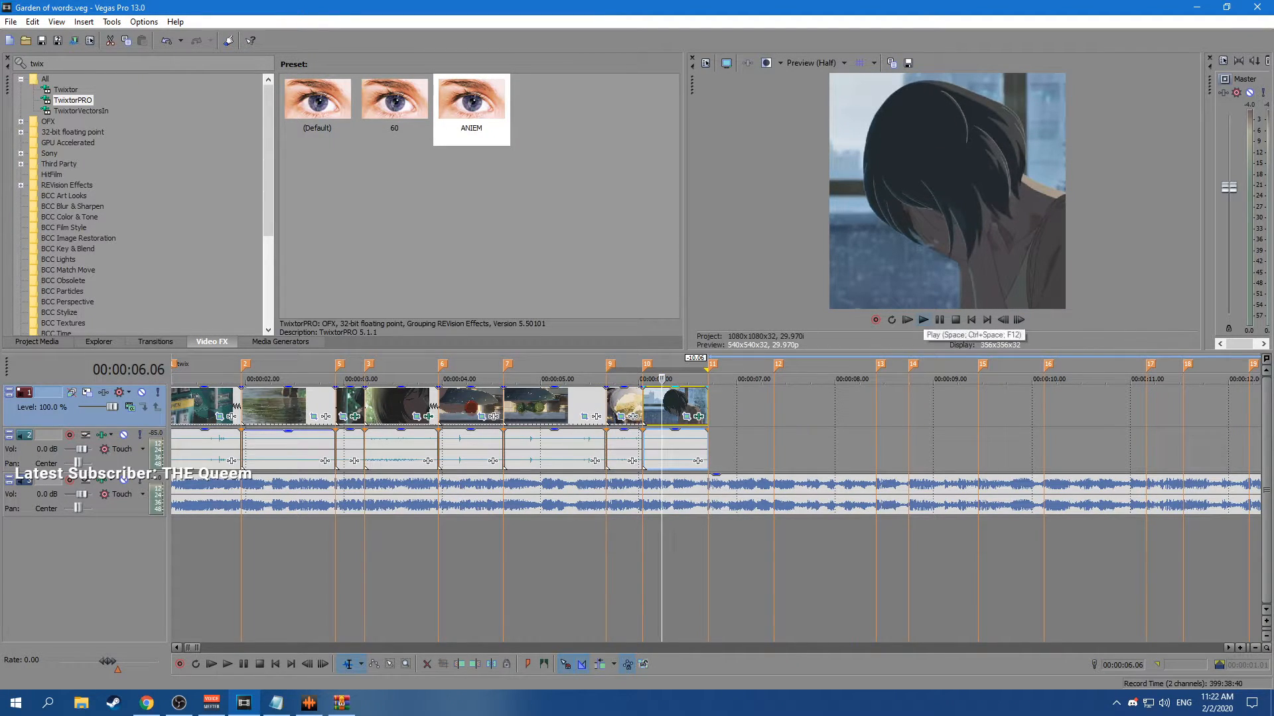
click(922, 320)
click(342, 703)
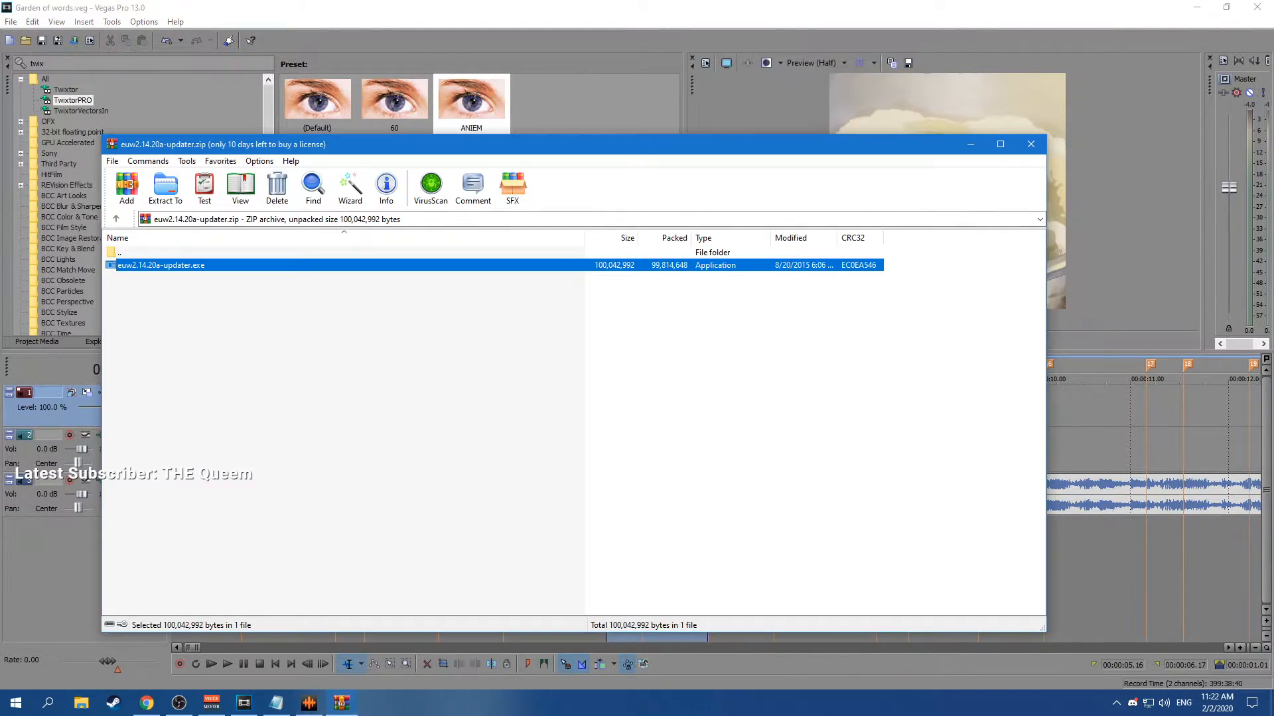
click(1031, 144)
click(923, 320)
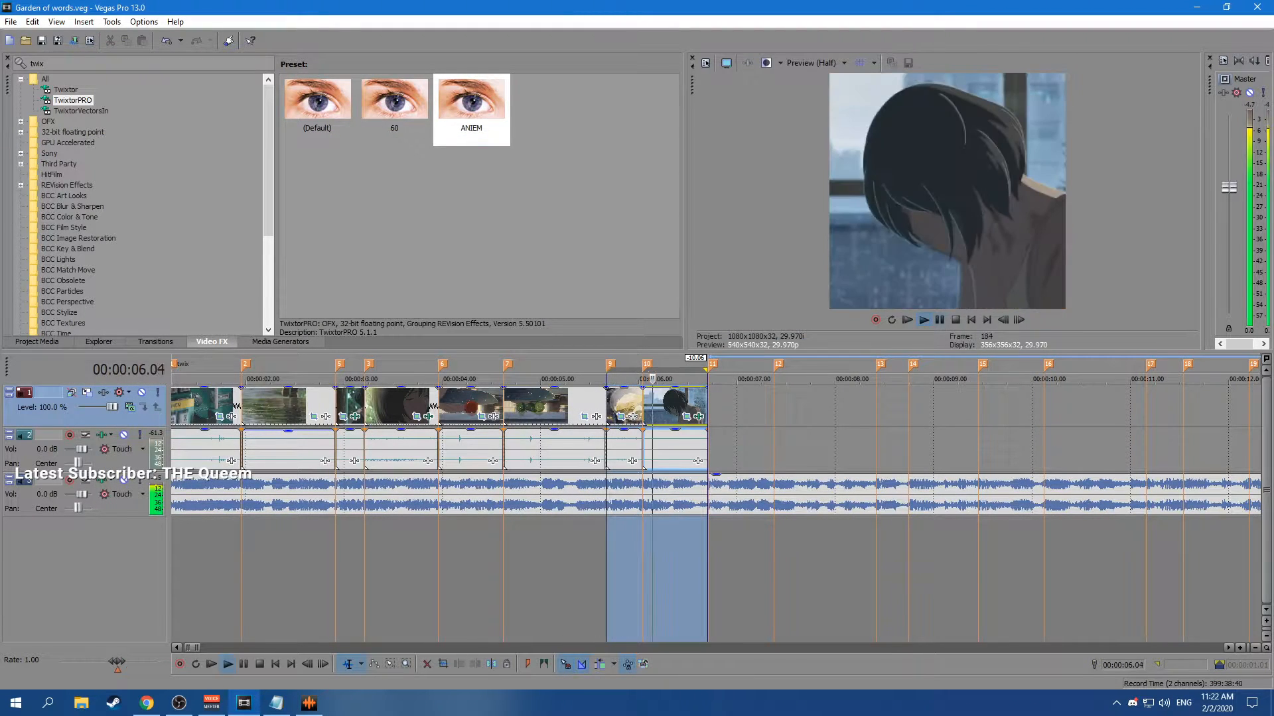
Add a velocity envelope to the woman clip, set its starting point to a preset forward velocity and preview the range.
right_click(651, 406)
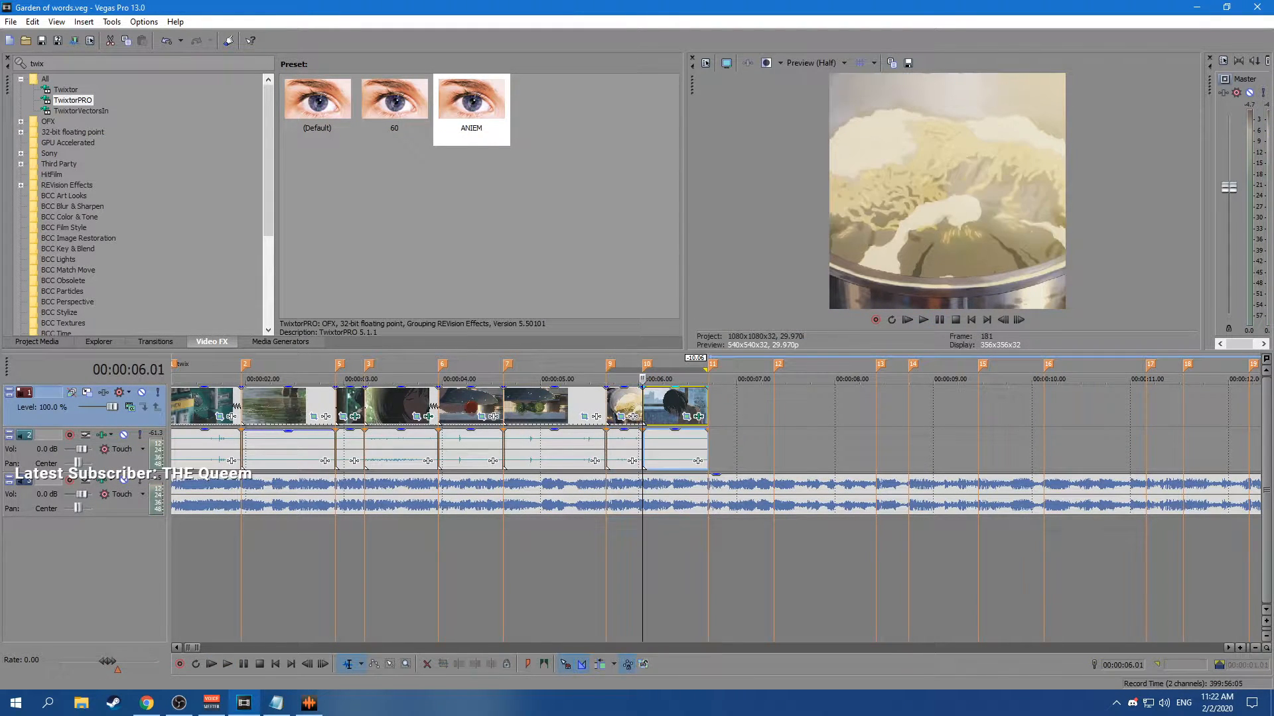
mouse_move(707, 551)
click(863, 551)
right_click(643, 406)
click(704, 428)
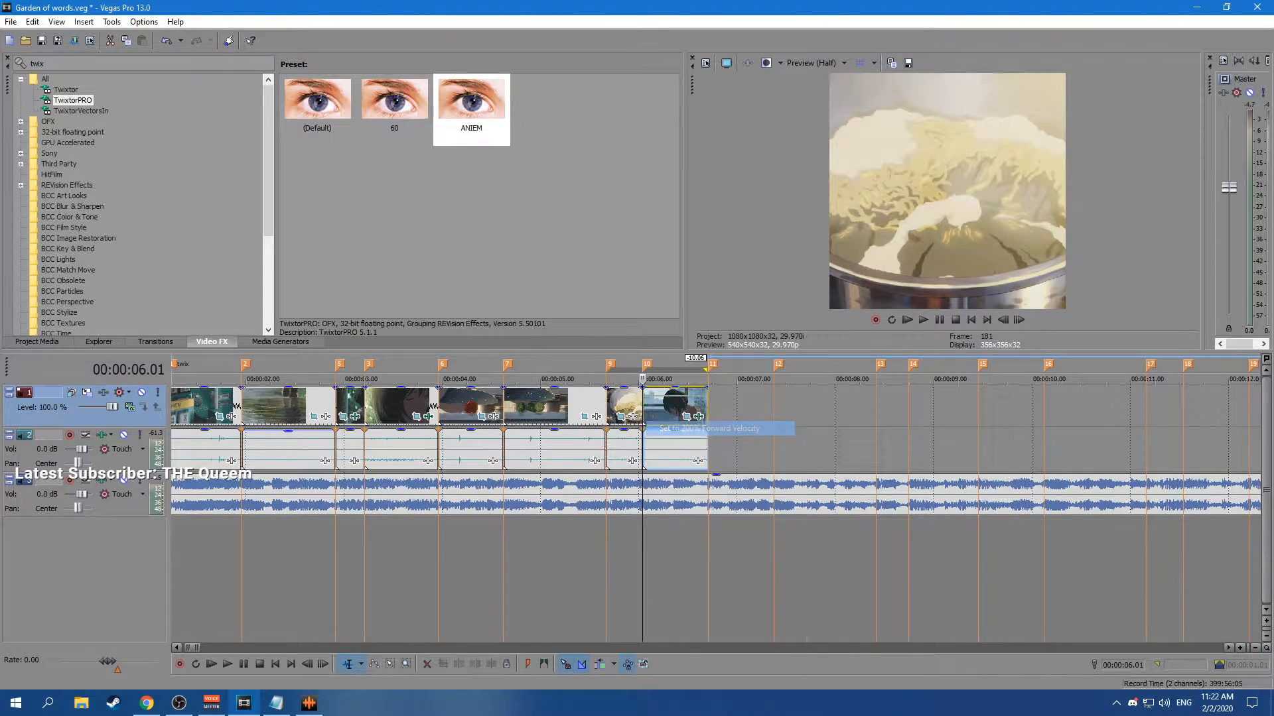
click(609, 406)
click(606, 405)
click(923, 320)
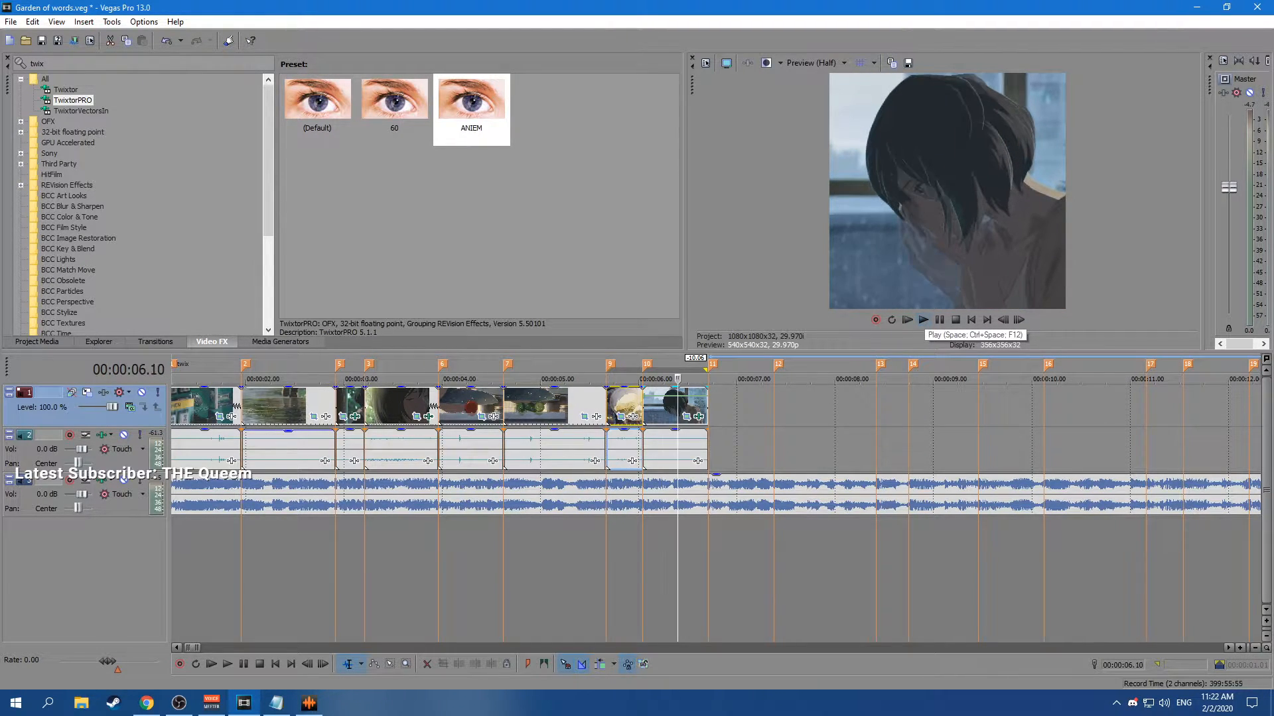
click(923, 320)
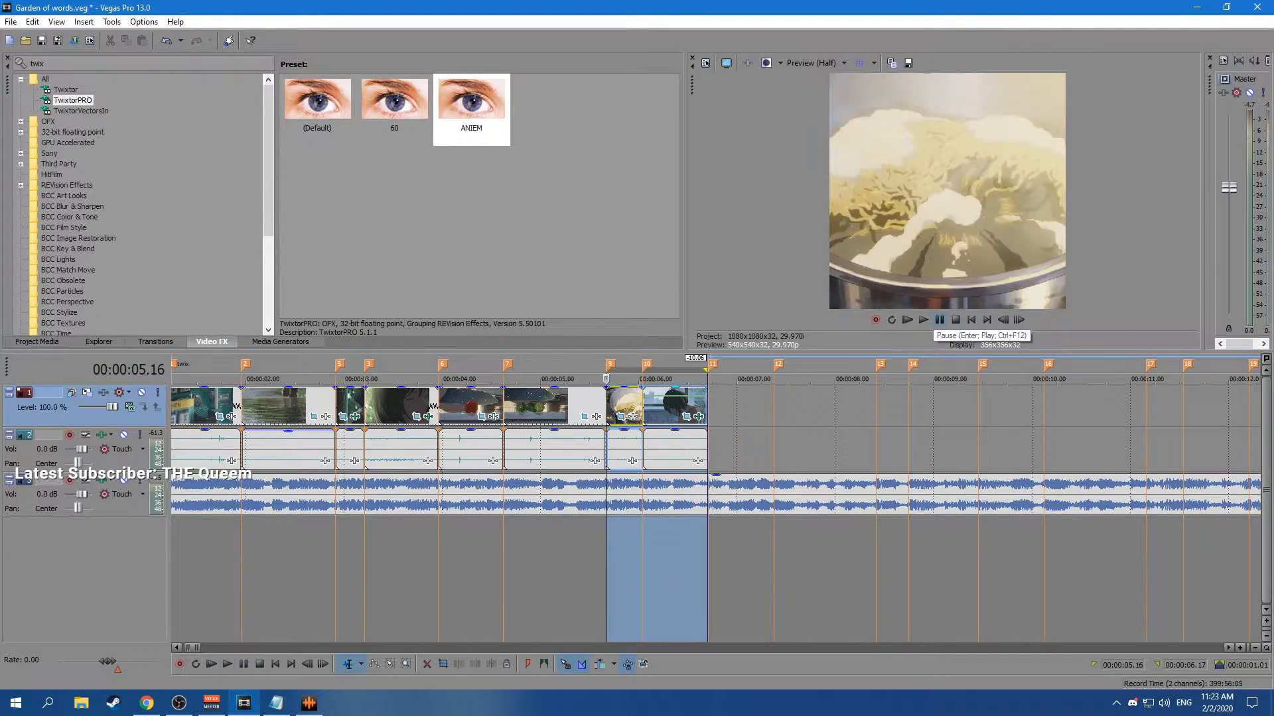
Change the velocity envelope point at the start of the woman clip.
click(699, 418)
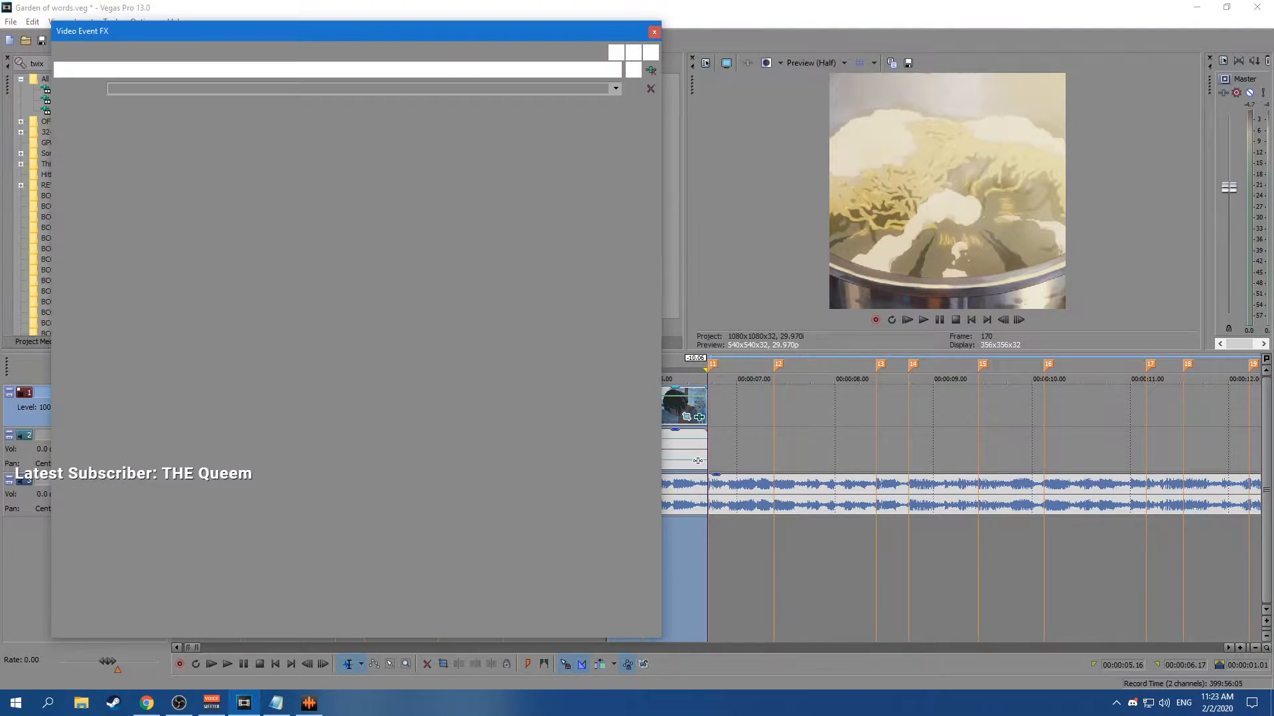
click(654, 32)
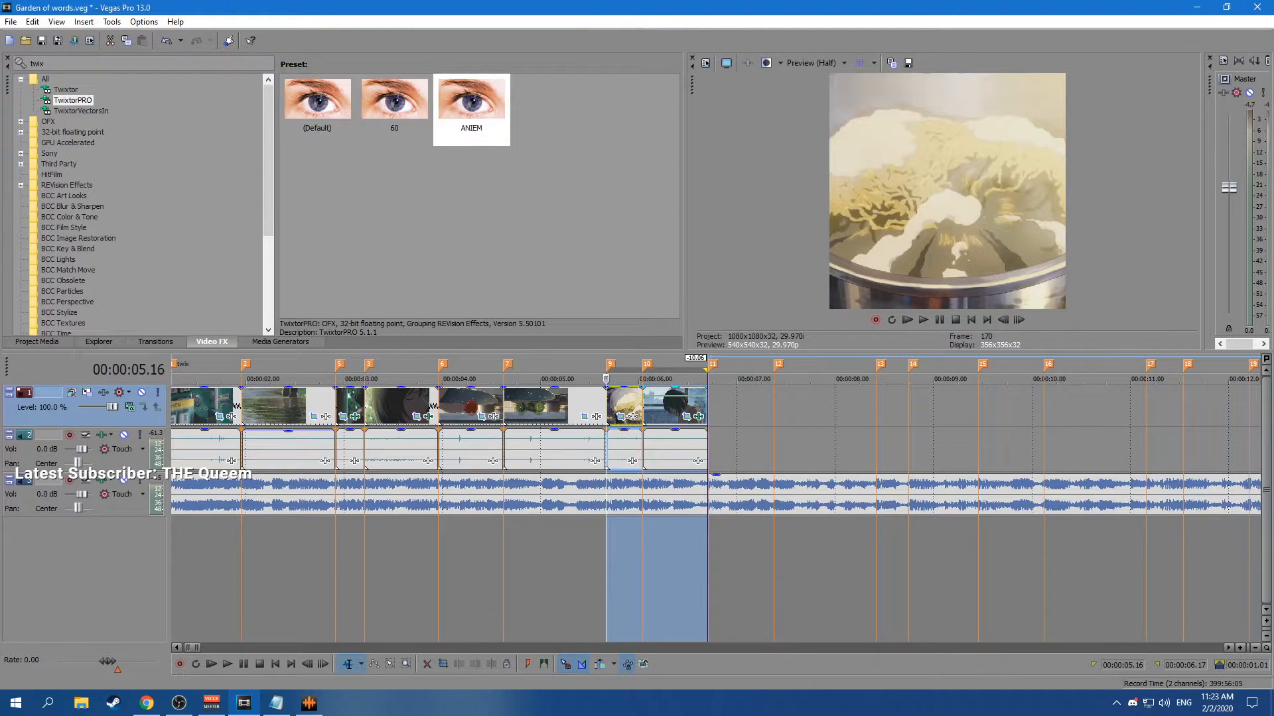
right_click(644, 396)
click(676, 434)
Animate the woman clip's TwixtorPRO speed from 100% at its start to 15% at 00:00:00.03.
click(699, 417)
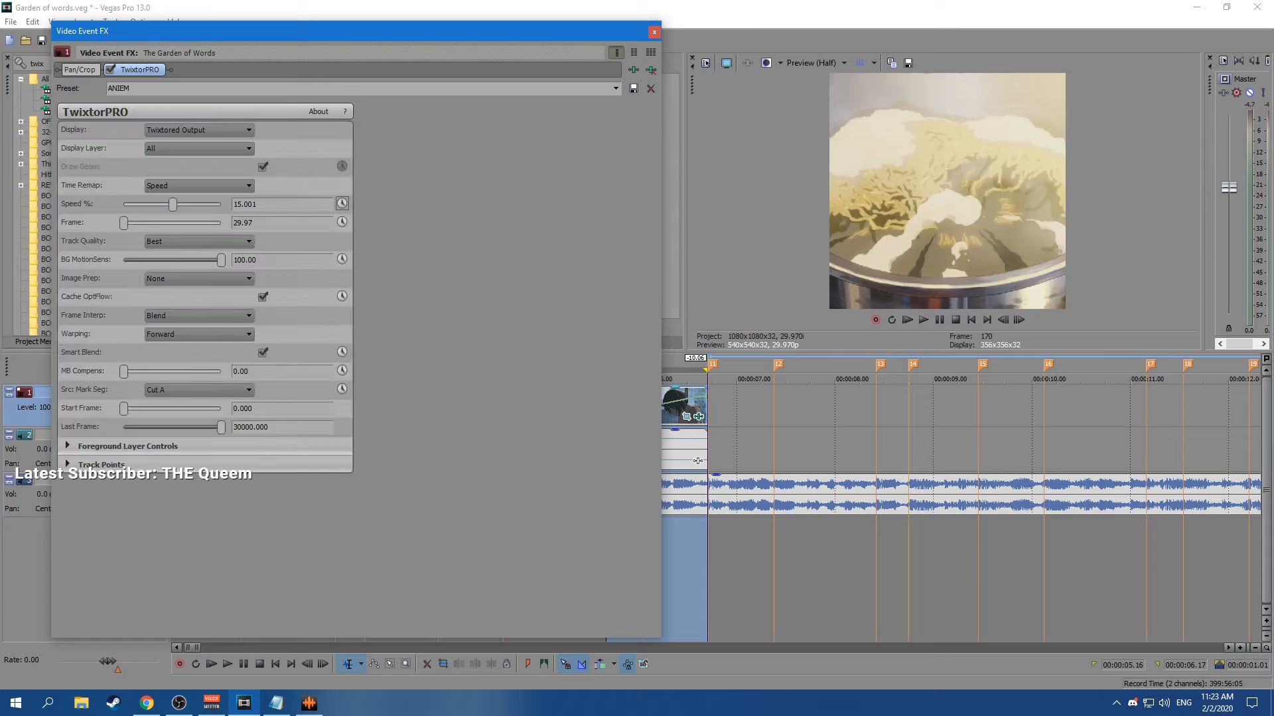
click(342, 204)
drag(173, 205, 181, 204)
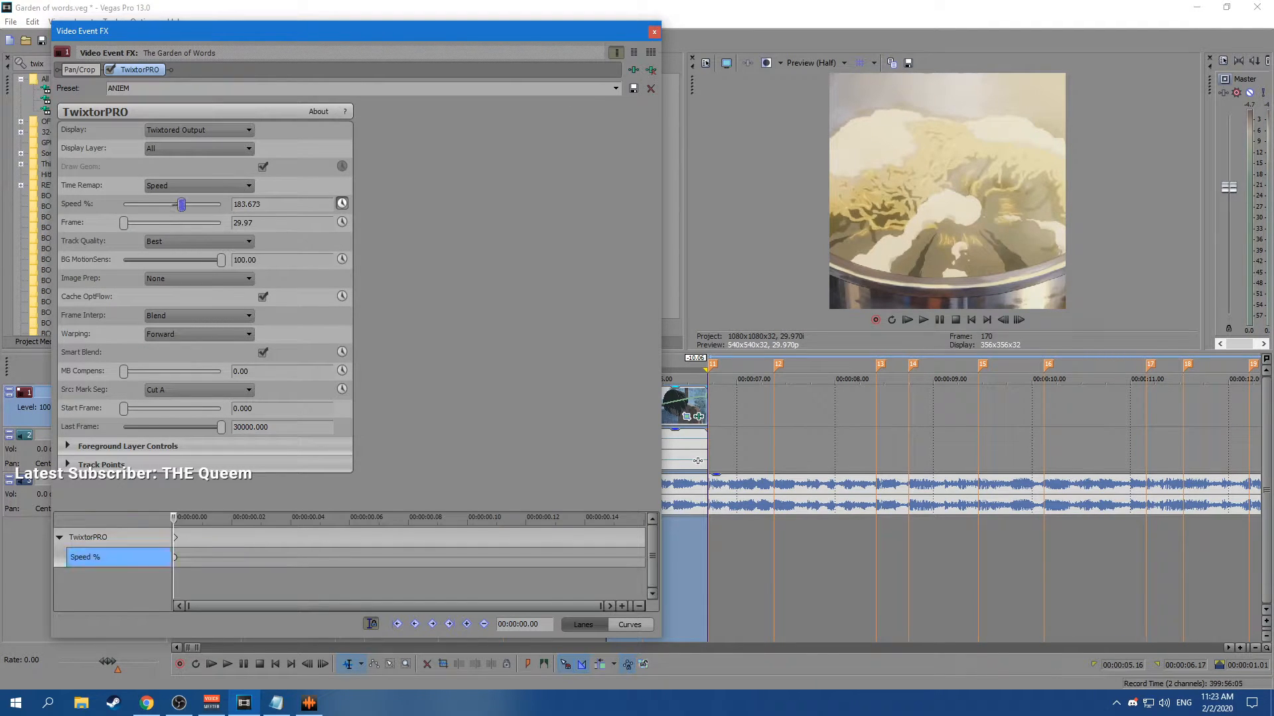
mouse_move(176, 577)
mouse_down()
mouse_move(621, 577)
mouse_move(174, 578)
mouse_up()
double_click(173, 204)
double_click(258, 204)
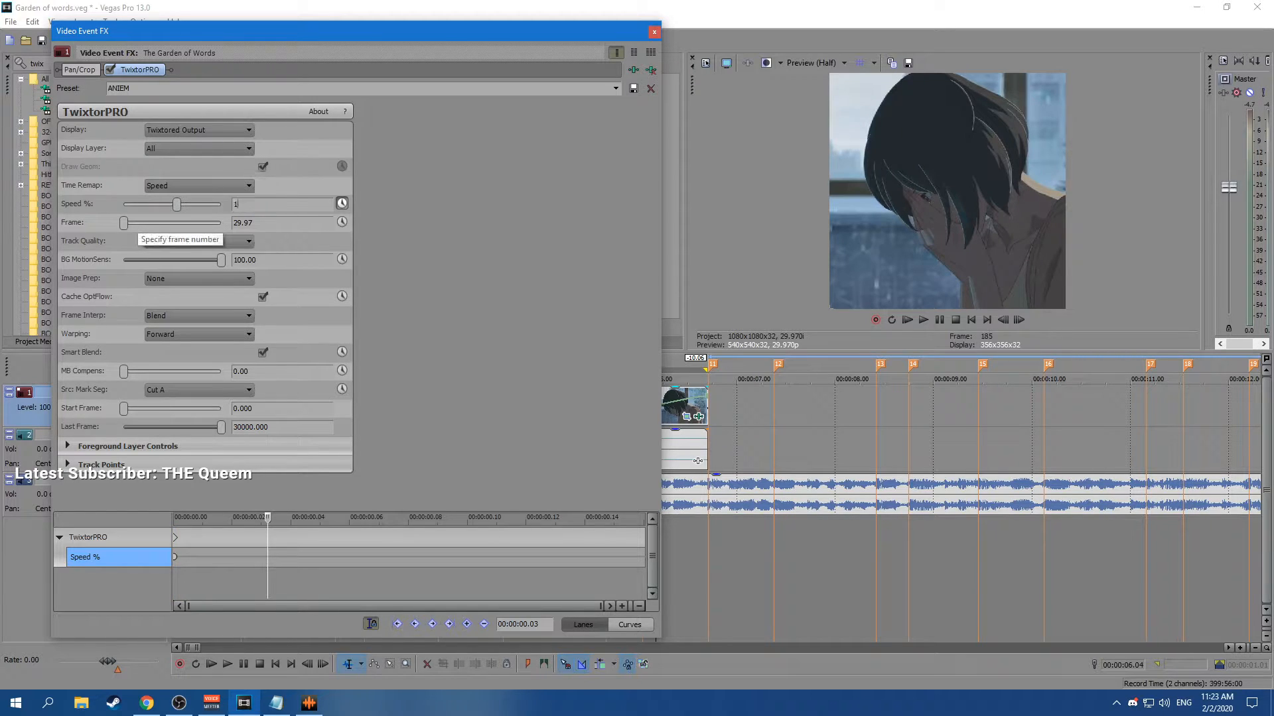
drag(266, 577, 174, 578)
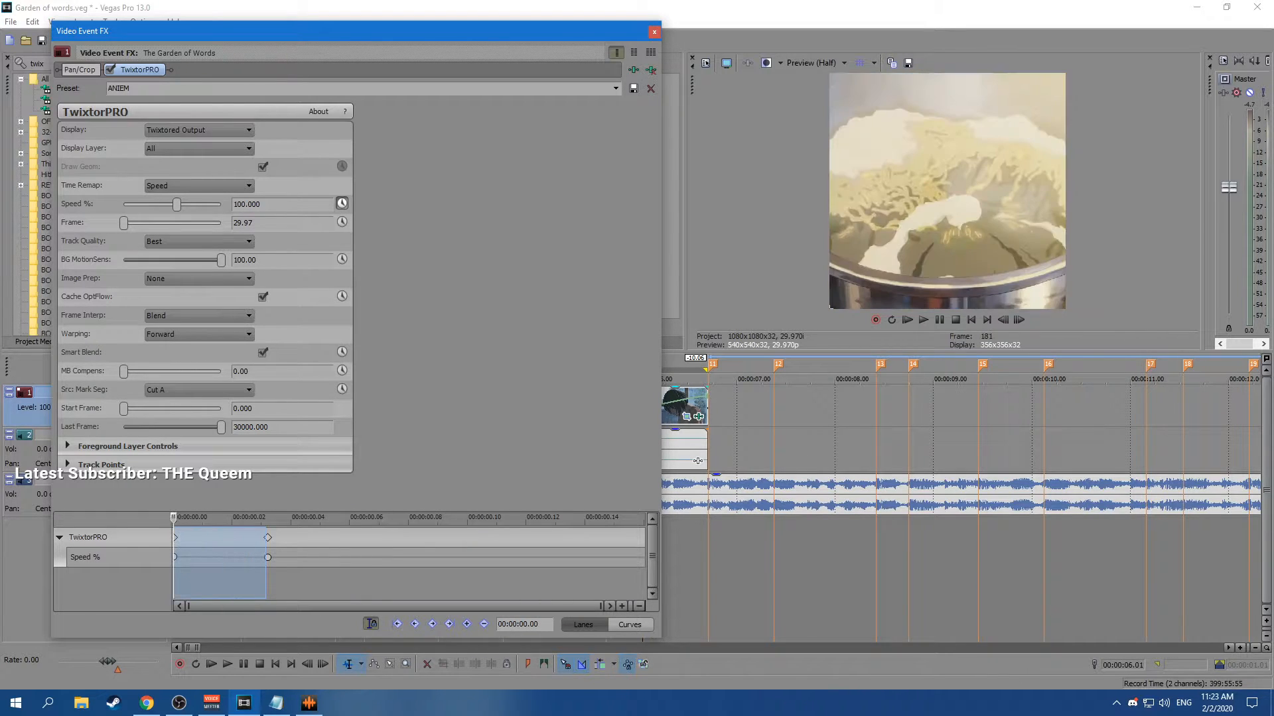
Move the 15% speed keyframe to 00:00:00.10 and save the project.
click(196, 577)
drag(267, 558, 456, 557)
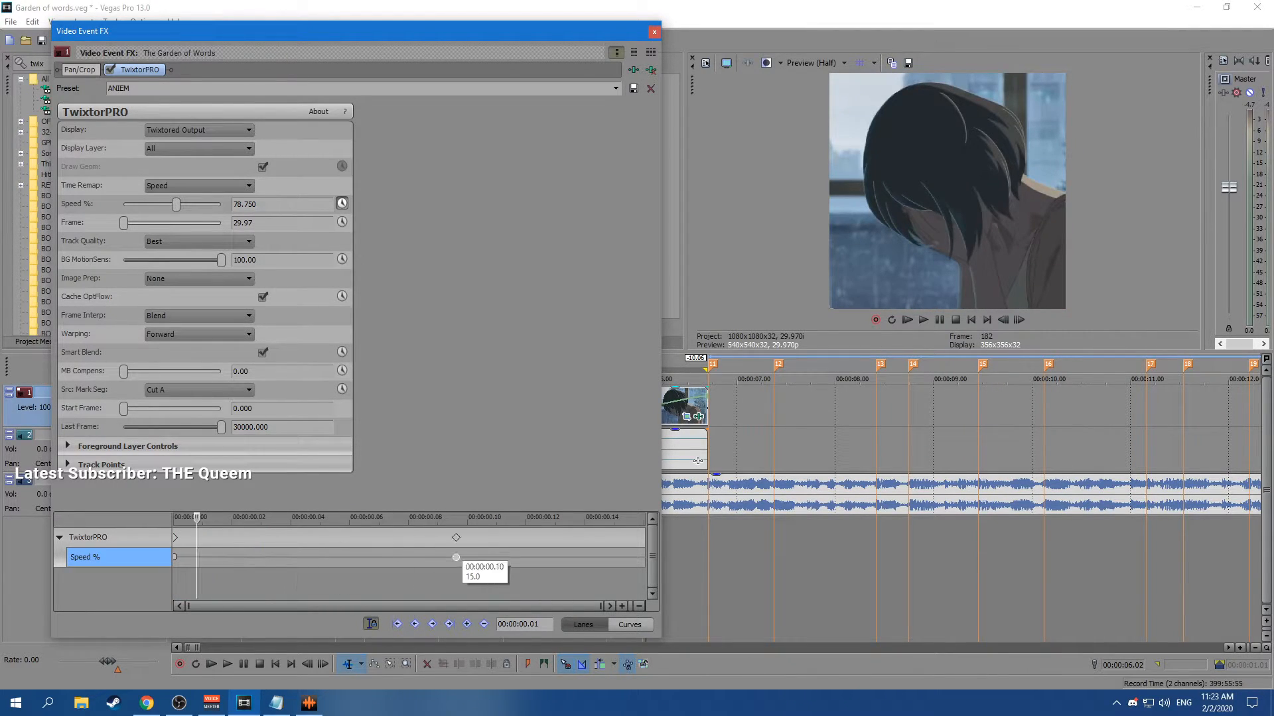
drag(199, 577, 644, 577)
click(644, 577)
key(ctrl+s)
click(654, 32)
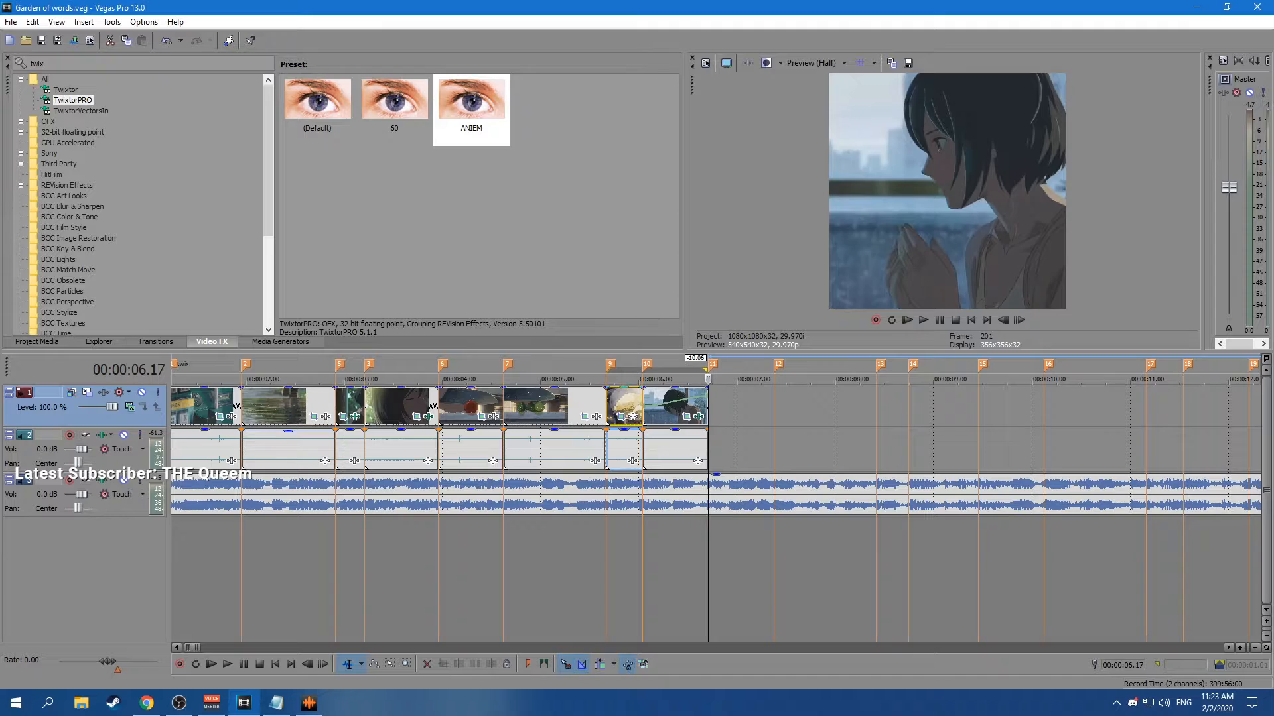
Play back the range between markers 9 and 11 to check the keyframed slowdown.
click(608, 406)
key(space)
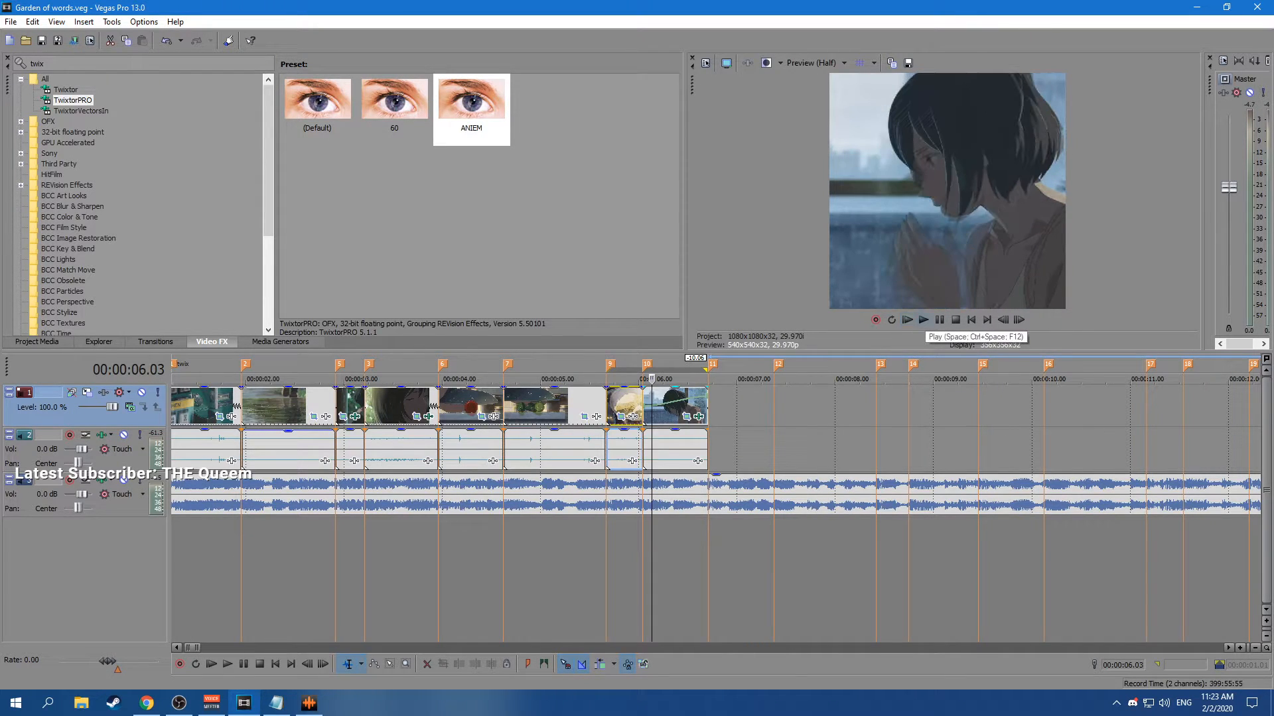
click(923, 319)
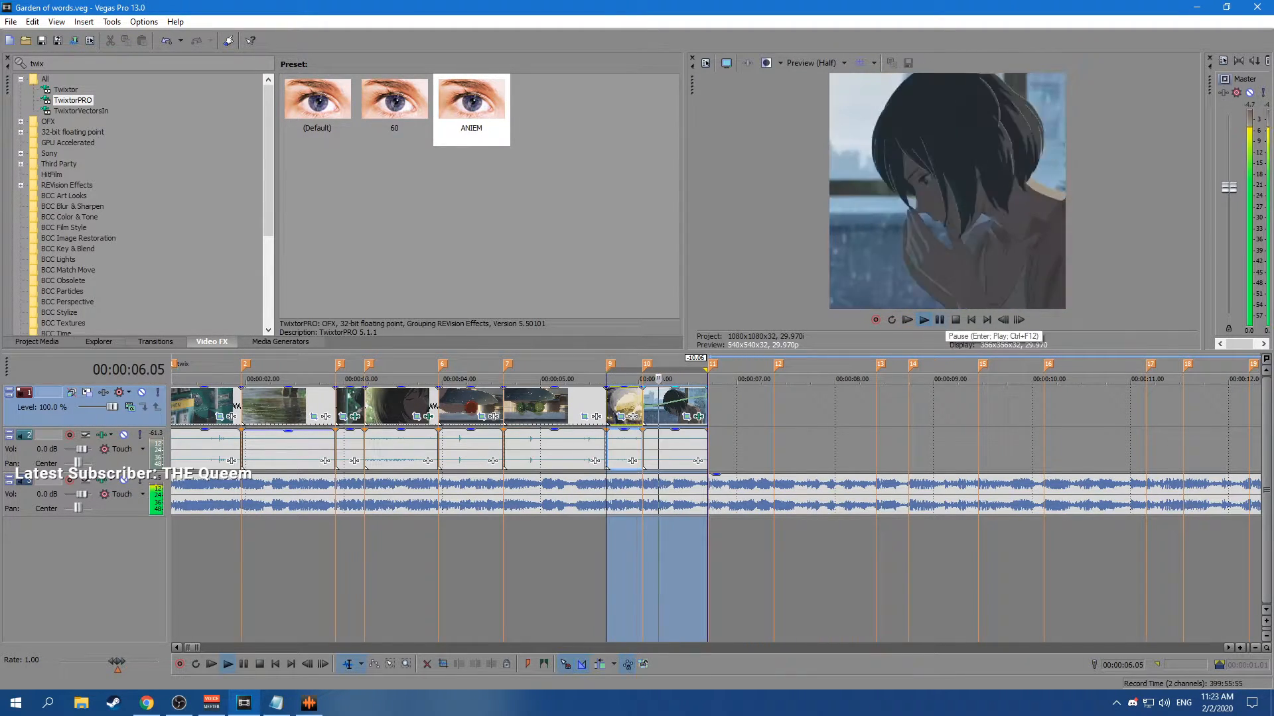
Set the woman clip's TwixtorPRO Frame value to 23.00, shift the 15% speed keyframe earlier and save after previewing.
click(699, 417)
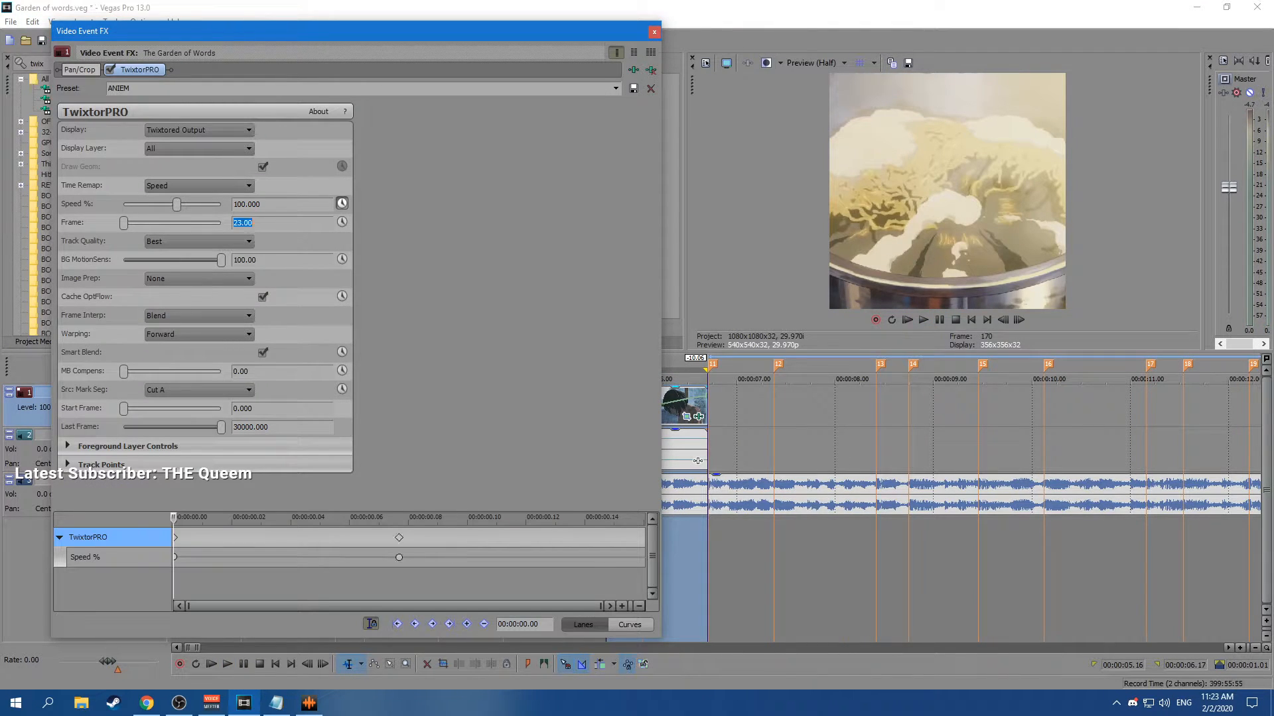
click(654, 32)
click(613, 401)
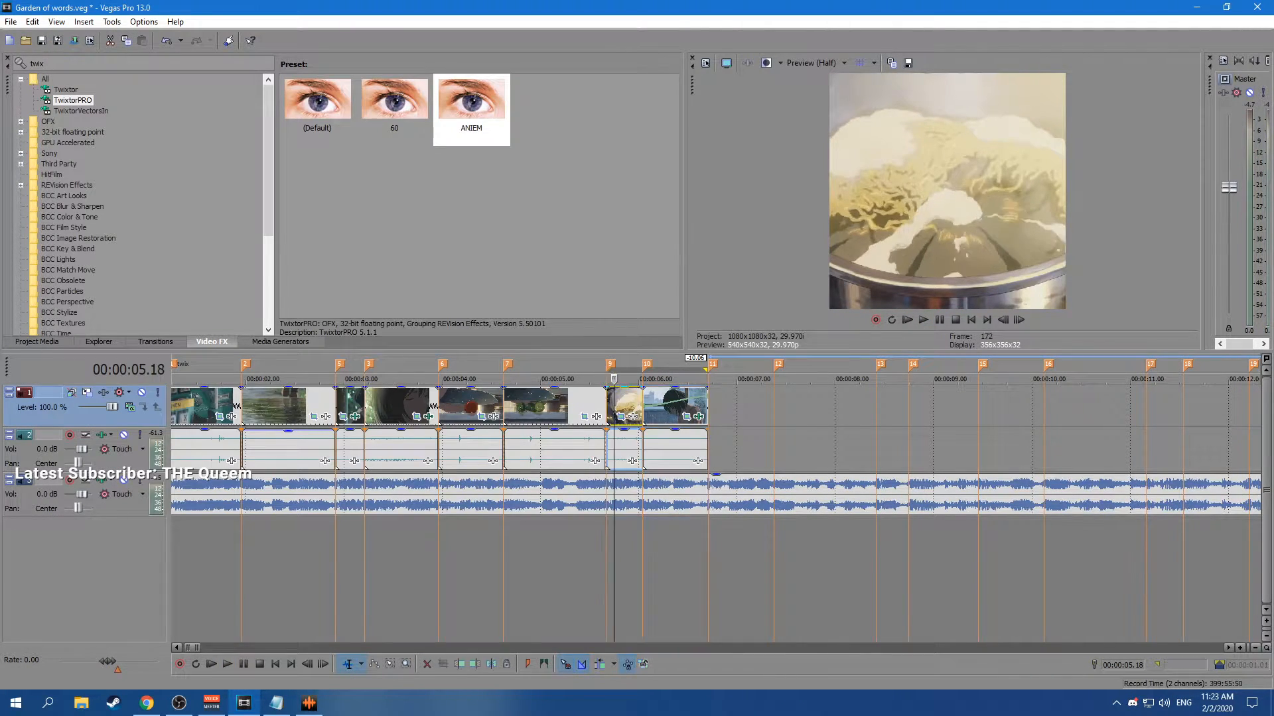
click(606, 401)
key(space)
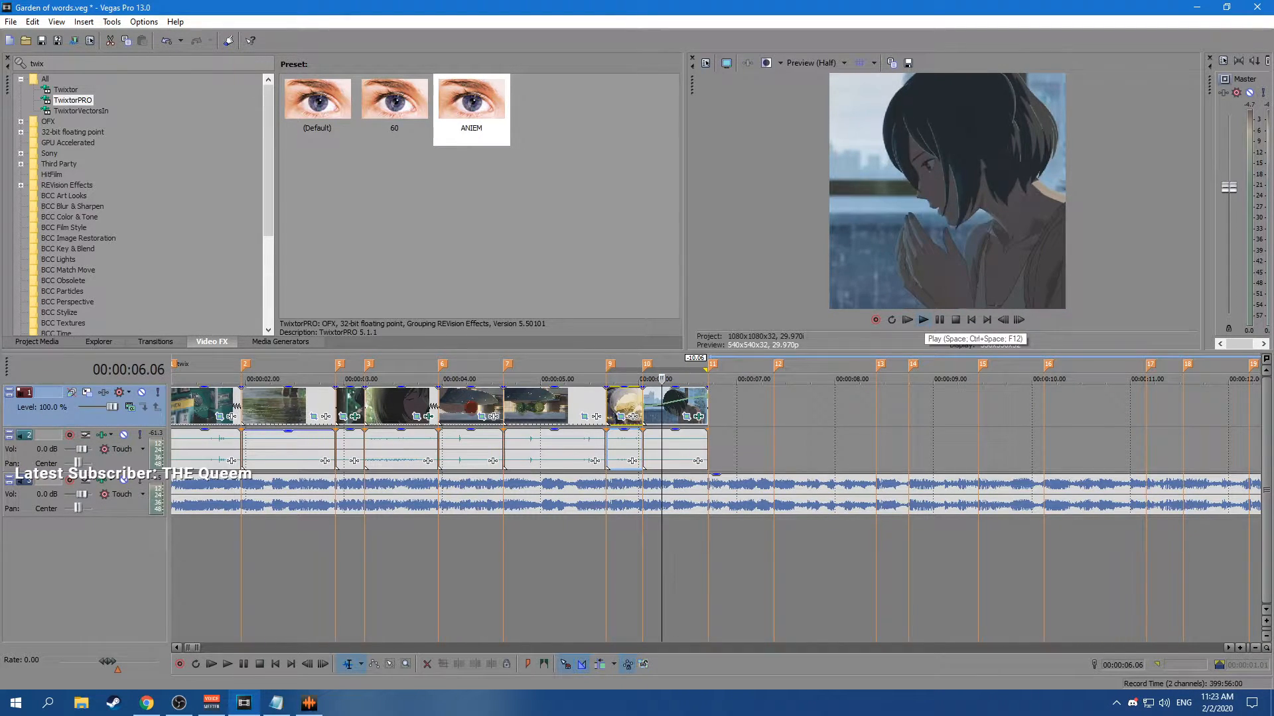
click(923, 320)
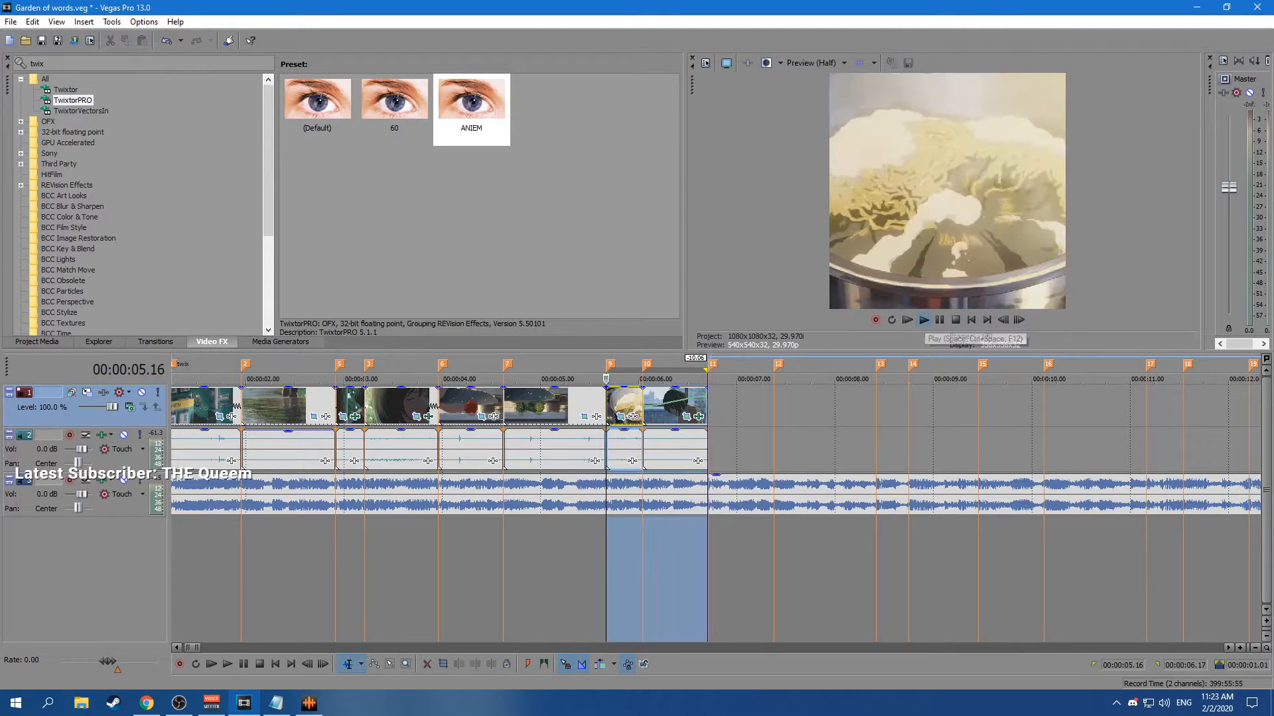
key(ctrl+s)
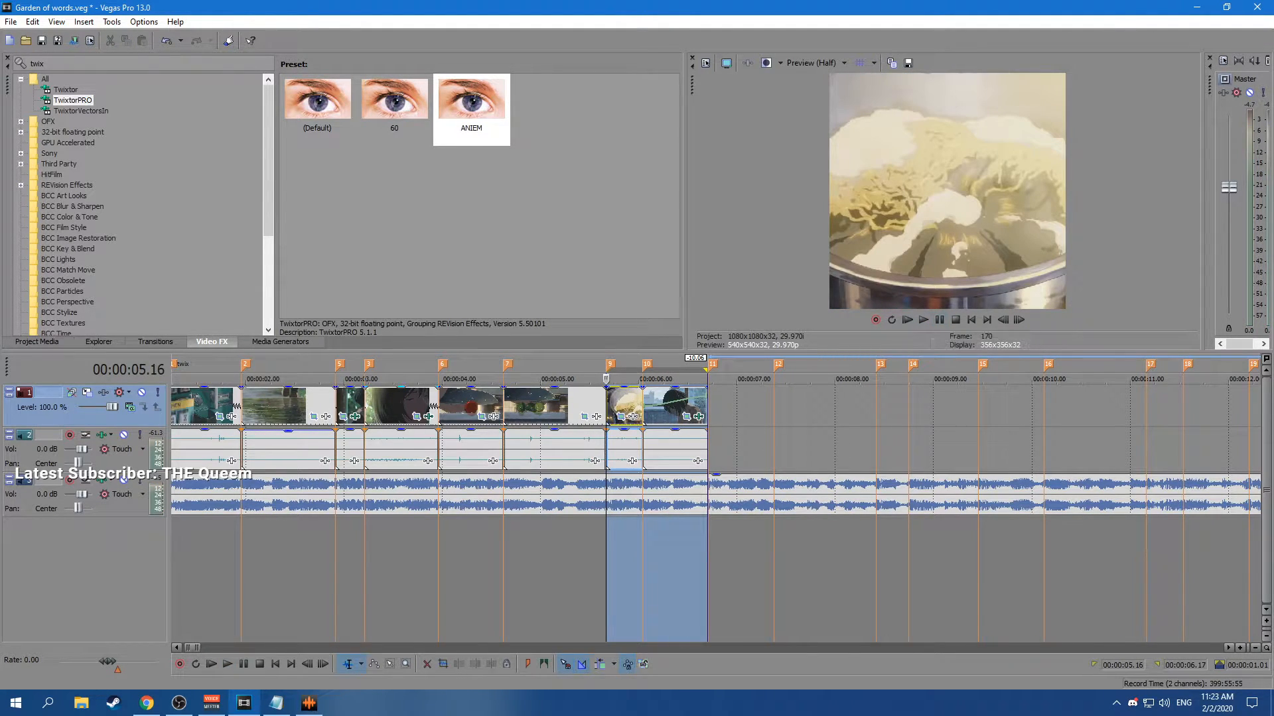
Select the range from the start of the edit to about marker 12 and play through the assembled clips.
click(426, 407)
scroll(426, 410, down, 1)
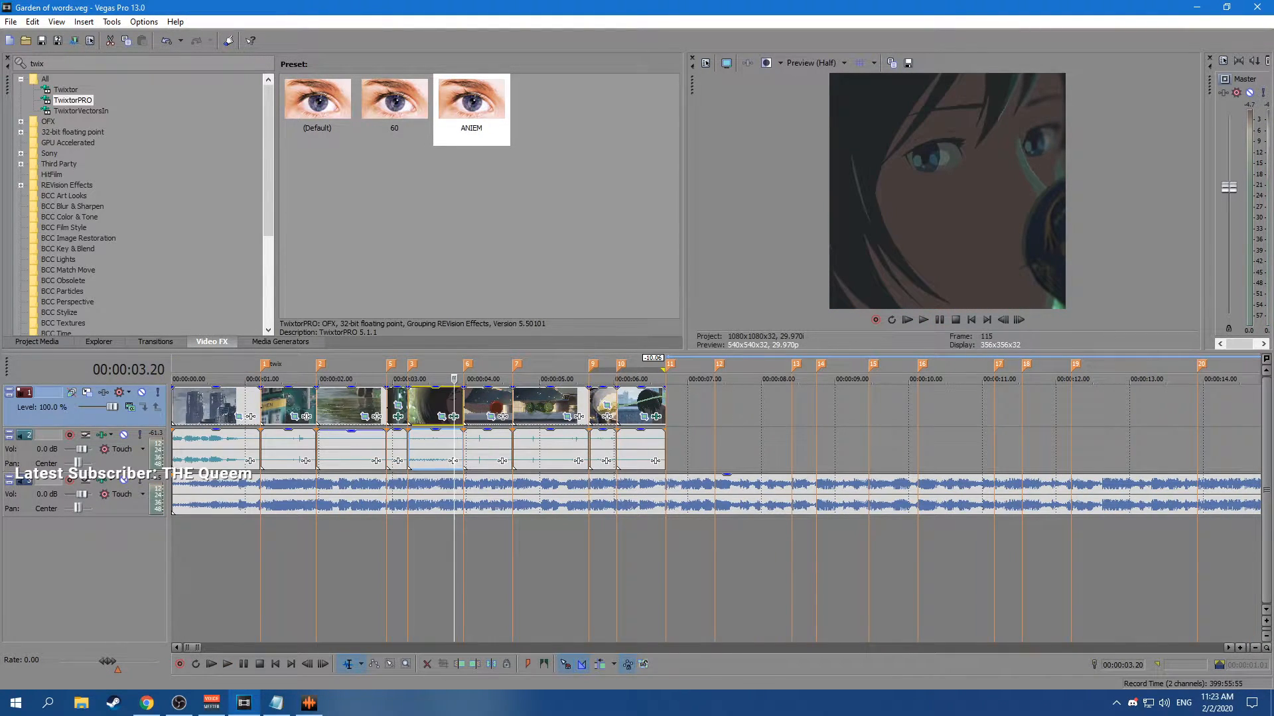
drag(172, 570, 715, 571)
key(space)
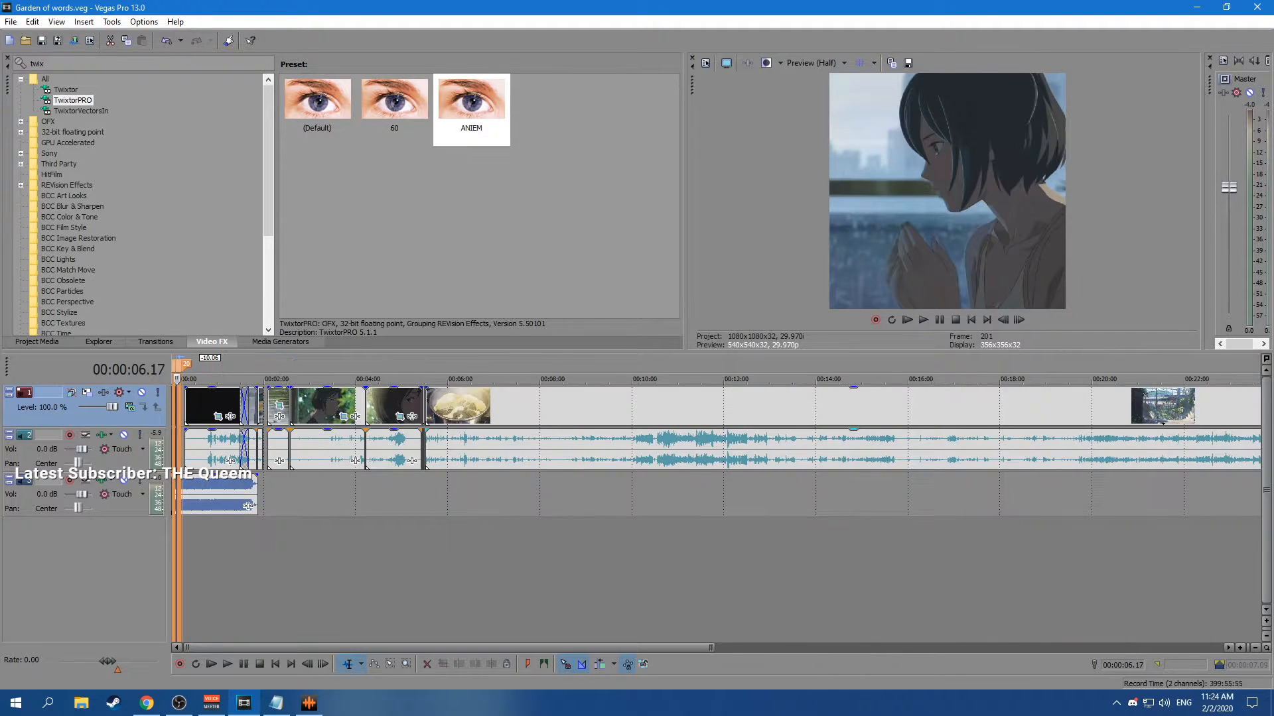
Search the source film between about 00:10:03 and 00:11:14 for the next scene, playing it back up to the wisteria shots.
click(453, 406)
drag(456, 379, 592, 378)
key(space)
scroll(591, 378, up, 3)
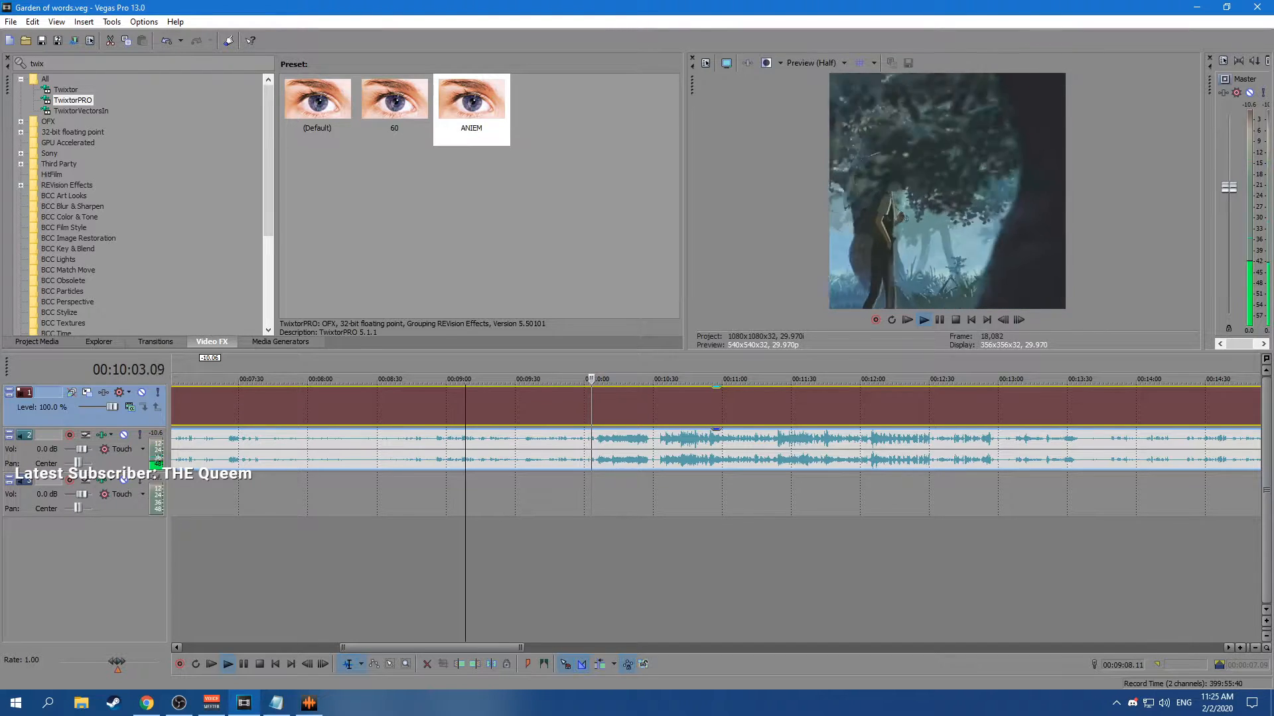
key(space)
key(space)
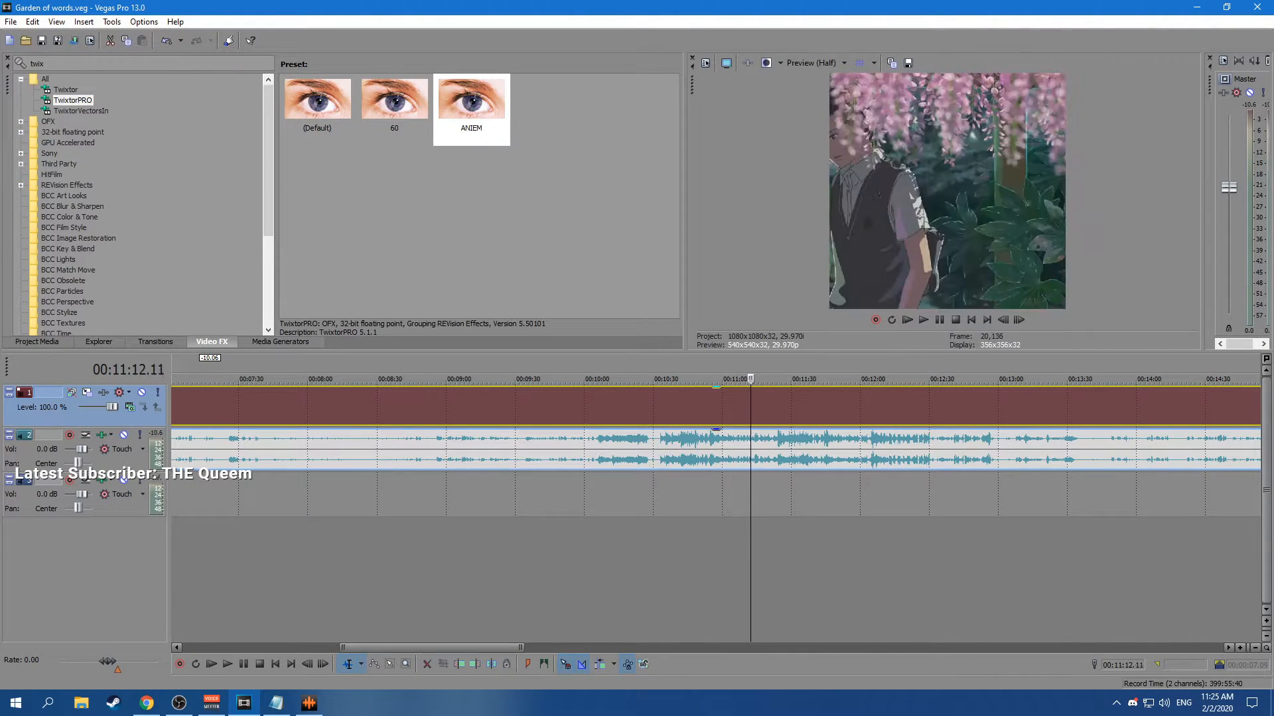
scroll(716, 451, up, 3)
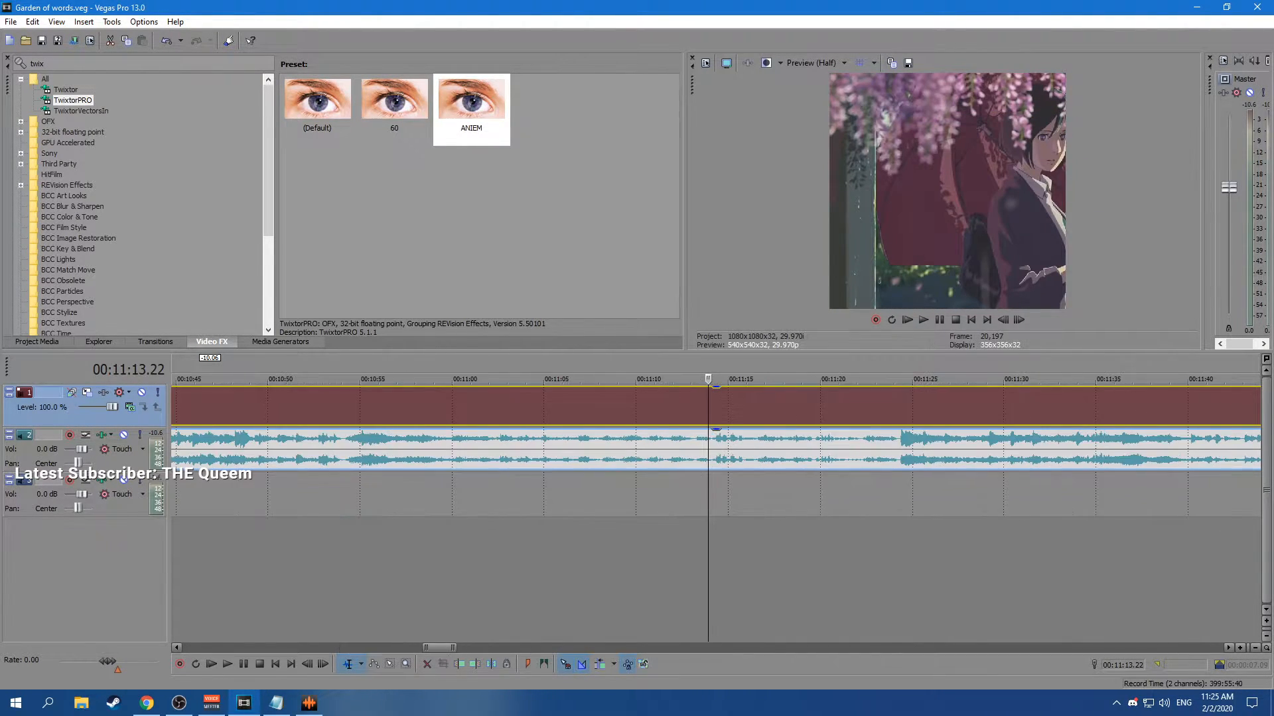
Step frame by frame to the start of the umbrella shot under the wisteria and split the film at 00:11:12.17.
key(Right)
key(Right)
key(Right)
key(Right)
key(Right)
key(Right)
key(Right)
key(Right)
key(Left)
key(Left)
key(Left)
key(Left)
key(Left)
key(Left)
key(Left)
key(Left)
key(Left)
key(Left)
key(Left)
key(Left)
key(Left)
key(Left)
key(Left)
key(Left)
key(Left)
key(Left)
key(Left)
key(Left)
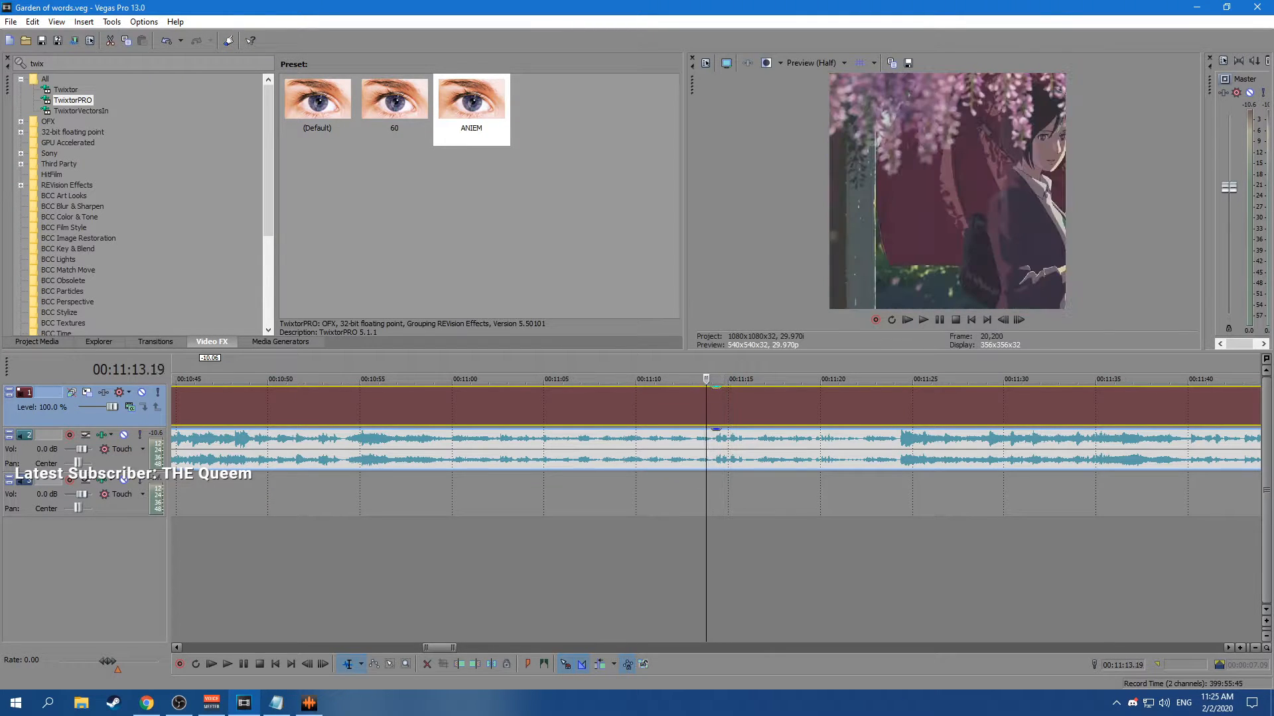
key(Right)
key(Right)
key(Right)
key(Right)
key(Right)
key(Right)
key(Right)
key(Right)
key(Right)
key(Right)
key(Right)
key(Right)
key(Right)
key(Right)
key(Right)
key(Right)
key(Right)
key(Right)
key(Right)
key(Right)
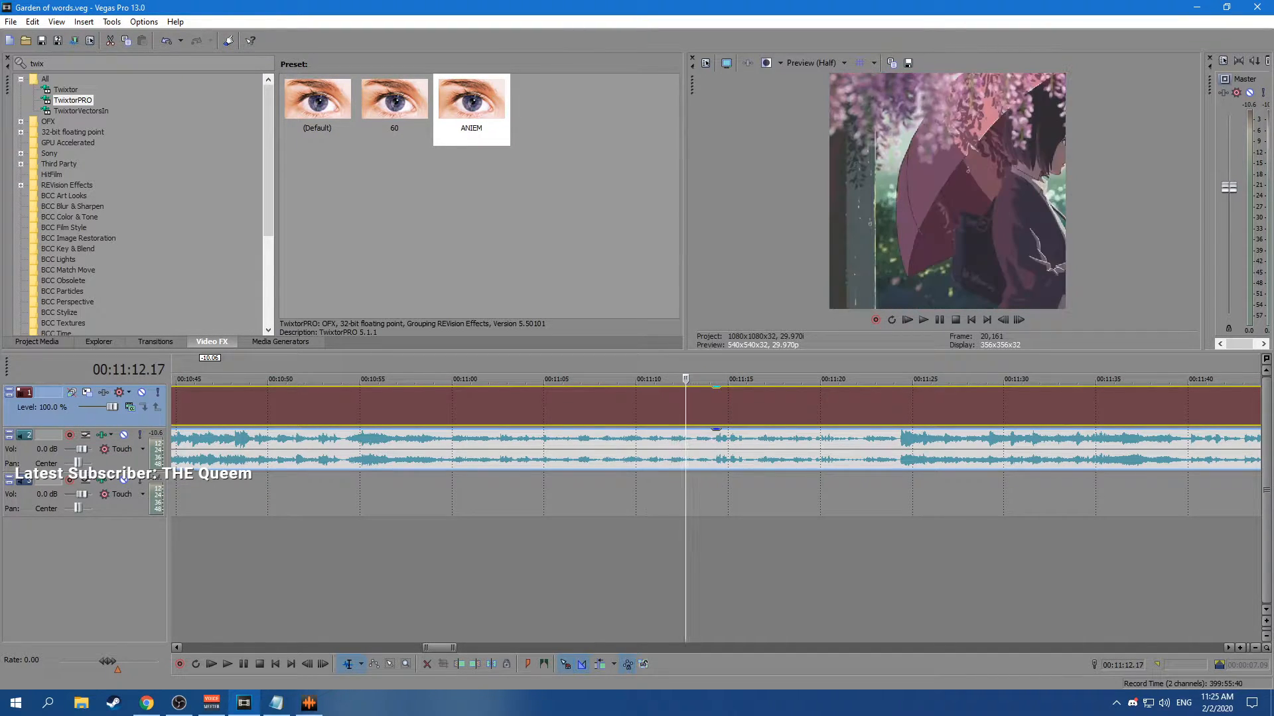
key(s)
Find the end of the umbrella shot frame by frame and split the film there at 00:11:14.12.
key(Right)
key(Right)
key(Right)
key(Right)
key(Right)
key(Right)
key(Right)
key(Right)
key(Right)
key(Right)
key(Right)
key(Right)
key(Right)
key(Right)
key(Right)
key(Right)
key(Right)
key(Right)
key(Right)
key(Right)
key(Right)
key(Right)
key(Right)
key(Right)
key(Right)
key(Right)
key(Right)
key(Right)
key(Right)
key(Right)
key(Right)
key(Right)
key(Right)
key(Right)
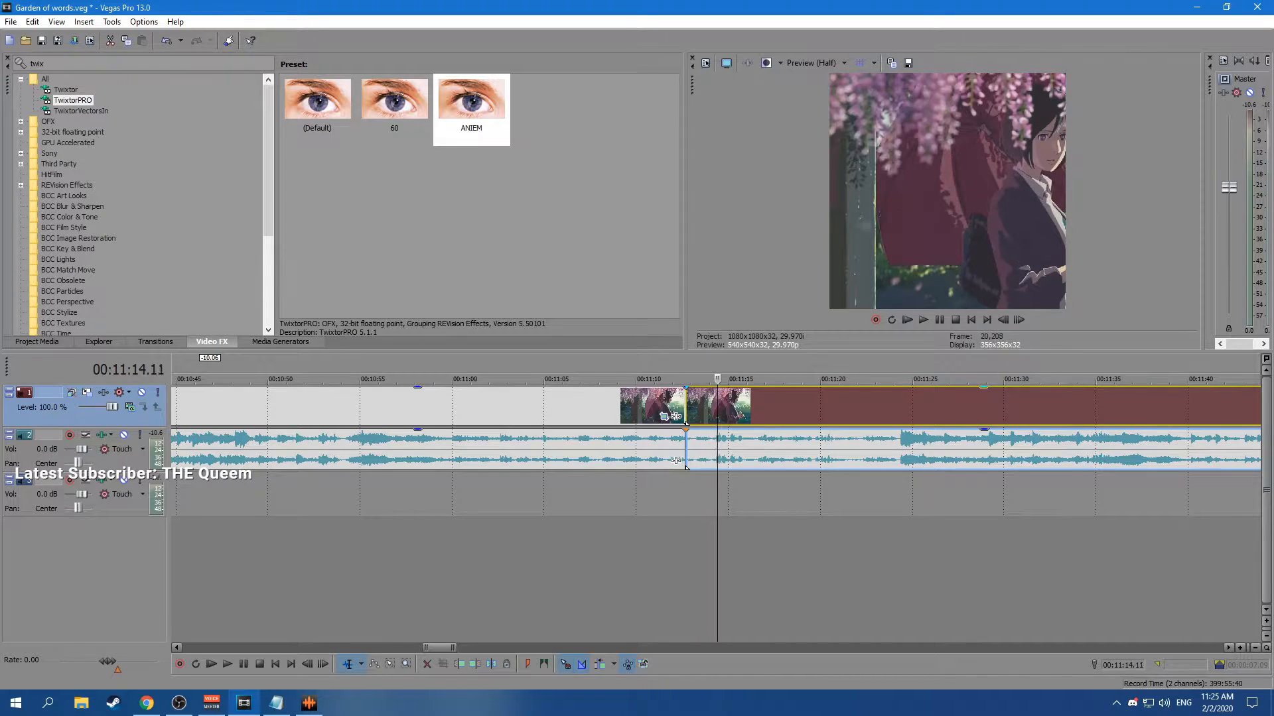
key(Left)
key(Left)
key(Left)
key(Left)
key(Left)
key(Left)
key(Left)
key(Left)
key(Left)
key(Left)
key(Left)
key(Left)
key(Left)
key(s)
Move the cut umbrella clip to marker 11, directly behind the woman clip in the edit.
click(548, 570)
drag(443, 648, 203, 647)
drag(188, 406, 312, 406)
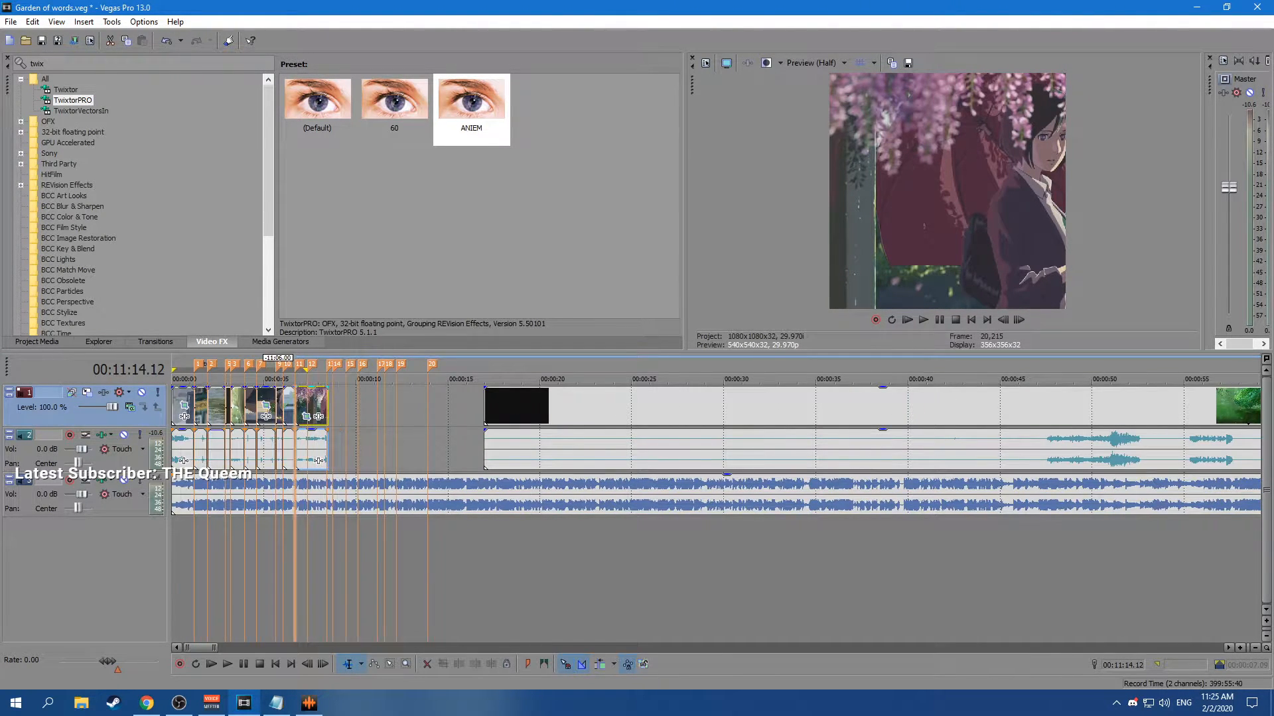
scroll(302, 406, up, 3)
Trim the end of the umbrella clip to marker 12 and play back the cut at marker 11.
click(621, 406)
key(space)
key(space)
click(757, 406)
key(space)
key(space)
mouse_move(922, 406)
mouse_down()
mouse_move(746, 406)
mouse_move(757, 406)
mouse_up()
click(628, 406)
key(space)
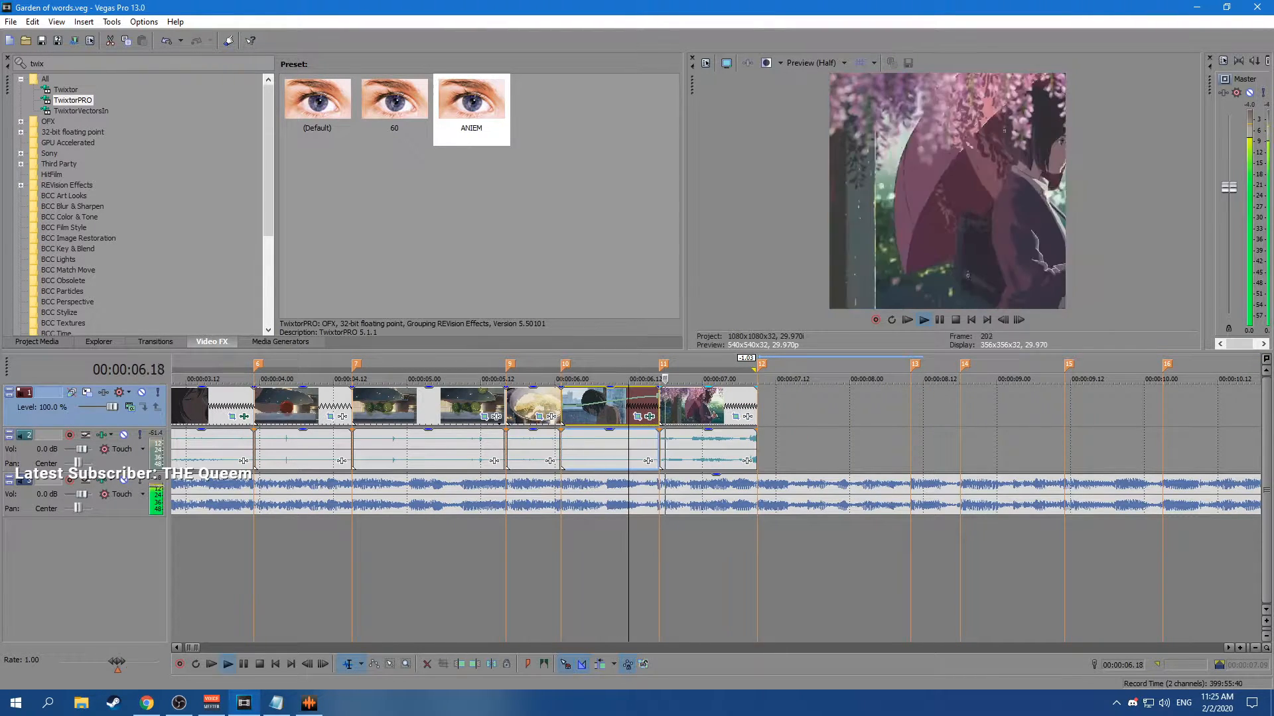
key(space)
Apply the TwixtorPRO effect with the ANIEM preset to the umbrella clip between markers 11 and 12.
click(662, 405)
click(471, 101)
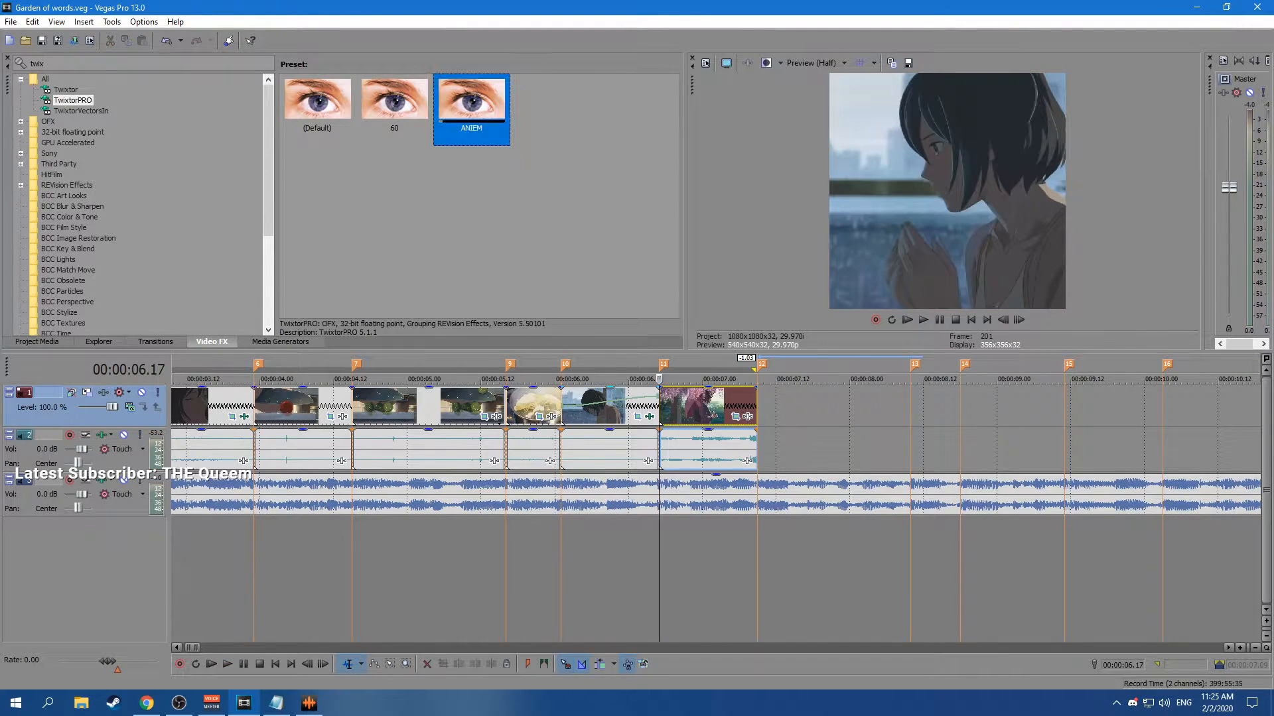
drag(471, 101, 703, 406)
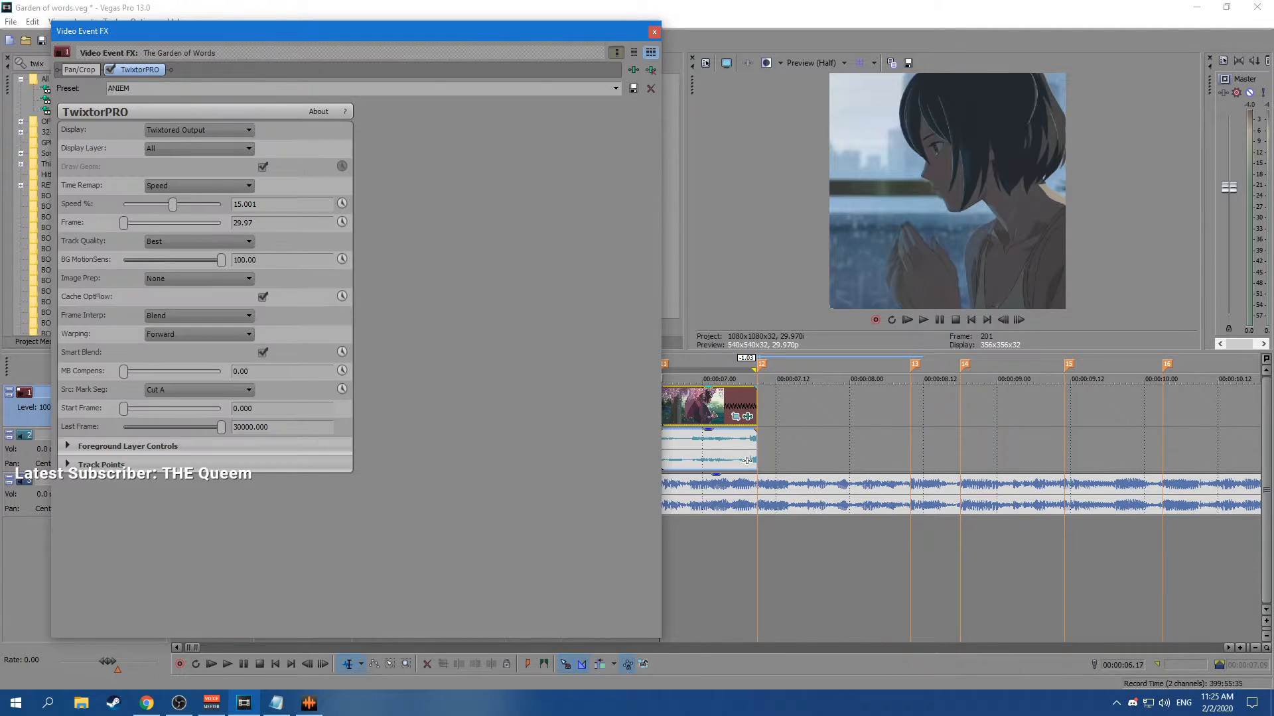
click(654, 32)
Step through and play the start of the umbrella clip to check its TwixtorPRO slowdown.
key(Right)
key(Right)
key(Right)
key(Right)
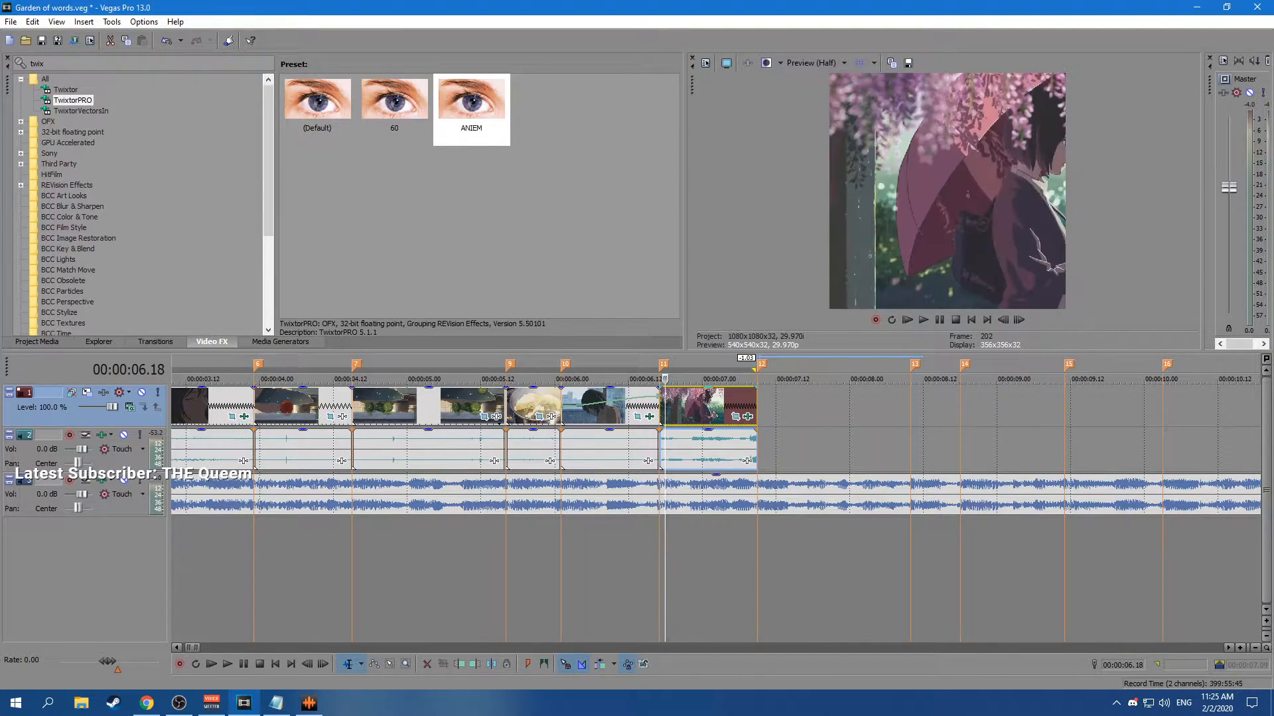
key(space)
key(space)
key(Left)
key(Left)
key(Left)
key(Left)
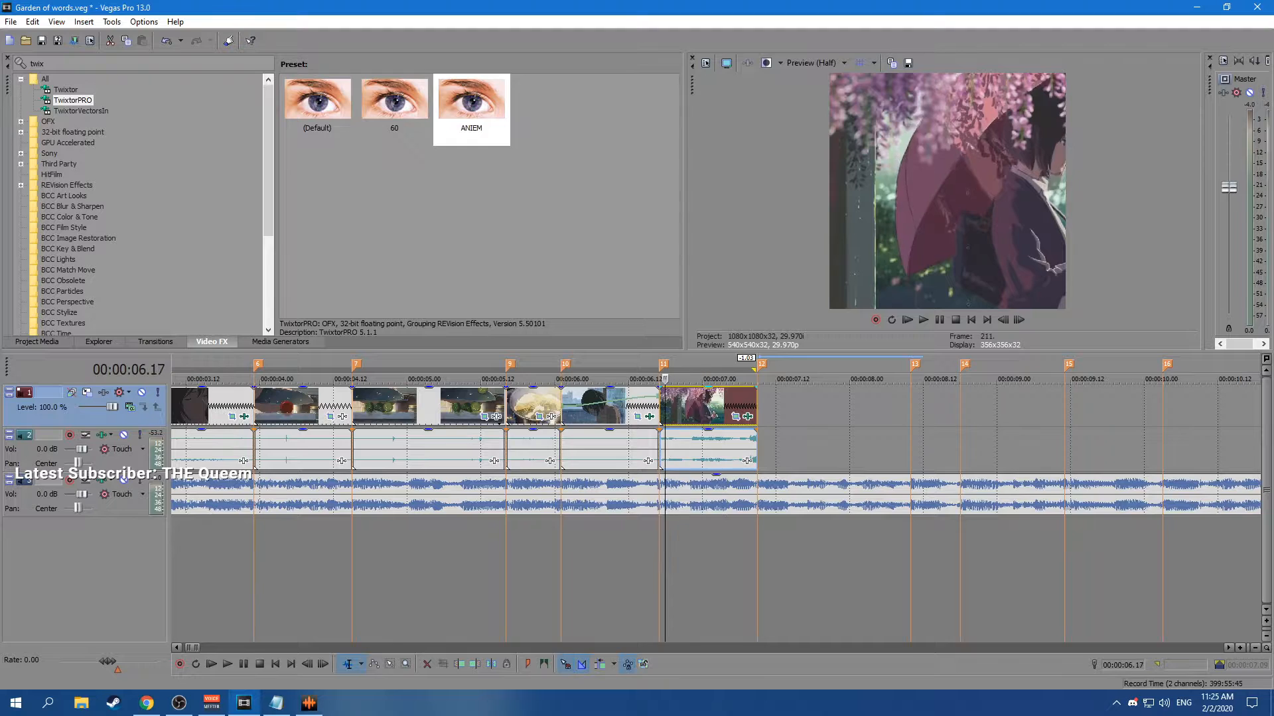
Animate the umbrella clip's TwixtorPRO Speed % and add a 50% keyframe at the clip's end, 00:00:00.16.
click(748, 417)
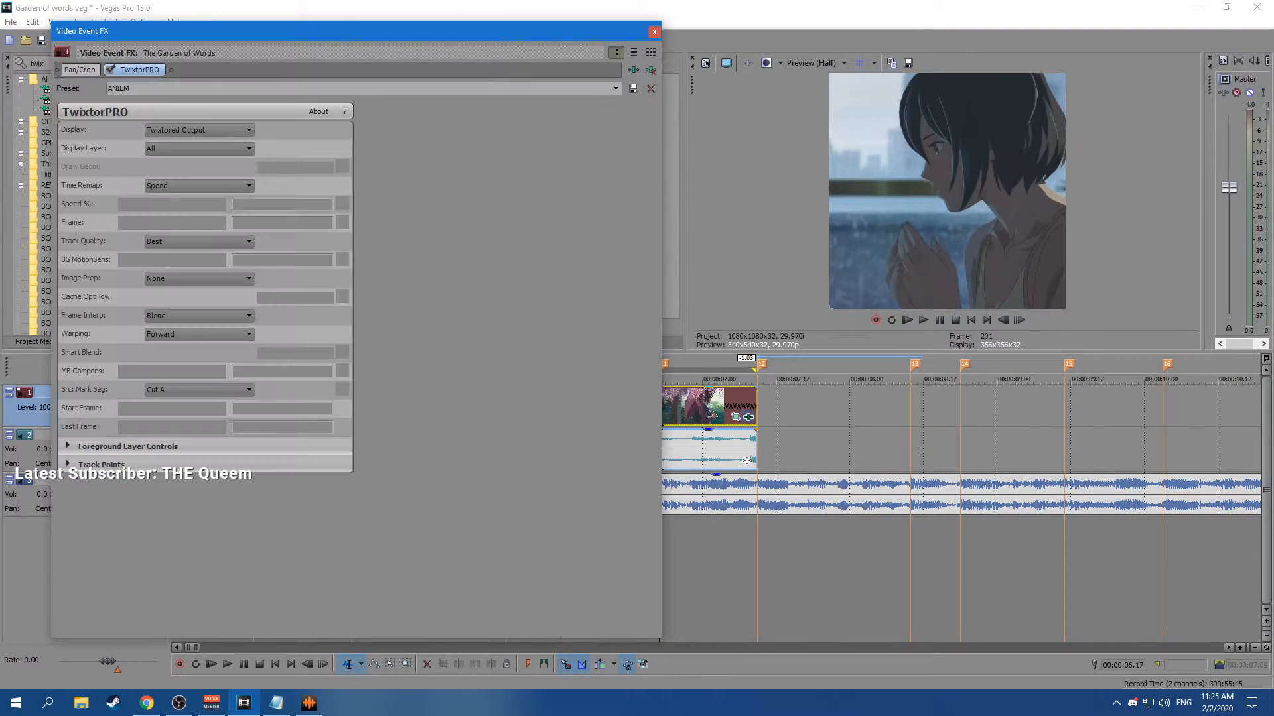
click(342, 204)
drag(174, 517, 644, 518)
double_click(245, 205)
text(50)
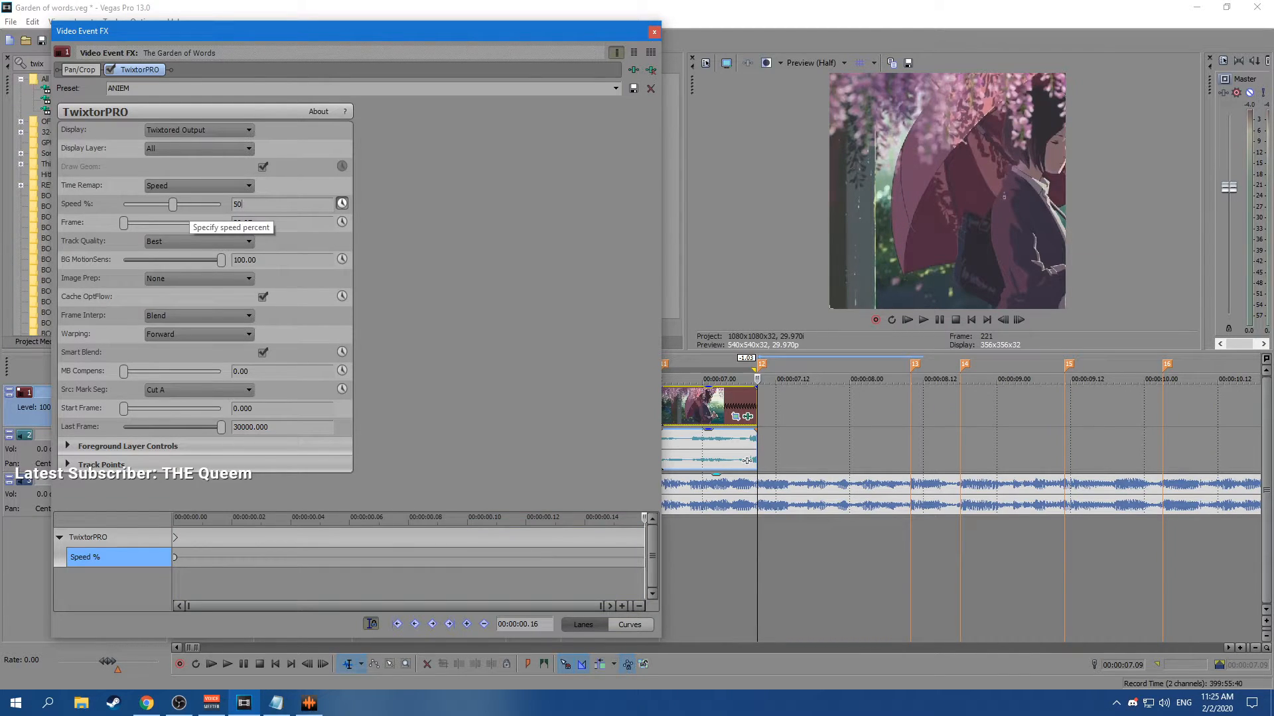
key(Return)
Adjust the timing of the umbrella clip's 50% speed keyframe while previewing the ramp, and save the project.
drag(639, 577, 197, 577)
key(space)
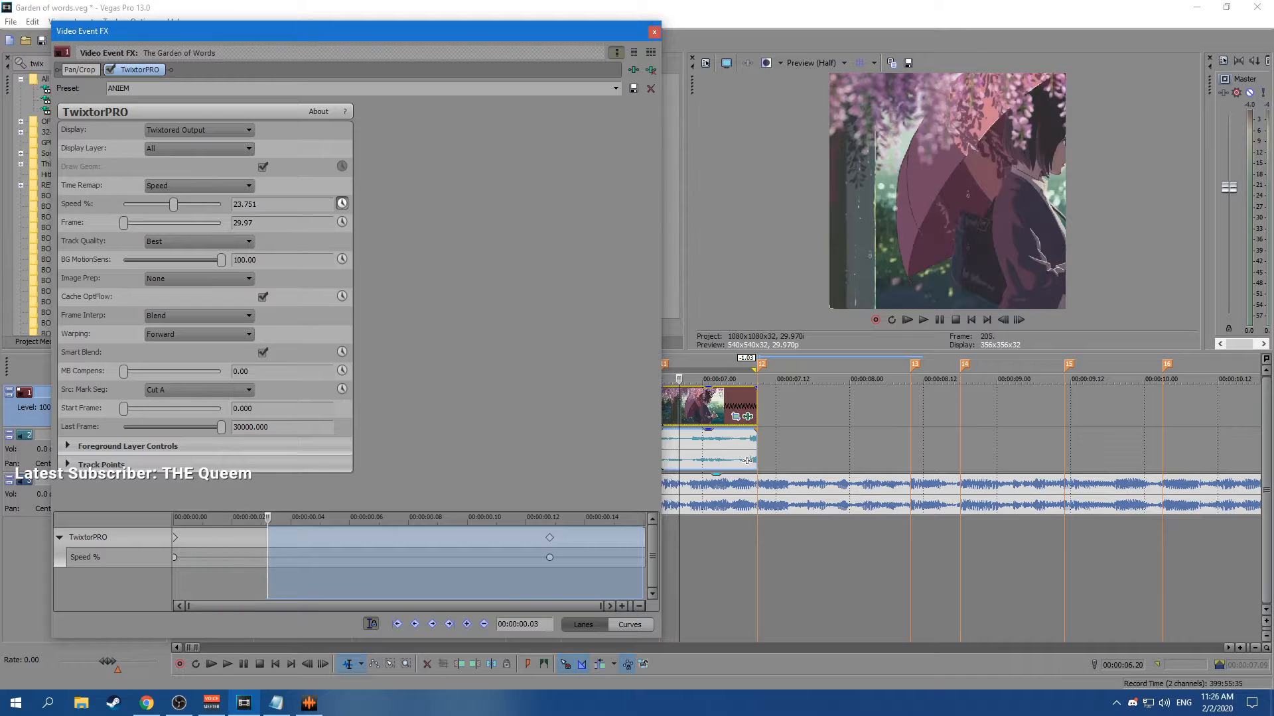
drag(550, 578, 644, 577)
click(654, 32)
key(ctrl+s)
Select the range from the start of the edit to marker 12 and play it through to the umbrella clip.
click(605, 405)
click(922, 319)
key(shift+space)
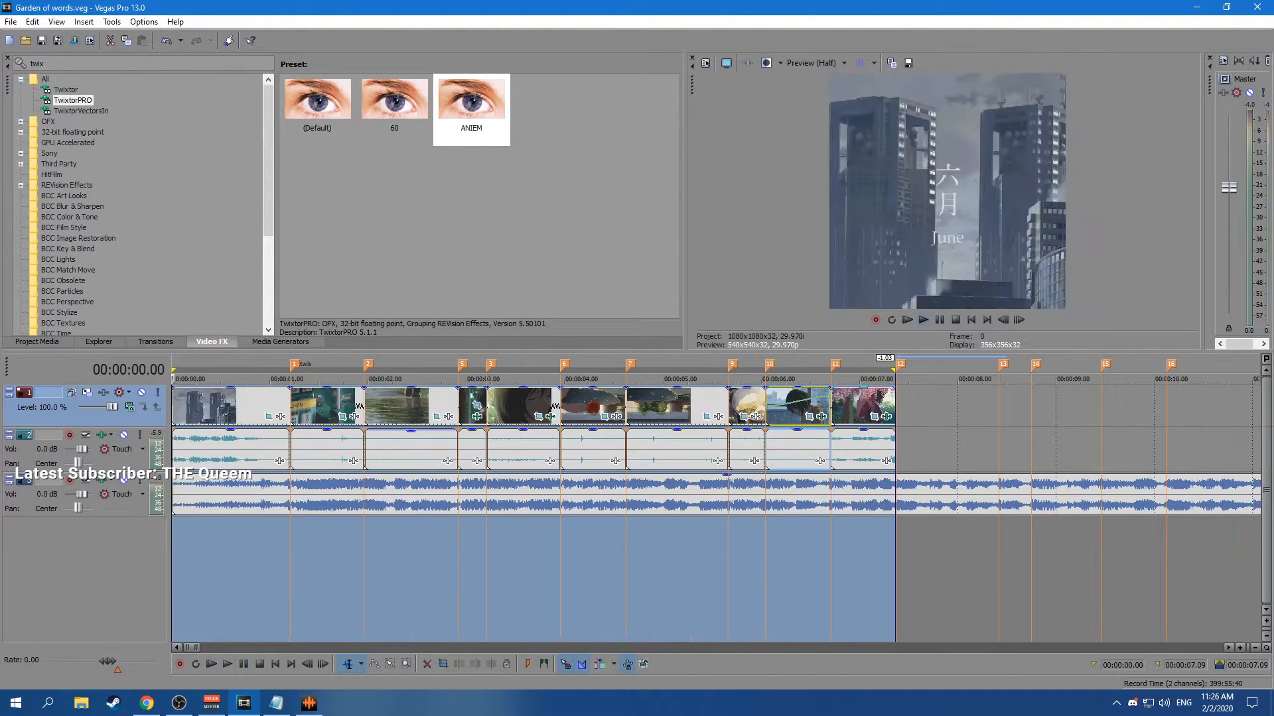
click(859, 406)
key(space)
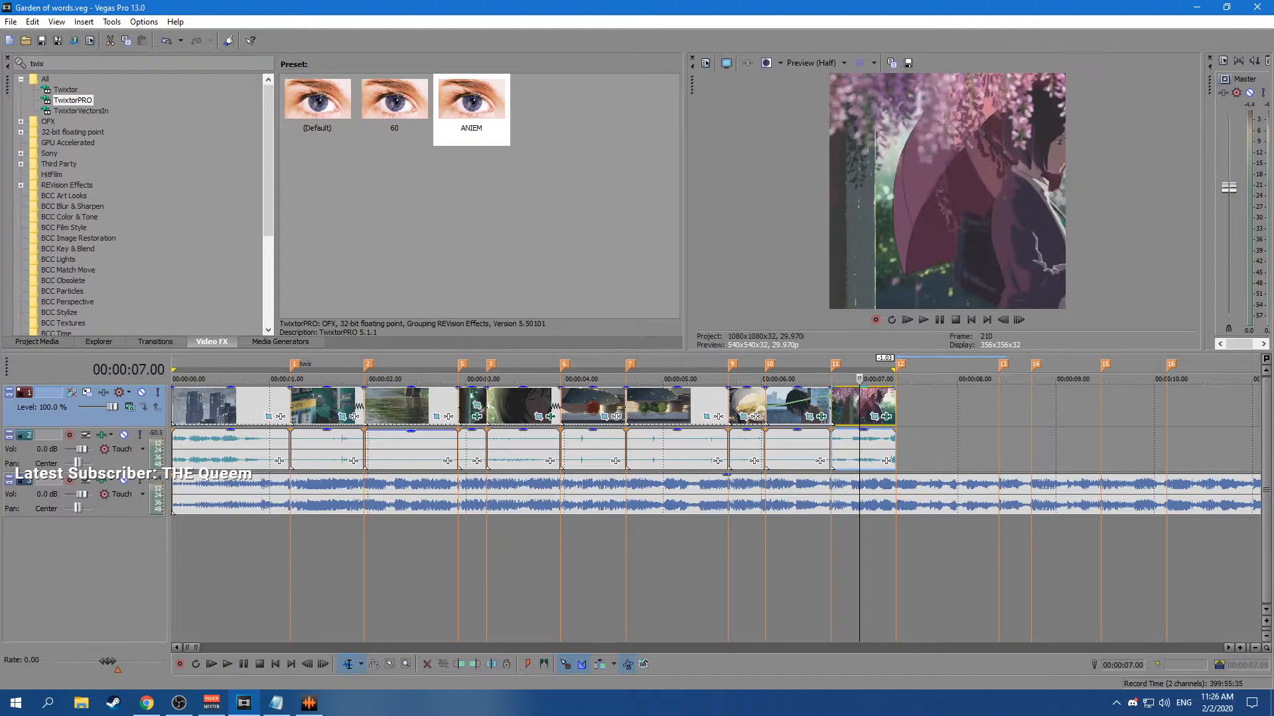
Search the remaining source film past the umbrella scene, up to about 00:12:30, for the next shot to use.
click(894, 406)
scroll(895, 406, down, 10)
click(949, 406)
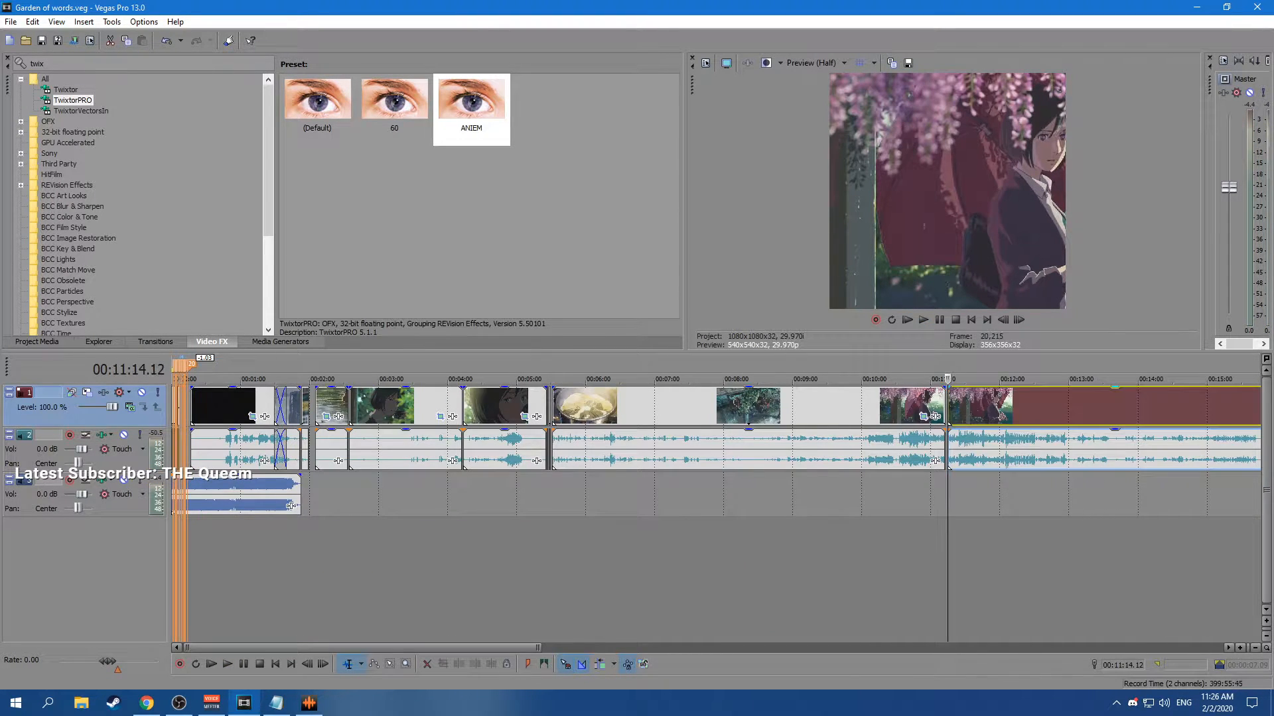
scroll(950, 406, down, 1)
scroll(949, 406, up, 2)
click(744, 406)
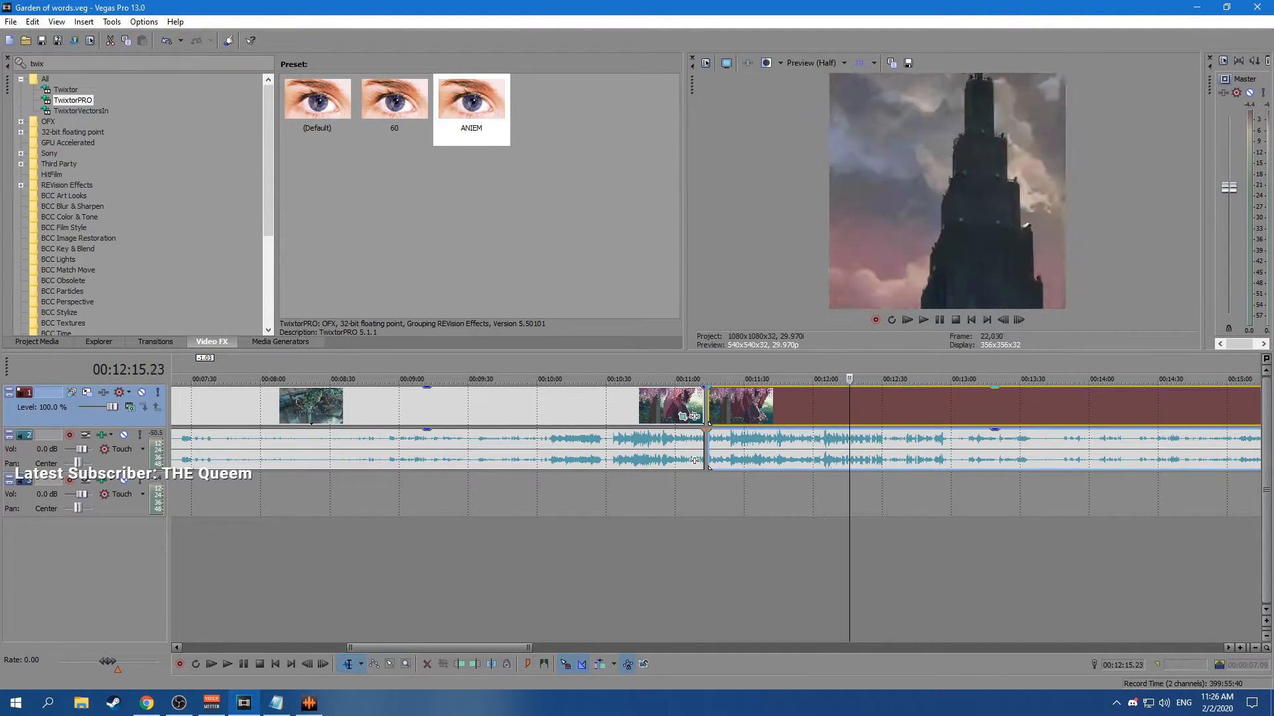
key(Right)
key(Right)
key(Right)
key(Left)
key(Left)
key(Left)
key(Left)
key(Left)
key(Left)
key(Left)
key(Left)
key(Left)
key(Right)
key(Right)
key(Right)
key(Right)
key(Right)
key(Right)
key(Right)
key(Right)
key(Right)
key(Right)
key(Right)
key(Right)
key(Right)
key(Right)
key(Right)
key(Right)
key(Right)
key(Right)
key(Right)
key(Left)
key(Left)
key(Left)
key(Left)
key(Left)
key(Left)
key(Left)
key(Left)
key(Left)
key(Left)
key(Left)
key(Left)
key(Left)
key(Left)
key(Left)
key(Left)
key(Right)
key(Right)
scroll(716, 451, up, 4)
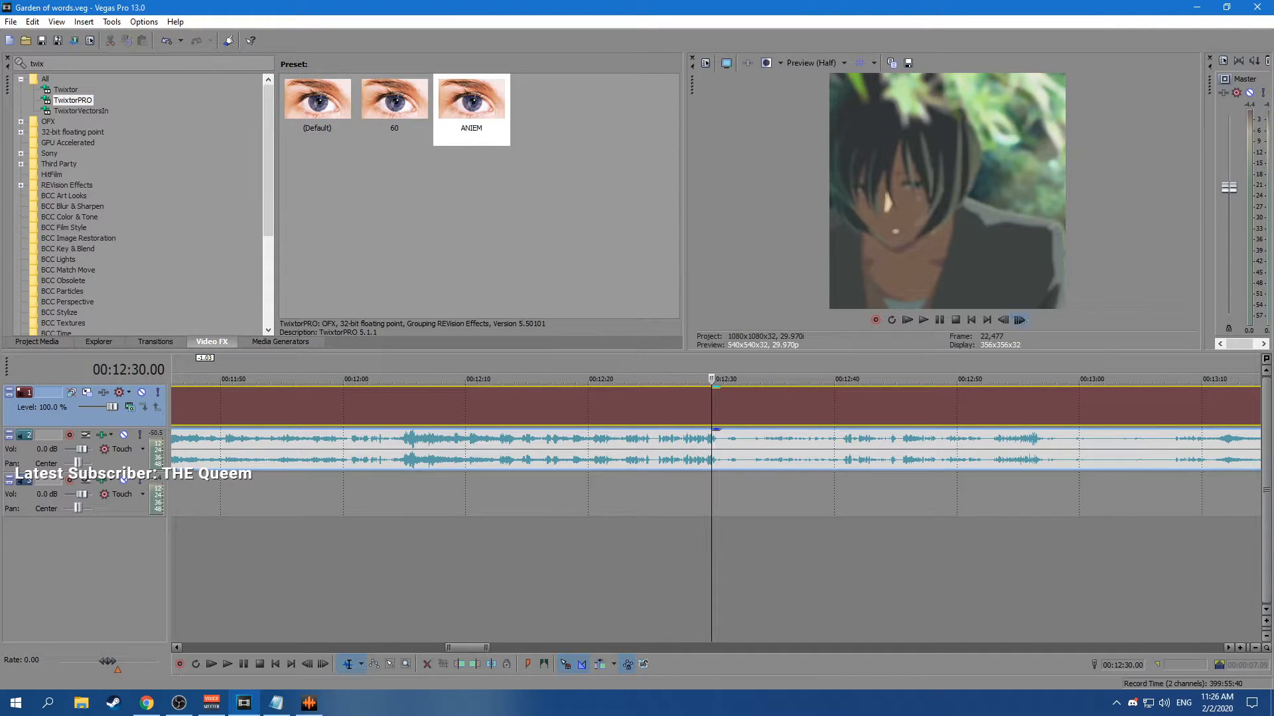
Find the first frame of the dark-haired boy's close-up near 00:12:30 in the source film and split the clip there.
key(Right)
key(Right)
key(Right)
key(Right)
key(Right)
key(Left)
key(Left)
key(Left)
key(Left)
key(Left)
key(Left)
key(Left)
key(Left)
key(Left)
key(Left)
key(Left)
key(Left)
key(Left)
key(Left)
key(Left)
key(Left)
key(Left)
key(Left)
key(Left)
key(Left)
key(Right)
key(Right)
key(Right)
key(Right)
key(Right)
key(Right)
key(Right)
key(Right)
key(Right)
key(Right)
key(Right)
key(Right)
key(Right)
key(Right)
key(Right)
key(Right)
key(Right)
key(Right)
key(Right)
key(Right)
key(Right)
key(Left)
key(Left)
key(Left)
key(Left)
key(s)
Step through the dark-haired boy's close-up to find the last frame of the shot and split the source clip there.
key(Right)
key(Right)
key(Right)
key(Right)
key(Right)
key(Right)
key(Right)
key(Right)
key(Right)
key(Right)
key(Right)
key(Right)
key(Right)
key(Right)
key(Right)
key(Right)
key(Right)
key(Right)
key(Right)
key(Right)
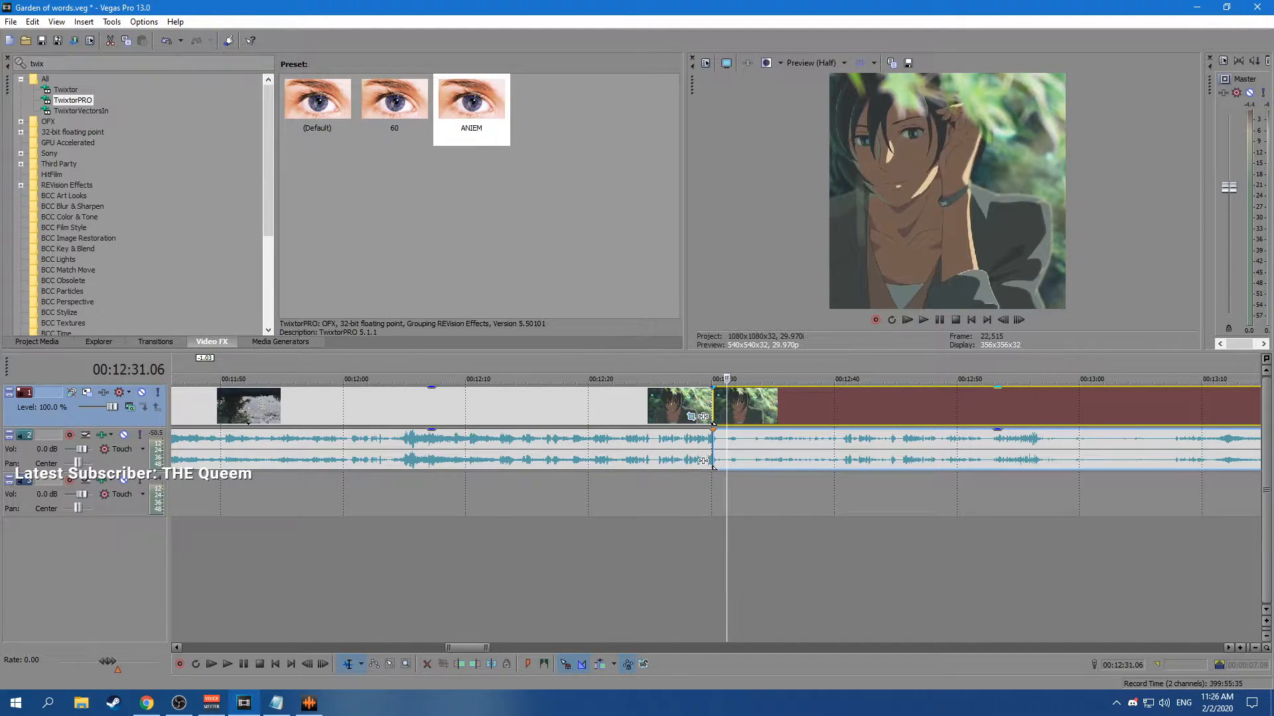
key(Right)
key(Right)
key(Right)
key(Right)
key(Right)
key(Right)
key(Right)
key(Right)
key(Right)
key(Right)
key(Right)
key(Right)
key(Right)
key(Right)
key(Right)
key(Left)
key(Left)
key(Left)
key(Left)
key(Left)
key(Left)
key(Left)
key(Left)
key(Left)
key(Left)
key(Left)
key(Left)
key(Left)
key(Left)
key(Left)
key(Left)
key(Left)
key(Left)
key(Left)
key(Left)
key(Right)
key(Right)
key(Right)
key(Right)
key(Right)
key(Right)
key(Right)
key(Left)
key(Left)
key(Left)
key(Left)
key(s)
Place the boy's close-up right after the umbrella clip at marker 12 and play across the cut.
mouse_move(722, 406)
mouse_down()
mouse_move(166, 406)
mouse_move(353, 406)
mouse_move(272, 406)
mouse_up()
click(274, 406)
scroll(274, 406, up, 6)
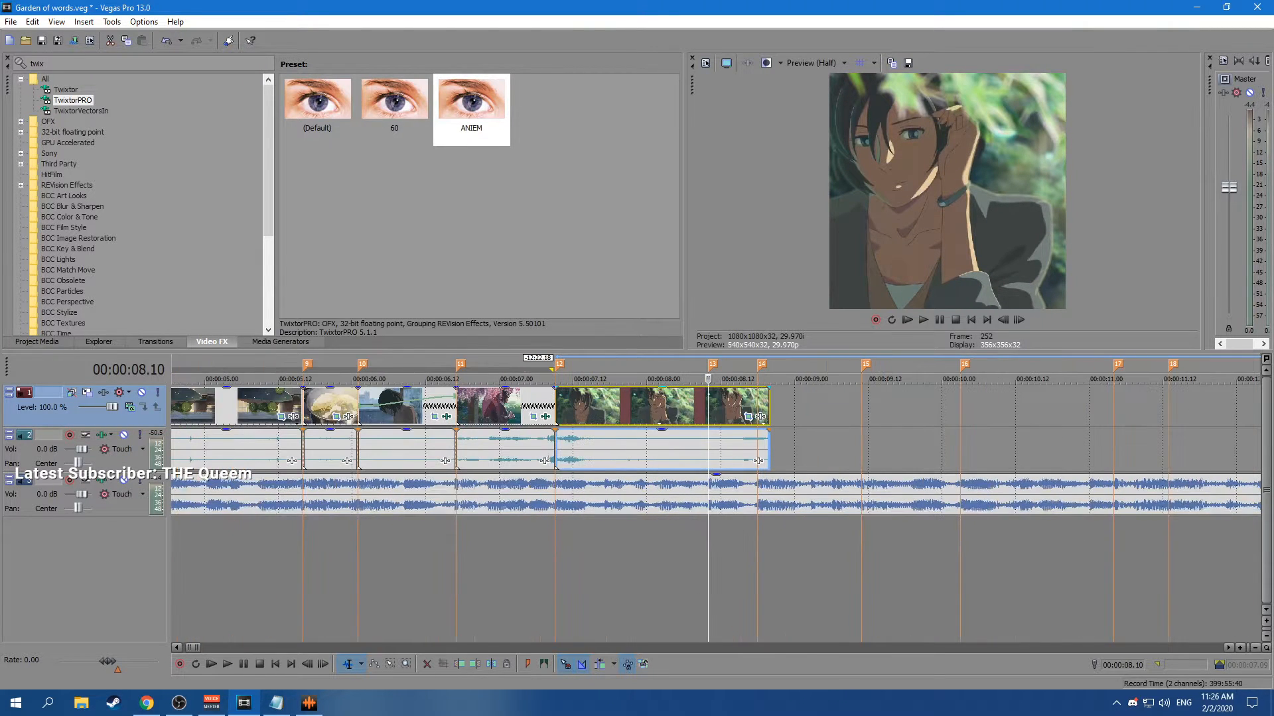
click(542, 403)
key(space)
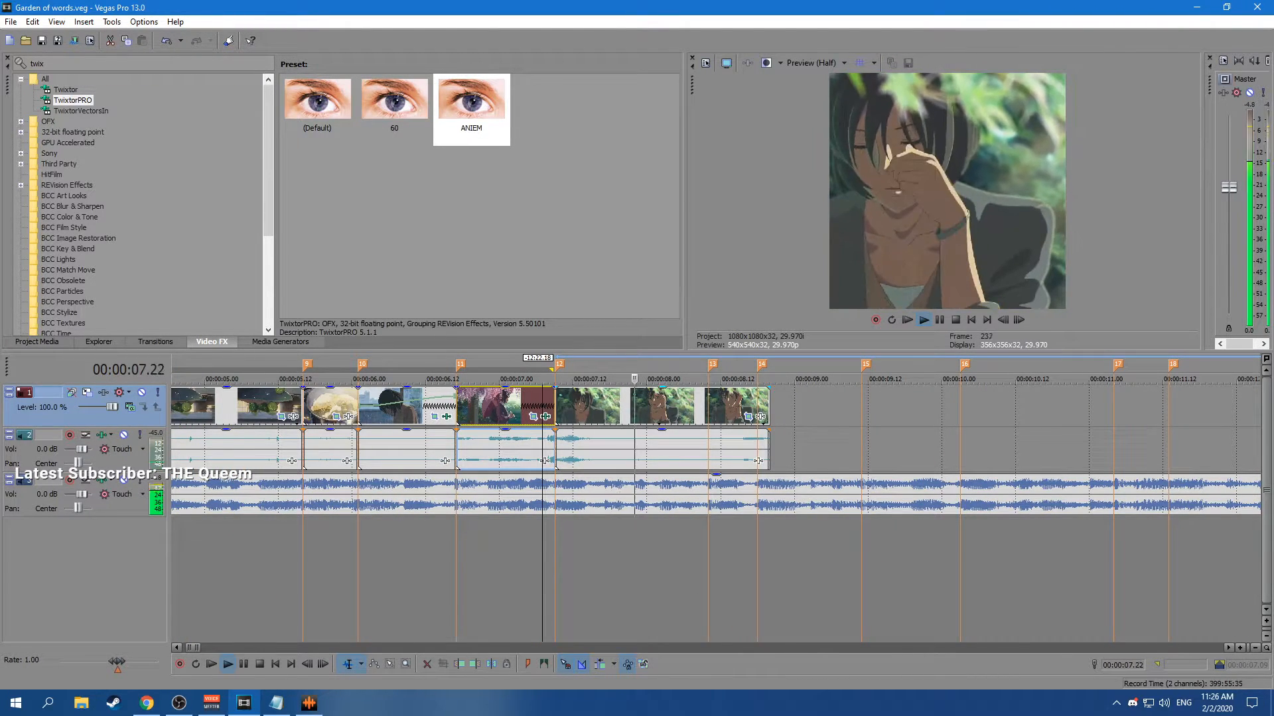
key(space)
Time-compress the boy's close-up so it ends at marker 13, save the project and play the result.
click(708, 406)
ctrl+drag(769, 406, 708, 406)
key(ctrl+s)
click(536, 406)
key(space)
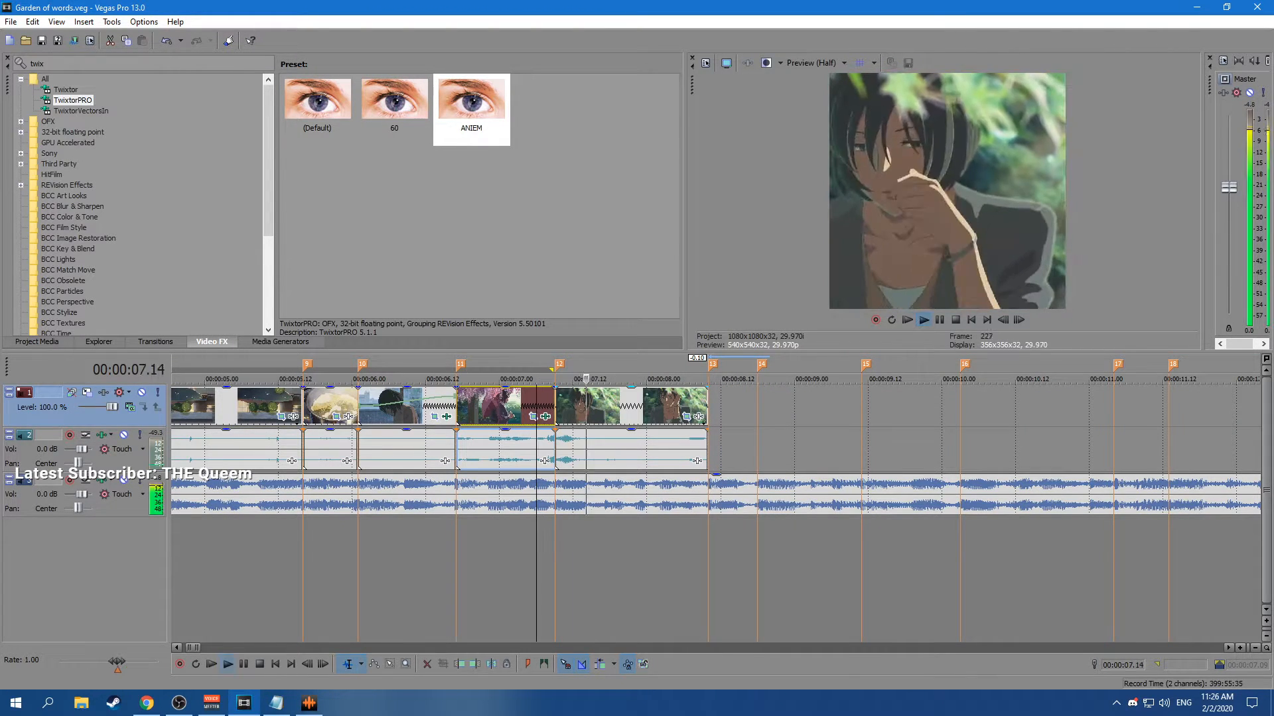
key(space)
Search the remaining source film past the boy's close-up, up to about 00:20:27, for the next shot to use.
click(707, 406)
scroll(707, 406, down, 10)
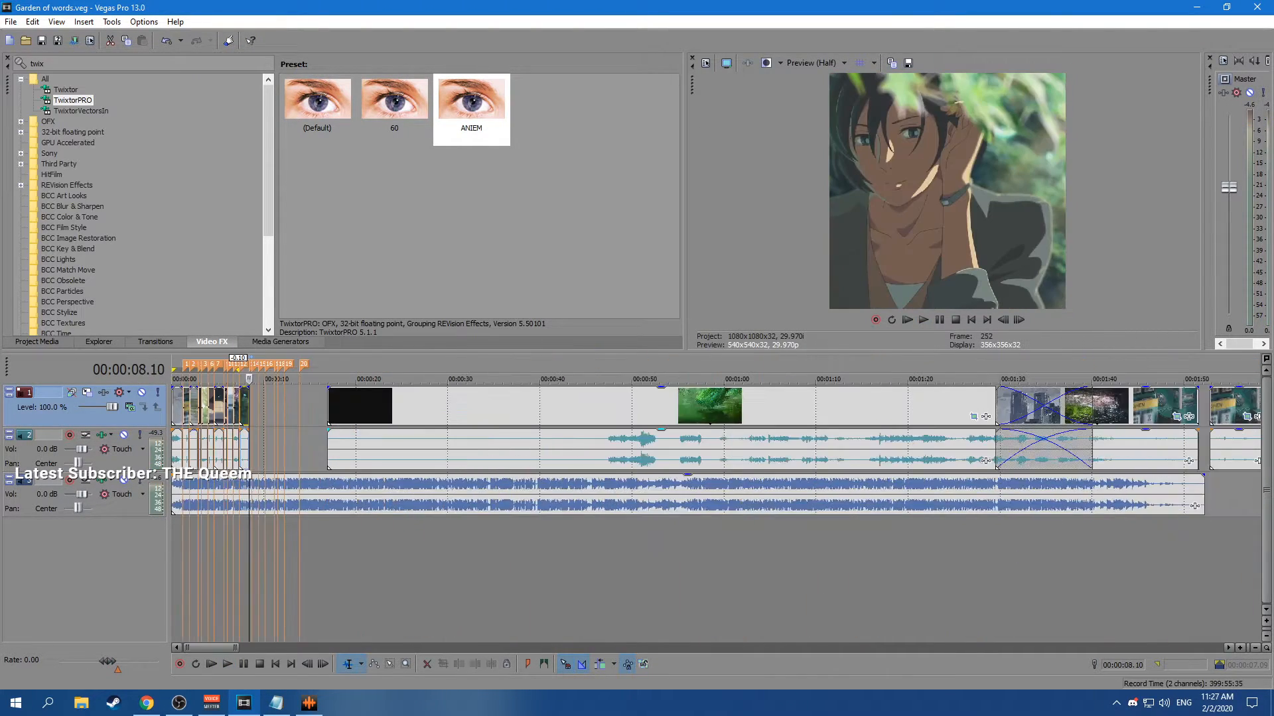
click(465, 406)
drag(464, 379, 974, 379)
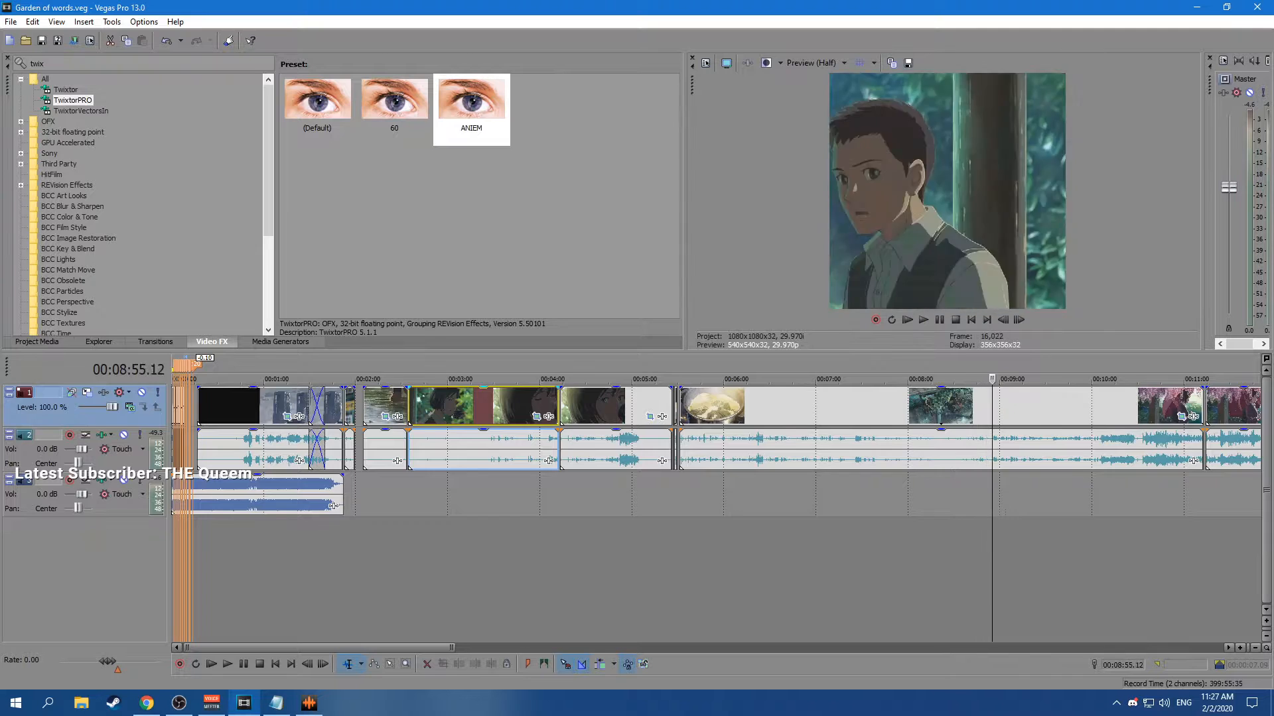
drag(1048, 379, 1216, 379)
scroll(1216, 398, down, 4)
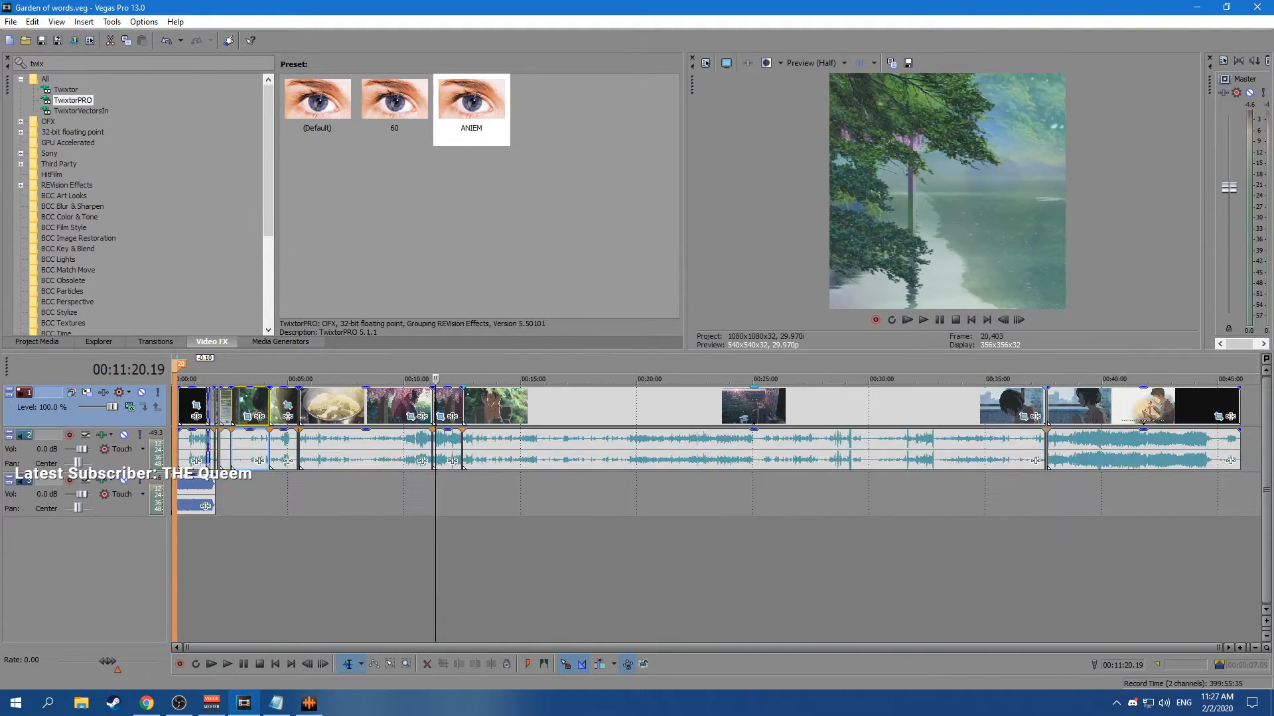
click(780, 406)
scroll(780, 405, up, 2)
scroll(780, 406, down, 1)
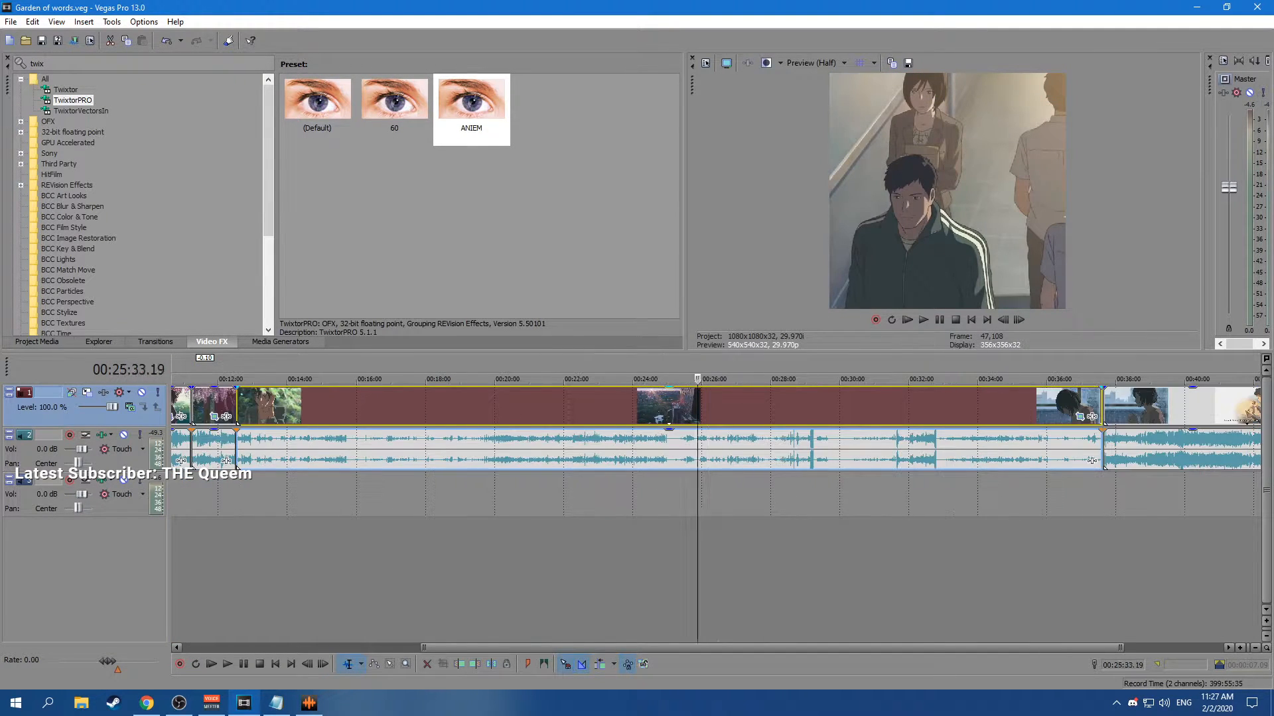
mouse_move(441, 379)
mouse_down()
mouse_move(465, 378)
mouse_move(436, 378)
mouse_up()
scroll(438, 379, up, 4)
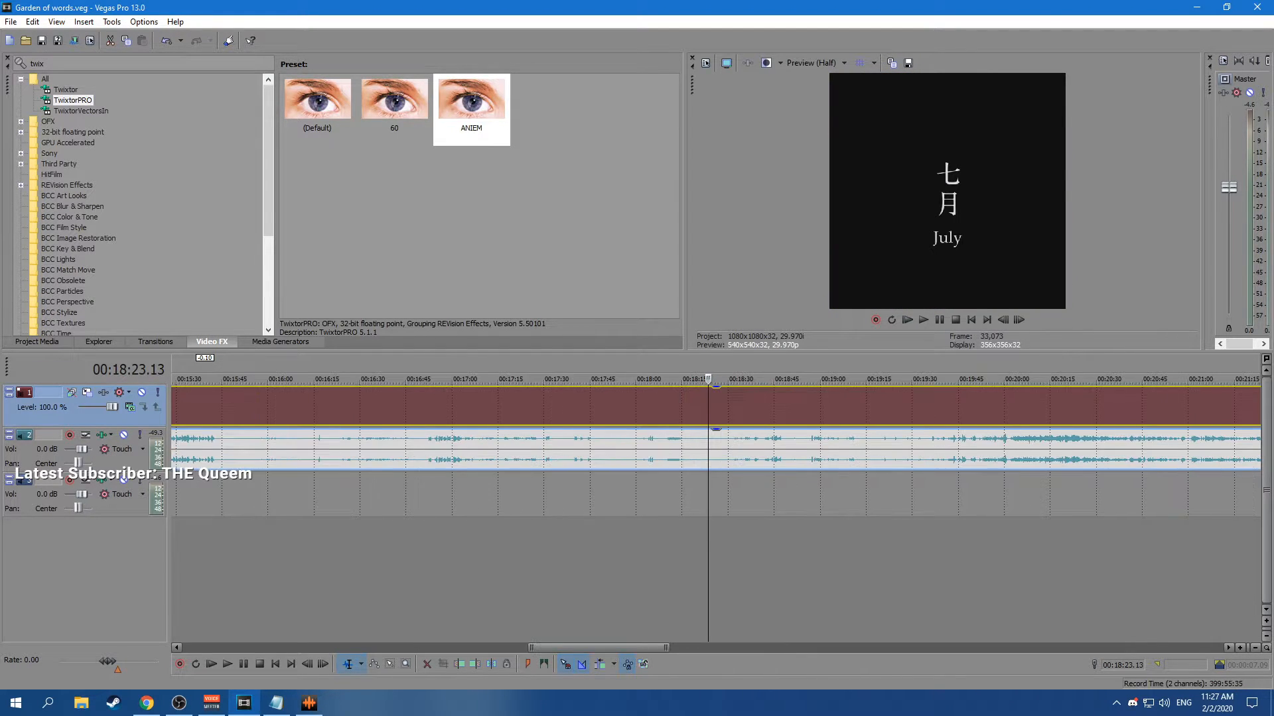
drag(735, 379, 945, 379)
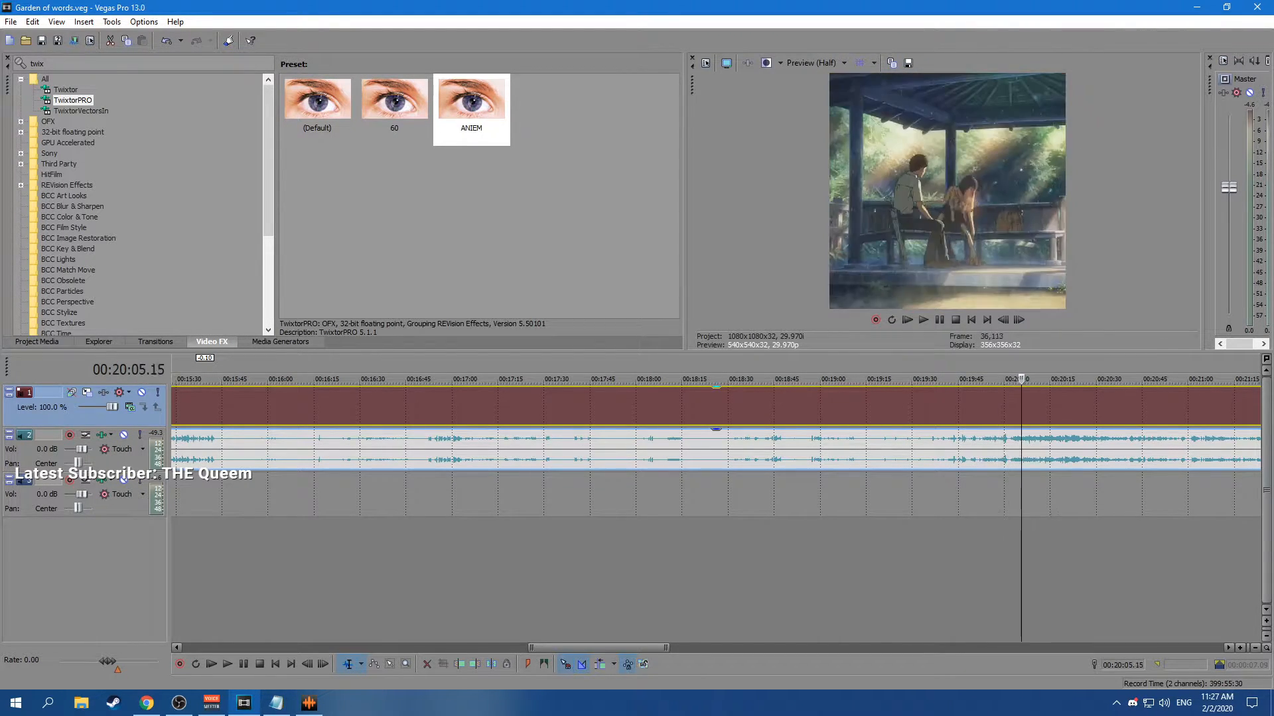
drag(1037, 379, 1074, 379)
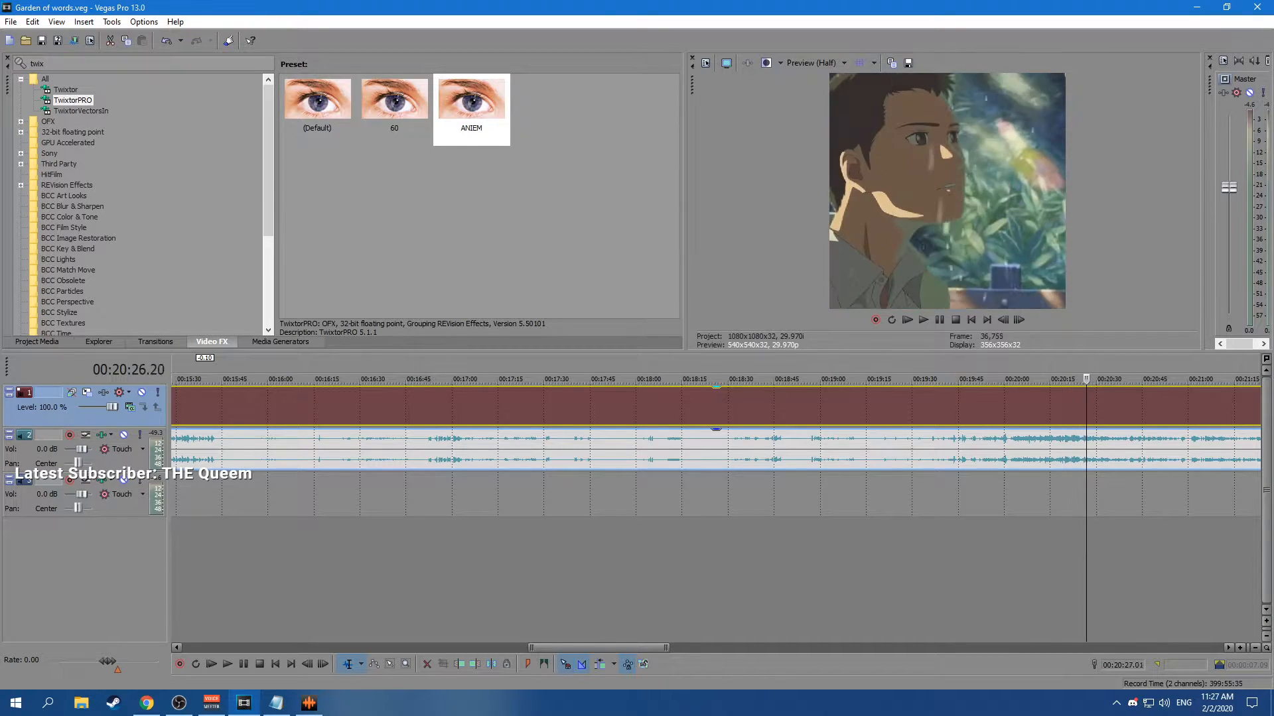
Split the source film at the start of the pavilion shot near 00:20:28 and again at the end of the shot.
scroll(716, 448, down, 1)
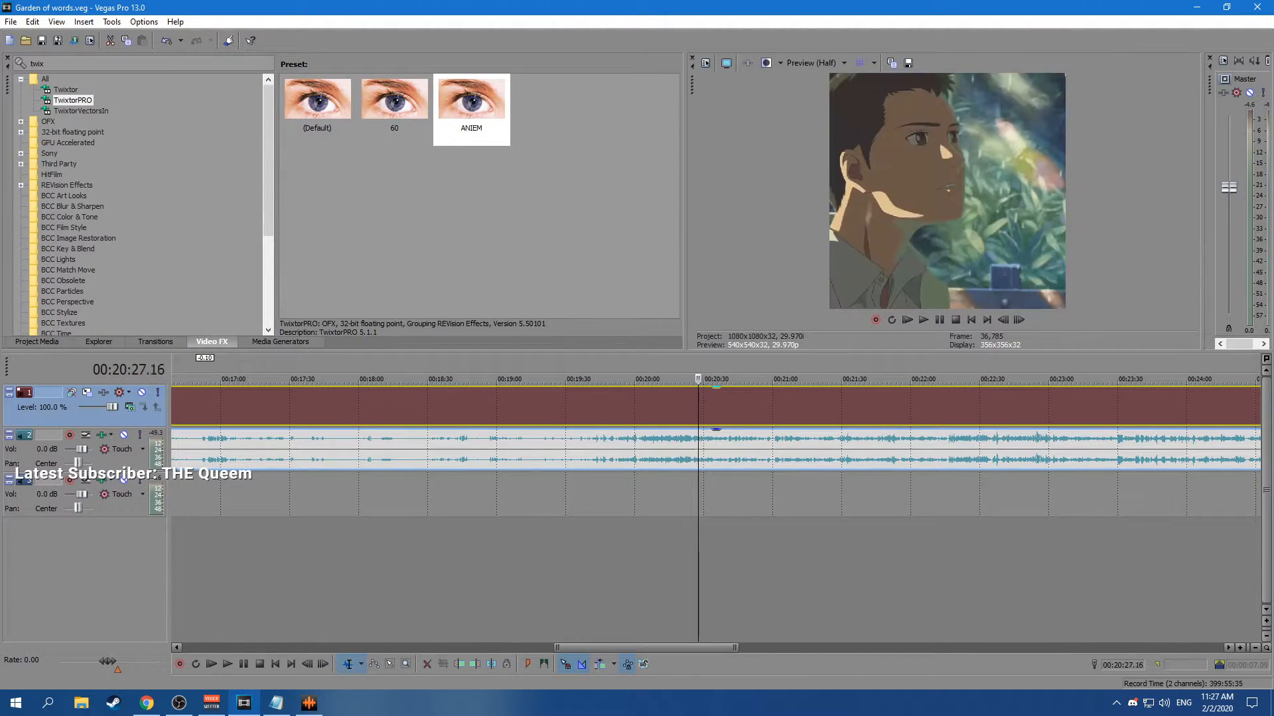
key(s)
scroll(698, 417, up, 3)
click(715, 407)
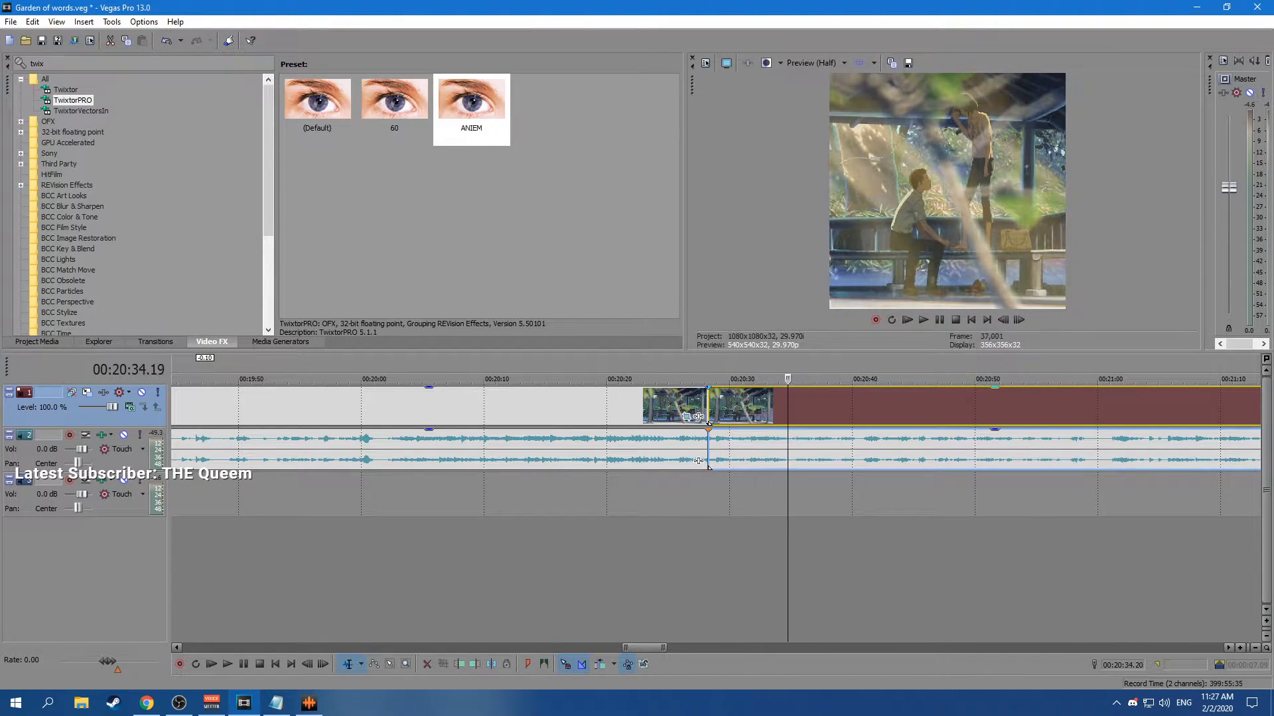
mouse_move(811, 379)
mouse_down()
mouse_move(175, 407)
mouse_move(288, 408)
mouse_up()
key(s)
Place the pavilion shot right after the boy's close-up at marker 13 and play across the cut.
click(287, 407)
scroll(287, 407, up, 5)
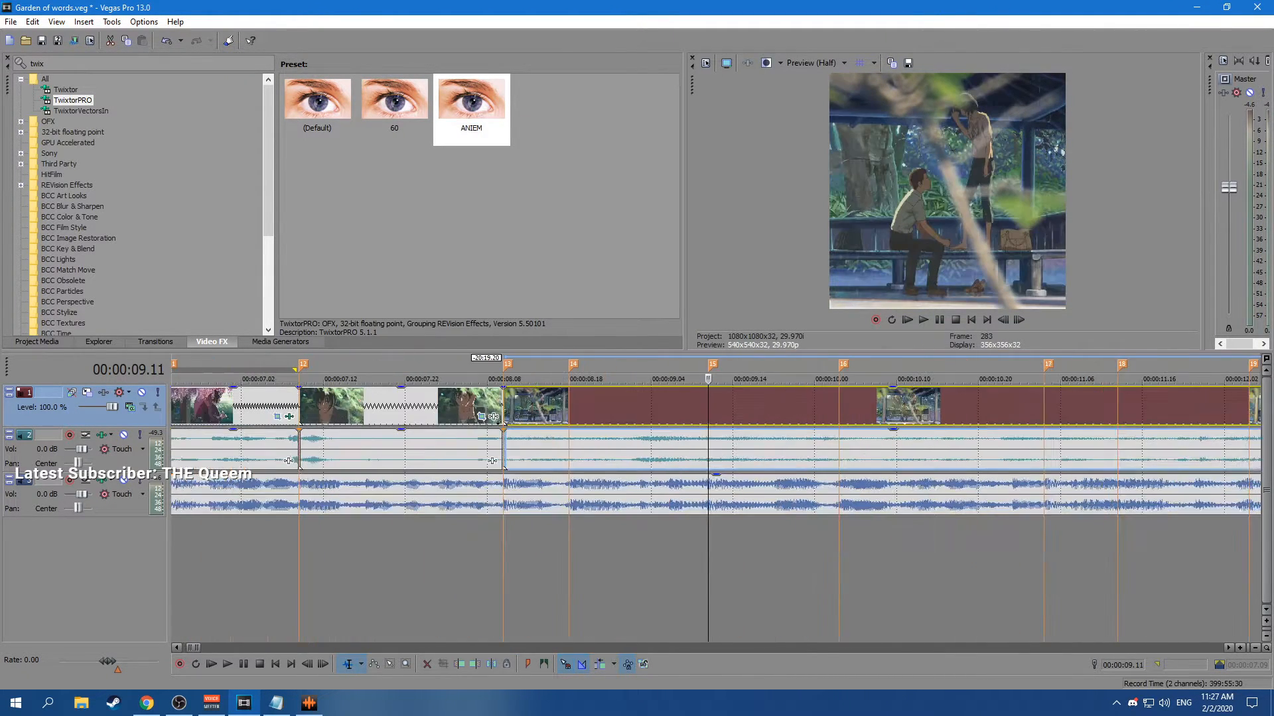
click(495, 402)
key(space)
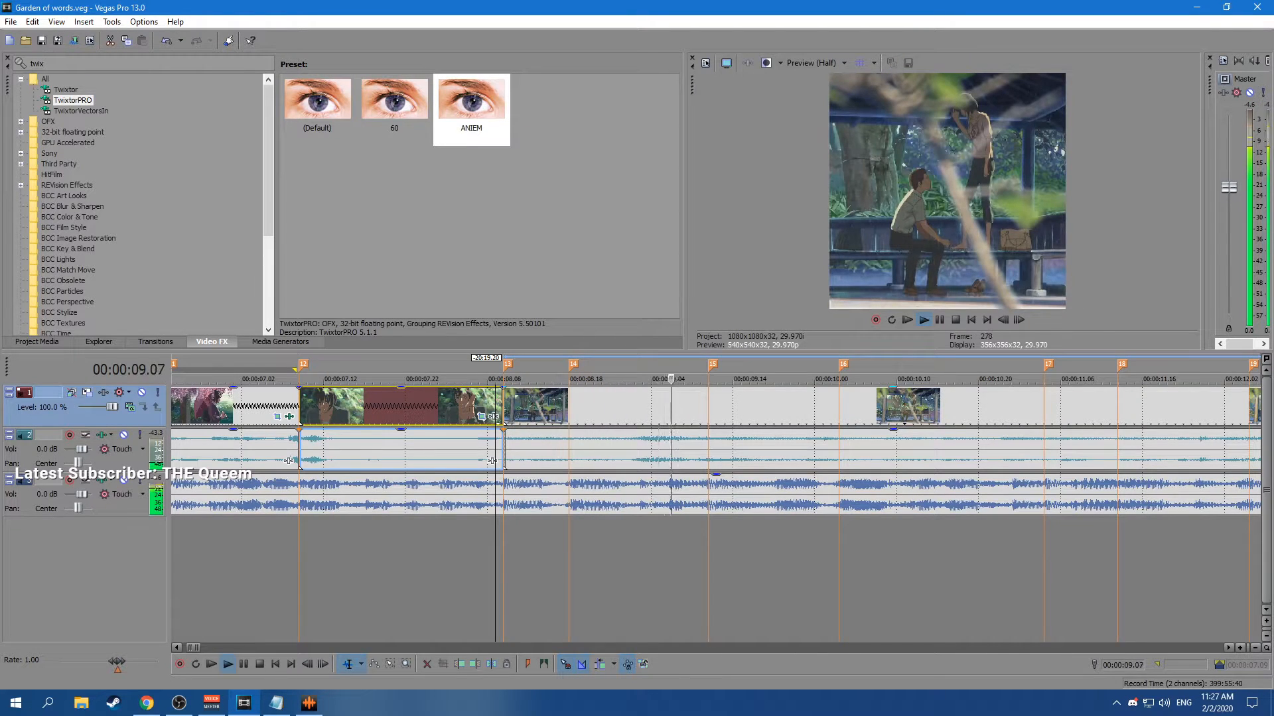
key(space)
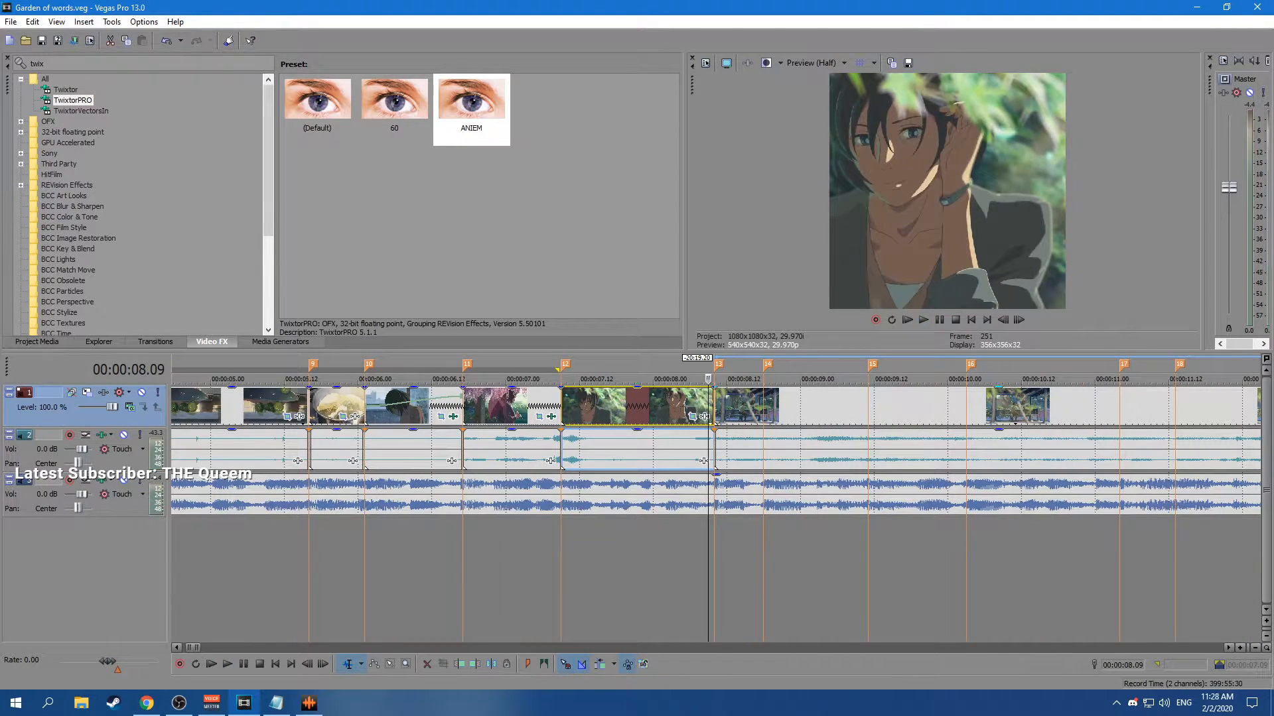
click(722, 406)
key(space)
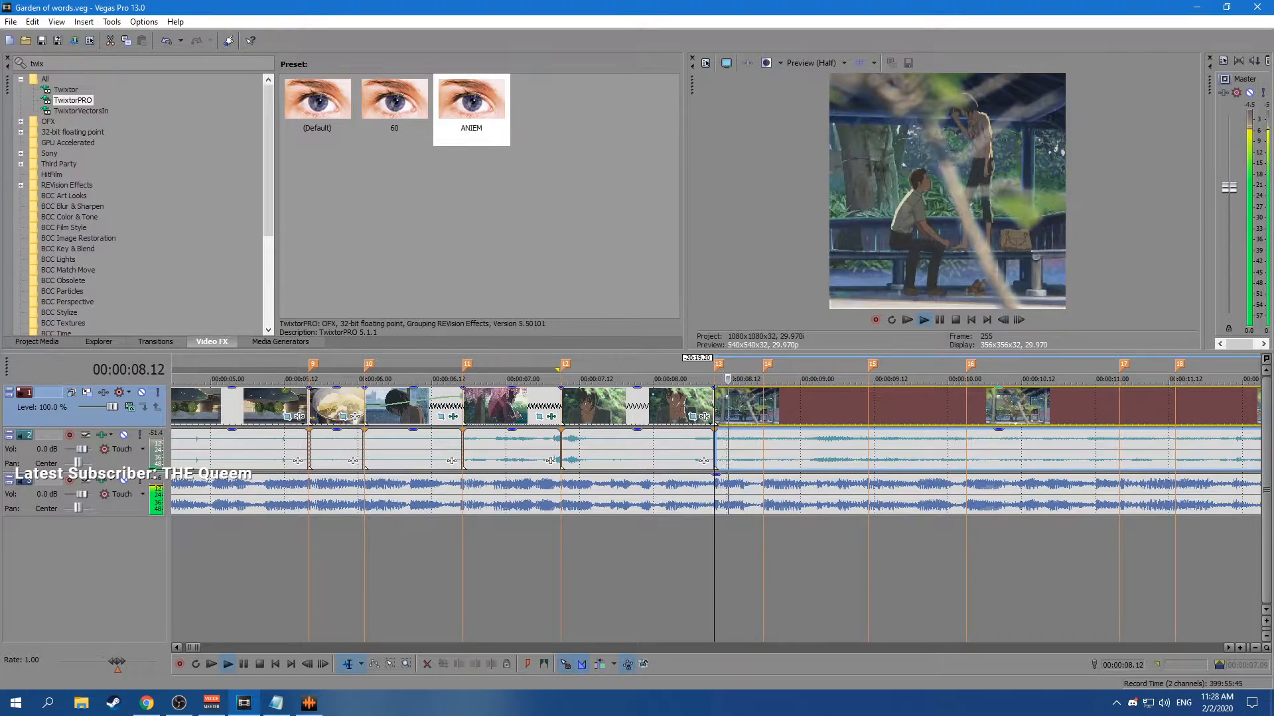
Split the pavilion shot at both ends of the wanted section and delete the opening piece after marker 13.
key(space)
click(794, 406)
drag(794, 378, 1094, 379)
key(s)
key(s)
click(837, 406)
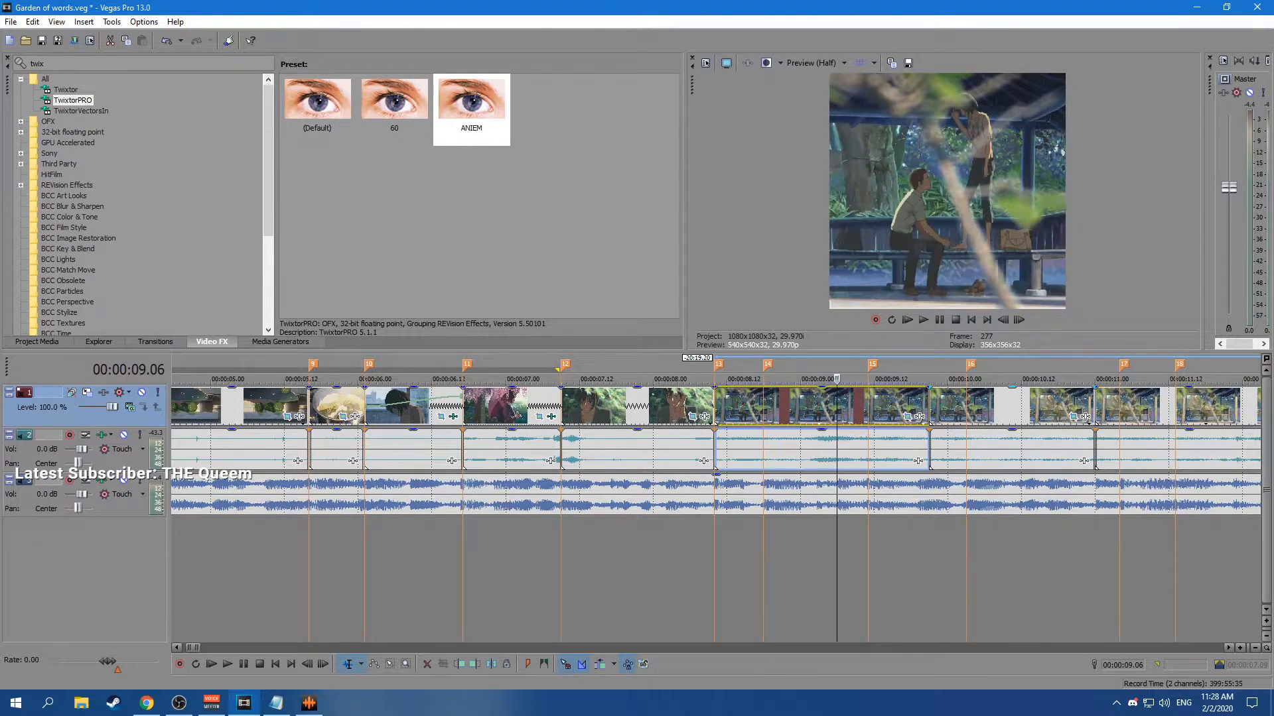
key(Delete)
Move the kept pavilion section to marker 13, time-compress it to end at marker 14, save the project and play the cut.
drag(995, 406, 781, 405)
drag(878, 406, 763, 406)
key(ctrl+s)
click(677, 406)
key(space)
key(space)
click(761, 406)
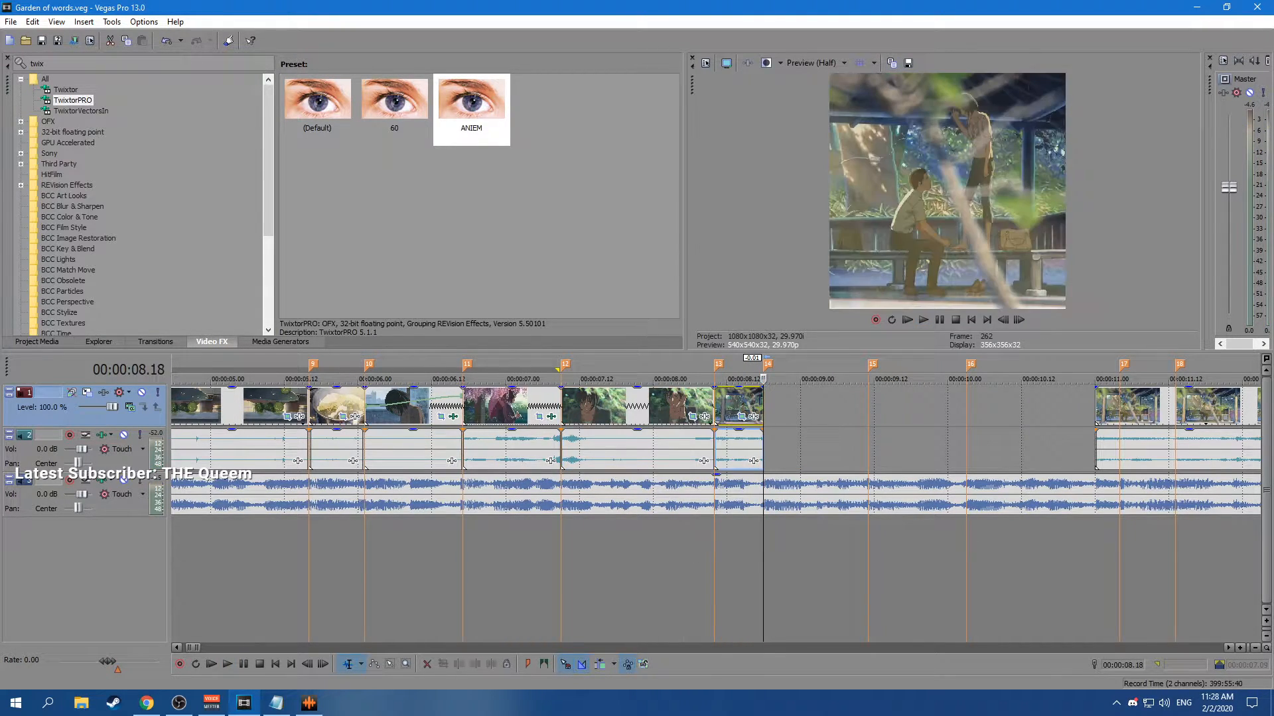
Delete the leftover piece of the pavilion shot beyond marker 14 and save the project.
scroll(763, 406, down, 2)
click(907, 406)
key(Delete)
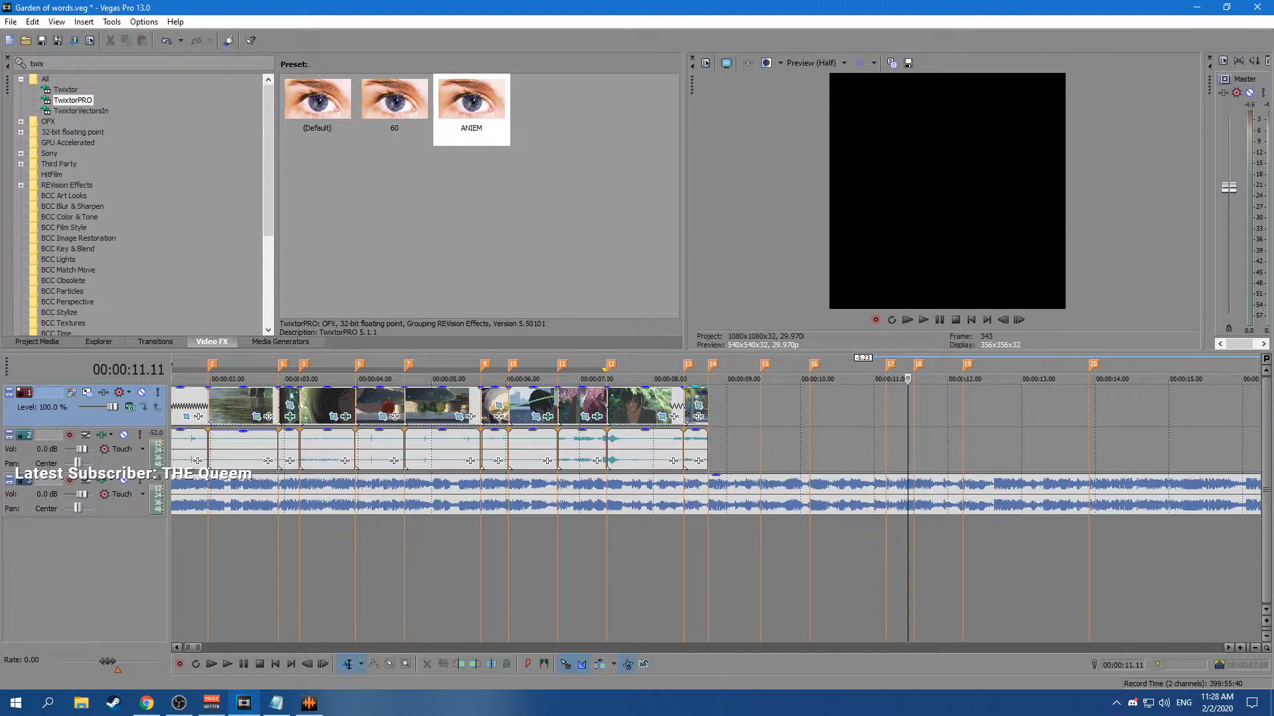
click(705, 406)
key(ctrl+s)
Return to the source film after the removed pavilion shot and scan from 00:20:34 to about 00:22:49 for the next shot.
scroll(705, 406, down, 8)
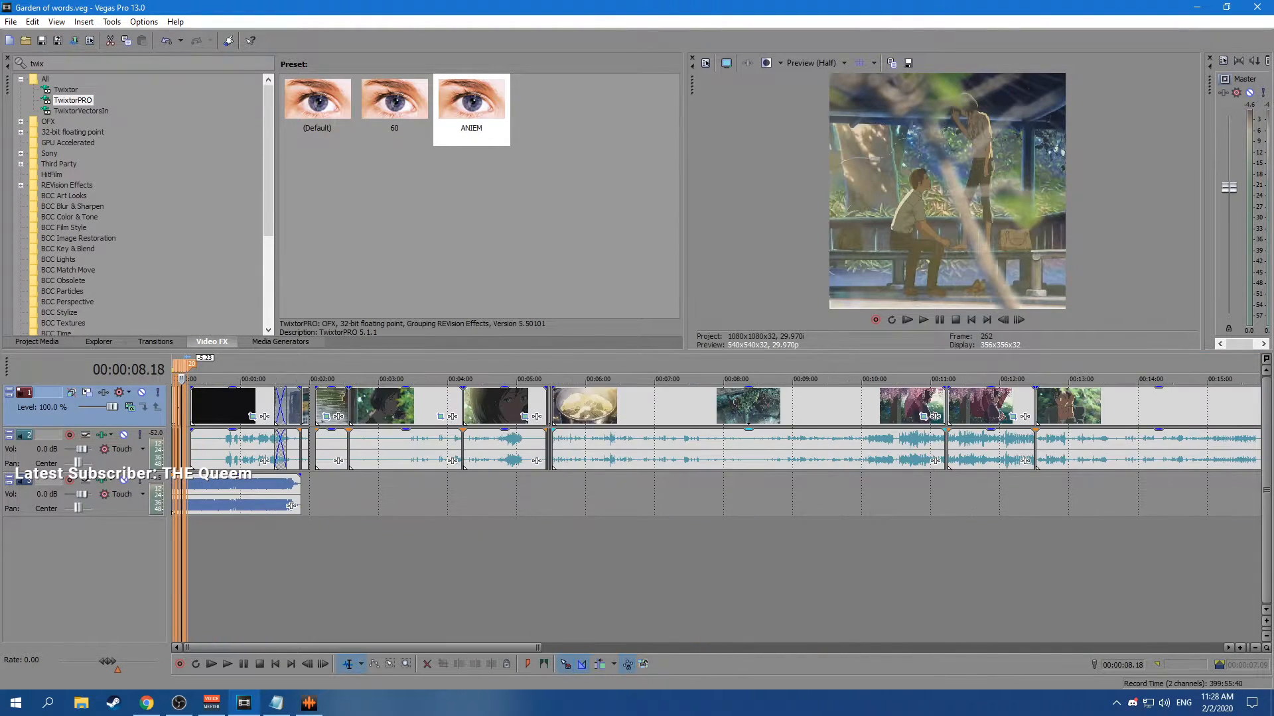
scroll(704, 406, down, 2)
scroll(704, 405, down, 2)
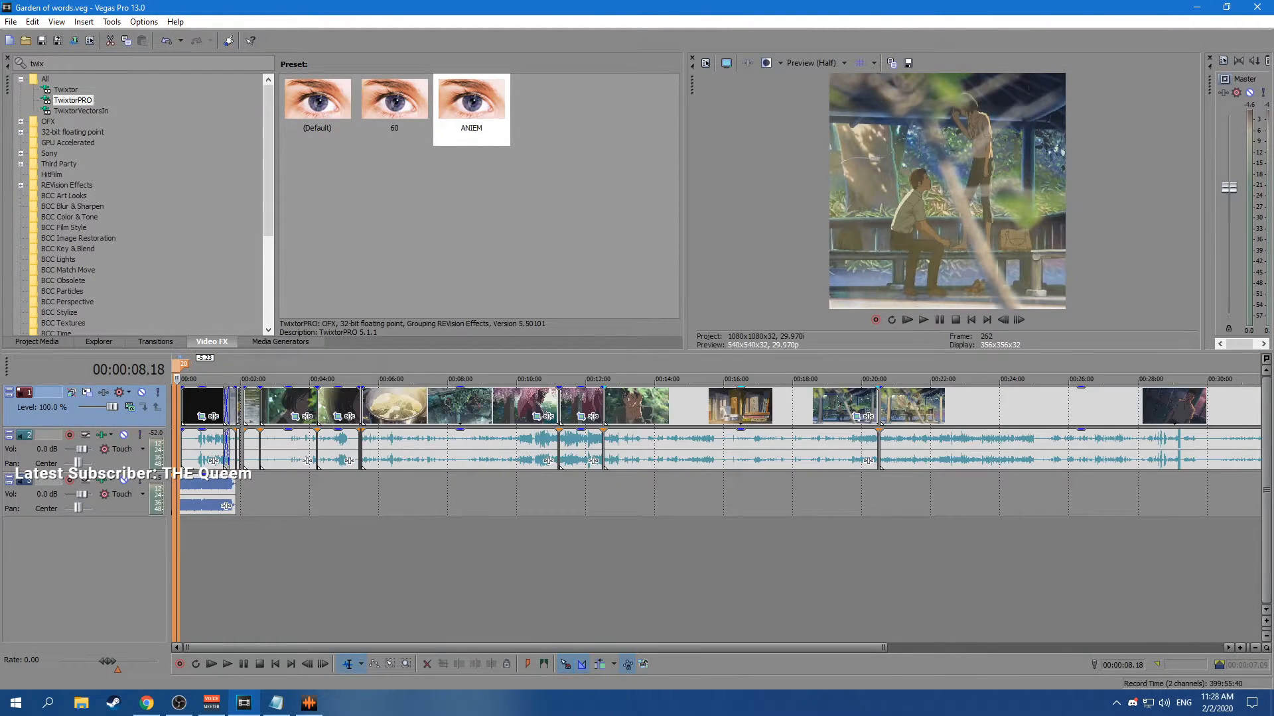
double_click(876, 406)
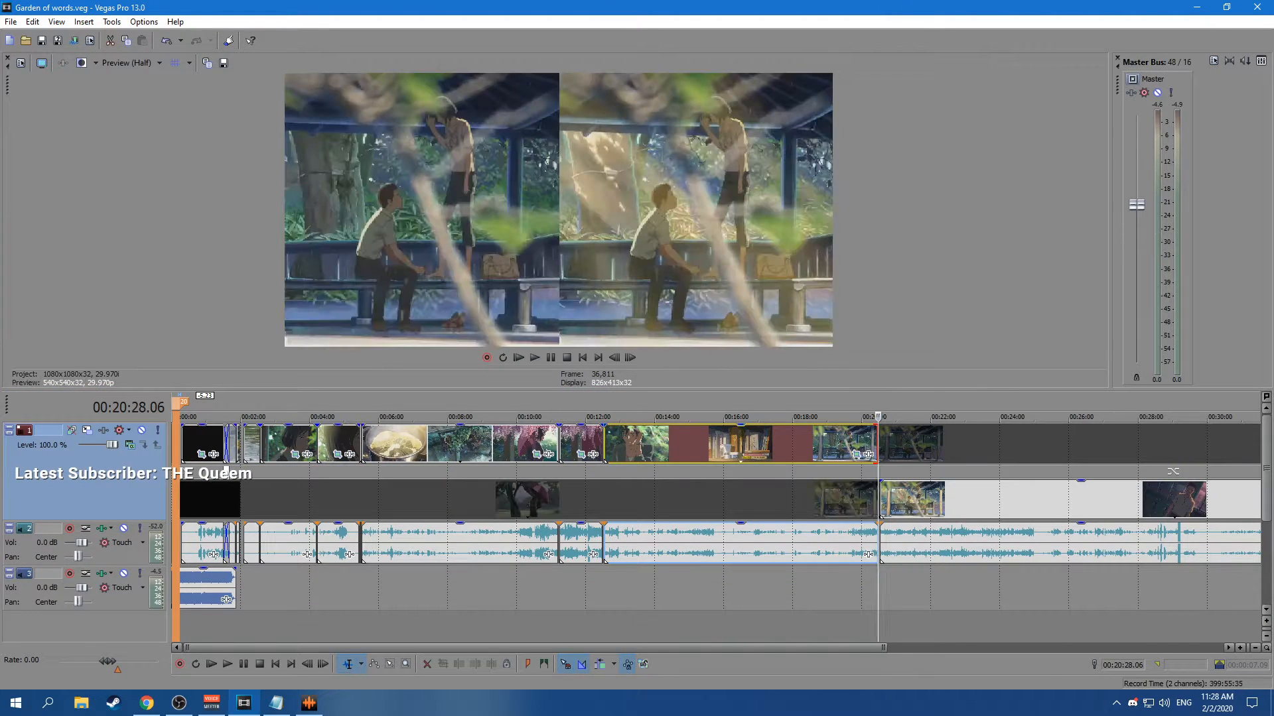
key(Escape)
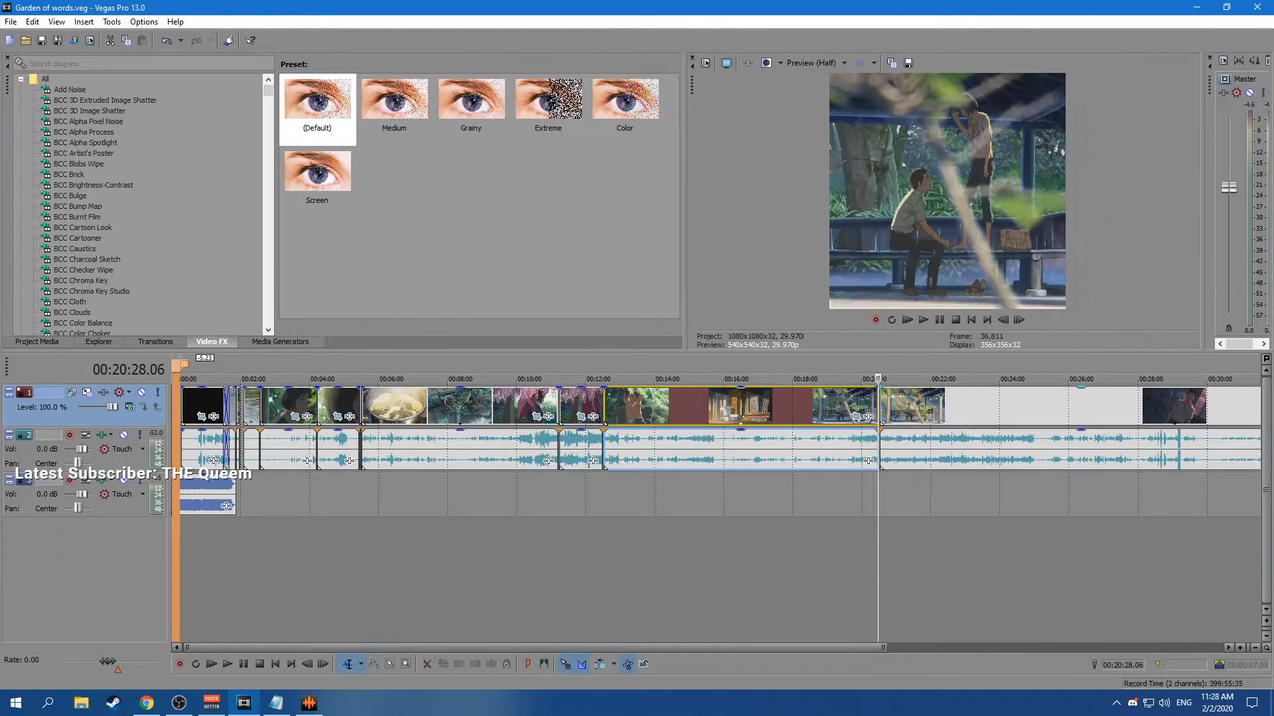
click(880, 406)
scroll(881, 406, up, 7)
click(722, 406)
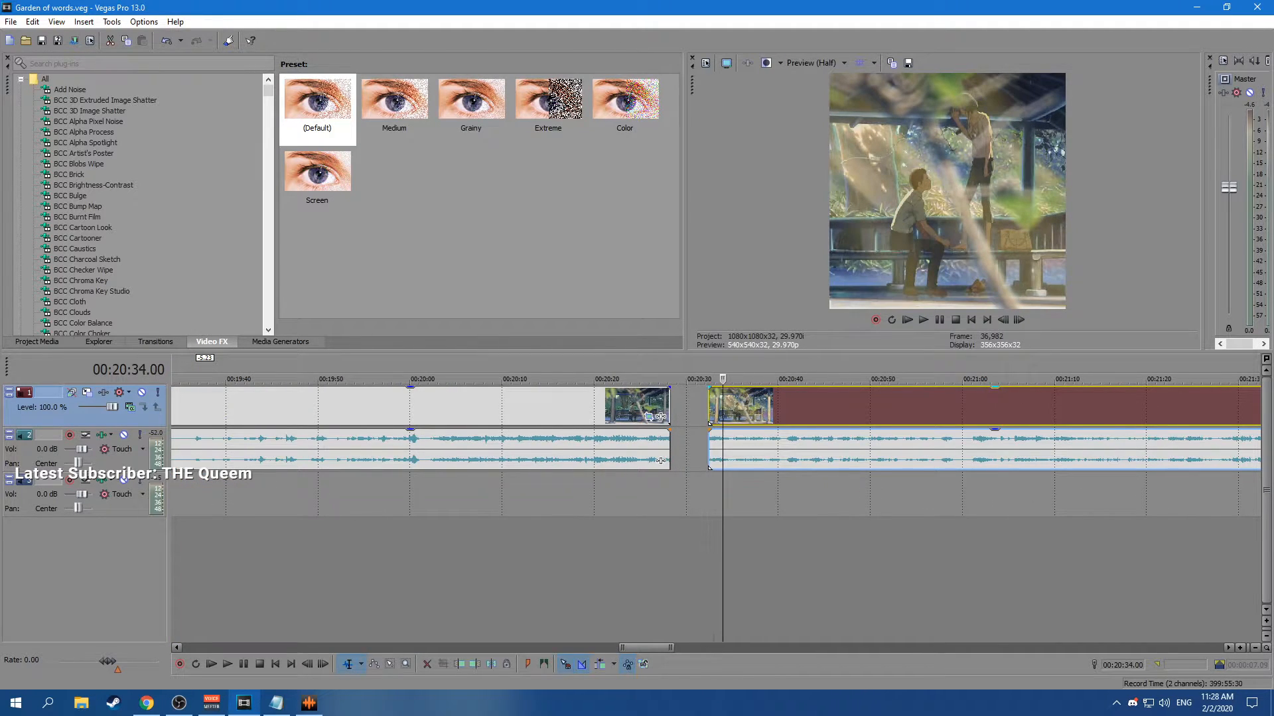
drag(722, 378, 1169, 379)
scroll(1168, 378, down, 2)
key(Right)
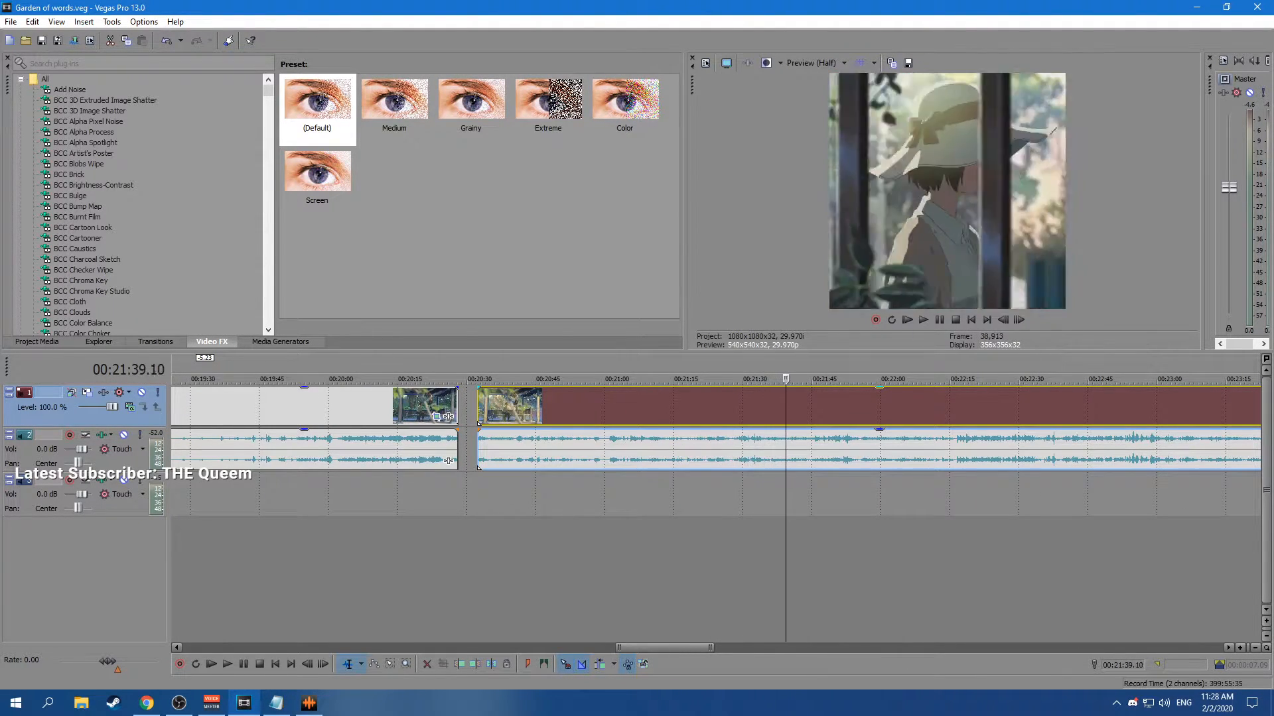
key(Right)
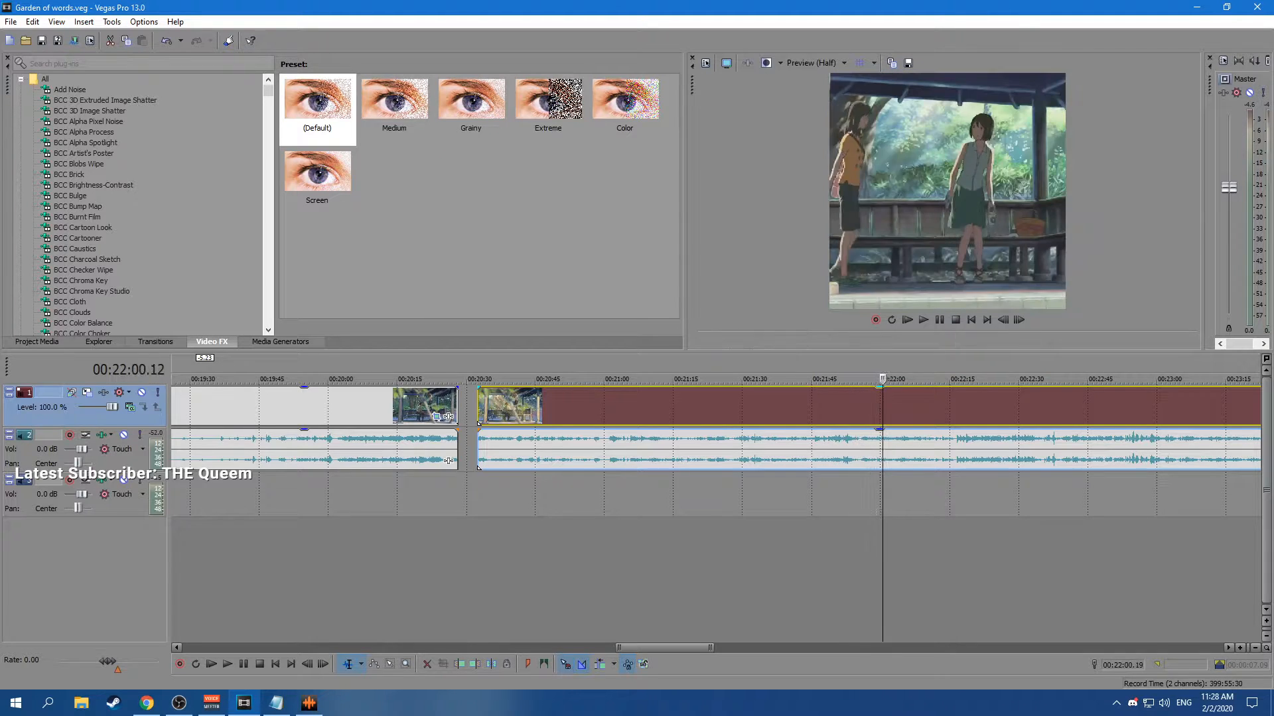
key(Right)
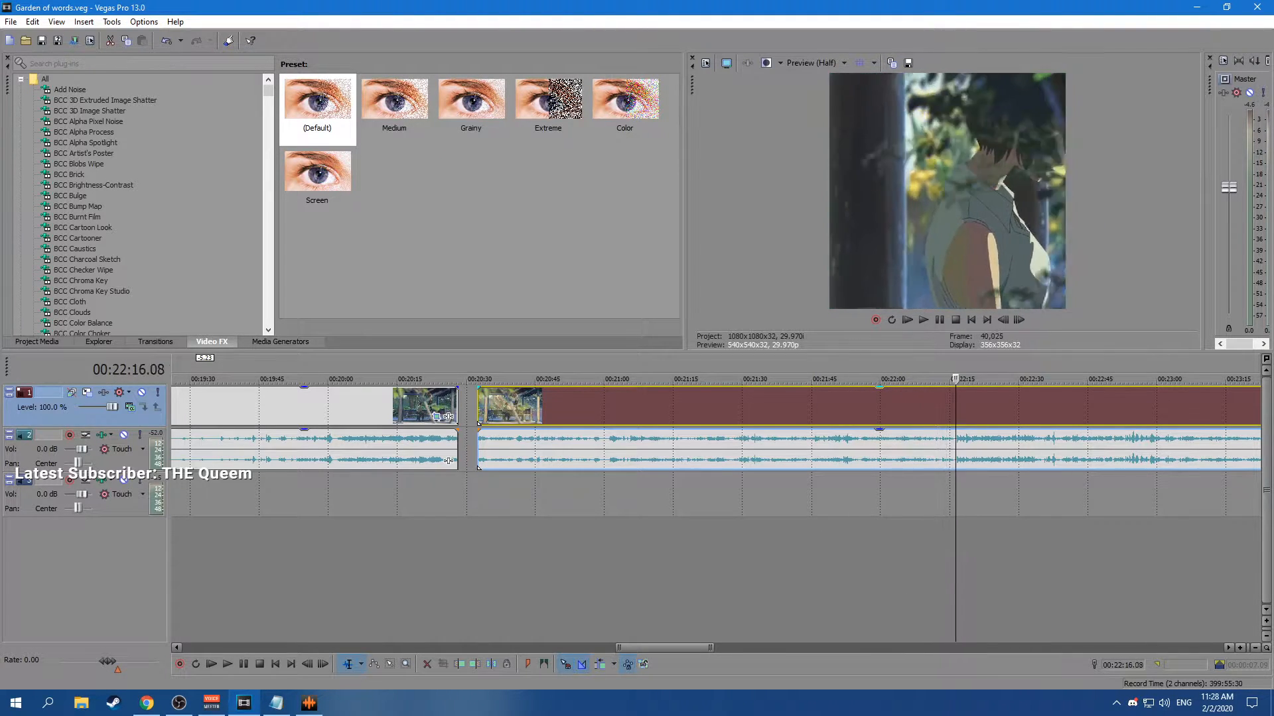
key(Right)
key(Right)
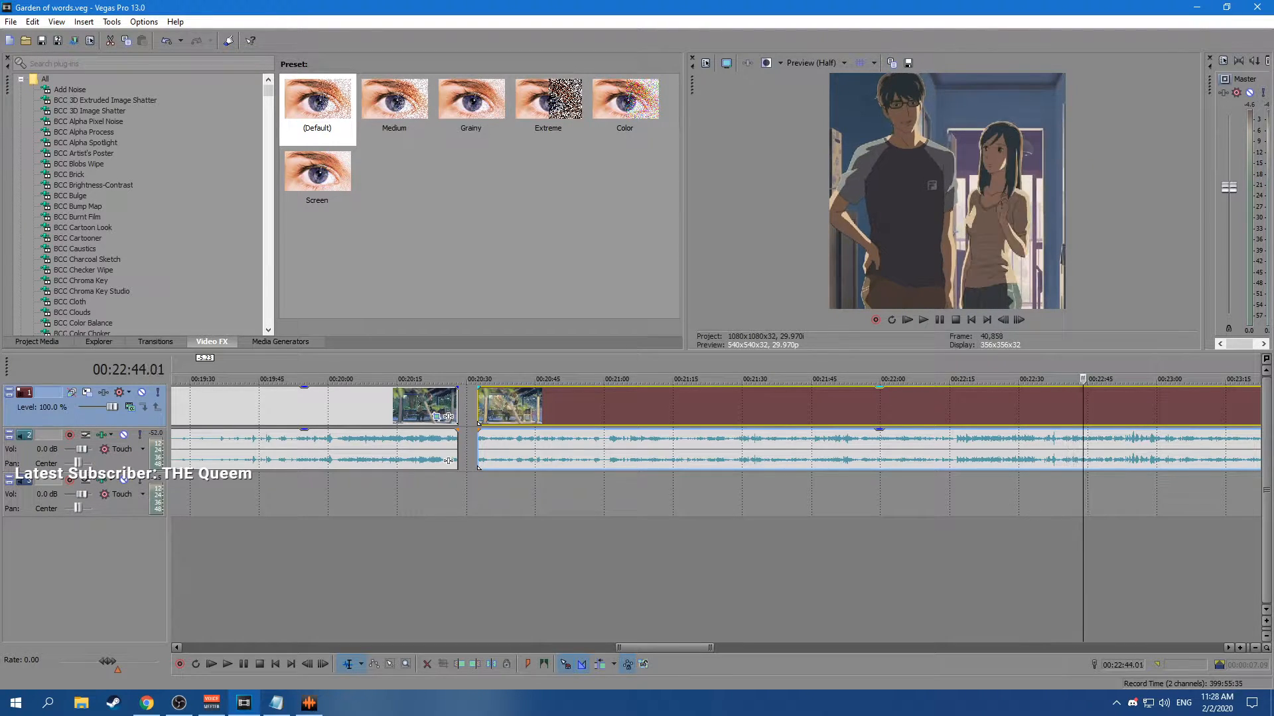
key(Right)
key(Down)
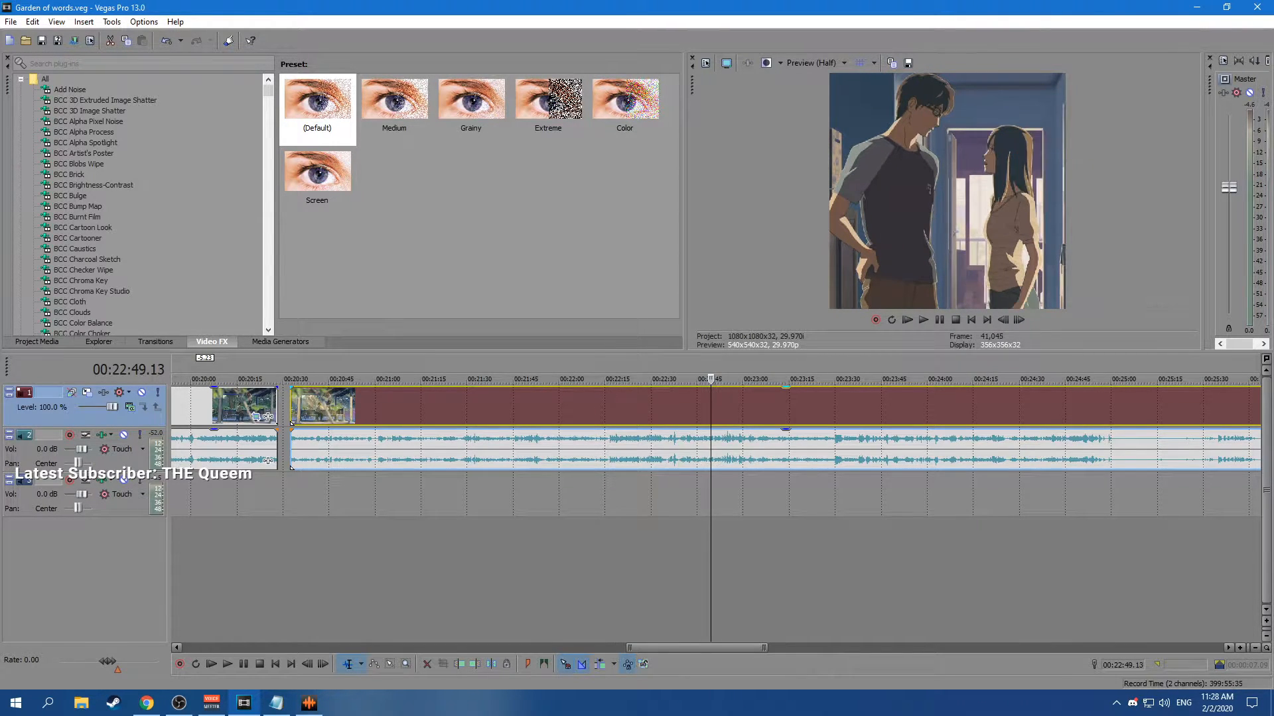
Search further through the source film, up to about 00:24:52, for a shot to follow the pavilion.
key(Right)
key(Right)
key(Right)
key(Right)
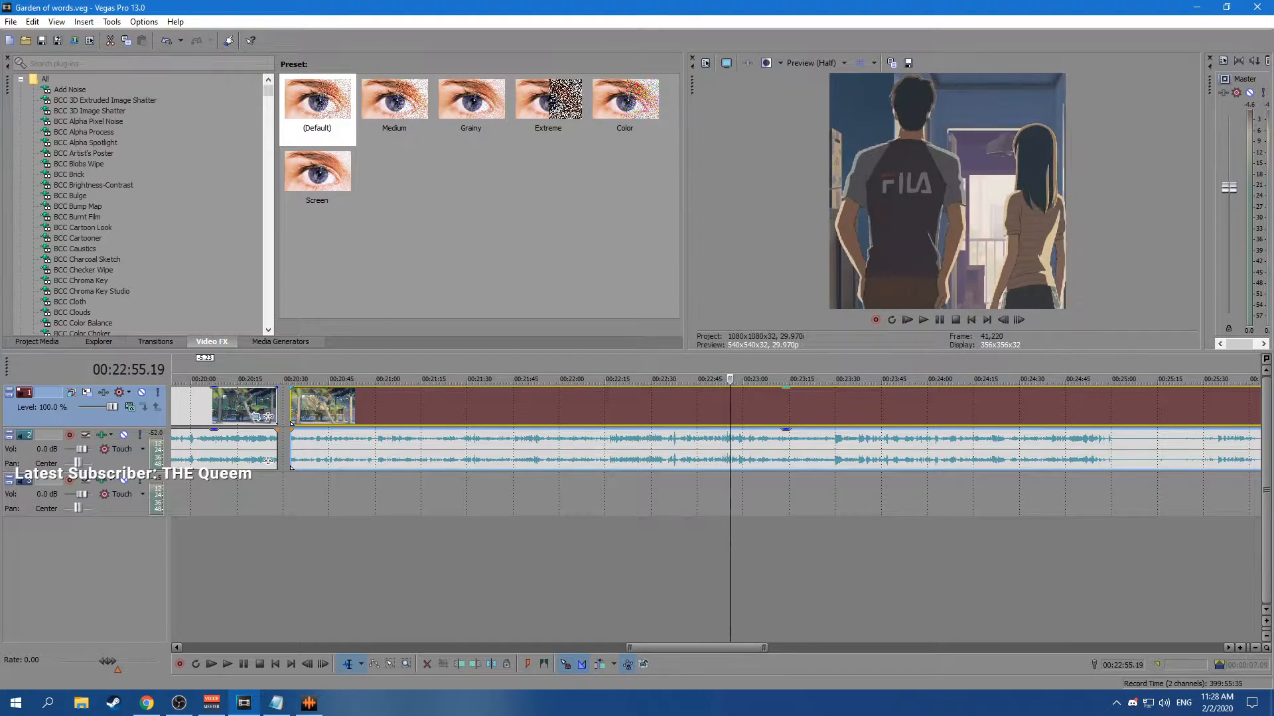
key(Right)
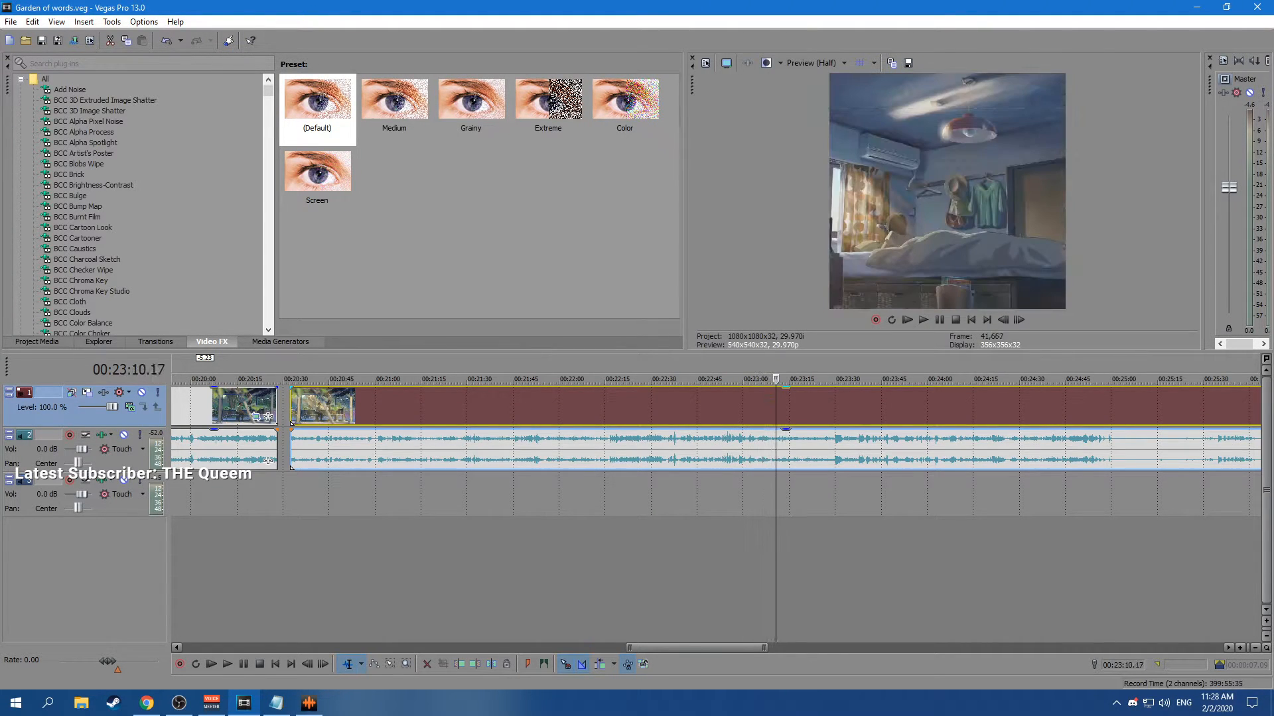
key(Right)
key(Right)
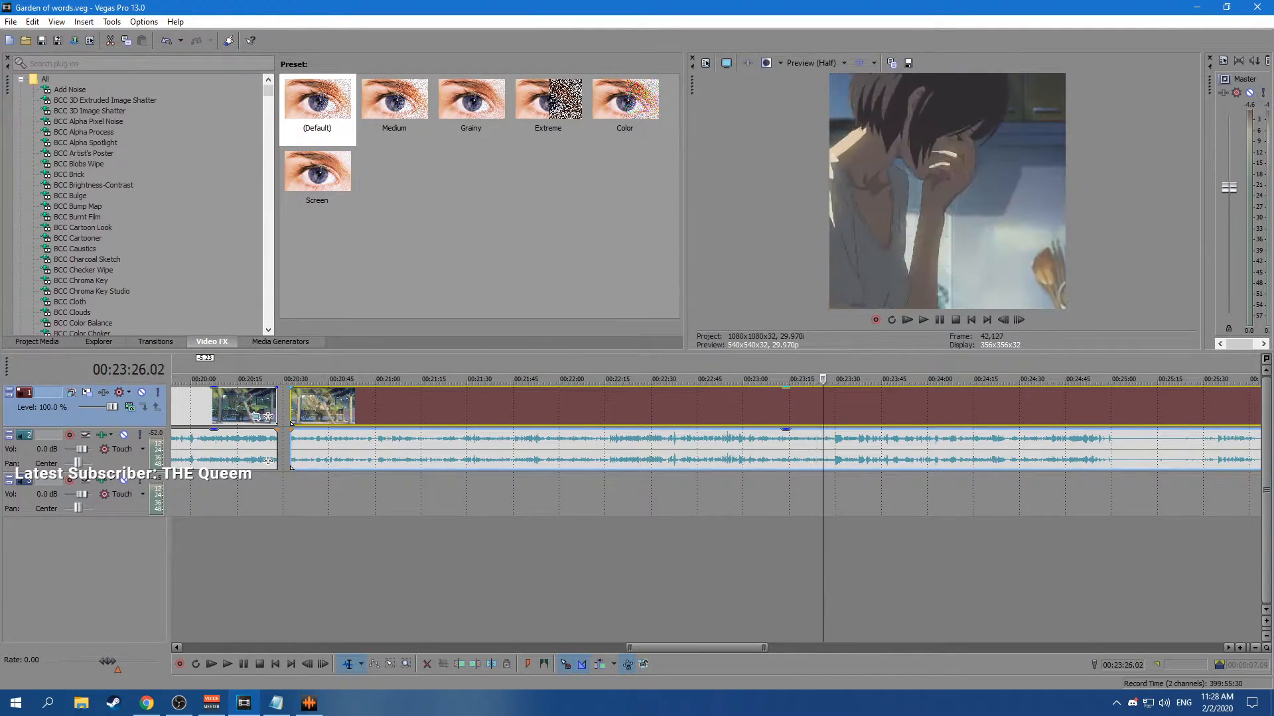
key(Right)
key(Right)
key(Right)
key(Right)
key(Right)
key(Right)
key(Right)
key(Right)
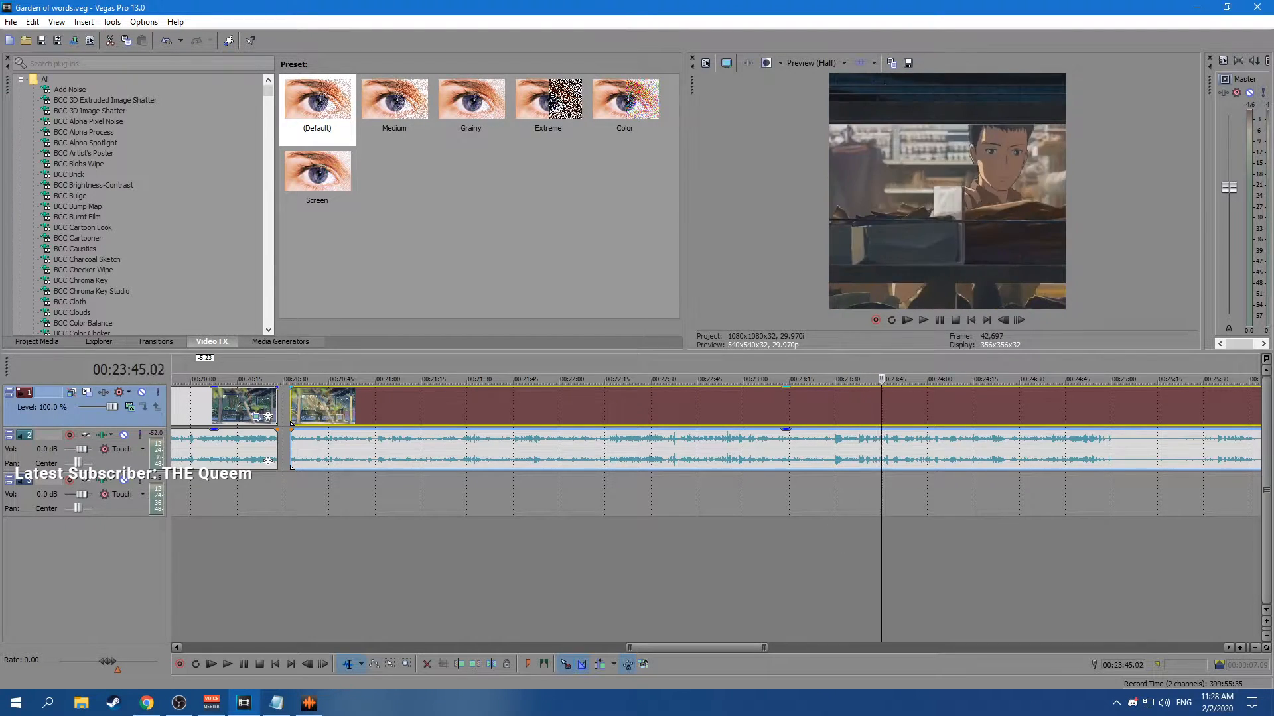
key(Right)
key(Right)
key(Right)
key(Right)
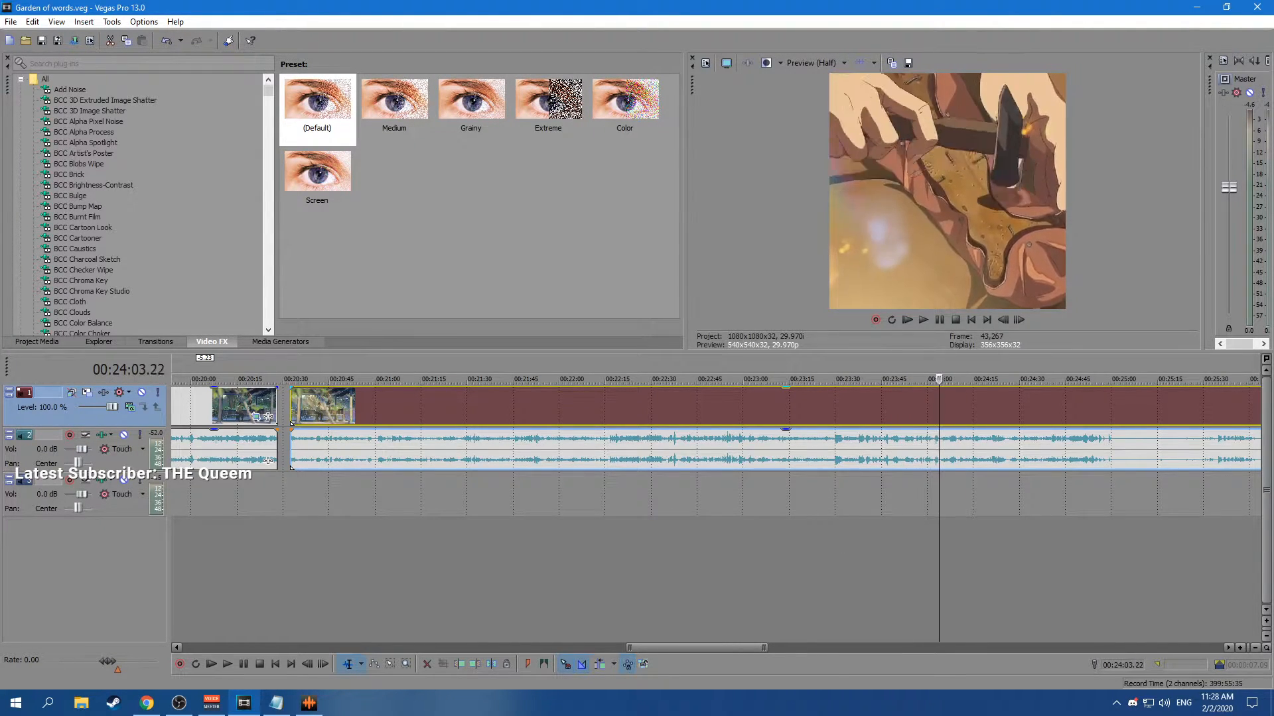
key(Right)
key(Right)
key(Right)
key(Right)
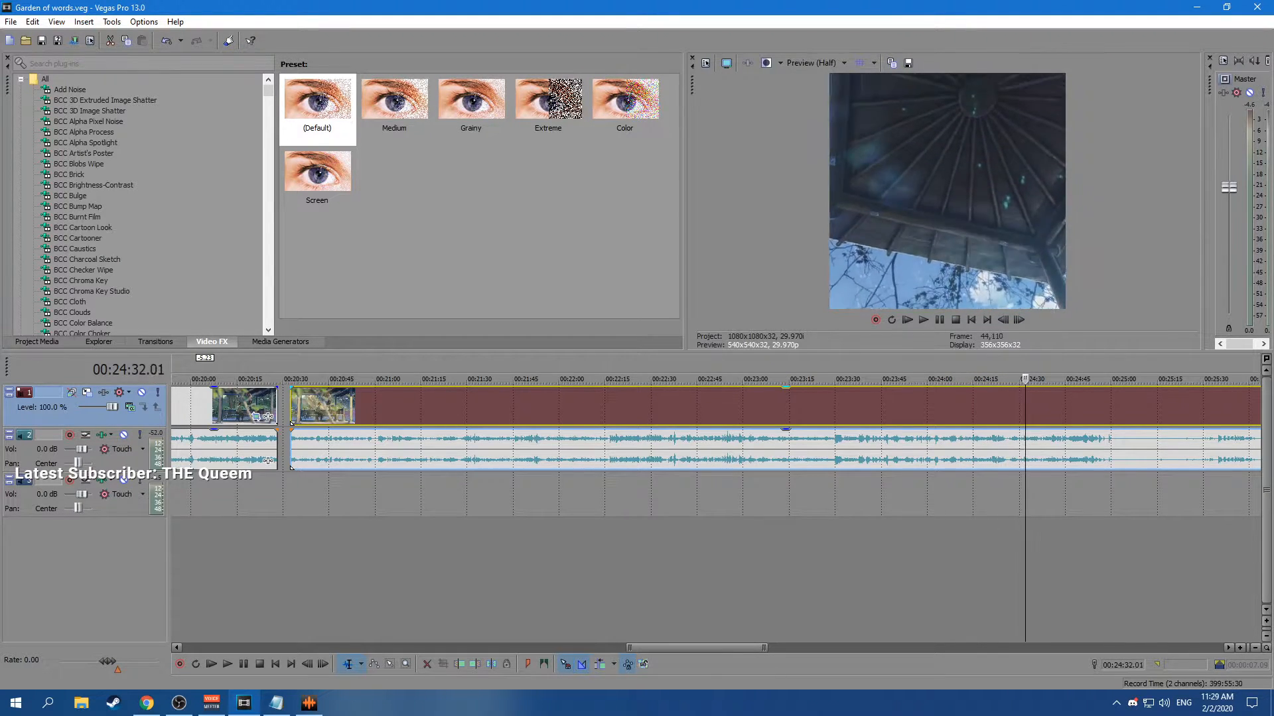
key(Right)
key(Right)
key(Right)
key(Right)
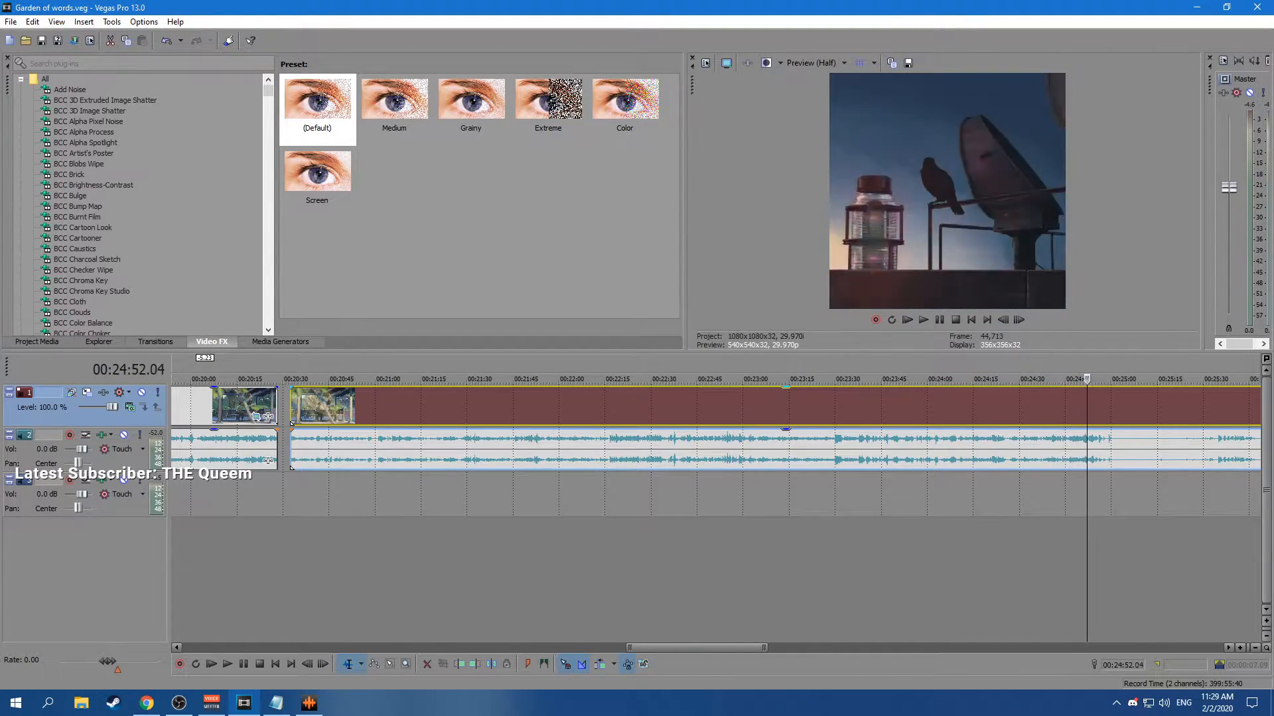
Go back to the maple-leaf shot and split the source film at its start, 00:24:38.07.
key(Left)
key(Left)
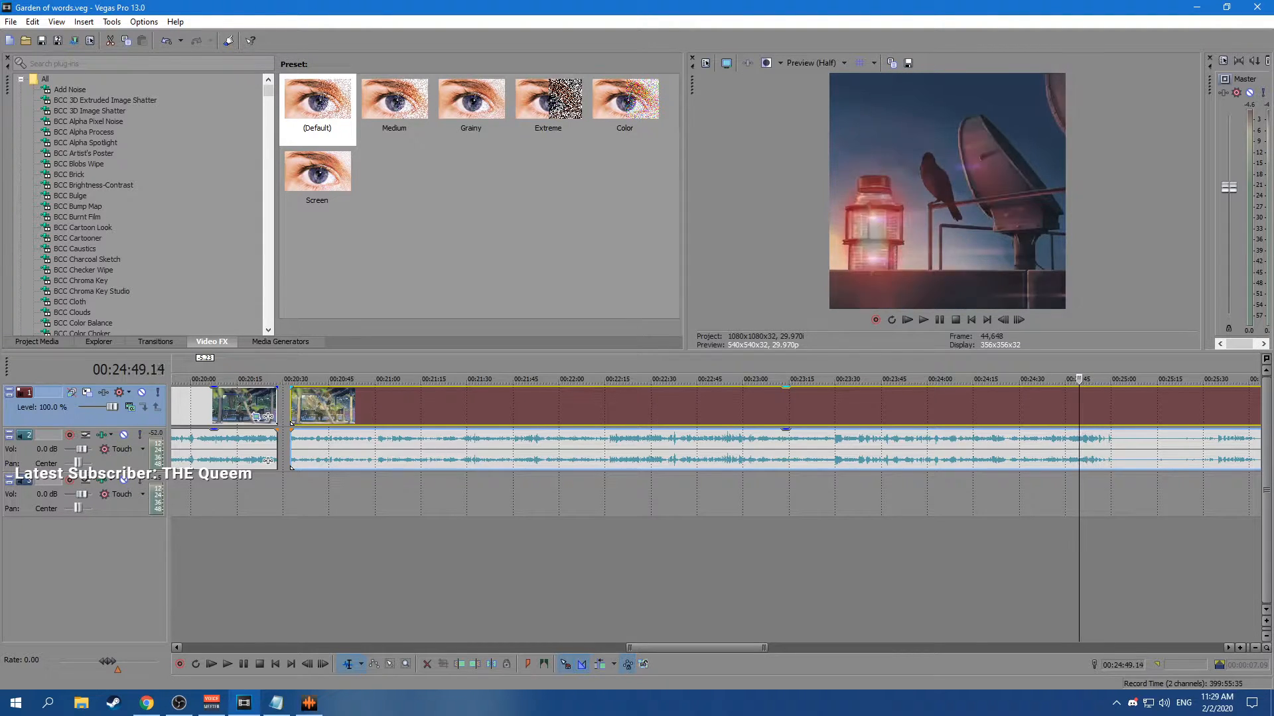
key(Left)
key(Left)
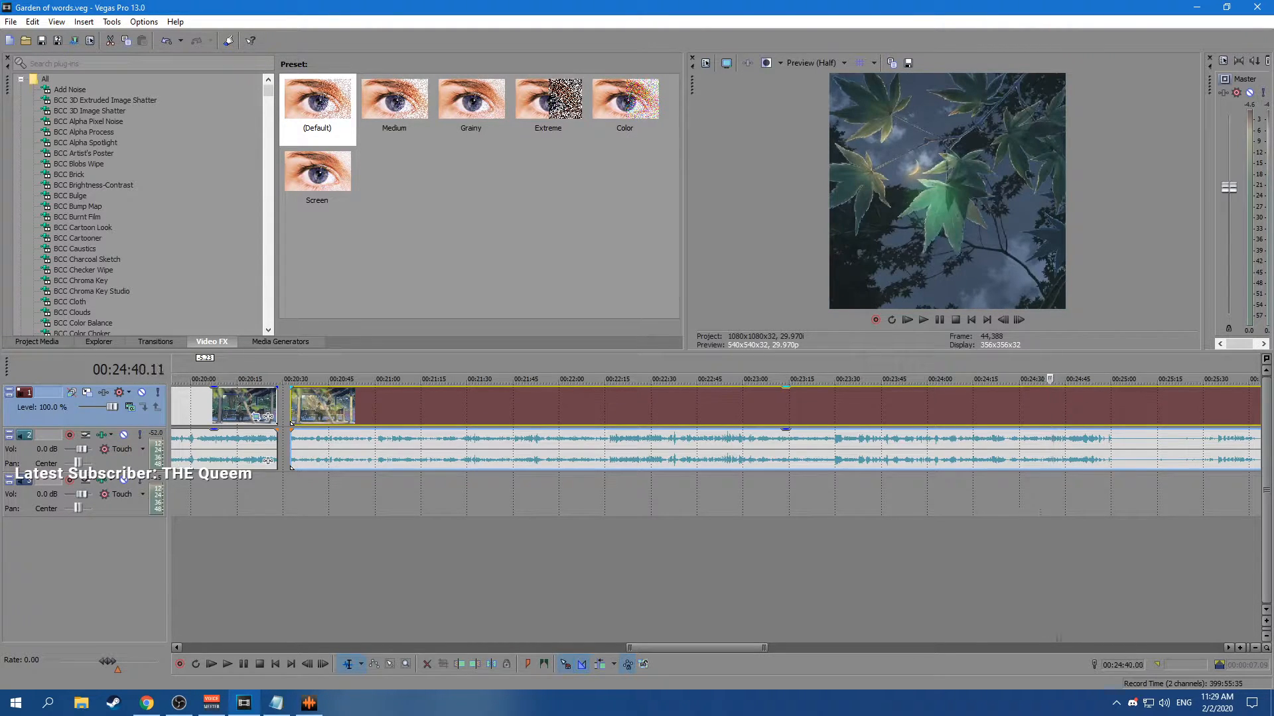
key(Right)
key(Right)
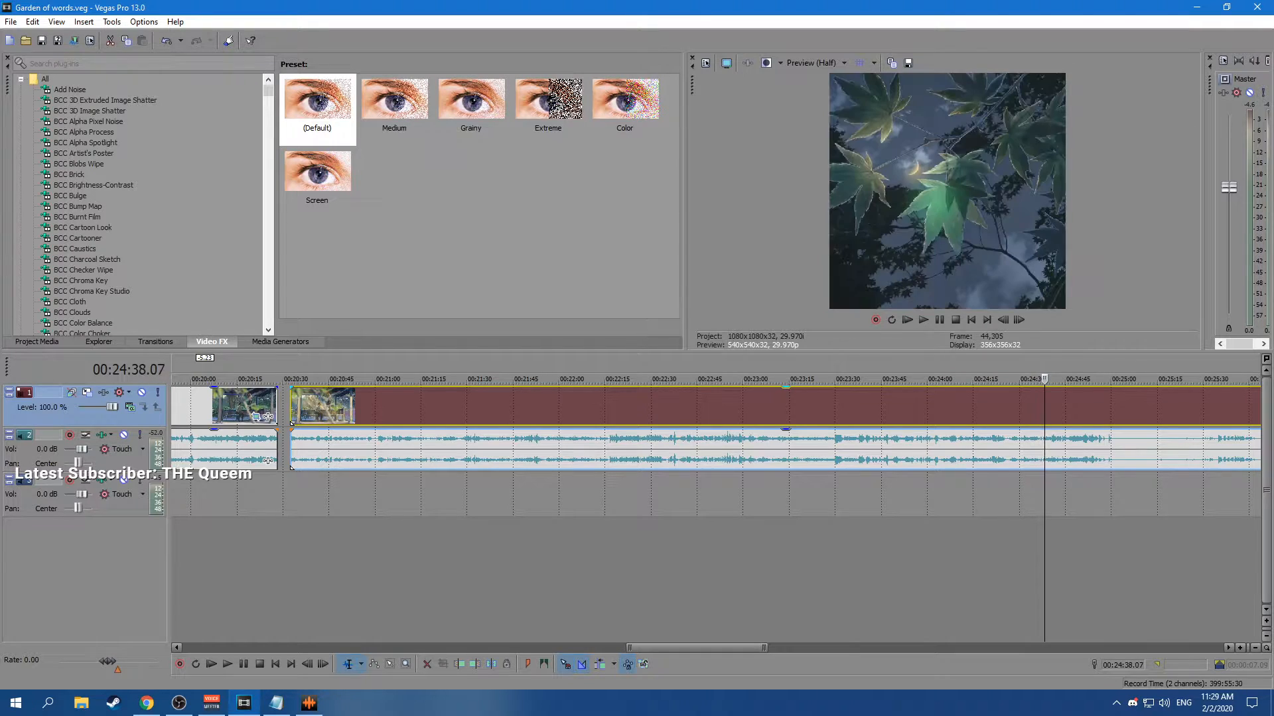
key(s)
Step through the maple-leaf shot frame by frame and split it at 00:24:39.12.
scroll(716, 451, up, 4)
click(717, 407)
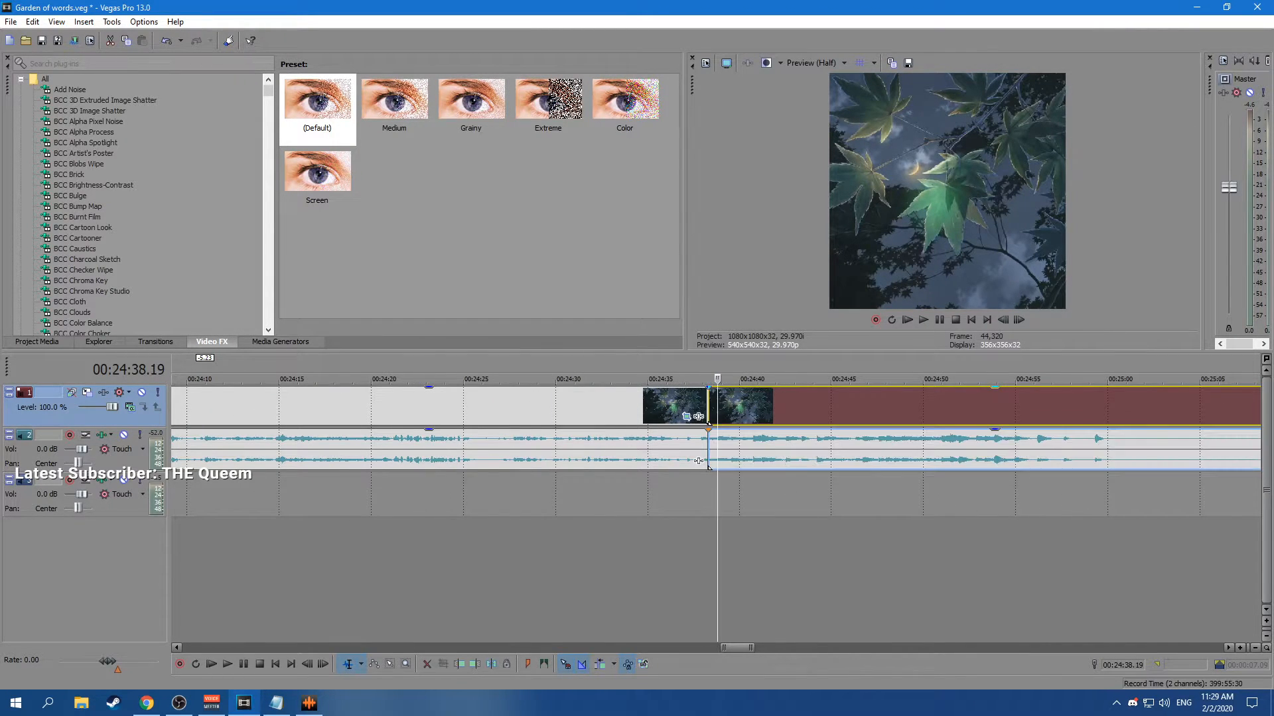
key(Right)
key(Right)
key(Right)
key(Right)
key(Right)
key(Right)
key(Right)
key(Right)
key(Right)
key(Right)
key(Right)
key(Right)
key(Left)
key(Left)
key(Left)
key(Left)
key(Left)
key(Left)
key(Left)
key(Left)
key(Left)
key(Left)
key(Left)
key(Left)
key(Left)
key(Left)
key(Left)
key(Left)
key(Left)
key(Left)
key(Left)
key(Left)
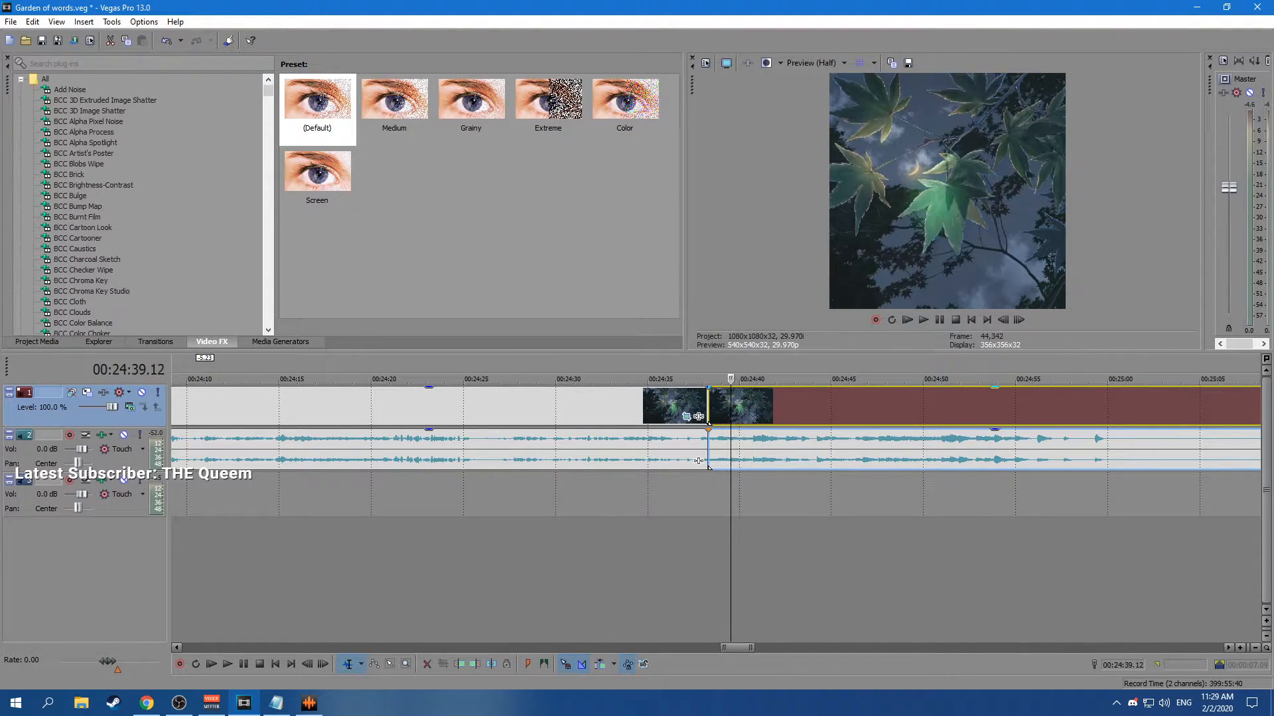
key(s)
Place the maple-leaf shot directly after the pavilion shot at marker 14.
mouse_move(714, 404)
mouse_down()
mouse_move(163, 406)
mouse_move(354, 406)
mouse_move(340, 406)
mouse_up()
click(346, 406)
scroll(346, 406, up, 5)
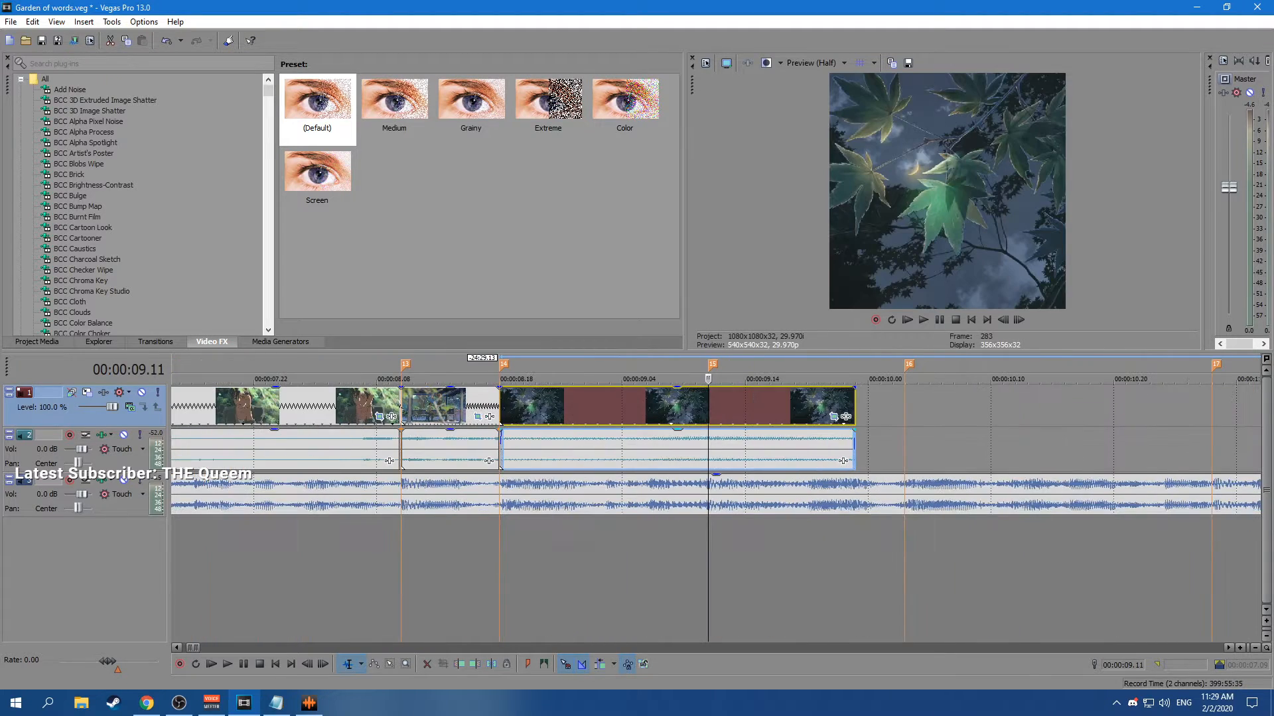
Check the maple-leaf shot frame by frame, split it at marker 15 and delete the remainder.
key(Left)
key(Left)
key(Left)
key(Left)
key(Left)
key(Left)
key(Left)
key(Left)
key(Left)
key(Left)
key(Left)
key(Left)
key(Left)
key(Left)
key(Left)
key(Left)
key(Left)
key(Left)
key(Left)
key(Left)
key(Right)
key(Right)
key(Right)
key(Right)
key(Right)
key(Right)
key(Right)
key(Right)
key(Right)
key(Right)
key(Right)
key(Right)
key(Right)
key(Right)
key(Right)
key(Right)
key(Right)
key(Right)
key(Right)
key(Right)
key(Right)
key(Right)
key(Right)
key(s)
key(Delete)
Play from the pavilion shot into the maple leaves, fit the leaf shot's end to marker 15 and save the project.
key(Right)
click(450, 406)
key(space)
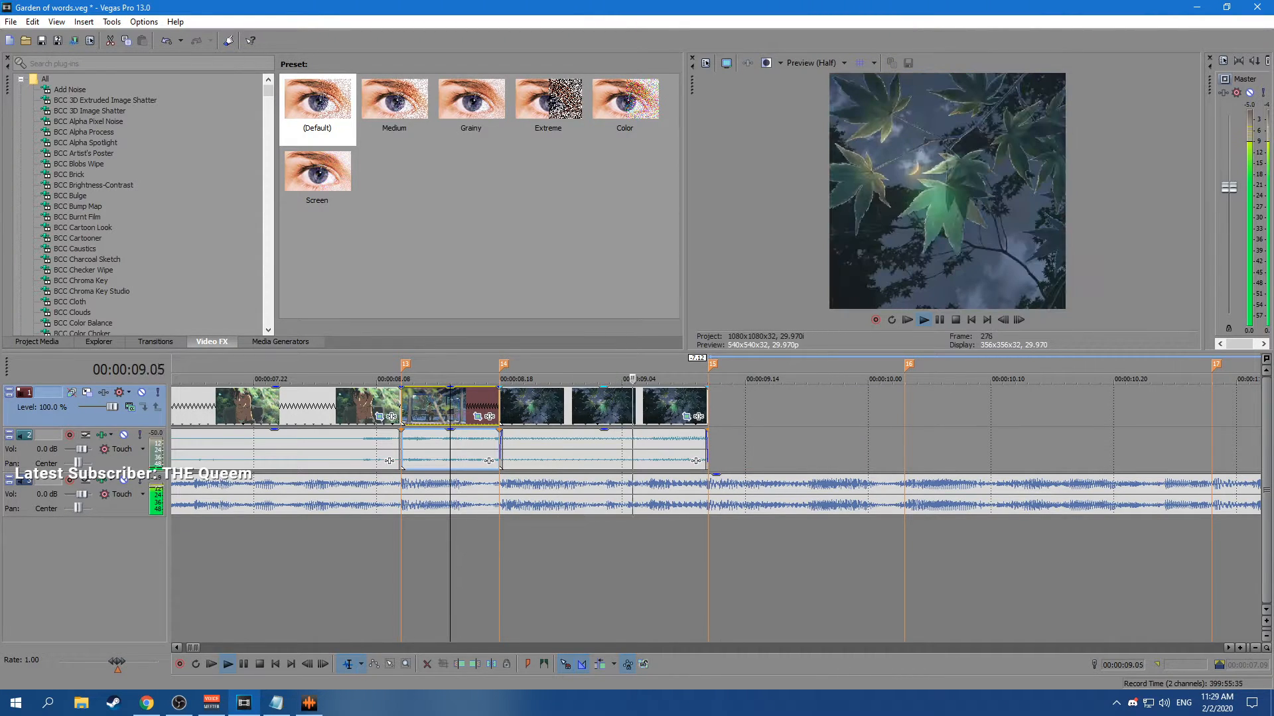
key(space)
drag(706, 406, 707, 405)
key(ctrl+s)
scroll(716, 508, down, 13)
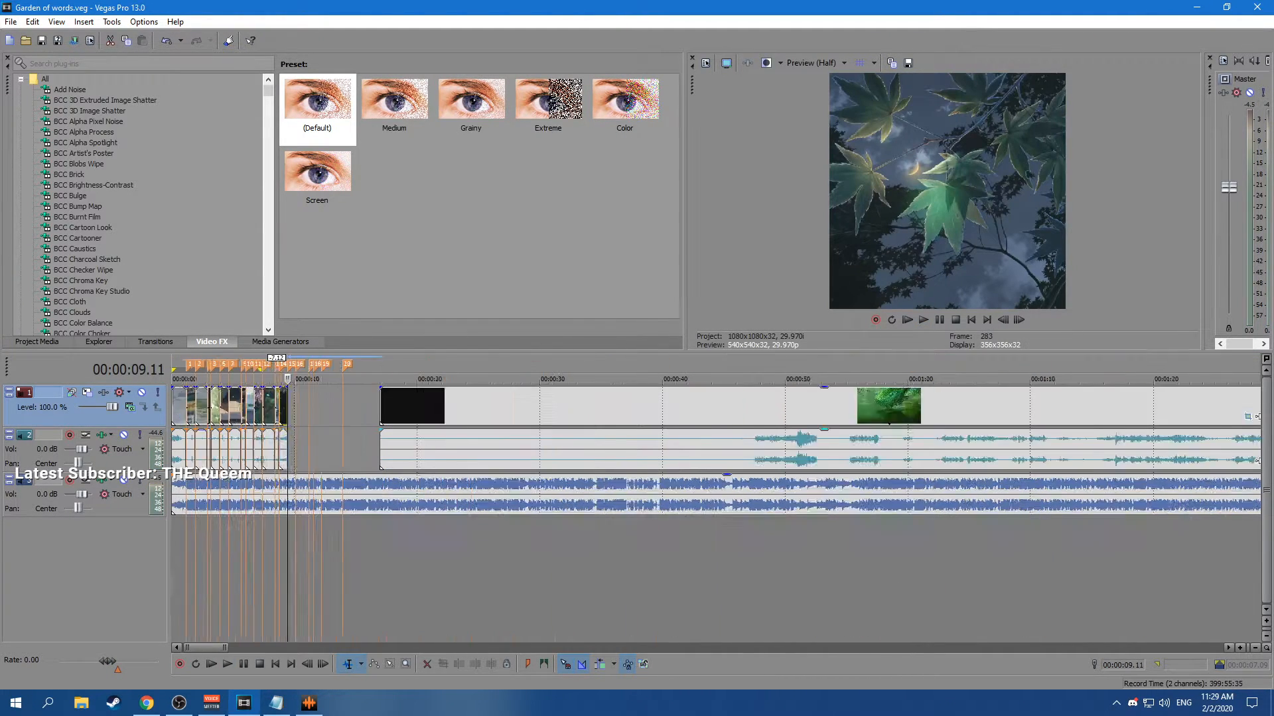
Scan the film footage near the end of the source, backward from about 00:36:21 to 00:35:08, for the next scene.
scroll(716, 424, down, 5)
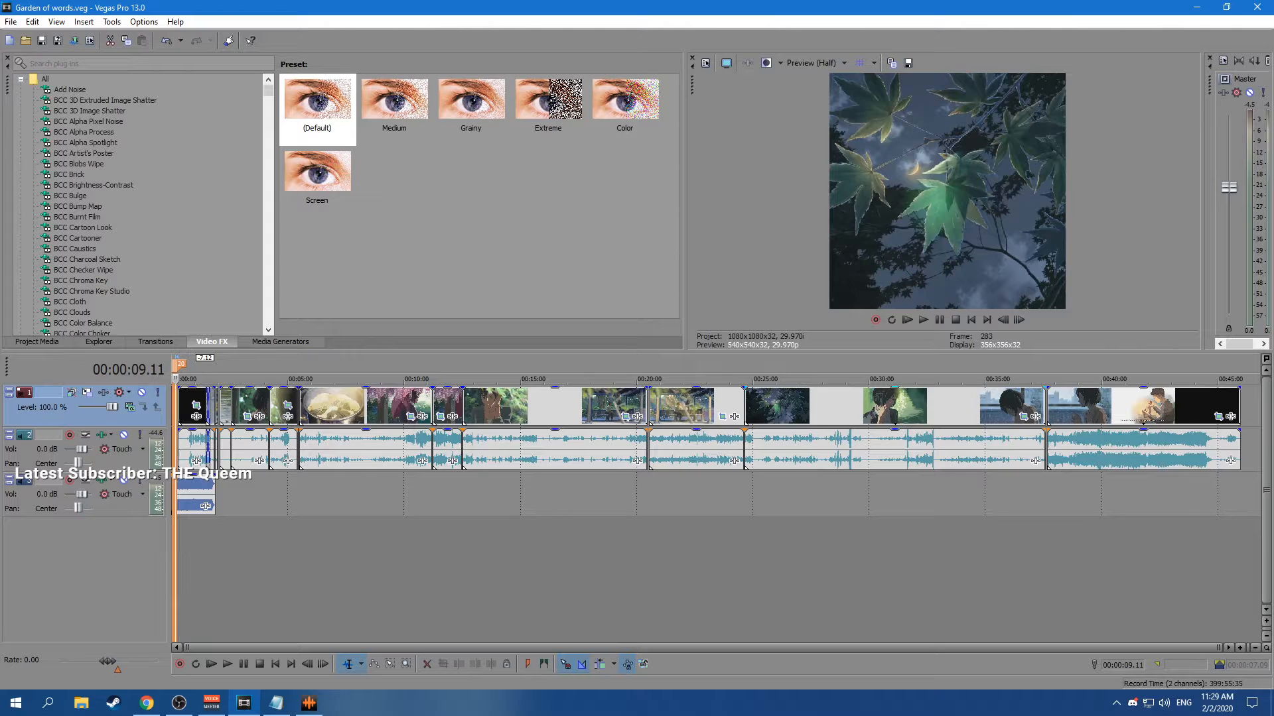
click(1052, 406)
scroll(1051, 405, up, 8)
drag(708, 379, 291, 378)
scroll(291, 378, down, 4)
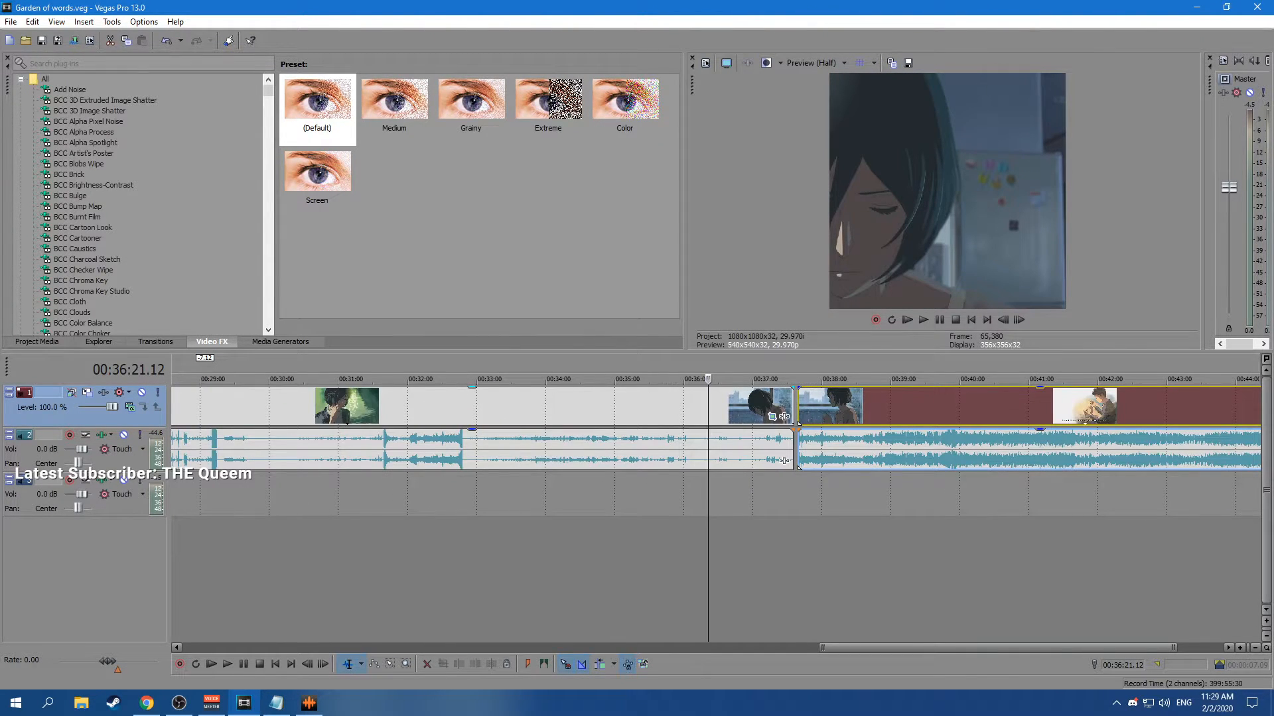
key(Left)
key(Left)
key(Left)
key(Left)
key(Left)
key(Left)
key(Left)
key(Left)
key(Left)
key(Left)
key(Left)
key(Left)
key(Left)
key(Left)
key(Left)
key(Left)
key(Left)
key(Left)
key(Left)
key(Left)
scroll(717, 431, left, 6)
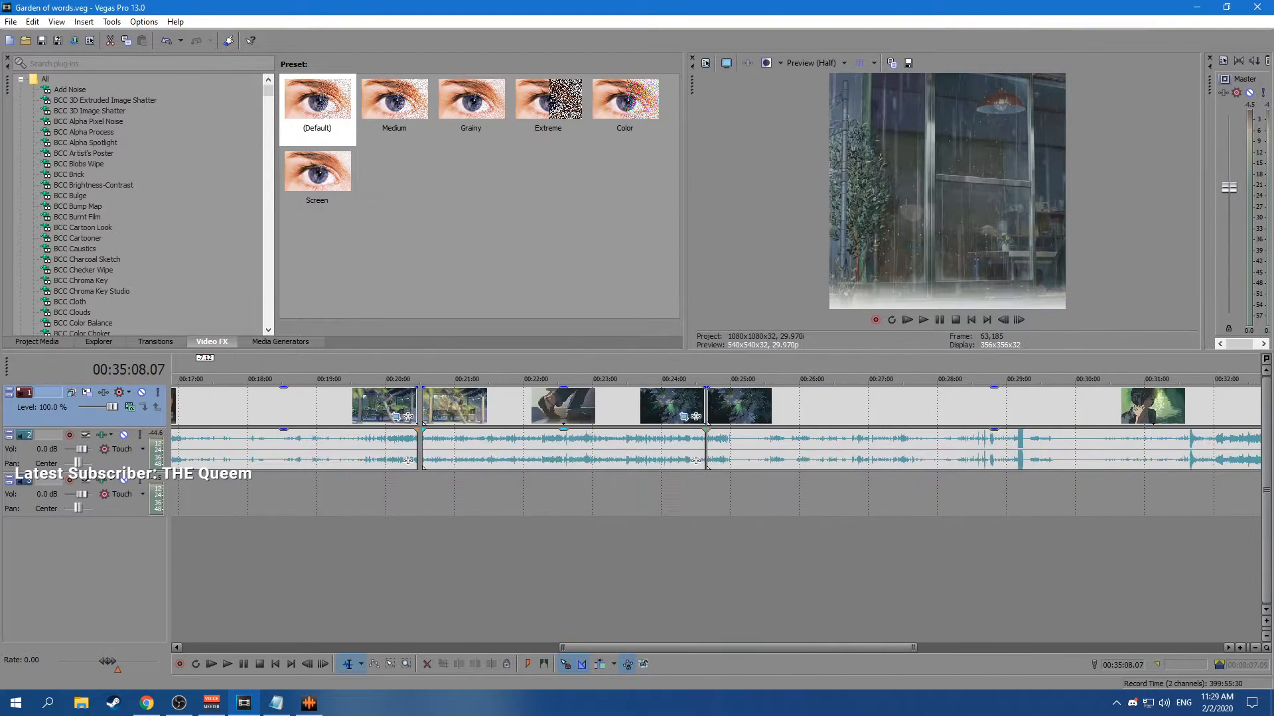
Go through the film footage frame by frame from about 00:24:51 and split it at the start of the dusk city shot.
click(714, 407)
scroll(714, 408, up, 2)
key(Right)
key(Right)
key(Right)
key(Right)
key(Right)
key(Right)
key(Right)
key(Right)
key(Right)
key(Right)
key(Right)
key(Right)
key(Right)
key(Right)
key(Right)
key(Right)
key(Right)
key(Right)
key(Right)
key(Right)
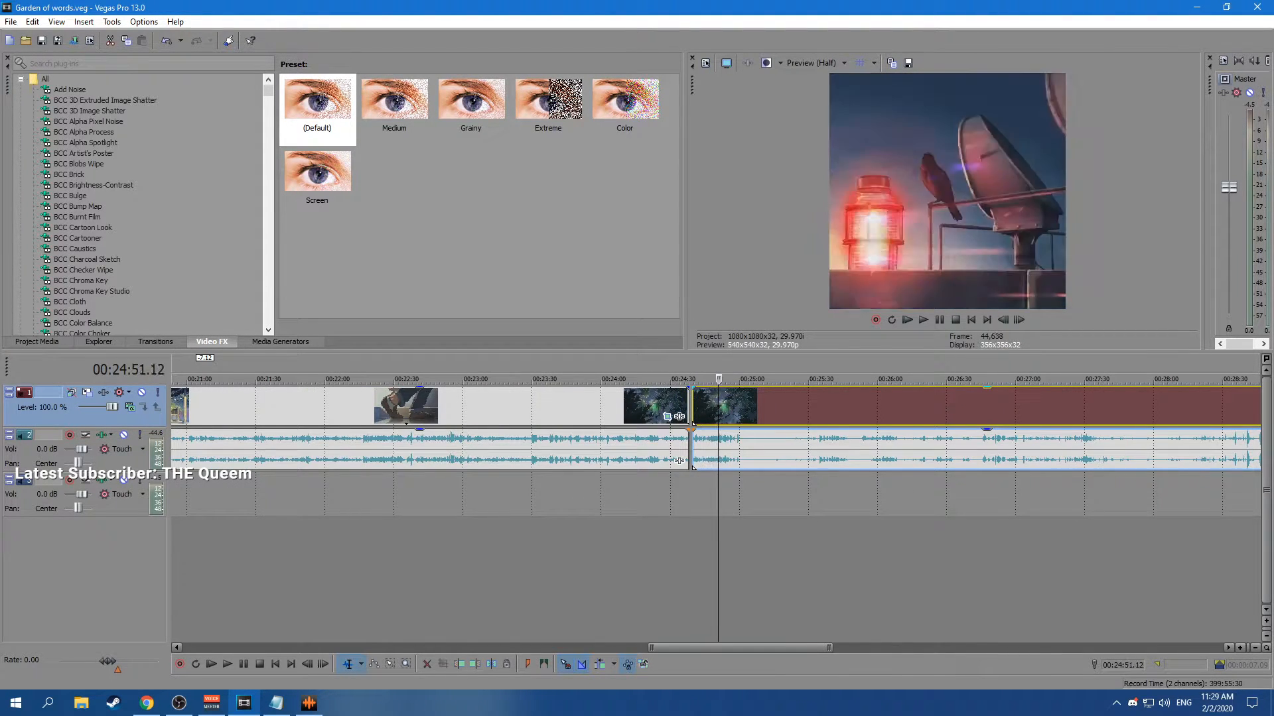
key(Right)
key(Right)
key(Right)
key(Right)
key(Right)
key(Right)
key(Right)
key(Right)
key(Right)
key(Right)
key(Right)
key(Right)
key(Right)
key(Right)
key(Right)
key(Right)
key(Right)
key(Right)
key(Right)
key(Right)
key(Left)
key(Left)
key(Left)
key(Left)
key(Left)
key(Left)
key(Left)
key(Left)
key(Left)
key(Left)
key(Left)
key(Left)
key(Left)
key(Left)
key(Left)
key(Left)
key(Left)
key(Left)
key(Left)
key(Left)
key(Left)
key(Left)
key(Left)
key(Left)
key(Left)
key(Left)
key(Left)
key(Left)
key(Left)
key(Left)
key(Left)
key(Left)
key(Left)
key(Left)
key(Left)
key(Left)
key(Left)
key(Left)
key(Left)
key(Right)
key(Right)
key(Right)
key(Right)
key(Right)
key(Right)
key(Right)
key(Right)
key(Right)
key(s)
Find the last usable frame of the dusk city shot near 00:25:10 and split the footage there.
key(Right)
key(Right)
key(Right)
key(Right)
key(Right)
key(Right)
key(Right)
key(Right)
key(Right)
key(Right)
key(Right)
key(Right)
key(Right)
key(Right)
key(Right)
key(Right)
key(Right)
key(Right)
key(Right)
key(Right)
key(Right)
key(Right)
key(Right)
key(Right)
key(Right)
key(Right)
key(Right)
key(Right)
key(Right)
key(Right)
key(Right)
key(Right)
key(Right)
key(Left)
key(Left)
key(Left)
key(Left)
key(Left)
key(Left)
key(Left)
key(Left)
key(Left)
key(Left)
key(Left)
key(Left)
key(Left)
key(Left)
key(Left)
key(Left)
key(Left)
key(Left)
key(s)
Move the dusk city shot behind the maple-leaf shot at marker 15 and play the transition between them.
drag(755, 407, 179, 408)
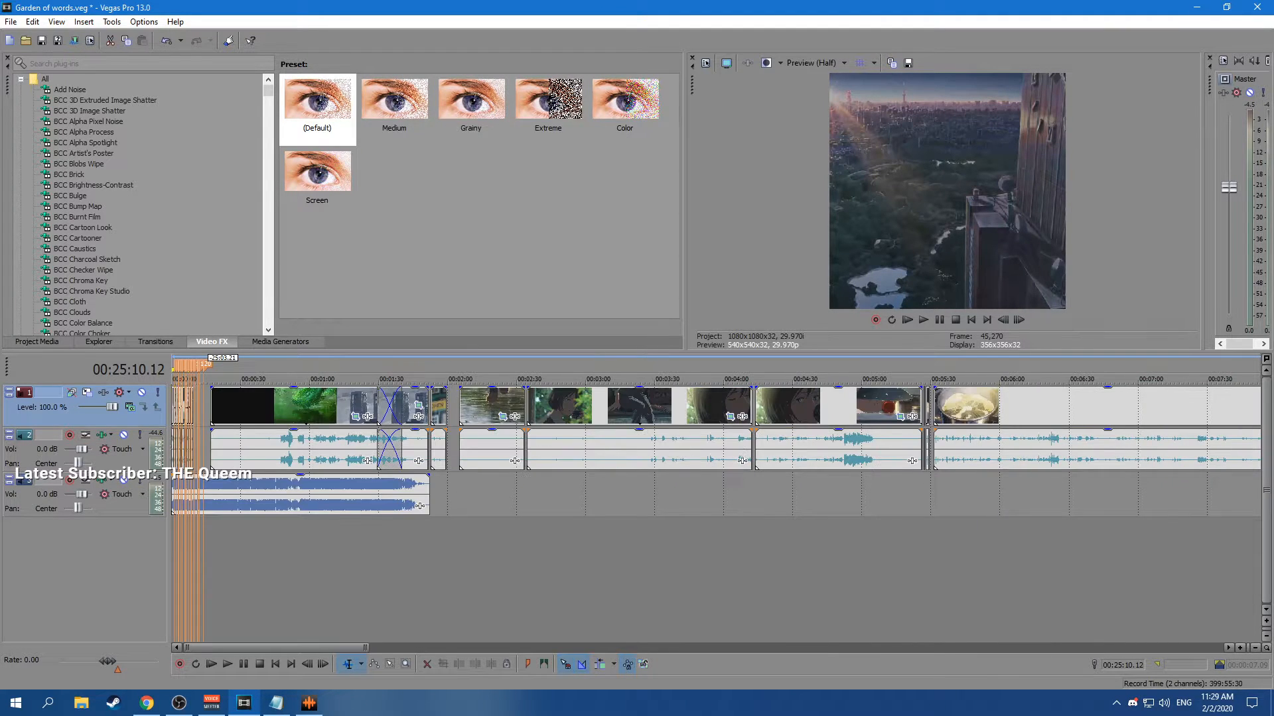
click(192, 407)
scroll(192, 408, up, 10)
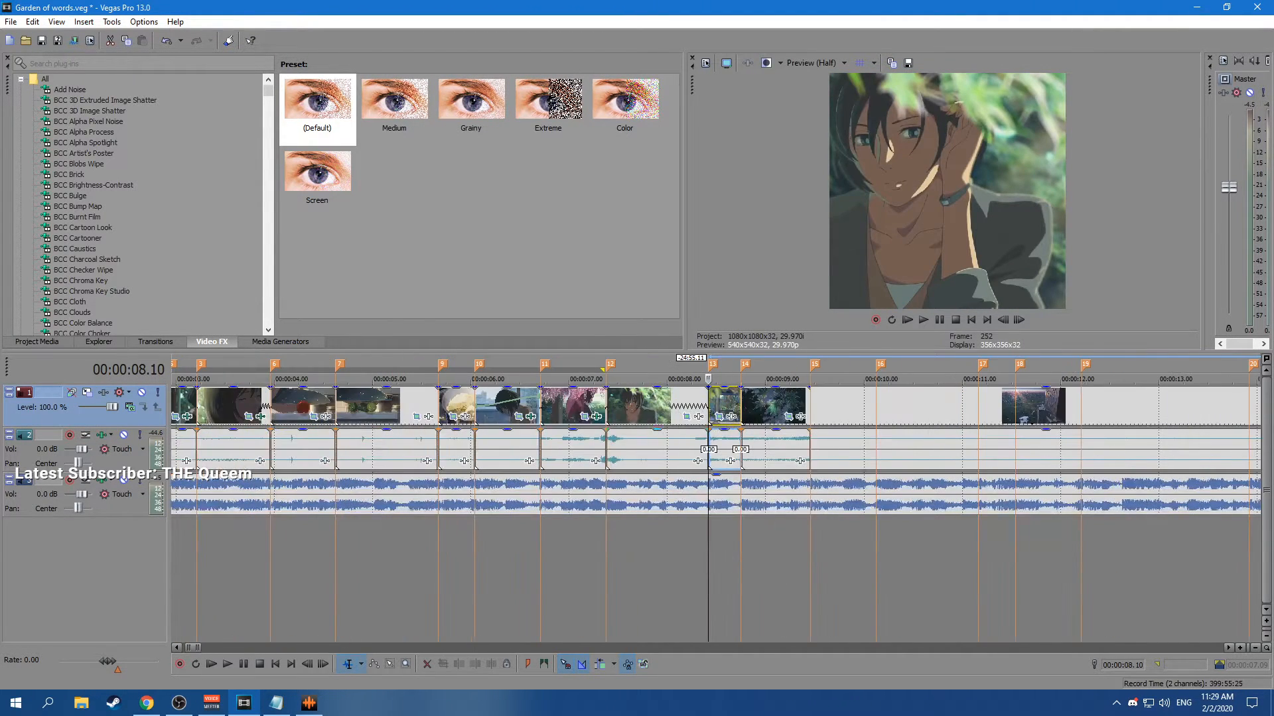
mouse_move(928, 407)
mouse_down()
mouse_move(1068, 407)
mouse_move(1031, 407)
mouse_up()
click(876, 407)
drag(875, 407, 868, 407)
click(787, 408)
key(space)
key(space)
Split the dusk city shot at marker 16, delete the remainder and play the sequence from just after marker 11.
click(876, 407)
key(s)
key(Delete)
click(561, 407)
key(space)
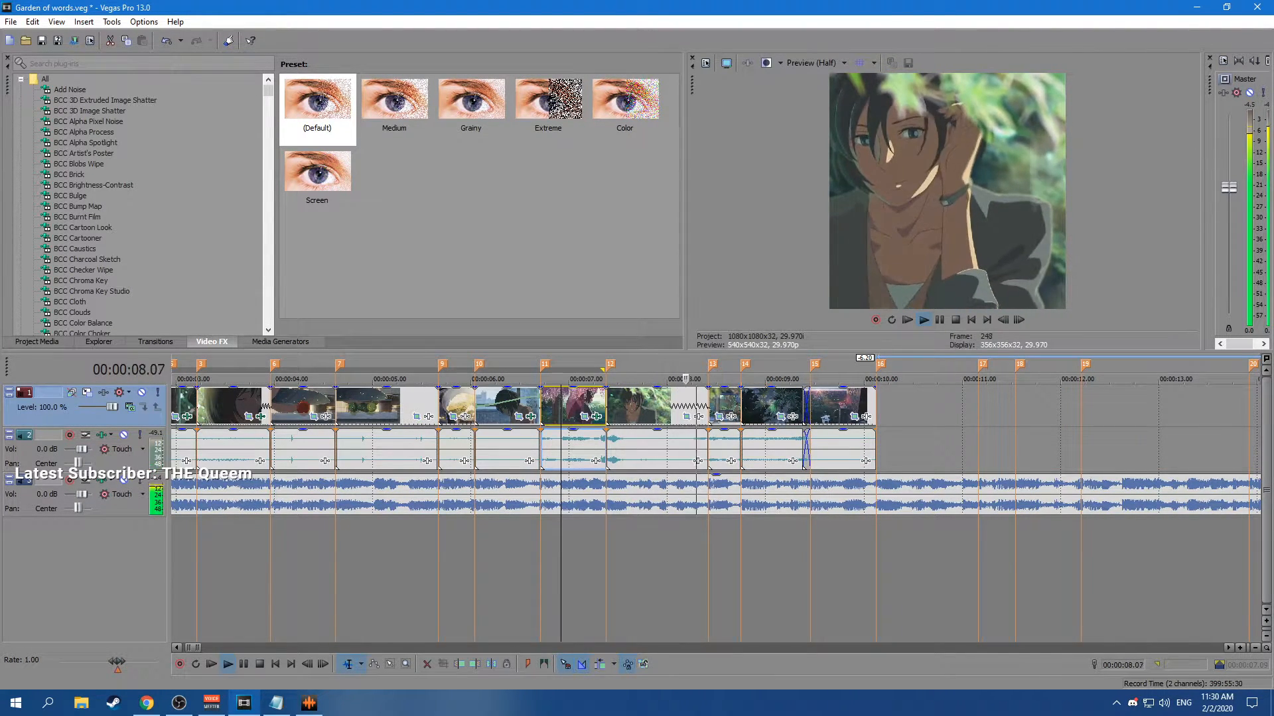
Save the project and split the film footage at the start of the shot of the woman by the pond near 00:30:16.
key(space)
key(ctrl+s)
click(874, 403)
scroll(874, 403, down, 1)
scroll(716, 497, down, 8)
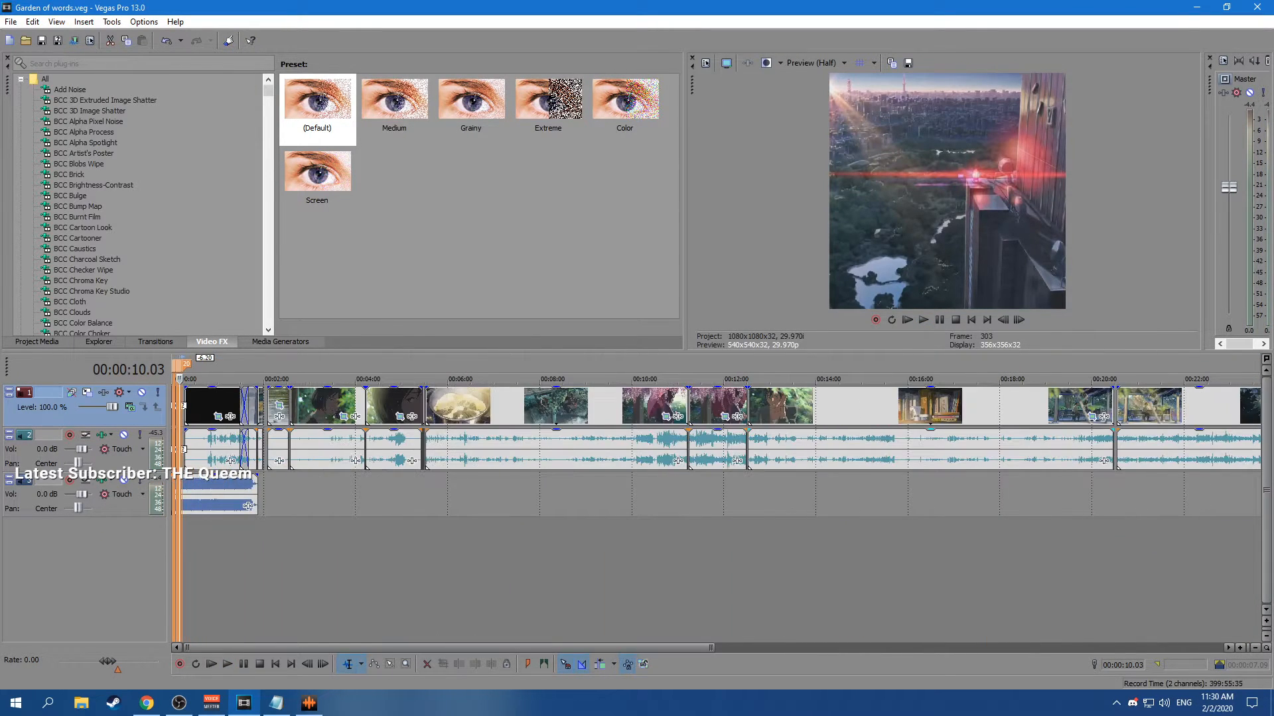
scroll(717, 498, down, 4)
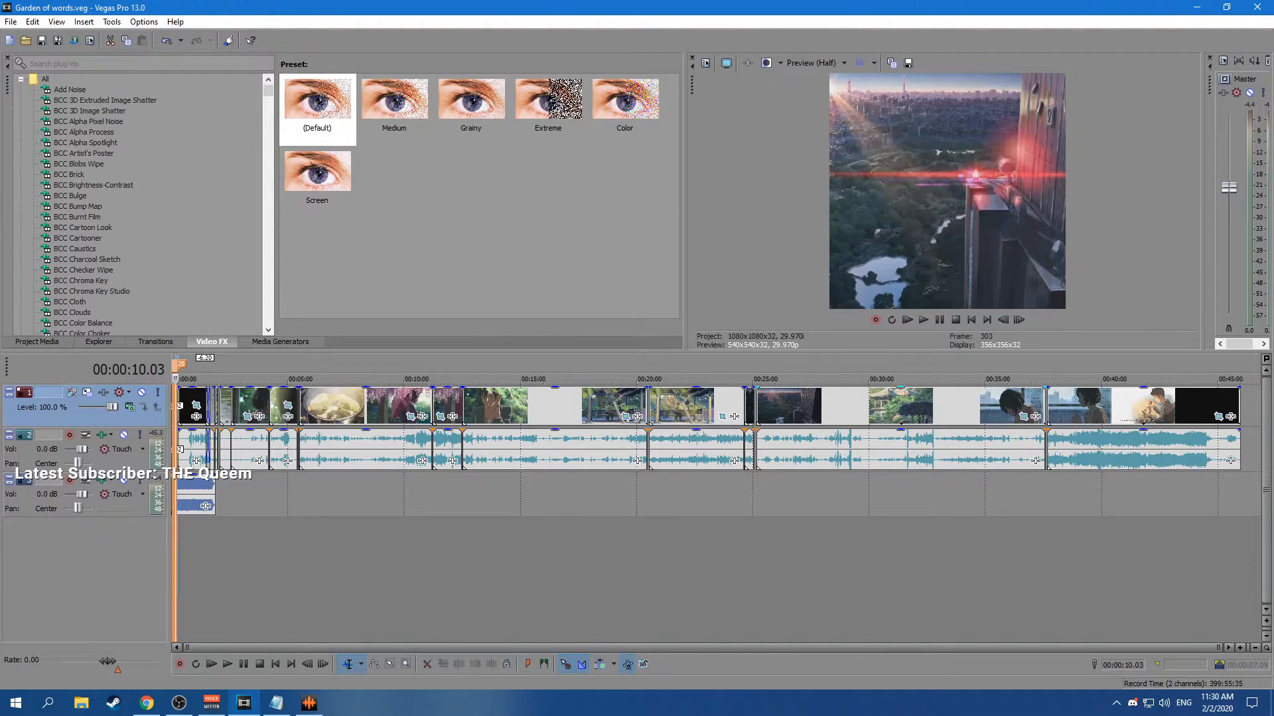
click(814, 405)
scroll(815, 405, up, 3)
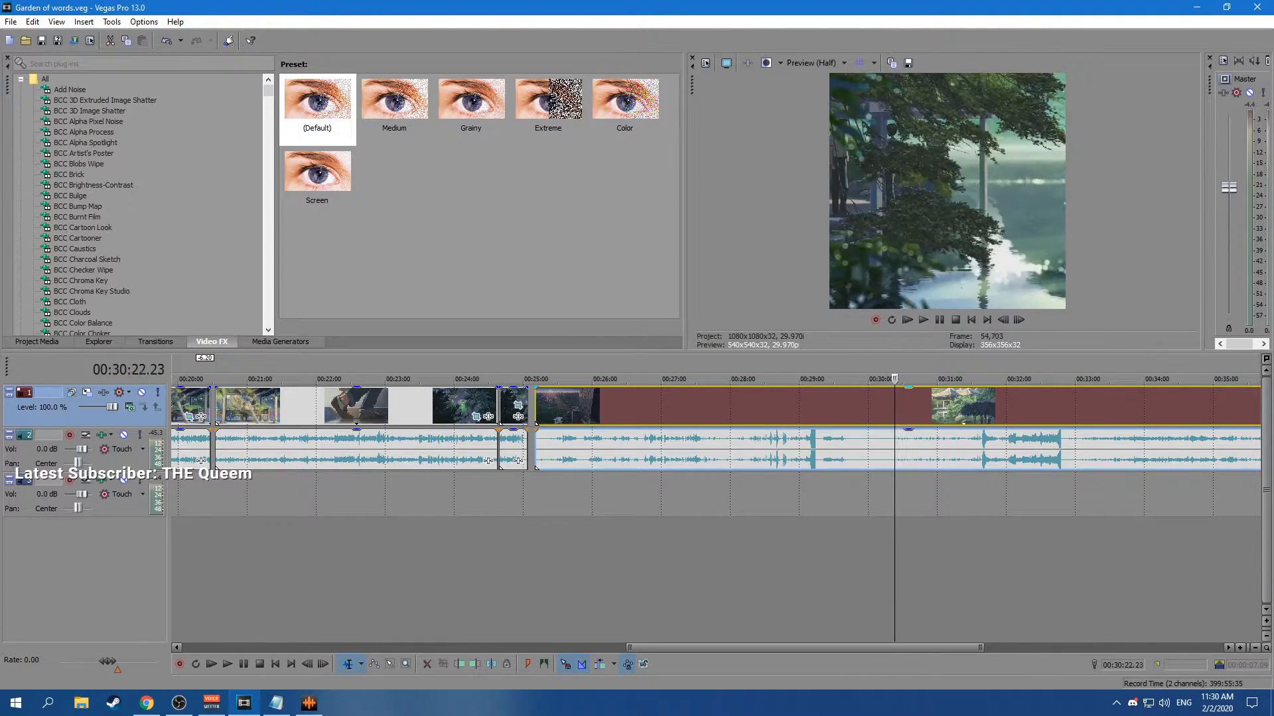
drag(884, 379, 887, 379)
scroll(928, 451, up, 5)
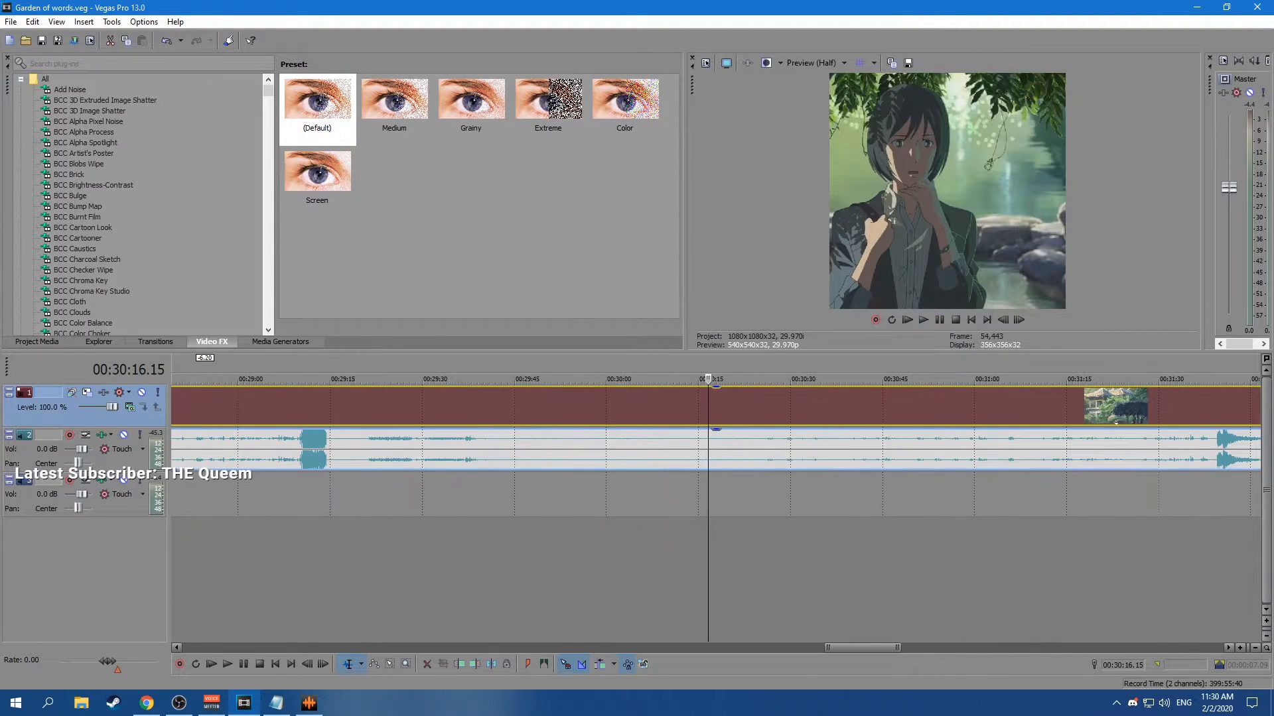
key(s)
Go frame by frame to the end of the pond shot near 00:30:20 and split the footage there.
click(722, 407)
key(Right)
key(Right)
key(Right)
key(Right)
key(Right)
key(Right)
key(Right)
key(Right)
key(Right)
key(Right)
key(Right)
key(Right)
key(Right)
key(Right)
key(Right)
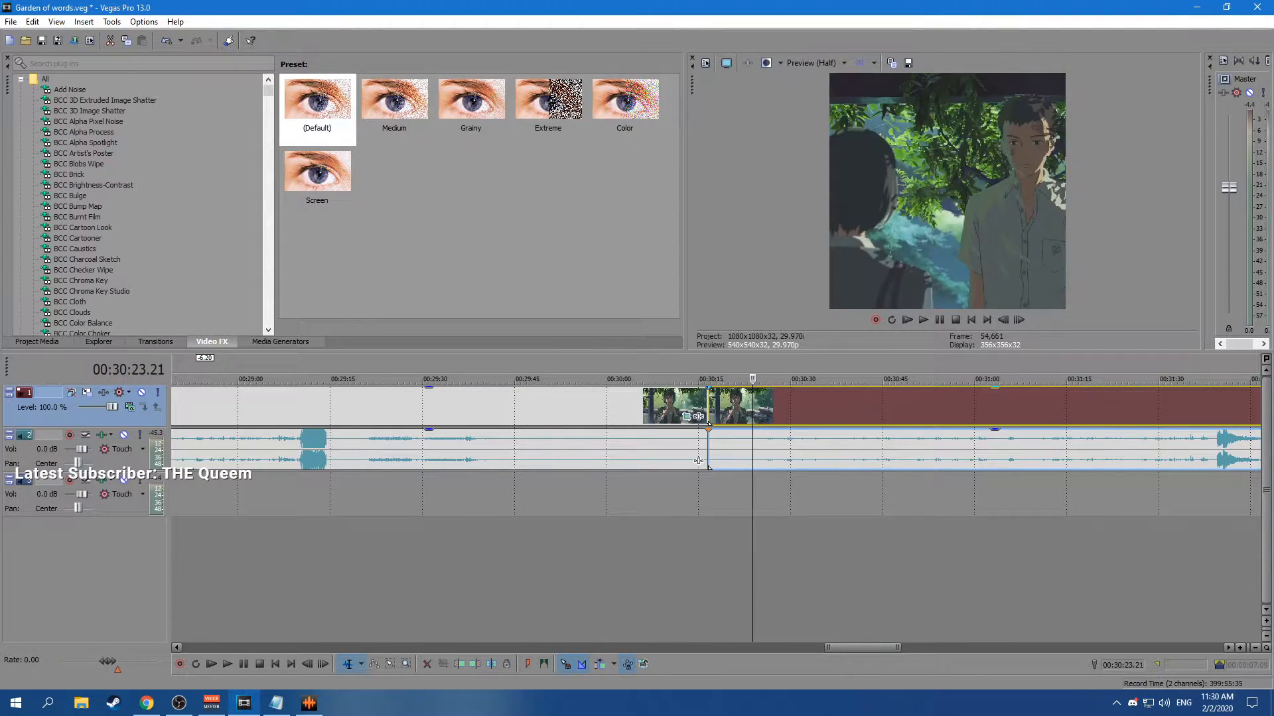
key(Left)
key(Left)
key(s)
Move the pond shot behind the dusk city shot at marker 16 and save the project.
scroll(730, 451, down, 3)
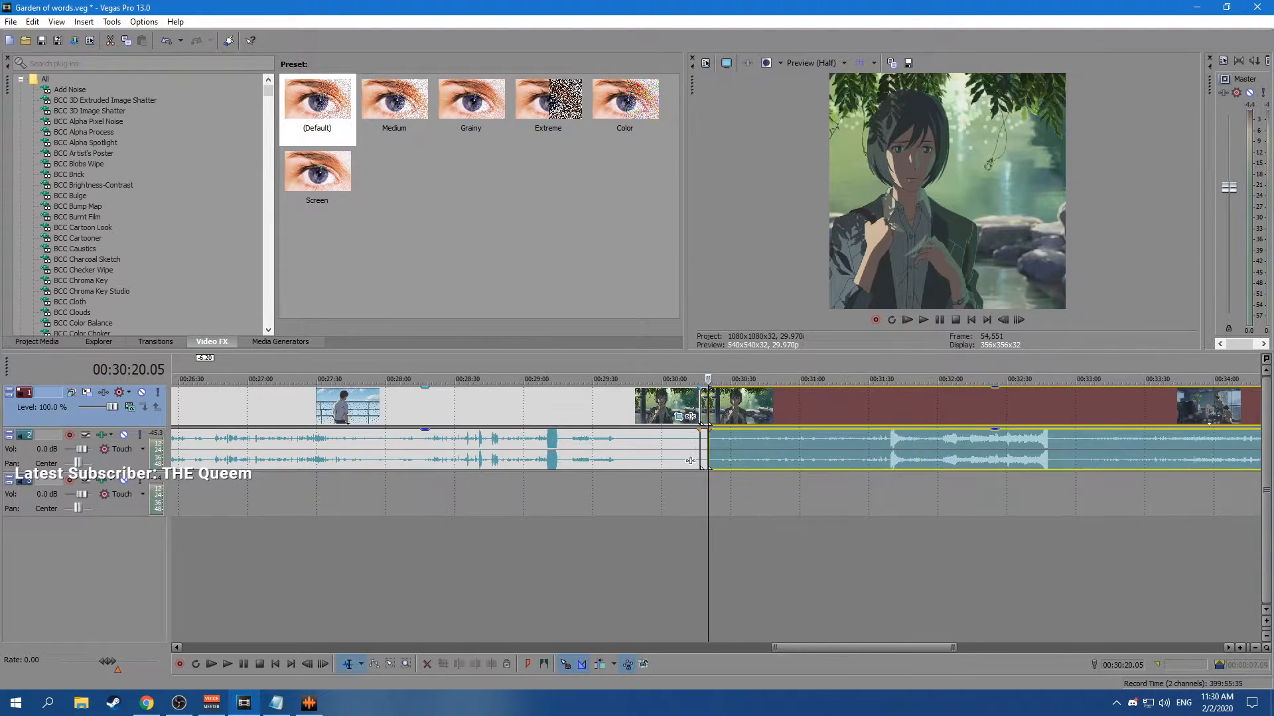
drag(705, 406, 201, 406)
click(200, 406)
scroll(200, 406, up, 7)
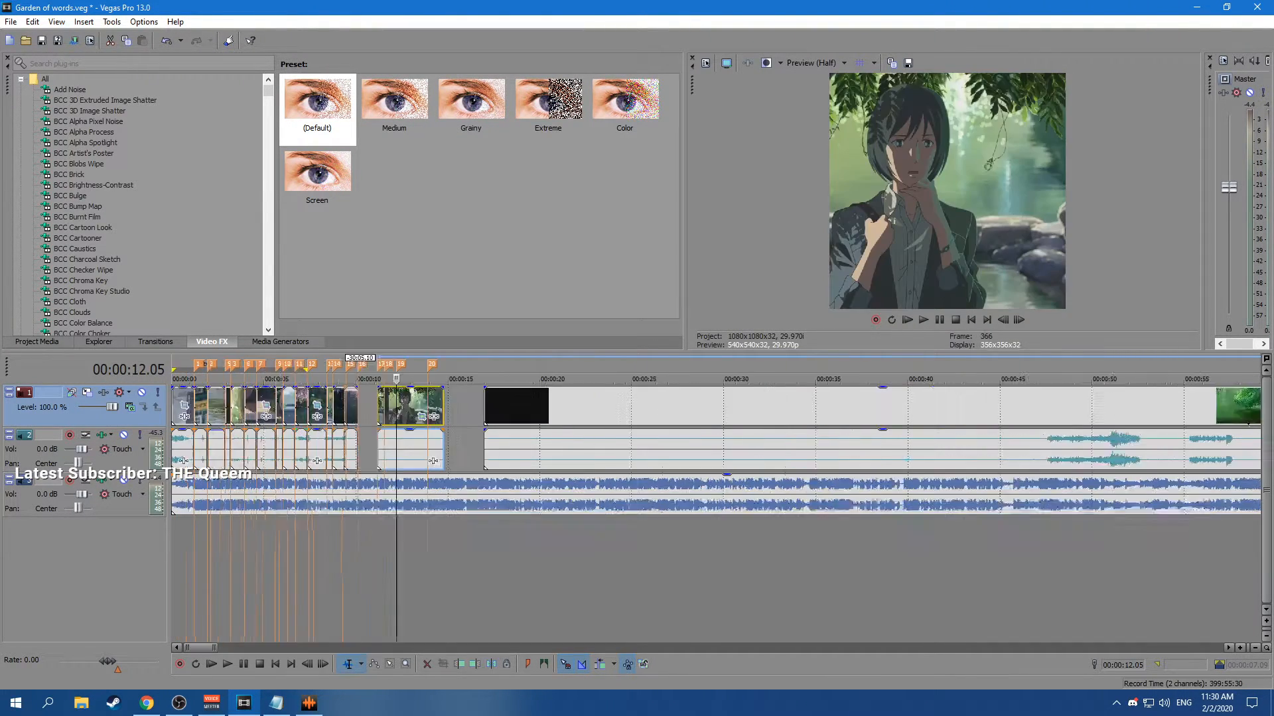
key(ctrl+s)
scroll(729, 406, up, 3)
drag(743, 406, 667, 406)
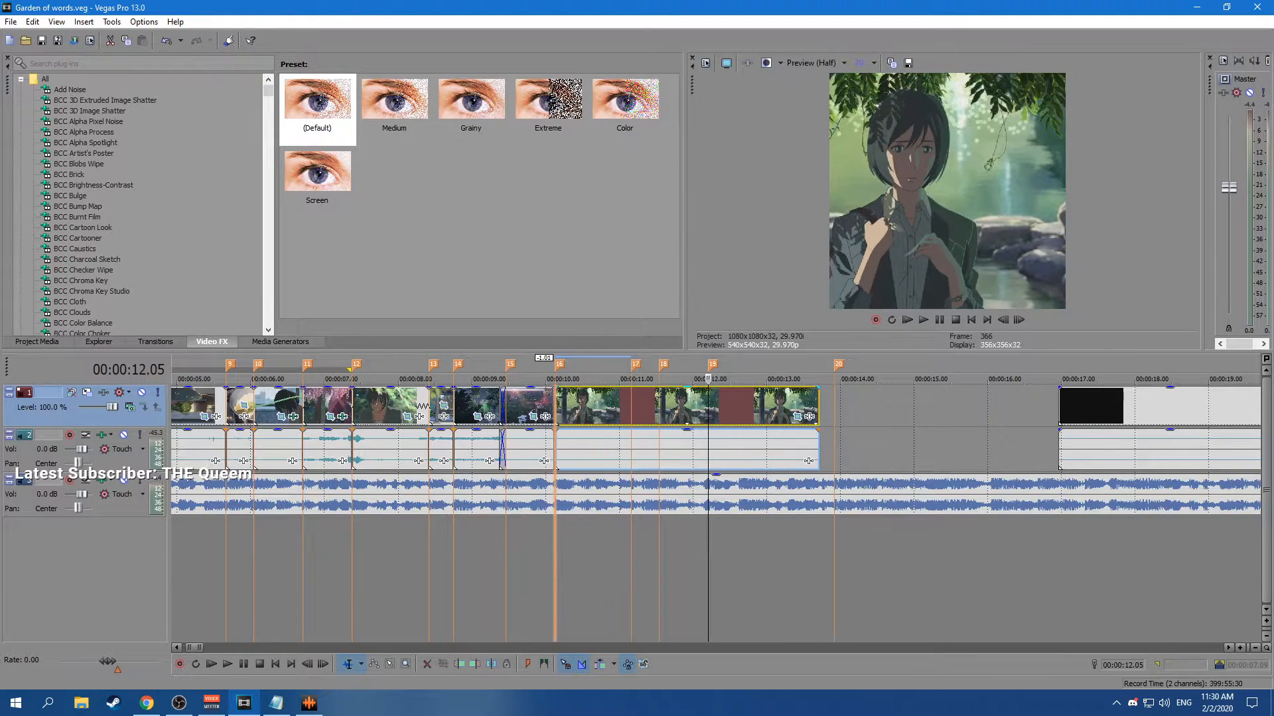
Play the transition into the pond shot, split it at marker 17, delete the remainder and save the project.
click(517, 406)
key(space)
key(space)
click(631, 406)
key(s)
click(668, 406)
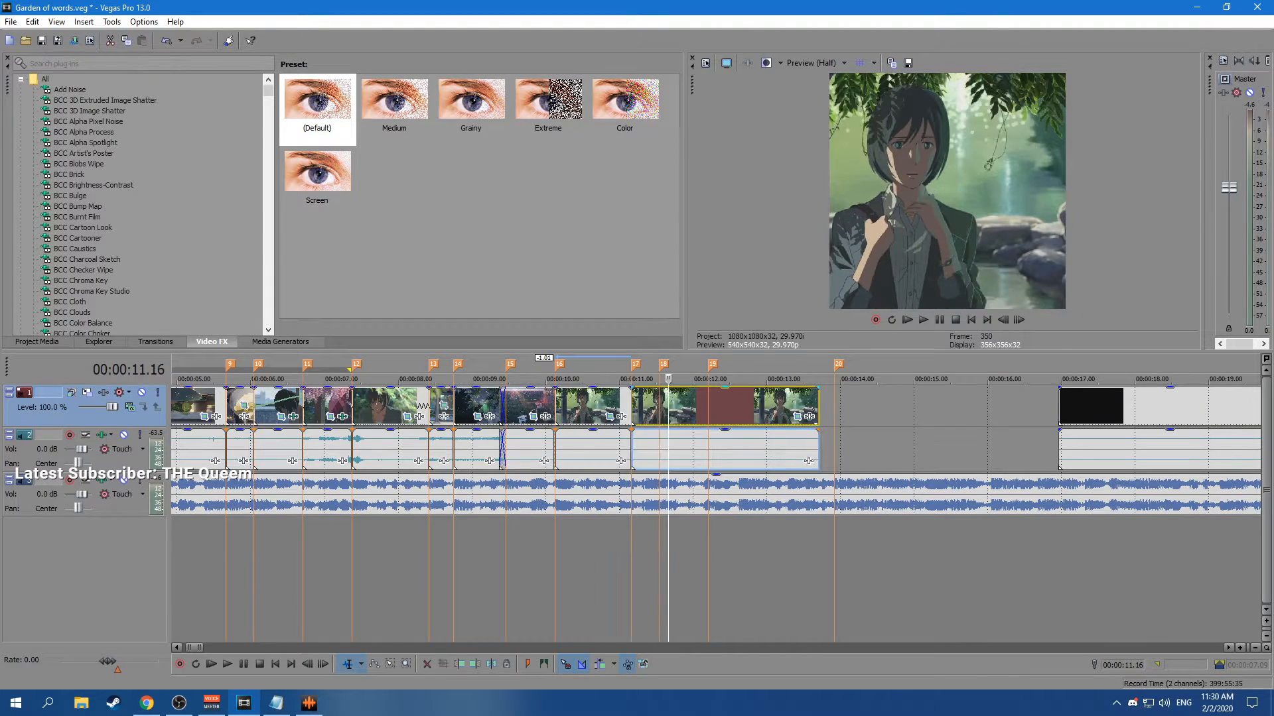
key(Delete)
click(560, 406)
key(ctrl+s)
Find the shot of the laughing woman near 00:34:06 in the film footage and split at its start.
scroll(716, 491, down, 15)
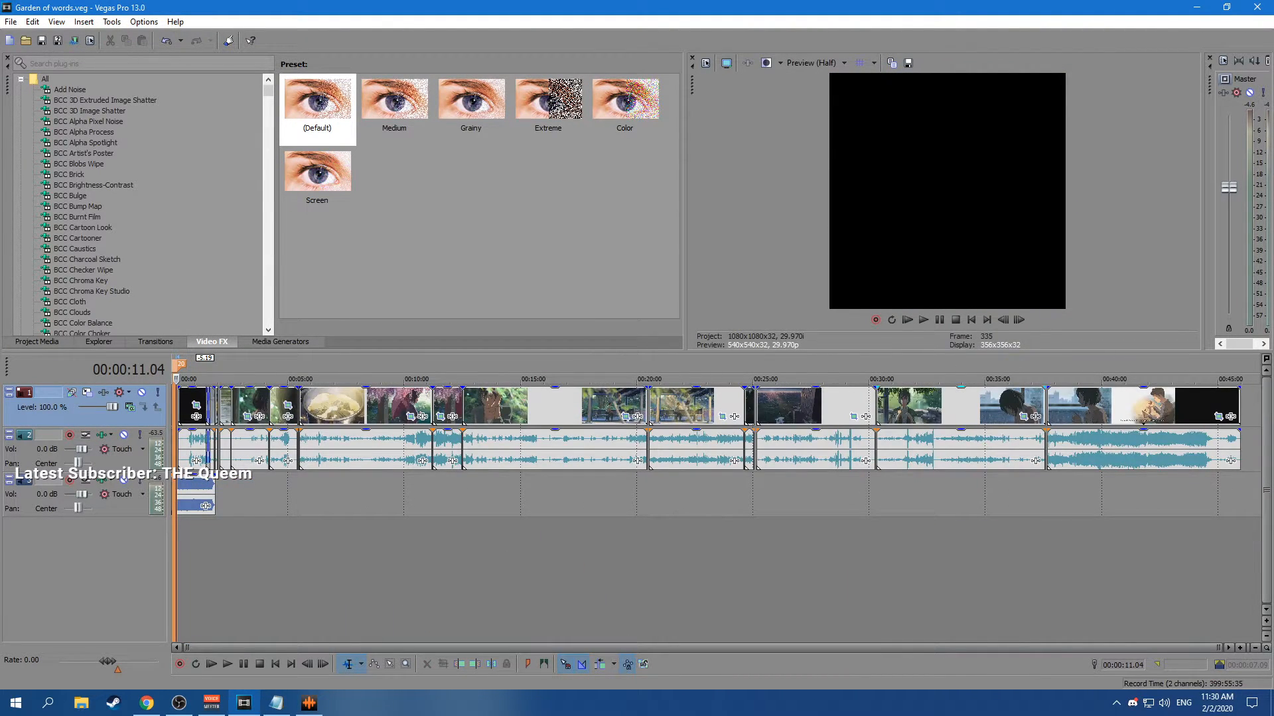
click(894, 406)
scroll(893, 405, up, 4)
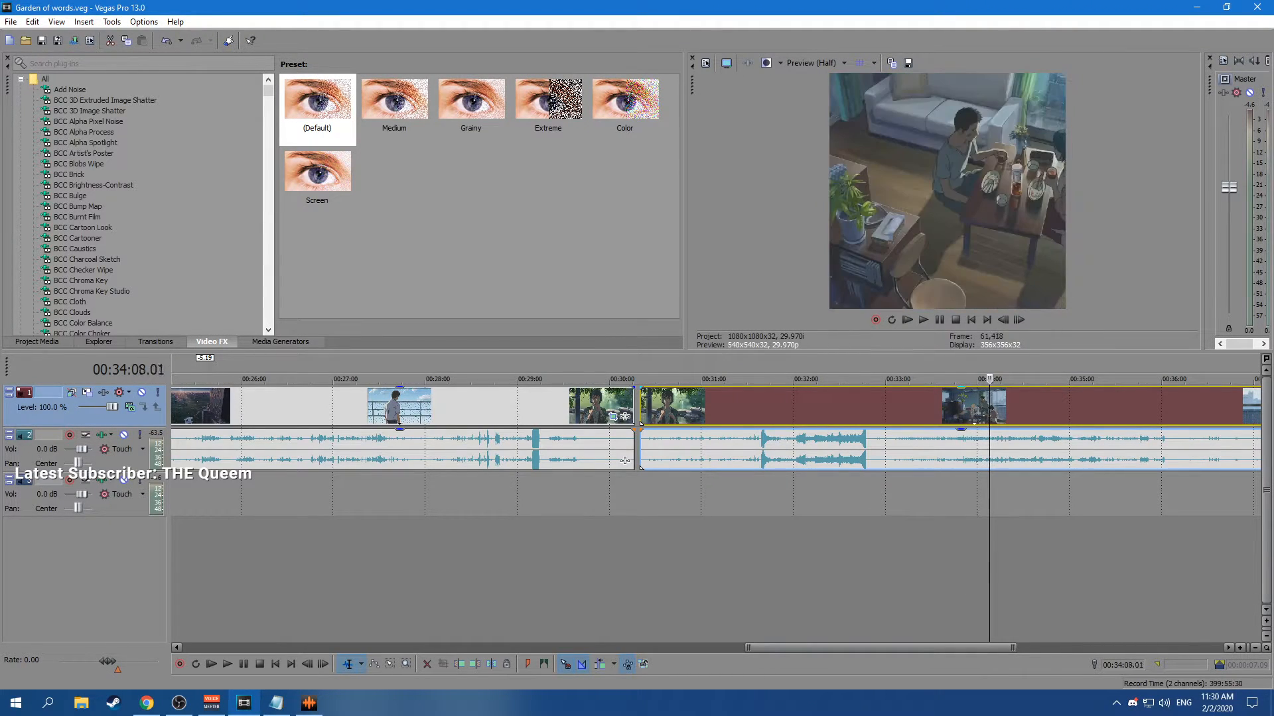
key(Right)
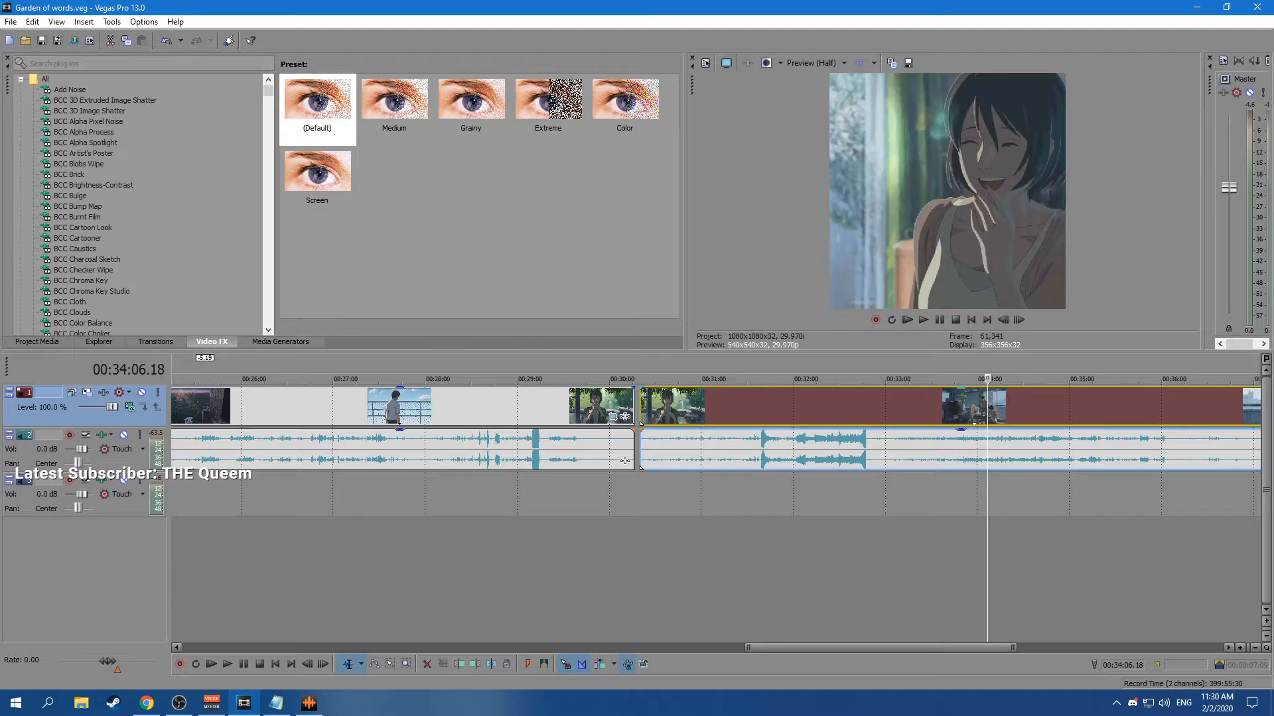
key(s)
Find the last usable frame of the laughing-woman shot near 00:34:08 and split the footage there.
key(Up)
key(Up)
key(Up)
click(719, 406)
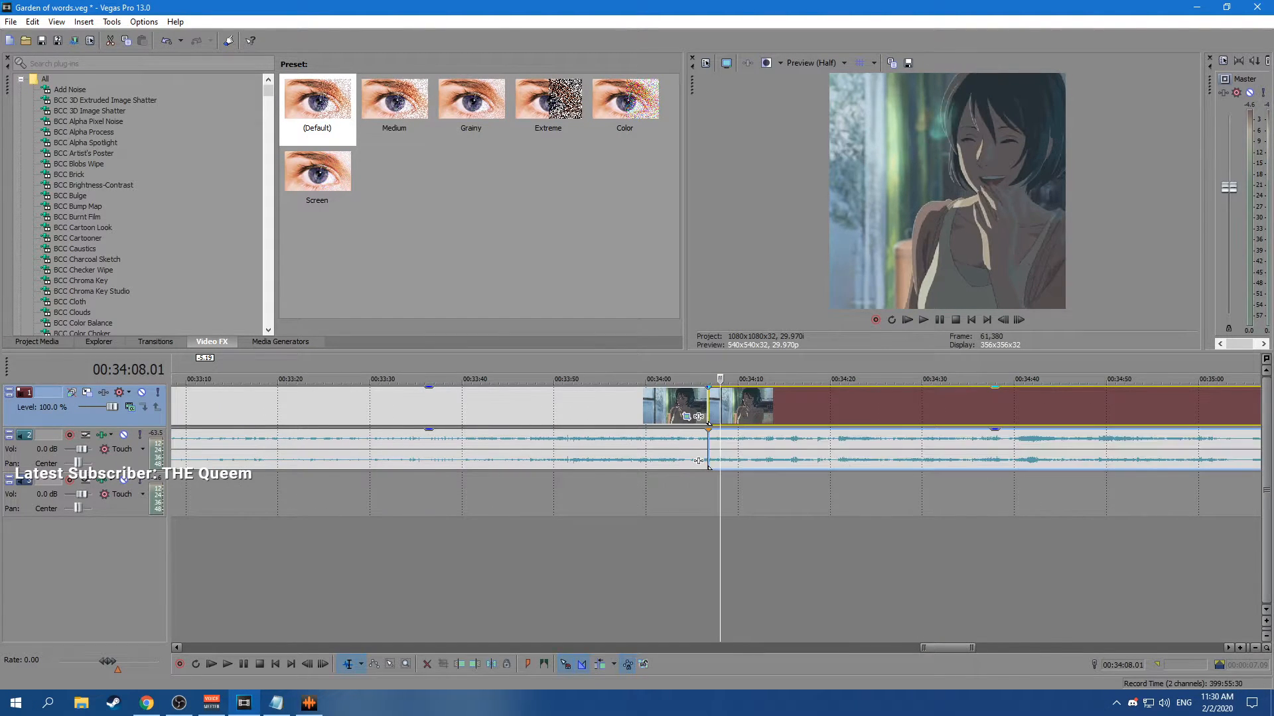
mouse_move(720, 378)
mouse_down()
mouse_move(741, 378)
mouse_move(718, 378)
mouse_up()
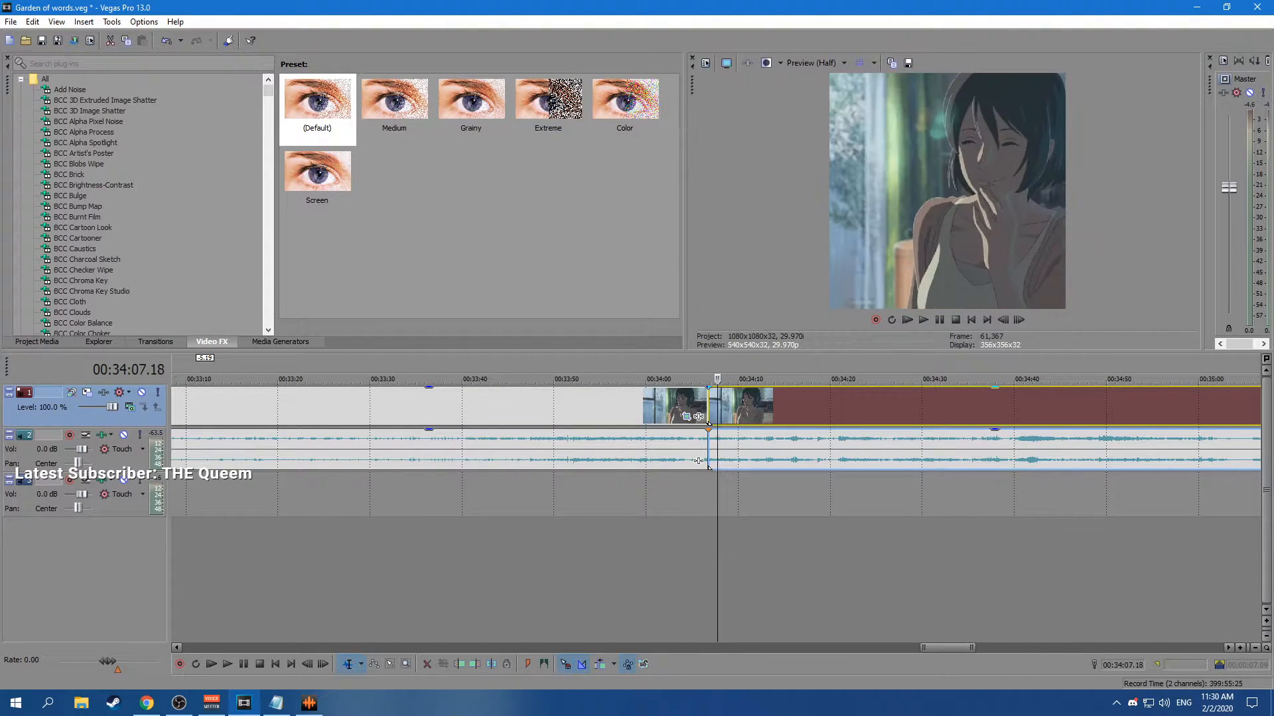
key(Right)
key(Right)
key(Right)
key(Right)
key(Right)
key(Right)
key(Right)
key(Left)
key(Left)
key(Left)
key(Left)
key(Left)
key(Left)
key(Left)
key(s)
Move the laughing-woman shot behind the pond shot at marker 17 and play the transition between them.
drag(716, 406, 287, 407)
click(279, 407)
scroll(279, 406, up, 5)
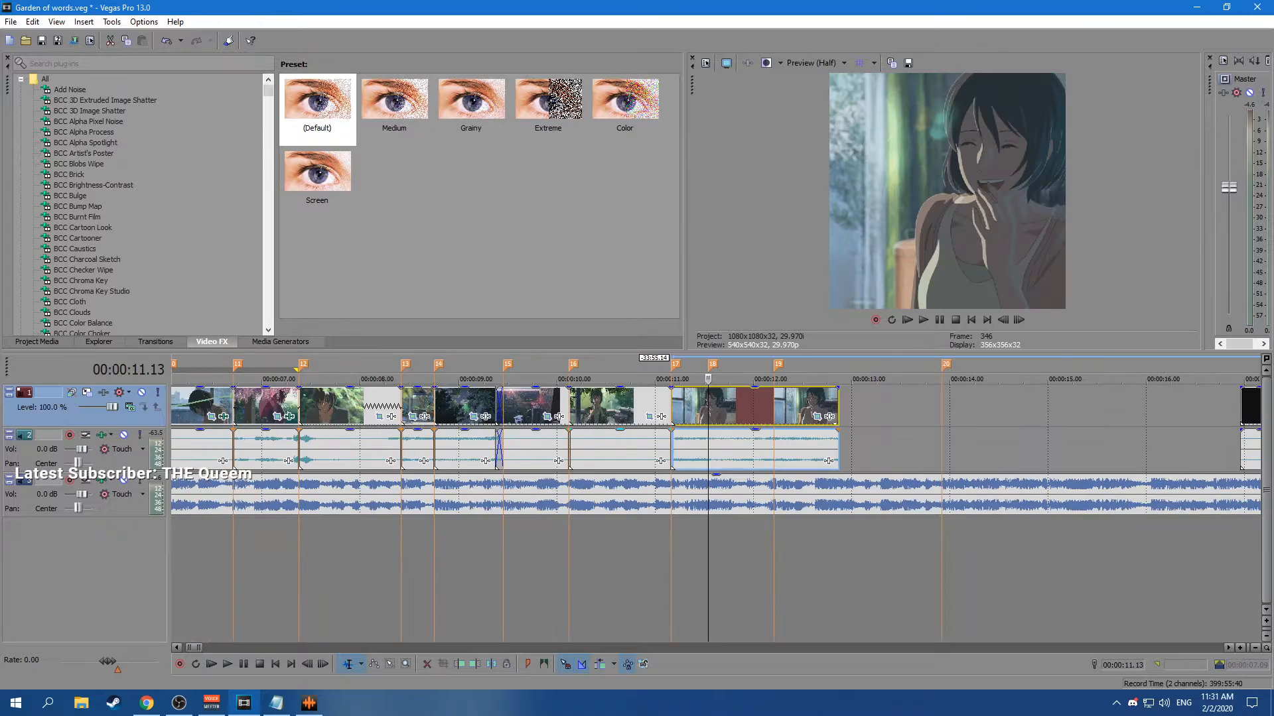
click(585, 407)
key(space)
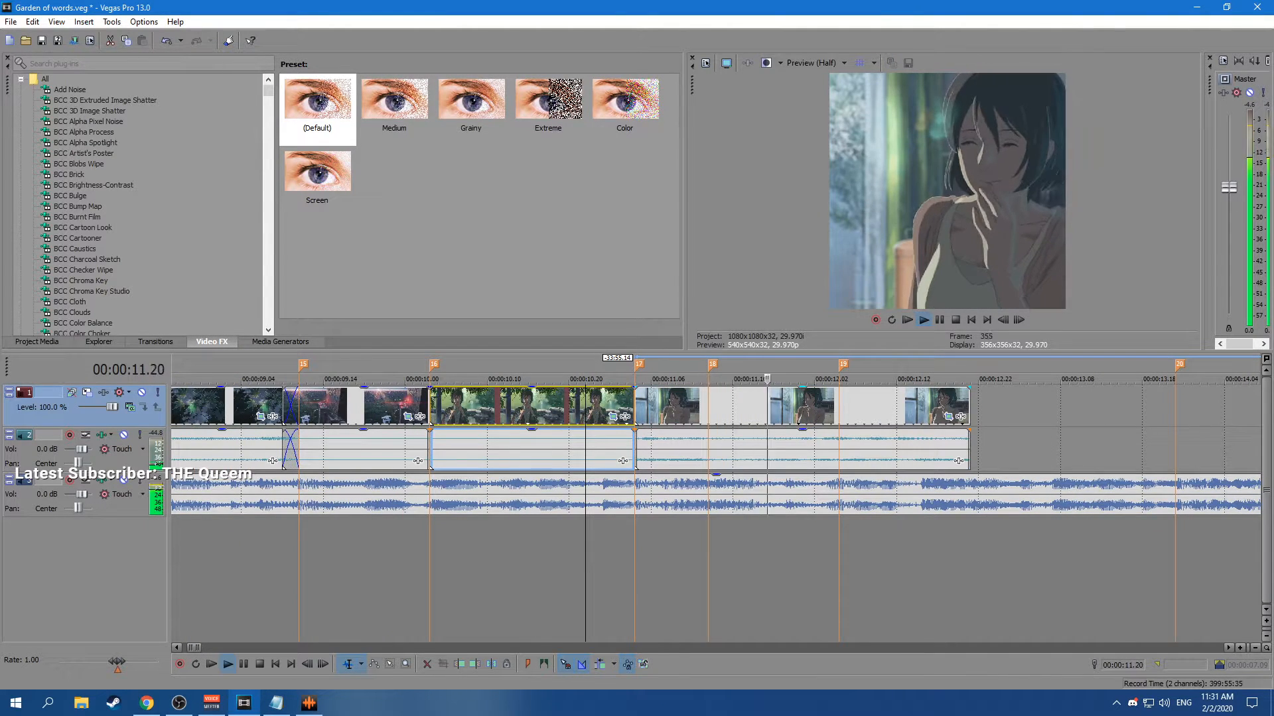
click(676, 407)
key(space)
Split the laughing-woman shot at marker 19, delete the remainder and play the sequence from the pond shot.
click(838, 407)
key(s)
click(888, 407)
key(Delete)
click(552, 407)
key(space)
key(space)
Paste a copy of the laughing-woman shot on a new video track, delete its audio and align the copy with marker 17.
click(708, 407)
key(ctrl+shift+q)
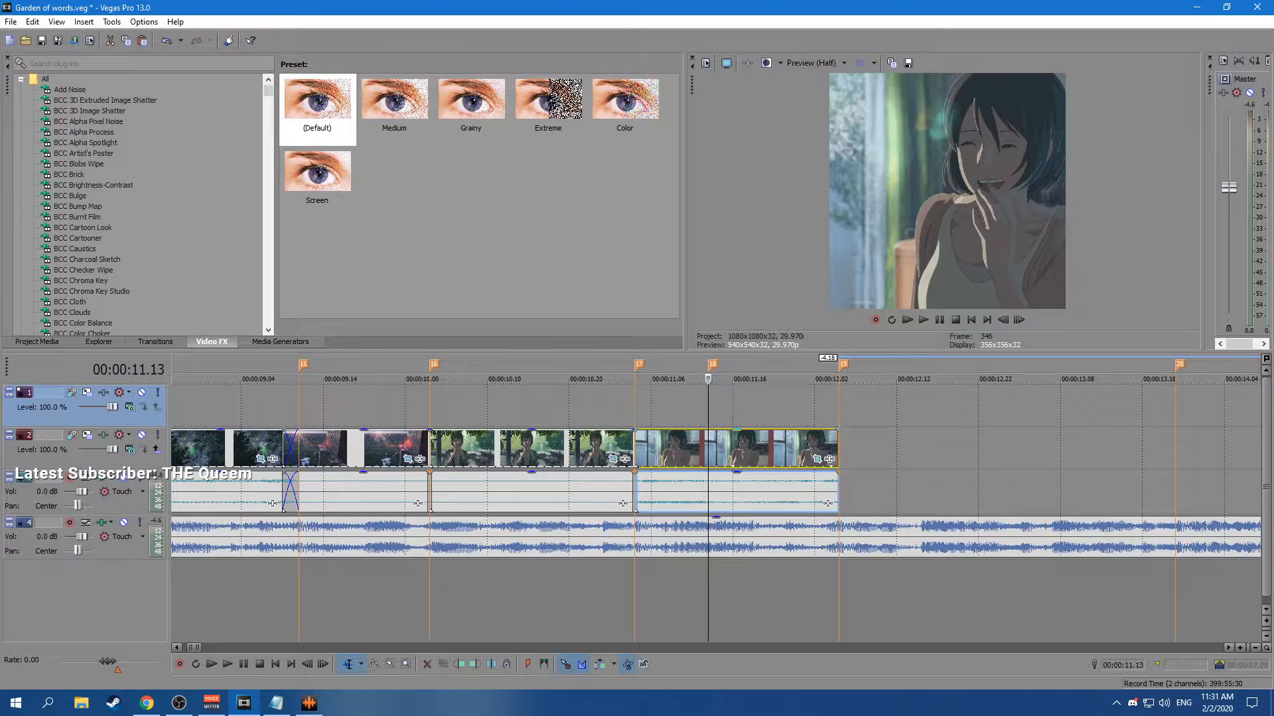
key(ctrl+v)
drag(789, 449, 724, 449)
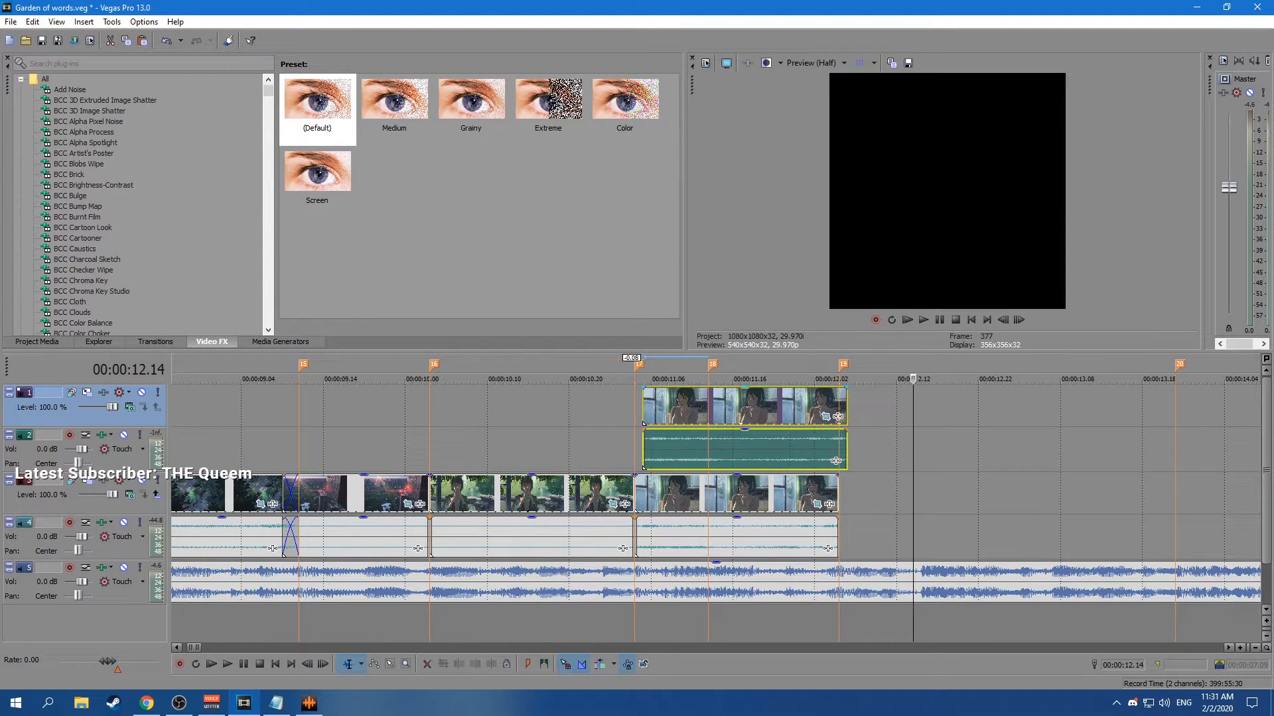
click(725, 449)
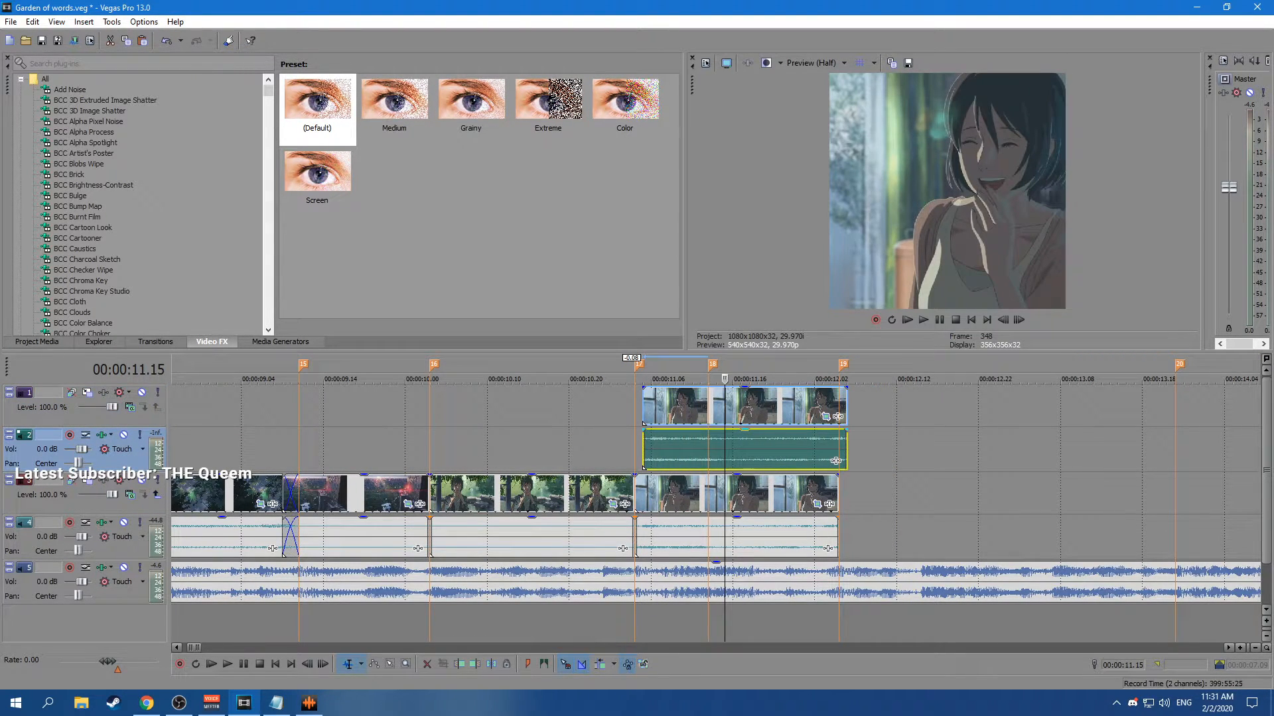
key(Delete)
mouse_move(724, 406)
mouse_down()
mouse_move(699, 406)
mouse_move(716, 406)
mouse_up()
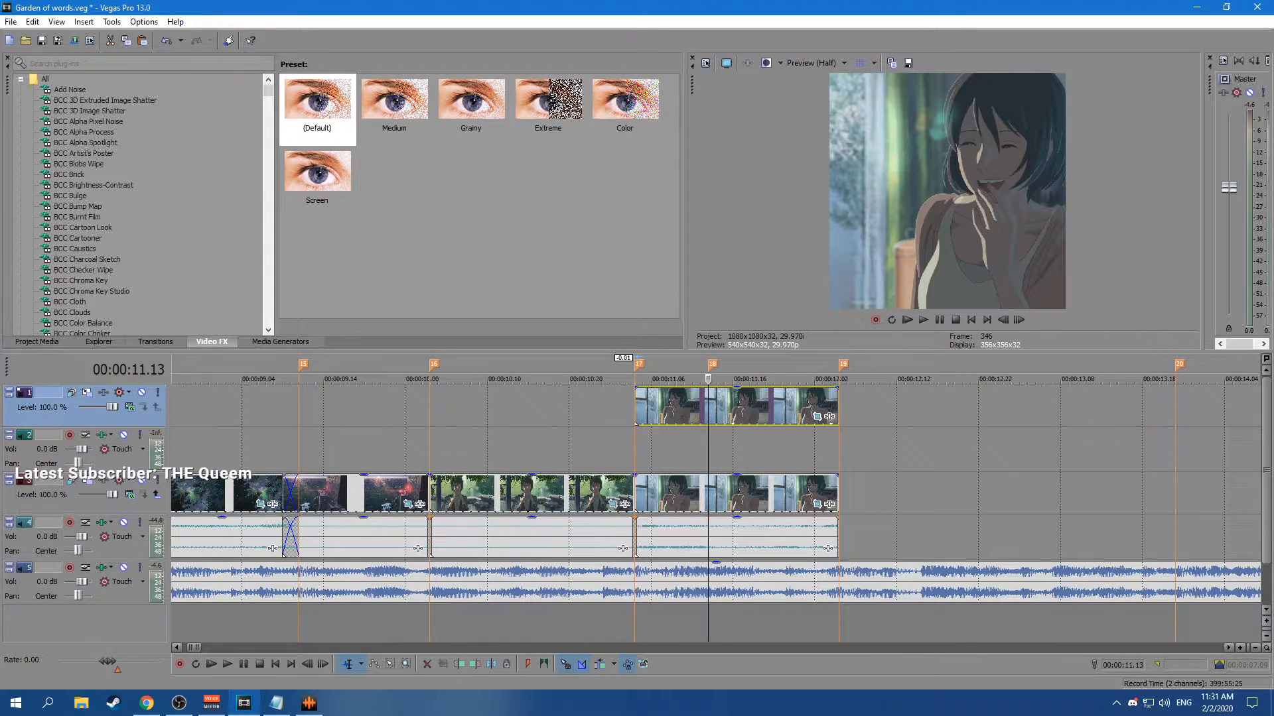
Split the copied laughing-woman clip at marker 18, remove its first part and trim its end back to 00:00:12.01.
click(609, 449)
key(space)
key(space)
click(708, 406)
key(s)
click(683, 406)
drag(837, 408, 806, 407)
click(707, 378)
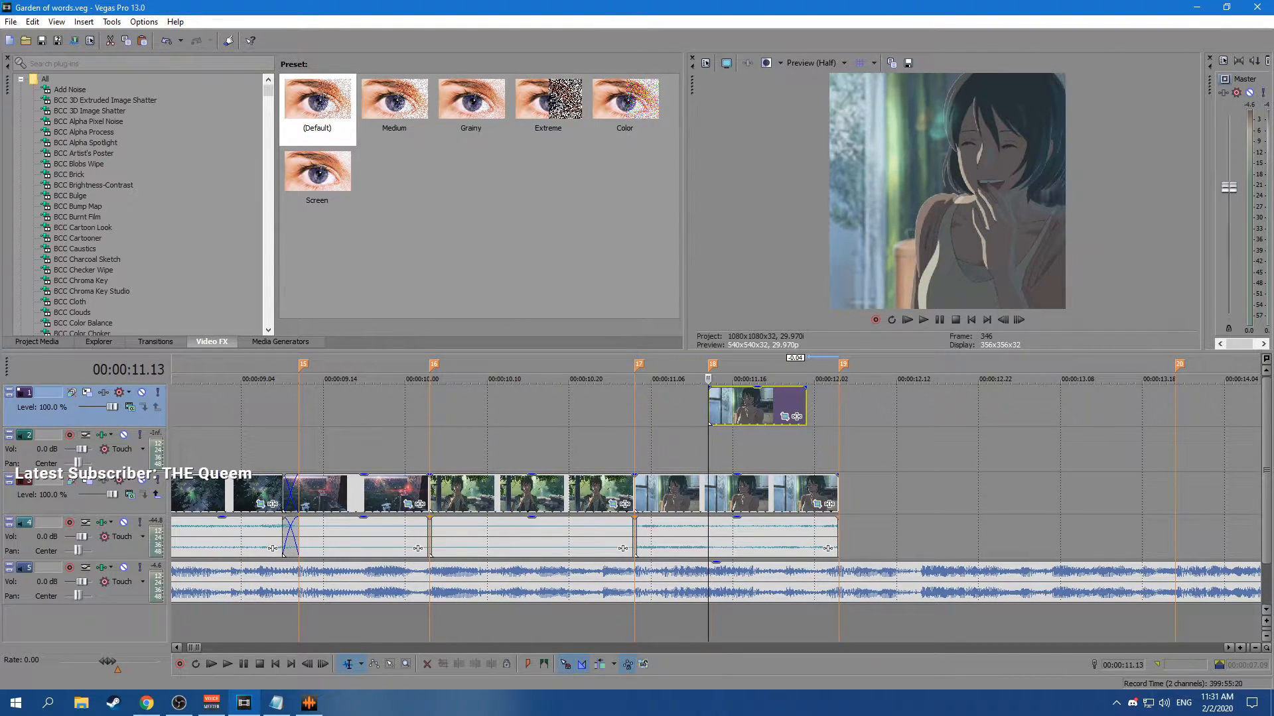
Search the video effects for "shake" and apply the S_BlurMoCurves Zoom shake preset to the copied clip.
key(BackSpace)
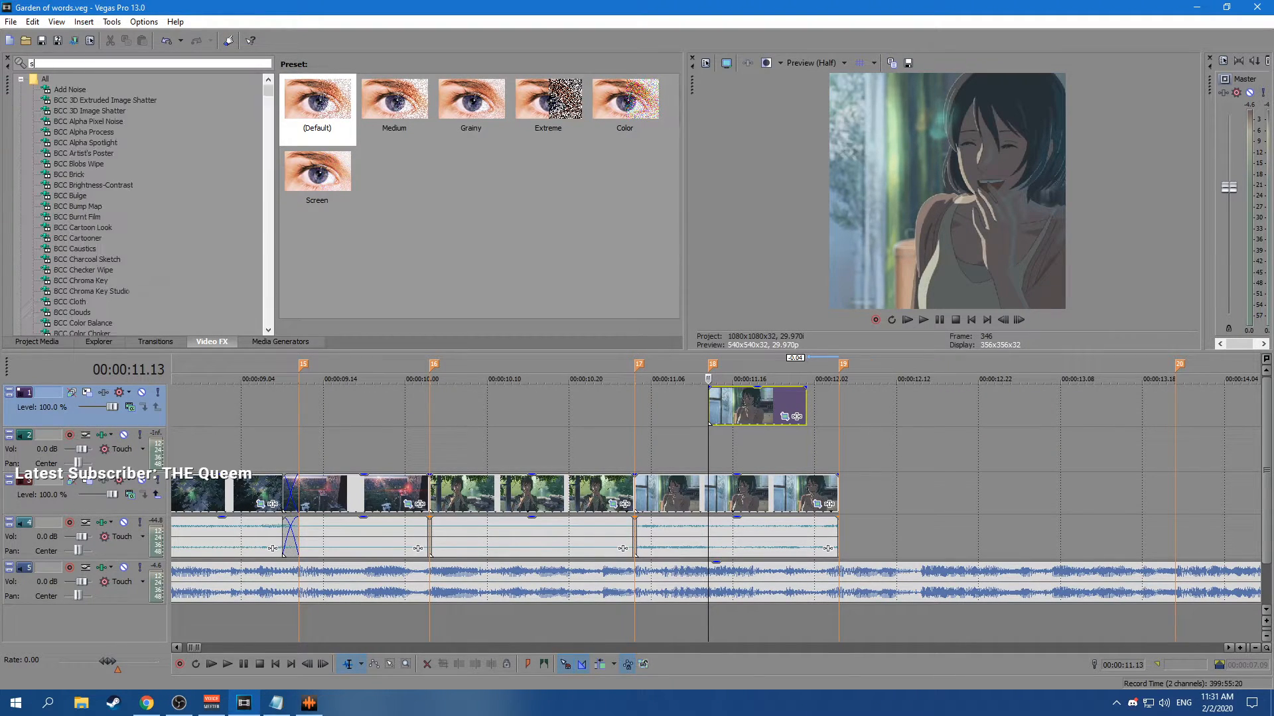
click(79, 90)
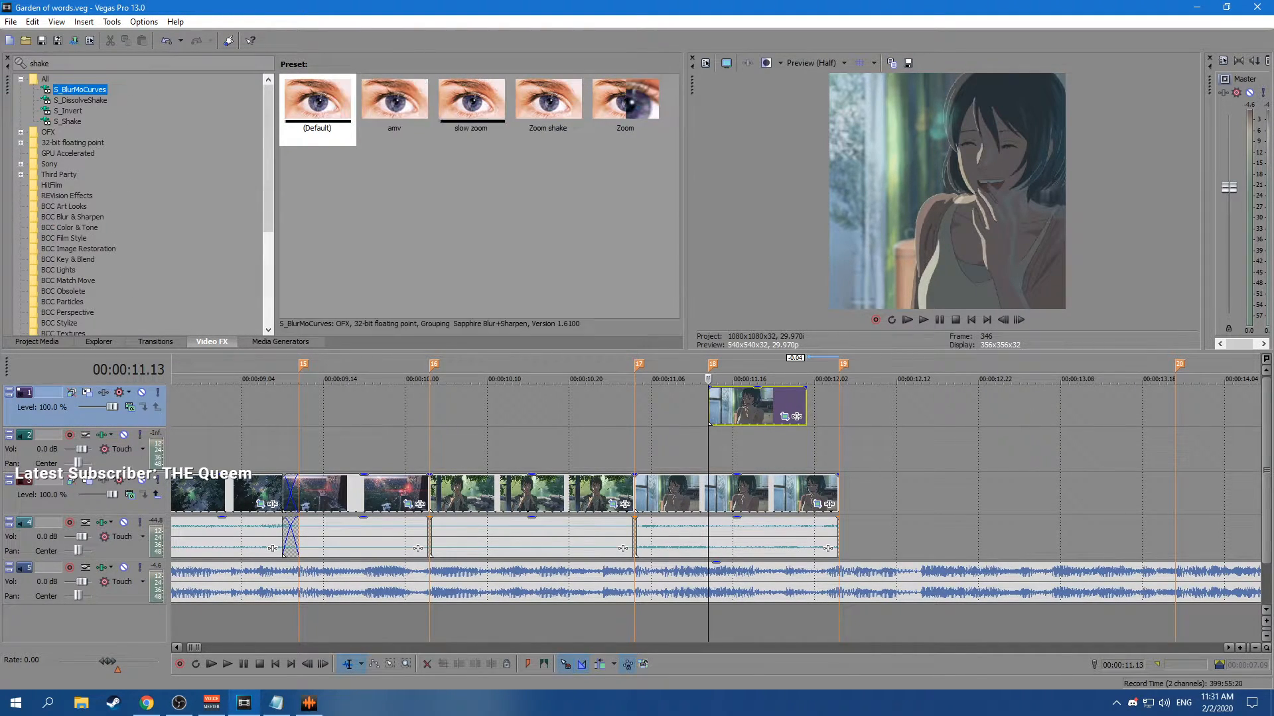
click(317, 106)
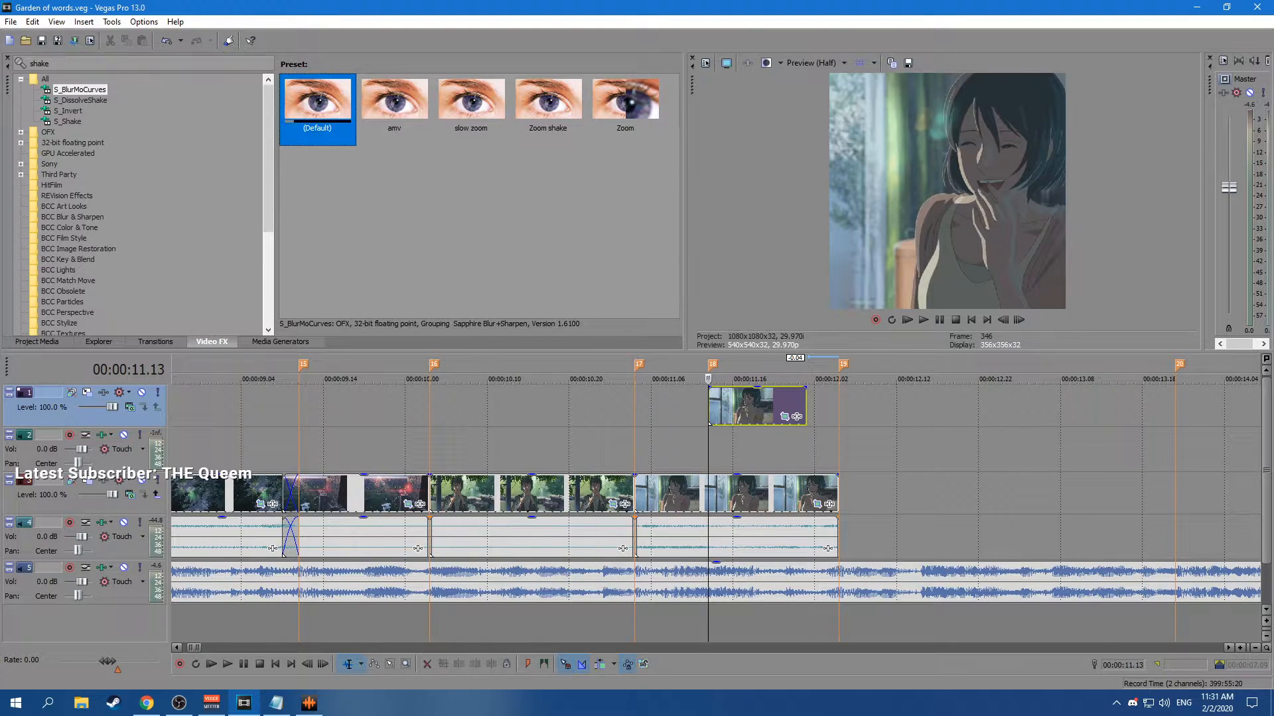
drag(547, 102, 750, 406)
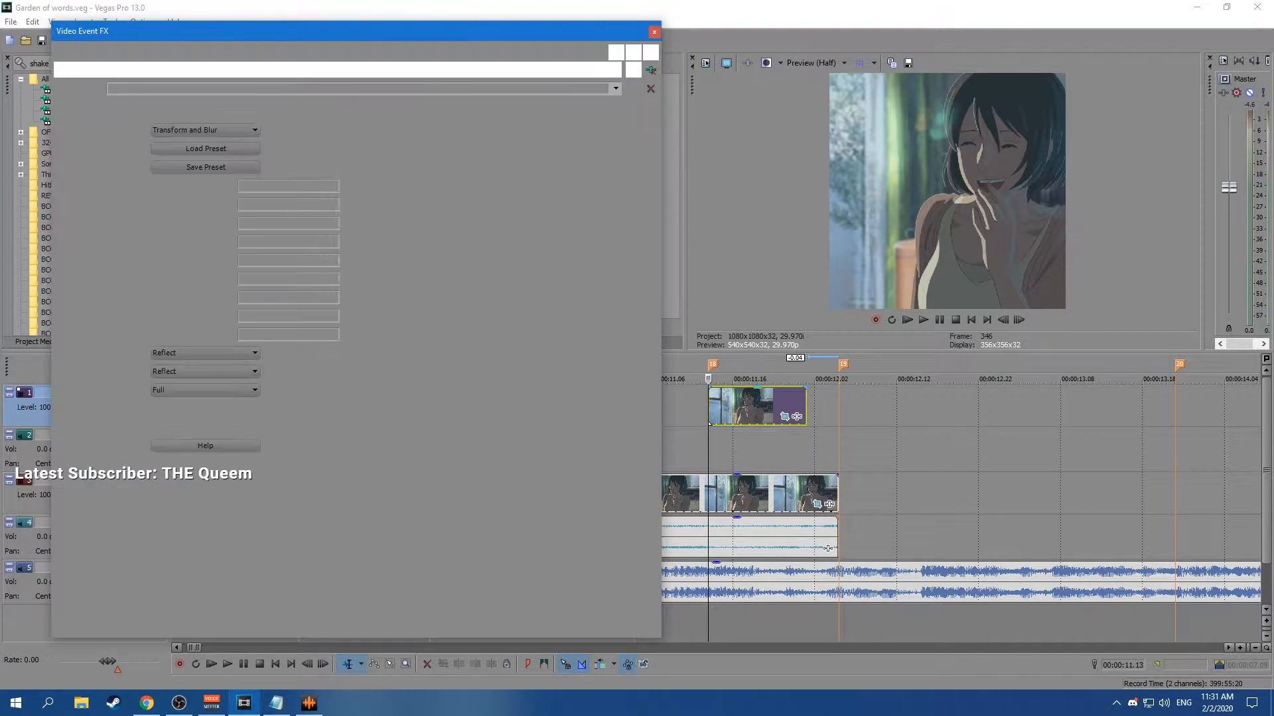
Animate the effect's Z Dist and set a 0.5 keyframe at the end of the copied clip.
click(347, 203)
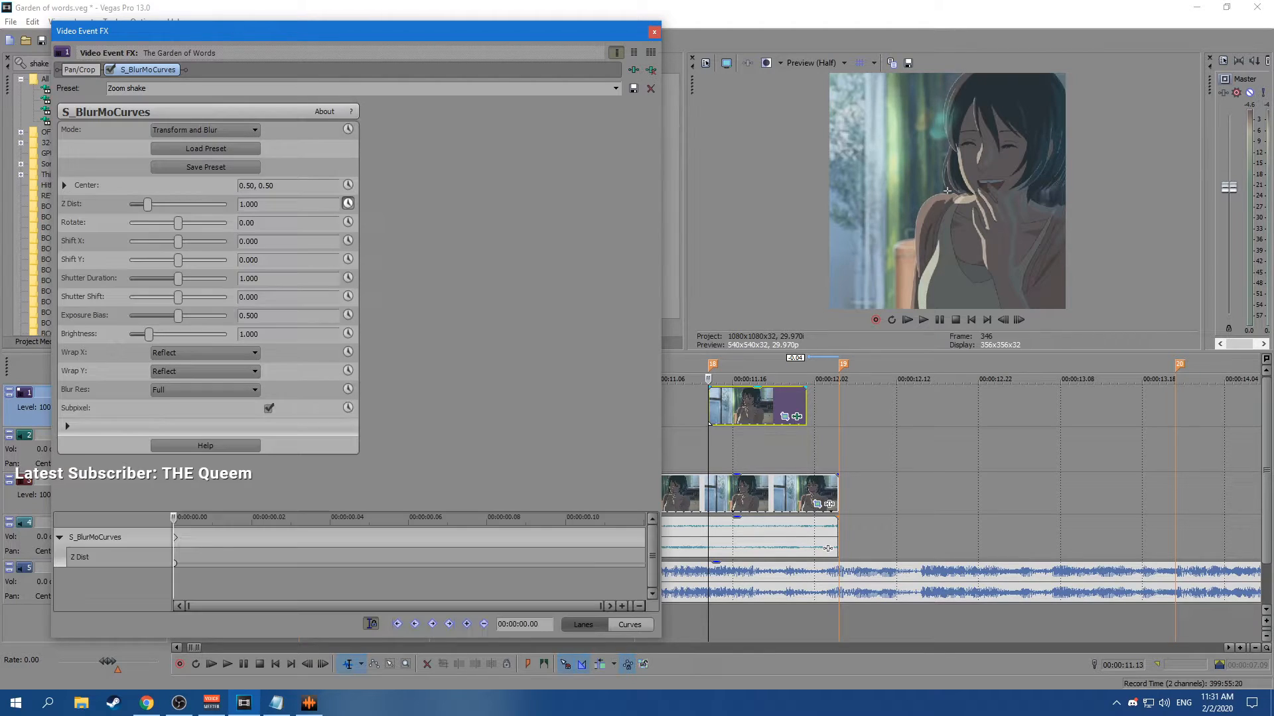
key(space)
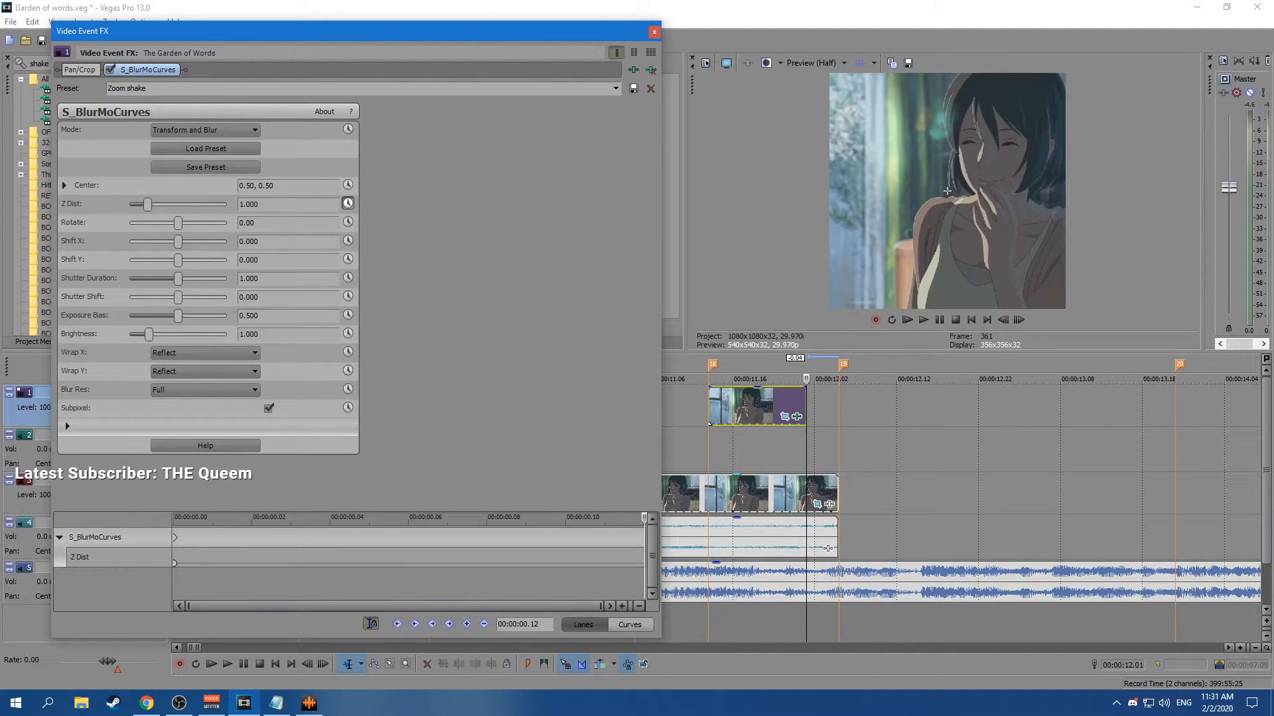
text(.5)
key(Return)
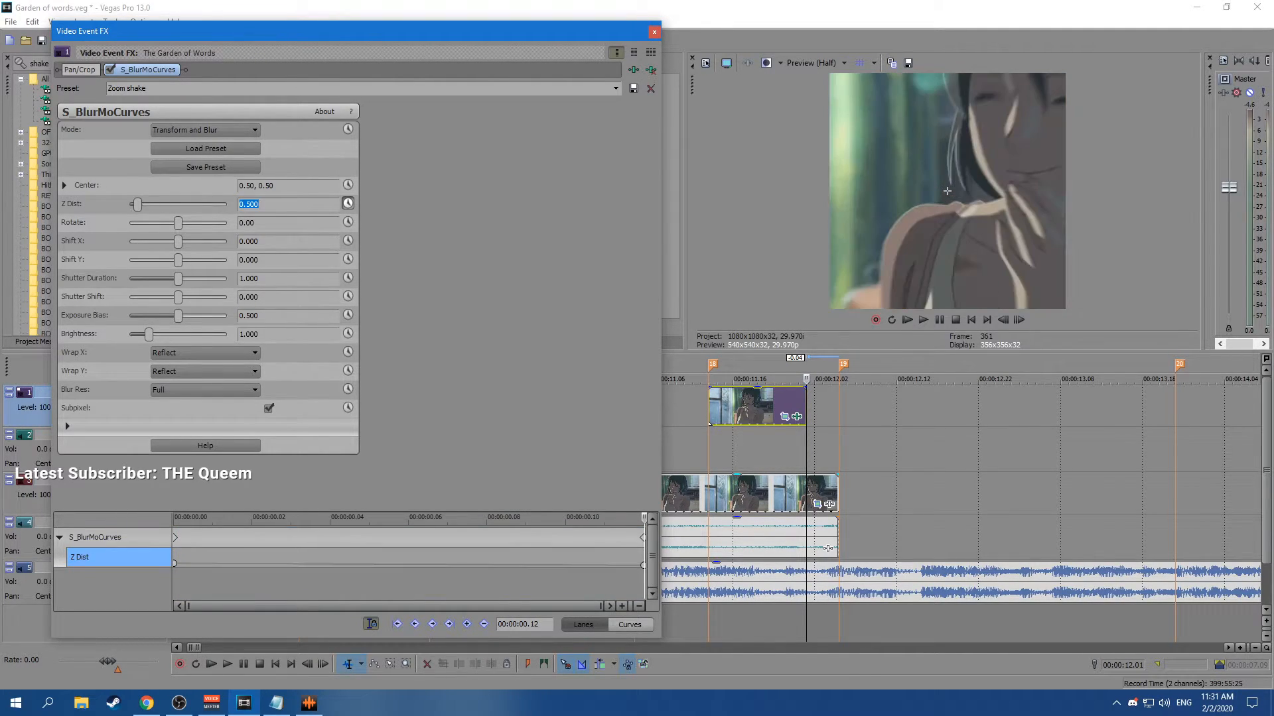
Extend the fade-out of the top-track overlay clip across its full length and preview the clip.
right_click(175, 563)
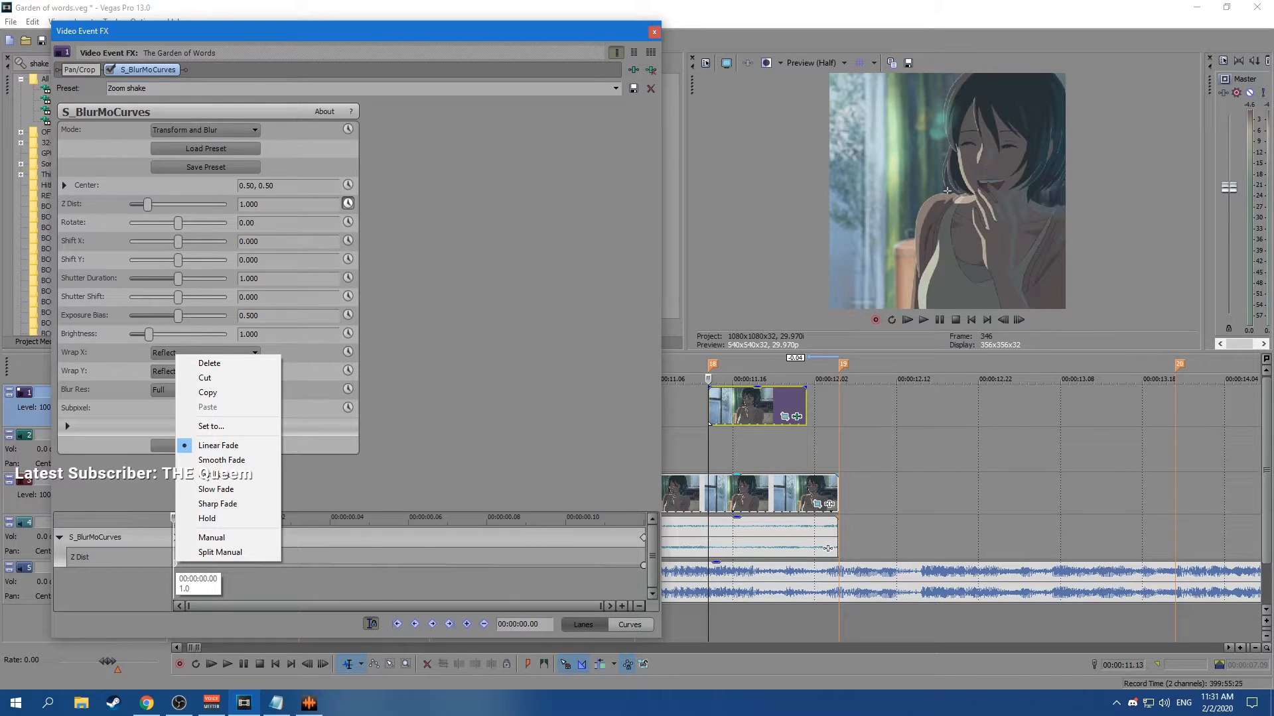
click(804, 389)
drag(804, 388, 682, 403)
click(683, 404)
key(space)
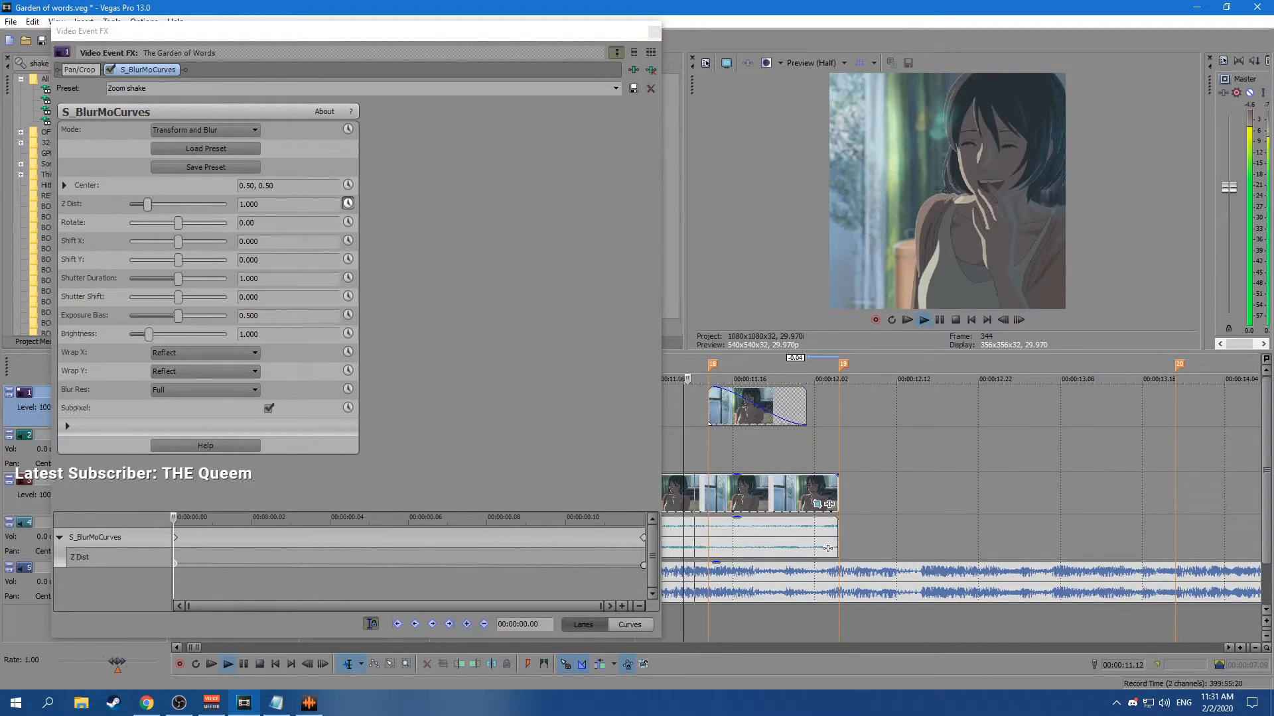
key(space)
Change the interpolation type of the first Z Dist keyframe in S_BlurMoCurves and preview the overlay clip.
click(711, 406)
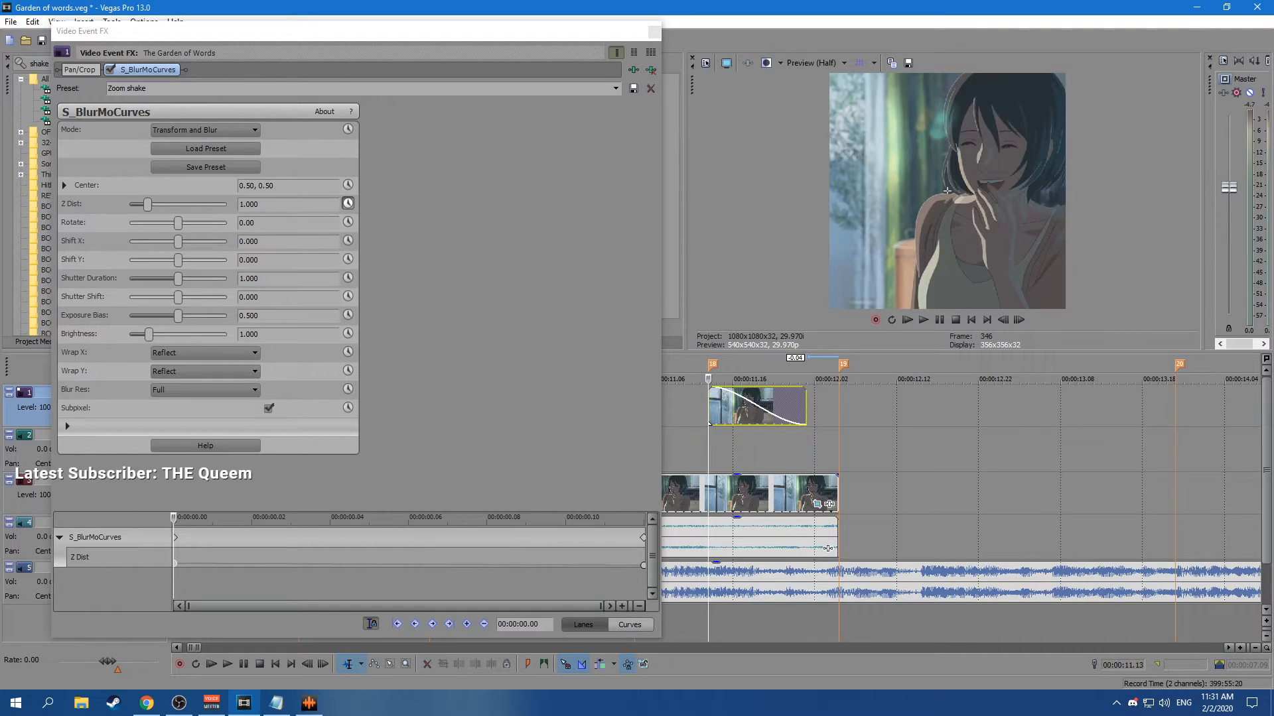
right_click(176, 563)
click(227, 476)
drag(176, 583, 644, 584)
click(690, 404)
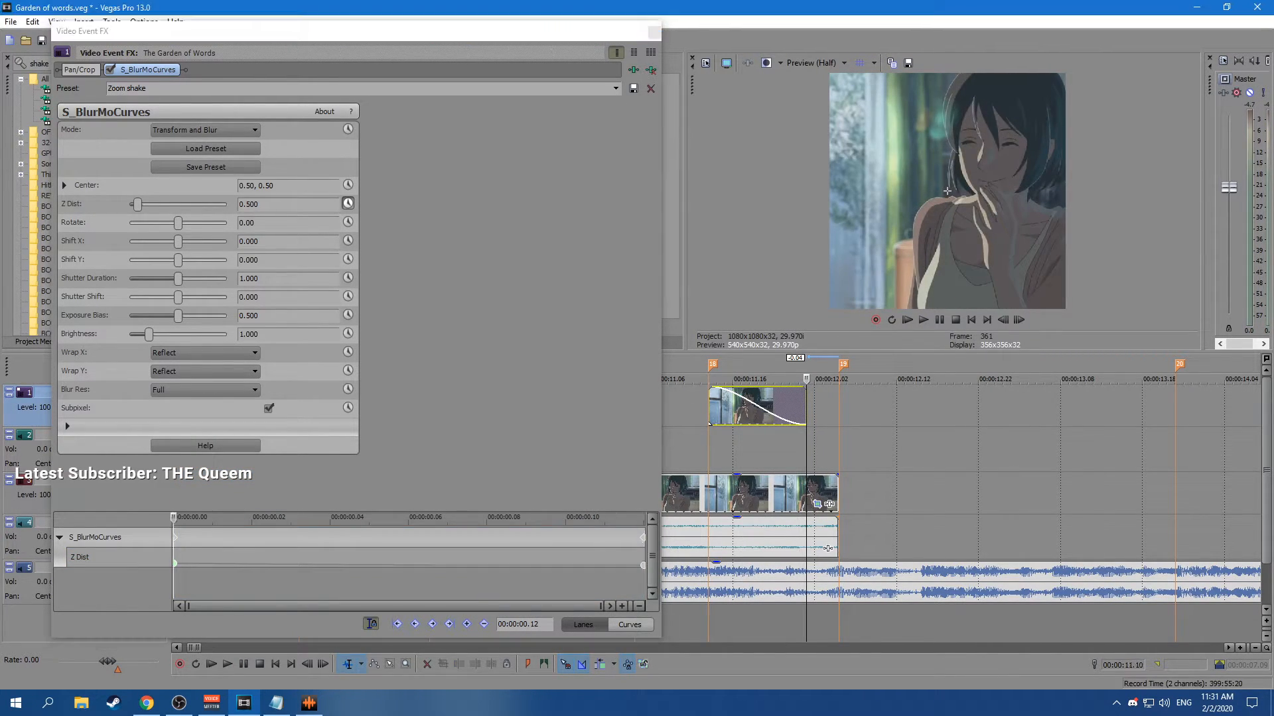
key(space)
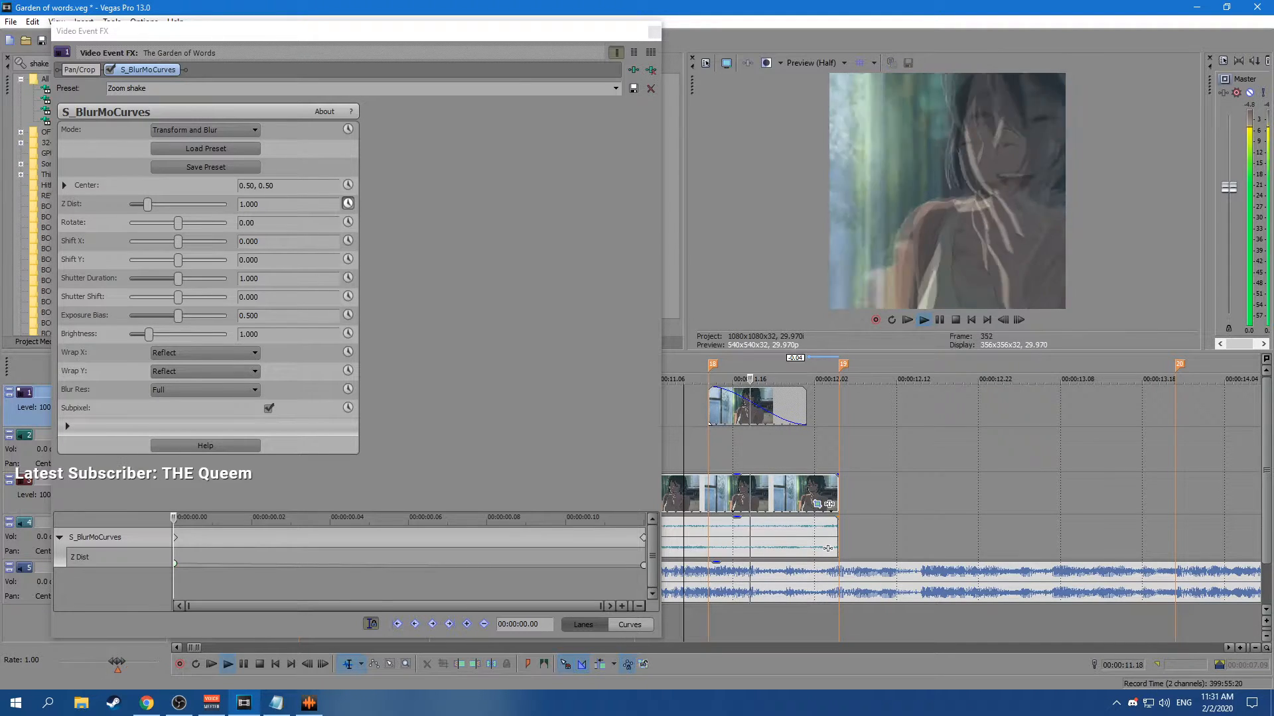
key(space)
Close the Video Event FX window and play the timeline from just before the overlay clip.
click(654, 32)
click(650, 450)
key(space)
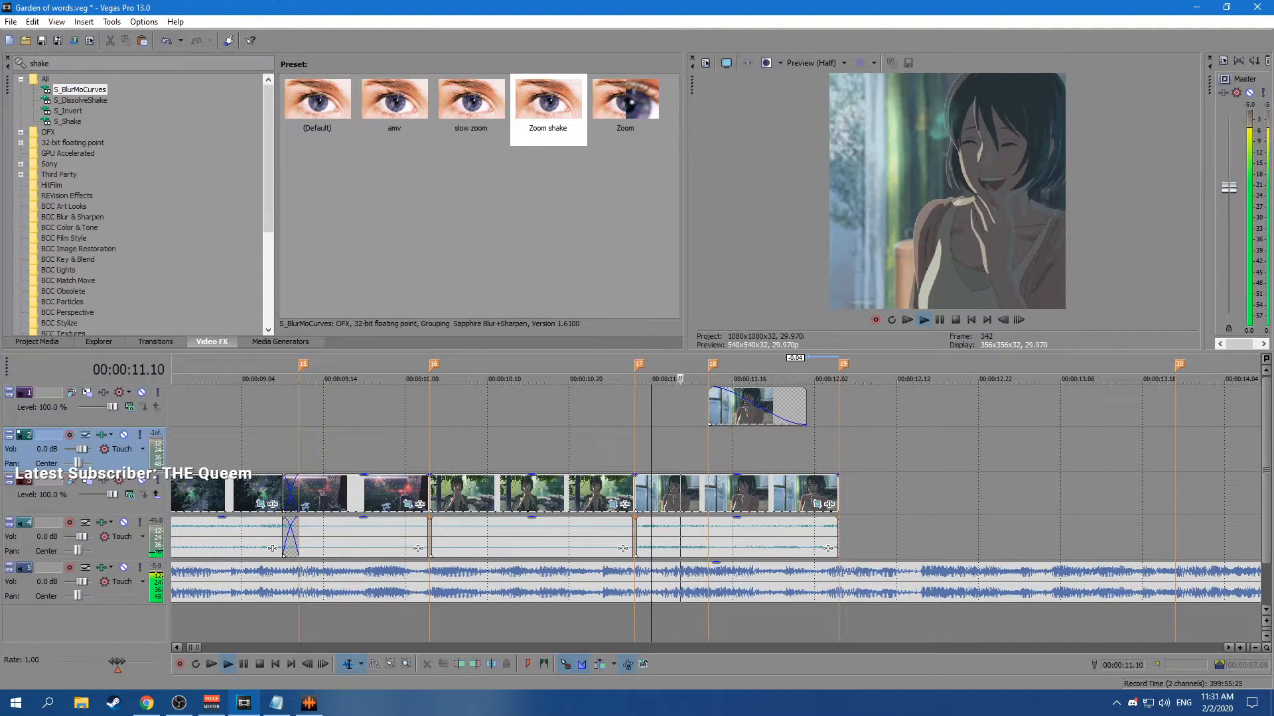
key(space)
Play the timeline from the end of the overlay clip into the empty section before marker 20.
click(803, 406)
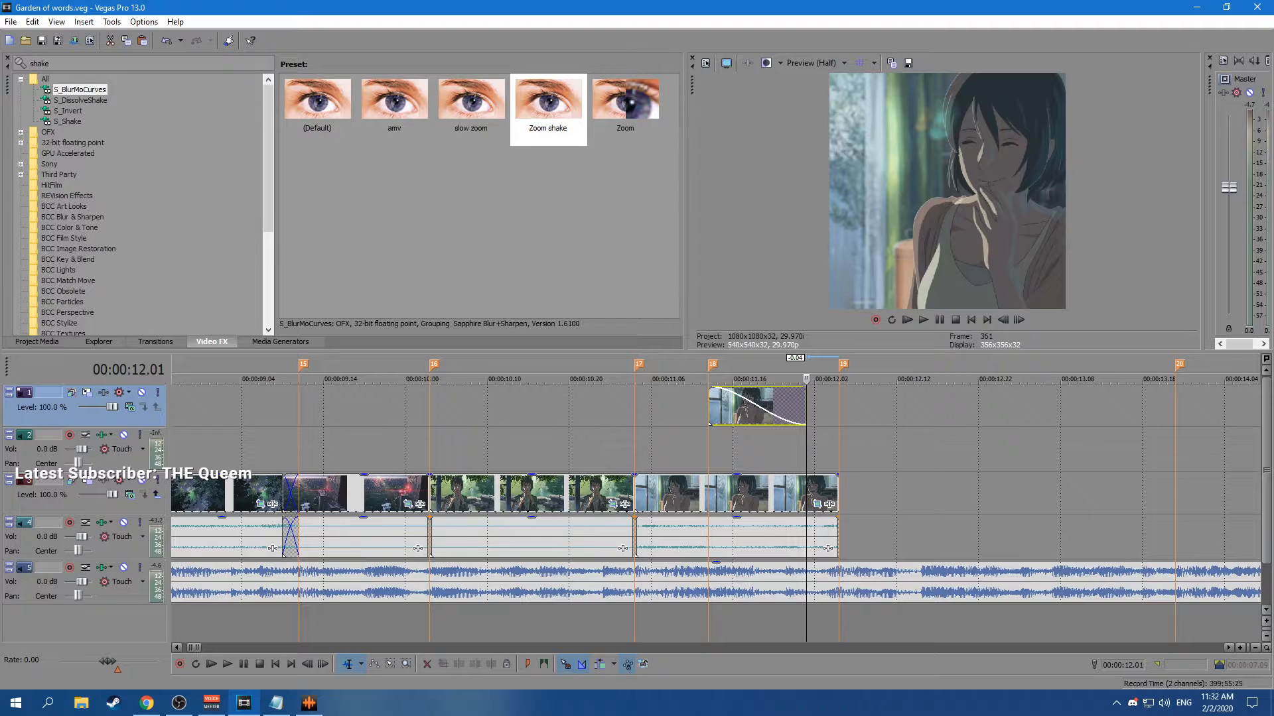
scroll(804, 406, down, 2)
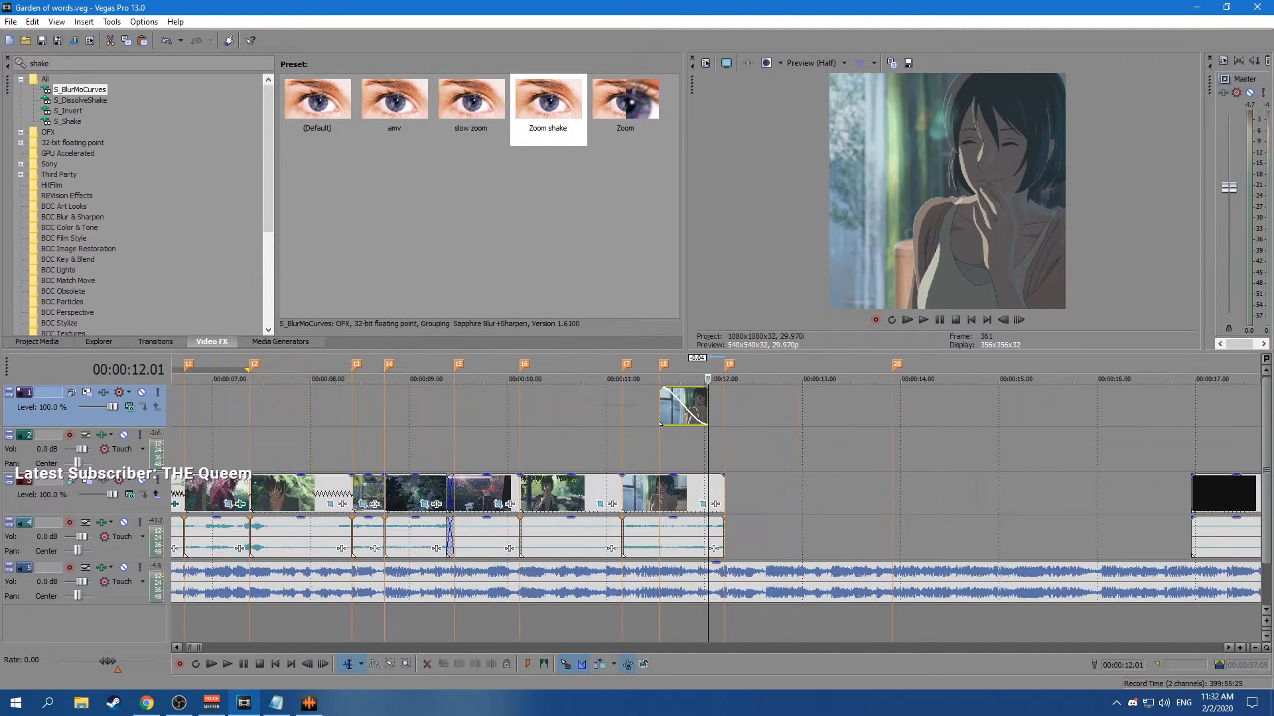
scroll(803, 405, up, 1)
key(space)
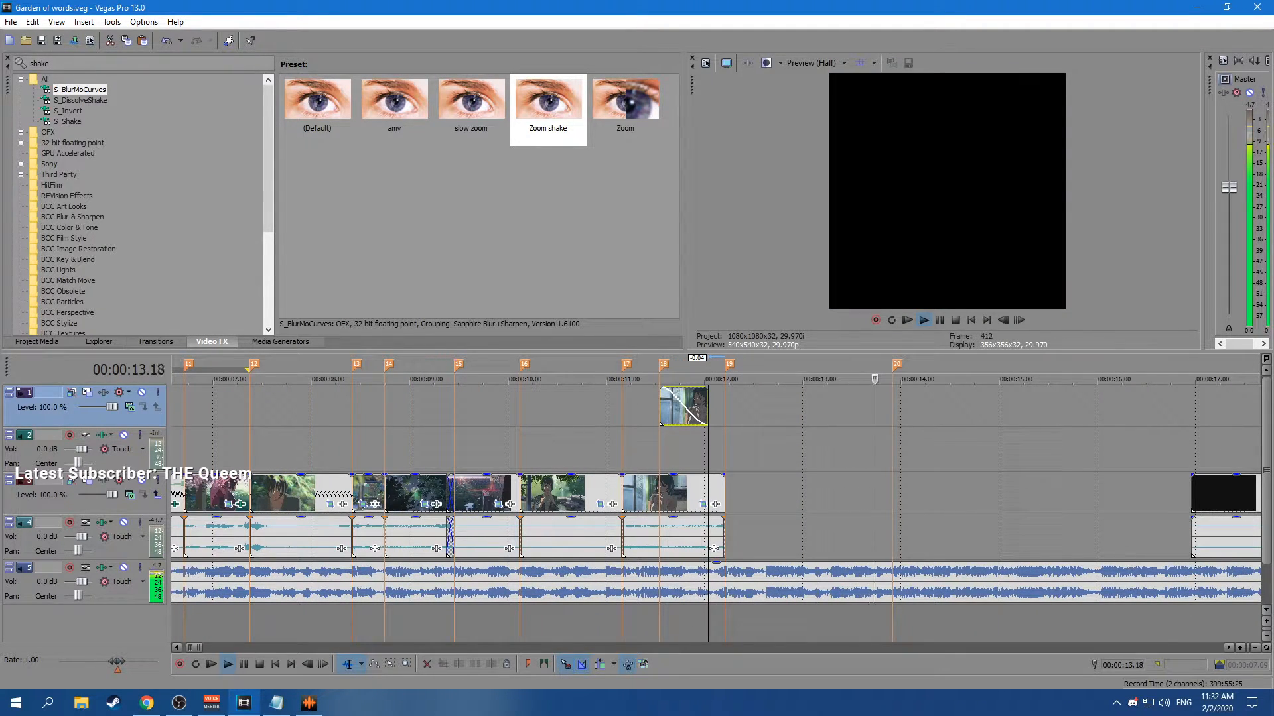
key(space)
Go to the remaining source footage and select the clip that starts after the gap near 00:37:35.
click(724, 449)
scroll(724, 449, down, 8)
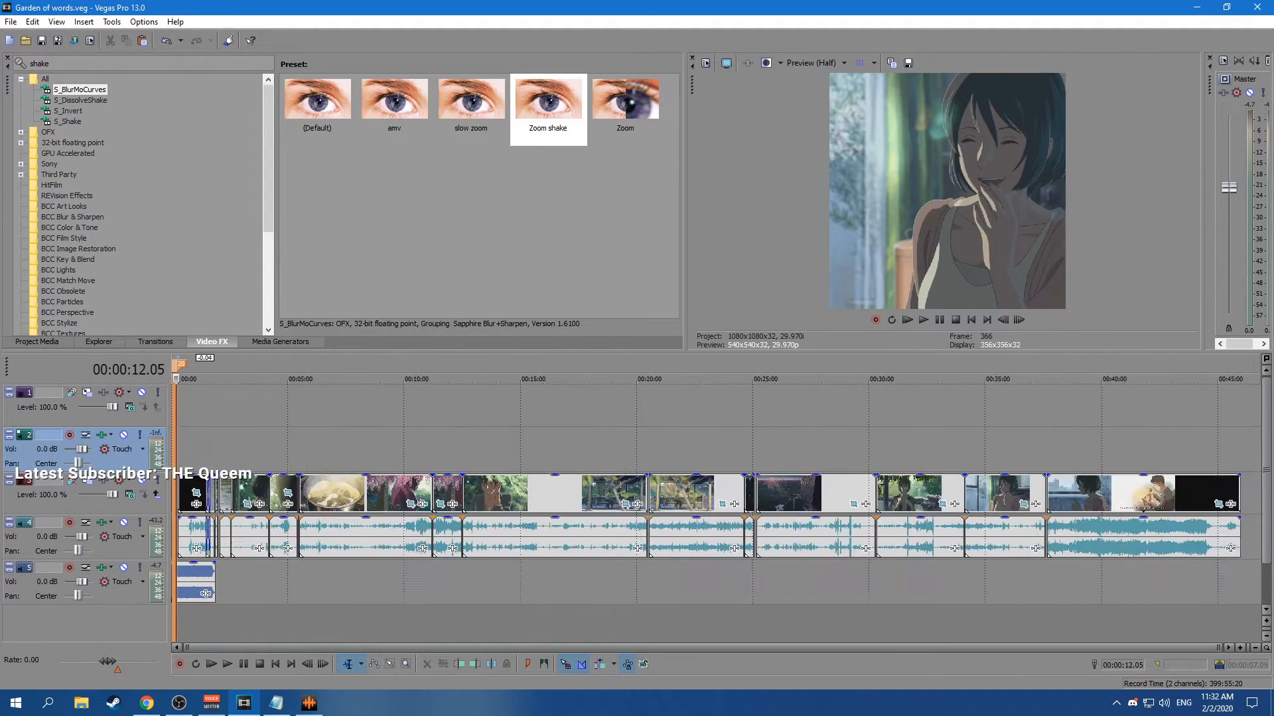
click(1068, 494)
scroll(1068, 495, up, 5)
scroll(1069, 494, down, 1)
click(633, 494)
click(461, 494)
Look through the selected source clip for a suitable shot and split the clip at 00:37:55.04.
key(Left)
key(Left)
key(Left)
key(Left)
key(Left)
key(Left)
key(Left)
key(Left)
key(Left)
key(Left)
key(Left)
key(Left)
key(Right)
key(Right)
key(Right)
key(Right)
key(Right)
key(Right)
key(Right)
key(Right)
key(Right)
key(Right)
key(Right)
key(Right)
key(Right)
key(Right)
key(Right)
key(Right)
key(Right)
key(Right)
key(Right)
key(Right)
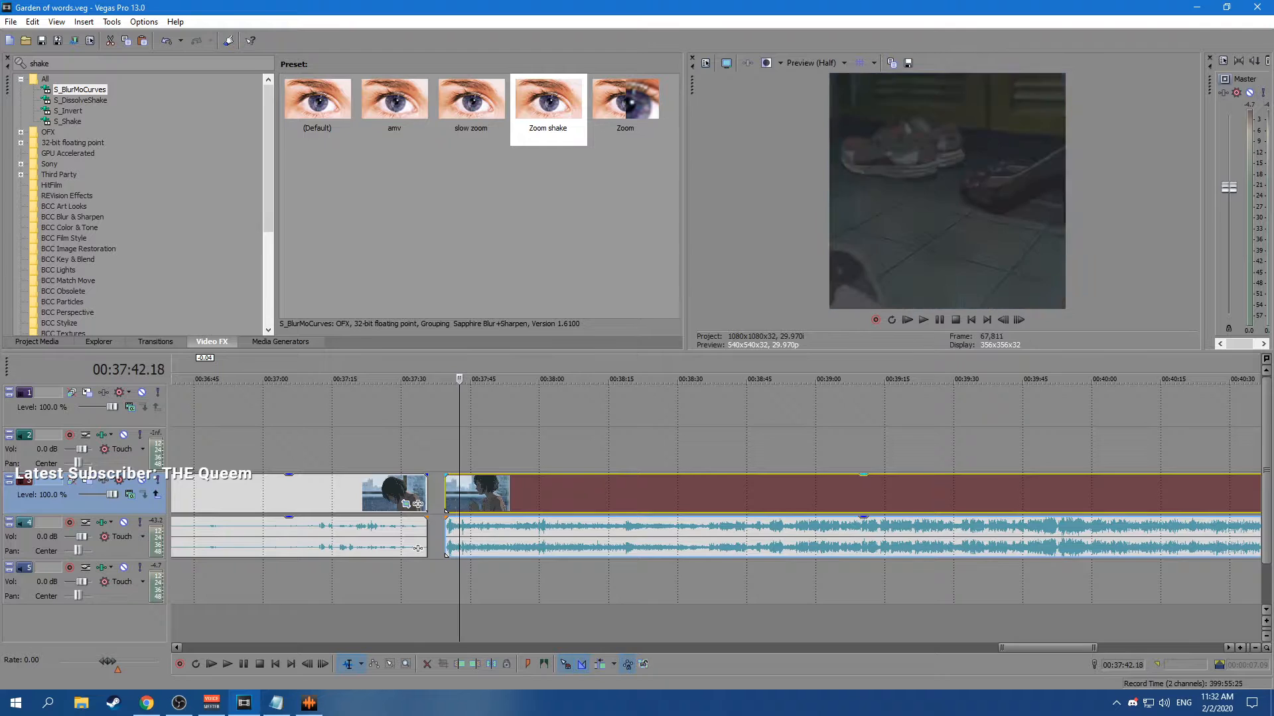
key(Right)
key(Right)
key(Right)
key(Right)
key(Right)
key(Right)
key(Right)
key(Right)
key(Right)
key(Right)
key(Right)
key(Right)
key(Right)
key(Right)
key(Right)
key(Right)
key(Right)
key(Right)
key(Right)
key(Right)
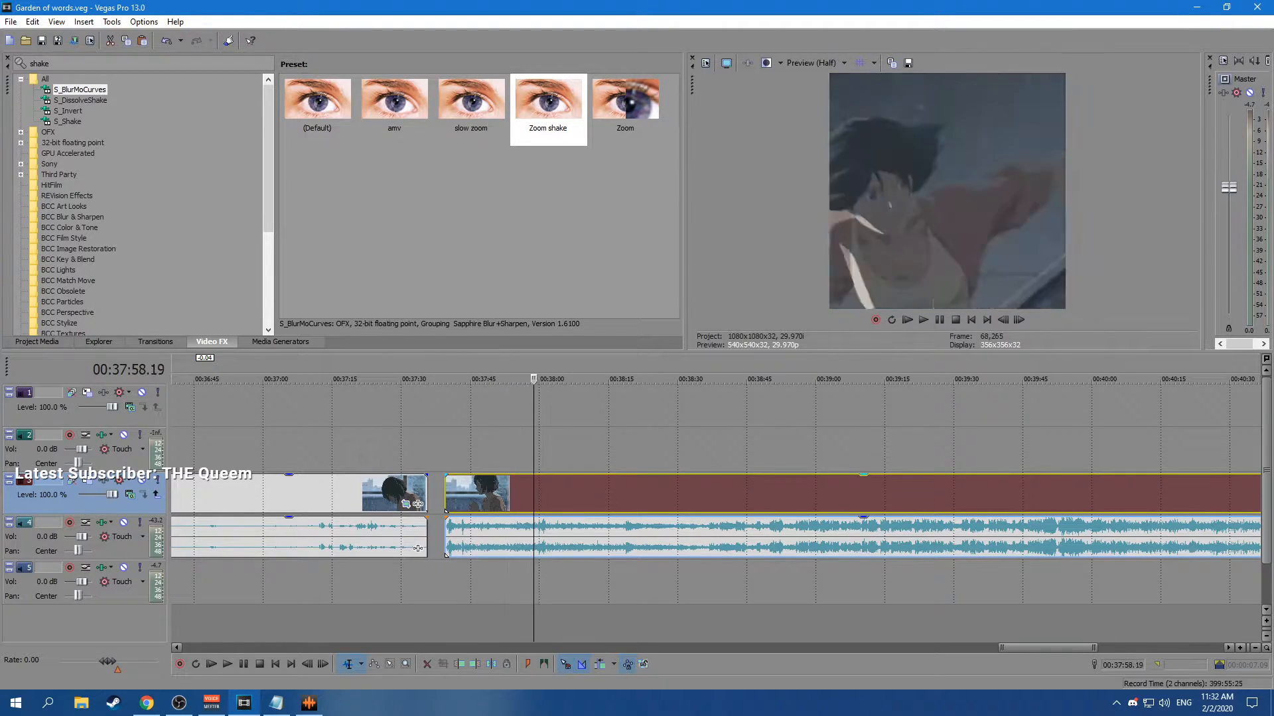
key(Left)
key(Left)
key(Left)
key(Left)
key(Left)
key(Left)
key(Left)
key(Left)
key(Left)
key(Left)
key(Left)
key(Left)
key(Left)
key(Left)
key(Left)
key(Left)
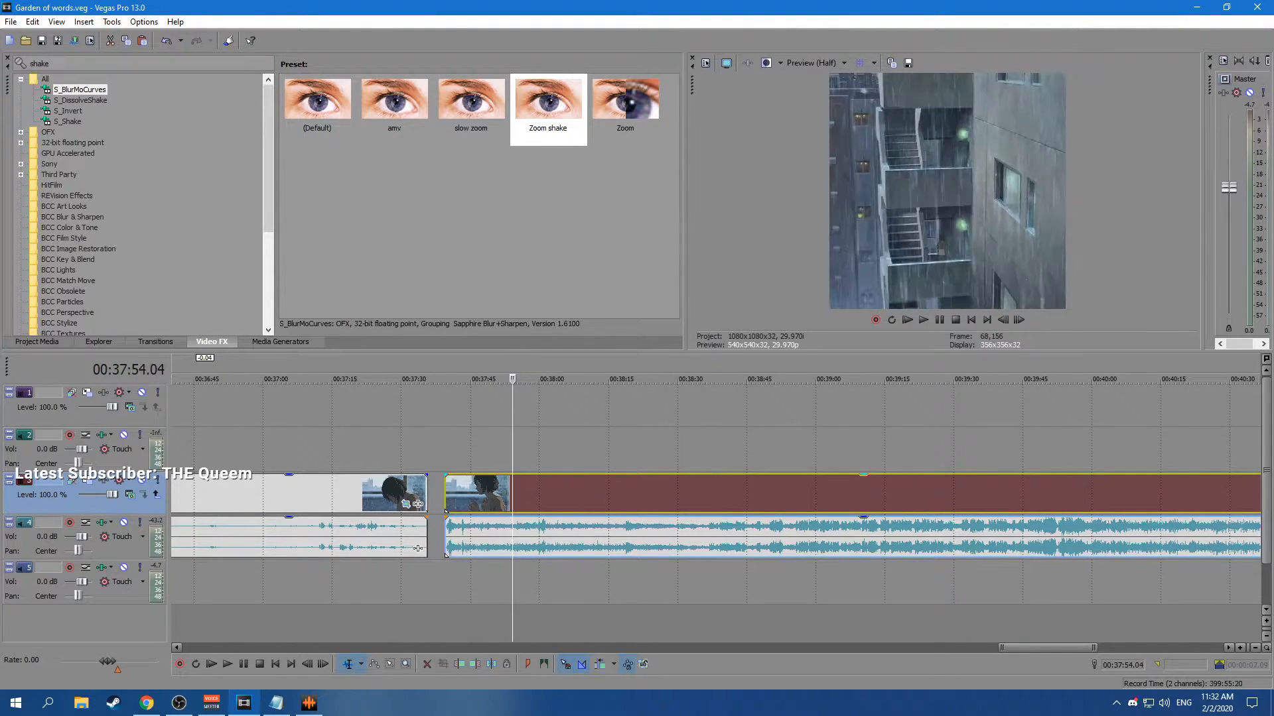
key(Right)
key(Right)
key(Right)
key(Right)
key(Right)
key(Right)
key(Right)
key(Right)
key(Right)
key(Right)
key(Right)
key(Right)
key(Right)
key(s)
Step through the source clip after the 00:37:55.04 cut and split it at the end of the shot at 00:37:57.15.
key(Up)
key(Up)
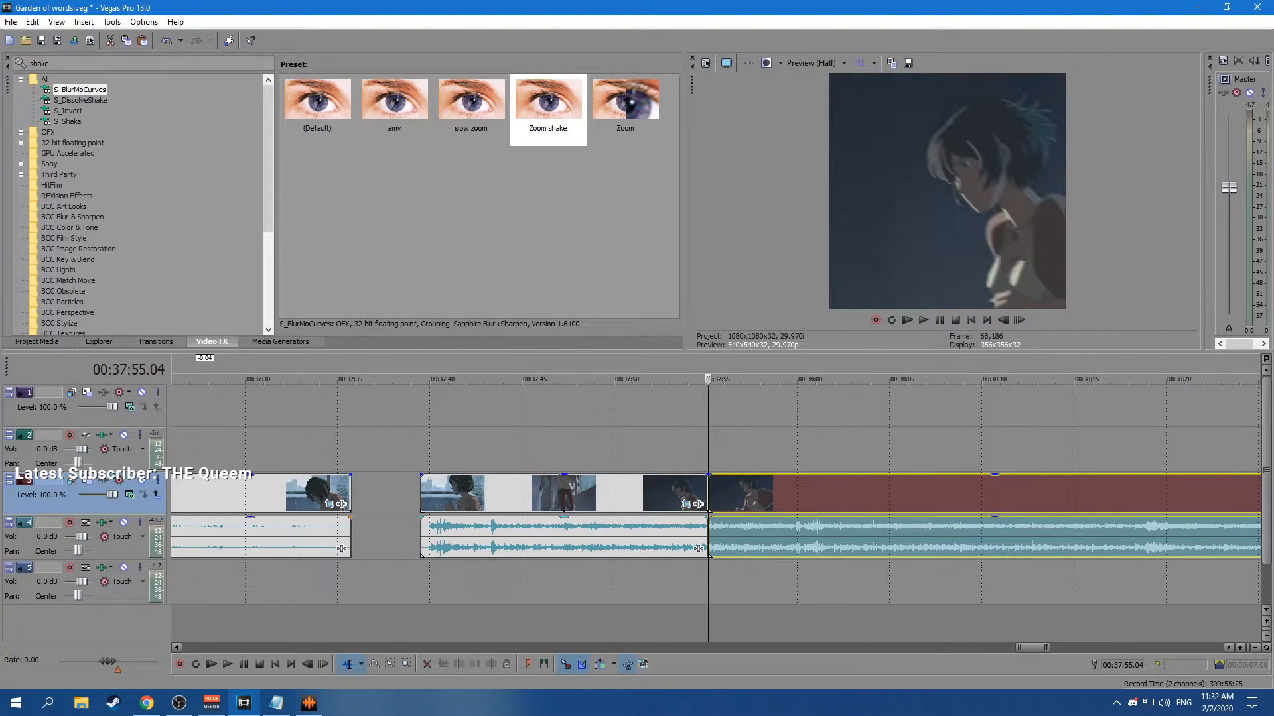
key(Right)
key(Right)
key(Right)
key(Right)
key(Right)
key(Right)
key(Right)
key(Right)
key(Right)
key(Right)
key(Right)
key(Right)
key(Right)
key(Right)
key(Right)
key(Right)
key(Right)
key(Right)
key(Right)
key(Right)
key(Right)
key(Right)
key(Right)
key(Right)
key(Right)
key(Right)
key(Right)
key(Right)
key(Left)
key(Left)
key(Left)
key(Left)
key(Left)
key(Left)
key(Left)
key(Left)
key(Left)
key(Left)
key(Left)
key(Left)
key(Left)
key(Left)
key(Left)
key(Left)
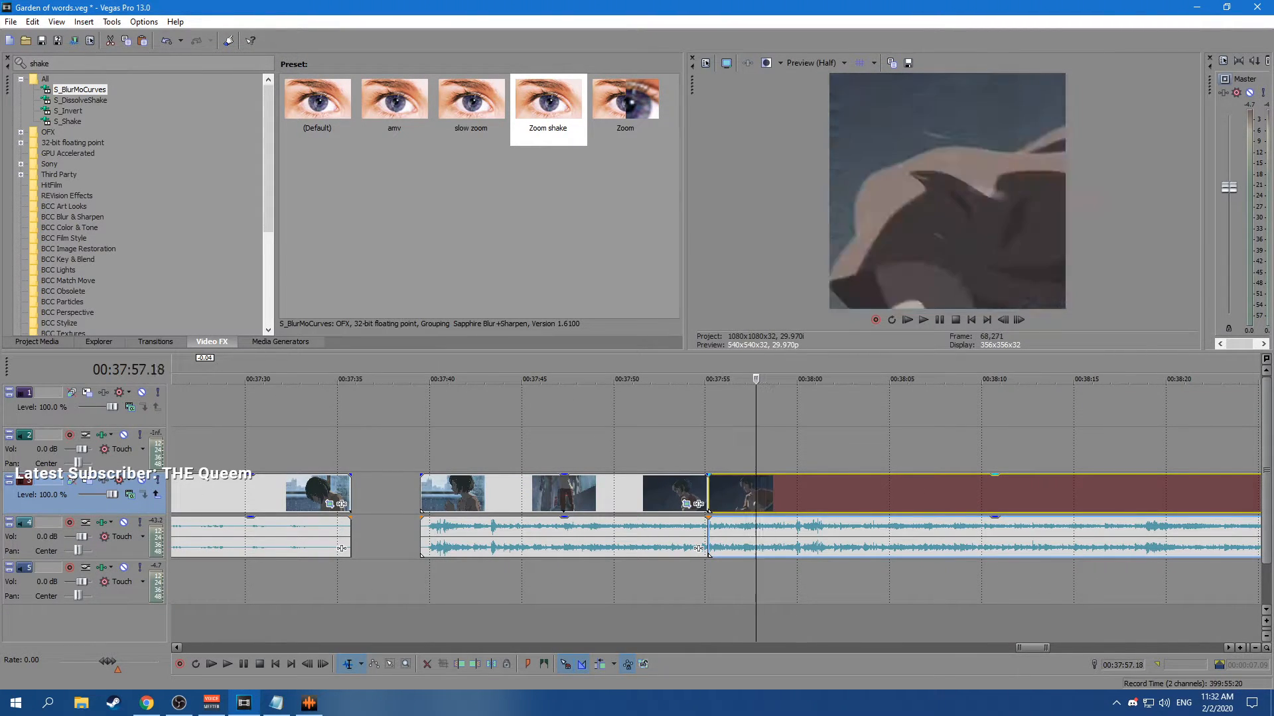
key(Right)
key(Right)
key(Right)
key(Right)
key(Right)
key(Right)
key(Right)
key(Right)
key(Right)
key(Right)
key(Right)
key(Right)
key(Right)
key(Right)
key(Right)
key(Right)
key(Right)
key(Right)
key(Right)
key(Right)
key(Right)
key(Right)
key(Right)
key(Right)
key(Right)
key(Right)
key(Right)
key(Right)
key(Right)
key(Left)
key(Left)
key(Left)
key(Left)
key(Left)
key(Left)
key(Left)
key(Left)
key(Left)
key(Left)
key(Left)
key(Left)
key(Left)
key(Left)
key(Left)
key(Left)
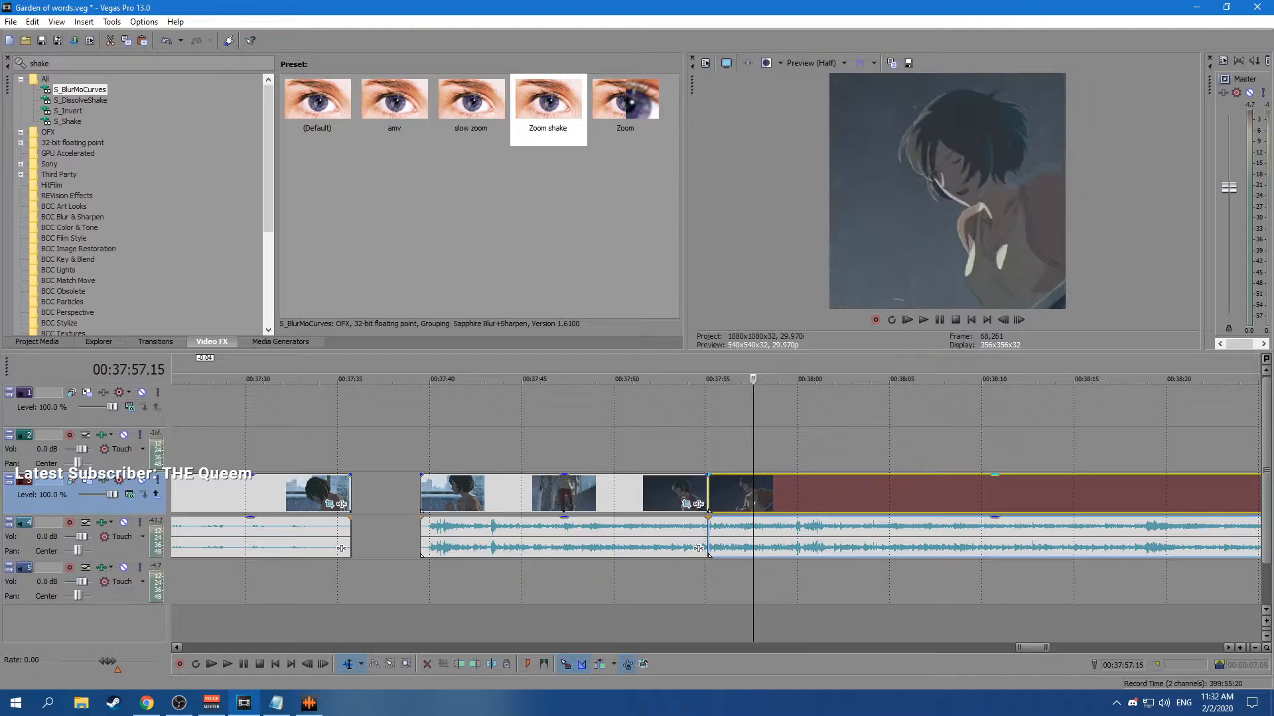
key(s)
Place the newly cut shot in the edit starting at marker 19 and play it back past marker 20.
mouse_move(732, 496)
mouse_down()
mouse_move(172, 496)
mouse_move(413, 496)
mouse_up()
click(412, 496)
scroll(412, 496, up, 3)
click(628, 449)
key(space)
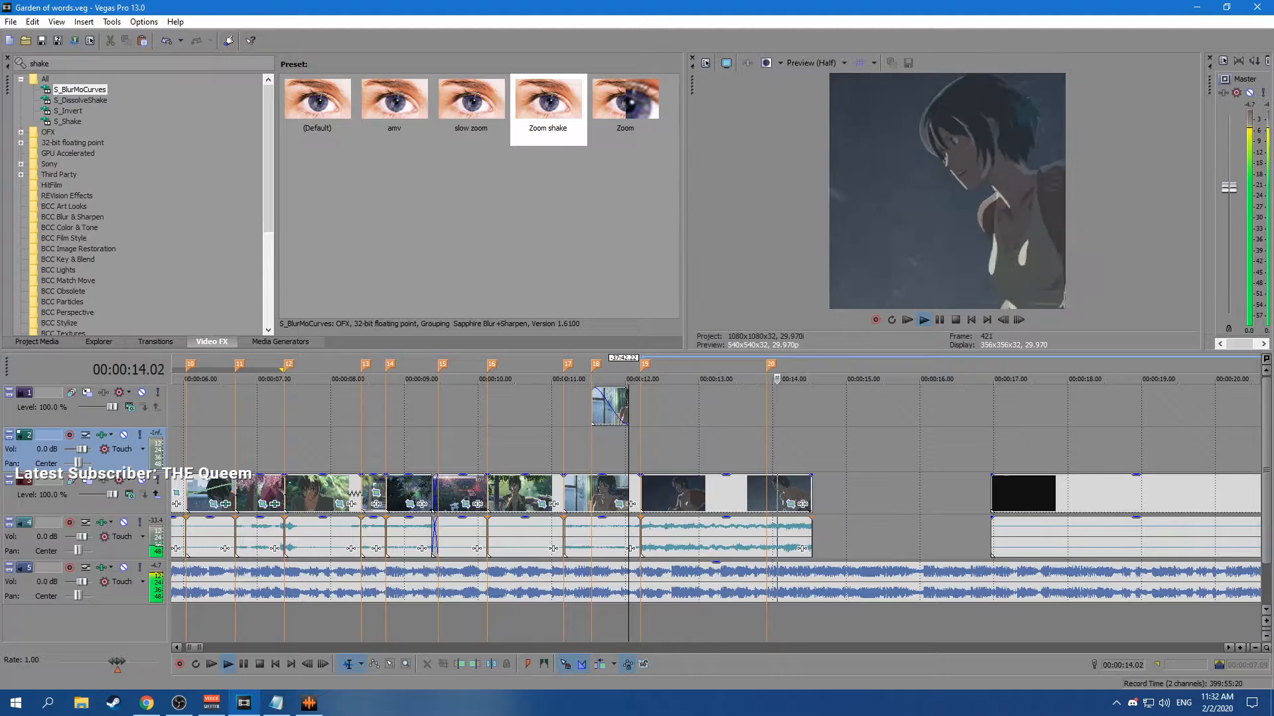
key(space)
Split the new shot at marker 20, delete the excess after it, and play the trimmed shot.
click(767, 494)
key(s)
click(796, 494)
key(Delete)
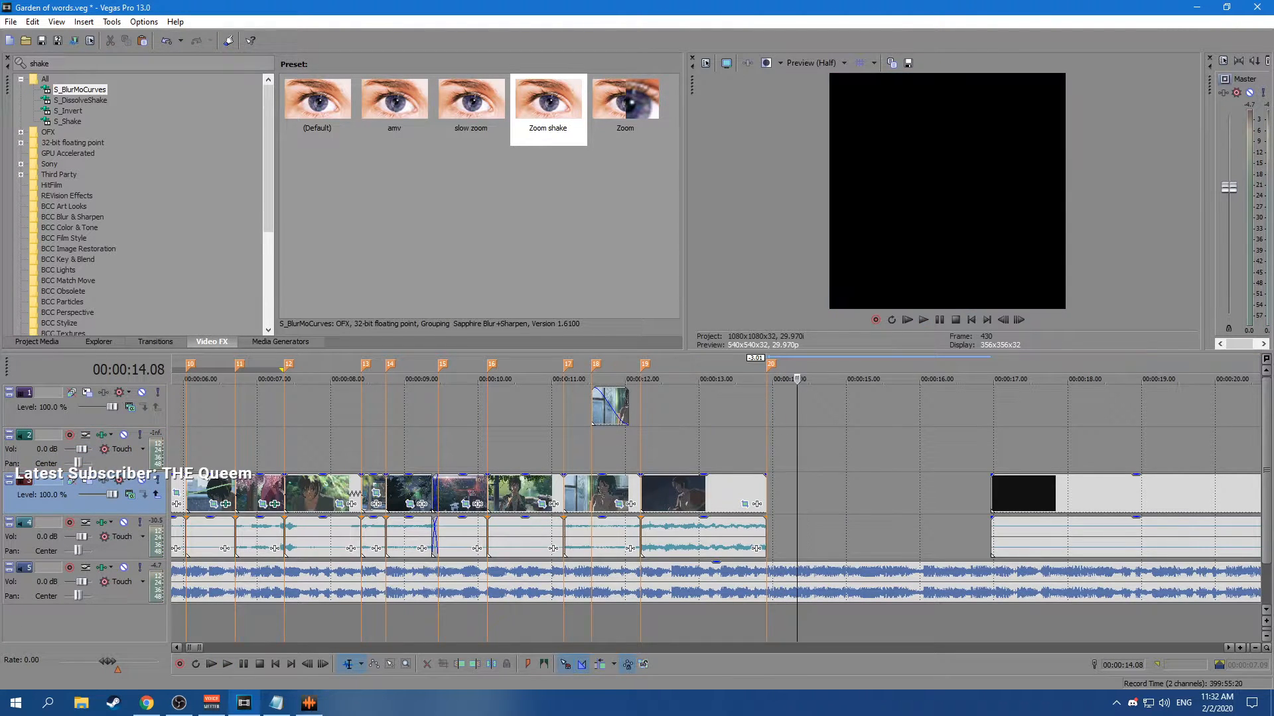
key(space)
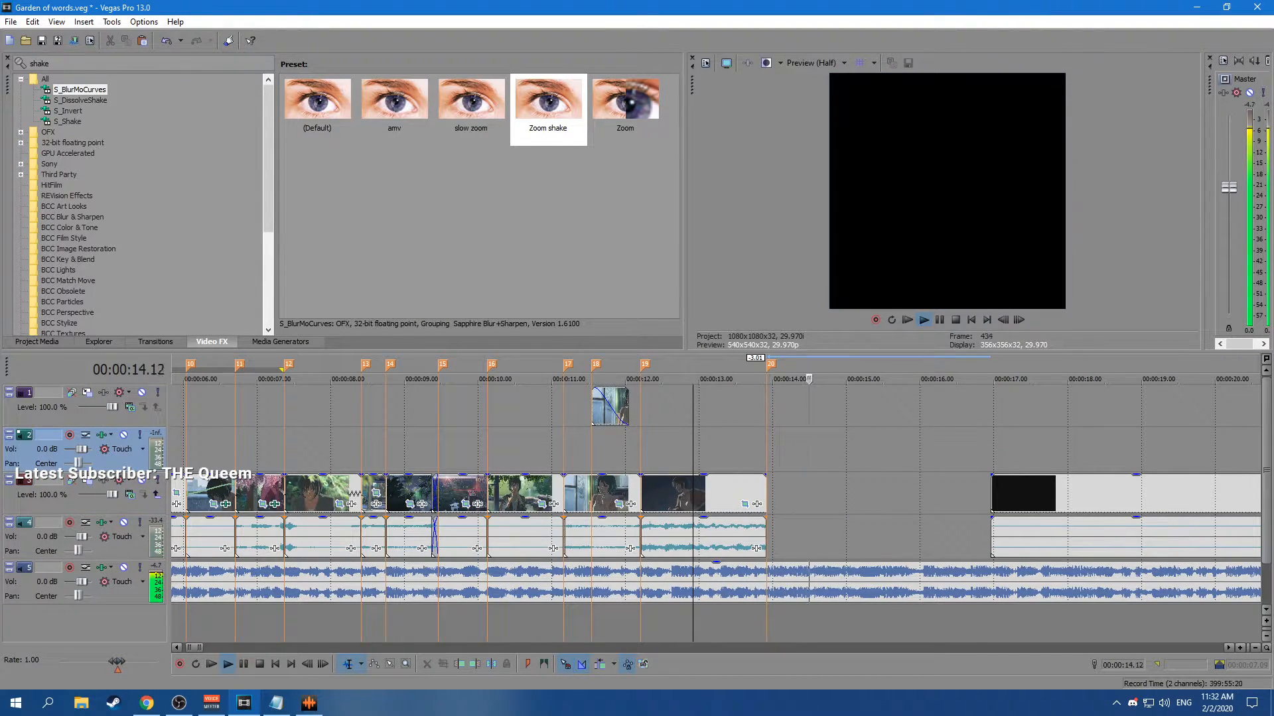
key(space)
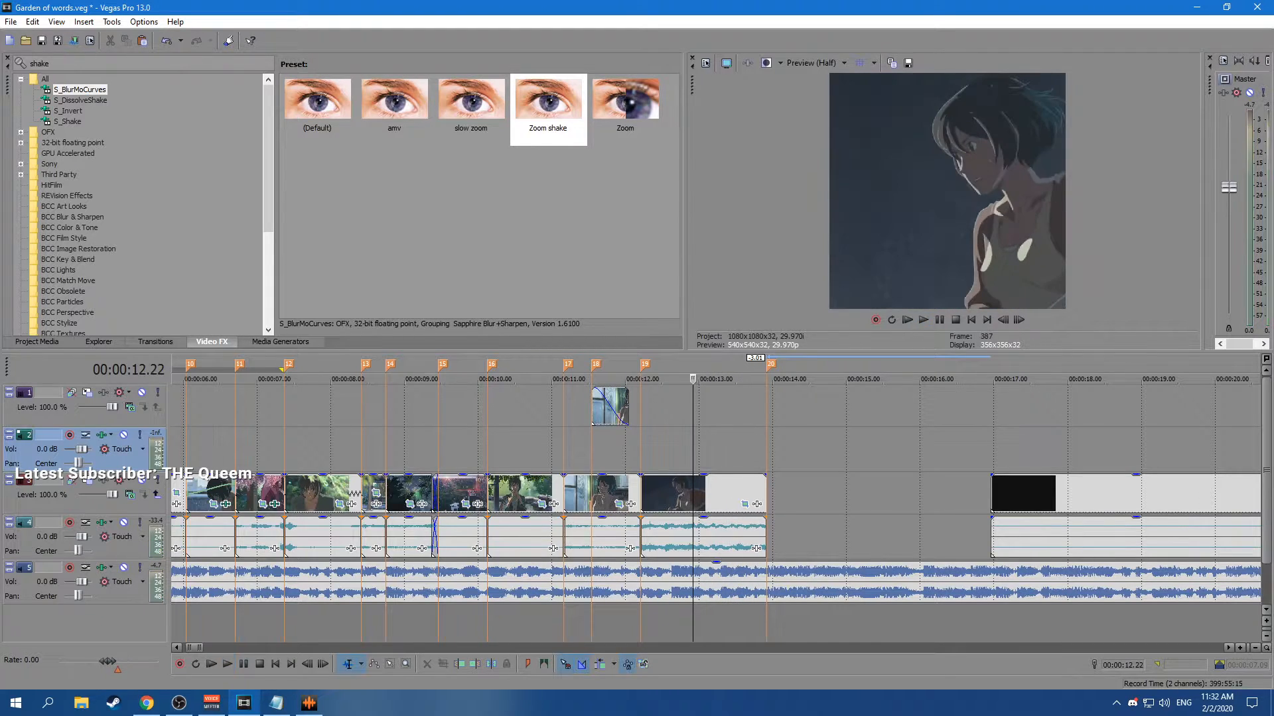
click(764, 493)
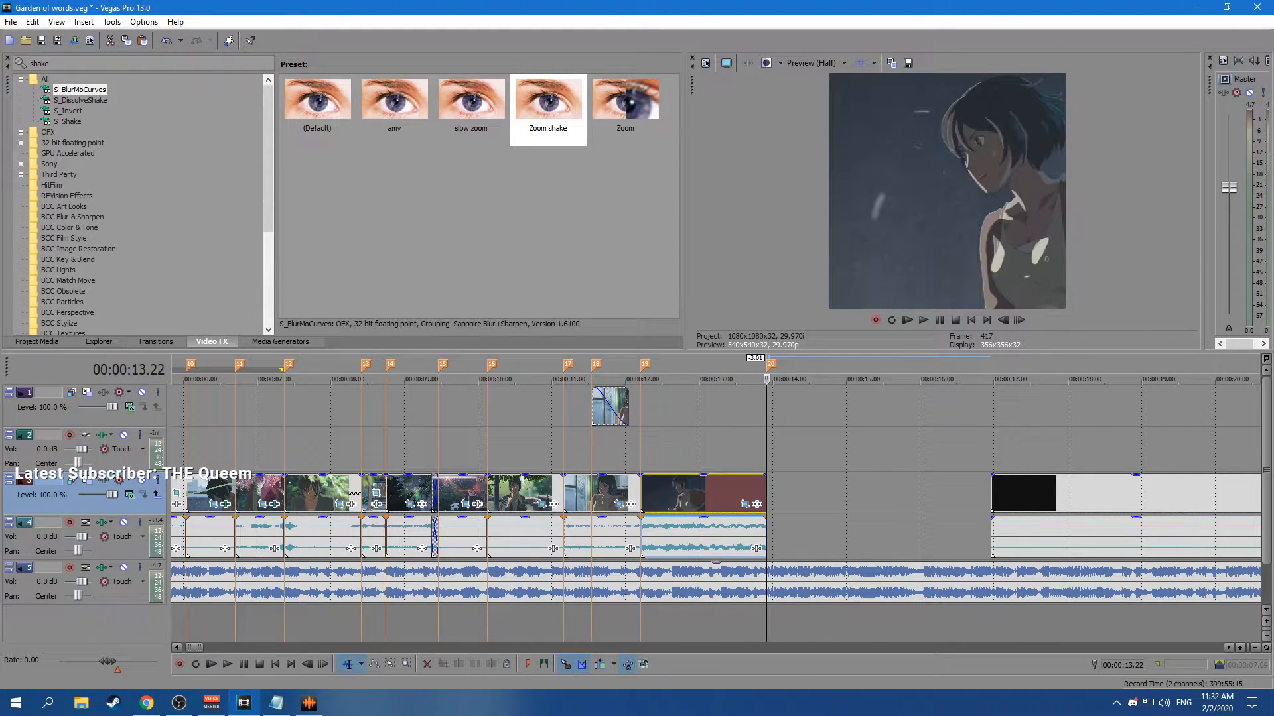
Cut off the song on track 5 at about 00:00:15 and fade it out from marker 20 to its end.
click(843, 583)
key(s)
key(Delete)
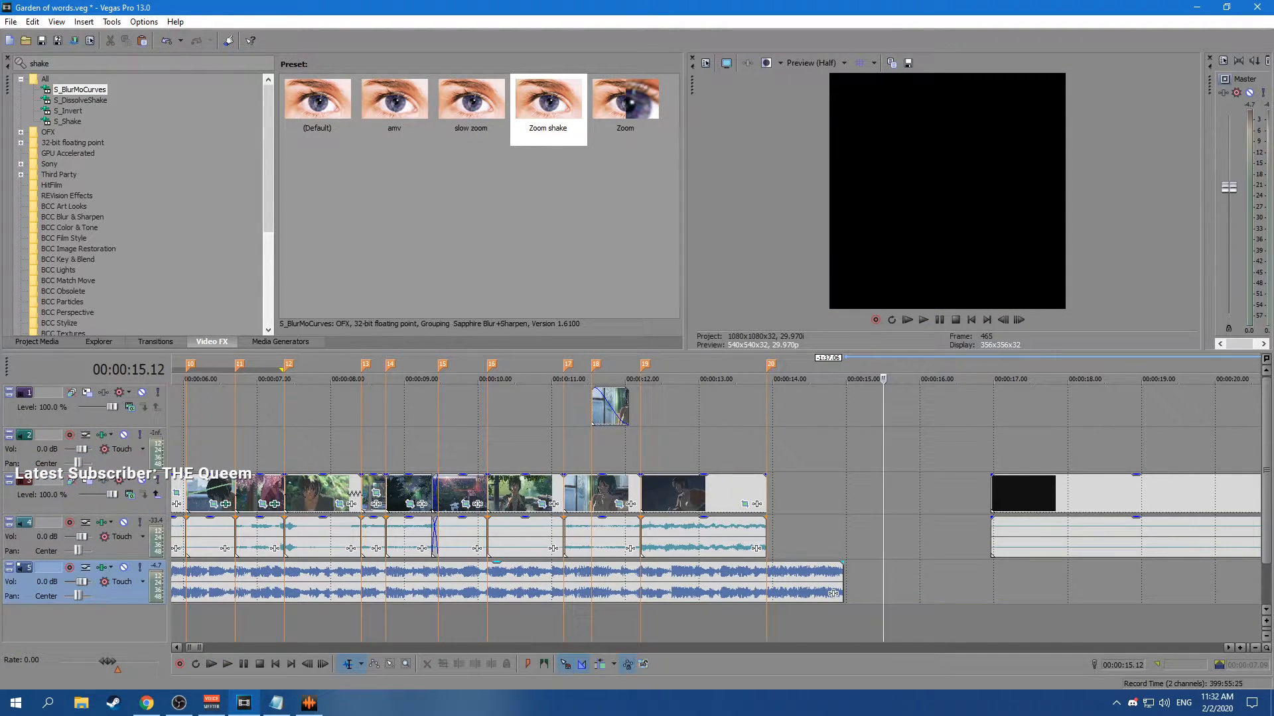
drag(843, 563, 767, 564)
Play the end of the last shot to check the music fade and save the project.
click(717, 493)
key(space)
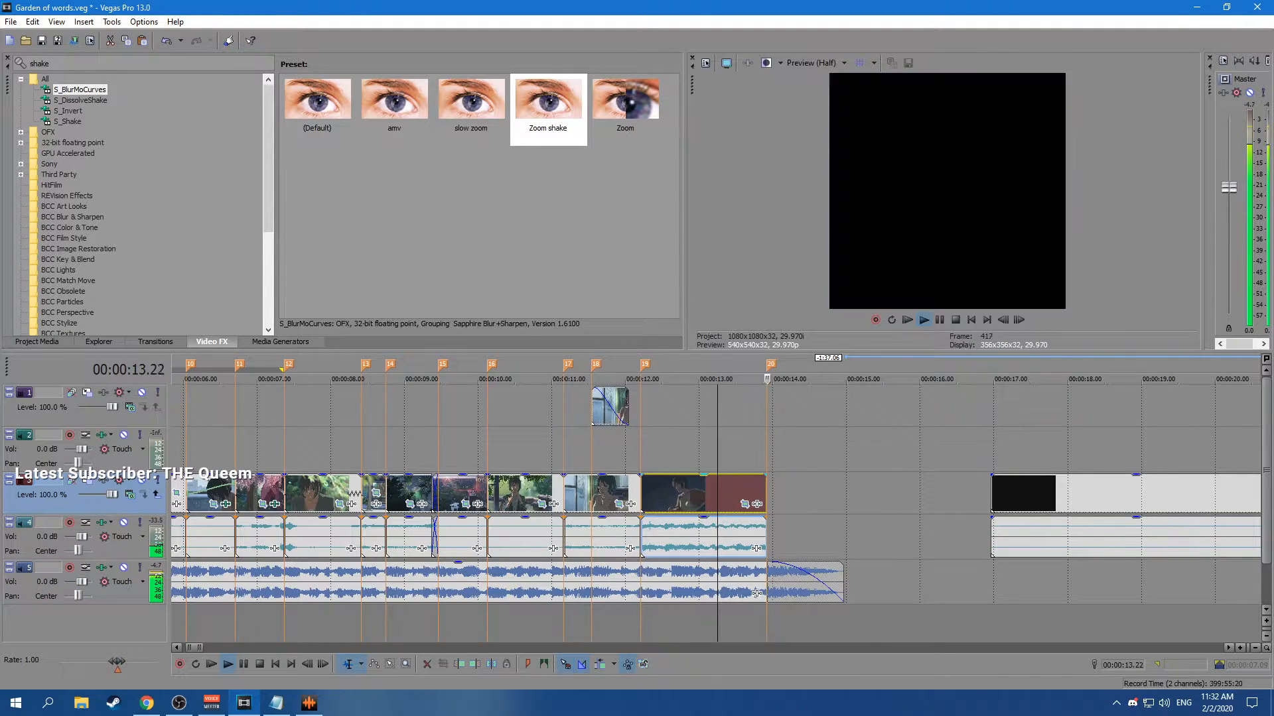
key(space)
click(768, 459)
key(ctrl+s)
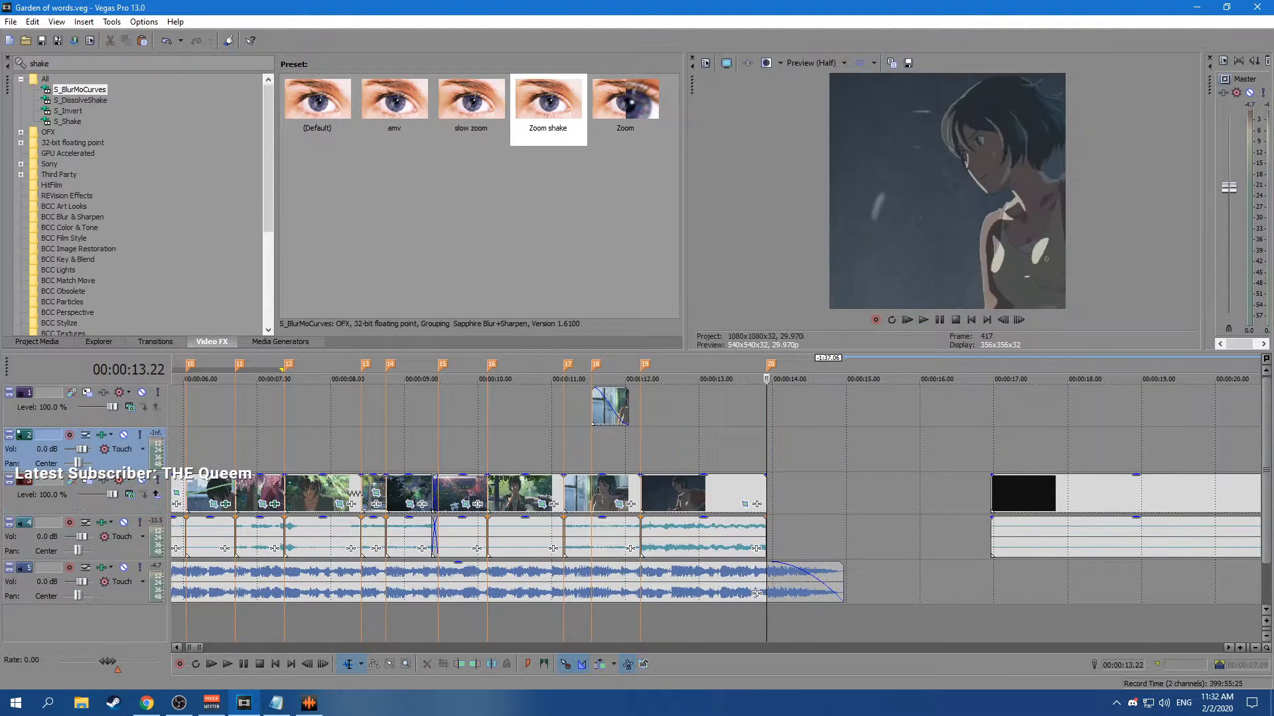
Play the whole edit from the beginning through the last shot to review it.
middle_click(821, 467)
click(174, 493)
key(space)
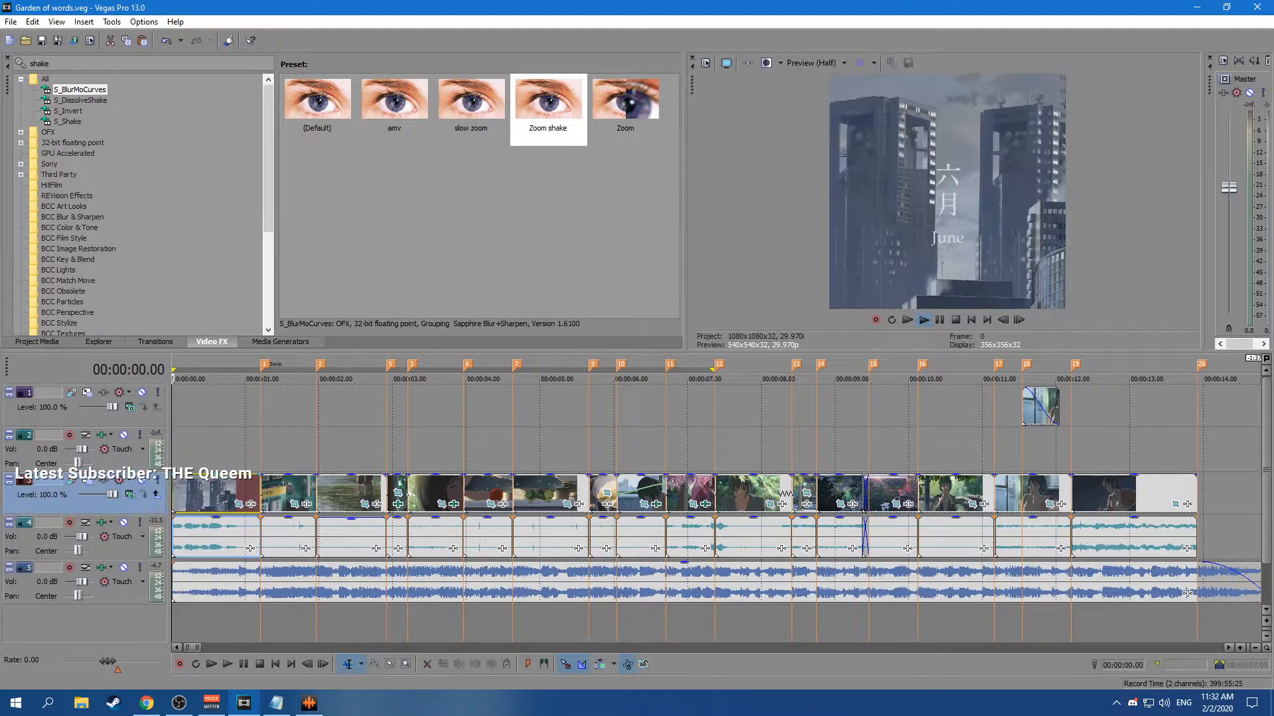
key(space)
scroll(716, 494, down, 1)
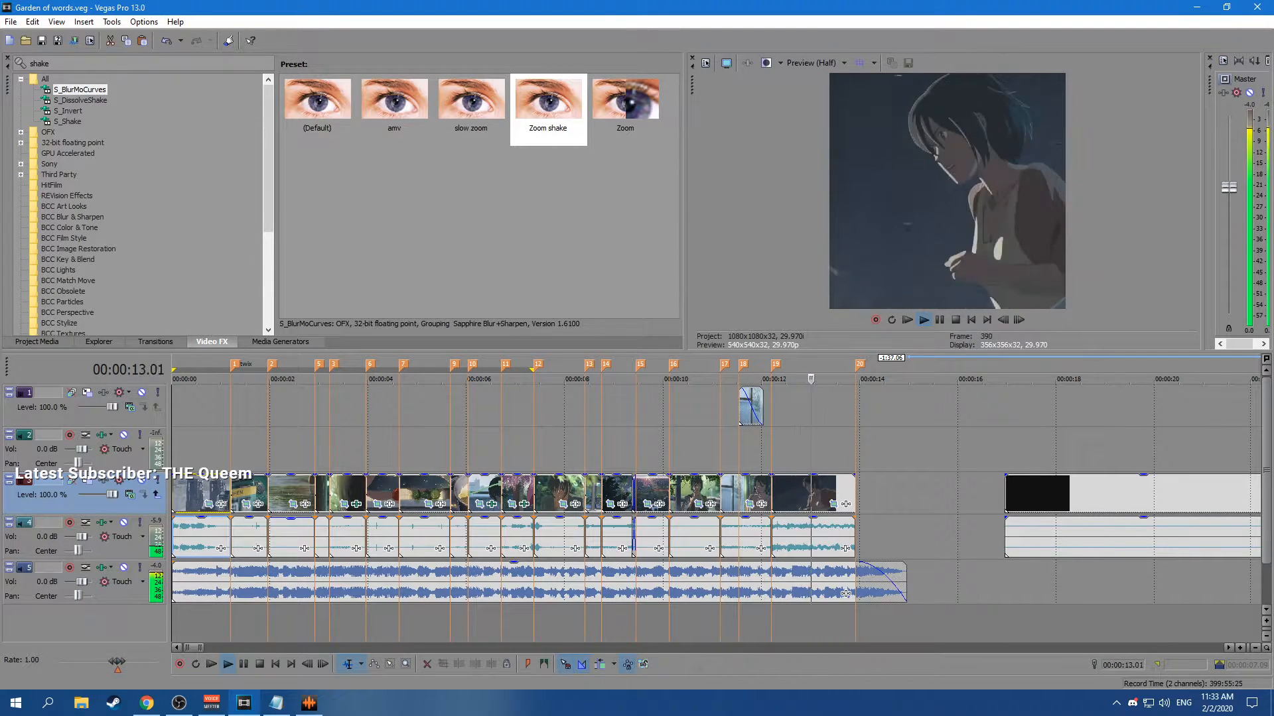
key(space)
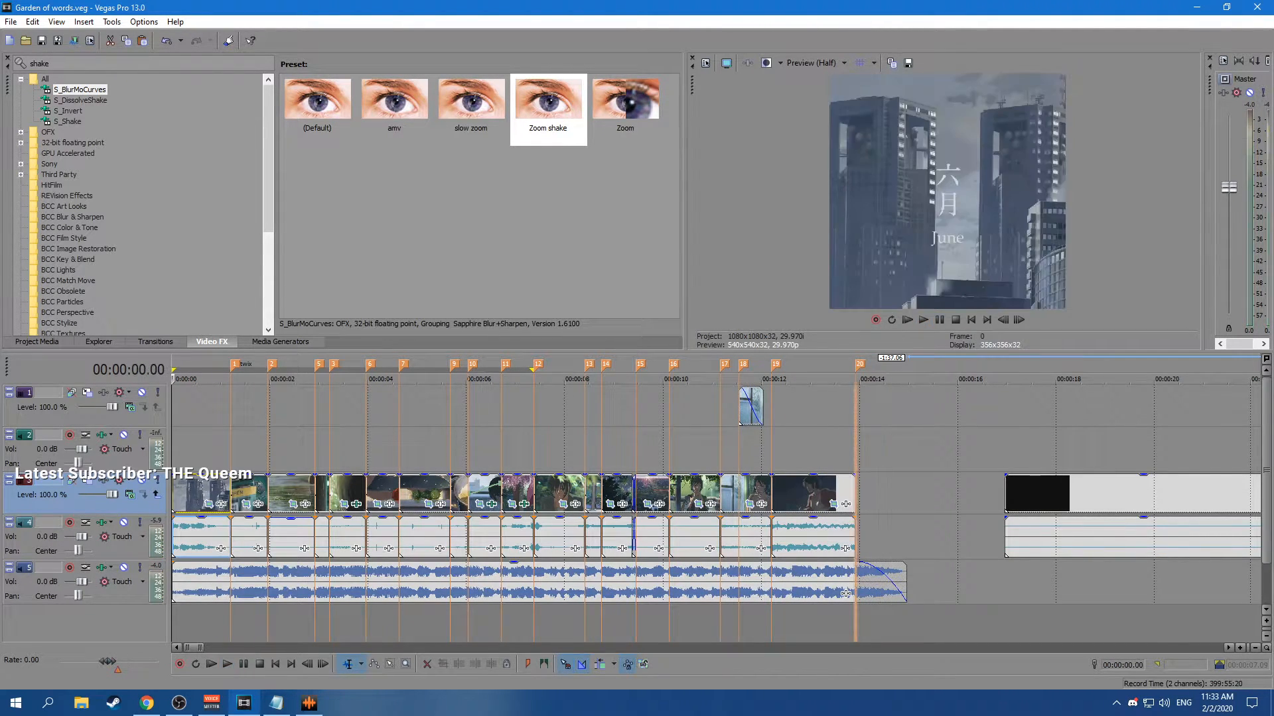
Play the edit again from near its start and pause it at marker 18, 00:00:11.14.
click(856, 408)
click(173, 494)
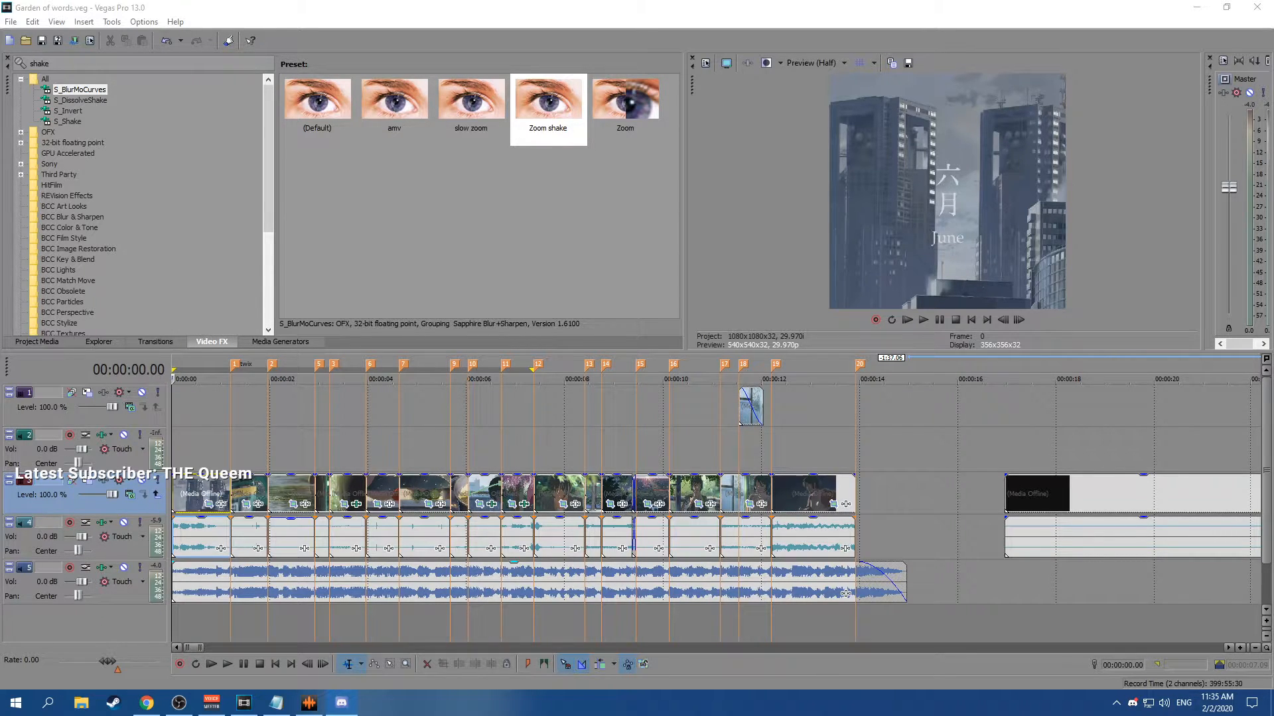
key(alt+Tab)
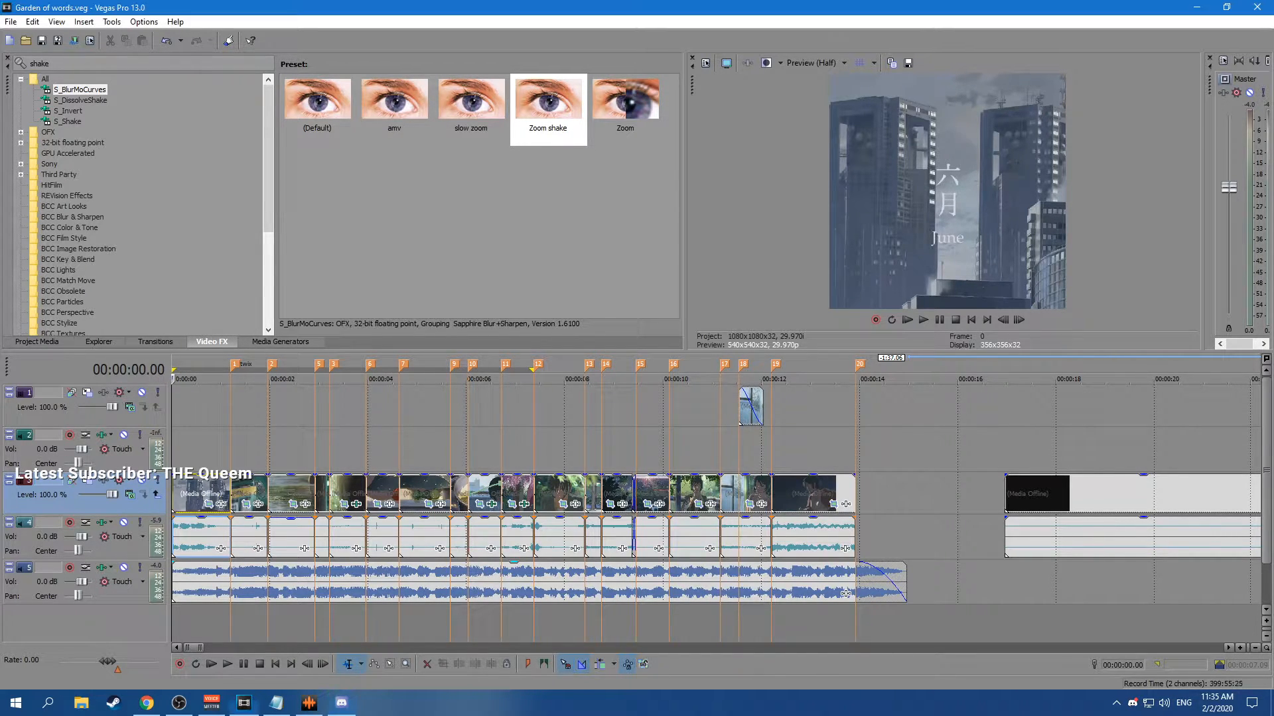
key(space)
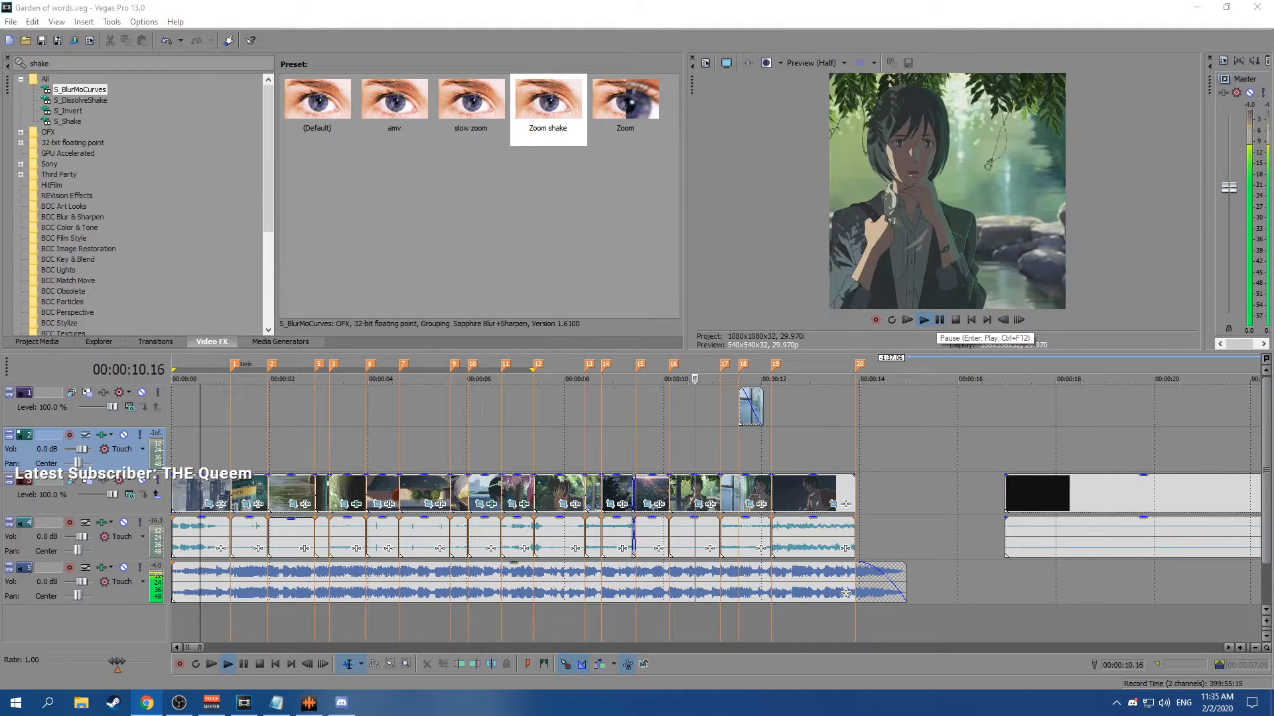
click(938, 321)
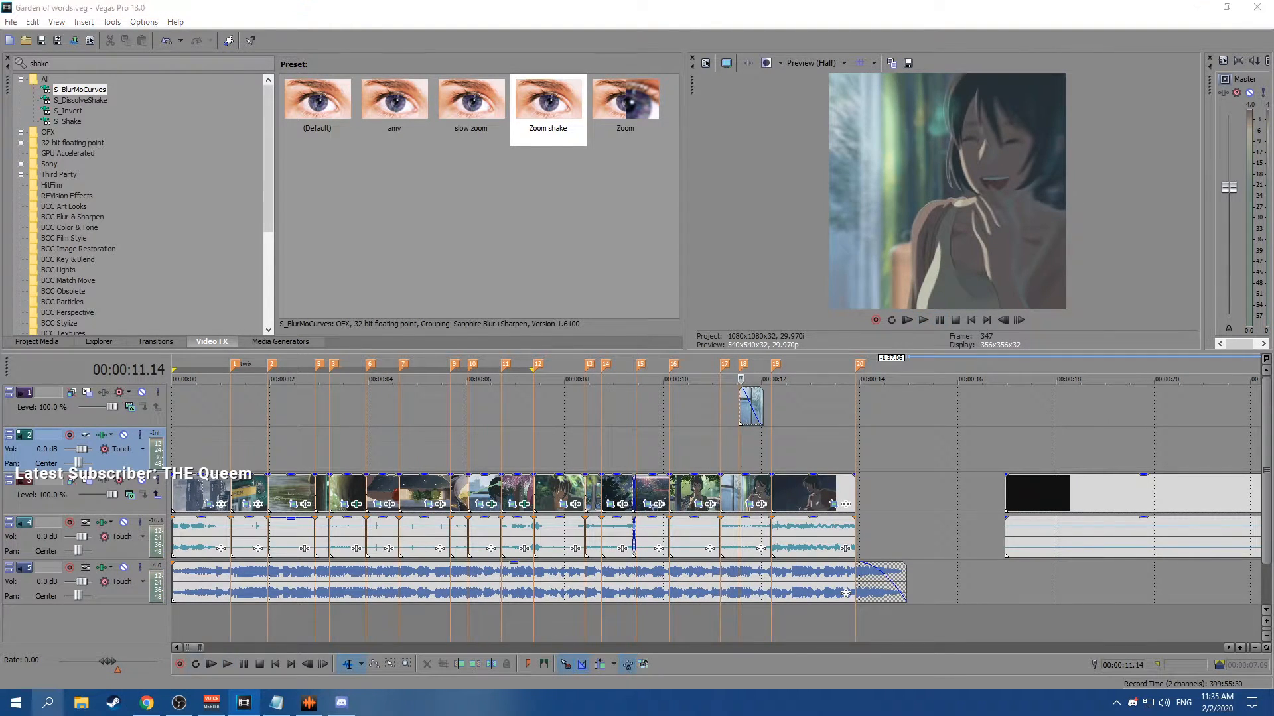
Search Windows for "eos", launch the EOS pairing software and accept its Windows Firewall changes.
click(47, 702)
text(eos)
key(Return)
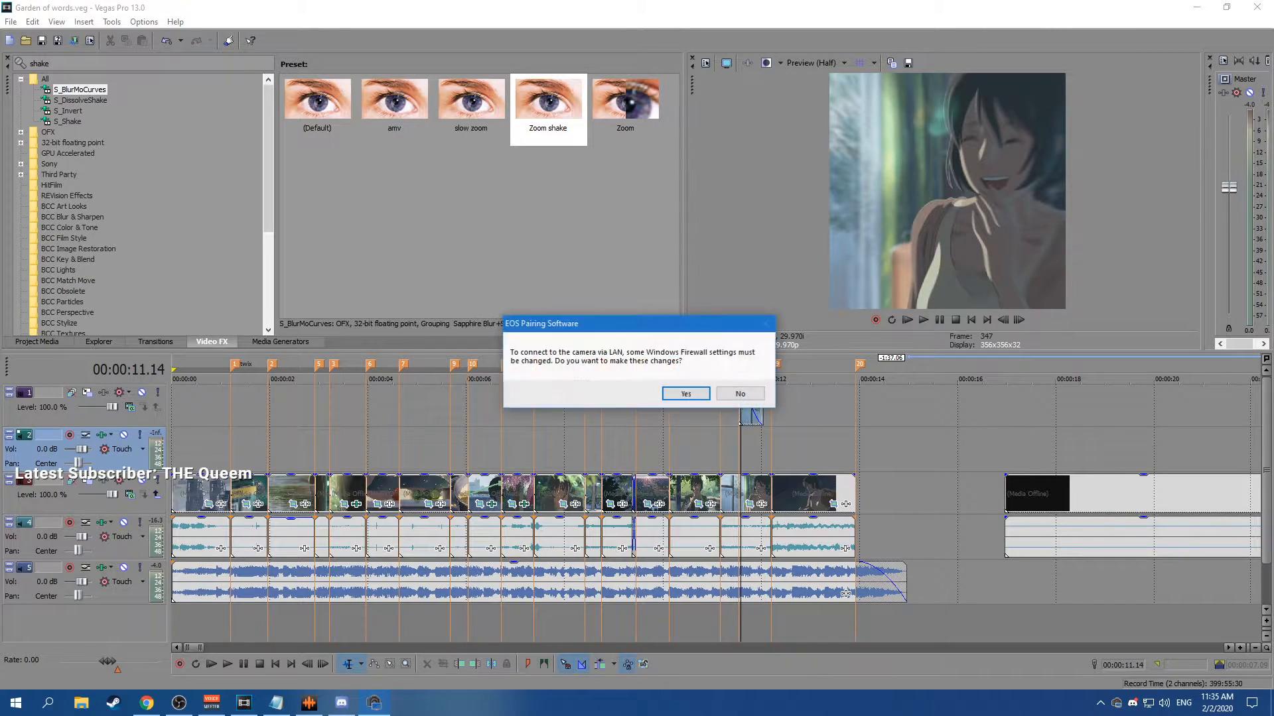
key(Return)
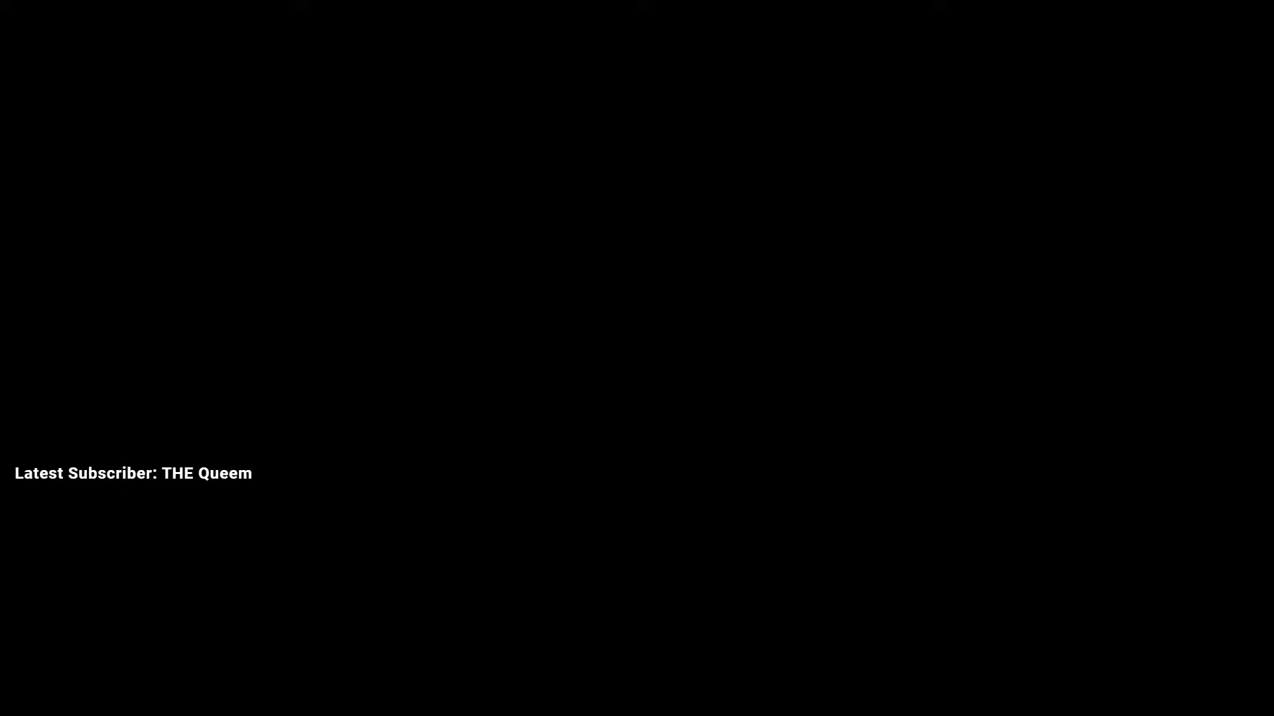
Search Windows for "eos" again, launch EOS Utility 2 and shift its window toward the middle of the screen.
key(super+s)
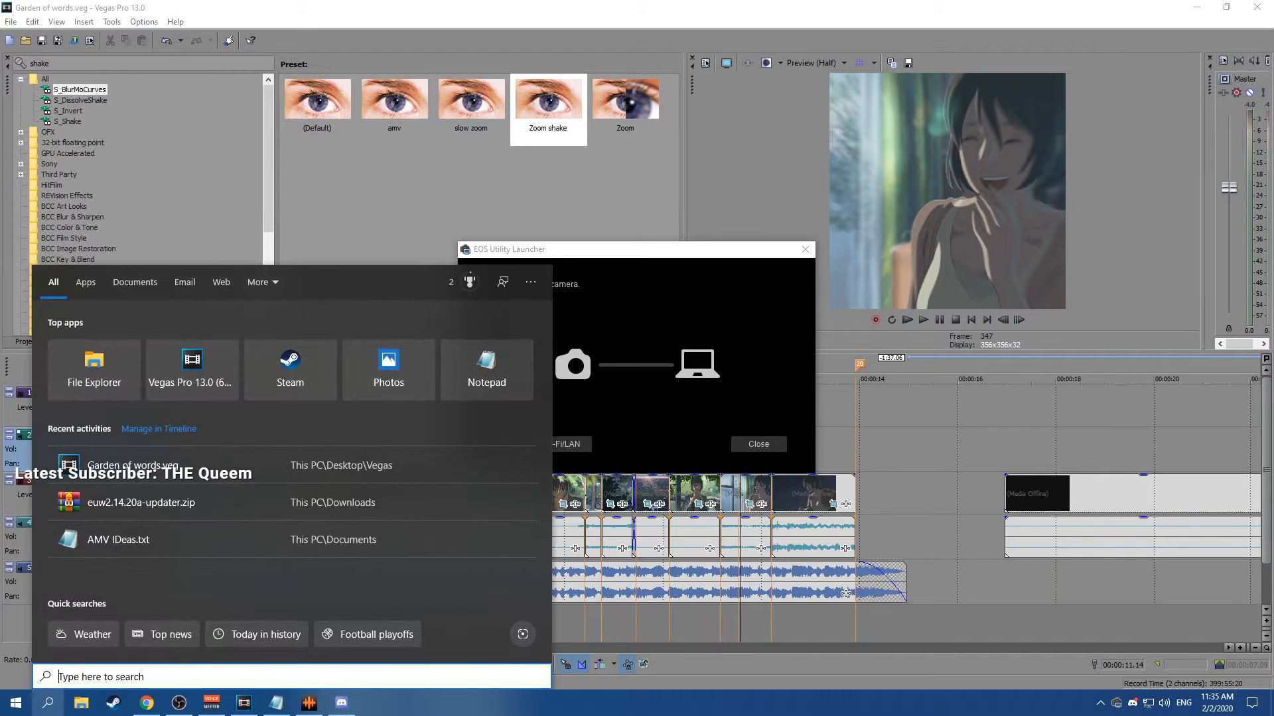
text(eos)
key(Down)
key(Return)
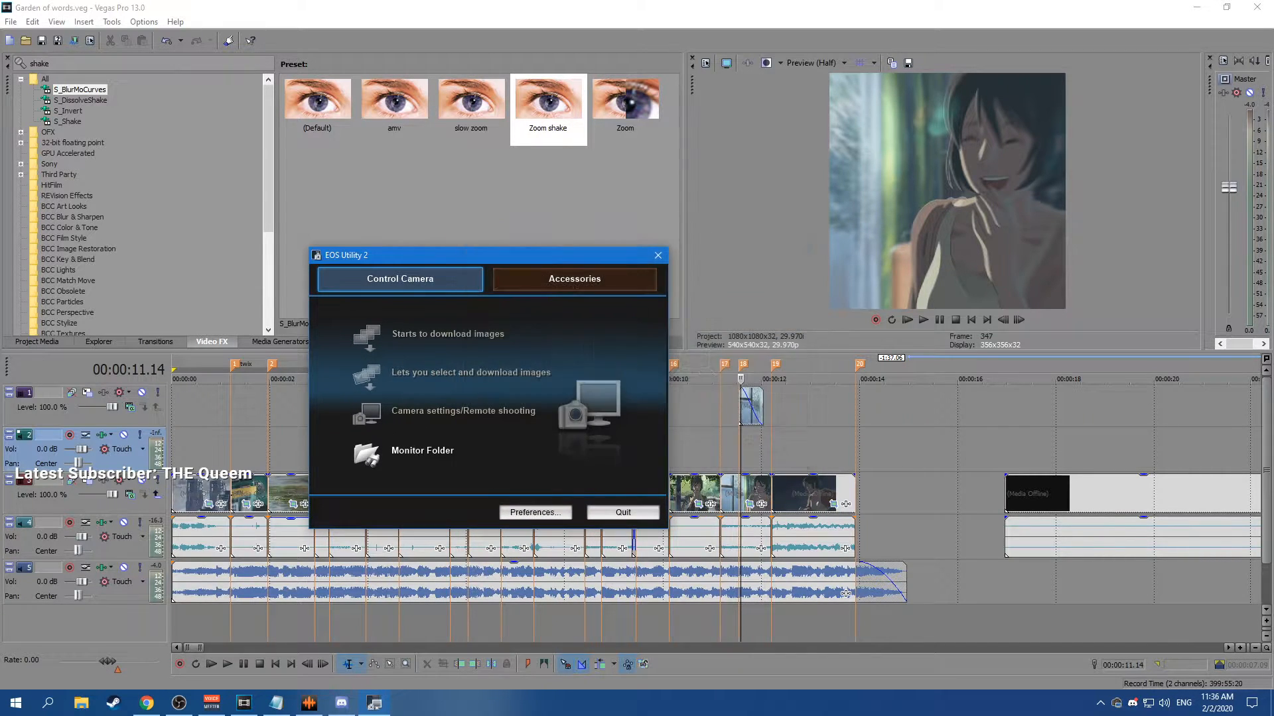
drag(487, 256, 602, 223)
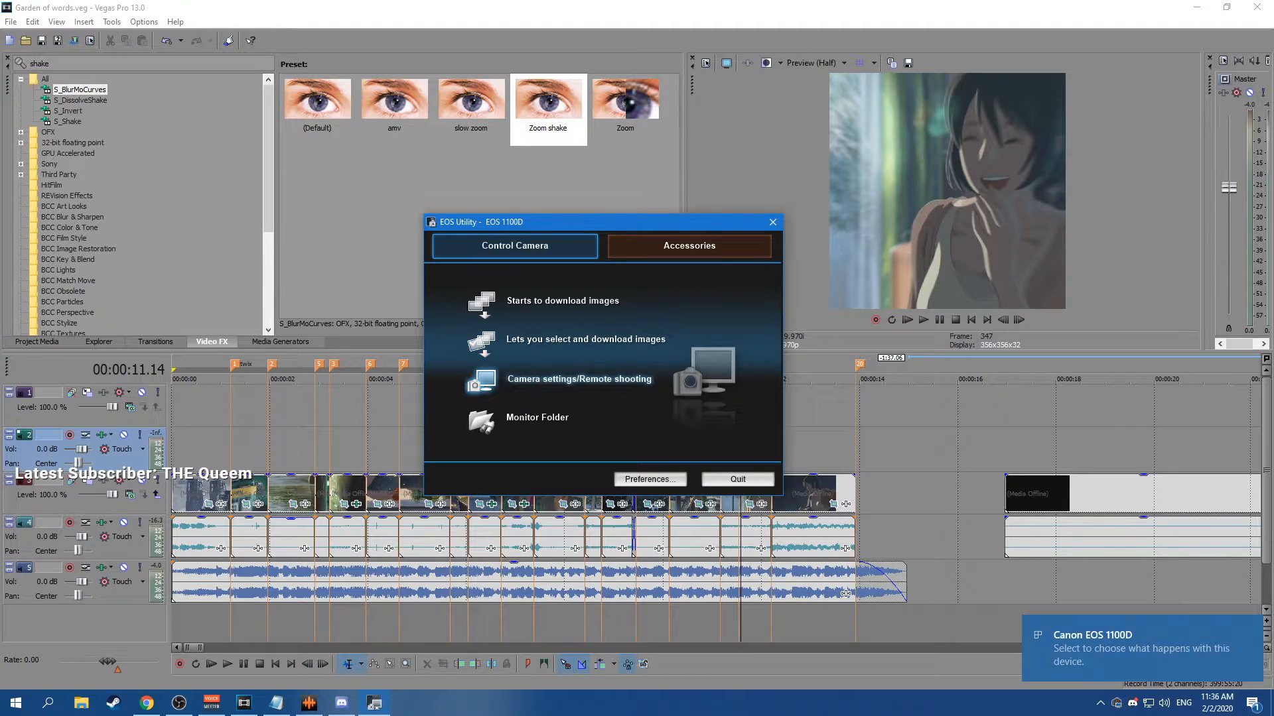
Start Camera settings/Remote shooting for the EOS 1100D, run a test shooting in the live view and close the test image.
click(578, 379)
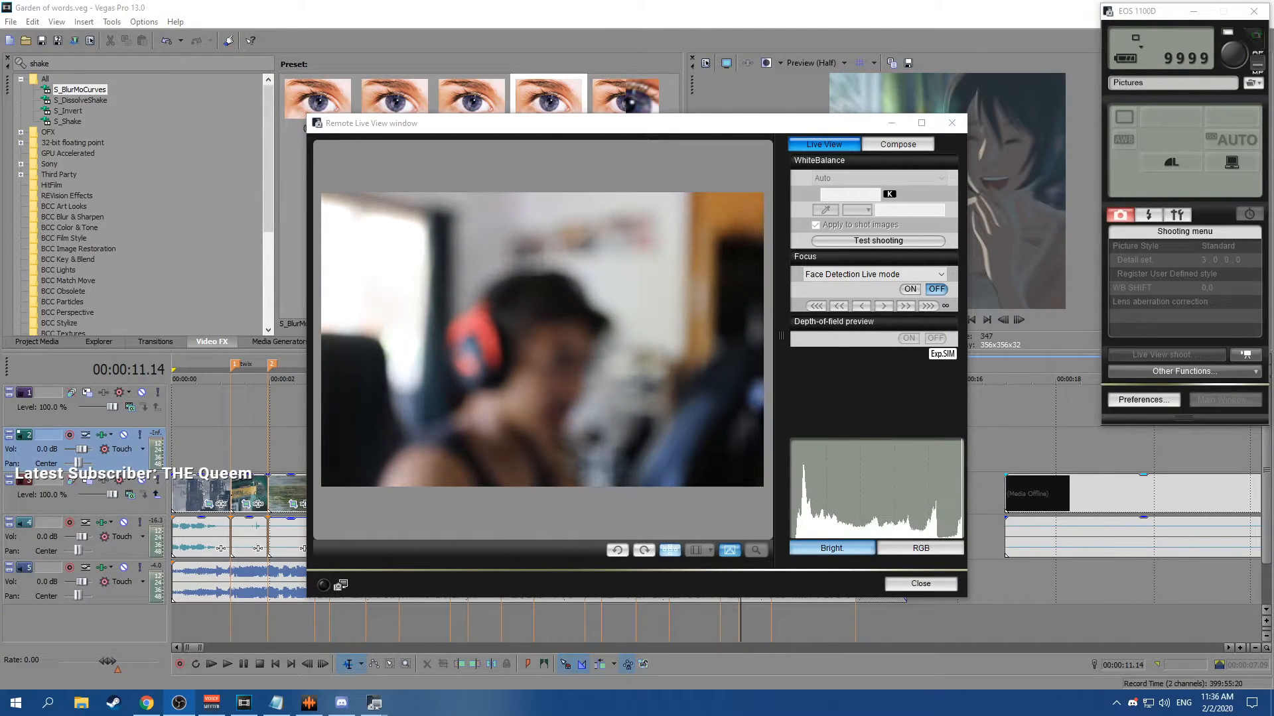
click(878, 241)
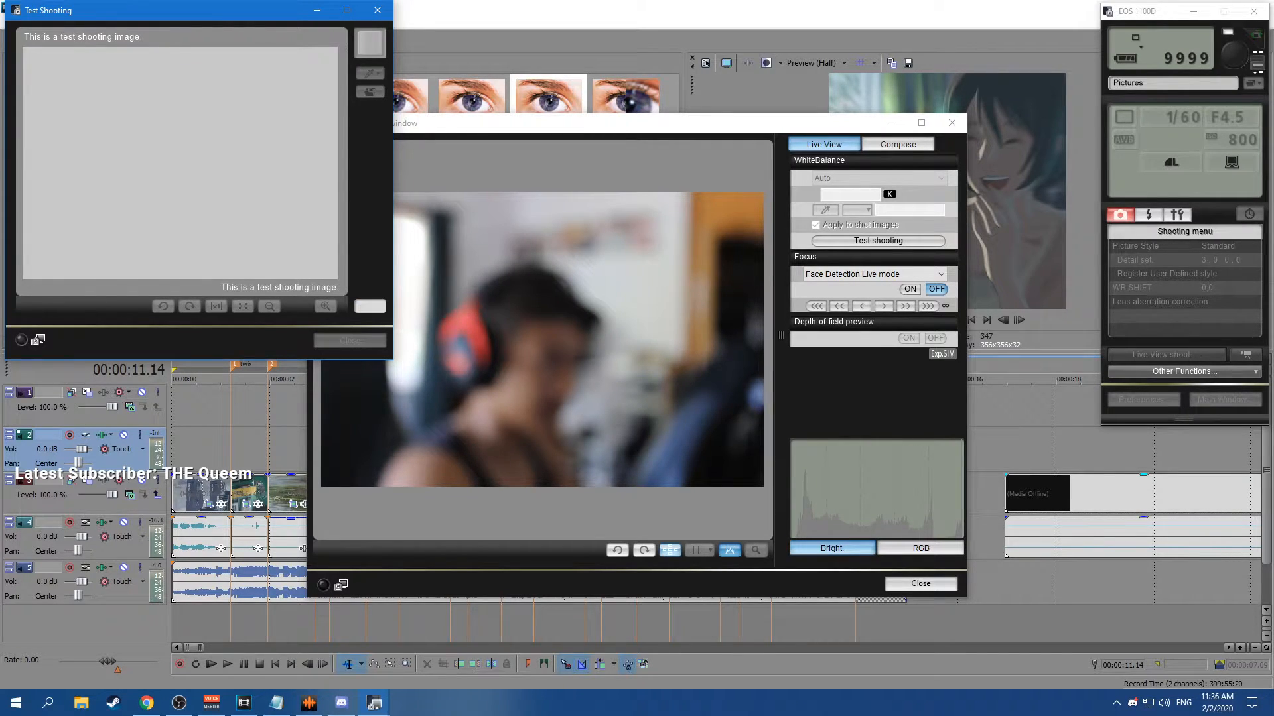
click(377, 10)
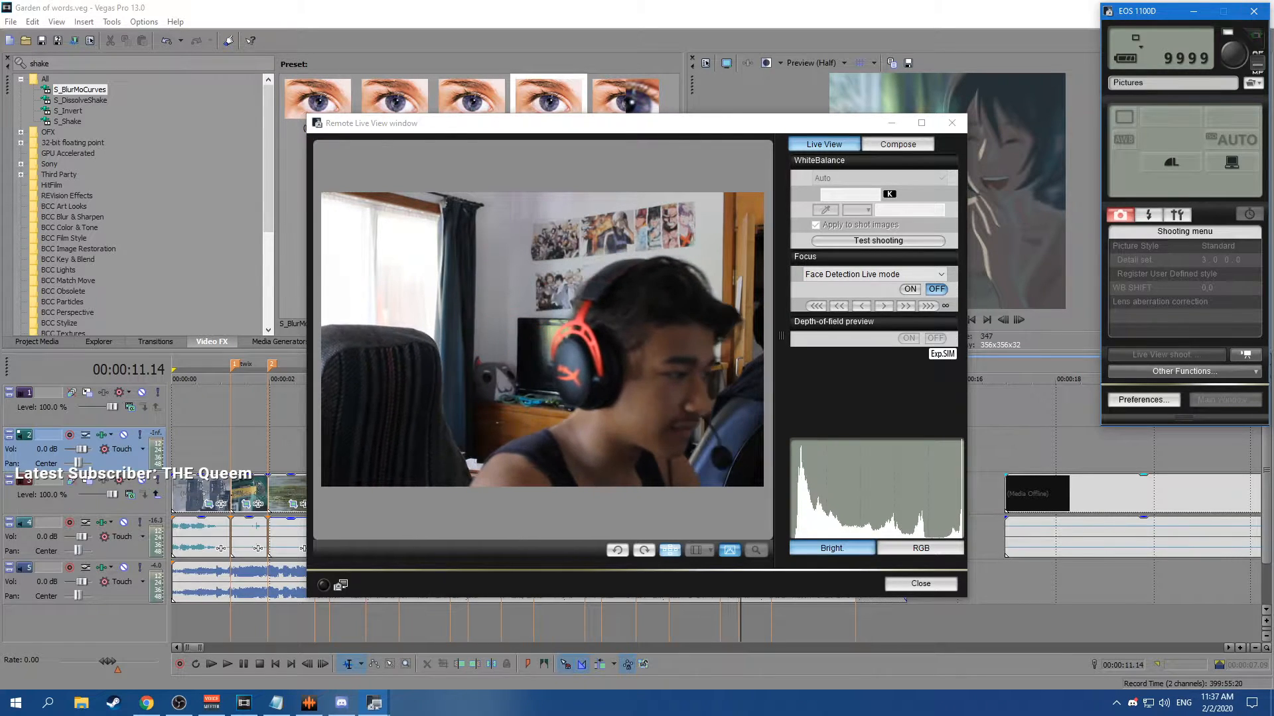
Turn off the AF point display in the Remote Live View window and move the window off this screen.
click(670, 551)
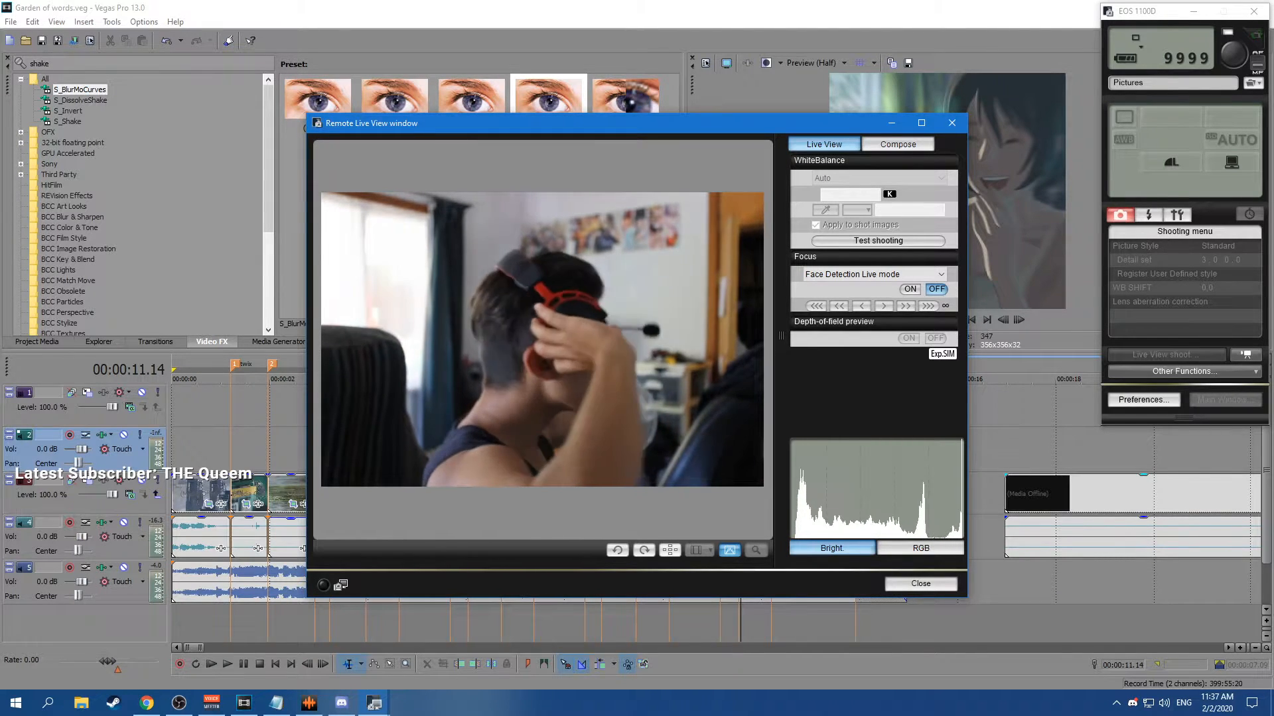
drag(862, 123, 1273, 219)
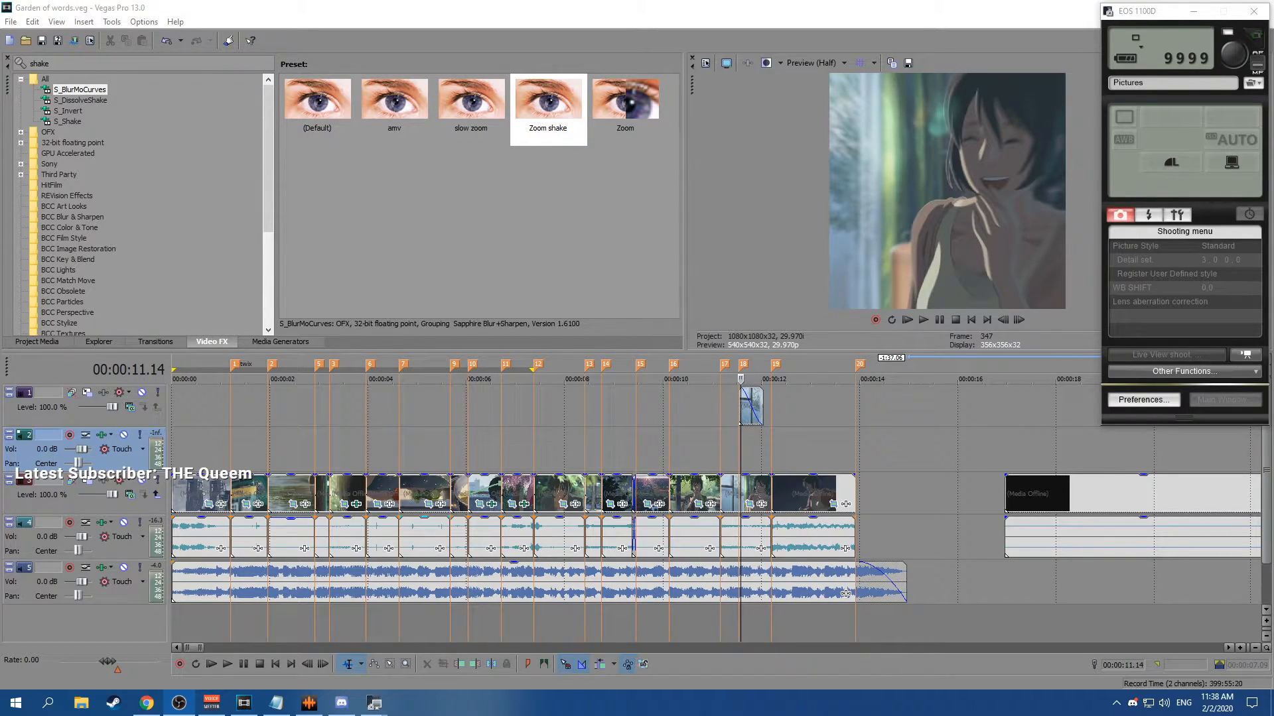
Switch back to Vegas Pro and select the first clip on track 3 near the start of the timeline.
click(195, 379)
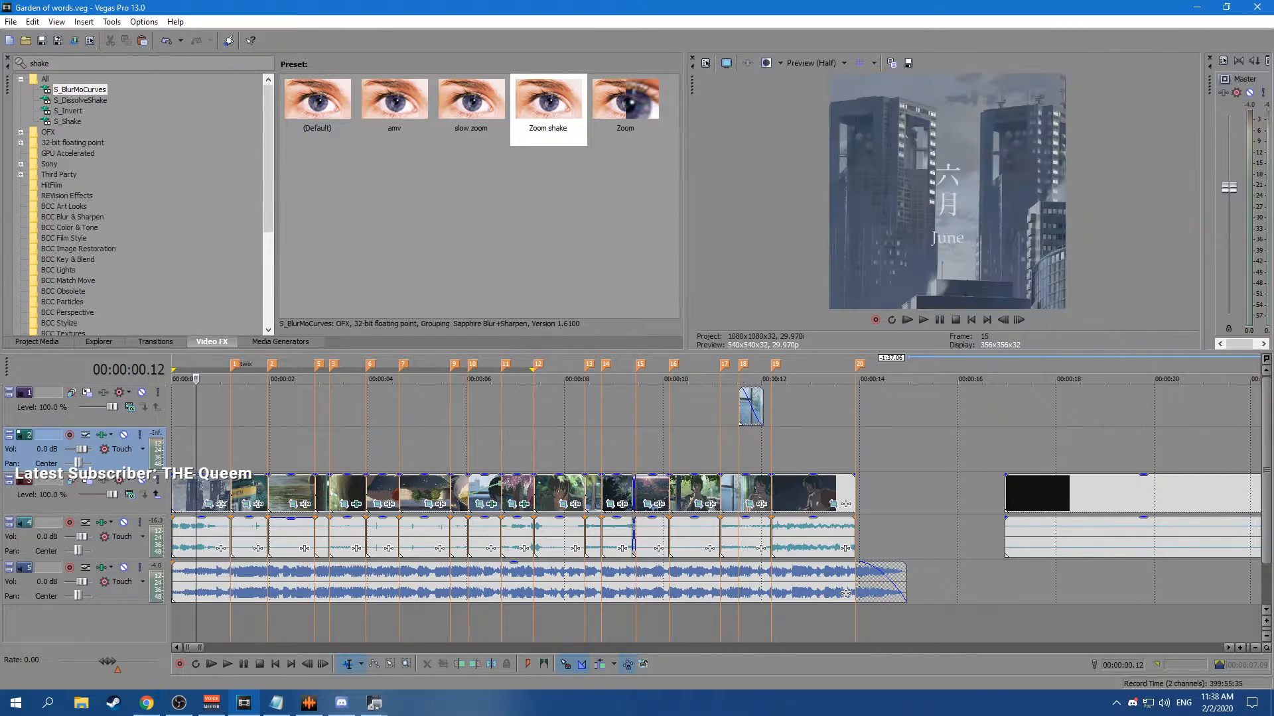
mouse_move(195, 379)
mouse_down()
mouse_move(339, 378)
mouse_move(172, 379)
mouse_up()
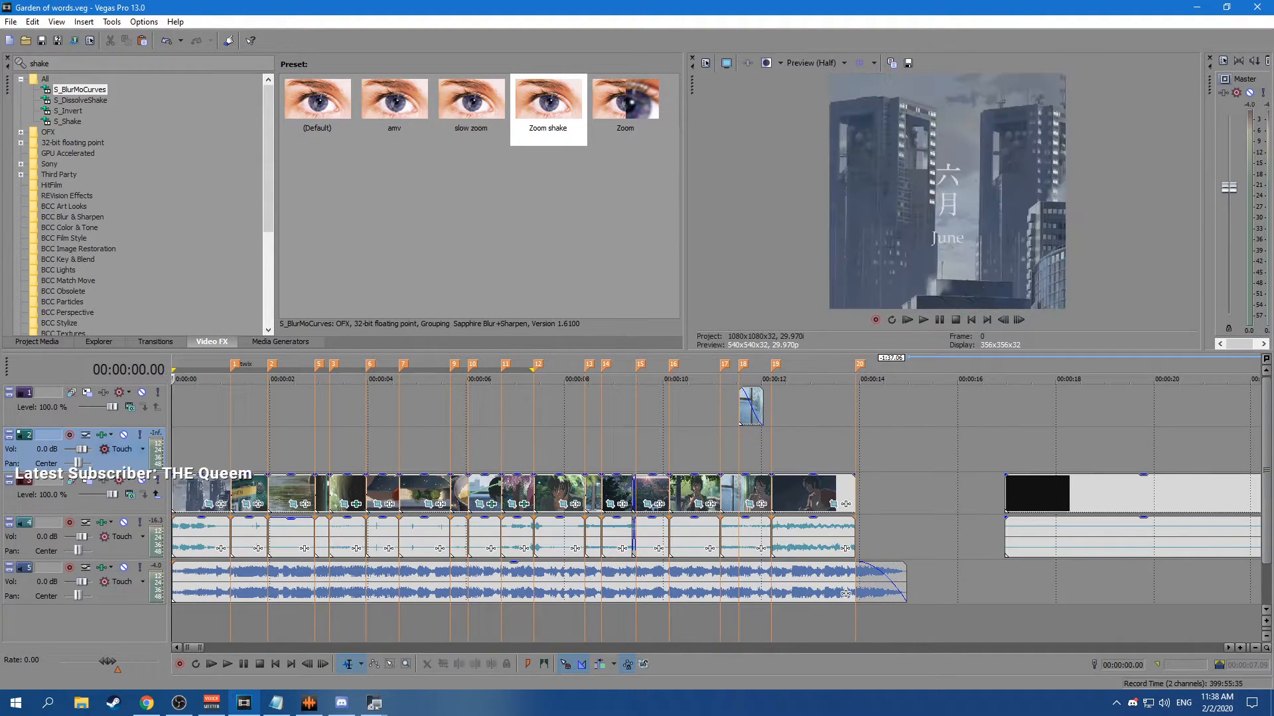
click(183, 493)
Open and dismiss the track 3 effects chooser, and clear the search in the Video FX list.
click(103, 480)
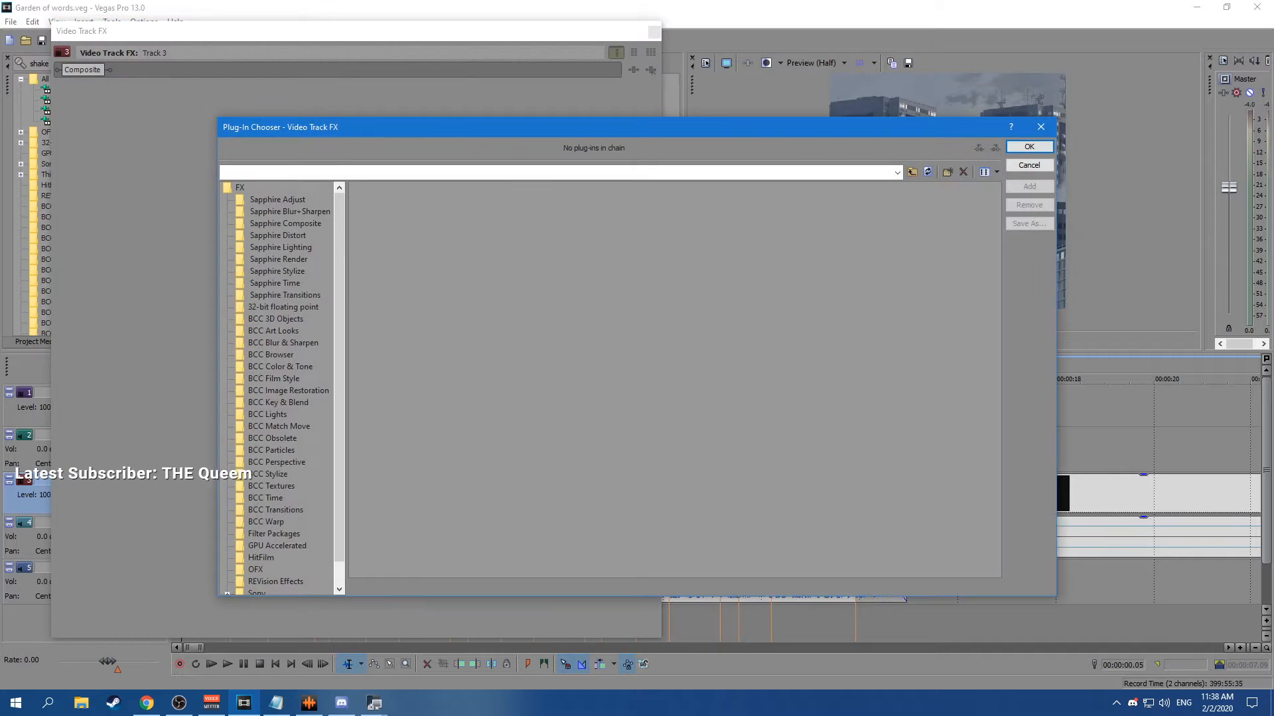
click(1040, 126)
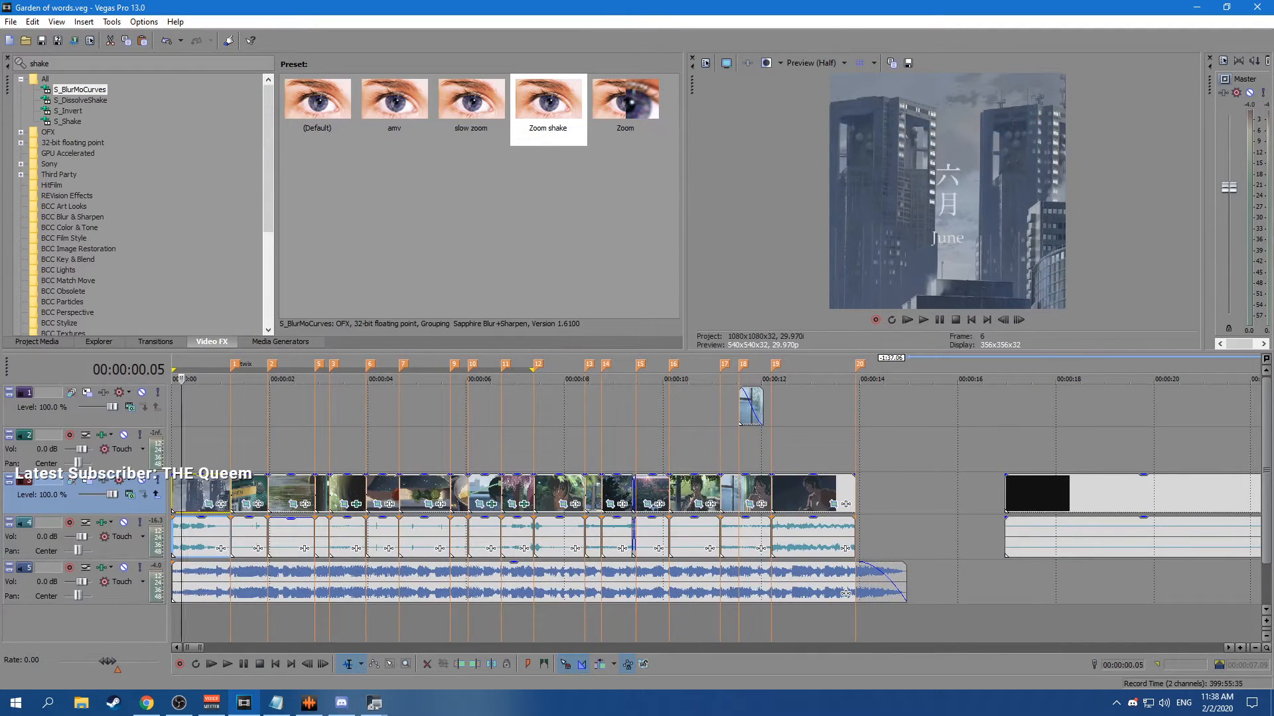
drag(61, 63, 29, 63)
key(BackSpace)
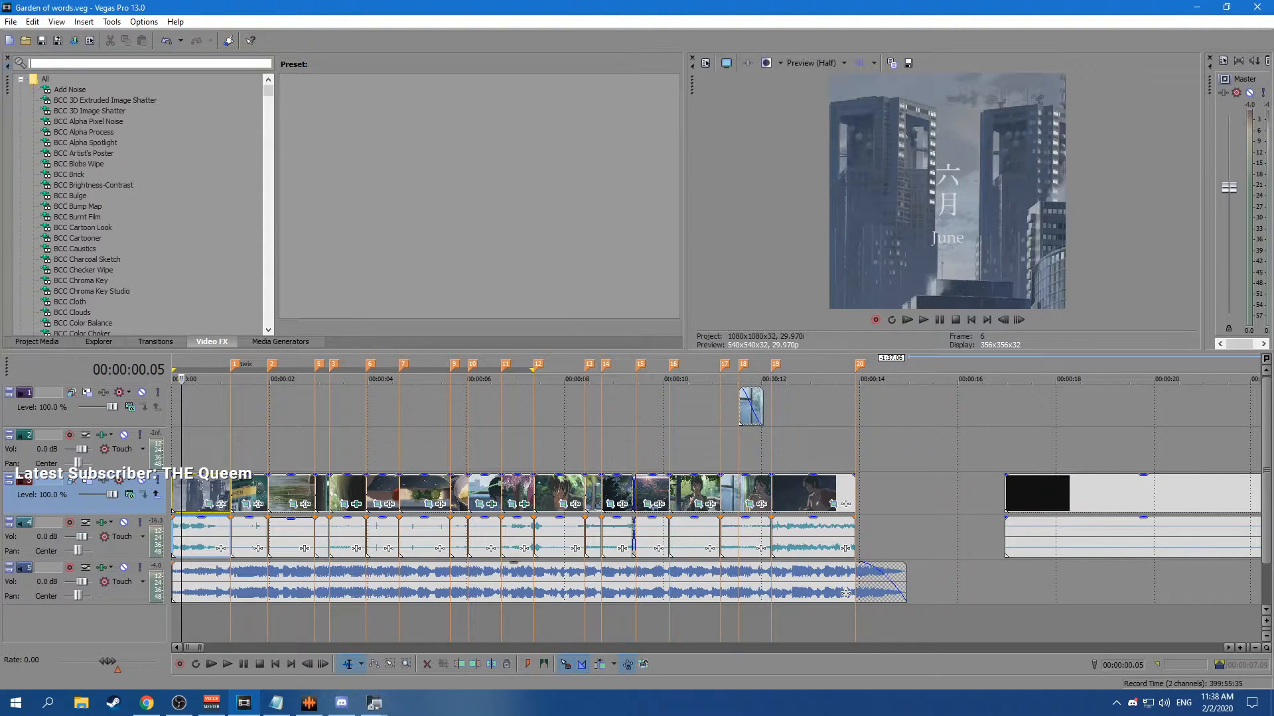
Search the video effects for "hit", try HitFilm TV Damage version 1.1 on track 3 and remove it.
text(hit)
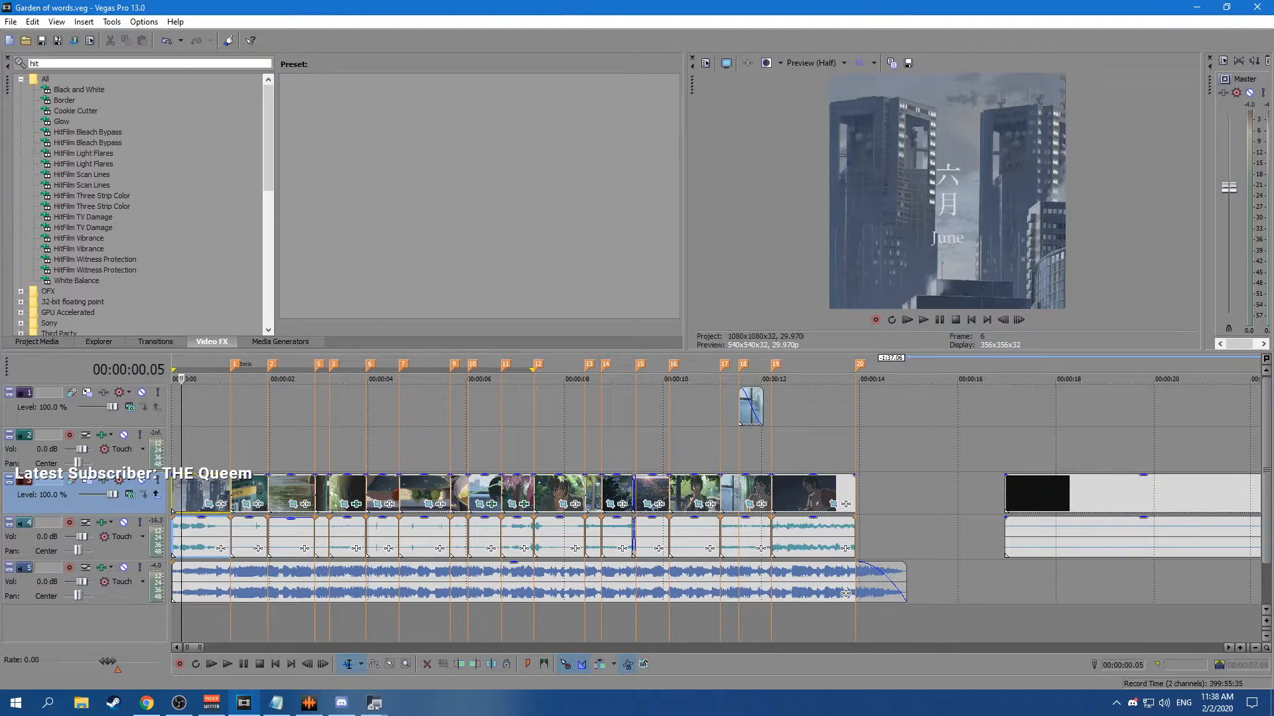
click(83, 217)
click(83, 228)
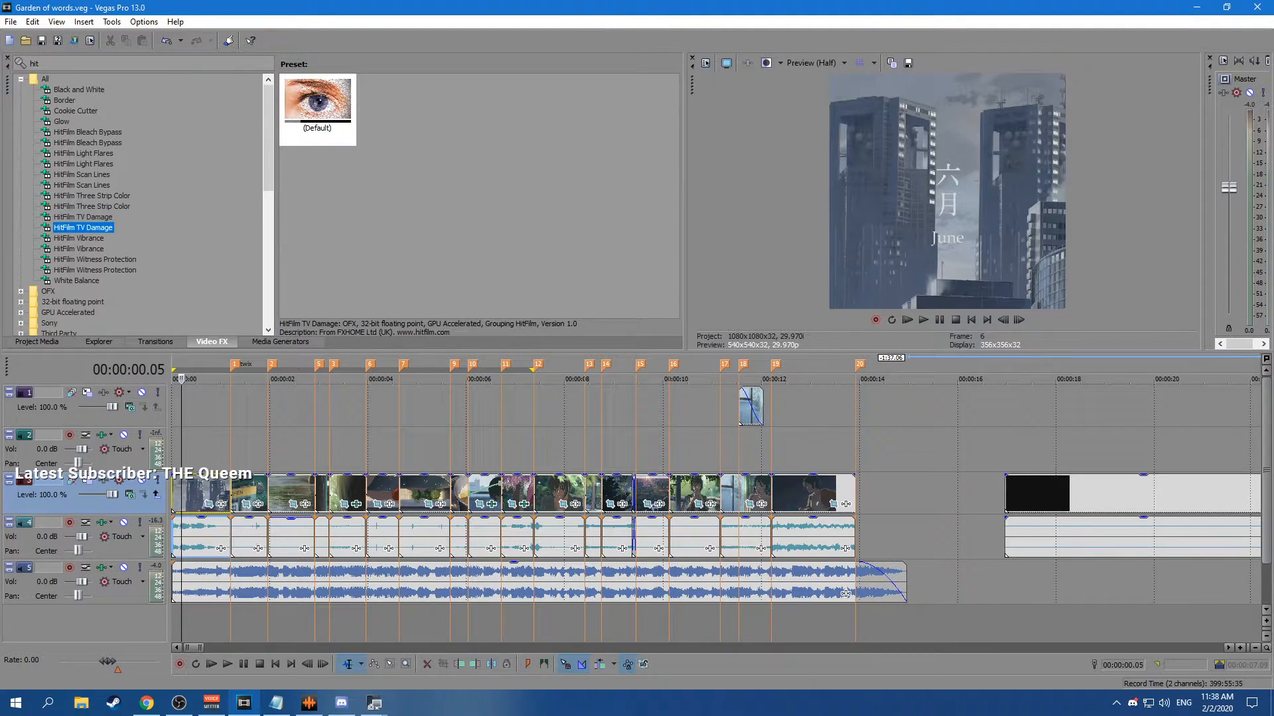
click(317, 106)
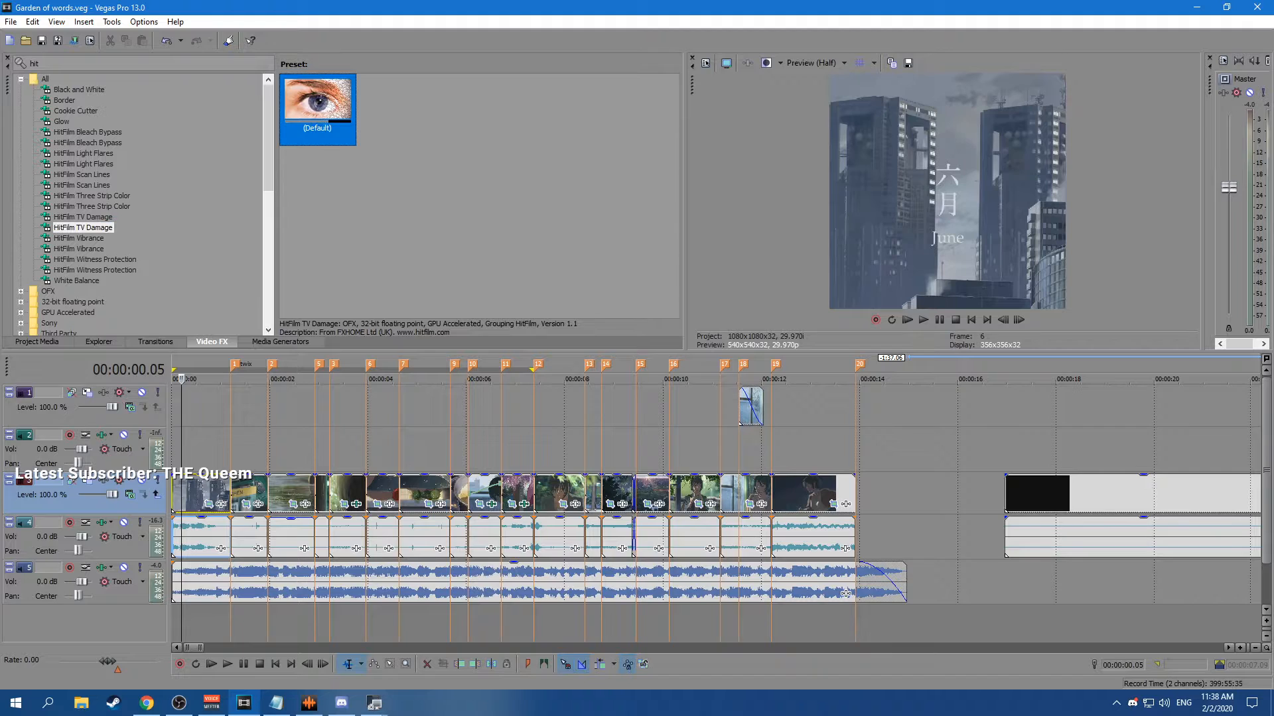
drag(317, 107, 51, 506)
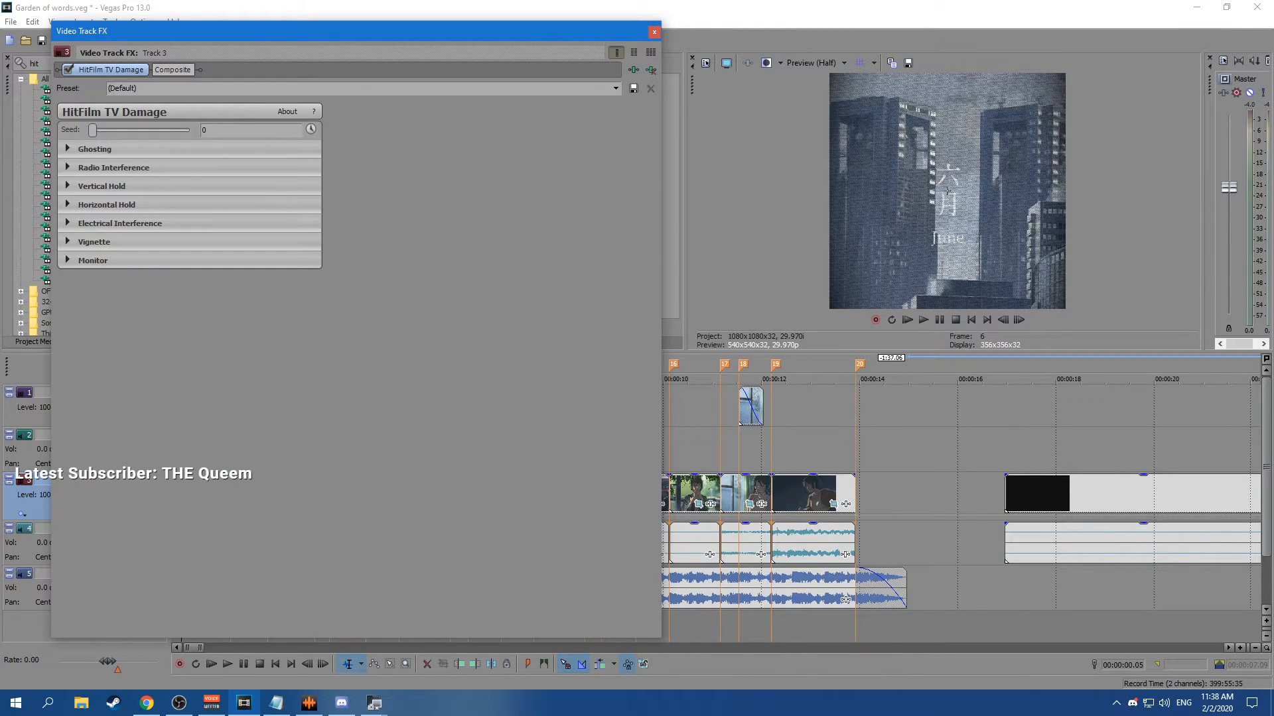
click(651, 69)
Try HitFilm TV Damage version 1.0 on track 3, look at its Ghosting settings and remove the effect.
click(83, 217)
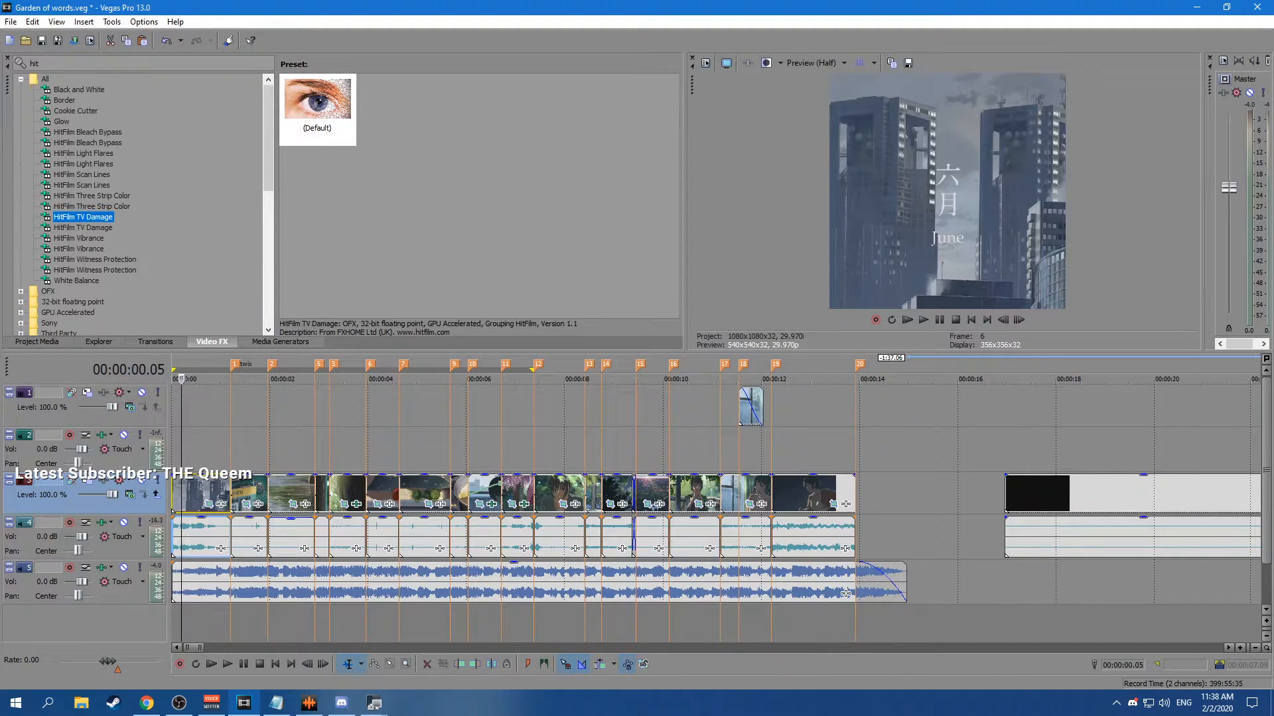
drag(317, 106, 52, 505)
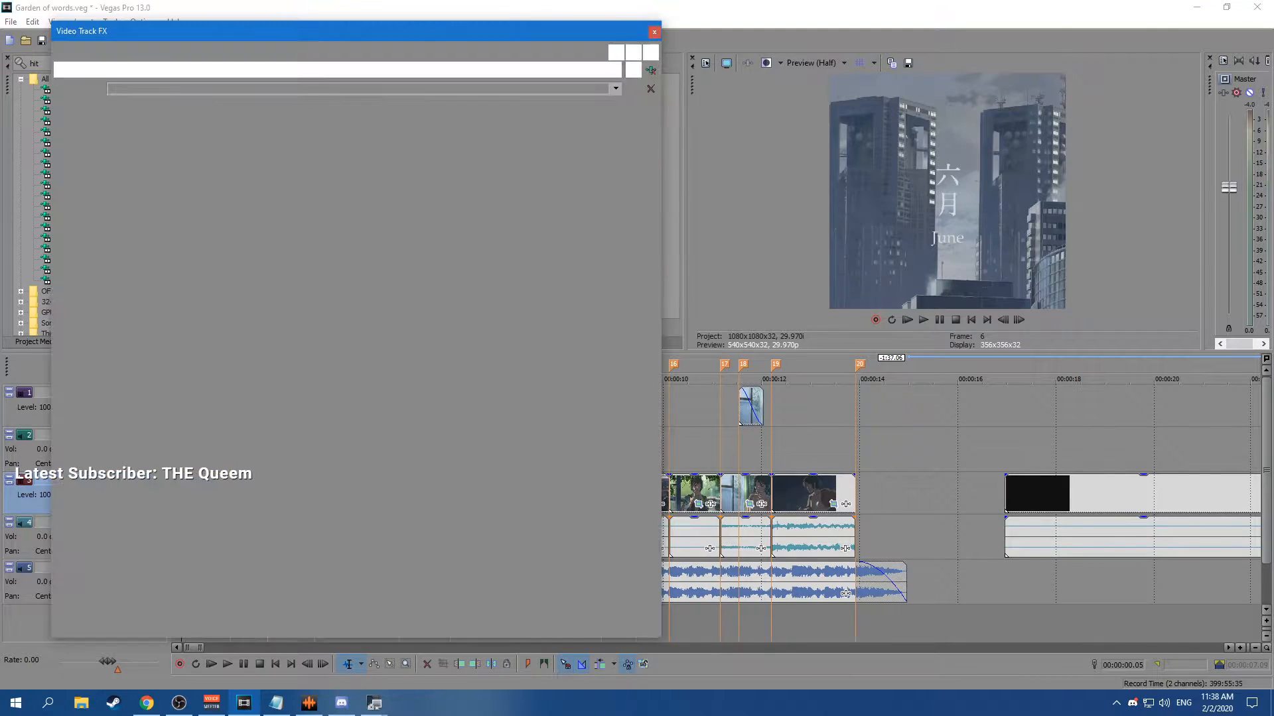
click(68, 149)
click(68, 148)
click(654, 31)
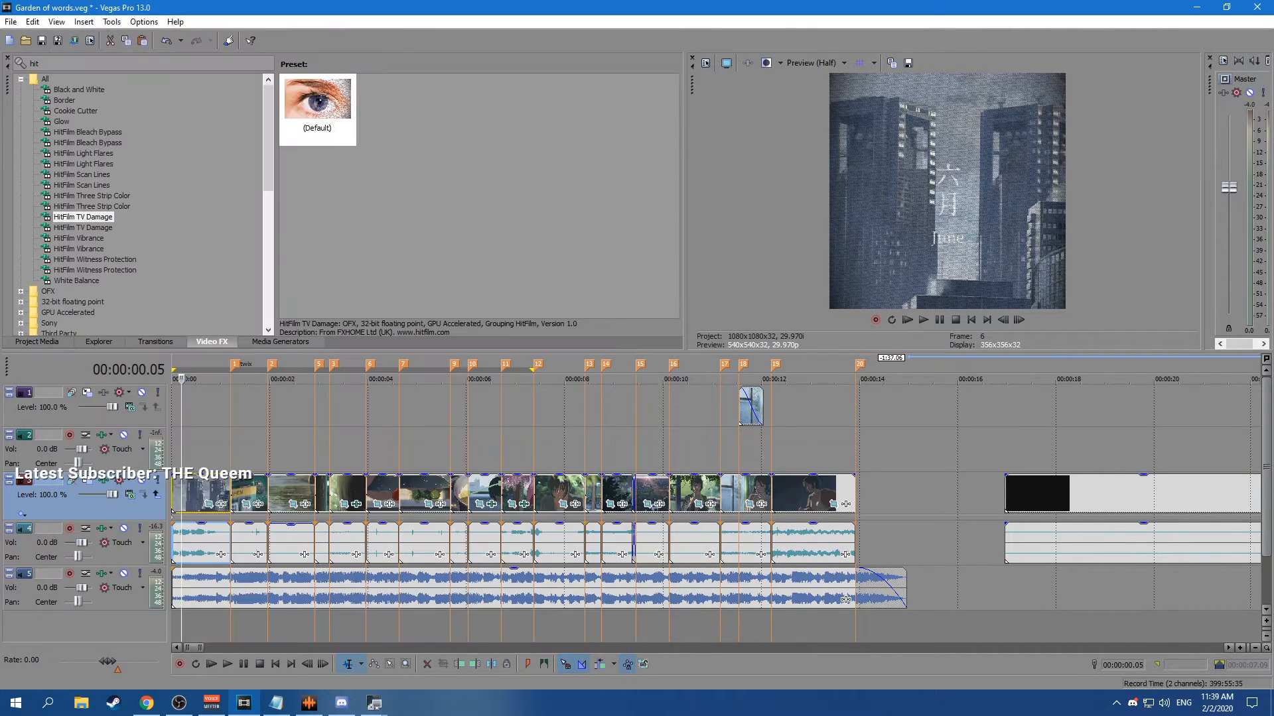
click(119, 481)
click(634, 70)
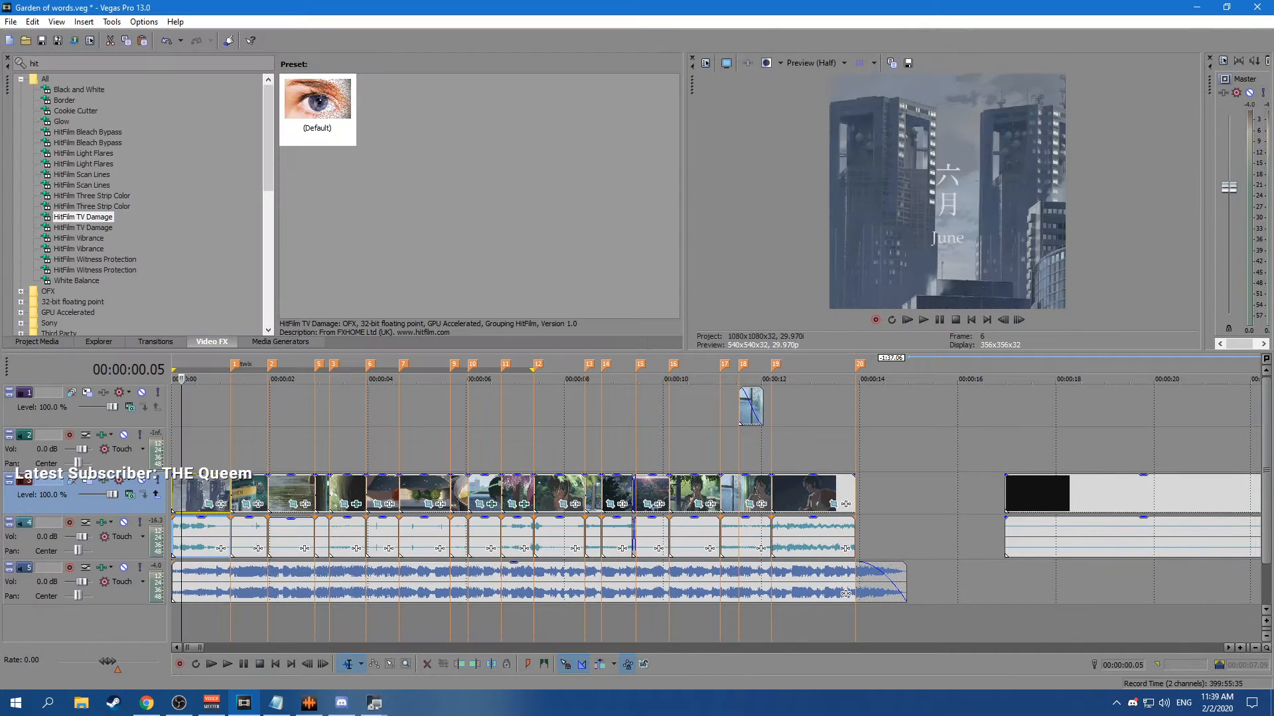
Look through the presets of the listed HitFilm effects, from Bleach Bypass down to Witness Protection and White Balance.
click(87, 132)
click(87, 143)
click(84, 153)
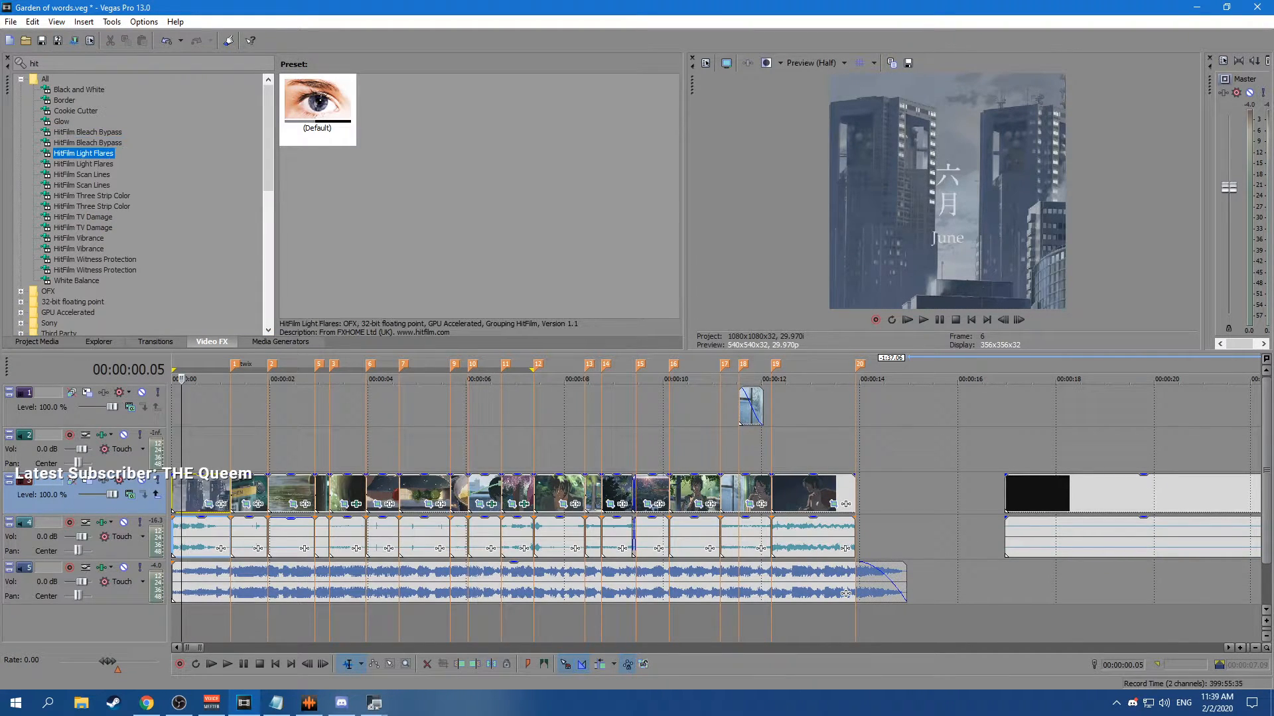
key(alt+Tab)
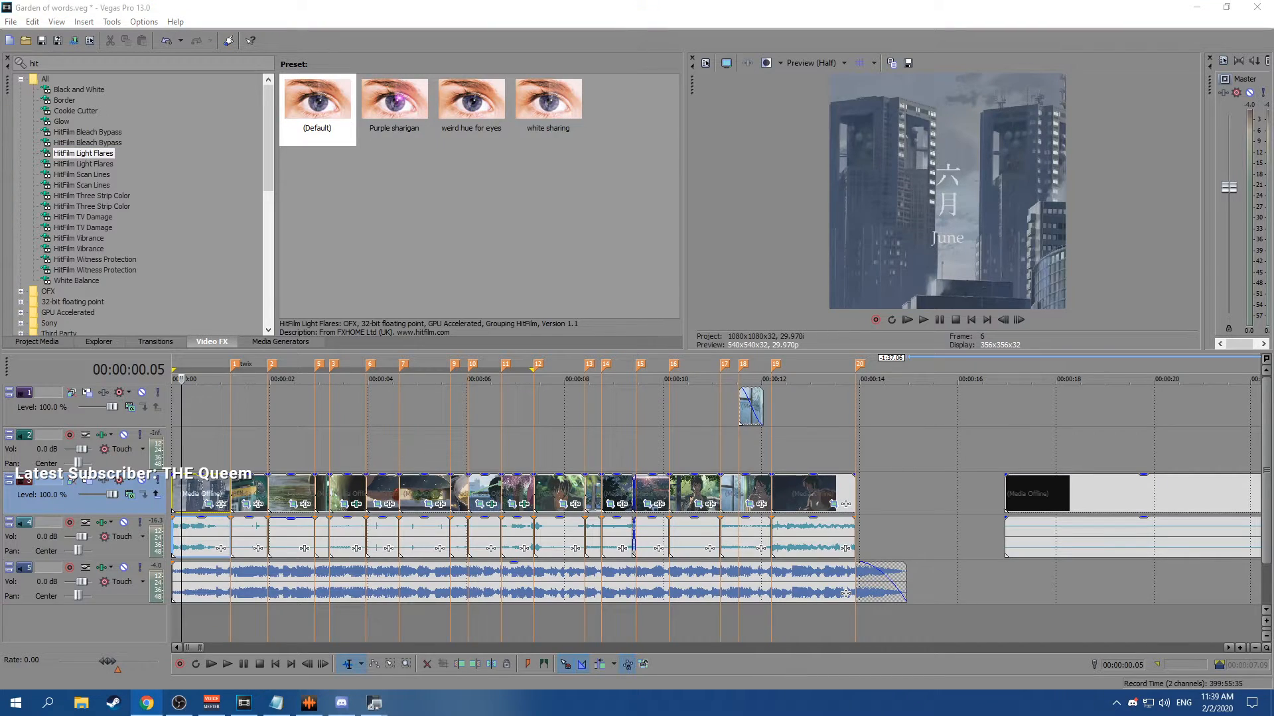
click(84, 164)
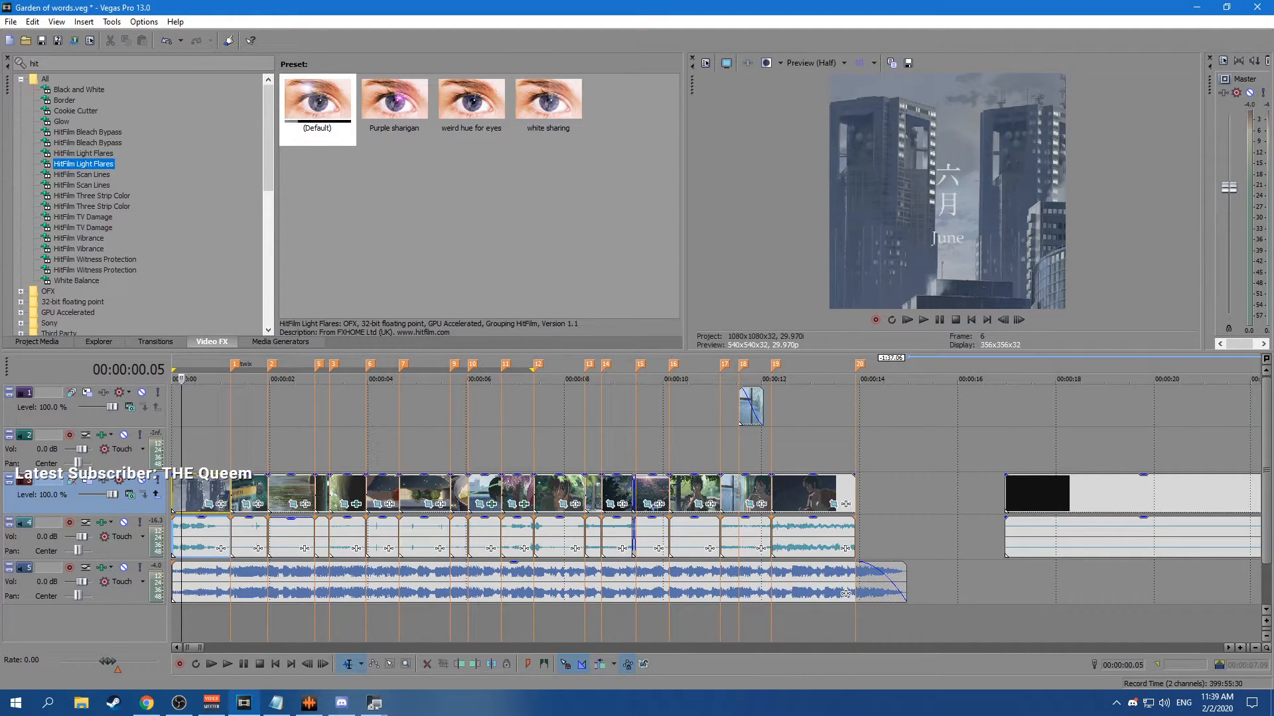
click(82, 175)
key(Down)
key(Down)
key(Down)
key(Down)
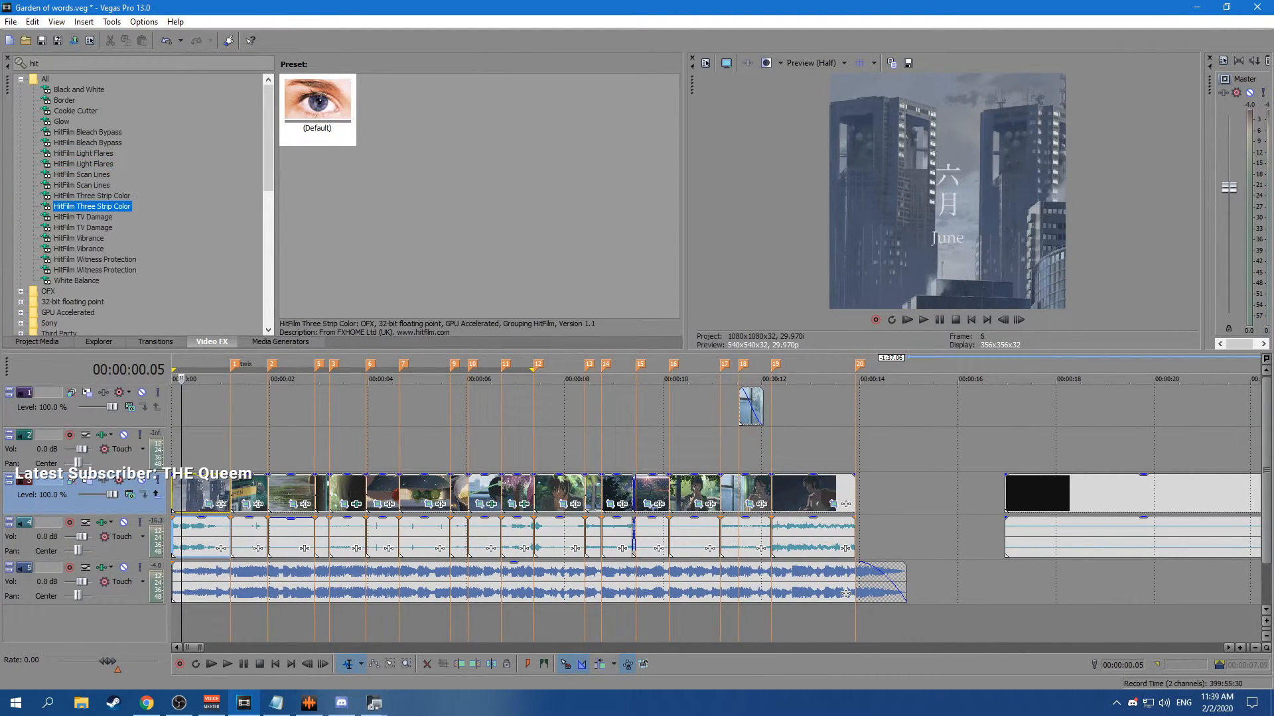
key(Down)
key(Down)
key(Down)
key(Down)
key(Down)
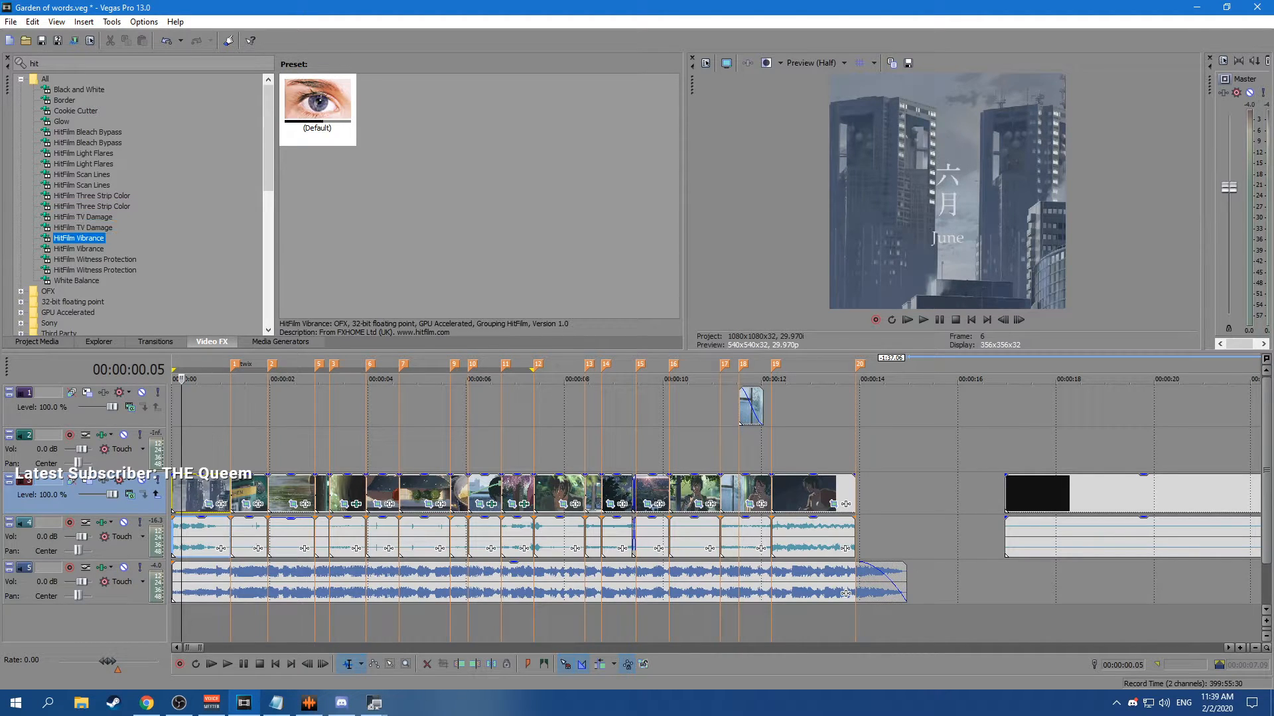
key(Down)
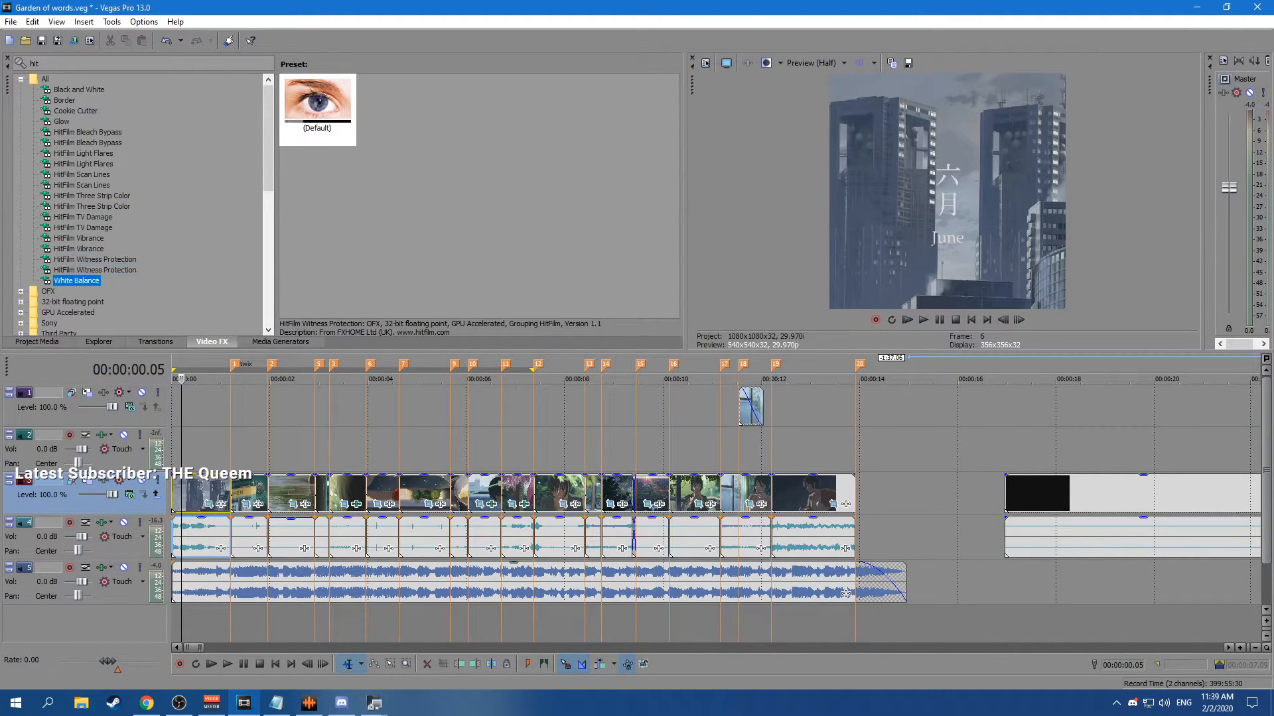
Try HitFilm Bleach Bypass on track 3 with Amount 0 and 100 and Silver Source Intensity, and remove the effect.
click(87, 132)
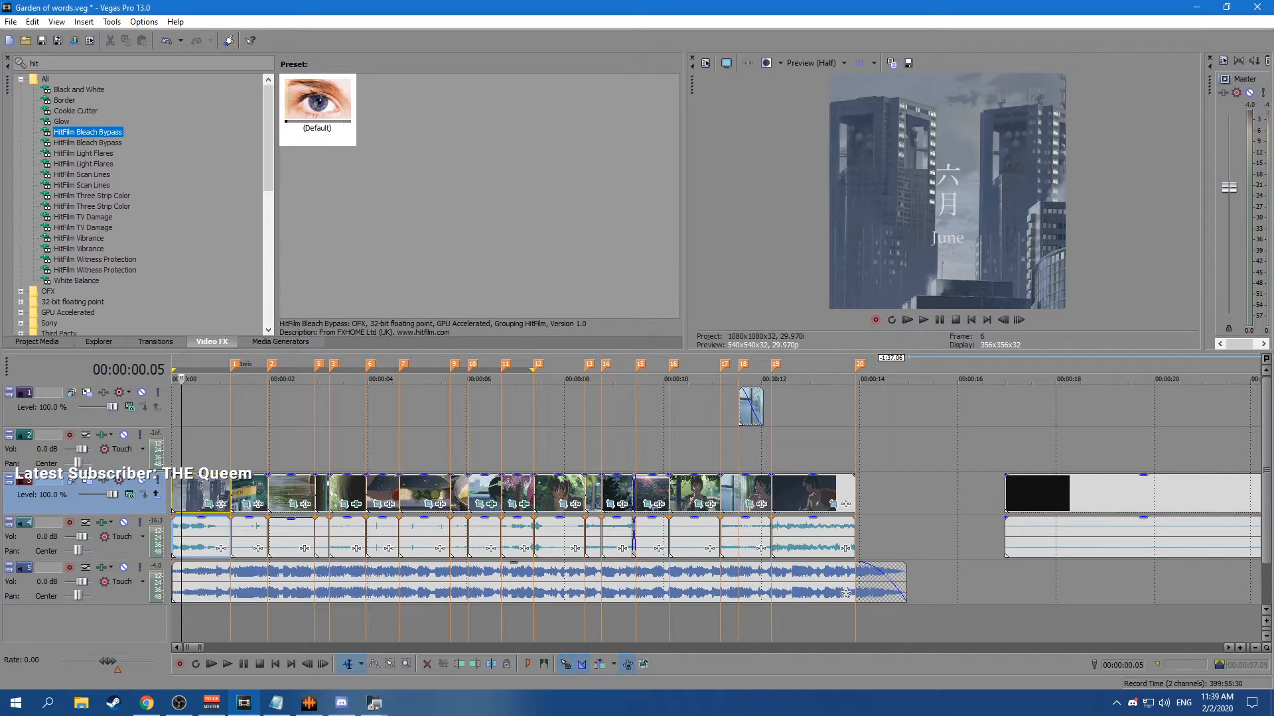
drag(317, 103, 49, 501)
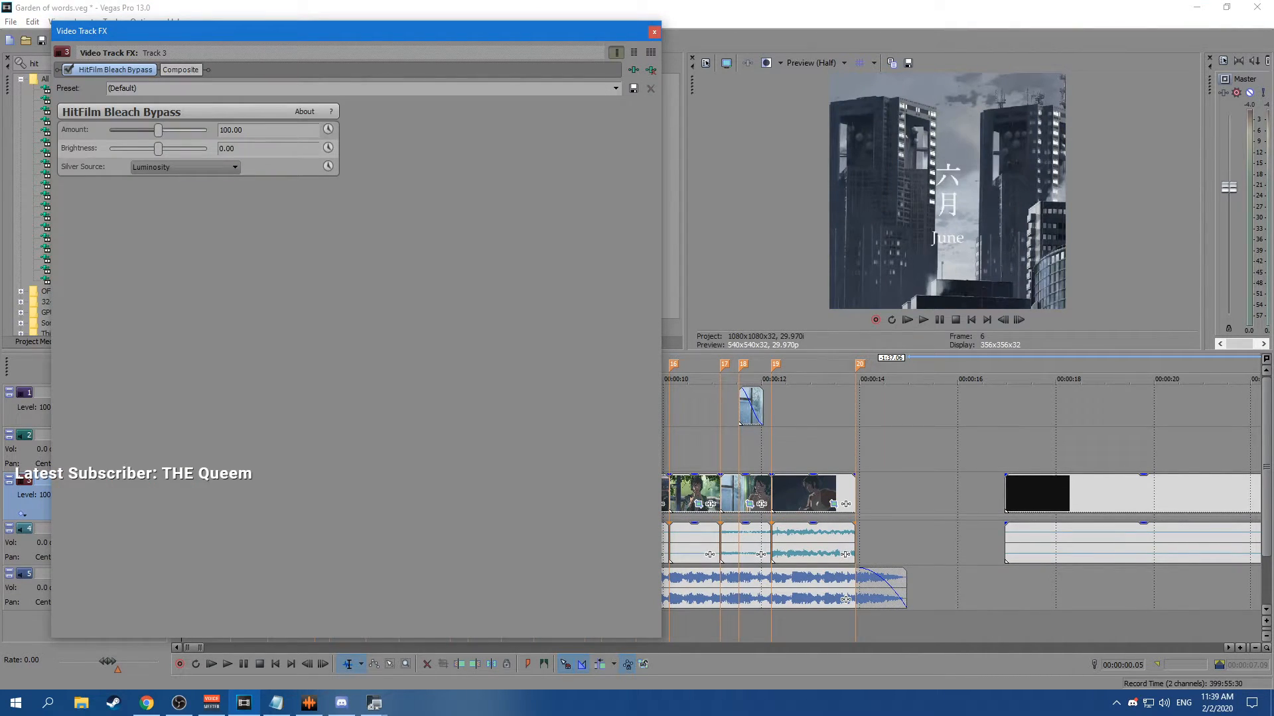
drag(158, 130, 110, 130)
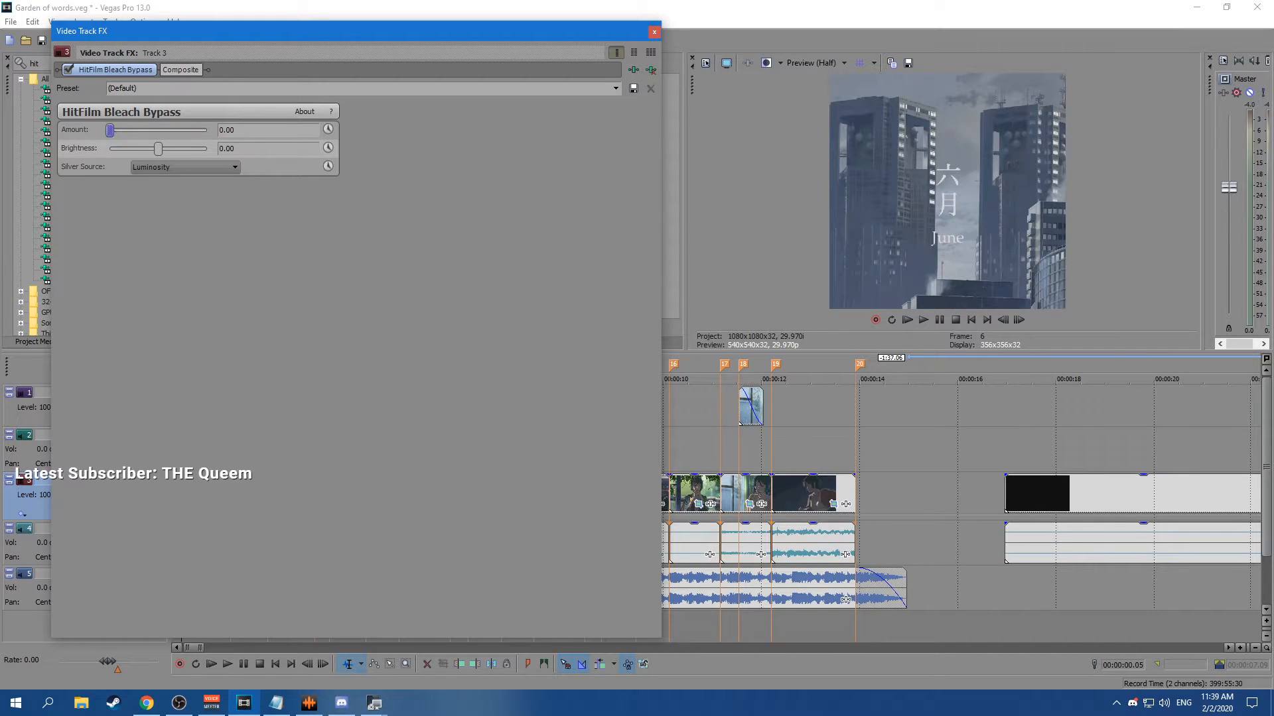
double_click(110, 130)
click(174, 167)
click(170, 180)
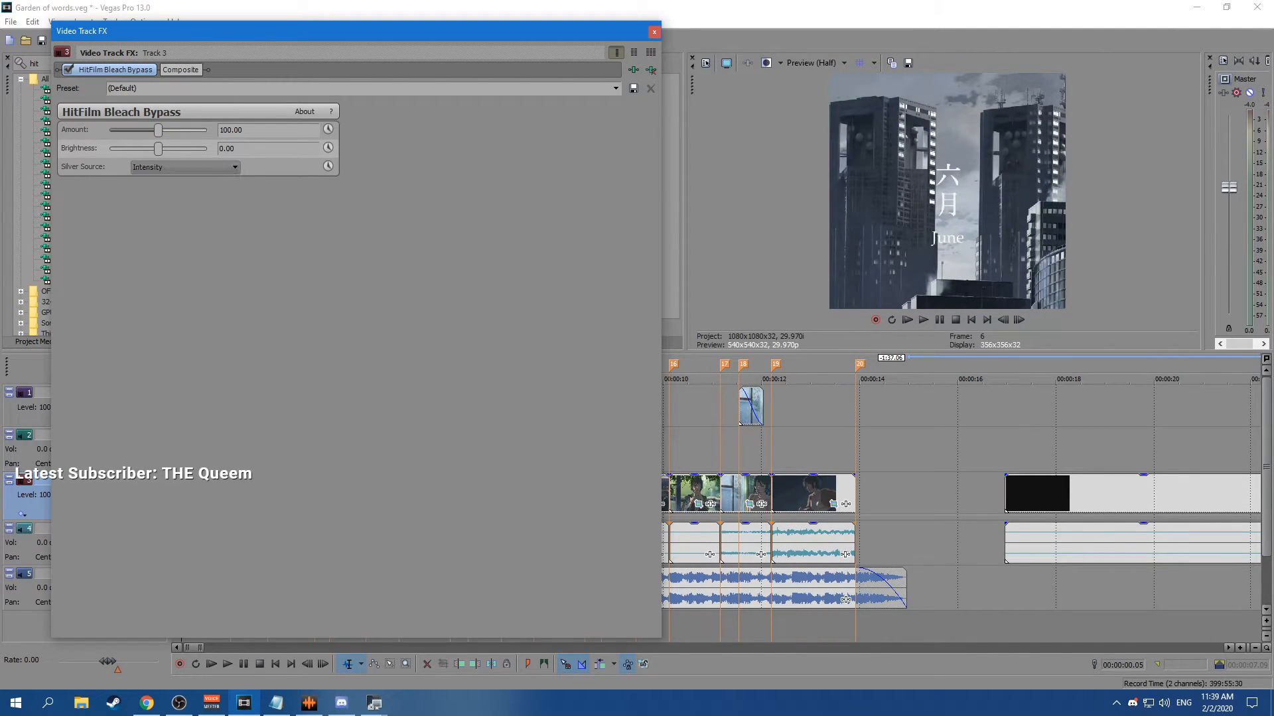
click(651, 70)
click(654, 32)
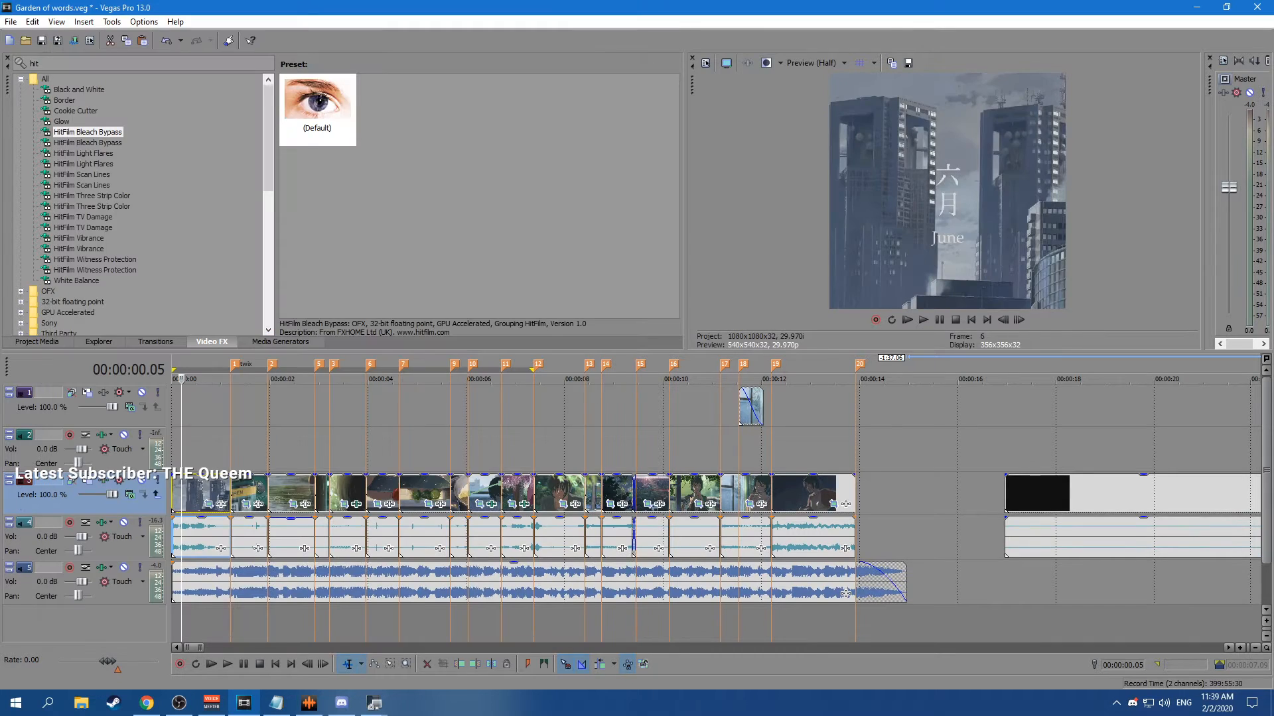
Search the video effects for "tv" and look through the presets of the TV damage effects.
click(91, 195)
key(Down)
key(Down)
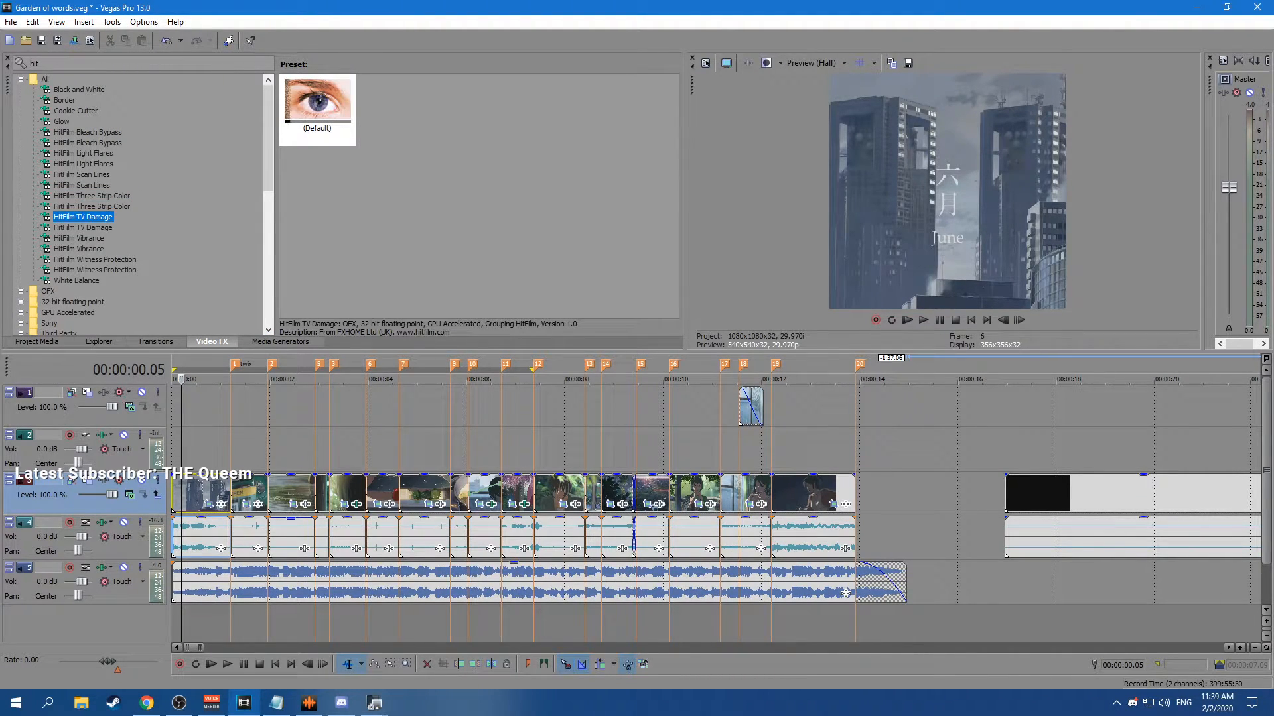
drag(48, 63, 29, 63)
key(BackSpace)
text(tv)
click(75, 132)
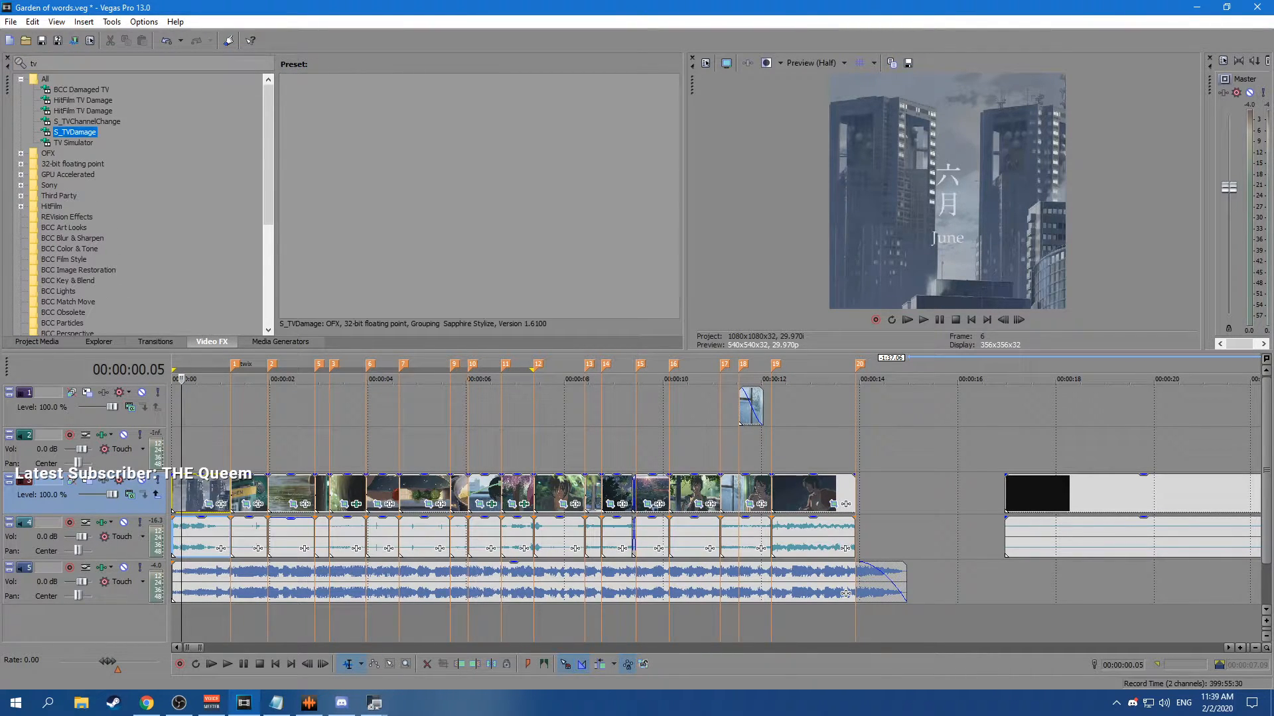
click(75, 132)
click(83, 111)
click(83, 100)
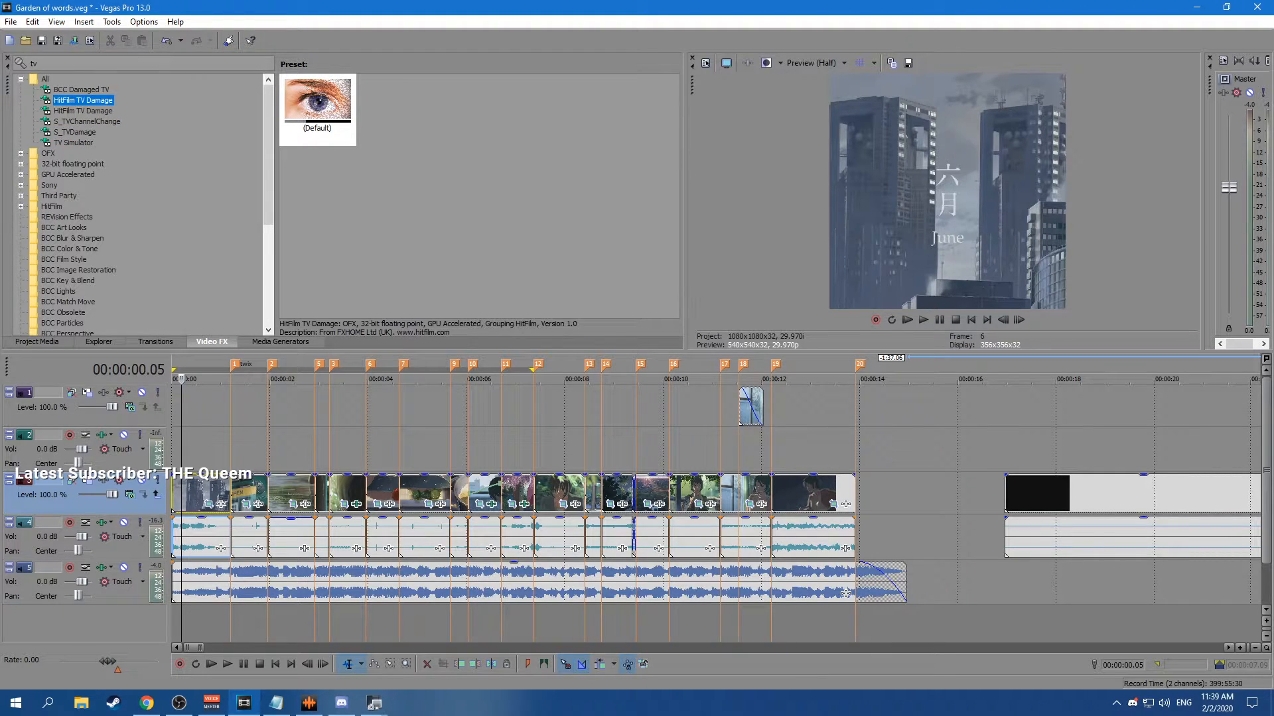
Try BCC Damaged TV on track 3 with Signal Strength and Breaking Frequency at 0, and remove the effect.
click(81, 90)
click(317, 106)
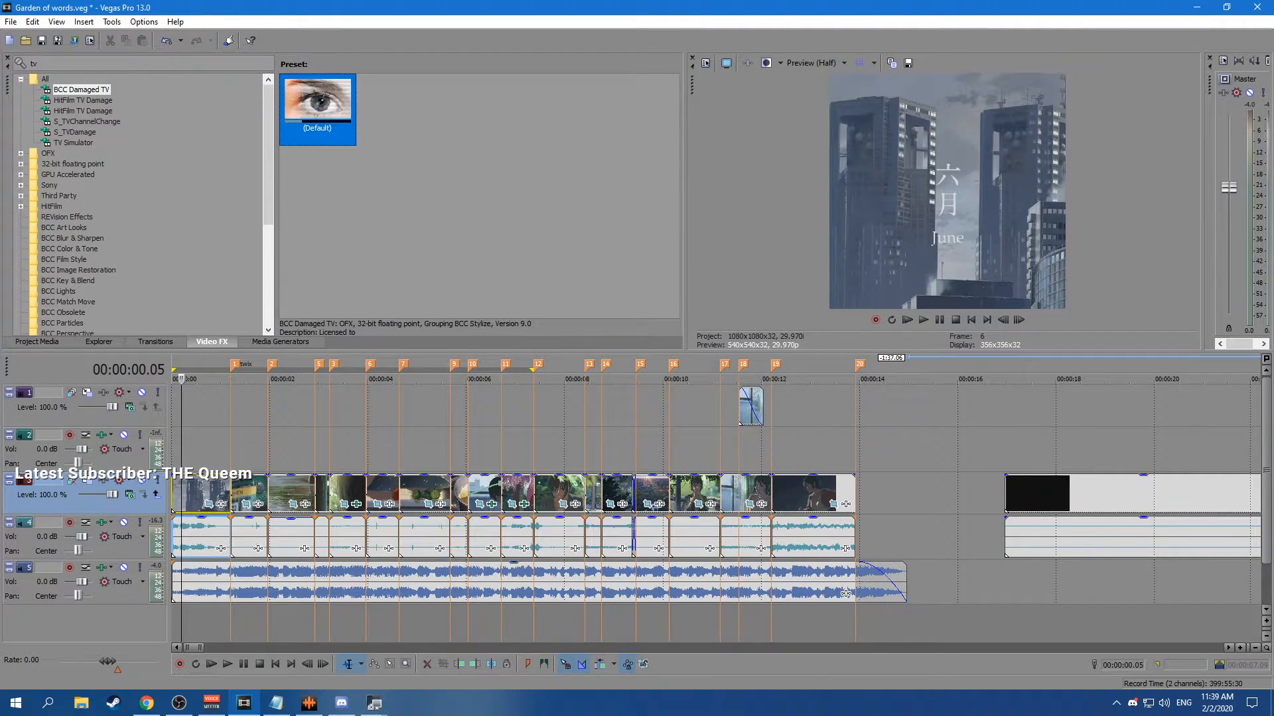
drag(317, 106, 73, 494)
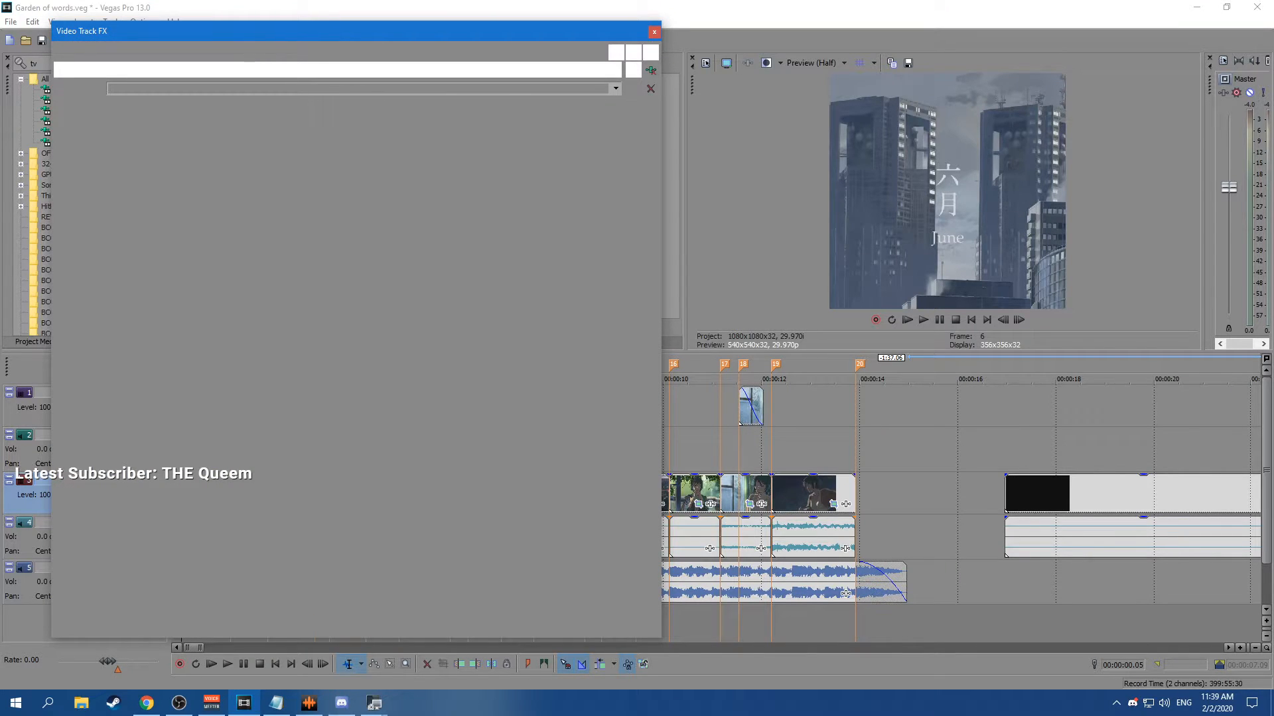
drag(196, 204, 144, 204)
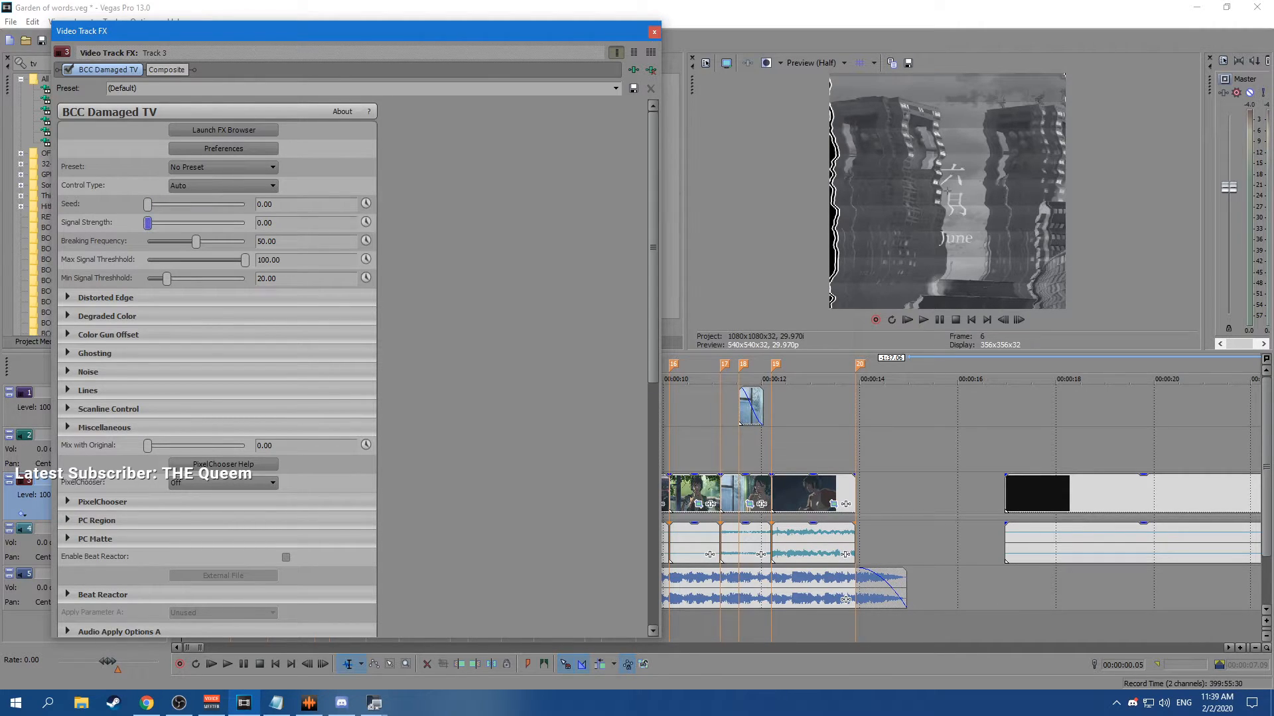
drag(245, 241, 148, 241)
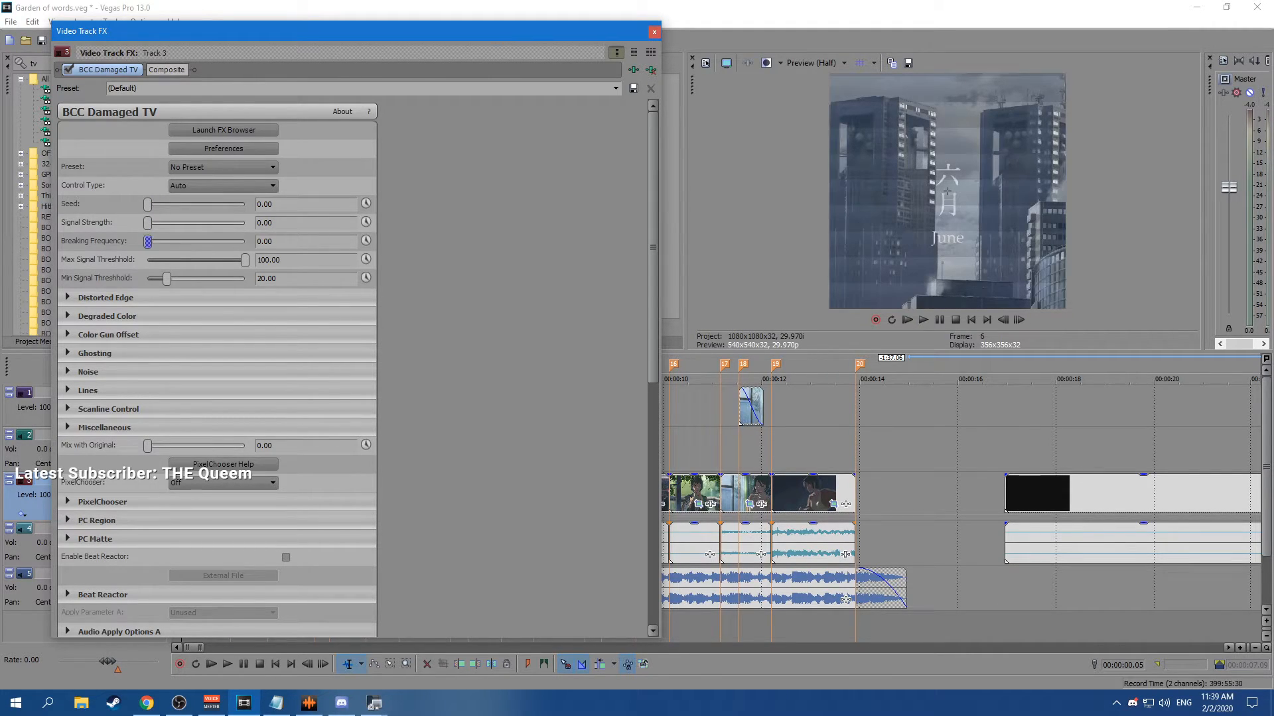
click(650, 69)
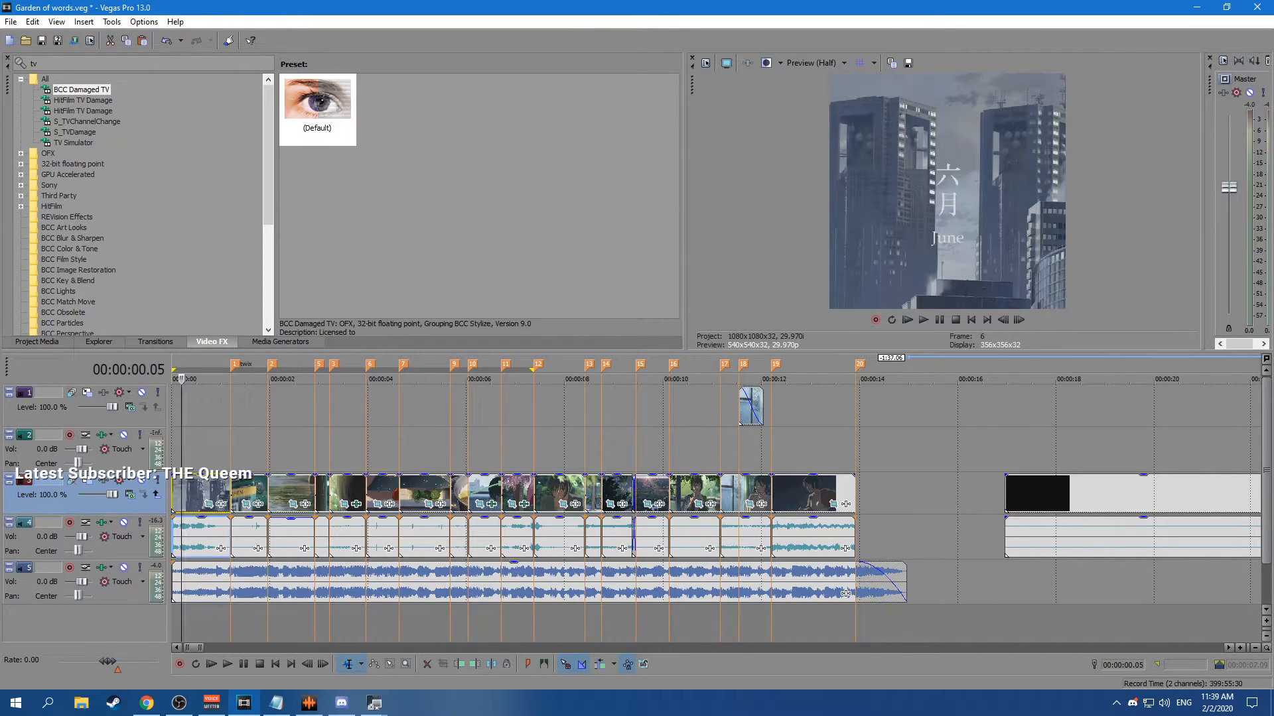
Compare the remaining TV effects, try the default S_TVDamage preset on track 3 and remove it from the track.
click(83, 100)
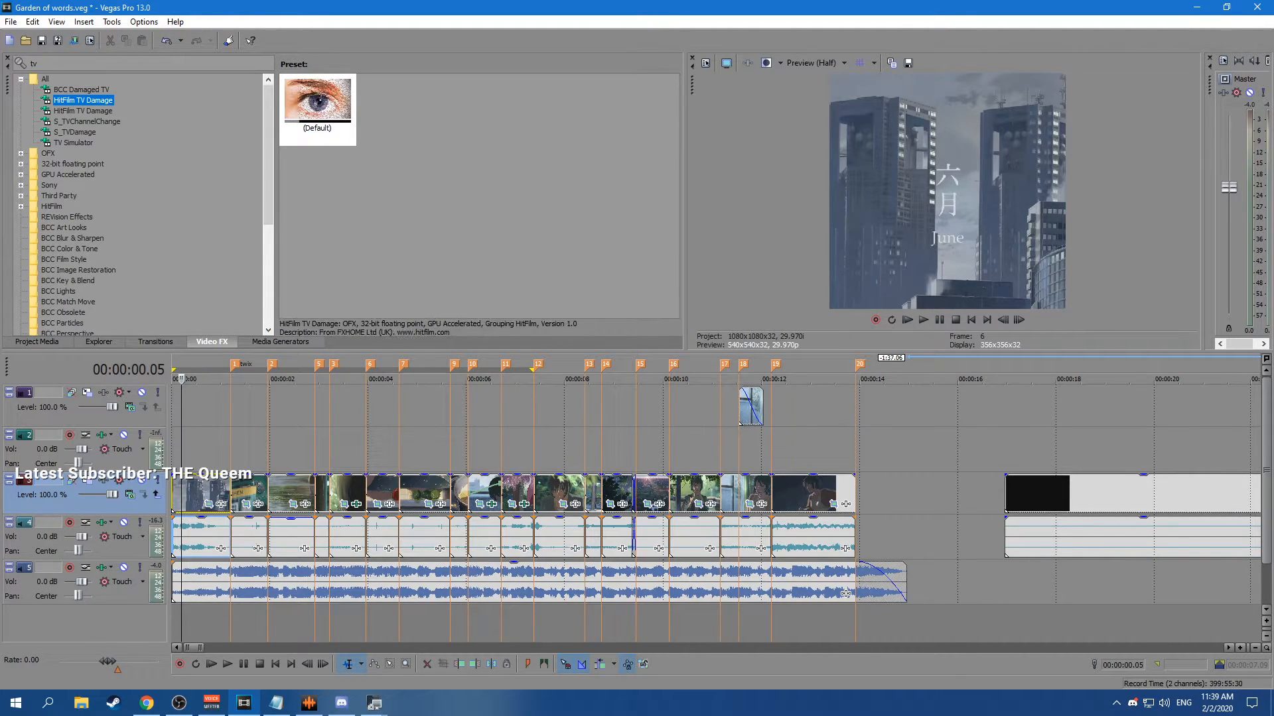
click(83, 111)
click(73, 143)
click(74, 132)
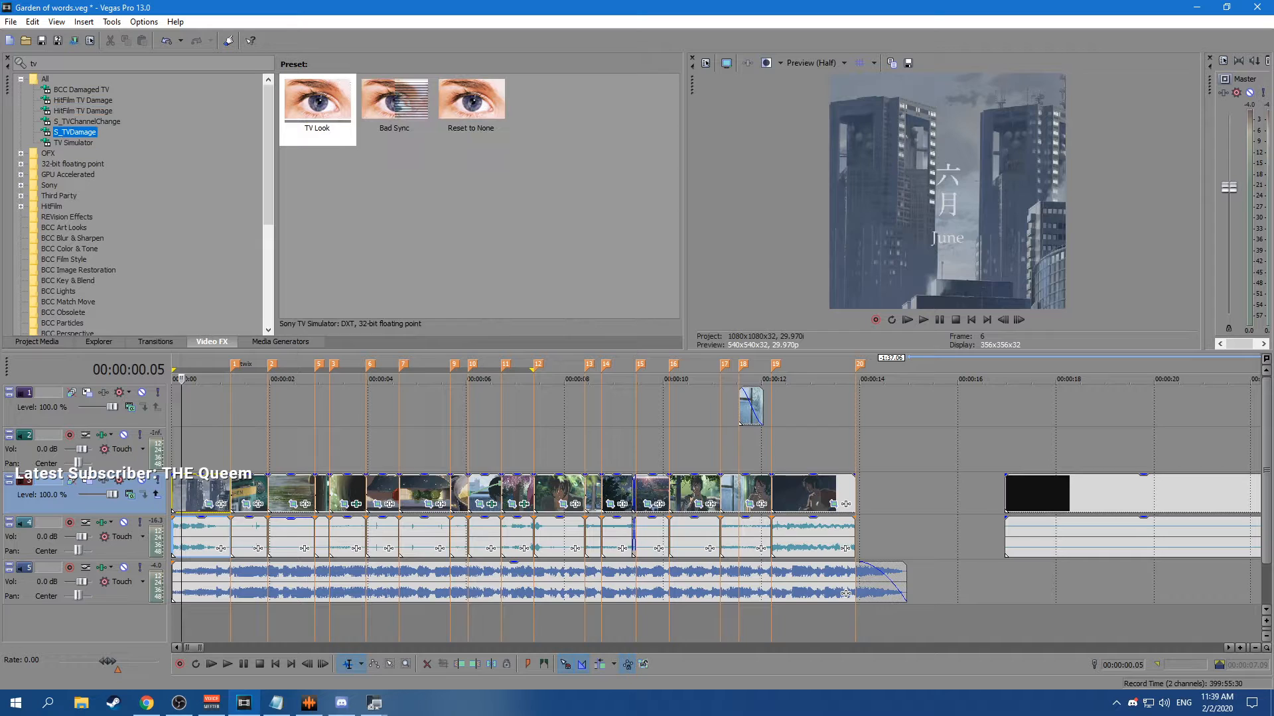
click(317, 110)
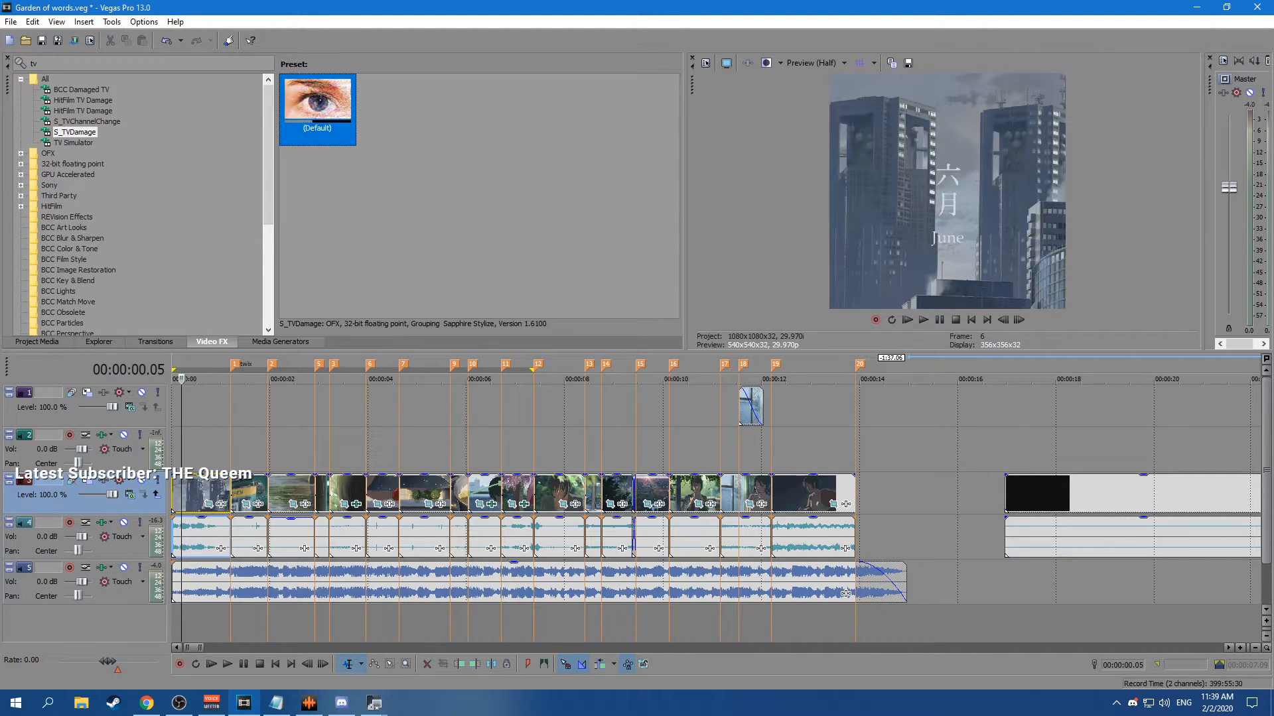
drag(317, 109, 73, 505)
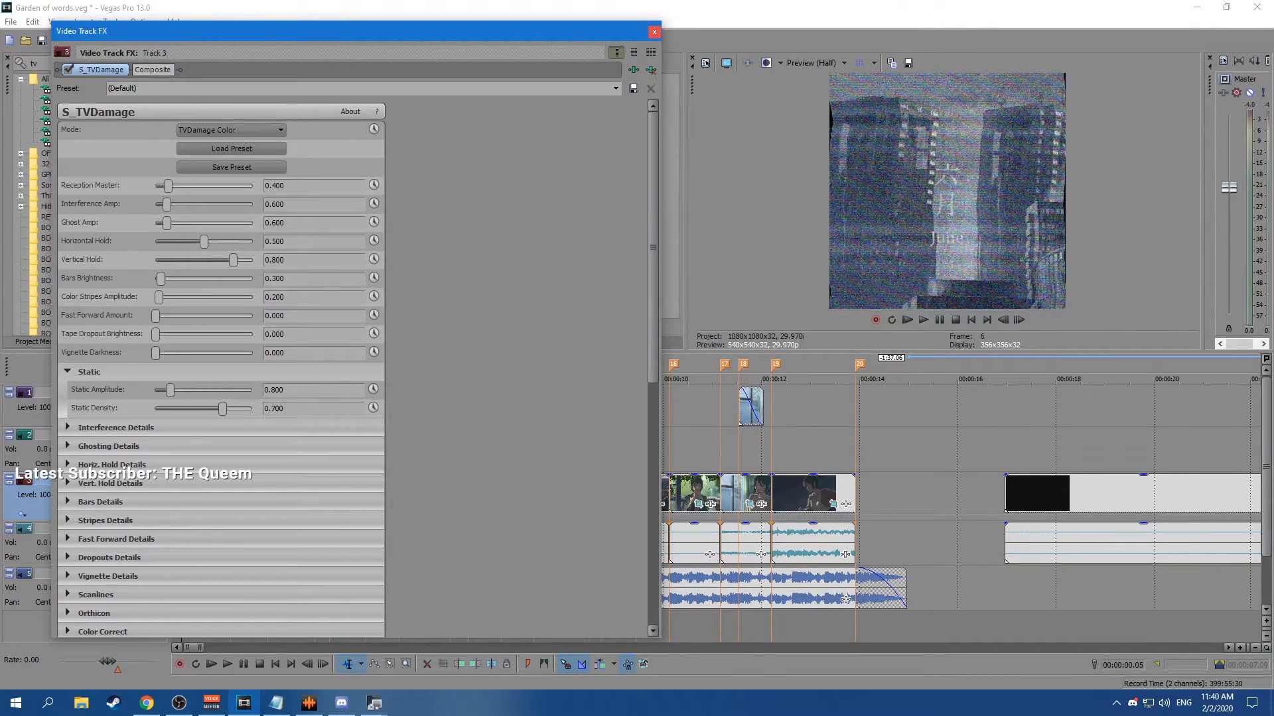
click(654, 31)
click(118, 481)
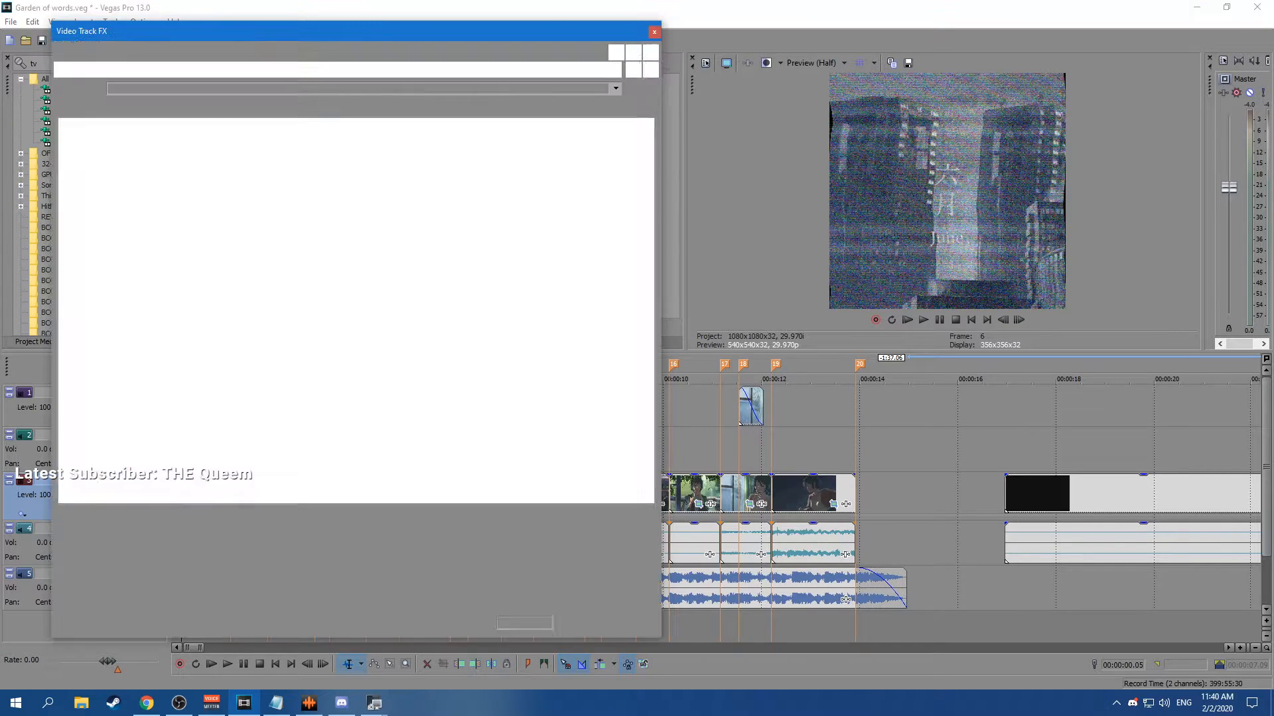
click(651, 70)
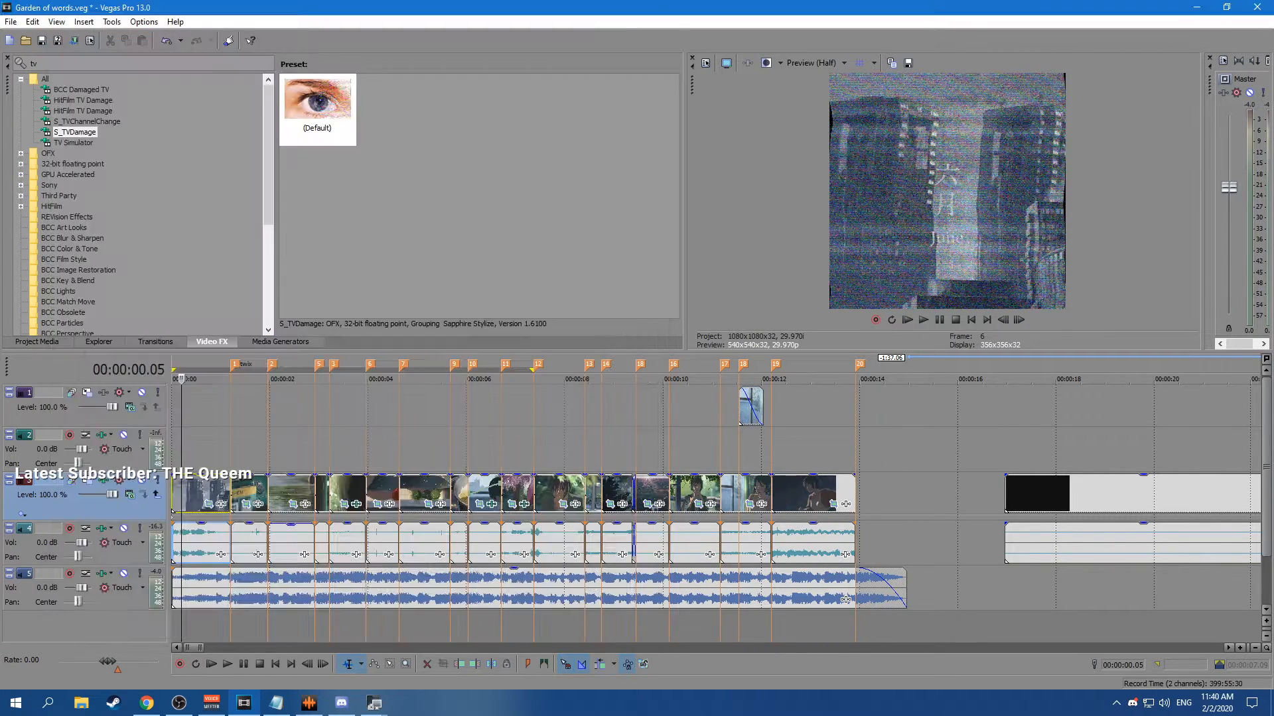
Switch briefly to Discord, return to Vegas Pro and play back the edit from near the start of the timeline.
click(341, 703)
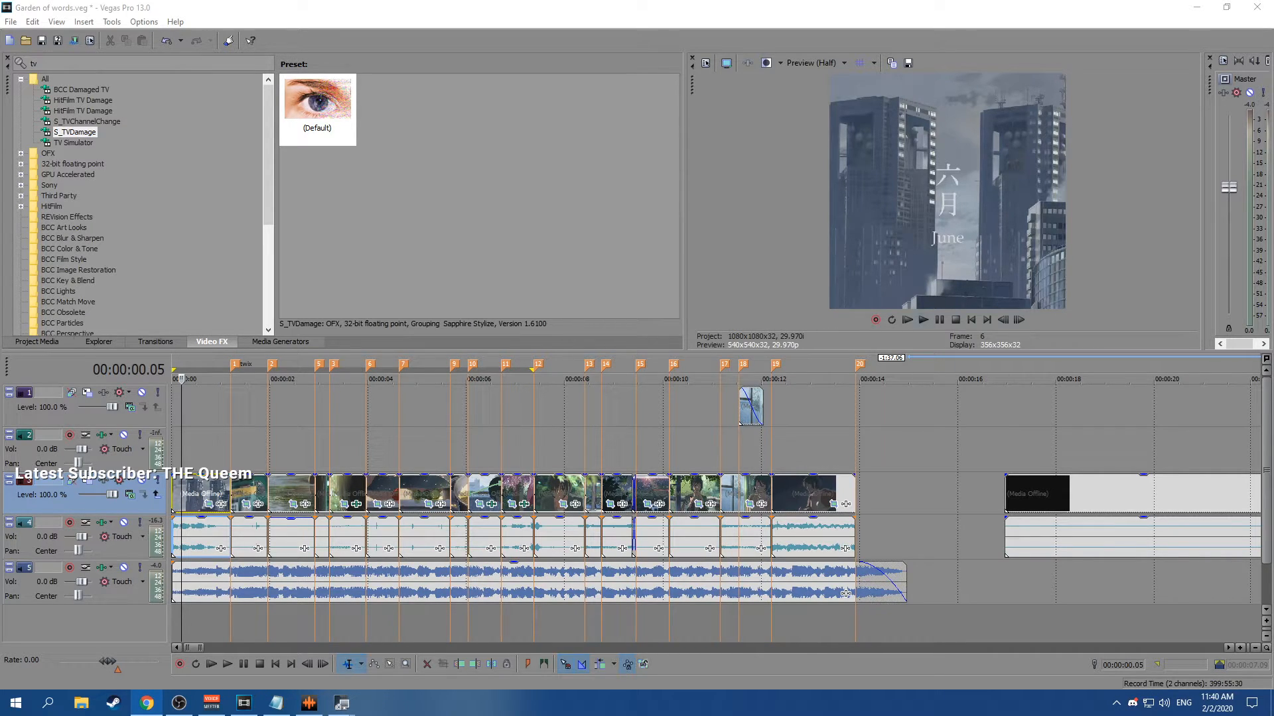
click(923, 320)
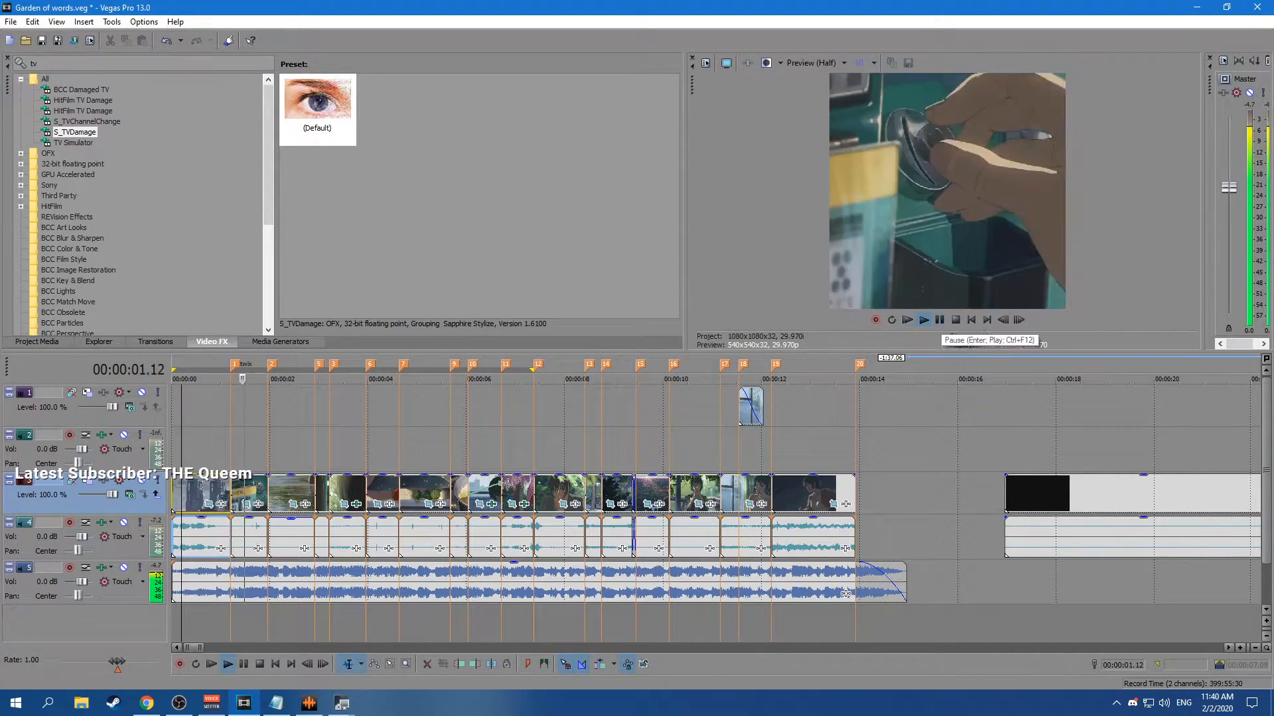
Stop playback, set the loop region from the timeline start to the music's end at 00:00:14.23 and show track 4's volume envelope.
key(Return)
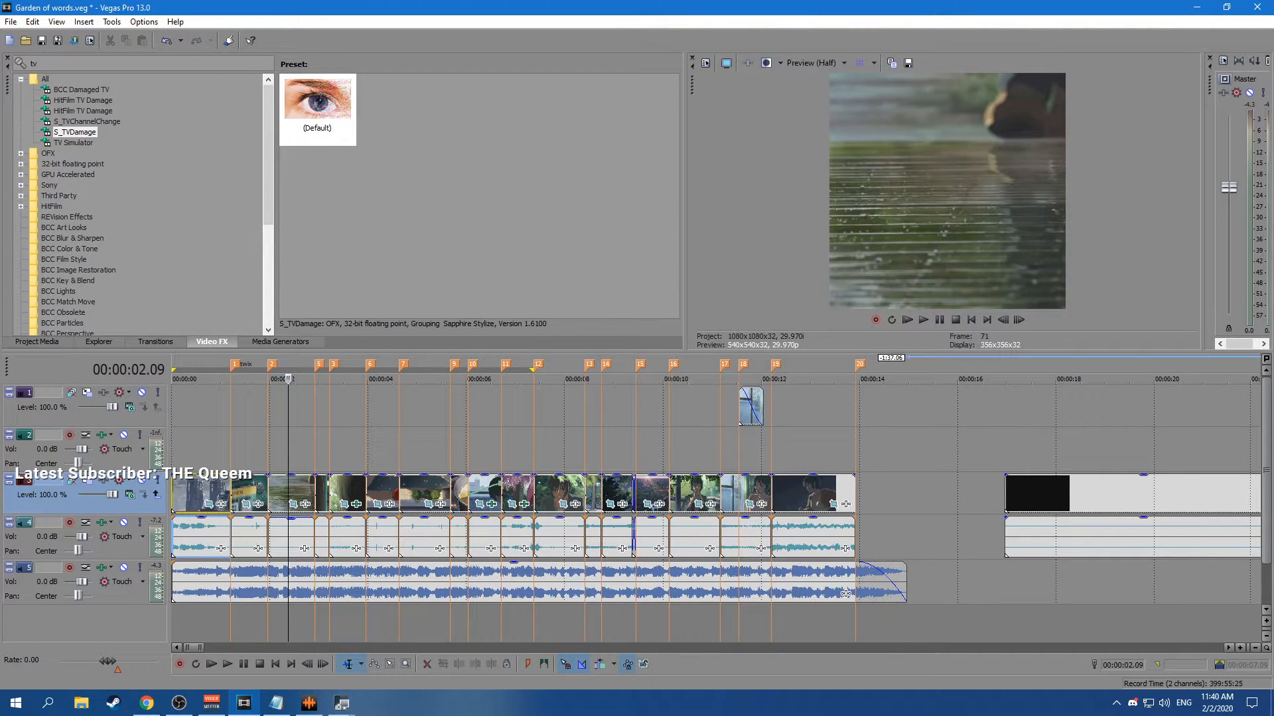
key(Home)
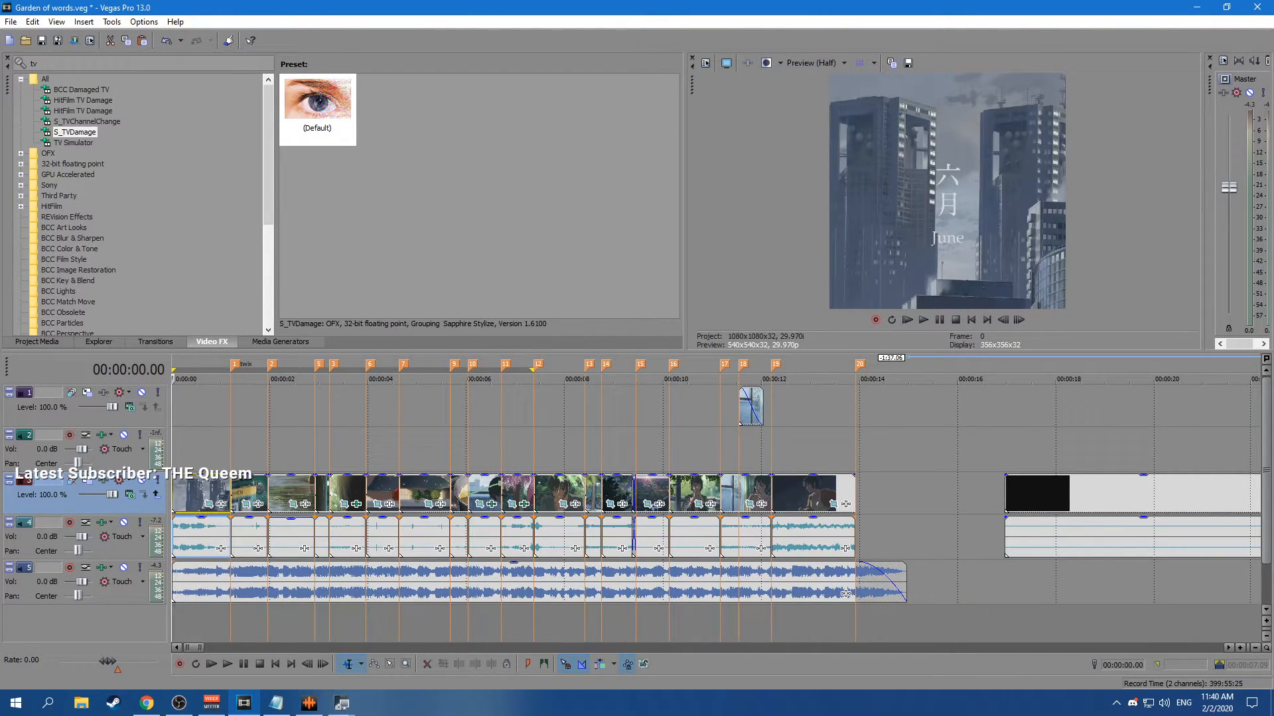
drag(172, 621, 906, 621)
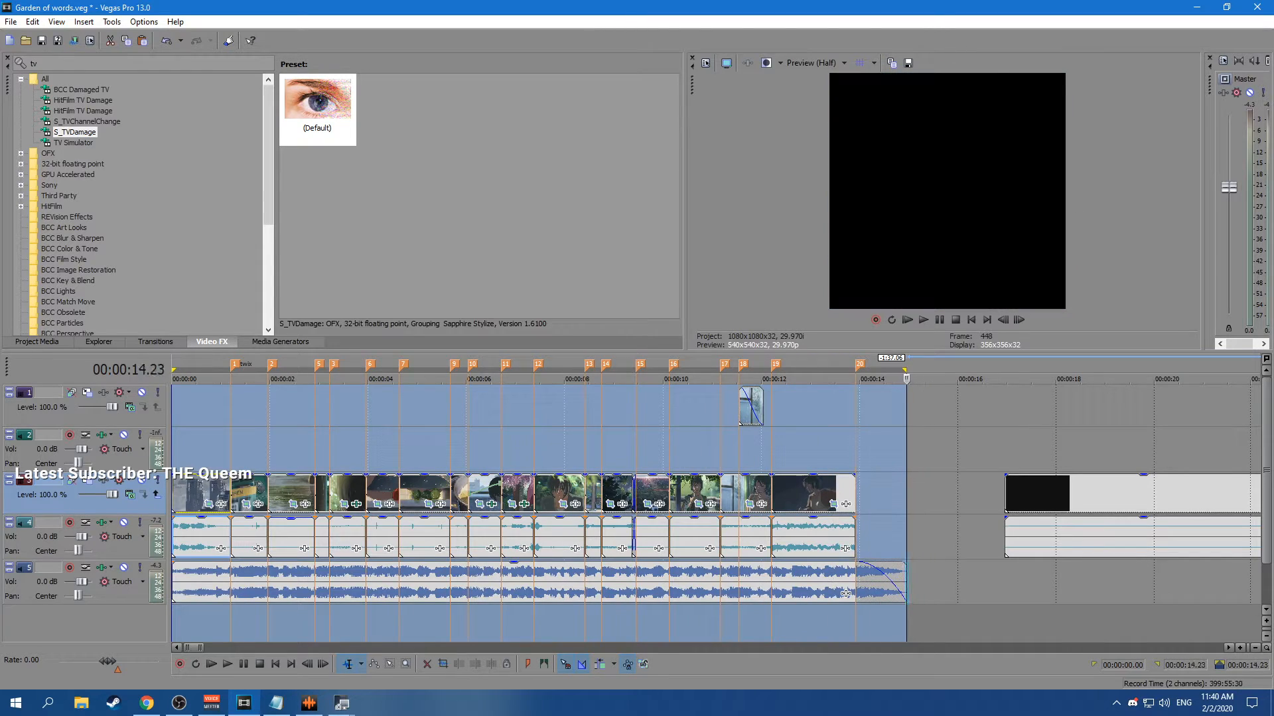
key(Home)
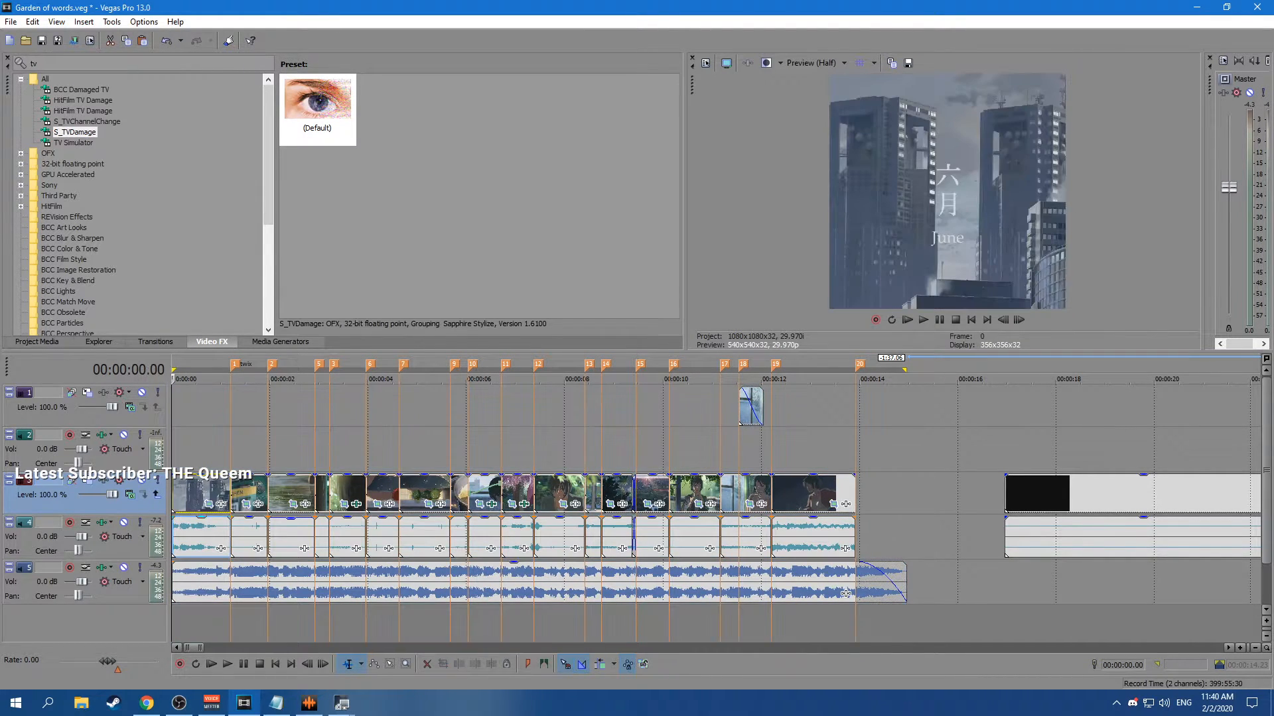
key(v)
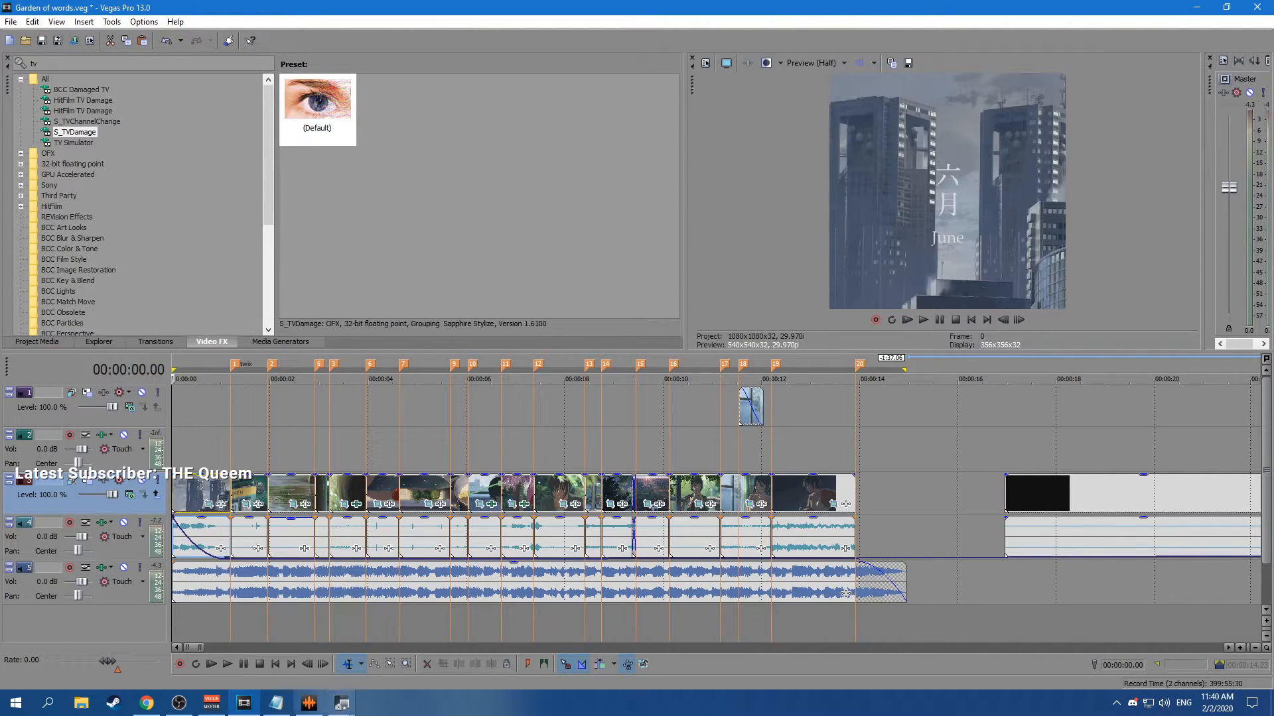
click(342, 703)
click(373, 640)
click(342, 703)
click(372, 640)
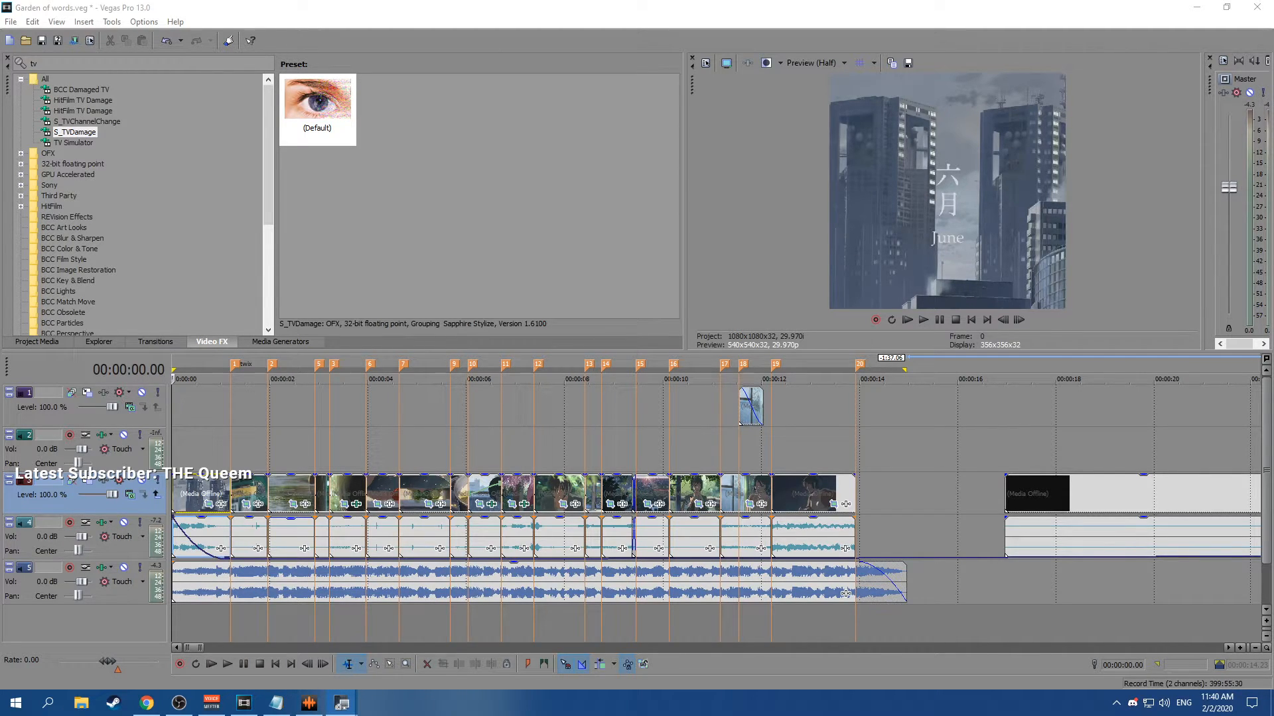
click(464, 450)
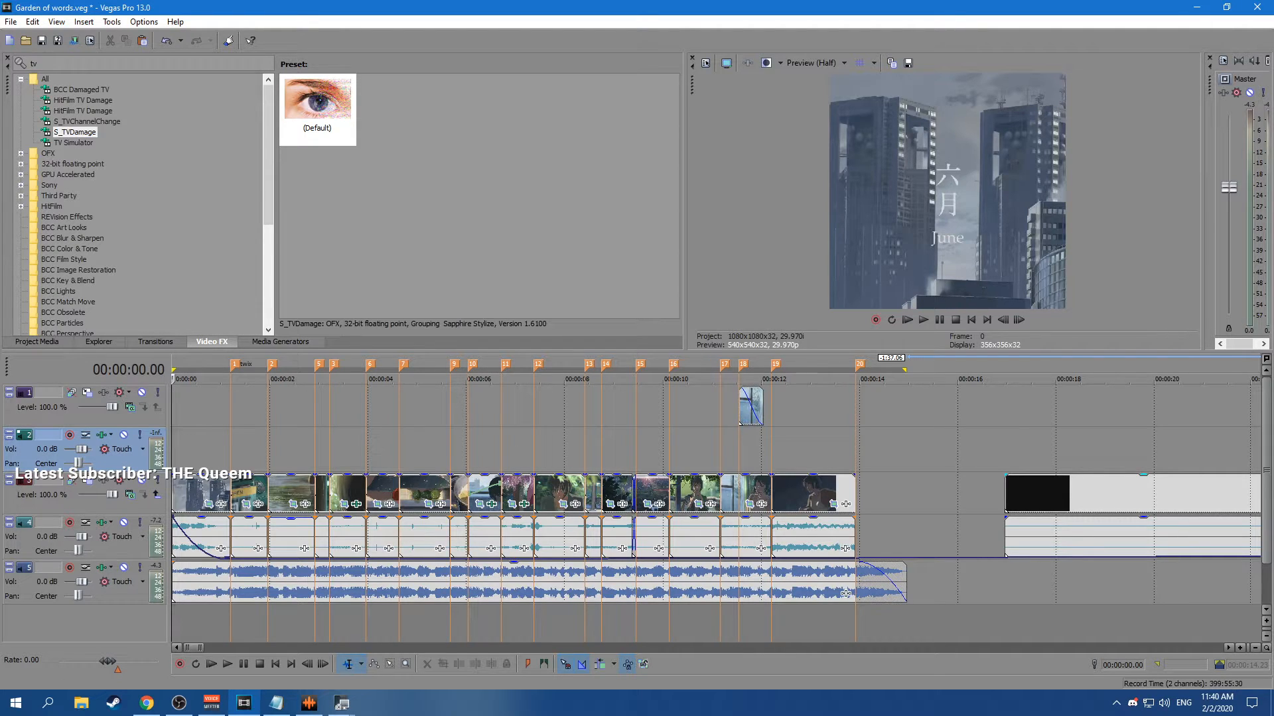
click(179, 703)
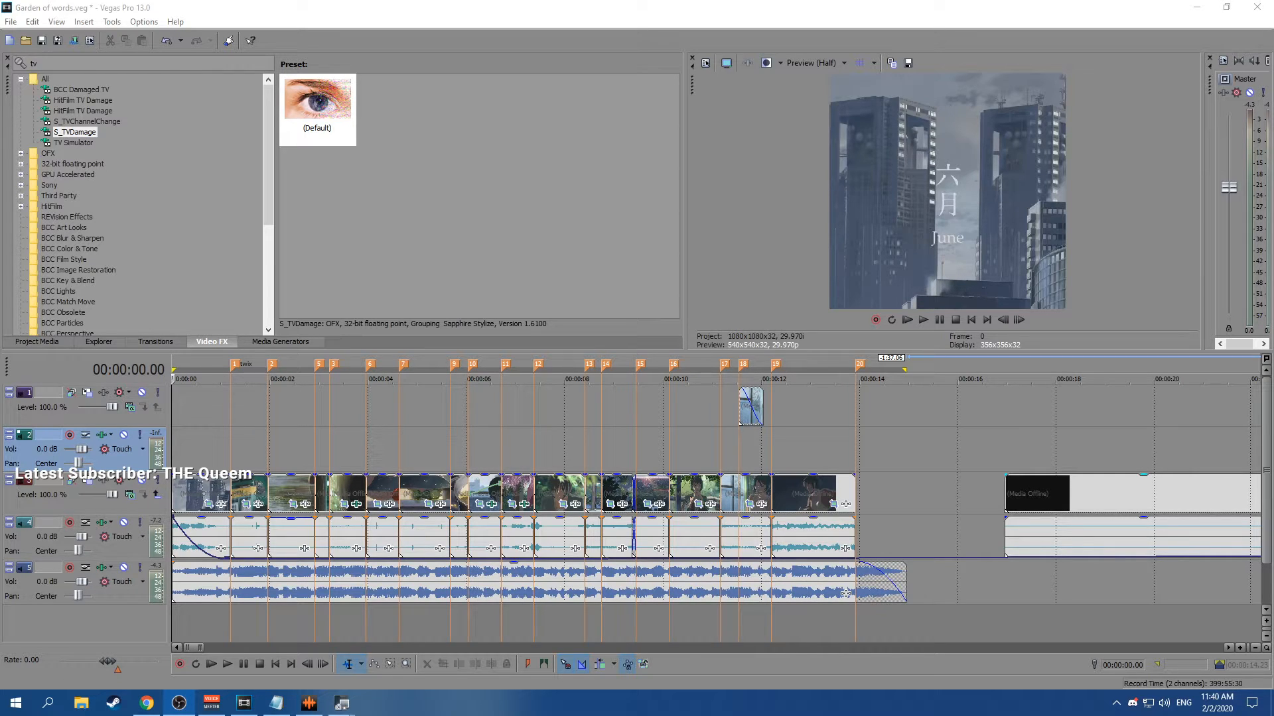
Play back the edit past its last clip, pause and return the cursor to the timeline start.
click(922, 320)
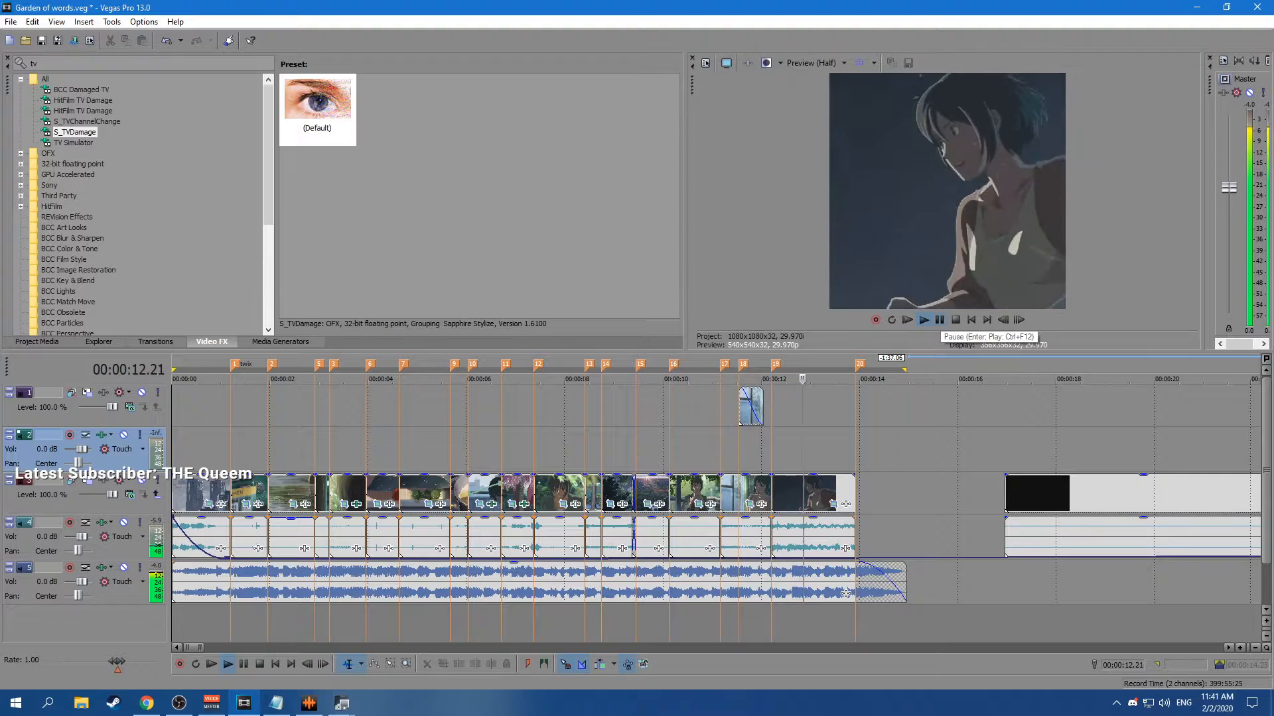
click(939, 320)
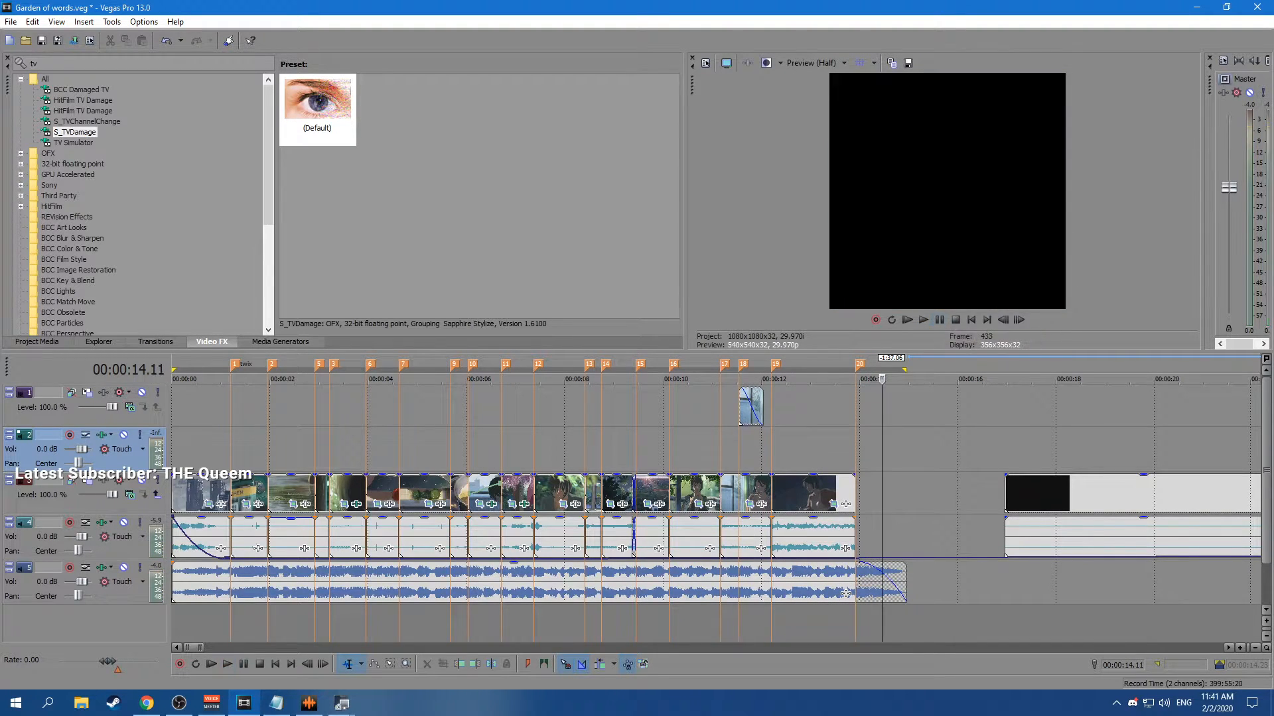
click(174, 493)
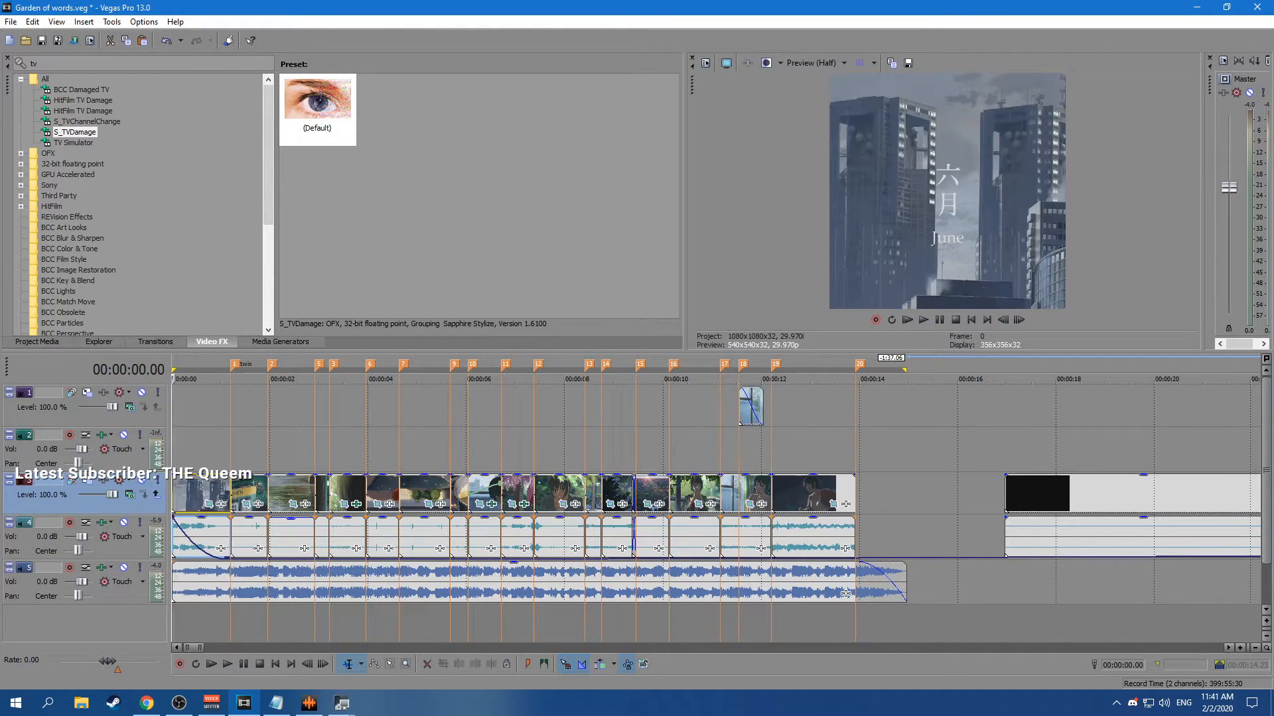
click(104, 480)
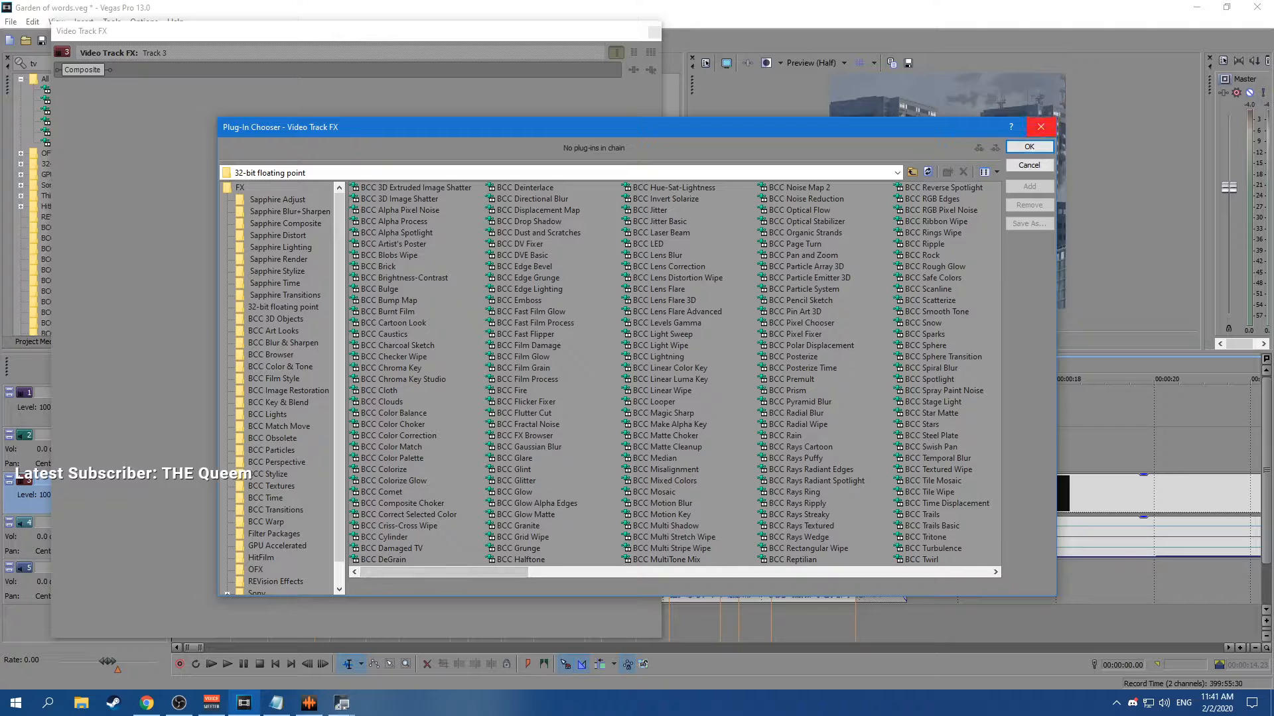
click(1040, 127)
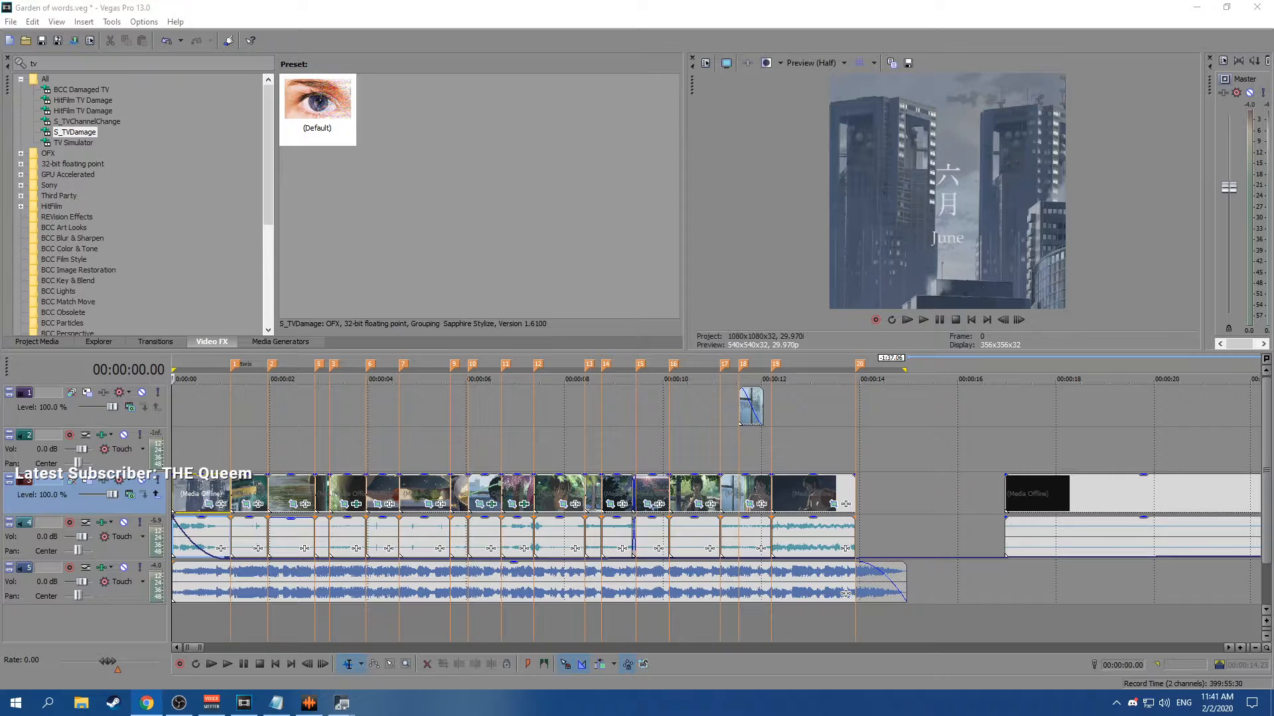
click(104, 480)
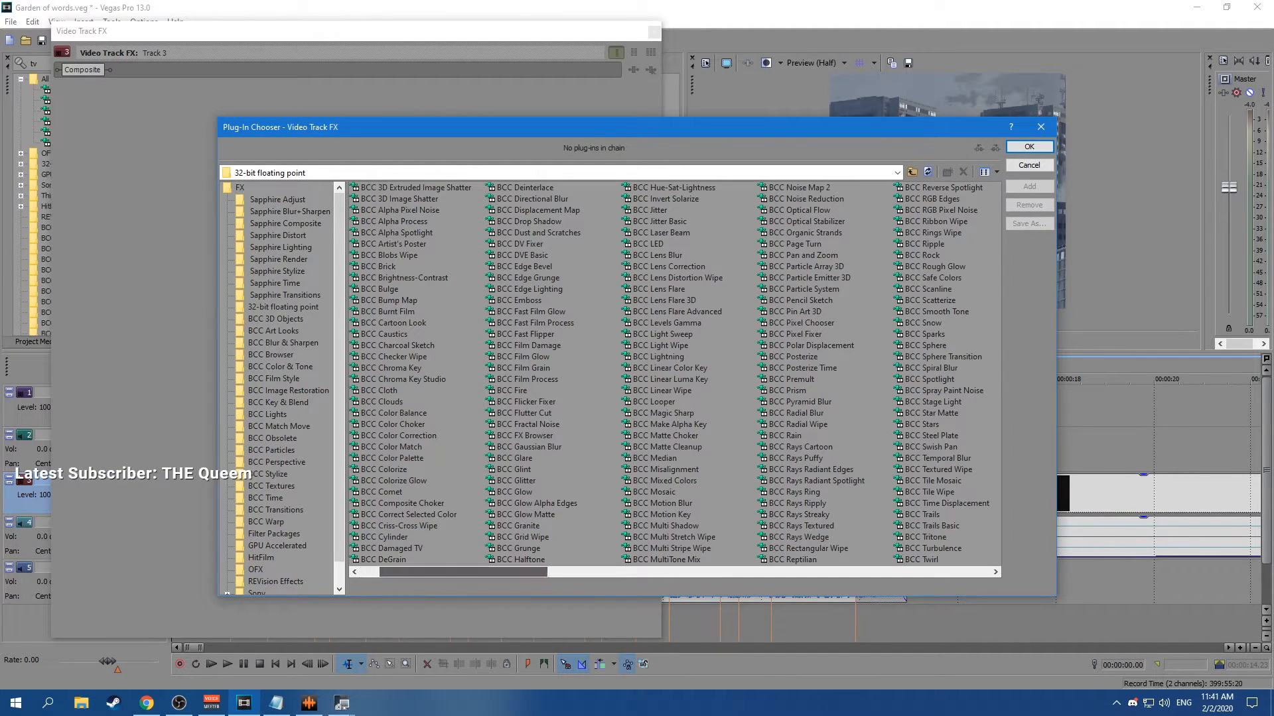
click(1040, 126)
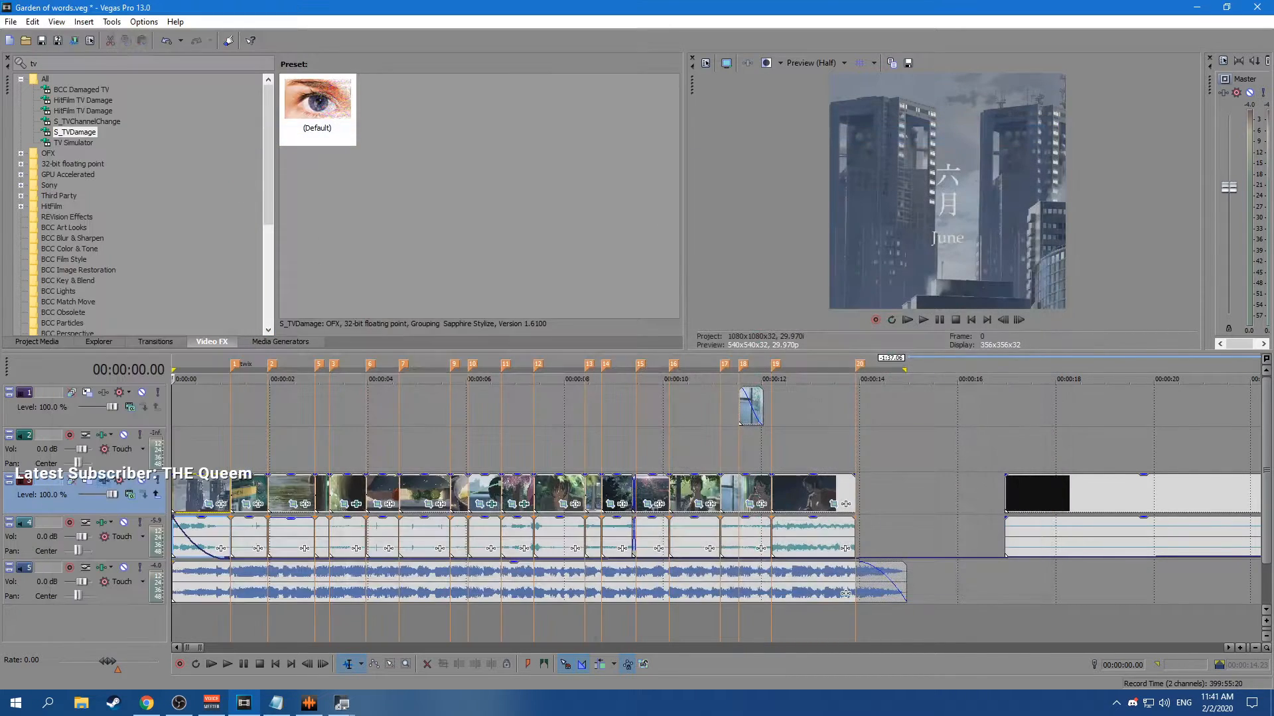
Look again through the TV effects, comparing the presets of BCC Damaged TV, S_TVDamage, S_TVChannelChange and HitFilm TV Damage.
click(81, 90)
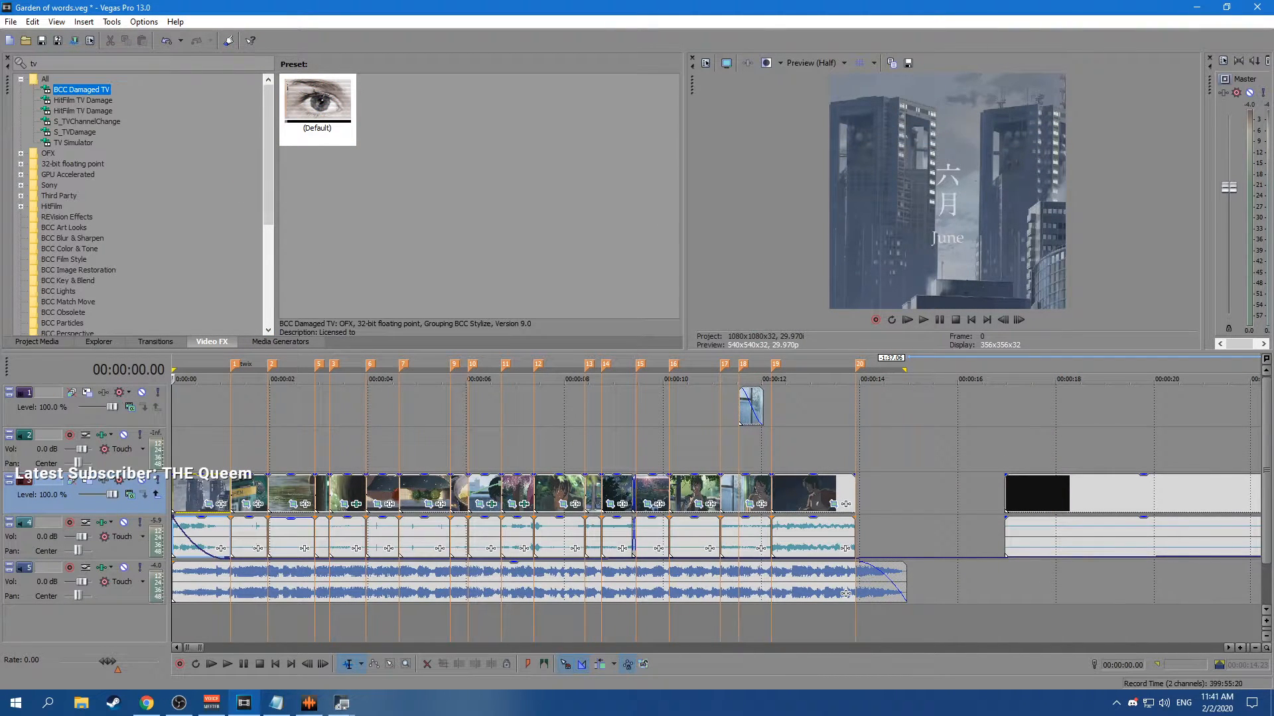
click(73, 143)
click(74, 132)
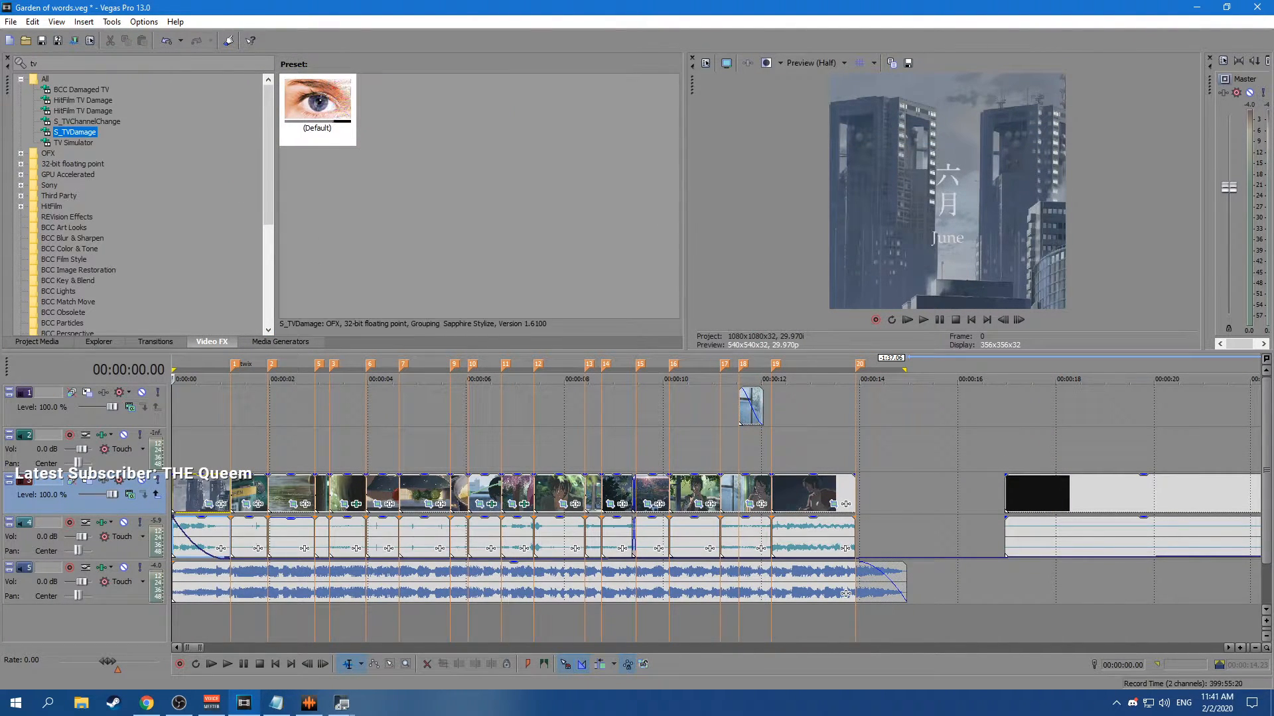
key(Up)
key(Up)
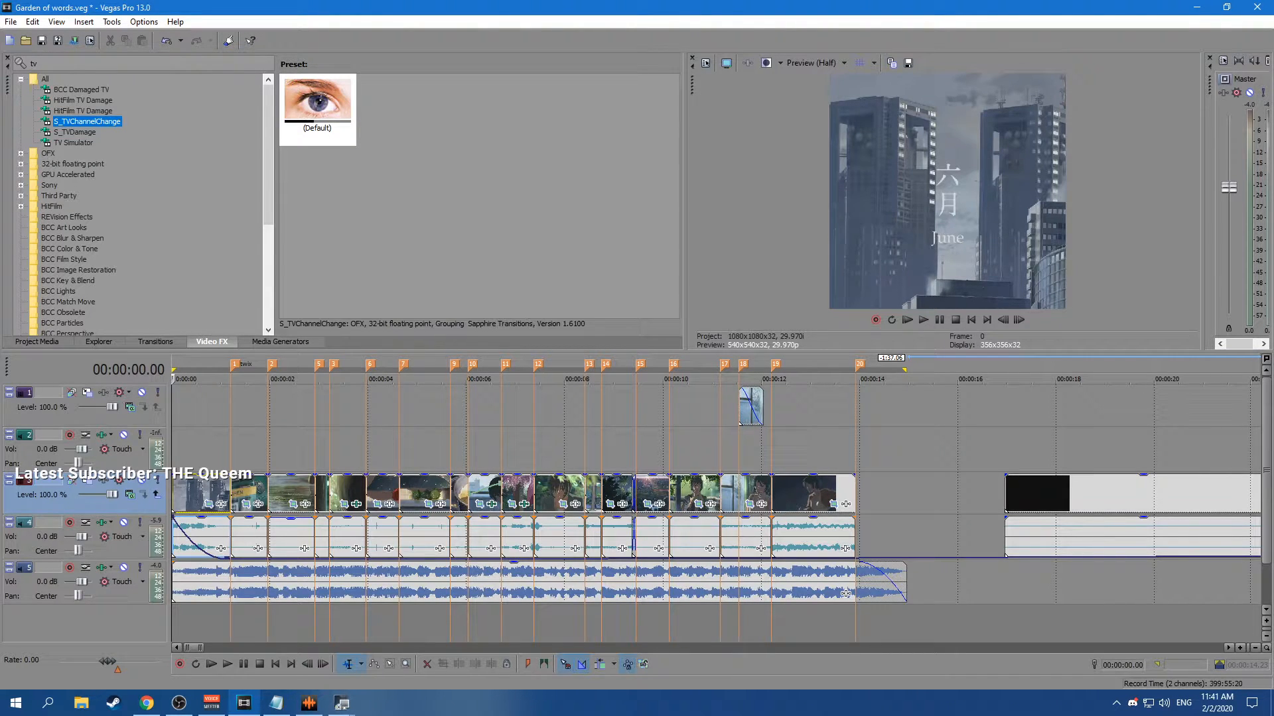
key(Up)
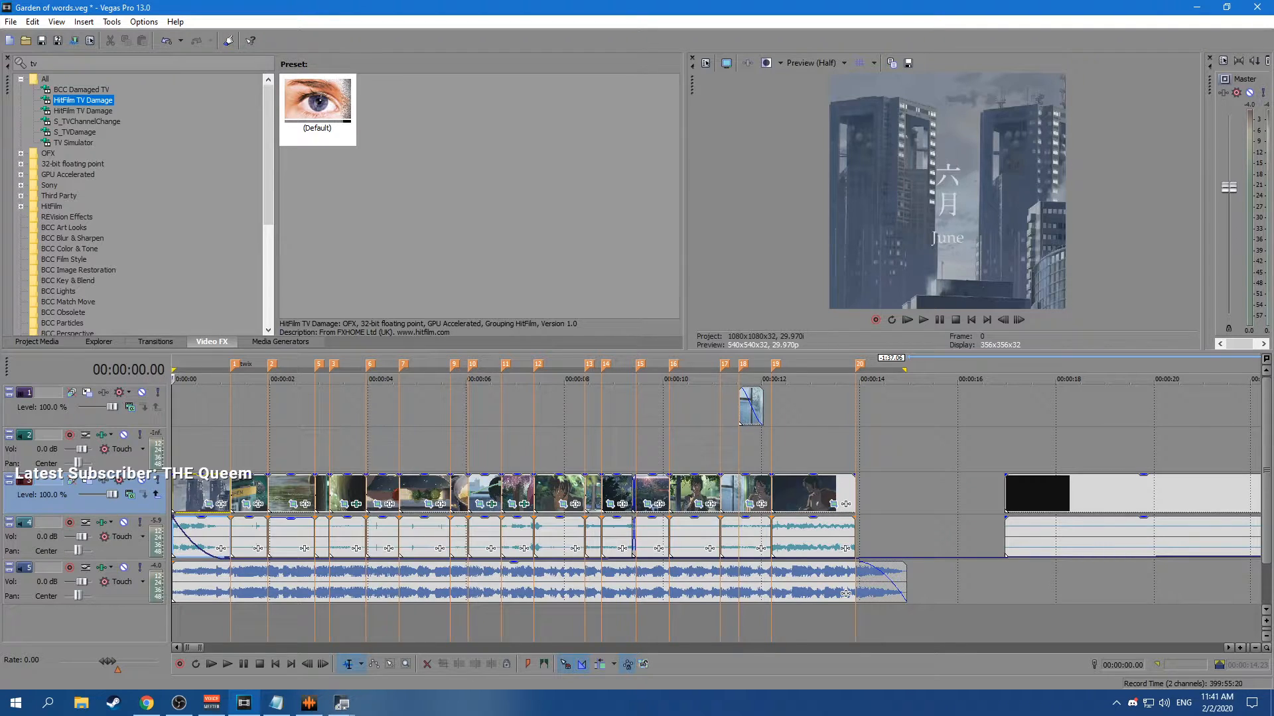
Search the video effects for "film" and look through the presets of the matching effects down to S_FilmDamage.
click(86, 64)
key(BackSpace)
key(BackSpace)
text(film)
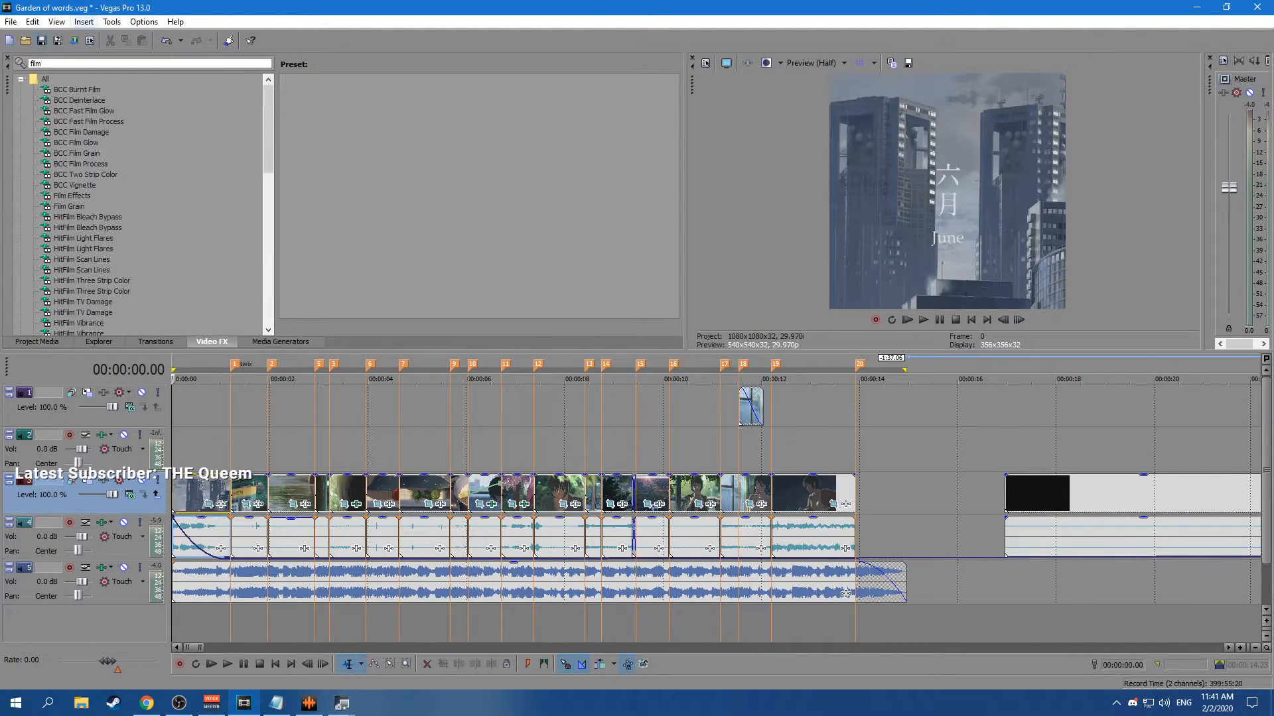
click(77, 153)
click(81, 163)
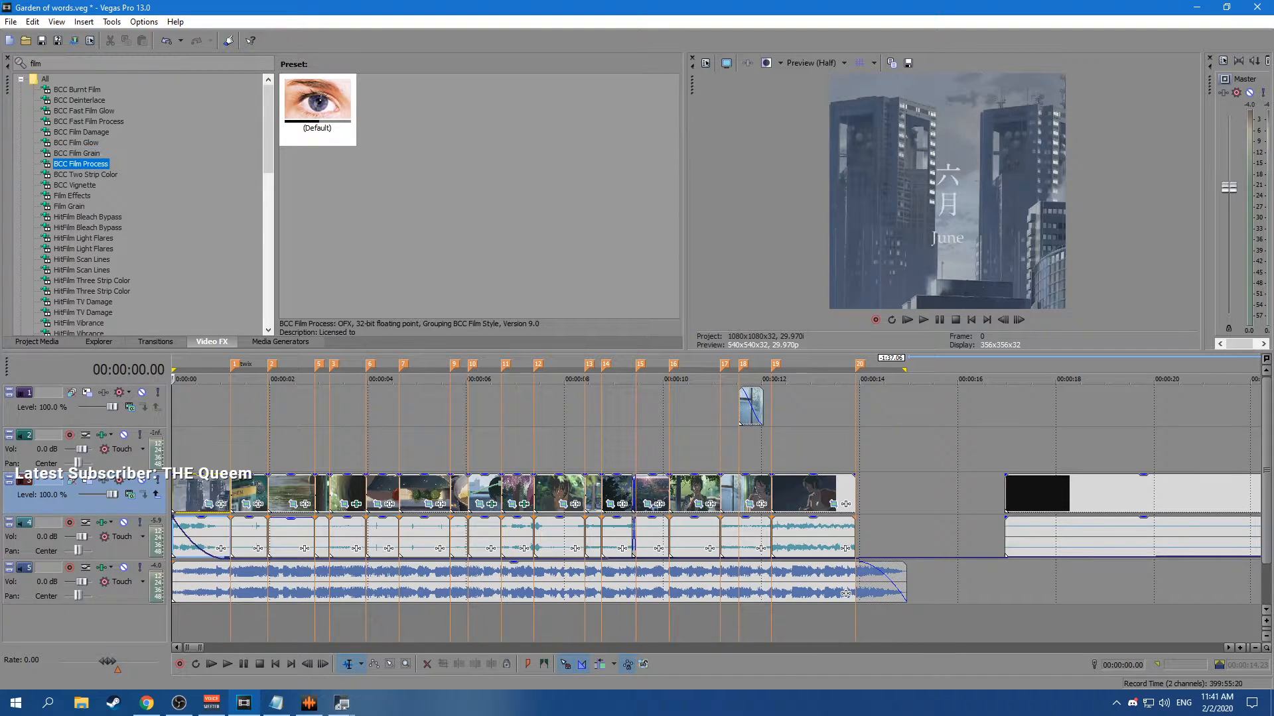
click(72, 196)
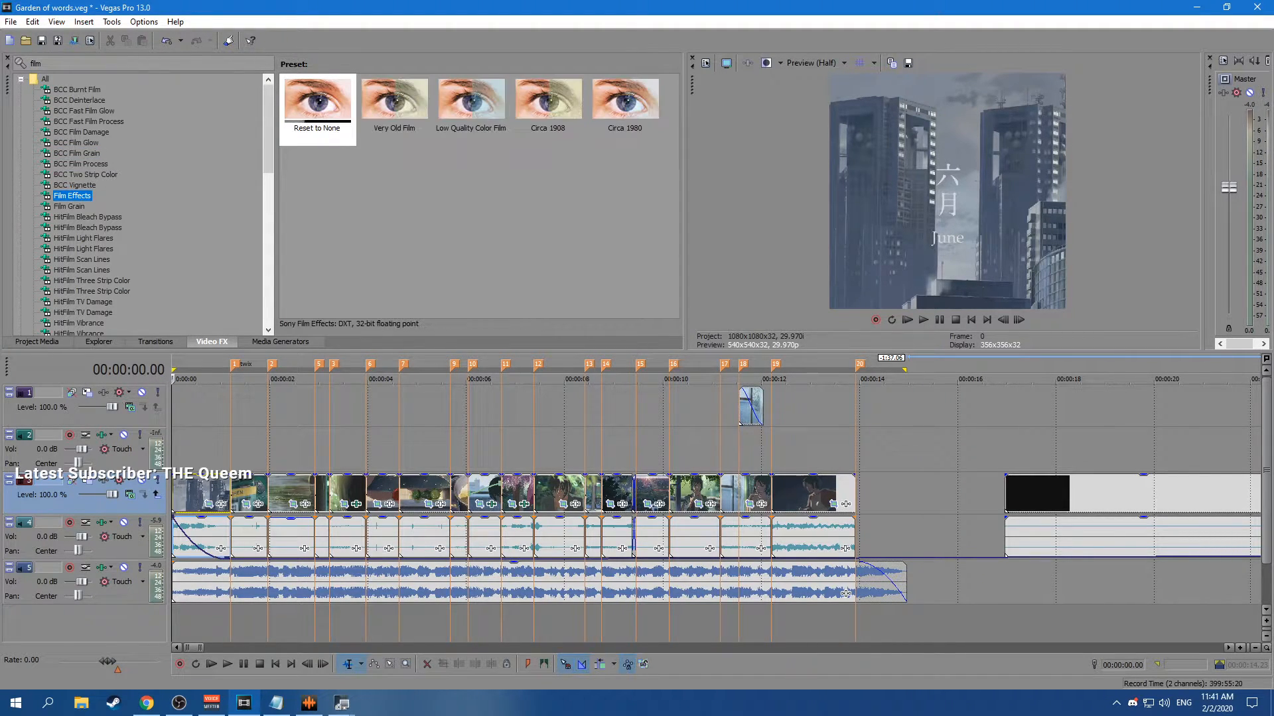
click(69, 206)
click(88, 217)
key(Down)
key(Down)
key(Down)
key(Down)
key(Down)
key(Down)
key(Down)
key(Down)
key(Down)
key(Down)
key(Down)
key(Down)
key(Down)
key(Down)
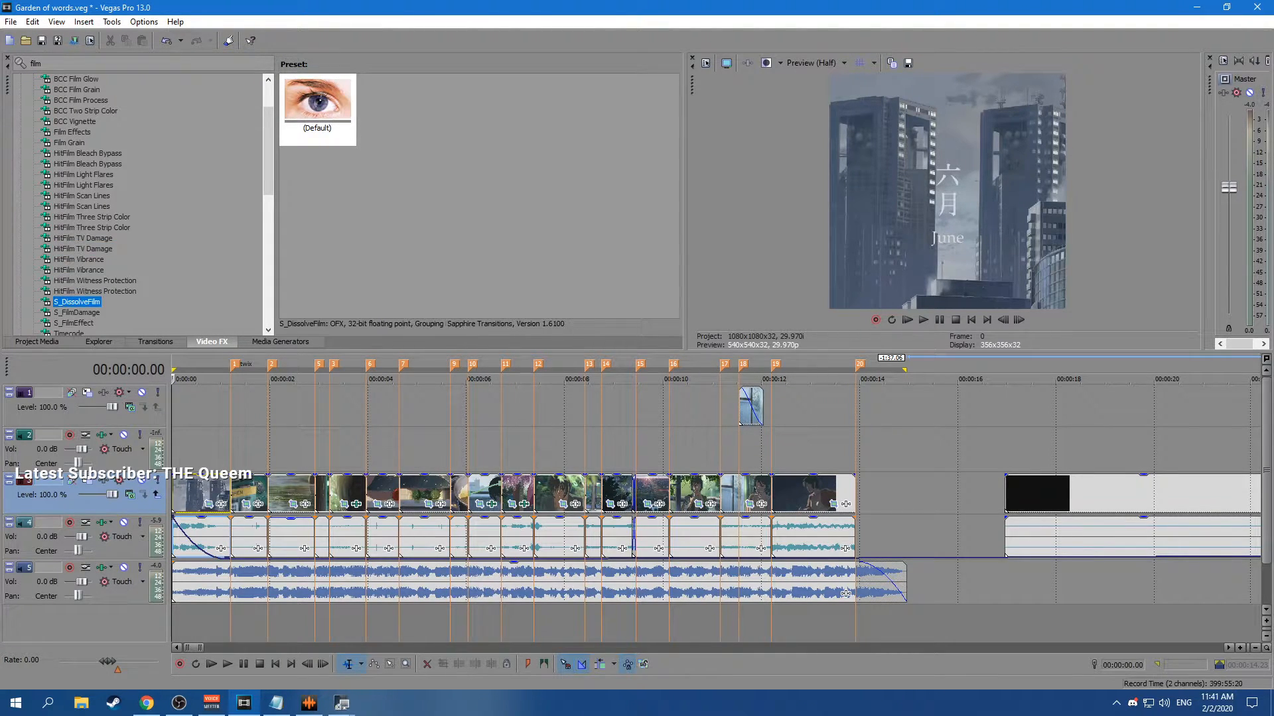
key(Down)
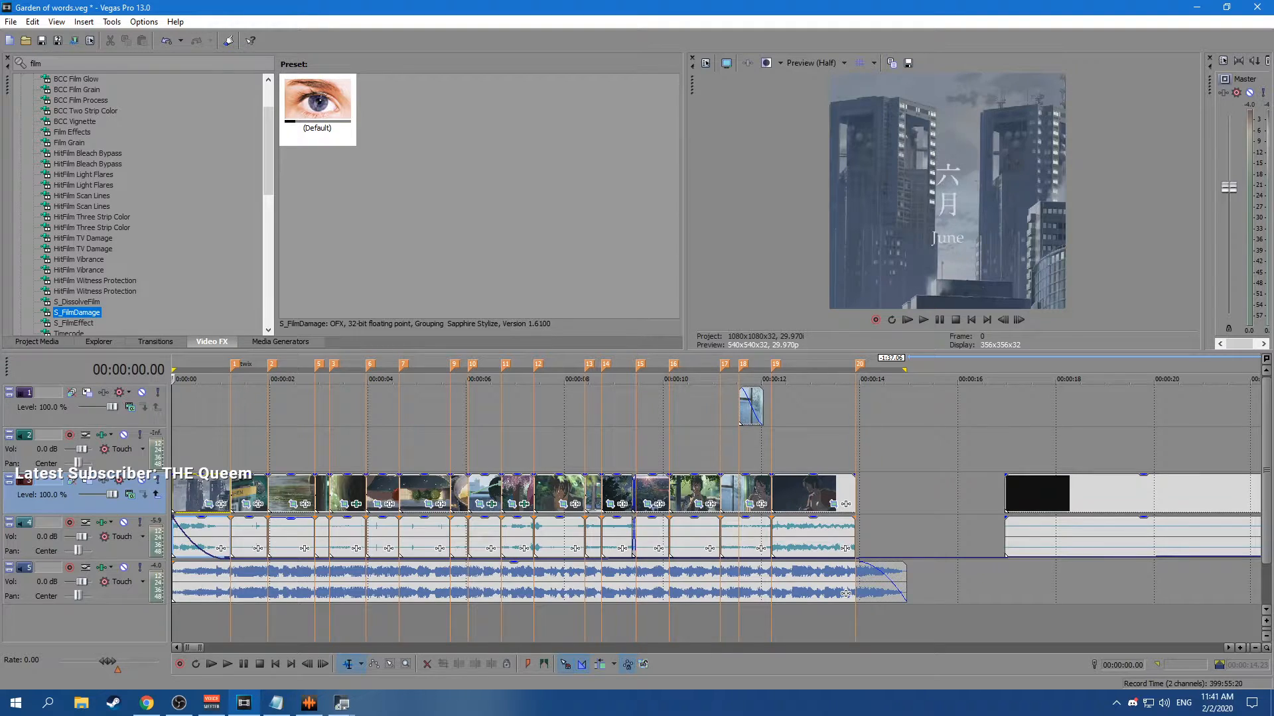
Apply the default S_FilmDamage preset to track 3 and check its grain details.
scroll(138, 204, down, 1)
click(317, 106)
drag(317, 106, 82, 499)
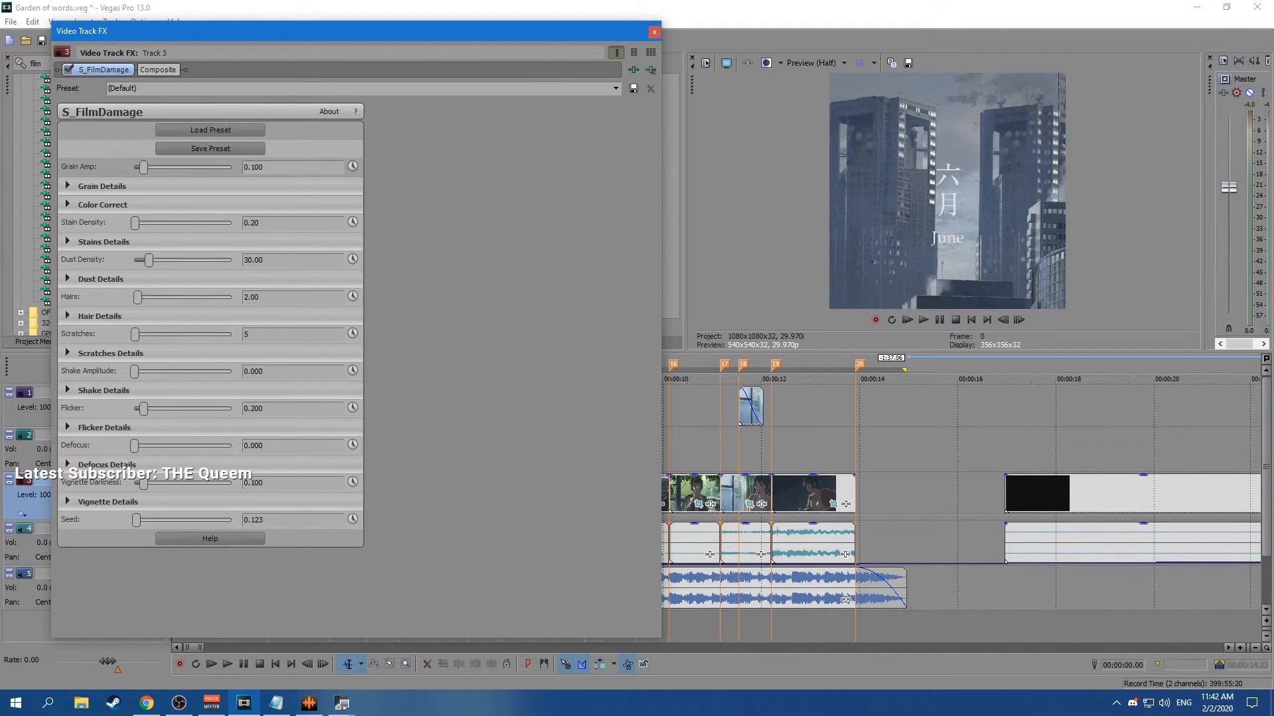
click(68, 186)
click(68, 185)
Play back the edit with the film damage effect, close the effect settings and return to the timeline start.
click(923, 320)
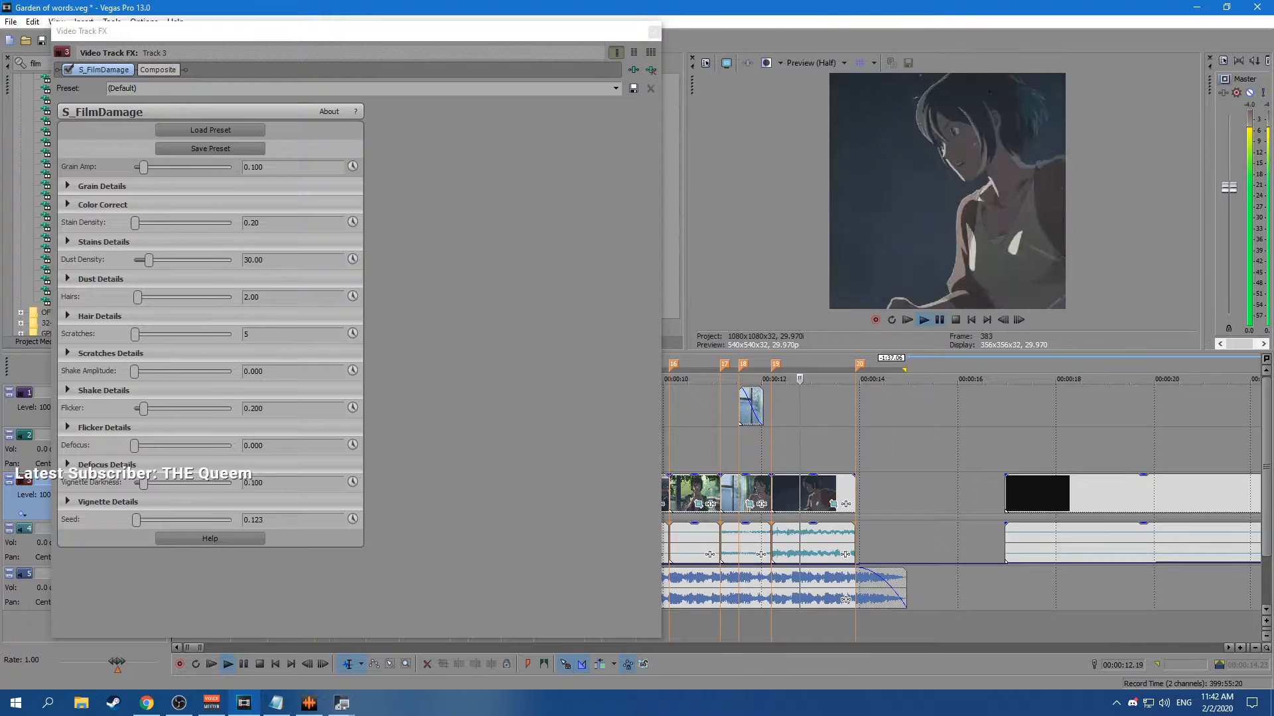
click(939, 320)
click(654, 32)
key(Home)
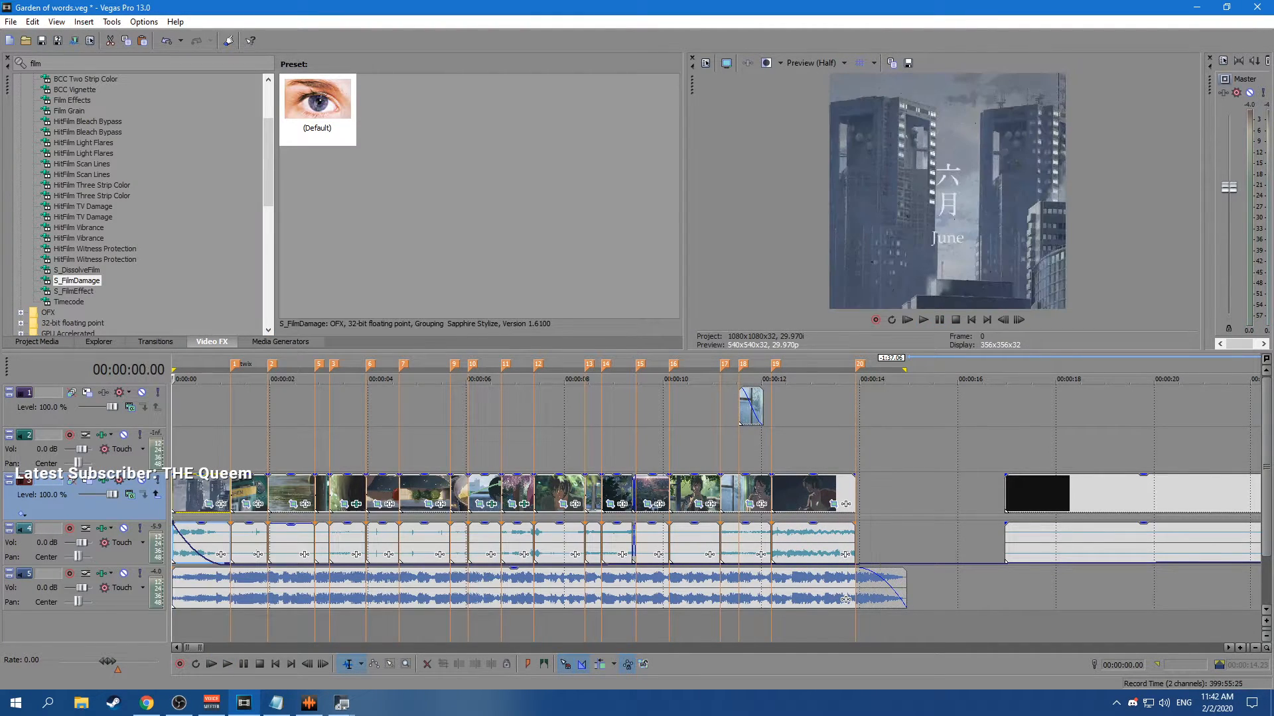
Set the project's pixel format to 32-bit floating point (full range).
key(alt+Return)
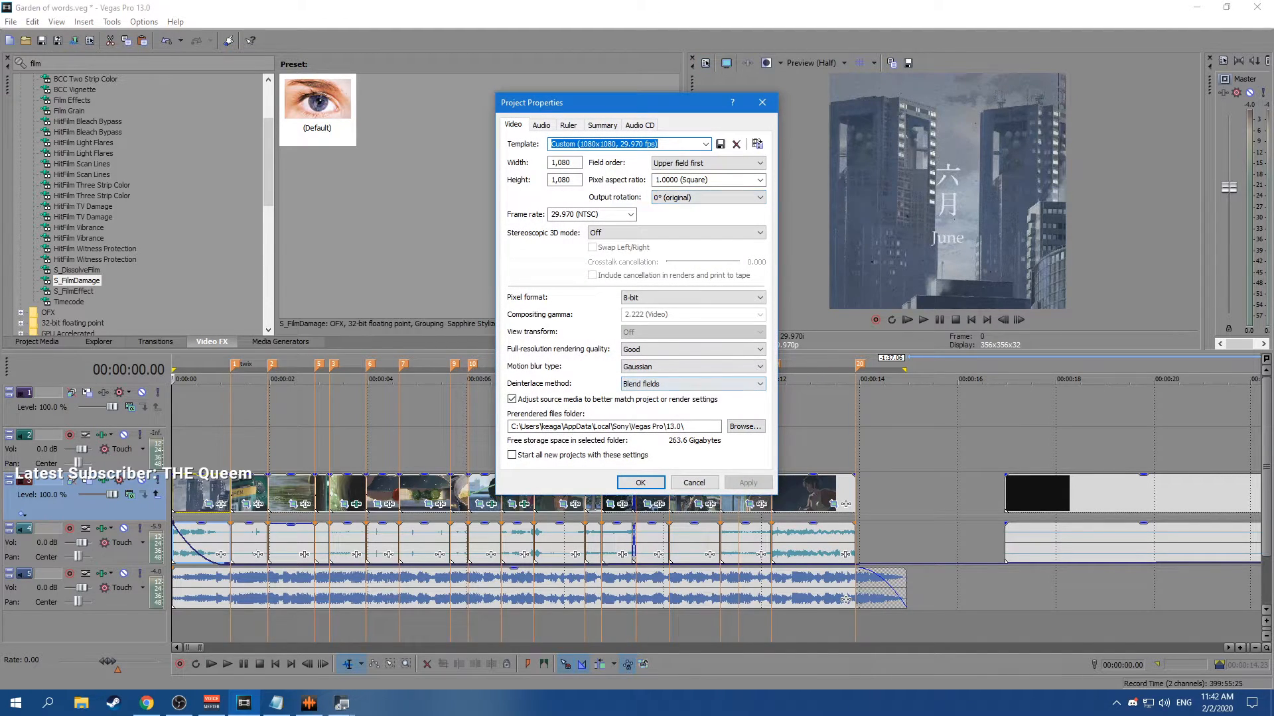
click(693, 298)
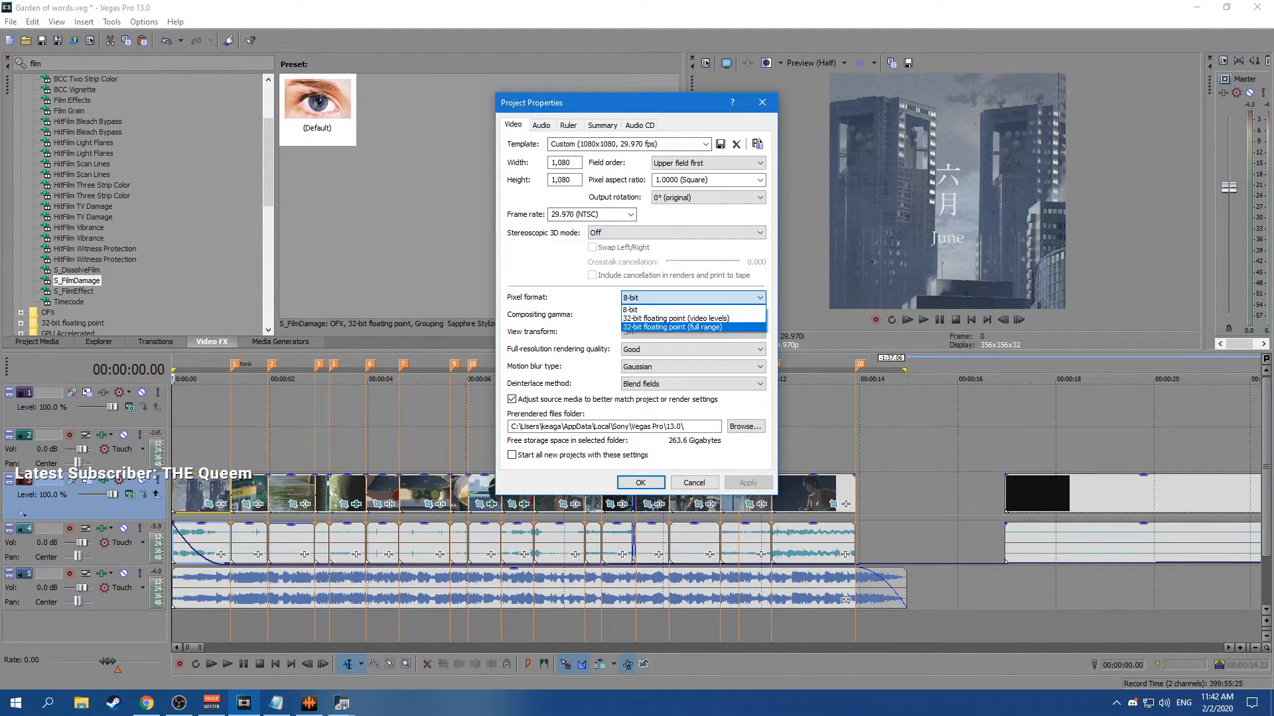
click(693, 327)
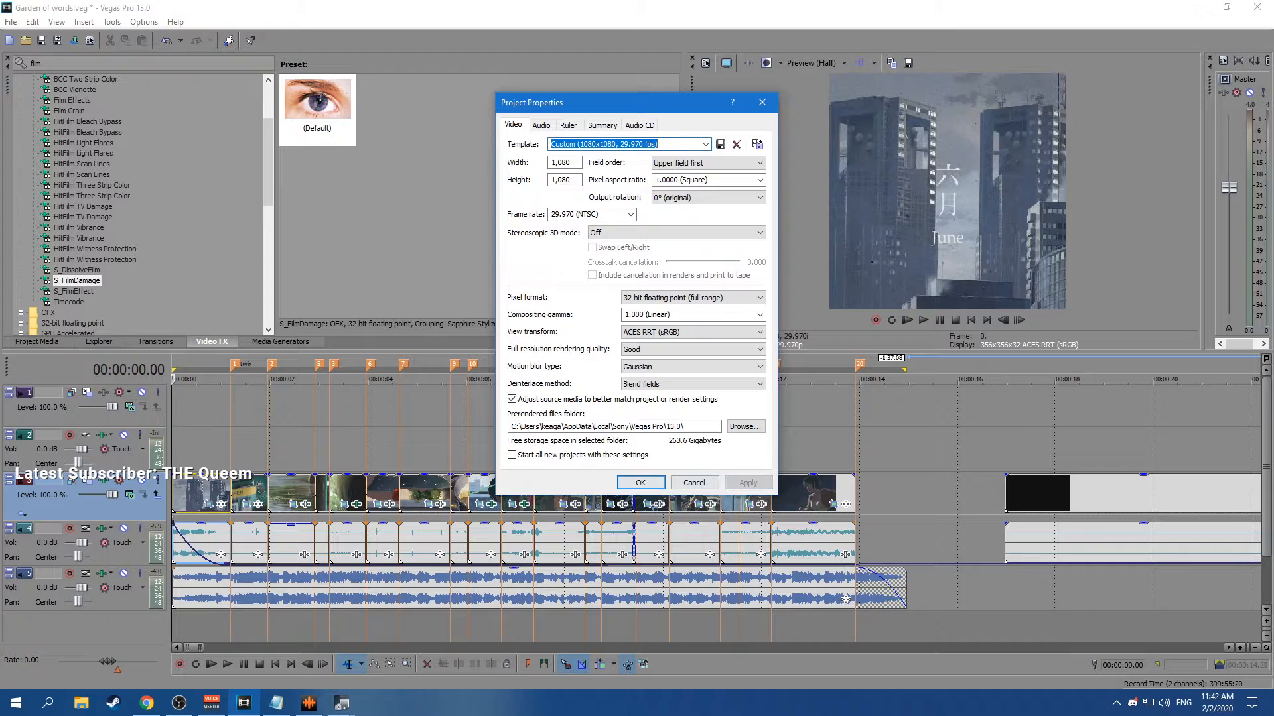
key(Return)
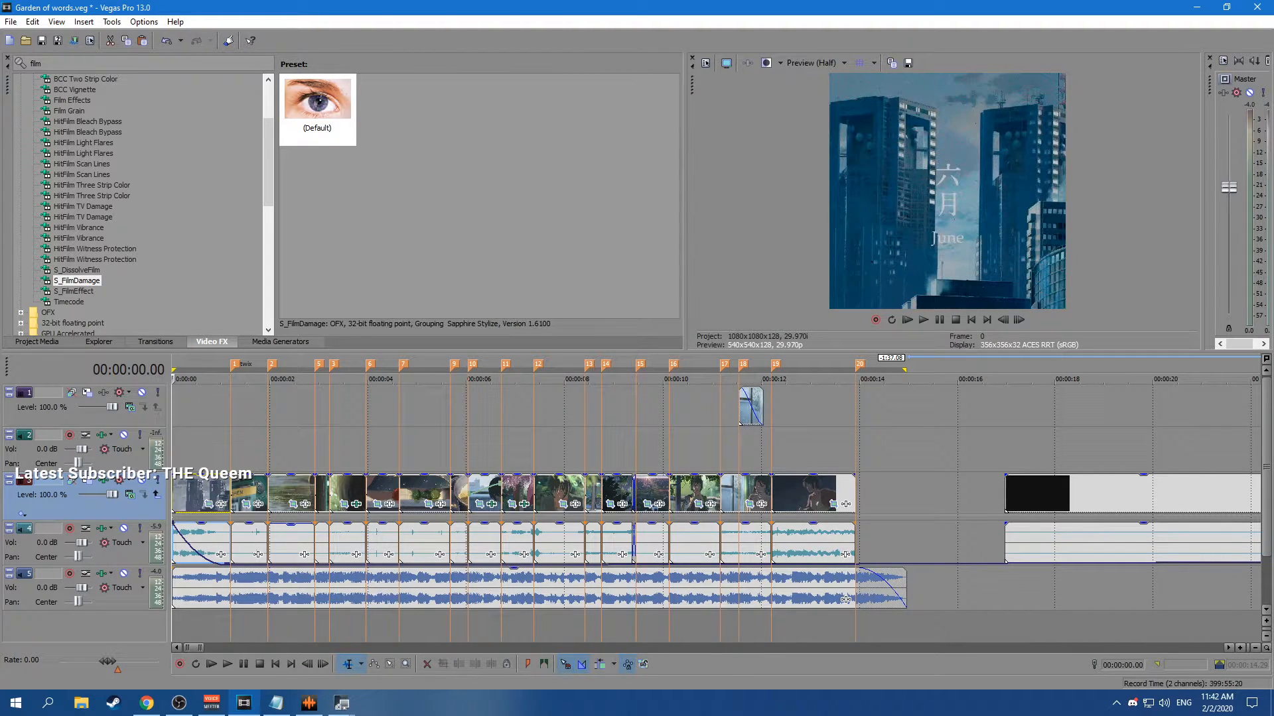
Play back the edit in the new pixel format, select the loop range over the whole edit and replay it.
key(space)
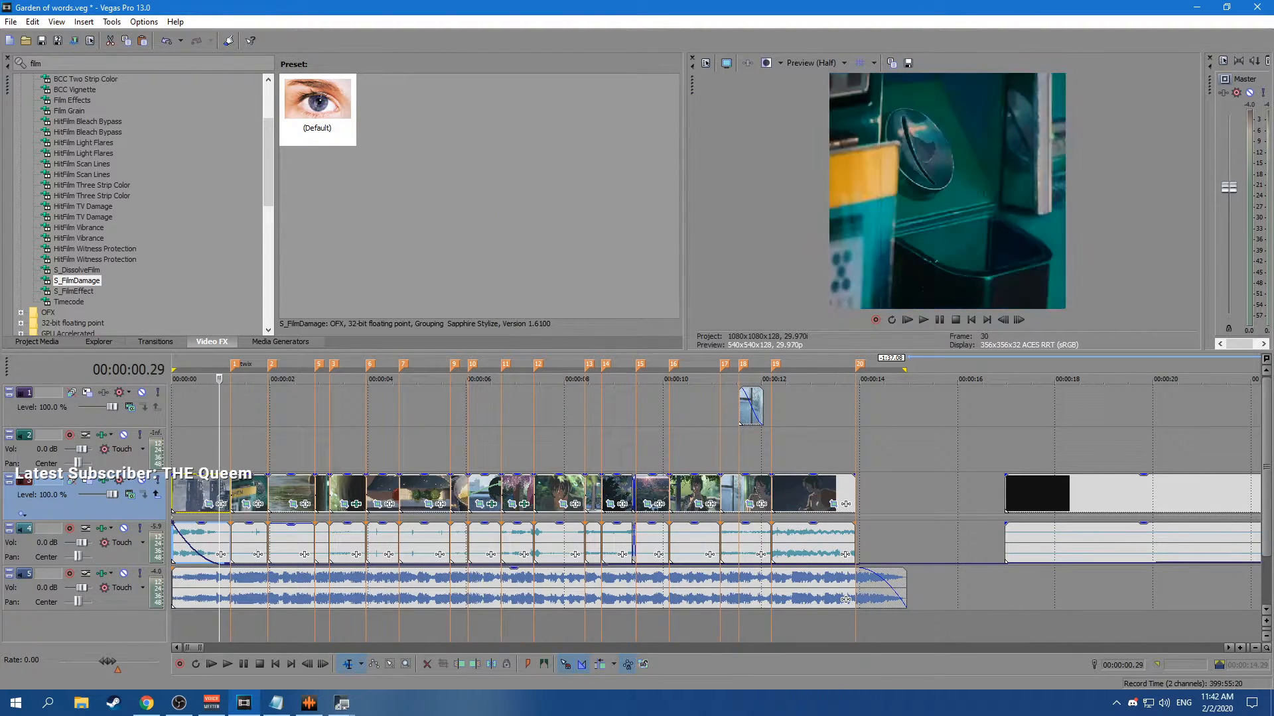
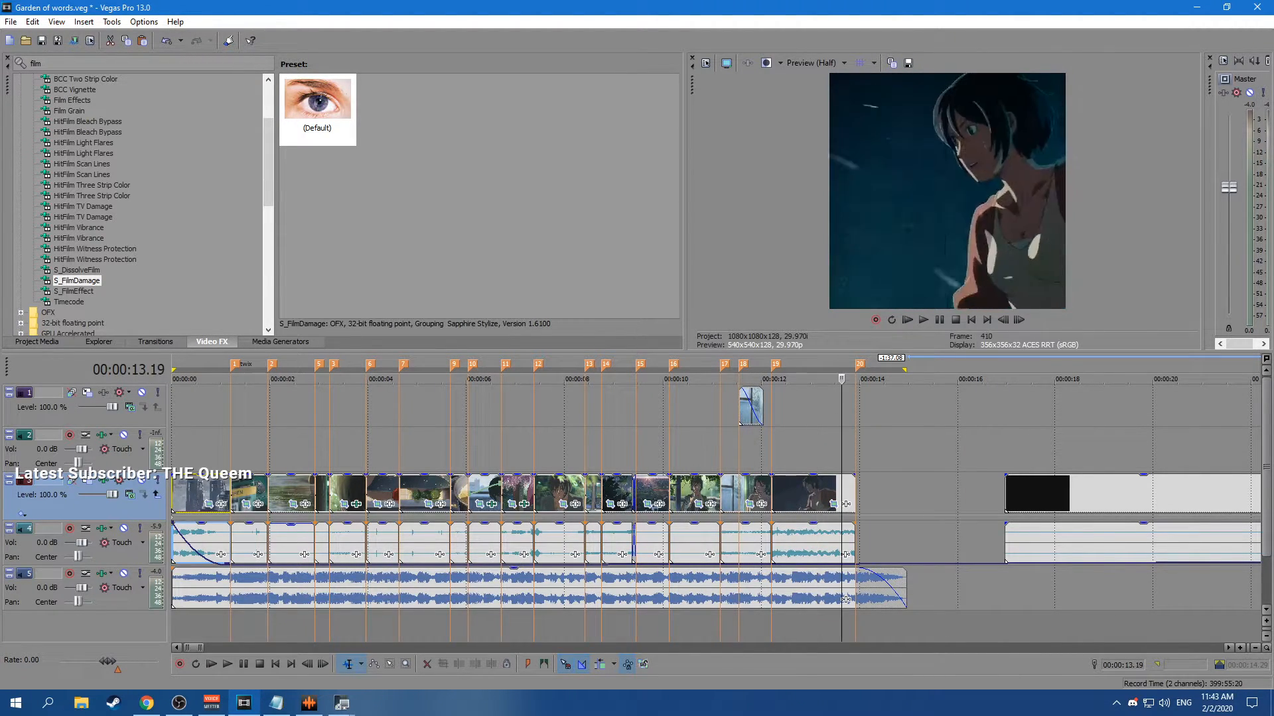
key(space)
click(904, 371)
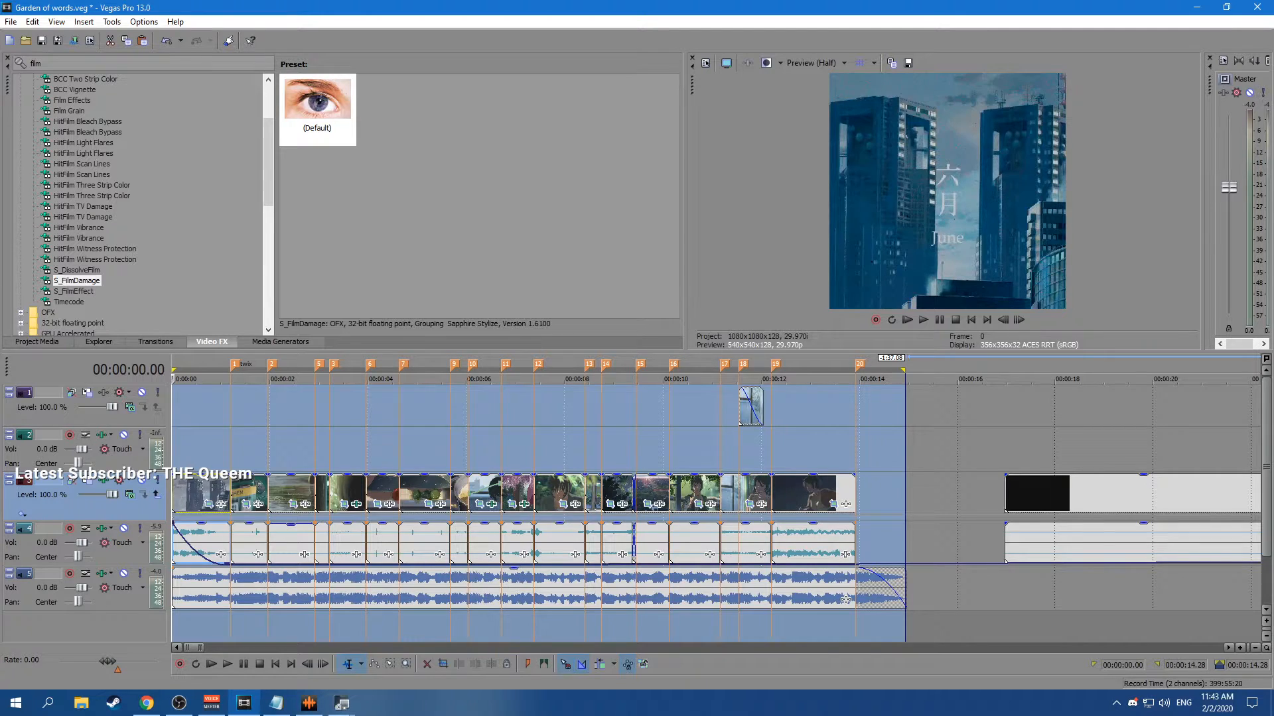
key(space)
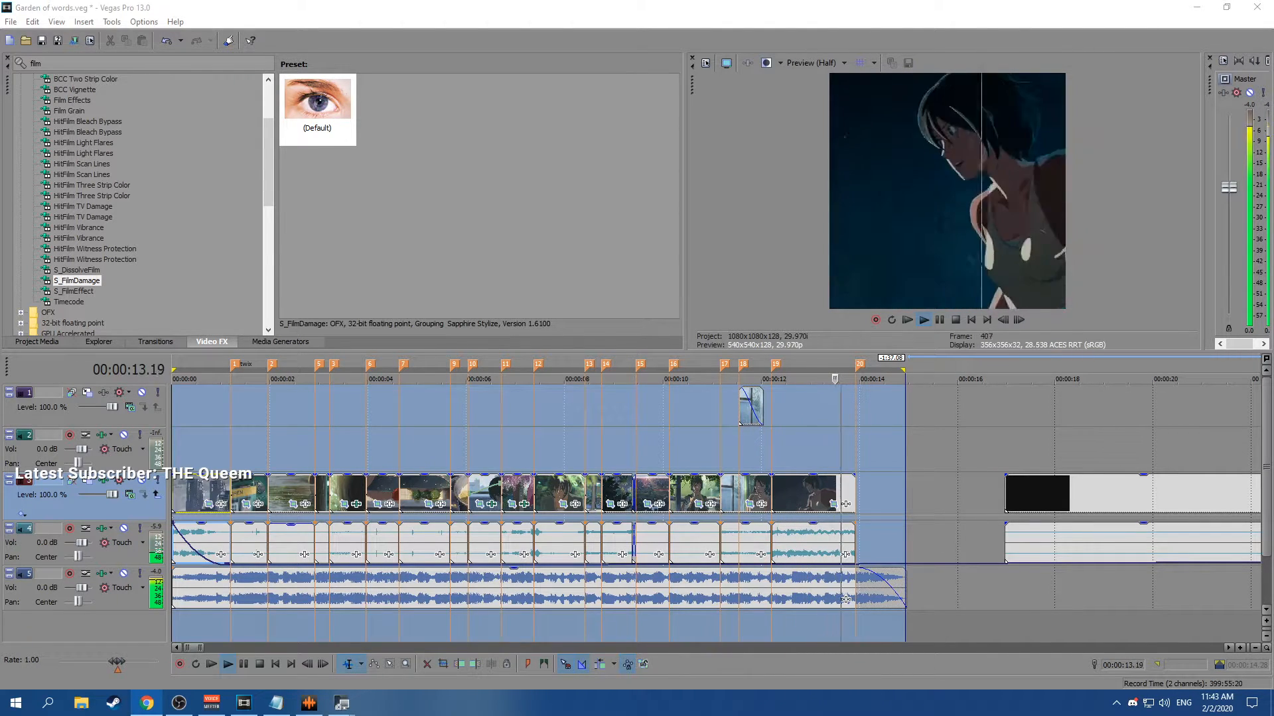
Stop playback, set the project's pixel format to 8-bit and return to the timeline start.
click(939, 319)
key(alt+Return)
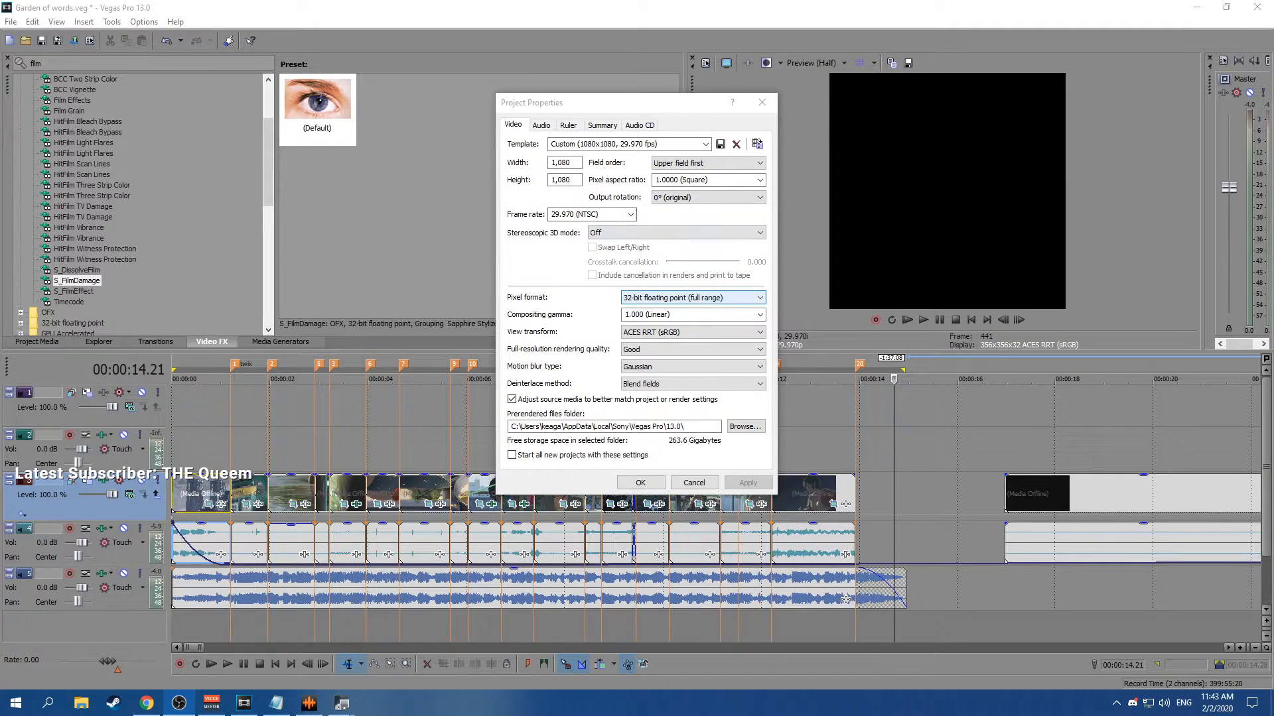
click(693, 298)
click(690, 308)
click(747, 483)
click(641, 483)
key(Home)
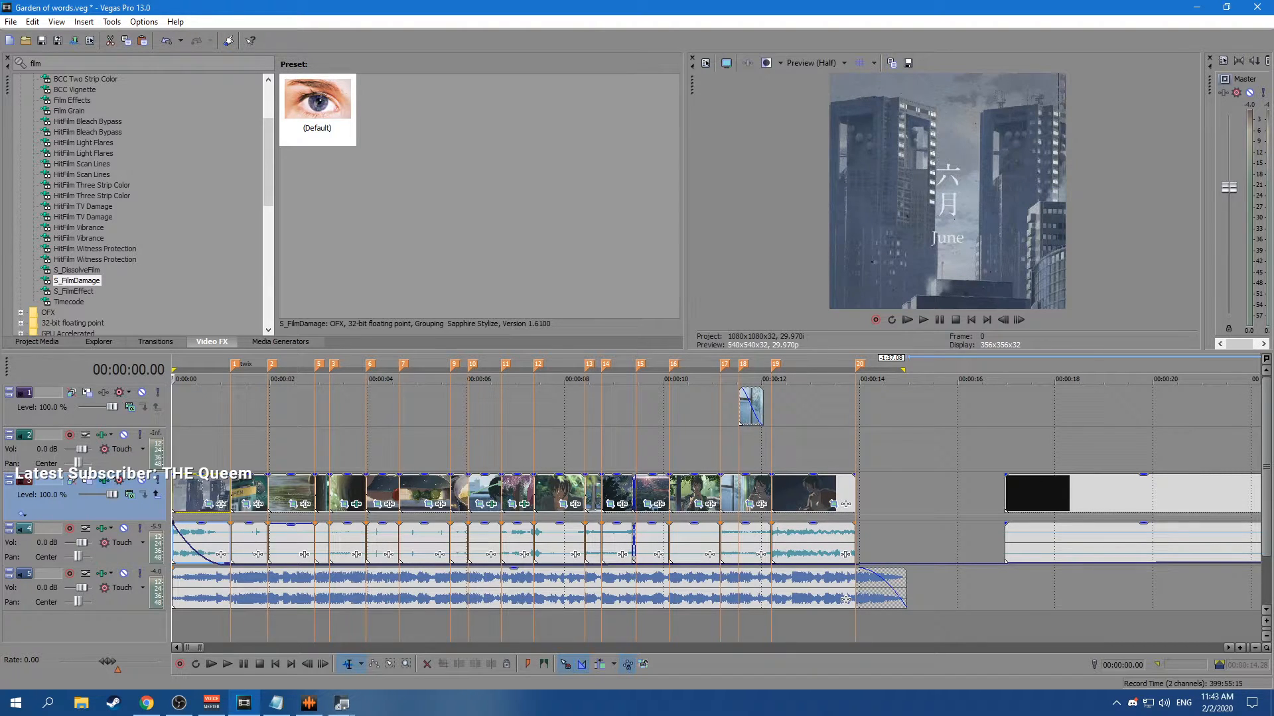
Set Grain Amp to 0 in track 3's S_FilmDamage effect and play back the opening of the edit.
click(104, 480)
drag(144, 167, 134, 167)
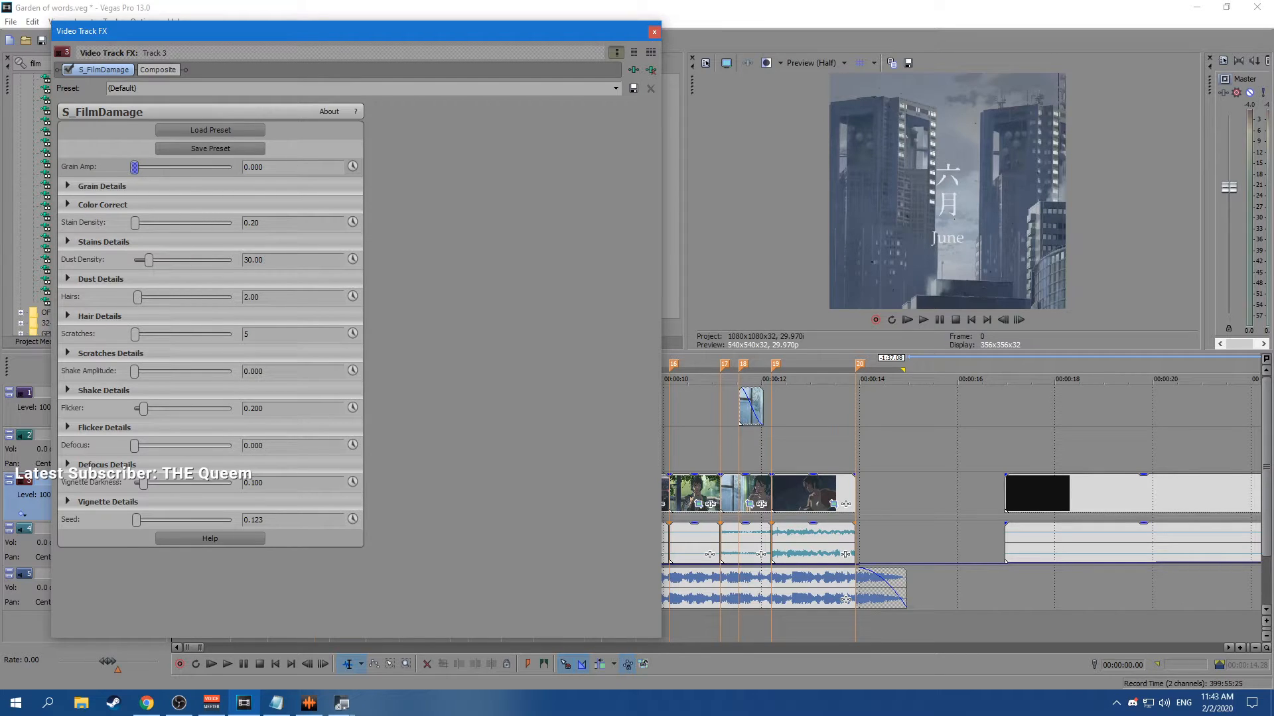
click(924, 320)
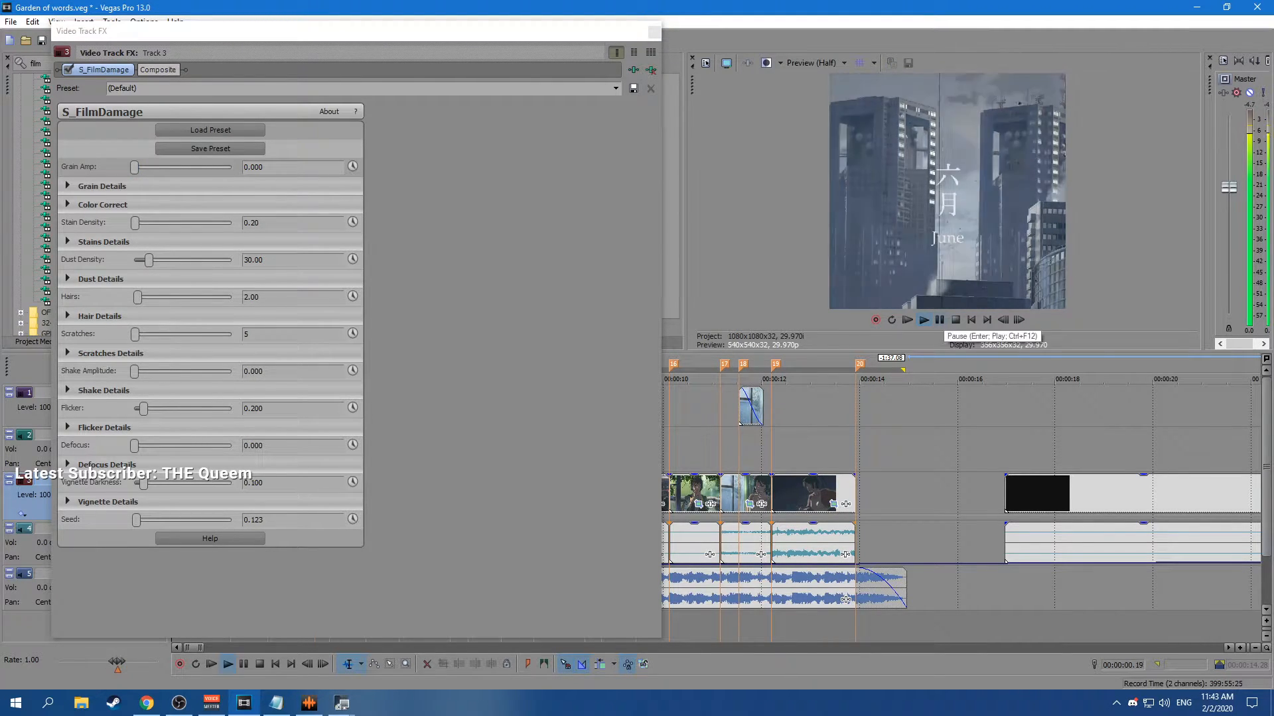
click(939, 319)
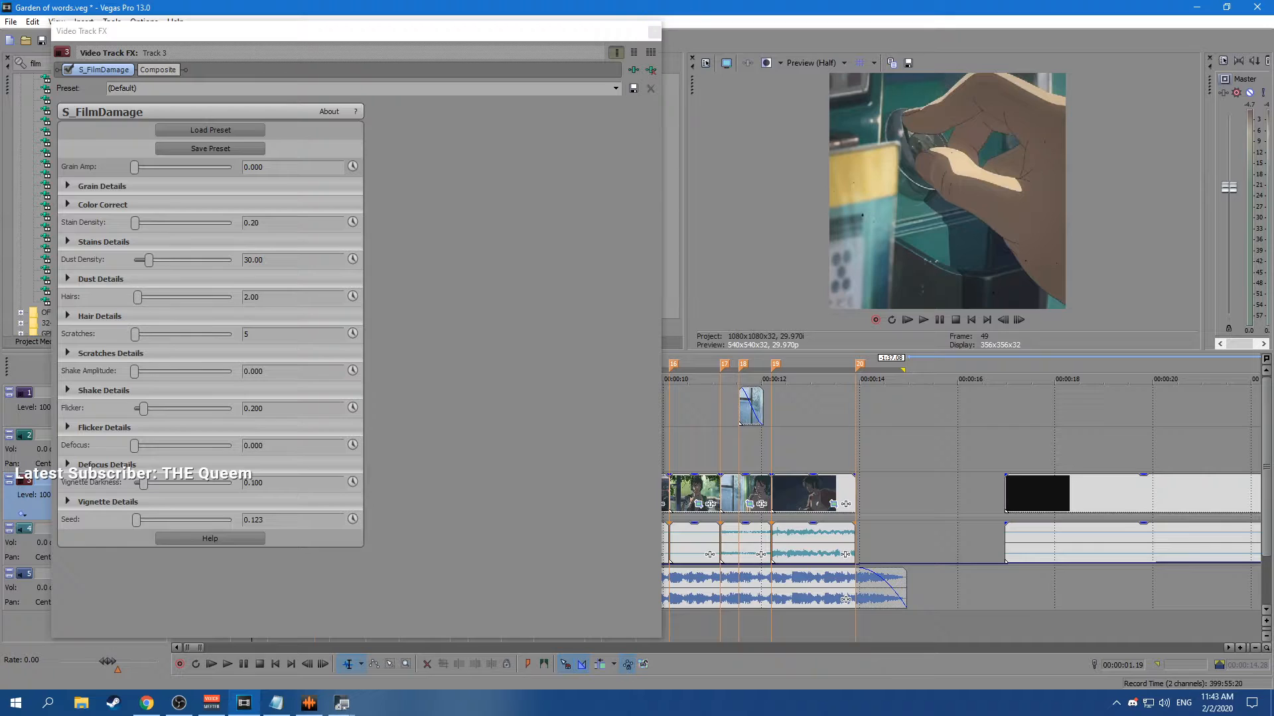
Set the film damage effect's Stain Density, Dust Density and Hairs to 0, checking the look in playback.
click(67, 205)
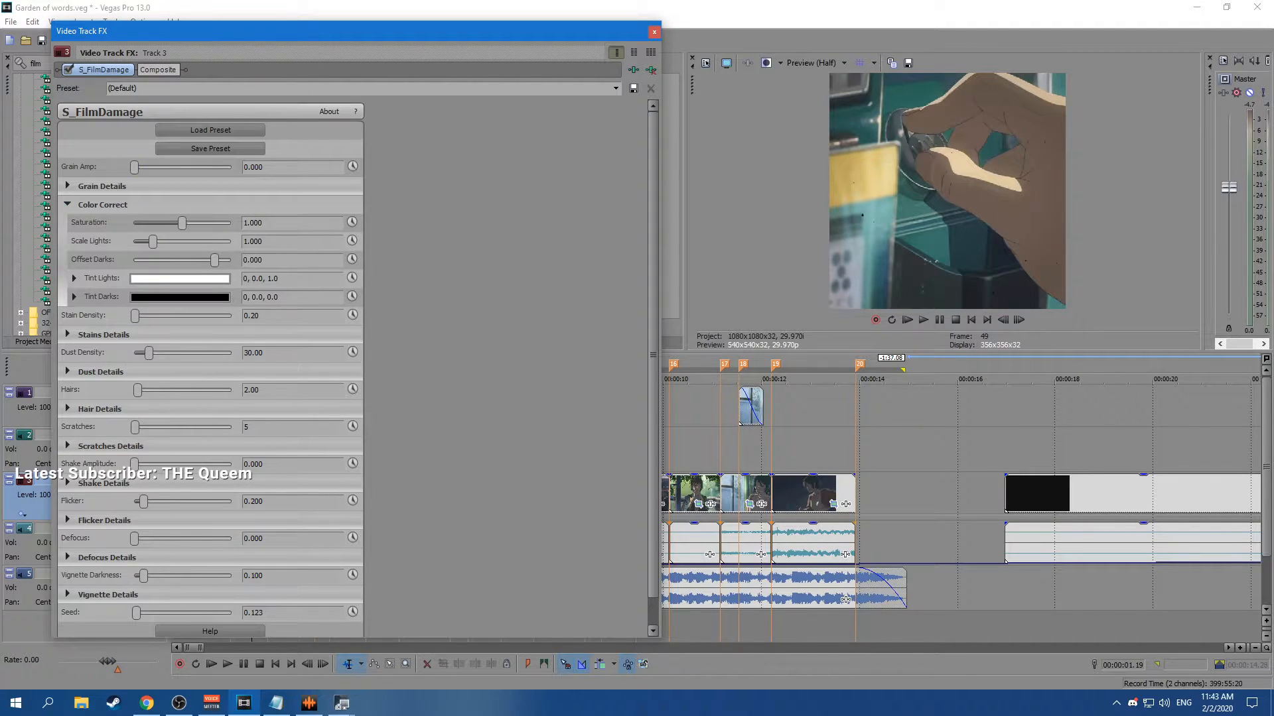
drag(181, 223, 135, 259)
click(67, 204)
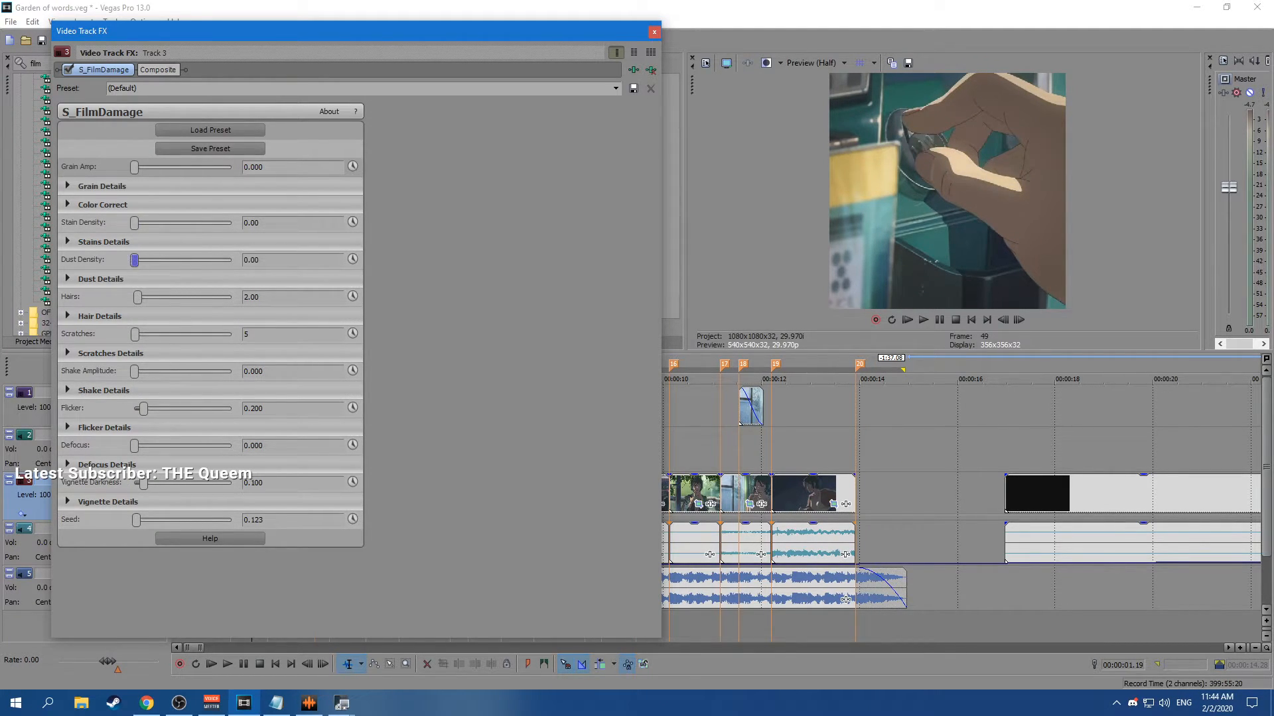
click(924, 320)
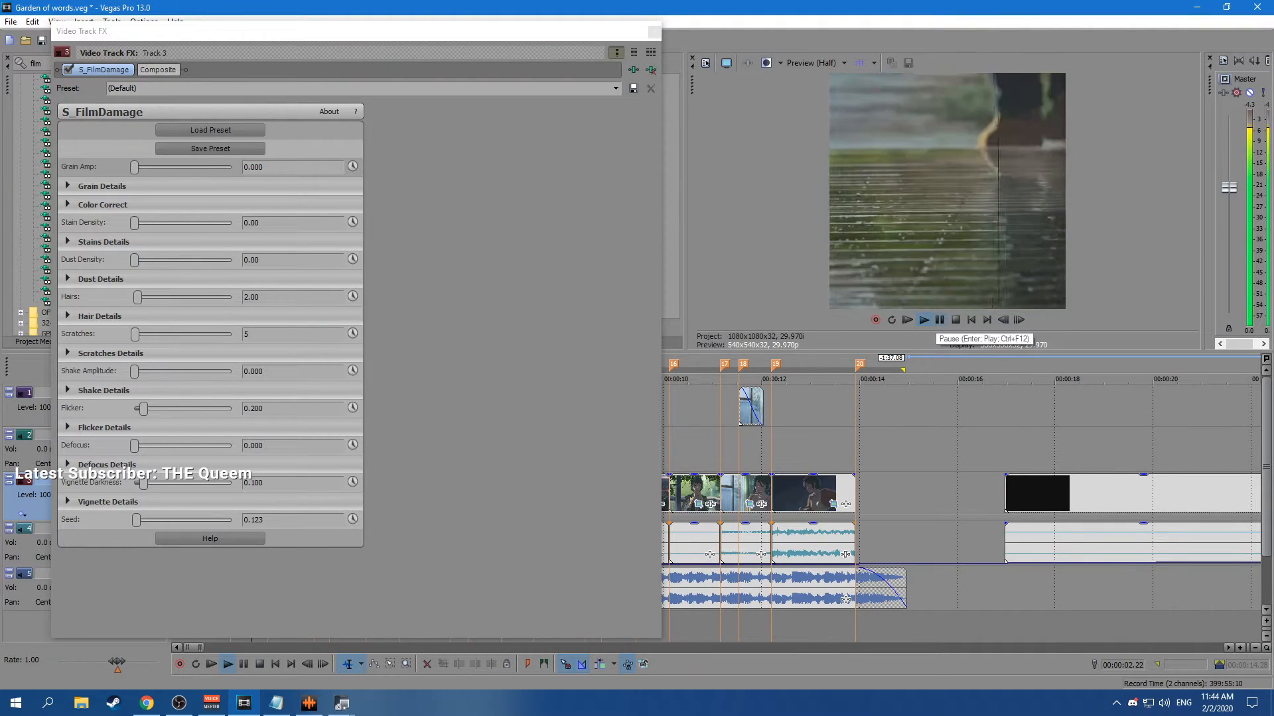
click(940, 320)
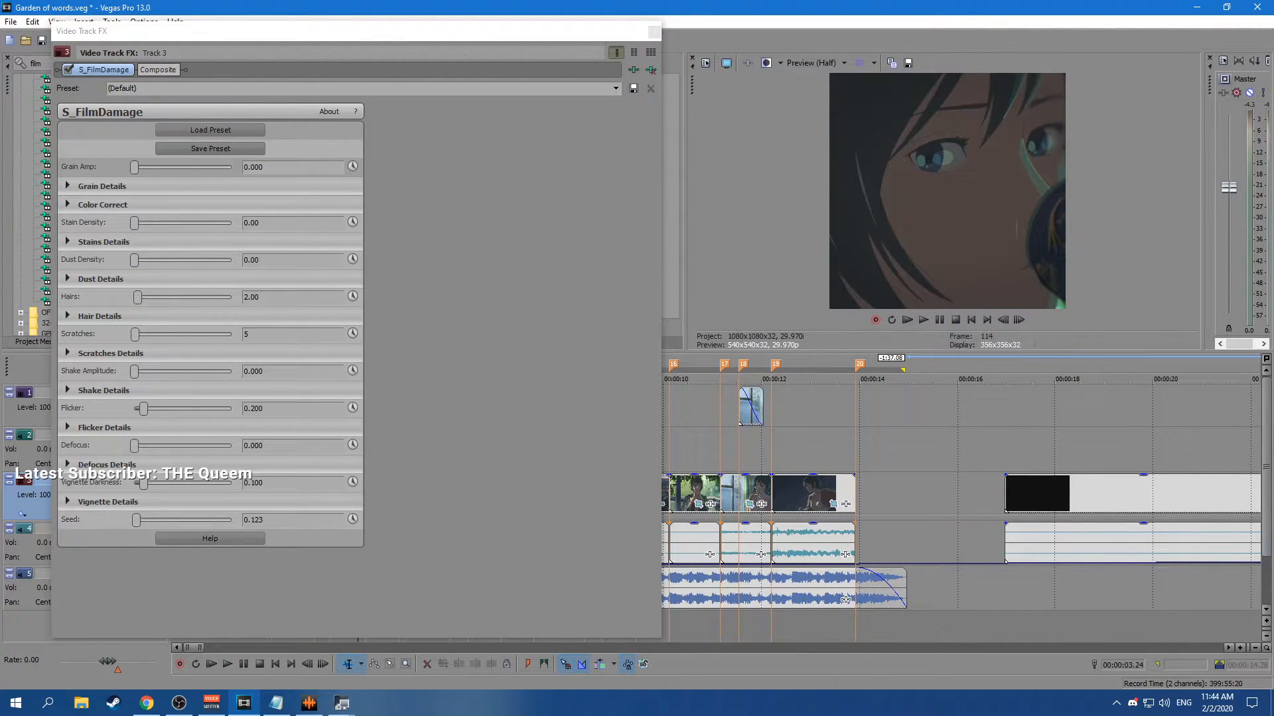
mouse_move(138, 296)
mouse_down()
mouse_move(168, 296)
mouse_move(135, 297)
mouse_up()
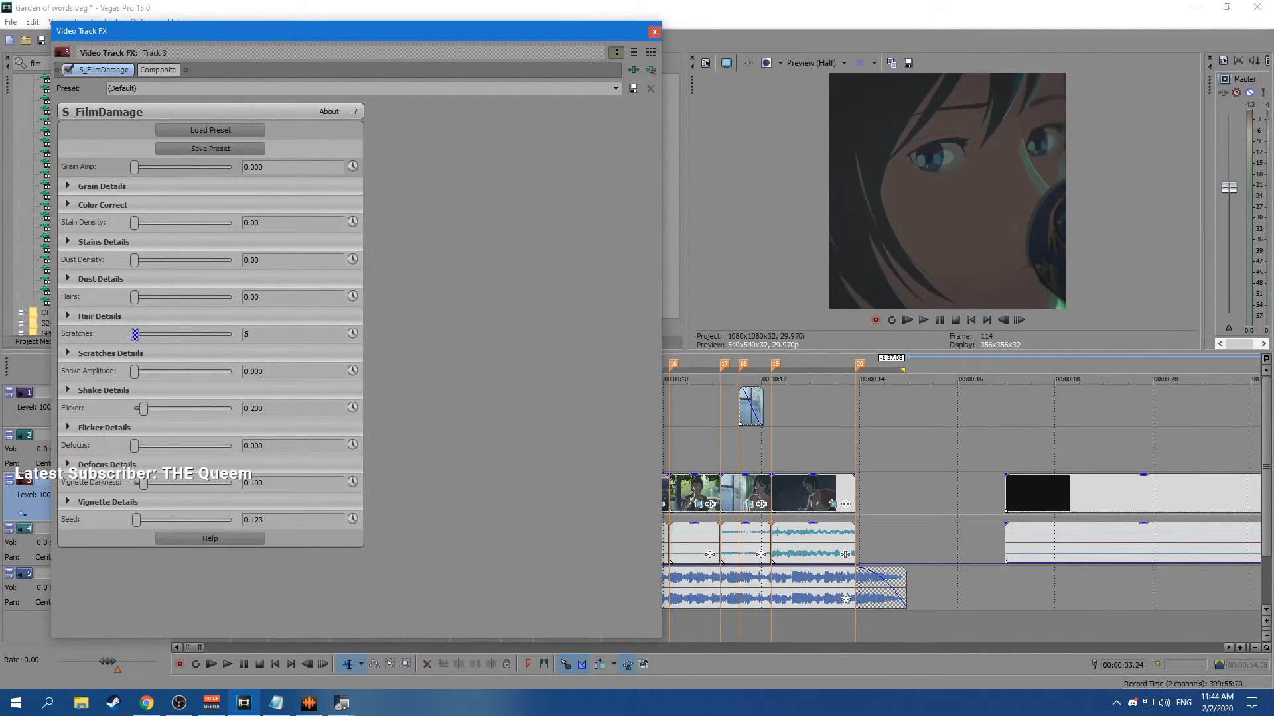
Try a Shake Amplitude of 2.000 and a Flicker of 1.673 in playback, resetting each value.
drag(135, 371, 231, 372)
key(space)
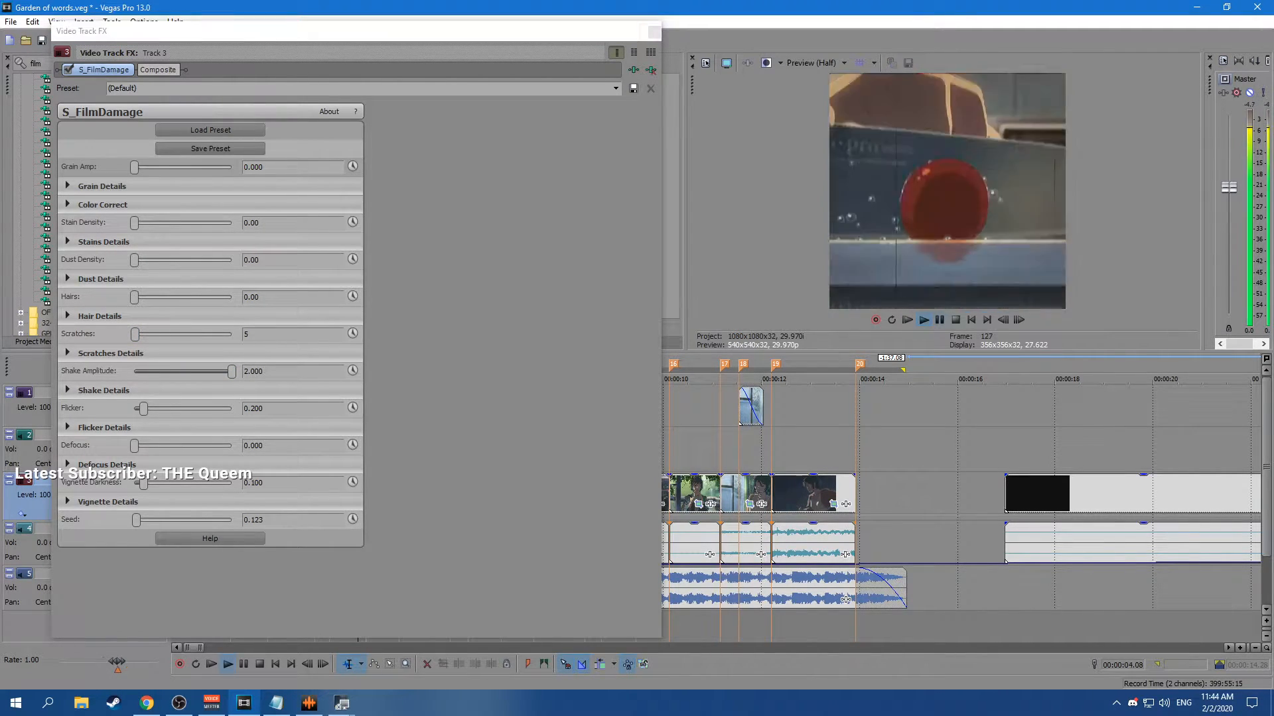
key(space)
drag(231, 371, 215, 408)
key(space)
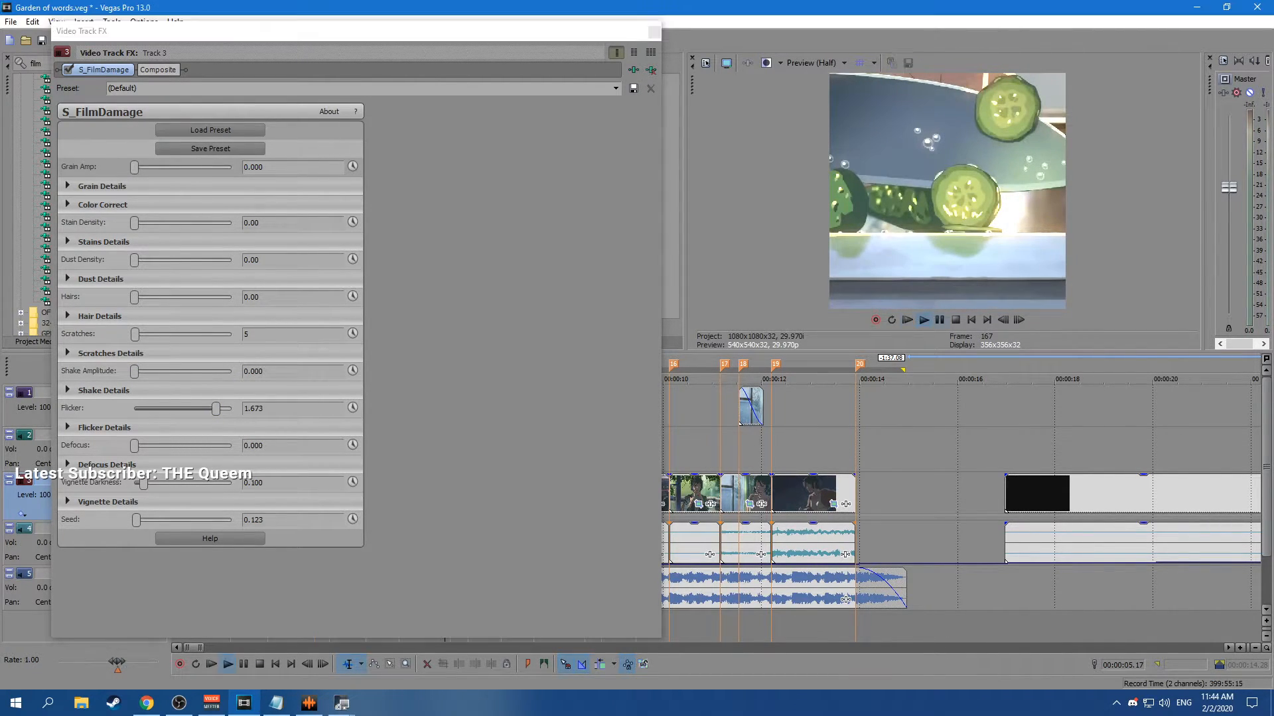
click(940, 320)
double_click(215, 409)
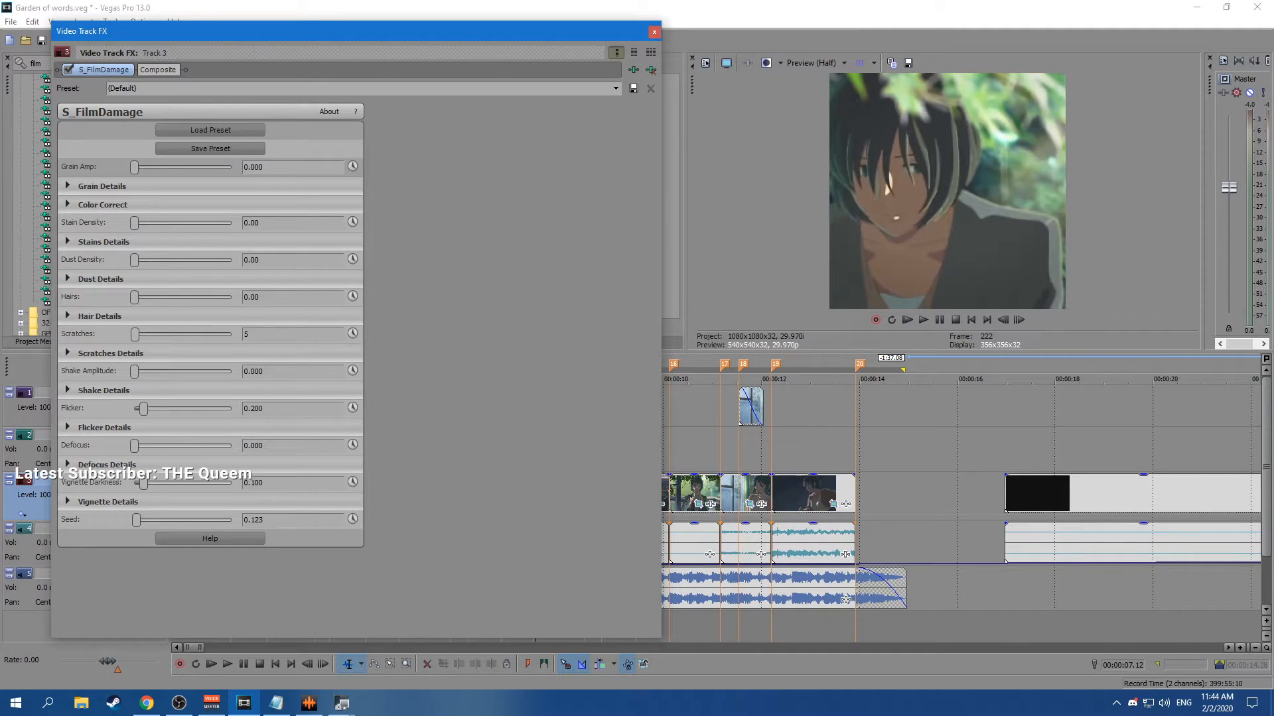
Test a film damage Seed of 5.000 in playback and settle on 0.102.
drag(143, 483, 143, 483)
drag(136, 520, 232, 519)
click(923, 319)
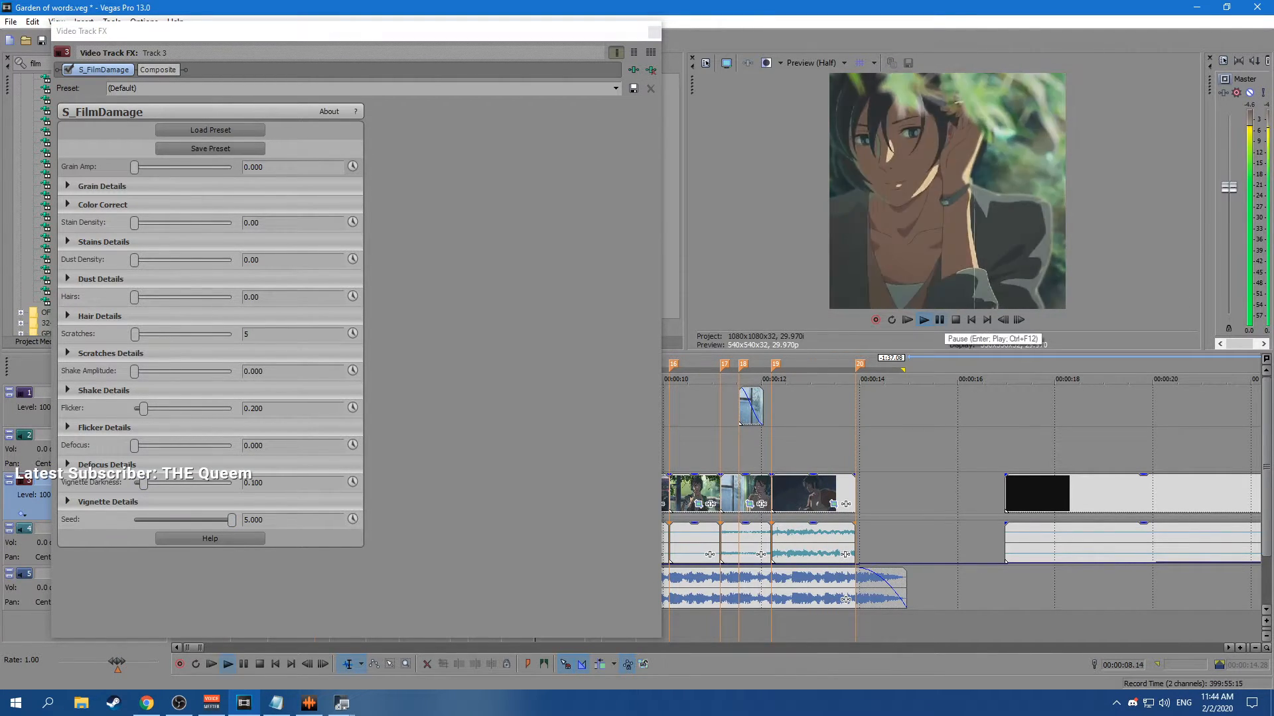
click(654, 31)
drag(232, 519, 136, 519)
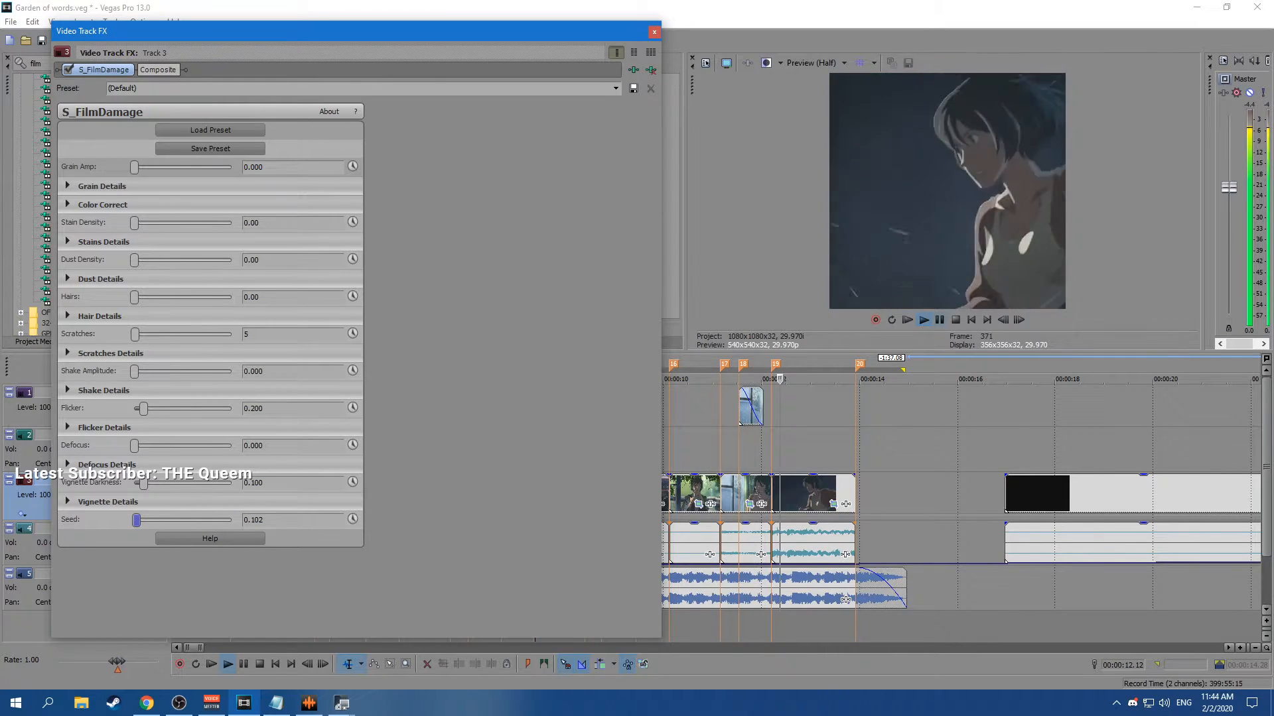
click(939, 319)
Set Grain Amp to 0.002, save the film damage settings as the preset "amv" and close the effect settings.
drag(134, 167, 135, 167)
text(amv)
click(634, 88)
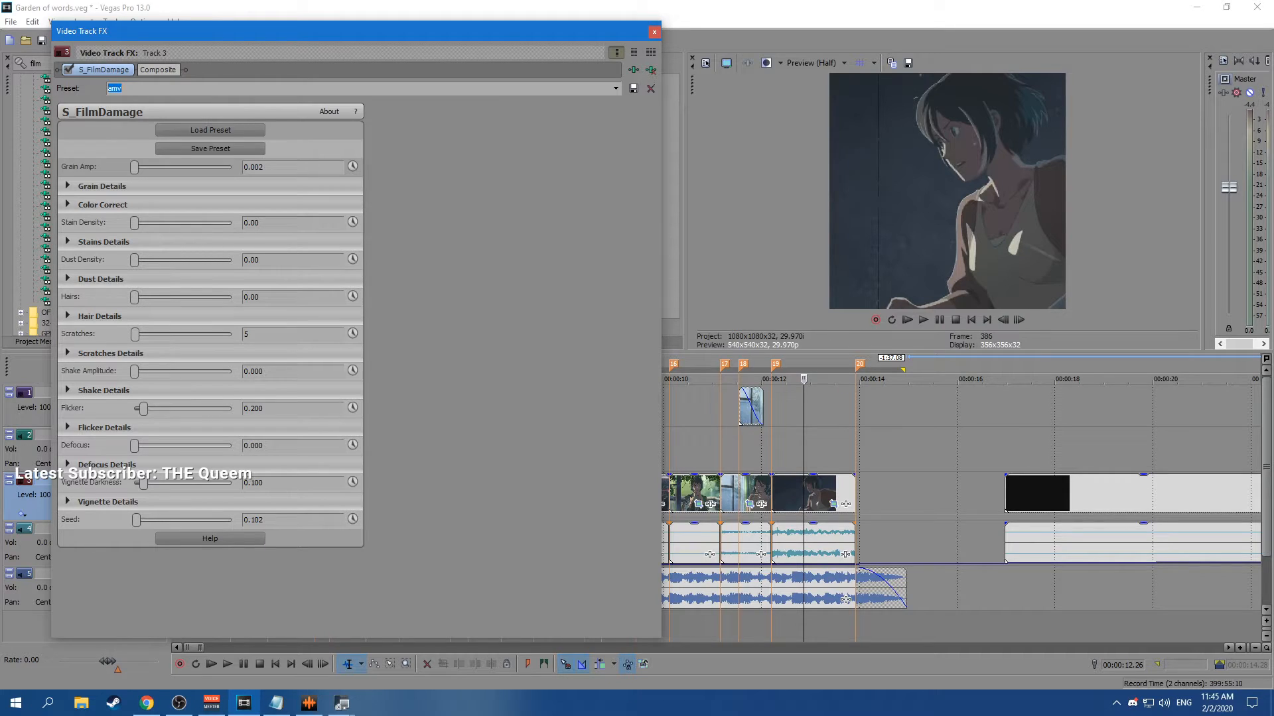
click(654, 32)
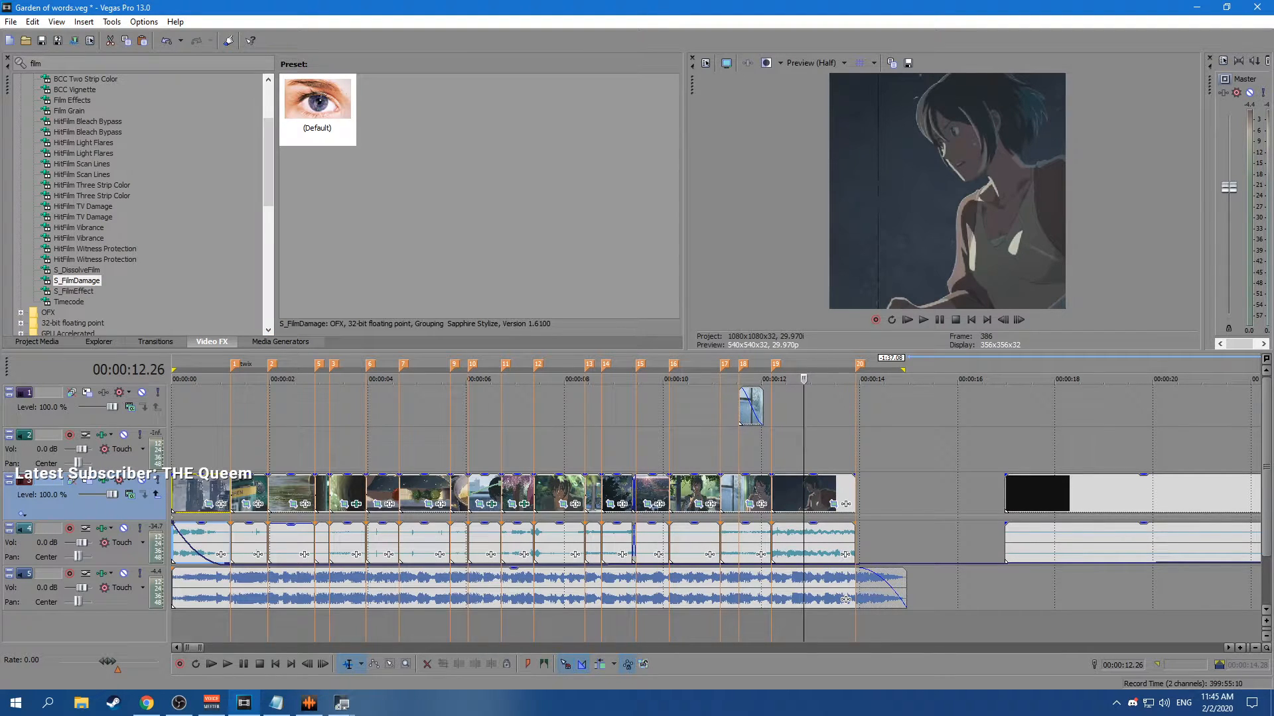
Return to the timeline start, search the video effects for "shake" and show the S_BlurMoCurves presets.
key(w)
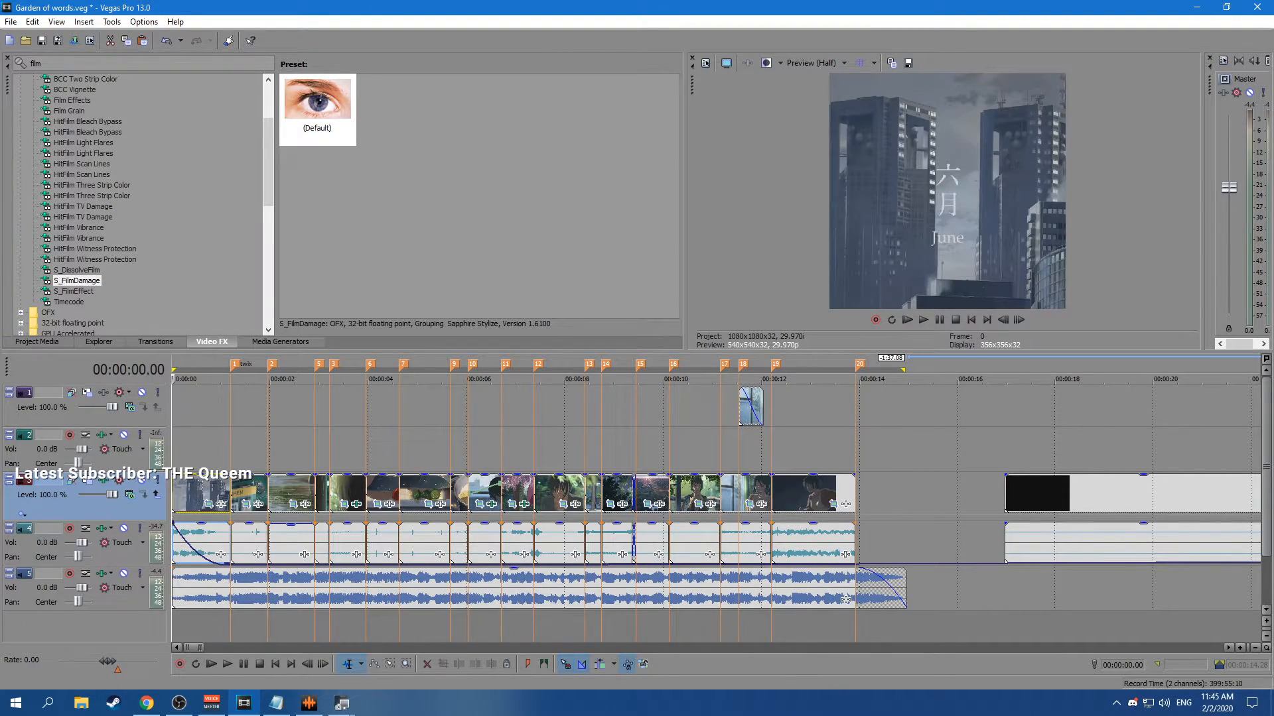
click(113, 64)
key(BackSpace)
key(BackSpace)
key(BackSpace)
key(BackSpace)
text(shake)
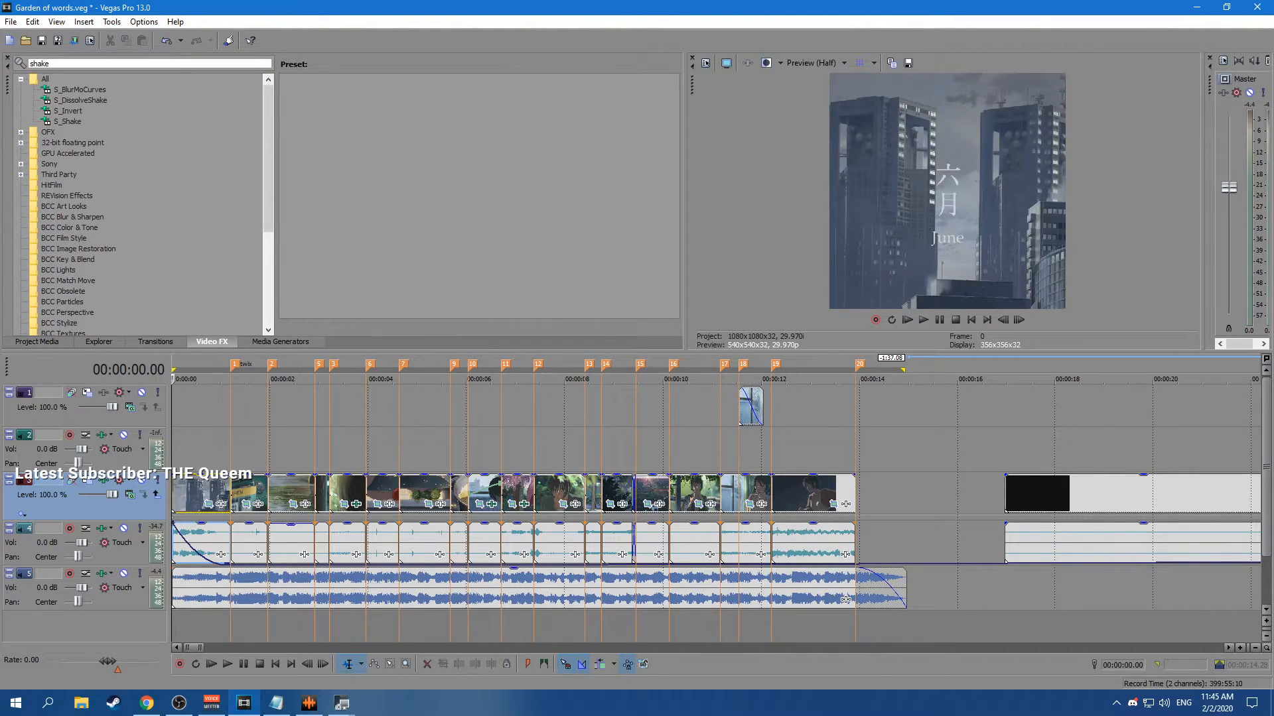
key(Return)
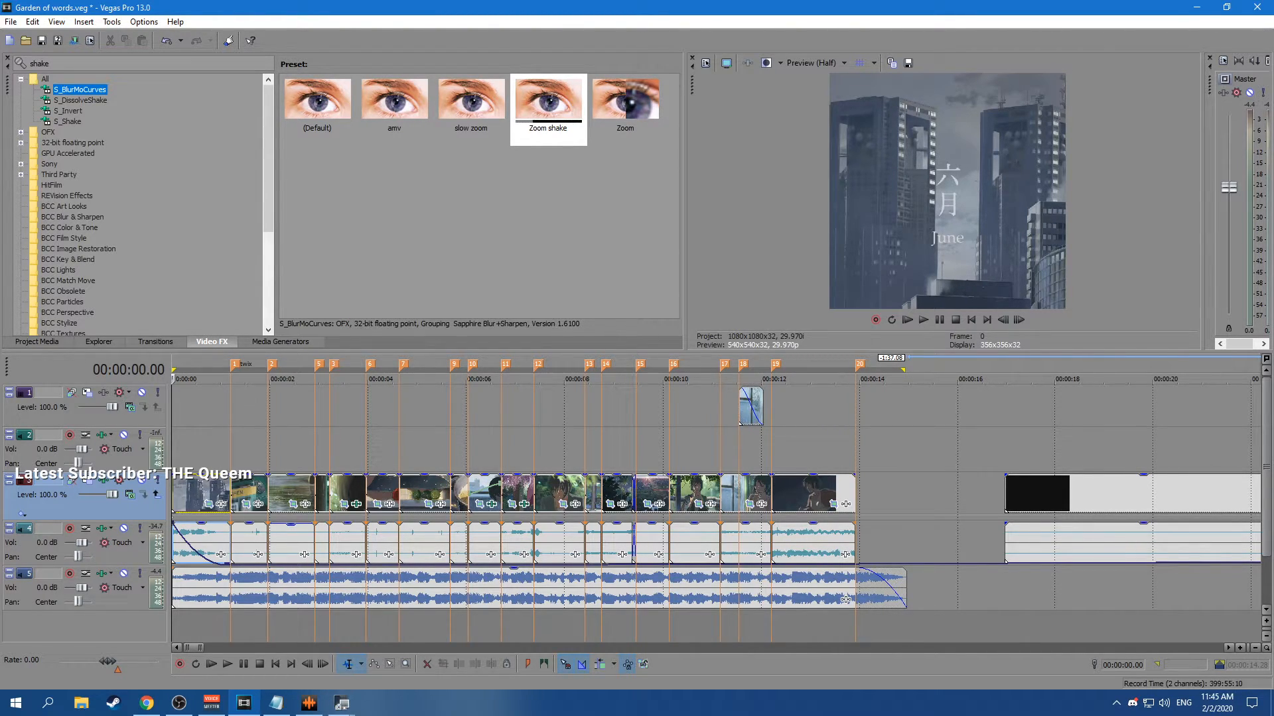
key(alt+Tab)
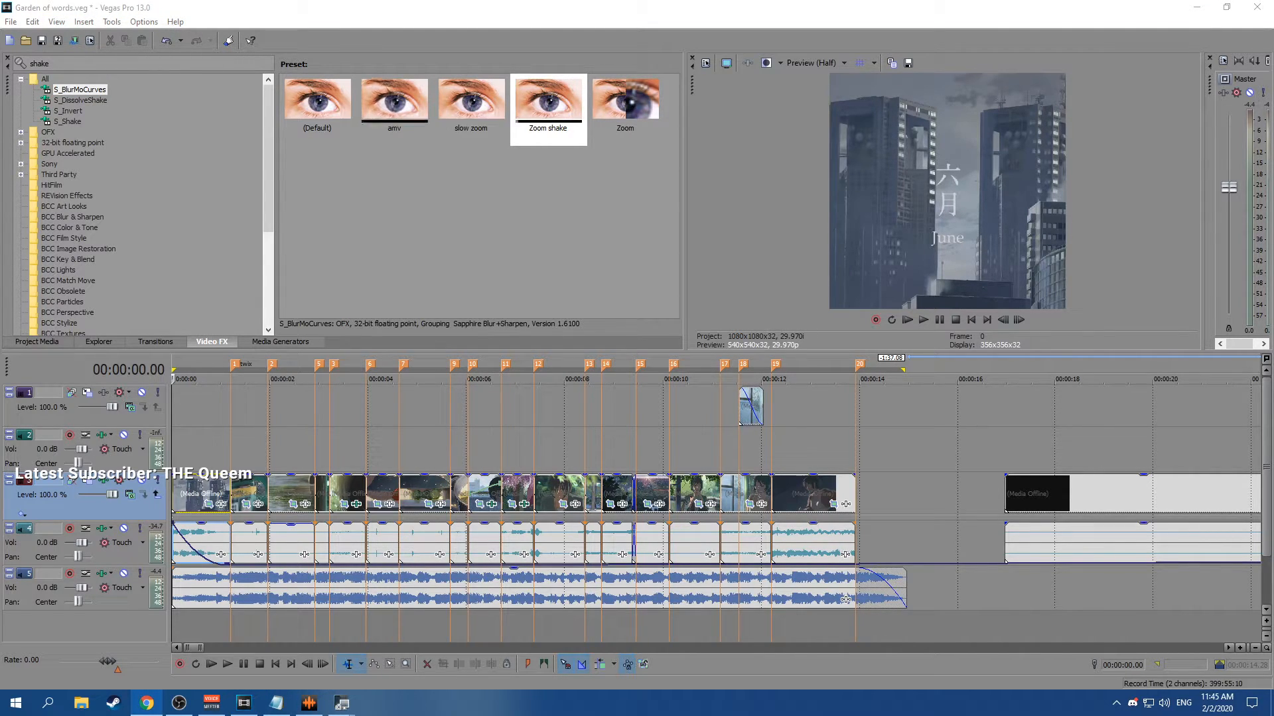
Add the Warp Zoom In (1) filter package to the first clip on track 3.
right_click(179, 493)
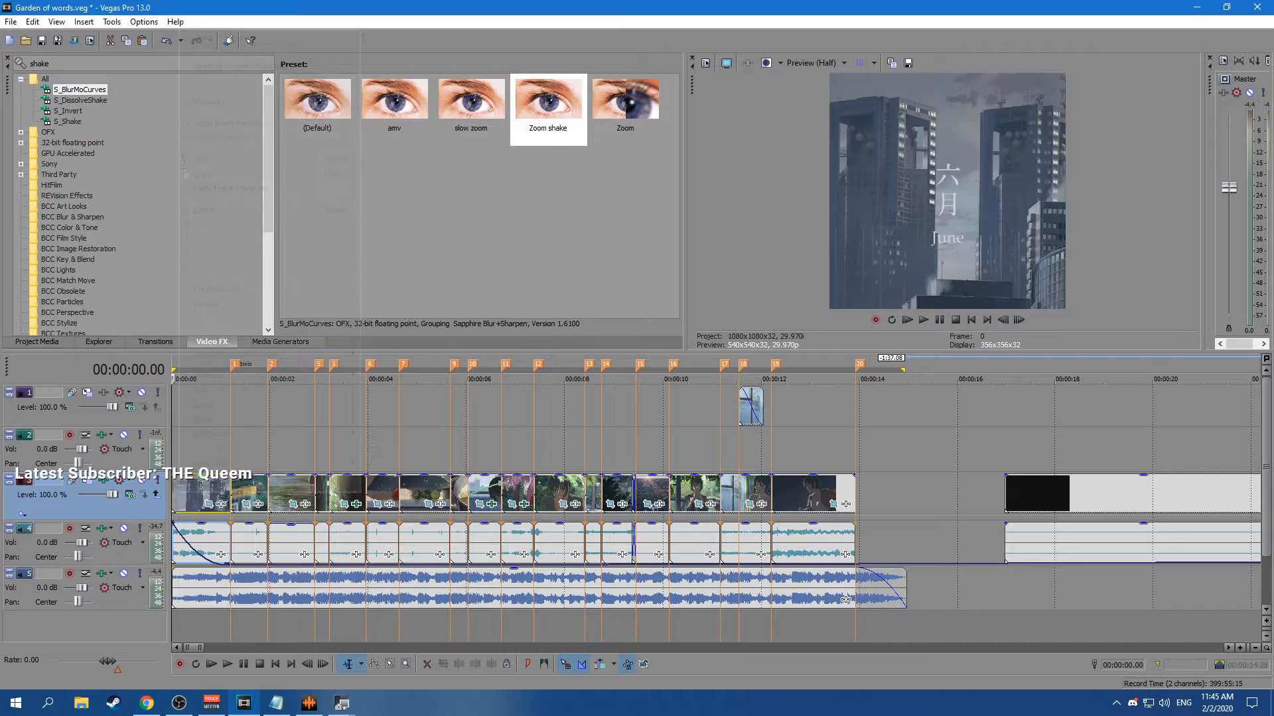
click(221, 138)
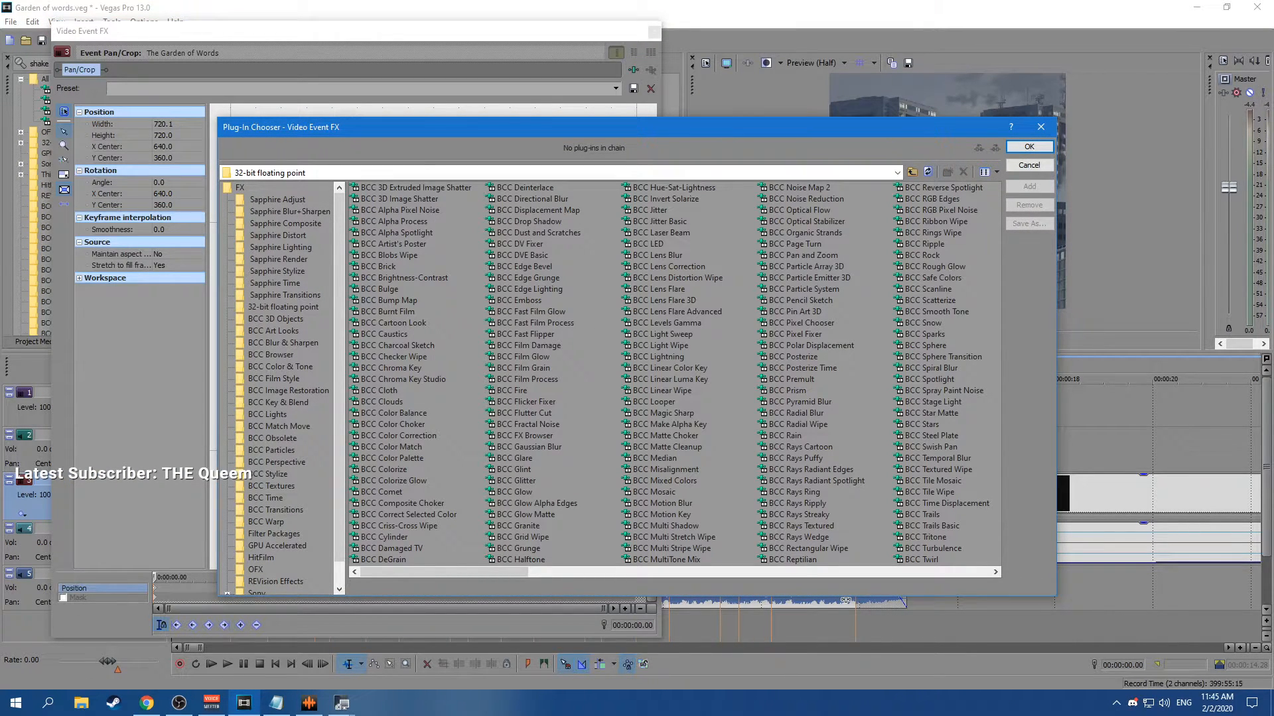
scroll(282, 465, down, 3)
click(275, 558)
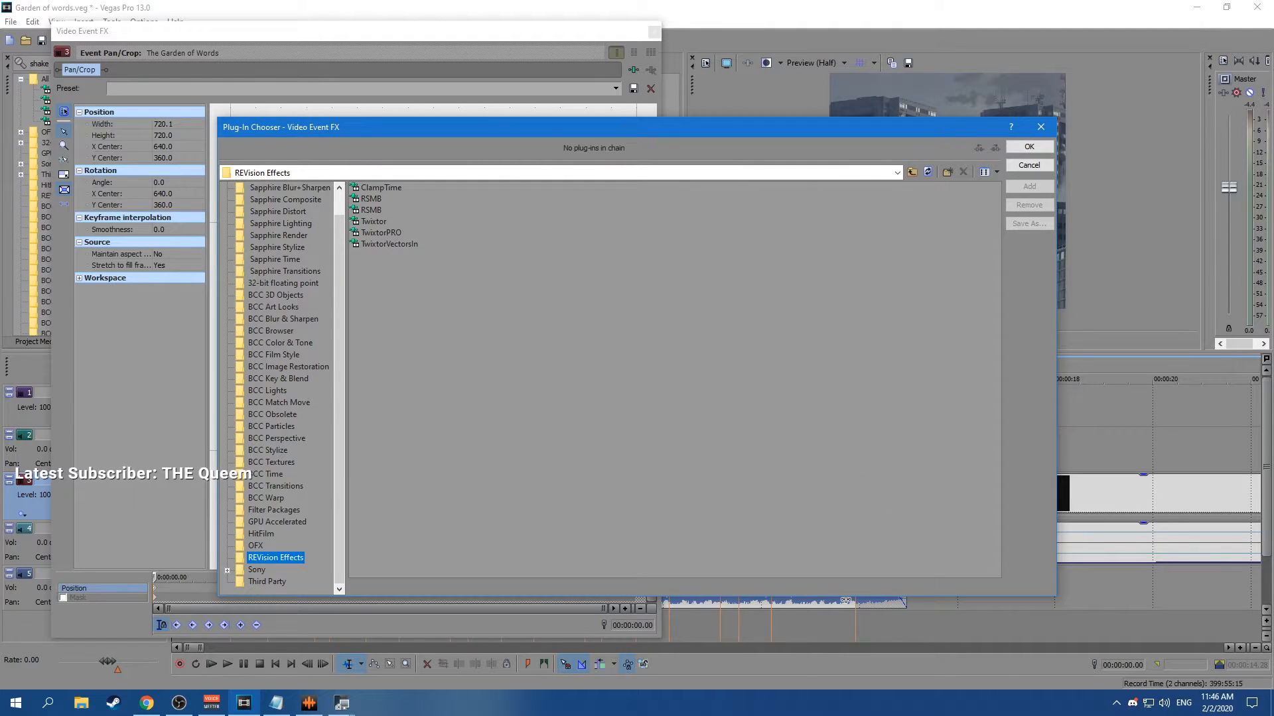
click(257, 570)
click(255, 546)
click(261, 534)
click(277, 522)
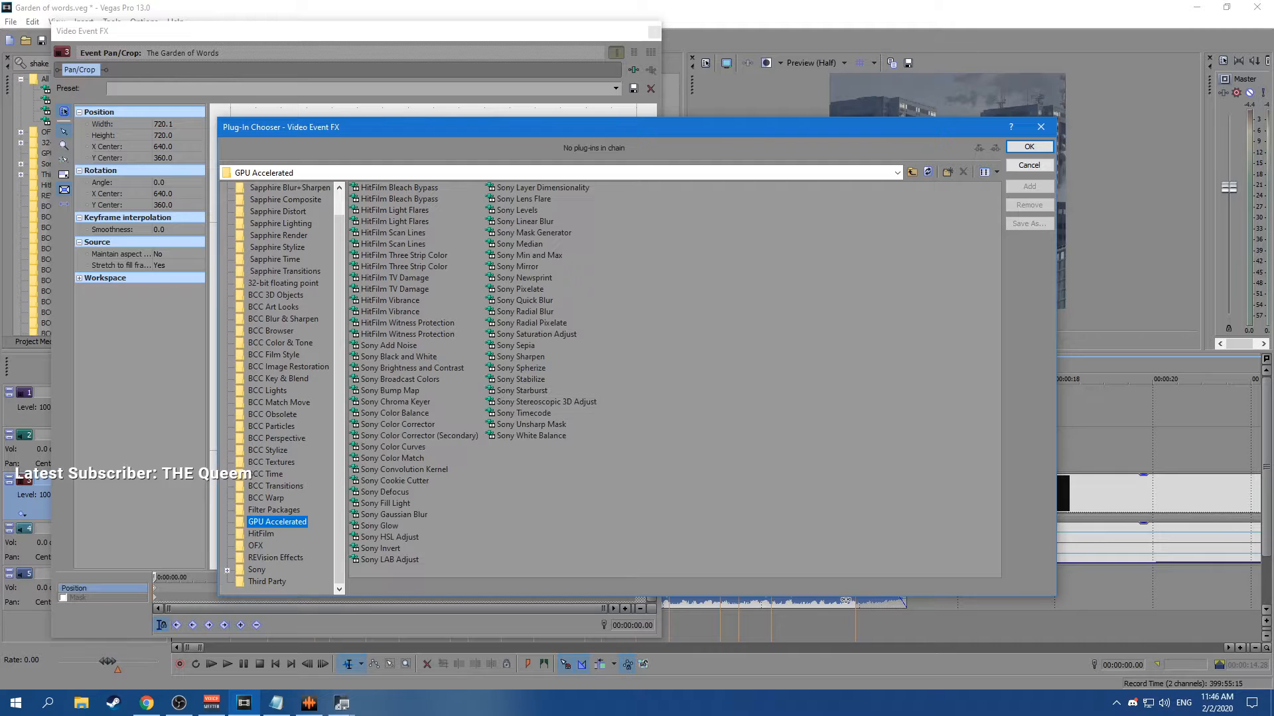
click(267, 582)
click(256, 570)
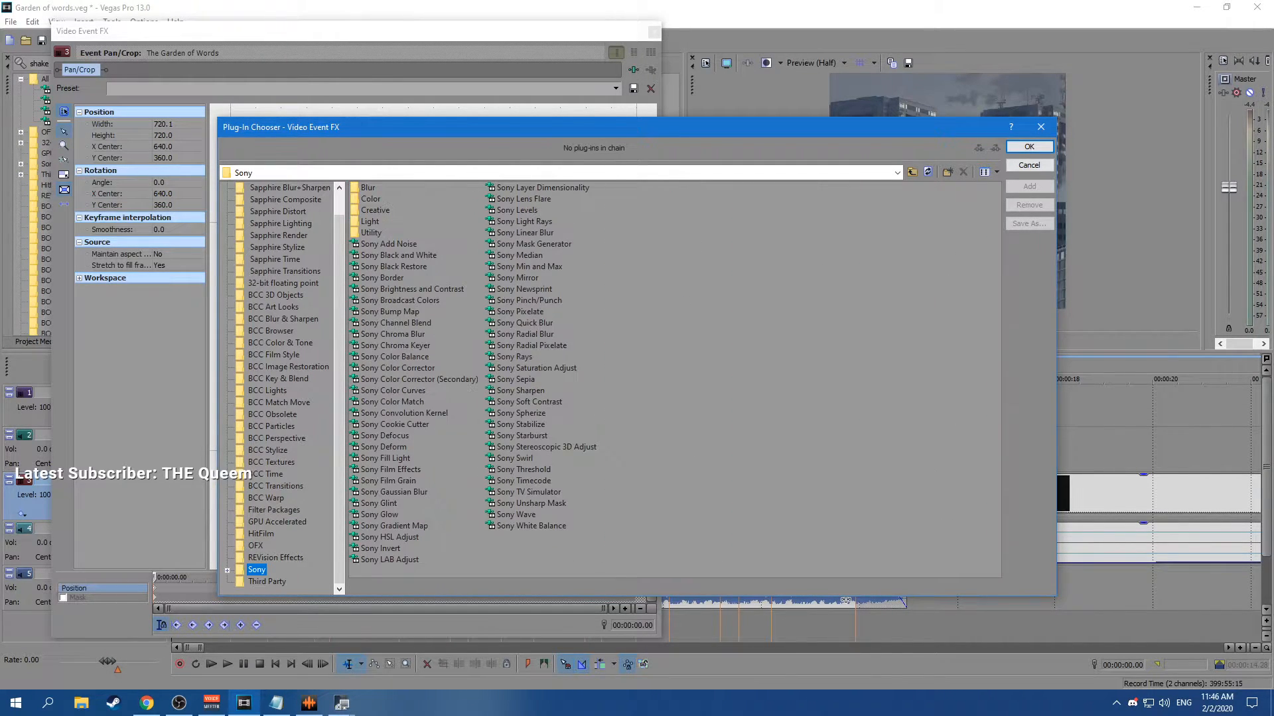
click(256, 546)
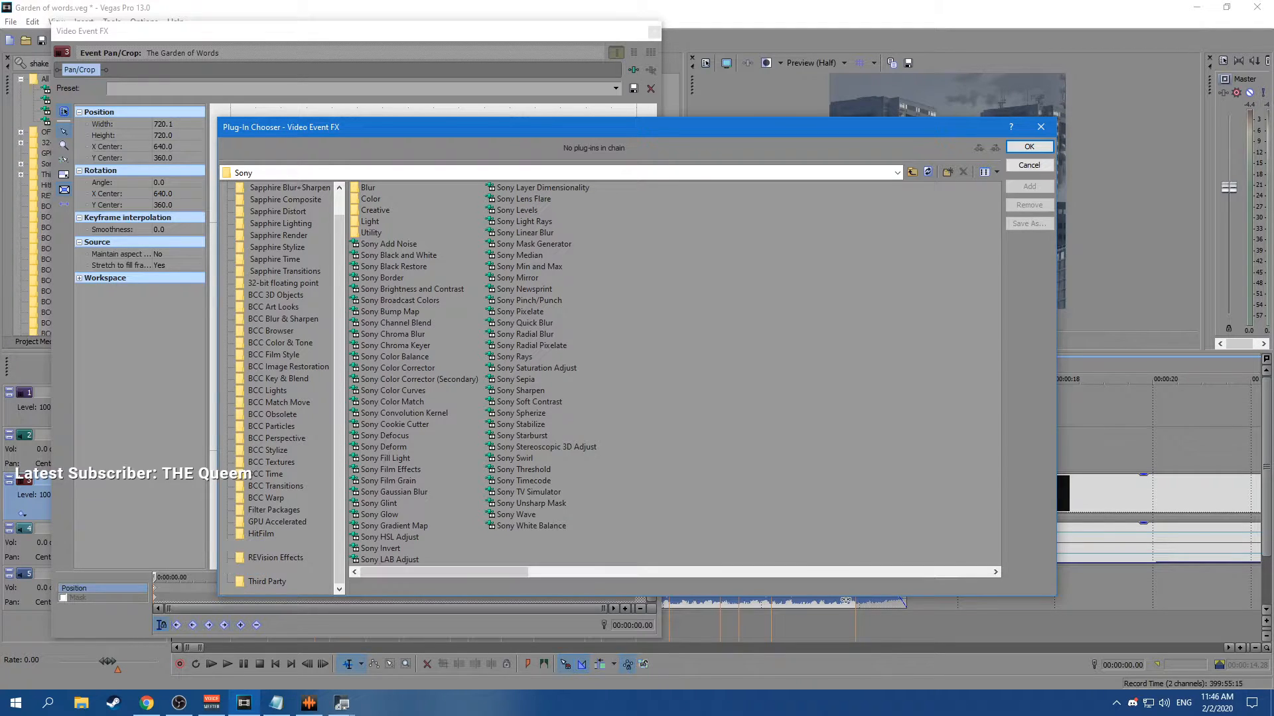
click(274, 510)
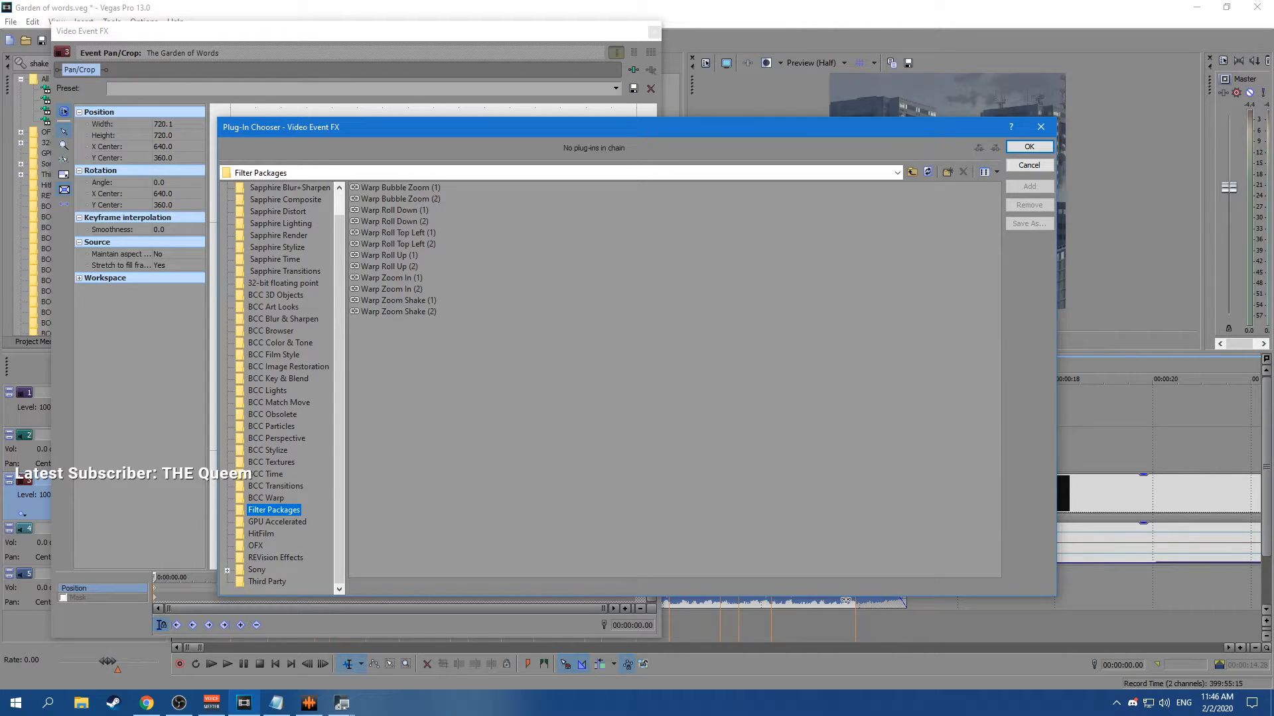
click(391, 278)
click(1029, 186)
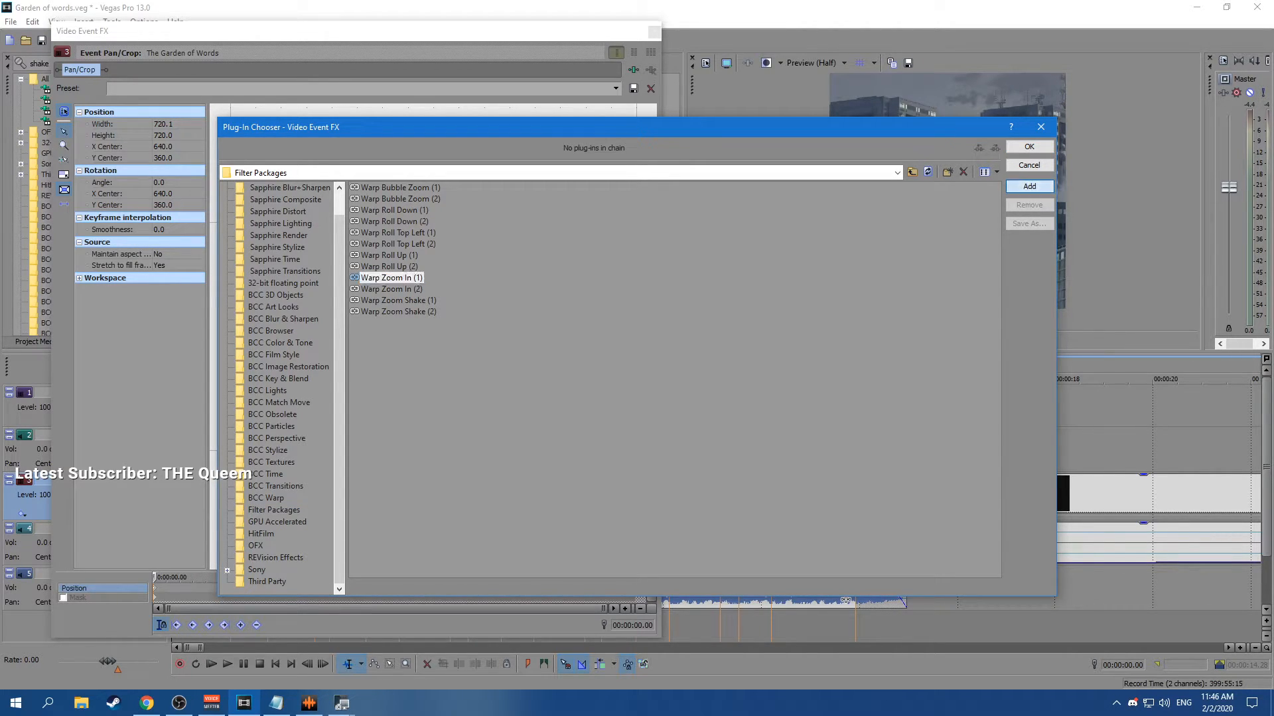
click(1029, 146)
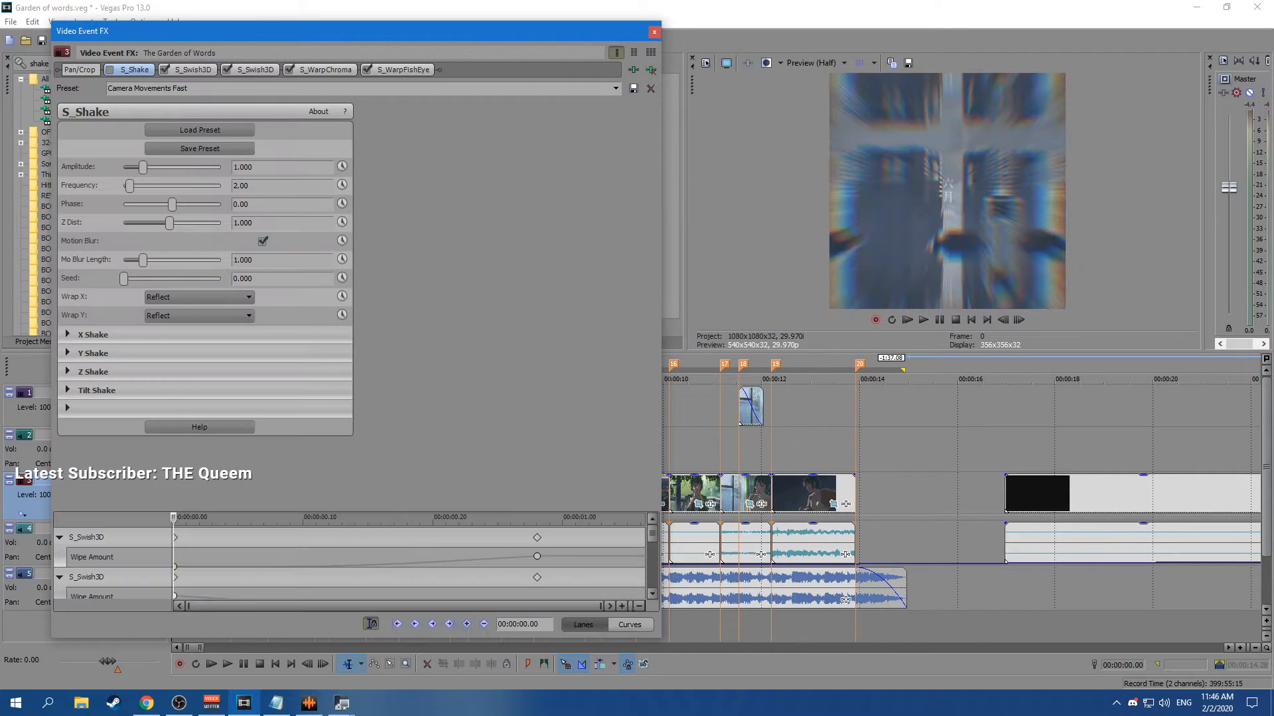
Try the S_Shake effect on the first clip and look through the effect chain's keyframes.
mouse_move(174, 557)
mouse_down()
mouse_move(645, 557)
mouse_move(174, 557)
mouse_up()
click(110, 70)
drag(174, 557, 173, 592)
click(110, 70)
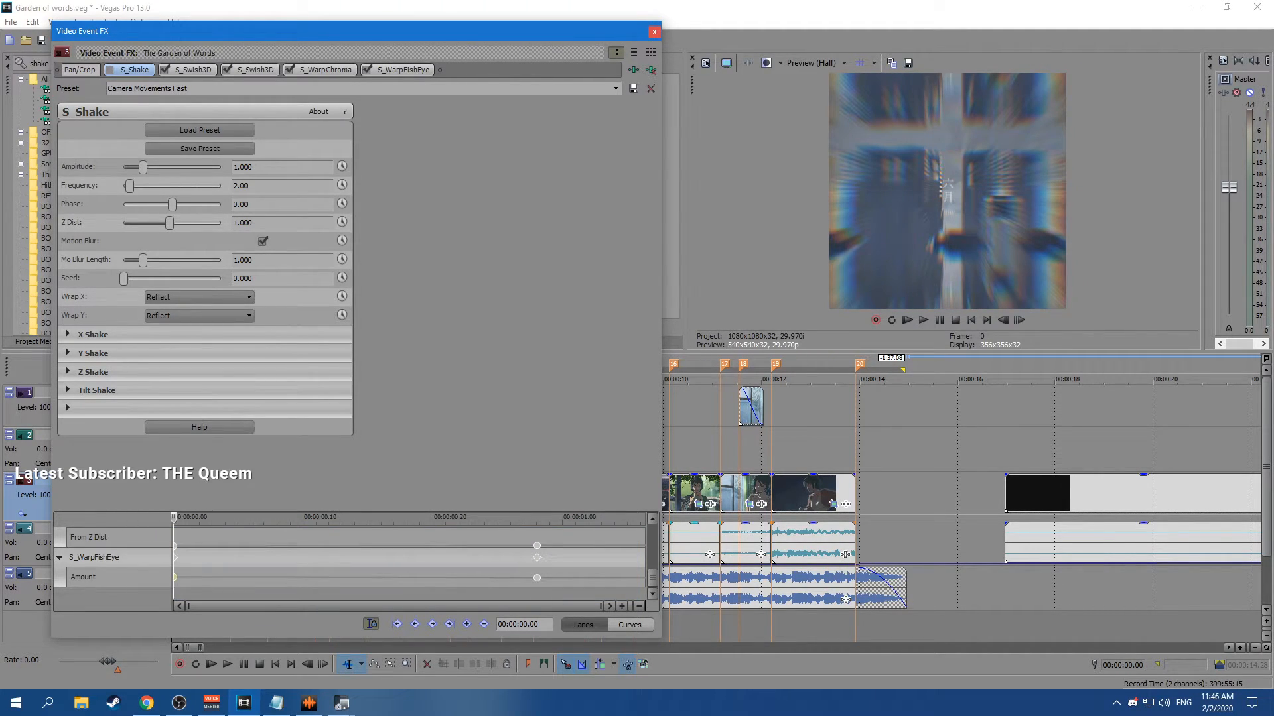
Close the effect settings and play back the opening clip on track 3.
click(654, 31)
key(space)
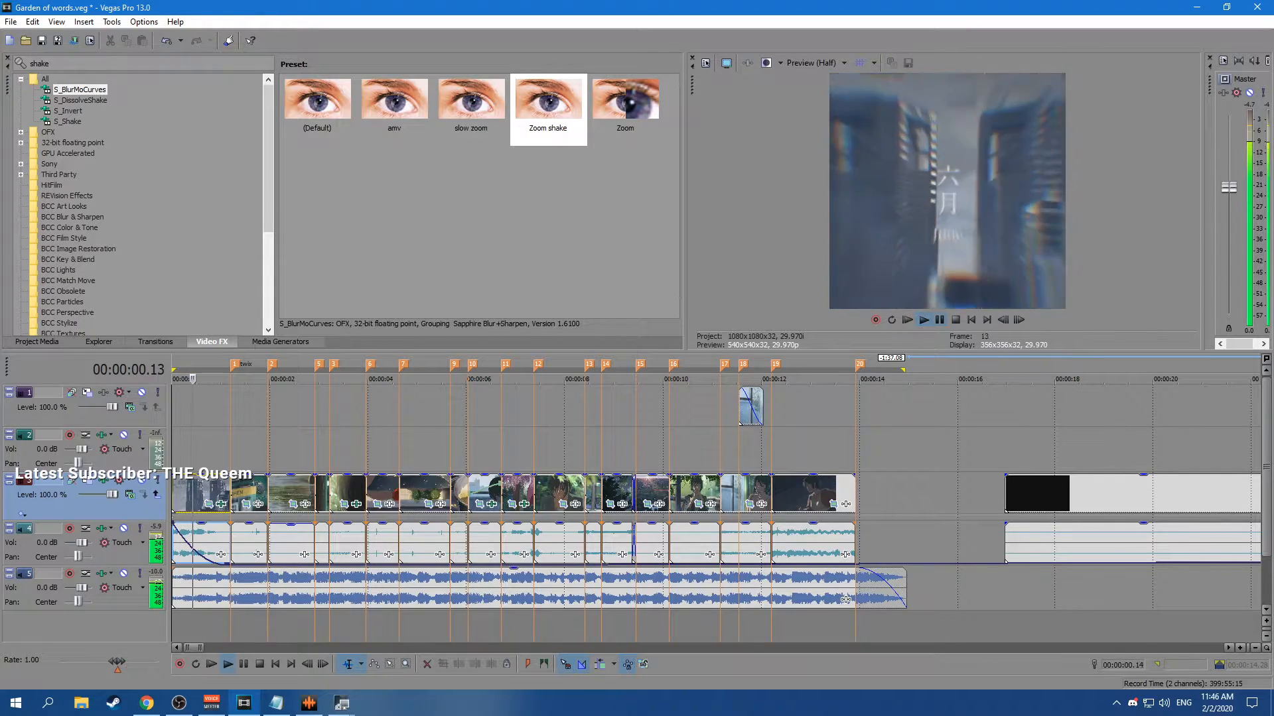
key(space)
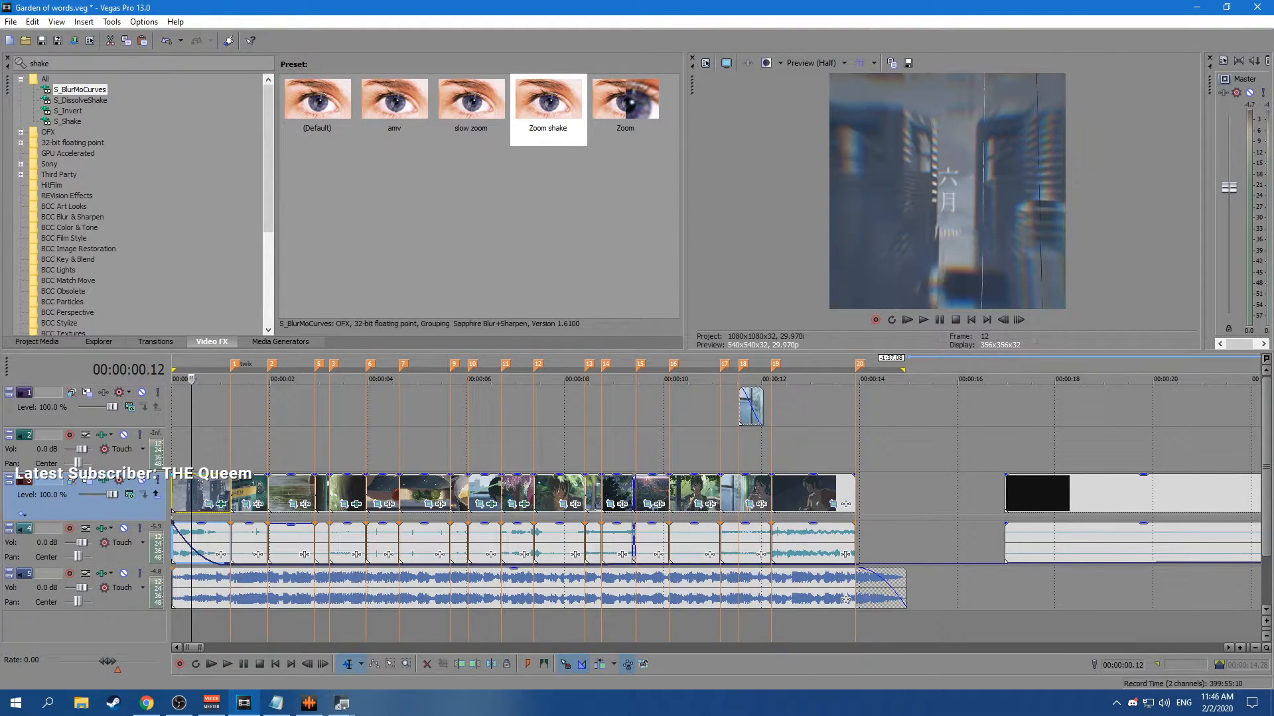
Compare the opening clip with the second S_Swish3D off and on, and check the S_WarpFishEye effect through to 00:00:01.06.
click(221, 505)
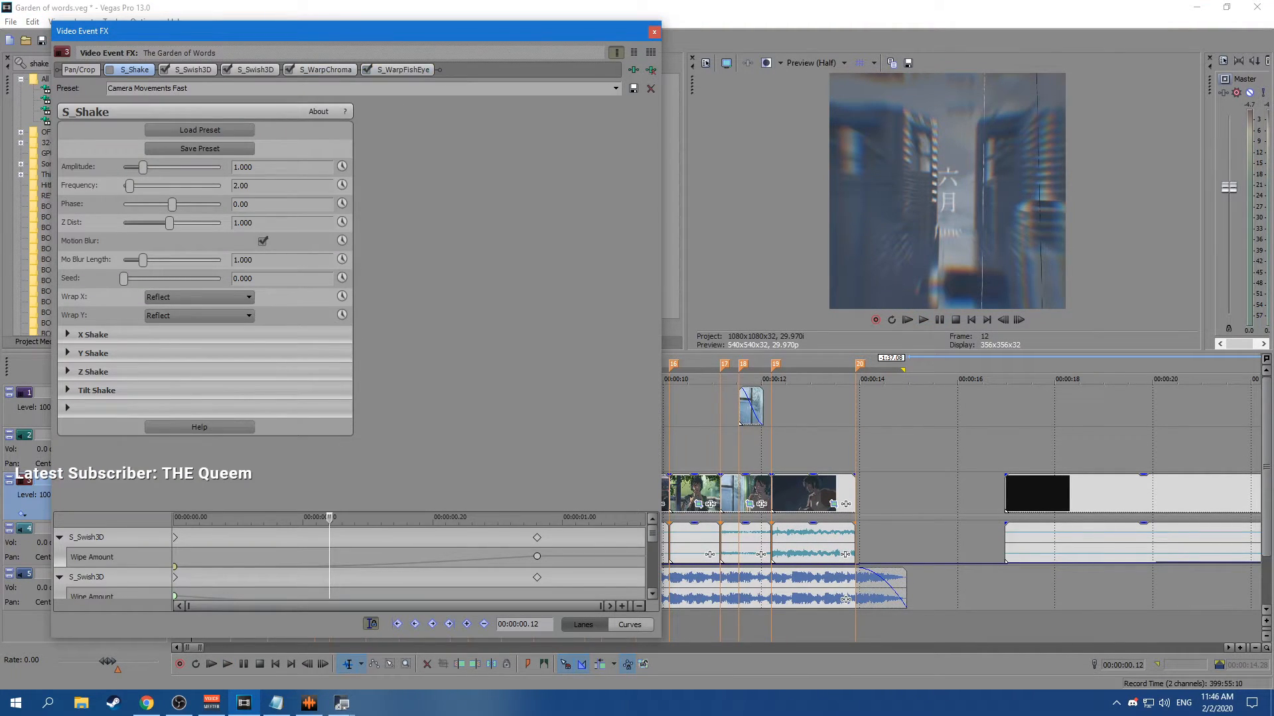
click(255, 70)
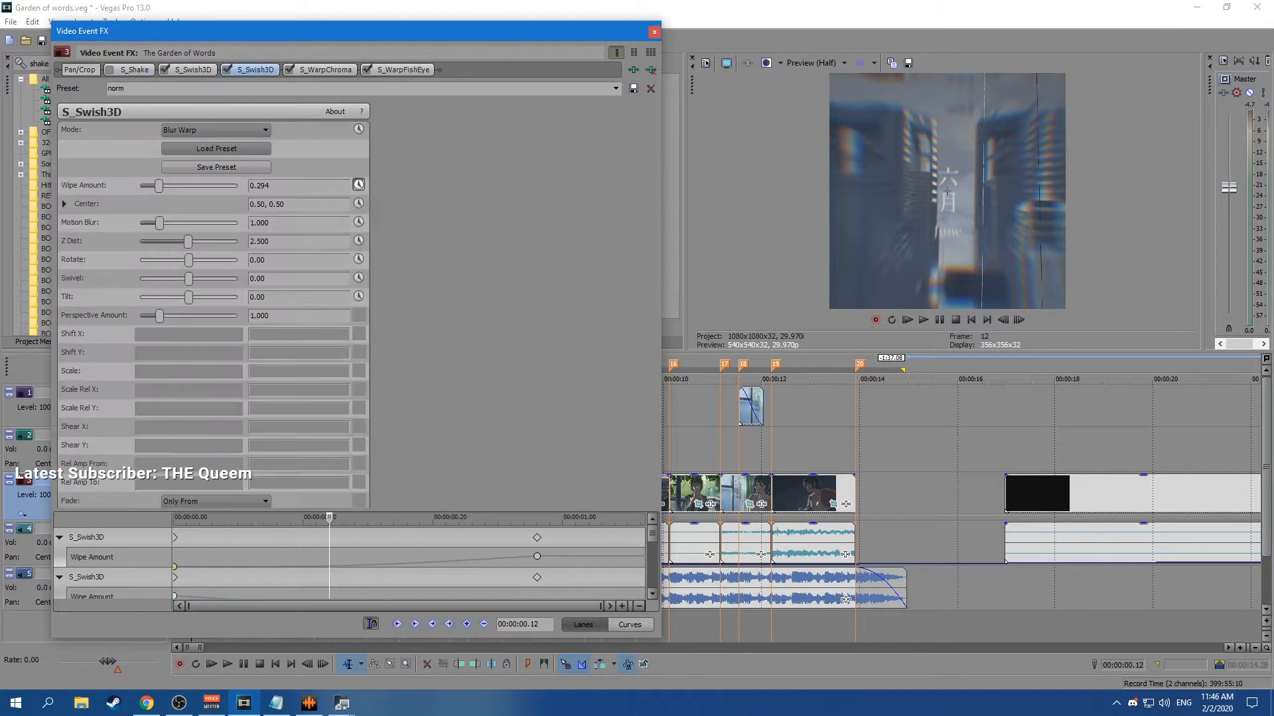
click(227, 69)
click(227, 69)
click(227, 70)
drag(330, 561, 174, 560)
click(227, 70)
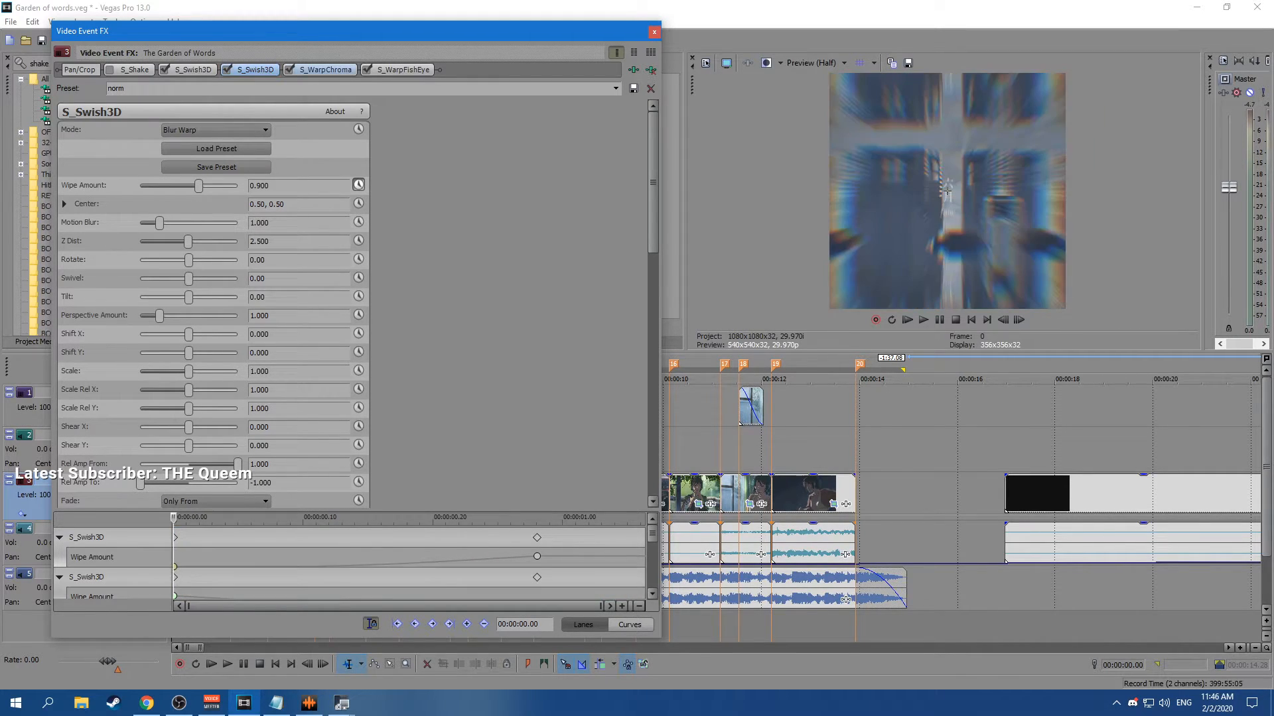
click(403, 70)
drag(174, 561, 642, 561)
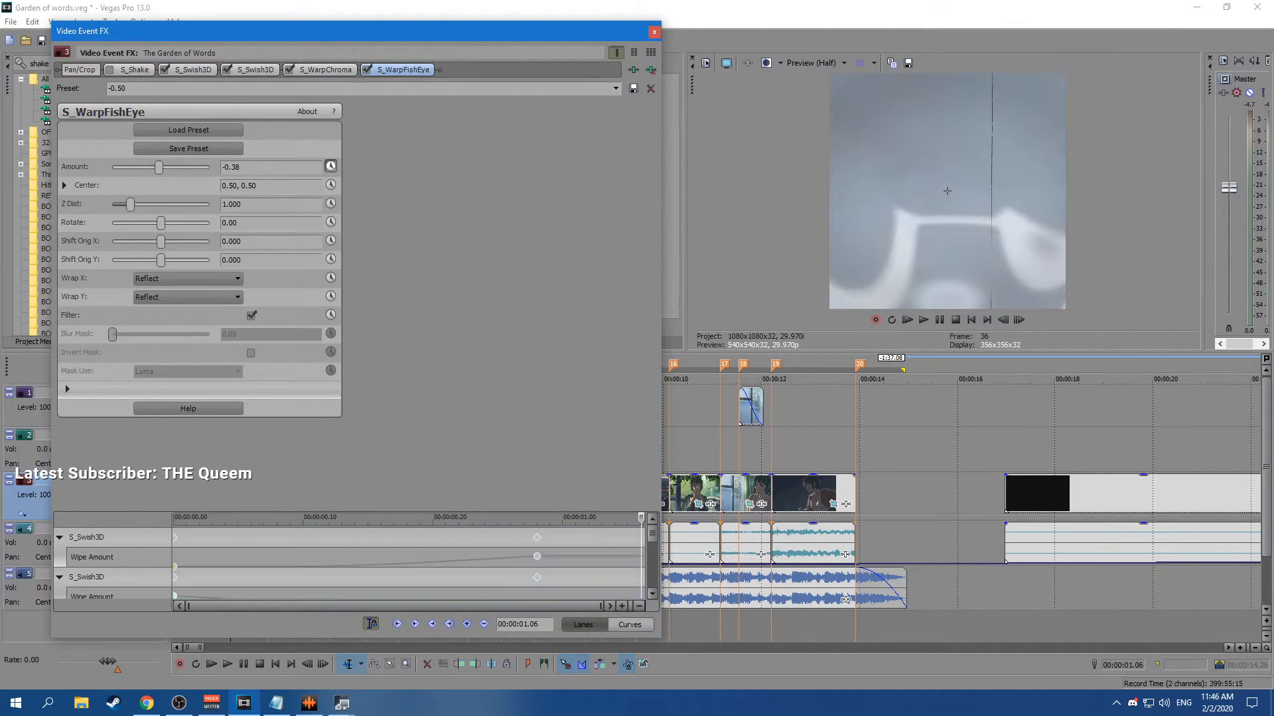
Remove all effects from the opening clip's effect chain and close its effect settings.
click(651, 70)
click(651, 70)
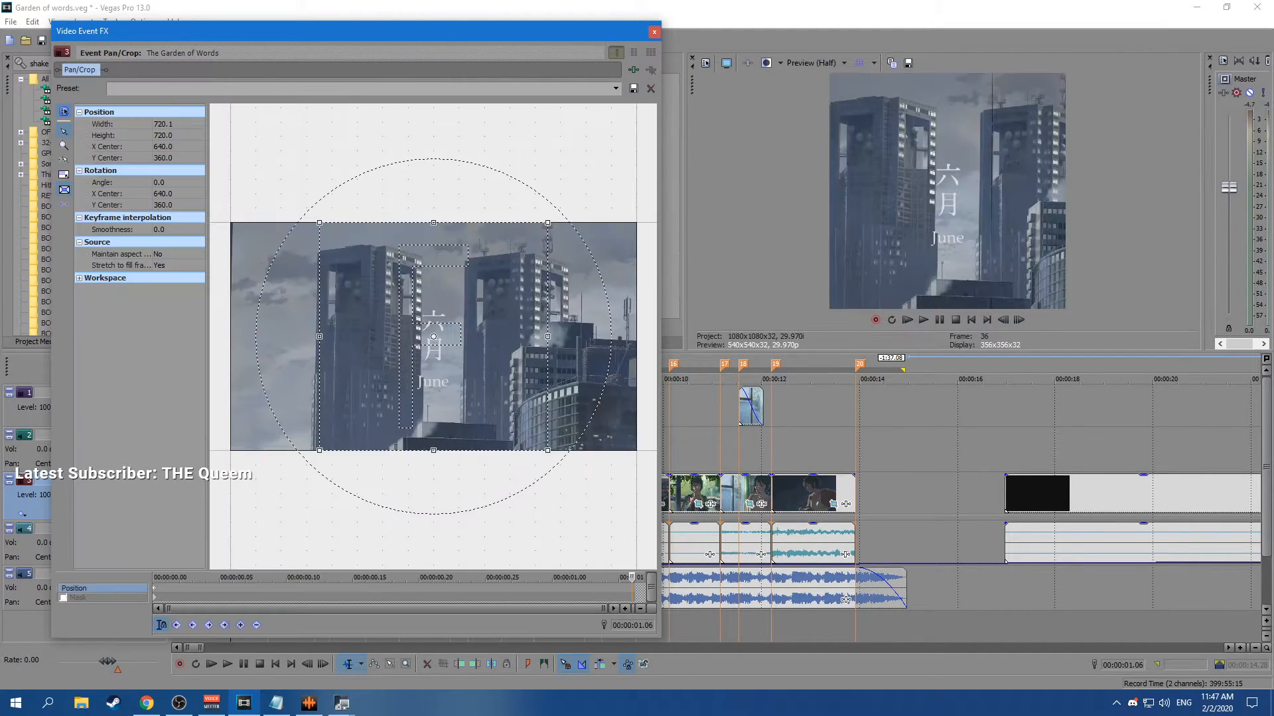
click(654, 31)
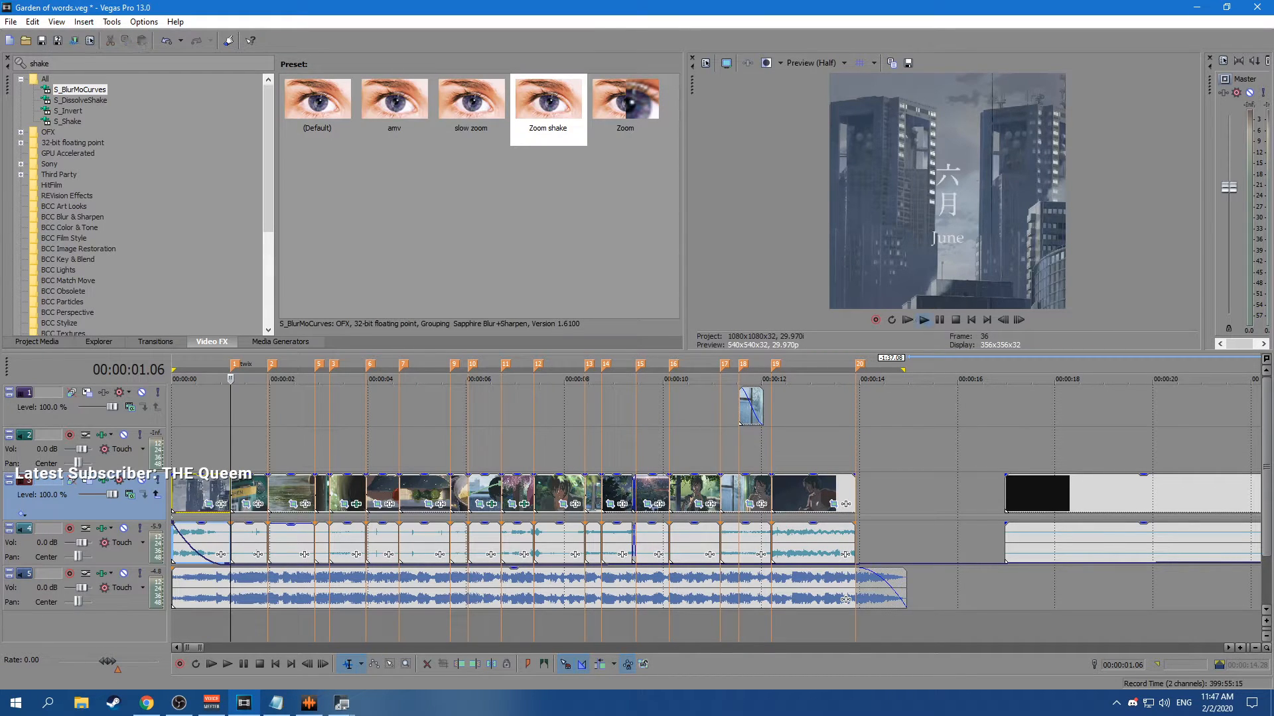
Play back the edit from the start of the timeline to review the clips and return to the beginning.
click(924, 320)
click(939, 320)
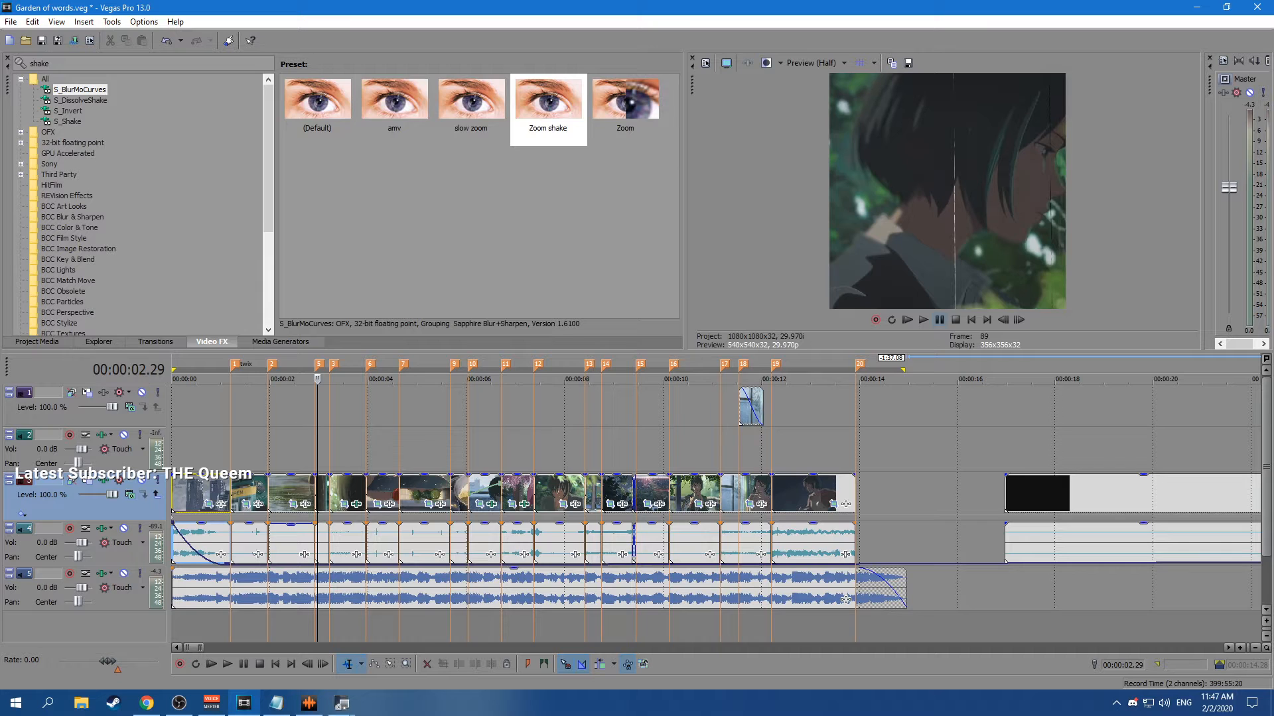
key(ctrl+Home)
key(space)
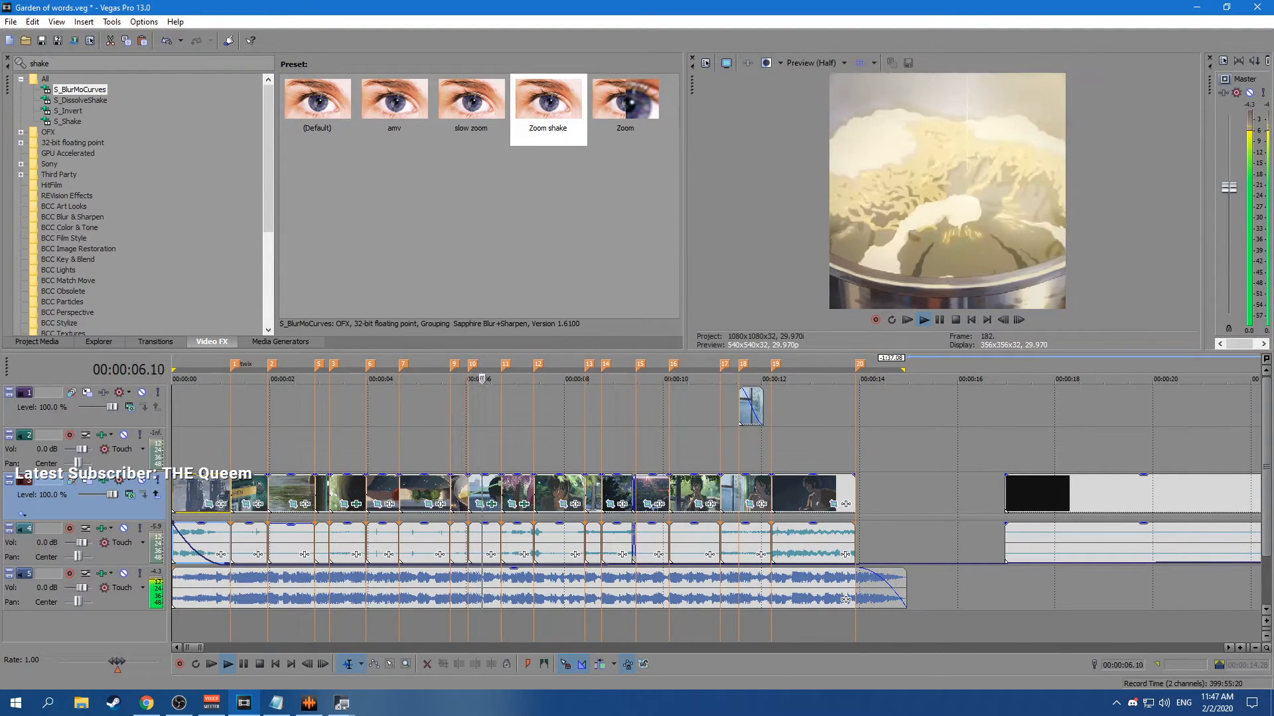
key(space)
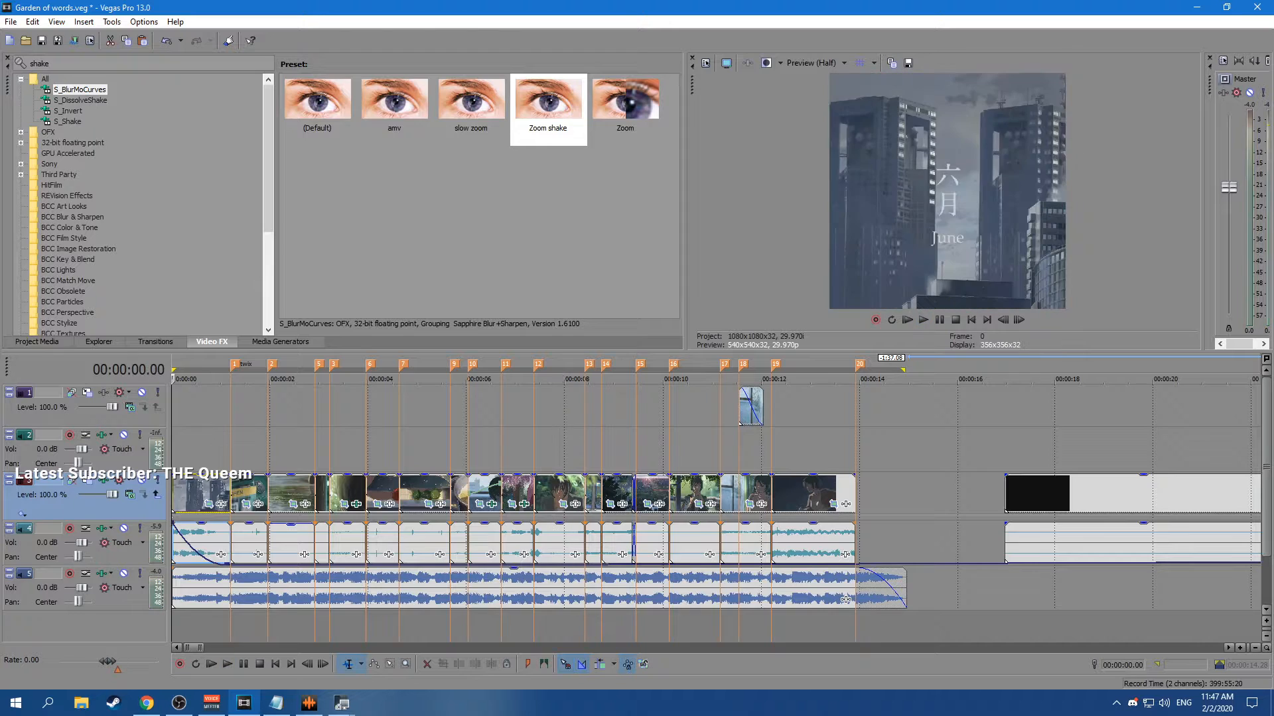
Add the S_BlurMoCurves preset "amv" to the opening clip and keyframe its Z Dist to 1.000 at 00:00:00.29.
drag(394, 101, 199, 491)
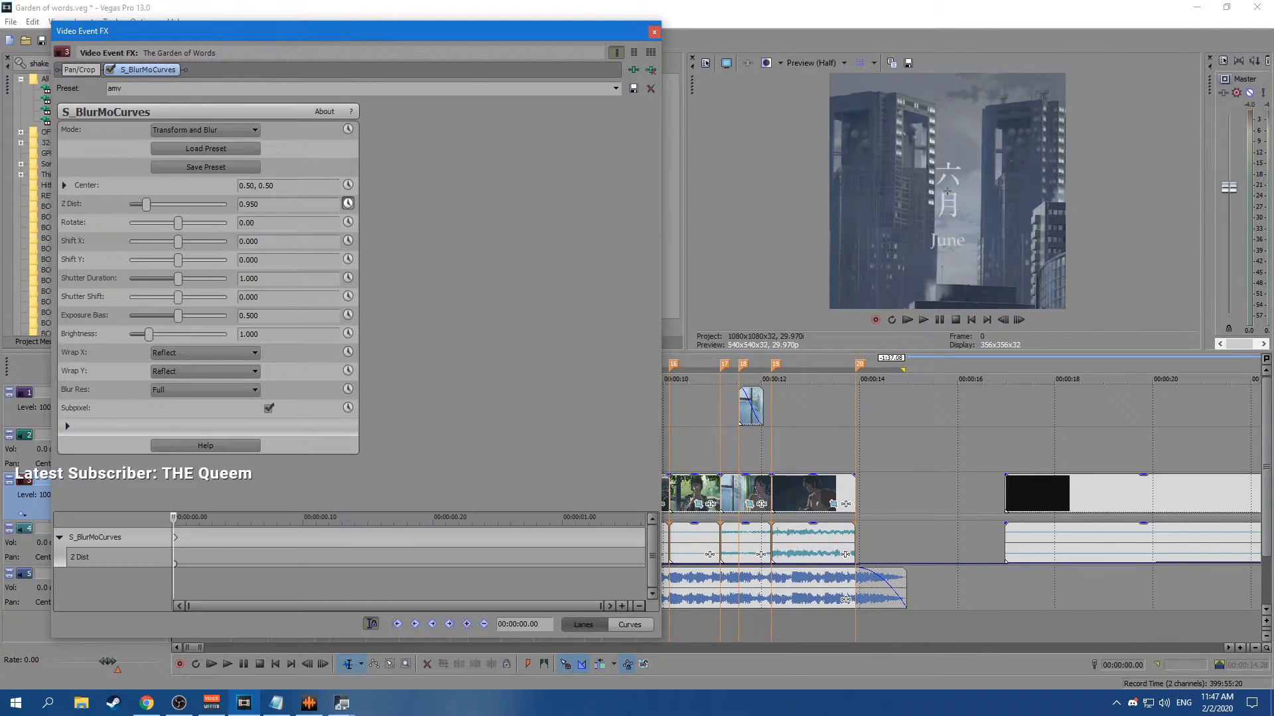
drag(173, 557, 549, 557)
click(550, 577)
double_click(147, 204)
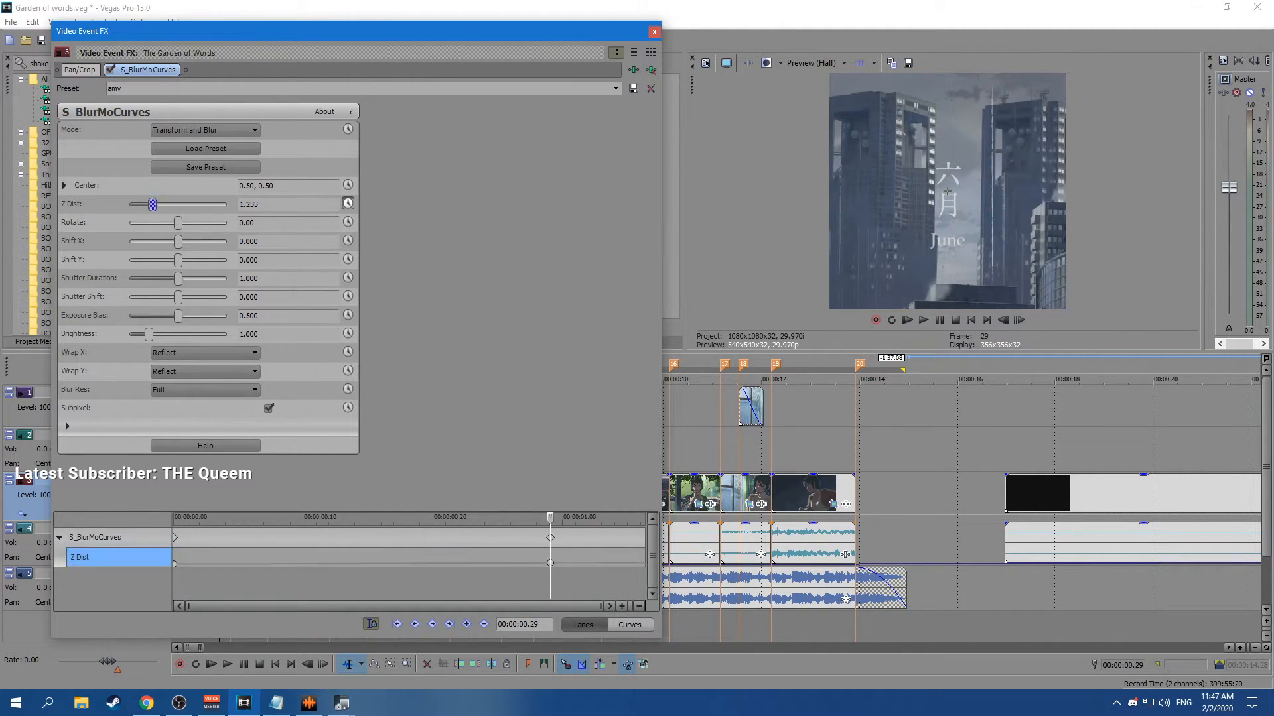
key(space)
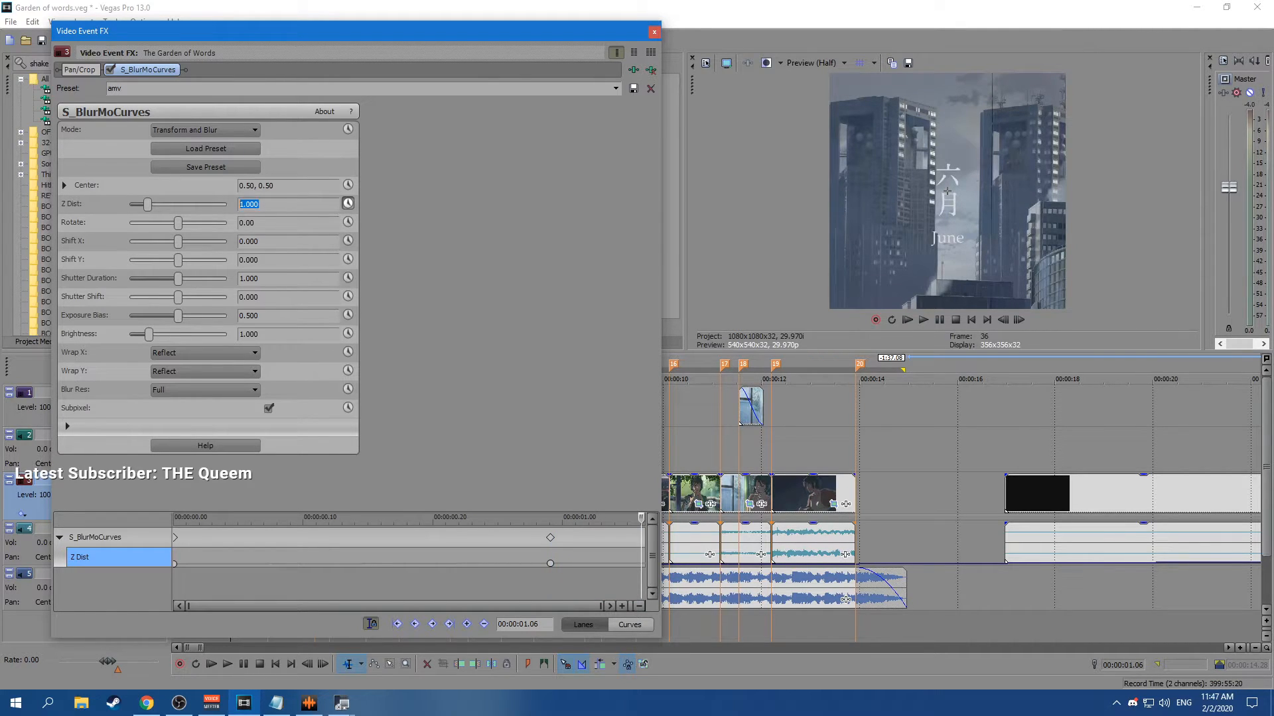
Give the Z Dist keyframe at 00:00:00.29 a Slow Fade curve, set Z Dist to 0.400 at 00:00:01.06, and save the project.
right_click(550, 564)
click(584, 486)
drag(550, 581, 642, 581)
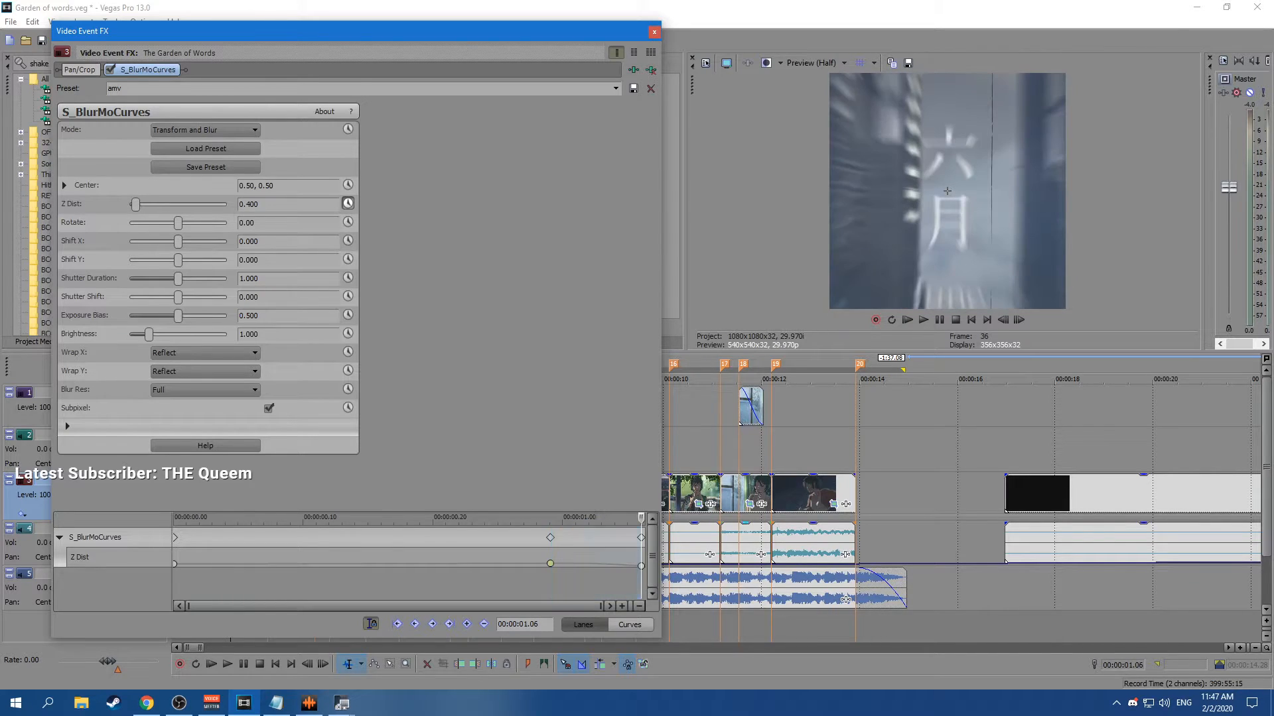
key(ctrl+s)
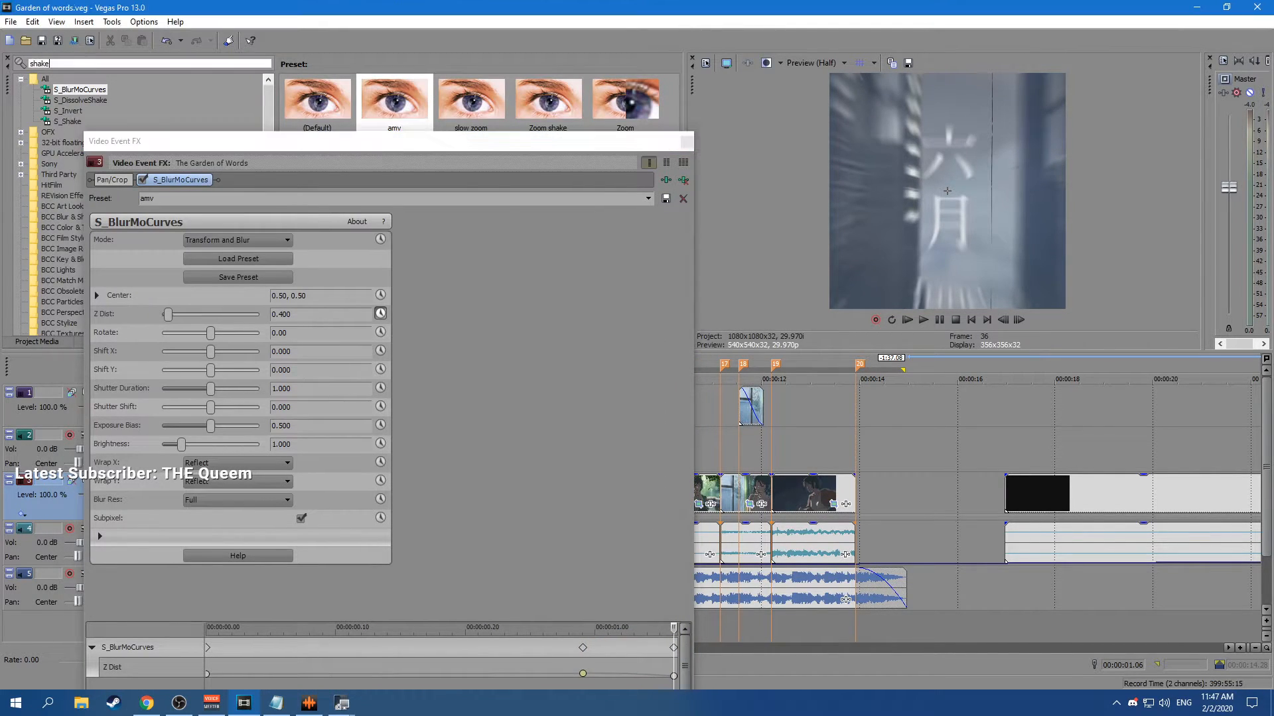
Search the video effects for "warpf", add the S_WarpFishEye preset "-0.25" to the opening clip, and turn on animation for its Amount.
text(warpf)
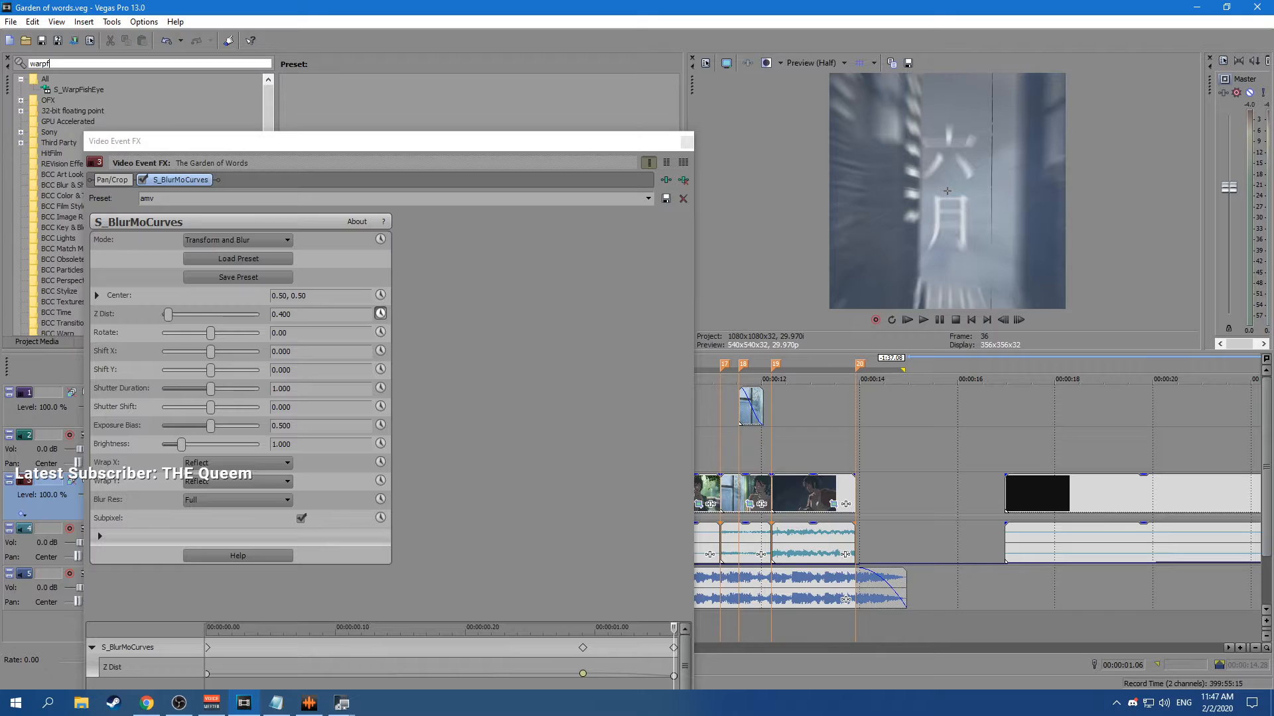
click(79, 90)
drag(395, 99, 398, 181)
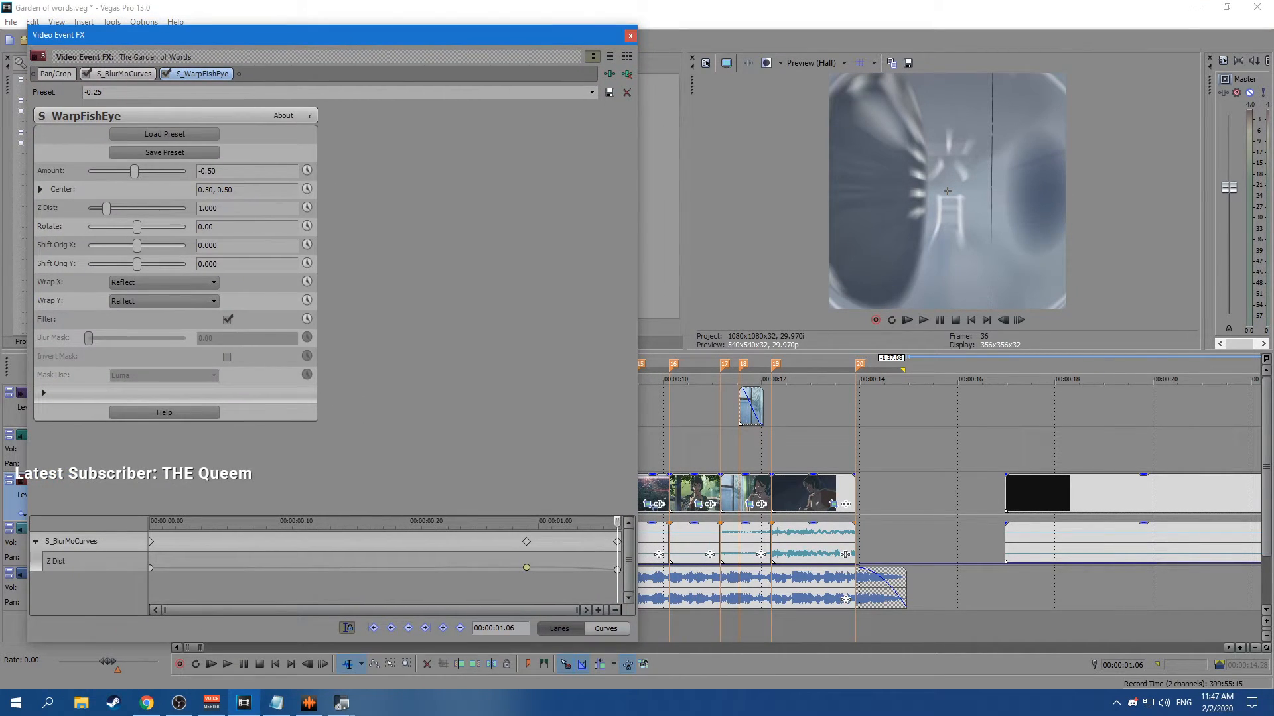
click(306, 170)
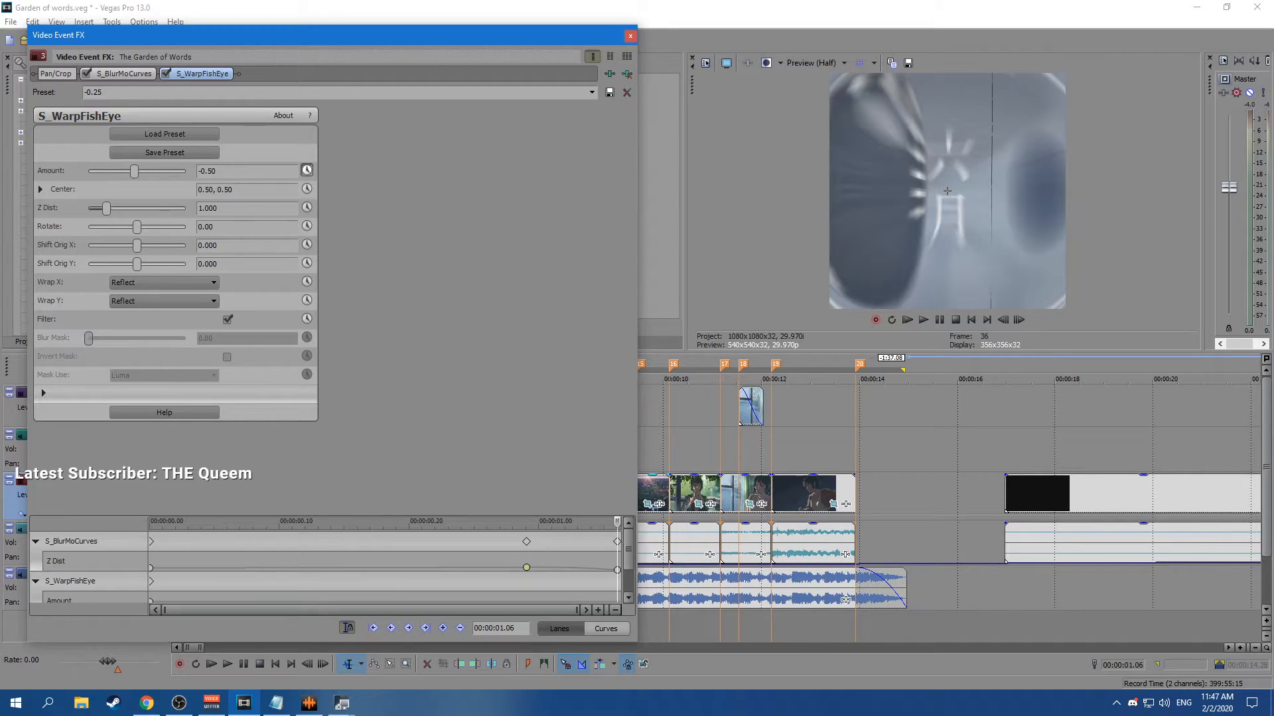
Set the fisheye Amount to 0.00 at 00:00:00.29, return to 00:00:01.06 and save the project.
drag(616, 522, 526, 523)
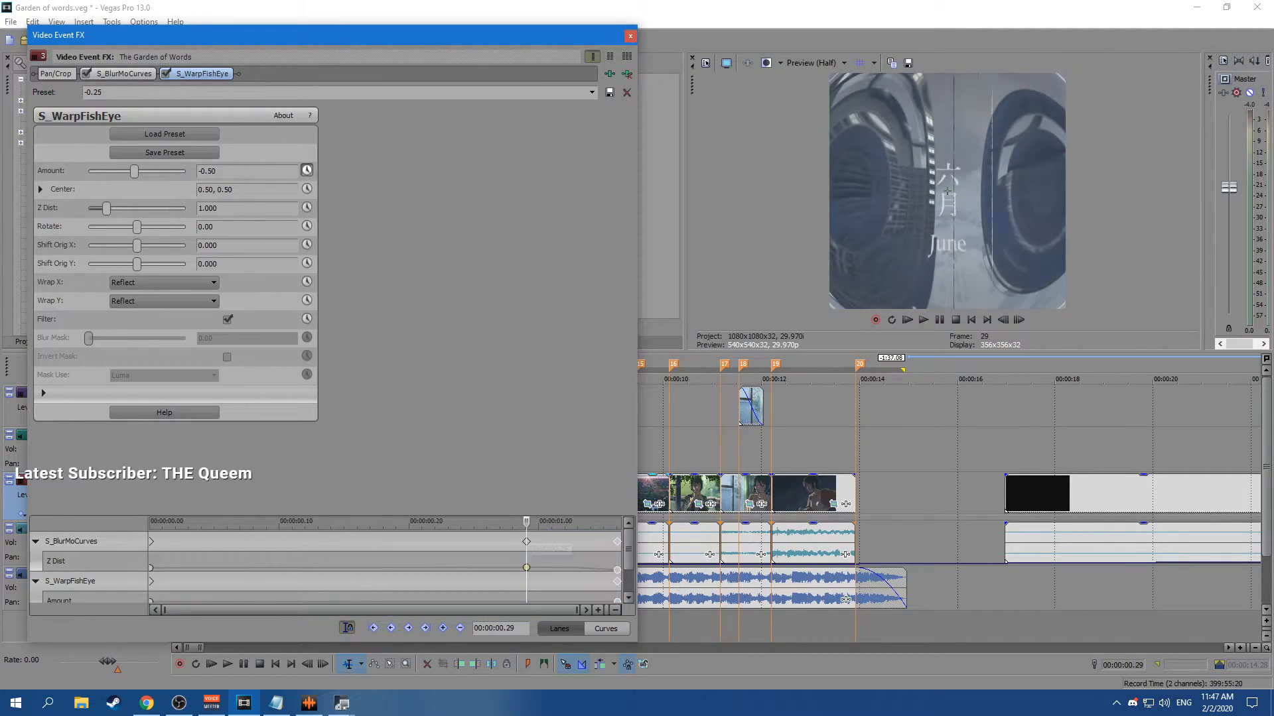
drag(134, 171, 133, 171)
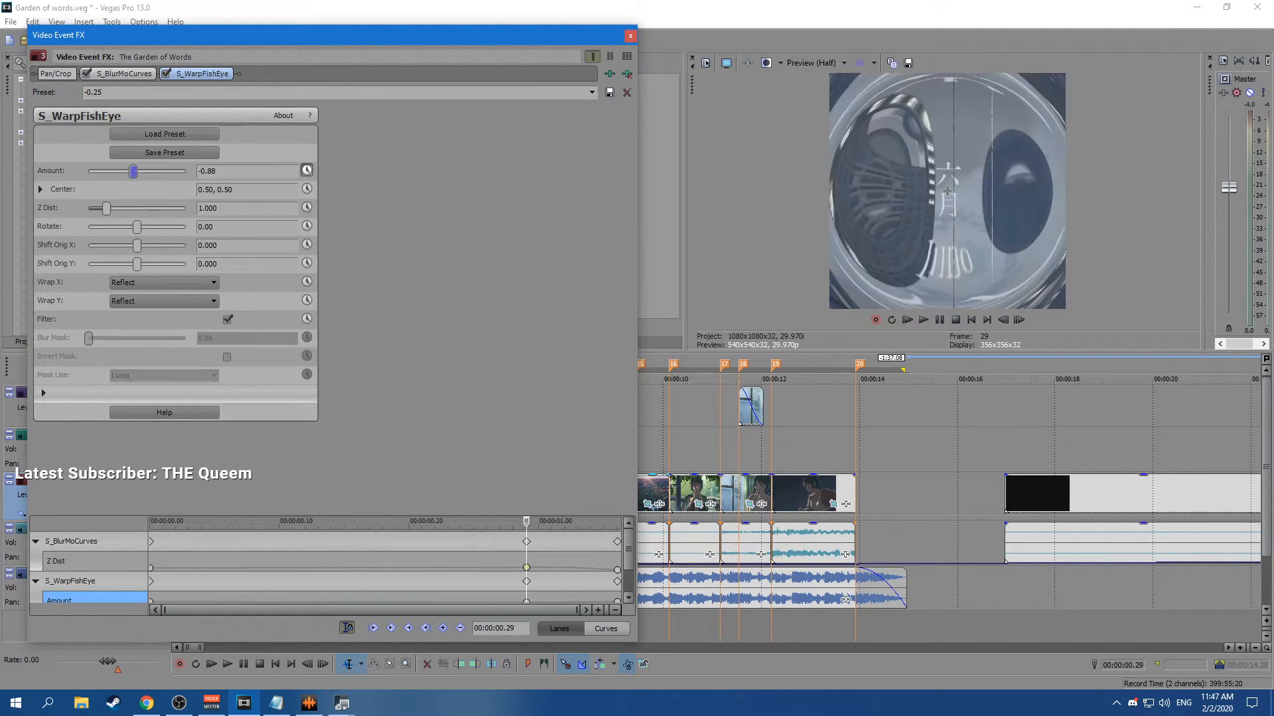
text(0)
key(Return)
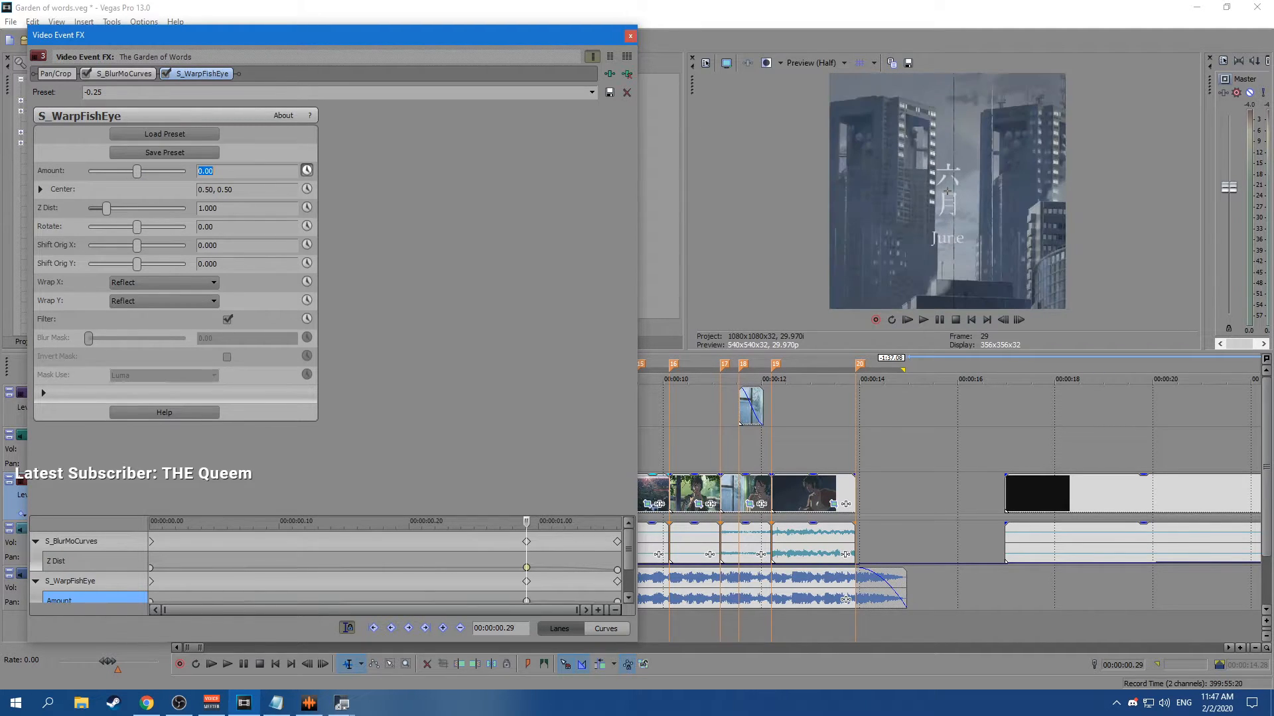
drag(526, 522, 617, 522)
key(ctrl+s)
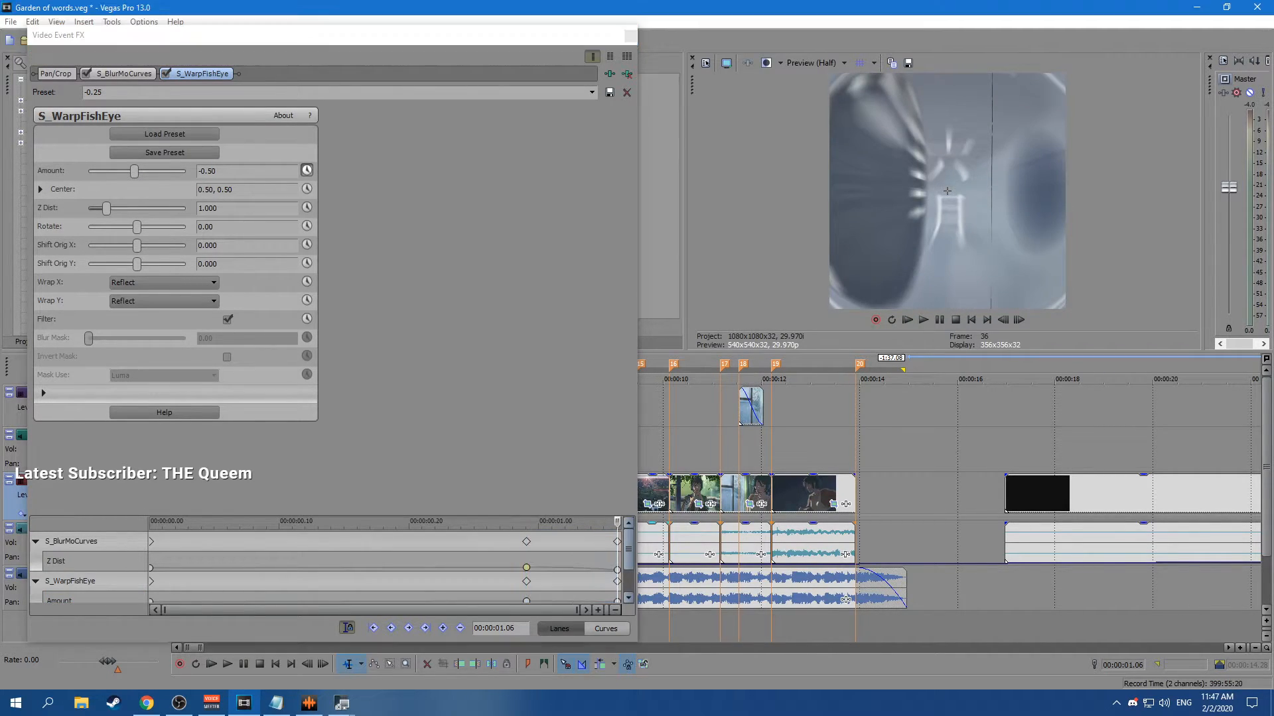
Set the fisheye Amount keyframe at 00:00:00.29 to Slow Fade, save the project and close the effect settings.
scroll(384, 565, down, 1)
right_click(527, 582)
click(576, 508)
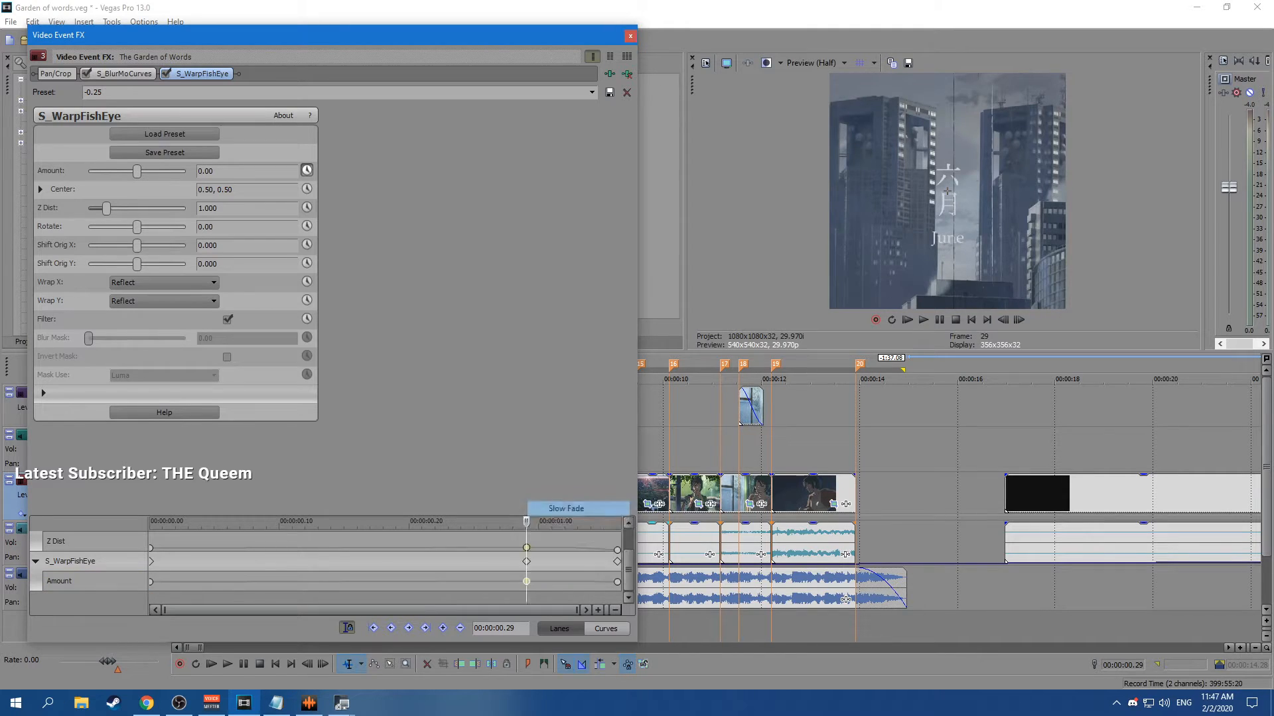
drag(526, 522, 617, 522)
key(ctrl+s)
click(630, 35)
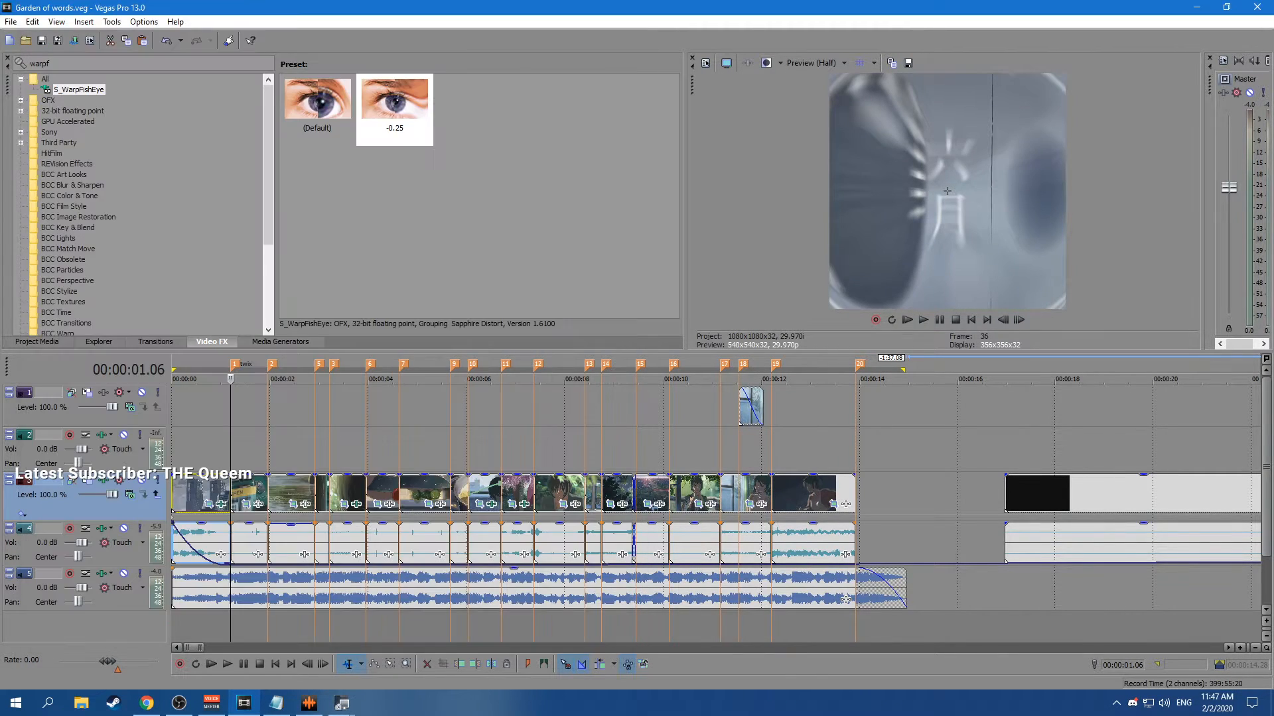
Play back the end of the opening clip to check the warp zoom.
click(219, 449)
key(space)
key(space)
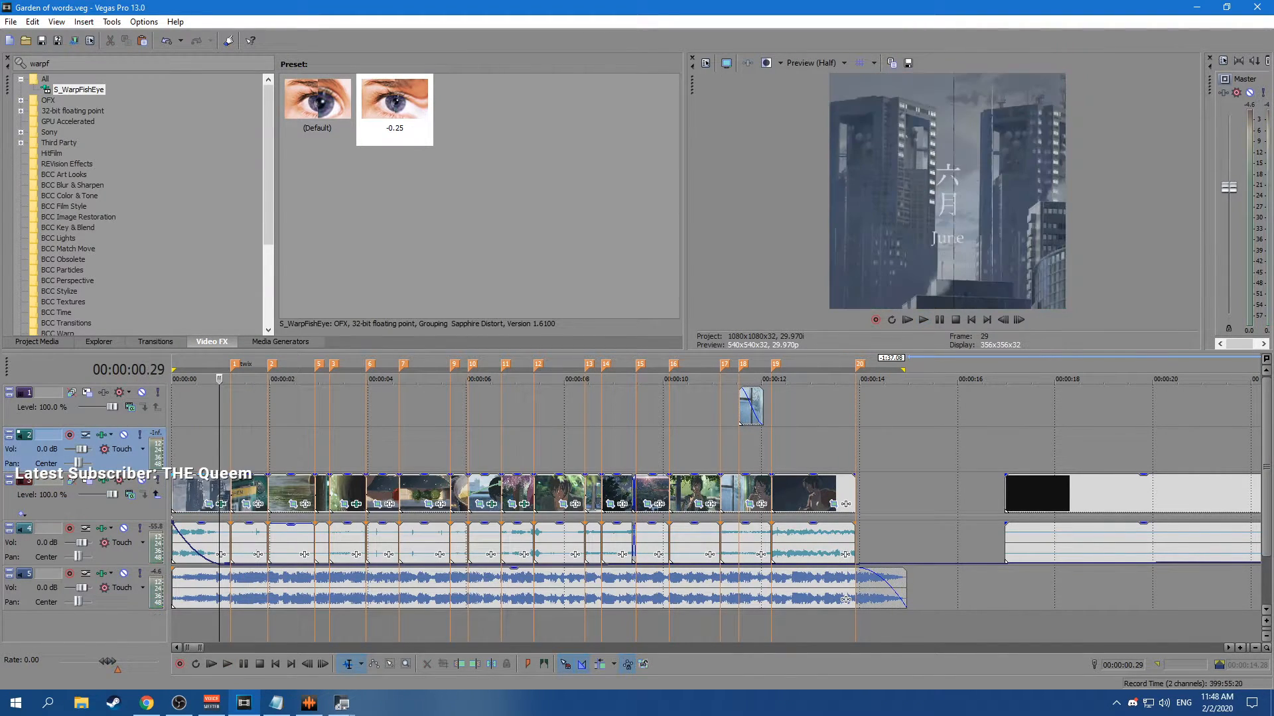
Reopen the opening clip's effects, weaken the fisheye Amount on the keyframe at 00:00:01.06, and close the settings.
click(225, 489)
click(221, 504)
scroll(617, 560, down, 1)
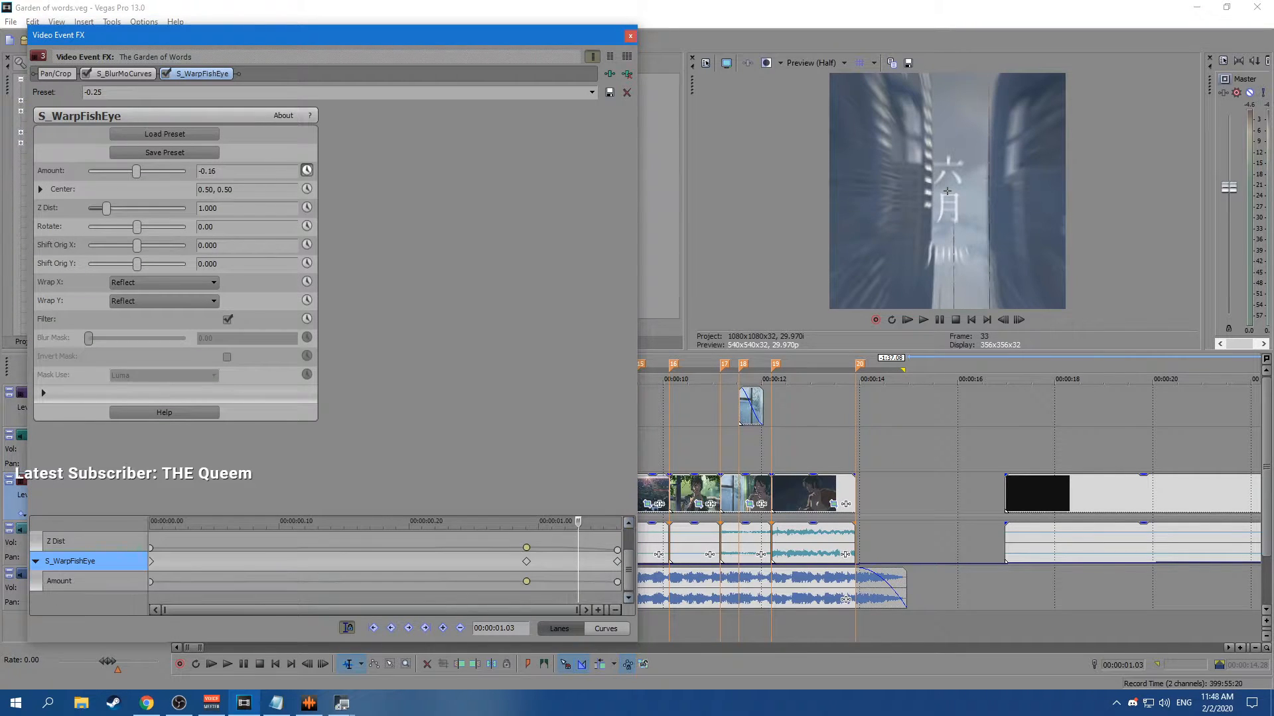
click(617, 582)
drag(219, 171, 207, 171)
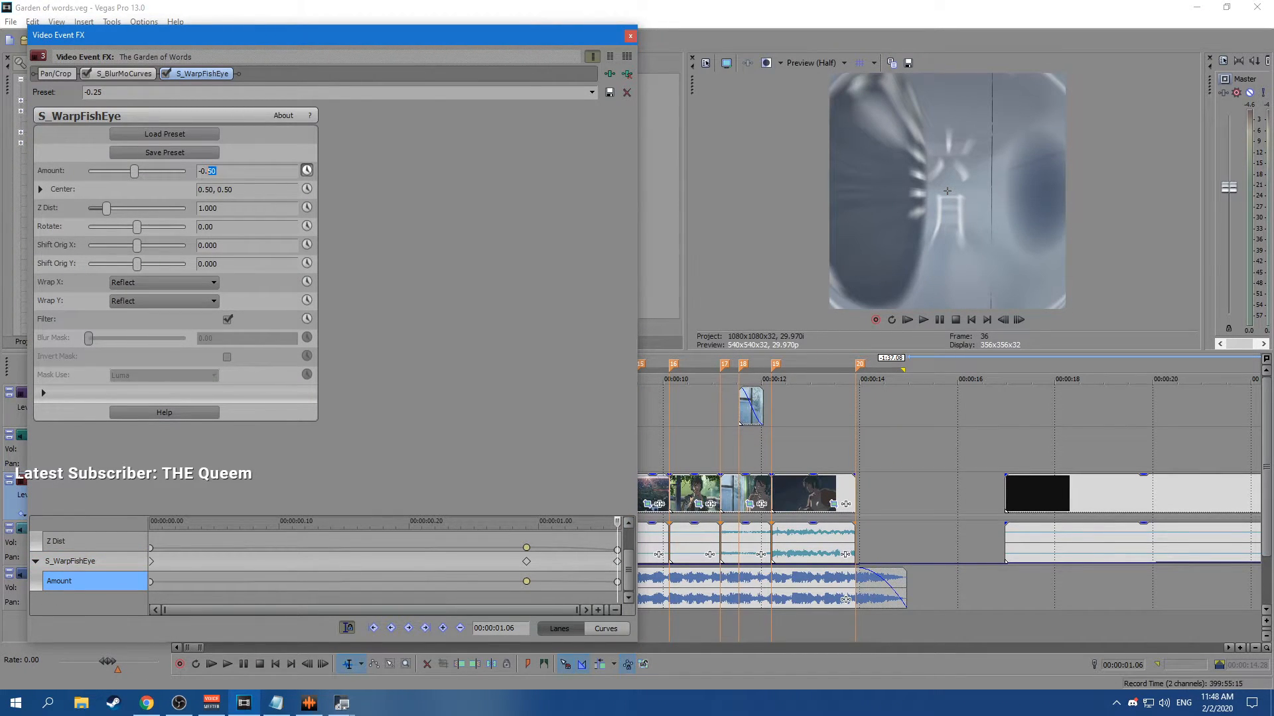
key(Return)
click(630, 36)
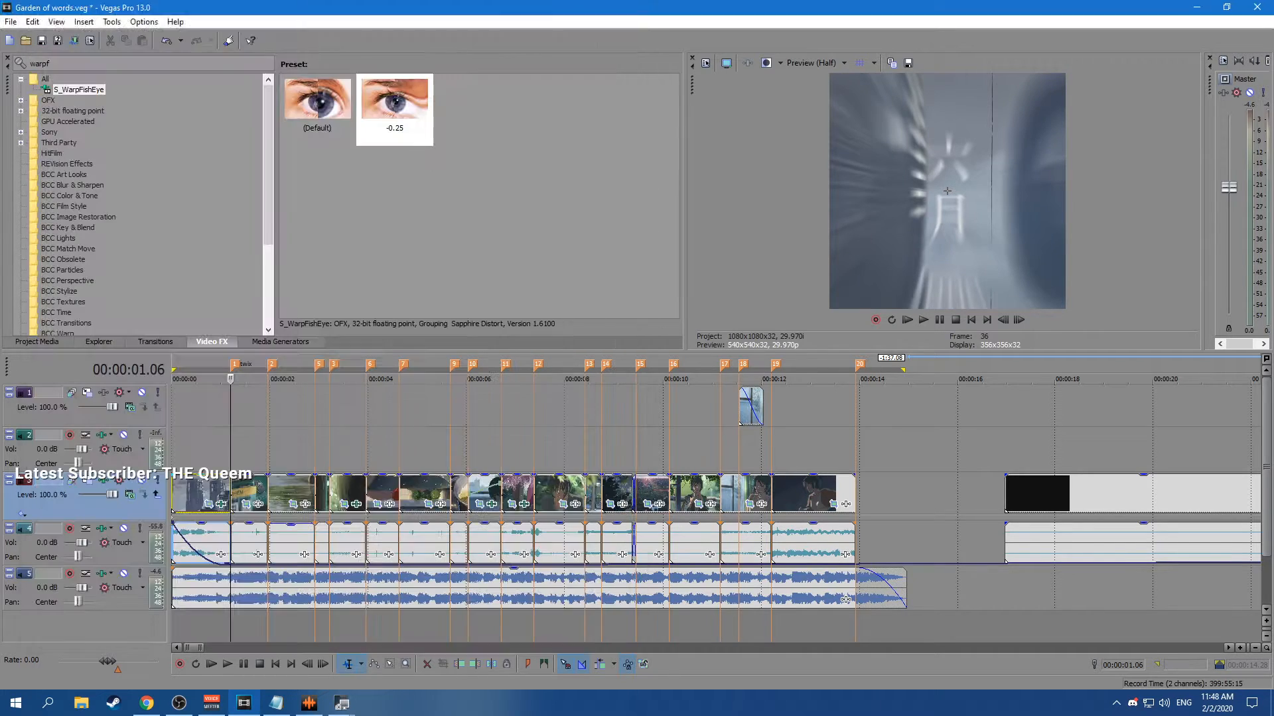
Search the video effects for shake, apply the amv preset of S_BlurMoCurves to the second clip and open its effect settings.
double_click(40, 64)
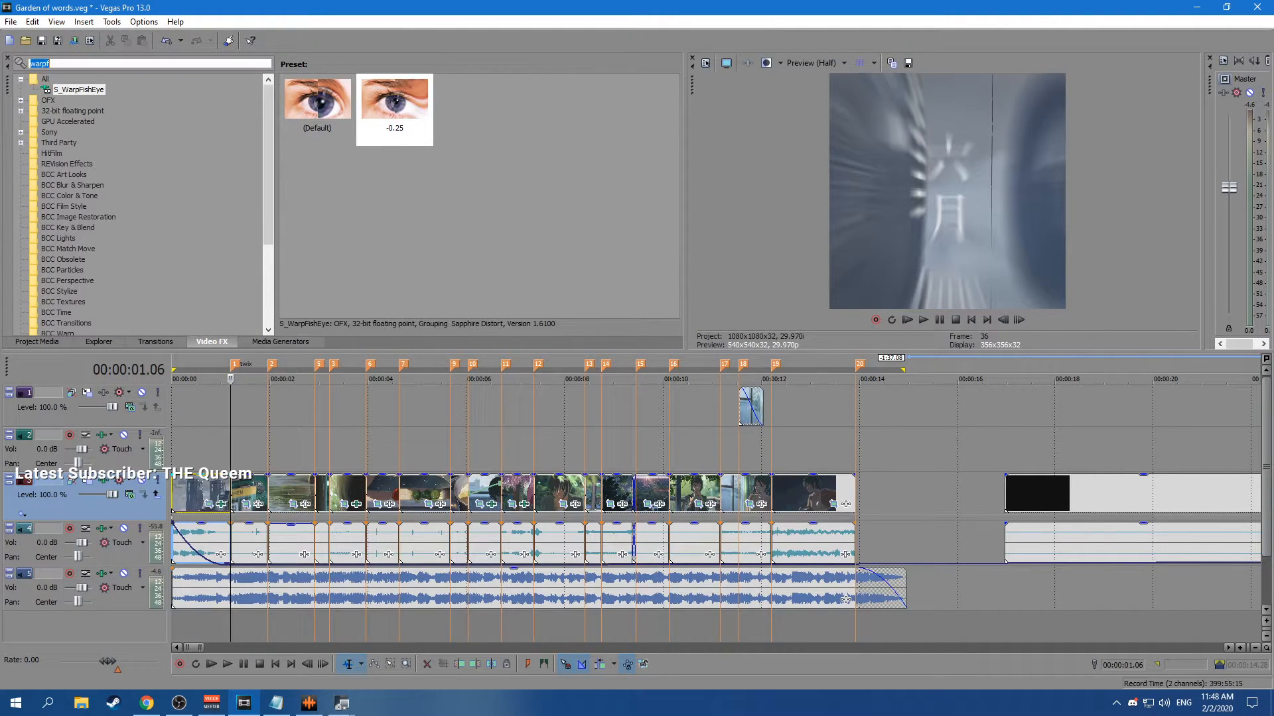
text(shake)
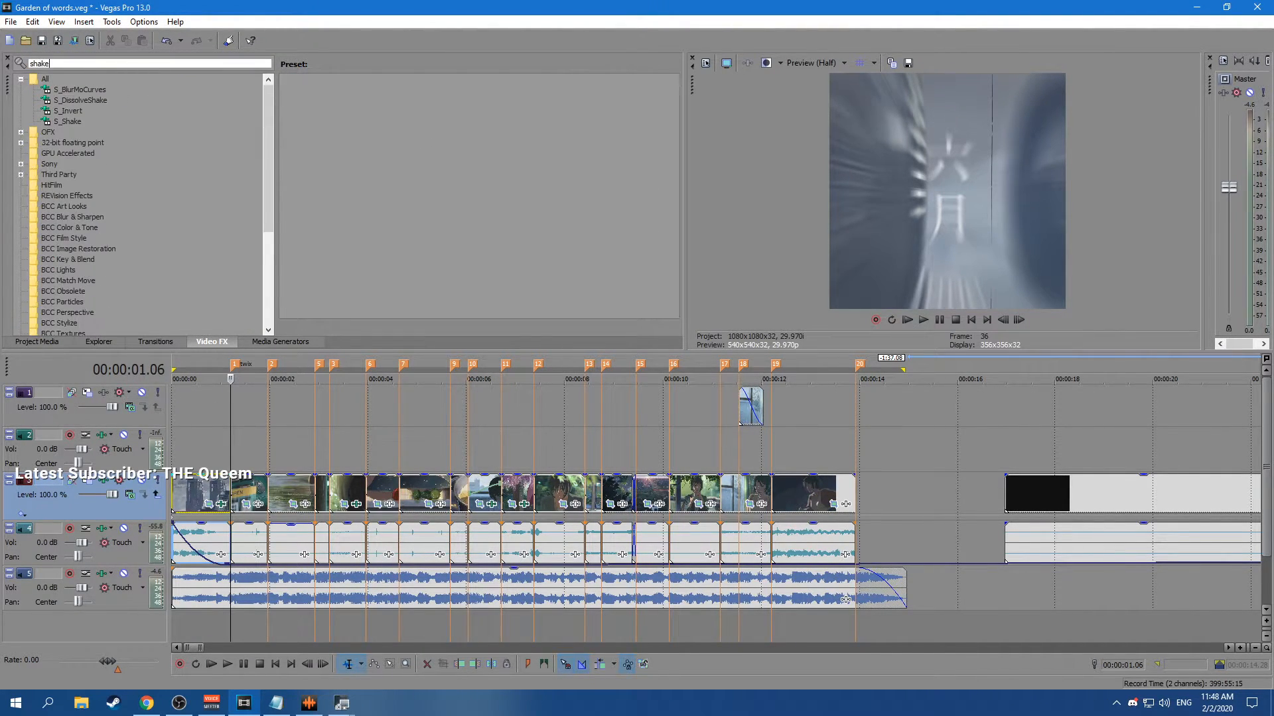
click(68, 110)
click(79, 100)
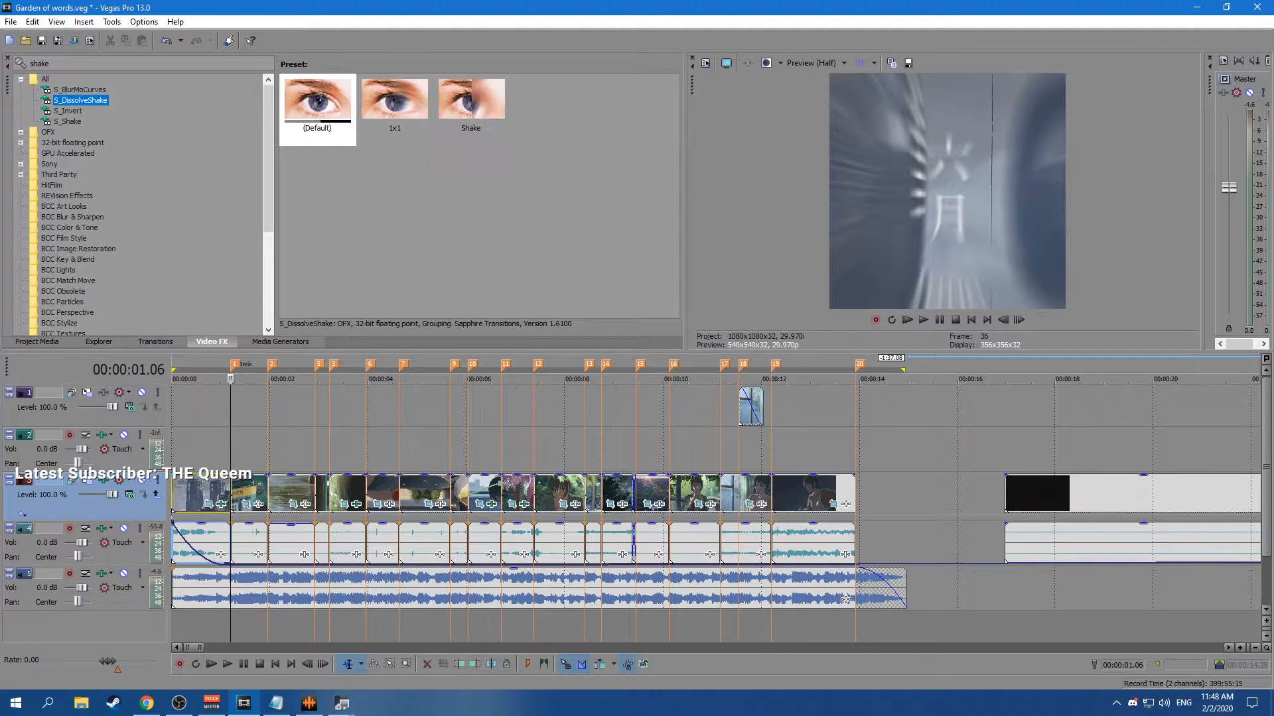
click(79, 90)
click(394, 101)
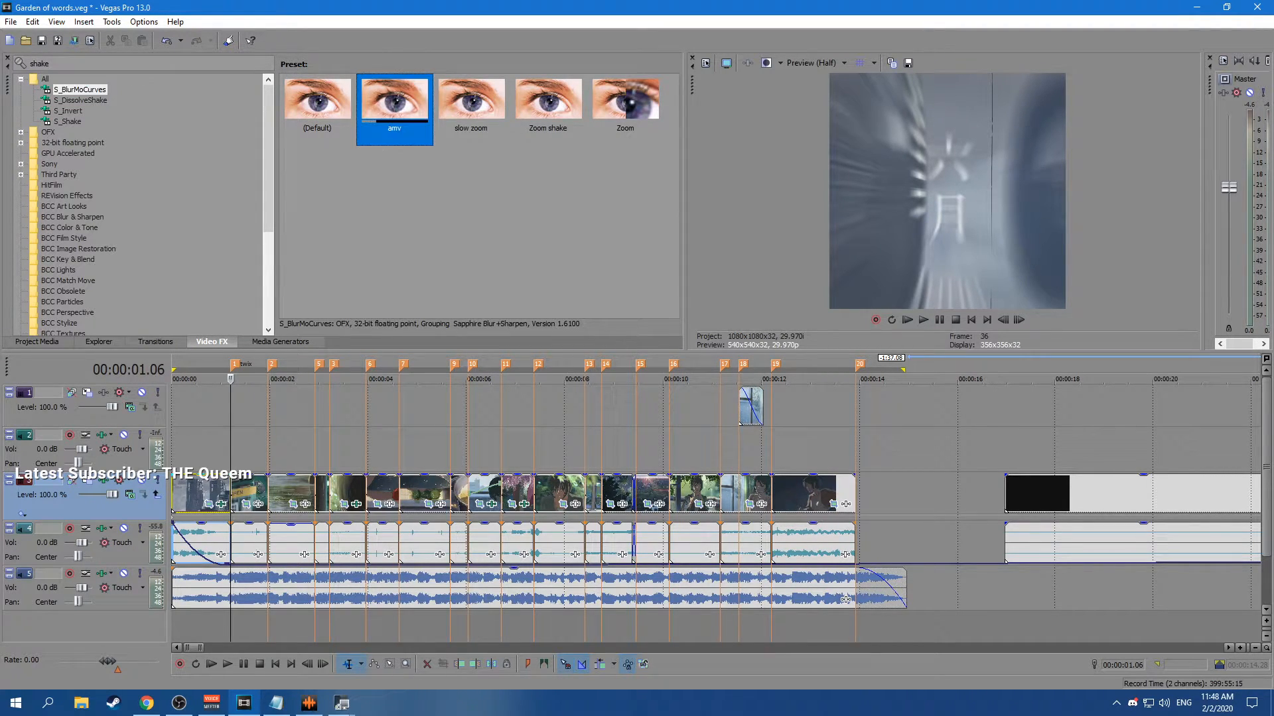
click(221, 505)
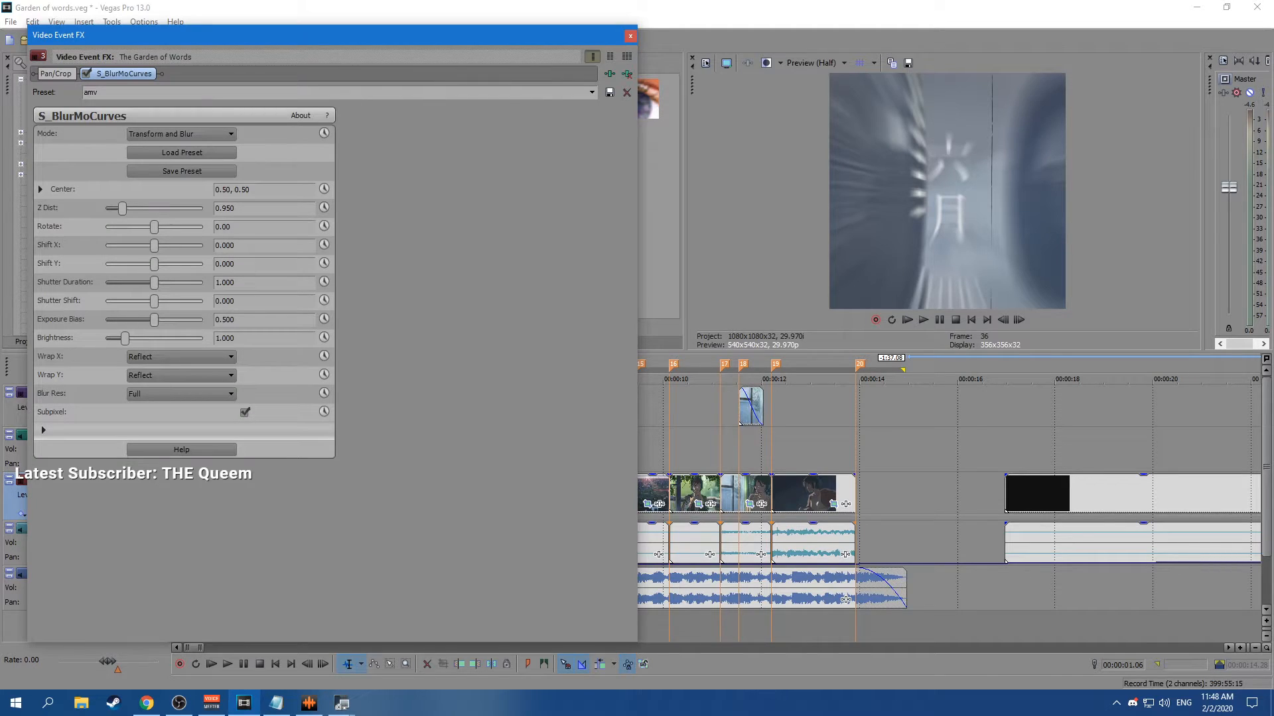
Animate the second clip's Z Dist with 0.533 at its start and 0.950 at 00:00:00.10, and change the first keyframe's interpolation.
click(324, 207)
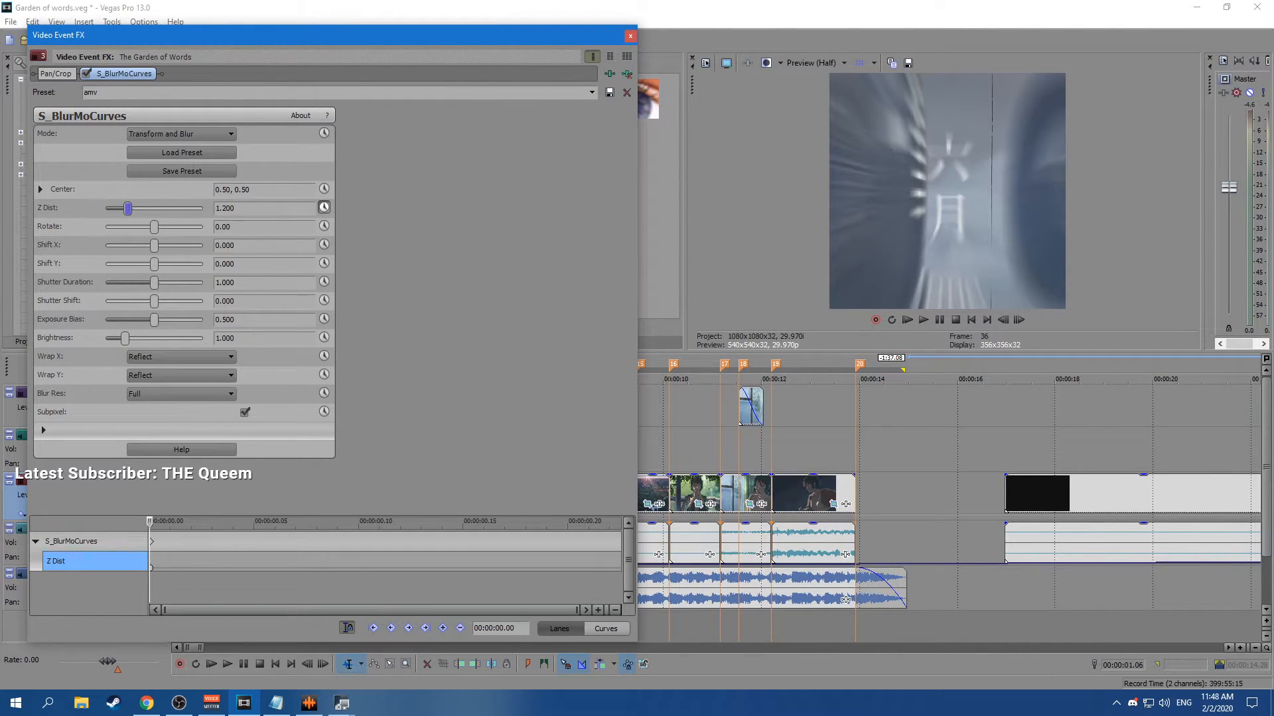
mouse_move(152, 587)
mouse_down()
mouse_move(358, 586)
mouse_move(149, 586)
mouse_up()
double_click(122, 208)
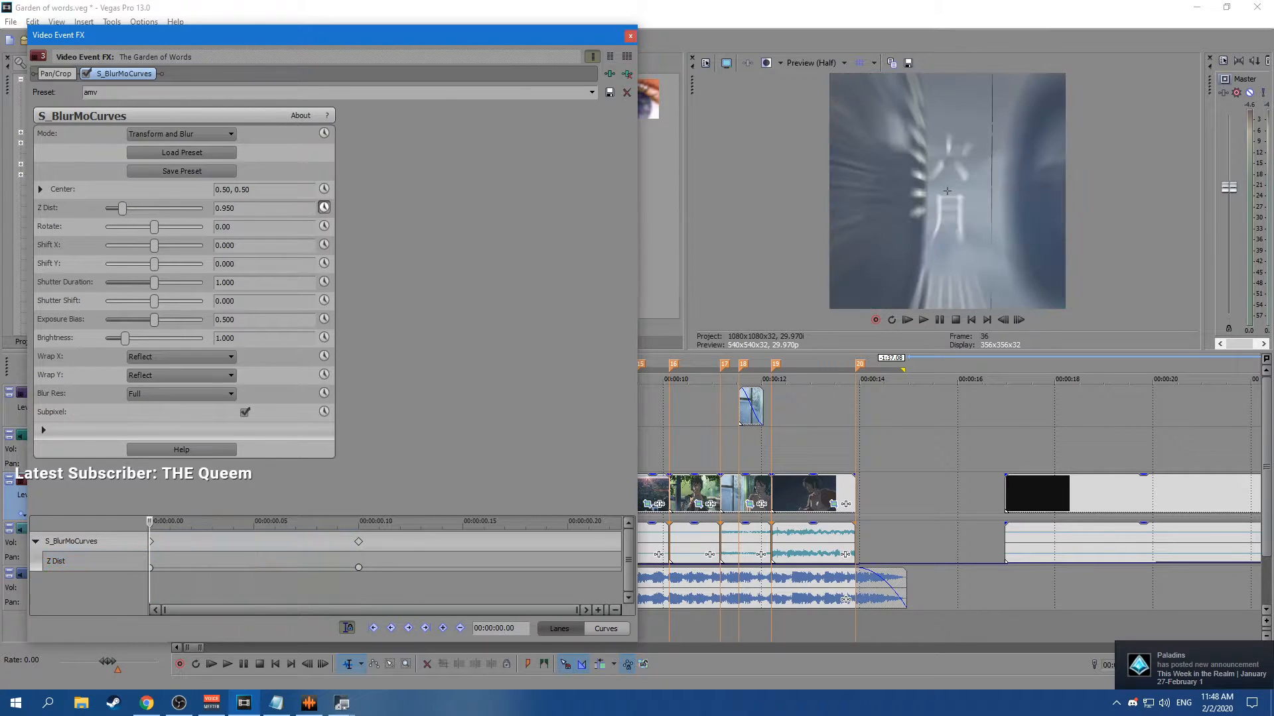
mouse_move(122, 208)
mouse_down()
mouse_move(137, 209)
mouse_move(115, 209)
mouse_up()
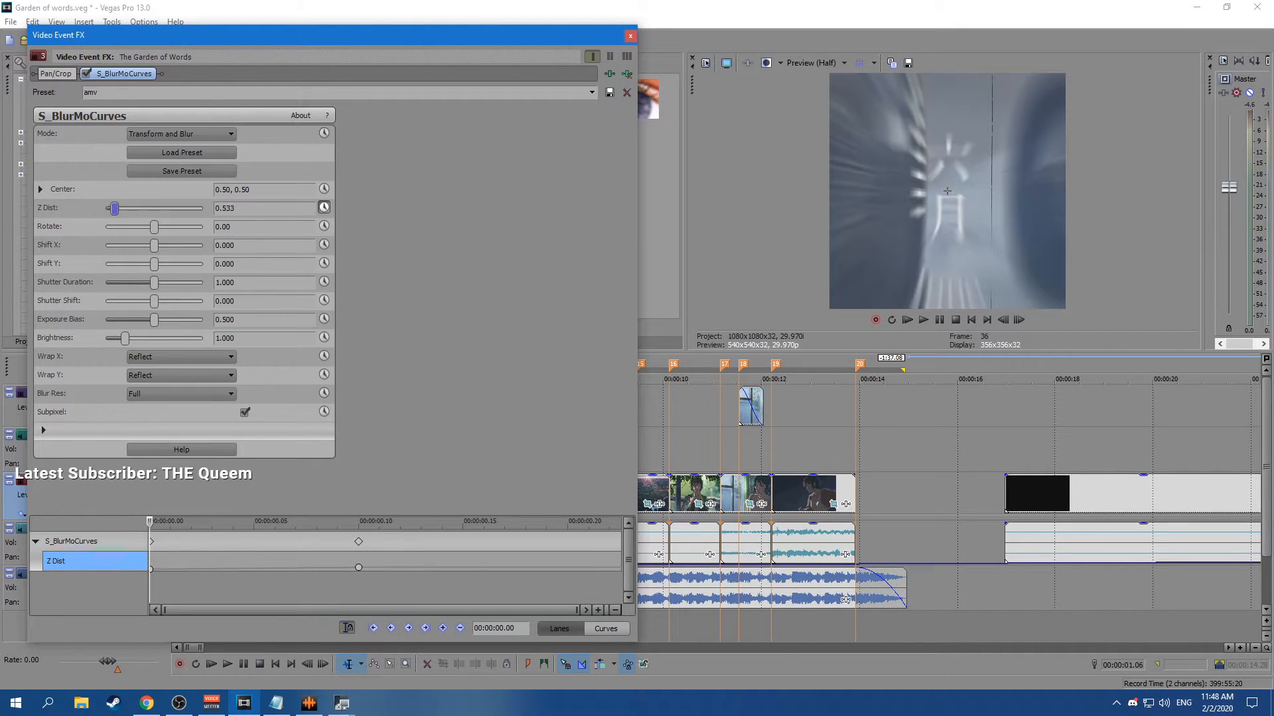
right_click(151, 569)
click(199, 482)
Set Z Dist to 0.500 at 00:00:00.22, change the interpolation of the 00:00:00.10 keyframe, close the settings and save the project.
drag(151, 588, 610, 588)
double_click(226, 209)
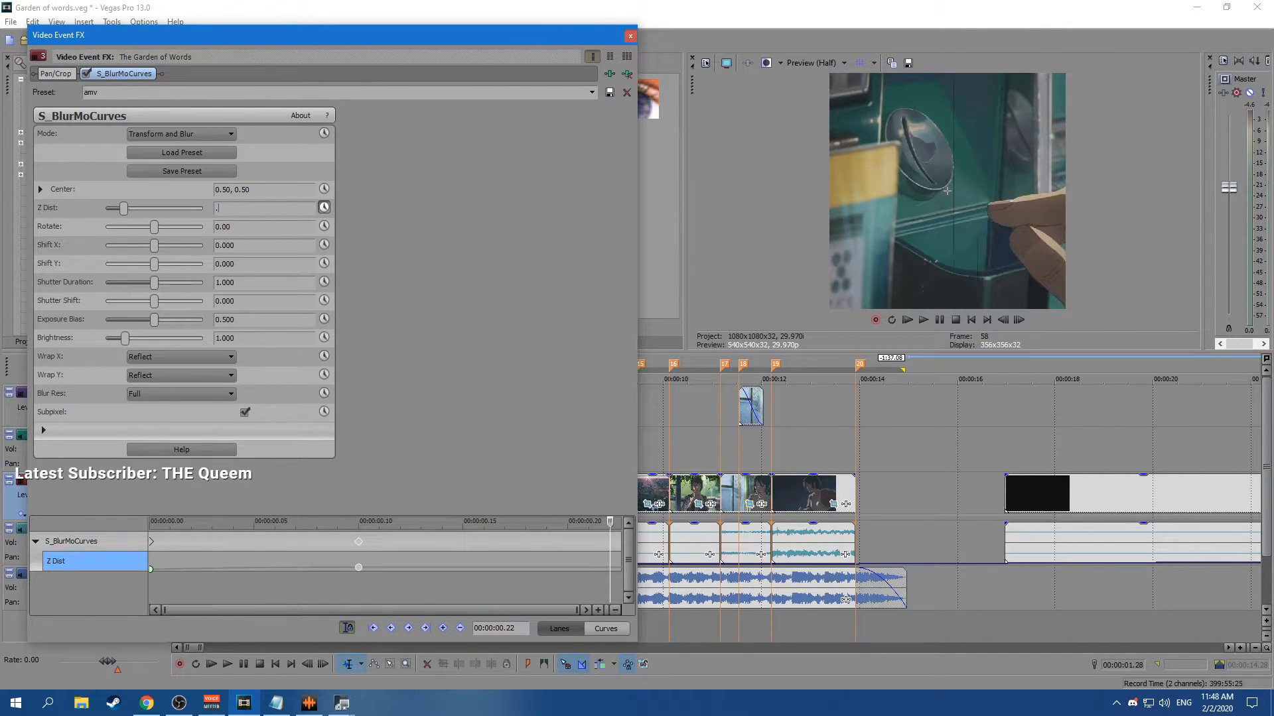
key(Return)
right_click(358, 567)
click(411, 490)
drag(359, 588, 610, 587)
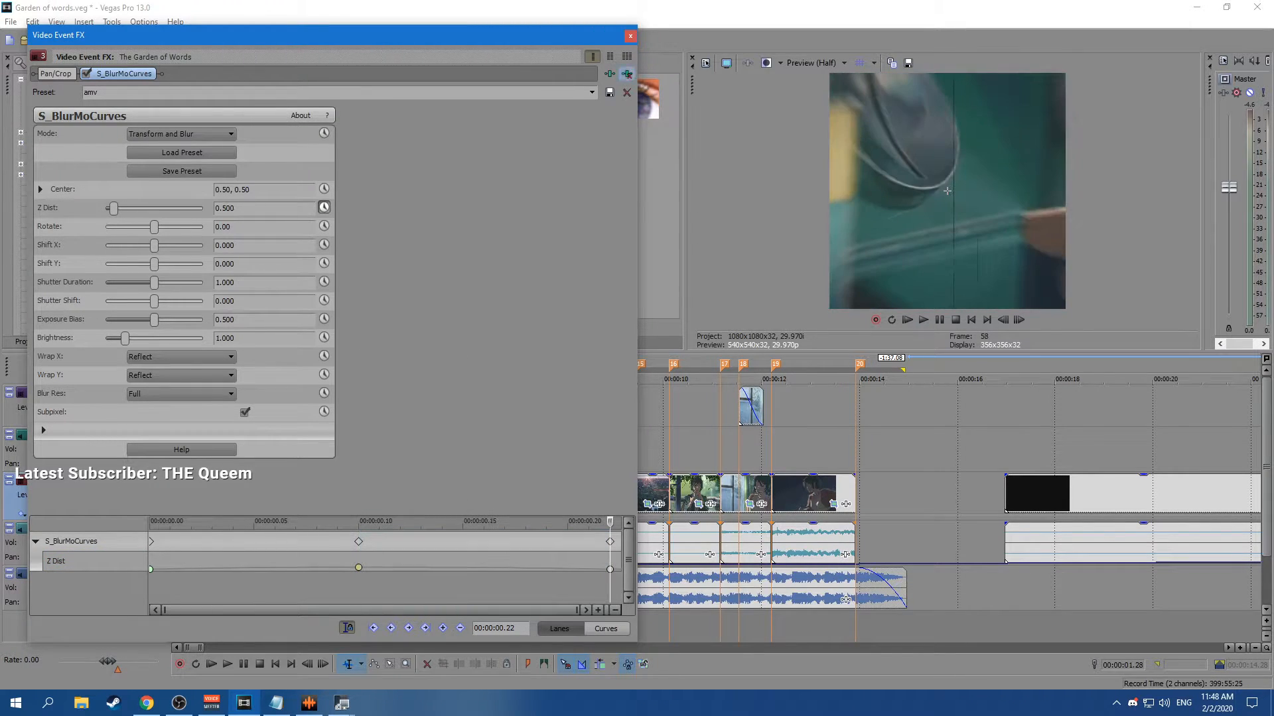
click(630, 36)
key(ctrl+s)
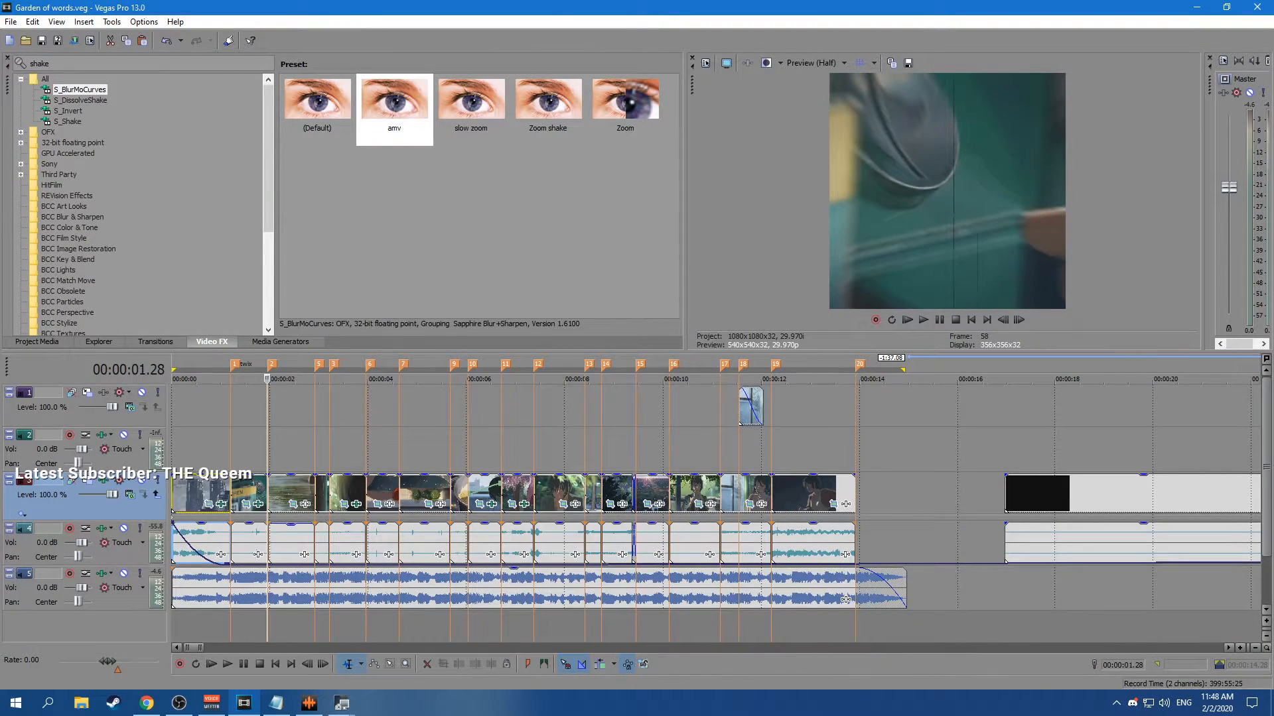
Search the video effects for bubble, apply the amv preset of S_WarpBubble2 to the third clip and close its settings.
double_click(40, 63)
text(bubble)
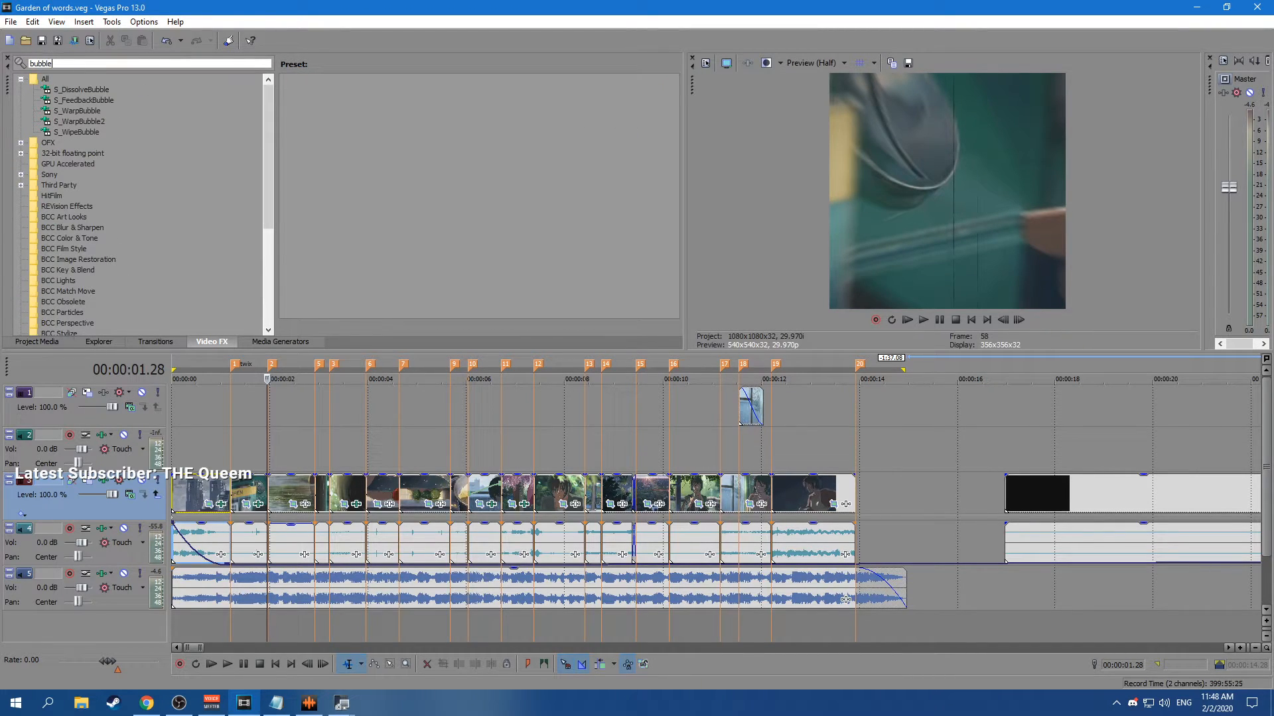
click(77, 111)
click(79, 122)
click(395, 101)
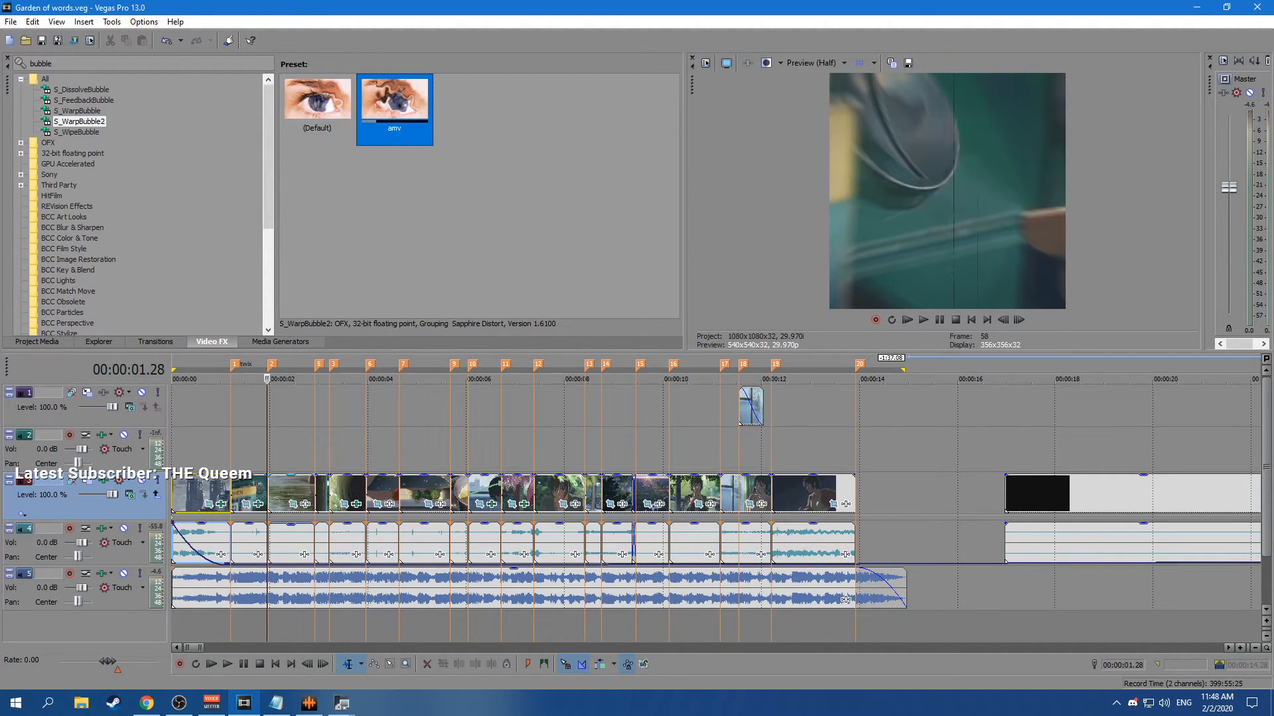
drag(395, 100, 290, 492)
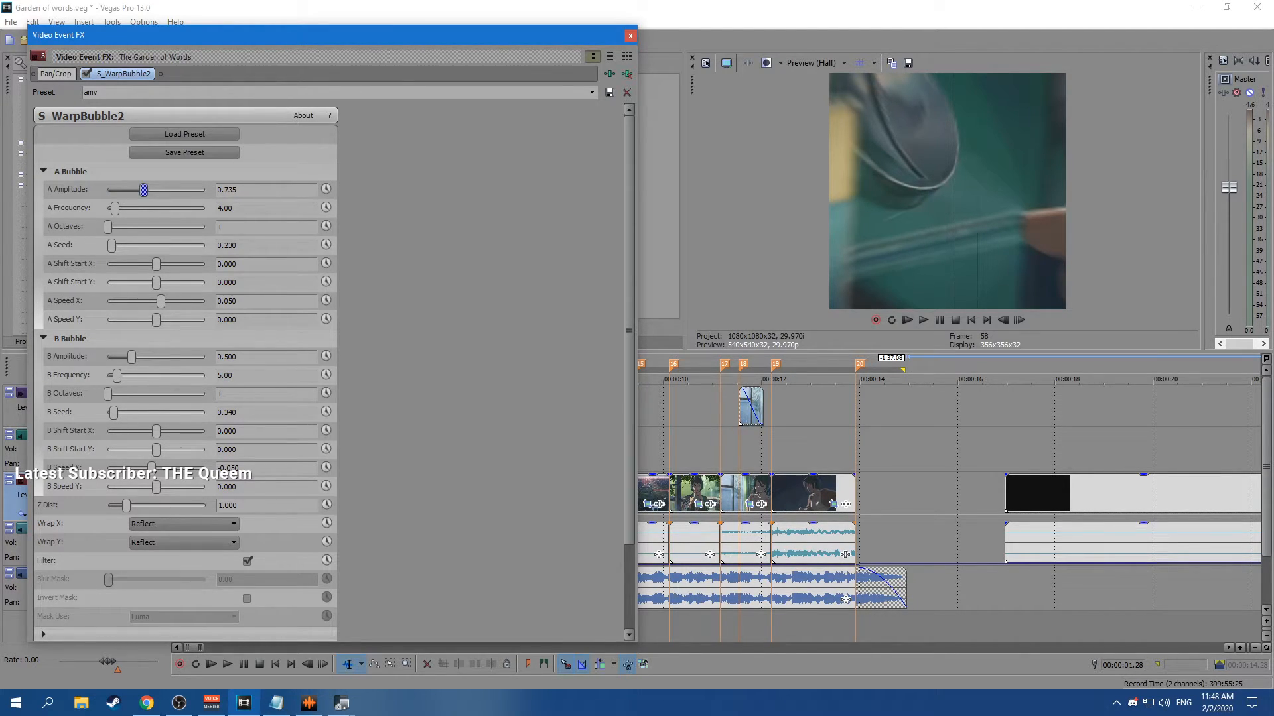
click(630, 35)
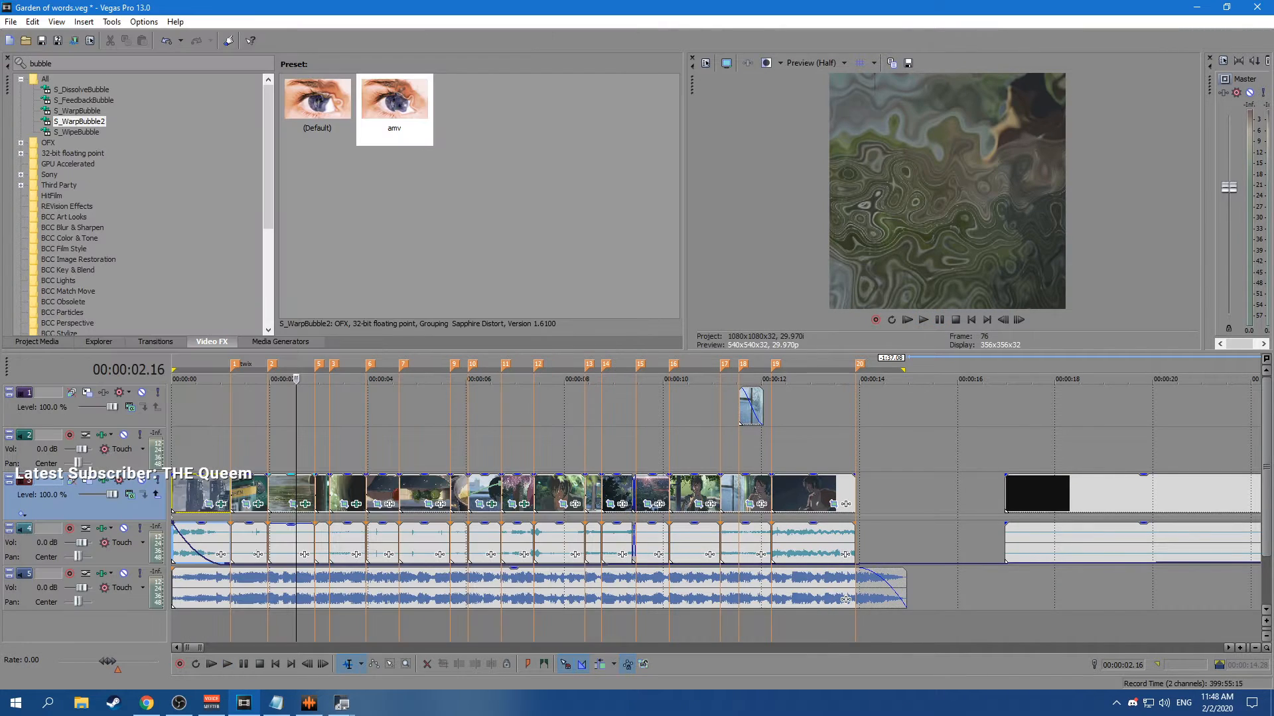
Reopen the third clip's effects, set A Amplitude to 0.250, animate it from the clip's start and go to 00:00:00.10.
click(304, 504)
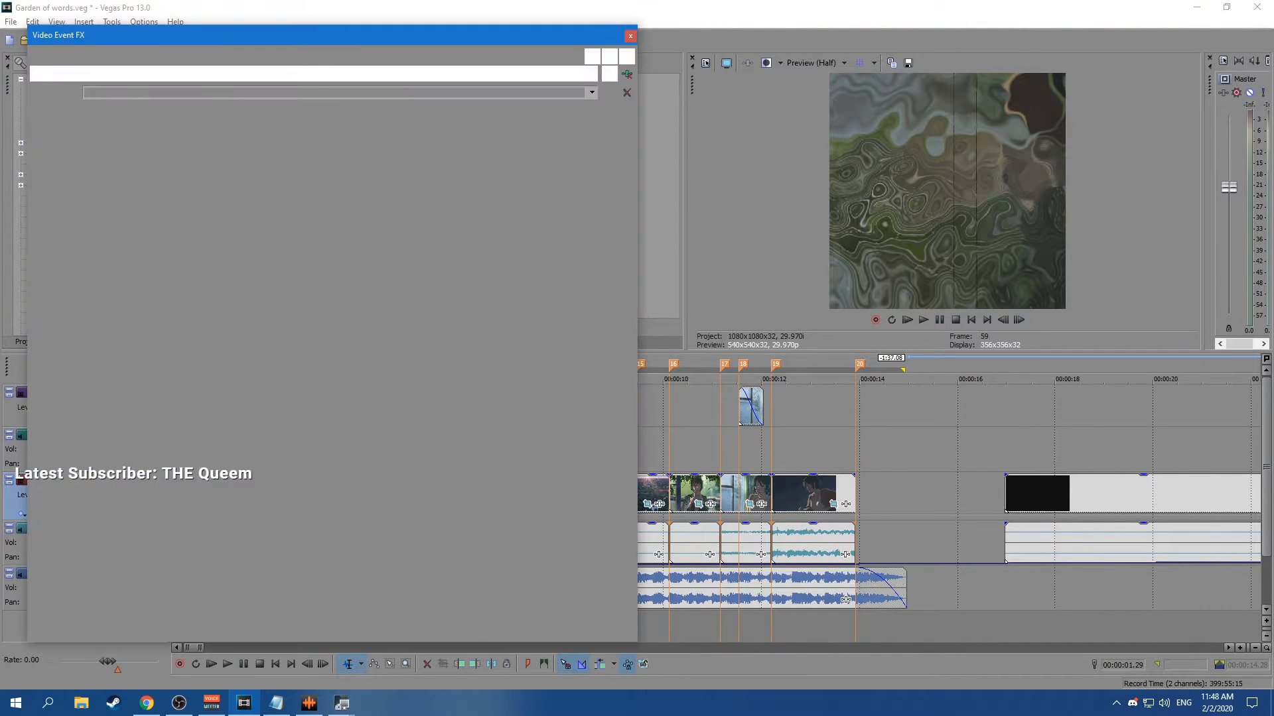
drag(143, 190, 120, 190)
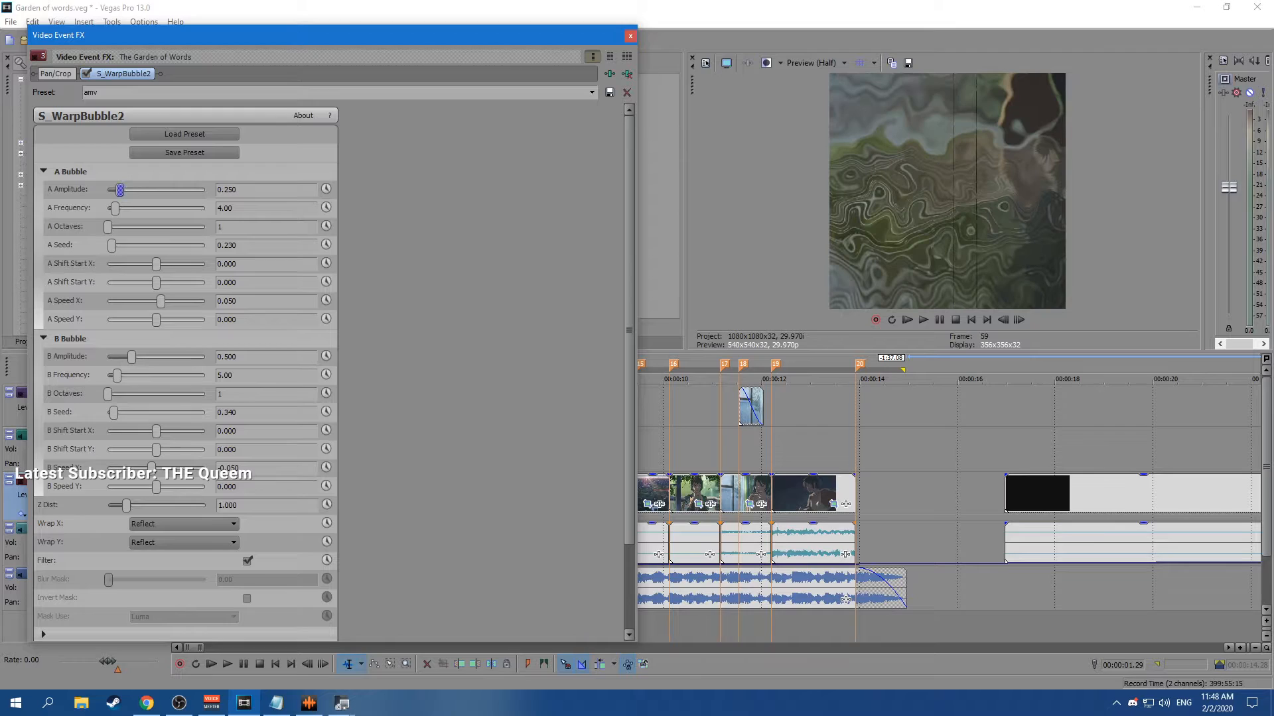
click(326, 189)
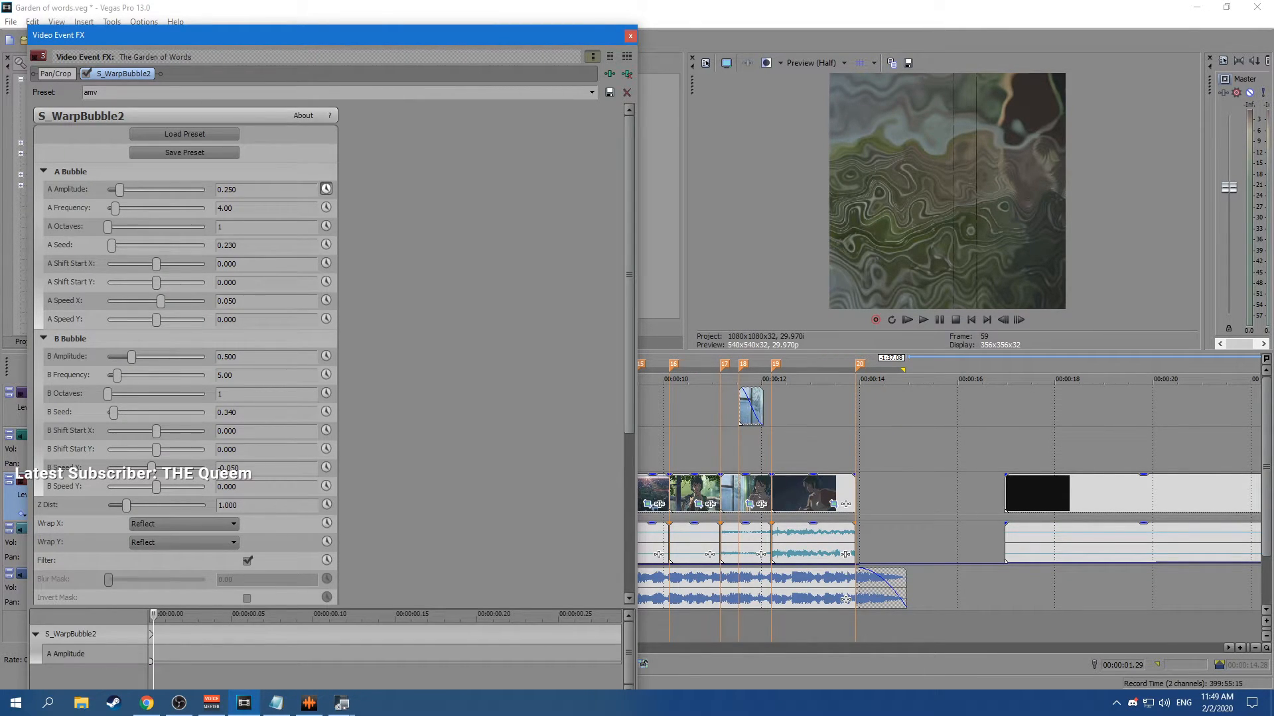
click(151, 661)
drag(151, 656, 329, 657)
Keyframe both bubble amplitudes to 0.000 and both bubble frequencies to 0.10 at 00:00:00.10, and close the effect settings.
drag(119, 190, 107, 190)
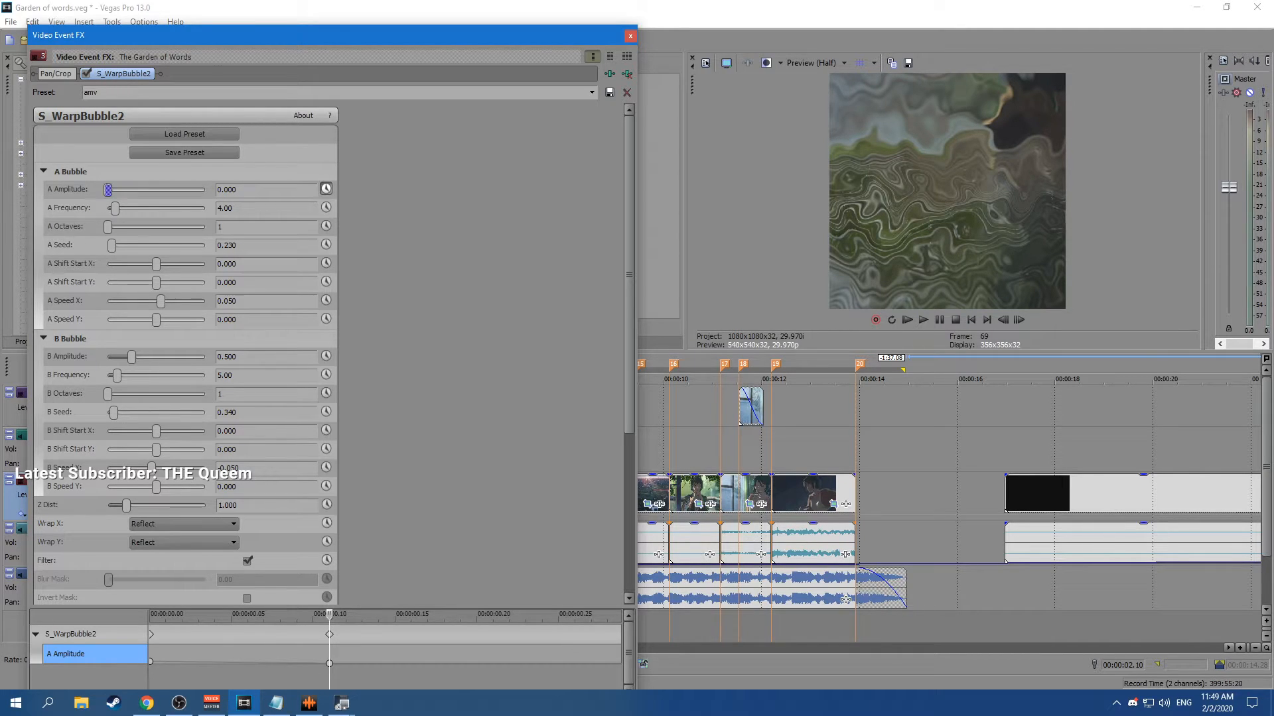
drag(108, 191, 120, 190)
mouse_move(131, 357)
mouse_down()
mouse_move(108, 357)
mouse_move(120, 357)
mouse_up()
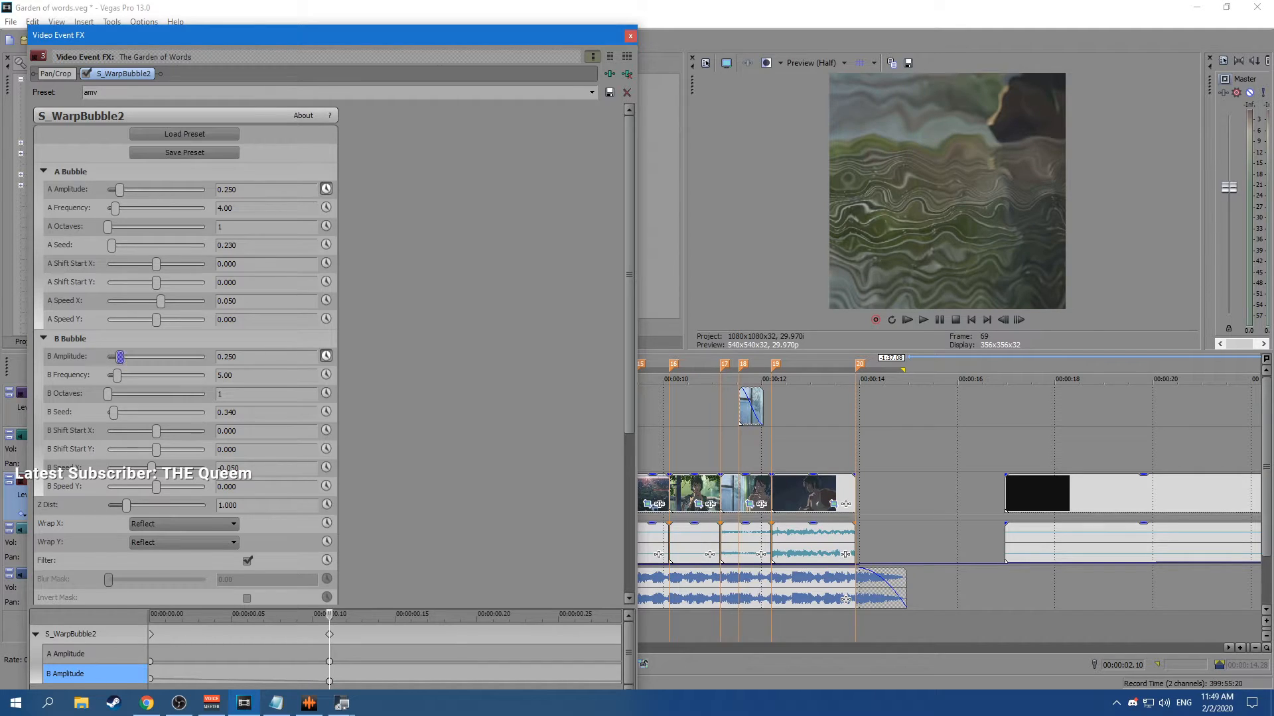
drag(115, 209, 108, 189)
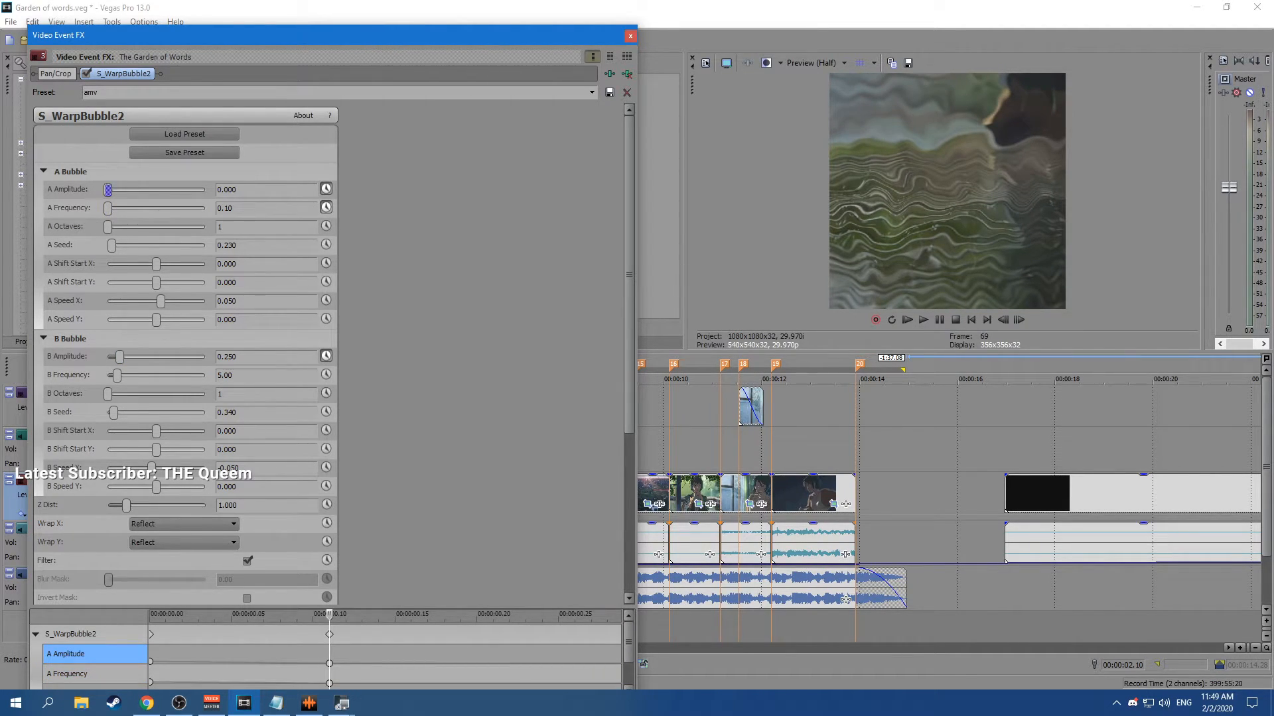
drag(120, 357, 108, 357)
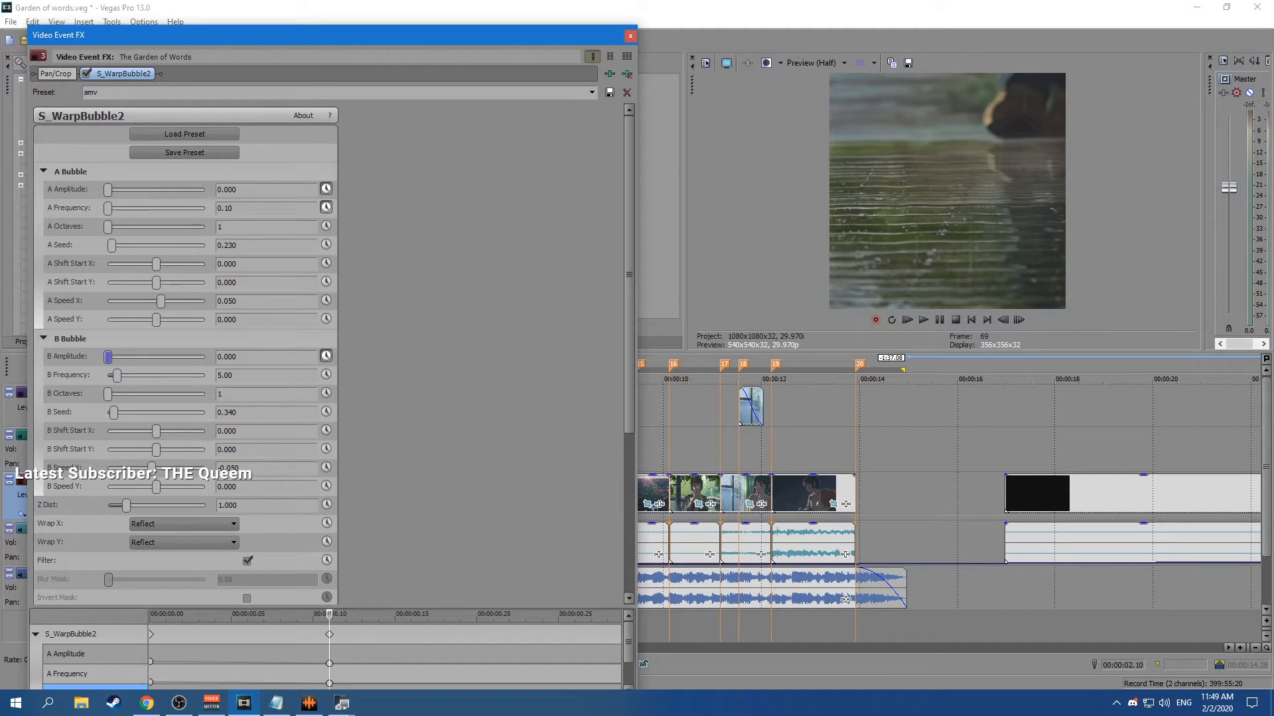
click(326, 375)
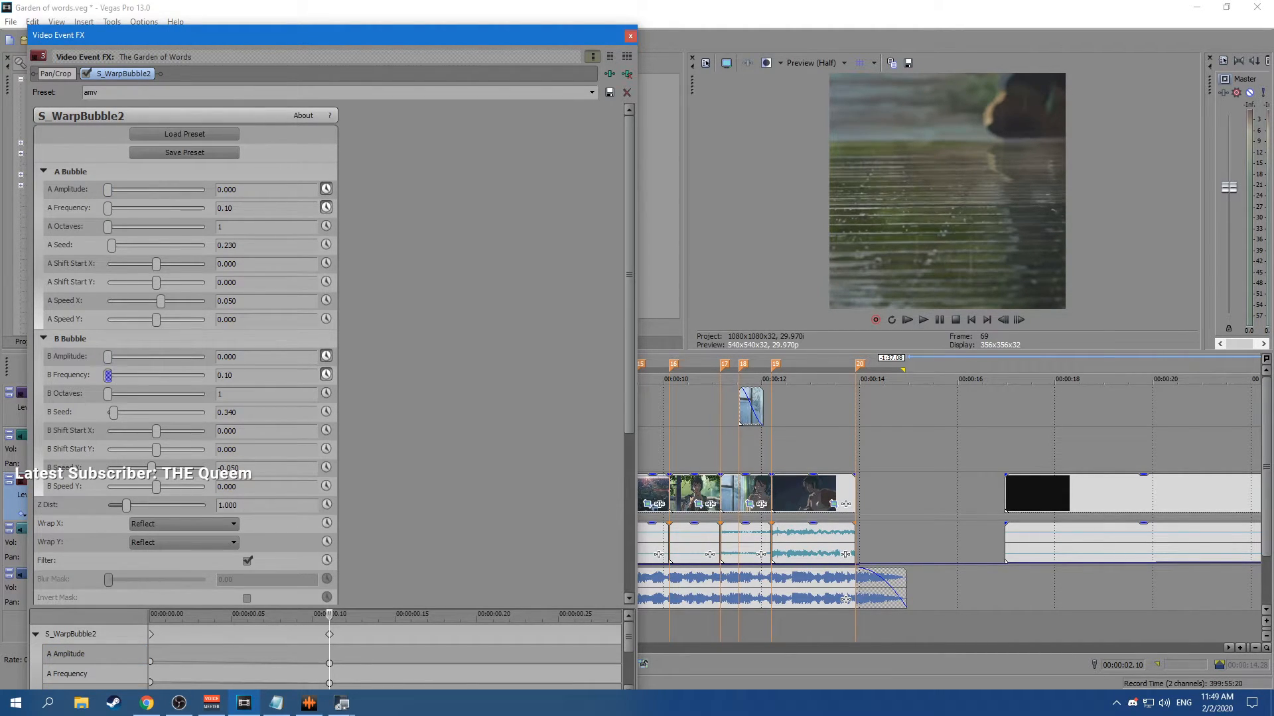
click(107, 376)
click(630, 35)
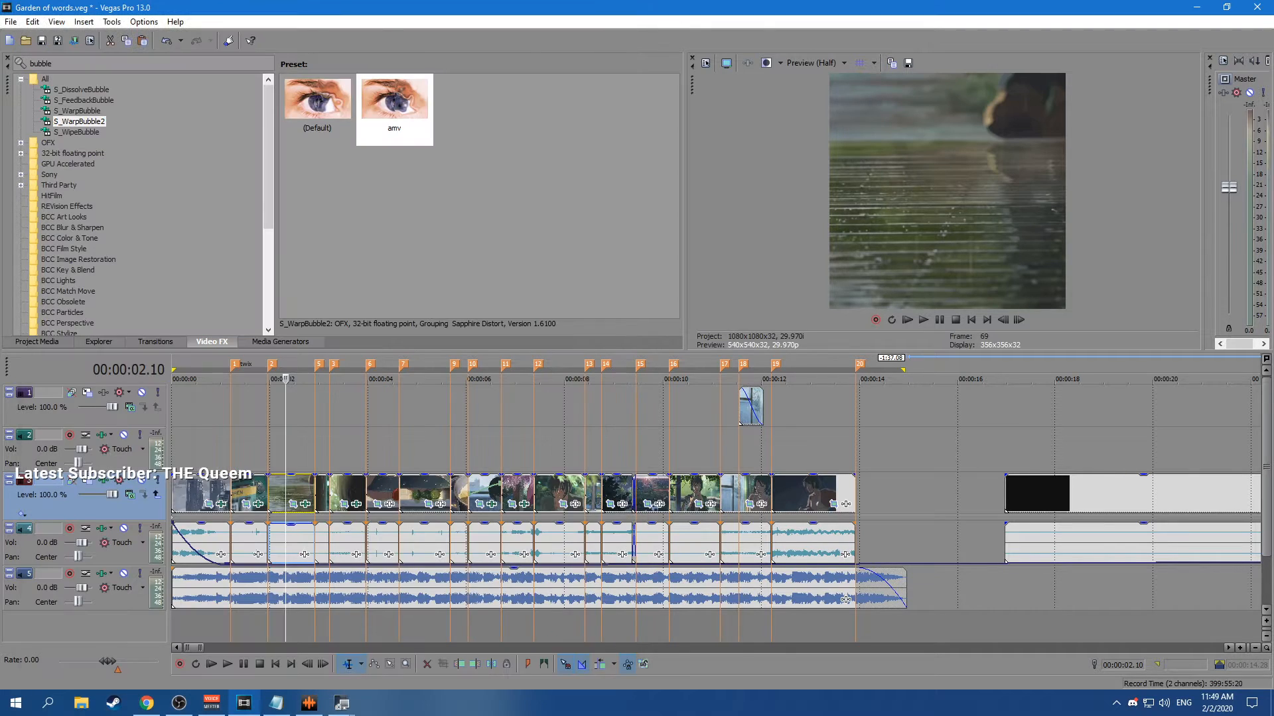
Play back the second and third clips to check the bubble warp, save the project and return to about 00:00:02.13.
click(231, 408)
key(space)
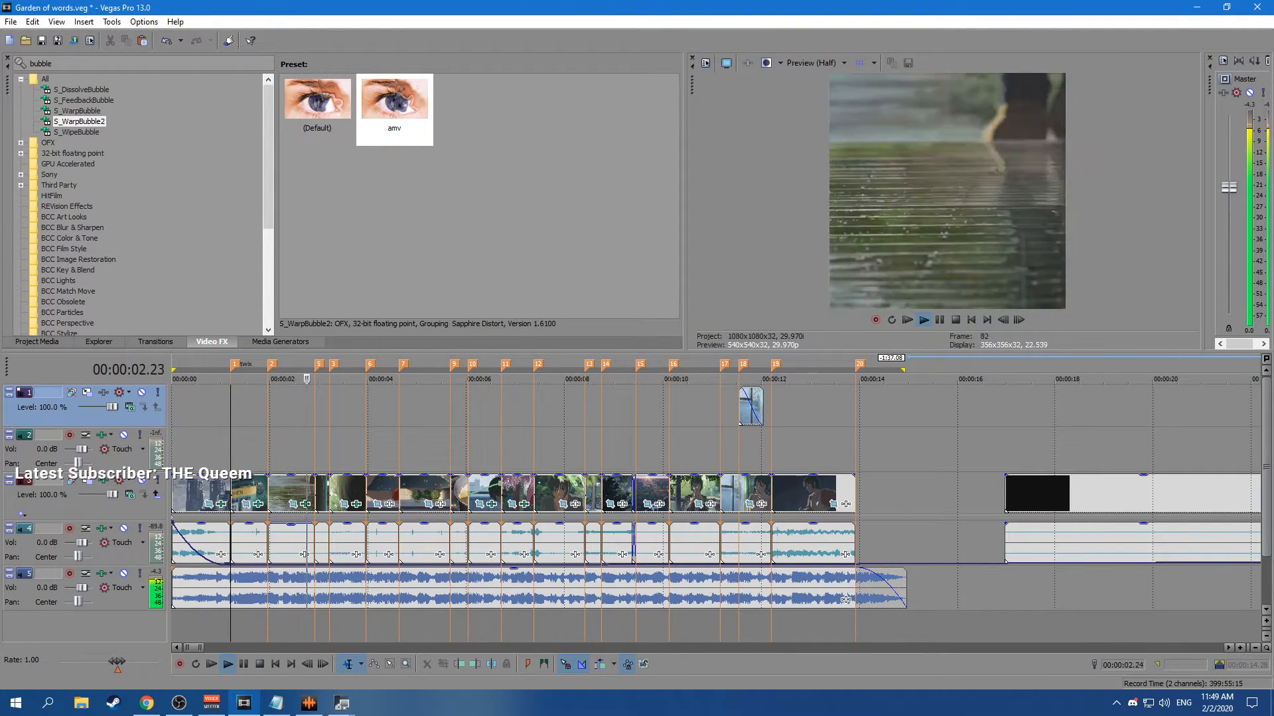
key(space)
click(285, 451)
key(ctrl+s)
click(290, 451)
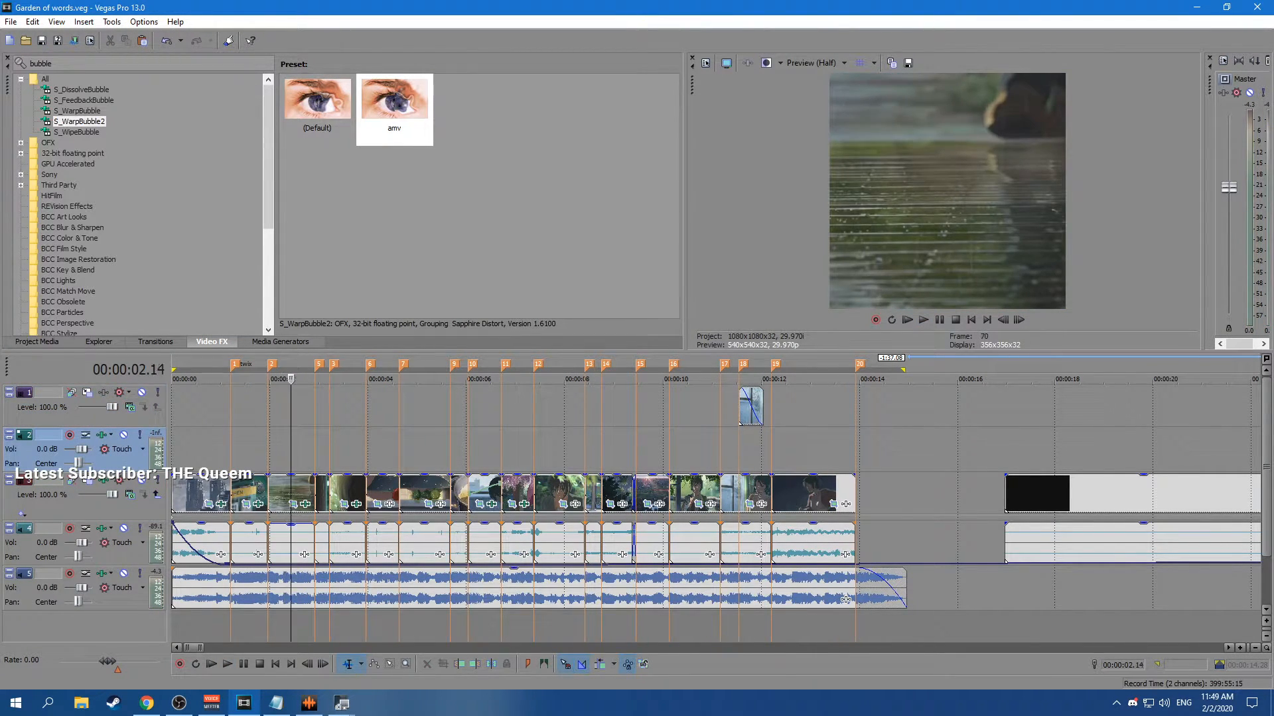
click(291, 451)
key(space)
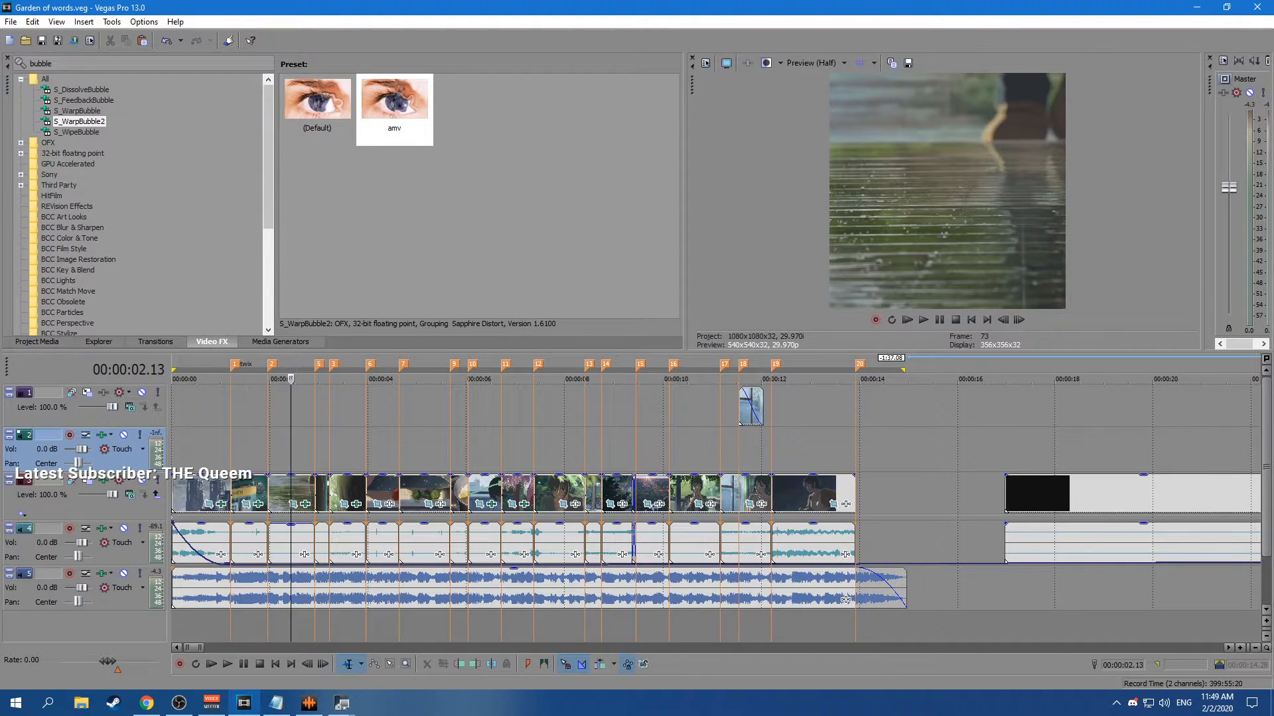
Search the video effects for shake and add the amv preset of S_BlurMoCurves to the third clip.
double_click(40, 63)
text(shake)
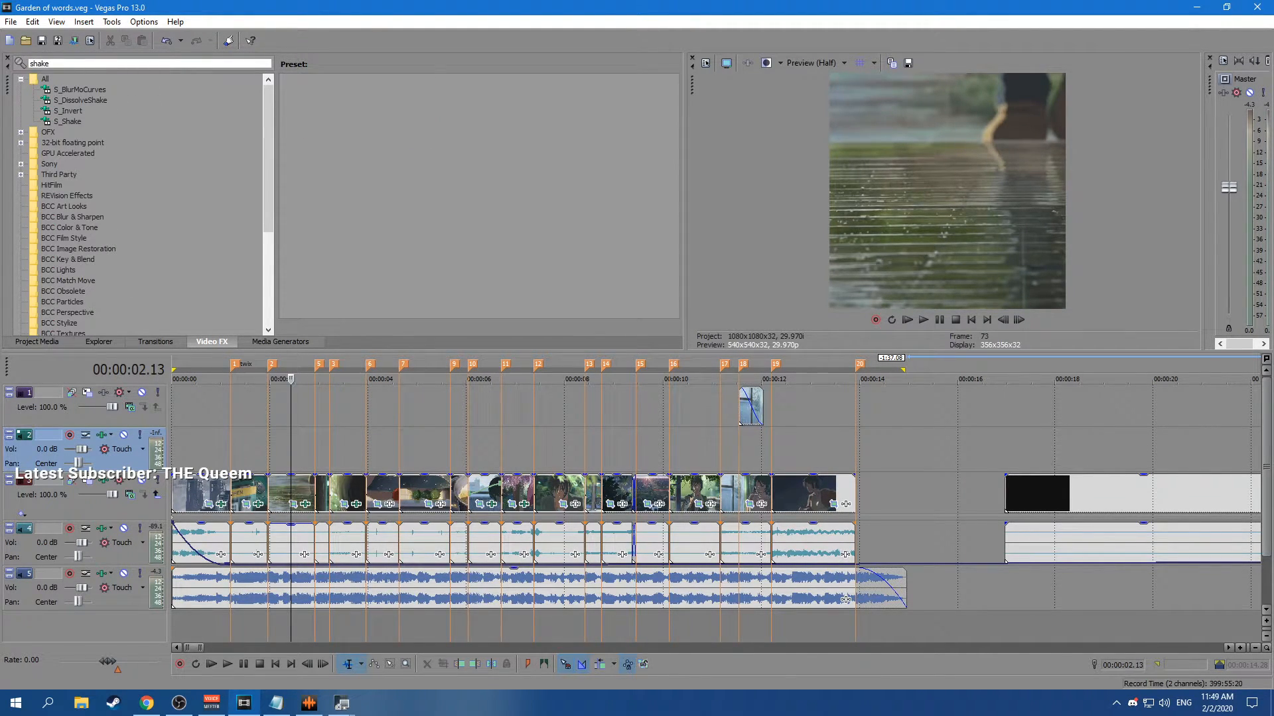
click(79, 90)
drag(394, 108, 291, 493)
drag(368, 41, 364, 1)
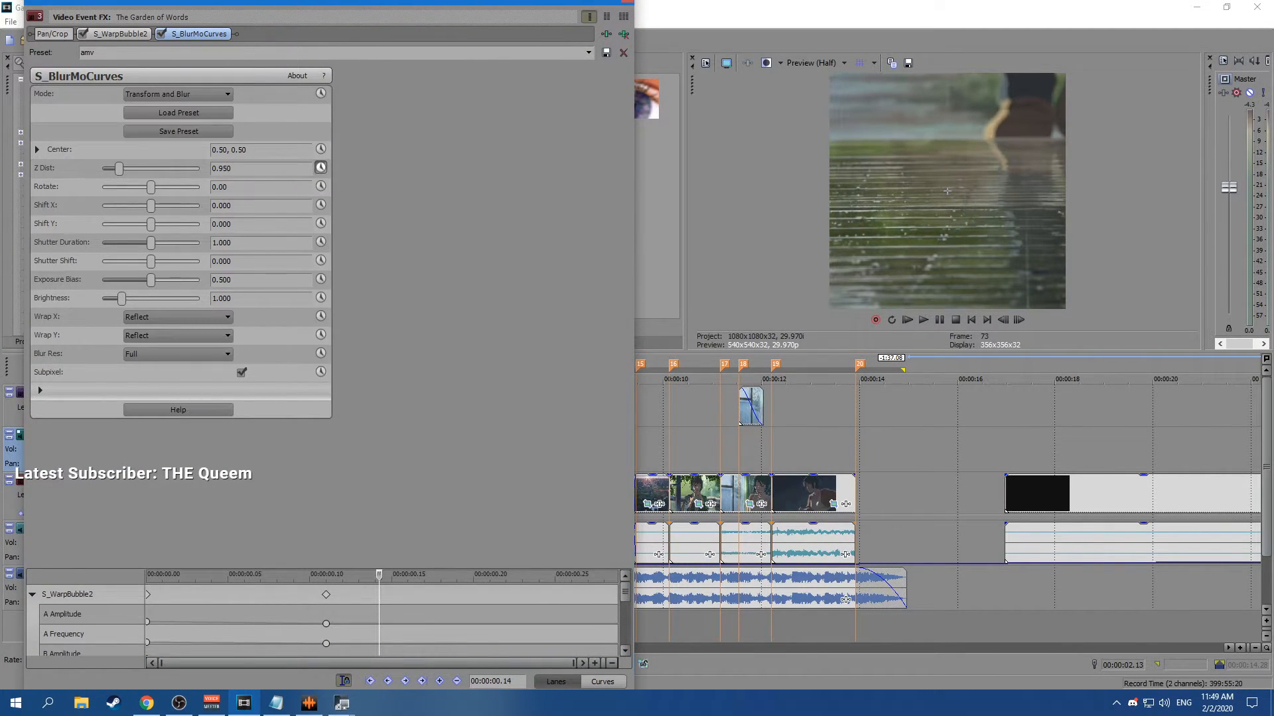
Keyframe the third clip's Z Dist to 1.000 at 00:00:00.16 and Rotate to -60.00 at 00:00:00.29.
drag(119, 169, 121, 169)
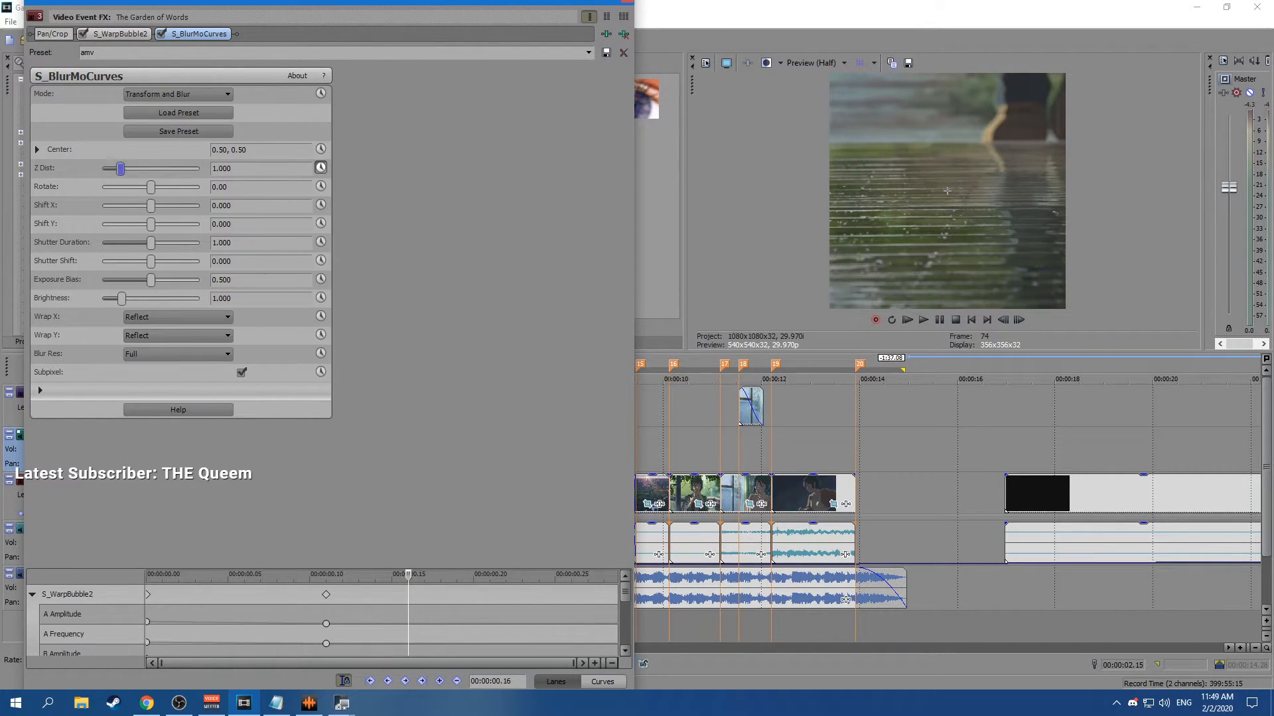
drag(408, 576, 617, 576)
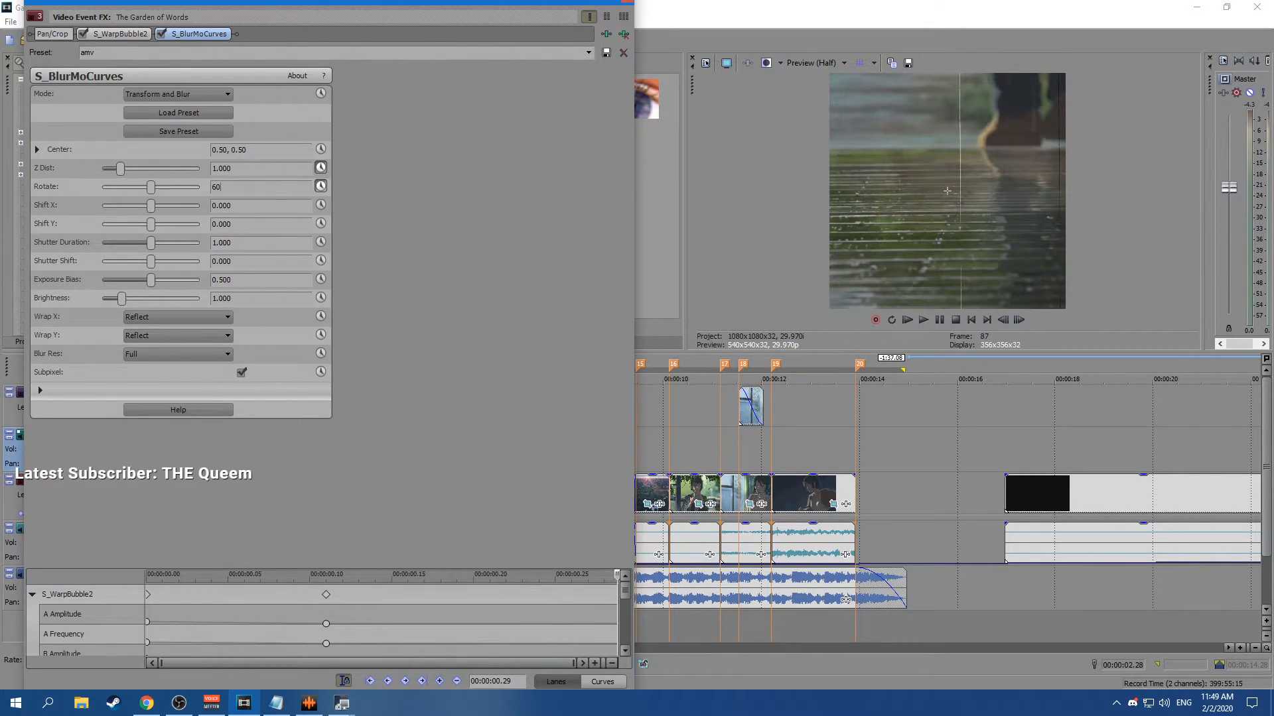
key(Return)
mouse_move(625, 590)
mouse_down()
mouse_move(623, 653)
mouse_move(614, 575)
mouse_move(359, 576)
mouse_move(617, 576)
mouse_up()
drag(233, 187, 221, 187)
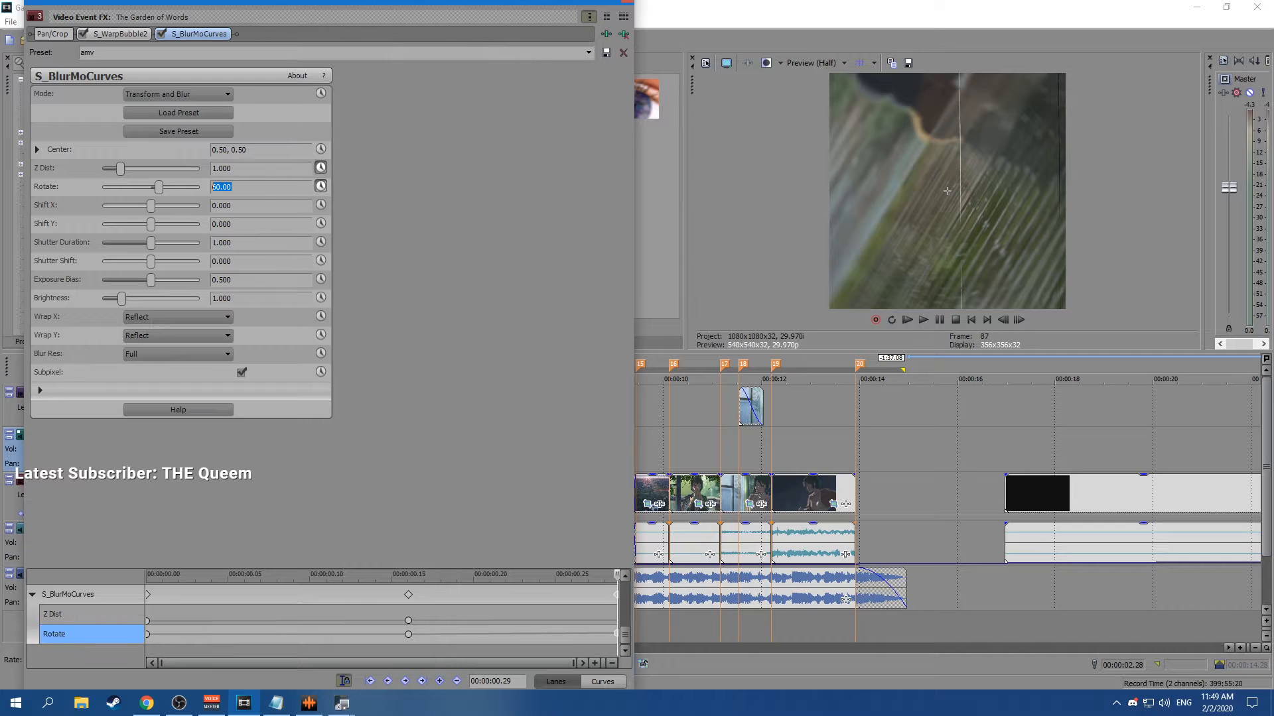
key(Return)
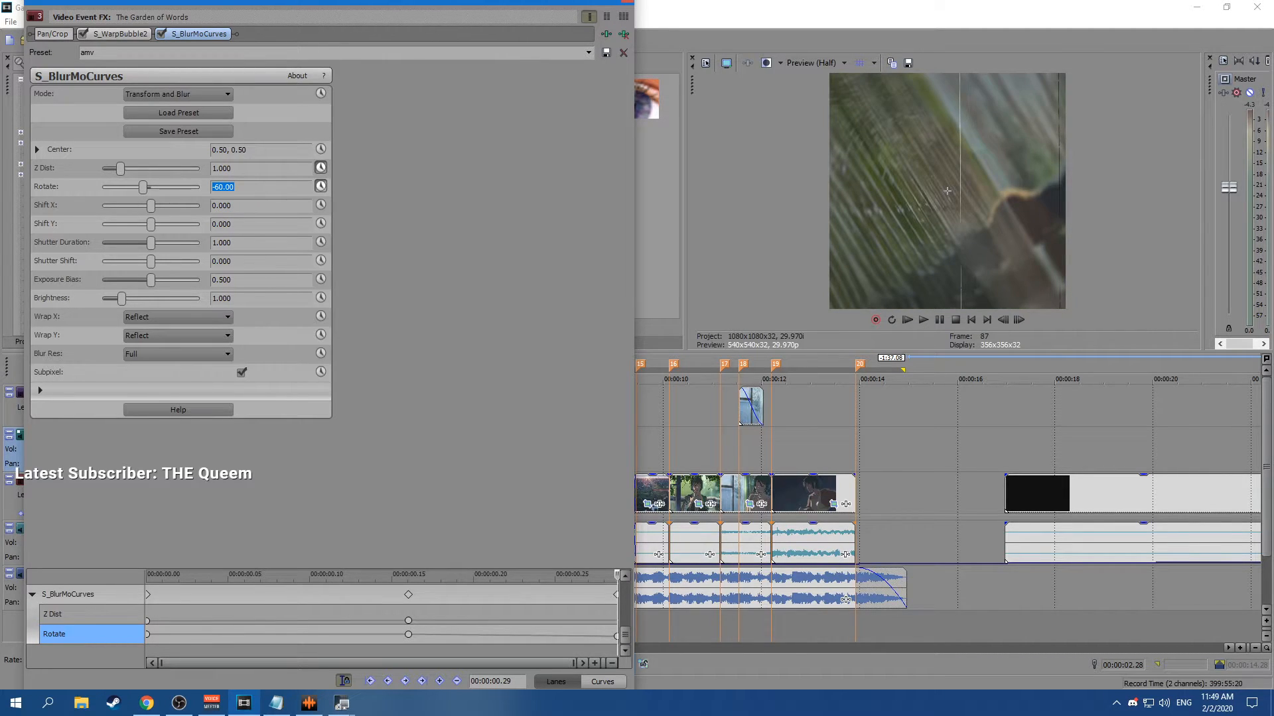
Change the interpolation of the Rotate keyframe at 00:00:00.16, return to 00:00:00.29 and close the effect settings.
right_click(407, 635)
click(451, 561)
drag(406, 575, 617, 576)
click(626, 2)
Add the amv preset of S_BlurMoCurves to the fourth clip, which begins at marker 3.
click(394, 106)
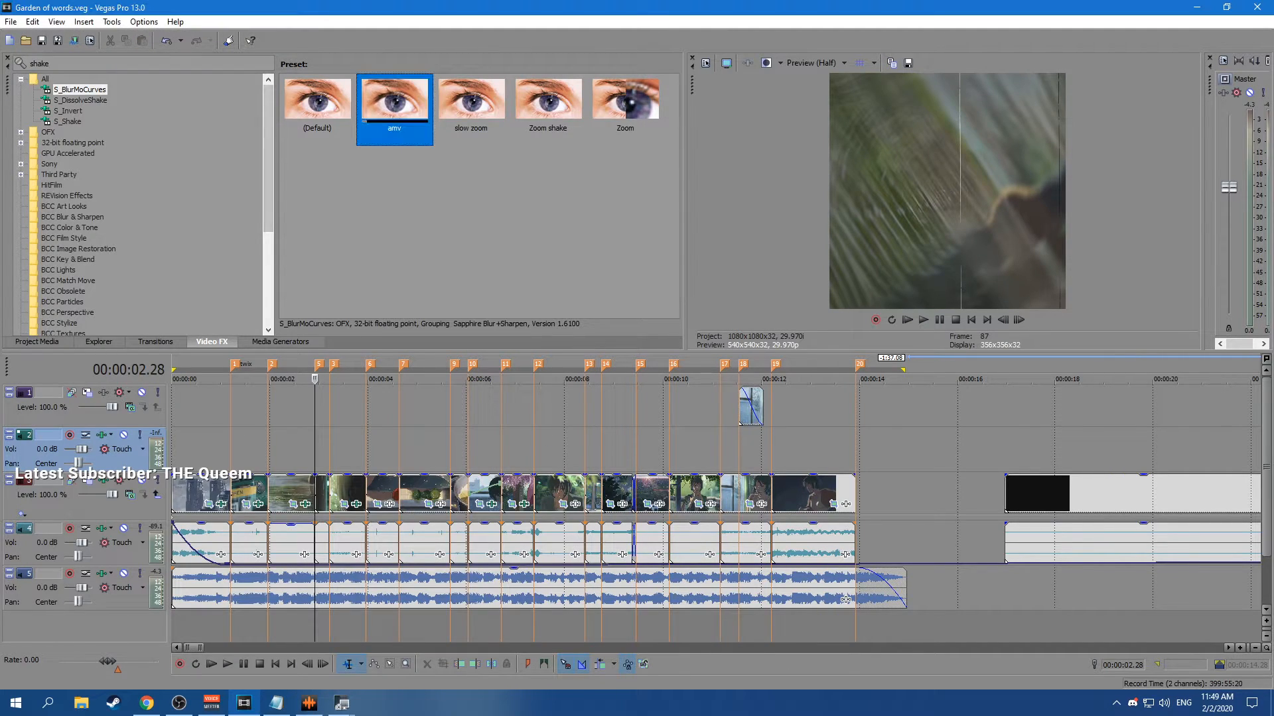
drag(394, 106, 322, 492)
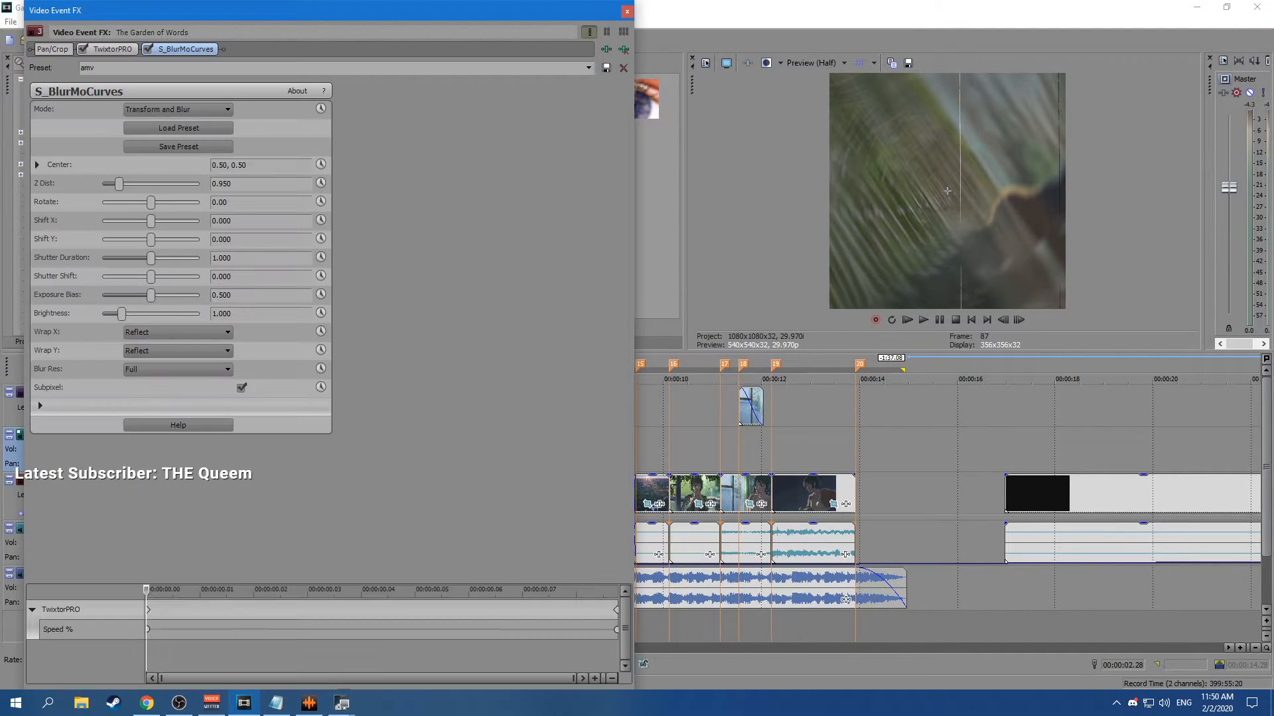
Keyframe the fourth clip's Z Dist at 1.000 and its Rotate from 60.00 at the start to 0.00 at the last frame.
click(321, 182)
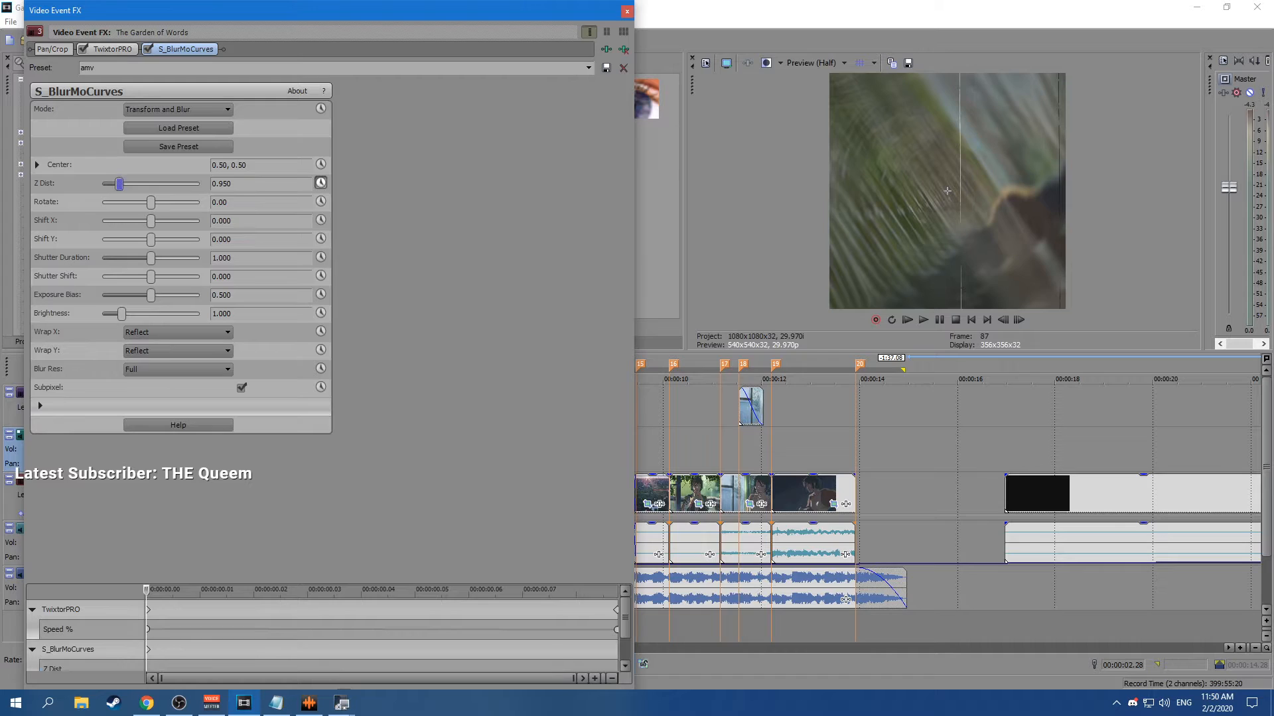
click(320, 201)
key(space)
key(Left)
key(Right)
key(Right)
key(Right)
key(Right)
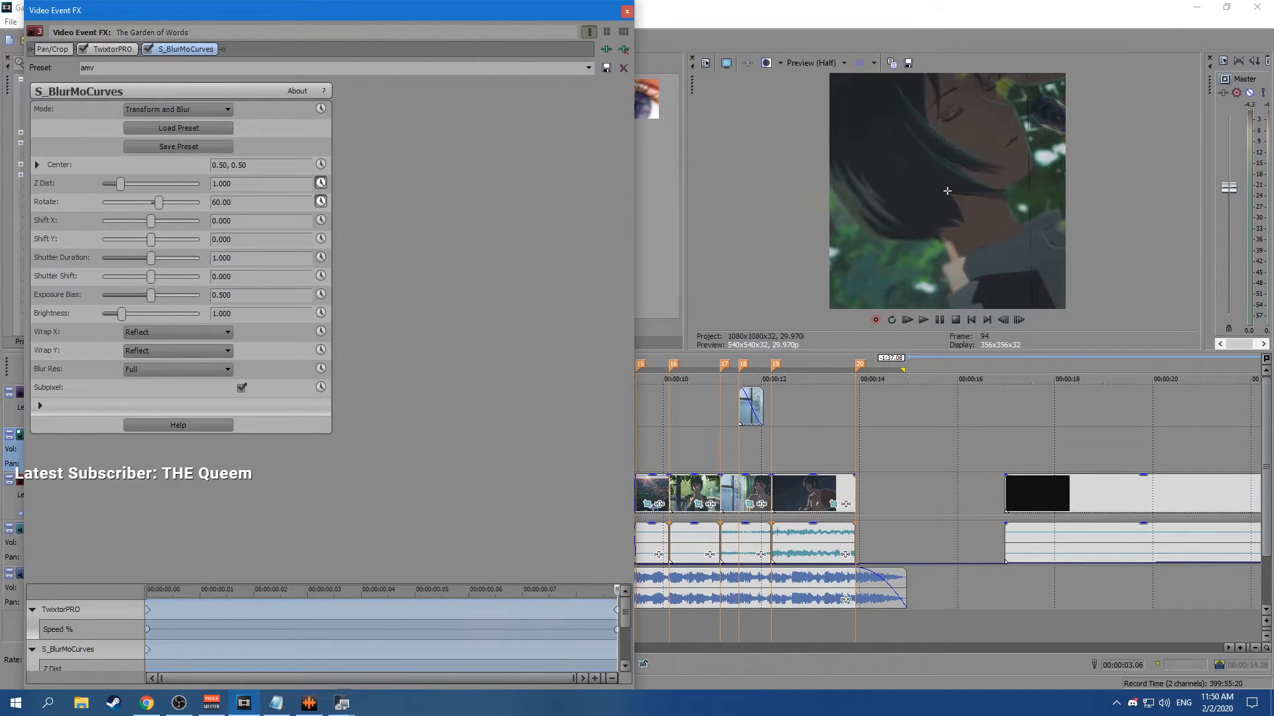
scroll(620, 647, down, 1)
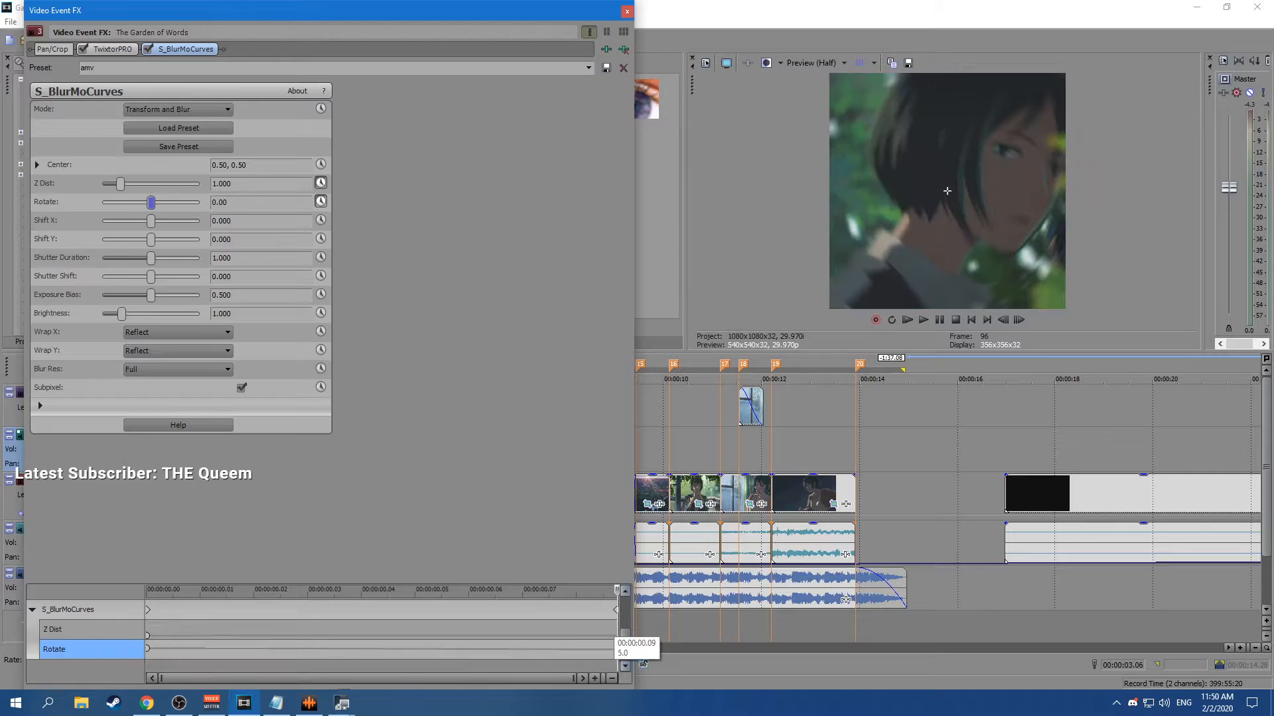
Set the fourth clip's starting Z Dist and Rotate keyframes to Slow Fade, go to the last frame and close the effect settings.
right_click(148, 634)
key(Escape)
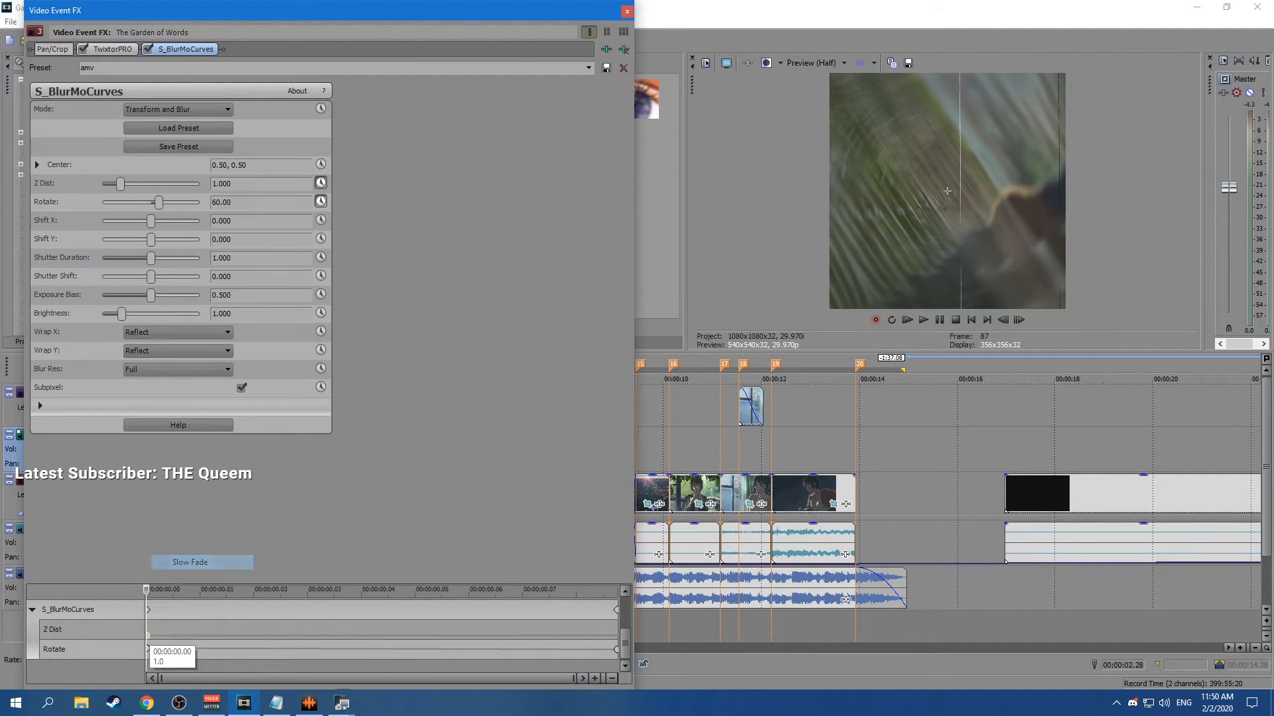
right_click(149, 648)
click(190, 576)
drag(148, 665, 617, 666)
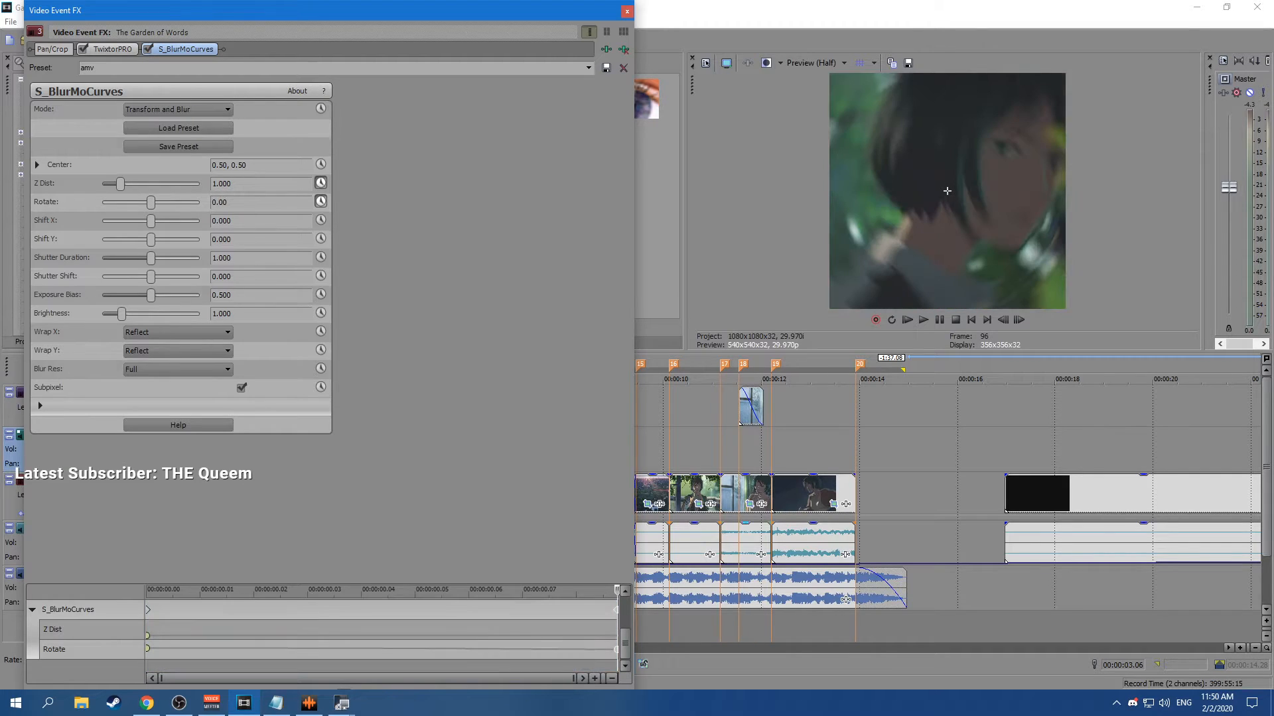
click(626, 11)
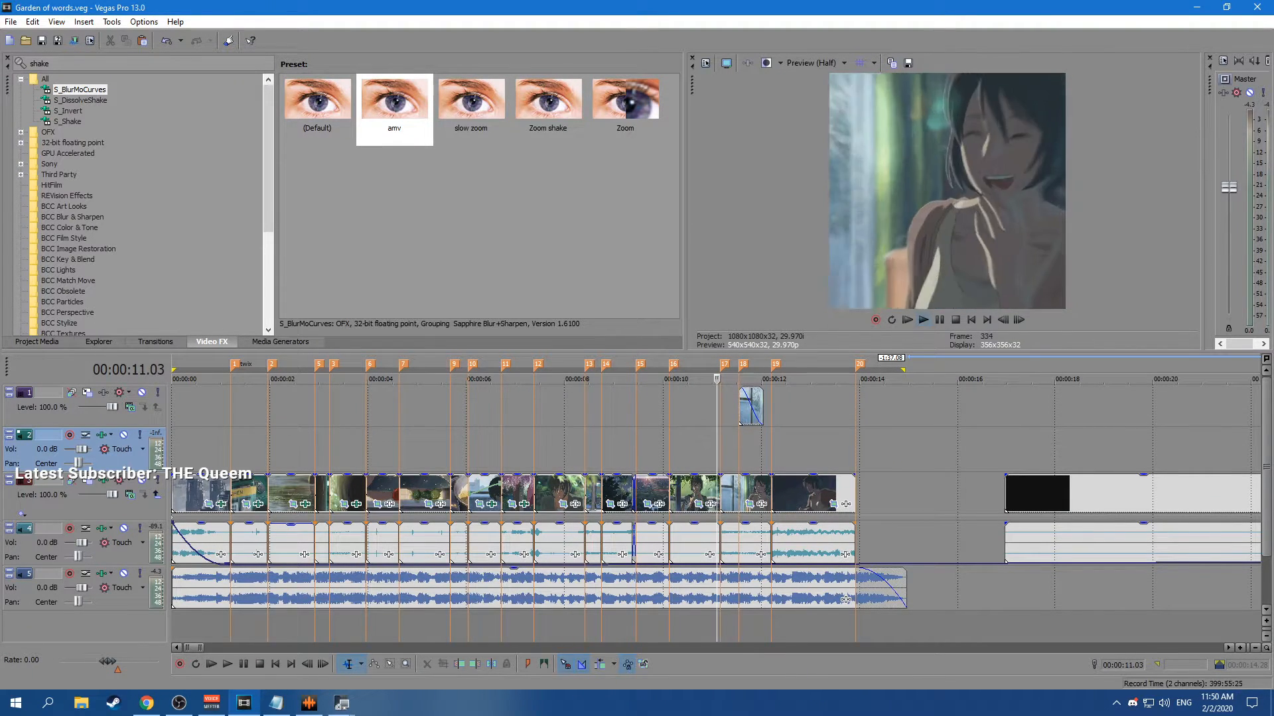
Play the edit from the beginning to review the rotation transition between the third and fourth clips.
key(space)
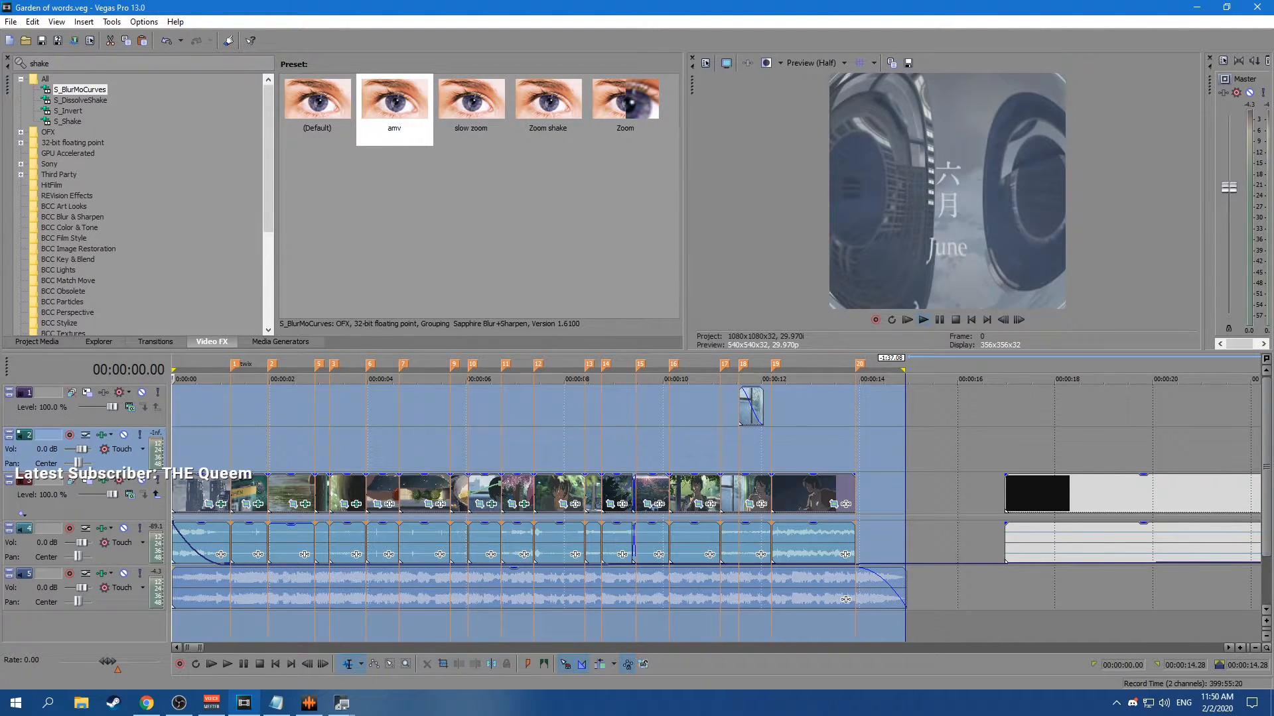
click(924, 320)
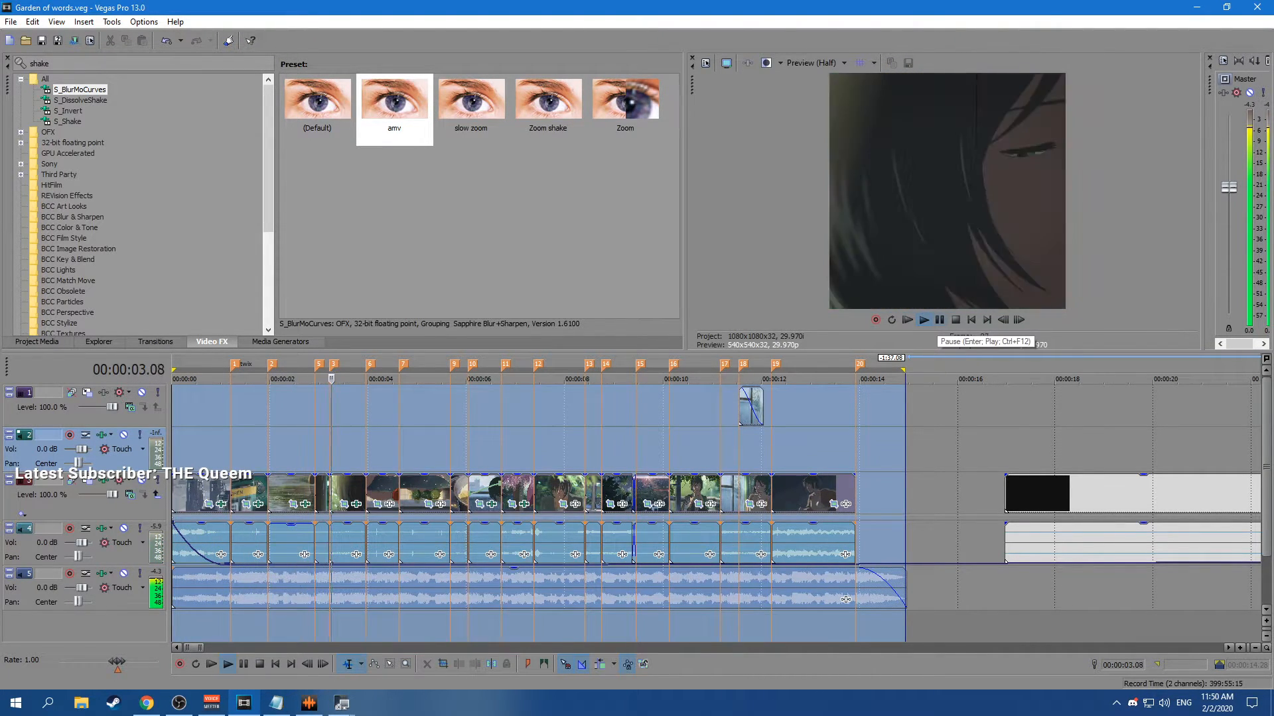
click(940, 320)
click(305, 451)
key(space)
key(space)
Set the fourth clip's Rotate to 30.00 at its last frame and add the amv preset of S_BlurMoCurves to the fifth clip.
click(328, 491)
scroll(328, 491, up, 4)
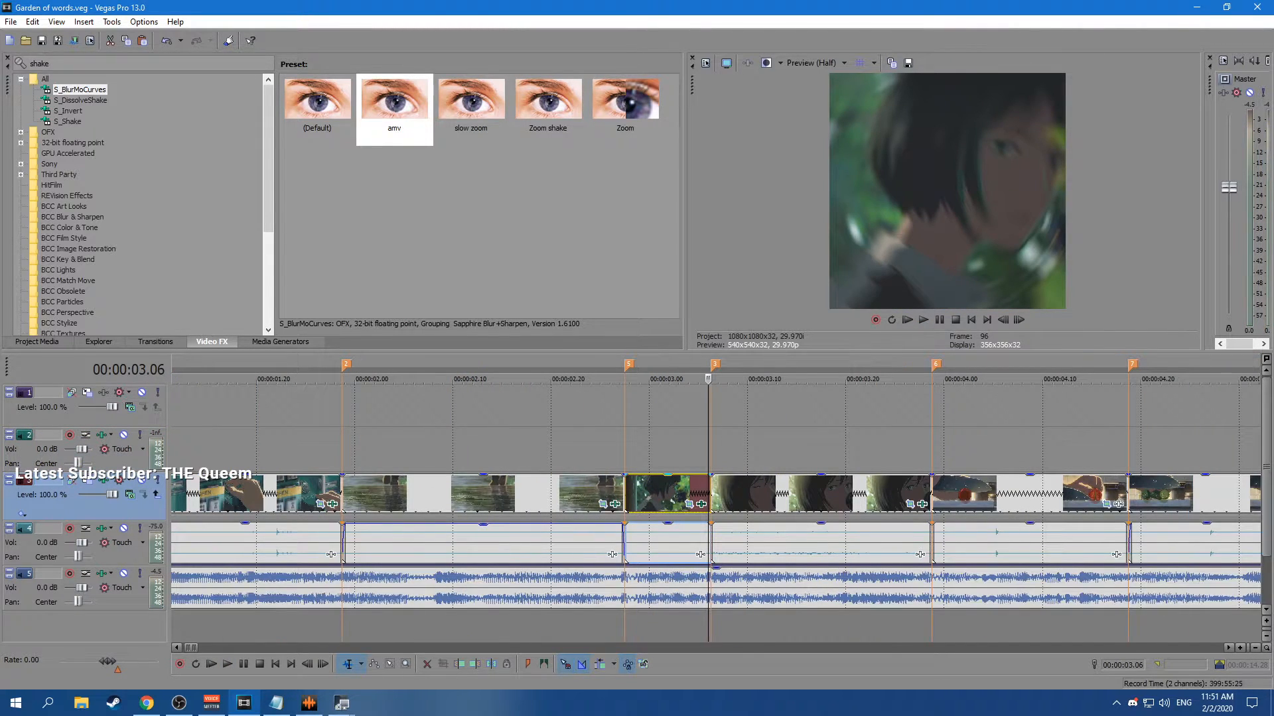
click(702, 505)
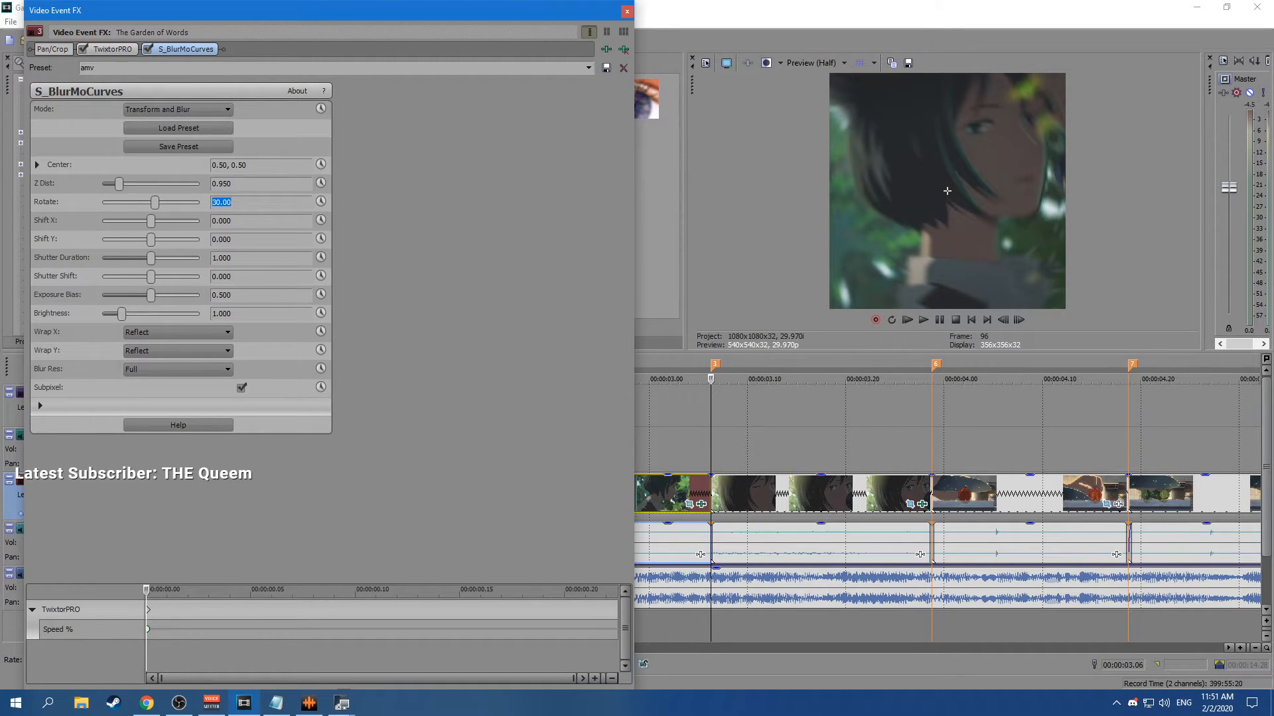
Keyframe the fifth clip's Rotate at 30.00 on its first frame and 0.00 at 00:00:00.10.
click(708, 450)
double_click(222, 202)
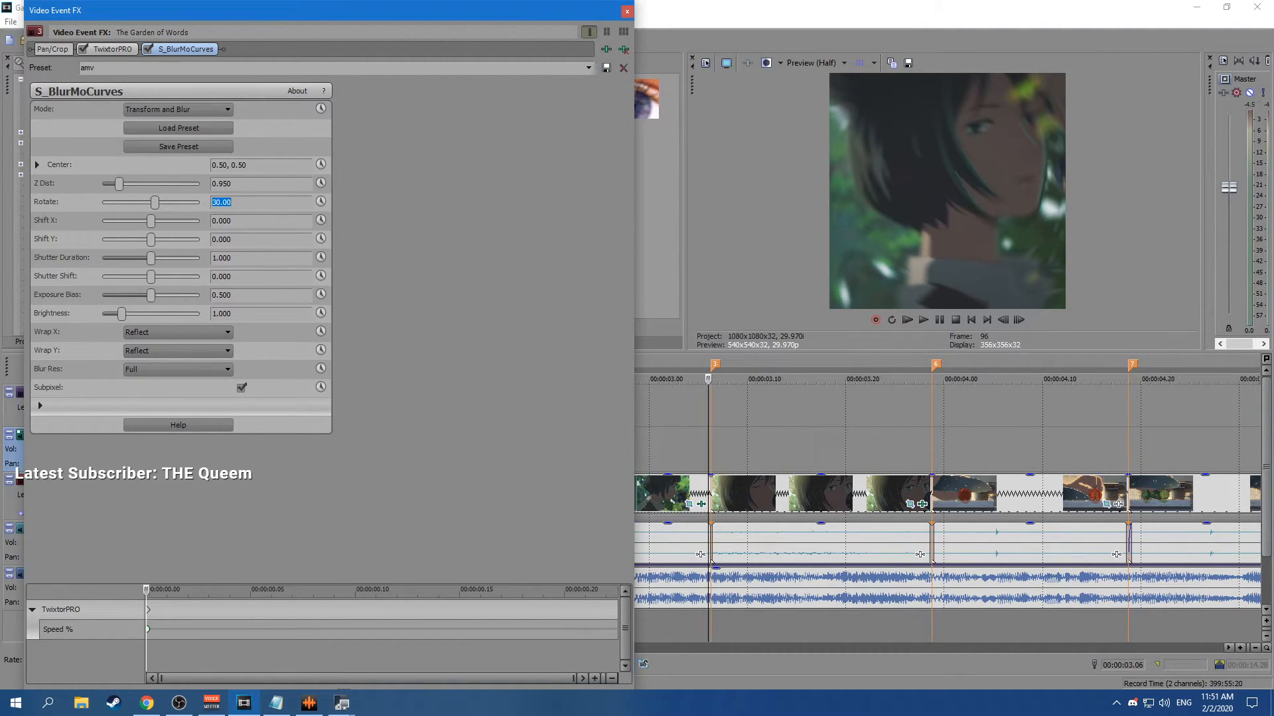
click(321, 201)
drag(146, 589, 480, 589)
double_click(155, 203)
Keyframe the fifth clip's Z Dist to 1.000 at 00:00:00.16 and 1.500 at 00:00:00.22.
click(321, 183)
double_click(120, 184)
drag(480, 590, 606, 590)
double_click(223, 183)
text(1.)
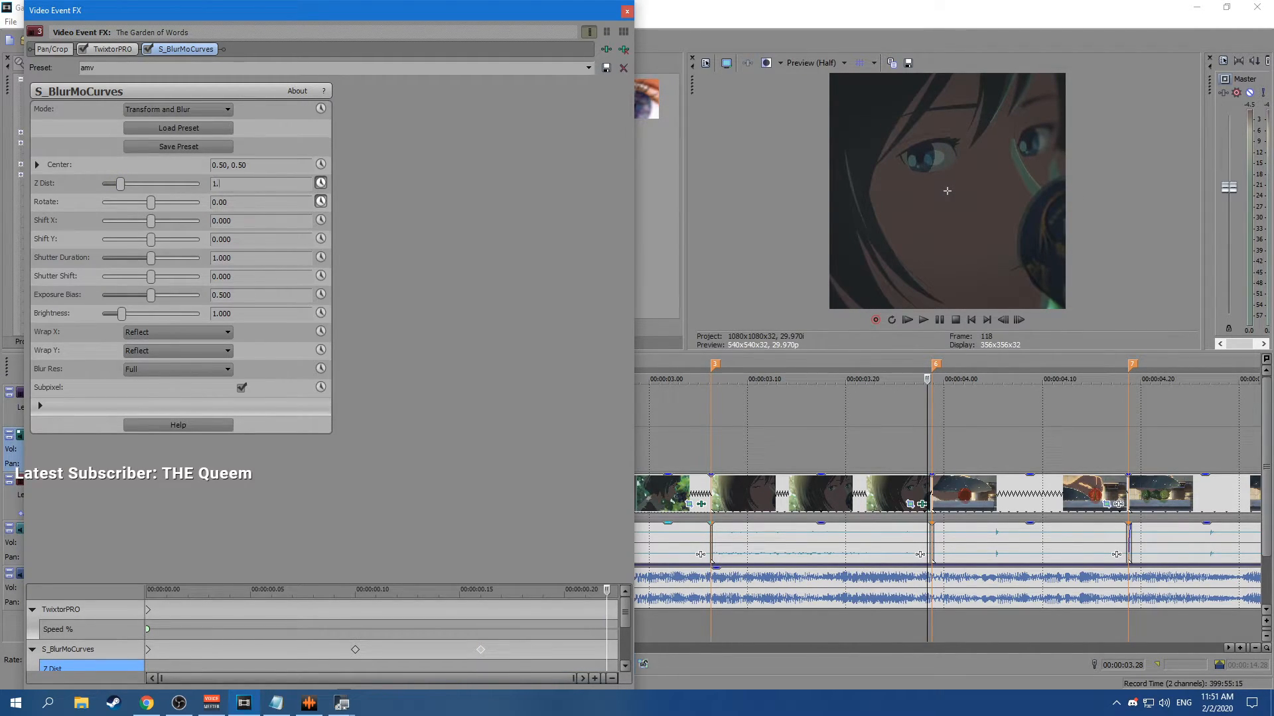
text(5)
key(Return)
scroll(481, 635, down, 1)
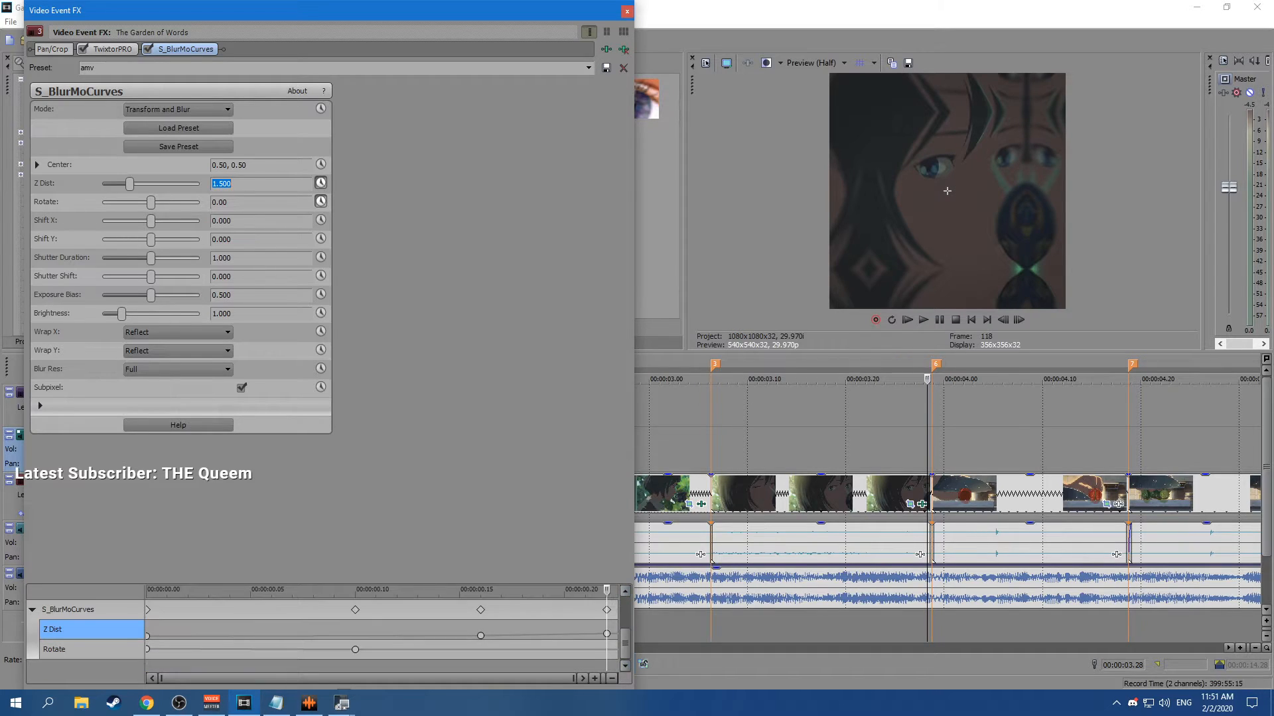
Set the fifth clip's Z Dist keyframe at 00:00:00.16 to Slow Fade, check the motion and close the effect settings.
right_click(481, 636)
click(524, 544)
click(607, 634)
right_click(480, 636)
click(481, 635)
right_click(481, 636)
click(524, 561)
drag(481, 590, 606, 590)
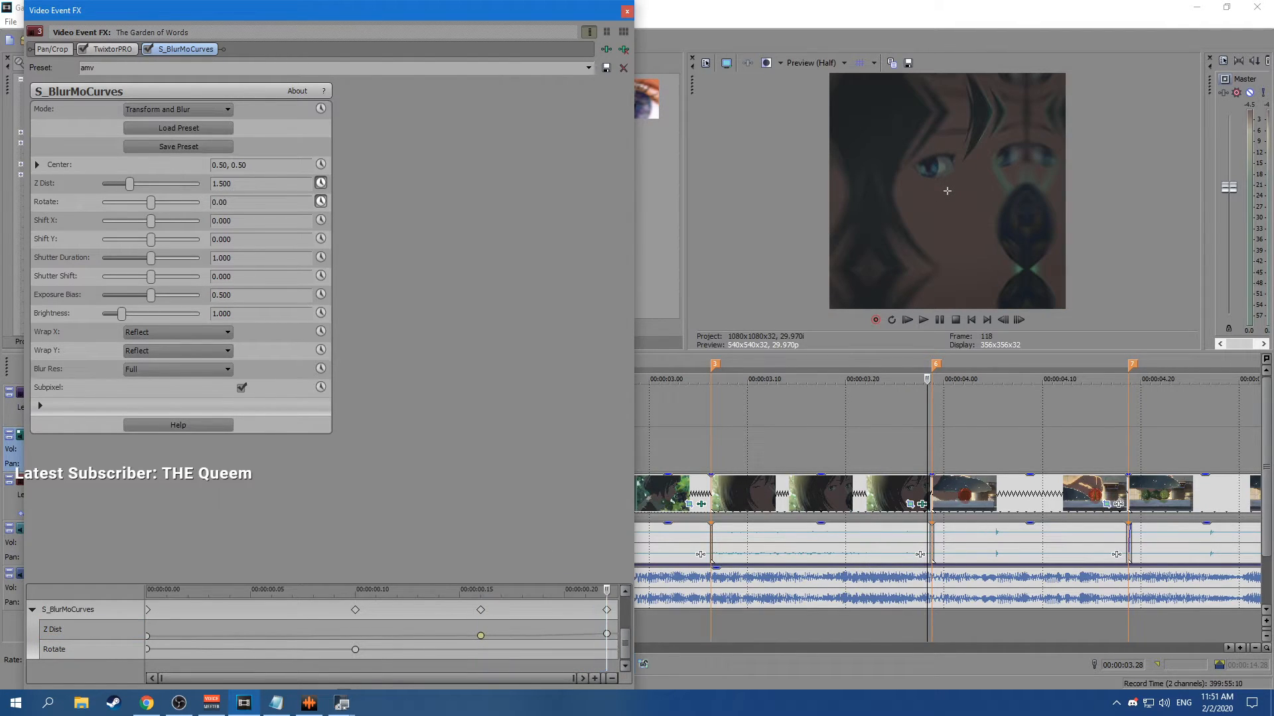
click(606, 635)
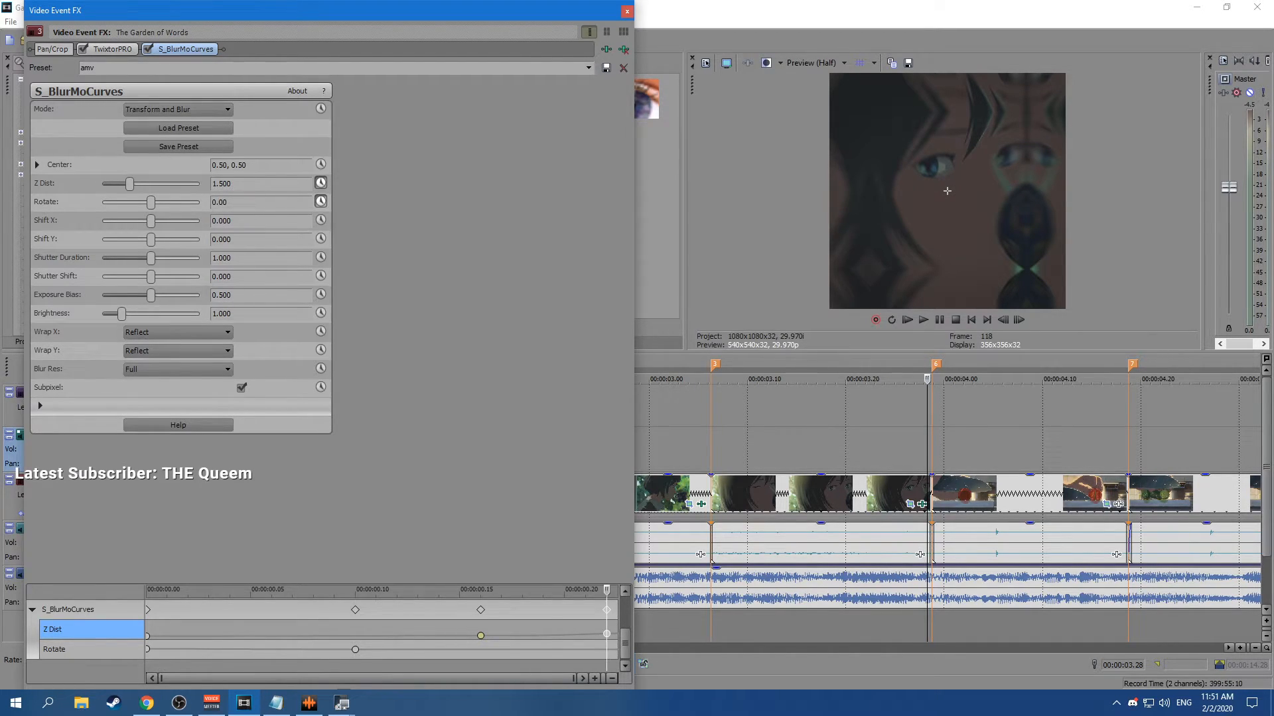
mouse_move(148, 635)
drag(147, 635, 607, 637)
click(480, 635)
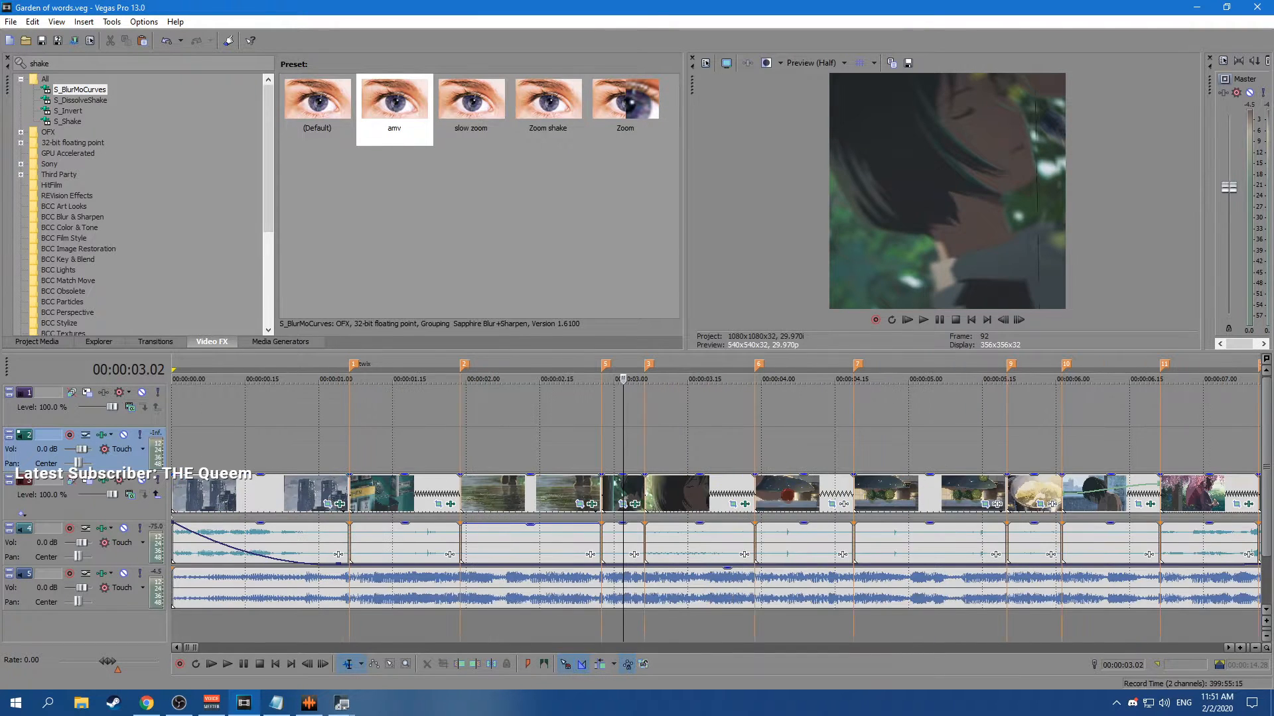
Mark the section from the start to 00:00:03.16 for playback and set the first clip's starting S_WarpFishEye Amount to 0.
drag(172, 451, 1006, 451)
click(606, 451)
click(339, 504)
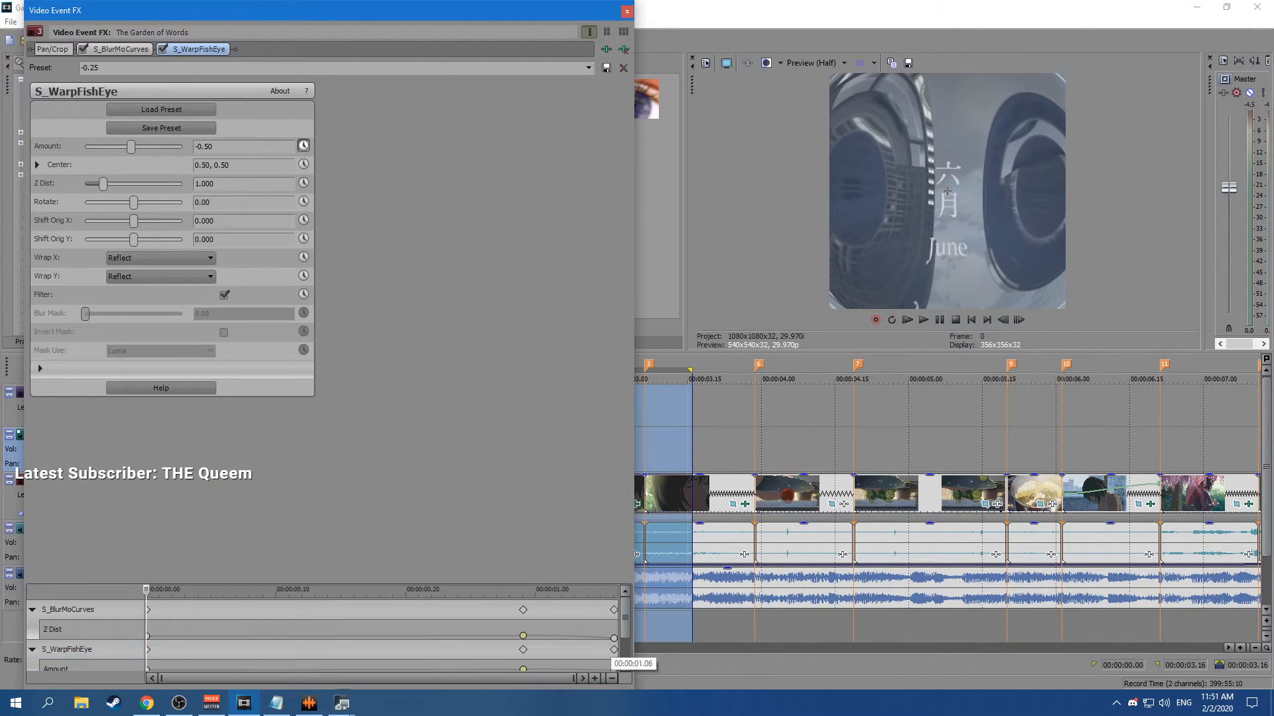
drag(625, 621, 625, 642)
drag(145, 620, 112, 620)
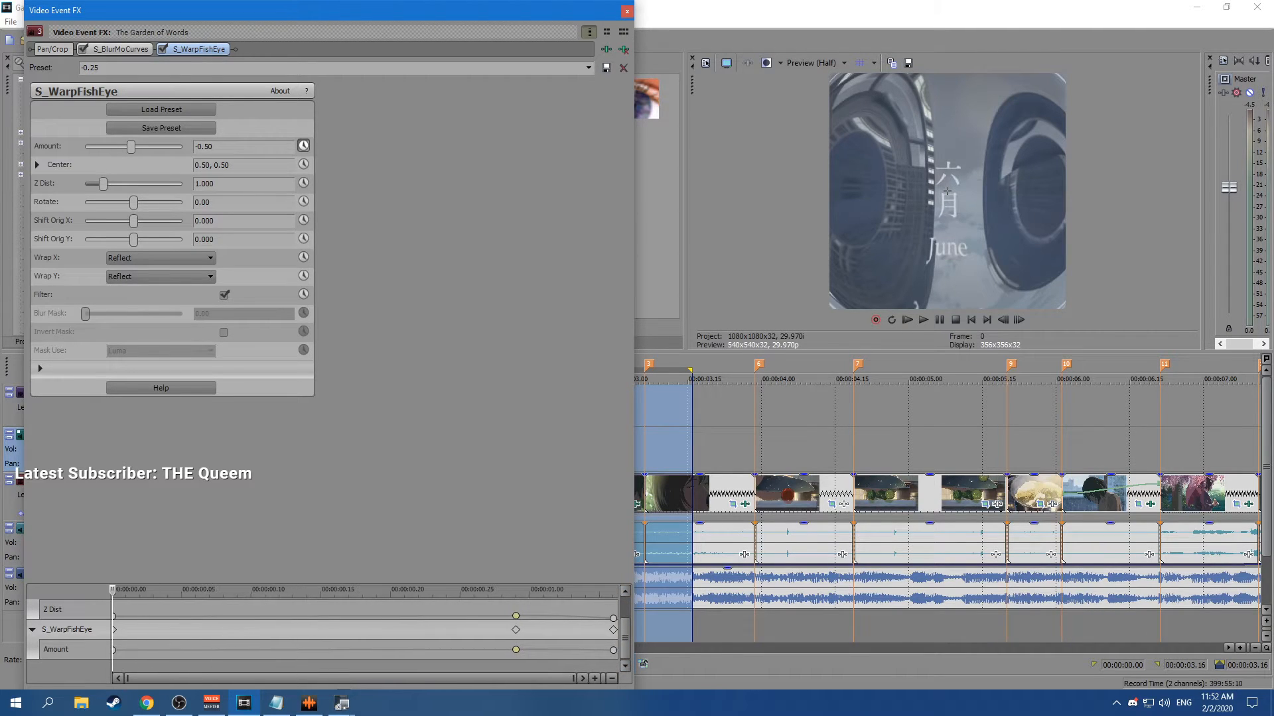
click(120, 49)
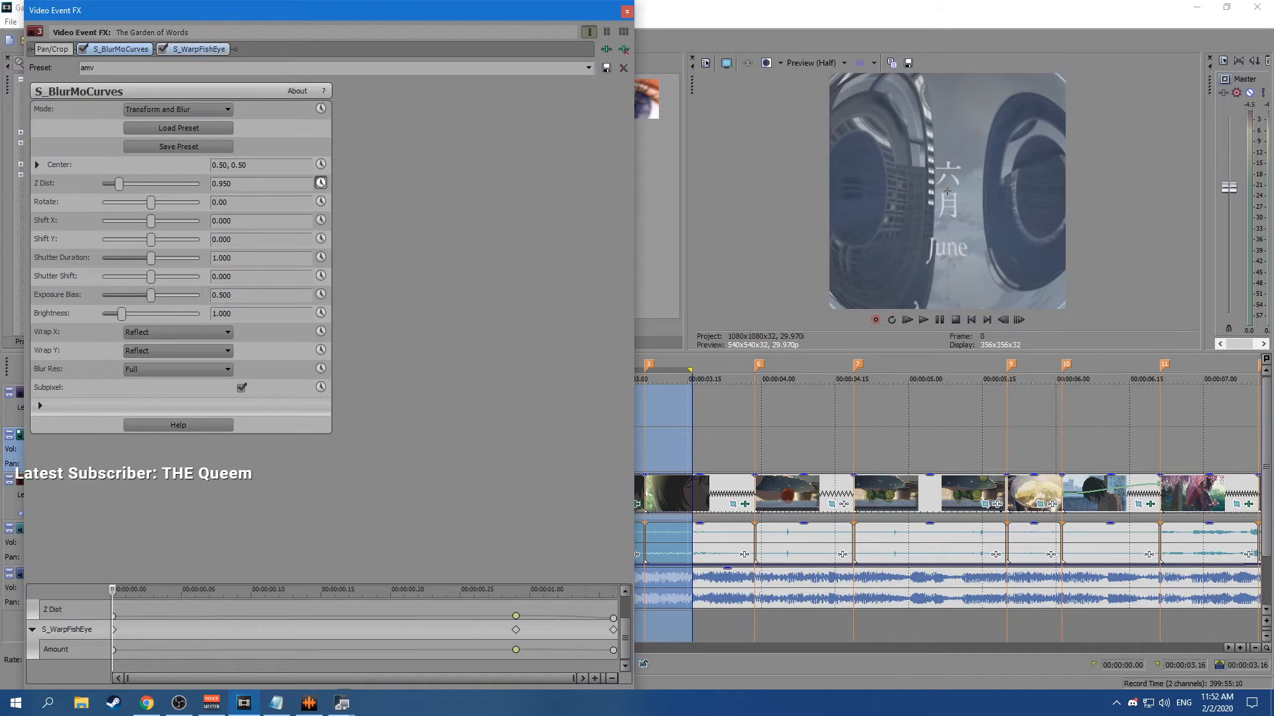
click(199, 49)
double_click(205, 146)
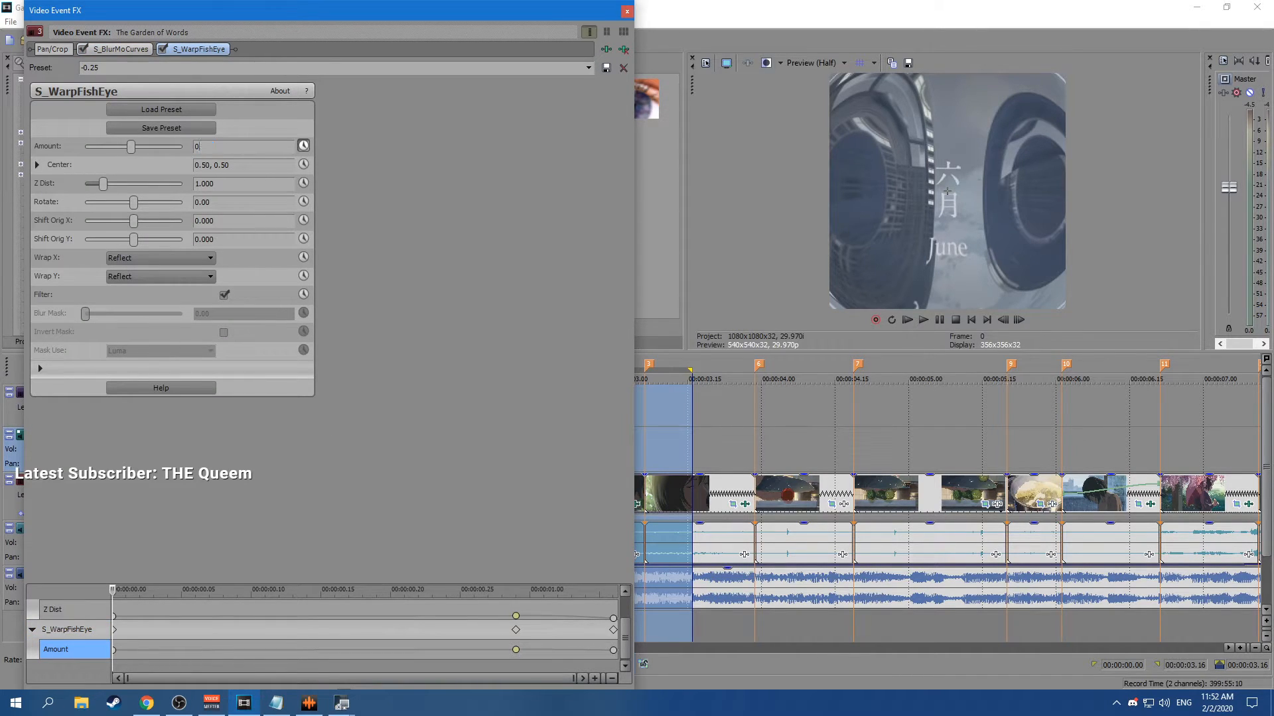
key(Return)
drag(113, 591, 613, 590)
click(627, 11)
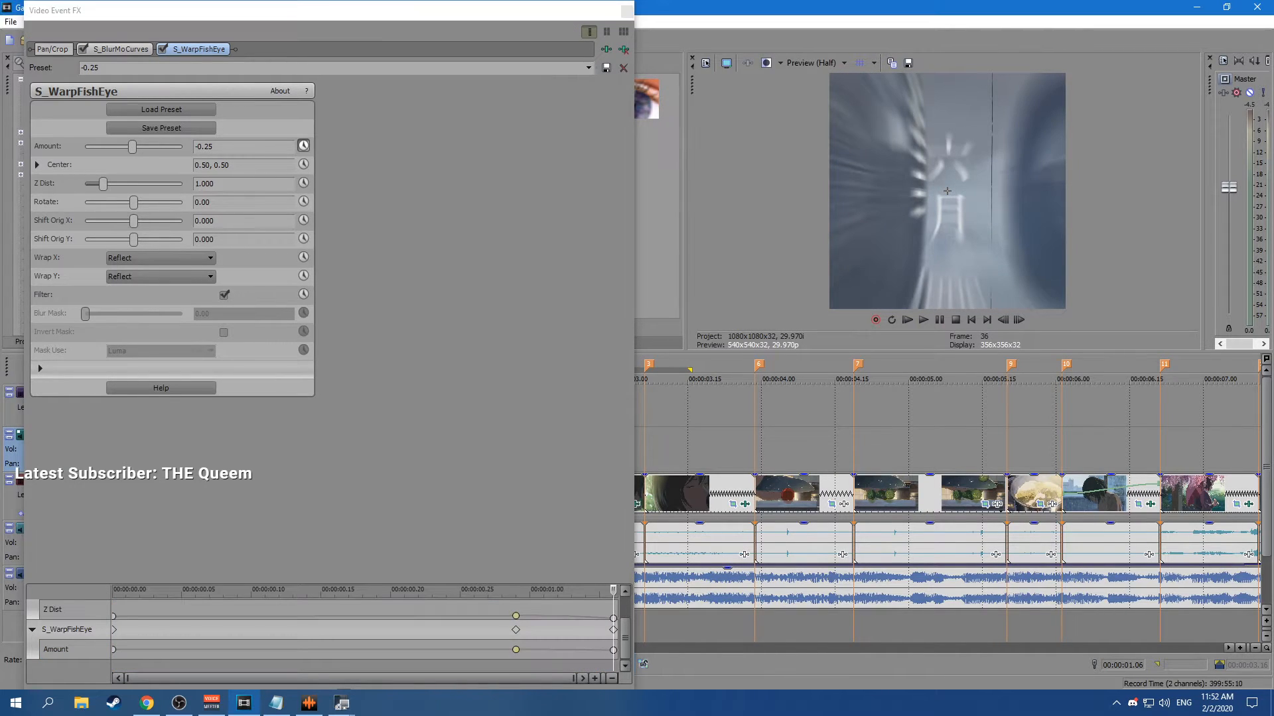
Play the marked opening section, then review the transition from the third to the fourth clip again.
drag(349, 379, 172, 379)
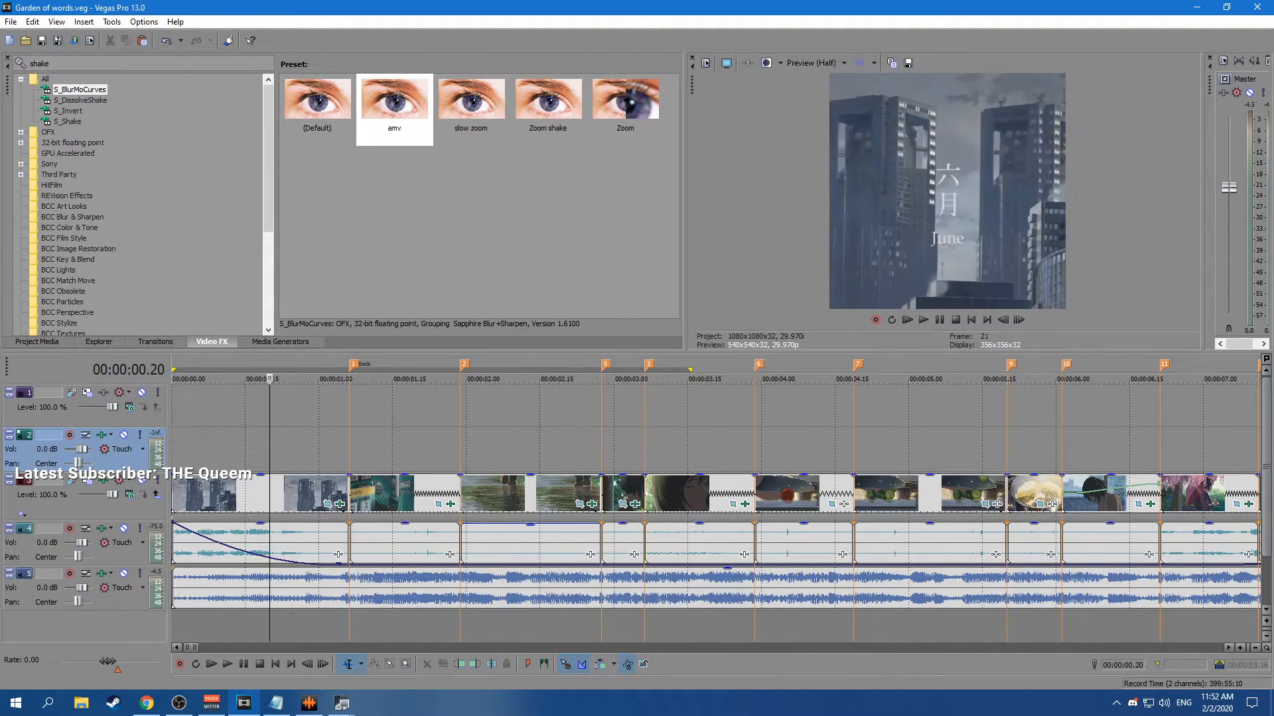
double_click(270, 371)
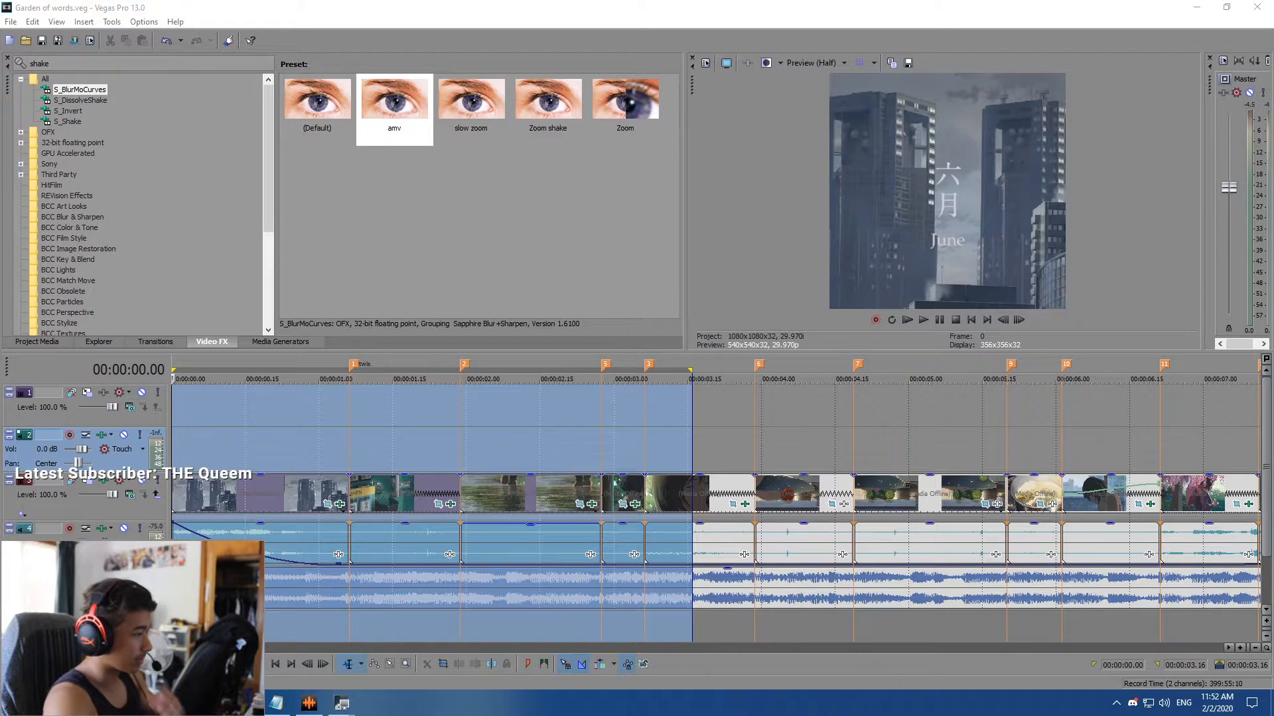
click(924, 320)
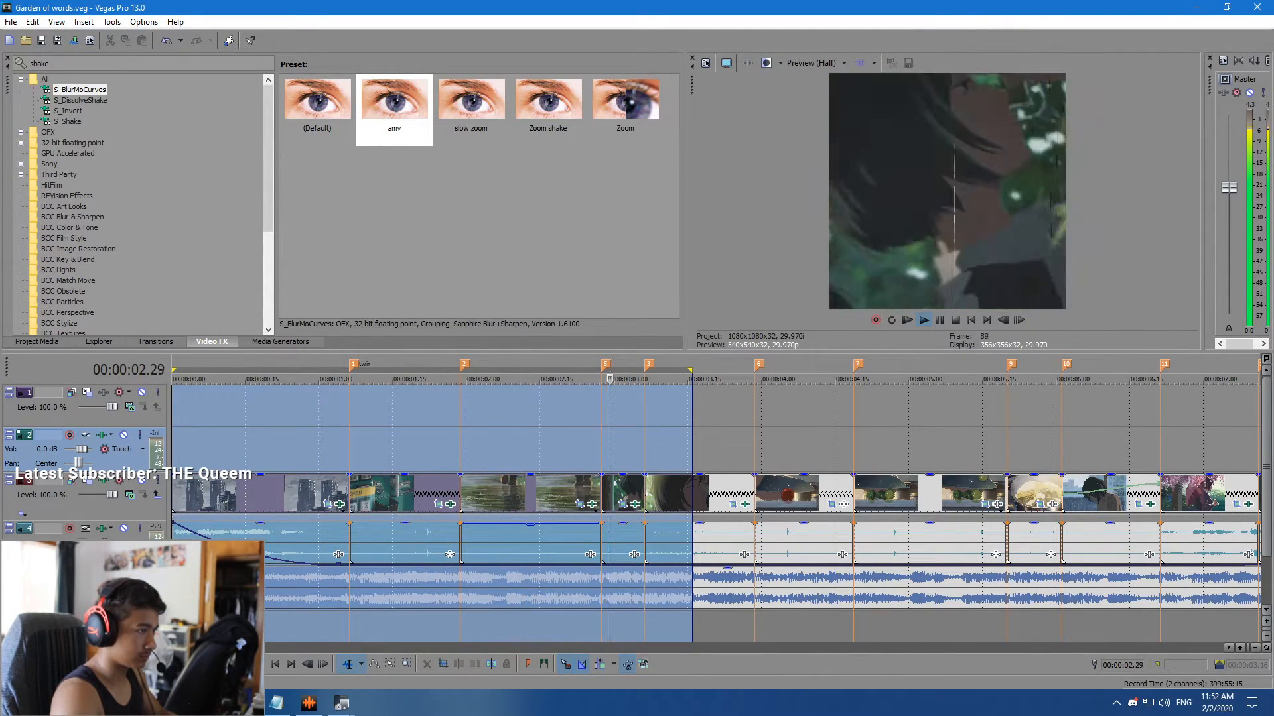
click(574, 451)
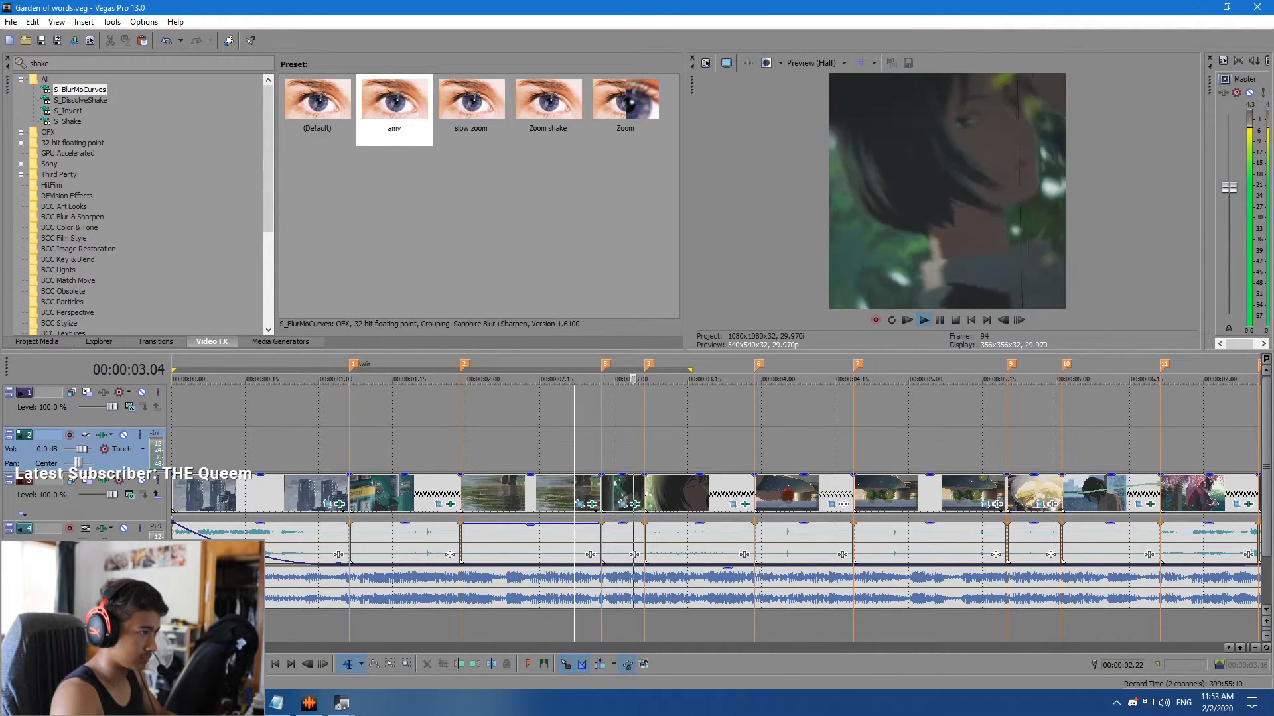
key(space)
drag(624, 451, 540, 451)
click(536, 451)
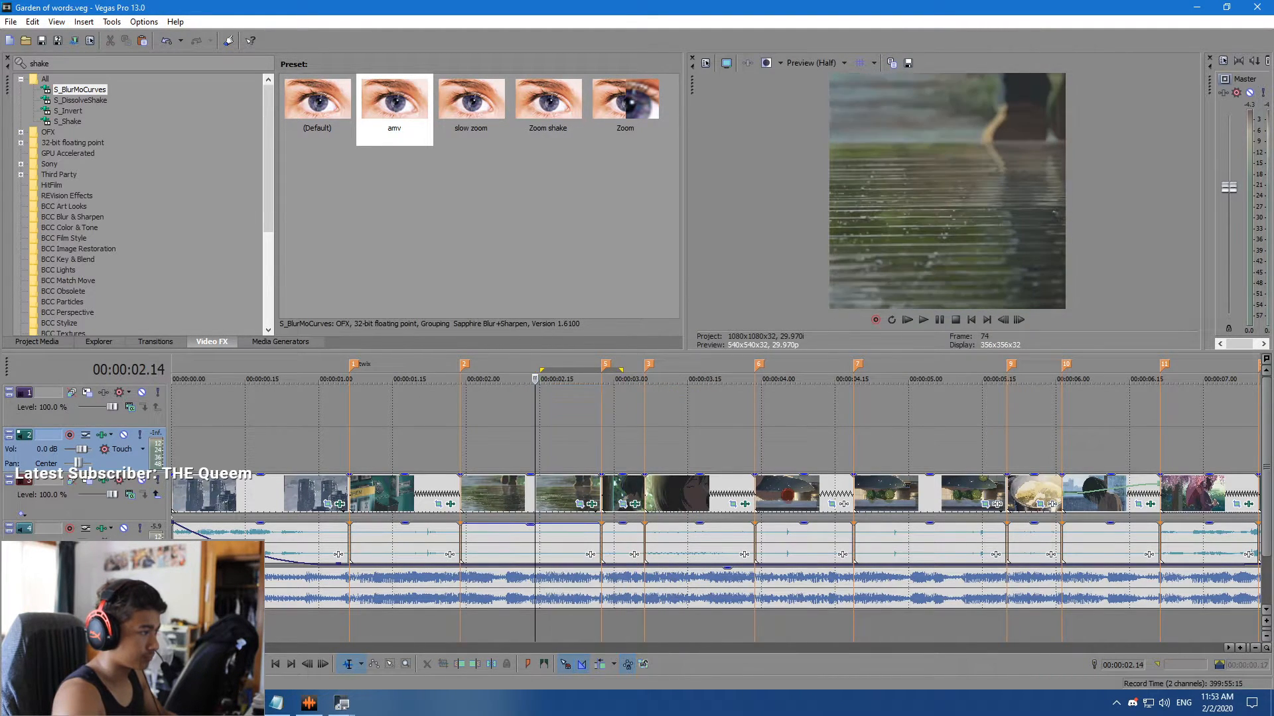
Set the third clip's Z Dist to 0.700 at its last frame and its keyframe at 00:00:00.16 to Slow Fade.
click(592, 505)
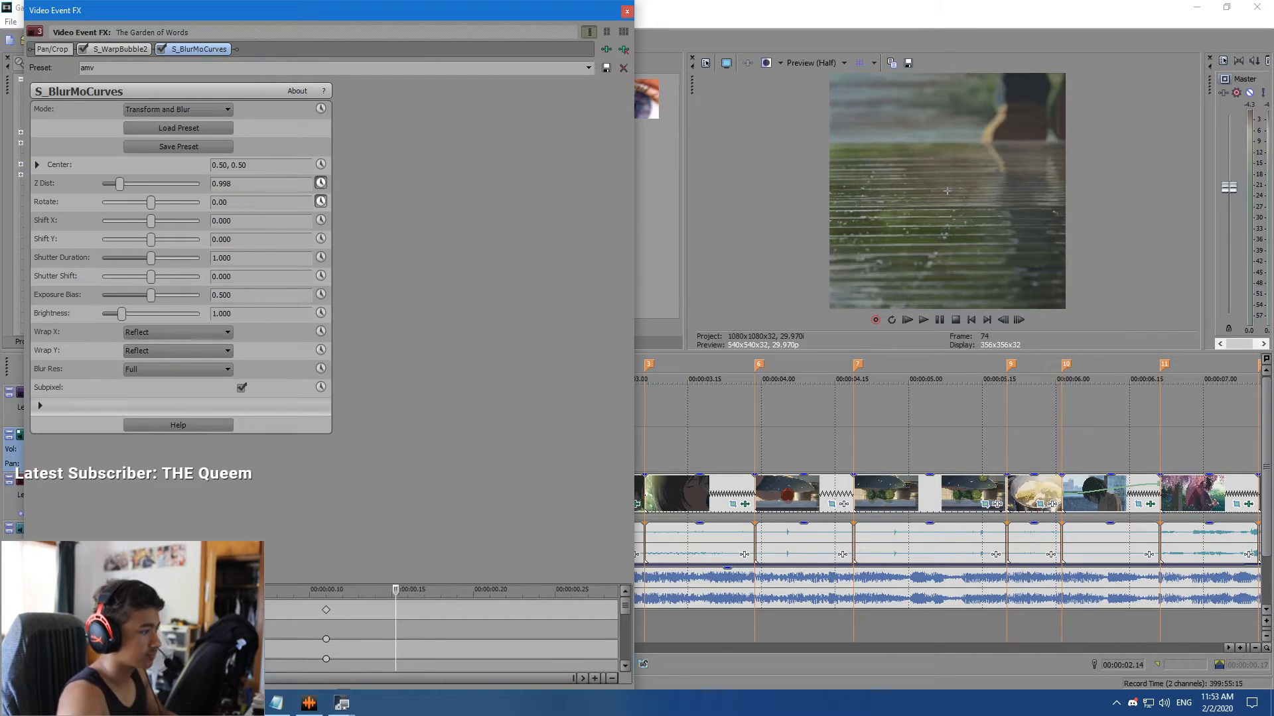
click(326, 610)
drag(338, 582, 617, 436)
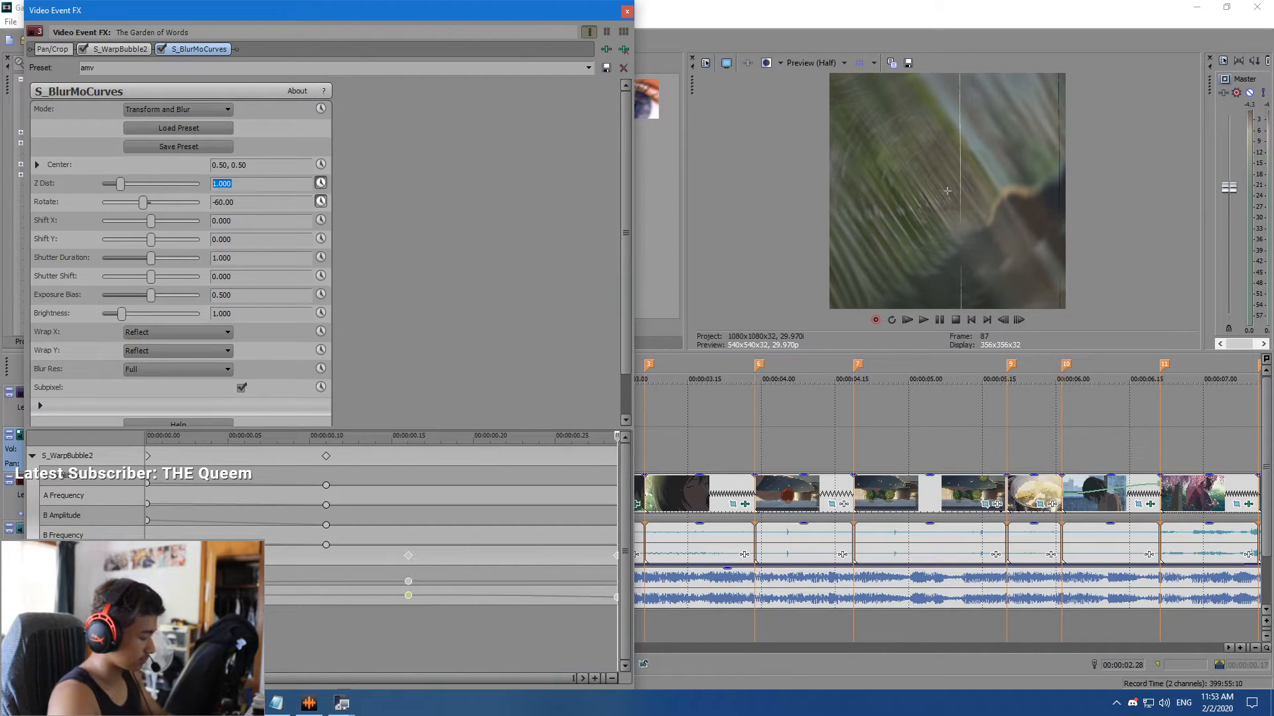
text(.7)
key(Return)
right_click(409, 583)
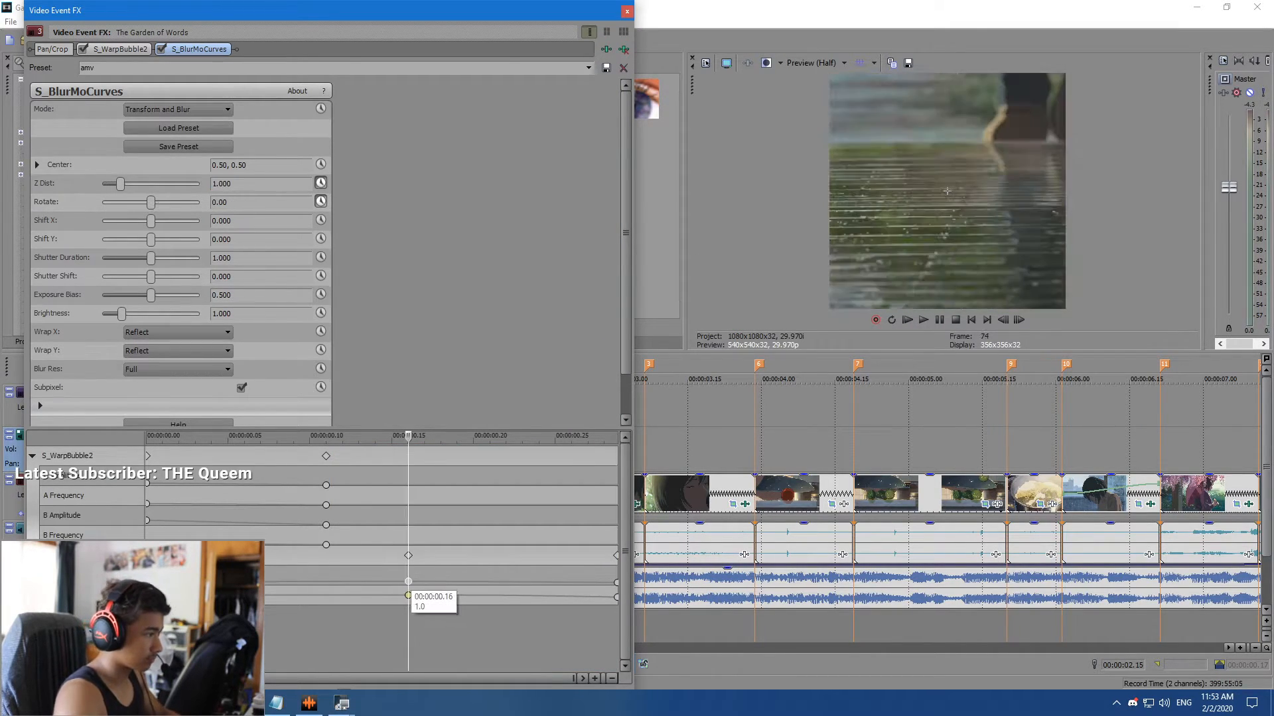
click(451, 509)
drag(408, 437, 617, 436)
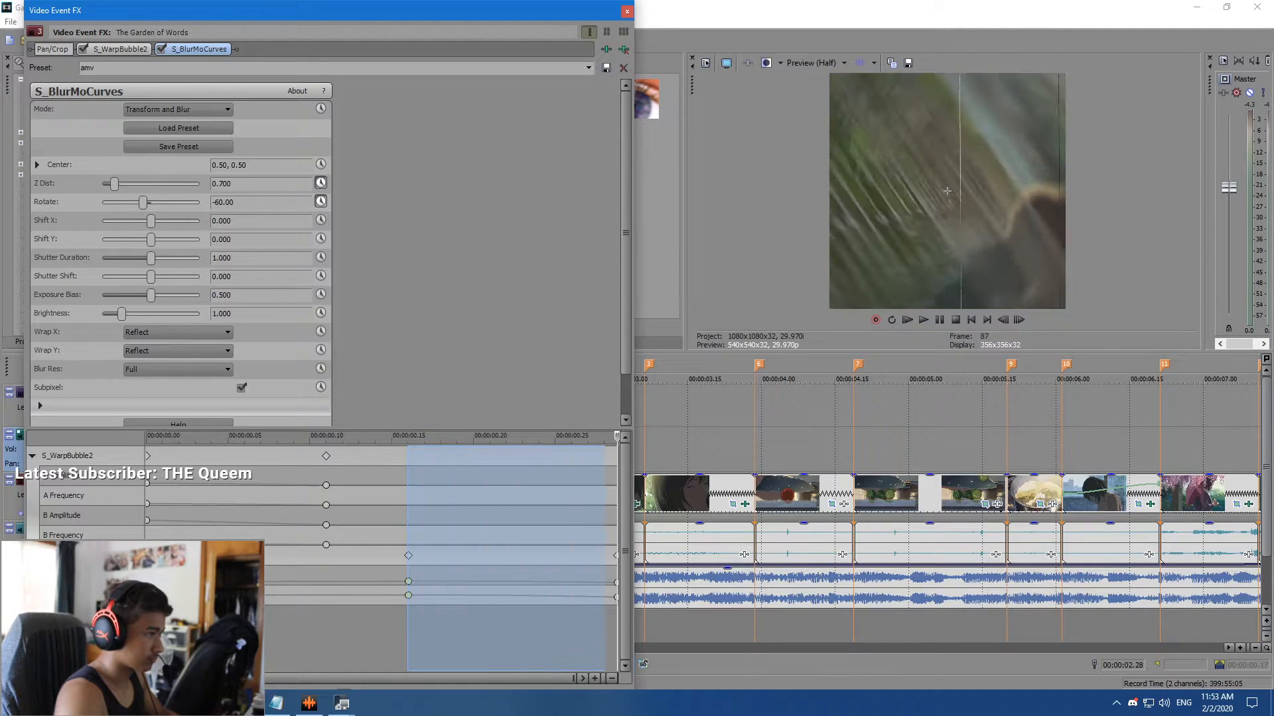
click(627, 12)
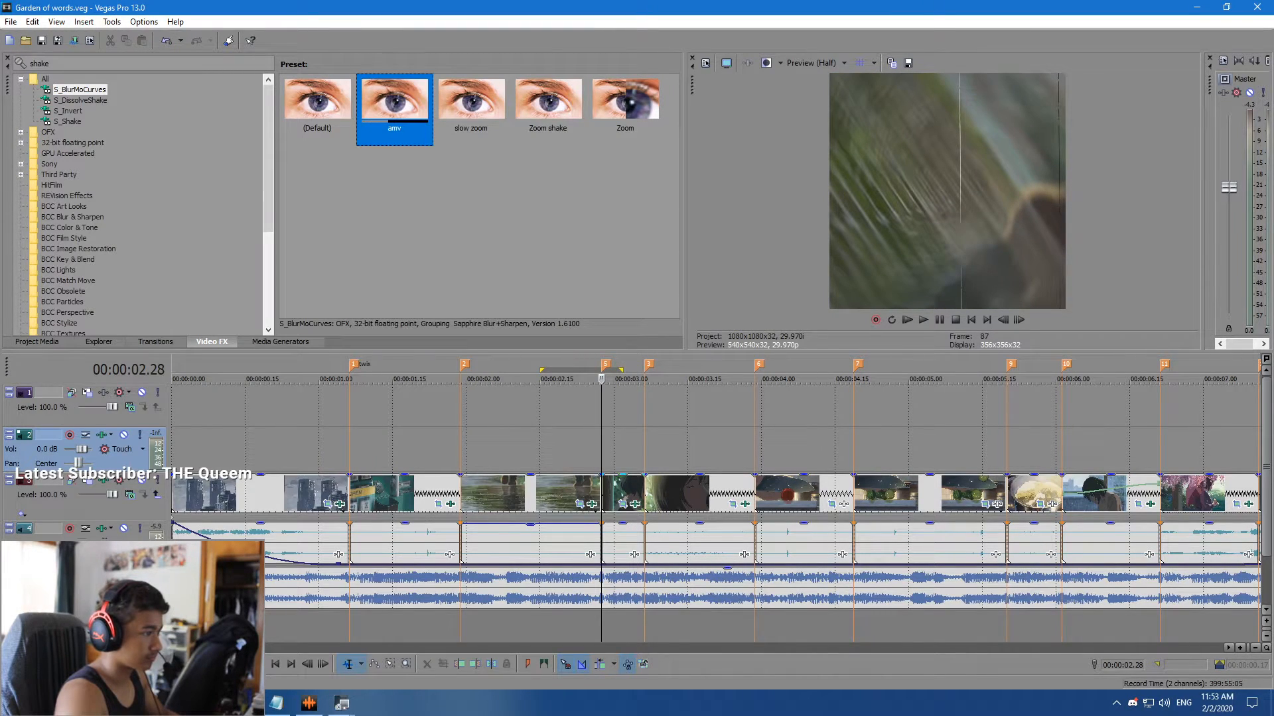
Set the fourth clip's Z Dist to 0.700 in its original S_BlurMoCurves, check its last frame and close the effect settings.
click(634, 504)
click(624, 49)
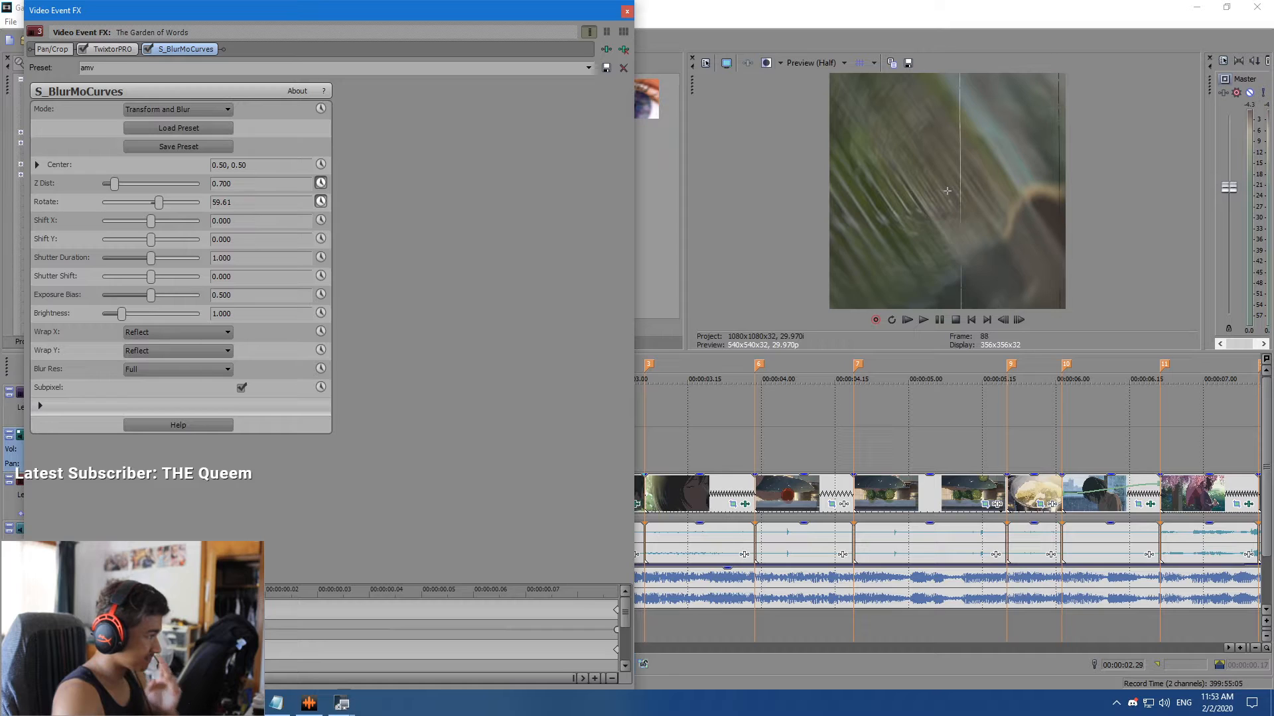
key(space)
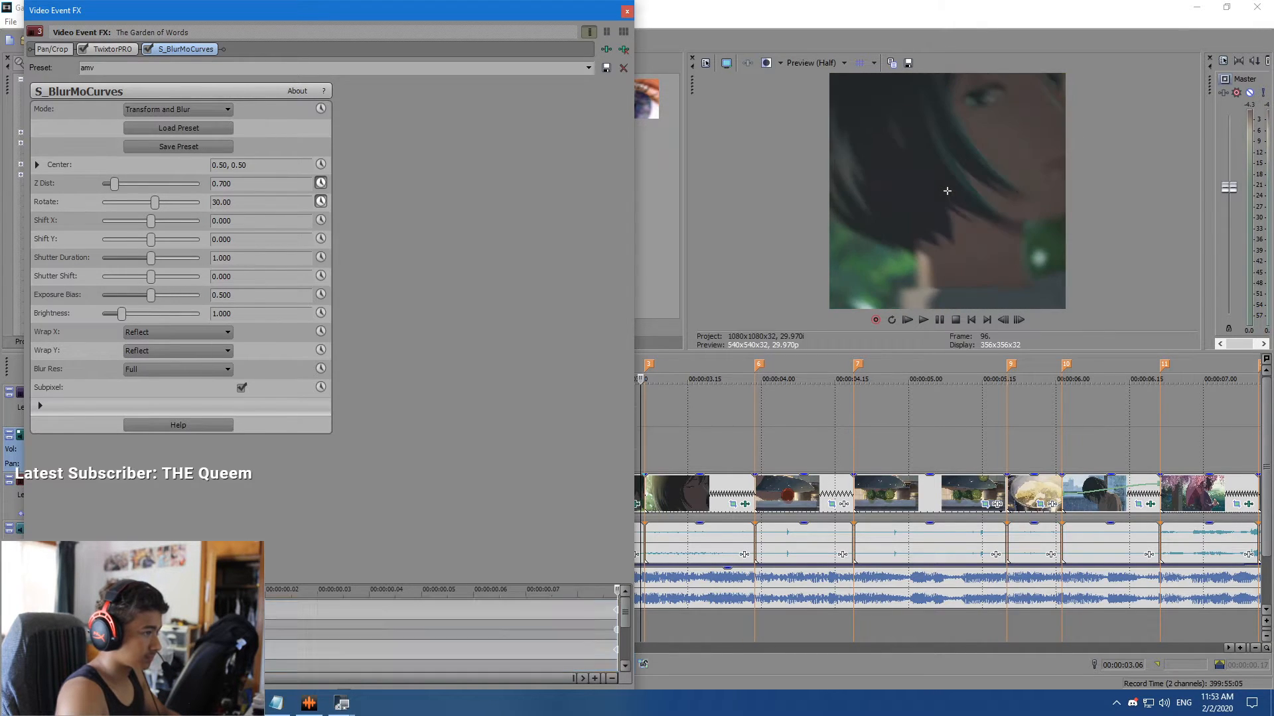
key(alt+F4)
Open the fifth clip's effects, remove the duplicate S_BlurMoCurves and set the starting Z Dist of the original to 0.700.
drag(394, 100, 686, 494)
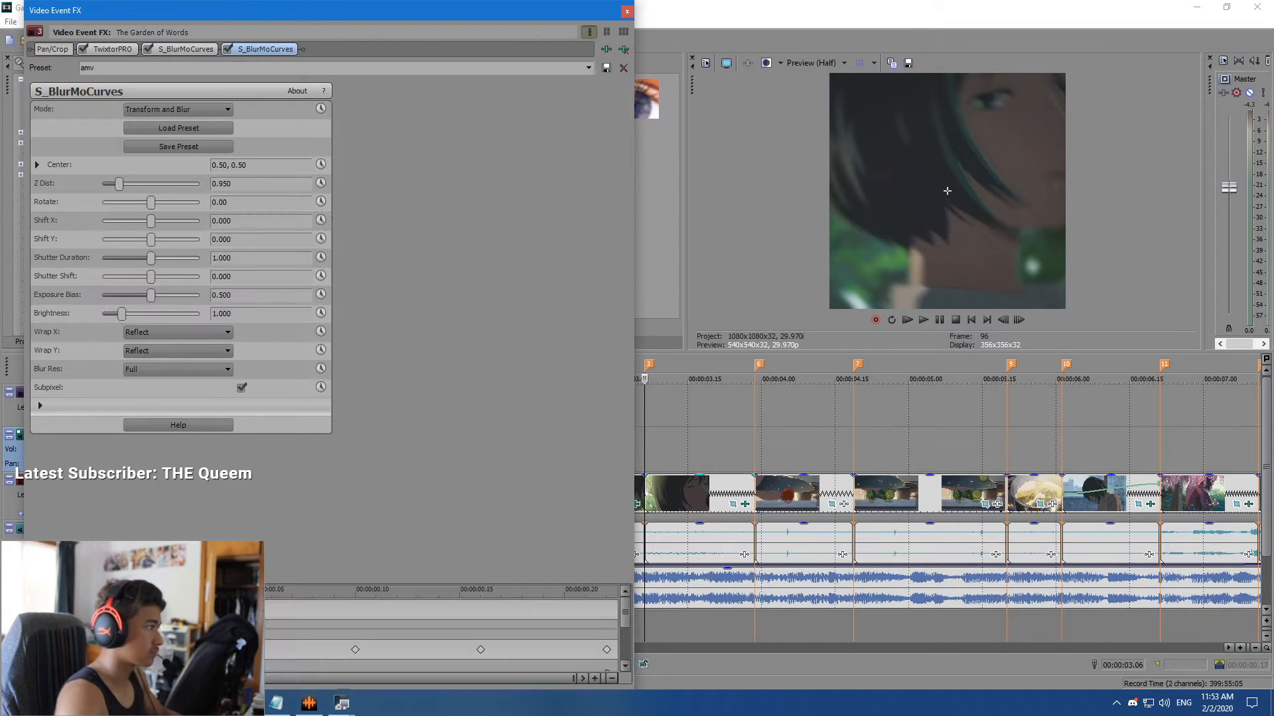
click(623, 49)
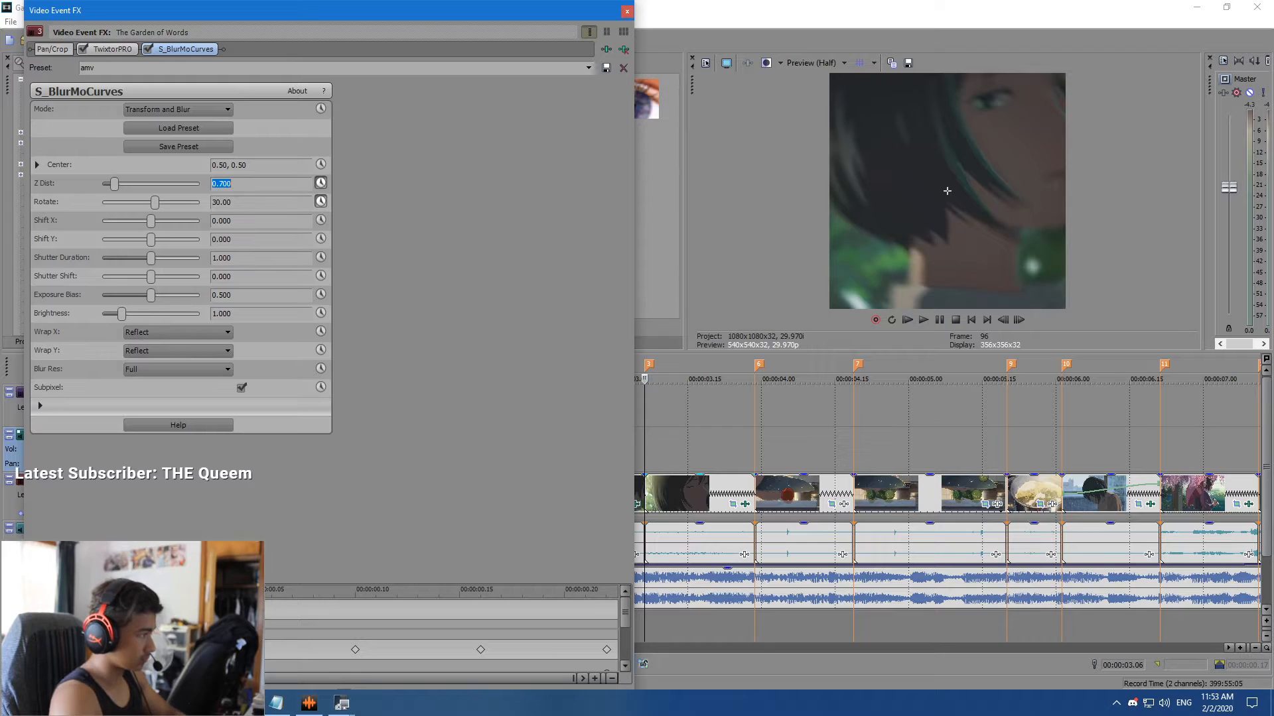
Play the fifth clip with its new starting zoom, close its effect settings and play it again.
key(space)
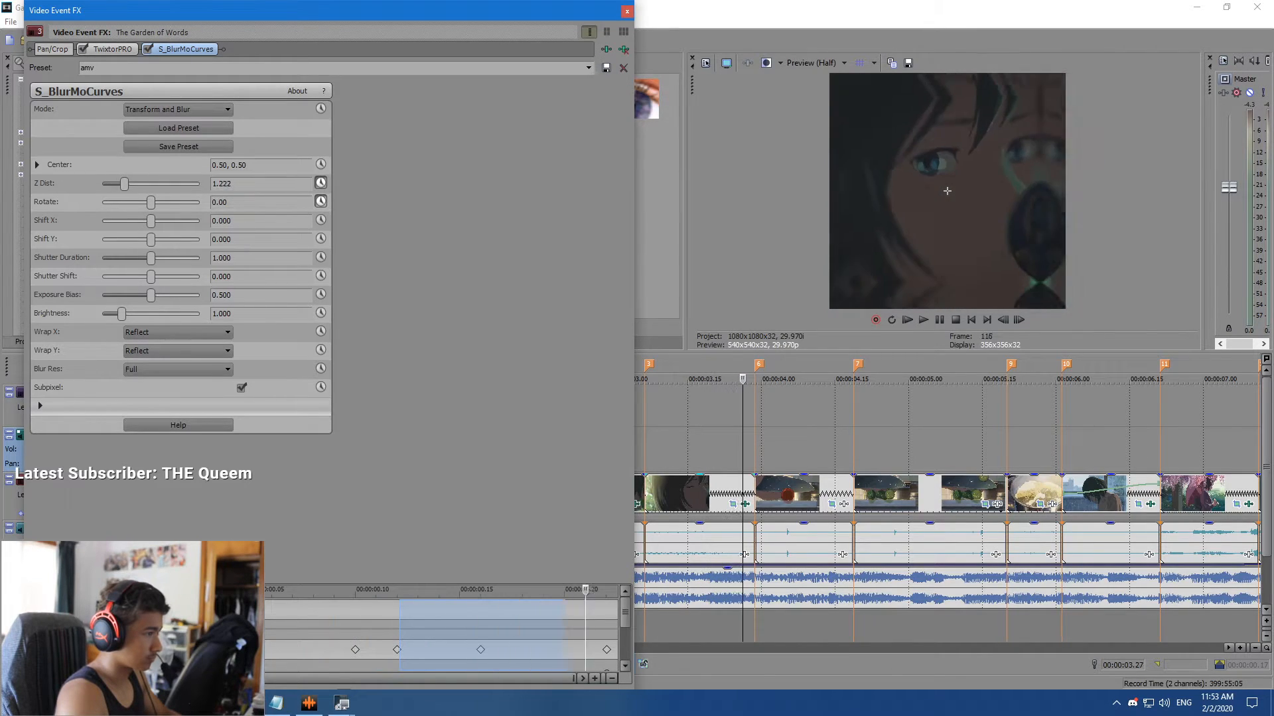
key(space)
click(627, 11)
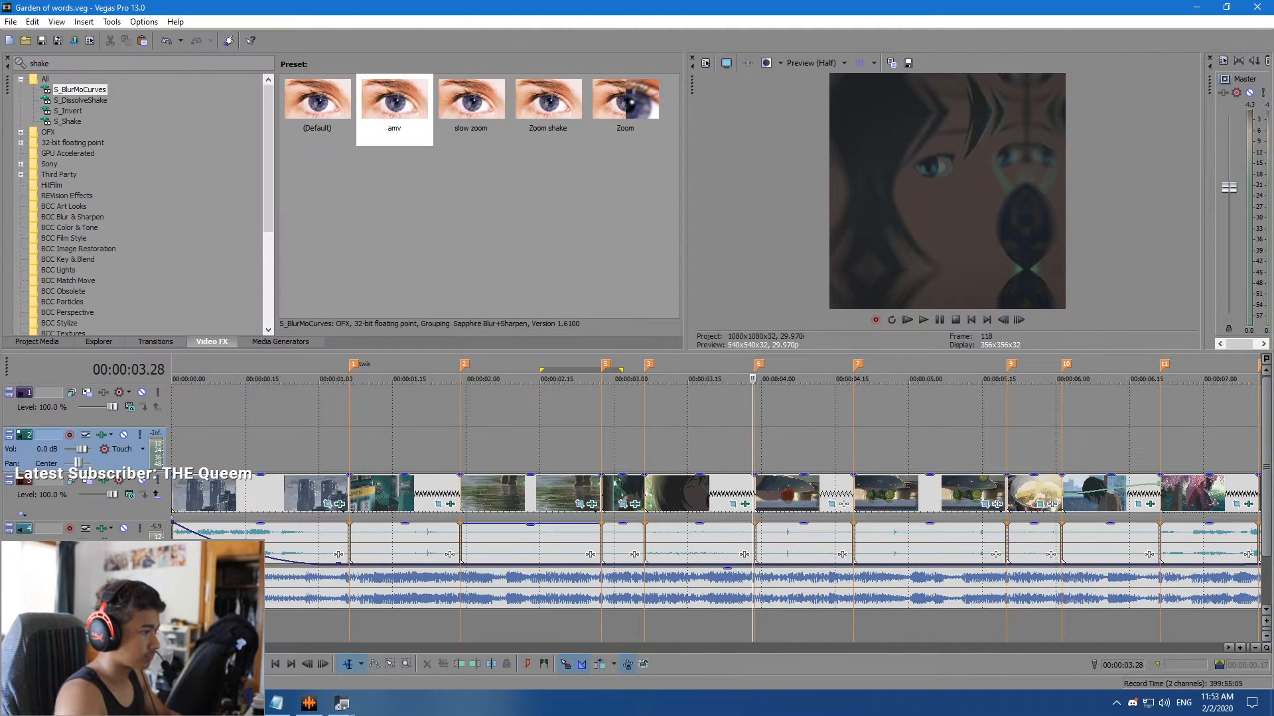
key(space)
Search the video effects for "warpfi" and add the -0.25 preset of S_WarpFishEye to the fifth clip.
click(42, 64)
double_click(41, 63)
key(BackSpace)
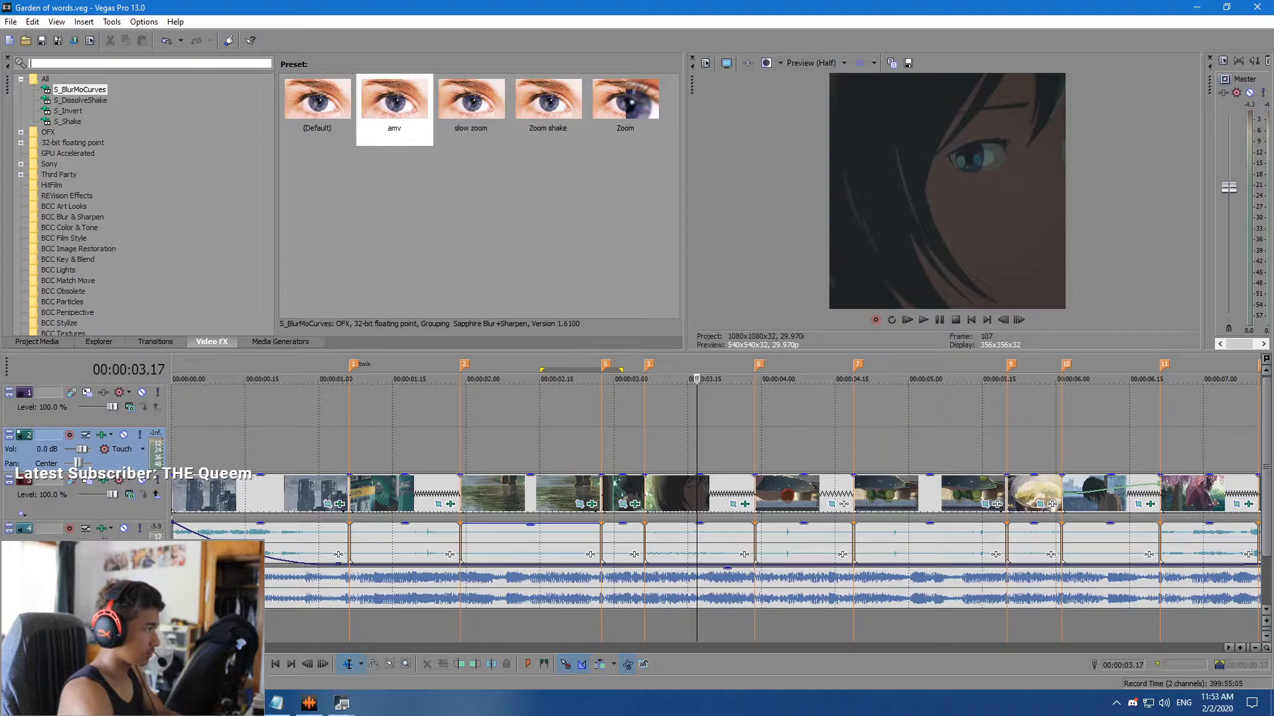
text(warpfi)
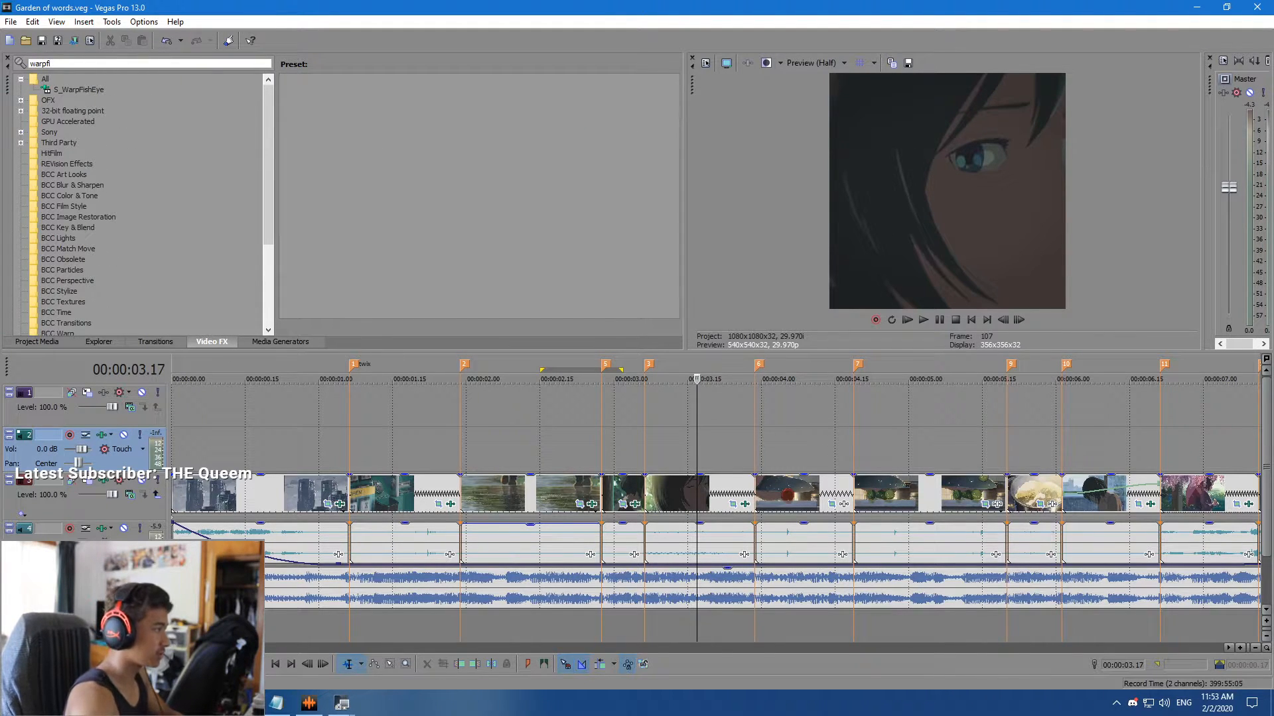
click(78, 89)
drag(395, 106, 799, 494)
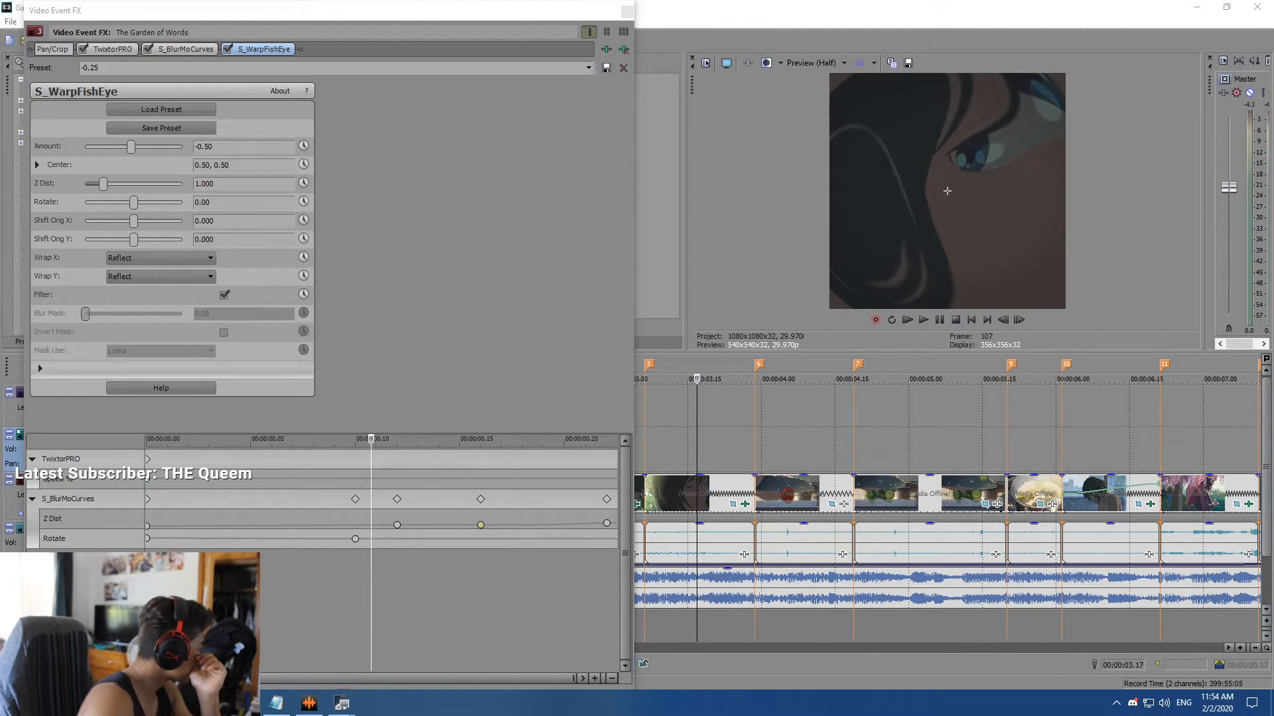
Apply the -0.25 S_WarpFishEye preset at 00:00:00.16 in the fifth clip and turn on keyframing for Amount.
drag(369, 591, 480, 590)
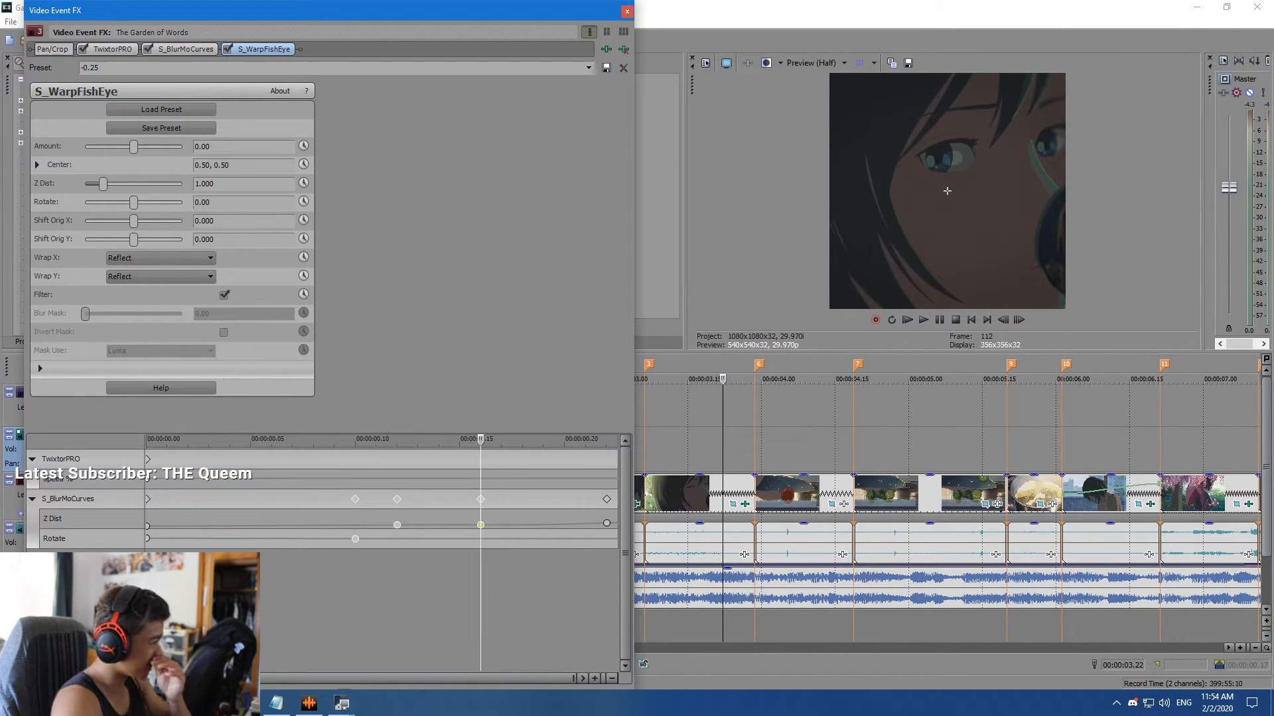
click(589, 68)
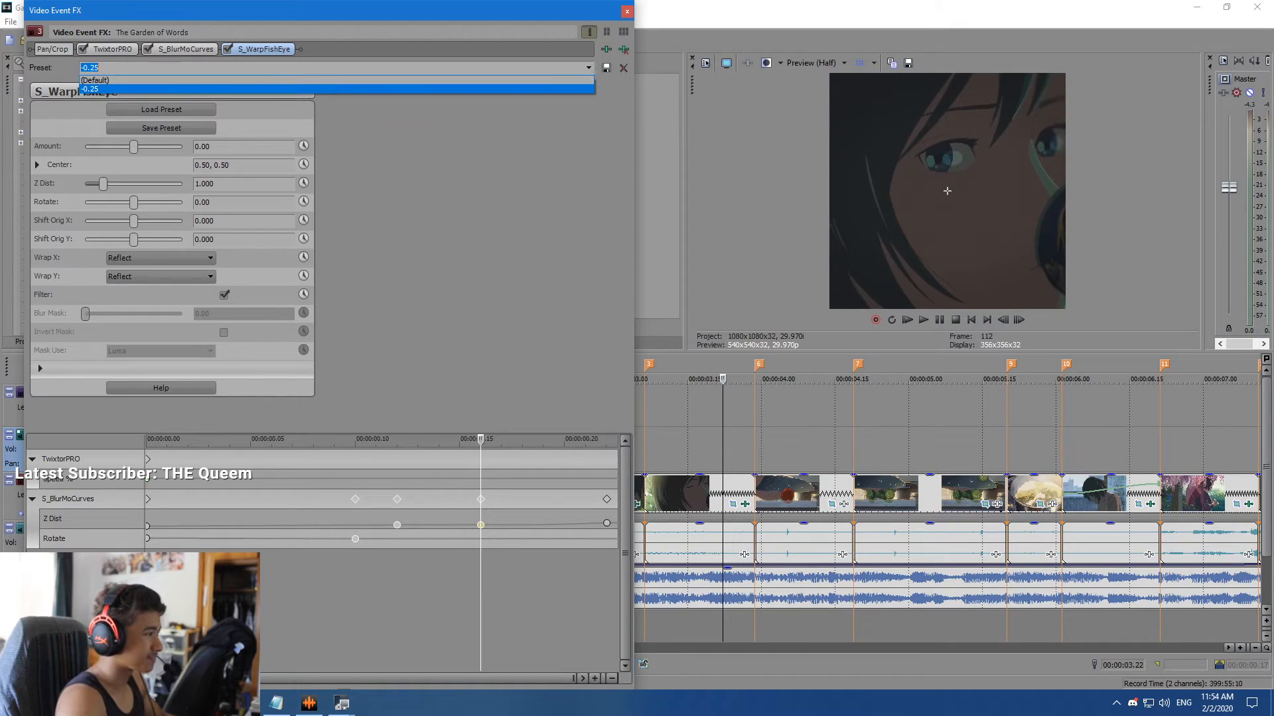
key(Return)
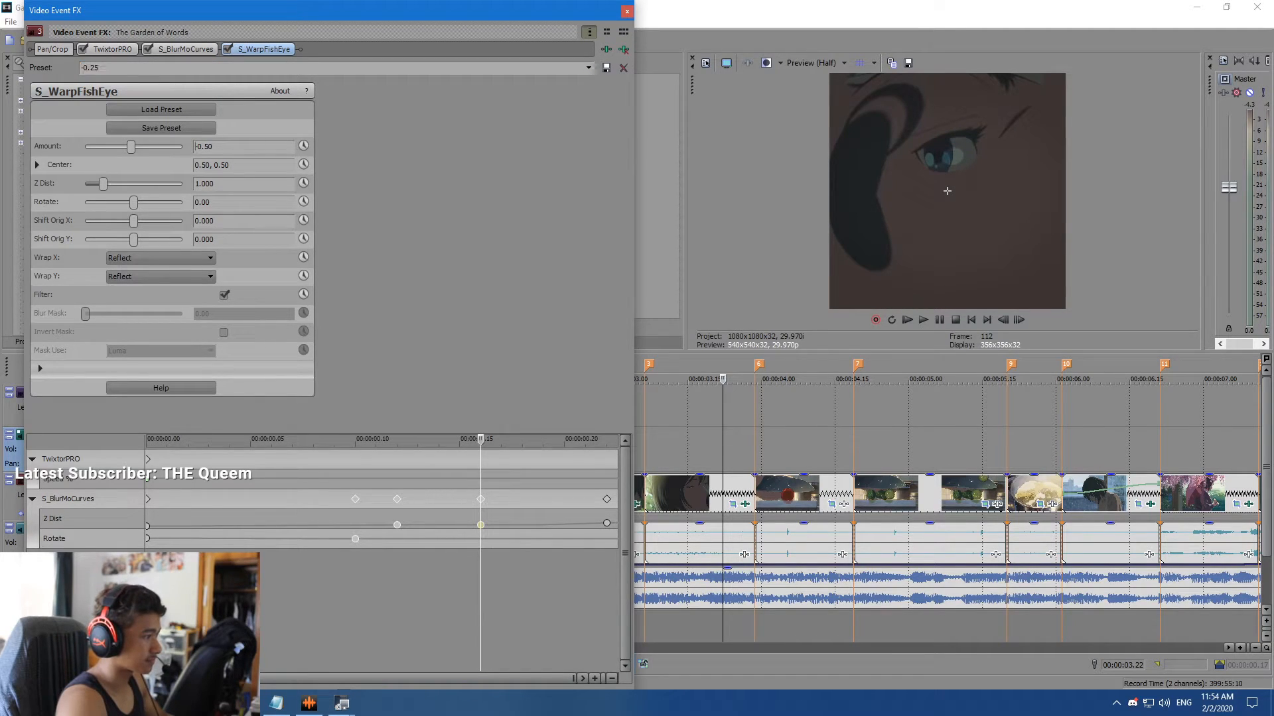
click(303, 146)
click(460, 534)
click(480, 525)
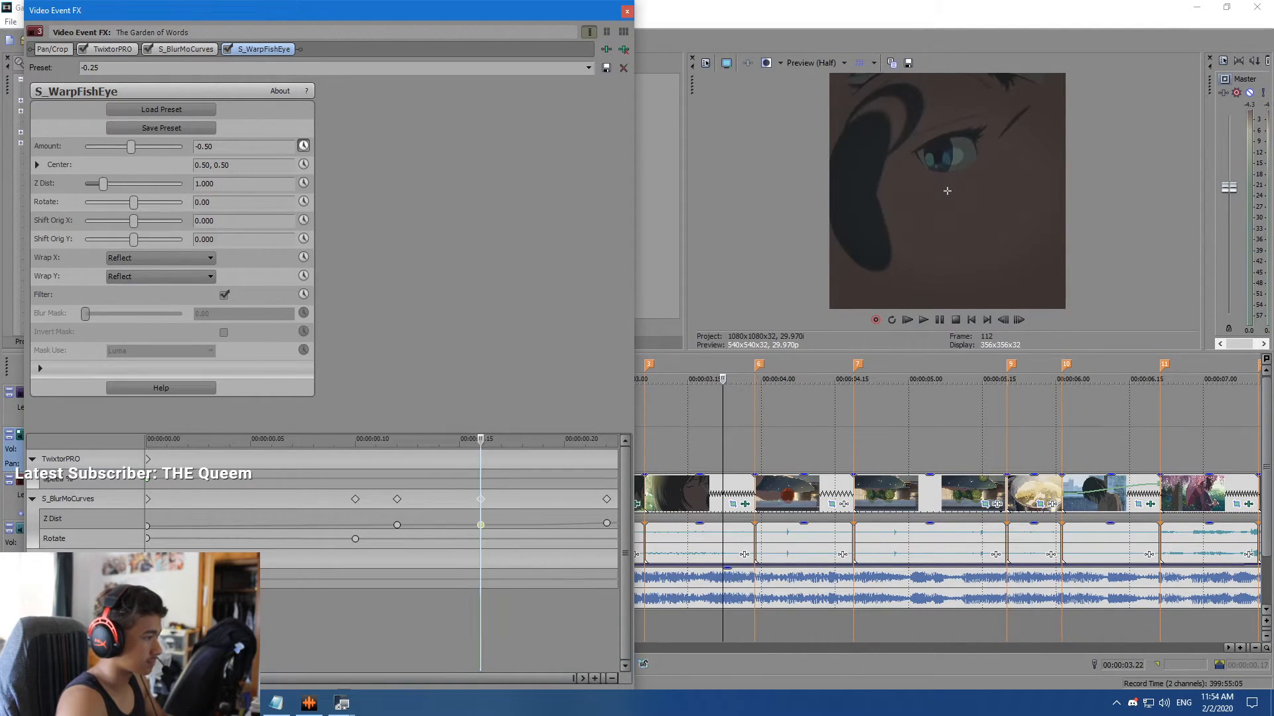
mouse_move(371, 2)
mouse_down()
mouse_move(372, 17)
mouse_move(368, 1)
mouse_up()
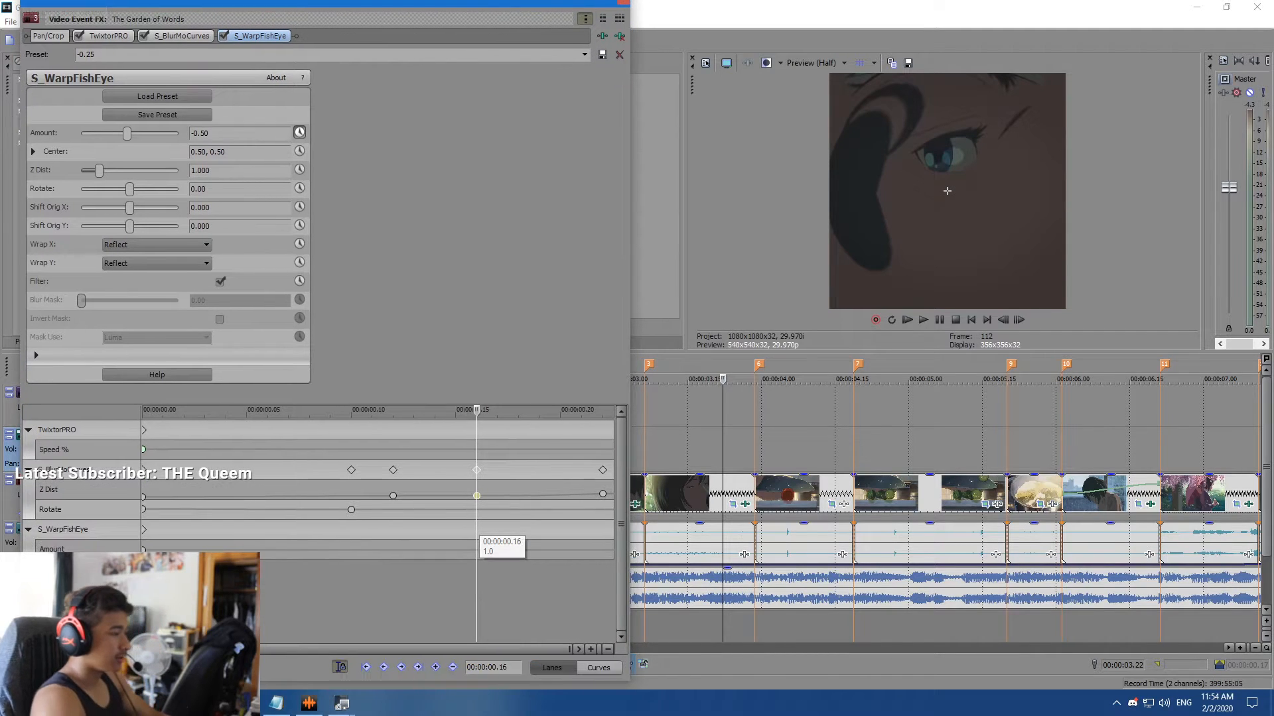
Set the S_WarpFishEye Amount to 0.00 at both the clip's first frame and the keyframe at 00:00:00.16.
key(Home)
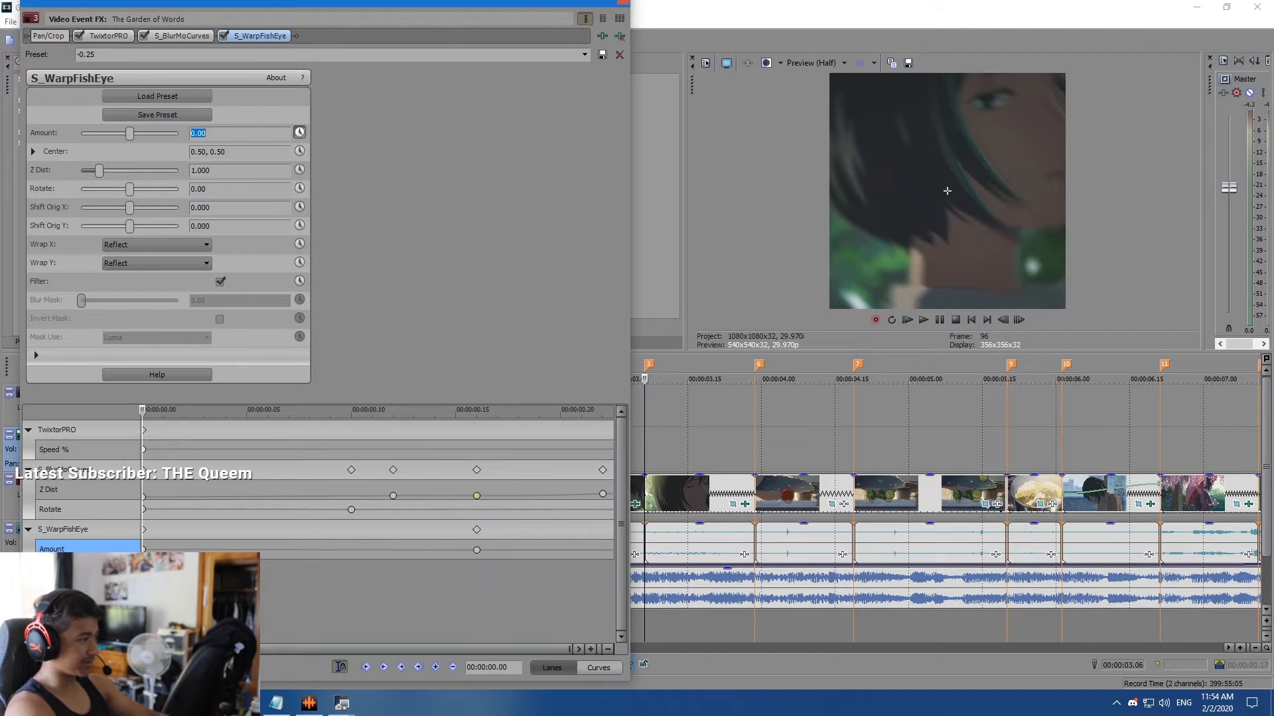
drag(143, 422, 476, 563)
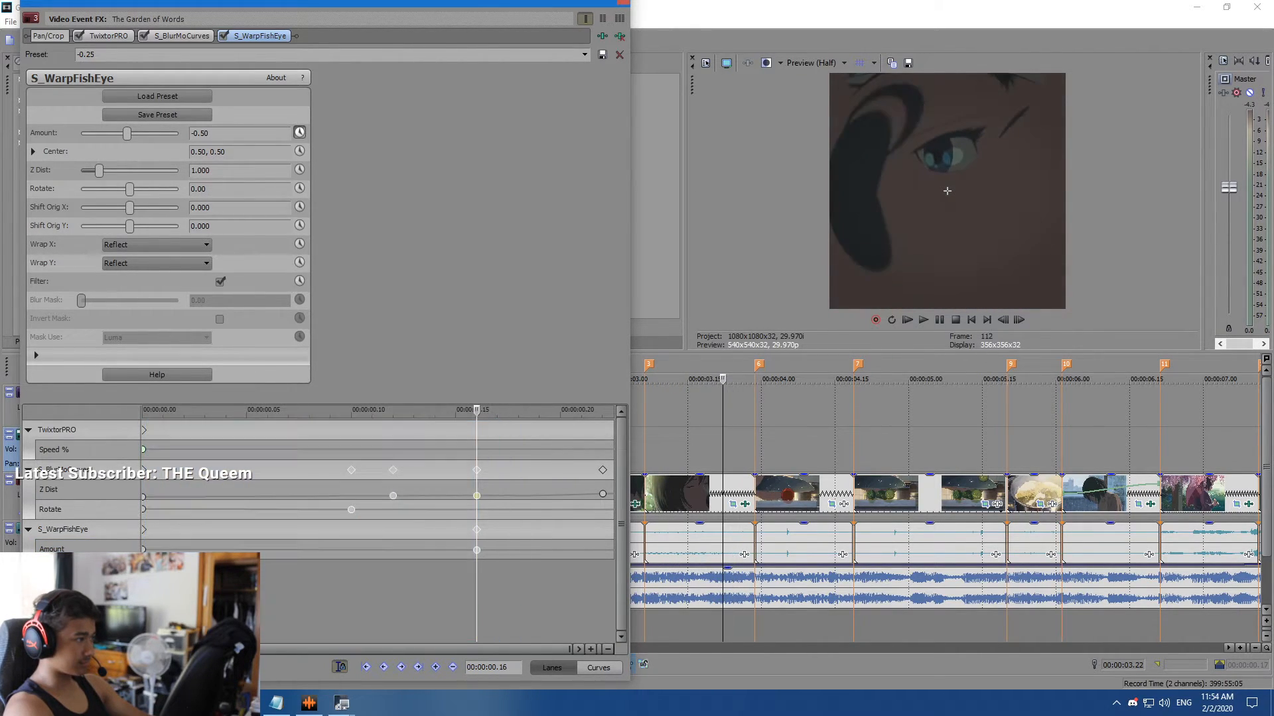
double_click(199, 133)
key(Return)
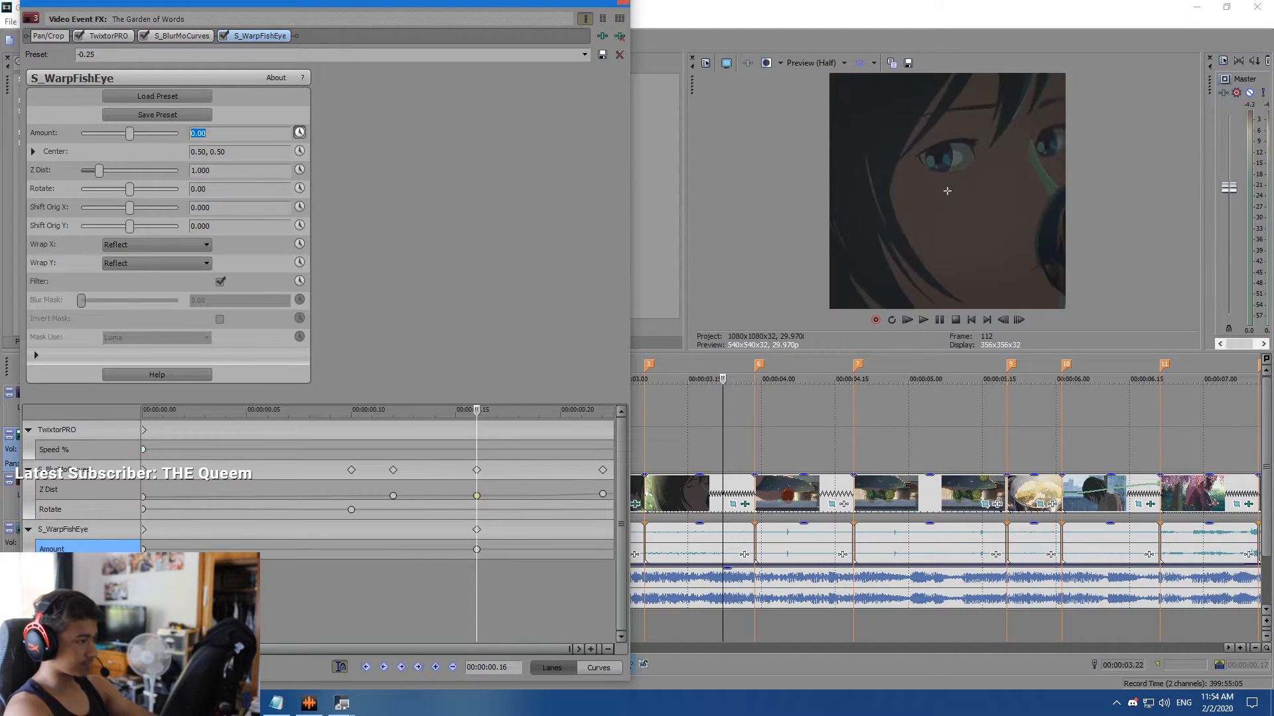
Add an Amount keyframe at the fifth clip's last frame, 00:00:00.22, trying -0.24 and then 0.25.
drag(477, 411, 603, 411)
click(585, 54)
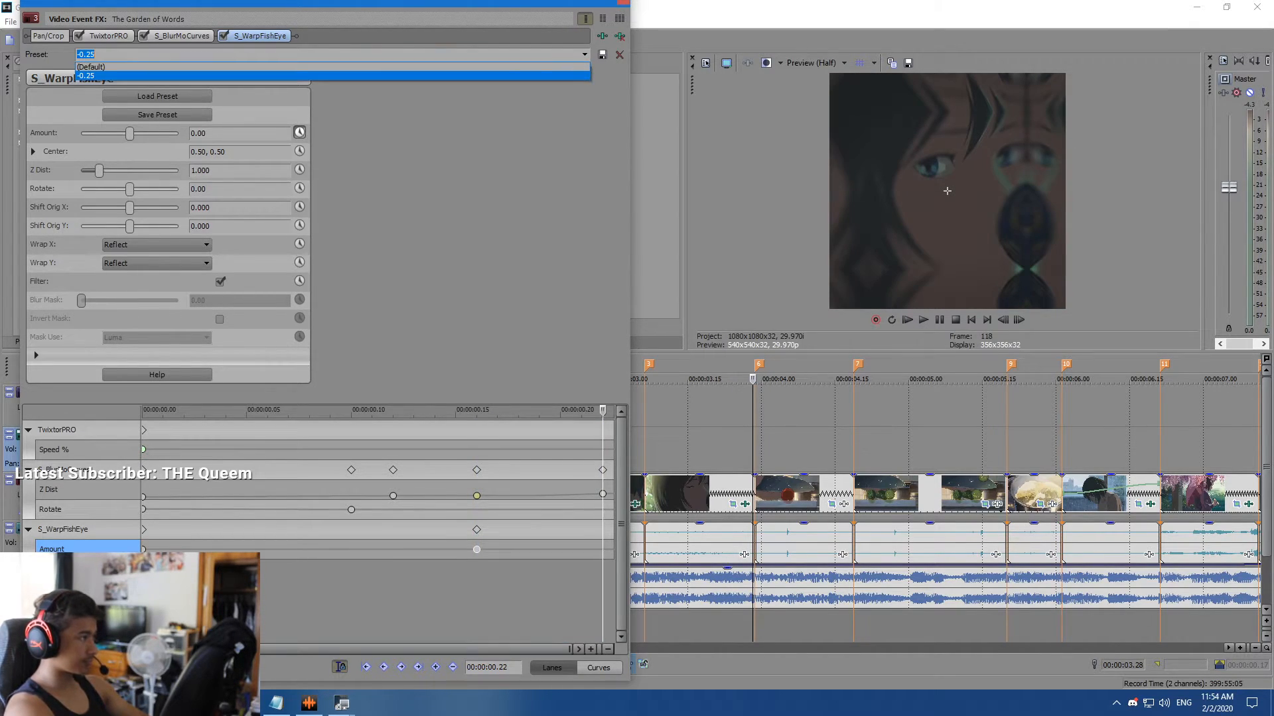
click(574, 76)
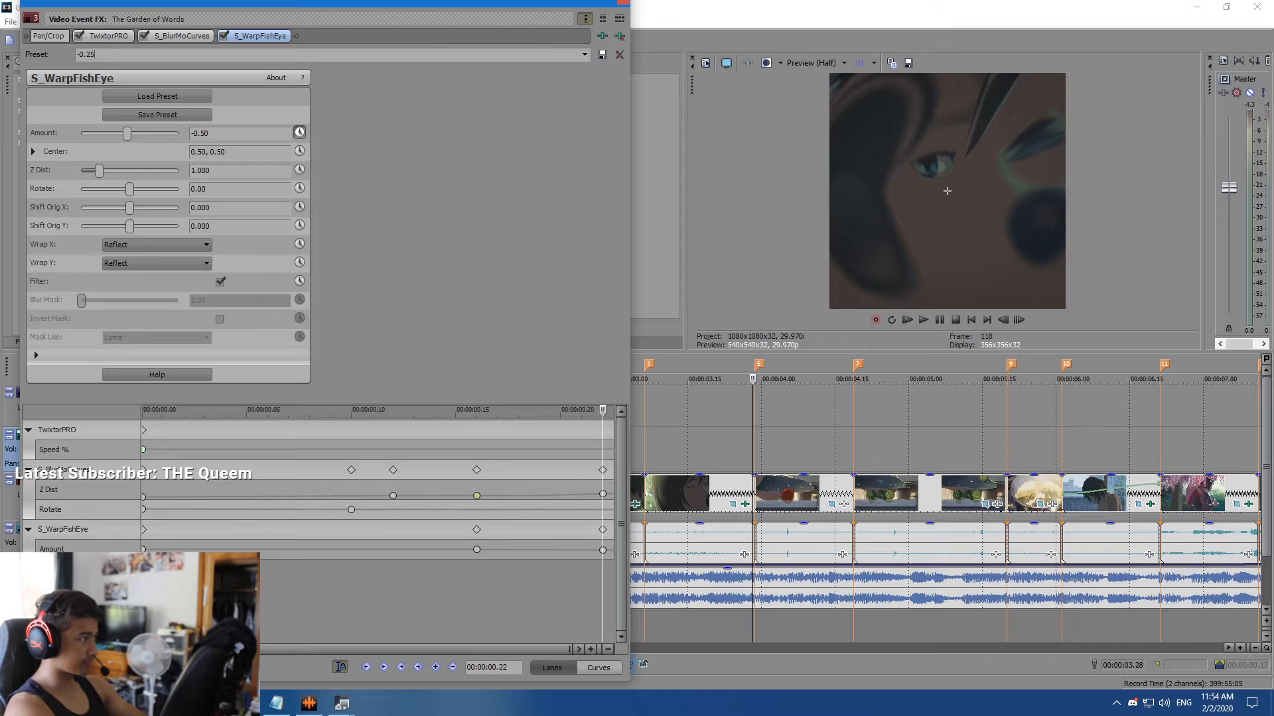
text(-0.24)
key(Return)
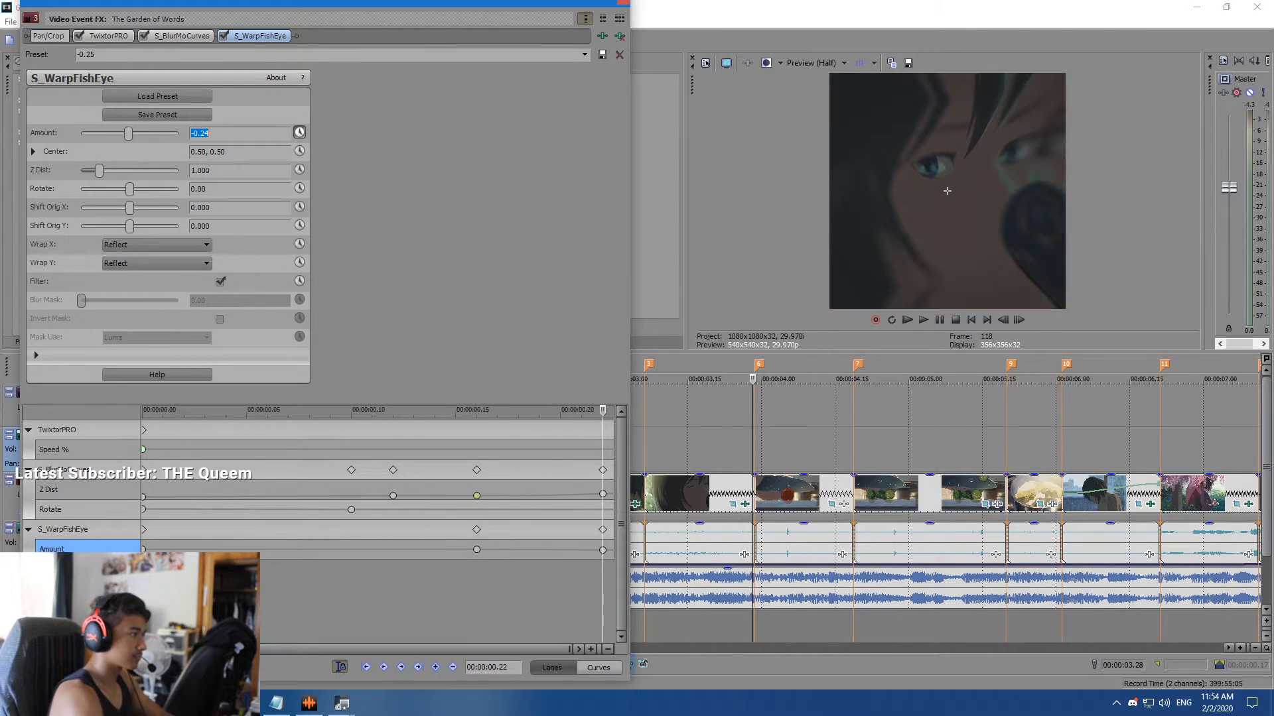
key(Return)
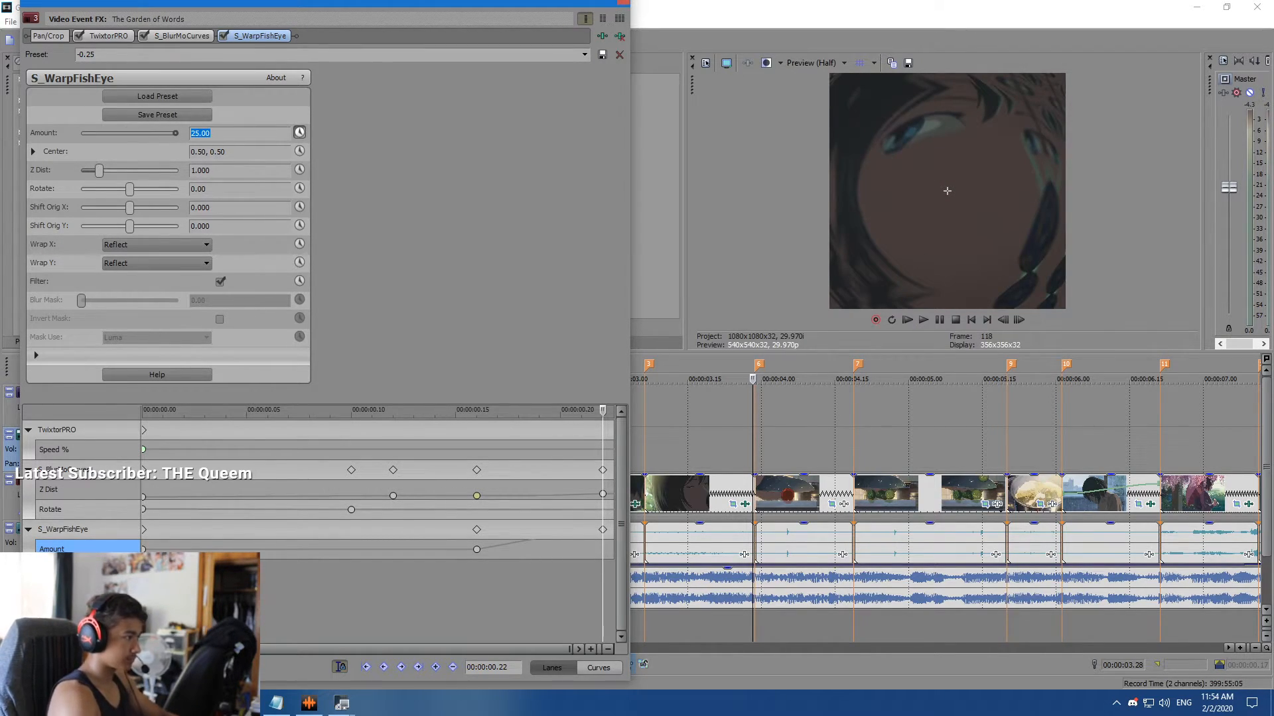
text(0.25)
key(Return)
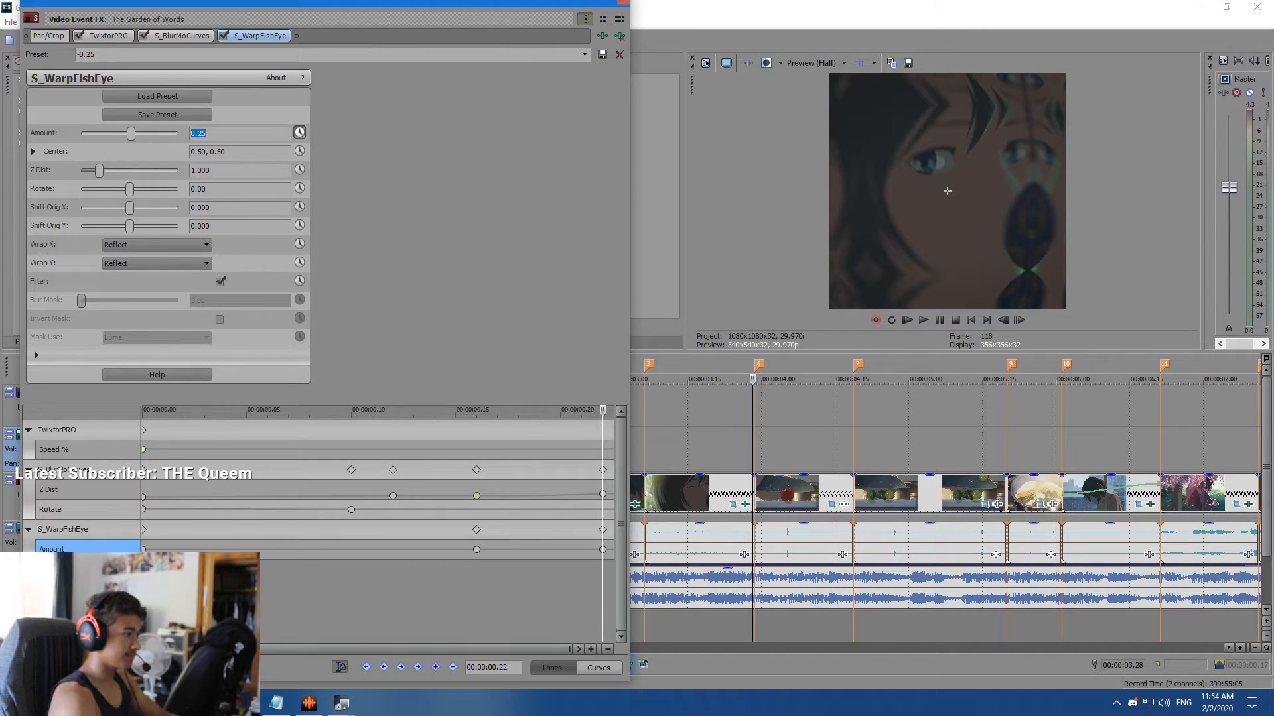
Change the interpolation type of the fisheye Amount keyframe at 00:00:00.16.
click(476, 550)
right_click(476, 550)
click(518, 473)
Set the fisheye Amount at the clip's last frame to -0.25 and play the clip to check it.
key(space)
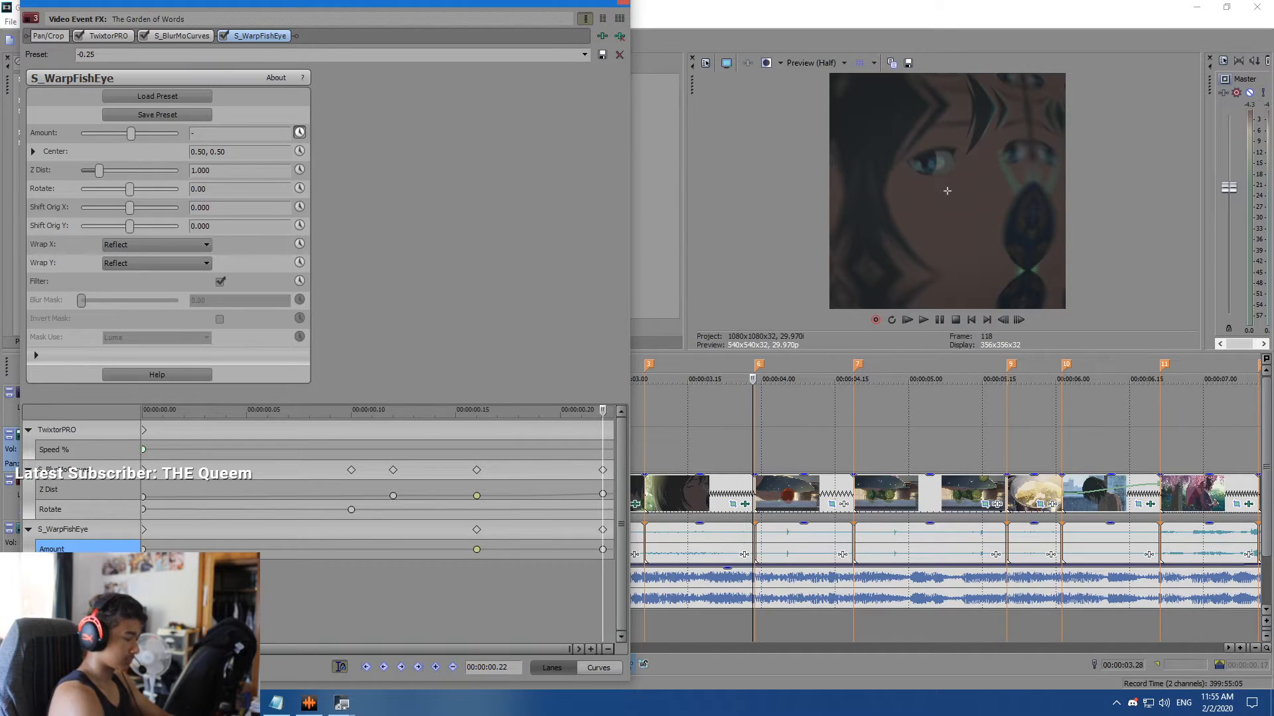
text(5)
key(Return)
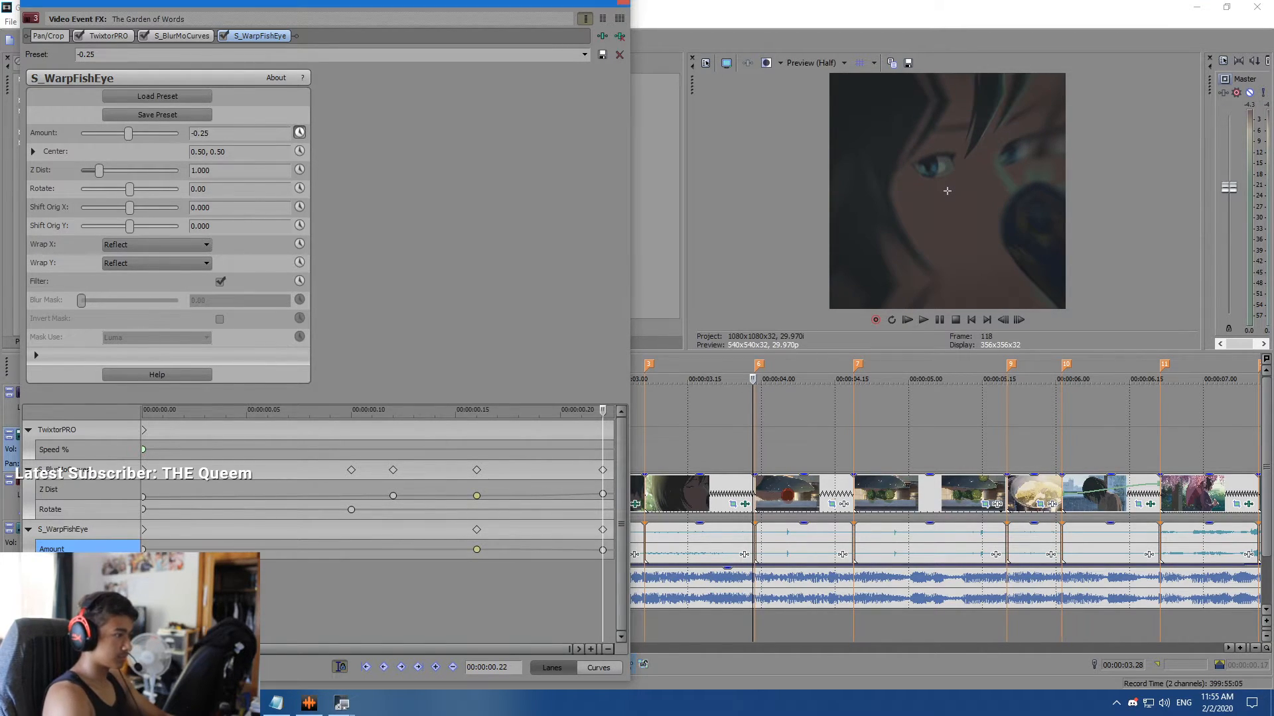
key(space)
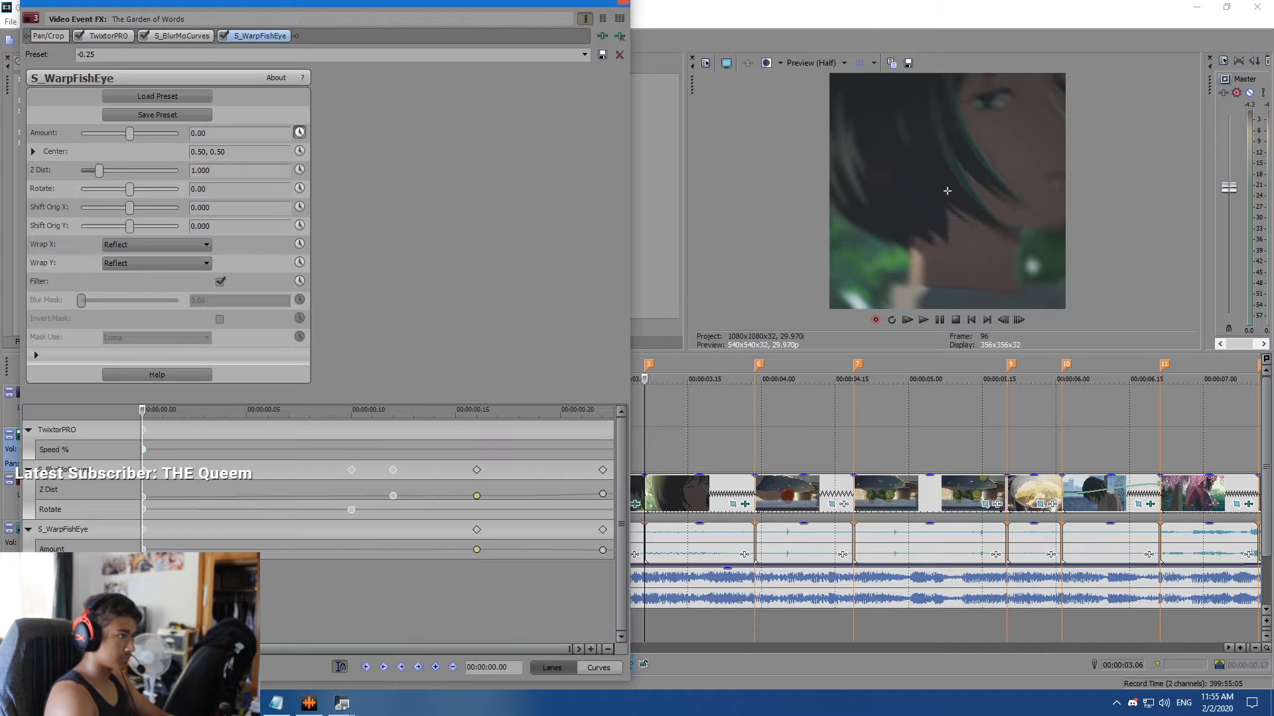
Close the effect settings, mark the section from the start to marker 9 and play it.
click(622, 2)
click(598, 451)
drag(172, 451, 1006, 451)
key(space)
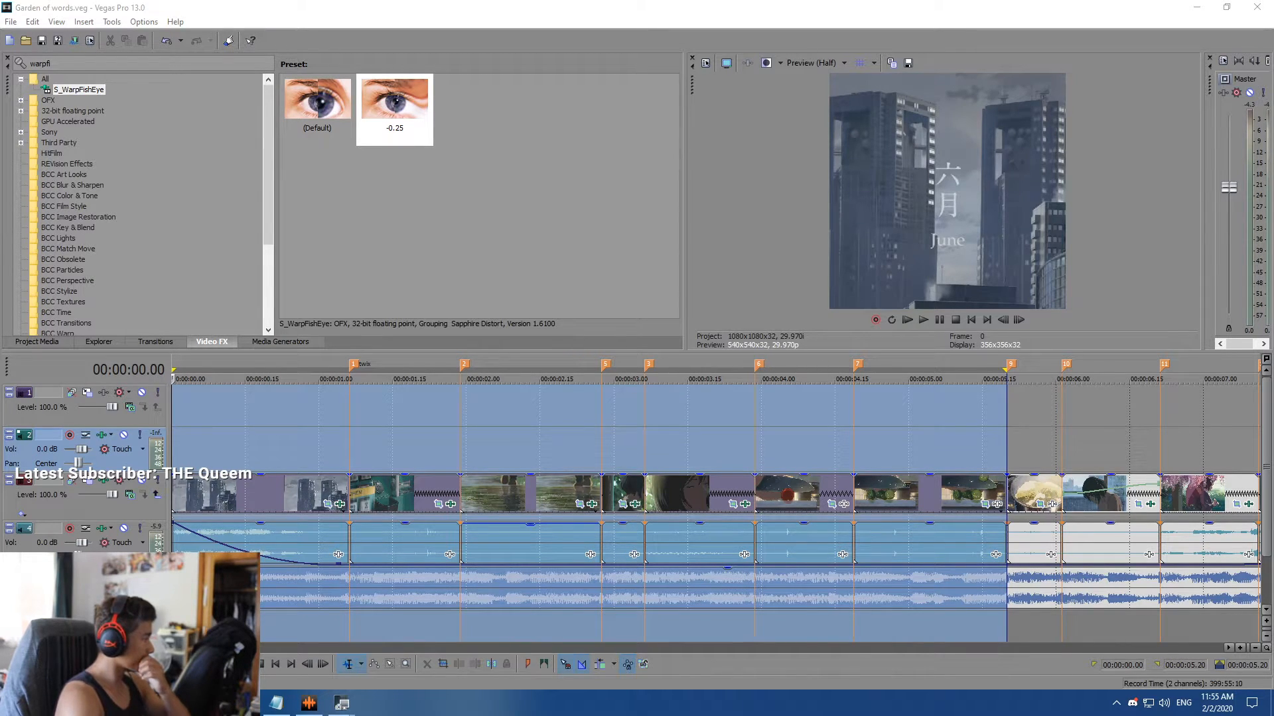
key(space)
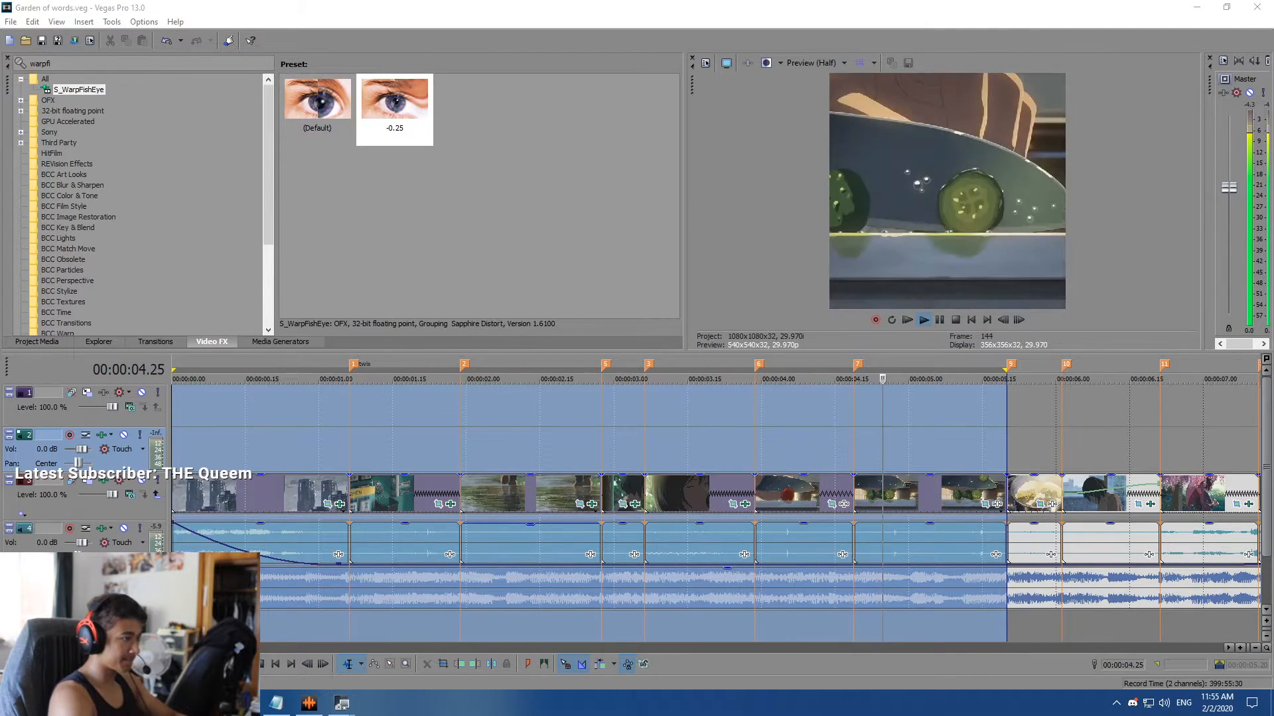
Search the video effects for "shake" and add the amv preset of S_BlurMoCurves to the sixth clip.
click(702, 451)
click(55, 63)
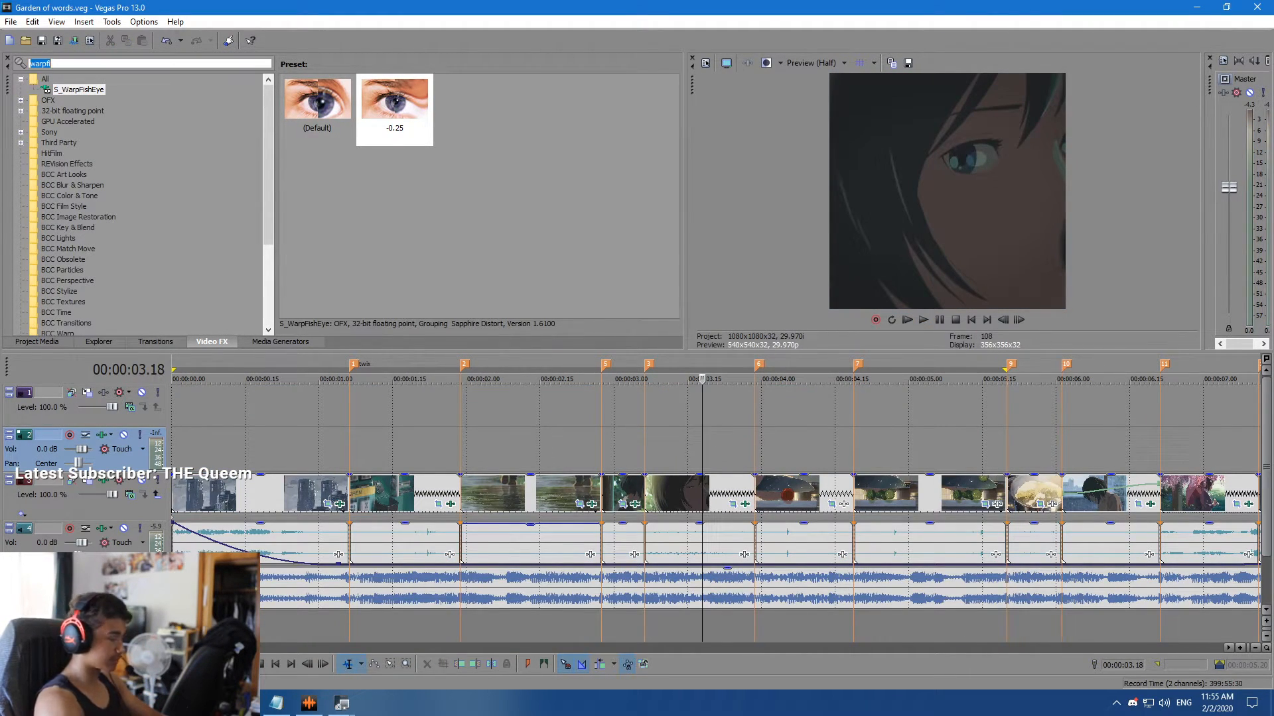
text(shake)
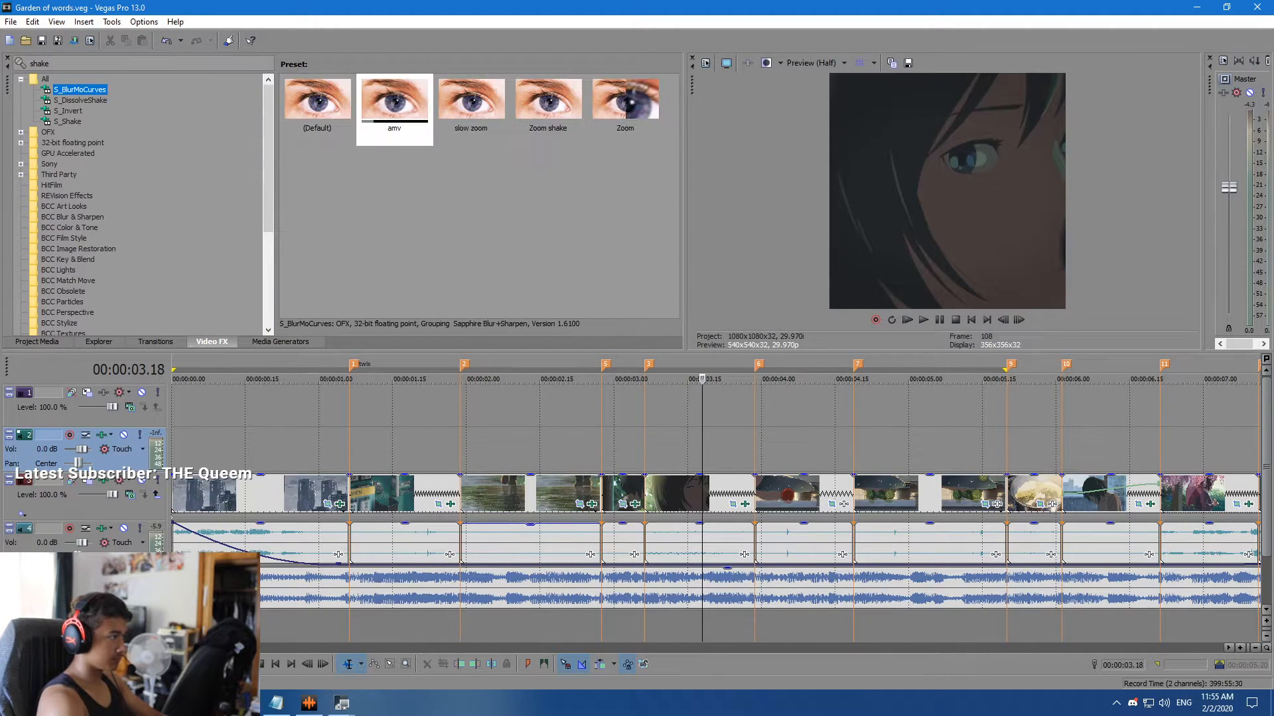
key(space)
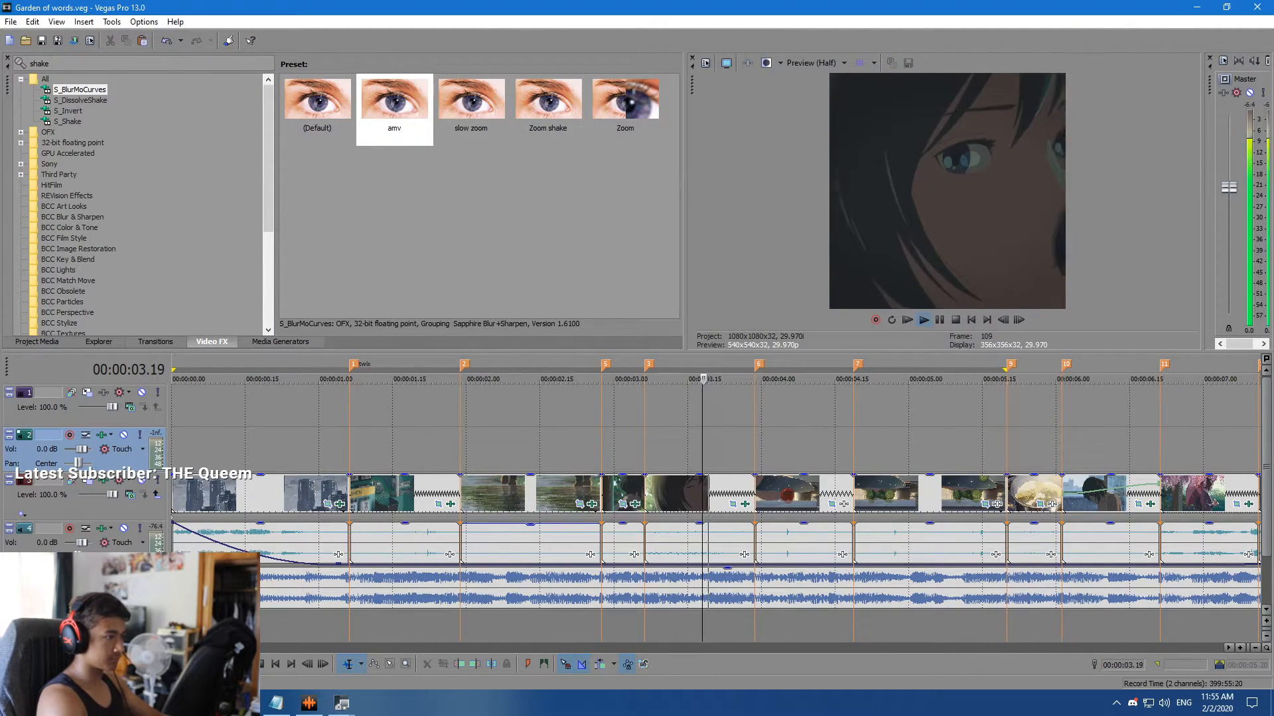
key(space)
click(755, 446)
drag(394, 101, 795, 494)
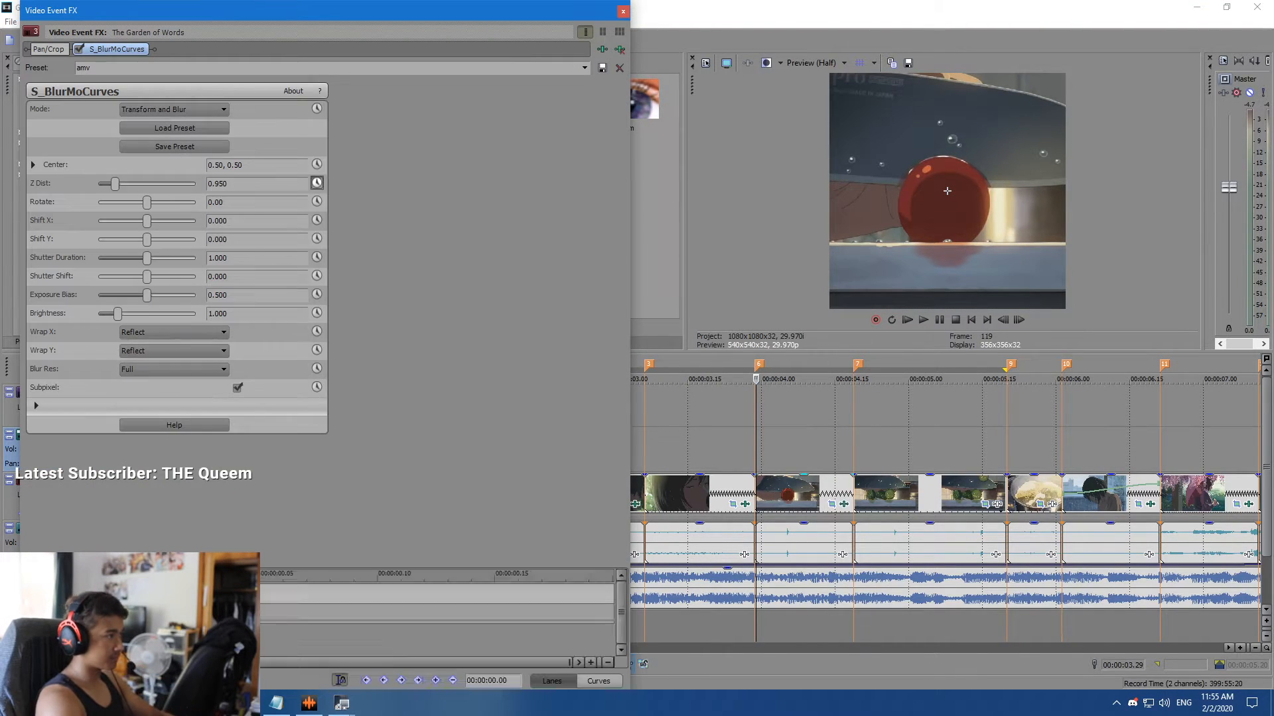
Set the sixth clip's Z Dist to 0.467 at its first frame and 1.000 at 00:00:00.15.
key(Left)
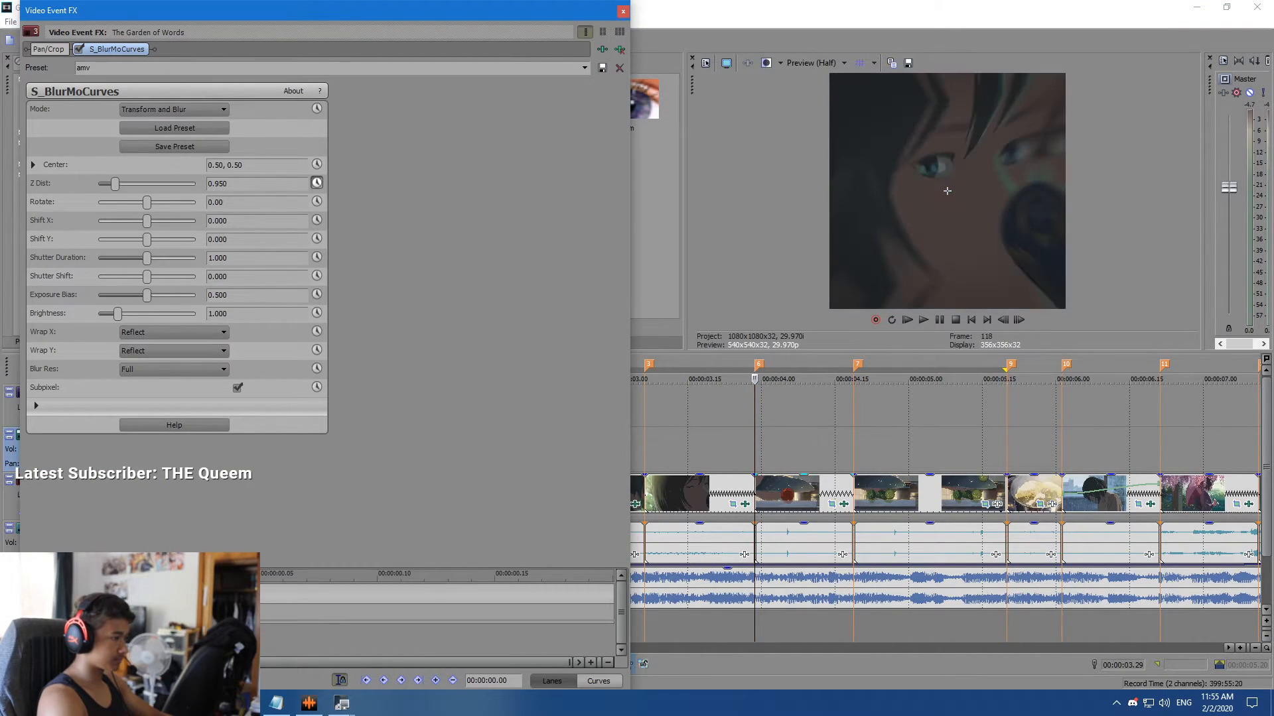
drag(115, 183, 108, 184)
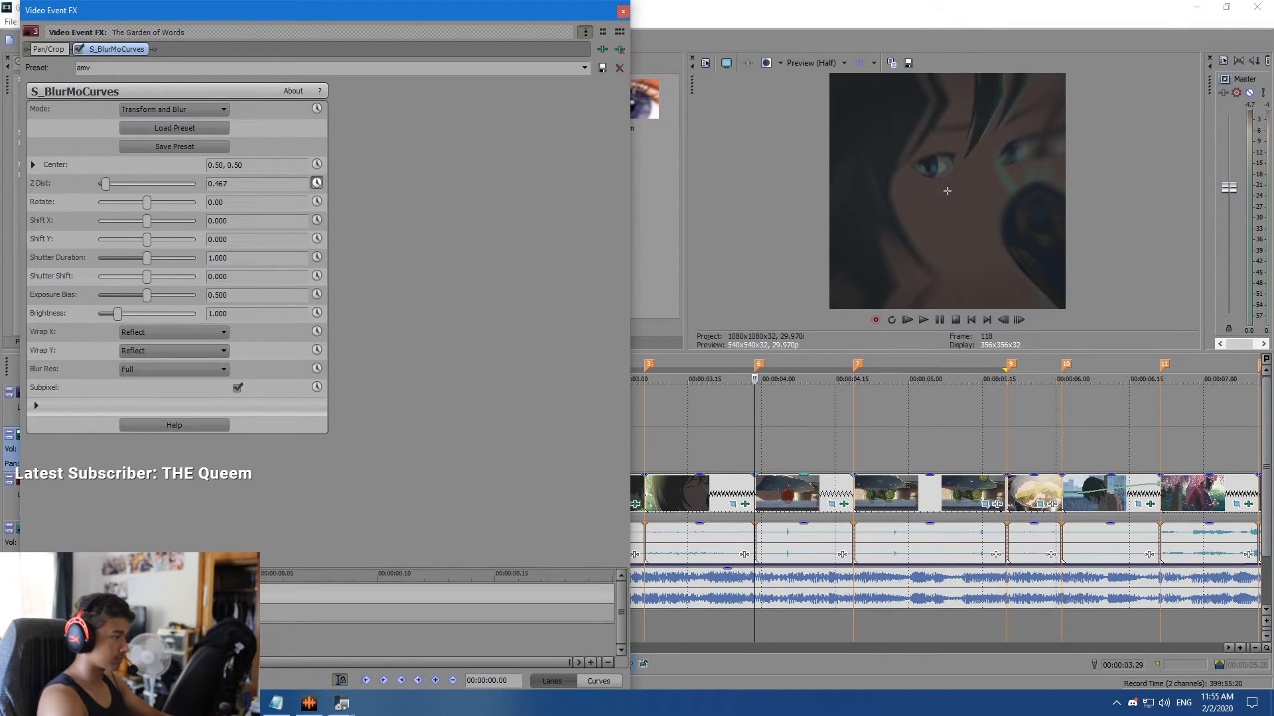
key(space)
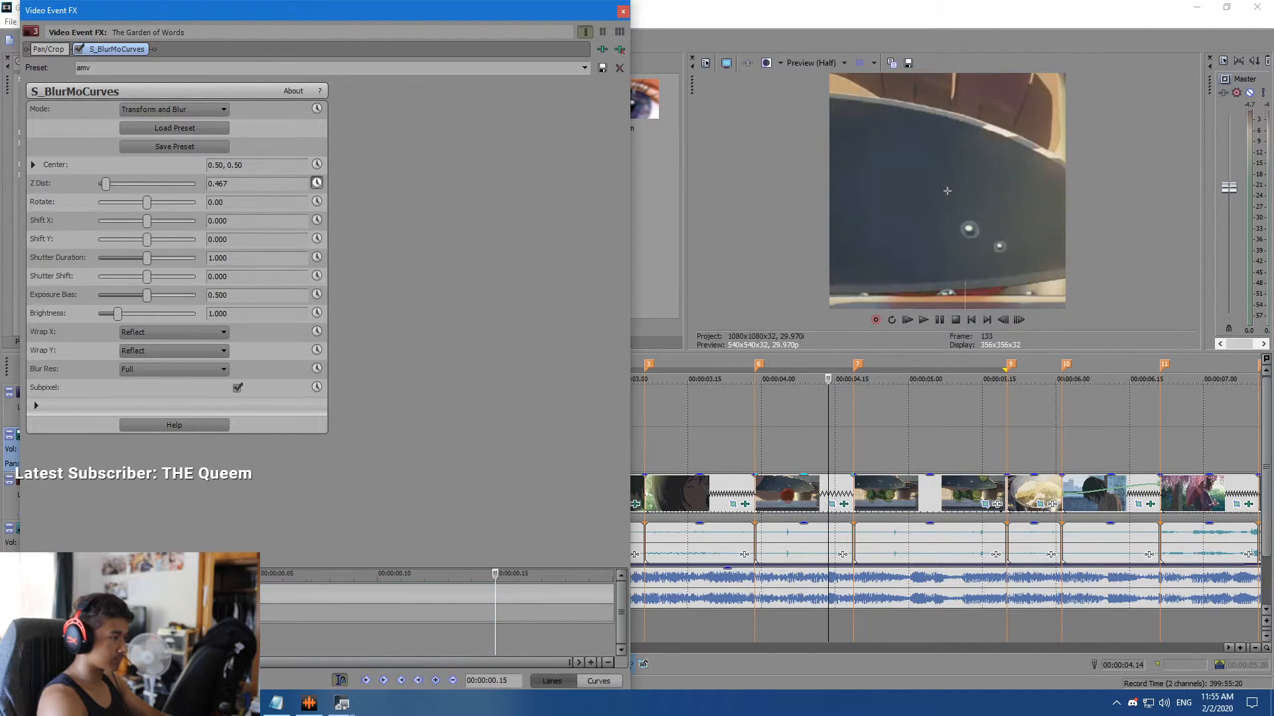
double_click(106, 184)
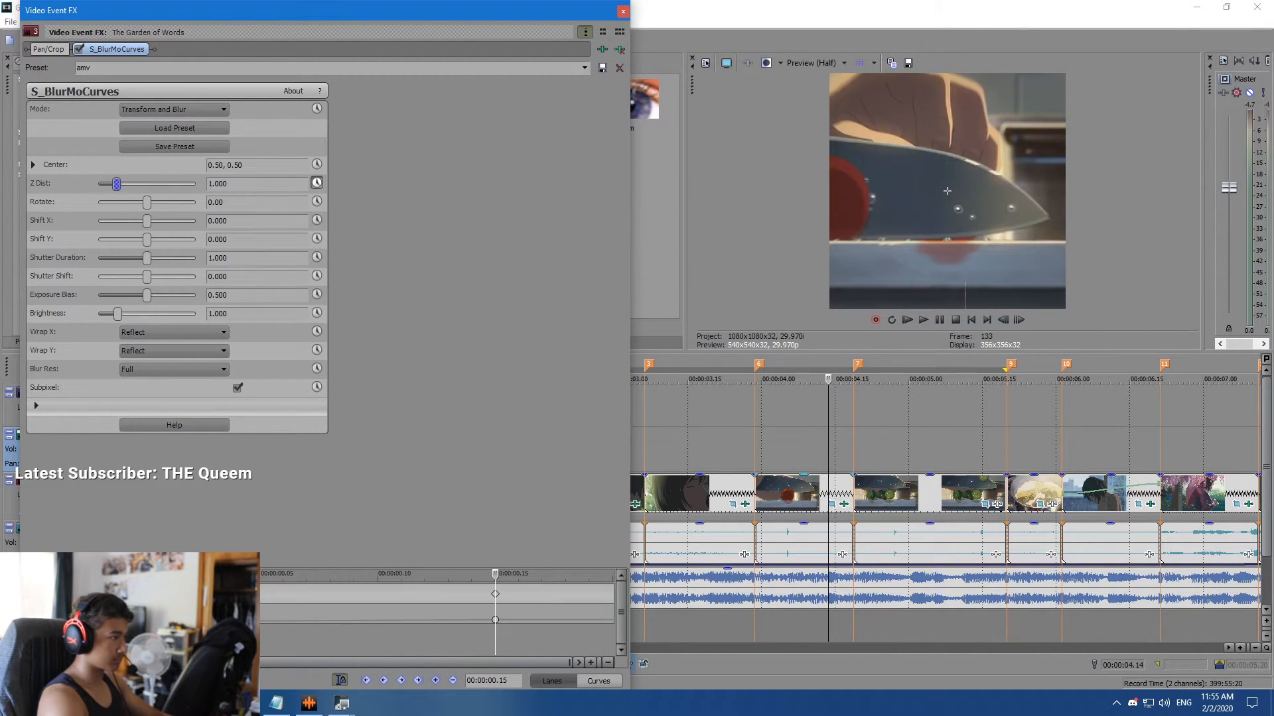
Change the interpolation type of the sixth clip's first S_BlurMoCurves keyframe and play the clip.
click(143, 593)
right_click(143, 593)
click(174, 534)
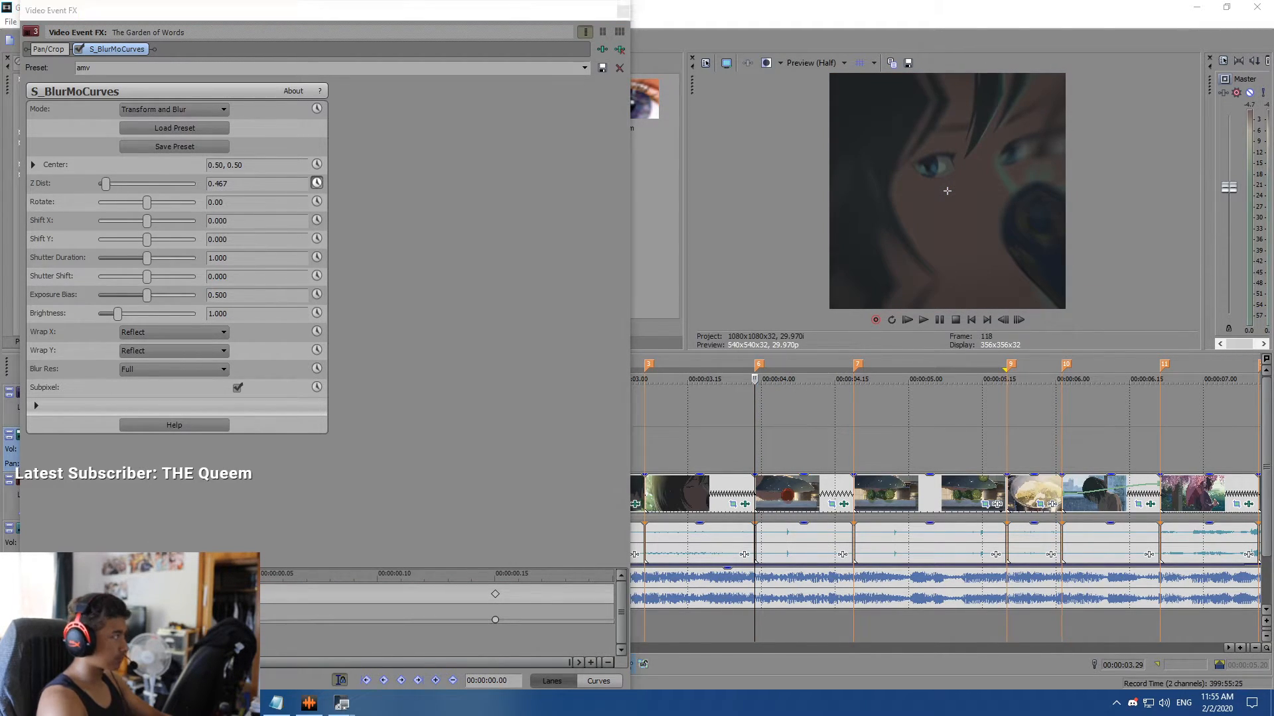
key(space)
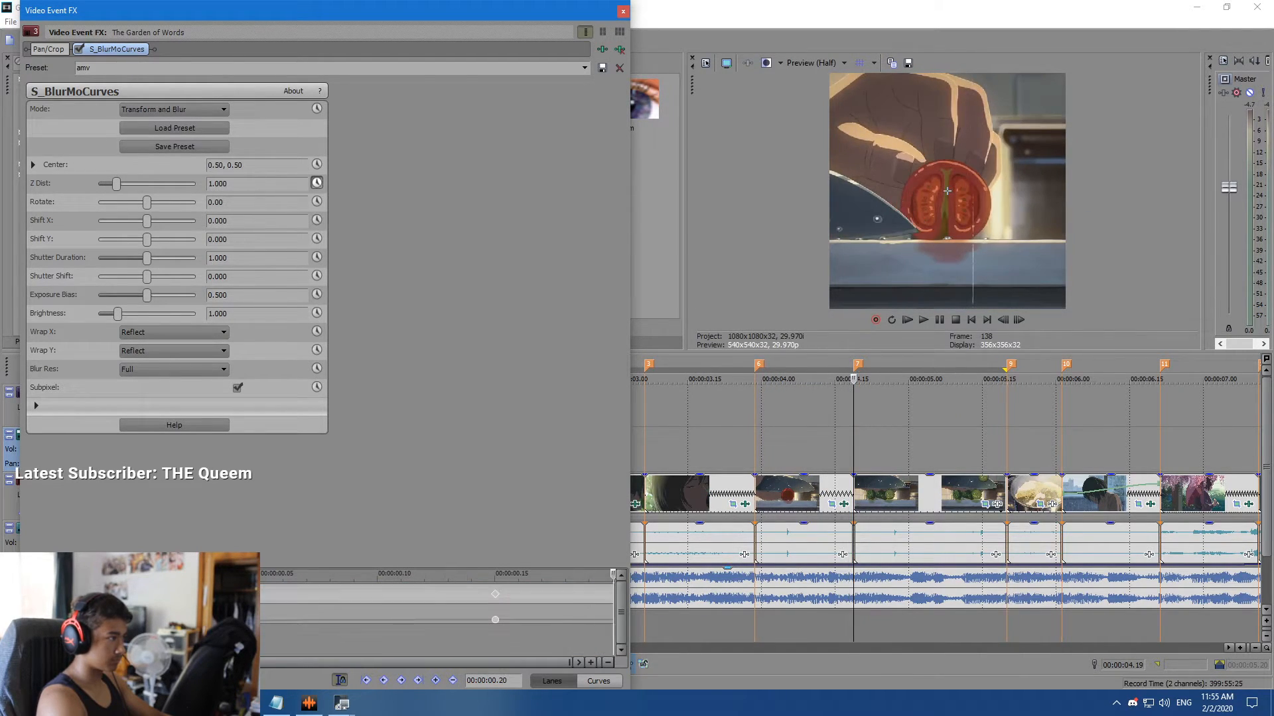
Search the video effects for "blur" and add the Horizontal Light preset of Linear Blur to the sixth clip.
key(Left)
key(Left)
key(Left)
key(Left)
key(Left)
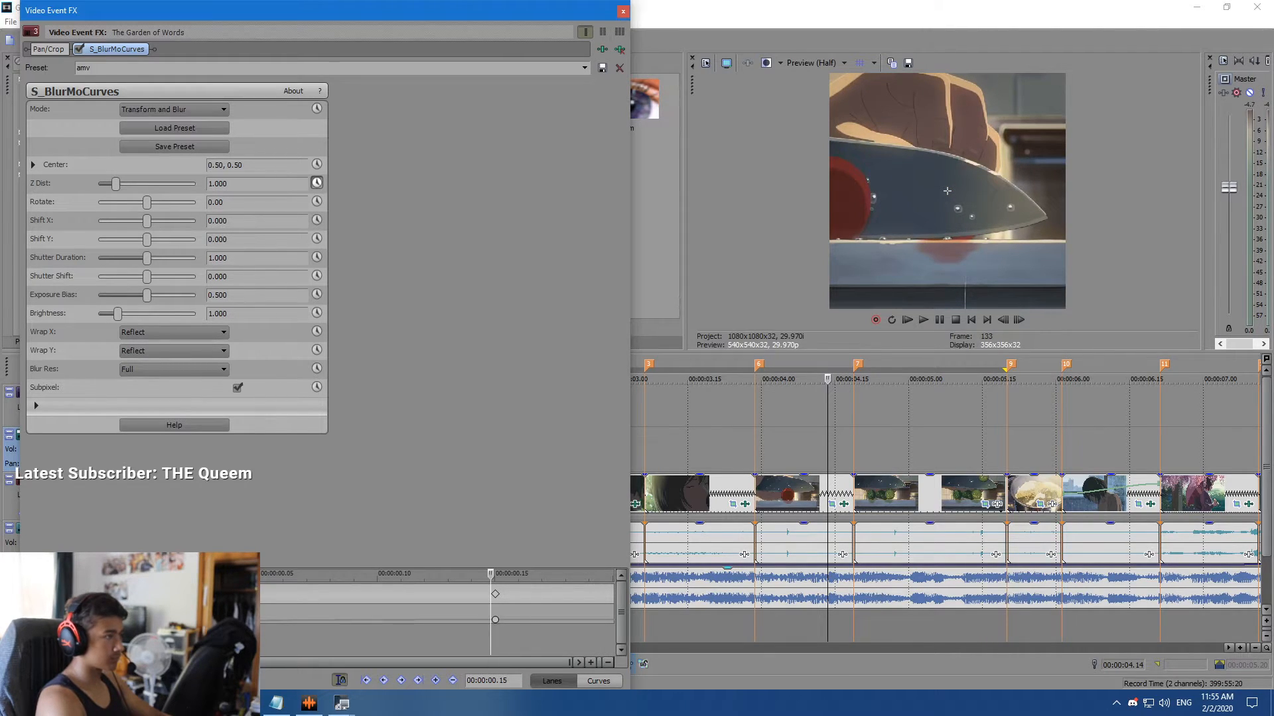
click(623, 11)
text(blur)
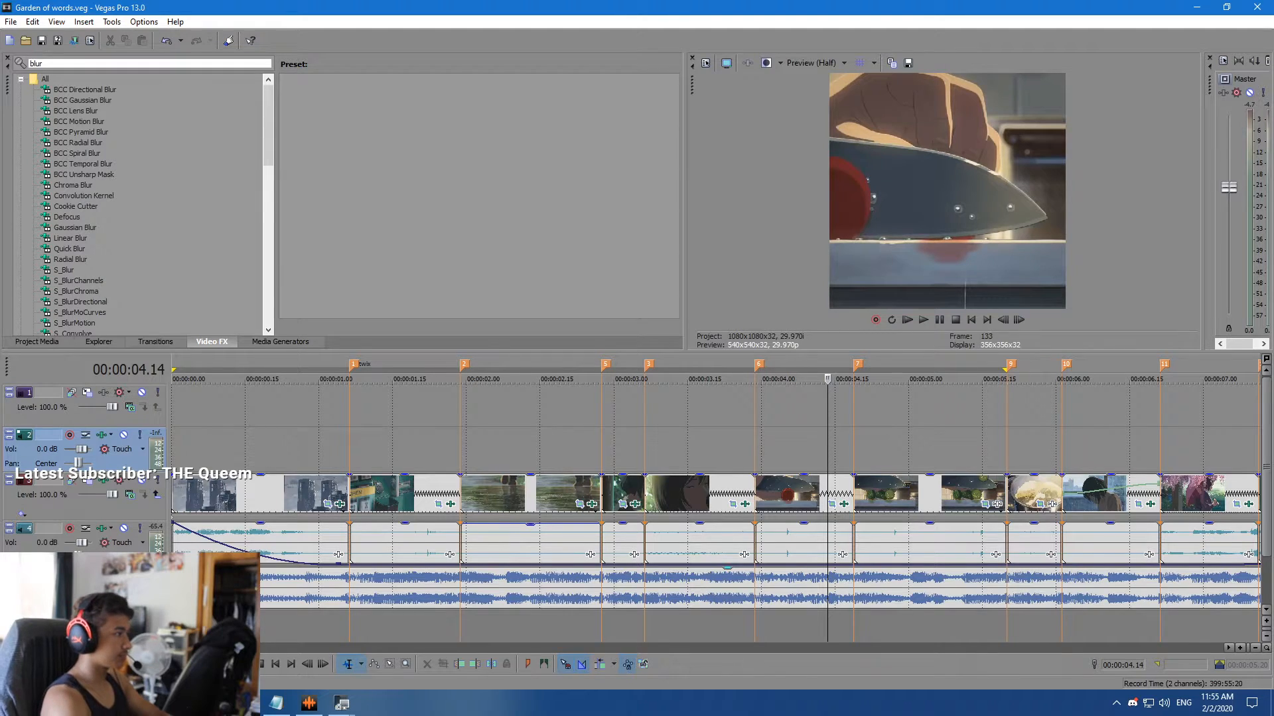
click(71, 259)
click(70, 238)
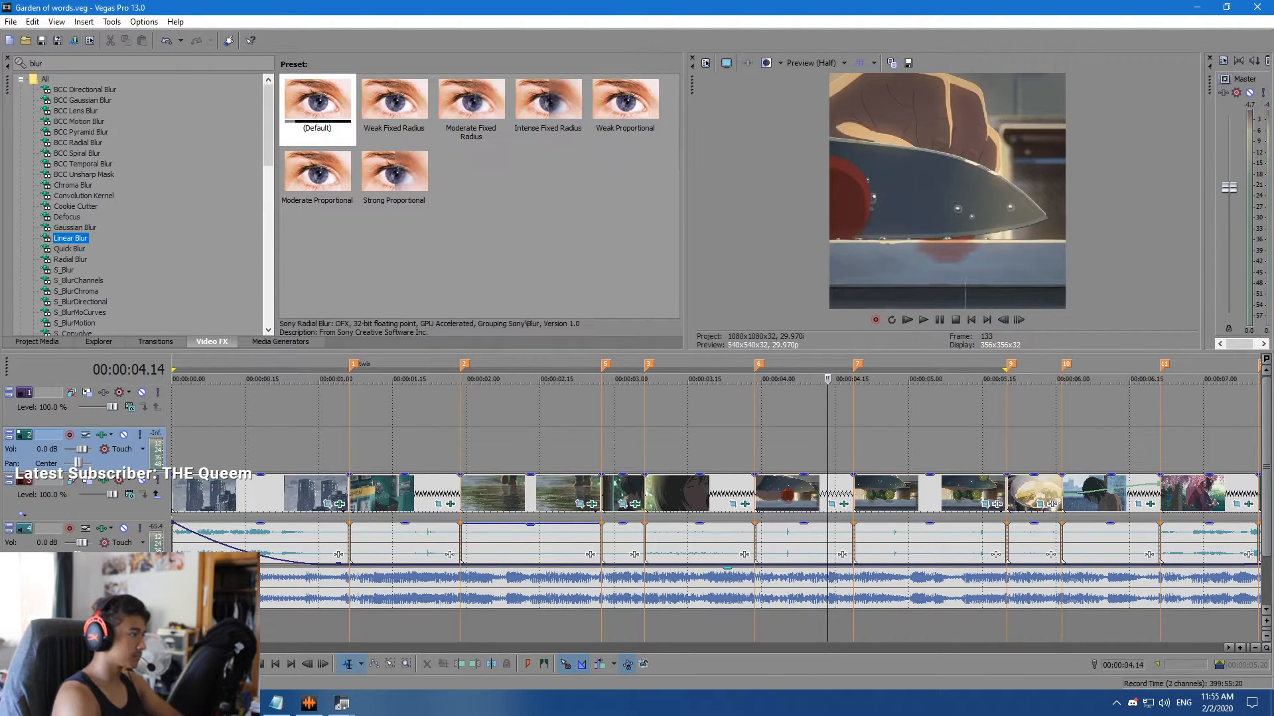
click(394, 100)
drag(394, 101, 832, 503)
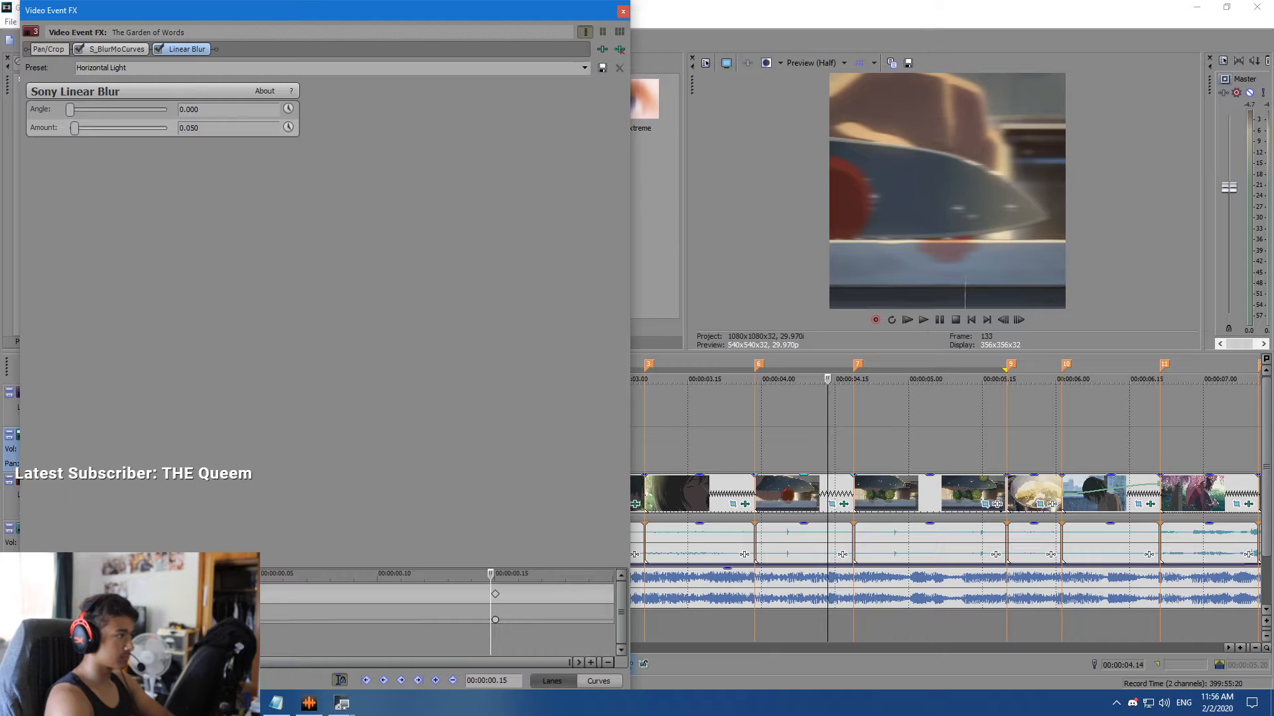
Load the amv preset in the sixth clip's Linear Blur and keyframe its Amount at 0.000 at 00:00:00.15.
click(585, 68)
key(Return)
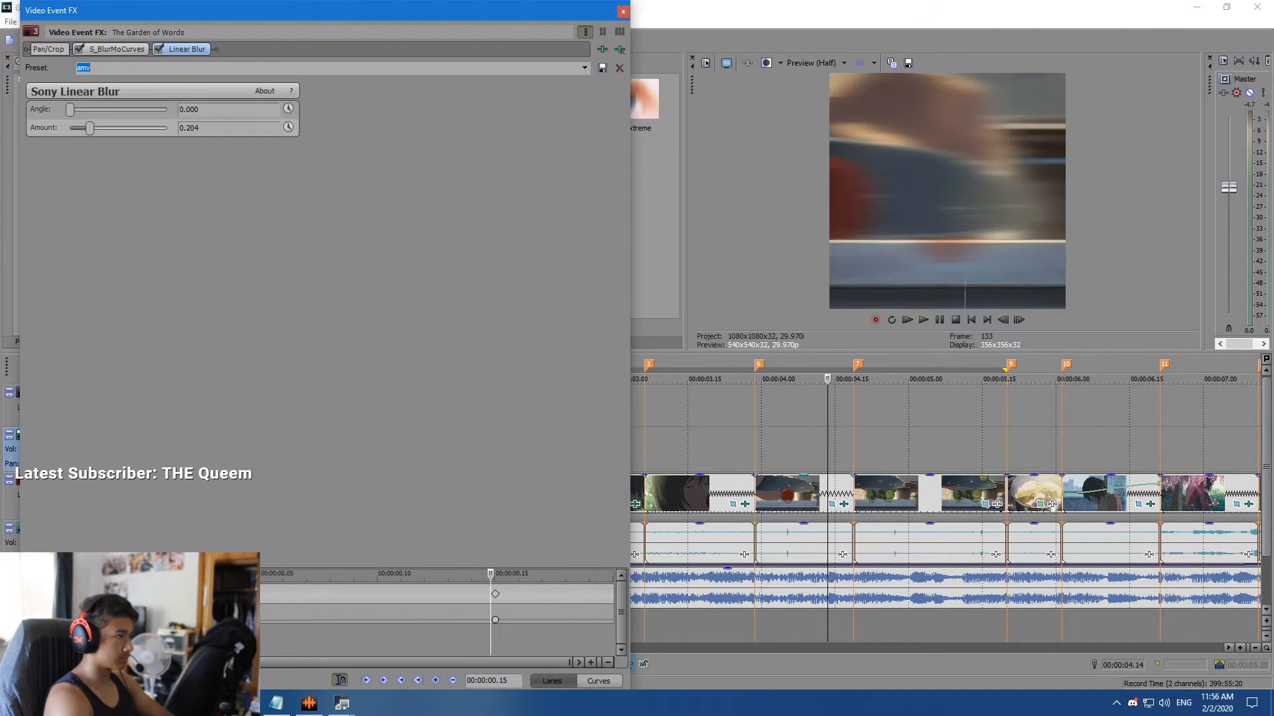
drag(90, 128, 70, 128)
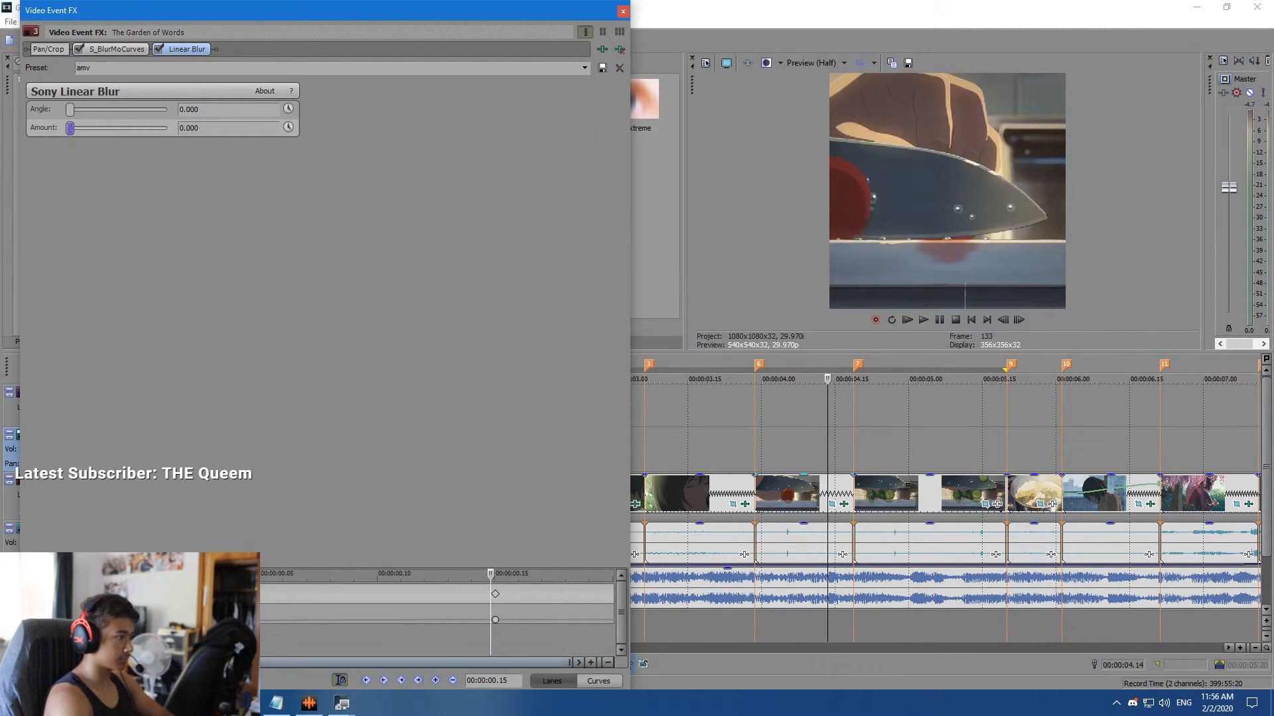
click(288, 126)
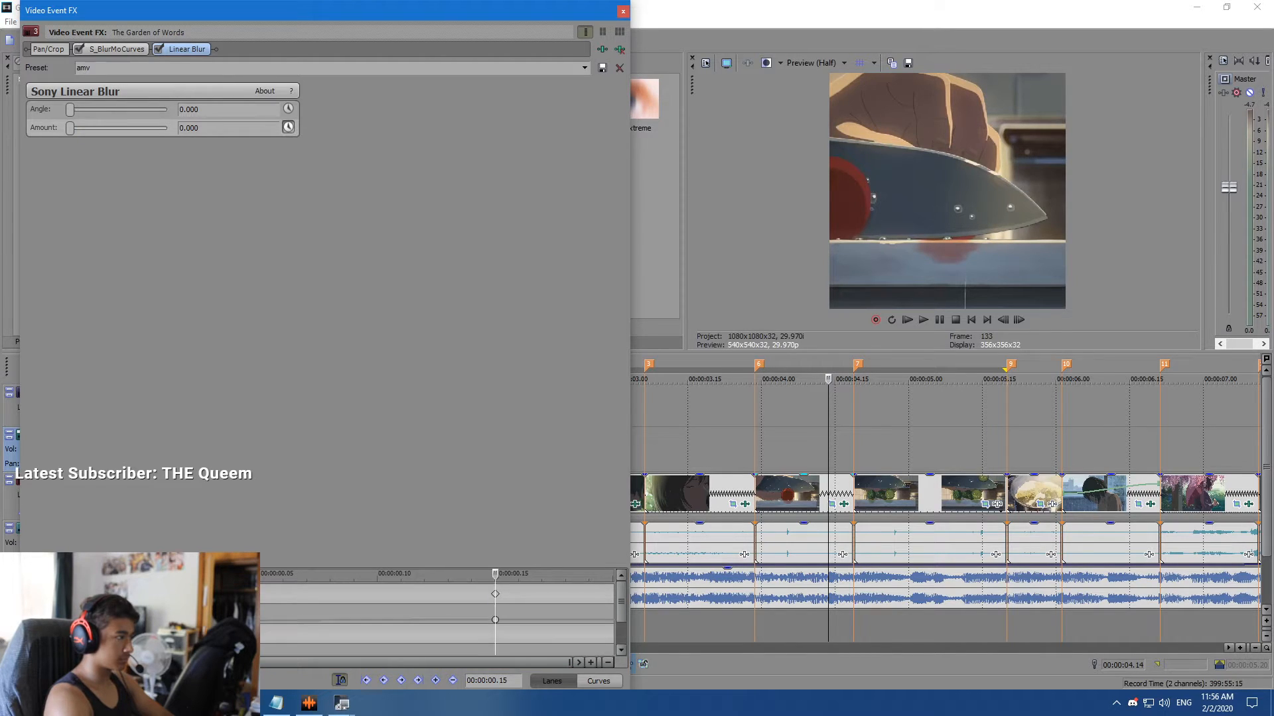
click(435, 681)
Load the amv preset for the sixth clip's Linear Blur at 00:00:00.20 and close the effect settings.
drag(495, 575, 613, 575)
click(584, 68)
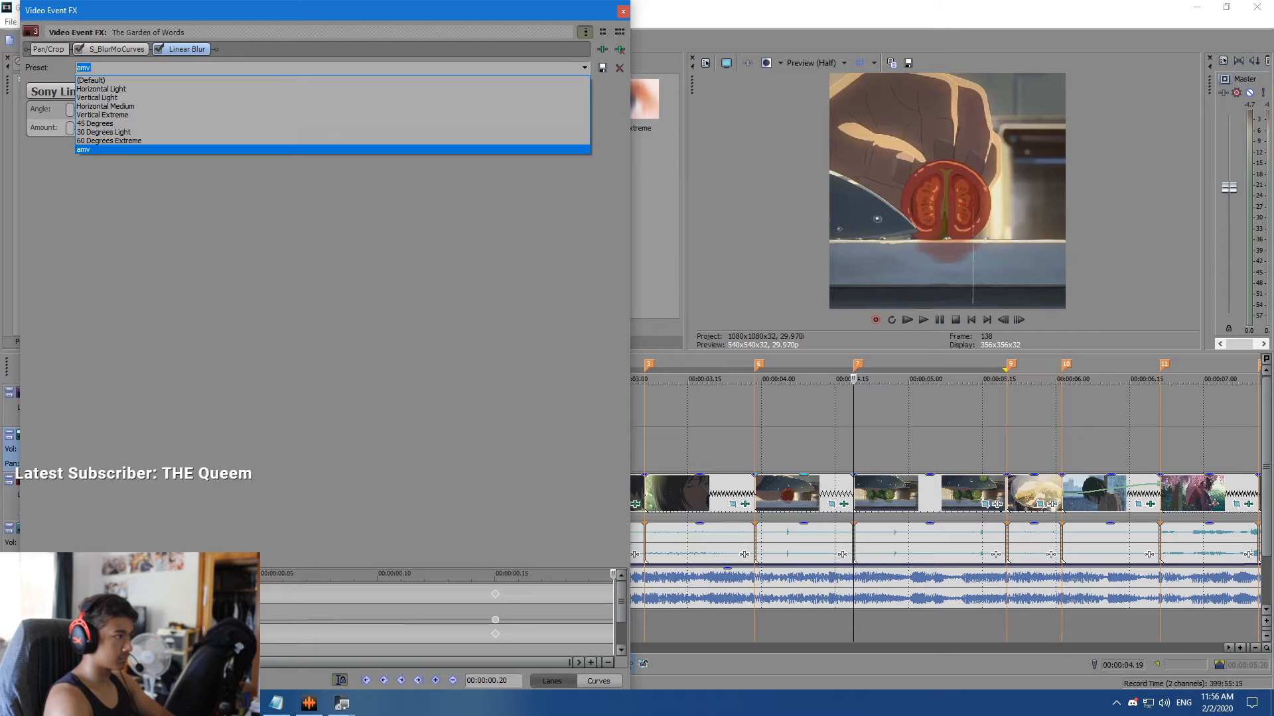
click(531, 149)
click(495, 642)
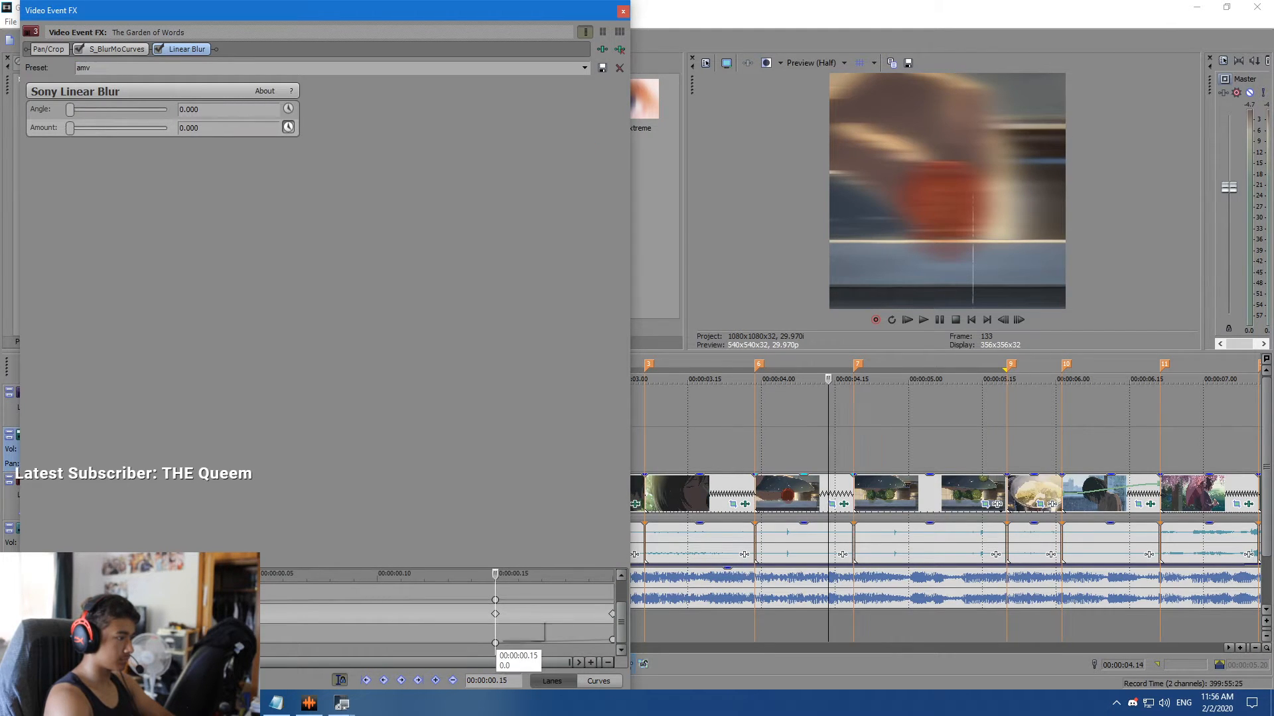
drag(498, 629, 612, 641)
click(623, 11)
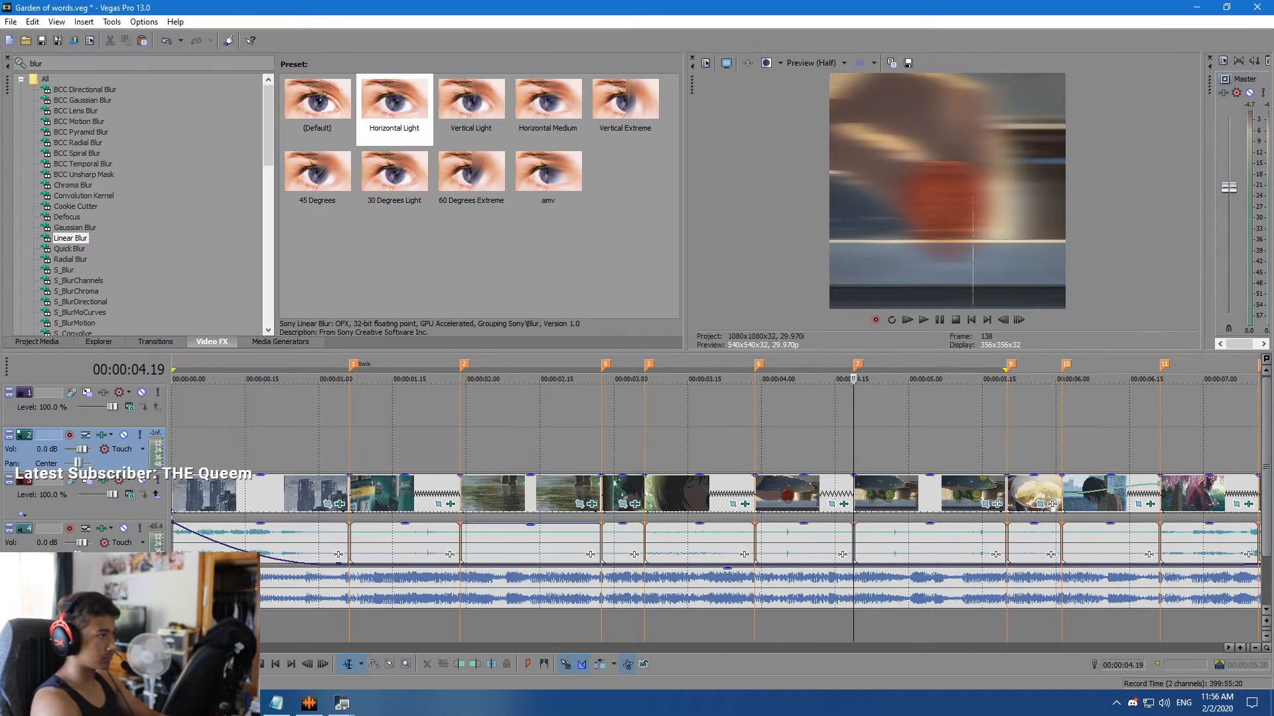
Add the amv preset of Linear Blur to the seventh clip and animate its Amount down to 0.000 at 00:00:00.10.
click(548, 174)
drag(548, 174, 929, 495)
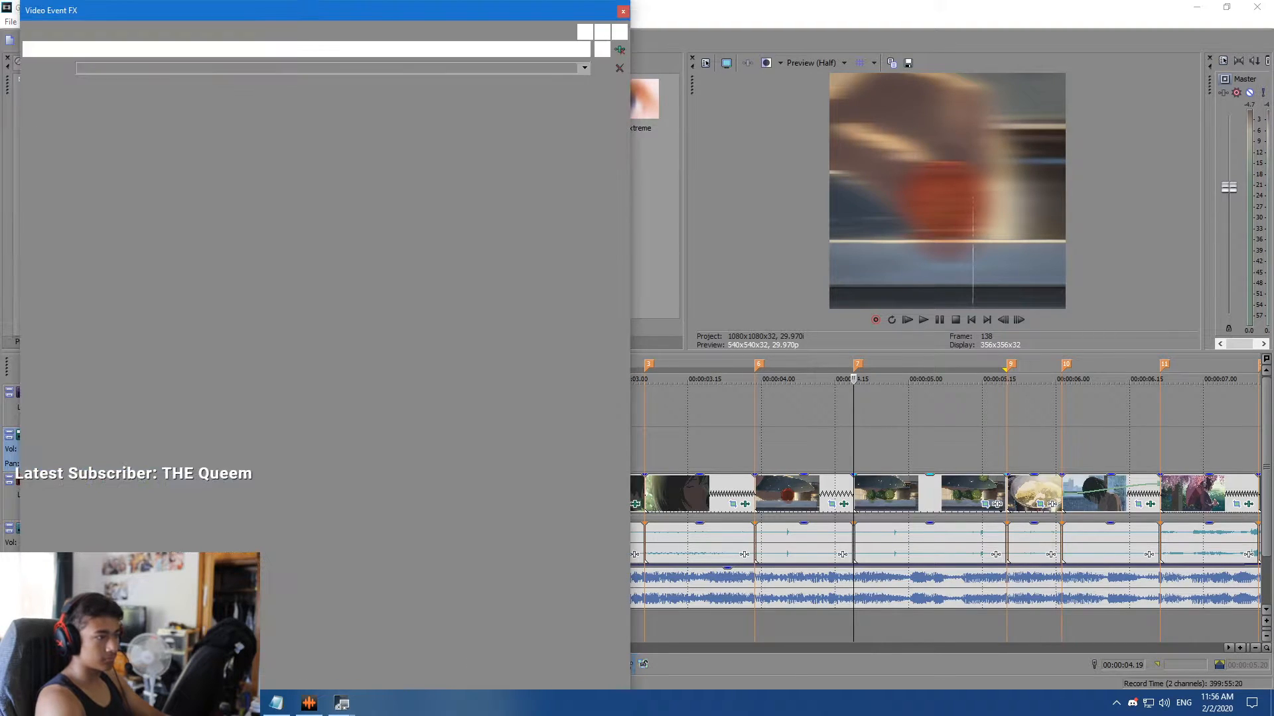
click(288, 127)
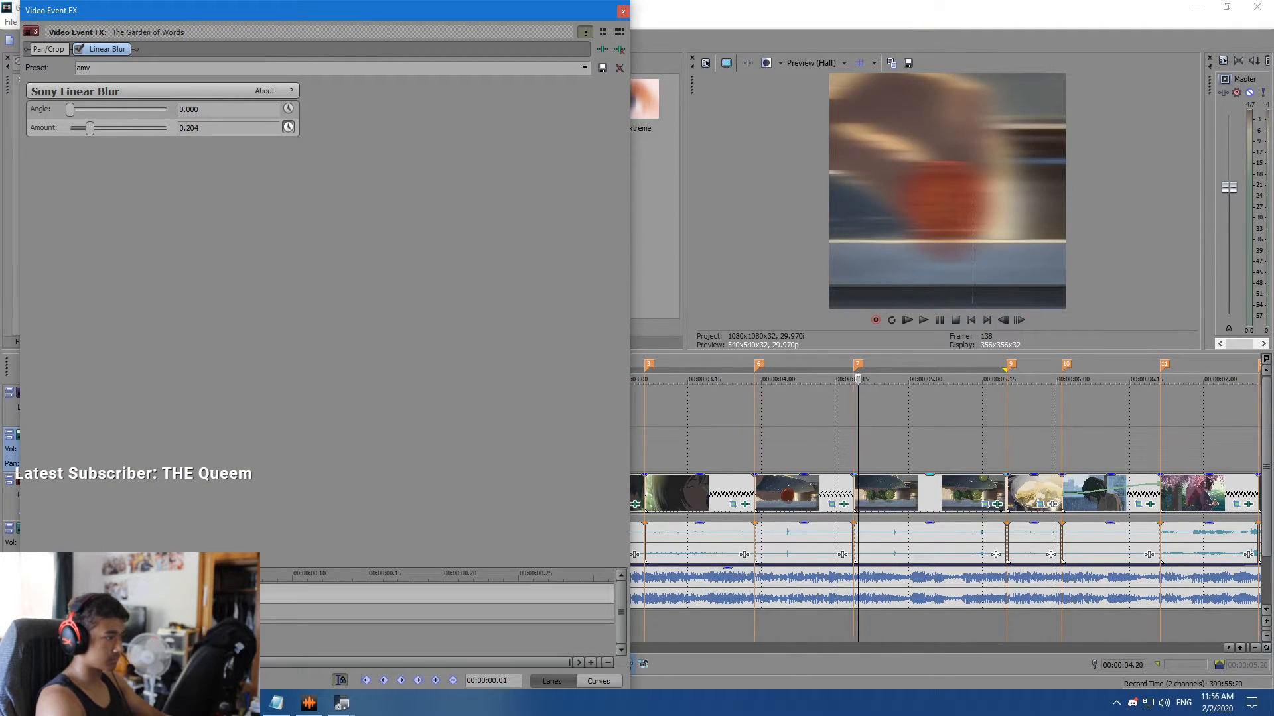
key(space)
drag(90, 128, 69, 128)
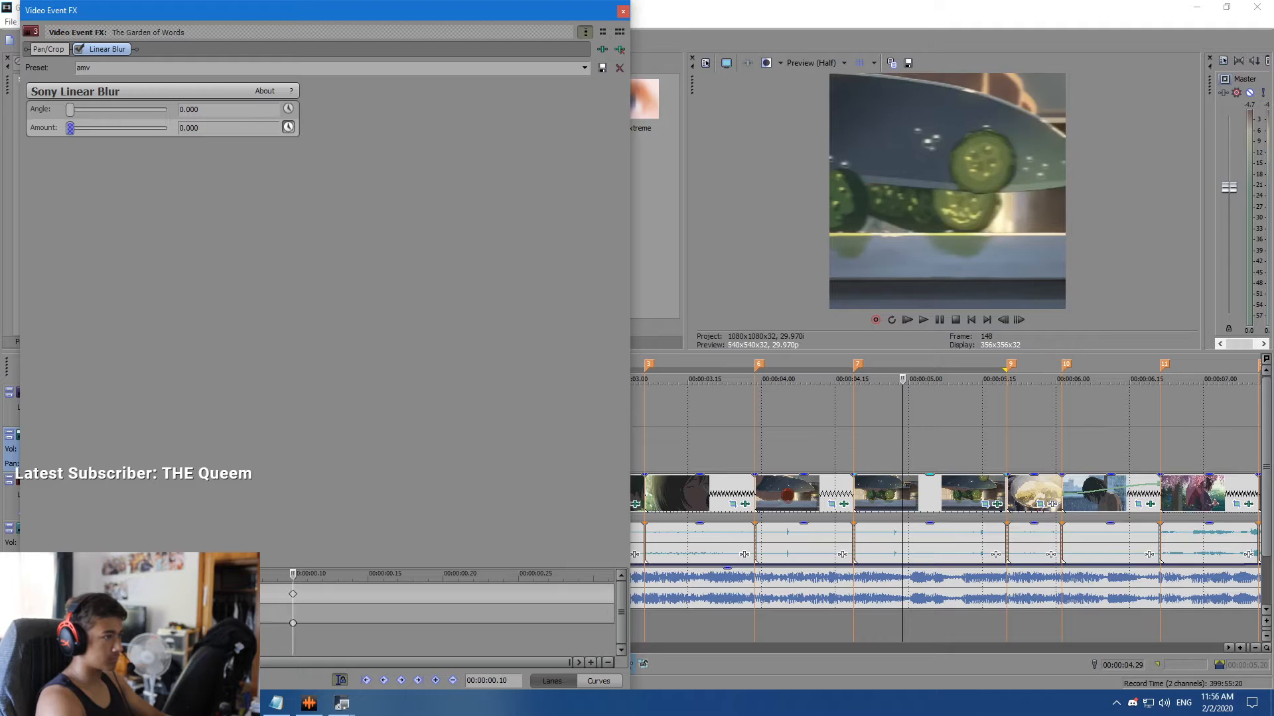
click(623, 11)
Play the transition from the sixth into the seventh clip.
click(766, 431)
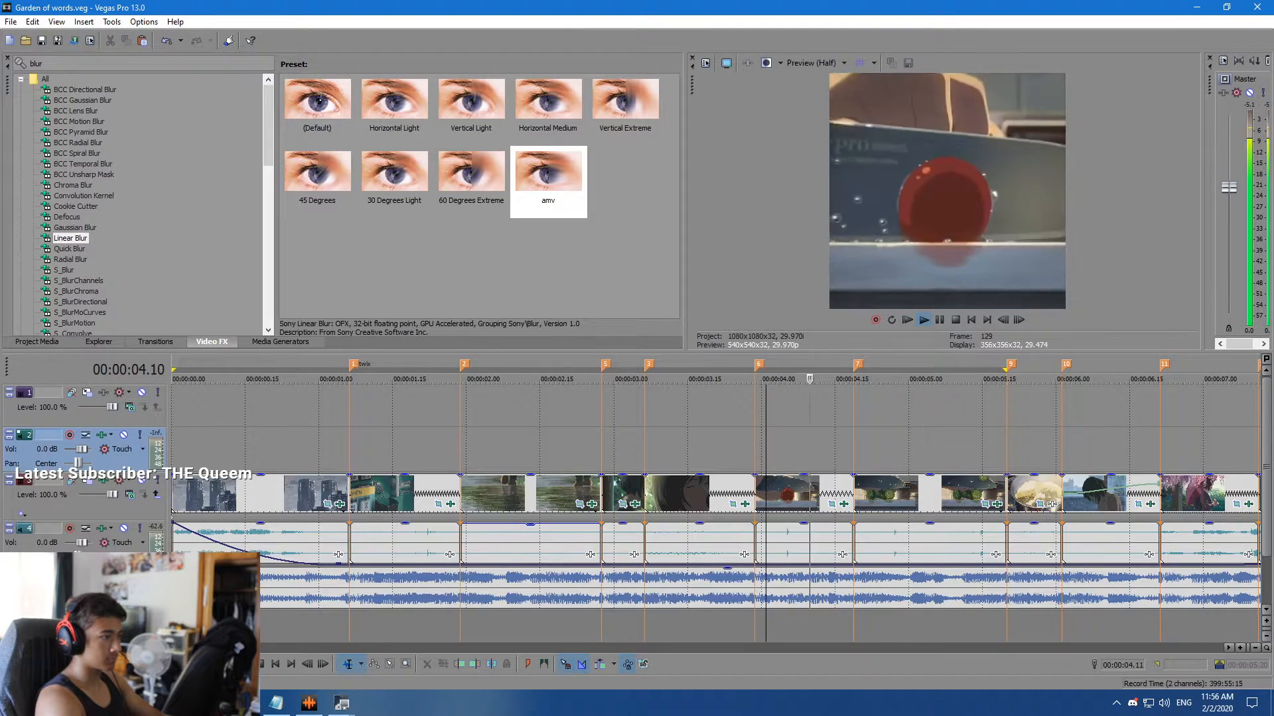
key(space)
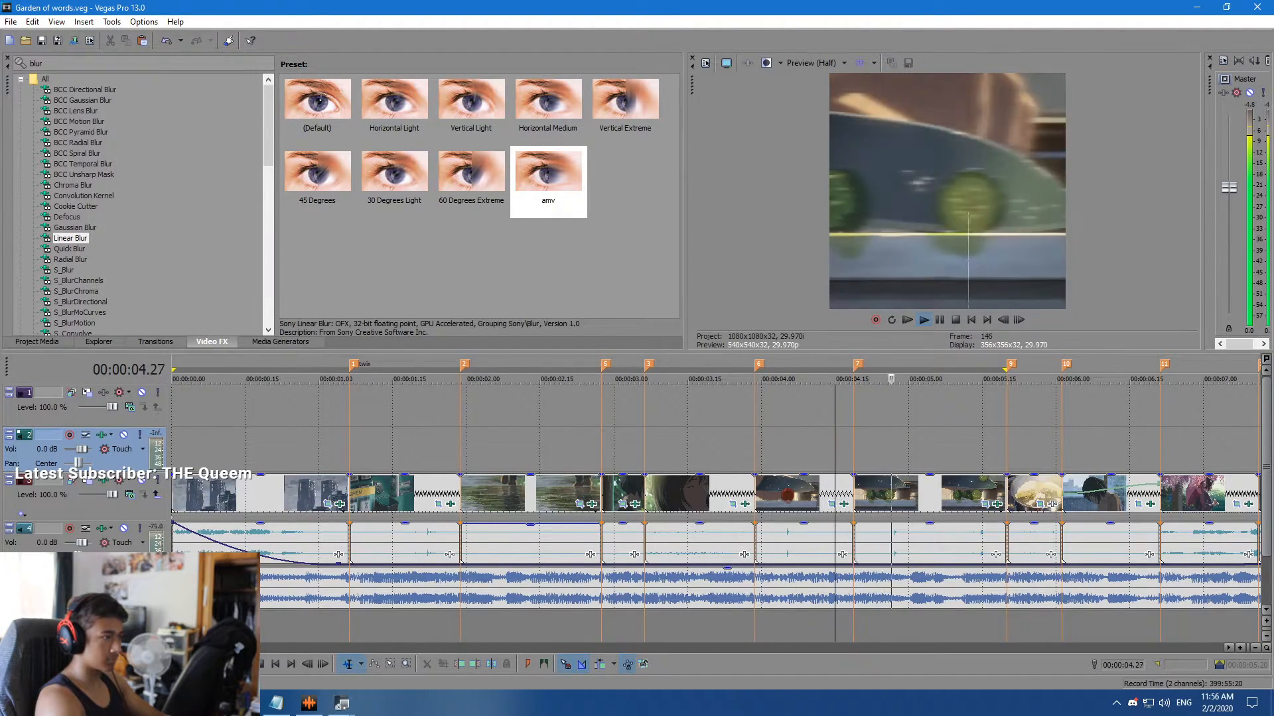
scroll(918, 420, right, 3)
key(space)
Add a Linear Blur keyframe on the seventh clip at 00:00:00.25 and set its Amount to 0.211 at 00:00:01.01.
click(917, 446)
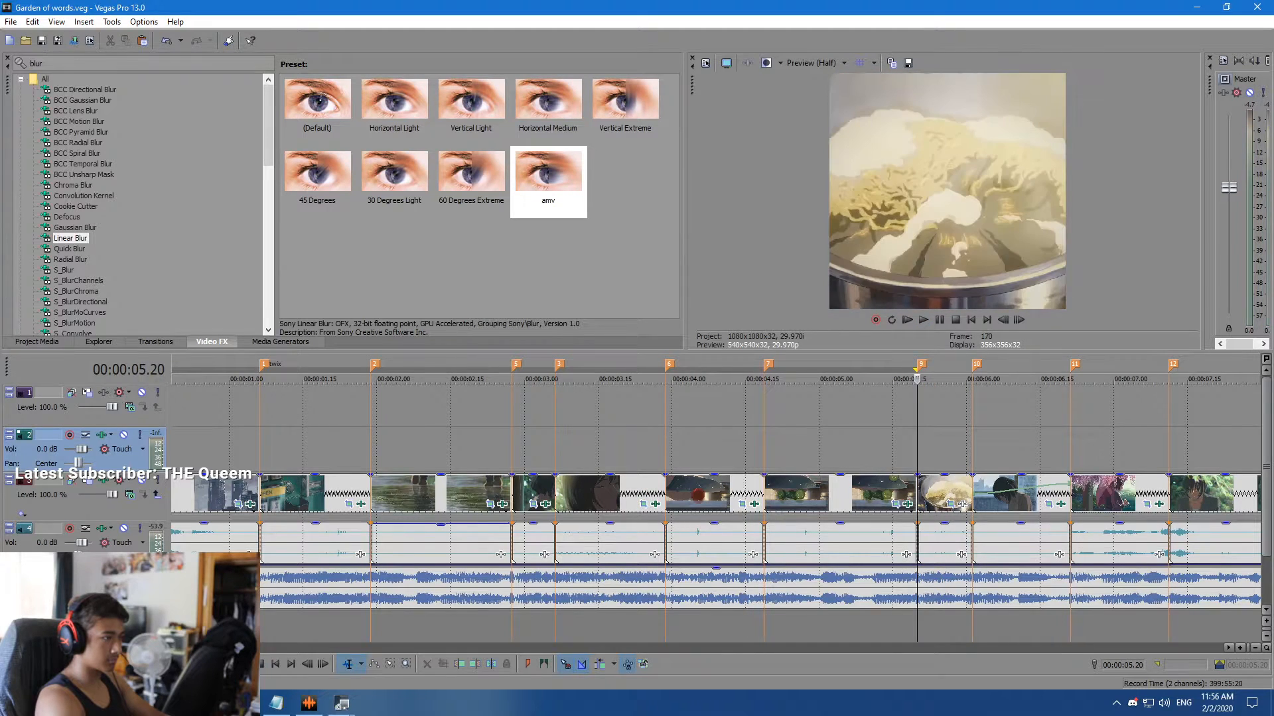
click(908, 505)
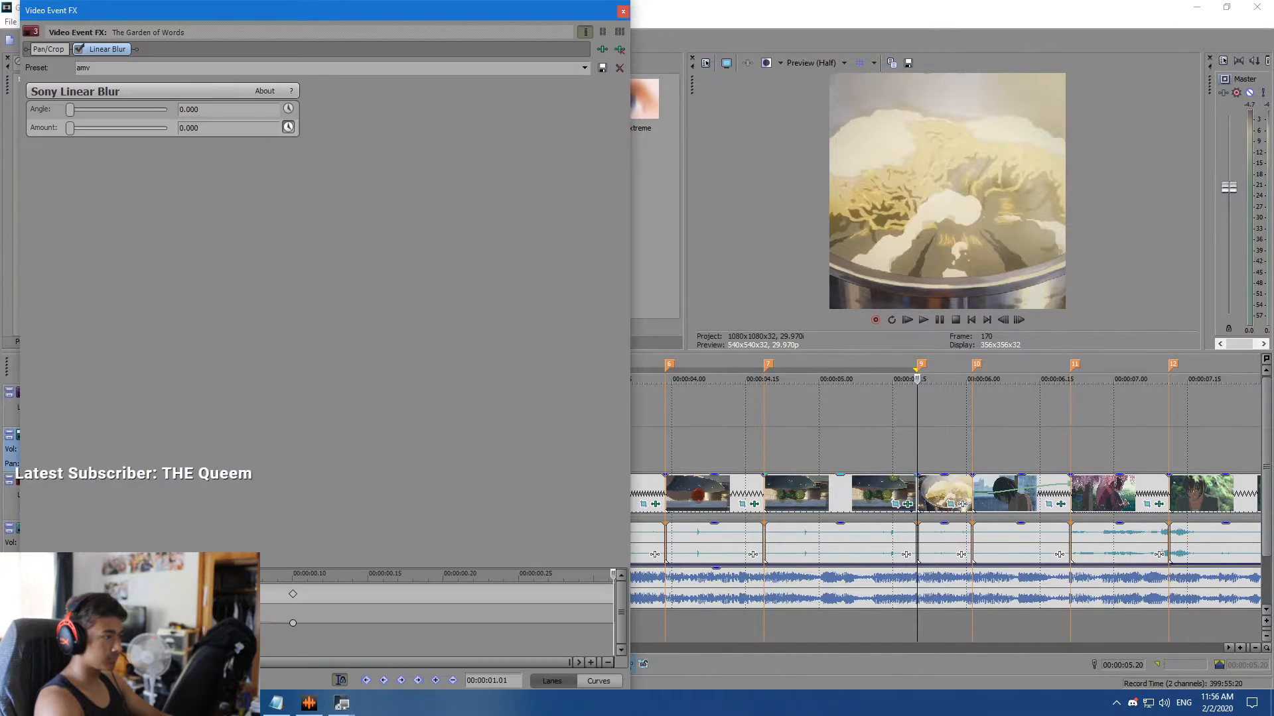
drag(610, 623, 519, 623)
click(435, 680)
click(610, 623)
drag(70, 128, 91, 128)
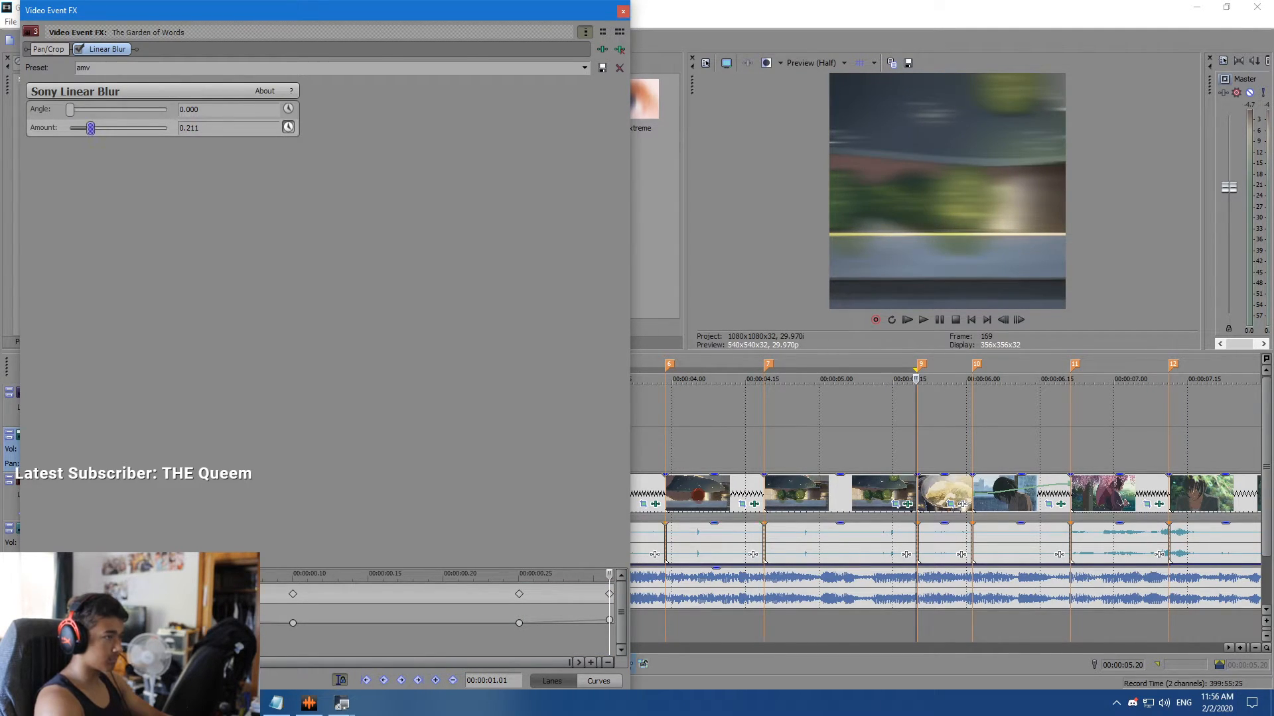
click(623, 11)
Add the amv preset of Linear Blur to the eighth clip, keyframing Amount at 0.000 at 00:00:00.06 and 0.211 at 00:00:00.11.
drag(549, 178, 944, 494)
click(288, 127)
click(144, 614)
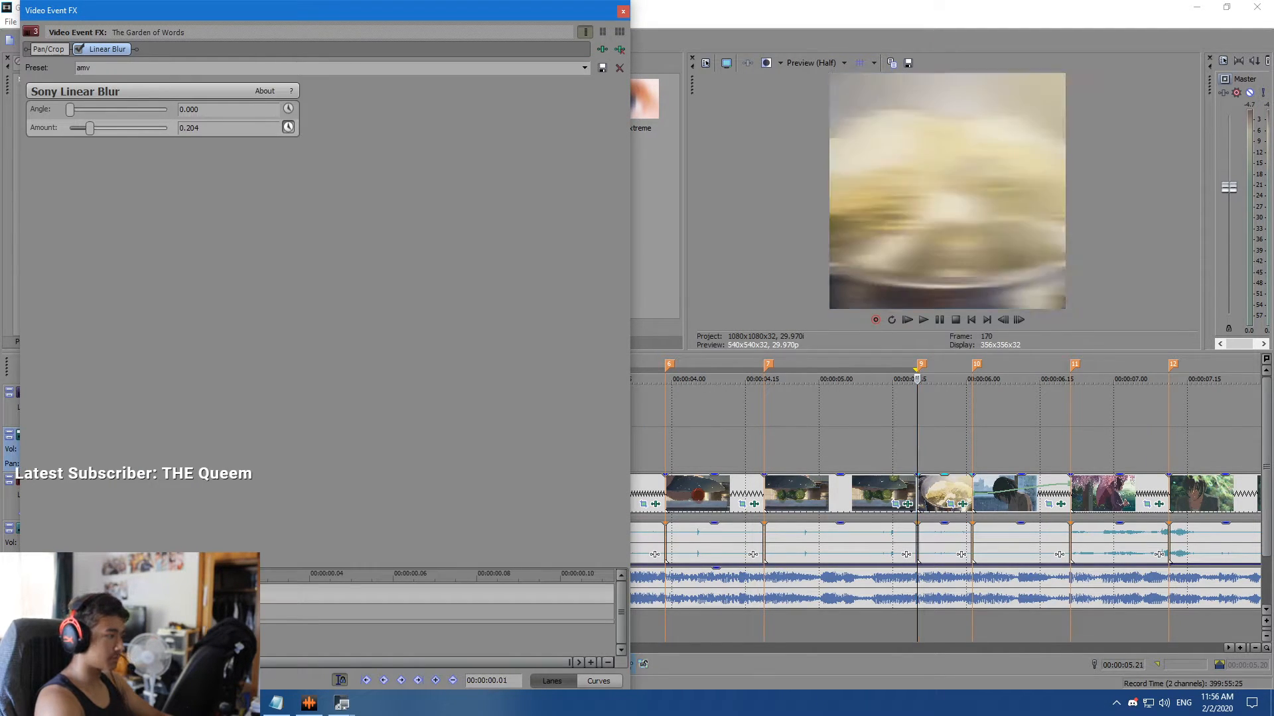
click(393, 611)
drag(89, 128, 69, 128)
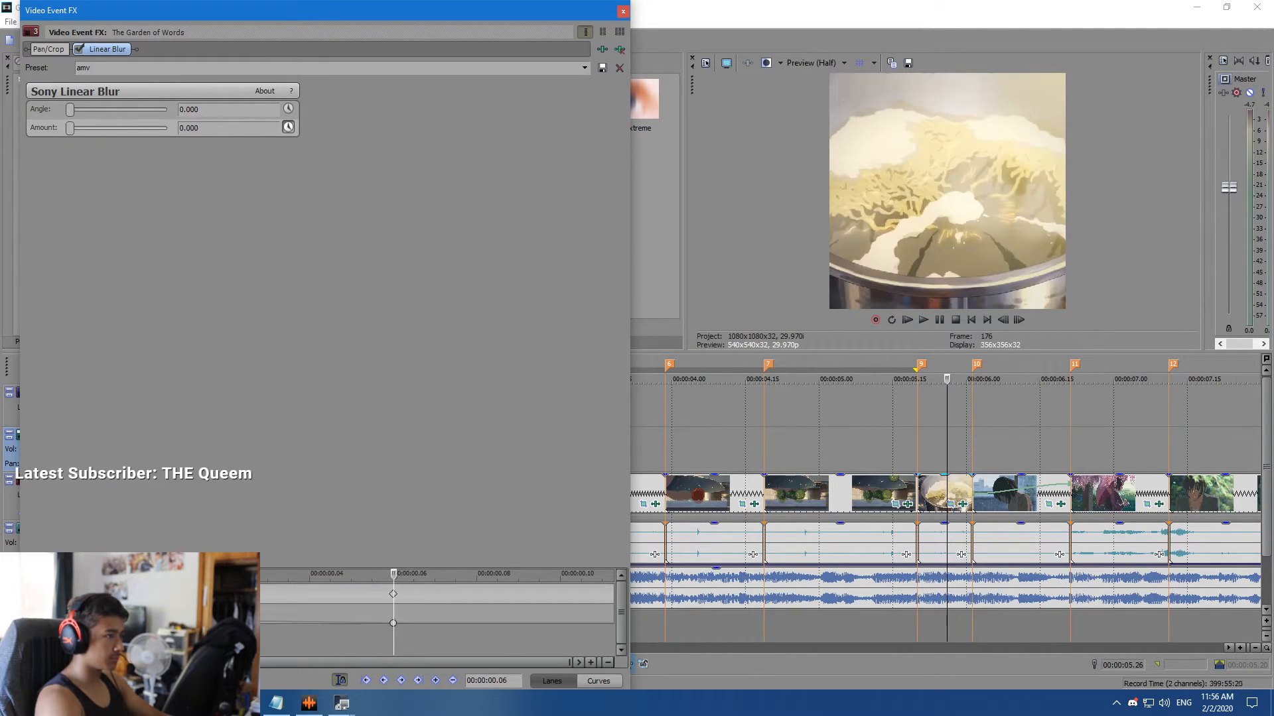
drag(393, 575, 602, 574)
drag(70, 128, 89, 128)
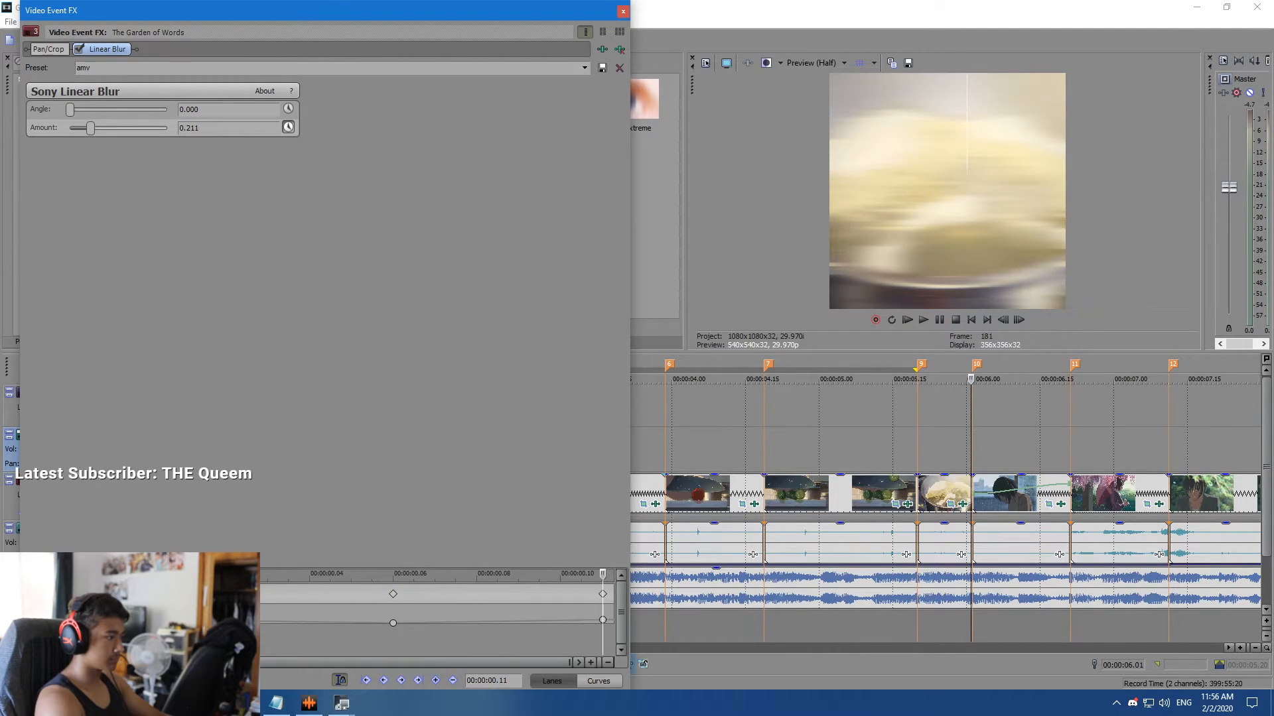
Close the effect settings and play the eighth clip from marker 9.
key(space)
key(space)
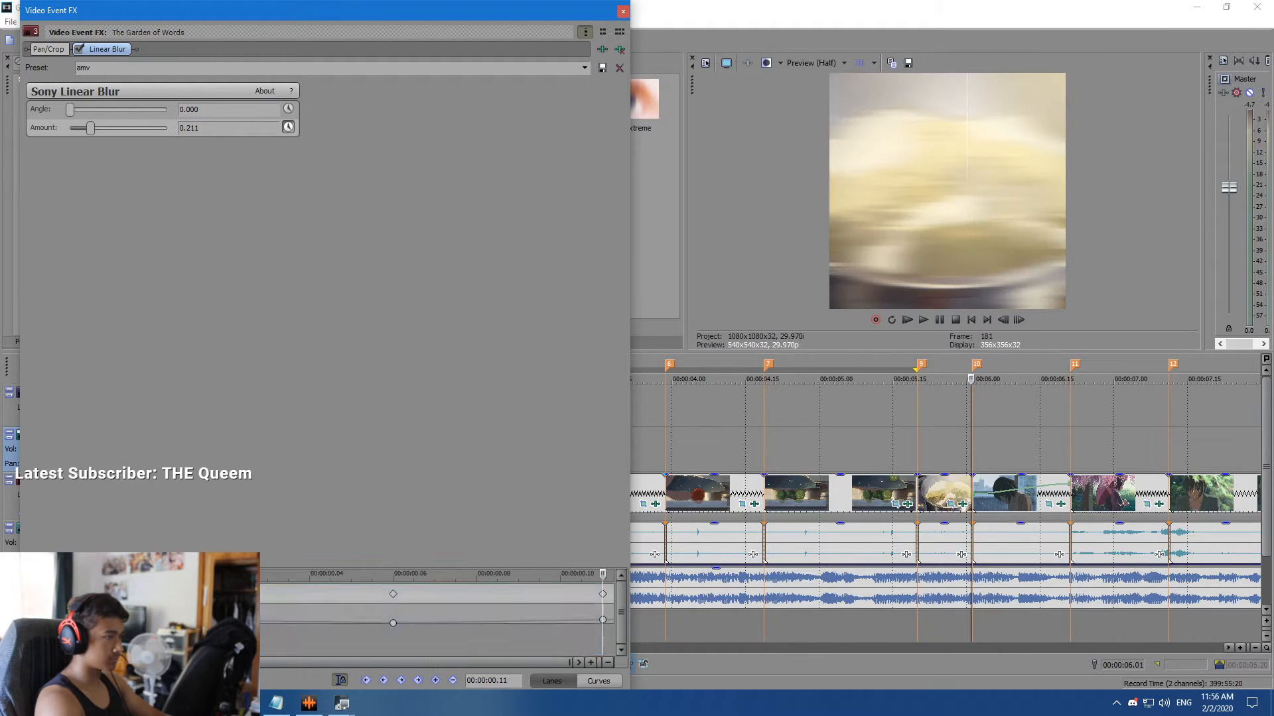
click(623, 11)
click(917, 451)
key(space)
key(space)
Add the amv preset of Linear Blur to the ninth clip and set its Amount to 0.000 at 00:00:00.10.
click(971, 452)
drag(548, 174, 1007, 493)
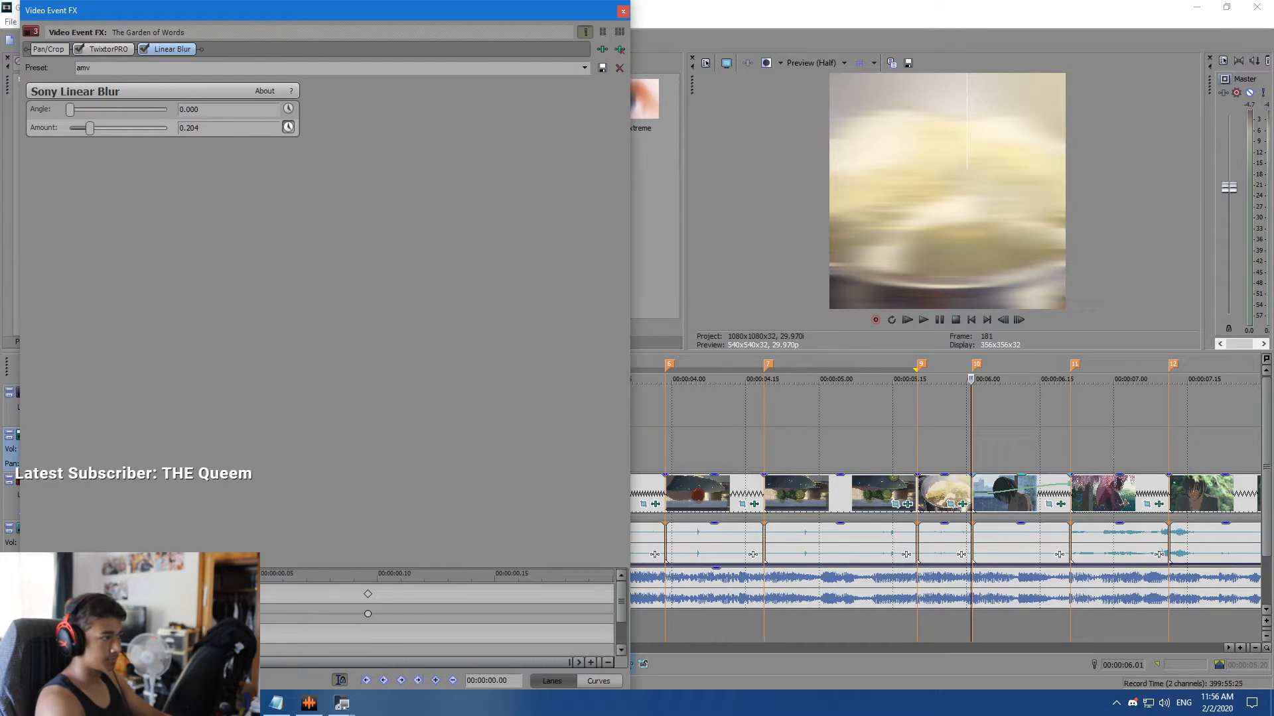
drag(166, 575, 377, 575)
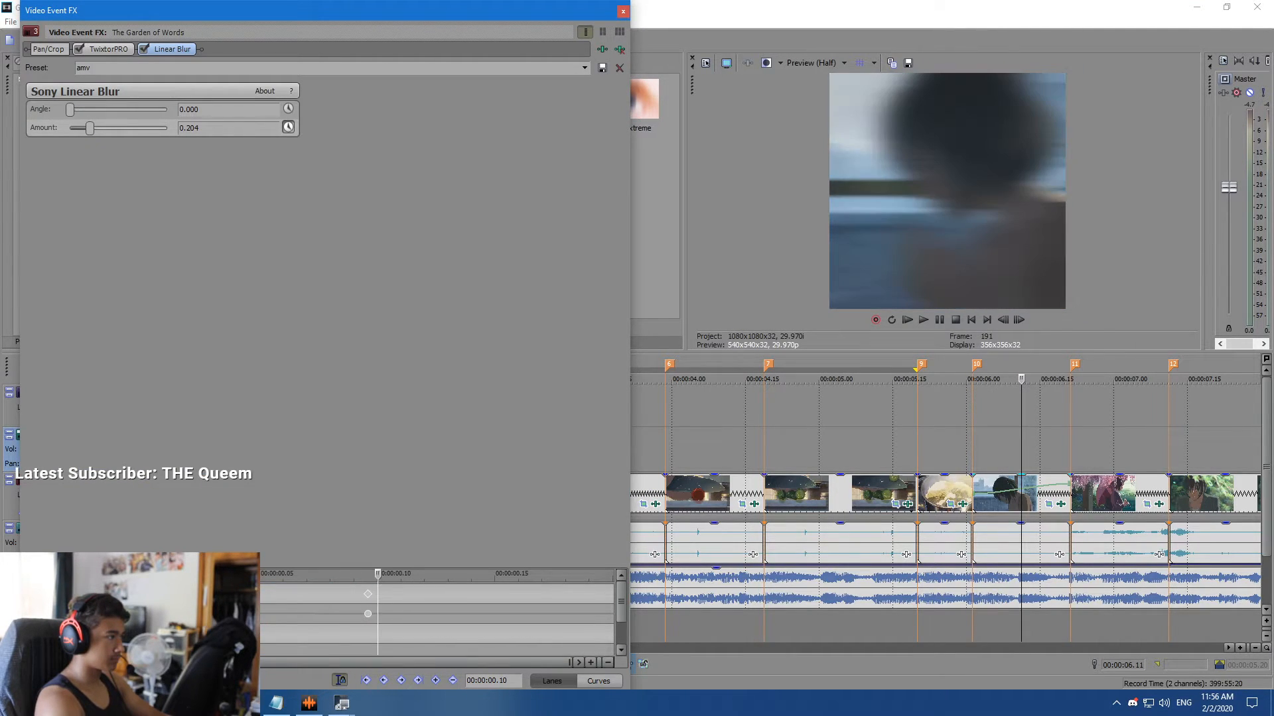
drag(89, 128, 70, 128)
scroll(144, 627, down, 1)
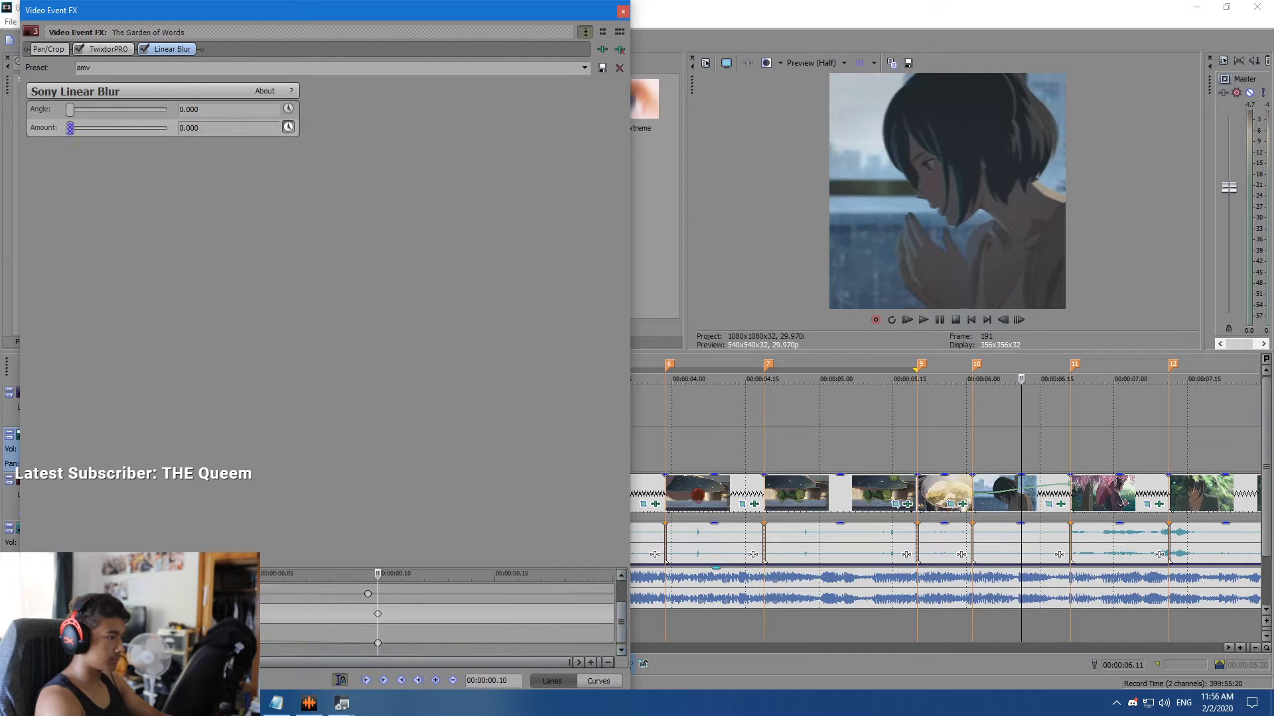
Change the interpolation type of the ninth clip's first Linear Blur keyframe and close the effect settings.
right_click(144, 639)
click(183, 549)
drag(146, 626, 542, 626)
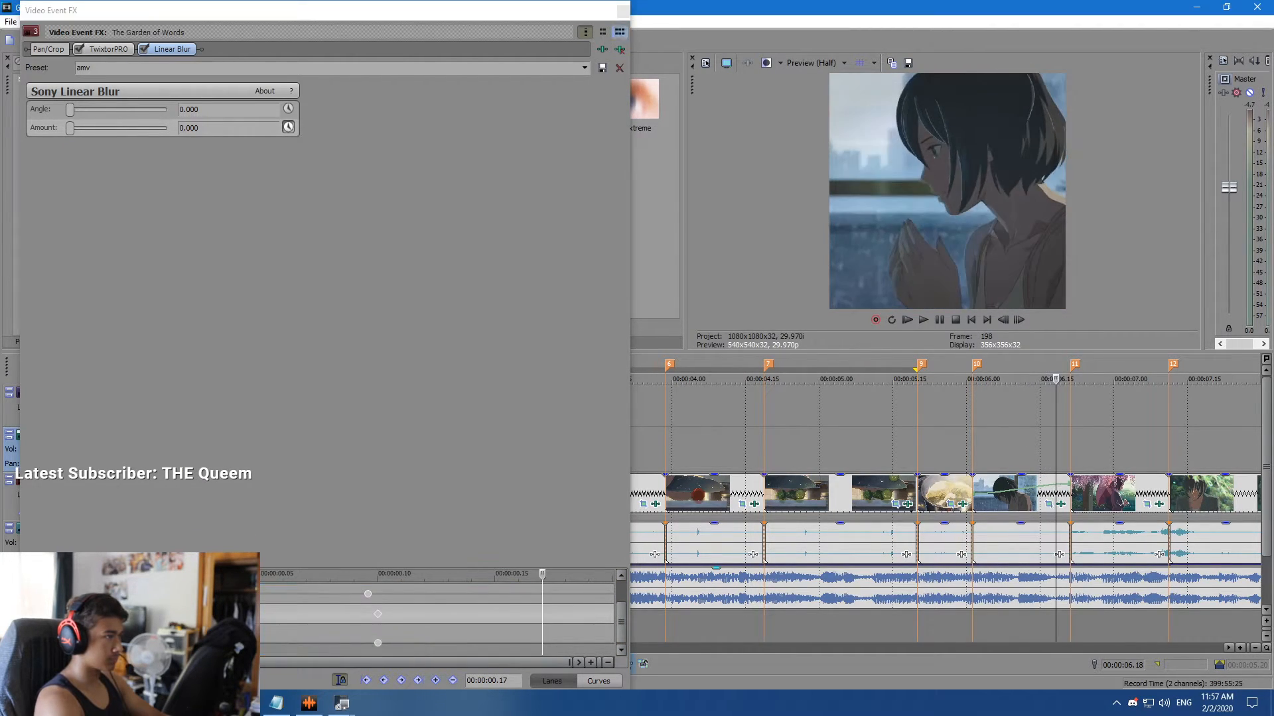
click(623, 11)
Search the video effects for "shake" and add the amv preset of S_BlurMoCurves to the ninth clip.
click(86, 64)
key(BackSpace)
key(BackSpace)
key(BackSpace)
key(BackSpace)
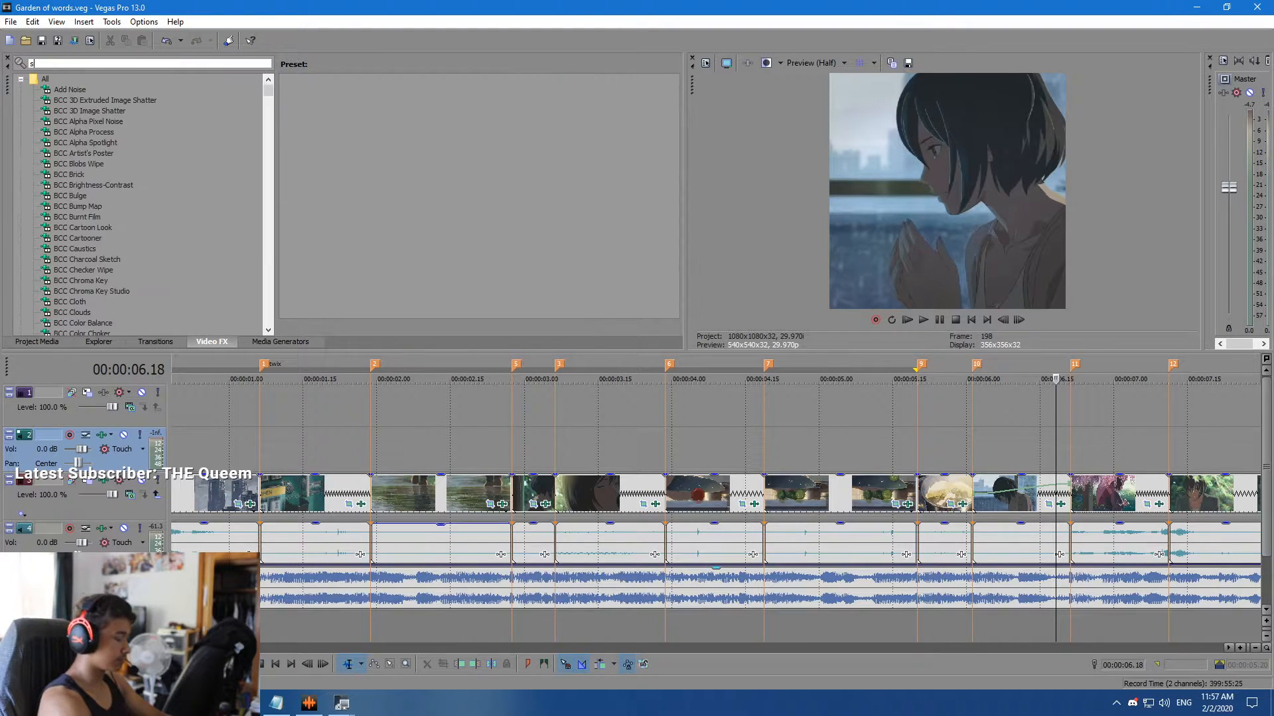
text(shake)
click(80, 90)
drag(395, 99, 1015, 495)
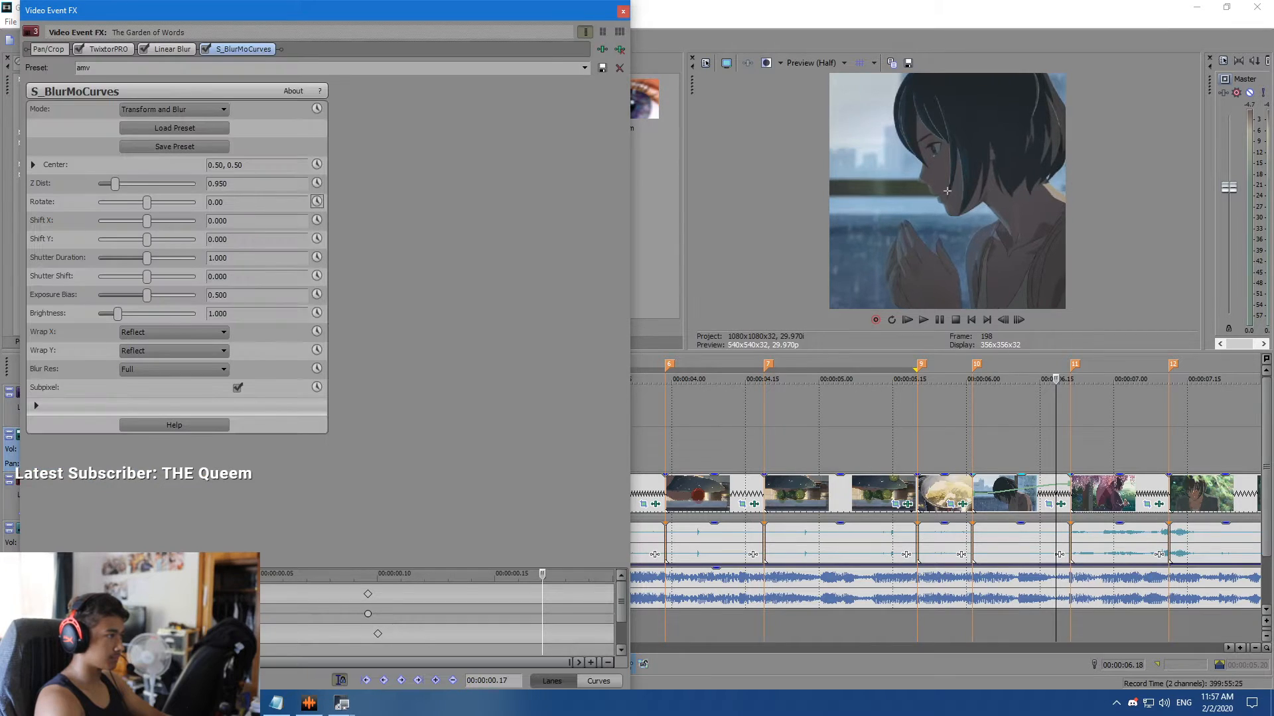
Keyframe the ninth clip's Z Dist at 1.000 at 00:00:00.15 and 0.300 at 00:00:00.20.
key(Left)
key(Left)
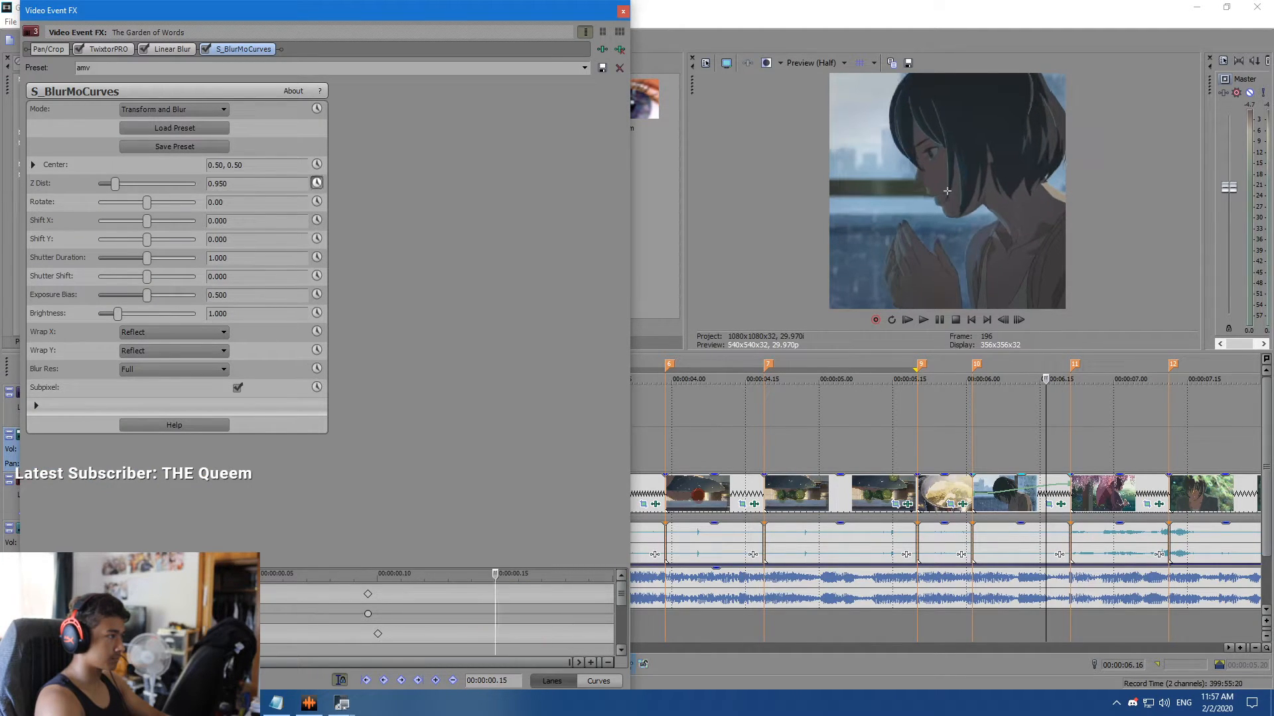
double_click(115, 185)
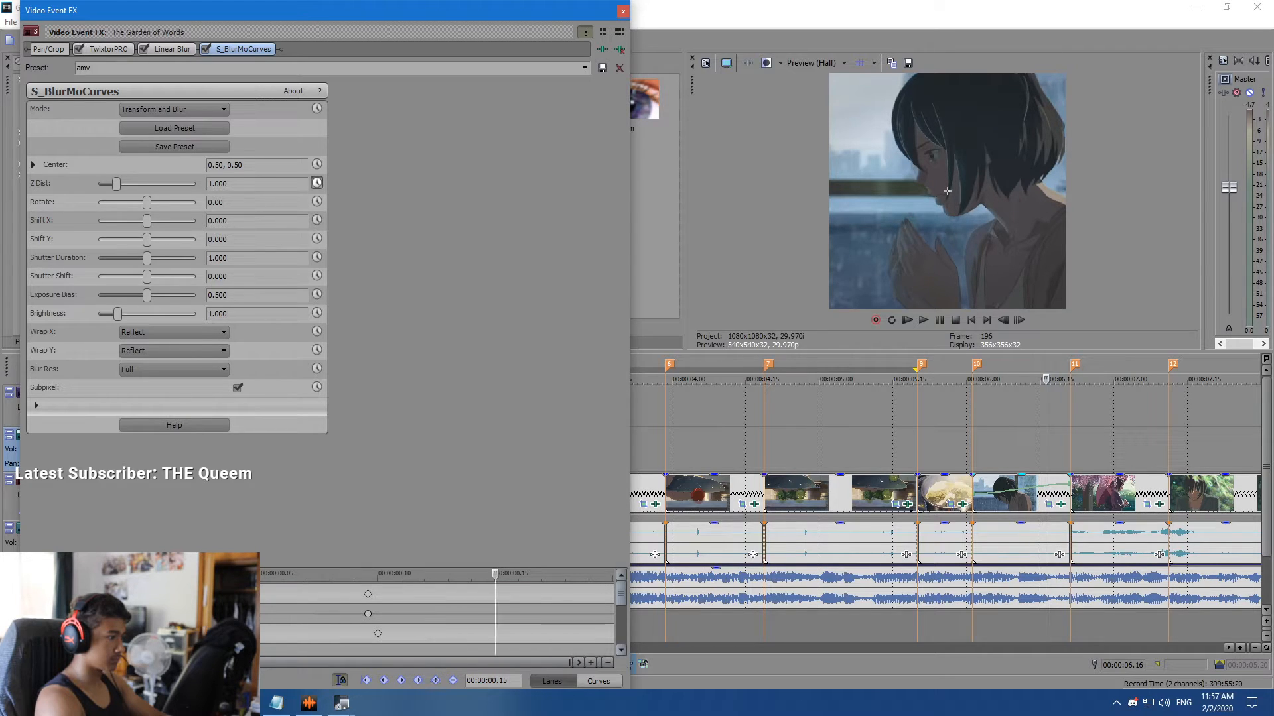
scroll(438, 618, down, 2)
drag(495, 574, 613, 575)
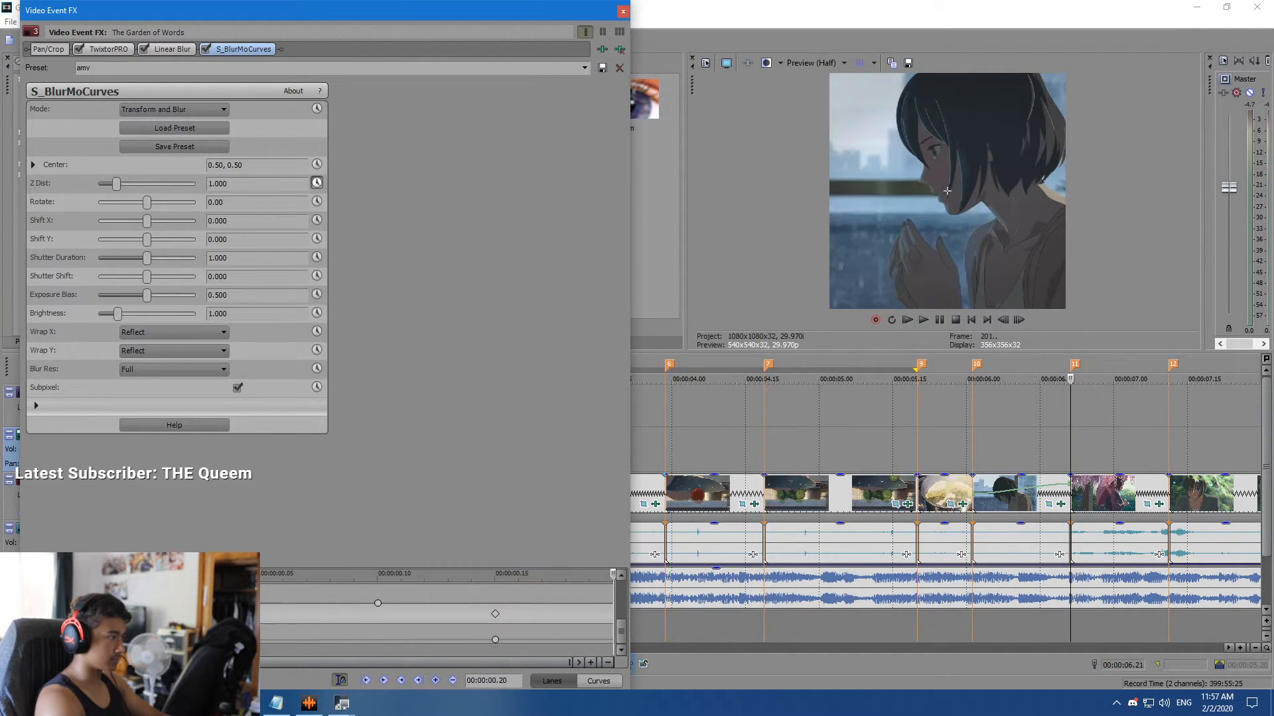
drag(228, 184, 207, 184)
key(BackSpace)
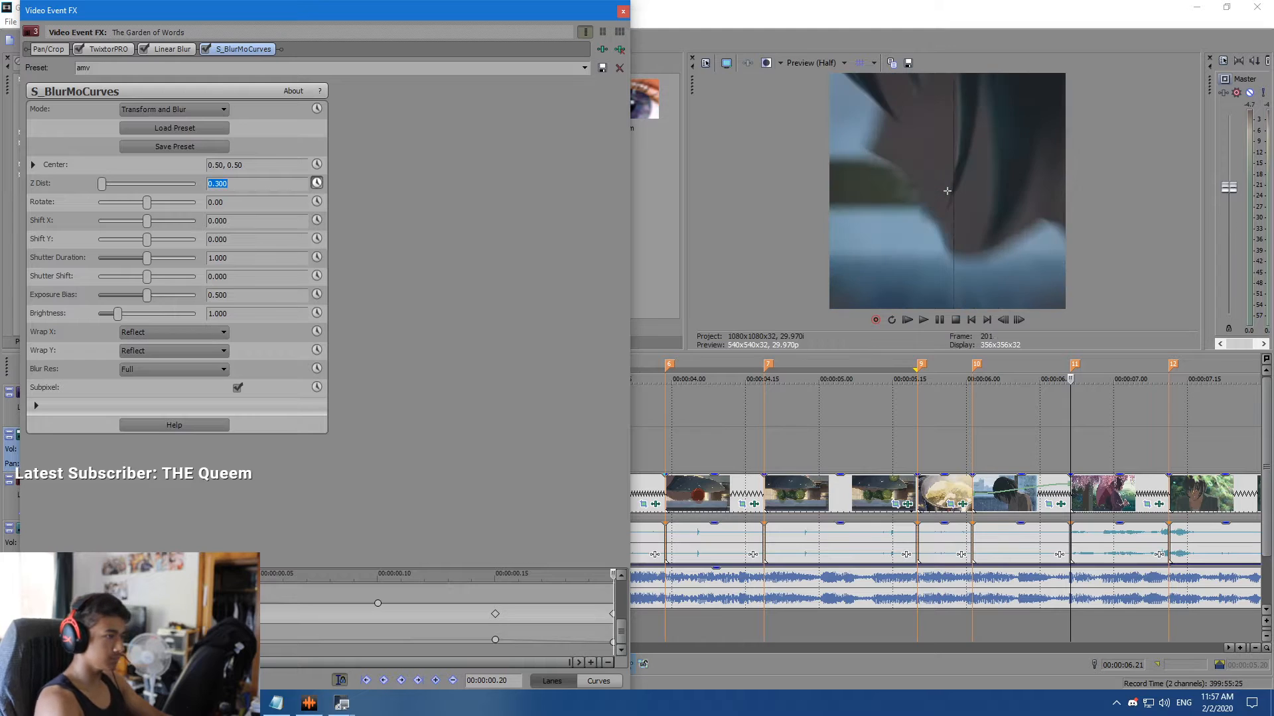
Change the interpolation type of the ninth clip's Z Dist keyframe at 00:00:00.15 and close the effect settings.
right_click(495, 639)
click(534, 564)
drag(495, 574, 613, 575)
click(622, 11)
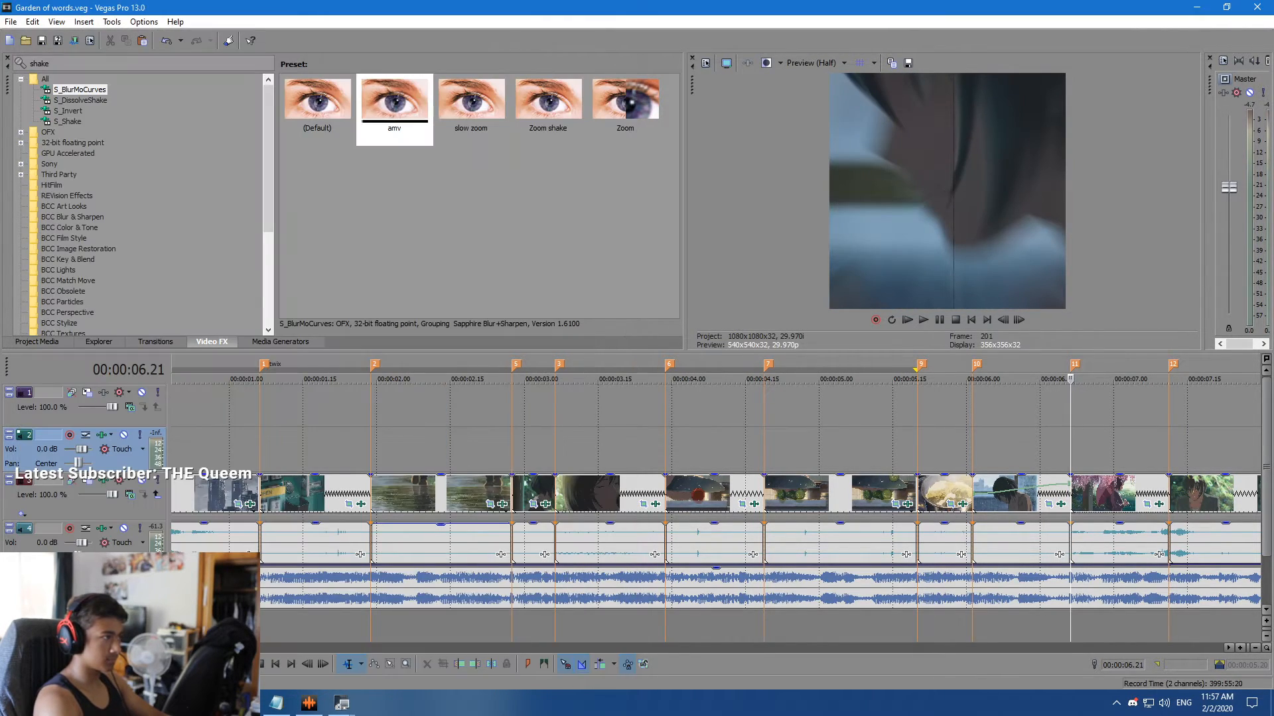
Add the amv preset of S_BlurMoCurves to the tenth clip, animate Z Dist and set it to 1.000.
drag(394, 101, 1104, 494)
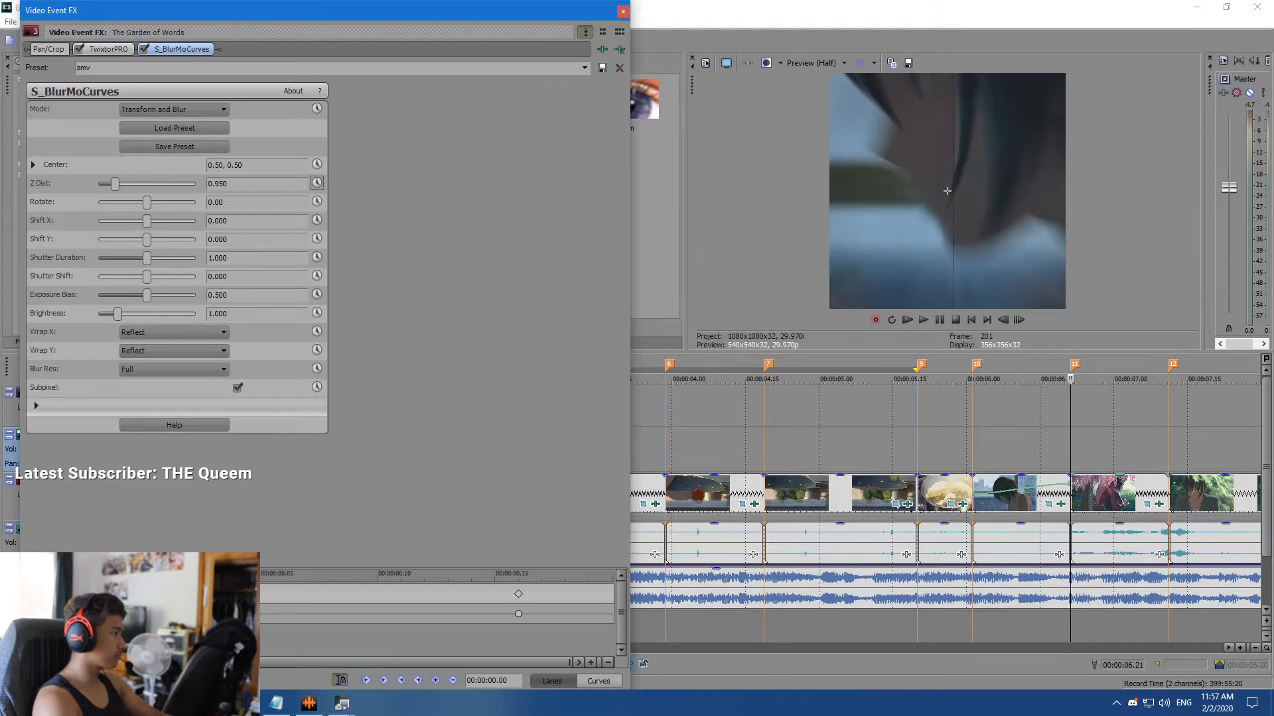
click(317, 183)
drag(115, 183, 116, 184)
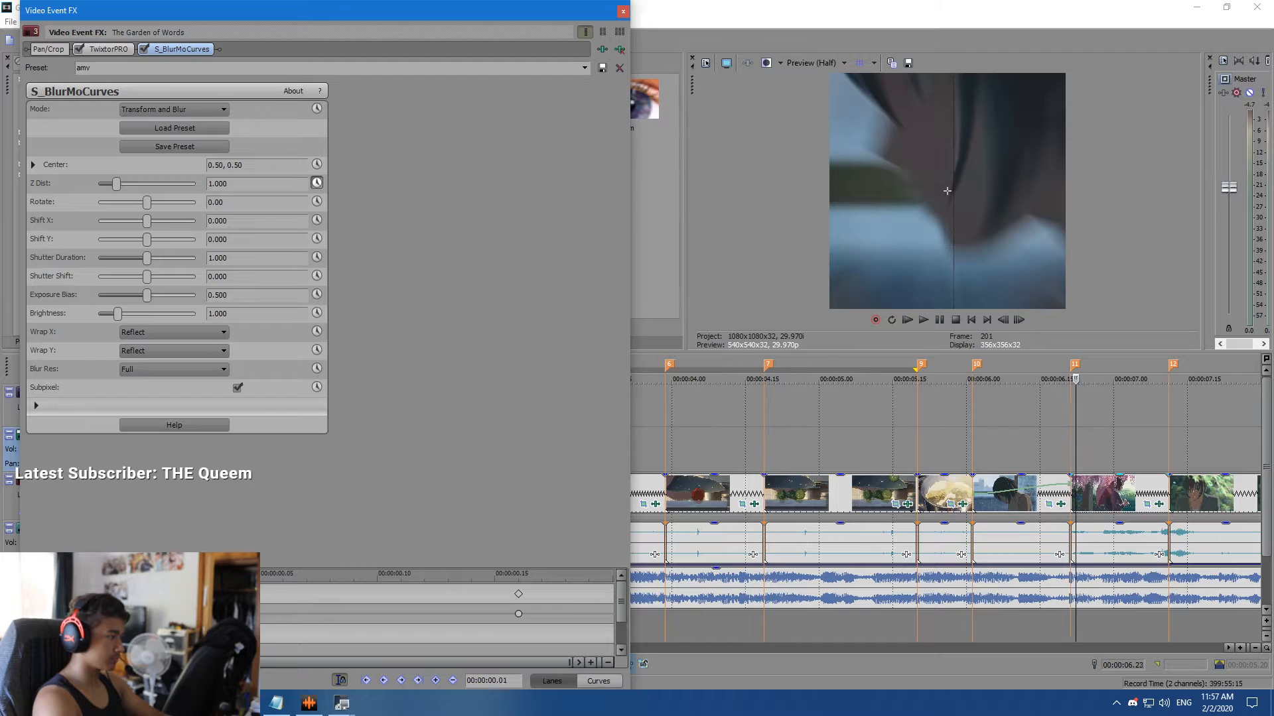
Keyframe the tenth clip's Z Dist at 0.85 at 00:00:00.05.
click(261, 575)
double_click(218, 184)
text(.)
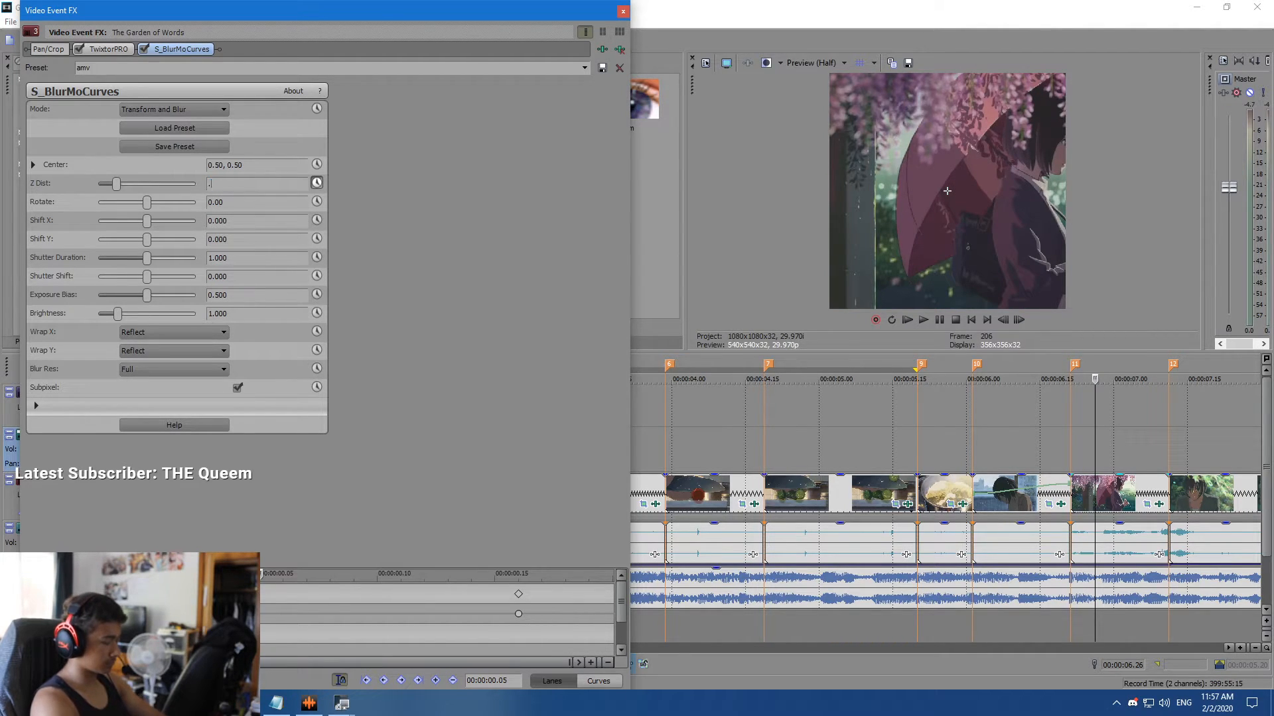
text(8)
key(Return)
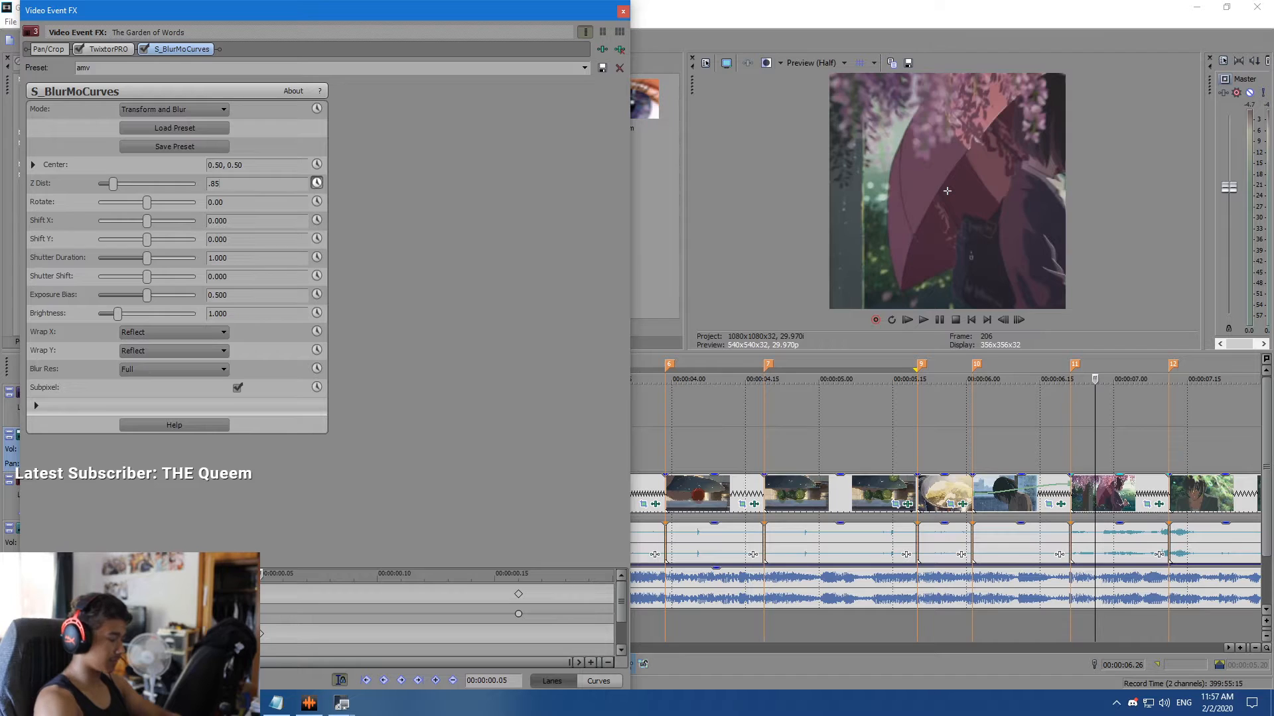
Keyframe Z Dist at 0.850 at 00:00:00.15 and 1.5 at 00:00:00.20, and change the interpolation type of the 00:00:00.15 keyframe.
drag(228, 624, 613, 623)
click(435, 680)
double_click(218, 184)
text(1.5)
key(Return)
drag(621, 609, 621, 631)
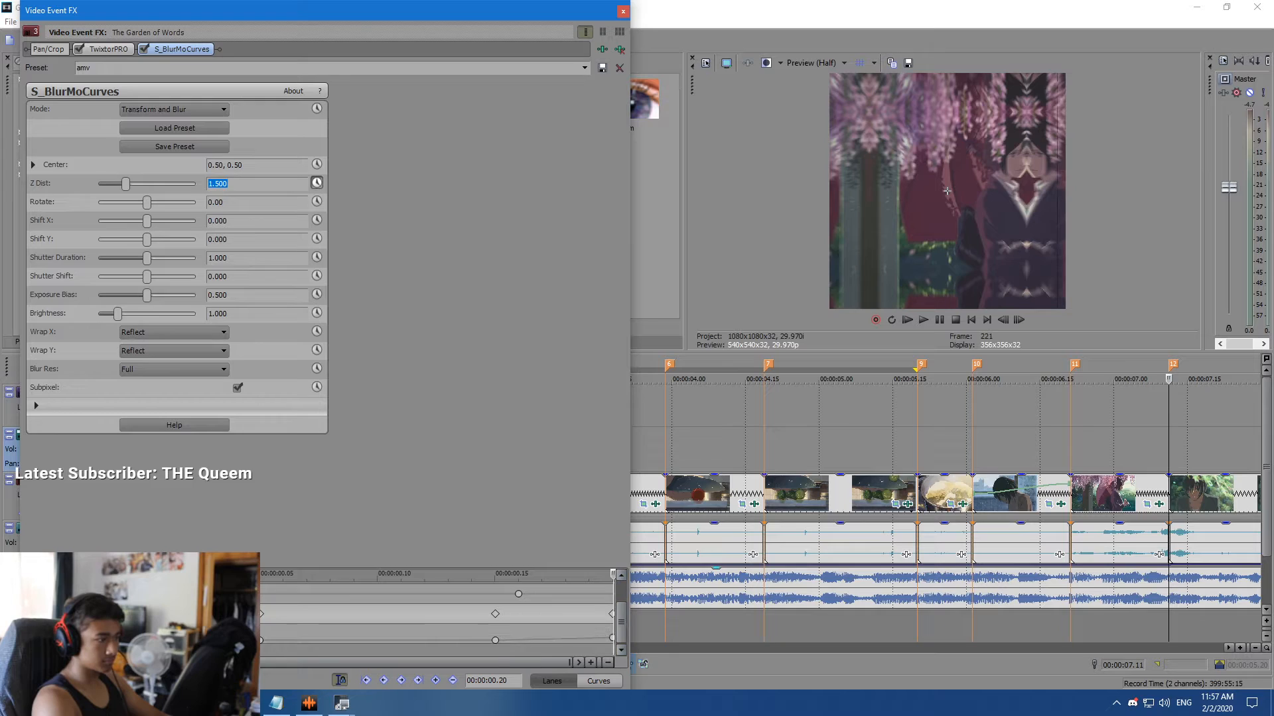
right_click(495, 640)
click(524, 564)
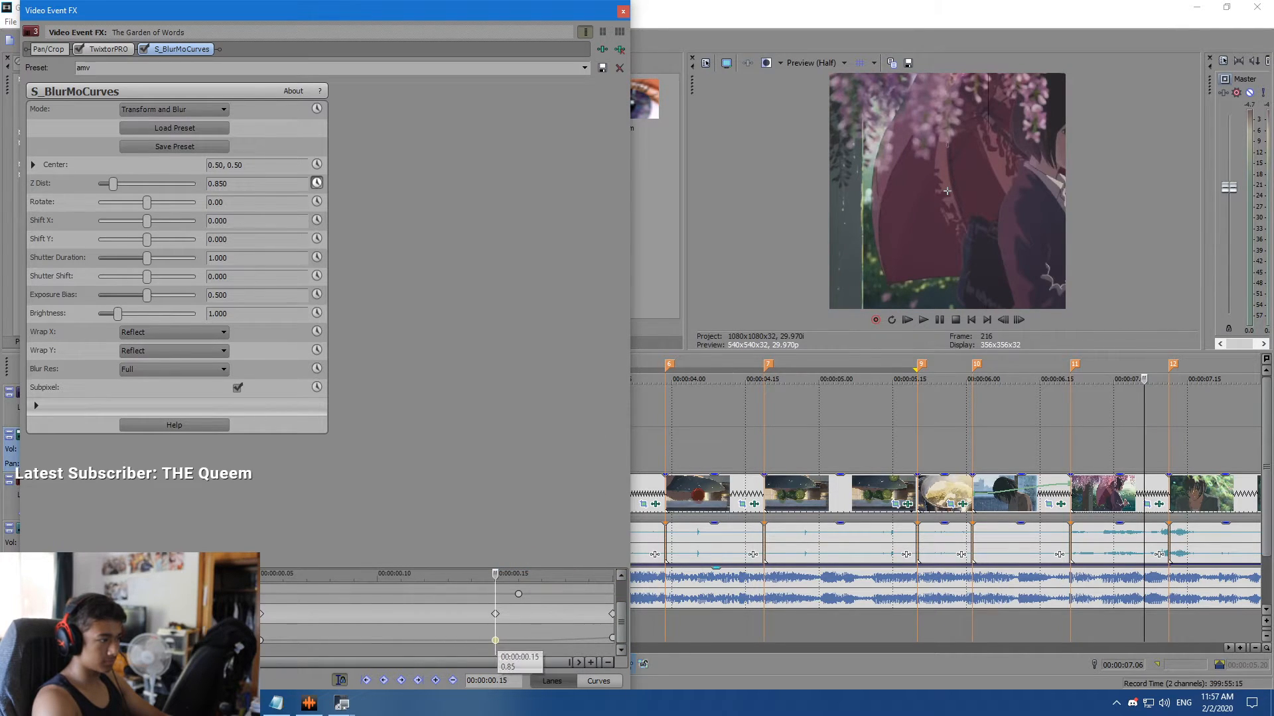
Animate the tenth clip's Rotate with keyframes of 0.00 at 00:00:00.15 and -90 at 00:00:00.20.
click(316, 201)
click(435, 680)
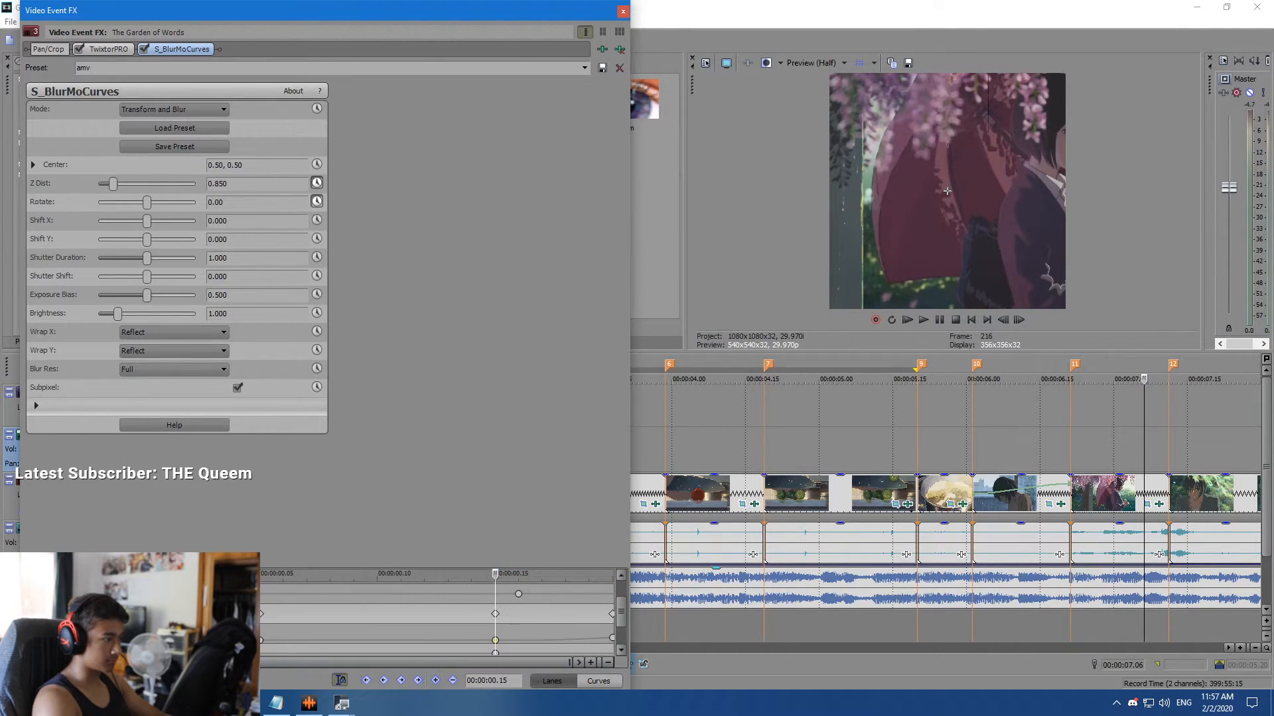
drag(495, 575, 612, 575)
click(219, 202)
text(-90)
key(Return)
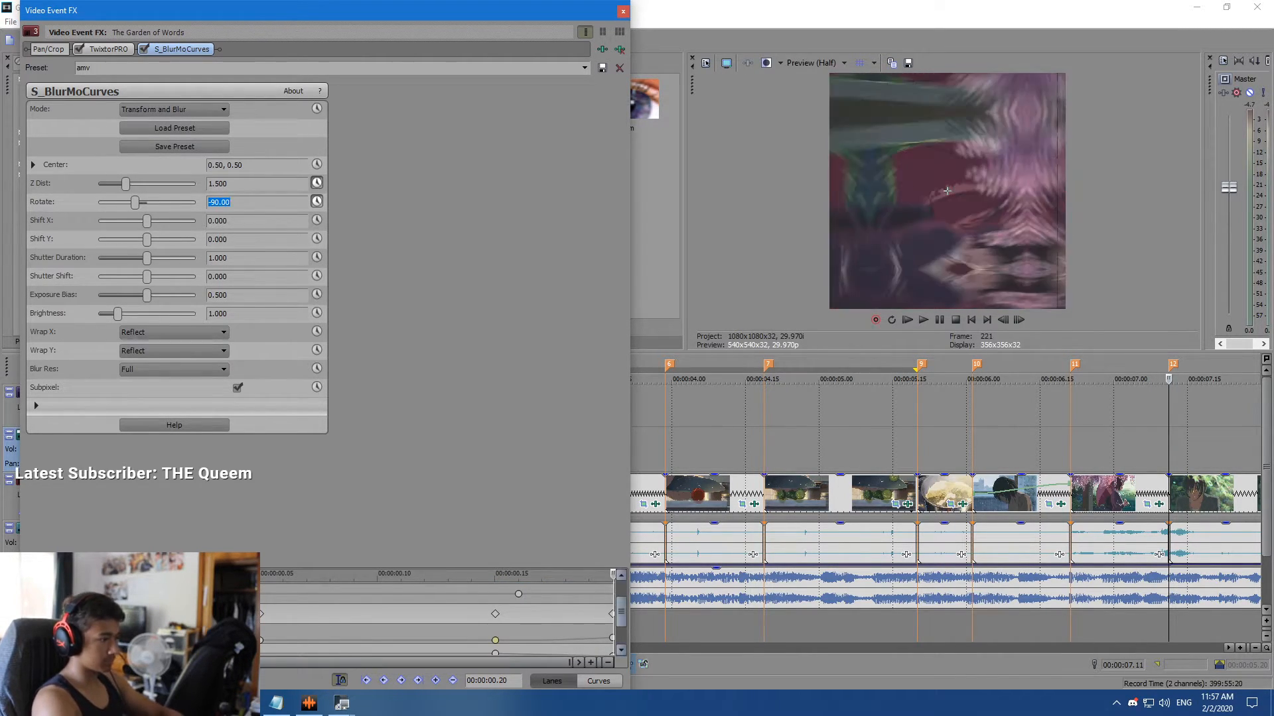
Change the interpolation type of the tenth clip's Rotate keyframe at 00:00:00.15 and close the effect settings.
mouse_move(613, 603)
mouse_down()
mouse_move(494, 600)
mouse_move(614, 592)
mouse_up()
right_click(496, 634)
click(534, 561)
click(623, 11)
Add the amv preset of S_BlurMoCurves to the eleventh clip and animate its starting Rotate at 90 and Z Dist at 1.000.
scroll(654, 440, right, 5)
mouse_move(381, 101)
mouse_down()
mouse_move(763, 358)
mouse_move(918, 494)
mouse_up()
text(90)
key(Return)
click(317, 183)
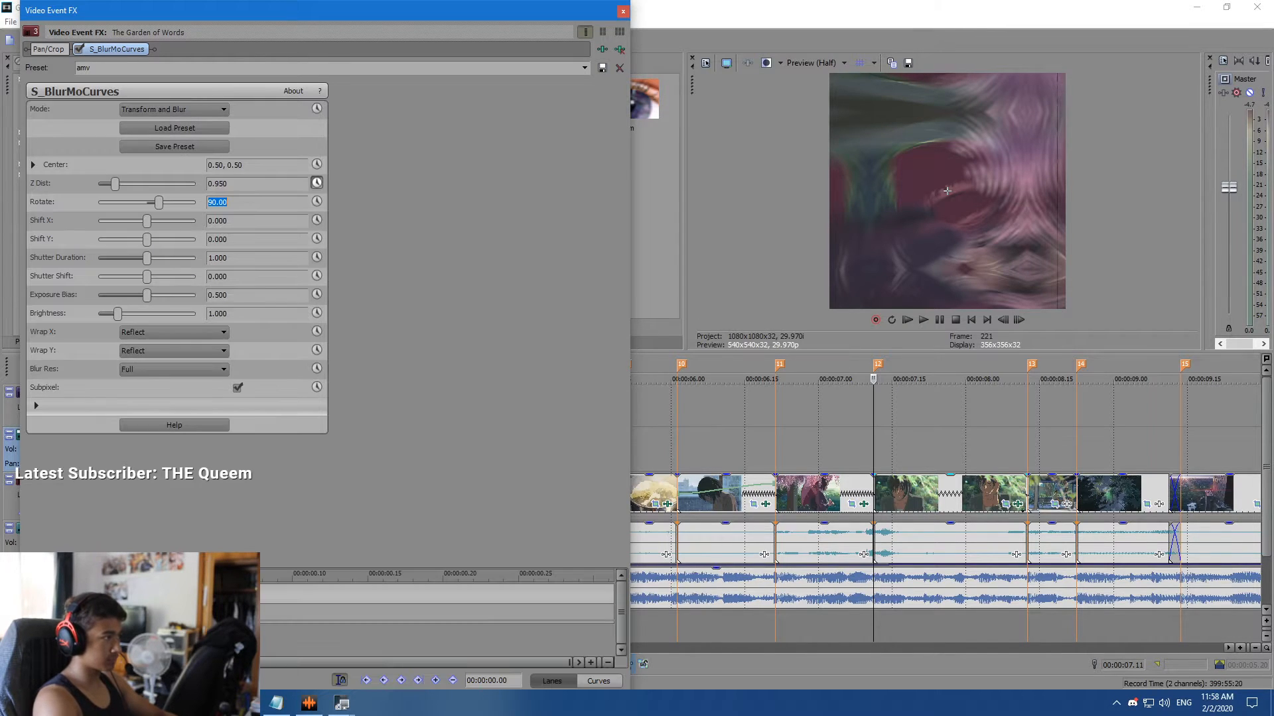
click(318, 202)
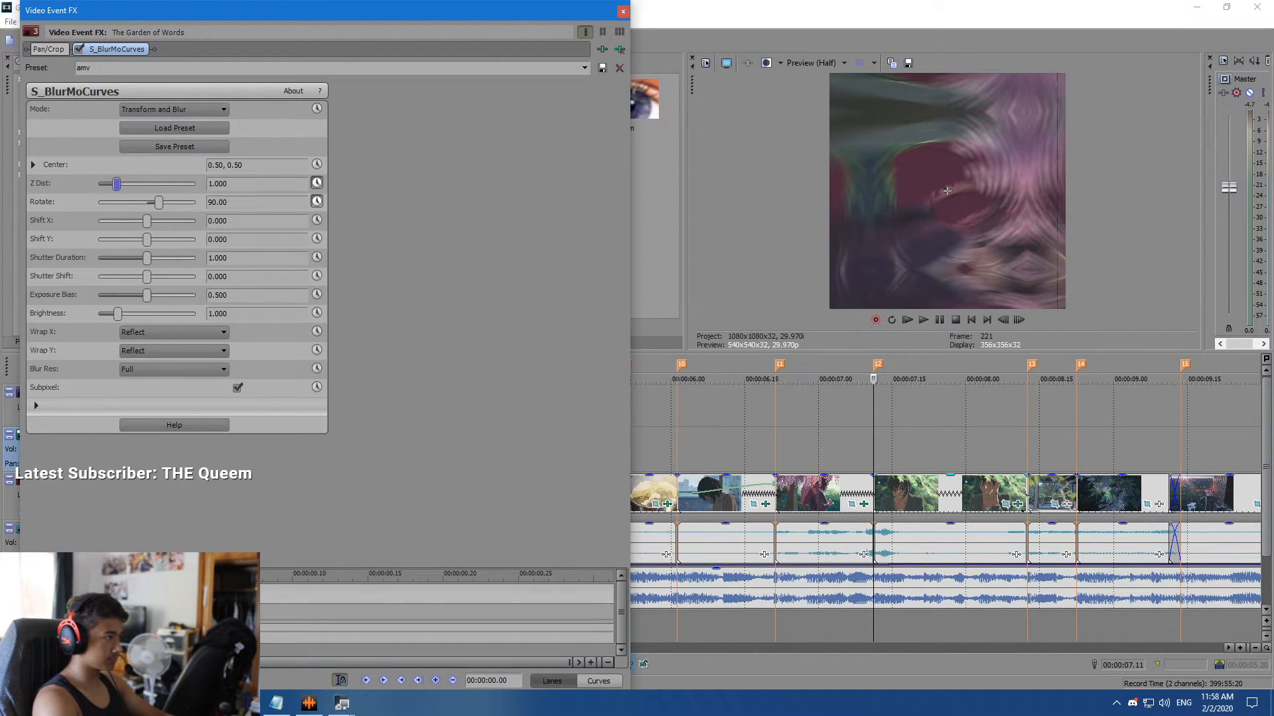
Keyframe the eleventh clip's Rotate at 0.00 and Z Dist at 0.95 at 00:00:00.10.
drag(263, 573, 292, 574)
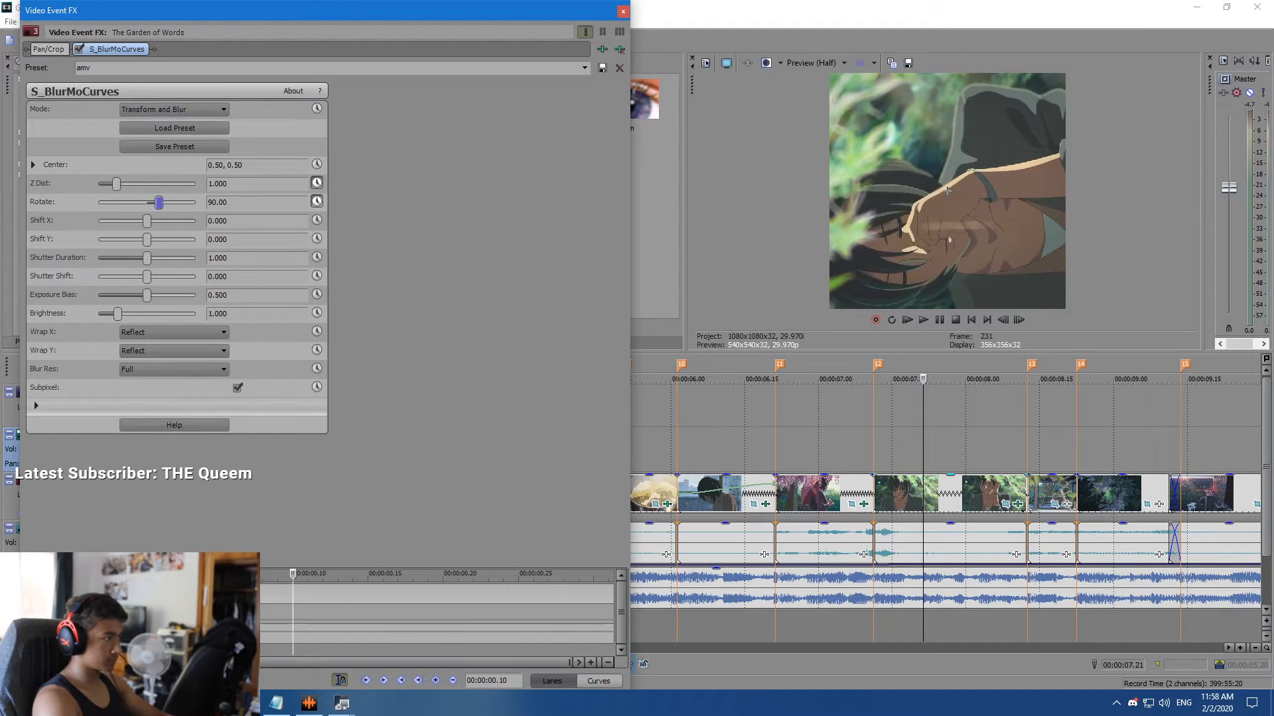
double_click(159, 203)
double_click(218, 183)
text(.95)
key(Return)
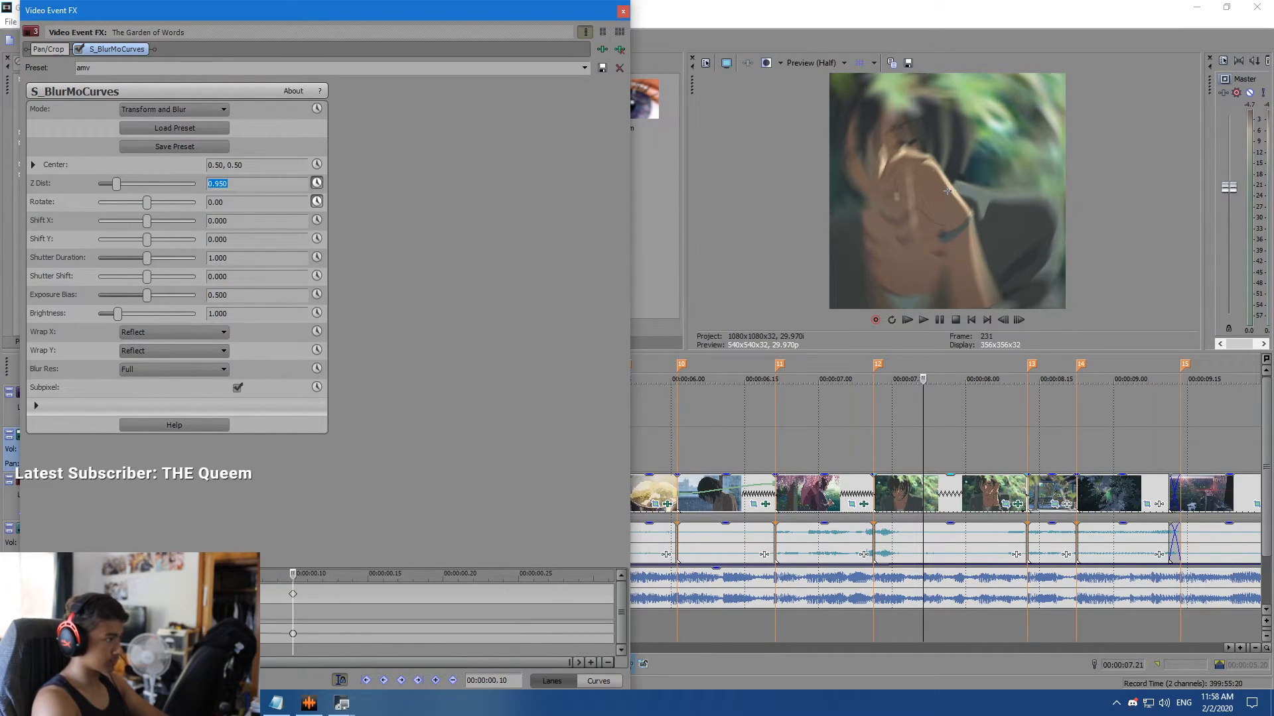
Change the interpolation type of the eleventh clip's starting S_BlurMoCurves keyframes and close the effect settings.
drag(293, 607, 338, 607)
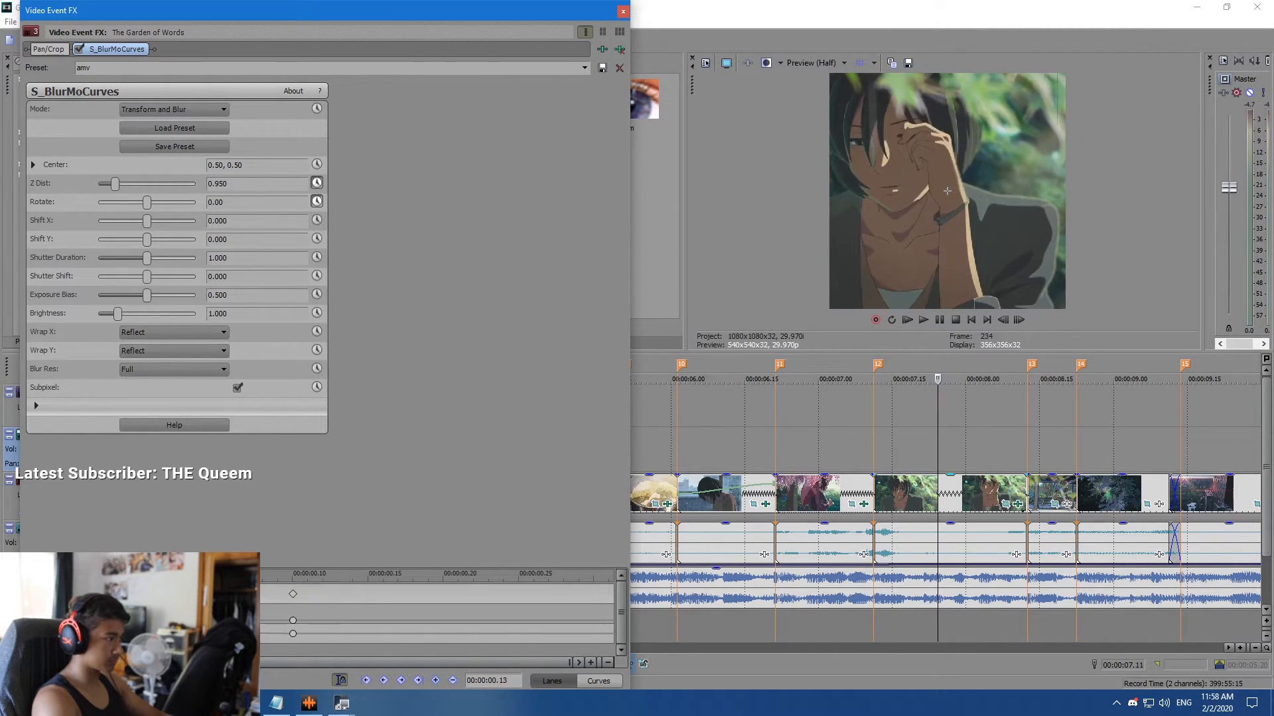
right_click(144, 594)
click(187, 557)
drag(143, 607, 352, 606)
right_click(144, 595)
click(187, 532)
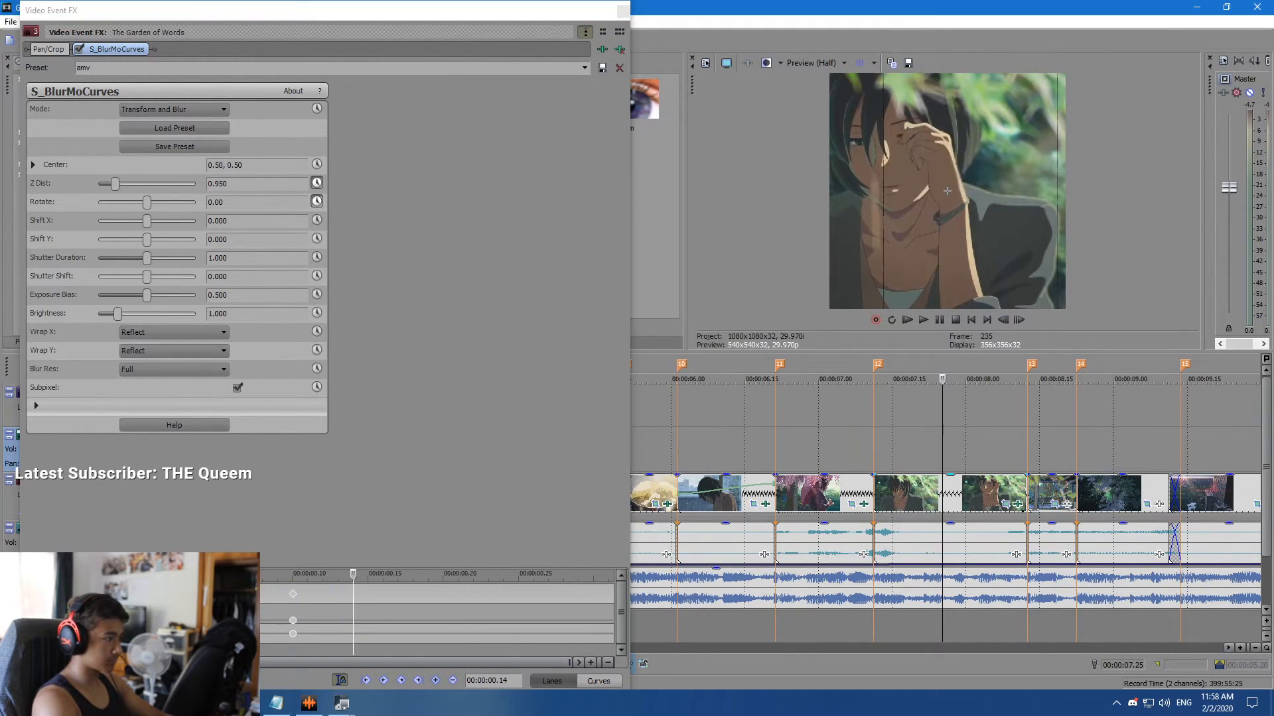
click(1132, 703)
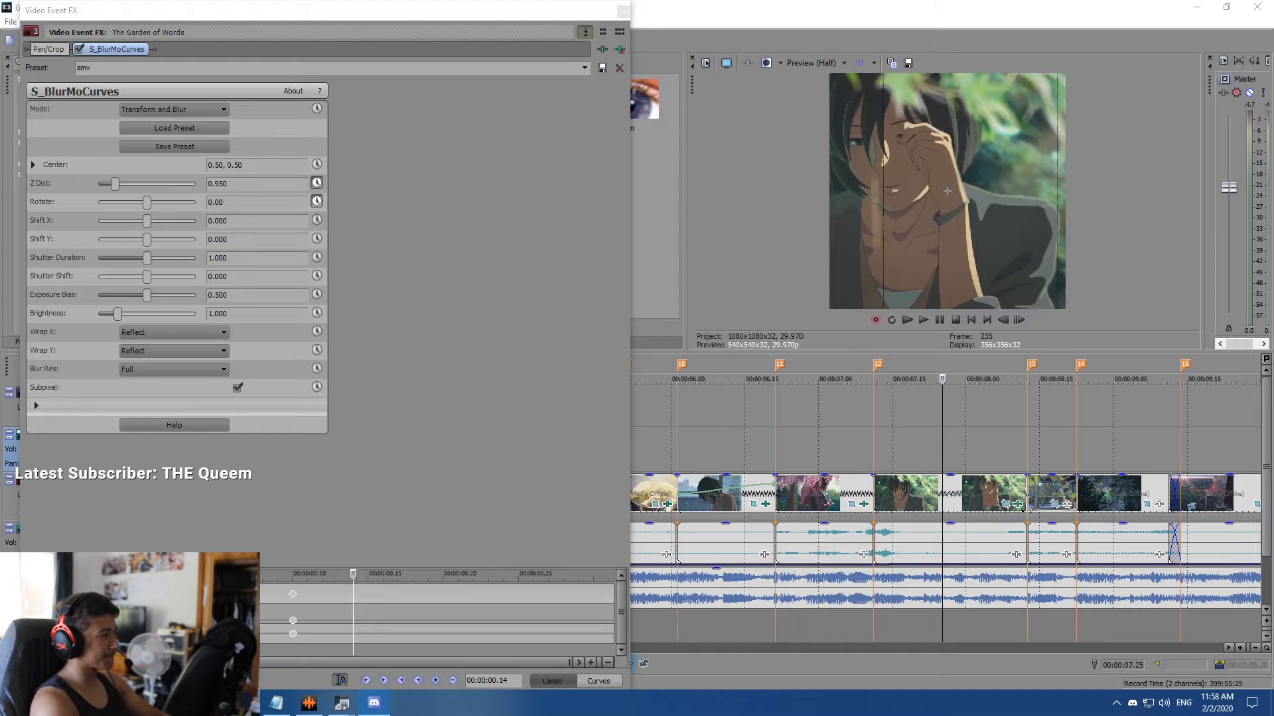
click(622, 11)
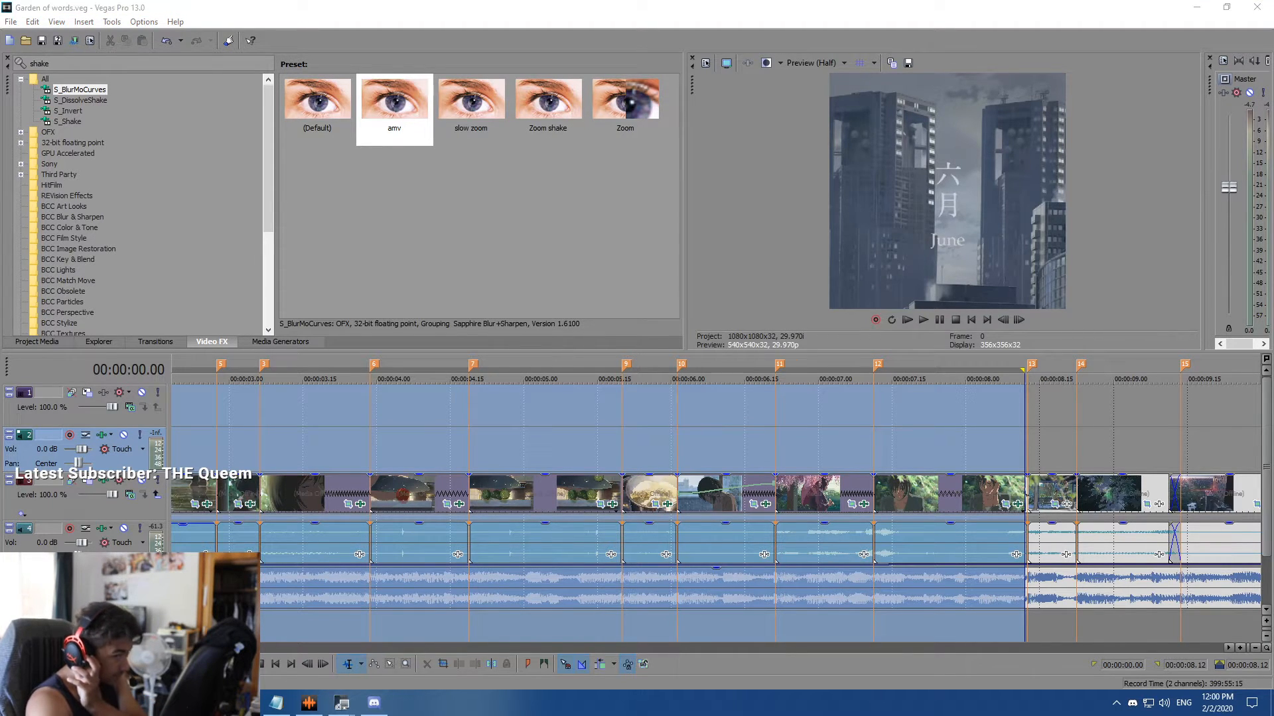
Play back the edited sequence to review the existing clips and transitions up to the umbrella clip before marker 12.
key(space)
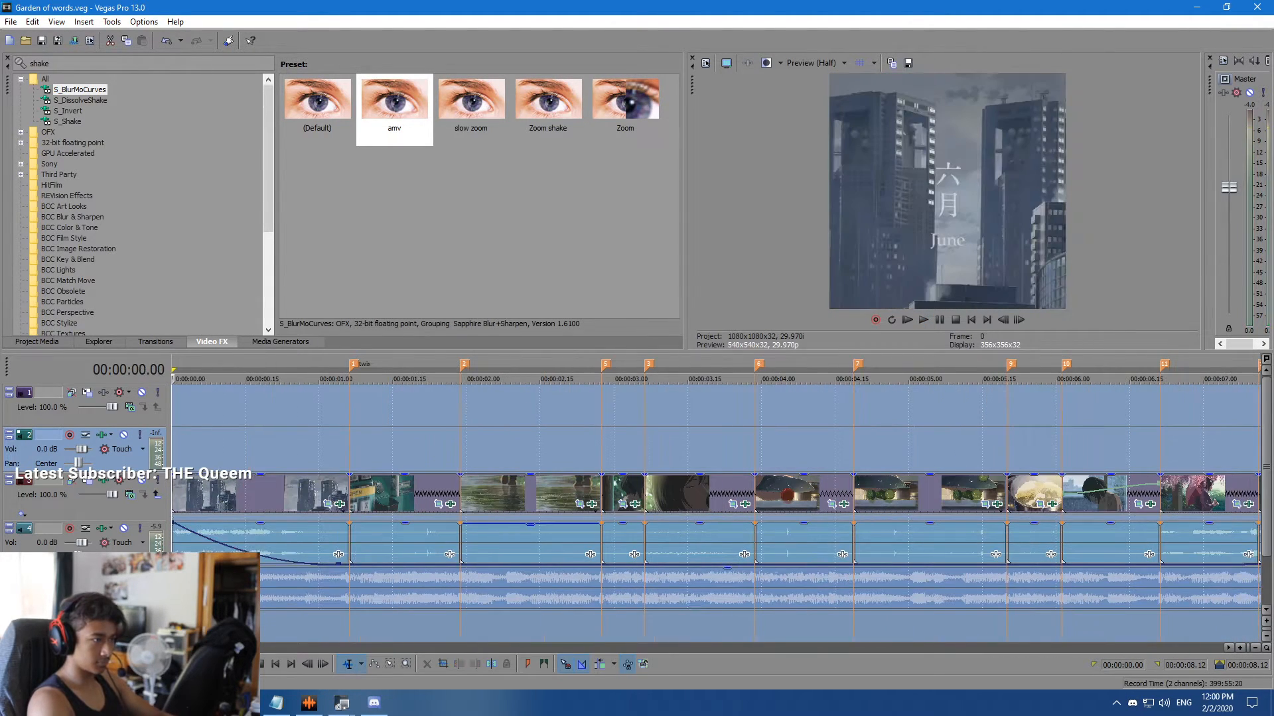
scroll(766, 451, down, 2)
click(766, 451)
scroll(766, 451, up, 2)
key(space)
key(space)
click(560, 451)
key(space)
key(space)
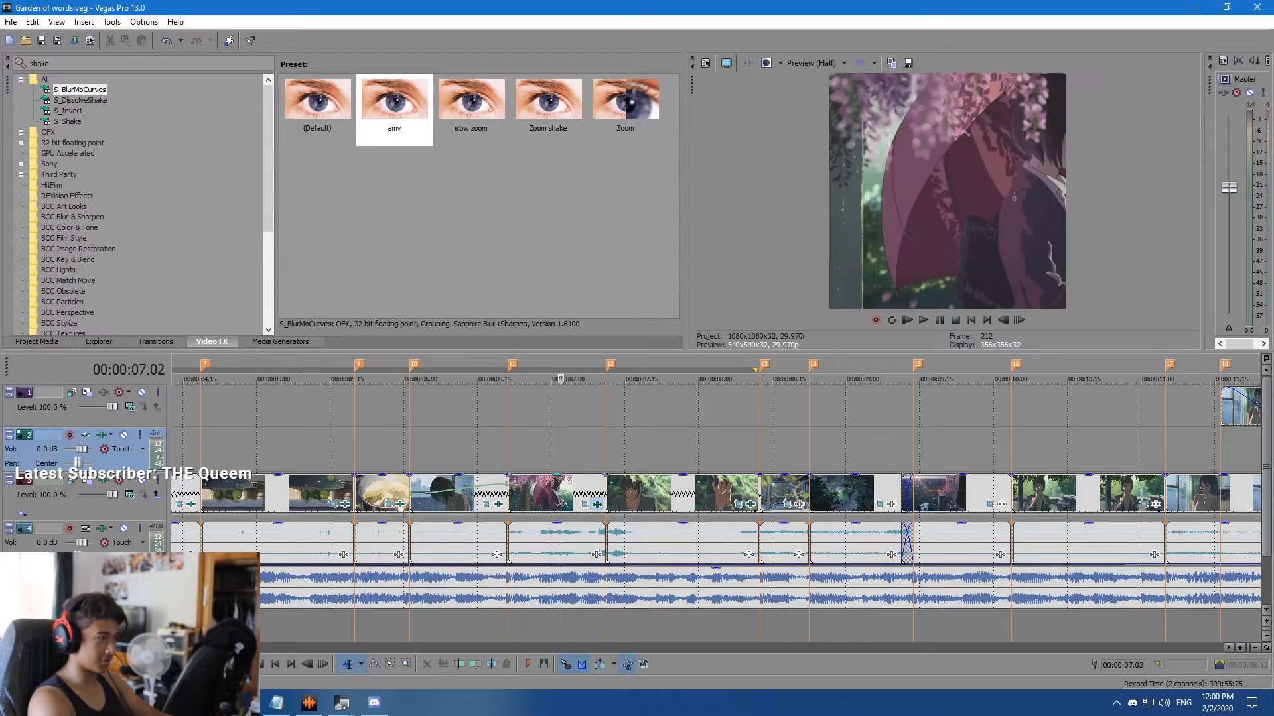
In the umbrella clip's S_BlurMoCurves, move the middle keyframes to 00:00:00.10 and give the final Z Dist and Rotate keyframes a Fast Fade.
click(597, 505)
drag(621, 594, 621, 627)
click(495, 621)
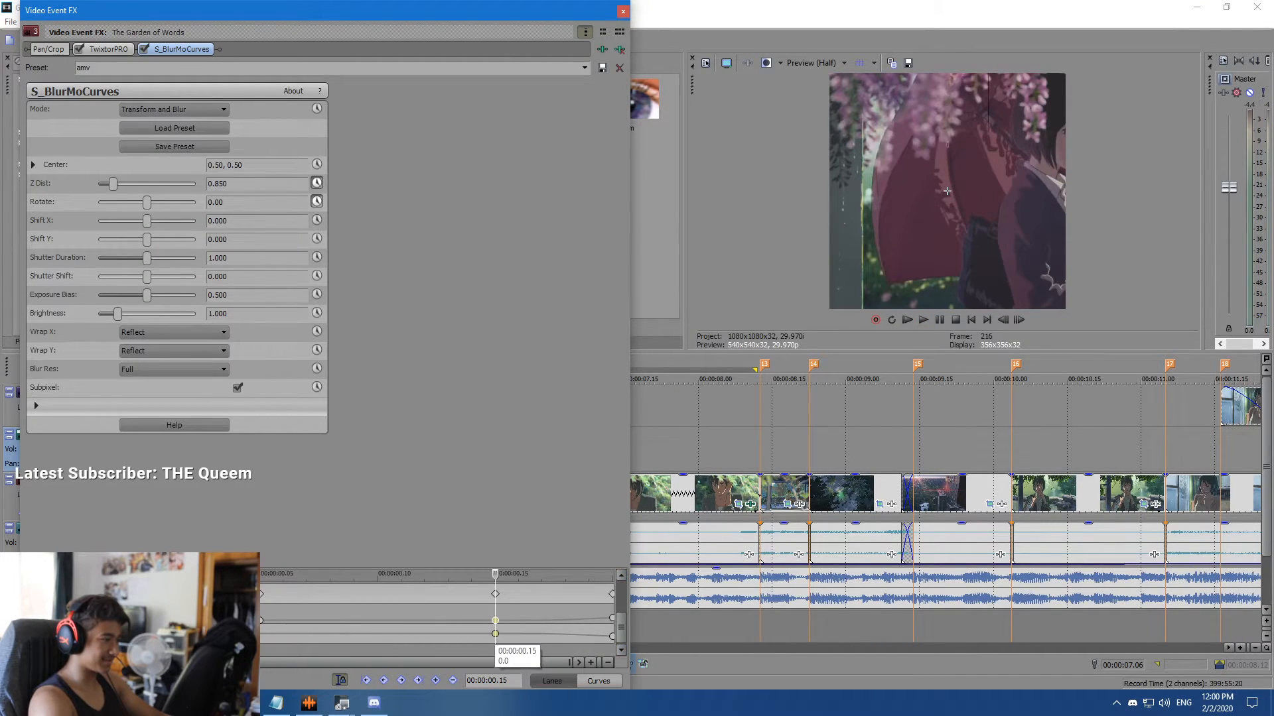
drag(495, 621, 589, 598)
click(612, 619)
right_click(612, 619)
click(640, 530)
right_click(611, 636)
click(640, 546)
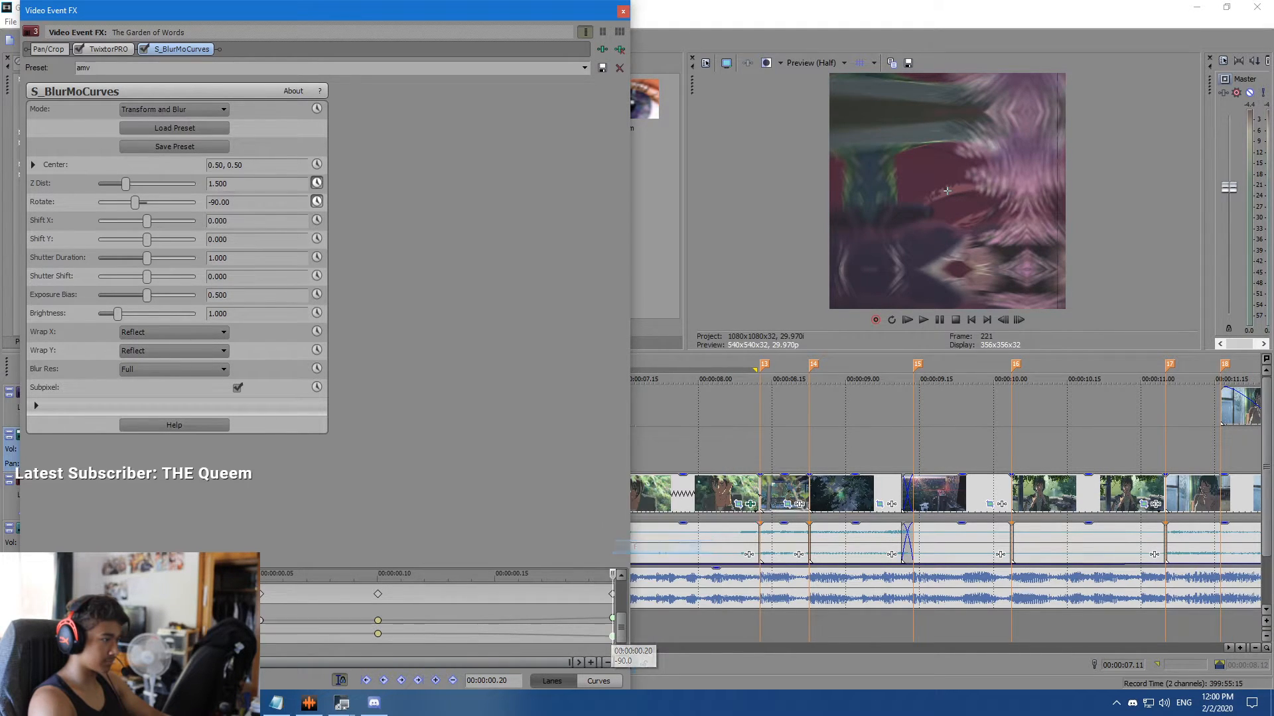
click(623, 11)
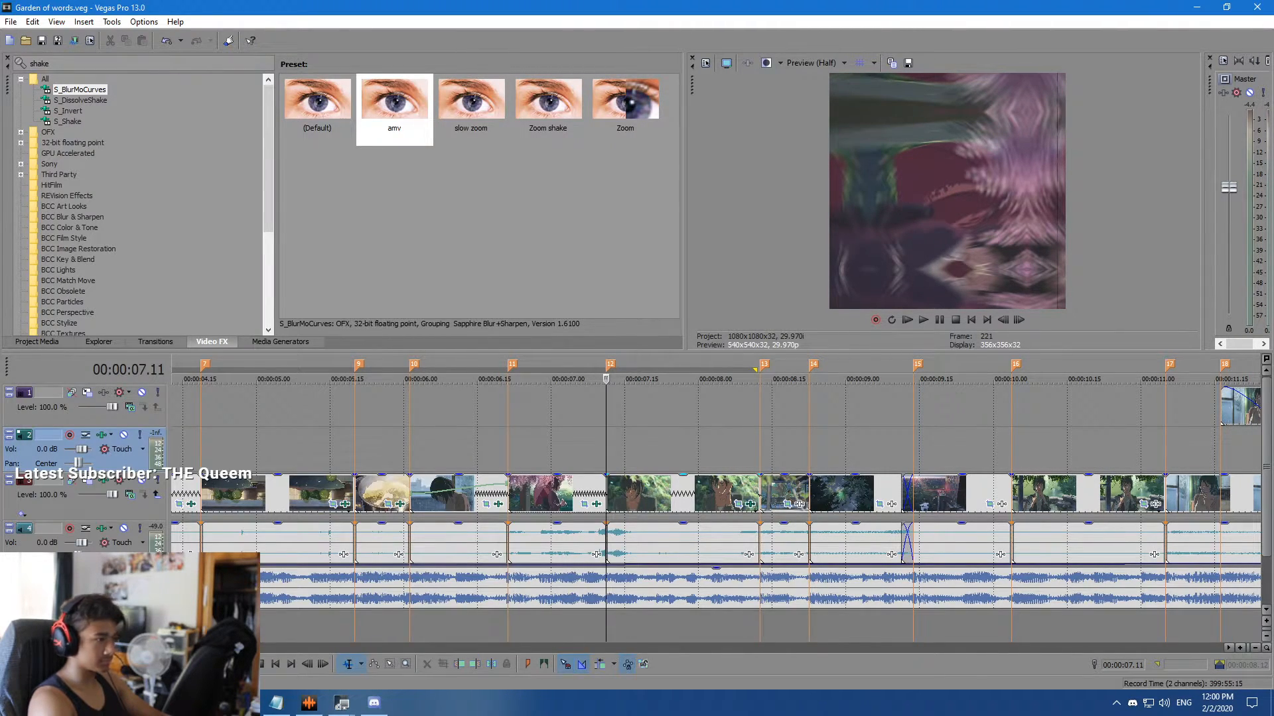
In the S_BlurMoCurves effect of the clip at marker 12, move the Z Dist and Rotate keyframes to 00:00:00.20.
click(750, 505)
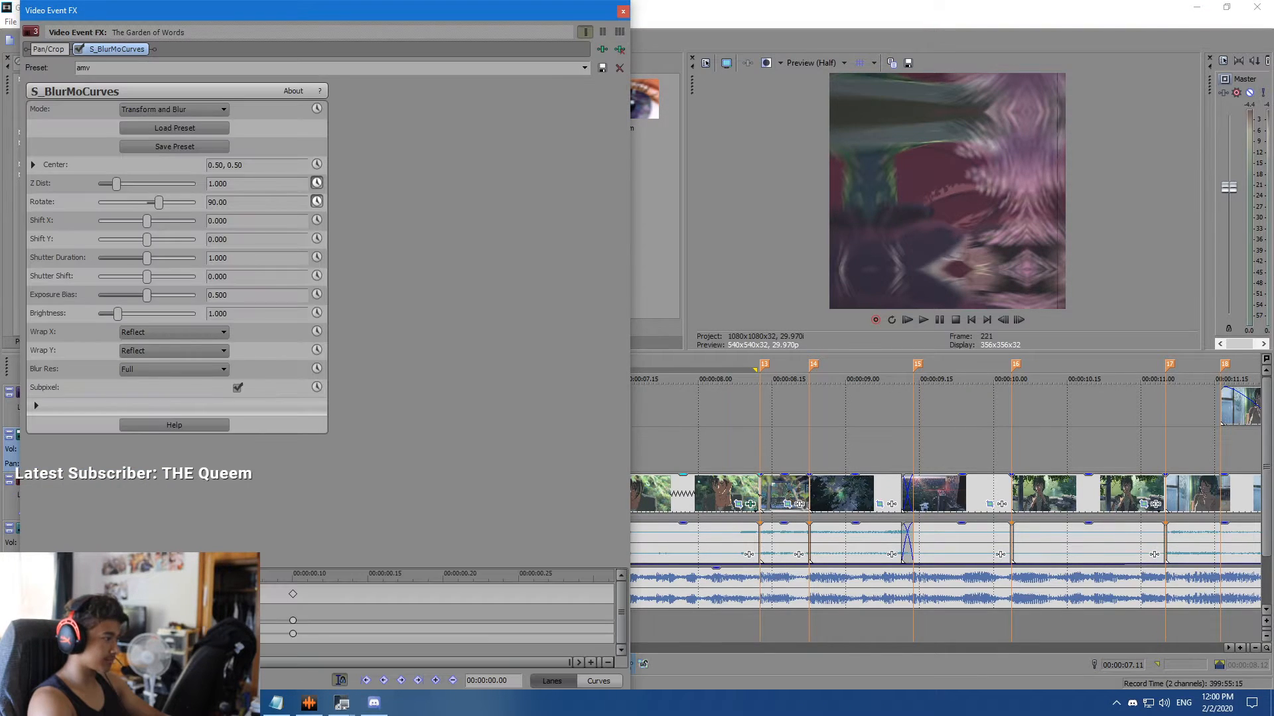
click(293, 634)
drag(292, 634, 443, 634)
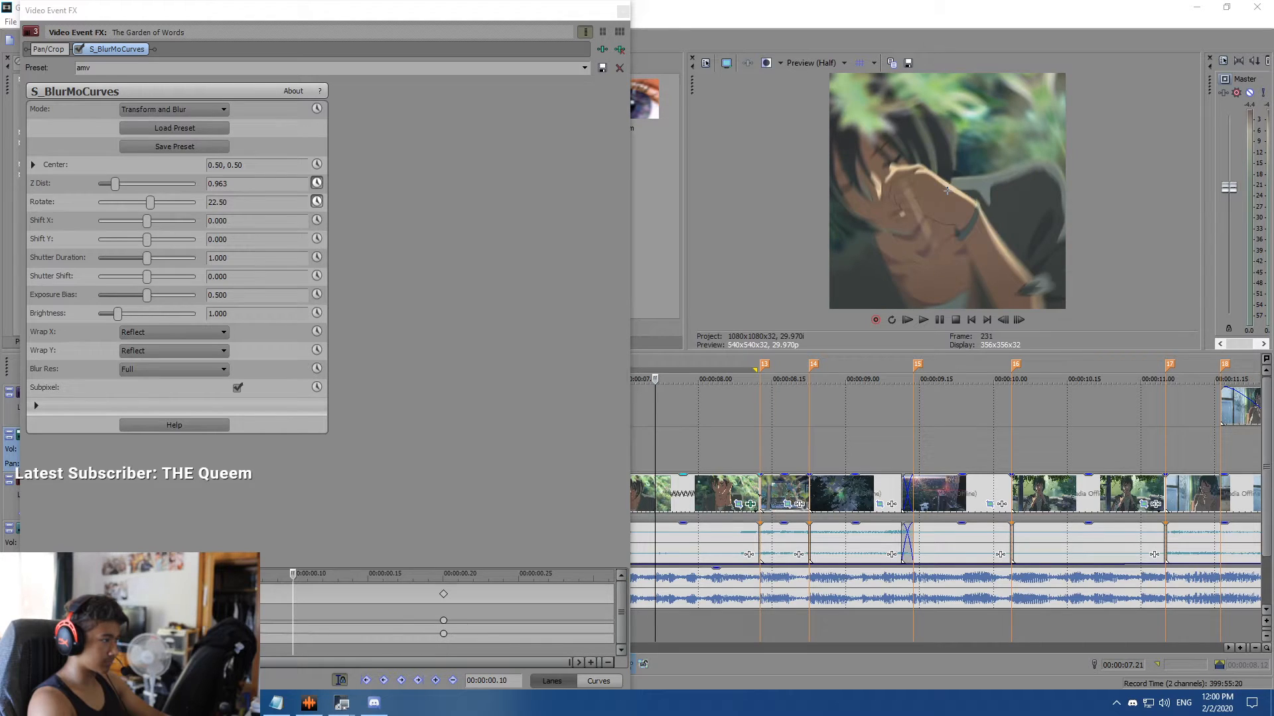
drag(294, 630, 429, 630)
key(space)
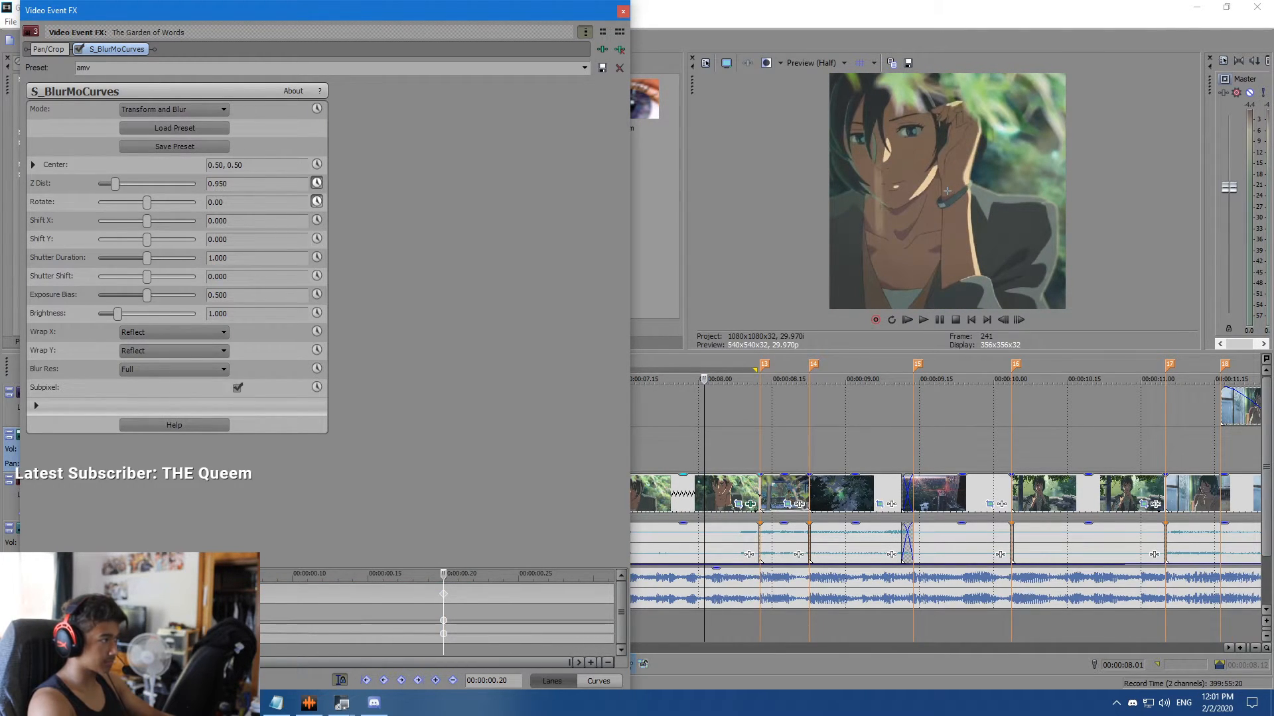
Animate Shift X on the marker 12 clip from 00:00:00.20 to -0.303 at its end, with a Slow Fade.
click(435, 681)
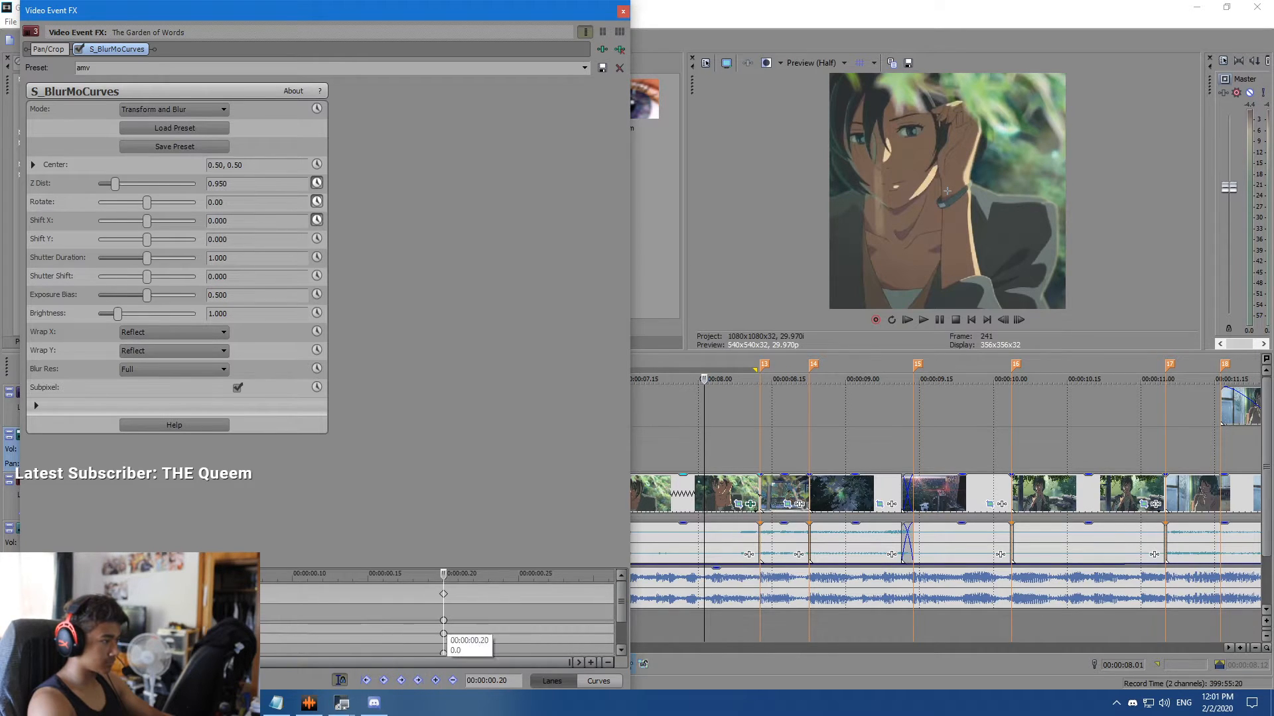
click(609, 613)
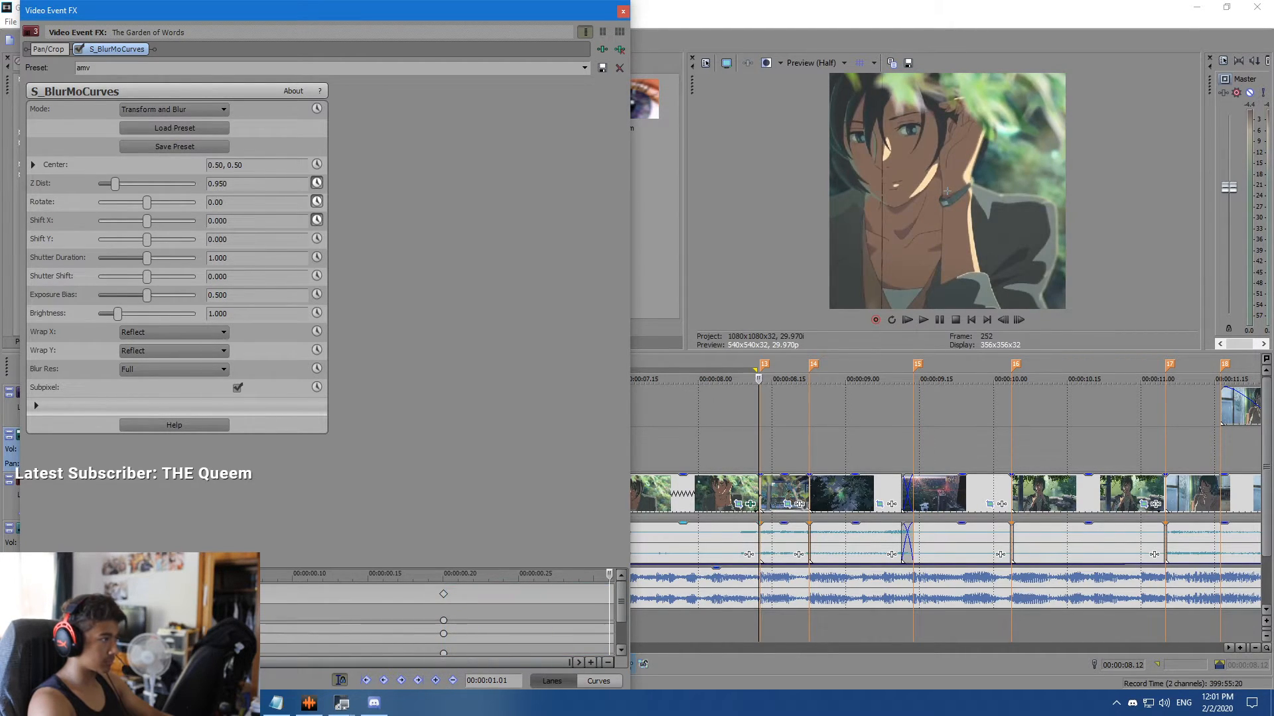
drag(143, 221, 118, 221)
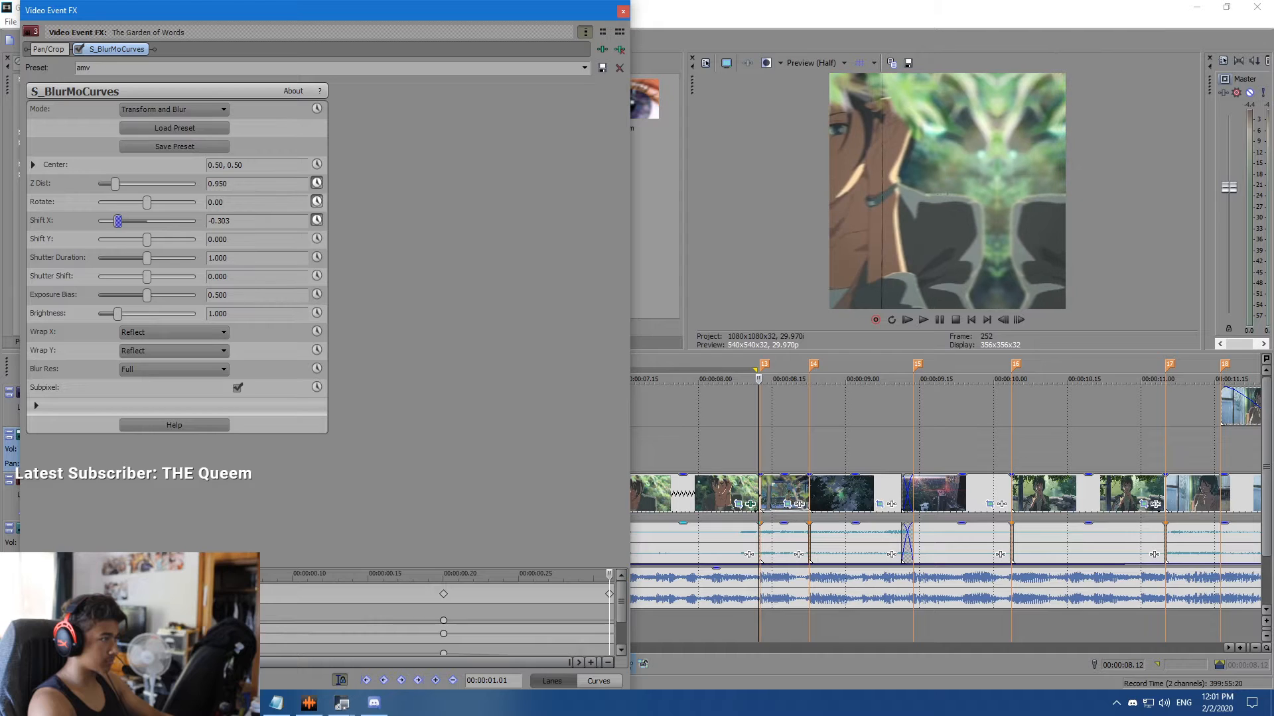
scroll(443, 620, down, 1)
click(443, 634)
right_click(443, 633)
click(481, 559)
Animate the marker 12 clip's Rotate to -51.43 at its end, with a Slow Fade from the 00:00:00.20 keyframe.
drag(443, 620, 593, 621)
drag(146, 203, 140, 202)
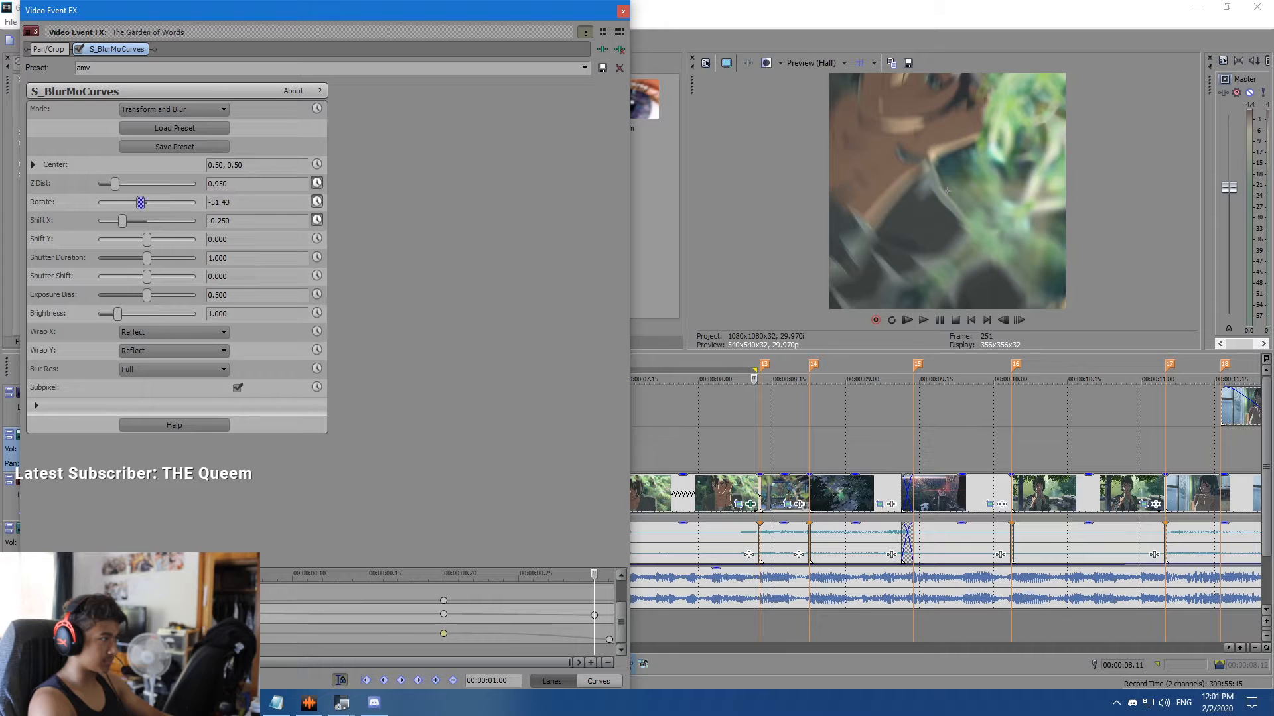
click(443, 614)
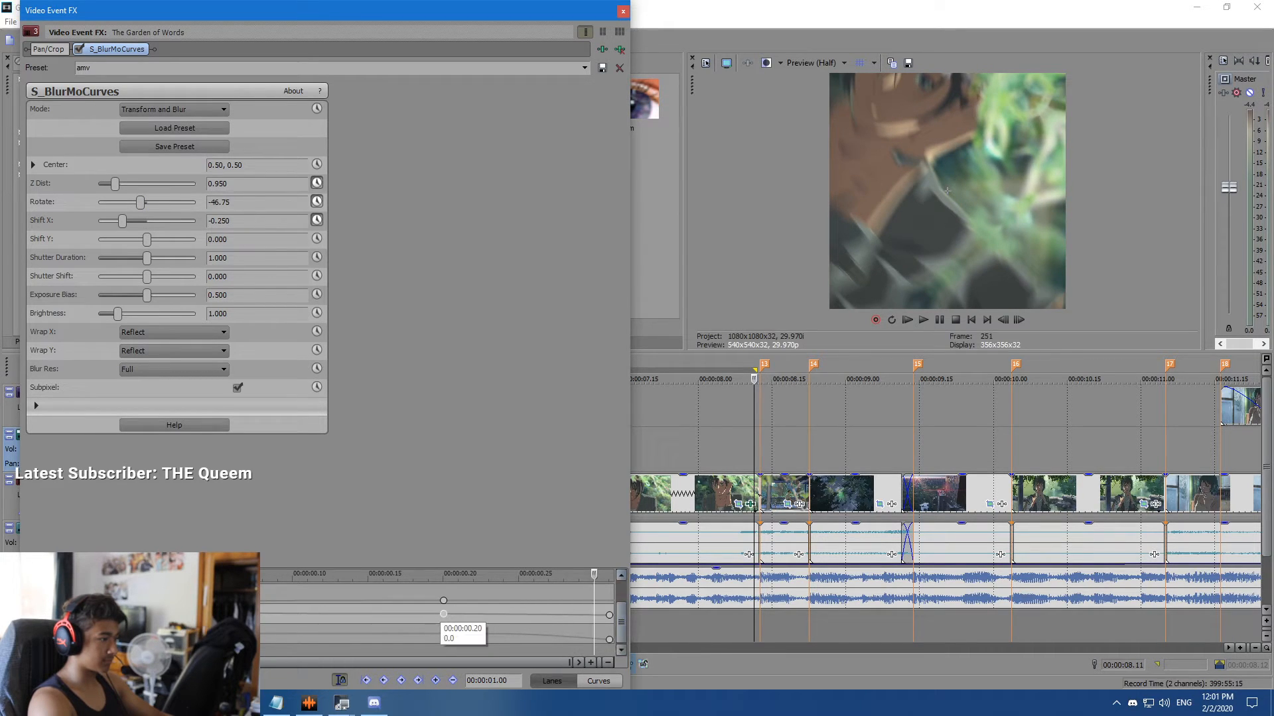
right_click(443, 614)
click(482, 539)
drag(459, 623, 608, 624)
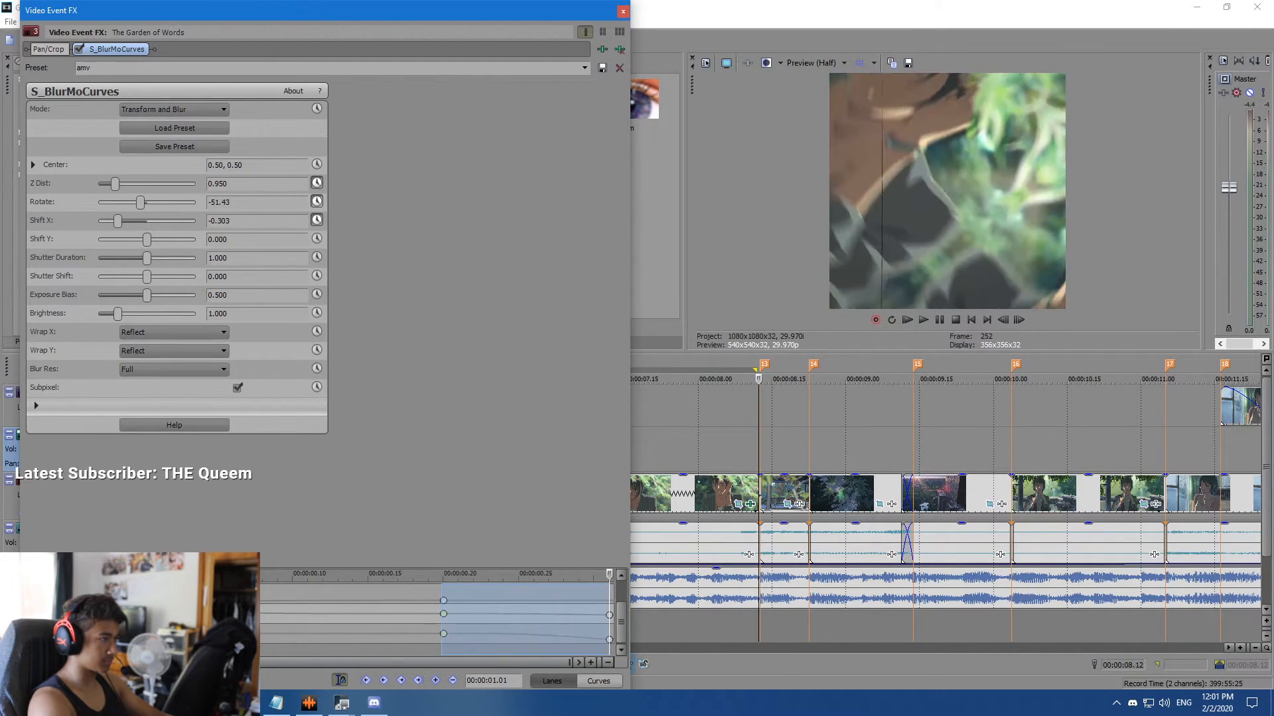
click(622, 12)
Apply the S_BlurMoCurves amv preset to the marker 13 clip and animate Shift X from 0.248 to 0 at 00:00:00.06 with Fast Fade.
drag(394, 103, 783, 492)
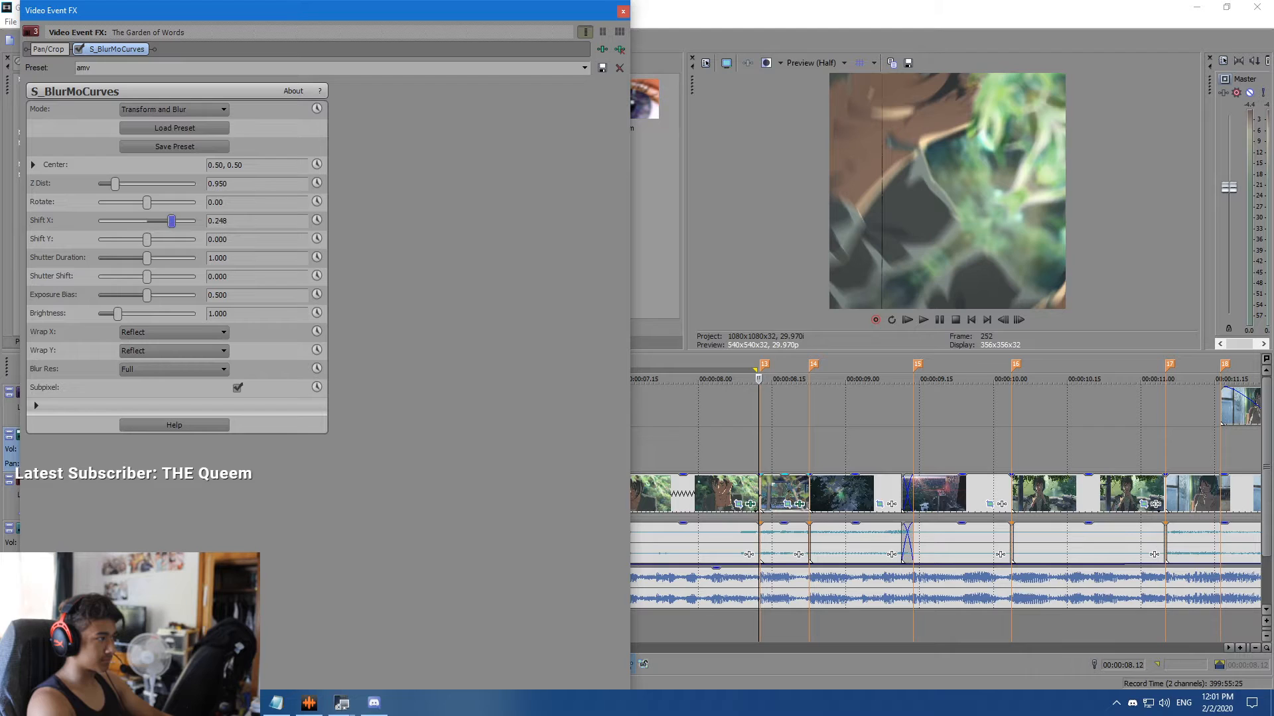
click(317, 219)
drag(143, 630, 425, 630)
double_click(171, 220)
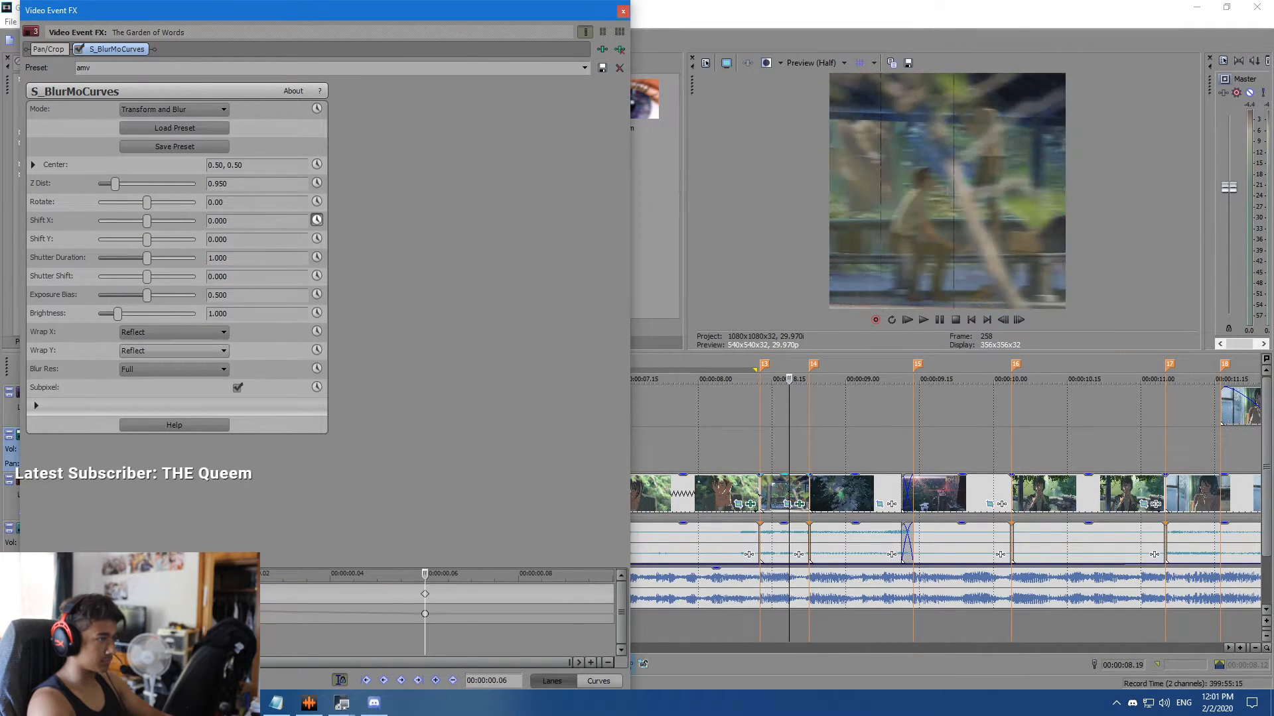
right_click(142, 615)
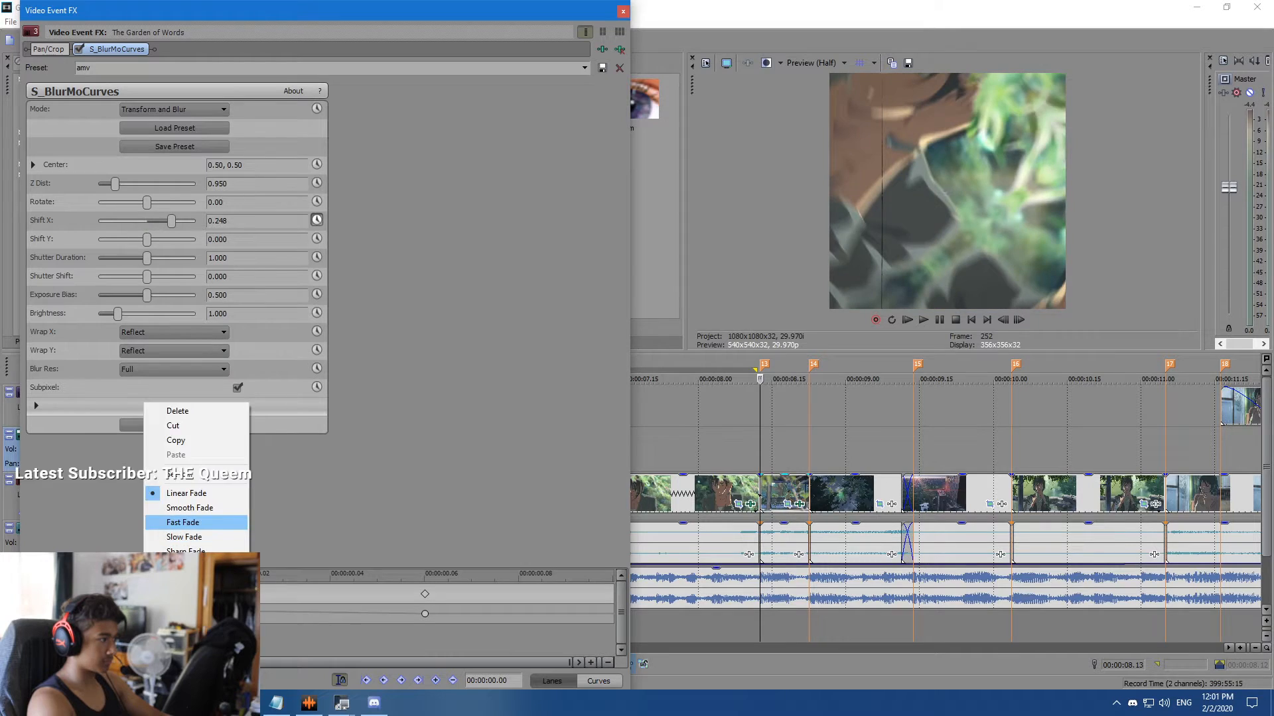
click(174, 523)
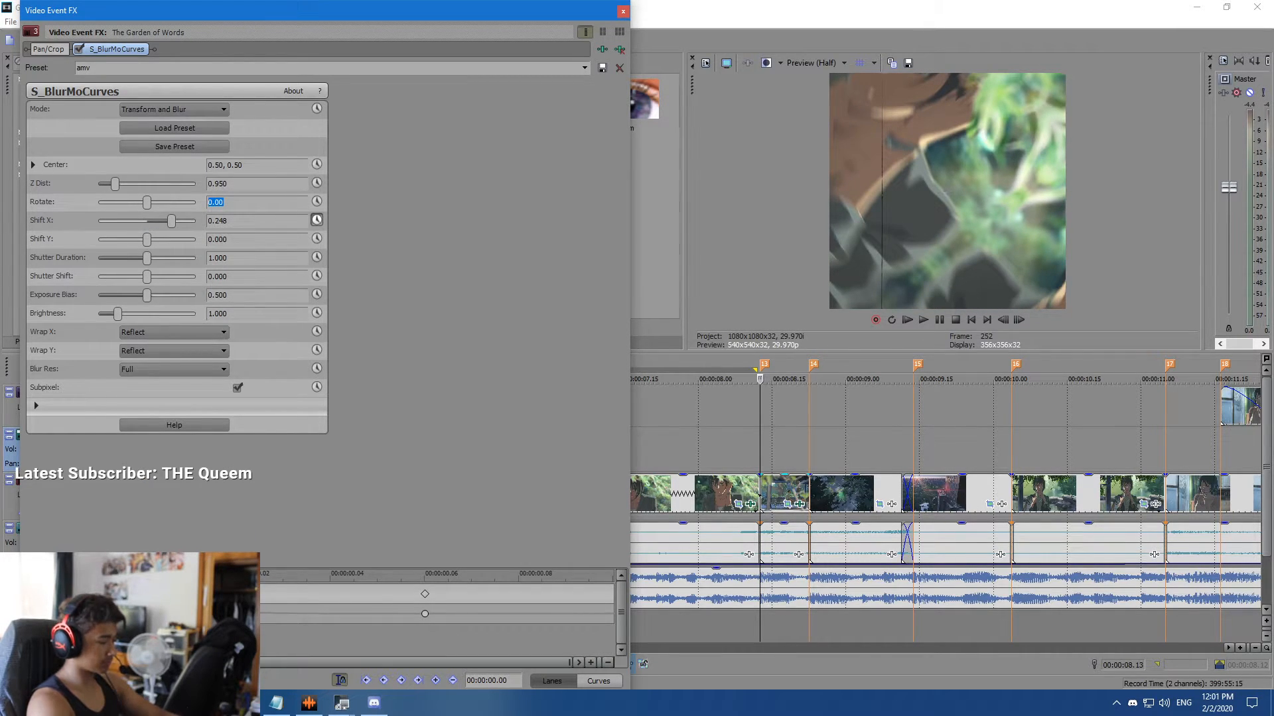
Animate the marker 13 clip's Rotate from 60 at its start to 0 at 00:00:00.06, using a Fast Fade.
text(60)
key(Return)
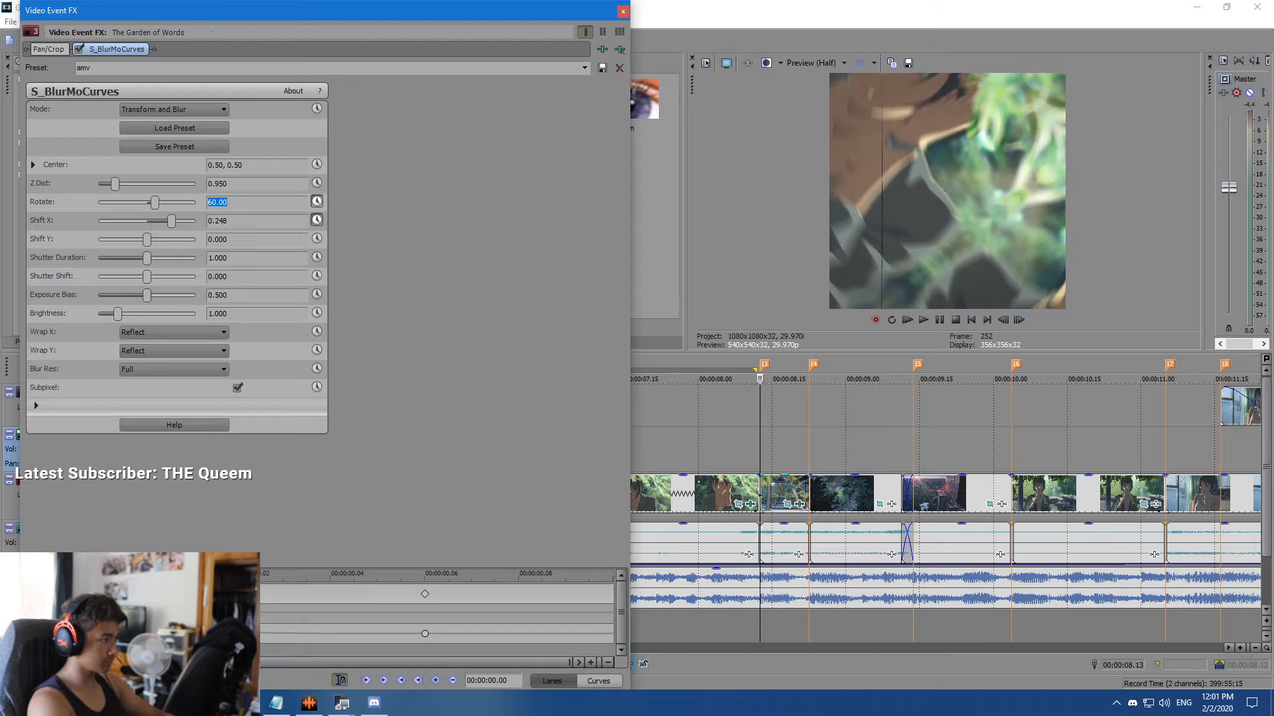
key(Right)
key(Right)
key(Right)
key(Right)
key(Right)
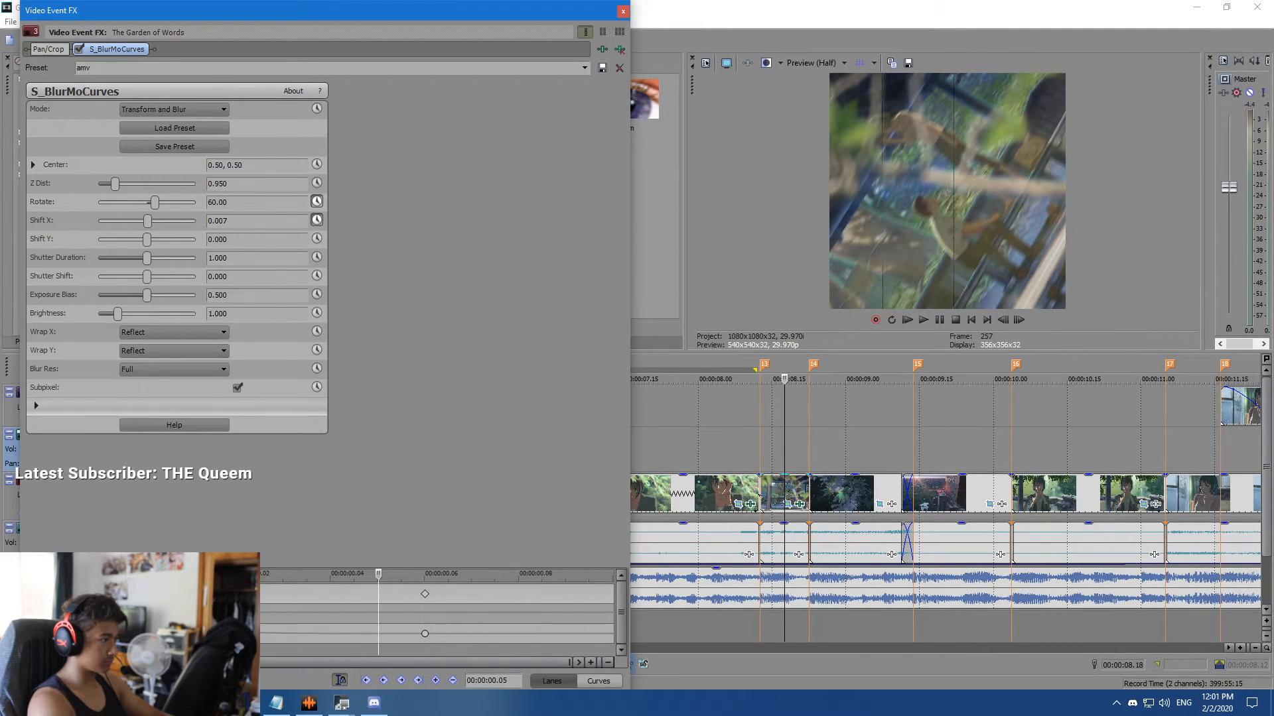
key(Right)
double_click(154, 203)
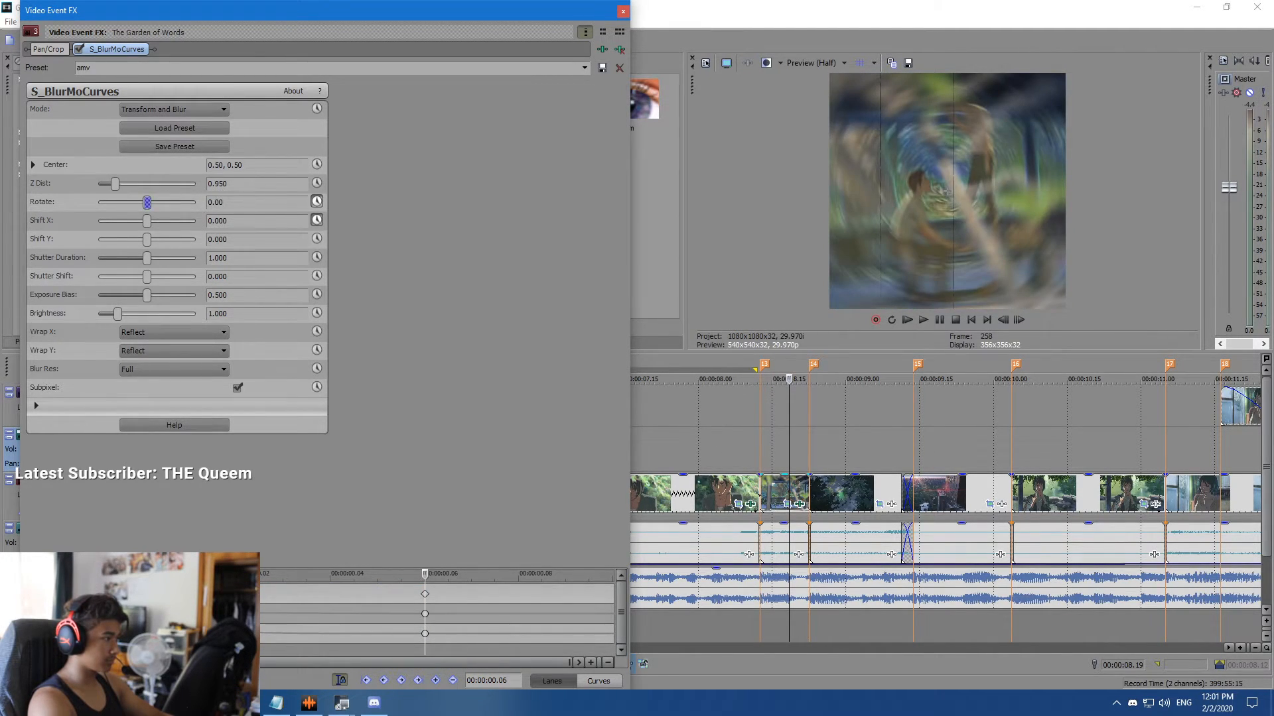
right_click(143, 614)
click(183, 523)
key(Right)
drag(189, 624, 518, 623)
click(622, 11)
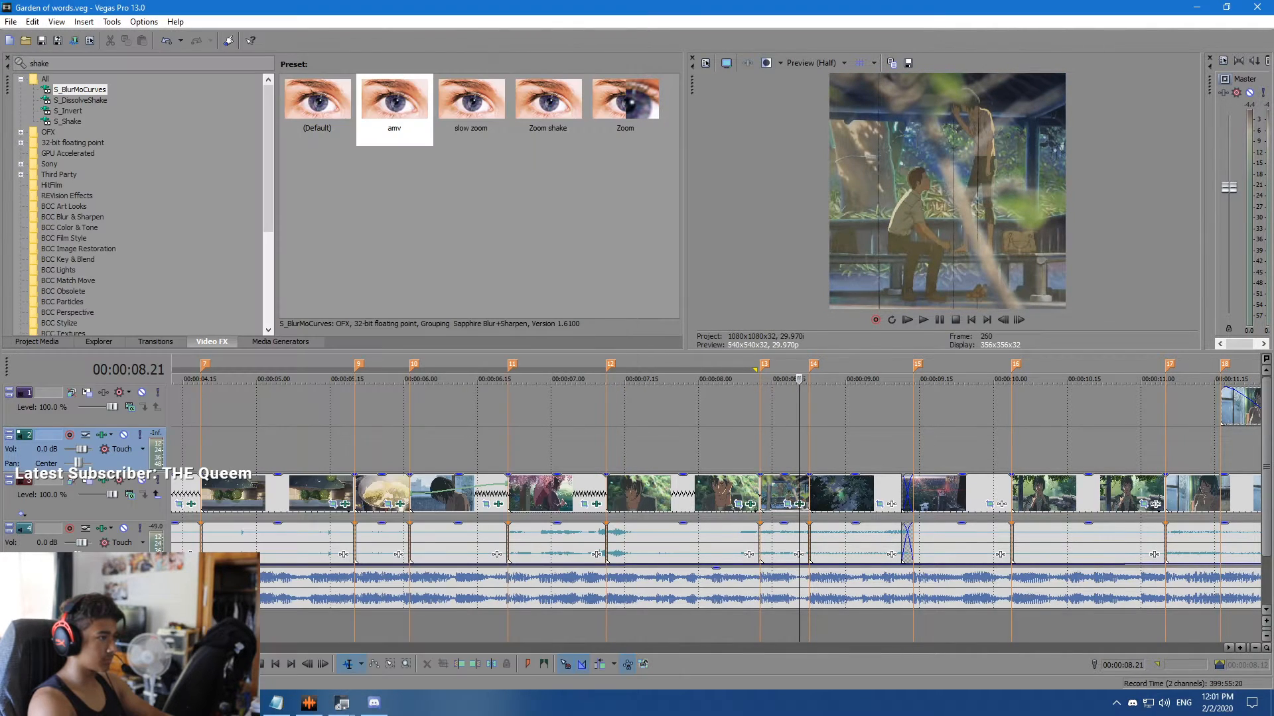
Extend the loop region to marker 14, build a RAM preview, and play back the transitions around markers 12 and 13.
drag(755, 369, 809, 370)
key(shift+b)
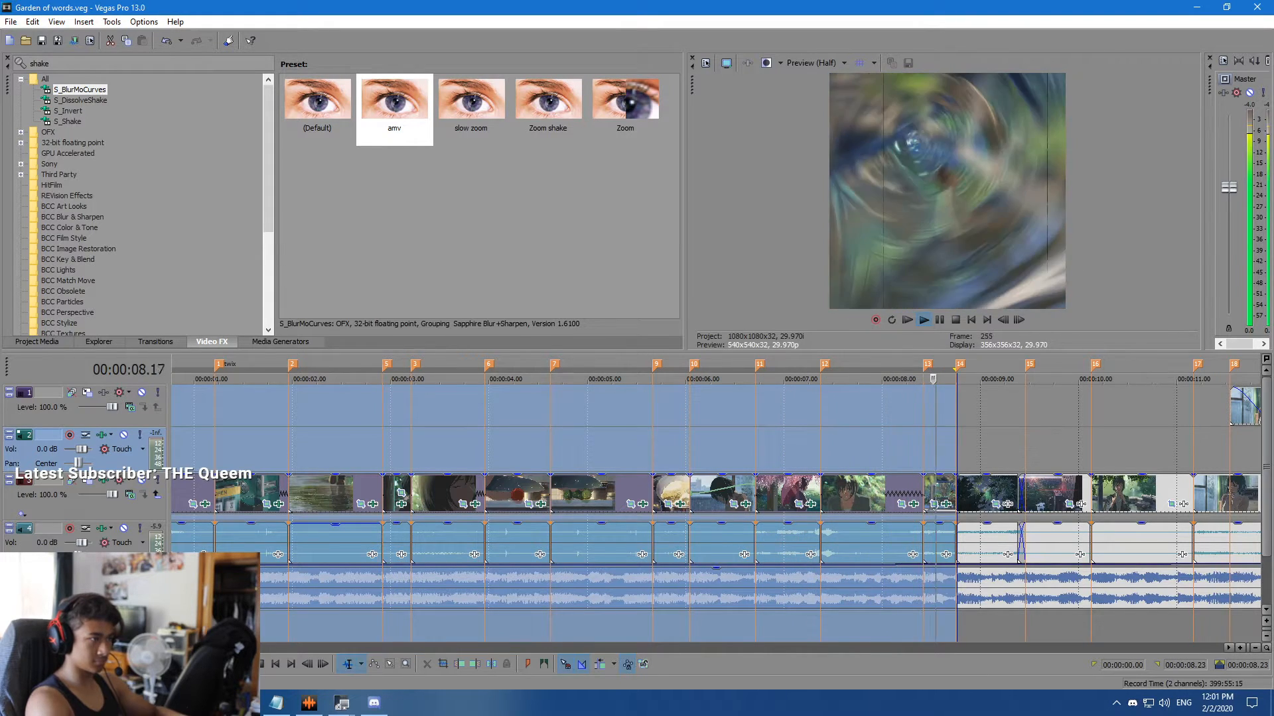
click(901, 451)
click(879, 451)
key(space)
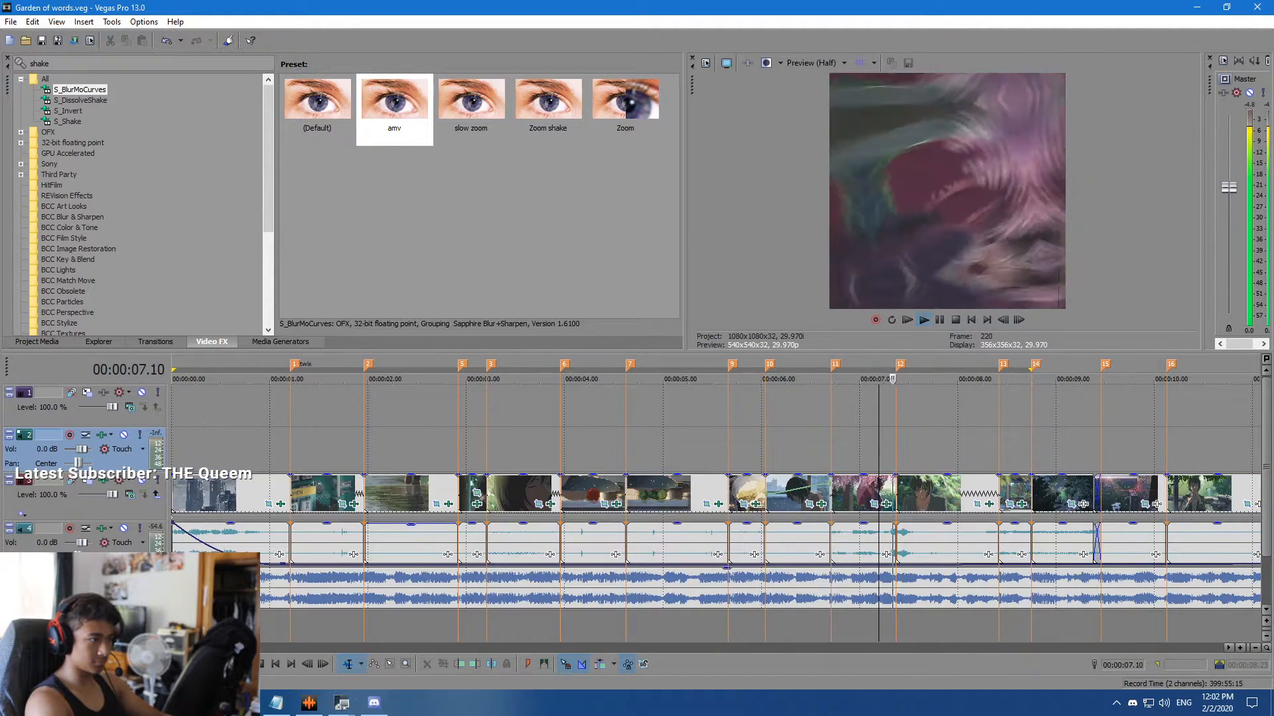
key(space)
click(979, 451)
key(space)
key(space)
Set Shift X to -0.500 at the end of the marker 13 clip in its S_BlurMoCurves effect.
click(1016, 491)
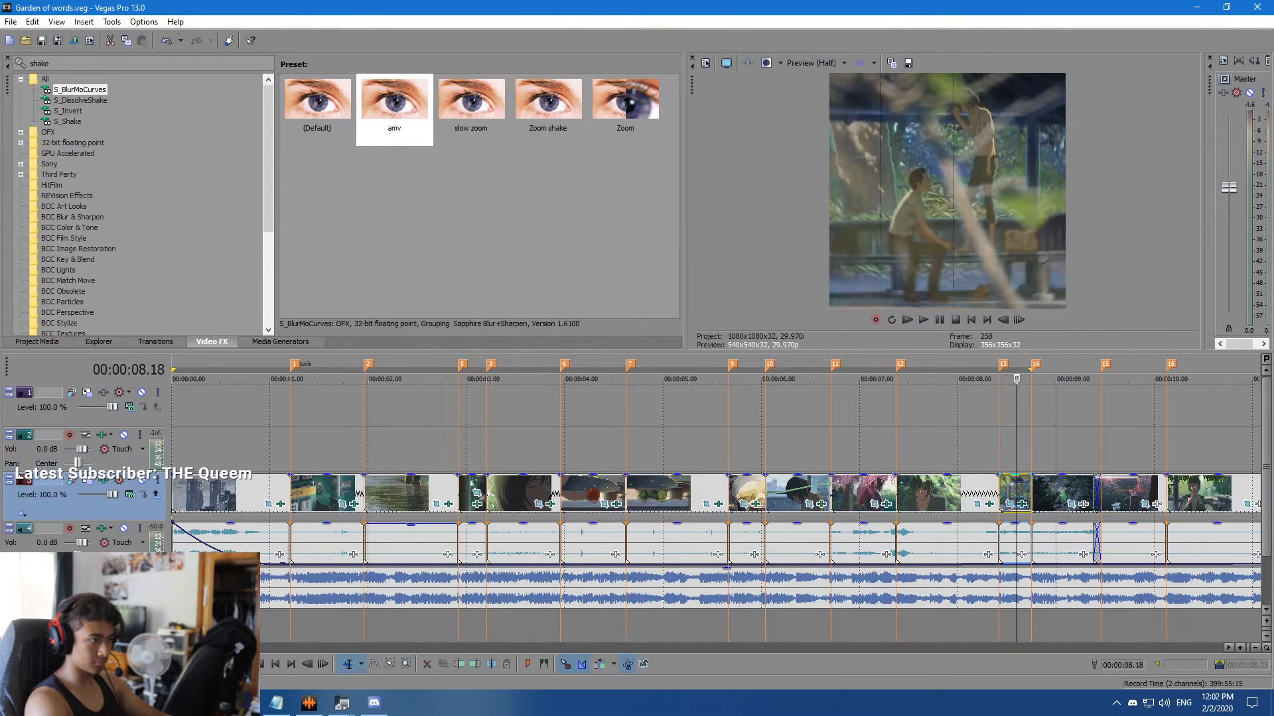
click(1021, 504)
drag(398, 614, 424, 615)
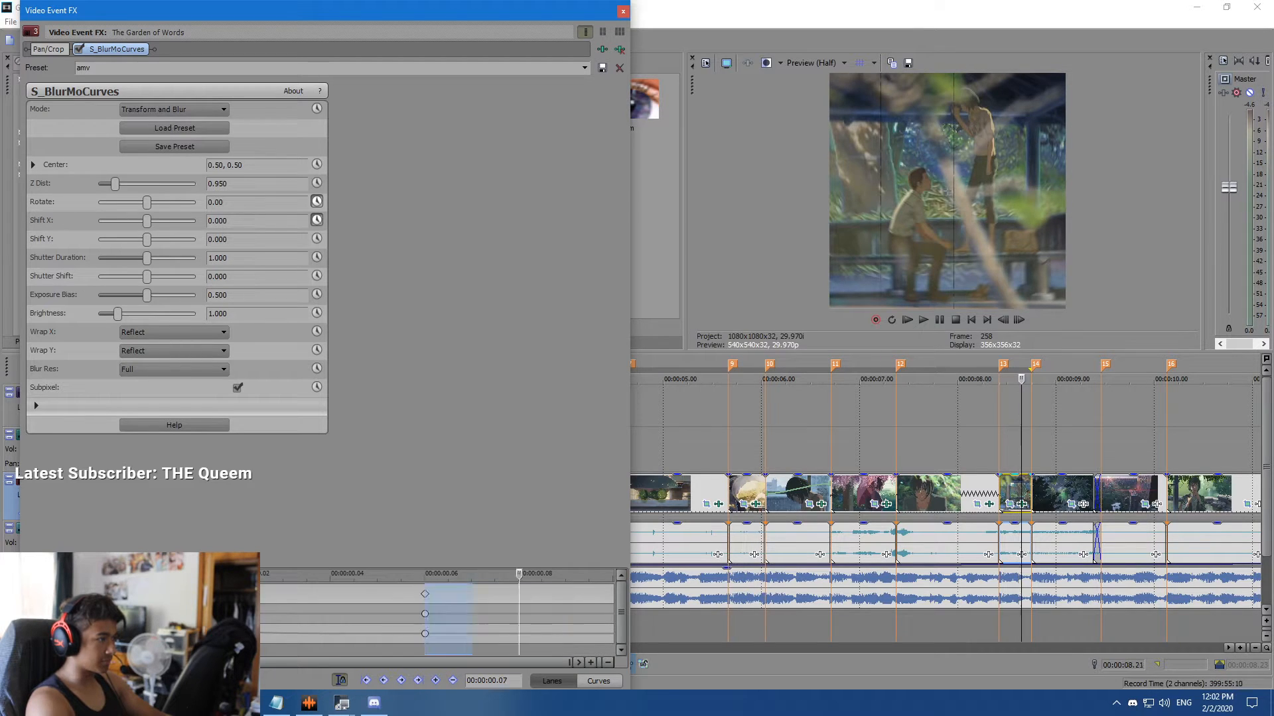
key(Right)
key(Right)
key(Right)
drag(147, 220, 99, 221)
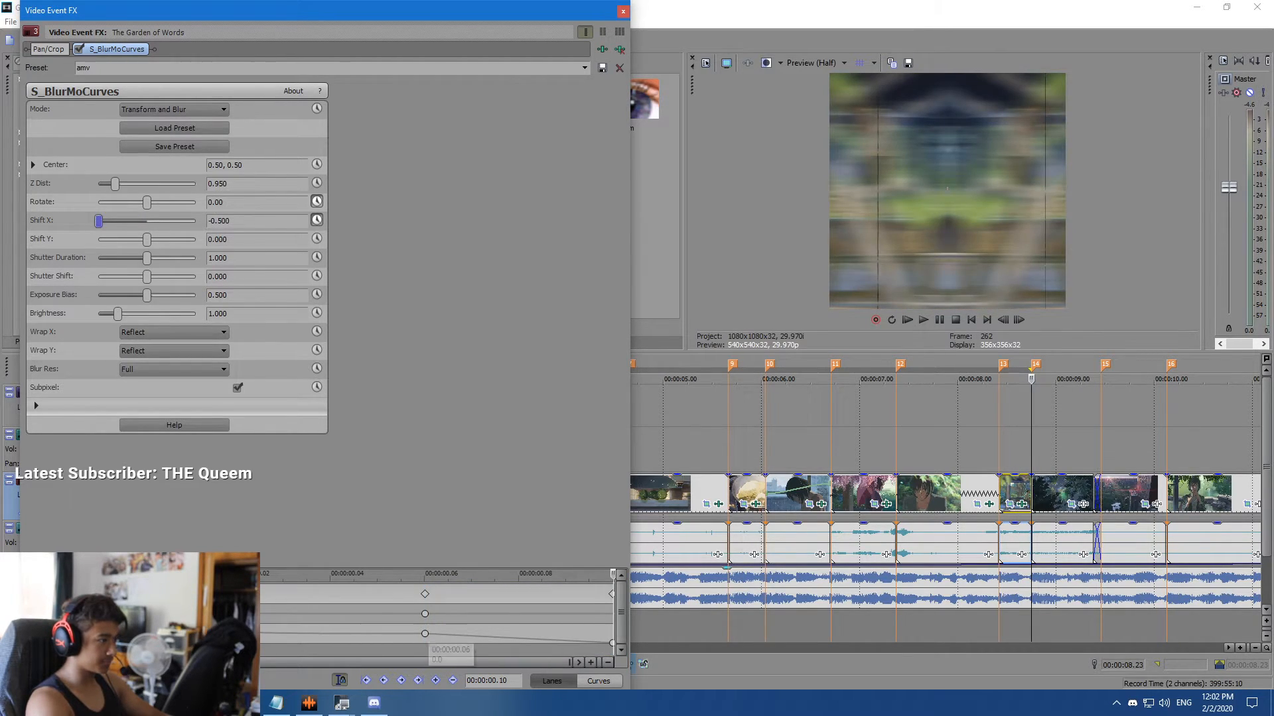
Give the marker 13 clip's Shift X keyframe at 00:00:00.06 a Fast Fade and preview the motion.
right_click(425, 634)
click(457, 545)
drag(426, 587, 566, 642)
click(967, 451)
key(space)
key(space)
Change the Shift X keyframe at 00:00:00.06 to a Slow Fade, check the motion, and close the effect settings.
click(425, 634)
right_click(424, 634)
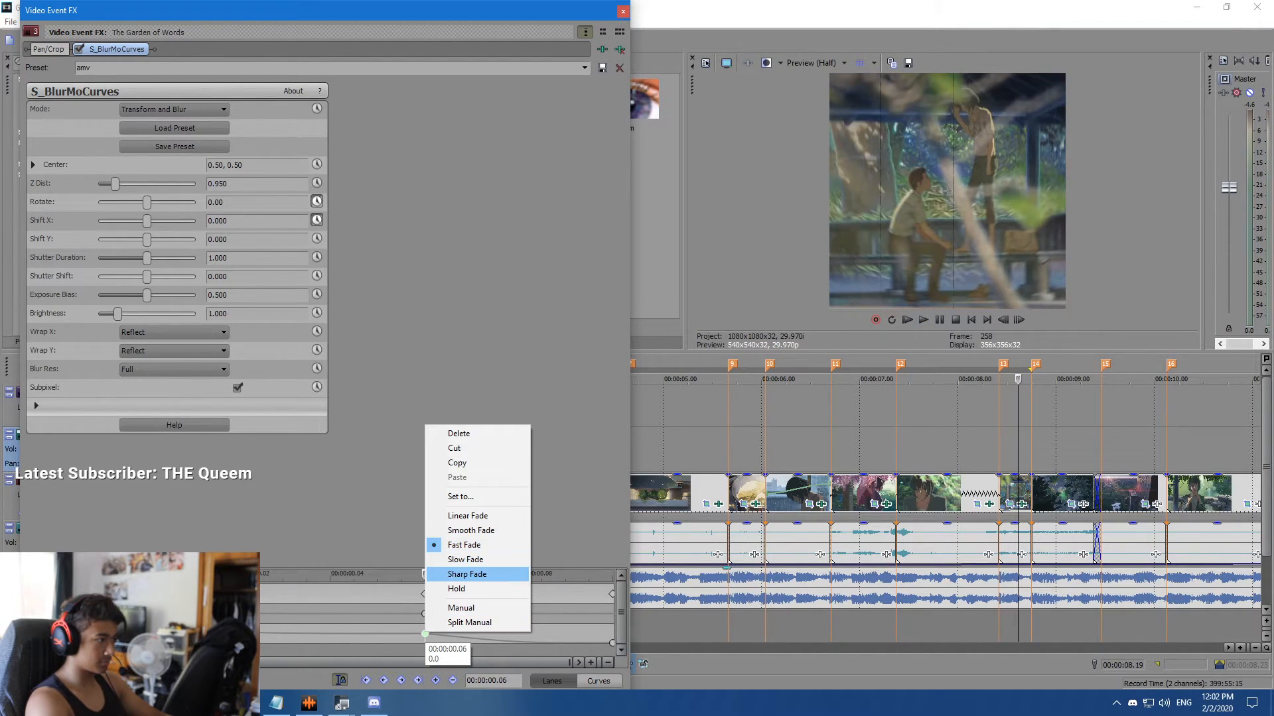
click(464, 559)
drag(426, 587, 613, 643)
click(623, 12)
Apply the S_BlurMoCurves amv preset to the marker 14 clip and animate Shift X from 0.500 to 0 at 00:00:00.15 with Fast Fade.
drag(391, 103, 1061, 492)
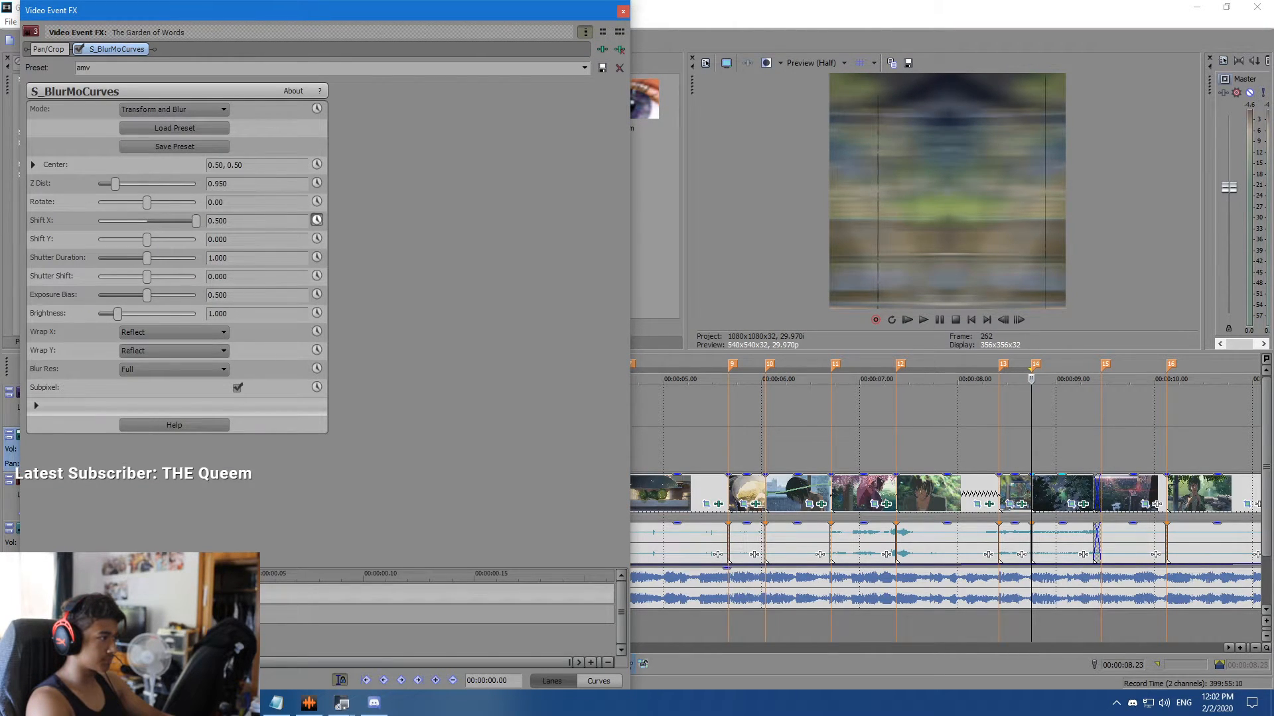
key(space)
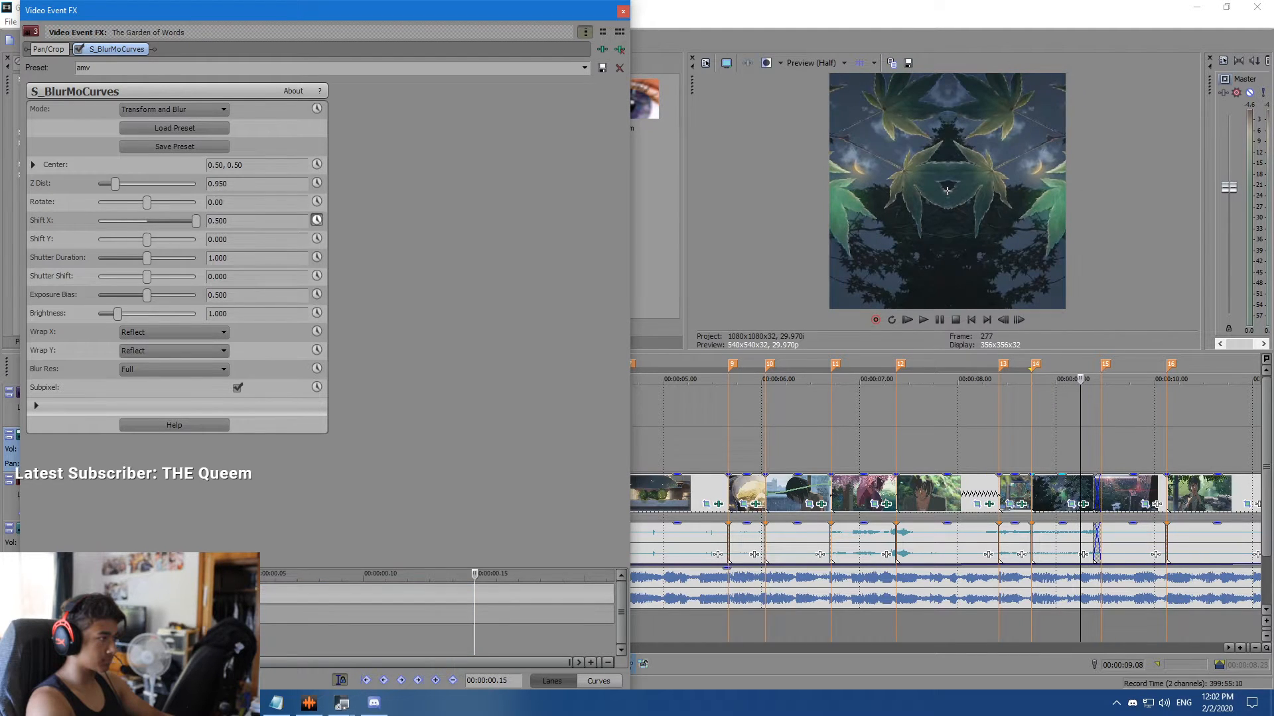
double_click(196, 221)
right_click(142, 614)
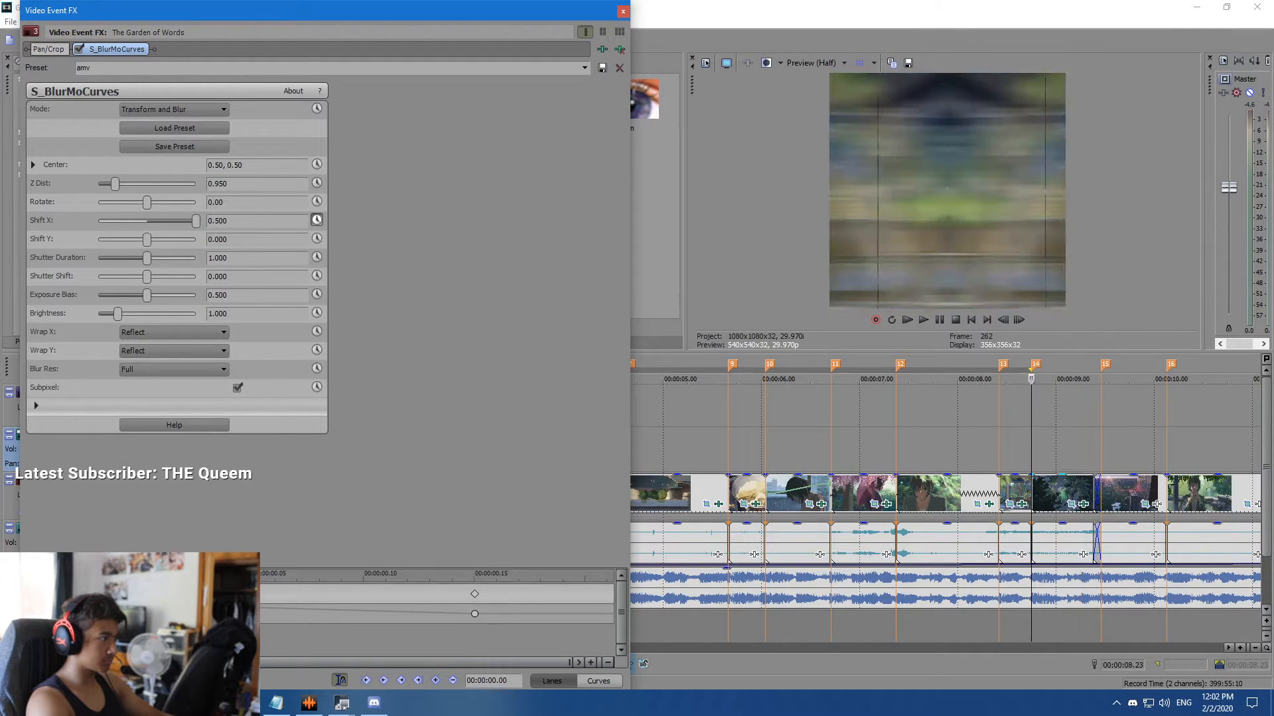
right_click(143, 614)
click(183, 517)
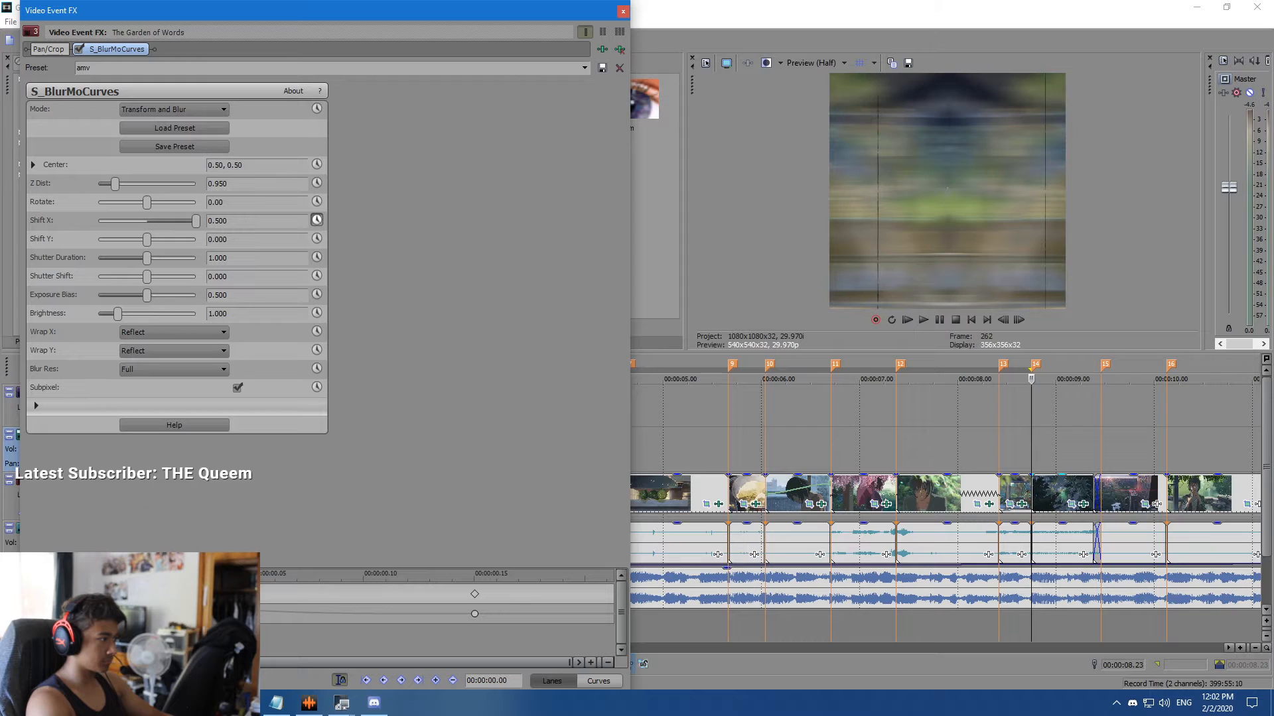
key(space)
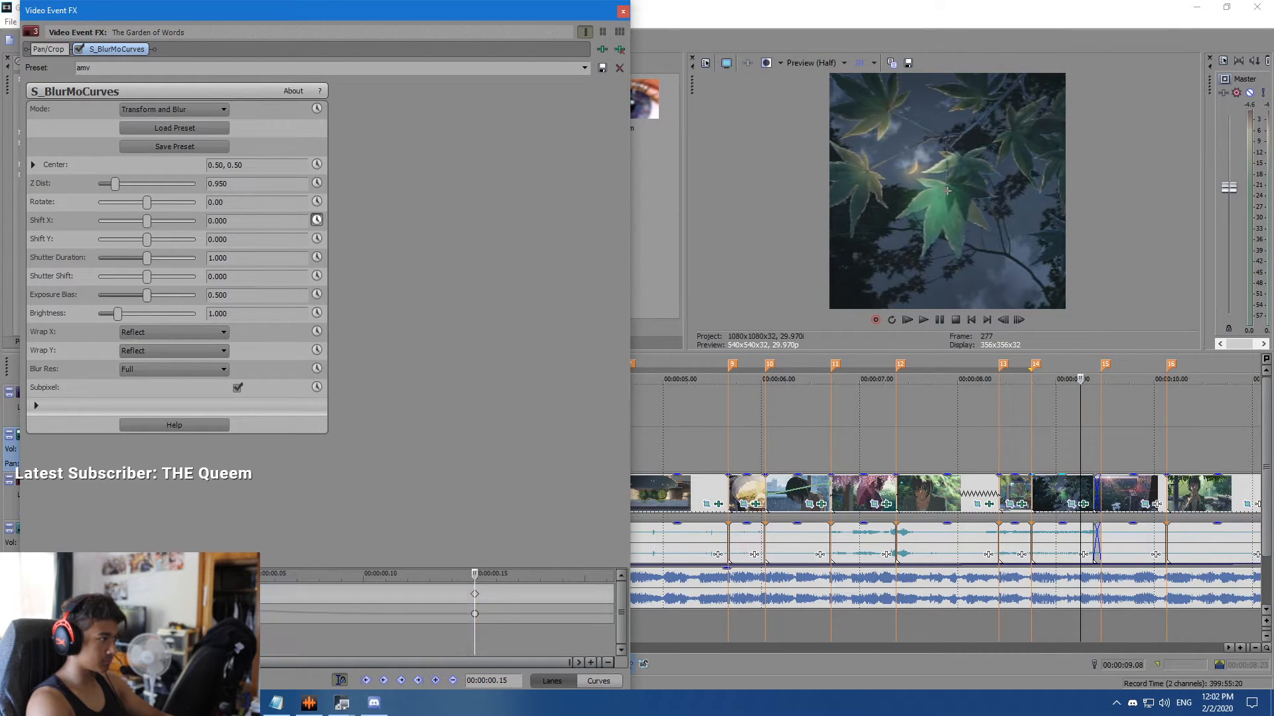
Animate Shift Y on the marker 14 clip from 0 at 00:00:00.10 to its negative limit at the clip's end, adjusting the first keyframe's fade type.
click(317, 238)
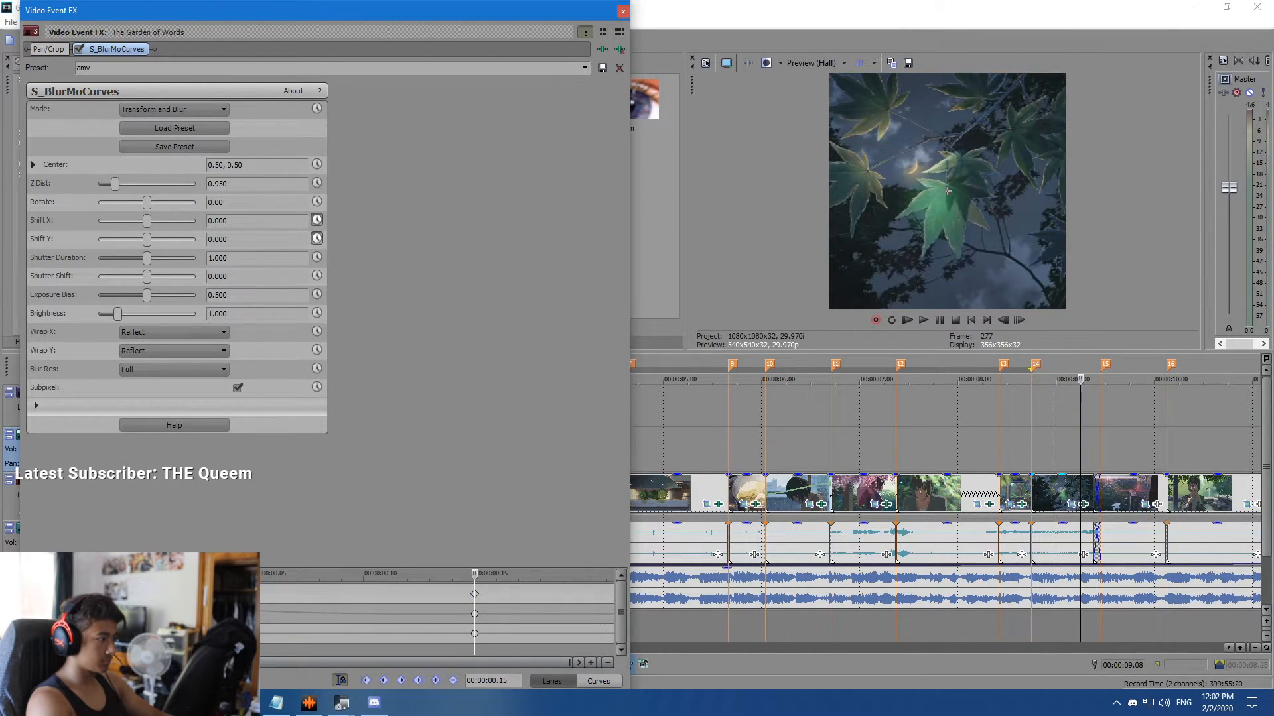
drag(474, 633, 363, 634)
drag(474, 574, 607, 574)
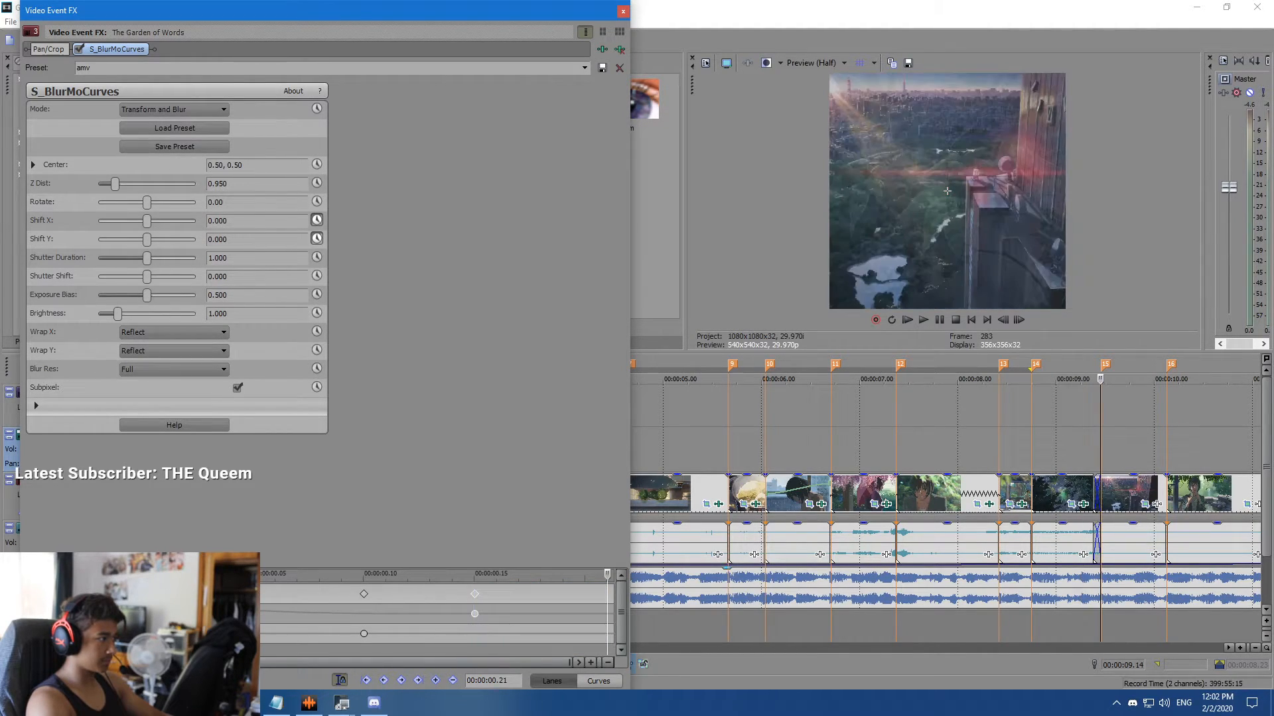
drag(146, 238, 98, 238)
right_click(364, 634)
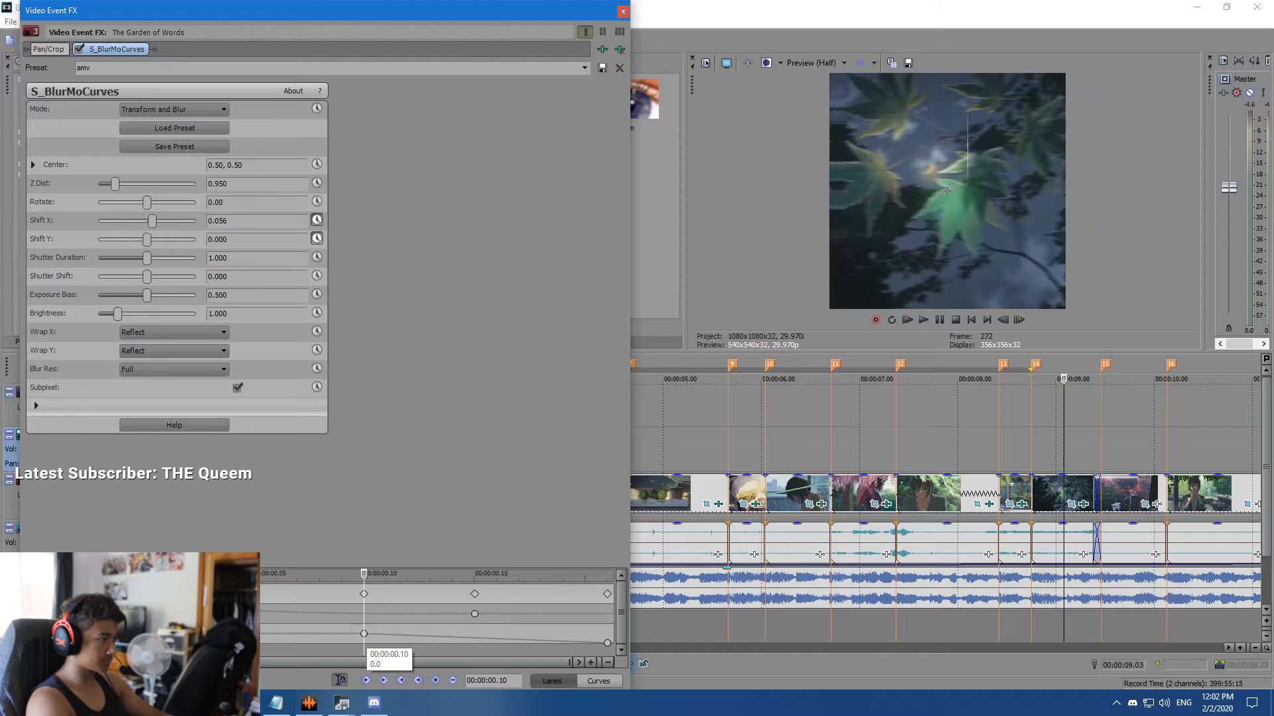
click(411, 564)
drag(364, 574, 607, 575)
click(623, 11)
click(622, 11)
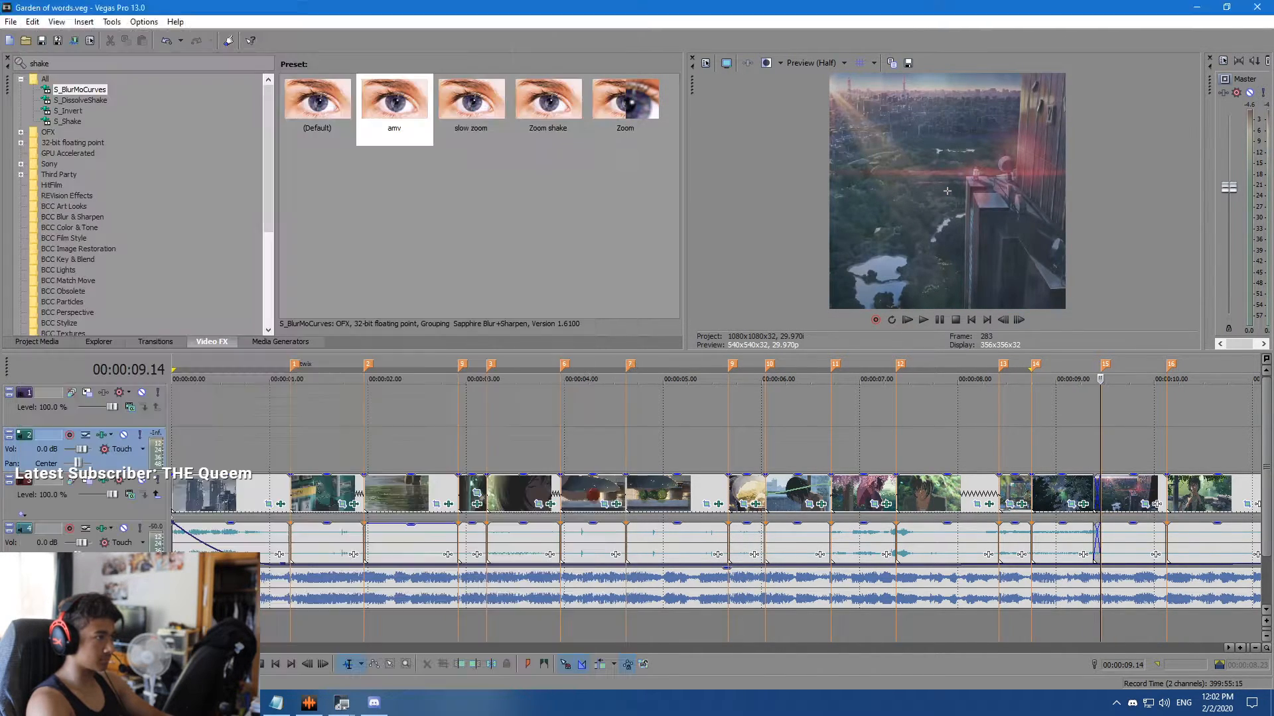
Apply the S_BlurMoCurves amv preset to the marker 15 clip and animate Shift Y from its positive limit to 0 at 00:00:00.14.
scroll(944, 420, right, 3)
click(394, 103)
drag(394, 103, 942, 494)
click(316, 239)
drag(147, 240, 196, 240)
drag(144, 613, 434, 606)
Change the fade type of the marker 15 clip's starting Shift Y keyframe and lower its value slightly.
click(143, 607)
right_click(143, 607)
click(178, 518)
drag(195, 239, 188, 239)
Animate Rotate on the marker 15 clip from 0 at 00:00:00.10 to -120 at 00:00:00.22.
drag(143, 637, 350, 636)
click(316, 202)
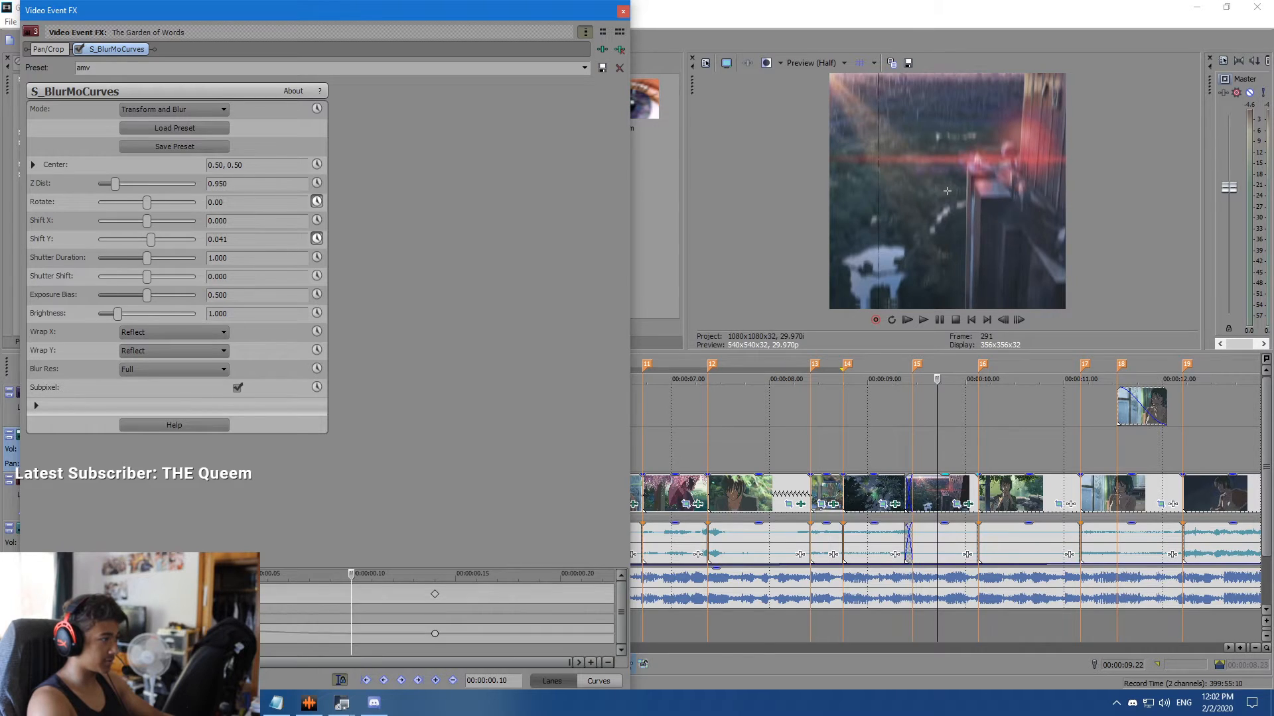
click(435, 681)
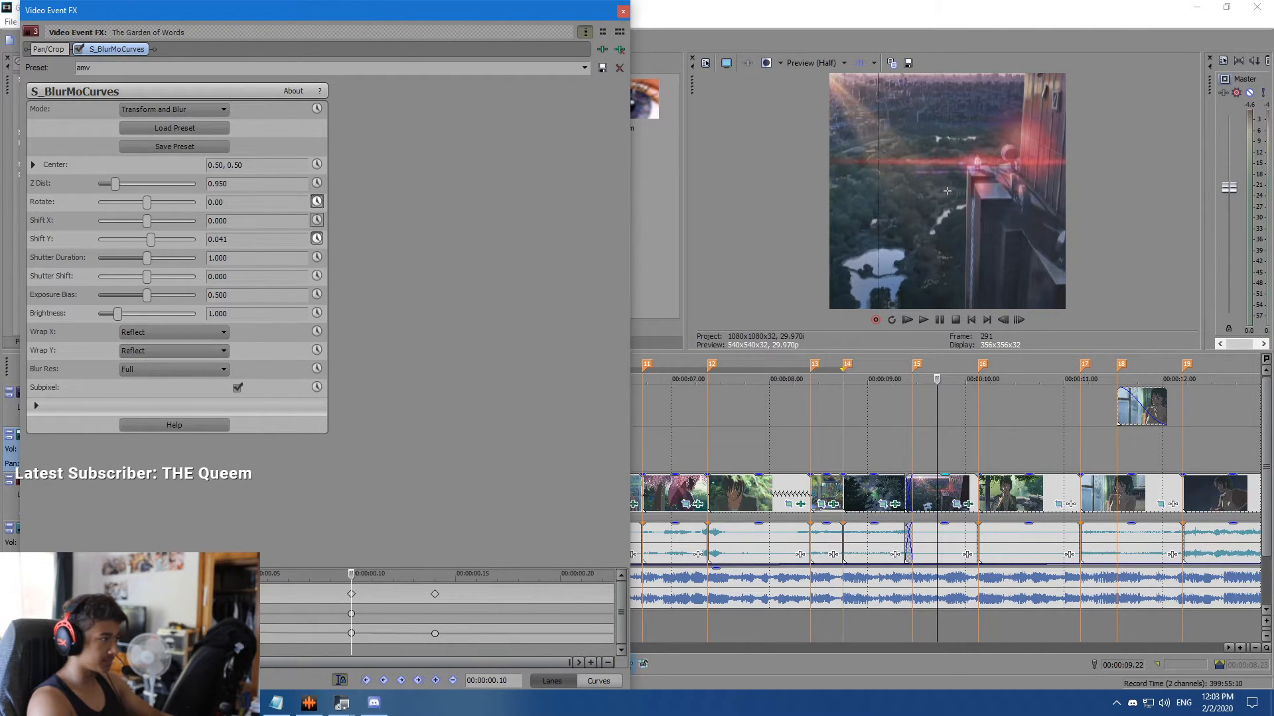
key(ctrl+z)
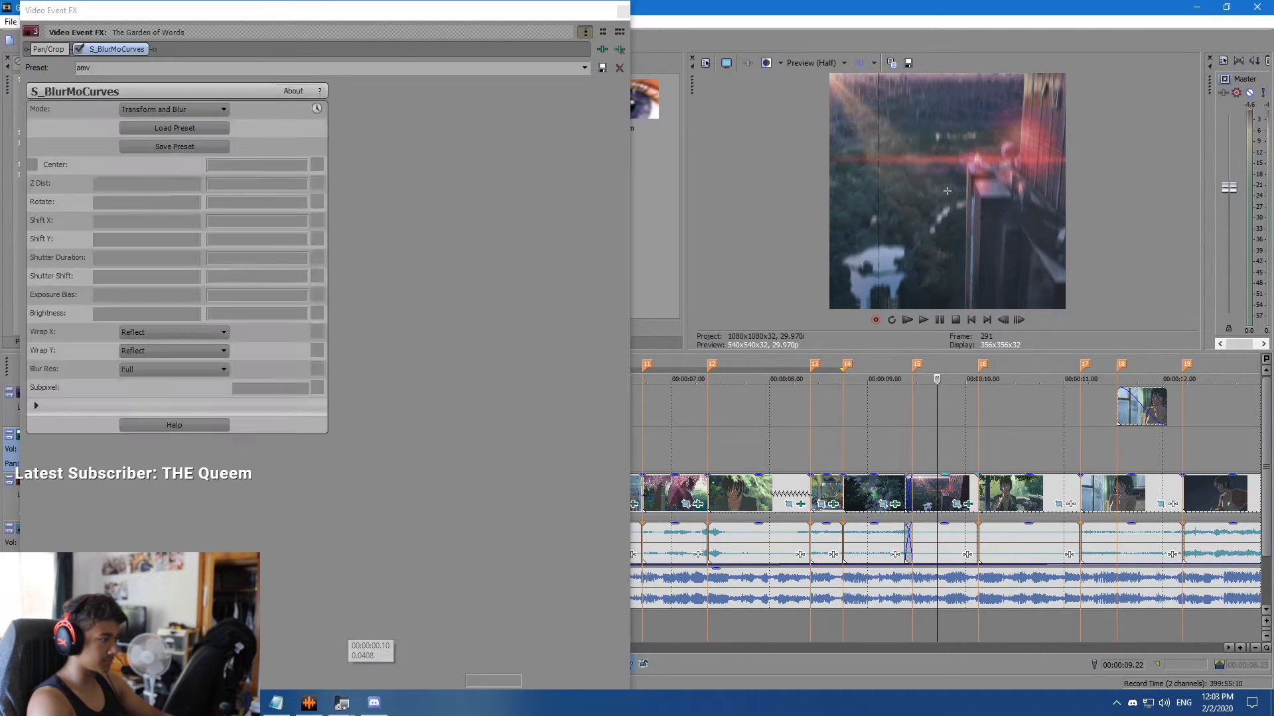
click(147, 202)
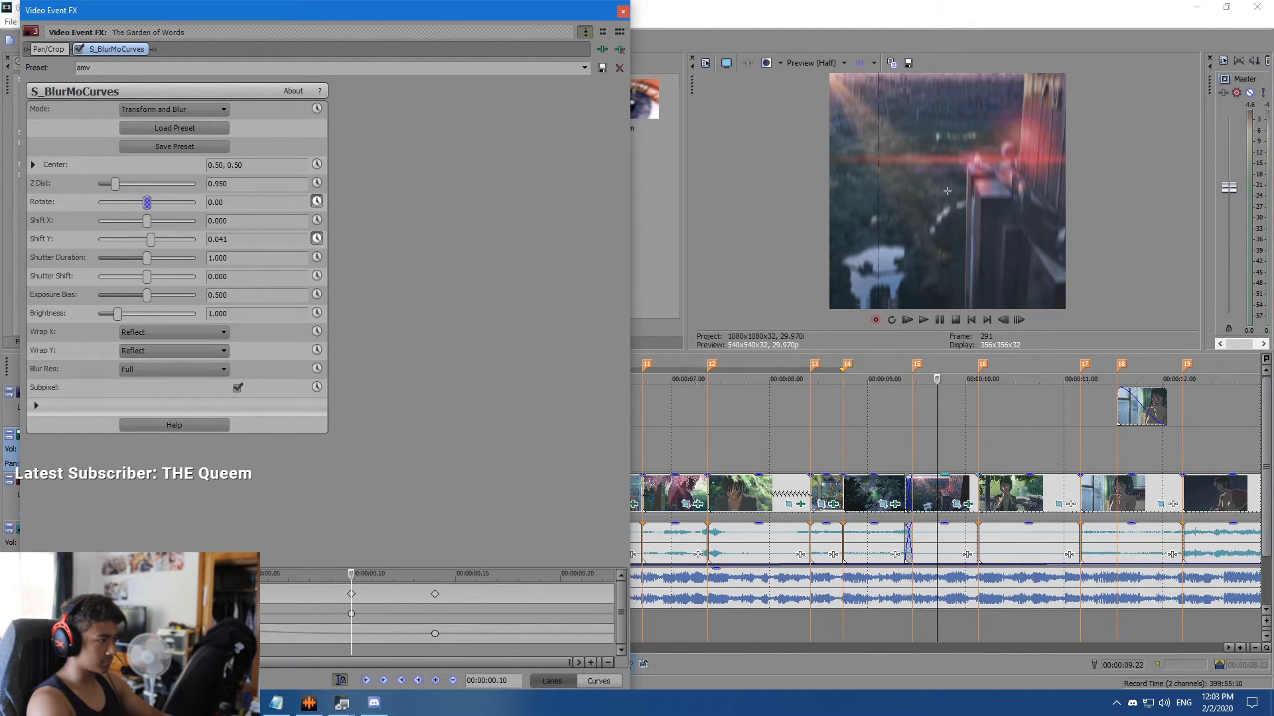
key(space)
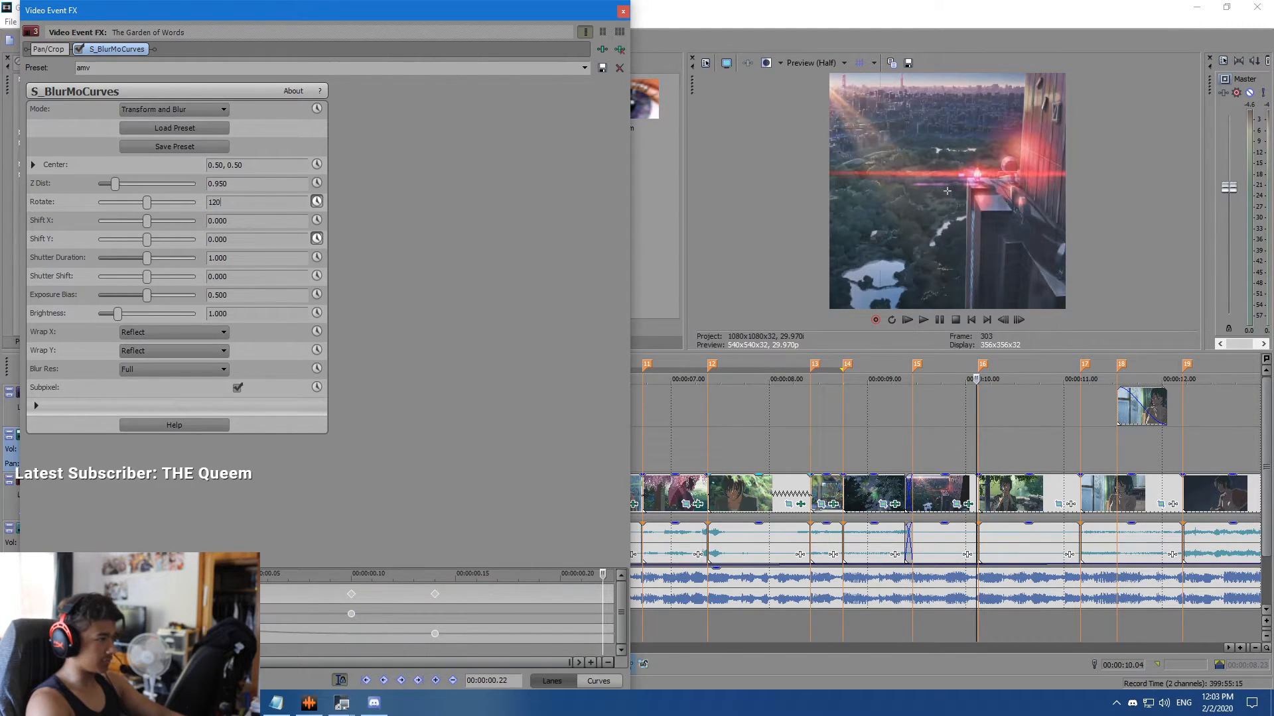
text(120)
key(Return)
text(-120)
key(Return)
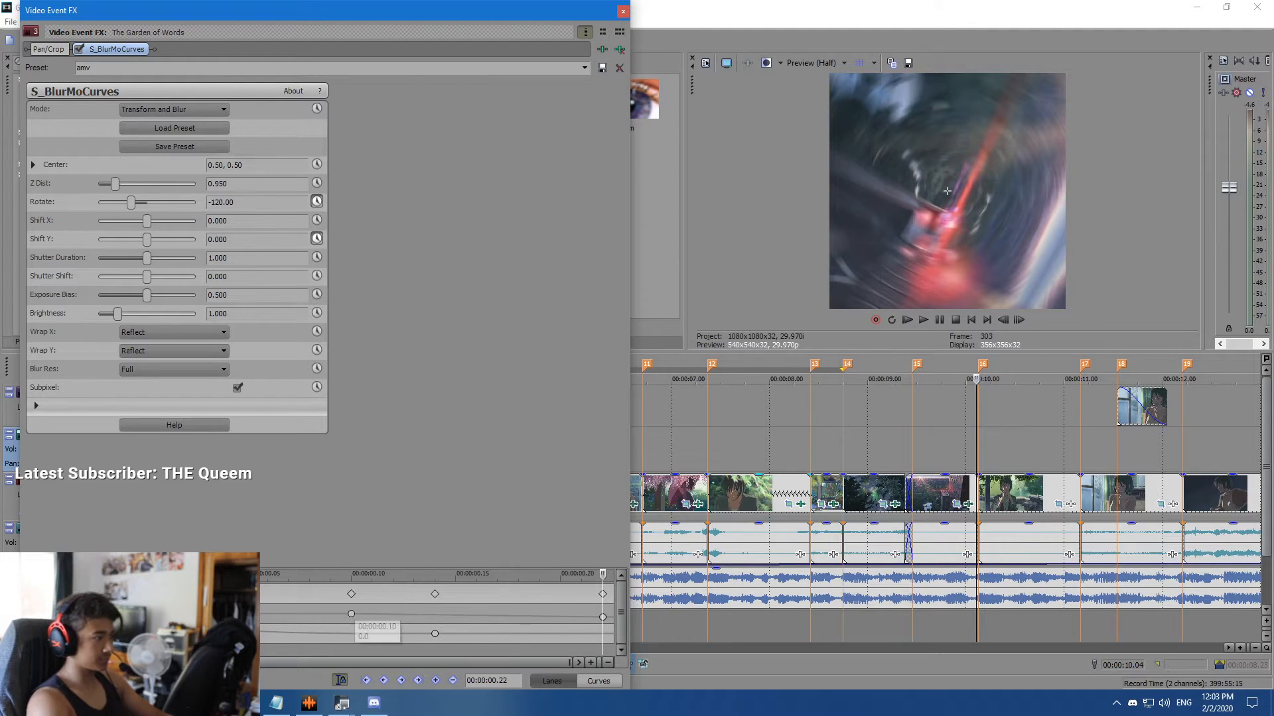
Give the marker 15 clip's Rotate keyframe at 00:00:00.10 a Slow Fade, check the spin, and close the effect settings.
right_click(351, 613)
click(398, 537)
drag(351, 623, 603, 624)
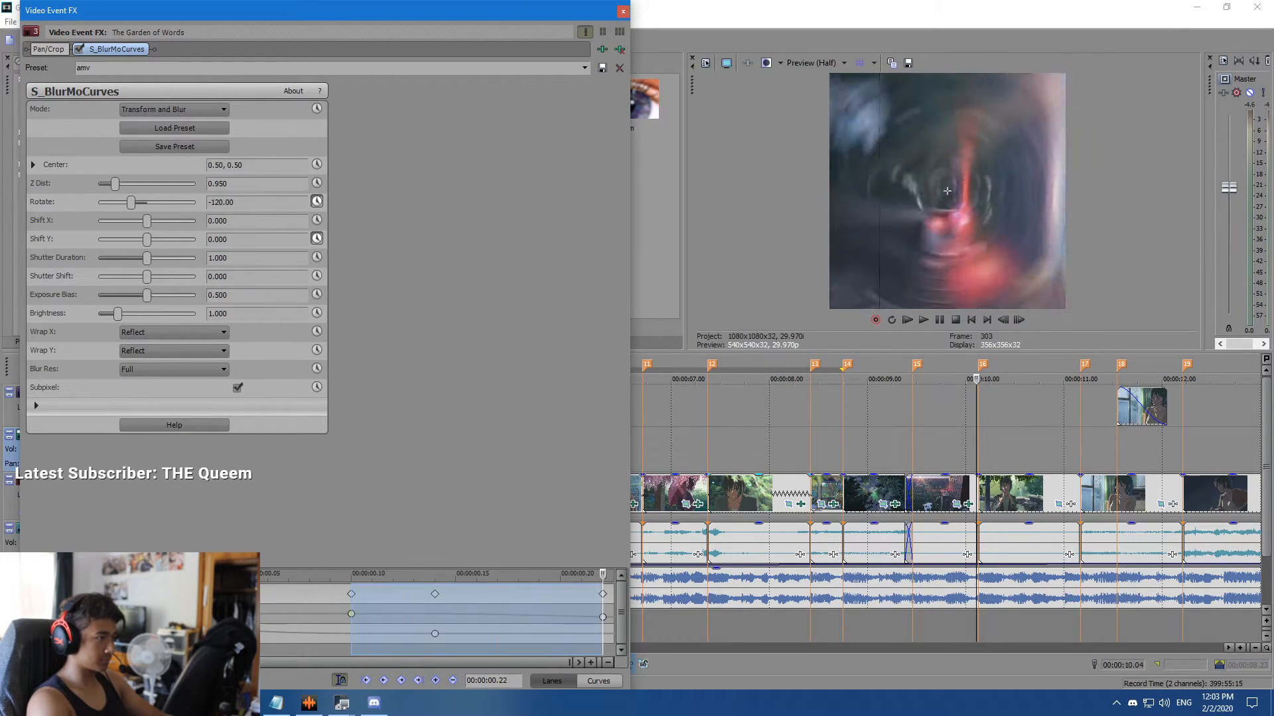
click(623, 12)
Apply the S_BlurMoCurves amv preset to the marker 16 clip and animate Rotate from 120 to 0 at 00:00:00.25.
drag(394, 99, 1018, 494)
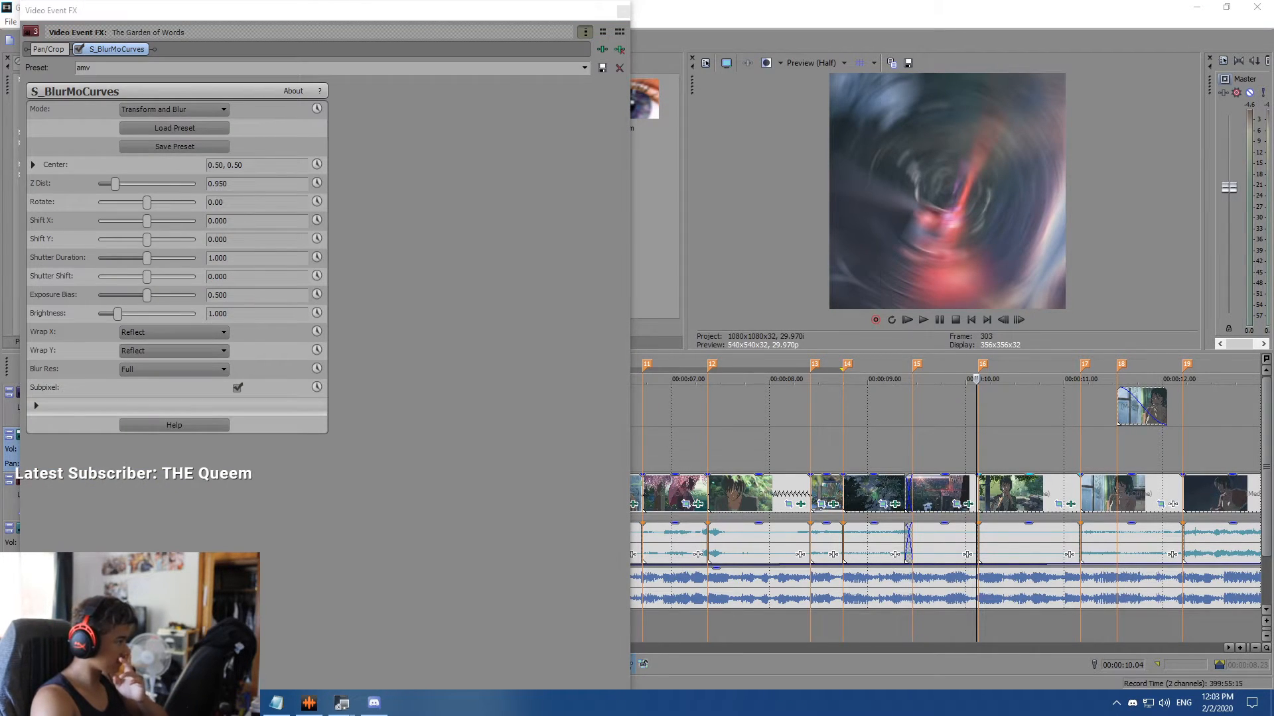
double_click(216, 203)
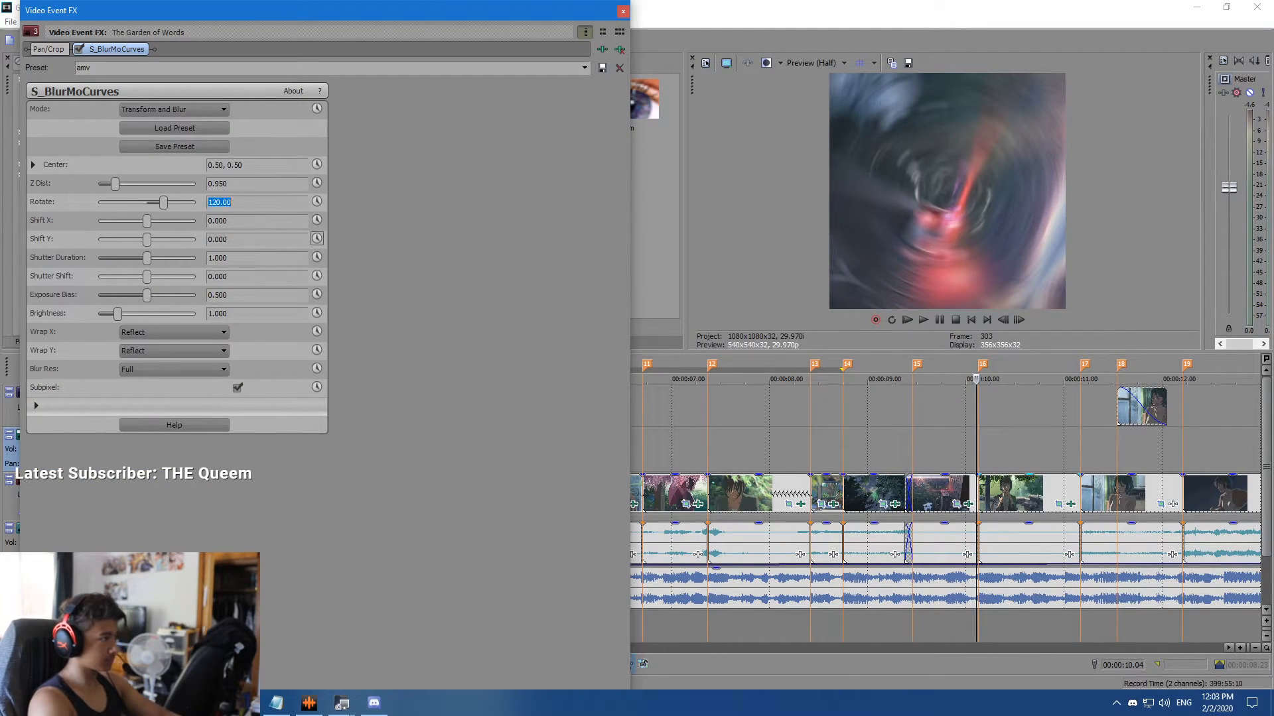
click(317, 201)
key(space)
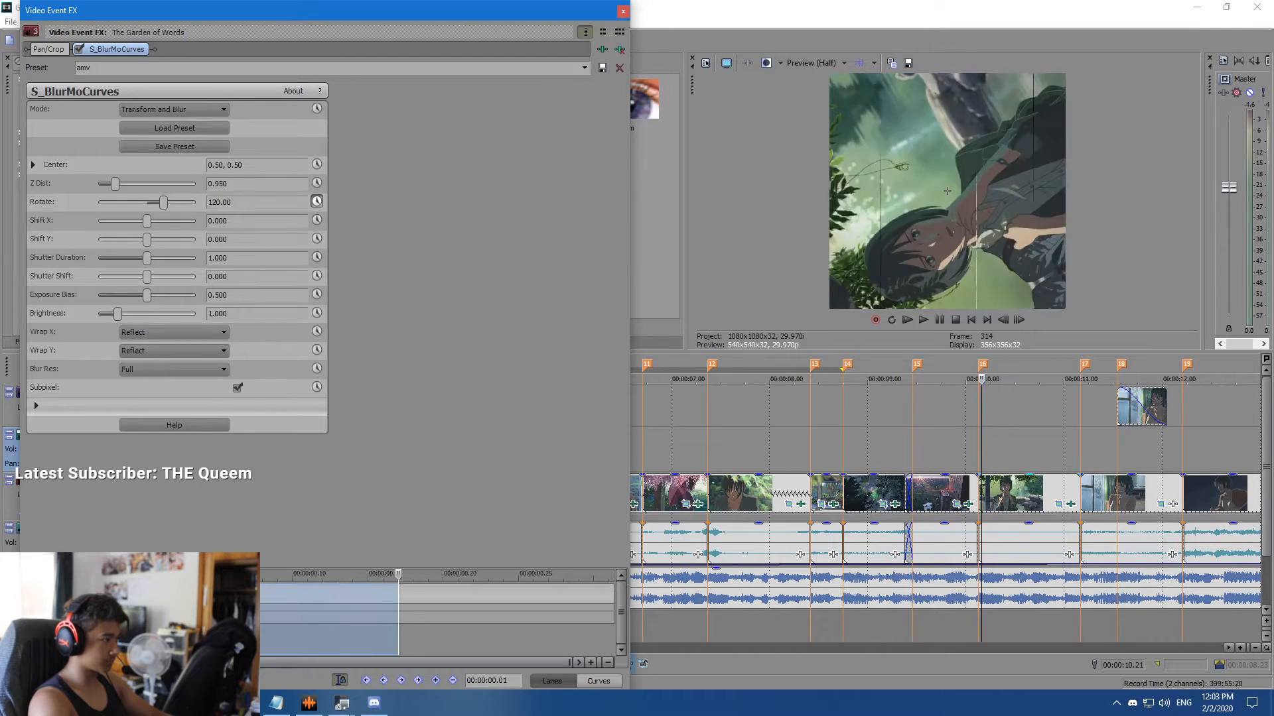
double_click(163, 202)
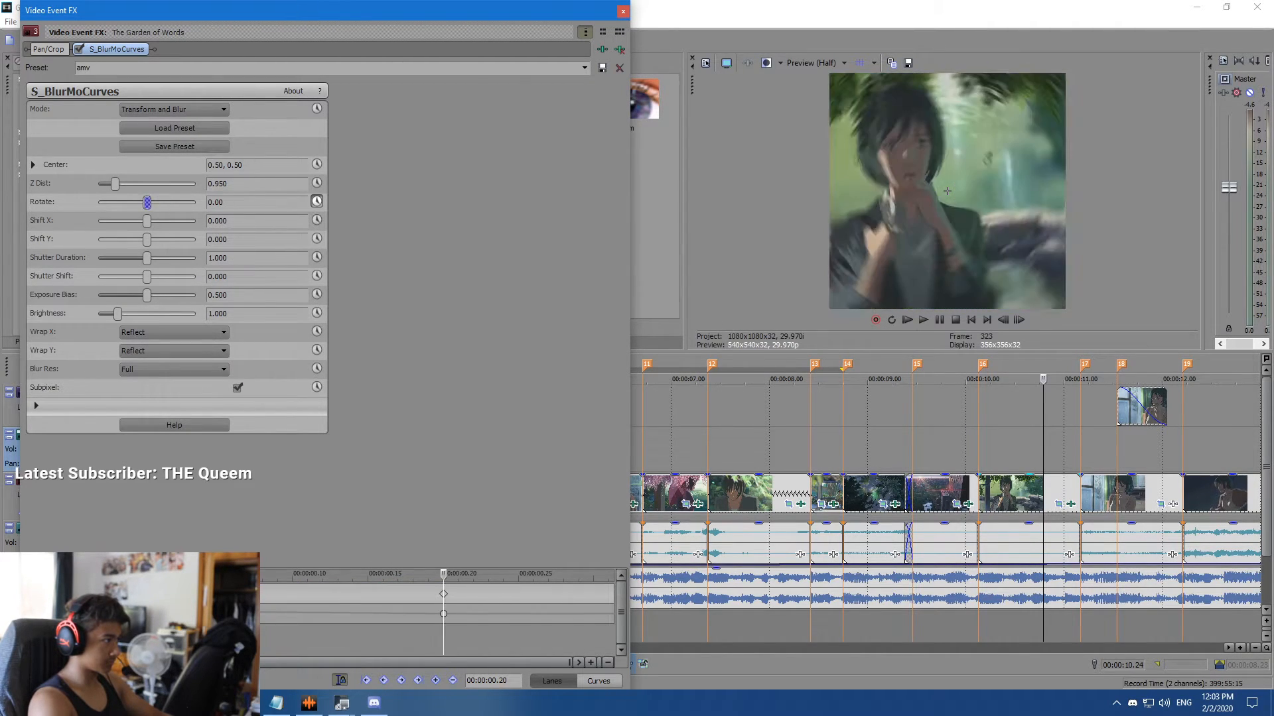
mouse_move(443, 637)
mouse_down()
mouse_move(337, 636)
mouse_move(549, 613)
mouse_move(519, 614)
mouse_up()
Animate Z Dist on the marker 16 clip from 1.000 at 00:00:00.17 to 0.4 at 00:00:01.01 with a Slow Fade.
click(318, 183)
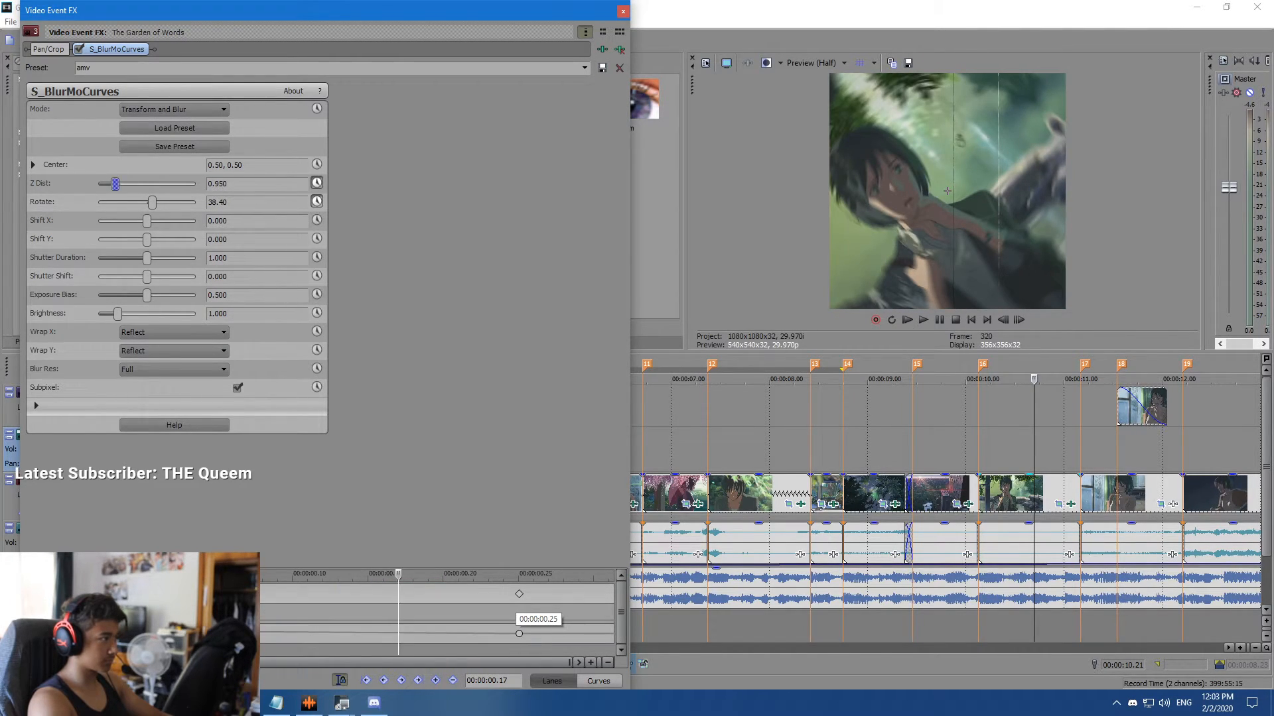
drag(115, 184, 117, 184)
click(609, 614)
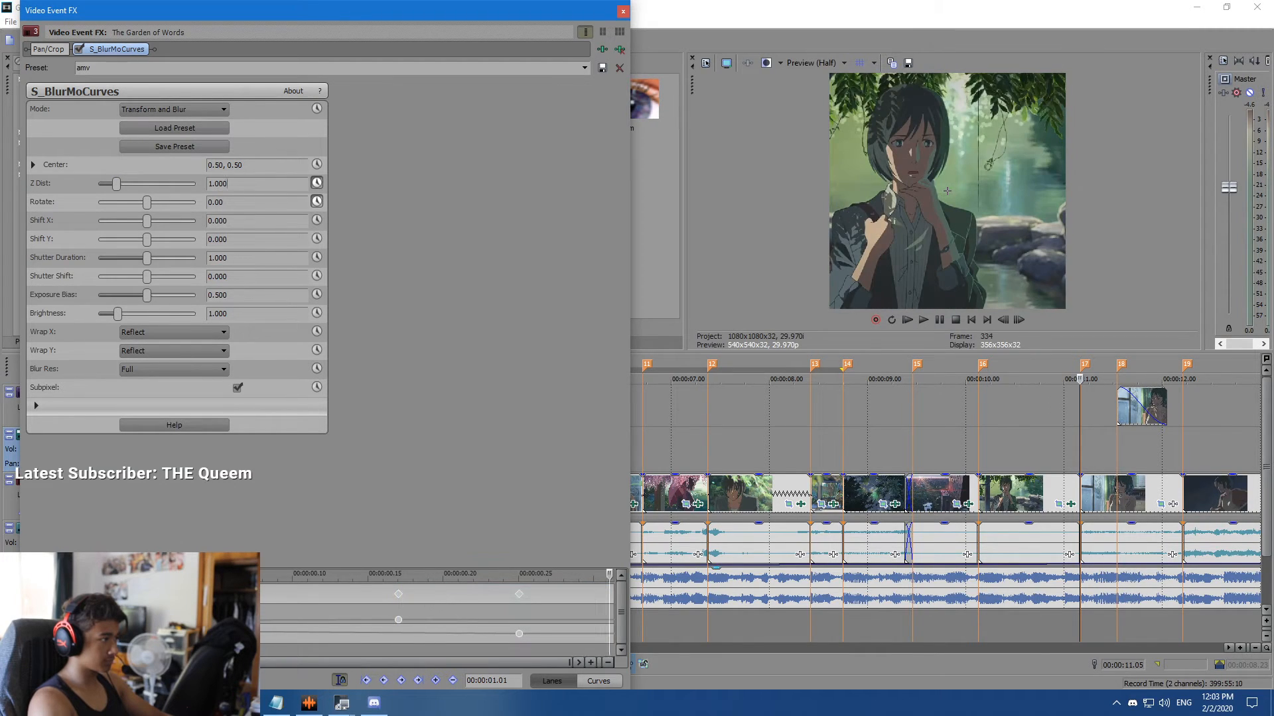
text(0.4)
key(Return)
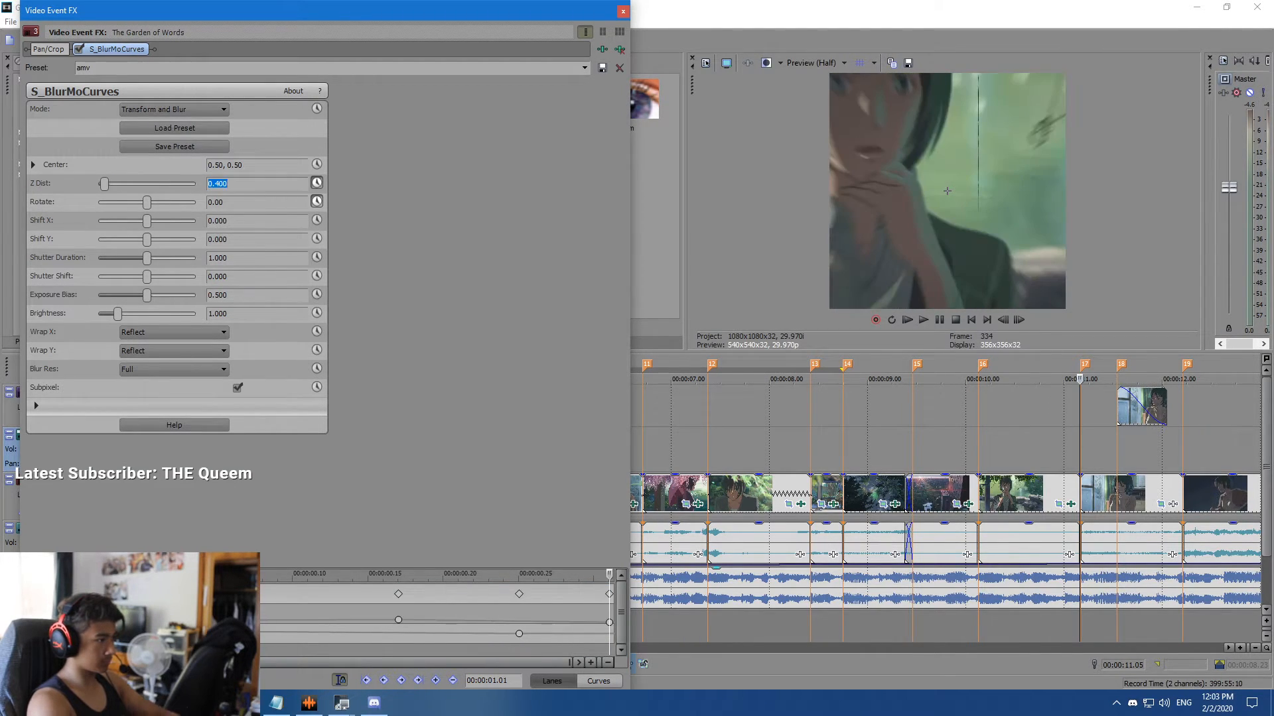
right_click(397, 620)
click(431, 547)
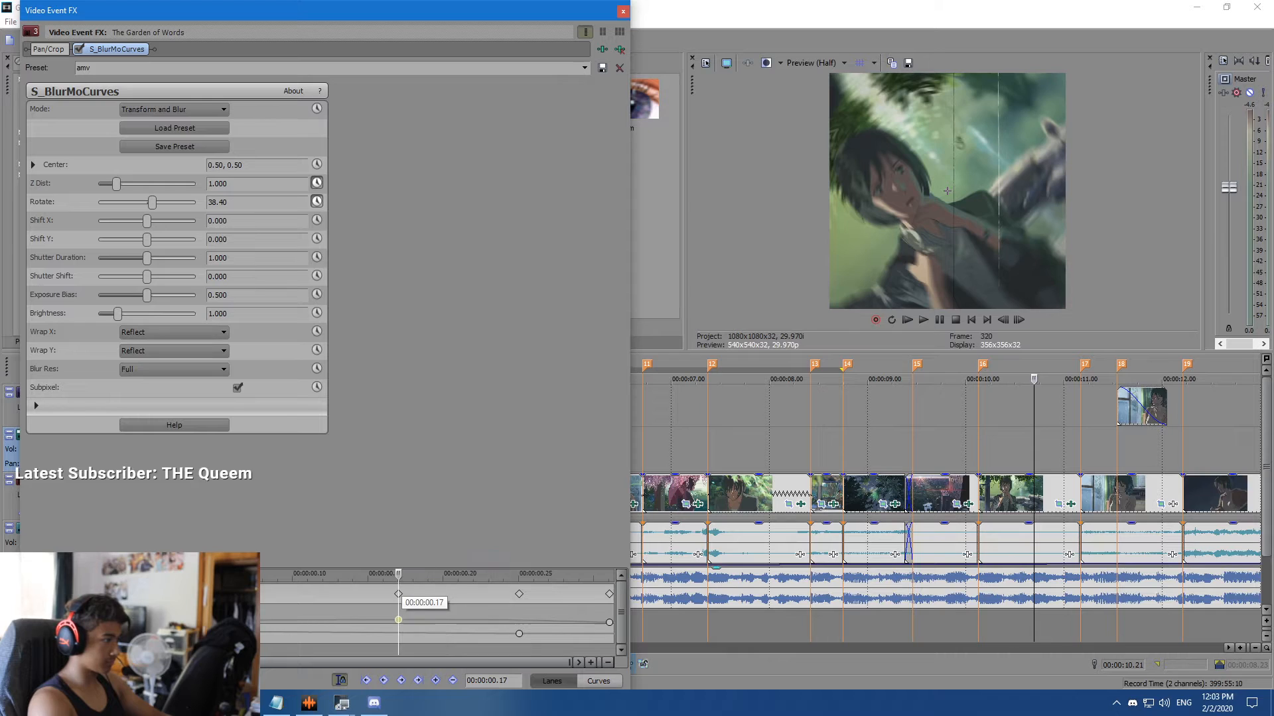
Animate Shift Y on the marker 16 clip from 0 at 00:00:00.17 to -0.207 at 00:00:01.01 with a Slow Fade.
click(317, 238)
drag(413, 574, 519, 574)
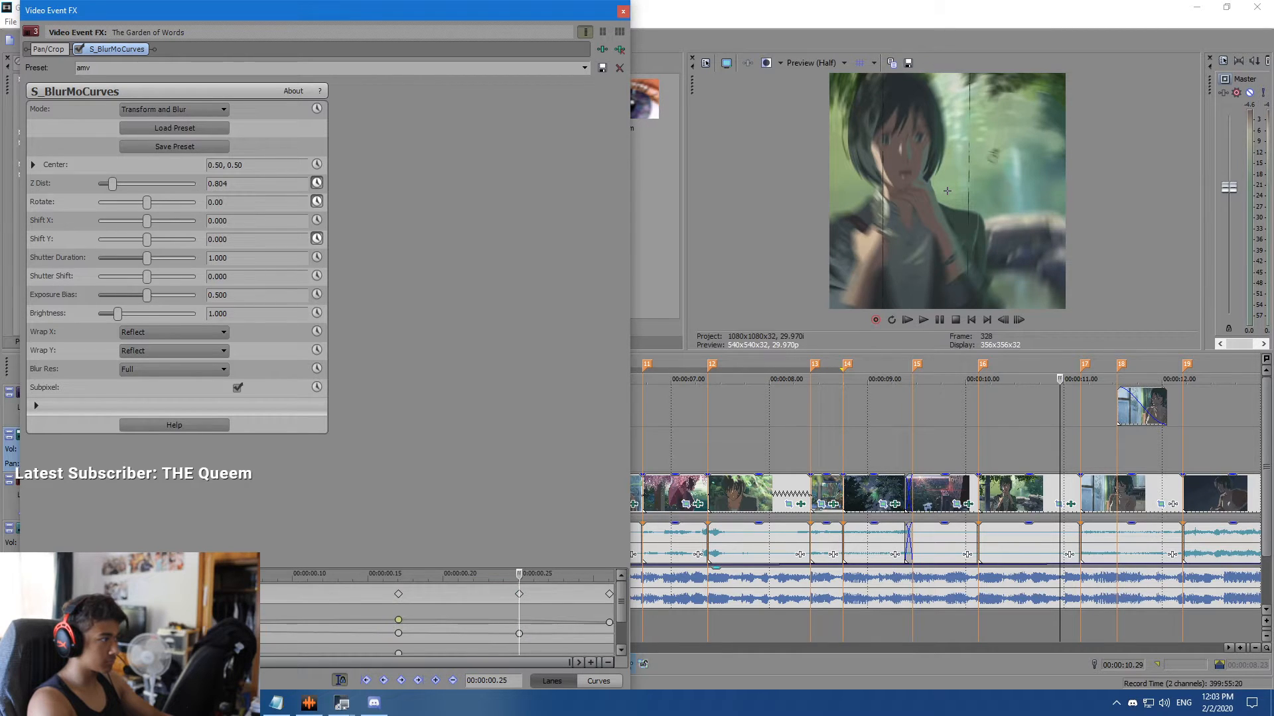
drag(147, 238, 127, 238)
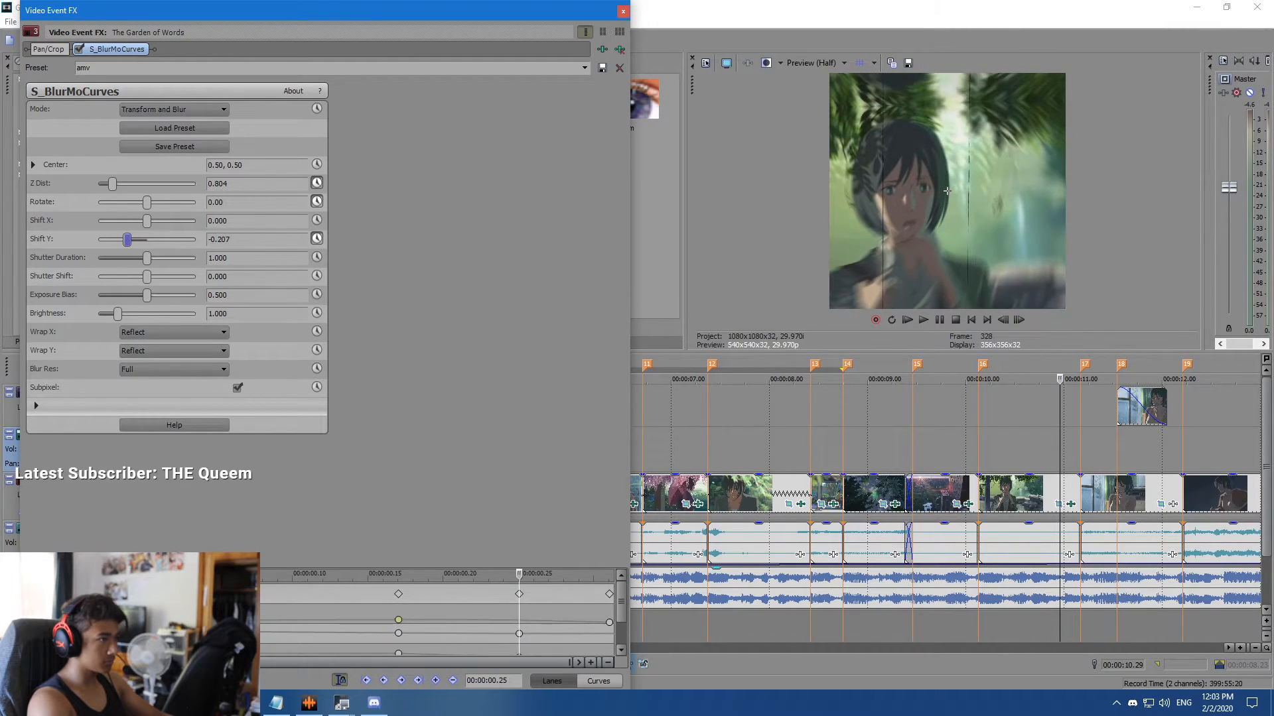
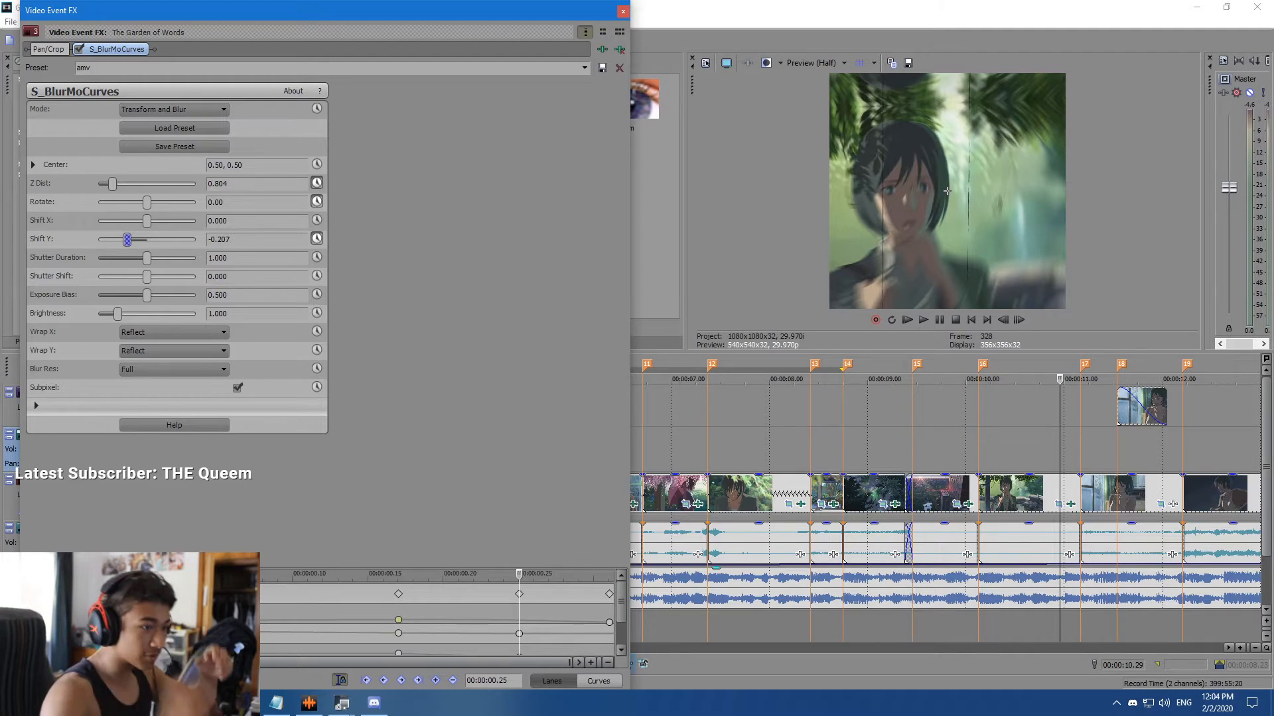
drag(520, 609, 621, 624)
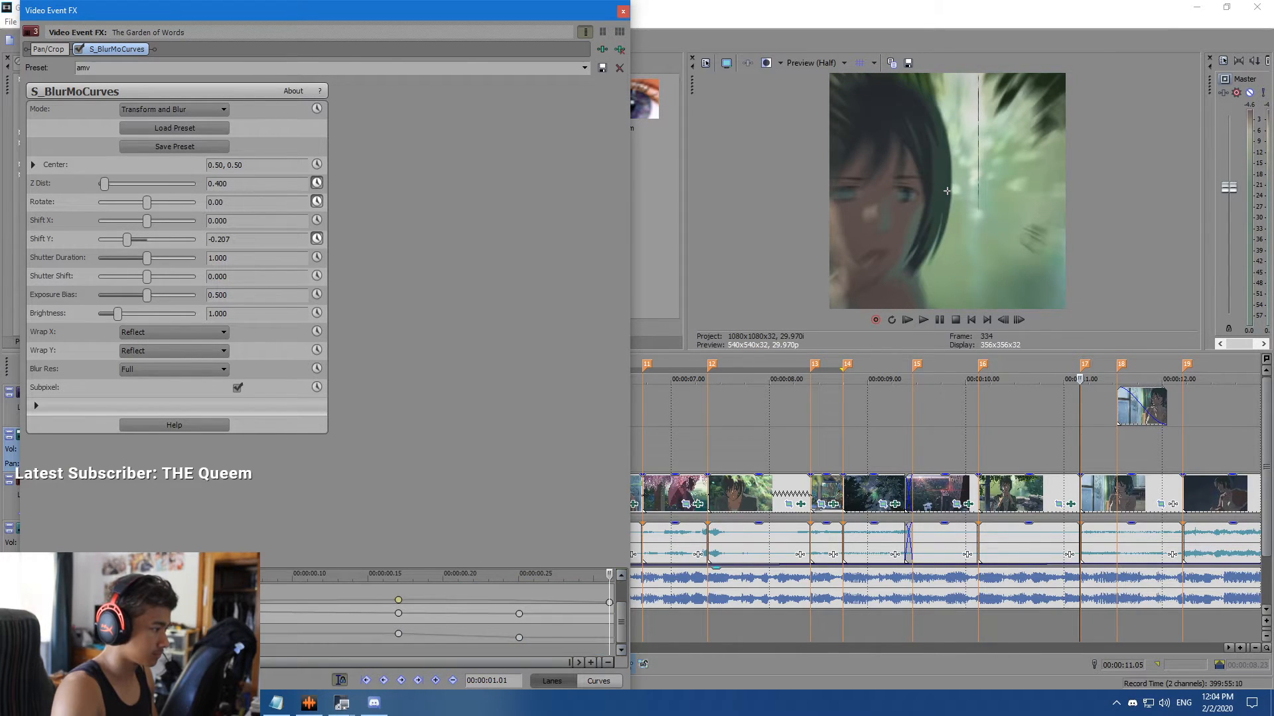
right_click(398, 633)
click(441, 574)
drag(427, 609, 609, 609)
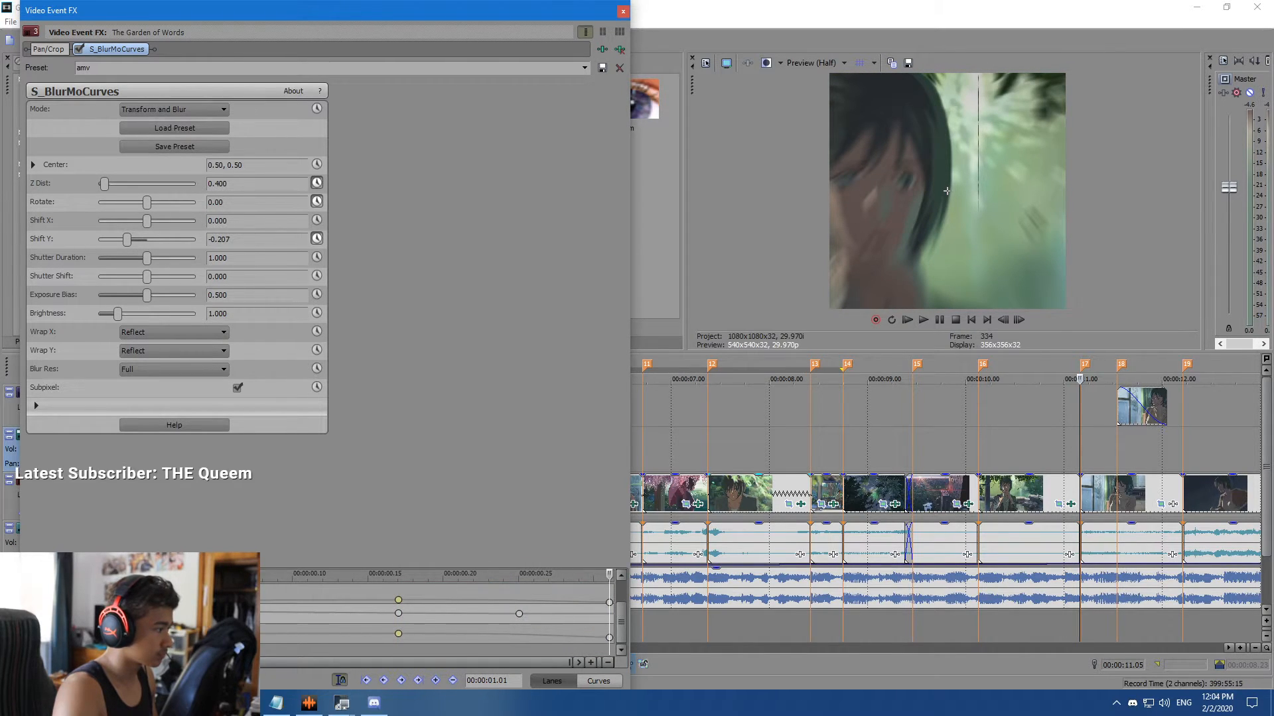
Animate Shift X on the marker 16 clip from 0 at 00:00:00.17 to 0.160 at 00:00:01.01 with a Slow Fade.
click(317, 220)
drag(533, 627, 609, 625)
click(435, 680)
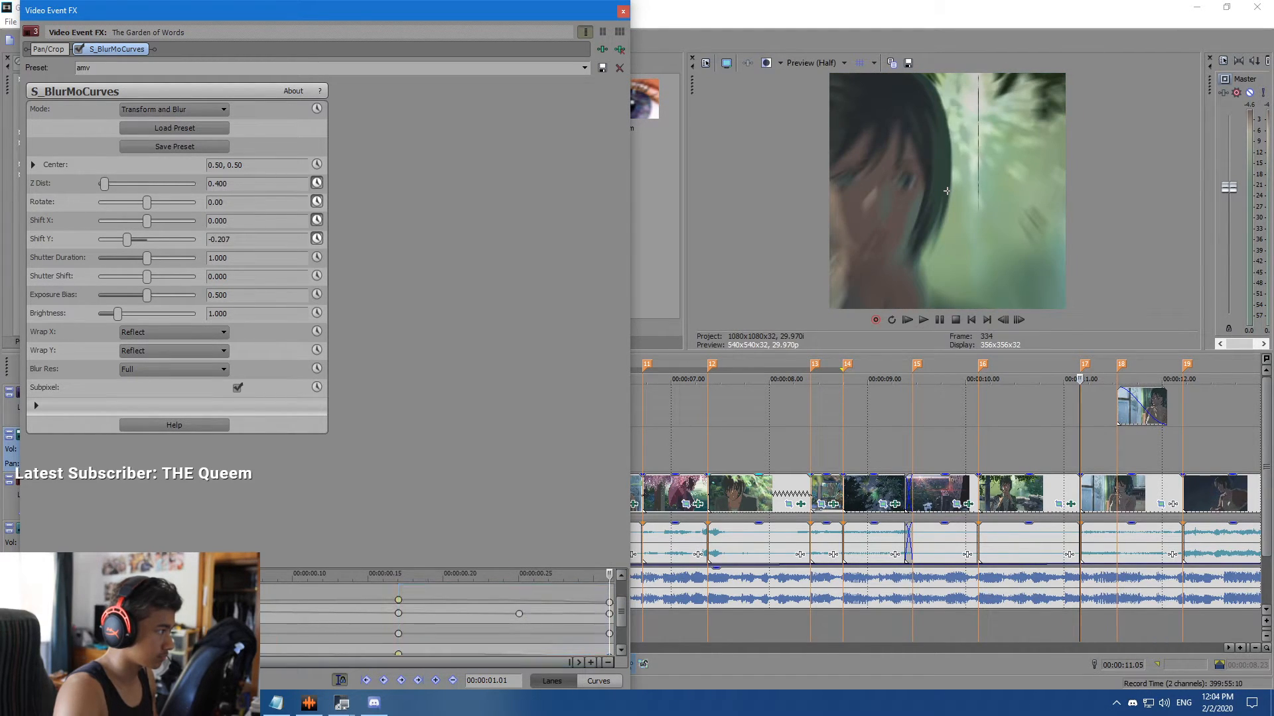
drag(146, 221, 163, 221)
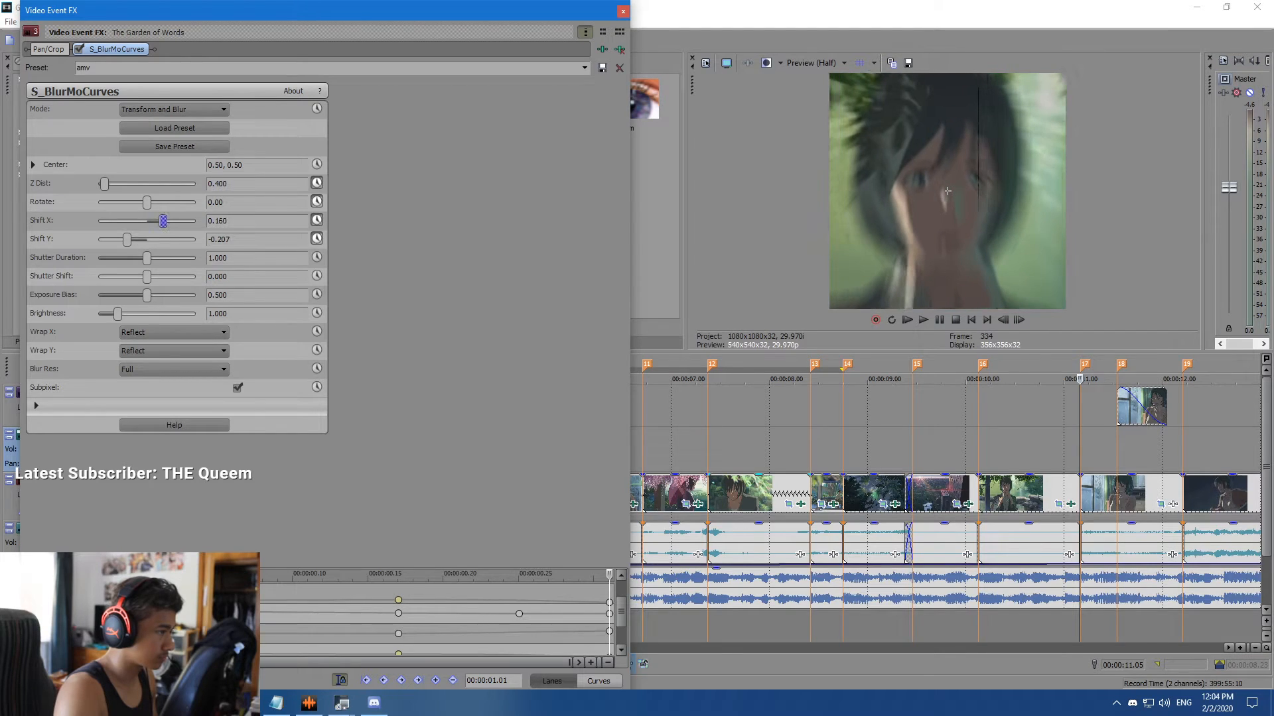
click(398, 634)
right_click(398, 633)
click(438, 560)
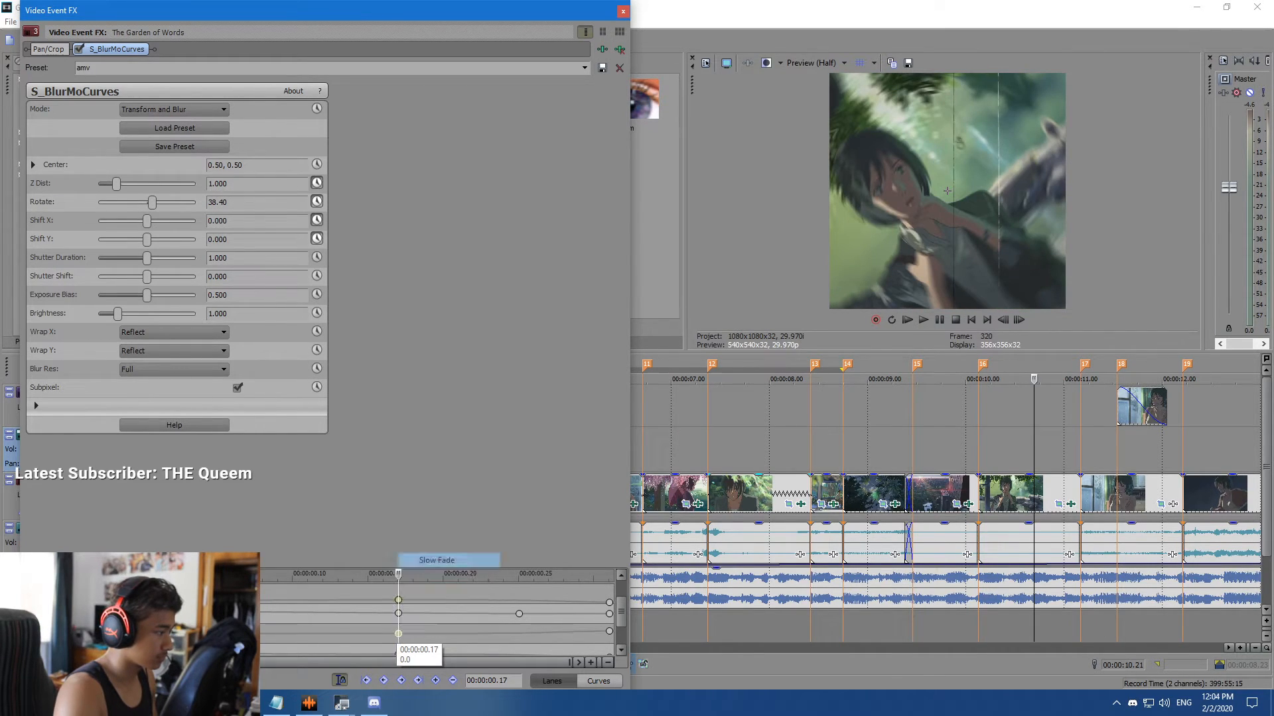
drag(399, 625, 609, 624)
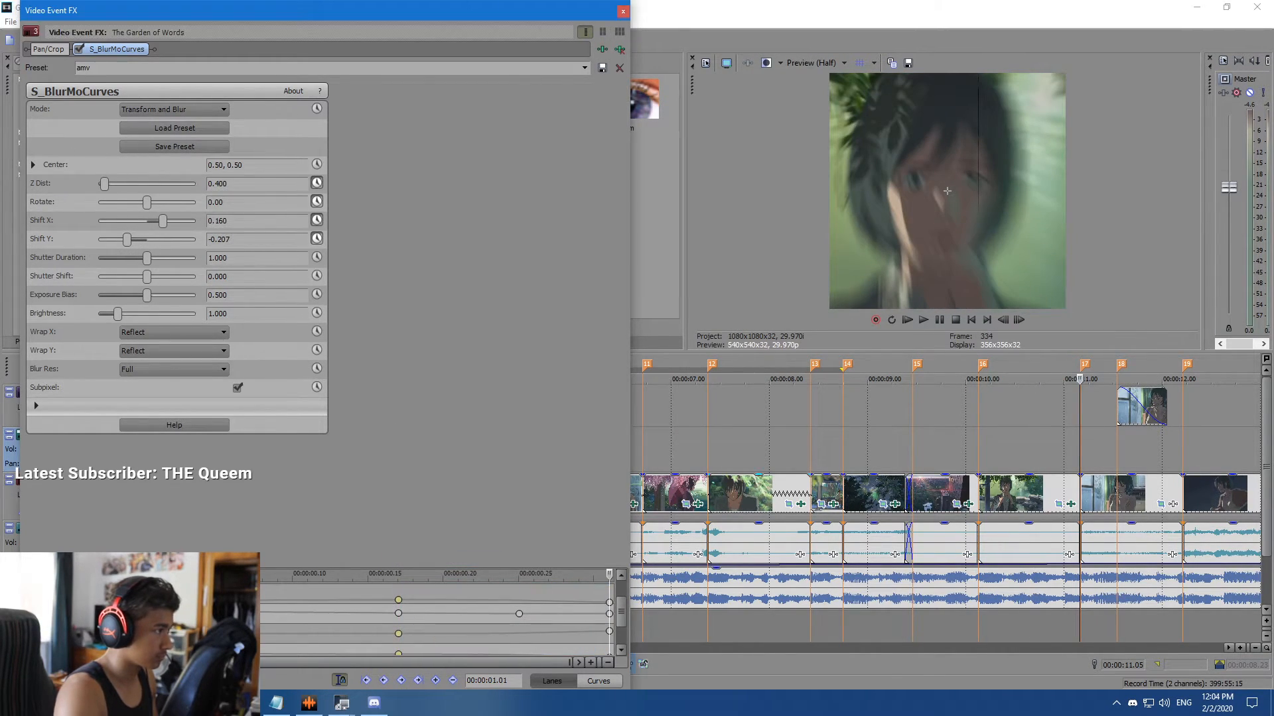
Close the effect settings and play back the end of the marker 16 clip.
click(623, 11)
click(1028, 451)
key(space)
key(space)
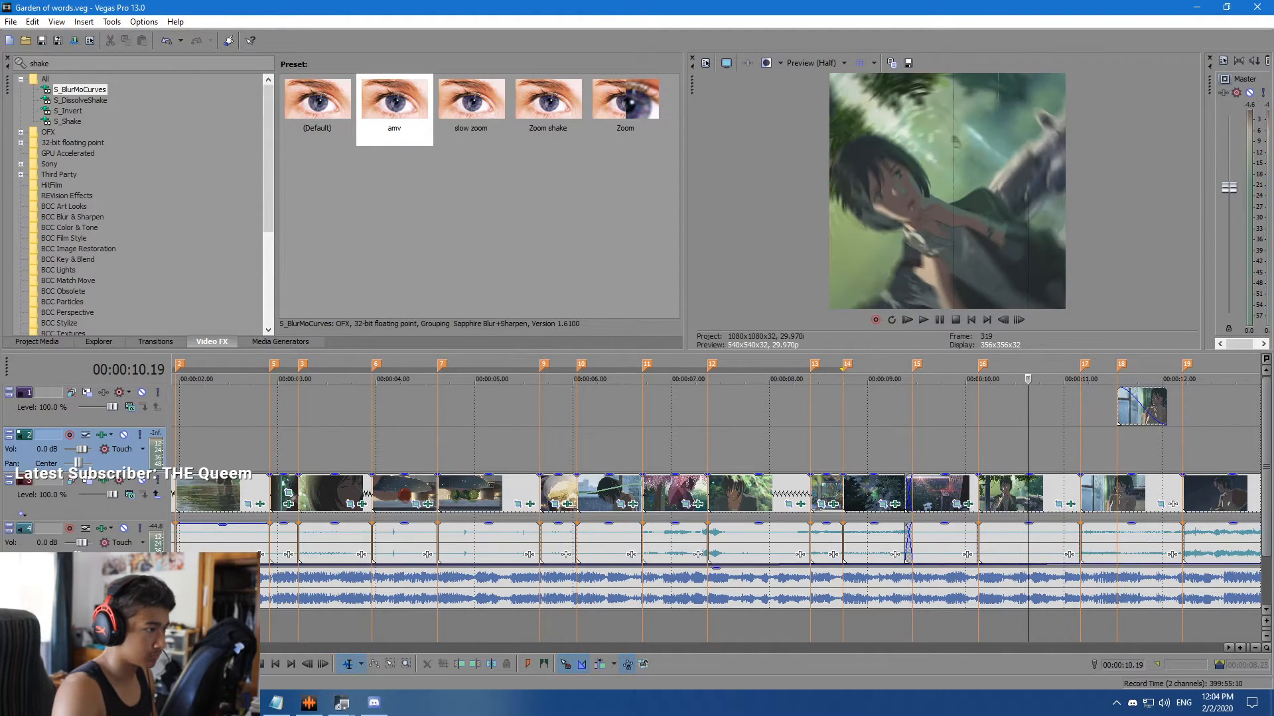
Apply the S_BlurMoCurves amv preset to the marker 17 clip, with Shift X at -0.214 and an animated Z Dist starting at 1.000.
click(1080, 451)
scroll(1080, 451, right, 2)
click(394, 100)
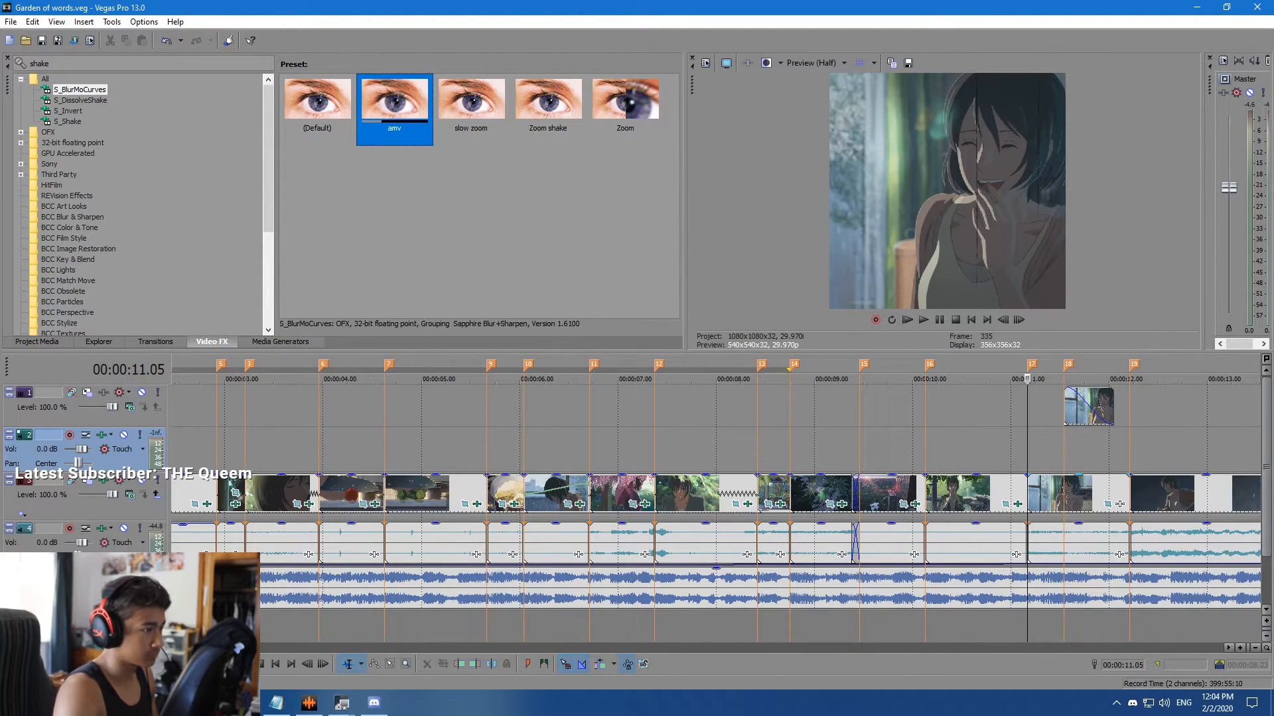
drag(394, 100, 1069, 494)
drag(148, 222, 126, 221)
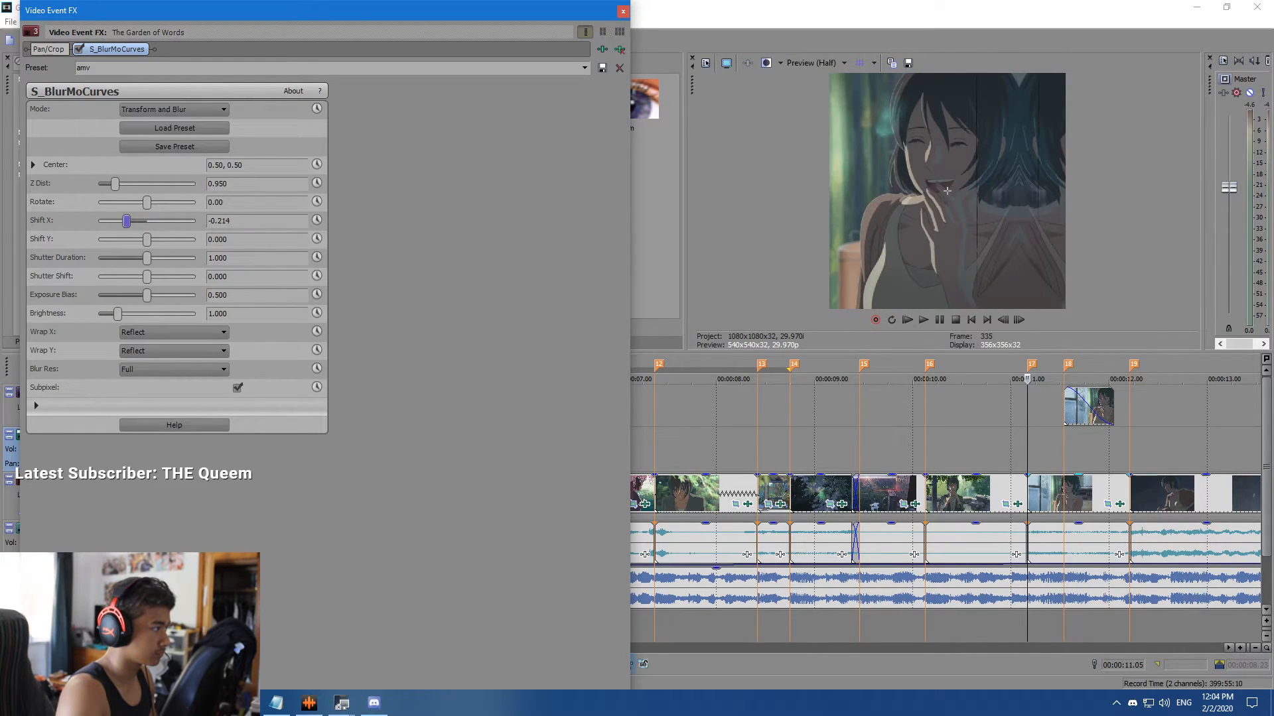
click(317, 182)
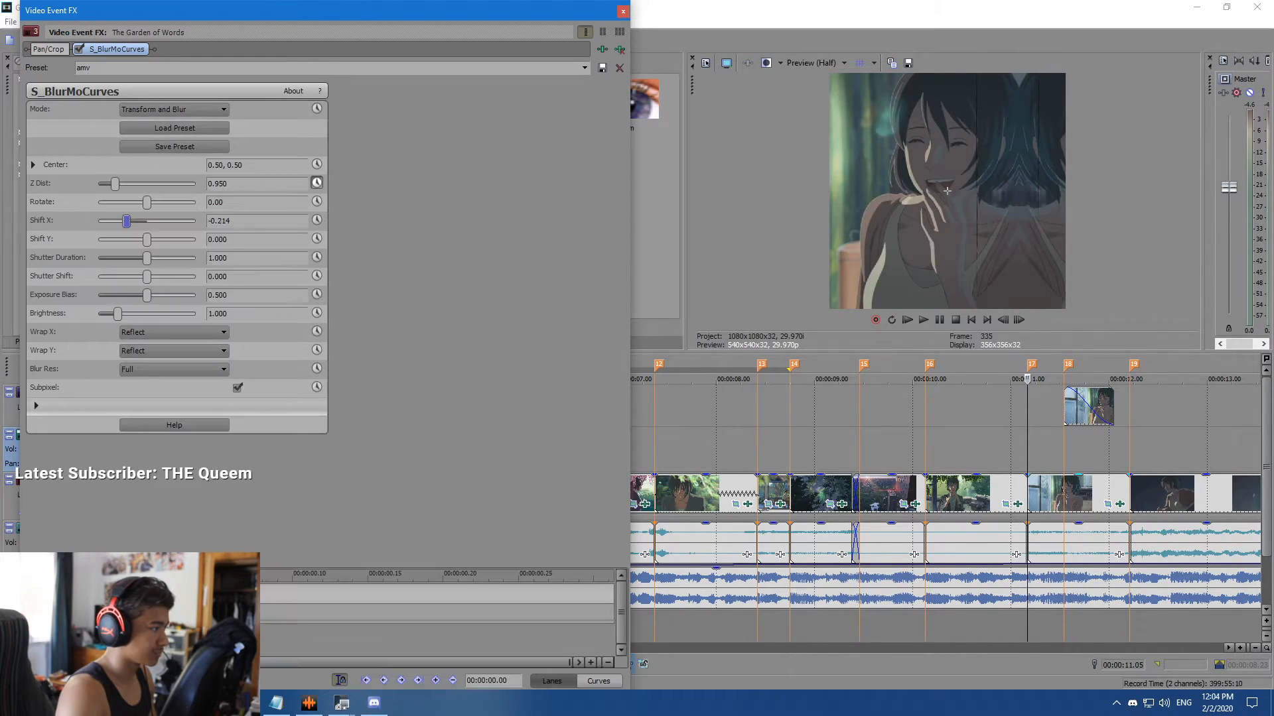
drag(115, 184, 116, 183)
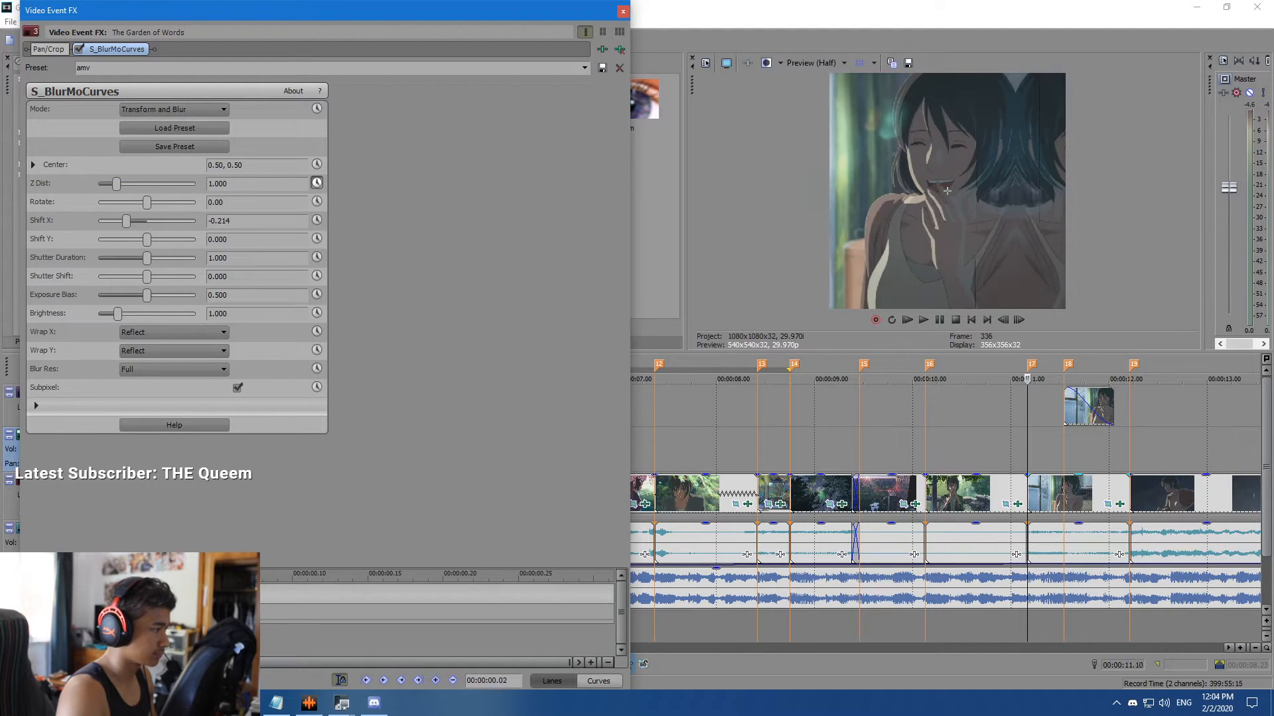
Animate the marker 17 clip's Shift X, returning it to its default at 00:00:00.10.
key(space)
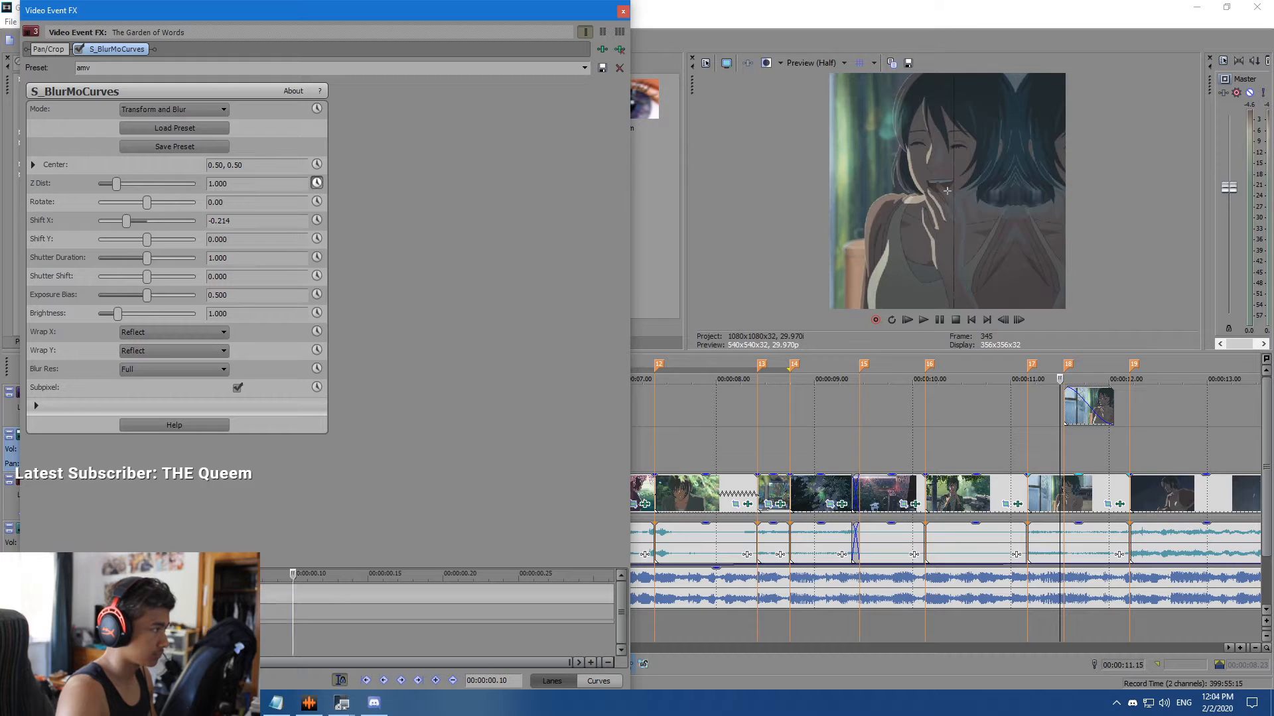
click(316, 221)
double_click(126, 221)
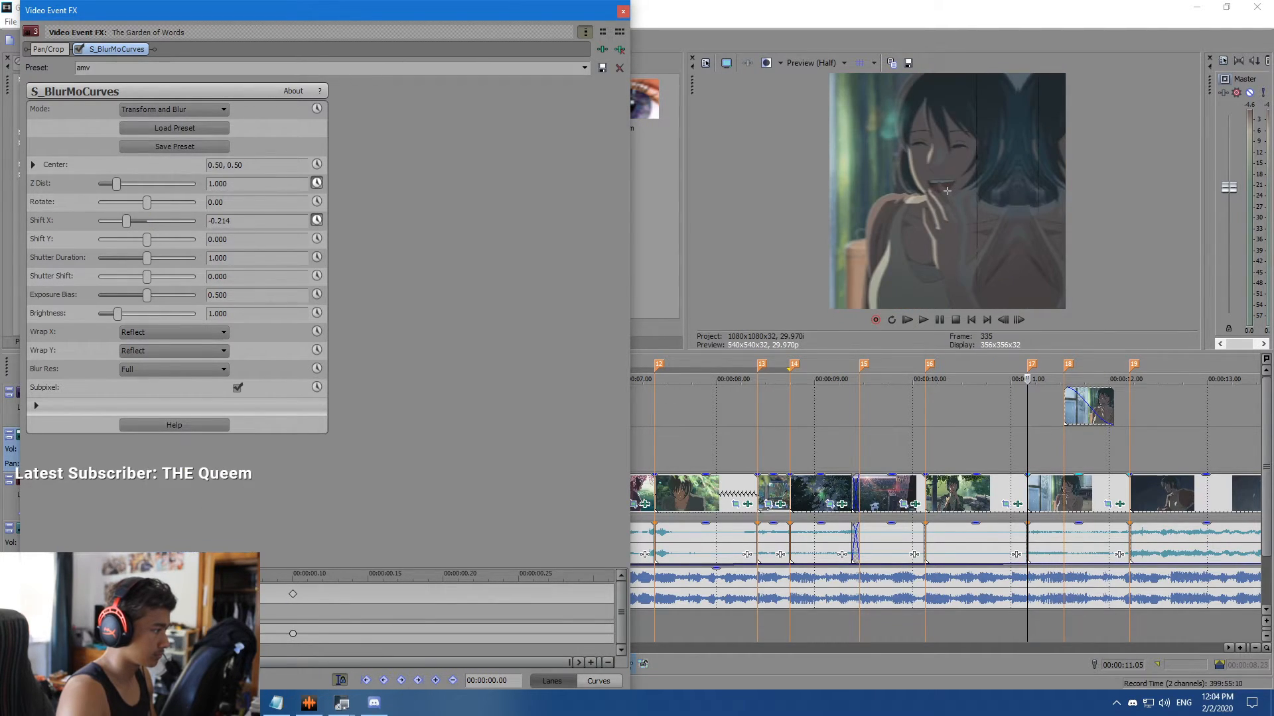
Move the marker 17 clip's zero Shift X keyframe to 00:00:00.15 and close the effect settings.
mouse_move(293, 634)
mouse_down()
mouse_move(368, 634)
mouse_move(160, 617)
mouse_move(368, 617)
mouse_up()
click(622, 11)
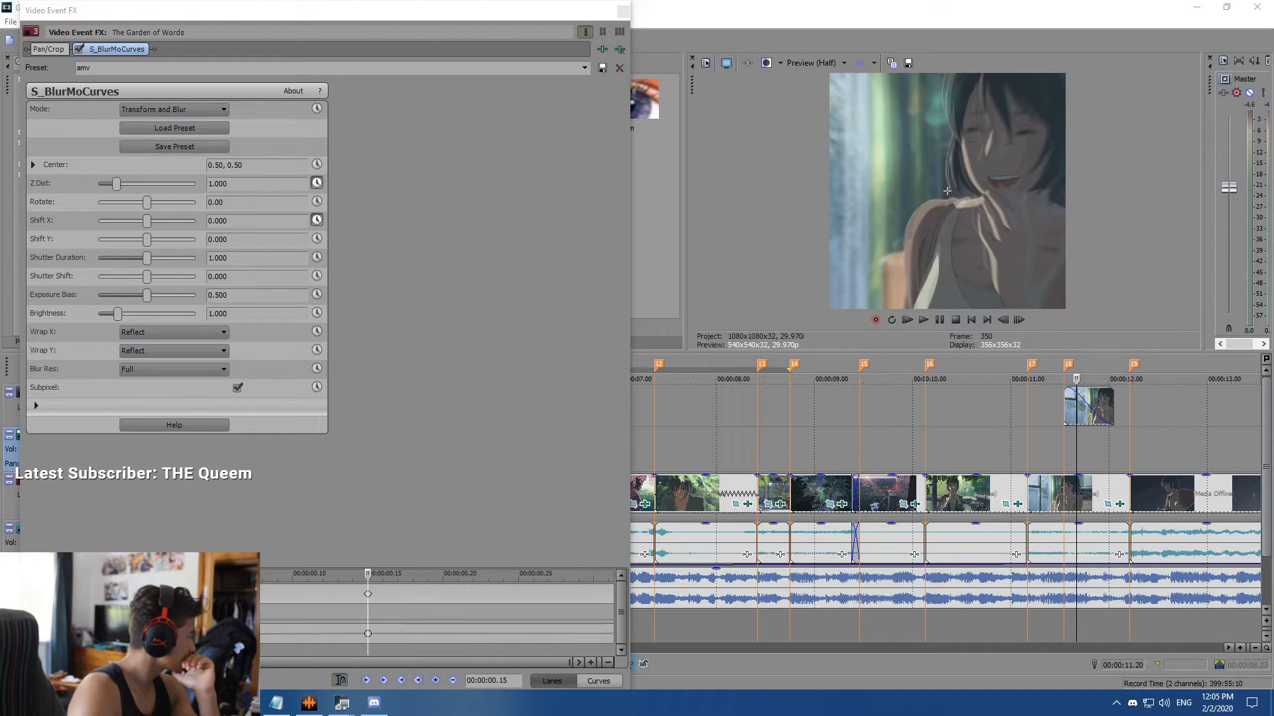
drag(364, 613, 609, 613)
click(623, 11)
scroll(715, 511, down, 1)
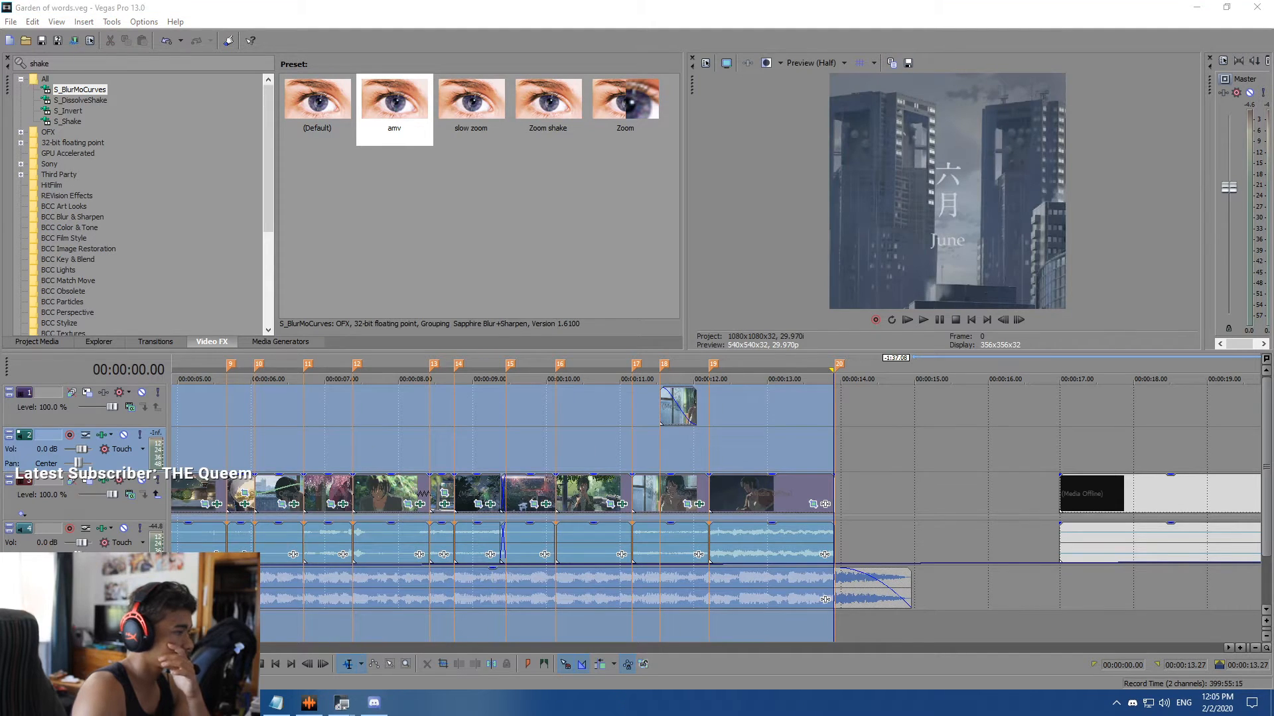
Play back the edit and review the transition around the marker 16 clip.
key(space)
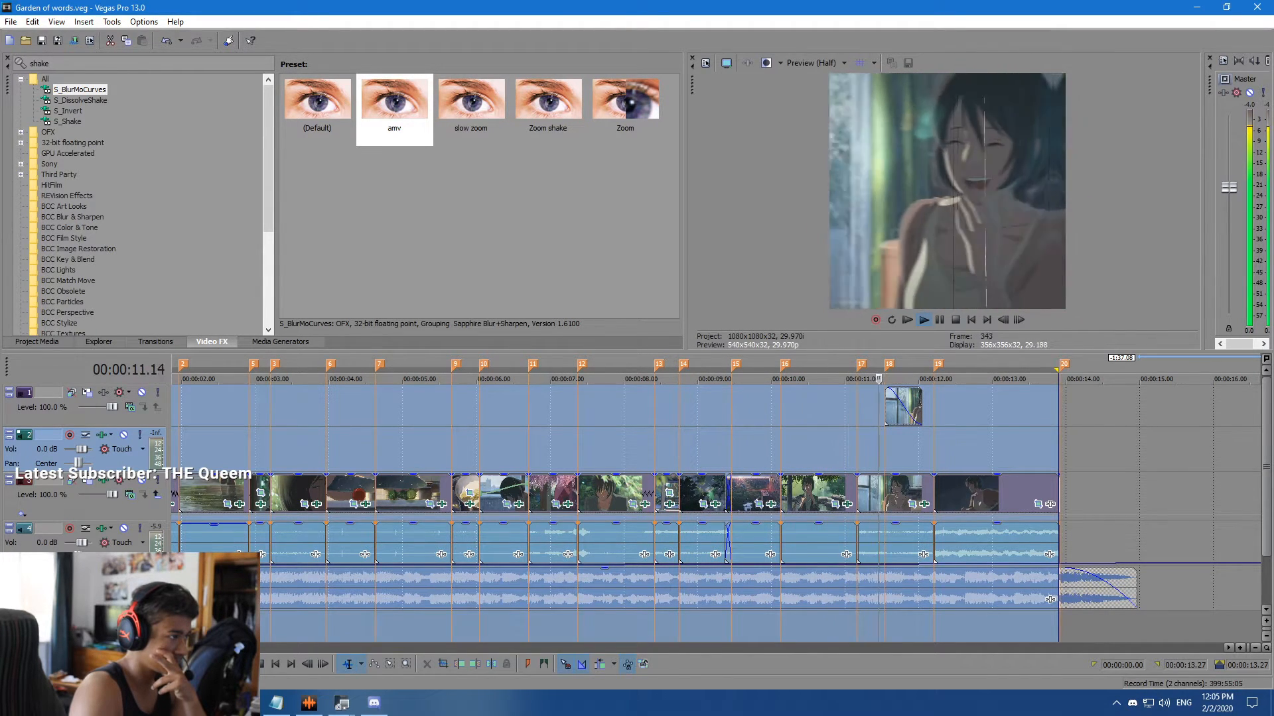
click(810, 406)
key(space)
key(space)
key(space)
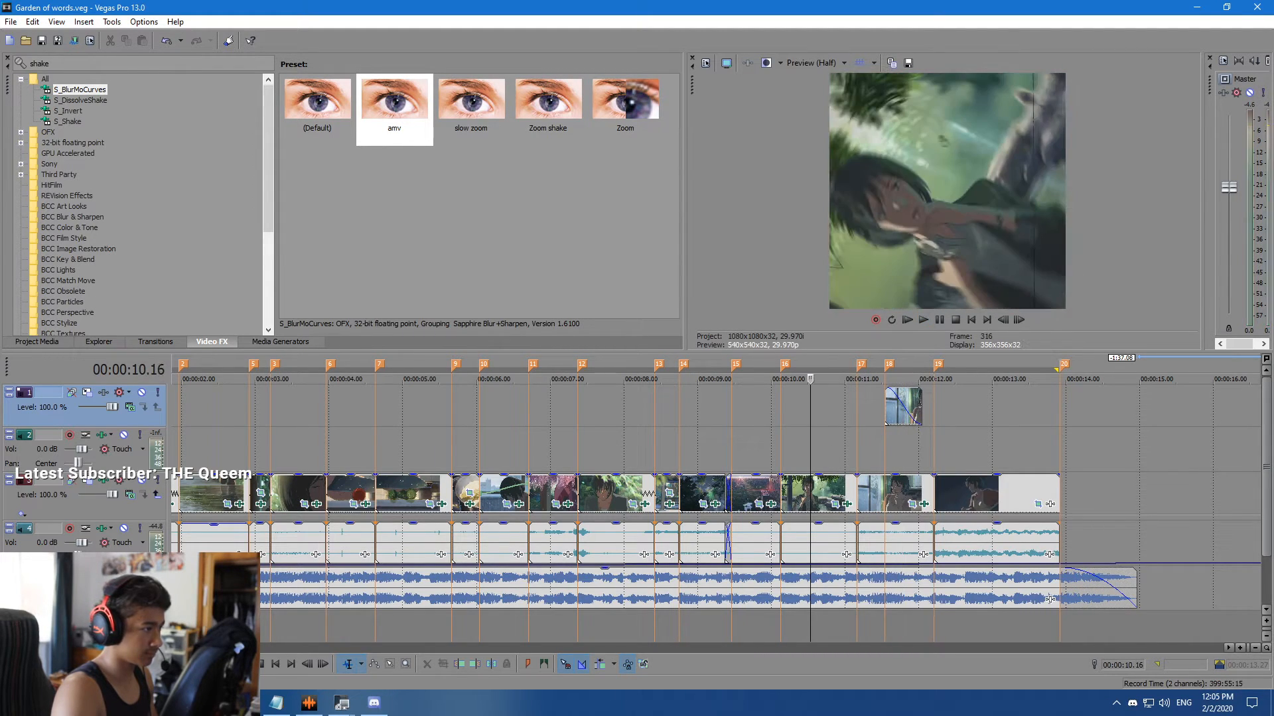
Move the marker 16 clip's keyframes at 00:00:00.17 to 00:00:00.14 and delete its Rotate keyframe at 00:00:00.25.
click(781, 451)
click(847, 504)
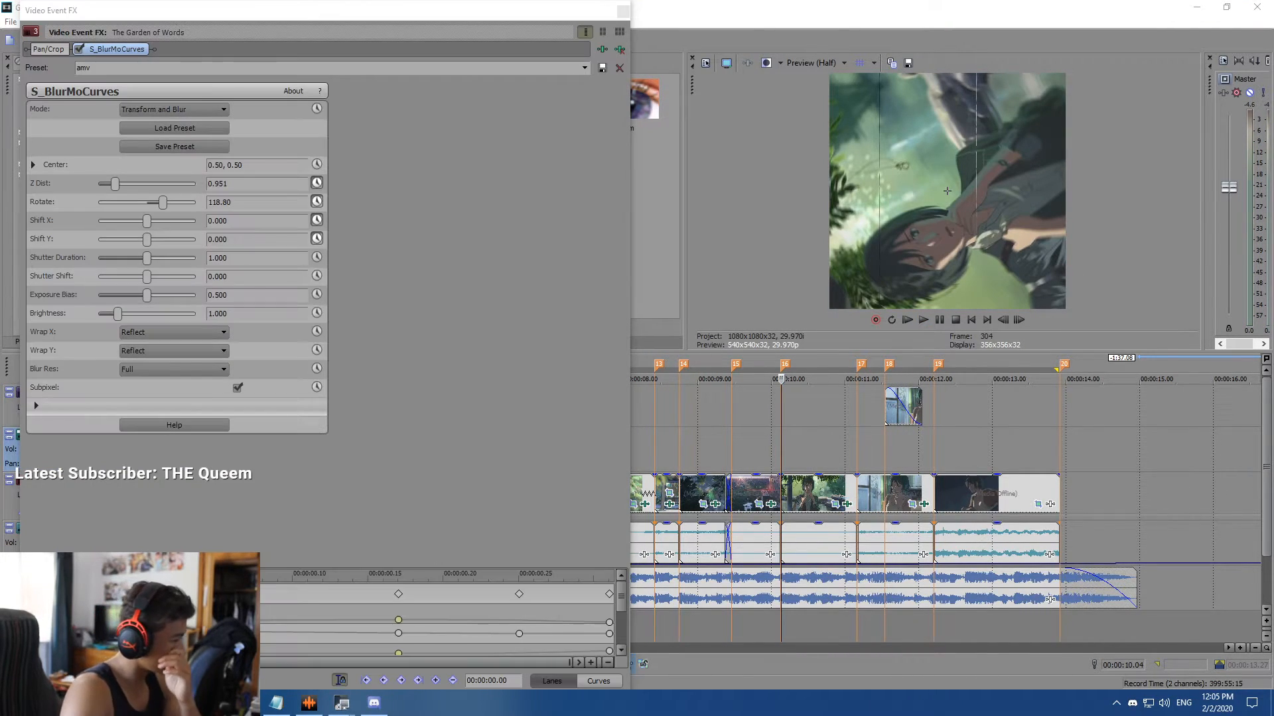
click(398, 654)
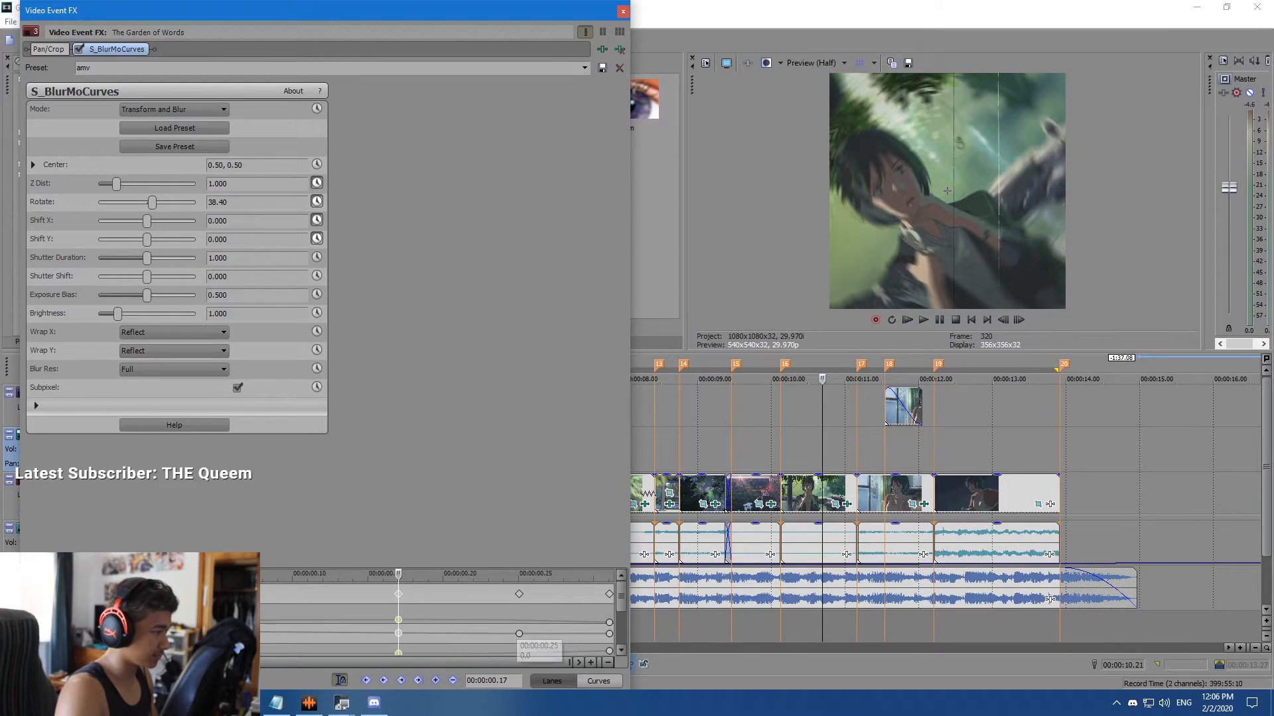
drag(398, 653, 353, 654)
scroll(610, 638, down, 2)
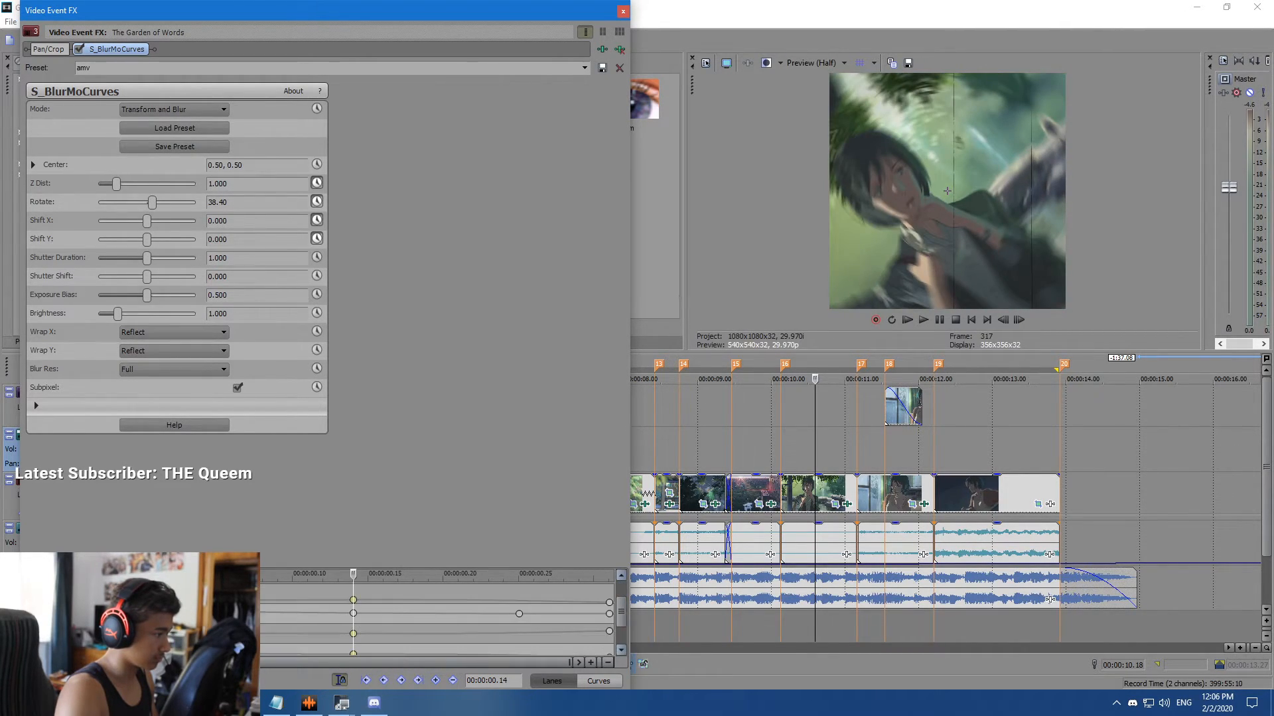
right_click(519, 595)
click(555, 396)
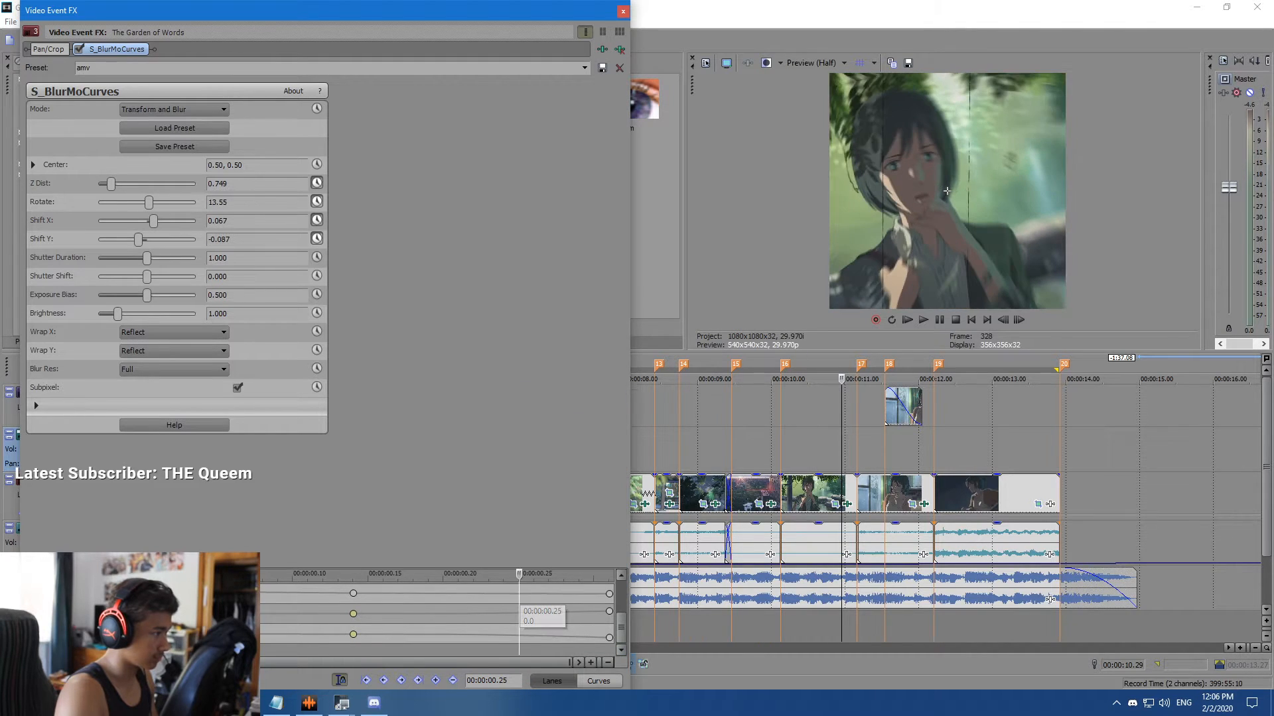
Set the marker 16 clip's Rotate keyframe at 00:00:00.14 to a Slow Fade and preview the motion.
key(space)
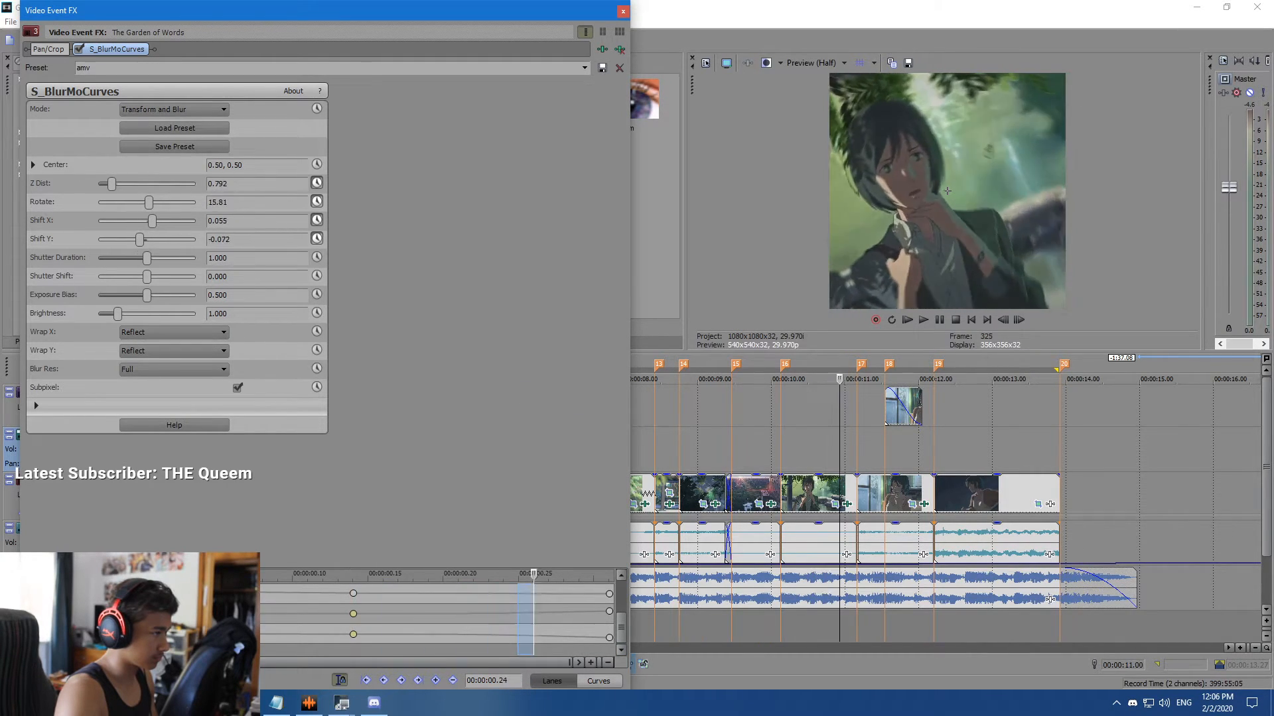
click(353, 593)
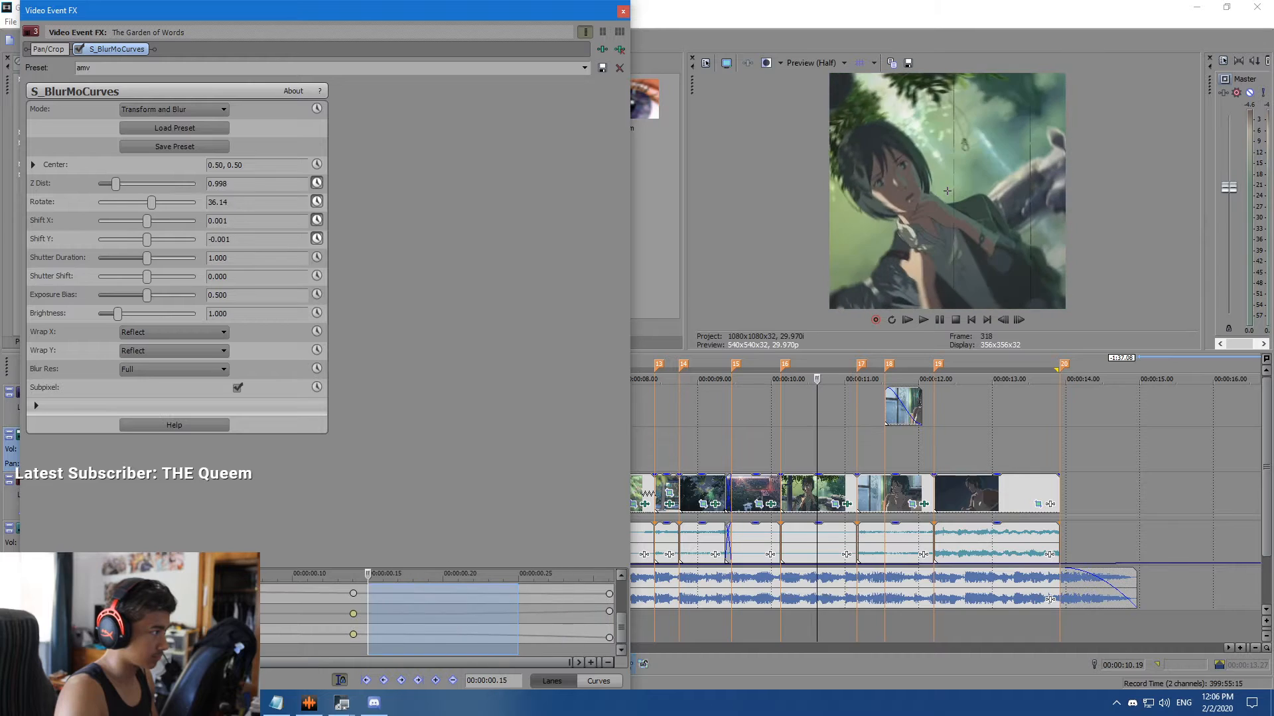
right_click(352, 593)
click(401, 519)
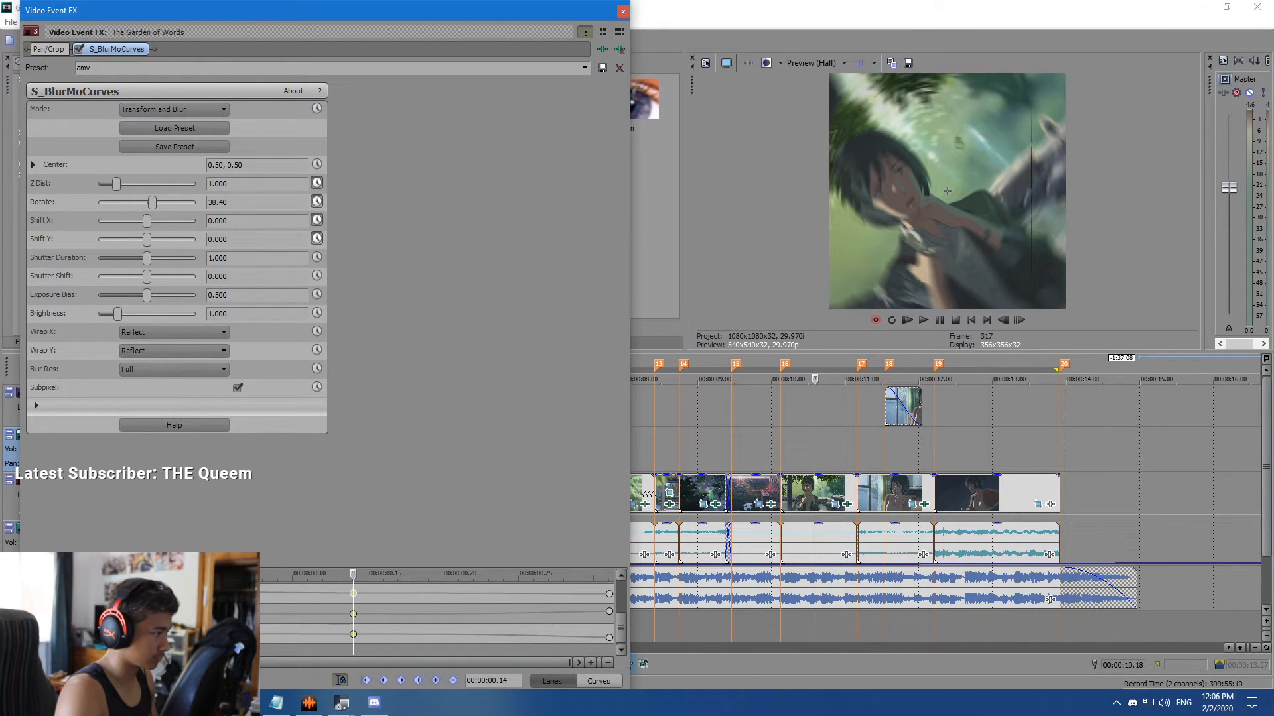
key(space)
key(space)
Change the interpolation of the marker 16 clip's opening Rotate, Shift X, Shift Y and Z Dist keyframes and scrub through the result.
right_click(144, 594)
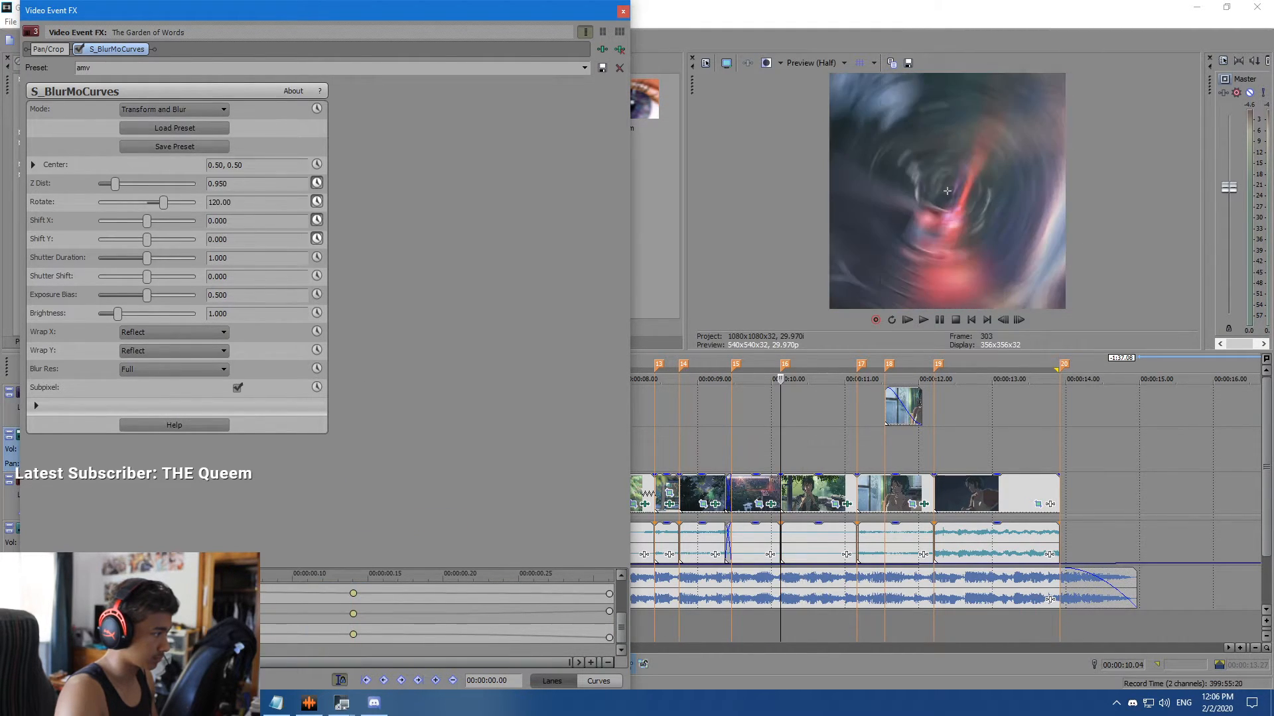
click(188, 505)
right_click(143, 615)
click(189, 527)
right_click(143, 635)
click(188, 547)
drag(621, 628, 621, 595)
right_click(143, 620)
click(189, 532)
right_click(151, 634)
drag(155, 631, 609, 630)
click(923, 504)
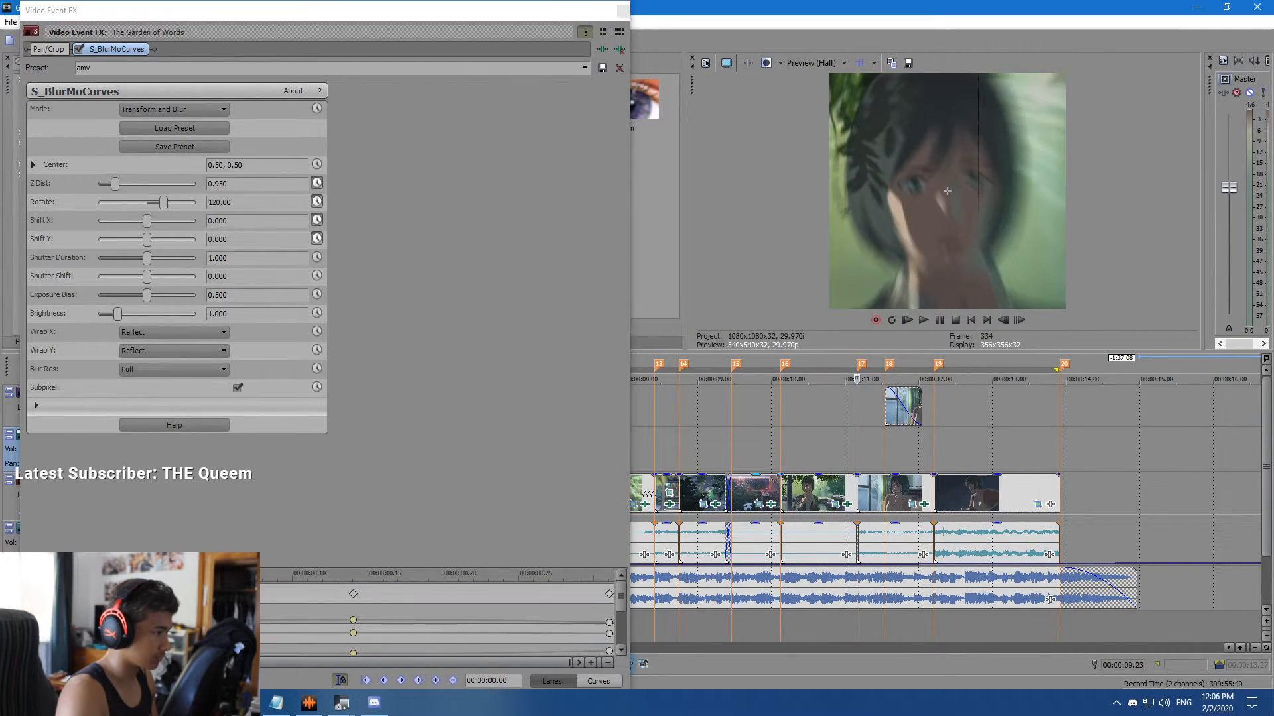
Change the interpolation of the marker 15 clip's opening Rotate keyframe, preview it and close the effect settings.
click(753, 494)
click(770, 504)
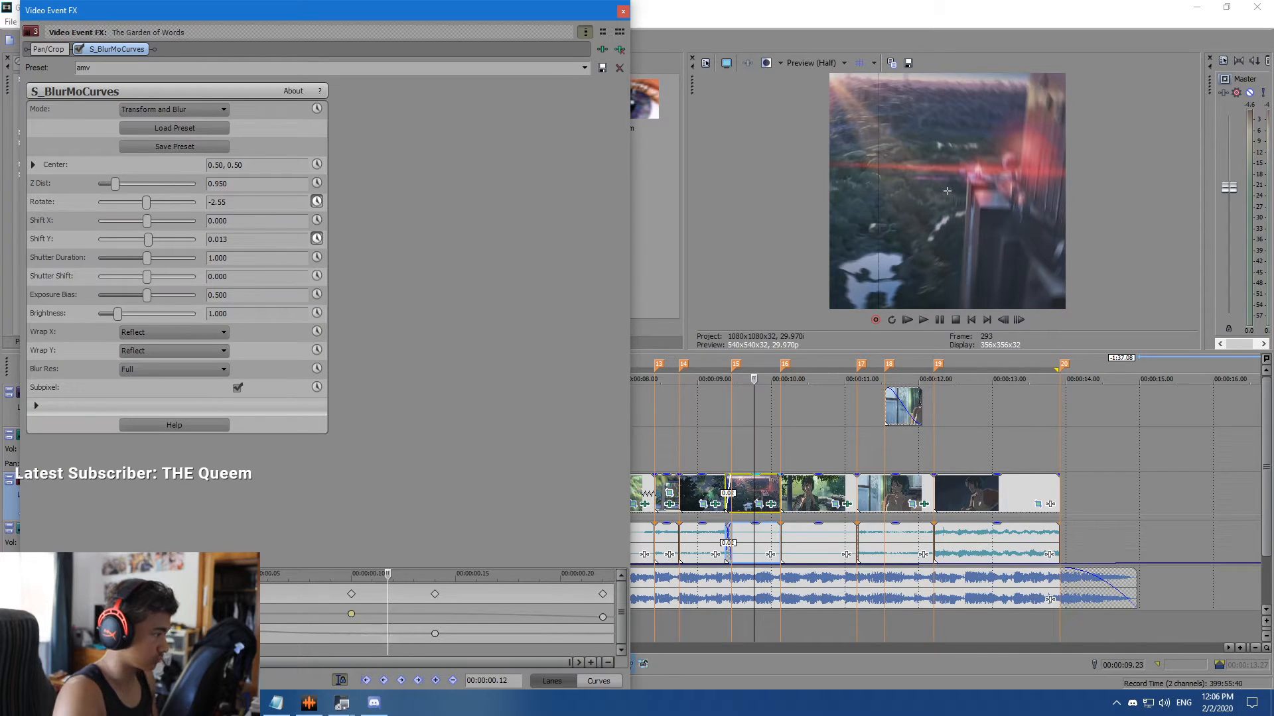
right_click(143, 620)
click(183, 525)
key(space)
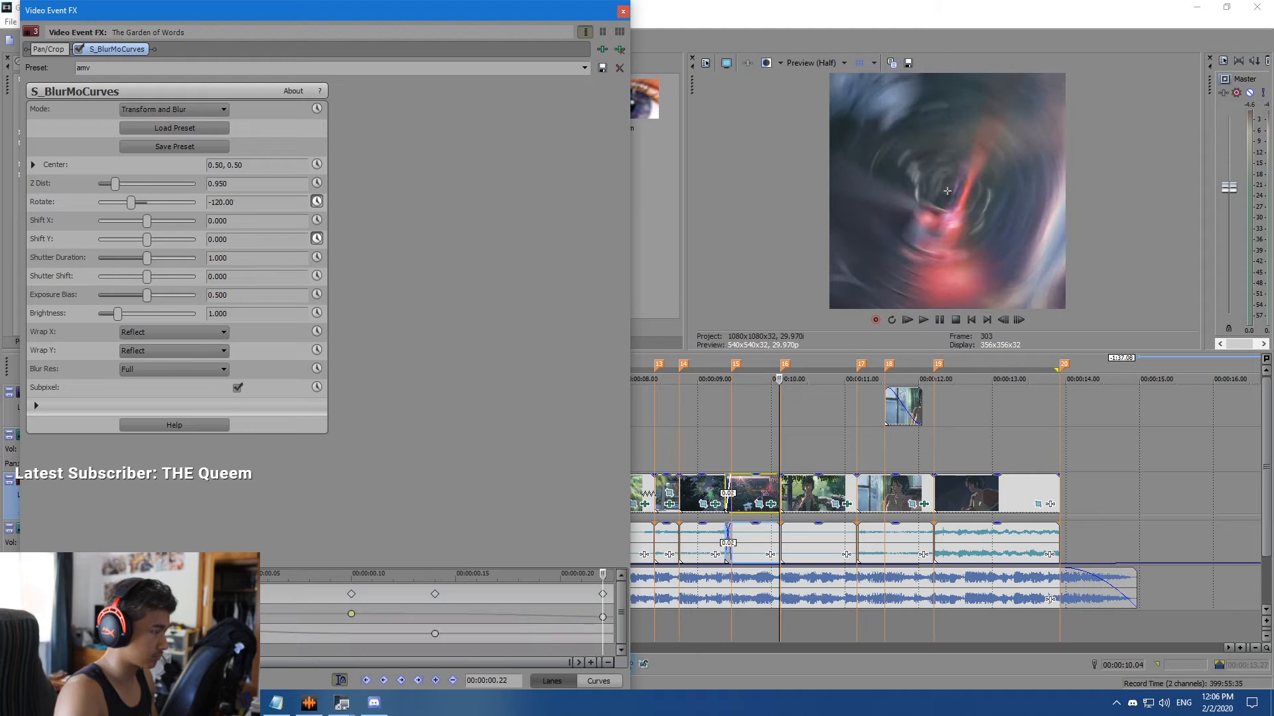
click(623, 11)
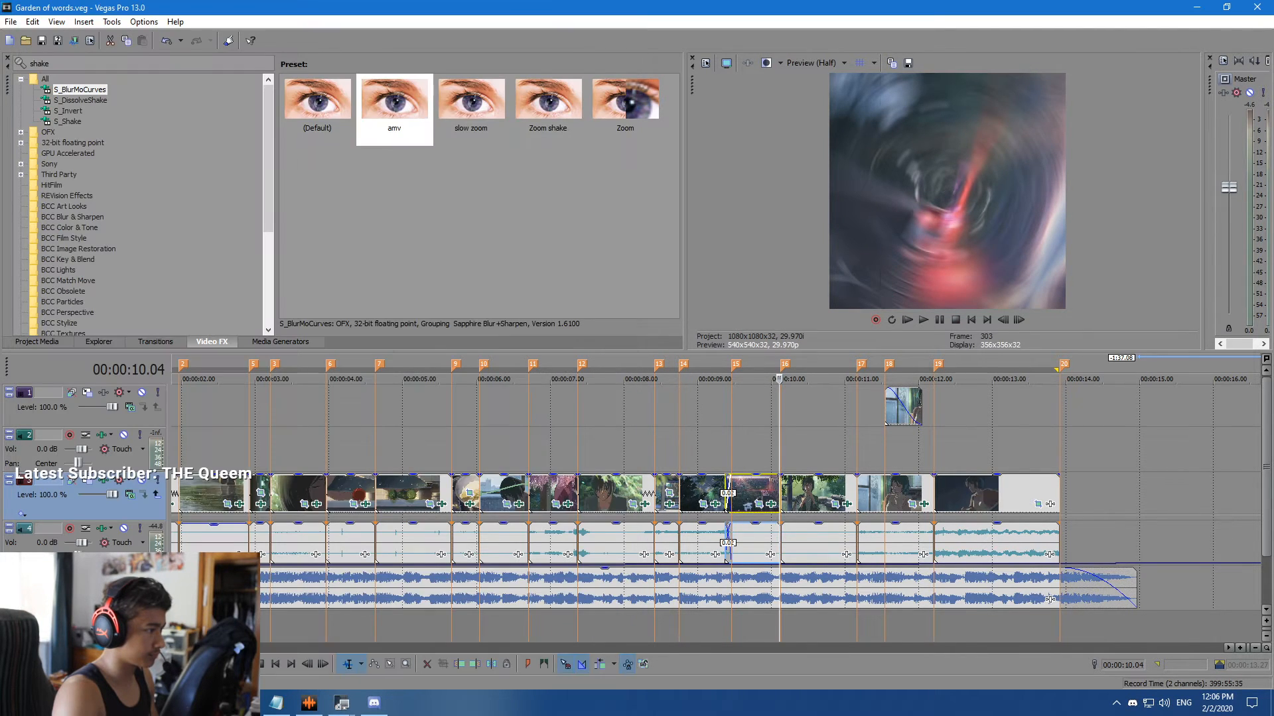
Play back the marker 15 and 16 clips and examine the end of the marker 16 clip's effect animation.
click(715, 451)
key(space)
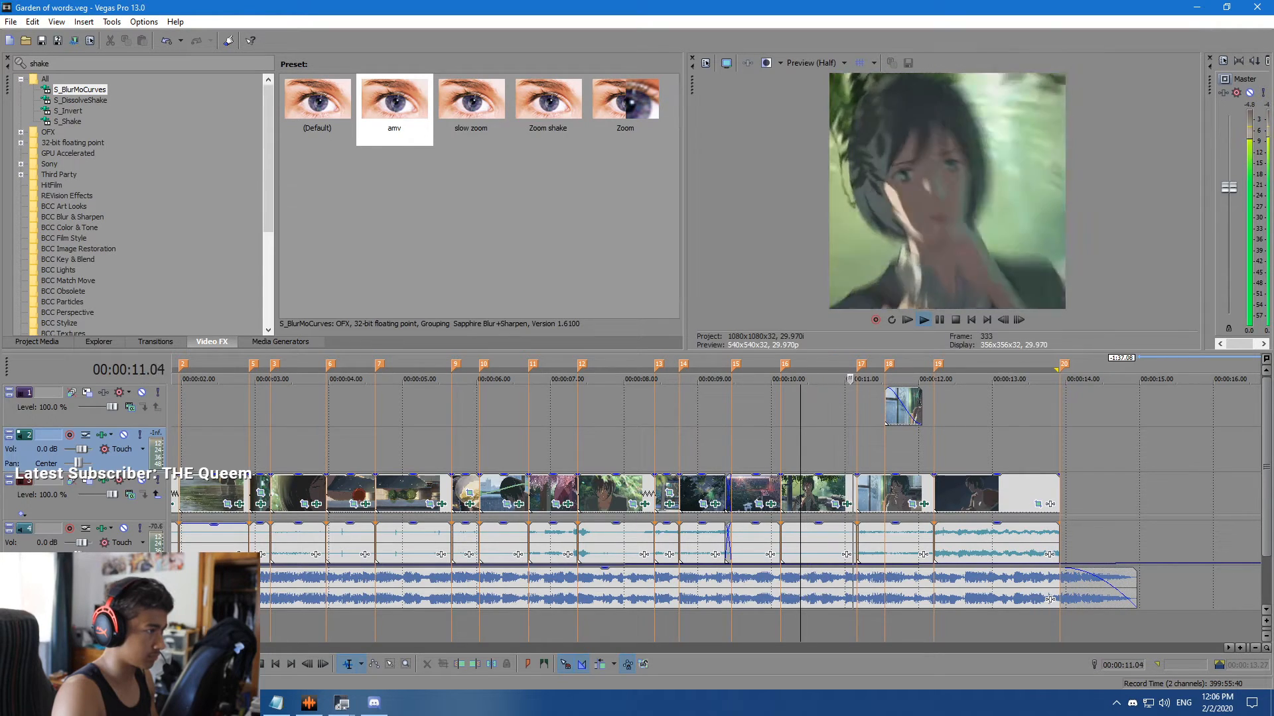
key(space)
click(847, 504)
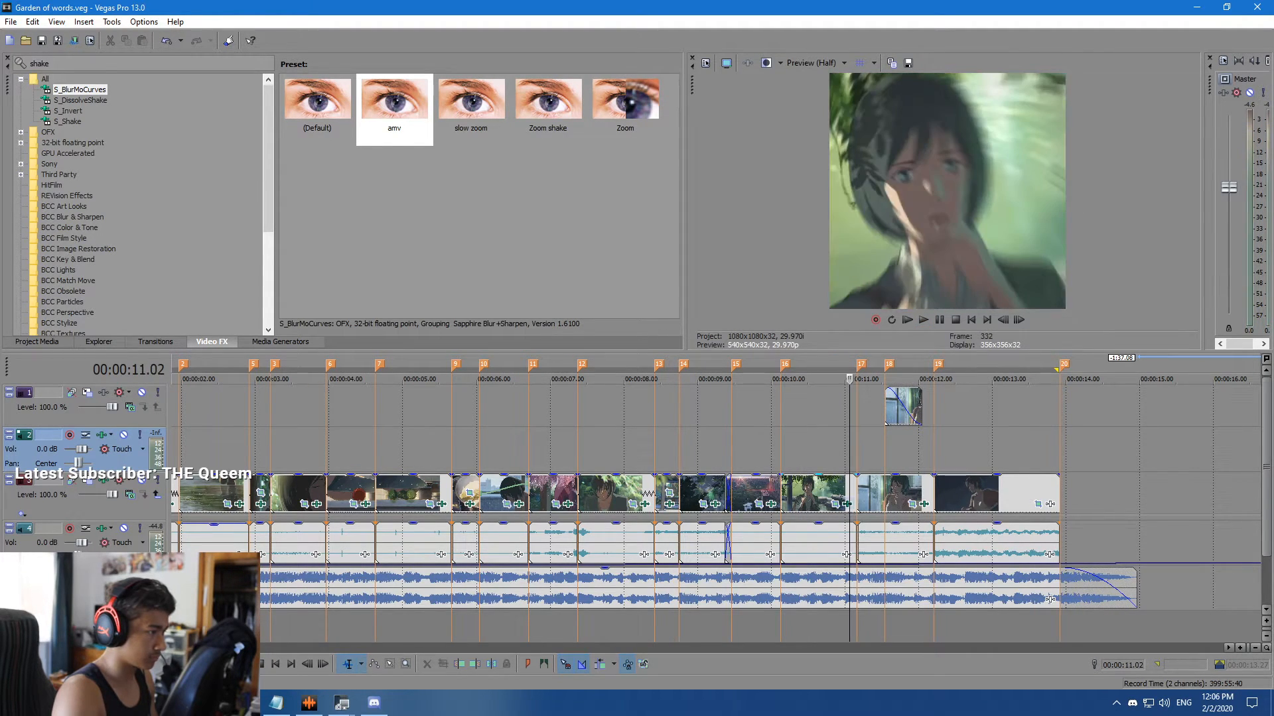
drag(567, 620, 608, 620)
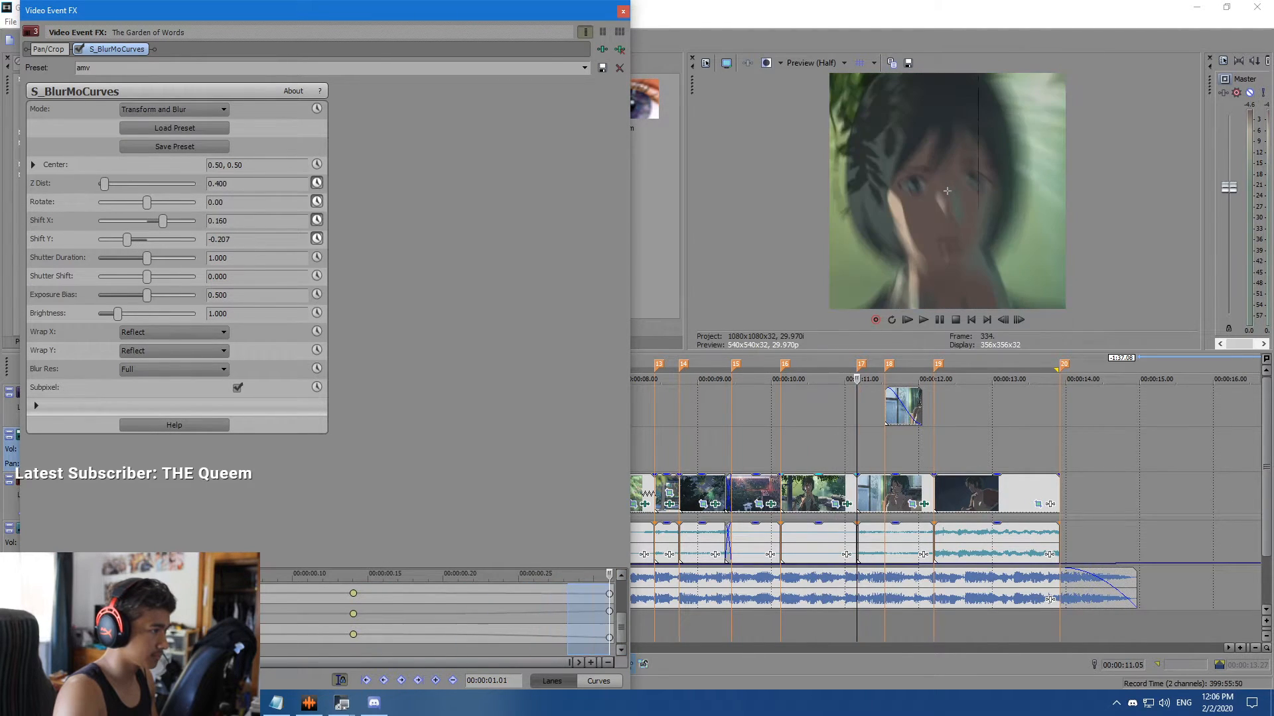
click(847, 451)
click(623, 10)
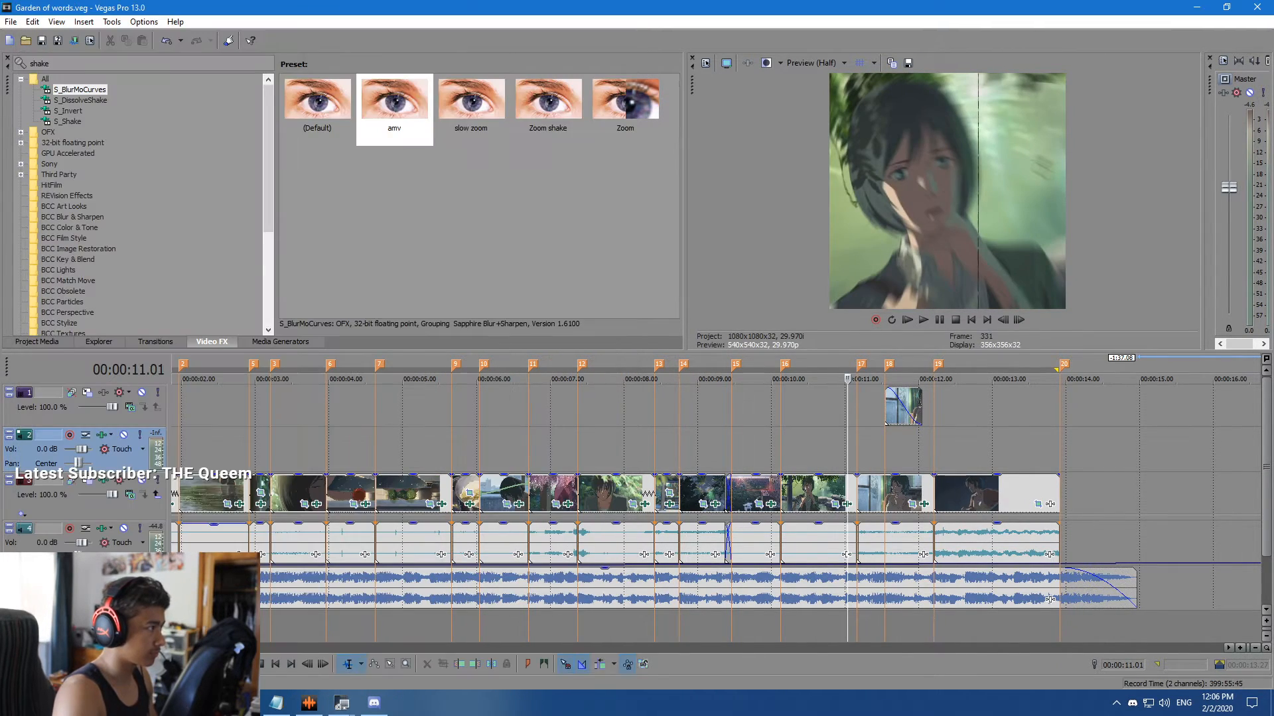
Search the video effects for "warpbu" and apply the S_WarpBubble2 amv preset to the marker 17 clip.
click(150, 63)
key(BackSpace)
text(bu)
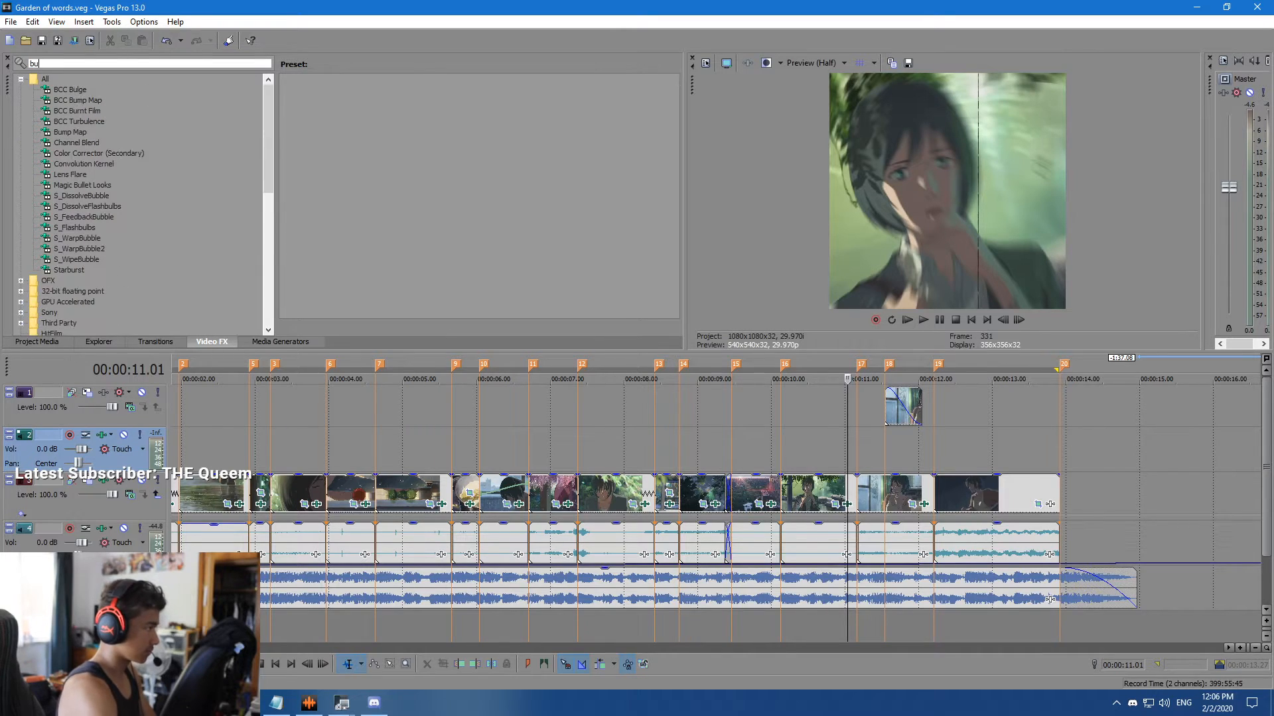
key(Home)
text(warp)
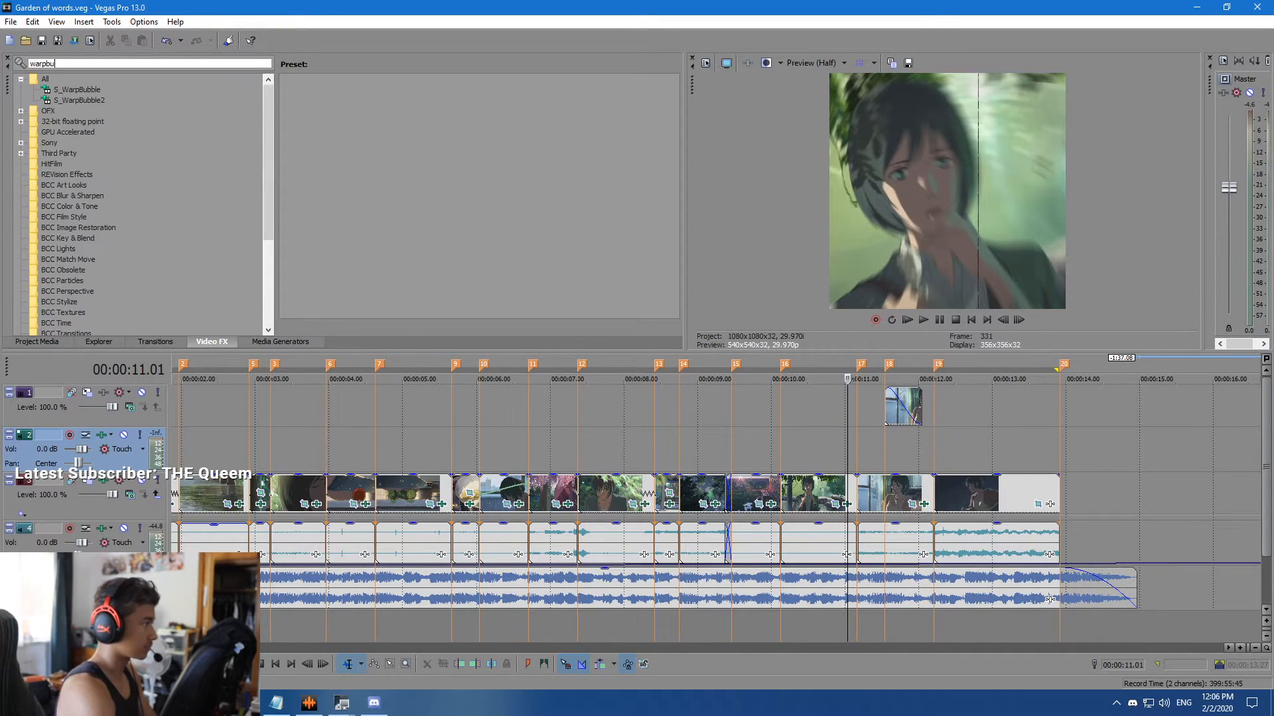
click(79, 100)
drag(394, 107, 895, 488)
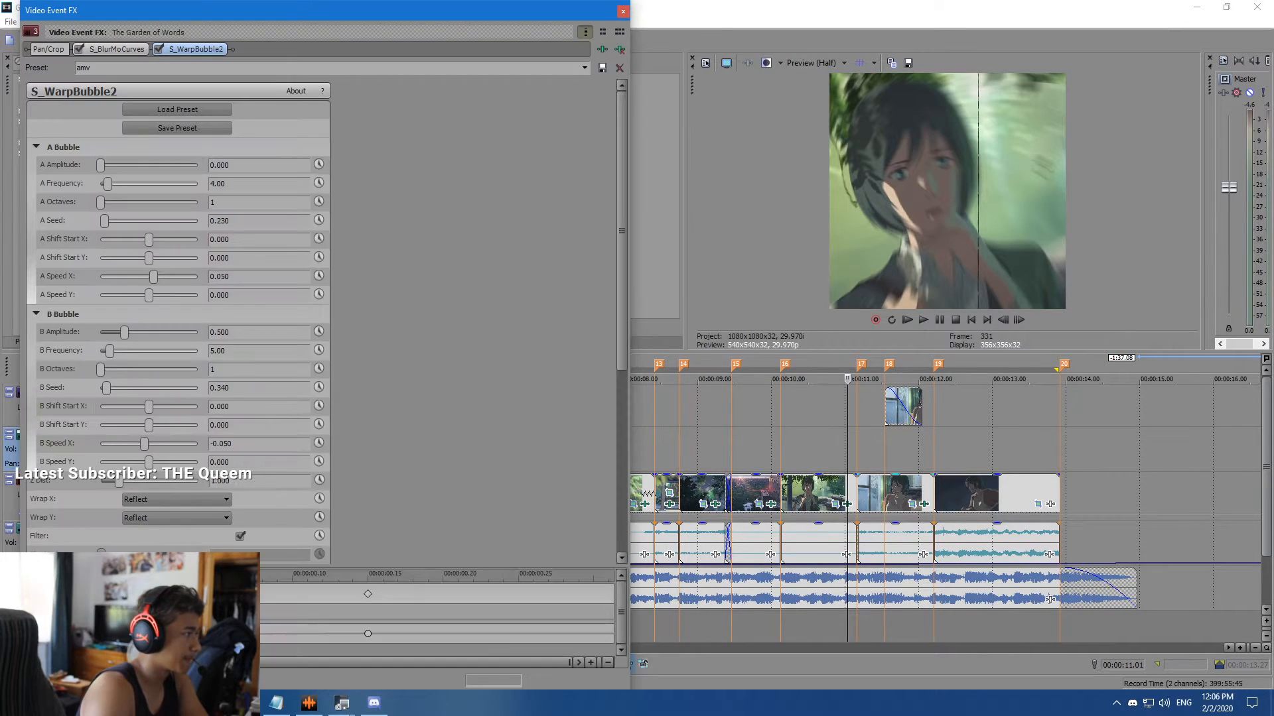
Animate B Amplitude from 0.500 to 0.000 and B Frequency from 5.00 to 0.10 between the clip's start and 00:00:00.15.
click(318, 332)
click(319, 351)
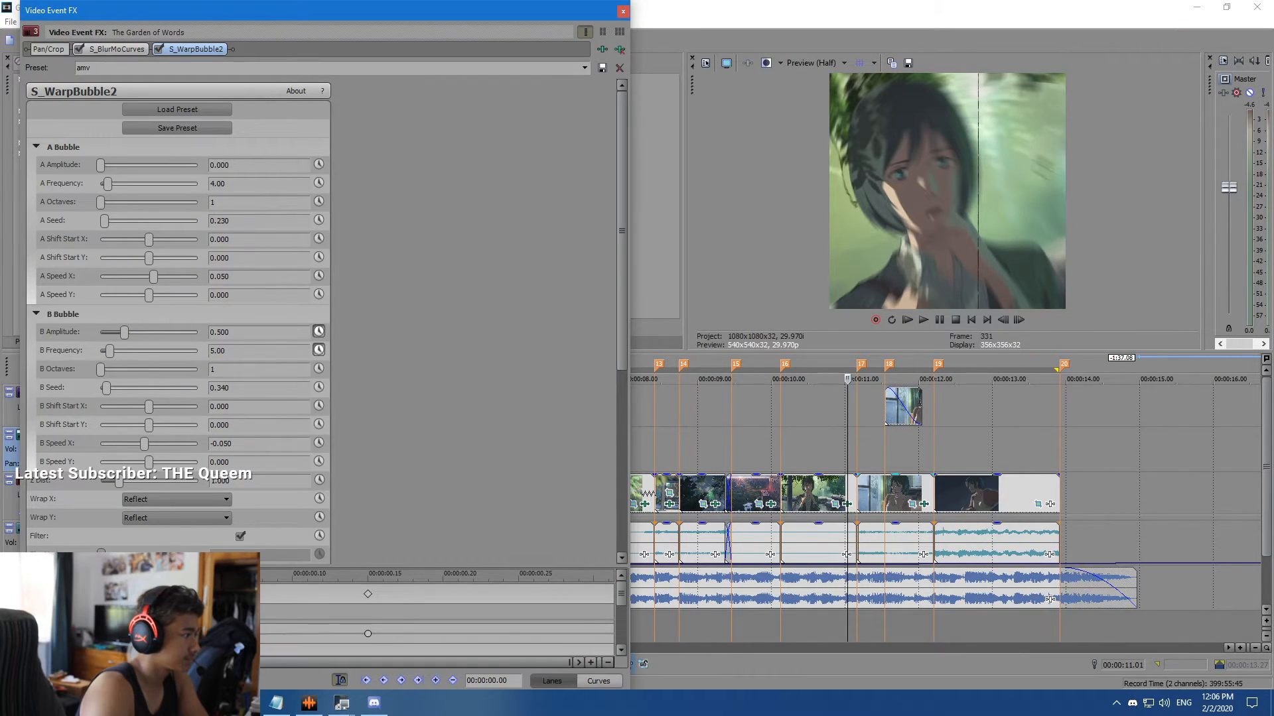
drag(146, 613, 368, 614)
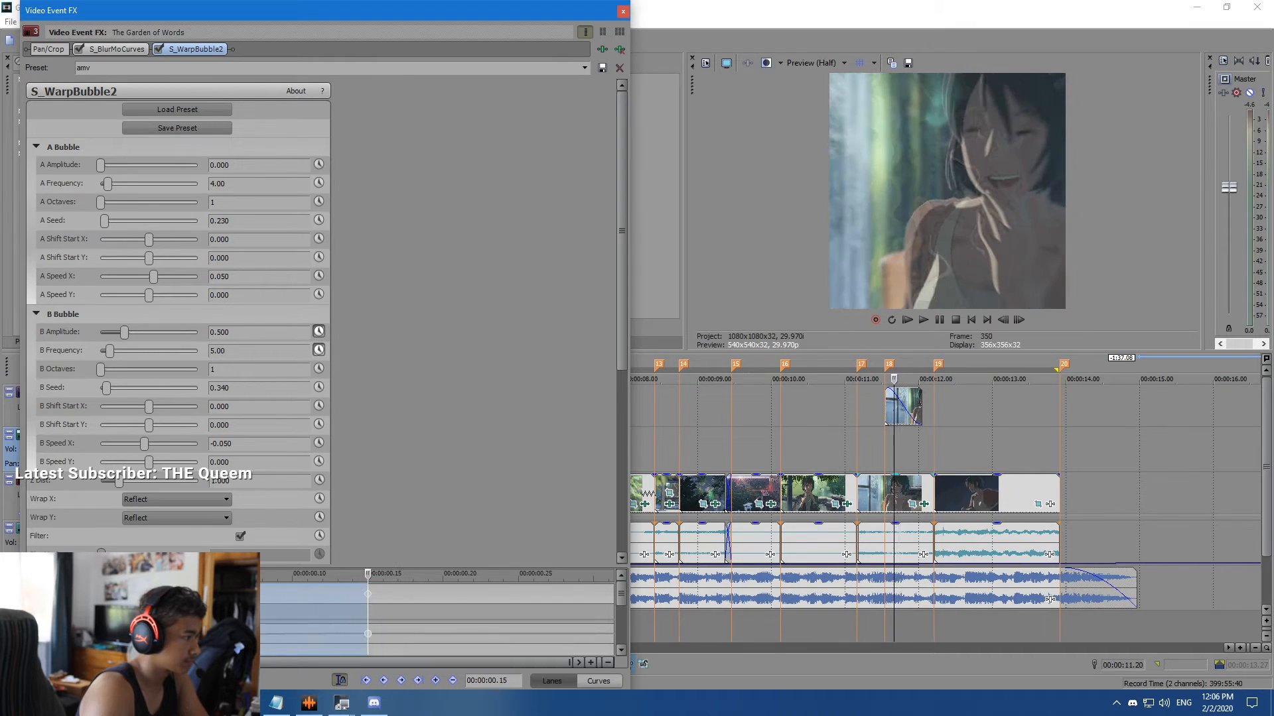
drag(124, 332, 101, 332)
scroll(435, 620, down, 3)
key(Home)
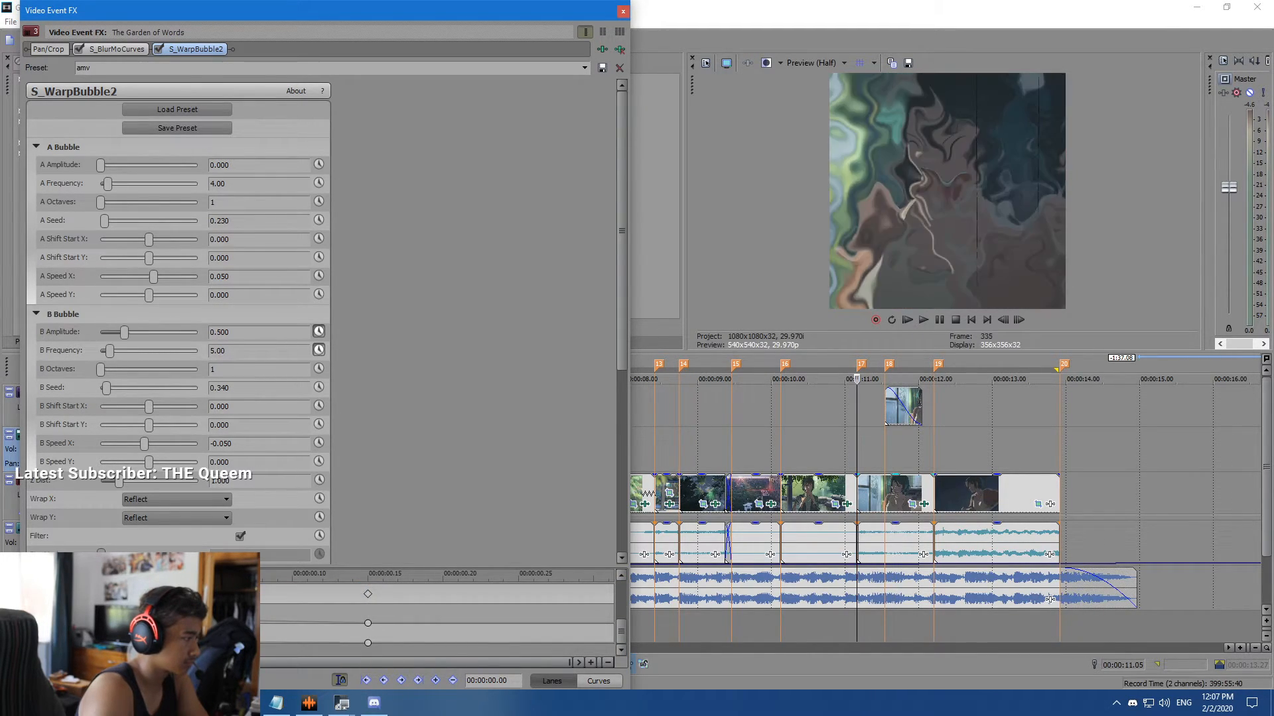
drag(156, 610, 474, 610)
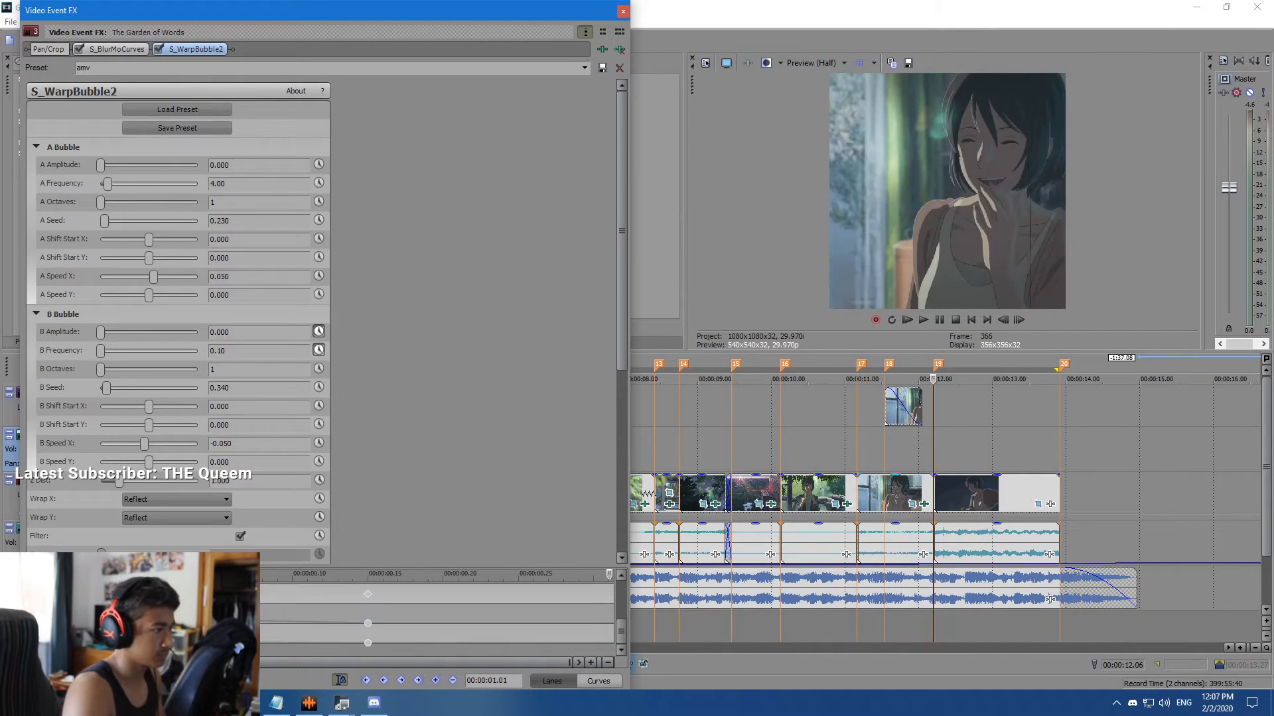
Play back the warp transition into the marker 17 clip and close the effect settings.
click(829, 444)
key(space)
click(623, 12)
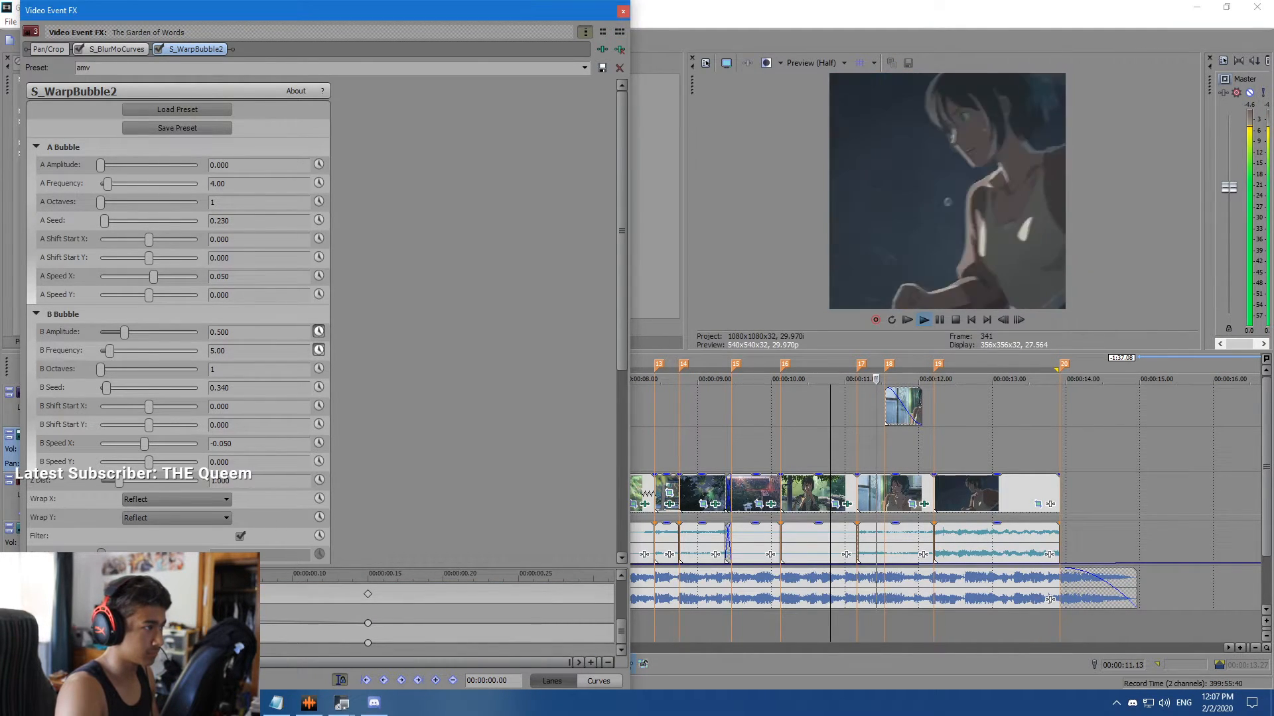
key(space)
click(910, 444)
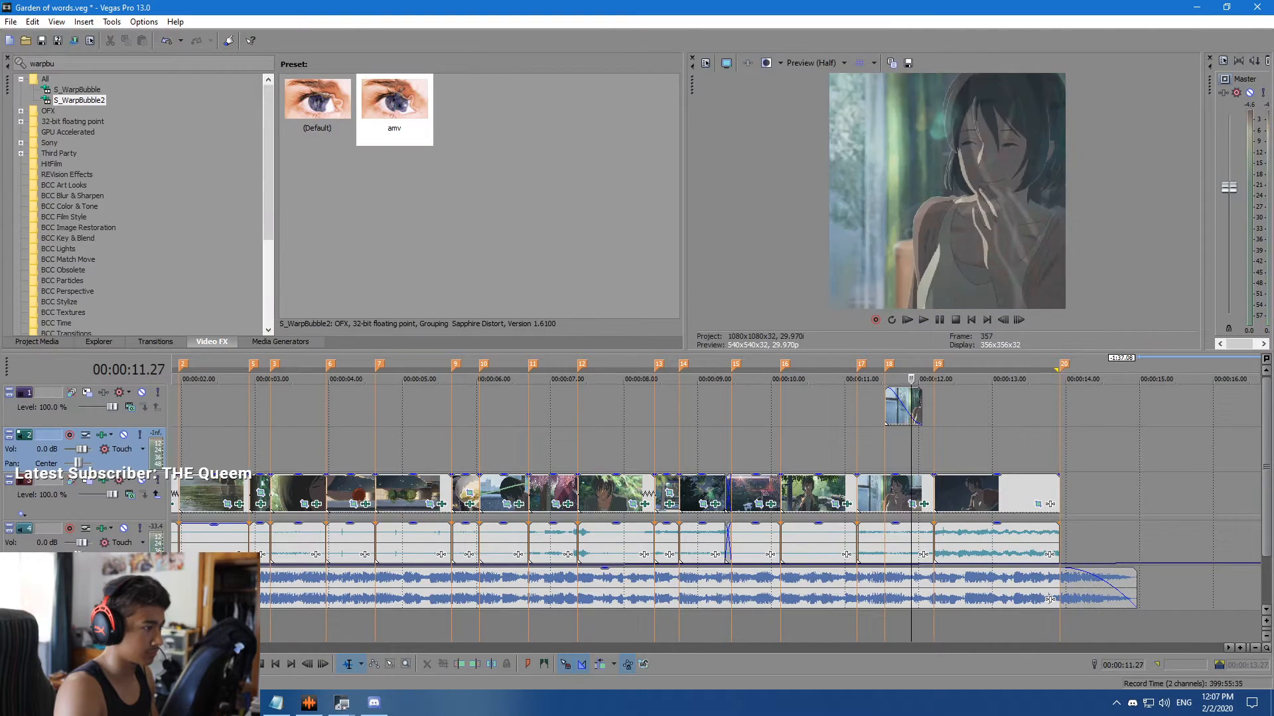
Animate the marker 17 clip's S_BlurMoCurves Shift X to -0.500 at 00:00:01.01, with a Slow Fade from the 00:00:00.15 keyframe.
click(923, 504)
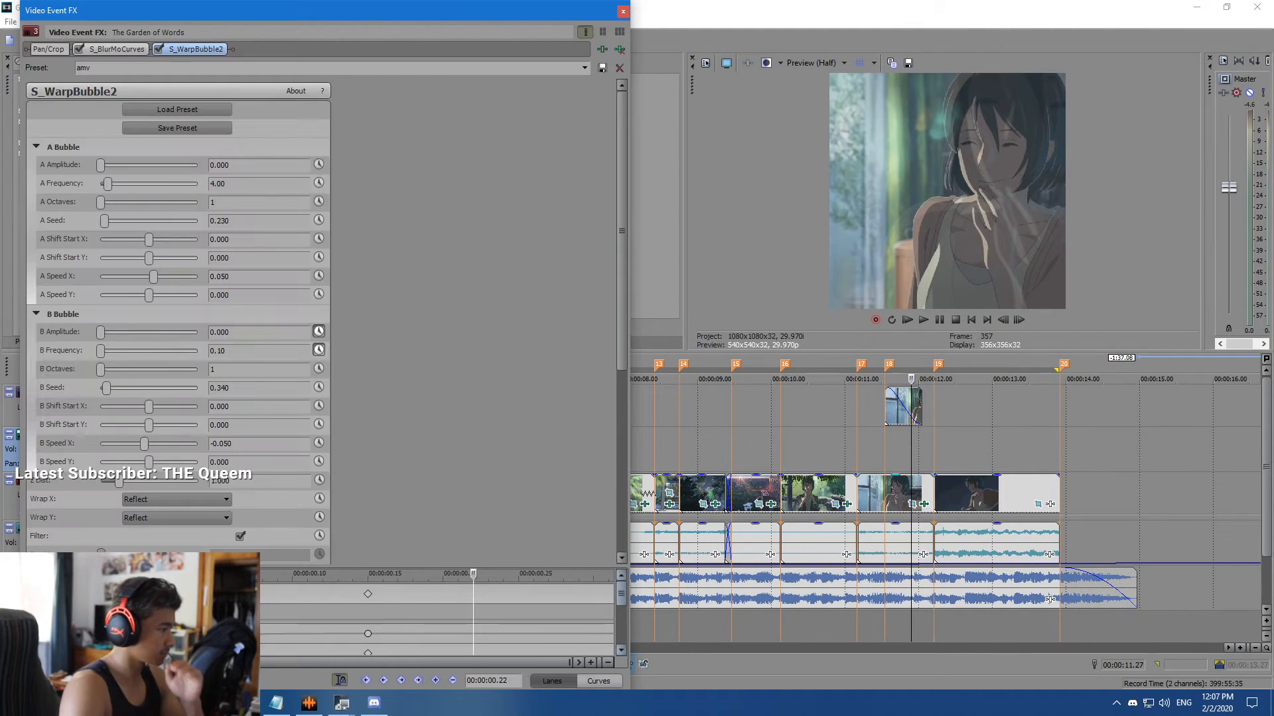
drag(474, 617, 383, 617)
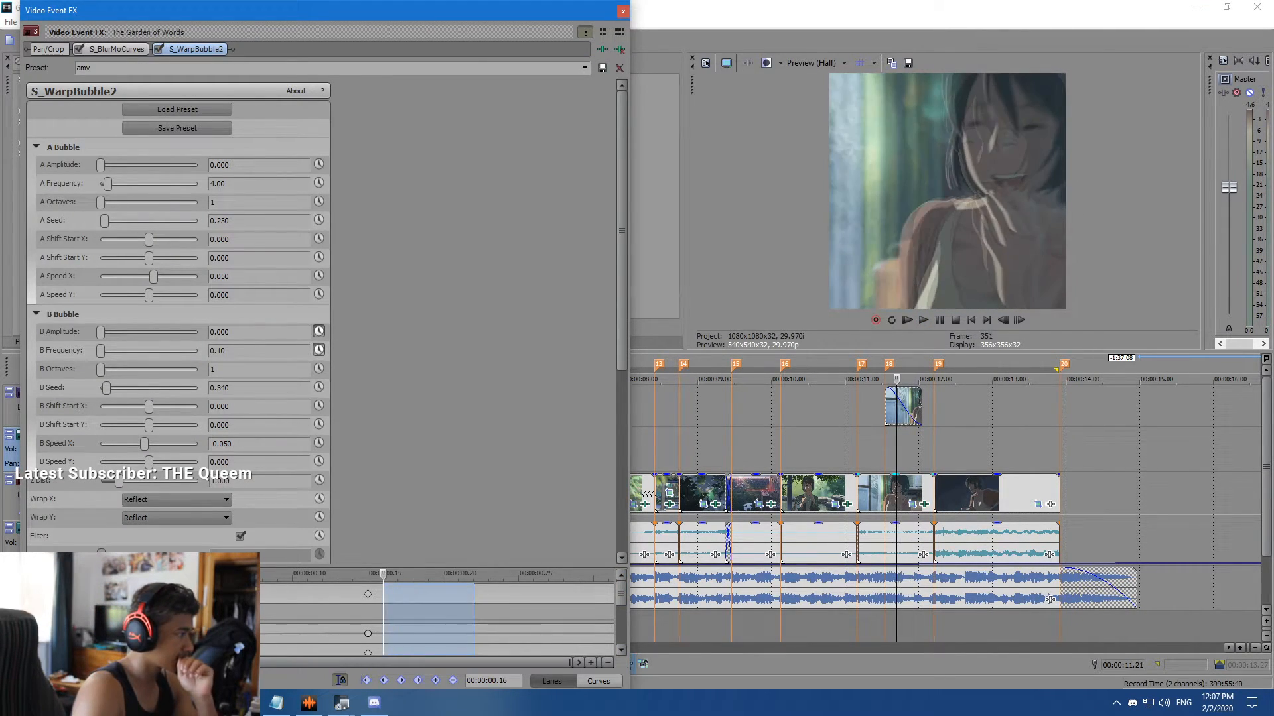
click(116, 50)
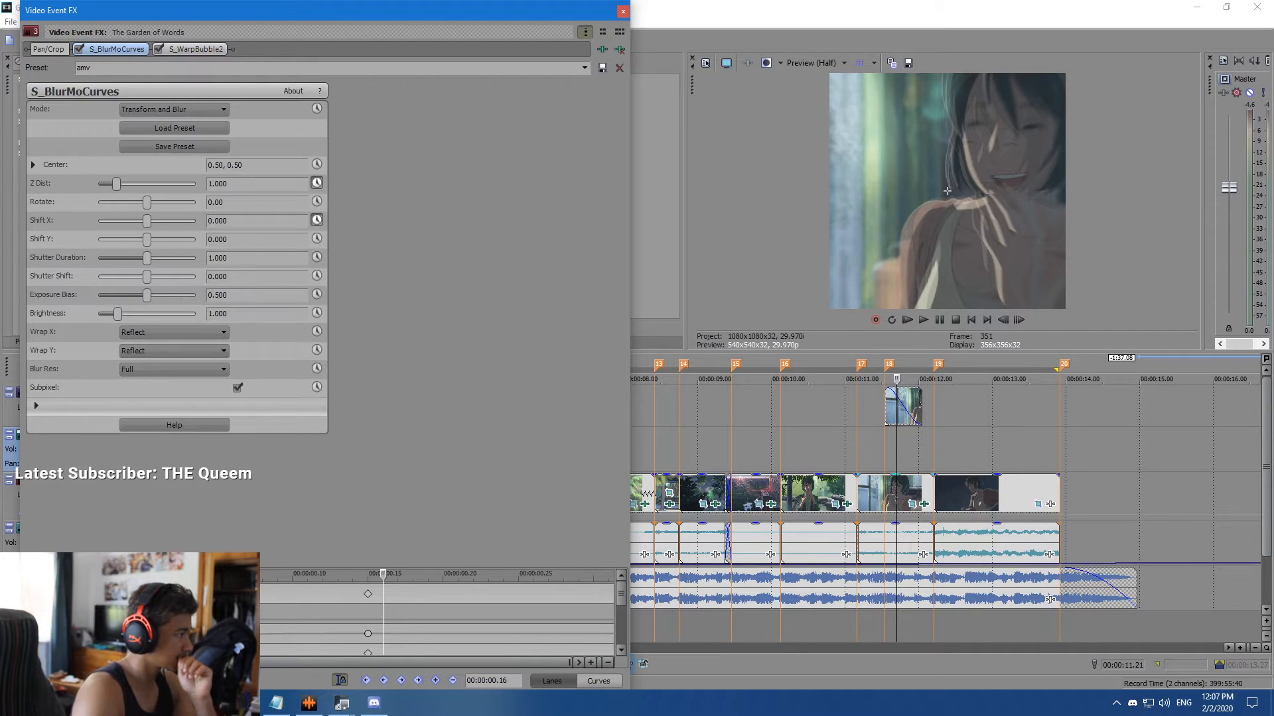
key(space)
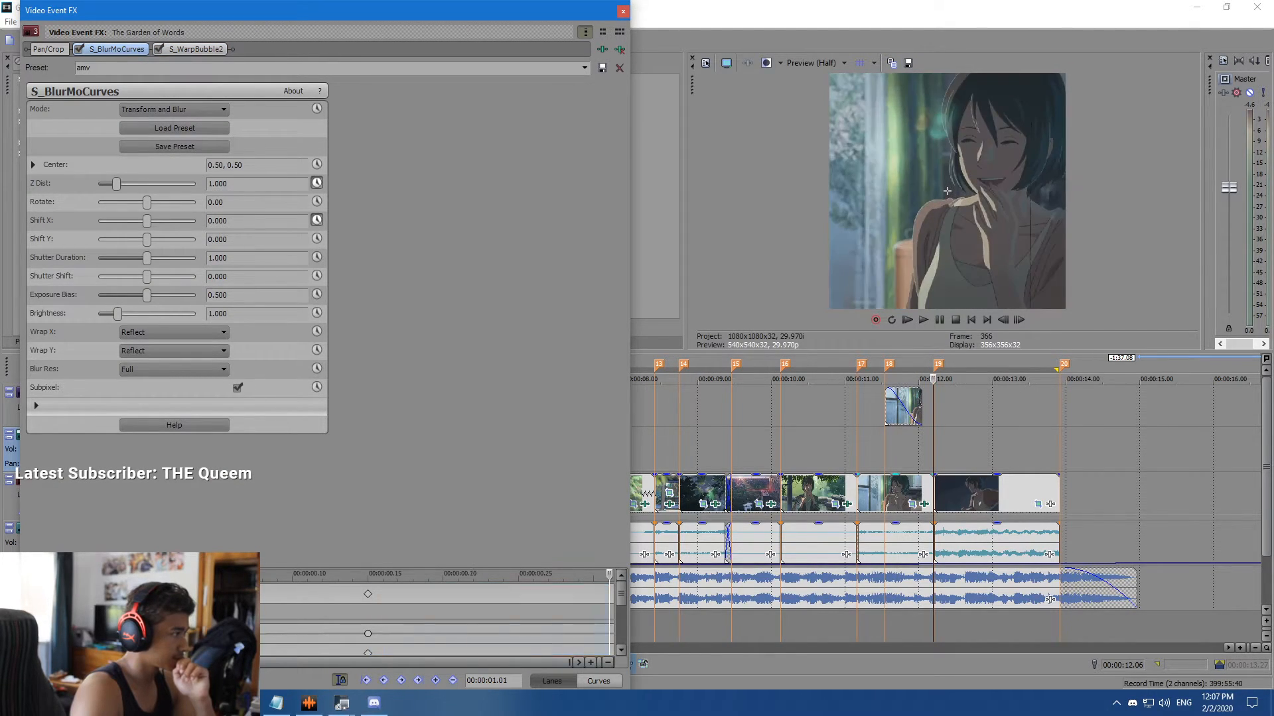
drag(147, 221, 98, 221)
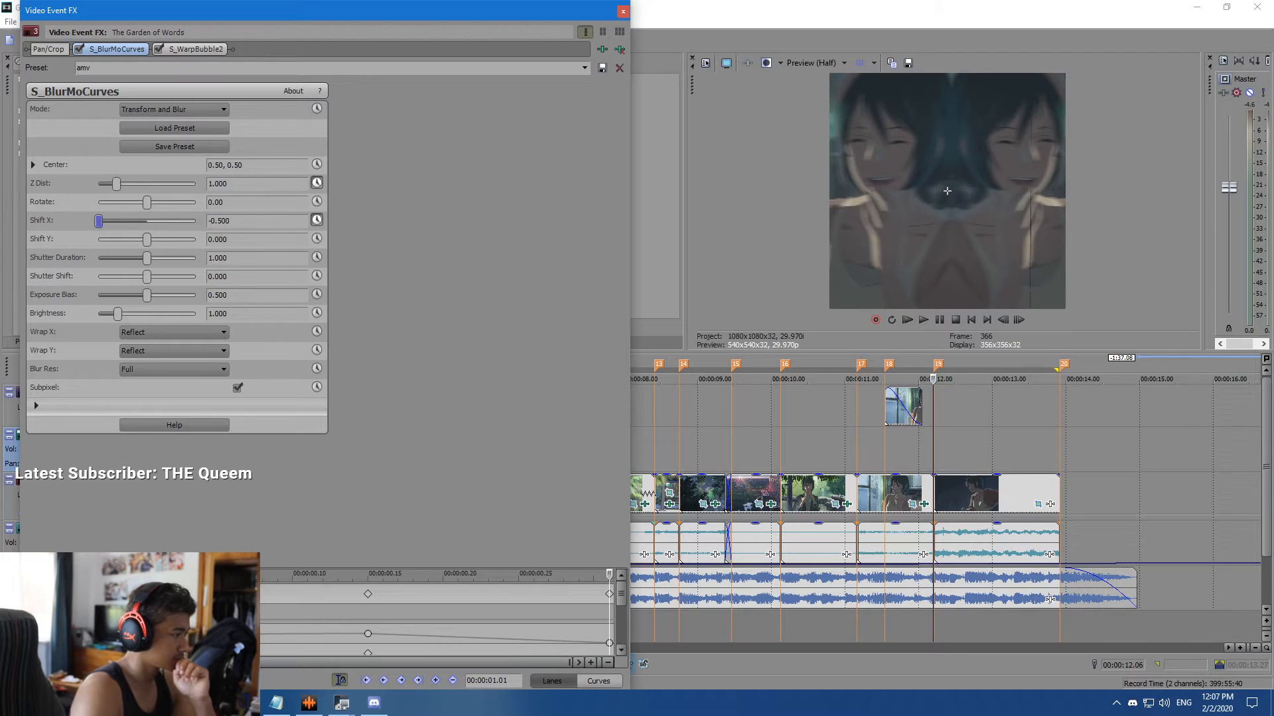
right_click(368, 634)
click(404, 560)
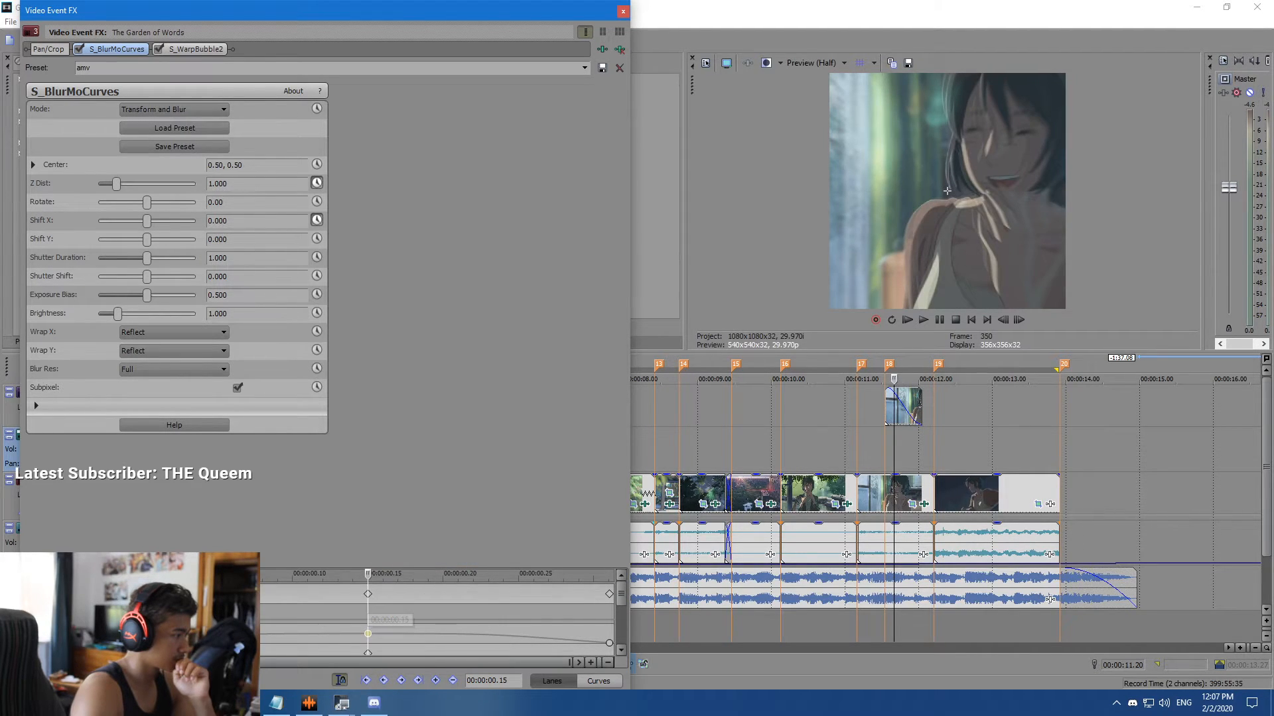
Try a different interpolation type on the Shift X keyframe at 00:00:00.15 and play back the slide.
right_click(369, 634)
click(412, 531)
key(space)
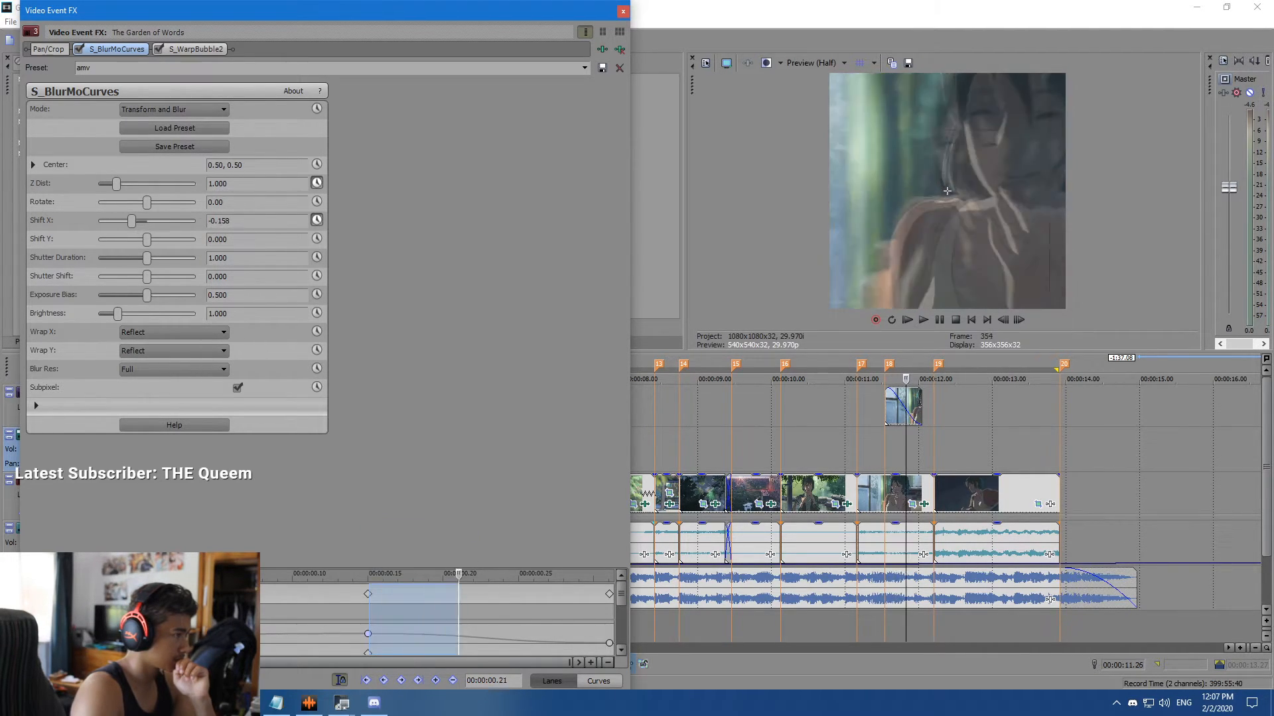
key(space)
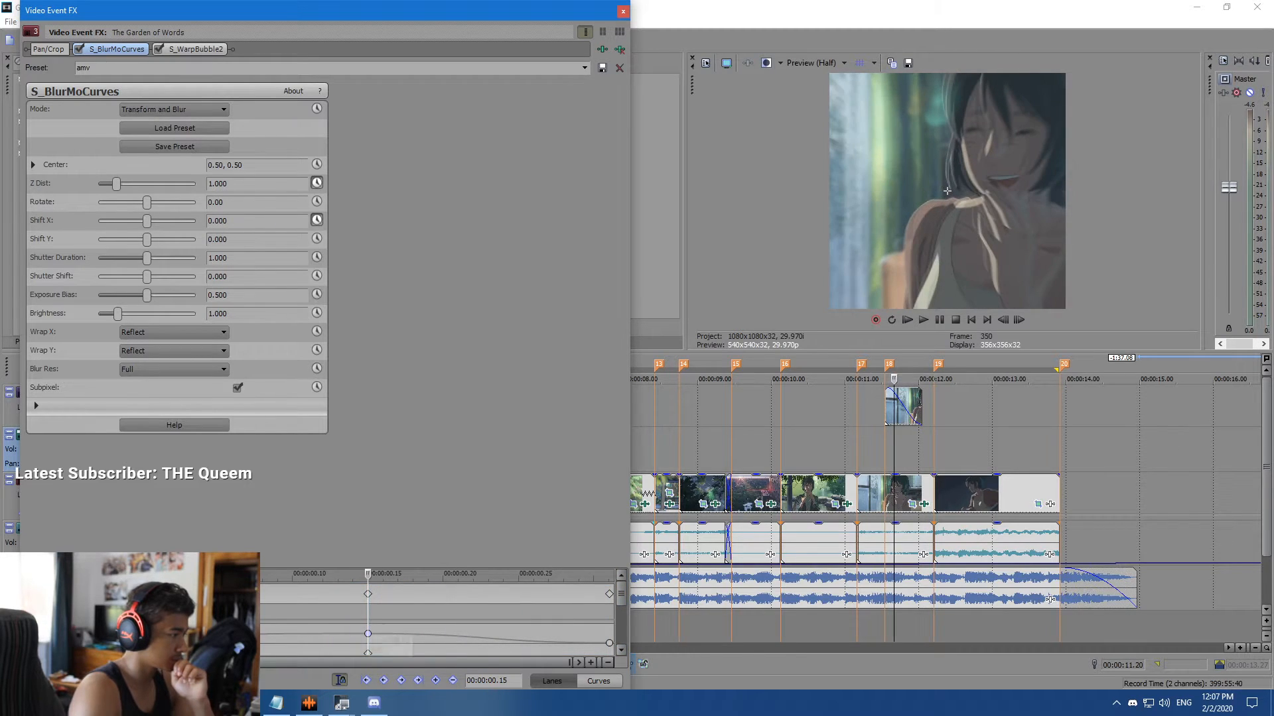
Change the interpolation type of the 00:00:00.15 Shift X keyframe, play back the slide, close the effect settings and save the project.
right_click(368, 634)
click(398, 588)
key(space)
drag(504, 623, 613, 624)
click(623, 11)
key(ctrl+s)
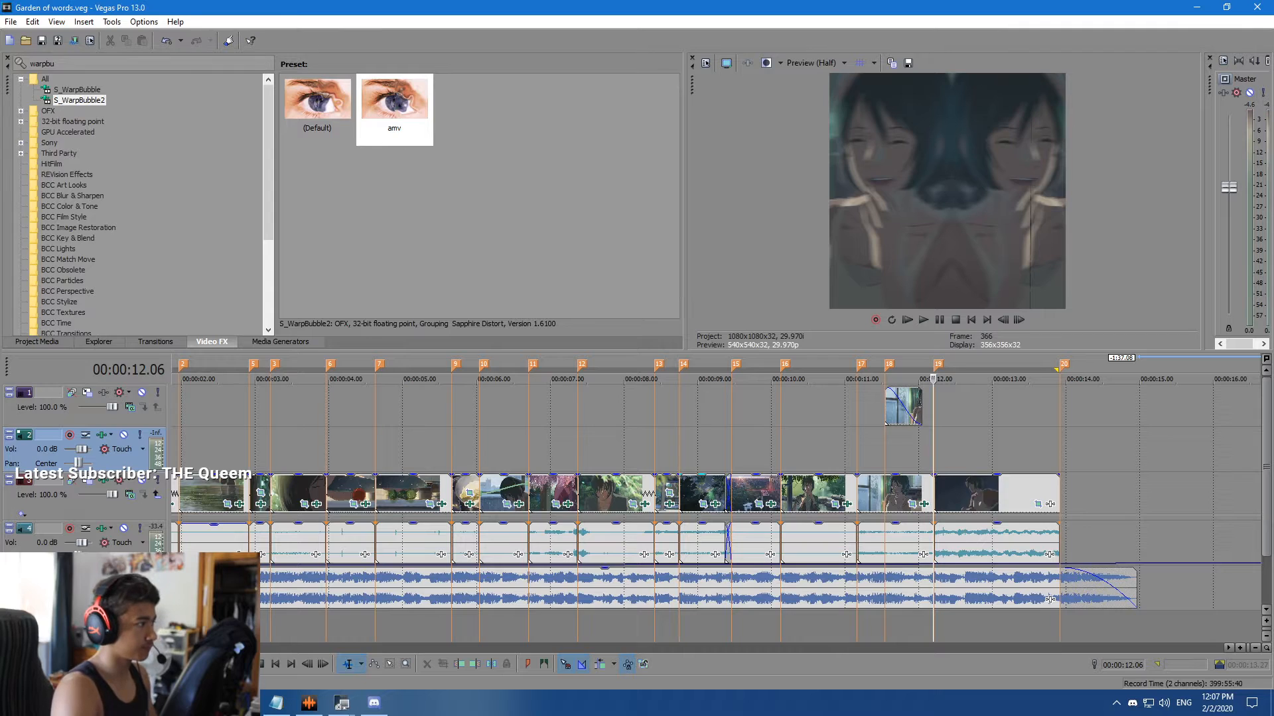
Search the video effects for "shake" and apply the S_BlurMoCurves amv preset to the last clip, at marker 19.
click(74, 64)
text(shake)
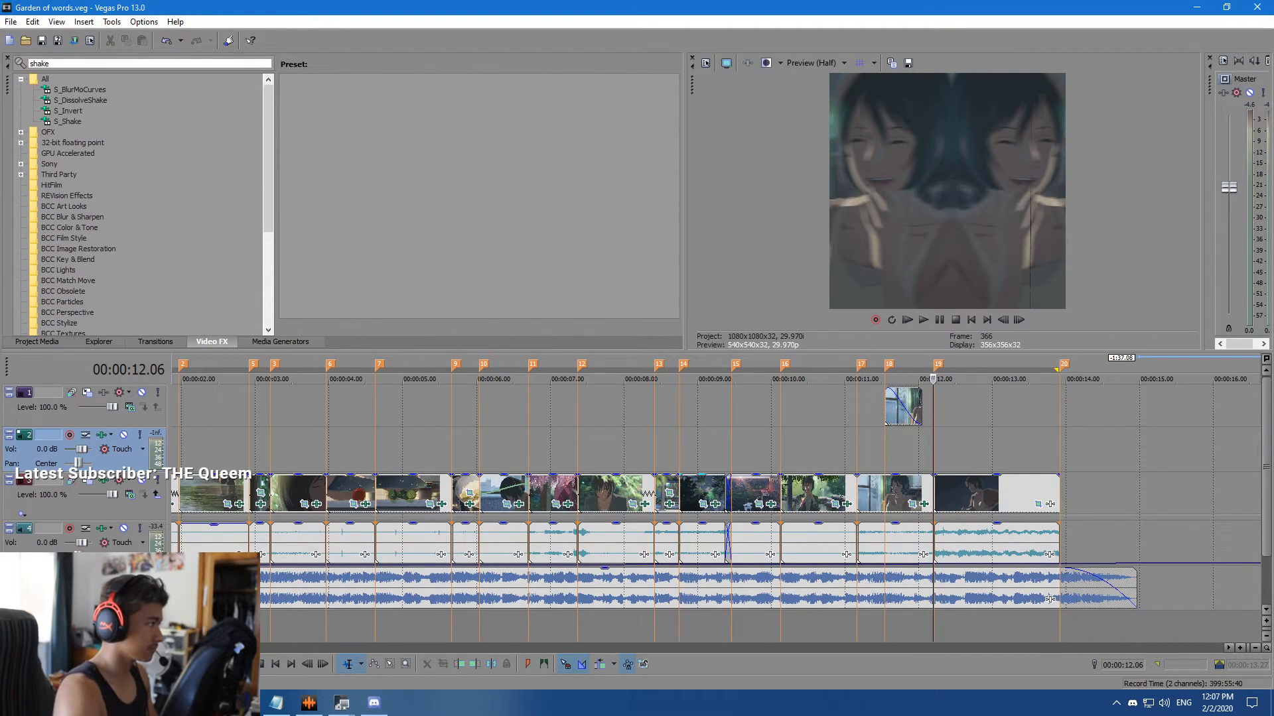
click(80, 90)
drag(395, 109, 978, 494)
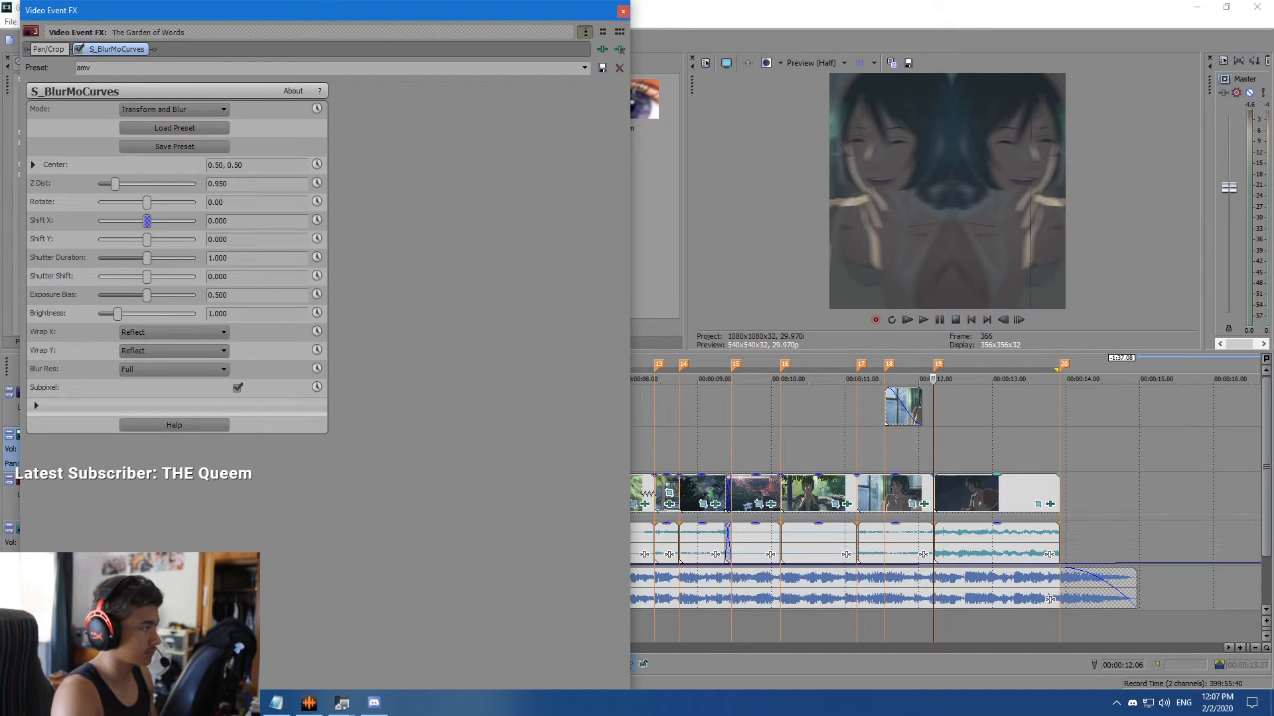
Animate the last clip's Shift X from 0.500 to 0.000 at 00:00:00.10, change the start keyframe's interpolation and close the effect settings.
click(316, 220)
key(Right)
key(Right)
key(Right)
key(Right)
key(Right)
key(Right)
key(Right)
key(Right)
key(Right)
key(Right)
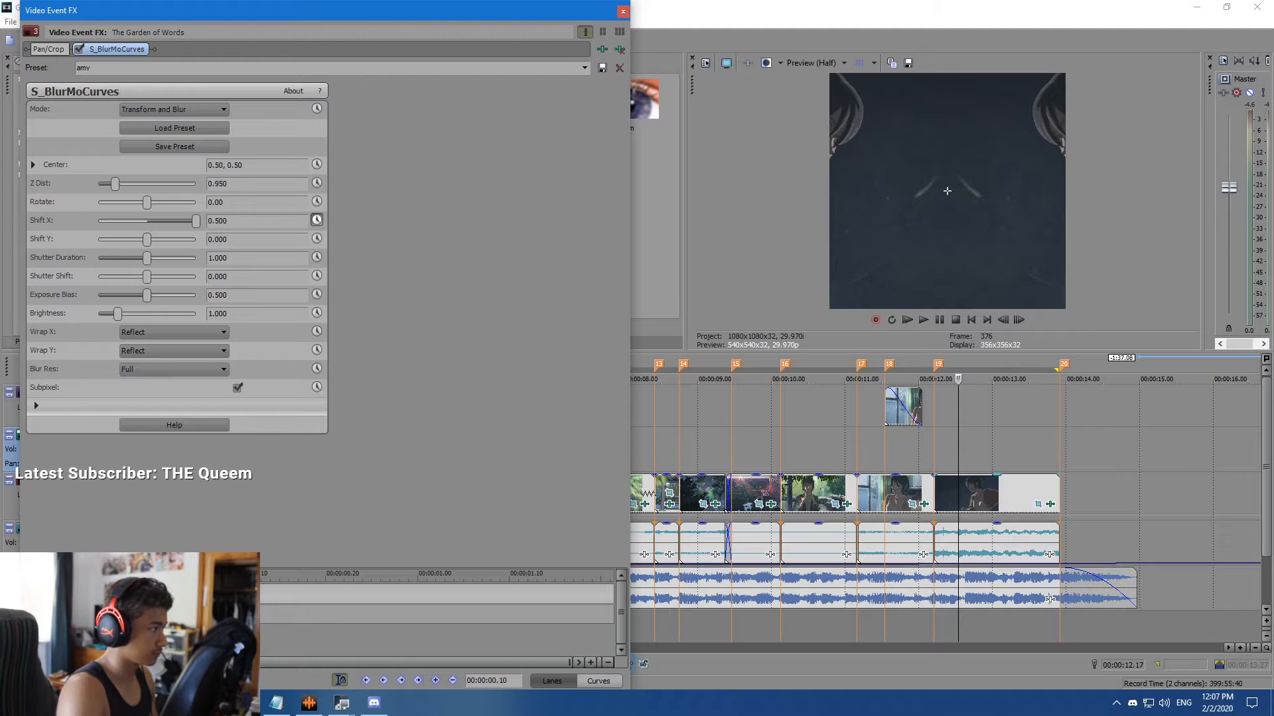
double_click(196, 221)
click(144, 608)
right_click(144, 608)
click(189, 517)
key(Right)
key(Right)
key(Right)
key(Right)
drag(177, 608, 555, 609)
click(623, 11)
Play back the whole edit from the beginning to review the transitions.
scroll(333, 419, down, 5)
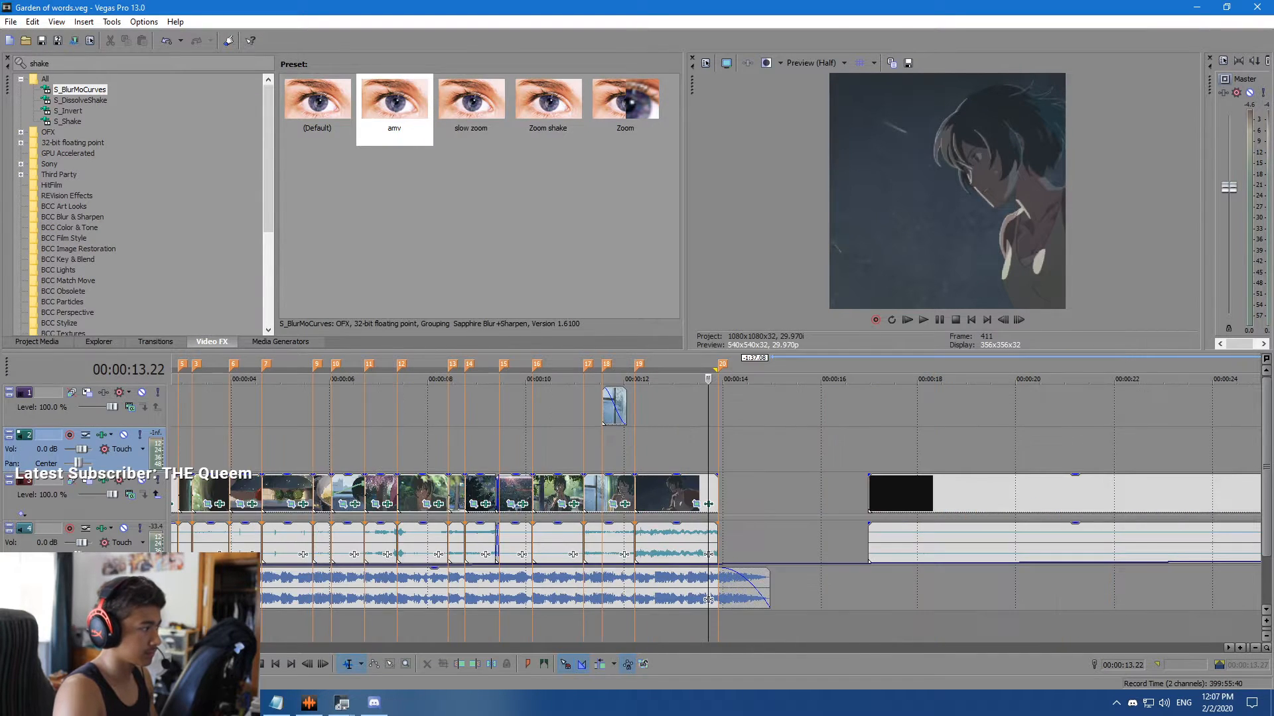
scroll(333, 418, up, 2)
key(ctrl+Home)
key(space)
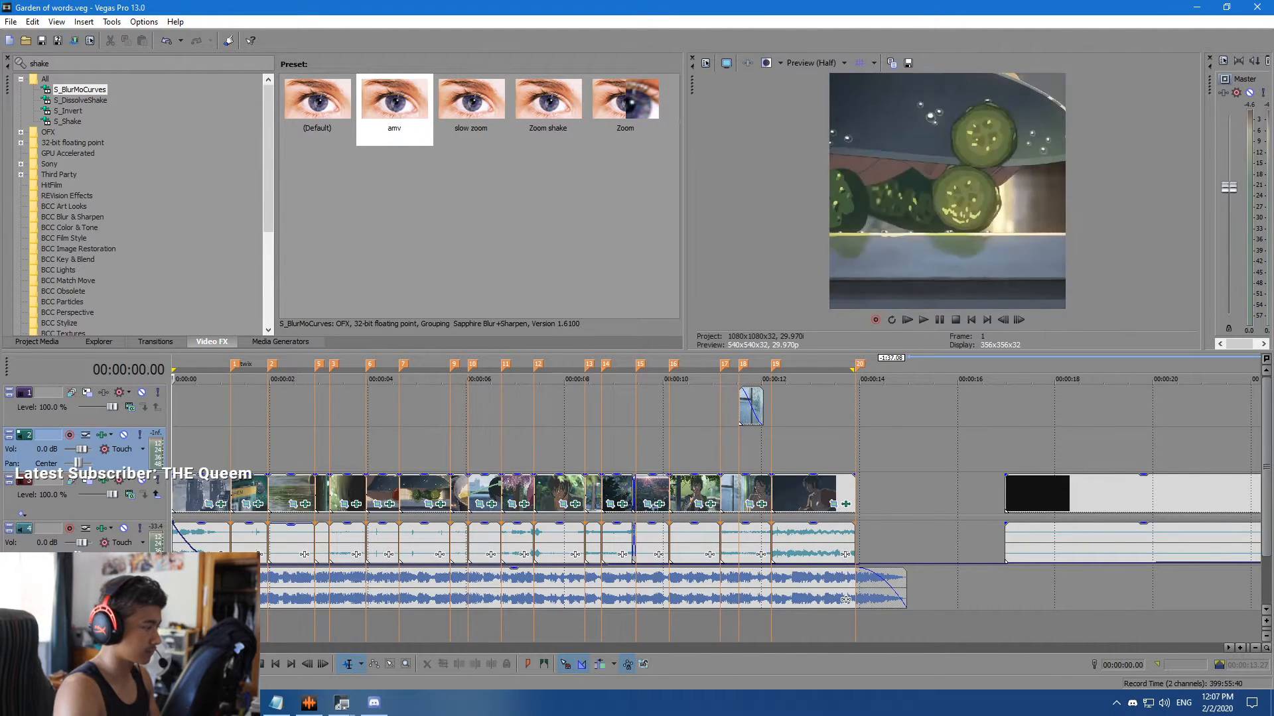
click(341, 703)
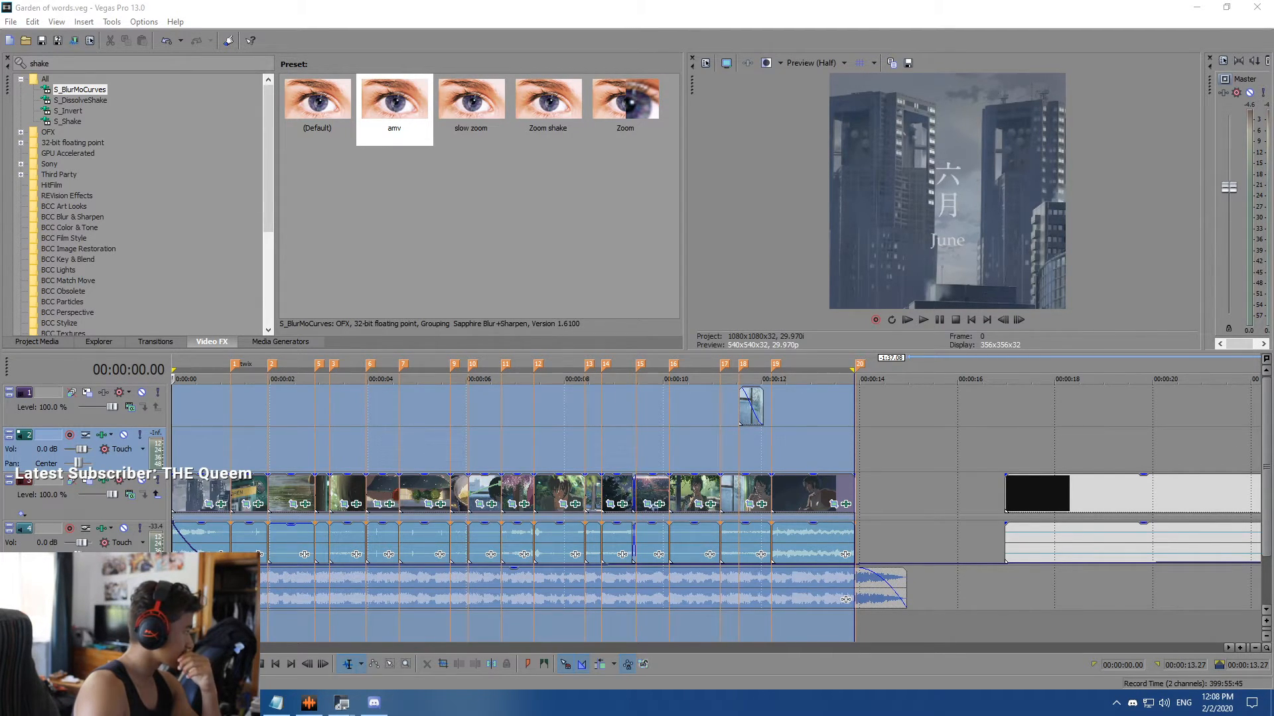
key(space)
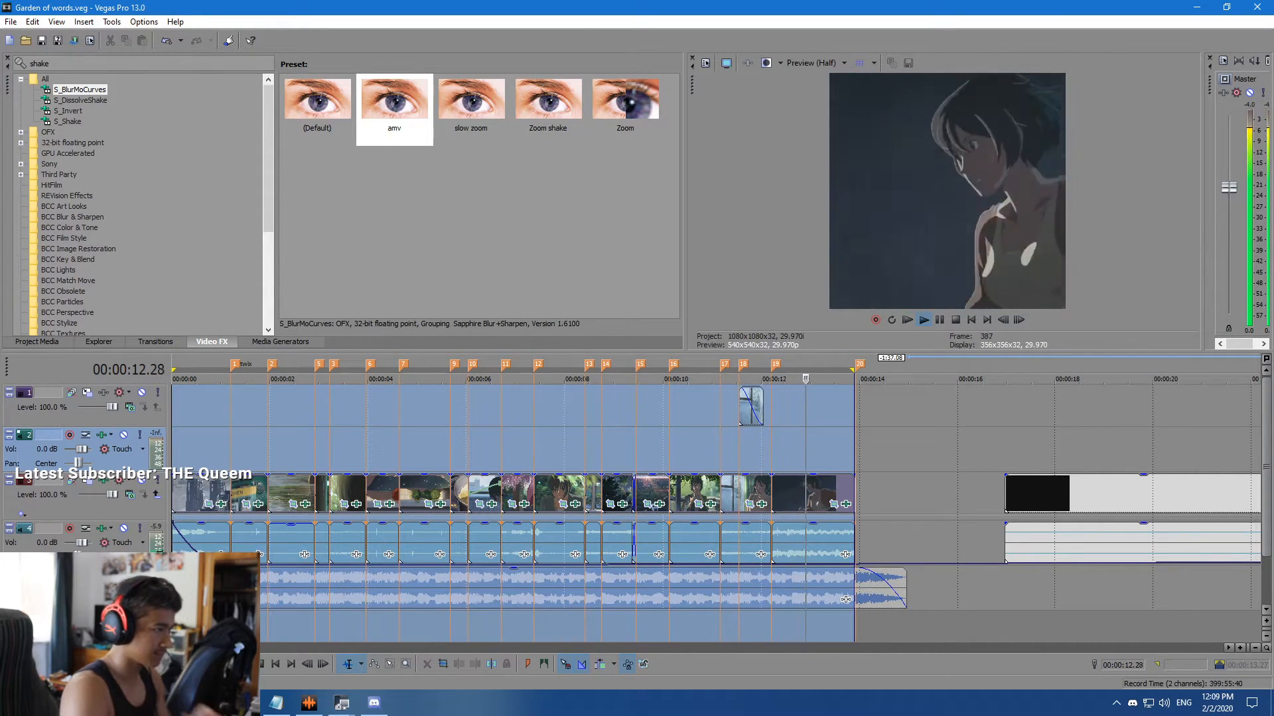
key(space)
Play back the section from 00:00:05.05 through the transition at markers 9 and 10.
click(425, 451)
key(space)
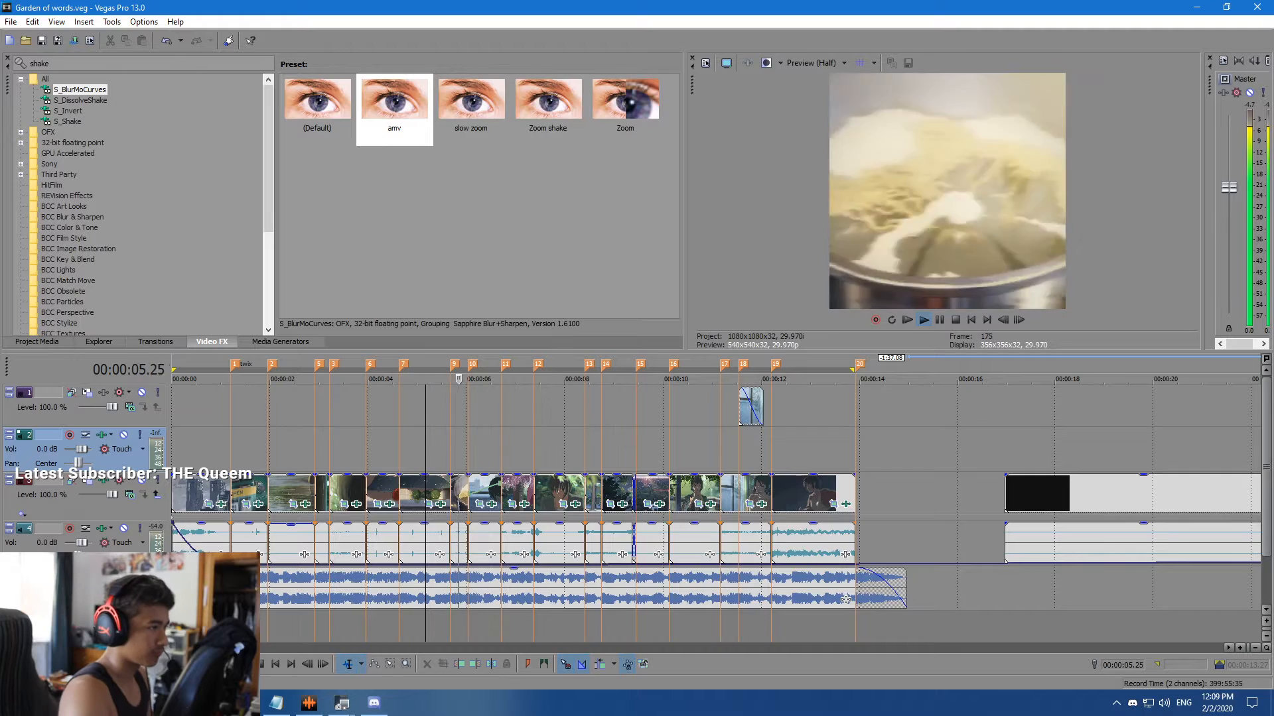
key(space)
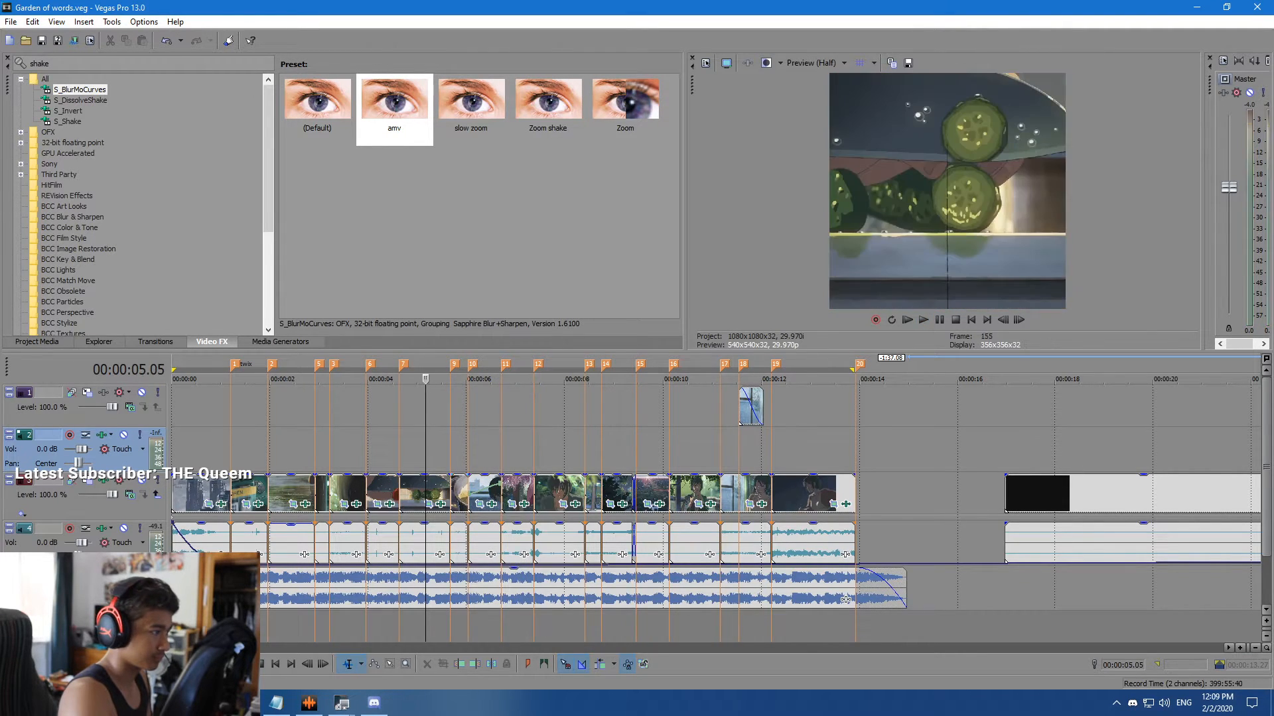
Move the marker 10 clip's 1.0 Z Dist keyframe to 00:00:00.10, change the start keyframe's interpolation, preview the clip and close its effect settings.
click(492, 505)
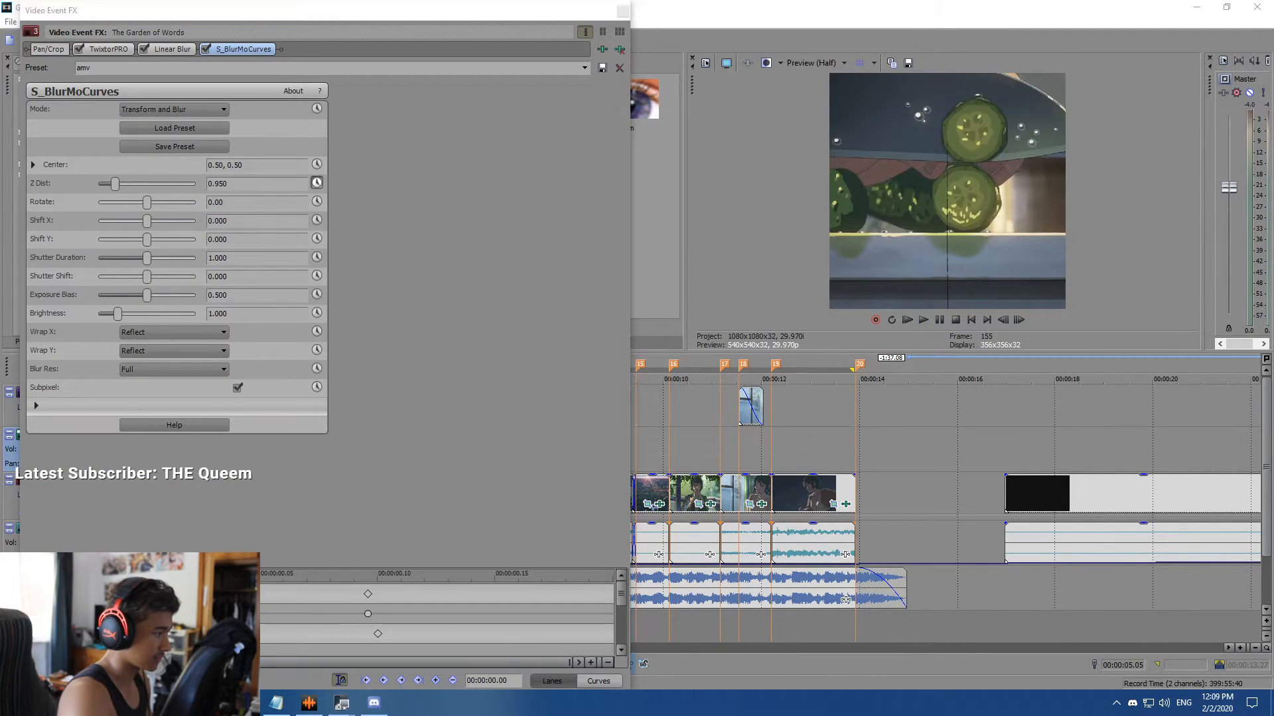
scroll(495, 640, down, 2)
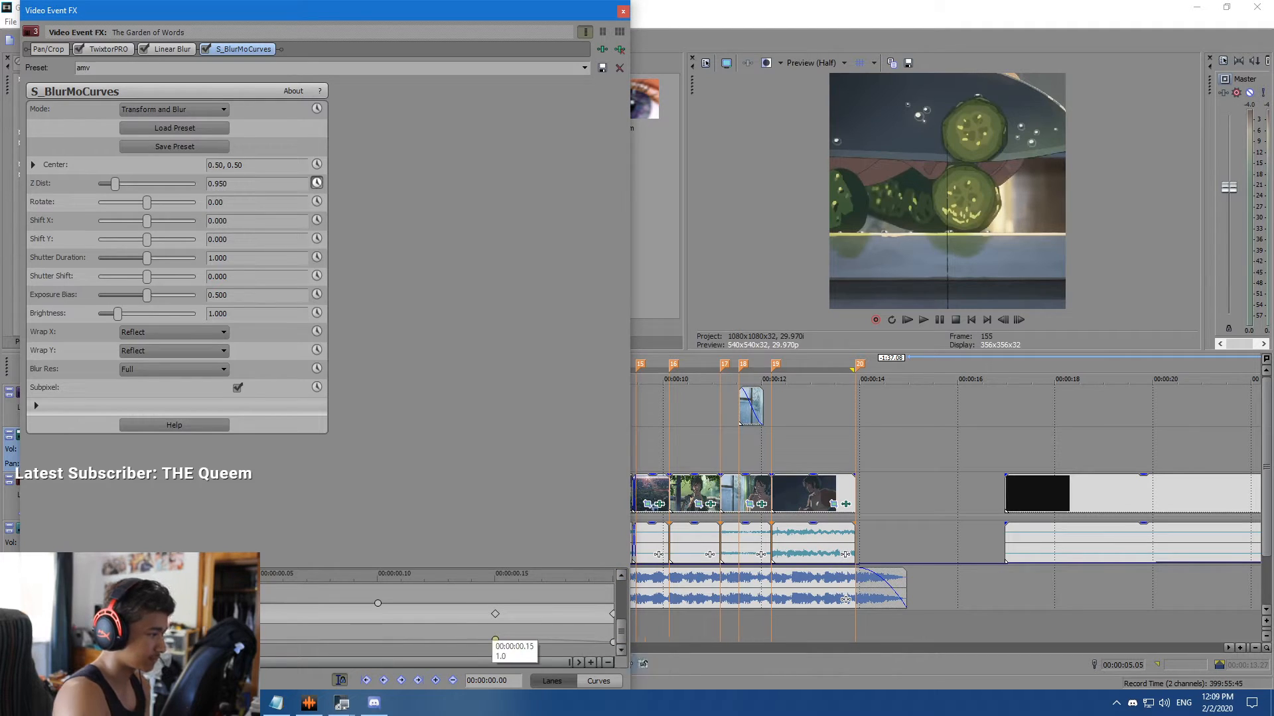
drag(495, 640, 377, 640)
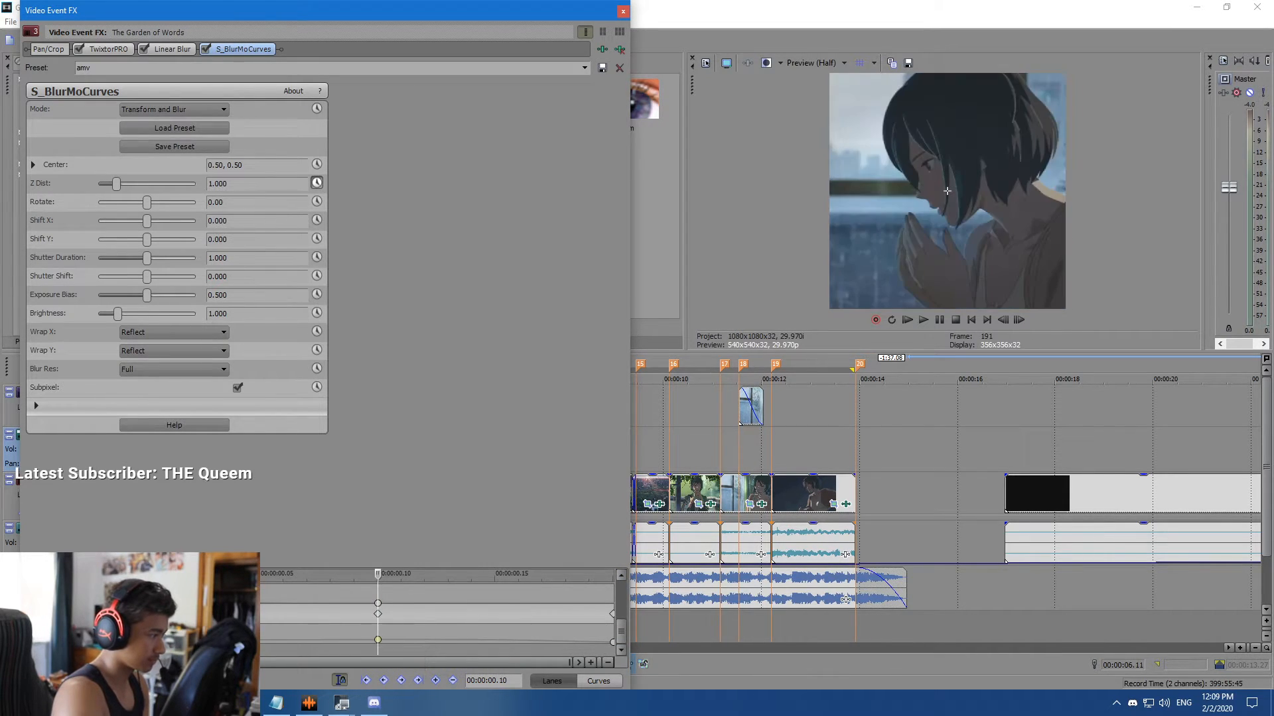
right_click(144, 640)
click(183, 549)
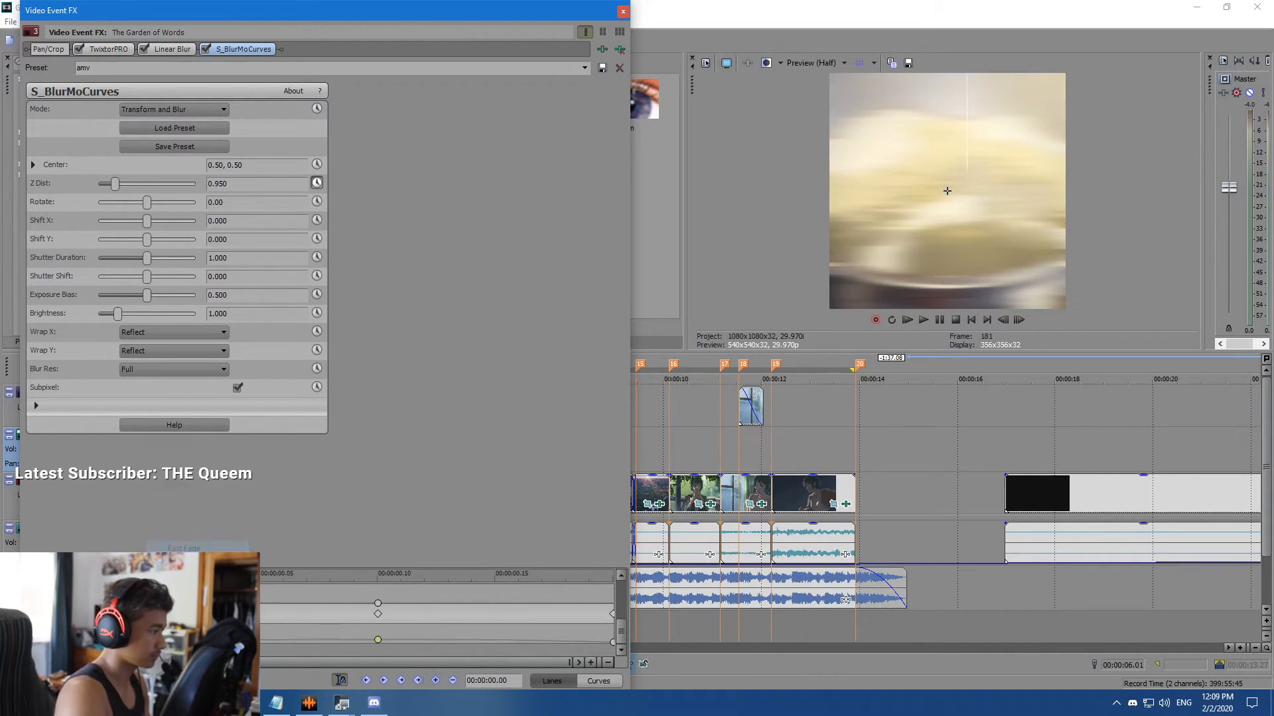
key(space)
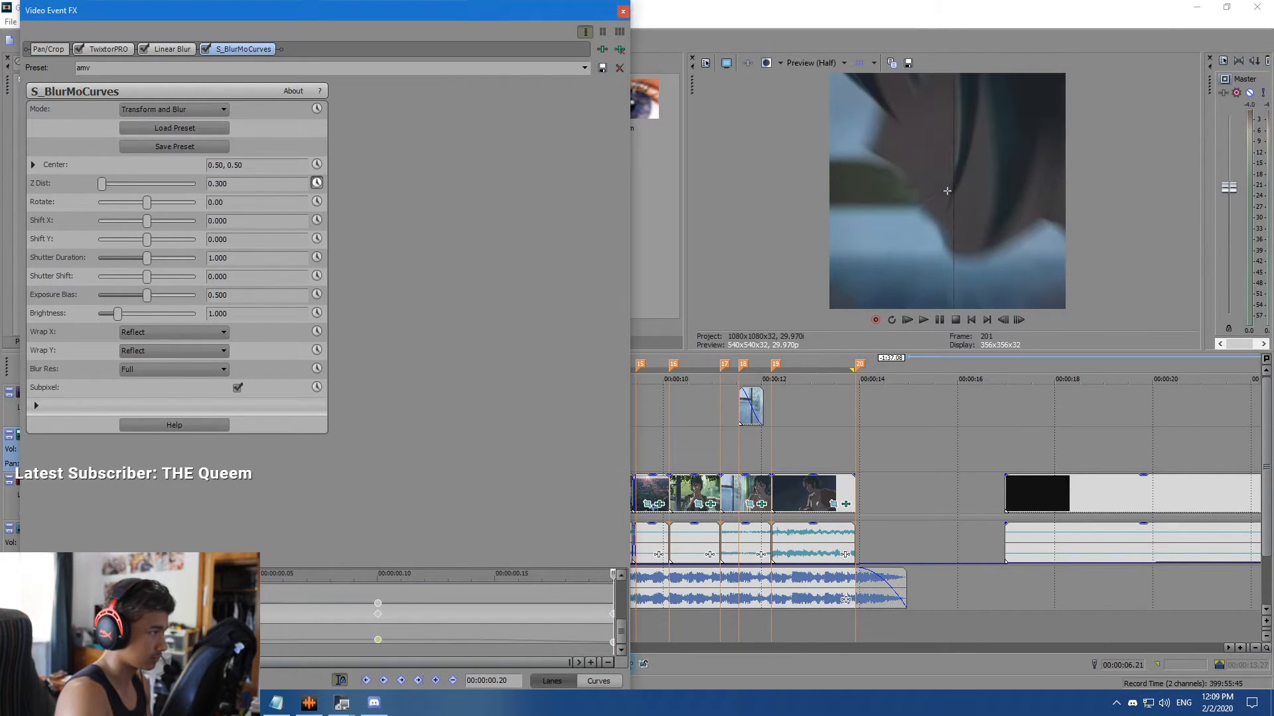
click(623, 11)
Play back the transition into the marker 10 clip.
click(457, 448)
key(space)
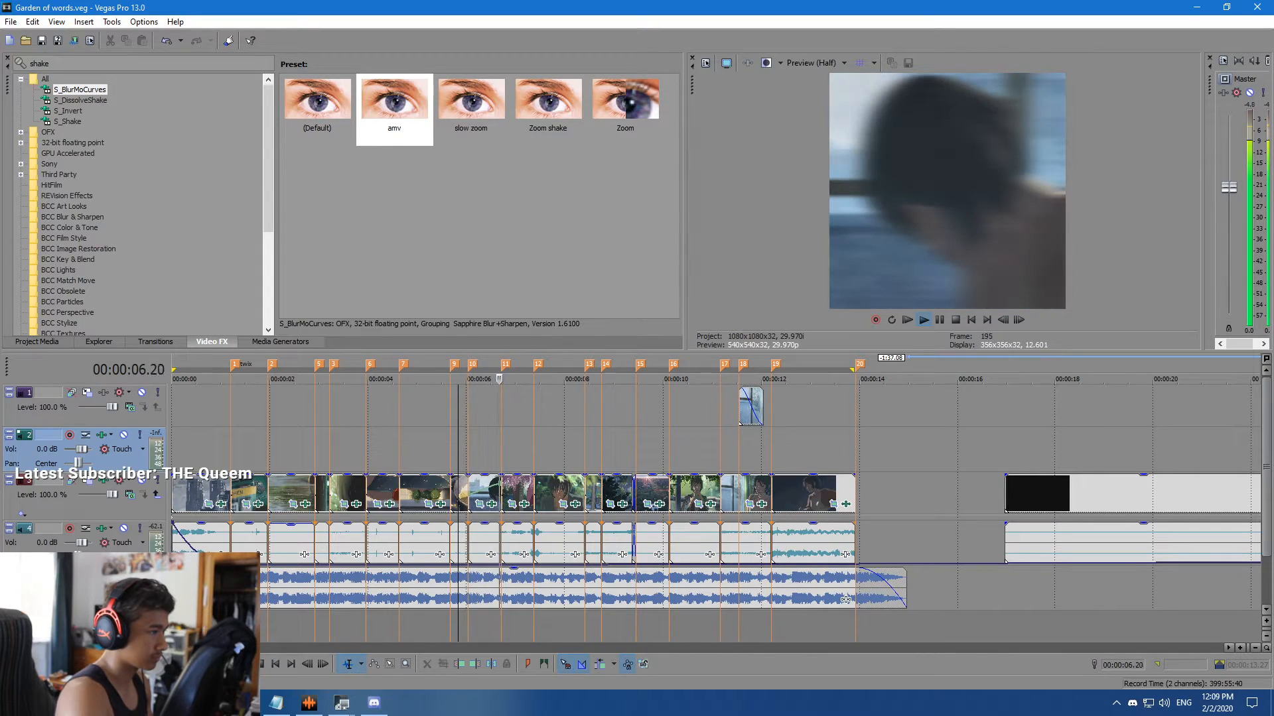
key(space)
Select the time range between markers 10 and 13 and play back its transitions, including the one into the marker 12 clip.
drag(468, 448, 585, 448)
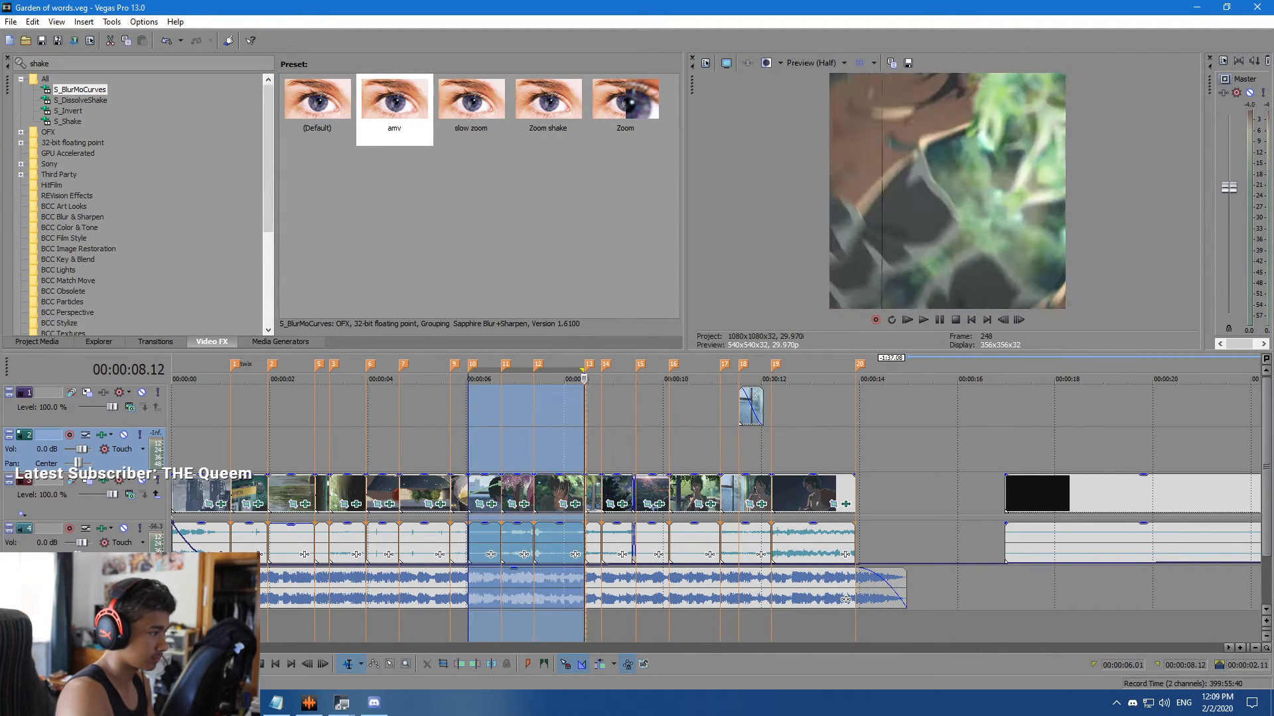
click(468, 448)
click(922, 320)
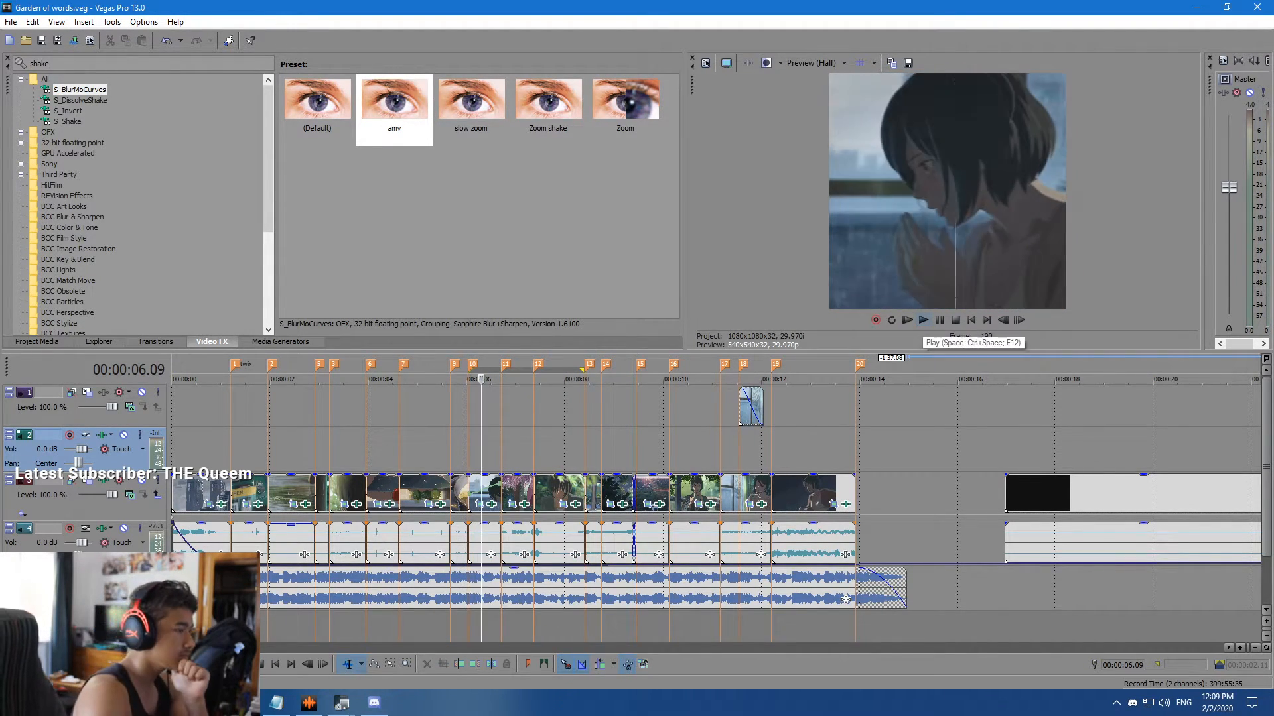
click(922, 320)
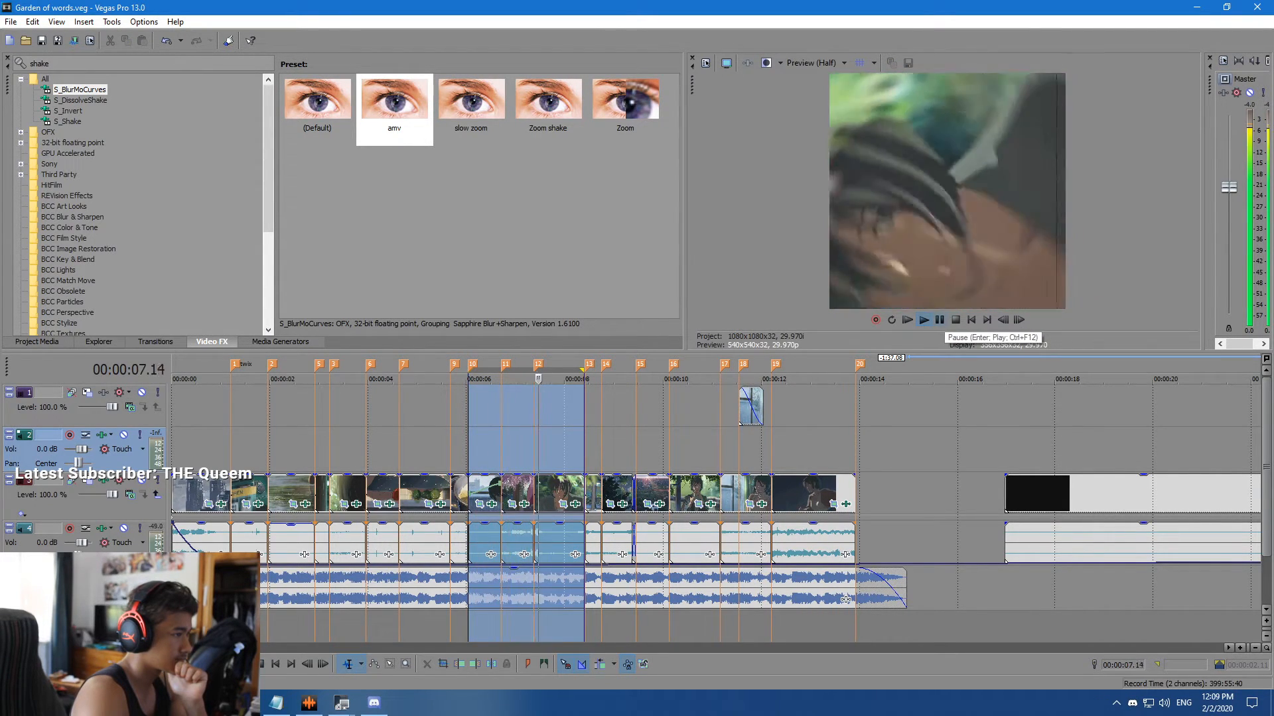
click(939, 320)
click(517, 448)
key(space)
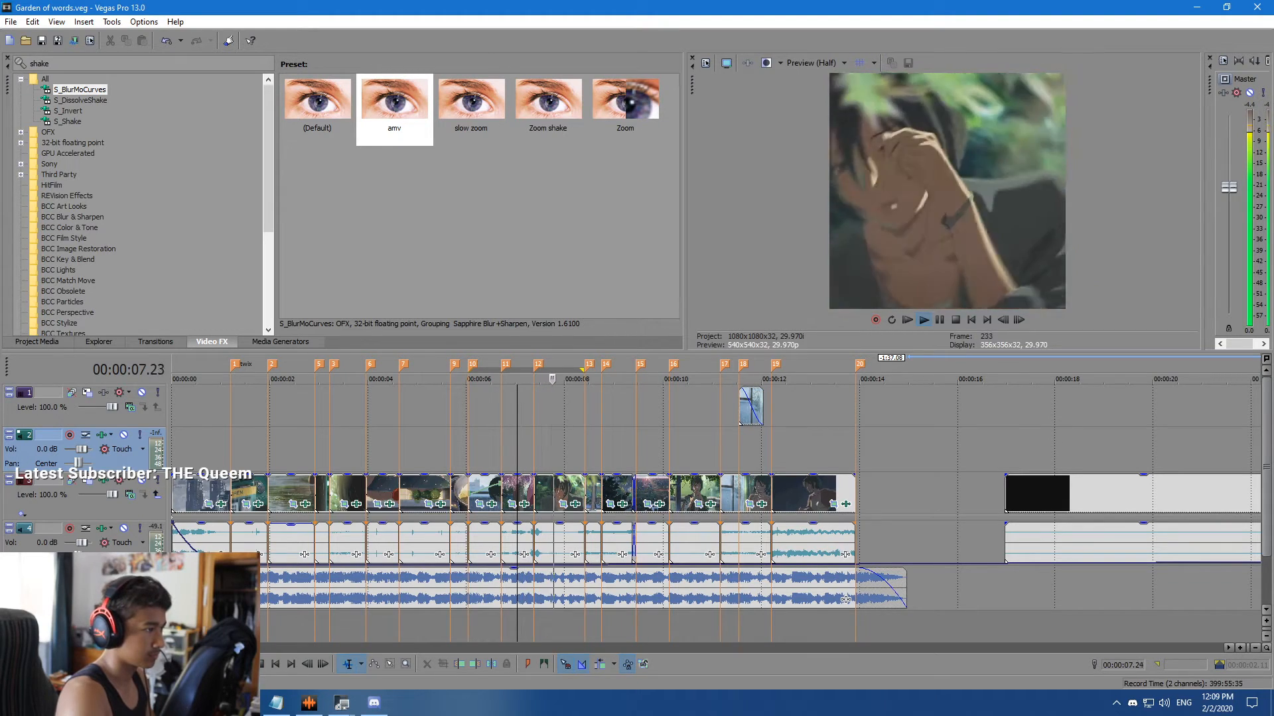
key(space)
Change the interpolation type of the start keyframes in the marker 11 clip's S_BlurMoCurves effect.
click(492, 504)
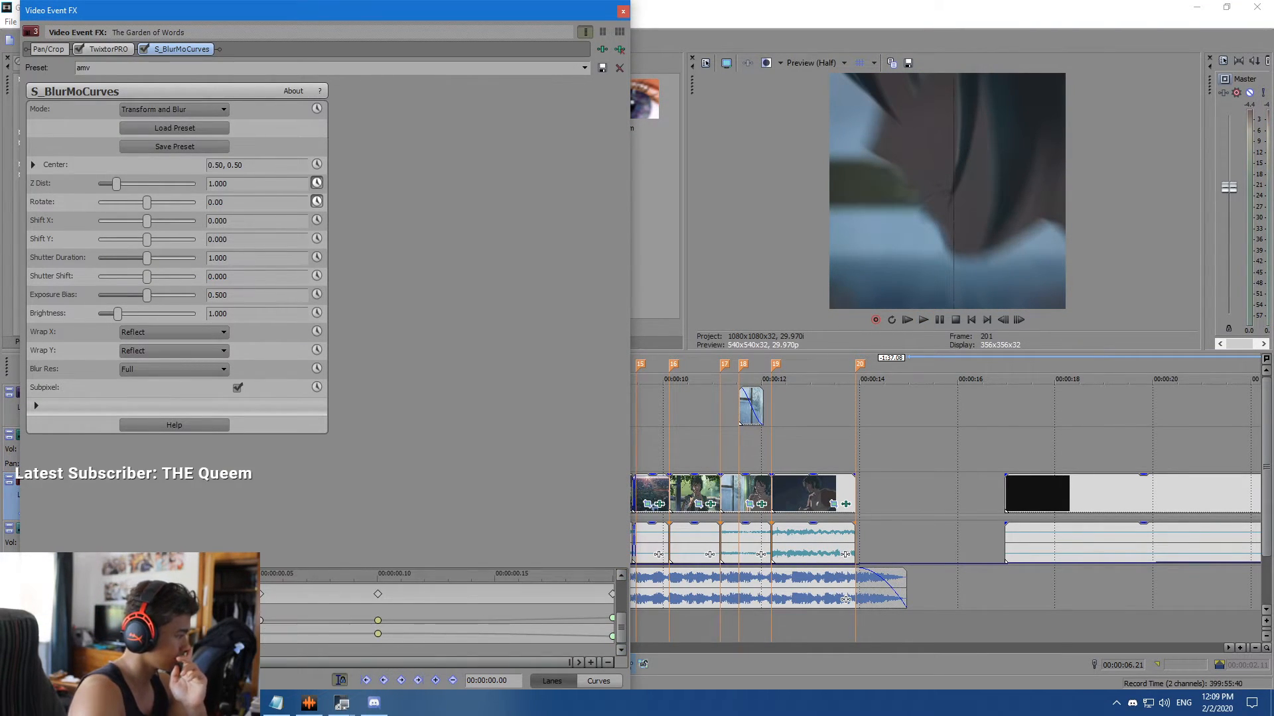
right_click(144, 594)
click(174, 545)
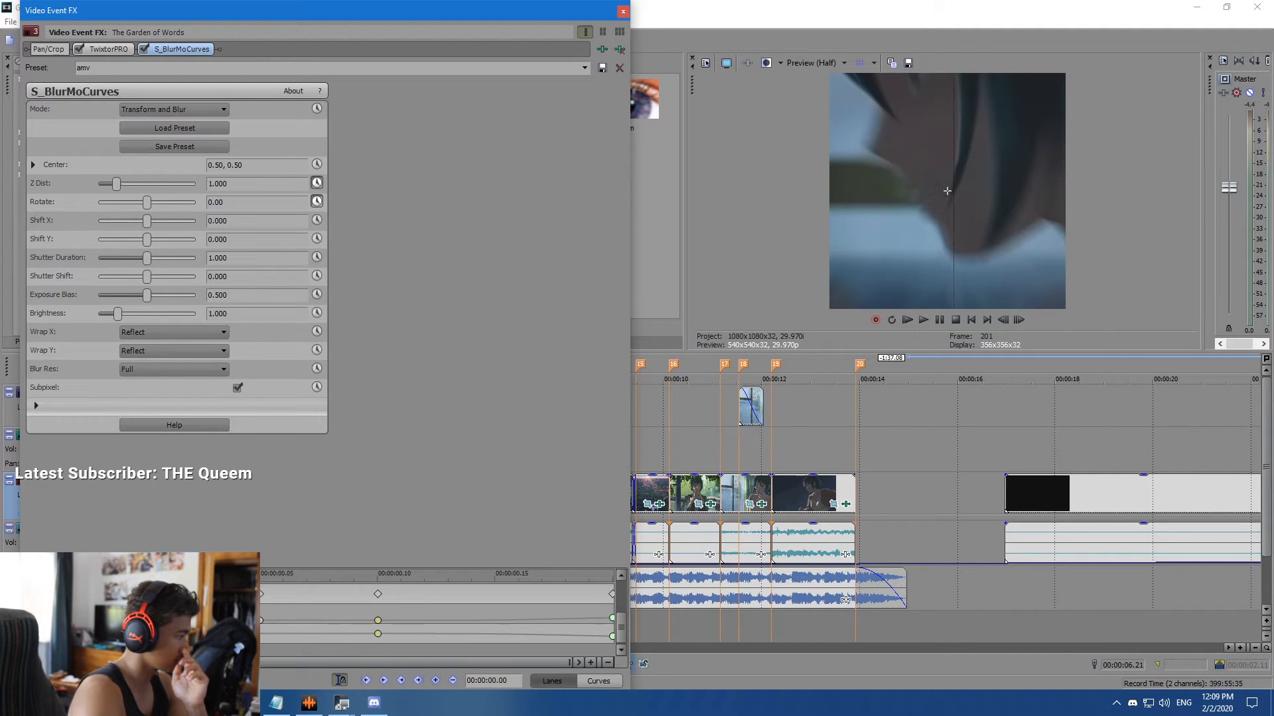
right_click(143, 620)
click(174, 533)
Delete the 0.85 Z Dist keyframe at 00:00:00.05 in the marker 11 clip and play back the change.
right_click(260, 621)
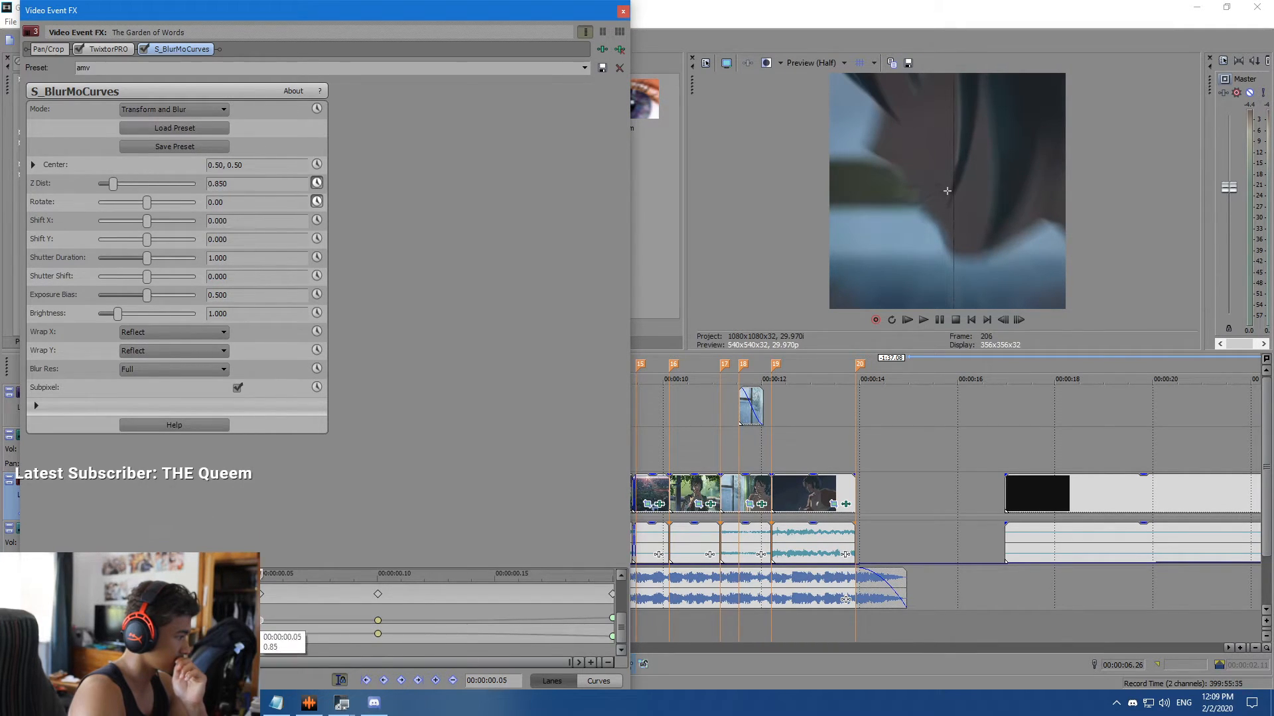
right_click(260, 620)
click(286, 421)
key(space)
key(space)
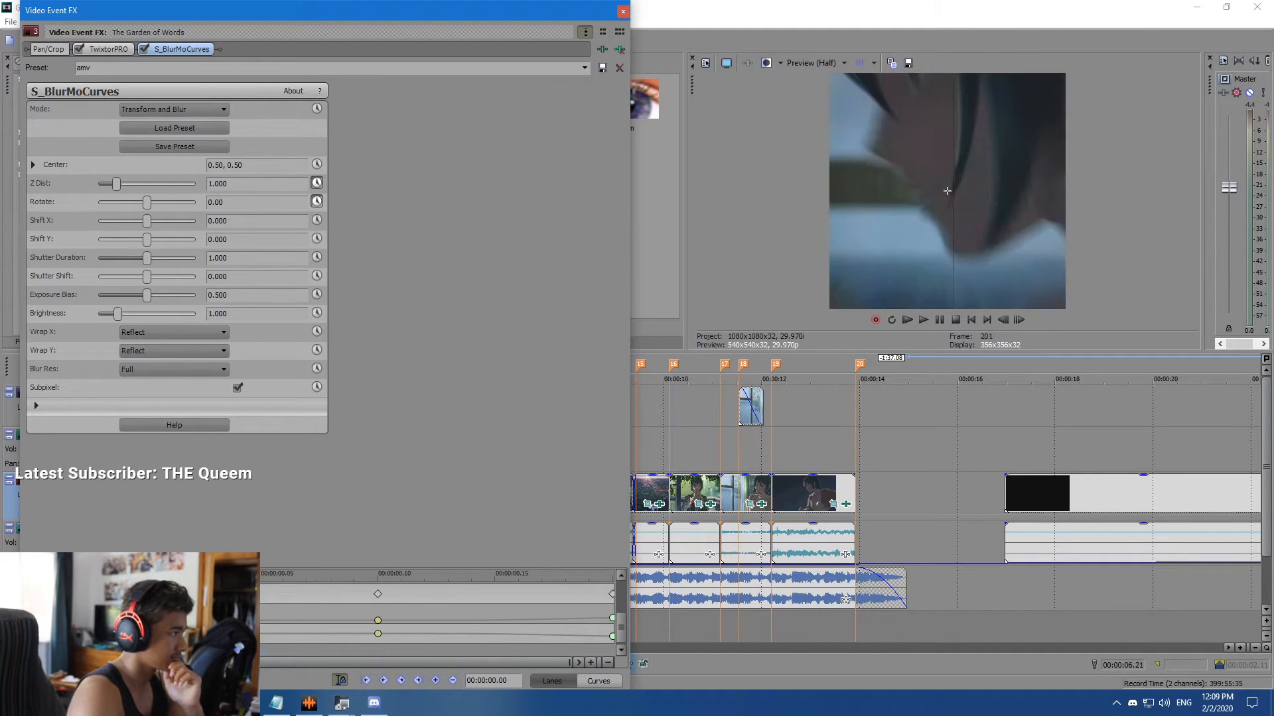
Raise the marker 11 clip's Z Dist slightly at its start, play it back and close the effect settings.
drag(116, 184, 120, 184)
key(space)
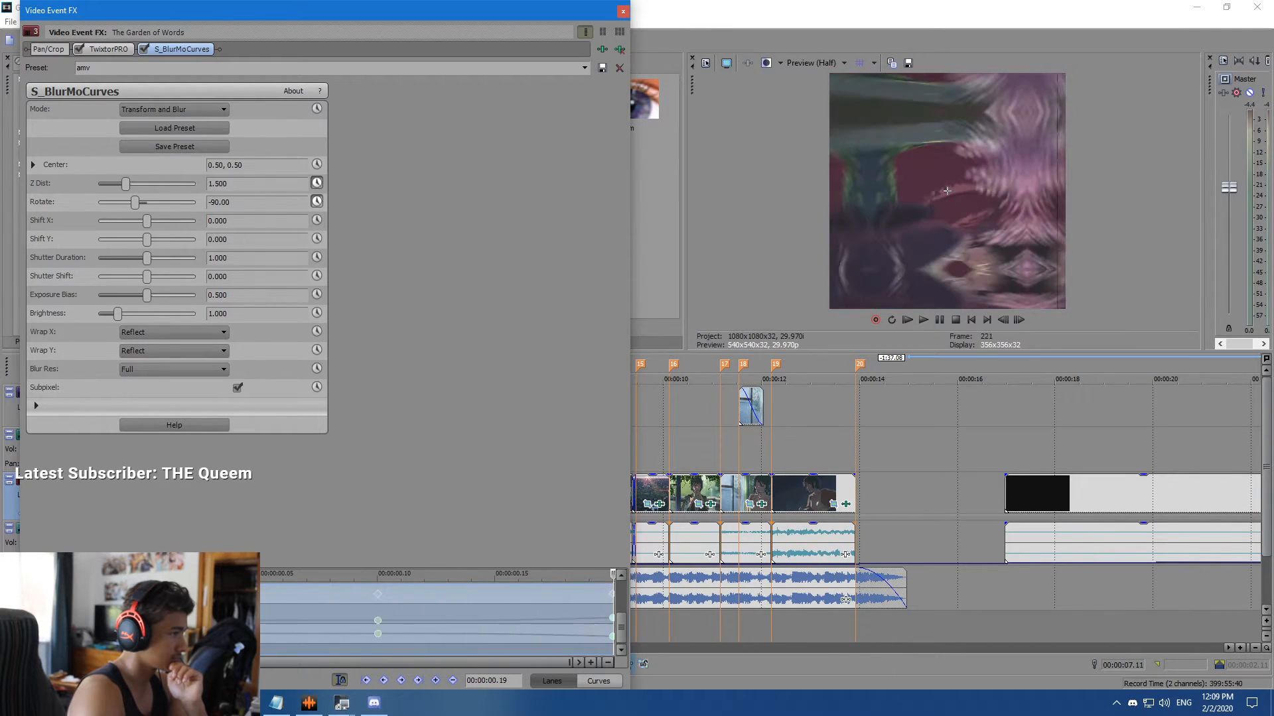
click(623, 11)
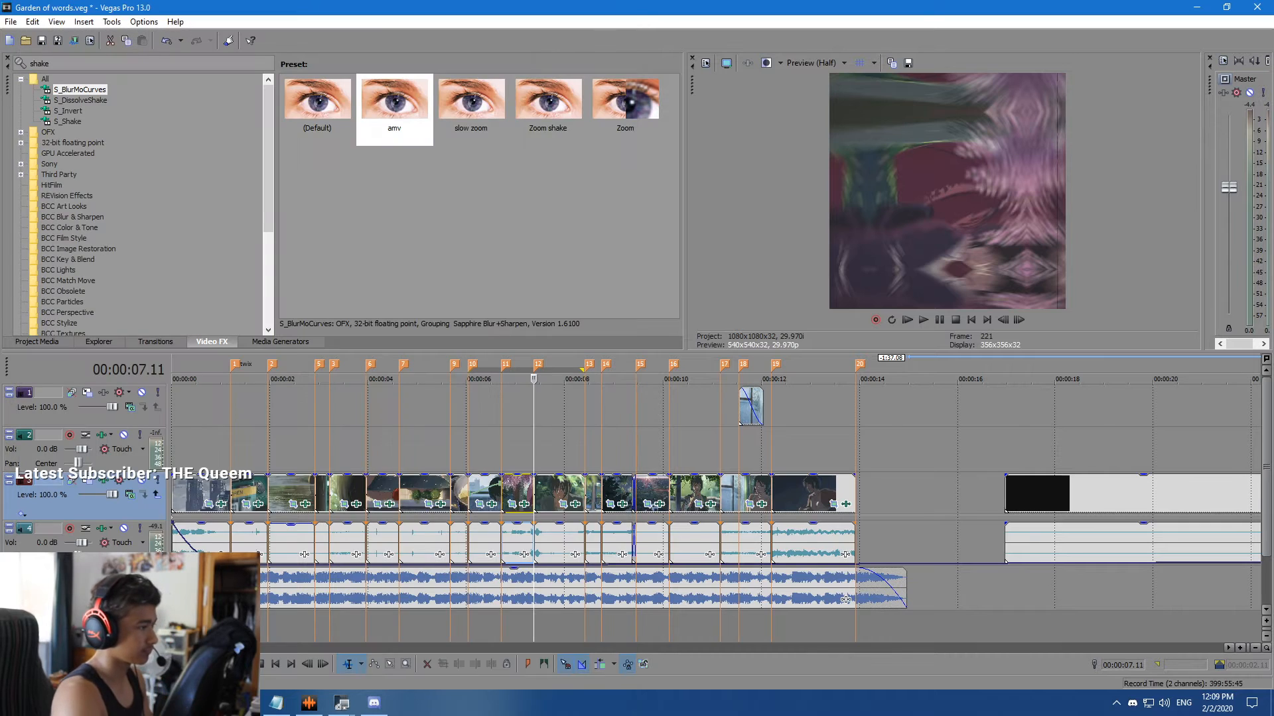
Play back the clips between markers 10 and 13 to check the adjusted marker 11 zoom.
click(468, 451)
click(923, 319)
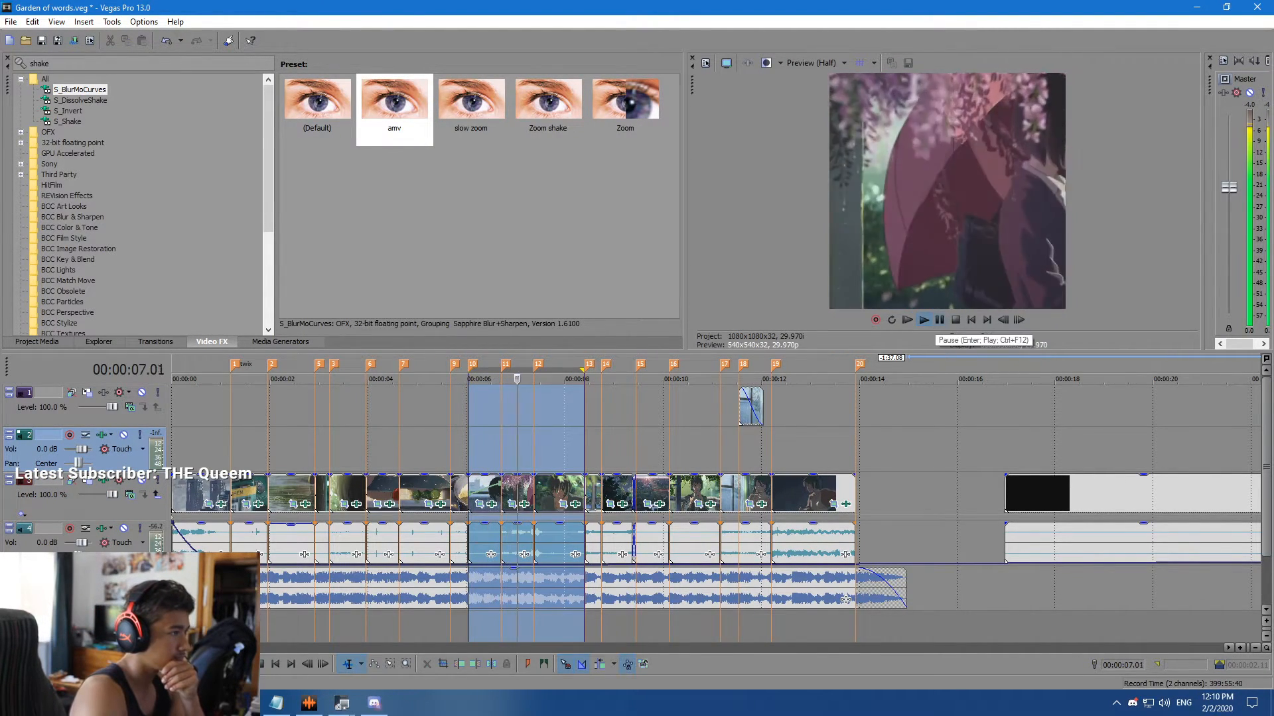
click(939, 319)
click(507, 451)
click(922, 320)
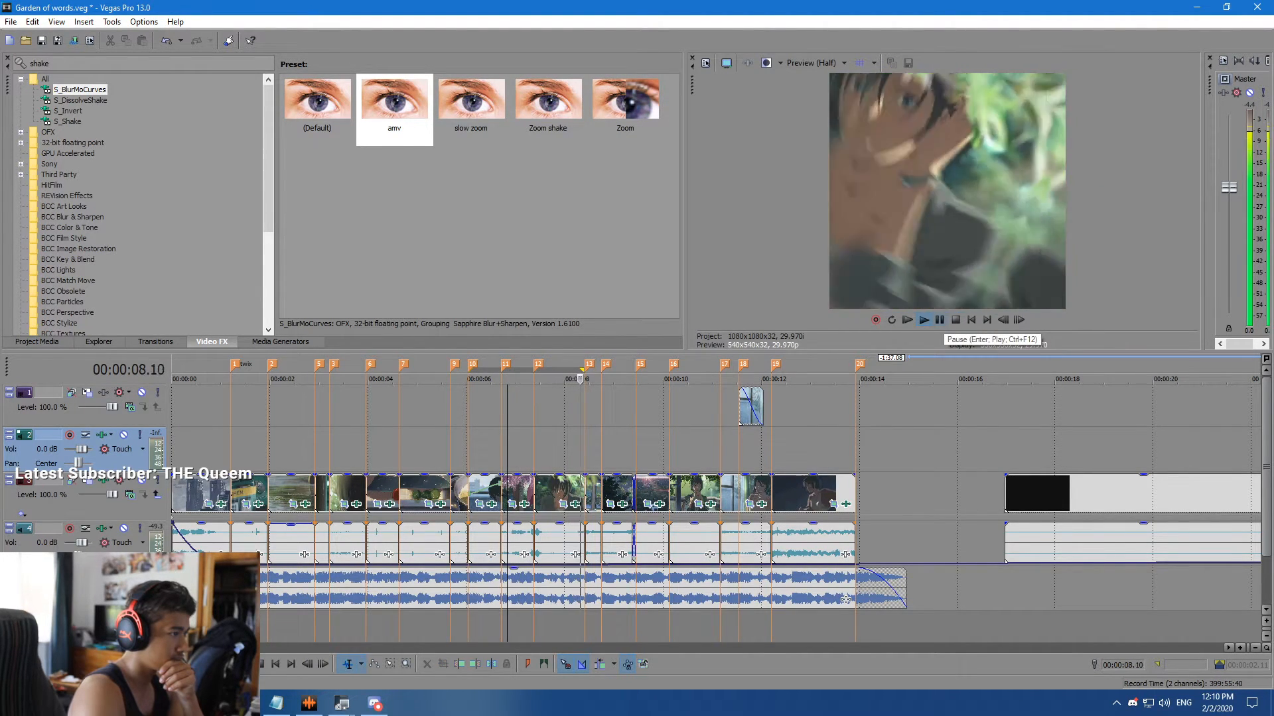
click(940, 320)
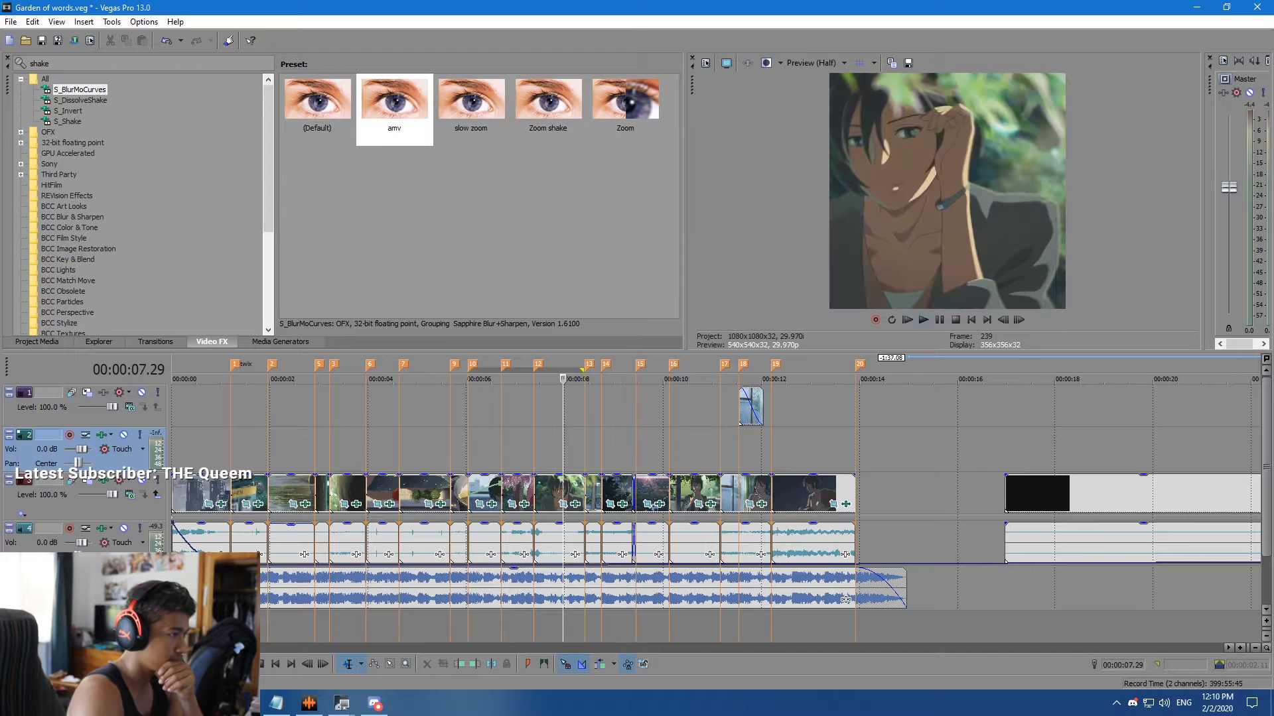
Play back the rest of the edit from 00:00:07.29 and return the playhead to the start of the timeline.
click(939, 319)
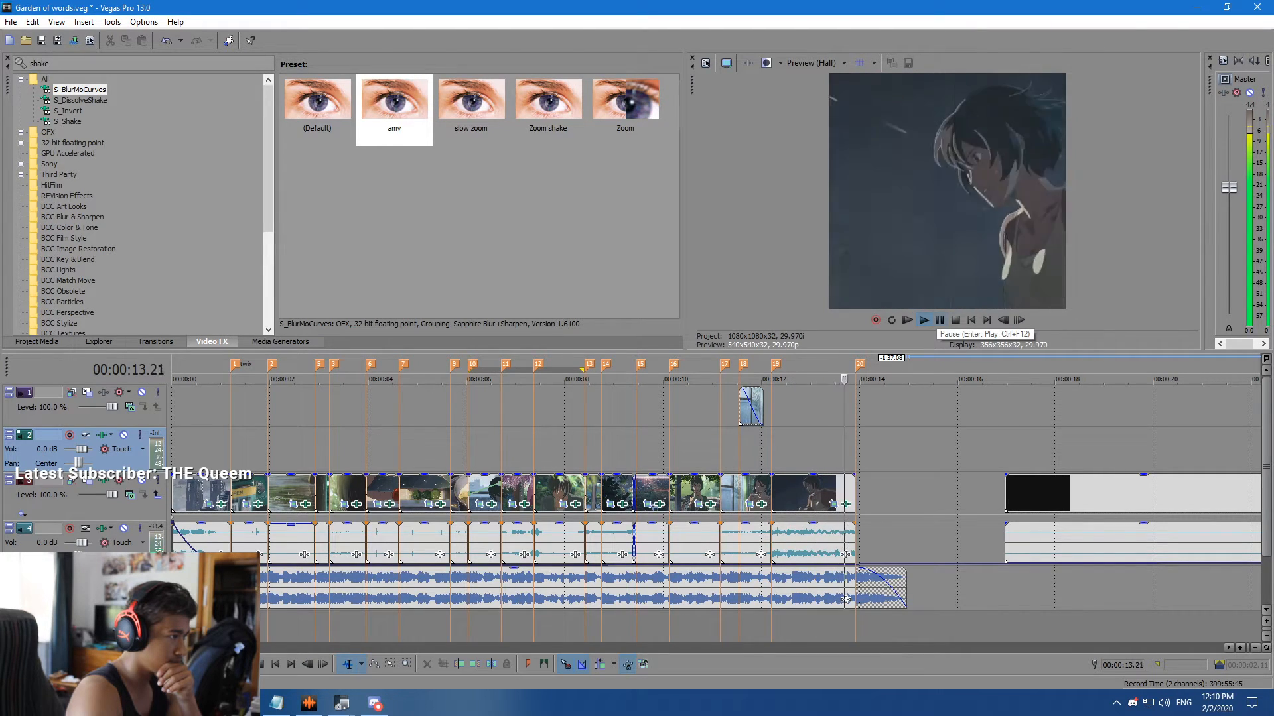
key(space)
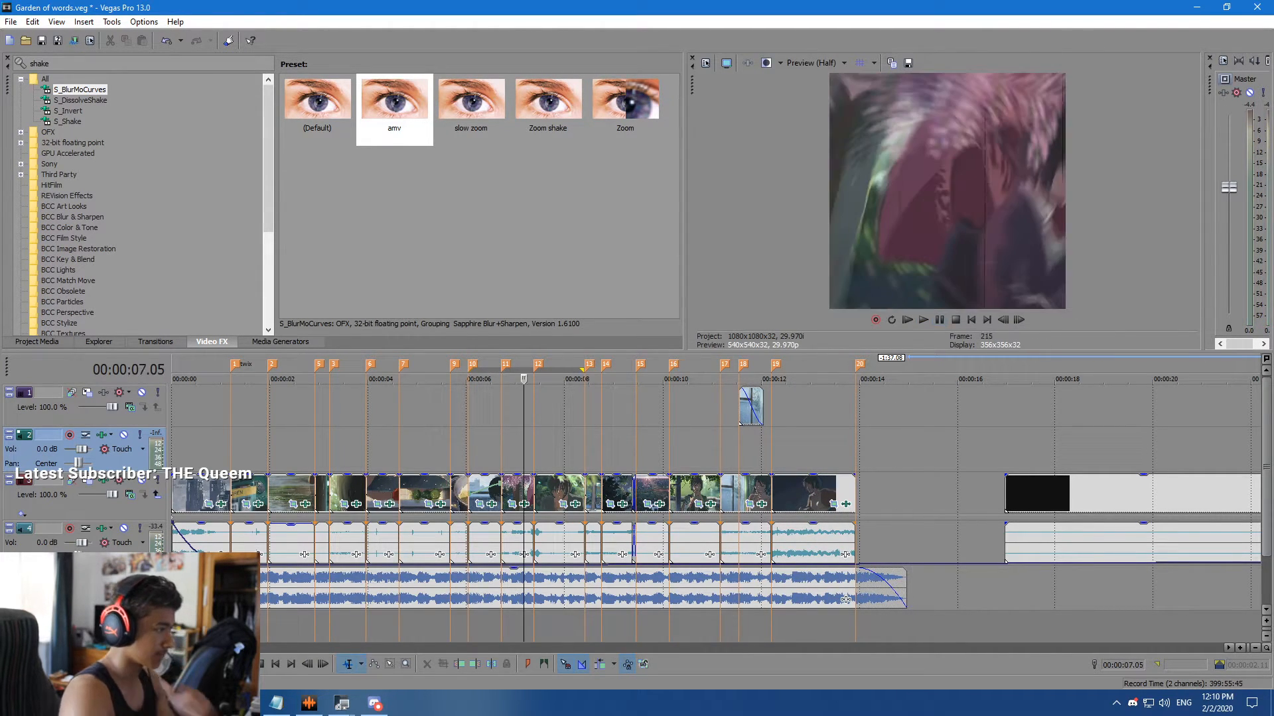
key(Up)
key(space)
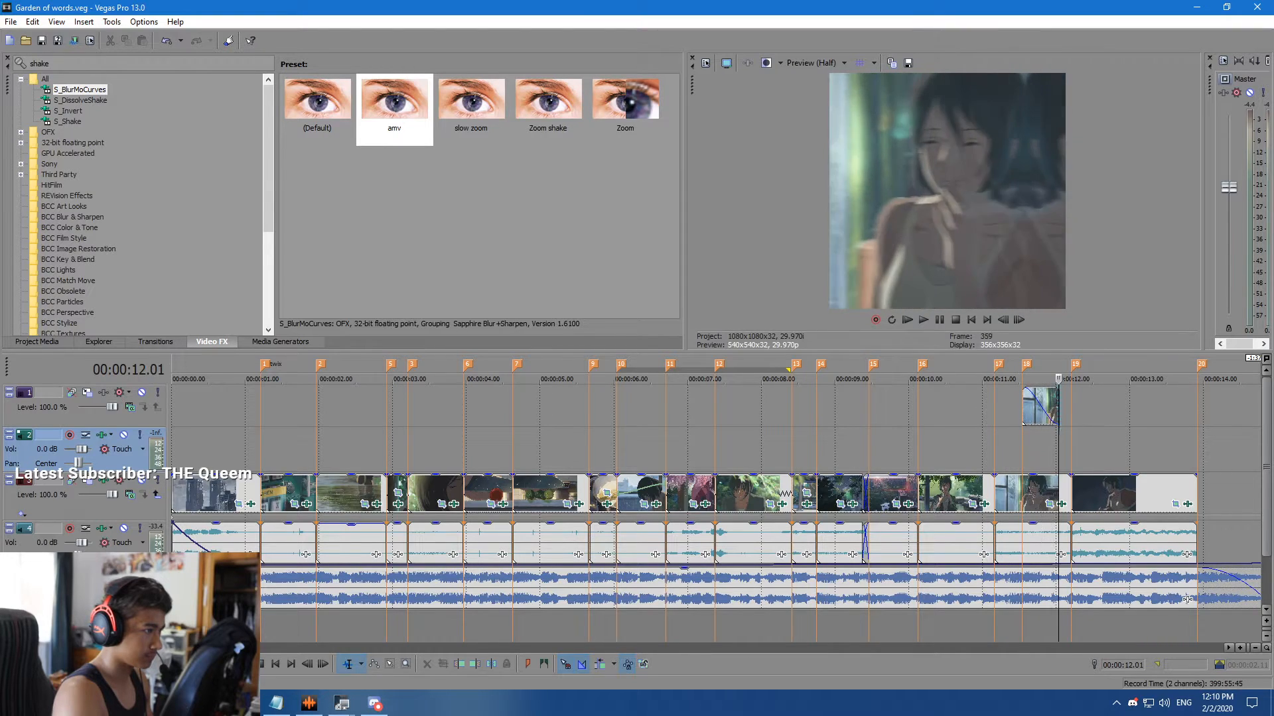
drag(1114, 379, 173, 379)
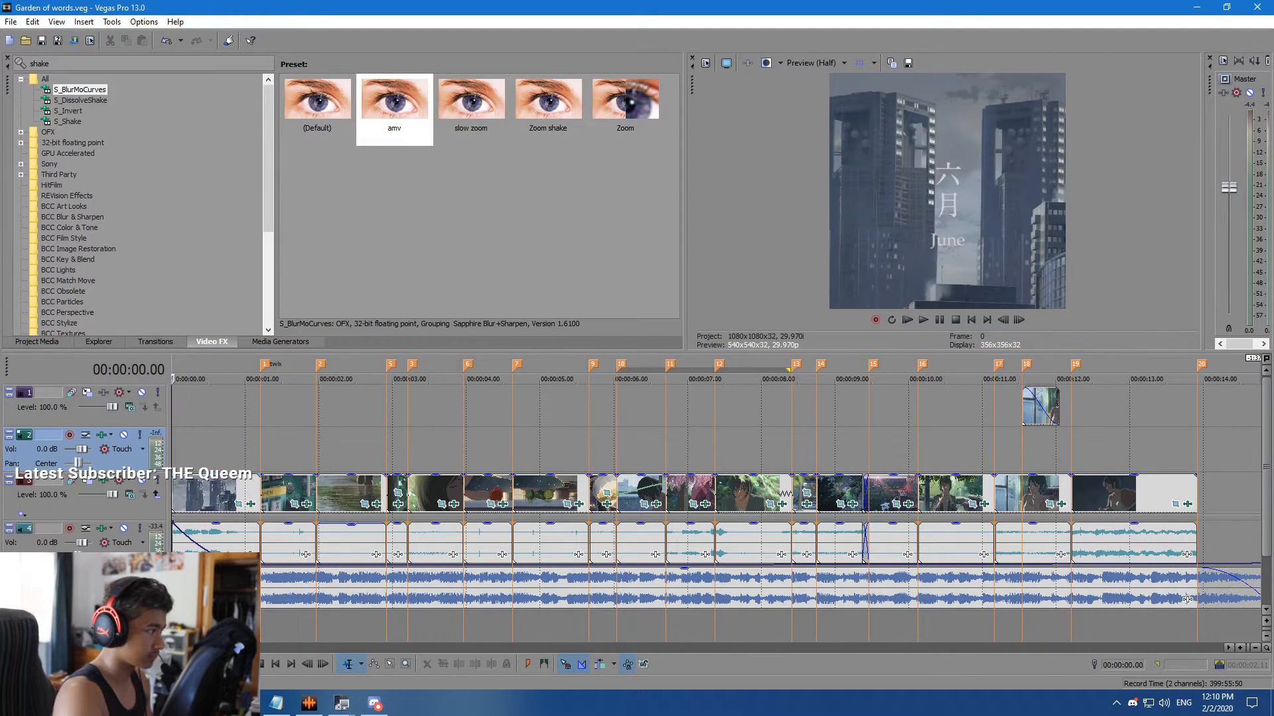
Scrub and play back the opening clips up to 00:00:02.10.
click(184, 494)
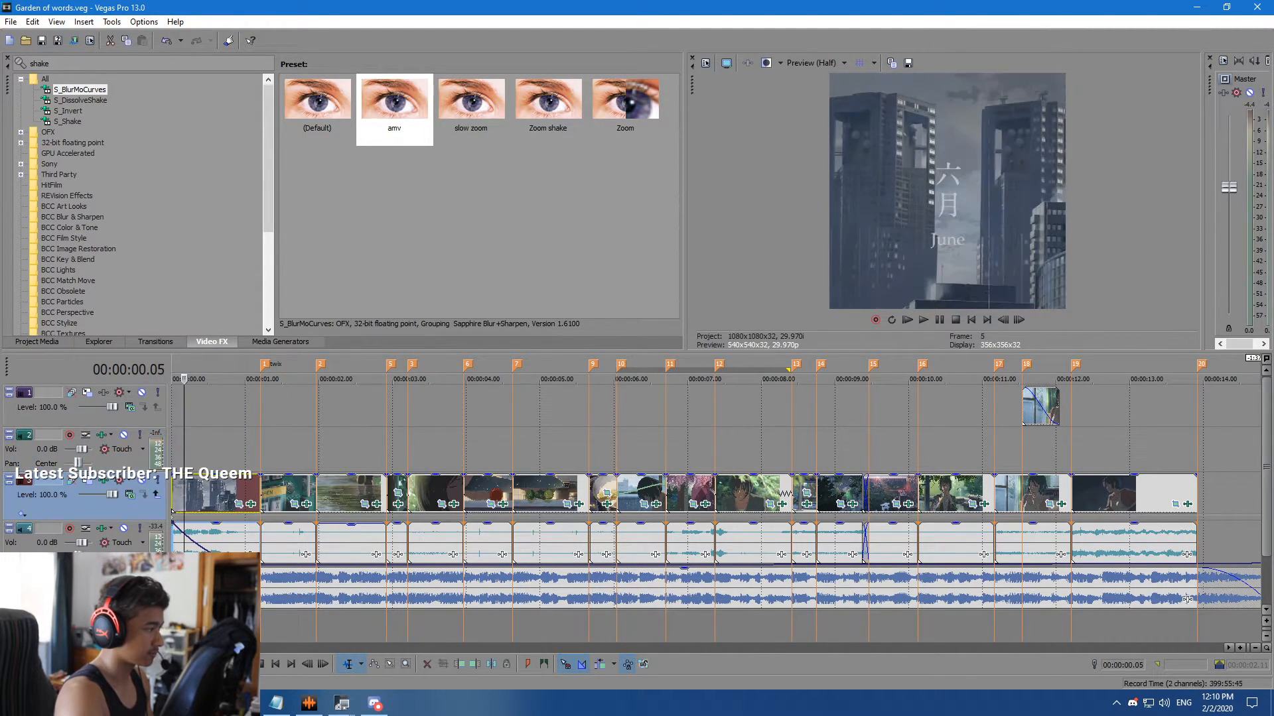
drag(184, 379, 217, 379)
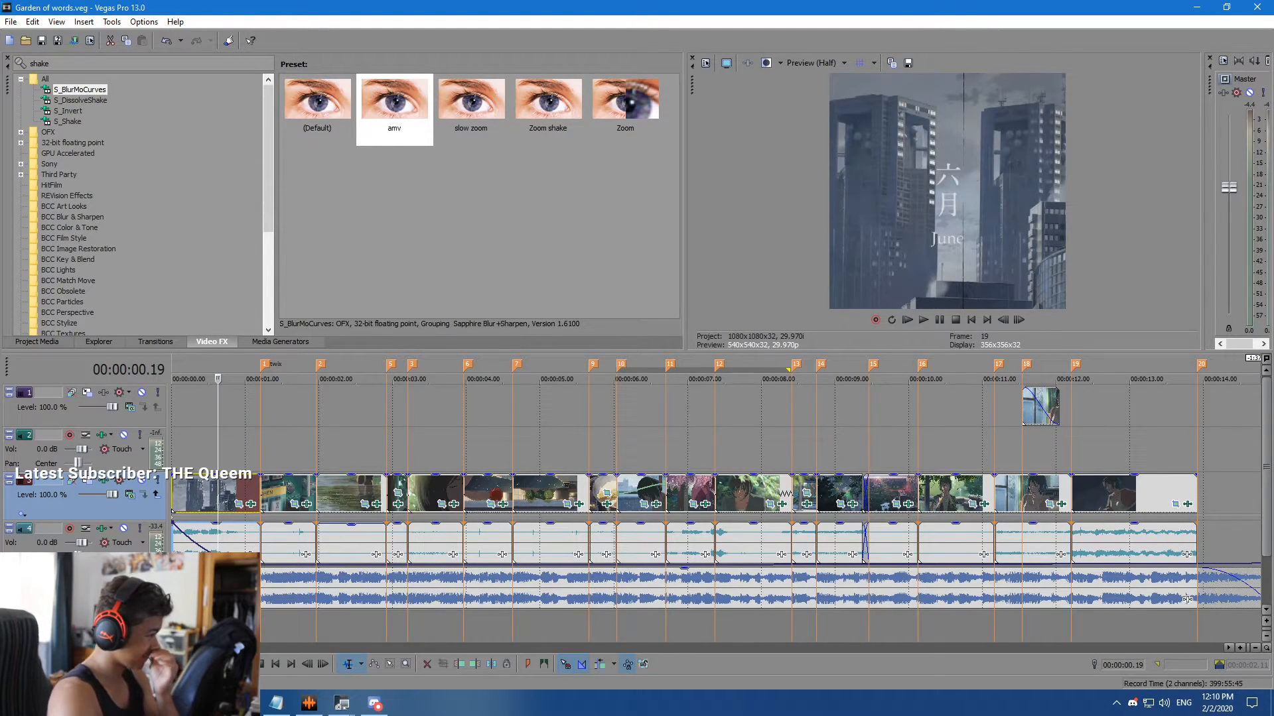
key(Left)
key(space)
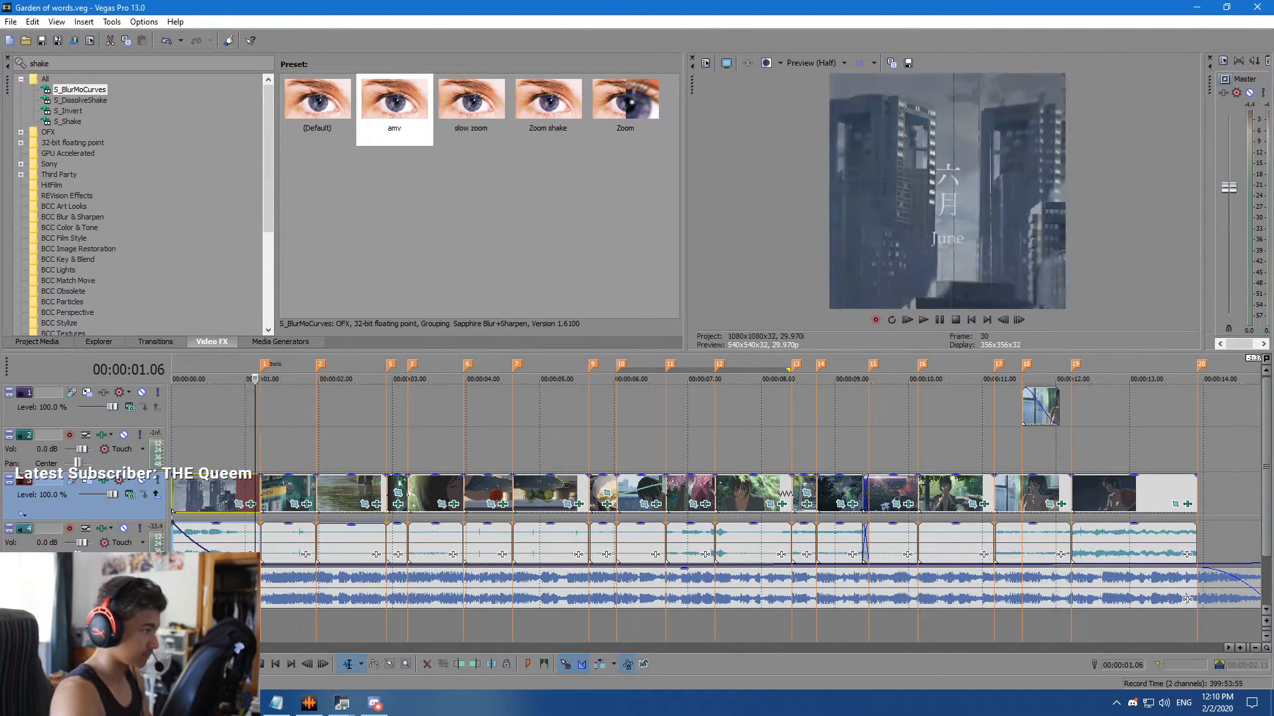
key(Return)
key(Left)
key(Left)
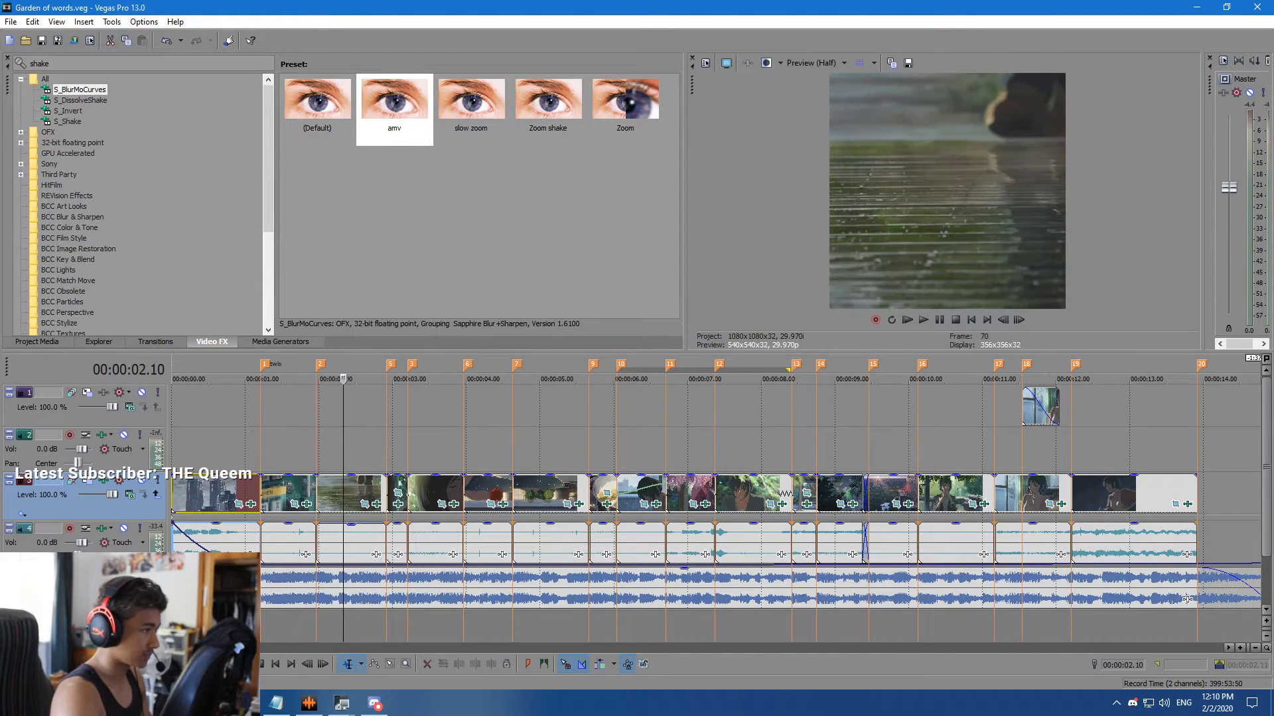
Insert a new video track above the others and add a default (Legacy) Text event on it at 00:00:02.07.
click(280, 342)
drag(180, 111, 181, 298)
click(74, 217)
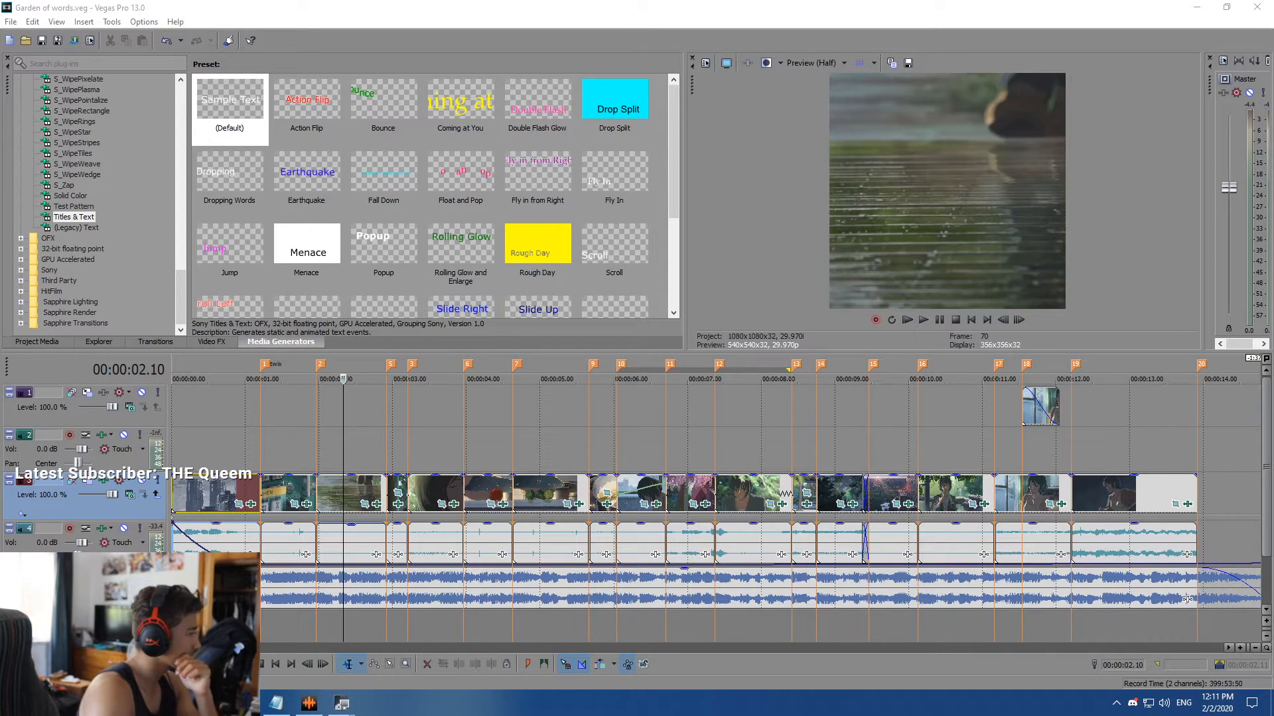
mouse_move(343, 379)
mouse_down()
mouse_move(317, 378)
mouse_move(335, 379)
mouse_up()
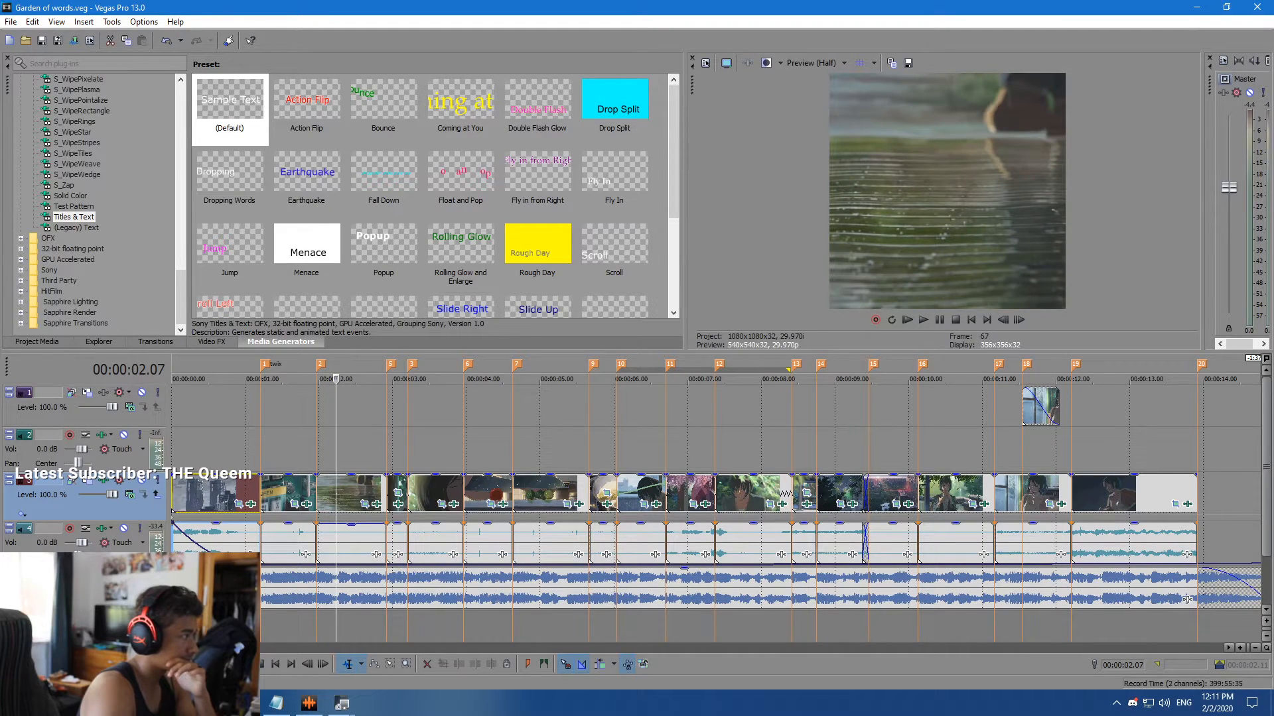
key(alt+Tab)
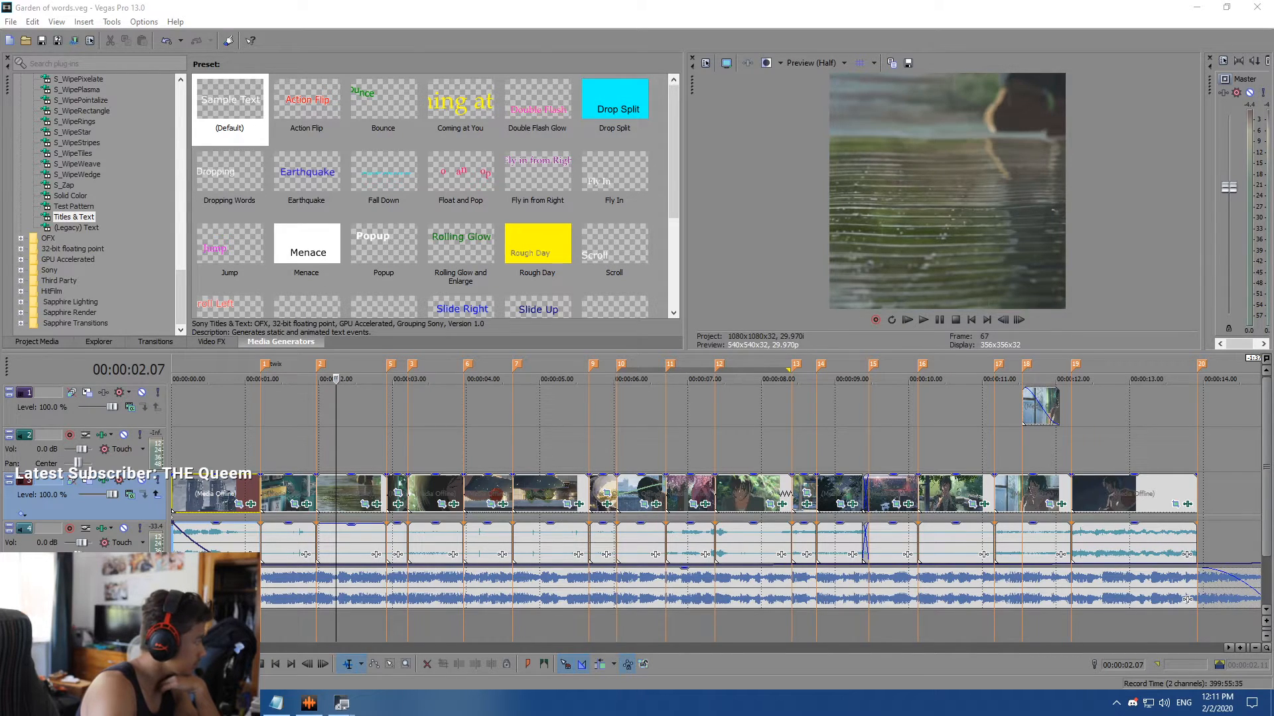
click(50, 451)
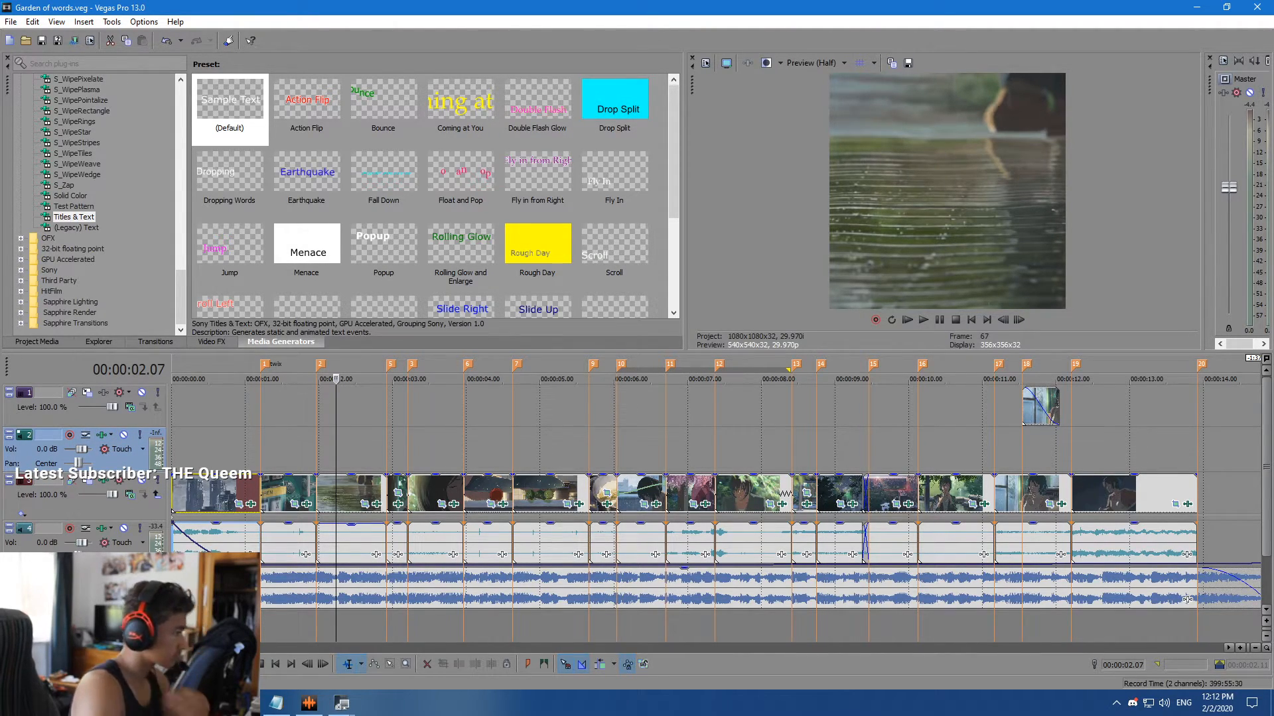
key(ctrl+shift+q)
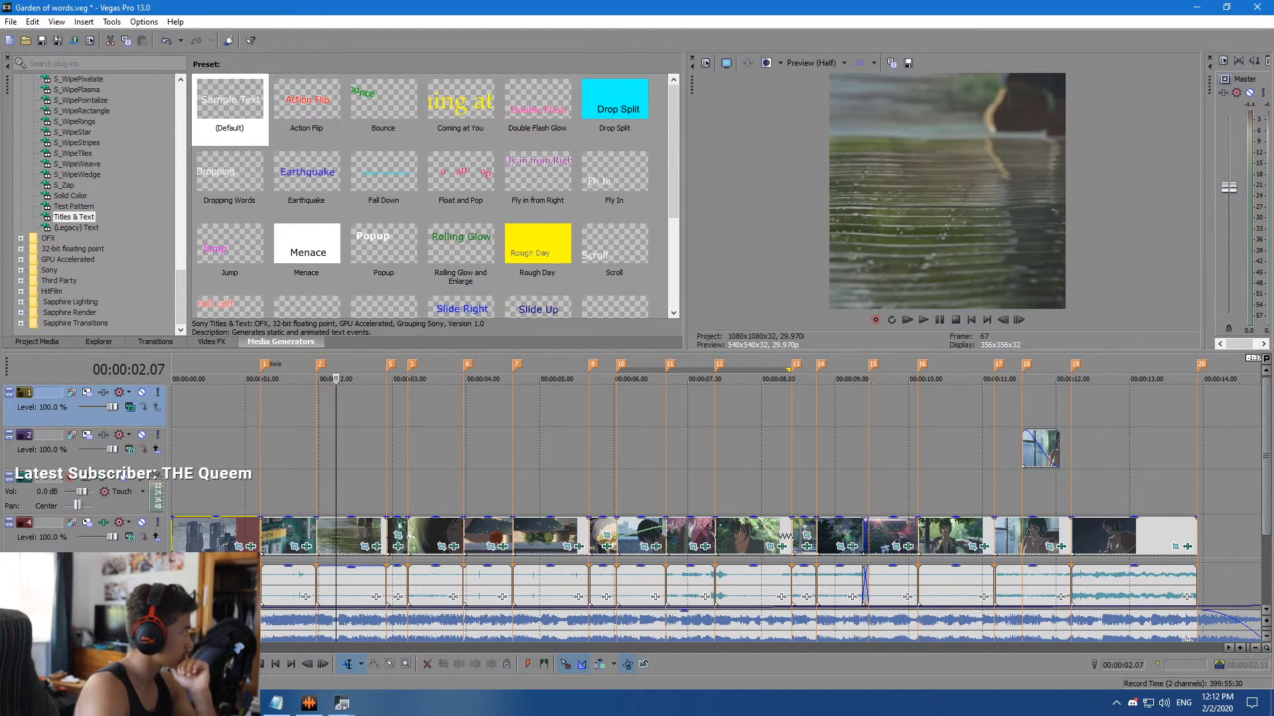
click(77, 228)
drag(230, 100, 338, 448)
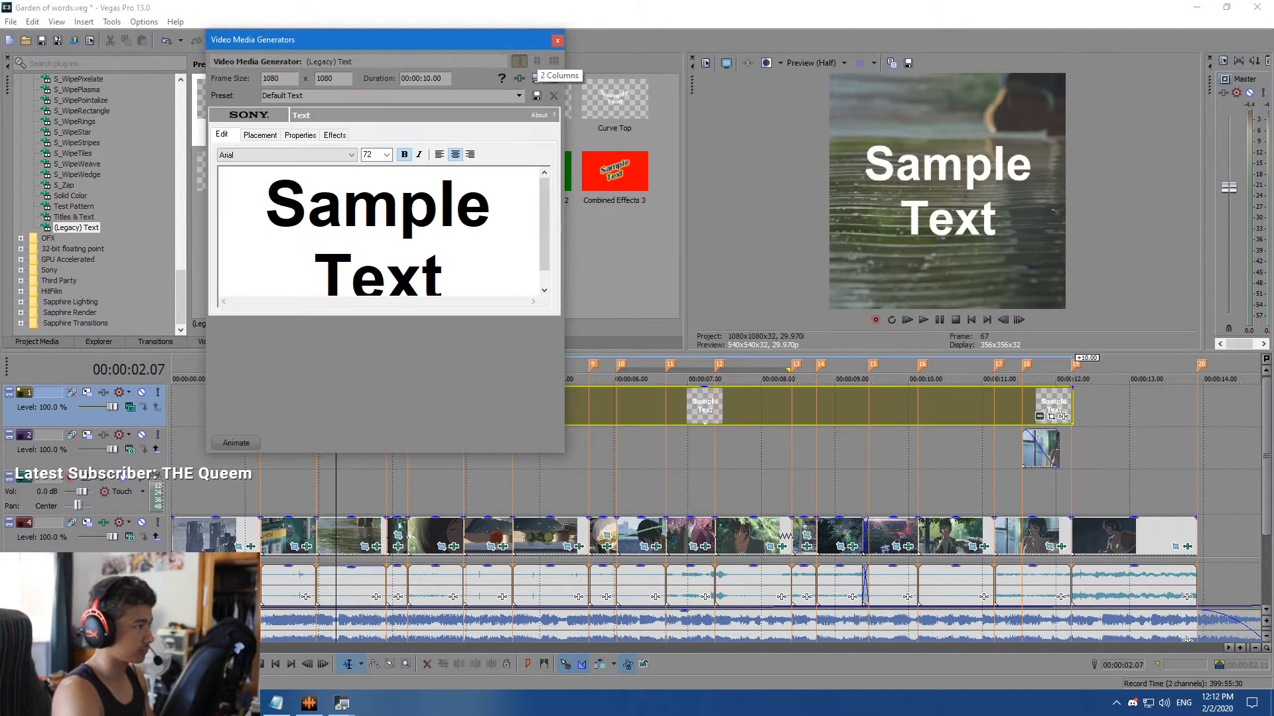
Close the generator settings and shorten the text event so it ends with the clip that starts at marker 2.
click(557, 41)
key(Right)
key(Right)
key(Right)
key(Right)
key(Right)
key(Right)
key(Right)
key(Right)
key(Right)
key(Right)
key(Right)
key(Right)
key(Right)
key(Right)
key(Right)
key(Right)
key(Right)
key(Right)
key(Right)
key(Right)
key(s)
key(Right)
key(Right)
key(Right)
key(Right)
key(Right)
key(Right)
key(Right)
key(Right)
key(Right)
key(Right)
key(Right)
key(Right)
key(Delete)
Open the text event's generated media, replace the sample text with the creator's name and set its size to 20.
click(352, 416)
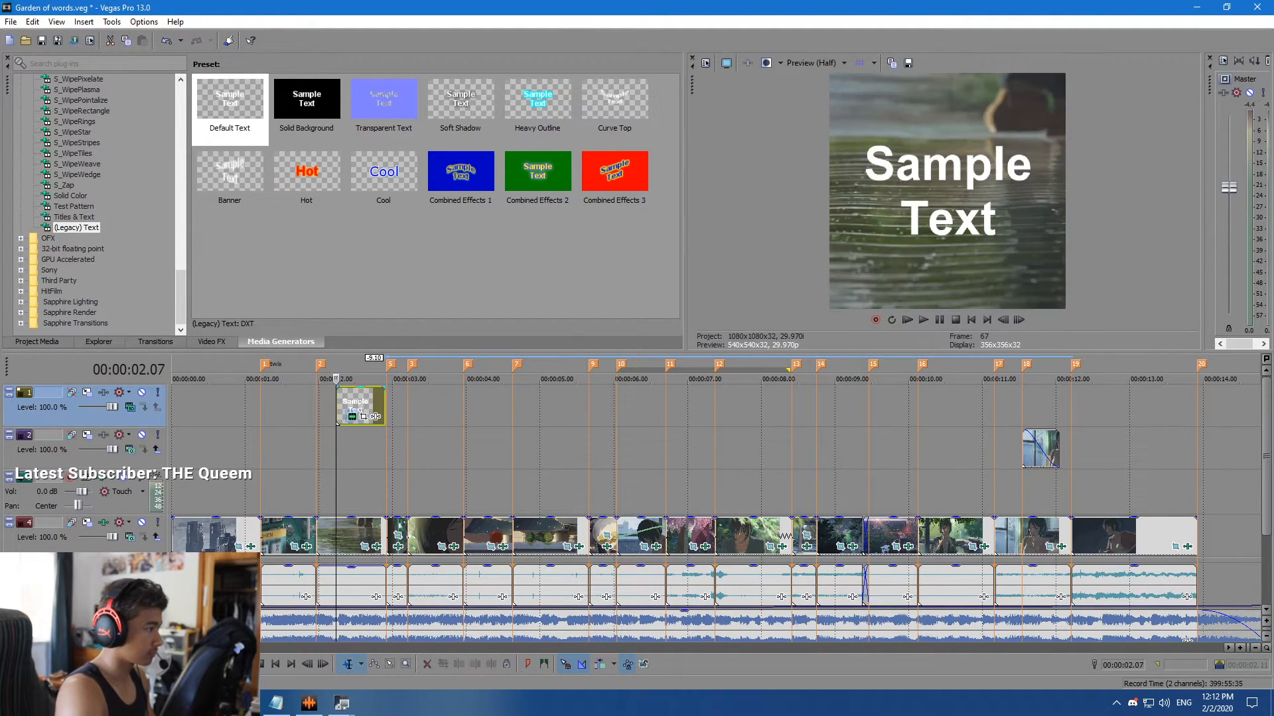
text(Keaguan)
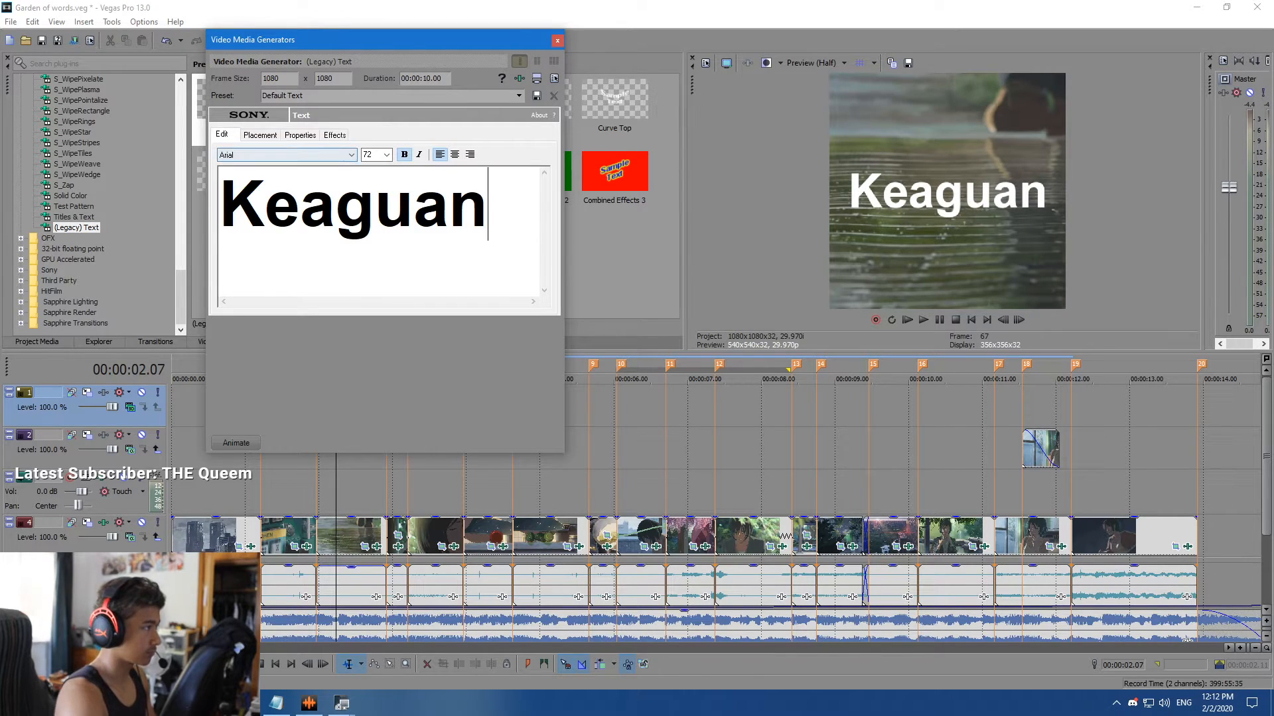
key(ctrl+a)
click(387, 155)
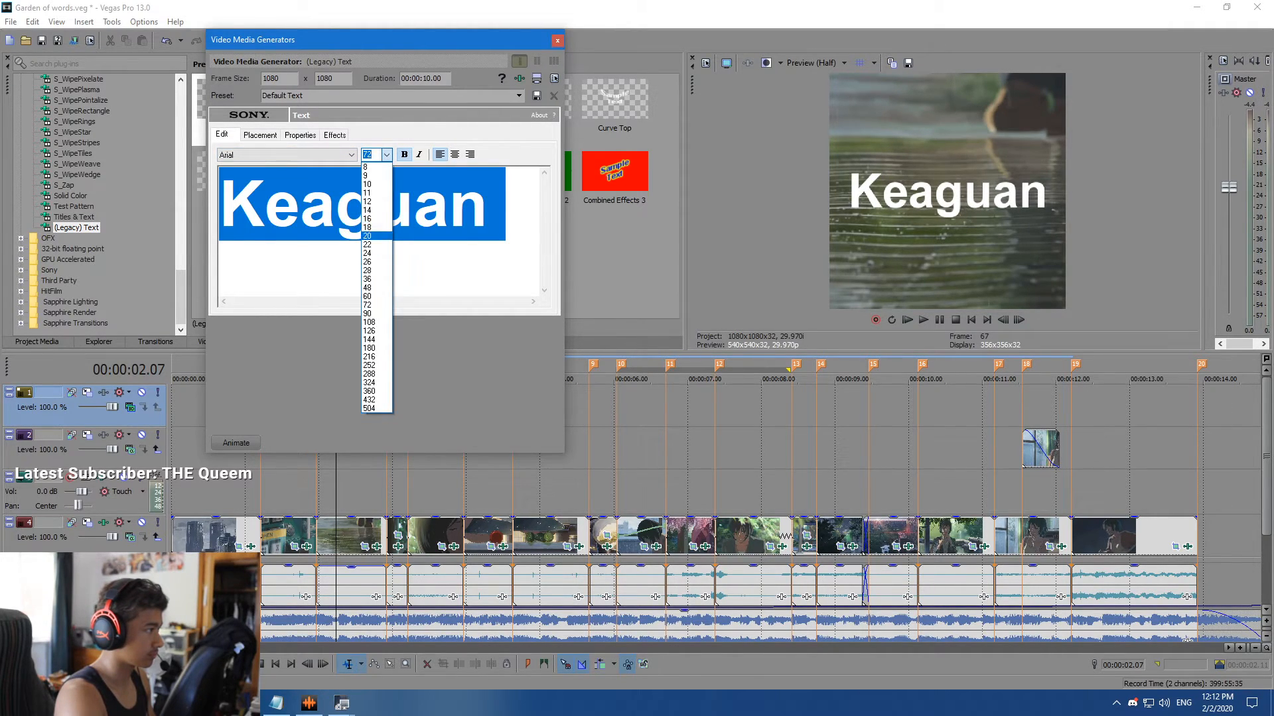
click(376, 236)
Change the name's font to Impact and its size to 60.
click(352, 154)
key(i)
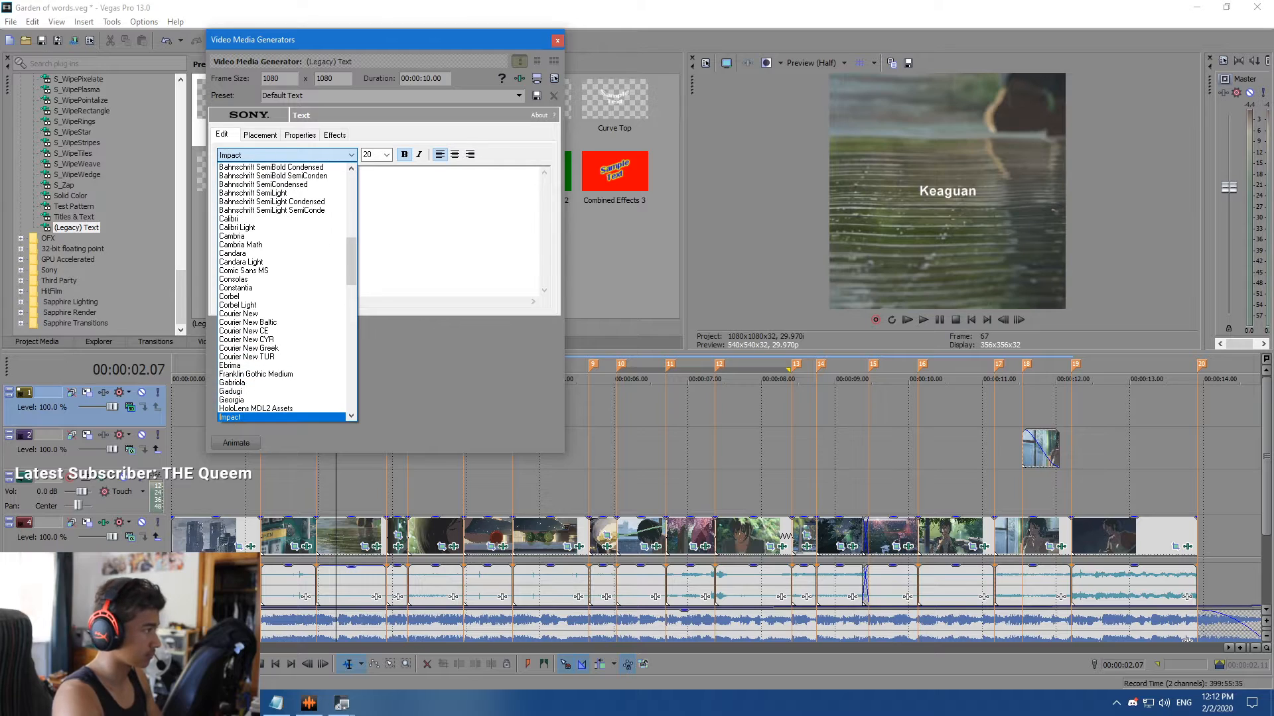
key(Return)
click(289, 179)
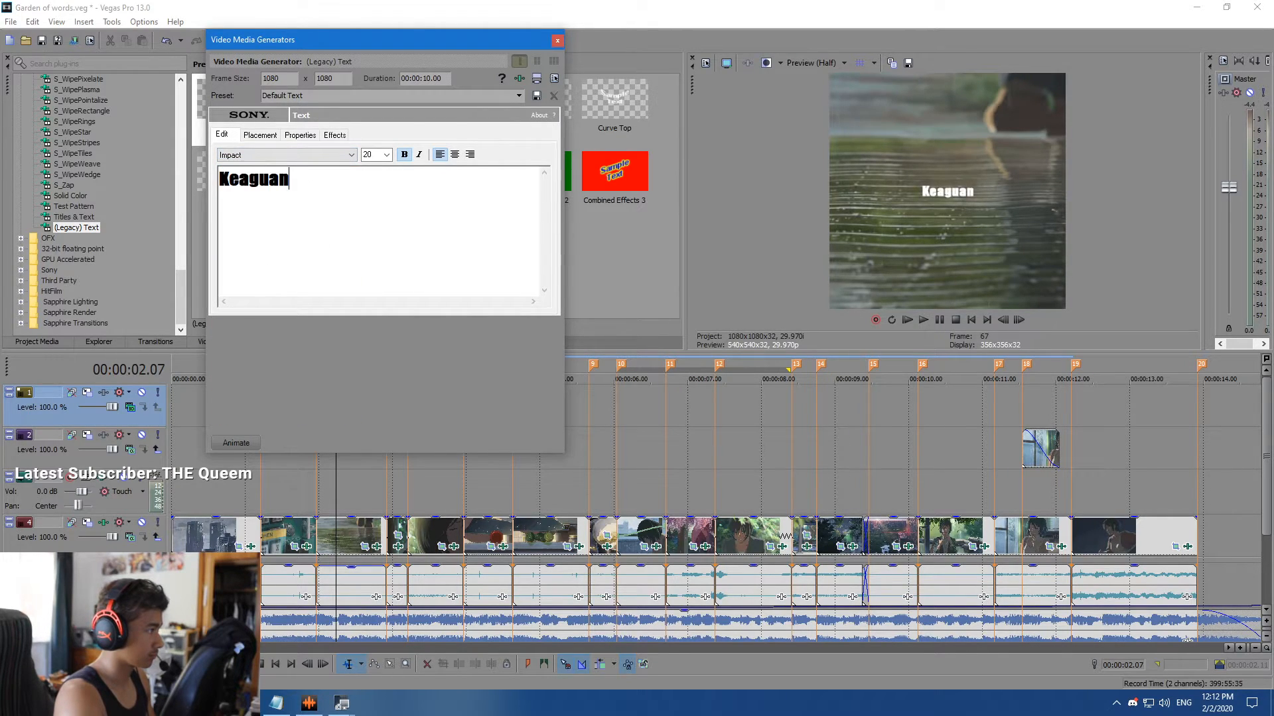
key(ctrl+a)
click(387, 155)
click(376, 292)
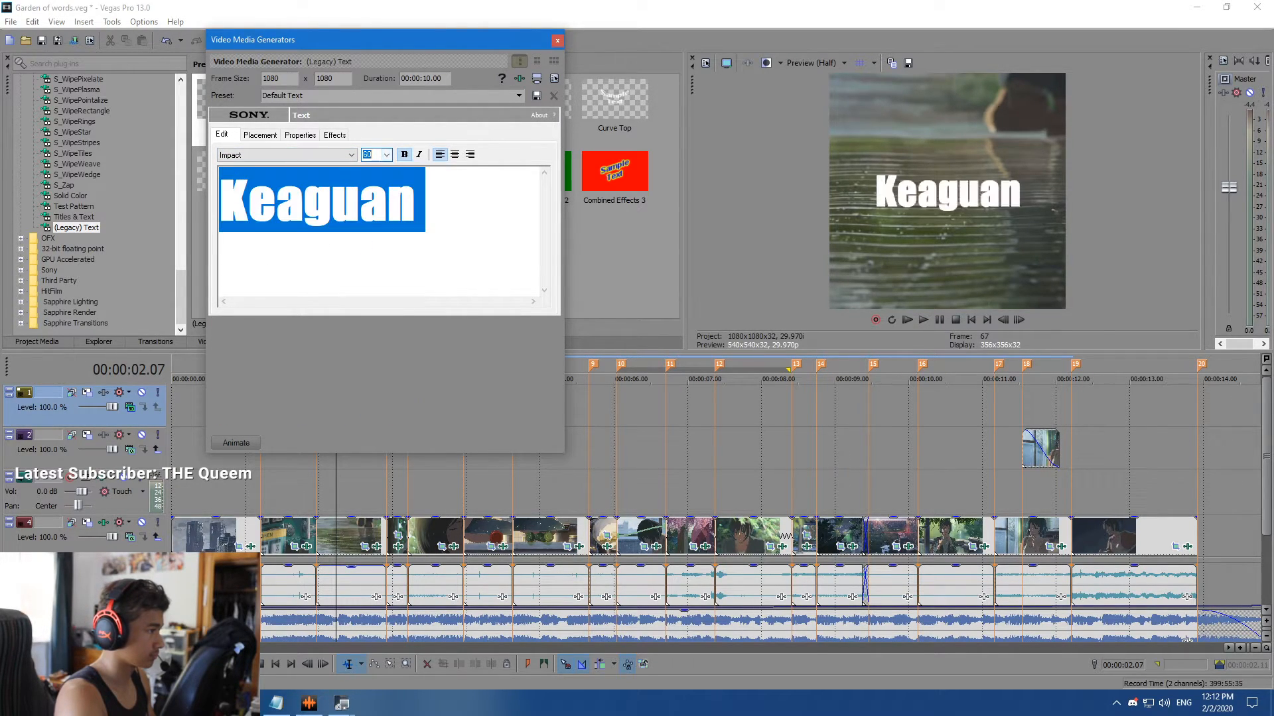
Enable a shadow and a black outline on the name text, and close the generator settings.
click(334, 135)
click(228, 234)
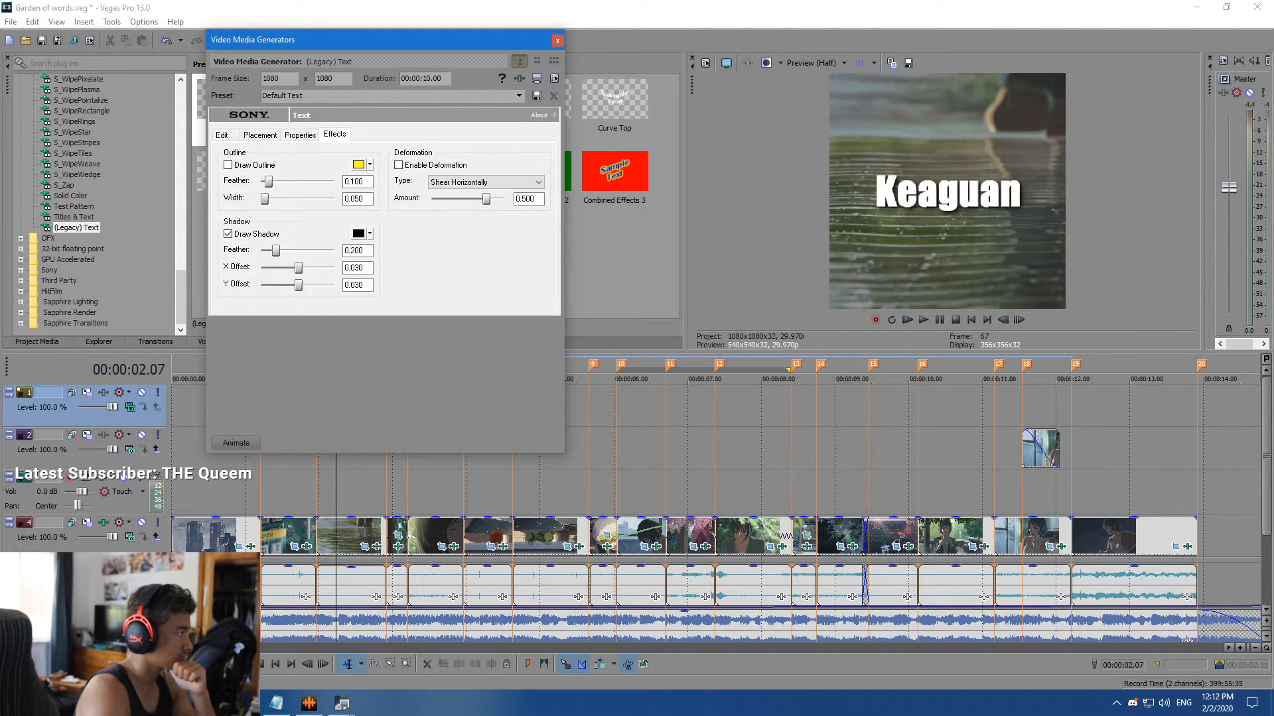
click(227, 164)
click(358, 165)
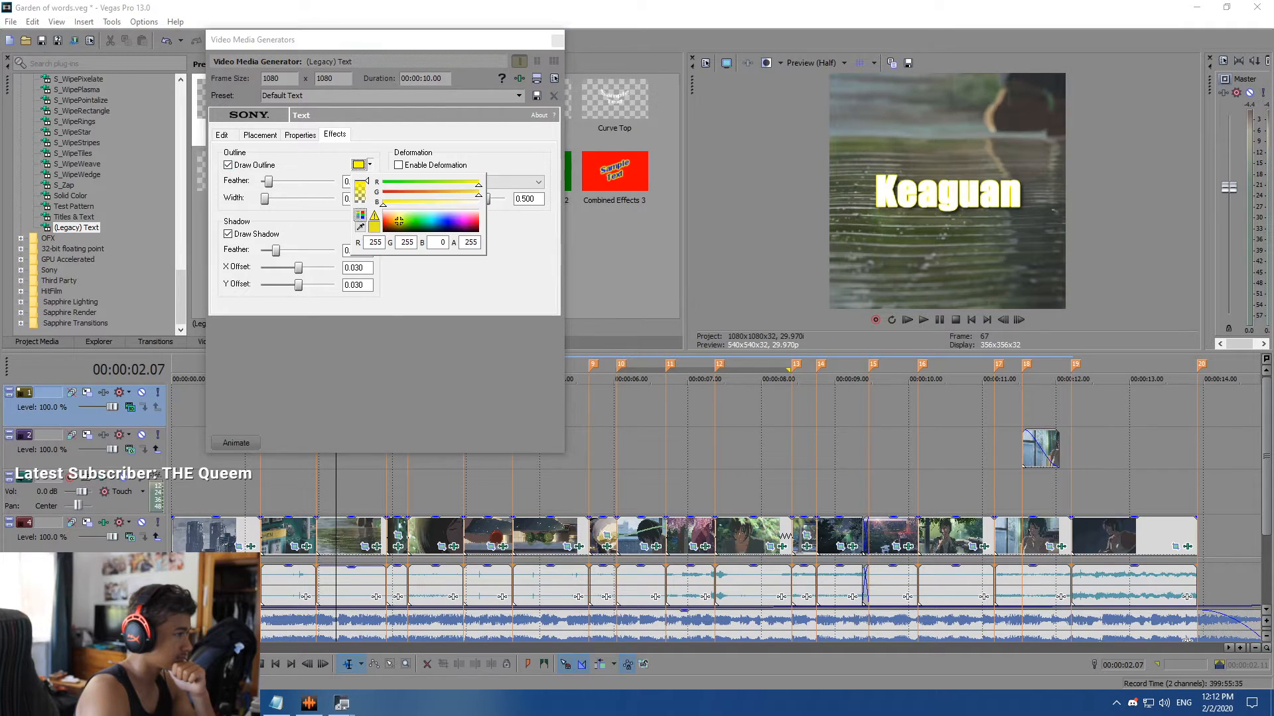
click(434, 231)
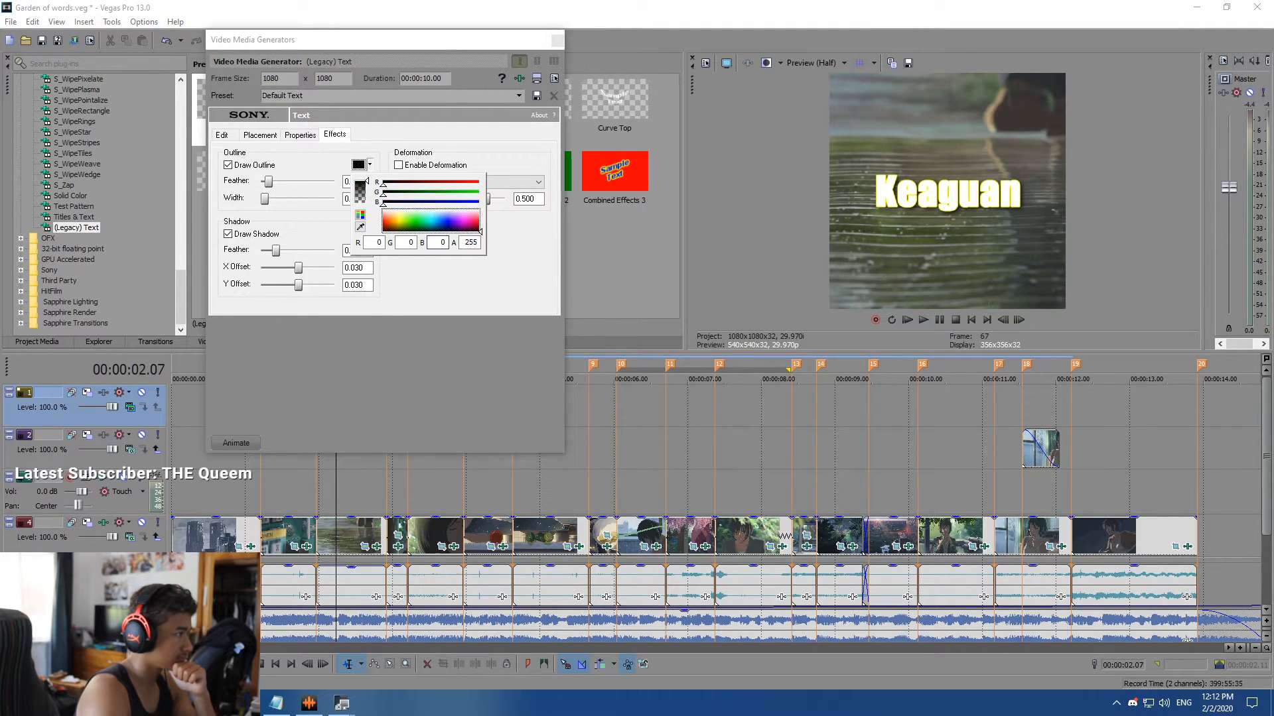
click(439, 279)
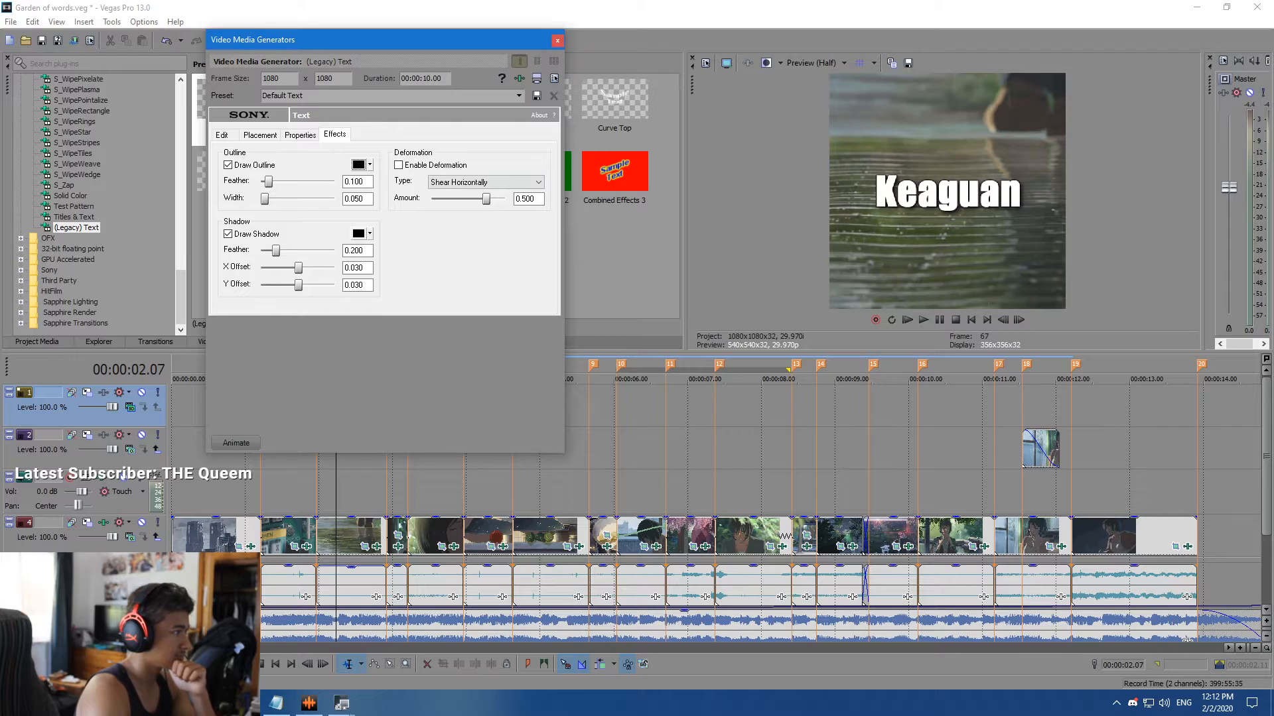
click(557, 40)
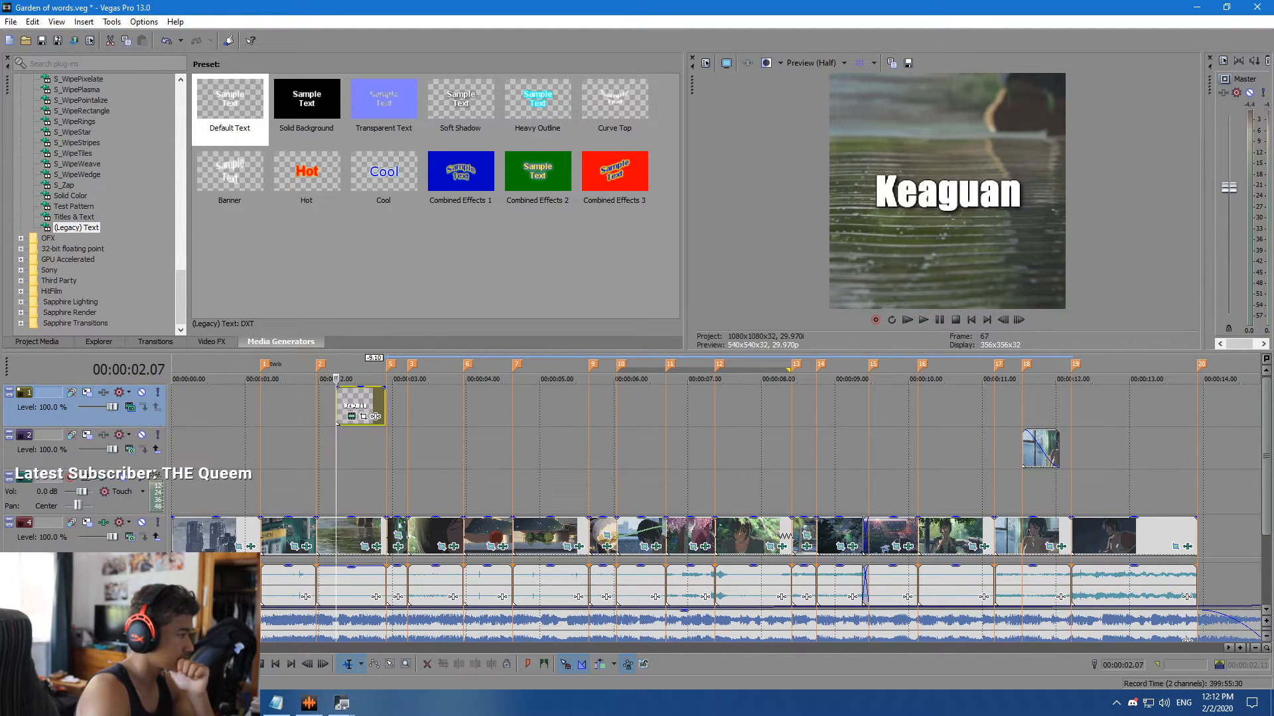
Open Track Motion for track 1 and add a position keyframe at 00:00:02.07.
click(87, 392)
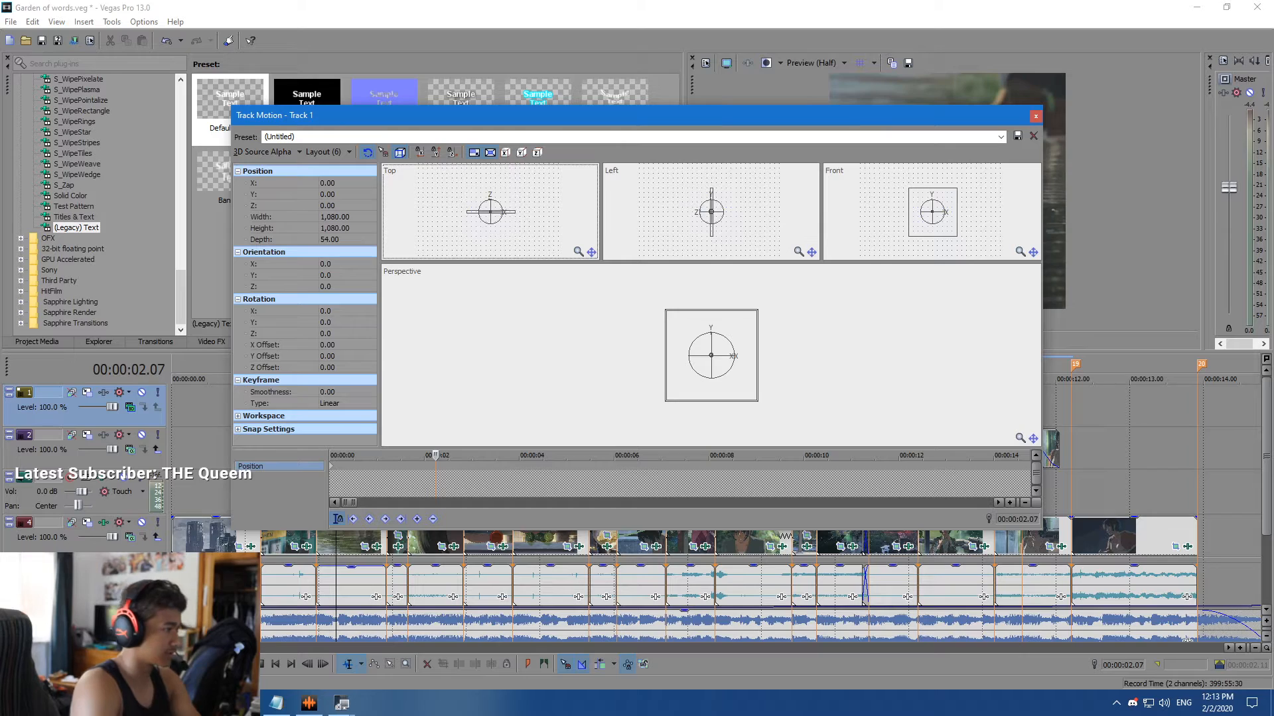
drag(733, 120, 530, 63)
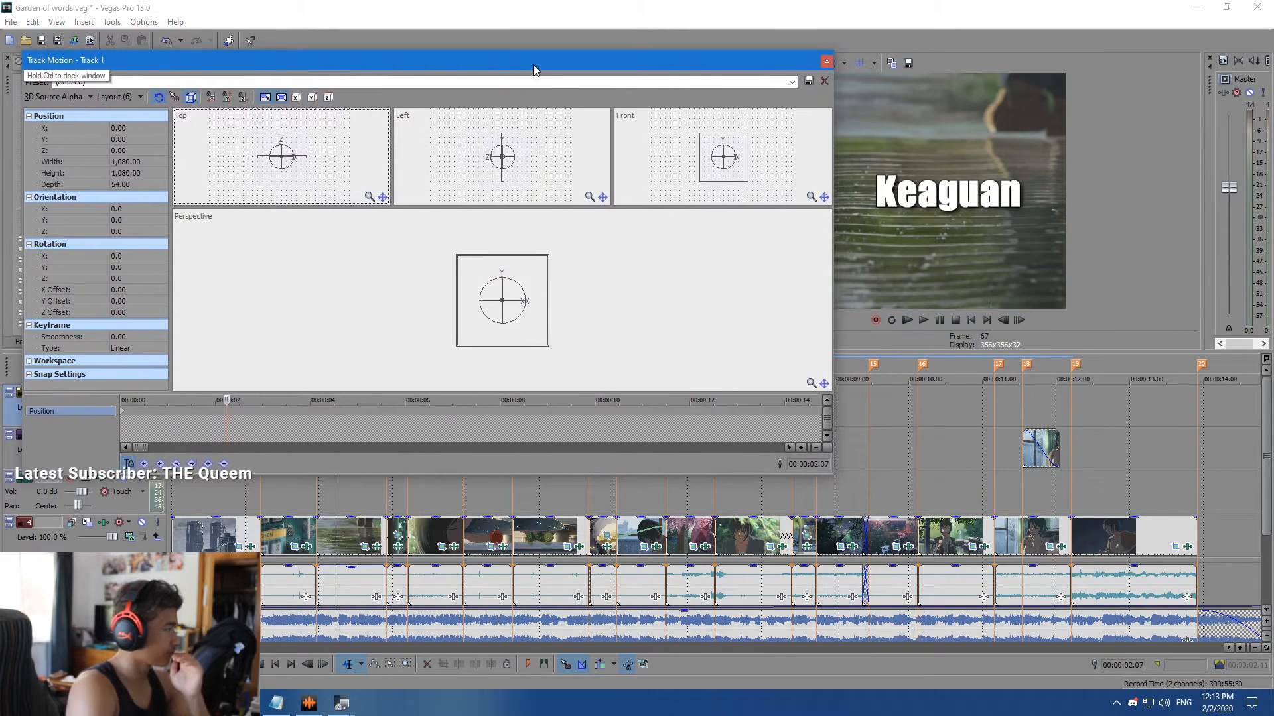
click(207, 464)
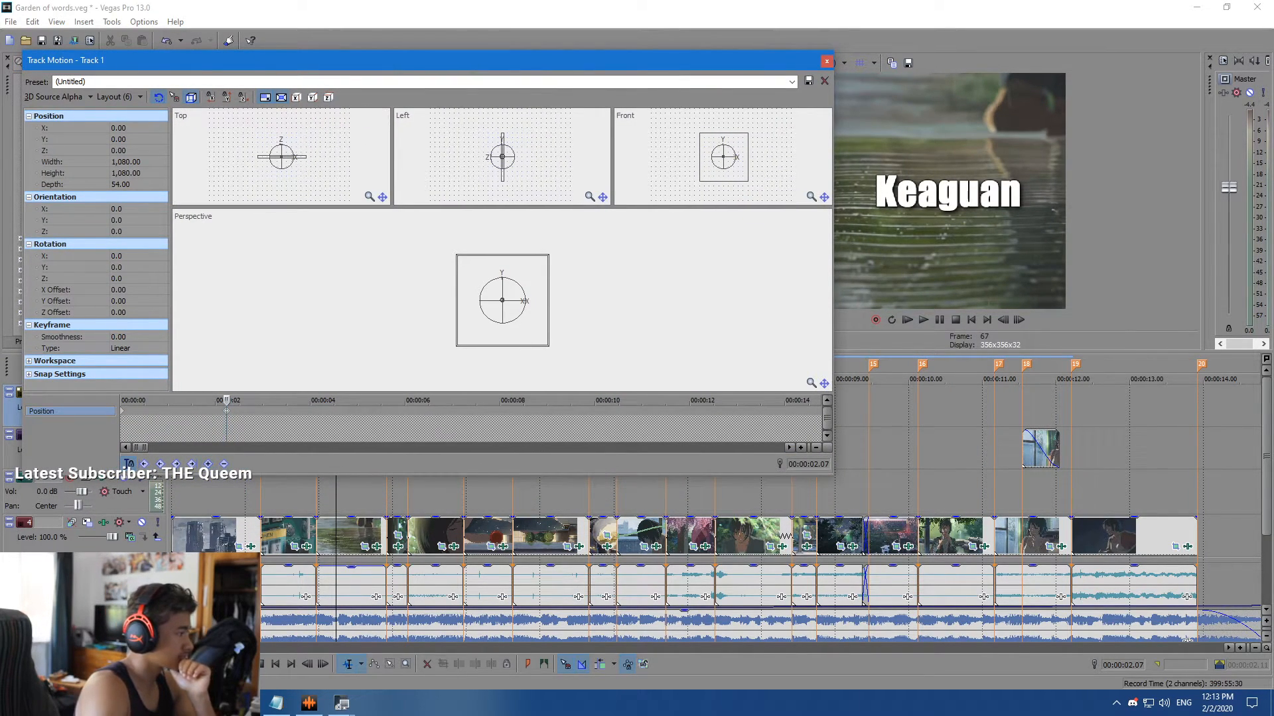
drag(218, 412, 226, 411)
Step through the frames around 00:00:02.07 to examine how the title's start fits the marker 2 transition.
scroll(227, 411, up, 4)
key(Left)
key(Left)
key(Left)
key(Left)
key(Left)
key(Left)
key(Left)
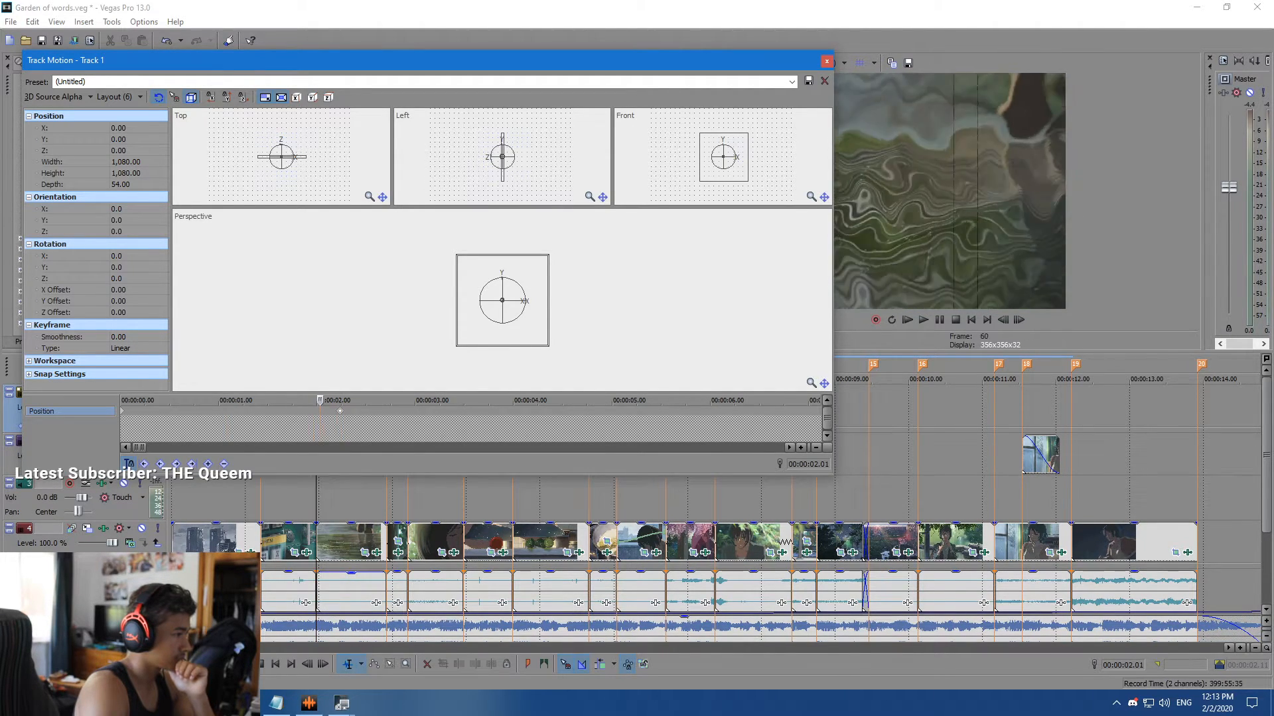
key(Right)
key(Right)
key(Right)
key(Right)
key(Right)
key(Right)
key(Right)
key(Right)
key(Right)
key(Right)
key(Left)
key(Left)
key(Left)
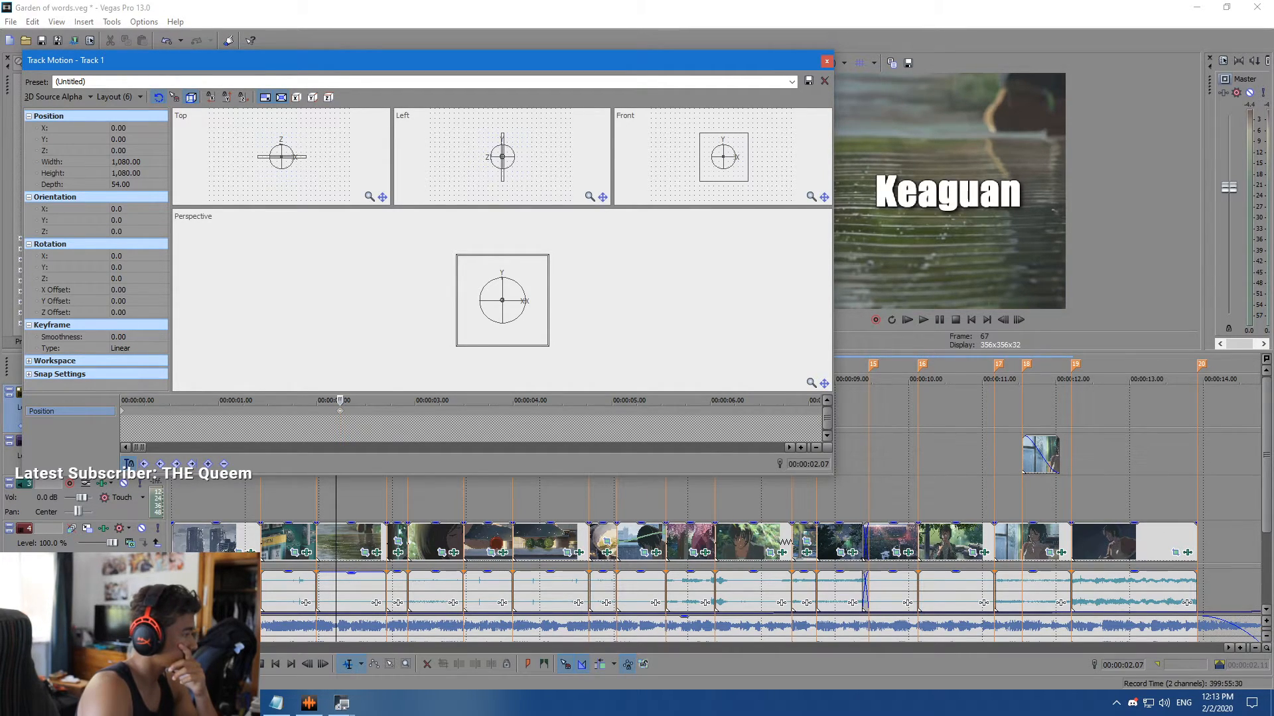
Rotate the title plane about its horizontal axis in the perspective view so the text leans back at 00:00:02.07.
mouse_move(502, 300)
mouse_down()
mouse_move(465, 311)
mouse_move(480, 308)
mouse_up()
key(ctrl+z)
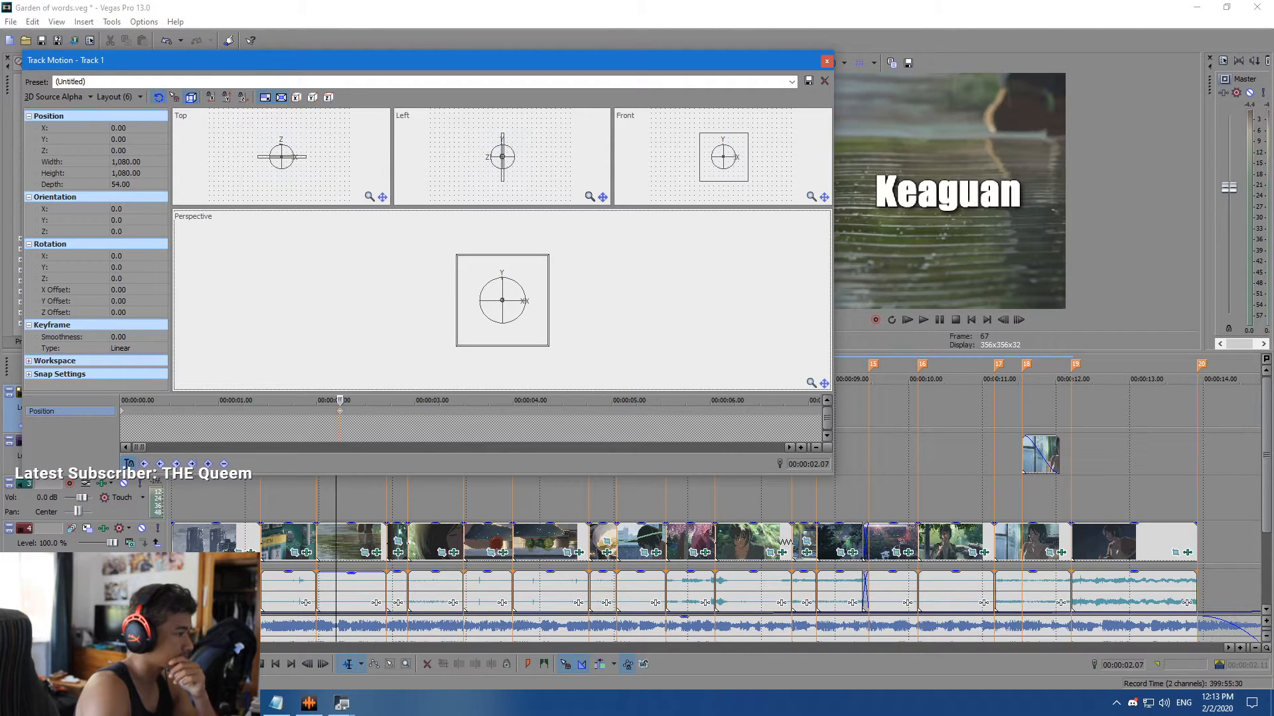
drag(833, 475, 1008, 564)
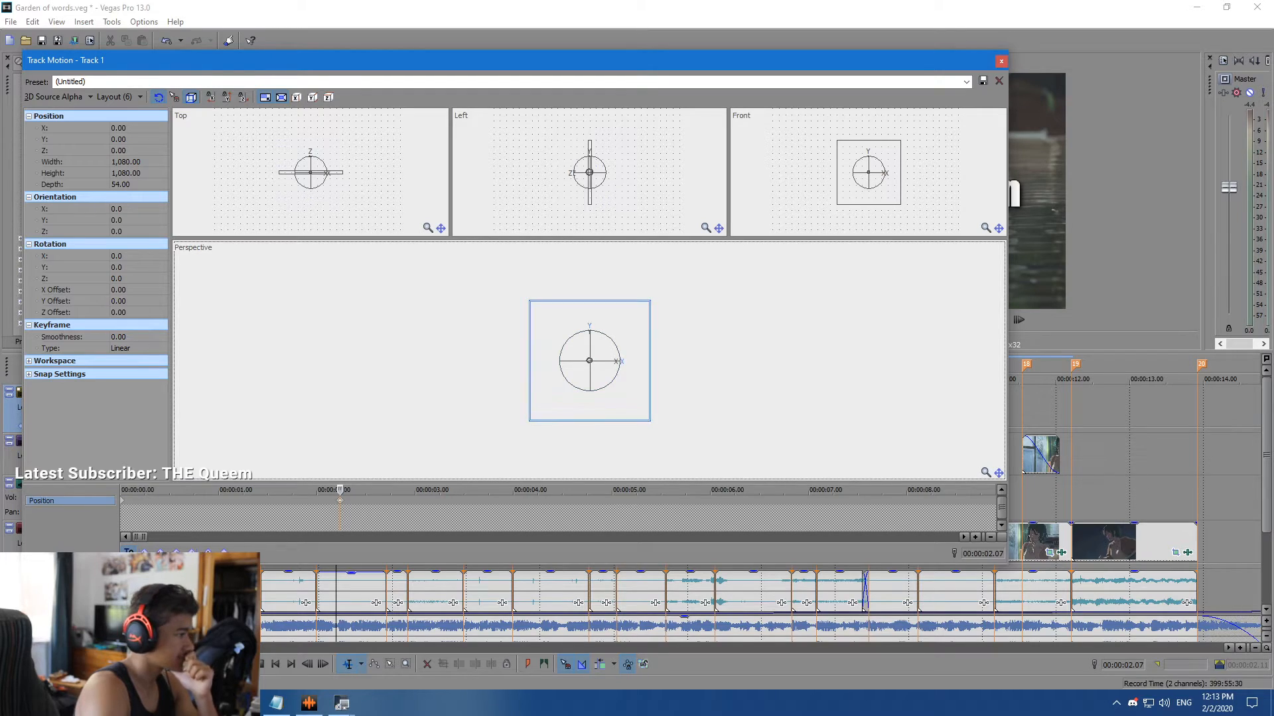
mouse_move(669, 378)
mouse_down()
mouse_move(670, 354)
mouse_move(669, 378)
mouse_up()
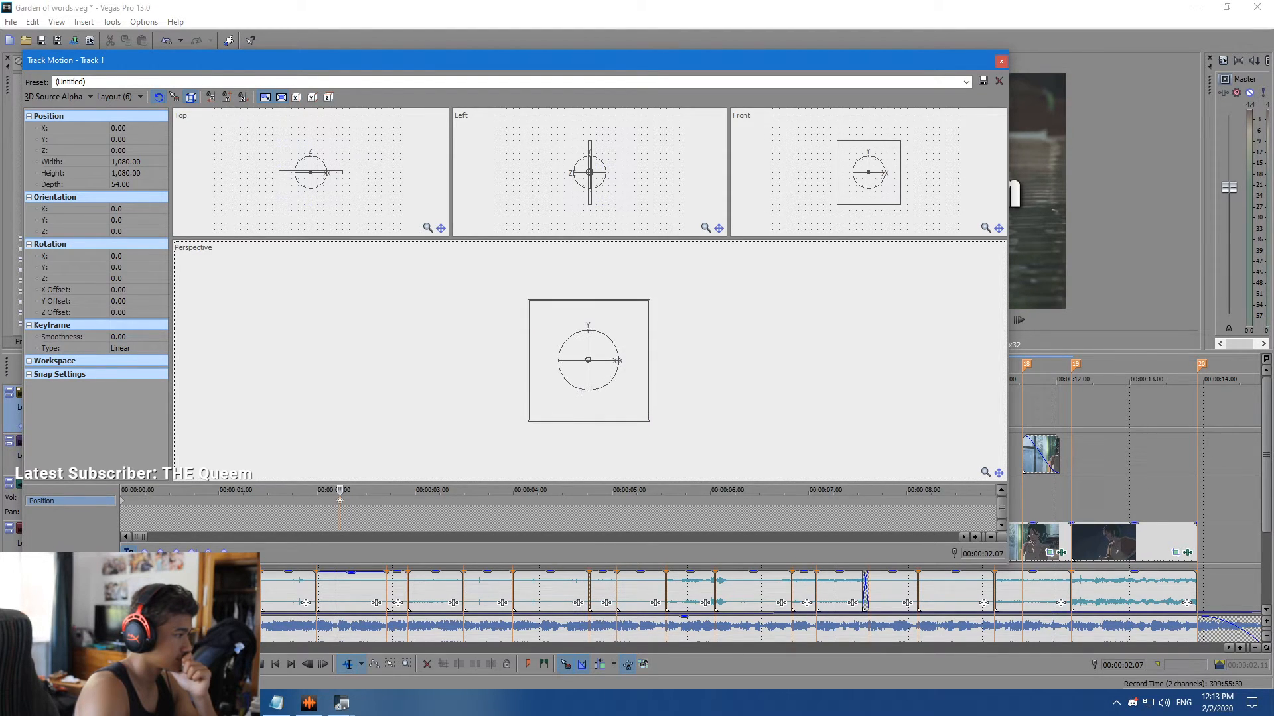
drag(588, 376, 588, 323)
drag(725, 62, 549, 56)
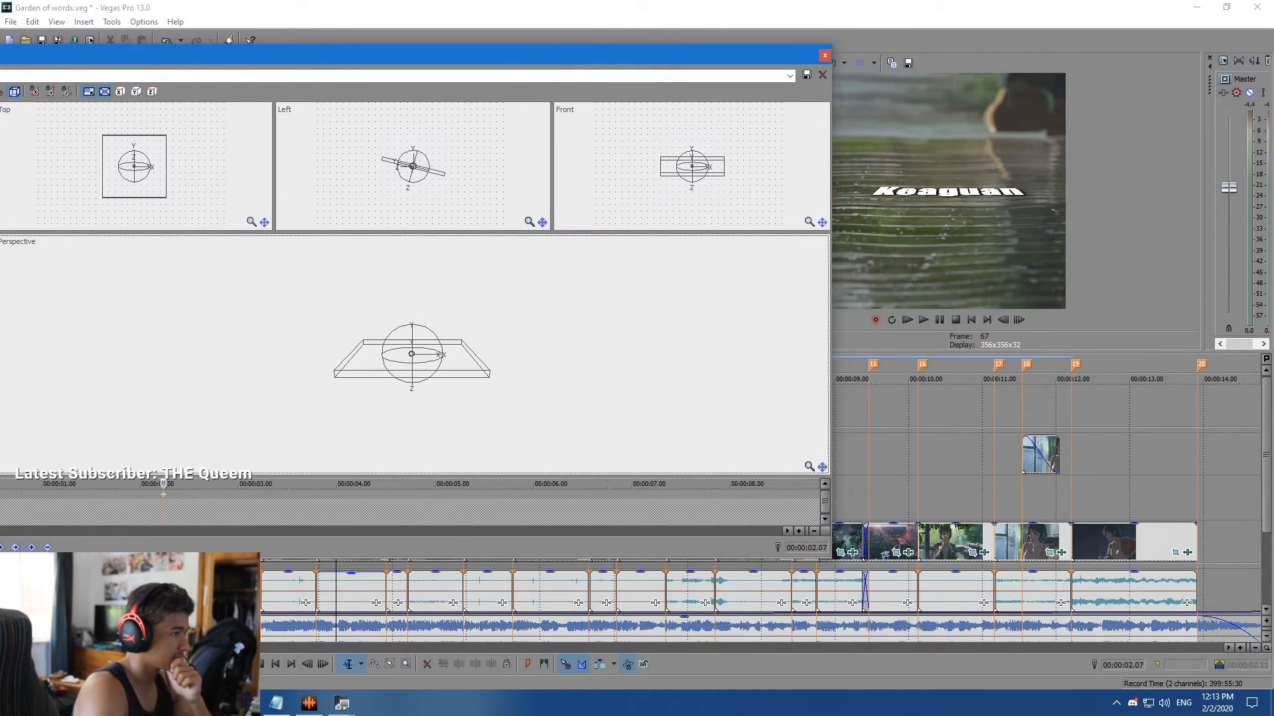
mouse_move(412, 368)
mouse_down()
mouse_move(412, 405)
mouse_move(412, 375)
mouse_up()
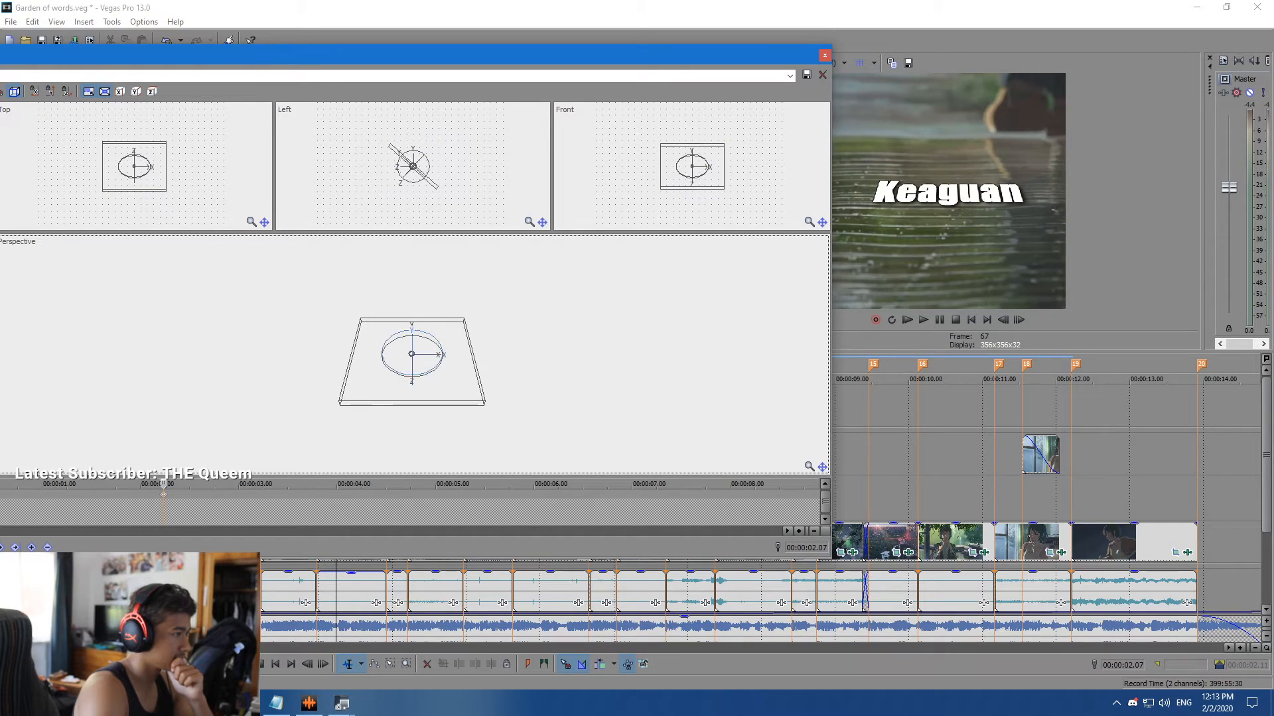
Step back and forth through the frames around 00:00:02.07 to check the tilted title against the rippling clip.
mouse_move(163, 485)
mouse_down()
mouse_move(202, 485)
mouse_move(167, 485)
mouse_up()
scroll(167, 494, up, 2)
key(Right)
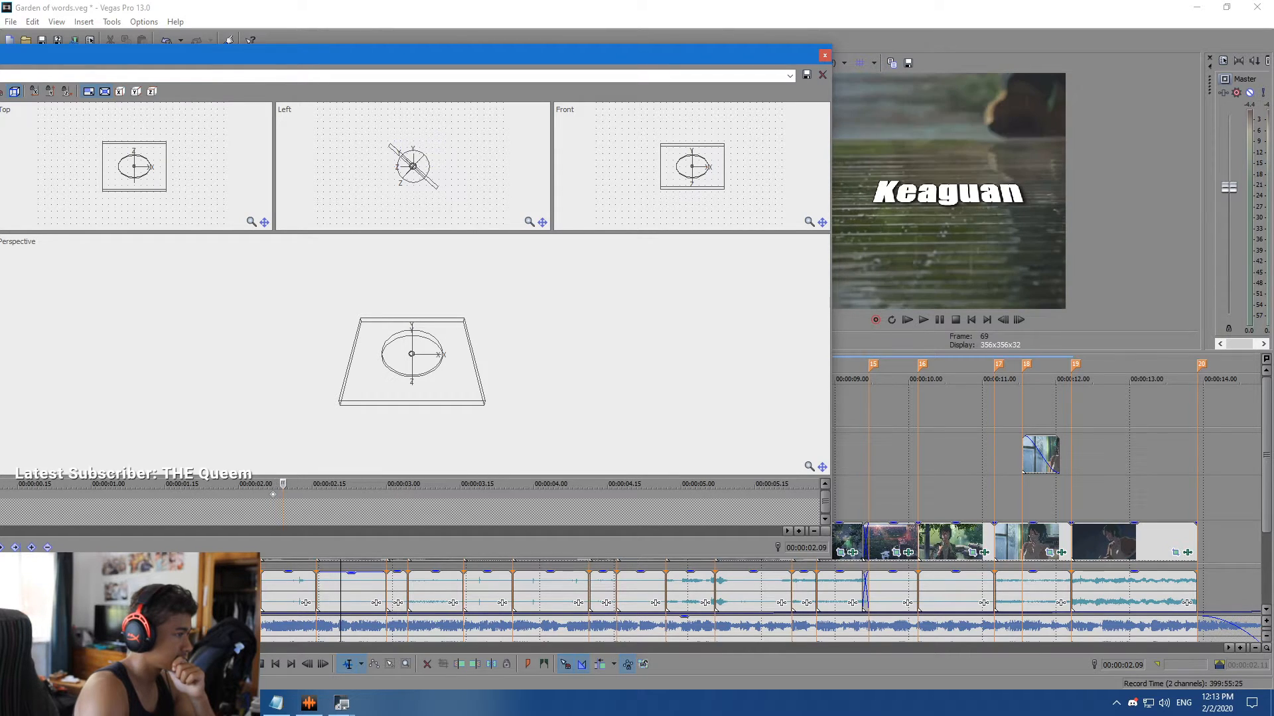
key(Left)
key(Left)
key(Left)
key(Right)
key(Right)
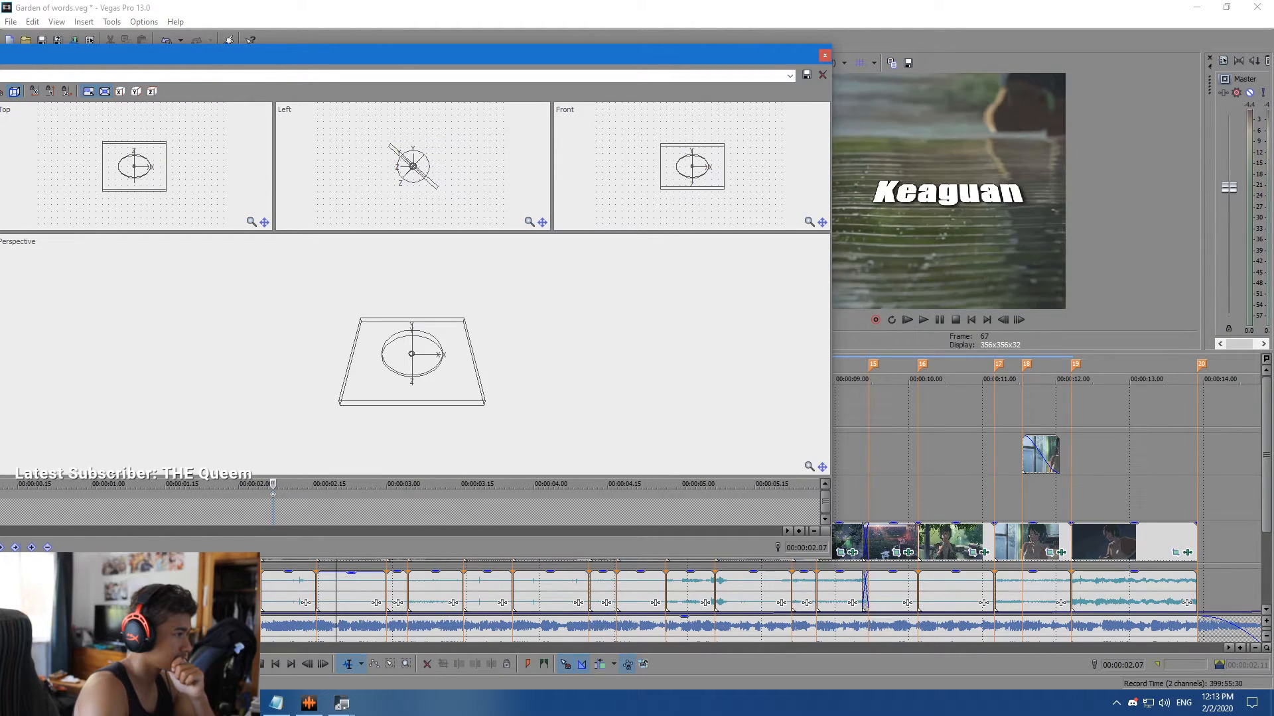
Try a slight downward shift of the title plane at 00:00:02.08 and move the Track Motion window clear of the preview.
drag(413, 390, 410, 395)
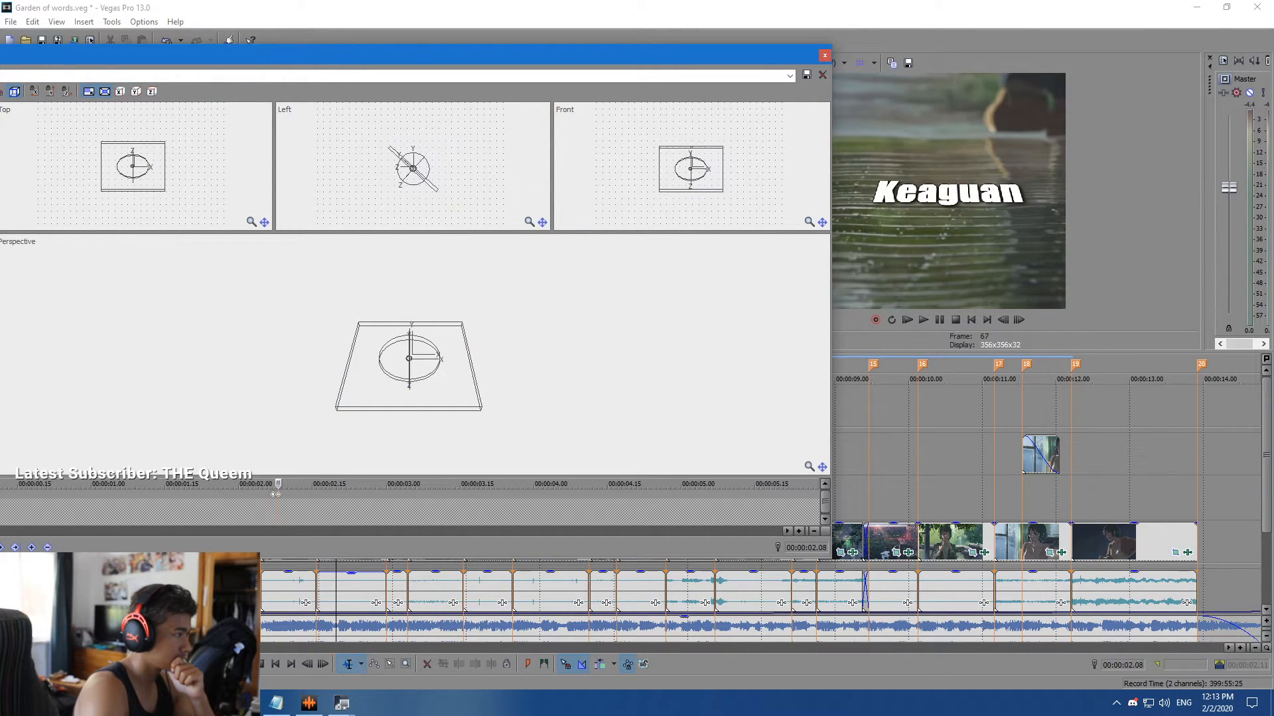
drag(410, 394, 412, 390)
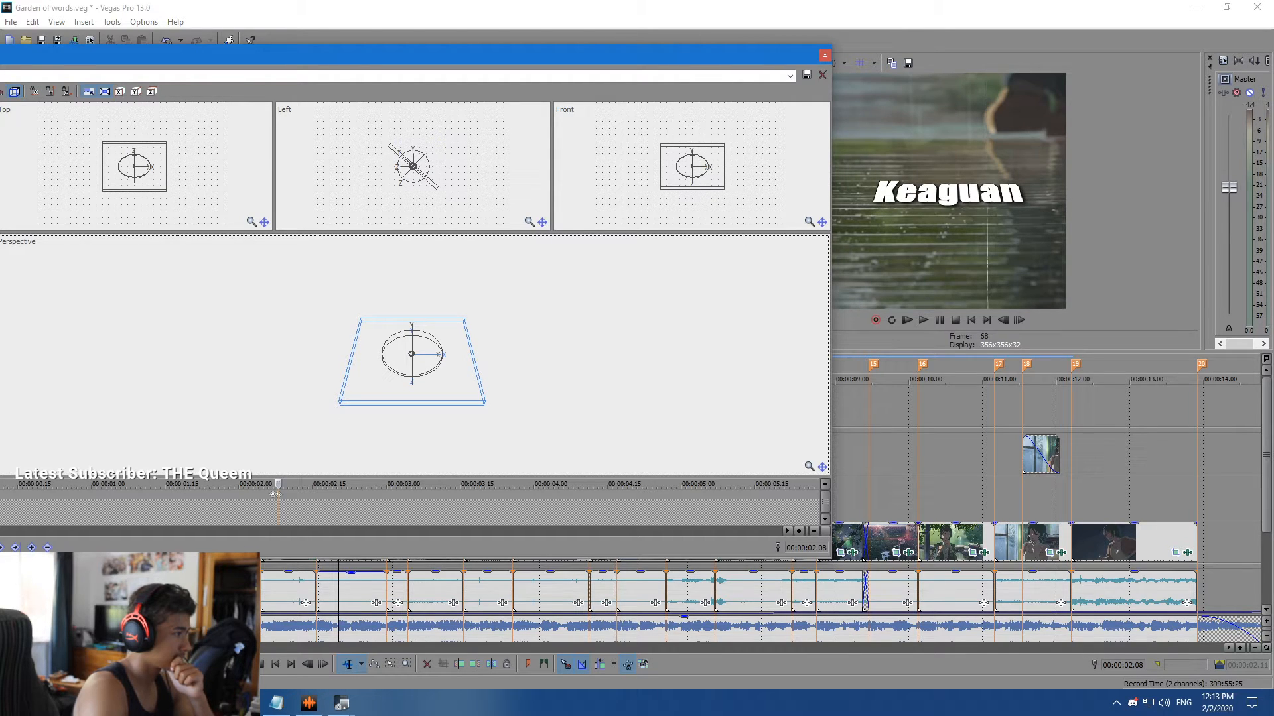
drag(393, 56, 586, 52)
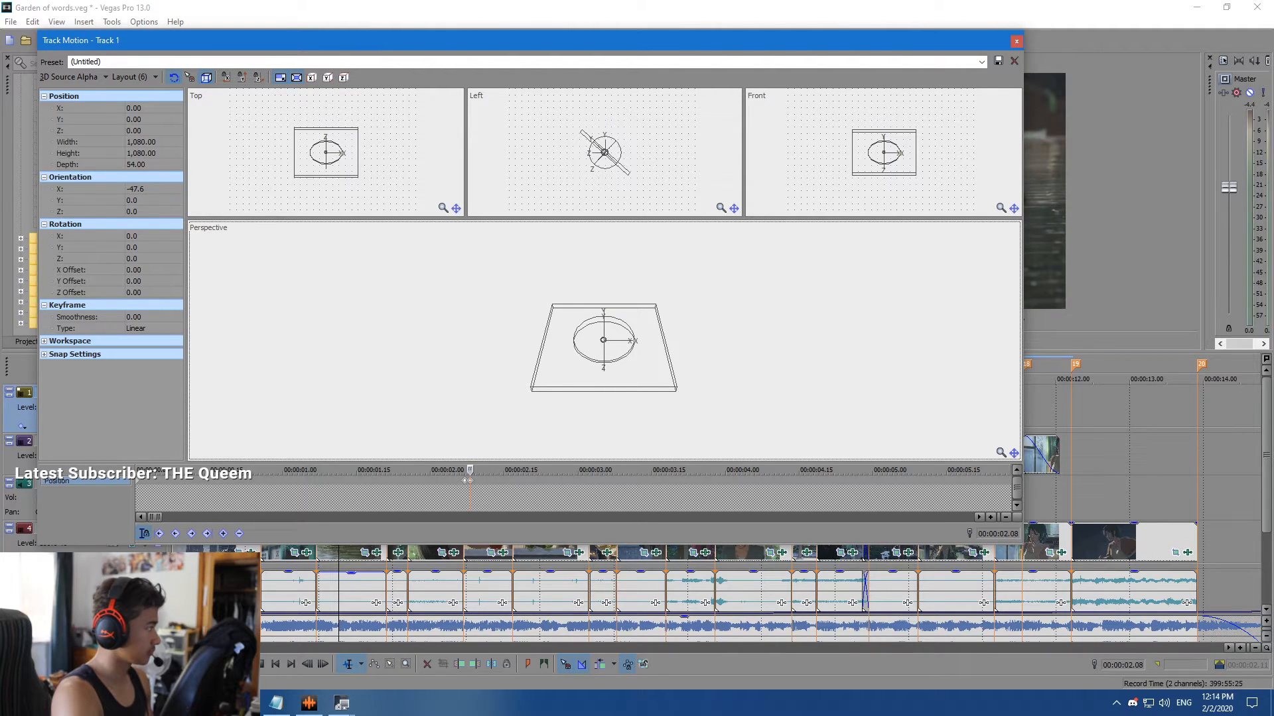
scroll(603, 340, up, 5)
drag(693, 46, 626, 49)
drag(956, 193, 815, 193)
scroll(431, 494, up, 3)
Lower the title plane to Y -26.60 at 00:00:02.09.
click(430, 485)
key(Right)
key(Right)
key(Left)
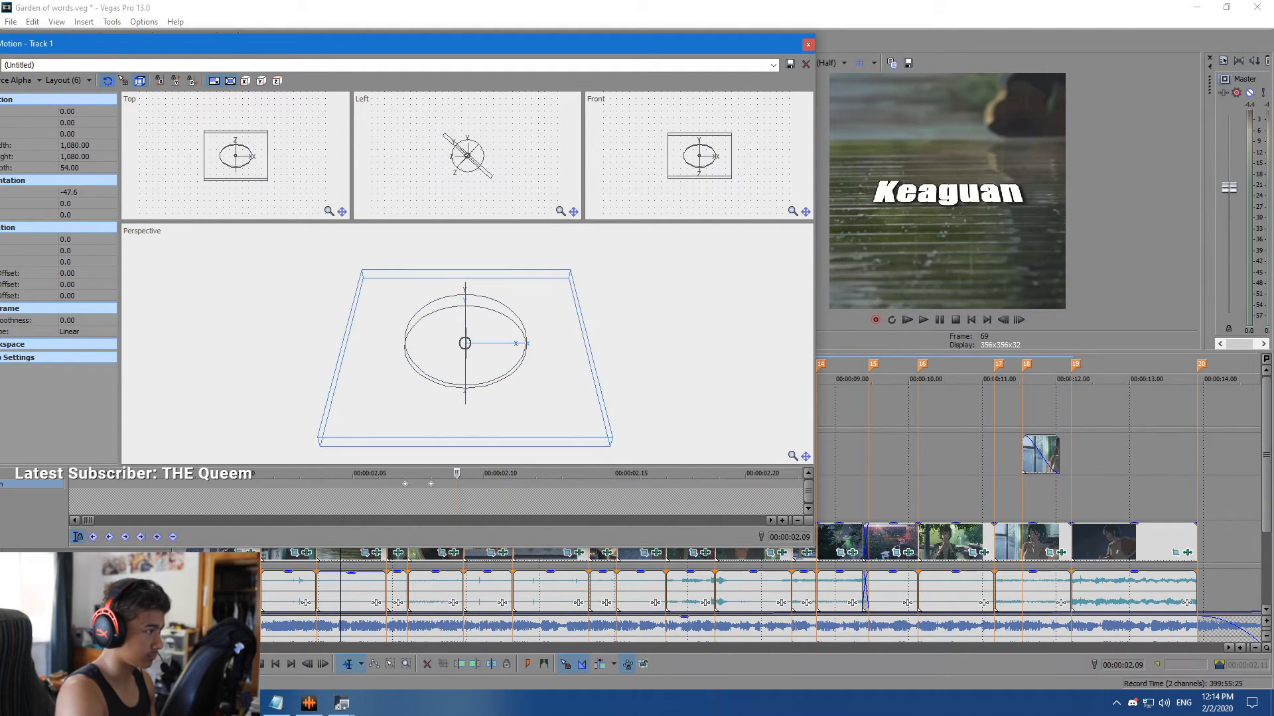
drag(457, 413, 458, 420)
click(456, 485)
Move the title plane to X -2.96, Y -5.91 at 00:00:02.10 and tilt it to an X orientation of -54.5 at 00:00:02.11.
key(Right)
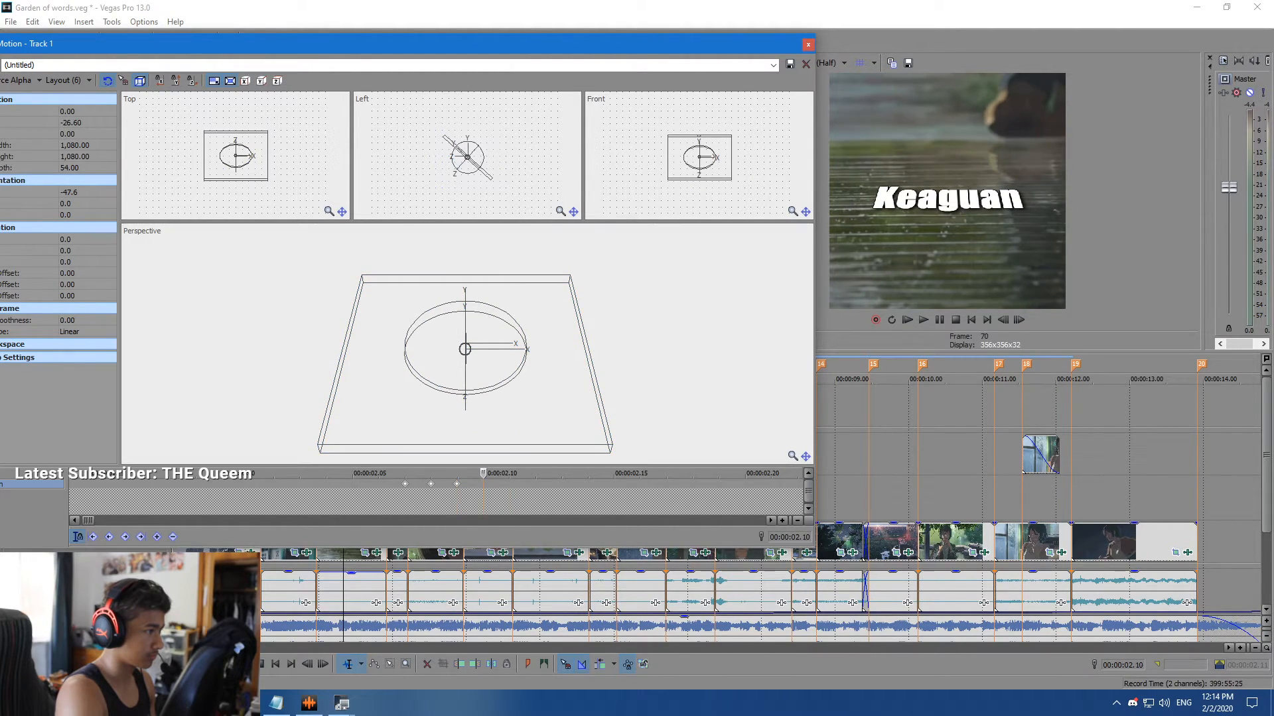
click(459, 420)
drag(459, 420, 459, 414)
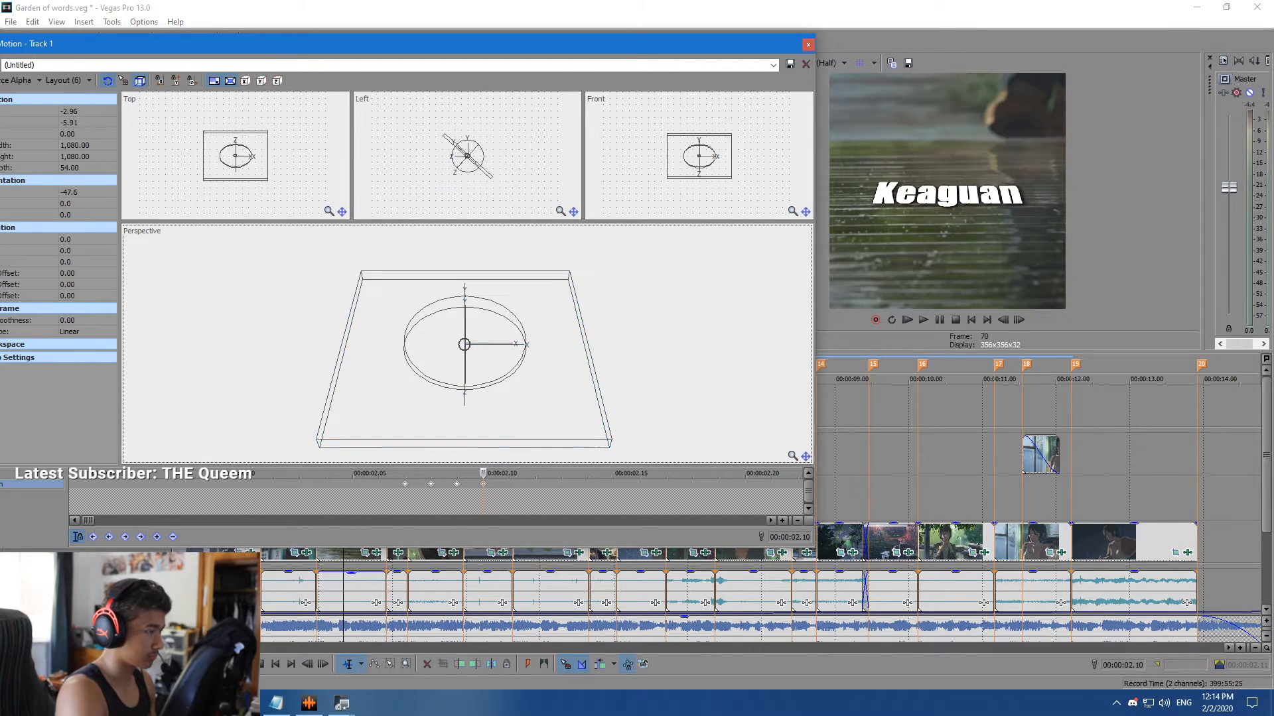
click(483, 485)
key(Right)
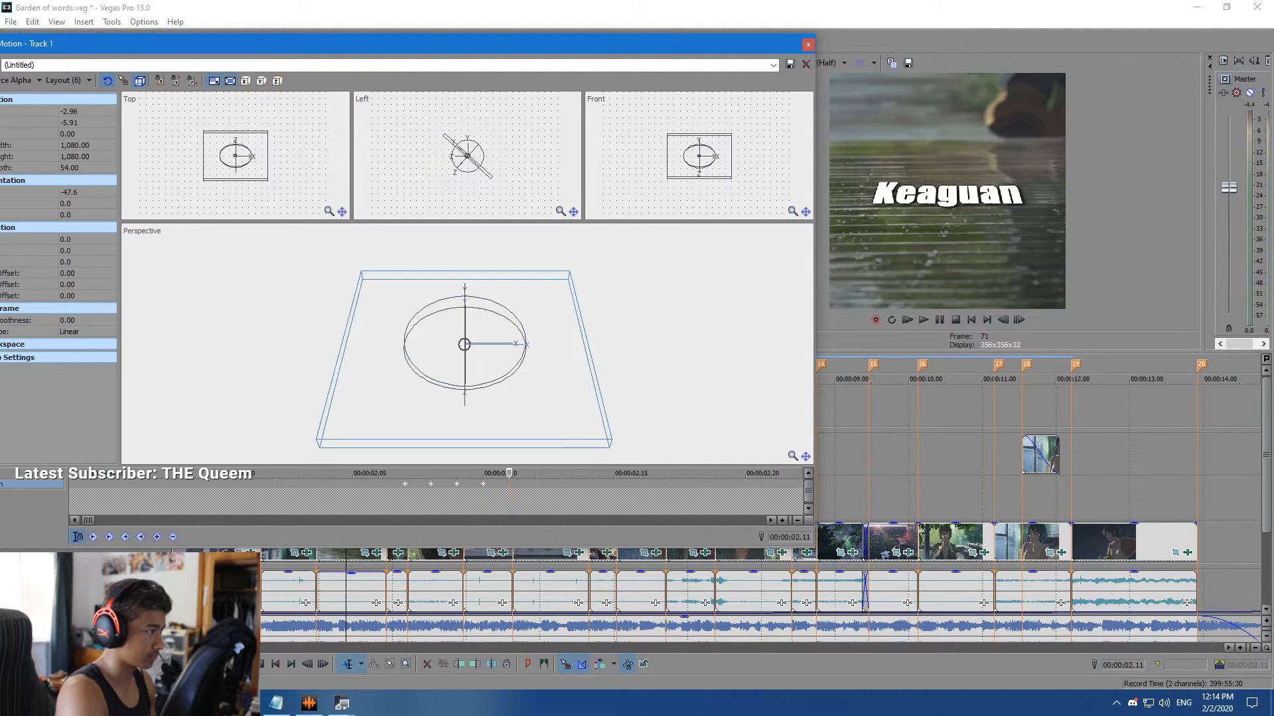
drag(464, 390, 465, 381)
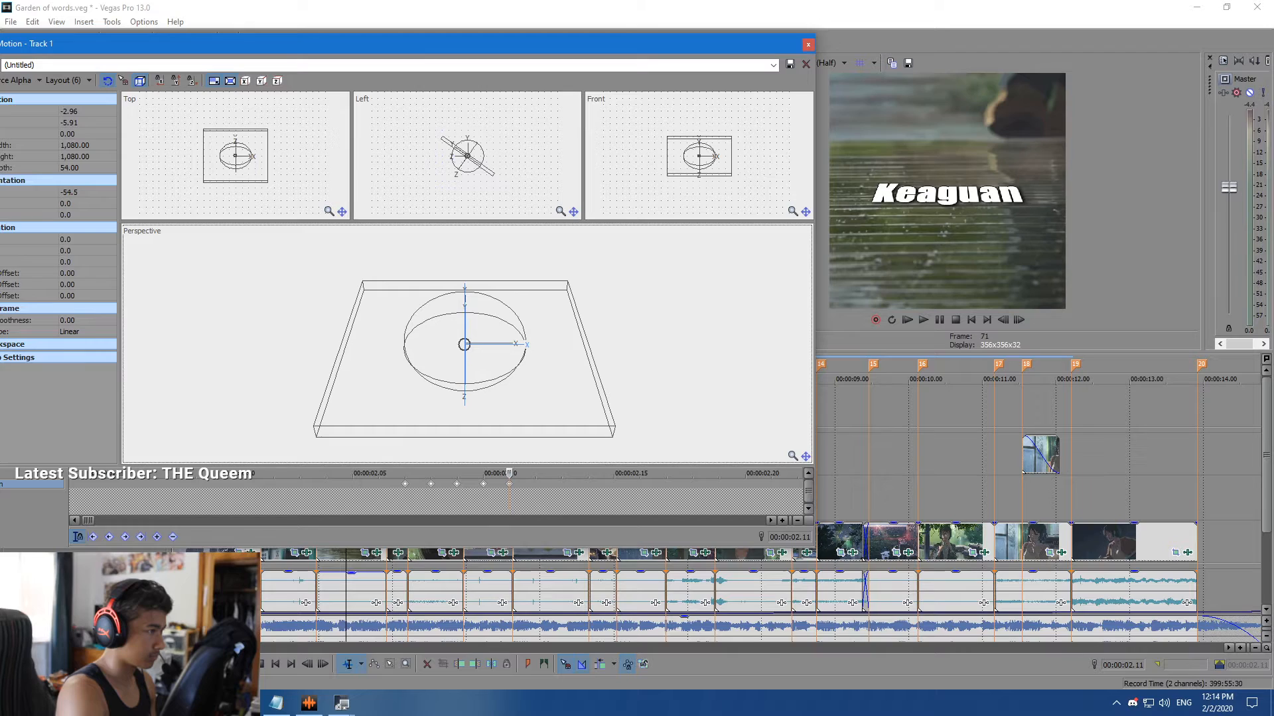
Step back and forth through the frames from 00:00:02.07 to 00:00:02.13 to check the title's movement against the rippling clip.
key(Left)
key(Left)
key(Left)
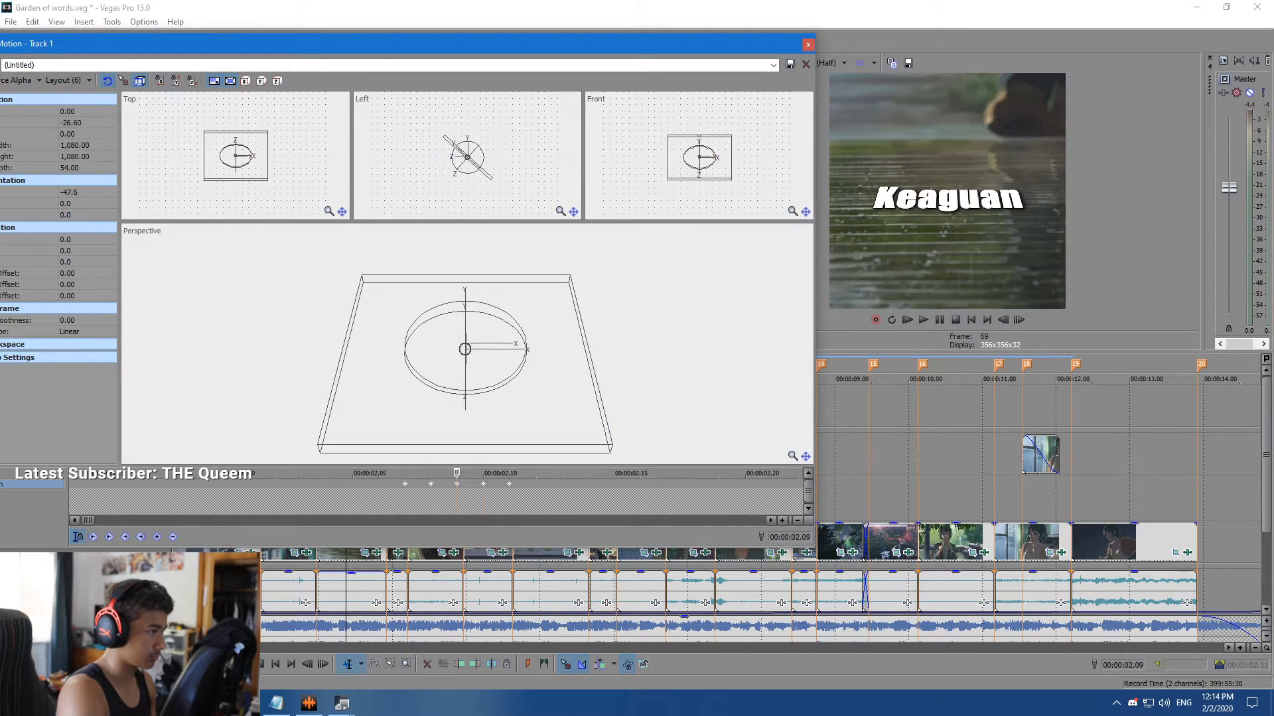
key(Left)
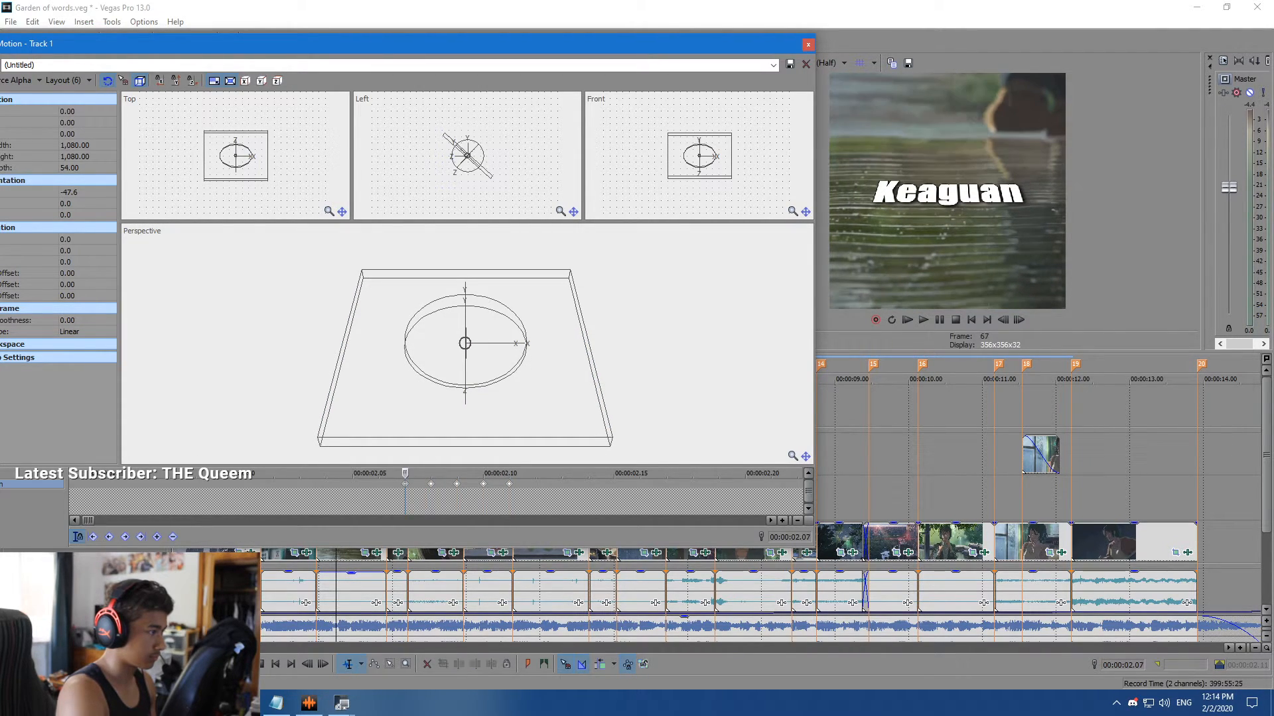
key(Right)
key(Right)
key(Right)
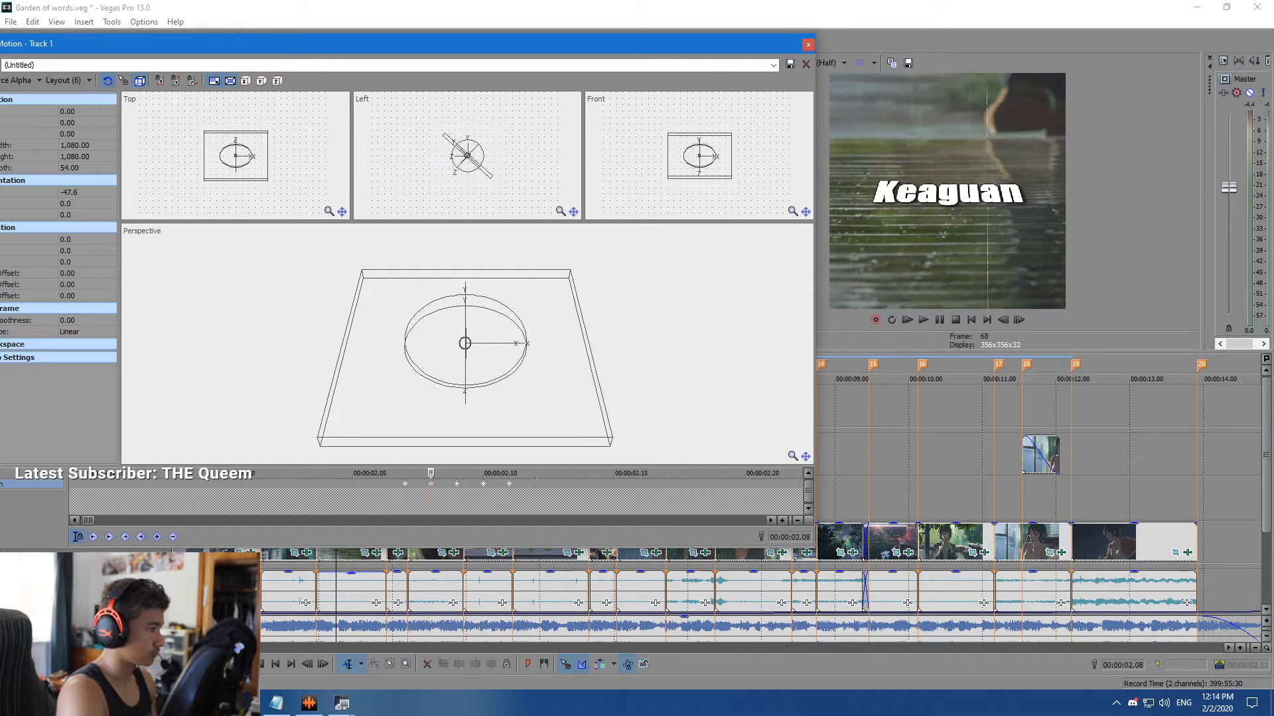
key(Right)
key(Right)
key(Right)
key(Right)
key(Right)
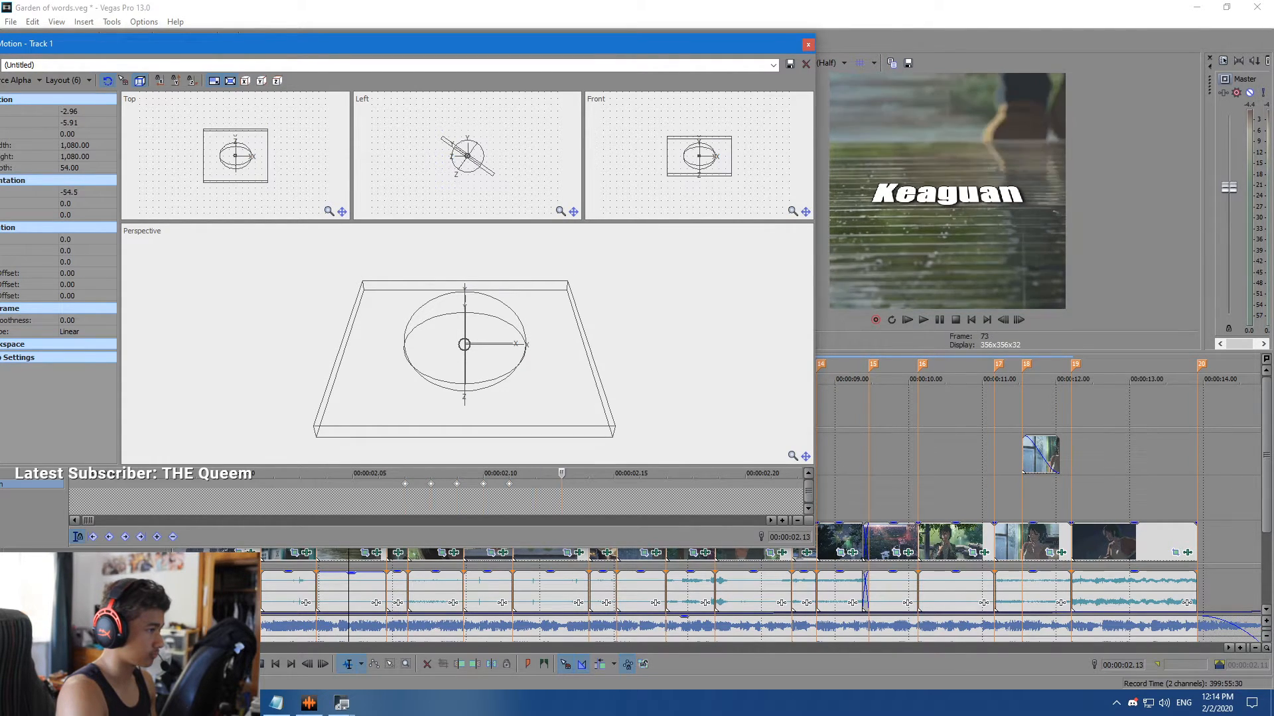
Add a holding keyframe at 00:00:02.17 and rotate the title plane to orientation X -54.7, Y 3.9, Z 5.5 at 00:00:02.18.
key(Right)
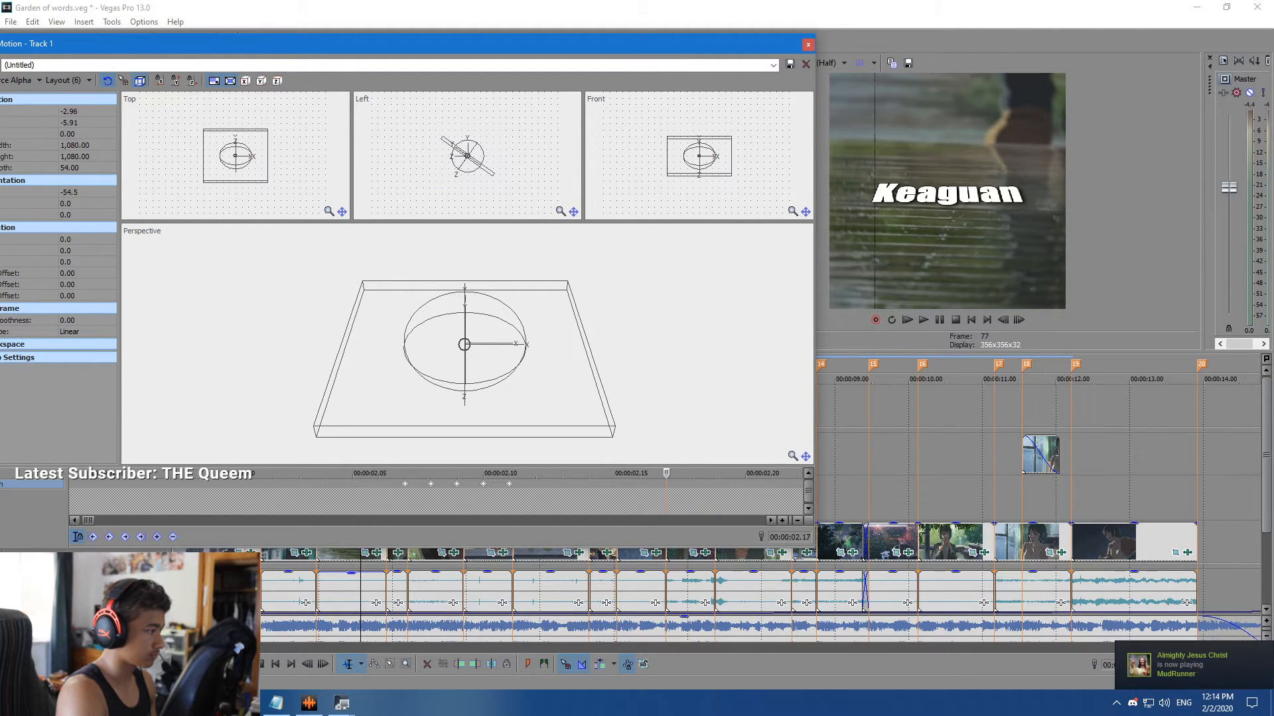
key(Right)
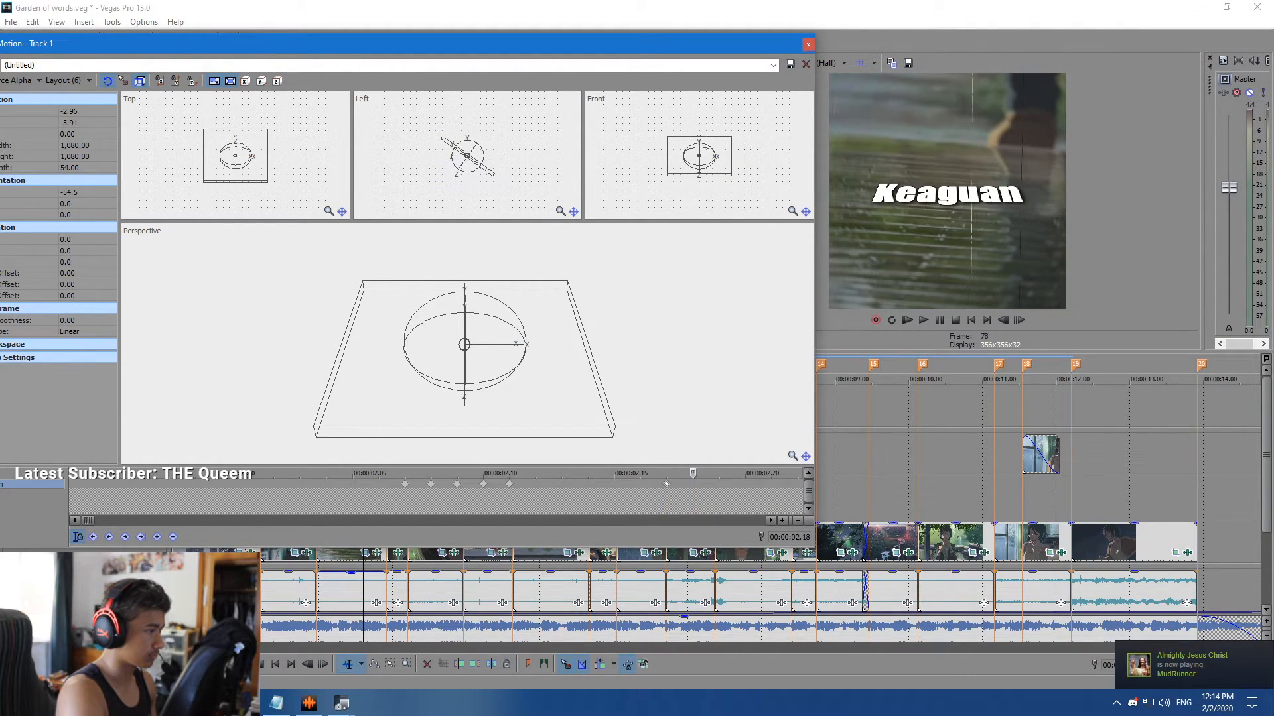
drag(524, 335, 526, 349)
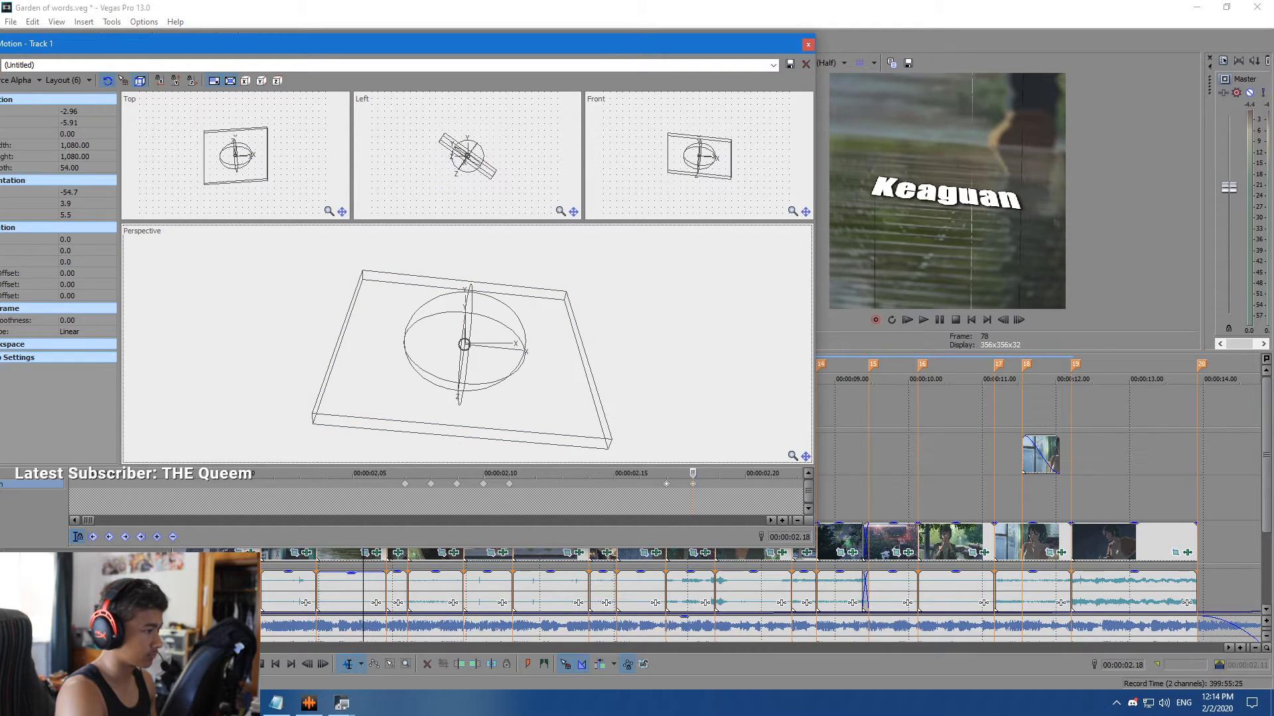
Rotate the title plane to orientation -55.1, 6.7, 9.5 at 00:00:02.19 and -55.2, 7.6, 10.8 at 00:00:02.20.
key(Right)
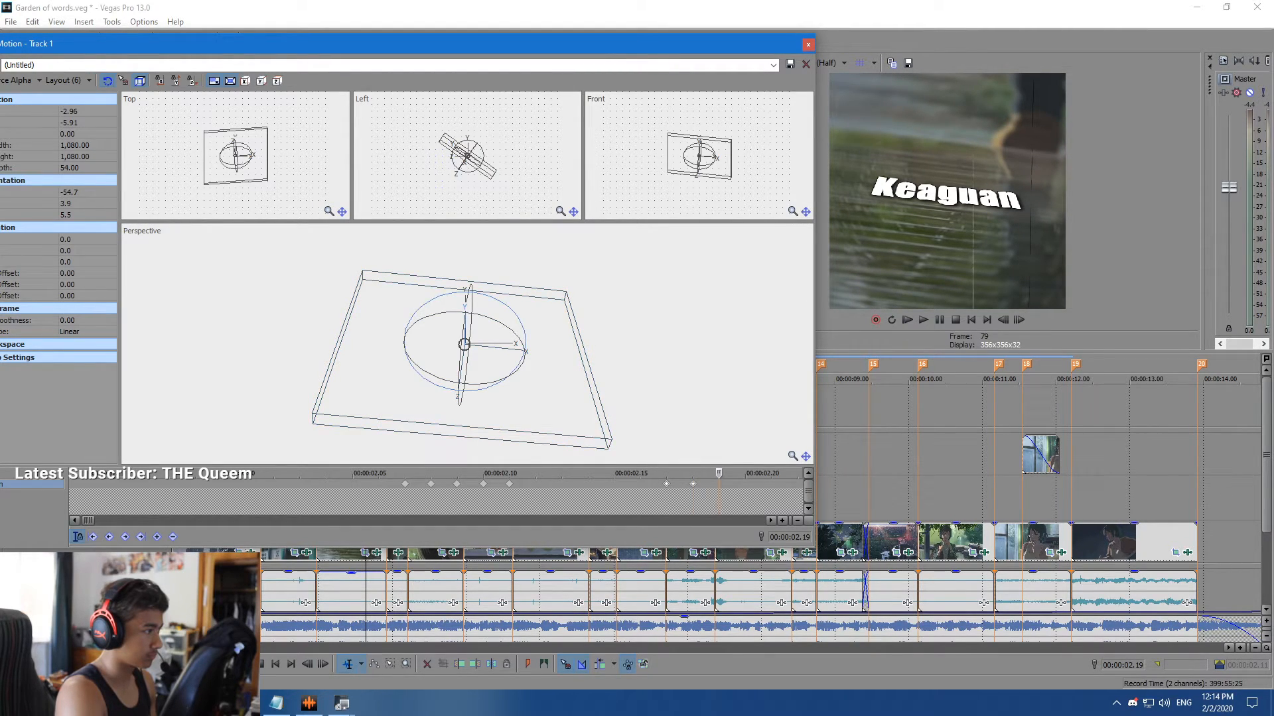
drag(526, 350, 525, 355)
key(Right)
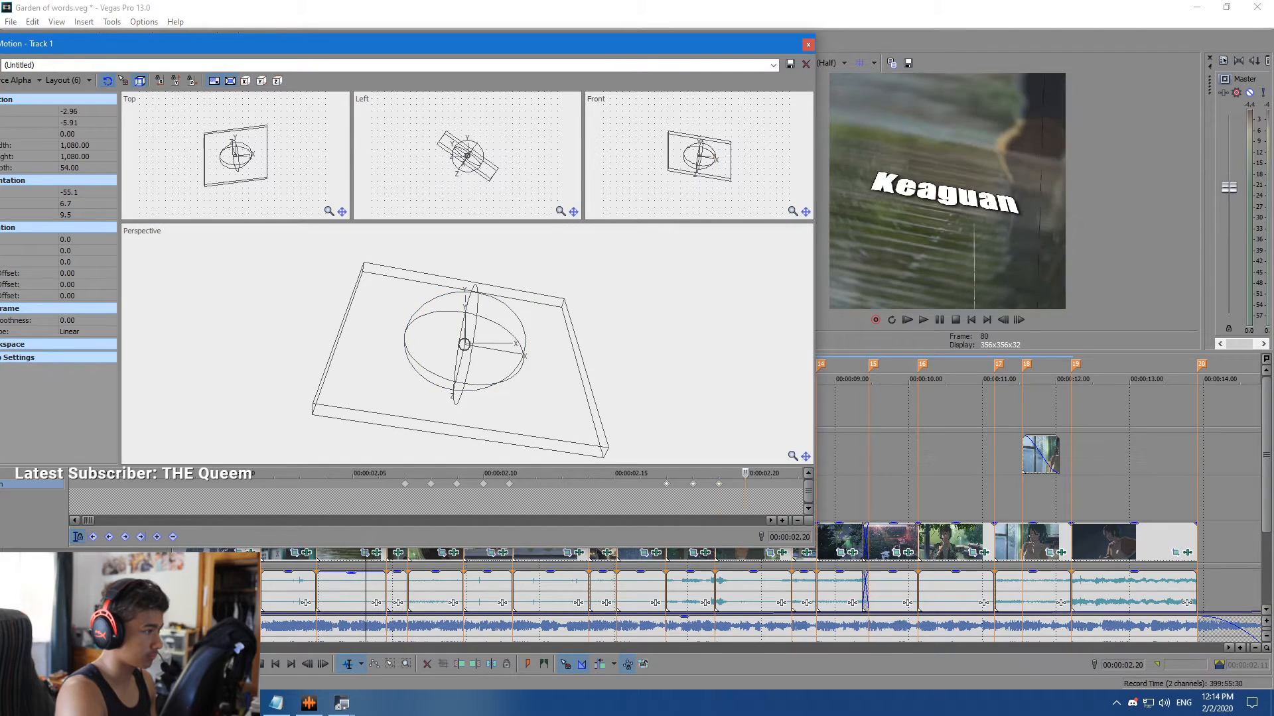
drag(525, 350, 525, 353)
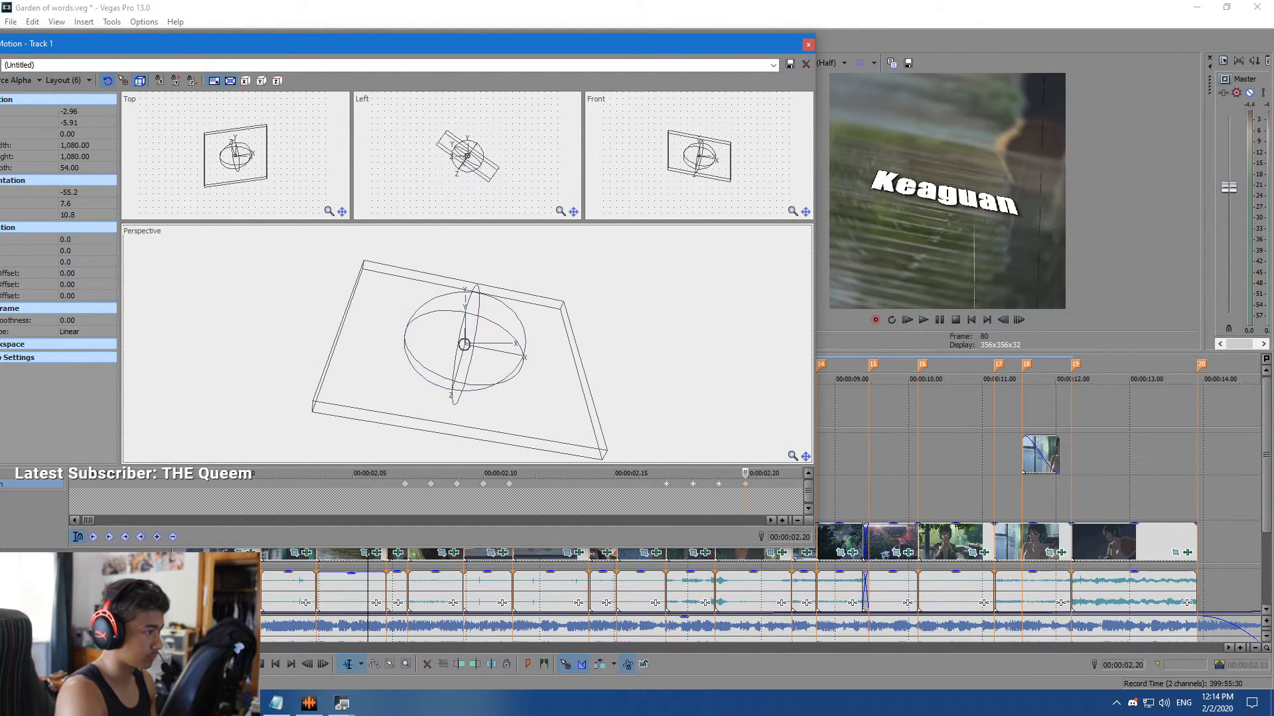
Rotate the title plane further clockwise at 00:00:02.22 and 00:00:02.23 to follow the spinning clip, and save the project with Track Motion closed.
key(Right)
key(Down)
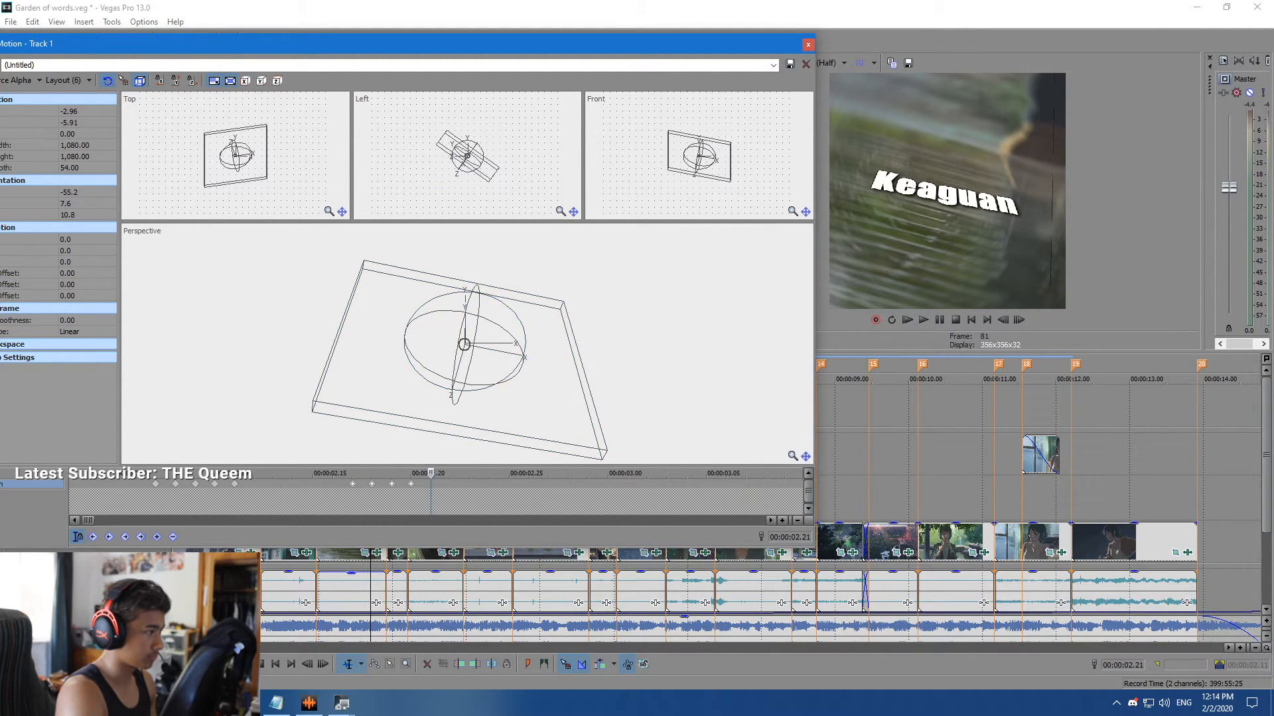
key(Right)
drag(524, 326, 517, 376)
key(Right)
drag(521, 367, 518, 373)
click(808, 44)
key(ctrl+s)
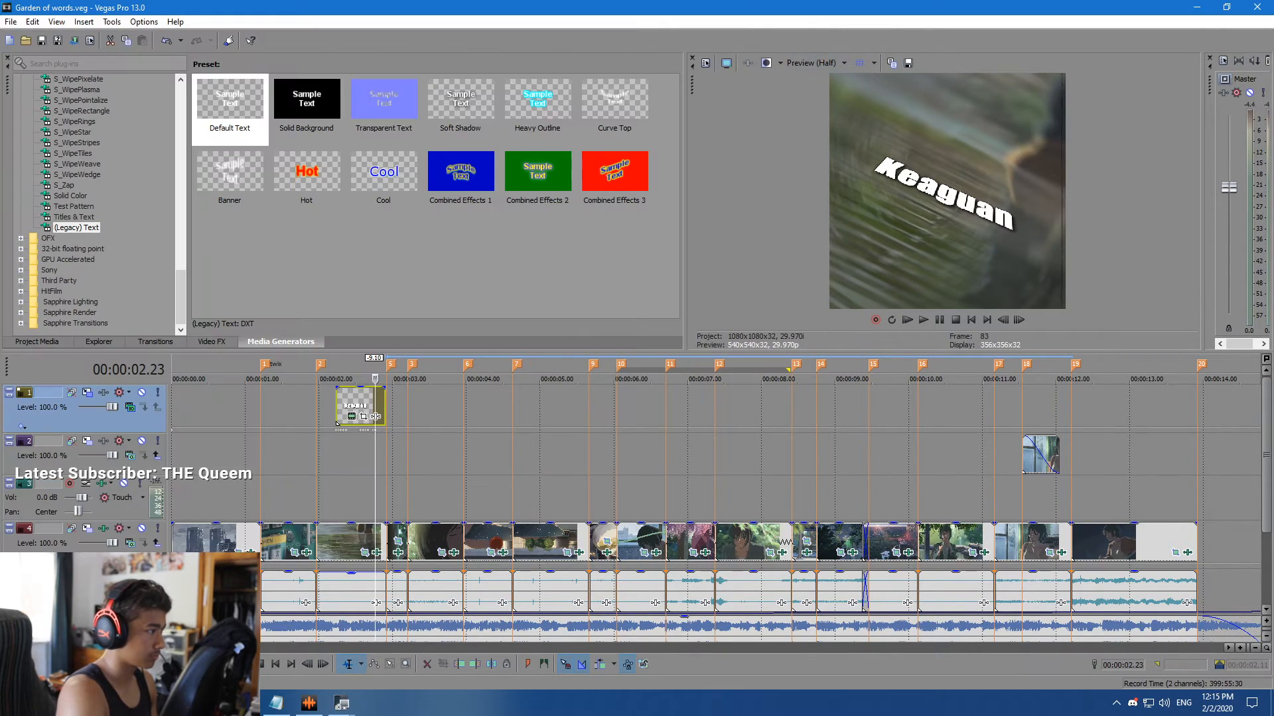
Split the title event on track 1 one frame after 00:00:02.23 and remove the part behind the cut.
key(Right)
key(s)
key(Right)
key(Right)
key(Right)
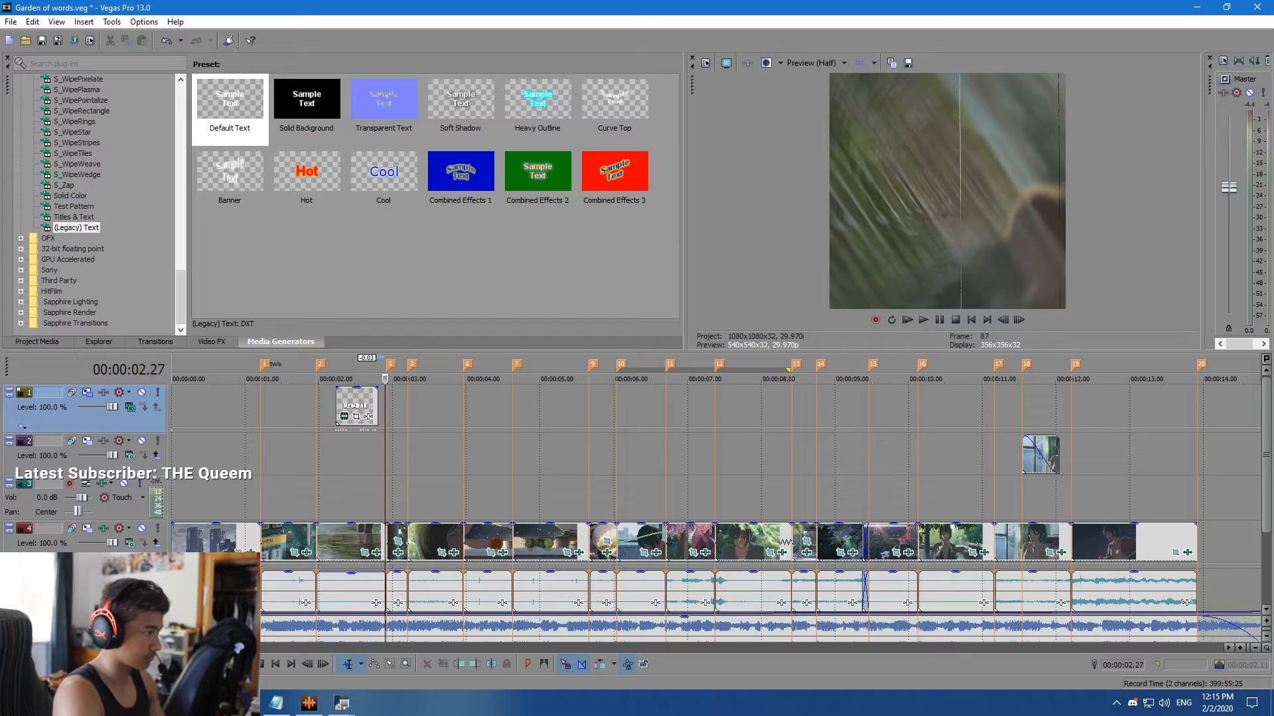
Play back the clips around the title and step through its first frames to check the tilt animation.
key(space)
key(space)
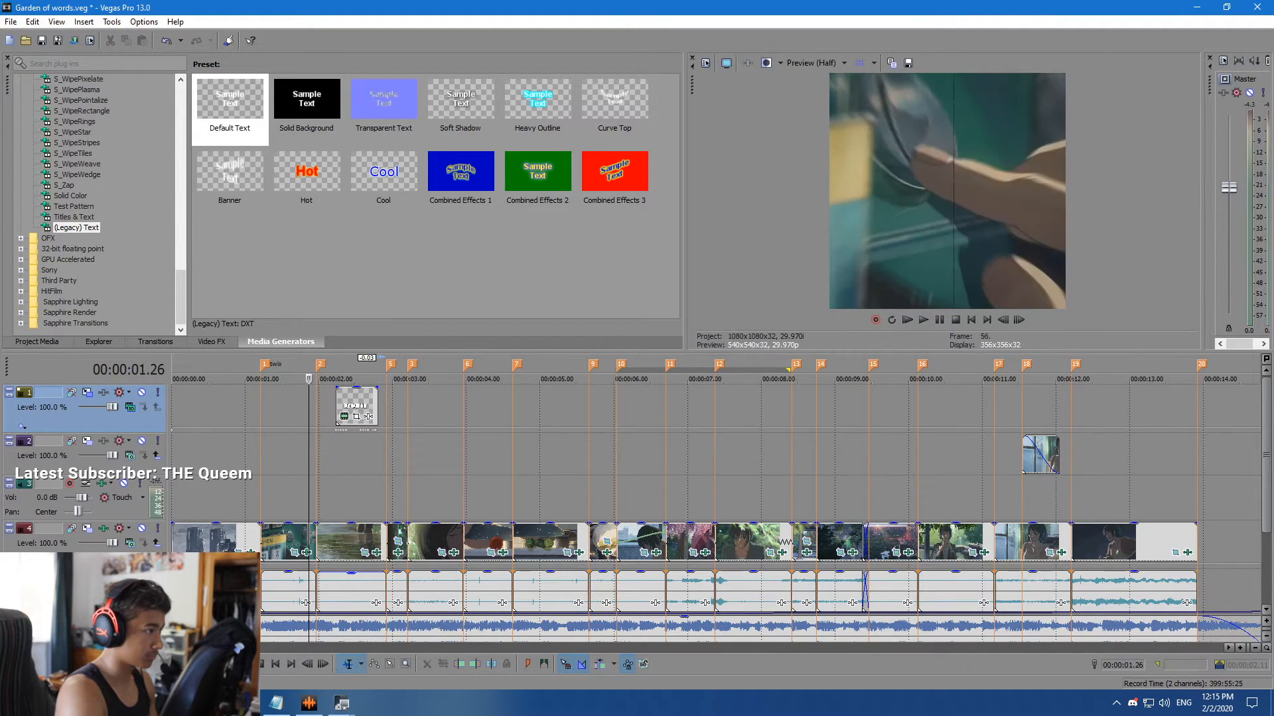
click(337, 400)
key(space)
key(space)
key(Right)
key(Right)
key(Right)
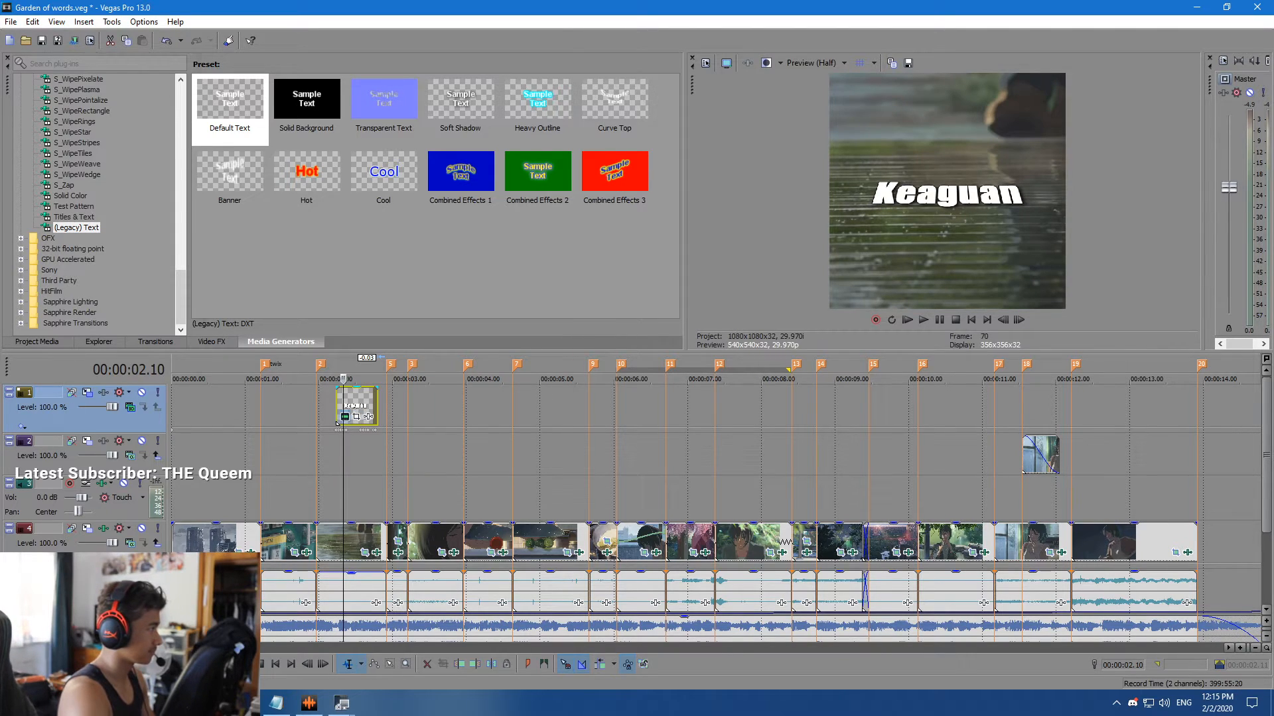
Reopen Track Motion for track 1 and go to the position keyframe at 00:00:02.09.
click(344, 416)
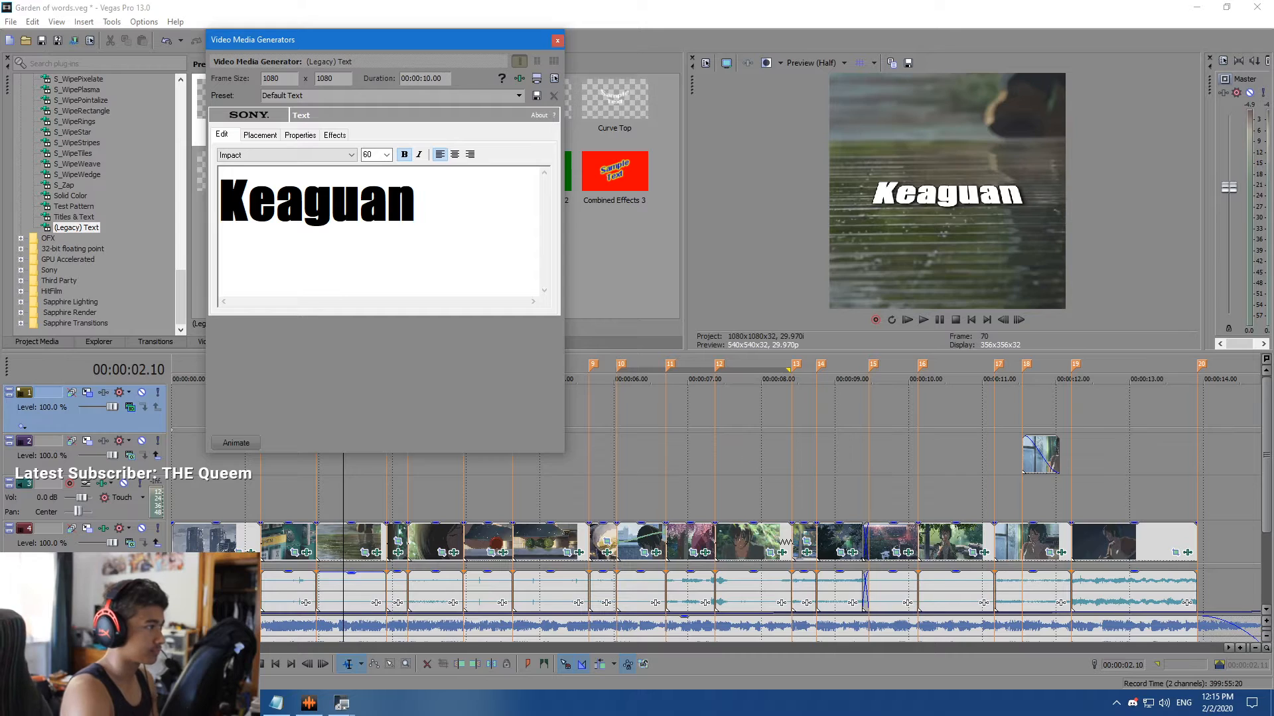
click(558, 41)
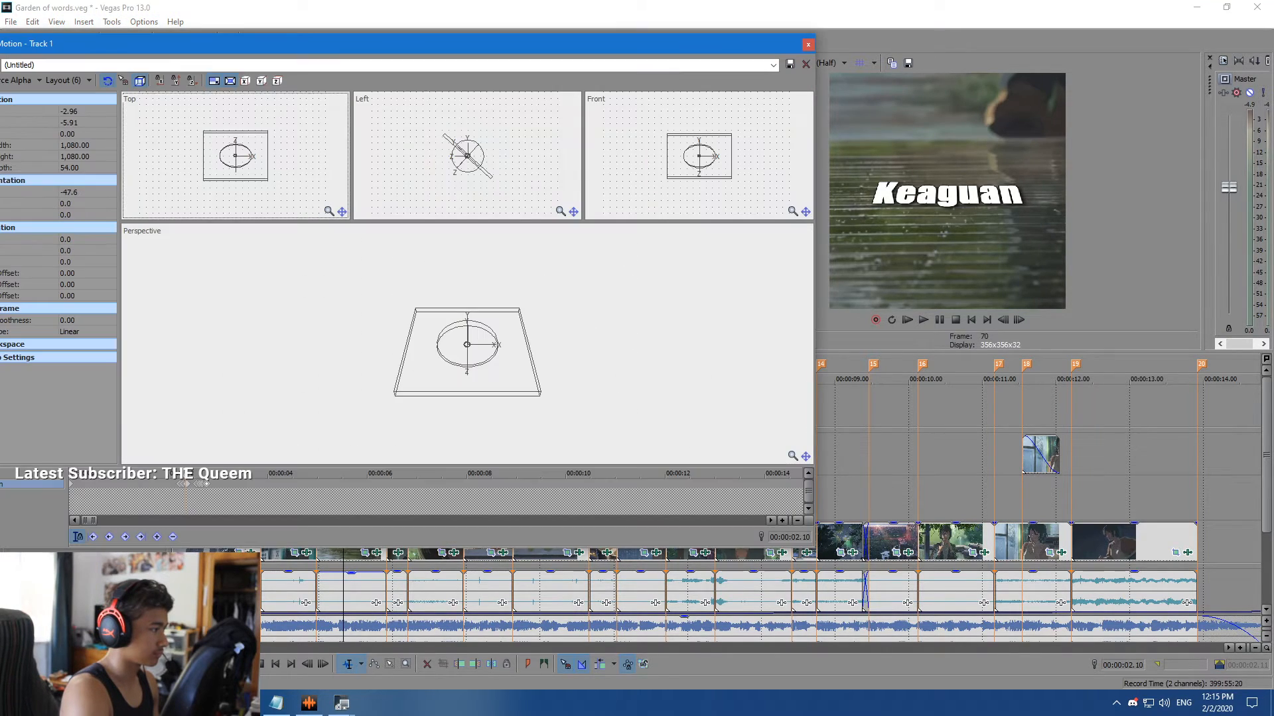
click(71, 392)
scroll(437, 494, up, 4)
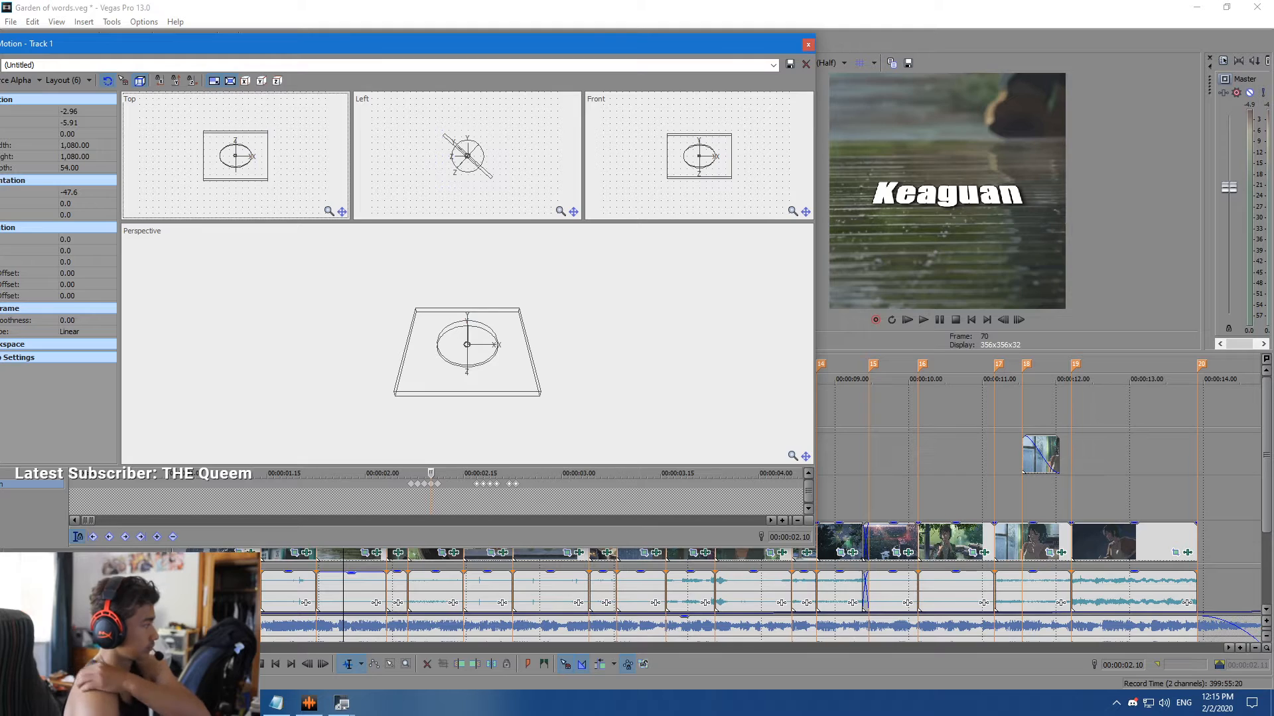
scroll(467, 344, up, 2)
scroll(430, 494, up, 4)
drag(431, 473, 353, 473)
key(Right)
key(Right)
key(Right)
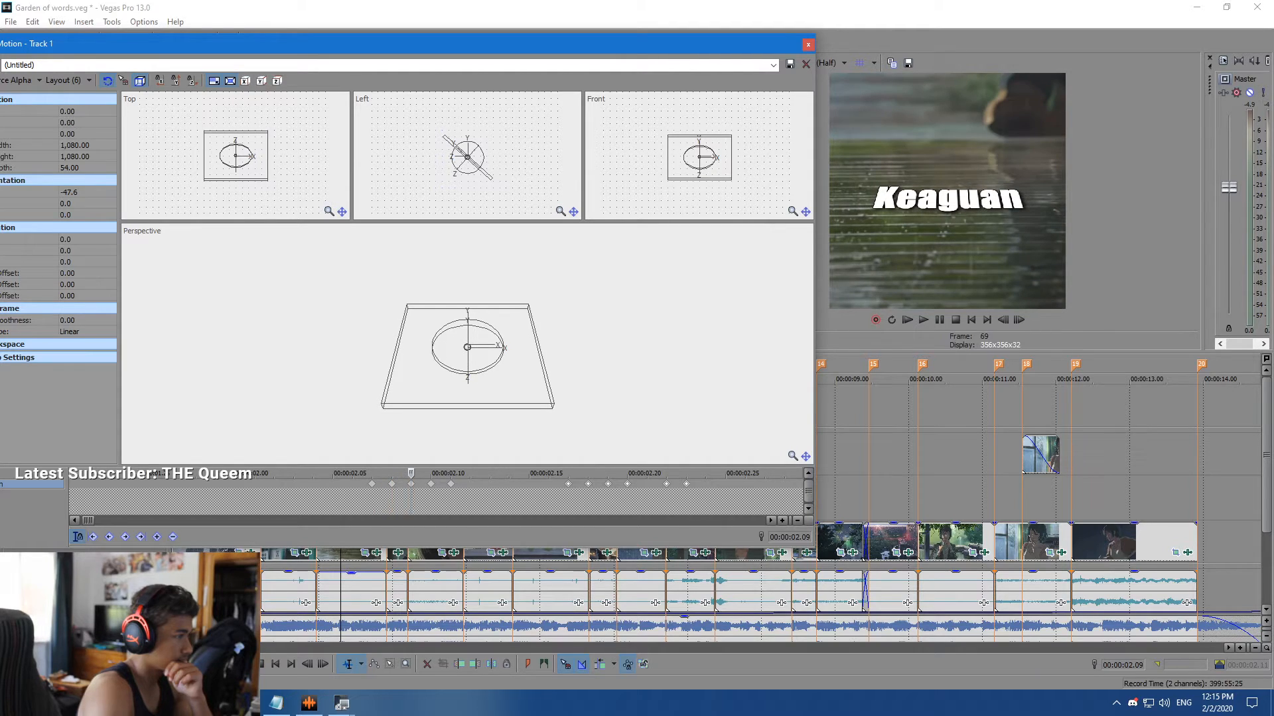
Delete the position keyframes at 00:00:02.09, 00:00:02.10 and 00:00:02.08.
right_click(411, 483)
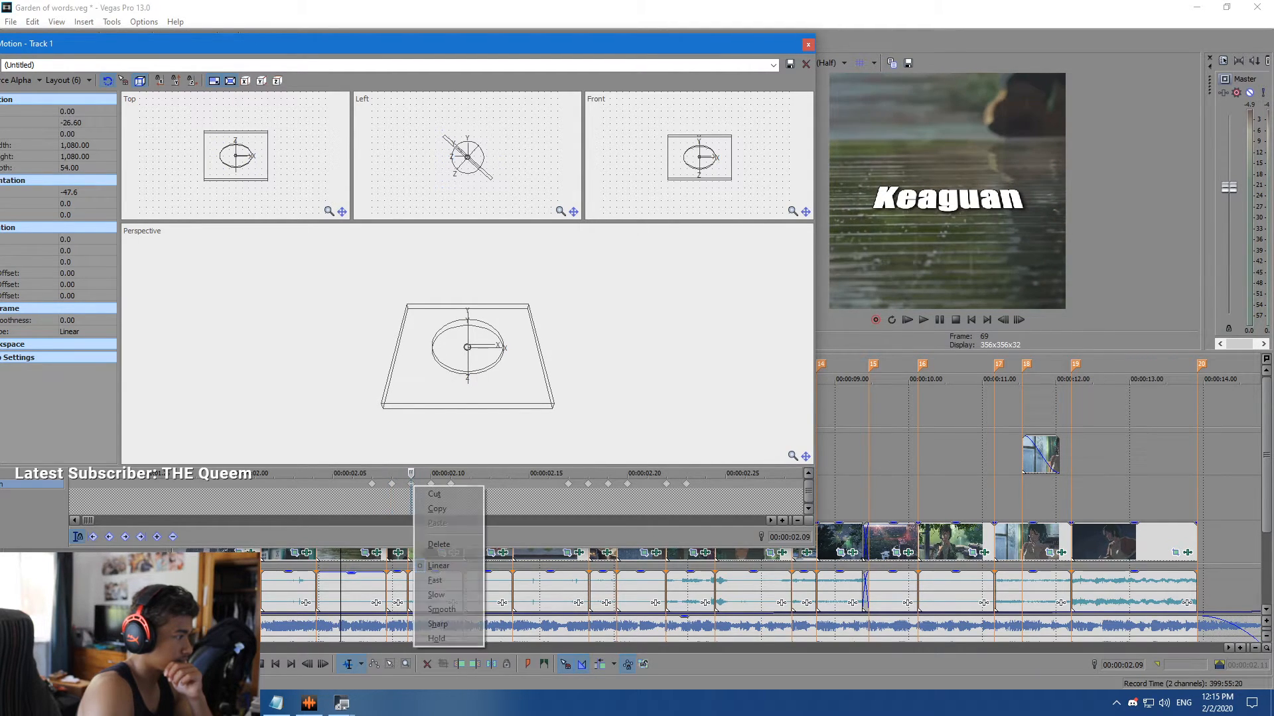
click(438, 546)
key(Right)
right_click(431, 483)
click(451, 543)
right_click(392, 483)
click(438, 545)
Step frame by frame from 00:00:02.07 through the title's remaining keyframes to examine the smoothed motion.
click(372, 484)
key(Right)
key(Right)
key(Right)
key(Right)
key(Right)
key(Right)
key(Right)
key(Right)
key(Right)
key(Right)
key(Right)
key(Right)
key(Right)
key(Right)
key(Right)
key(Right)
key(Right)
key(Right)
key(Right)
key(Right)
key(Right)
key(Right)
key(Right)
key(Right)
key(Right)
key(Right)
key(Right)
key(Right)
key(Right)
key(Right)
Close Track Motion and play back the title section from just before marker 2.
click(807, 45)
click(285, 406)
key(space)
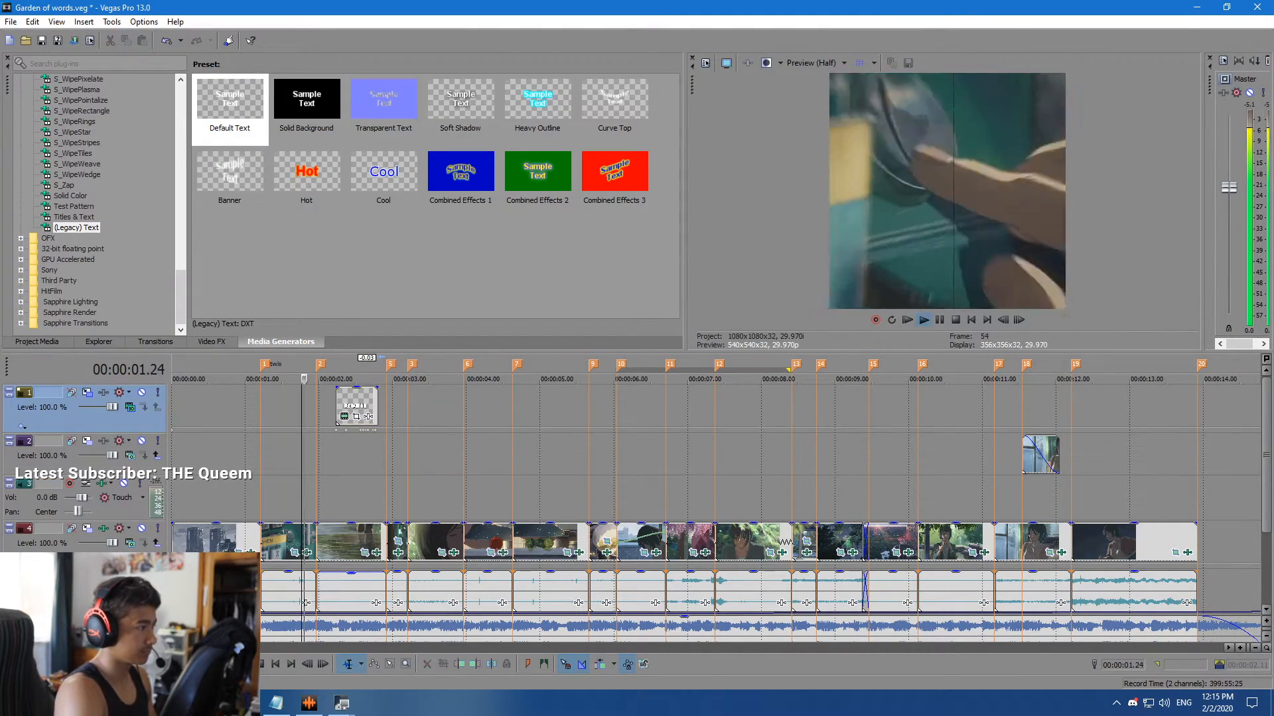
key(space)
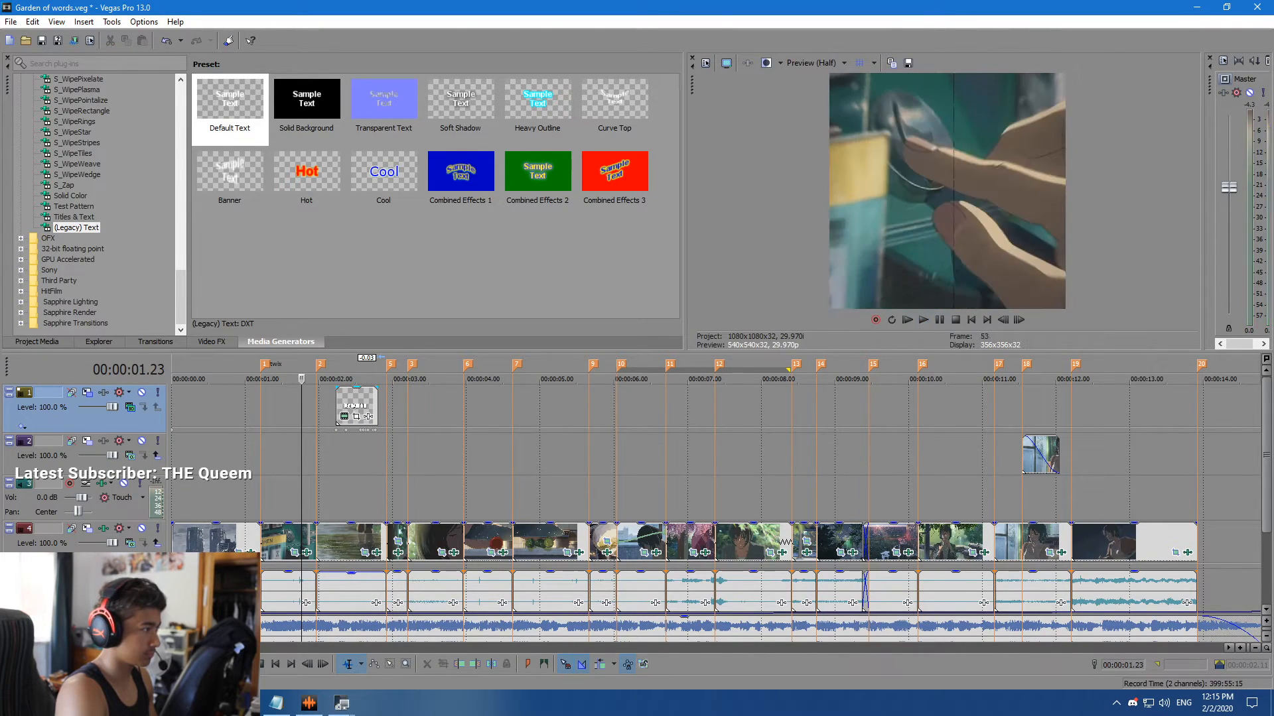
Give the title event short fades in and out, play it back and save the project.
click(354, 405)
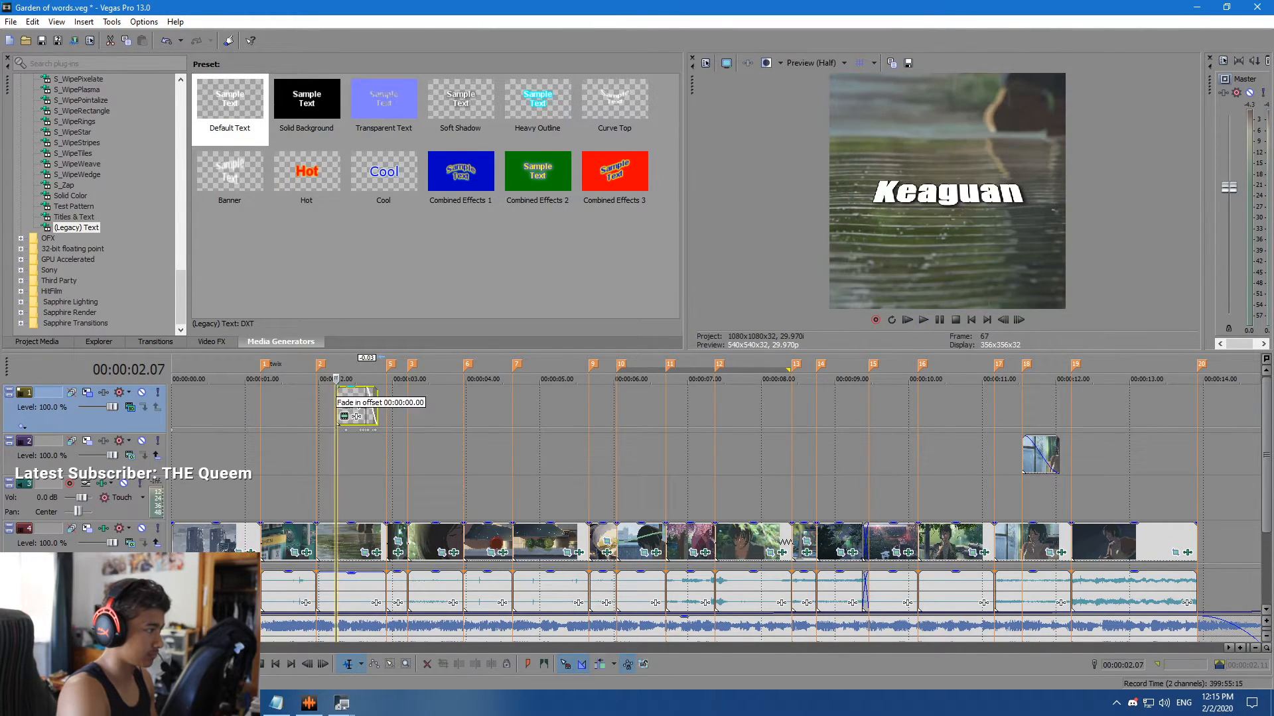
drag(337, 389, 348, 388)
key(space)
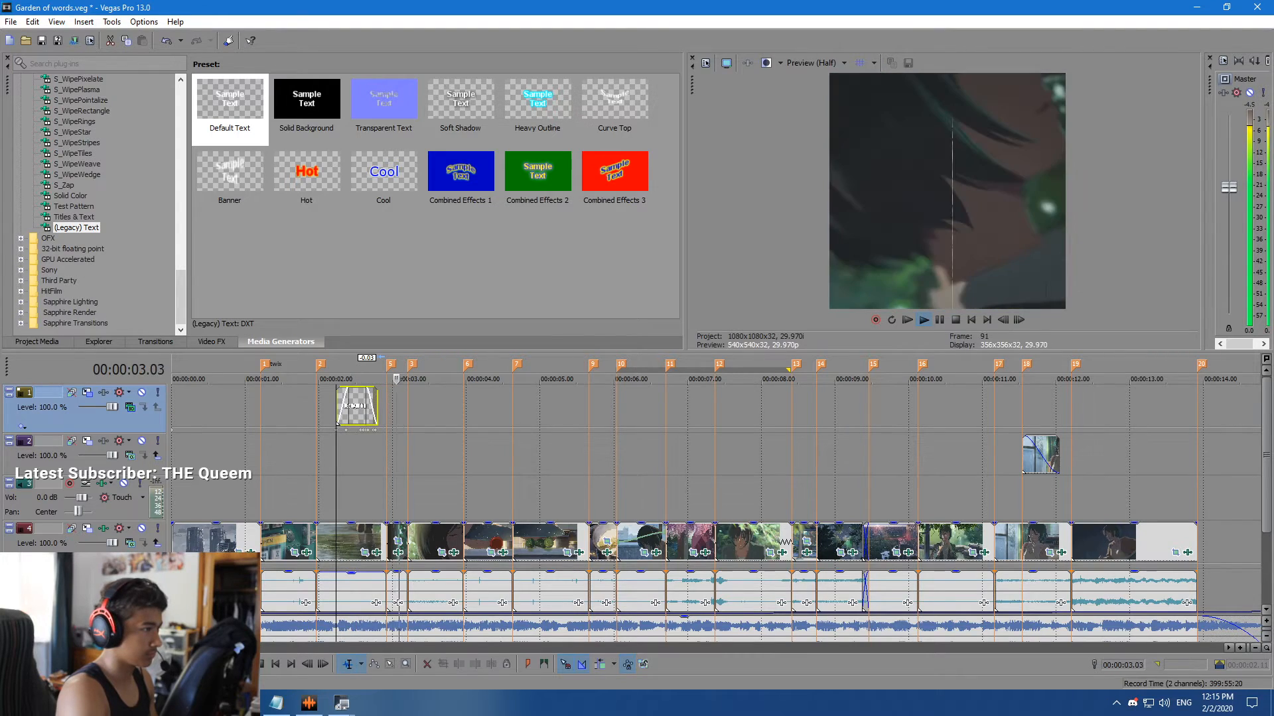
key(space)
click(331, 406)
key(ctrl+s)
Select the whole edit from the start to 00:00:14.29 and build a dynamic RAM preview of it.
scroll(332, 406, down, 1)
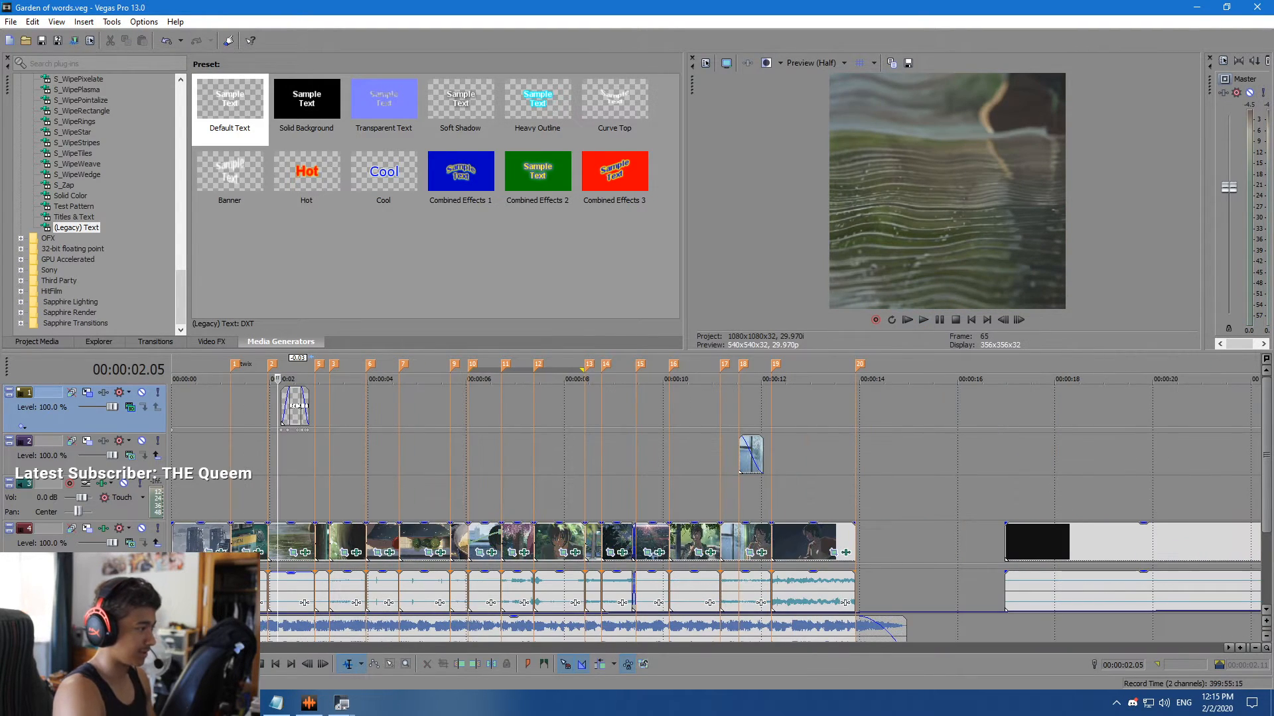
drag(173, 400, 906, 400)
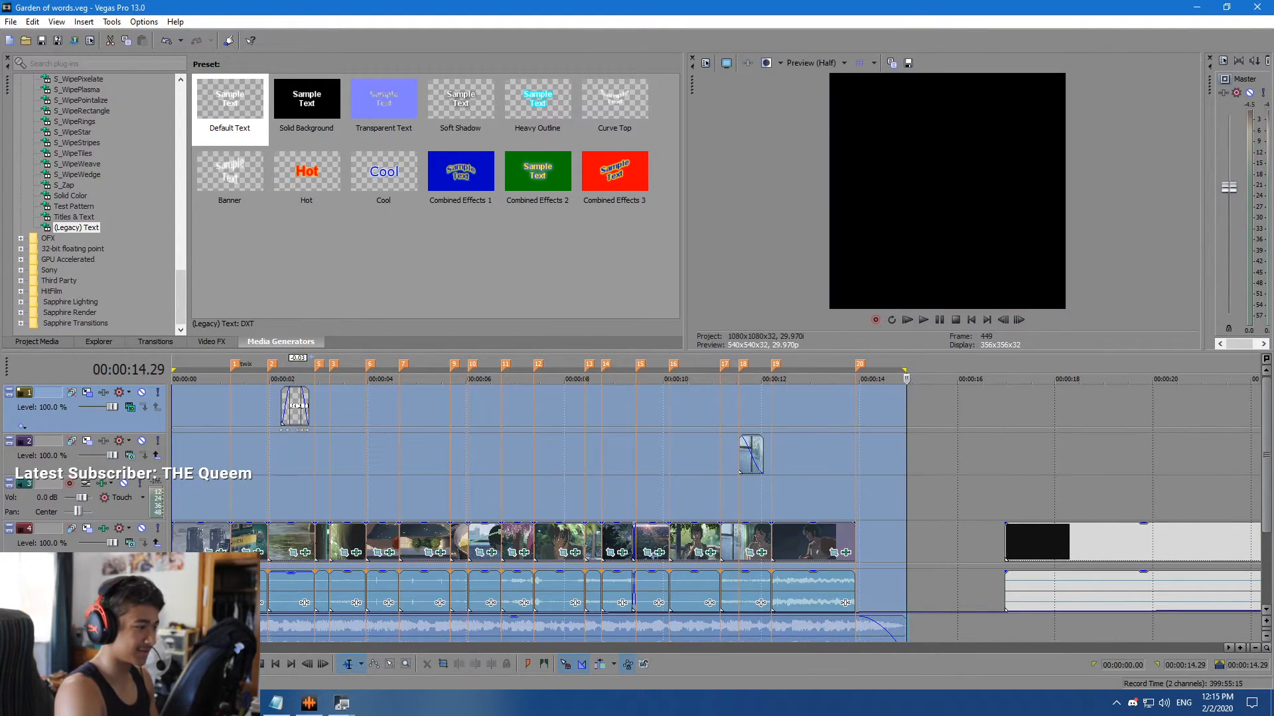
key(shift+b)
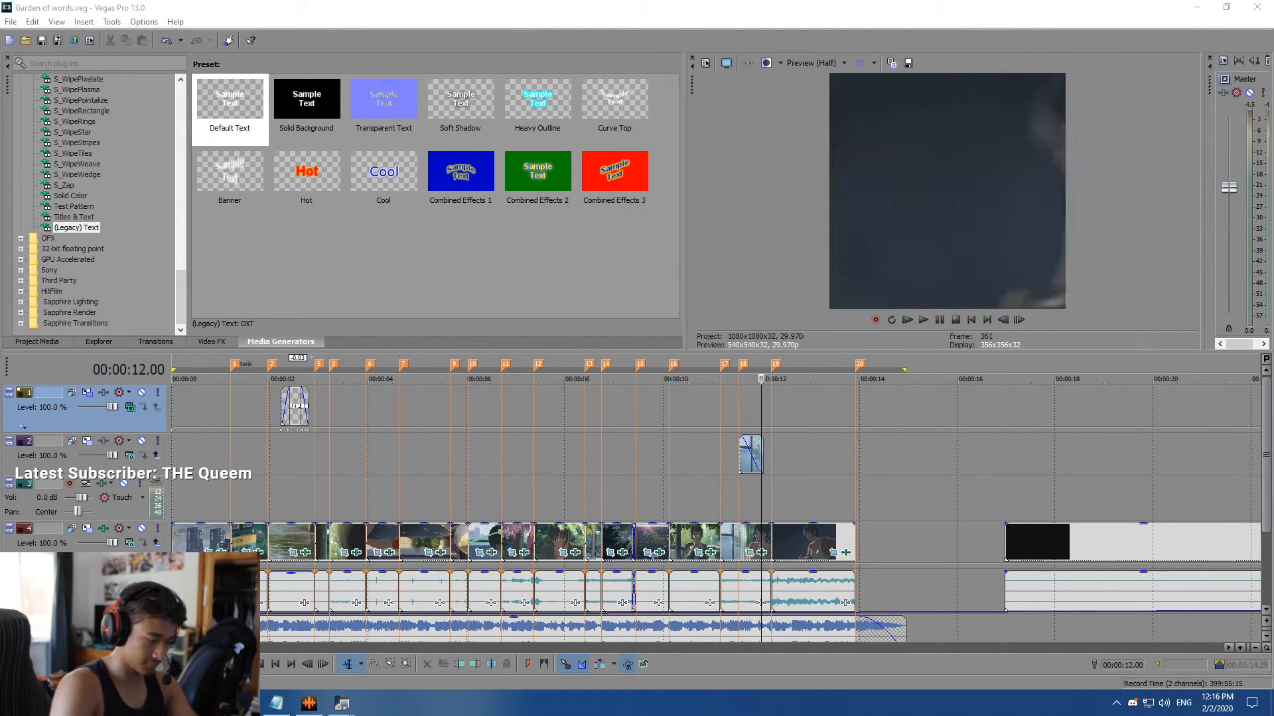
Play back the pre-rendered edit and stop around 00:00:08.12.
key(space)
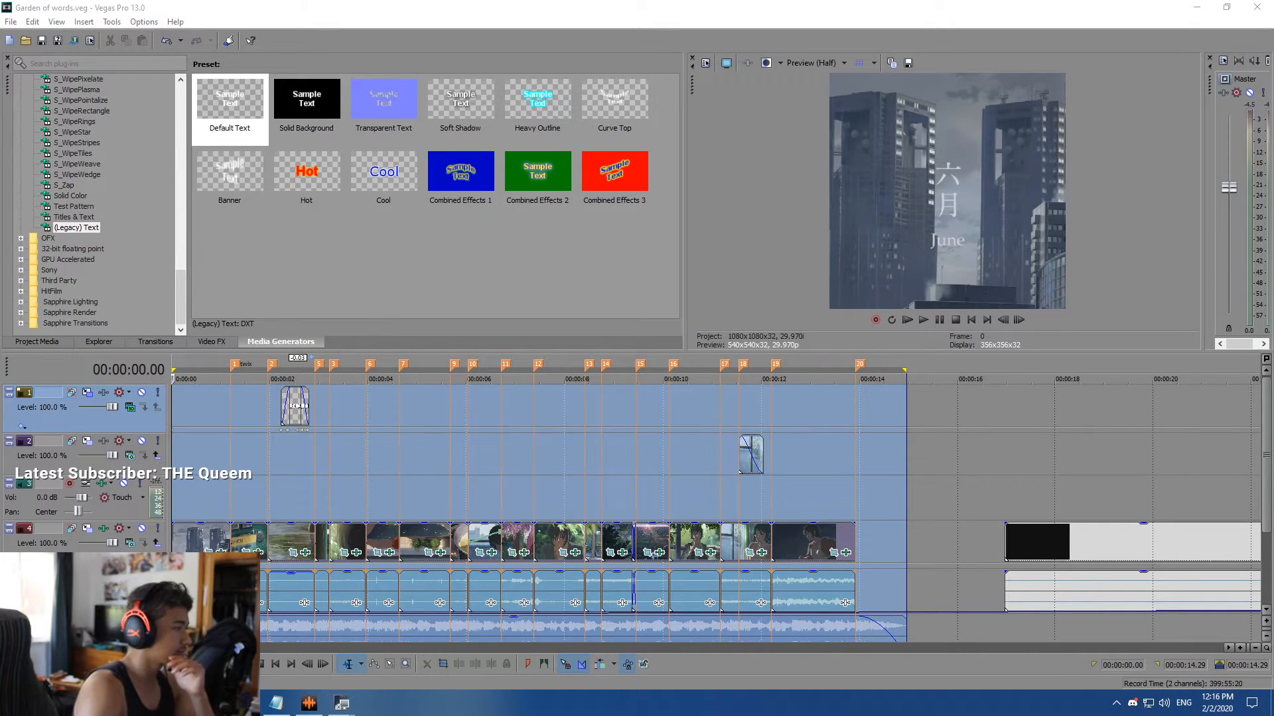
key(space)
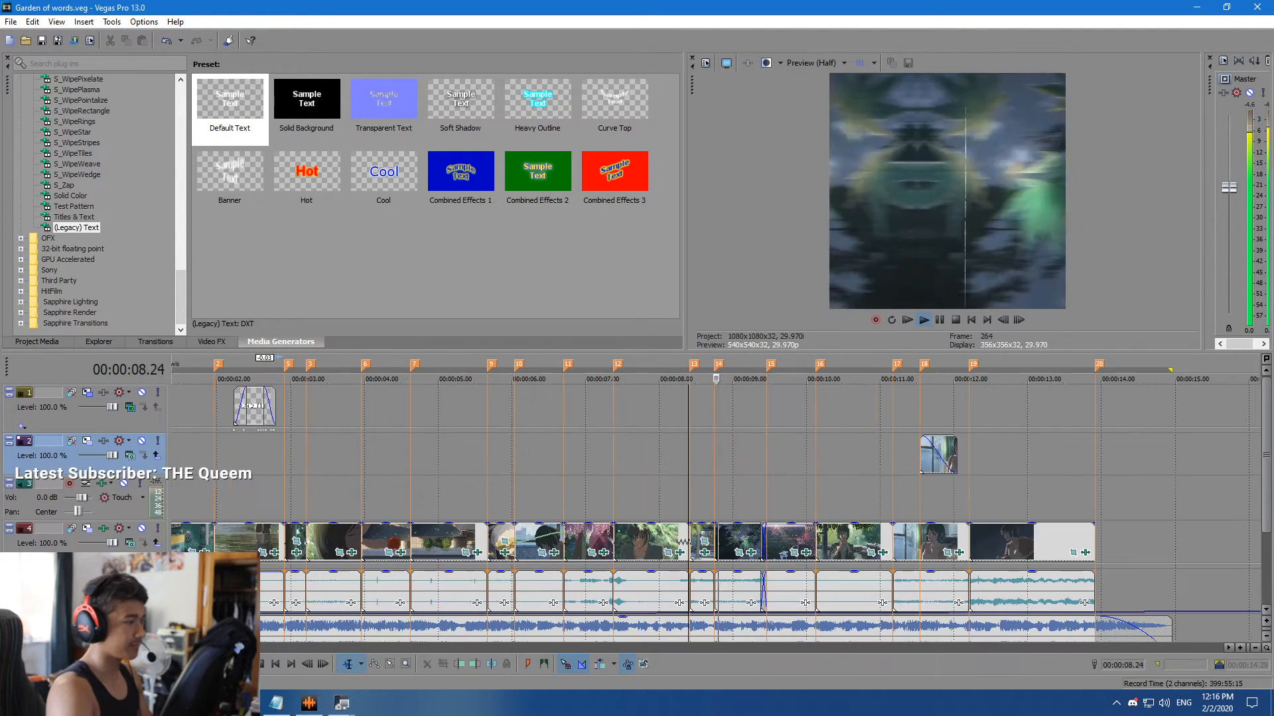
key(space)
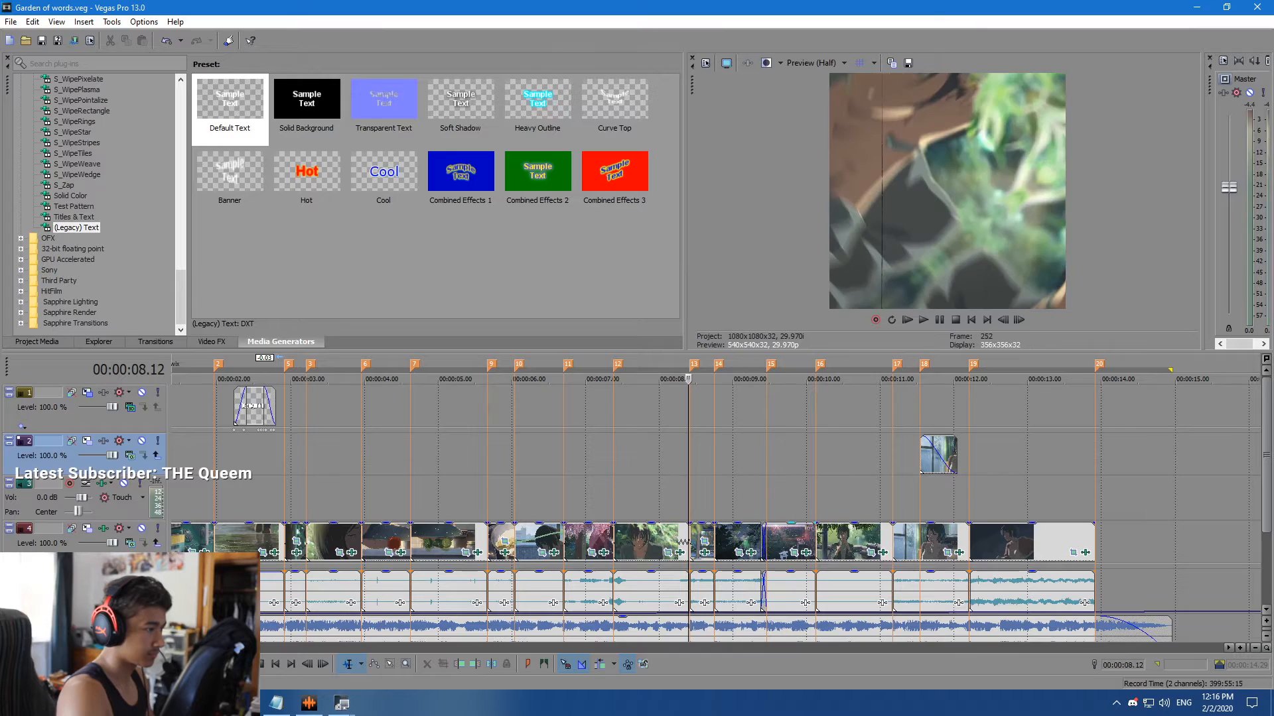
Examine the S_BlurMoCurves keyframes of the clip between markers 15 and 16, then play the edit from around marker 7.
click(784, 544)
click(806, 552)
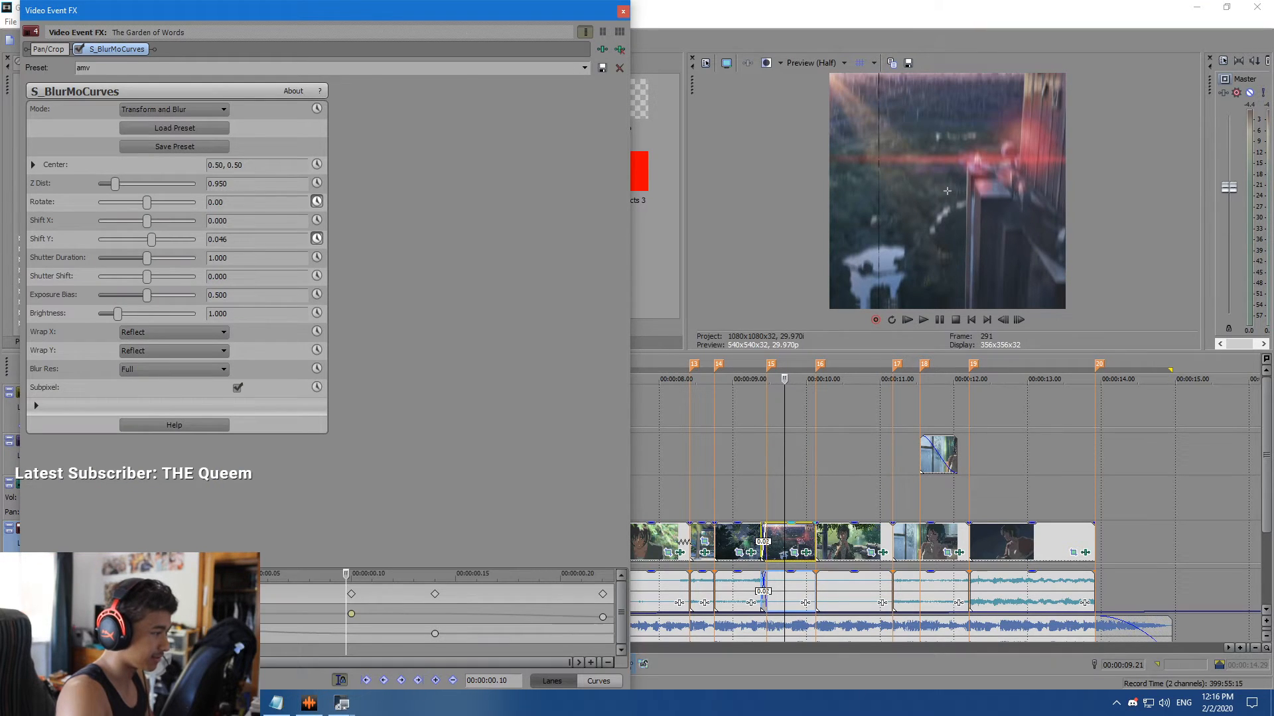
click(351, 613)
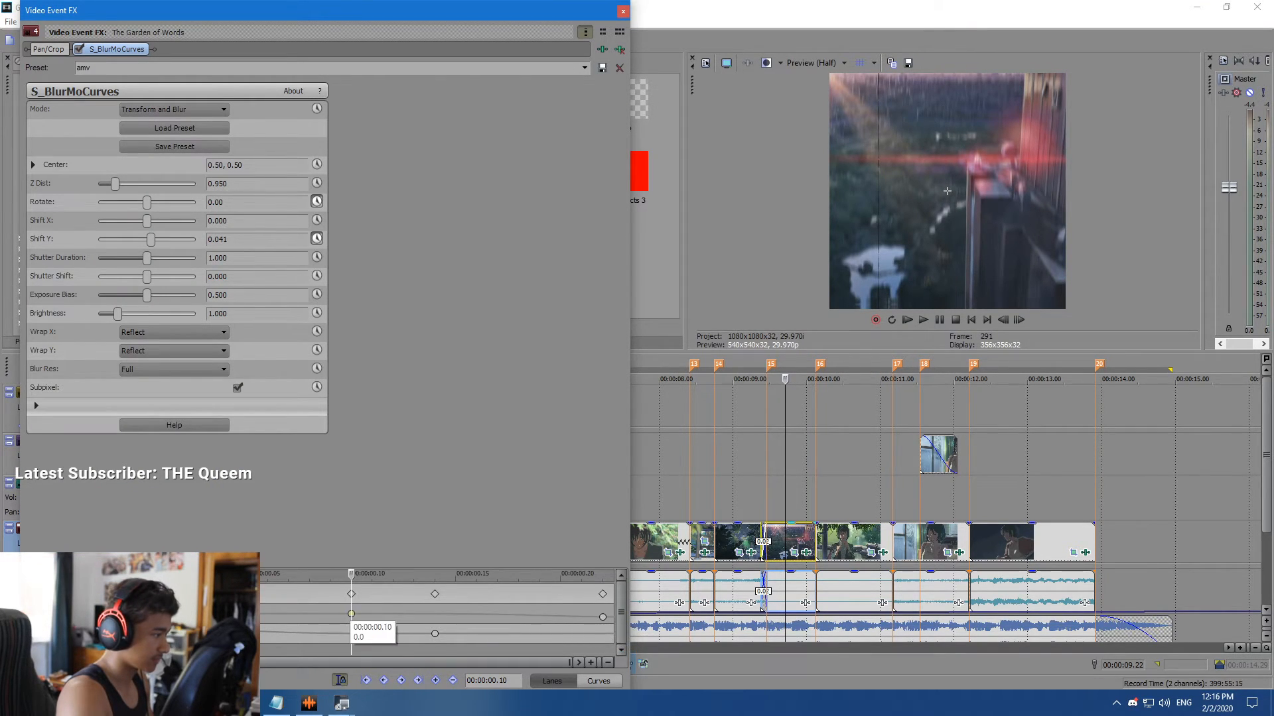
drag(351, 623, 603, 623)
click(683, 456)
key(space)
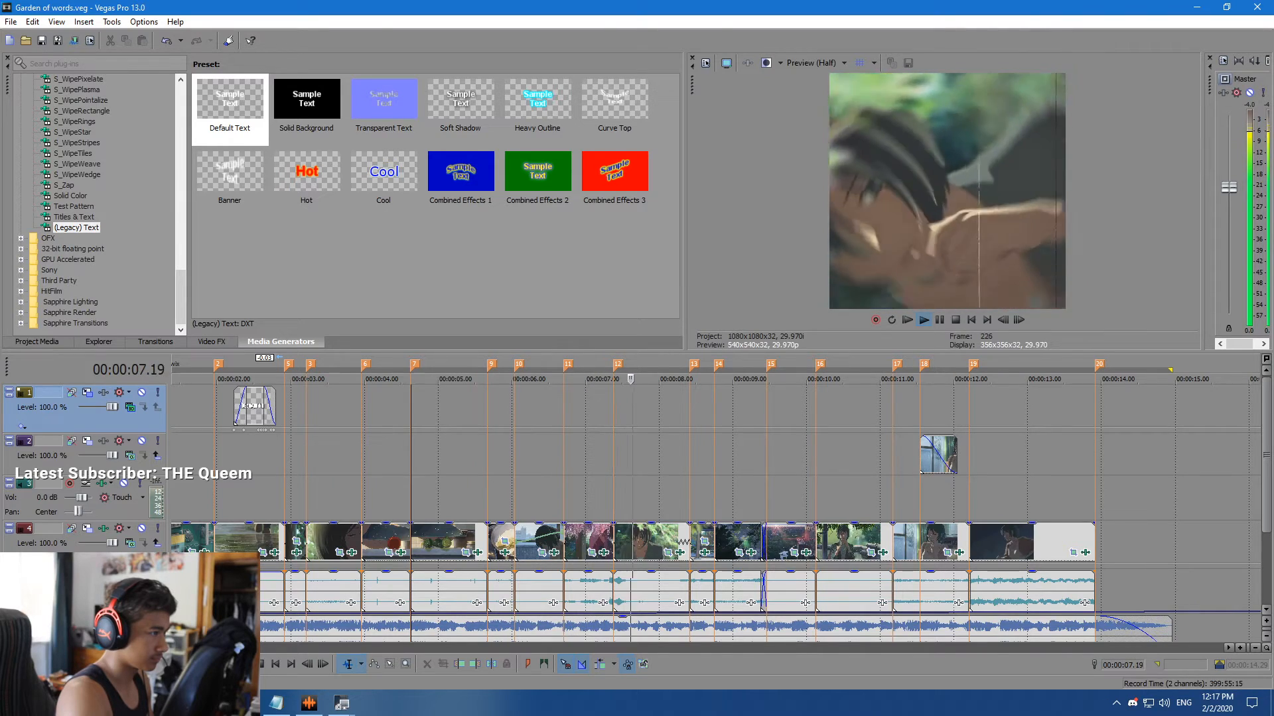
key(space)
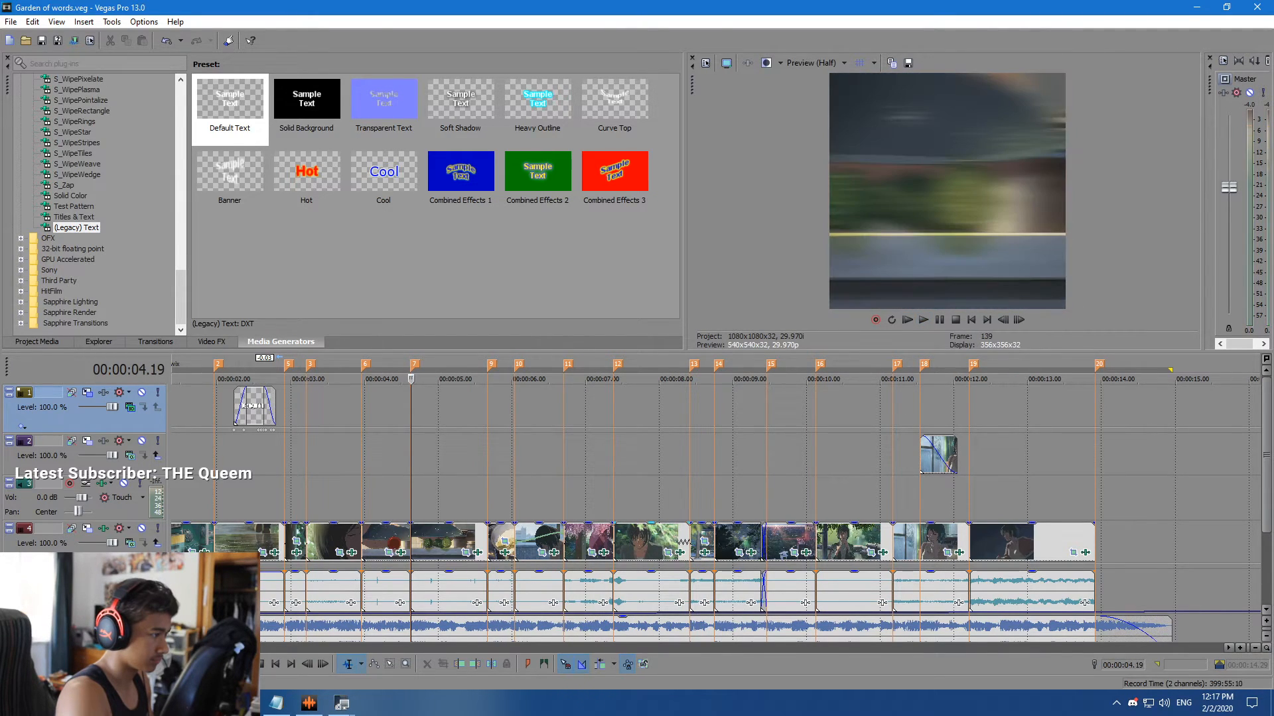
Change the interpolation of the closing Shift X and Rotate keyframes in S_BlurMoCurves on the clip between markers 12 and 13.
click(681, 552)
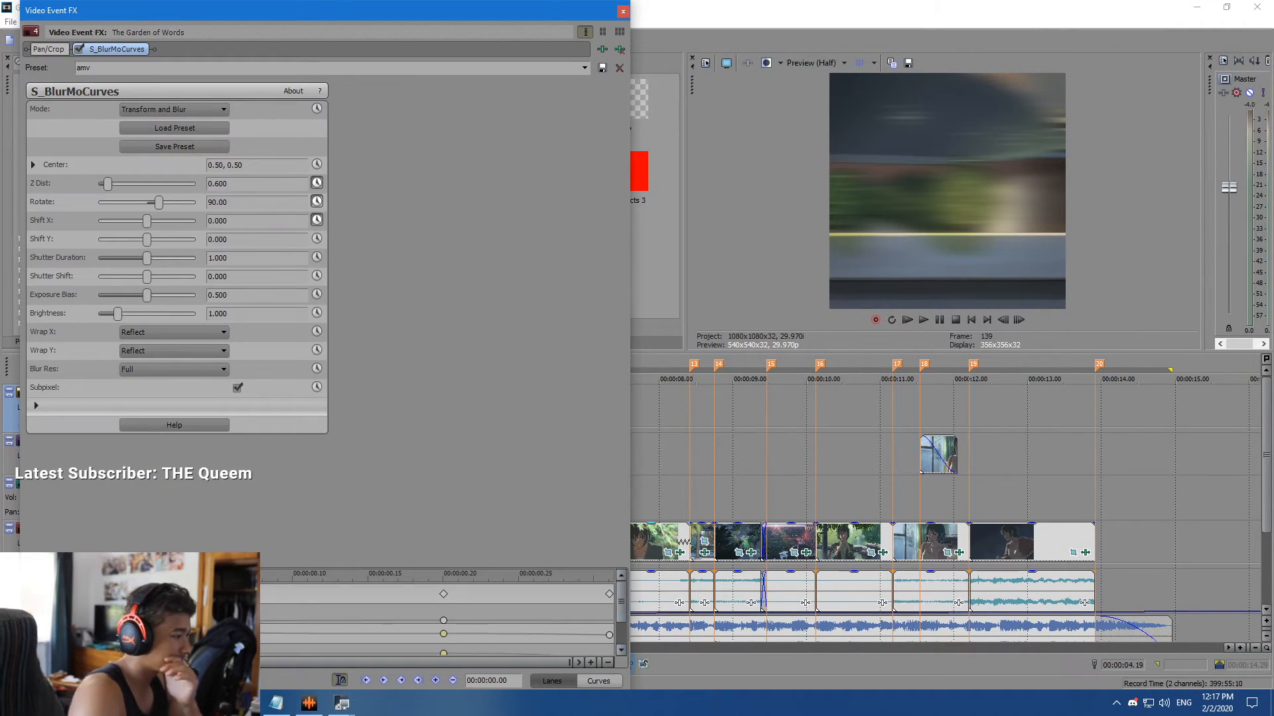
click(421, 609)
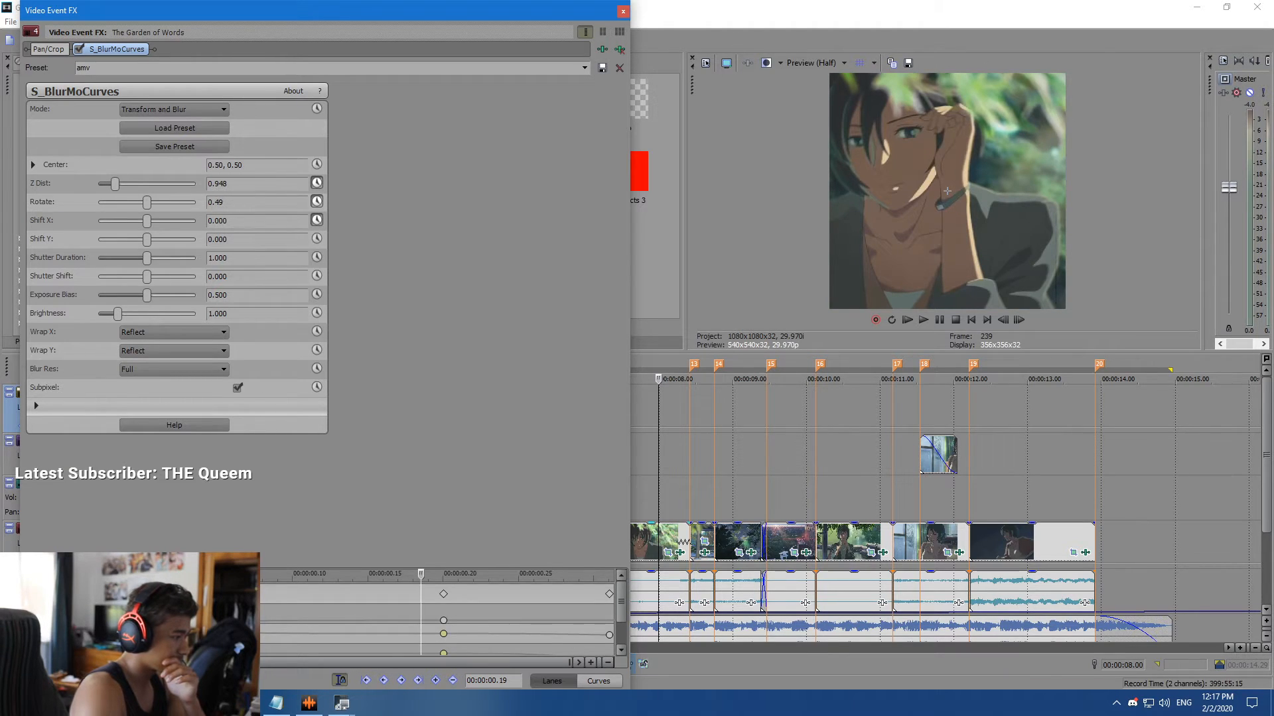
scroll(438, 617, down, 1)
click(443, 614)
drag(443, 615, 608, 627)
right_click(609, 640)
click(648, 566)
right_click(609, 615)
click(648, 539)
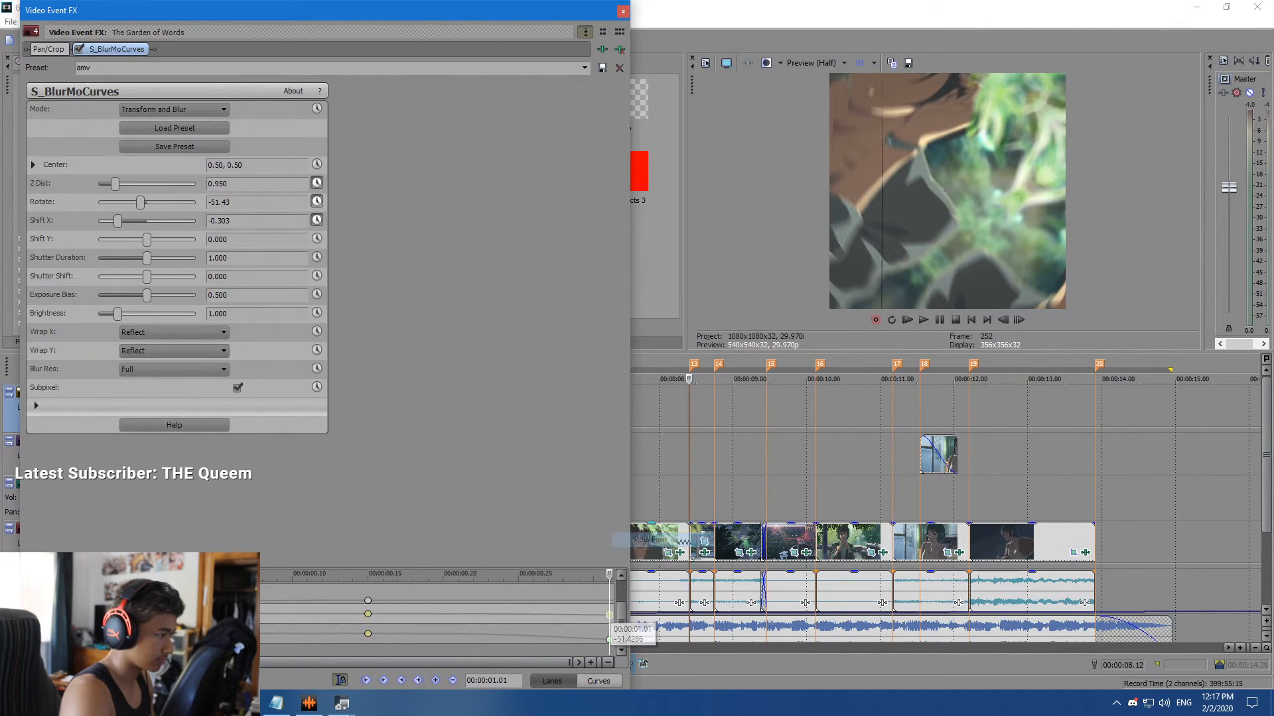
right_click(609, 616)
click(649, 527)
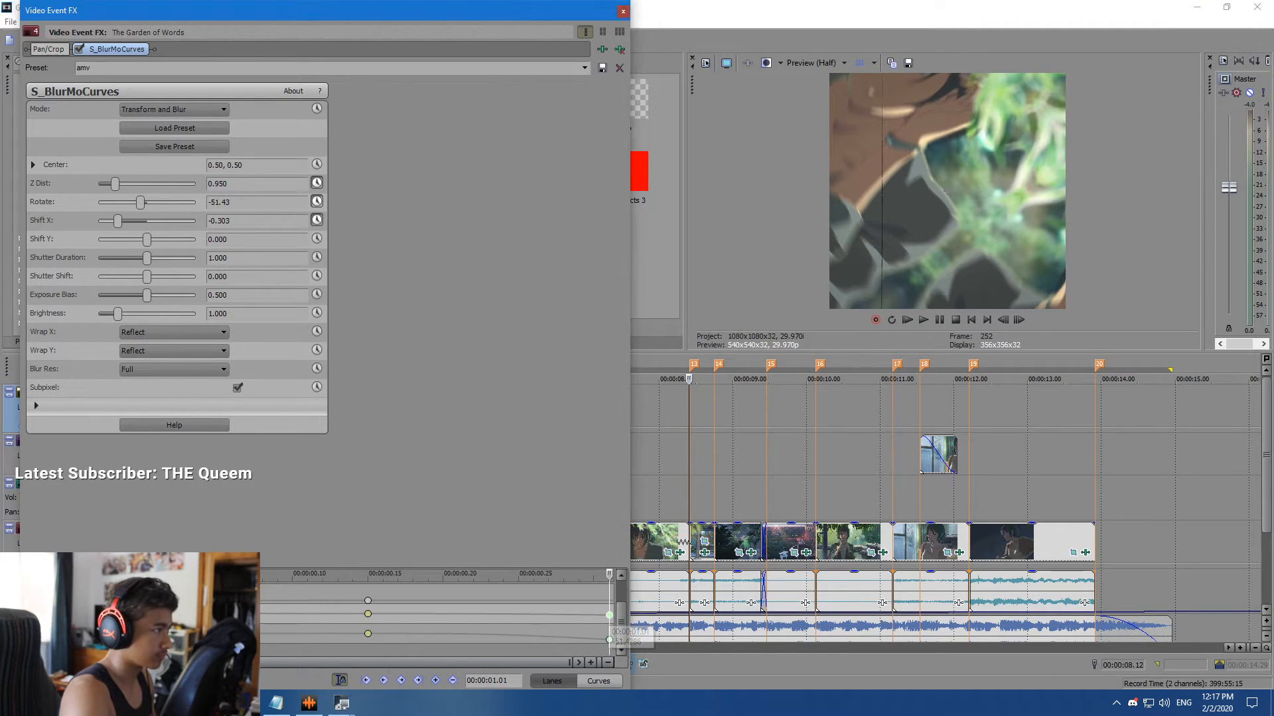
scroll(703, 504, down, 1)
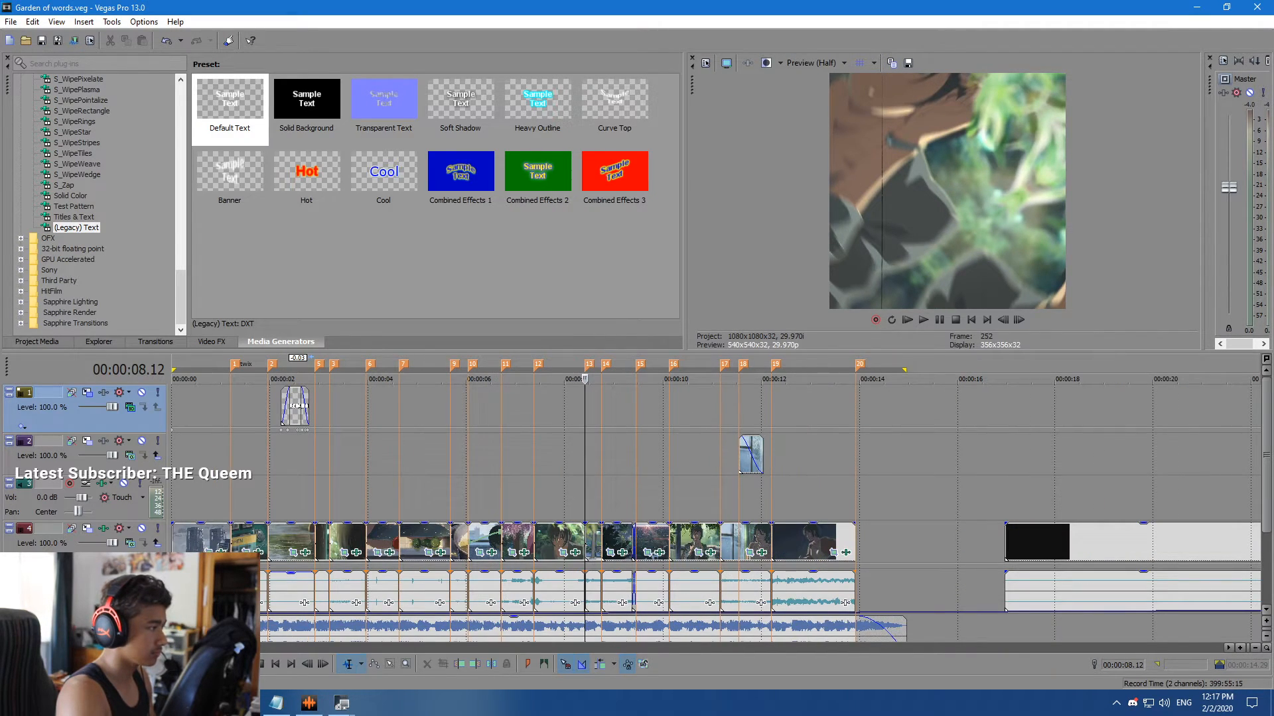
Set the loop region from the start to 00:00:15.02 and open the track effects of video track 4.
drag(172, 380, 911, 379)
click(175, 538)
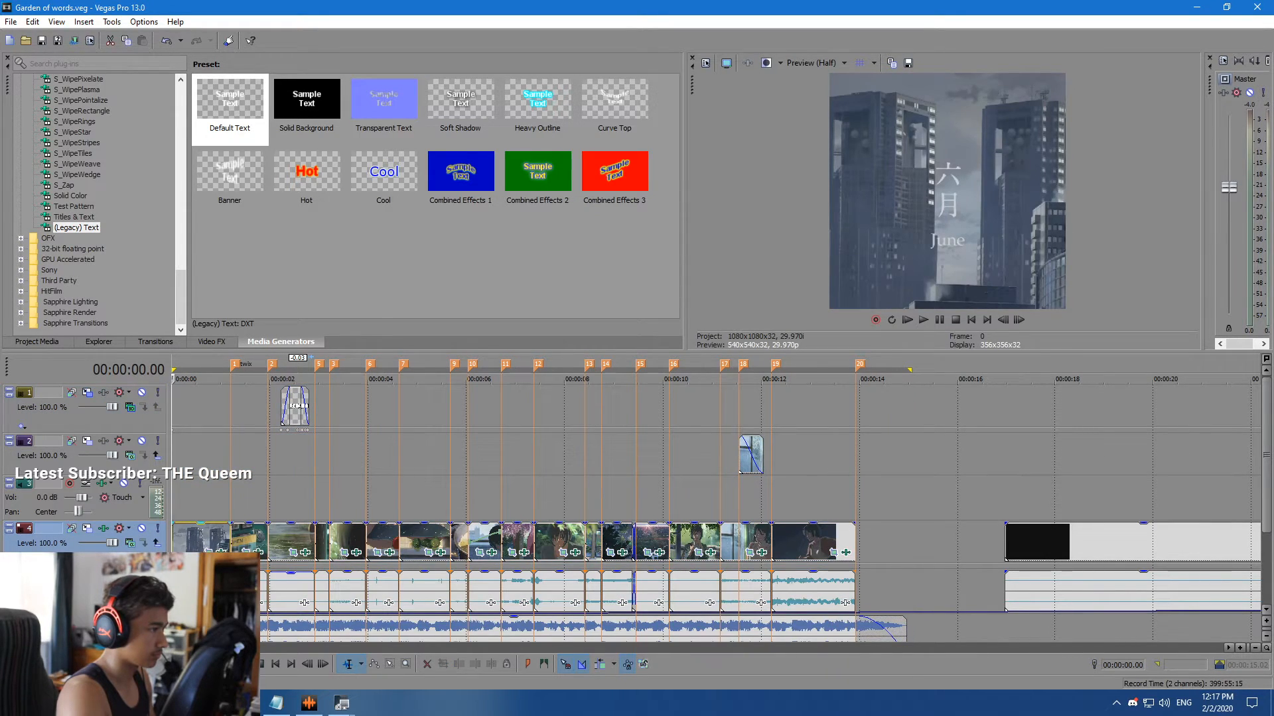
click(103, 529)
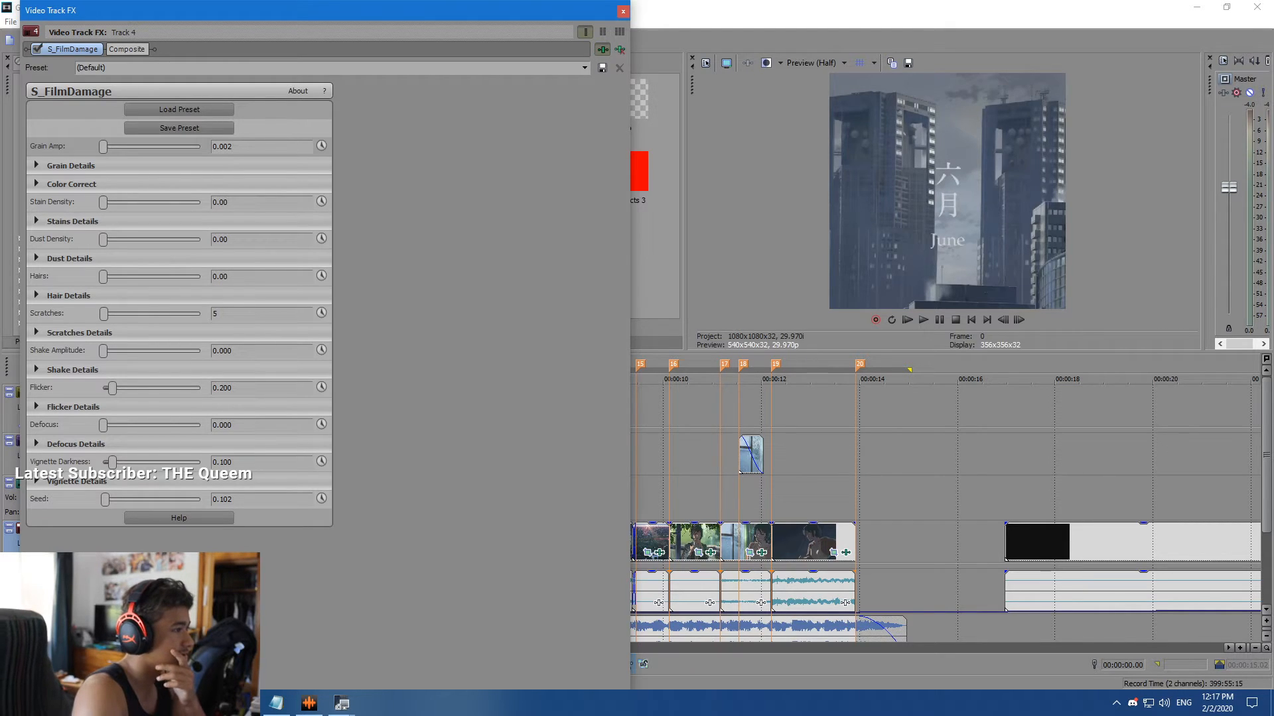
click(602, 49)
click(265, 557)
click(277, 546)
click(1040, 127)
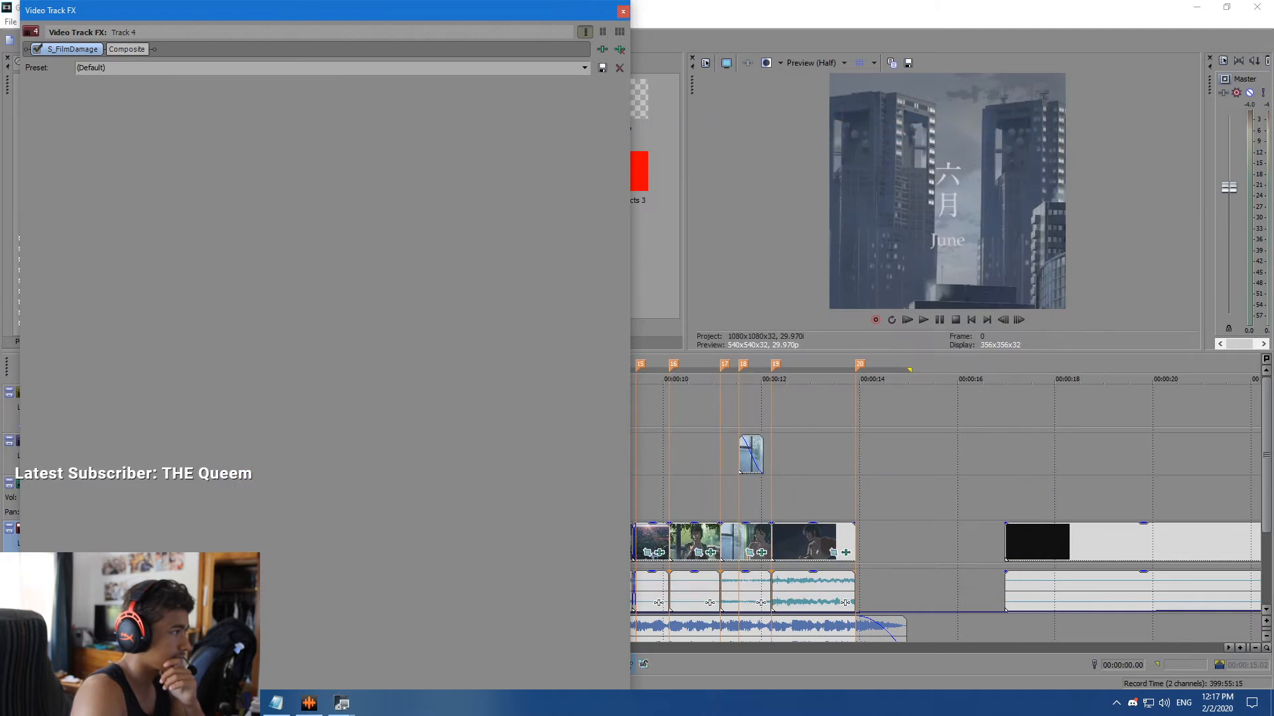
click(622, 11)
click(105, 64)
text(cross)
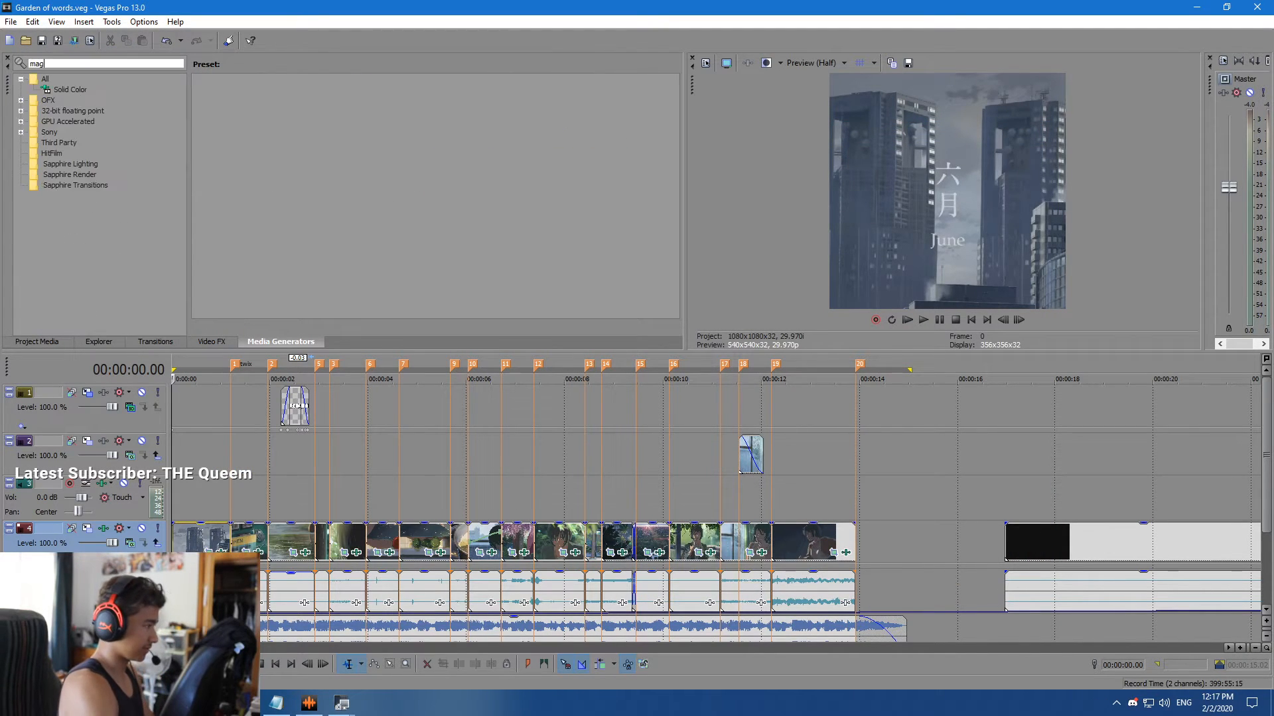
key(ctrl+a)
key(BackSpace)
Search the video effects for "magic" and add Magic Bullet Looks with the (Default) preset to video track 4.
click(212, 342)
click(105, 64)
text(magic)
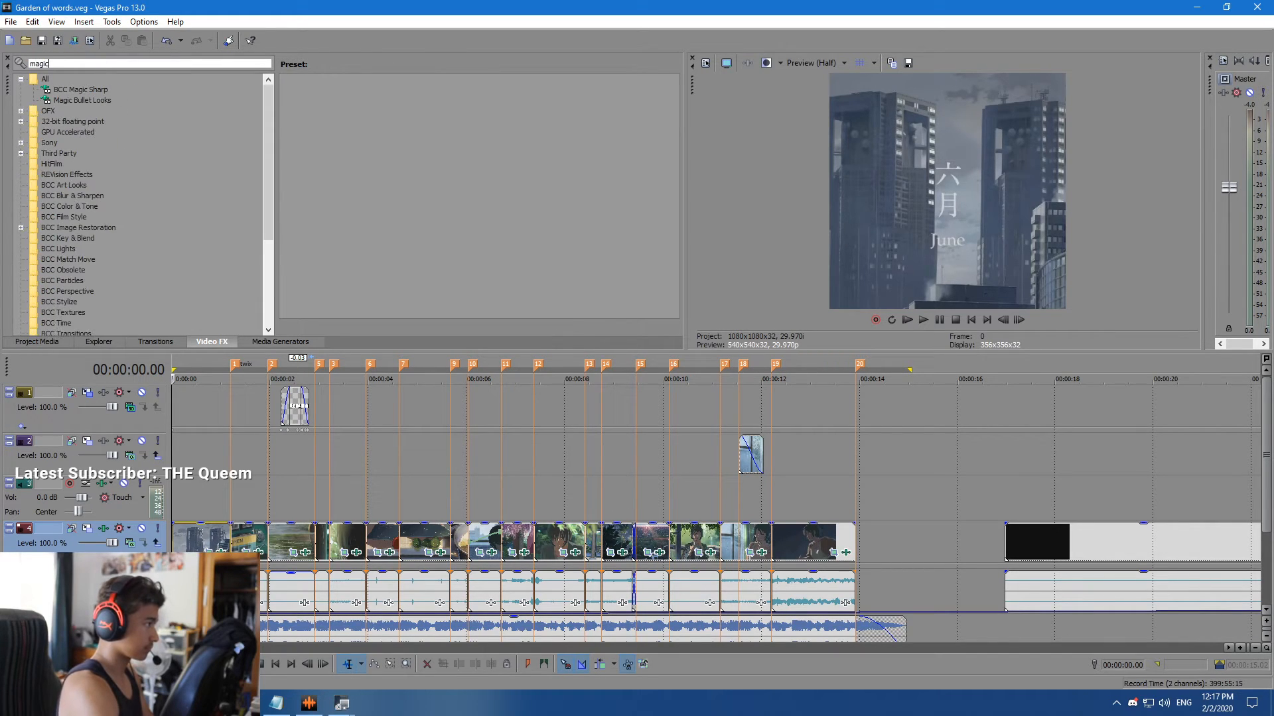
click(82, 100)
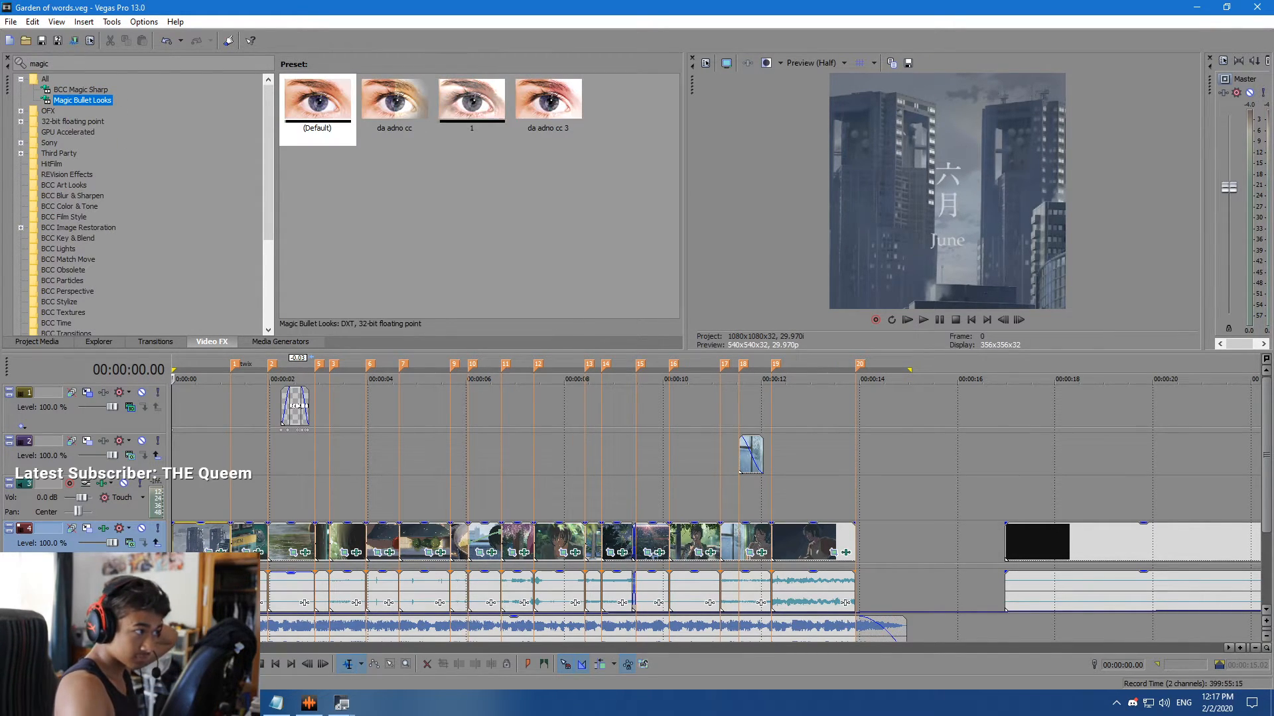
click(317, 103)
drag(317, 103, 48, 534)
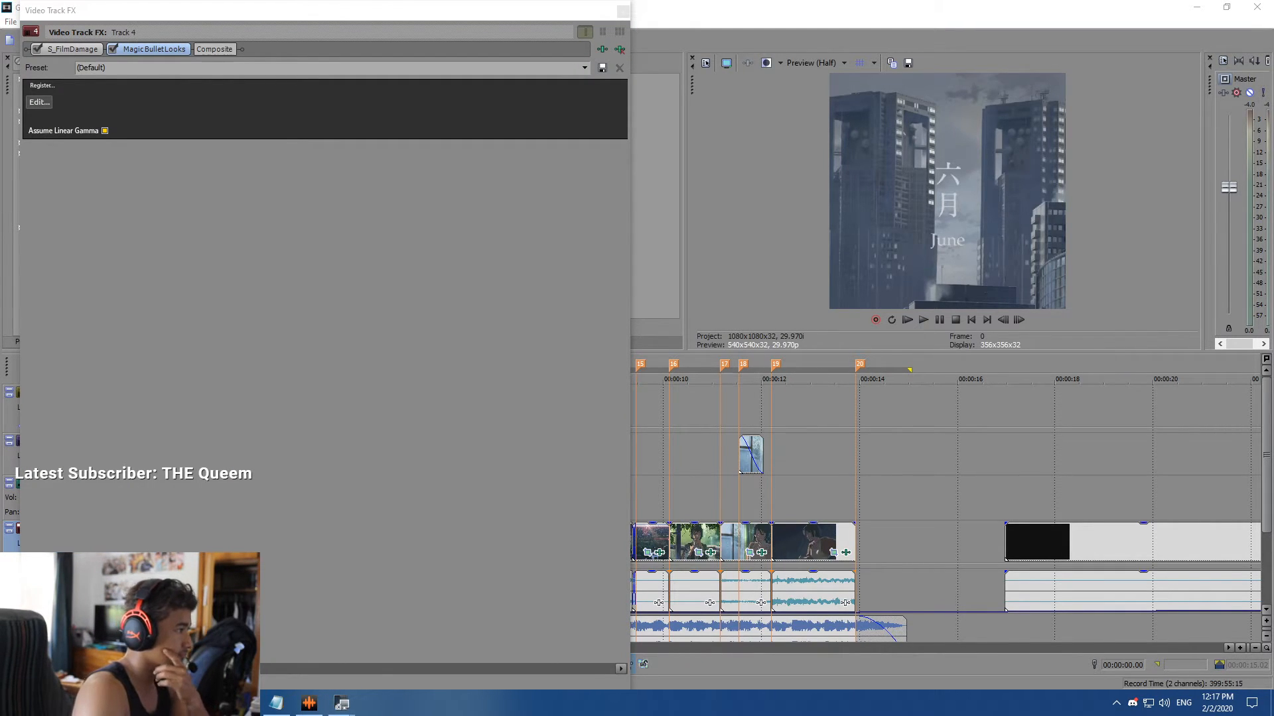
click(623, 11)
Try a ready-made look in the Magic Bullet Looks editor for track 4 and check it on the opening shot.
click(289, 540)
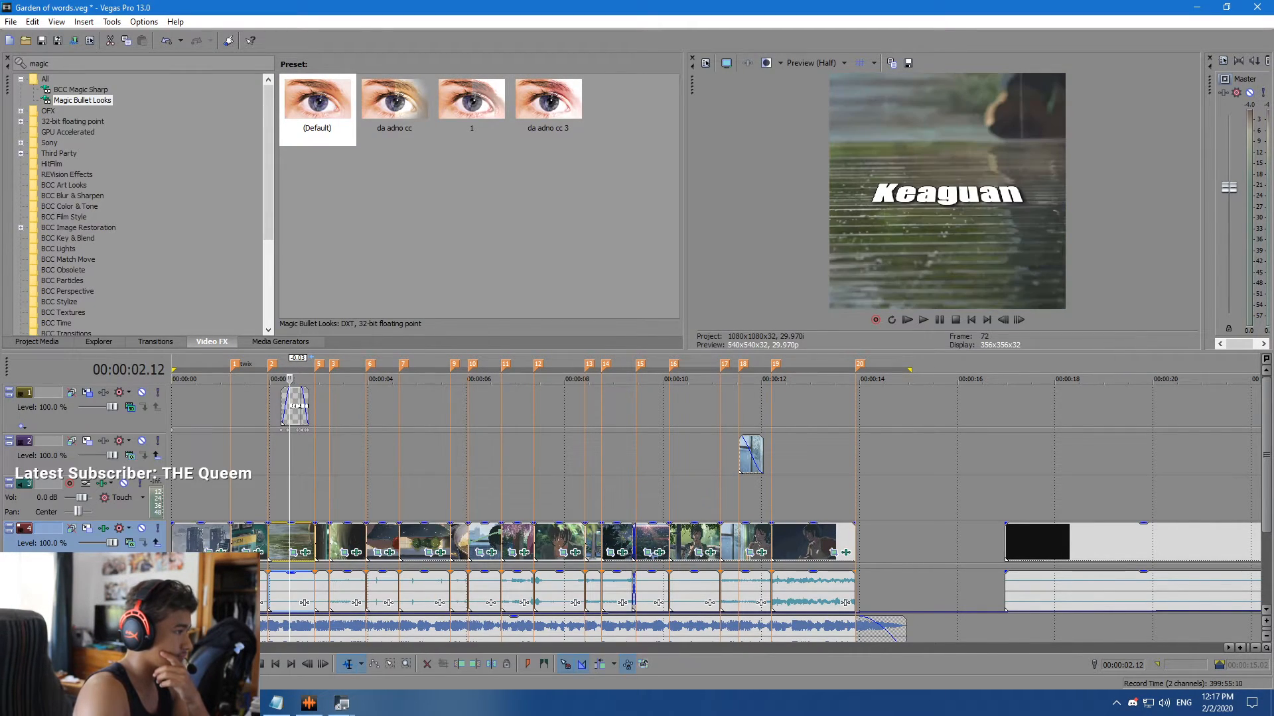
key(space)
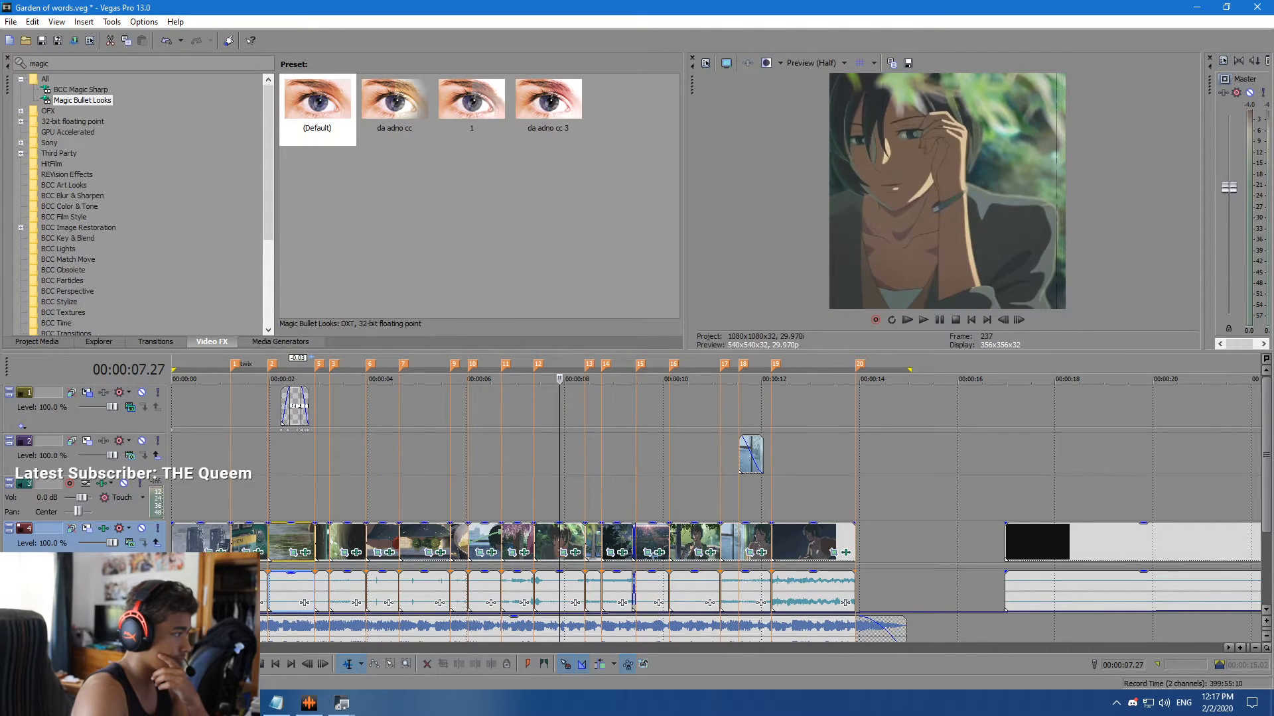
click(103, 529)
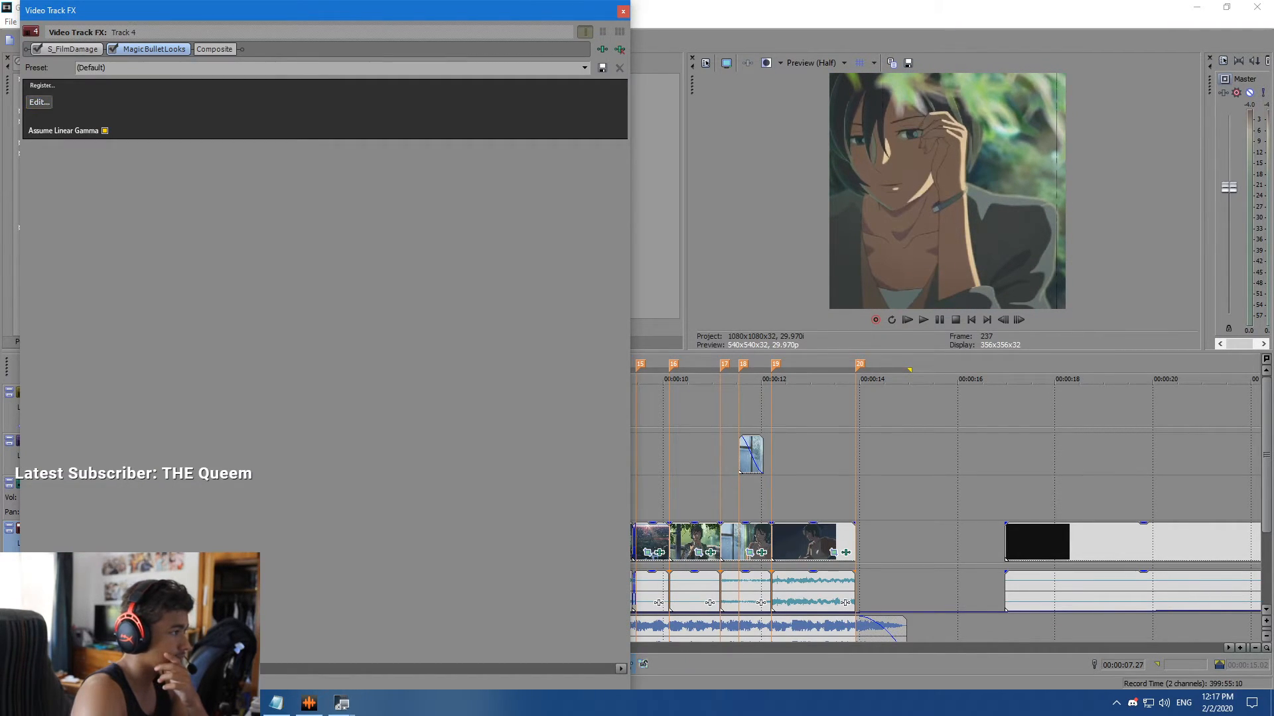
click(39, 102)
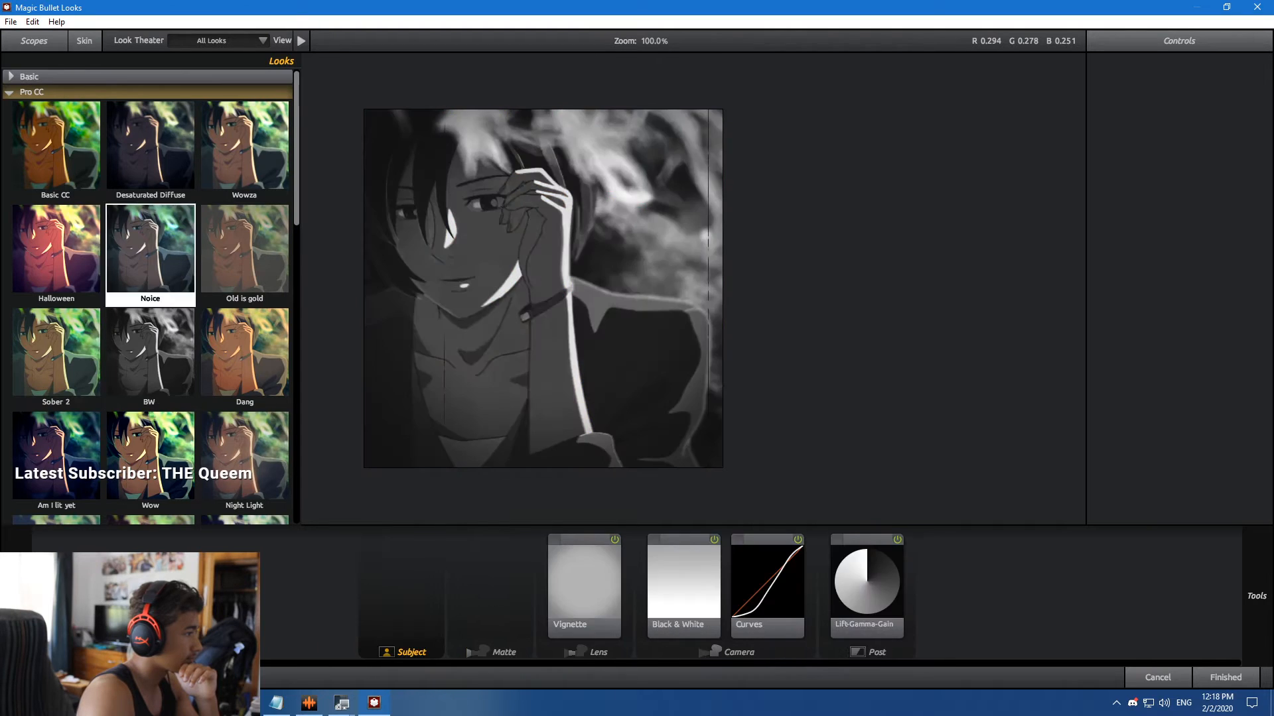
click(1225, 678)
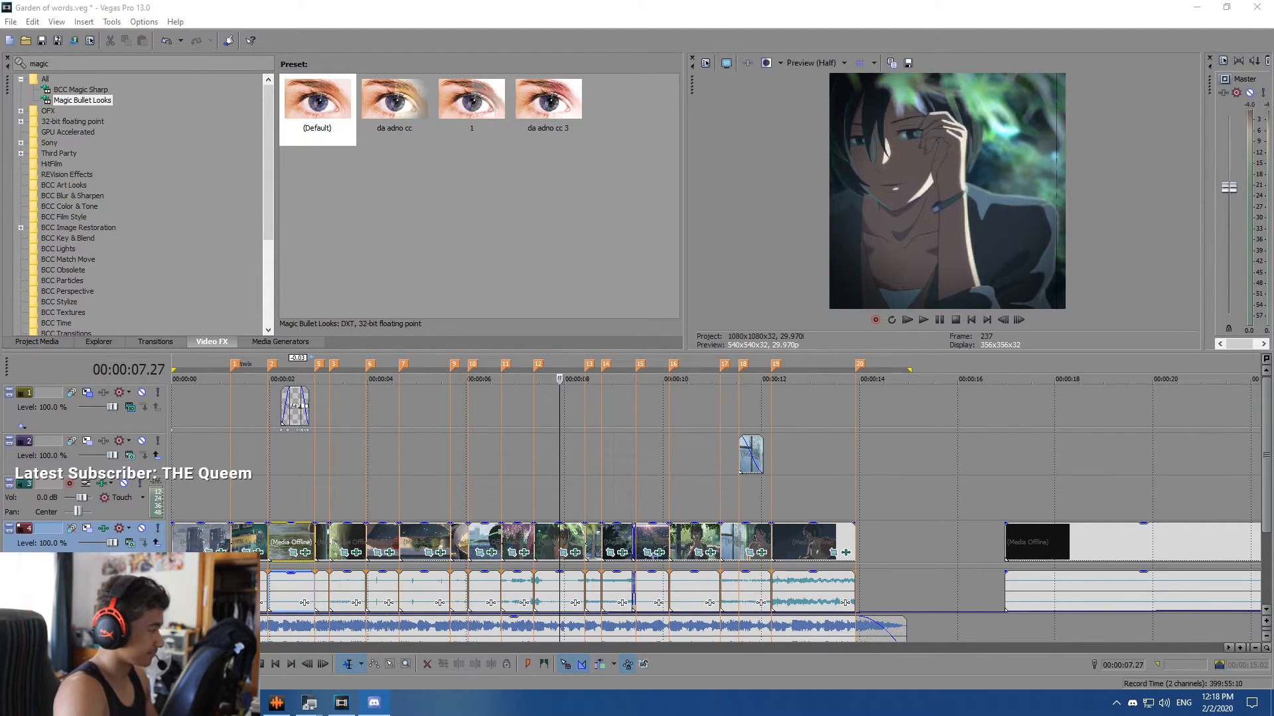
click(207, 408)
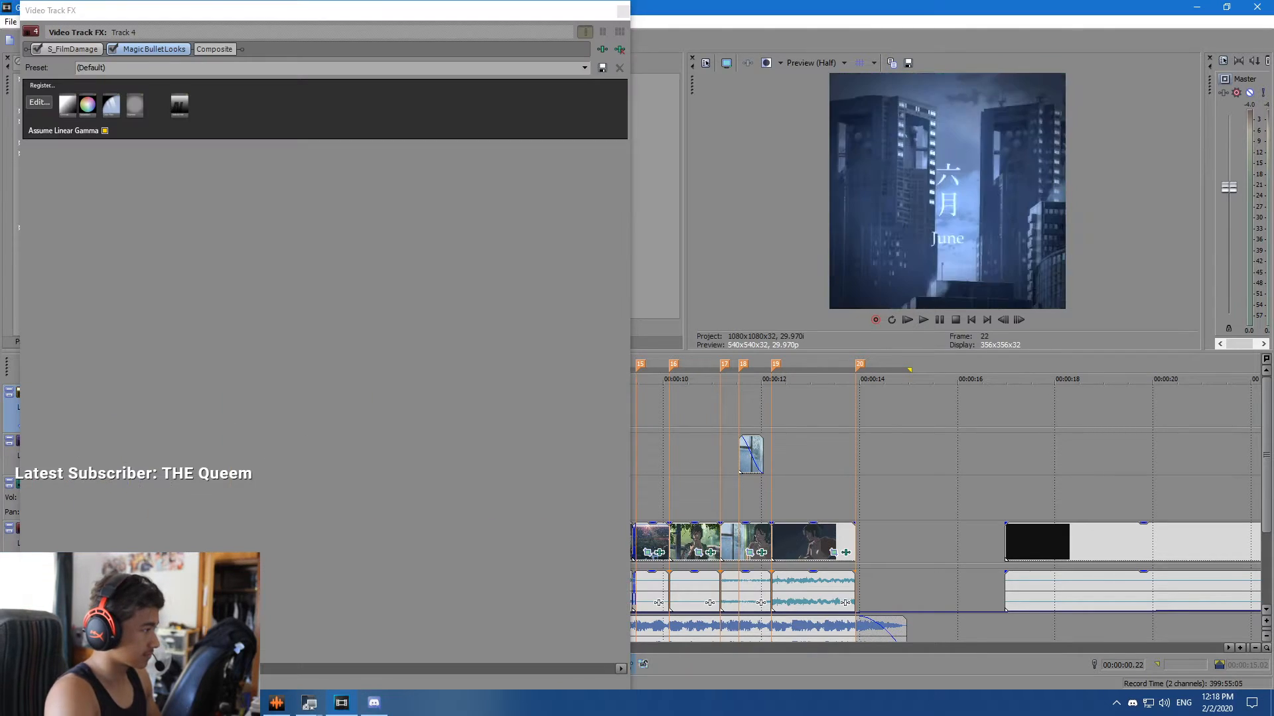
click(623, 12)
Return to the start of the timeline and play back the colour-graded edit through to its end.
click(182, 455)
key(Home)
key(space)
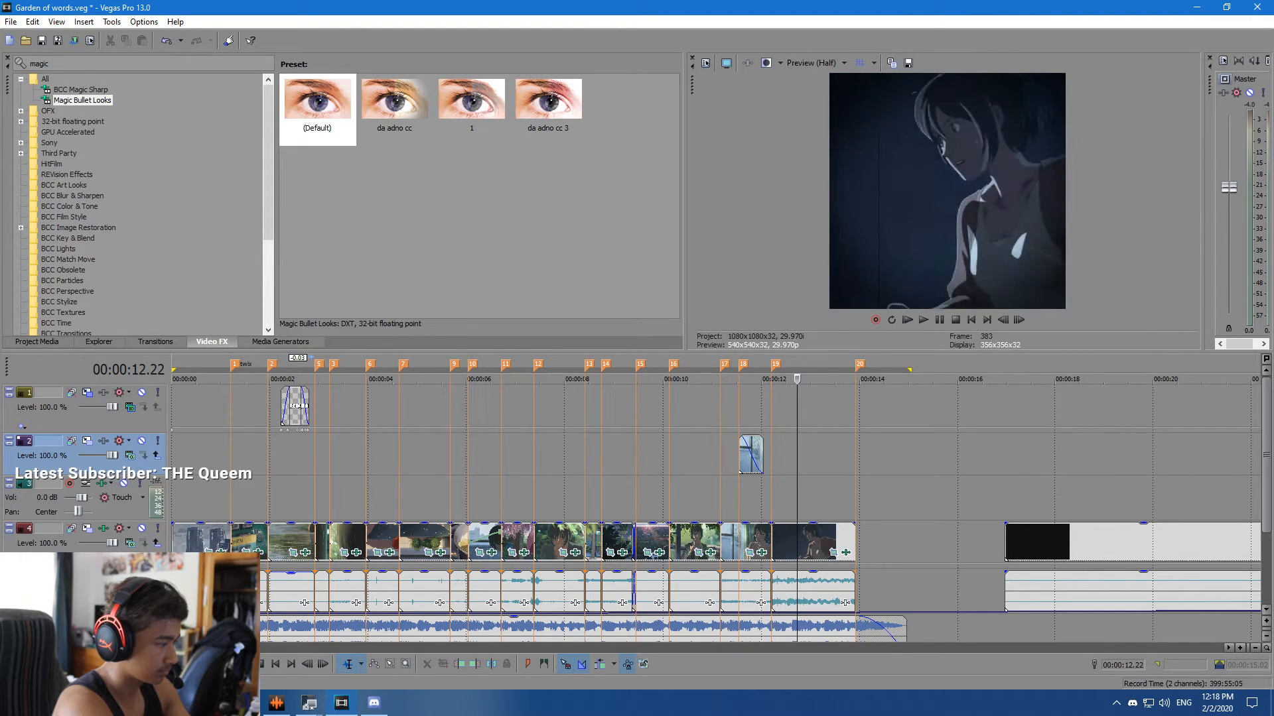
key(space)
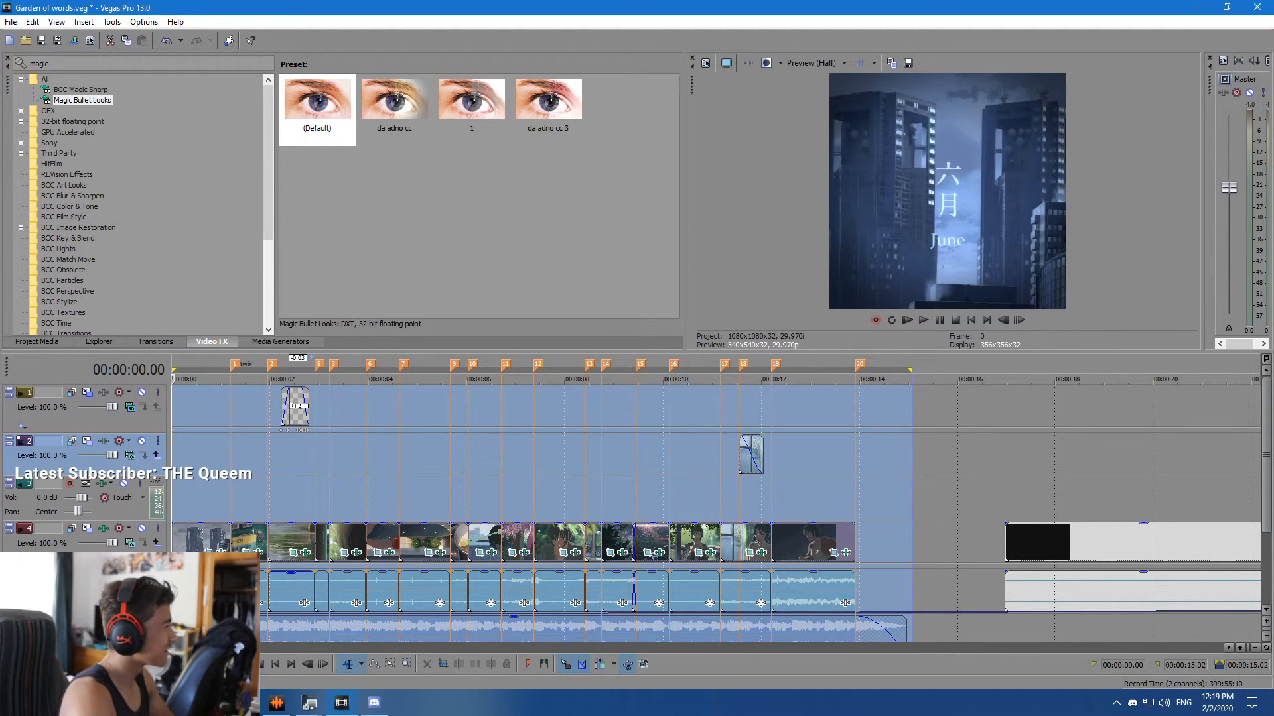
key(space)
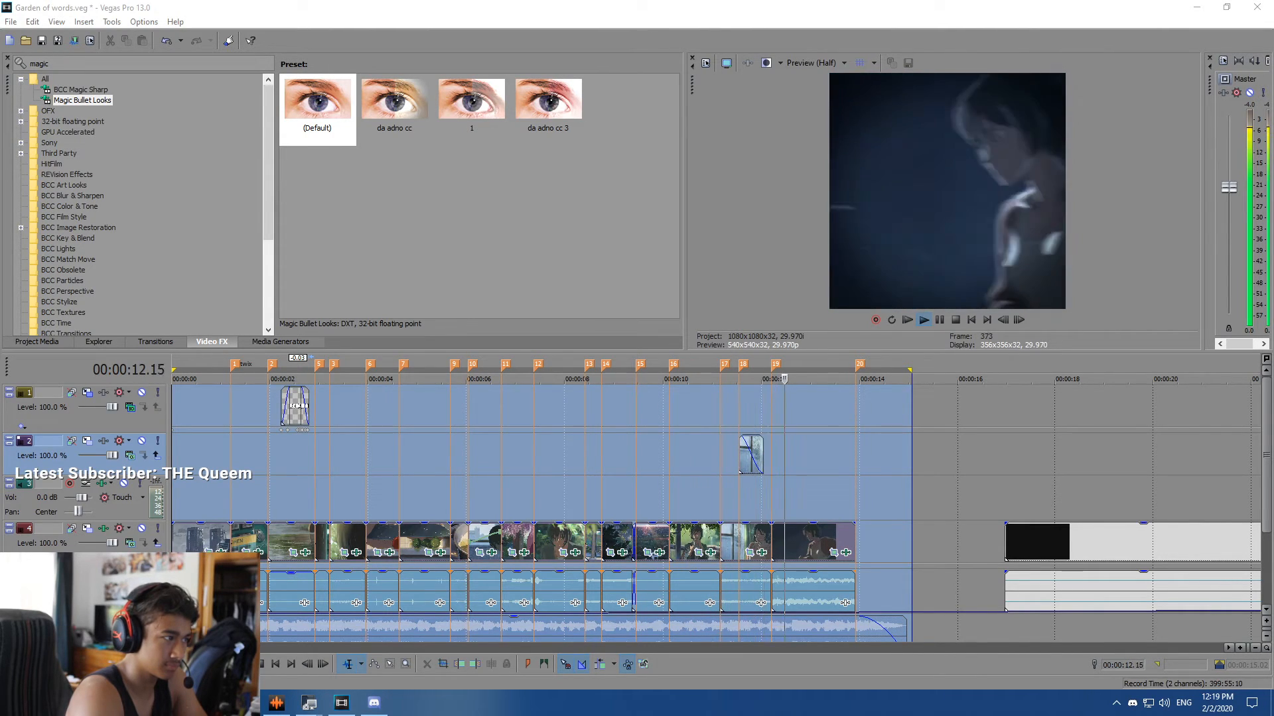
click(939, 319)
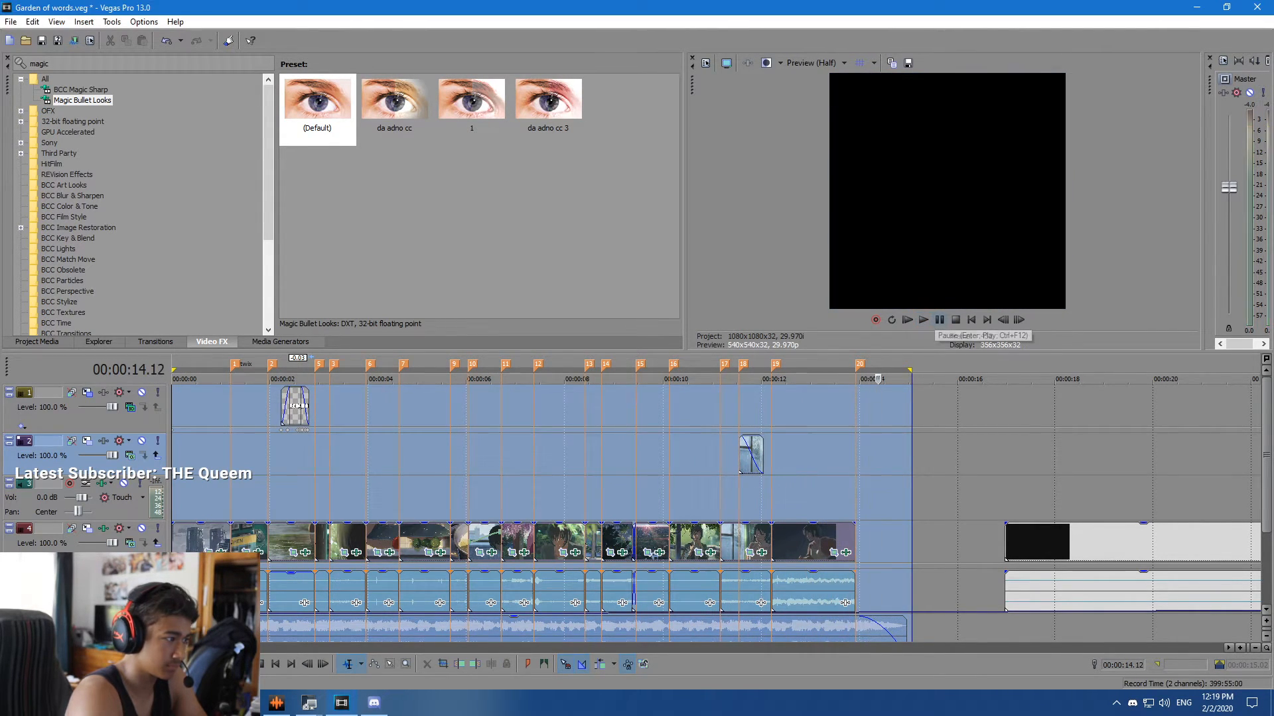
Try the saved Magic Bullet Looks presets on track 4 and apply "da adno cc 3".
click(175, 539)
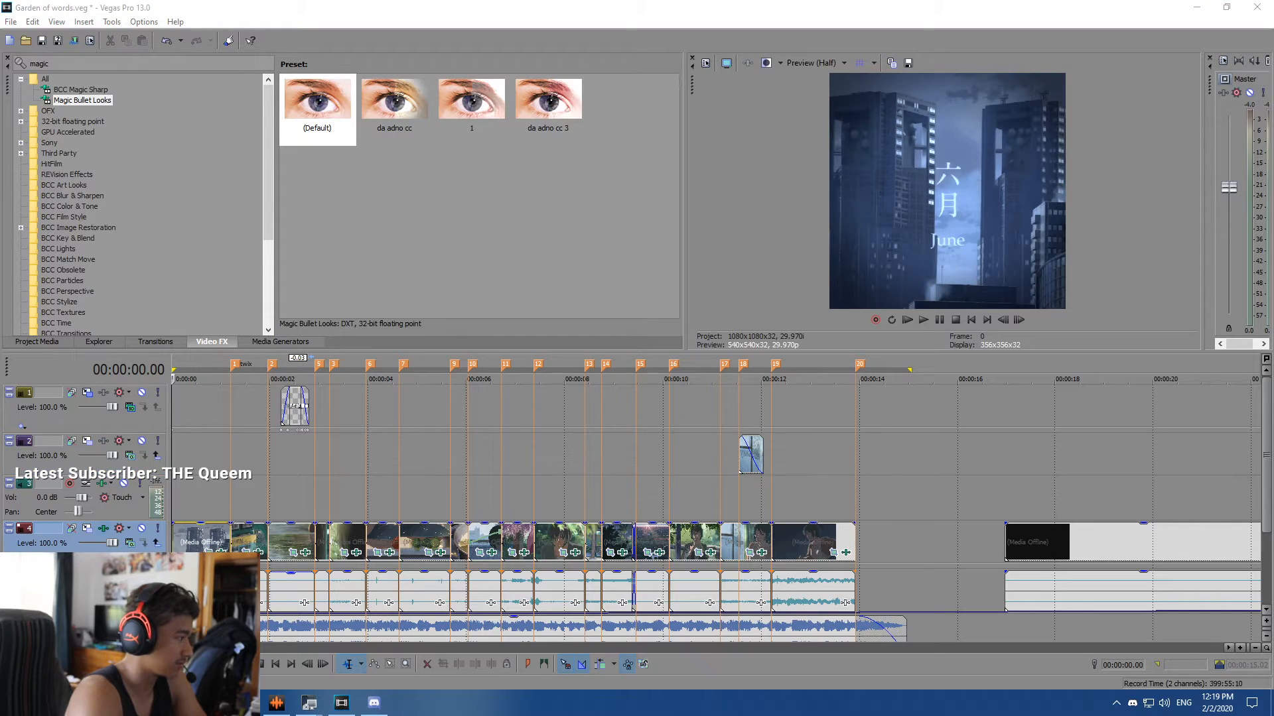
click(103, 529)
click(584, 67)
click(571, 89)
click(585, 68)
click(570, 88)
click(584, 67)
click(570, 97)
click(585, 67)
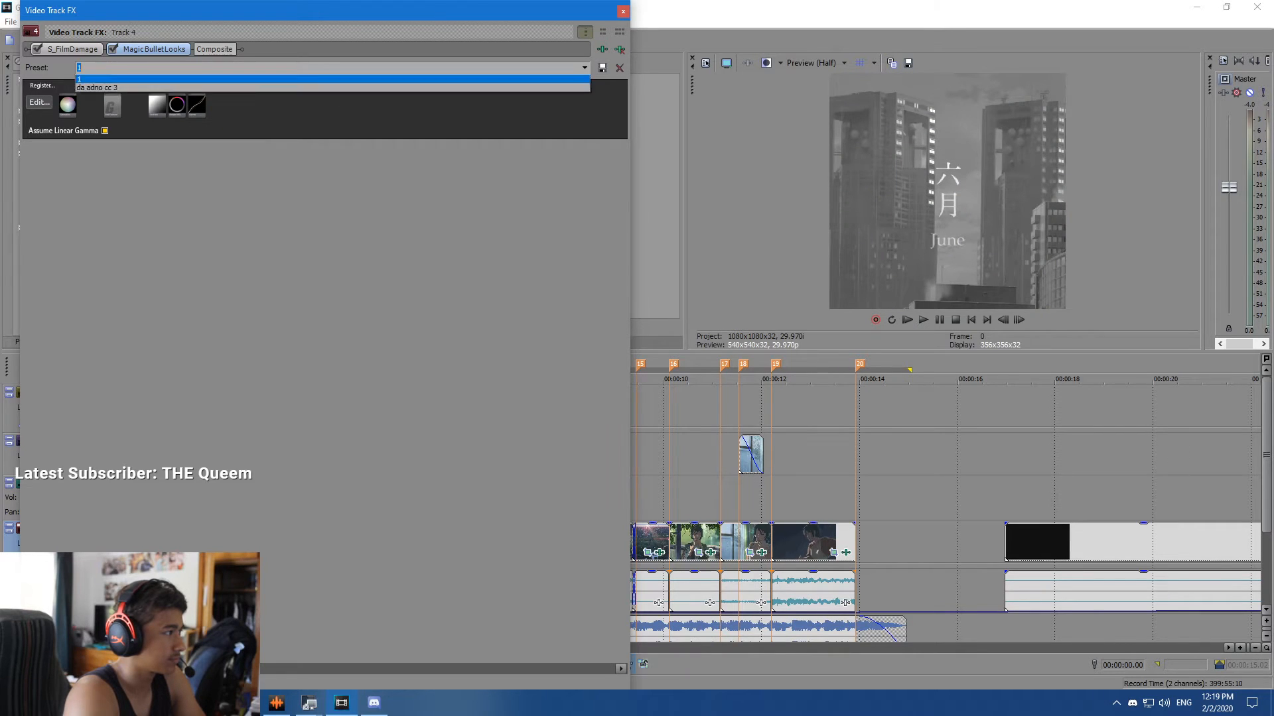
click(570, 106)
Play back the edit with this grade, set the Magic Bullet Looks preset to (Default) and go to 00:00:10.07.
click(923, 319)
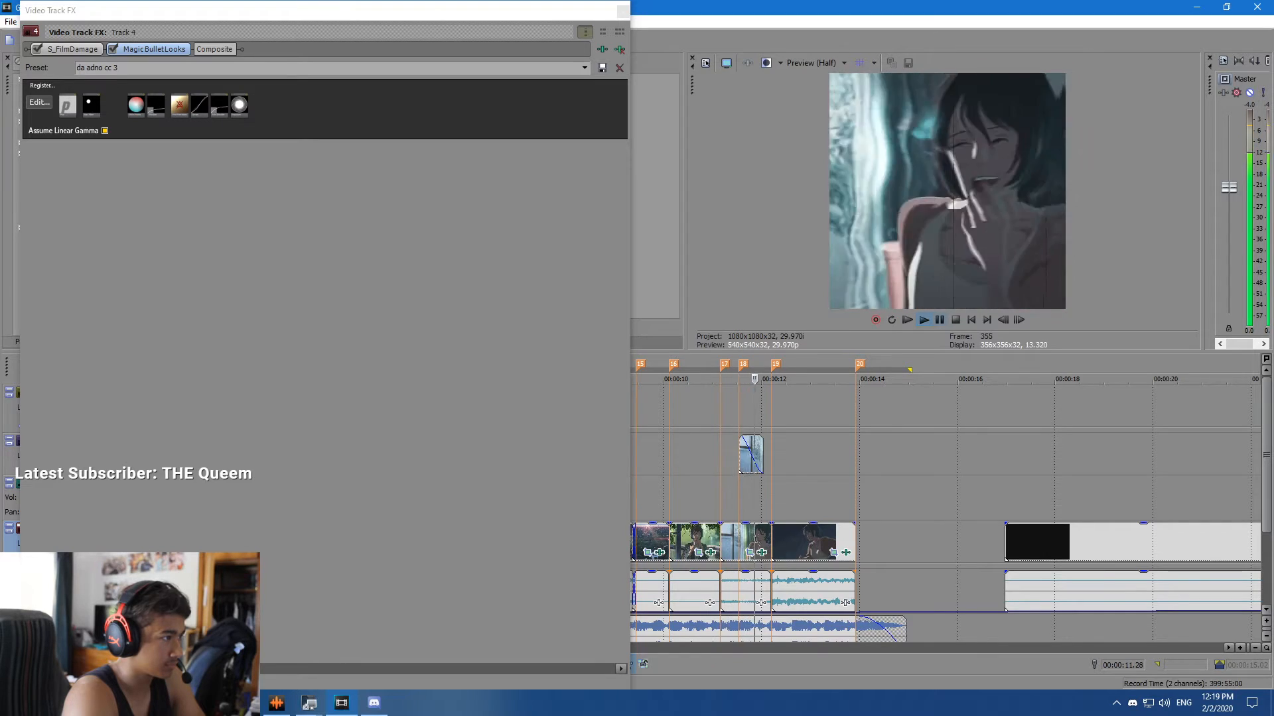
key(space)
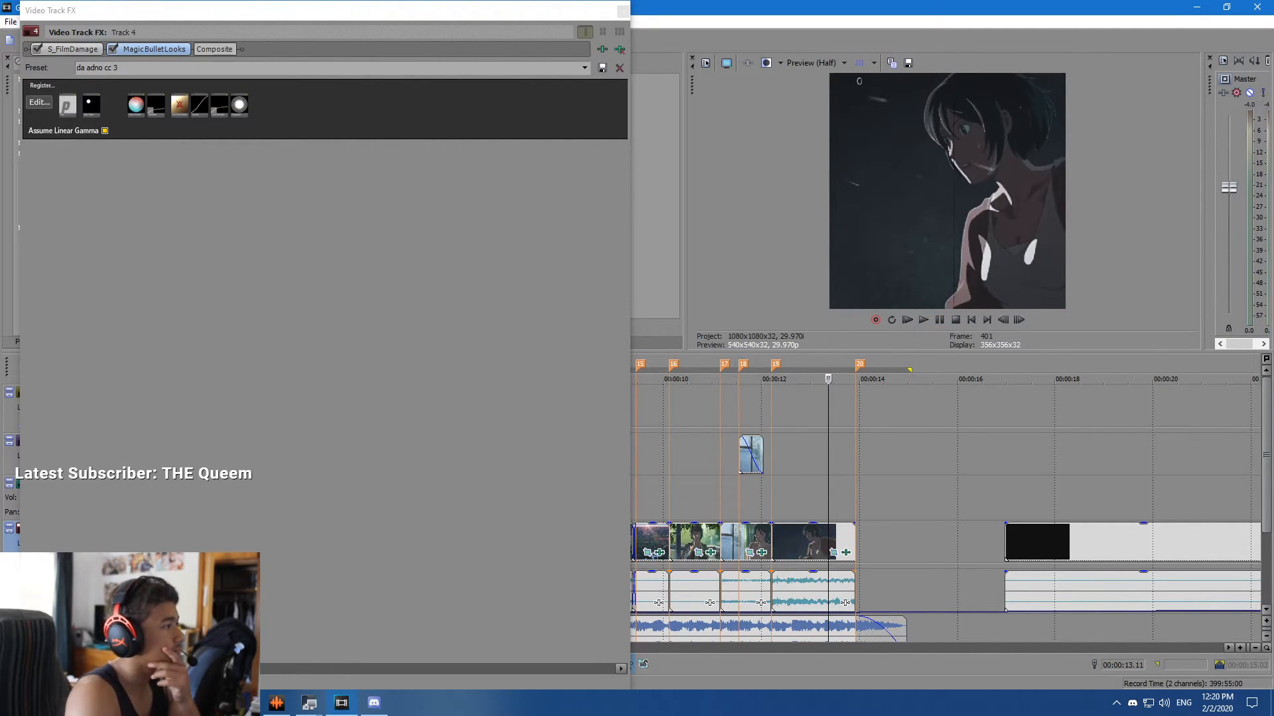
click(584, 67)
click(557, 79)
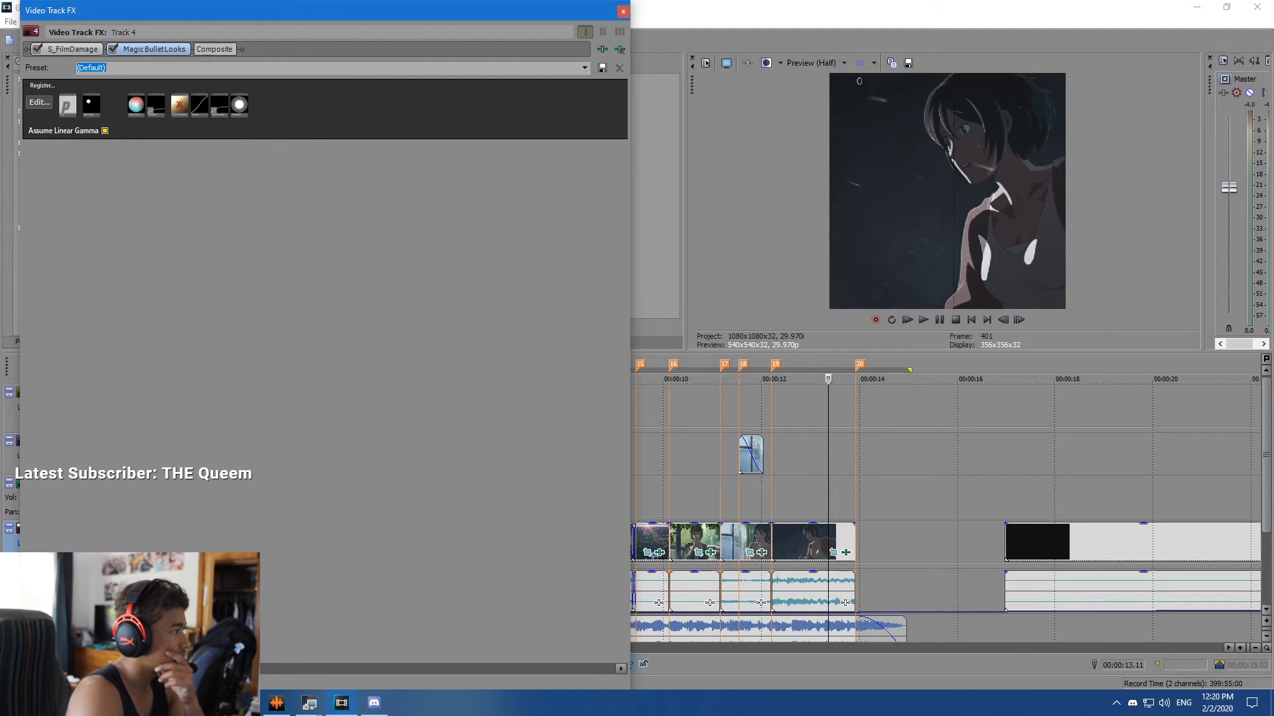
click(674, 497)
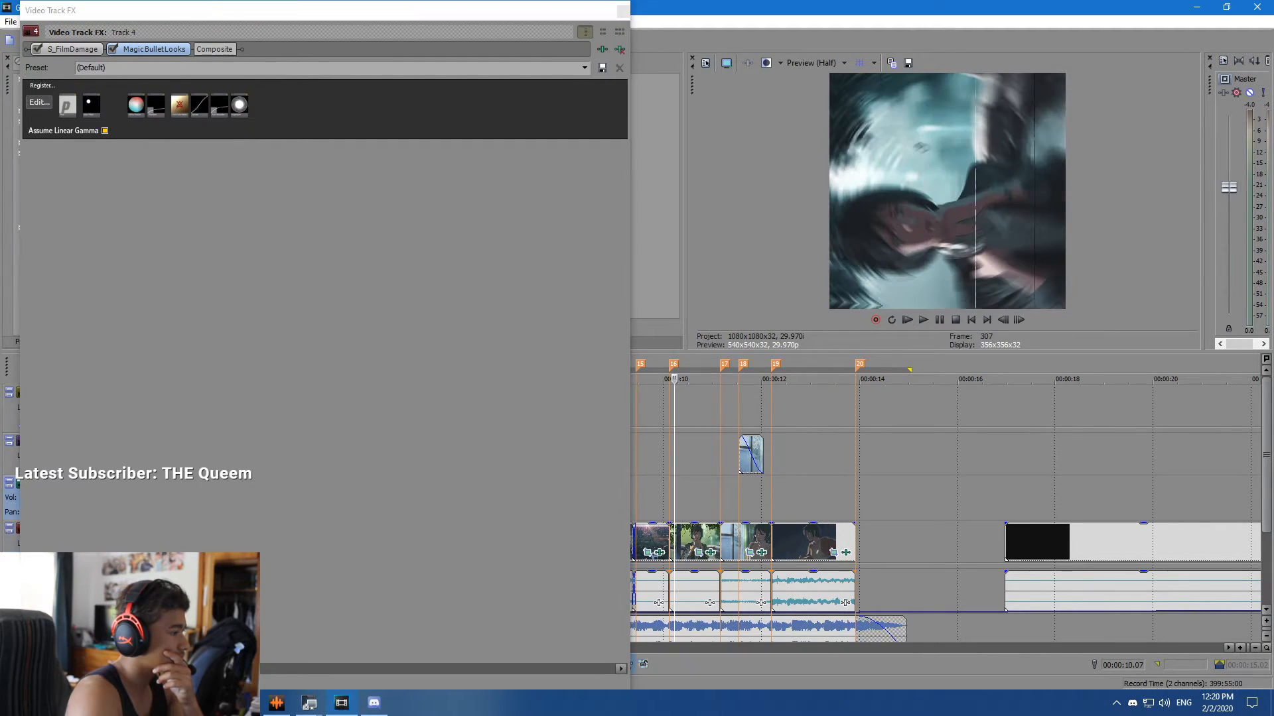
Play a short stretch from 00:00:10.07, close track 4's effects and go to the opening shot at 00:00:00.09.
key(space)
click(584, 67)
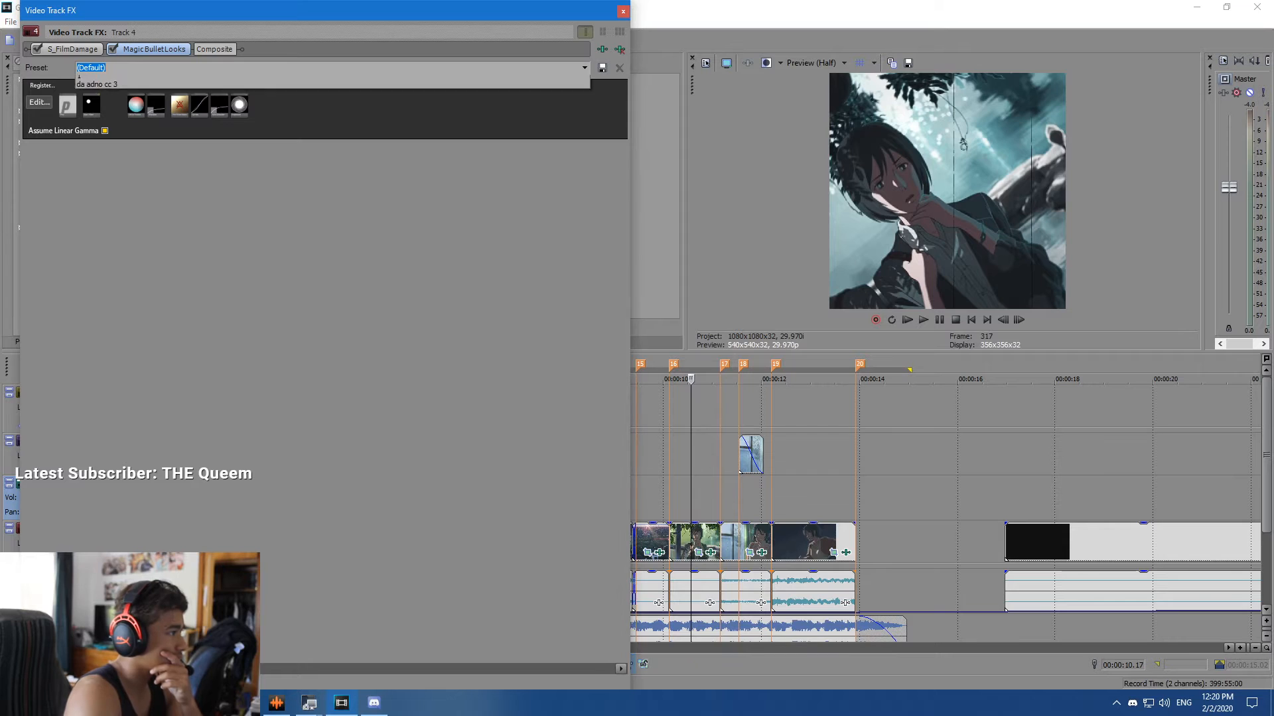
click(584, 68)
click(623, 11)
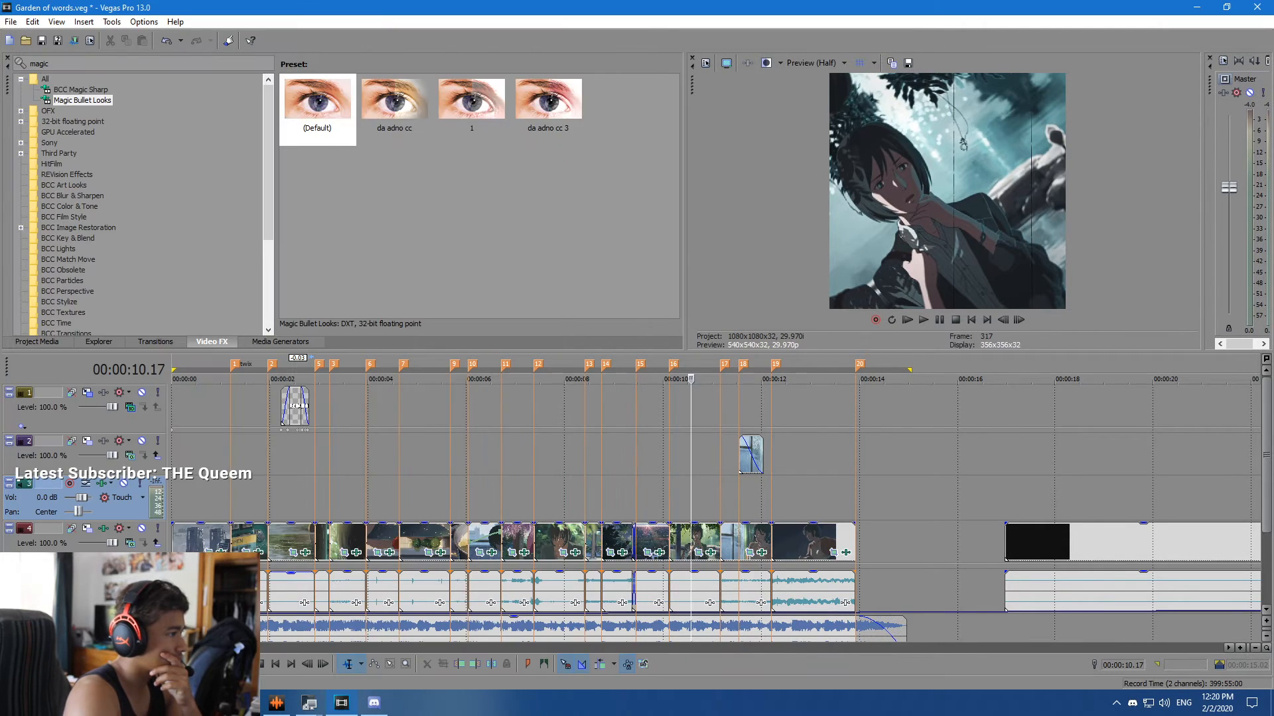
click(186, 498)
Review the Curves, Saturation, Diffusion and Edge Softness settings of track 4's look in the Magic Bullet Looks editor and finish editing.
click(103, 528)
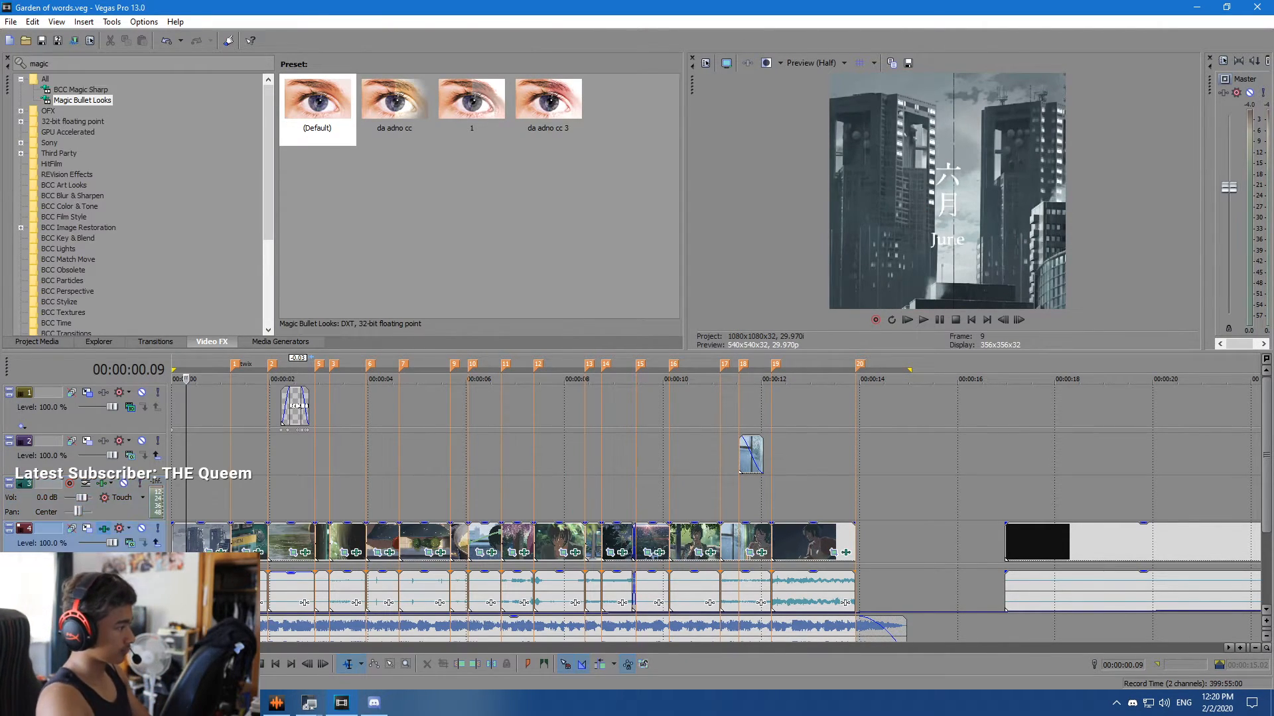
click(39, 102)
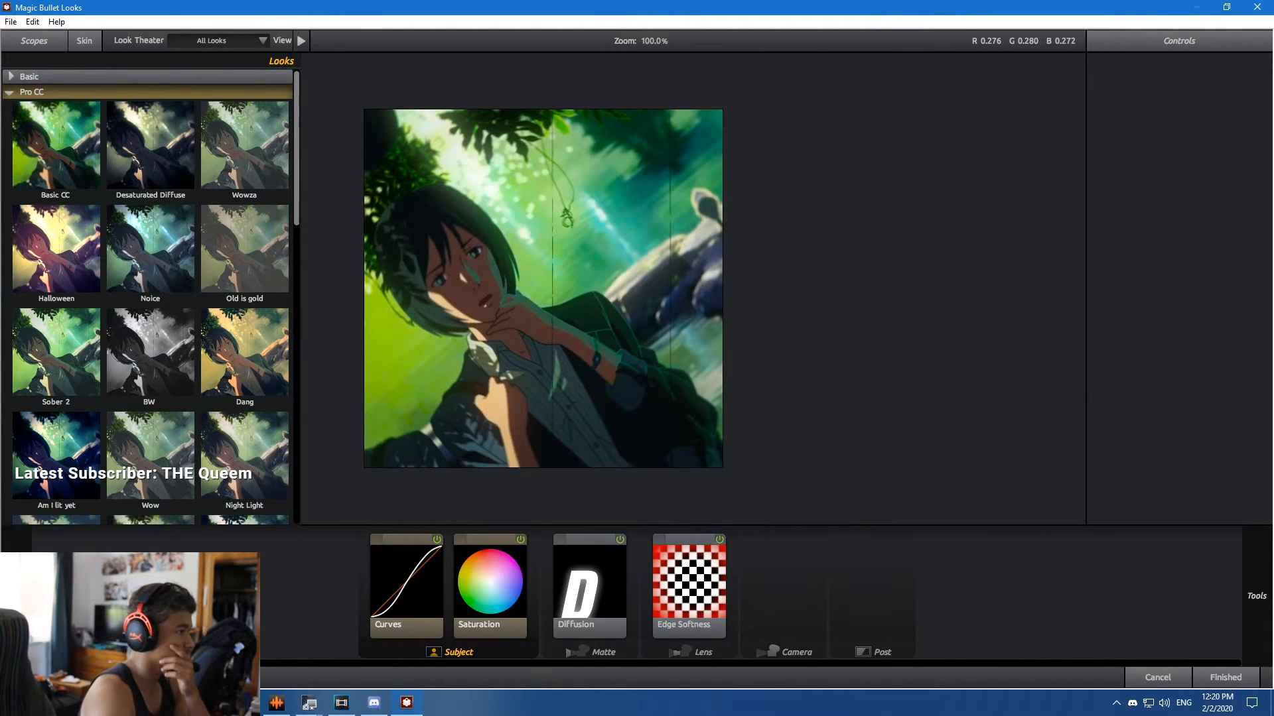
click(406, 584)
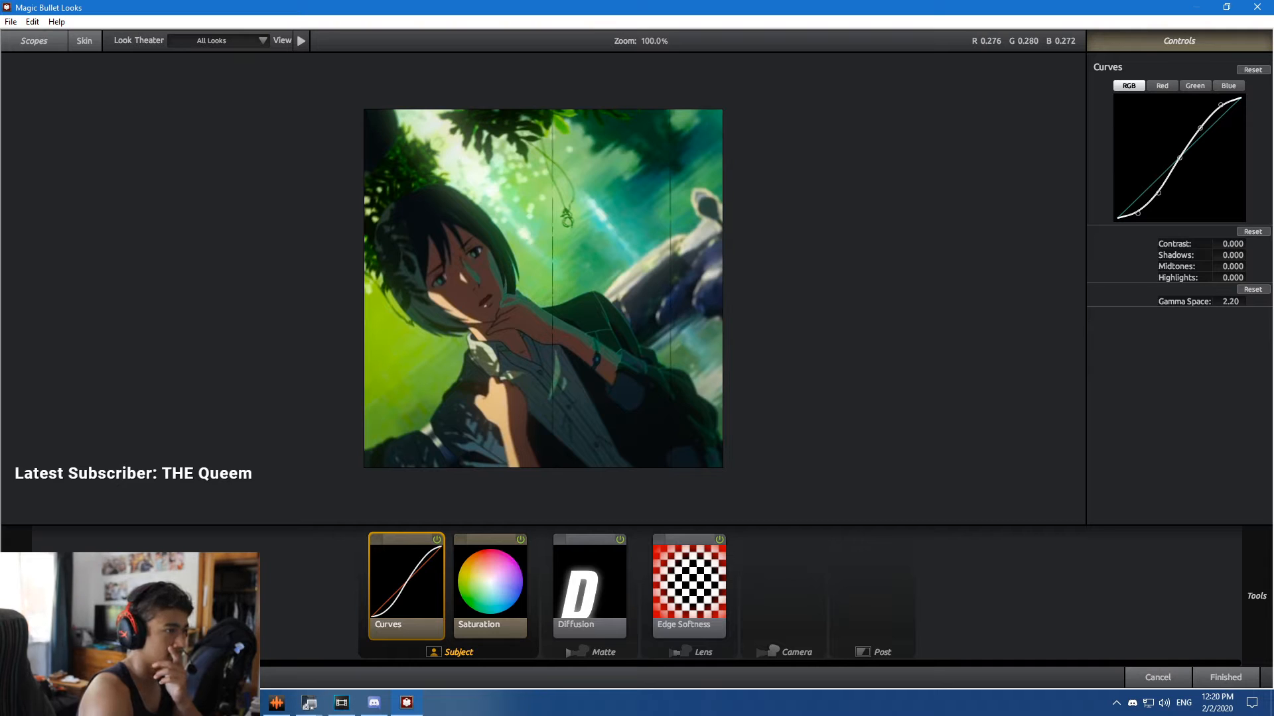
mouse_move(1158, 192)
mouse_down()
mouse_move(1158, 171)
mouse_move(1157, 205)
mouse_move(1158, 142)
mouse_move(1158, 190)
mouse_up()
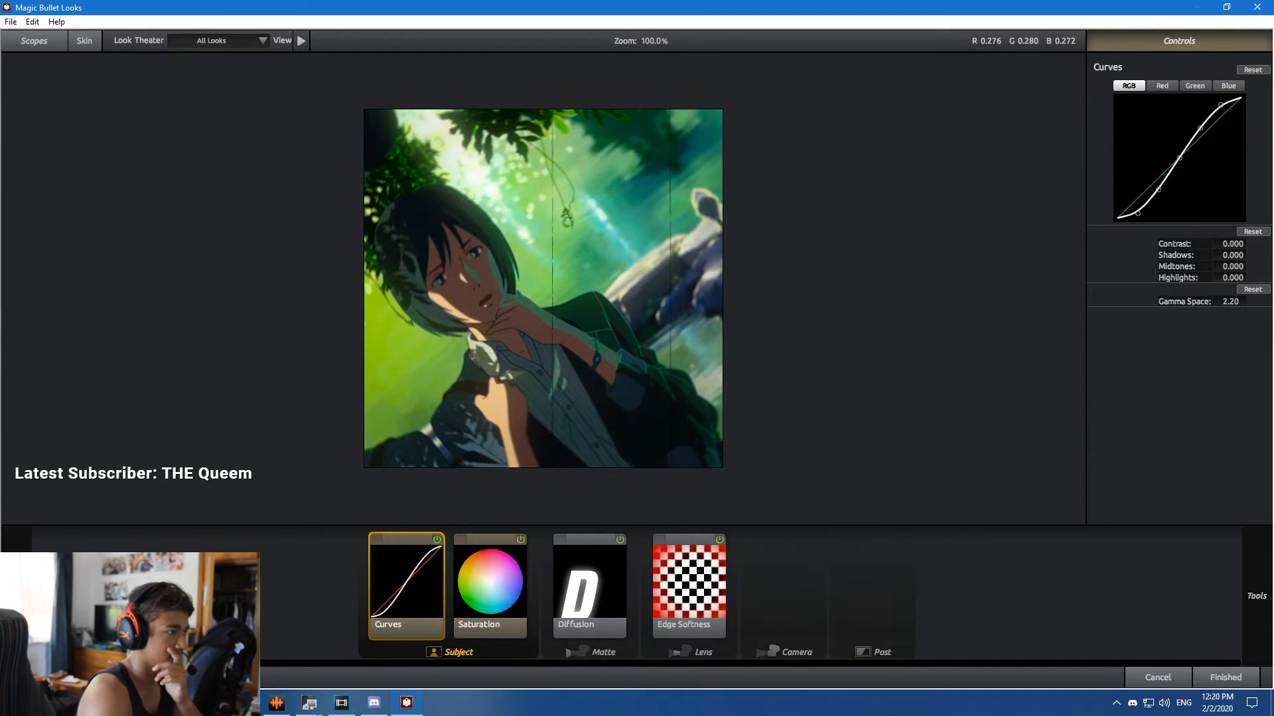
click(490, 584)
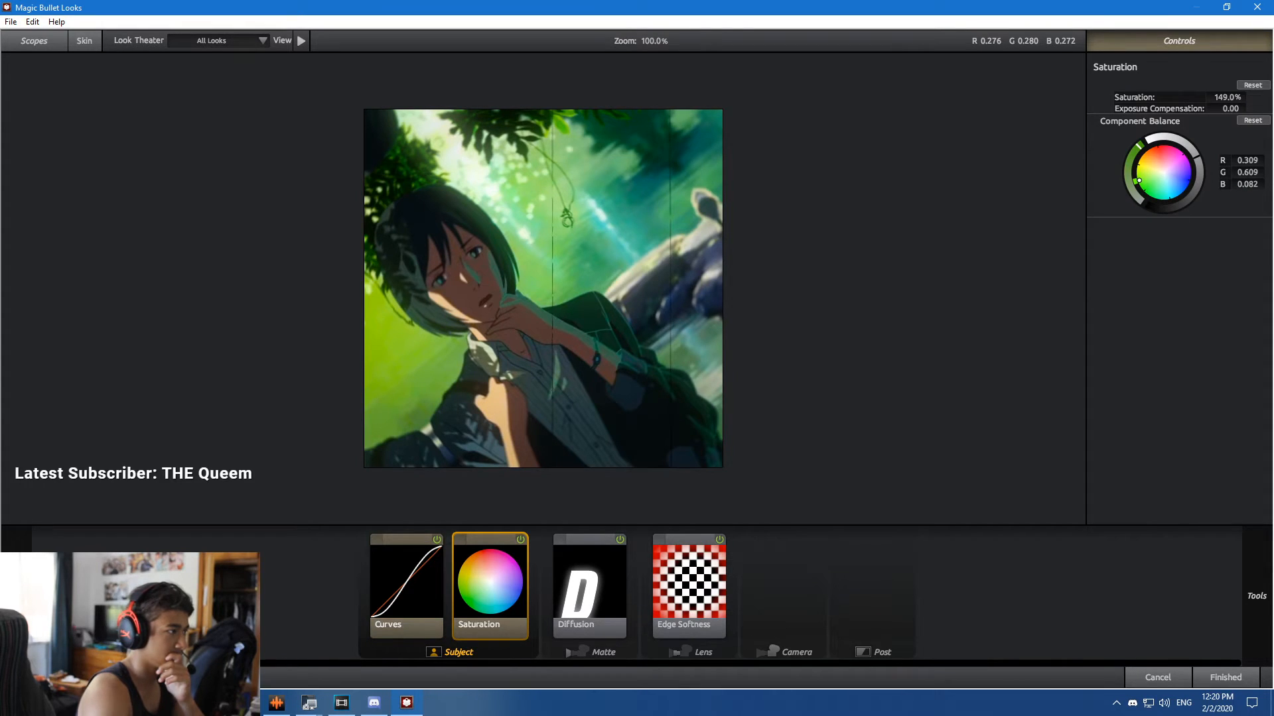
mouse_move(1140, 179)
mouse_down()
mouse_move(1159, 166)
mouse_move(1144, 184)
mouse_up()
click(589, 584)
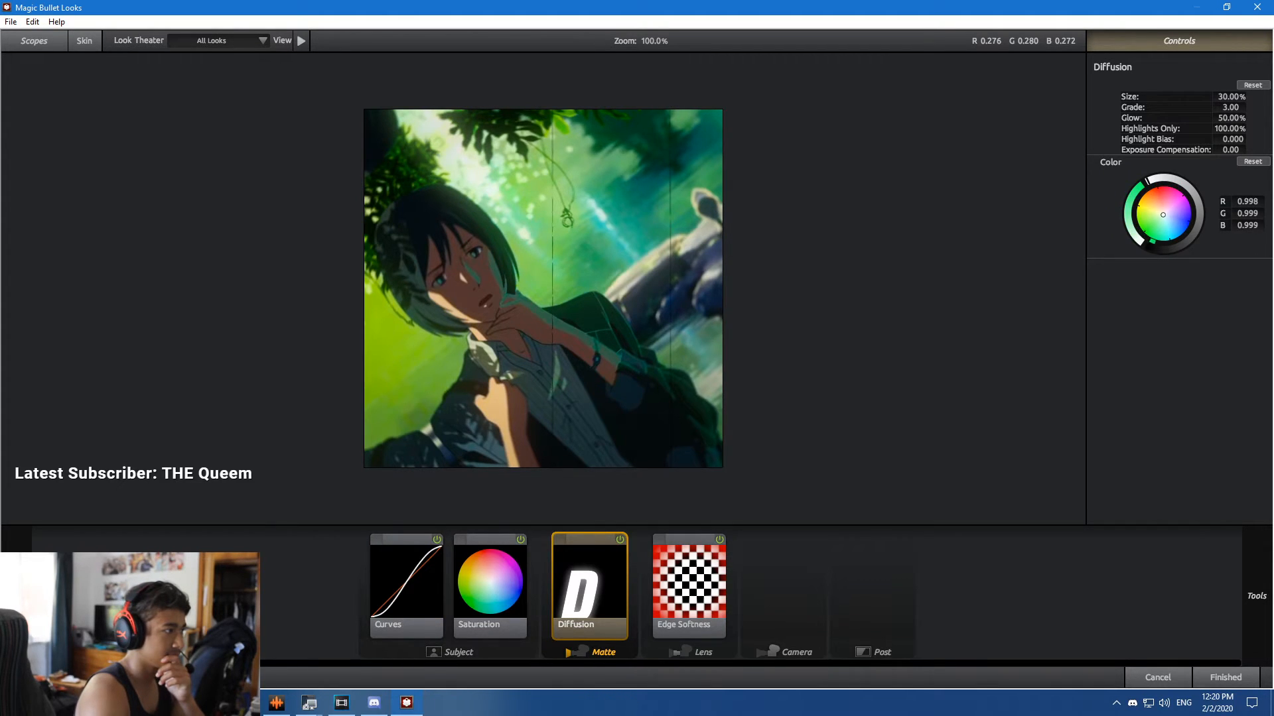
click(689, 583)
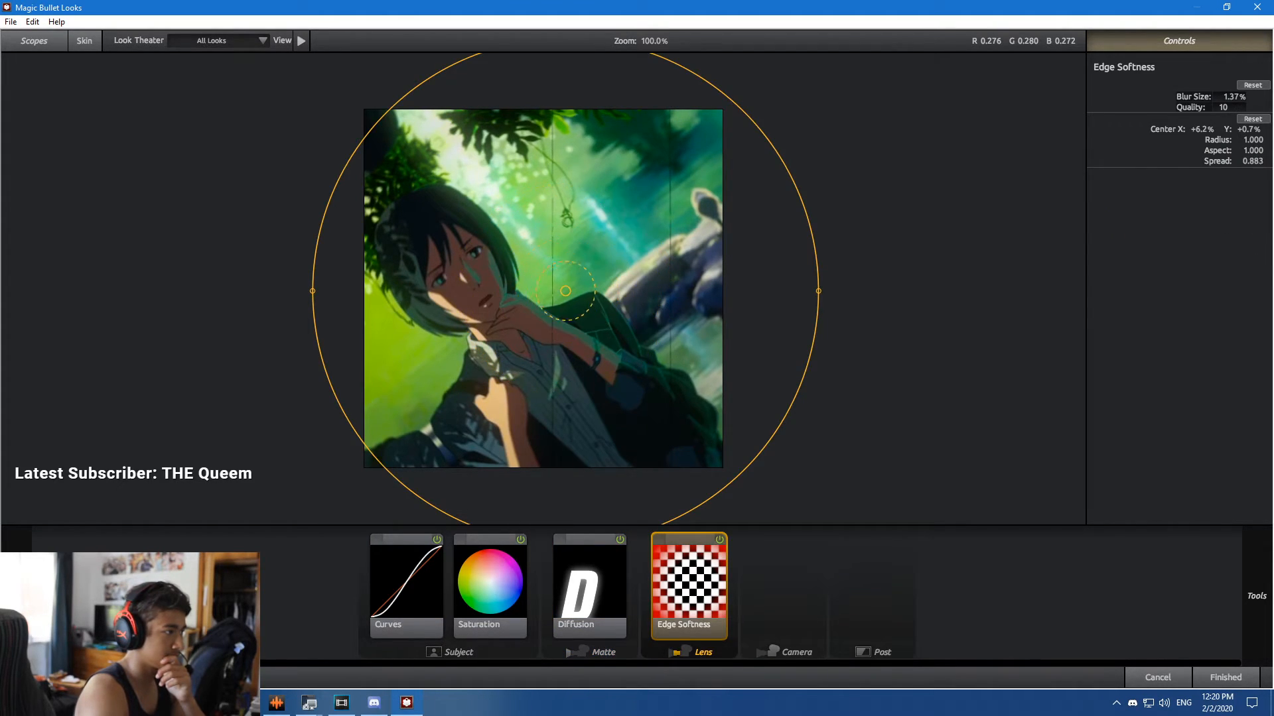
mouse_move(1252, 140)
mouse_down()
mouse_move(1198, 129)
mouse_move(1267, 150)
mouse_up()
click(783, 597)
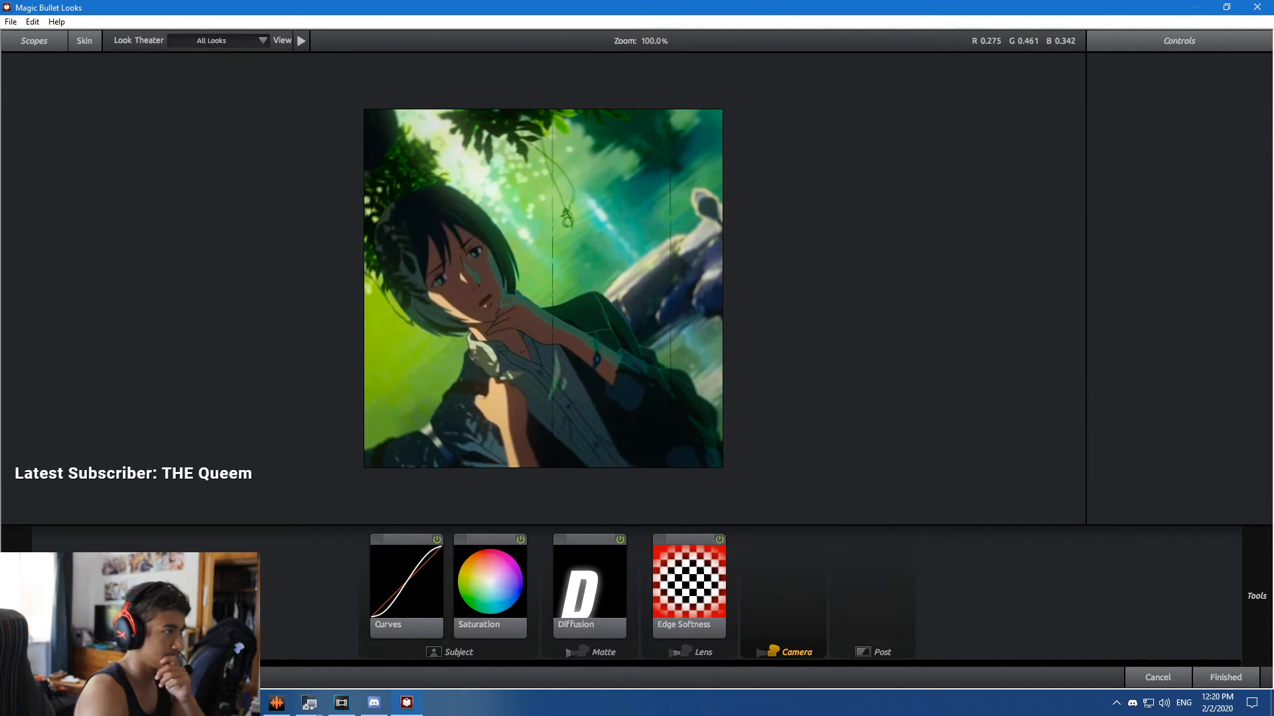
click(1225, 677)
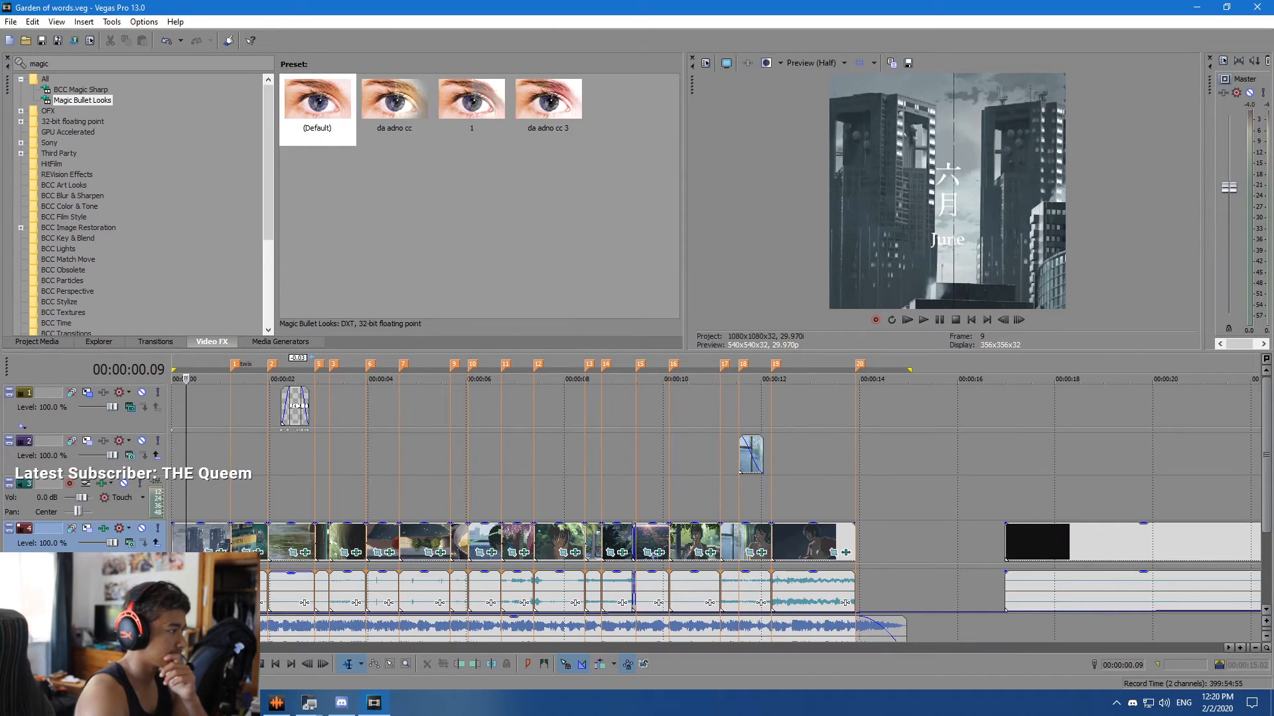
Return to the start of the timeline and try out the ready-made Pro CC looks for track 4.
click(174, 546)
click(103, 528)
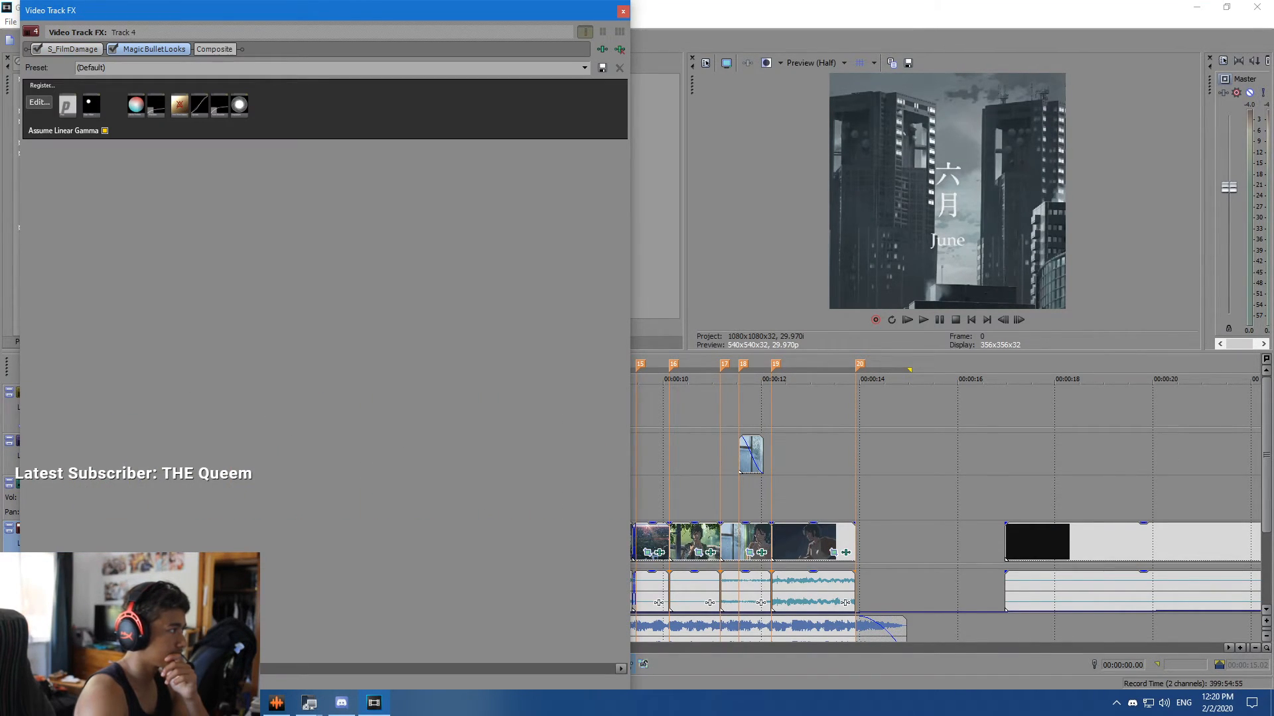
click(40, 102)
mouse_move(13, 133)
click(55, 146)
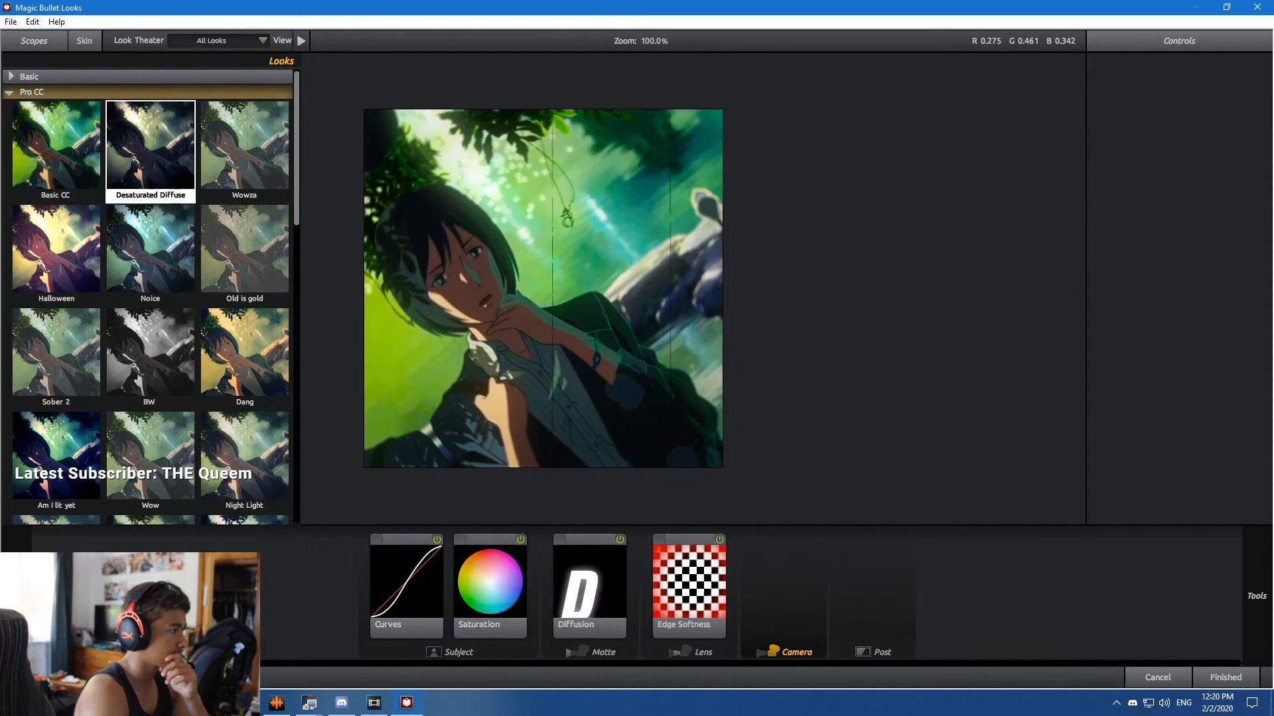
scroll(150, 299, down, 3)
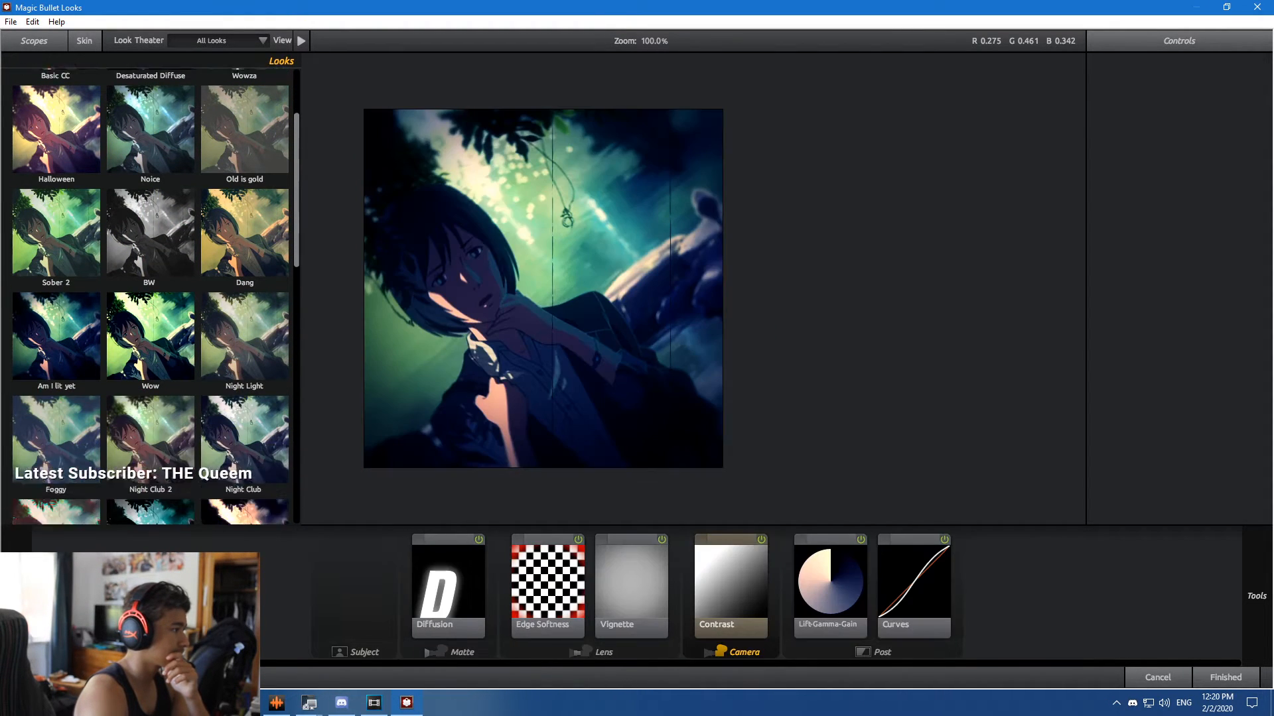
scroll(150, 298, down, 10)
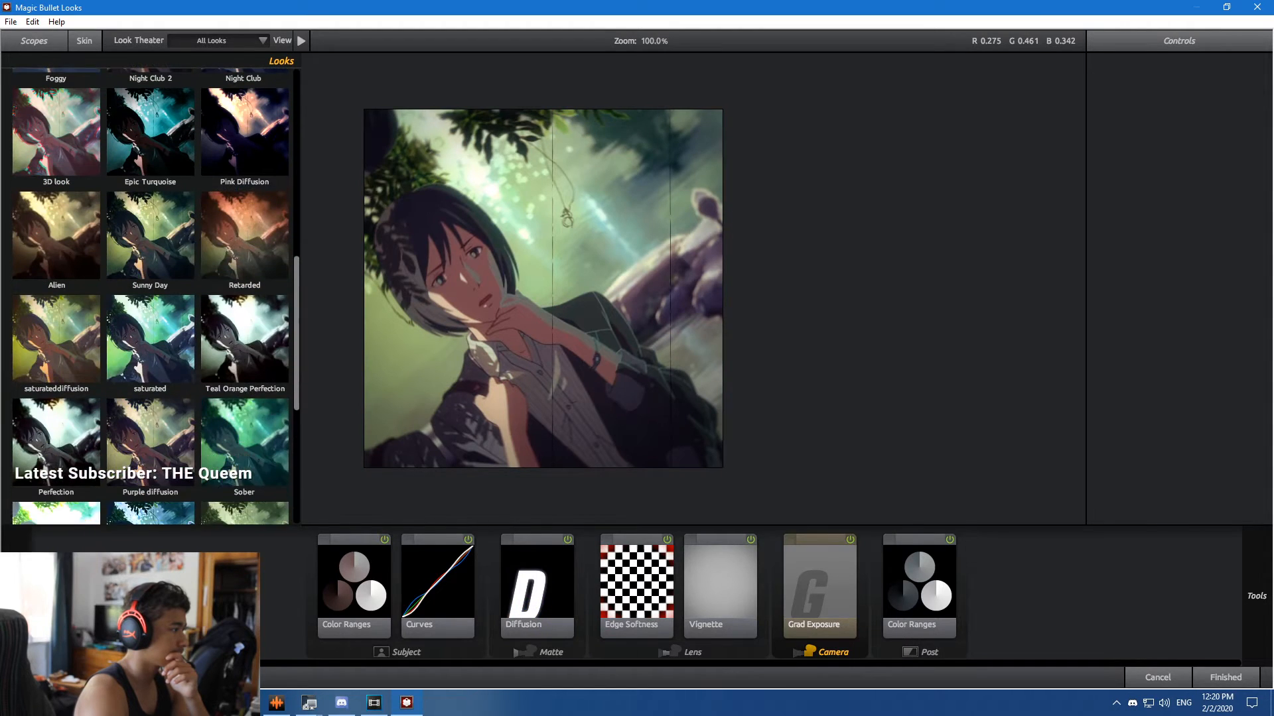
scroll(56, 352, down, 2)
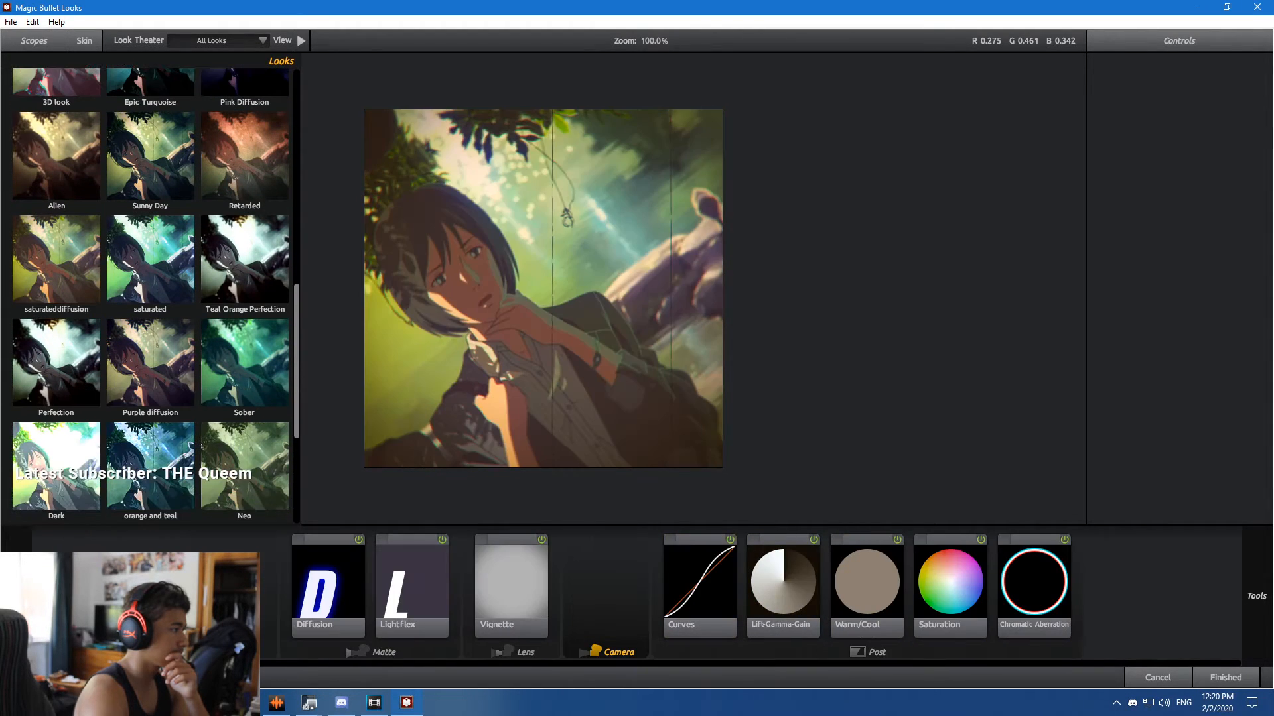
scroll(56, 431, down, 2)
scroll(150, 298, up, 15)
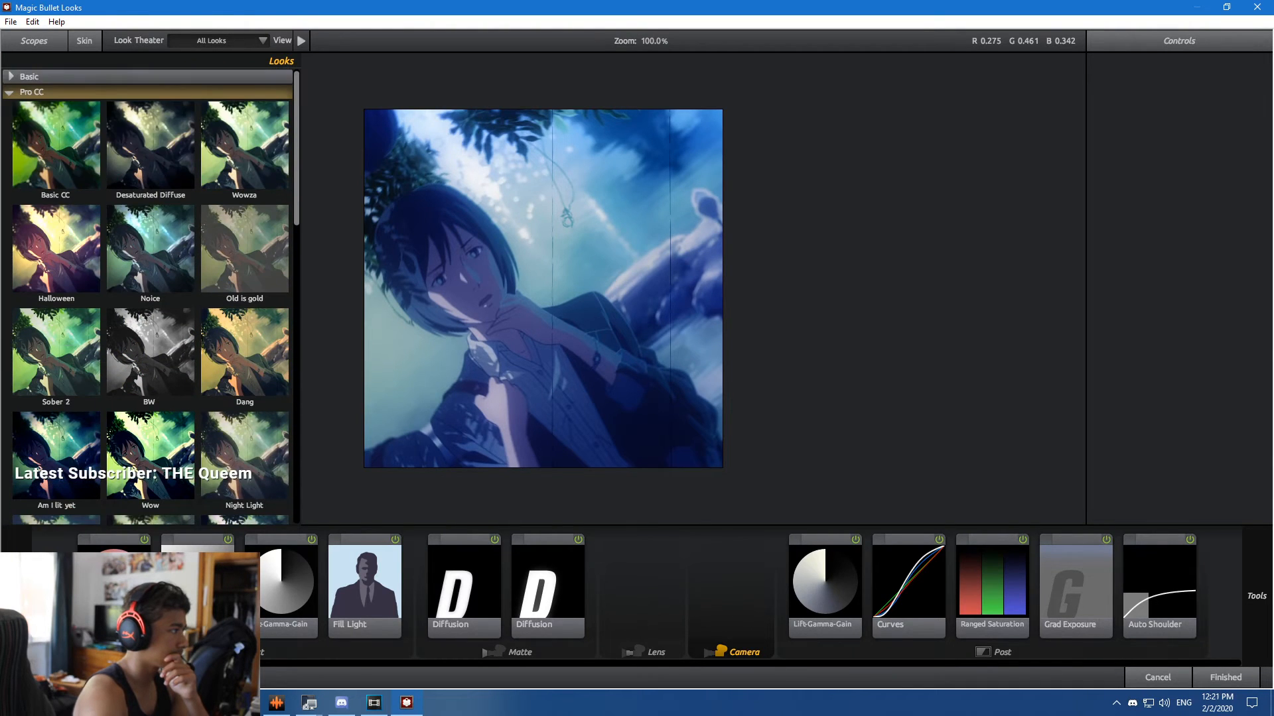
Compare the Desaturated Diffuse and Basic CC looks, leave the Looks editor and disable Magic Bullet Looks on track 4.
click(57, 145)
click(30, 77)
click(150, 130)
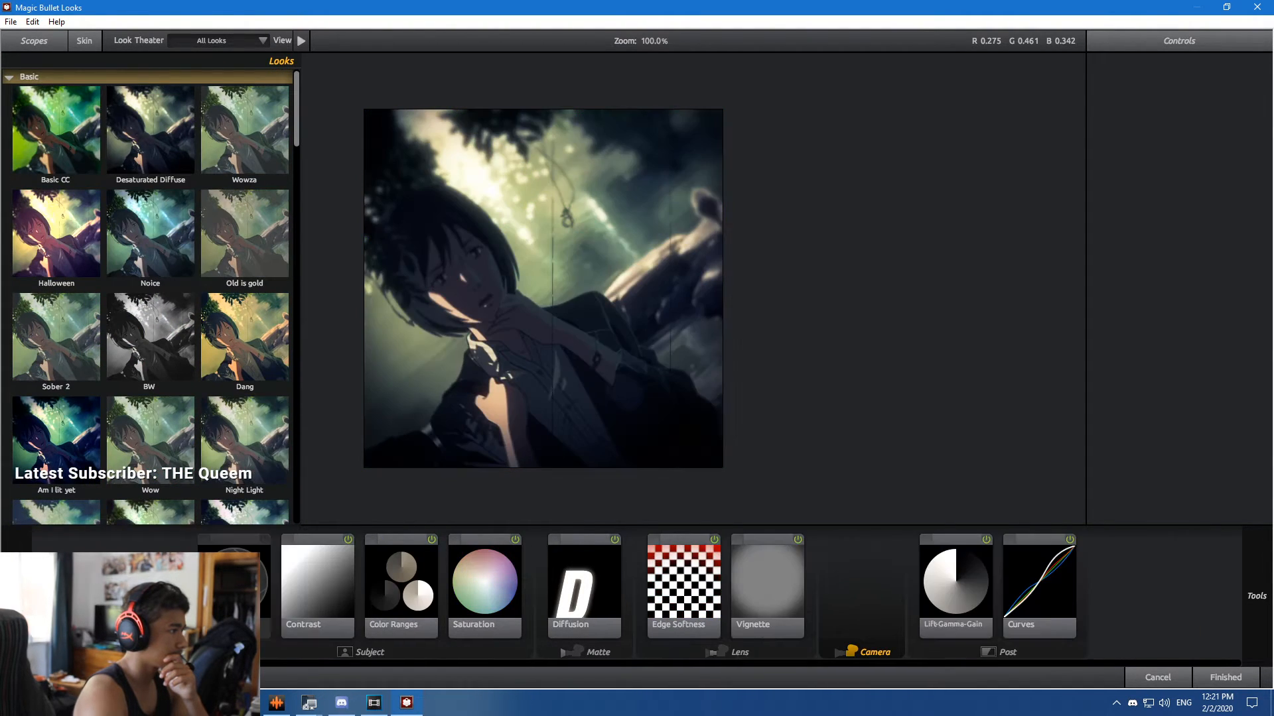
click(56, 131)
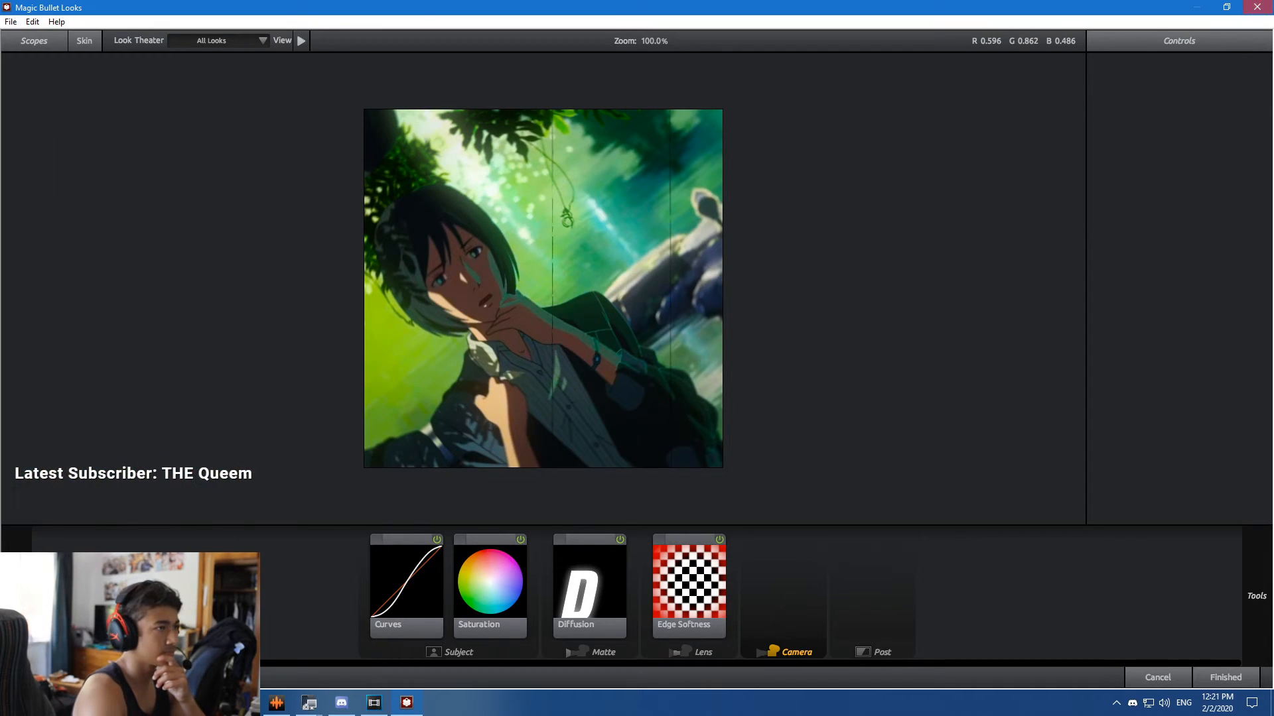
click(1257, 7)
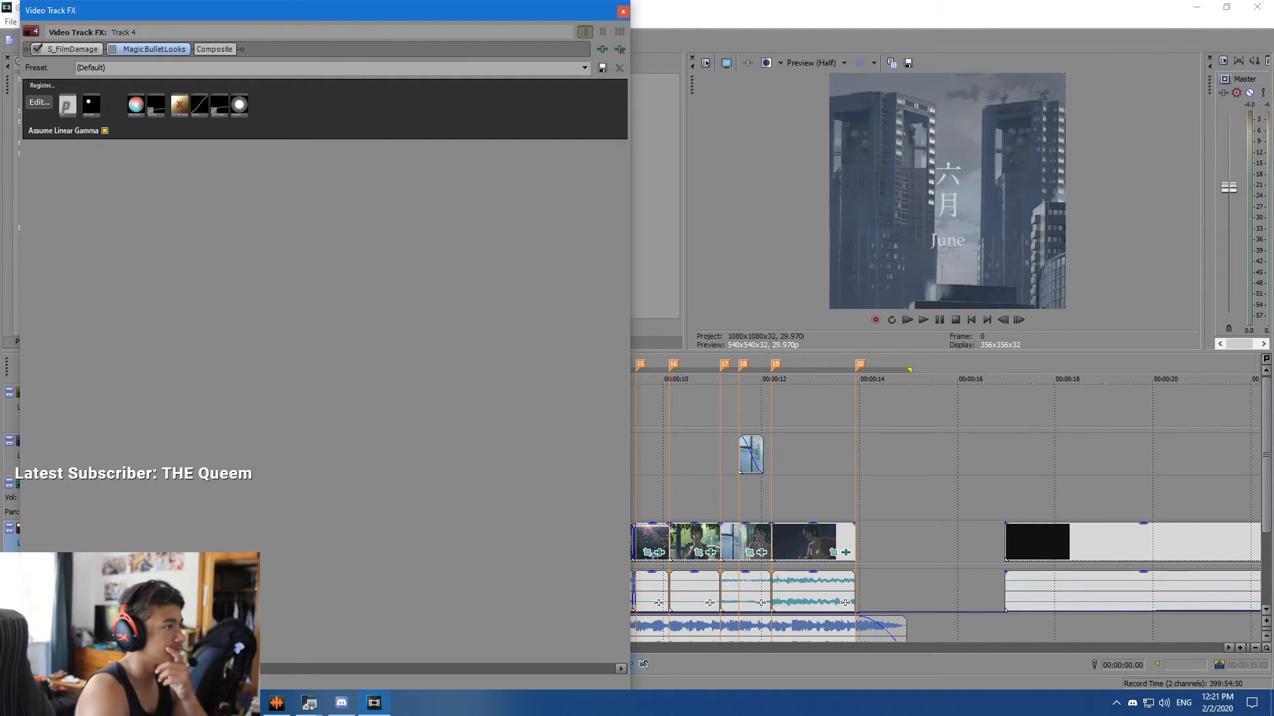
click(623, 12)
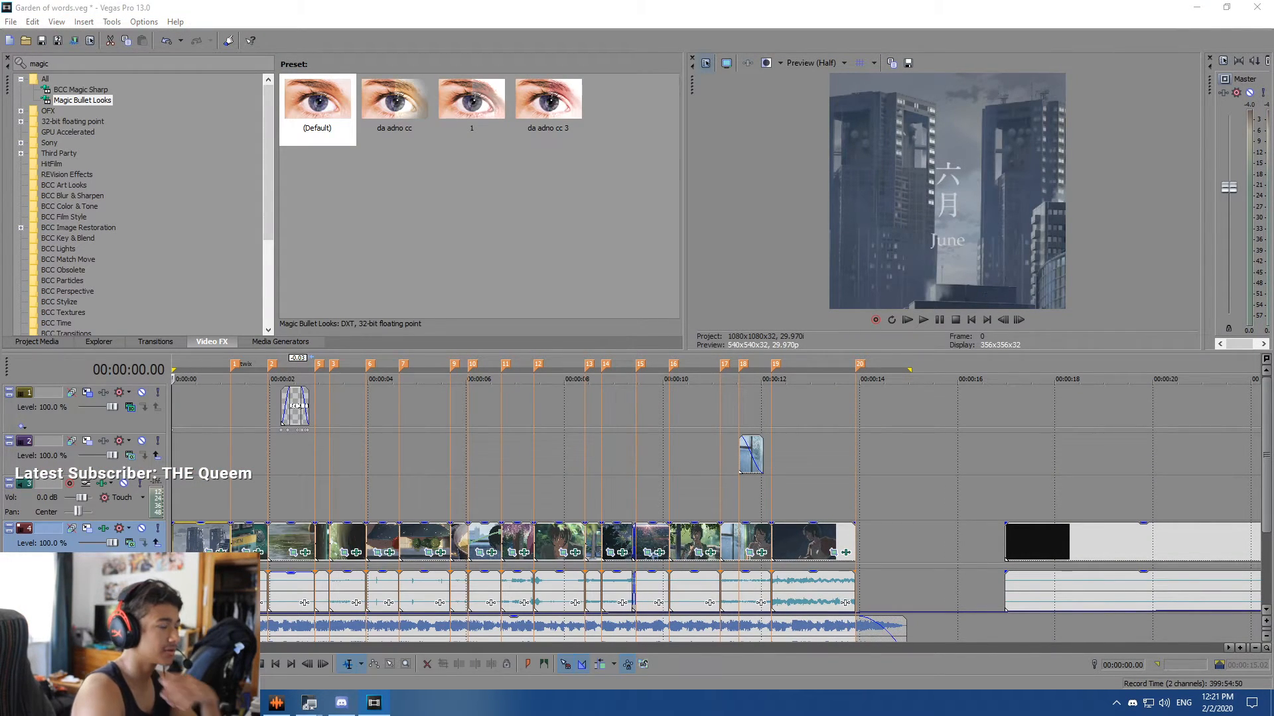
Set the project's pixel format to 32-bit floating point (full range).
click(706, 63)
click(693, 297)
click(690, 323)
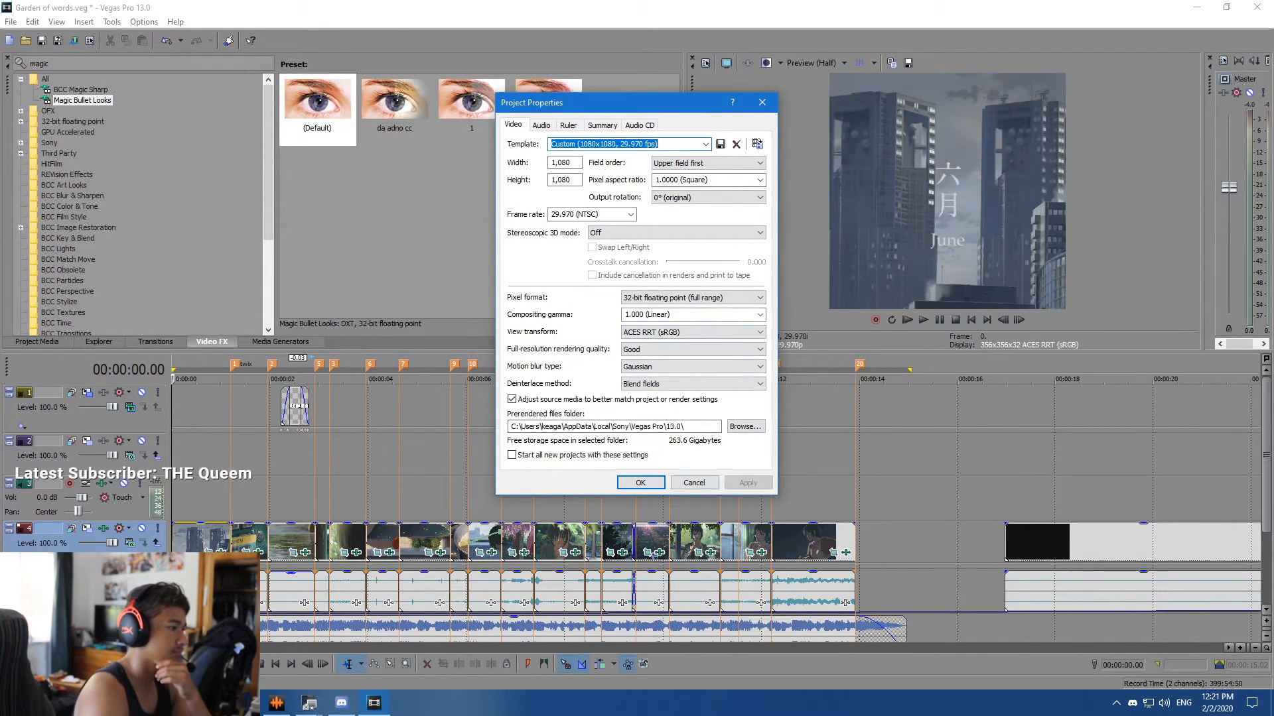
key(Return)
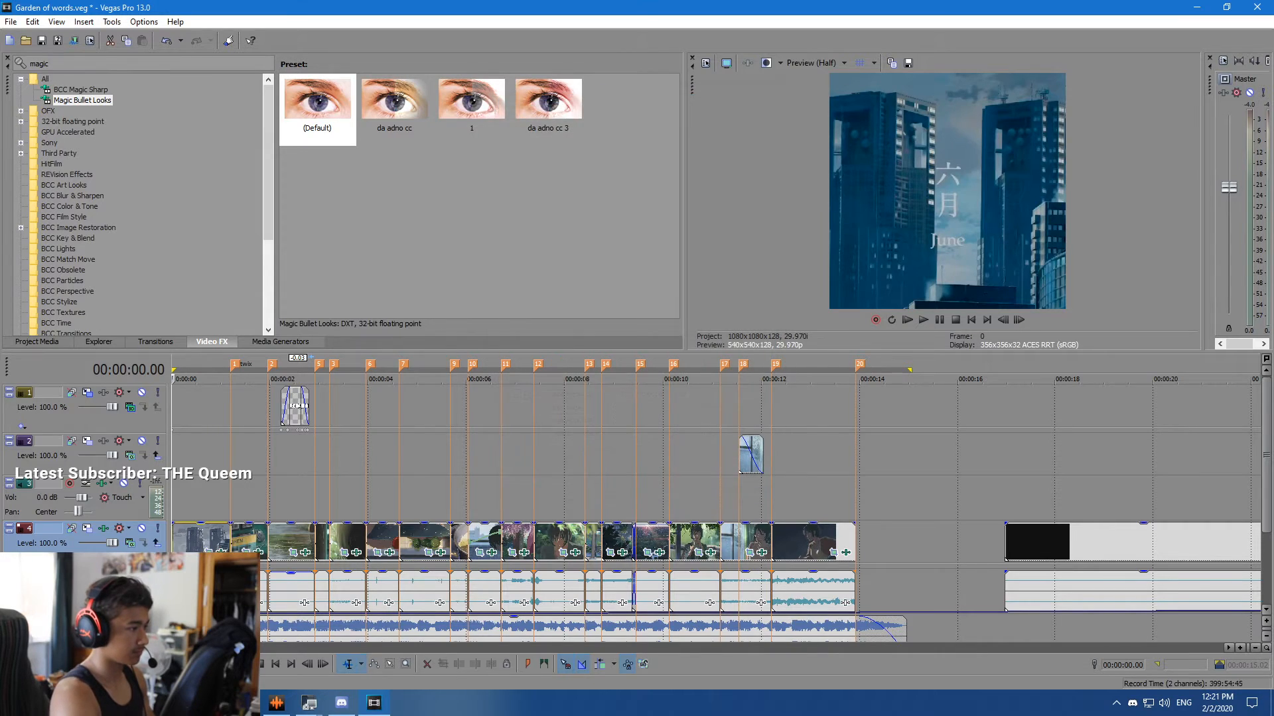
Play back the whole edit with the new pixel format and save the project at the timeline's start.
key(space)
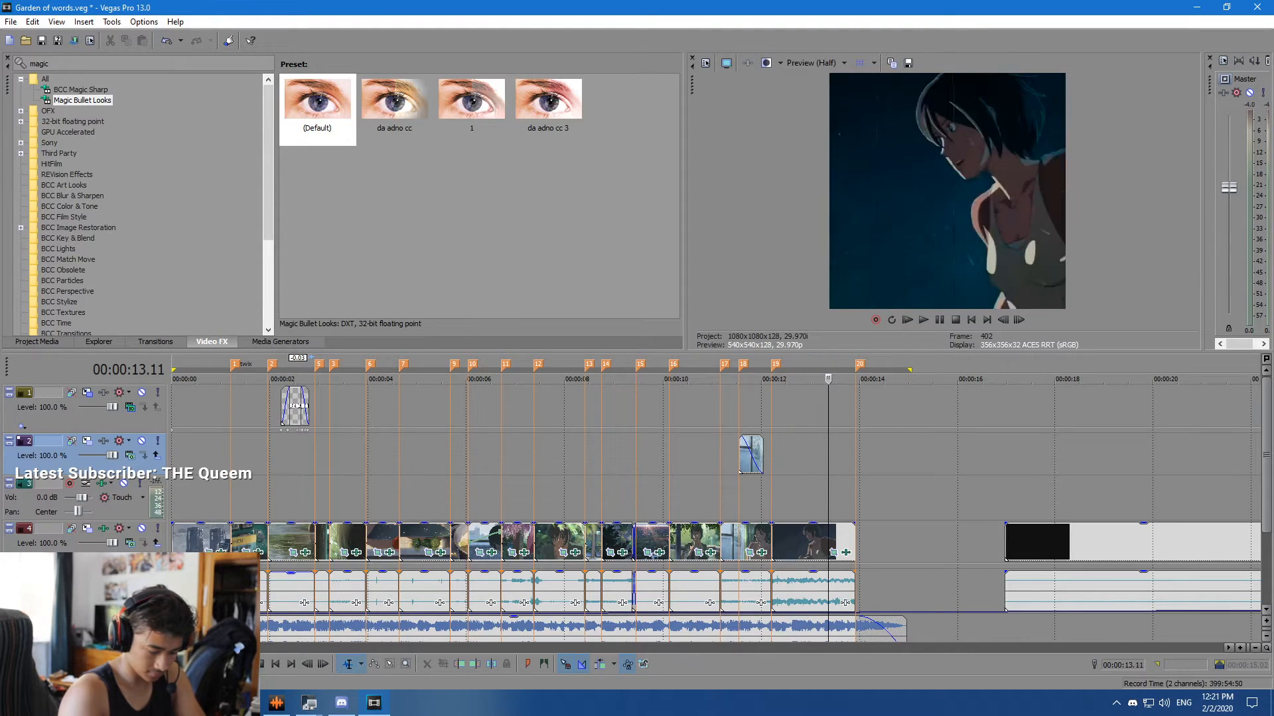
key(space)
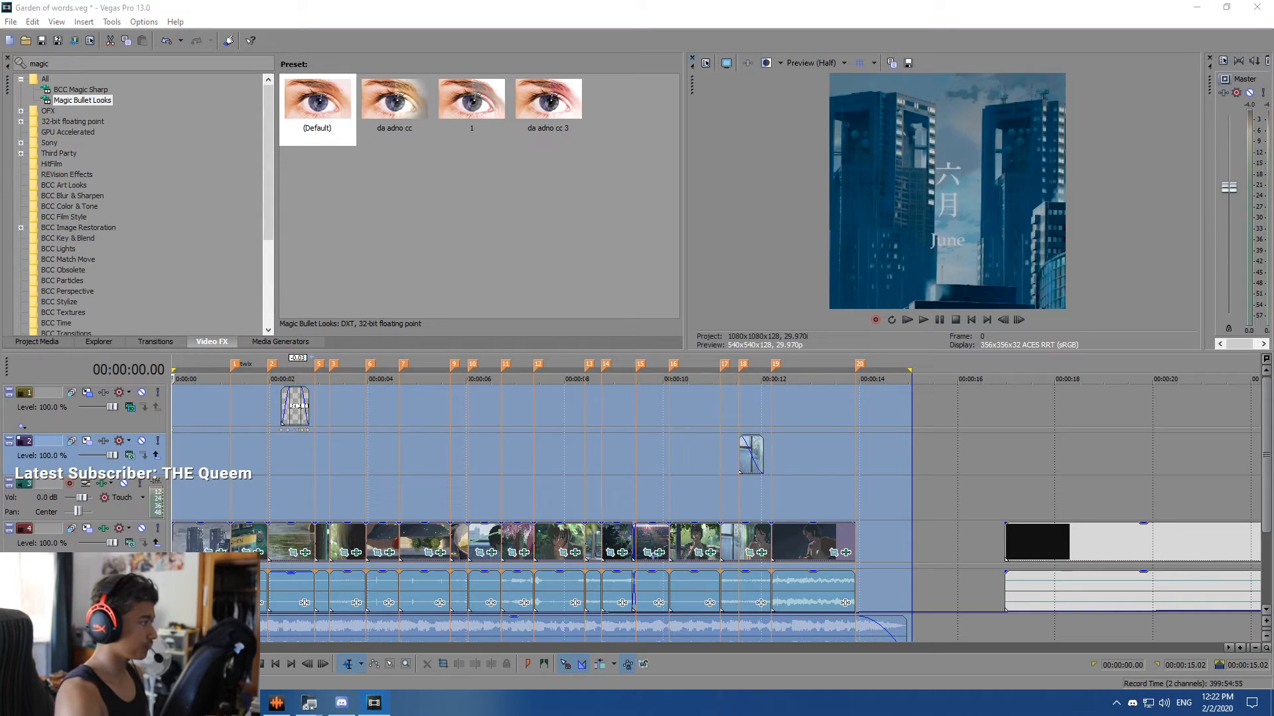
key(space)
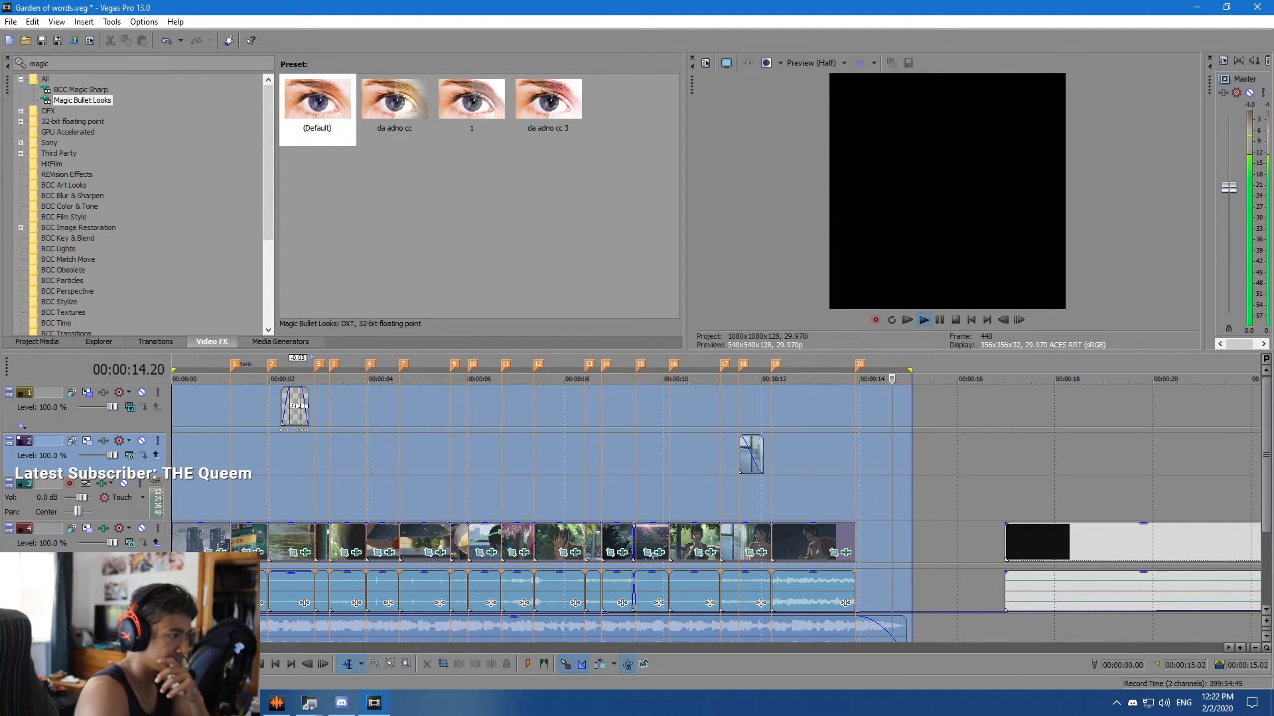
click(747, 455)
key(space)
click(174, 541)
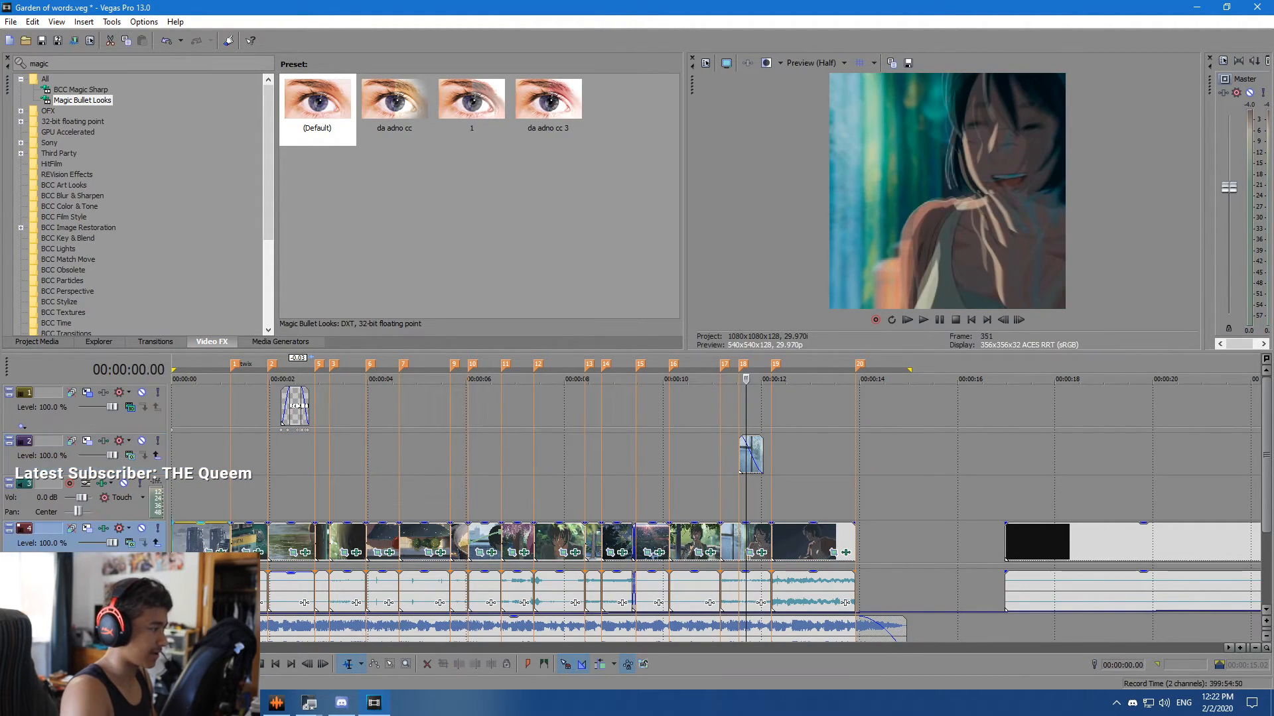
key(ctrl+s)
Search the video effects for rsmb and add the RSMB effect with the "smooth" preset to track 4.
click(104, 529)
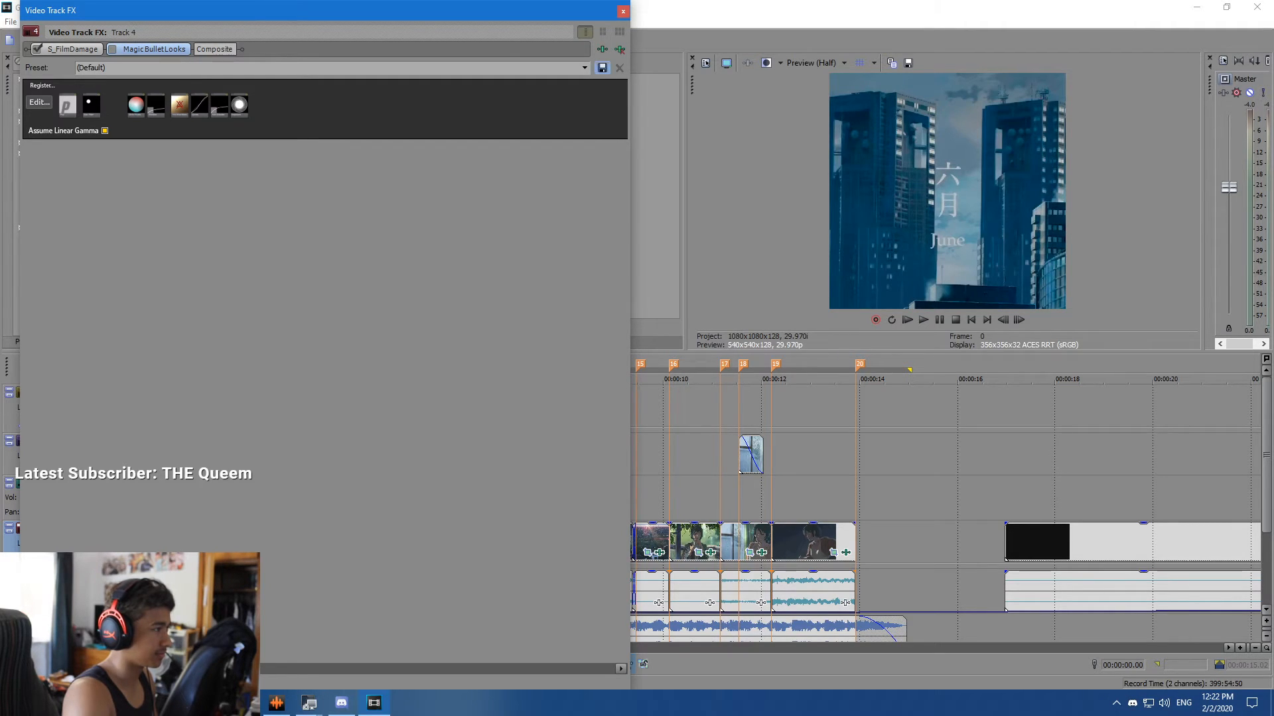
click(623, 12)
click(93, 64)
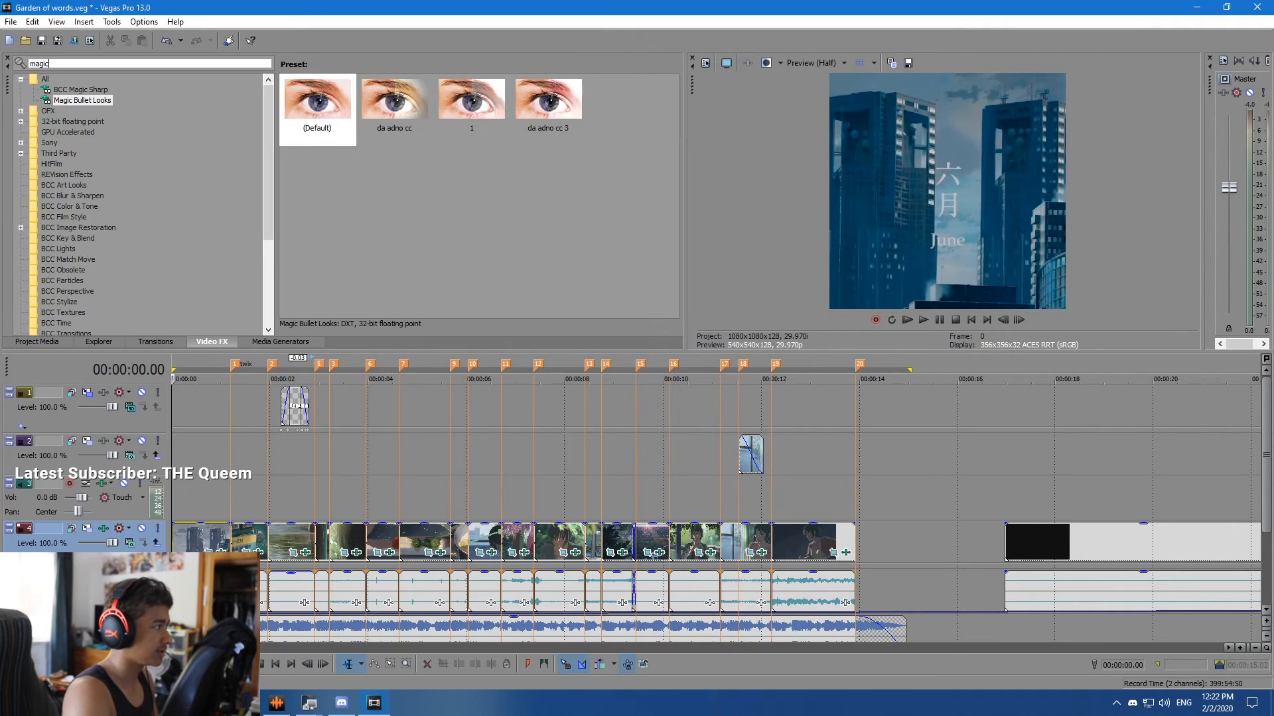
text(rsmb)
click(62, 90)
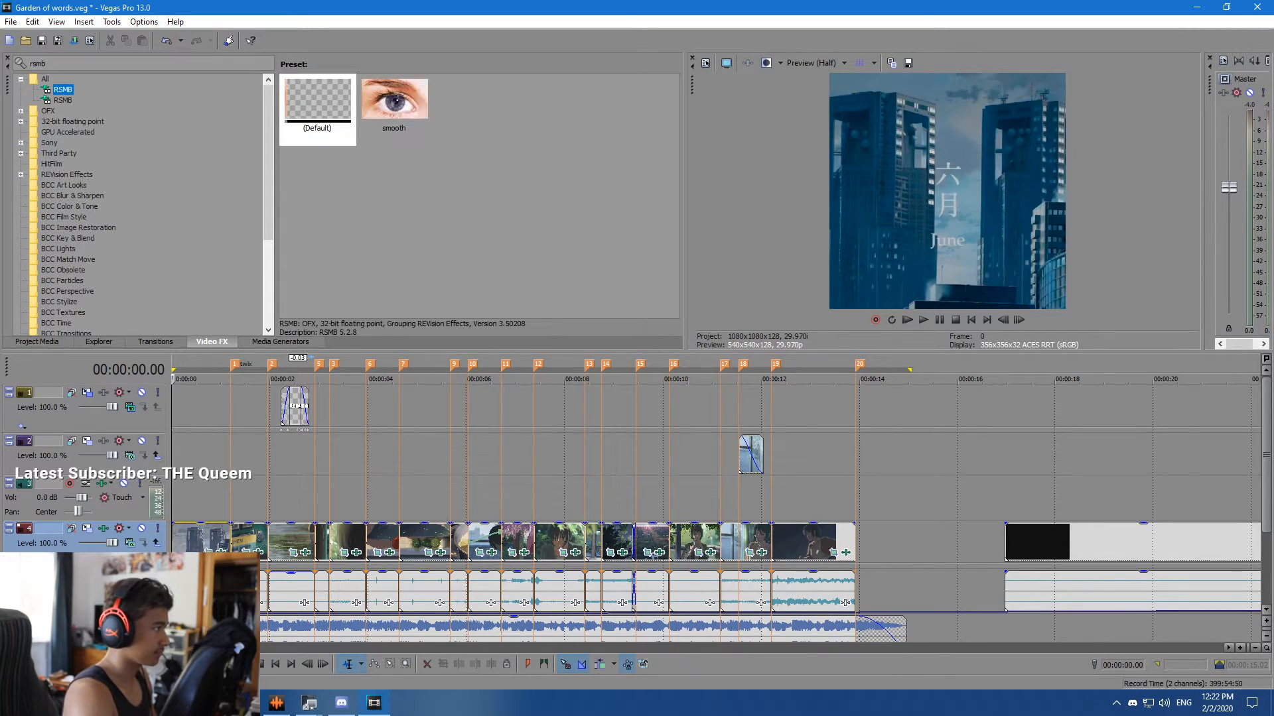
click(394, 102)
drag(394, 102, 47, 536)
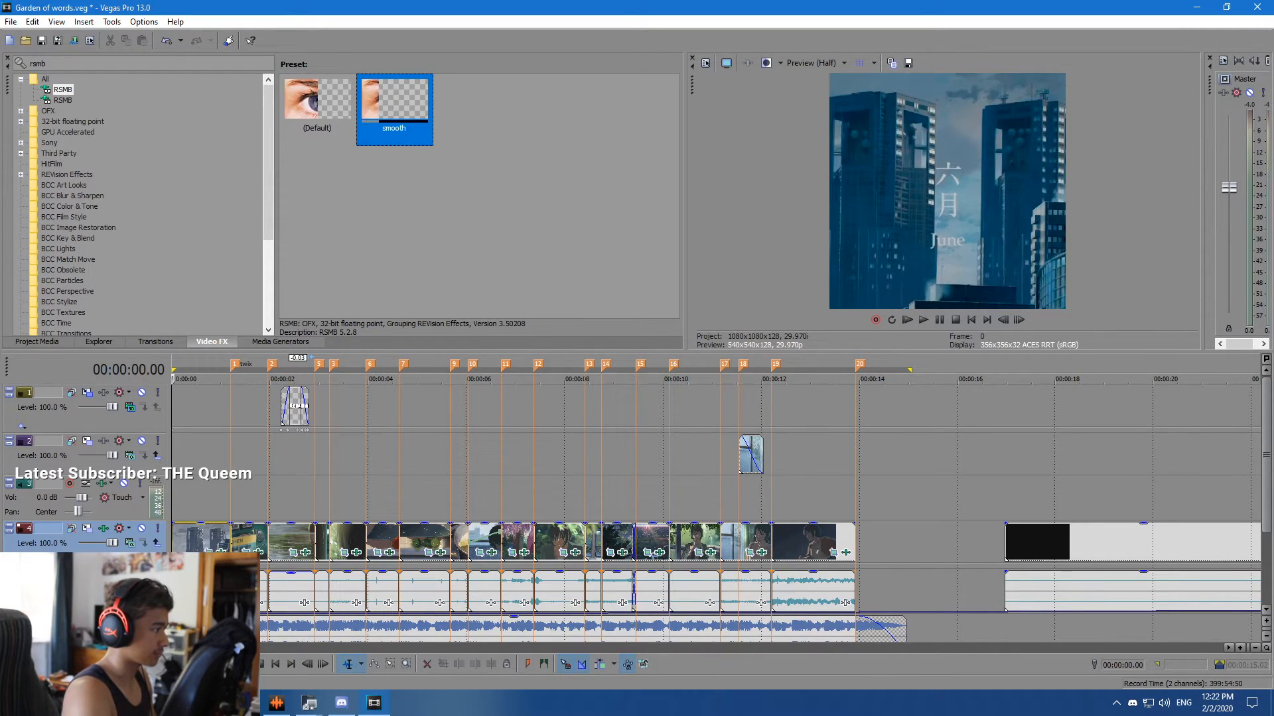
click(623, 11)
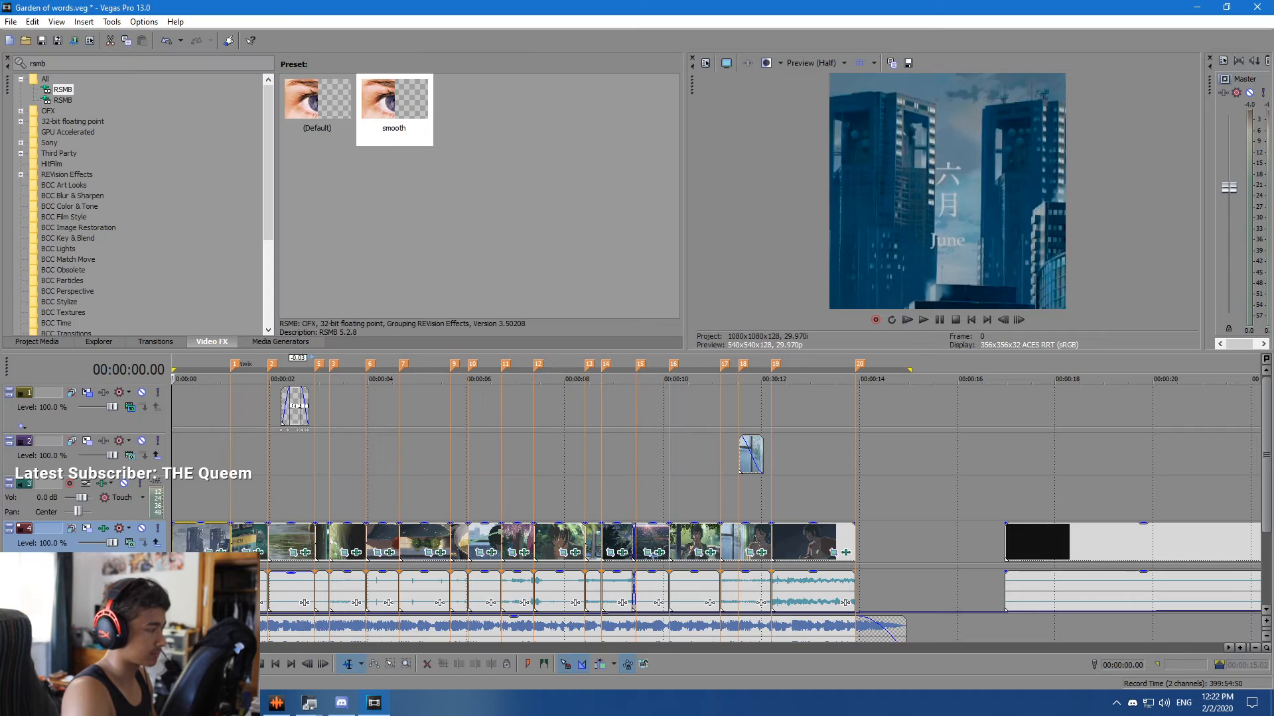
Play the first seconds of the edit to check the motion blur, and save the project.
key(space)
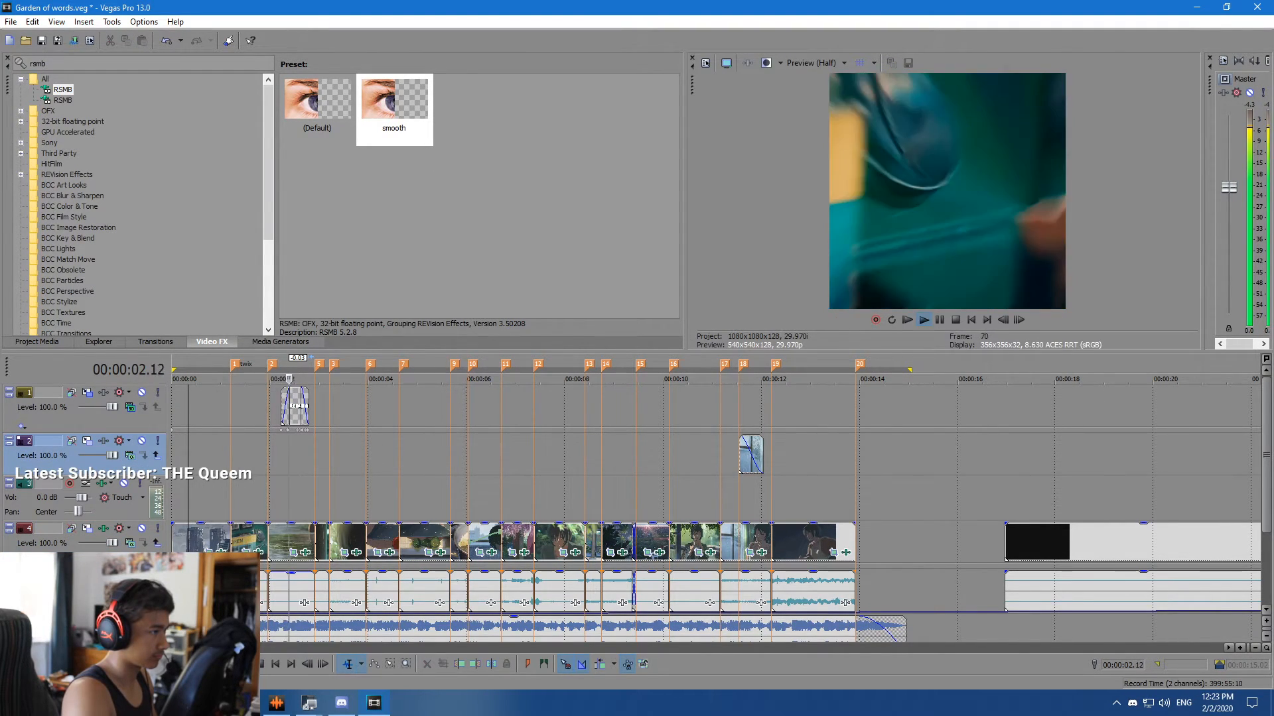
key(space)
click(175, 541)
key(ctrl+s)
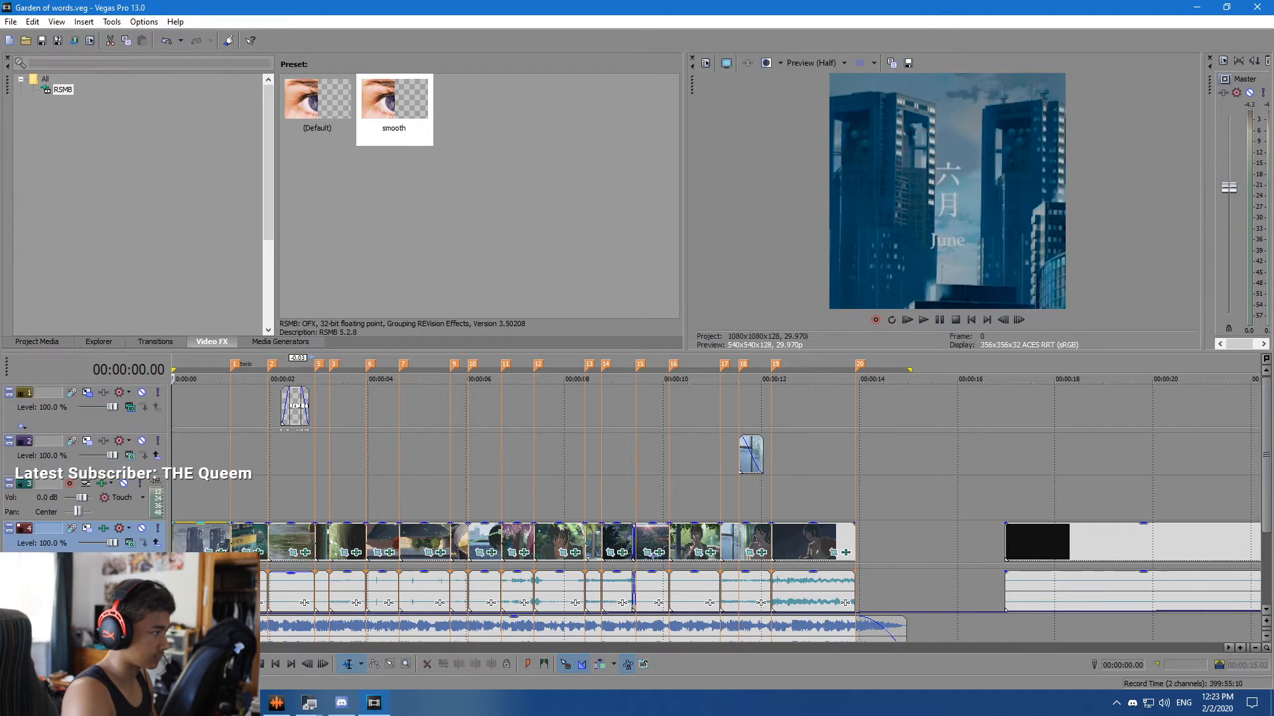
Search the video effects for shake, add S_Shake with the "slow wiggle" preset to track 4, and close its settings.
double_click(39, 64)
text(shake)
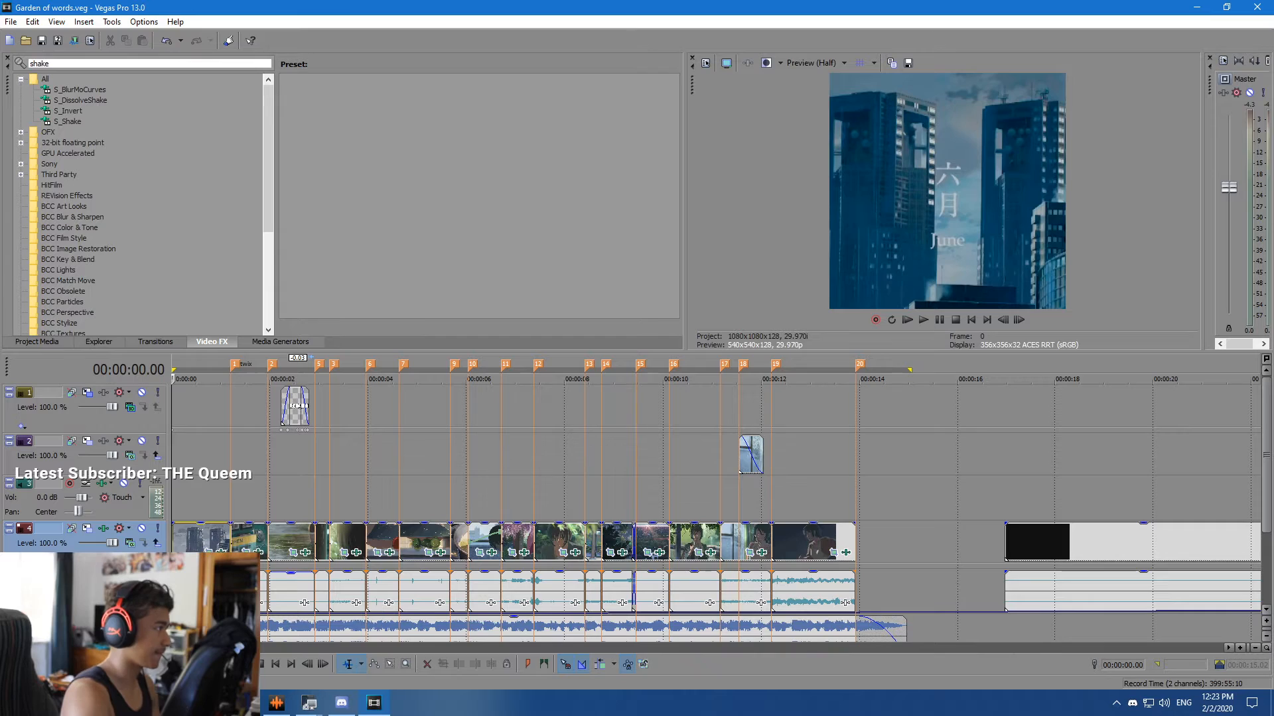
click(80, 89)
click(67, 122)
drag(394, 174, 48, 535)
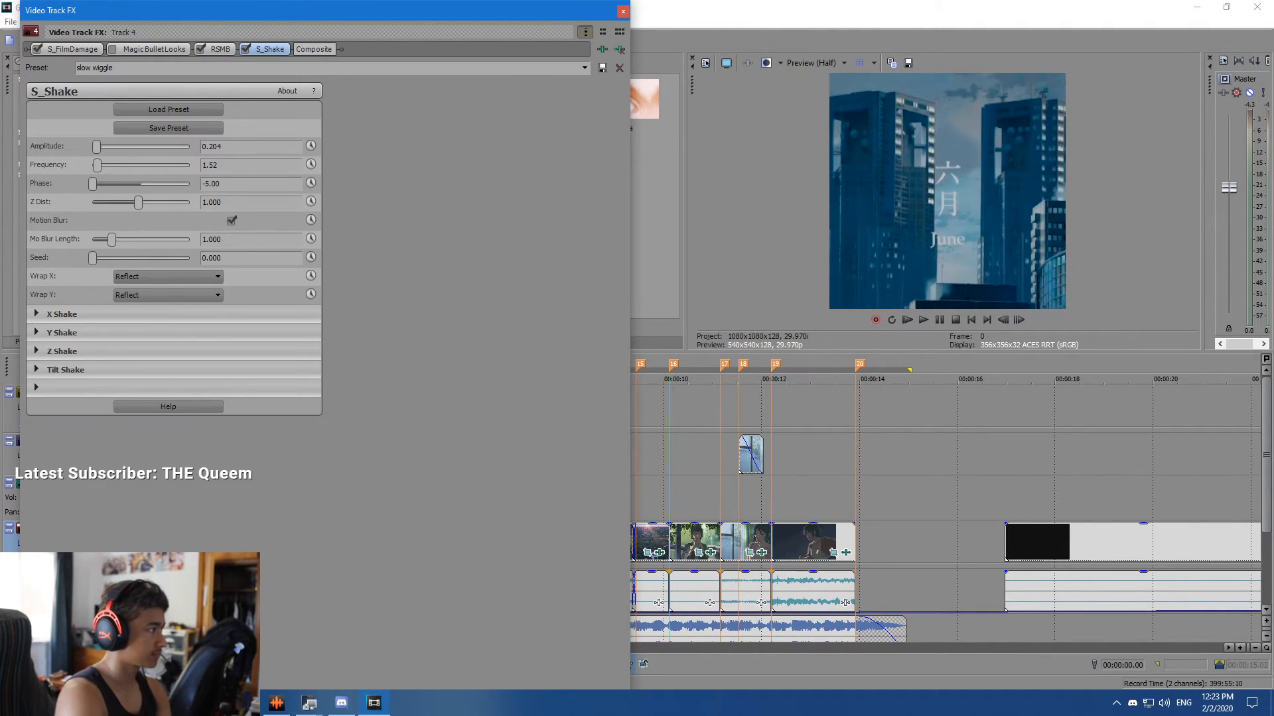
click(623, 11)
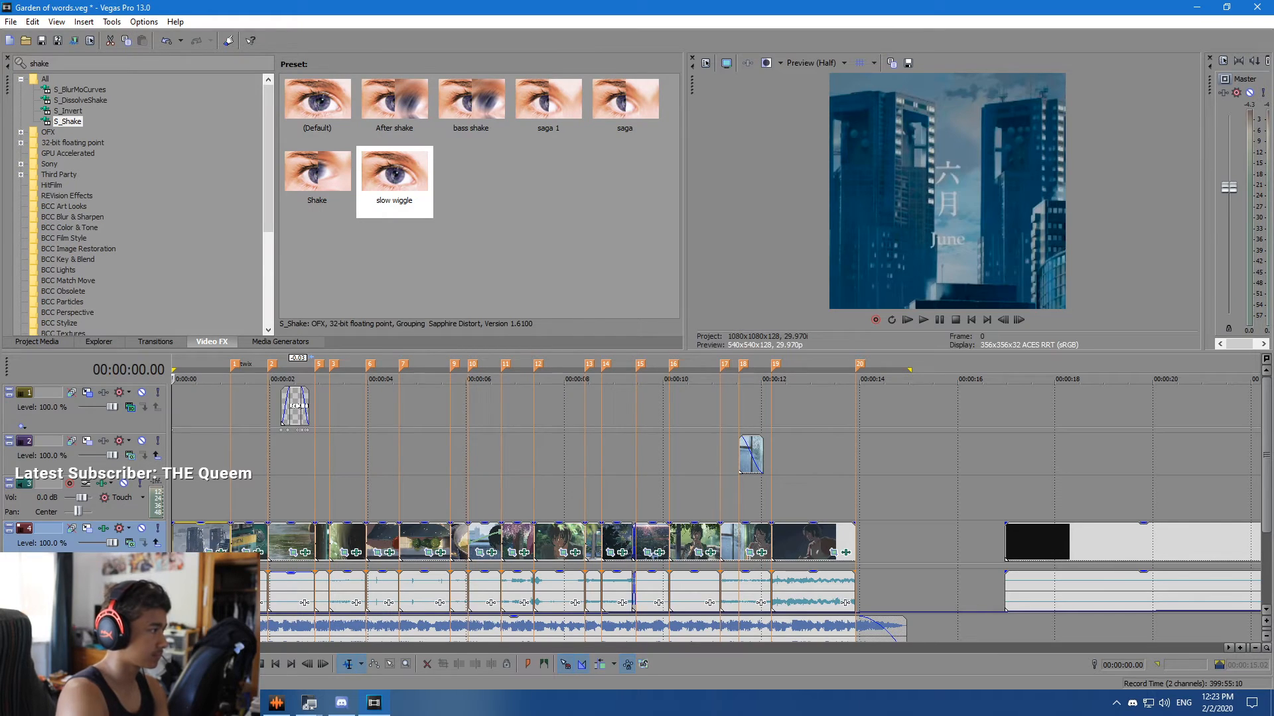
Set the loop region from the timeline's start to the end of the music and save the project.
drag(174, 379, 907, 379)
key(ctrl+s)
click(173, 379)
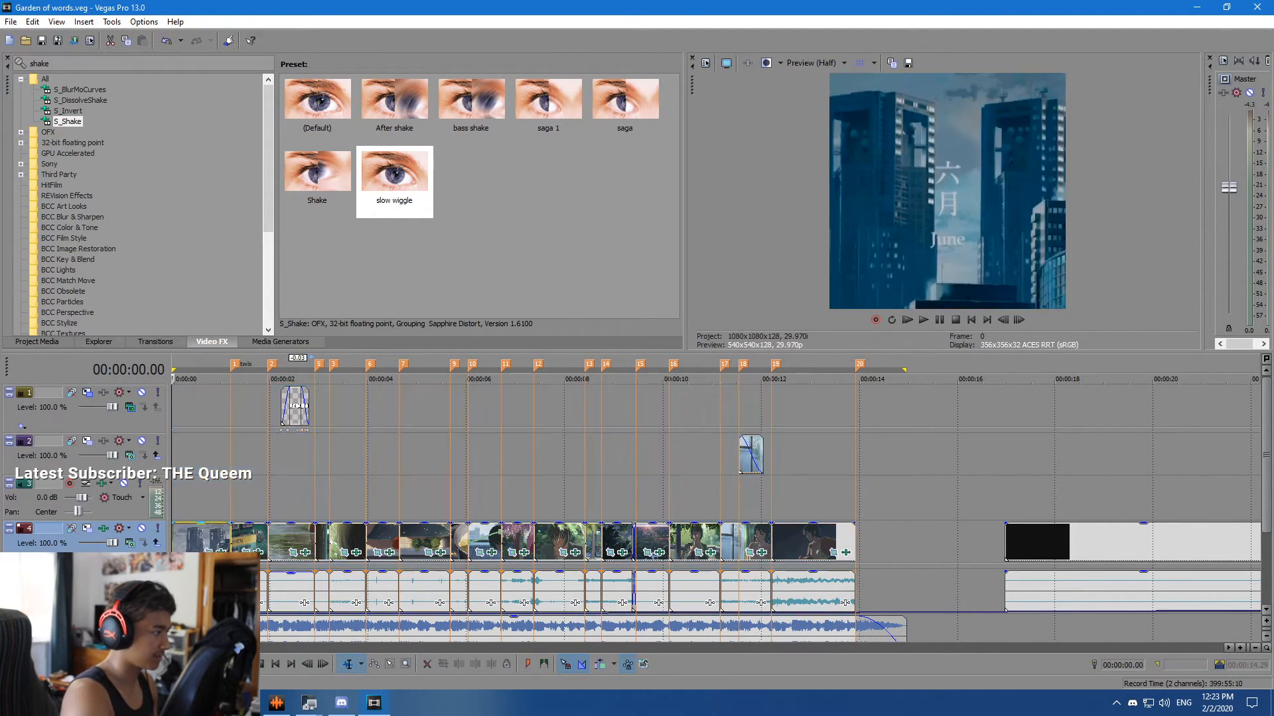
Render the loop region as "Garden of words.mp4" in the Documents folder using the 1080x1080p template.
click(11, 22)
click(38, 110)
click(32, 22)
click(32, 22)
click(10, 22)
click(39, 124)
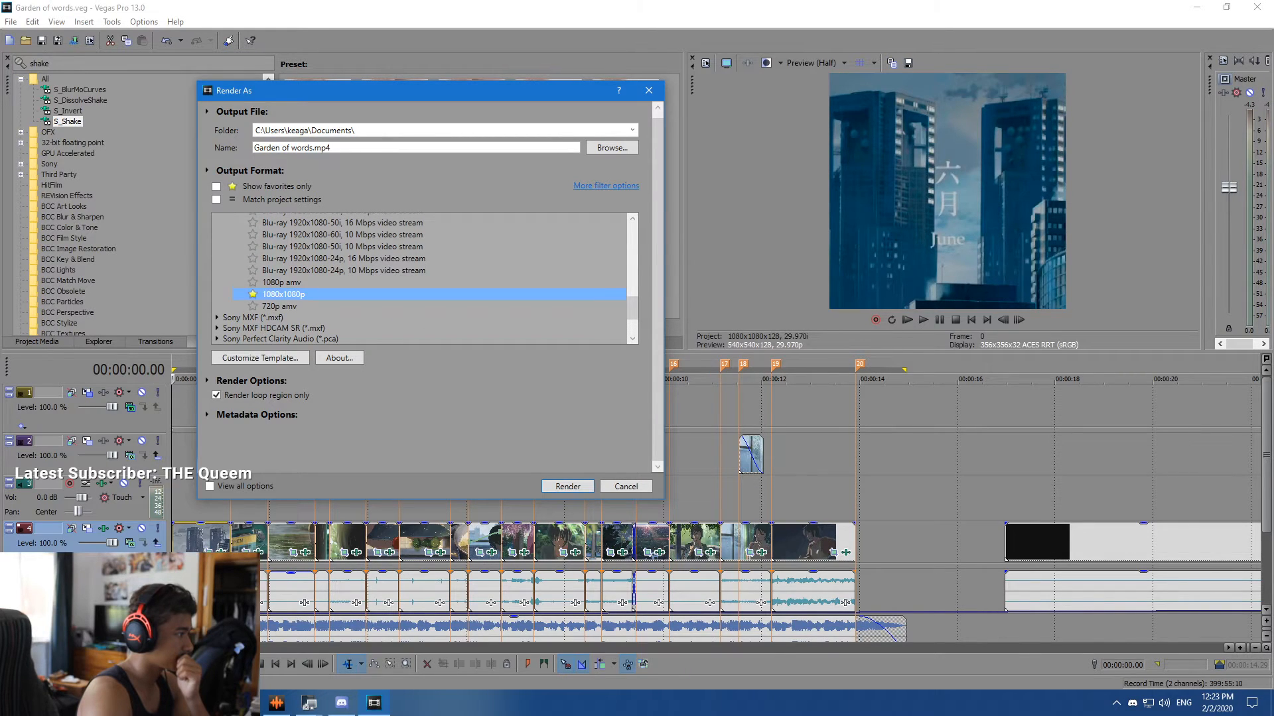
key(Return)
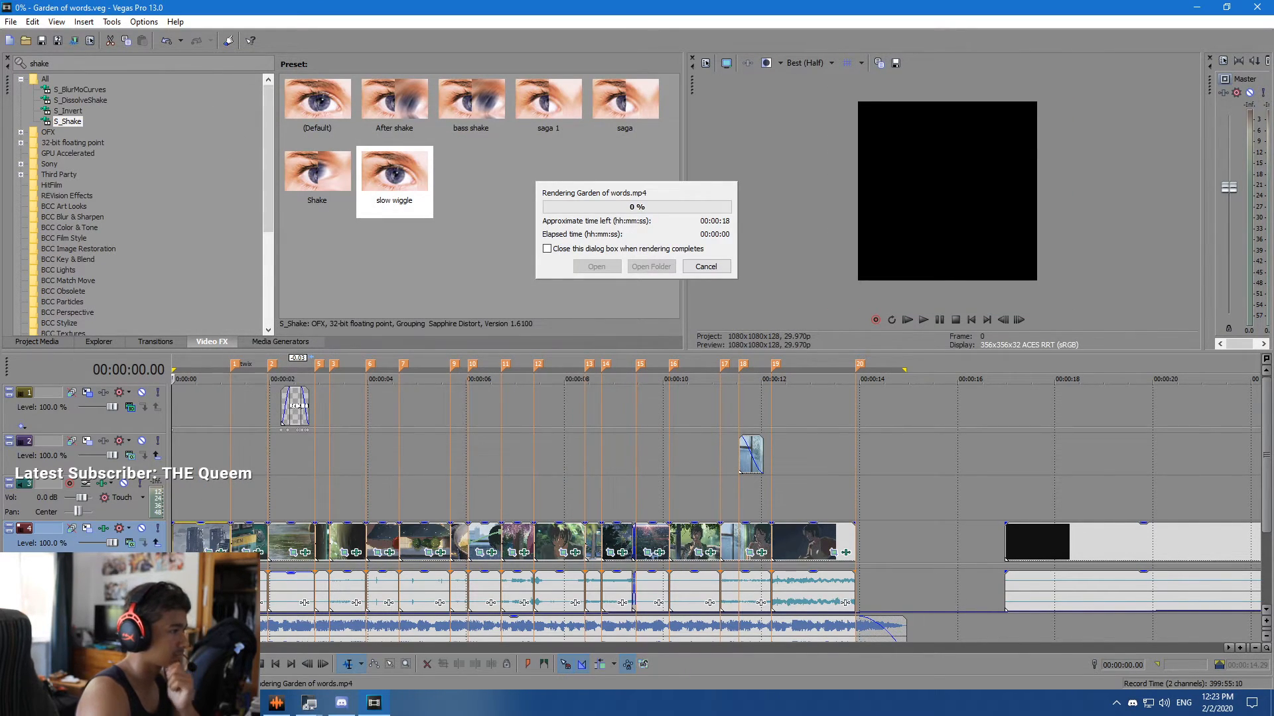
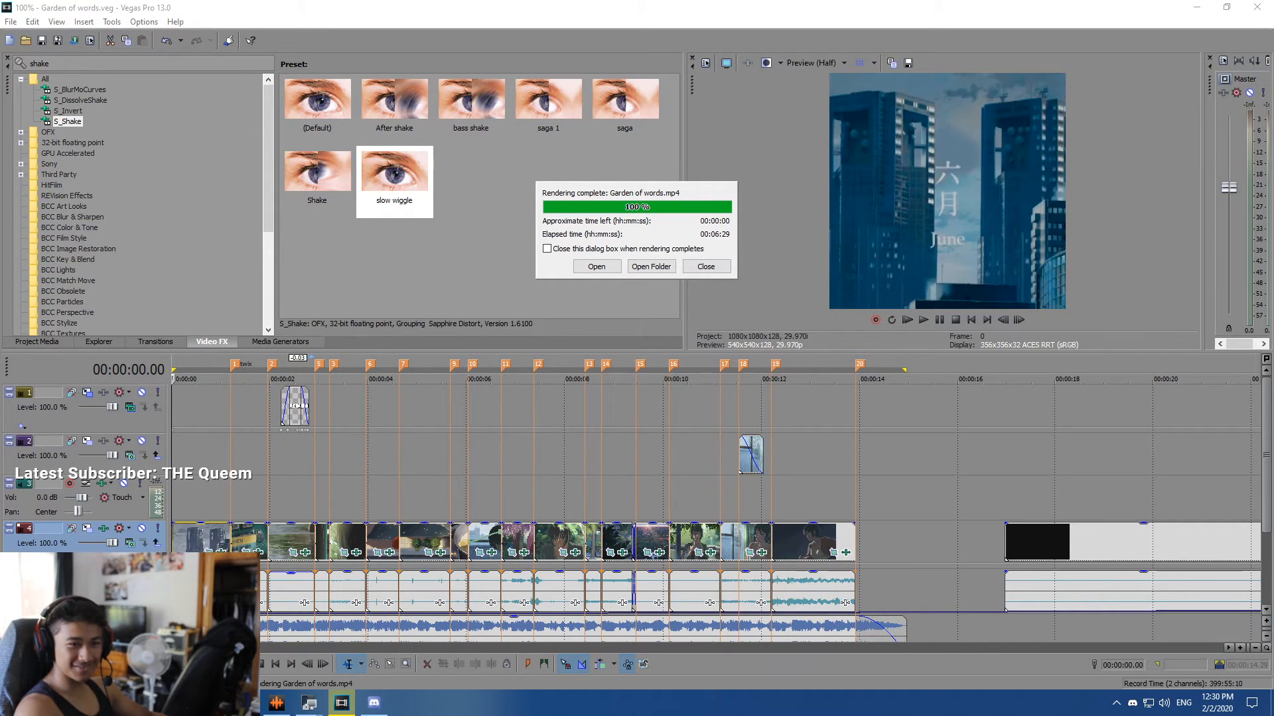
Open the render's output folder and locate the Garden of words video.
click(651, 267)
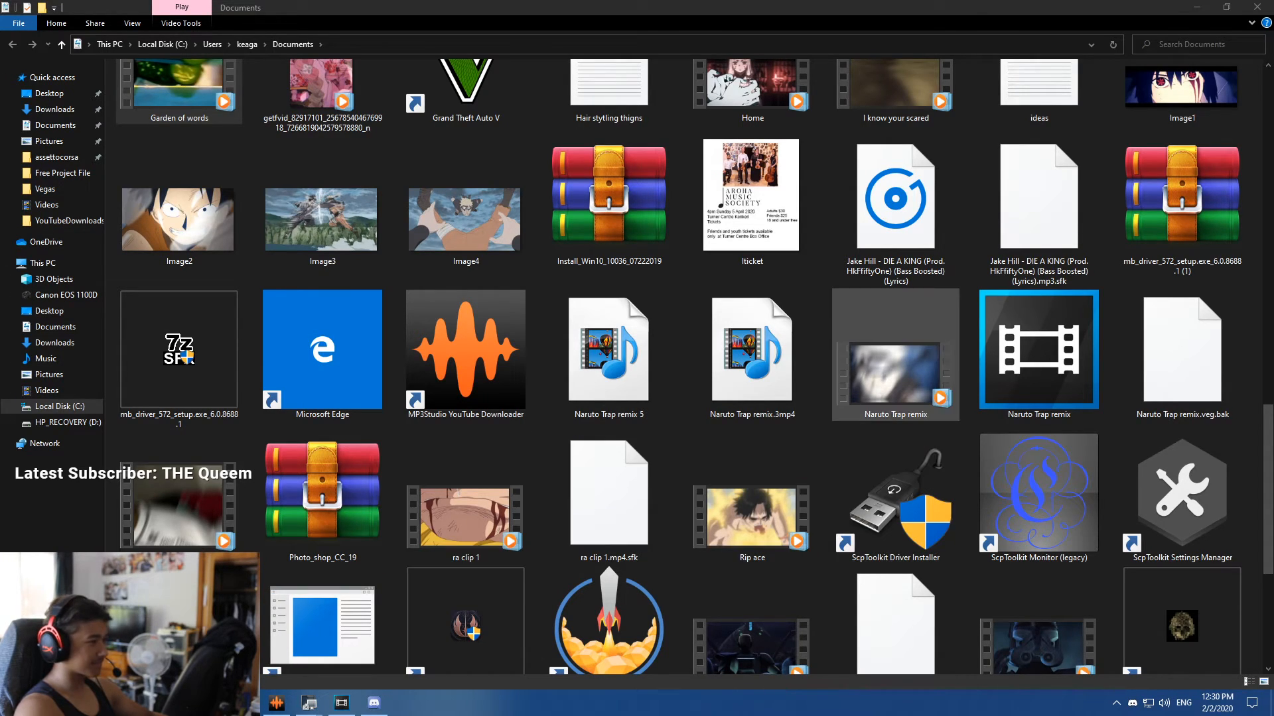
click(752, 499)
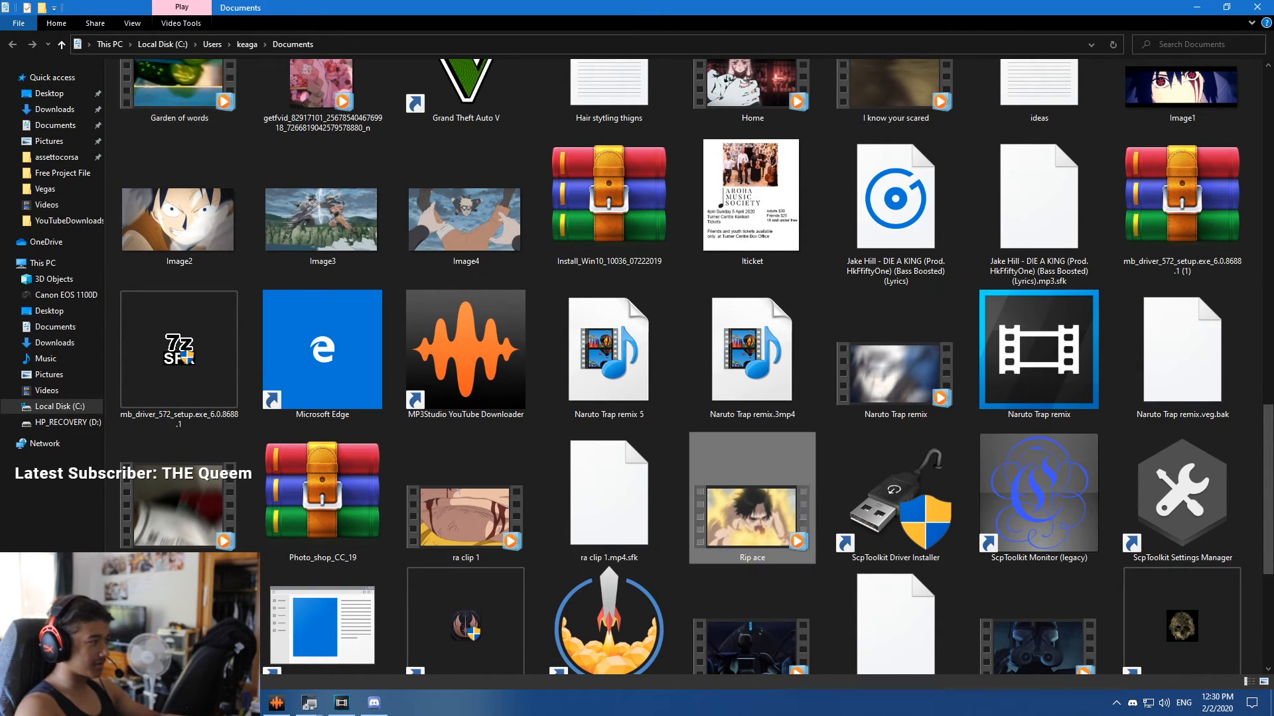
click(608, 498)
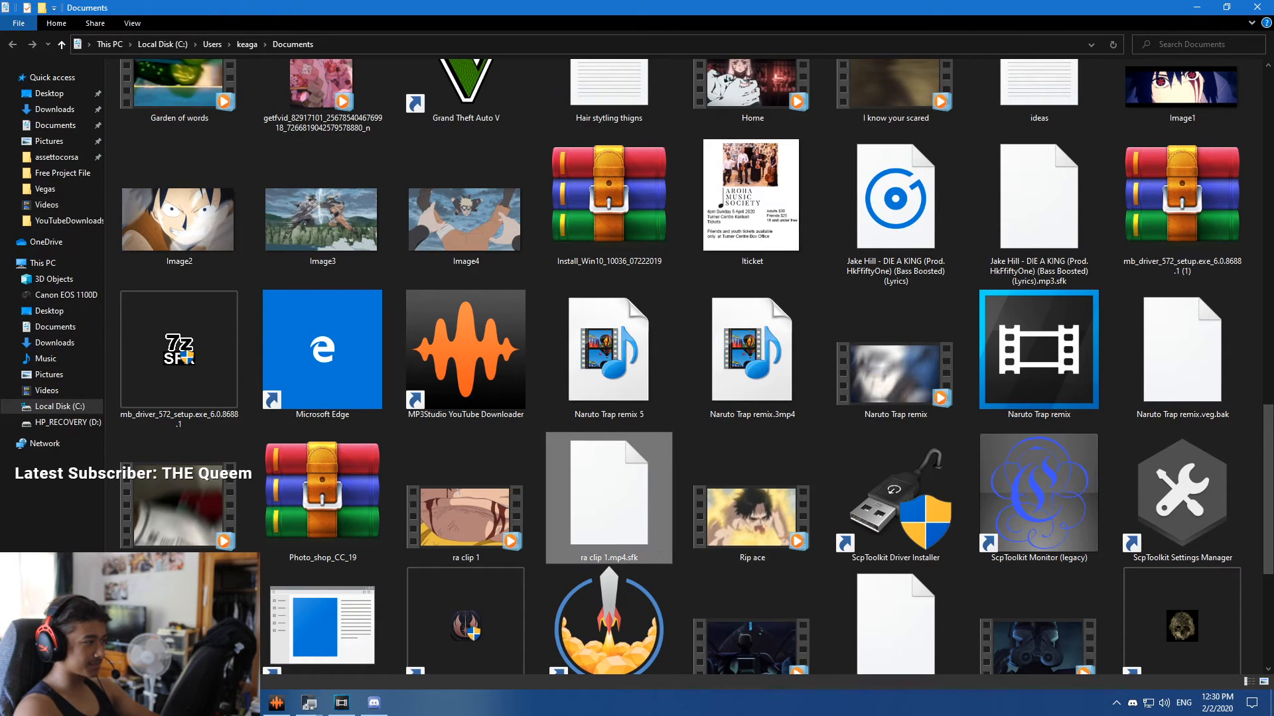
key(g)
key(g)
key(g)
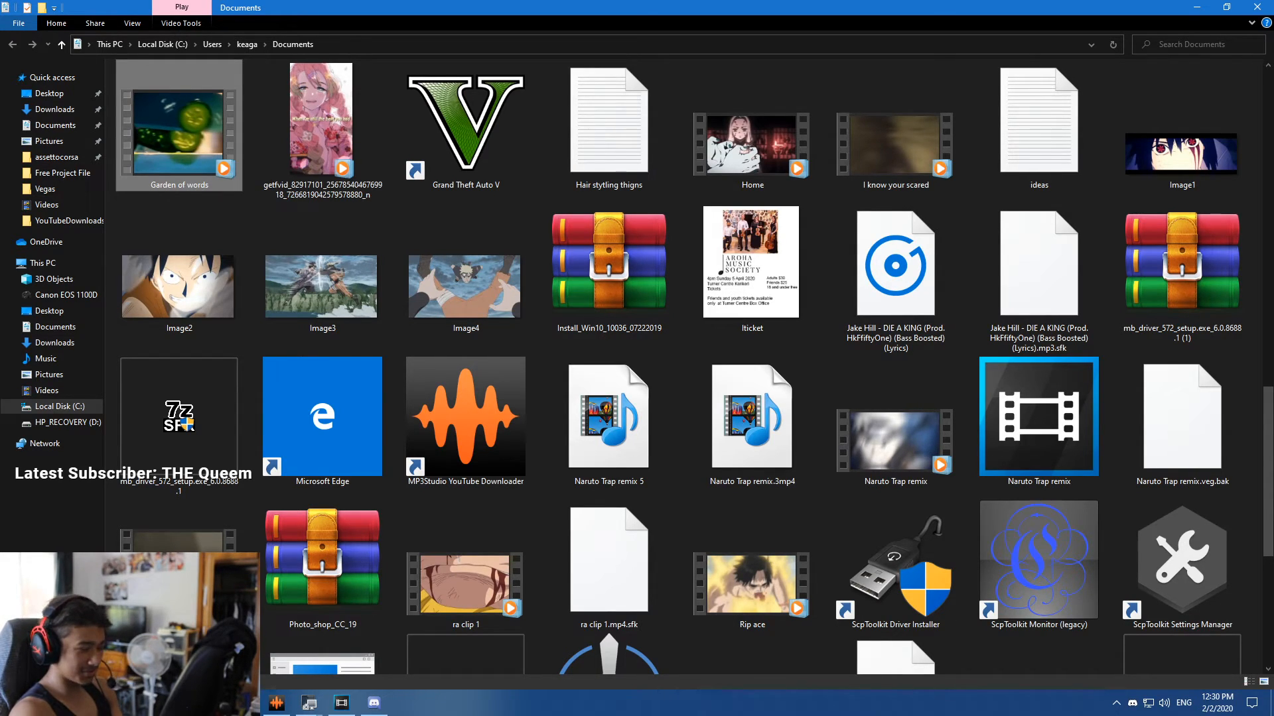
Play the rendered Garden of words video full screen to its end and close the player.
double_click(229, 141)
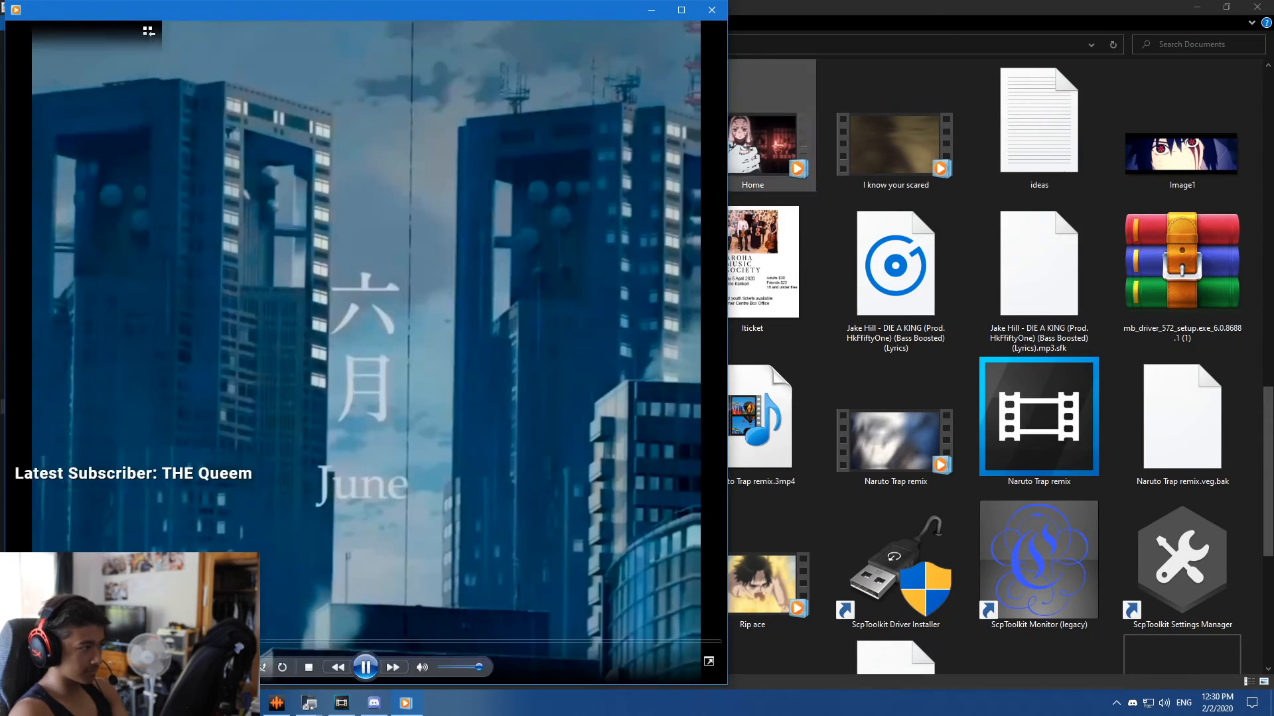
click(681, 10)
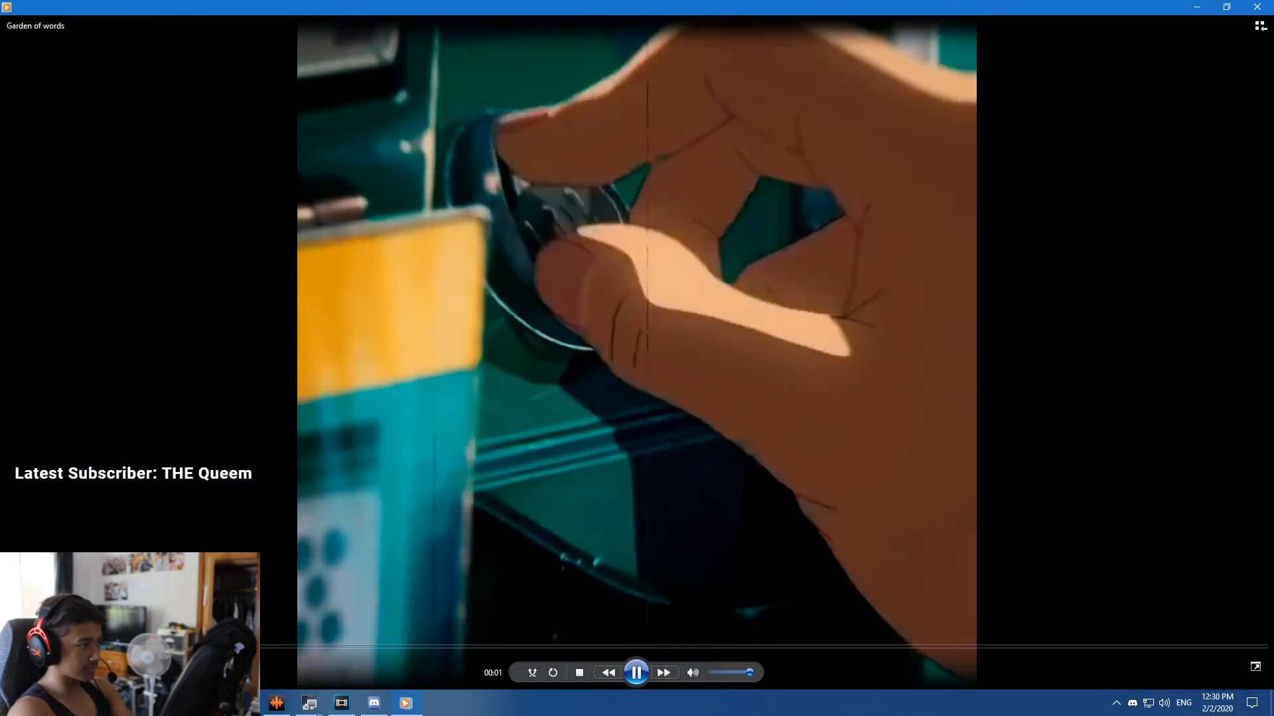
click(1255, 666)
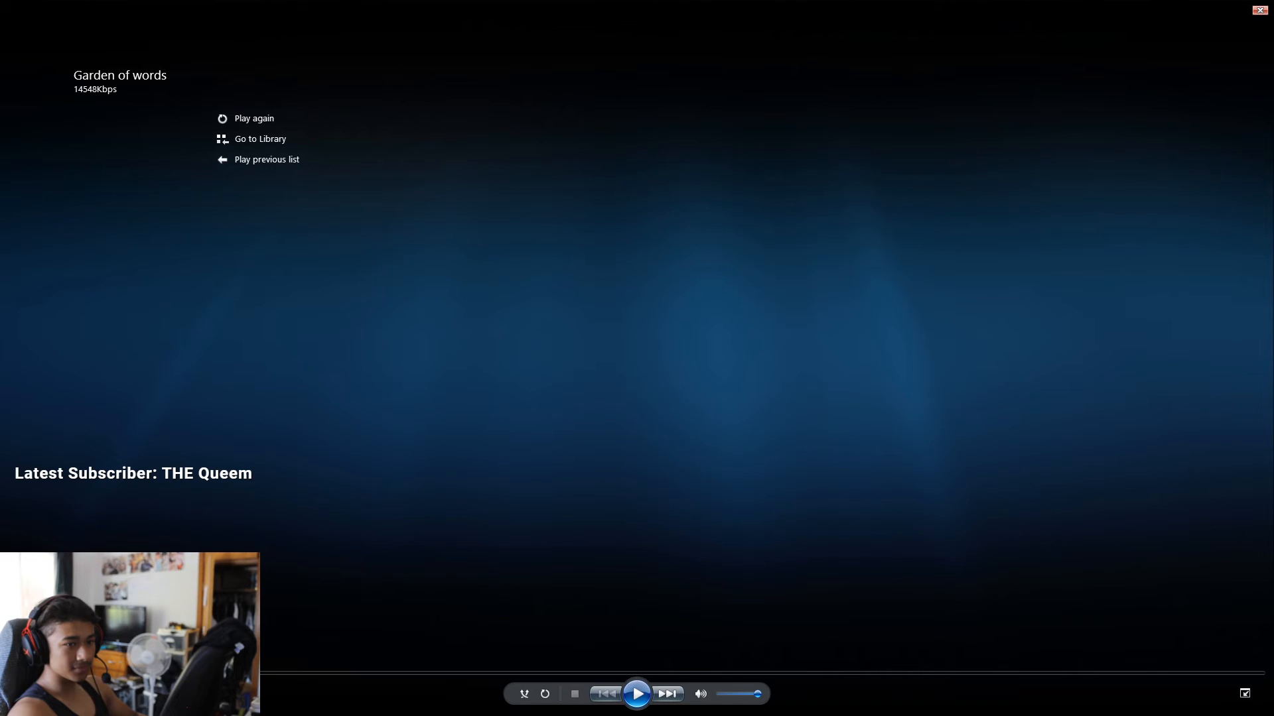
click(1259, 10)
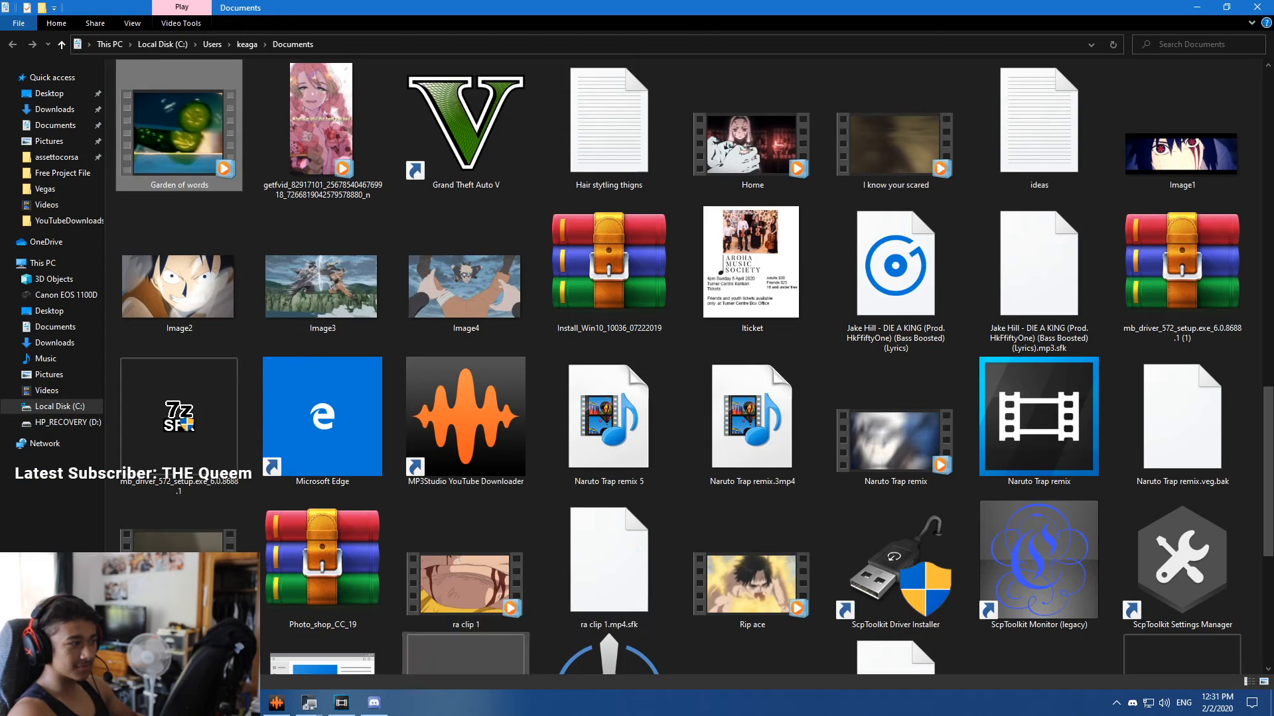
Switch back to Vegas Pro and inspect the tomato clip starting at marker 6, including its event effects.
click(341, 704)
click(486, 455)
scroll(486, 454, up, 3)
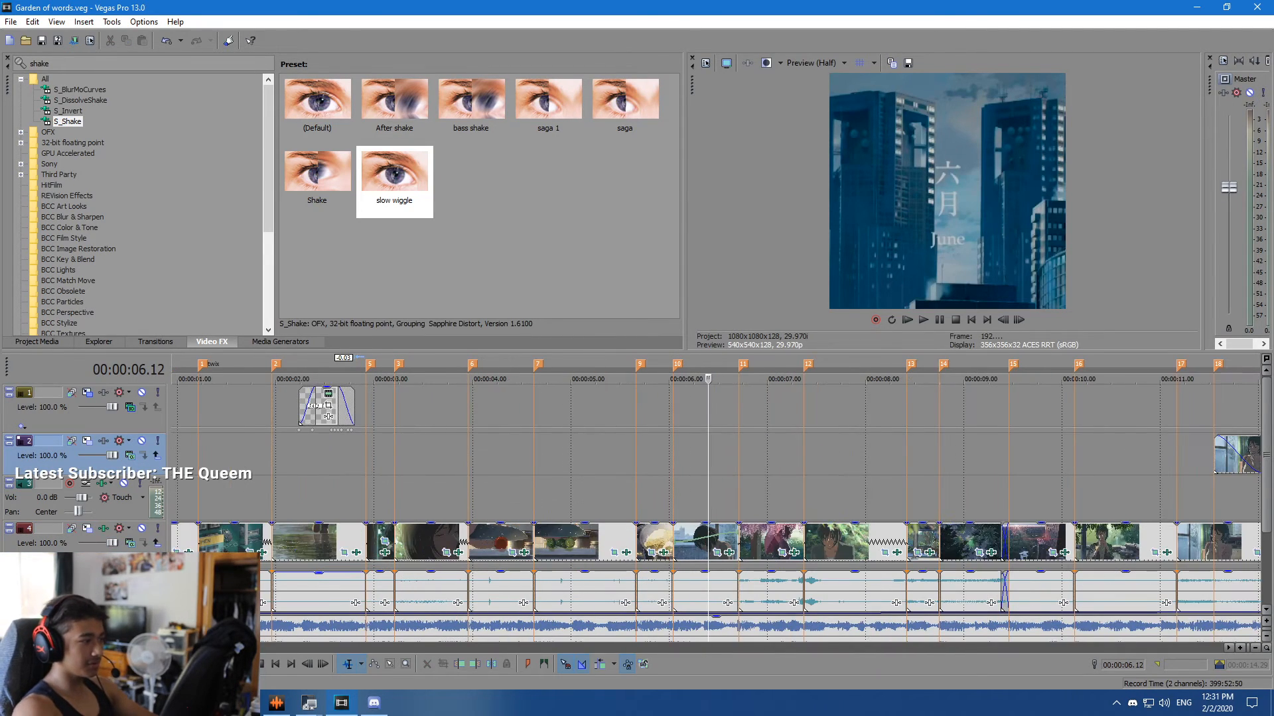
click(500, 539)
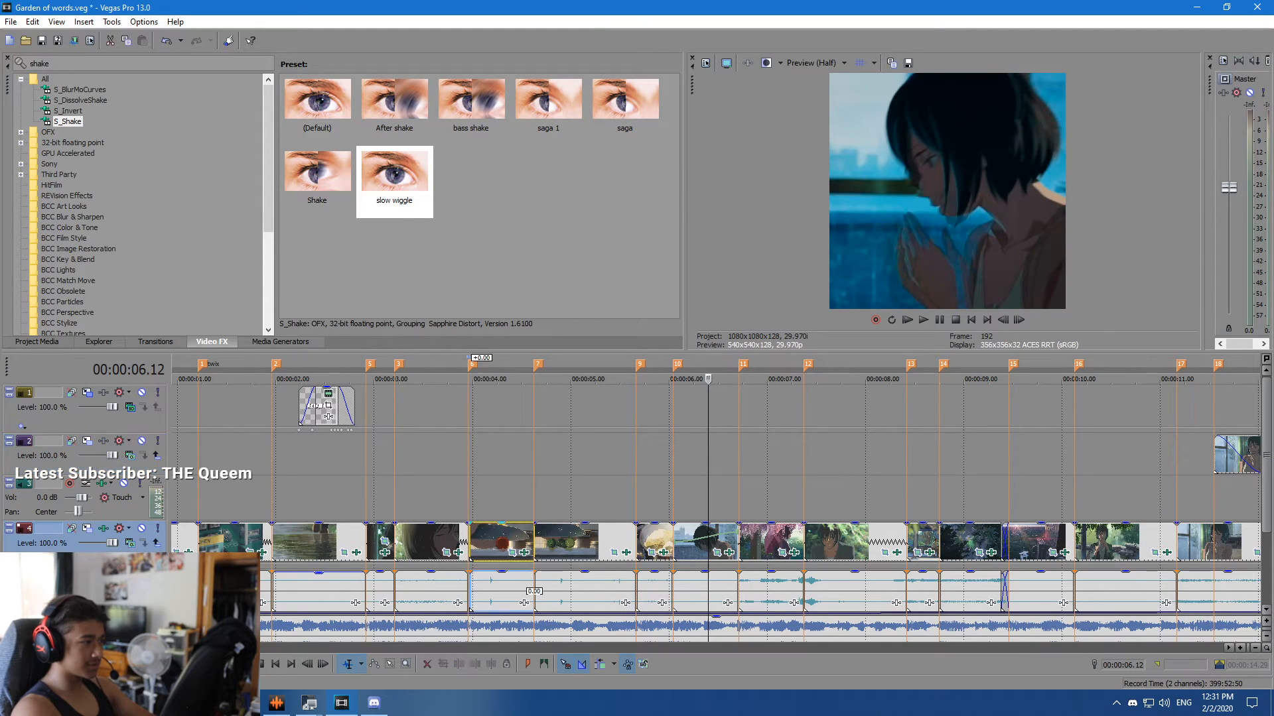
scroll(501, 539, up, 2)
scroll(501, 539, down, 1)
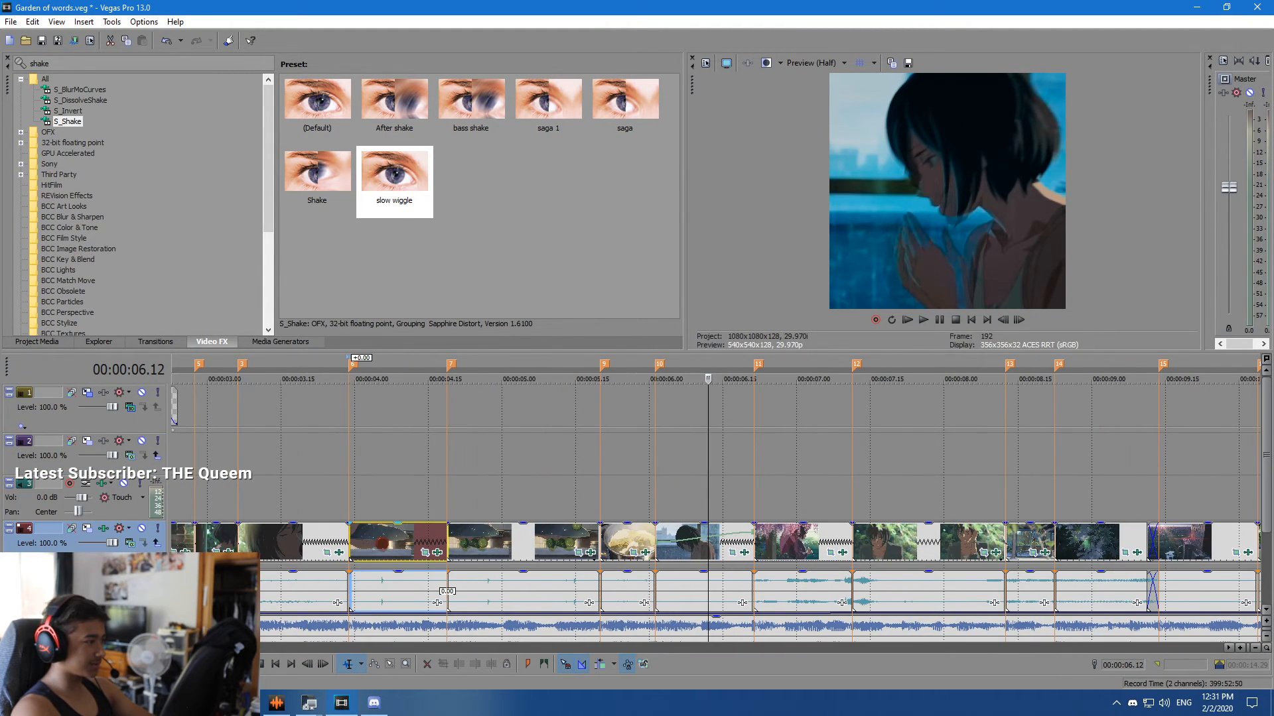
click(315, 542)
key(space)
mouse_move(349, 379)
mouse_down()
mouse_move(448, 378)
mouse_move(350, 379)
mouse_up()
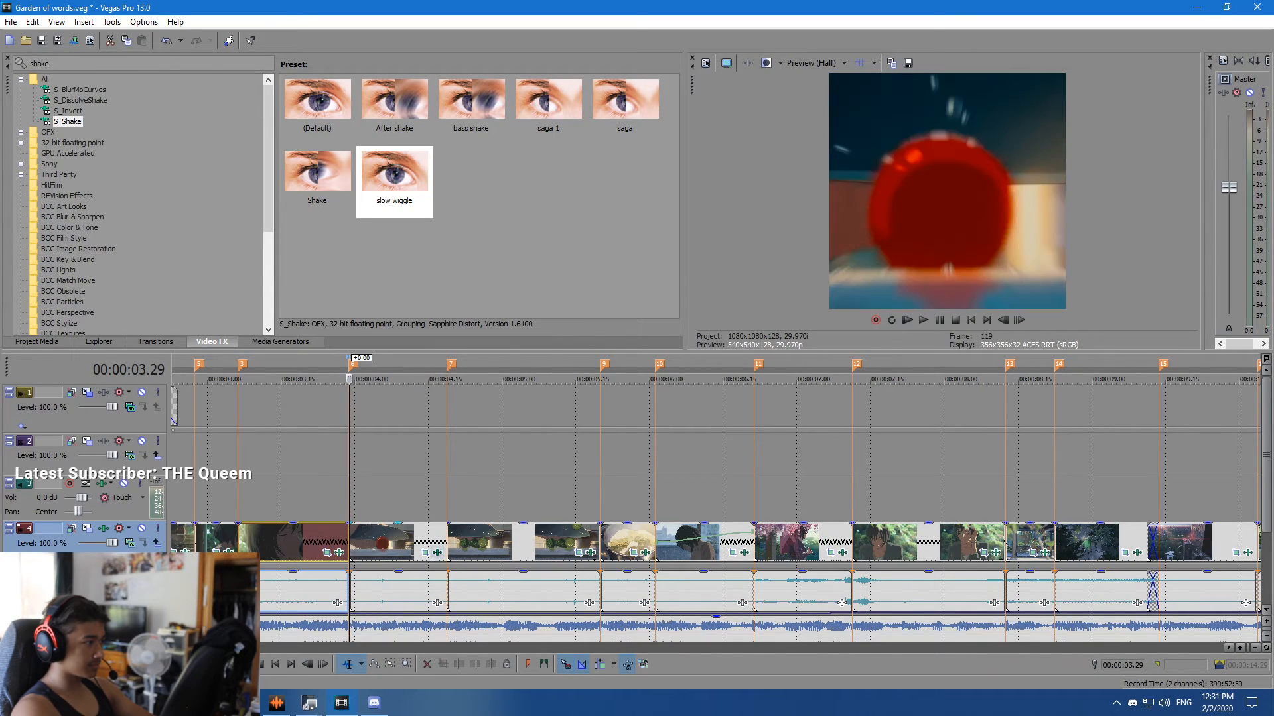
click(437, 552)
click(623, 11)
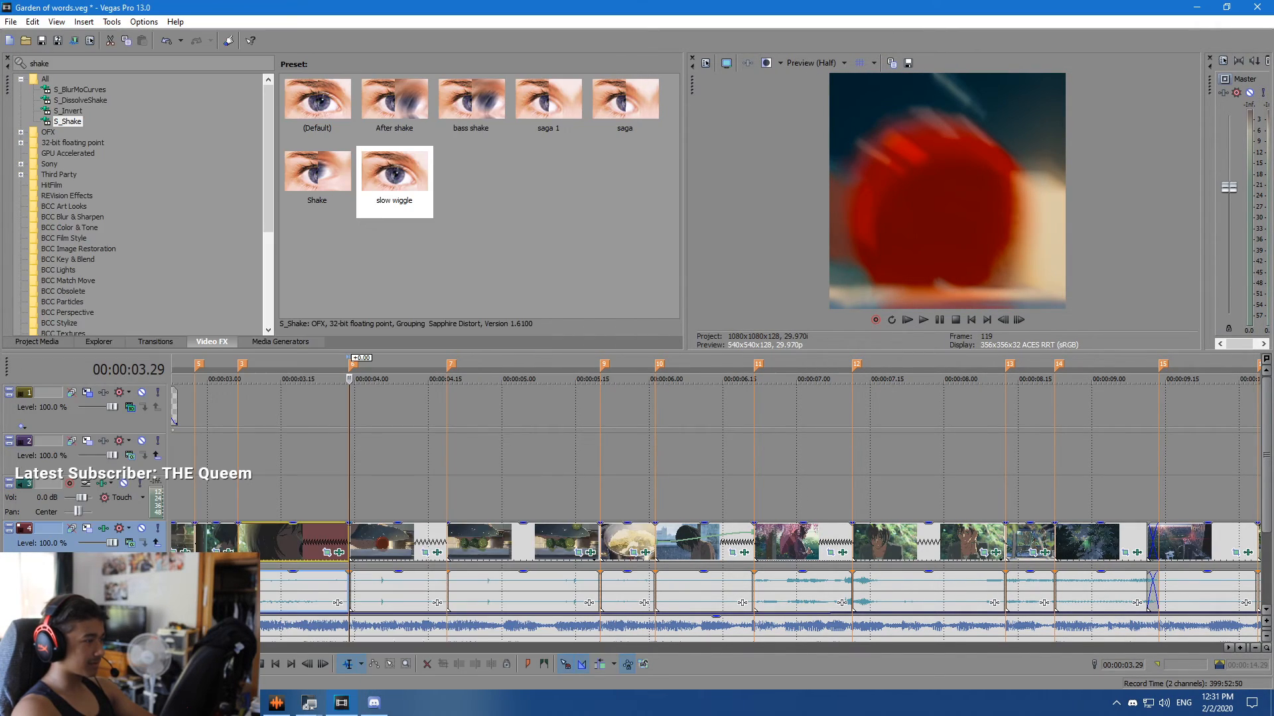
Search the video effects for twix and apply TwixtorPRO with the "ANIEM" preset to the tomato clip after marker 6.
scroll(708, 497, up, 3)
scroll(708, 497, right, 2)
click(712, 543)
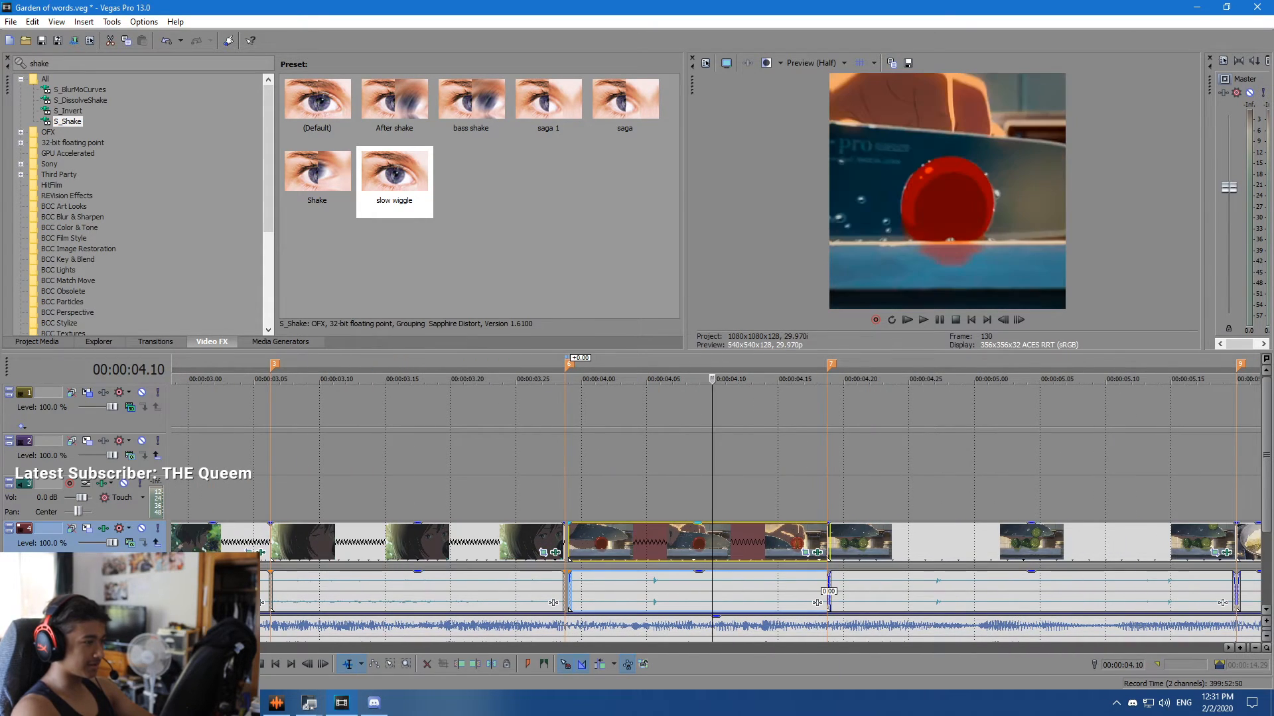
click(53, 63)
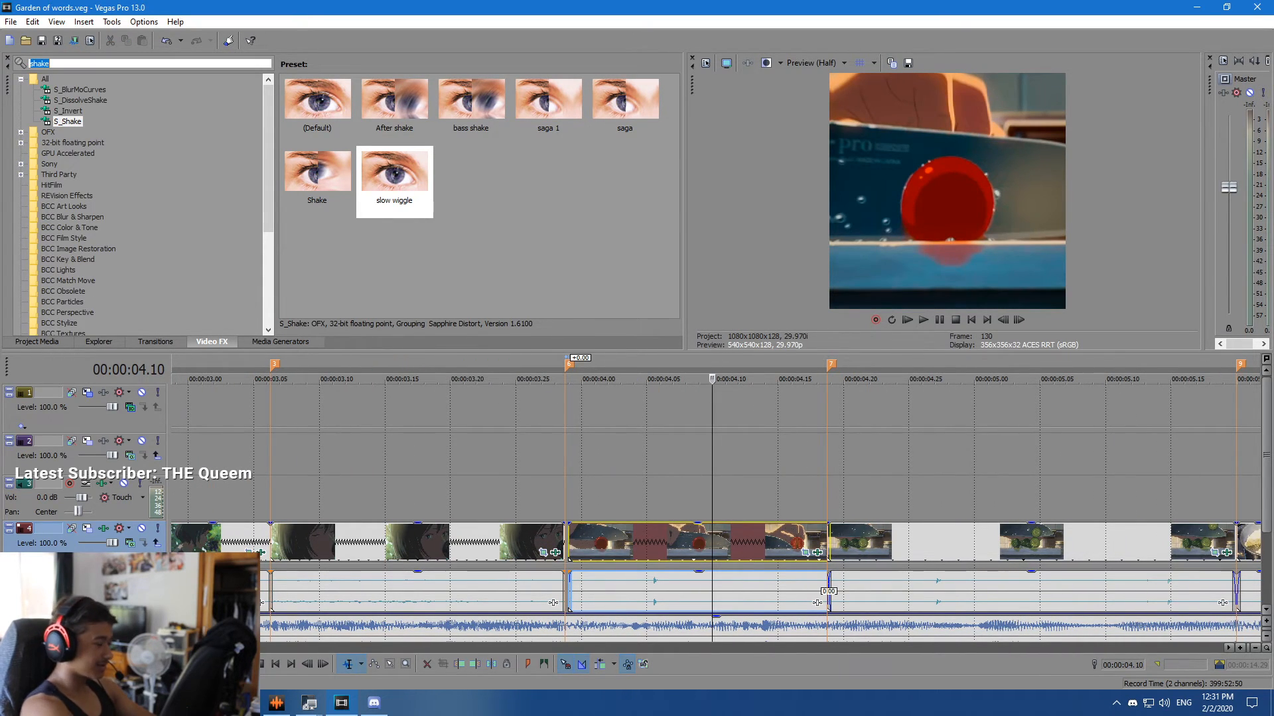
text(twix)
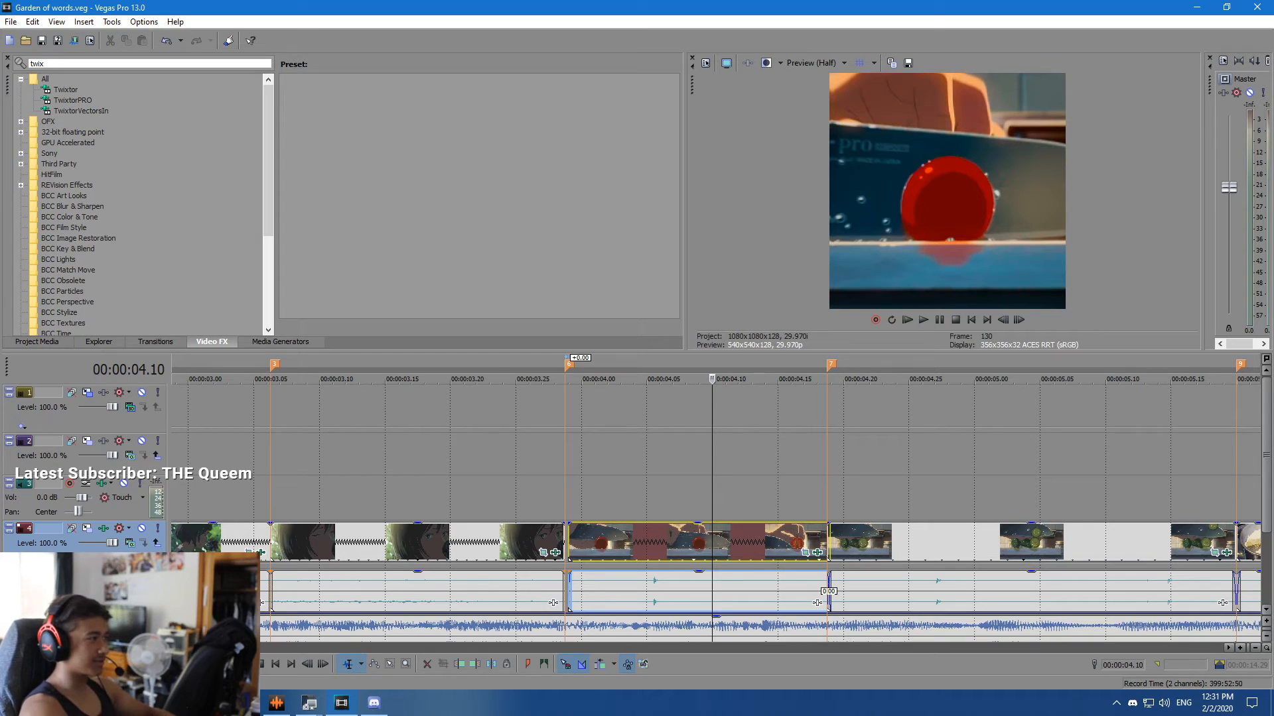
click(73, 100)
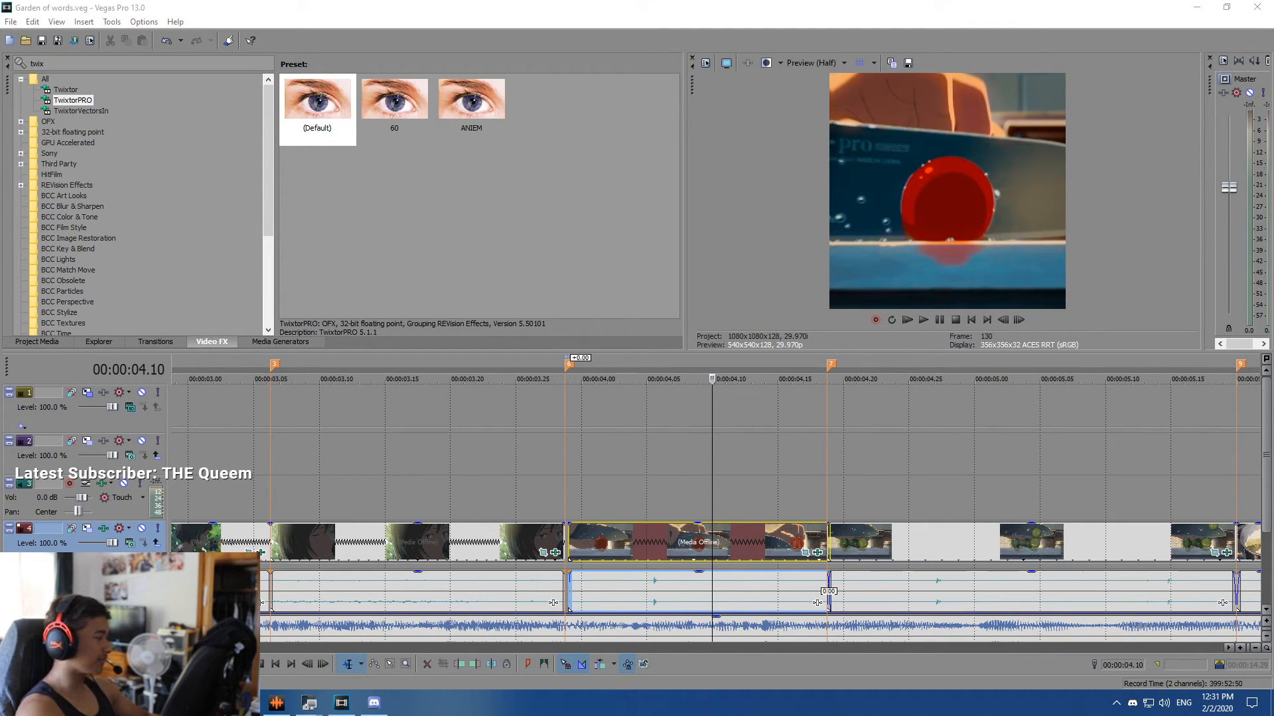
click(471, 101)
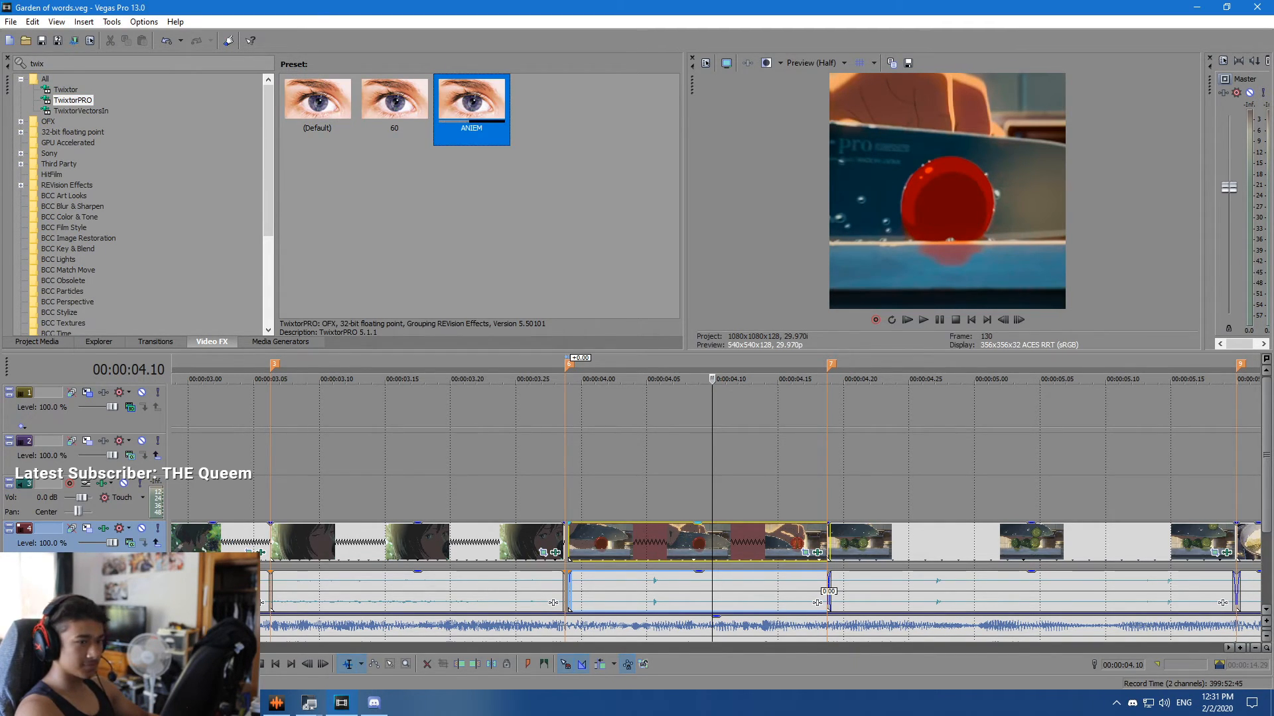
drag(471, 101, 697, 542)
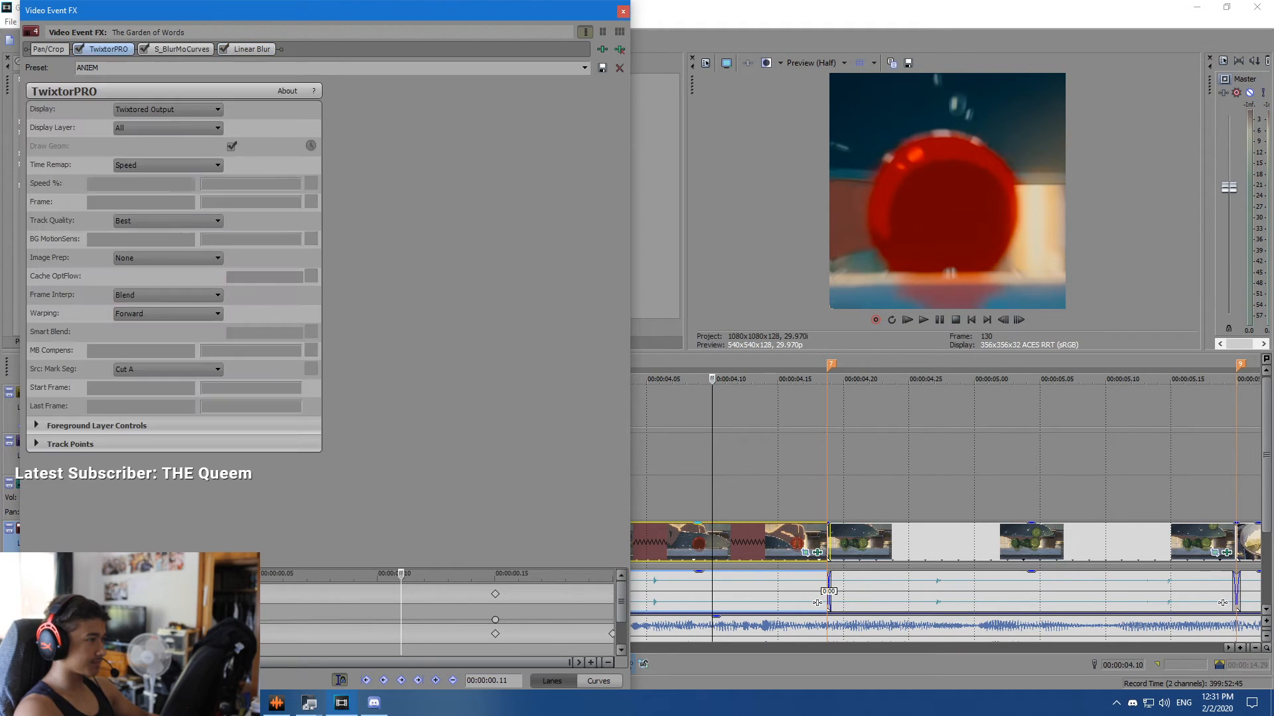
Review the TwixtorPRO settings and keyframe lanes of the tomato clip, and close the effect window.
drag(401, 611, 142, 612)
key(space)
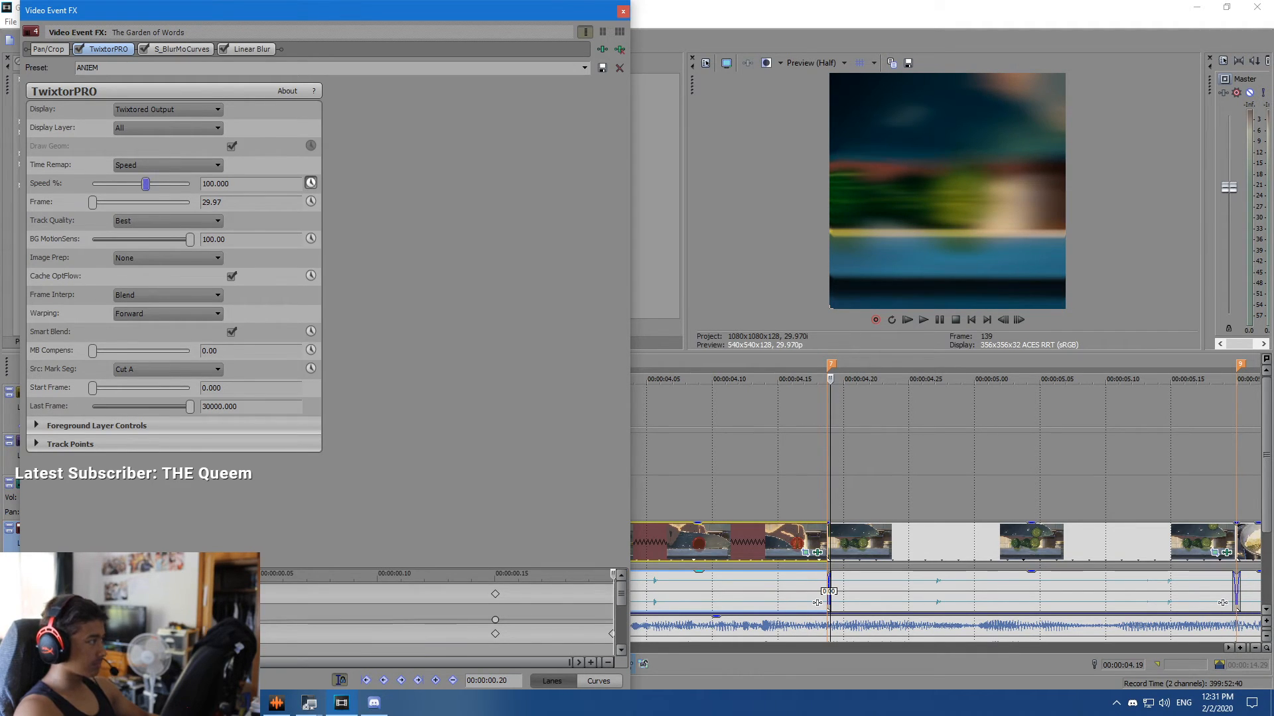
scroll(444, 614, down, 3)
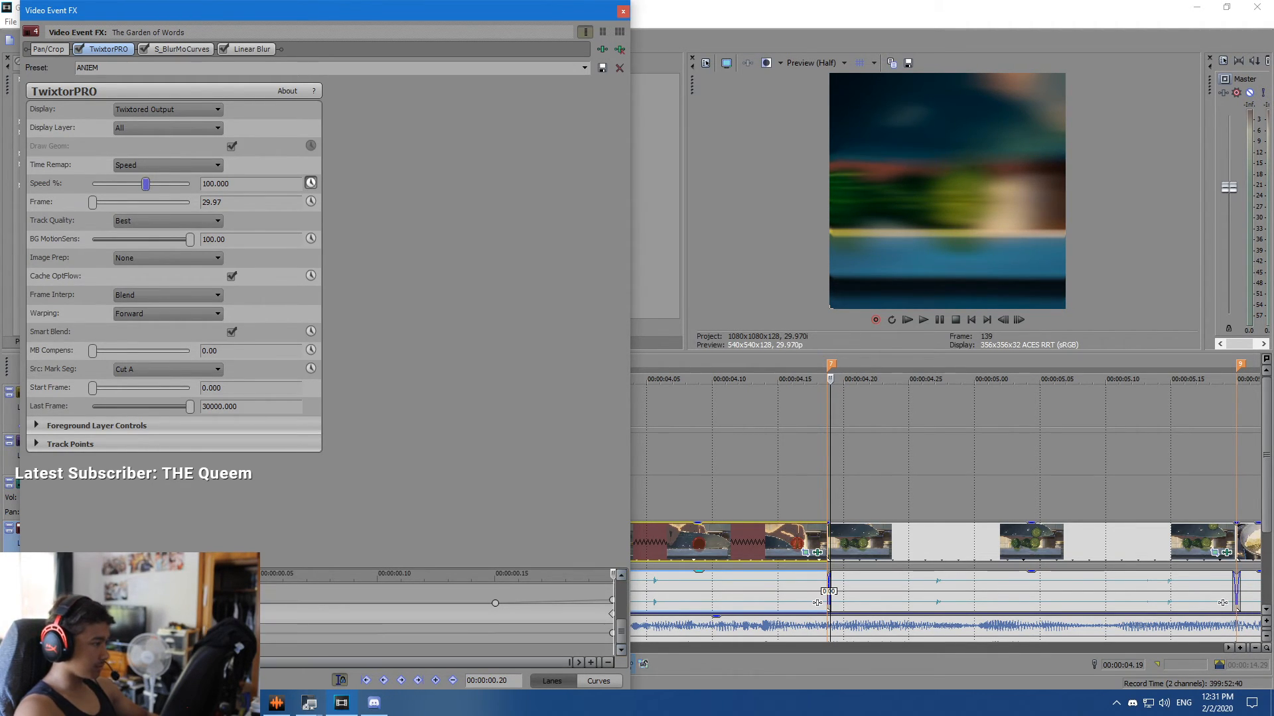
right_click(144, 603)
click(178, 548)
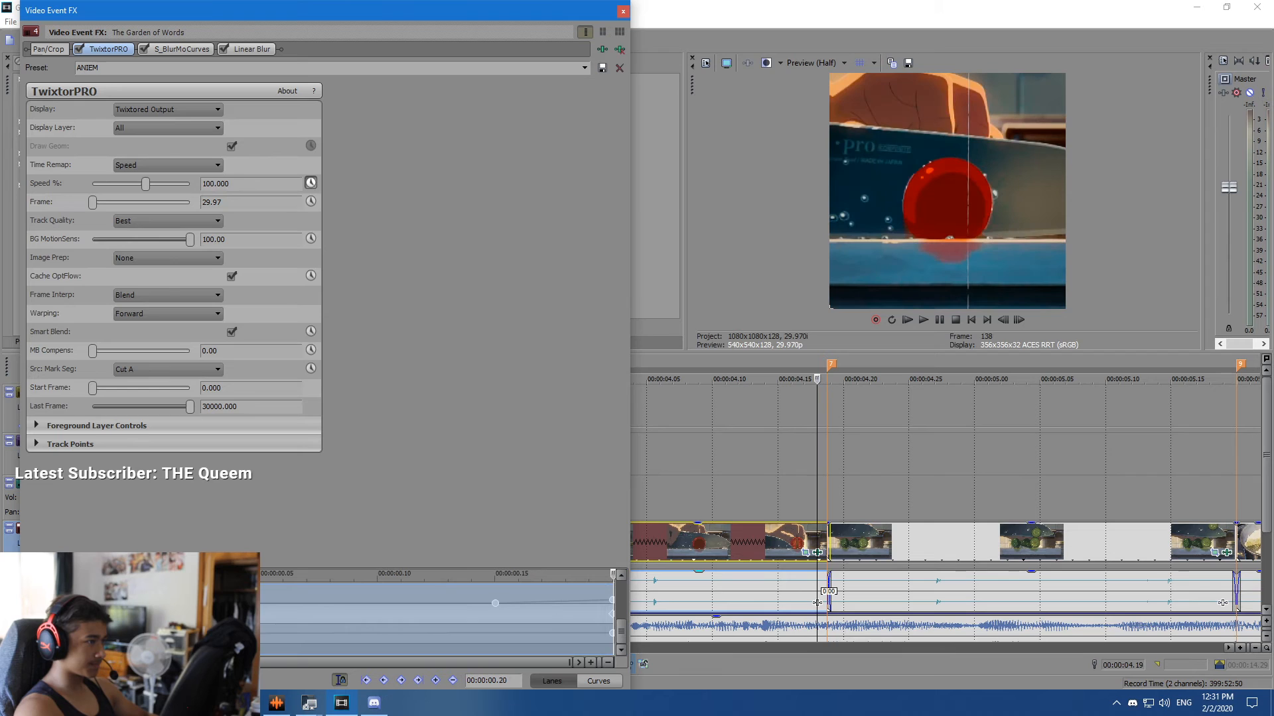
click(623, 12)
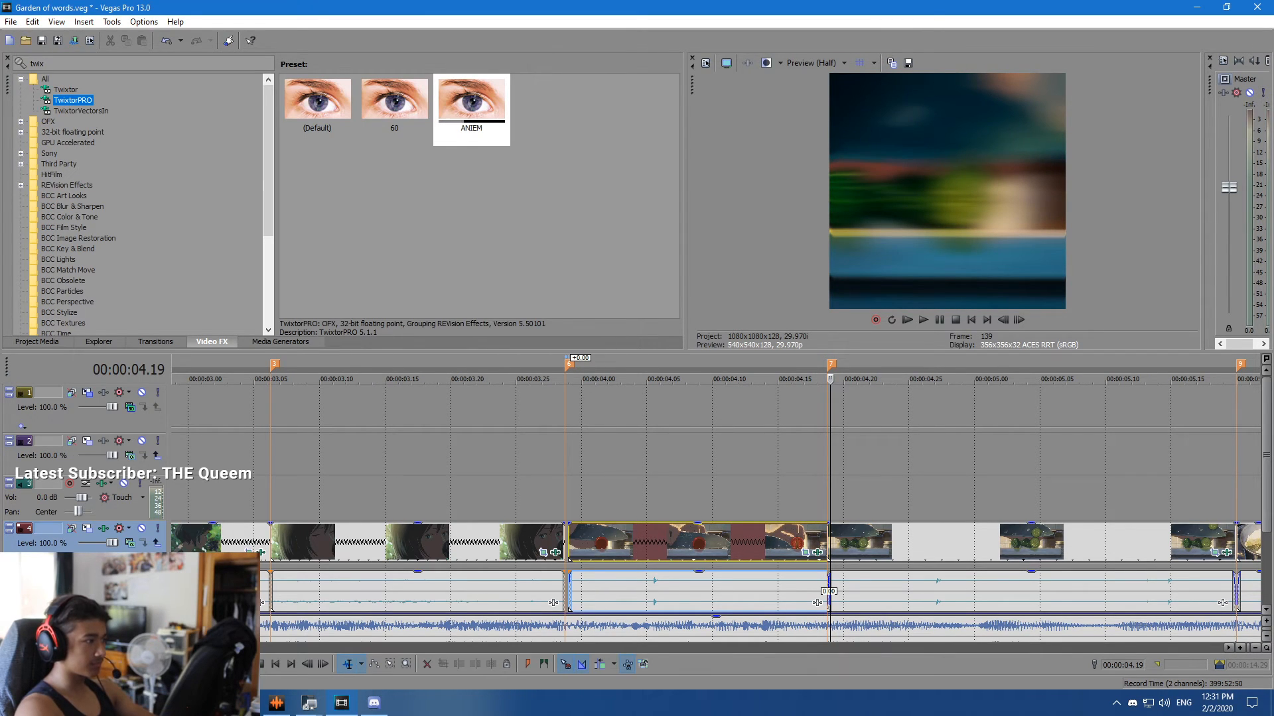
Build a RAM preview of the range from 00:00:03.06 to 00:00:05.19 and play it.
drag(268, 424, 1223, 424)
key(shift+b)
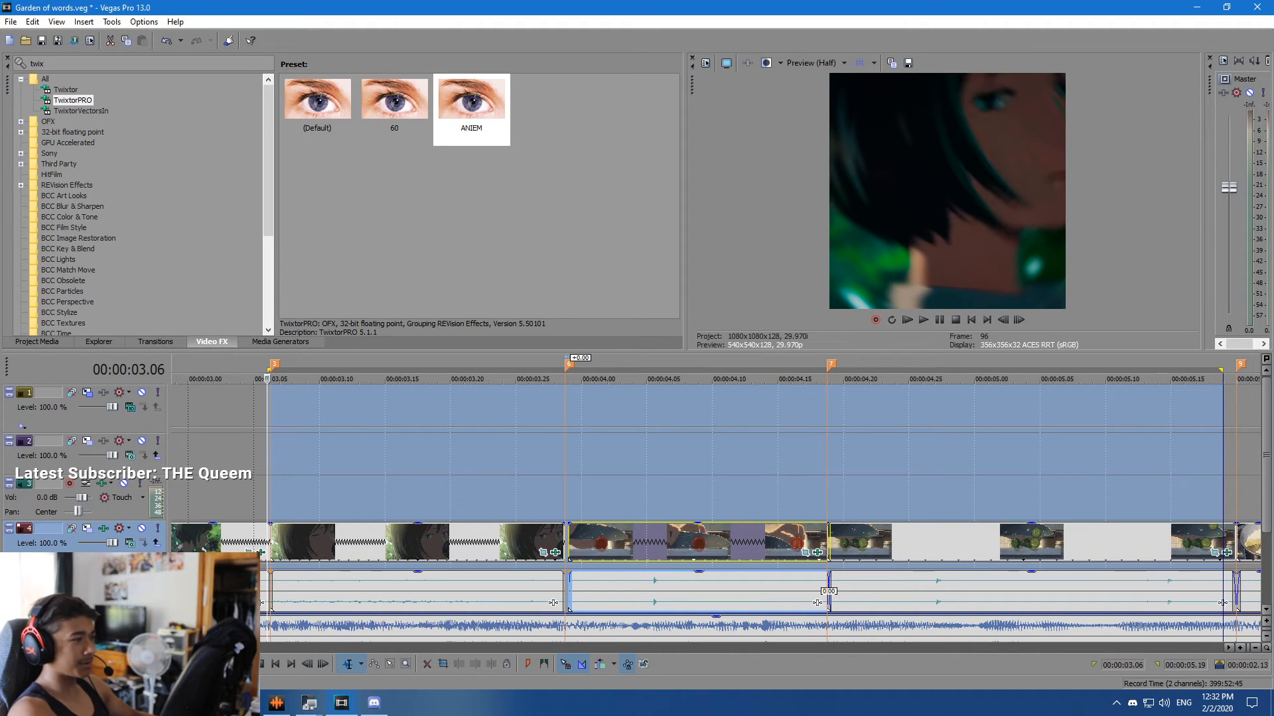
key(space)
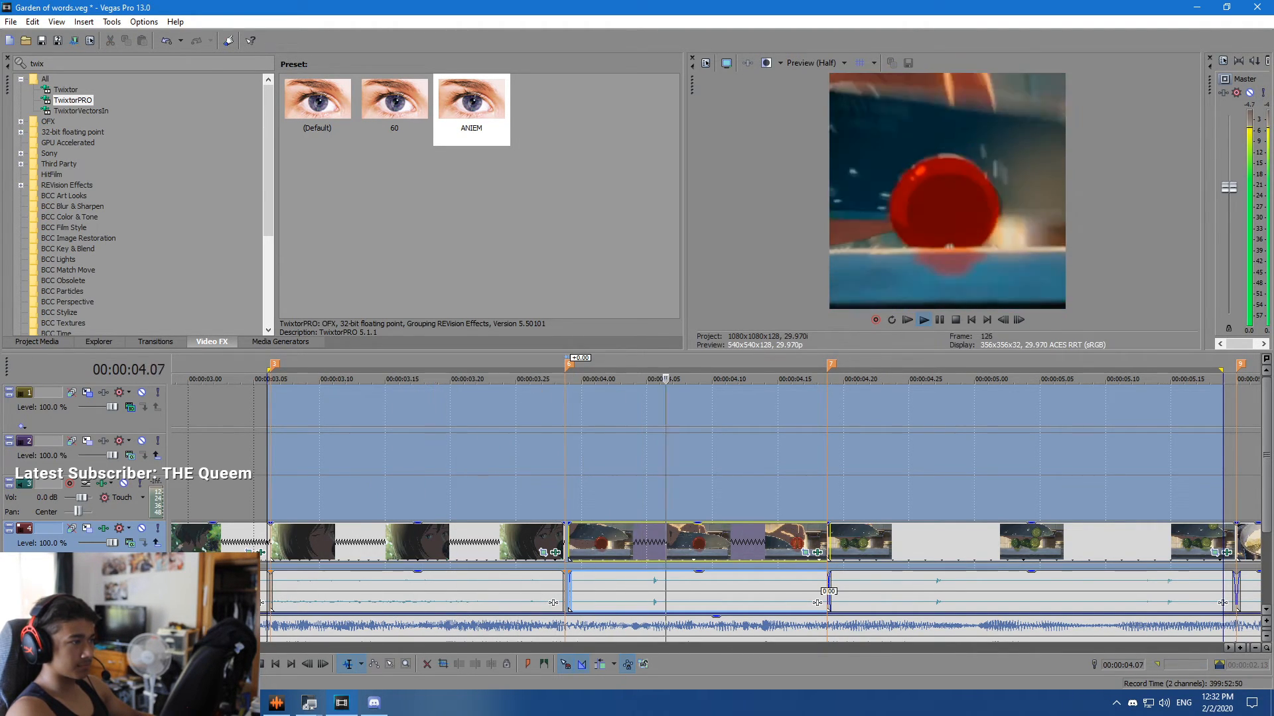
Replay the tomato and cucumber clips to check the motion around marker 7, and save the project.
click(843, 454)
key(space)
click(686, 455)
key(space)
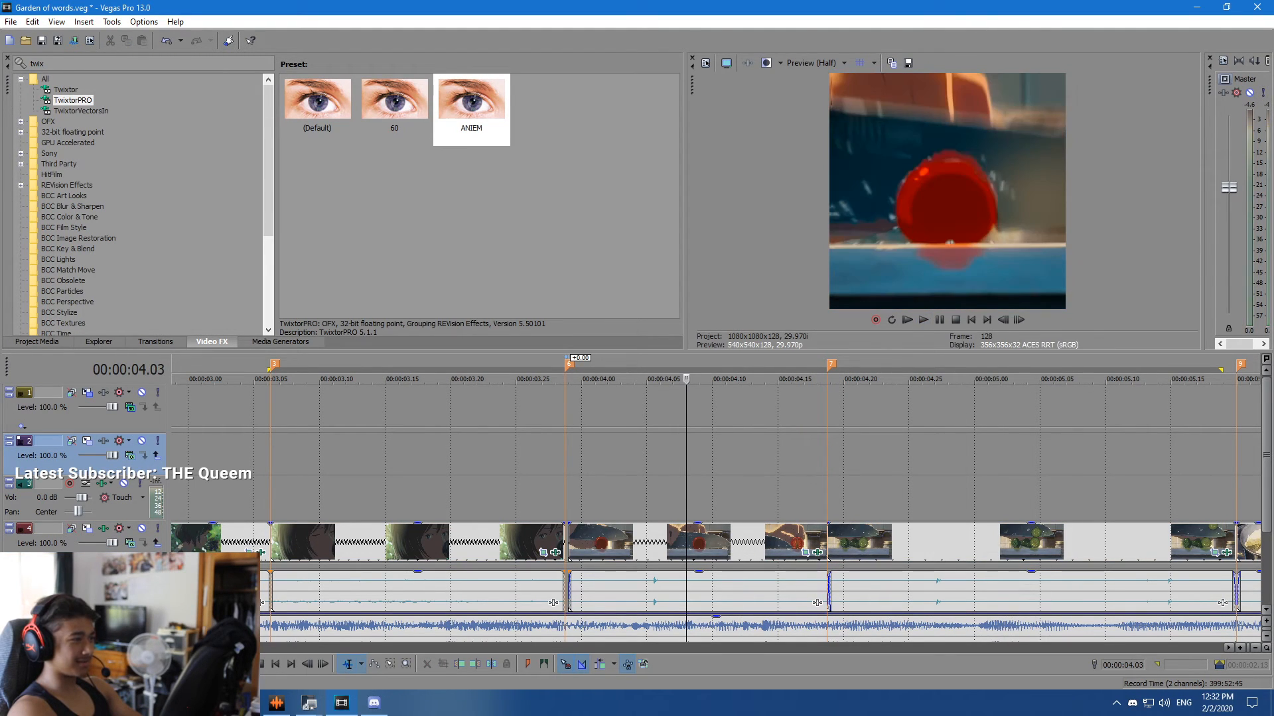
key(space)
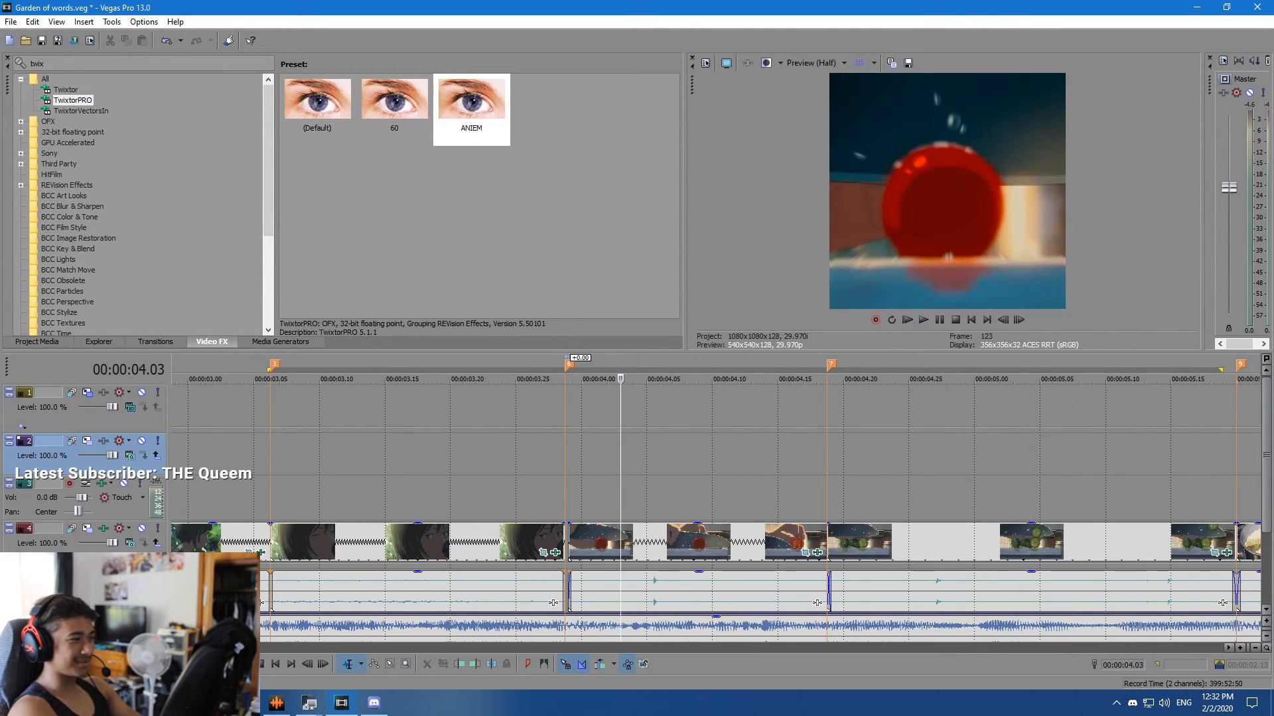
click(816, 454)
key(ctrl+s)
drag(816, 454, 1012, 454)
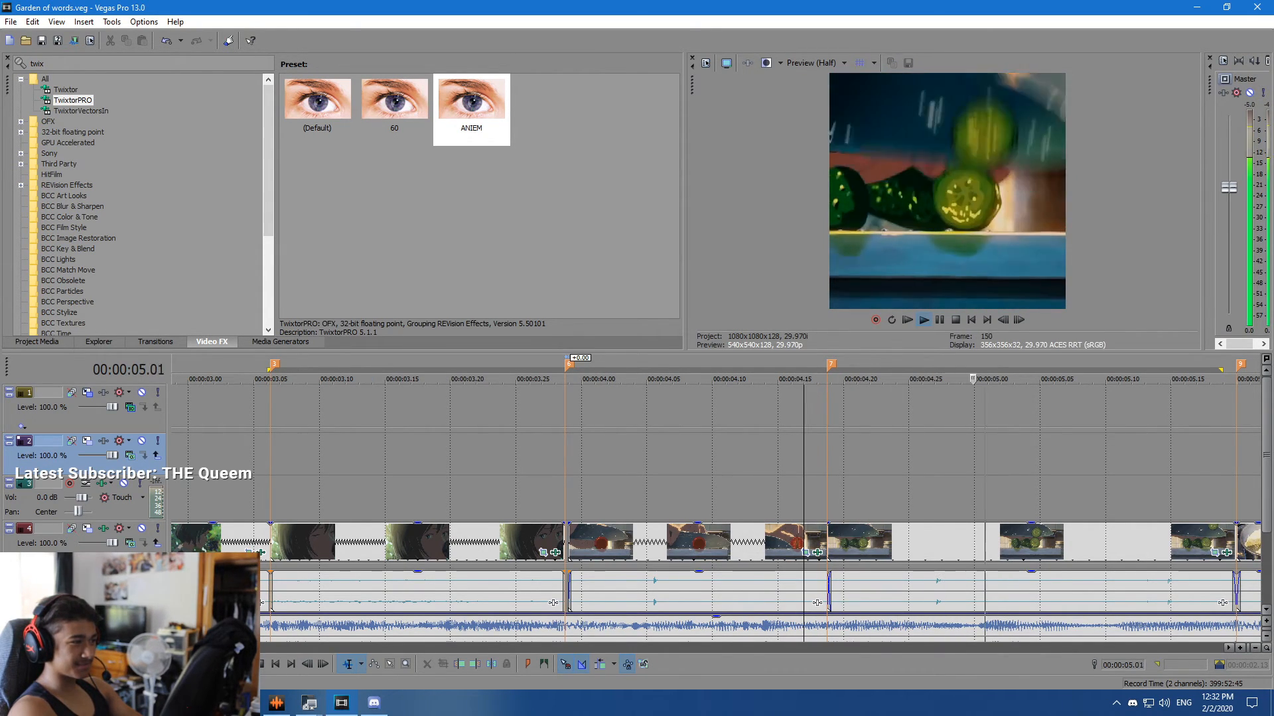
Play the cucumber clip past marker 9, and check the frames at 00:00:10.28 and under the title at 00:00:02.13.
key(space)
scroll(716, 498, down, 1)
key(space)
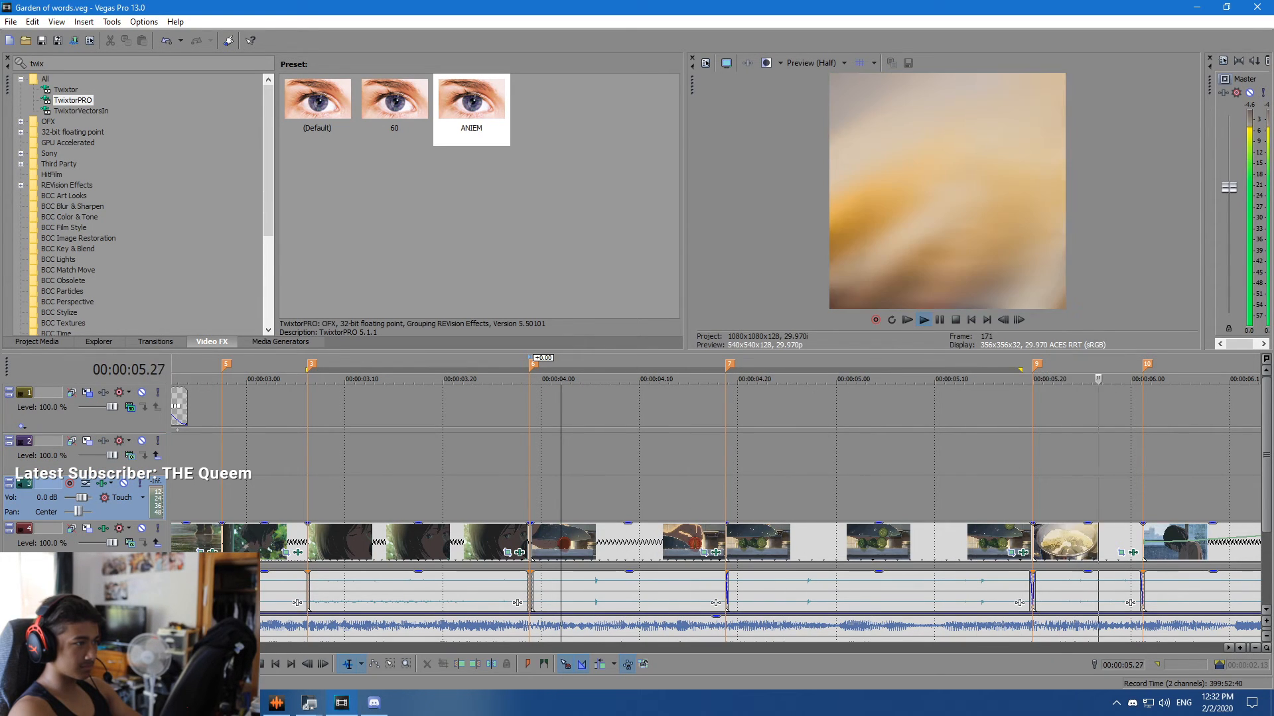
scroll(716, 497, down, 3)
key(space)
scroll(763, 379, down, 2)
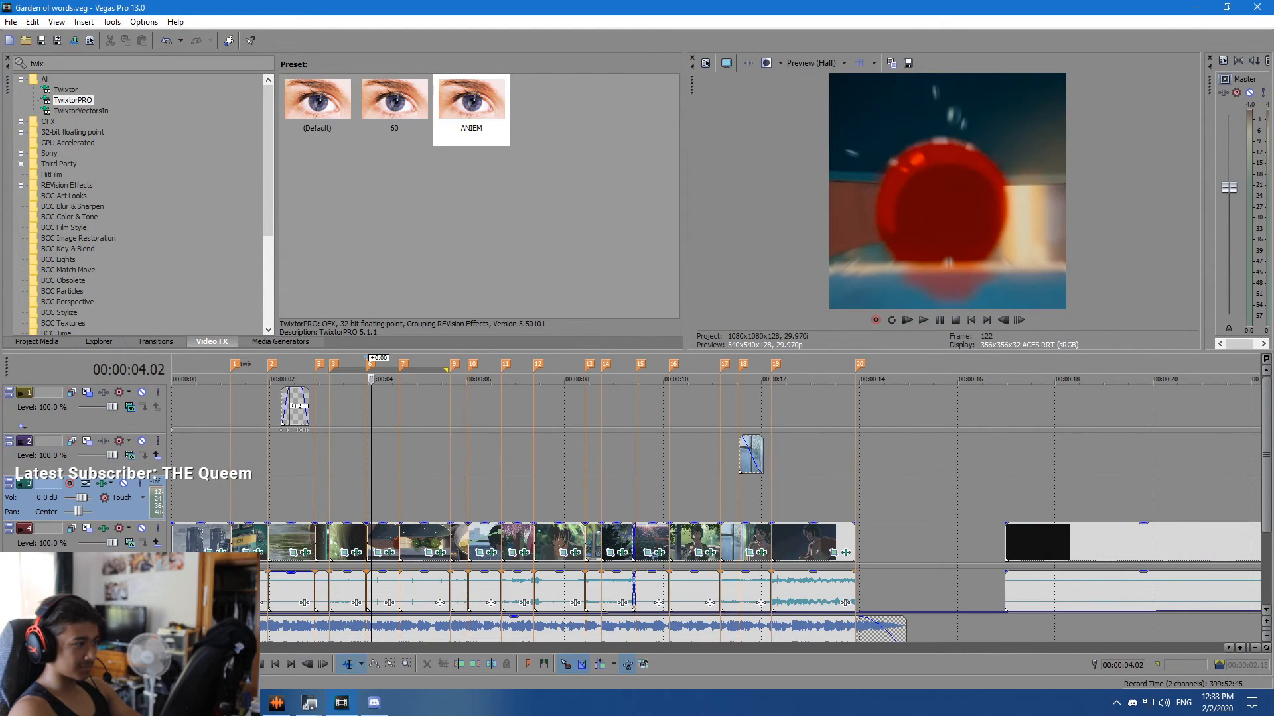
click(708, 379)
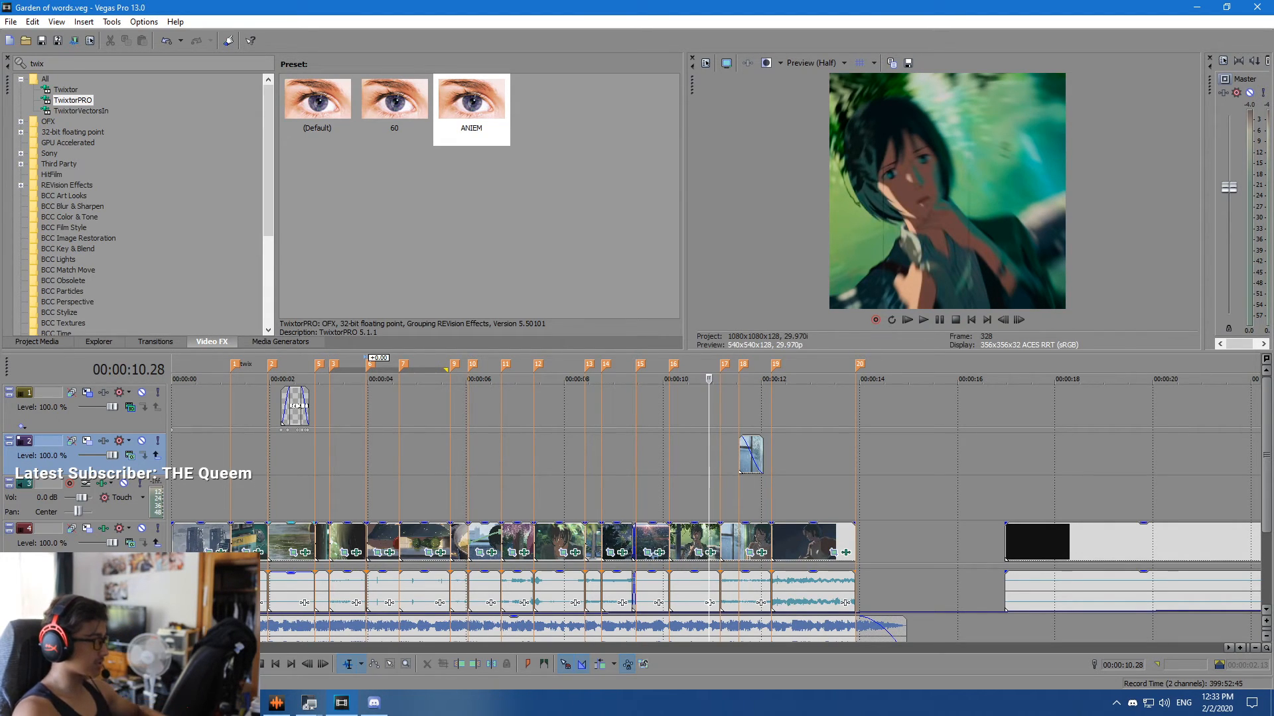
click(291, 455)
scroll(292, 455, down, 1)
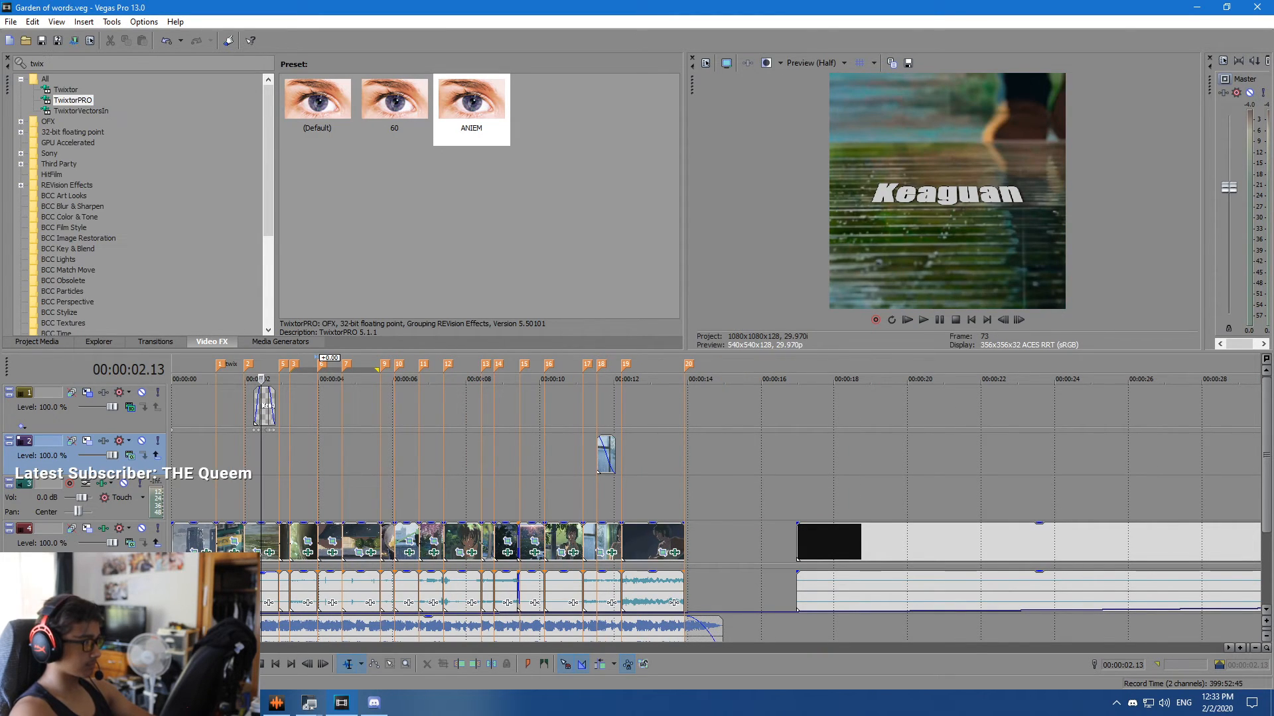
Switch off MagicBulletLooks and RSMB in the effect chain of track 4 and close the effect window.
click(174, 536)
click(104, 528)
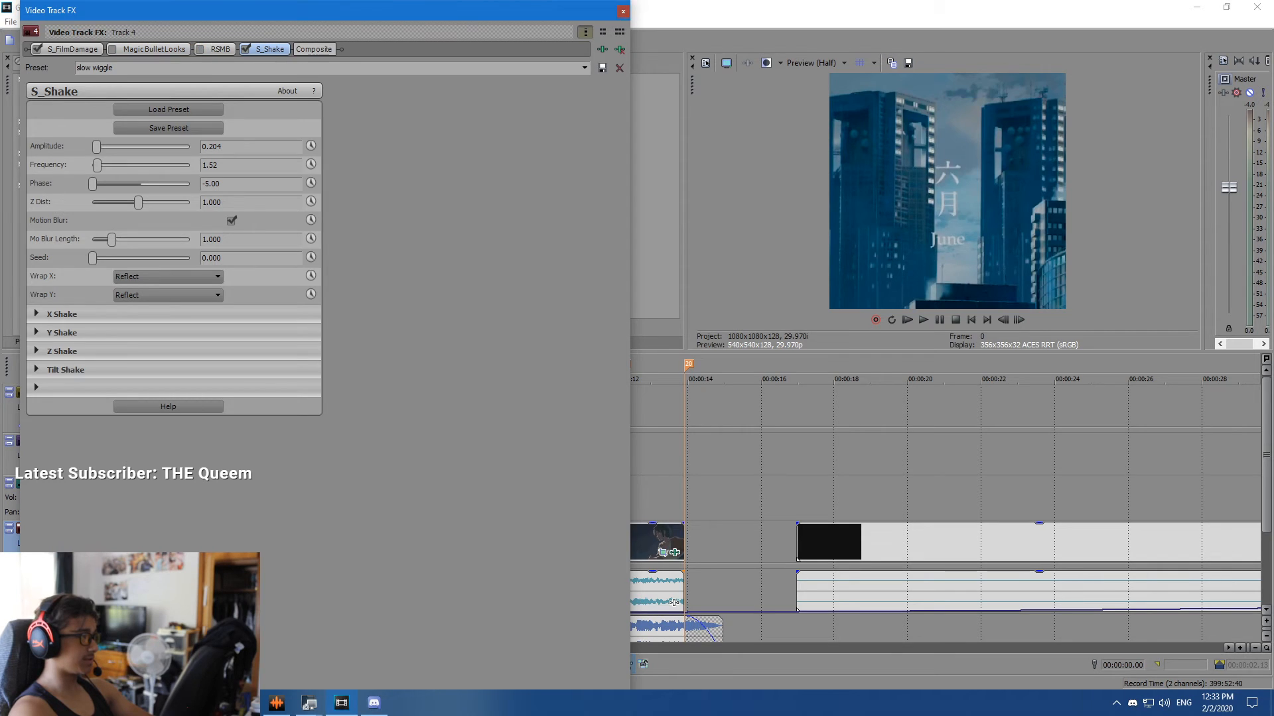
click(623, 11)
Build a RAM preview of the whole edit from 00:00:00.00 to 00:00:14.29 and play it through.
drag(172, 498, 723, 498)
key(shift+b)
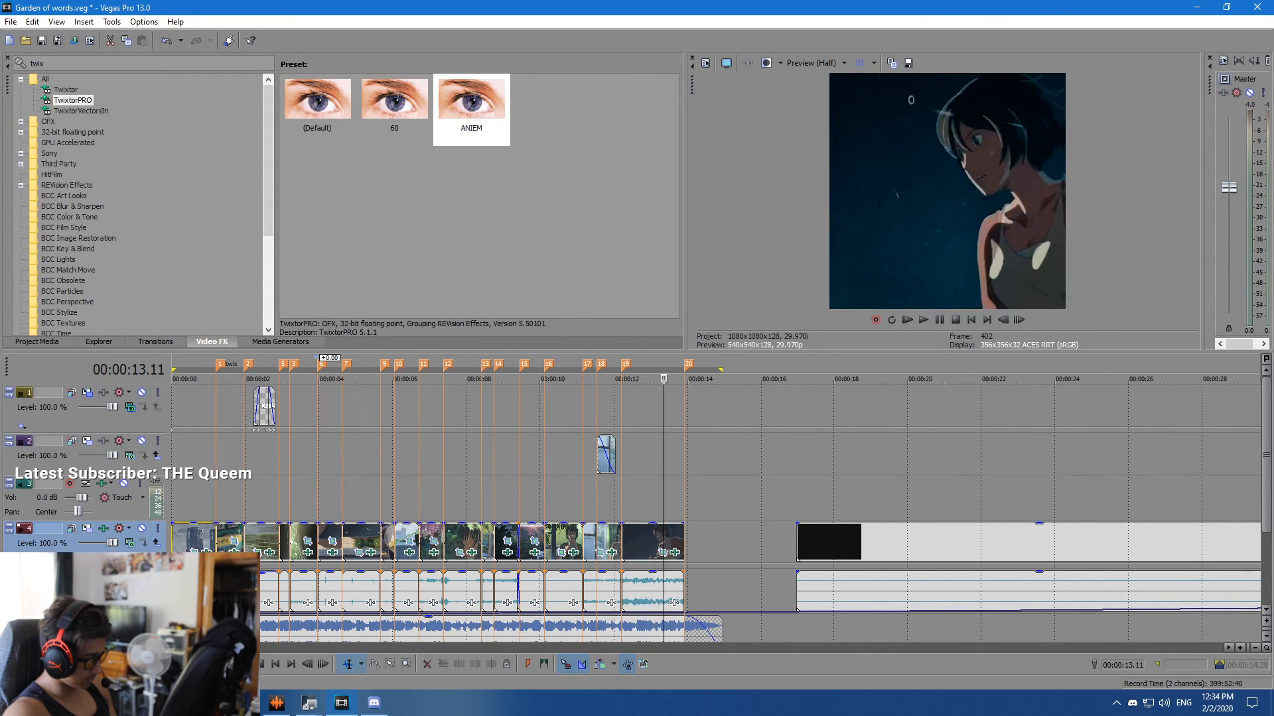
key(space)
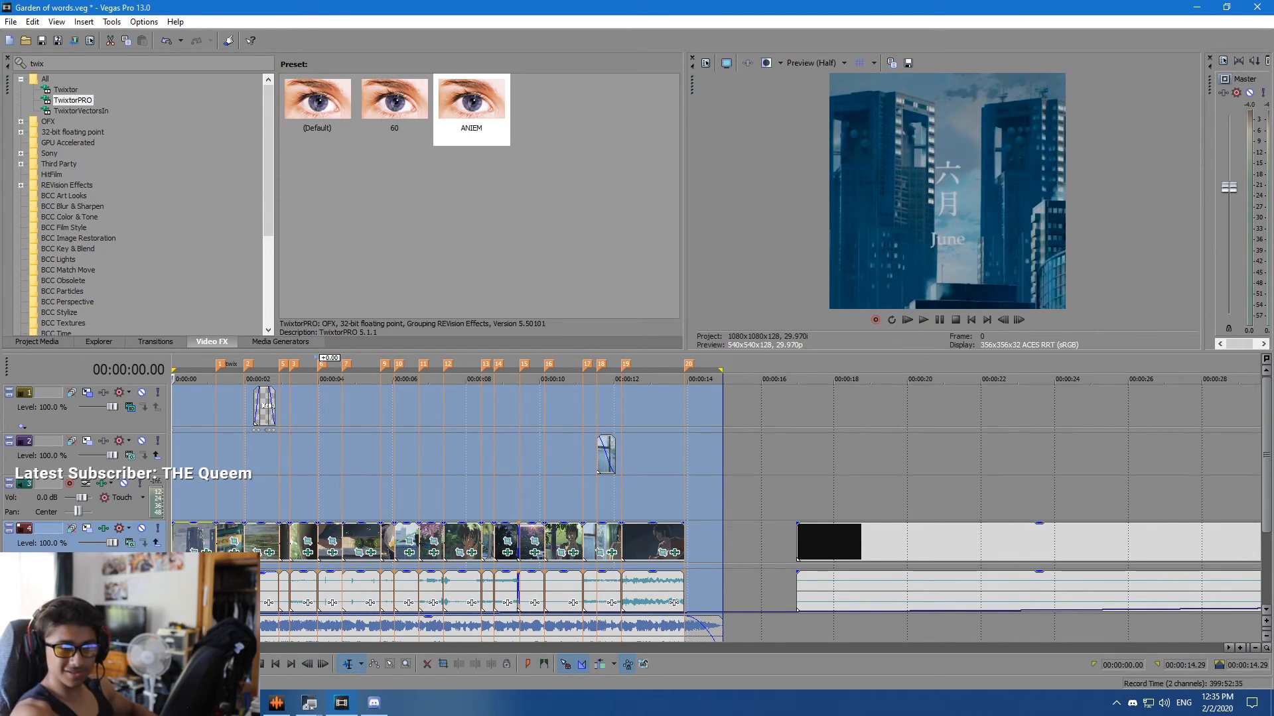
key(space)
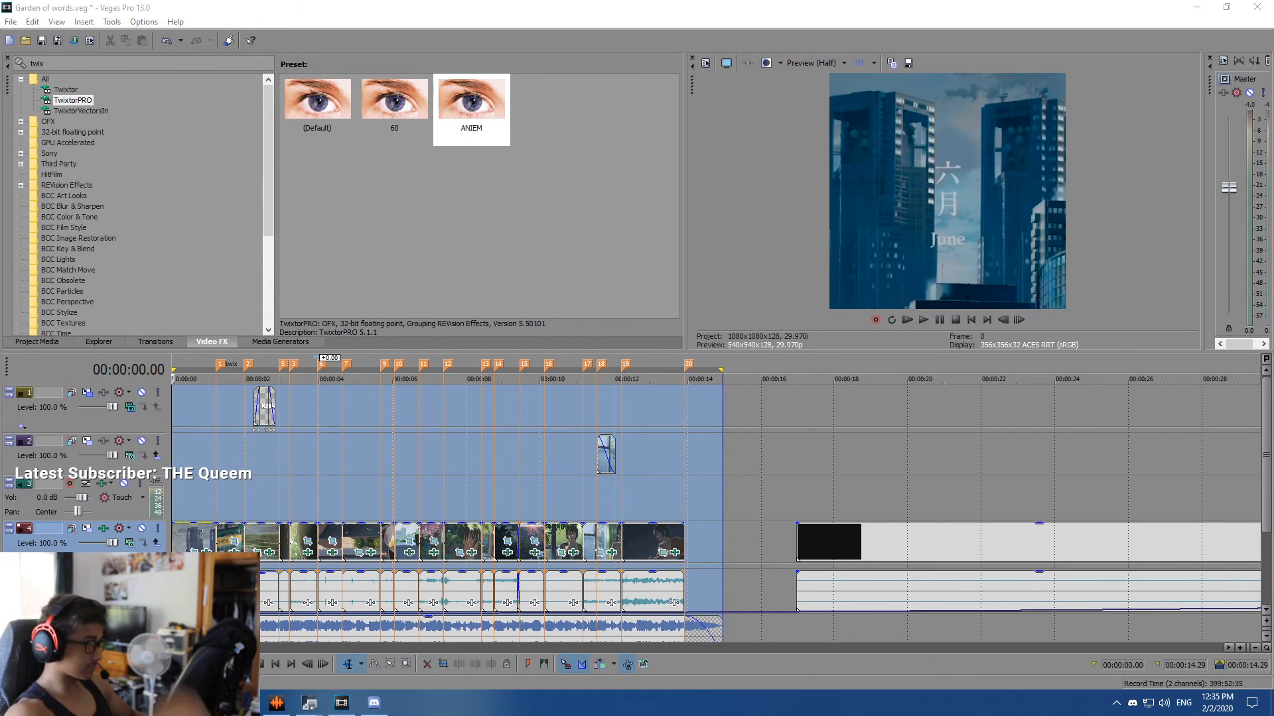
key(space)
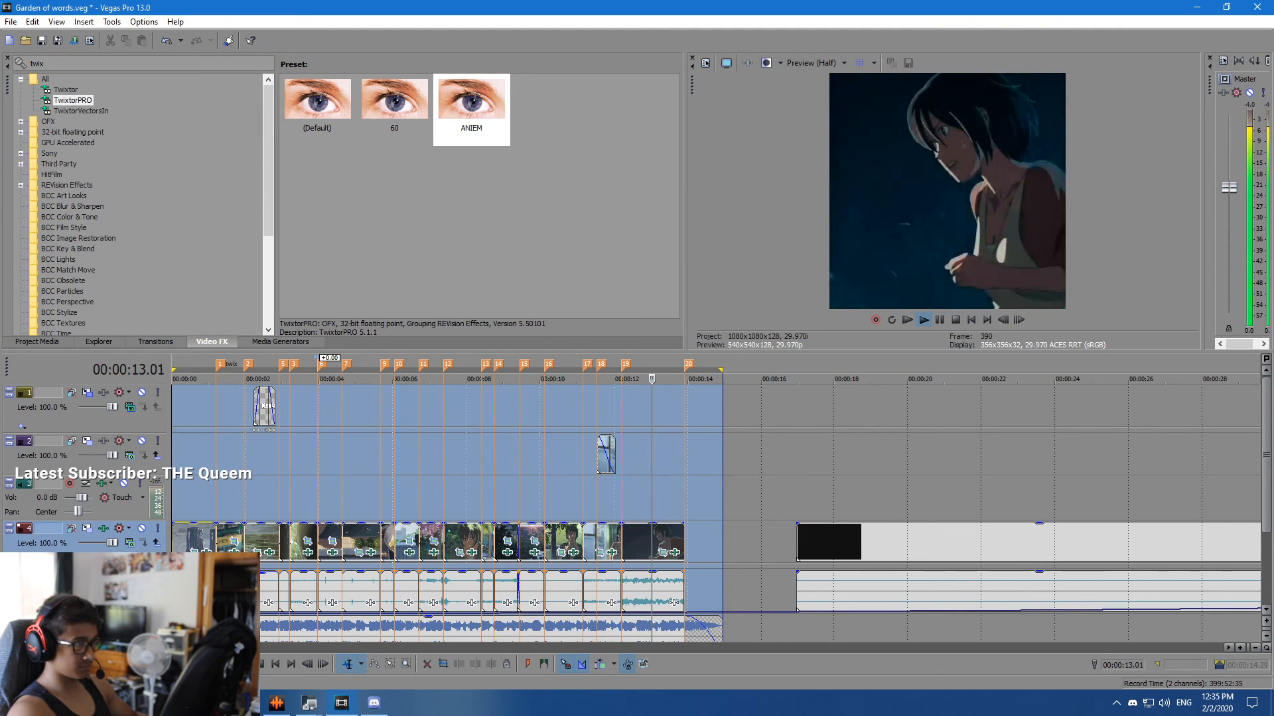
key(Return)
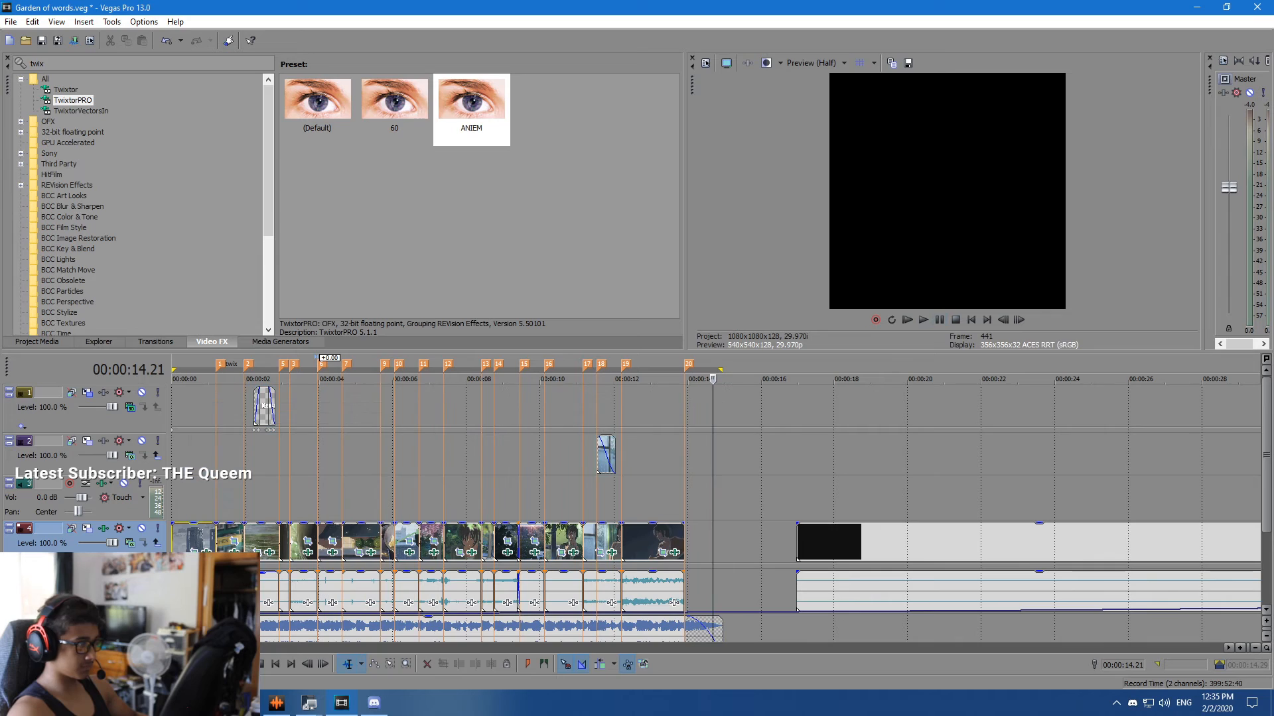
Reselect the range from the project start to 00:00:14.29 as the loop region and save the project.
key(Home)
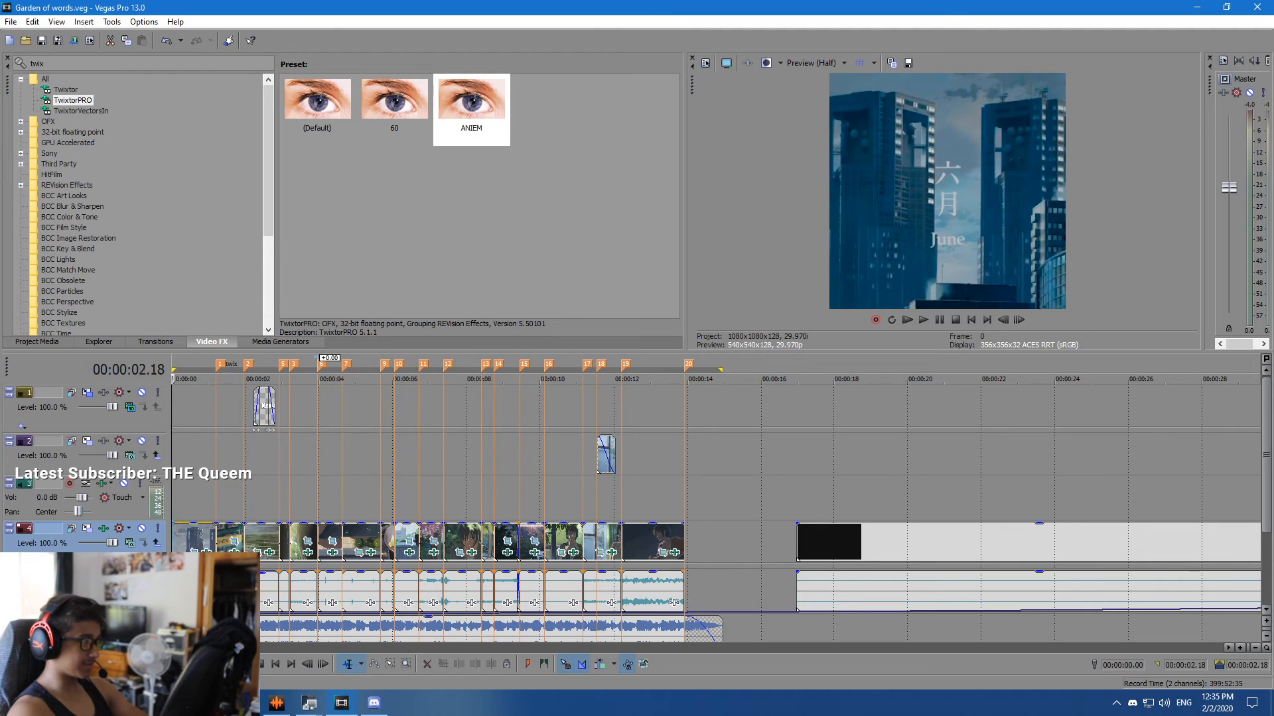
key(ctrl+a)
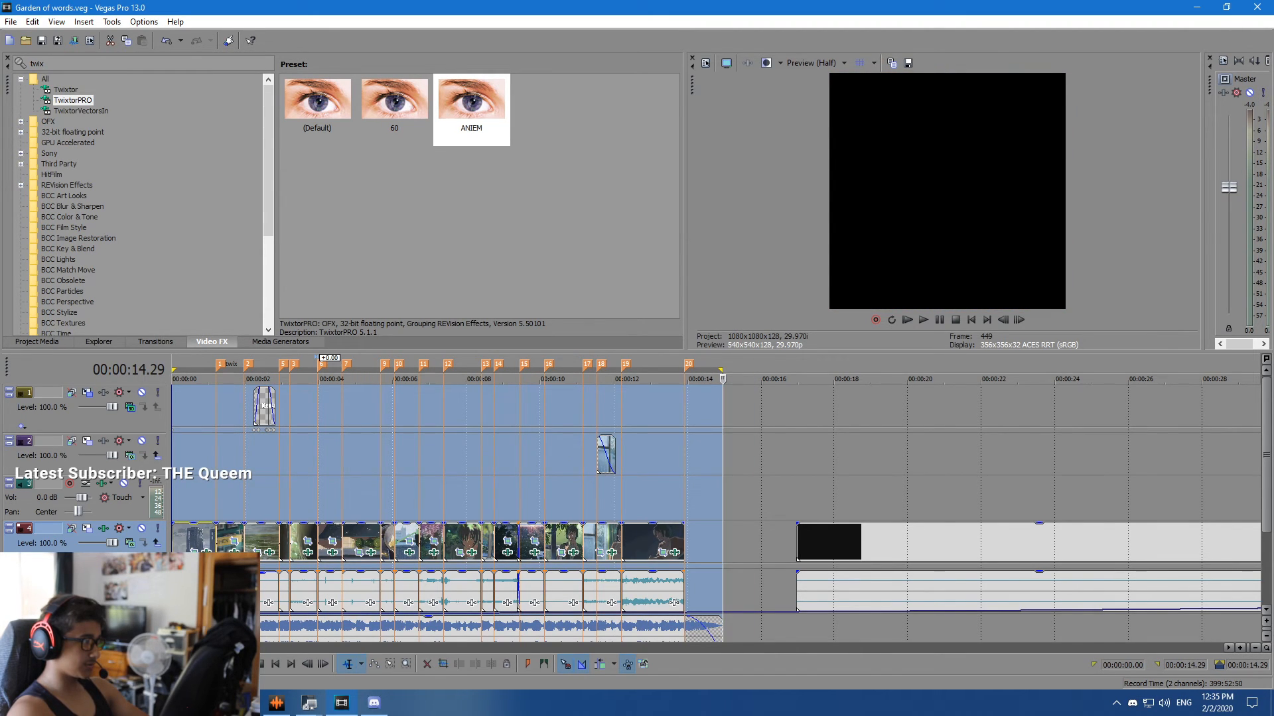
key(Home)
click(10, 22)
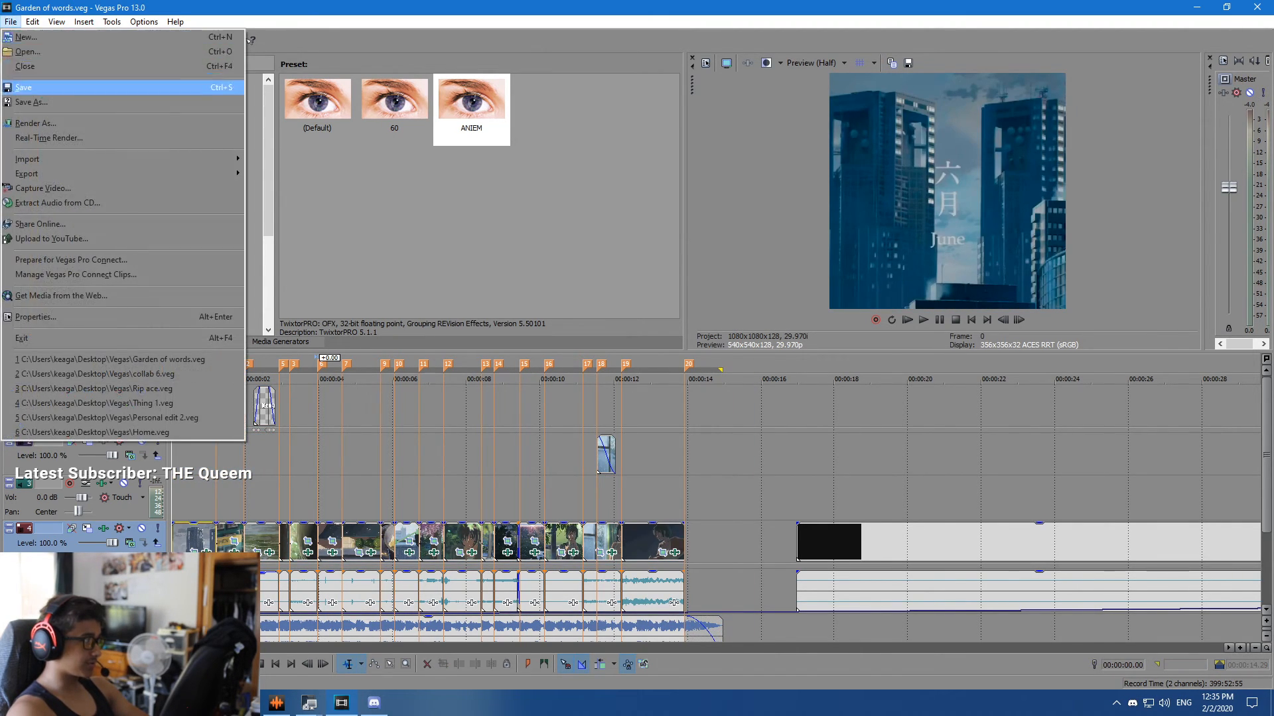
Switch RSMB back on in the effect chain of track 4 and close the effect window.
click(103, 528)
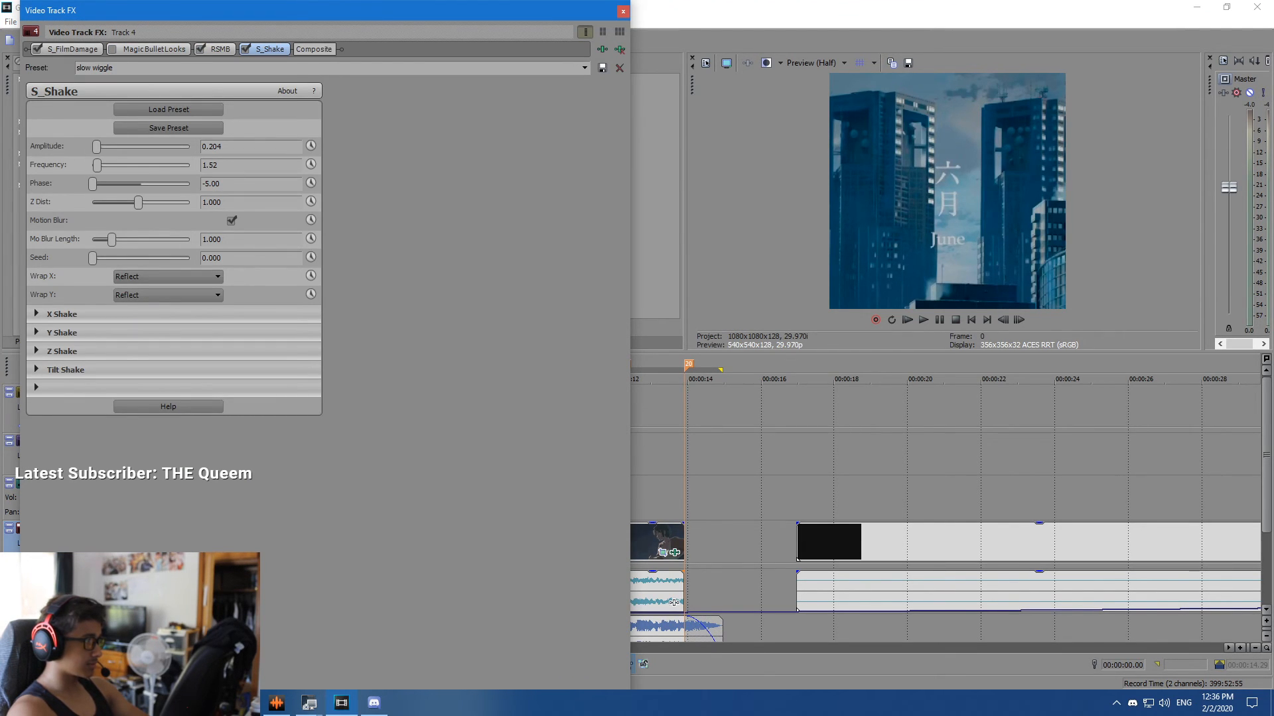
click(623, 11)
Render the loop region as Garden of words.mp4 with the 1080x1080p template, overwriting the existing file, and dismiss the Red Giant Link update window.
click(11, 22)
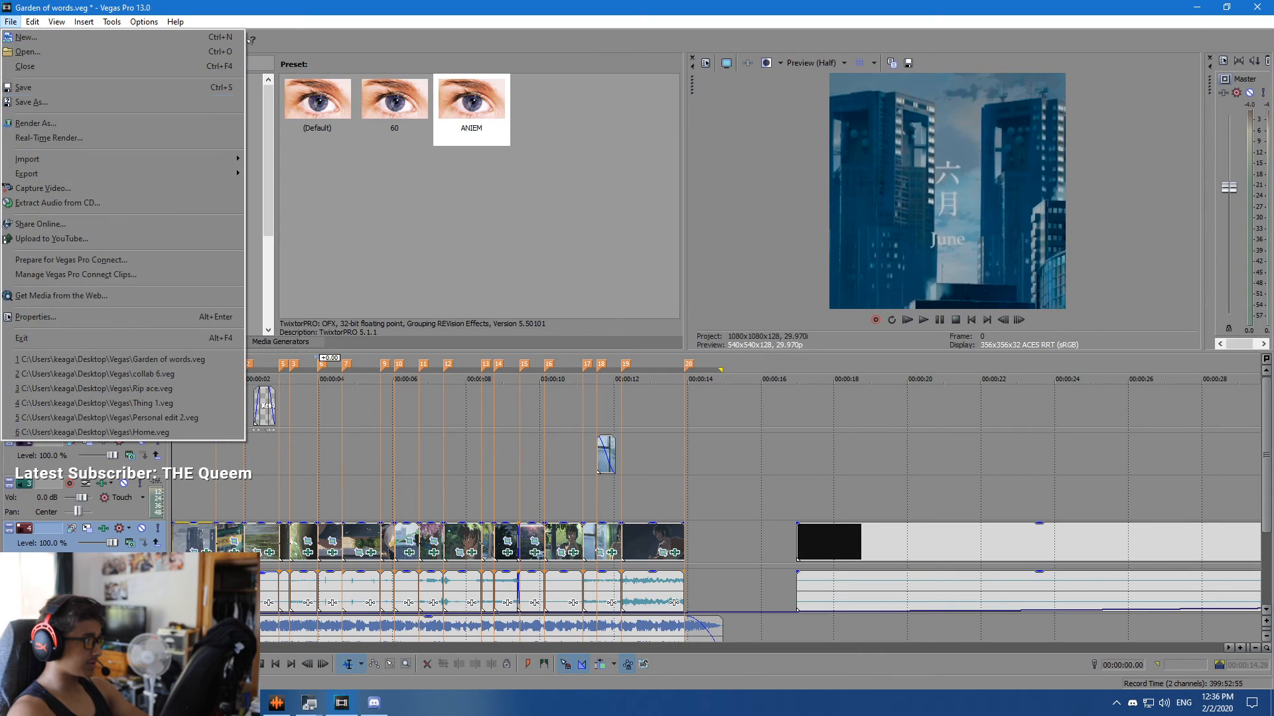
click(56, 100)
click(567, 487)
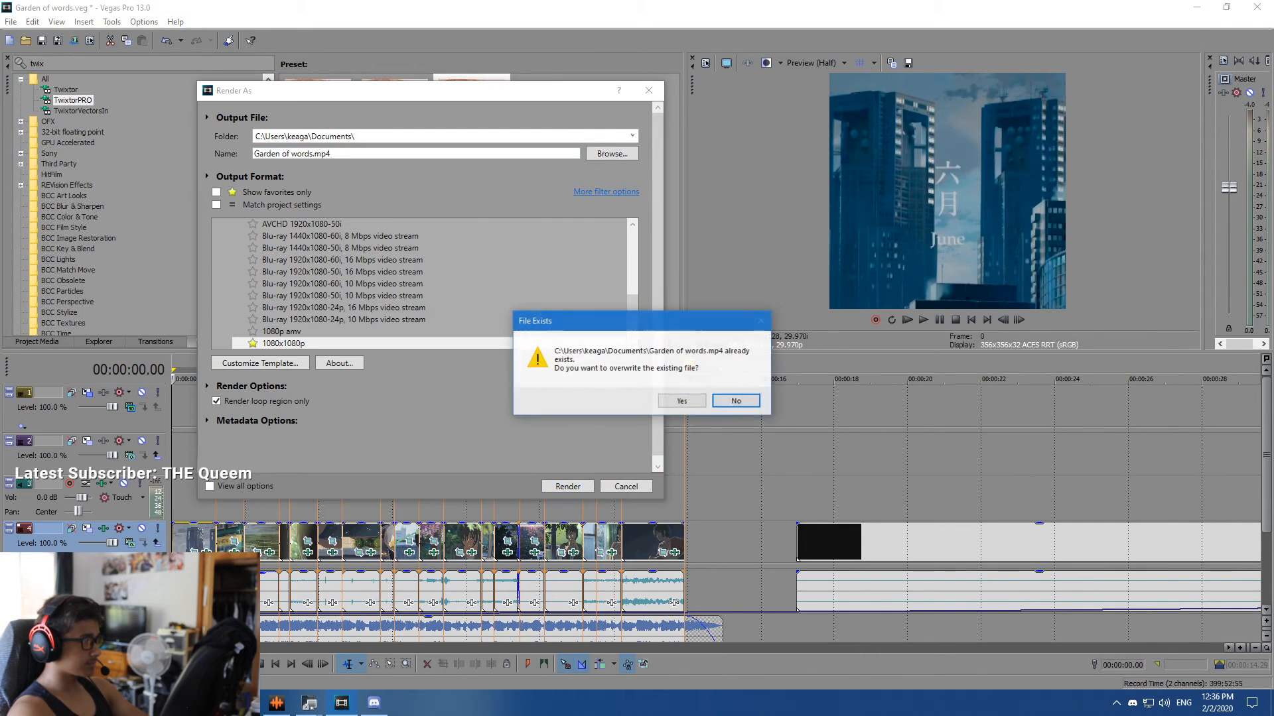
click(682, 401)
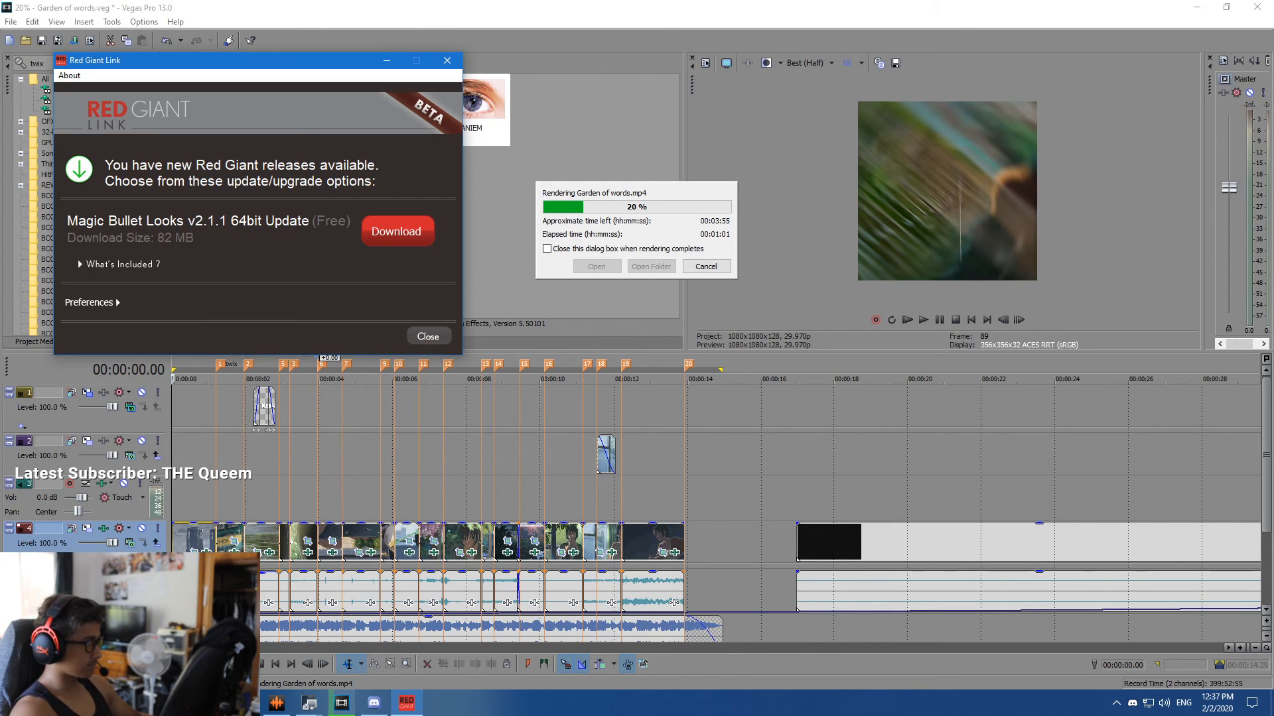
click(447, 61)
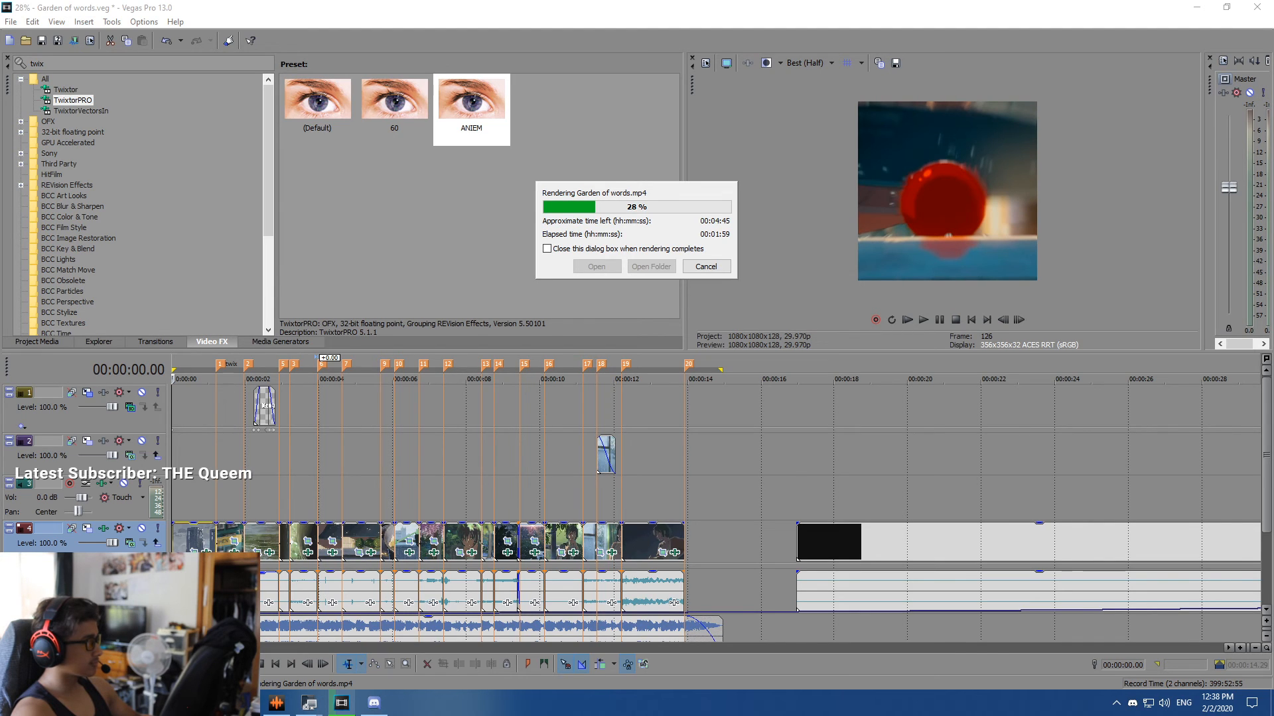
Bring the browser window with the Naruto and Jiraiya YouTube video onto the screen while the render runs.
drag(1273, 229, 431, 1)
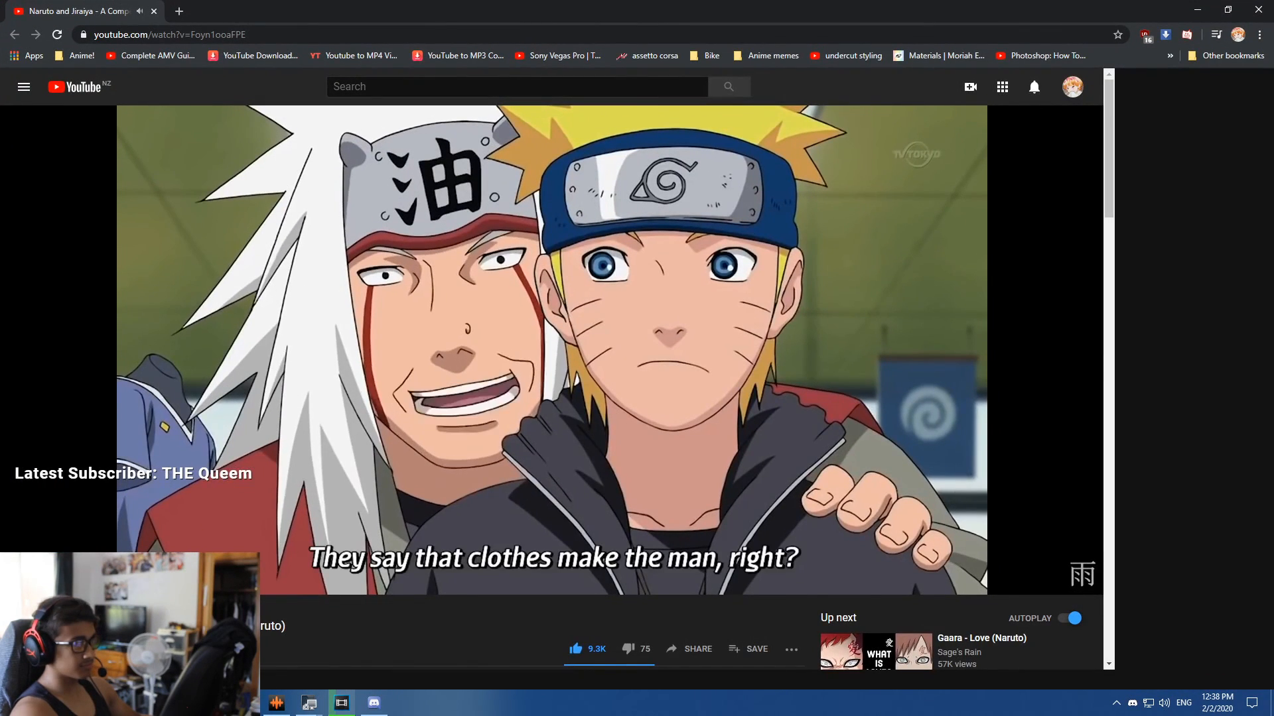